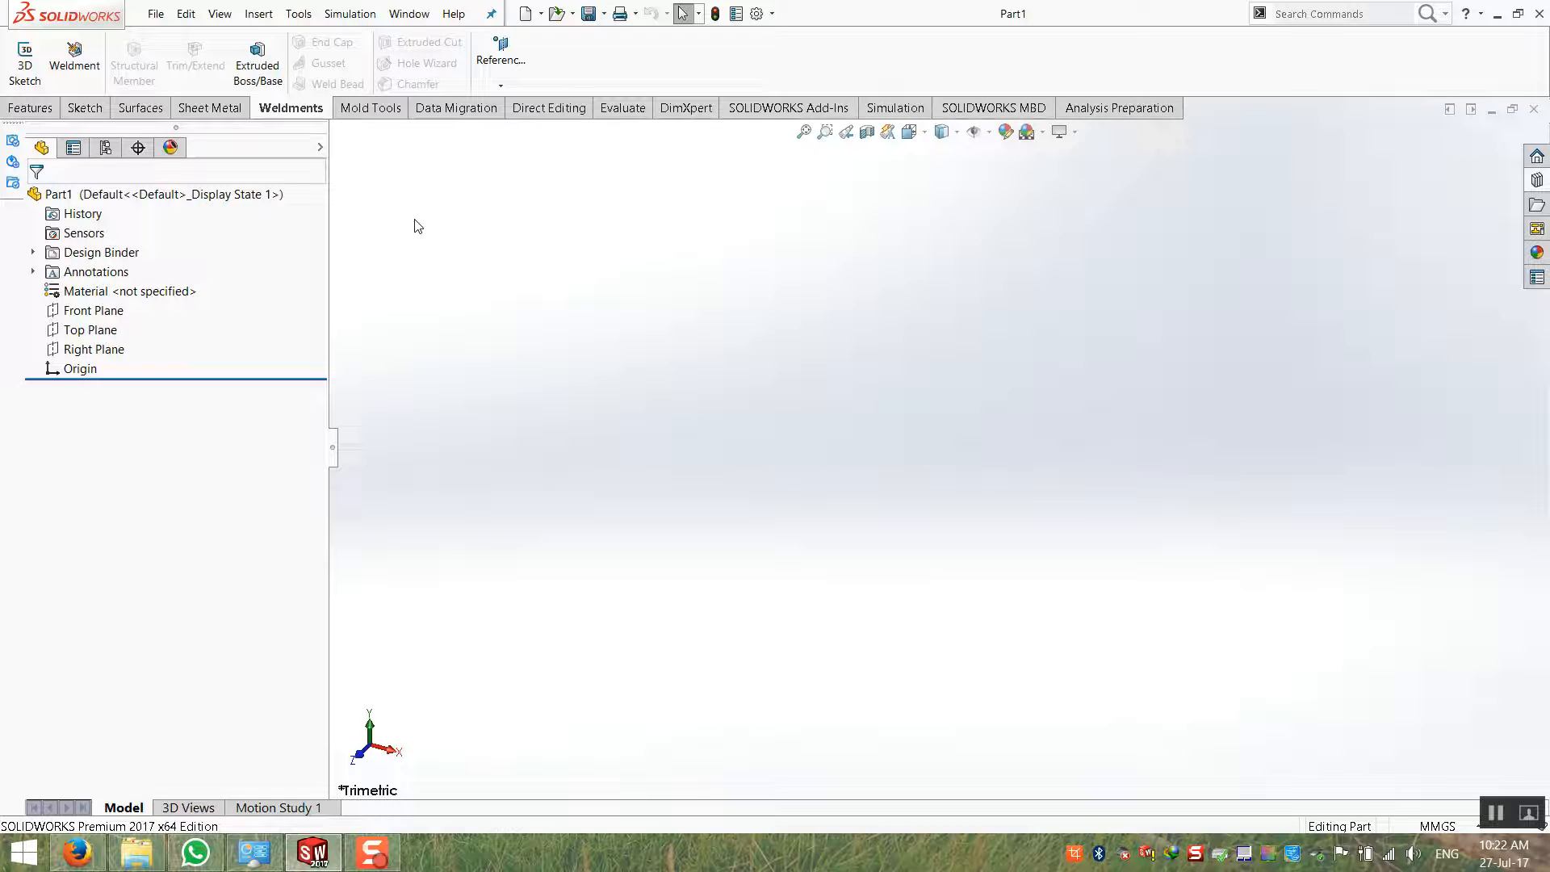
Sketch a center rectangle about 405 mm wide and 582 mm high on the Top Plane, centred on the origin
{"action": "left_click", "coordinate": [85, 108]}
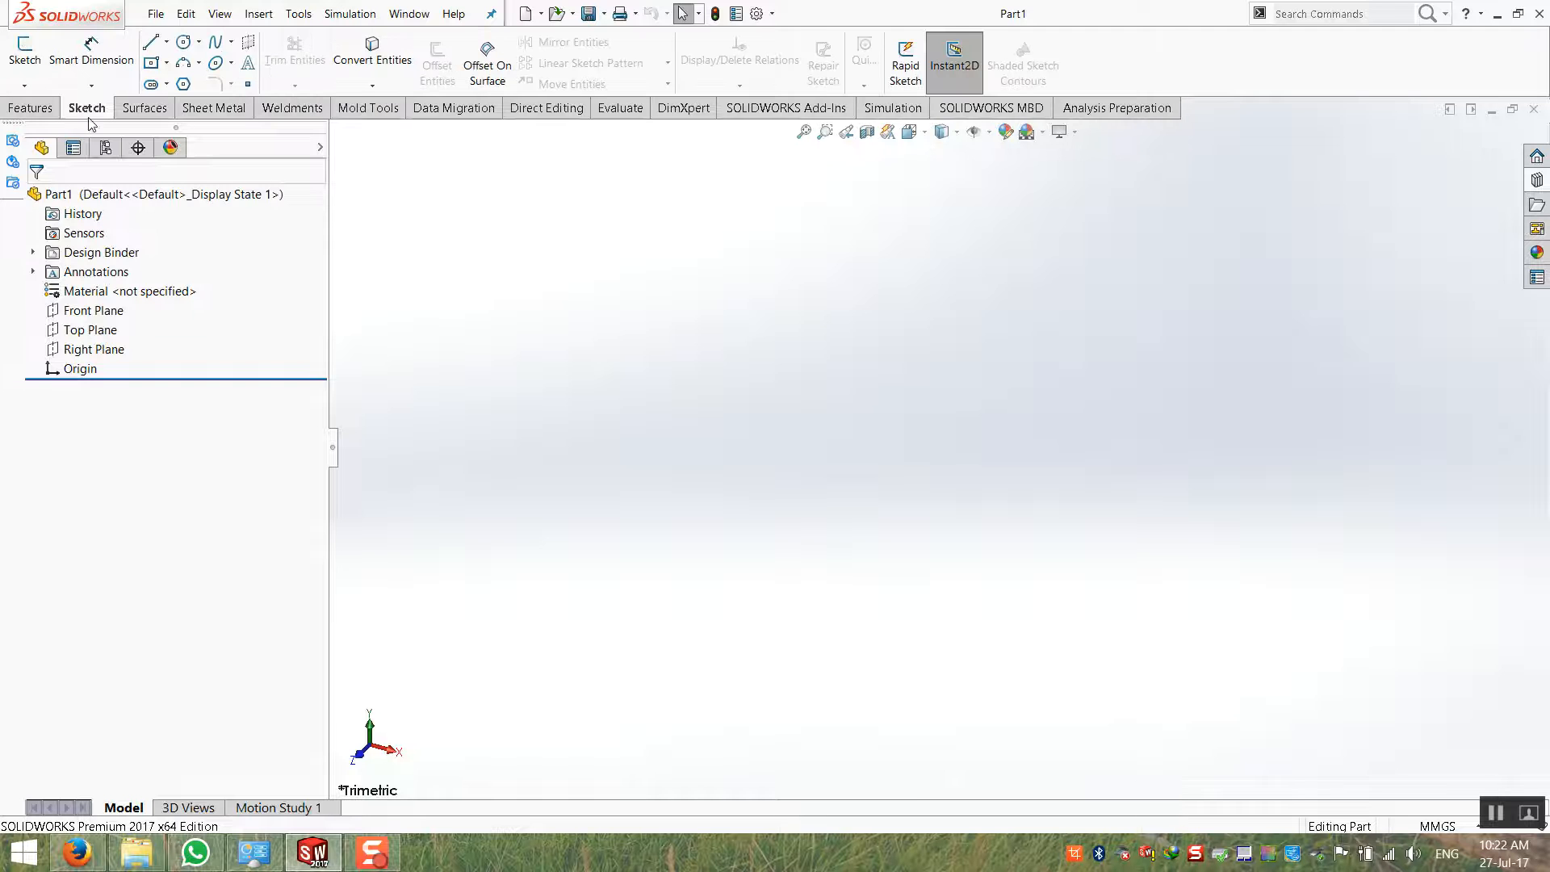
{"action": "left_click", "coordinate": [25, 55]}
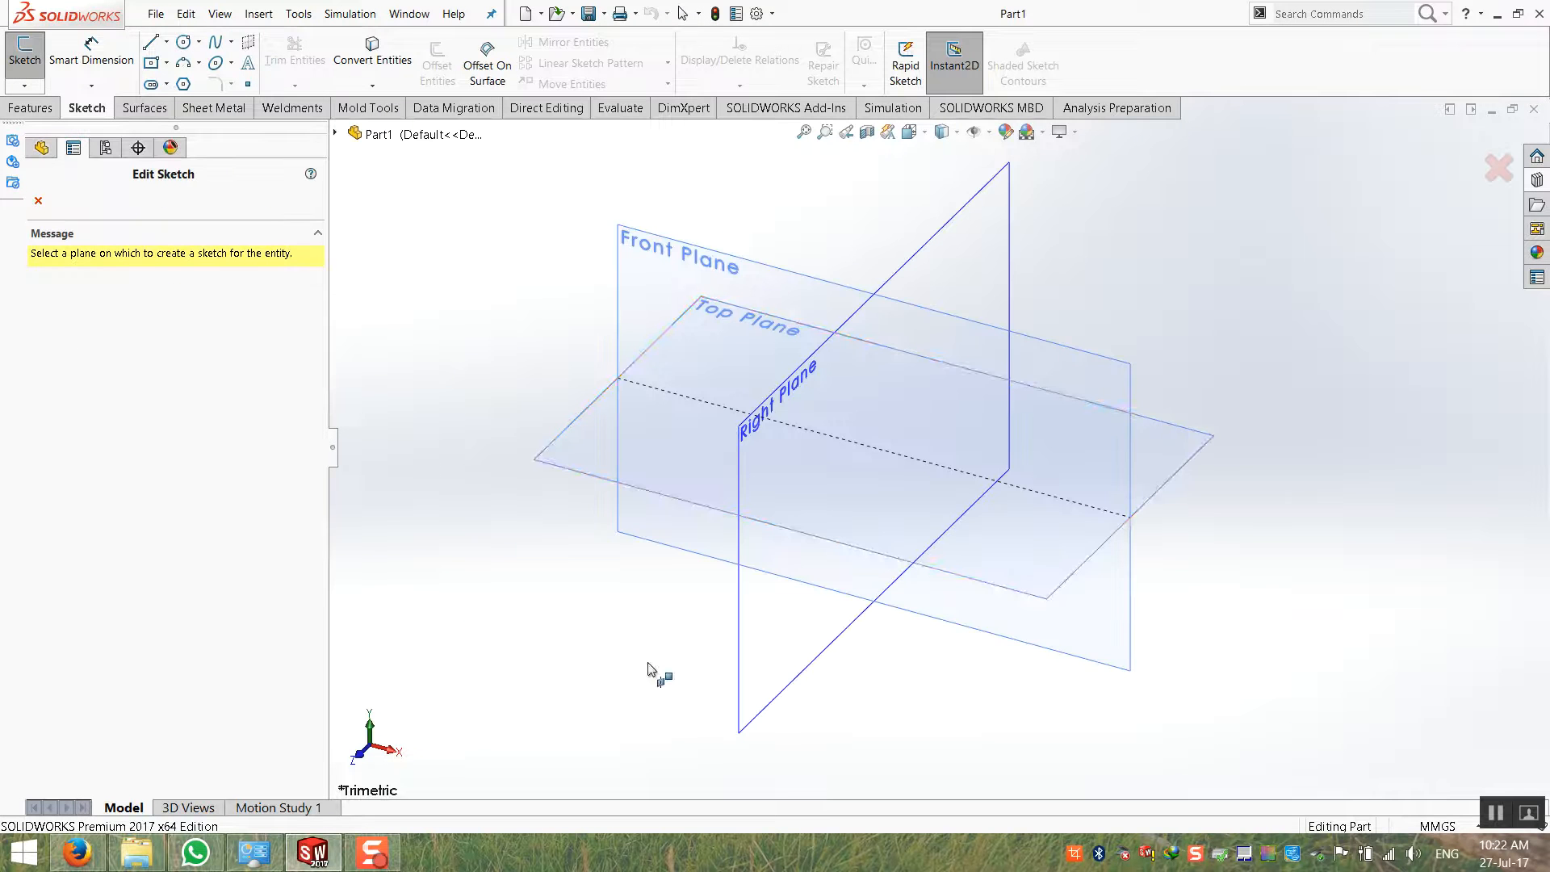
{"action": "left_click", "coordinate": [558, 451]}
{"action": "left_click", "coordinate": [151, 62]}
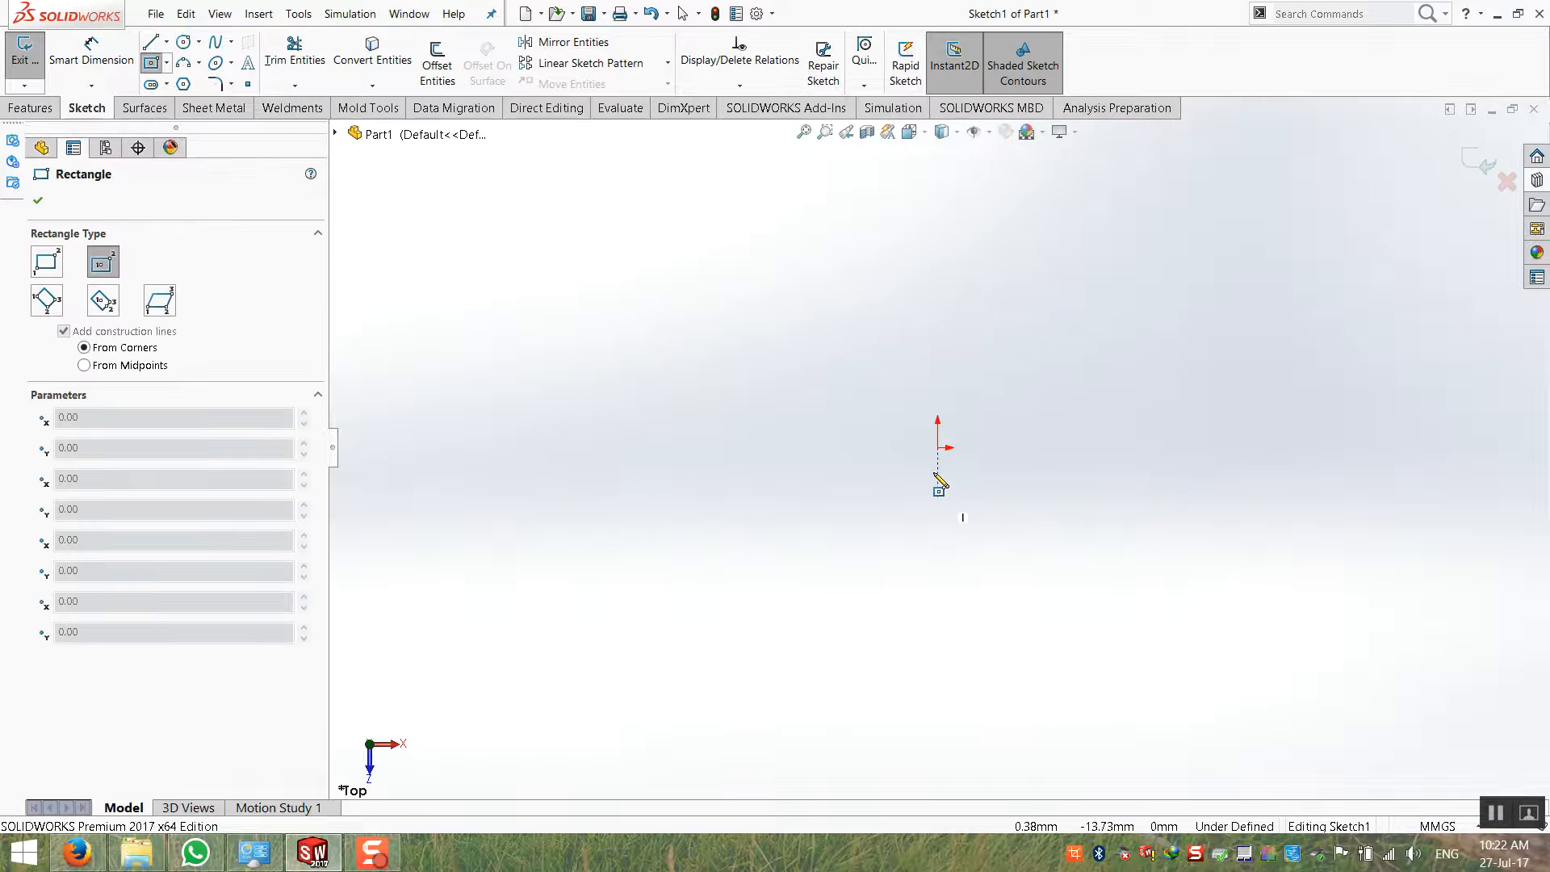
{"action": "left_click", "coordinate": [938, 449]}
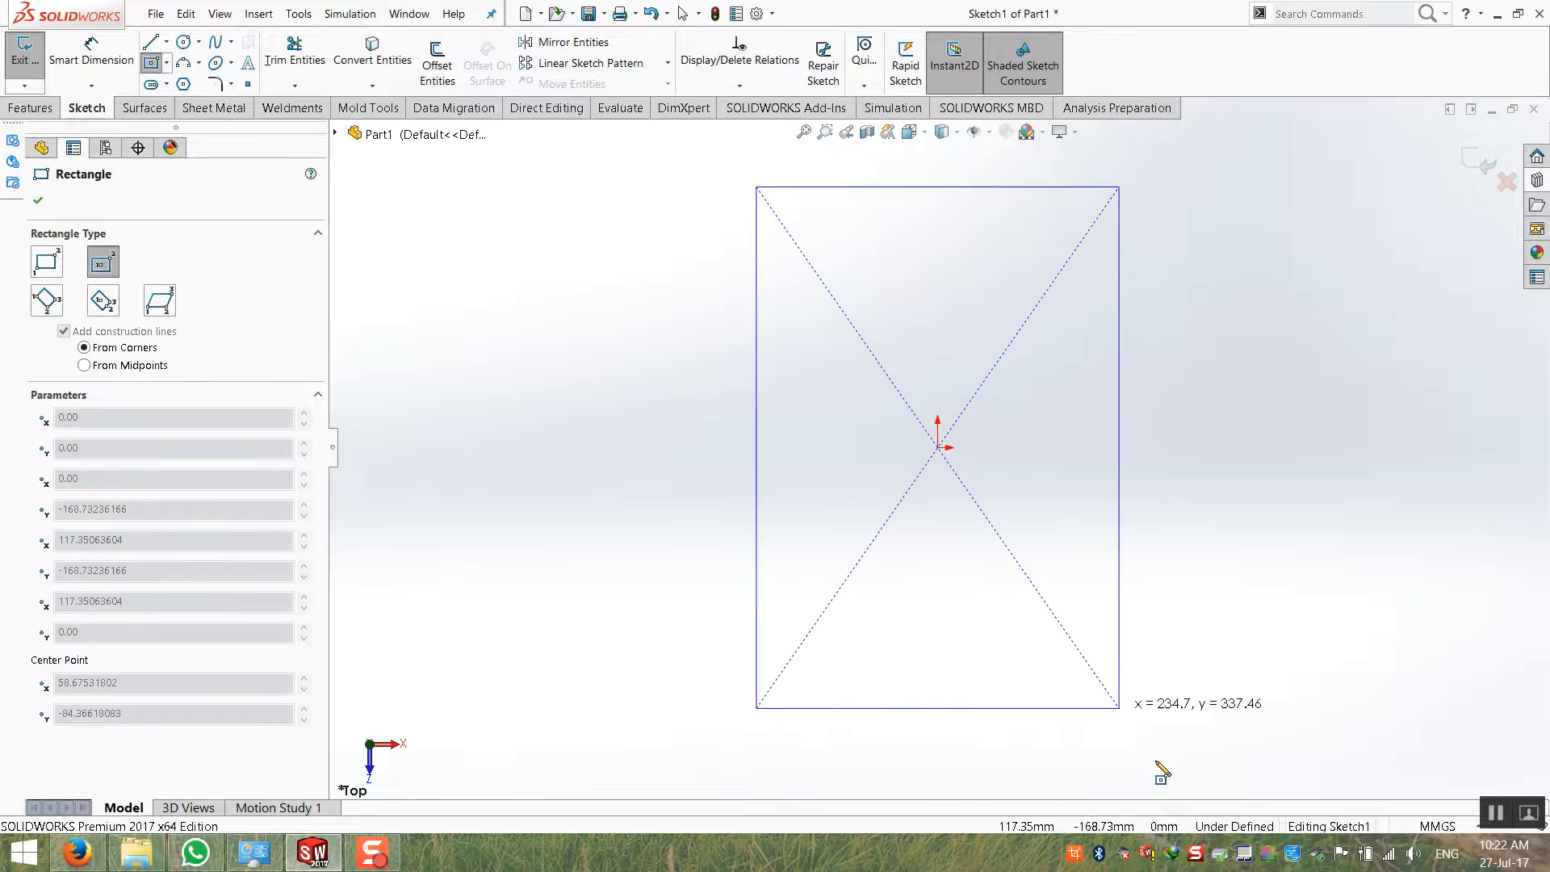
{"action": "left_click", "coordinate": [1119, 708]}
Dimension the rectangle's vertical side at 1000 mm
{"action": "left_click", "coordinate": [92, 52]}
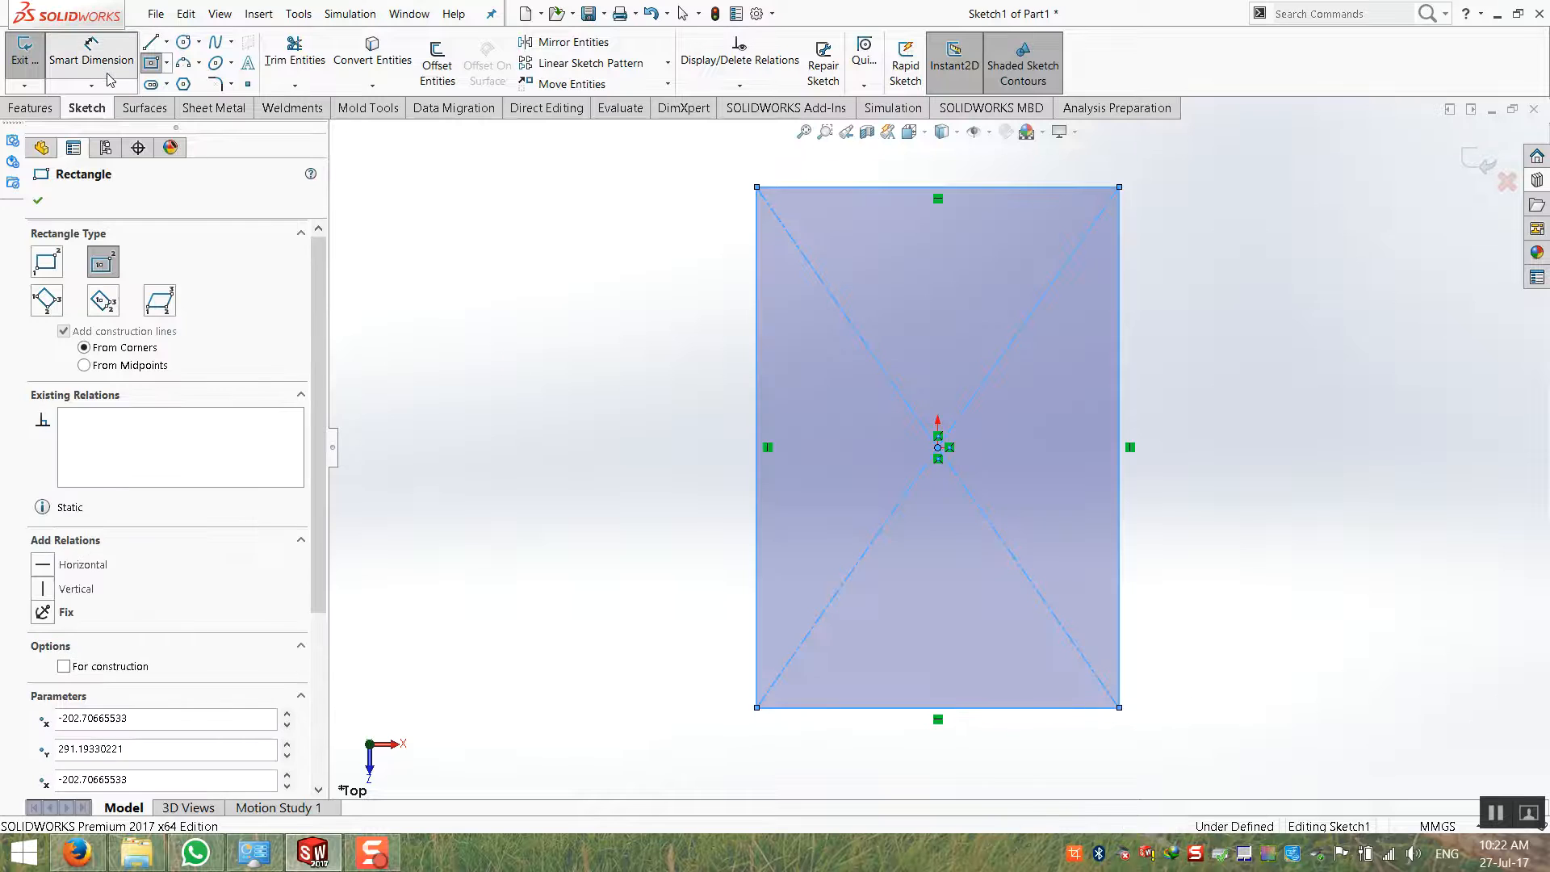
{"action": "left_click", "coordinate": [755, 401]}
{"action": "left_click", "coordinate": [670, 399]}
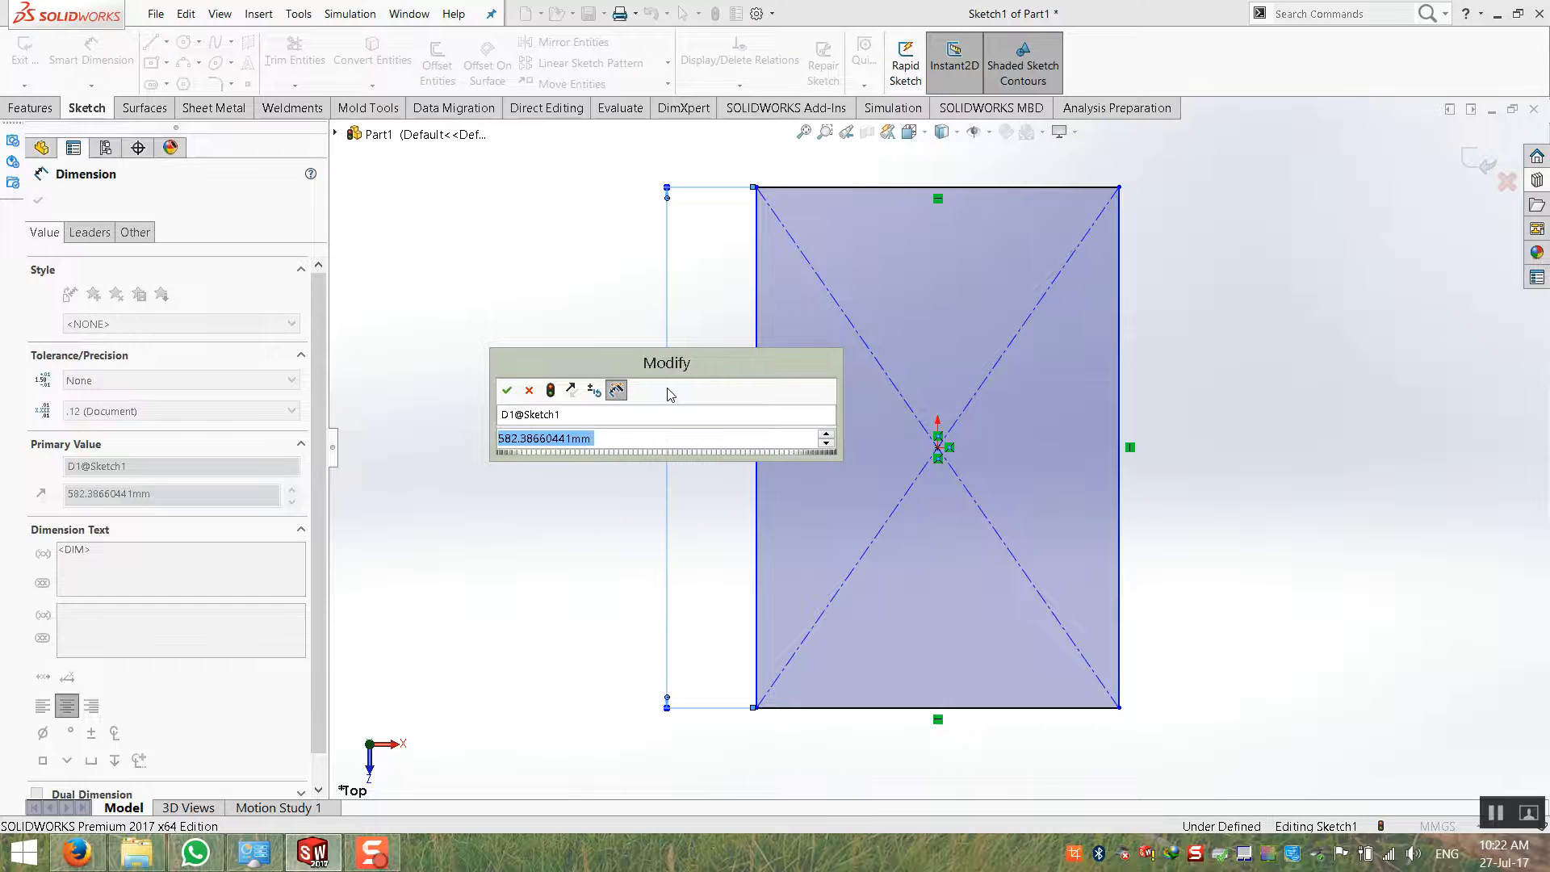
{"action": "type", "text": "100"}
{"action": "key", "text": "Return"}
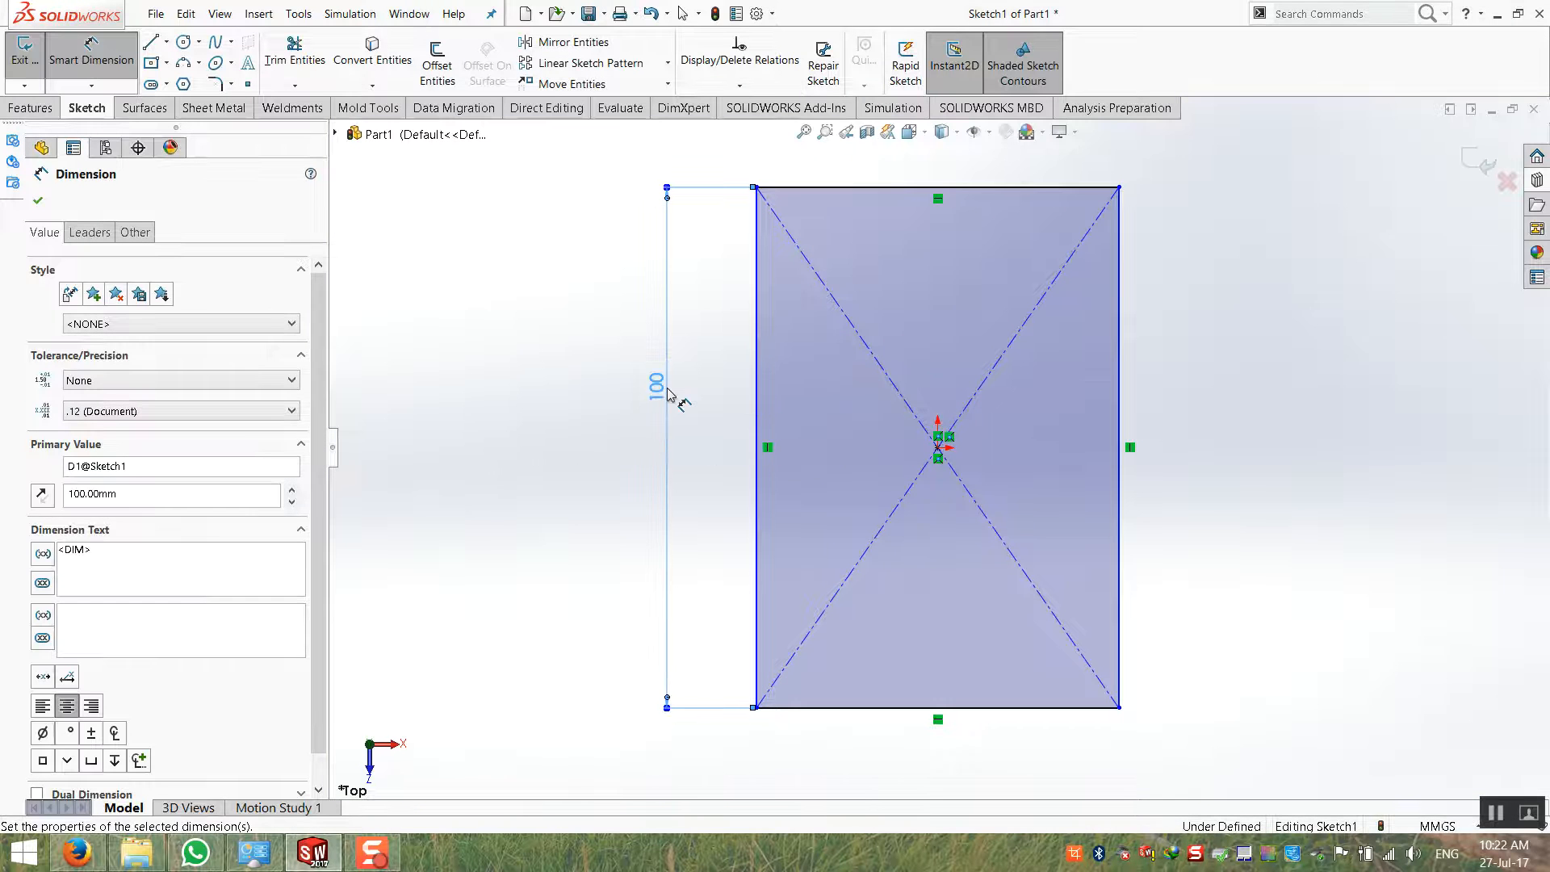
{"action": "left_click", "coordinate": [669, 394]}
{"action": "type", "text": "1000"}
{"action": "key", "text": "Return"}
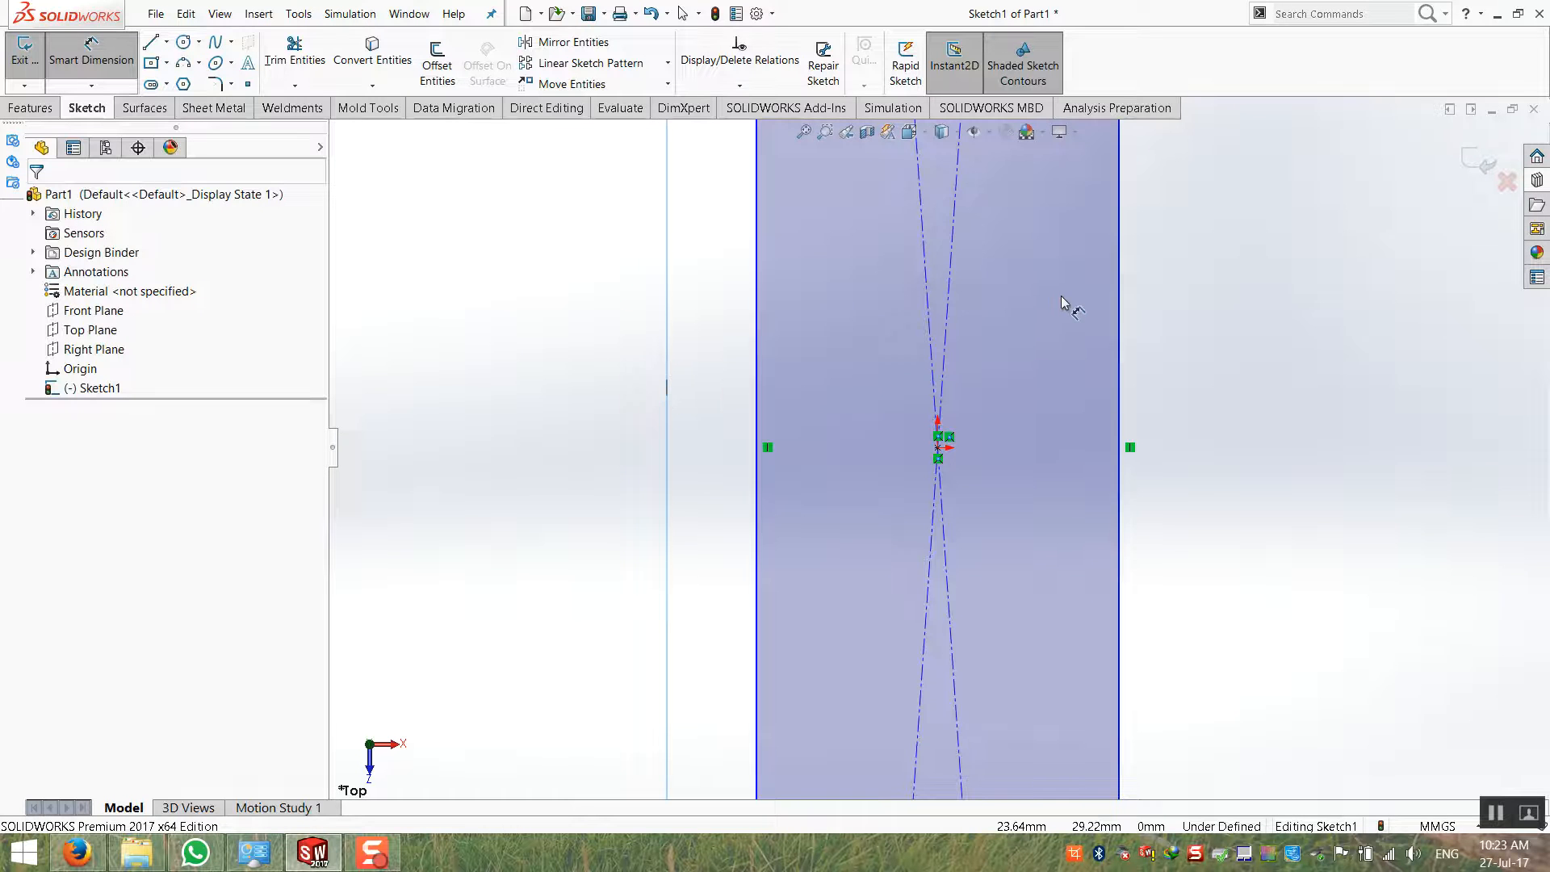
Dimension the rectangle's horizontal edge at 800 mm and exit the sketch
{"action": "scroll", "coordinate": [1178, 349], "scroll_direction": "up", "scroll_amount": 6}
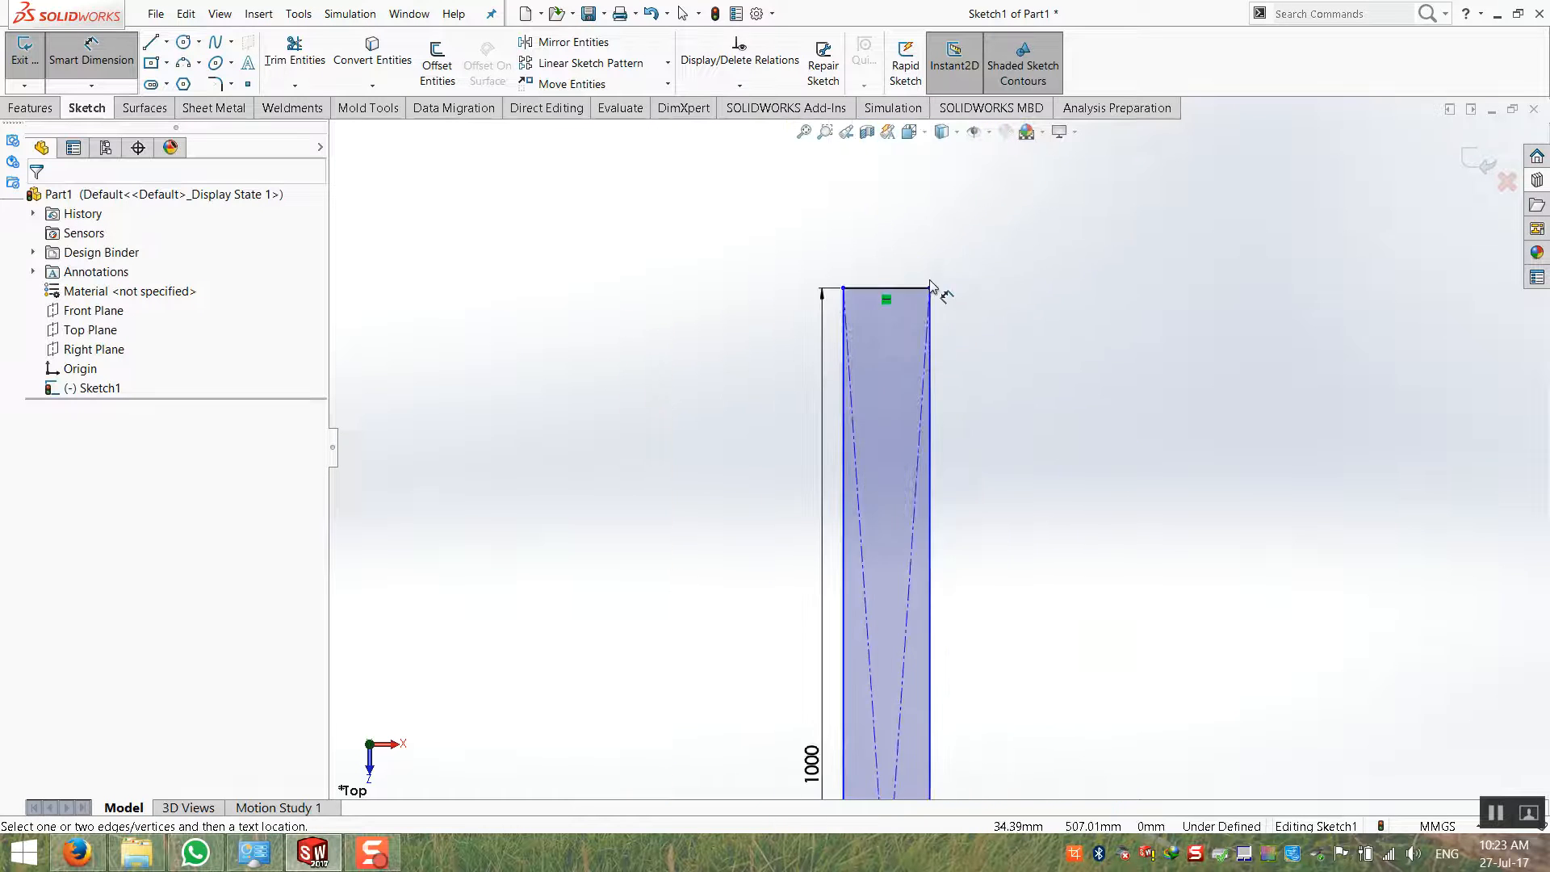
{"action": "left_click", "coordinate": [926, 287]}
{"action": "left_click", "coordinate": [905, 238]}
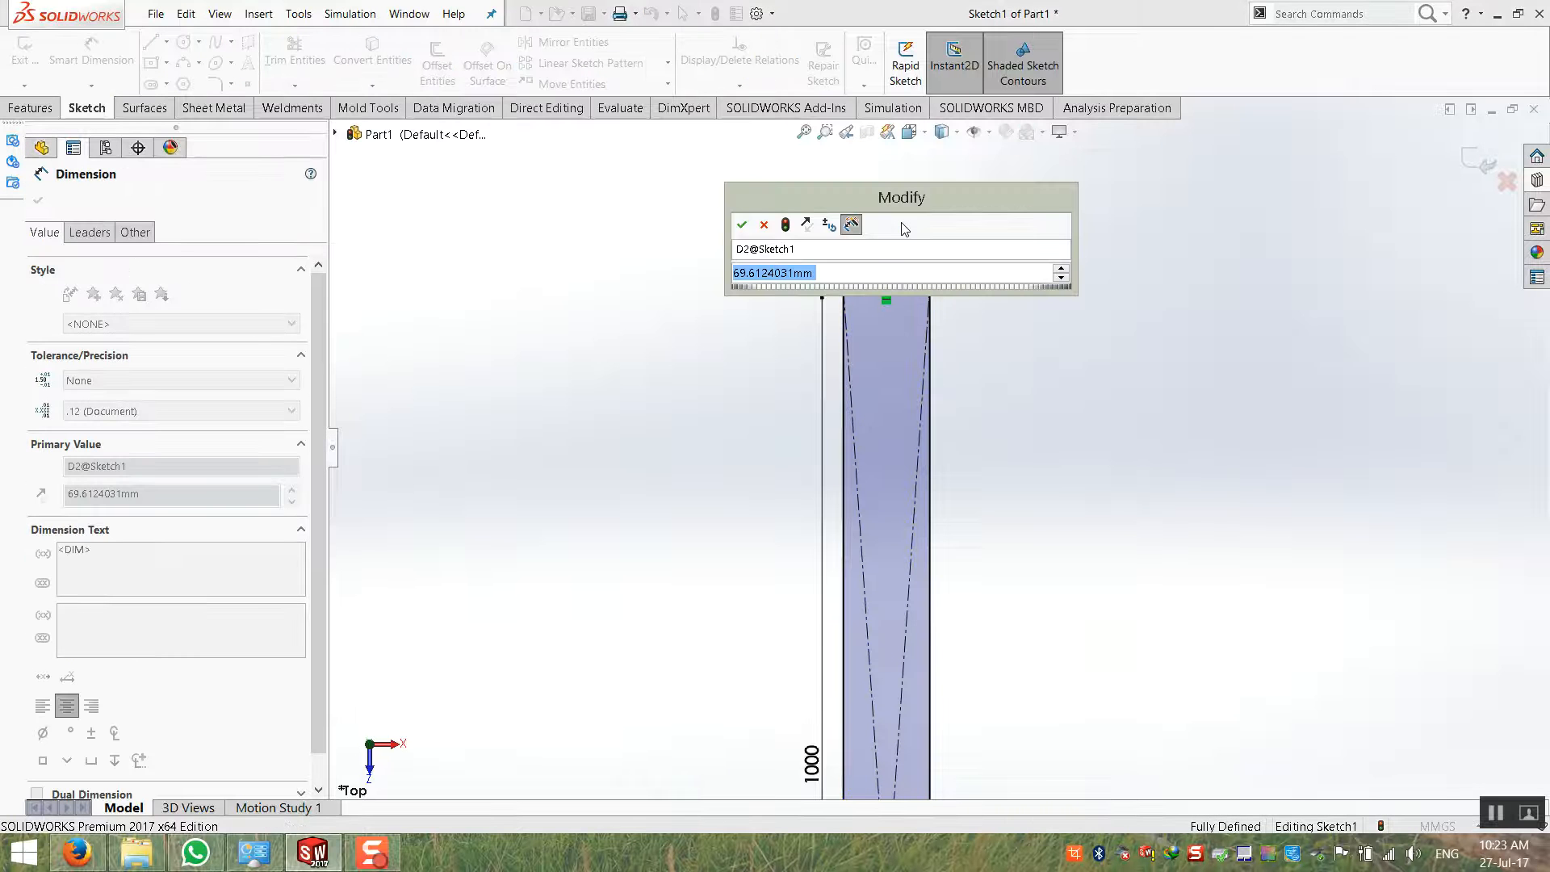
{"action": "type", "text": "800"}
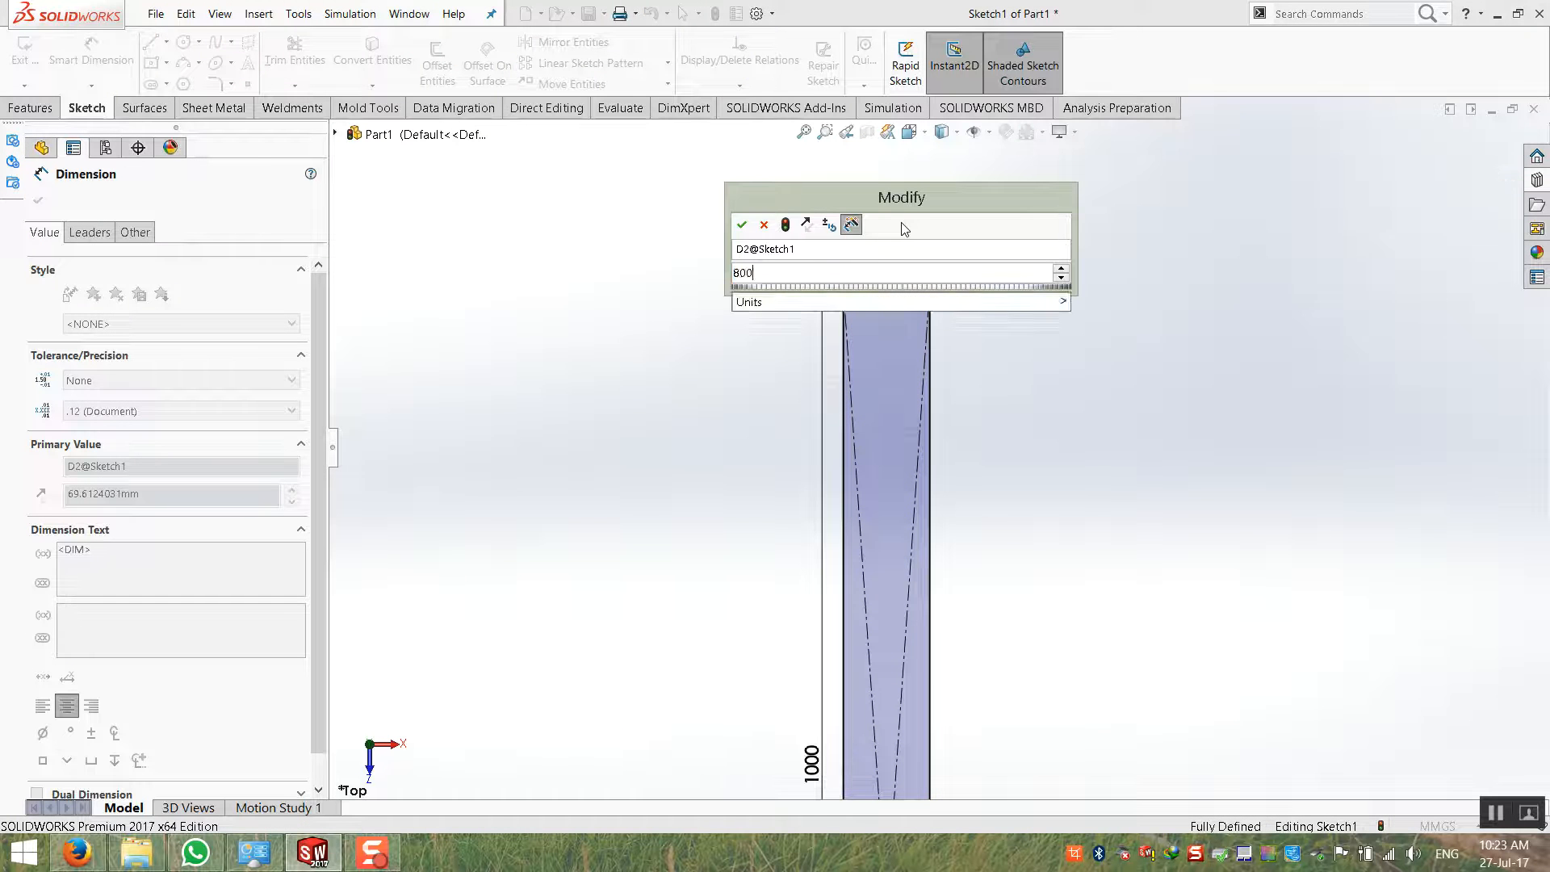
{"action": "key", "text": "Return"}
{"action": "key", "text": "Escape"}
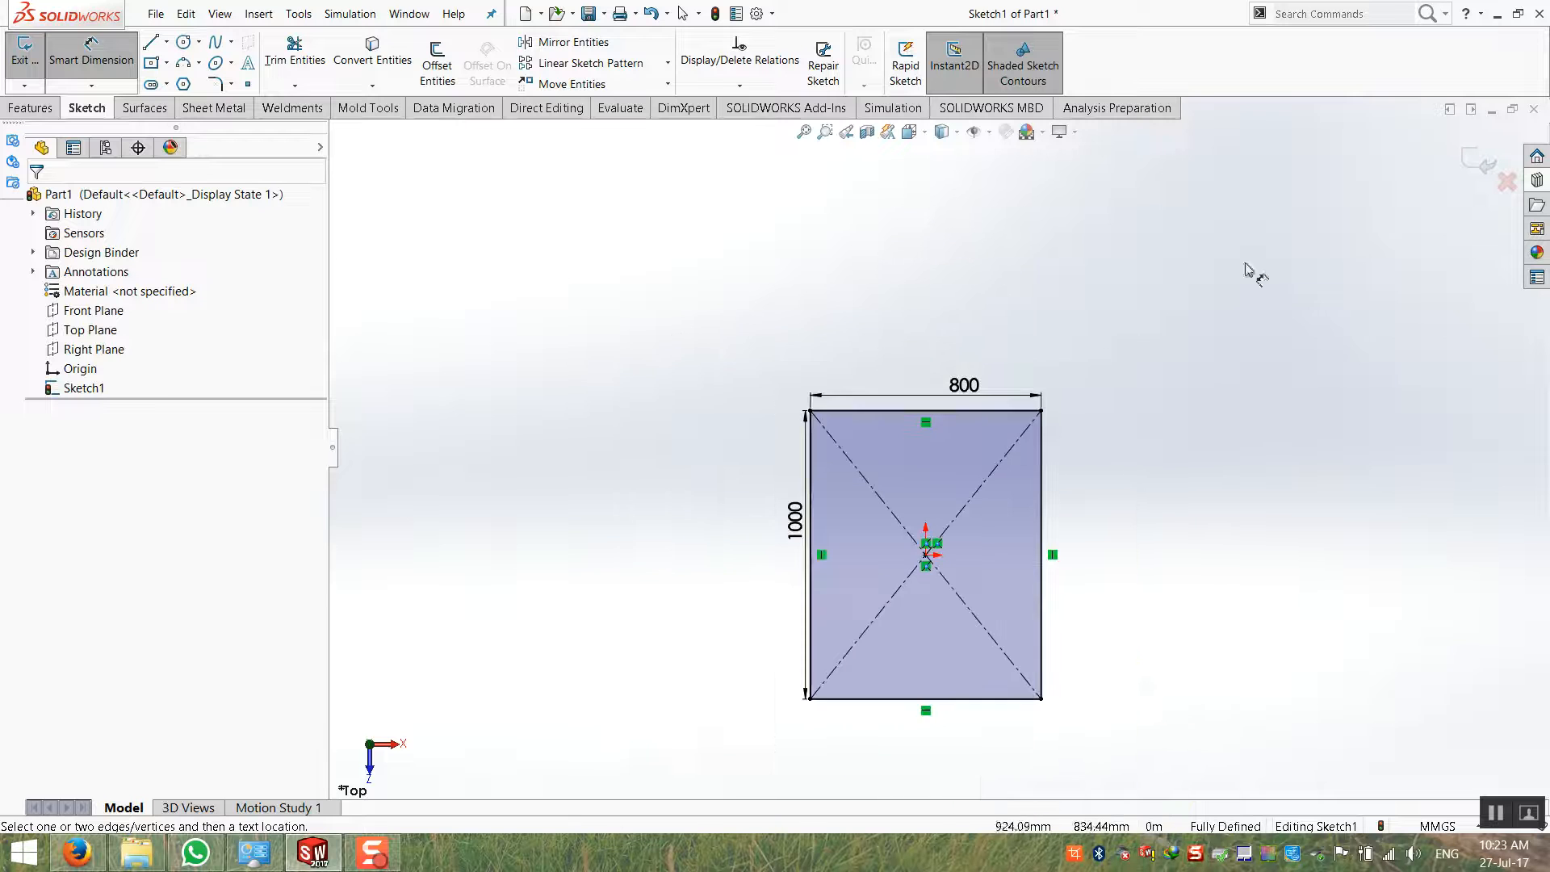
{"action": "left_click", "coordinate": [805, 131]}
{"action": "left_click", "coordinate": [1472, 163]}
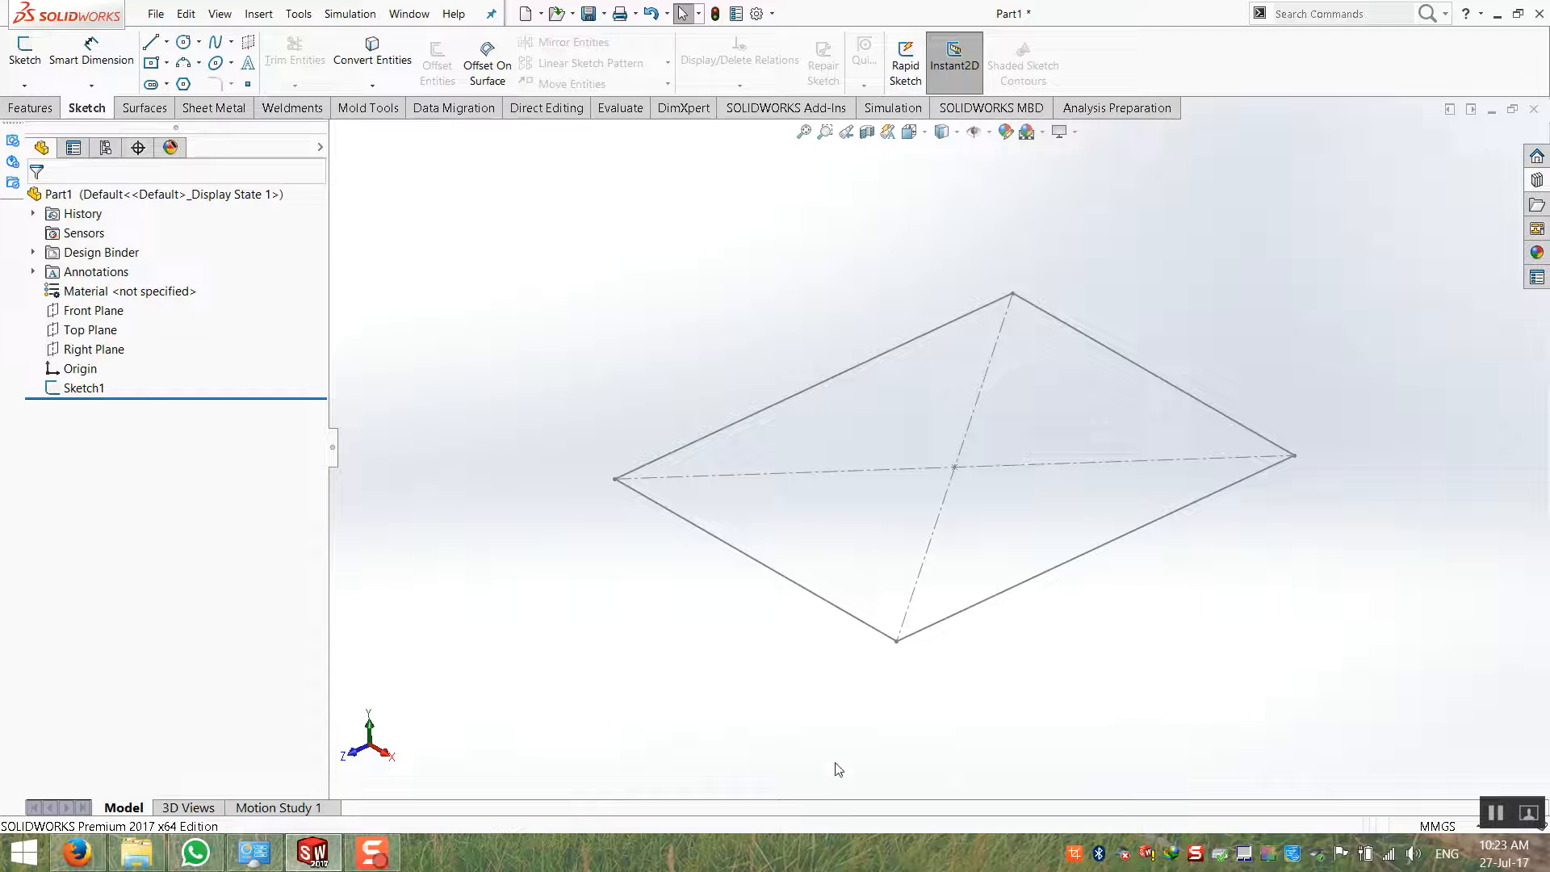
Start a weldment structural member using the iso standard, square tube type and 40 x 40 x 4 size
{"action": "left_click", "coordinate": [307, 116]}
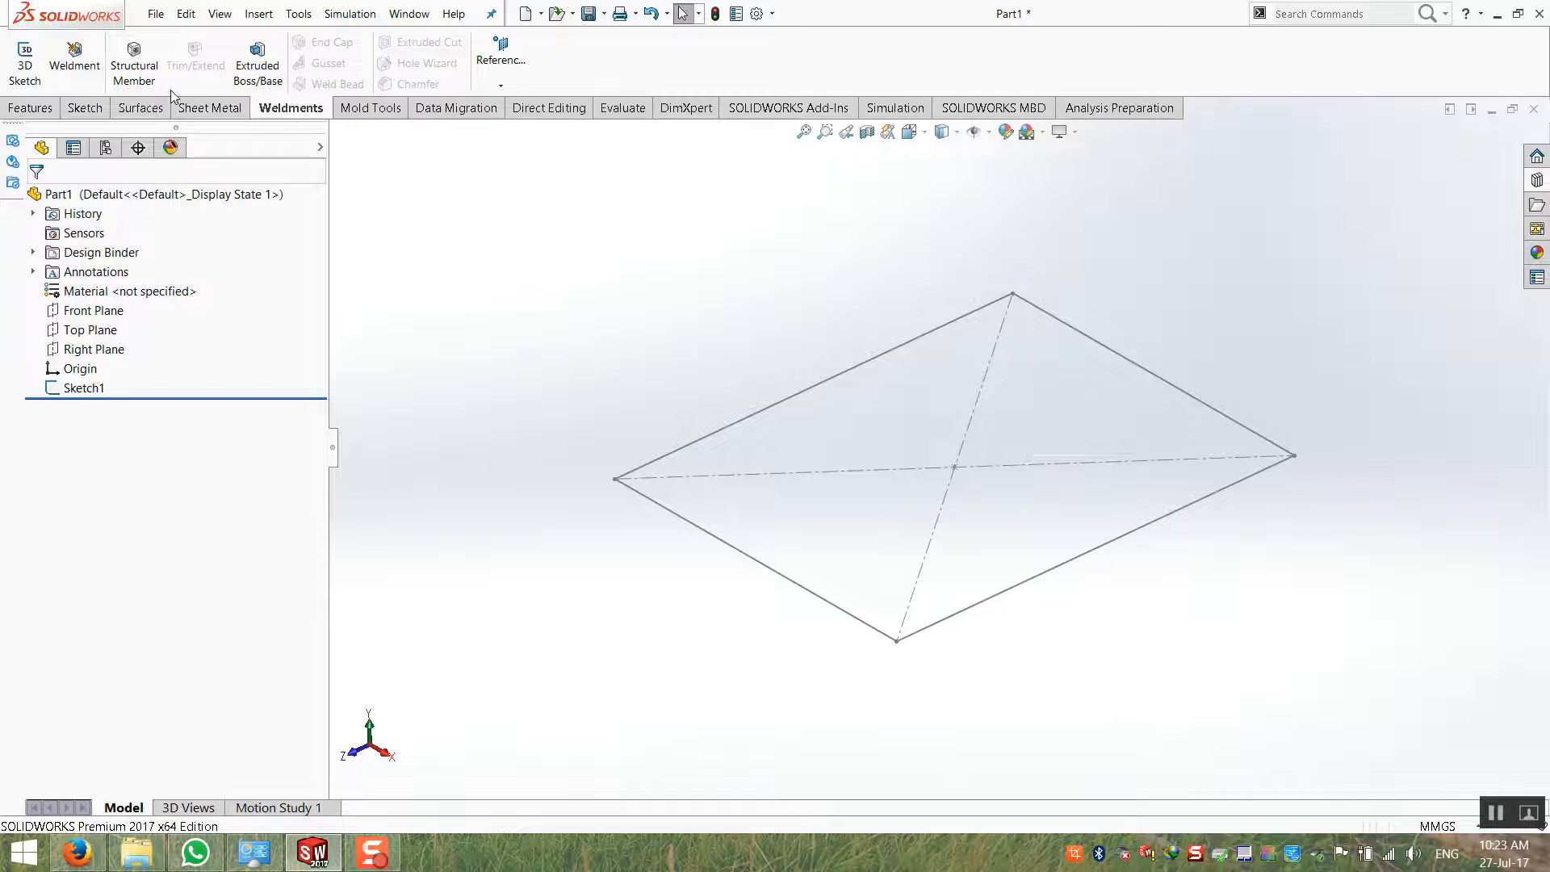
{"action": "left_click", "coordinate": [134, 52]}
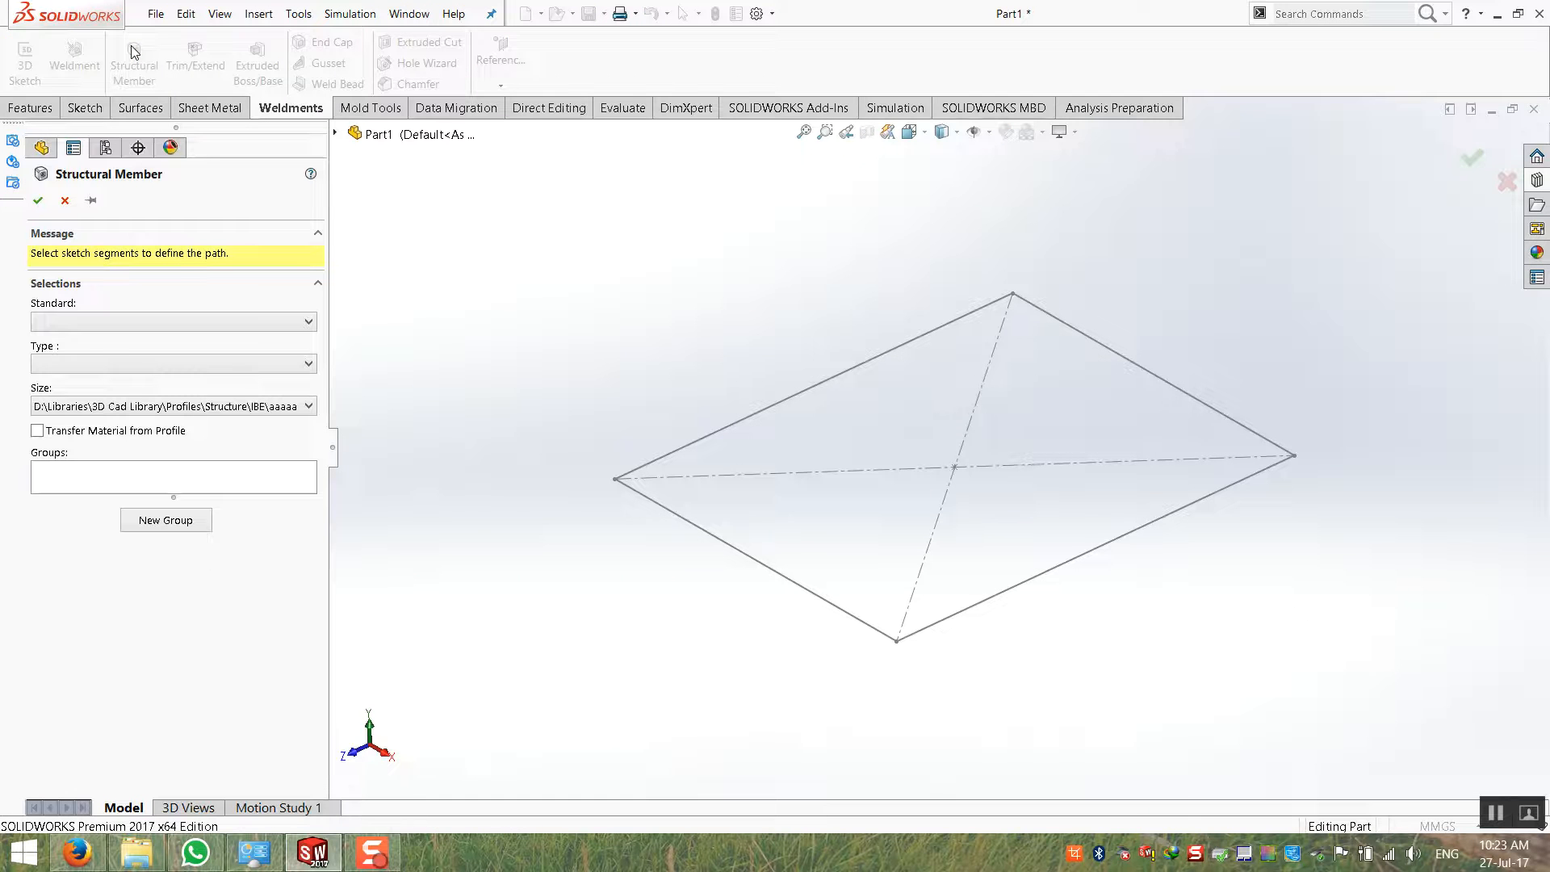
{"action": "left_click", "coordinate": [152, 320]}
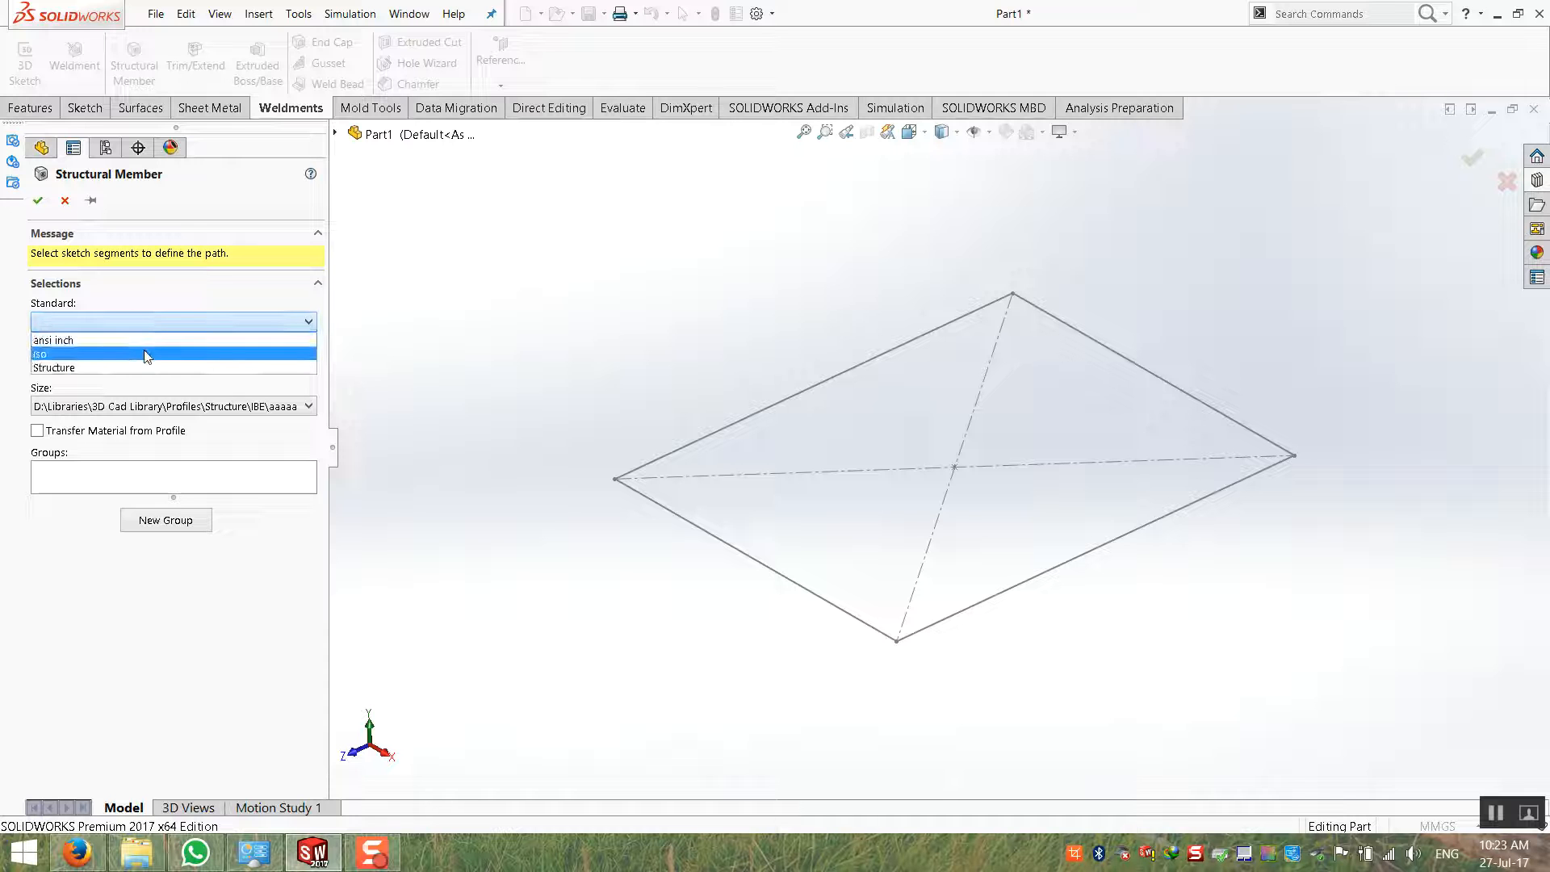
{"action": "left_click", "coordinate": [145, 354]}
{"action": "left_click", "coordinate": [134, 367]}
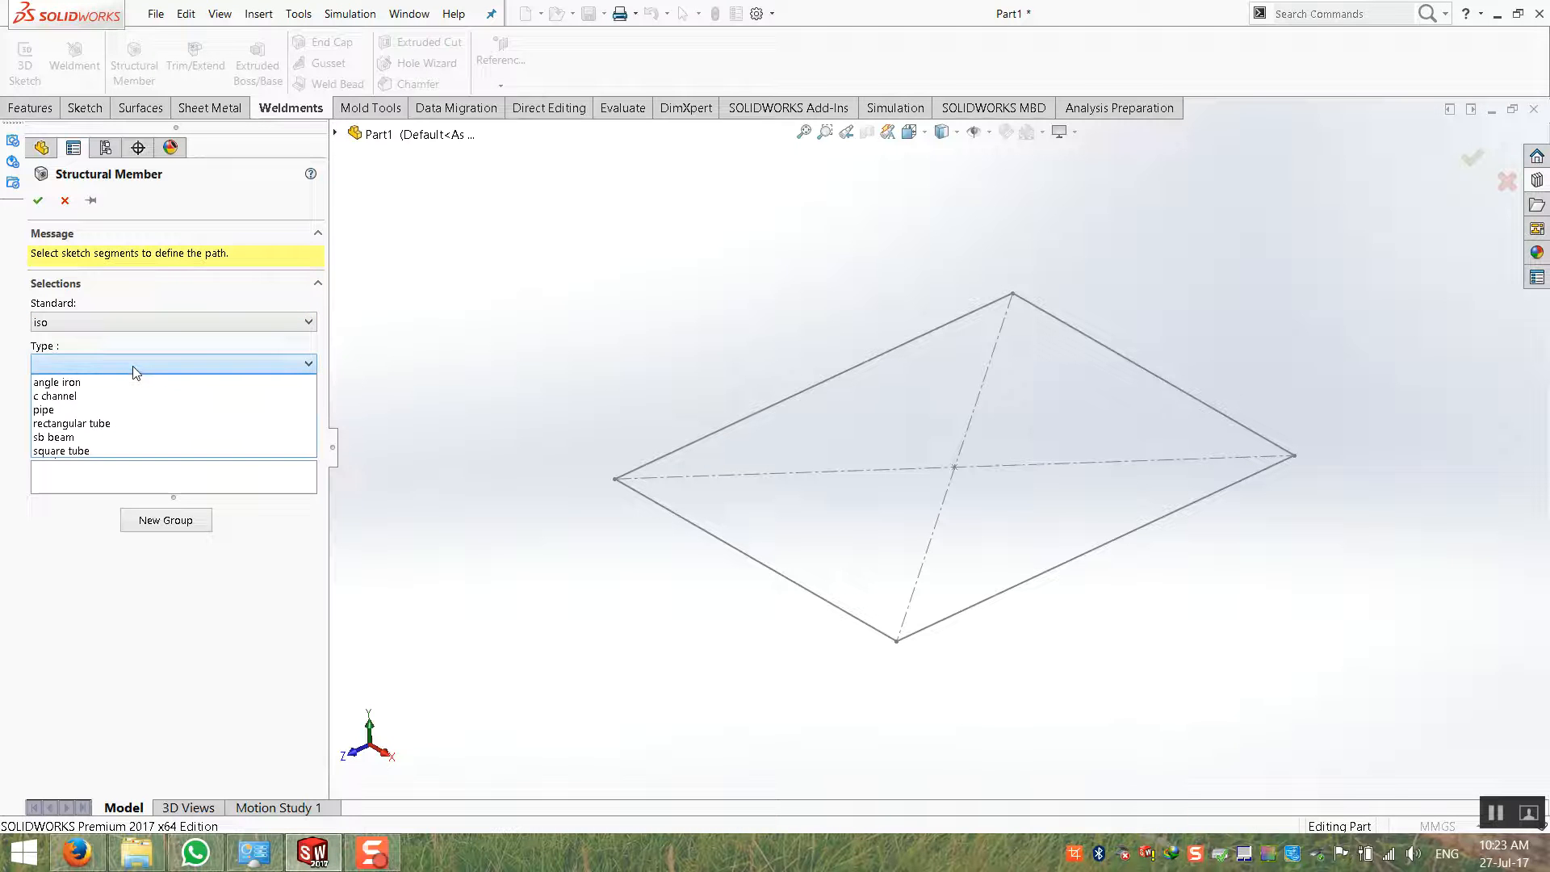
{"action": "left_click", "coordinate": [125, 449]}
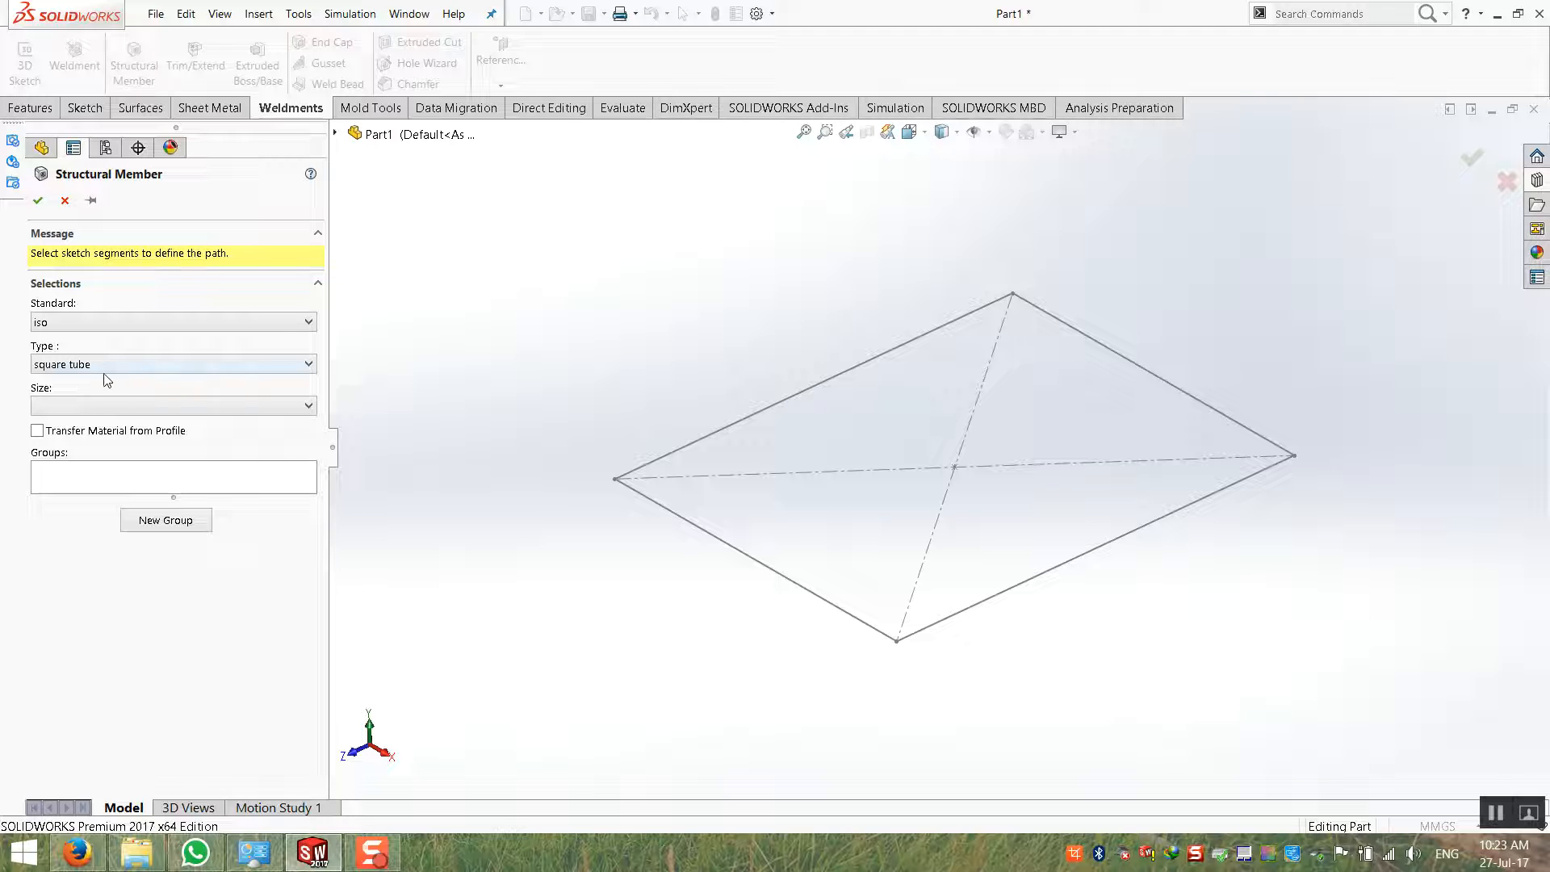
{"action": "left_click", "coordinate": [106, 408]}
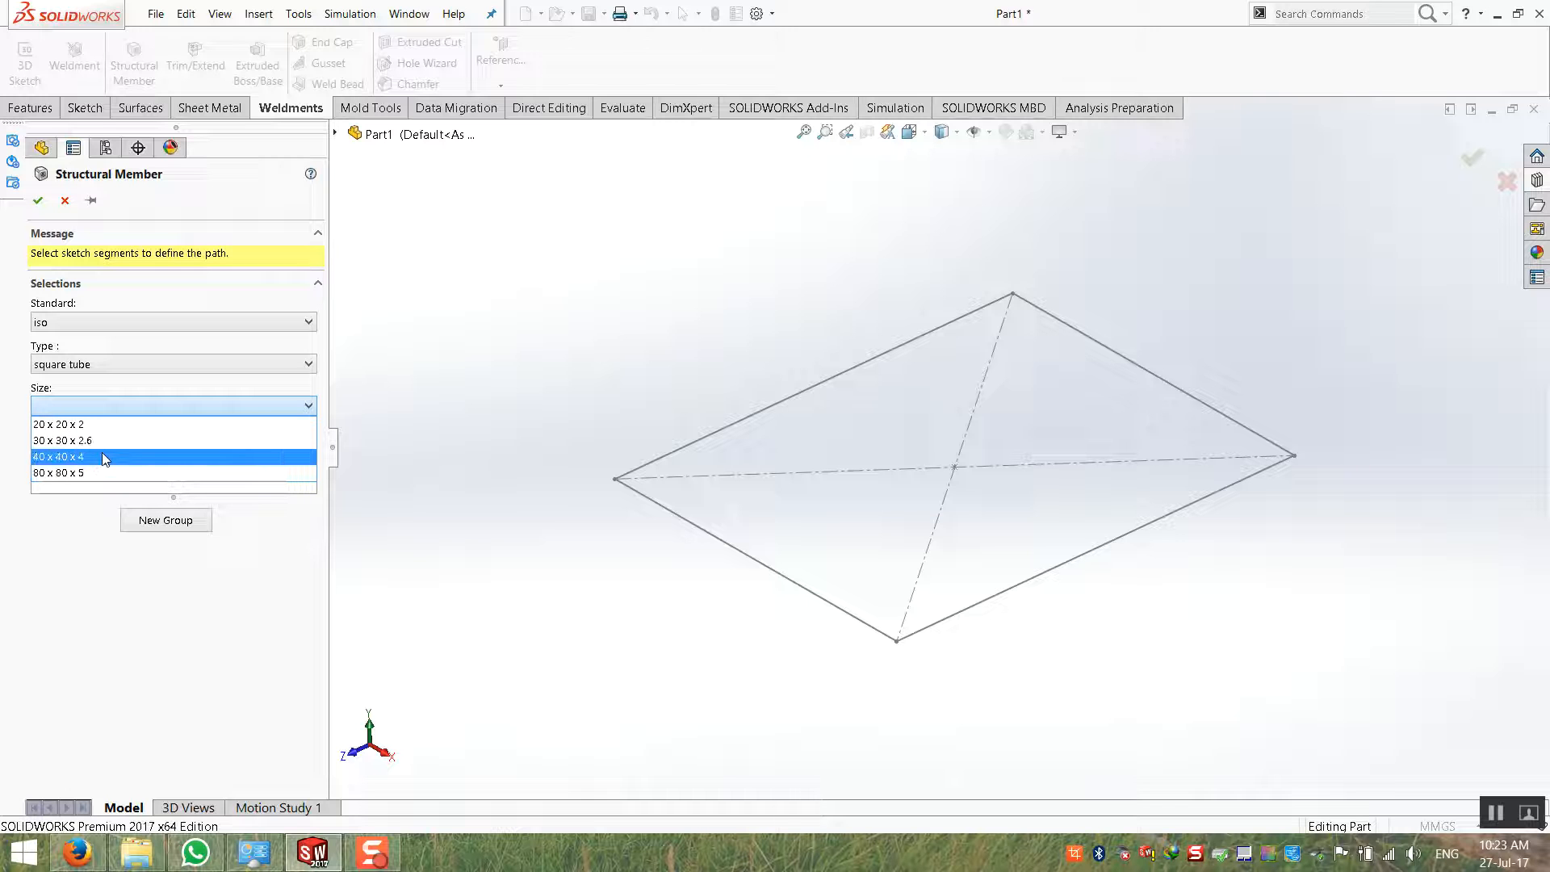
{"action": "left_click", "coordinate": [104, 457]}
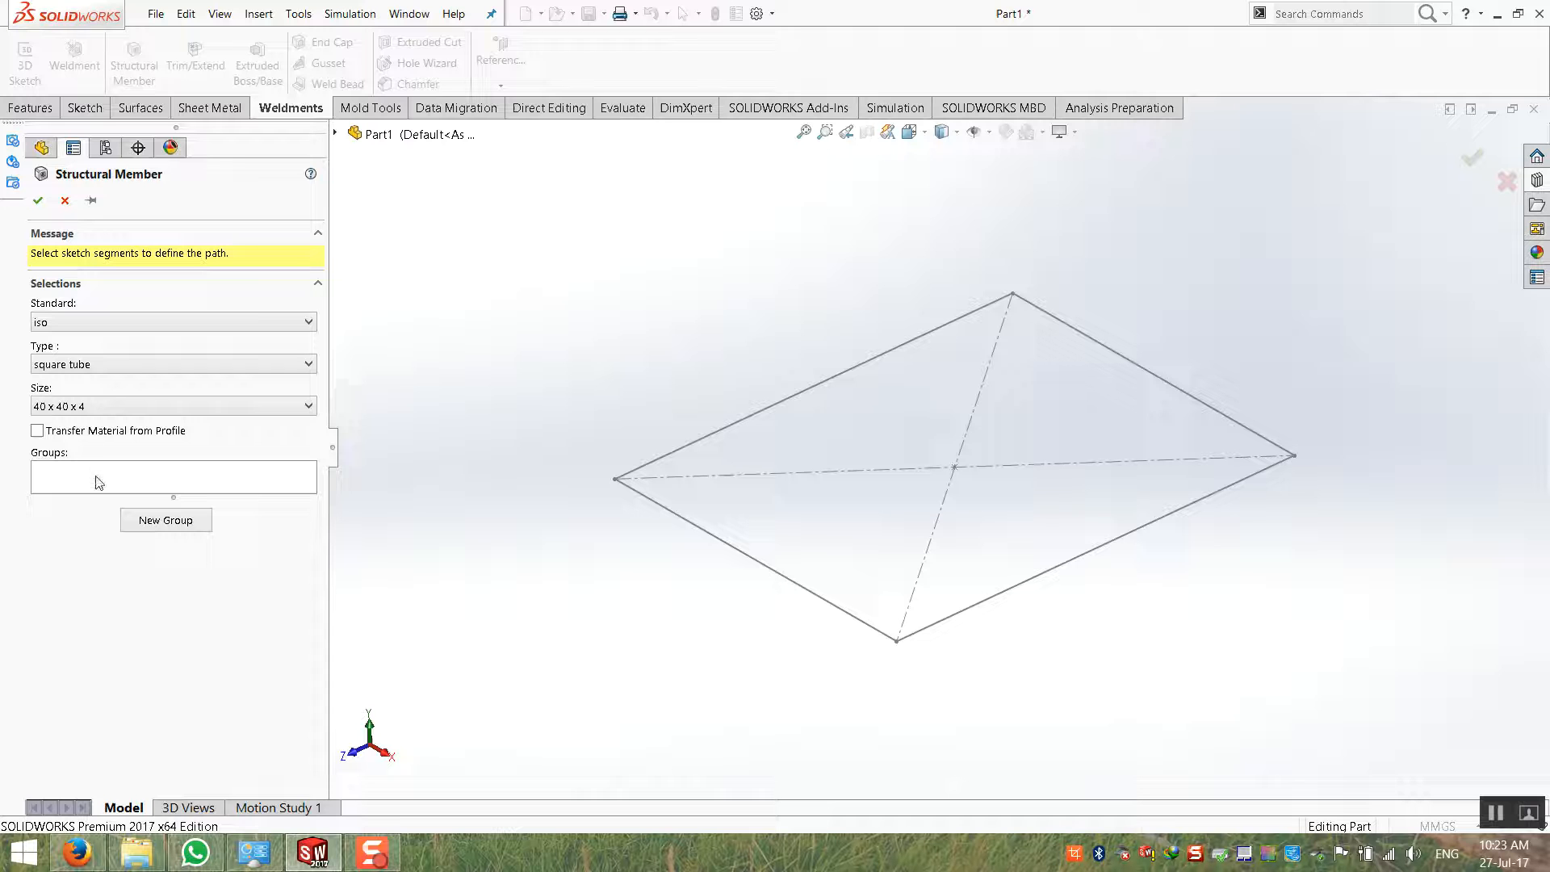
Select all four sides of the rectangle as path segments of one structural member group
{"action": "left_click", "coordinate": [719, 539]}
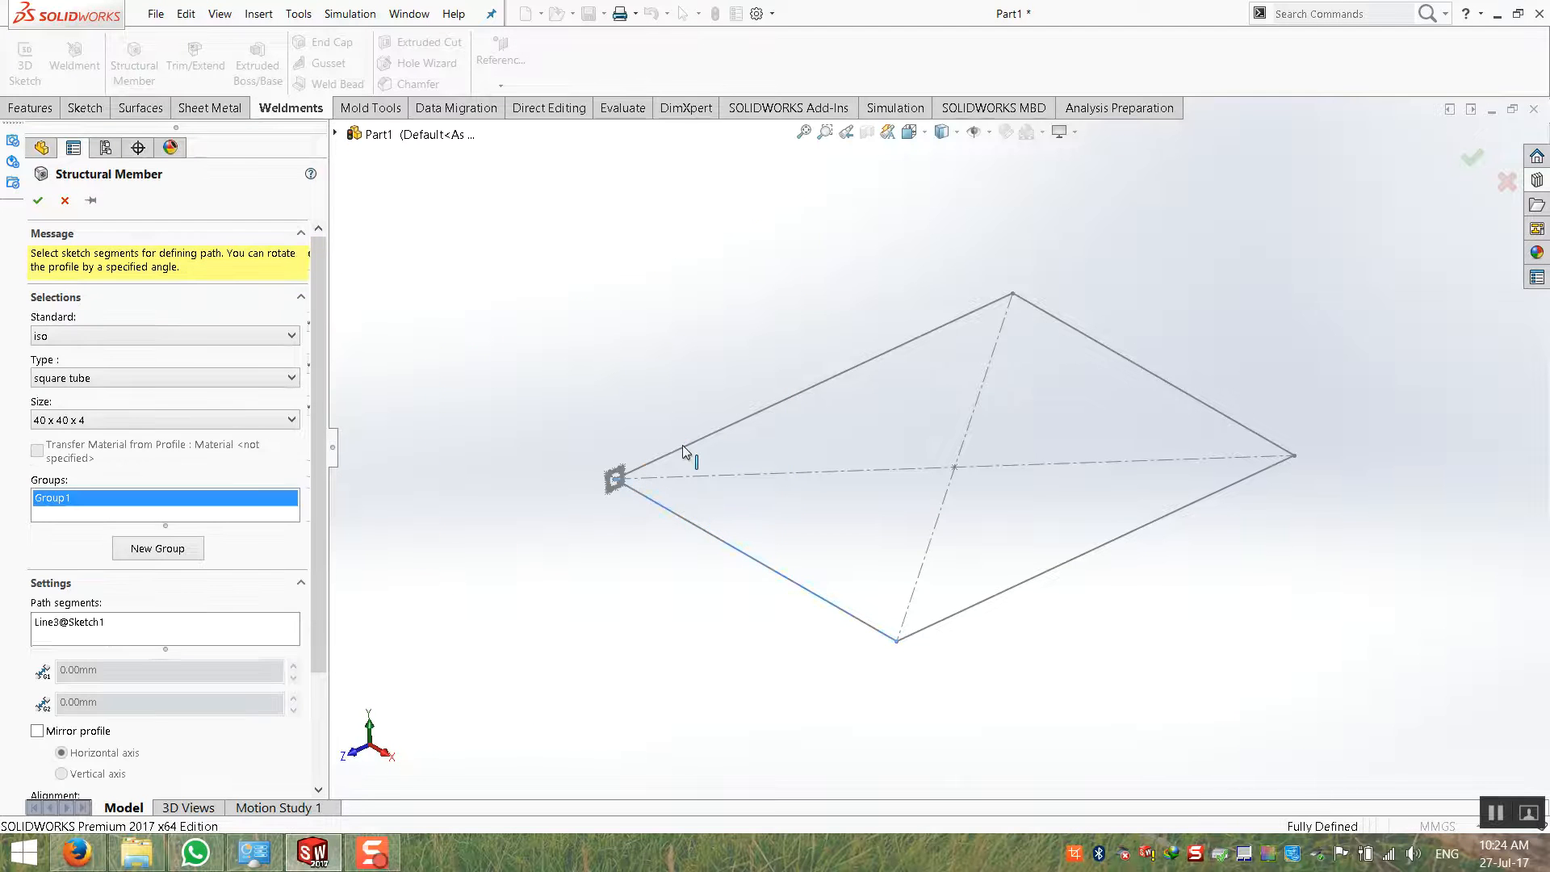
{"action": "left_click", "coordinate": [688, 454]}
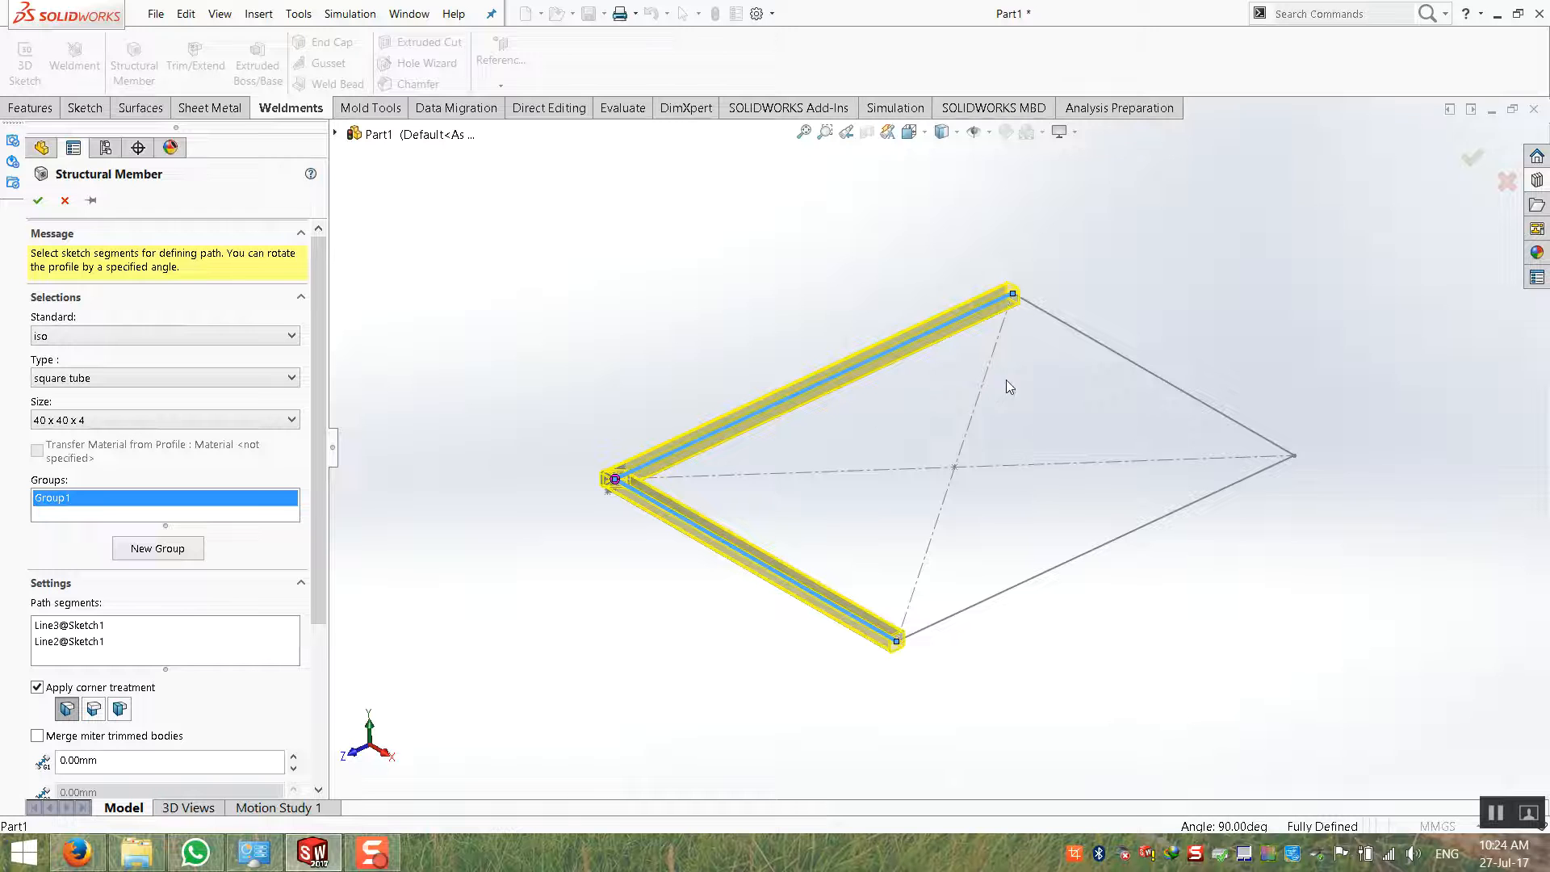
{"action": "left_click", "coordinate": [1090, 338]}
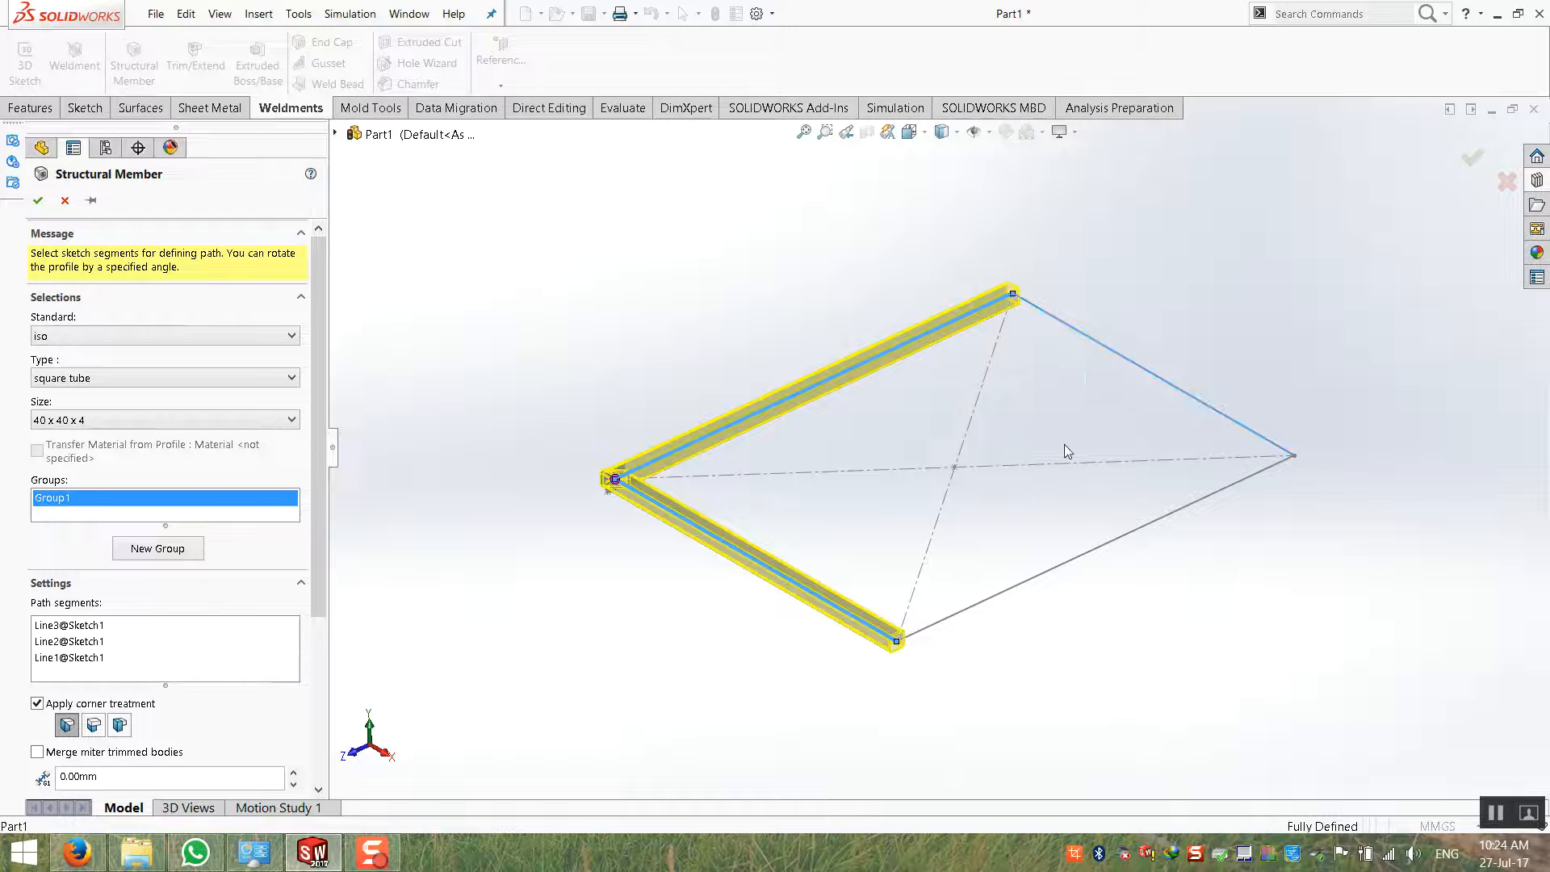
{"action": "left_click", "coordinate": [1016, 598]}
Try both end butt corner treatments on the tube frame and return to End Miter
{"action": "scroll", "coordinate": [1004, 606], "scroll_direction": "down", "scroll_amount": 6}
{"action": "mouse_move", "coordinate": [900, 613]}
{"action": "middle_mouse_down"}
{"action": "mouse_move", "coordinate": [834, 621]}
{"action": "mouse_move", "coordinate": [872, 620]}
{"action": "middle_mouse_up"}
{"action": "scroll", "coordinate": [888, 597], "scroll_direction": "up", "scroll_amount": 2}
{"action": "scroll", "coordinate": [972, 501], "scroll_direction": "down", "scroll_amount": 3}
{"action": "scroll", "coordinate": [772, 527], "scroll_direction": "down", "scroll_amount": 2}
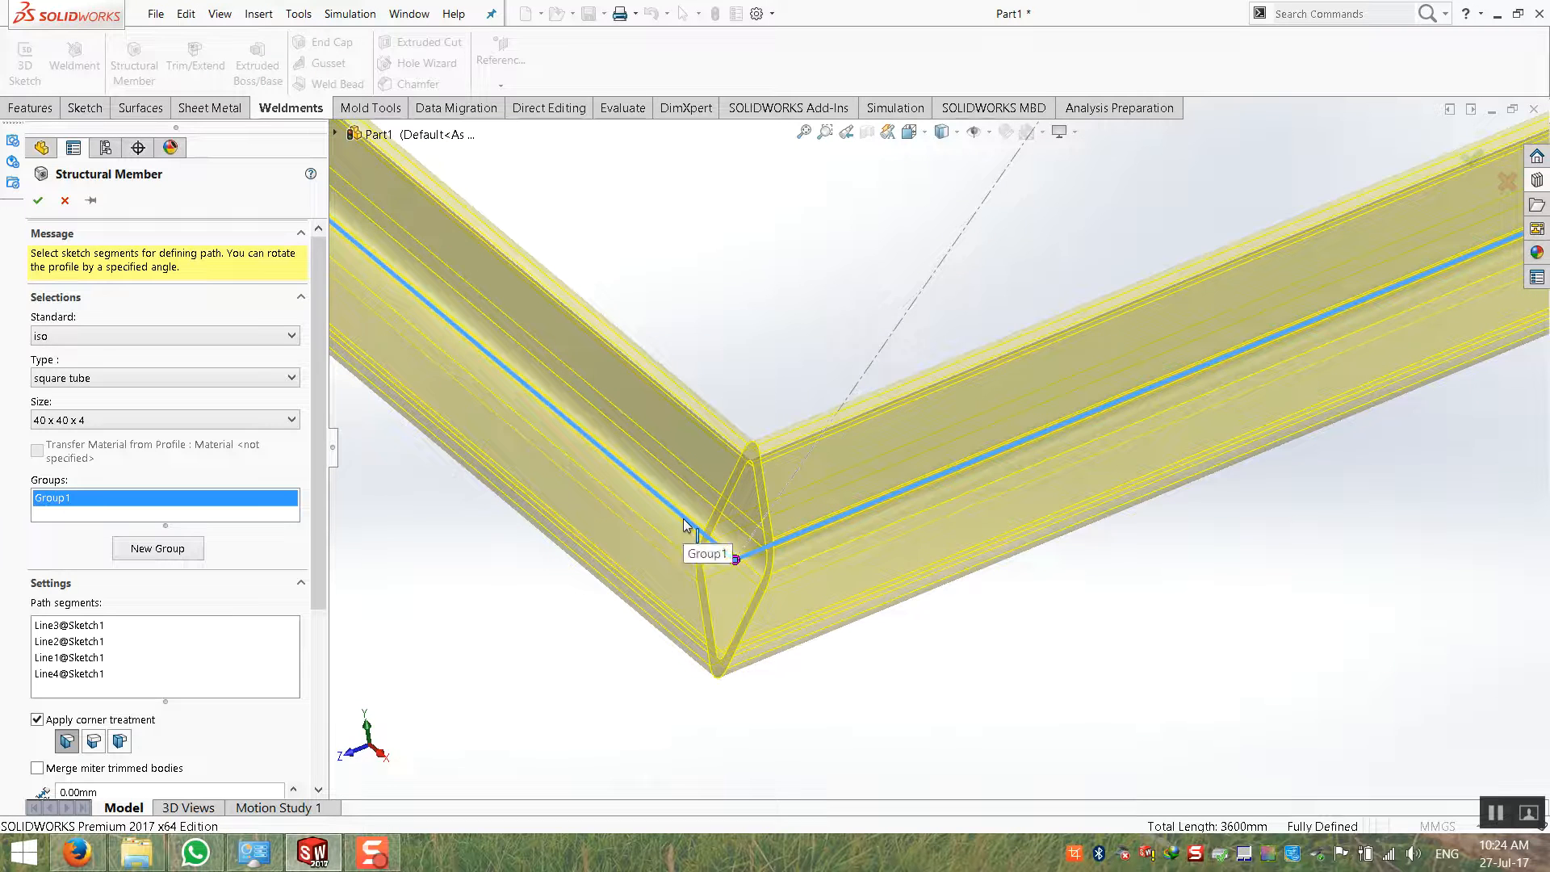
{"action": "middle_click_drag", "start_coordinate": [684, 519], "coordinate": [686, 517]}
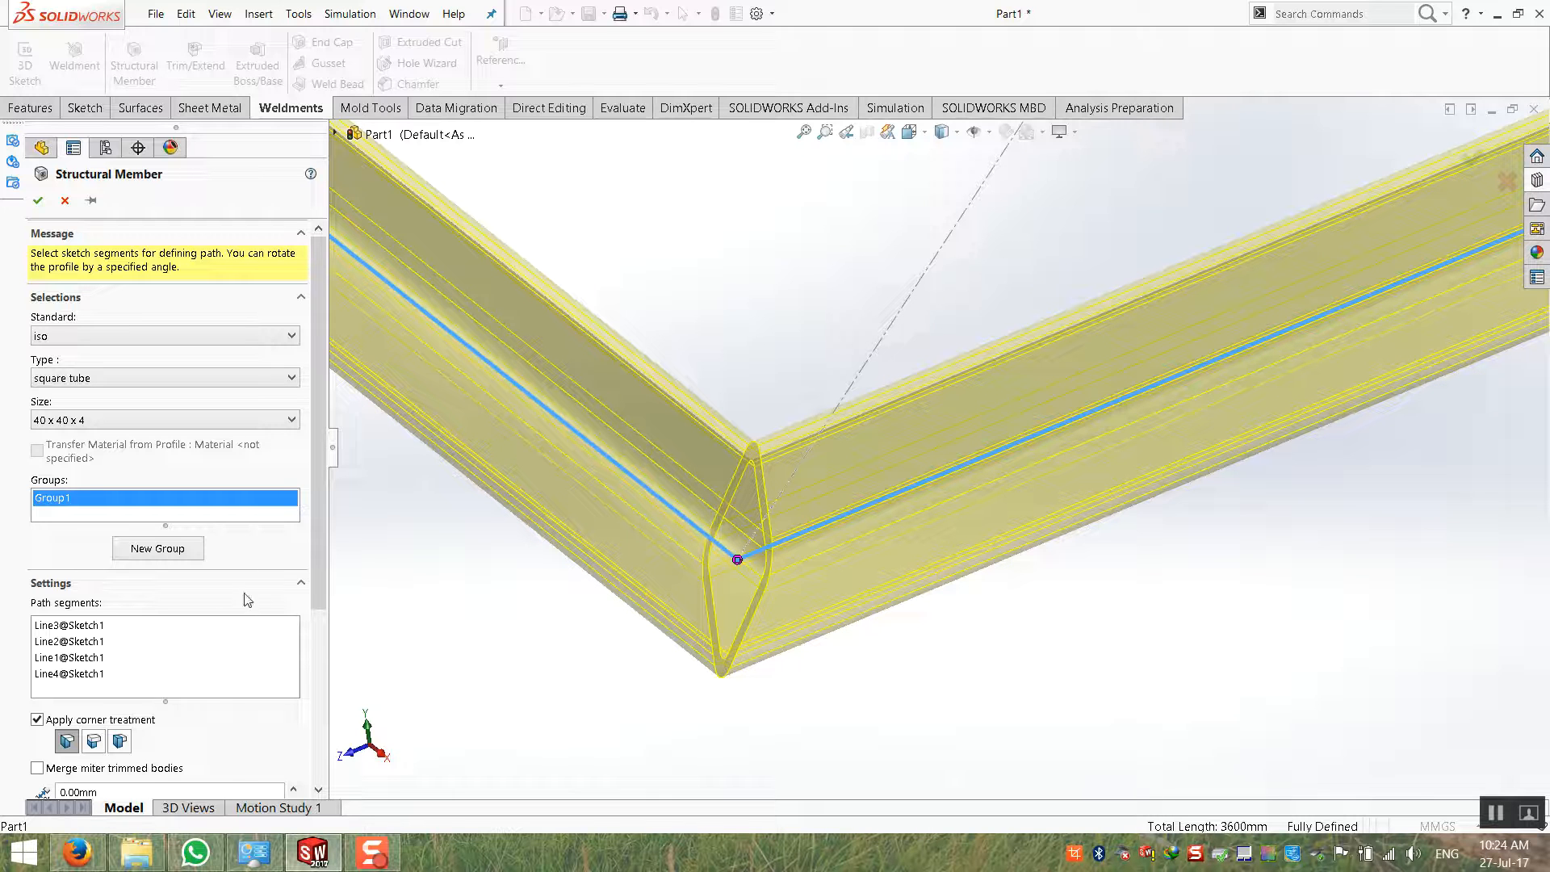
{"action": "scroll", "coordinate": [289, 594], "scroll_direction": "down", "scroll_amount": 3}
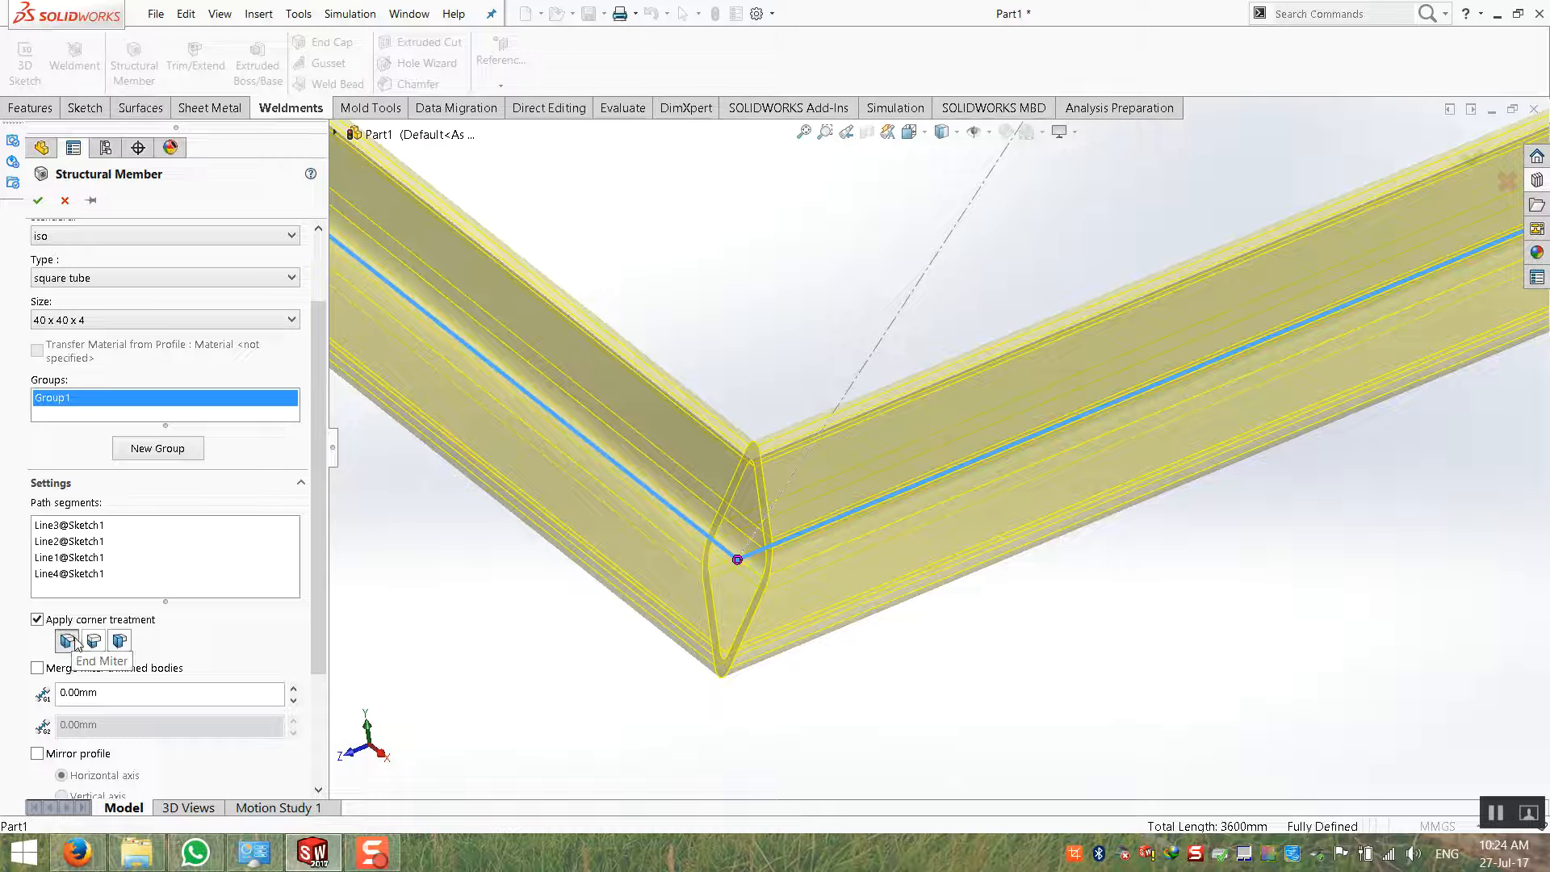
{"action": "left_click", "coordinate": [93, 642]}
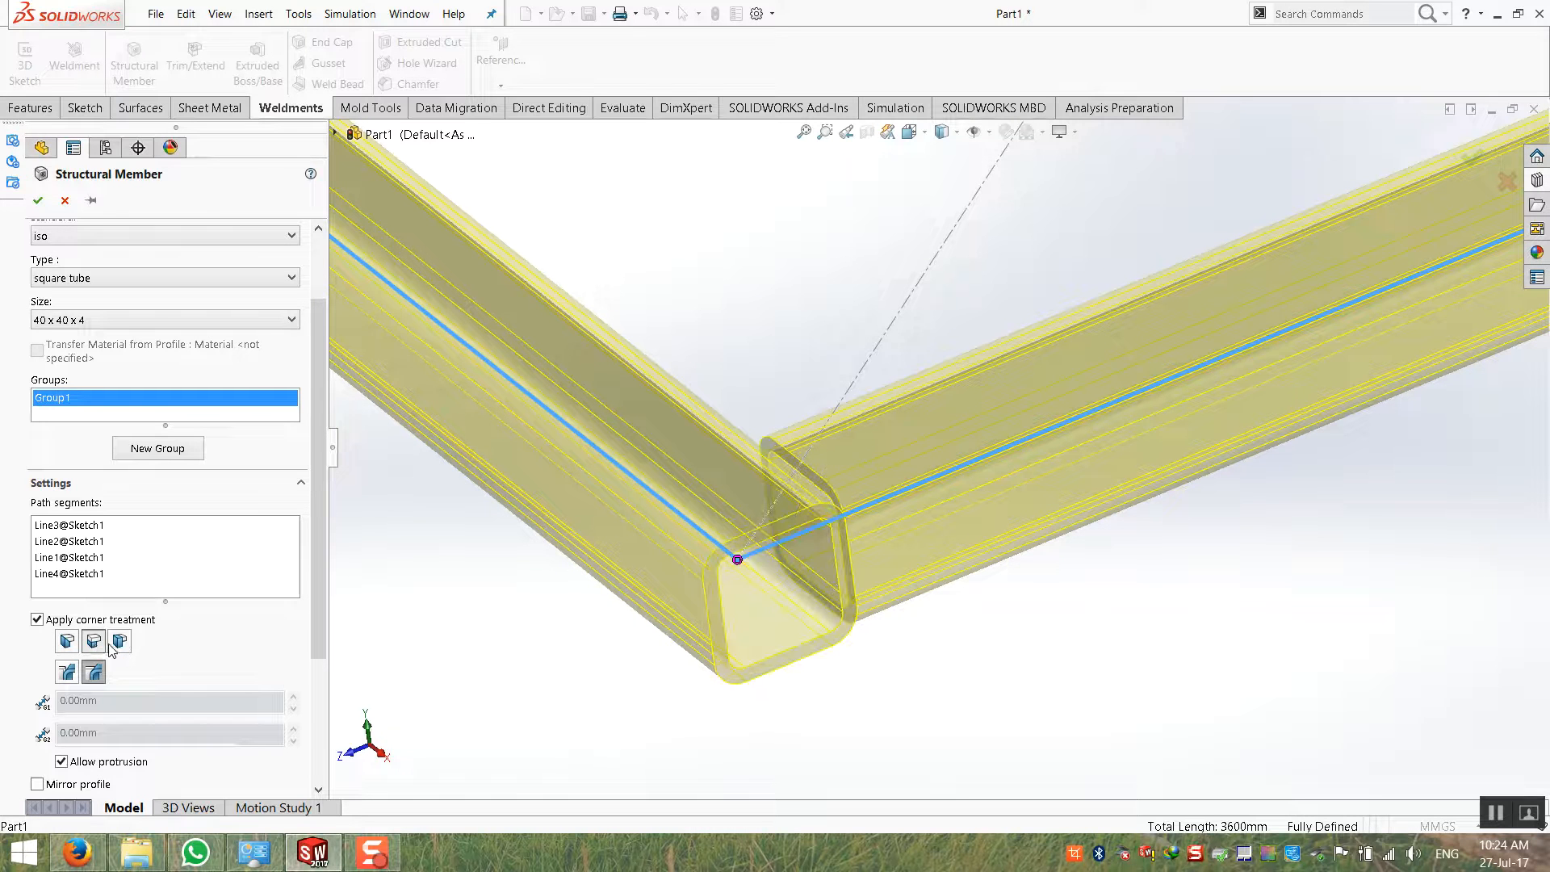
{"action": "left_click", "coordinate": [120, 643]}
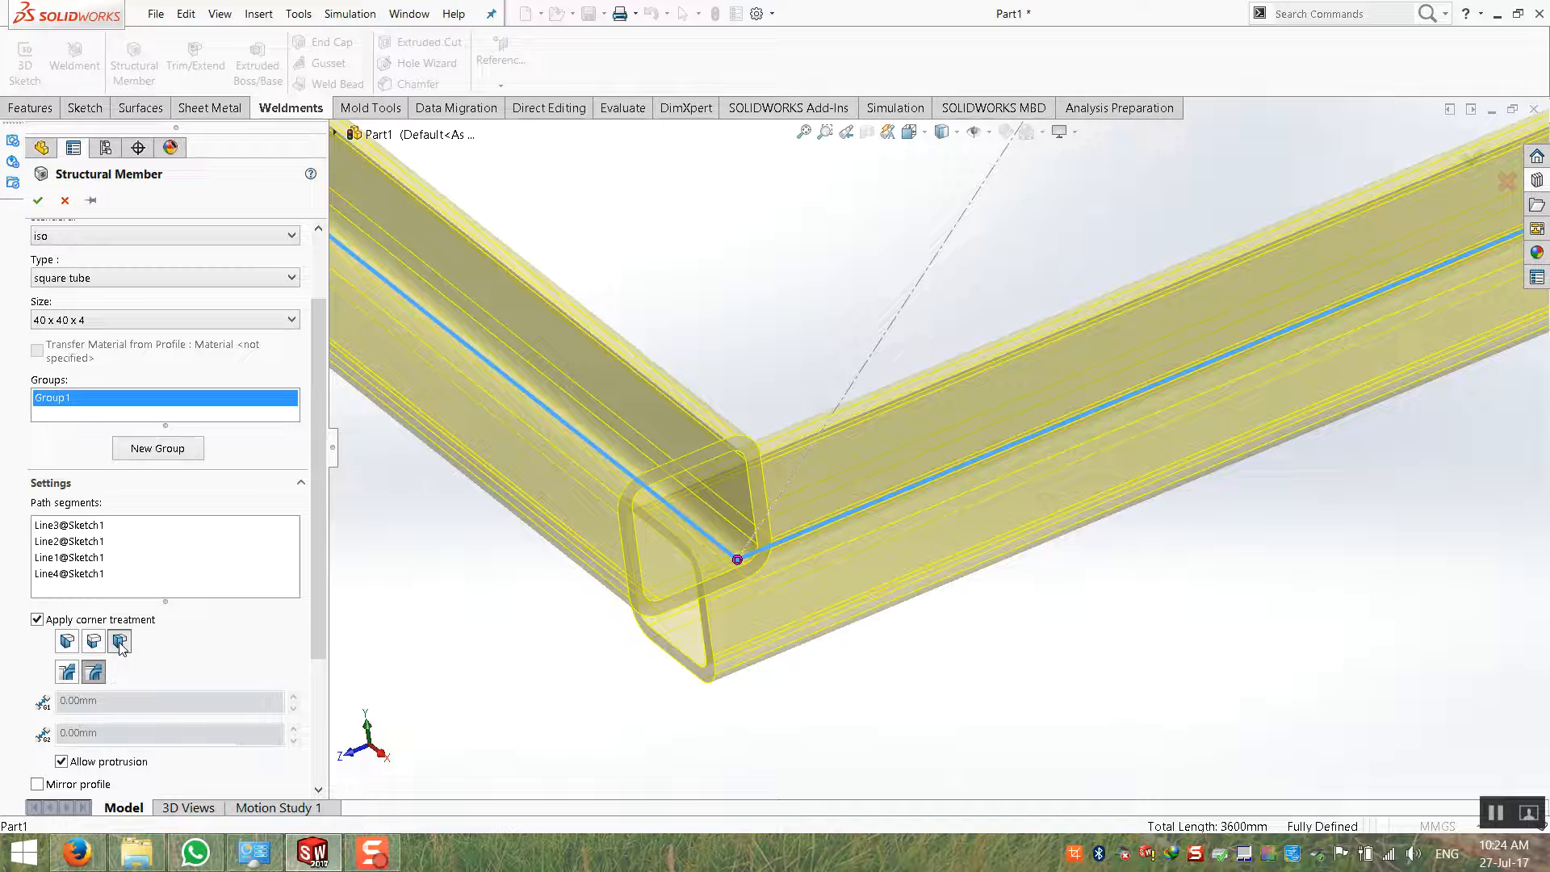
{"action": "left_click", "coordinate": [68, 642]}
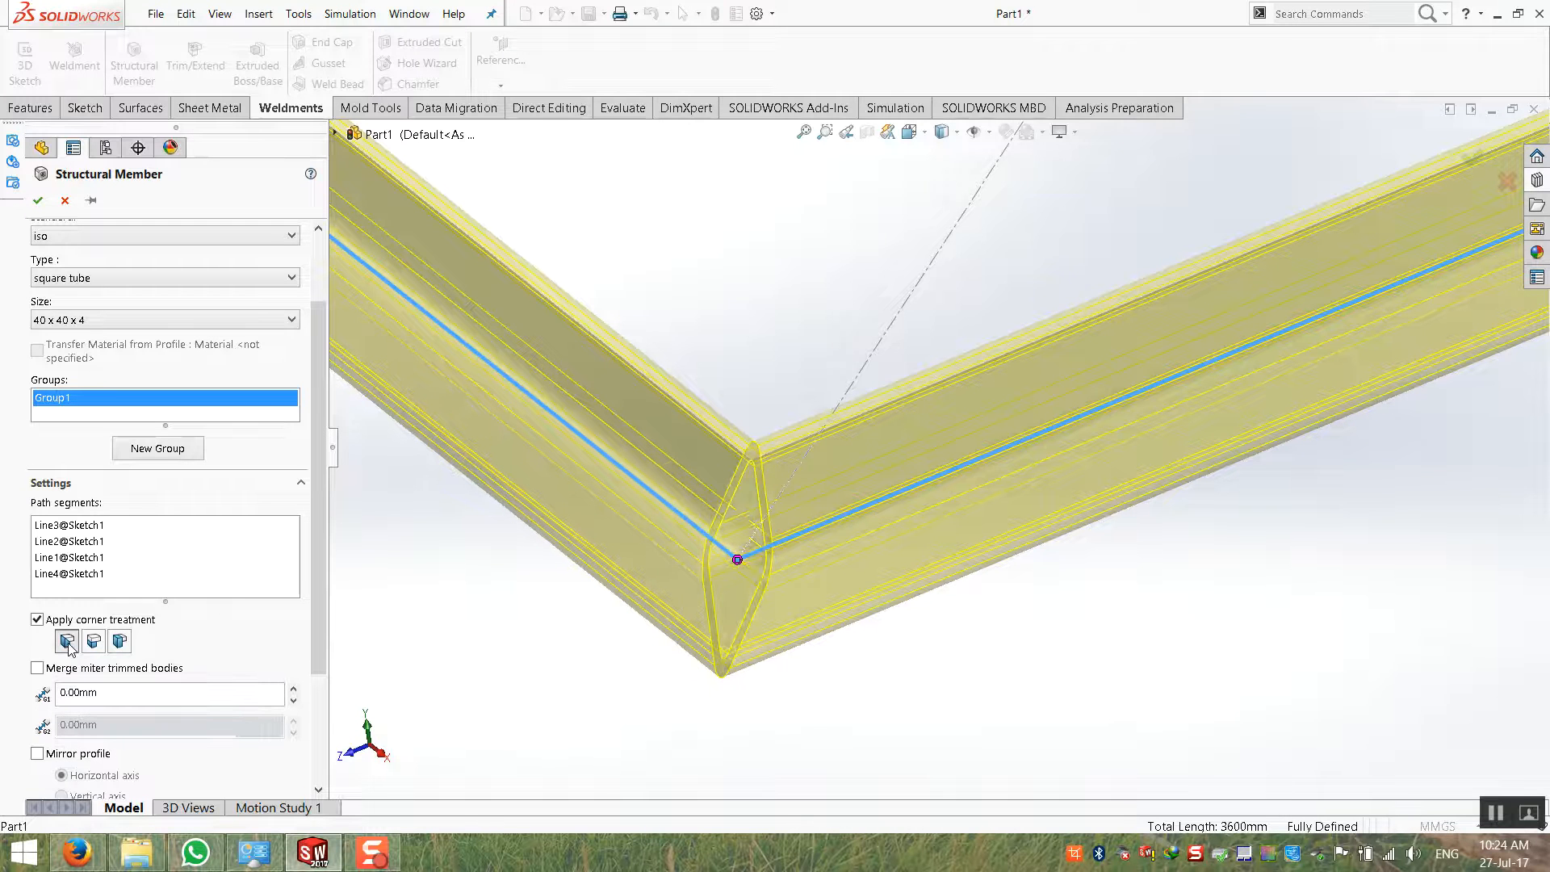
Examine the mitred corner joint of the tube frame preview from several angles
{"action": "scroll", "coordinate": [316, 634], "scroll_direction": "up", "scroll_amount": 1}
{"action": "scroll", "coordinate": [664, 562], "scroll_direction": "up", "scroll_amount": 7}
{"action": "middle_click_drag", "start_coordinate": [792, 473], "coordinate": [907, 546]}
{"action": "scroll", "coordinate": [768, 479], "scroll_direction": "down", "scroll_amount": 6}
{"action": "middle_click_drag", "start_coordinate": [767, 480], "coordinate": [715, 420]}
{"action": "scroll", "coordinate": [716, 411], "scroll_direction": "down", "scroll_amount": 3}
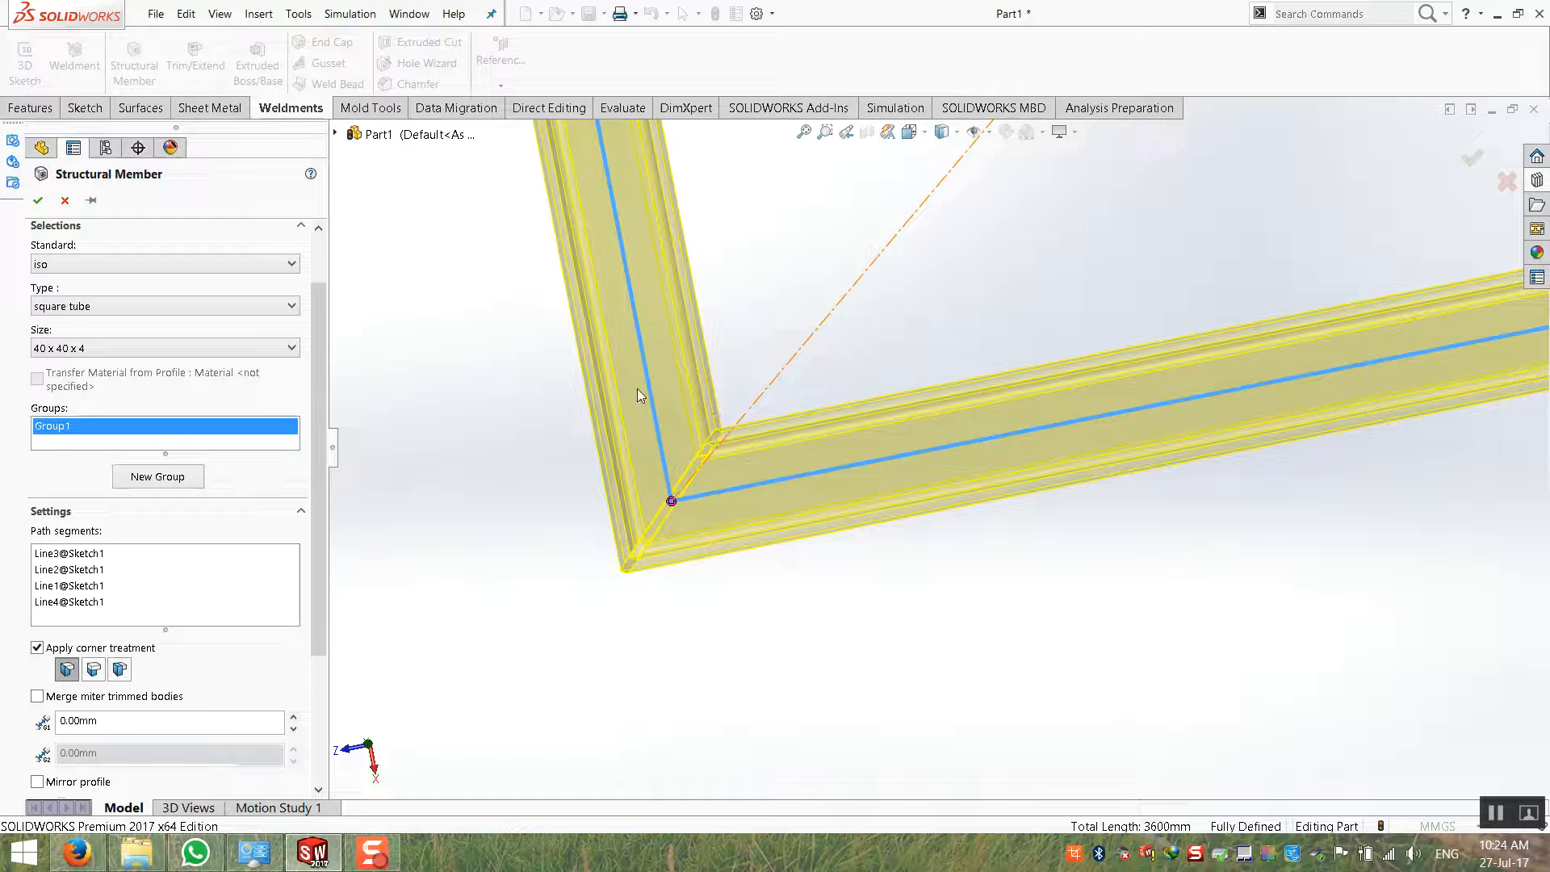
{"action": "middle_click_drag", "start_coordinate": [641, 439], "coordinate": [821, 259]}
{"action": "scroll", "coordinate": [821, 258], "scroll_direction": "up", "scroll_amount": 2}
{"action": "scroll", "coordinate": [943, 372], "scroll_direction": "down", "scroll_amount": 2}
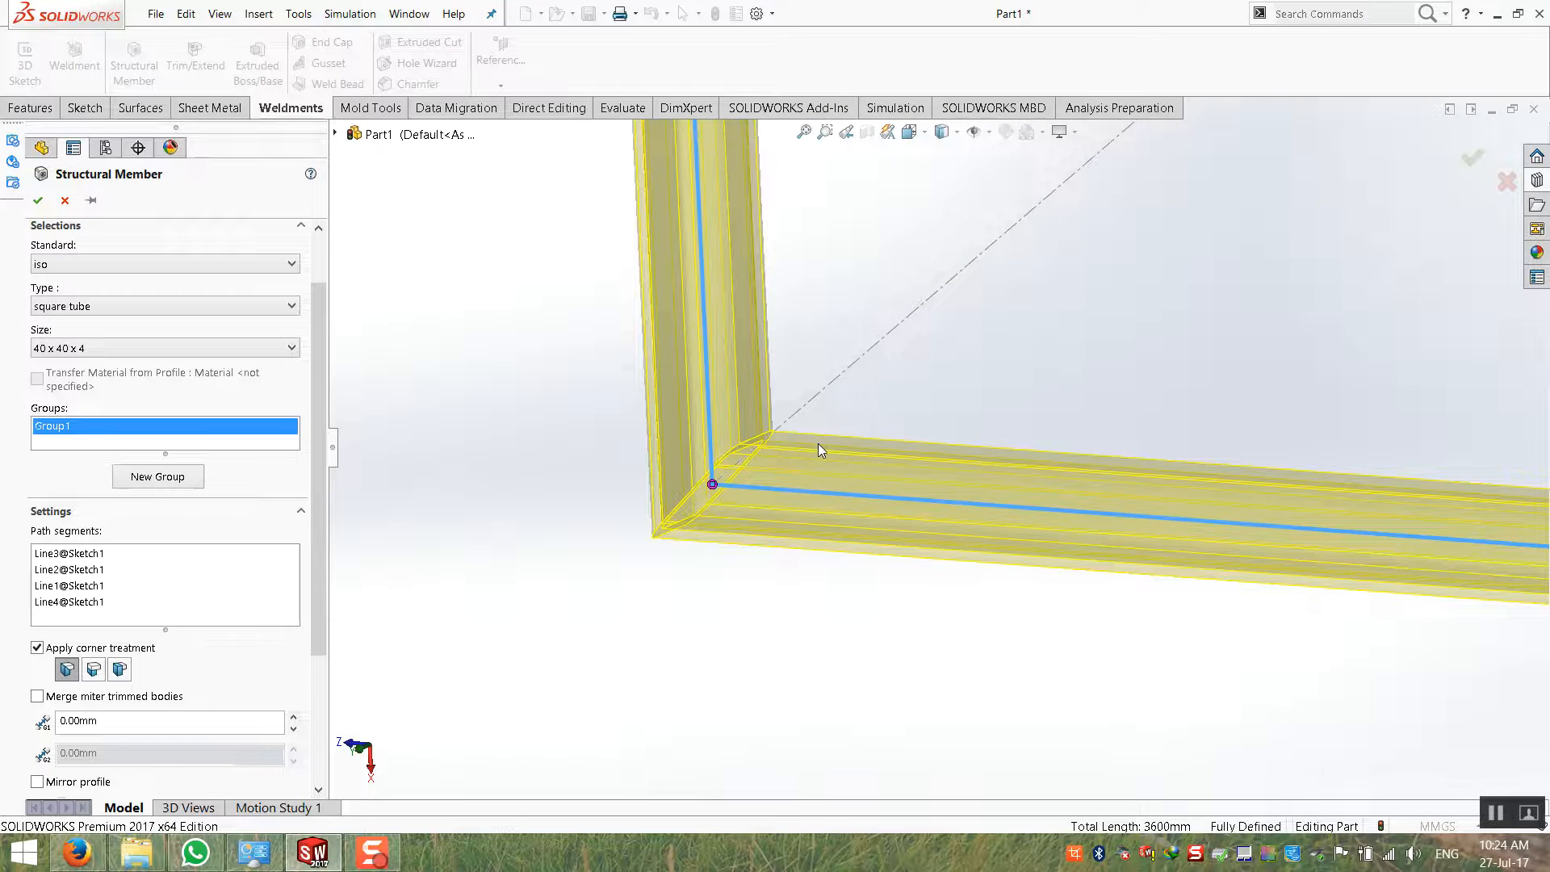
{"action": "middle_click_drag", "start_coordinate": [788, 515], "coordinate": [752, 529]}
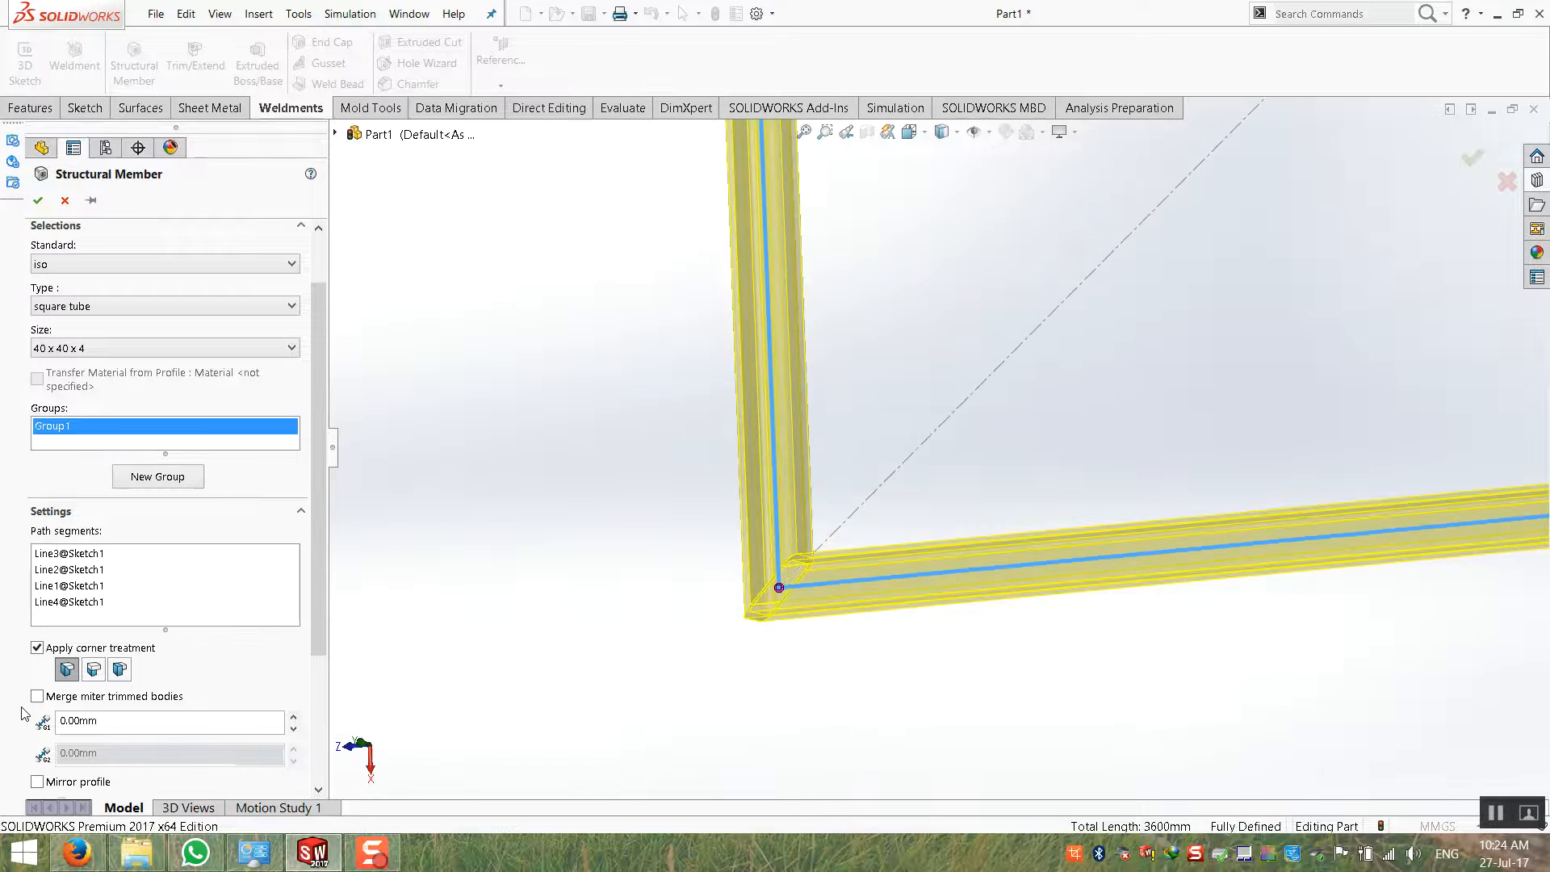
Try relocating the tube profile so the path segments pass through its outer corner point, and inspect the frame corner
{"action": "scroll", "coordinate": [326, 569], "scroll_direction": "down", "scroll_amount": 3}
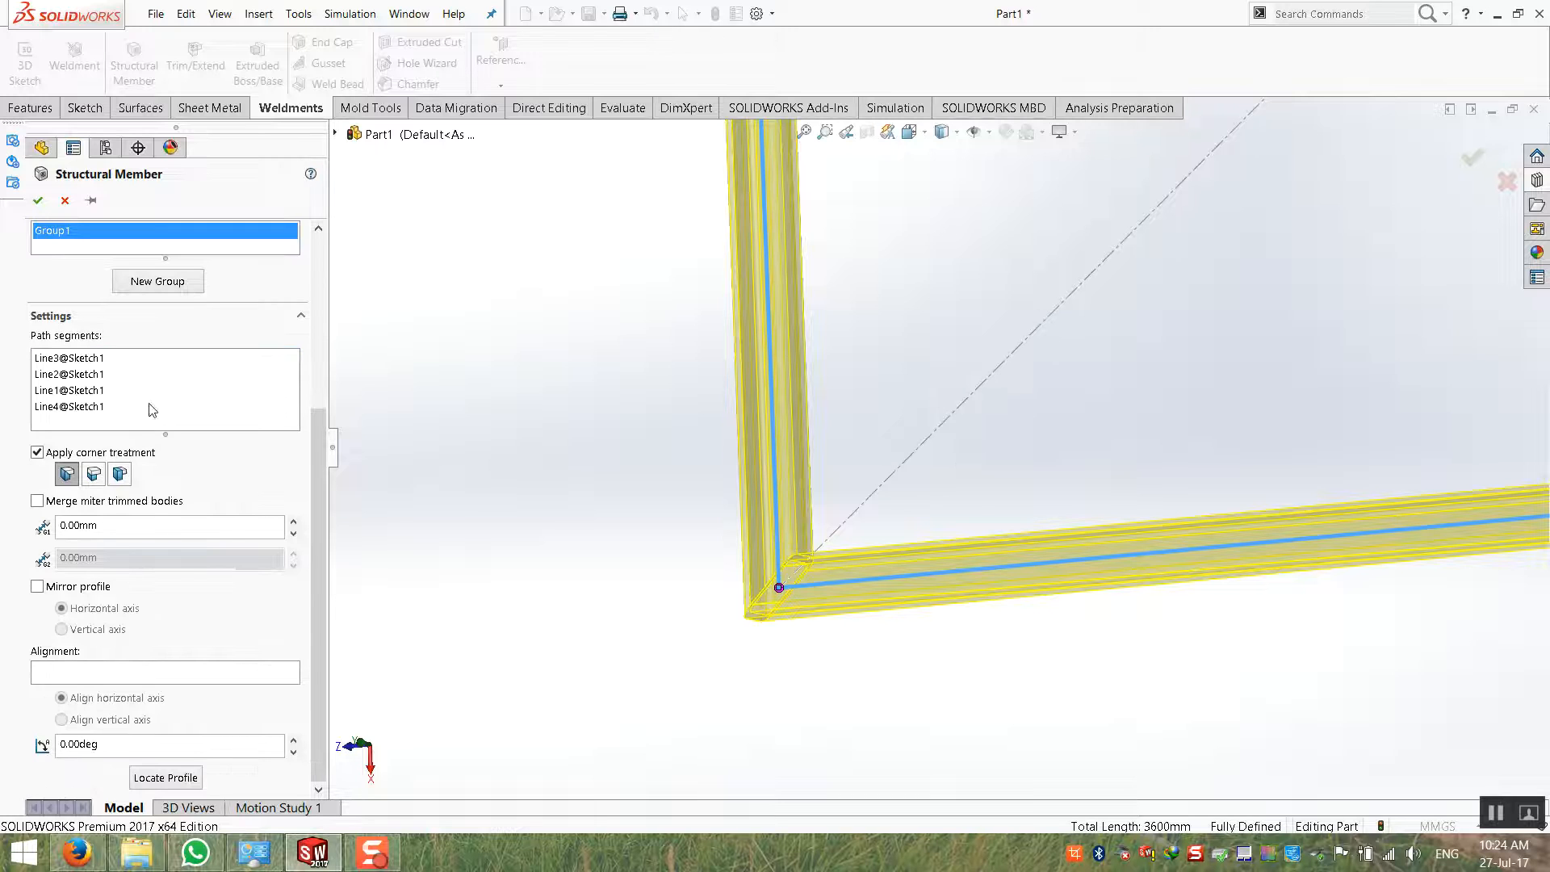
{"action": "left_click", "coordinate": [157, 779]}
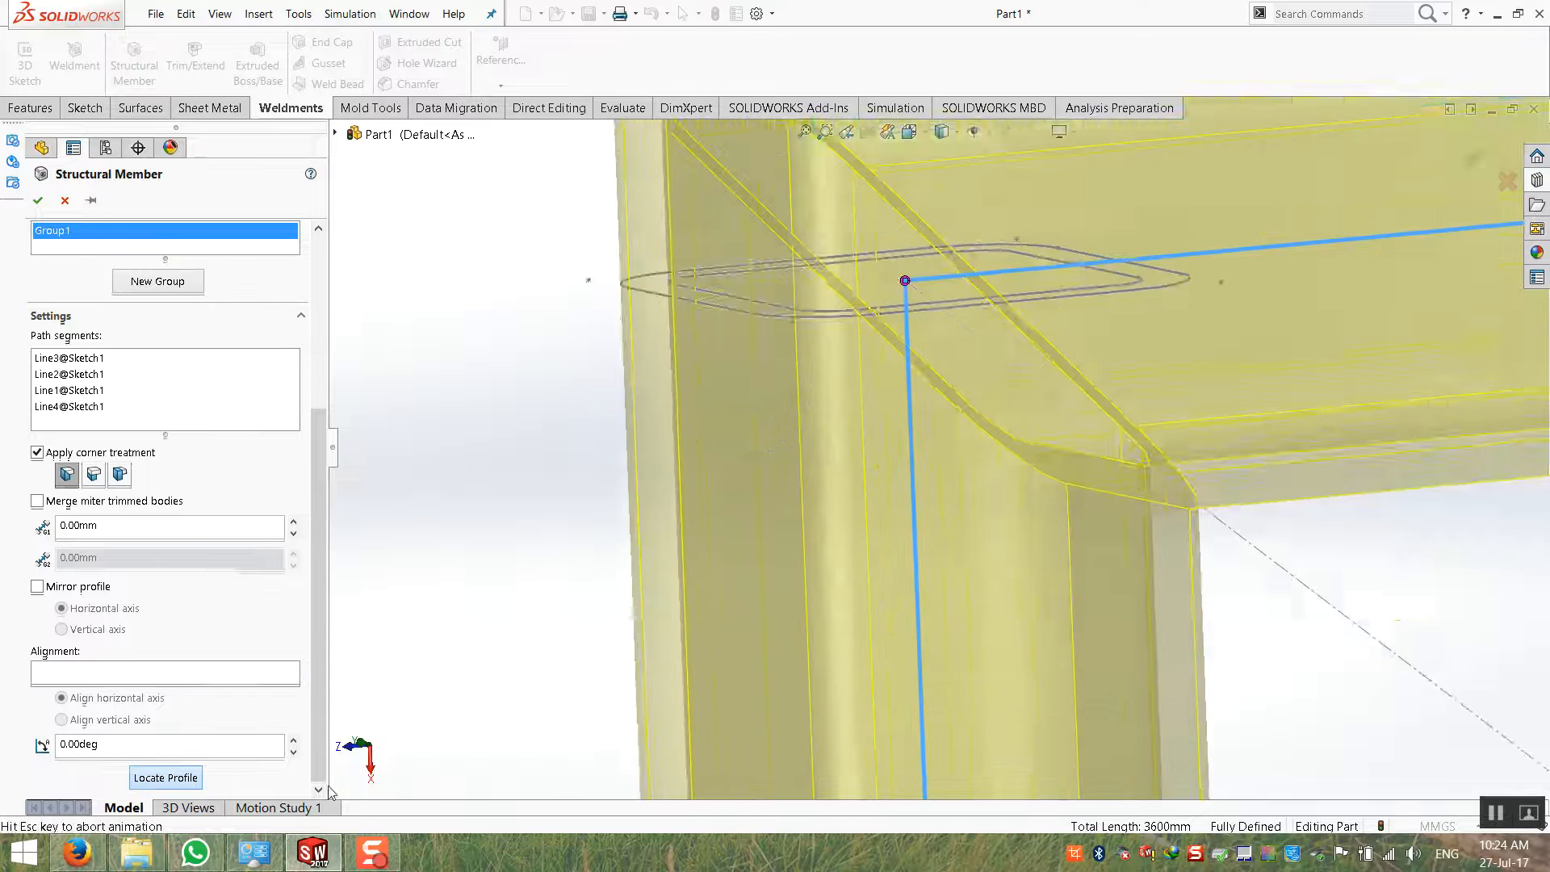
{"action": "scroll", "coordinate": [926, 529], "scroll_direction": "up", "scroll_amount": 6}
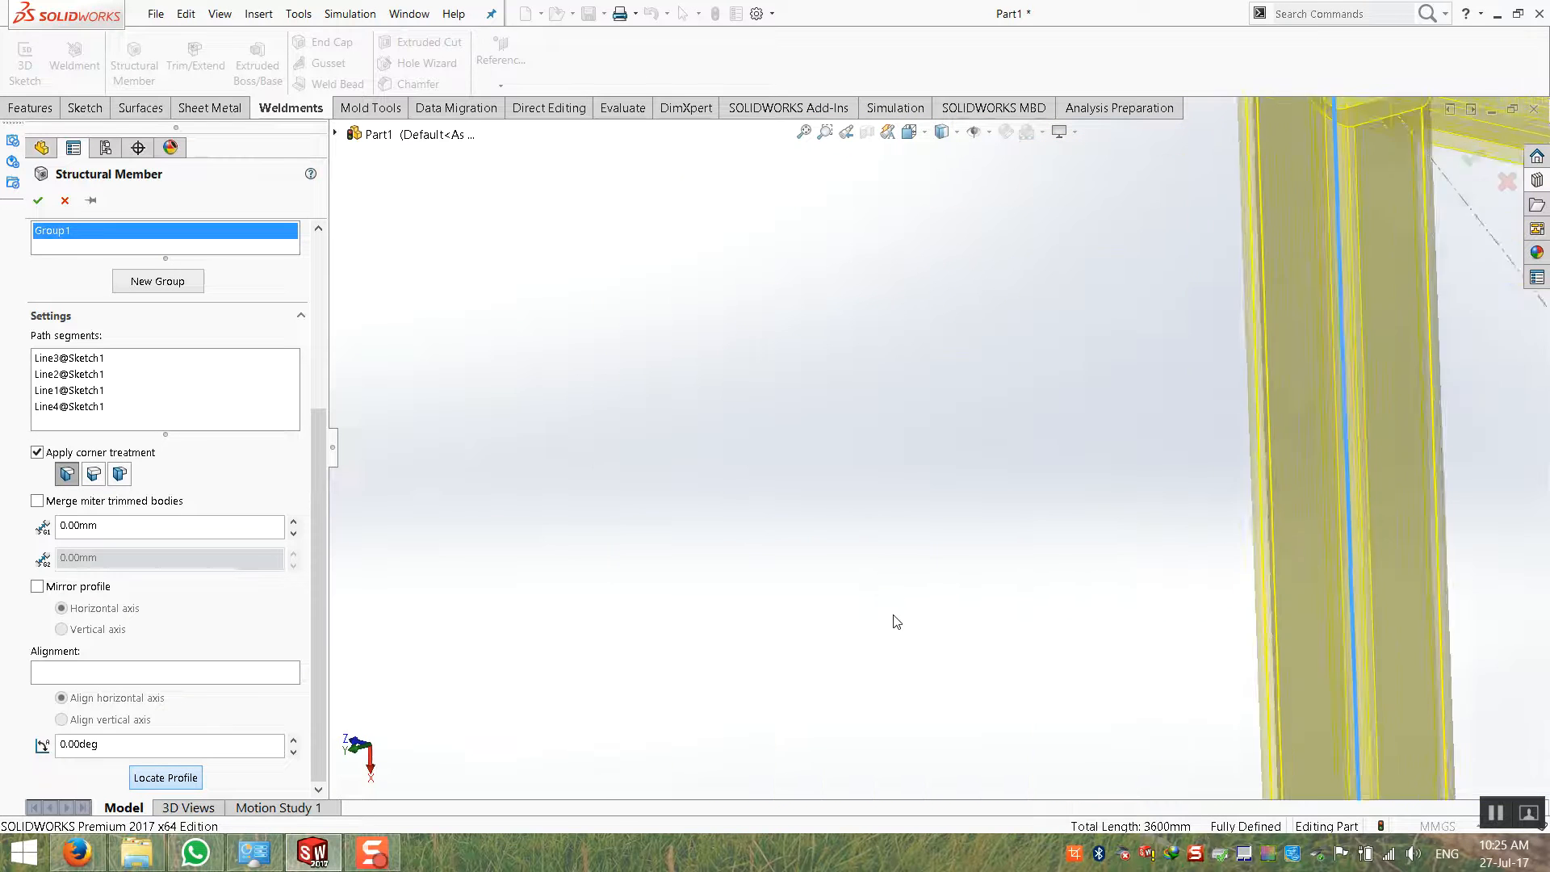
{"action": "scroll", "coordinate": [1050, 566], "scroll_direction": "down", "scroll_amount": 8}
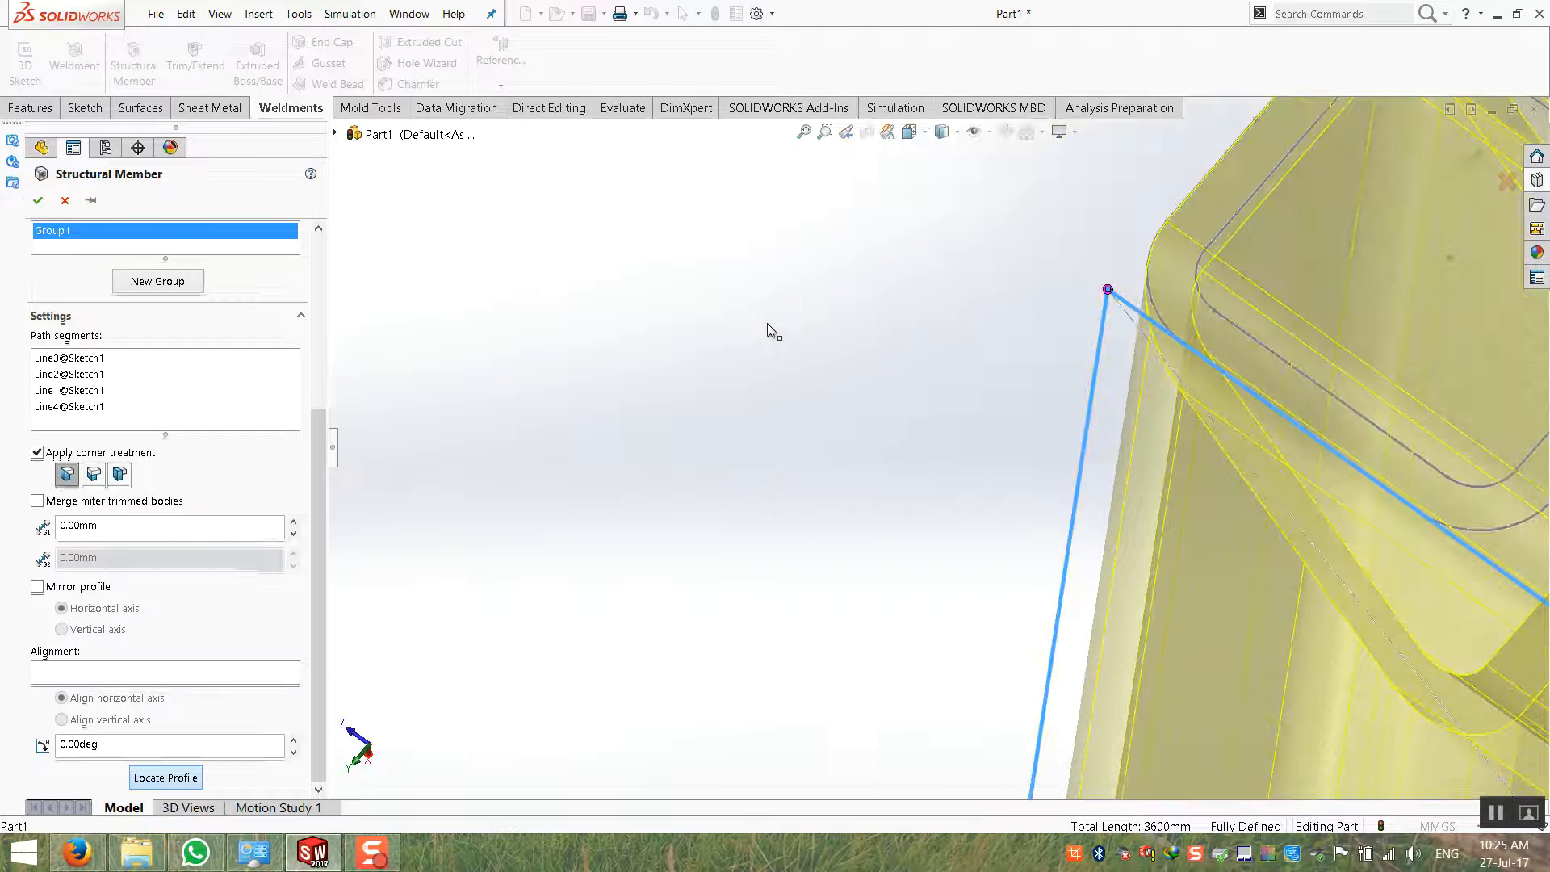
{"action": "left_click", "coordinate": [767, 323]}
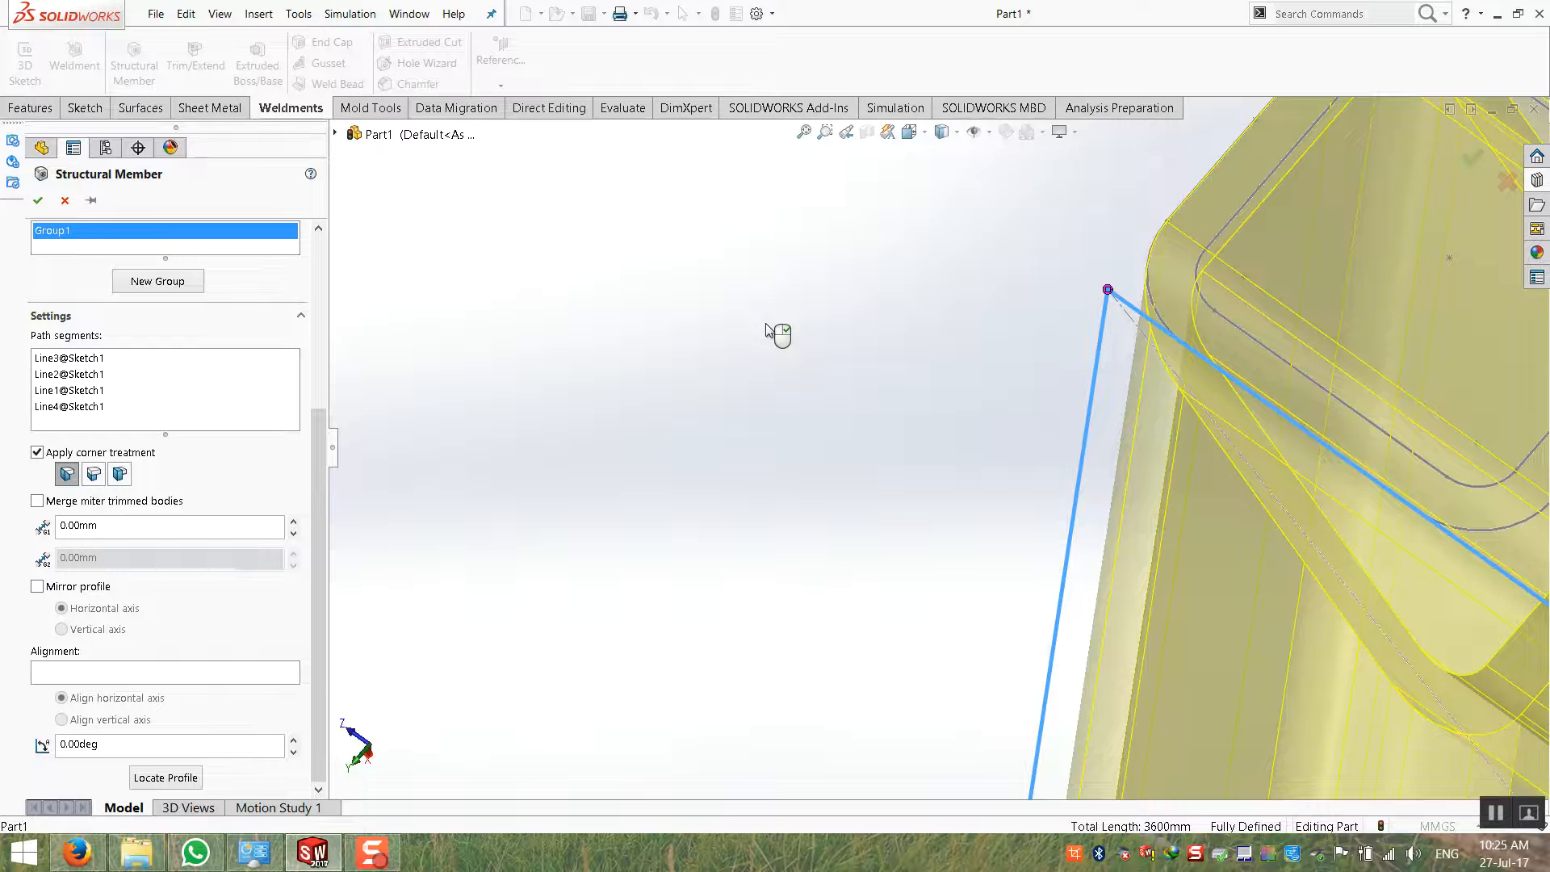
{"action": "scroll", "coordinate": [766, 324], "scroll_direction": "up", "scroll_amount": 6}
{"action": "middle_click_drag", "start_coordinate": [799, 403], "coordinate": [813, 340]}
{"action": "scroll", "coordinate": [817, 352], "scroll_direction": "up", "scroll_amount": 3}
{"action": "scroll", "coordinate": [1157, 361], "scroll_direction": "down", "scroll_amount": 6}
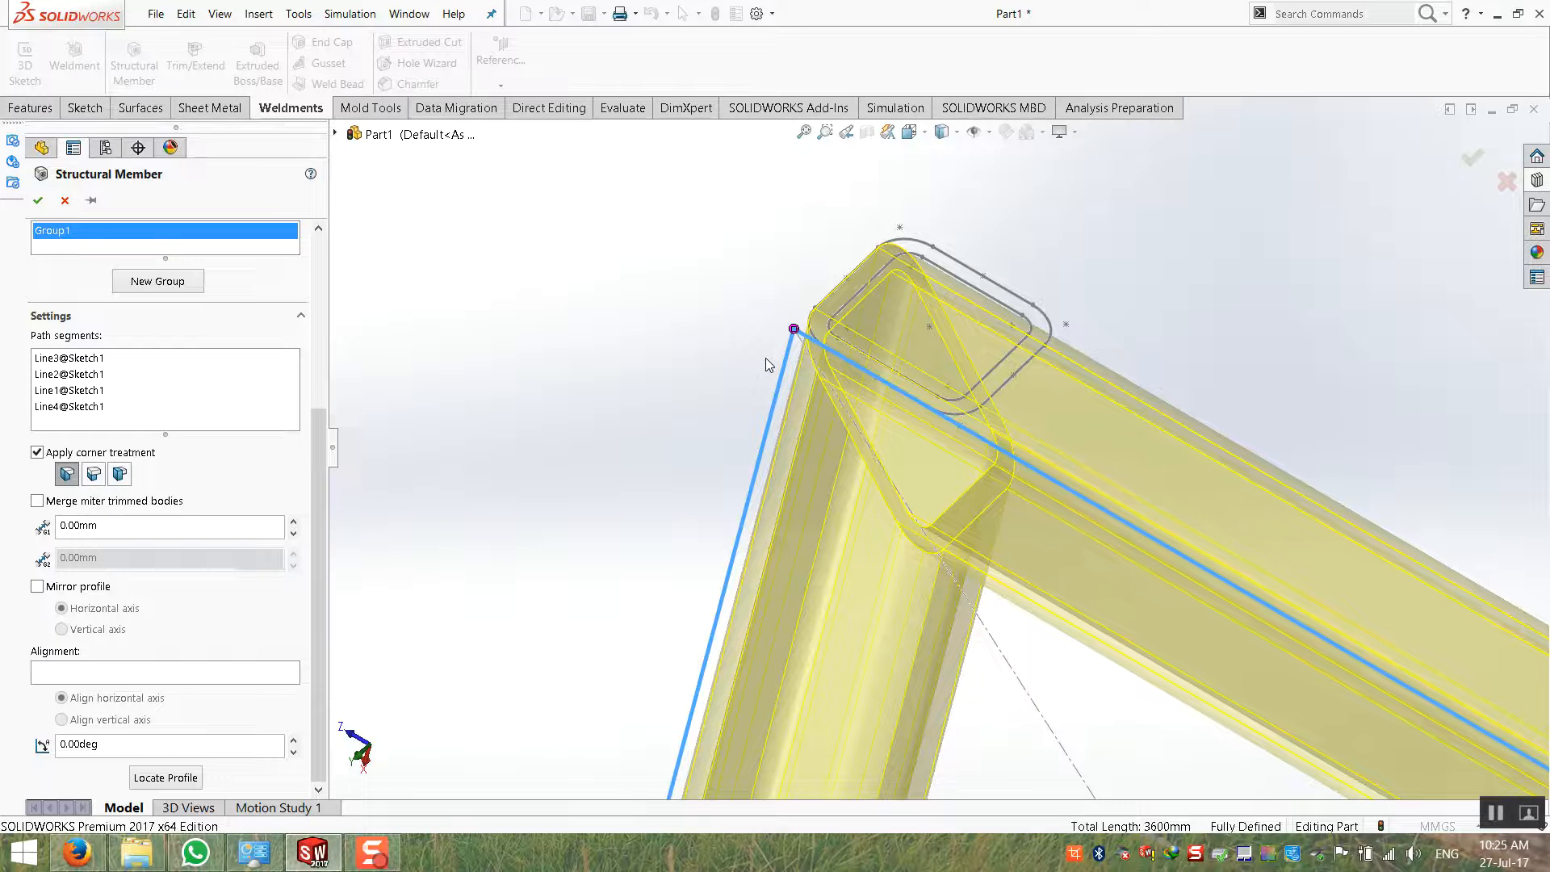
{"action": "scroll", "coordinate": [670, 385], "scroll_direction": "up", "scroll_amount": 5}
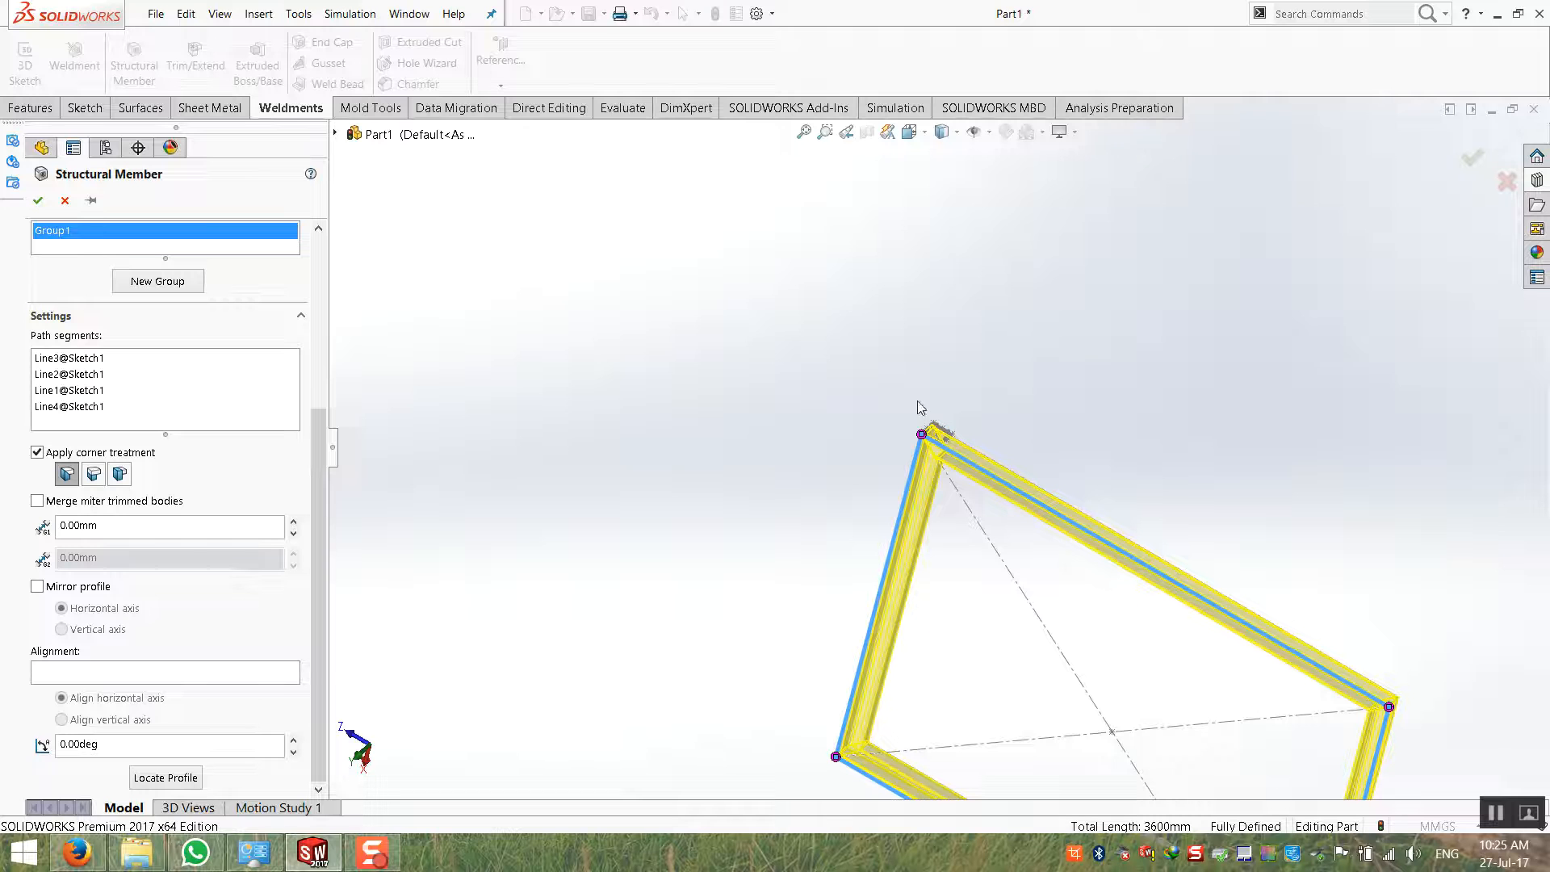
{"action": "scroll", "coordinate": [925, 621], "scroll_direction": "down", "scroll_amount": 3}
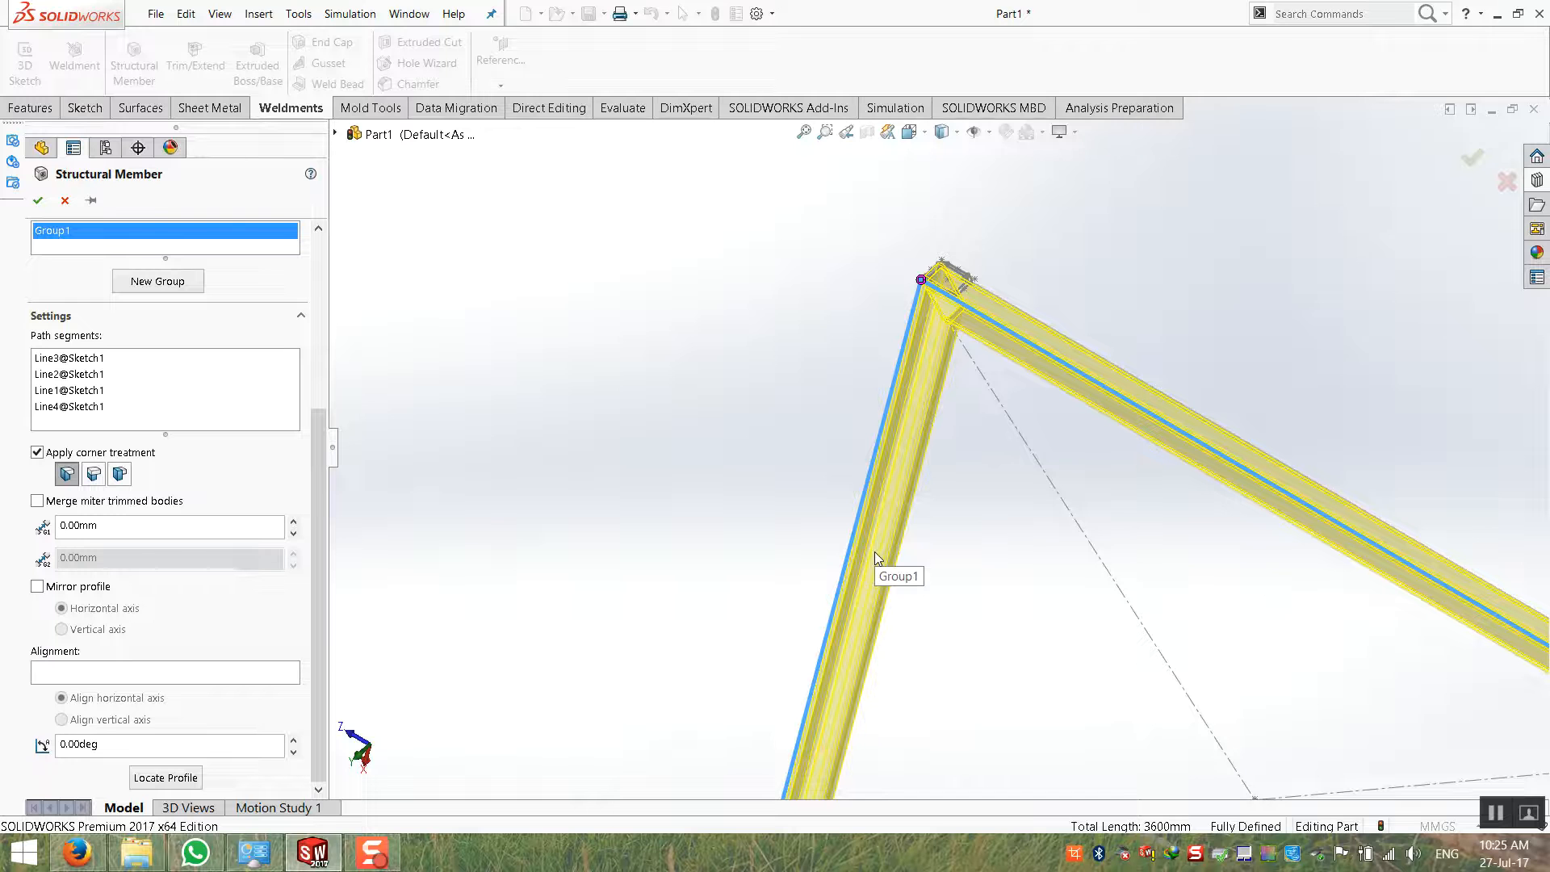
Try relocating the tube profile so the path segments pass through its inner corner point
{"action": "left_click", "coordinate": [166, 778]}
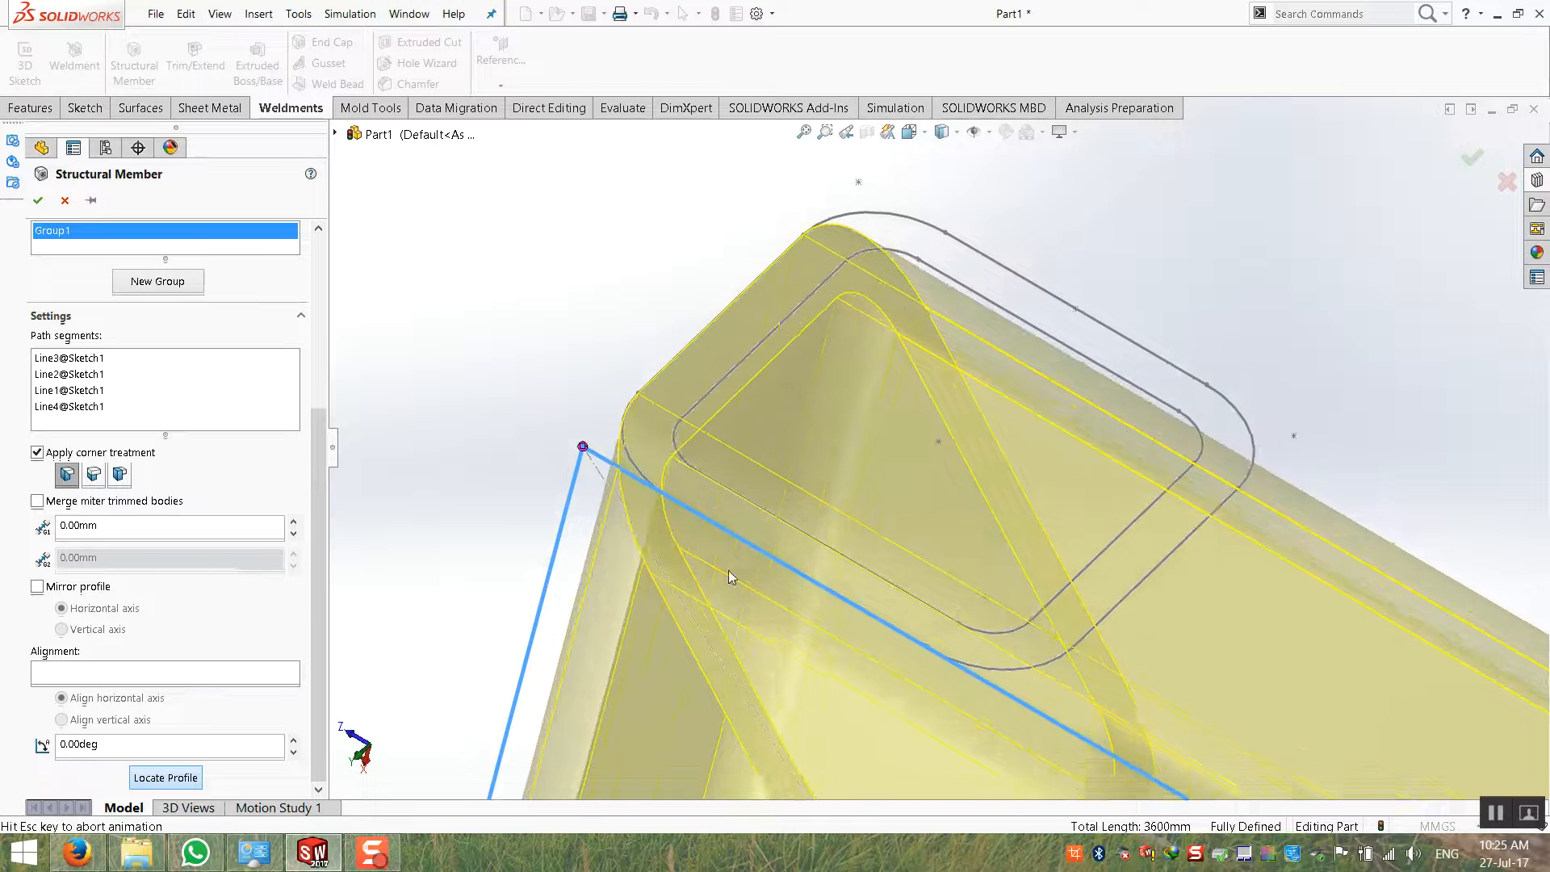
{"action": "scroll", "coordinate": [1013, 696], "scroll_direction": "up", "scroll_amount": 3}
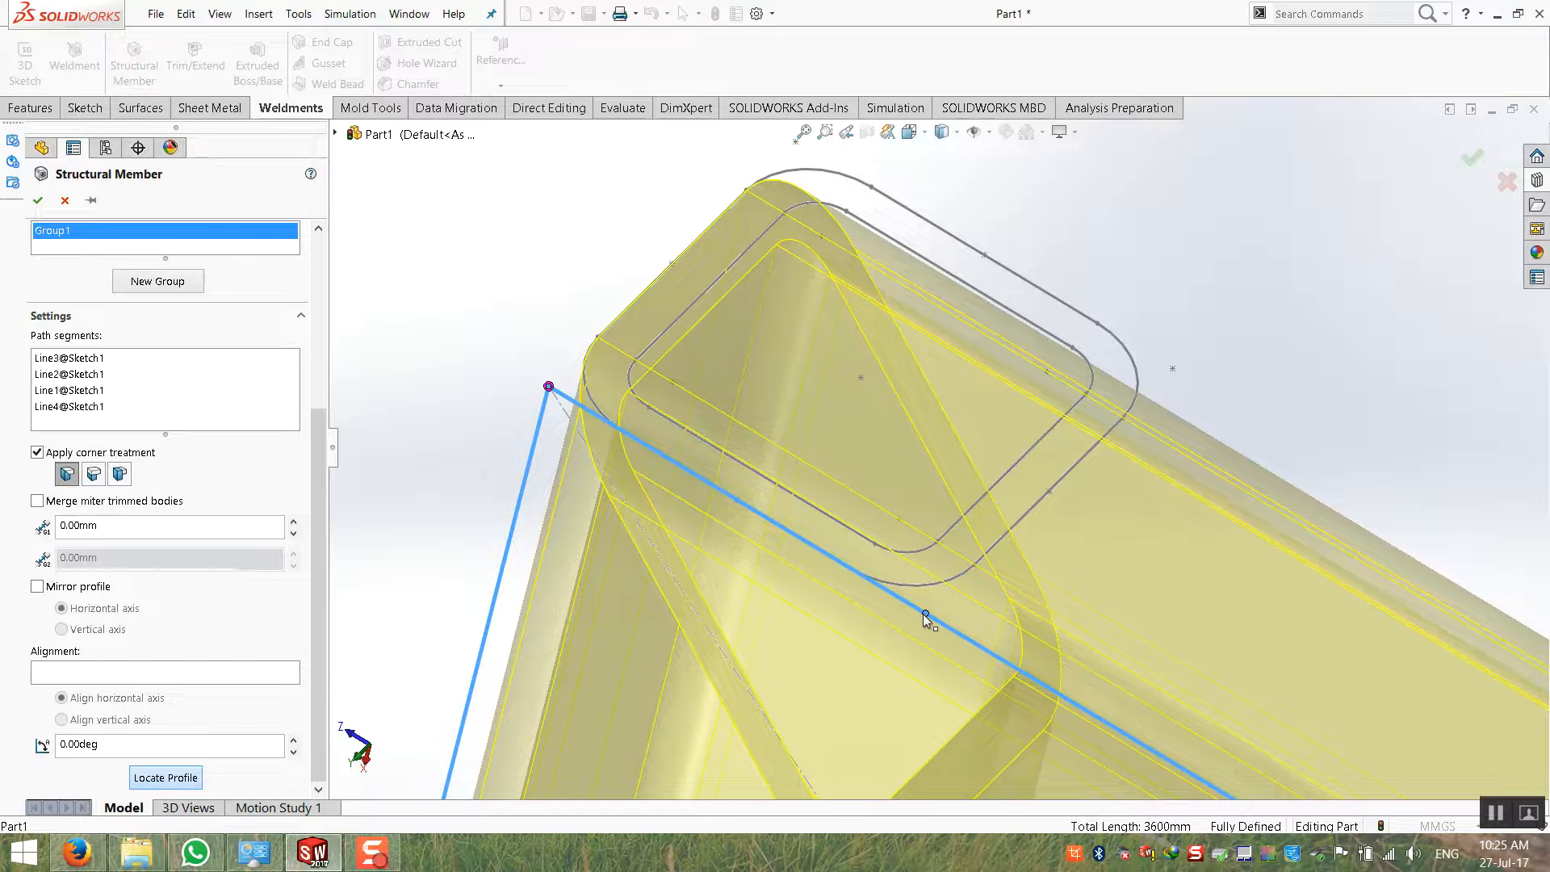
{"action": "scroll", "coordinate": [920, 618], "scroll_direction": "up", "scroll_amount": 5}
{"action": "scroll", "coordinate": [892, 620], "scroll_direction": "up", "scroll_amount": 4}
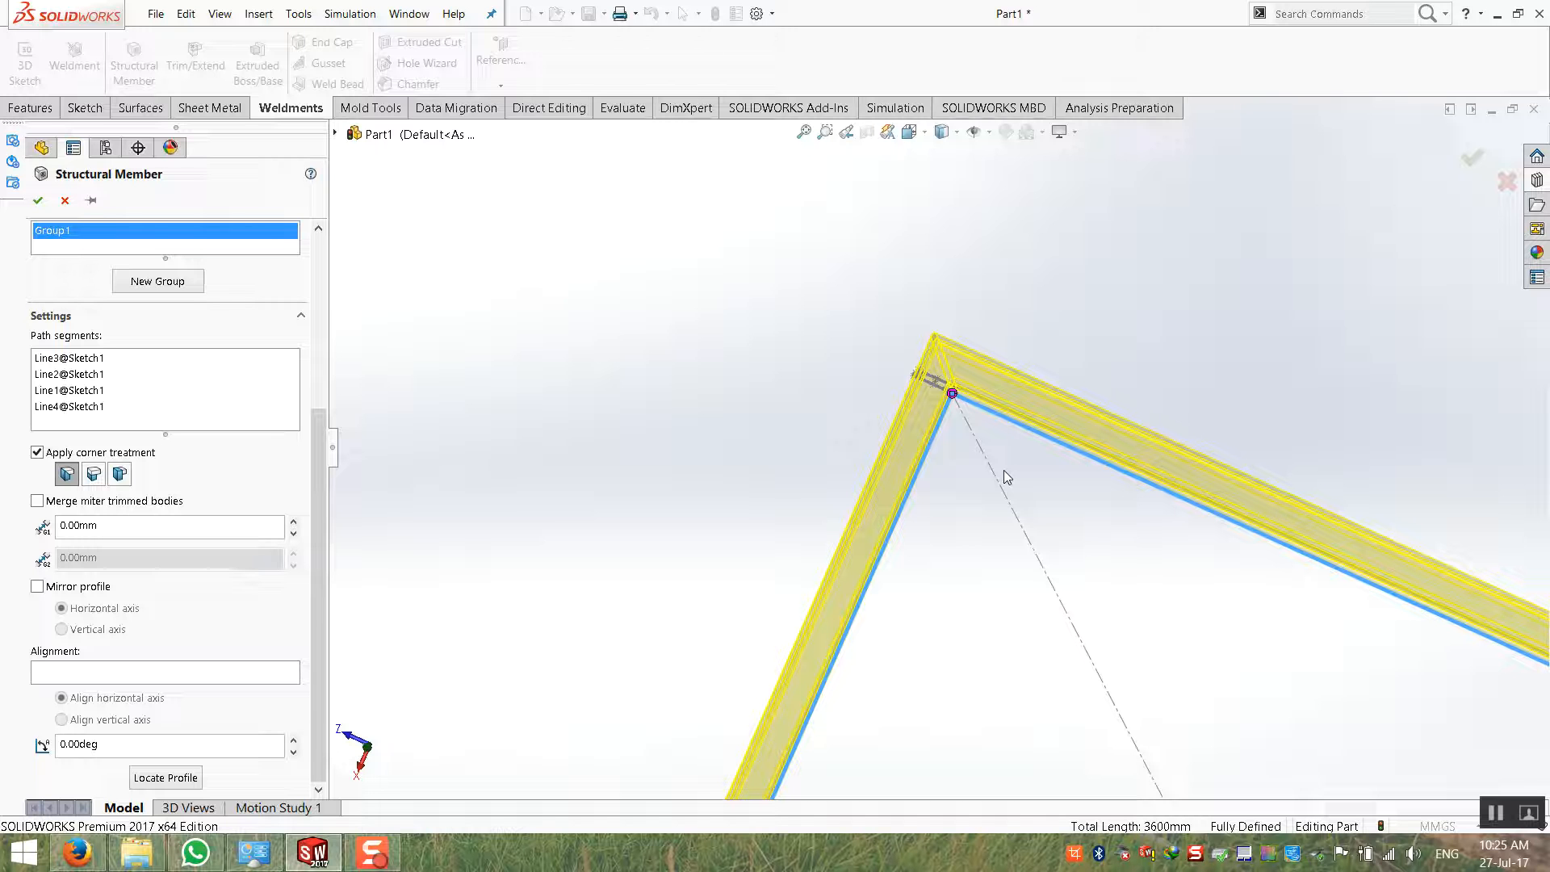
Try aligning the tube profile to the path by its side midpoint and by its centre point
{"action": "left_click", "coordinate": [165, 778]}
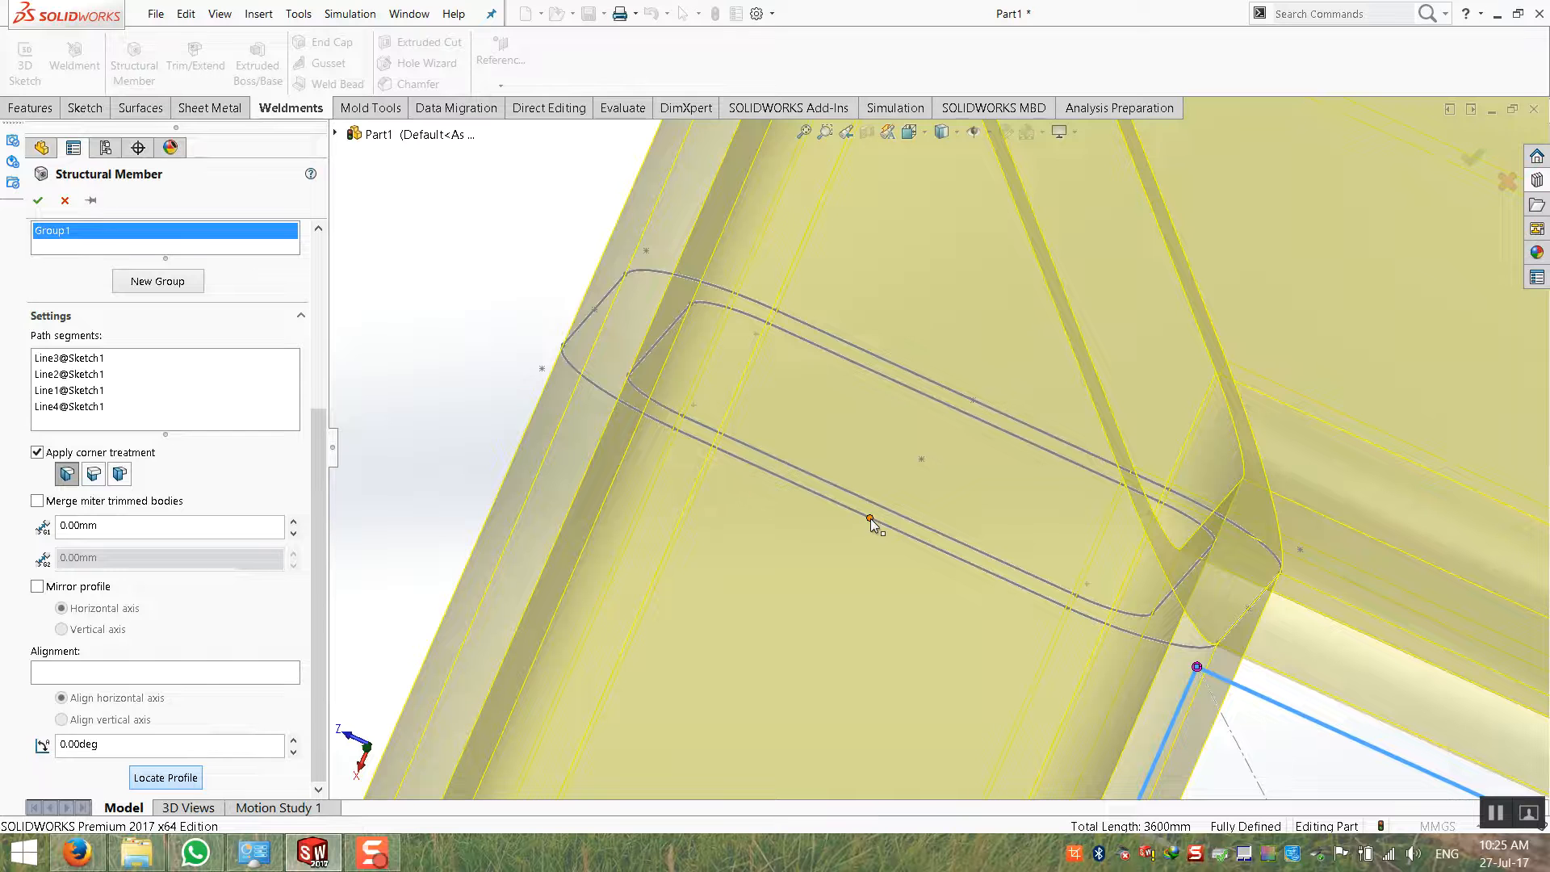
{"action": "left_click", "coordinate": [871, 518]}
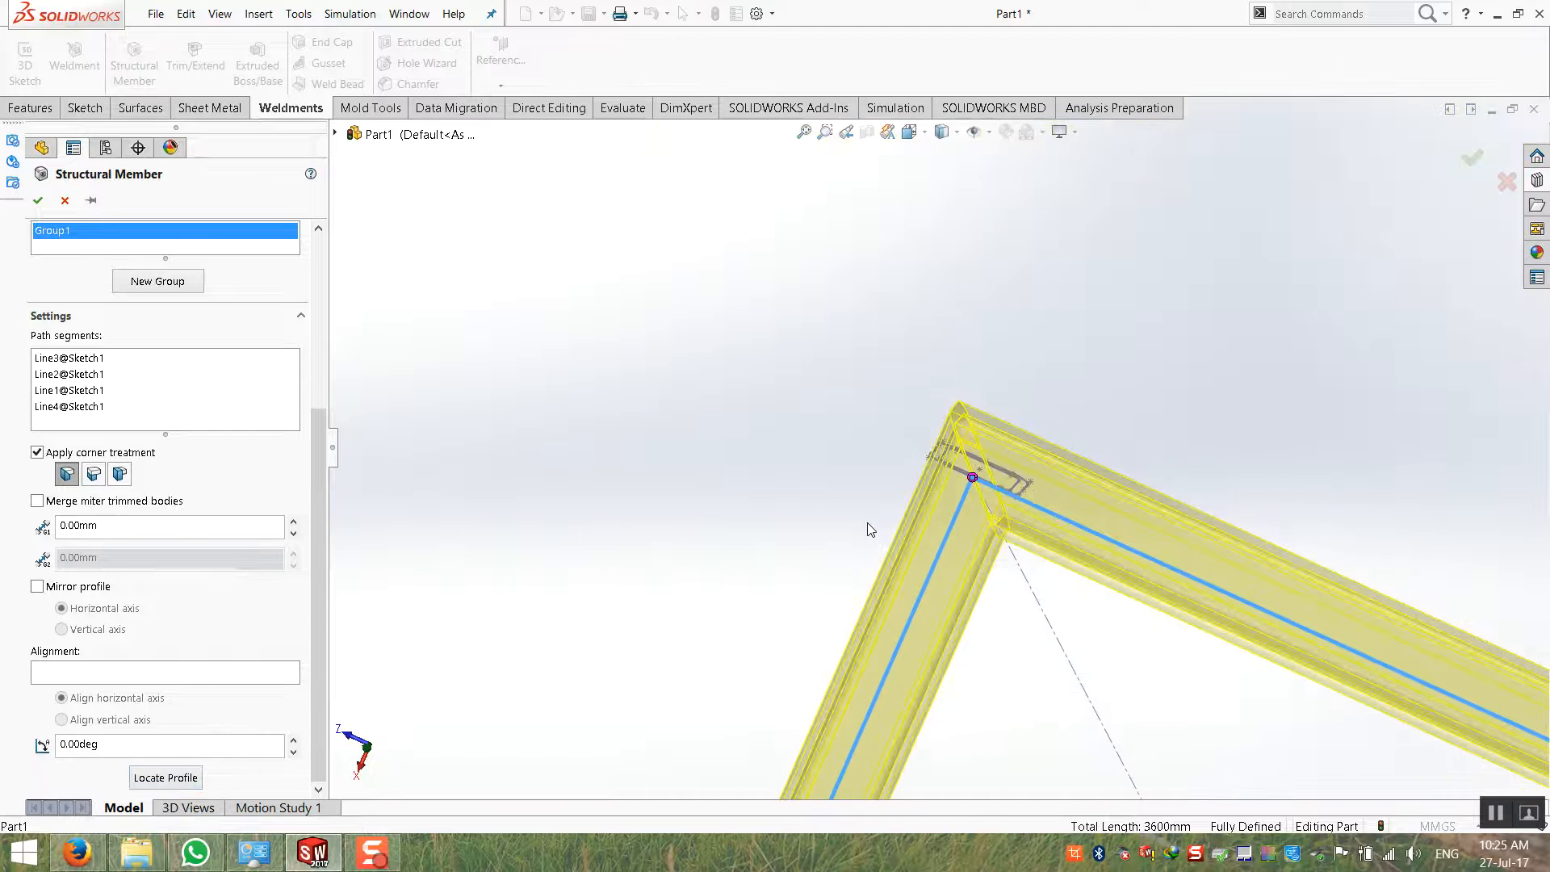
{"action": "left_click", "coordinate": [199, 779]}
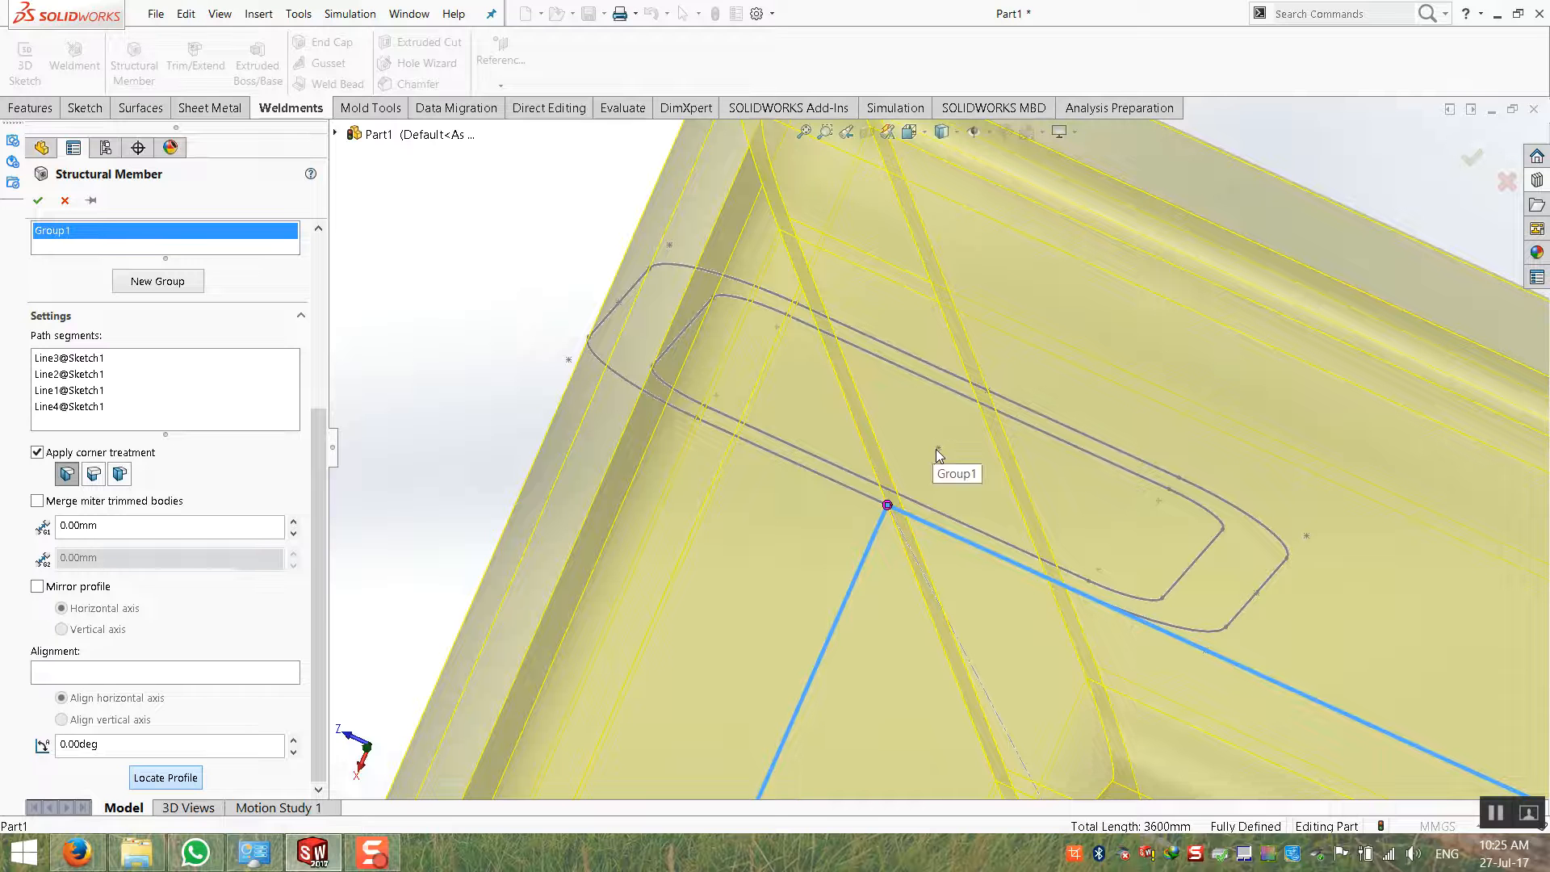
{"action": "left_click", "coordinate": [938, 448]}
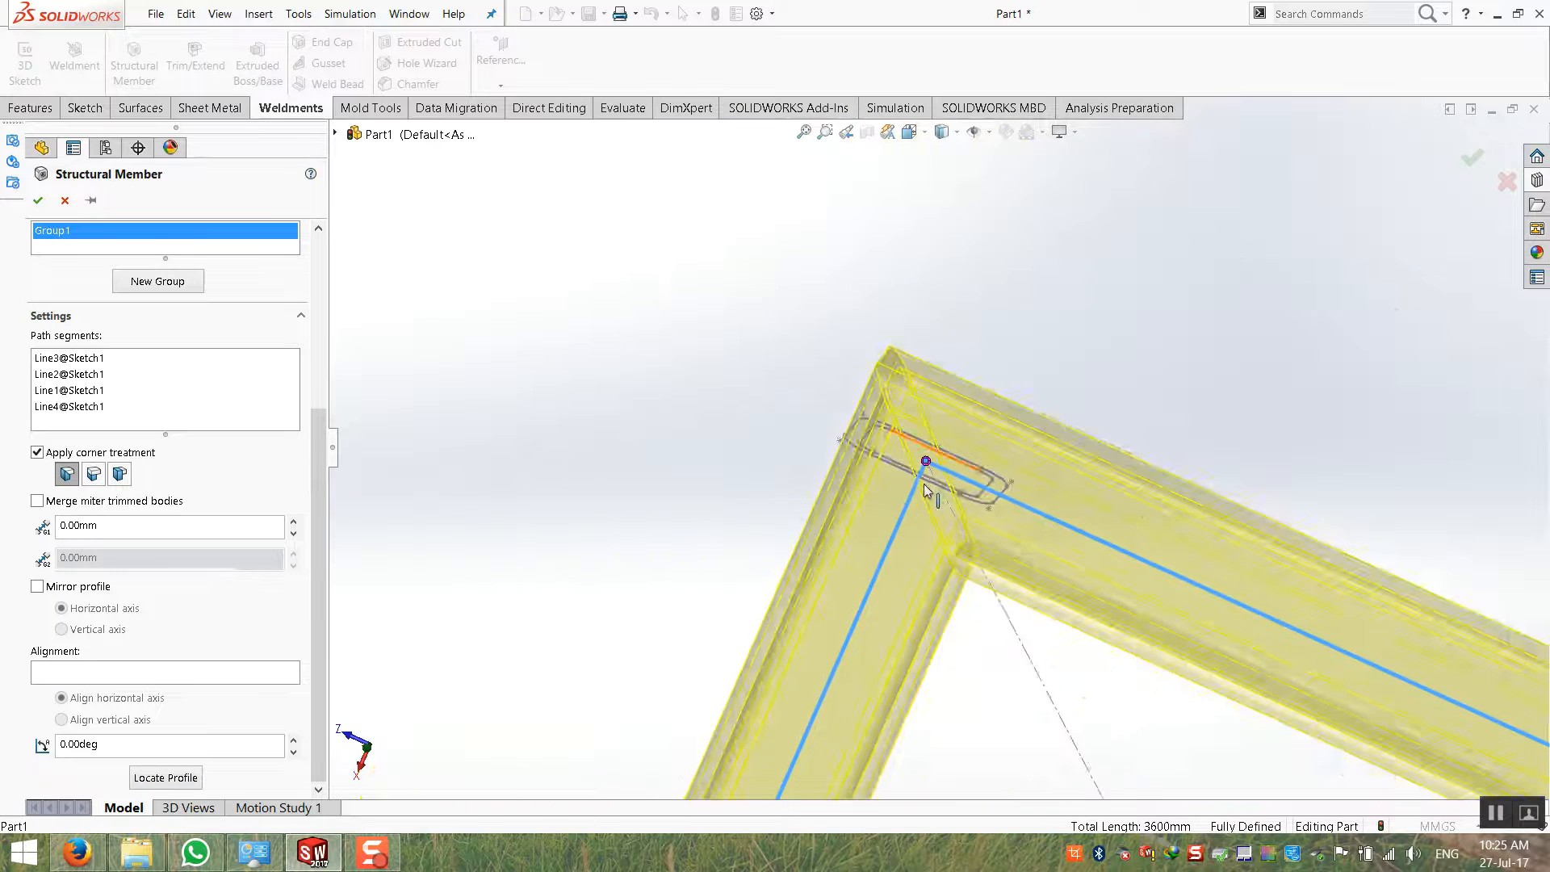
Locate the tube profile by its upper outer corner point on the path and accept the structural member
{"action": "scroll", "coordinate": [889, 731], "scroll_direction": "down", "scroll_amount": 5}
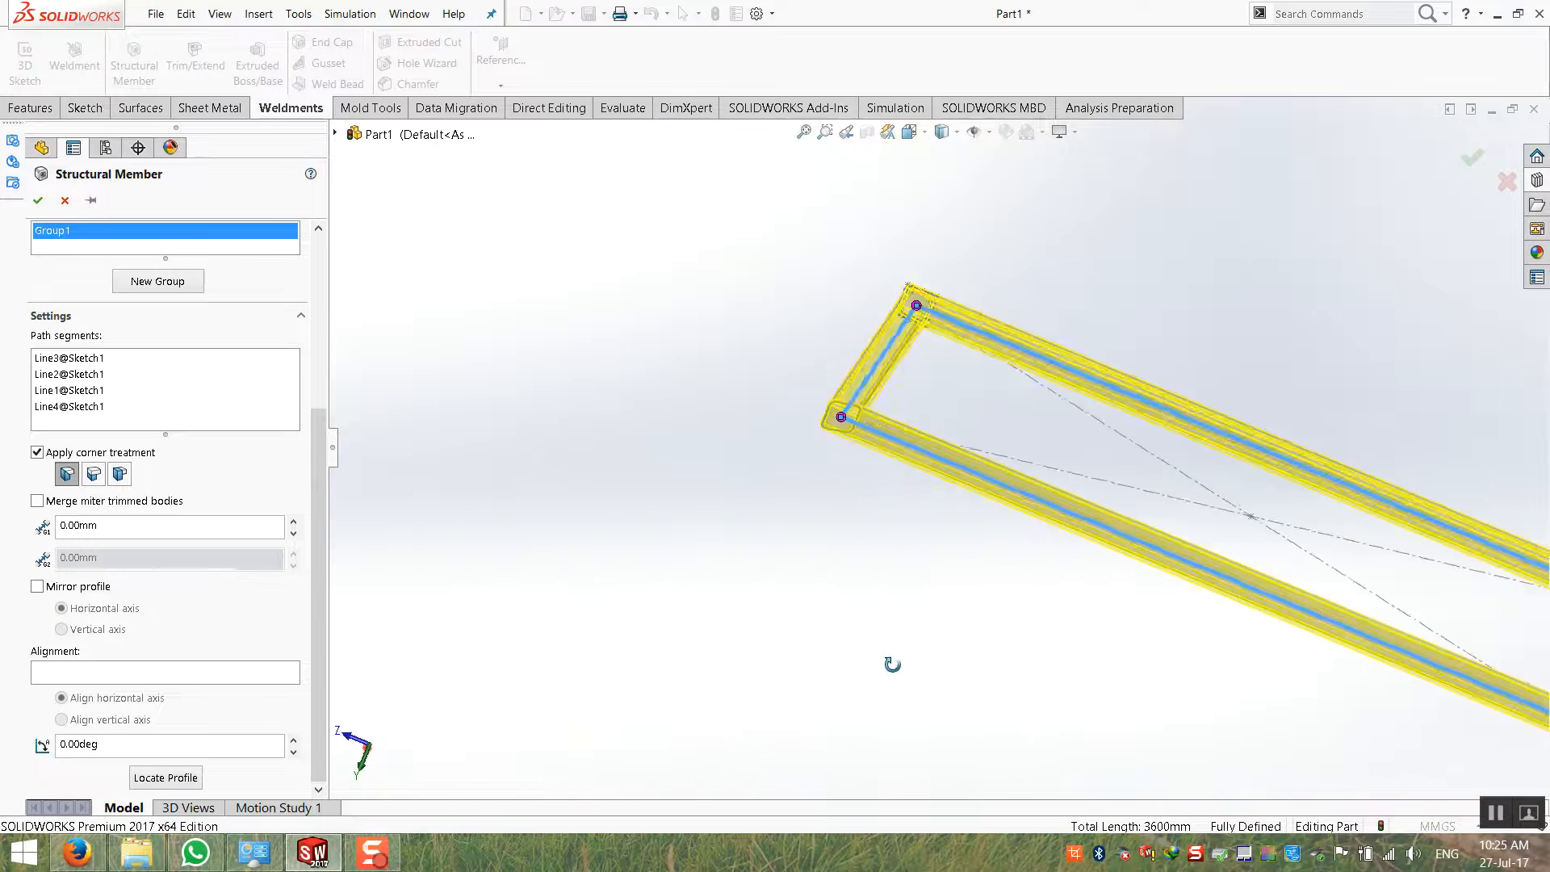
{"action": "scroll", "coordinate": [934, 398], "scroll_direction": "down", "scroll_amount": 4}
{"action": "middle_click_drag", "start_coordinate": [886, 316], "coordinate": [891, 315]}
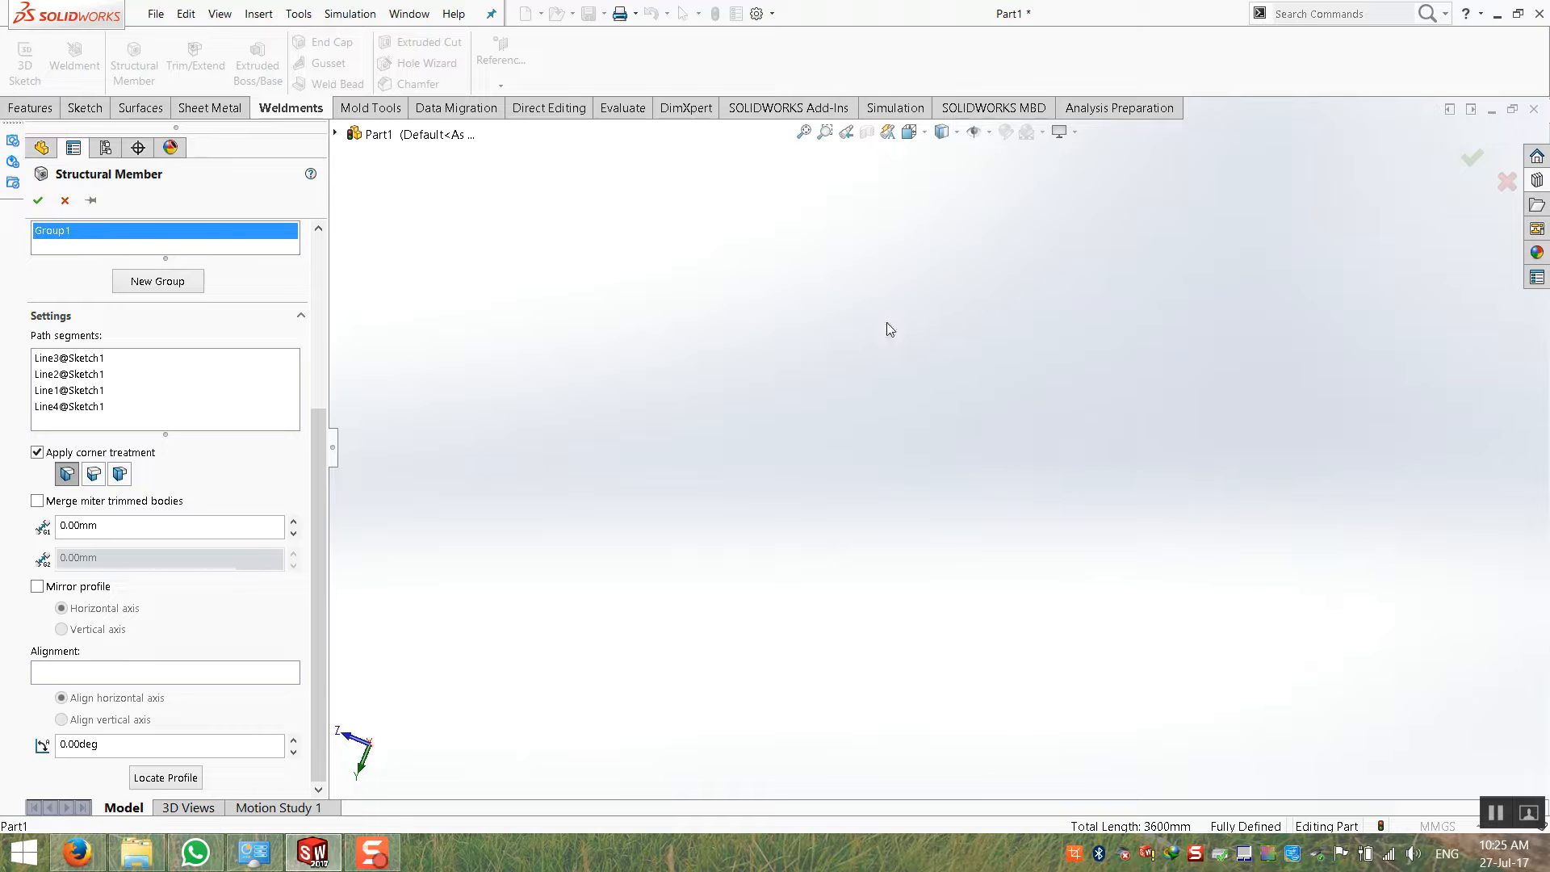
{"action": "left_click", "coordinate": [804, 131]}
{"action": "scroll", "coordinate": [578, 312], "scroll_direction": "down", "scroll_amount": 3}
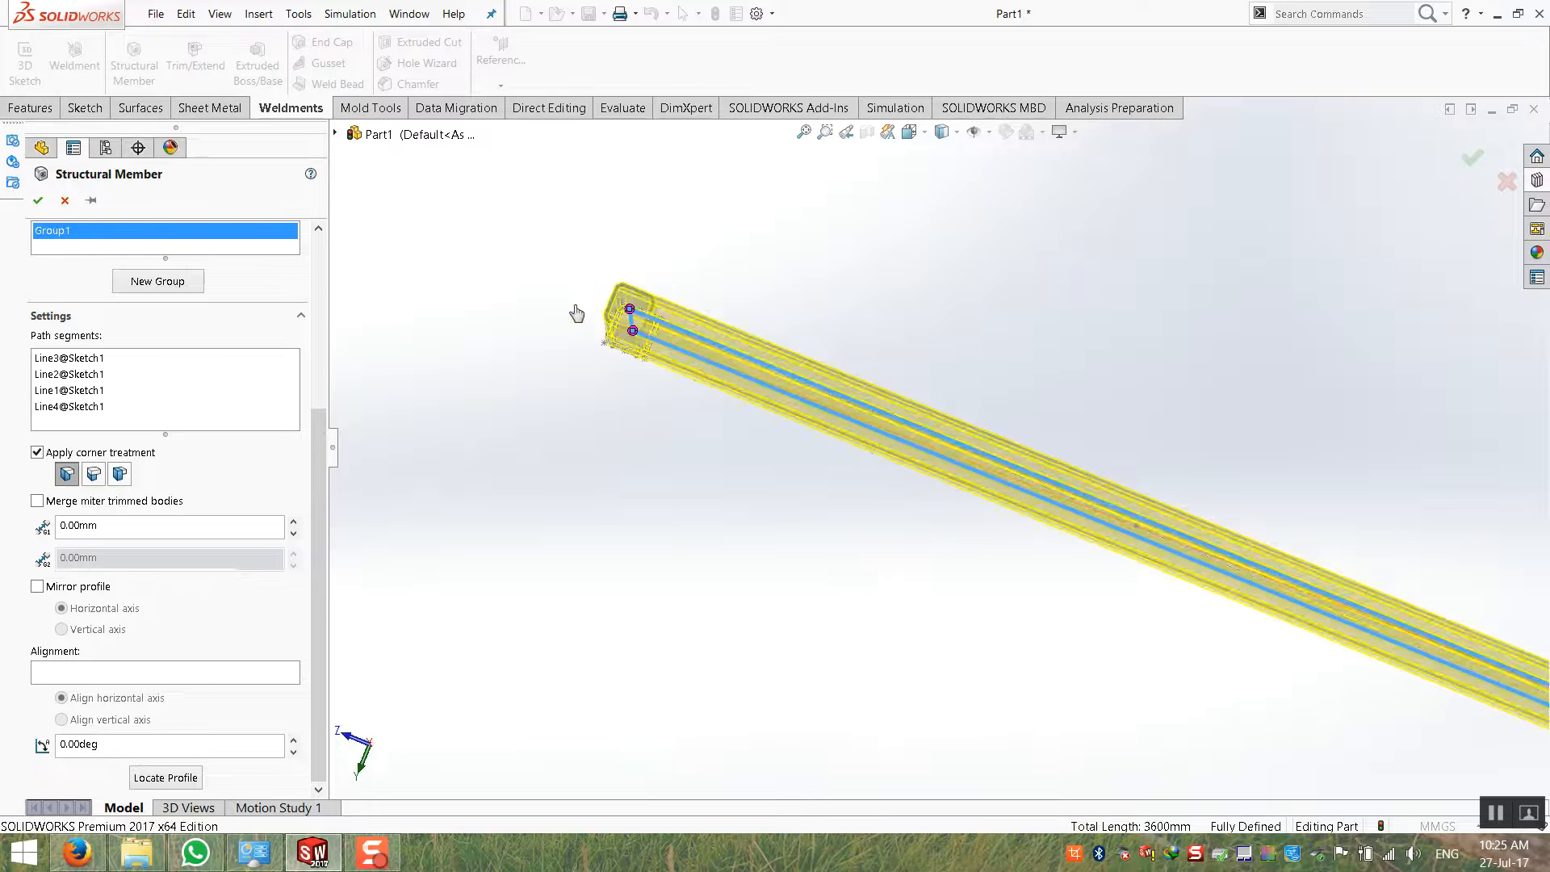
{"action": "scroll", "coordinate": [713, 372], "scroll_direction": "down", "scroll_amount": 3}
{"action": "scroll", "coordinate": [731, 379], "scroll_direction": "down", "scroll_amount": 2}
{"action": "scroll", "coordinate": [808, 424], "scroll_direction": "down", "scroll_amount": 2}
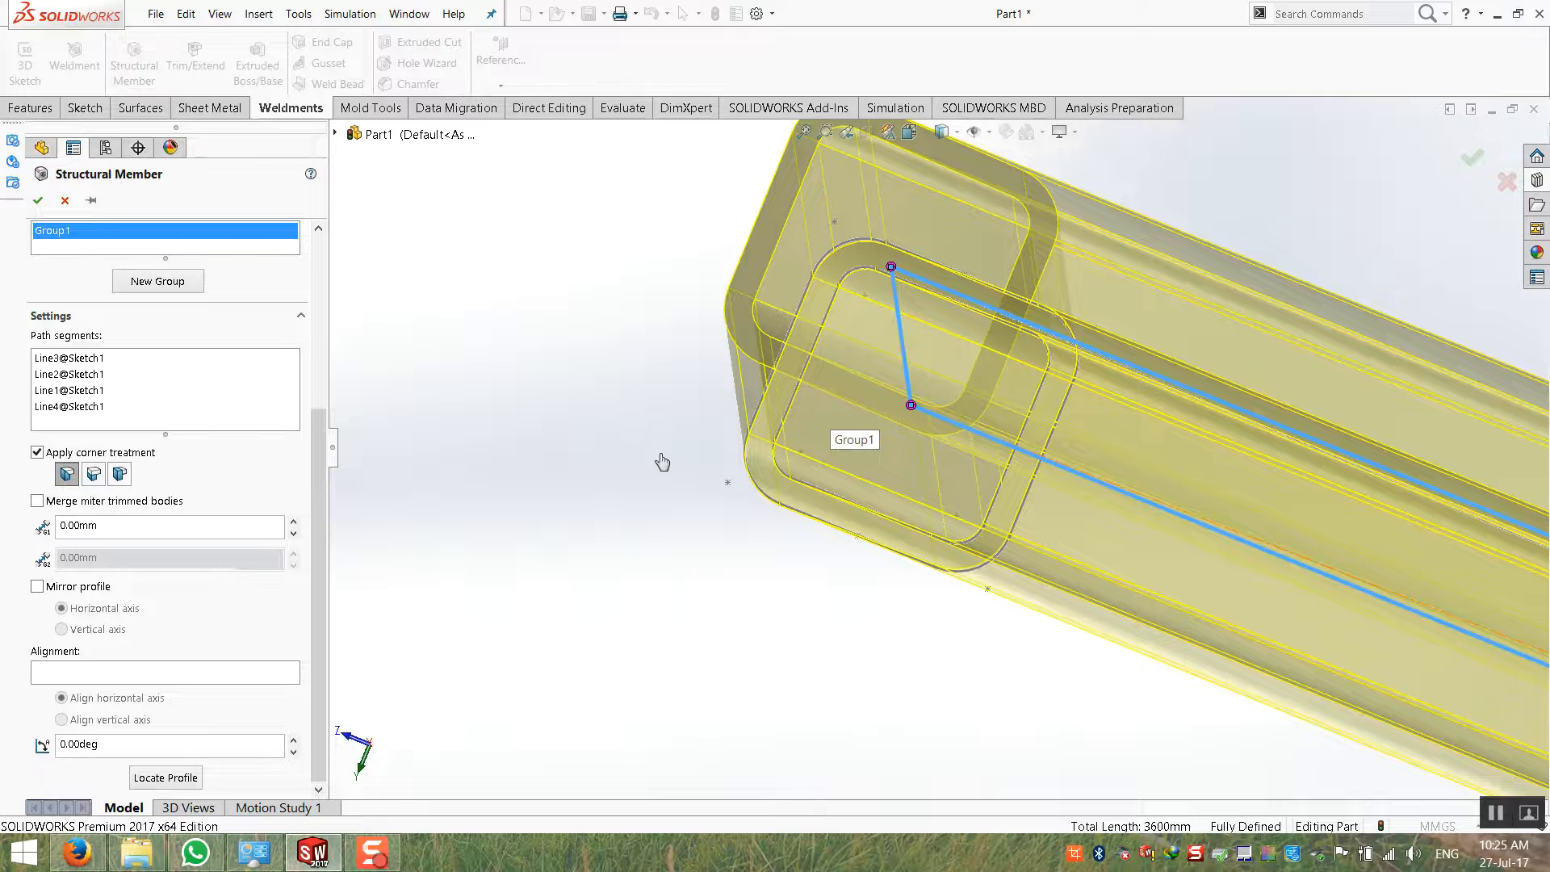
{"action": "left_click", "coordinate": [152, 780]}
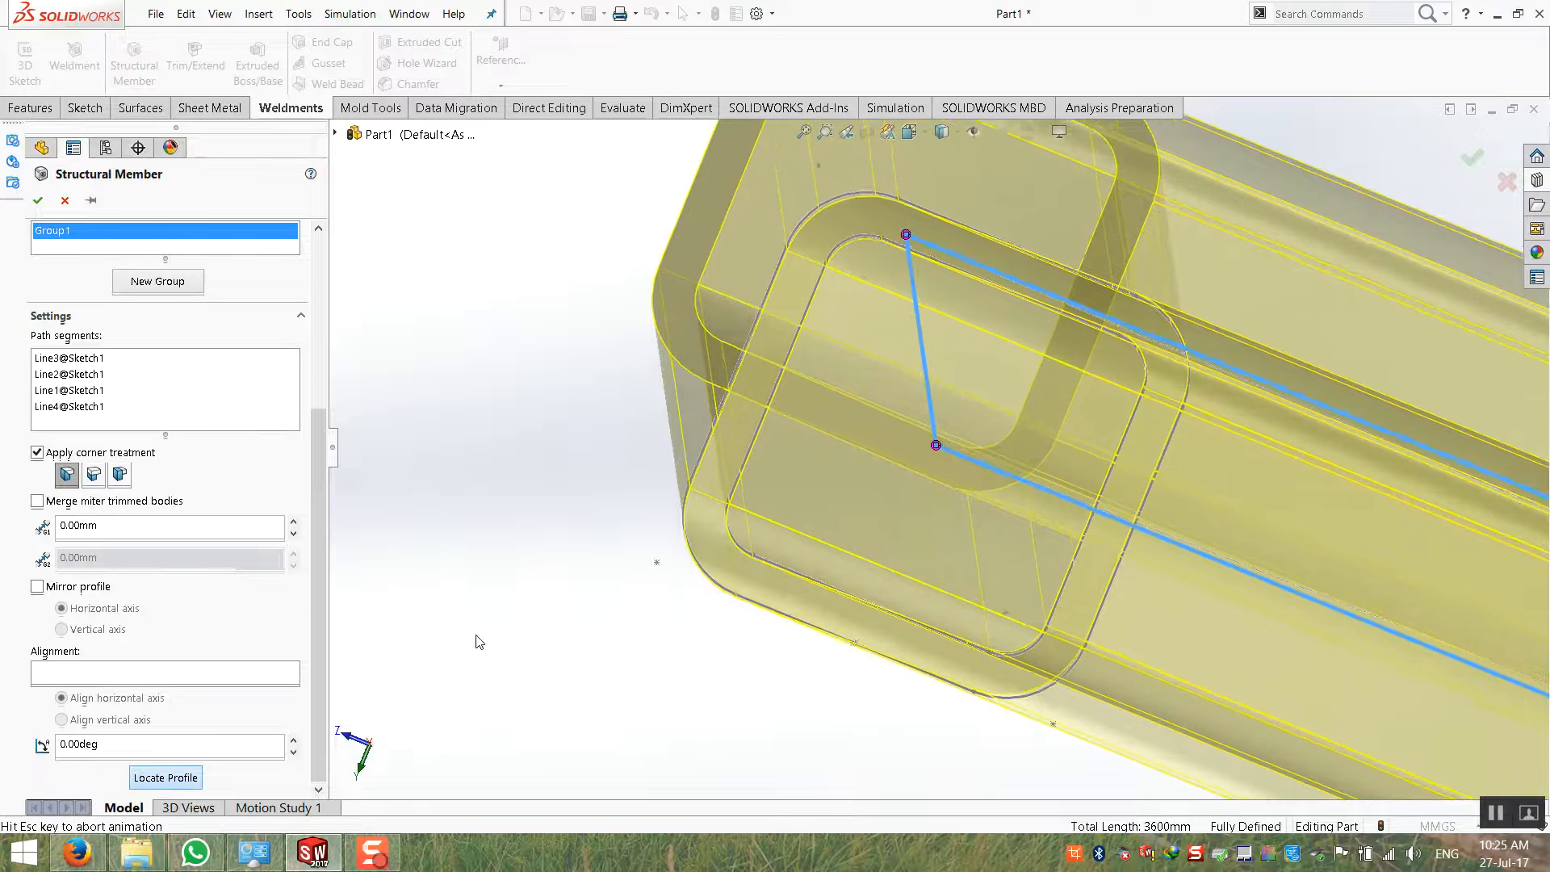
{"action": "left_click", "coordinate": [655, 571]}
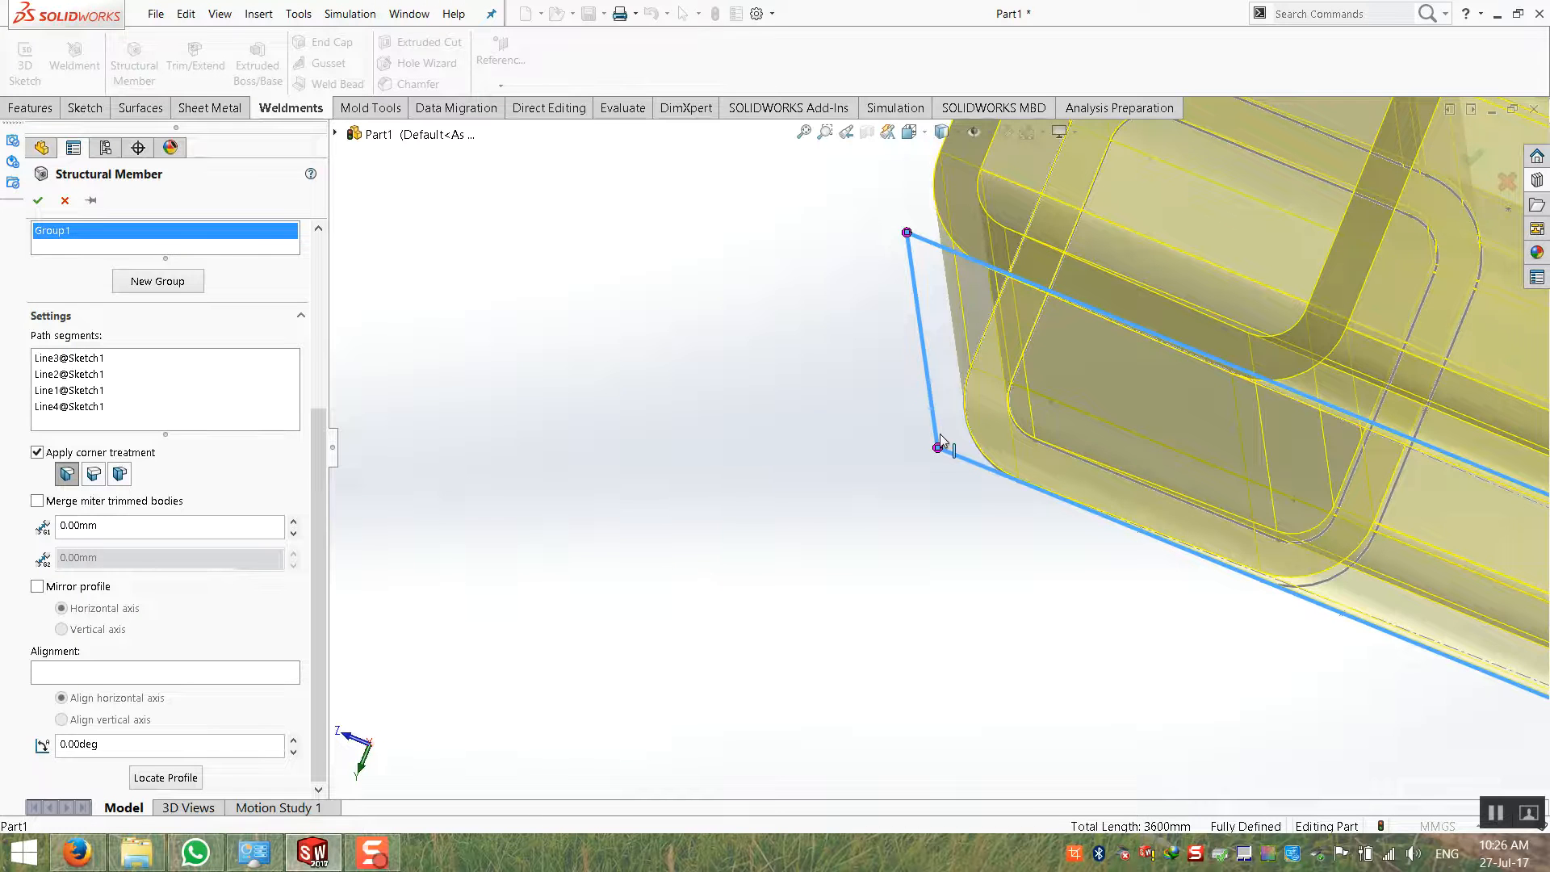
{"action": "scroll", "coordinate": [940, 434], "scroll_direction": "up", "scroll_amount": 3}
{"action": "left_click", "coordinate": [1474, 158]}
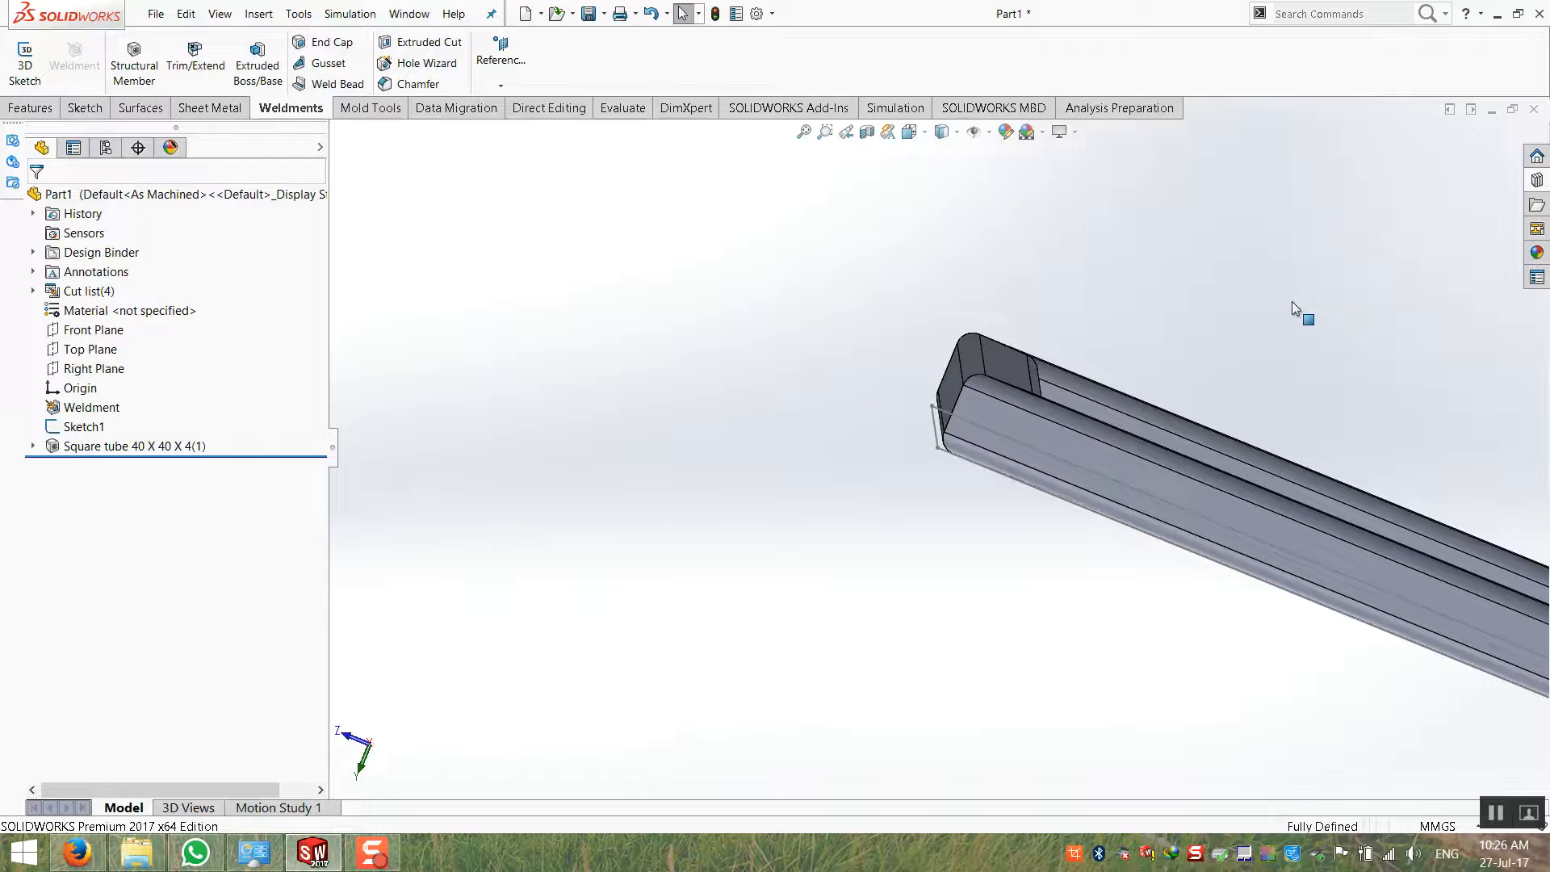
Examine the finished frame and which members belong to each square tube item in its cut list
{"action": "key", "text": "ctrl+7"}
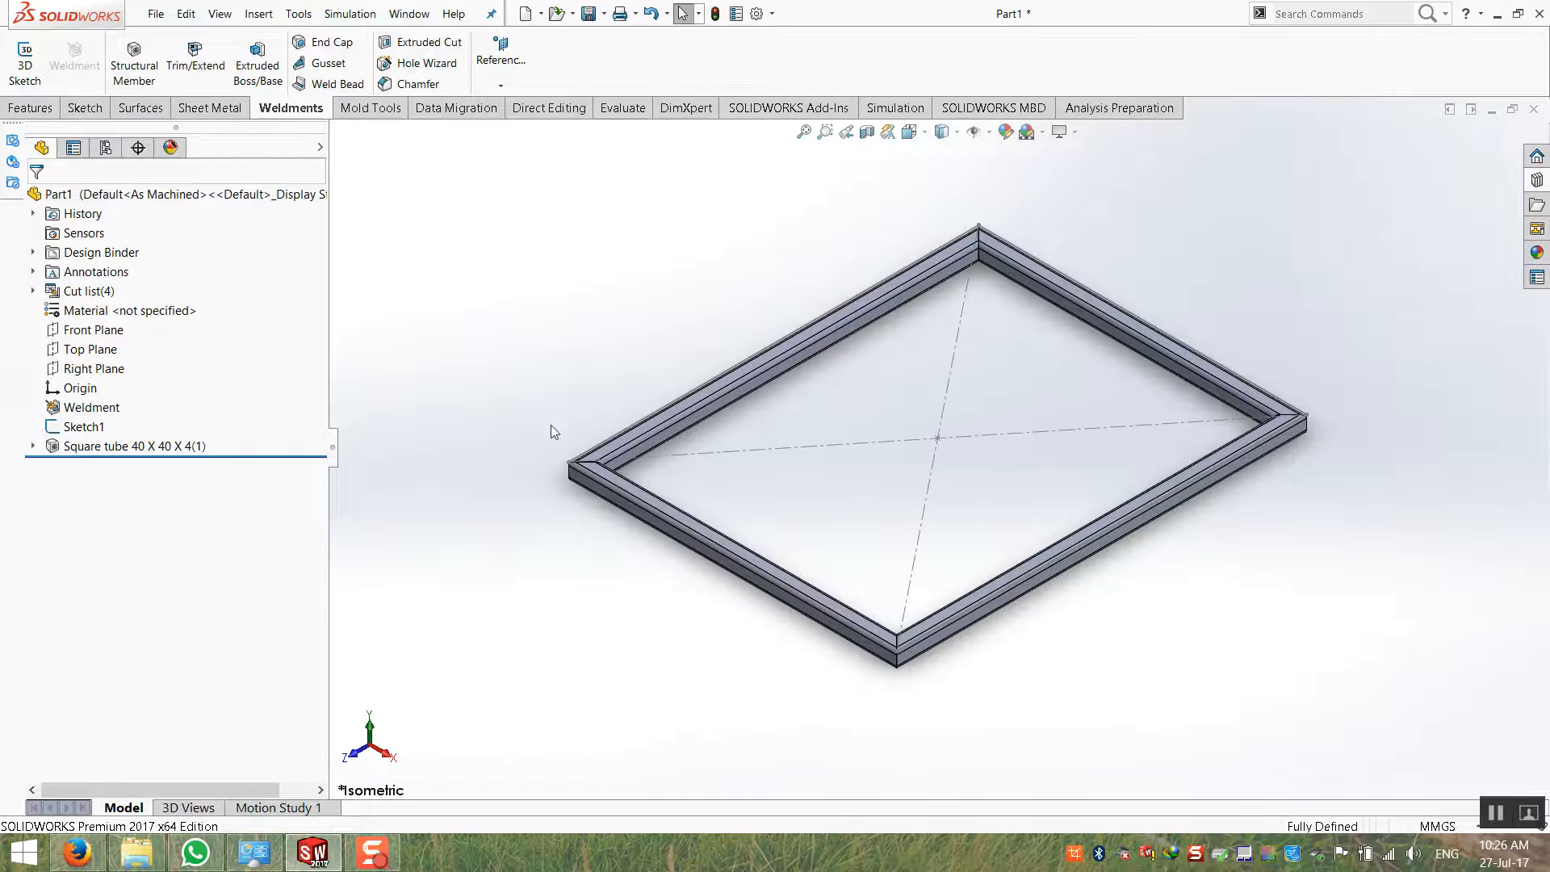
{"action": "scroll", "coordinate": [651, 477], "scroll_direction": "down", "scroll_amount": 5}
{"action": "middle_click_drag", "start_coordinate": [714, 444], "coordinate": [677, 487]}
{"action": "scroll", "coordinate": [673, 484], "scroll_direction": "up", "scroll_amount": 5}
{"action": "left_click", "coordinate": [804, 132]}
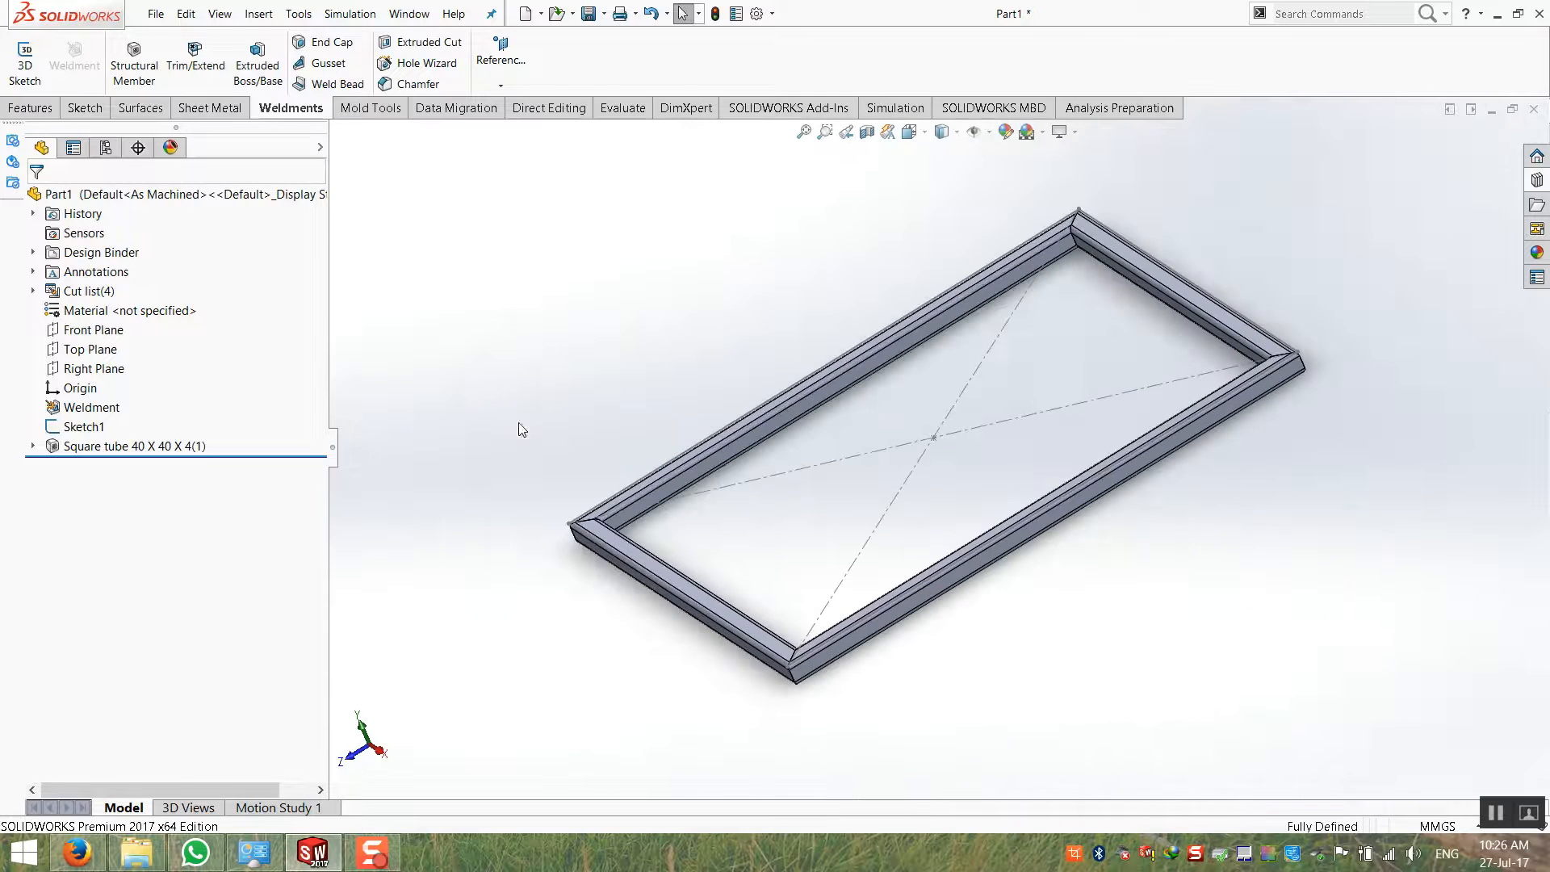
{"action": "left_click", "coordinate": [33, 291]}
{"action": "left_click", "coordinate": [34, 292]}
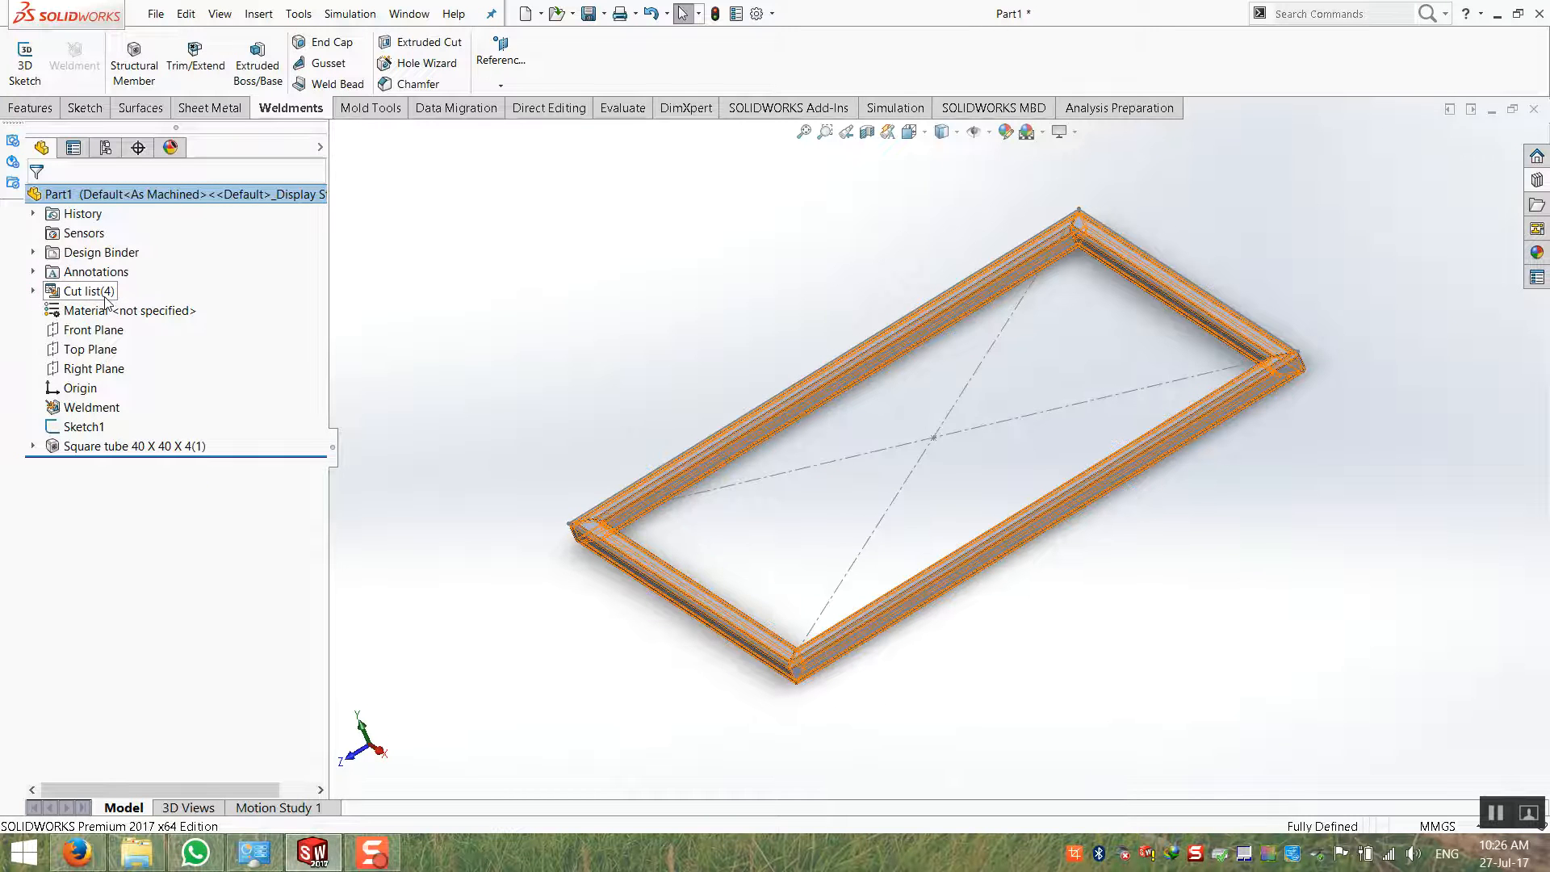
{"action": "left_click", "coordinate": [33, 291]}
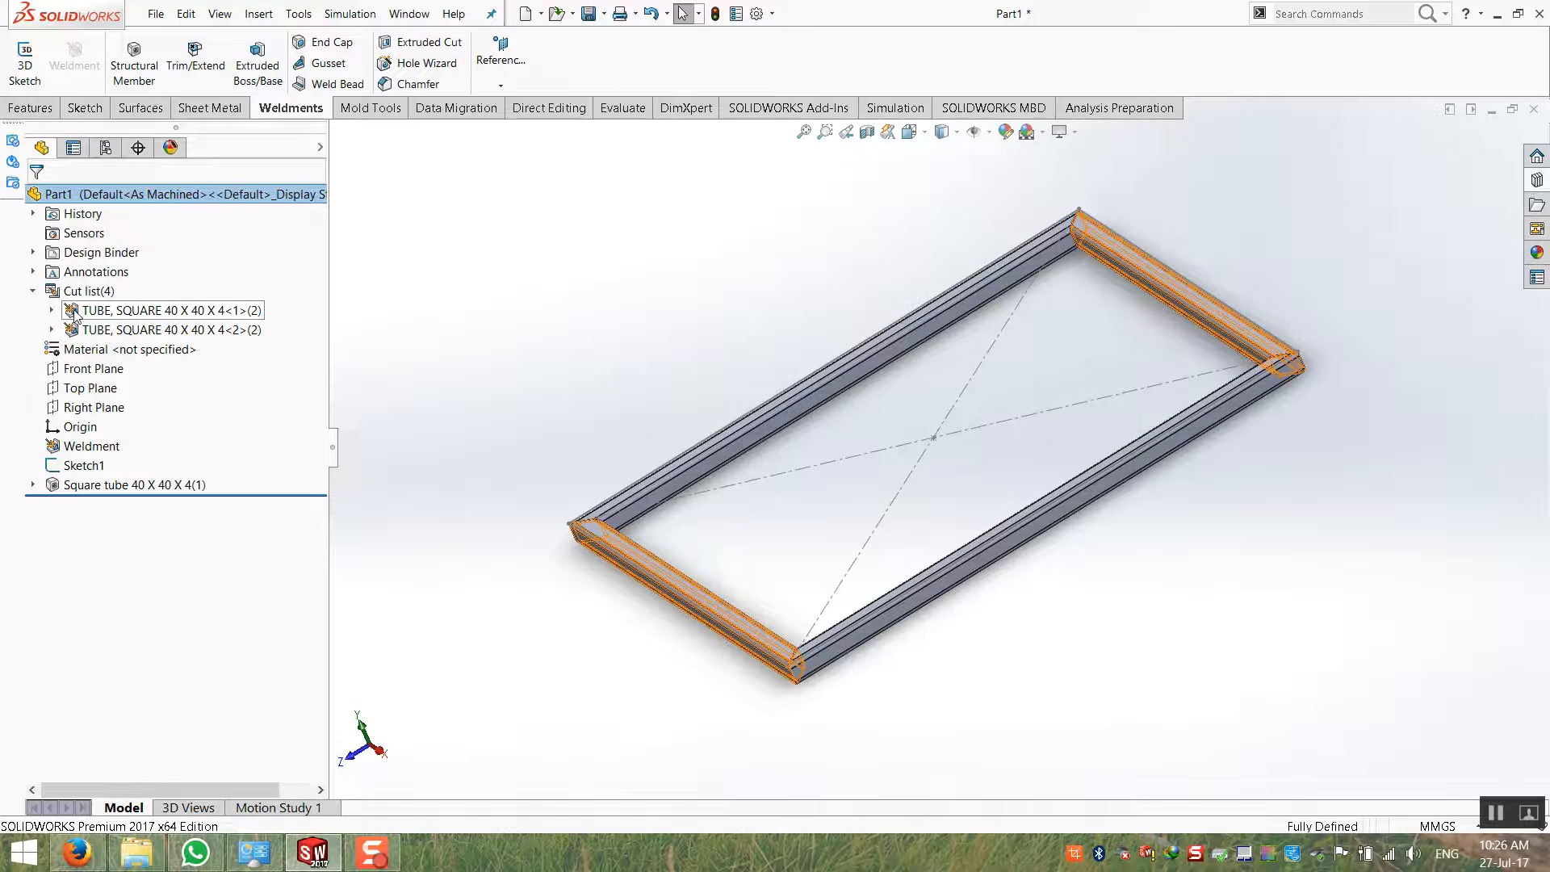
{"action": "left_click", "coordinate": [105, 313]}
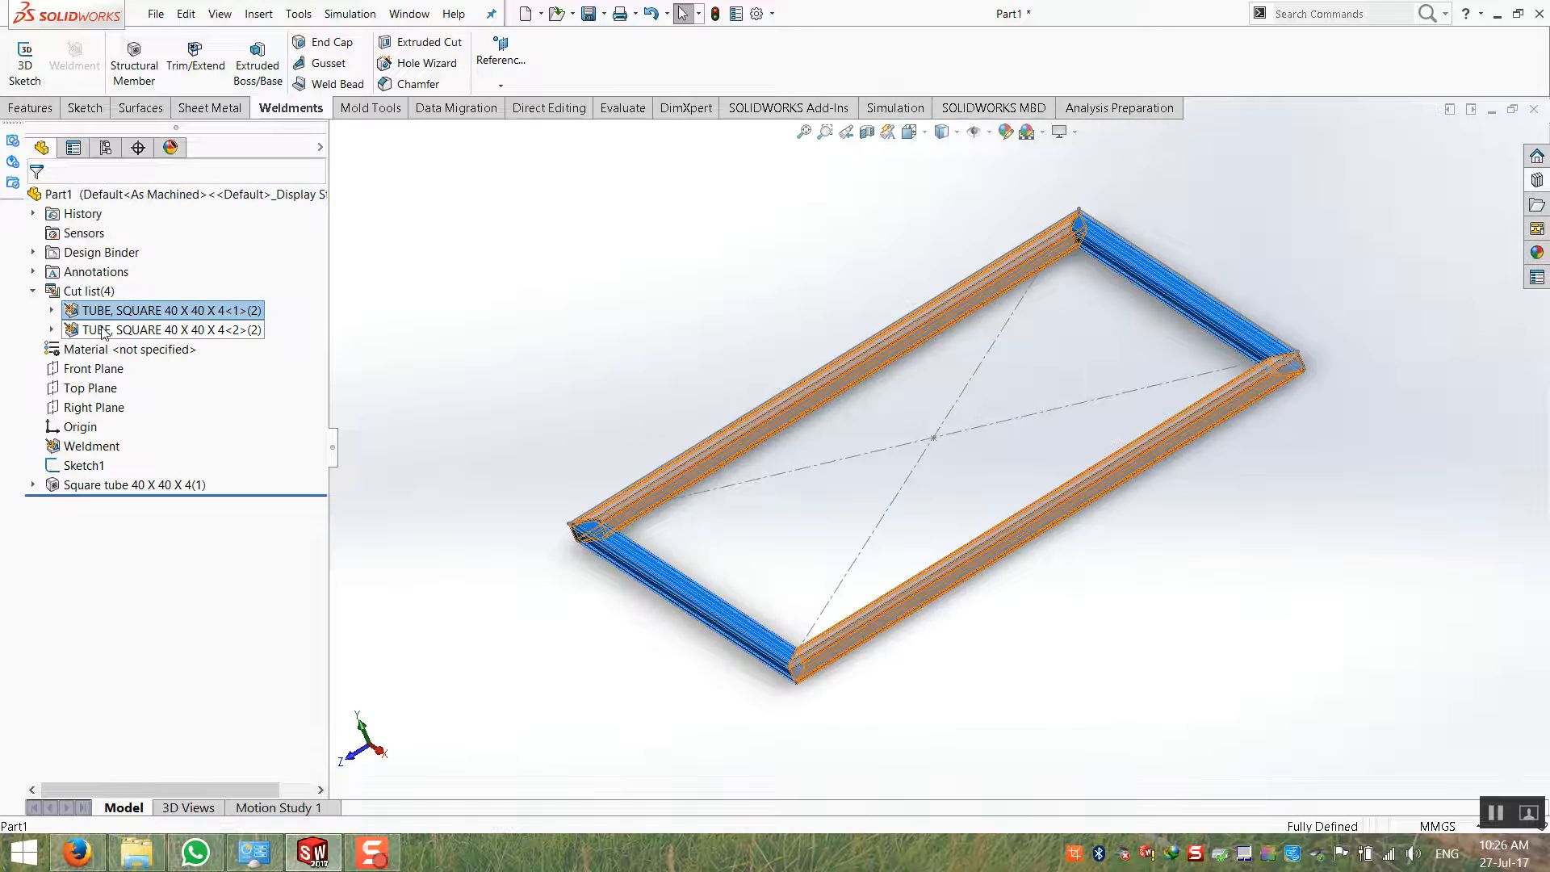
{"action": "left_click", "coordinate": [105, 332]}
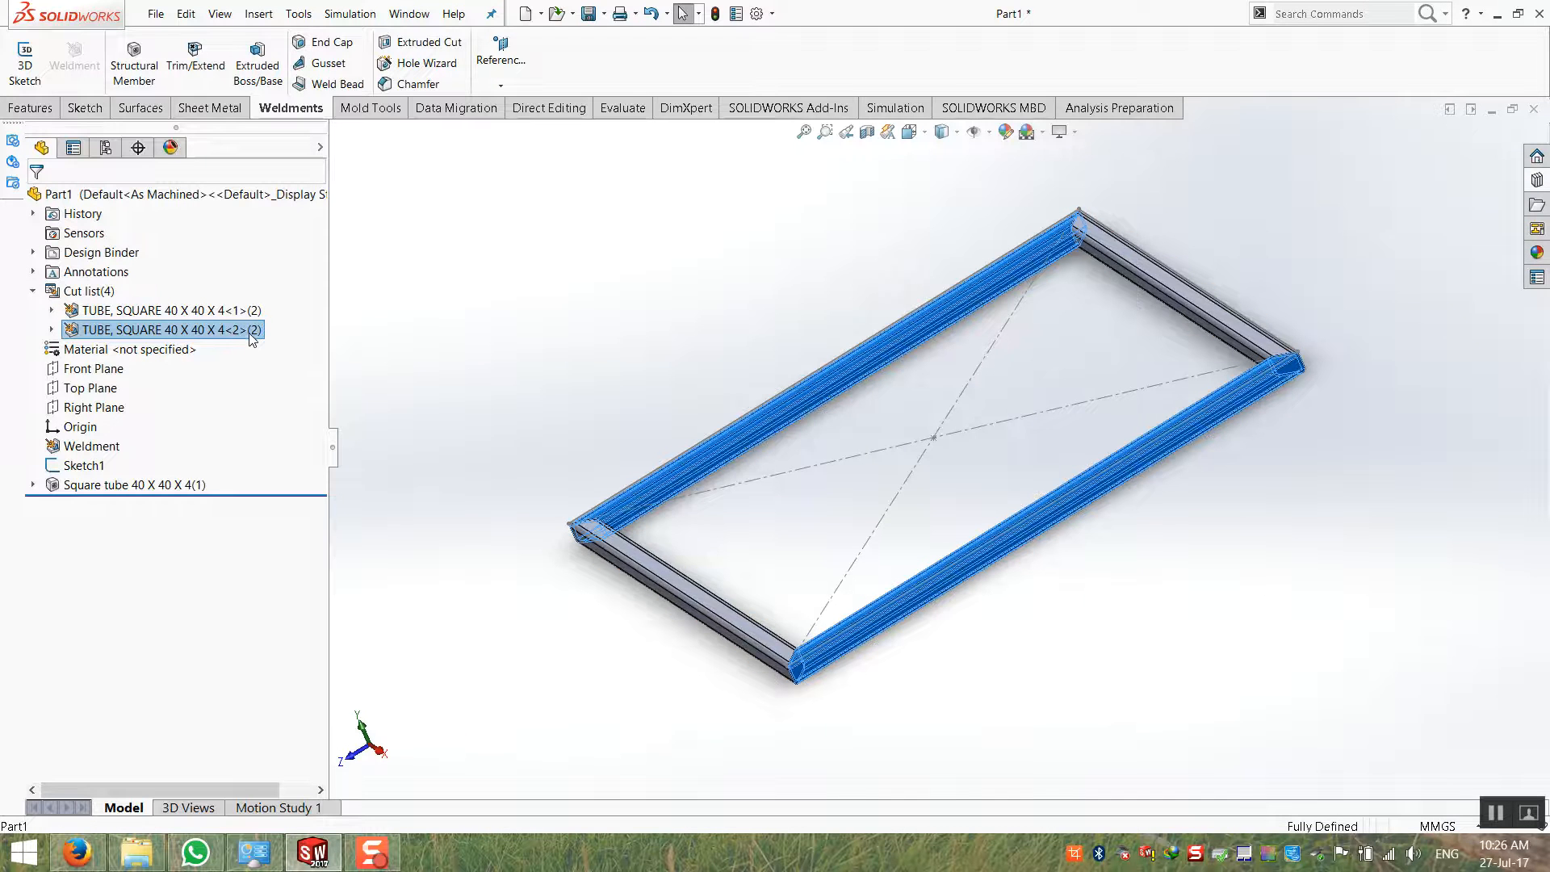
{"action": "left_click", "coordinate": [52, 311]}
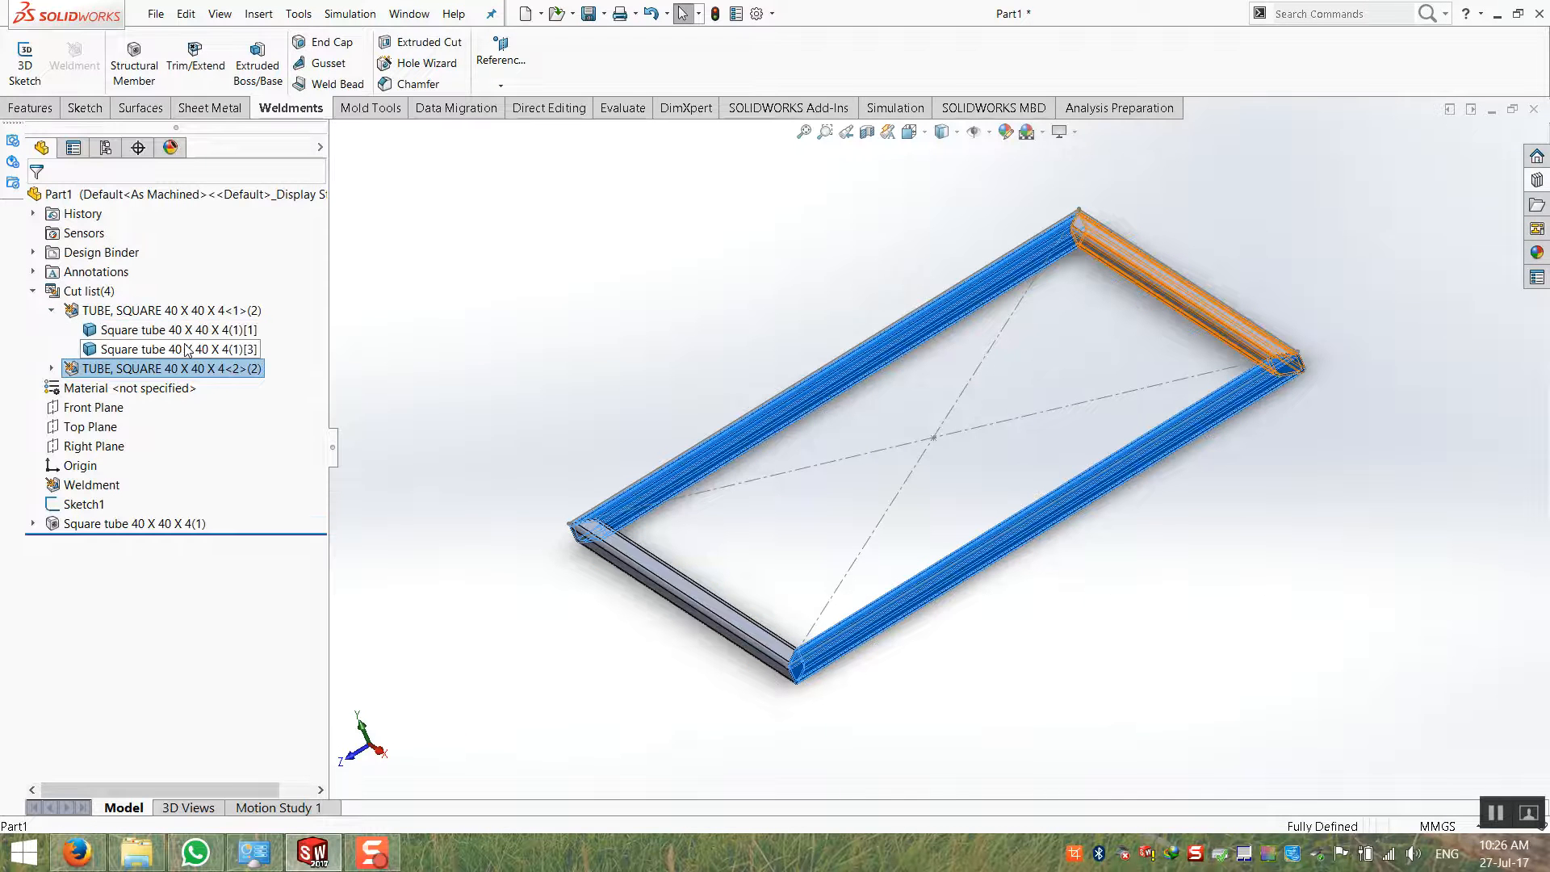
{"action": "left_click", "coordinate": [52, 311]}
{"action": "left_click", "coordinate": [52, 311]}
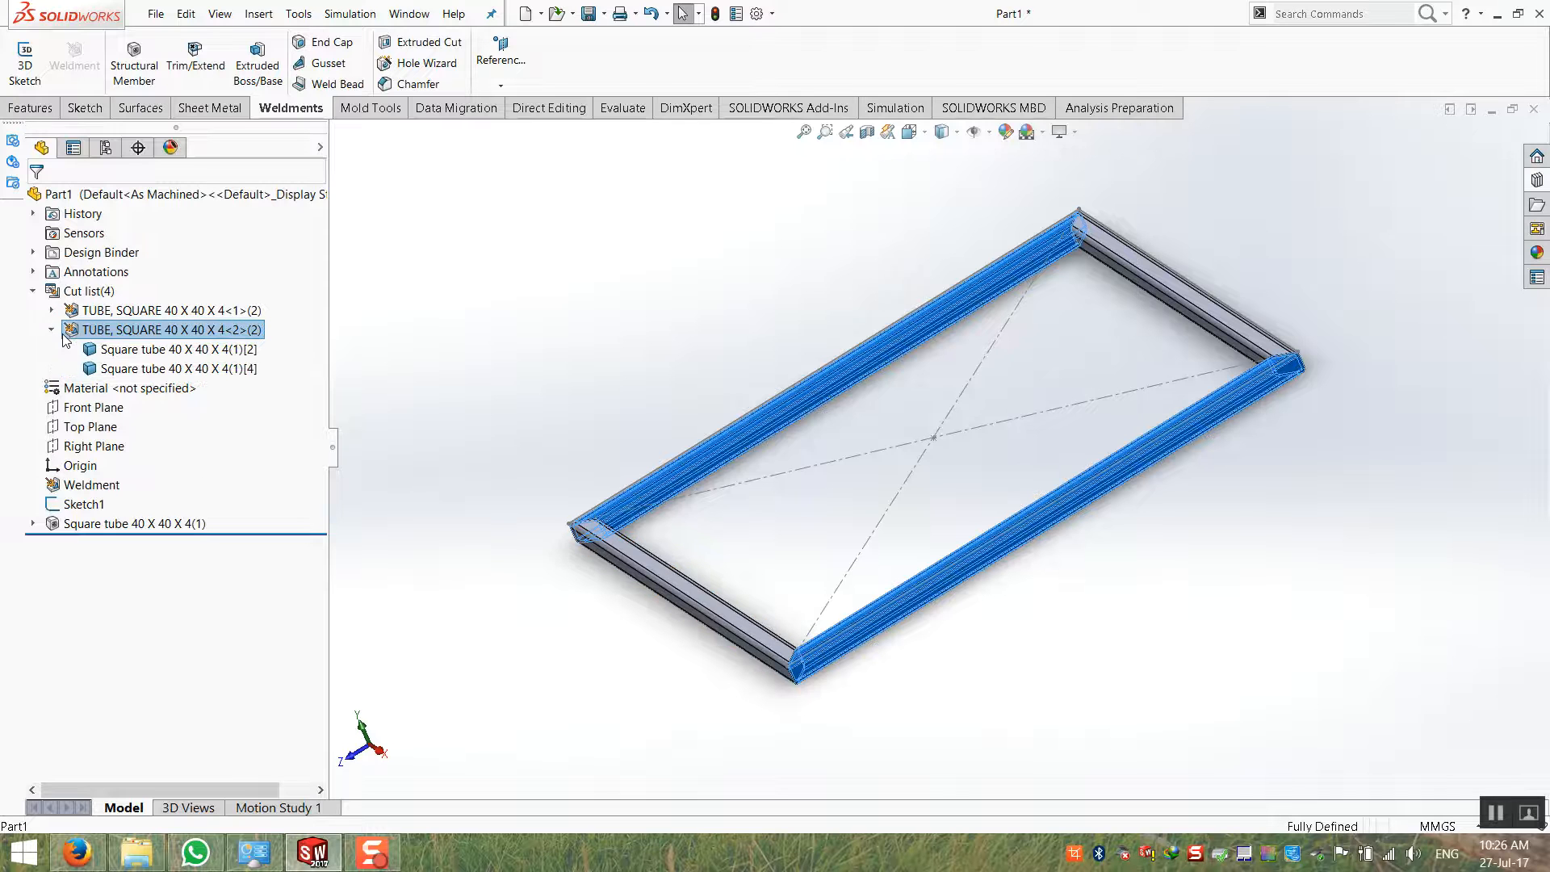
{"action": "left_click", "coordinate": [52, 311]}
{"action": "left_click", "coordinate": [511, 339]}
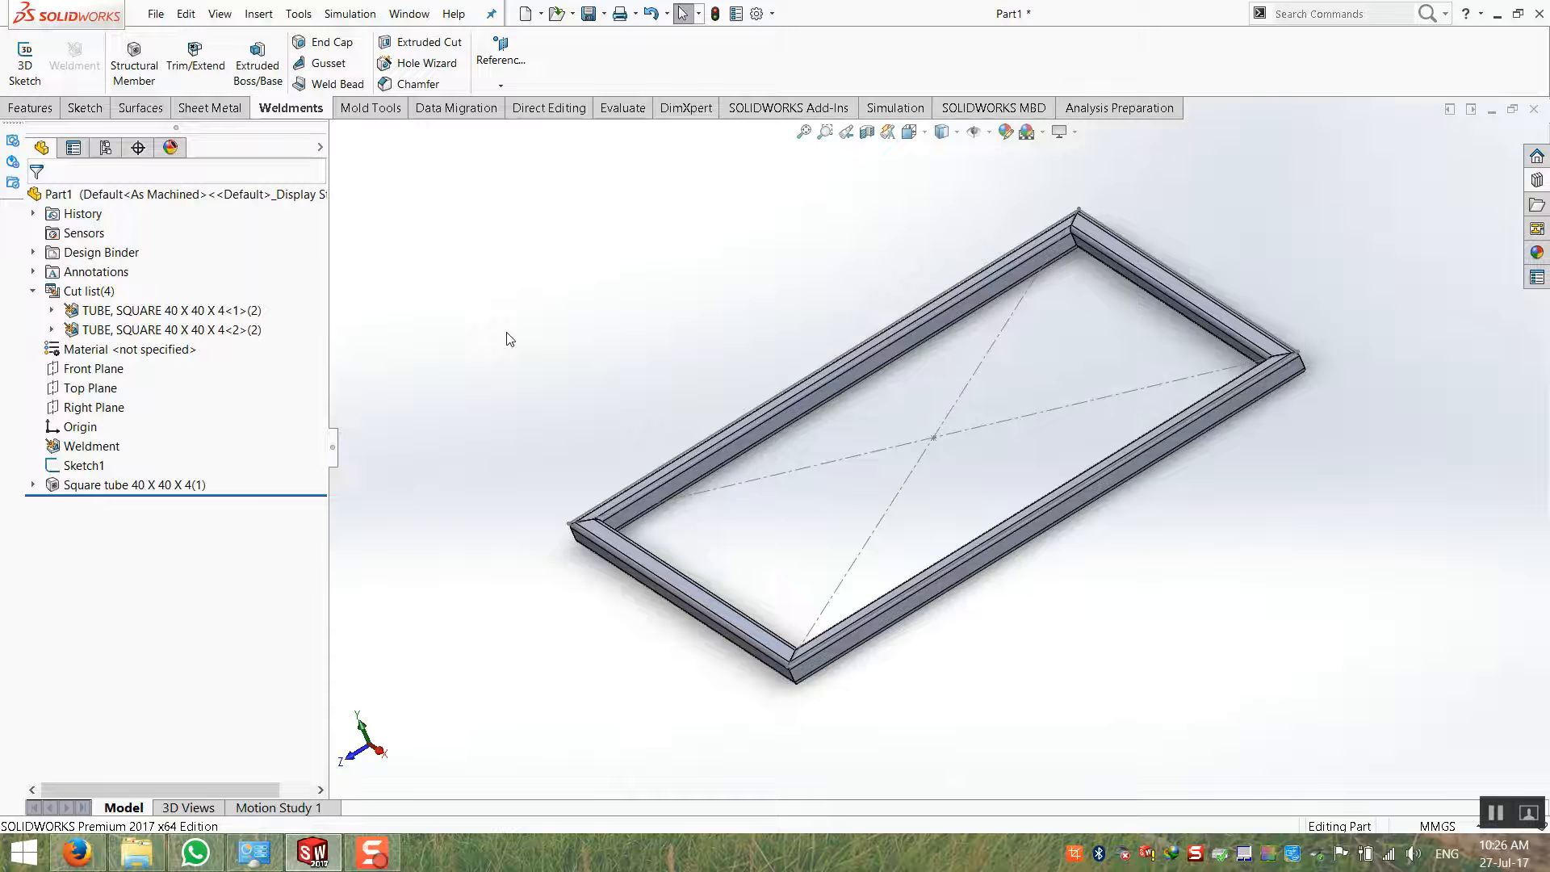
Save the part to the Desktop as aaaaa
{"action": "key", "text": "ctrl+s"}
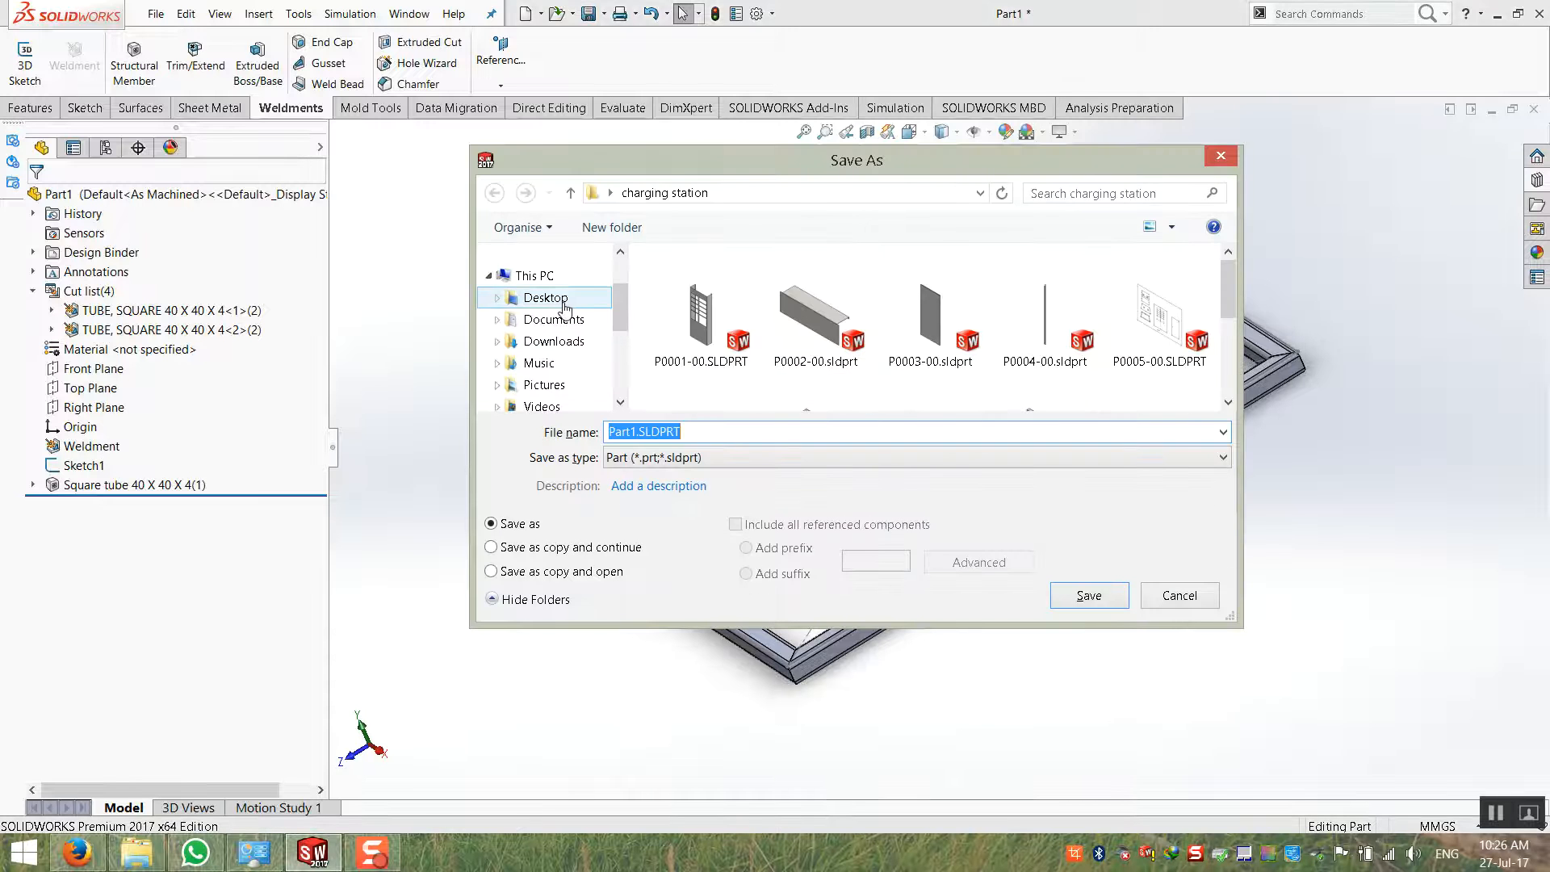
{"action": "left_click", "coordinate": [564, 299]}
{"action": "type", "text": "aaaaa"}
{"action": "left_click", "coordinate": [1089, 595]}
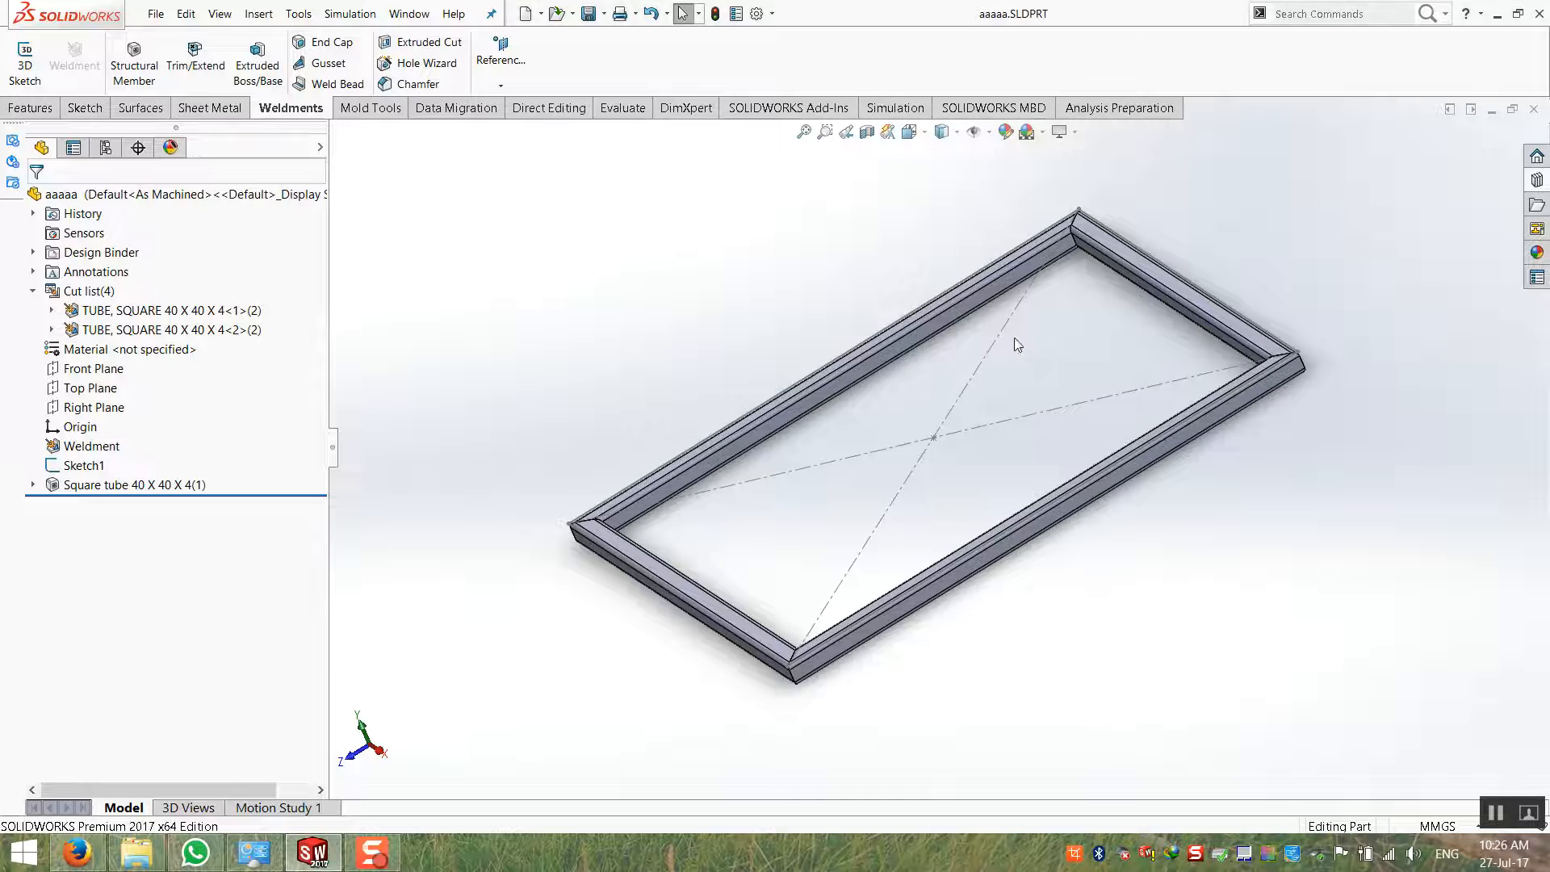
Save the frame part under the new name ffff on the Desktop
{"action": "key", "text": "ctrl+7"}
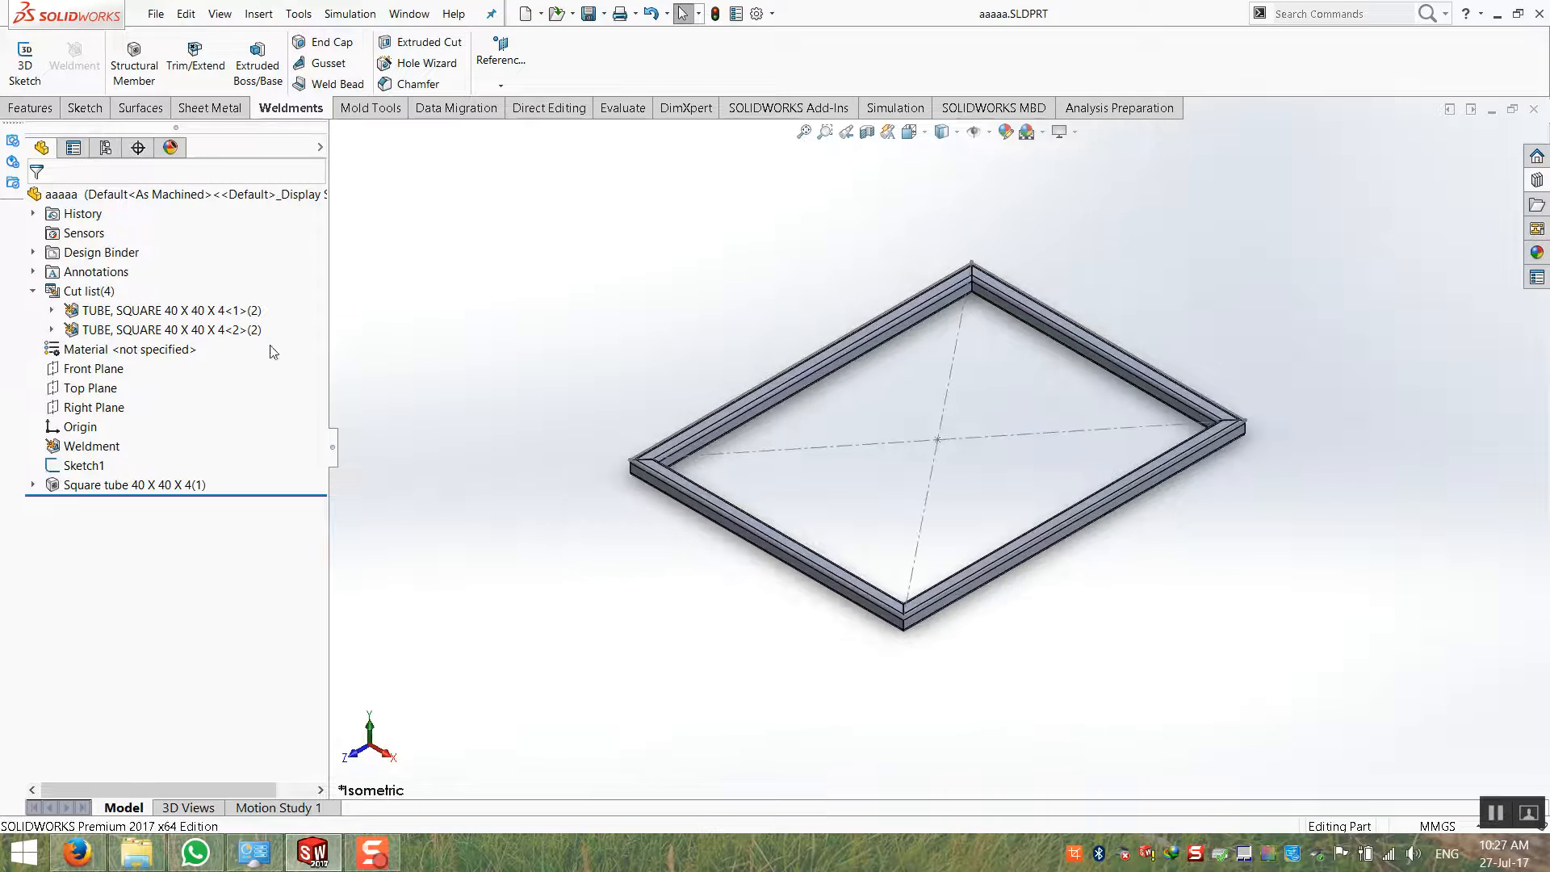
{"action": "left_click", "coordinate": [155, 13]}
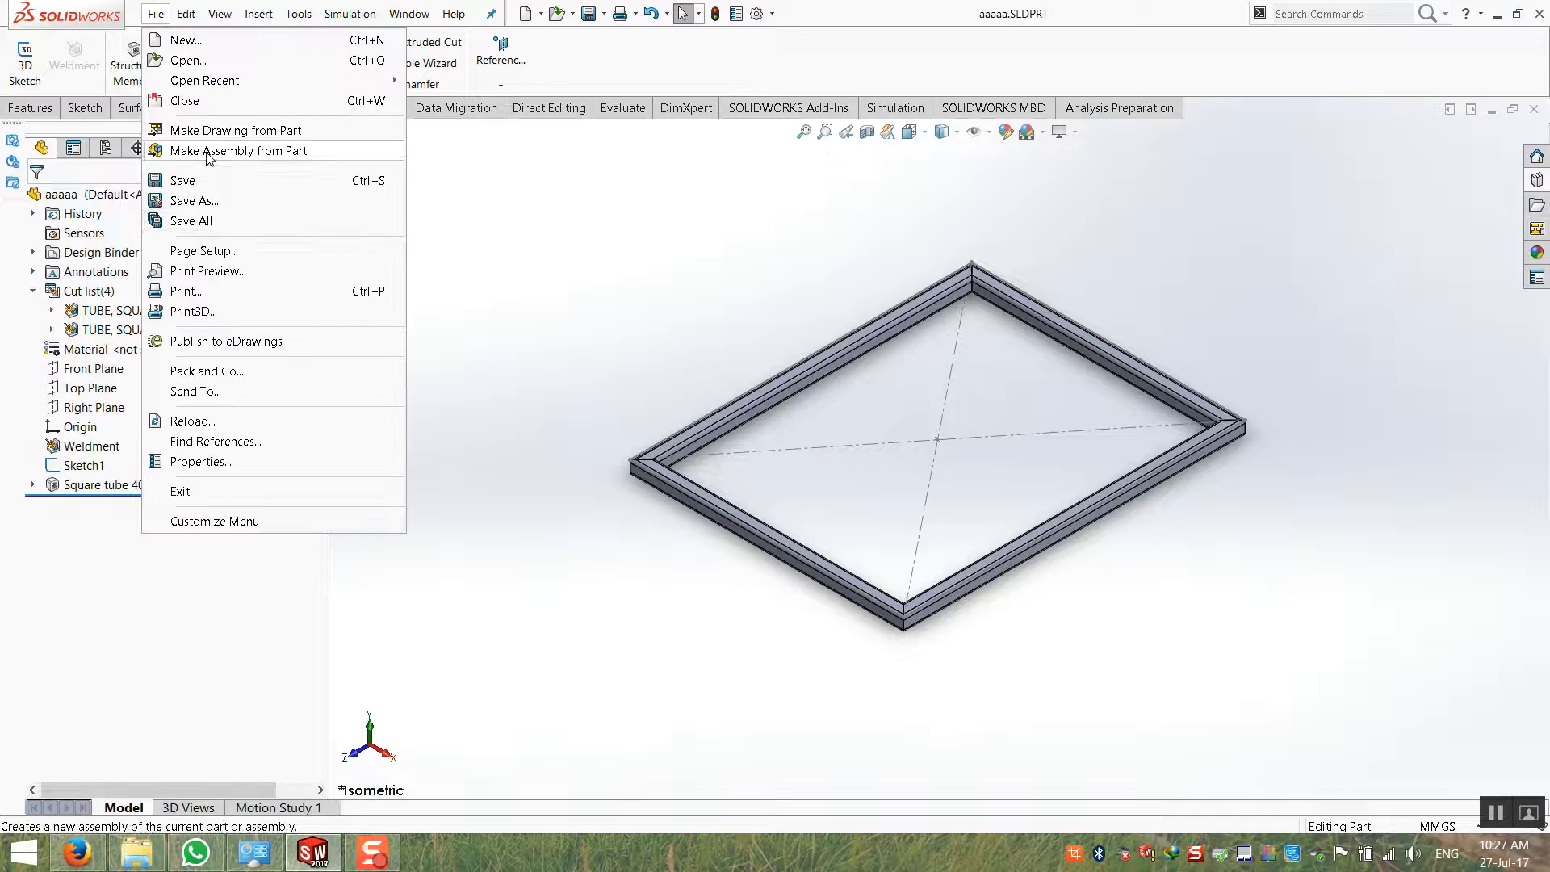
{"action": "left_click", "coordinate": [211, 200]}
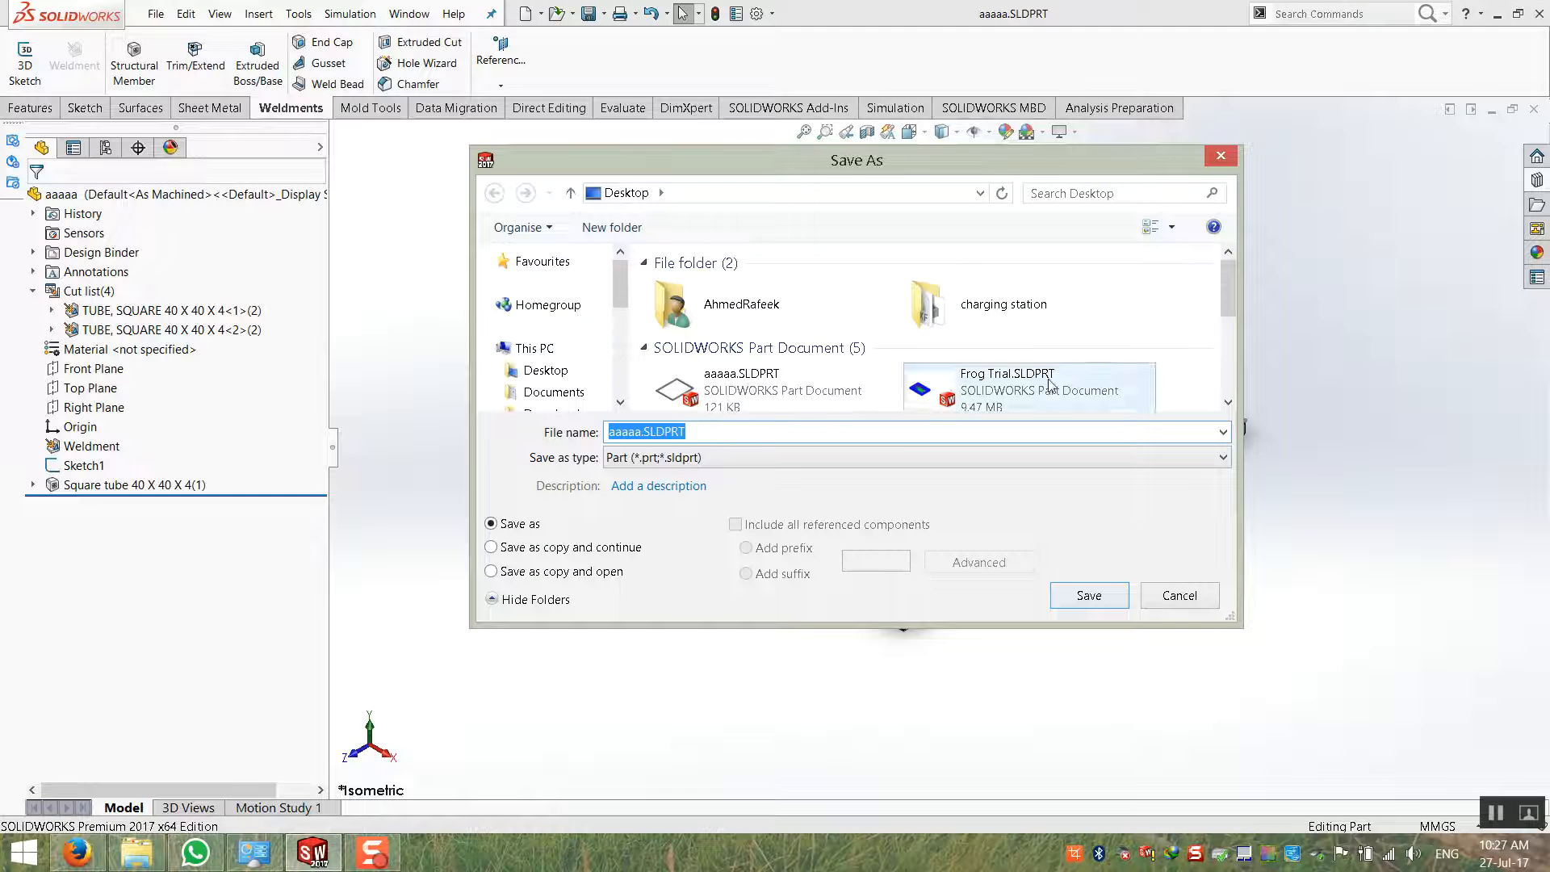
{"action": "scroll", "coordinate": [1224, 303], "scroll_direction": "down", "scroll_amount": 3}
{"action": "type", "text": "ffff"}
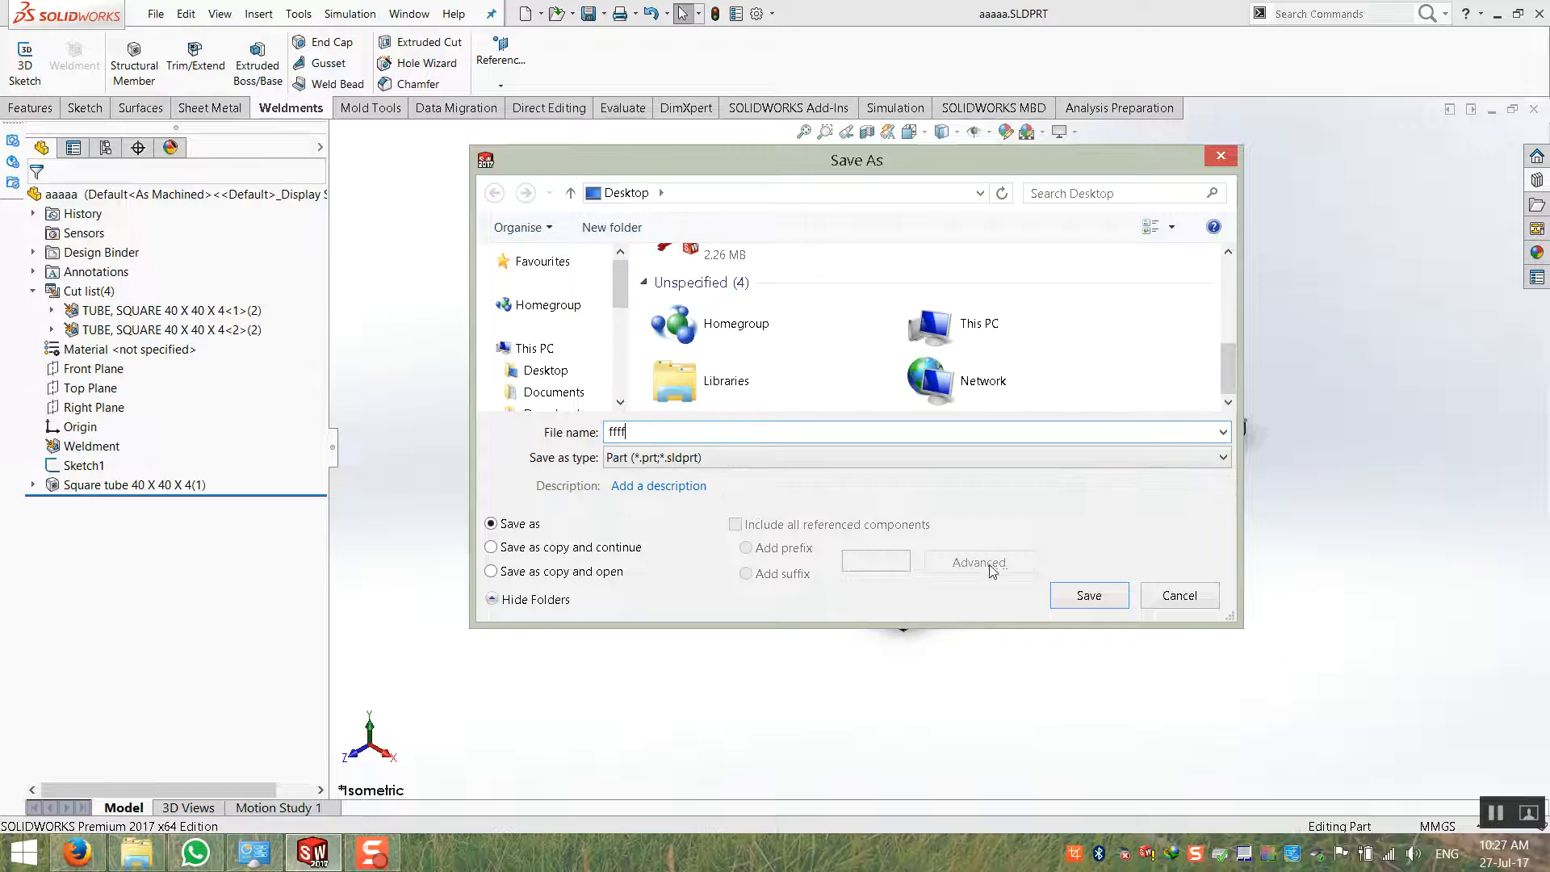
{"action": "left_click", "coordinate": [1082, 596]}
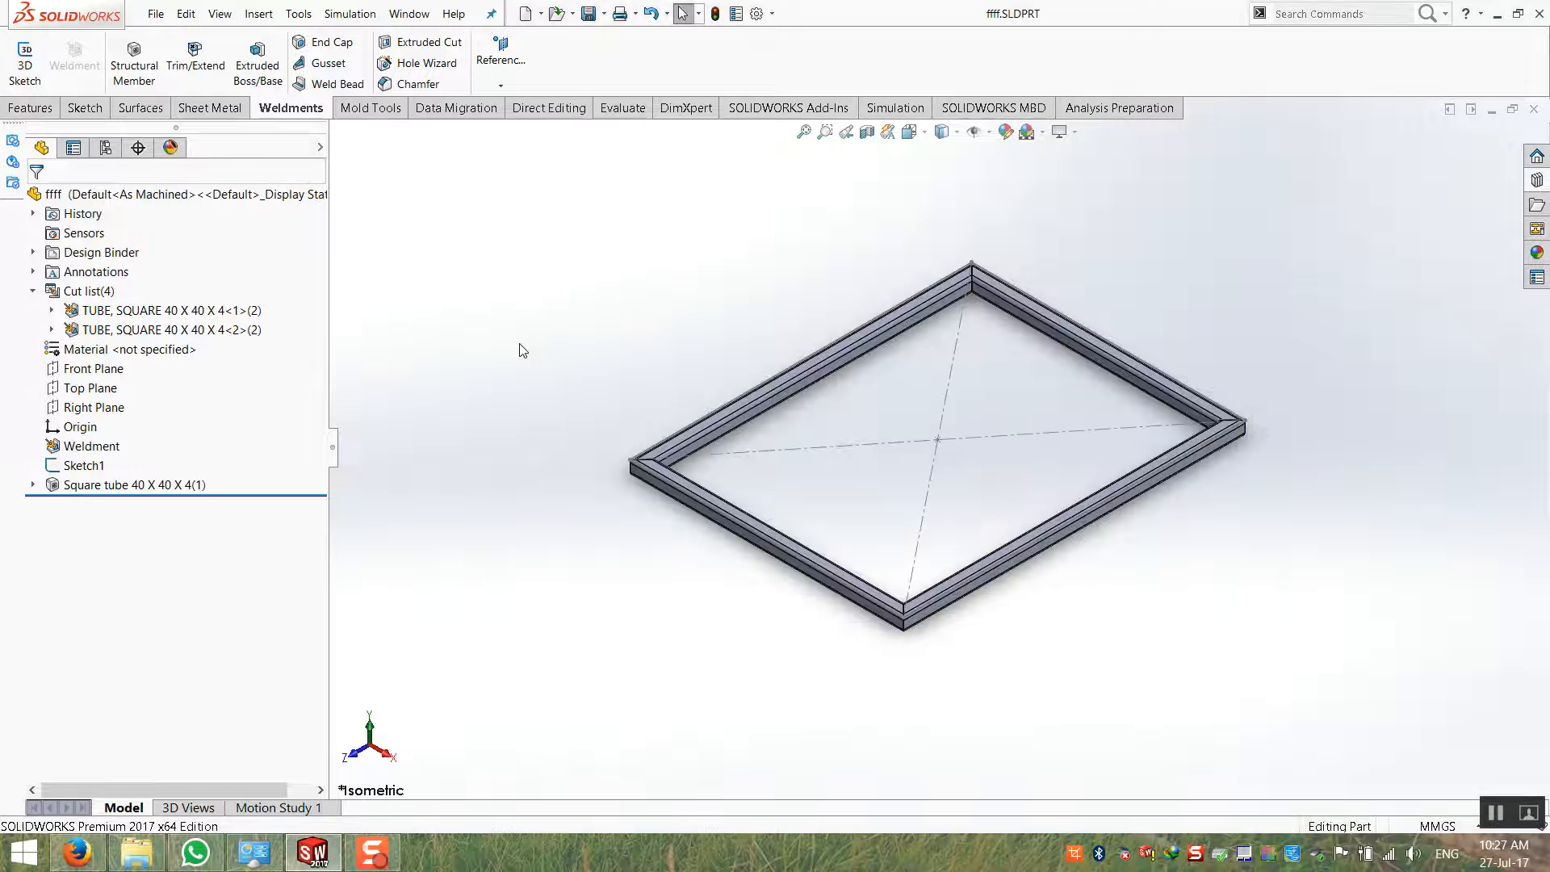
Delete the square tube member and the weldment feature, keeping only the rectangle sketch
{"action": "left_click", "coordinate": [125, 482]}
{"action": "key", "text": "Delete"}
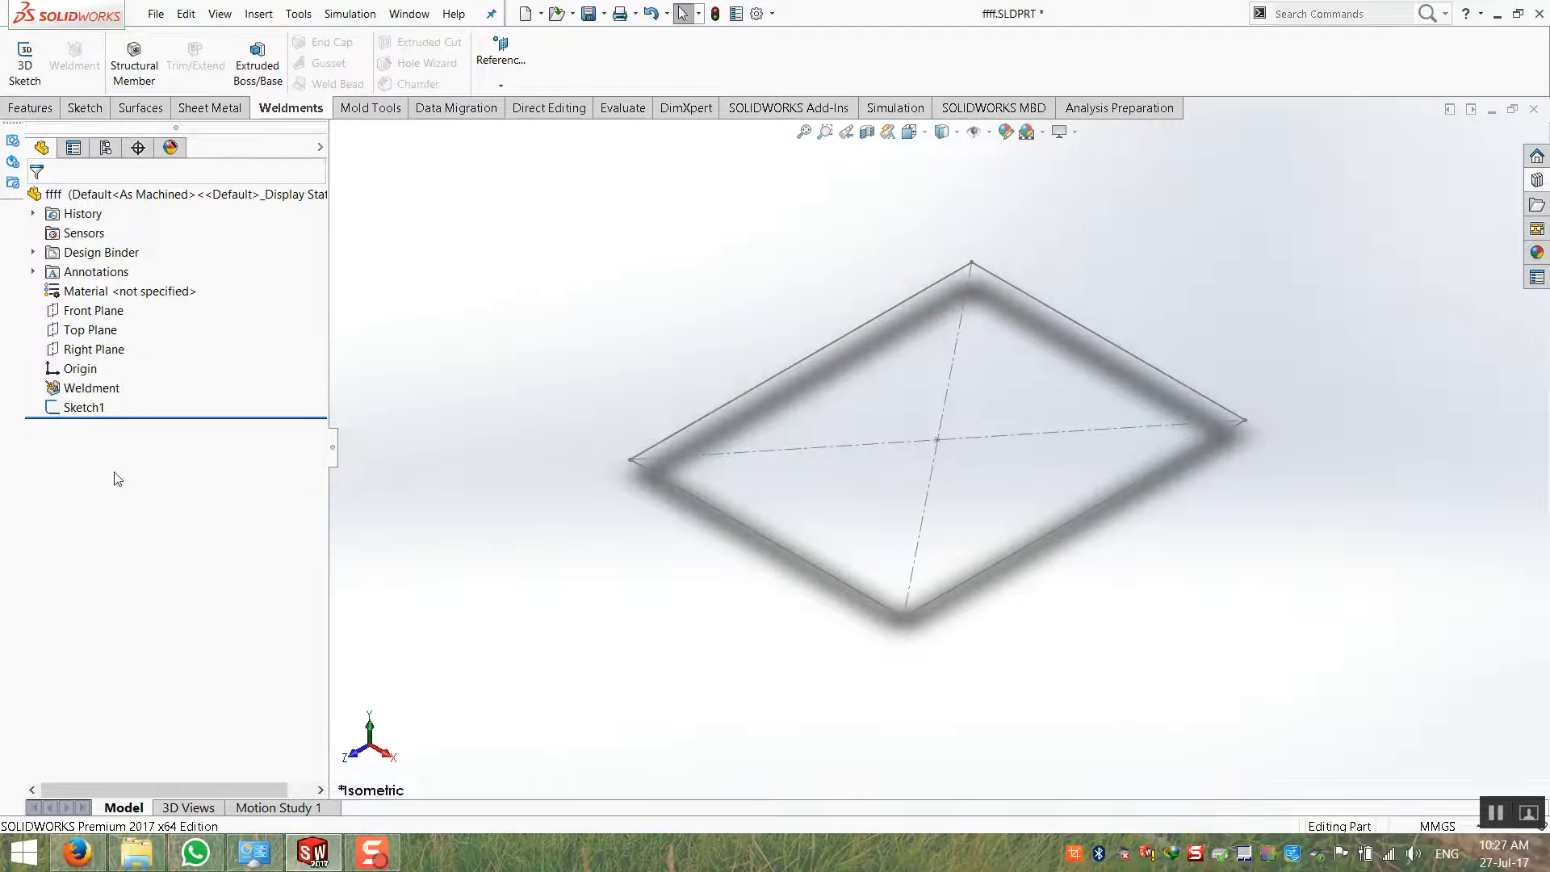
{"action": "left_click", "coordinate": [94, 391]}
{"action": "key", "text": "Delete"}
{"action": "key", "text": "Return"}
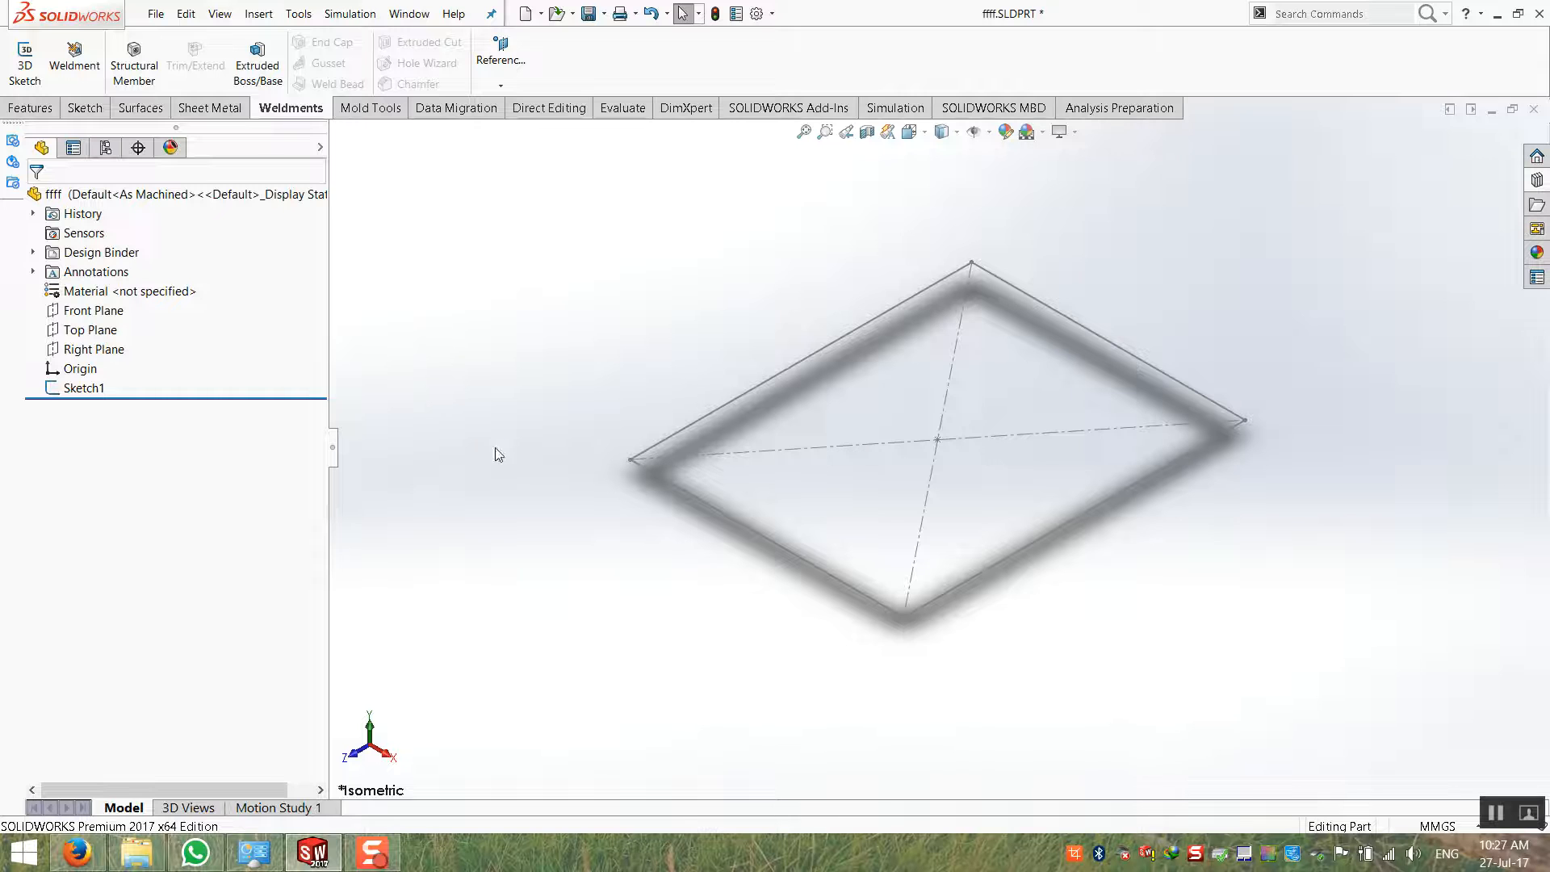
Turn off the shadows in the model display
{"action": "left_click", "coordinate": [1075, 132]}
{"action": "left_click", "coordinate": [1062, 175]}
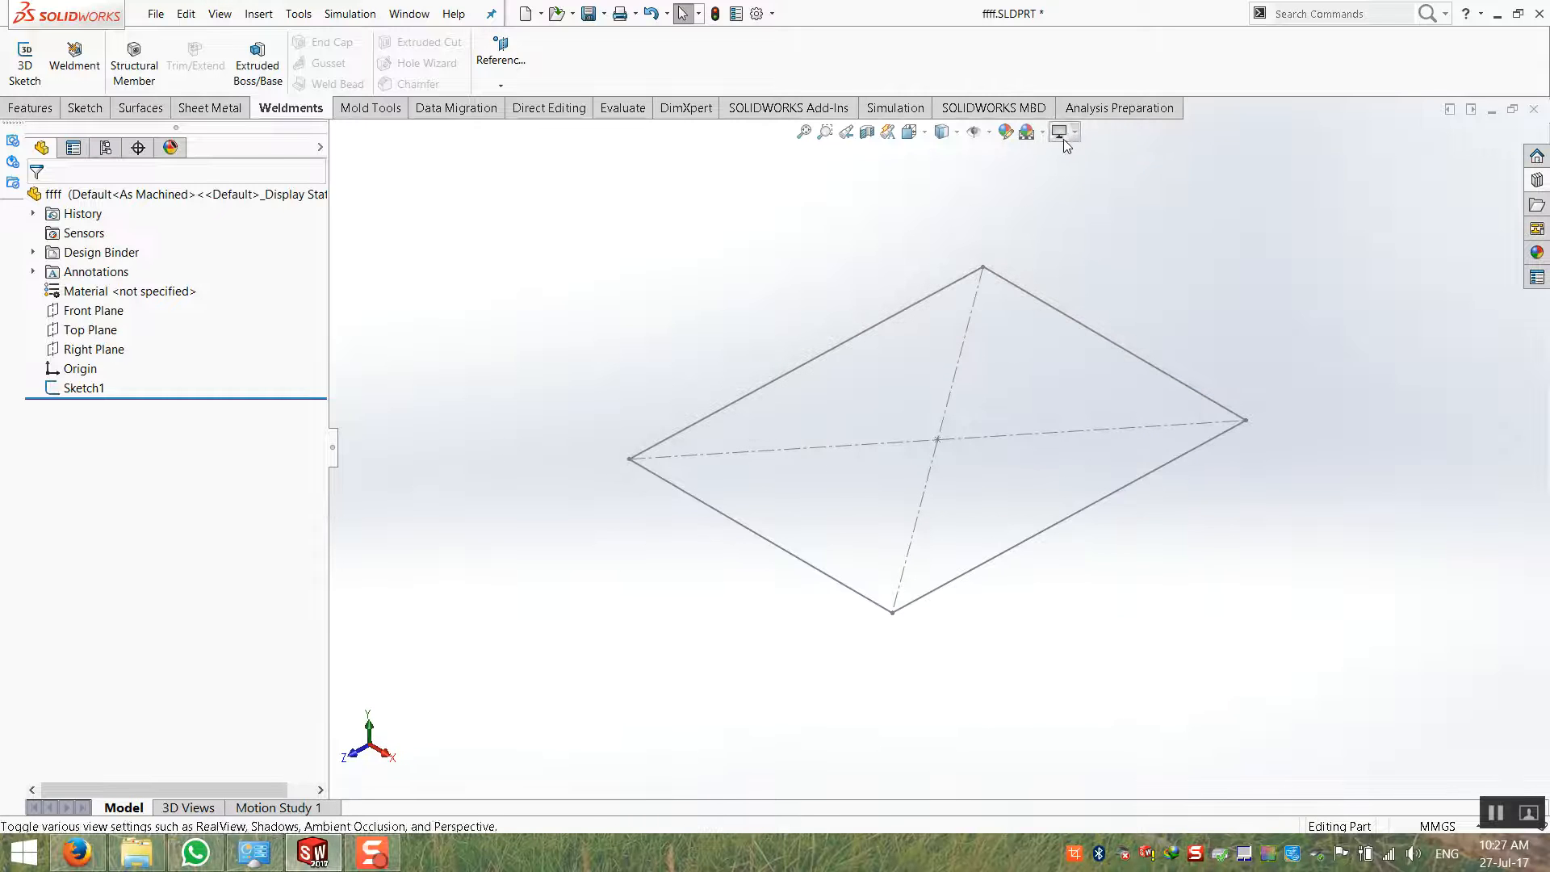
{"action": "scroll", "coordinate": [961, 415], "scroll_direction": "down", "scroll_amount": 2}
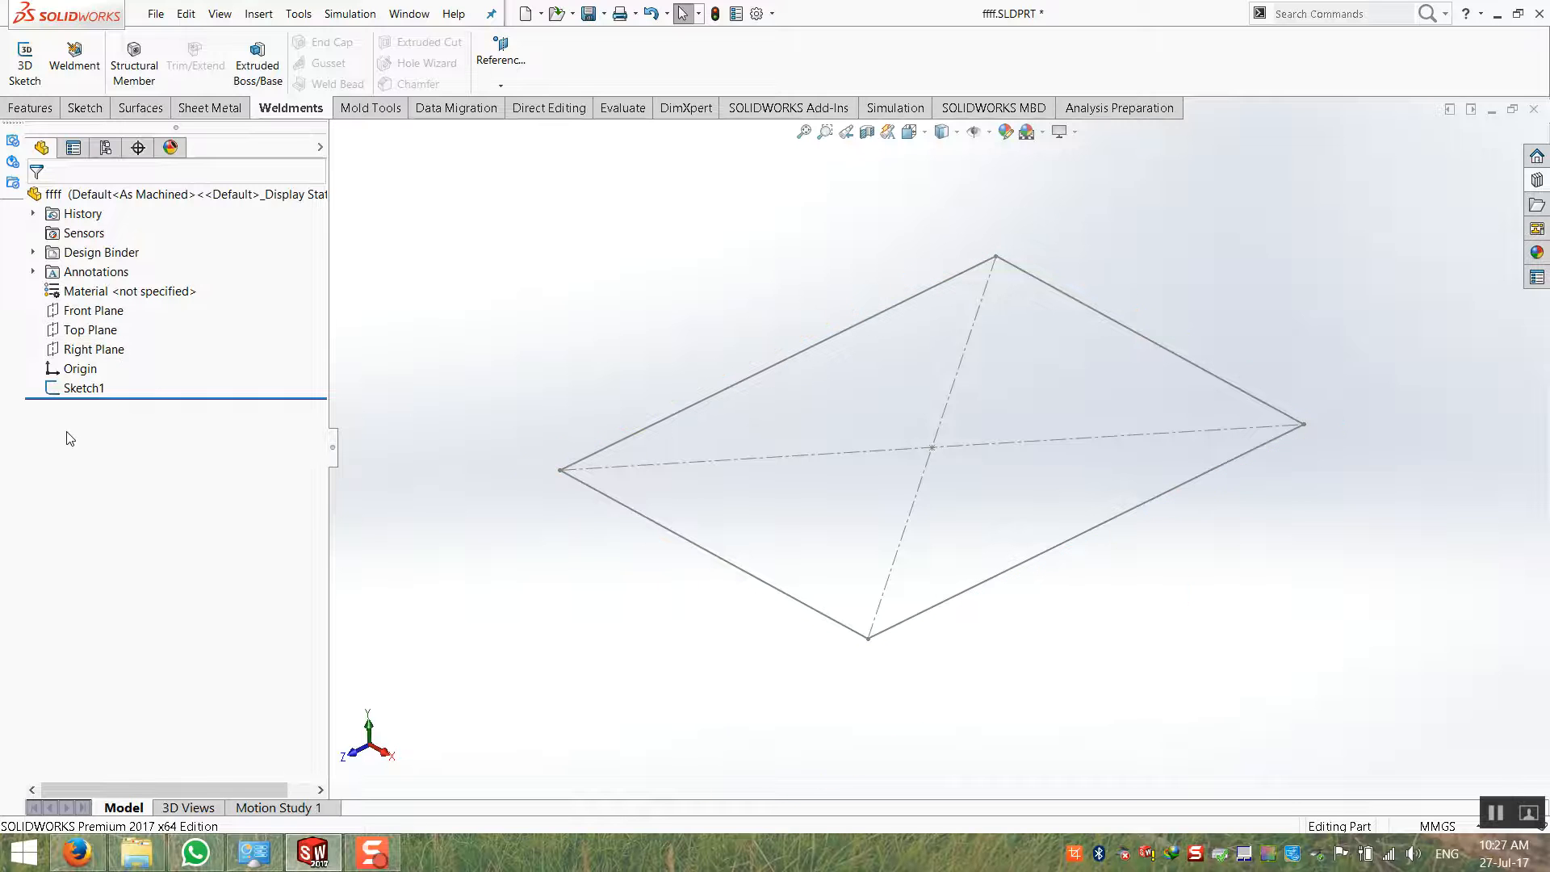
Examine the dimensions of the base rectangle sketch without changing them
{"action": "left_click", "coordinate": [83, 388]}
{"action": "double_click", "coordinate": [1232, 359]}
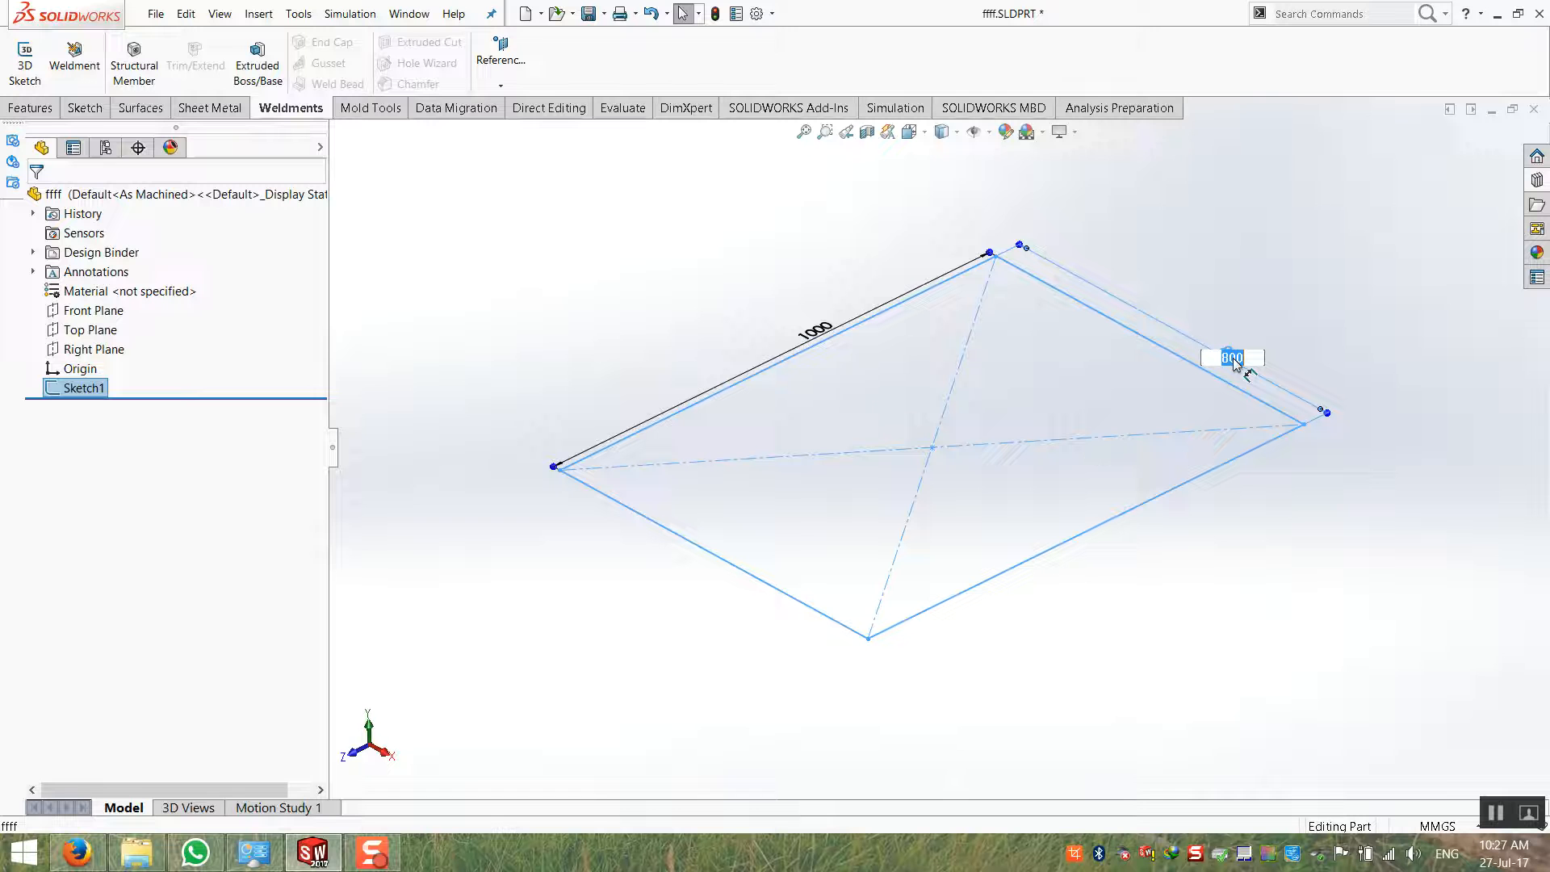
{"action": "left_click", "coordinate": [1287, 325]}
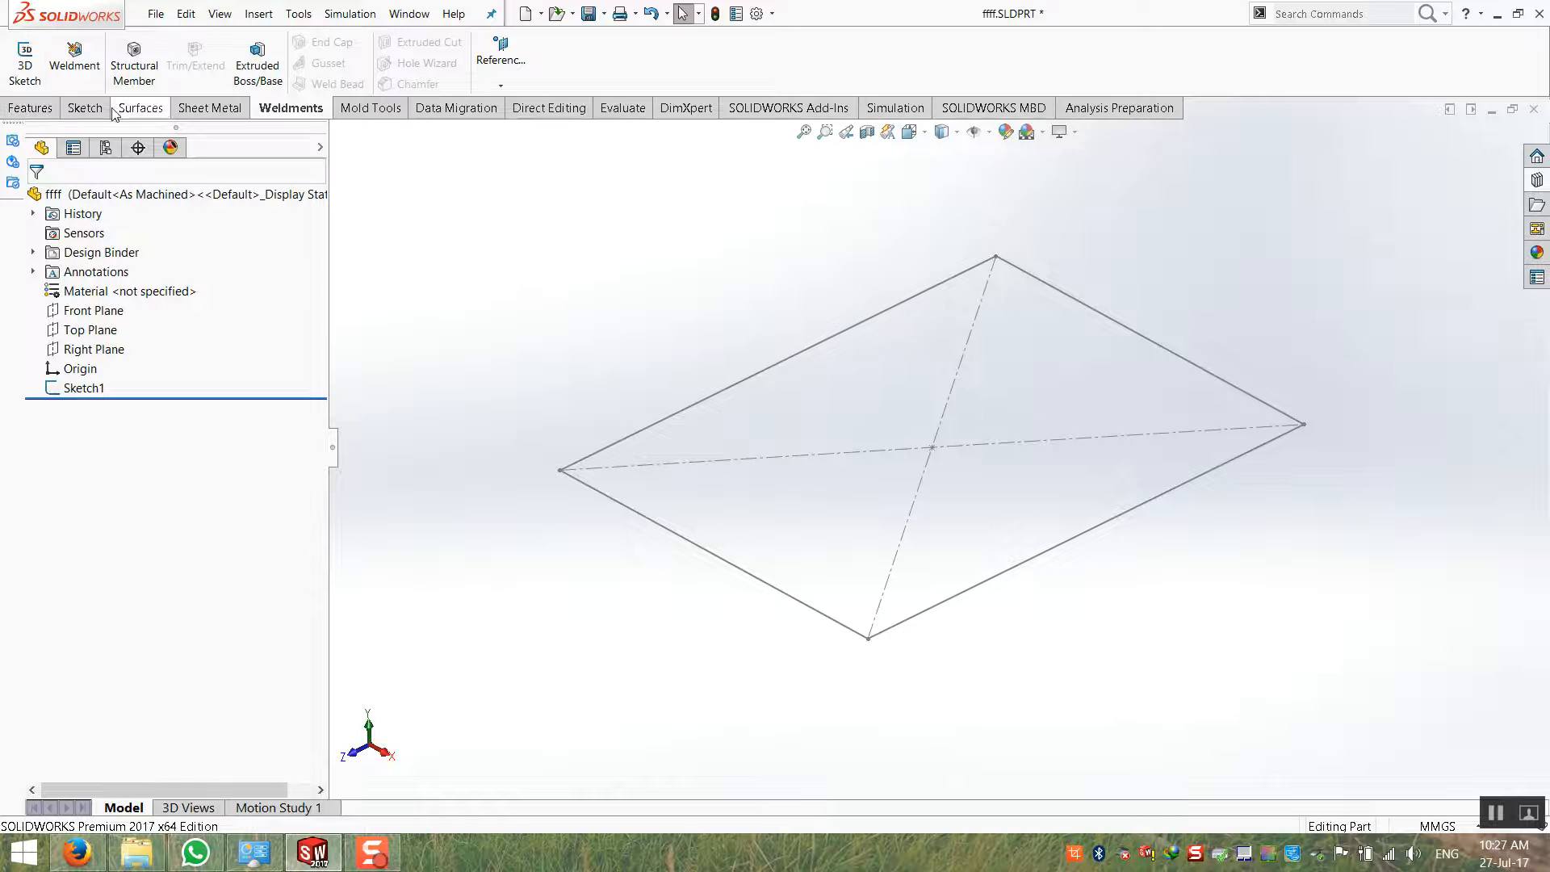
Start a 3D sketch and draw two connected lines from one rectangle corner up to an apex and down to the diagonally opposite corner
{"action": "left_click", "coordinate": [85, 108]}
{"action": "left_click", "coordinate": [24, 85]}
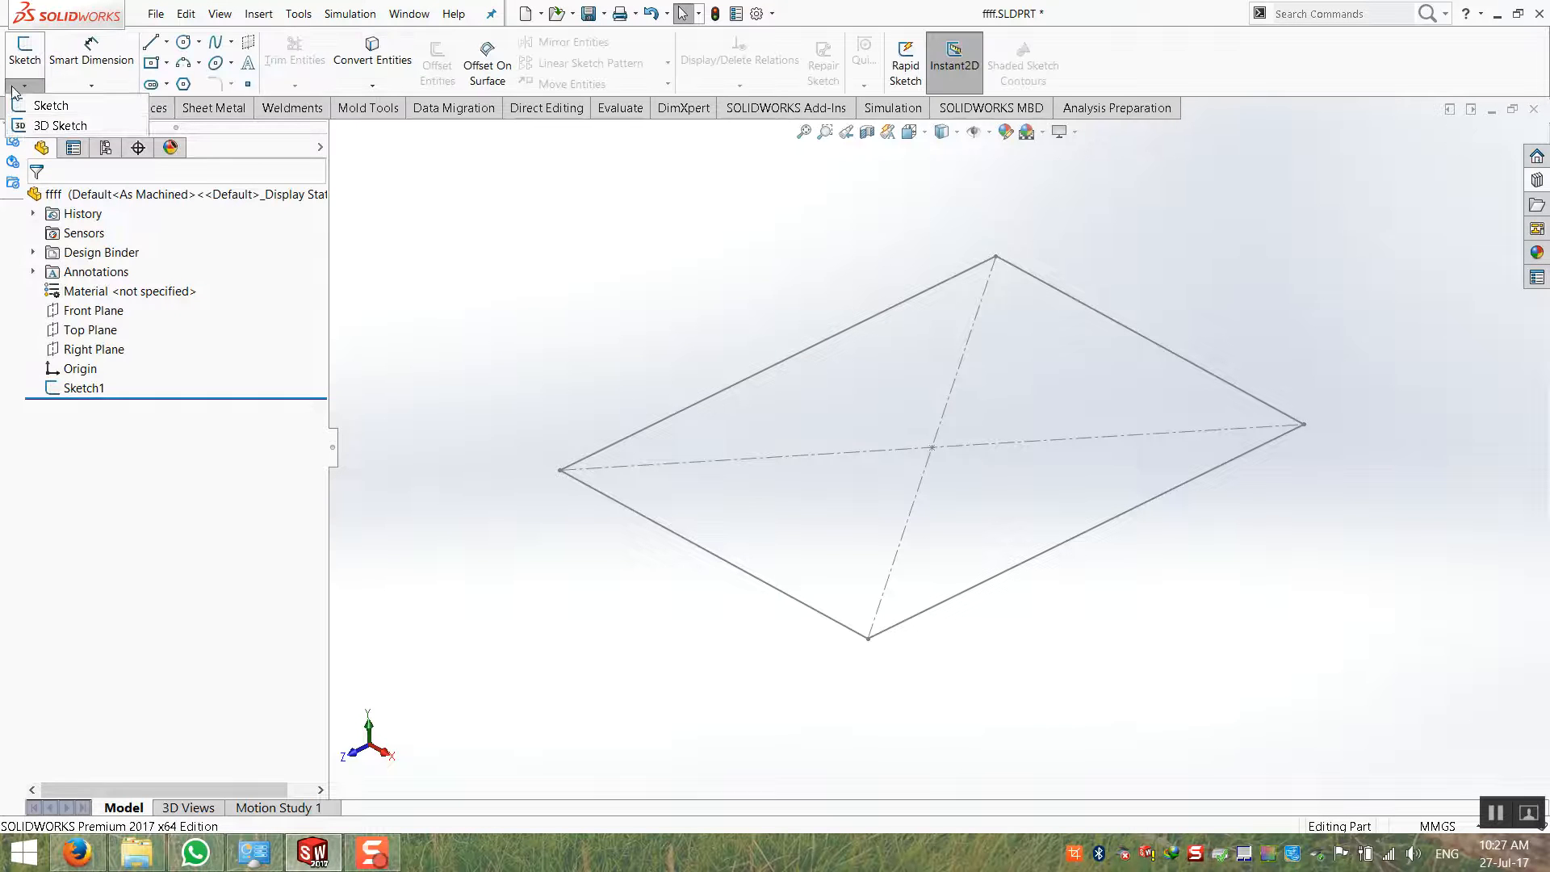
{"action": "left_click", "coordinate": [31, 126]}
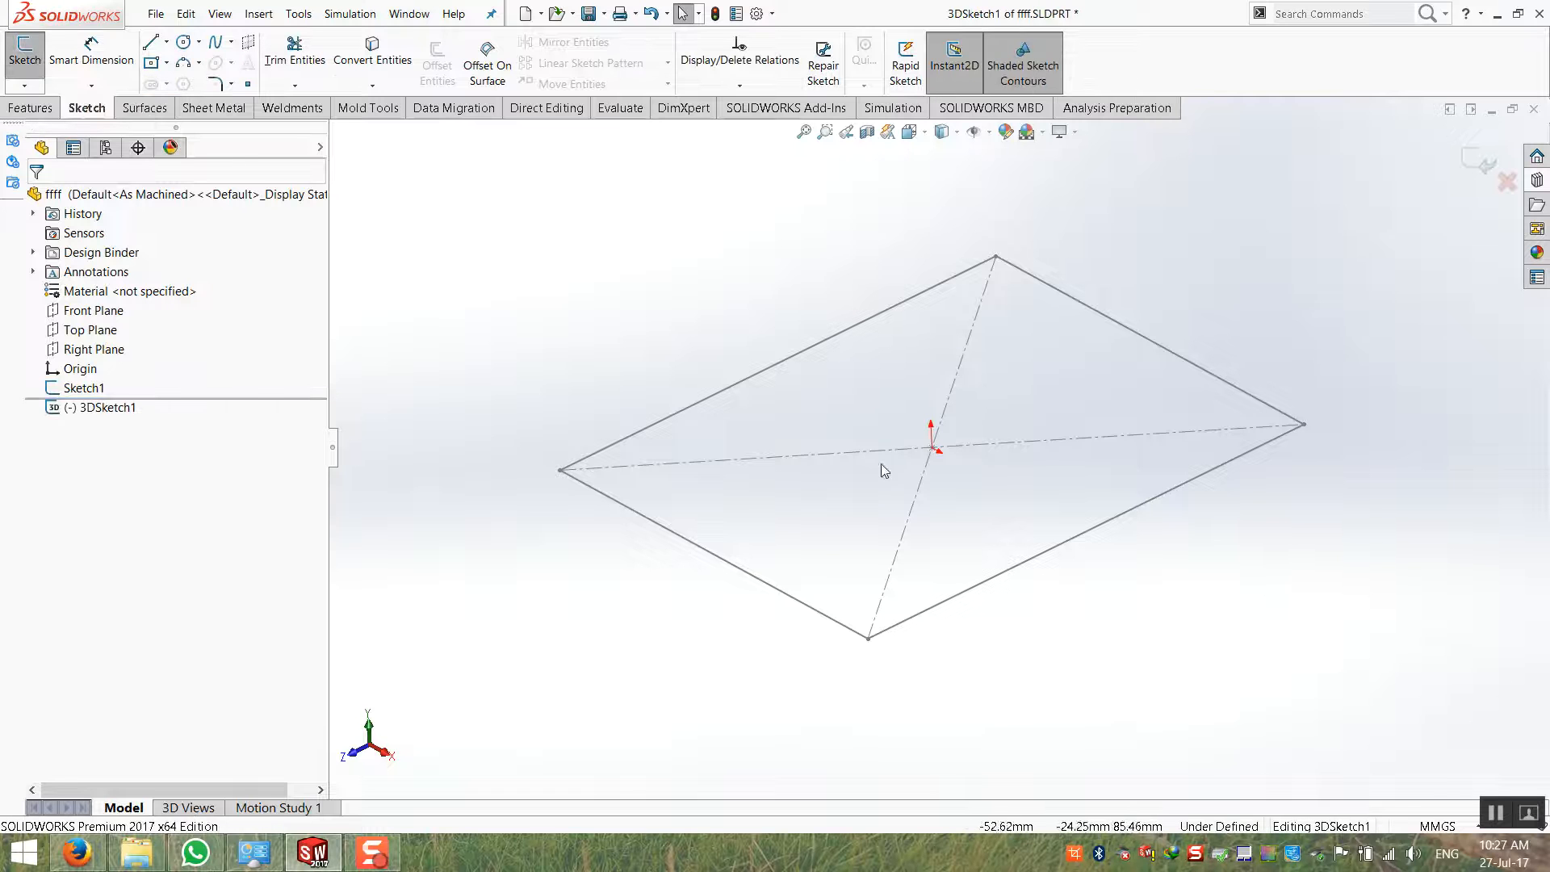
{"action": "left_click", "coordinate": [150, 42]}
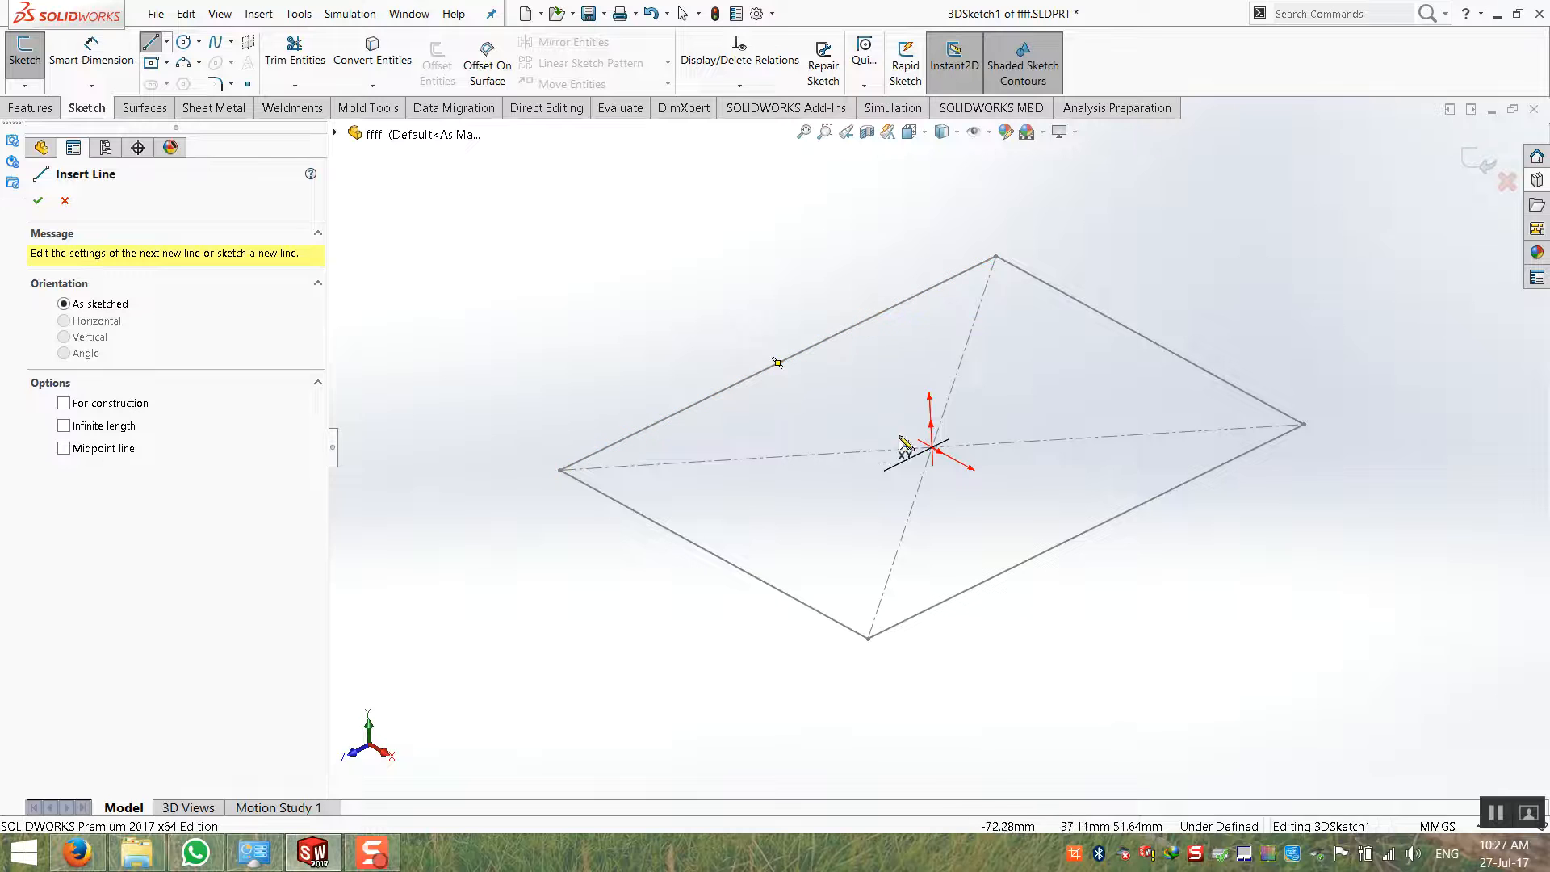
{"action": "left_click", "coordinate": [562, 470]}
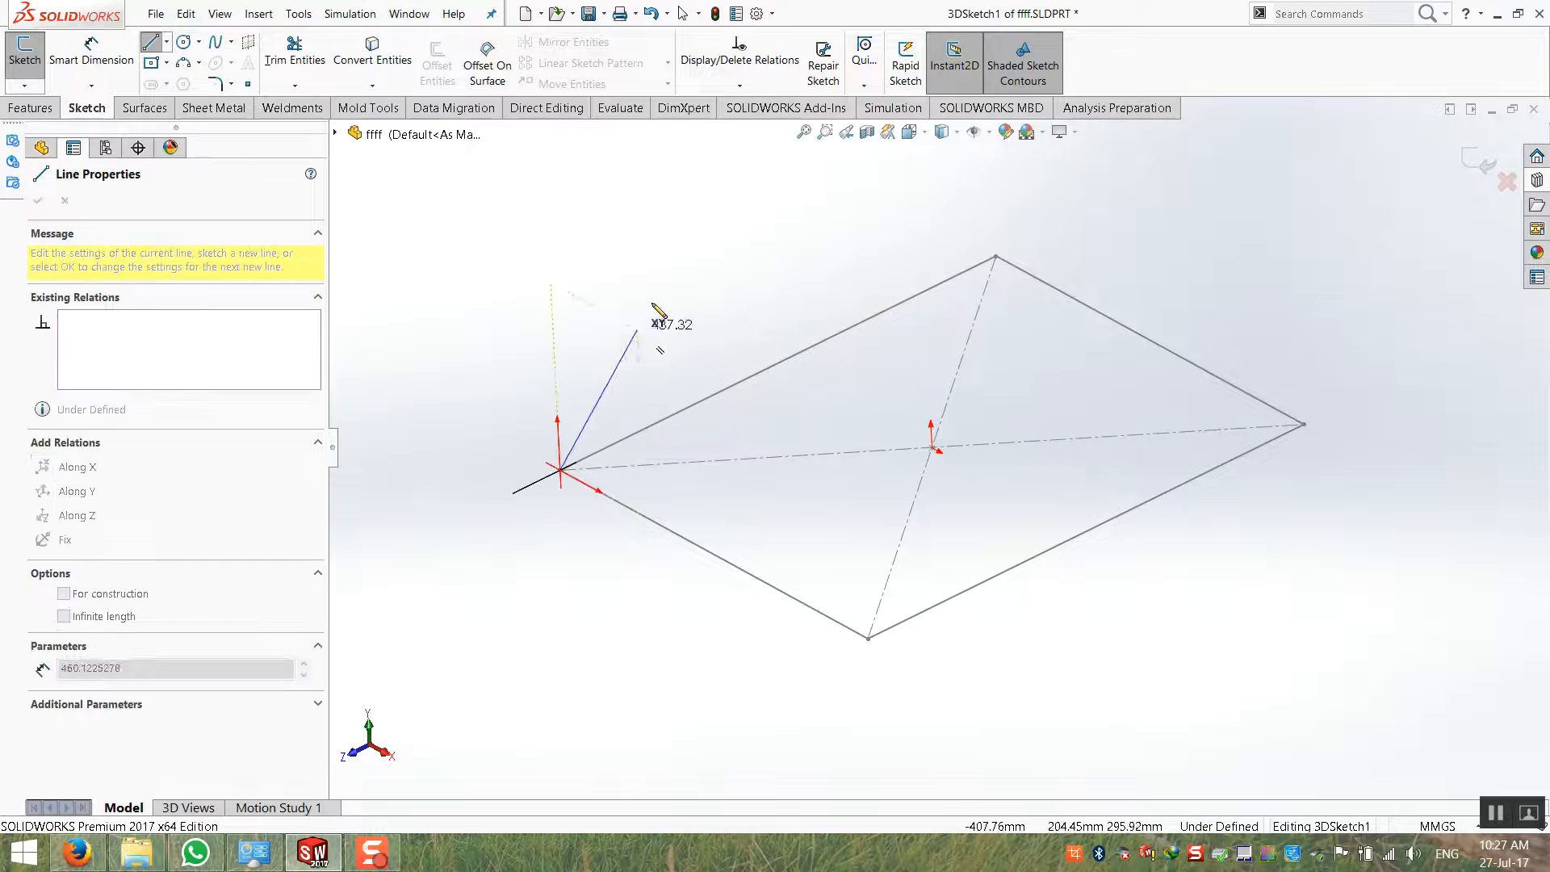
{"action": "mouse_move", "coordinate": [717, 190]}
{"action": "middle_mouse_down"}
{"action": "mouse_move", "coordinate": [692, 215]}
{"action": "mouse_move", "coordinate": [657, 356]}
{"action": "middle_mouse_up"}
{"action": "middle_click_drag", "start_coordinate": [756, 396], "coordinate": [817, 217]}
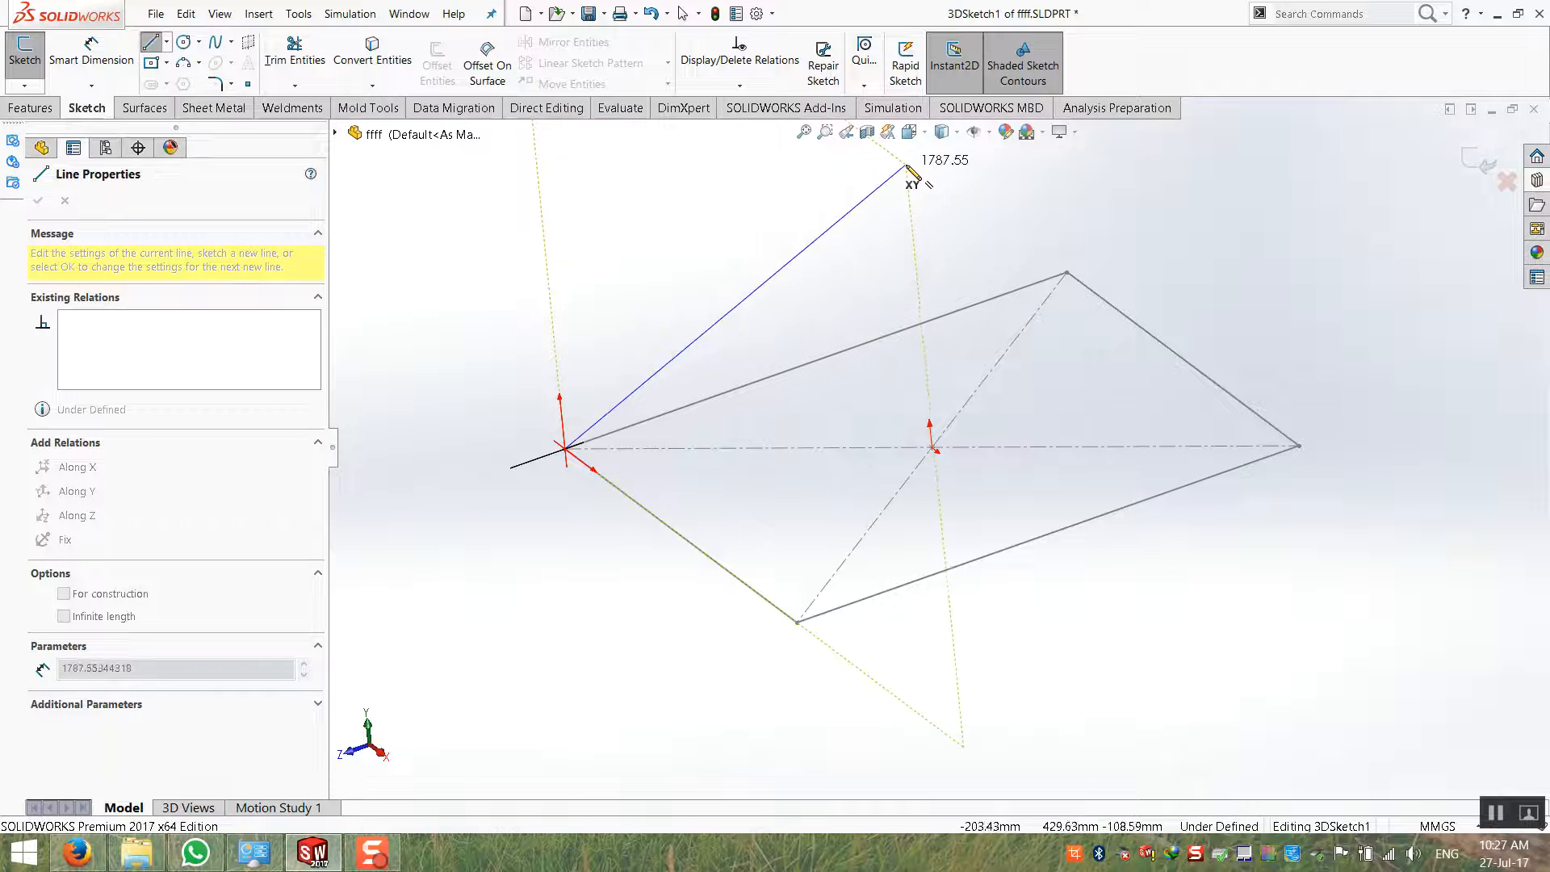
{"action": "left_click", "coordinate": [881, 171]}
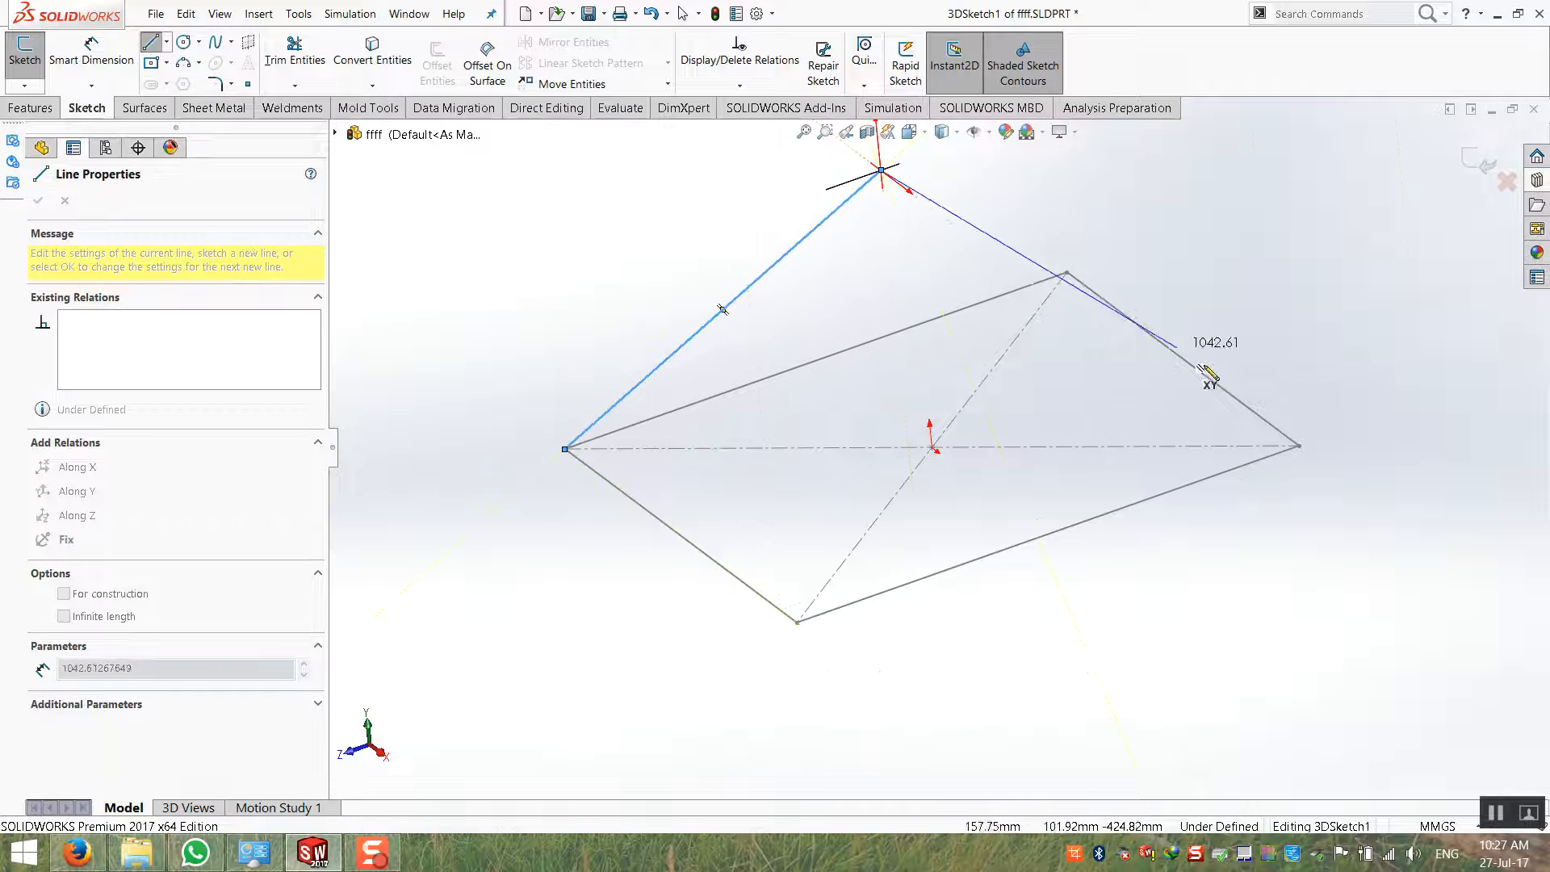
{"action": "left_click", "coordinate": [1300, 445]}
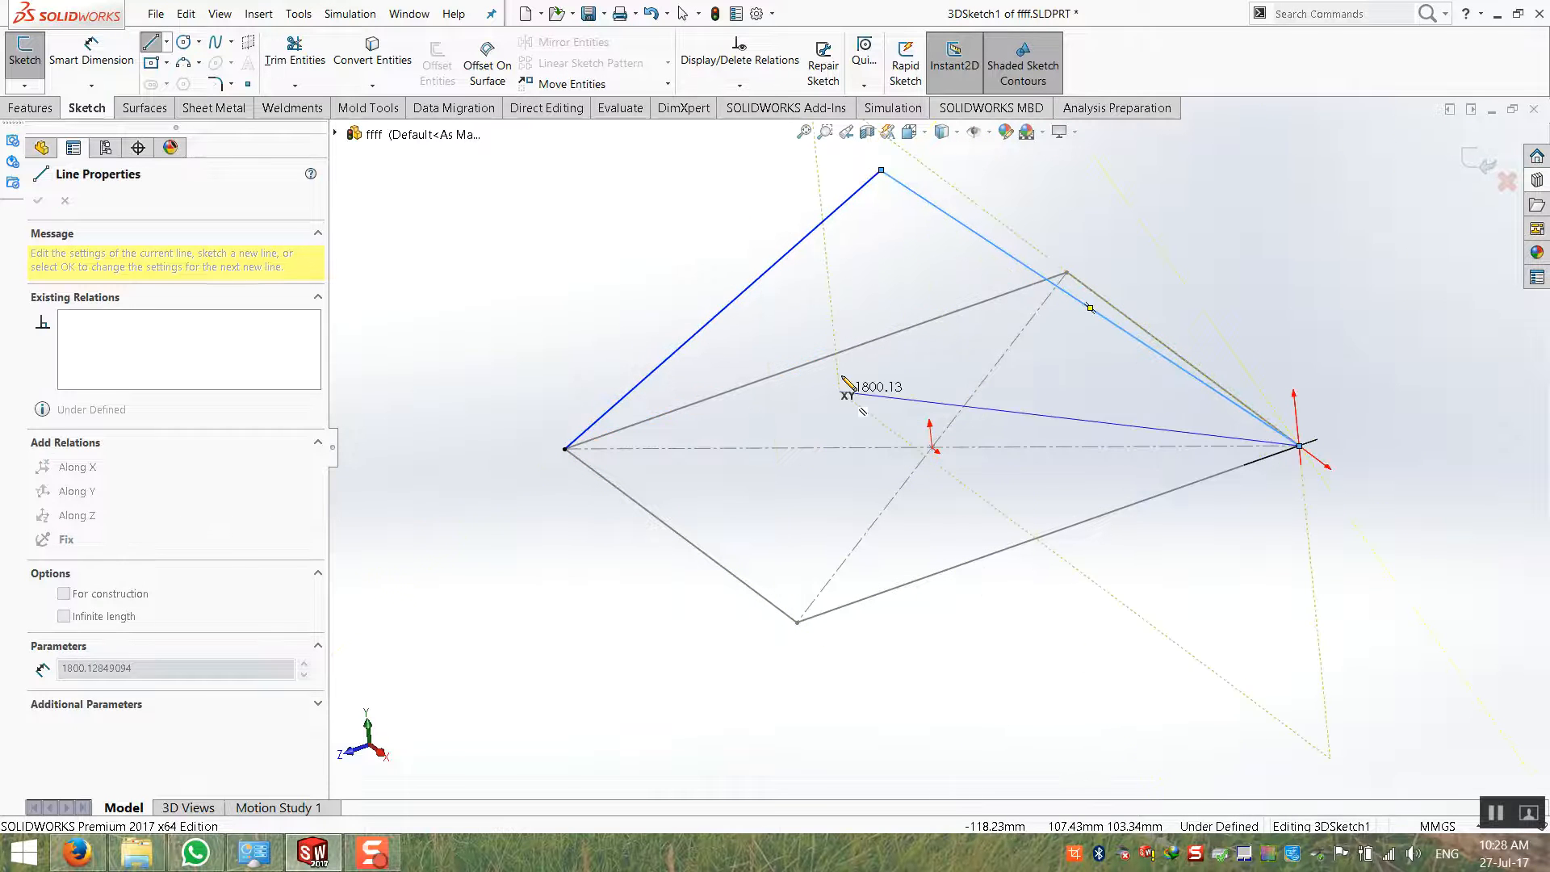
{"action": "key", "text": "Escape"}
Align the apex point with the origin along Y and lower it above the centre of the base rectangle
{"action": "mouse_move", "coordinate": [928, 429]}
{"action": "middle_mouse_down"}
{"action": "mouse_move", "coordinate": [1049, 332]}
{"action": "mouse_move", "coordinate": [992, 436]}
{"action": "mouse_move", "coordinate": [1048, 437]}
{"action": "middle_mouse_up"}
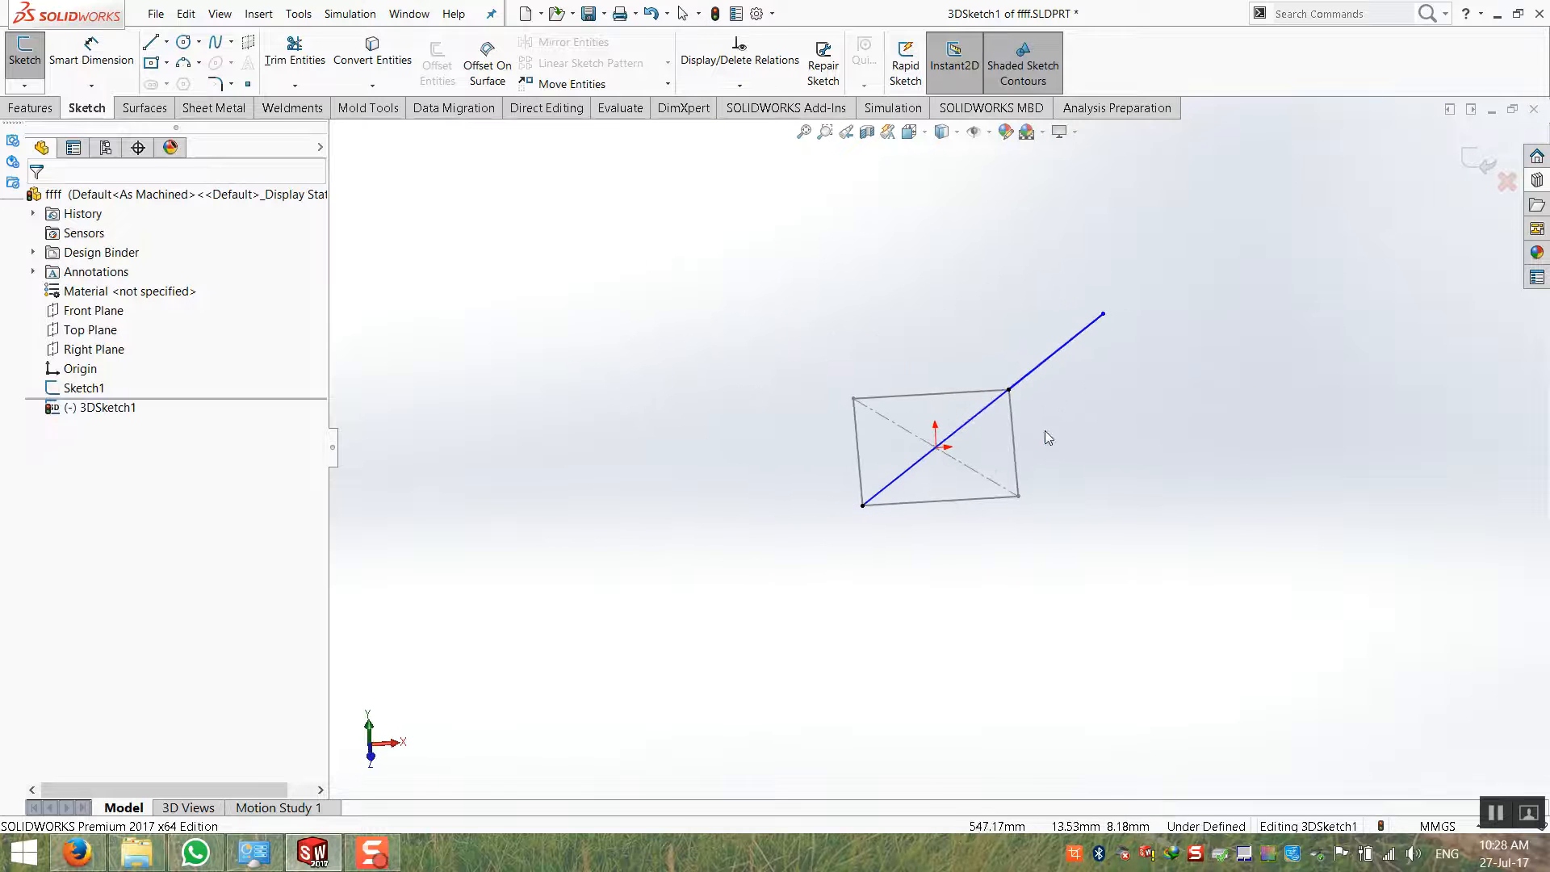
{"action": "left_click", "coordinate": [1103, 314]}
{"action": "mouse_move", "coordinate": [1059, 356]}
{"action": "middle_mouse_down"}
{"action": "mouse_move", "coordinate": [893, 457]}
{"action": "mouse_move", "coordinate": [888, 502]}
{"action": "middle_mouse_up"}
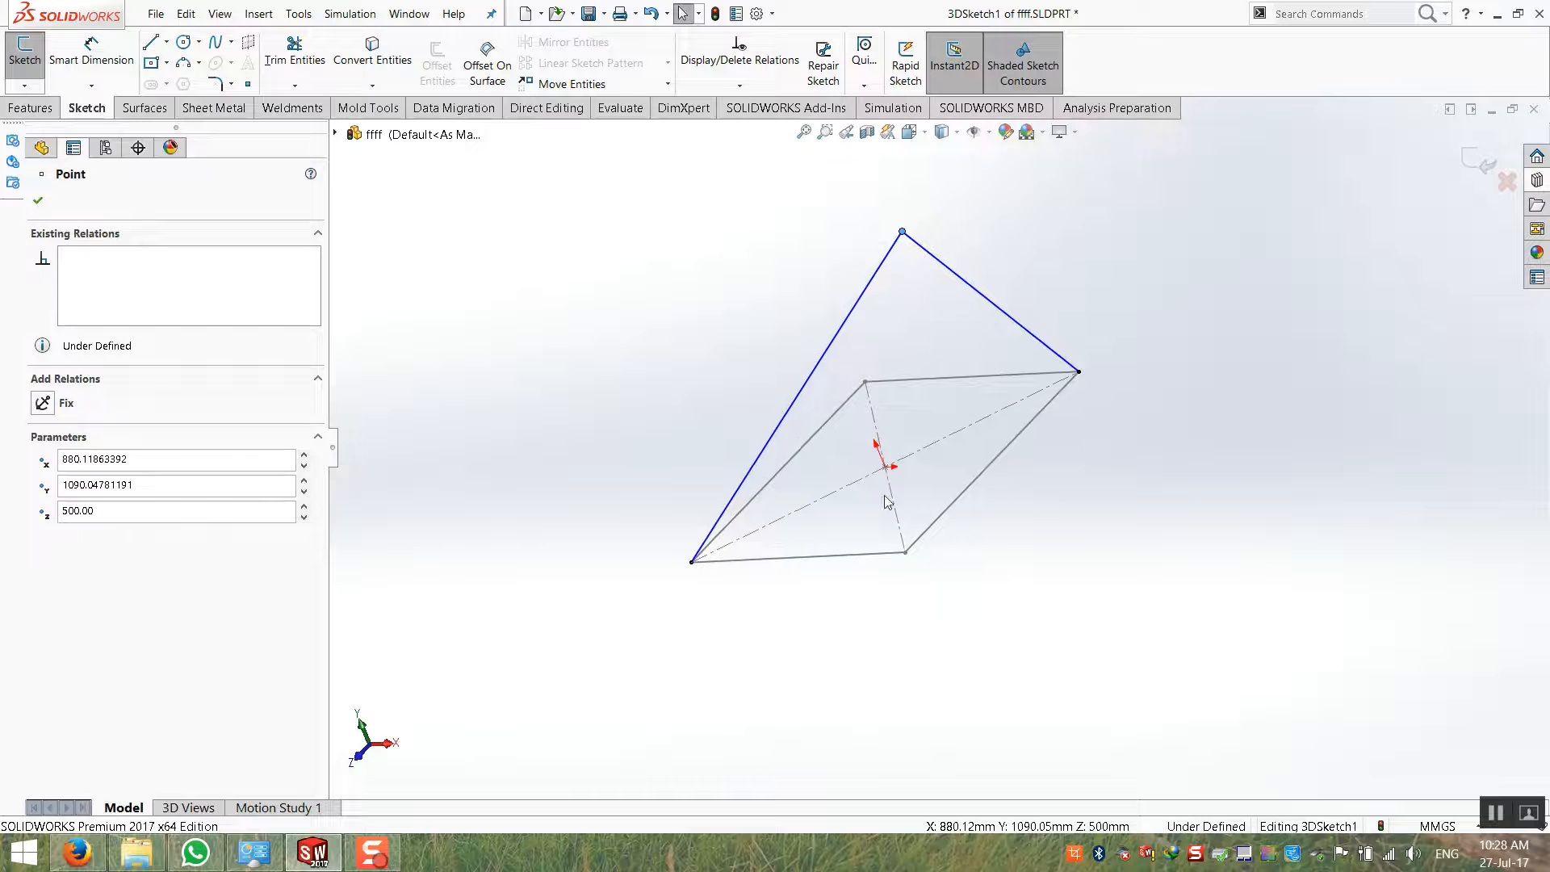
{"action": "left_click", "coordinate": [887, 472], "text": "ctrl"}
{"action": "left_click", "coordinate": [53, 510]}
{"action": "left_click", "coordinate": [789, 309]}
{"action": "left_click", "coordinate": [751, 154]}
{"action": "middle_click_drag", "start_coordinate": [769, 242], "coordinate": [890, 313]}
{"action": "left_click", "coordinate": [794, 282]}
{"action": "middle_click_drag", "start_coordinate": [794, 283], "coordinate": [759, 407]}
{"action": "scroll", "coordinate": [865, 639], "scroll_direction": "down", "scroll_amount": 1}
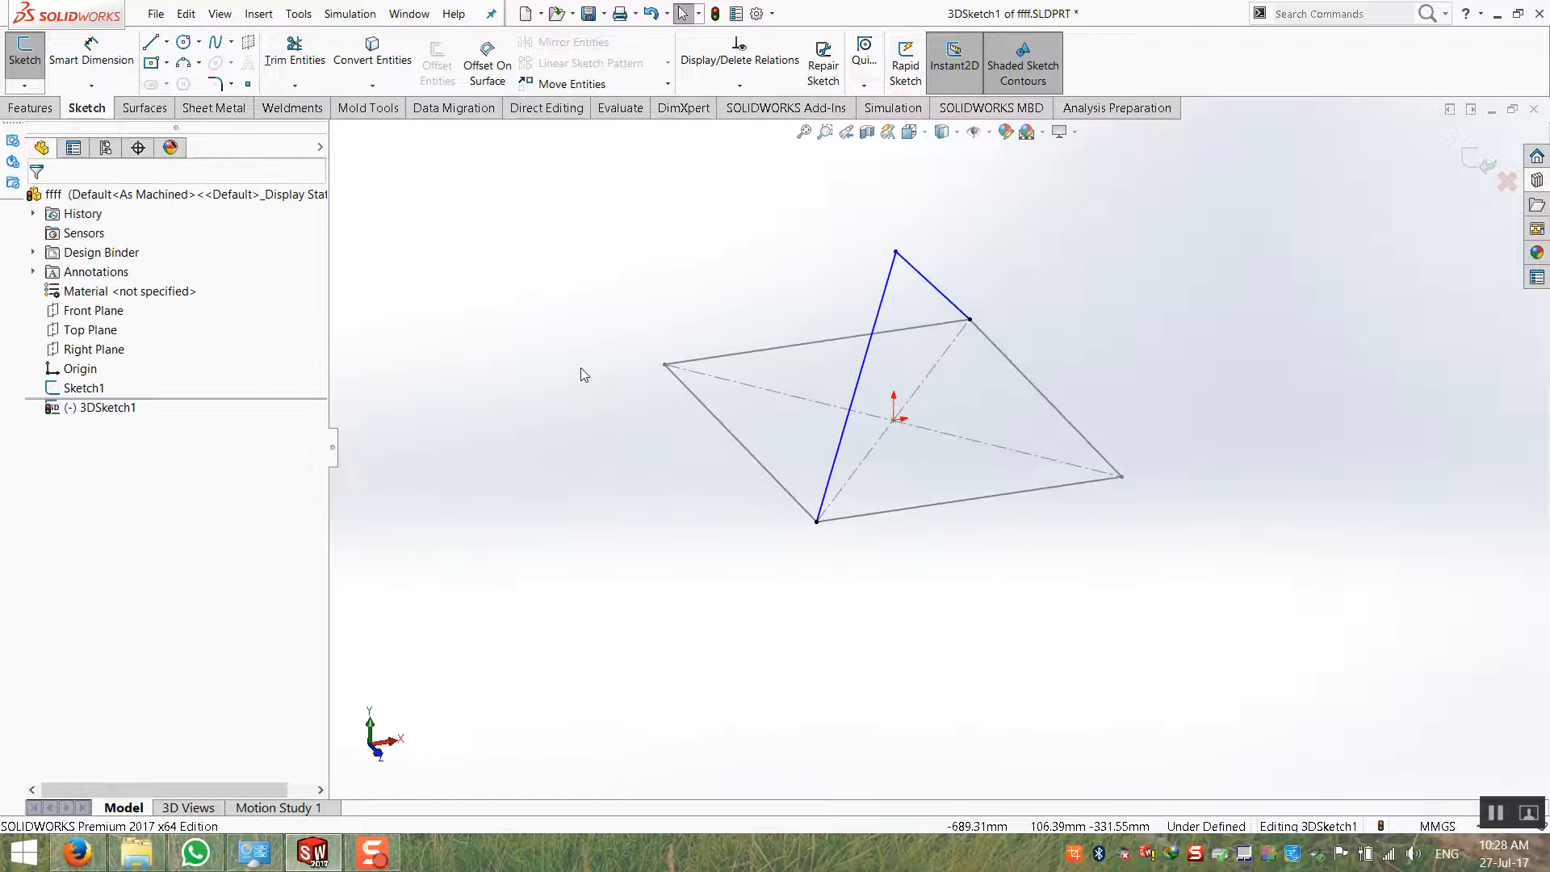
Connect the two remaining rectangle corners to the apex with 3D lines about 783 mm long and finish the 3D sketch
{"action": "left_click", "coordinate": [150, 42]}
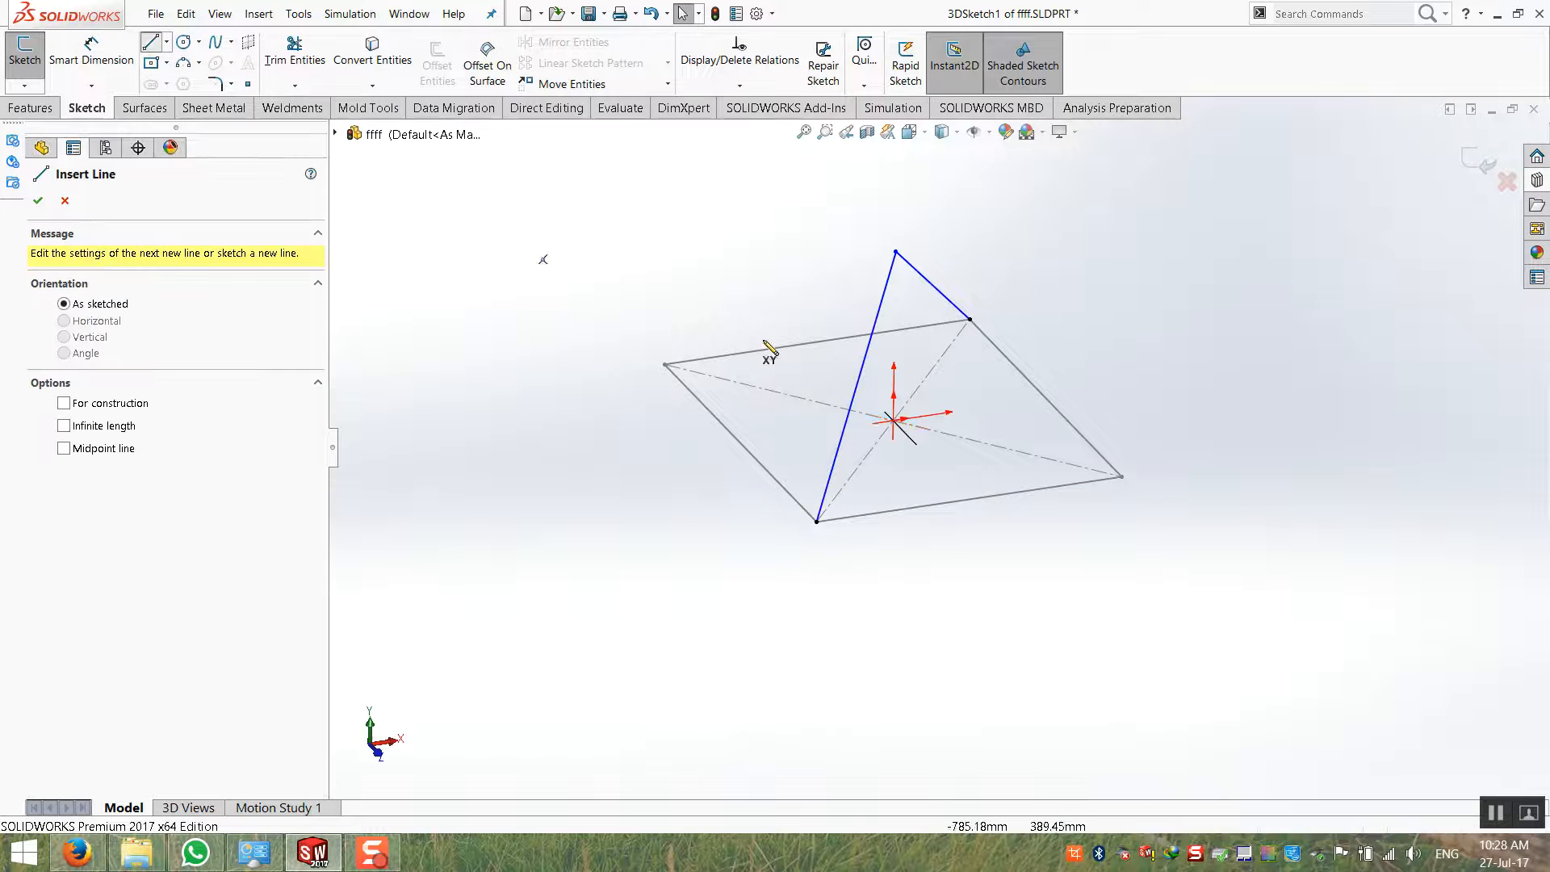
{"action": "left_click", "coordinate": [666, 364]}
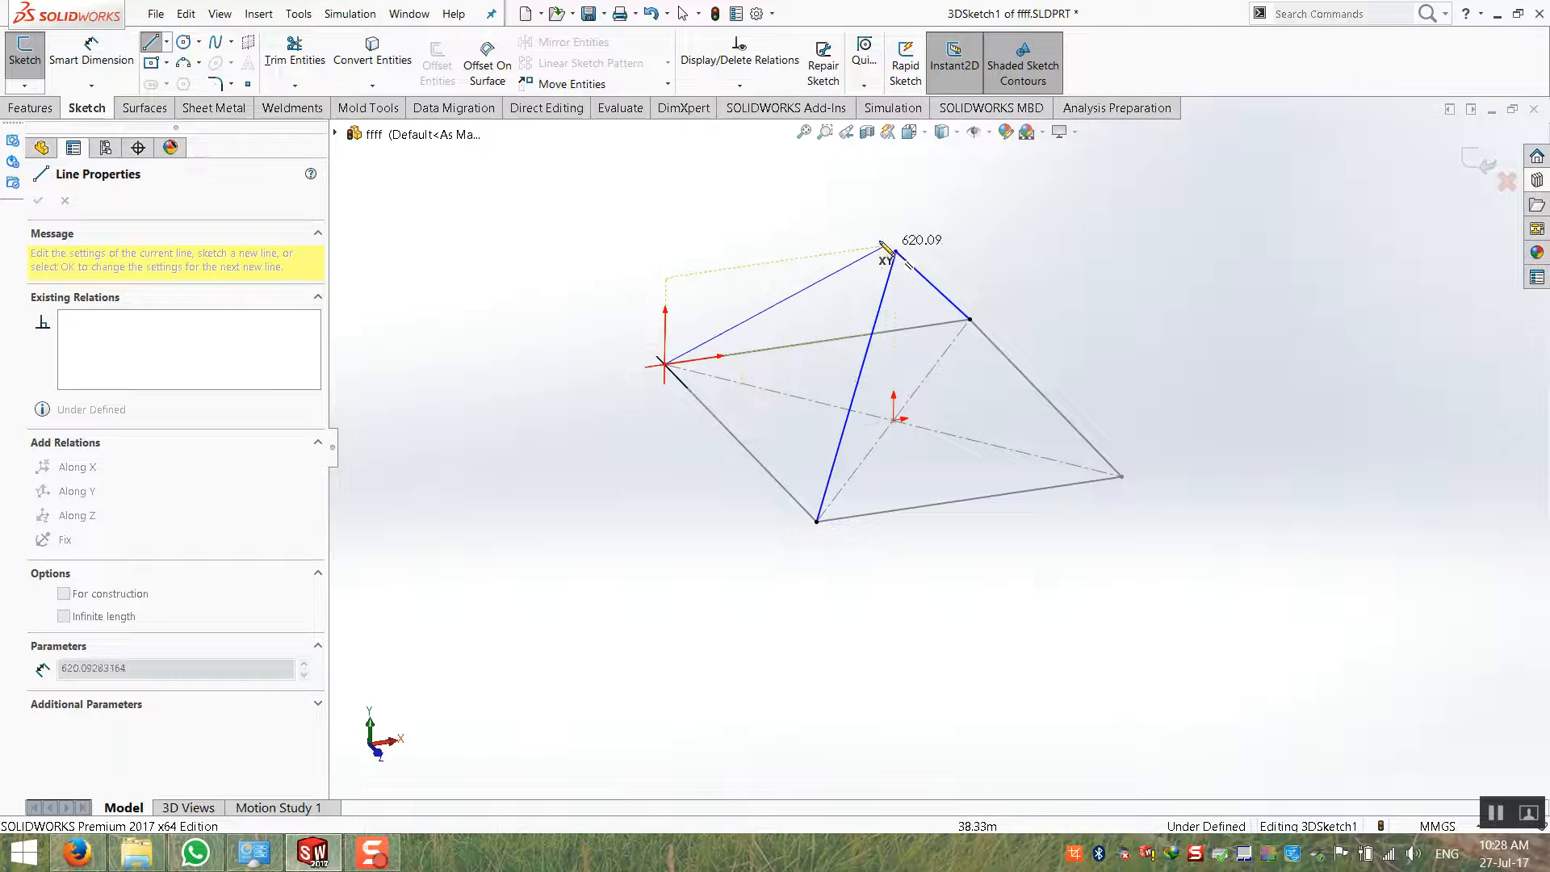
{"action": "left_click", "coordinate": [895, 253]}
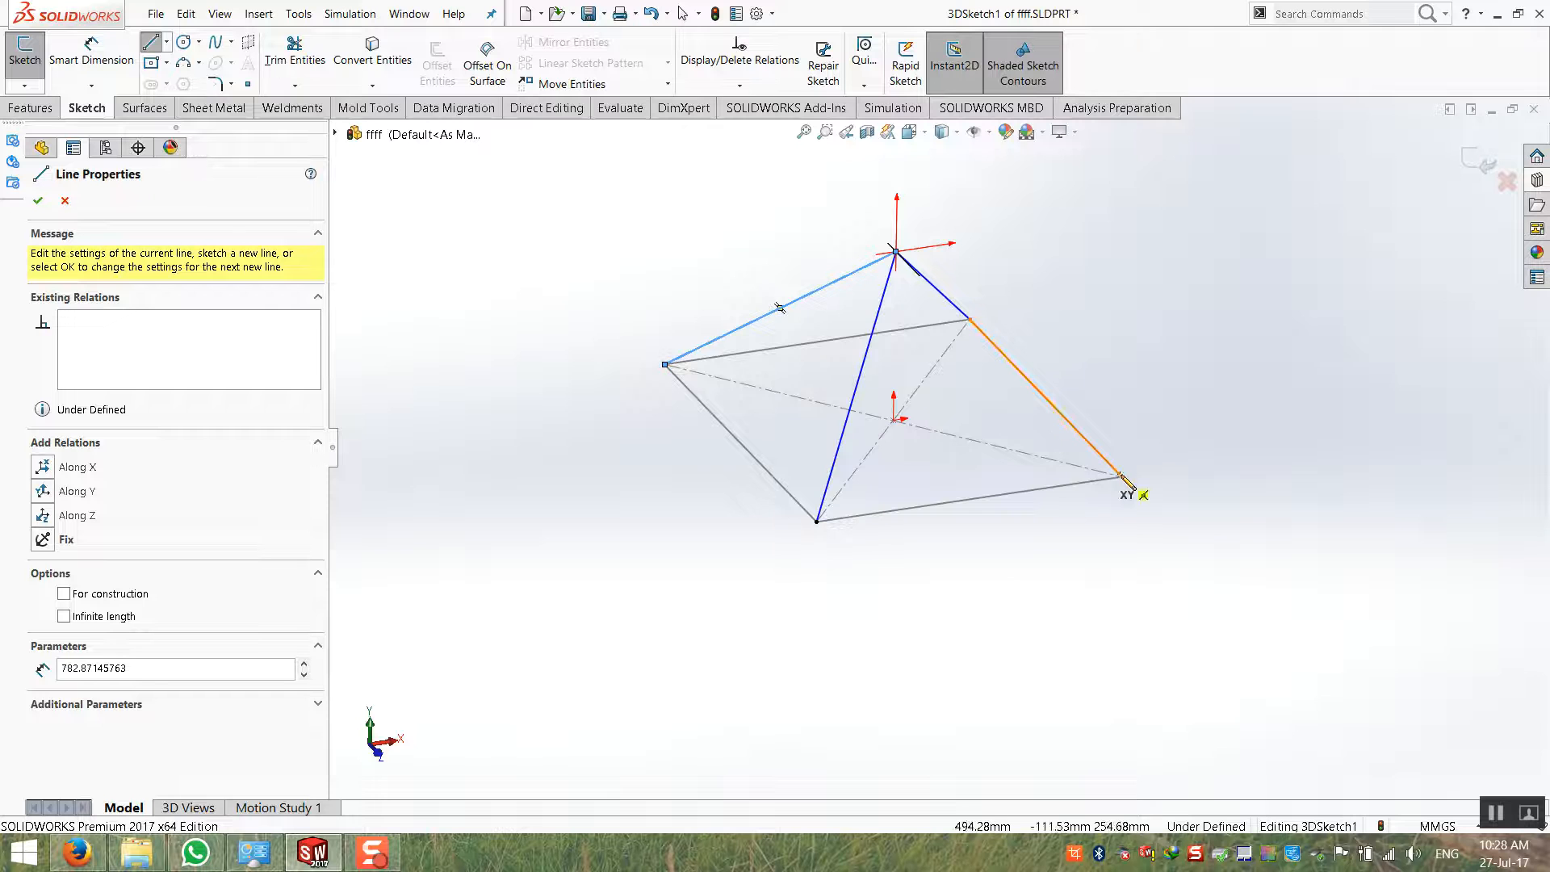
{"action": "mouse_move", "coordinate": [1125, 367]}
{"action": "middle_mouse_down"}
{"action": "mouse_move", "coordinate": [955, 419]}
{"action": "mouse_move", "coordinate": [812, 343]}
{"action": "mouse_move", "coordinate": [574, 404]}
{"action": "mouse_move", "coordinate": [804, 329]}
{"action": "middle_mouse_up"}
{"action": "left_click", "coordinate": [859, 253]}
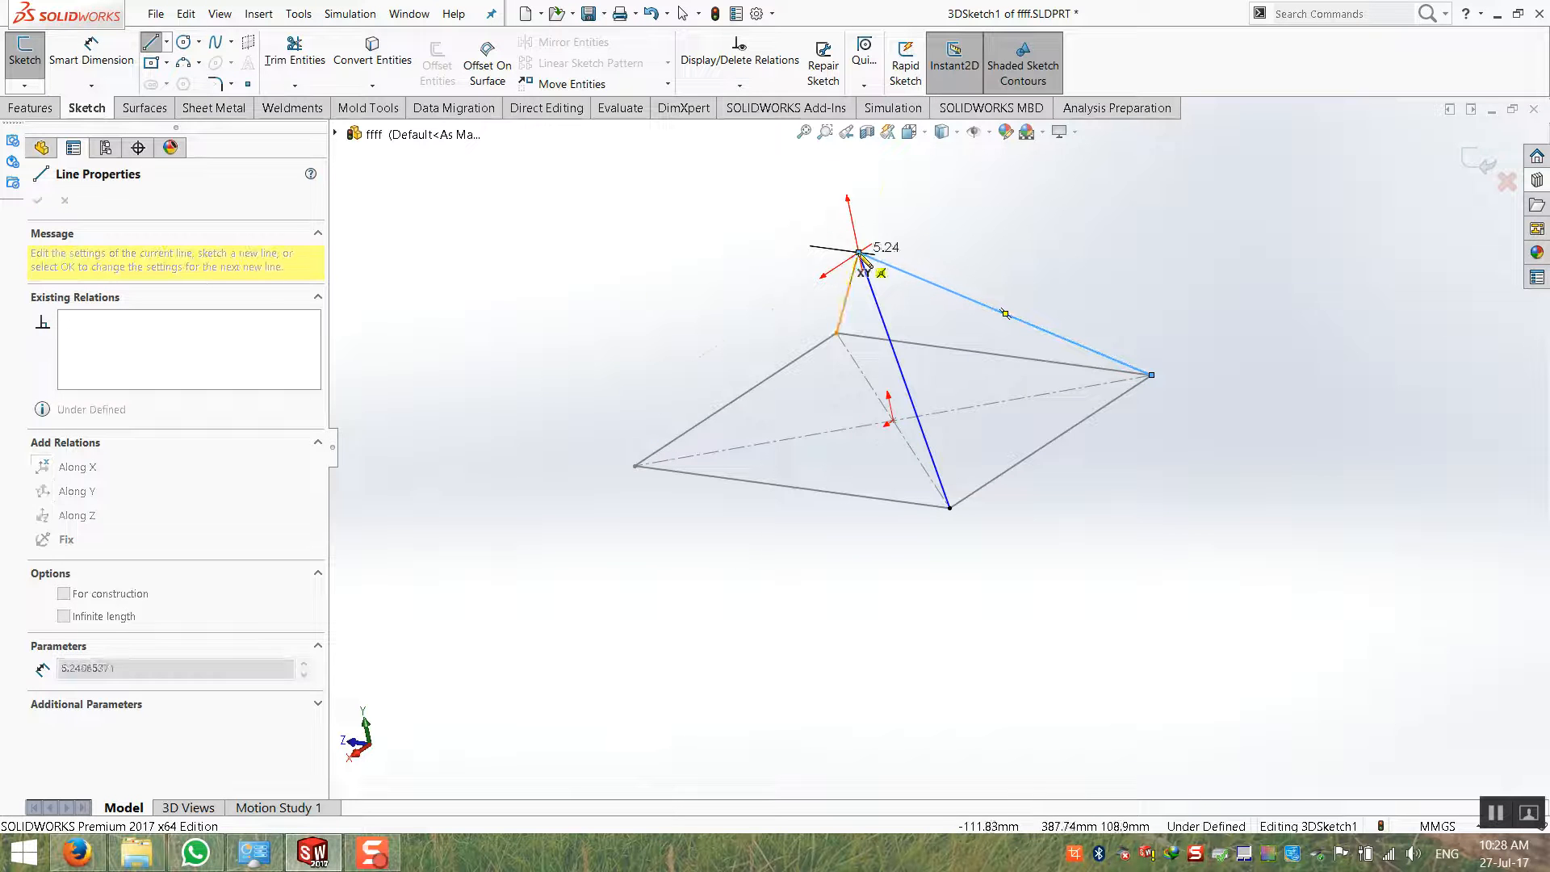
{"action": "left_click", "coordinate": [636, 467]}
{"action": "key", "text": "Escape"}
{"action": "mouse_move", "coordinate": [636, 468]}
{"action": "middle_mouse_down"}
{"action": "mouse_move", "coordinate": [834, 399]}
{"action": "mouse_move", "coordinate": [778, 595]}
{"action": "mouse_move", "coordinate": [738, 280]}
{"action": "mouse_move", "coordinate": [1045, 320]}
{"action": "middle_mouse_up"}
{"action": "left_click", "coordinate": [1484, 163]}
{"action": "mouse_move", "coordinate": [1160, 304]}
{"action": "middle_mouse_down"}
{"action": "mouse_move", "coordinate": [1004, 288]}
{"action": "mouse_move", "coordinate": [1125, 263]}
{"action": "mouse_move", "coordinate": [1121, 289]}
{"action": "mouse_move", "coordinate": [982, 262]}
{"action": "mouse_move", "coordinate": [972, 336]}
{"action": "middle_mouse_up"}
{"action": "middle_click_drag", "start_coordinate": [824, 444], "coordinate": [816, 526]}
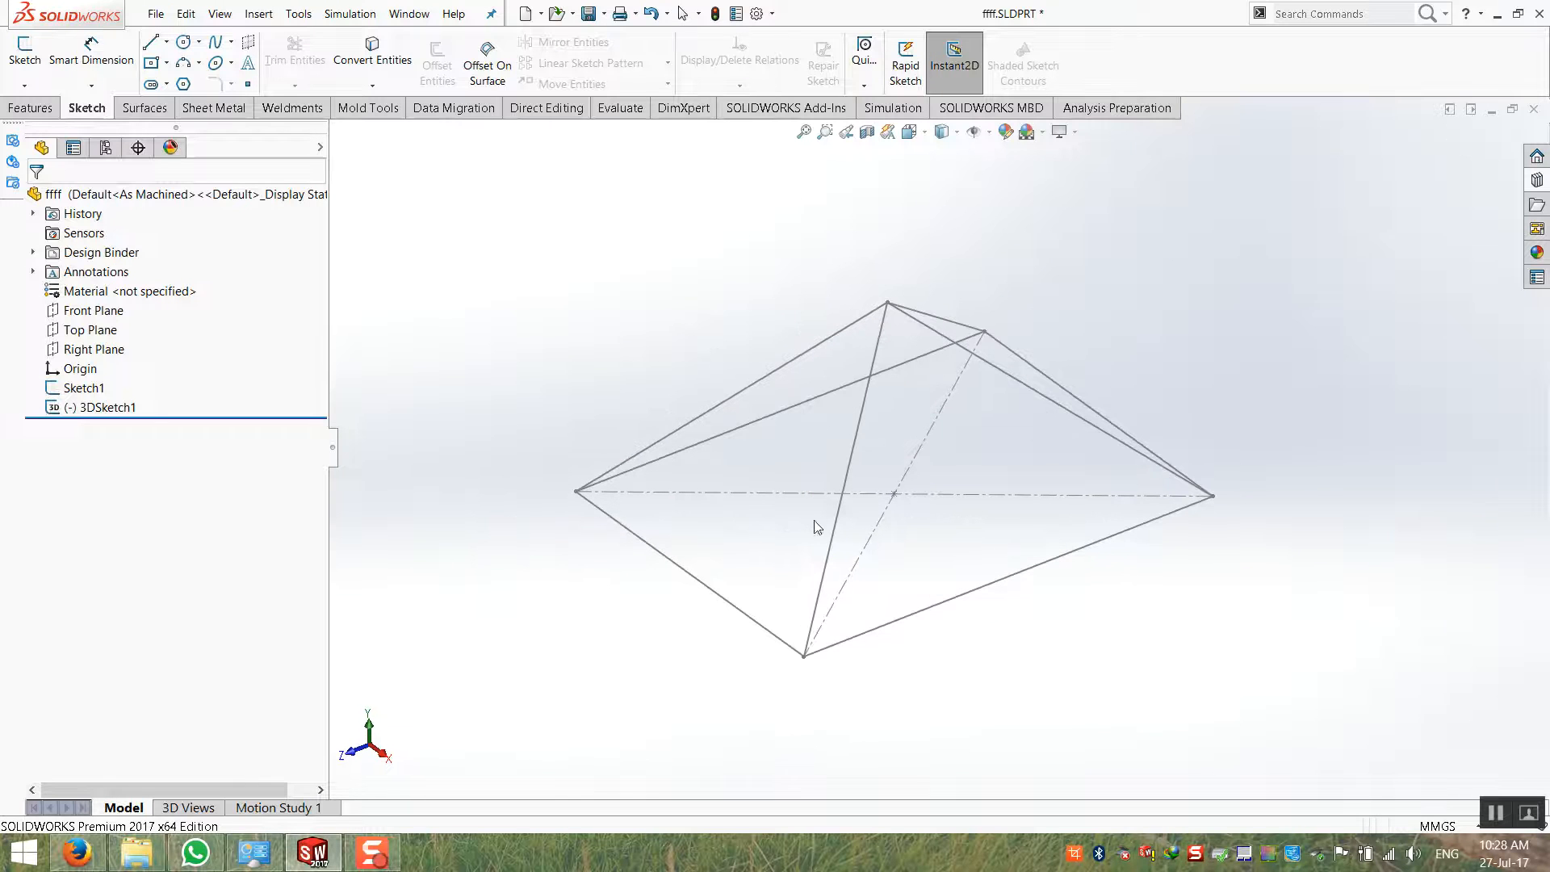
Start a structural member with iso square tube 40 x 40 x 4 and select all four base rectangle sides as the first group
{"action": "left_click", "coordinate": [287, 113]}
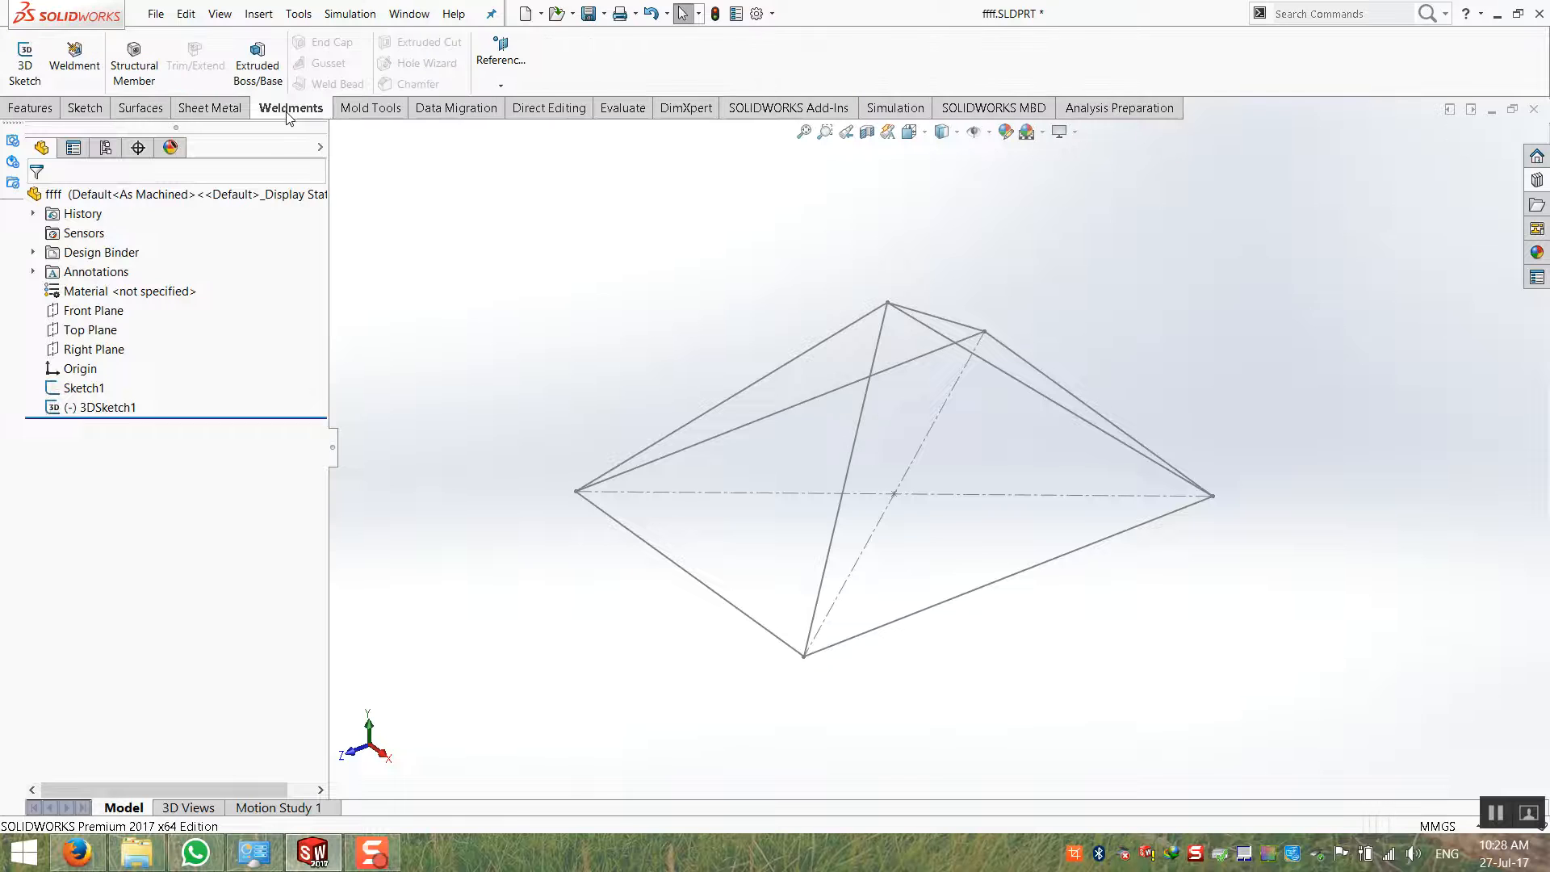
{"action": "left_click", "coordinate": [134, 63]}
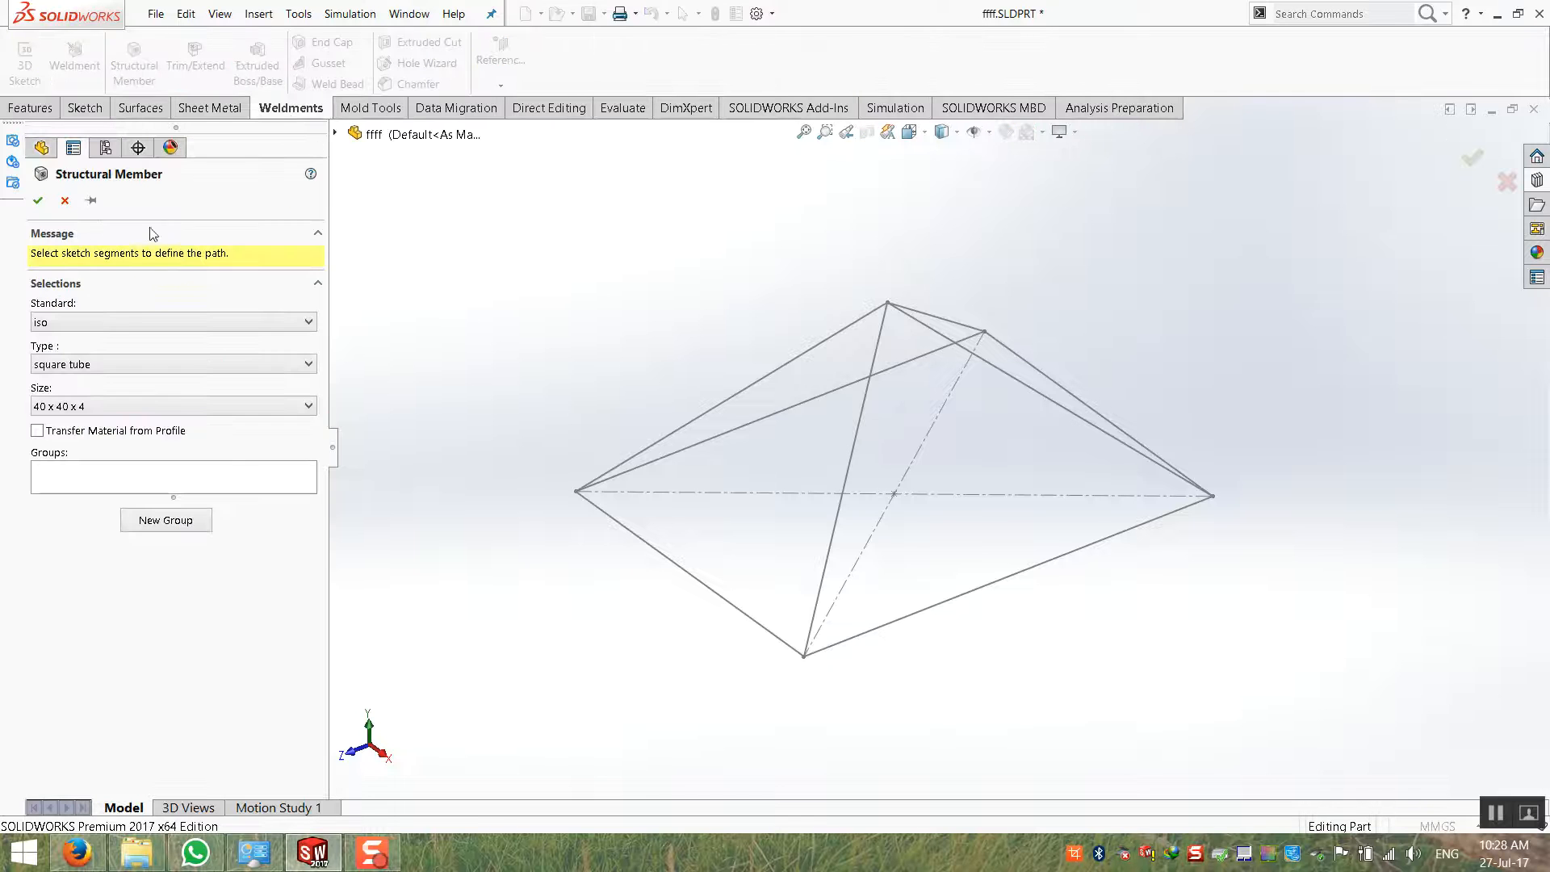
{"action": "left_click", "coordinate": [78, 477]}
{"action": "left_click", "coordinate": [621, 527]}
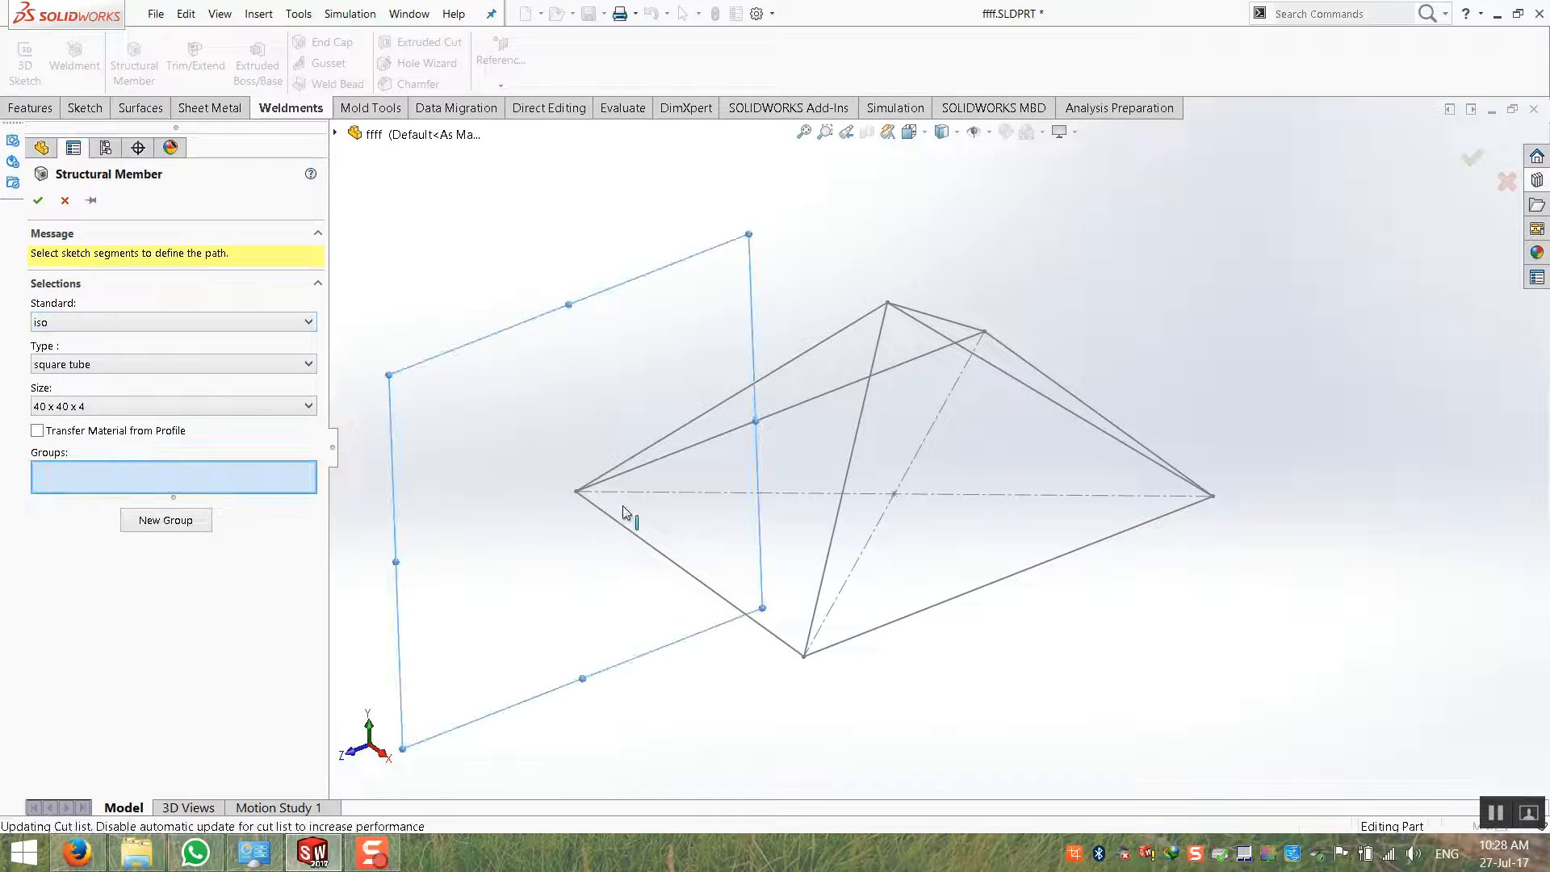
{"action": "left_click", "coordinate": [646, 471]}
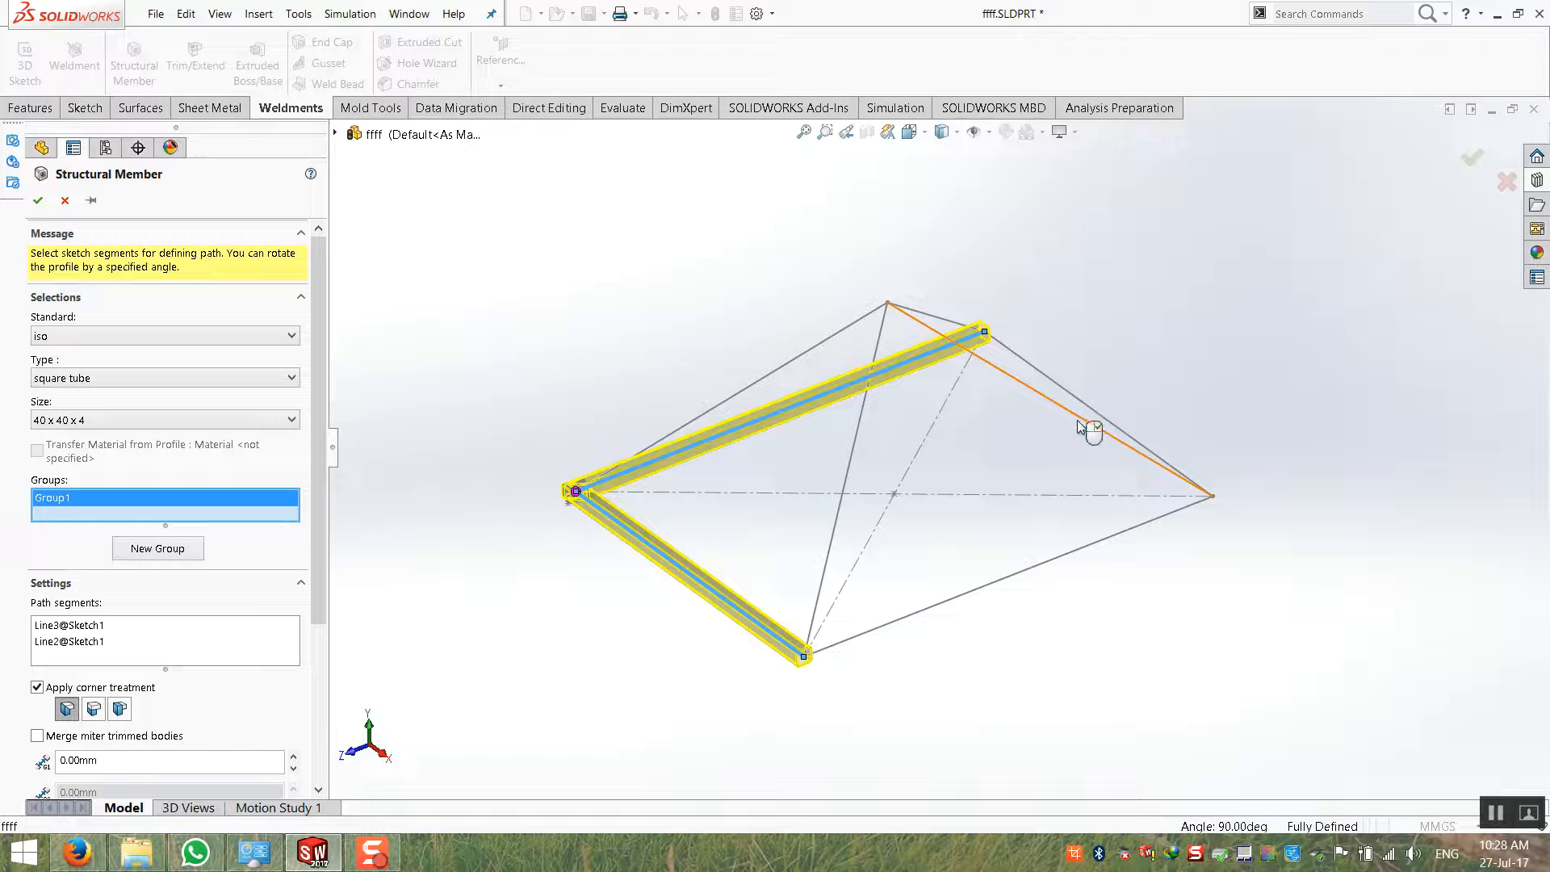
{"action": "mouse_move", "coordinate": [1076, 422]}
{"action": "middle_mouse_down"}
{"action": "mouse_move", "coordinate": [1007, 443]}
{"action": "mouse_move", "coordinate": [1049, 638]}
{"action": "middle_mouse_up"}
{"action": "left_click", "coordinate": [1080, 600]}
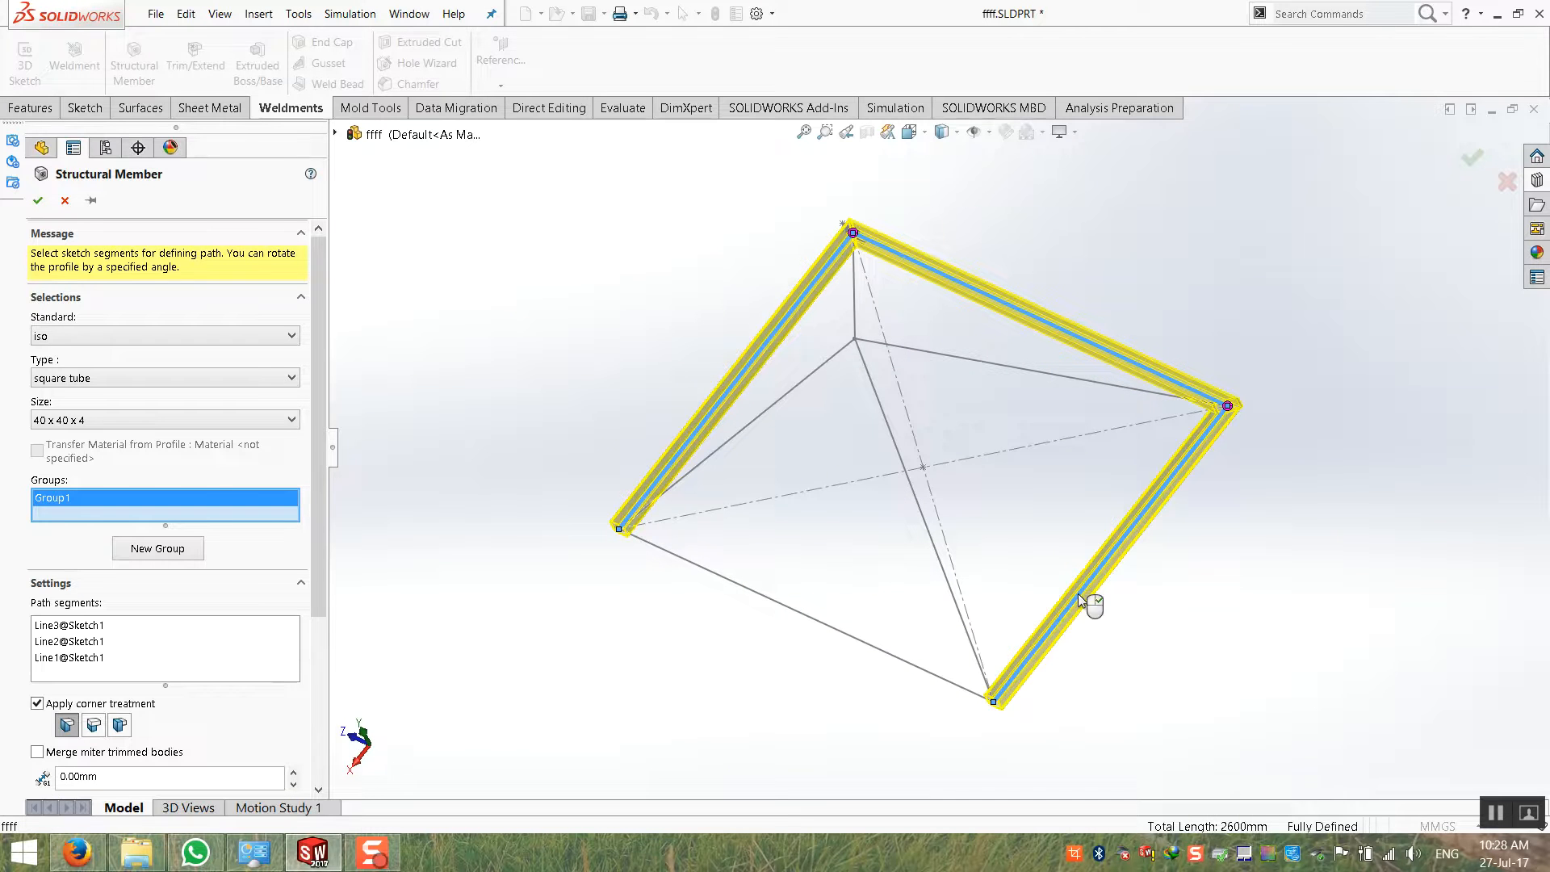
{"action": "left_click", "coordinate": [930, 680]}
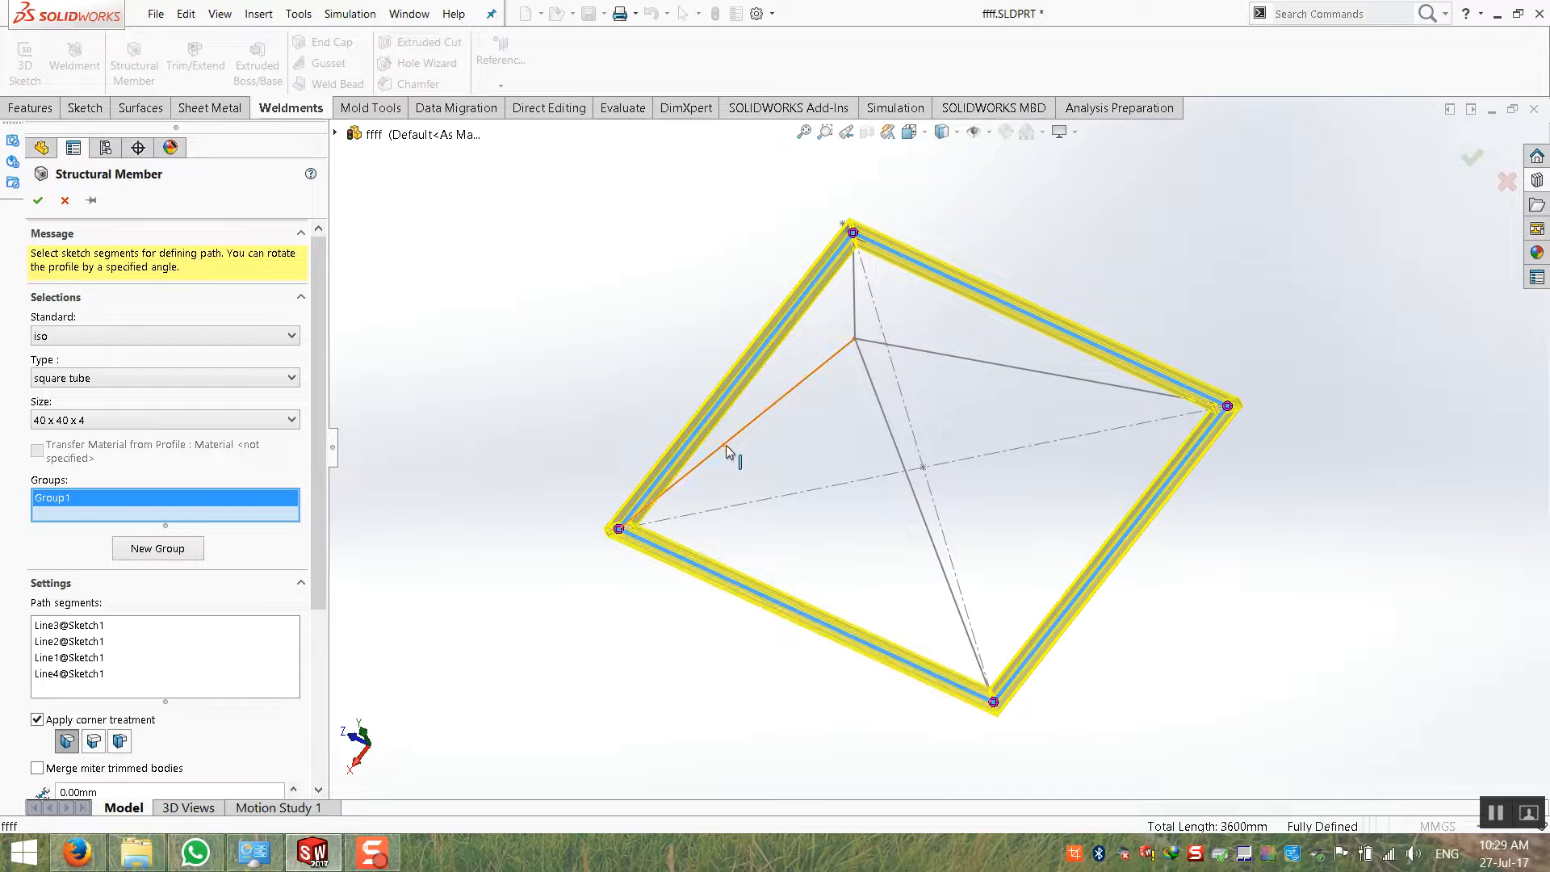
{"action": "middle_click_drag", "start_coordinate": [536, 605], "coordinate": [1041, 576]}
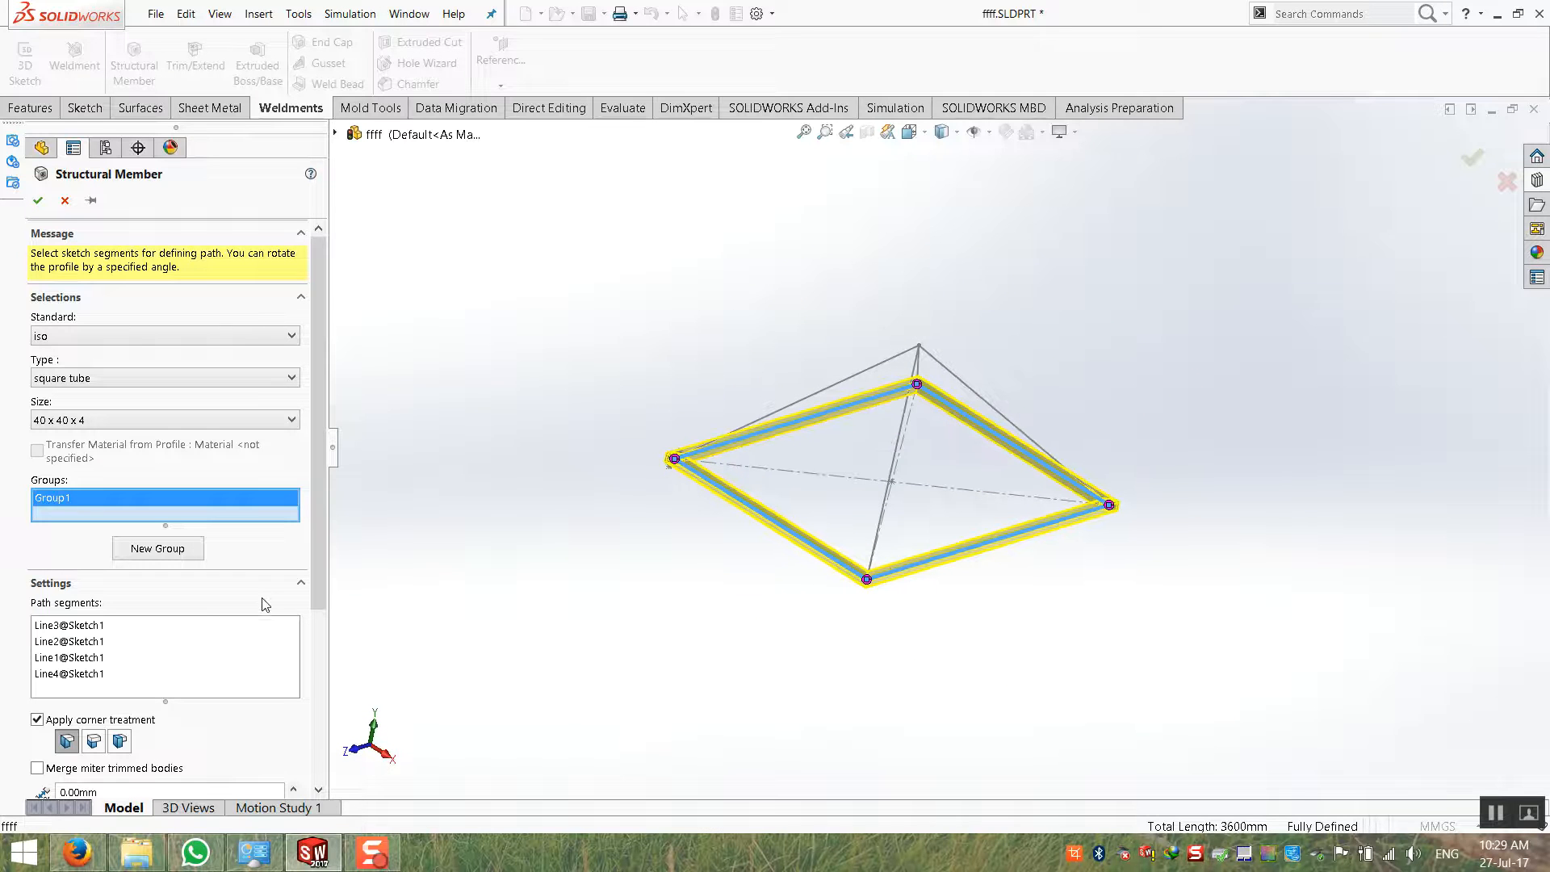
Locate the base group's tube profile so that its lower outer corner point lies on the path
{"action": "scroll", "coordinate": [199, 617], "scroll_direction": "down", "scroll_amount": 3}
{"action": "left_click", "coordinate": [165, 778]}
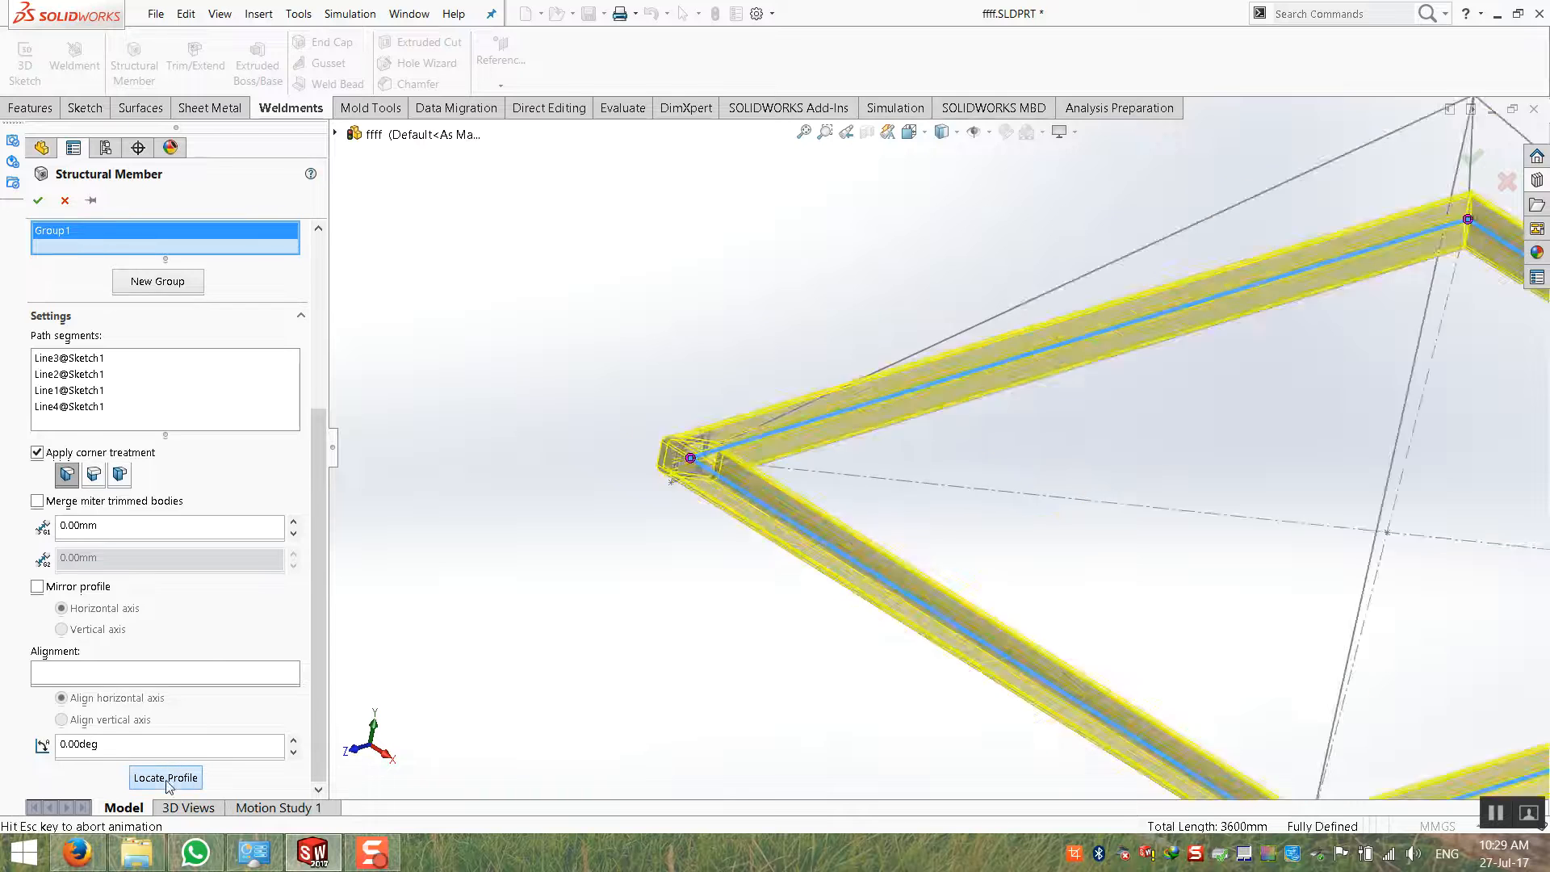
{"action": "scroll", "coordinate": [724, 610], "scroll_direction": "up", "scroll_amount": 4}
{"action": "scroll", "coordinate": [880, 591], "scroll_direction": "down", "scroll_amount": 1}
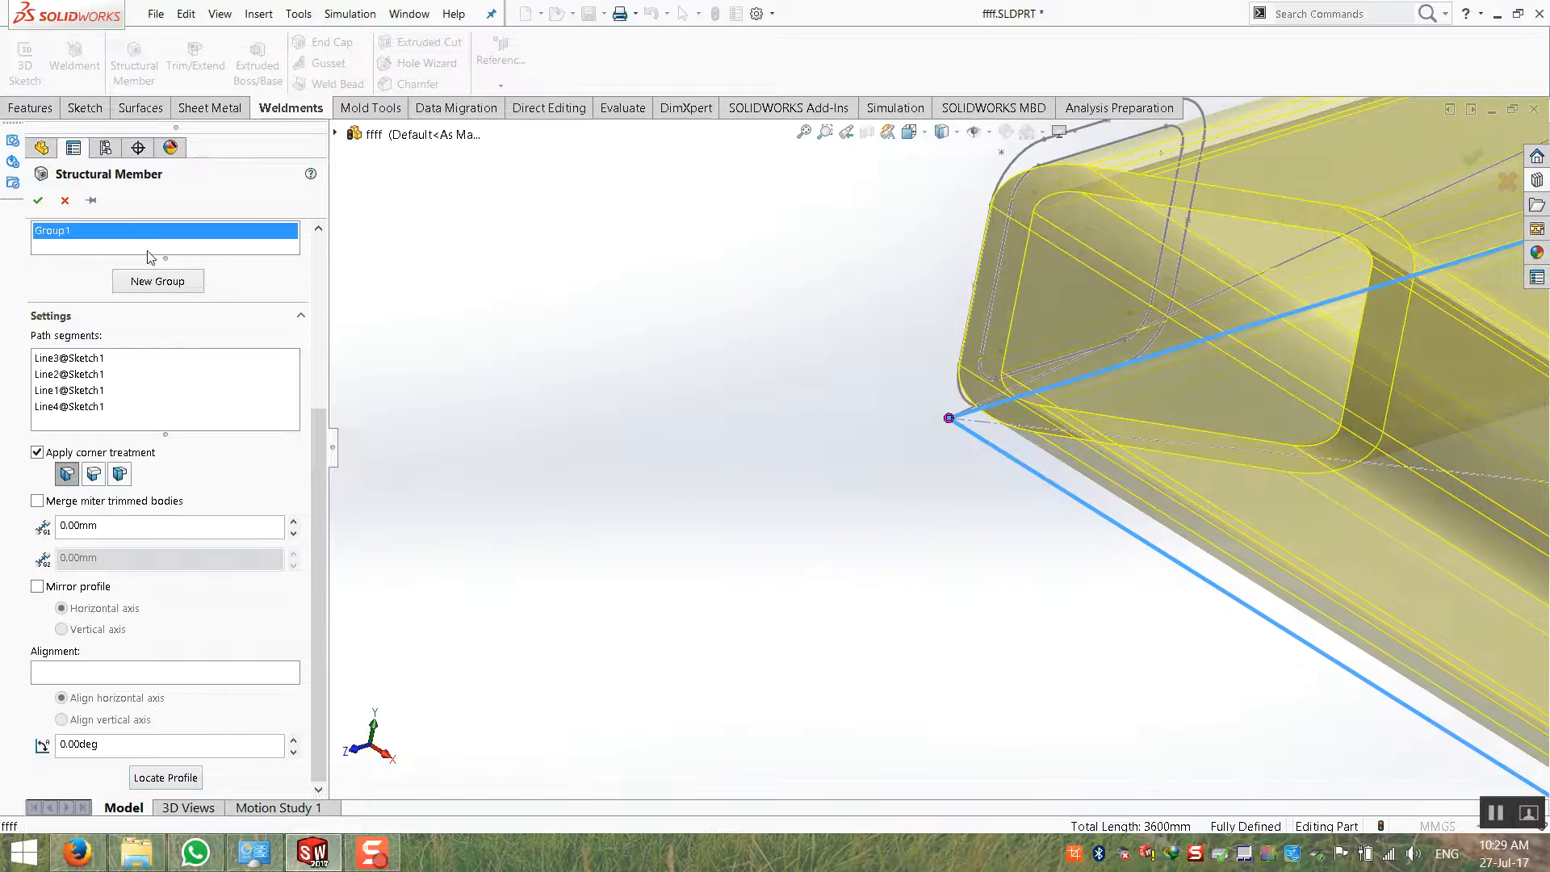
Add a second structural member group along one diagonally opposite pair of sloped 3D sketch lines meeting at the apex
{"action": "left_click", "coordinate": [177, 288]}
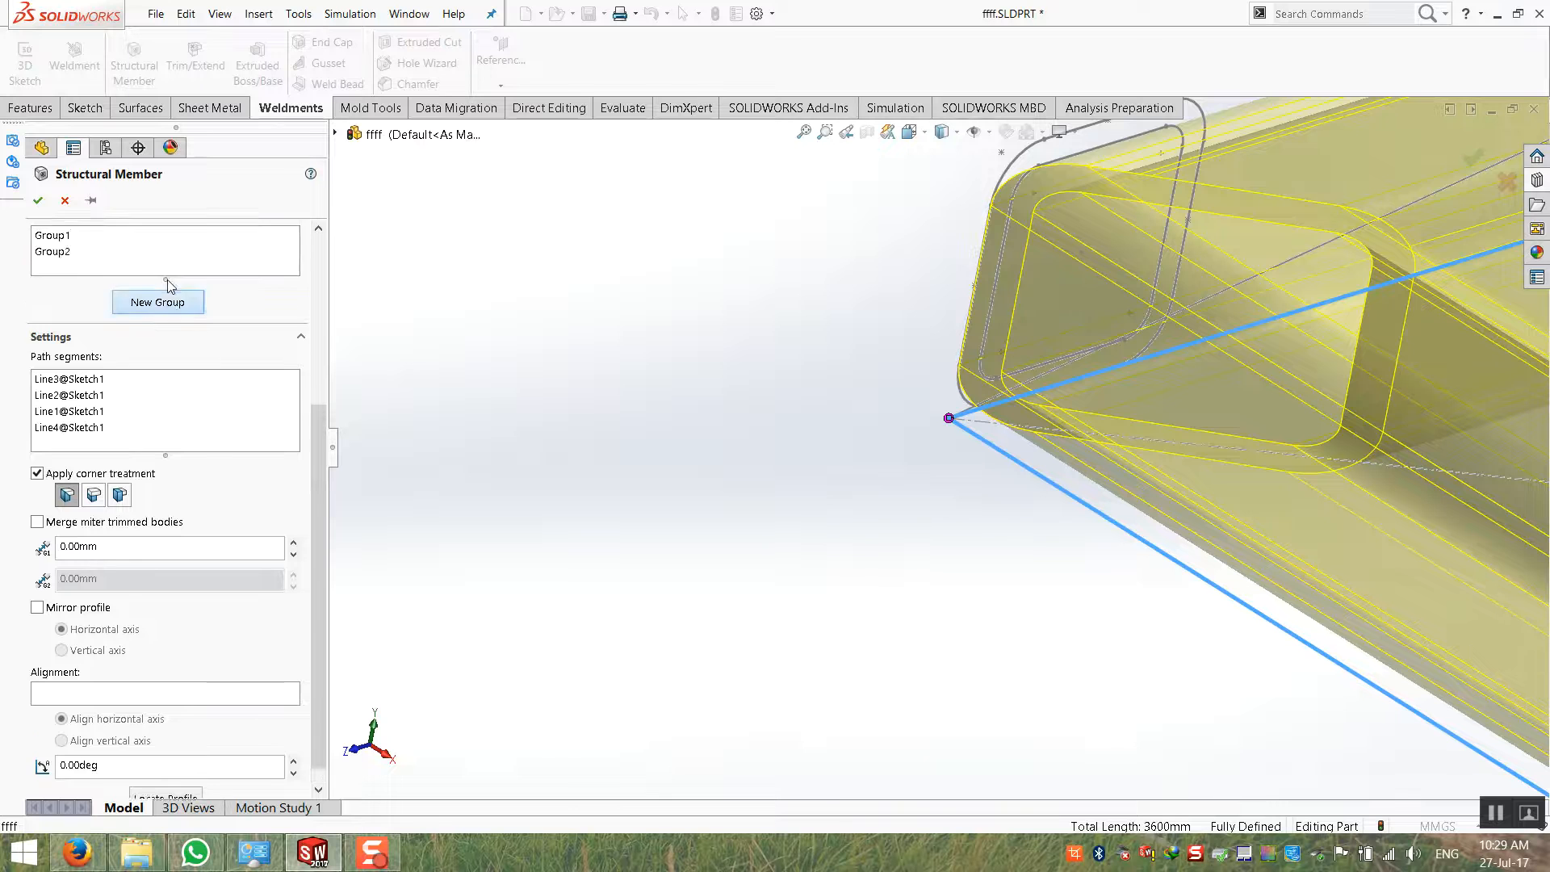
{"action": "key", "text": "f"}
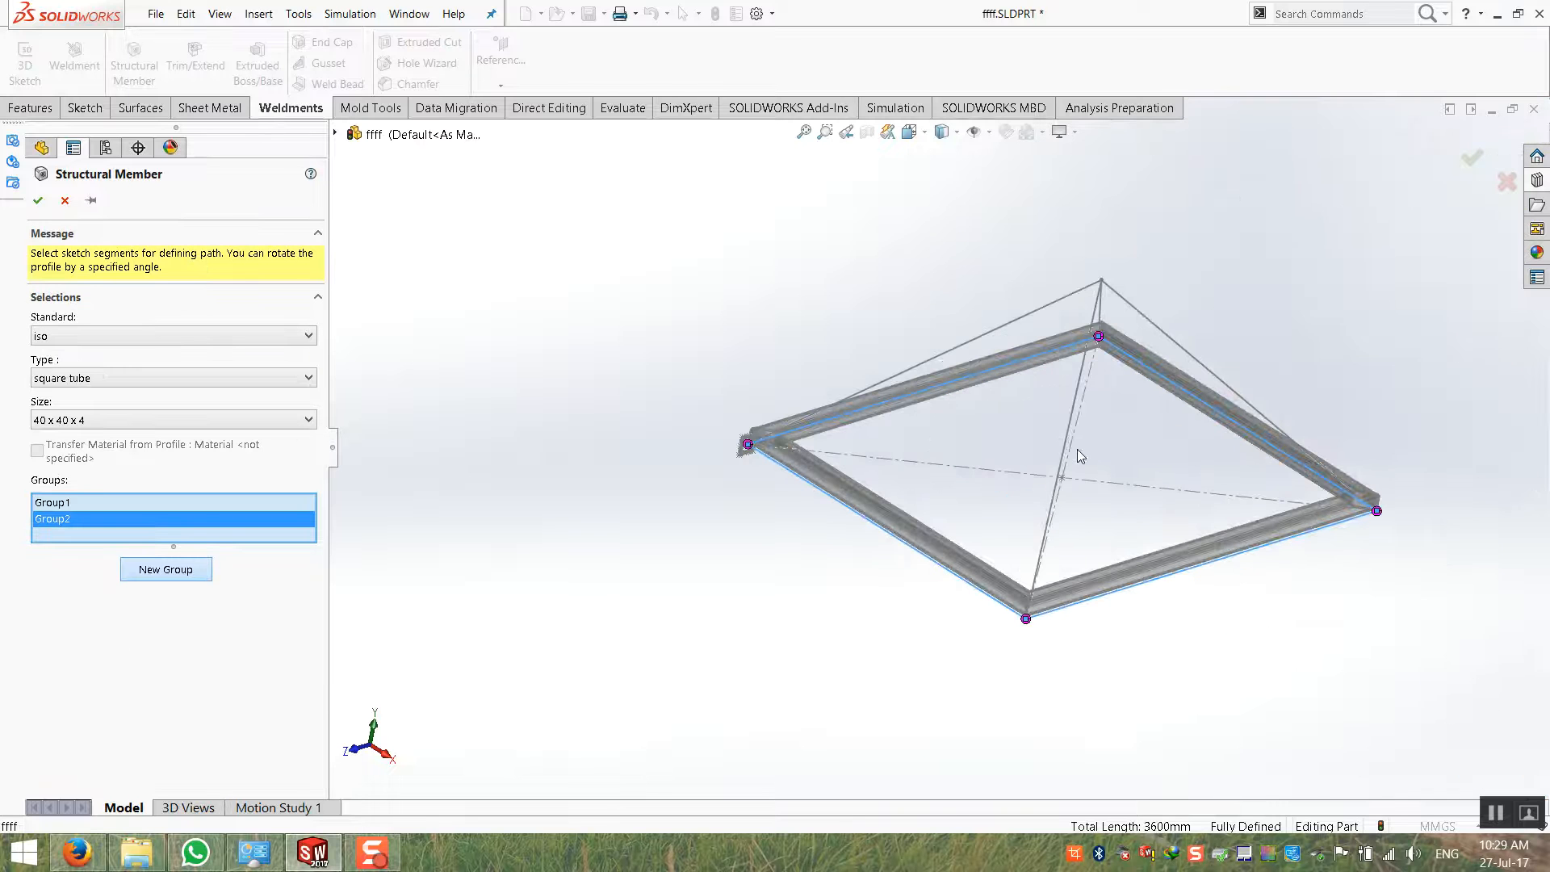
{"action": "left_click", "coordinate": [1007, 325]}
{"action": "left_click", "coordinate": [1119, 302]}
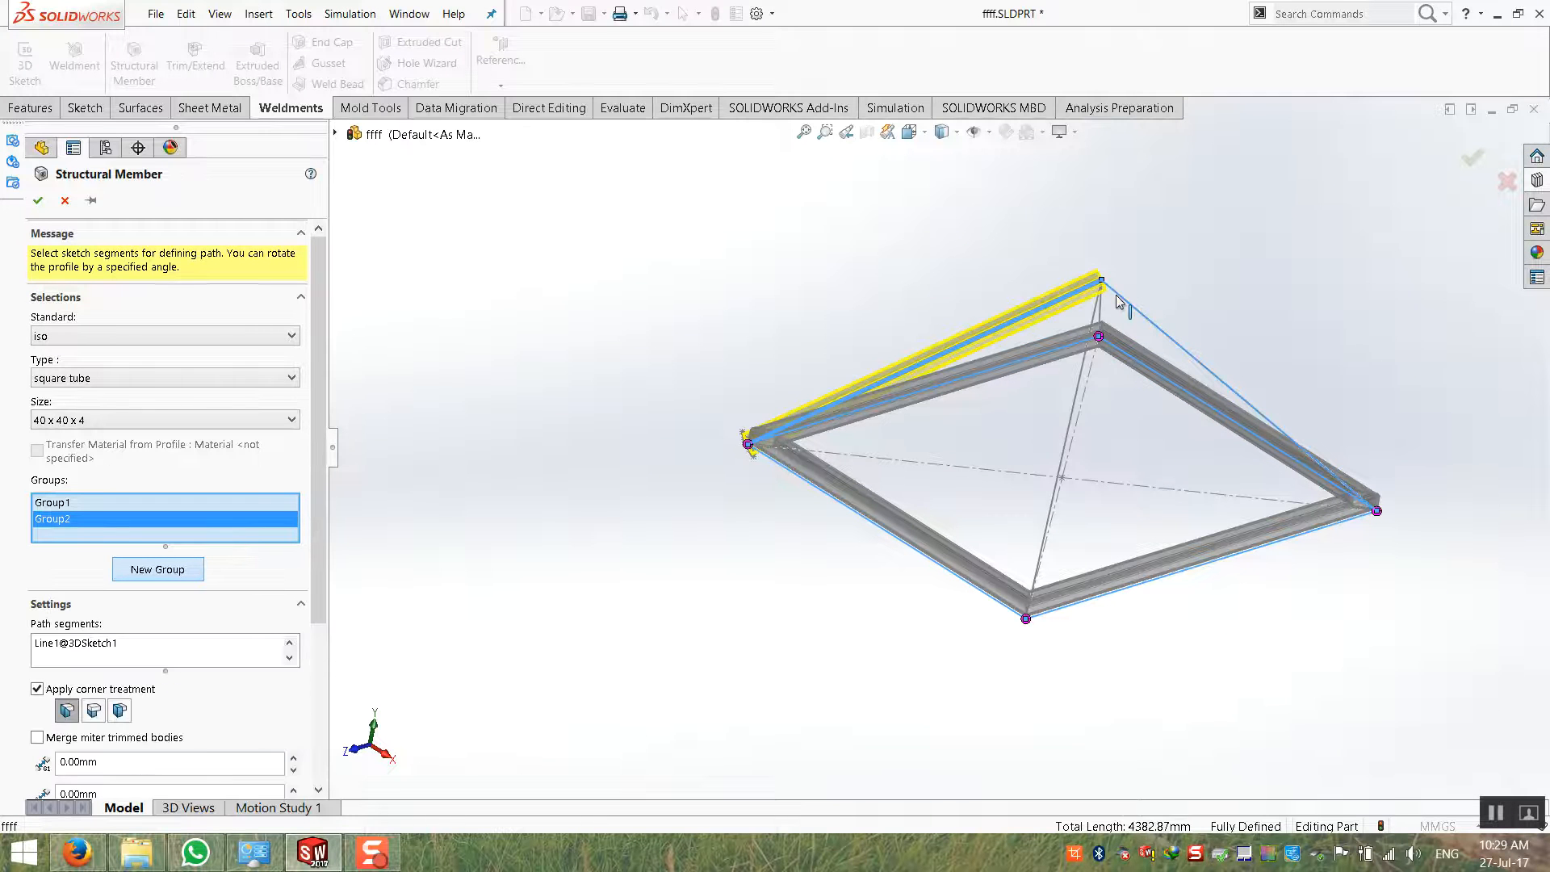
{"action": "middle_click_drag", "start_coordinate": [1093, 314], "coordinate": [966, 464]}
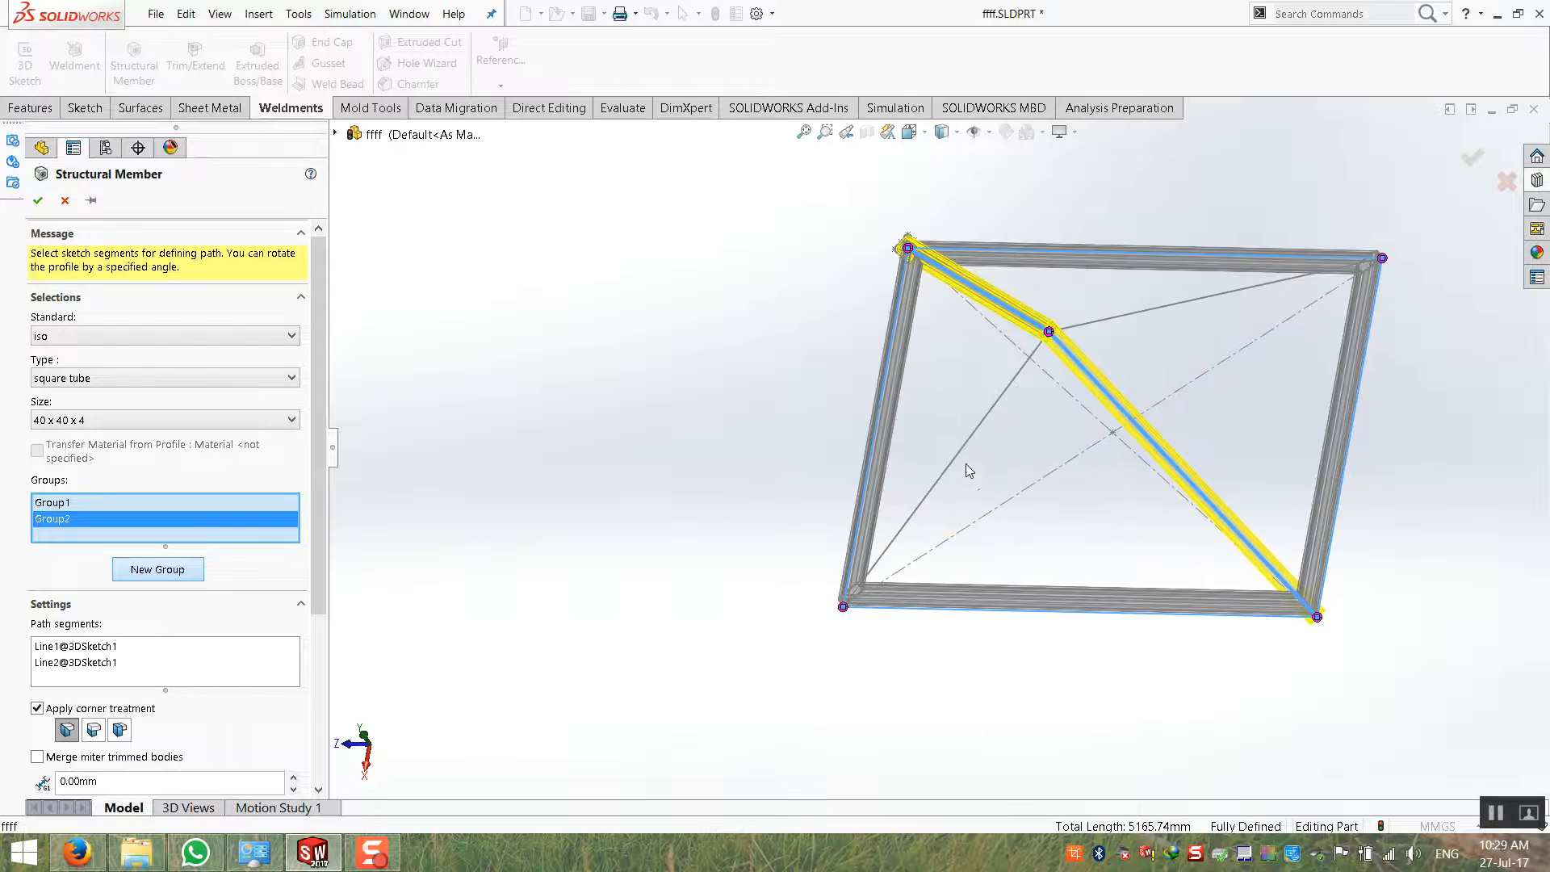
{"action": "middle_click_drag", "start_coordinate": [604, 418], "coordinate": [668, 354]}
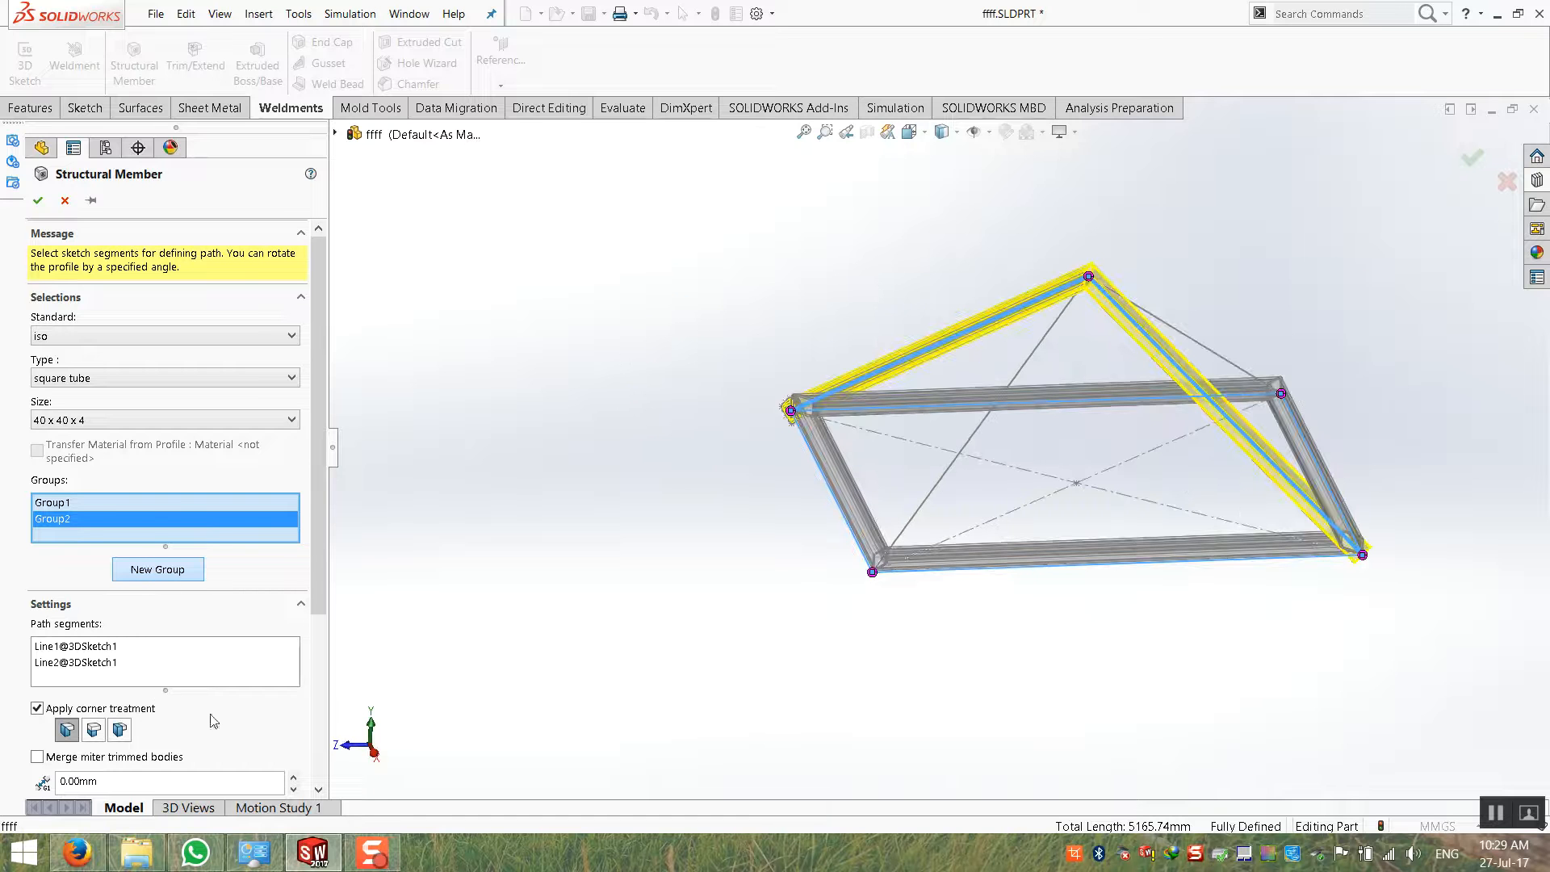
Add a third structural member group along the two remaining sloped 3D sketch lines through the apex
{"action": "scroll", "coordinate": [488, 430], "scroll_direction": "down", "scroll_amount": 10}
{"action": "middle_click_drag", "start_coordinate": [526, 493], "coordinate": [859, 378]}
{"action": "scroll", "coordinate": [860, 416], "scroll_direction": "up", "scroll_amount": 6}
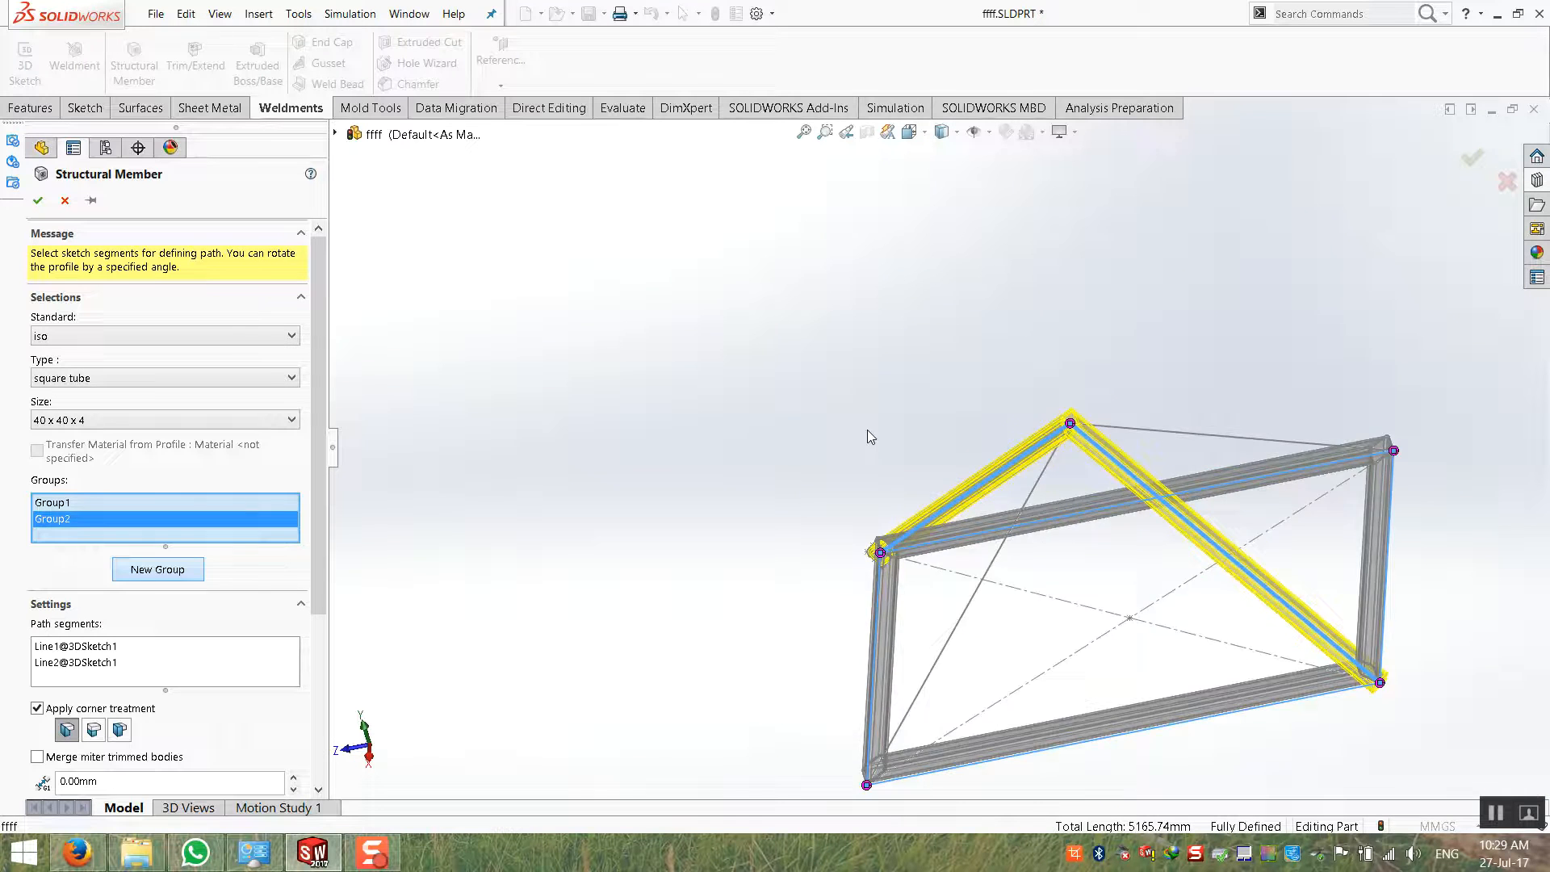
{"action": "scroll", "coordinate": [860, 416], "scroll_direction": "up", "scroll_amount": 3}
{"action": "left_click", "coordinate": [179, 569]}
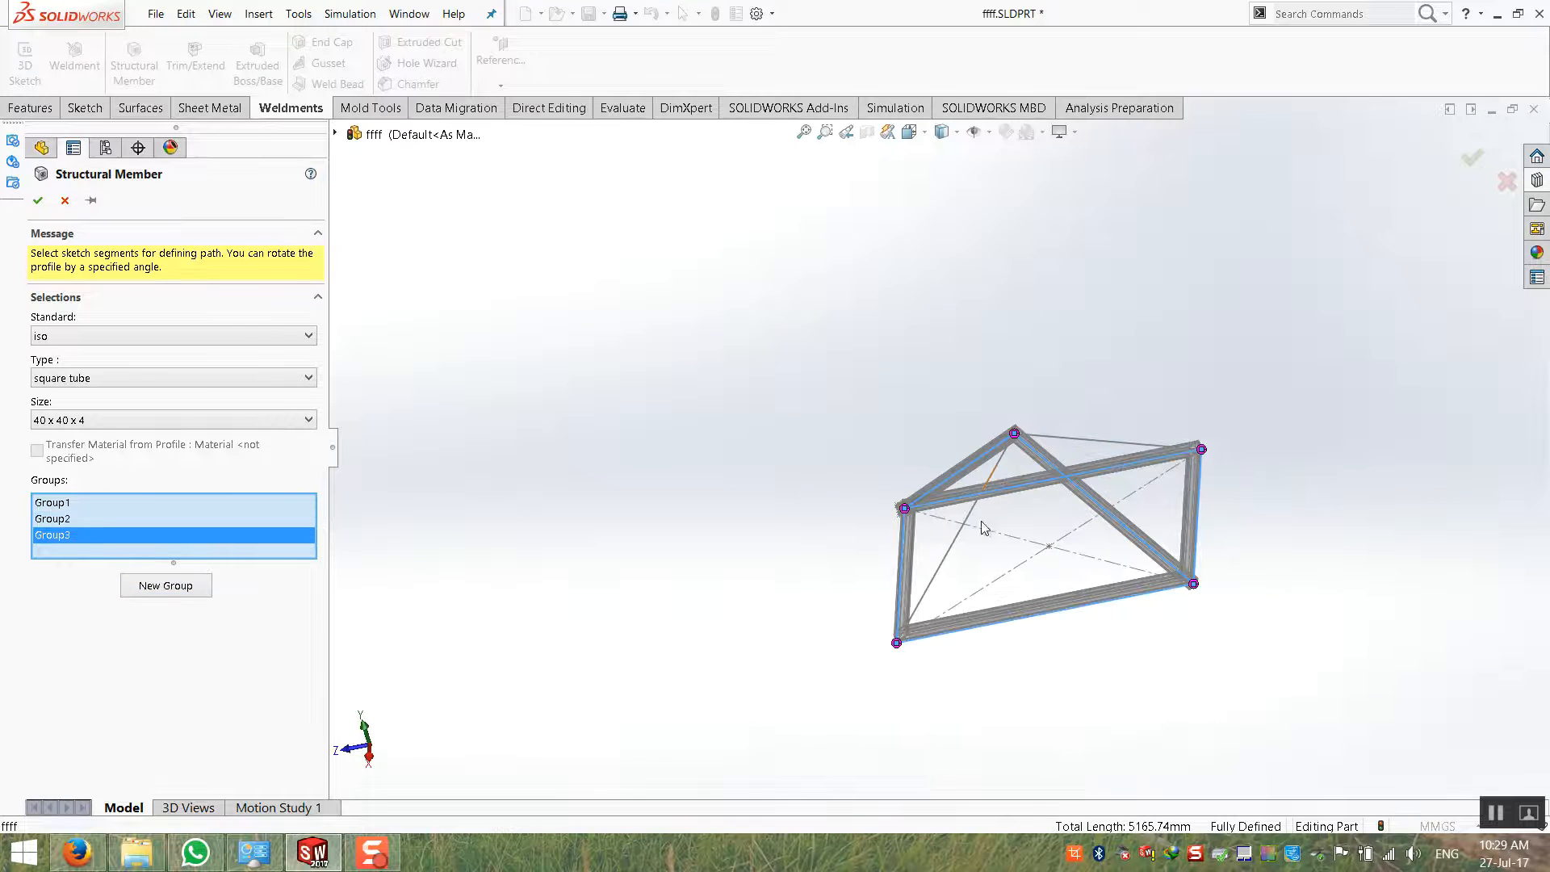
{"action": "left_click", "coordinate": [950, 560]}
{"action": "left_click", "coordinate": [1063, 438]}
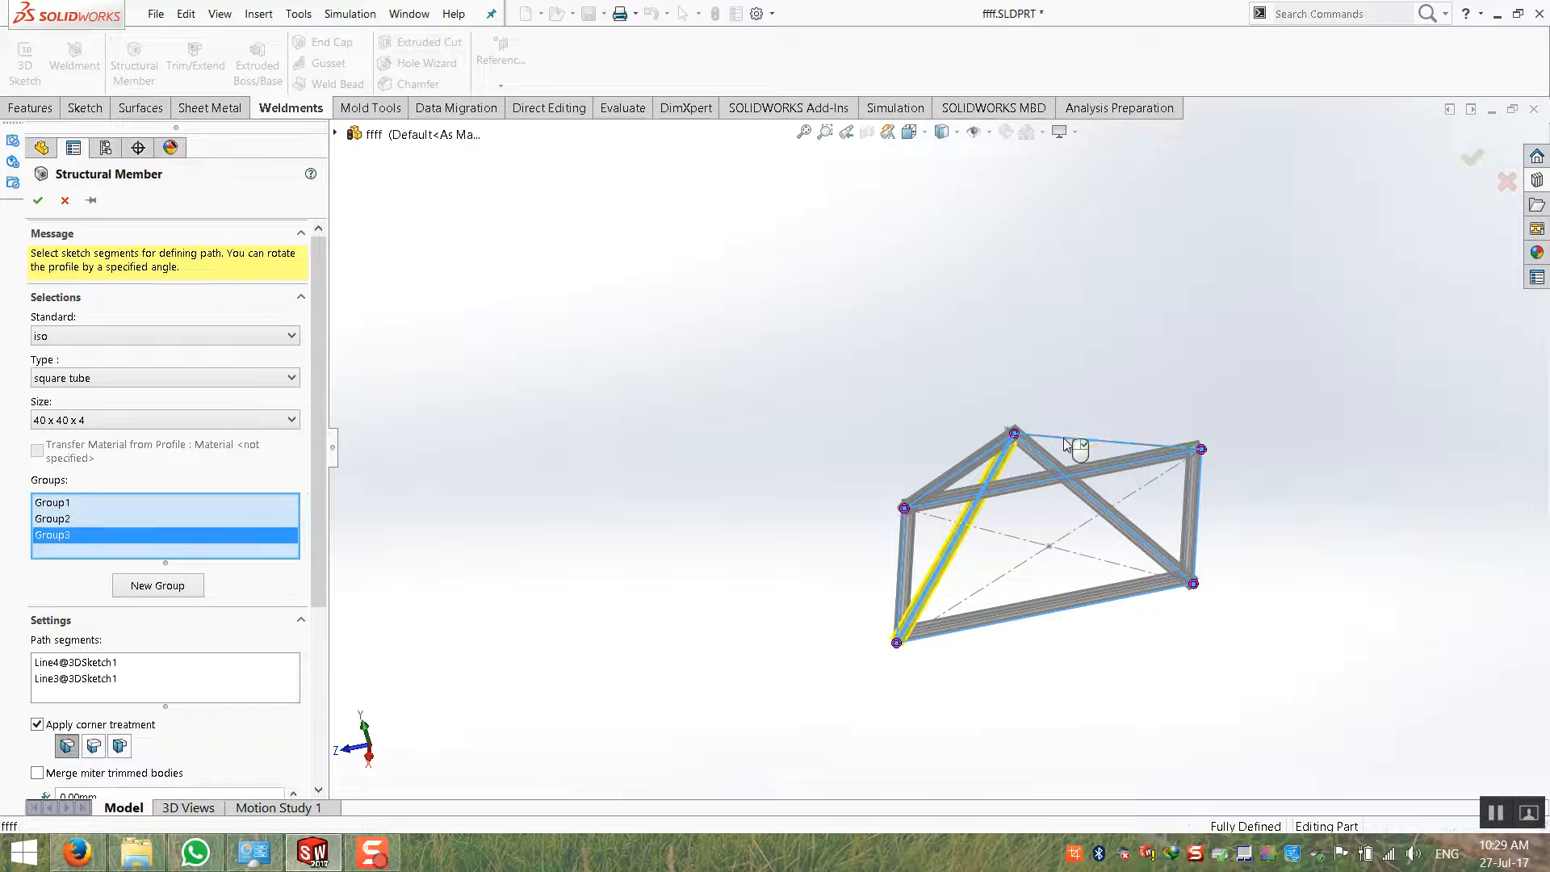
{"action": "middle_click_drag", "start_coordinate": [800, 538], "coordinate": [880, 483]}
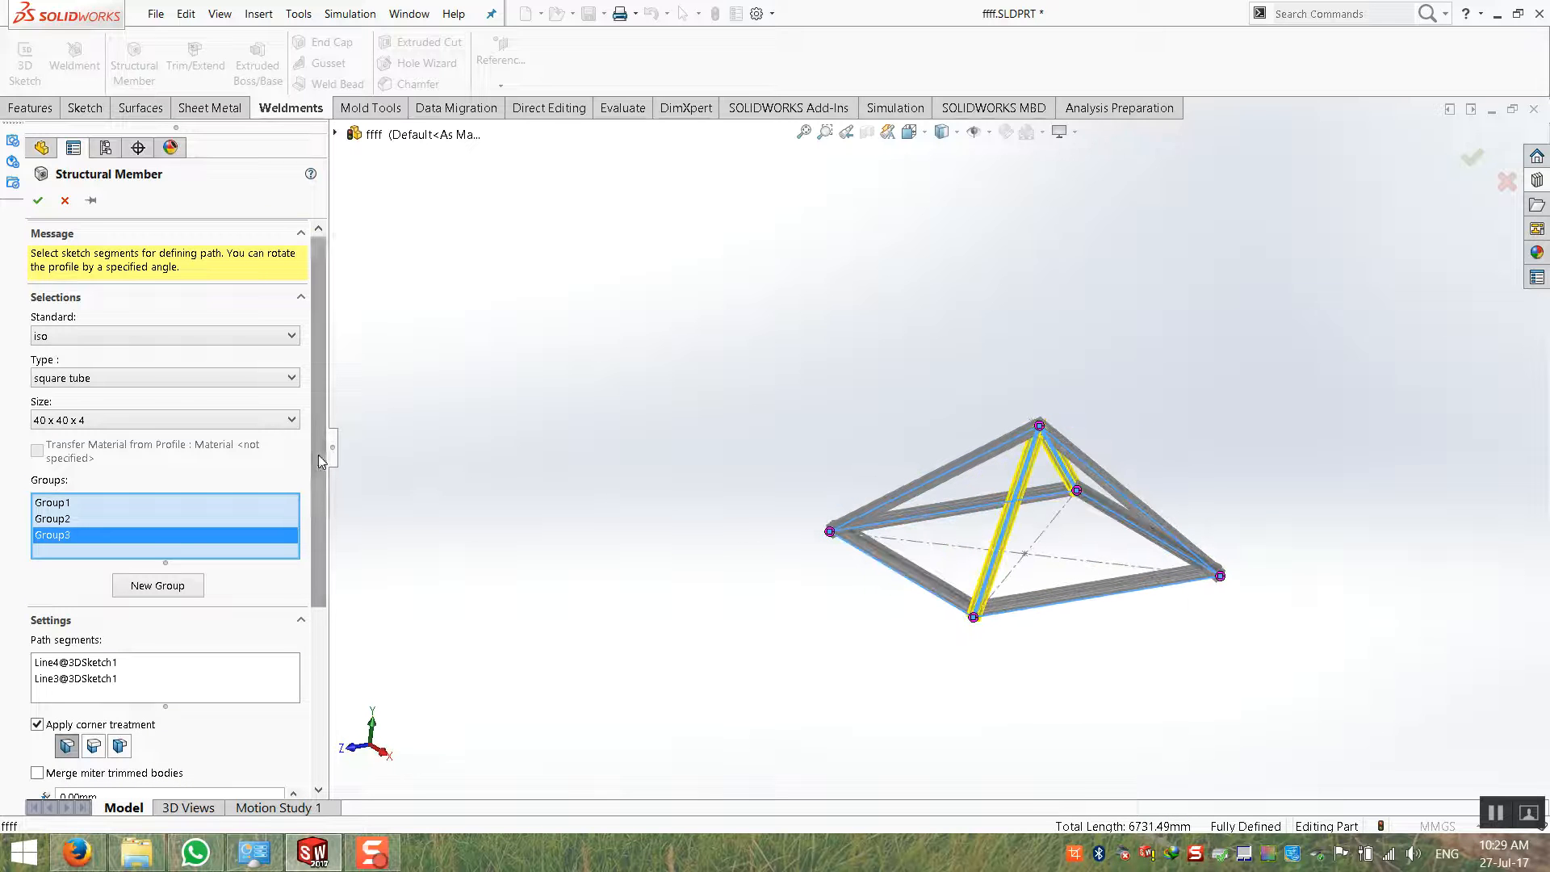
Examine the previewed tube joints at the base corners and the apex for all three groups
{"action": "scroll", "coordinate": [279, 444], "scroll_direction": "down", "scroll_amount": 3}
{"action": "scroll", "coordinate": [1026, 521], "scroll_direction": "down", "scroll_amount": 6}
{"action": "middle_click_drag", "start_coordinate": [1033, 510], "coordinate": [865, 551]}
{"action": "scroll", "coordinate": [743, 310], "scroll_direction": "up", "scroll_amount": 3}
{"action": "middle_click_drag", "start_coordinate": [744, 310], "coordinate": [721, 490]}
{"action": "scroll", "coordinate": [808, 344], "scroll_direction": "down", "scroll_amount": 7}
{"action": "scroll", "coordinate": [662, 366], "scroll_direction": "up", "scroll_amount": 6}
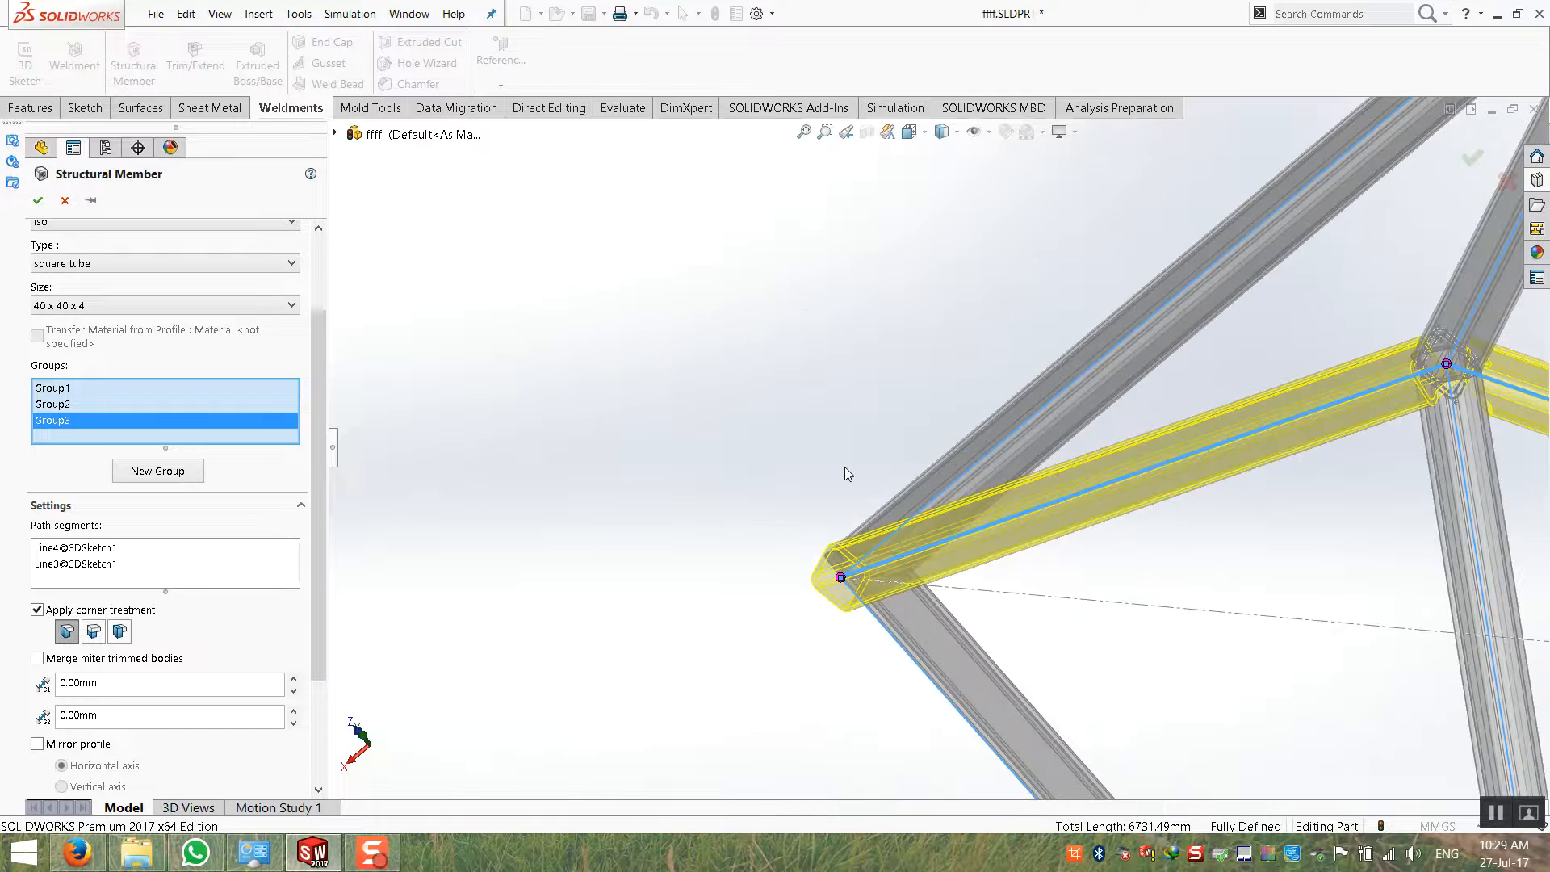
{"action": "scroll", "coordinate": [845, 467], "scroll_direction": "up", "scroll_amount": 6}
{"action": "middle_click_drag", "start_coordinate": [1001, 492], "coordinate": [1037, 348]}
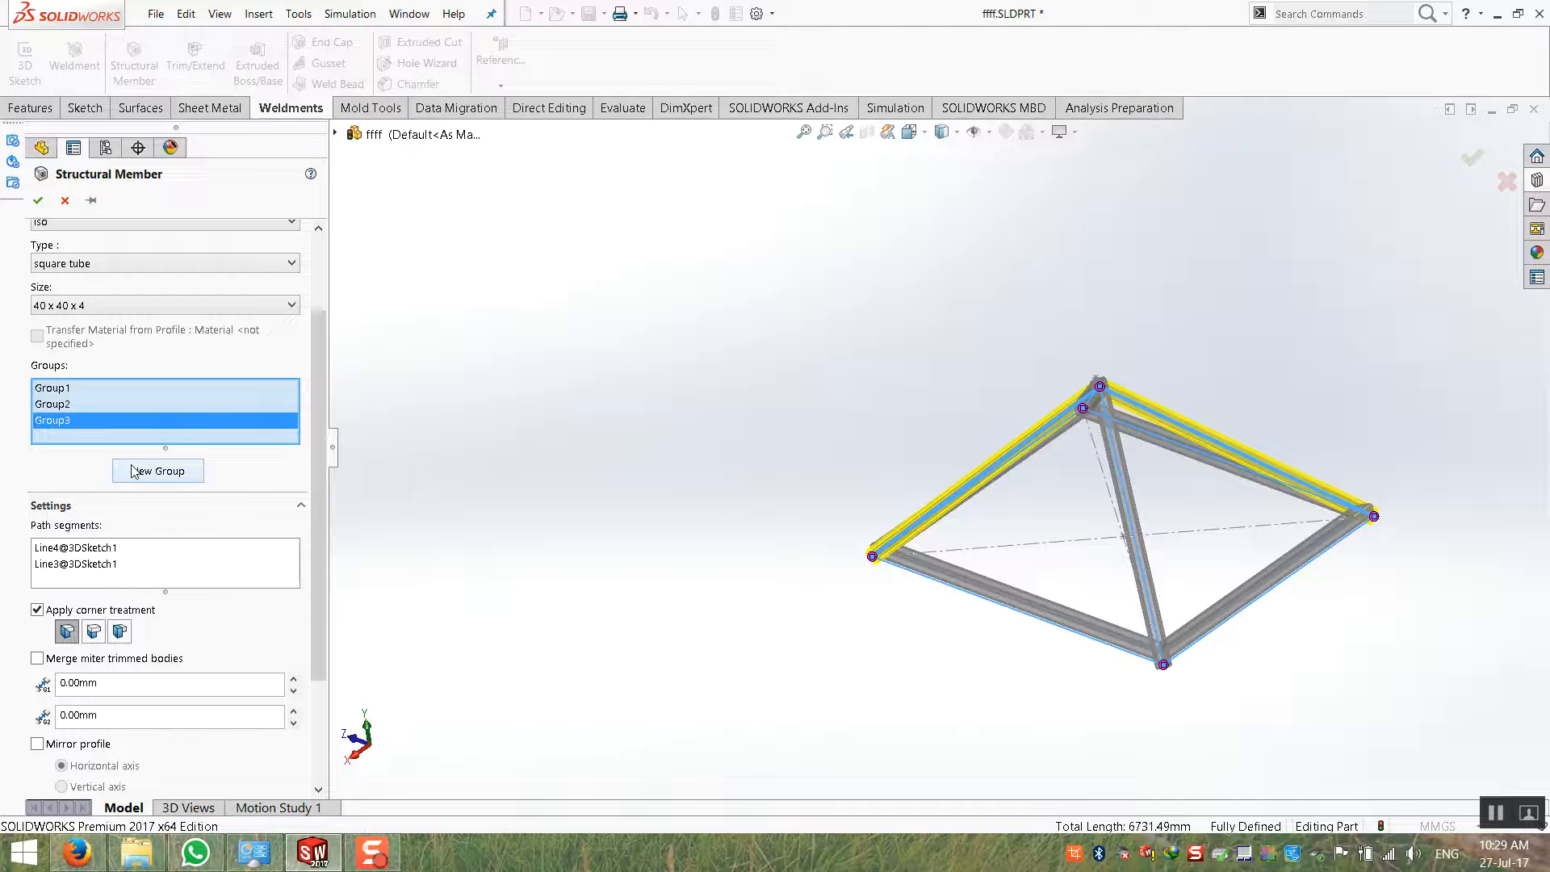
{"action": "middle_click_drag", "start_coordinate": [1036, 573], "coordinate": [1043, 567]}
{"action": "scroll", "coordinate": [1160, 457], "scroll_direction": "down", "scroll_amount": 9}
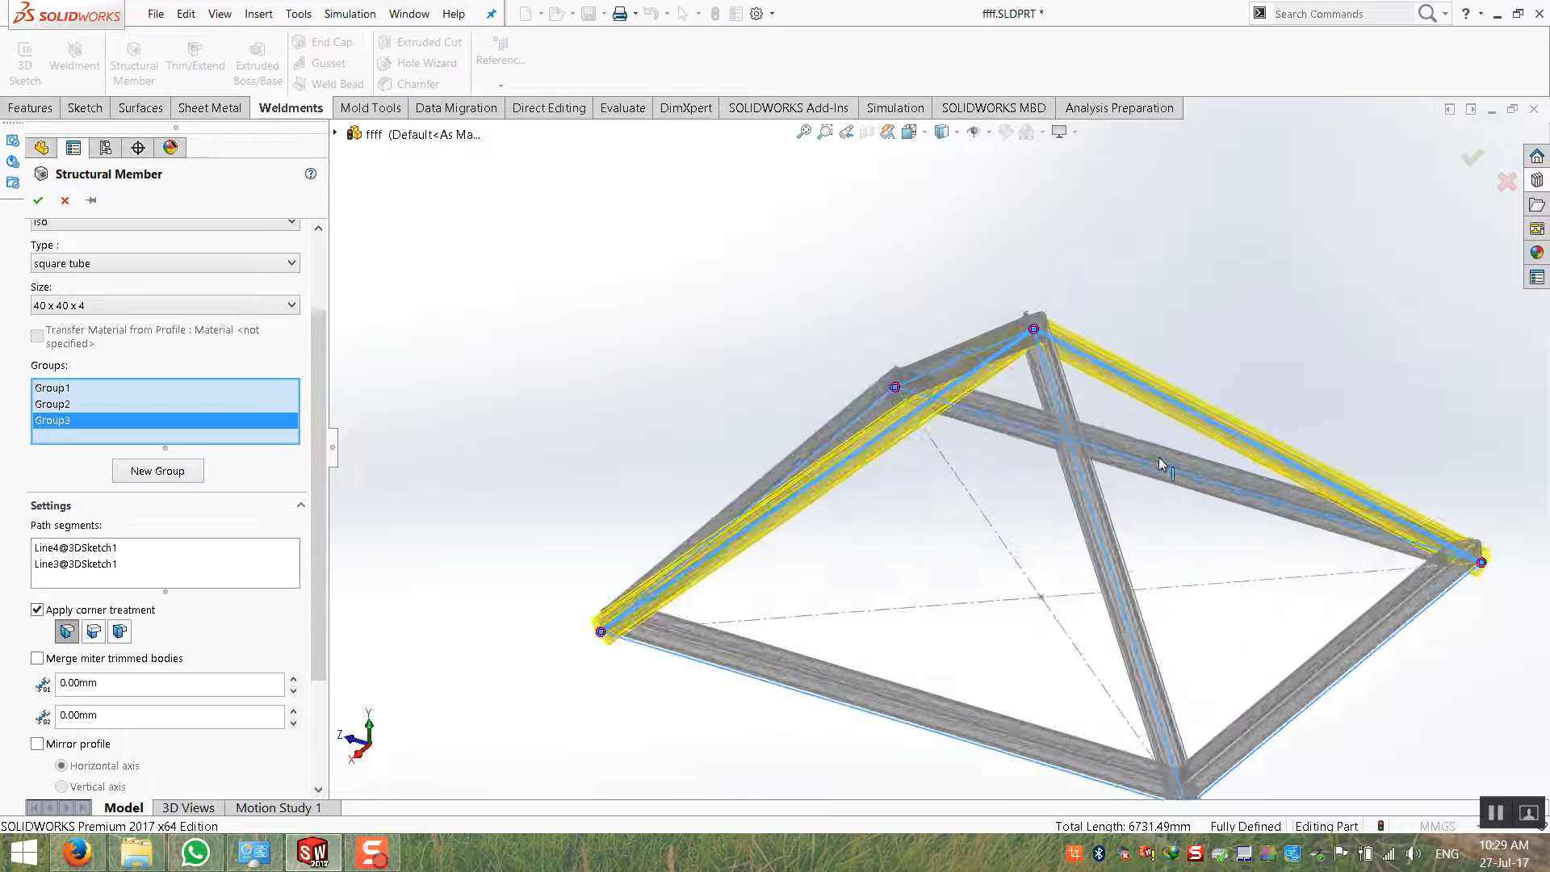
{"action": "middle_click_drag", "start_coordinate": [896, 391], "coordinate": [889, 379]}
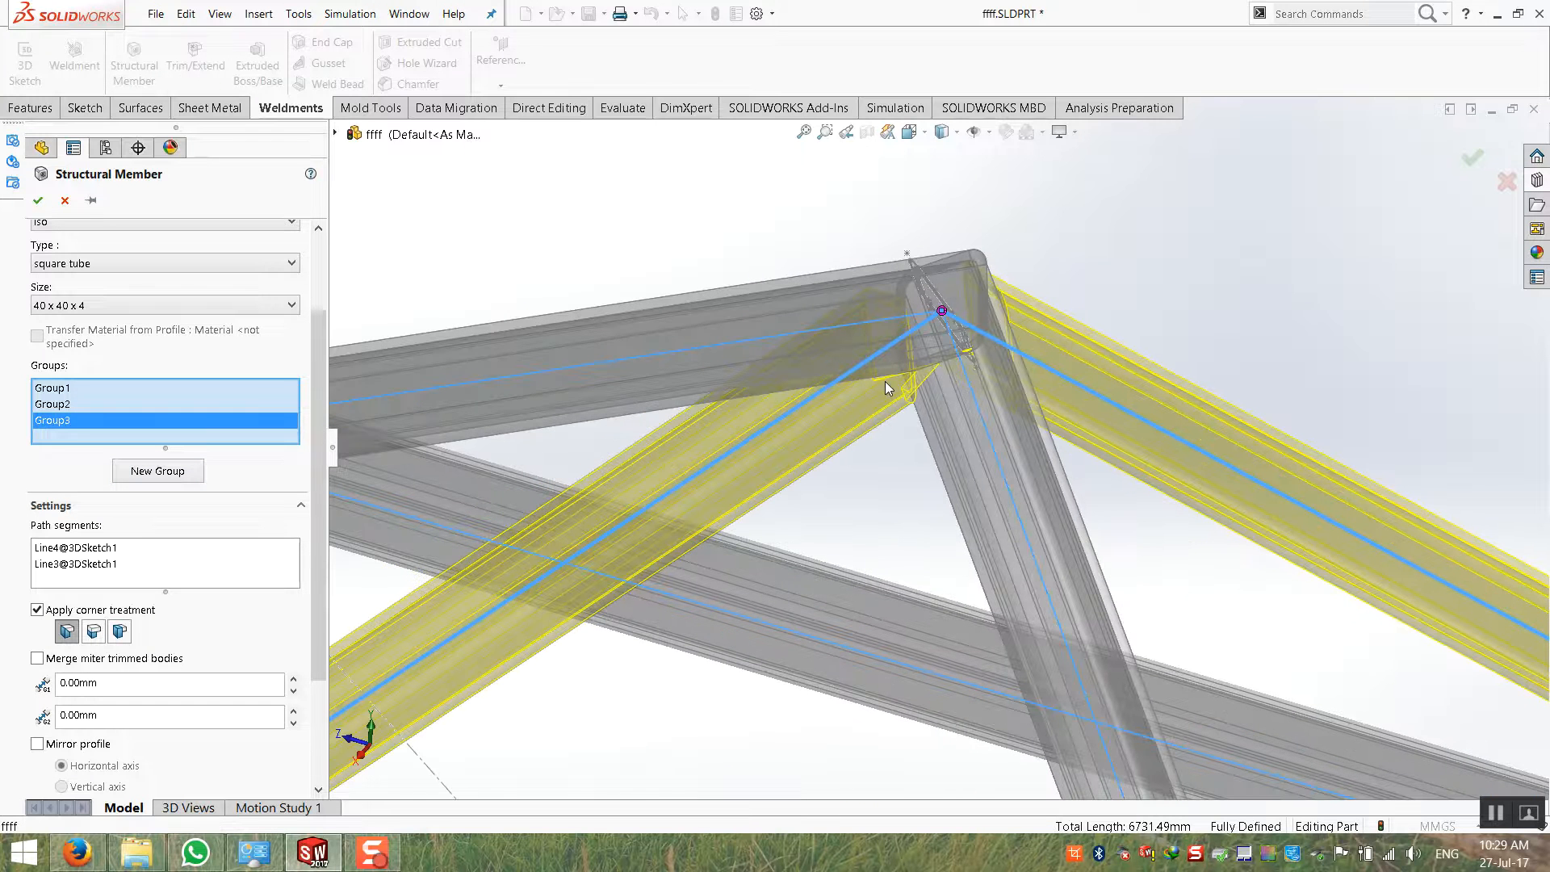
{"action": "scroll", "coordinate": [888, 388], "scroll_direction": "up", "scroll_amount": 7}
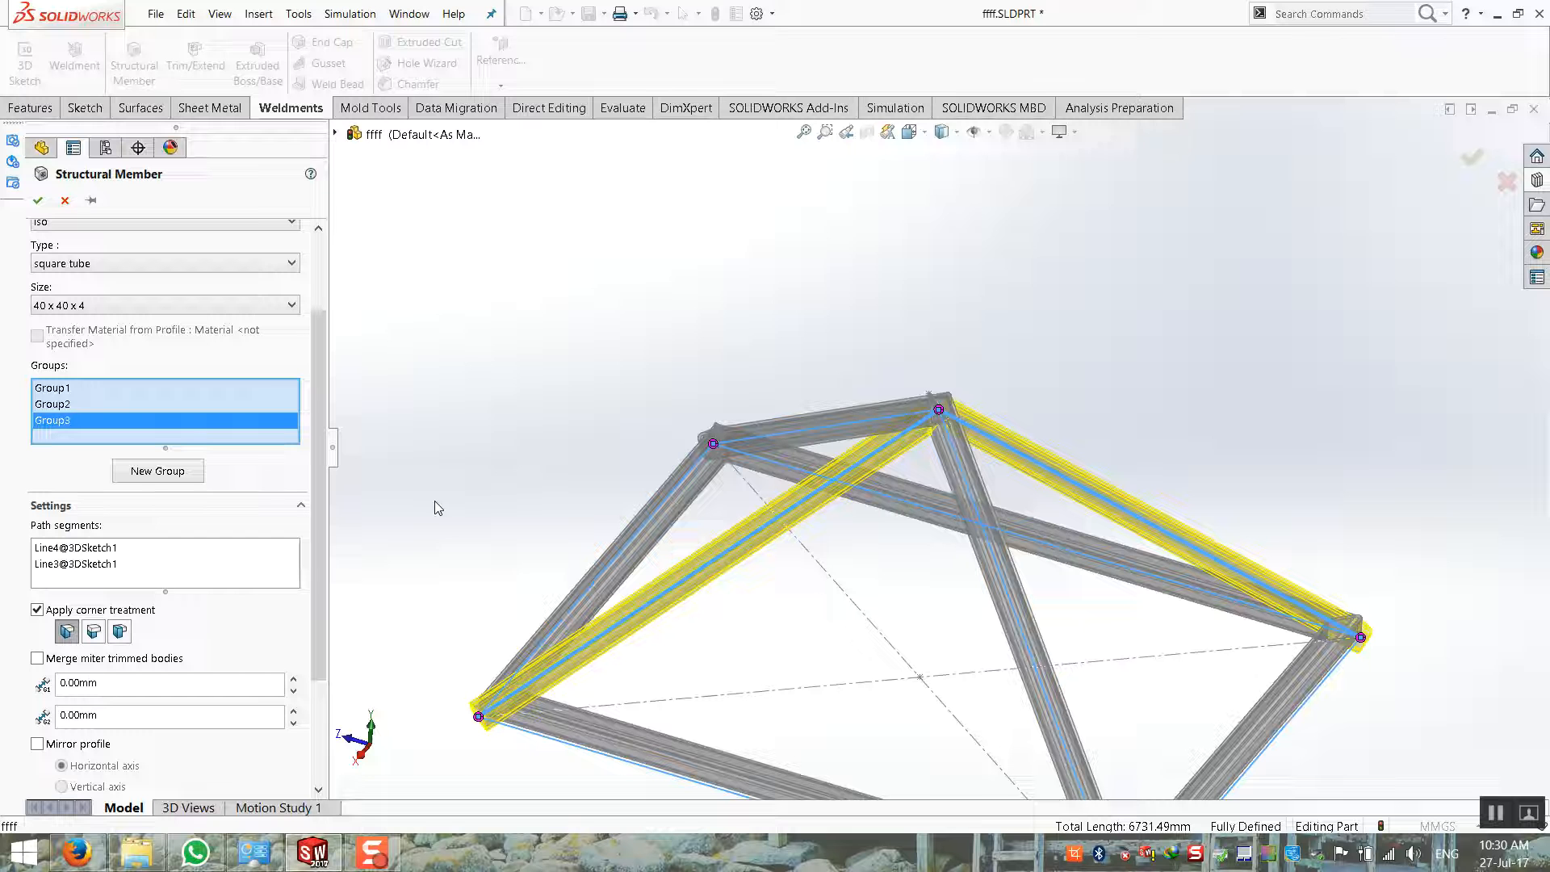
Create the structural member from the three groups and check how the tubes meet at the base corners and apex
{"action": "left_click", "coordinate": [38, 200]}
{"action": "middle_click_drag", "start_coordinate": [929, 525], "coordinate": [1040, 540]}
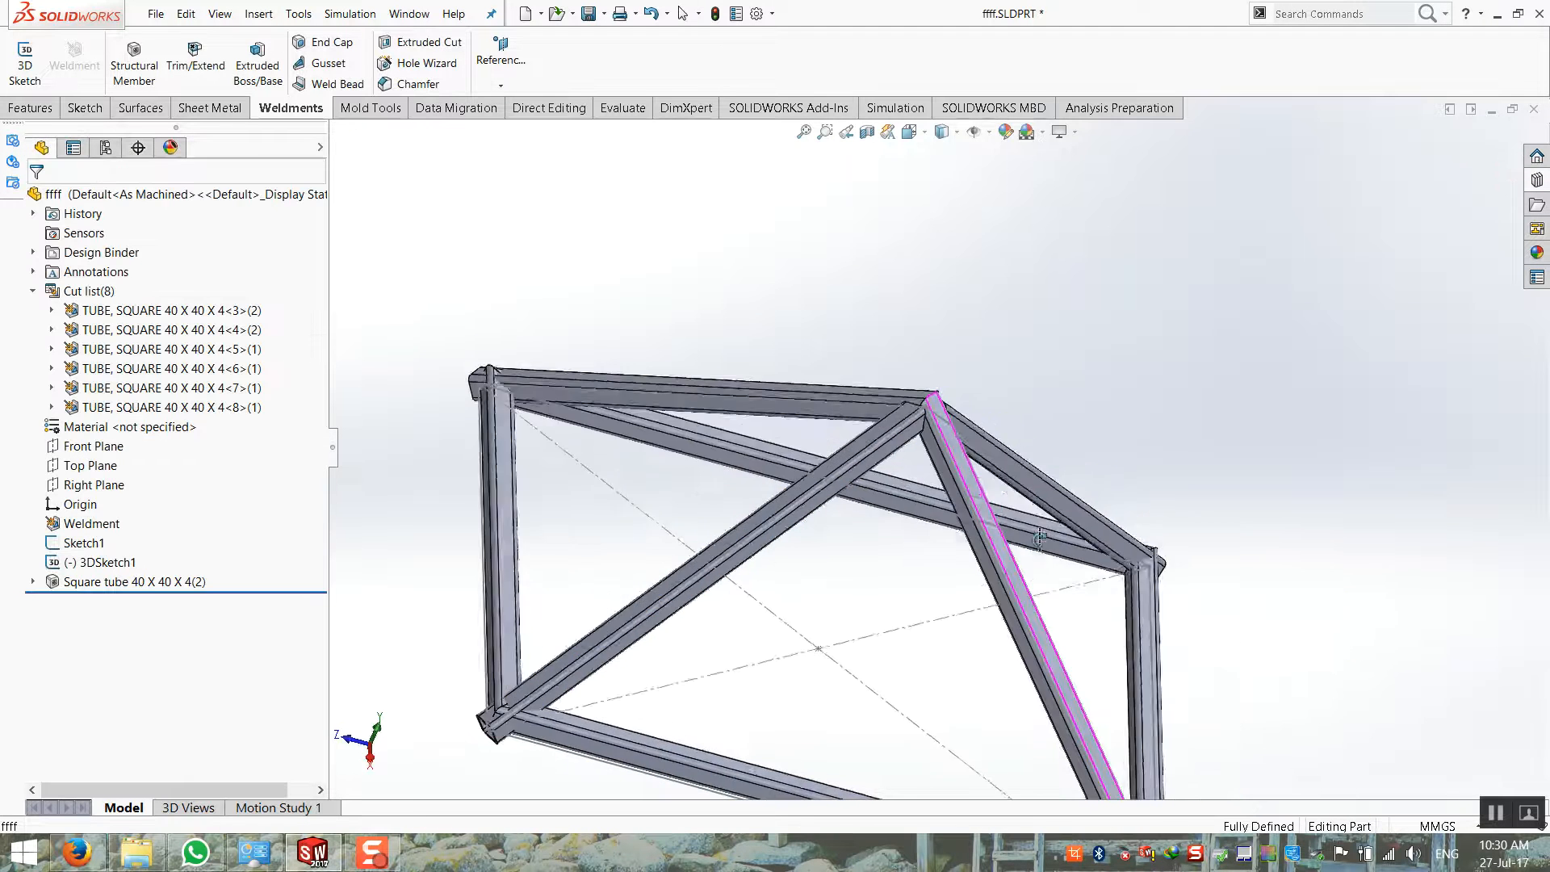
{"action": "scroll", "coordinate": [967, 407], "scroll_direction": "down", "scroll_amount": 8}
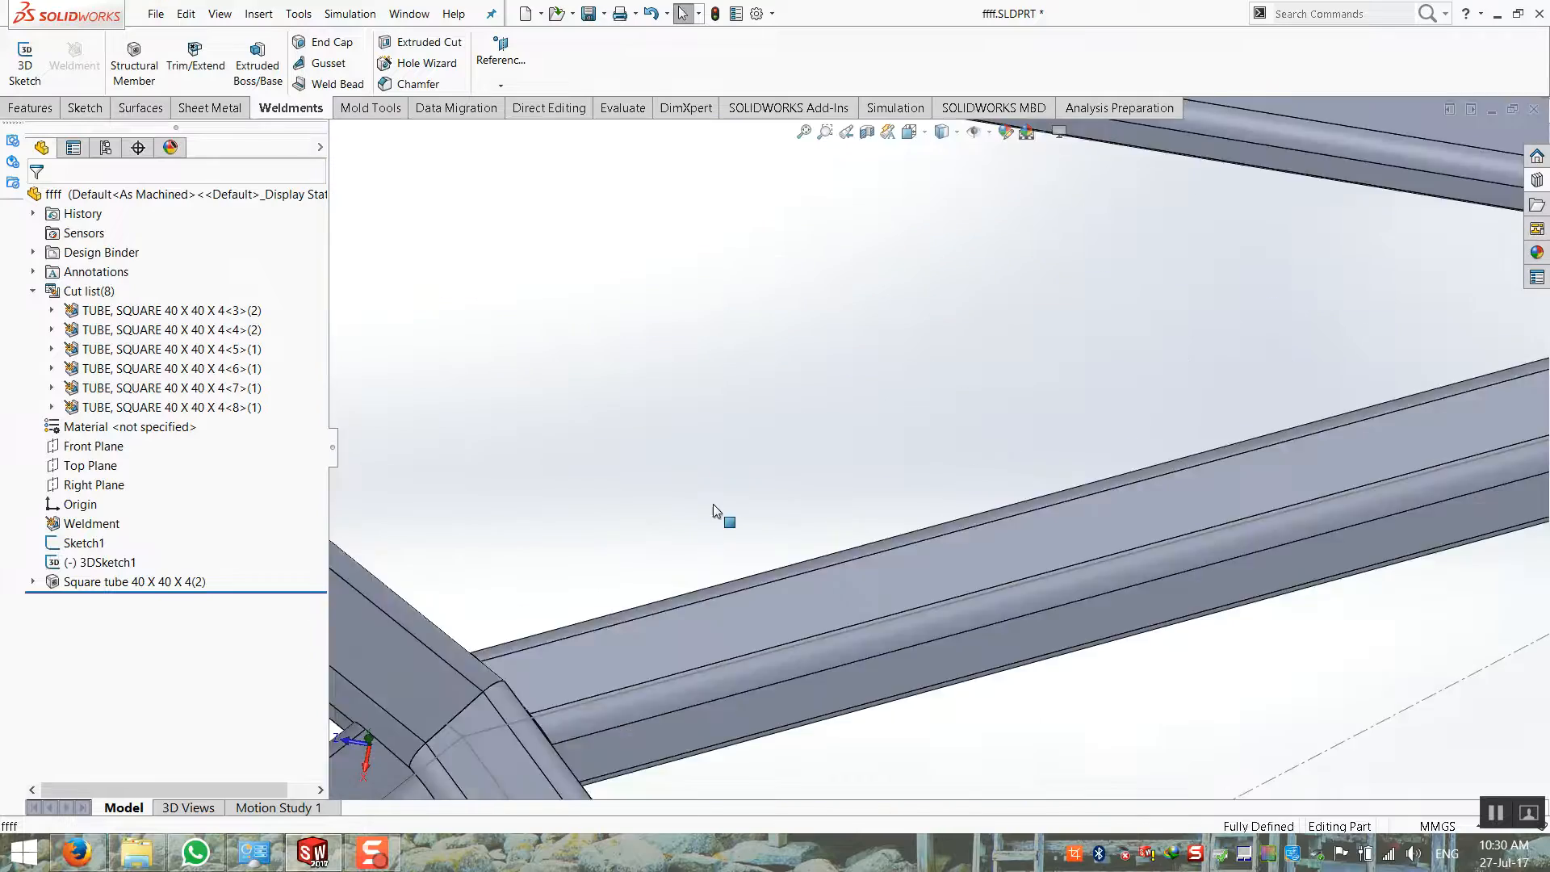
{"action": "scroll", "coordinate": [712, 509], "scroll_direction": "up", "scroll_amount": 6}
{"action": "middle_click_drag", "start_coordinate": [675, 595], "coordinate": [675, 336]}
{"action": "scroll", "coordinate": [711, 492], "scroll_direction": "down", "scroll_amount": 5}
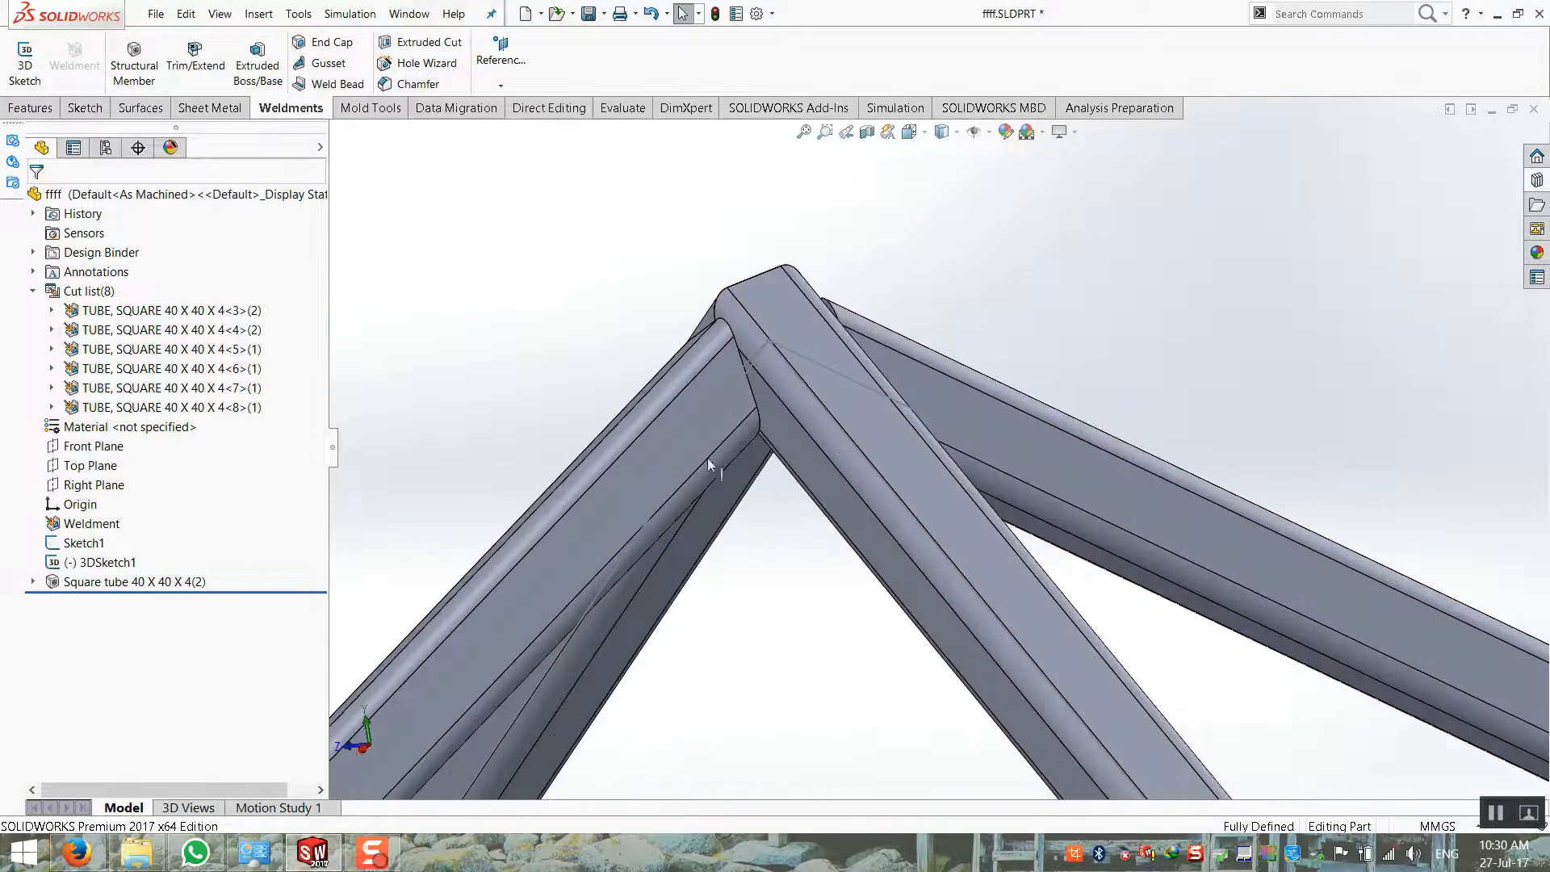
{"action": "middle_click_drag", "start_coordinate": [789, 433], "coordinate": [686, 264]}
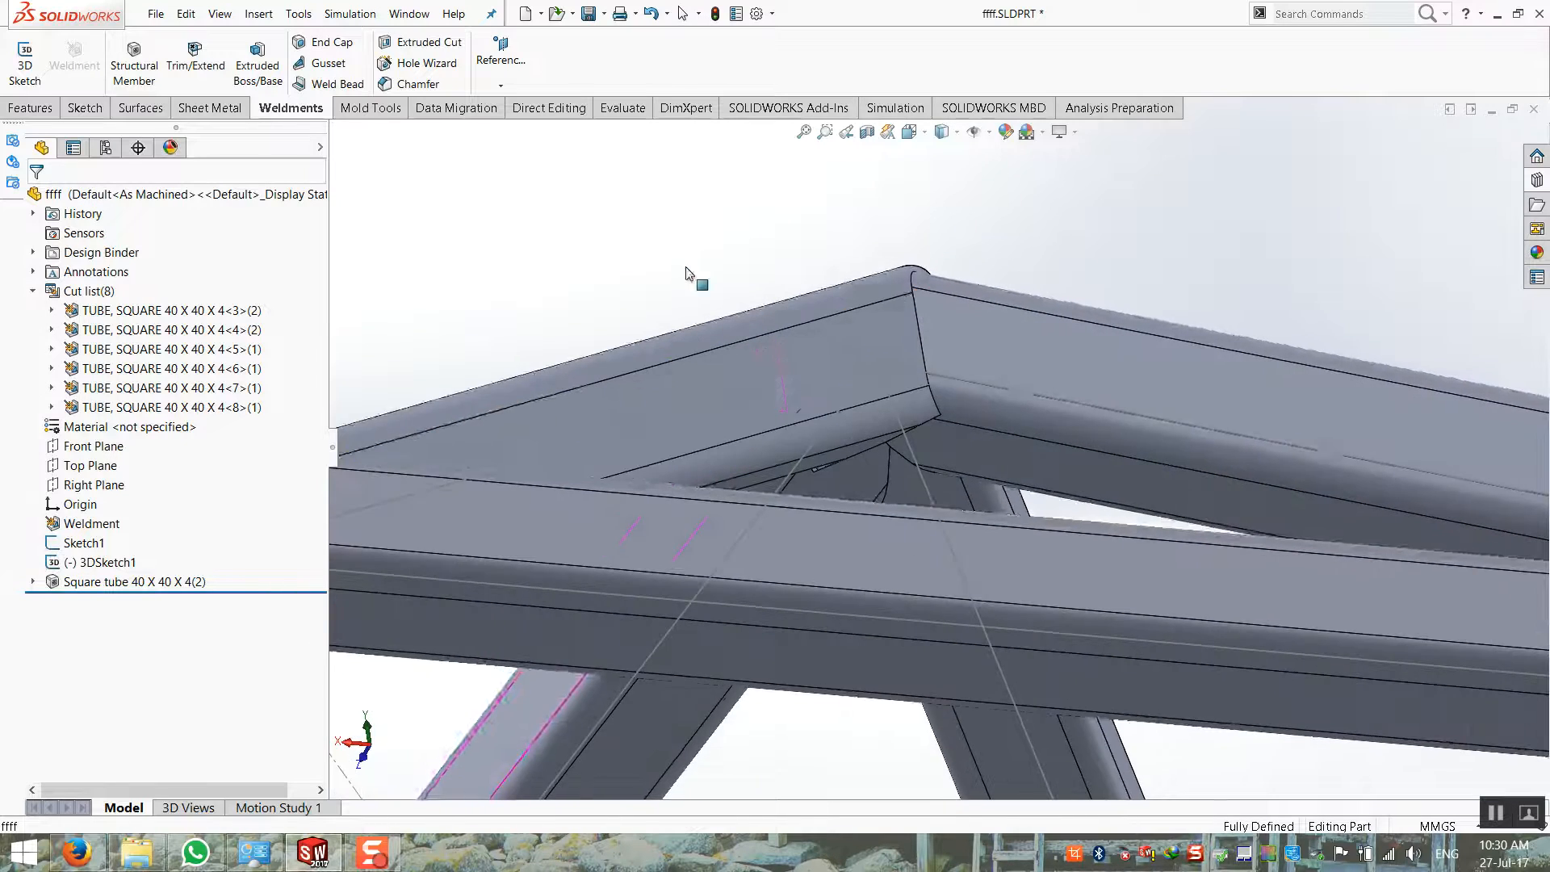
Isolate one sloped tube to examine its cut end at the apex, and restore the full frame
{"action": "scroll", "coordinate": [984, 474], "scroll_direction": "down", "scroll_amount": 3}
{"action": "left_click", "coordinate": [933, 394]}
{"action": "right_click", "coordinate": [933, 394]}
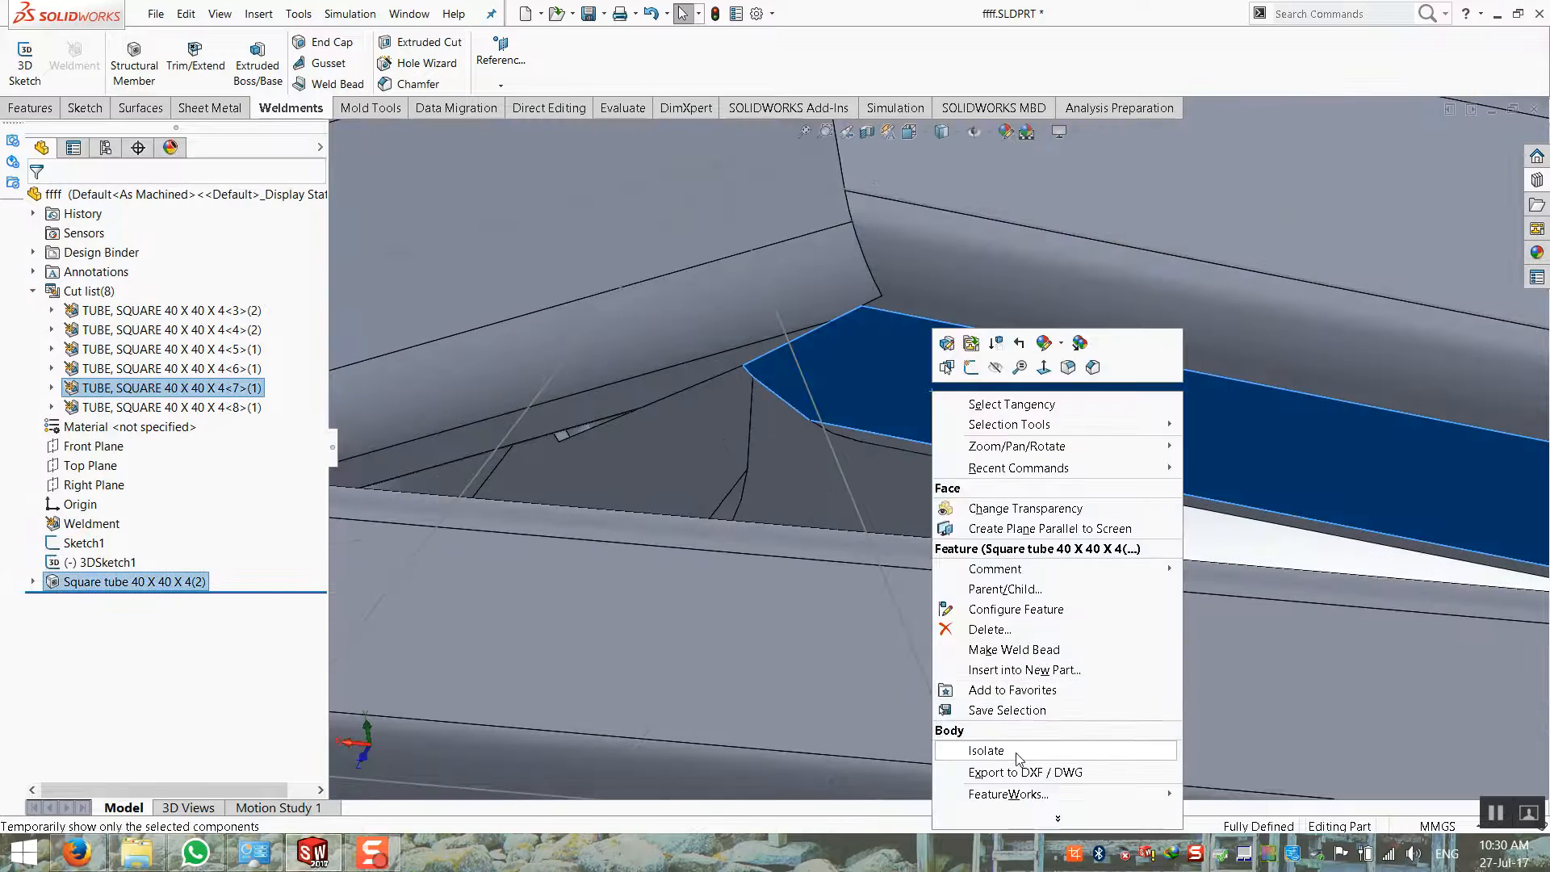
{"action": "left_click", "coordinate": [961, 755]}
{"action": "middle_click_drag", "start_coordinate": [1021, 751], "coordinate": [1009, 626]}
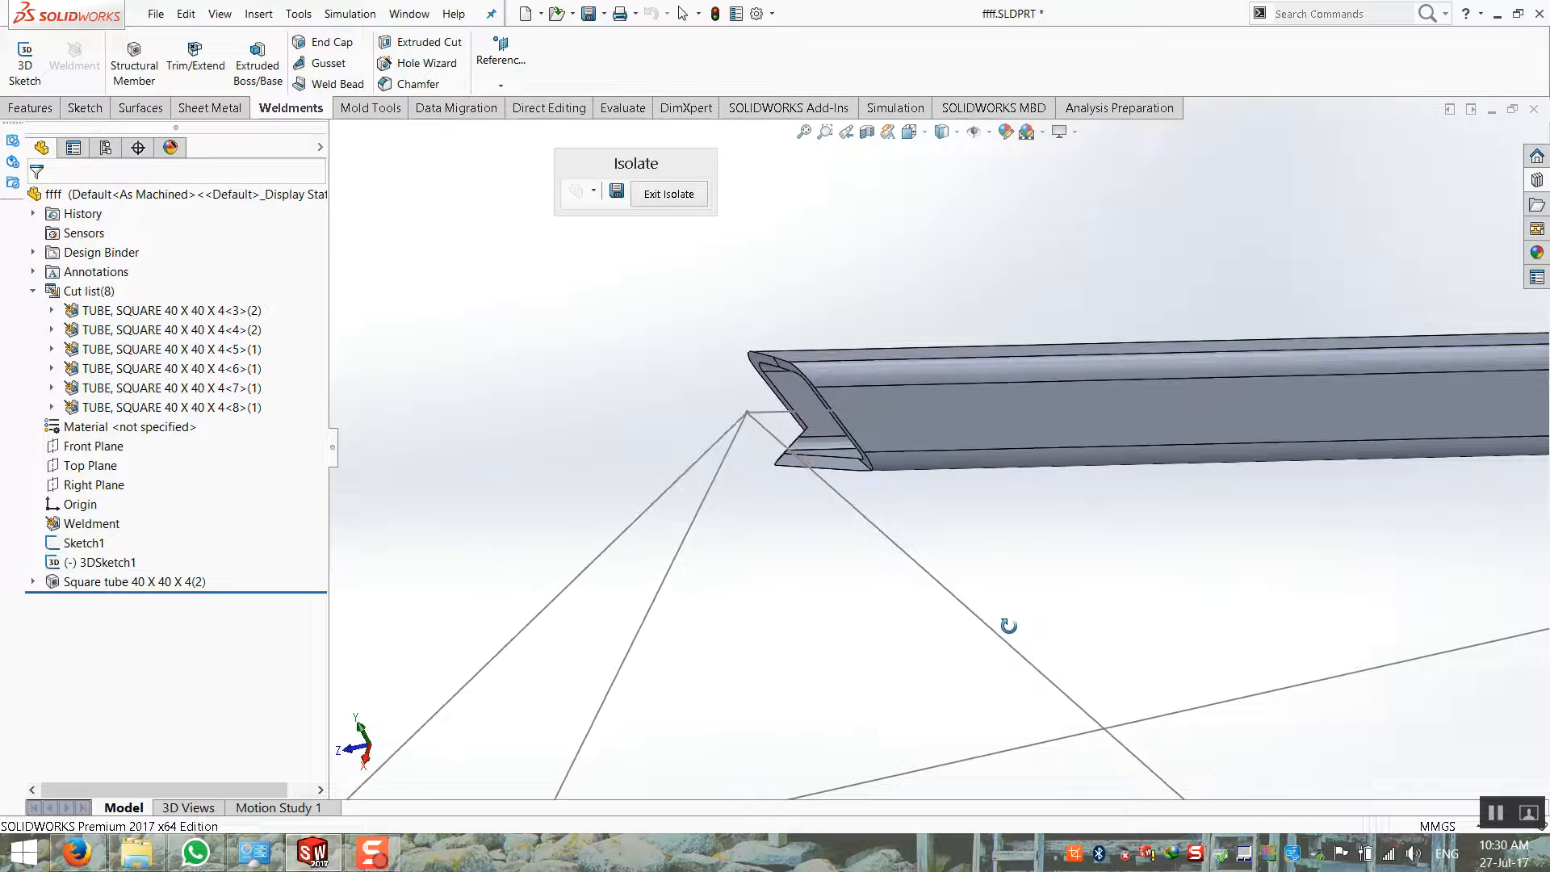
{"action": "left_click", "coordinate": [670, 195]}
Start Trim/Extend with the end trim corner type and select the sloped tube protruding past the base corner for trimming
{"action": "scroll", "coordinate": [891, 636], "scroll_direction": "up", "scroll_amount": 5}
{"action": "scroll", "coordinate": [764, 768], "scroll_direction": "down", "scroll_amount": 10}
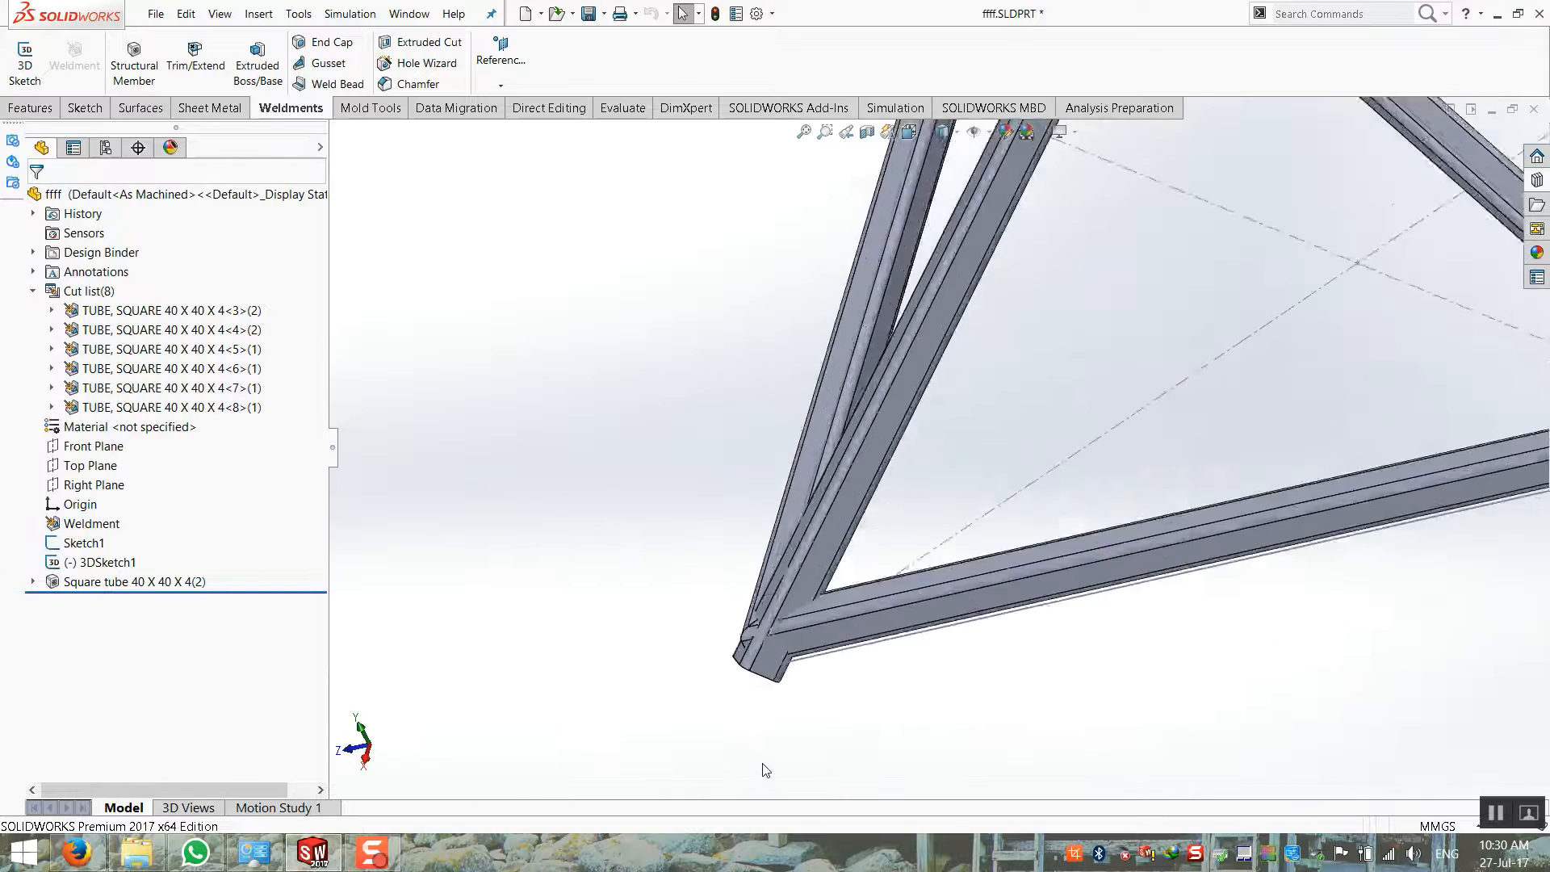
{"action": "mouse_move", "coordinate": [797, 572]}
{"action": "middle_mouse_down"}
{"action": "mouse_move", "coordinate": [835, 591]}
{"action": "mouse_move", "coordinate": [646, 485]}
{"action": "mouse_move", "coordinate": [601, 532]}
{"action": "mouse_move", "coordinate": [710, 525]}
{"action": "mouse_move", "coordinate": [792, 561]}
{"action": "mouse_move", "coordinate": [772, 559]}
{"action": "middle_mouse_up"}
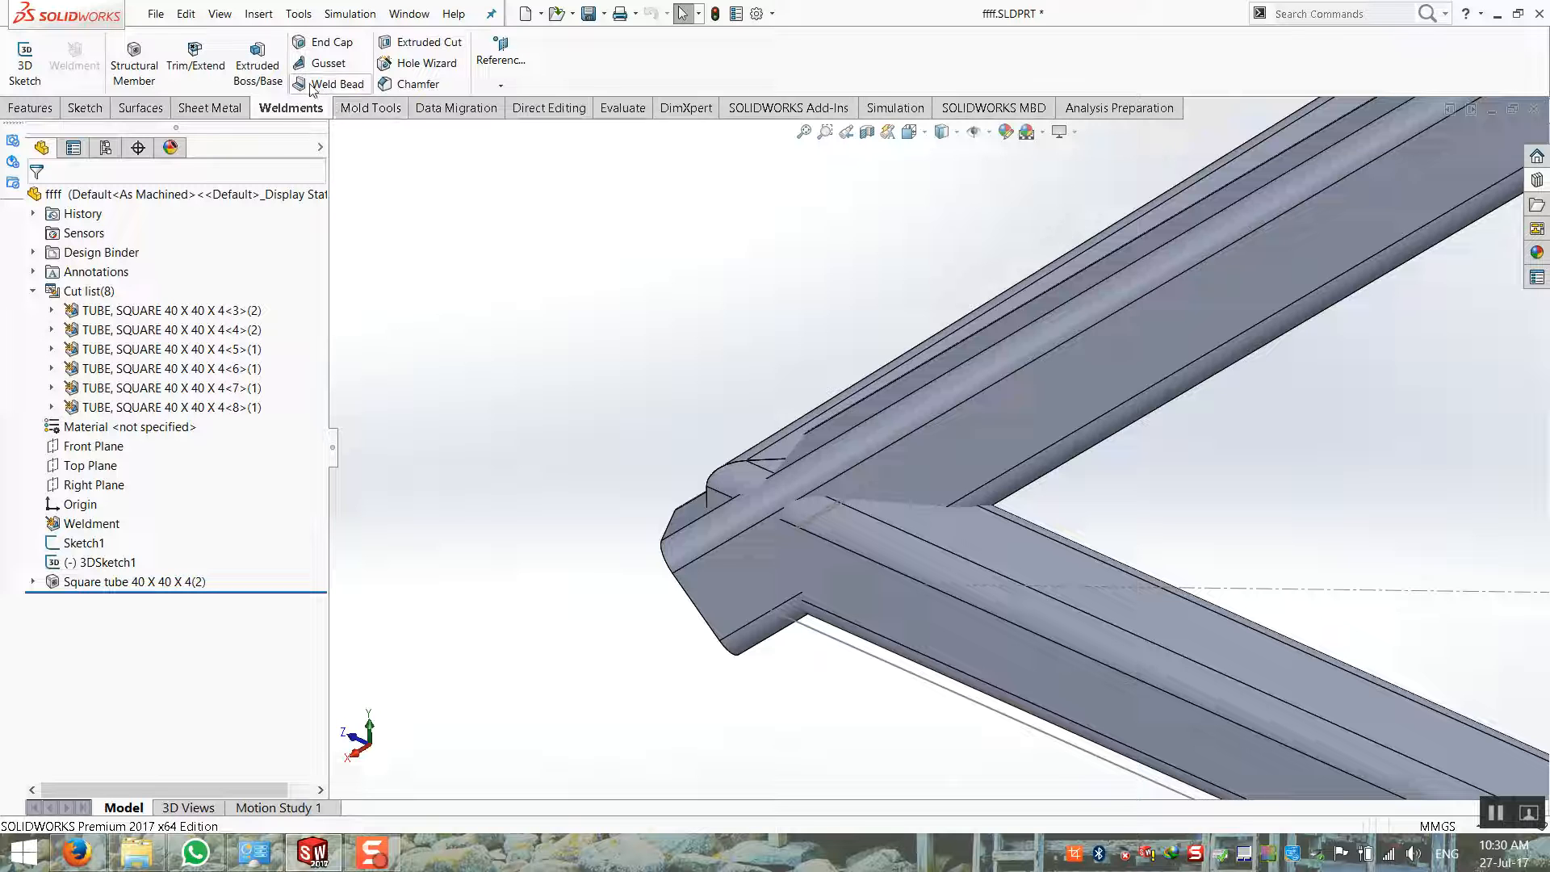
{"action": "left_click", "coordinate": [196, 60]}
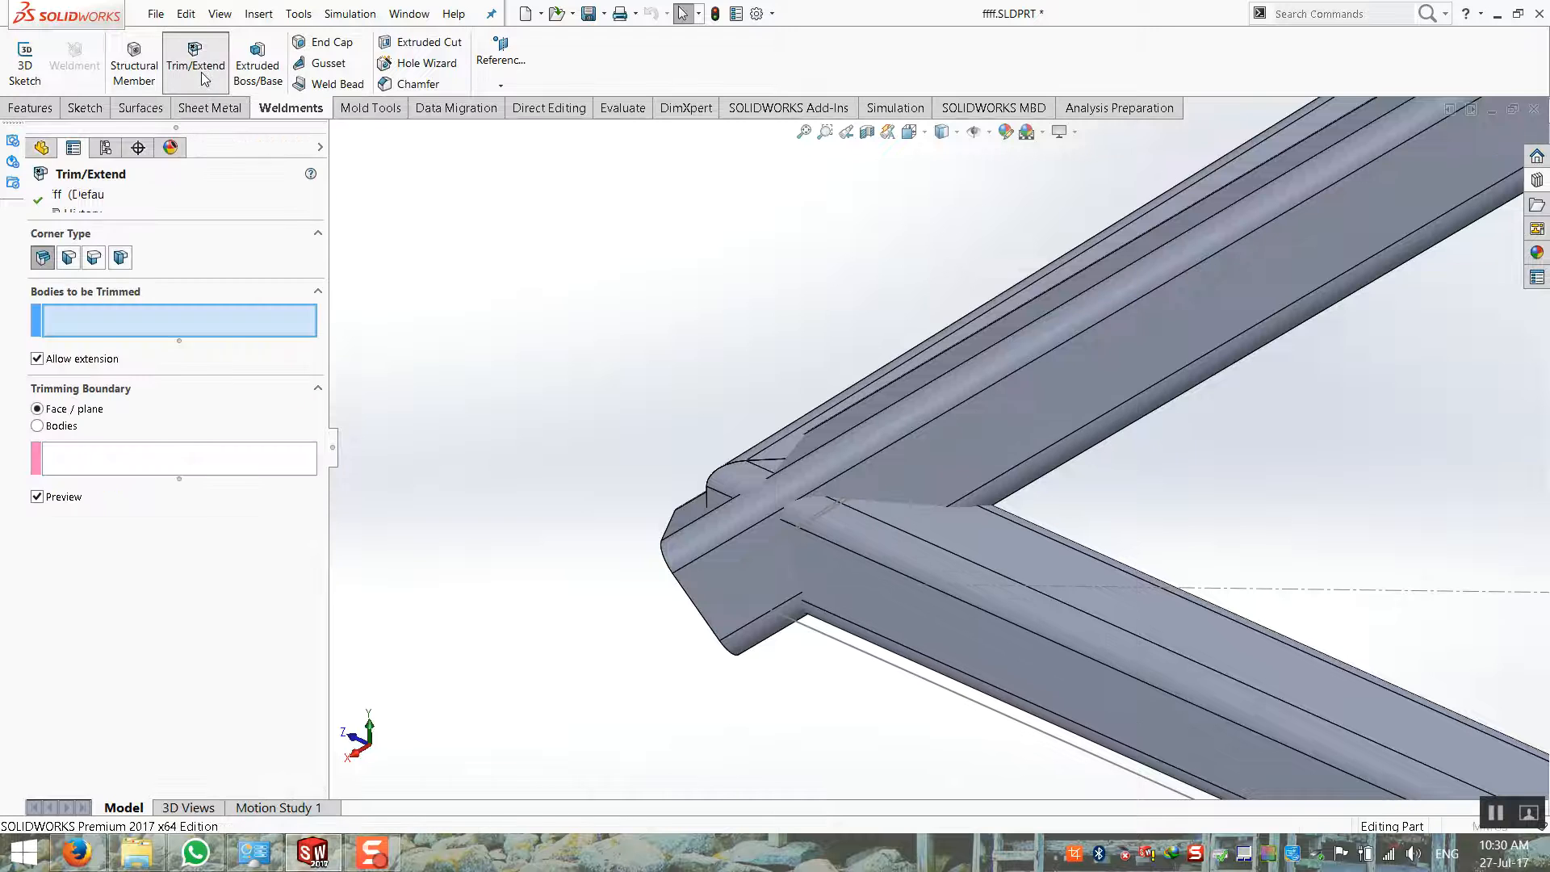
{"action": "left_click", "coordinate": [40, 201]}
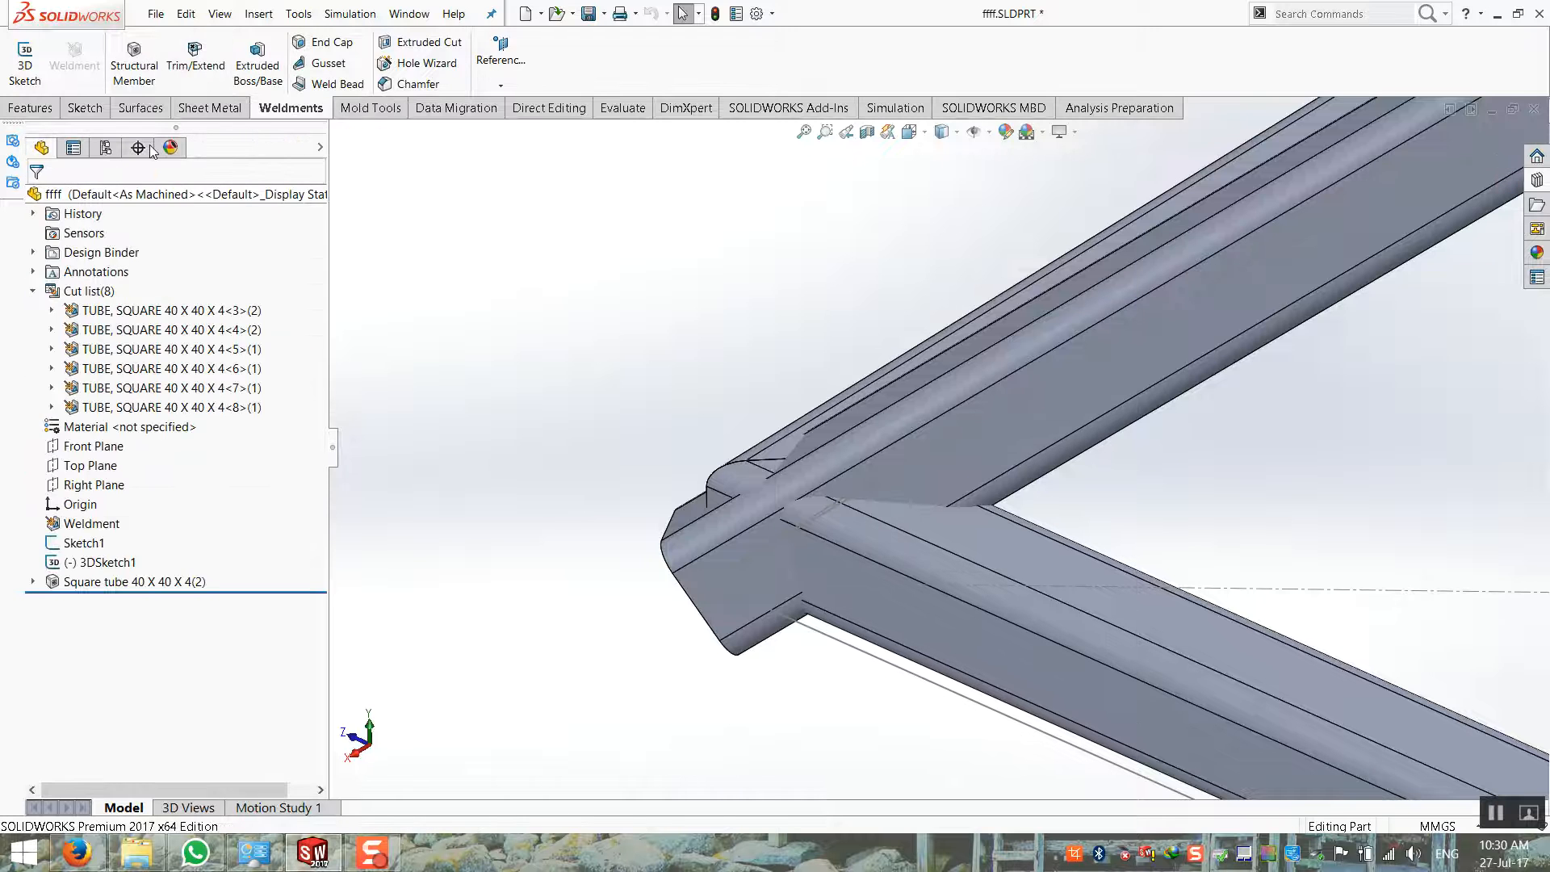
{"action": "left_click", "coordinate": [196, 61]}
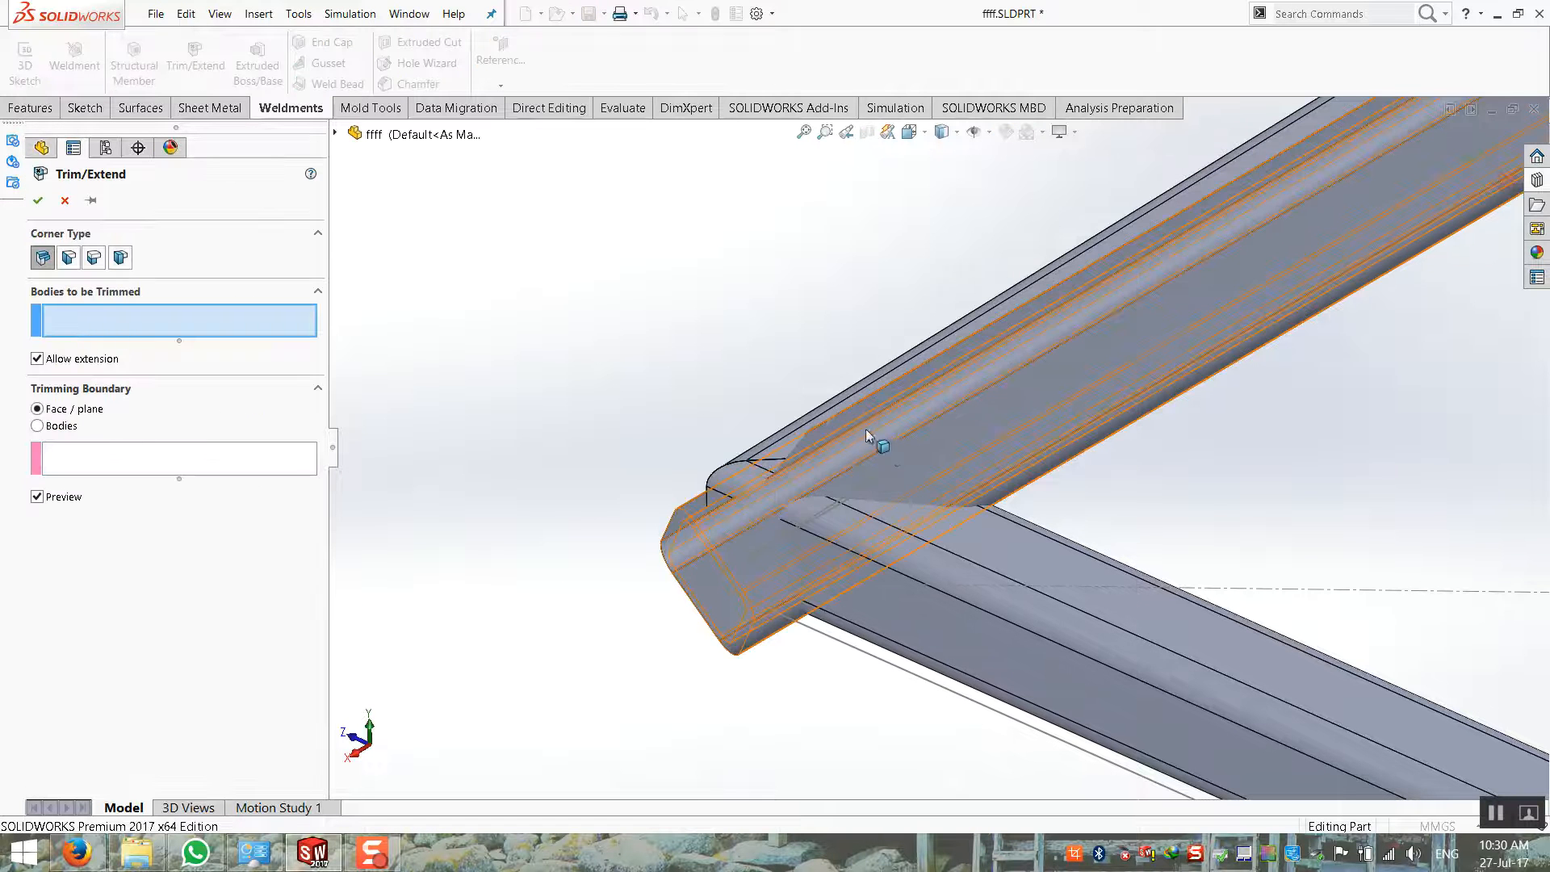
{"action": "left_click", "coordinate": [883, 449]}
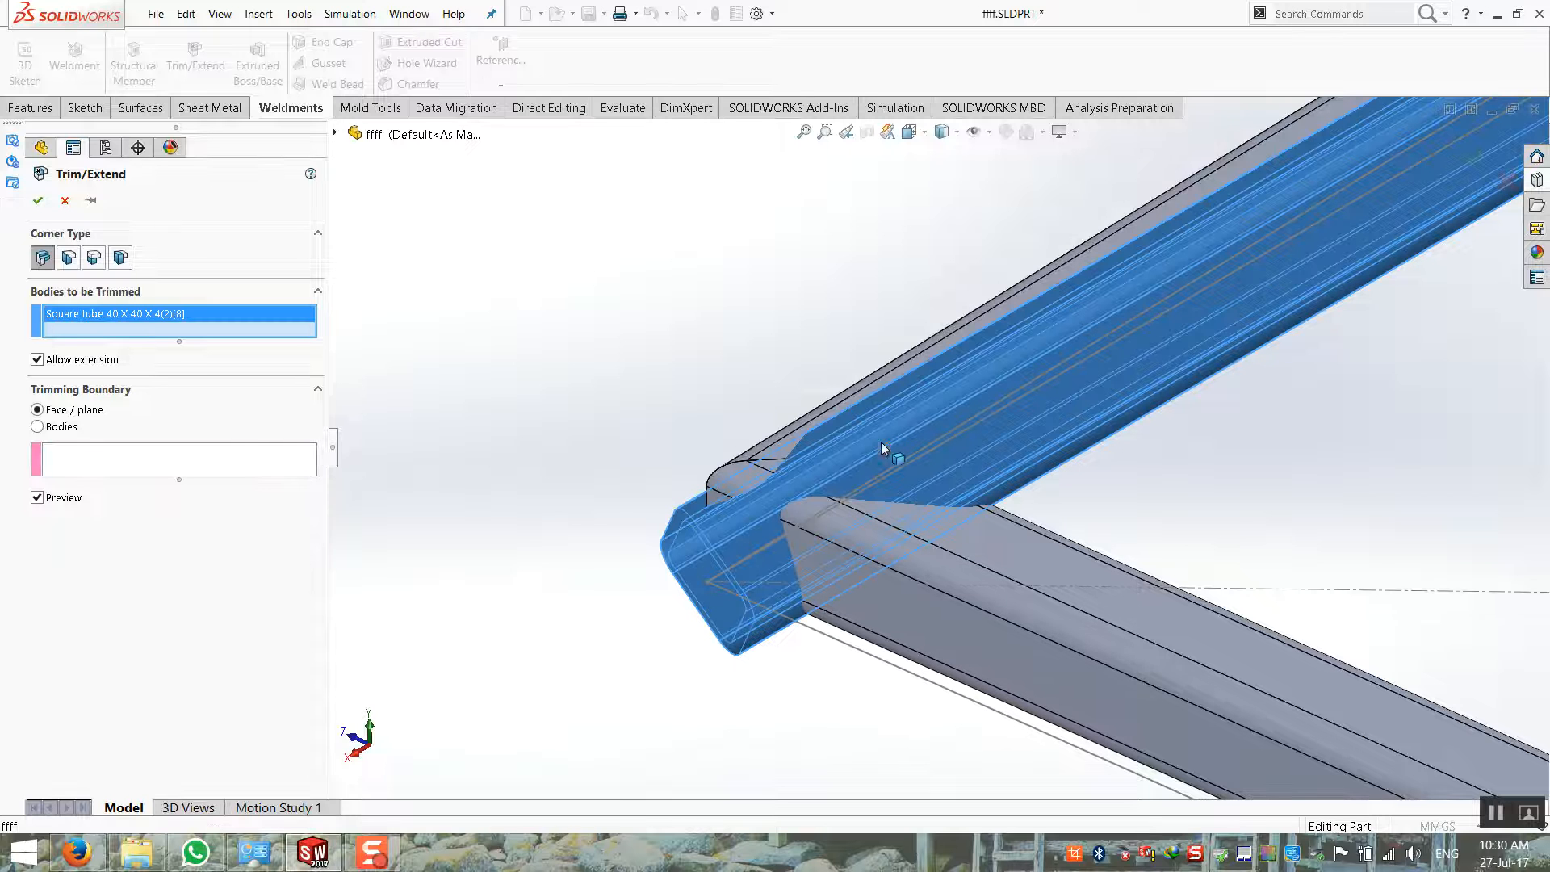
Set the trimming boundary to bodies and select the two base tubes that meet at that corner
{"action": "left_click", "coordinate": [242, 462]}
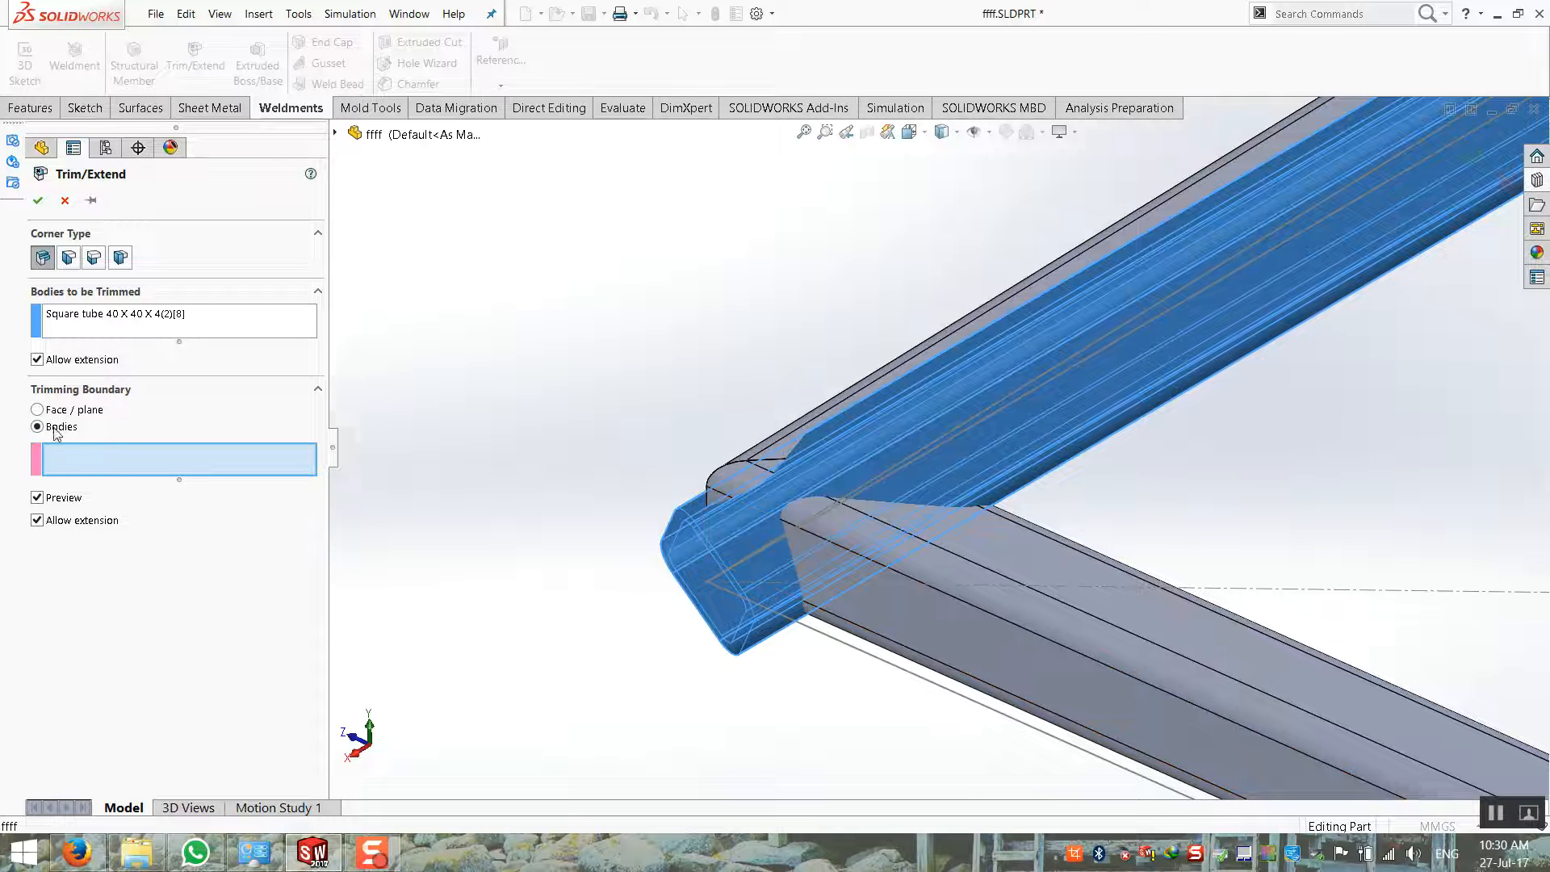
{"action": "left_click", "coordinate": [985, 599]}
{"action": "left_click", "coordinate": [775, 438]}
Examine the simple cut preview of the sloped tube's end from several sides of the base corner
{"action": "middle_click_drag", "start_coordinate": [775, 439], "coordinate": [900, 626]}
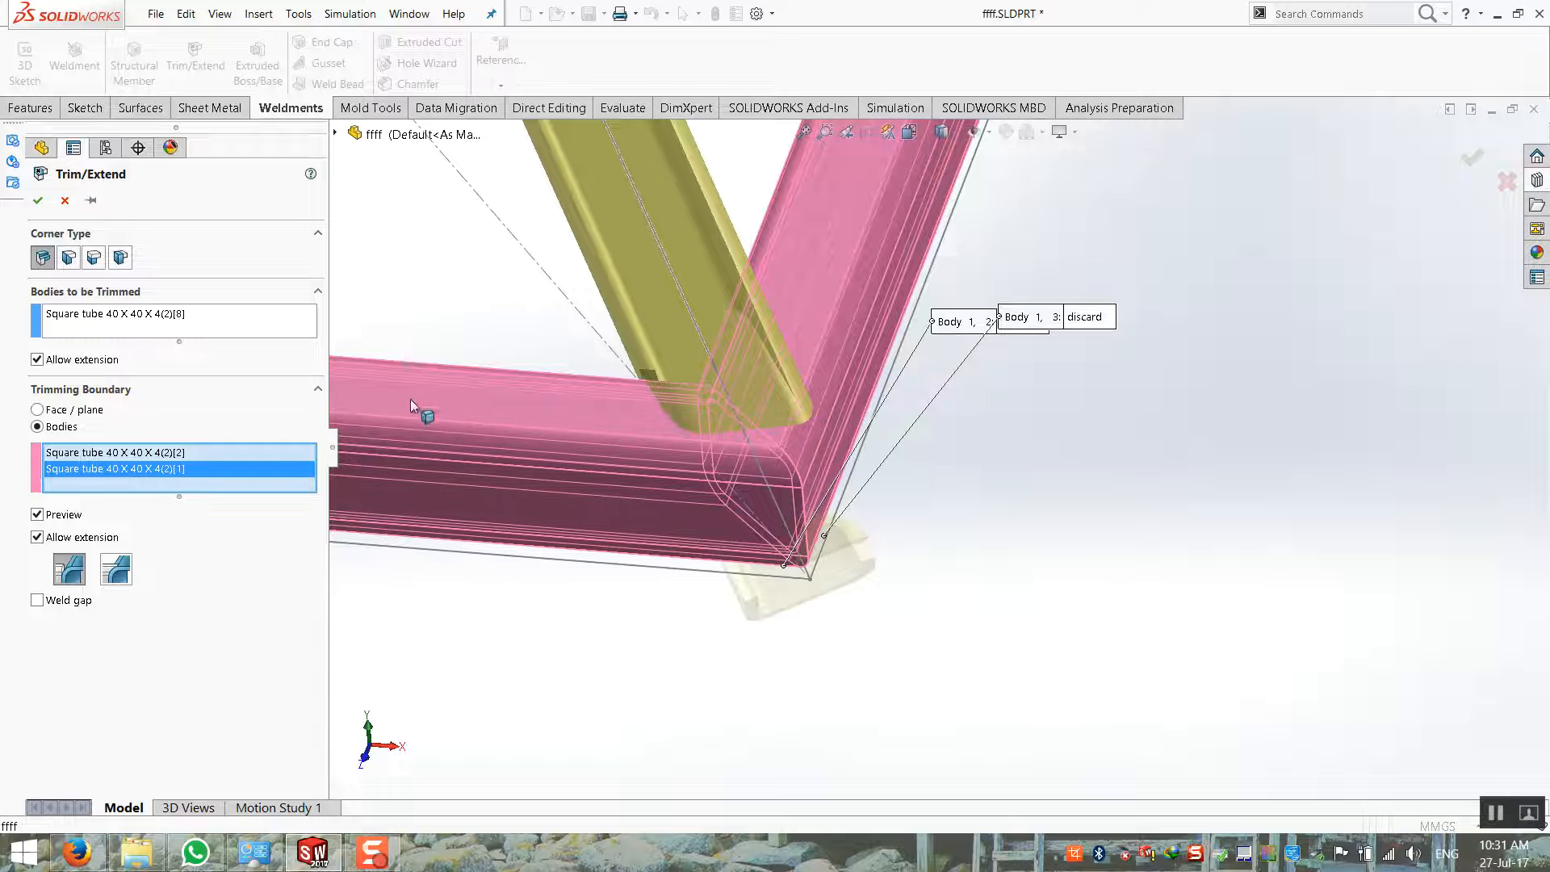
{"action": "scroll", "coordinate": [537, 448], "scroll_direction": "up", "scroll_amount": 2}
{"action": "scroll", "coordinate": [543, 447], "scroll_direction": "down", "scroll_amount": 2}
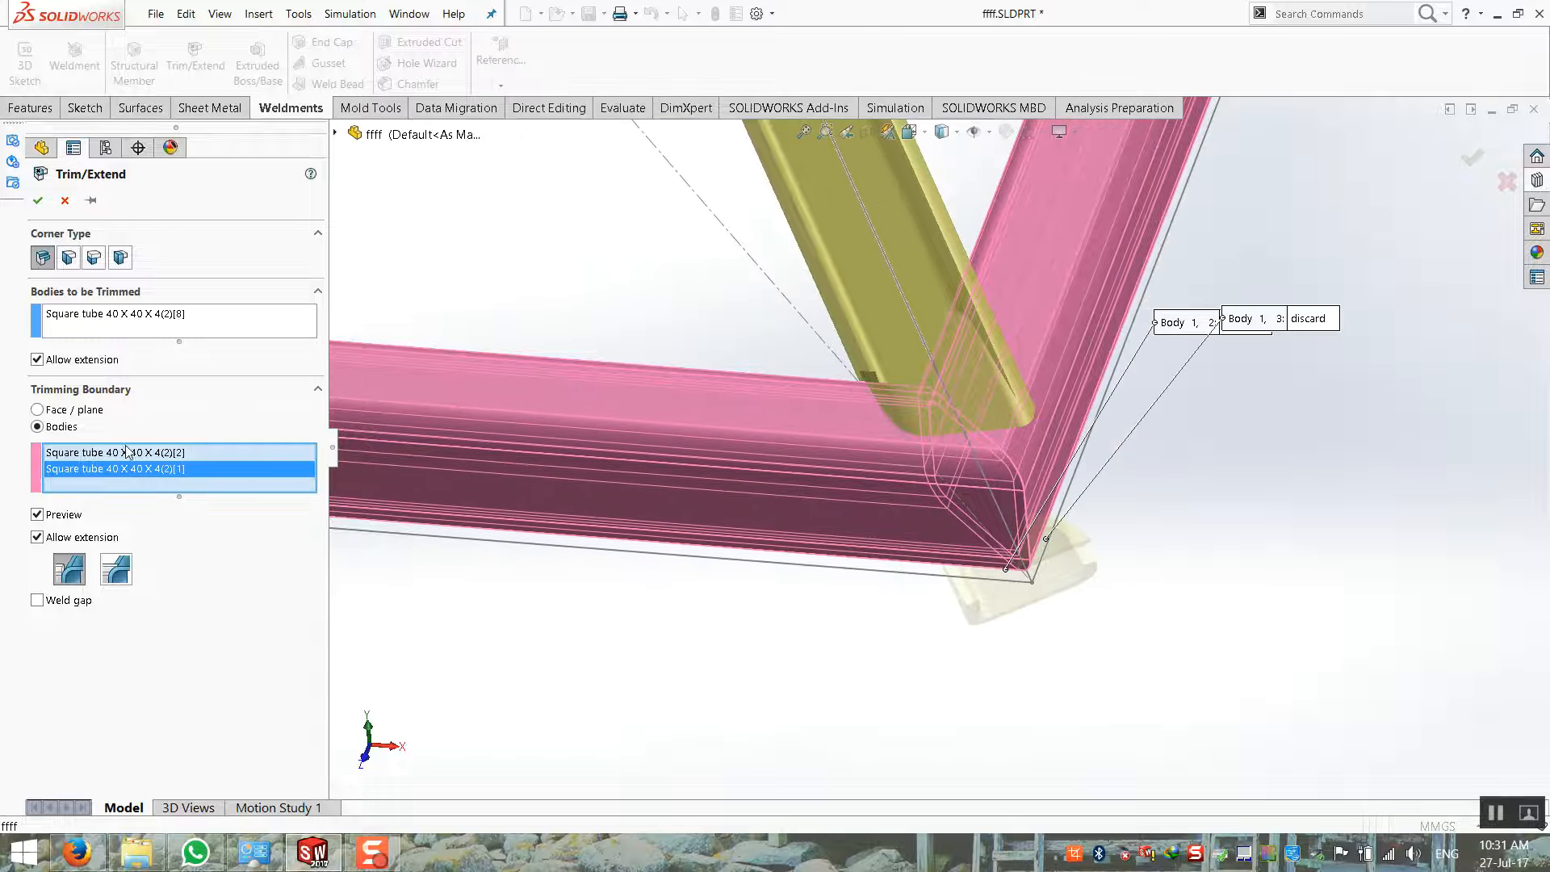
{"action": "scroll", "coordinate": [766, 494], "scroll_direction": "up", "scroll_amount": 1}
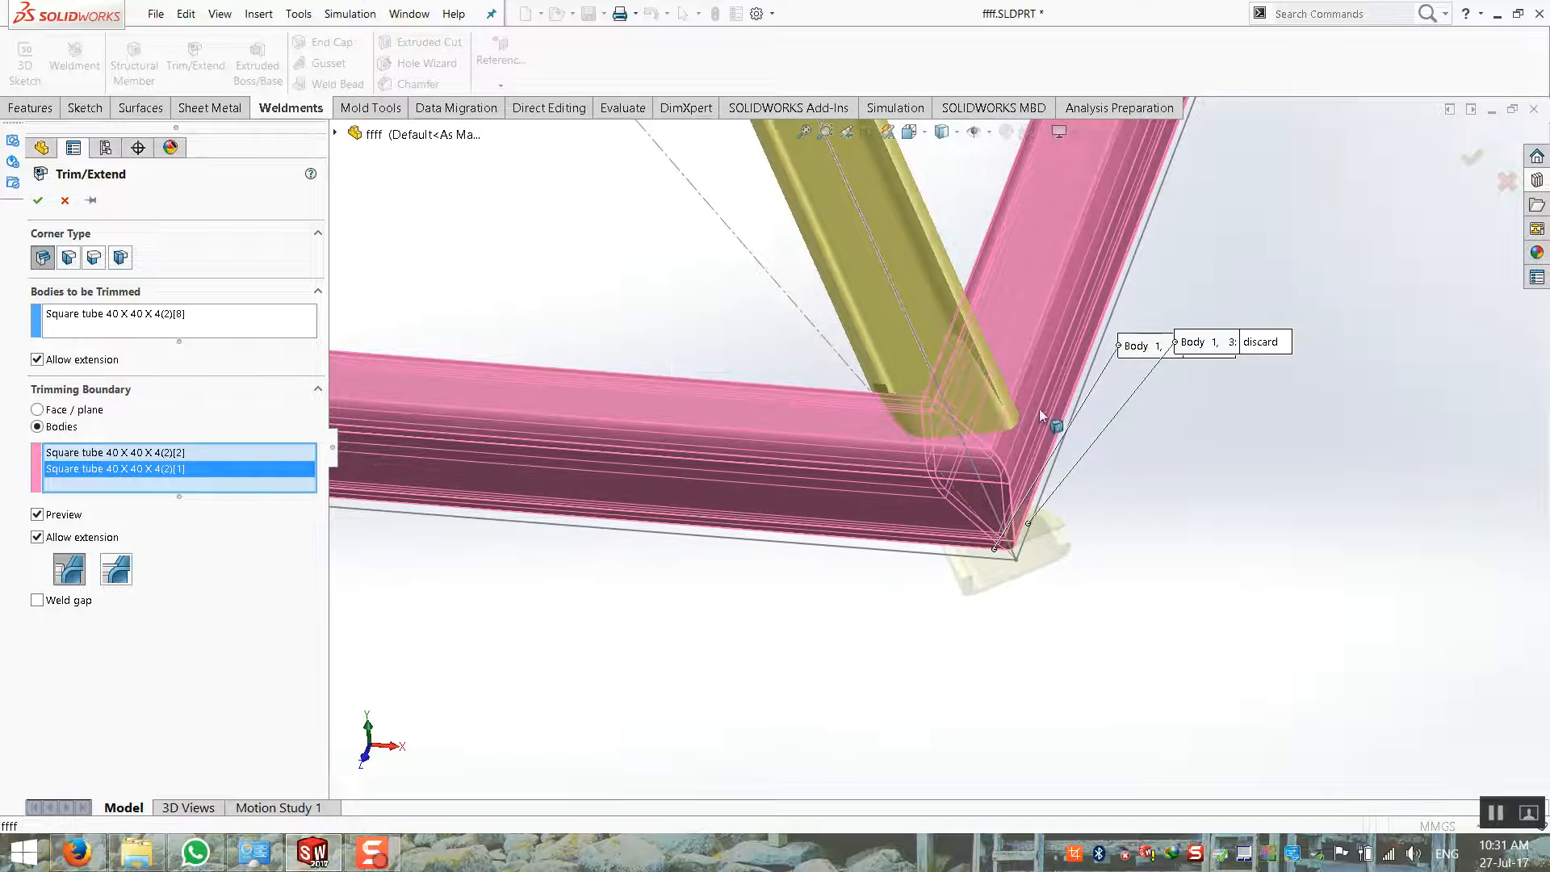
{"action": "left_click", "coordinate": [104, 321]}
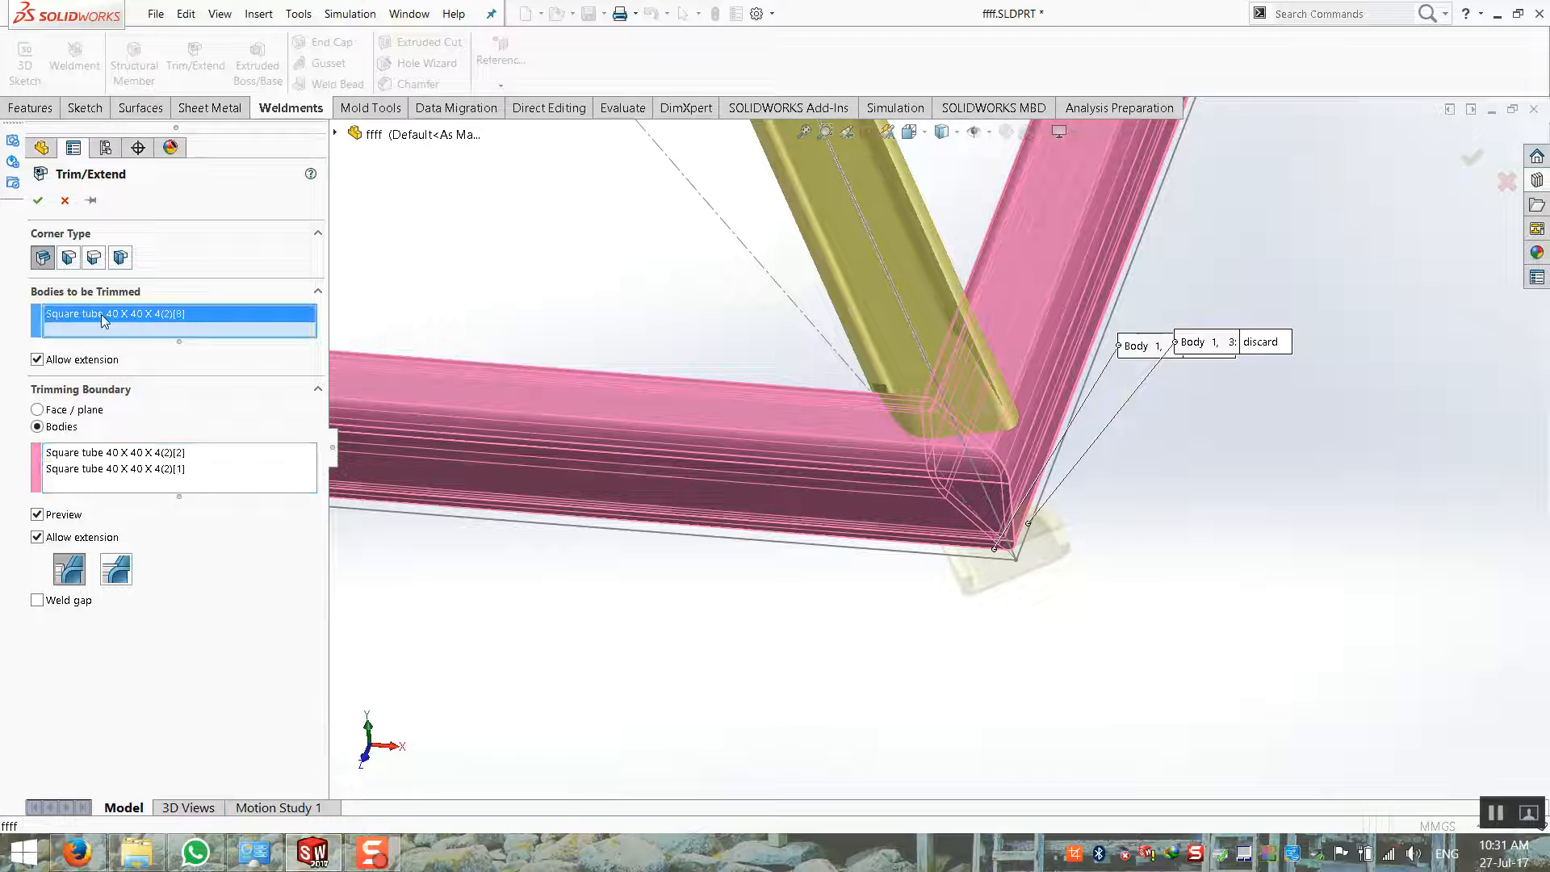
{"action": "scroll", "coordinate": [757, 455], "scroll_direction": "up", "scroll_amount": 1}
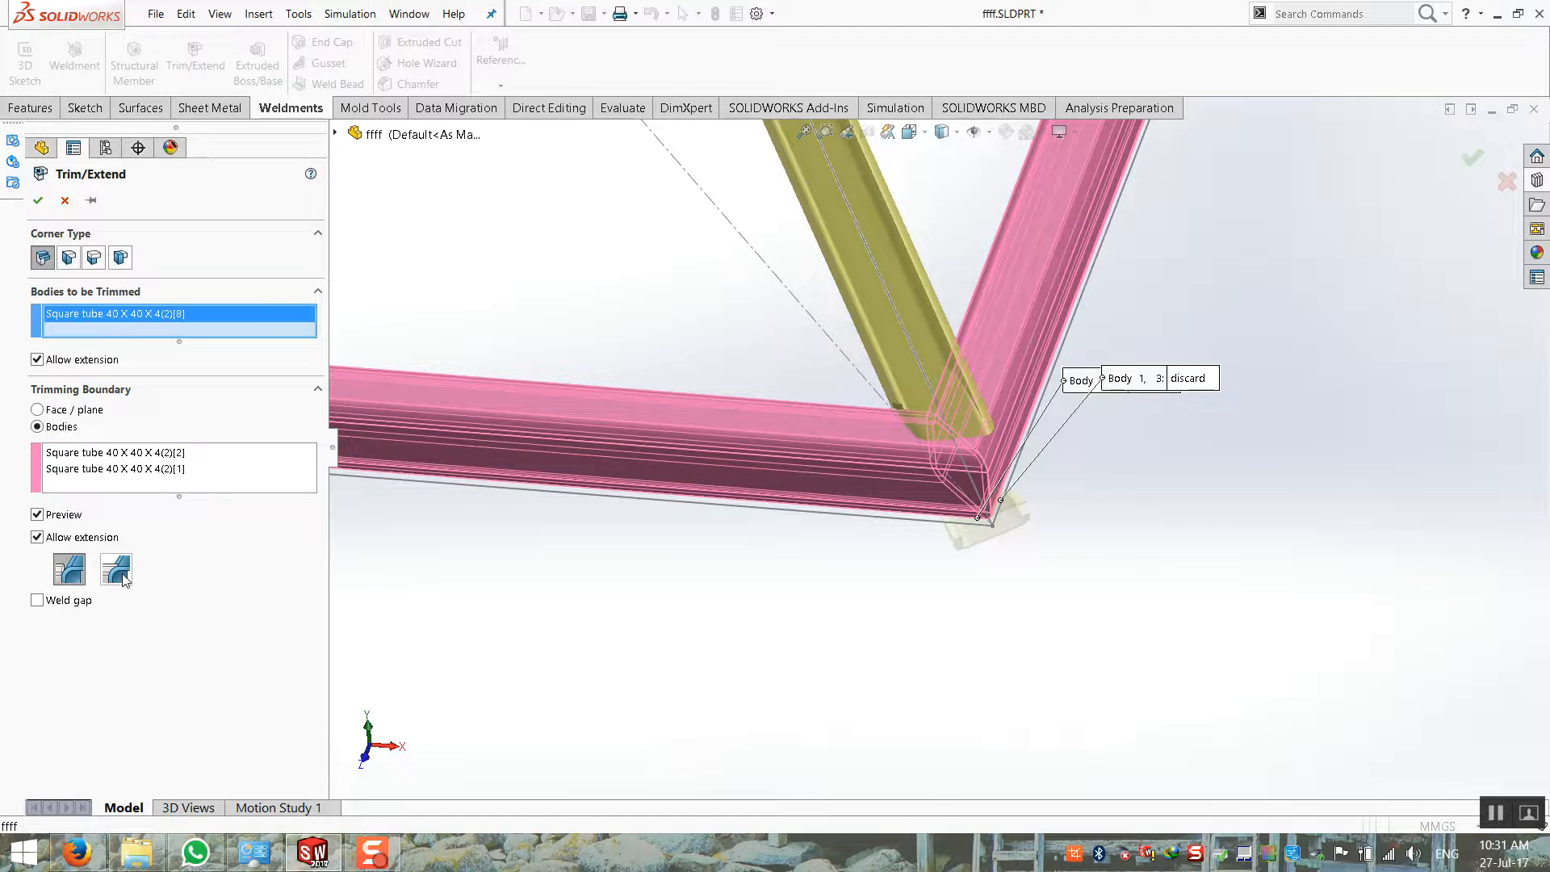
{"action": "middle_click_drag", "start_coordinate": [929, 472], "coordinate": [1082, 509]}
{"action": "scroll", "coordinate": [865, 460], "scroll_direction": "down", "scroll_amount": 4}
{"action": "middle_click_drag", "start_coordinate": [762, 454], "coordinate": [517, 517]}
{"action": "left_click", "coordinate": [60, 573]}
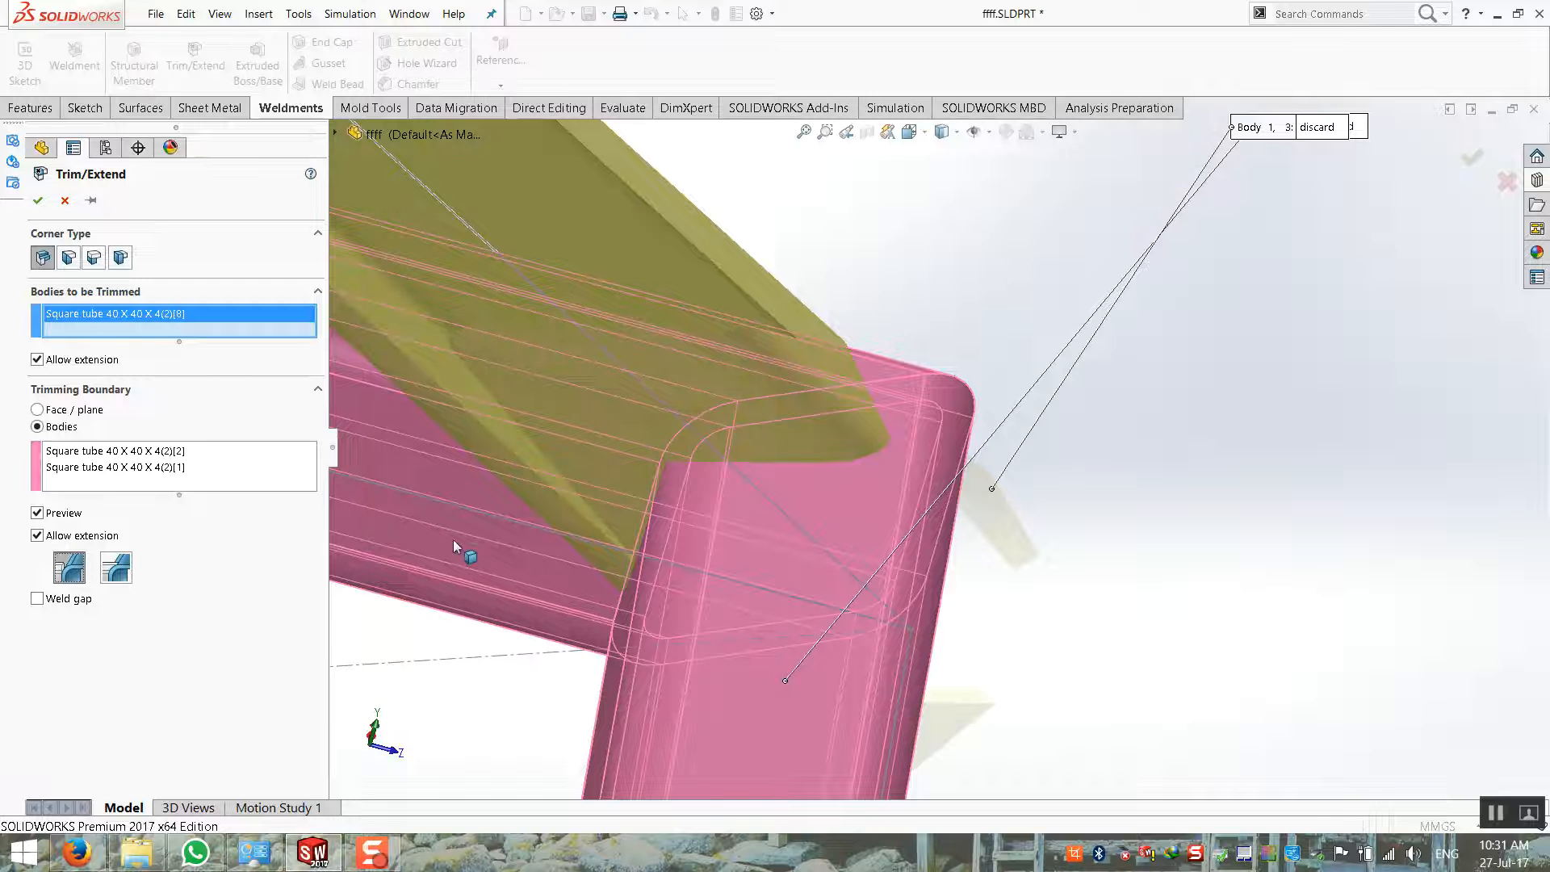
Change the trim from a simple cut to a coped cut between the sloped tube and the base tubes
{"action": "scroll", "coordinate": [517, 533], "scroll_direction": "up", "scroll_amount": 1}
{"action": "scroll", "coordinate": [714, 466], "scroll_direction": "down", "scroll_amount": 5}
{"action": "mouse_move", "coordinate": [775, 426]}
{"action": "middle_mouse_down"}
{"action": "mouse_move", "coordinate": [790, 409]}
{"action": "mouse_move", "coordinate": [778, 380]}
{"action": "mouse_move", "coordinate": [770, 409]}
{"action": "middle_mouse_up"}
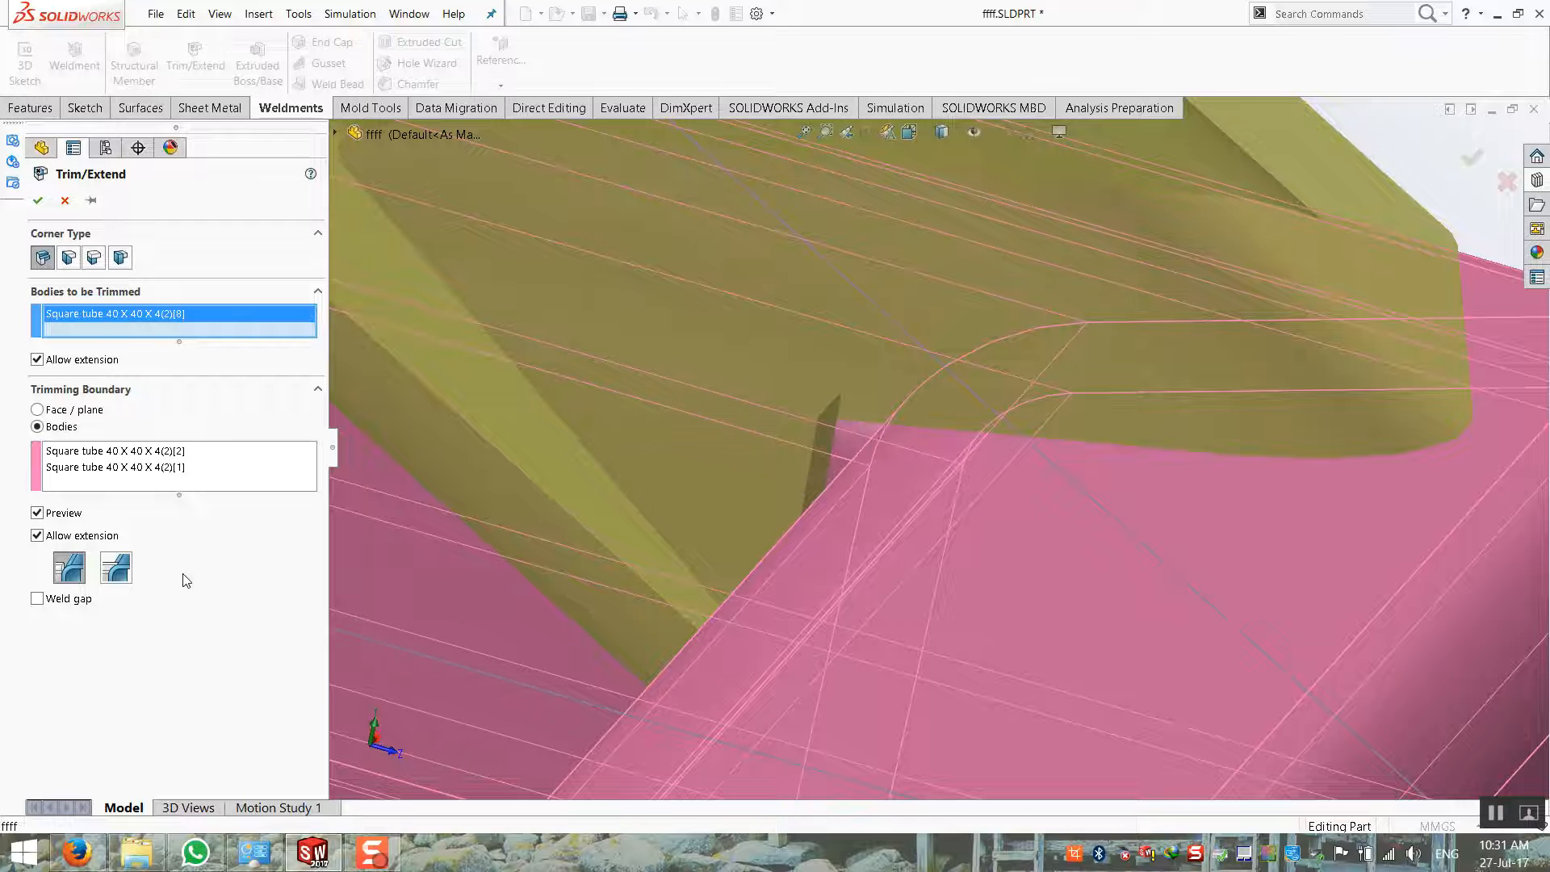
{"action": "left_click", "coordinate": [115, 569]}
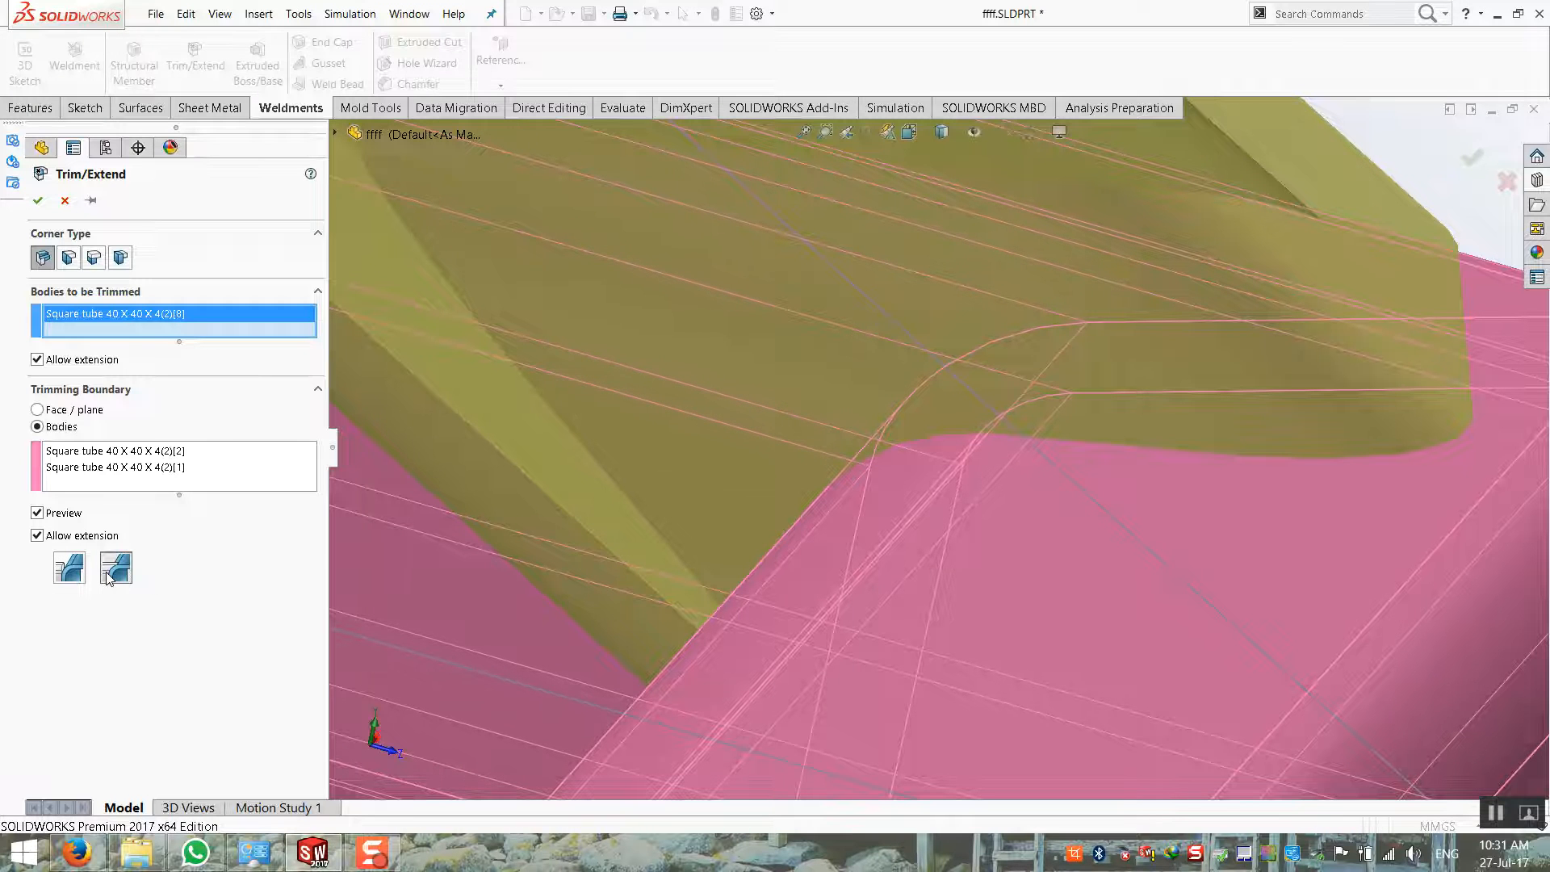
Accept the coped trim of the sloped tube and check its end at the base corner
{"action": "scroll", "coordinate": [741, 561], "scroll_direction": "up", "scroll_amount": 5}
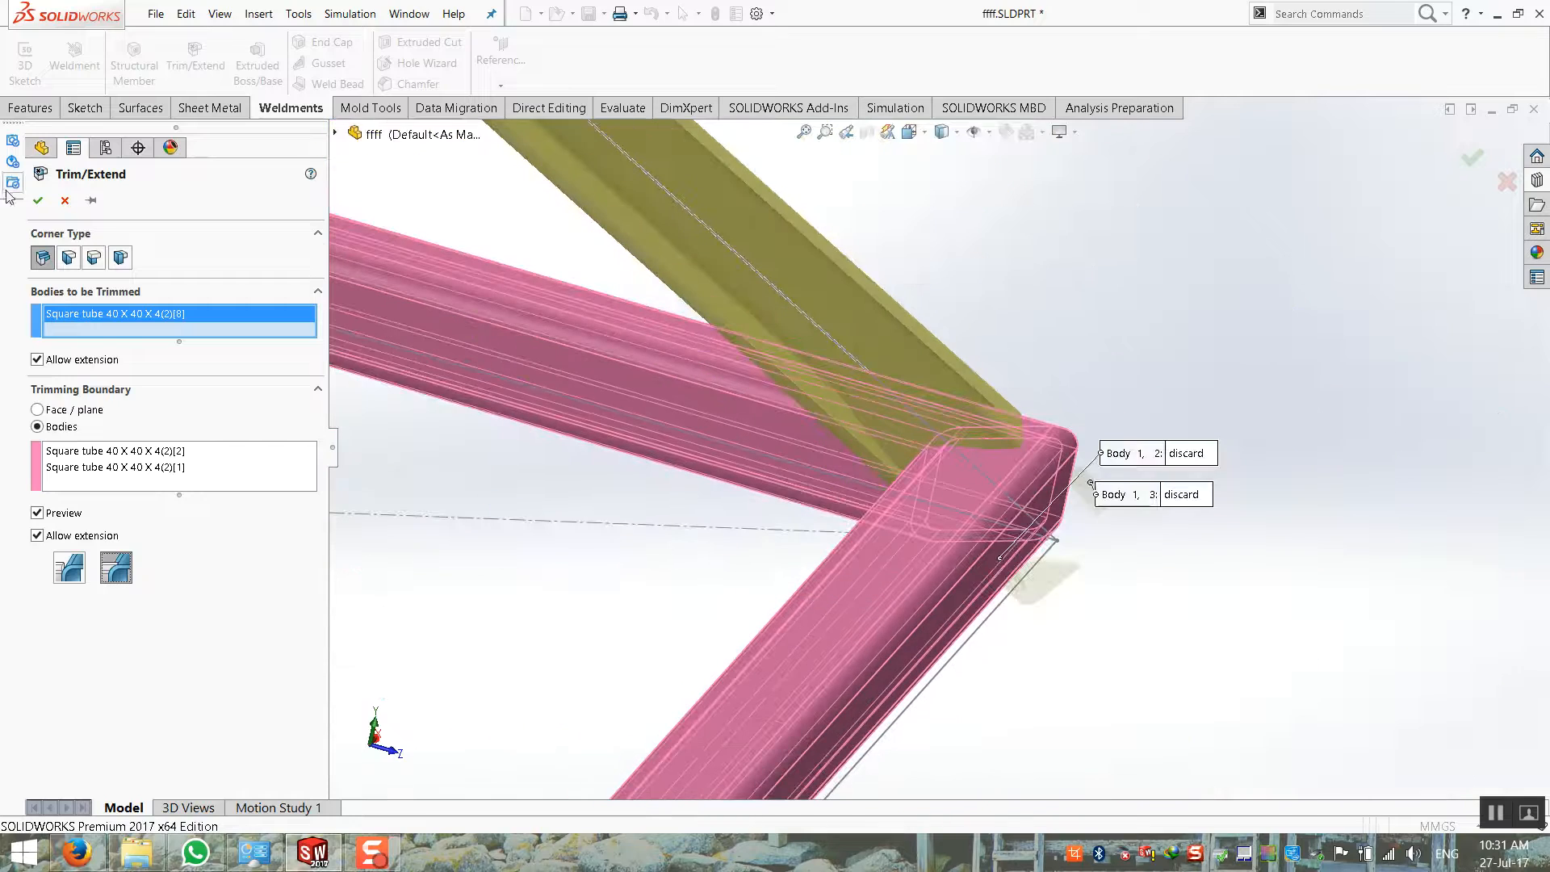
{"action": "left_click", "coordinate": [38, 200]}
{"action": "scroll", "coordinate": [911, 534], "scroll_direction": "up", "scroll_amount": 3}
{"action": "middle_click_drag", "start_coordinate": [911, 535], "coordinate": [952, 613]}
{"action": "scroll", "coordinate": [951, 613], "scroll_direction": "down", "scroll_amount": 4}
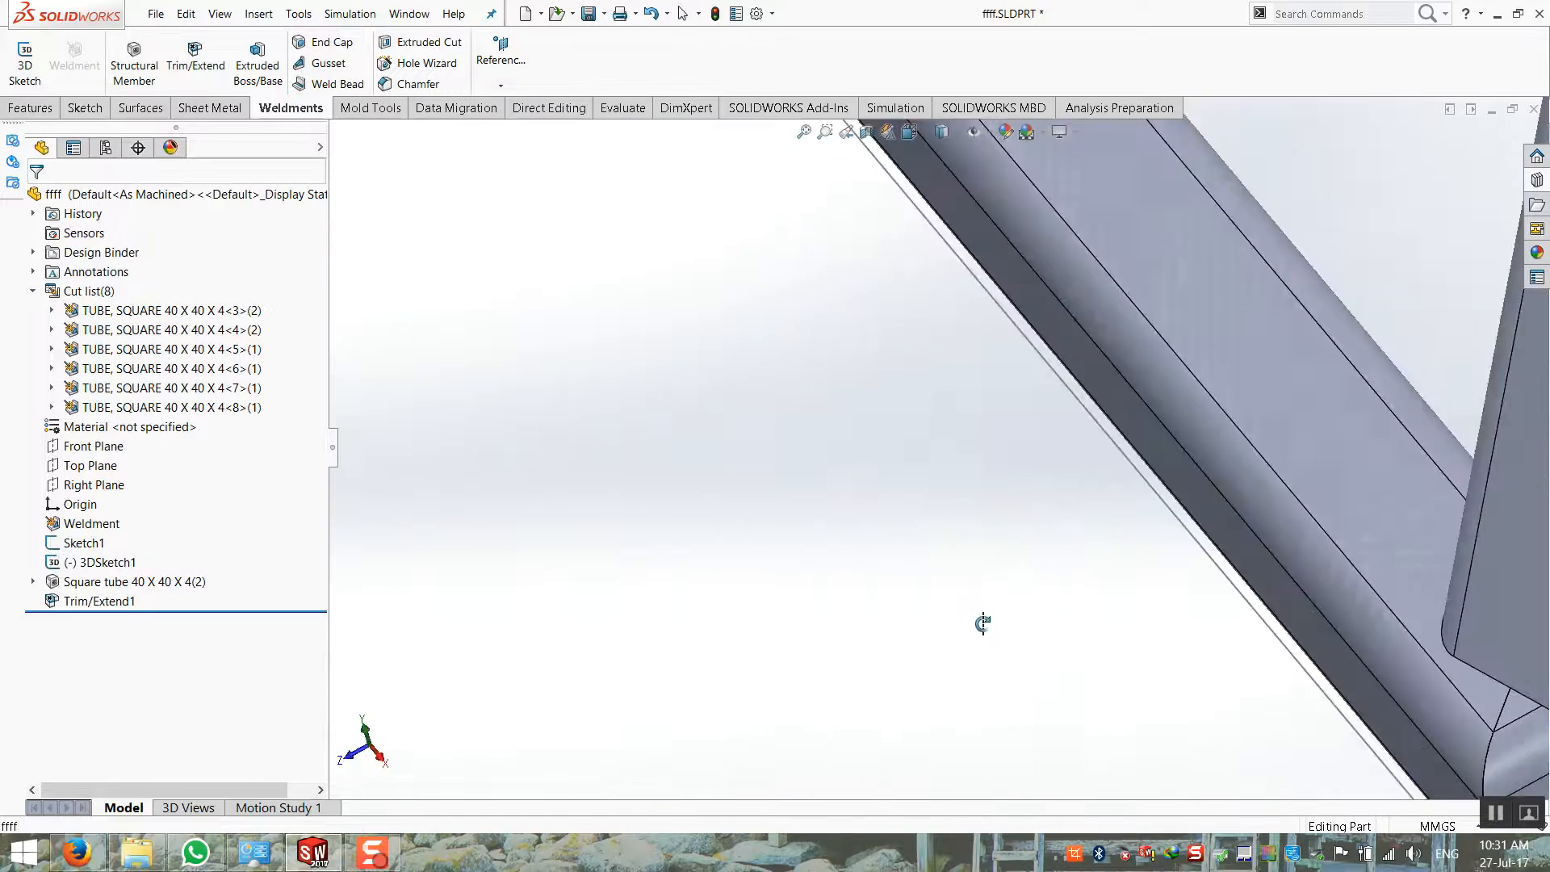
{"action": "scroll", "coordinate": [1271, 500], "scroll_direction": "down", "scroll_amount": 3}
{"action": "middle_click_drag", "start_coordinate": [1270, 503], "coordinate": [1111, 415]}
{"action": "scroll", "coordinate": [1111, 415], "scroll_direction": "up", "scroll_amount": 5}
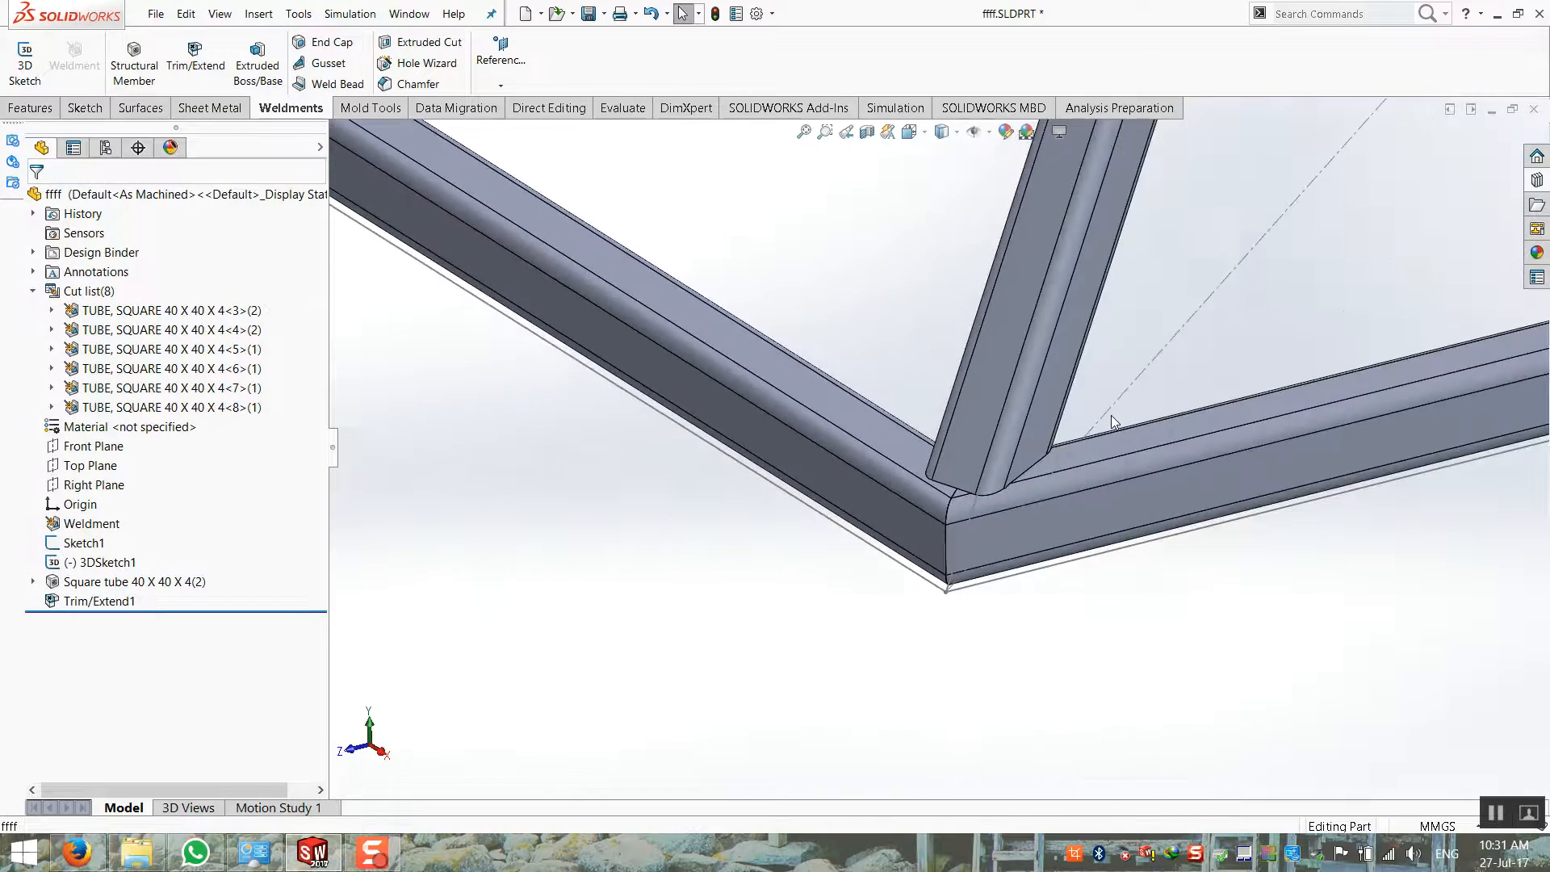
{"action": "key", "text": "f"}
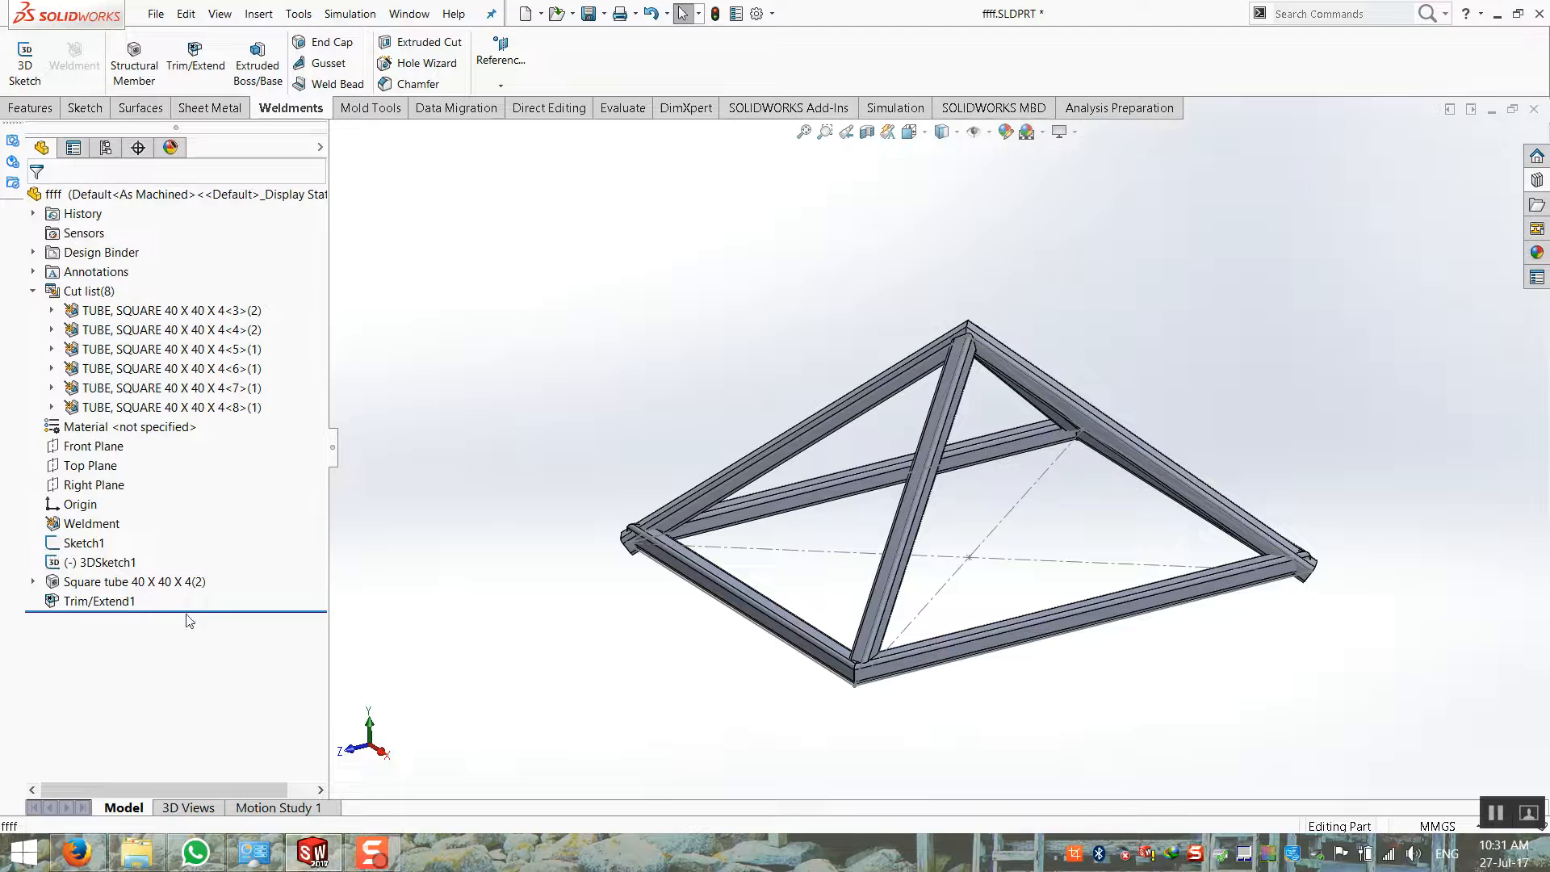
Edit the existing trim feature and add the two remaining base tubes to its trimming boundary bodies
{"action": "right_click", "coordinate": [91, 607]}
{"action": "left_click", "coordinate": [105, 475]}
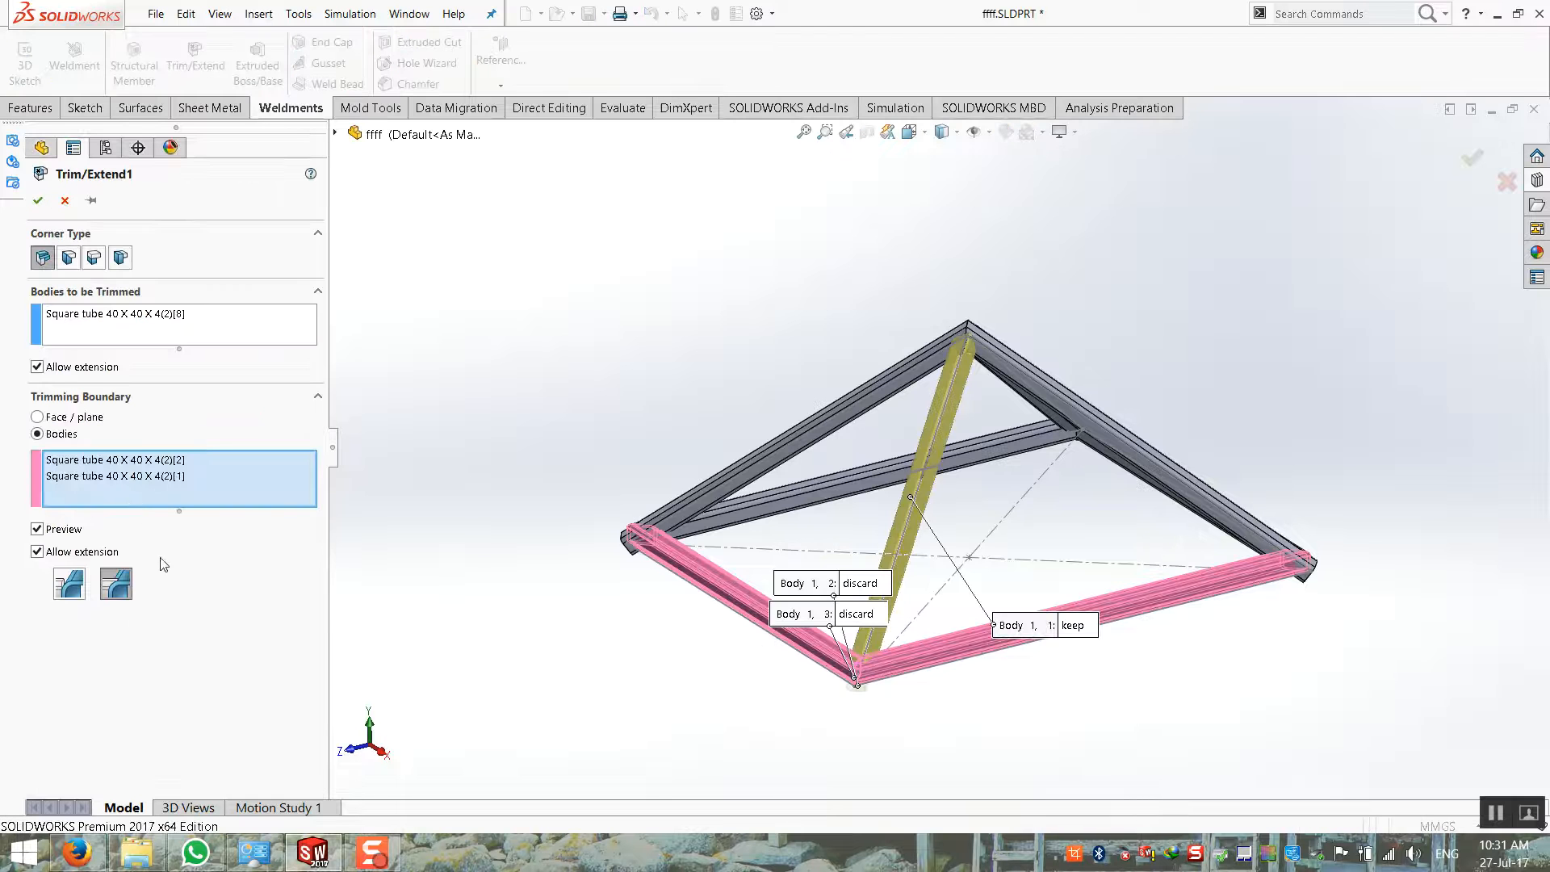
{"action": "left_click", "coordinate": [767, 502]}
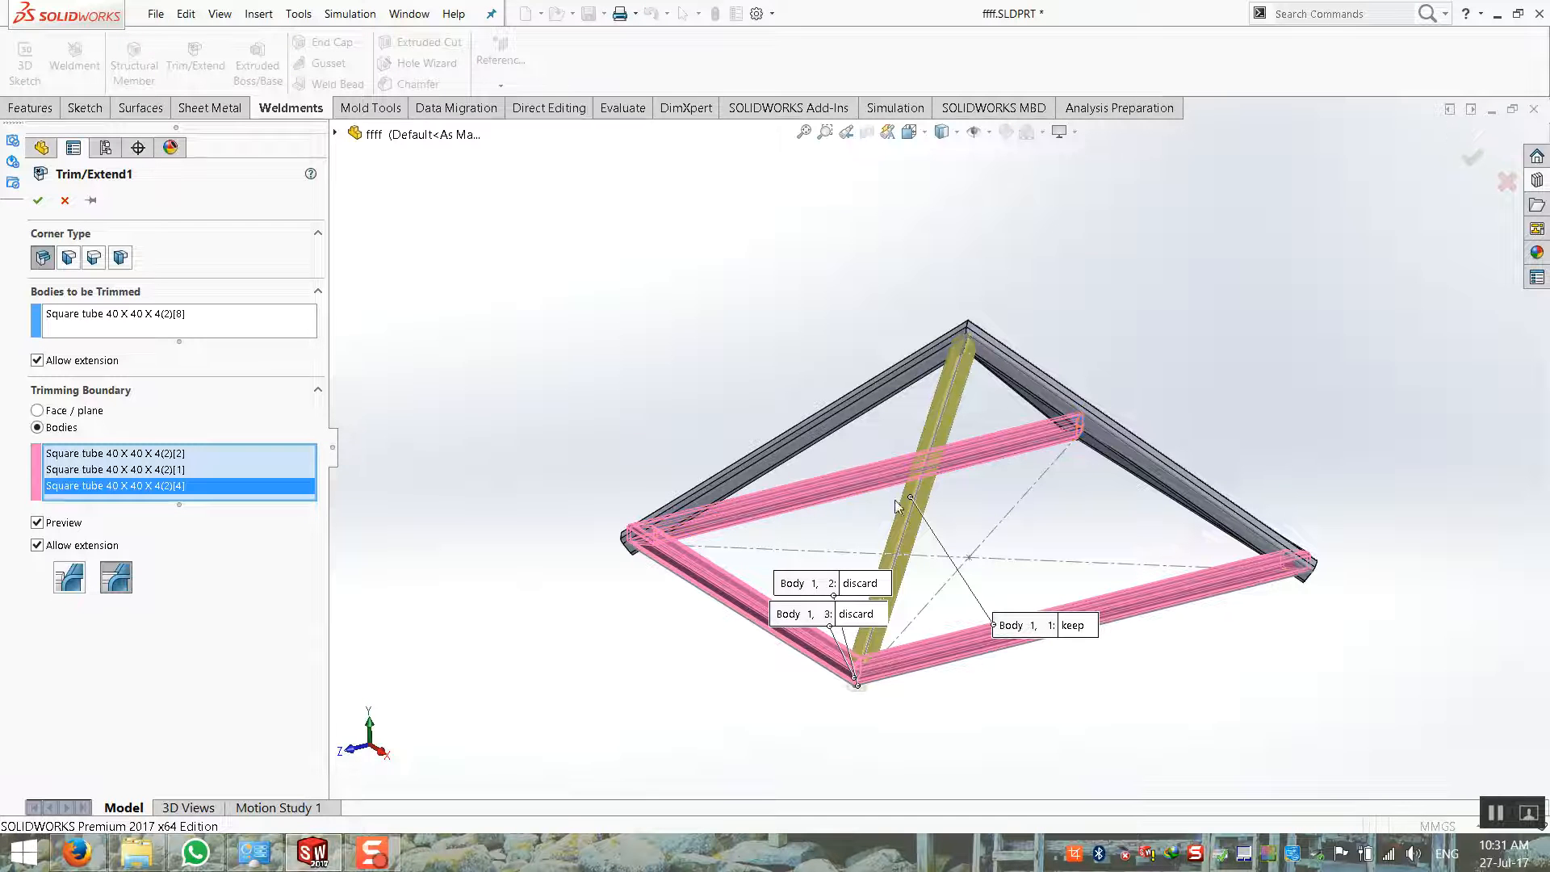
{"action": "left_click", "coordinate": [1127, 468]}
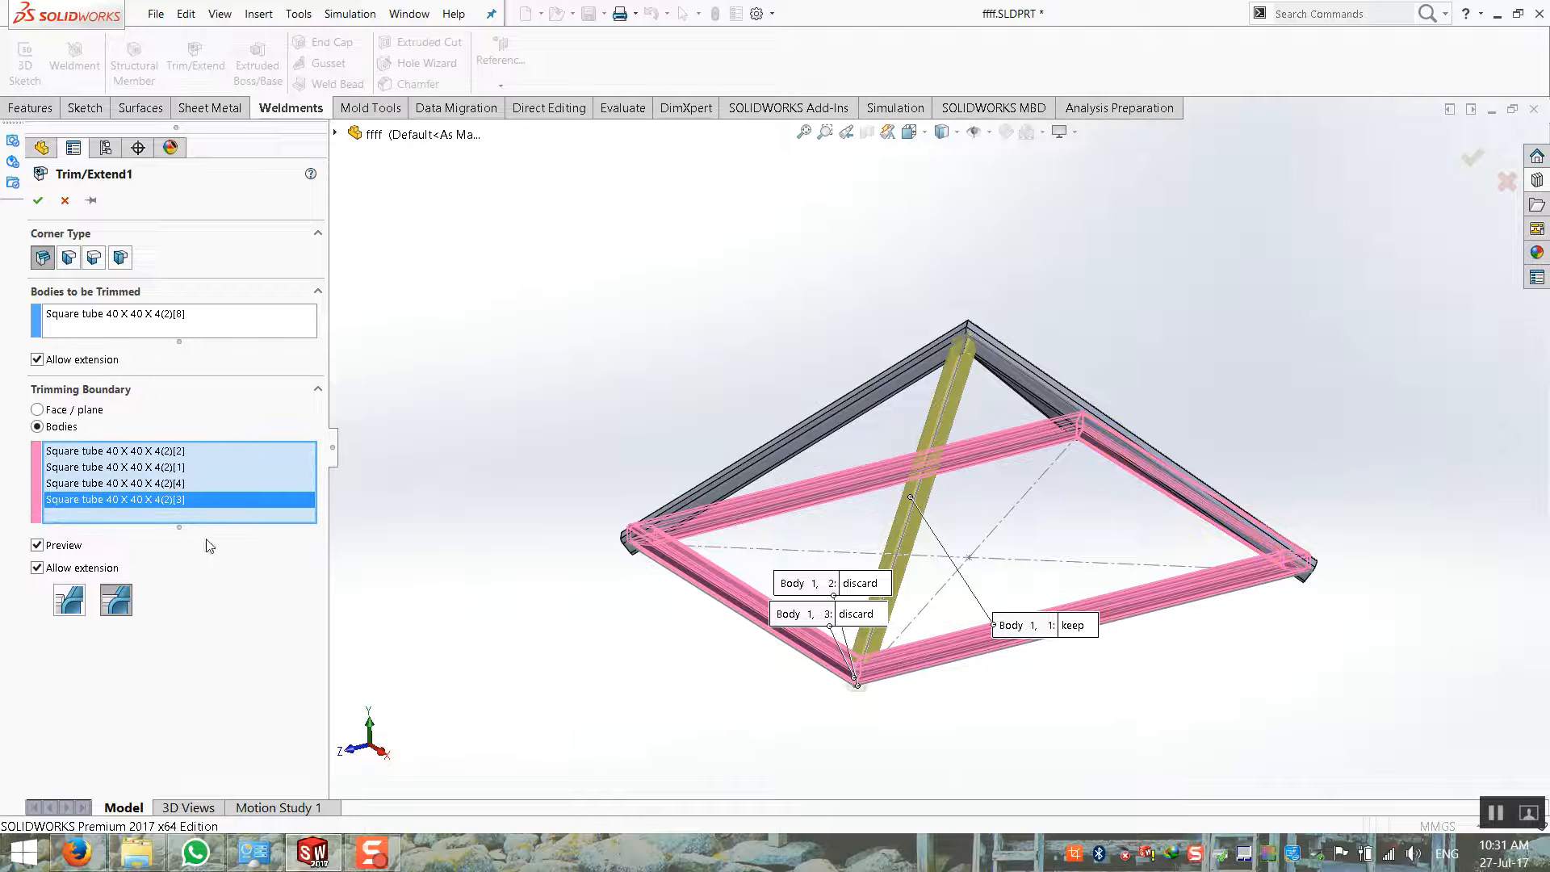
Add the other three sloped tubes to the bodies to be trimmed and accept the edited trim
{"action": "left_click", "coordinate": [181, 332]}
{"action": "left_click", "coordinate": [759, 465]}
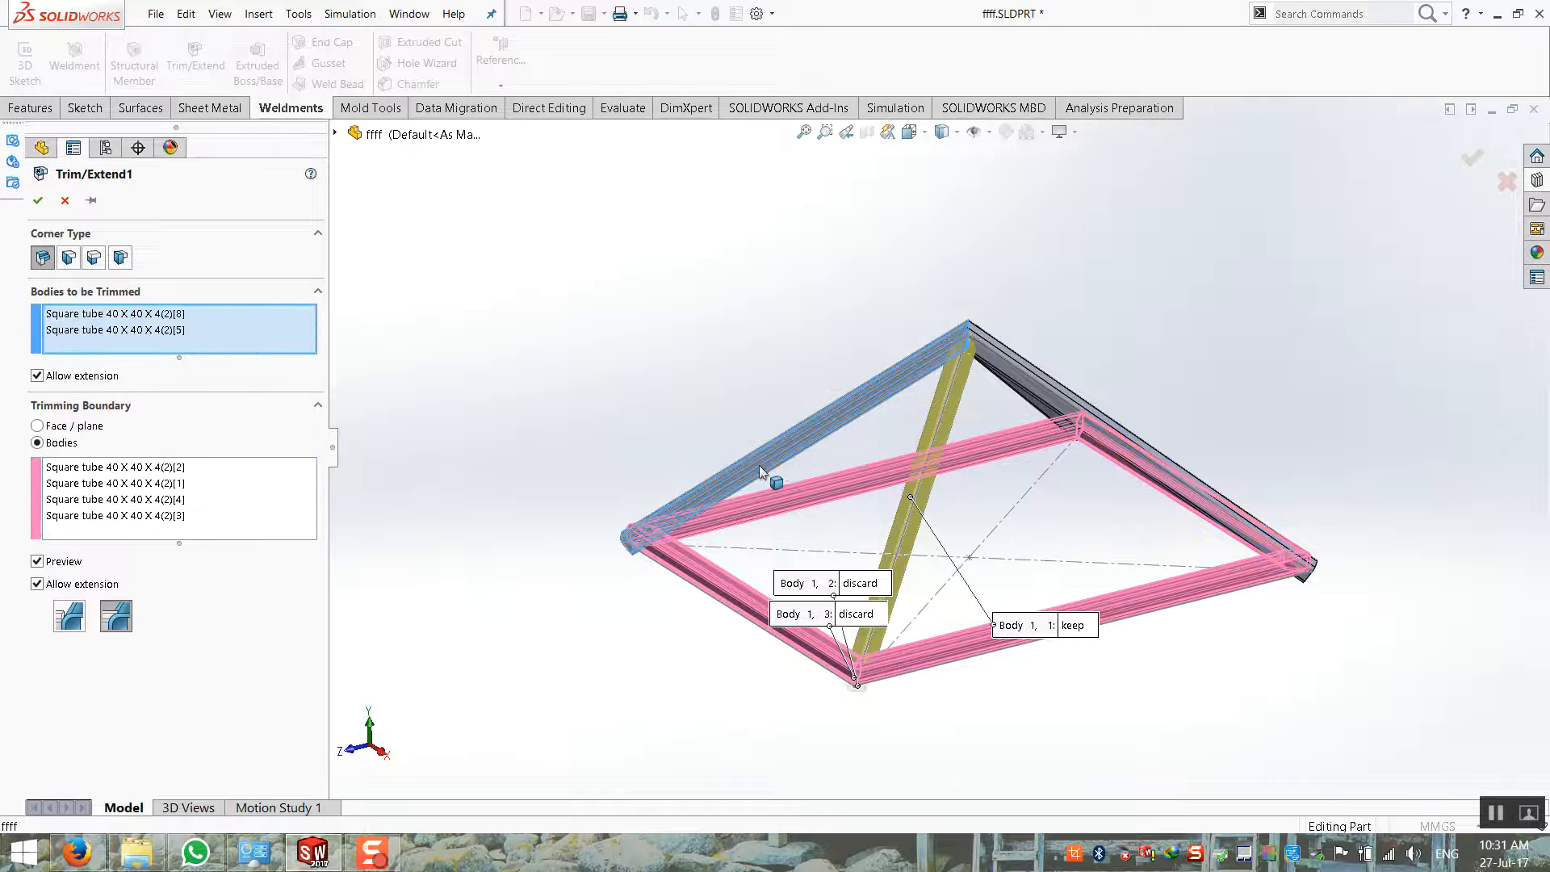
{"action": "left_click", "coordinate": [1032, 386]}
{"action": "middle_click_drag", "start_coordinate": [1035, 405], "coordinate": [937, 362]}
{"action": "left_click", "coordinate": [963, 365]}
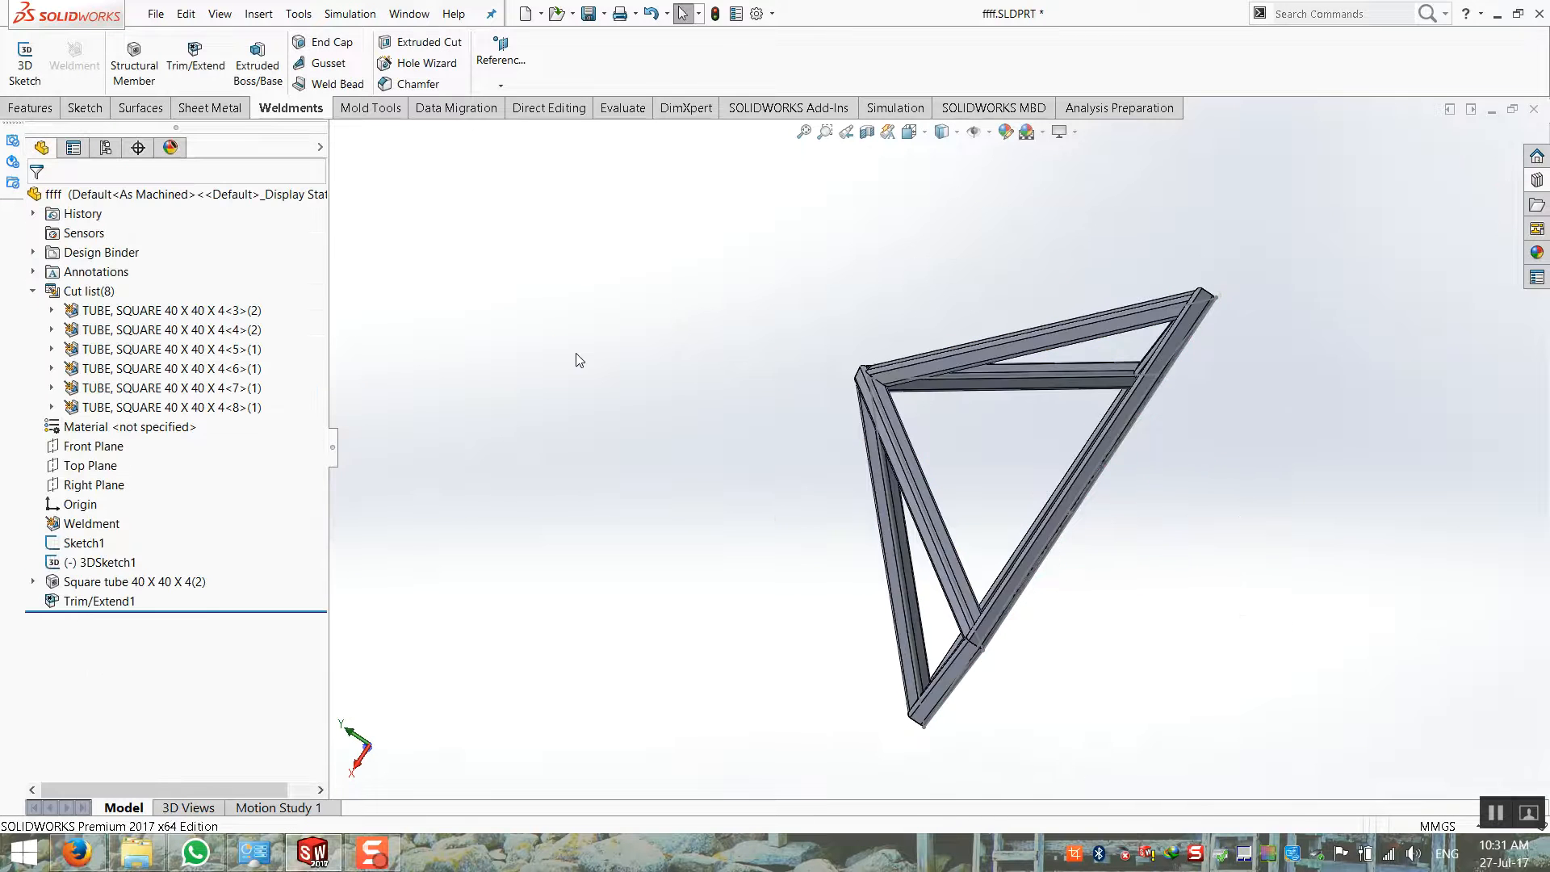
Examine the trimmed sloped tube ends at the base corners and the overall pyramid frame
{"action": "middle_click_drag", "start_coordinate": [723, 539], "coordinate": [871, 404]}
{"action": "scroll", "coordinate": [898, 654], "scroll_direction": "down", "scroll_amount": 4}
{"action": "middle_click_drag", "start_coordinate": [969, 700], "coordinate": [803, 614]}
{"action": "scroll", "coordinate": [801, 611], "scroll_direction": "up", "scroll_amount": 6}
{"action": "middle_click_drag", "start_coordinate": [785, 541], "coordinate": [822, 364]}
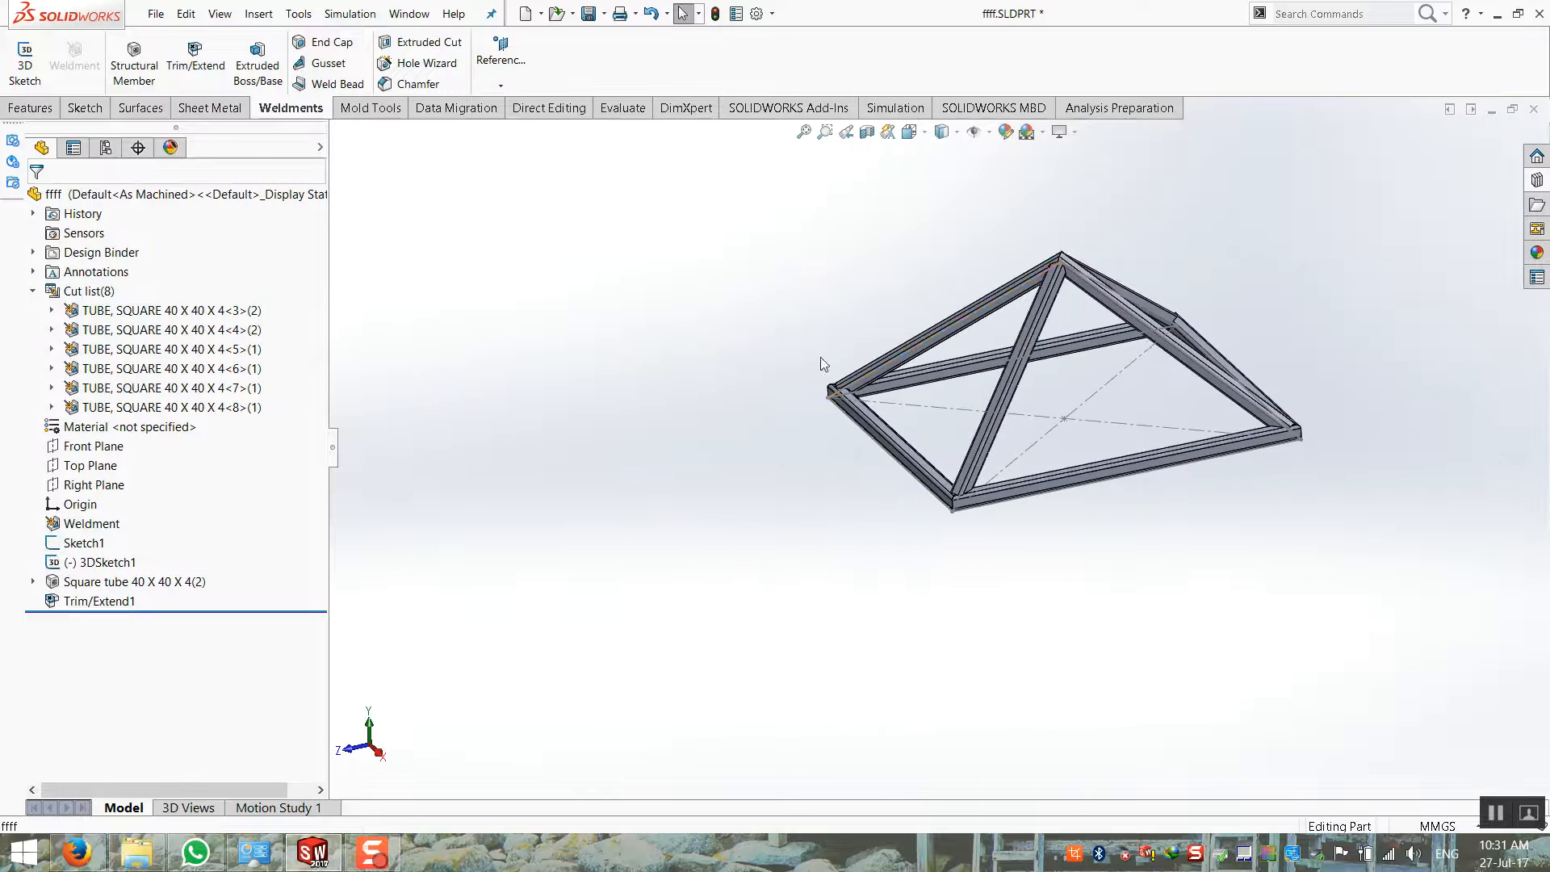
{"action": "scroll", "coordinate": [1228, 323], "scroll_direction": "down", "scroll_amount": 3}
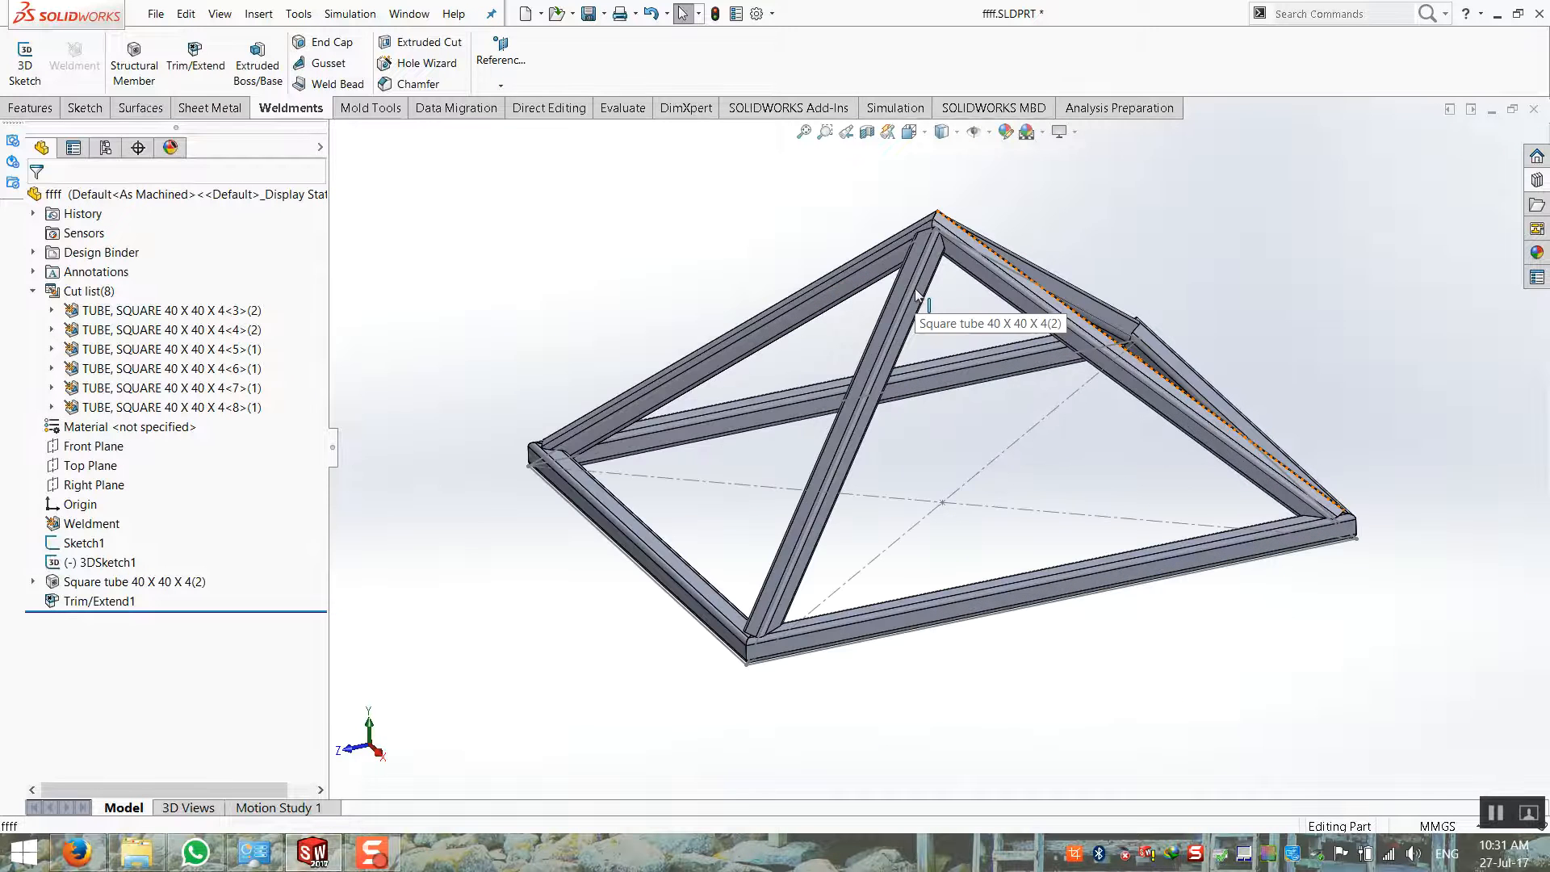
{"action": "scroll", "coordinate": [923, 346], "scroll_direction": "up", "scroll_amount": 1}
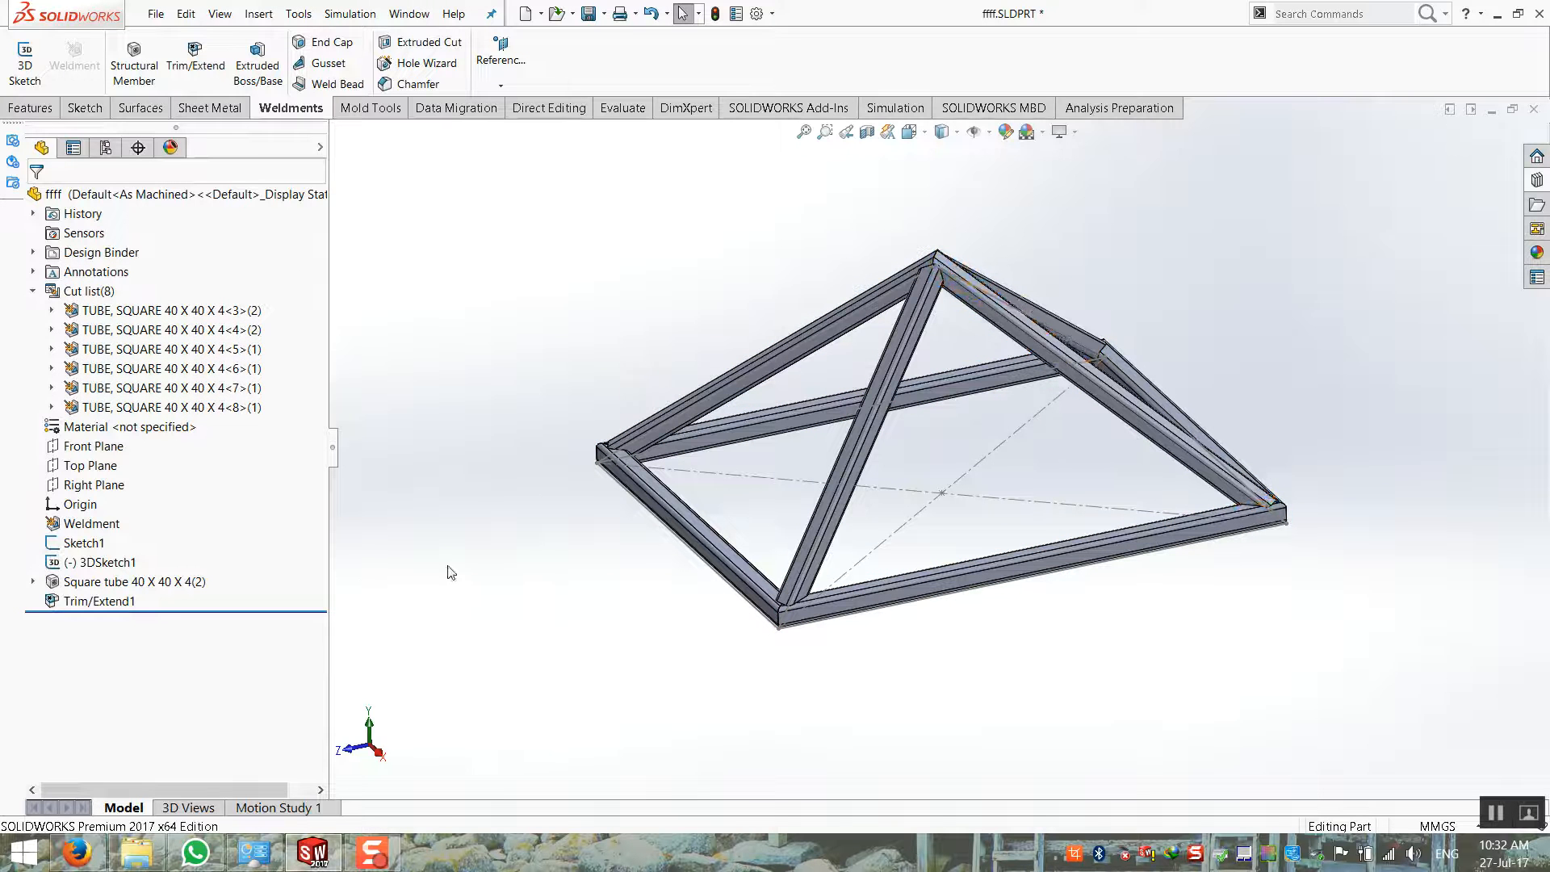
Edit the 3D sketch, dimension the apex 500 mm above the origin, and exit the sketch
{"action": "left_click", "coordinate": [101, 563]}
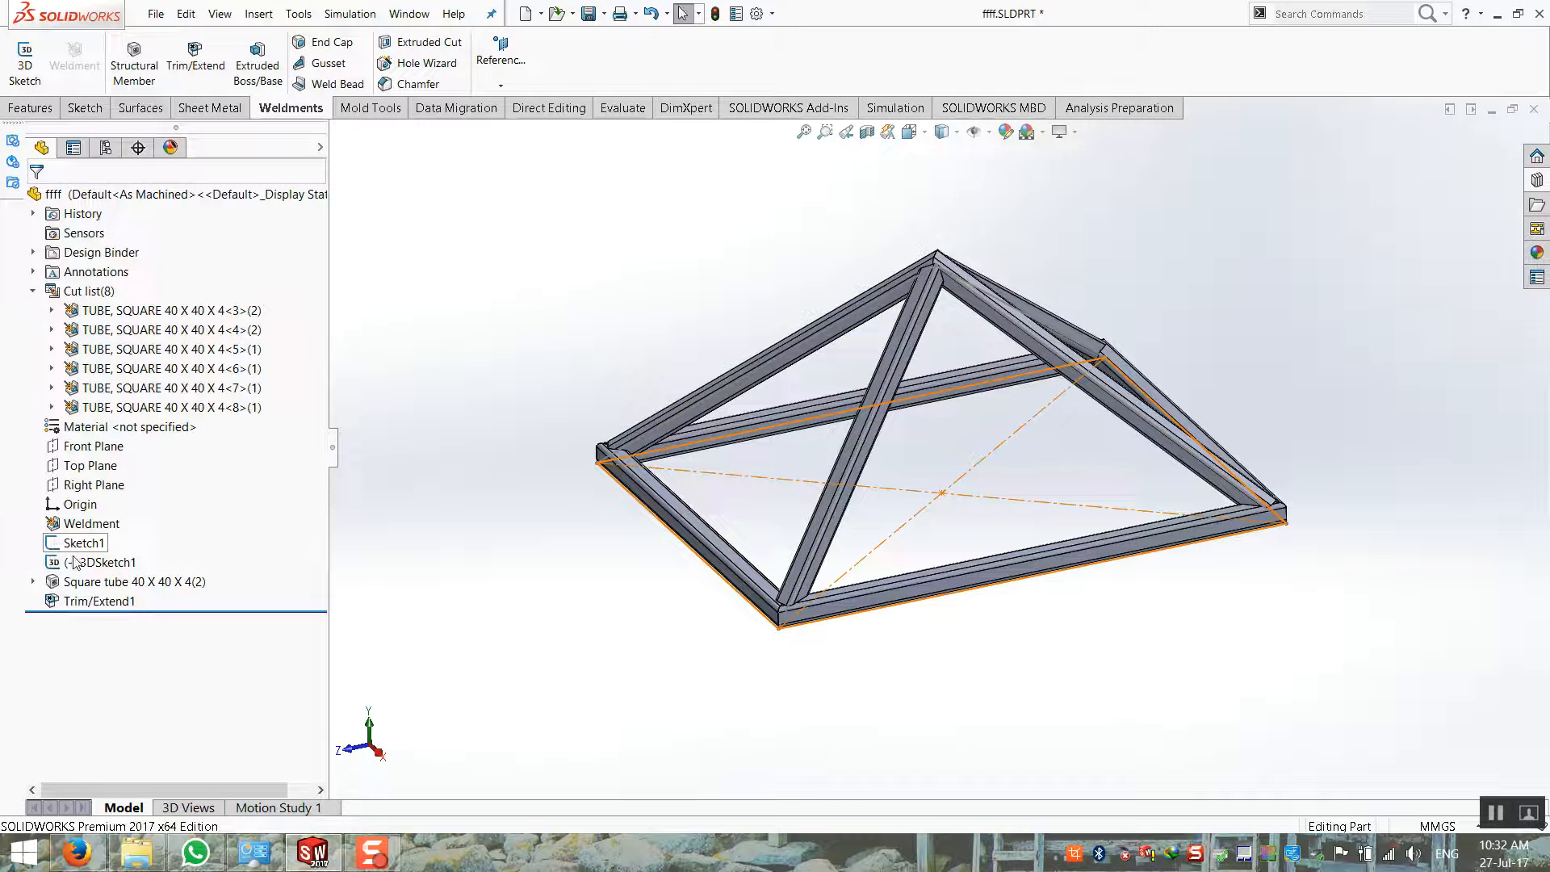
{"action": "right_click", "coordinate": [77, 563]}
{"action": "left_click", "coordinate": [94, 511]}
{"action": "left_click", "coordinate": [91, 50]}
{"action": "left_click", "coordinate": [937, 266]}
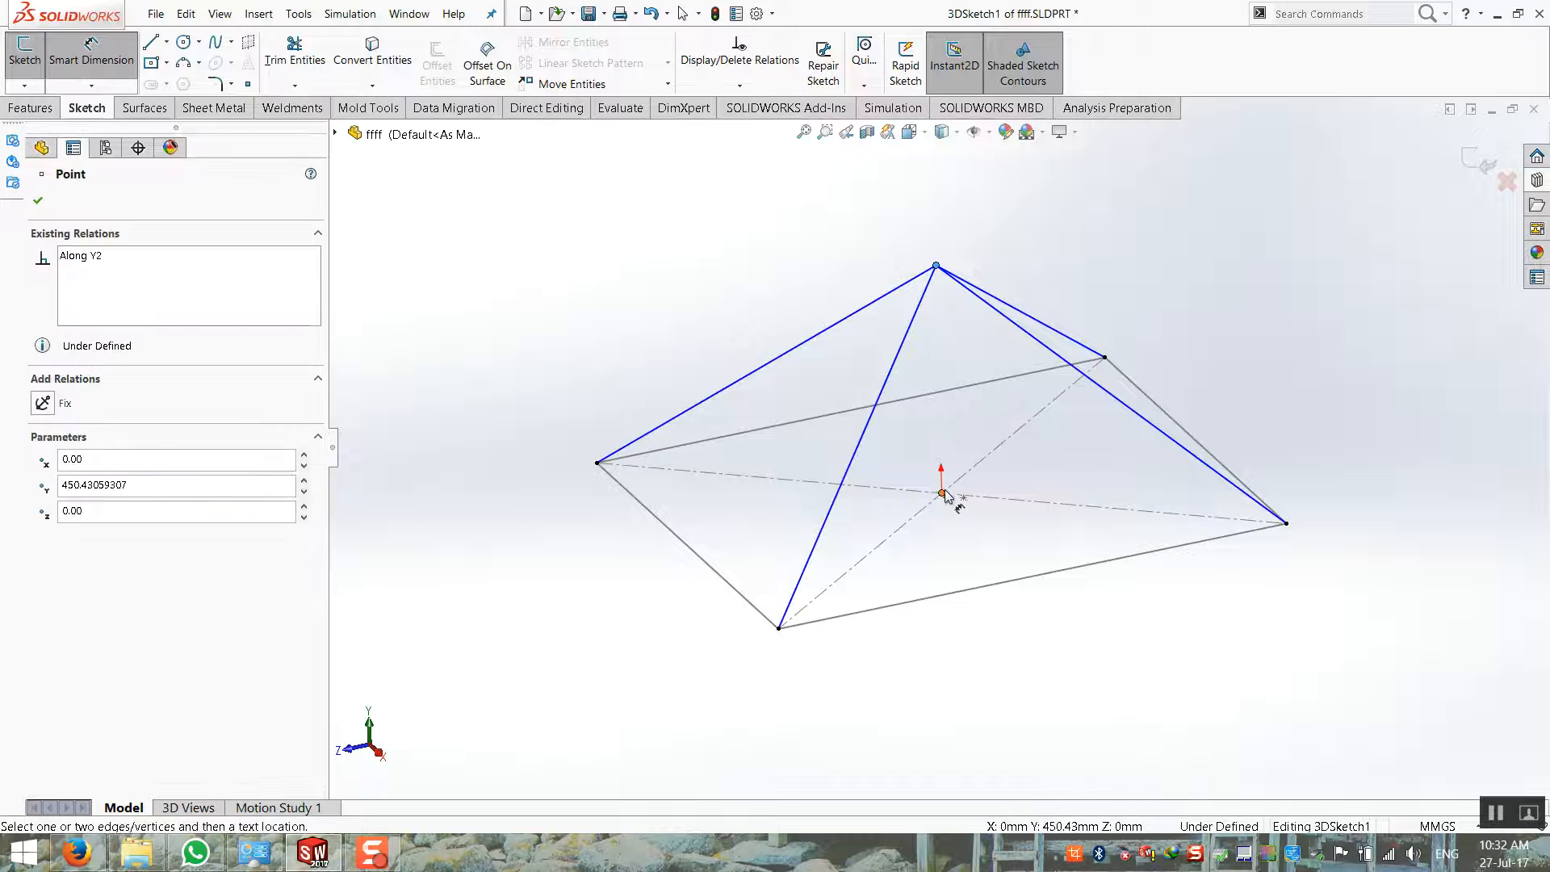
{"action": "left_click", "coordinate": [942, 493]}
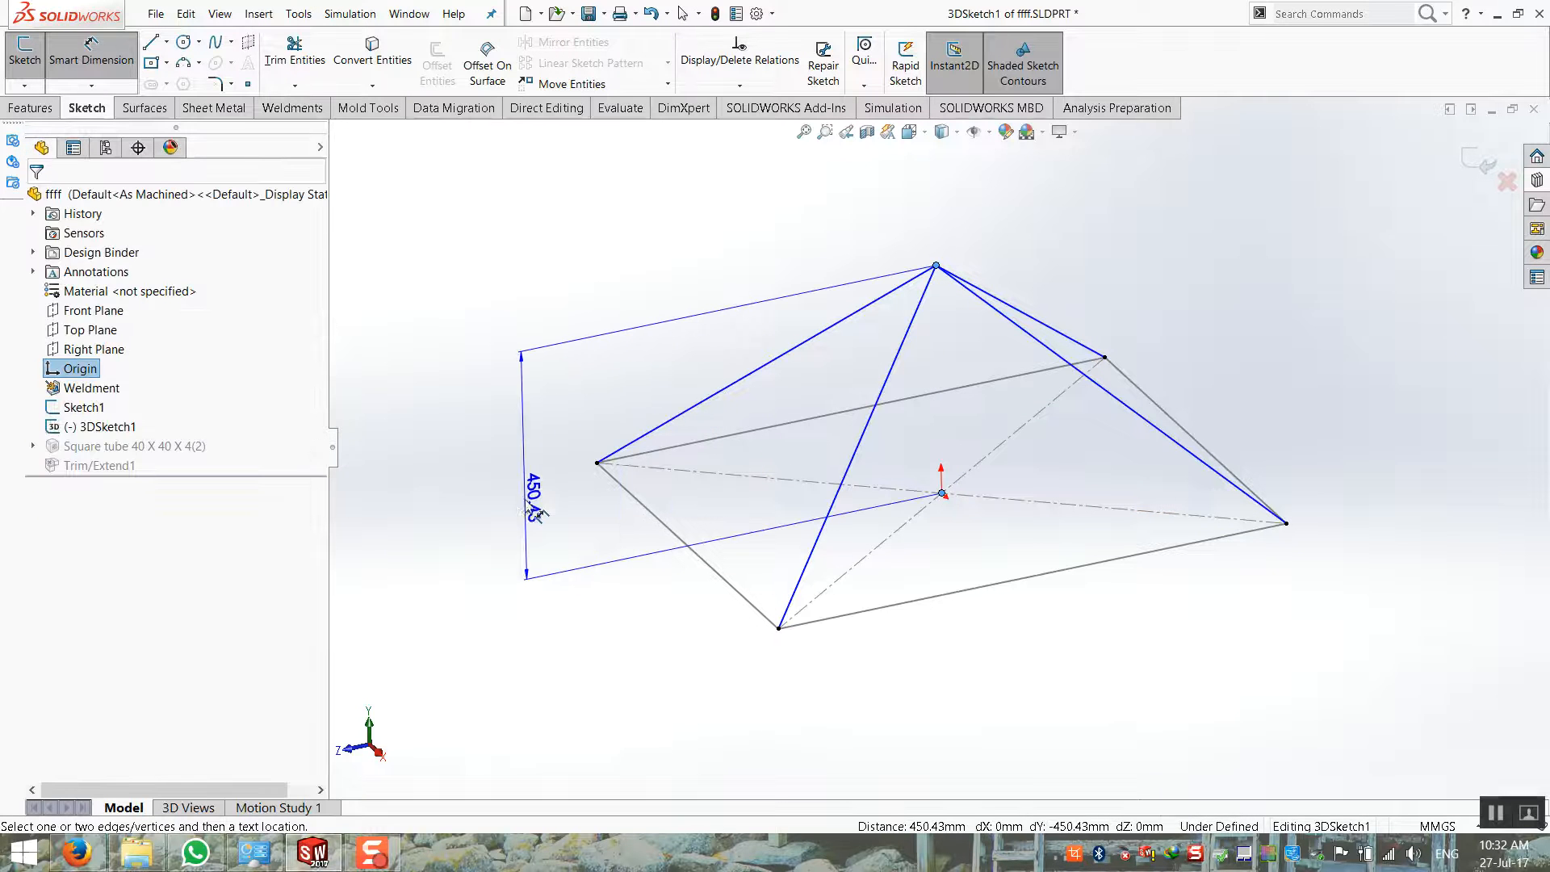
{"action": "left_click", "coordinate": [529, 502]}
{"action": "type", "text": "500"}
{"action": "key", "text": "Return"}
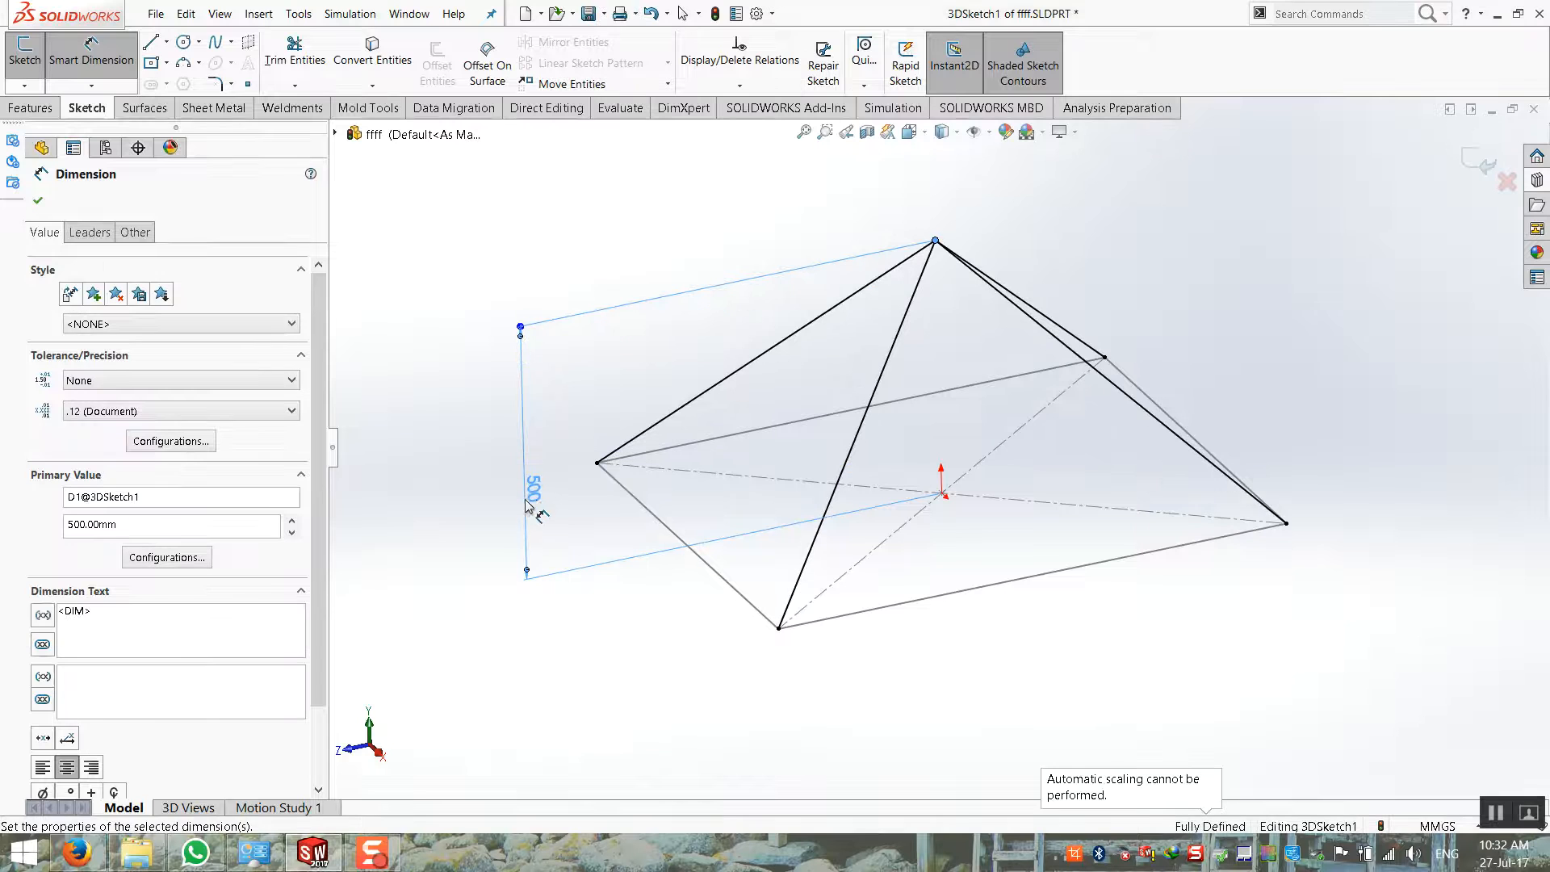
{"action": "left_click", "coordinate": [1484, 158]}
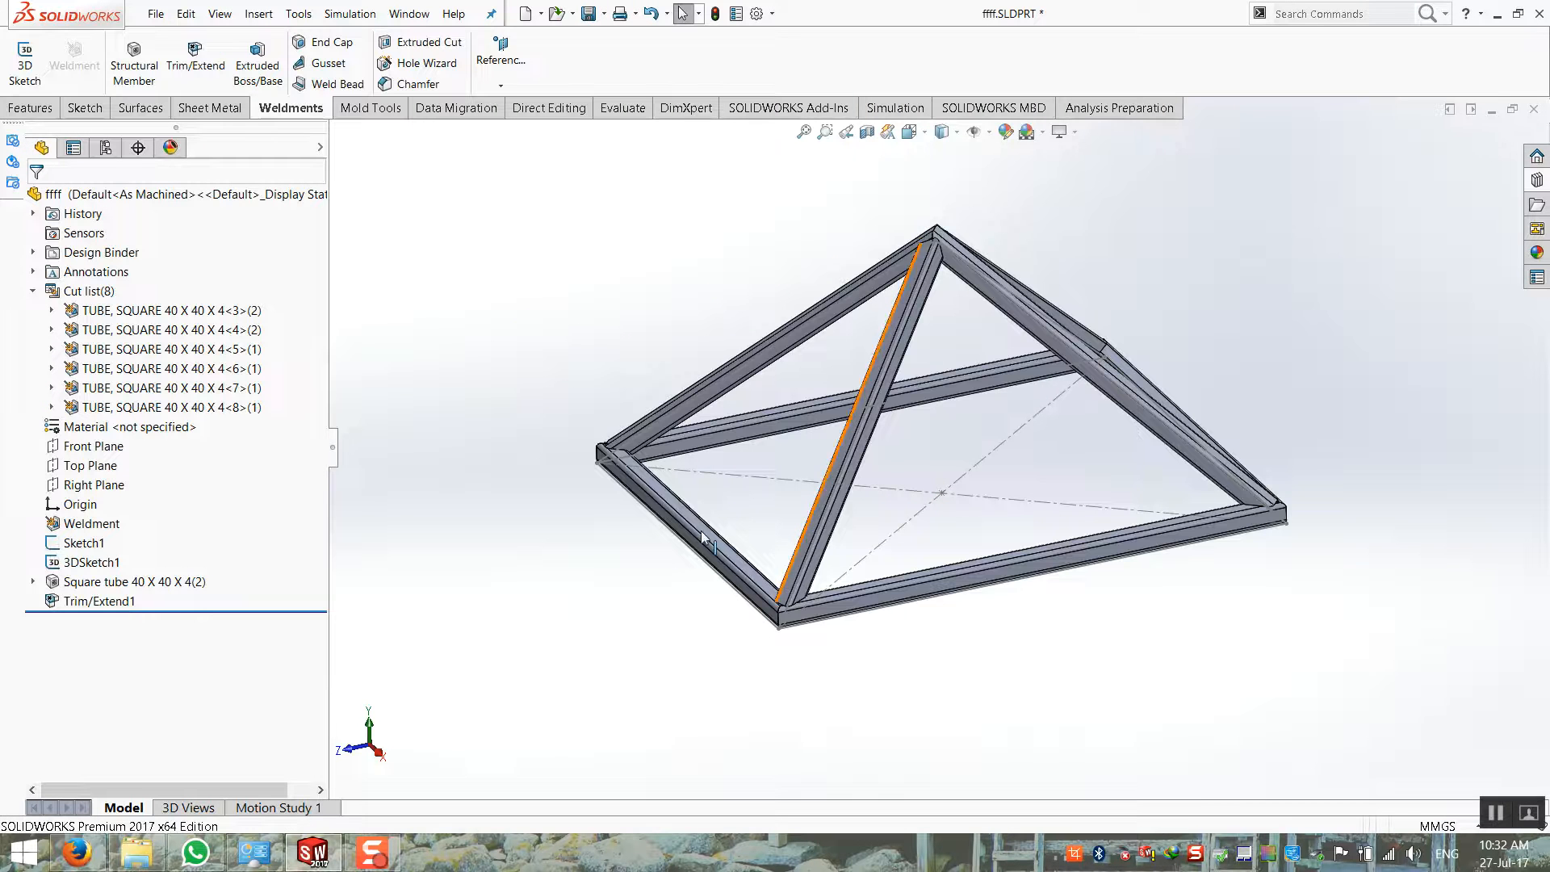
Set the pyramid's apex height dimension in the 3D sketch to 200 mm
{"action": "left_click", "coordinate": [89, 562]}
{"action": "double_click", "coordinate": [535, 489]}
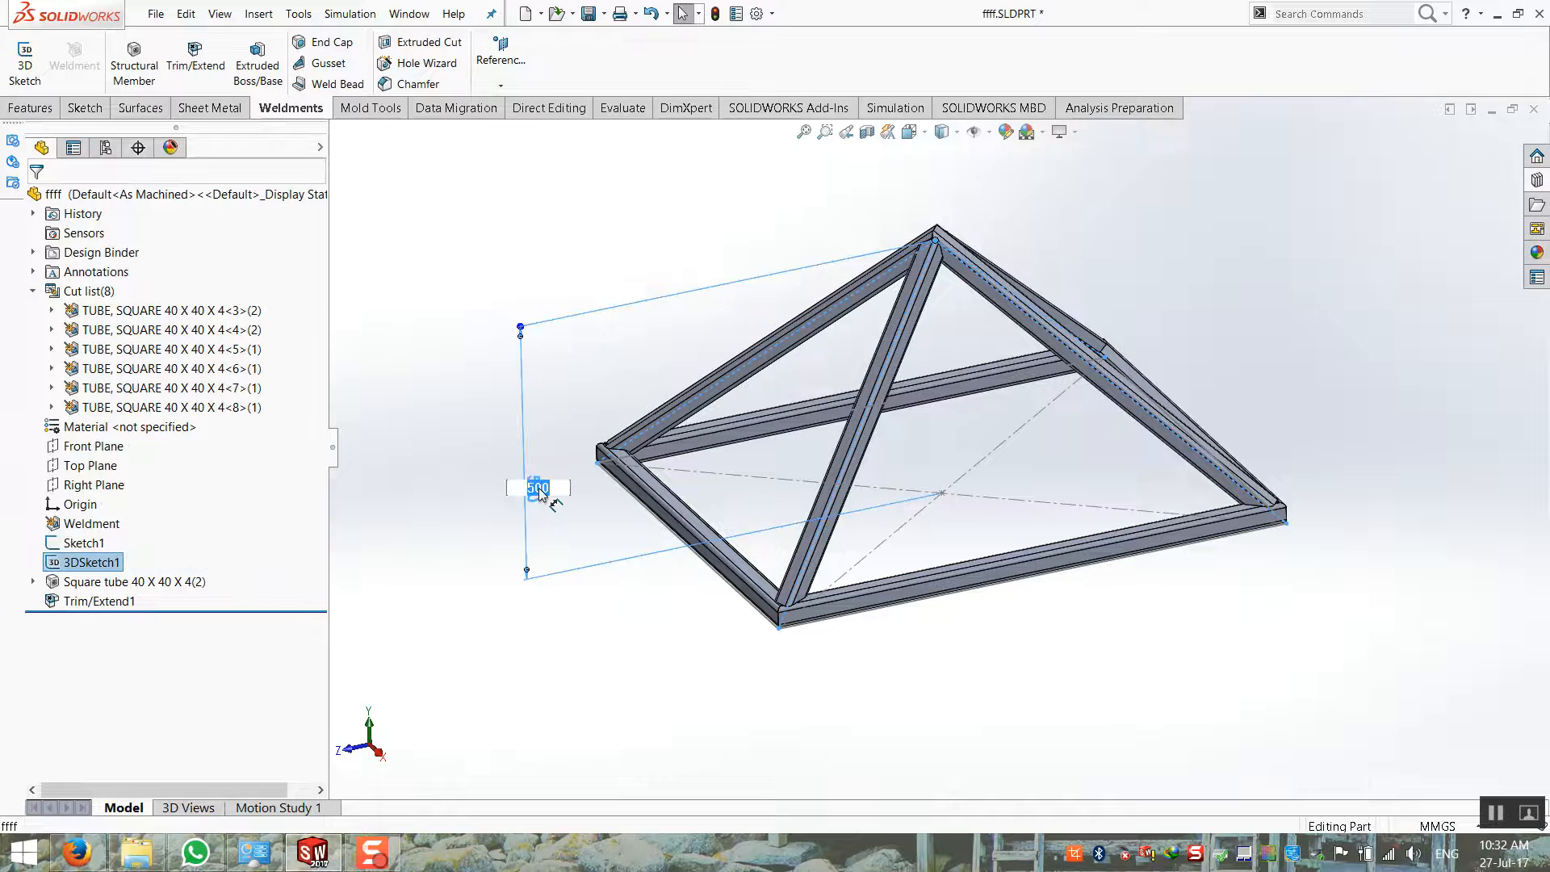
{"action": "key", "text": "Return"}
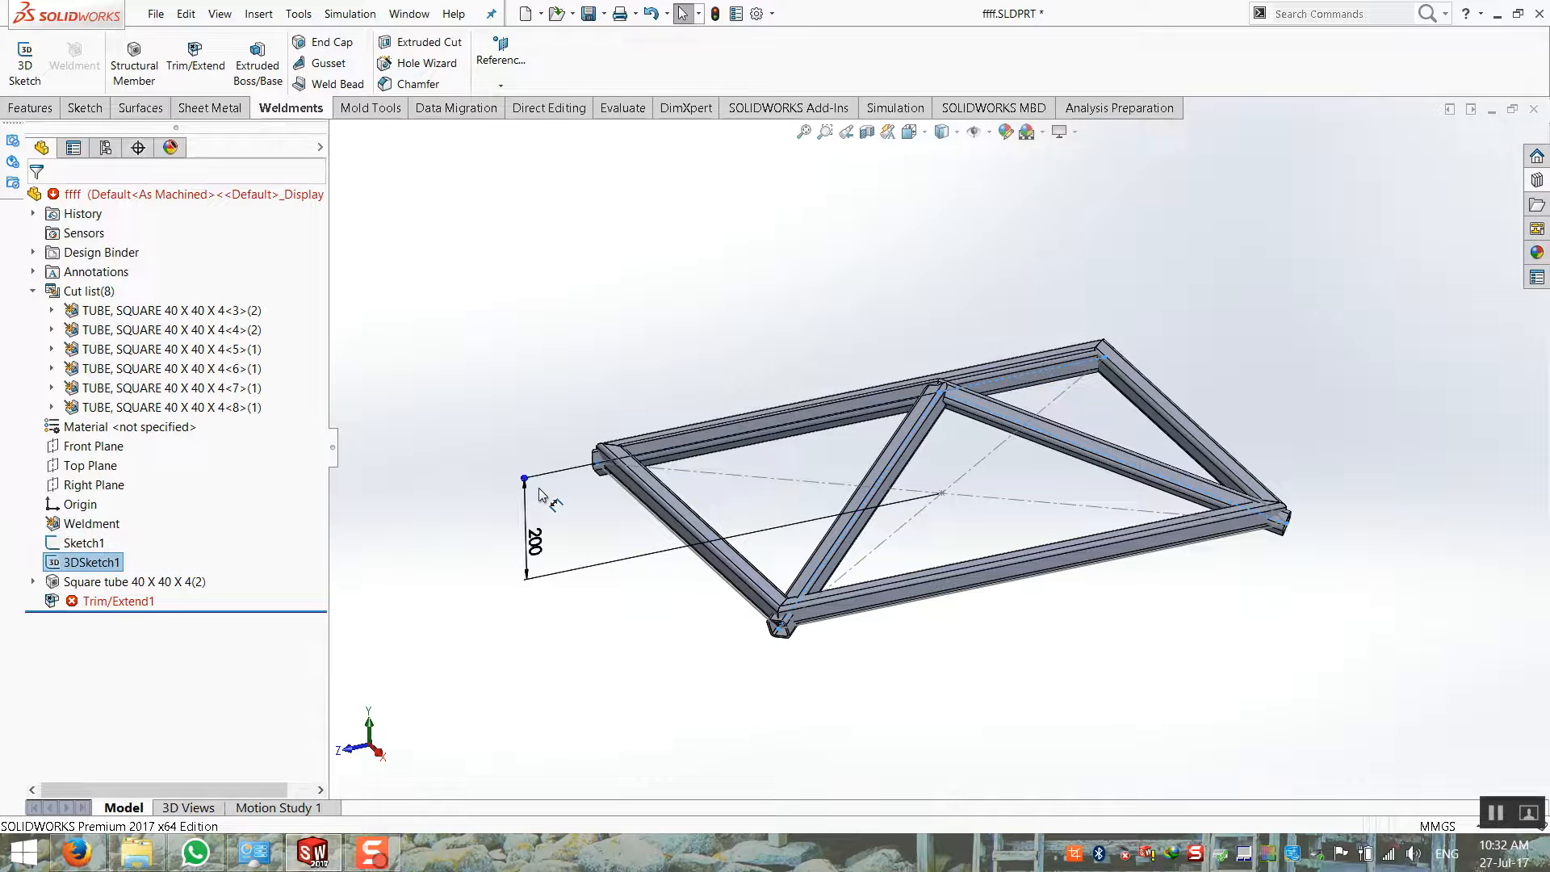
Examine how the sloped tubes end at the base corners of the flattened pyramid
{"action": "middle_click_drag", "start_coordinate": [746, 645], "coordinate": [604, 646]}
{"action": "scroll", "coordinate": [711, 638], "scroll_direction": "down", "scroll_amount": 4}
{"action": "scroll", "coordinate": [769, 499], "scroll_direction": "down", "scroll_amount": 2}
{"action": "middle_click_drag", "start_coordinate": [769, 499], "coordinate": [712, 509]}
{"action": "middle_click_drag", "start_coordinate": [788, 524], "coordinate": [927, 478]}
{"action": "scroll", "coordinate": [926, 478], "scroll_direction": "up", "scroll_amount": 3}
{"action": "scroll", "coordinate": [474, 581], "scroll_direction": "up", "scroll_amount": 6}
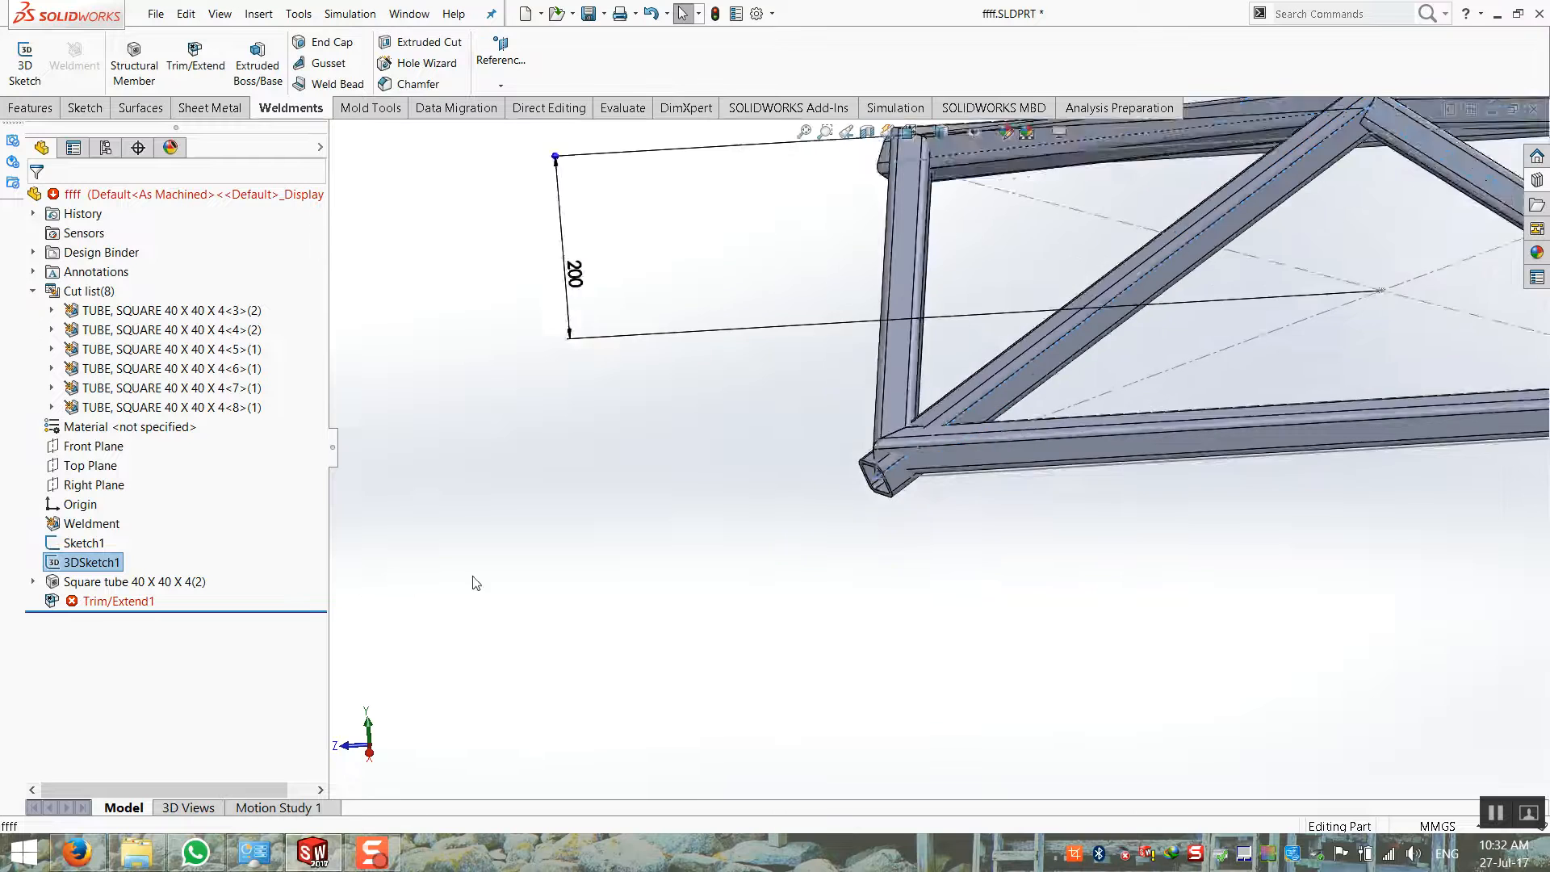
{"action": "middle_click_drag", "start_coordinate": [739, 512], "coordinate": [775, 515]}
{"action": "scroll", "coordinate": [781, 516], "scroll_direction": "up", "scroll_amount": 2}
{"action": "scroll", "coordinate": [941, 535], "scroll_direction": "down", "scroll_amount": 2}
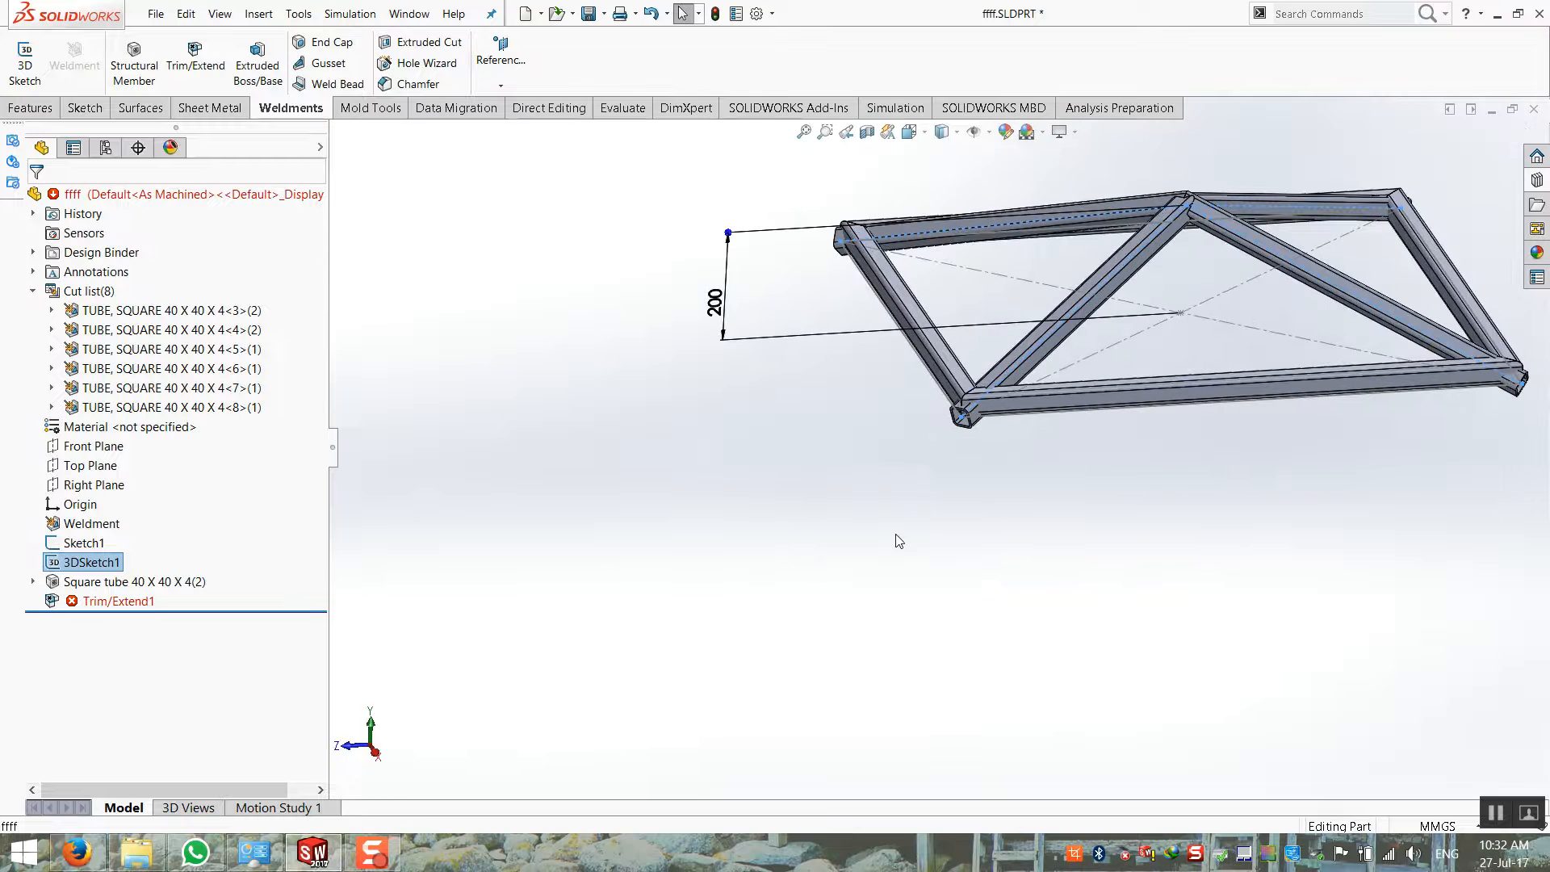
Set the pyramid's apex height to 600 mm and check the tube ends at the nearest base corner
{"action": "double_click", "coordinate": [713, 306]}
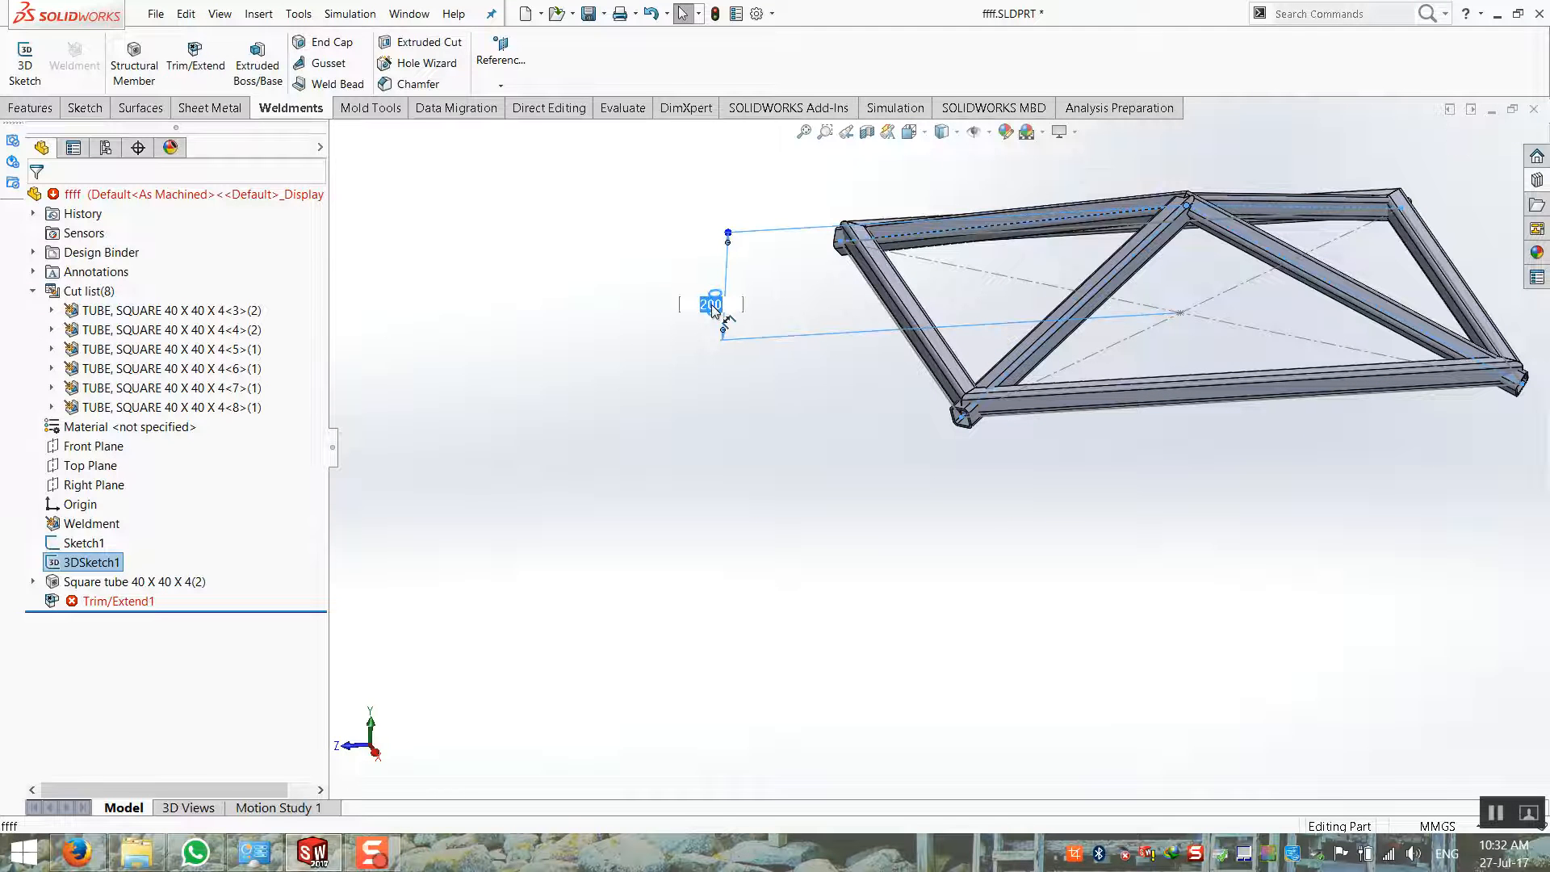
{"action": "key", "text": "Return"}
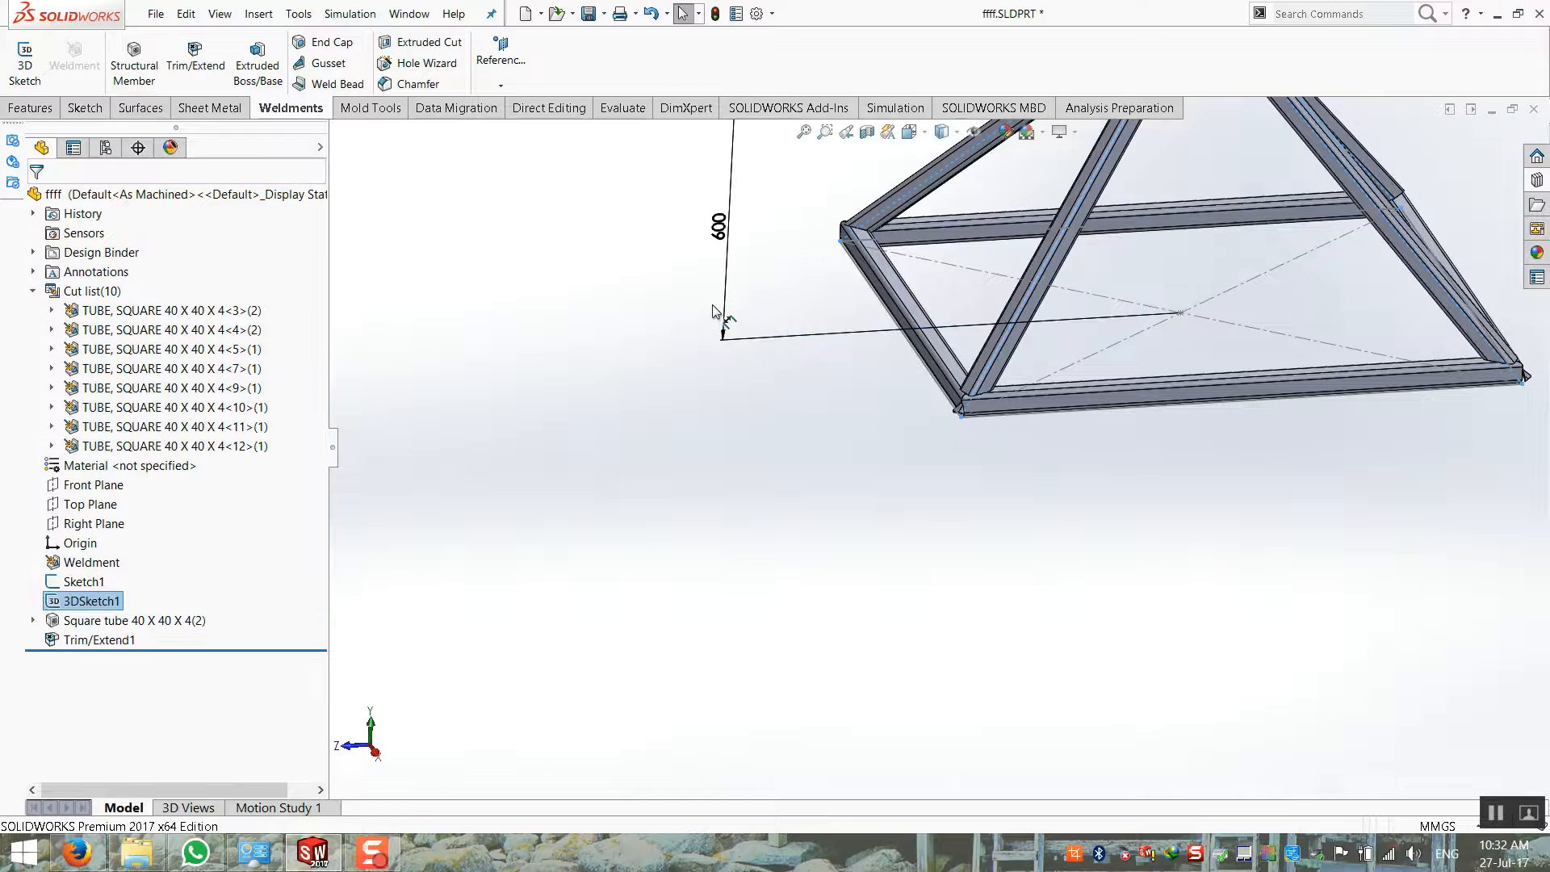
{"action": "scroll", "coordinate": [971, 381], "scroll_direction": "down", "scroll_amount": 4}
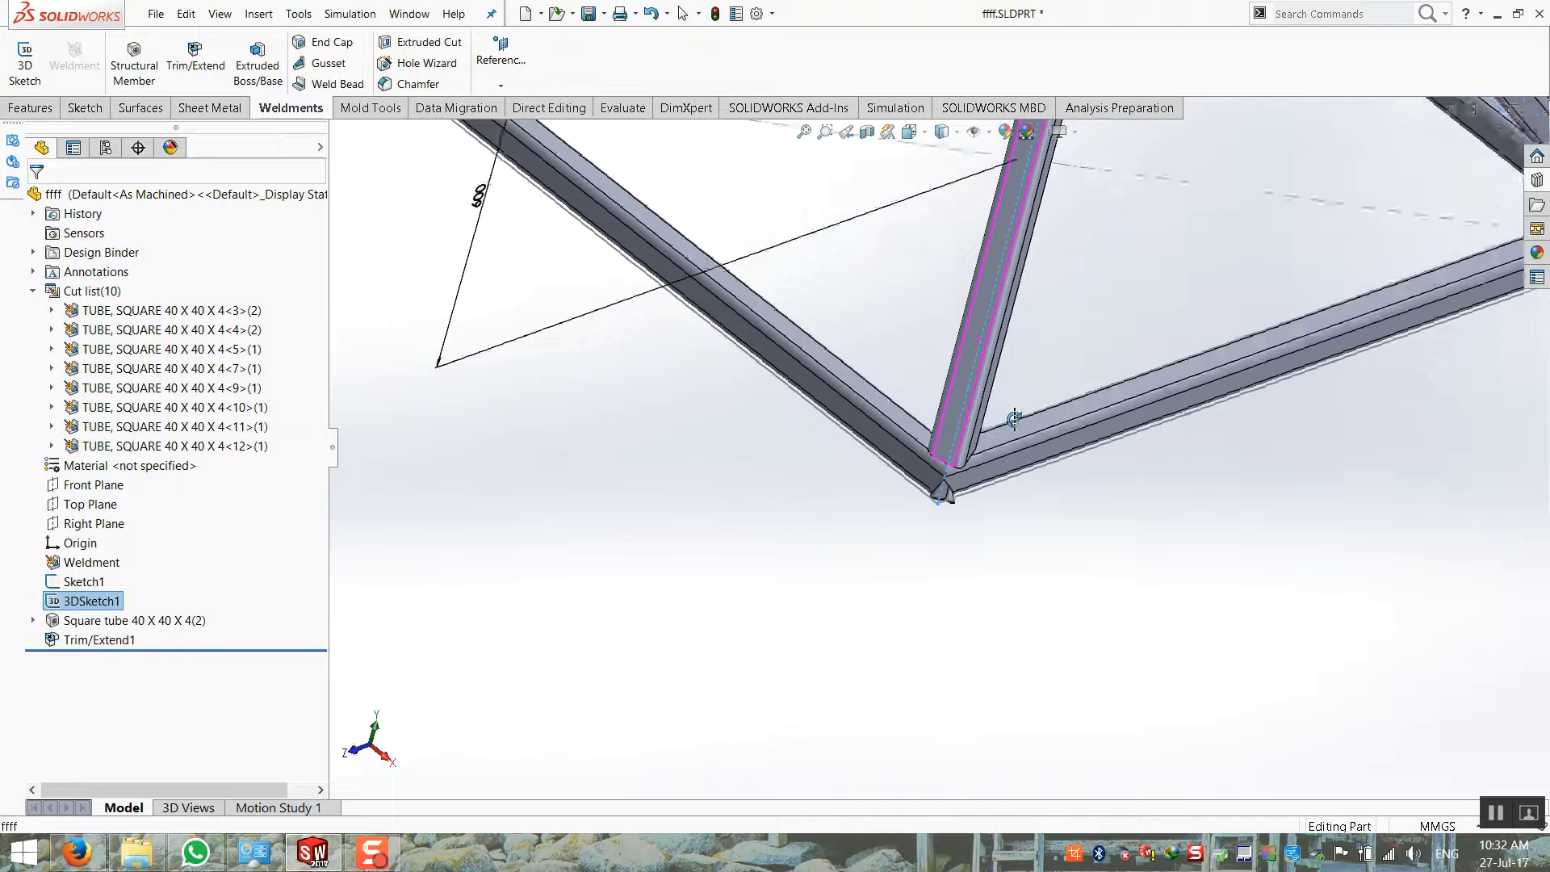
{"action": "scroll", "coordinate": [937, 393], "scroll_direction": "down", "scroll_amount": 2}
{"action": "middle_click_drag", "start_coordinate": [974, 487], "coordinate": [897, 377]}
{"action": "scroll", "coordinate": [896, 377], "scroll_direction": "up", "scroll_amount": 4}
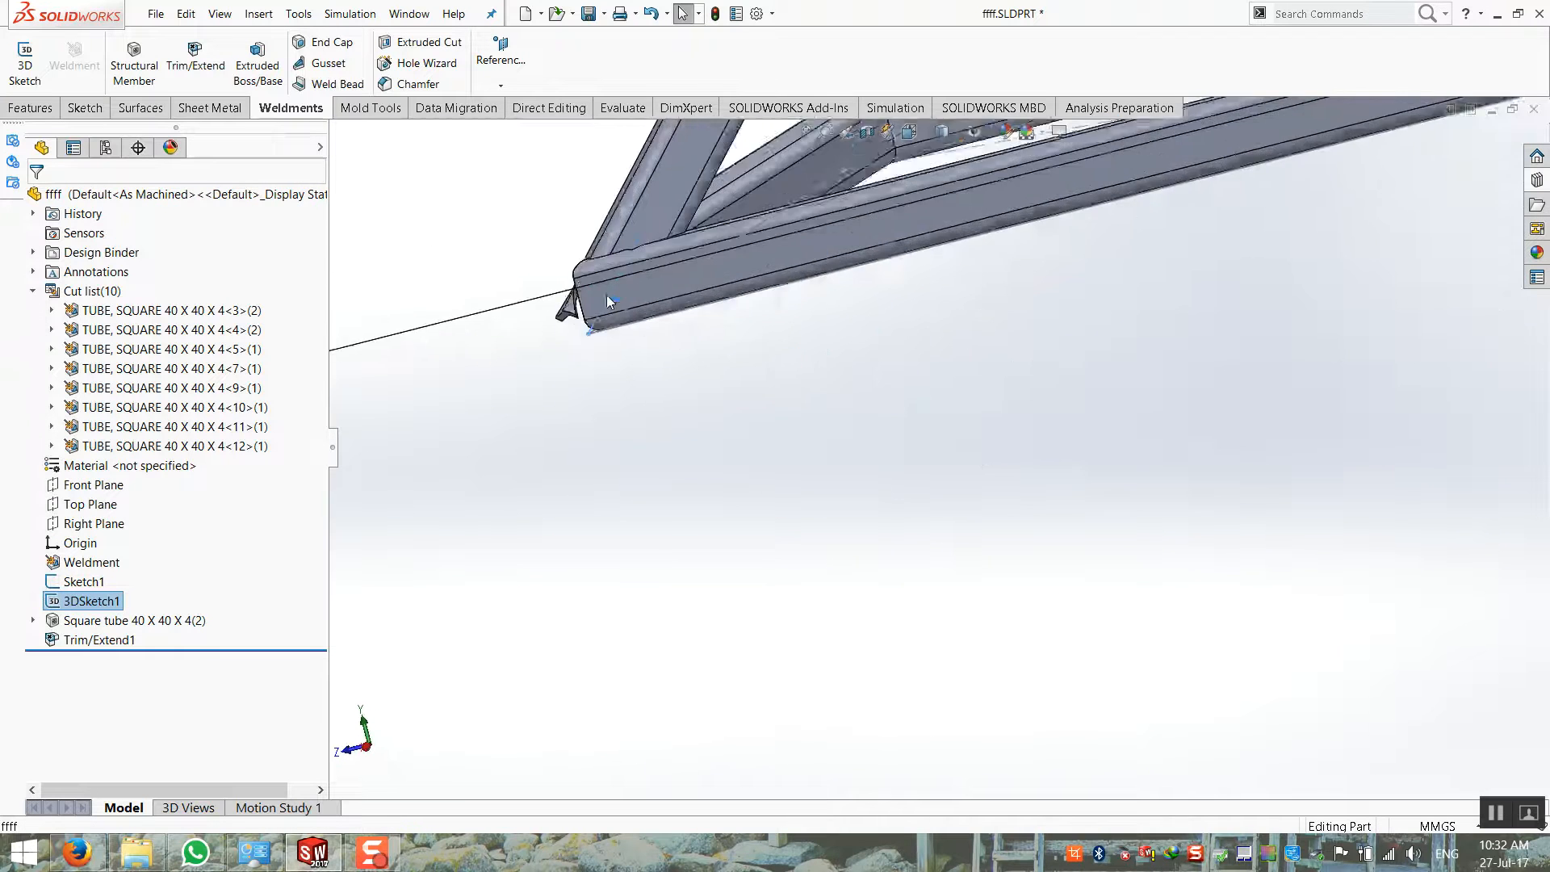
{"action": "scroll", "coordinate": [654, 325], "scroll_direction": "down", "scroll_amount": 4}
{"action": "middle_click_drag", "start_coordinate": [660, 326], "coordinate": [555, 371]}
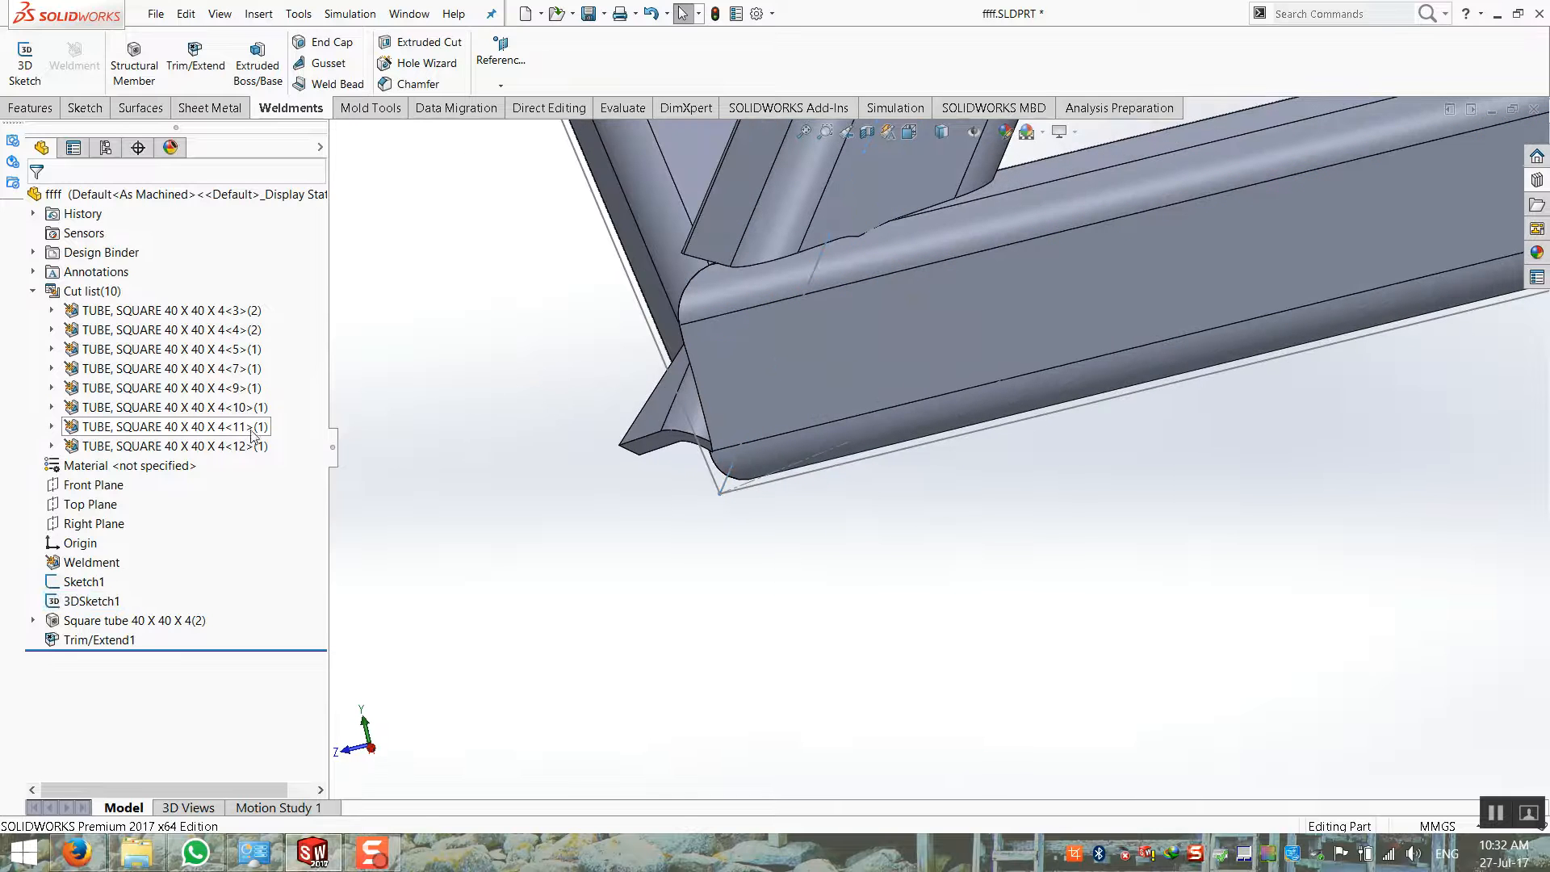
Identify the loose tube fragments at the base corners by selecting them, and inspect the whole frame
{"action": "left_click", "coordinate": [646, 429]}
{"action": "scroll", "coordinate": [782, 339], "scroll_direction": "up", "scroll_amount": 6}
{"action": "middle_click_drag", "start_coordinate": [820, 381], "coordinate": [347, 427]}
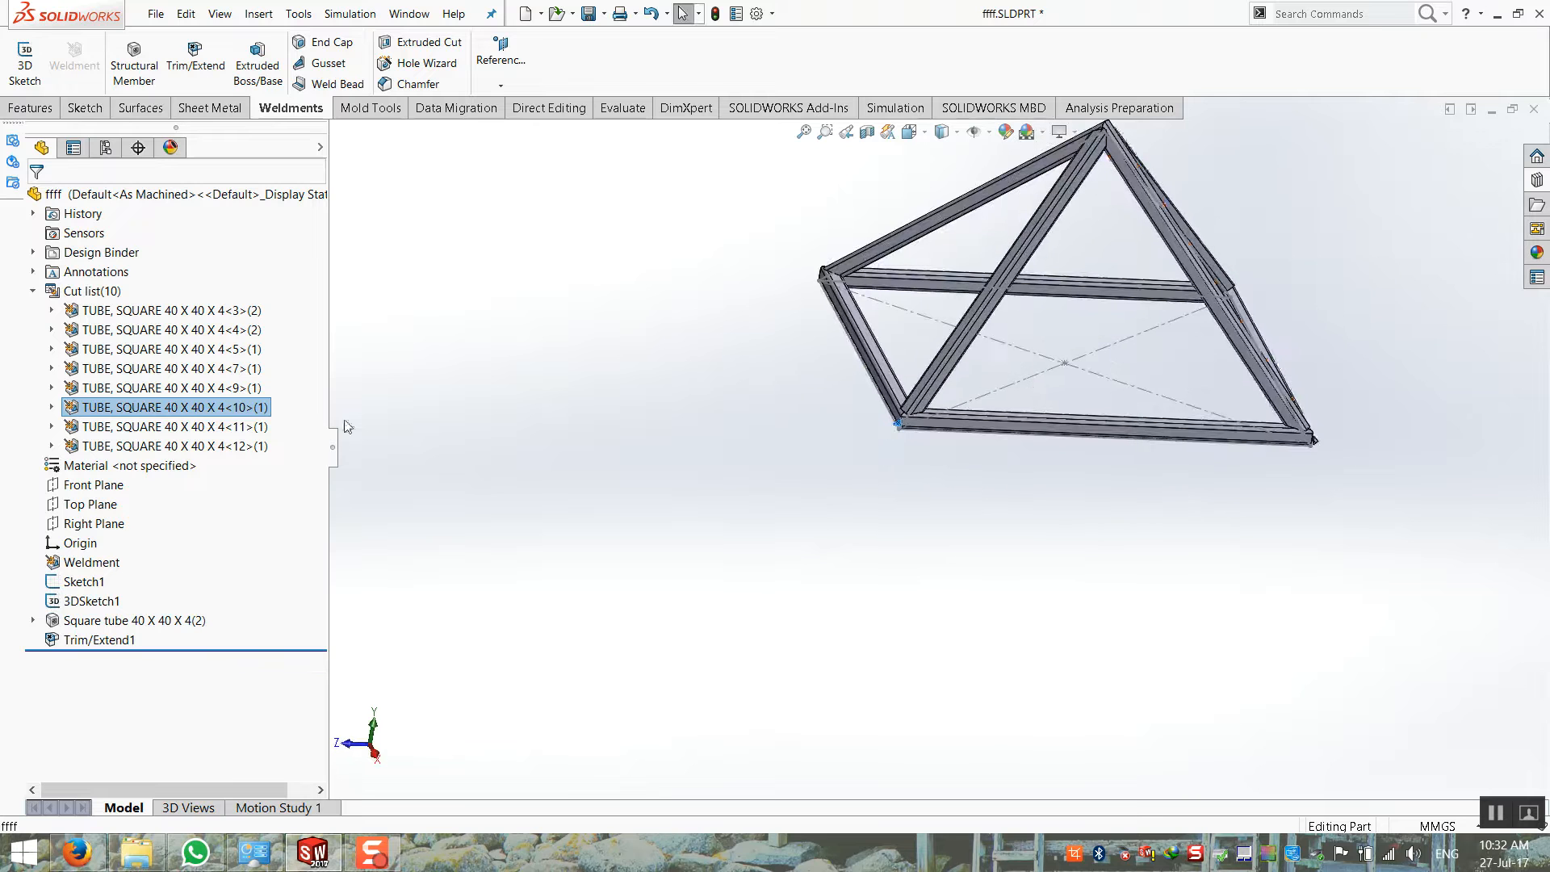
{"action": "left_click", "coordinate": [181, 429]}
{"action": "left_click", "coordinate": [685, 434]}
{"action": "scroll", "coordinate": [1314, 442], "scroll_direction": "down", "scroll_amount": 5}
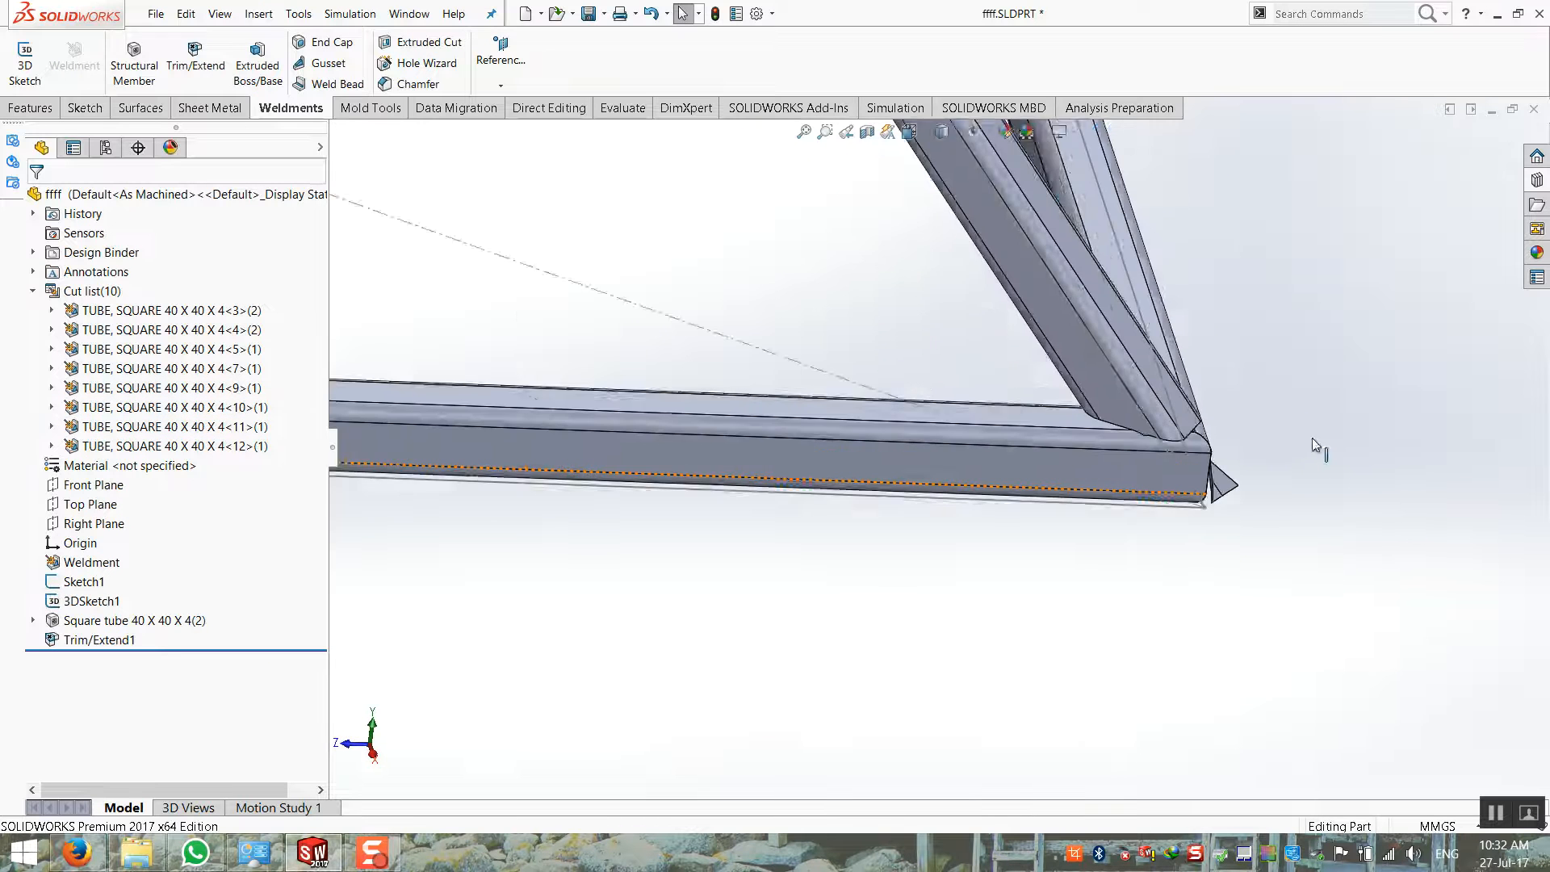
{"action": "left_click", "coordinate": [1139, 504]}
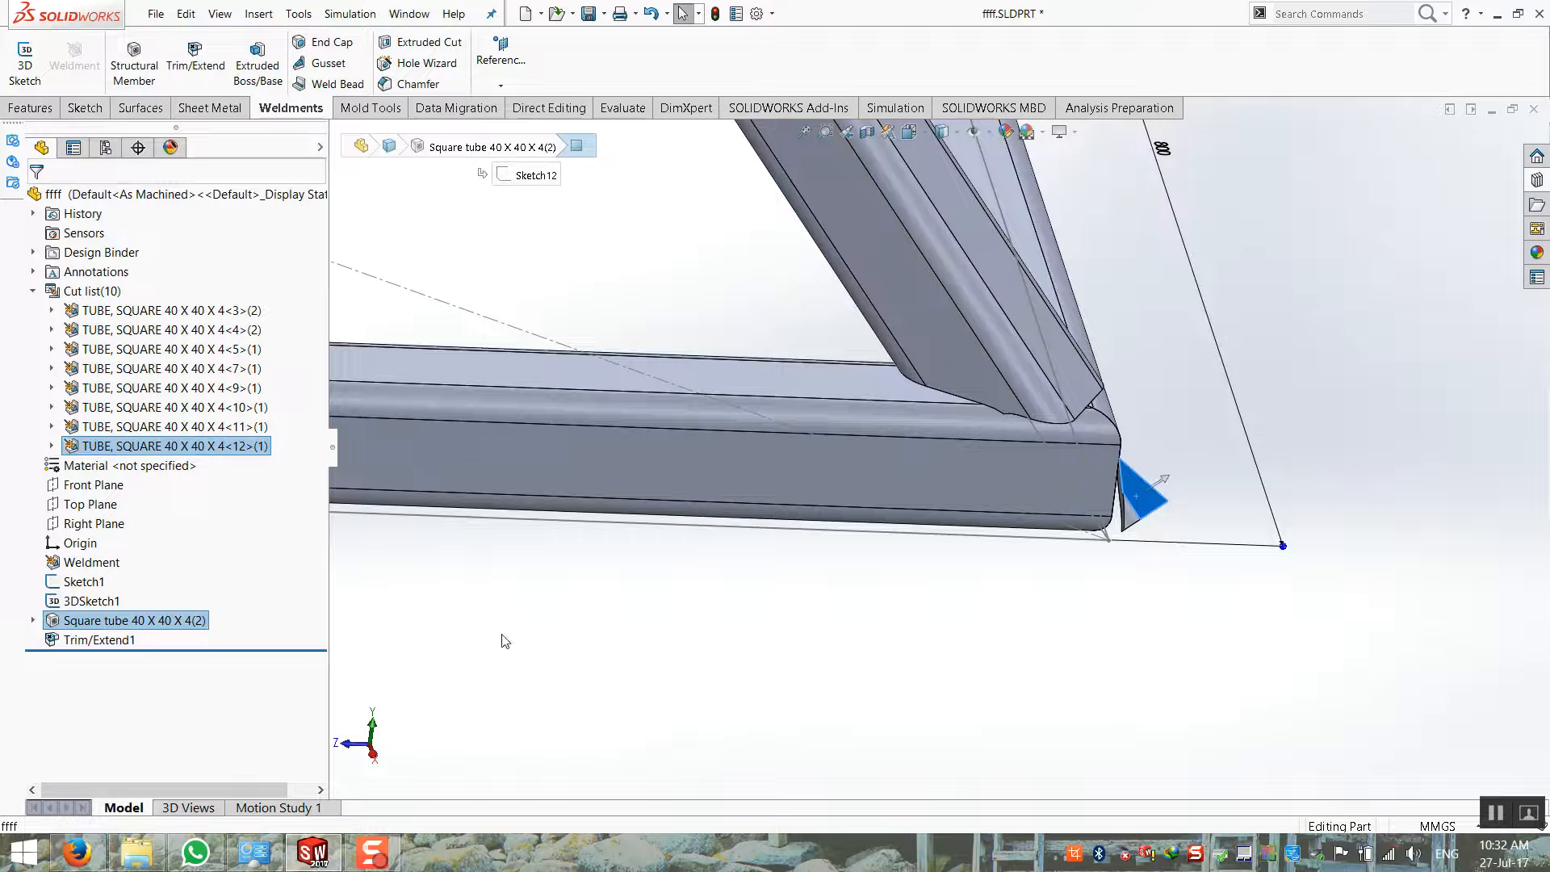
{"action": "left_click", "coordinate": [766, 642]}
{"action": "scroll", "coordinate": [772, 631], "scroll_direction": "up", "scroll_amount": 8}
{"action": "middle_click_drag", "start_coordinate": [699, 550], "coordinate": [787, 578]}
{"action": "scroll", "coordinate": [677, 229], "scroll_direction": "down", "scroll_amount": 1}
{"action": "scroll", "coordinate": [670, 226], "scroll_direction": "down", "scroll_amount": 2}
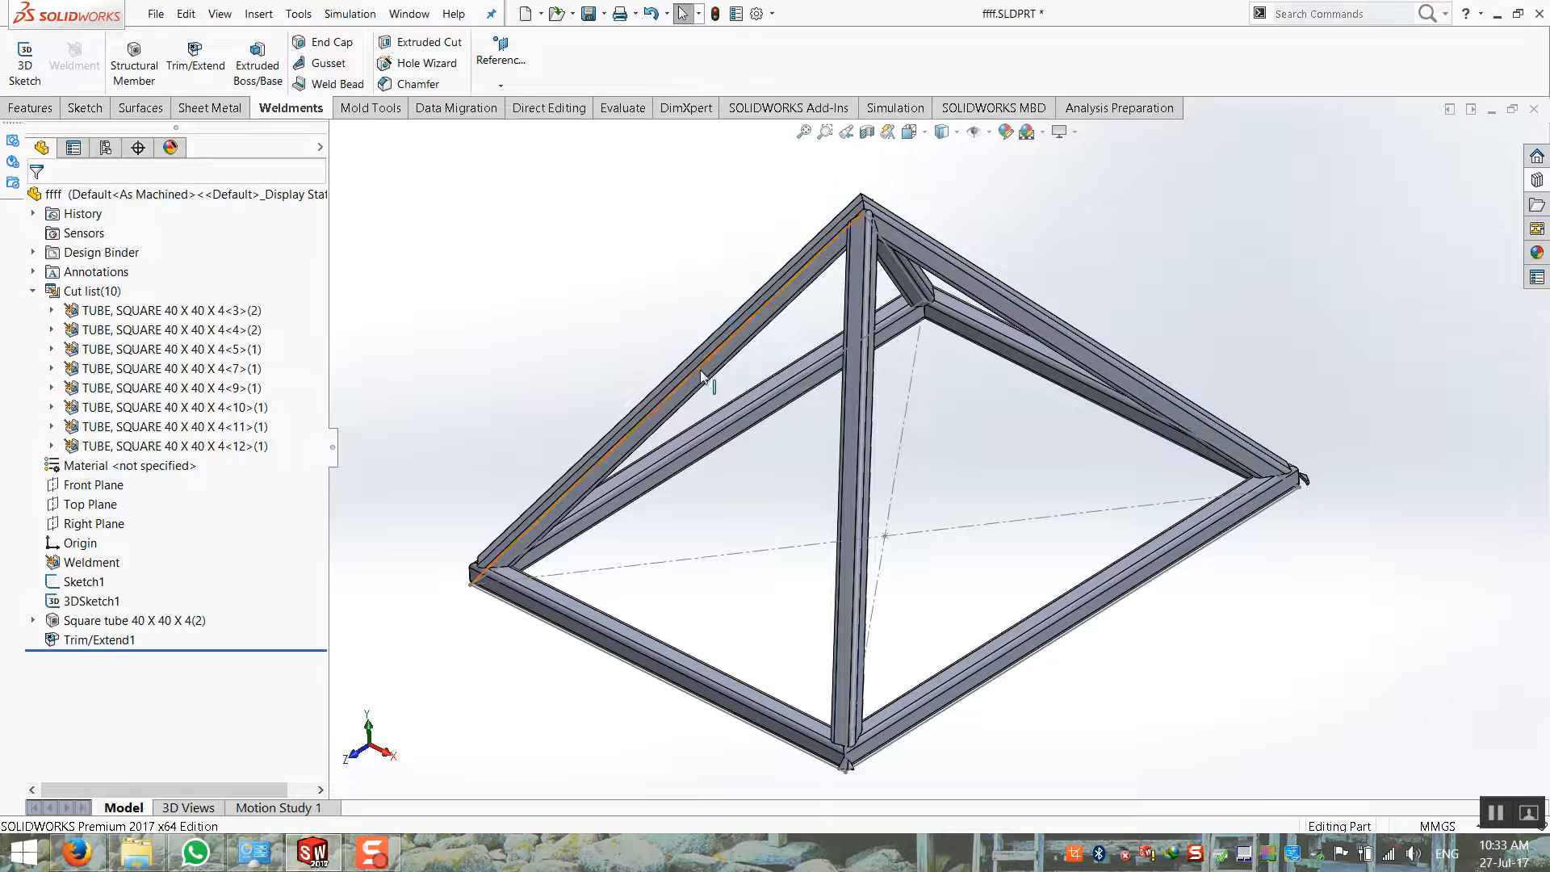
Set the pyramid's apex height in the 3D sketch to 500 mm and check the base corners
{"action": "key", "text": "f"}
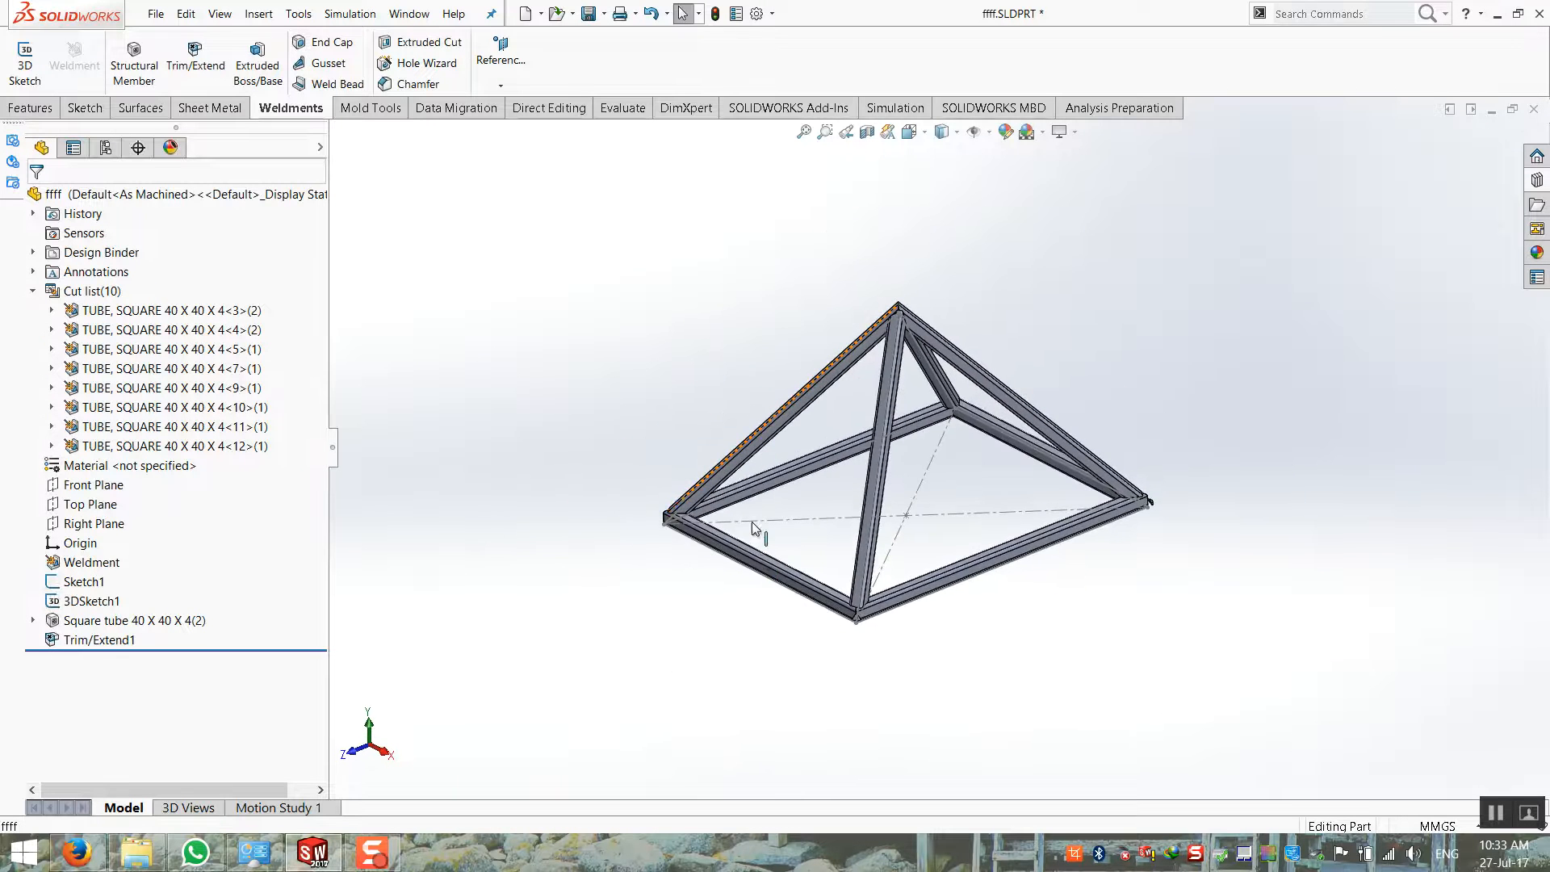
{"action": "left_click", "coordinate": [97, 601]}
{"action": "left_click", "coordinate": [676, 541]}
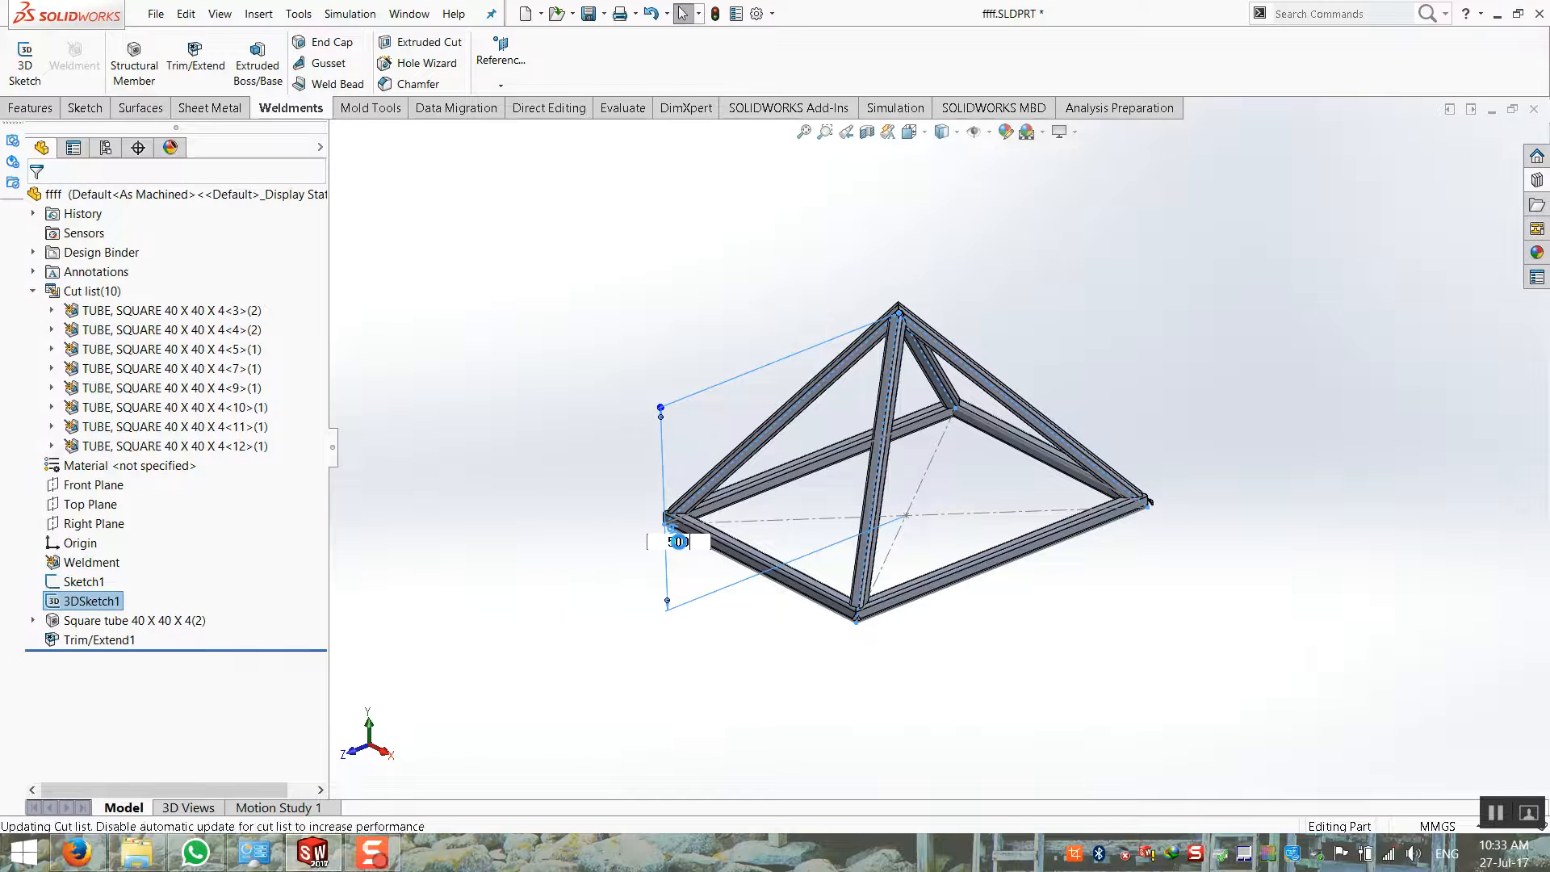
{"action": "left_click", "coordinate": [758, 696]}
{"action": "scroll", "coordinate": [803, 686], "scroll_direction": "down", "scroll_amount": 7}
{"action": "middle_click_drag", "start_coordinate": [961, 509], "coordinate": [928, 525]}
{"action": "scroll", "coordinate": [1041, 396], "scroll_direction": "up", "scroll_amount": 6}
{"action": "scroll", "coordinate": [1184, 228], "scroll_direction": "down", "scroll_amount": 3}
{"action": "scroll", "coordinate": [880, 468], "scroll_direction": "up", "scroll_amount": 3}
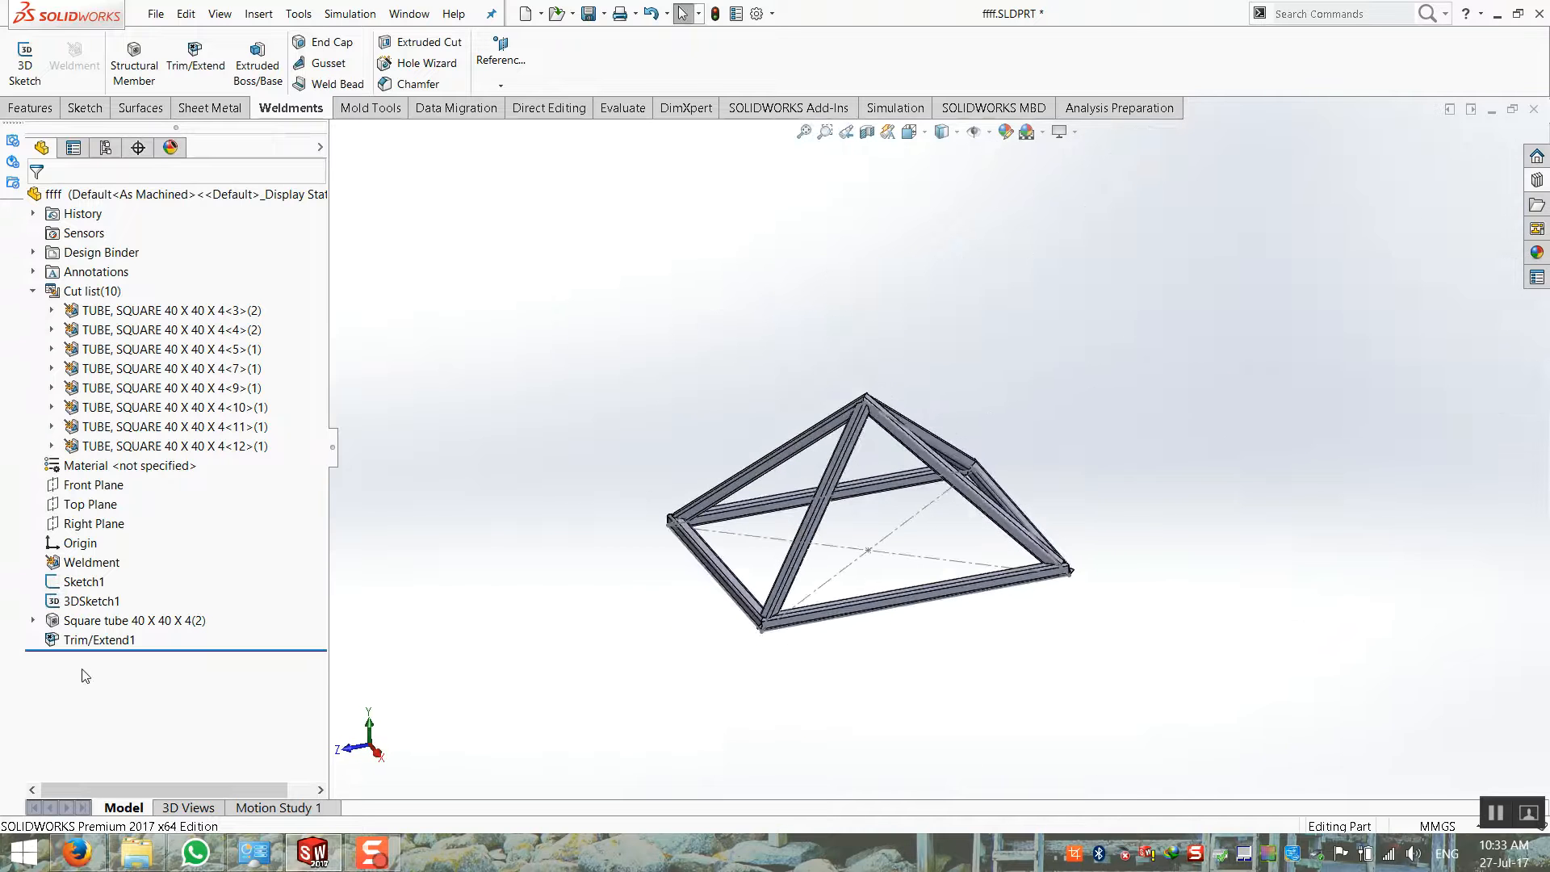
{"action": "left_click", "coordinate": [91, 600]}
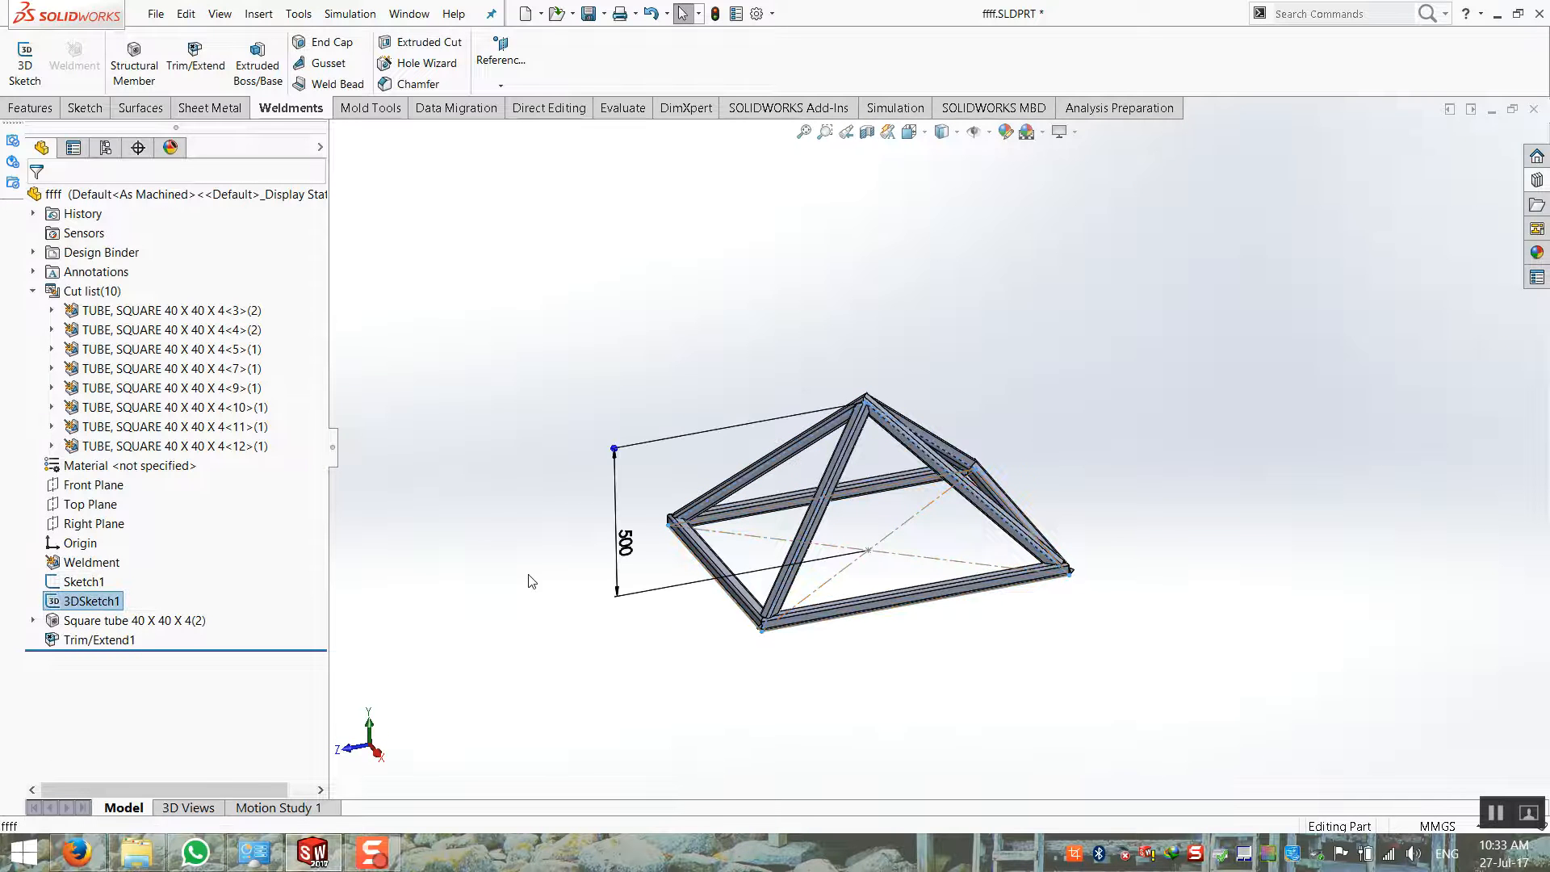
{"action": "double_click", "coordinate": [623, 544]}
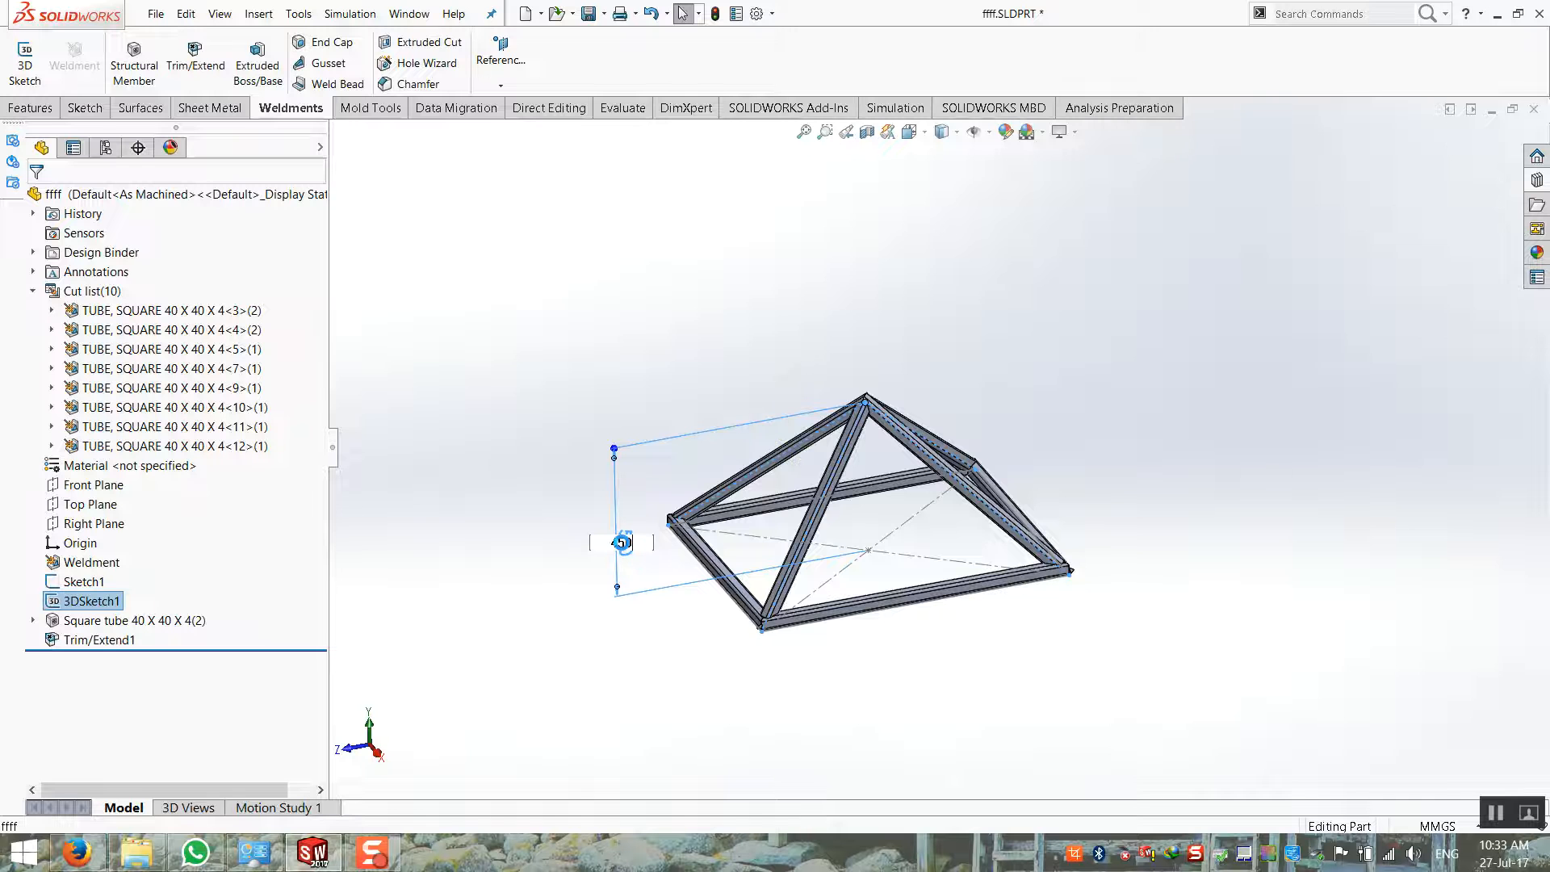
{"action": "left_click", "coordinate": [678, 670]}
Delete the loose tube fragment body at the nearest base corner of the frame
{"action": "scroll", "coordinate": [758, 658], "scroll_direction": "down", "scroll_amount": 4}
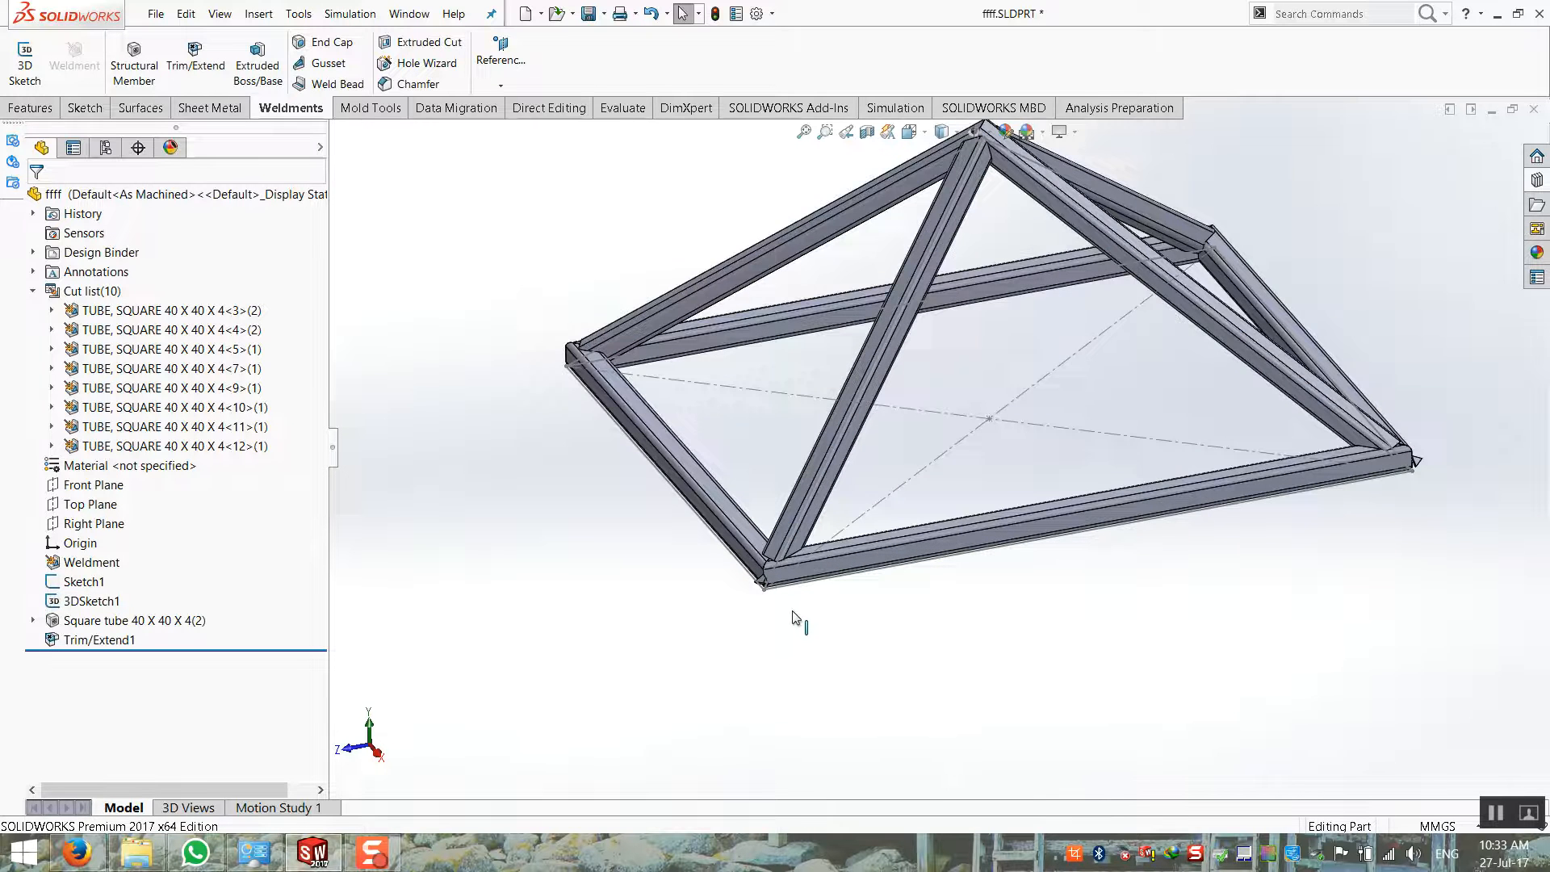
{"action": "scroll", "coordinate": [794, 583], "scroll_direction": "down", "scroll_amount": 5}
{"action": "left_click", "coordinate": [767, 558]}
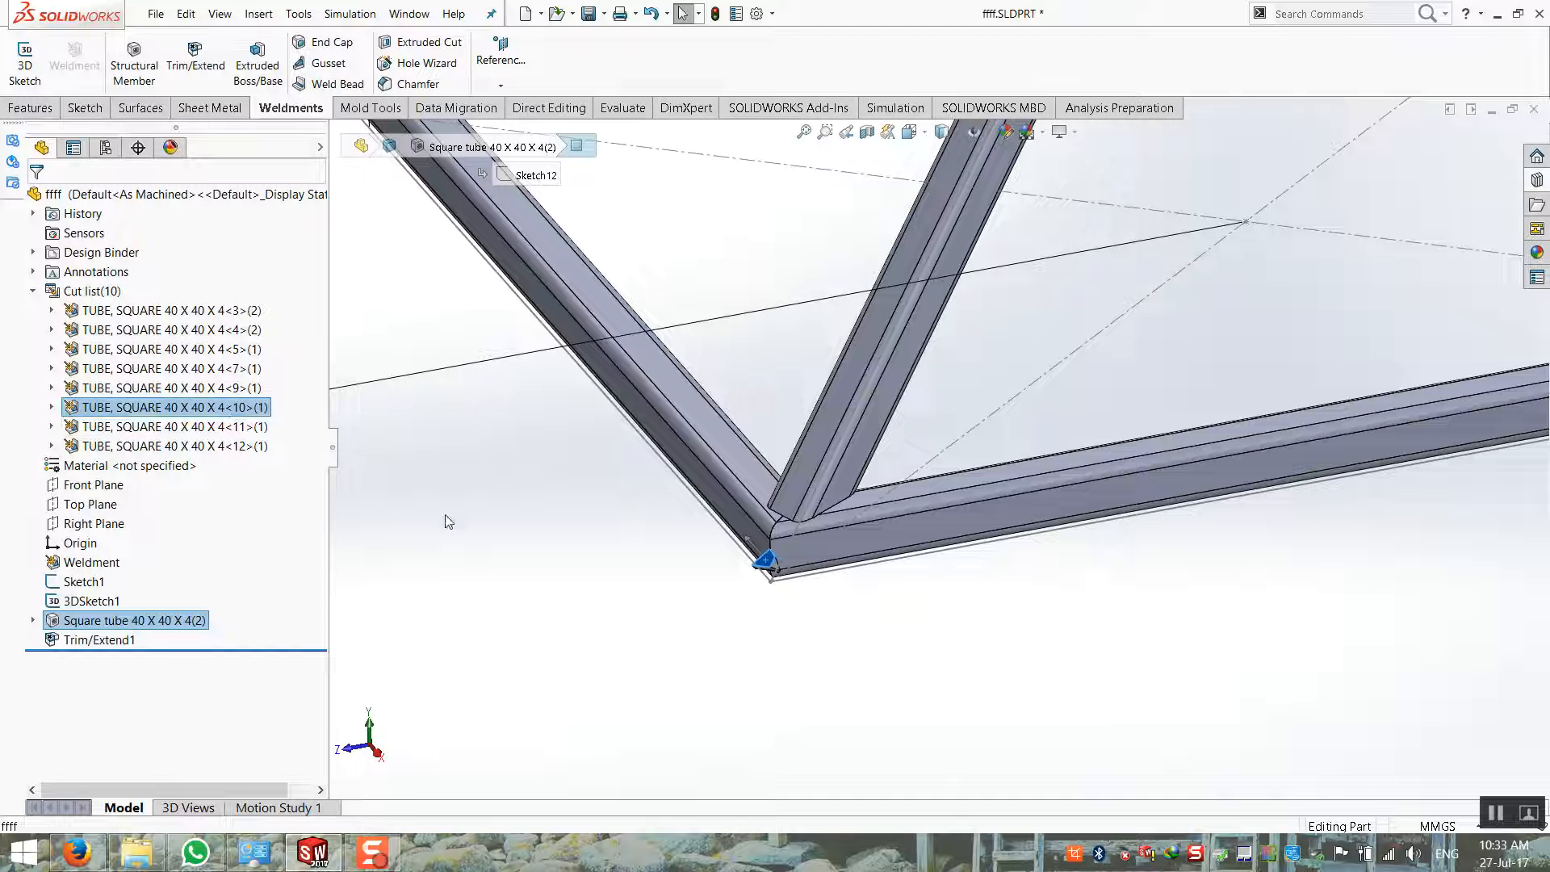
{"action": "left_click", "coordinate": [97, 413]}
{"action": "left_click", "coordinate": [53, 408]}
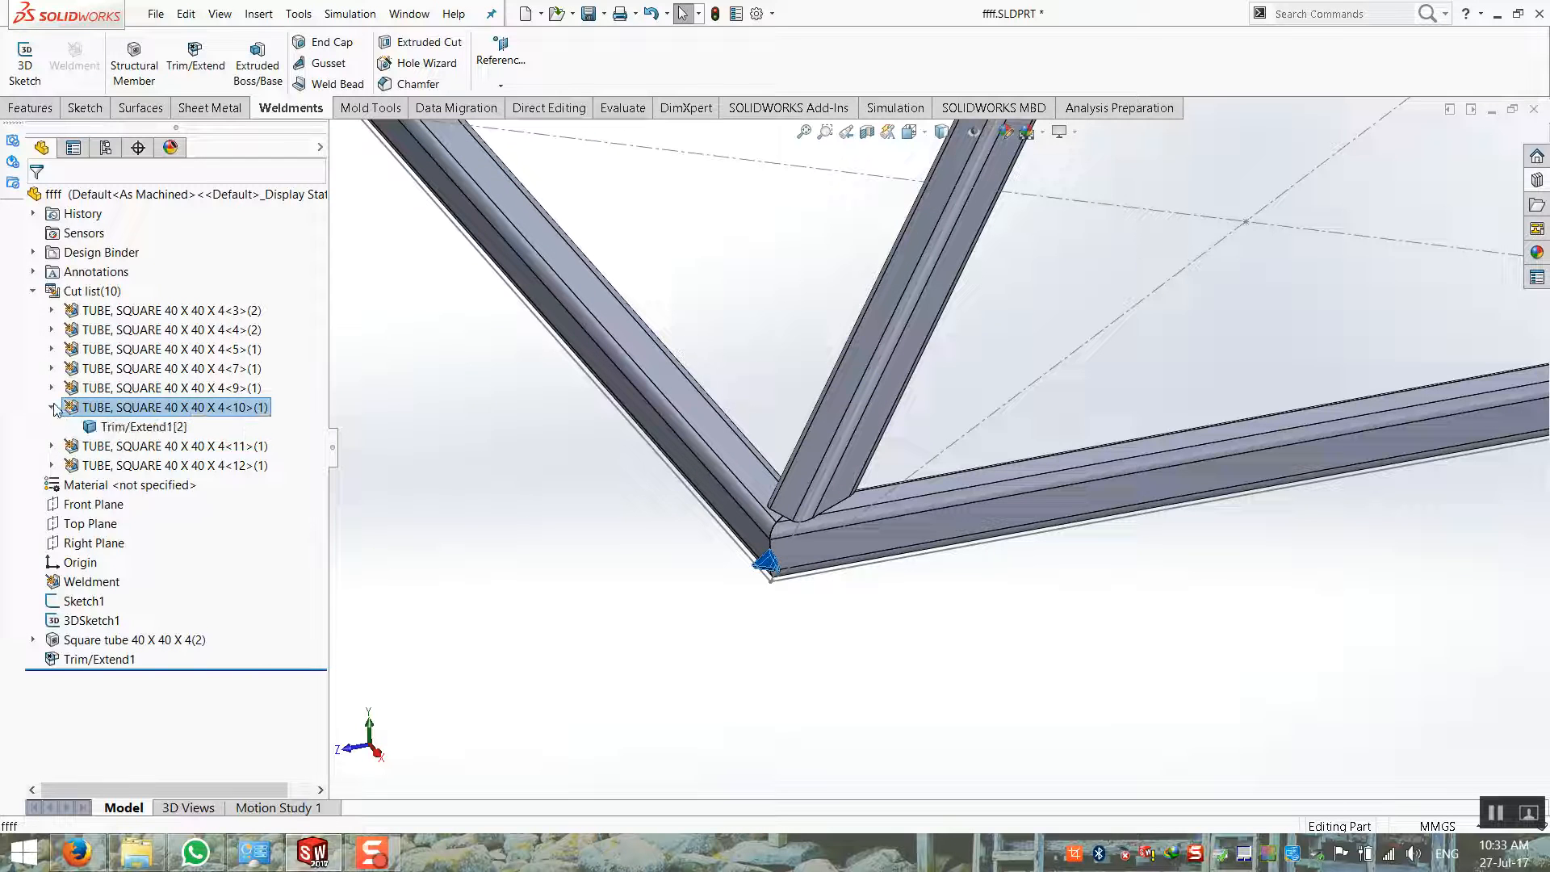
{"action": "right_click", "coordinate": [95, 413]}
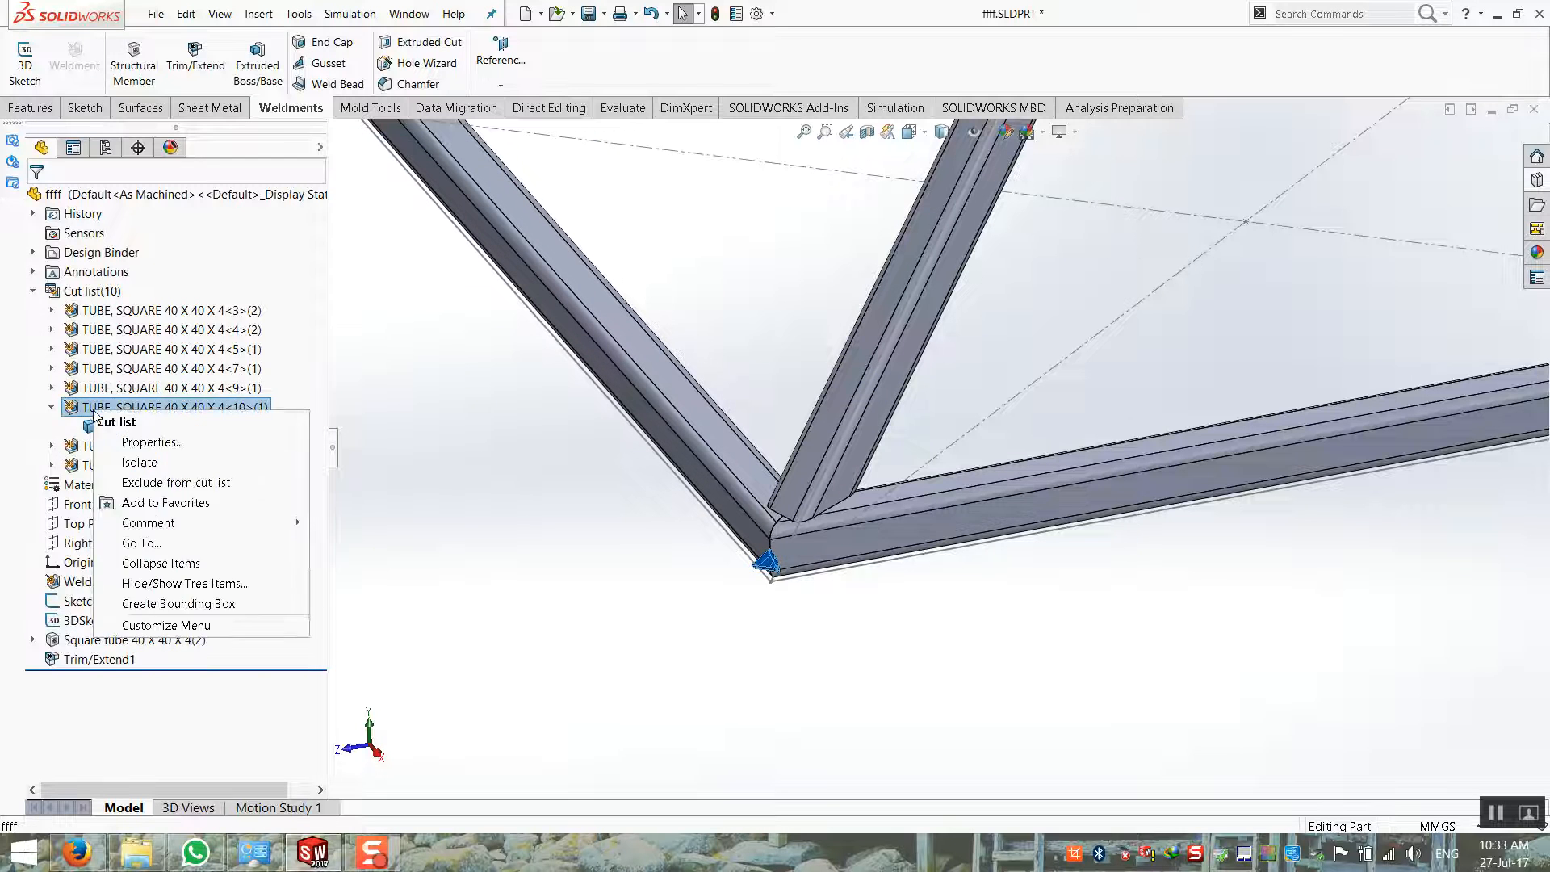
{"action": "key", "text": "Escape"}
{"action": "left_click", "coordinate": [176, 428]}
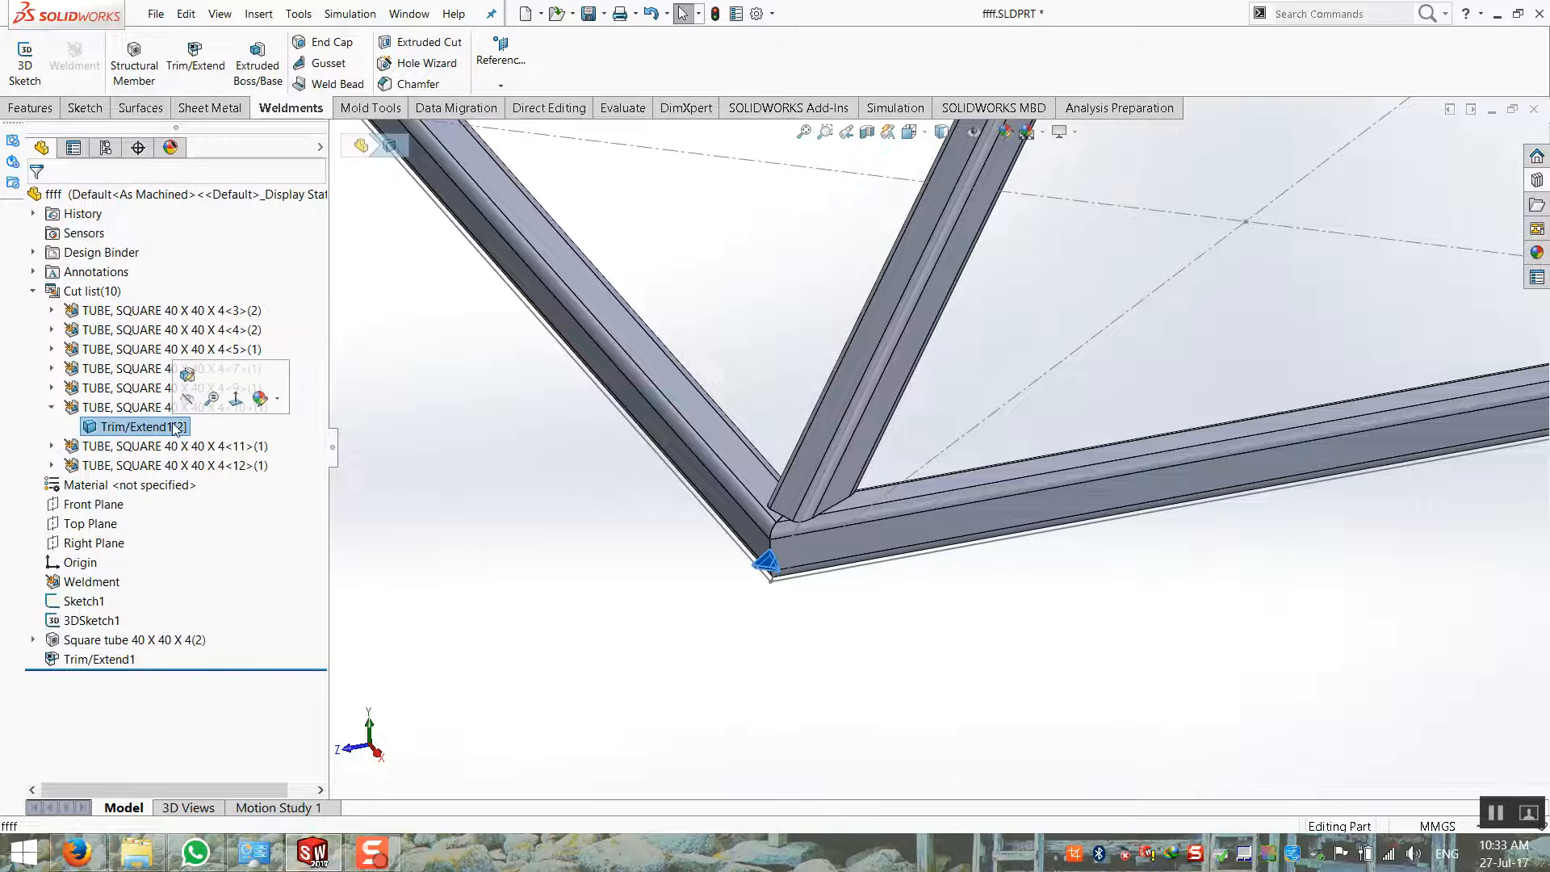
{"action": "key", "text": "Delete"}
{"action": "key", "text": "Return"}
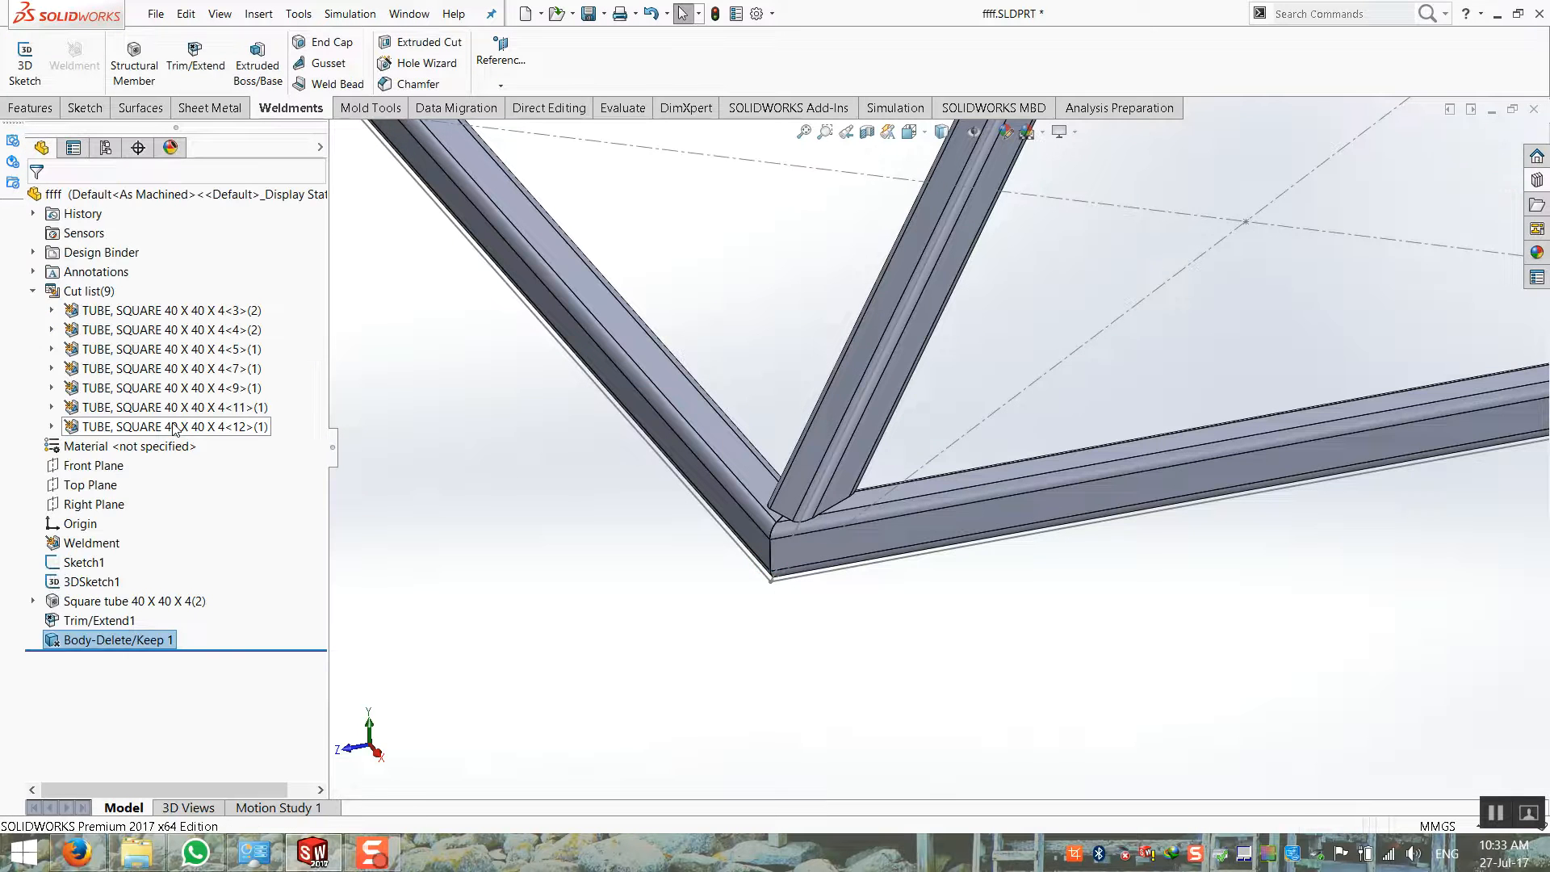
Delete the loose triangular tube fragment body at the adjacent base corner
{"action": "left_click", "coordinate": [798, 525]}
{"action": "scroll", "coordinate": [802, 543], "scroll_direction": "up", "scroll_amount": 7}
{"action": "middle_click_drag", "start_coordinate": [898, 520], "coordinate": [815, 517]}
{"action": "left_click", "coordinate": [1097, 475]}
{"action": "scroll", "coordinate": [1144, 467], "scroll_direction": "down", "scroll_amount": 7}
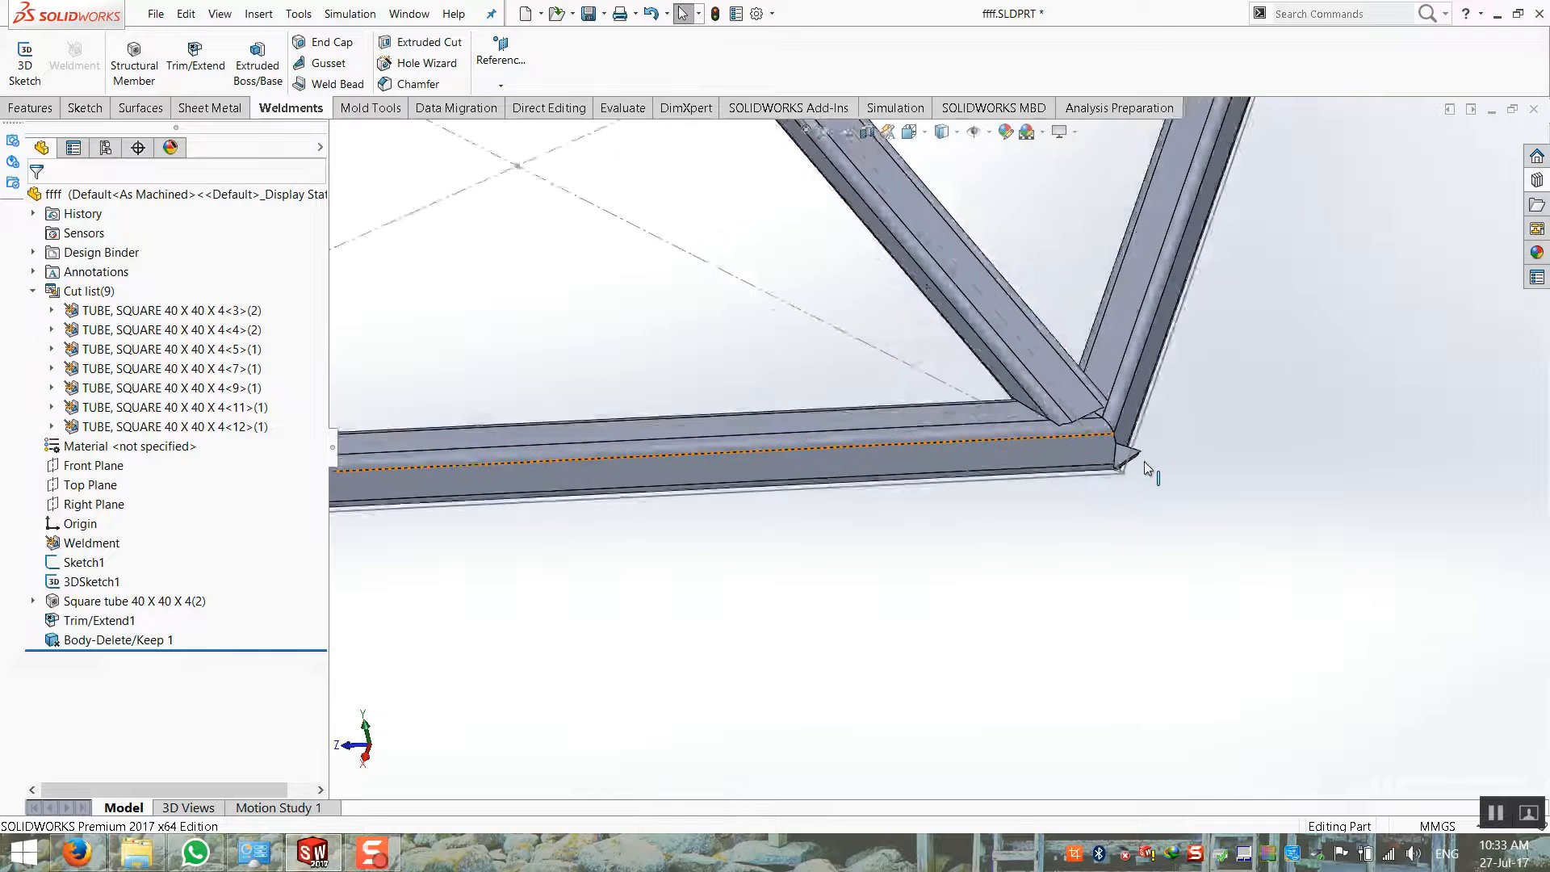
{"action": "scroll", "coordinate": [1147, 468], "scroll_direction": "down", "scroll_amount": 3}
{"action": "left_click", "coordinate": [1011, 442]}
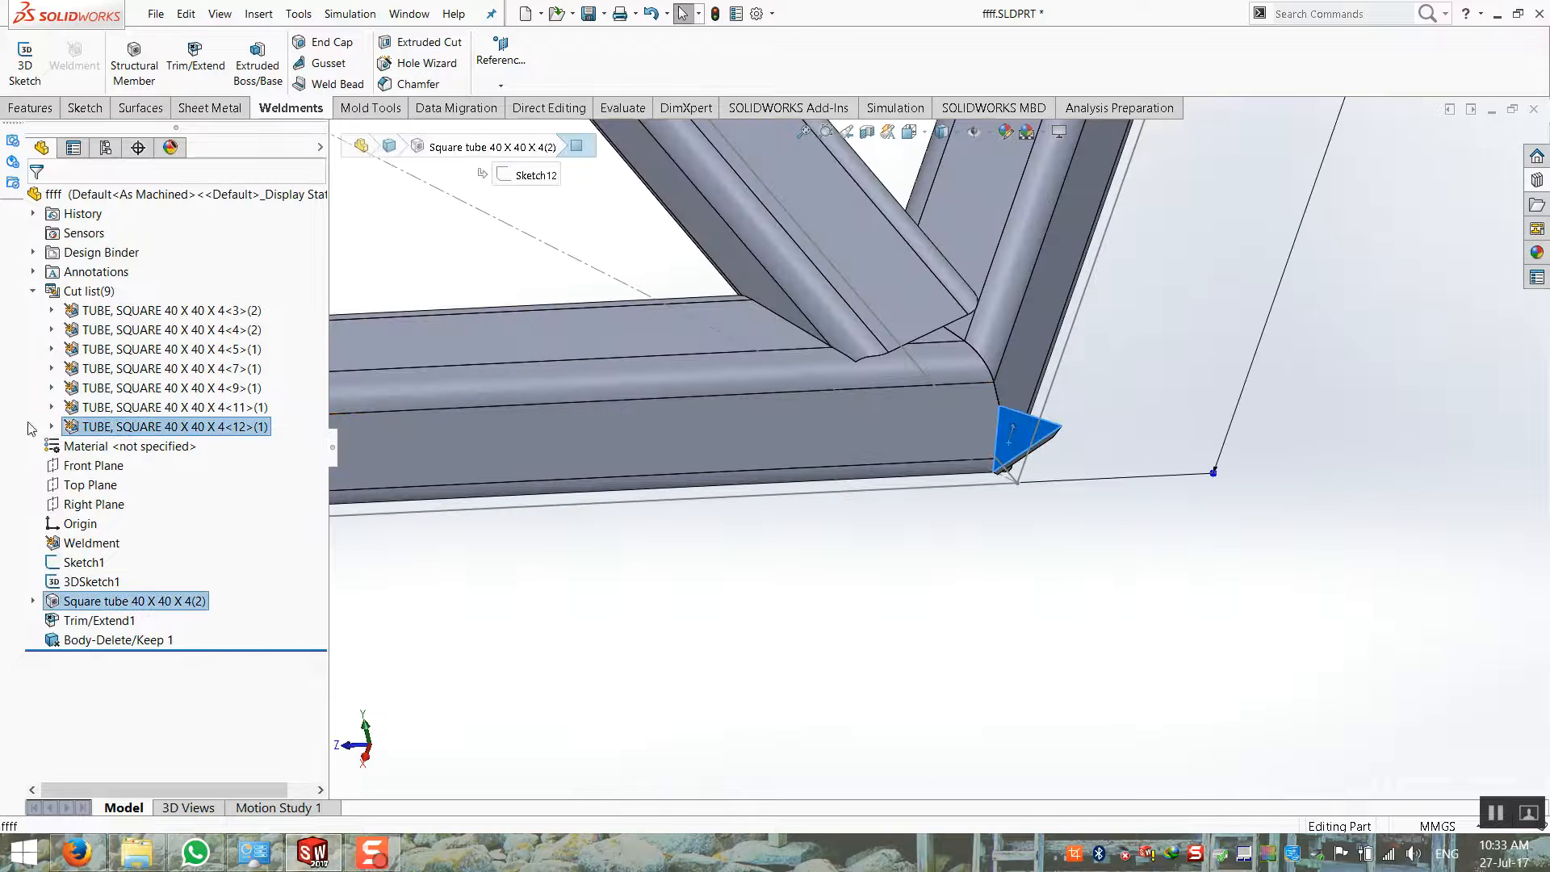
{"action": "left_click", "coordinate": [51, 427]}
{"action": "left_click", "coordinate": [138, 448]}
{"action": "key", "text": "Delete"}
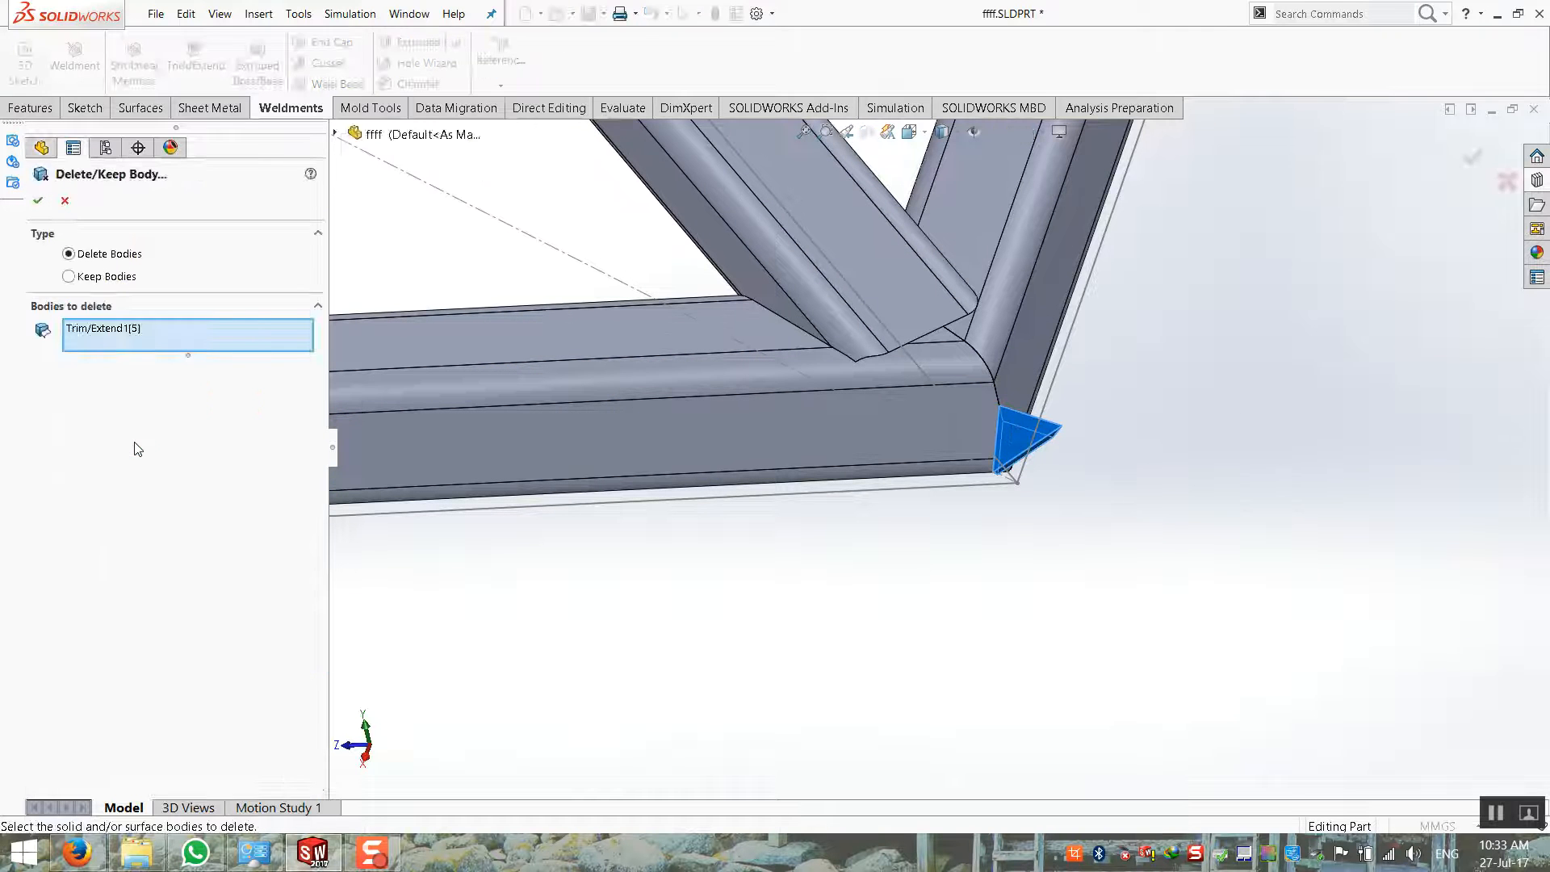
{"action": "key", "text": "Return"}
Examine the remaining base corners of the frame for leftover tube fragments and return to the isometric view
{"action": "scroll", "coordinate": [977, 699], "scroll_direction": "up", "scroll_amount": 10}
{"action": "middle_click_drag", "start_coordinate": [749, 456], "coordinate": [786, 556]}
{"action": "scroll", "coordinate": [980, 359], "scroll_direction": "down", "scroll_amount": 6}
{"action": "scroll", "coordinate": [1003, 428], "scroll_direction": "down", "scroll_amount": 3}
{"action": "middle_click_drag", "start_coordinate": [886, 447], "coordinate": [822, 517]}
{"action": "scroll", "coordinate": [820, 516], "scroll_direction": "up", "scroll_amount": 6}
{"action": "middle_click_drag", "start_coordinate": [685, 501], "coordinate": [692, 600]}
{"action": "scroll", "coordinate": [692, 600], "scroll_direction": "up", "scroll_amount": 4}
{"action": "scroll", "coordinate": [768, 277], "scroll_direction": "down", "scroll_amount": 8}
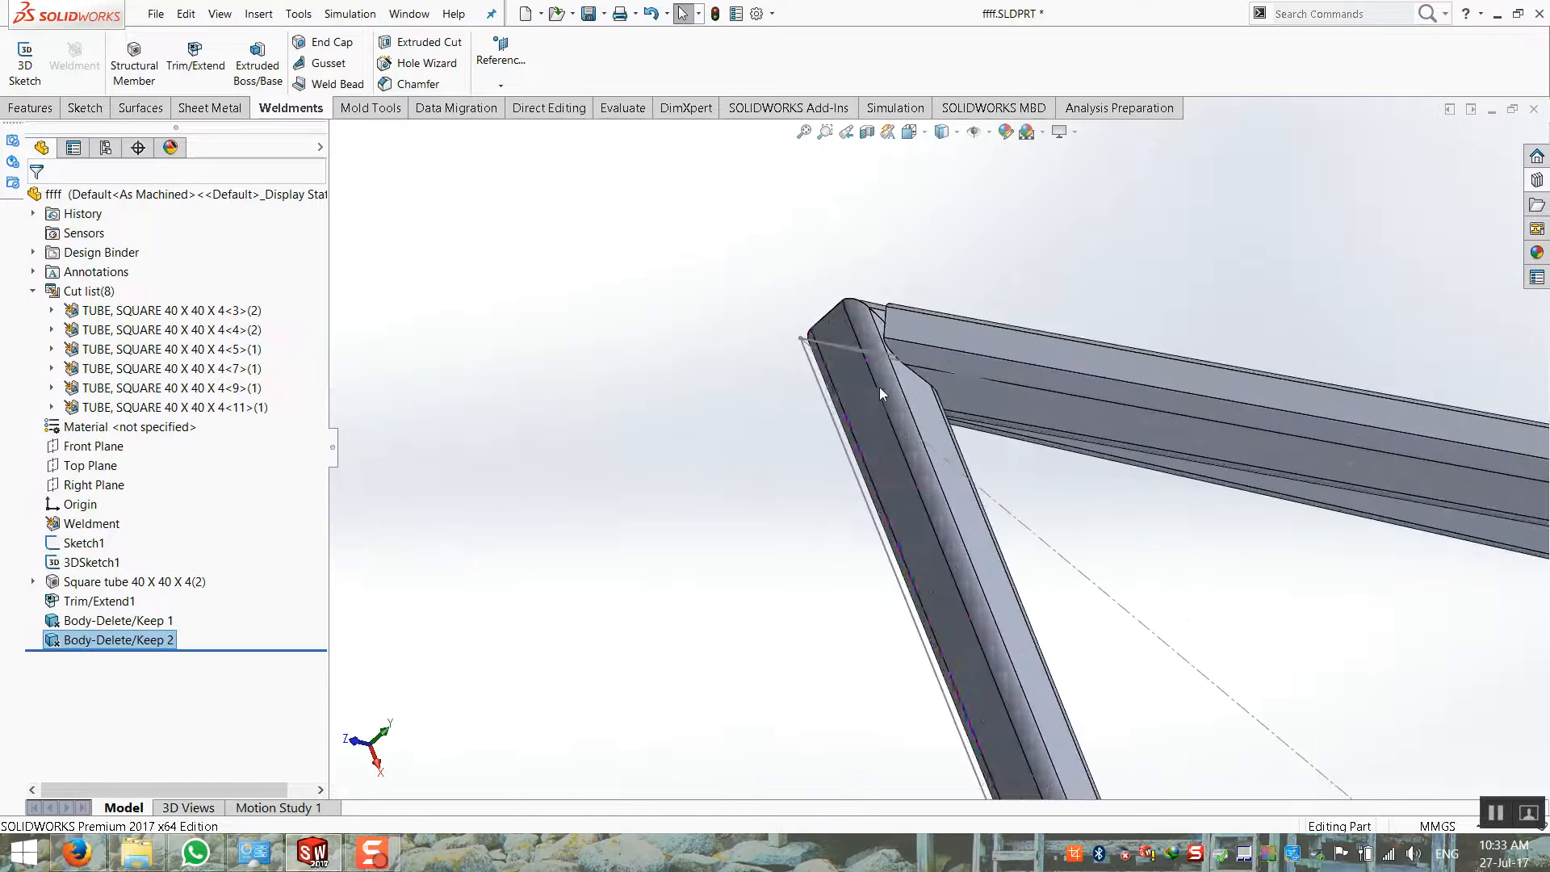
{"action": "middle_click", "coordinate": [882, 441]}
{"action": "middle_click_drag", "start_coordinate": [882, 443], "coordinate": [748, 412]}
{"action": "scroll", "coordinate": [683, 502], "scroll_direction": "up", "scroll_amount": 8}
{"action": "key", "text": "ctrl+7"}
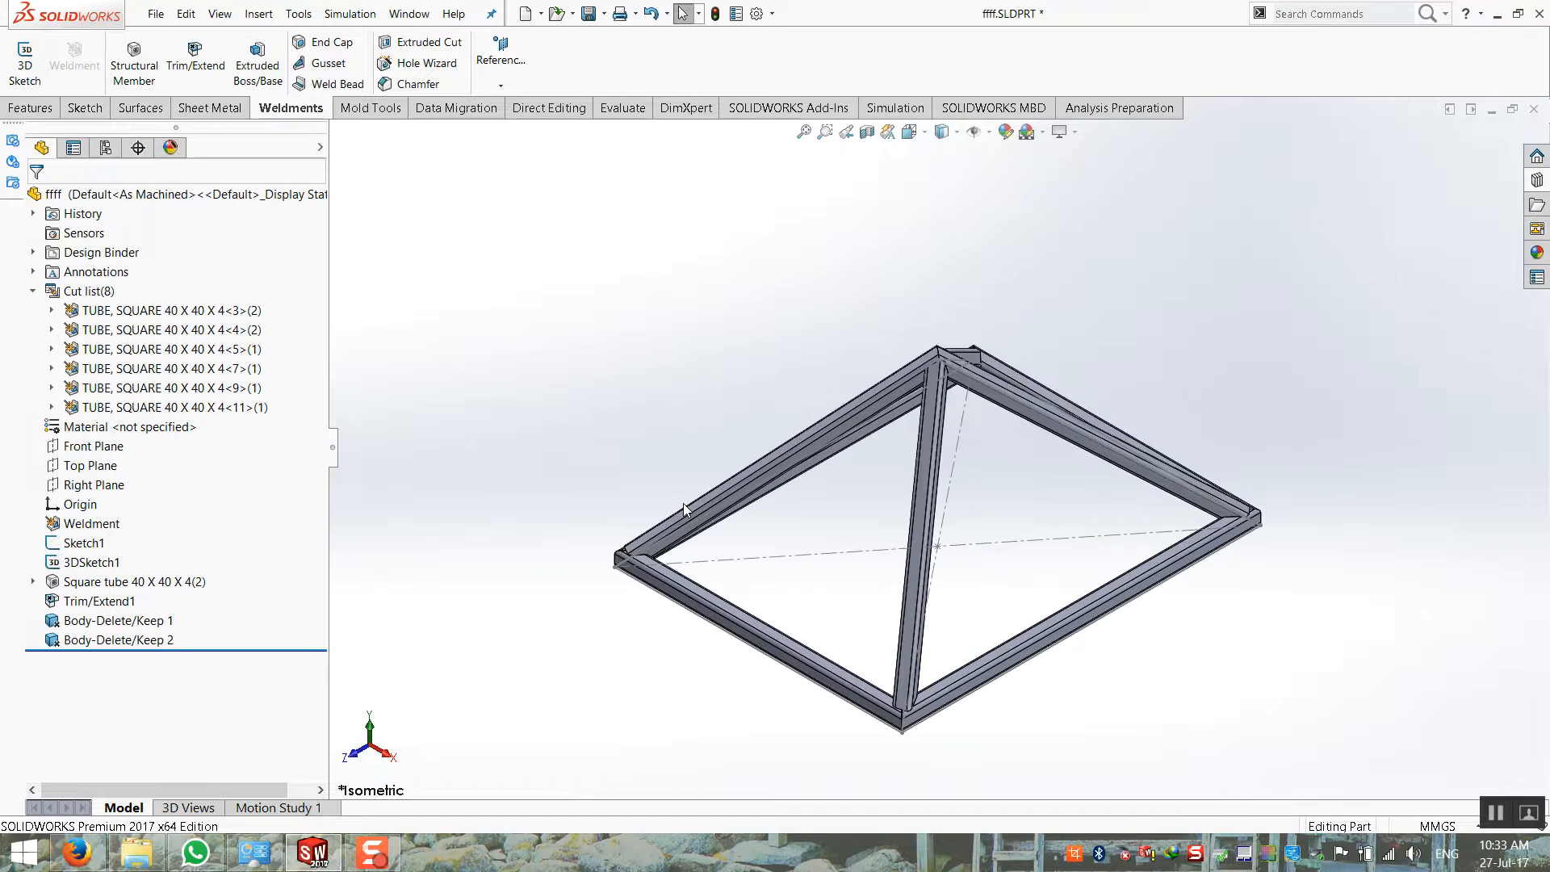
Roll the model back to just after the 3D sketch and start a new sketch on the Top Plane
{"action": "right_click", "coordinate": [97, 544]}
{"action": "key", "text": "Escape"}
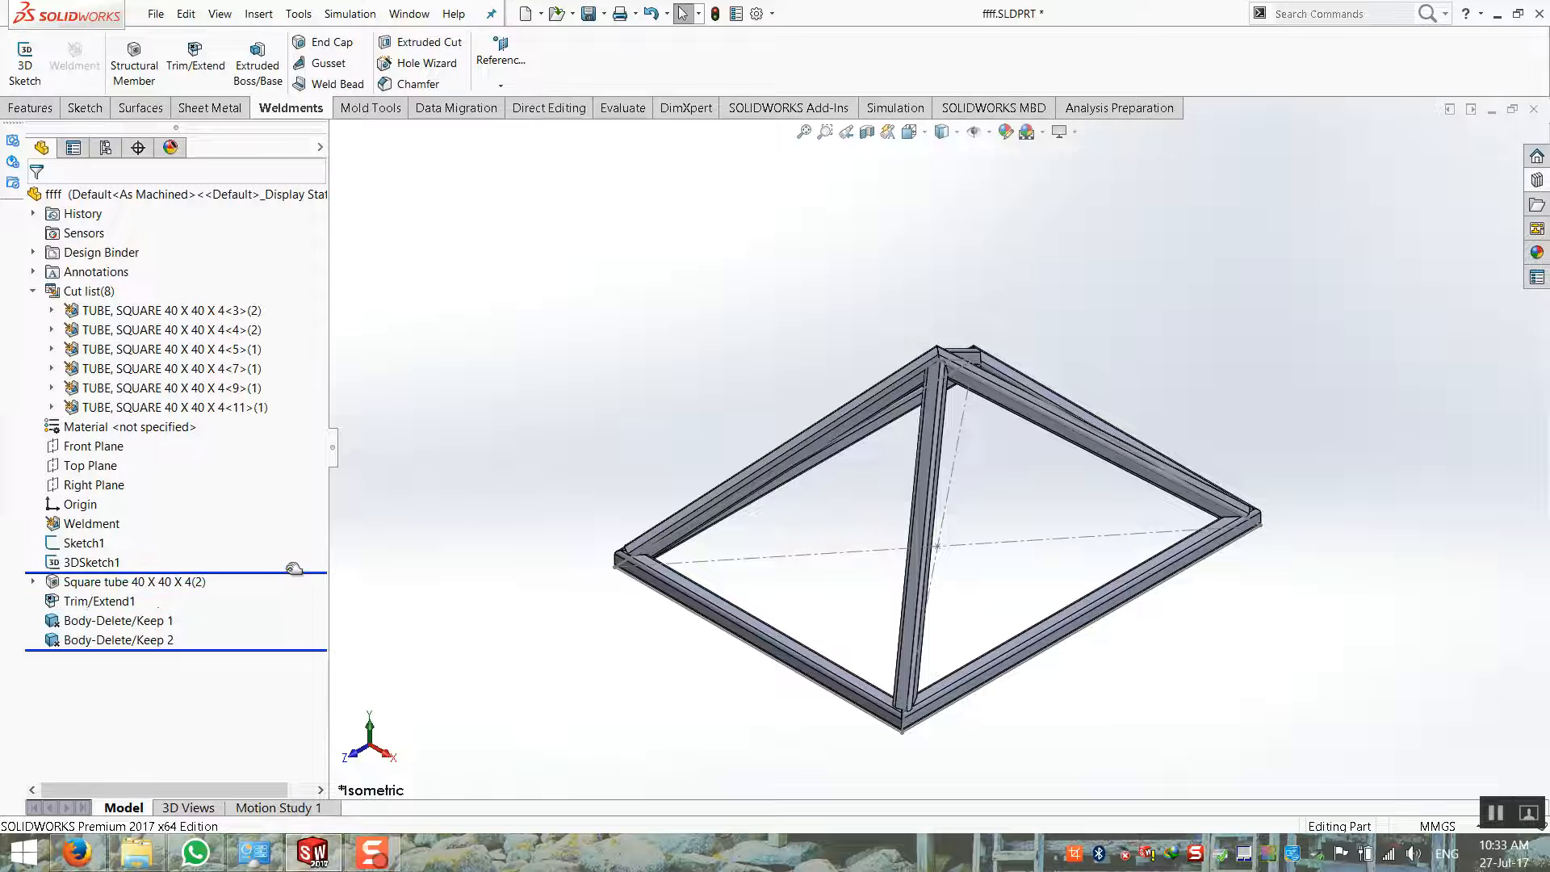
{"action": "left_click_drag", "start_coordinate": [294, 568], "coordinate": [294, 571]}
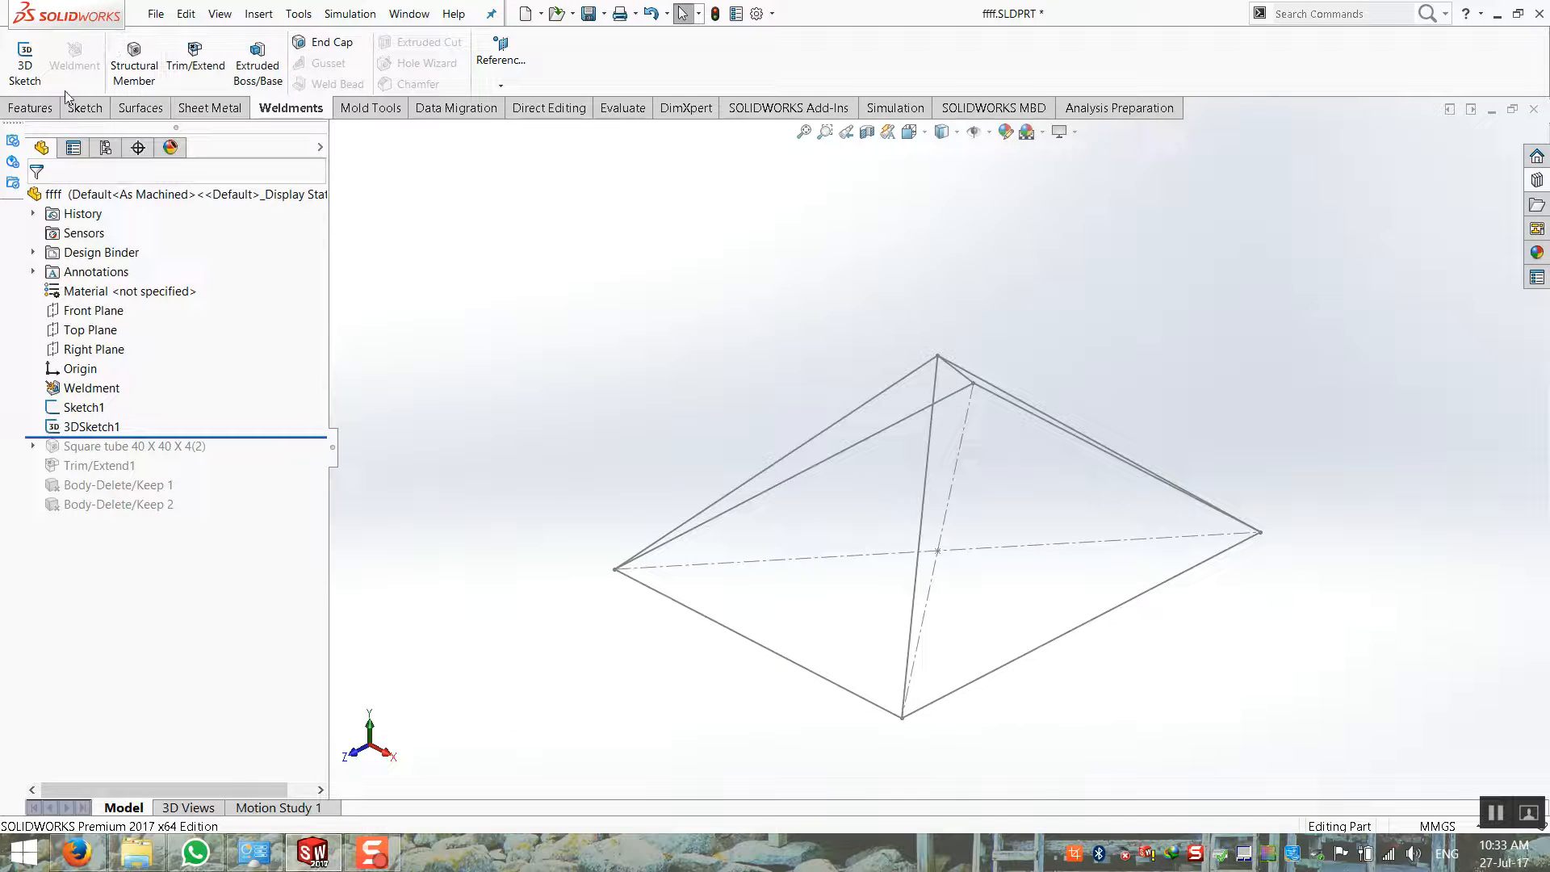
{"action": "left_click", "coordinate": [84, 108]}
{"action": "left_click", "coordinate": [24, 50]}
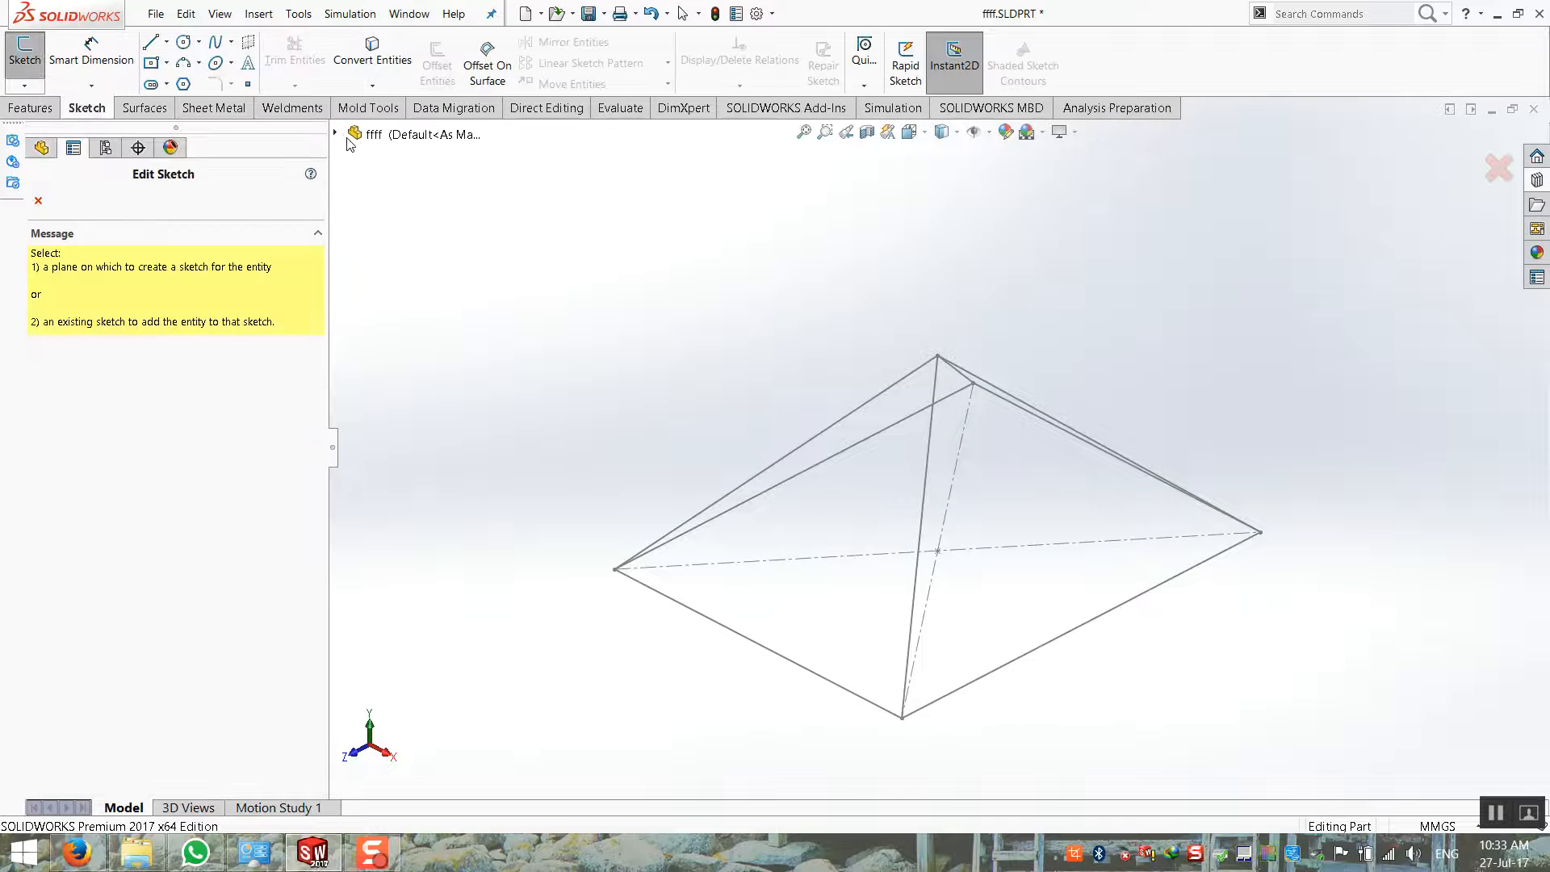
{"action": "left_click", "coordinate": [413, 271]}
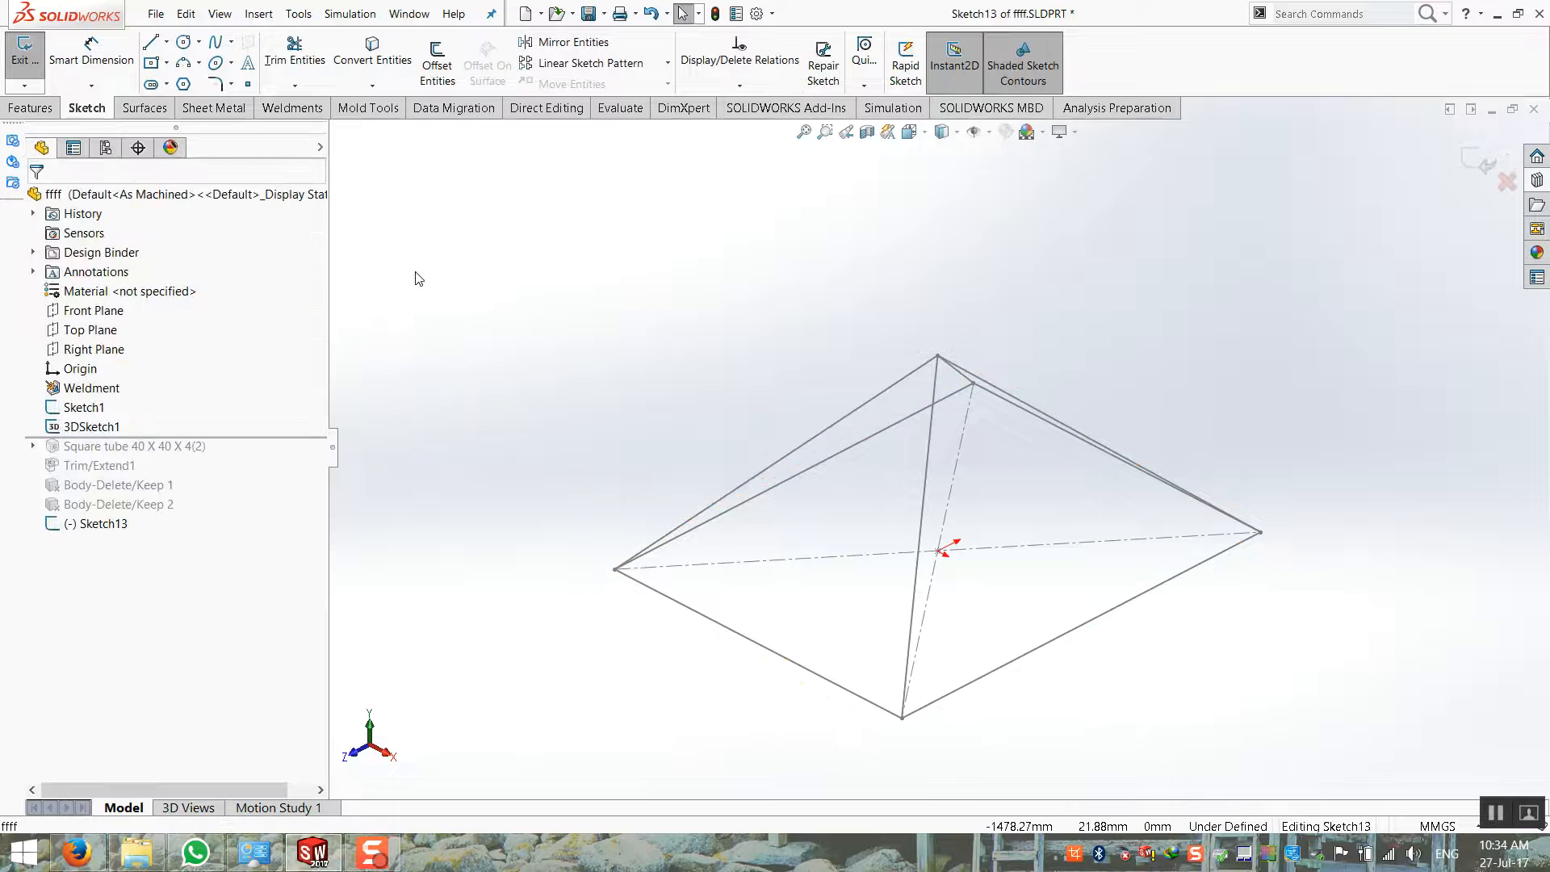
Sketch a line across the base and attach its two endpoints to the long sides of the rectangle
{"action": "left_click", "coordinate": [150, 42]}
{"action": "mouse_move", "coordinate": [893, 423]}
{"action": "left_mouse_down"}
{"action": "mouse_move", "coordinate": [1173, 570]}
{"action": "mouse_move", "coordinate": [1159, 581]}
{"action": "left_mouse_up"}
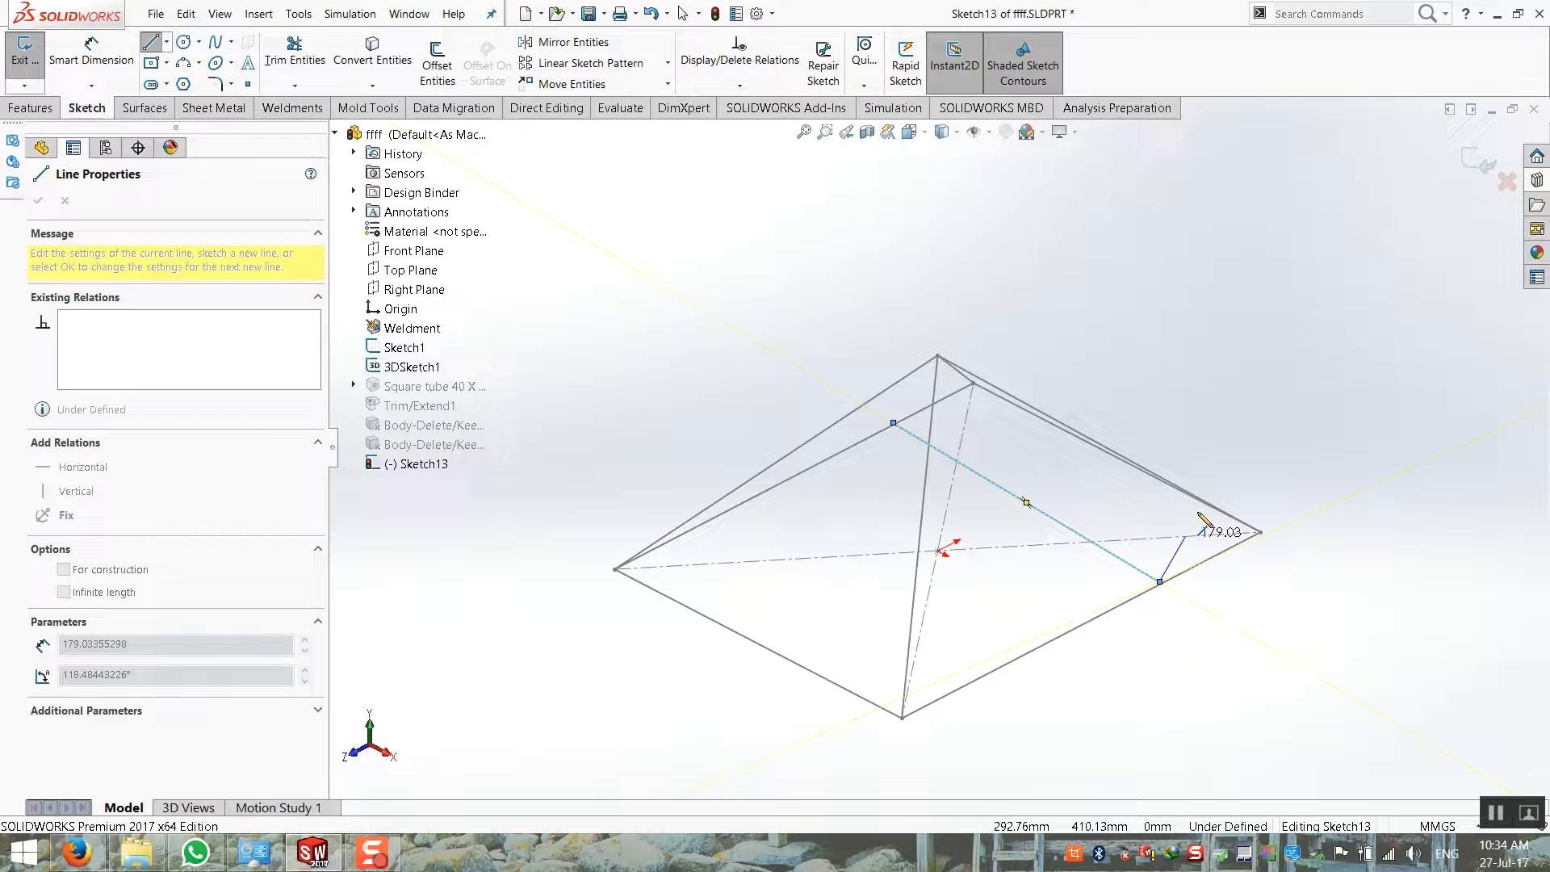
{"action": "key", "text": "Escape"}
{"action": "key", "text": "ctrl+5"}
{"action": "scroll", "coordinate": [738, 308], "scroll_direction": "down", "scroll_amount": 4}
{"action": "mouse_move", "coordinate": [676, 266]}
{"action": "left_mouse_down"}
{"action": "mouse_move", "coordinate": [699, 286]}
{"action": "mouse_move", "coordinate": [684, 268]}
{"action": "left_mouse_up"}
{"action": "left_click", "coordinate": [652, 336]}
{"action": "scroll", "coordinate": [675, 378], "scroll_direction": "up", "scroll_amount": 4}
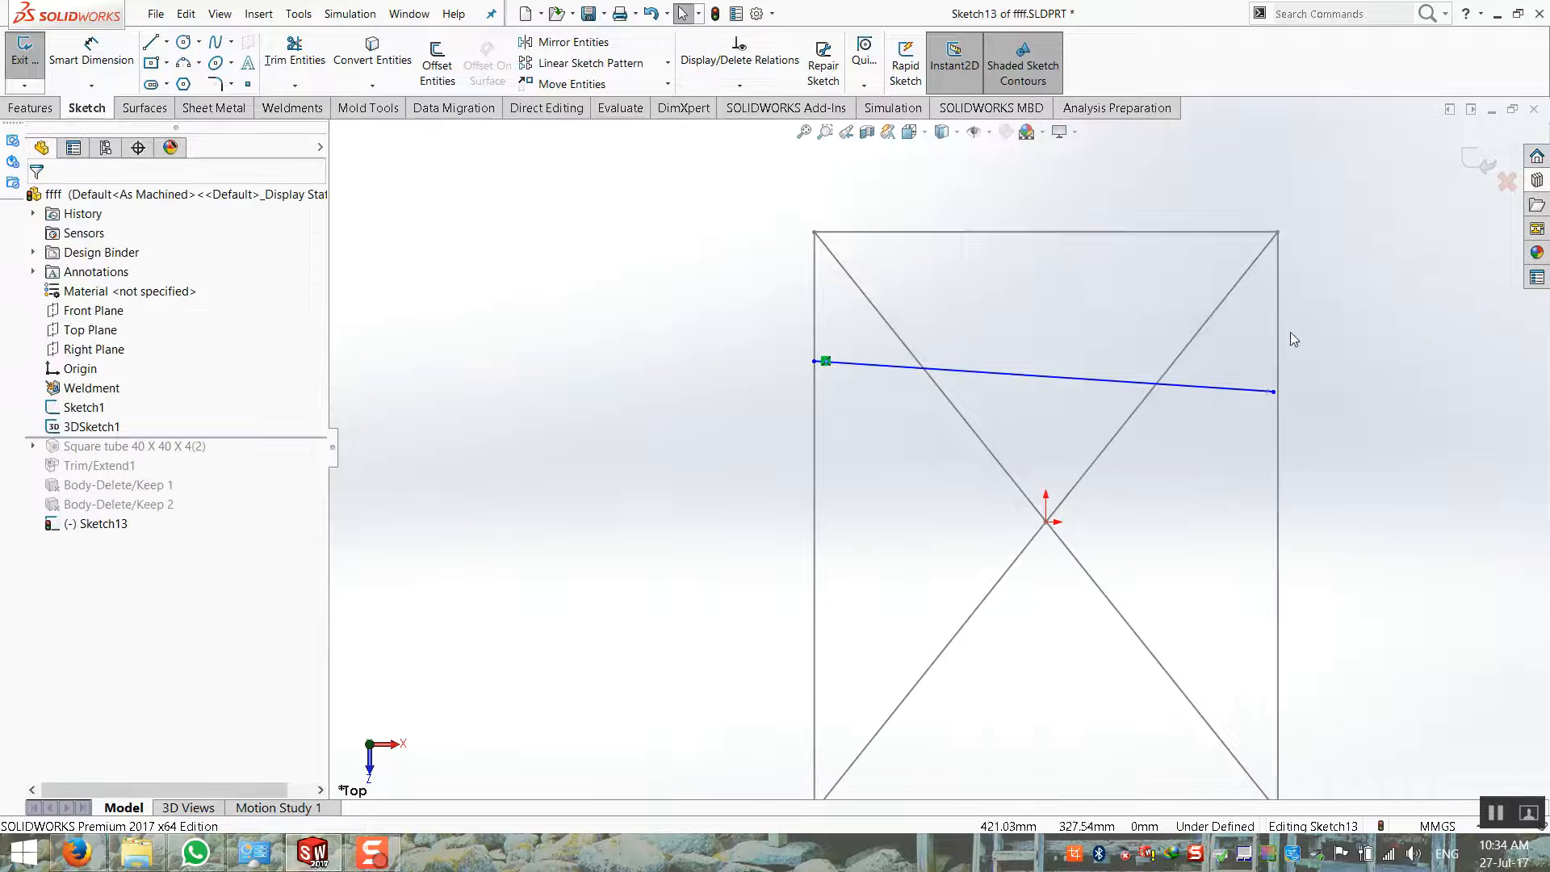
{"action": "left_click_drag", "start_coordinate": [1275, 392], "coordinate": [1278, 368]}
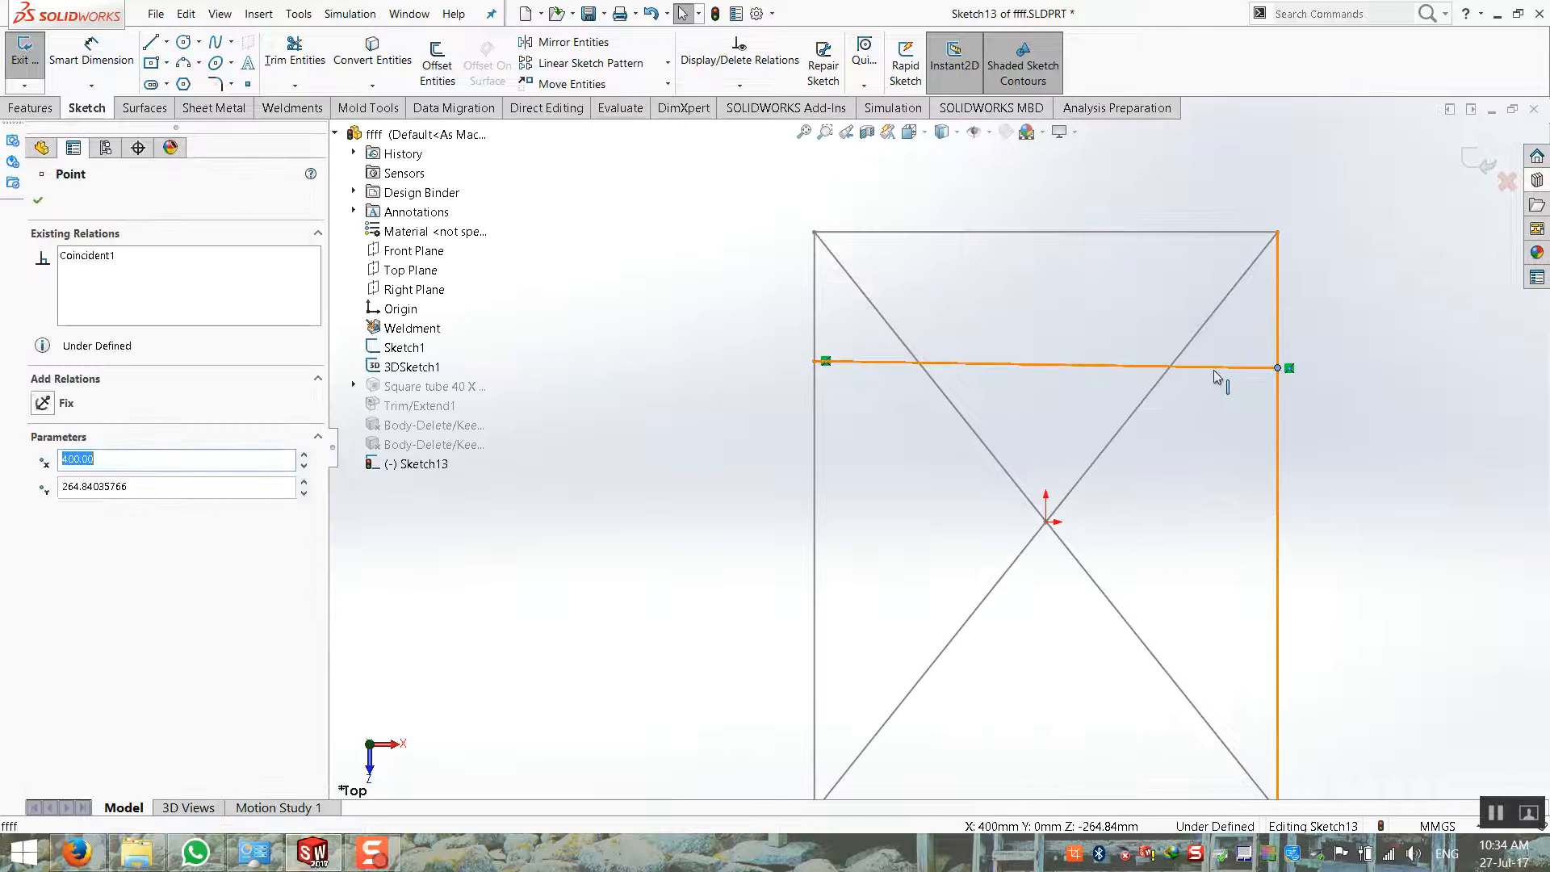
Make the crossing line horizontal and dimension it 200 mm from the rear short edge of the base
{"action": "left_click", "coordinate": [1219, 368]}
{"action": "left_click", "coordinate": [47, 405]}
{"action": "left_click", "coordinate": [566, 424]}
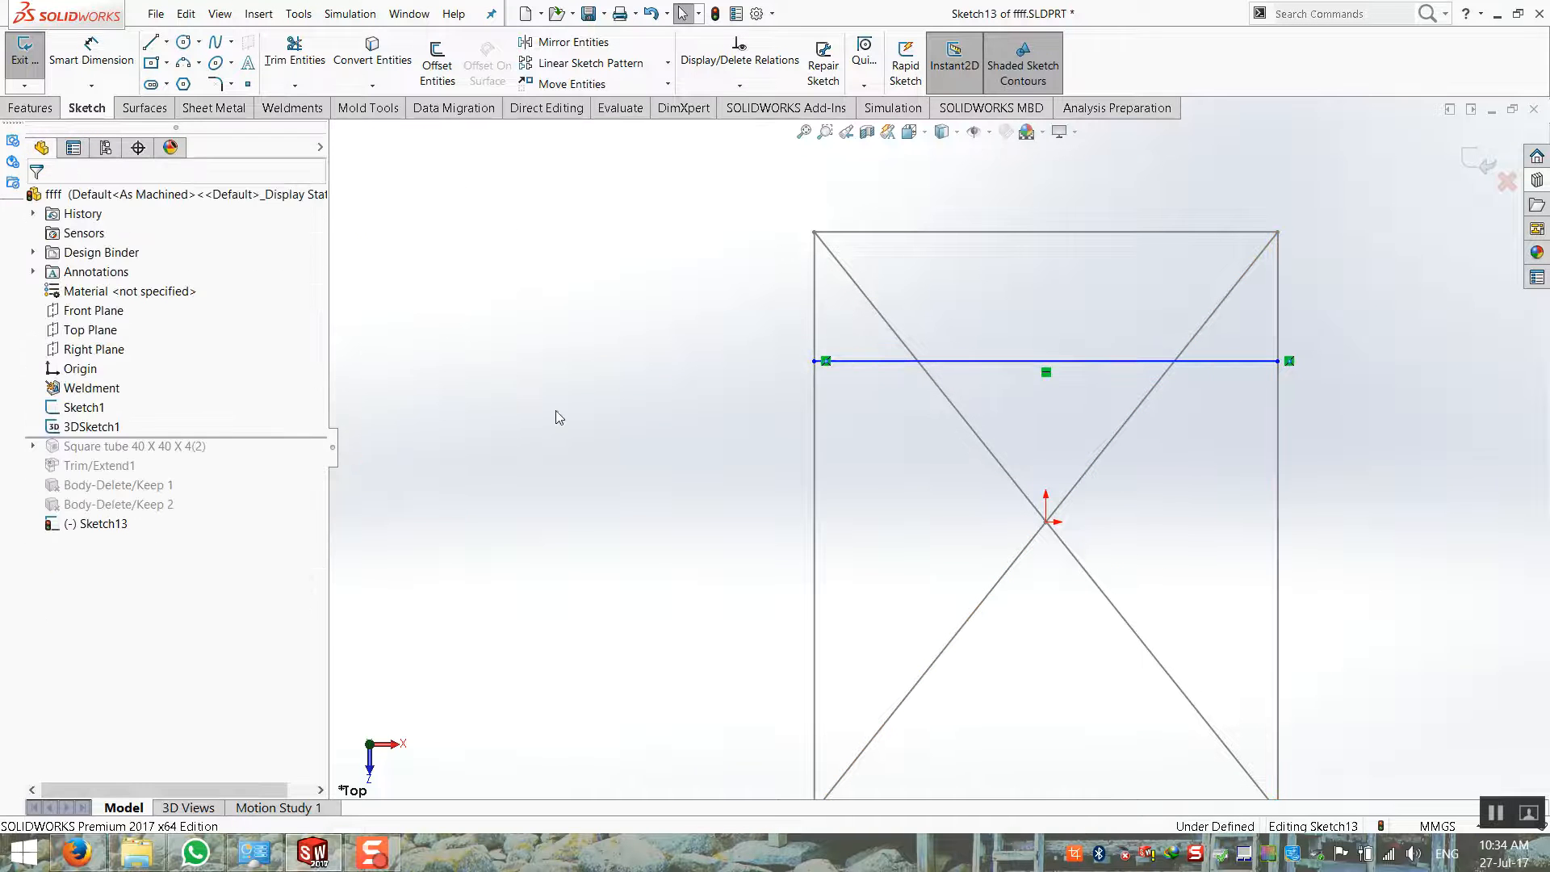
{"action": "left_click", "coordinate": [92, 50]}
{"action": "left_click", "coordinate": [1025, 361]}
{"action": "left_click", "coordinate": [1025, 233]}
{"action": "left_click", "coordinate": [737, 298]}
{"action": "type", "text": "200"}
{"action": "key", "text": "Return"}
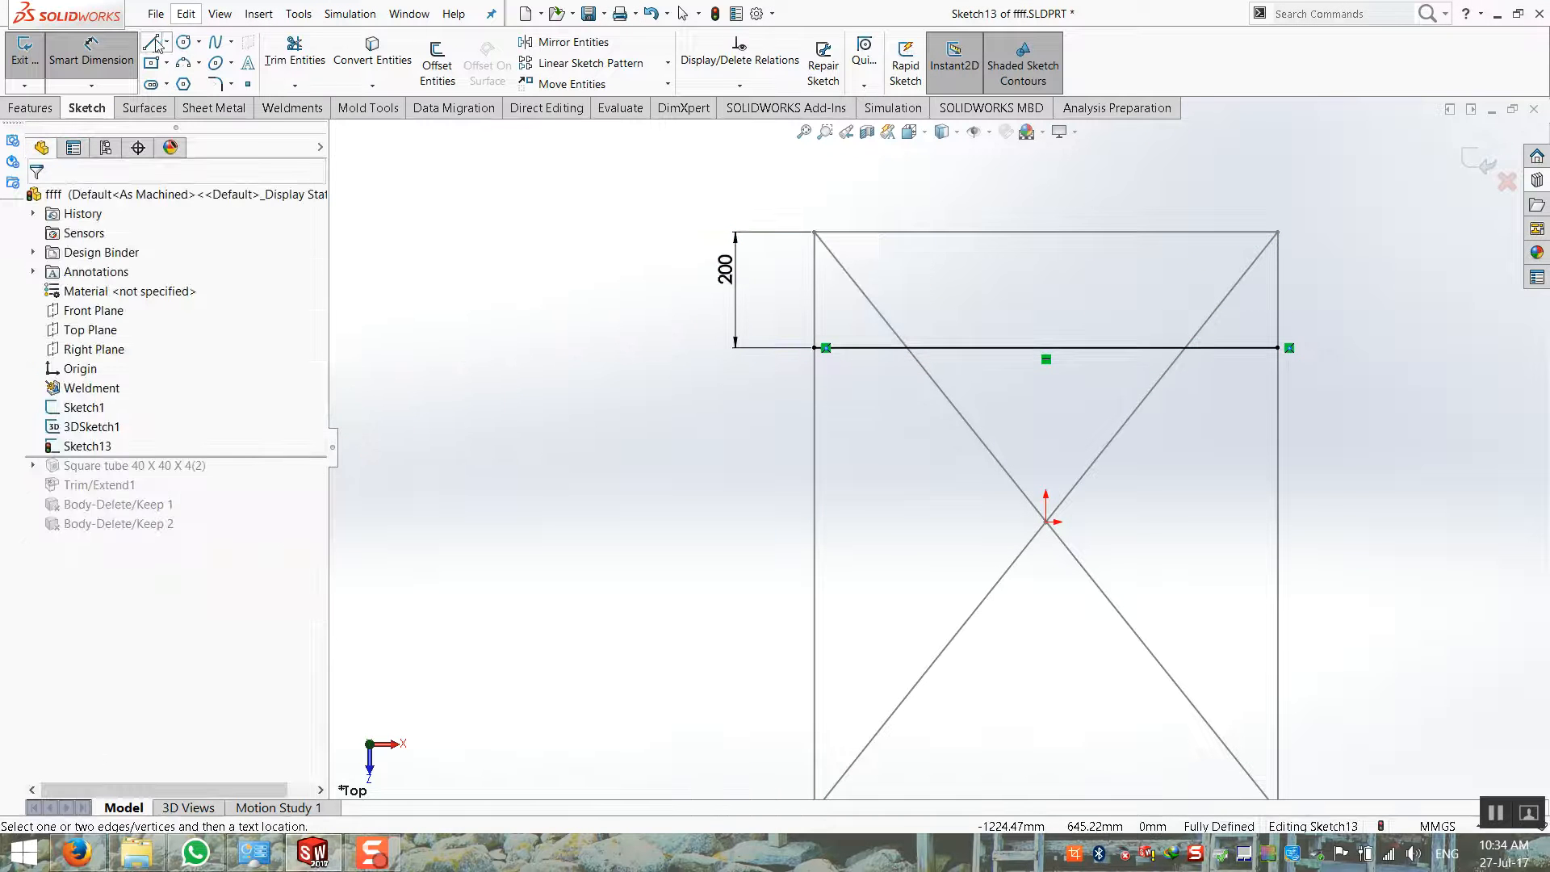
Sketch a second, slanted line between the two long sides in the front half of the base
{"action": "left_click", "coordinate": [152, 43]}
{"action": "scroll", "coordinate": [838, 547], "scroll_direction": "up", "scroll_amount": 3}
{"action": "left_click", "coordinate": [867, 522]}
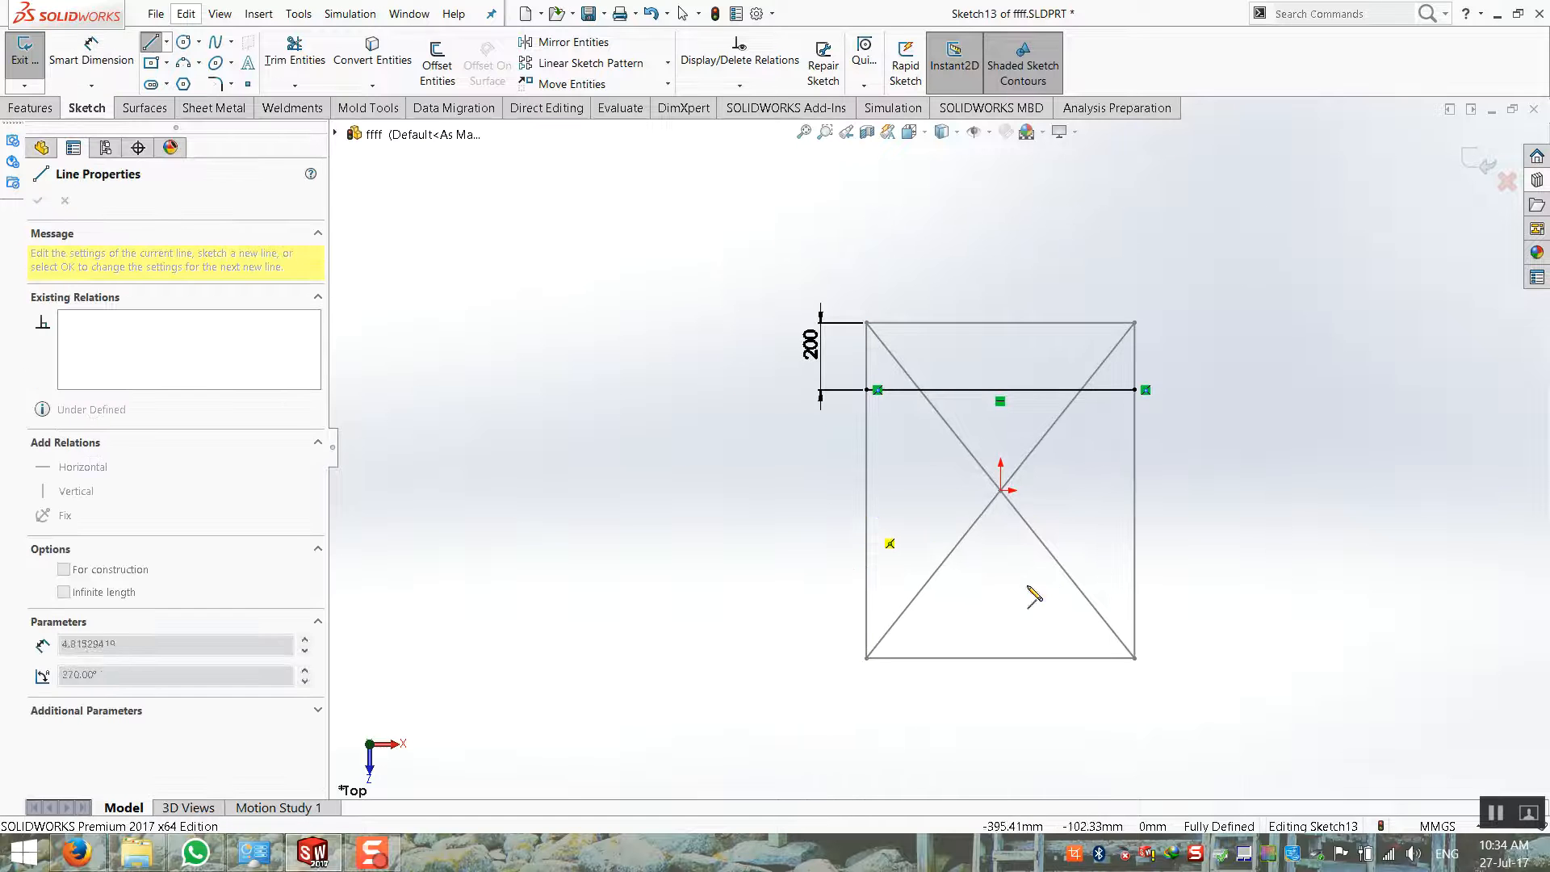
{"action": "left_click", "coordinate": [1134, 598]}
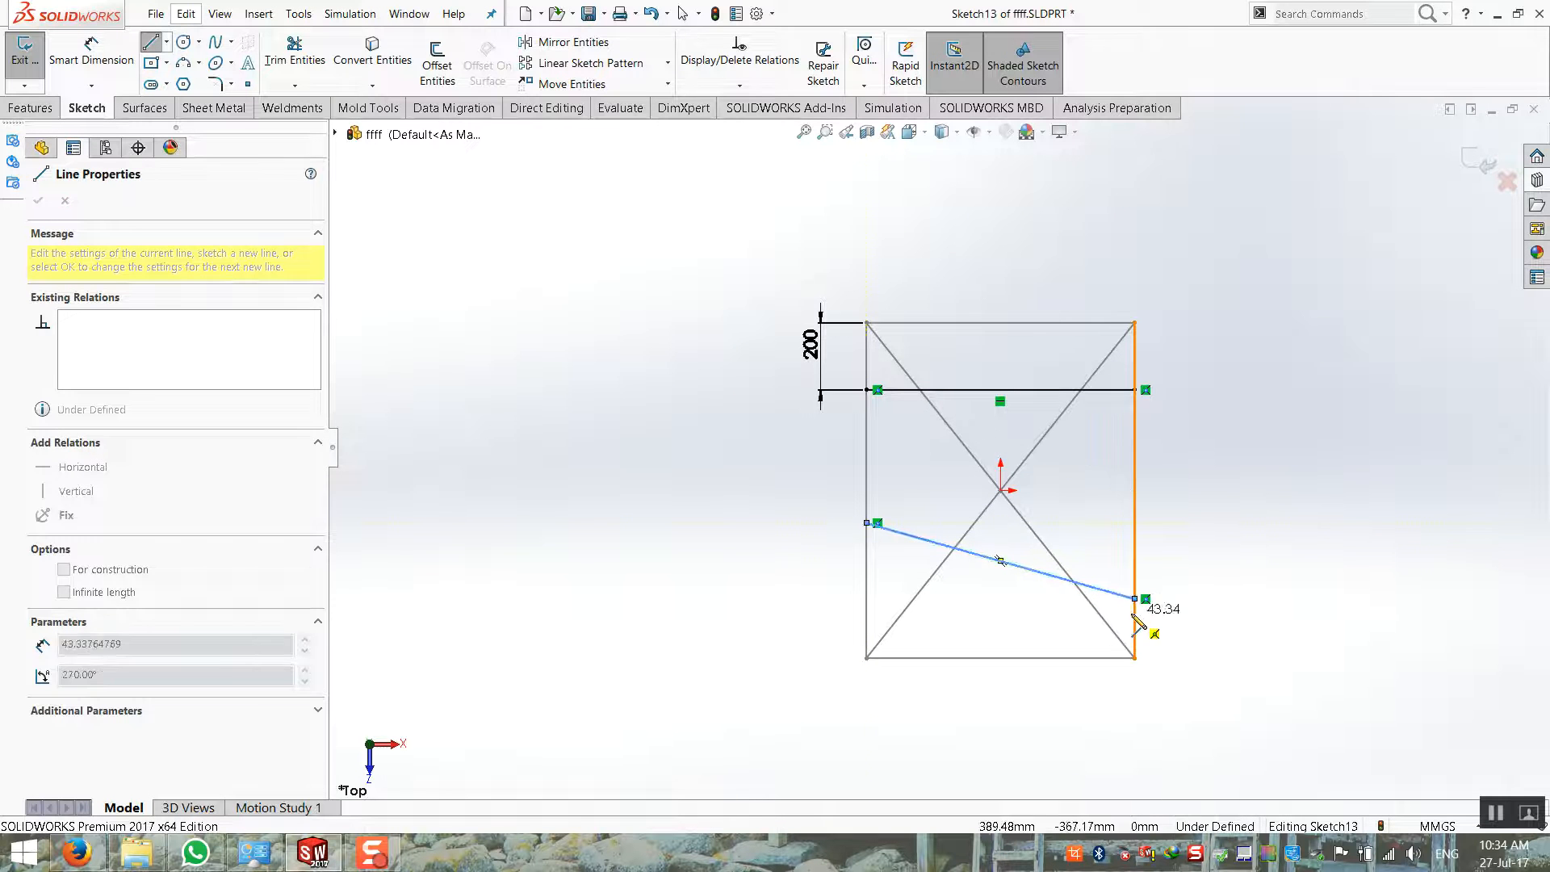
{"action": "key", "text": "Escape"}
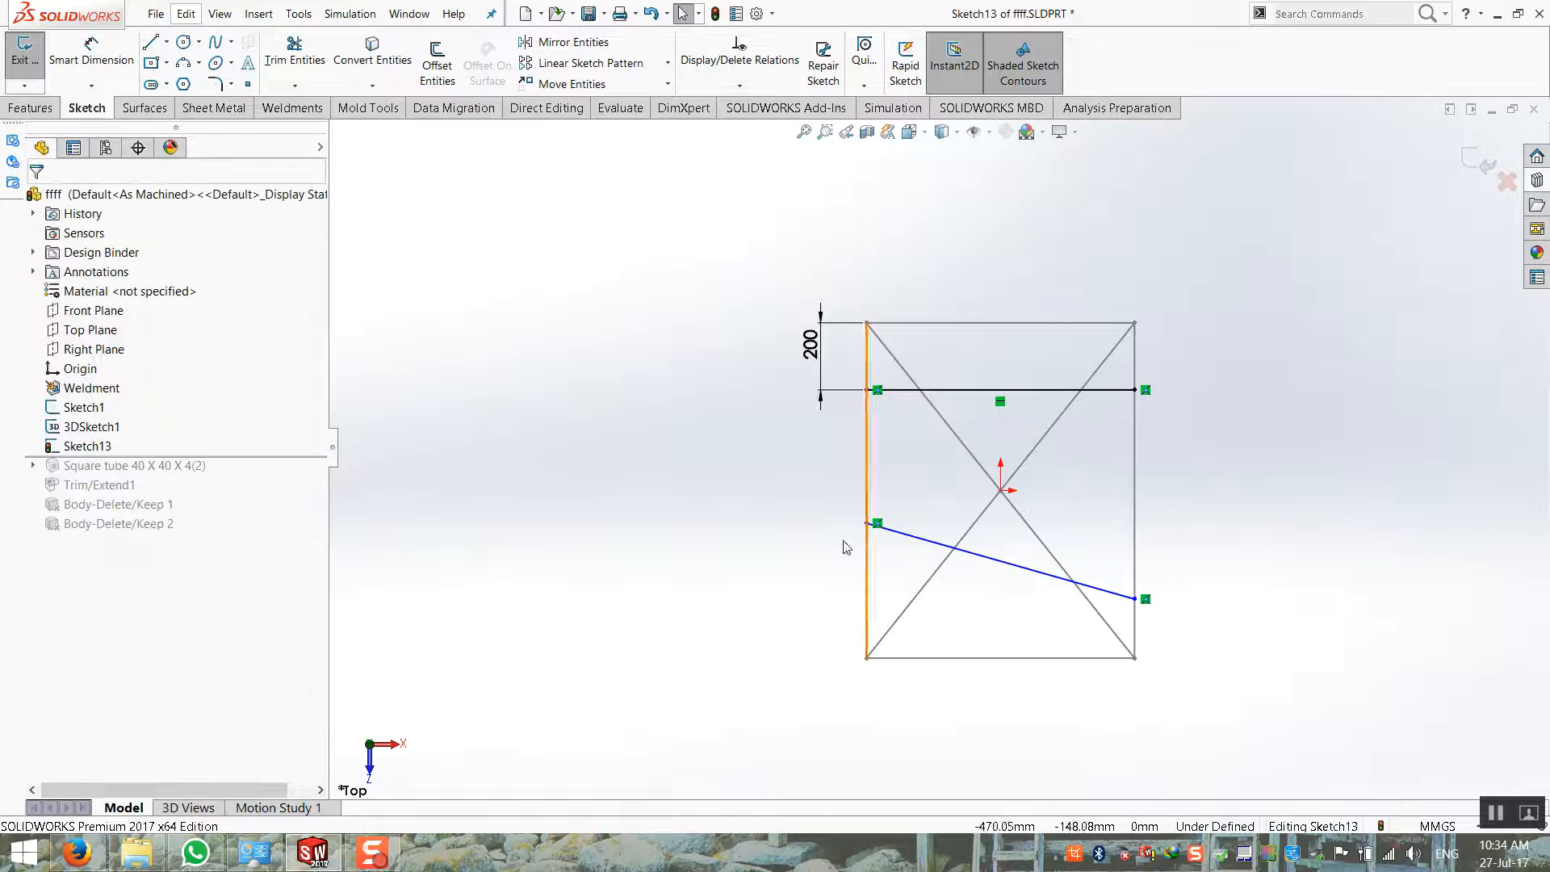
{"action": "left_click", "coordinate": [933, 543]}
{"action": "left_click", "coordinate": [1206, 543]}
{"action": "scroll", "coordinate": [1206, 543], "scroll_direction": "up", "scroll_amount": 1}
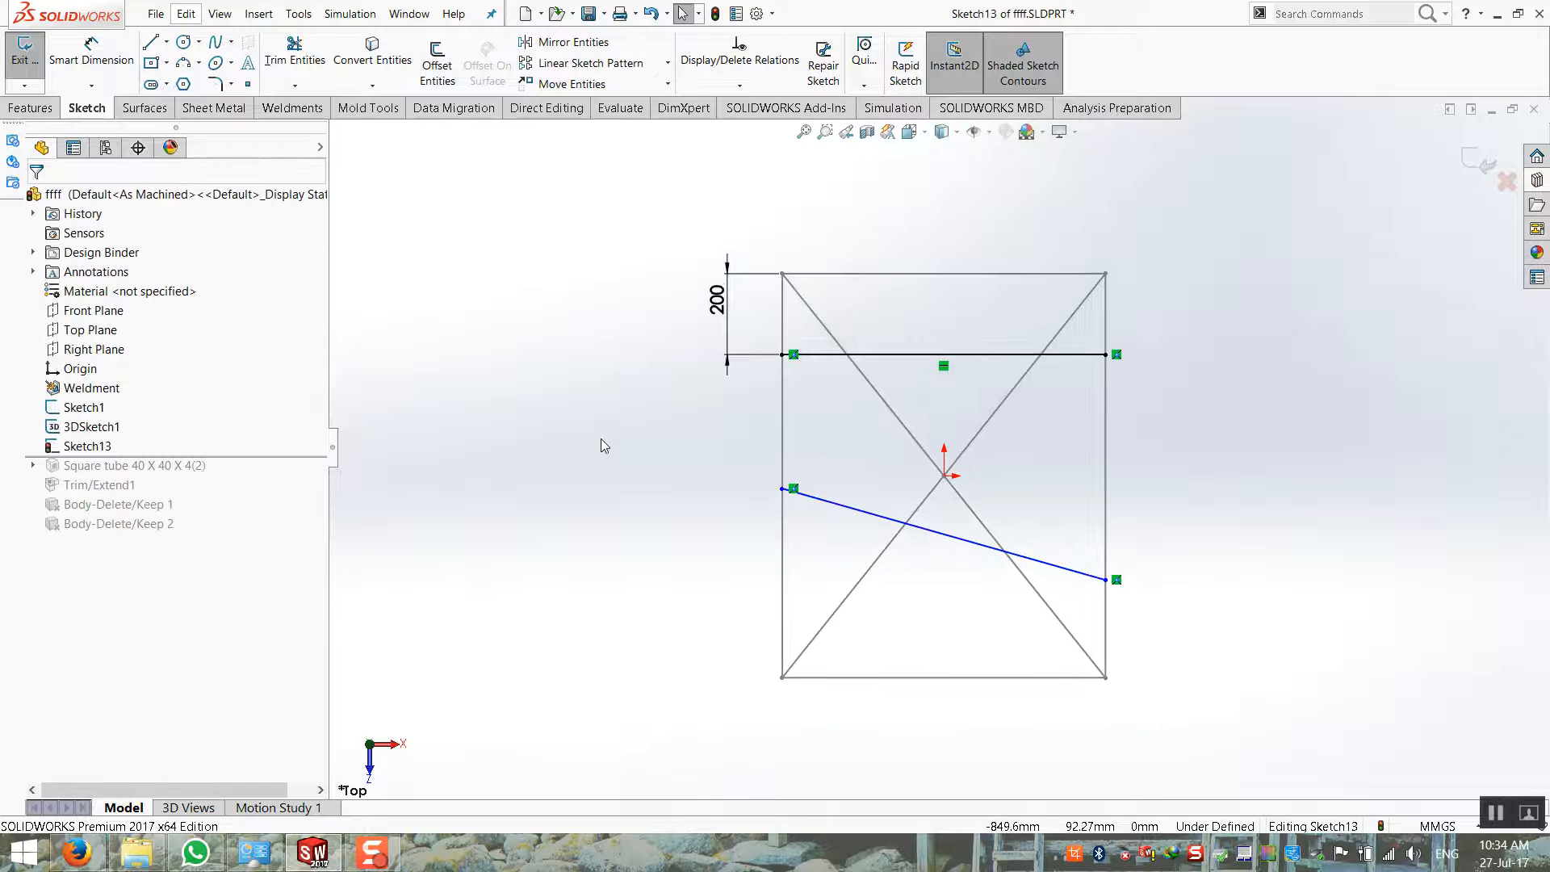
Dimension the slanted line's endpoints from the front short edge, 400 mm at its rearmost end and 200 mm at the other
{"action": "left_click", "coordinate": [54, 77]}
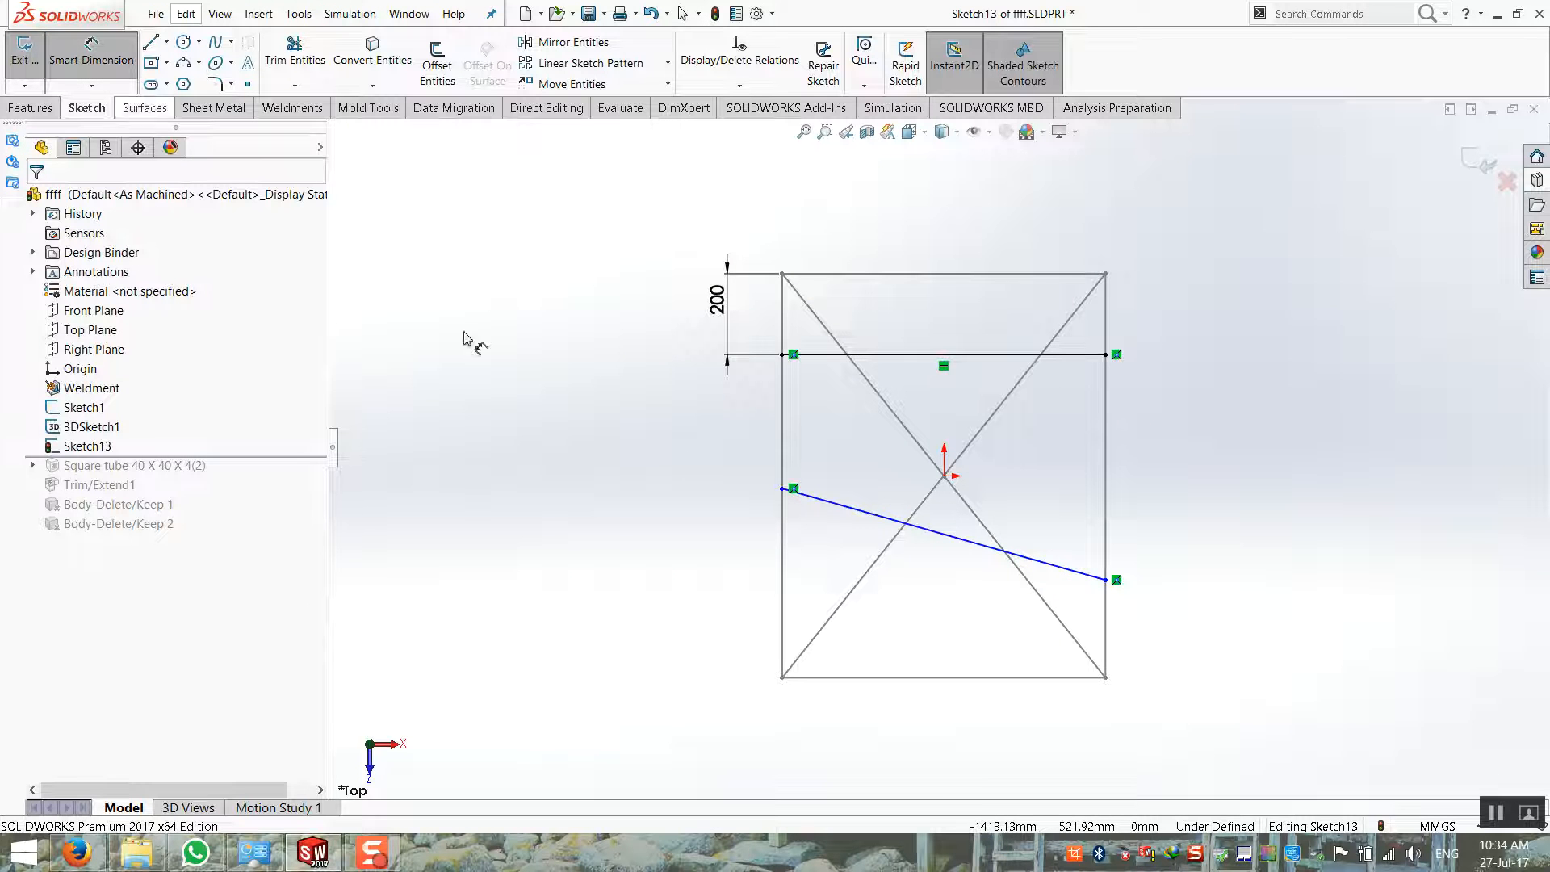
{"action": "left_click", "coordinate": [783, 490]}
{"action": "left_click", "coordinate": [783, 356]}
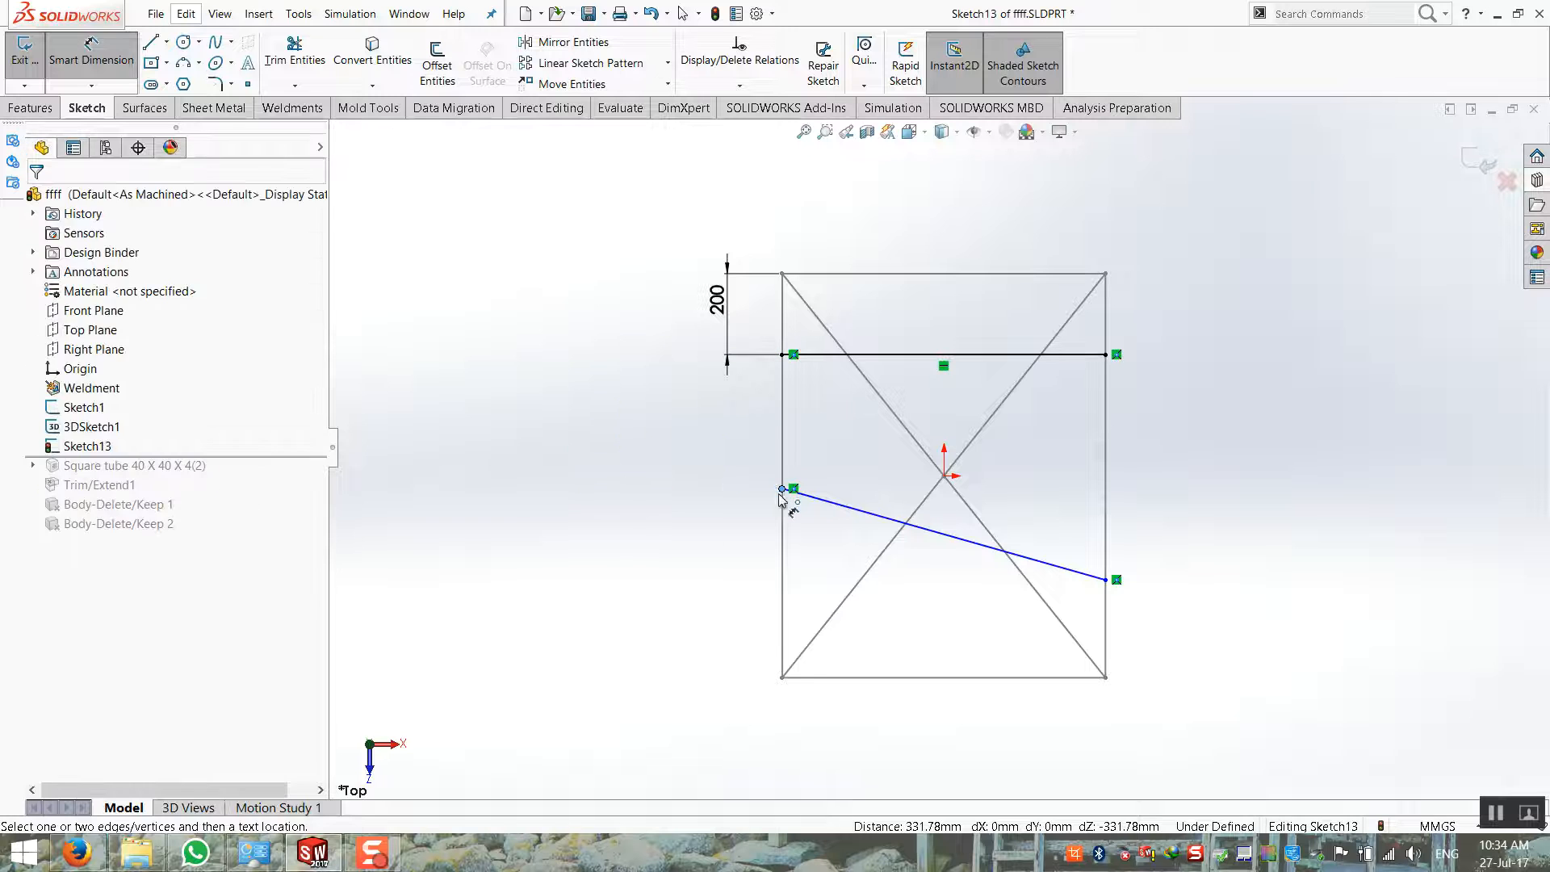
{"action": "left_click", "coordinate": [819, 676]}
{"action": "left_click", "coordinate": [695, 625]}
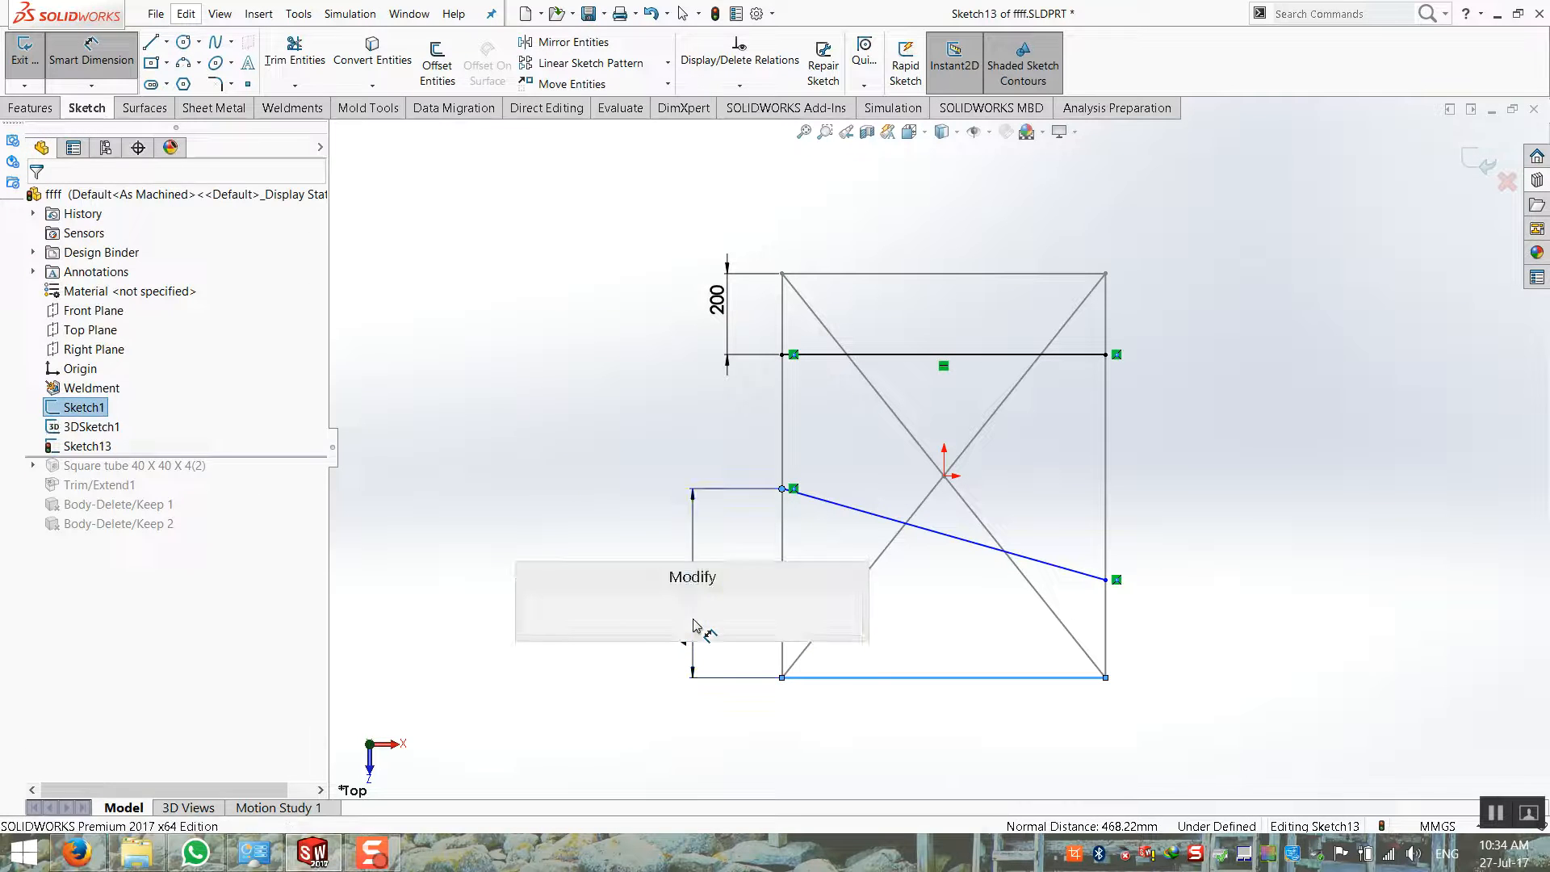
{"action": "type", "text": "400"}
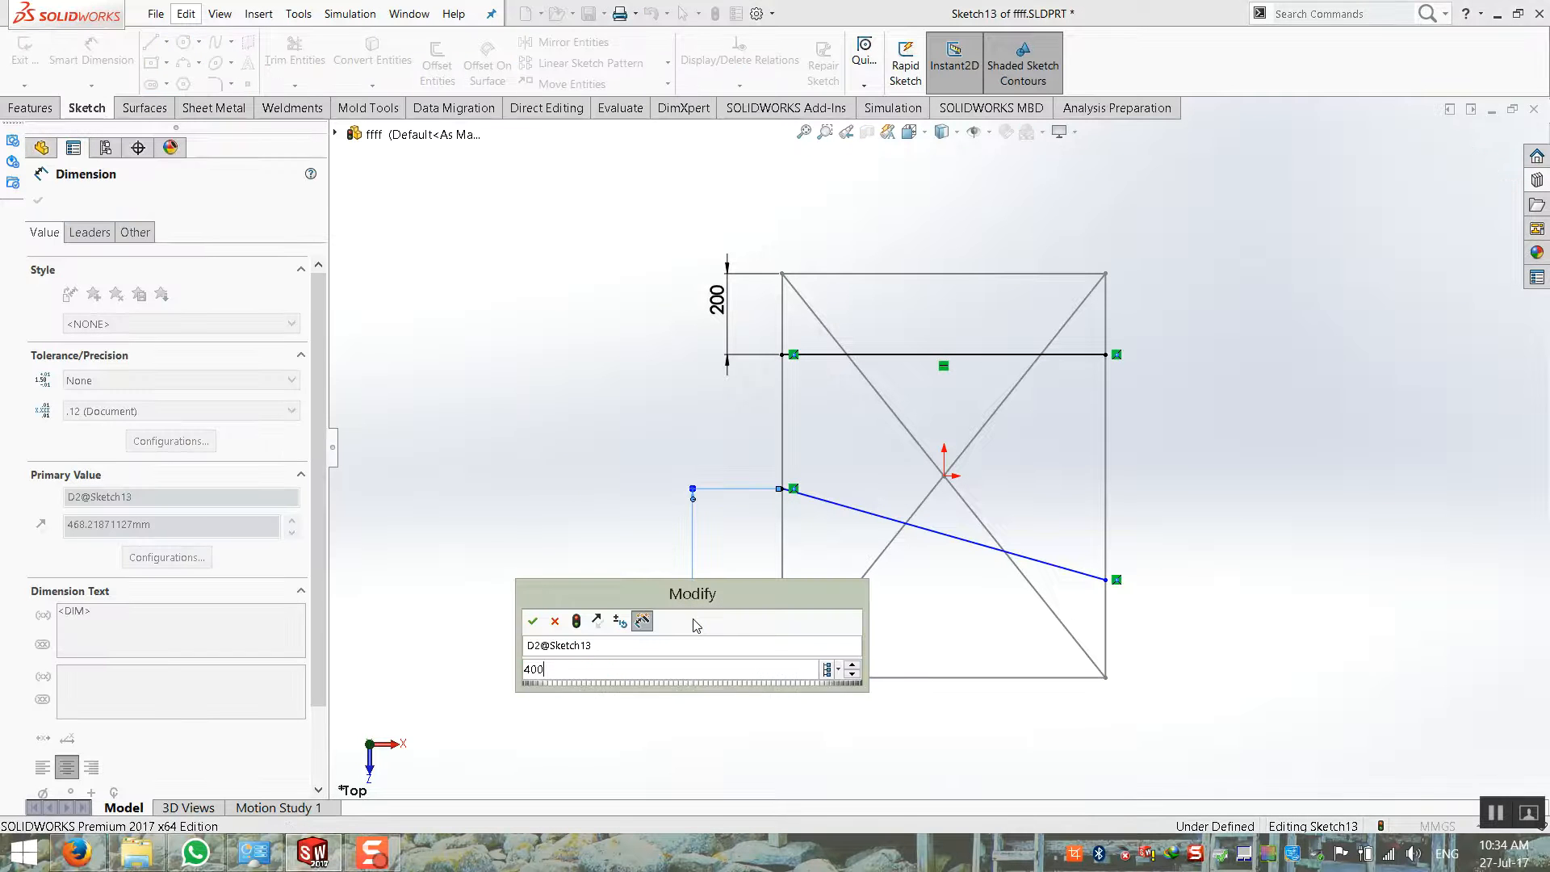
{"action": "key", "text": "Return"}
{"action": "left_click", "coordinate": [1106, 580]}
{"action": "left_click", "coordinate": [1231, 650]}
{"action": "type", "text": "200"}
{"action": "key", "text": "Return"}
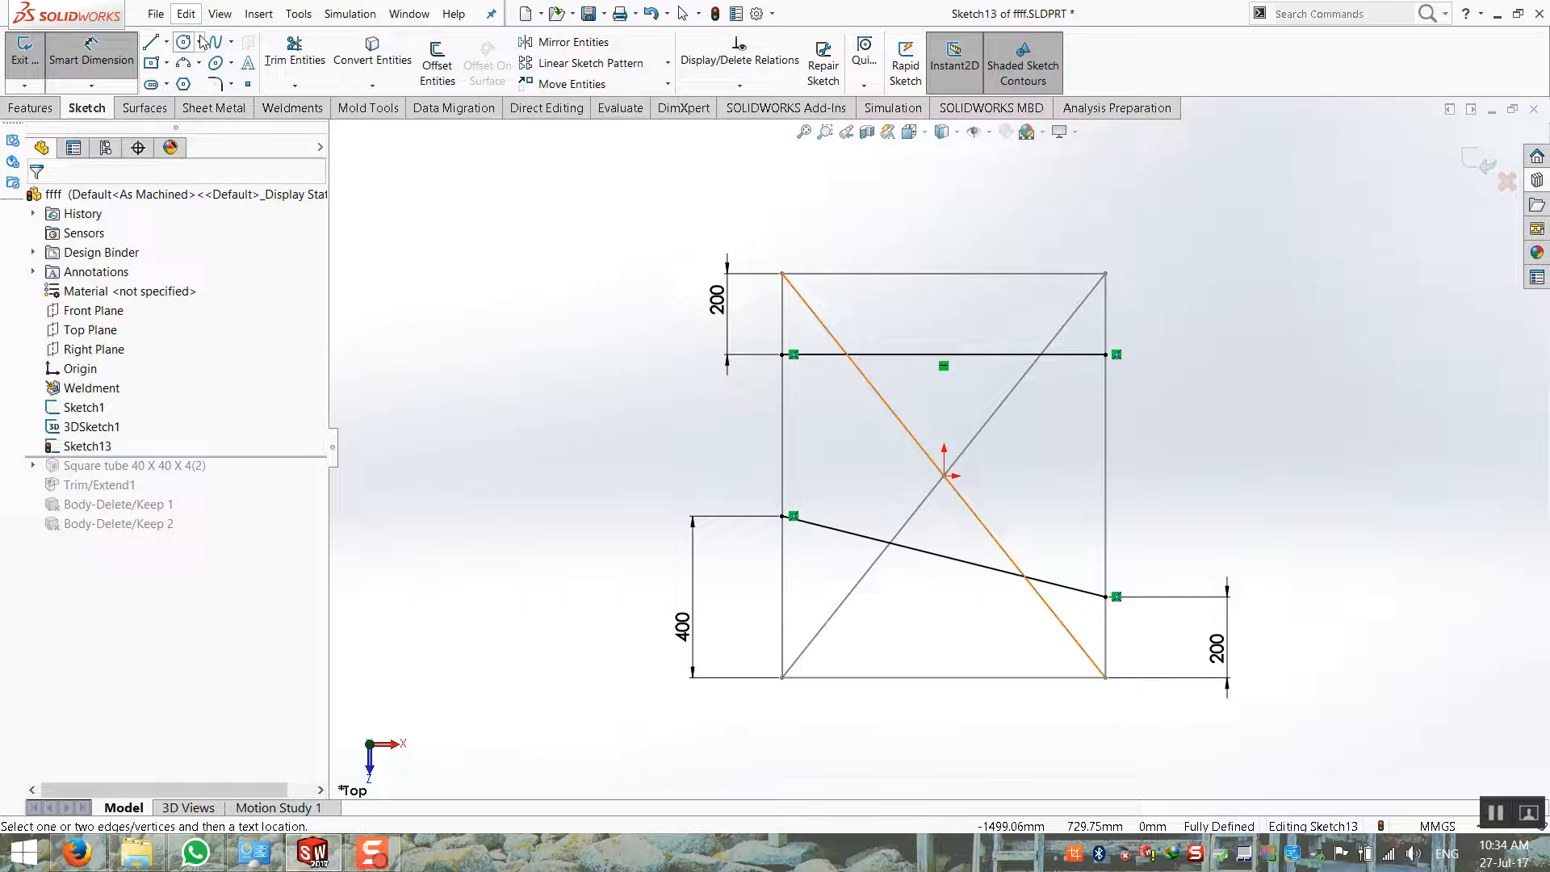
Sketch two lines connecting the horizontal and slanted crossing lines, spreading apart towards the front of the base
{"action": "left_click", "coordinate": [150, 42]}
{"action": "left_click", "coordinate": [1051, 582]}
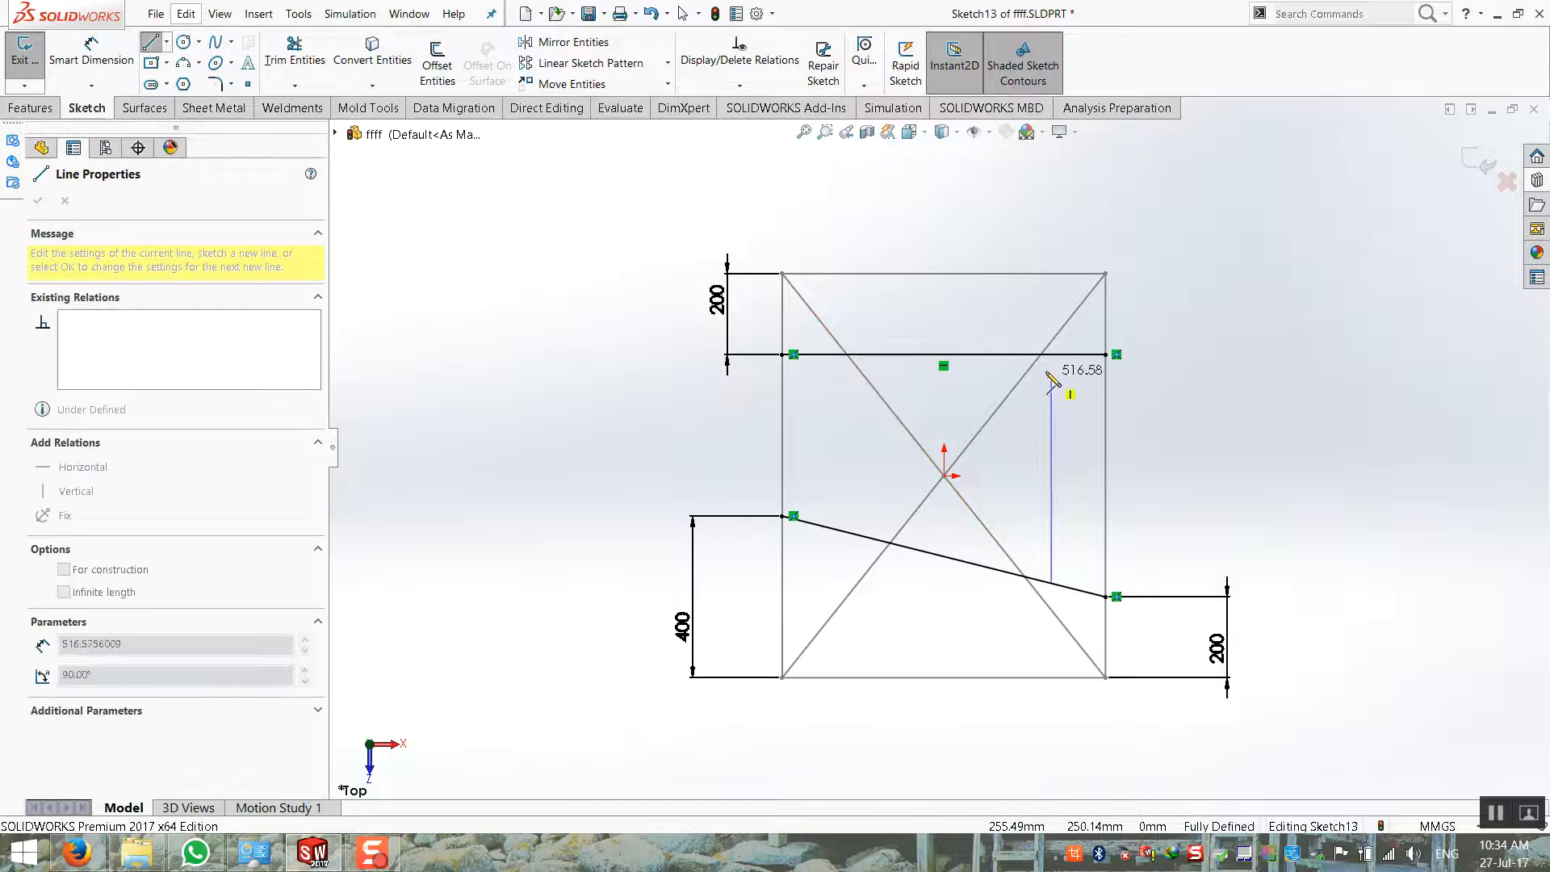
{"action": "left_click", "coordinate": [980, 356]}
{"action": "key", "text": "Escape"}
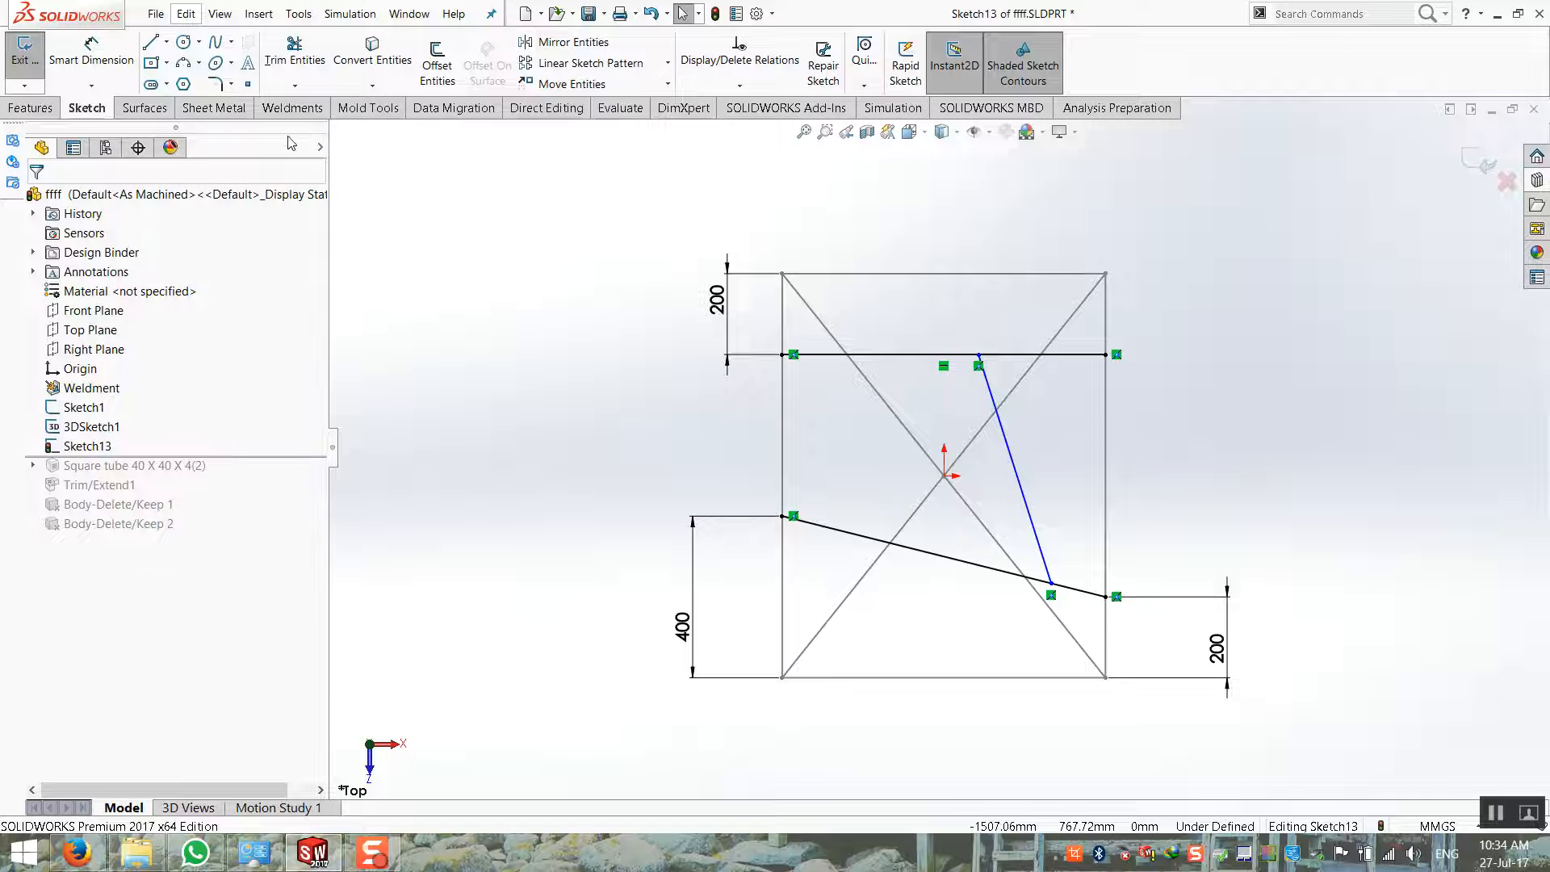
{"action": "left_click", "coordinate": [161, 45]}
{"action": "left_click", "coordinate": [889, 356]}
{"action": "left_click", "coordinate": [835, 529]}
{"action": "key", "text": "Escape"}
Sketch a crossbar line joining the two spreading connecting lines near their middles
{"action": "left_click", "coordinate": [152, 45]}
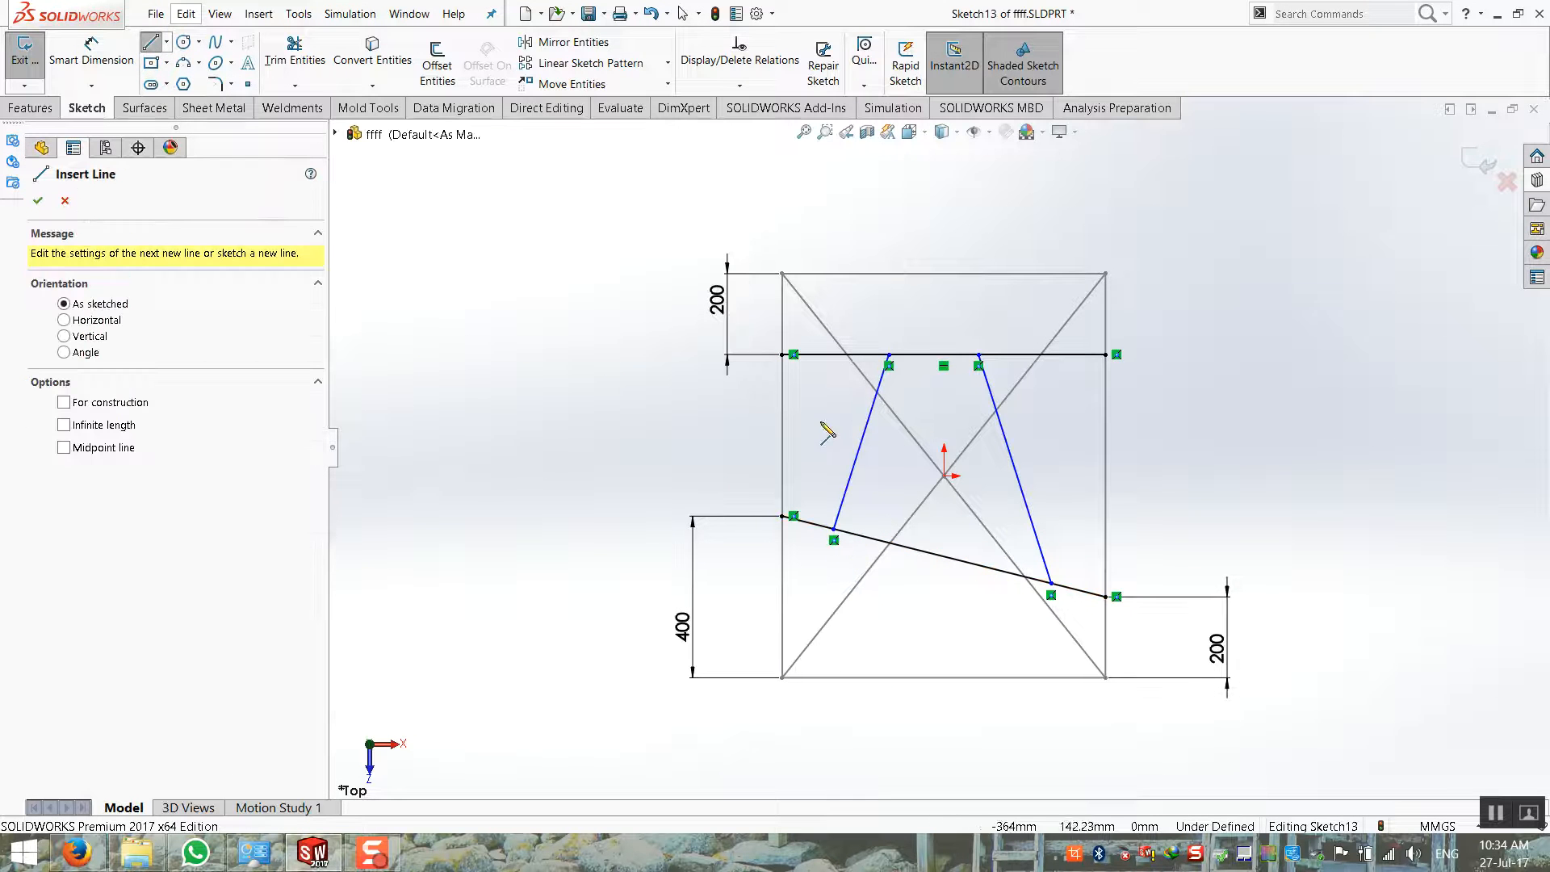
{"action": "left_click", "coordinate": [862, 442]}
{"action": "left_click", "coordinate": [1019, 476]}
{"action": "key", "text": "Escape"}
Sketch two lines from the slanted crossing line to the front short edge, the first about 330 mm long, spreading apart towards the front
{"action": "left_click", "coordinate": [153, 47]}
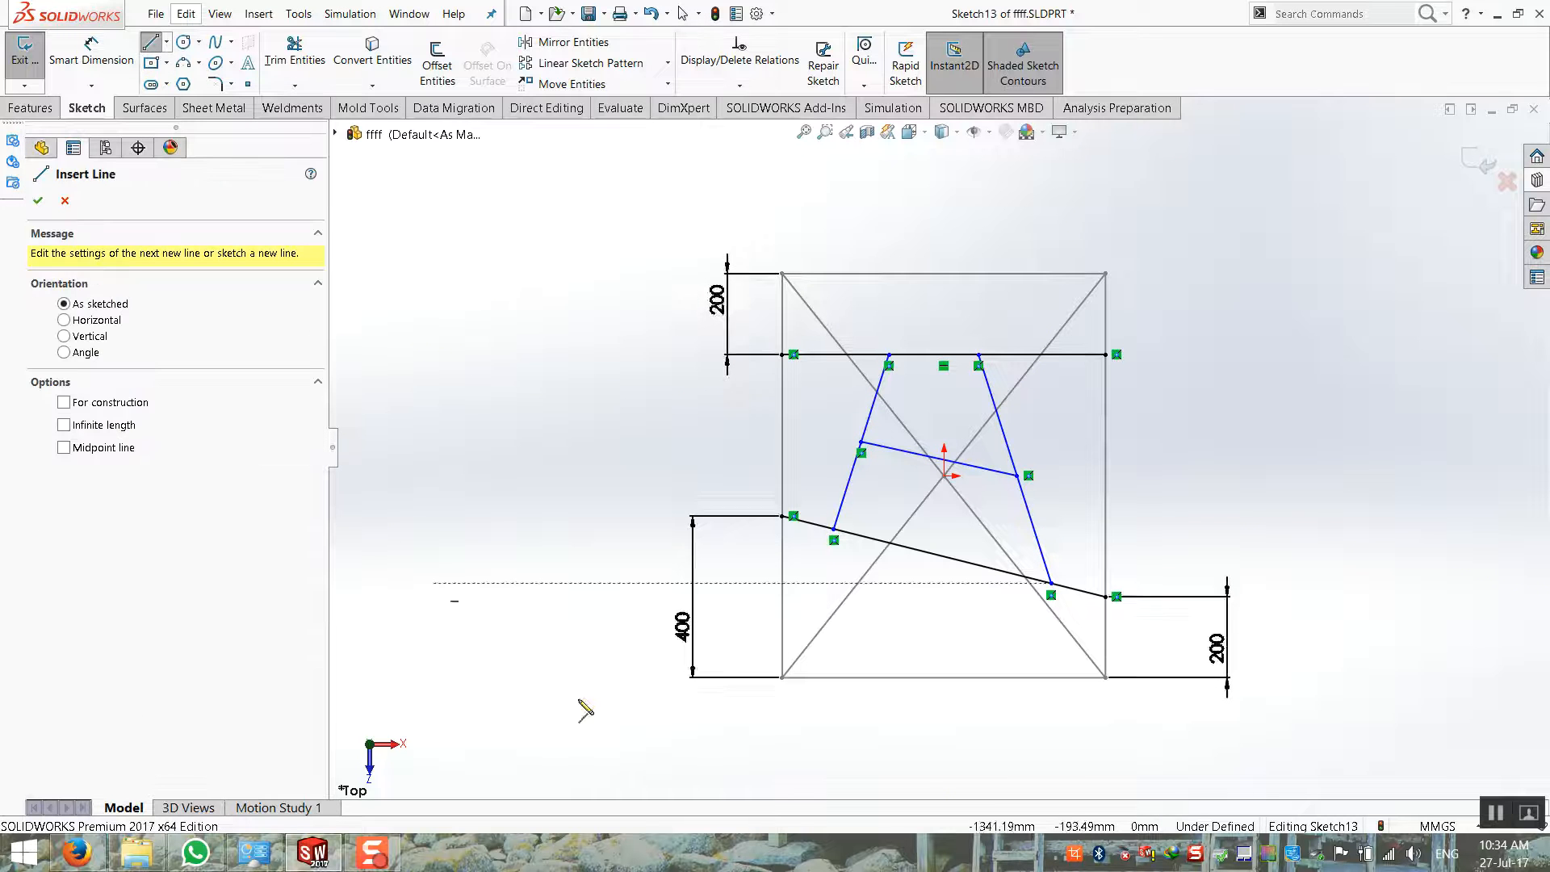
{"action": "left_click", "coordinate": [883, 677]}
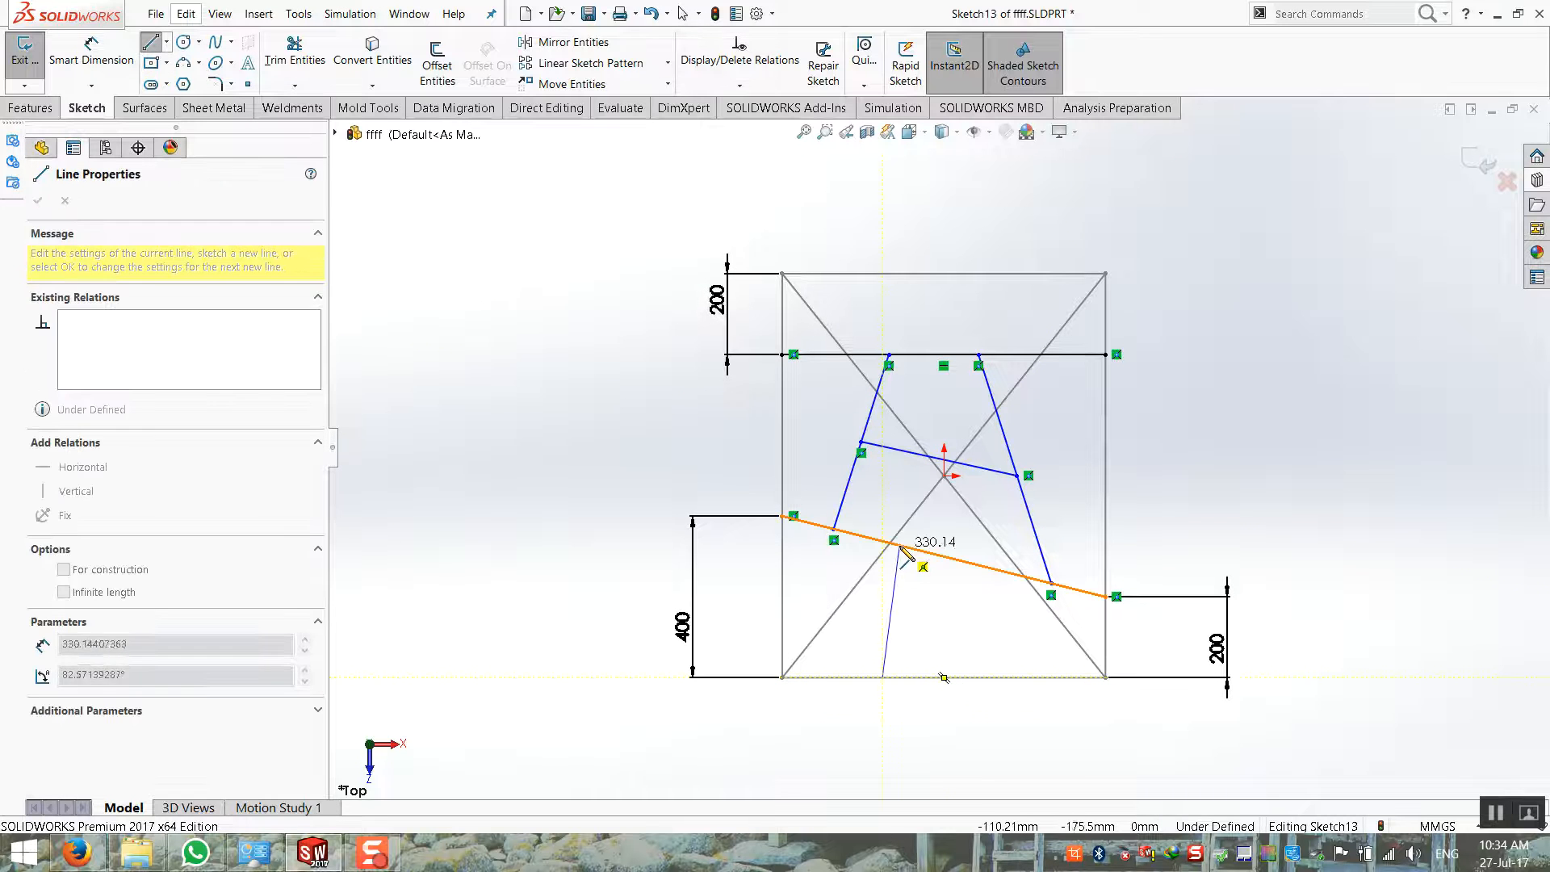
{"action": "left_click", "coordinate": [899, 546]}
{"action": "key", "text": "Escape"}
{"action": "left_click", "coordinate": [152, 47]}
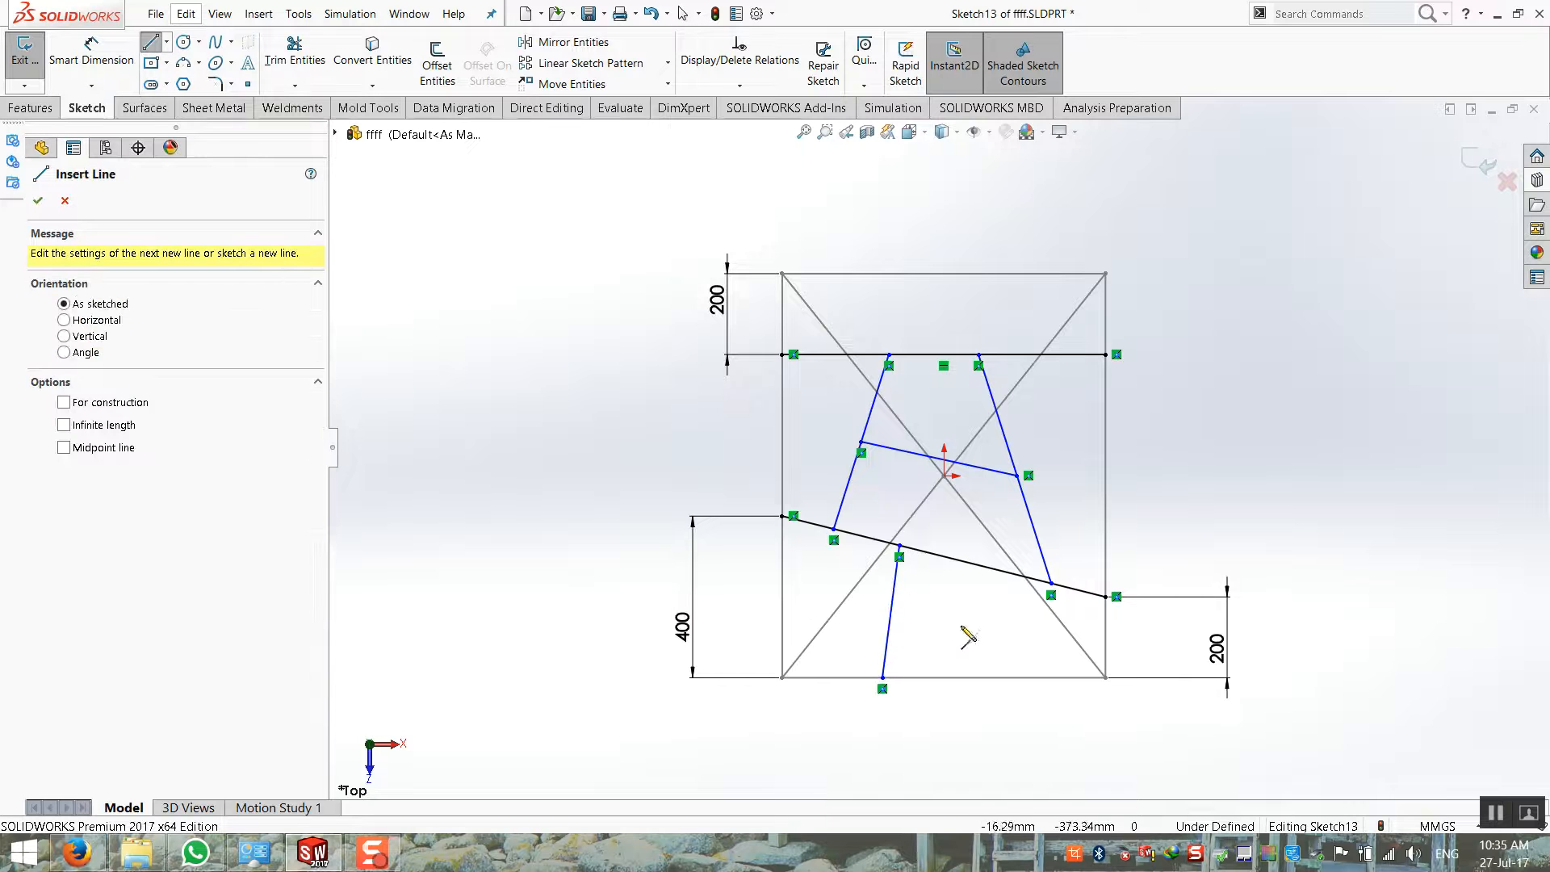
{"action": "left_click", "coordinate": [1005, 571]}
{"action": "left_click", "coordinate": [1052, 676]}
{"action": "scroll", "coordinate": [1161, 279], "scroll_direction": "down", "scroll_amount": 3}
{"action": "key", "text": "Escape"}
Sketch a three-point arc from the horizontal crossing line, near one end, to just past the middle of the rear short edge, bulging outward
{"action": "left_click", "coordinate": [151, 43]}
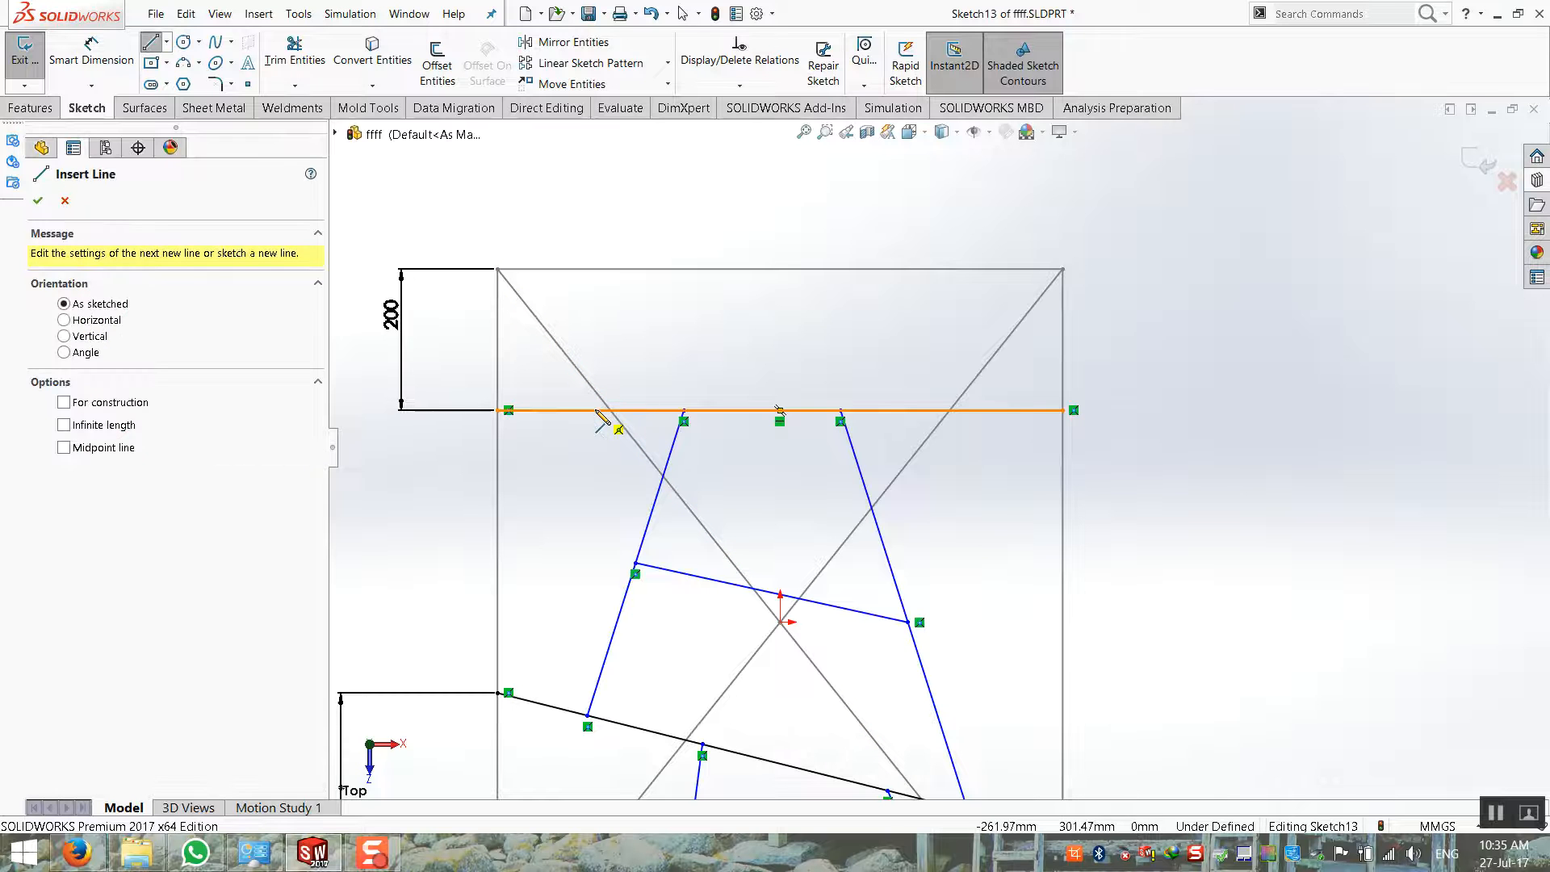
{"action": "left_click", "coordinate": [184, 63]}
{"action": "left_click", "coordinate": [573, 410]}
{"action": "left_click", "coordinate": [807, 269]}
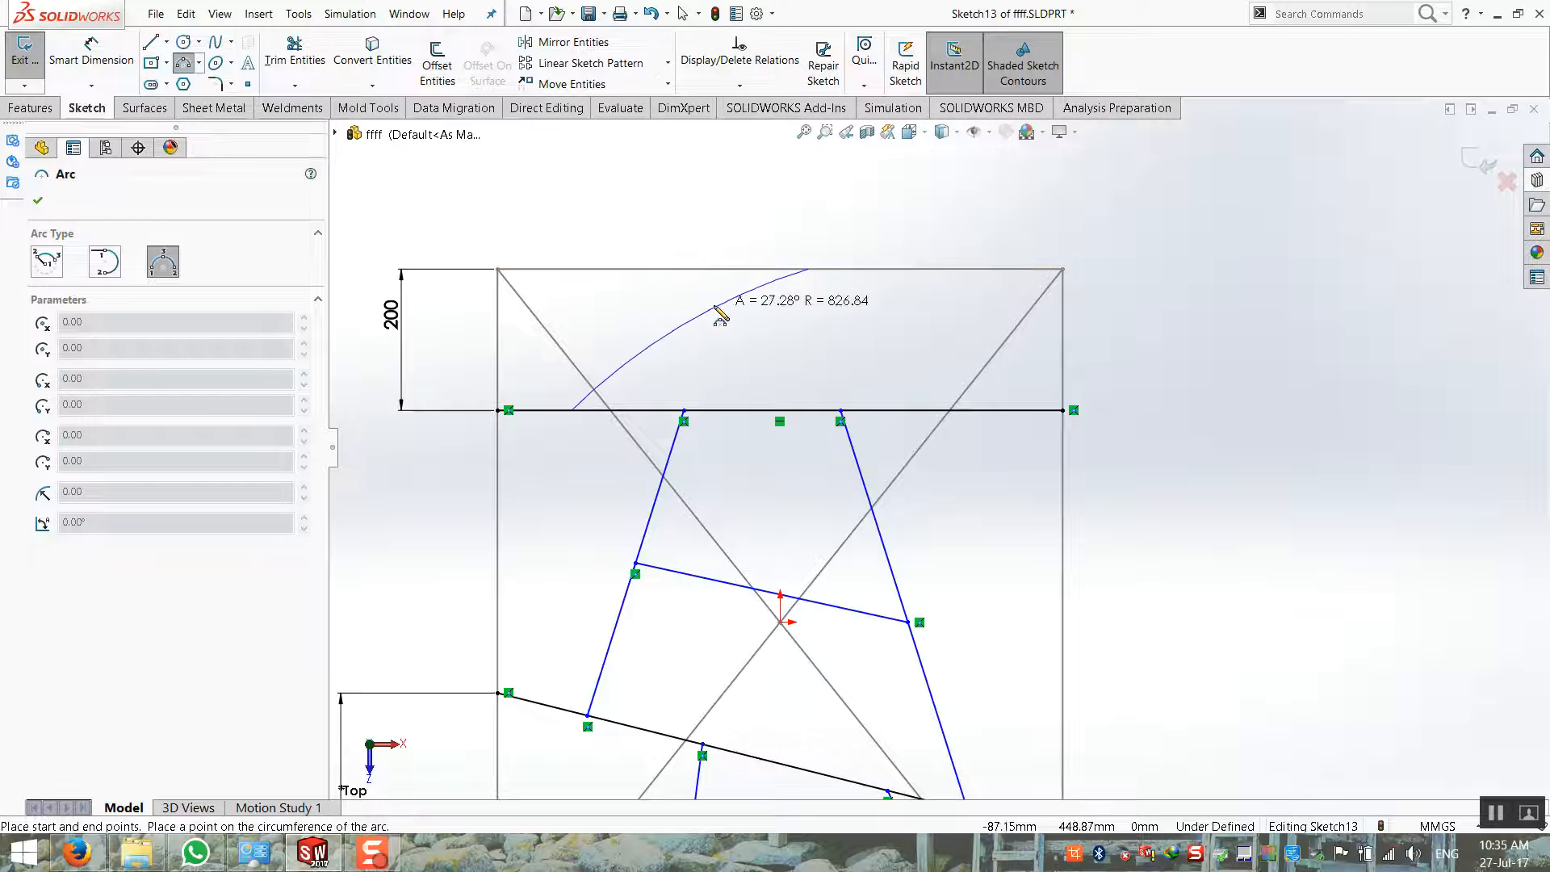
{"action": "left_click", "coordinate": [700, 305]}
{"action": "key", "text": "Escape"}
{"action": "scroll", "coordinate": [1201, 349], "scroll_direction": "up", "scroll_amount": 4}
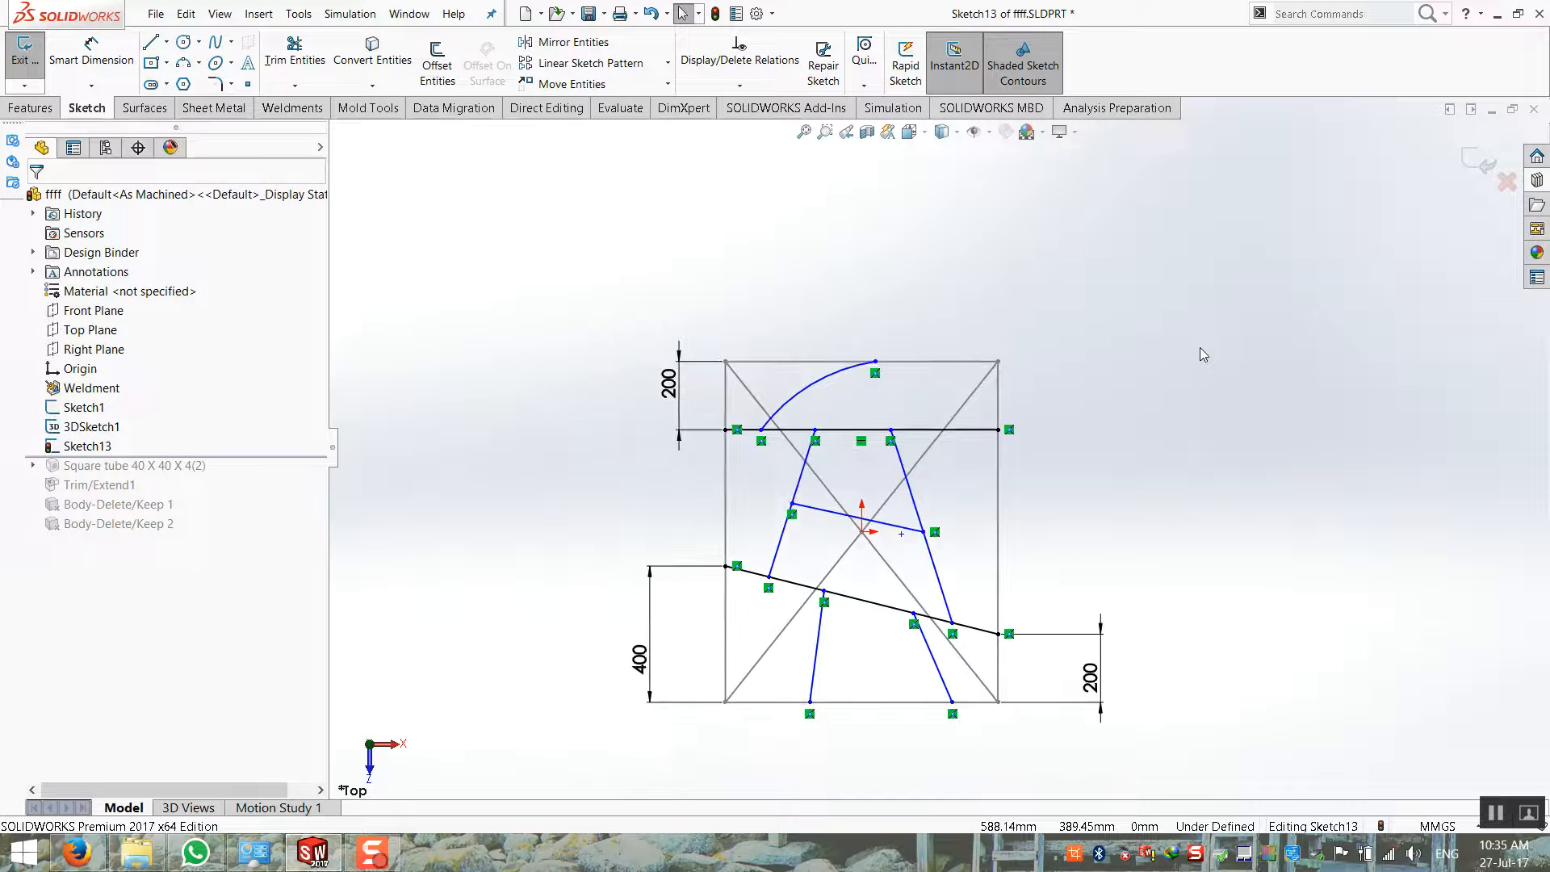
Exit the base sketch and roll the model forward past the last body-delete feature
{"action": "left_click", "coordinate": [1482, 161]}
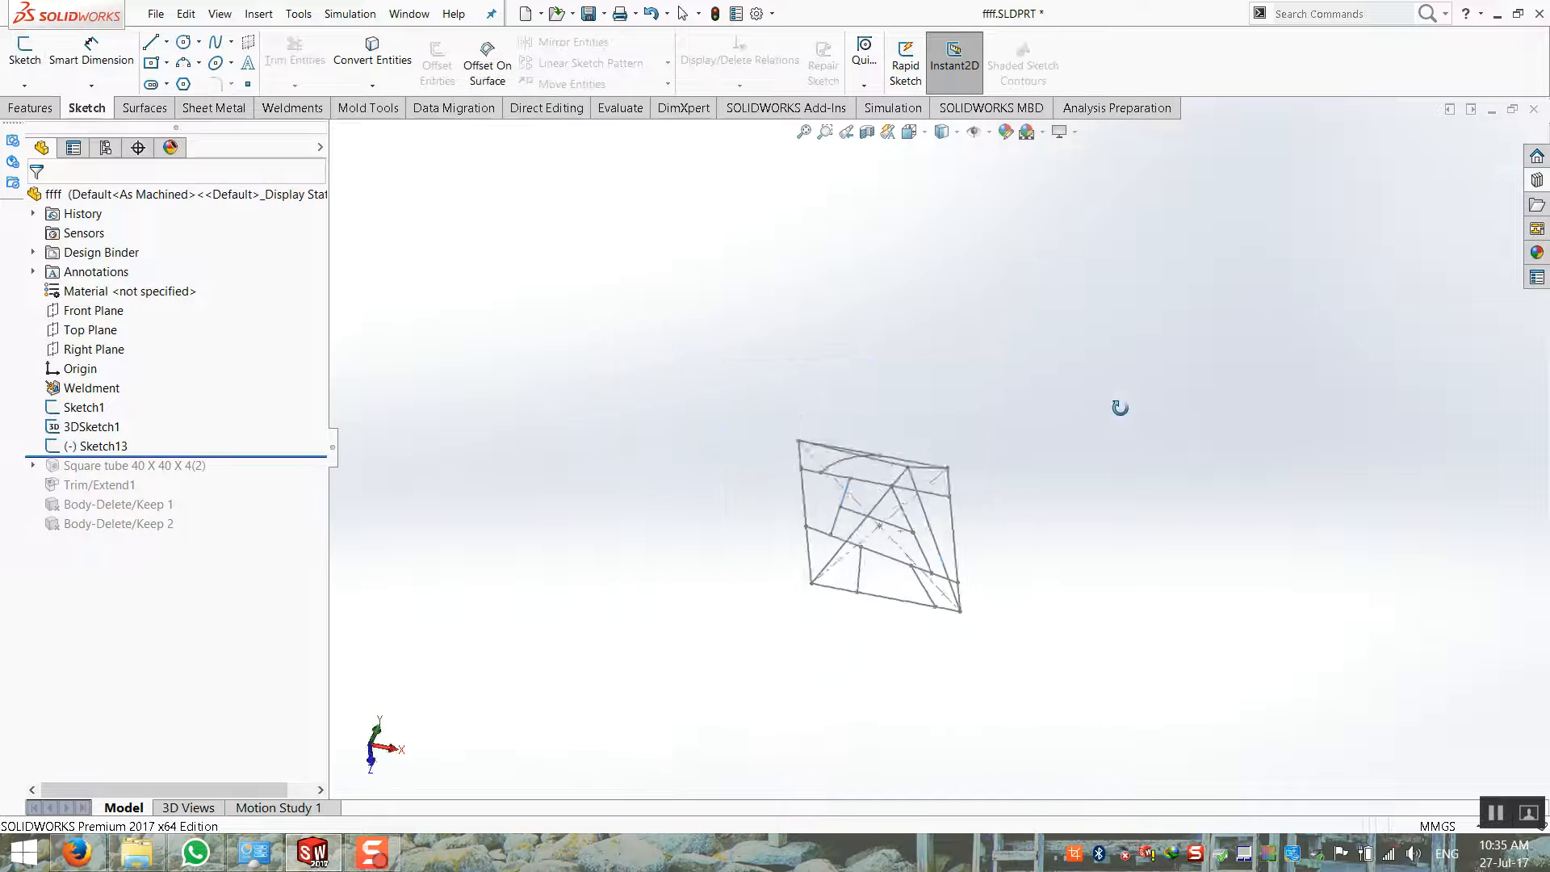
{"action": "scroll", "coordinate": [921, 565], "scroll_direction": "down", "scroll_amount": 3}
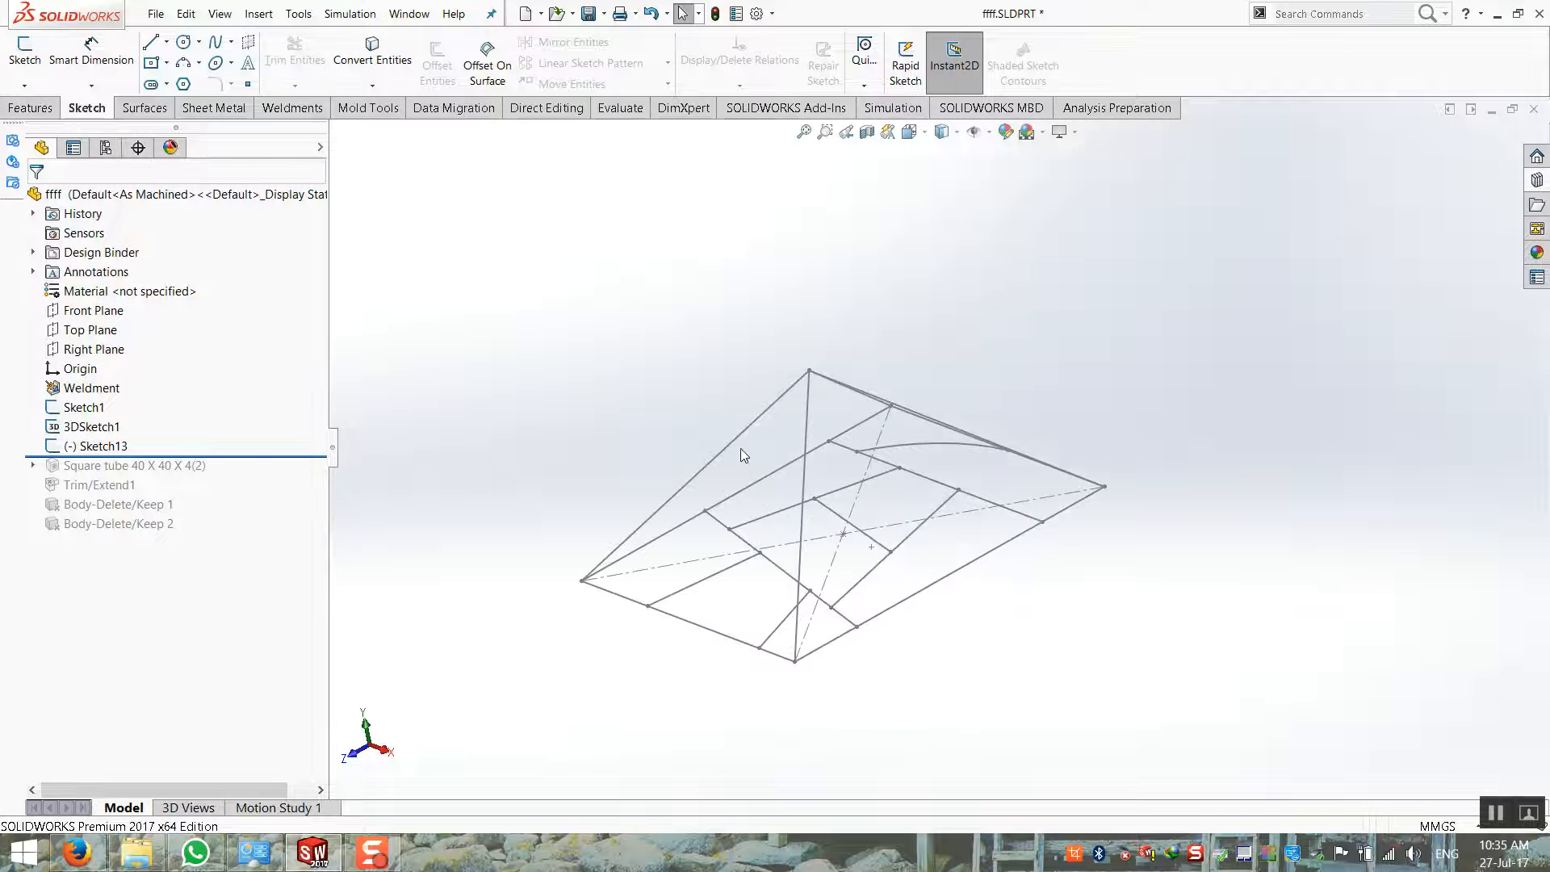
{"action": "left_click_drag", "start_coordinate": [261, 458], "coordinate": [260, 535]}
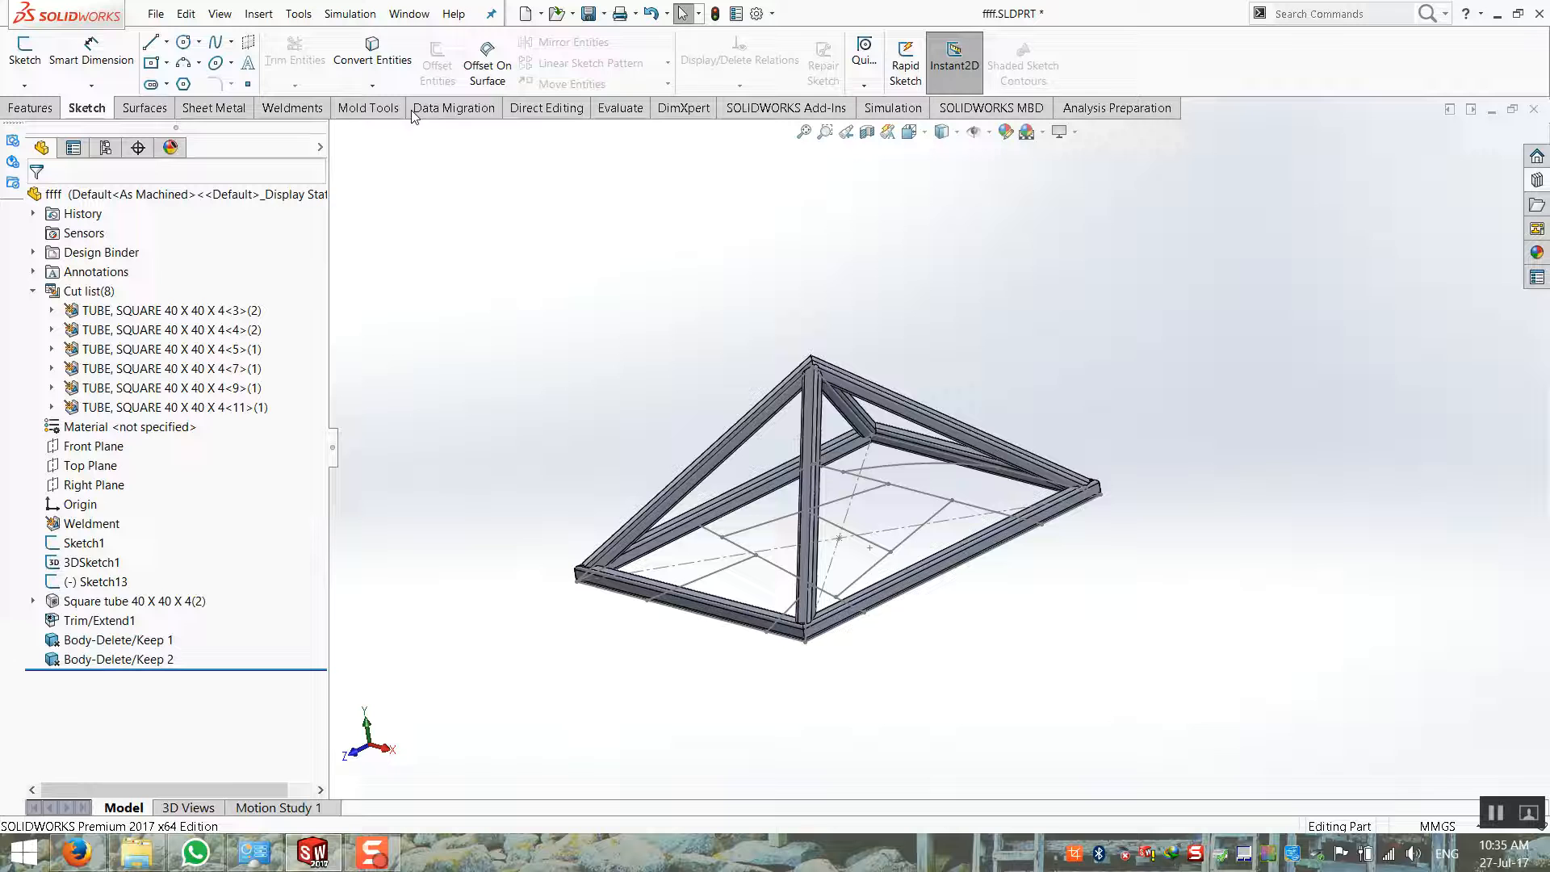
Start a structural member with iso square tube, size 40 x 40 x 4, along the slanted crossing line
{"action": "left_click", "coordinate": [292, 107]}
{"action": "left_click", "coordinate": [110, 60]}
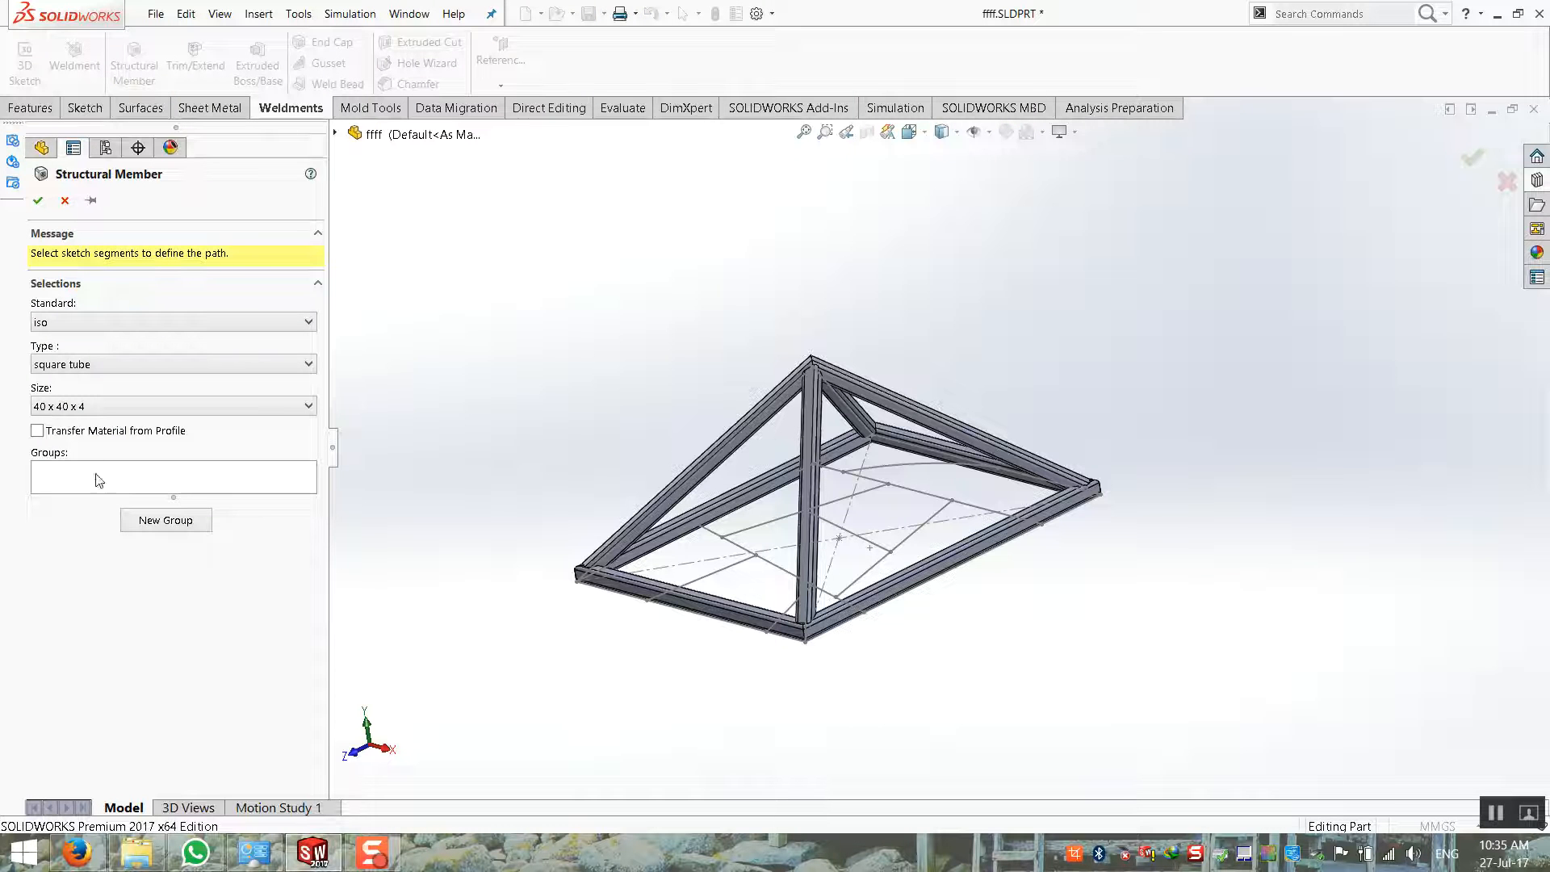
{"action": "left_click", "coordinate": [98, 480]}
{"action": "left_click", "coordinate": [159, 407]}
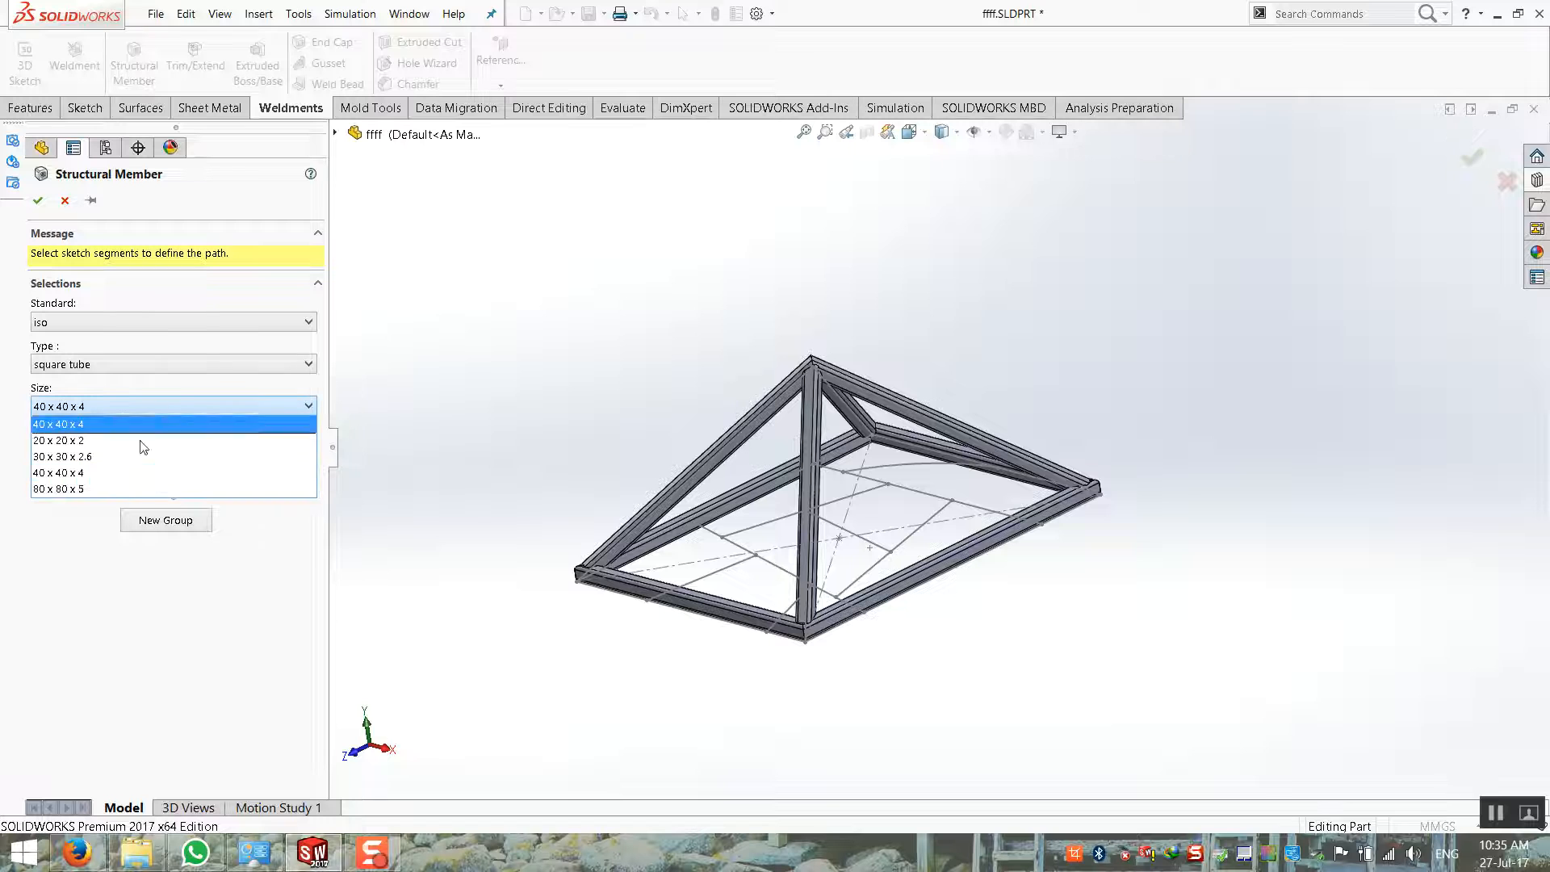
{"action": "left_click", "coordinate": [137, 440]}
{"action": "left_click", "coordinate": [142, 412]}
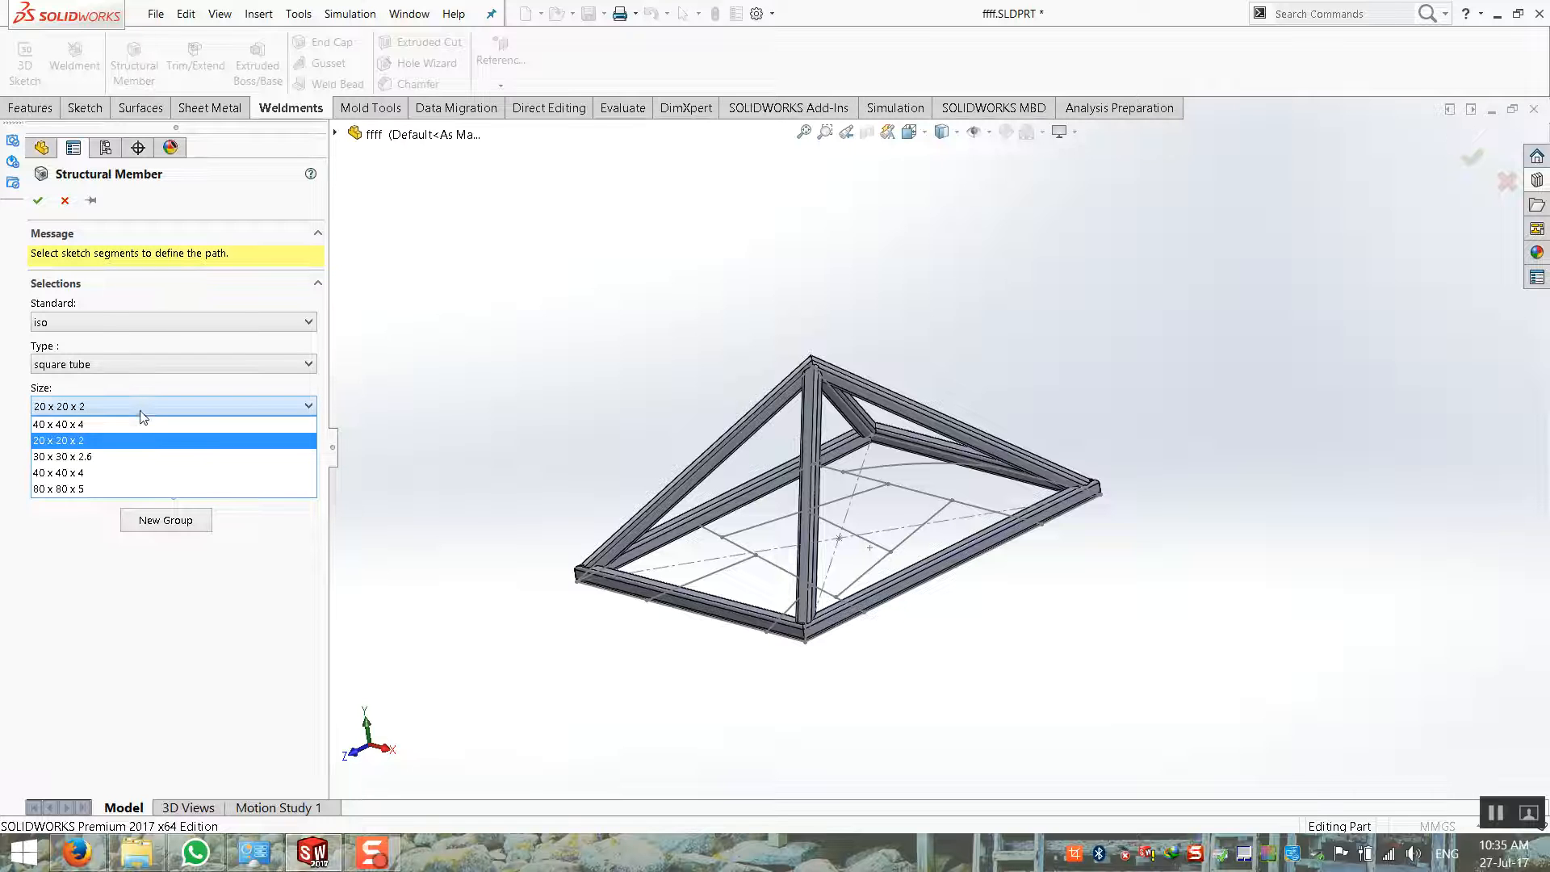
{"action": "left_click", "coordinate": [124, 472]}
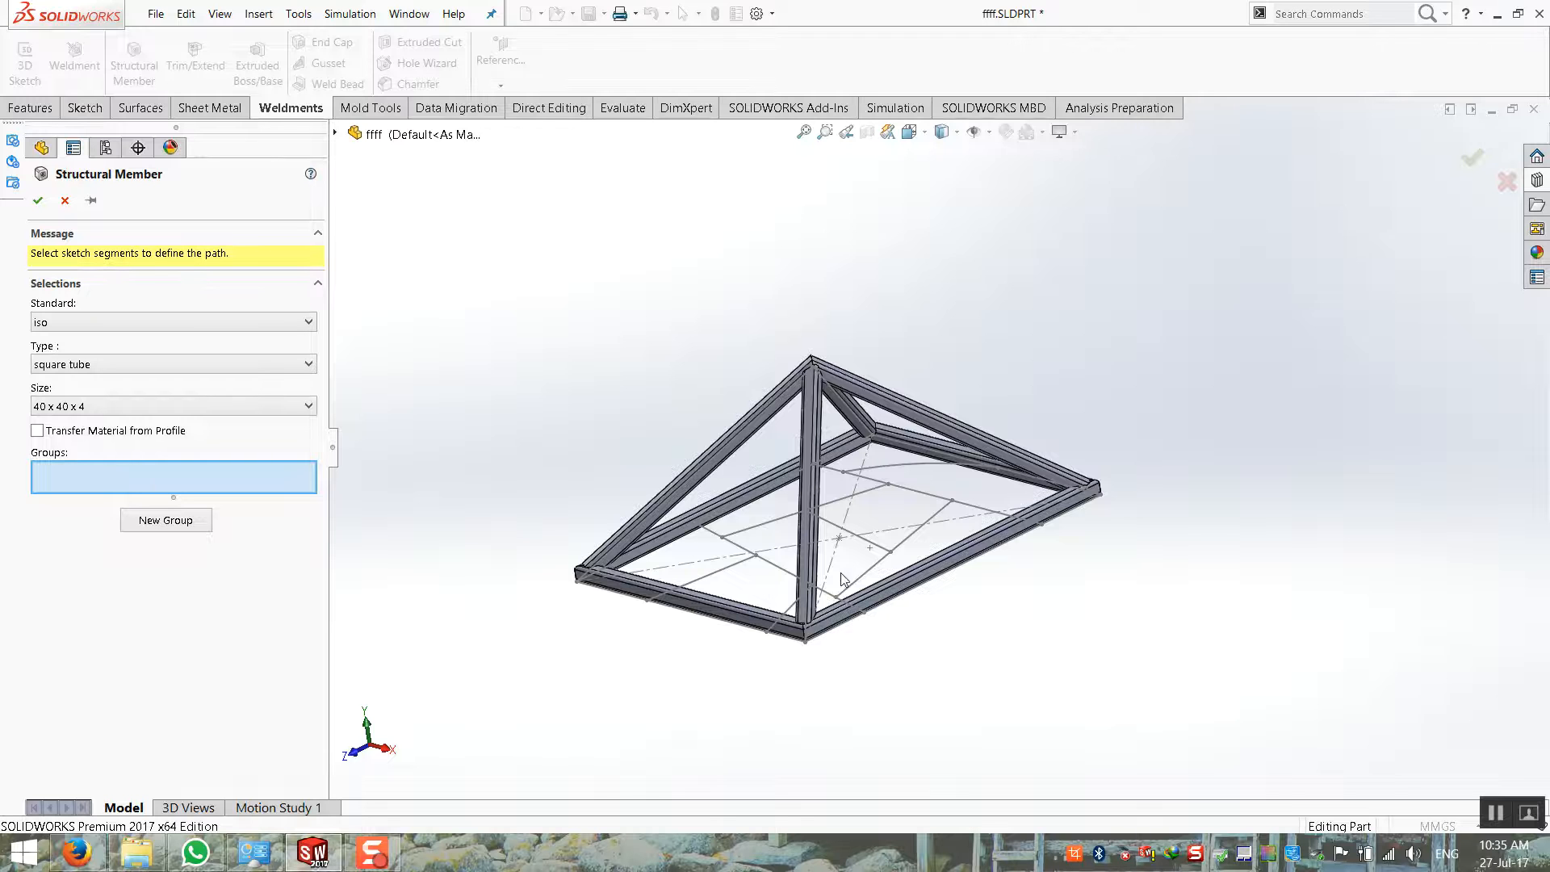
{"action": "scroll", "coordinate": [614, 549], "scroll_direction": "down", "scroll_amount": 6}
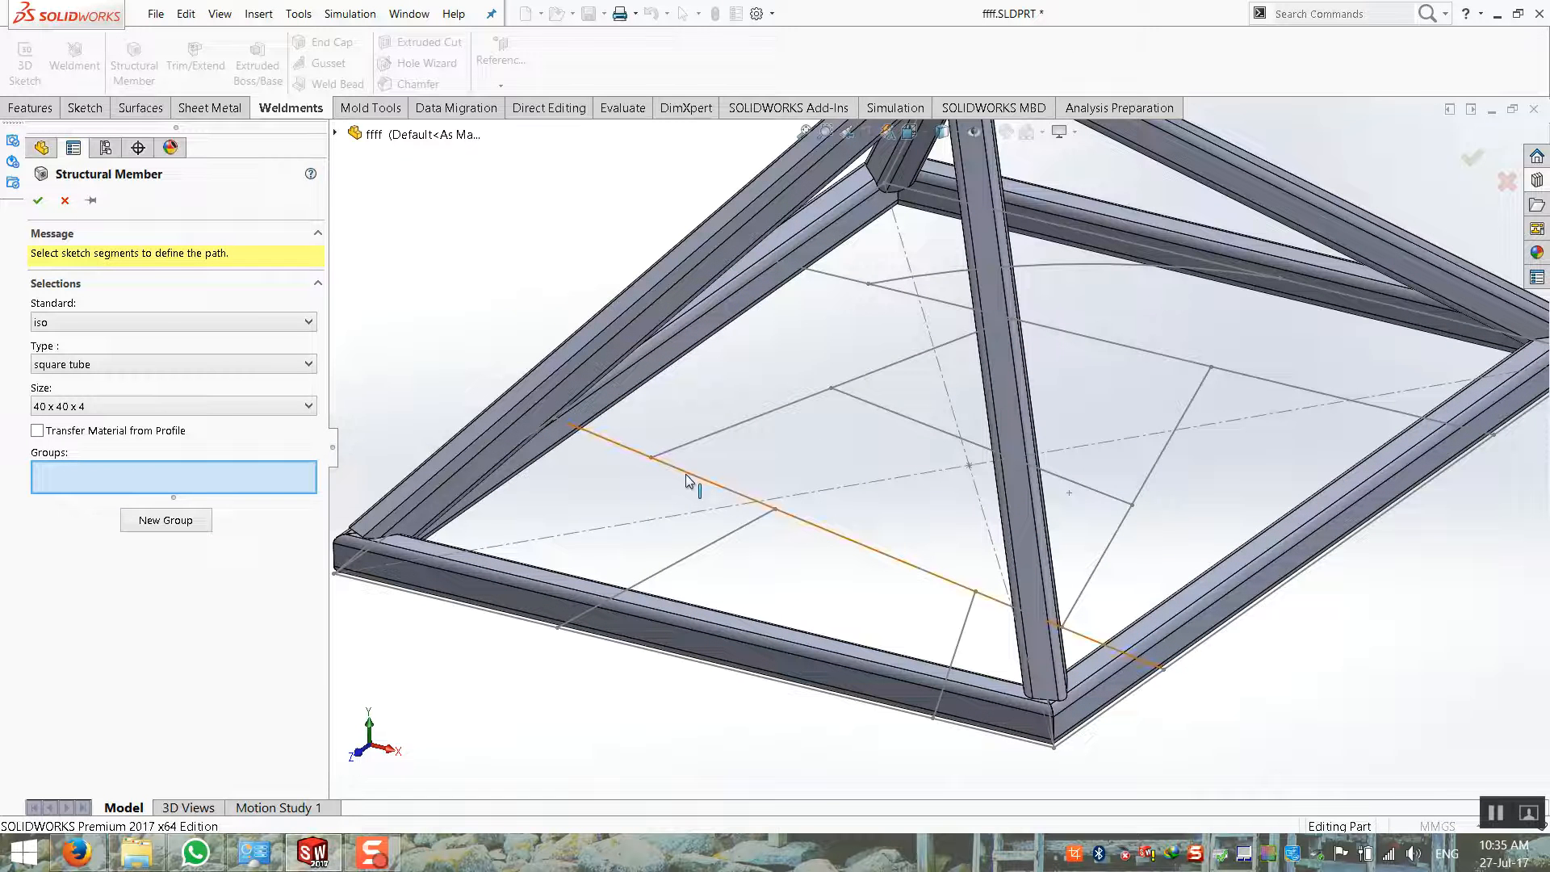
{"action": "left_click", "coordinate": [687, 479]}
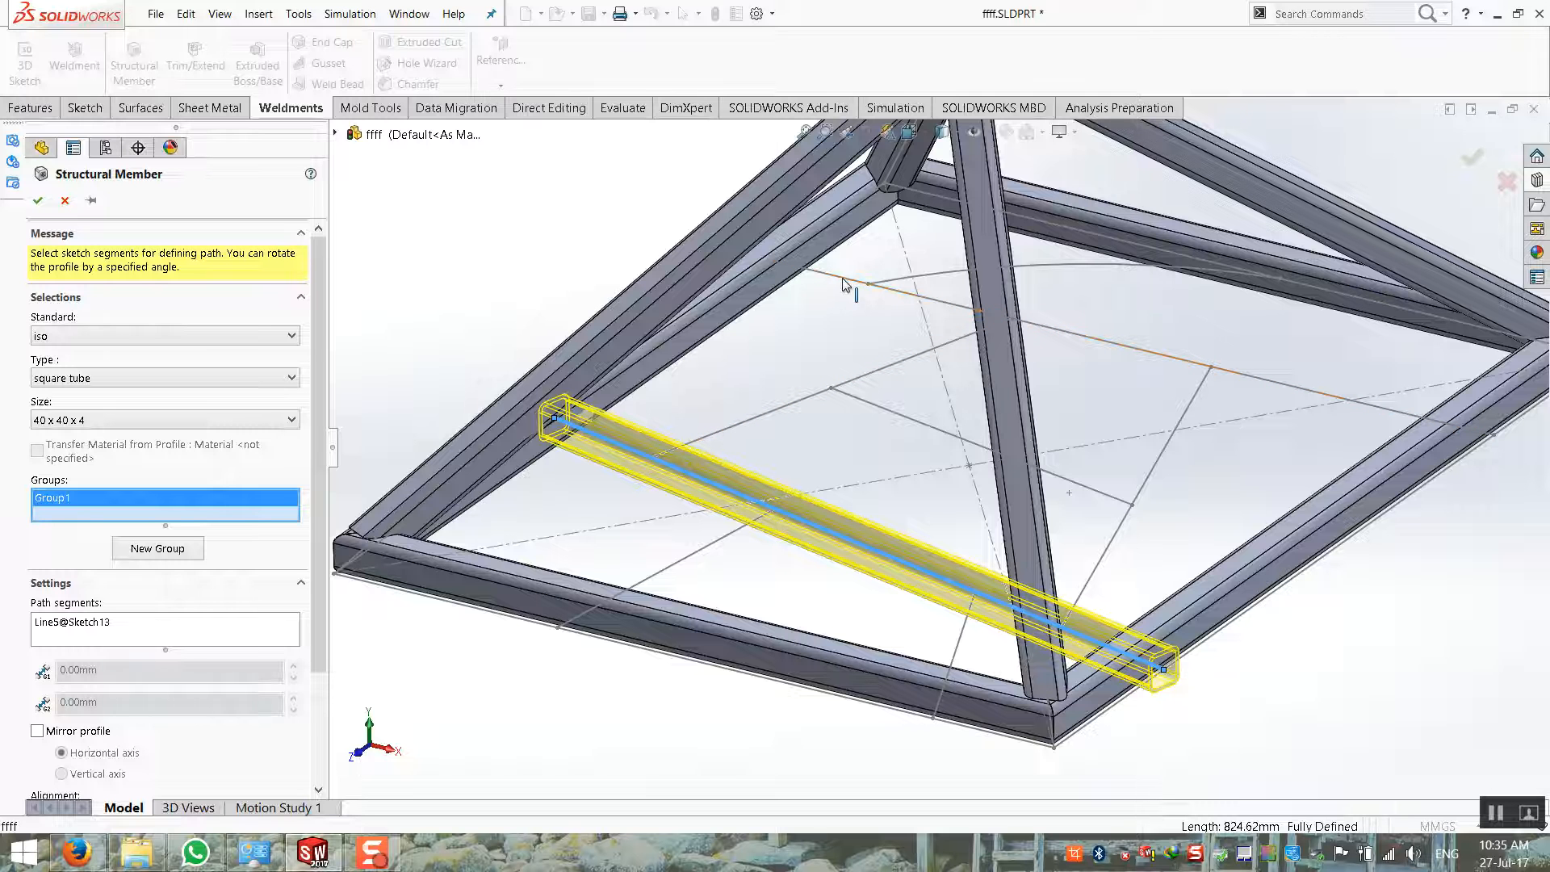
Relocate the slanted member's profile by its bottom-edge midpoint so the tube sits above the sketch line
{"action": "scroll", "coordinate": [865, 428], "scroll_direction": "up", "scroll_amount": 4}
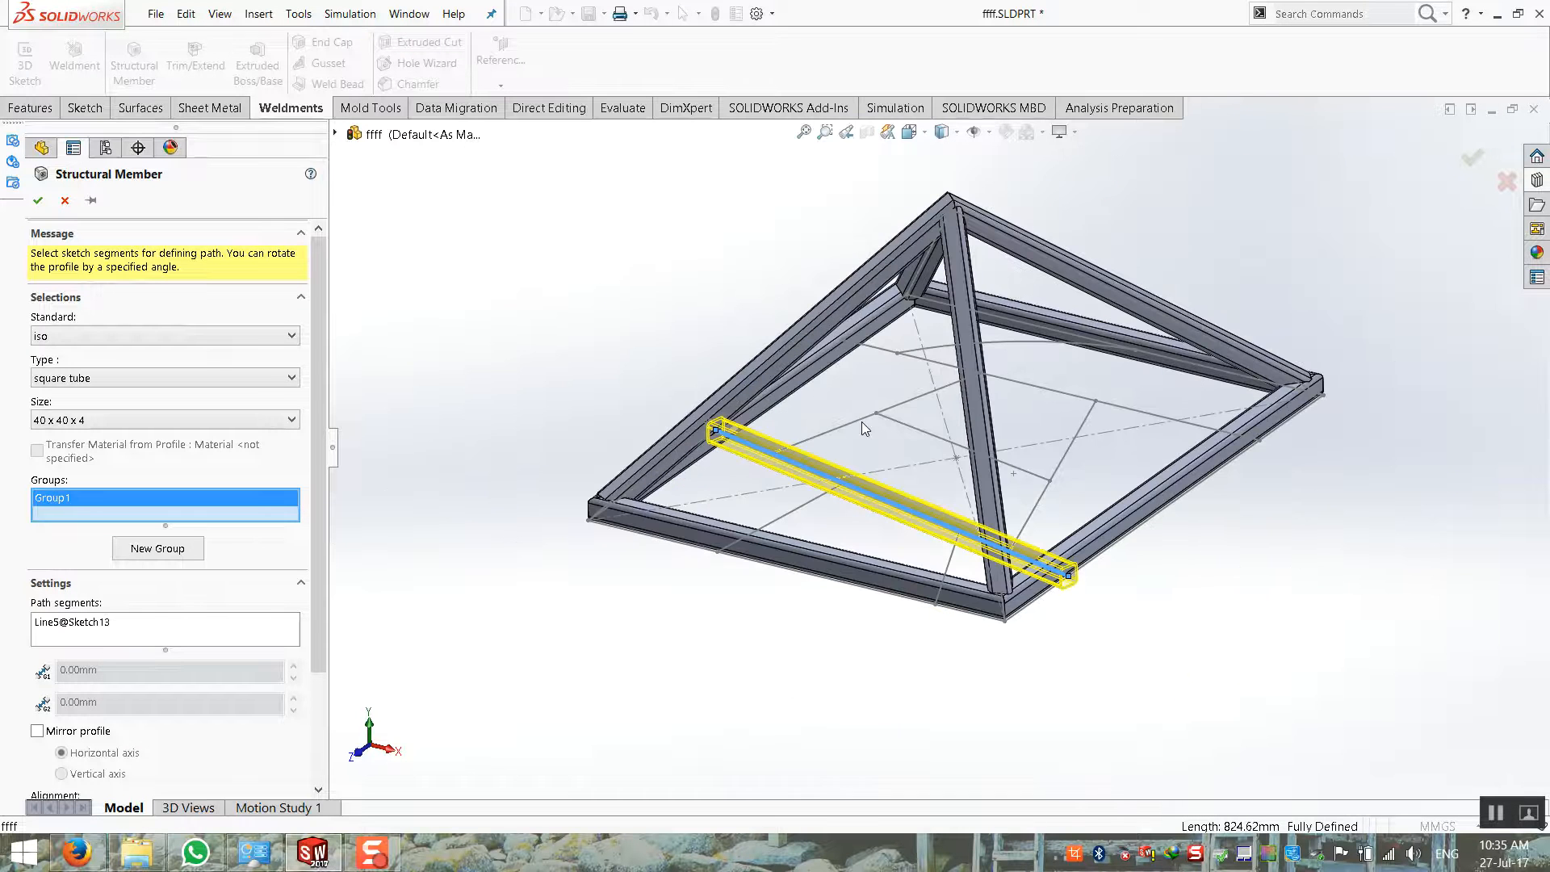
{"action": "middle_click_drag", "start_coordinate": [804, 638], "coordinate": [783, 603]}
{"action": "scroll", "coordinate": [899, 495], "scroll_direction": "down", "scroll_amount": 6}
{"action": "scroll", "coordinate": [899, 494], "scroll_direction": "down", "scroll_amount": 5}
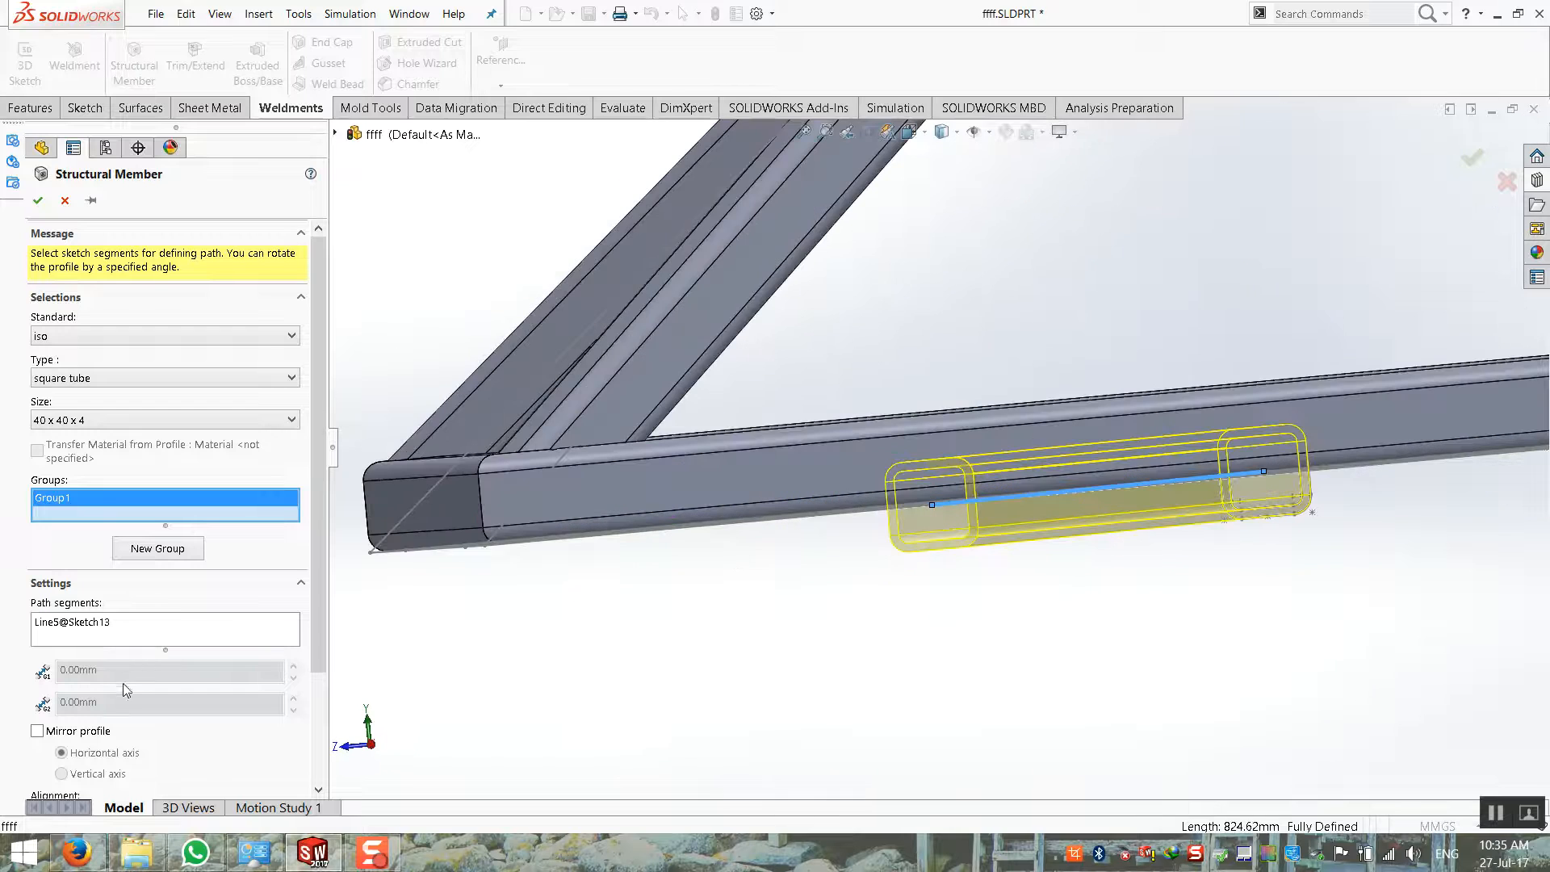
{"action": "scroll", "coordinate": [243, 646], "scroll_direction": "down", "scroll_amount": 3}
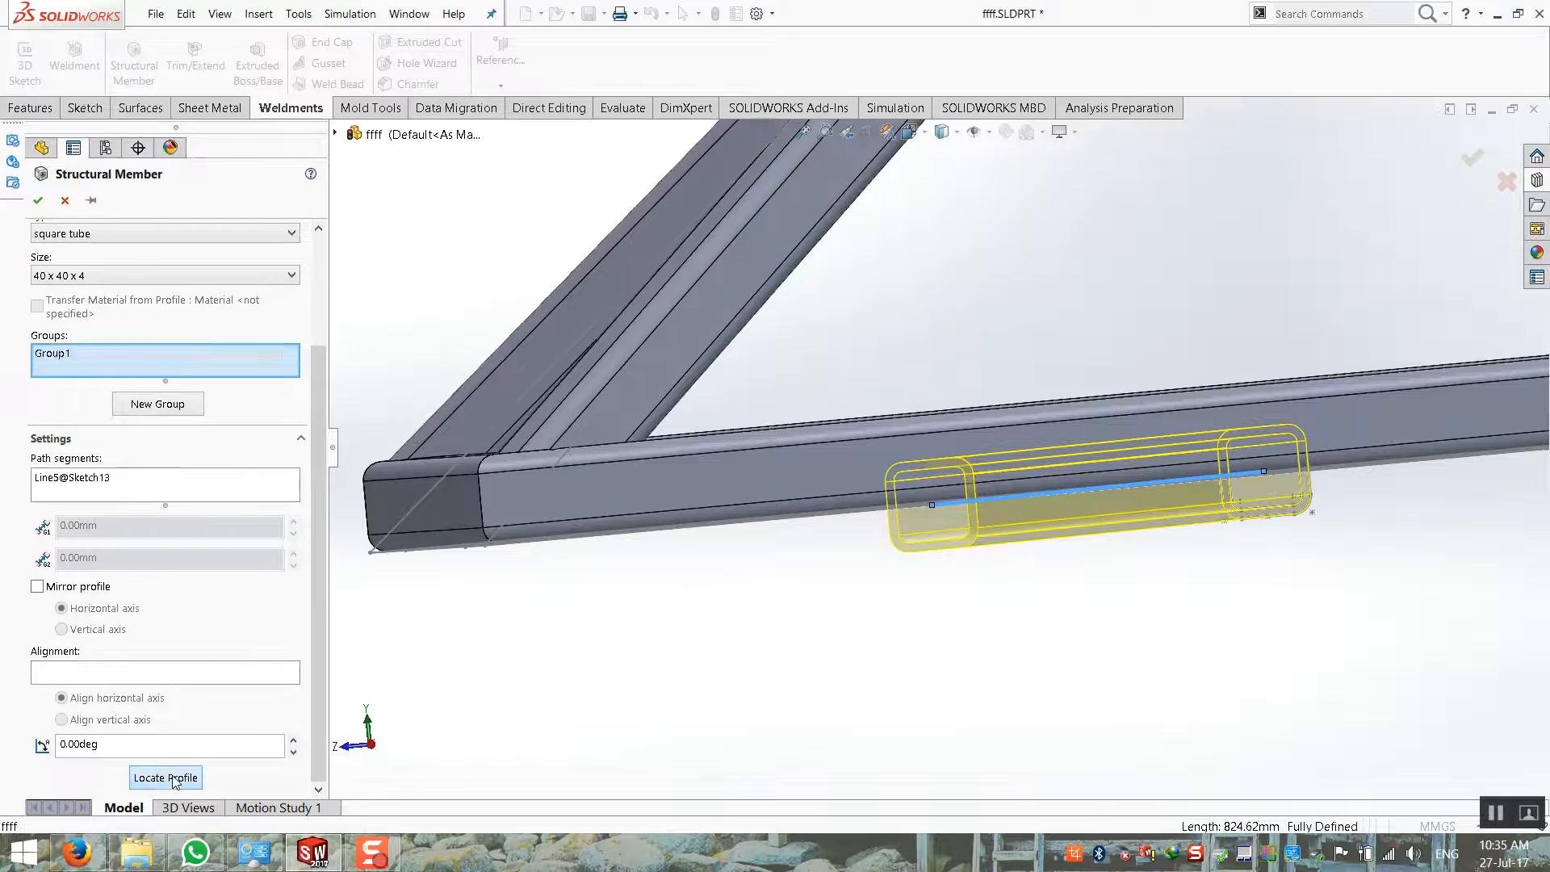
{"action": "left_click", "coordinate": [172, 777]}
{"action": "scroll", "coordinate": [565, 654], "scroll_direction": "up", "scroll_amount": 3}
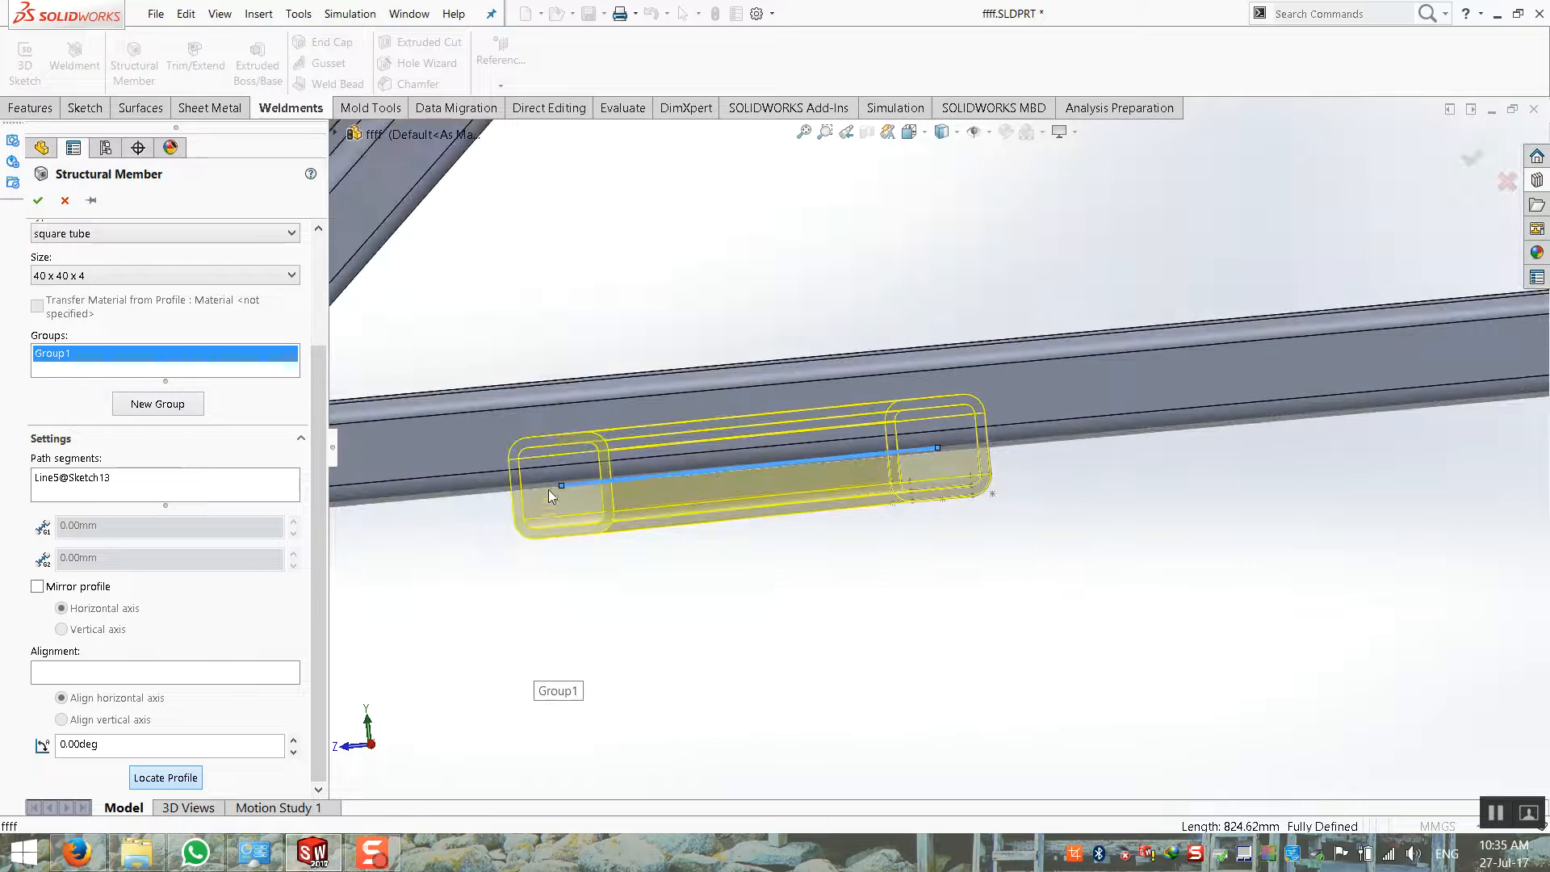
{"action": "scroll", "coordinate": [579, 521], "scroll_direction": "down", "scroll_amount": 1}
{"action": "scroll", "coordinate": [1038, 514], "scroll_direction": "up", "scroll_amount": 2}
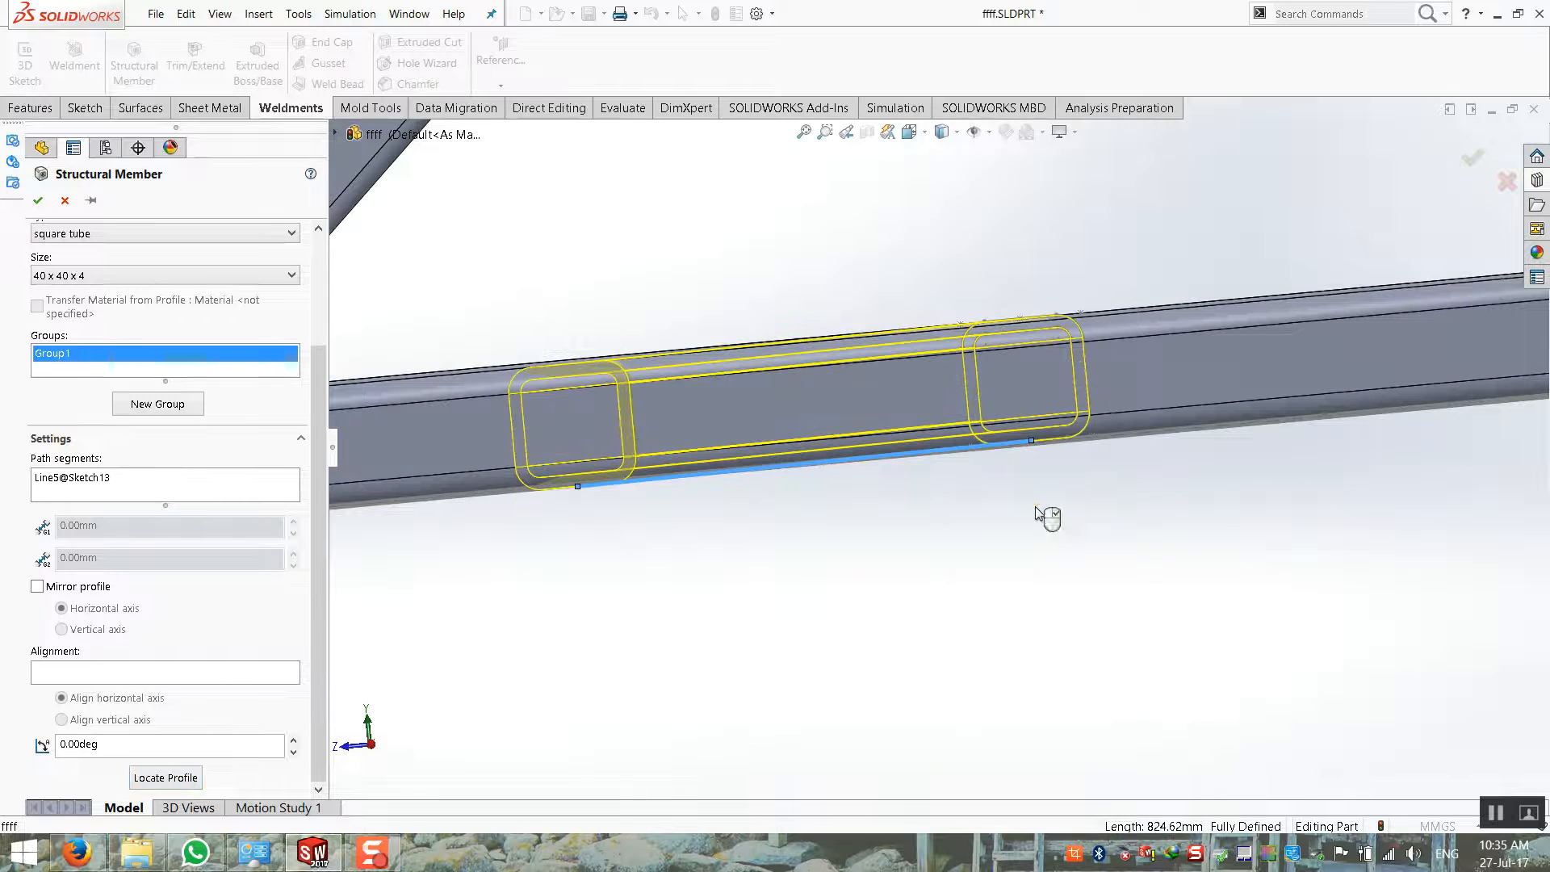
{"action": "scroll", "coordinate": [820, 582], "scroll_direction": "up", "scroll_amount": 3}
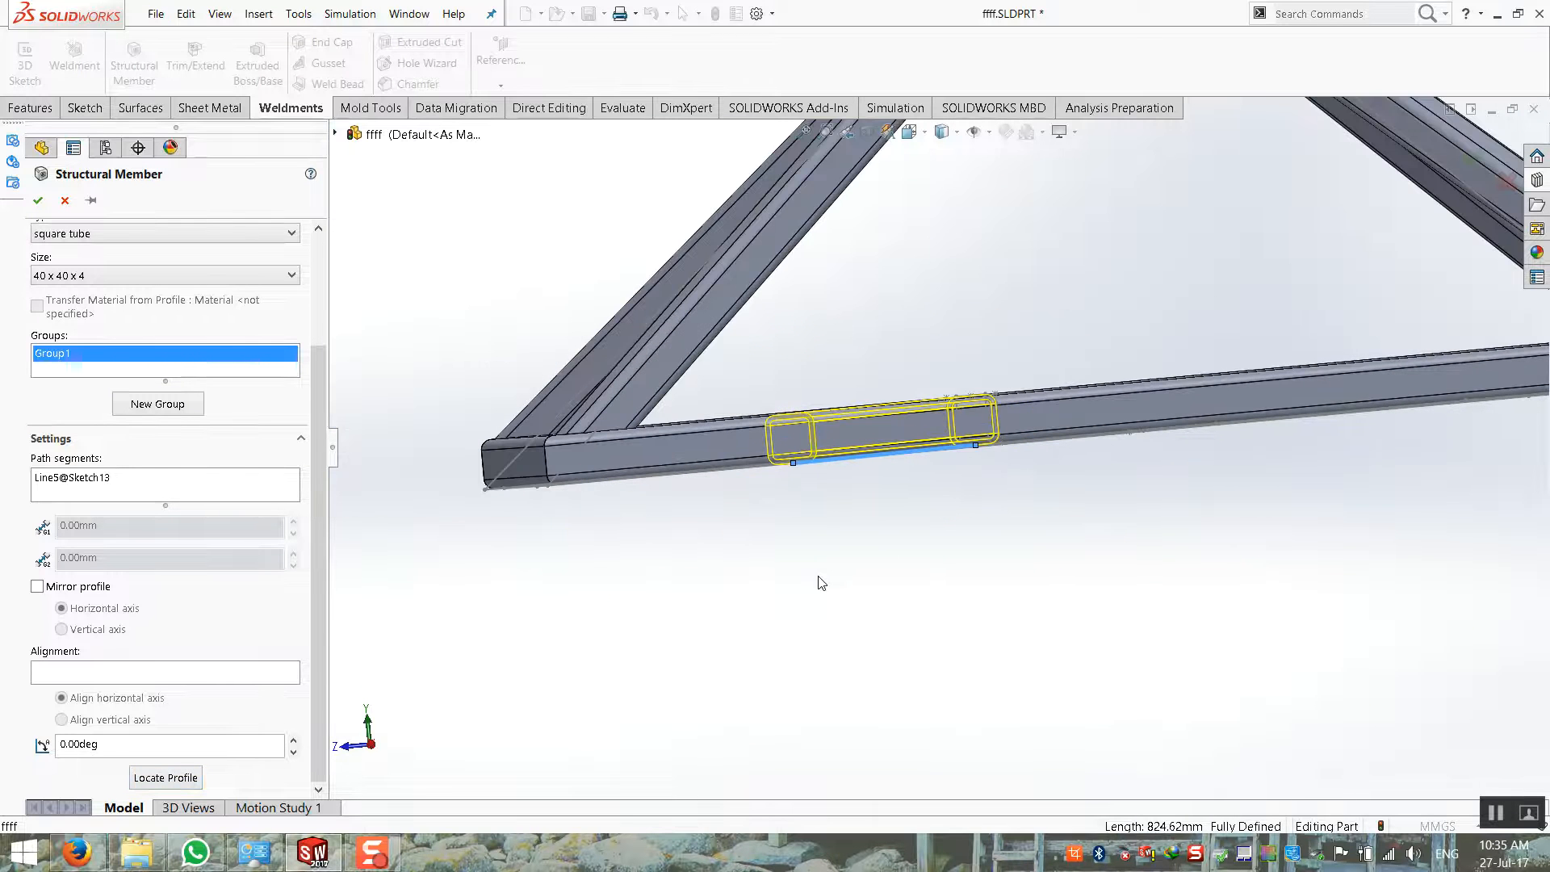
Add a second group to the structural member along the rear crossing line
{"action": "mouse_move", "coordinate": [824, 561]}
{"action": "middle_mouse_down"}
{"action": "mouse_move", "coordinate": [875, 568]}
{"action": "mouse_move", "coordinate": [848, 565]}
{"action": "middle_mouse_up"}
{"action": "scroll", "coordinate": [822, 484], "scroll_direction": "up", "scroll_amount": 3}
{"action": "middle_click_drag", "start_coordinate": [811, 436], "coordinate": [860, 524]}
{"action": "scroll", "coordinate": [860, 524], "scroll_direction": "up", "scroll_amount": 3}
{"action": "left_click", "coordinate": [142, 412]}
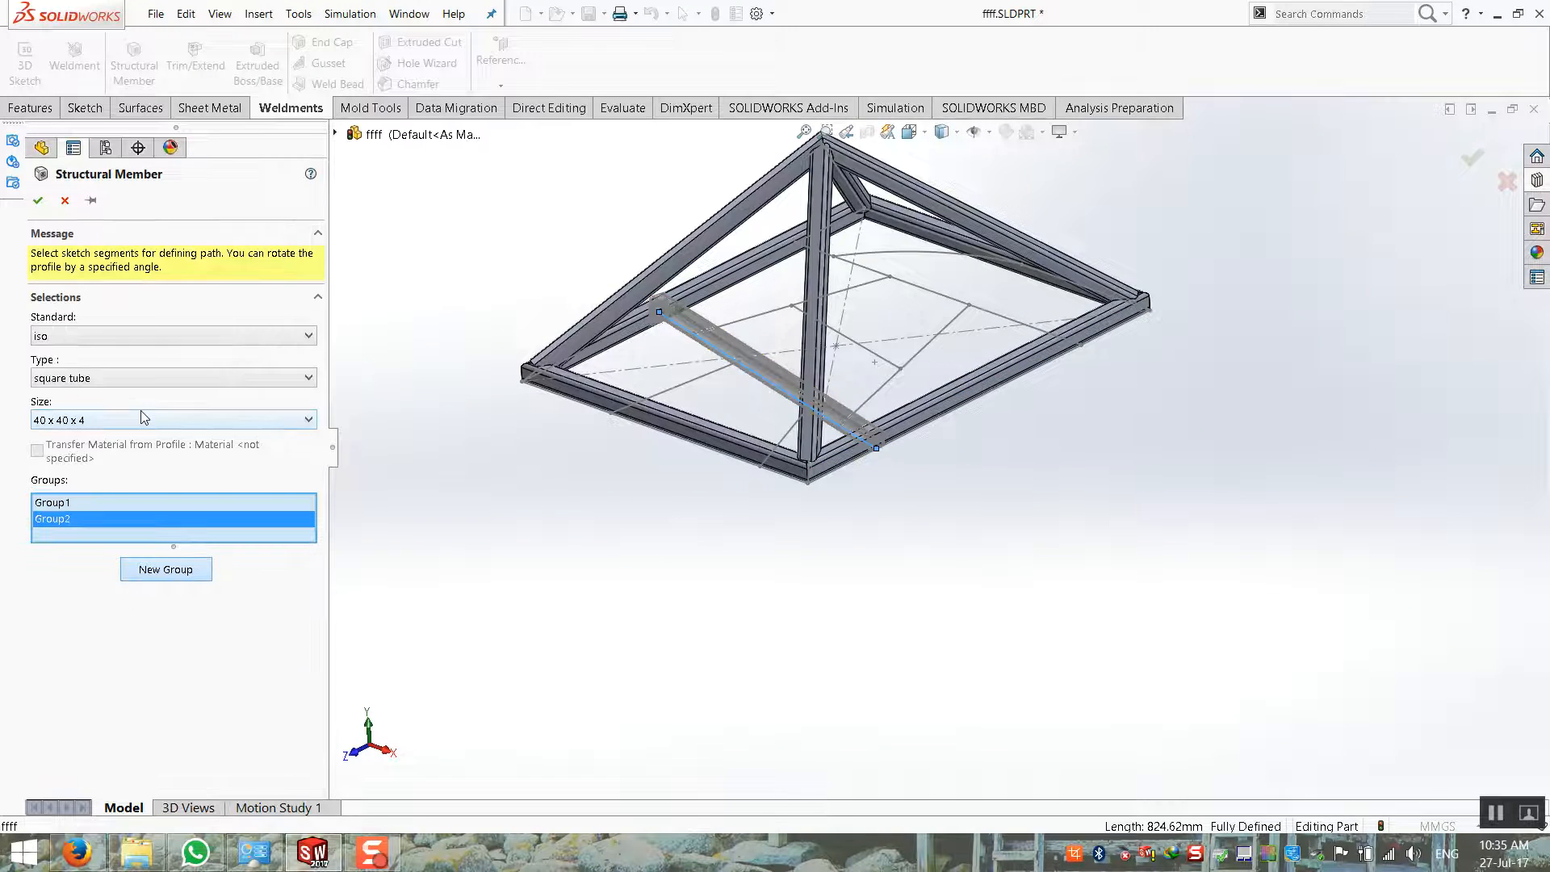
{"action": "scroll", "coordinate": [859, 383], "scroll_direction": "down", "scroll_amount": 2}
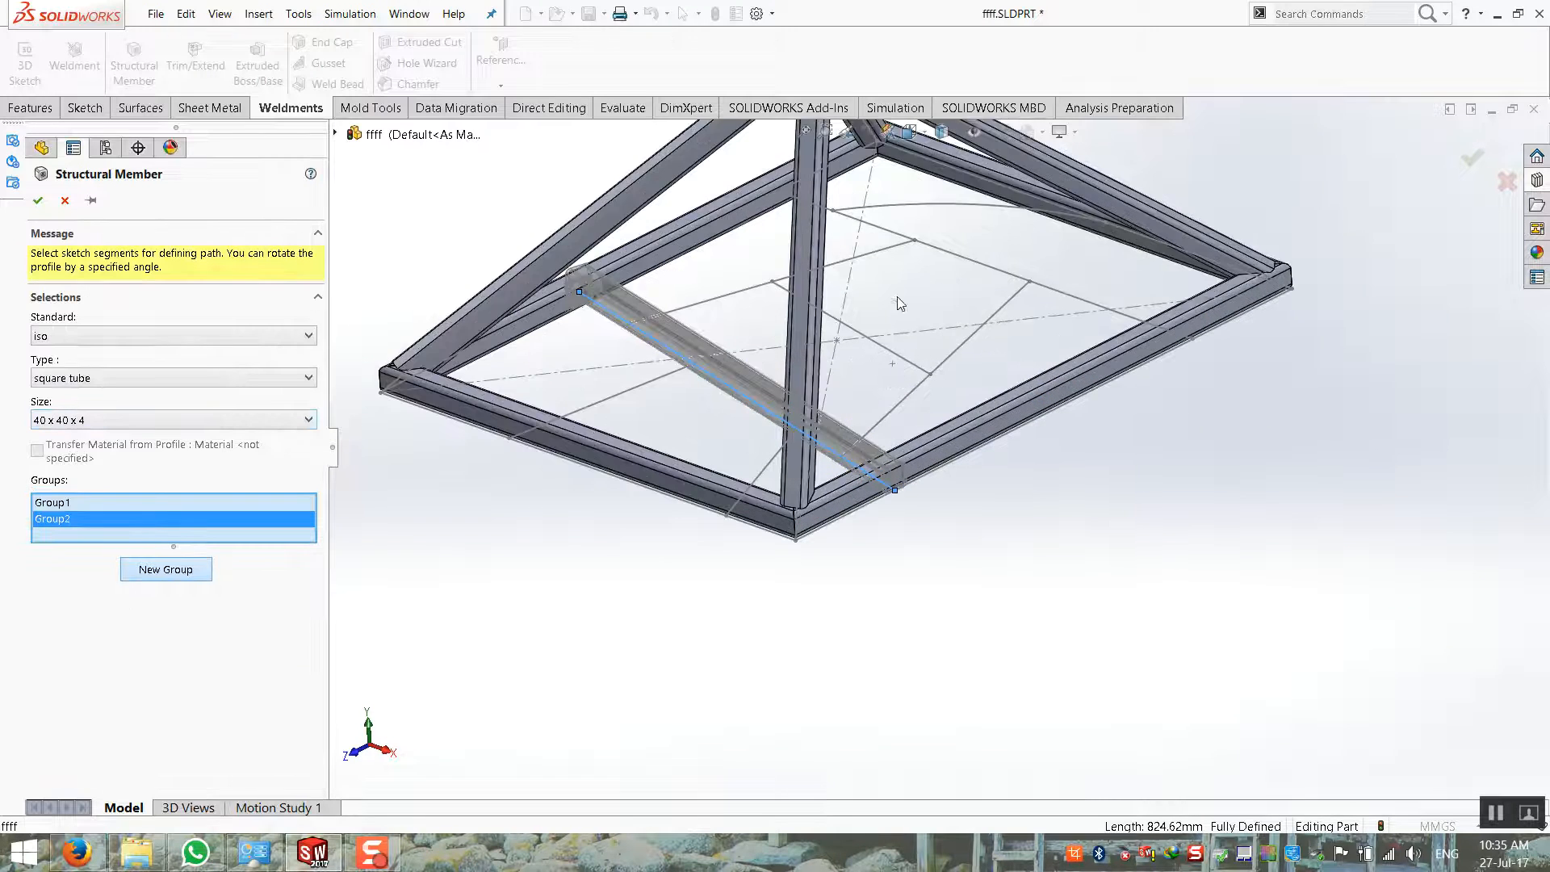
{"action": "left_click", "coordinate": [955, 260]}
Relocate the second group's profile to its bottom-edge midpoint so the rear crossing tube sits above its line
{"action": "scroll", "coordinate": [199, 692], "scroll_direction": "down", "scroll_amount": 3}
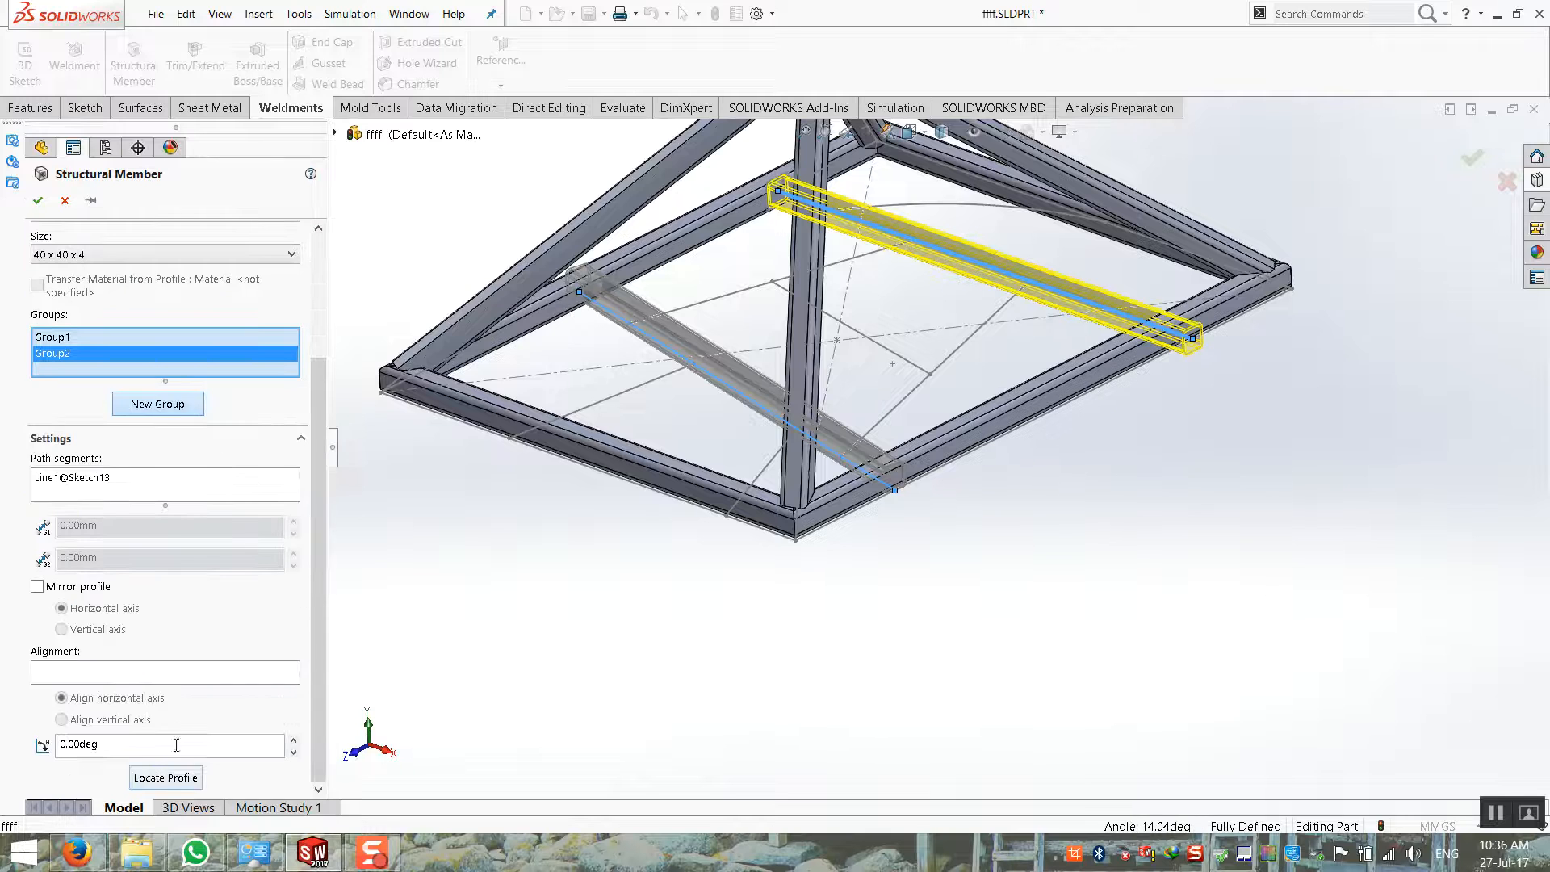
{"action": "left_click", "coordinate": [165, 778]}
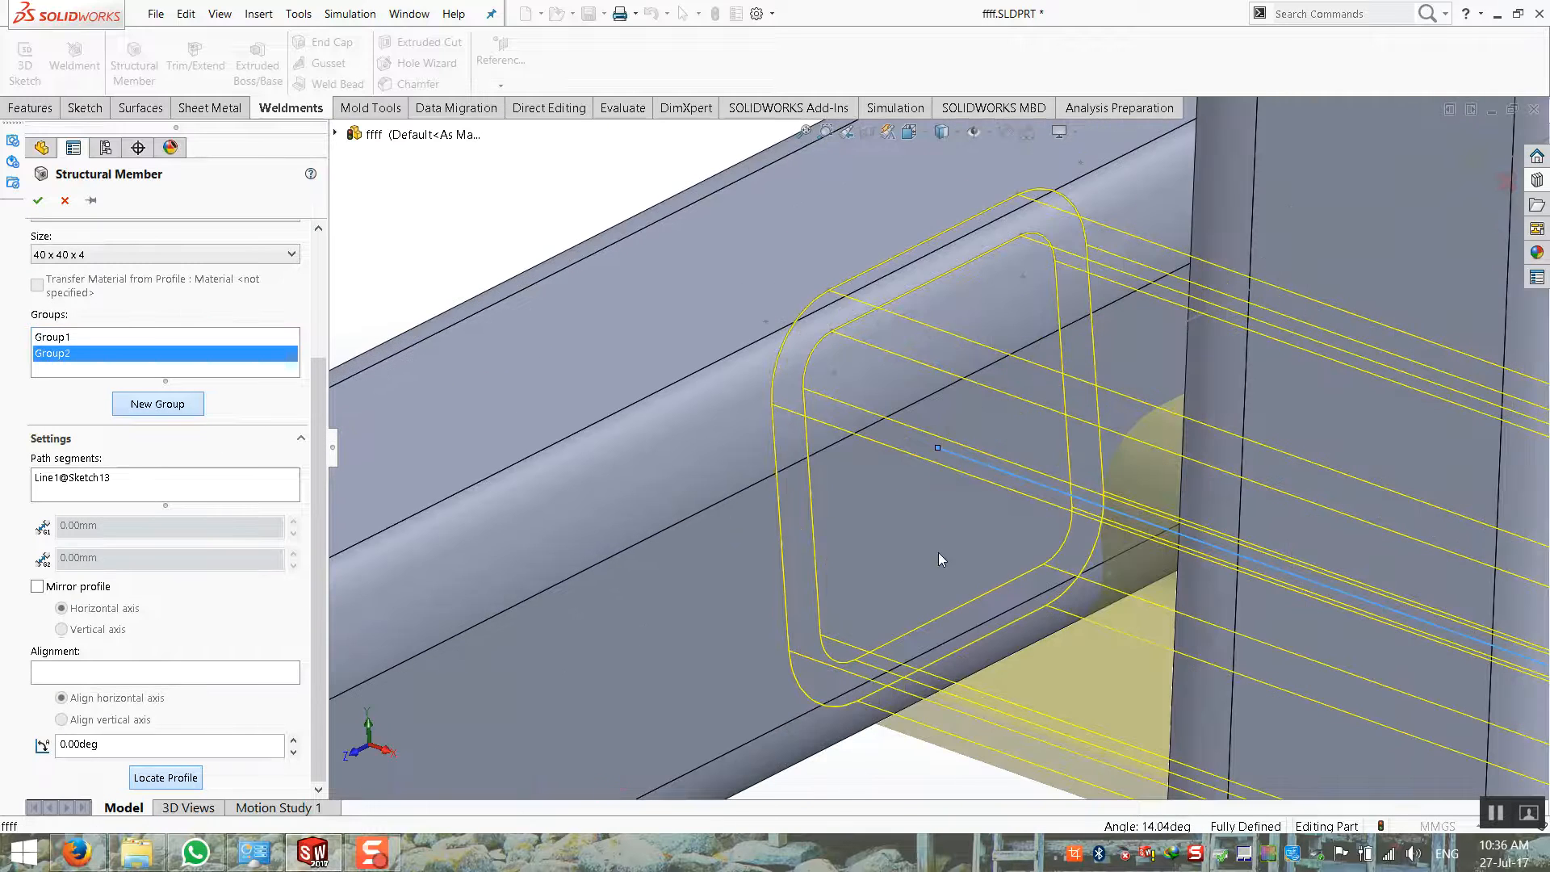
{"action": "scroll", "coordinate": [941, 558], "scroll_direction": "up", "scroll_amount": 5}
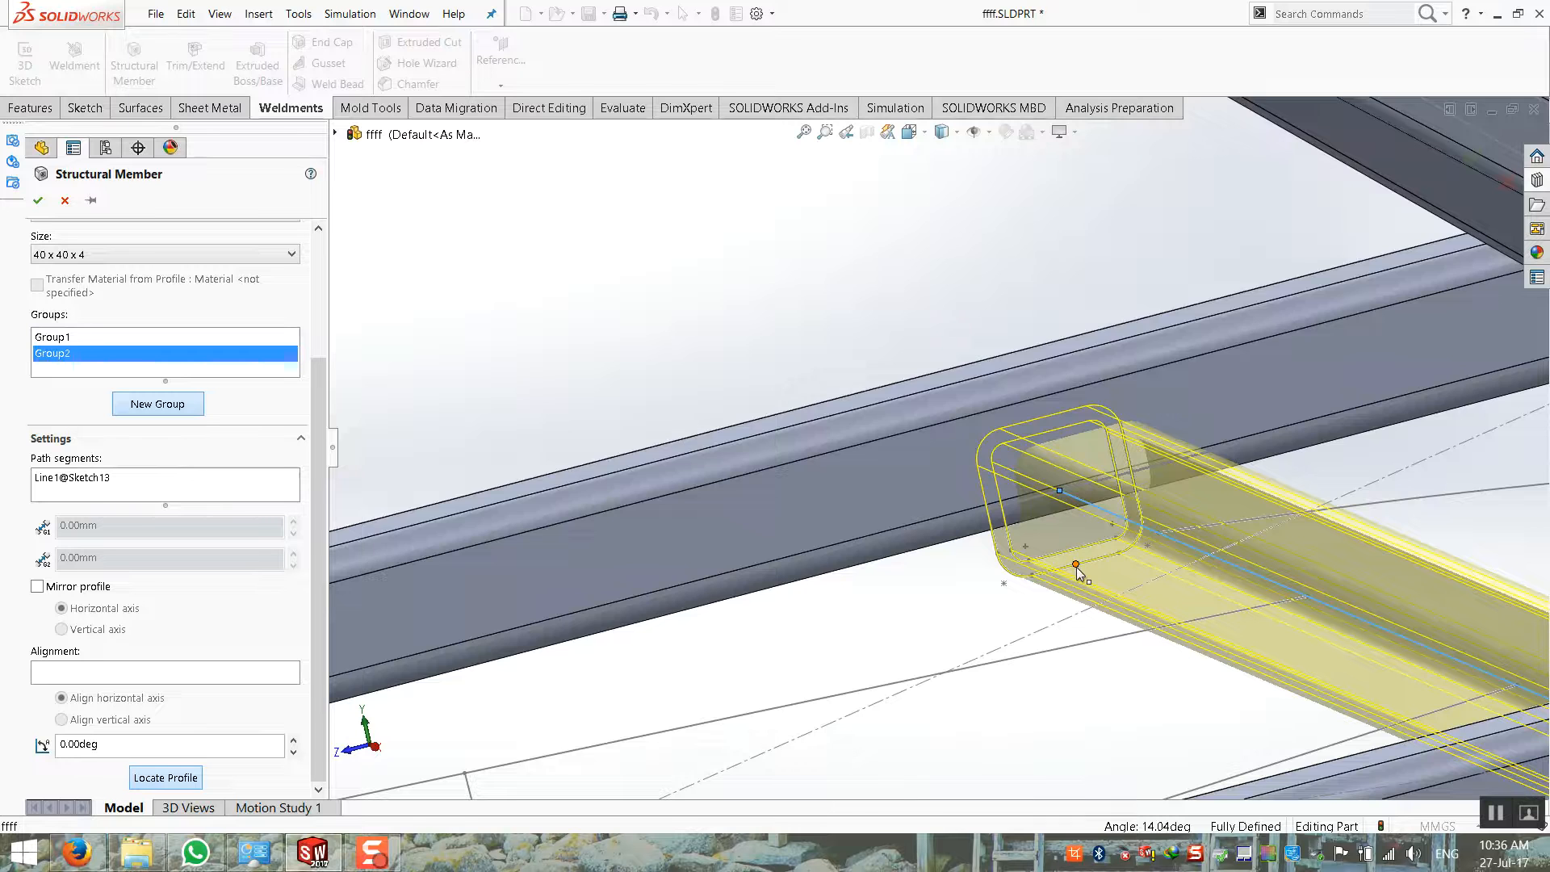
{"action": "left_click", "coordinate": [1076, 566]}
{"action": "scroll", "coordinate": [1076, 573], "scroll_direction": "up", "scroll_amount": 7}
{"action": "middle_click_drag", "start_coordinate": [1066, 572], "coordinate": [930, 599]}
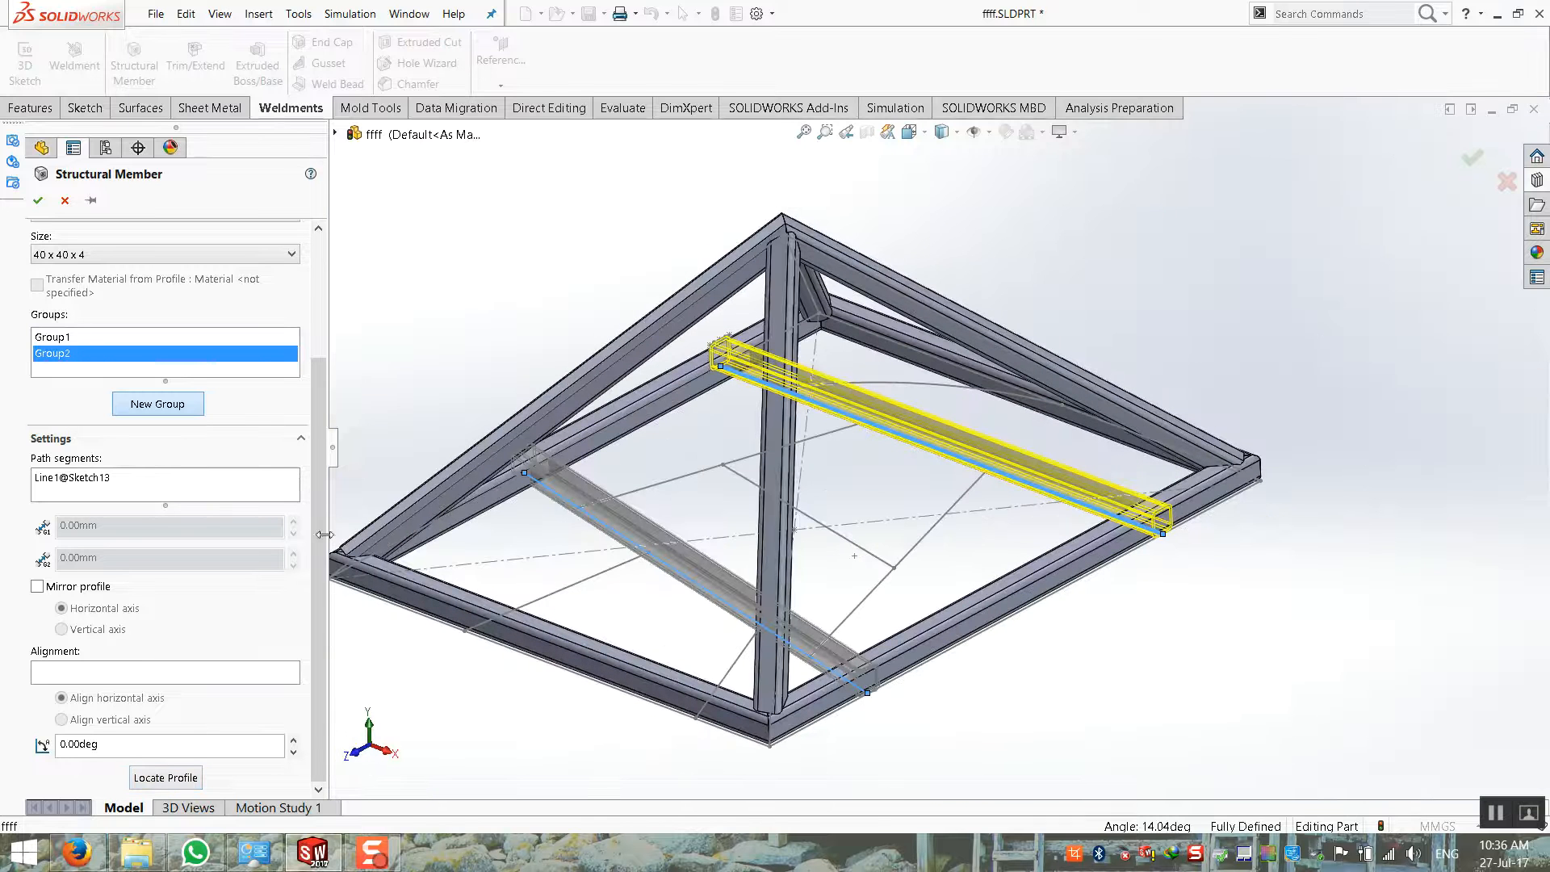
Add a third group to the structural member along the sketched arc
{"action": "left_click", "coordinate": [185, 411]}
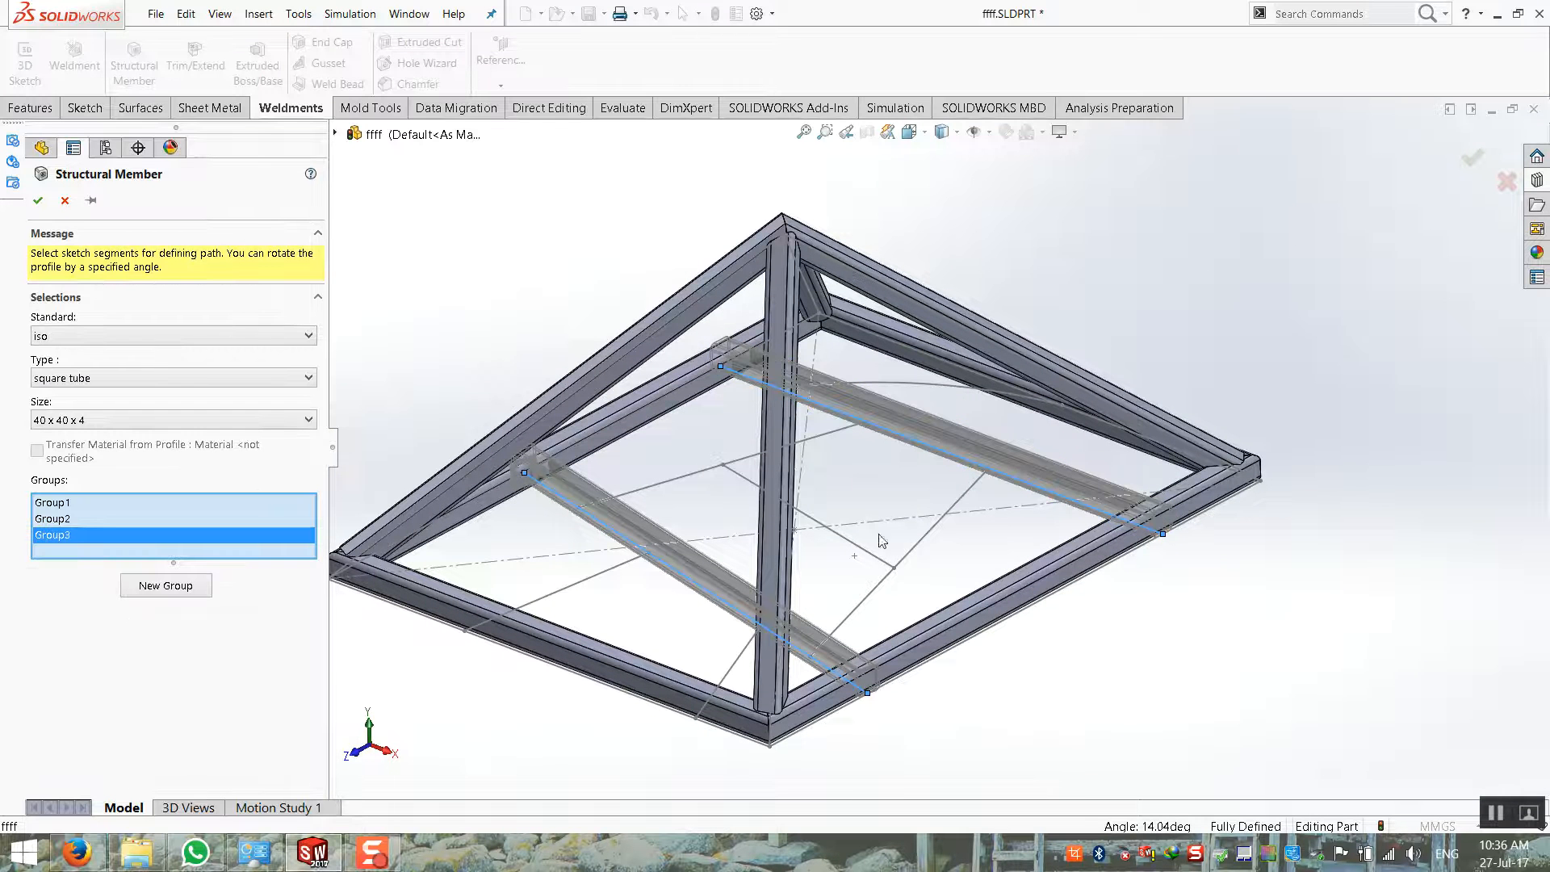
{"action": "left_click", "coordinate": [877, 382]}
{"action": "mouse_move", "coordinate": [884, 389]}
{"action": "middle_mouse_down"}
{"action": "mouse_move", "coordinate": [869, 485]}
{"action": "mouse_move", "coordinate": [864, 465]}
{"action": "mouse_move", "coordinate": [657, 472]}
{"action": "middle_mouse_up"}
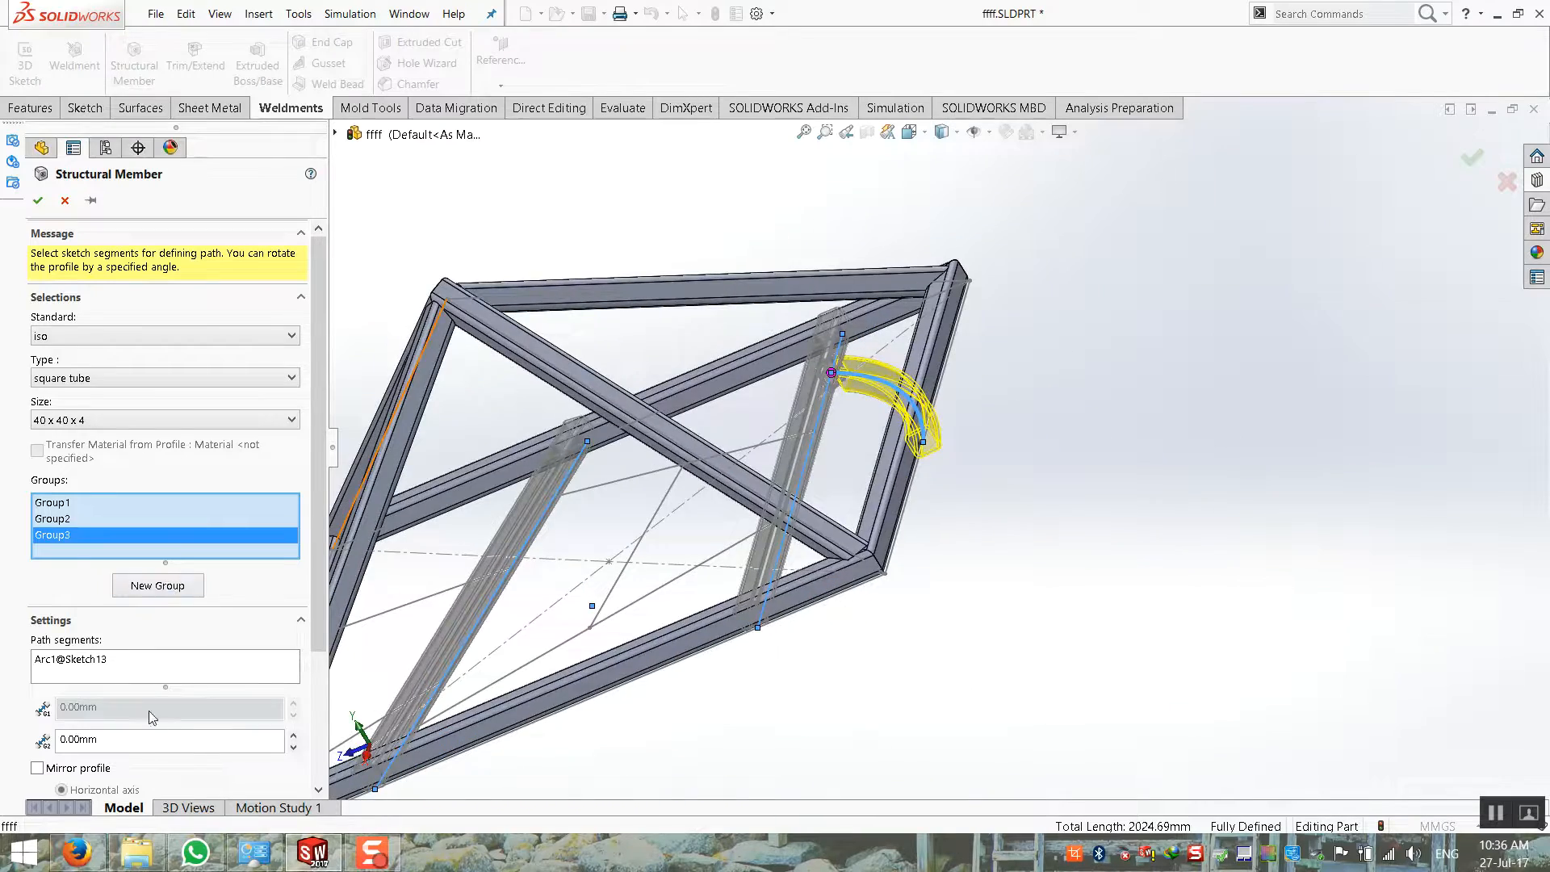
Relocate the arc member's profile to its bottom-edge midpoint so the curved tube sits above the arc
{"action": "scroll", "coordinate": [160, 613], "scroll_direction": "down", "scroll_amount": 3}
{"action": "scroll", "coordinate": [827, 370], "scroll_direction": "down", "scroll_amount": 10}
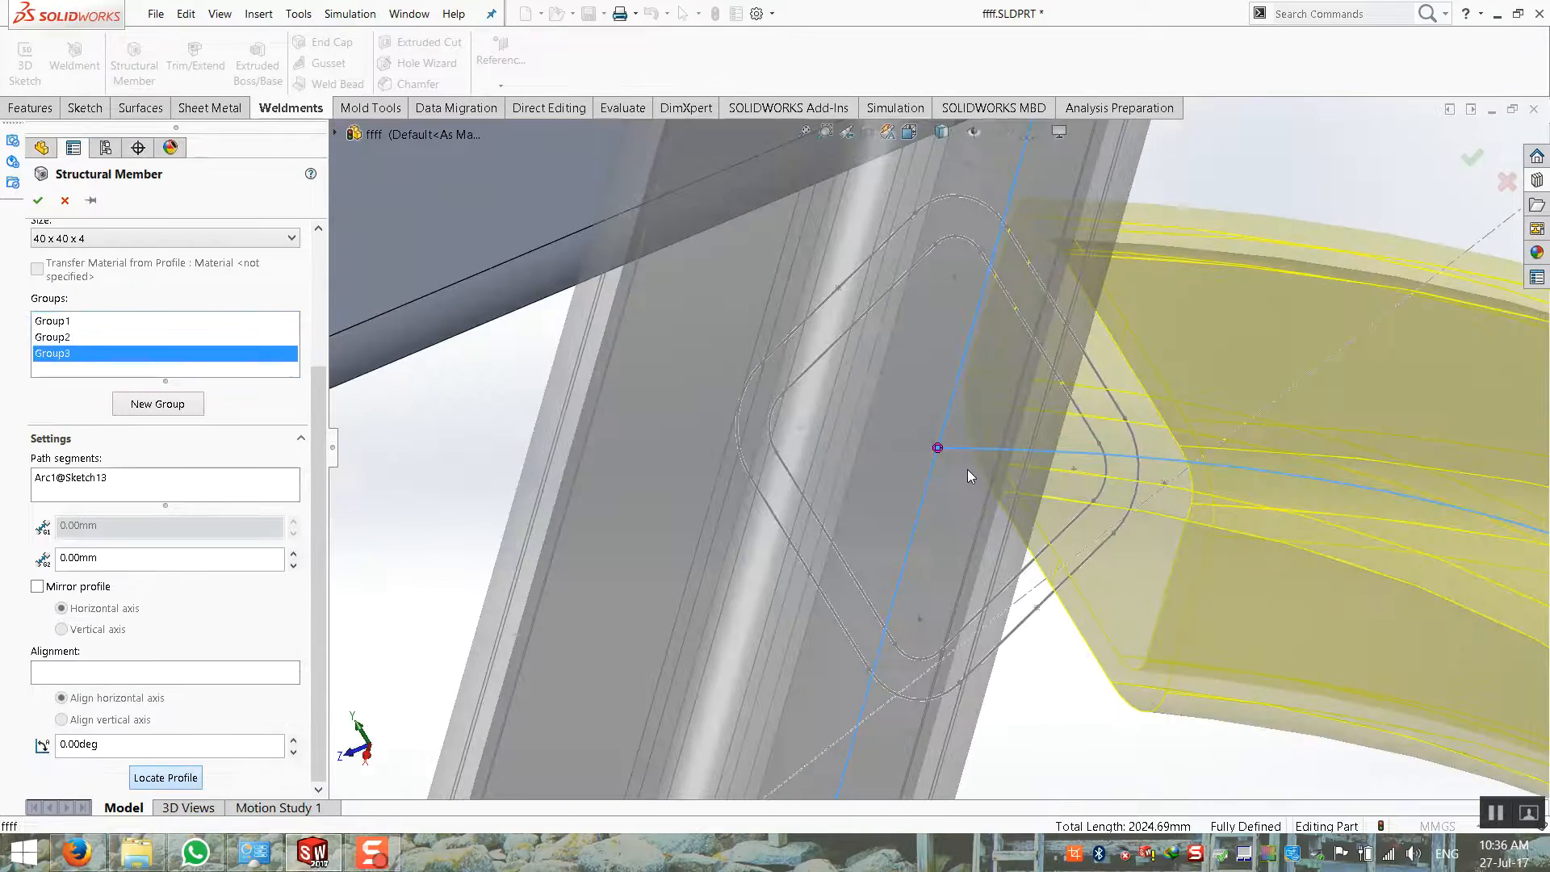
{"action": "scroll", "coordinate": [969, 472], "scroll_direction": "up", "scroll_amount": 5}
{"action": "middle_click_drag", "start_coordinate": [992, 478], "coordinate": [940, 515]}
{"action": "scroll", "coordinate": [961, 513], "scroll_direction": "up", "scroll_amount": 6}
{"action": "scroll", "coordinate": [1122, 634], "scroll_direction": "down", "scroll_amount": 6}
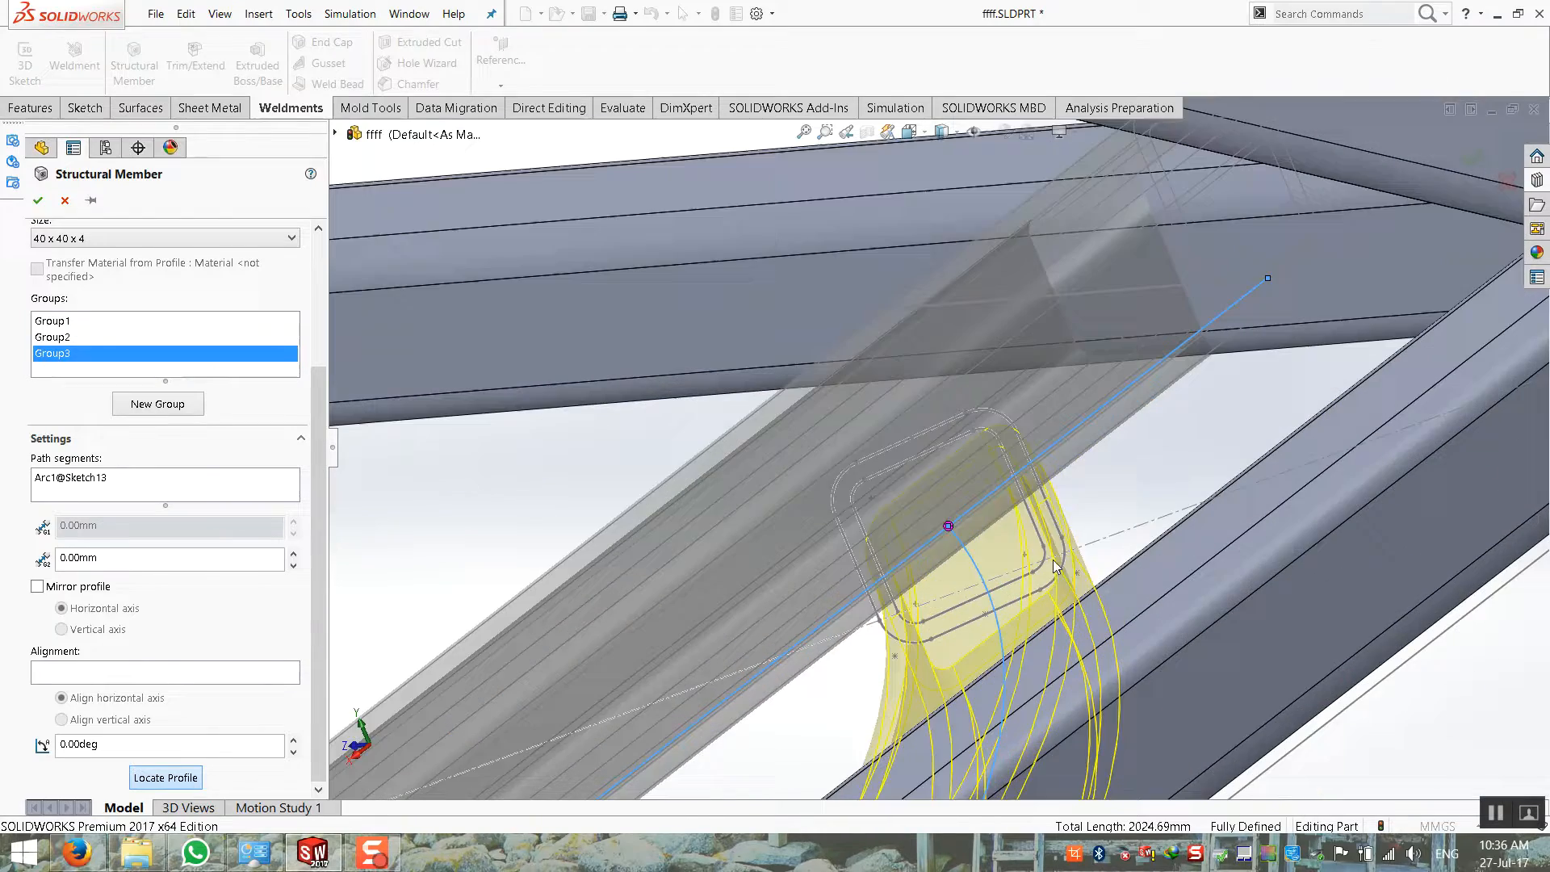
{"action": "left_click", "coordinate": [985, 618]}
{"action": "scroll", "coordinate": [987, 619], "scroll_direction": "up", "scroll_amount": 7}
{"action": "middle_click_drag", "start_coordinate": [893, 602], "coordinate": [841, 558]}
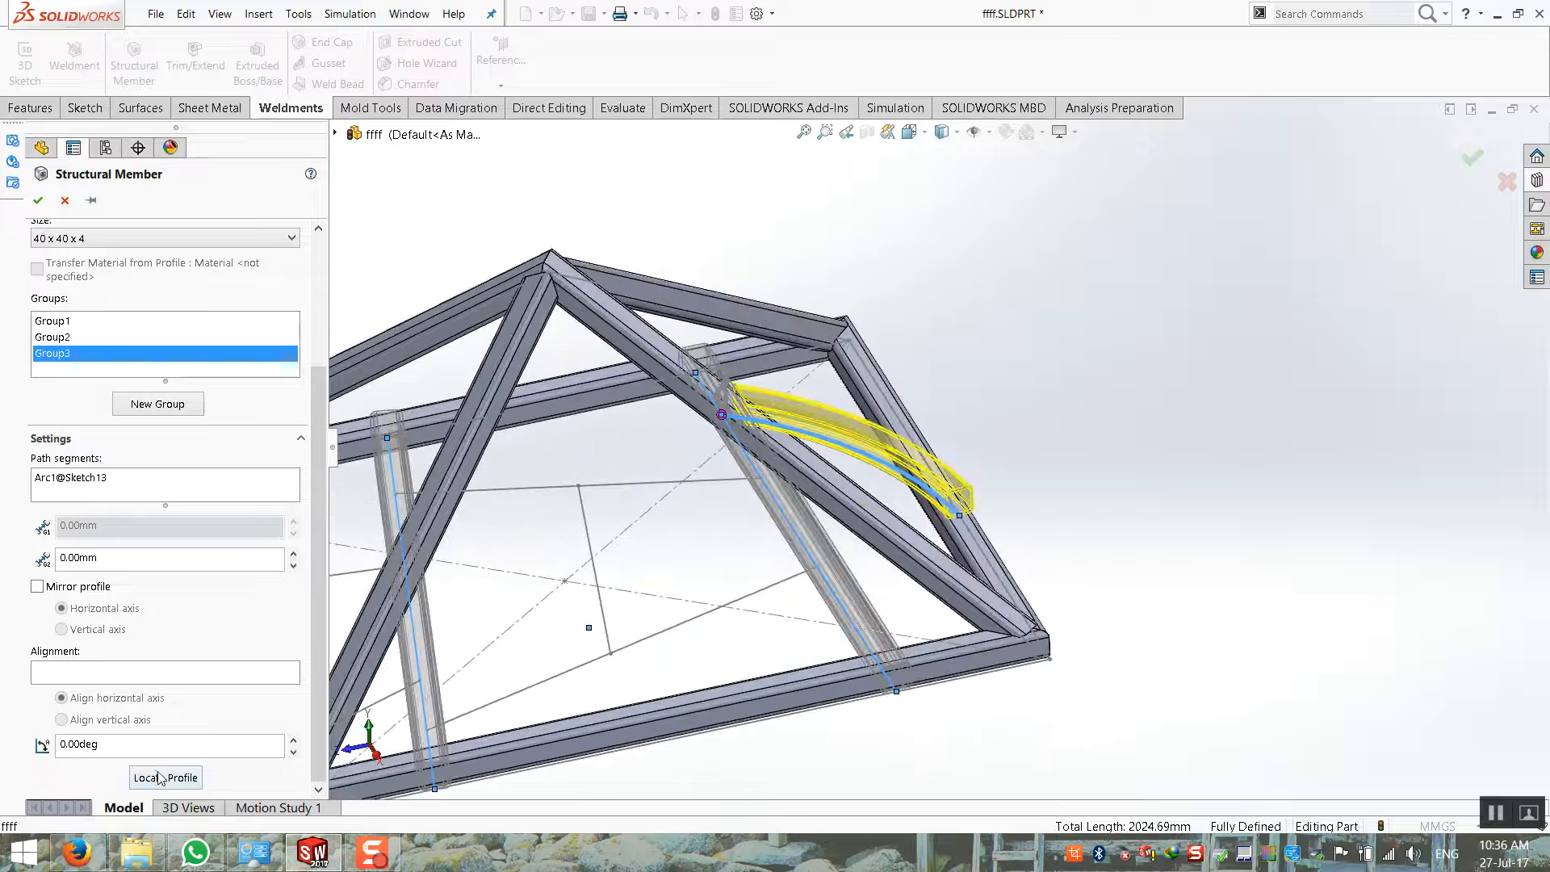
Add a fourth group along the connecting line nearest the slanted crossing member's rearmost end
{"action": "left_click", "coordinate": [171, 402]}
{"action": "scroll", "coordinate": [646, 520], "scroll_direction": "up", "scroll_amount": 4}
{"action": "middle_click_drag", "start_coordinate": [715, 484], "coordinate": [757, 490]}
{"action": "left_click", "coordinate": [759, 472]}
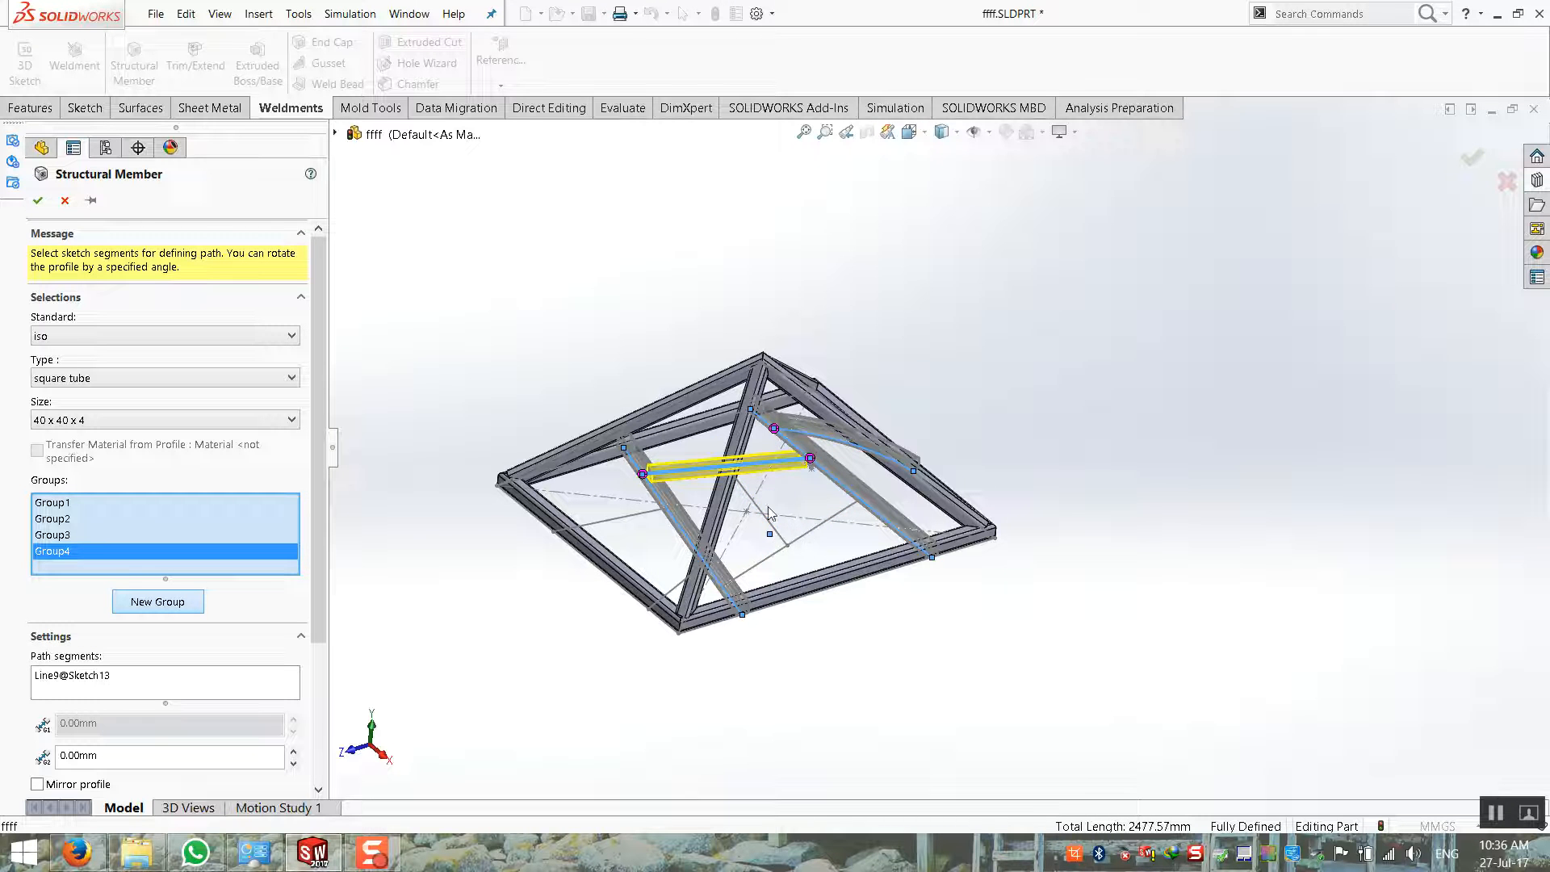
Relocate the fourth group's profile to its bottom-edge midpoint so the connecting tube sits above its line
{"action": "scroll", "coordinate": [774, 536], "scroll_direction": "down", "scroll_amount": 3}
{"action": "middle_click_drag", "start_coordinate": [773, 537], "coordinate": [608, 411]}
{"action": "scroll", "coordinate": [1088, 551], "scroll_direction": "down", "scroll_amount": 6}
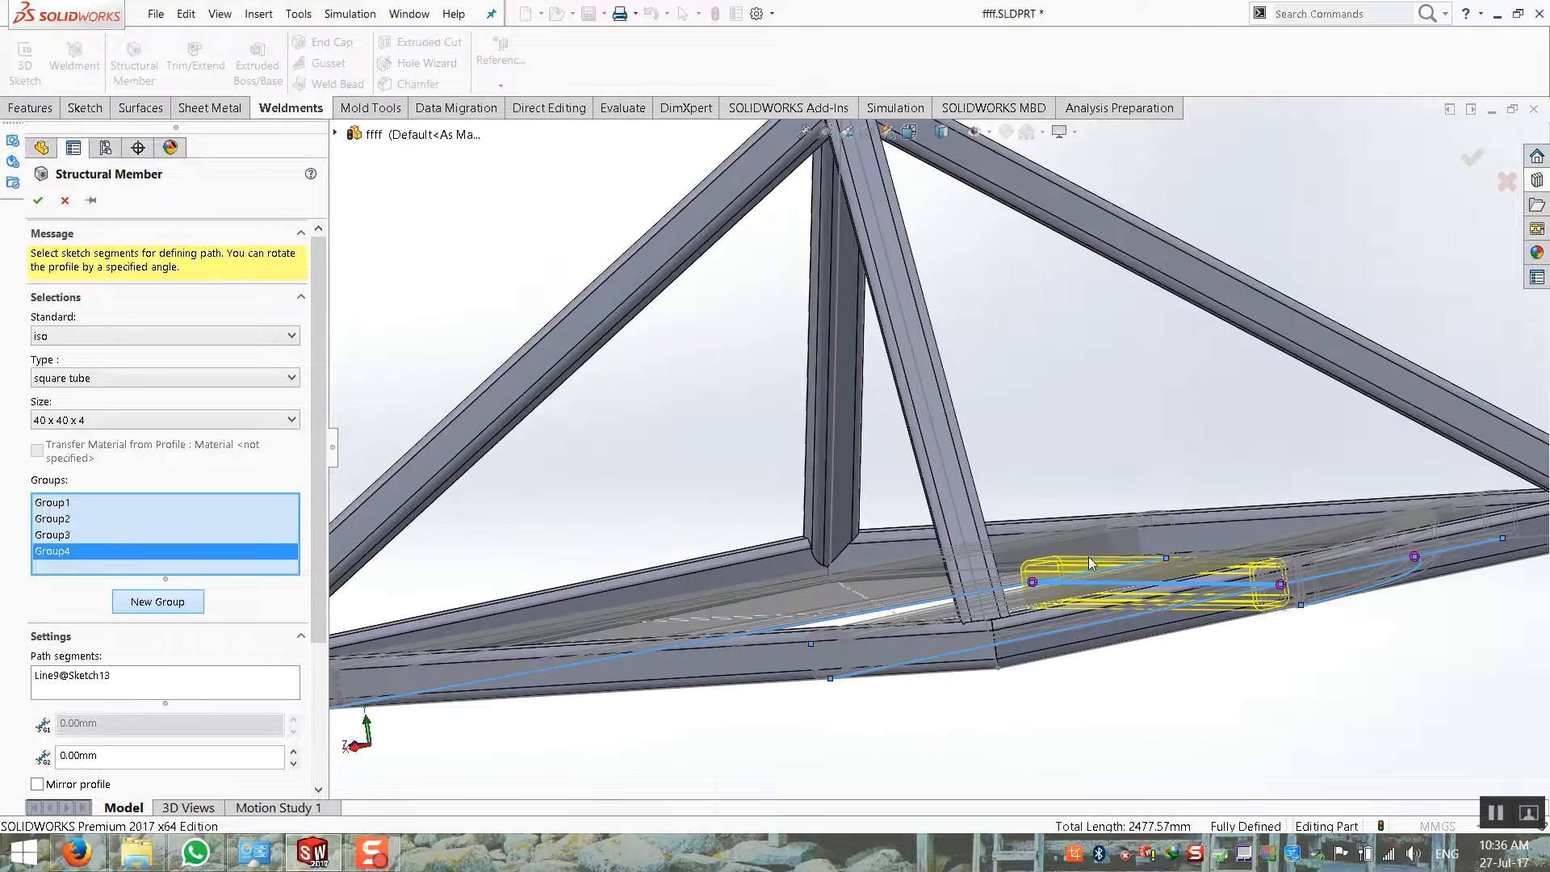
{"action": "left_click", "coordinate": [801, 134]}
{"action": "middle_click_drag", "start_coordinate": [987, 521], "coordinate": [884, 543]}
{"action": "scroll", "coordinate": [273, 666], "scroll_direction": "down", "scroll_amount": 4}
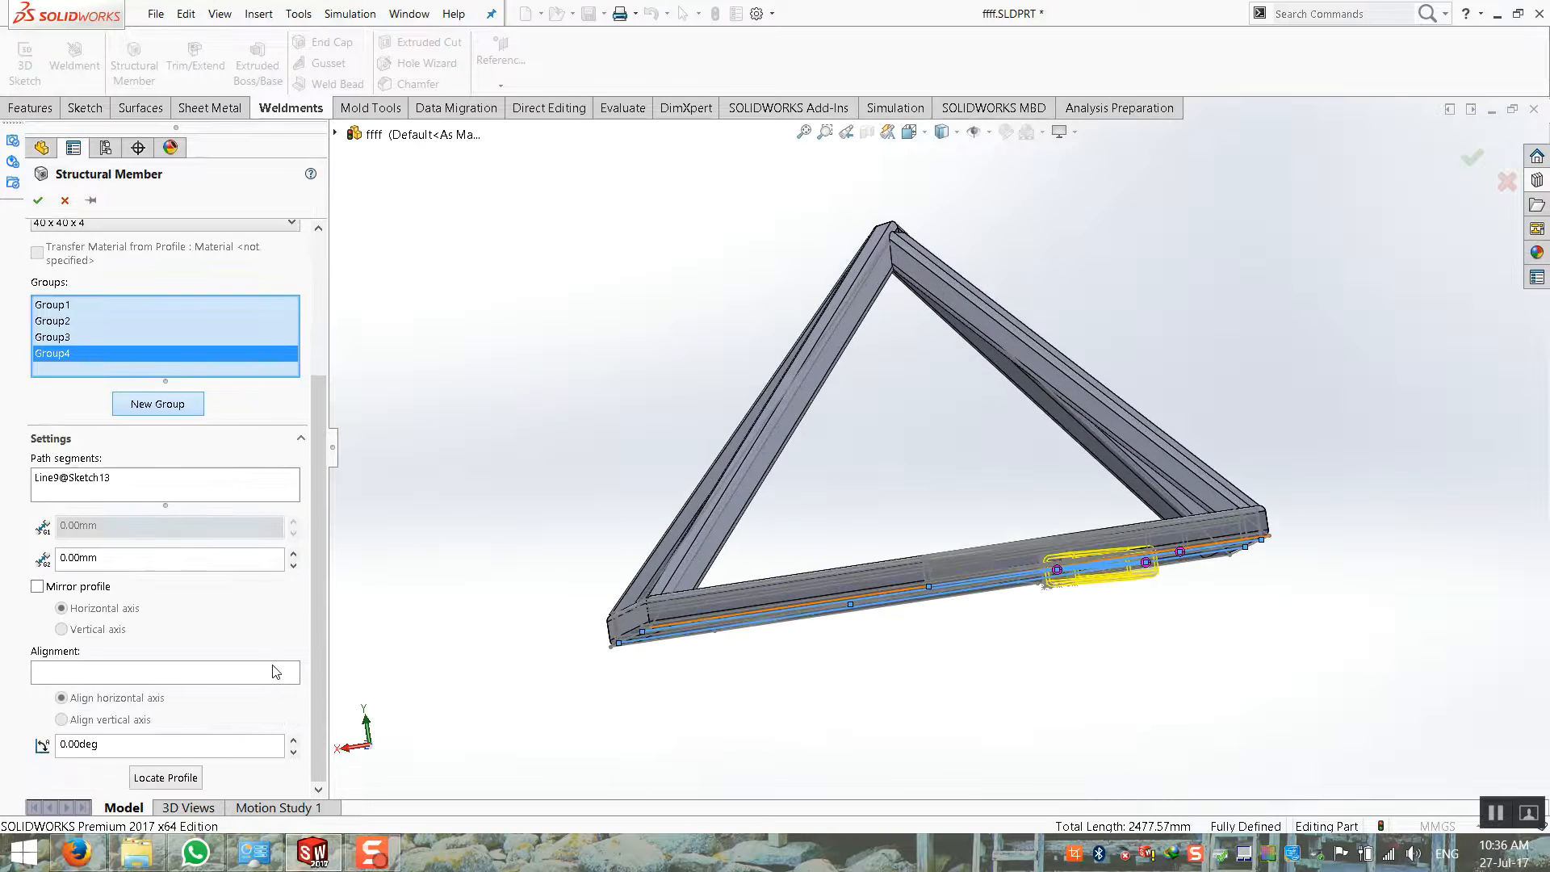
{"action": "left_click", "coordinate": [165, 777]}
{"action": "left_click", "coordinate": [975, 697]}
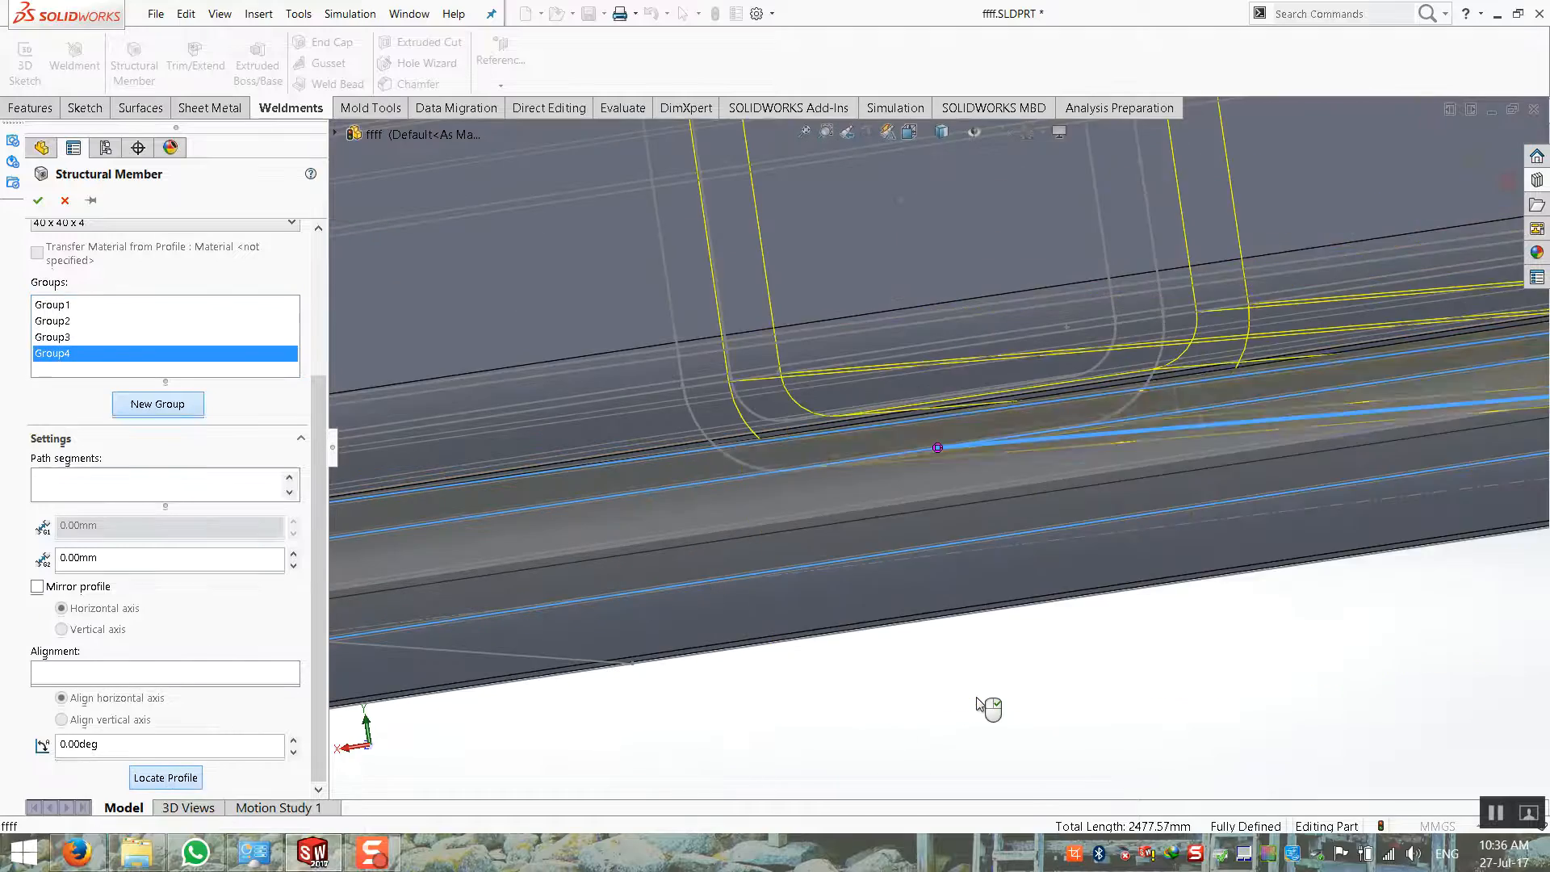
Add a fifth group along the other line connecting the two crossing members and relocate its profile to the bottom-edge midpoint
{"action": "scroll", "coordinate": [921, 589], "scroll_direction": "up", "scroll_amount": 2}
{"action": "mouse_move", "coordinate": [857, 529]}
{"action": "middle_mouse_down"}
{"action": "mouse_move", "coordinate": [921, 588]}
{"action": "mouse_move", "coordinate": [1028, 613]}
{"action": "middle_mouse_up"}
{"action": "scroll", "coordinate": [1160, 601], "scroll_direction": "down", "scroll_amount": 2}
{"action": "left_click", "coordinate": [139, 409]}
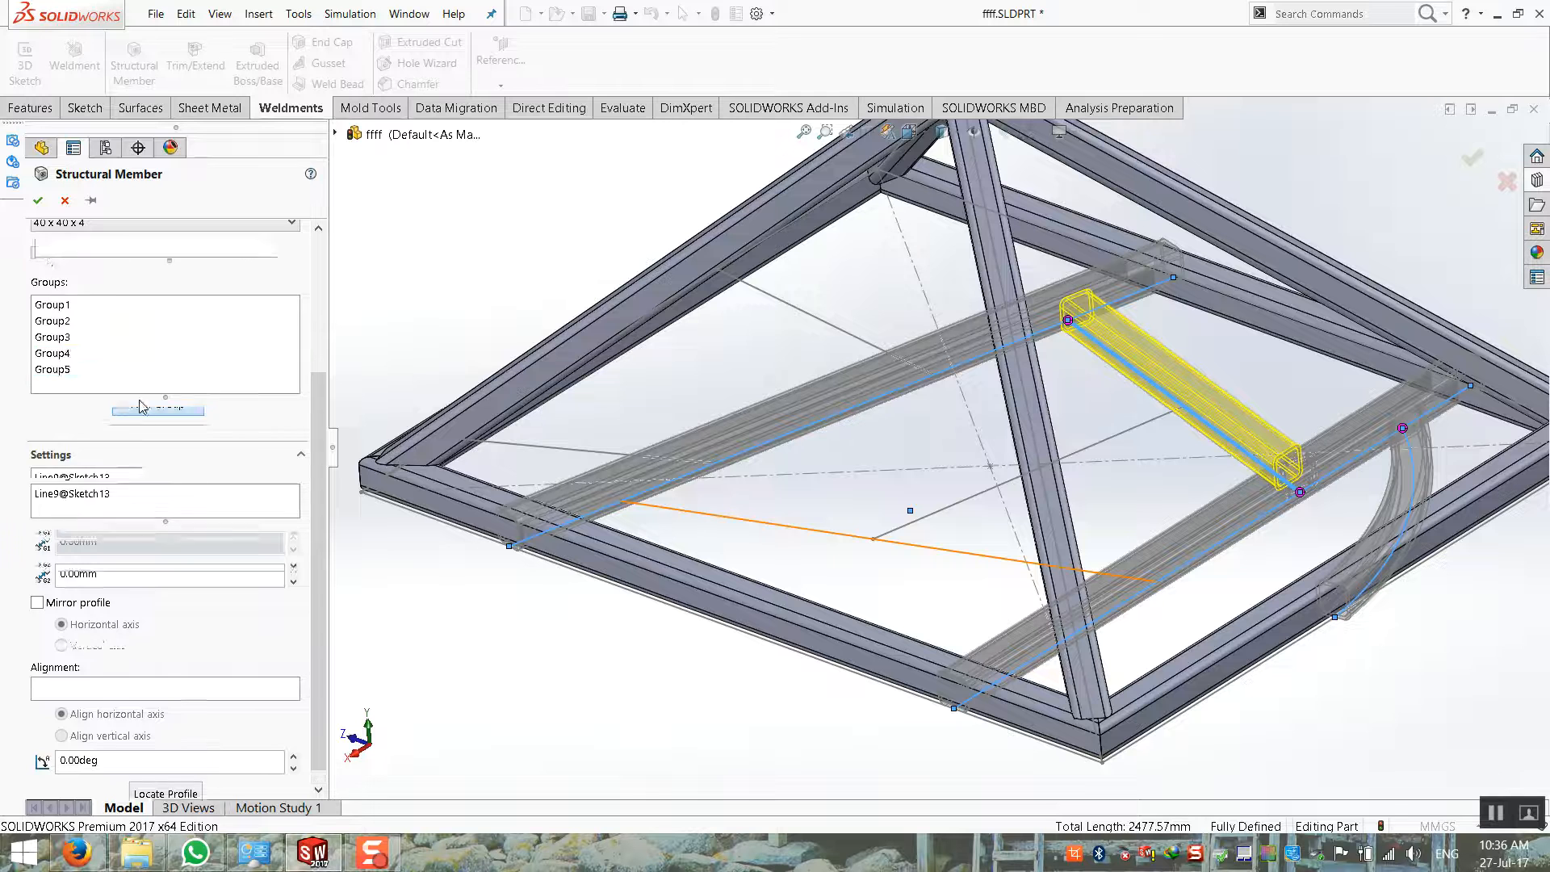
{"action": "left_click", "coordinate": [902, 546]}
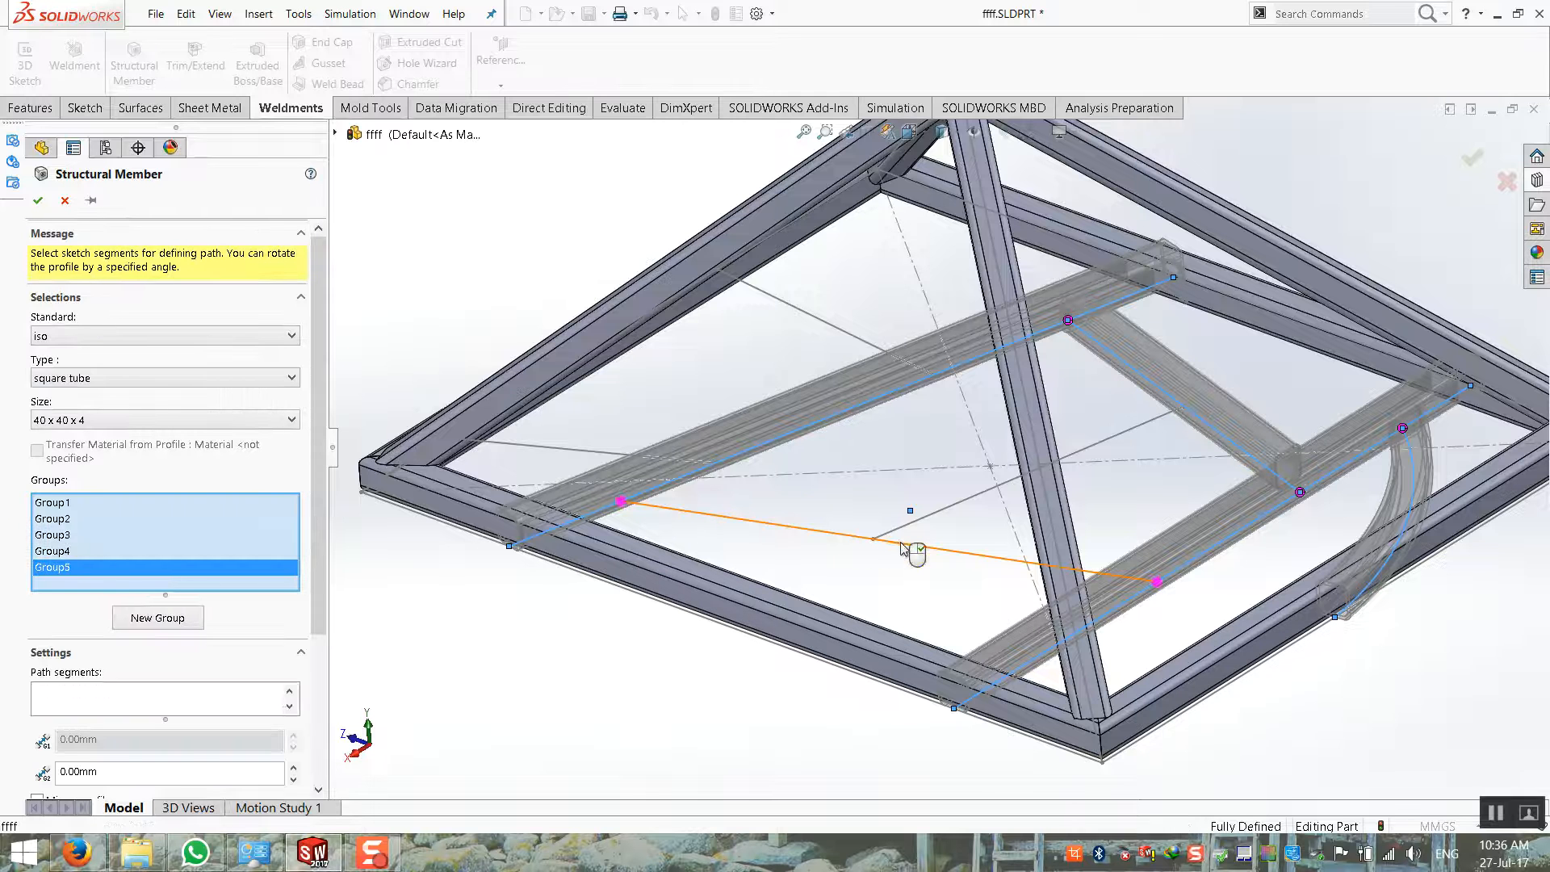
{"action": "scroll", "coordinate": [119, 656], "scroll_direction": "down", "scroll_amount": 3}
{"action": "left_click", "coordinate": [162, 778]}
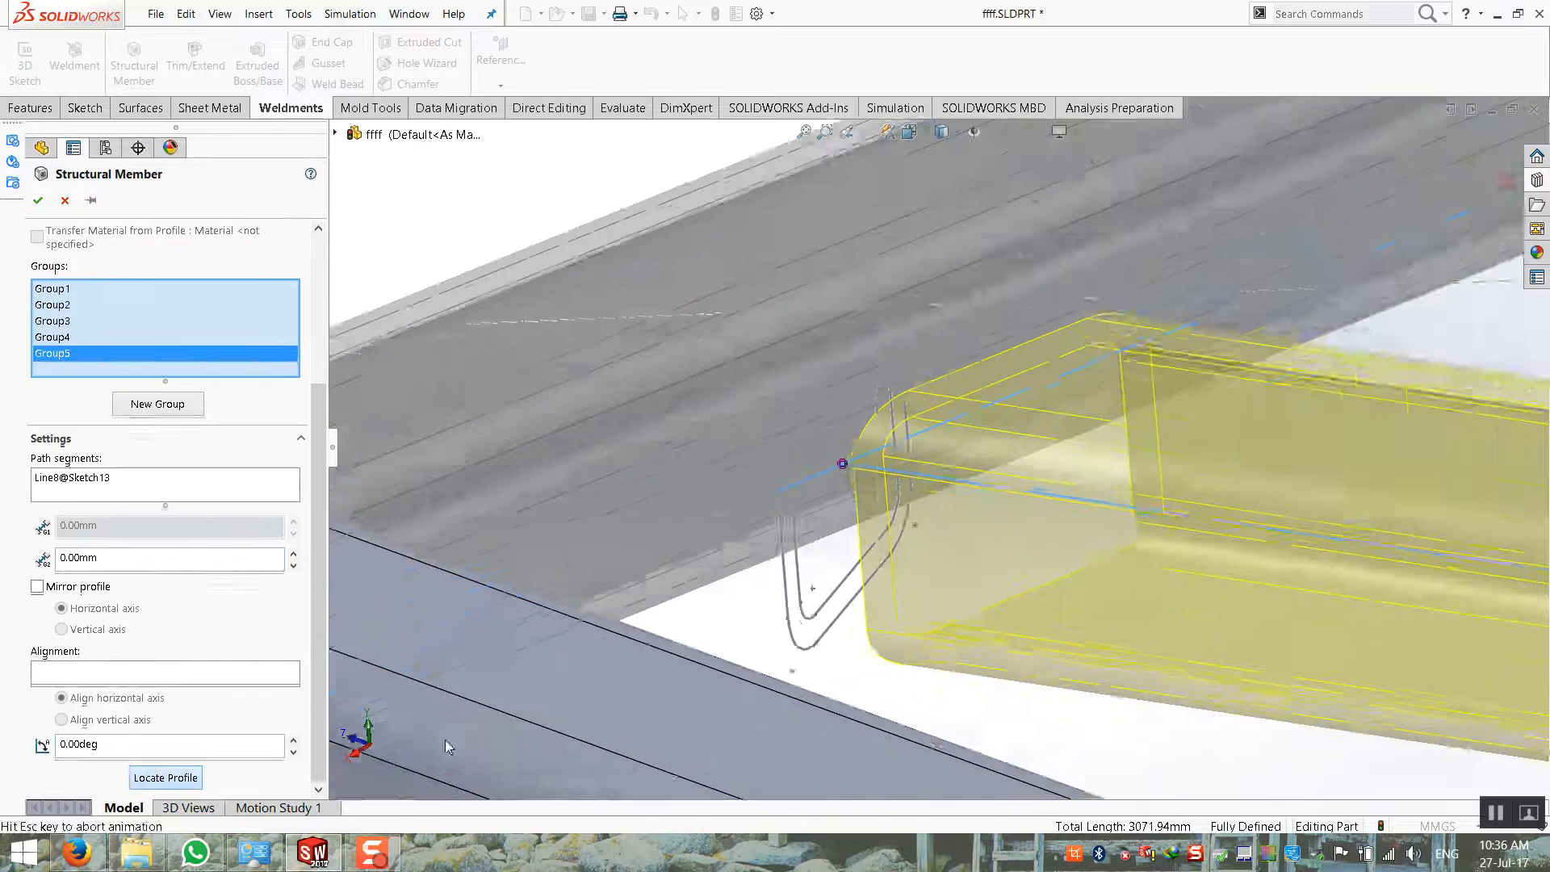
{"action": "left_click", "coordinate": [953, 634]}
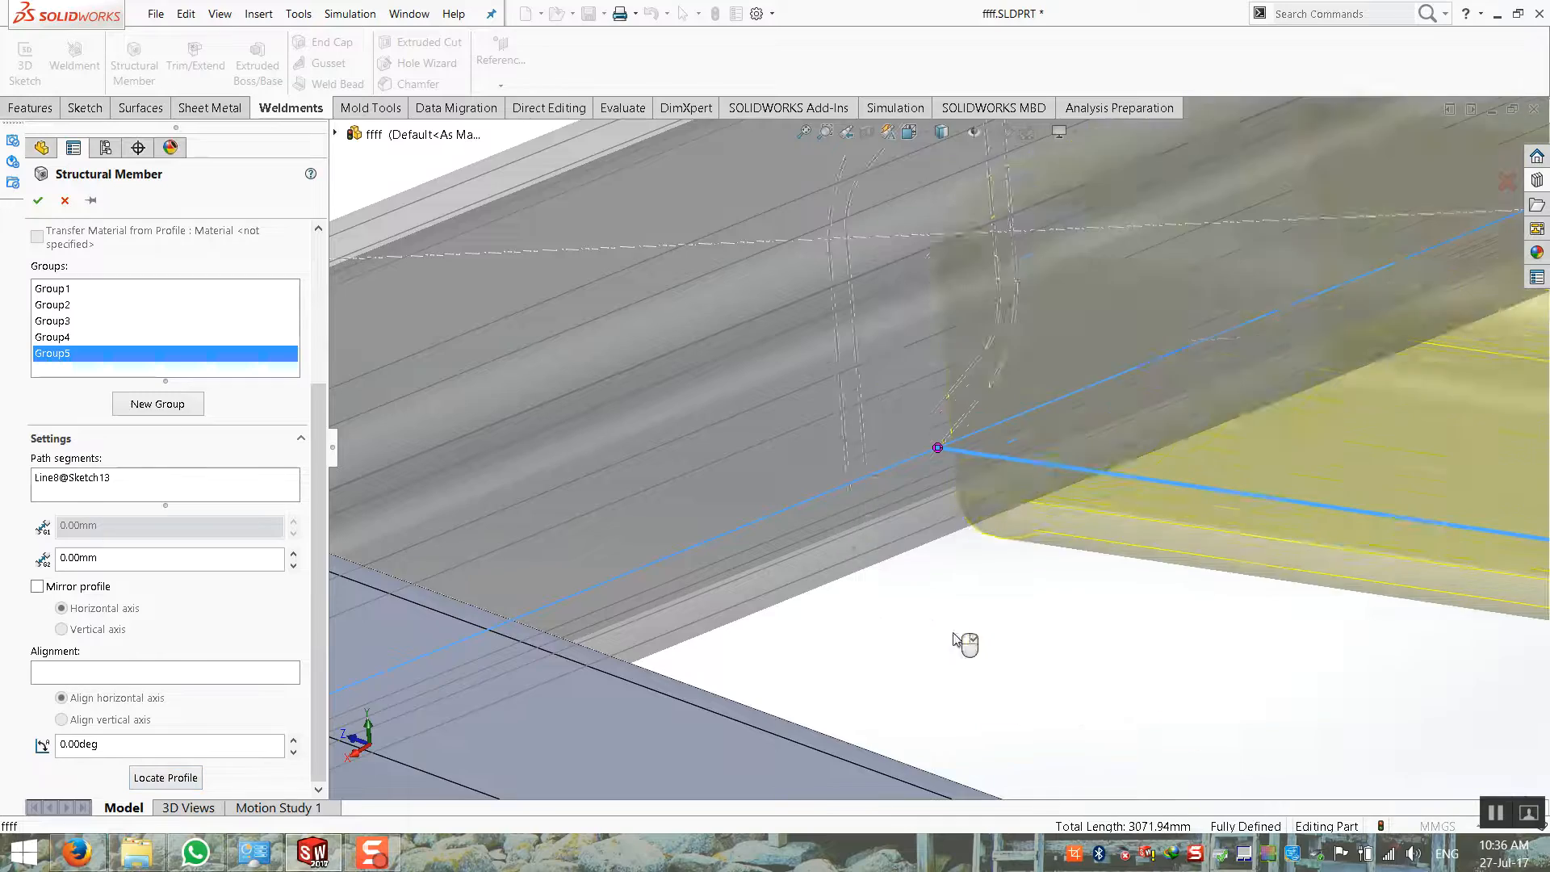
Add a sixth group along the line joining the two connecting members and relocate its profile to the bottom-edge midpoint
{"action": "scroll", "coordinate": [1193, 551], "scroll_direction": "down", "scroll_amount": 4}
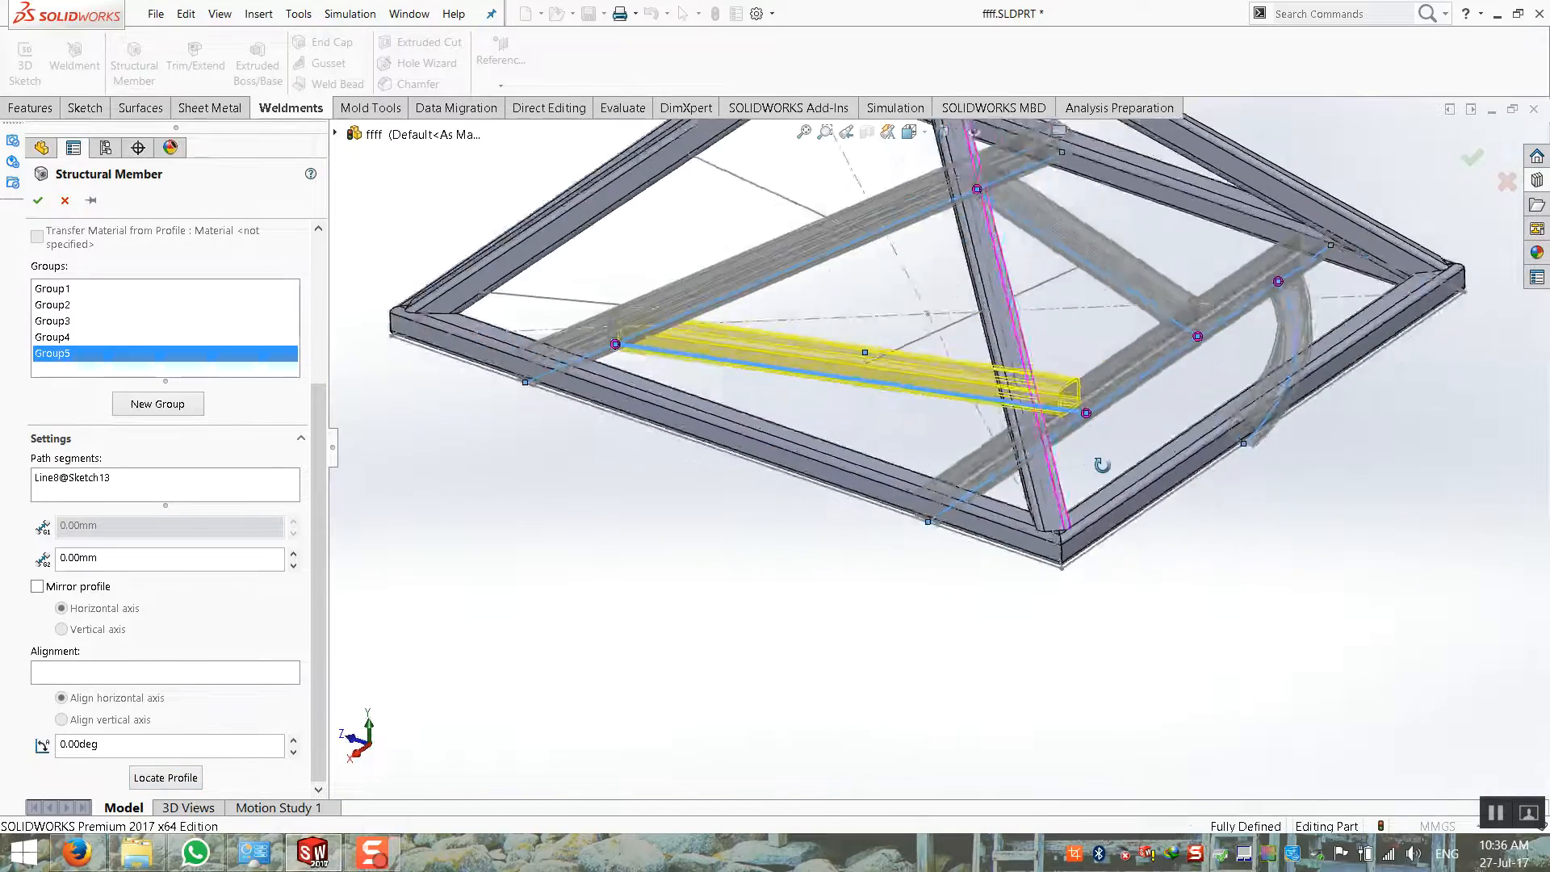
{"action": "middle_click_drag", "start_coordinate": [1072, 511], "coordinate": [1069, 525]}
{"action": "scroll", "coordinate": [1101, 315], "scroll_direction": "up", "scroll_amount": 3}
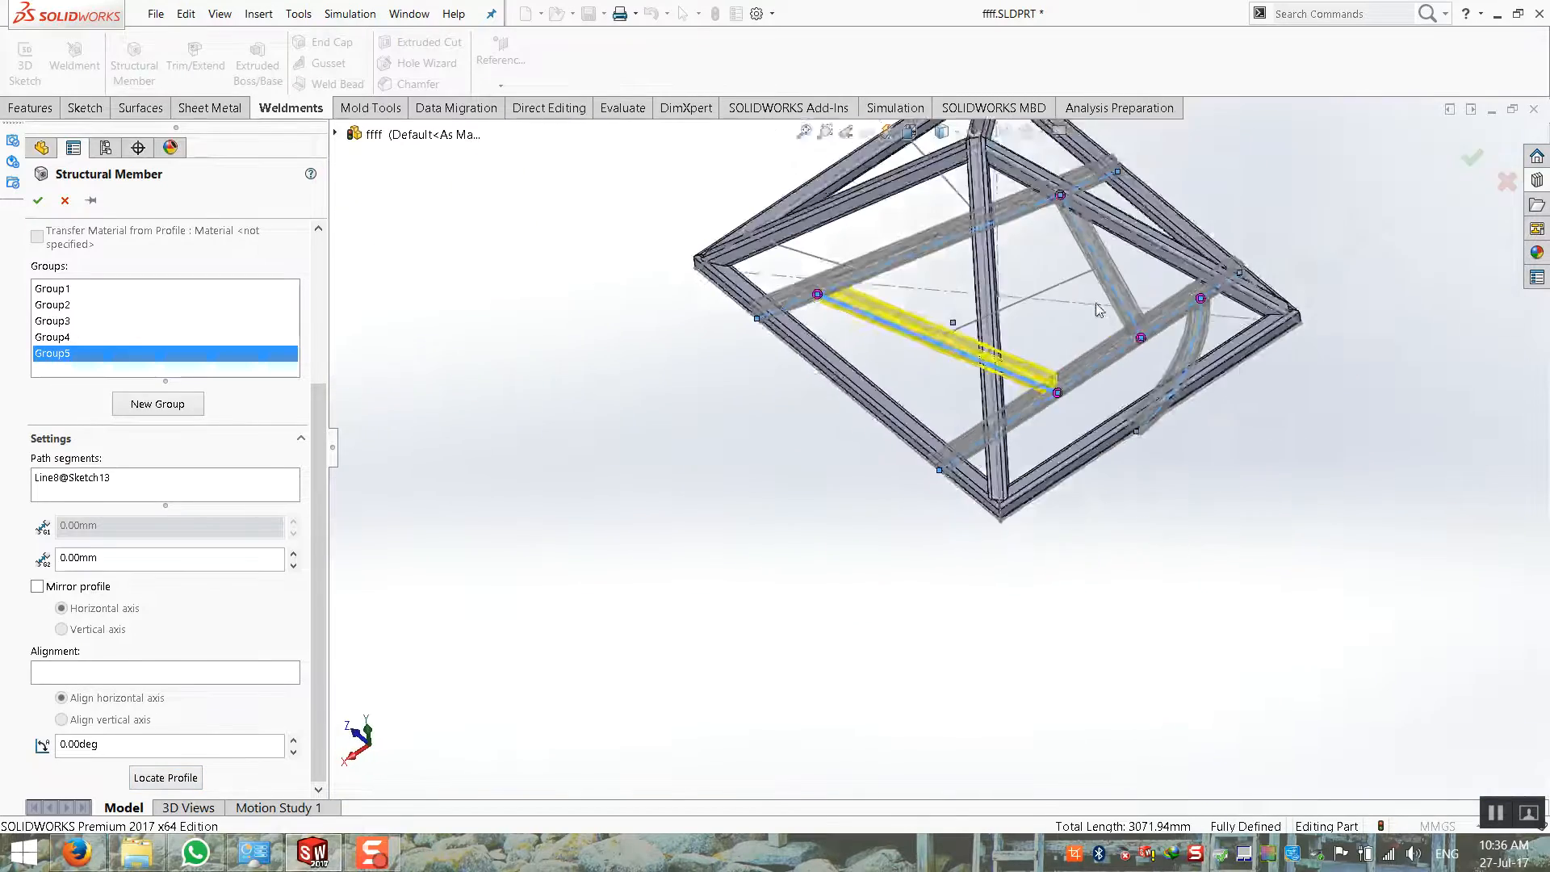
{"action": "scroll", "coordinate": [1100, 313], "scroll_direction": "down", "scroll_amount": 2}
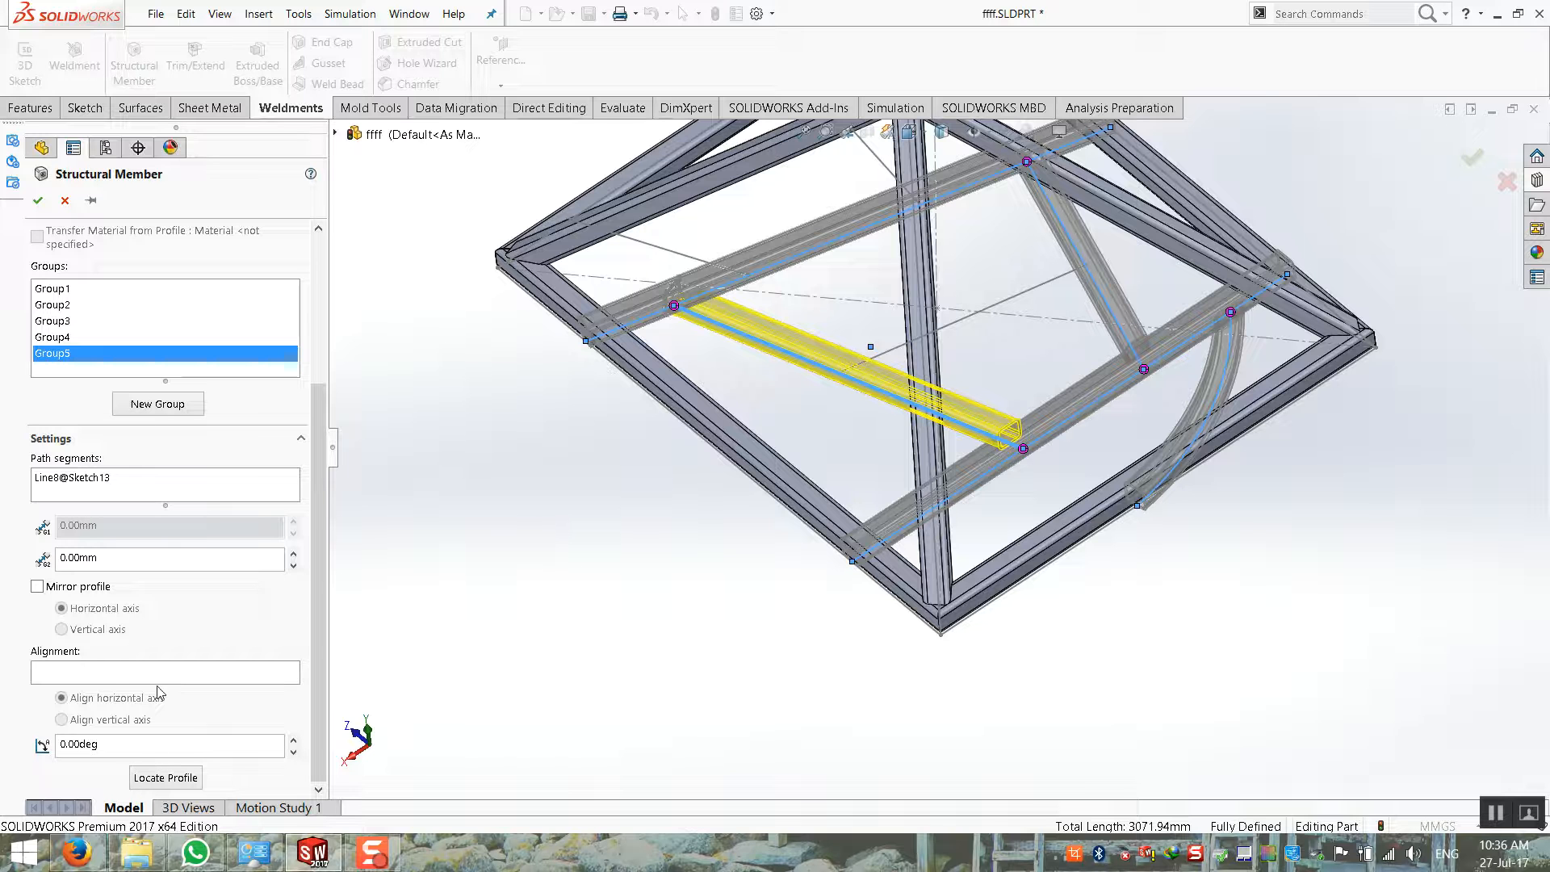
{"action": "left_click", "coordinate": [139, 406]}
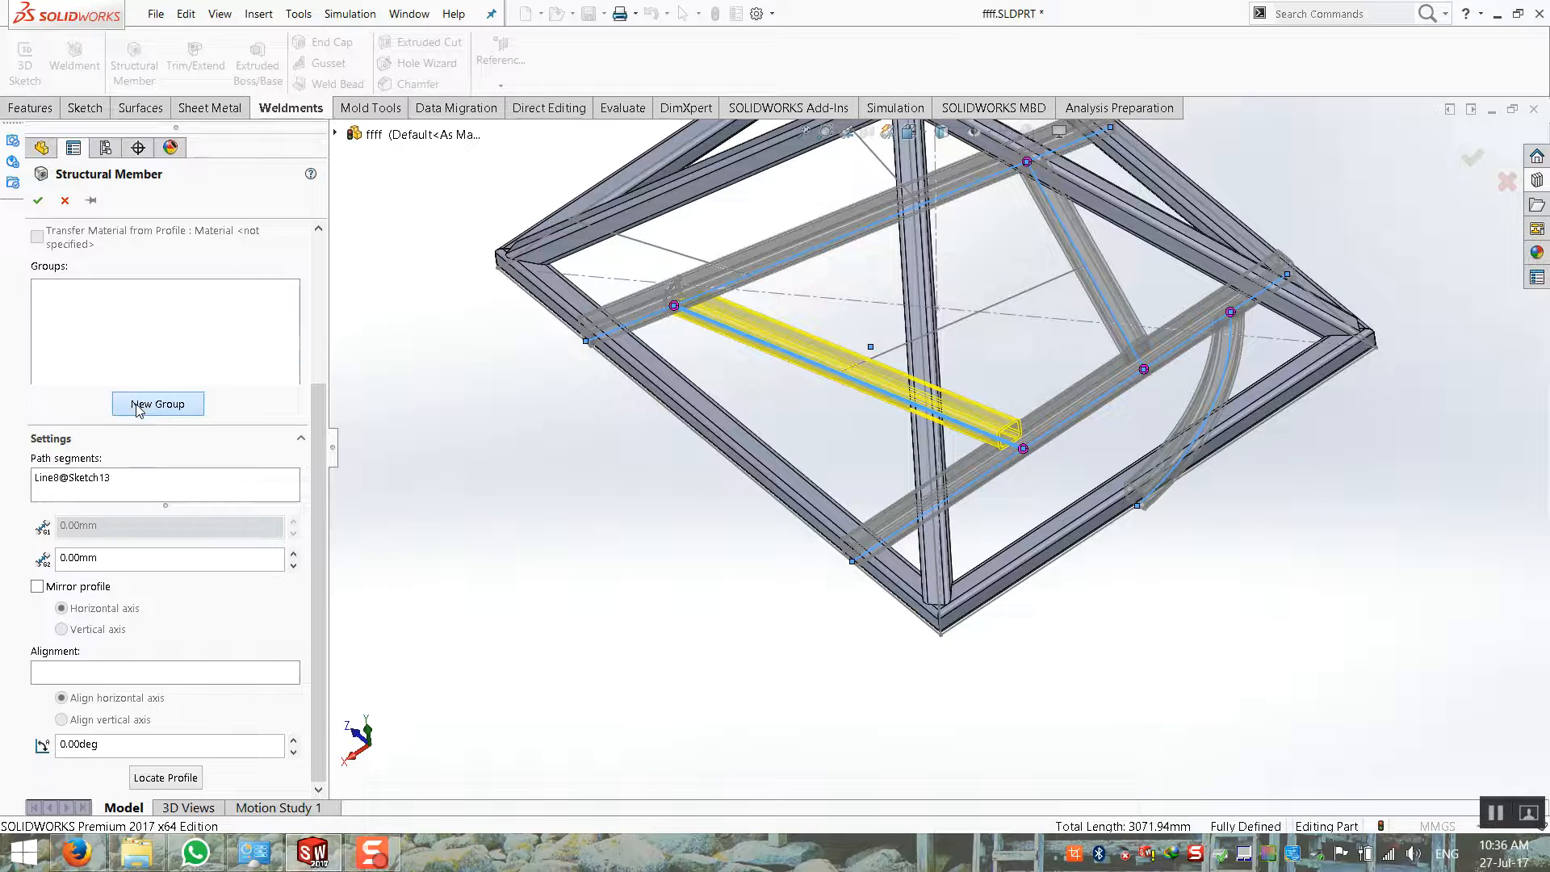
{"action": "left_click", "coordinate": [1008, 305]}
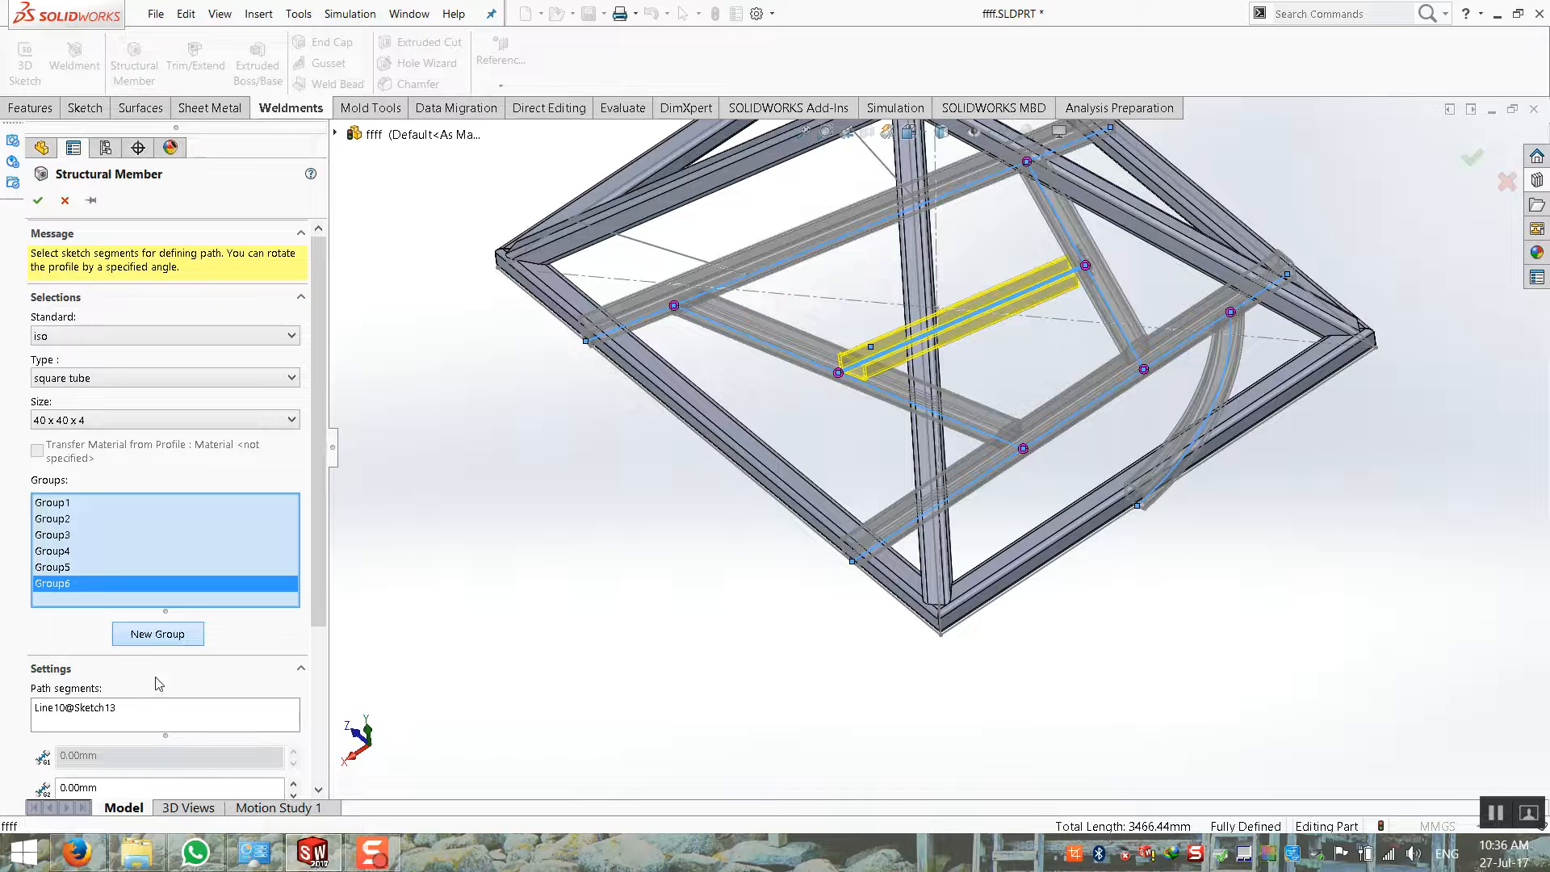
{"action": "scroll", "coordinate": [156, 680], "scroll_direction": "down", "scroll_amount": 3}
{"action": "left_click", "coordinate": [153, 778]}
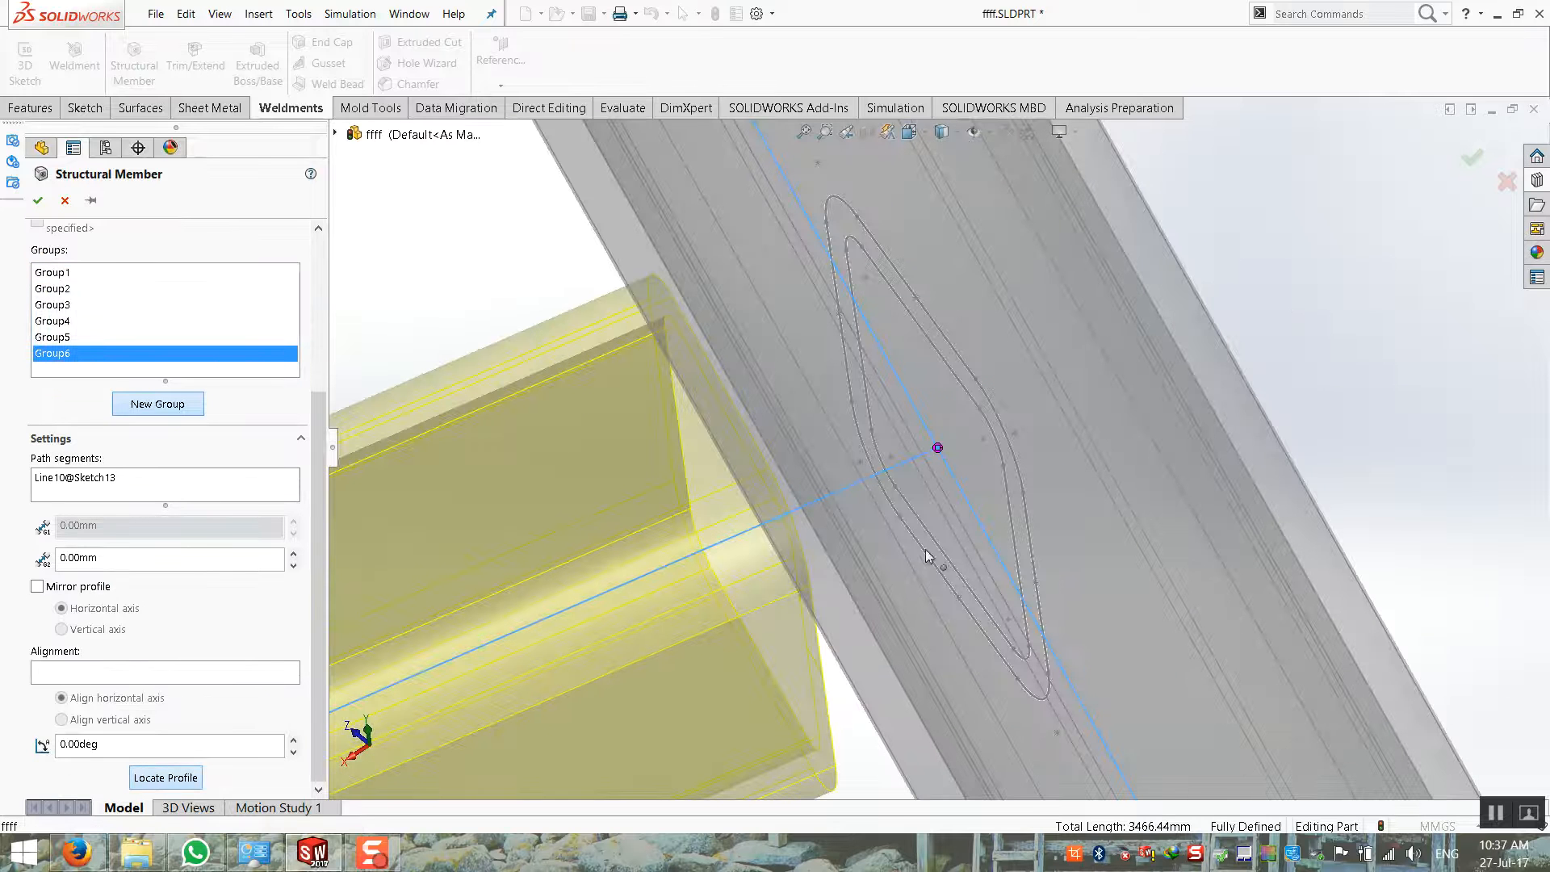
{"action": "left_click", "coordinate": [959, 599]}
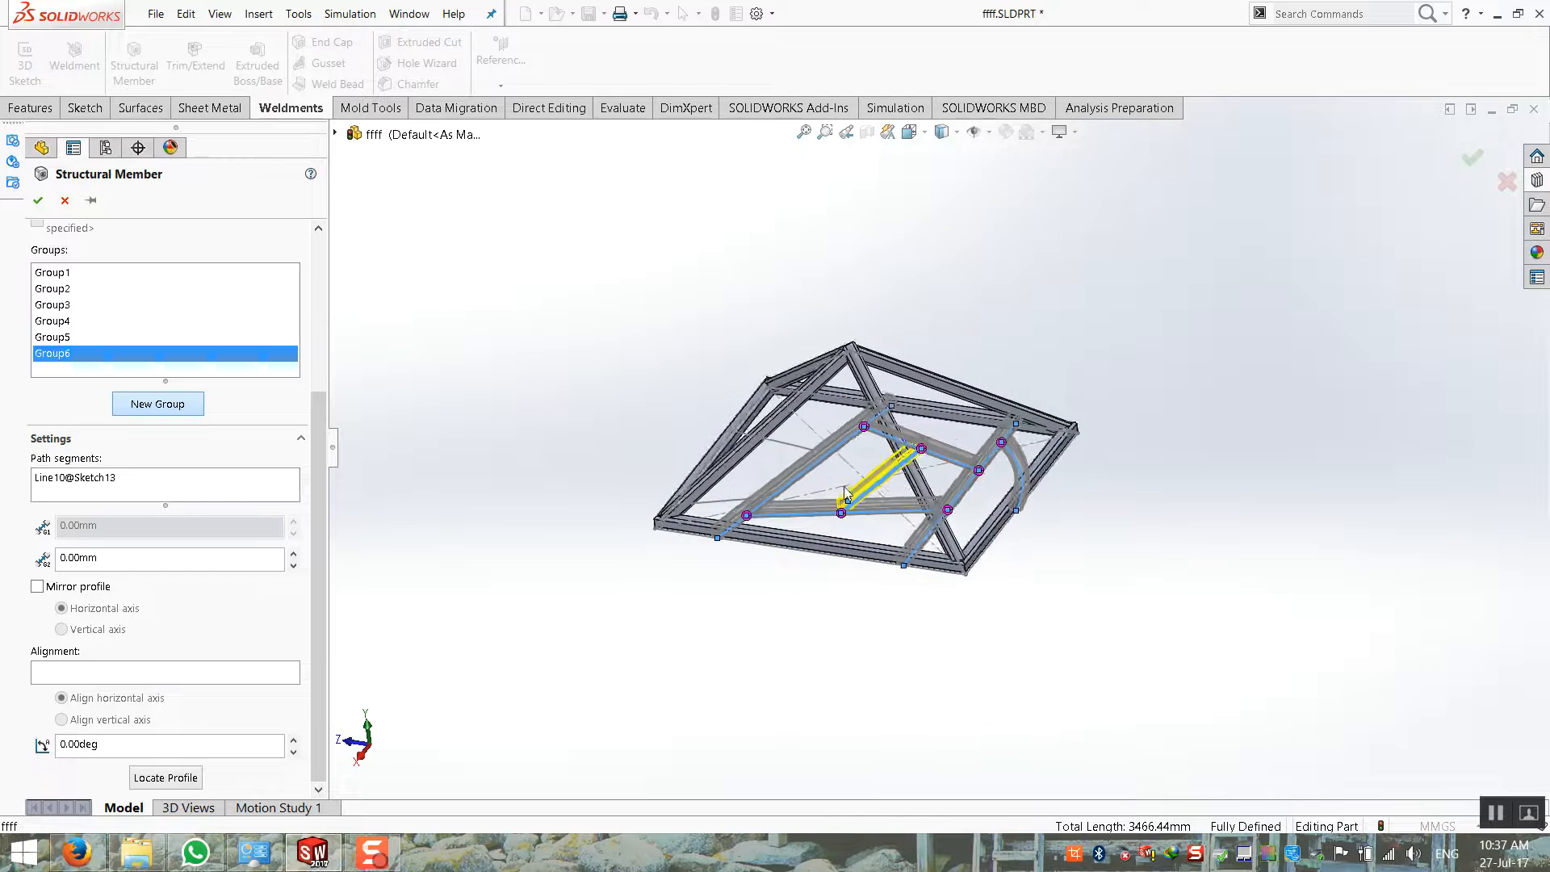
Add a seventh group along the shorter remaining line between crossing member and base edge, and relocate its profile to the bottom-edge midpoint
{"action": "left_click", "coordinate": [139, 404]}
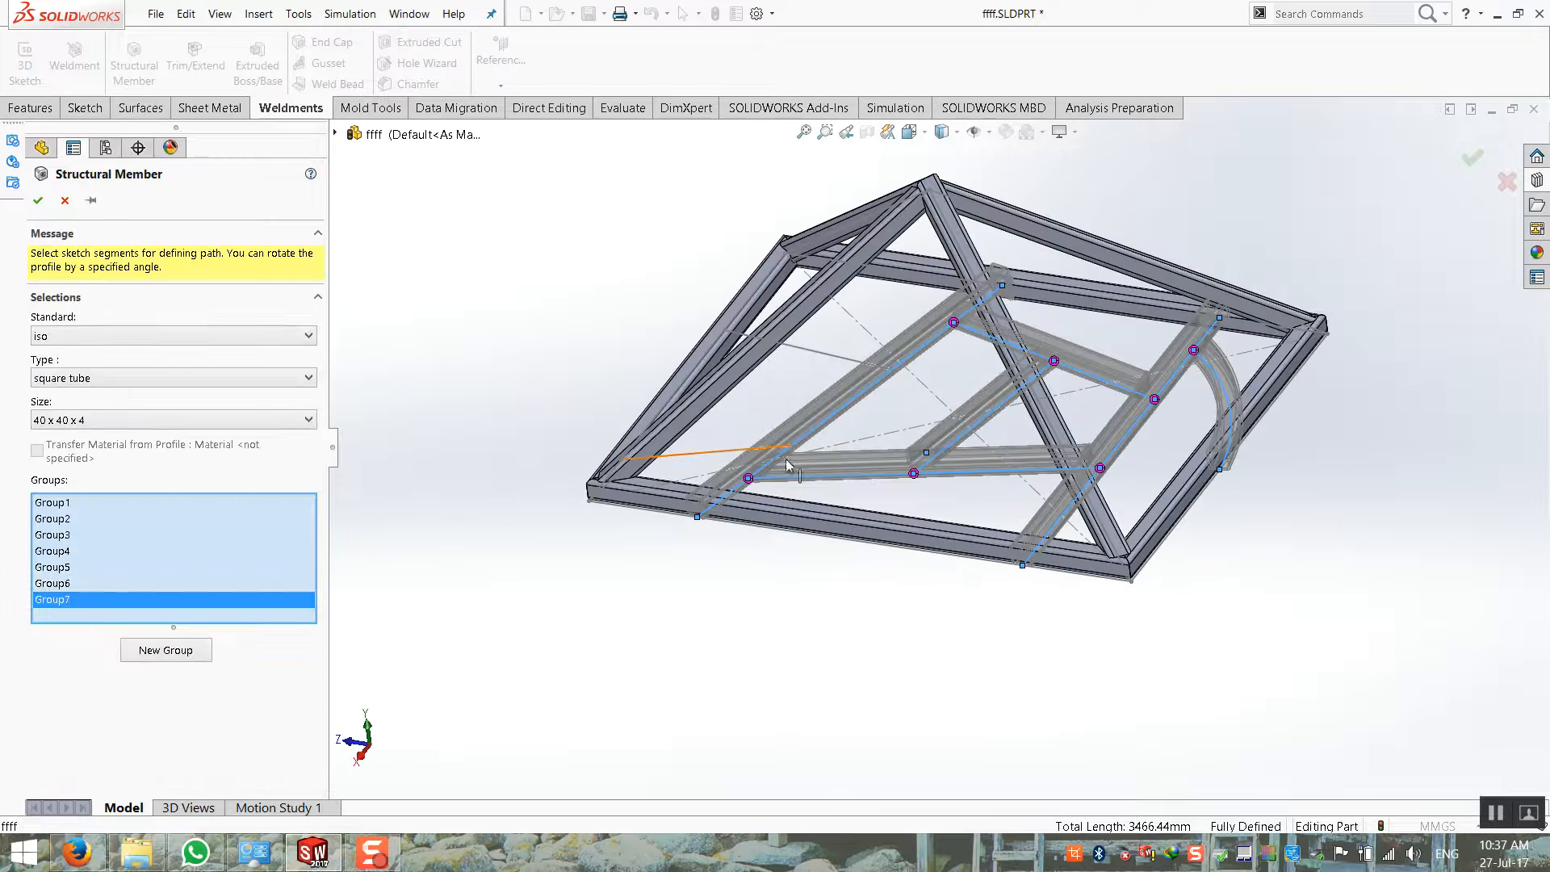
{"action": "left_click", "coordinate": [689, 455]}
{"action": "mouse_move", "coordinate": [683, 499]}
{"action": "middle_mouse_down"}
{"action": "mouse_move", "coordinate": [710, 444]}
{"action": "mouse_move", "coordinate": [861, 415]}
{"action": "middle_mouse_up"}
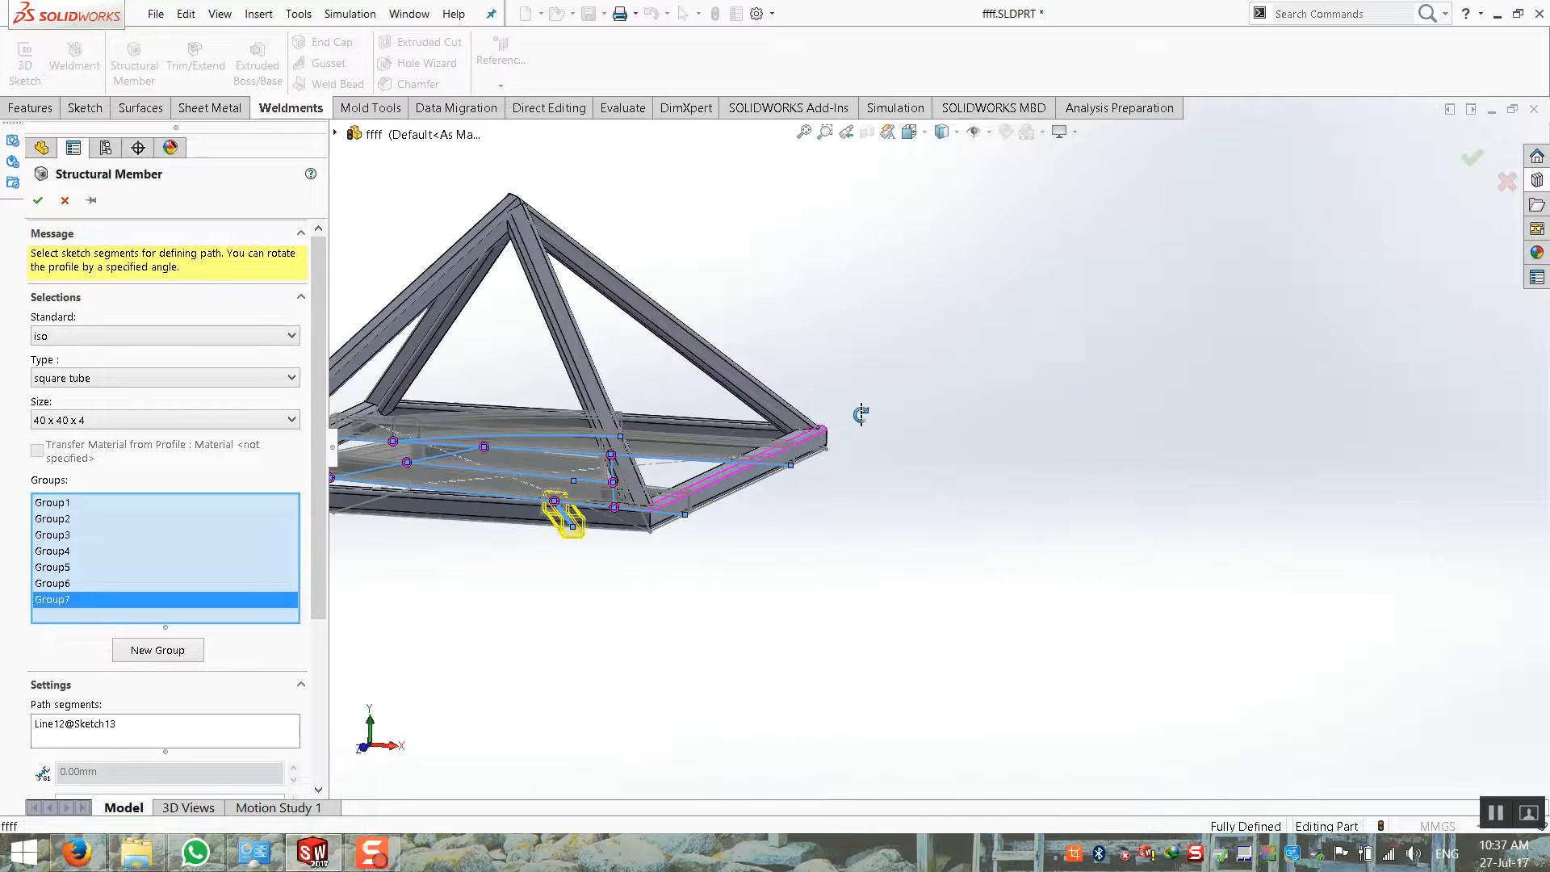
{"action": "scroll", "coordinate": [599, 535], "scroll_direction": "down", "scroll_amount": 3}
{"action": "scroll", "coordinate": [602, 540], "scroll_direction": "down", "scroll_amount": 3}
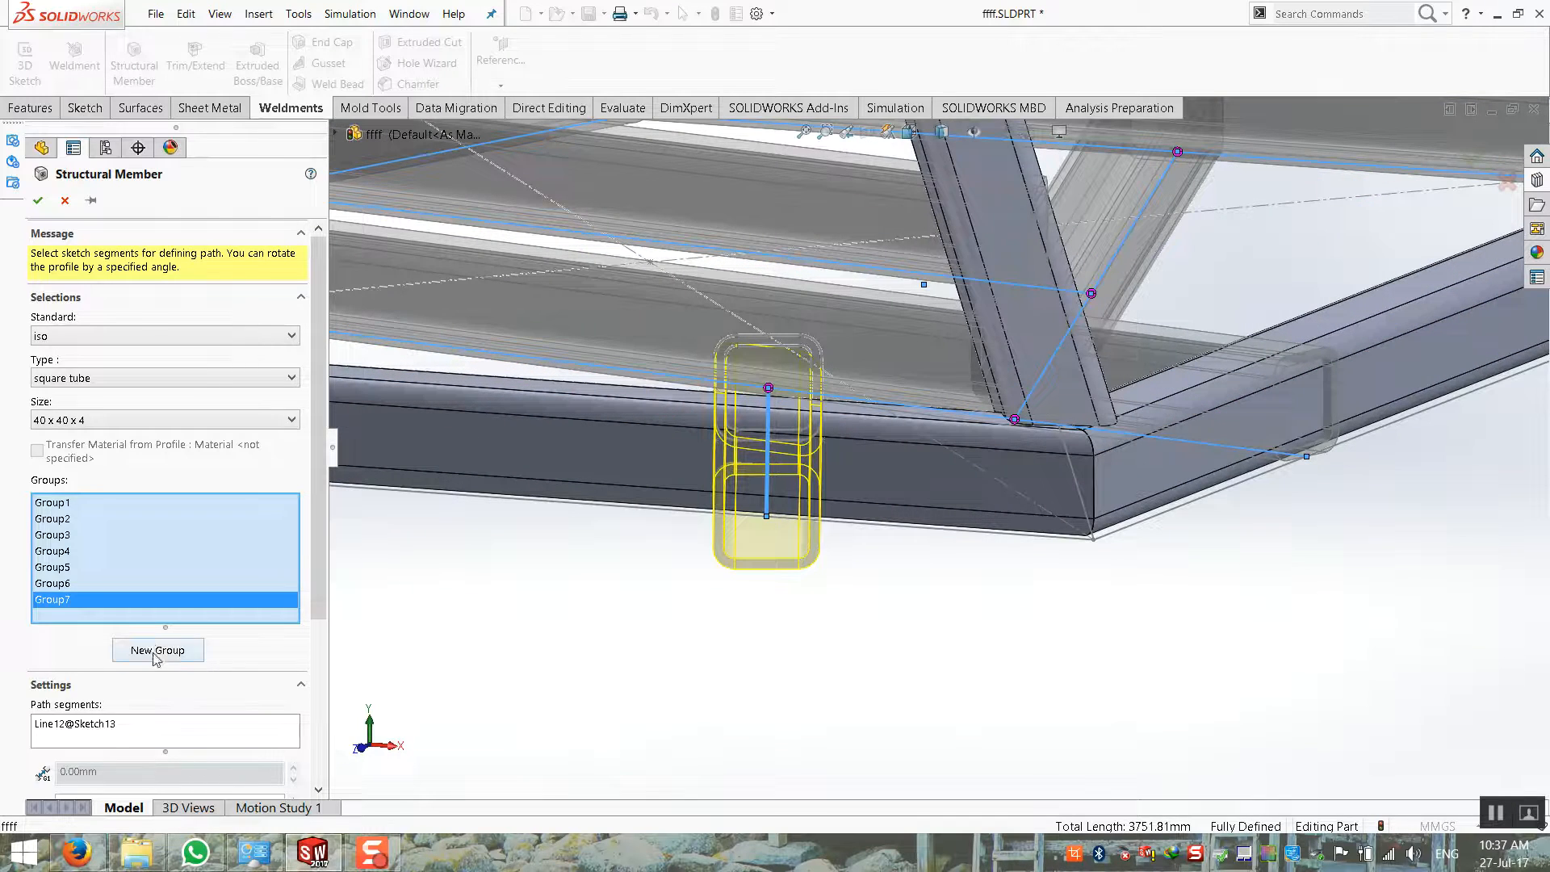
{"action": "scroll", "coordinate": [155, 650], "scroll_direction": "down", "scroll_amount": 3}
{"action": "left_click", "coordinate": [161, 779]}
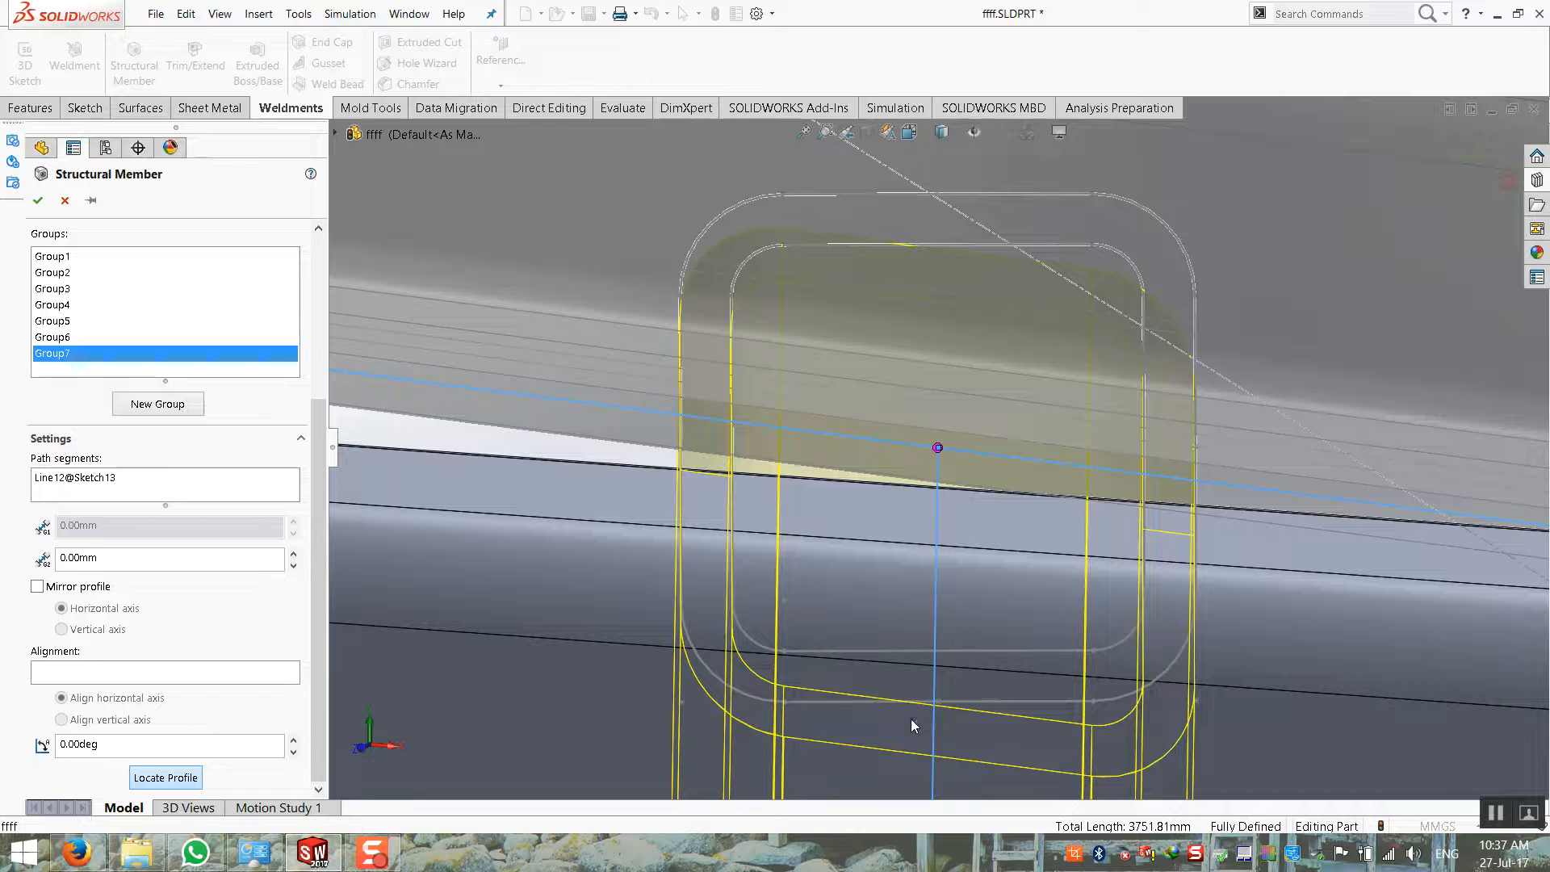
{"action": "left_click", "coordinate": [938, 702]}
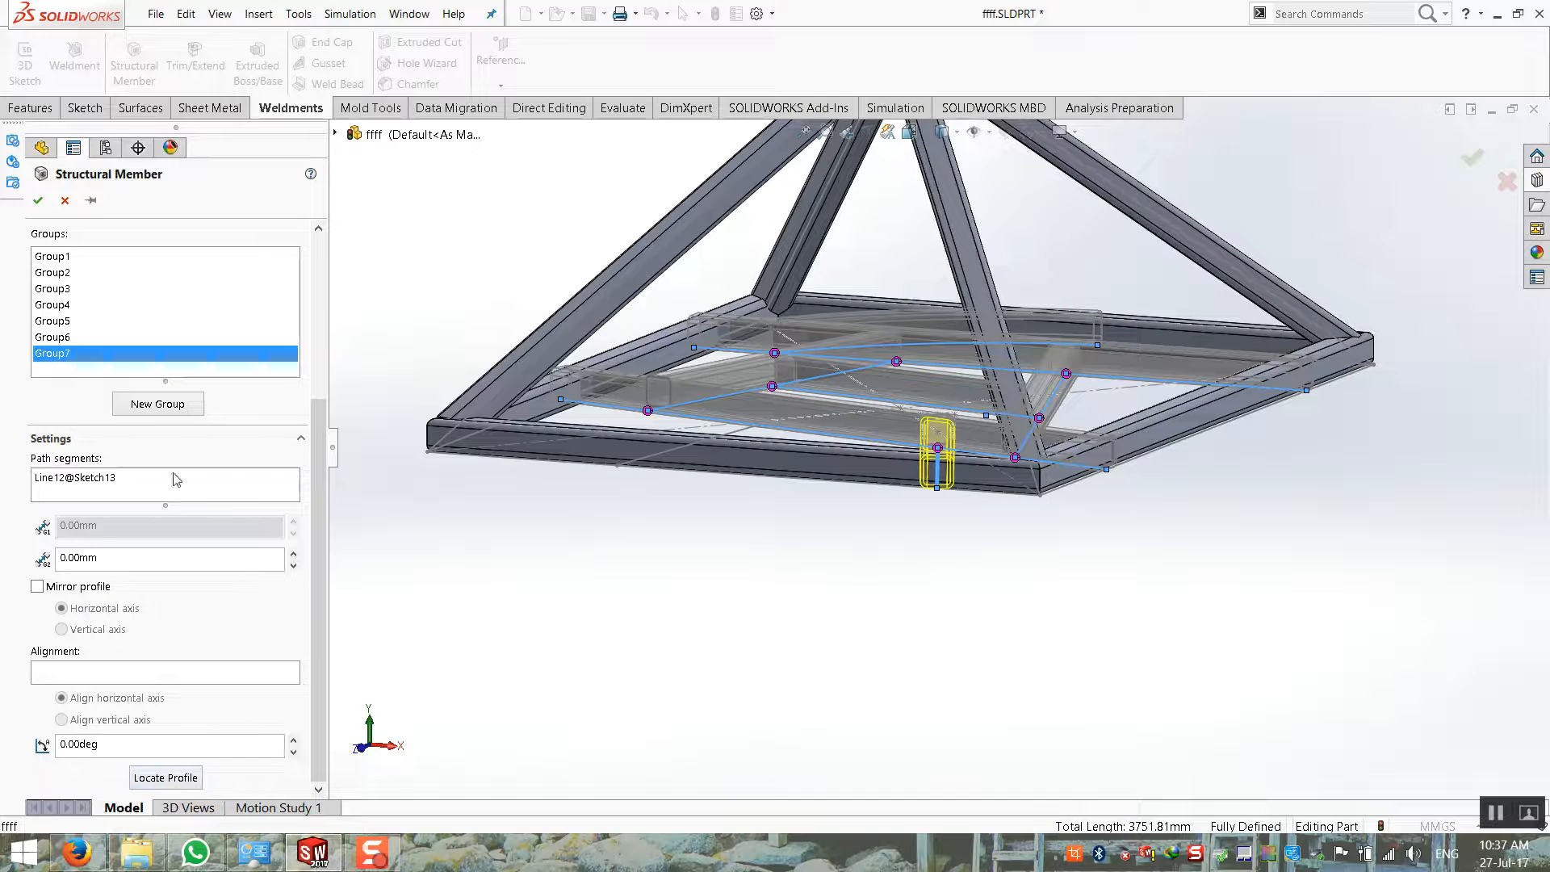
Add an eighth group along the last uncovered line to the base edge and relocate its profile to the bottom-edge midpoint
{"action": "left_click", "coordinate": [157, 404]}
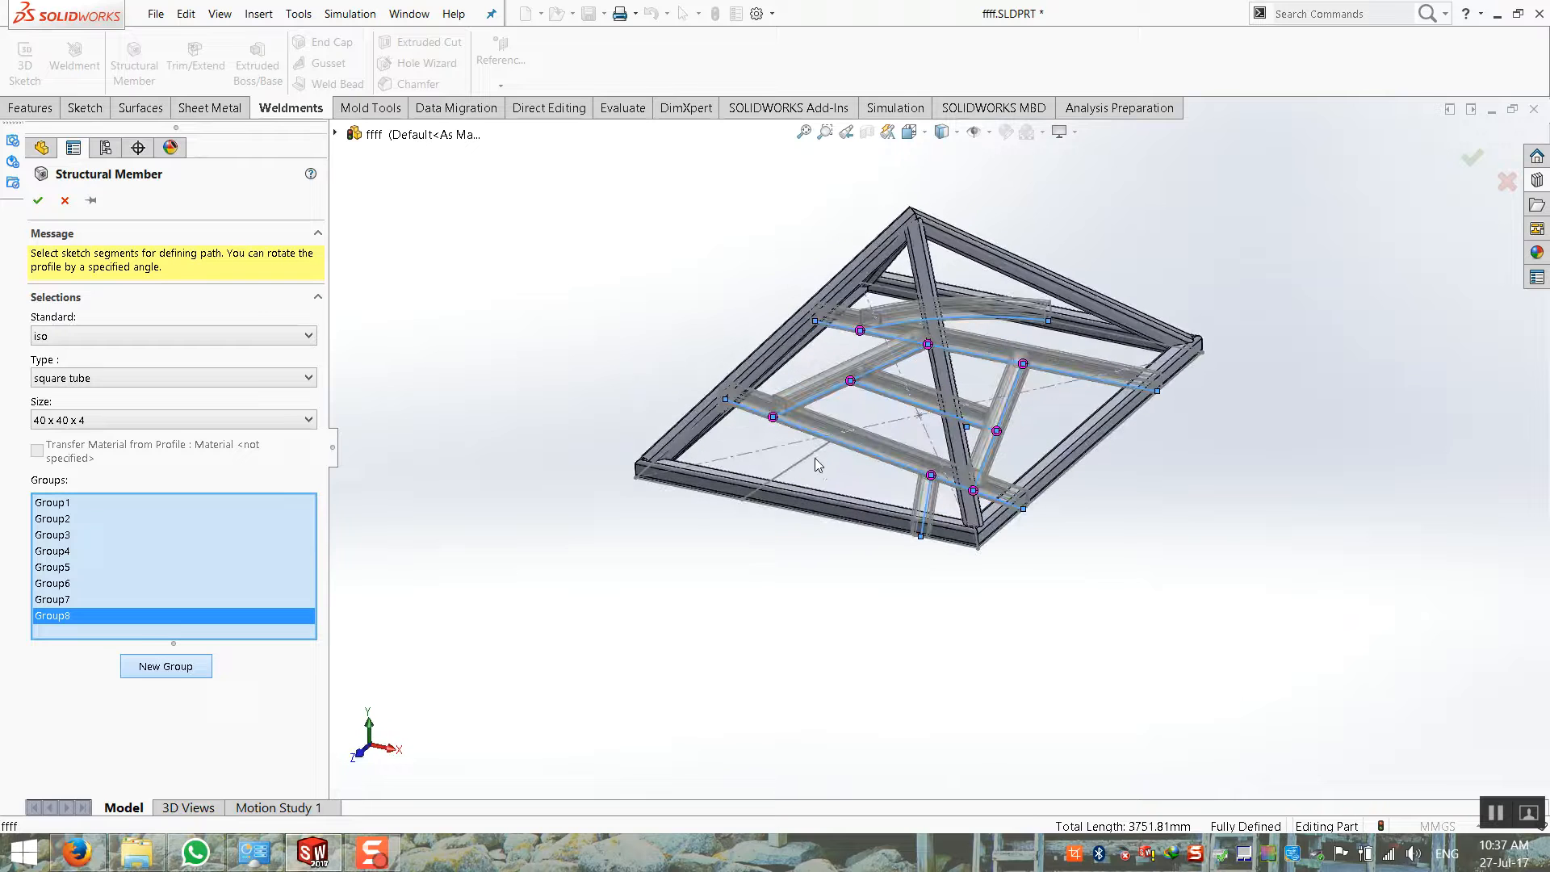
{"action": "left_click", "coordinate": [810, 463]}
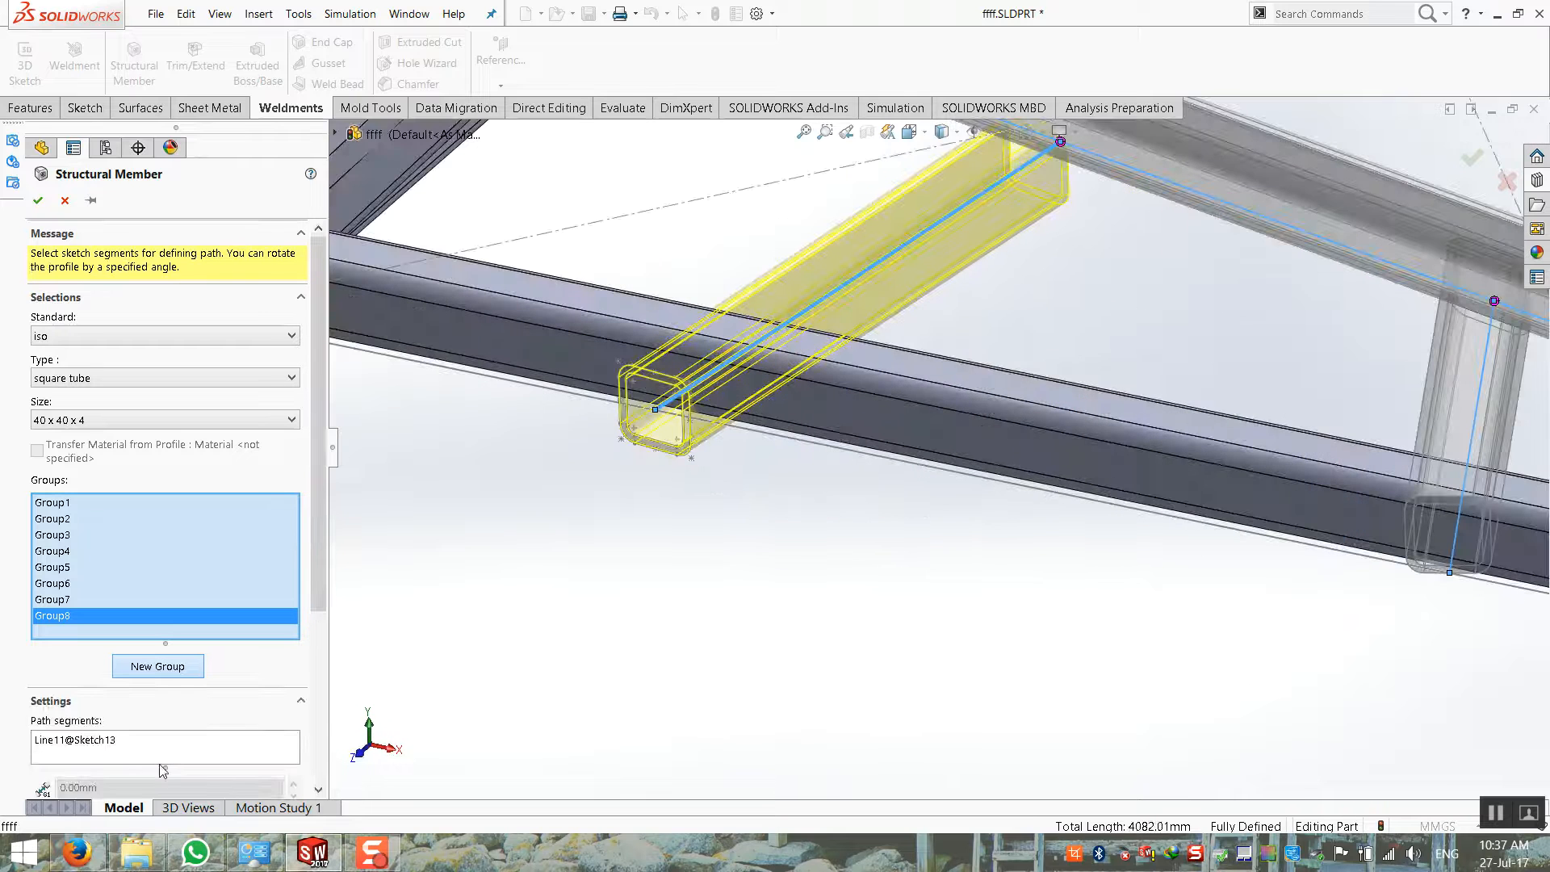
{"action": "scroll", "coordinate": [147, 646], "scroll_direction": "down", "scroll_amount": 3}
{"action": "left_click", "coordinate": [152, 778]}
{"action": "left_click", "coordinate": [946, 676]}
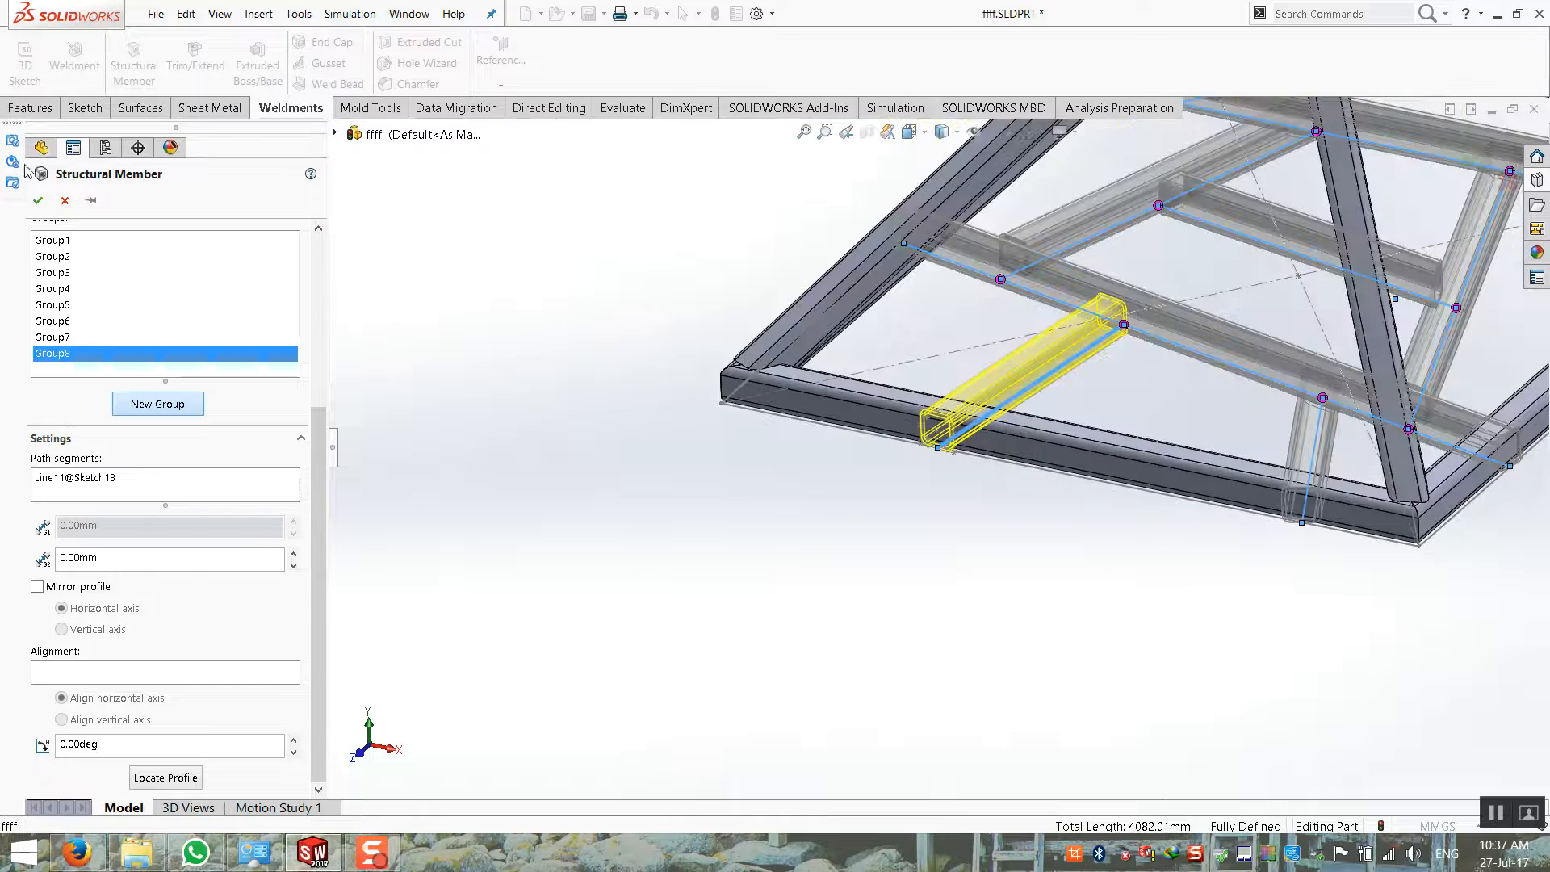
Create the structural member with all eight groups and check how its tubes meet the base frame
{"action": "scroll", "coordinate": [579, 425], "scroll_direction": "up", "scroll_amount": 4}
{"action": "middle_click_drag", "start_coordinate": [779, 482], "coordinate": [568, 519]}
{"action": "scroll", "coordinate": [1114, 408], "scroll_direction": "down", "scroll_amount": 8}
{"action": "middle_click_drag", "start_coordinate": [1020, 484], "coordinate": [880, 424]}
{"action": "scroll", "coordinate": [843, 441], "scroll_direction": "up", "scroll_amount": 6}
{"action": "scroll", "coordinate": [880, 425], "scroll_direction": "up", "scroll_amount": 3}
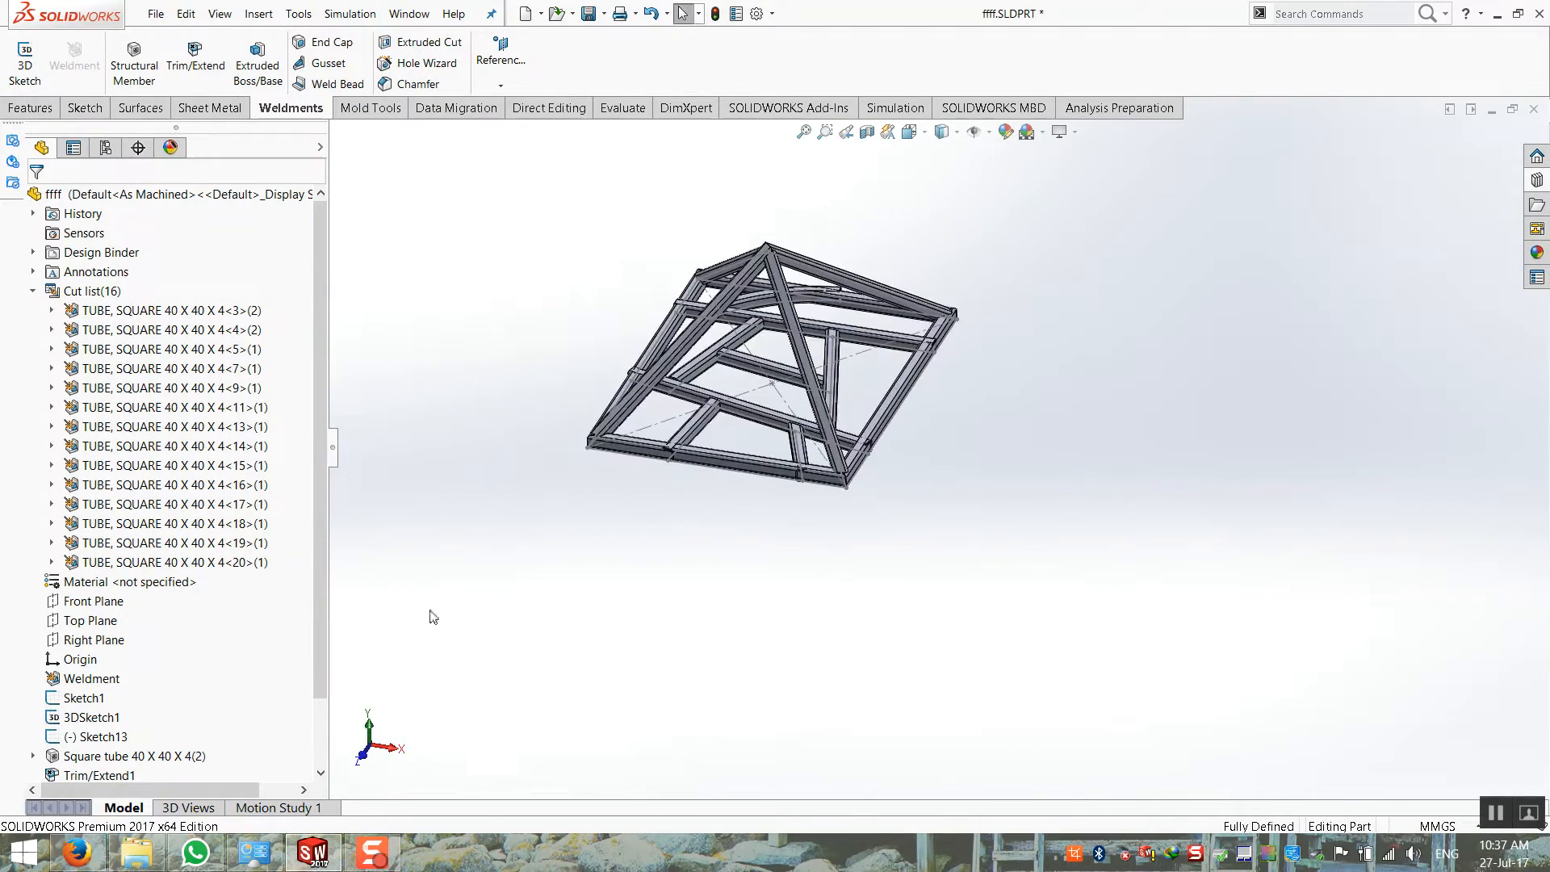
Hide the sketches and other reference items so only the tube frame is displayed
{"action": "left_click", "coordinate": [973, 136]}
{"action": "middle_click_drag", "start_coordinate": [812, 307], "coordinate": [609, 301]}
{"action": "scroll", "coordinate": [692, 315], "scroll_direction": "down", "scroll_amount": 5}
{"action": "middle_click_drag", "start_coordinate": [741, 361], "coordinate": [782, 375]}
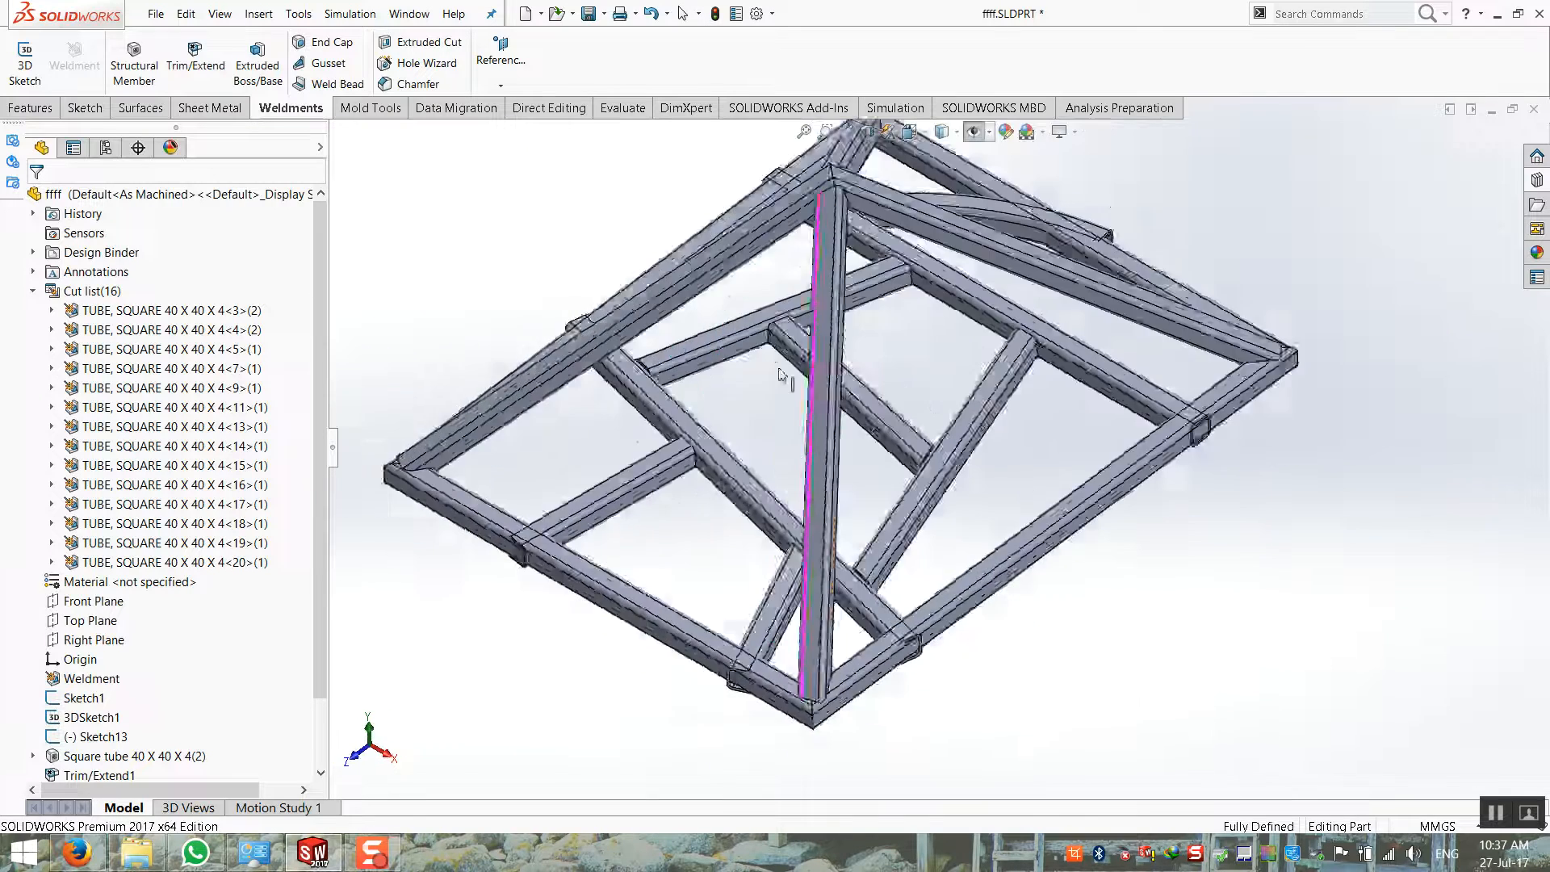
{"action": "scroll", "coordinate": [781, 375], "scroll_direction": "up", "scroll_amount": 5}
{"action": "right_click", "coordinate": [75, 699]}
{"action": "right_click", "coordinate": [46, 717]}
{"action": "left_click", "coordinate": [404, 686]}
{"action": "right_click", "coordinate": [83, 697]}
{"action": "right_click", "coordinate": [91, 717]}
{"action": "right_click", "coordinate": [101, 736]}
{"action": "left_click", "coordinate": [428, 650]}
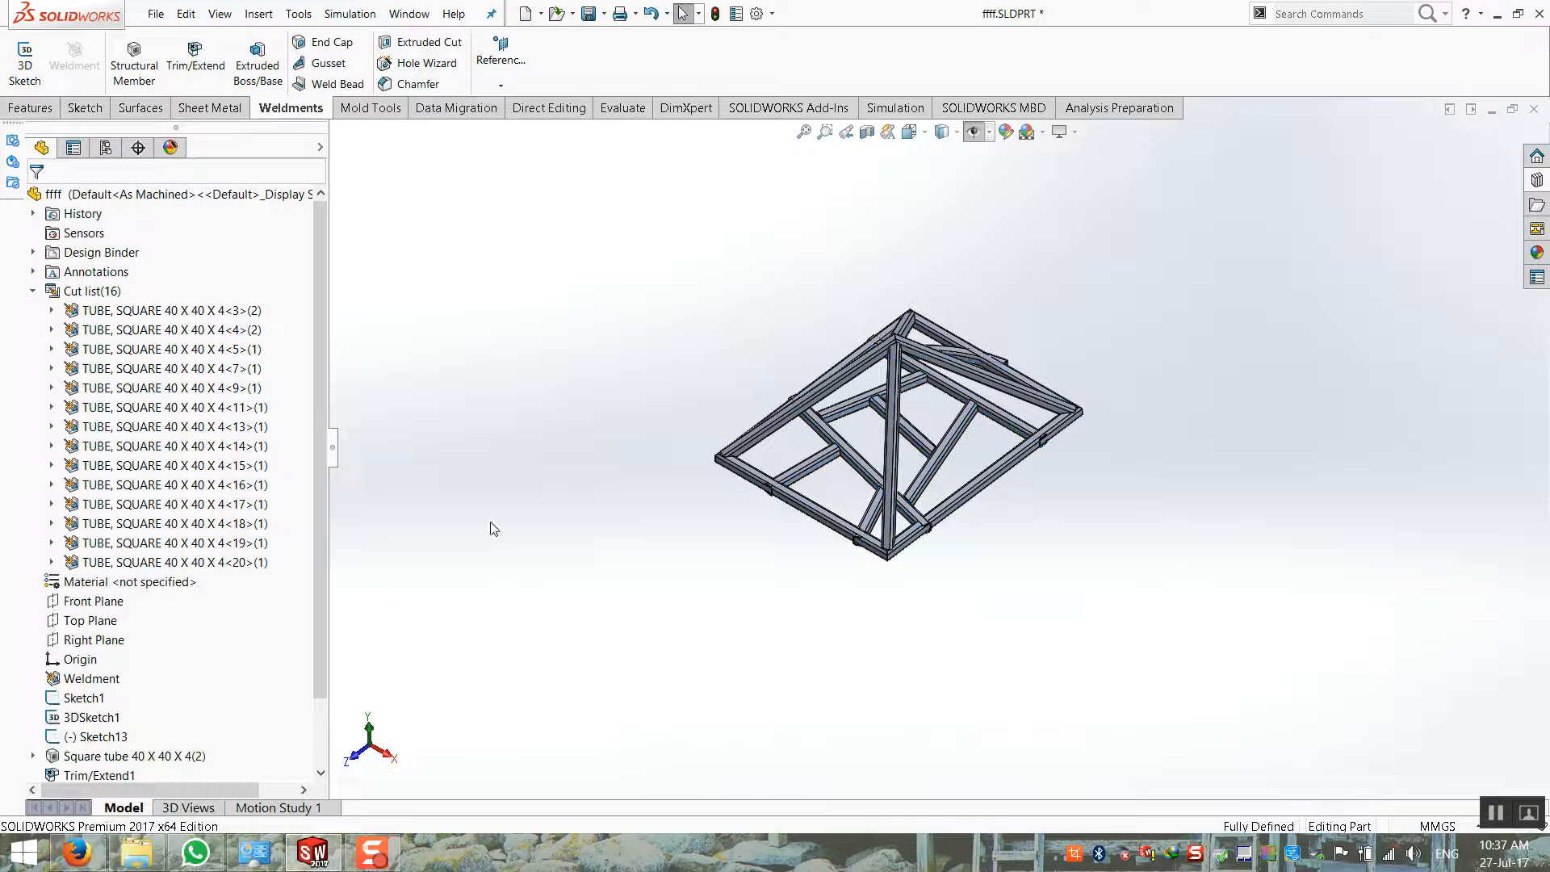
Trim the curved tube against the base frame tube it crosses, using a coped cut between bodies and keeping both pieces
{"action": "scroll", "coordinate": [800, 468], "scroll_direction": "down", "scroll_amount": 5}
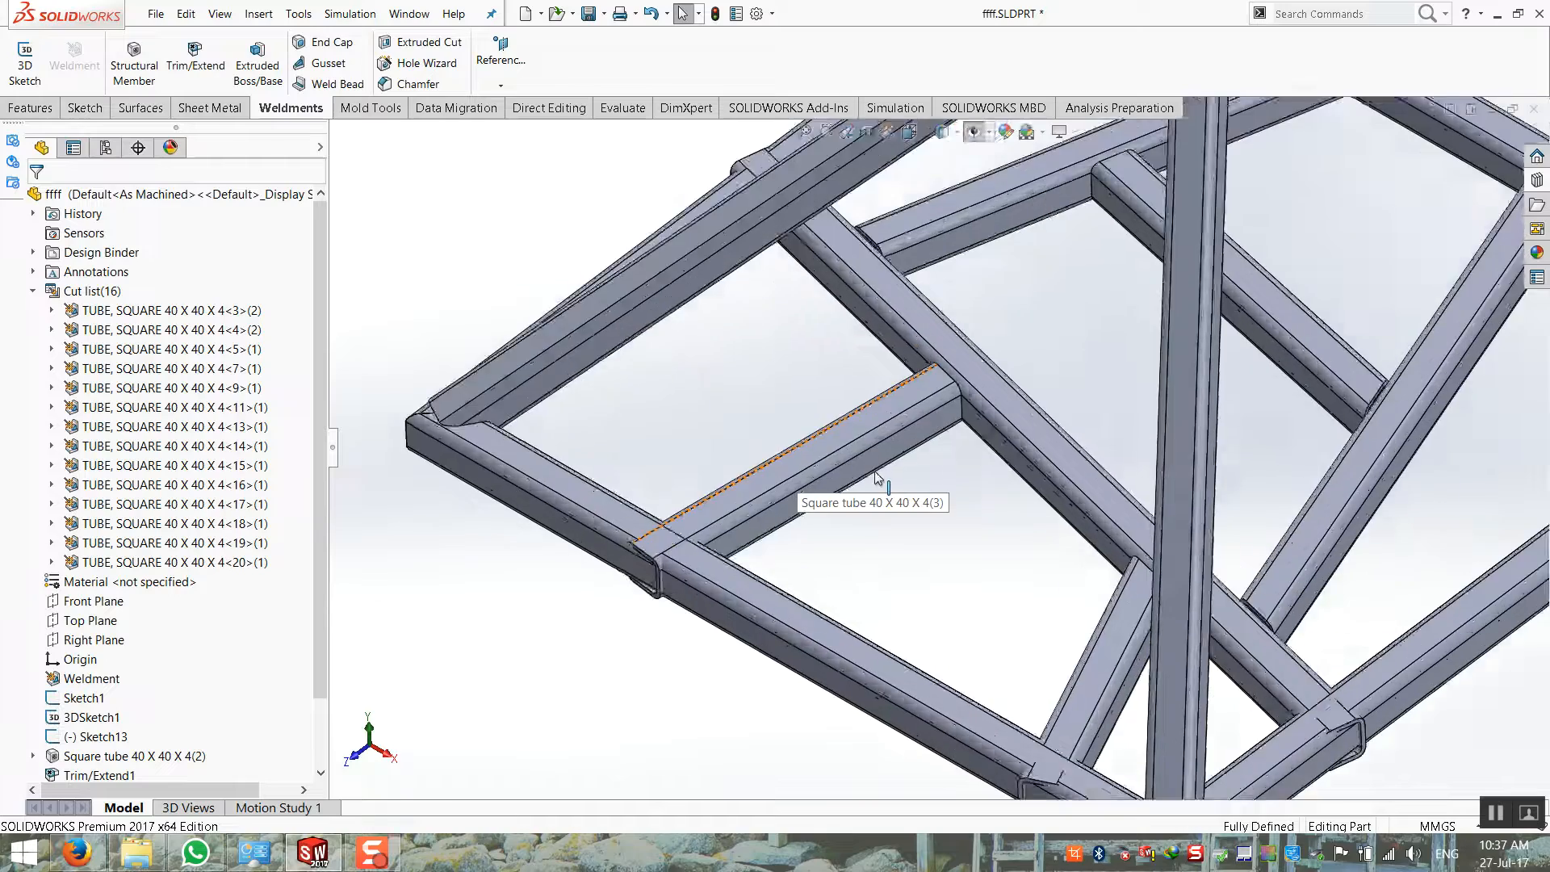
{"action": "middle_click_drag", "start_coordinate": [947, 439], "coordinate": [864, 404]}
{"action": "scroll", "coordinate": [998, 370], "scroll_direction": "up", "scroll_amount": 2}
{"action": "scroll", "coordinate": [1262, 376], "scroll_direction": "down", "scroll_amount": 3}
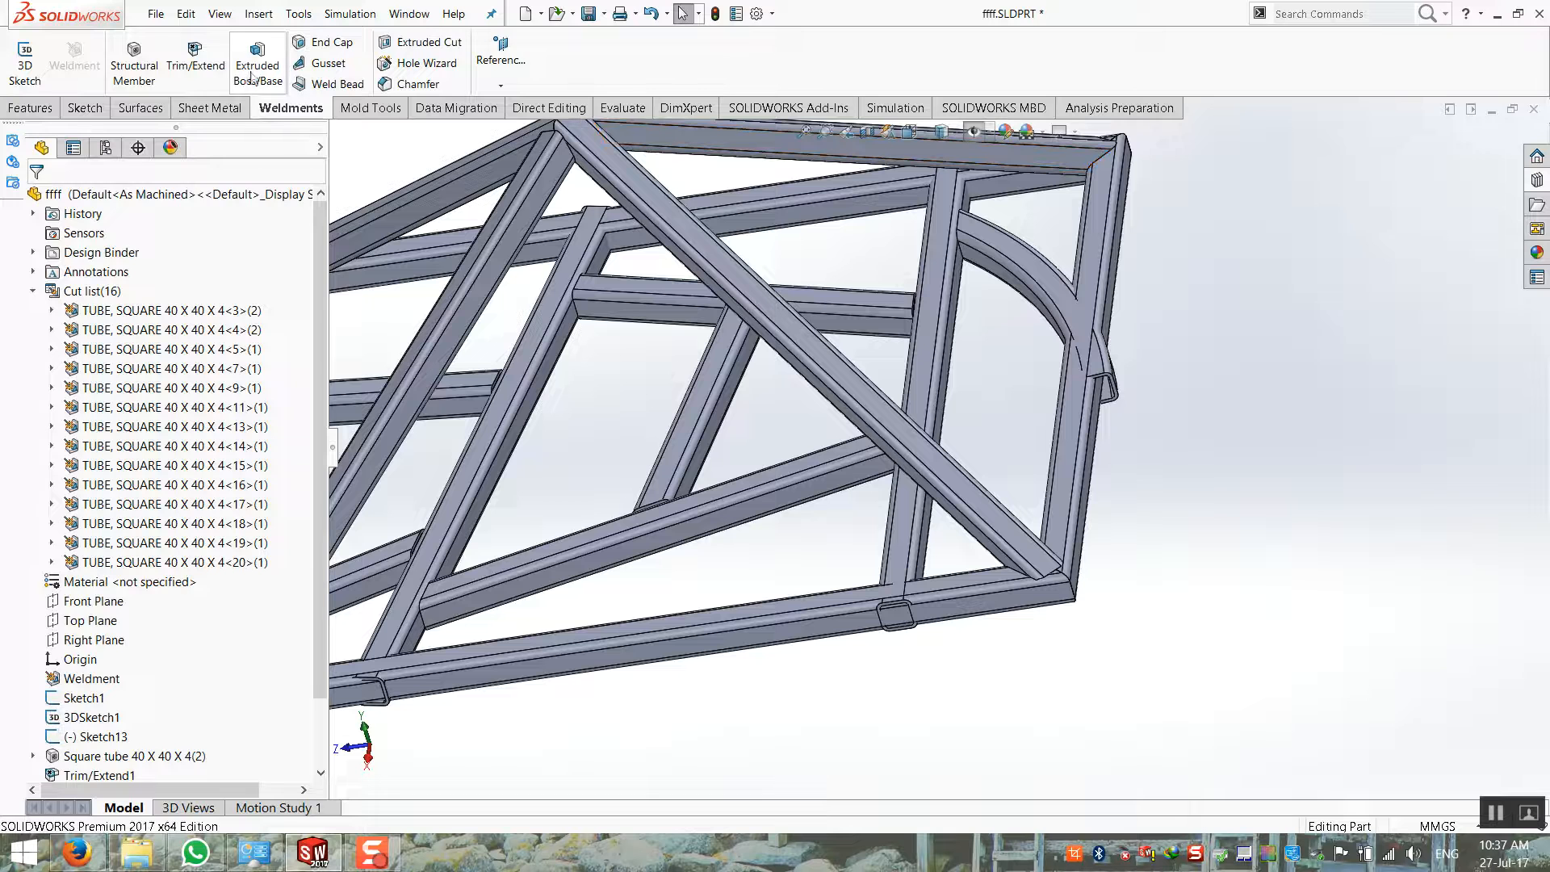
{"action": "left_click", "coordinate": [195, 69]}
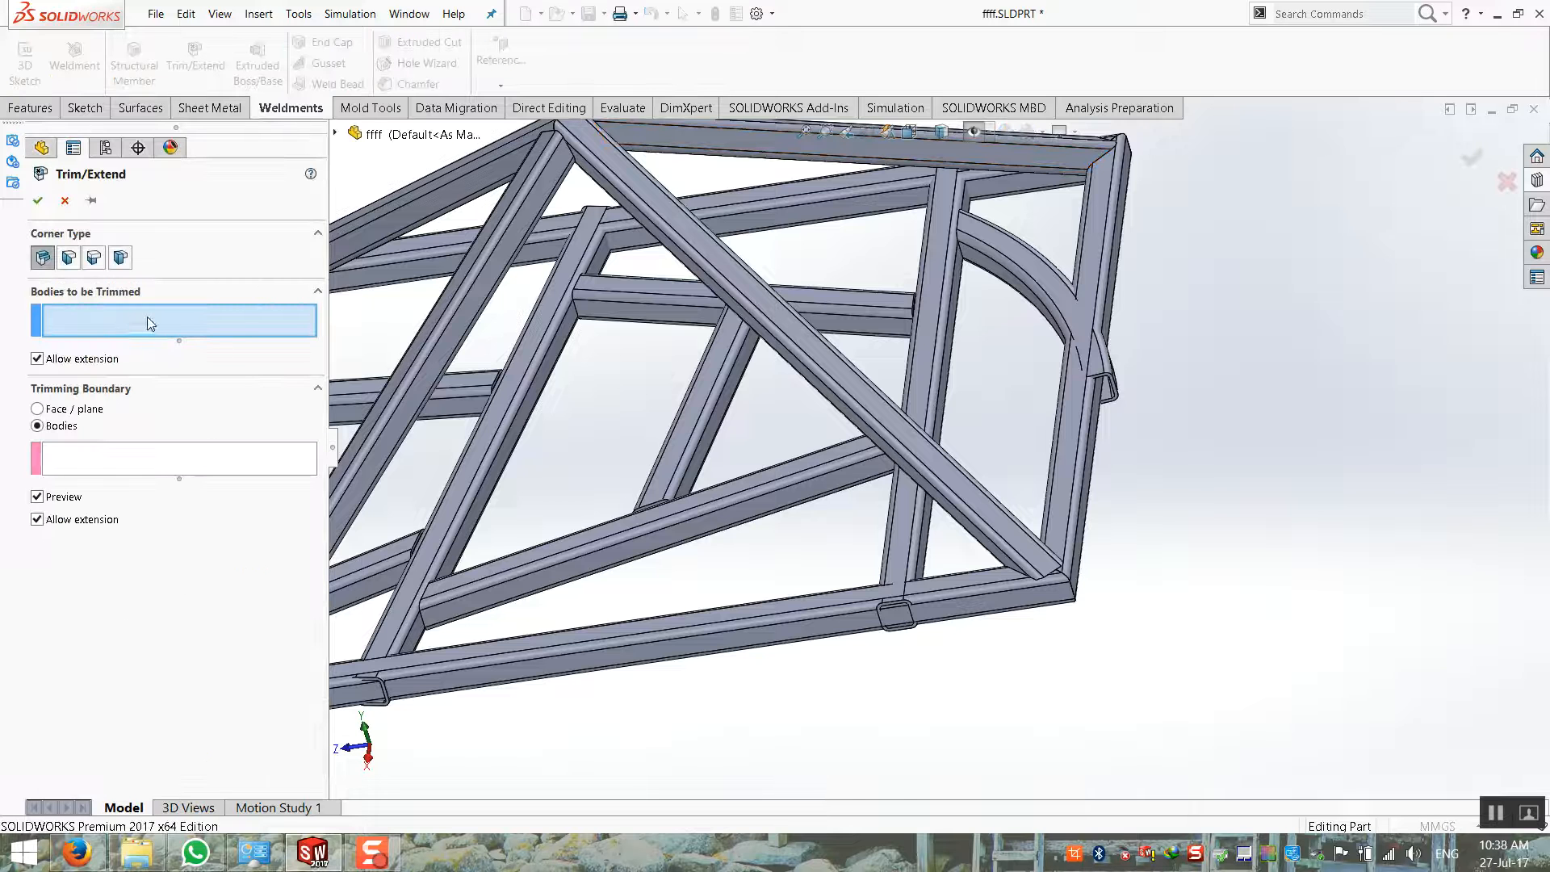
{"action": "left_click", "coordinate": [1027, 260]}
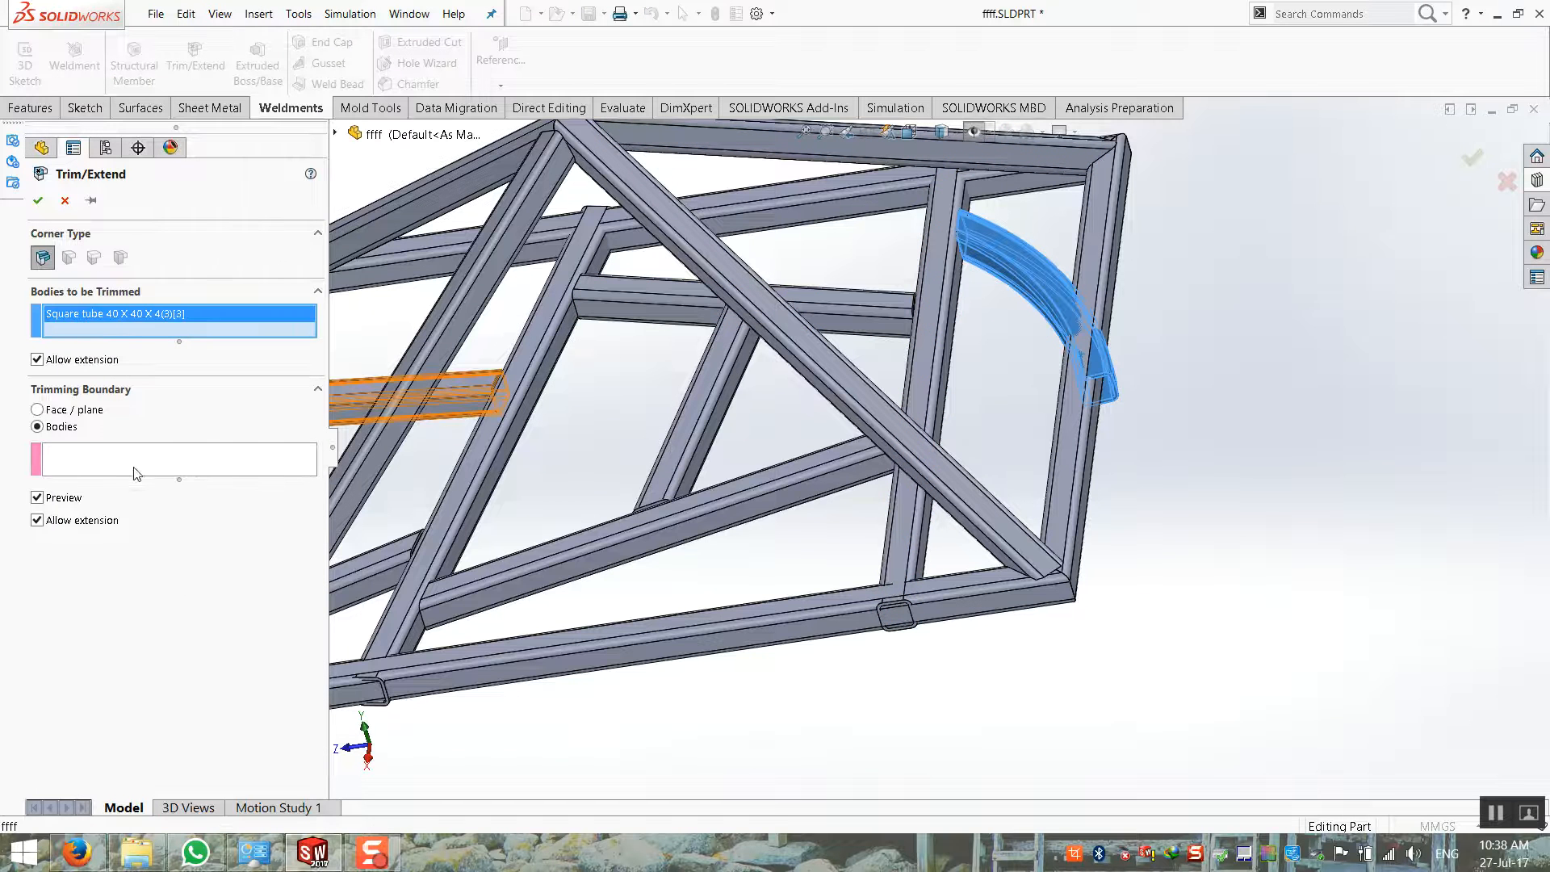
{"action": "left_click", "coordinate": [1108, 266]}
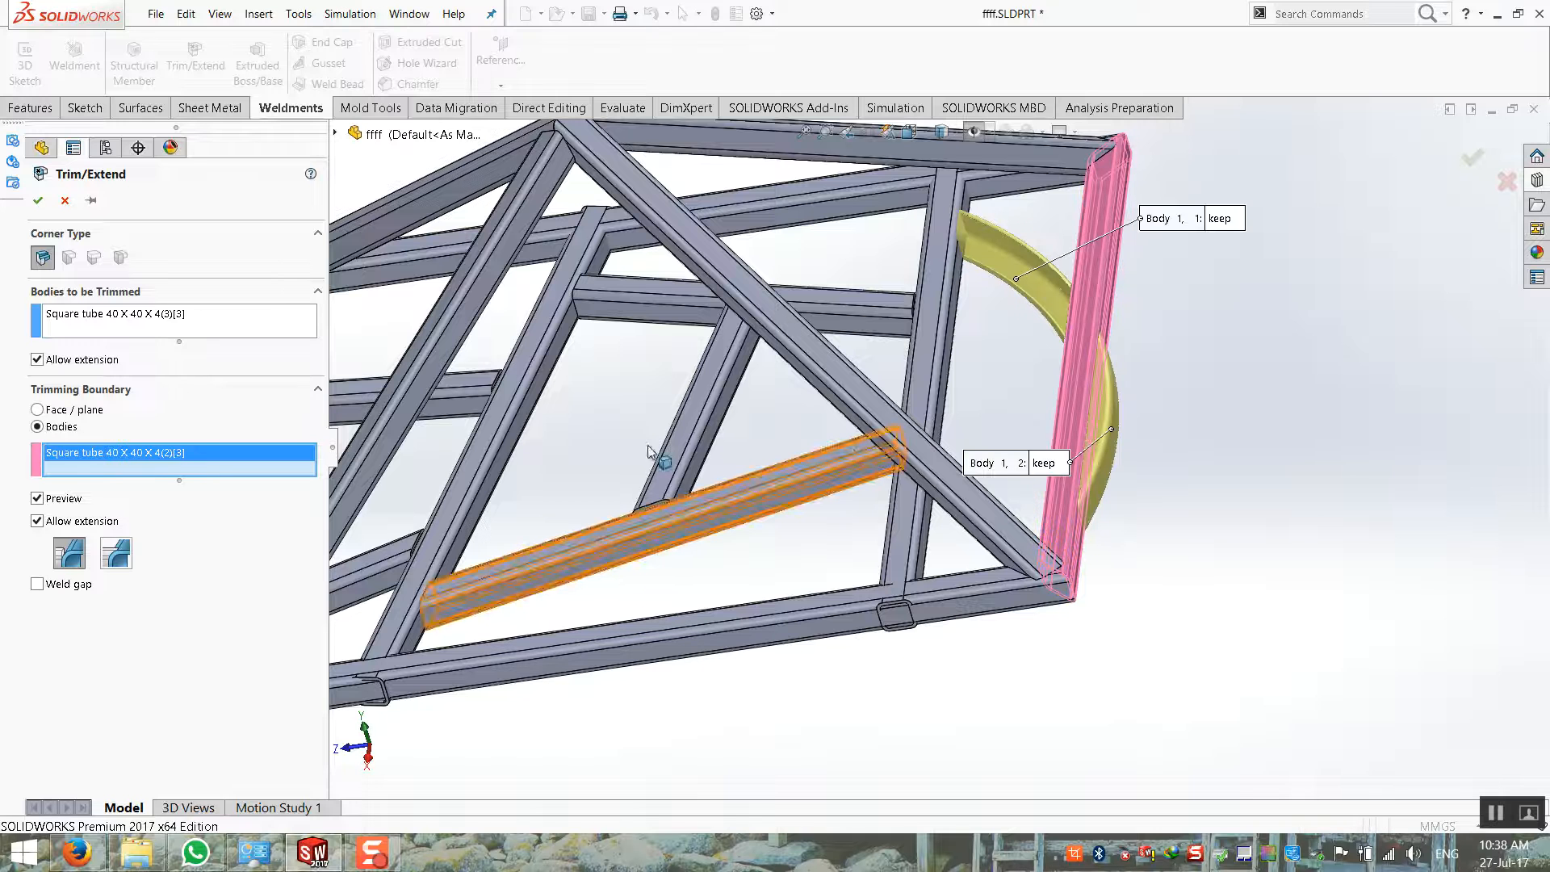
{"action": "left_click", "coordinate": [37, 521]}
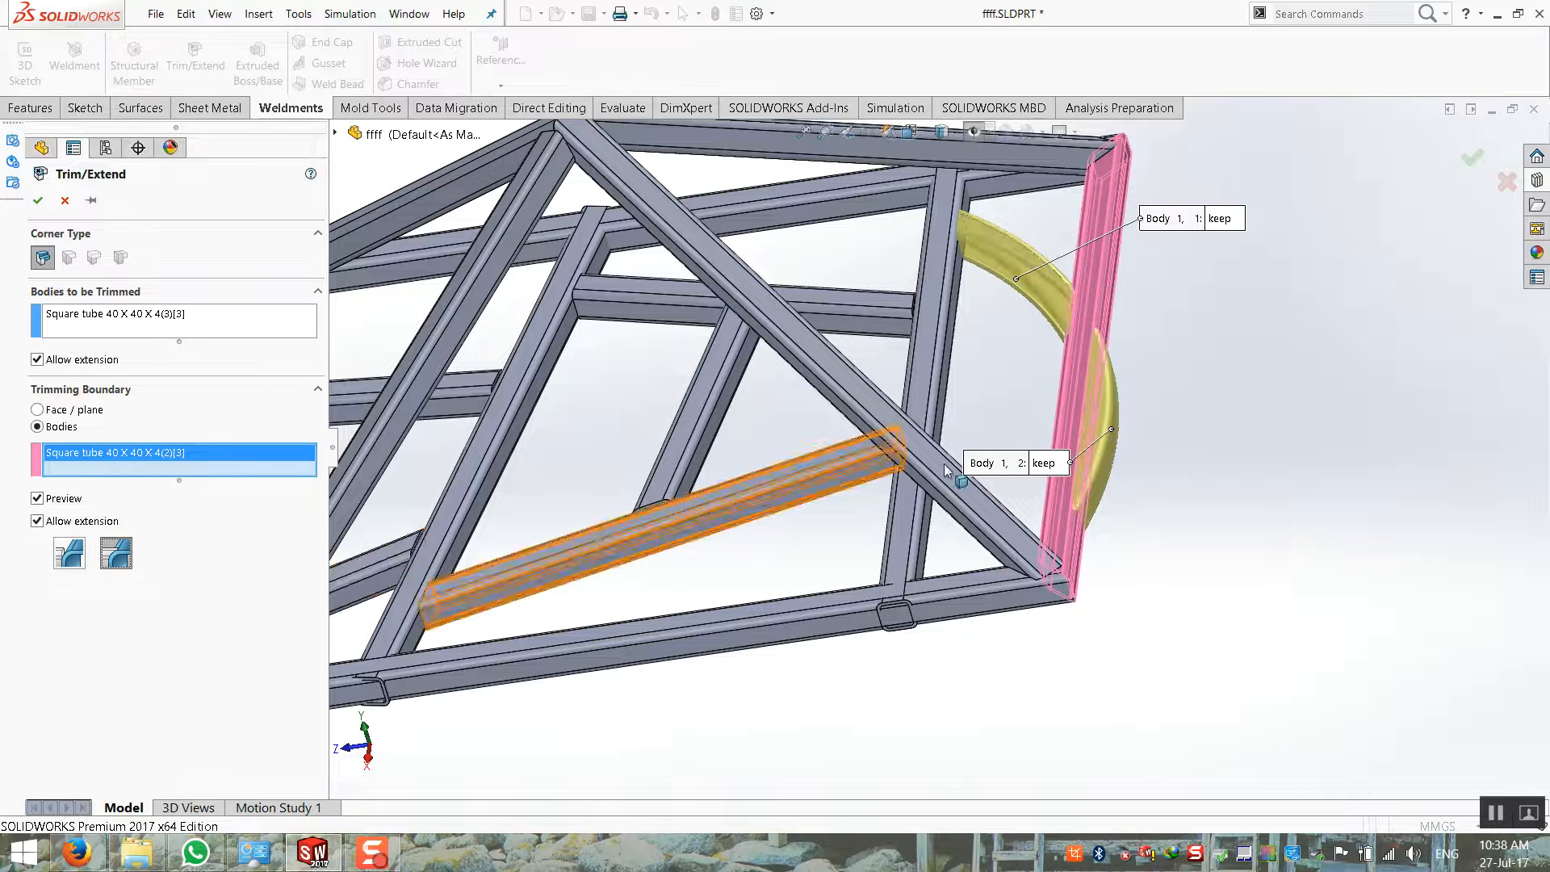
{"action": "scroll", "coordinate": [1147, 442], "scroll_direction": "down", "scroll_amount": 5}
{"action": "scroll", "coordinate": [1154, 440], "scroll_direction": "down", "scroll_amount": 5}
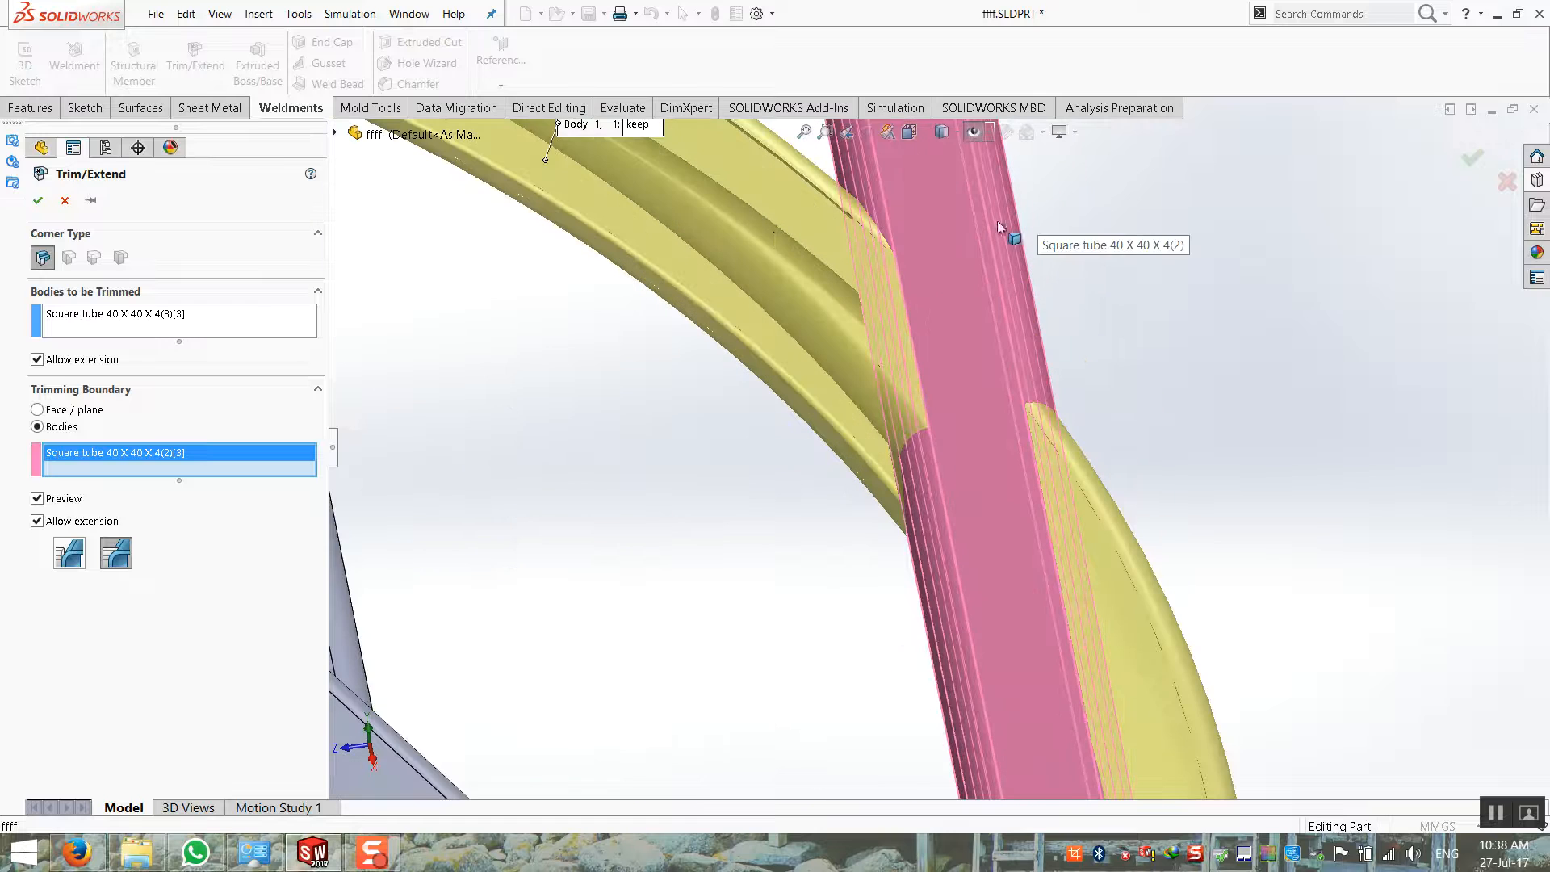
{"action": "scroll", "coordinate": [985, 480], "scroll_direction": "up", "scroll_amount": 3}
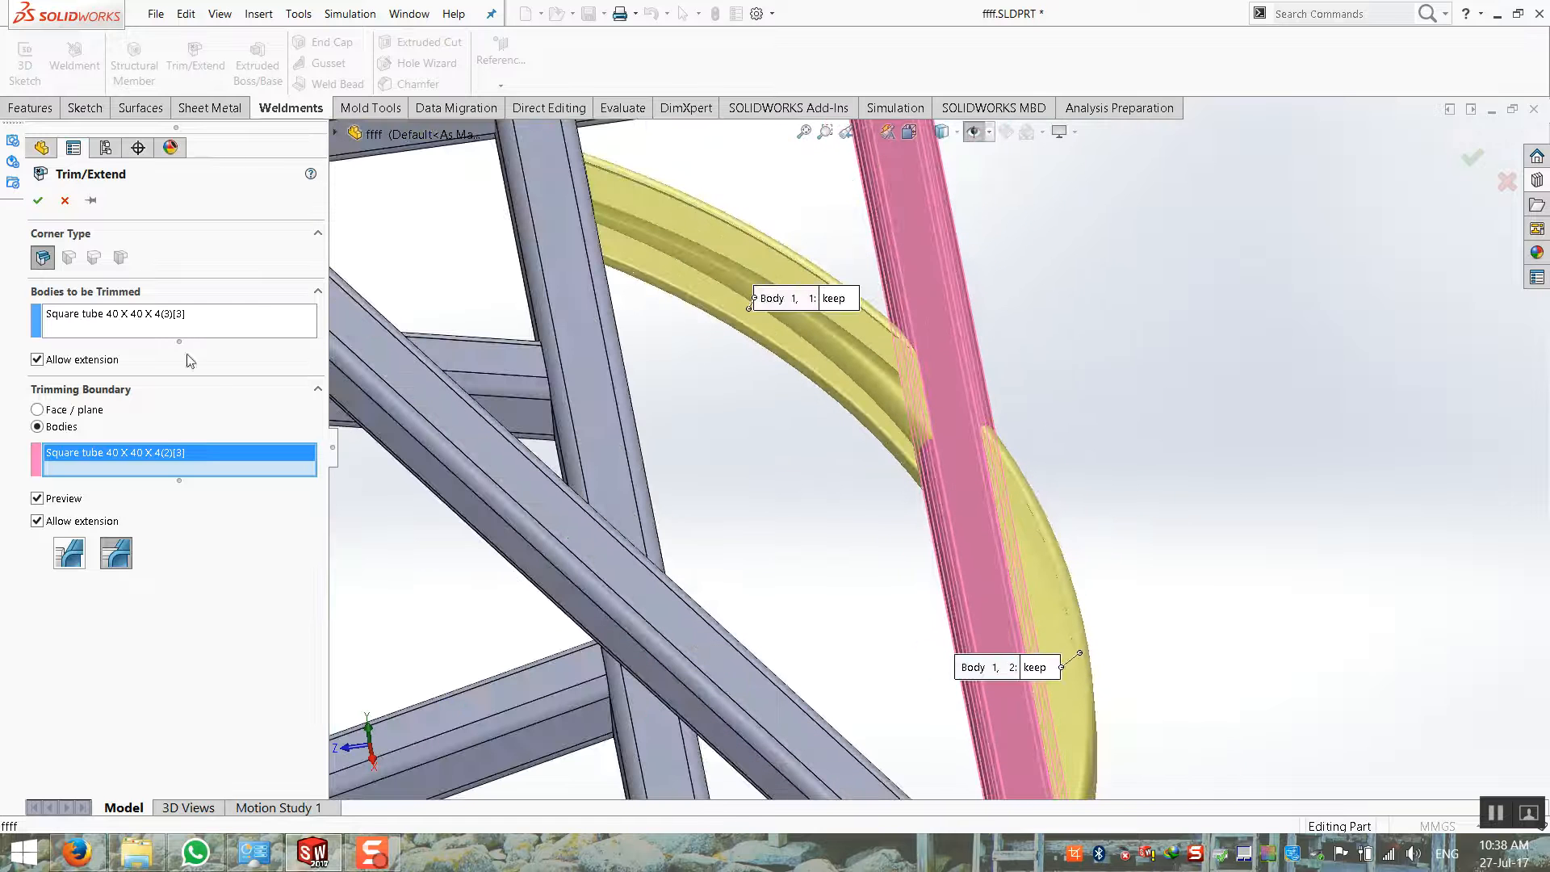
{"action": "left_click", "coordinate": [37, 200]}
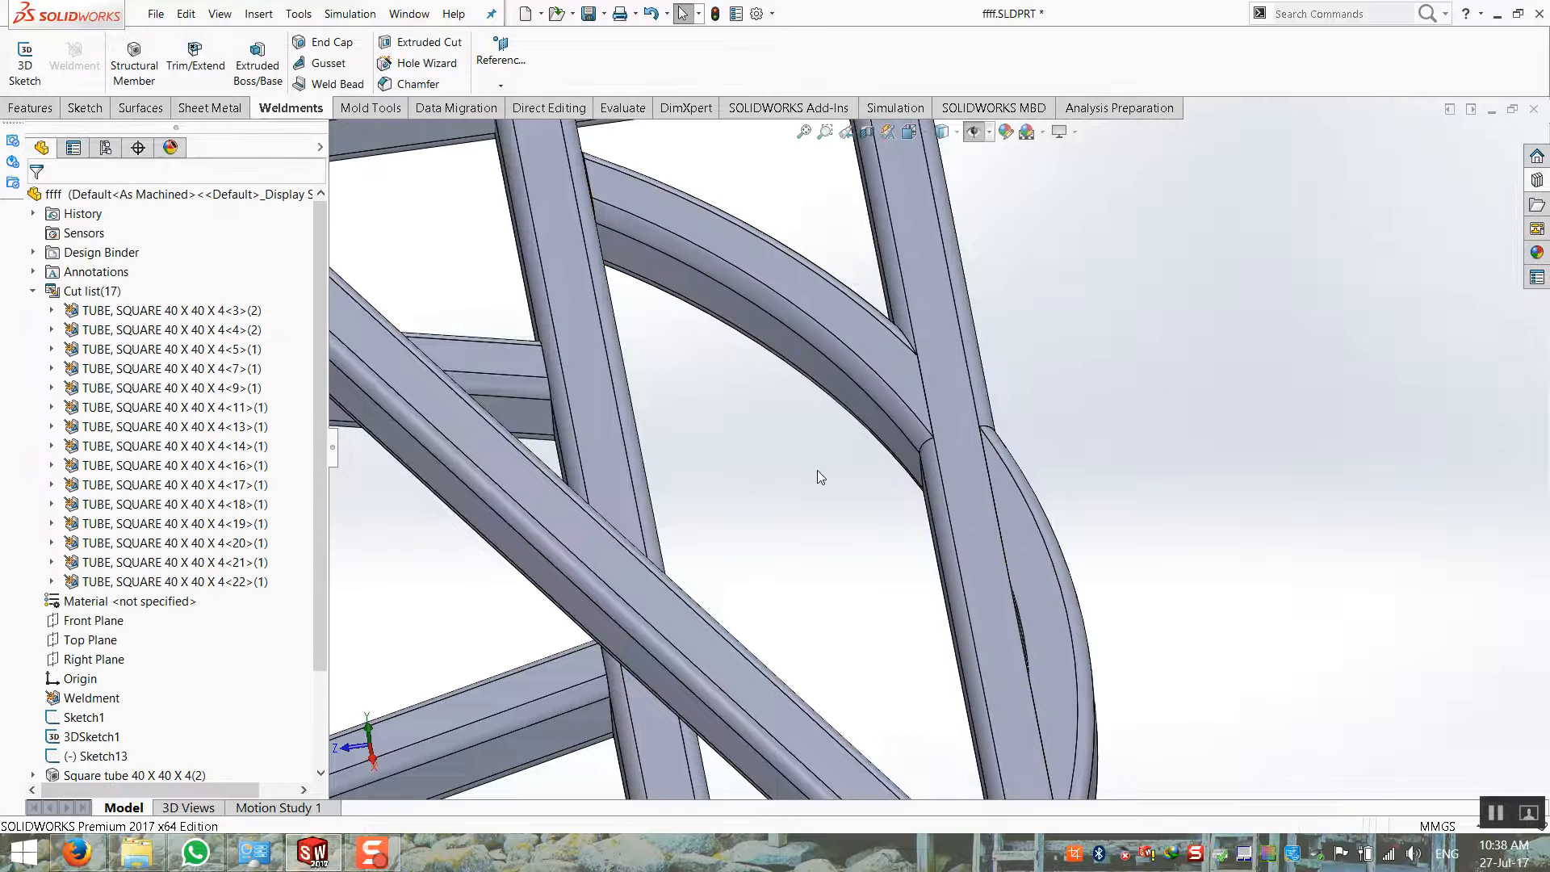
Delete the leftover curved tube body that protrudes outside the base frame, using Delete/Keep Body
{"action": "left_click", "coordinate": [1021, 525]}
{"action": "scroll", "coordinate": [1024, 526], "scroll_direction": "up", "scroll_amount": 5}
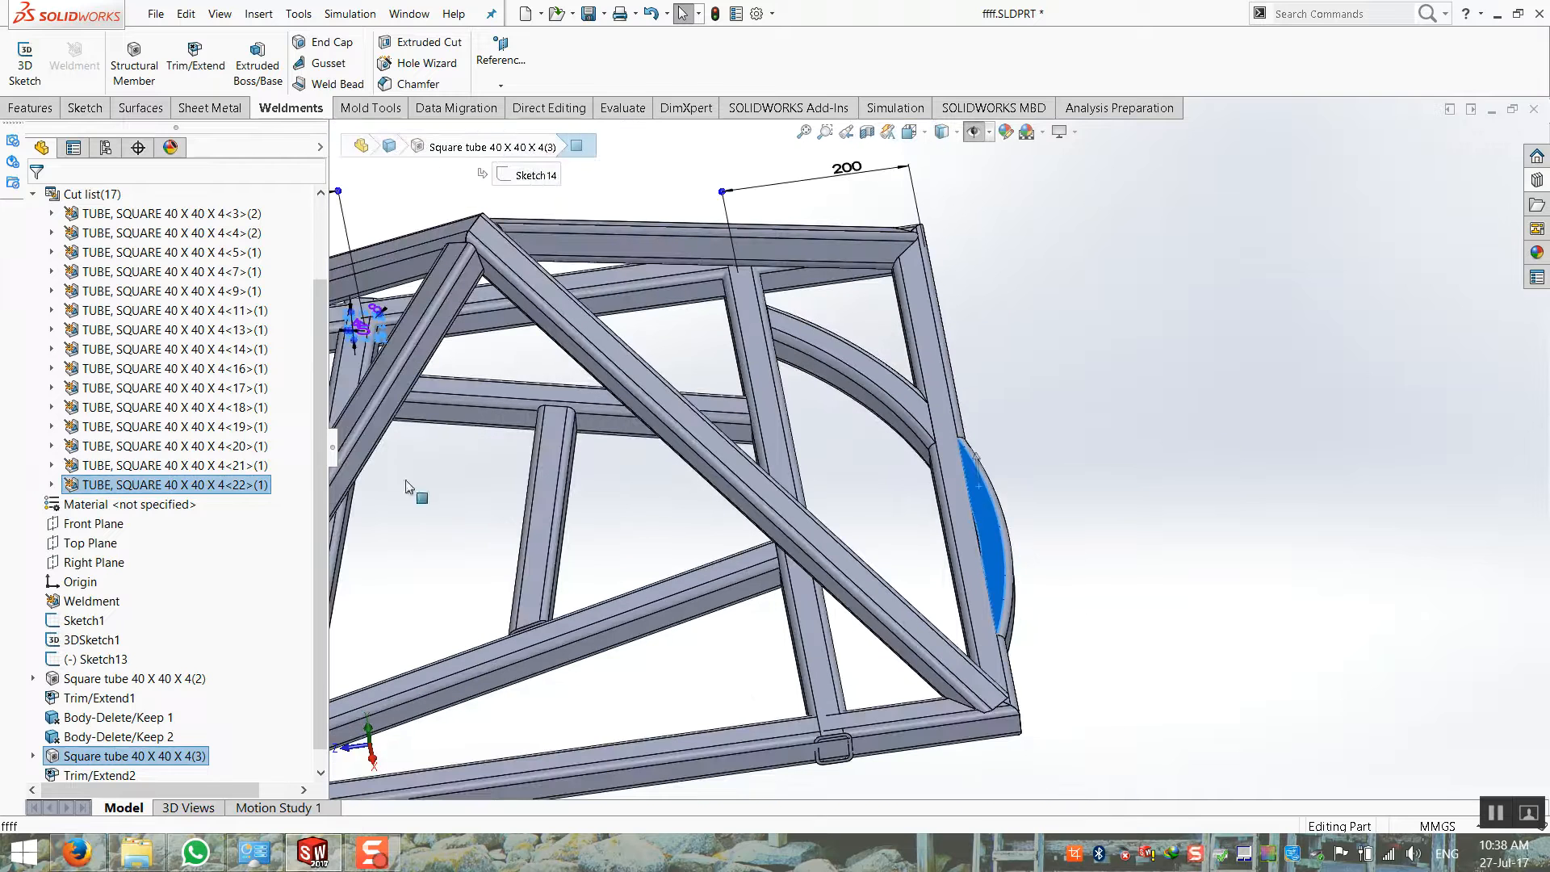
{"action": "left_click", "coordinate": [196, 487]}
{"action": "left_click", "coordinate": [52, 485]}
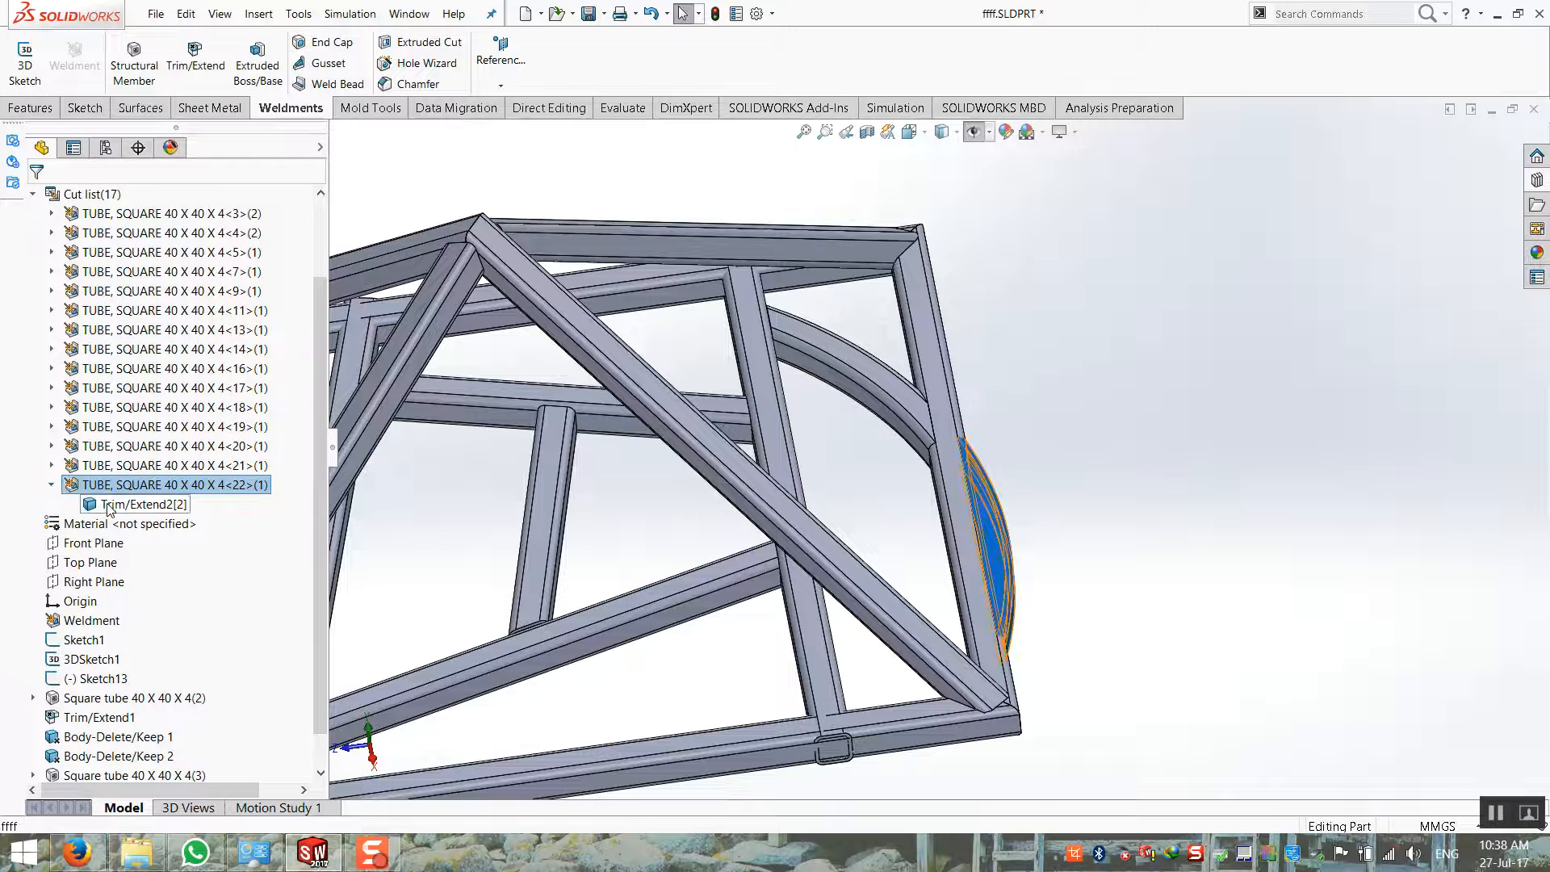
{"action": "left_click", "coordinate": [109, 505]}
{"action": "key", "text": "Delete"}
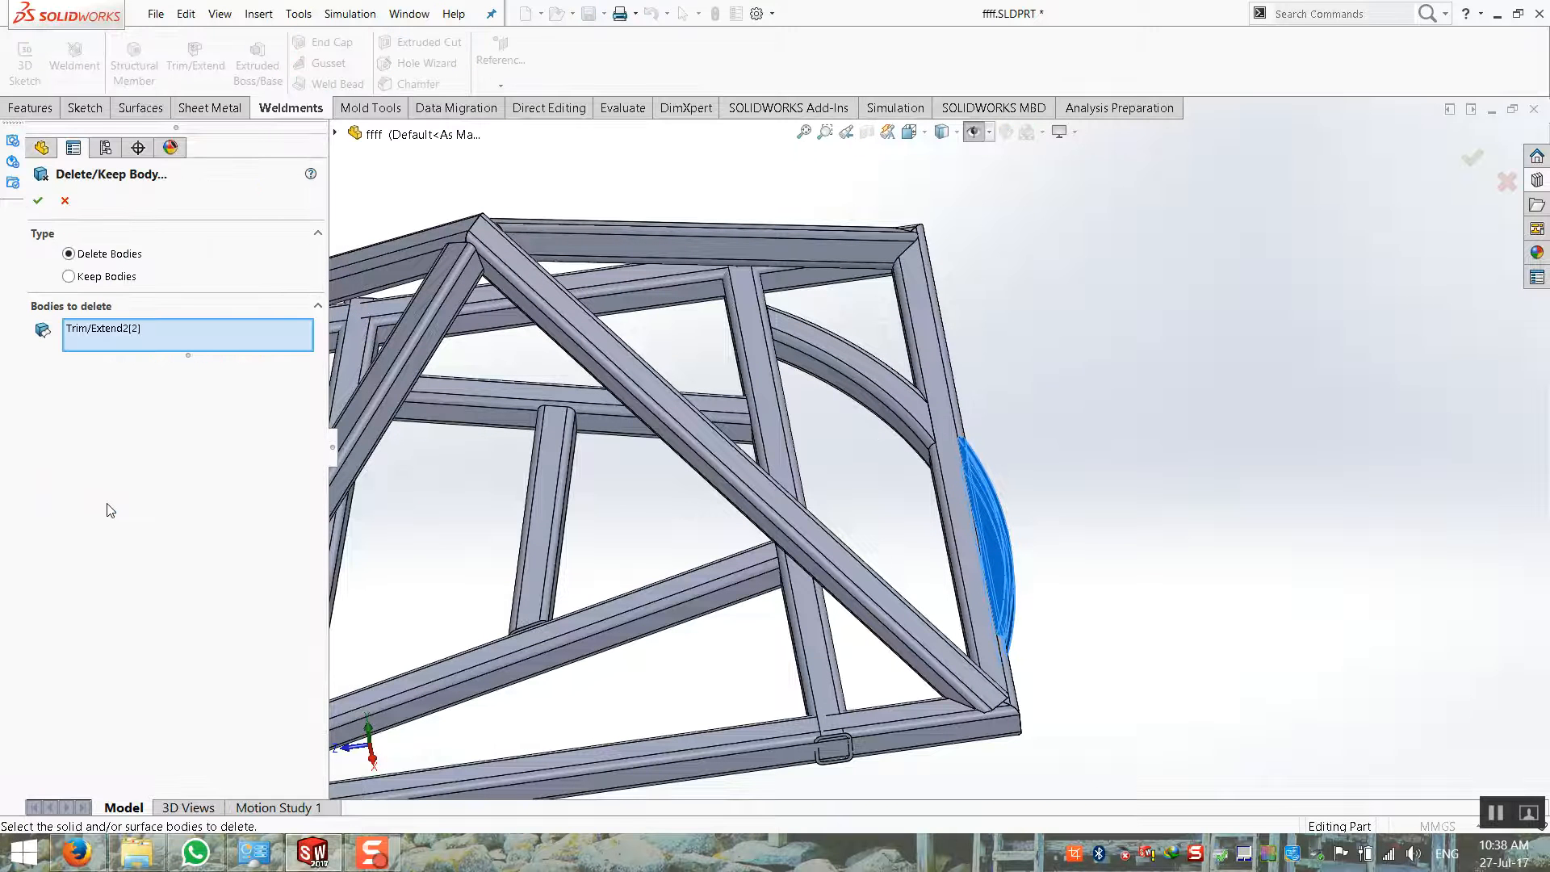
{"action": "mouse_move", "coordinate": [961, 545]}
{"action": "middle_mouse_down"}
{"action": "mouse_move", "coordinate": [931, 440]}
{"action": "mouse_move", "coordinate": [830, 630]}
{"action": "mouse_move", "coordinate": [934, 541]}
{"action": "middle_mouse_up"}
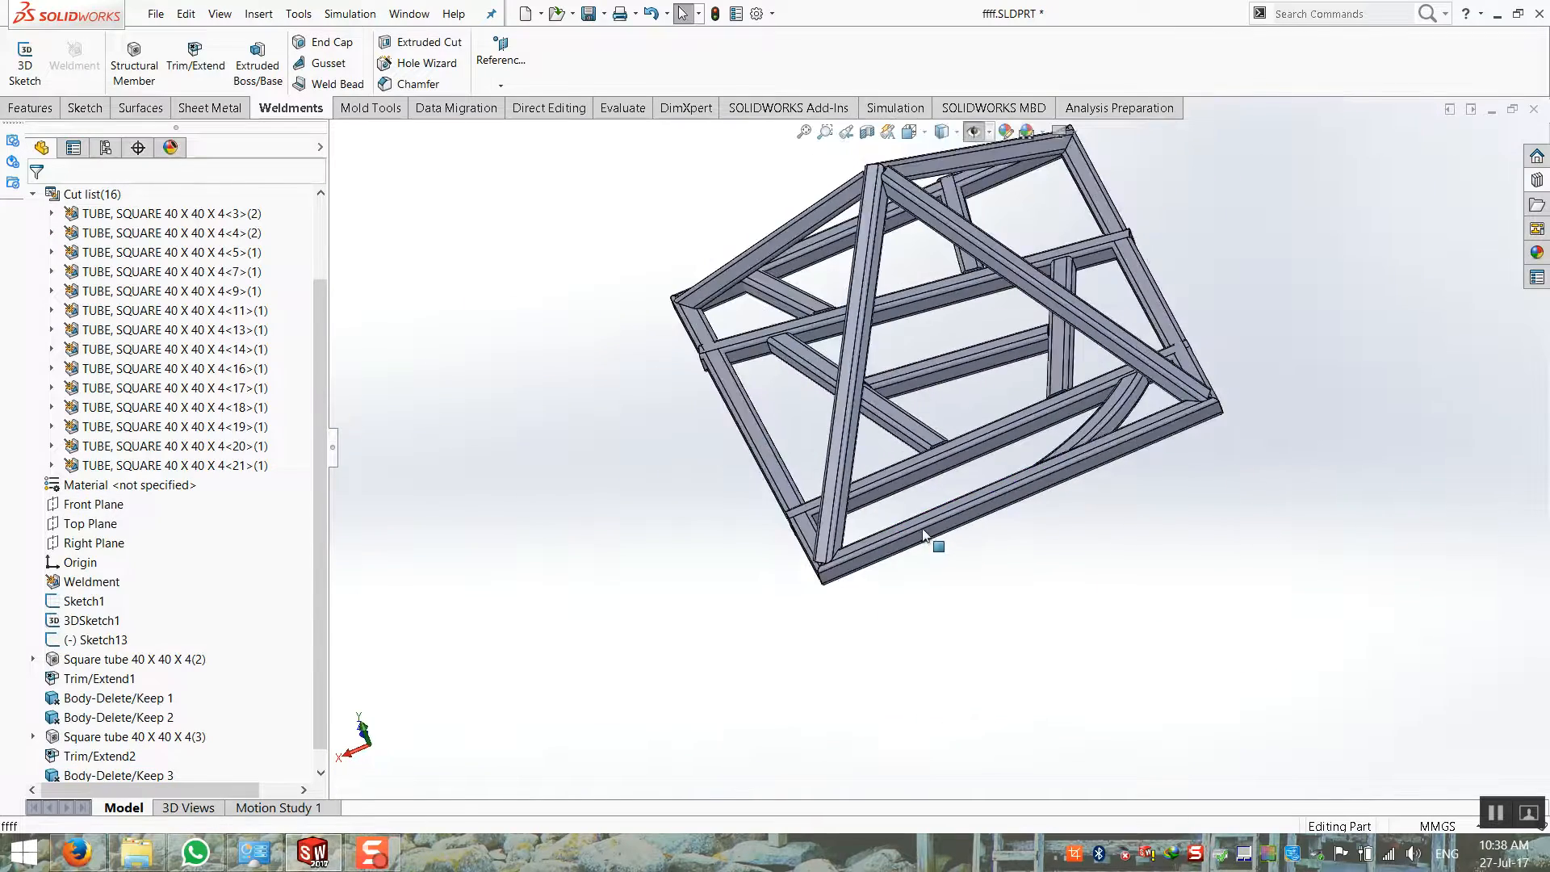
Reopen the last Delete/Keep Body feature and examine which piece of the curved tube it removes
{"action": "scroll", "coordinate": [1030, 484], "scroll_direction": "down", "scroll_amount": 2}
{"action": "scroll", "coordinate": [144, 745], "scroll_direction": "down", "scroll_amount": 1}
{"action": "right_click", "coordinate": [111, 769]}
{"action": "left_click", "coordinate": [95, 764]}
{"action": "right_click", "coordinate": [94, 767]}
{"action": "left_click", "coordinate": [107, 454]}
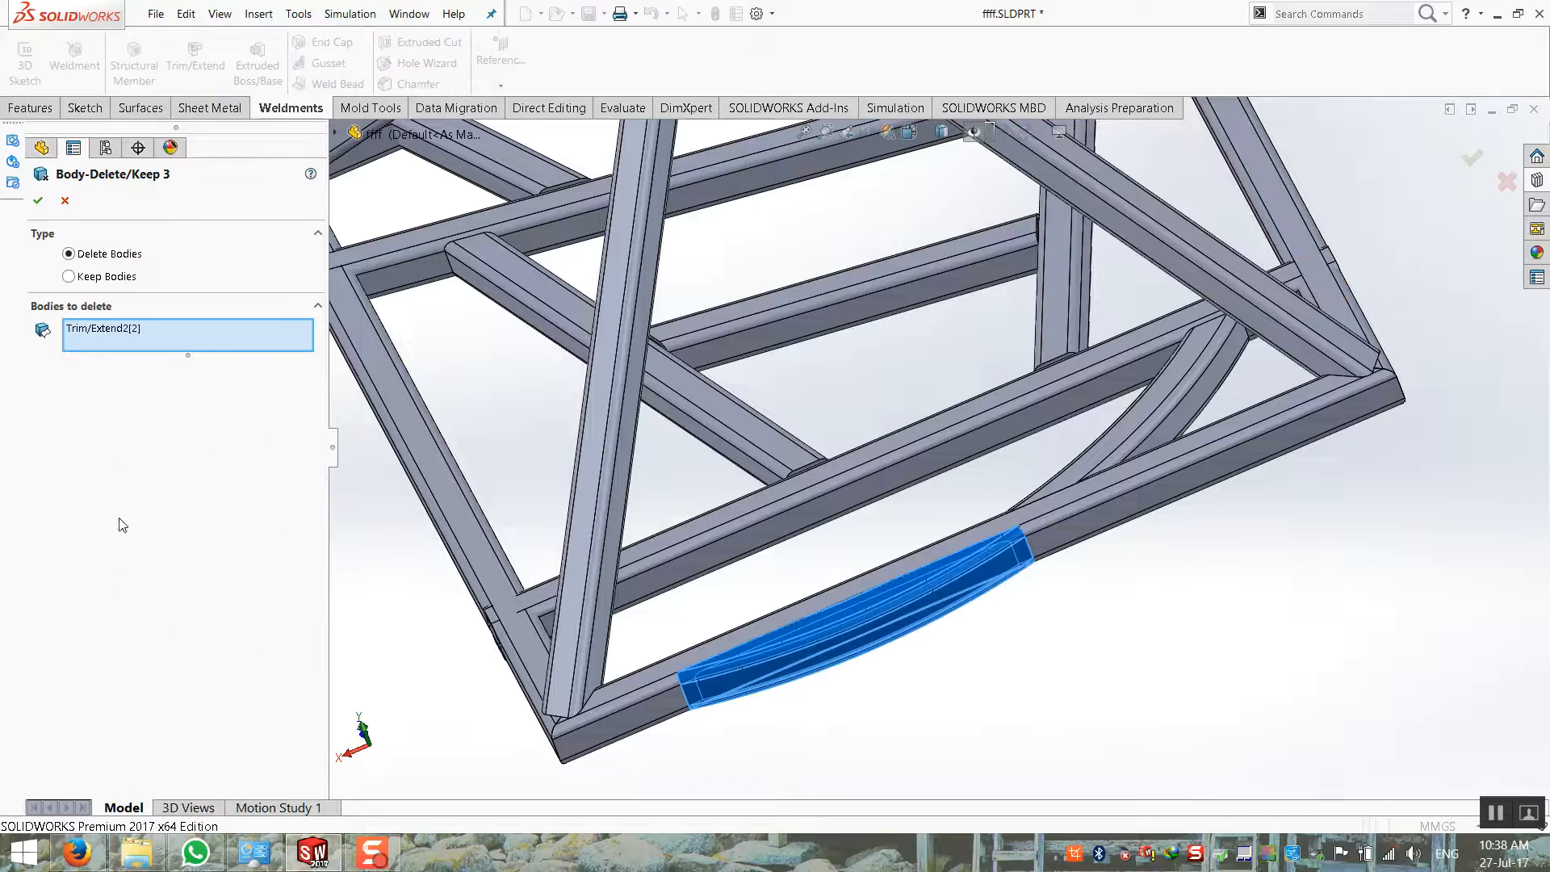
{"action": "scroll", "coordinate": [1129, 469], "scroll_direction": "down", "scroll_amount": 3}
{"action": "middle_click_drag", "start_coordinate": [1031, 533], "coordinate": [1131, 604]}
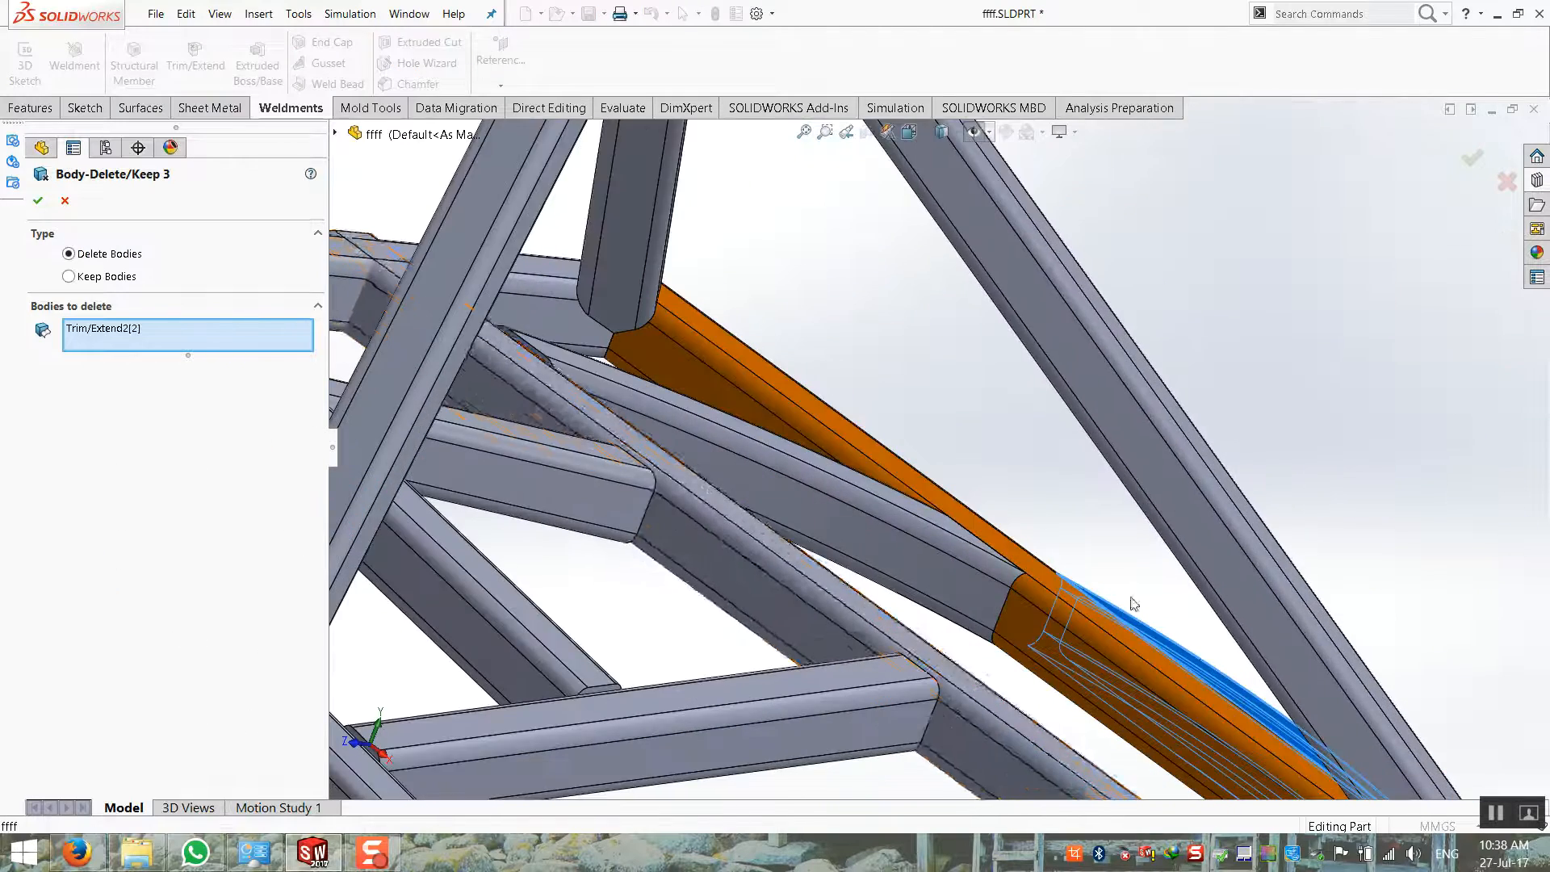
{"action": "left_click", "coordinate": [37, 201]}
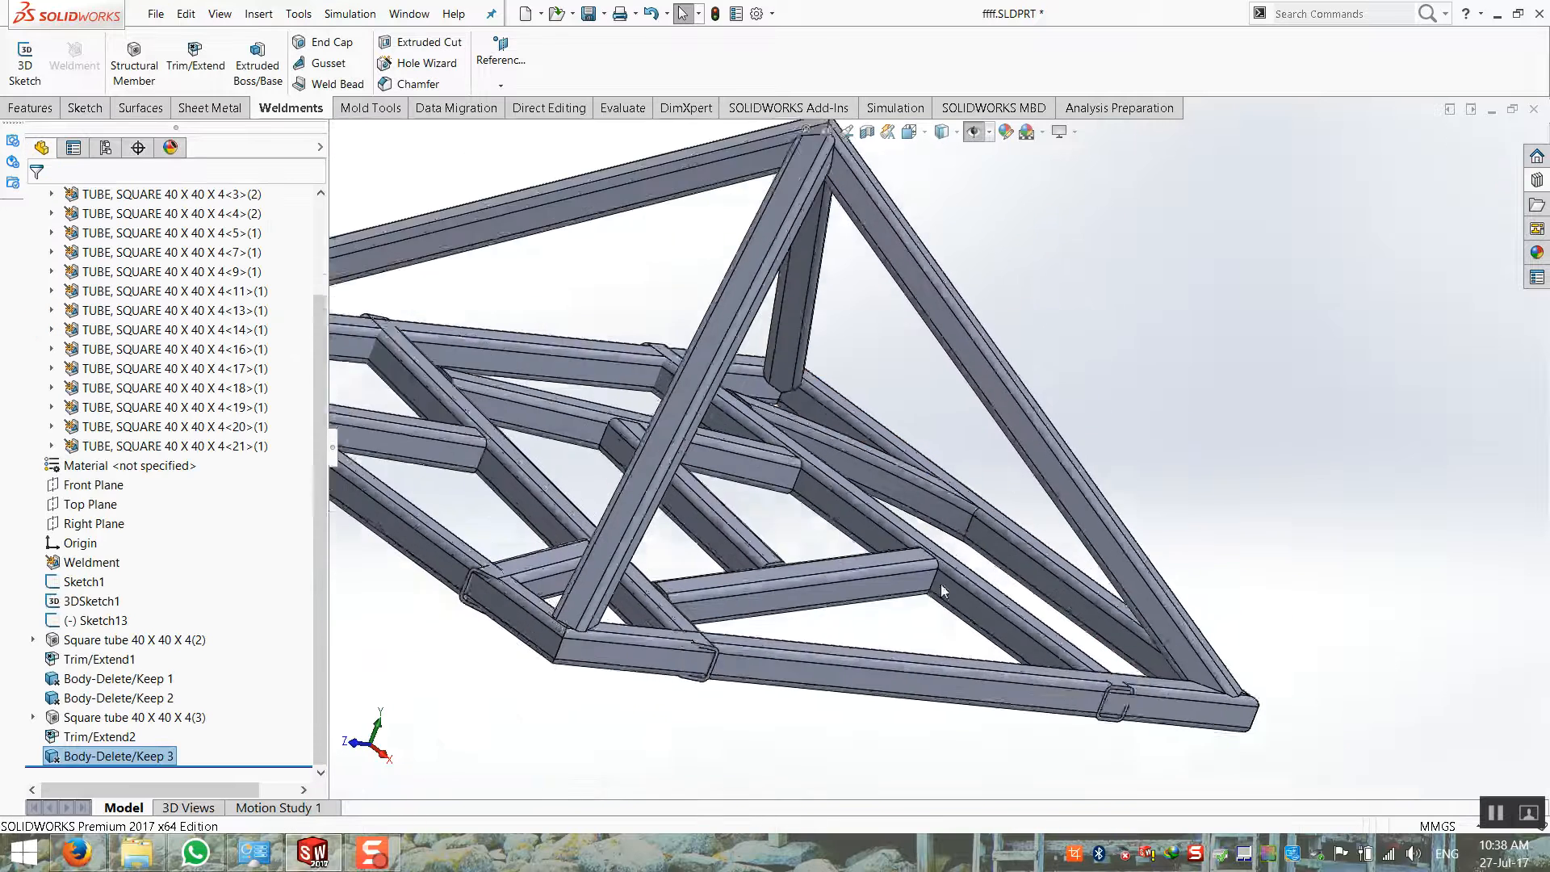
Edit the curved tube's trim, compare the coped cut with the simple cut, and apply the simple cut between bodies
{"action": "right_click", "coordinate": [89, 737]}
{"action": "left_click", "coordinate": [105, 458]}
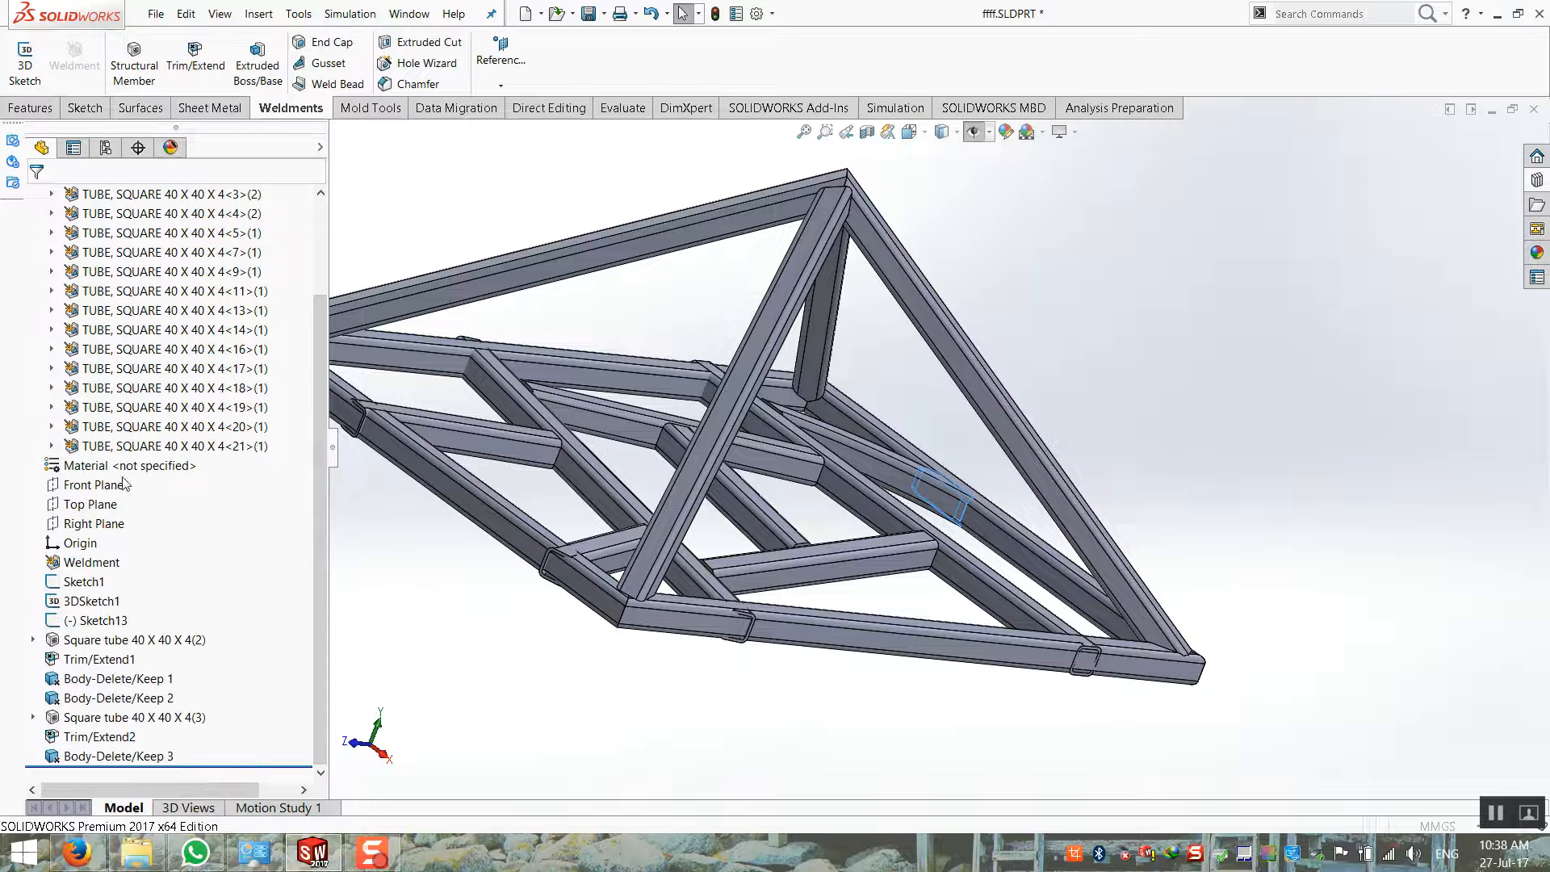
{"action": "left_click", "coordinate": [68, 569]}
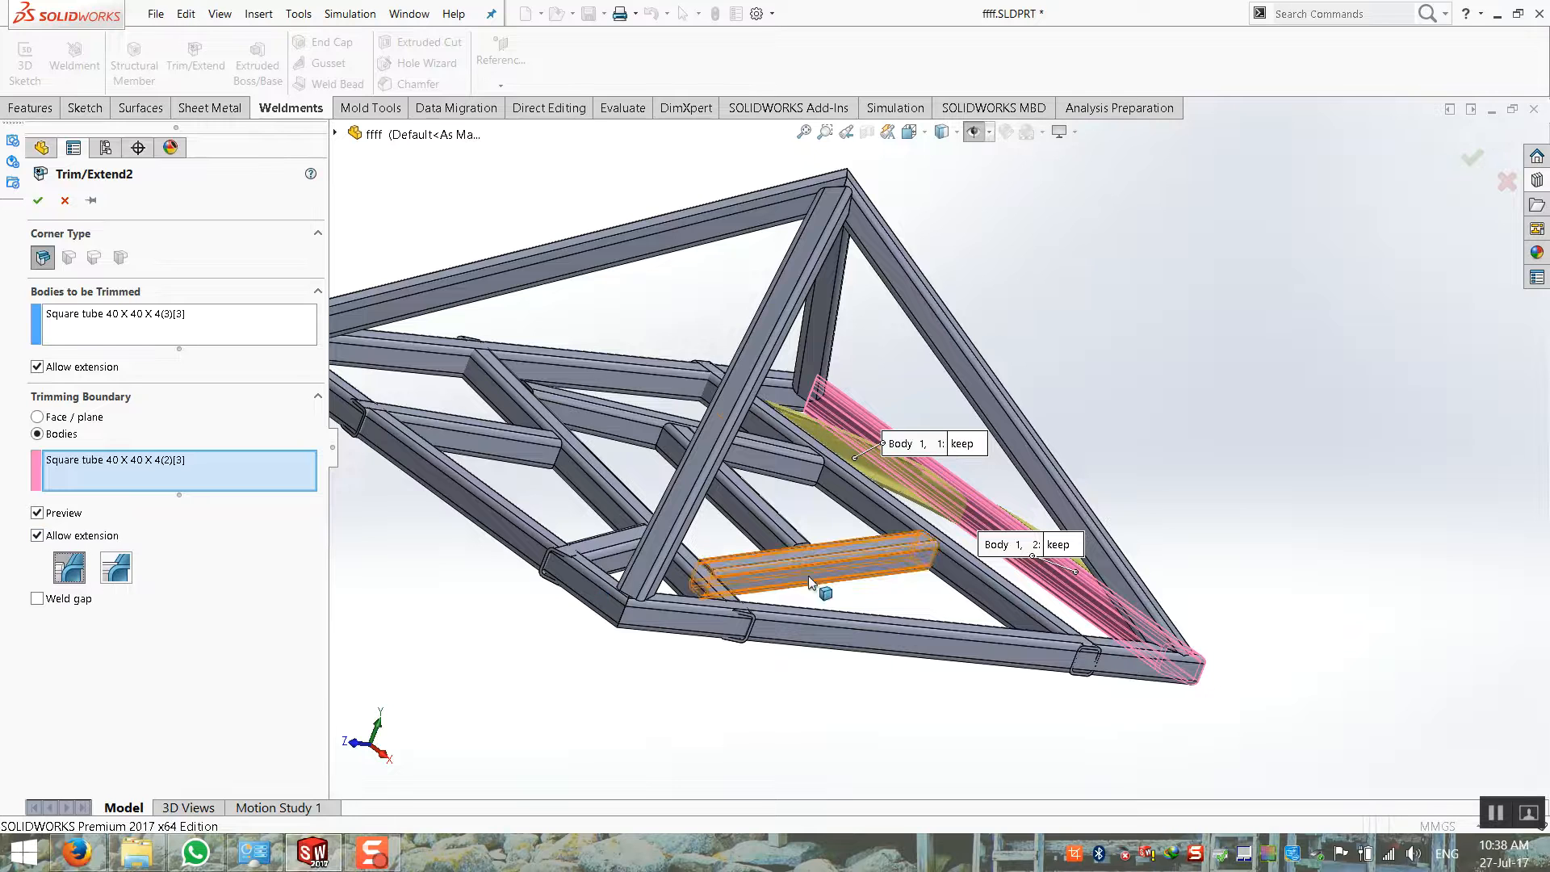
{"action": "scroll", "coordinate": [817, 592], "scroll_direction": "down", "scroll_amount": 8}
{"action": "scroll", "coordinate": [817, 592], "scroll_direction": "up", "scroll_amount": 4}
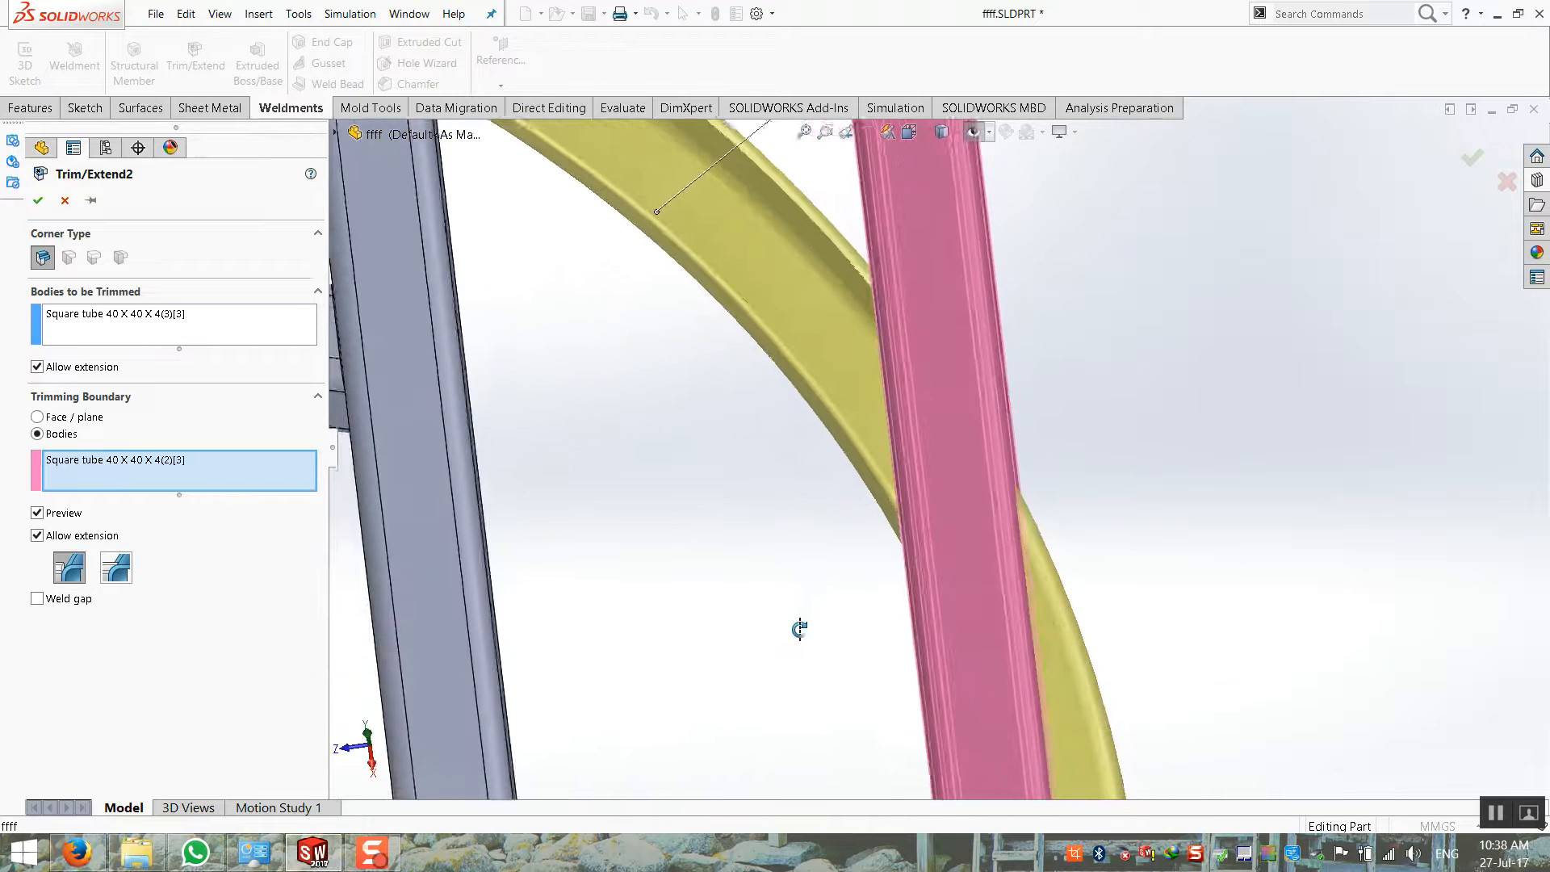
{"action": "left_click", "coordinate": [114, 568]}
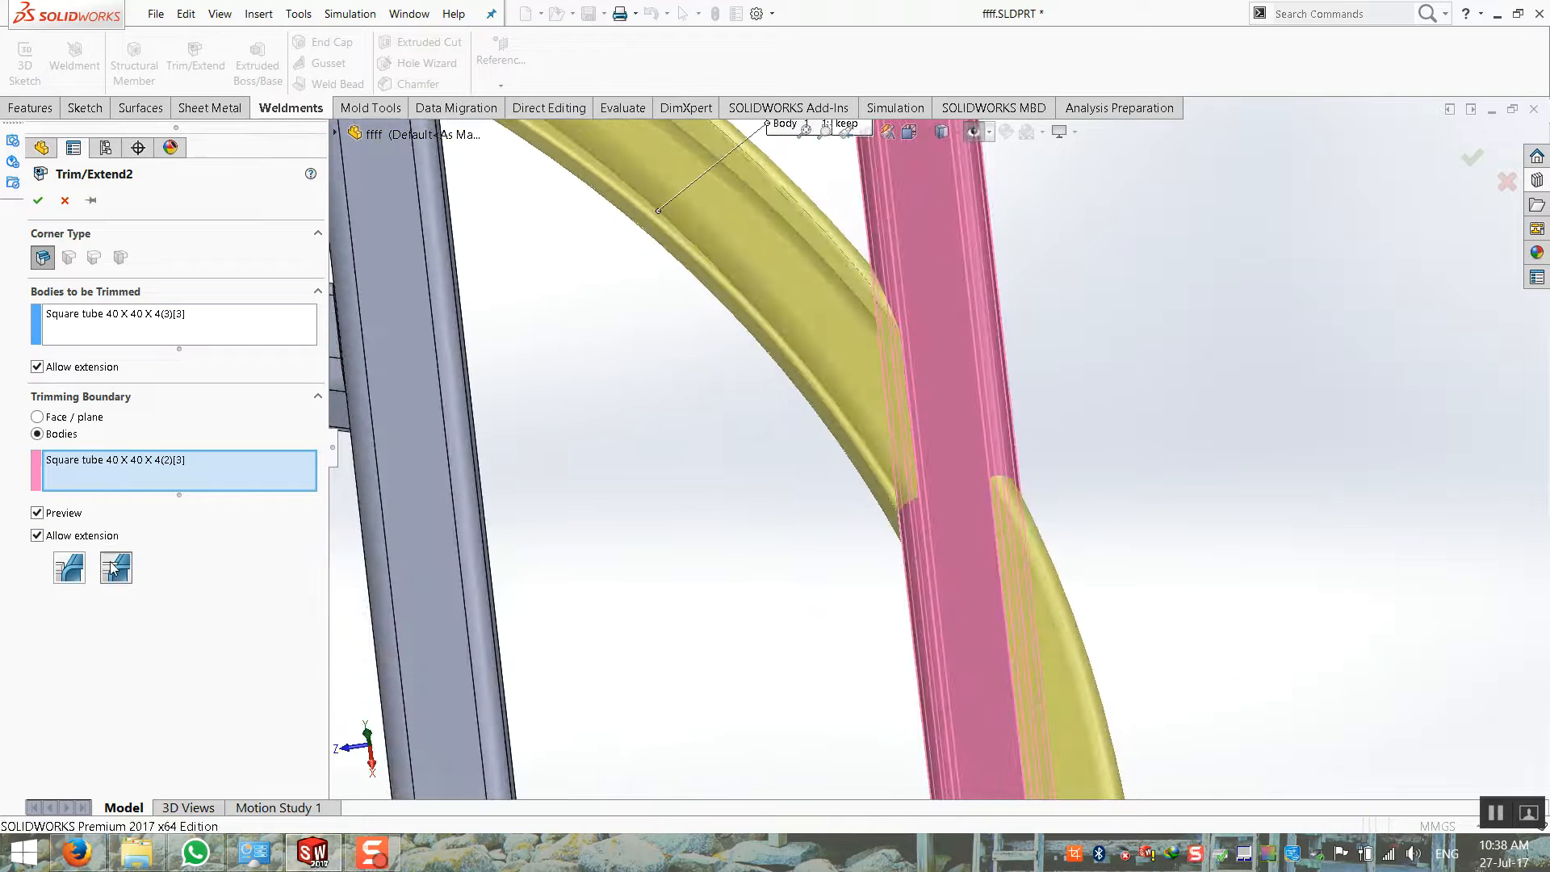
{"action": "left_click", "coordinate": [69, 568]}
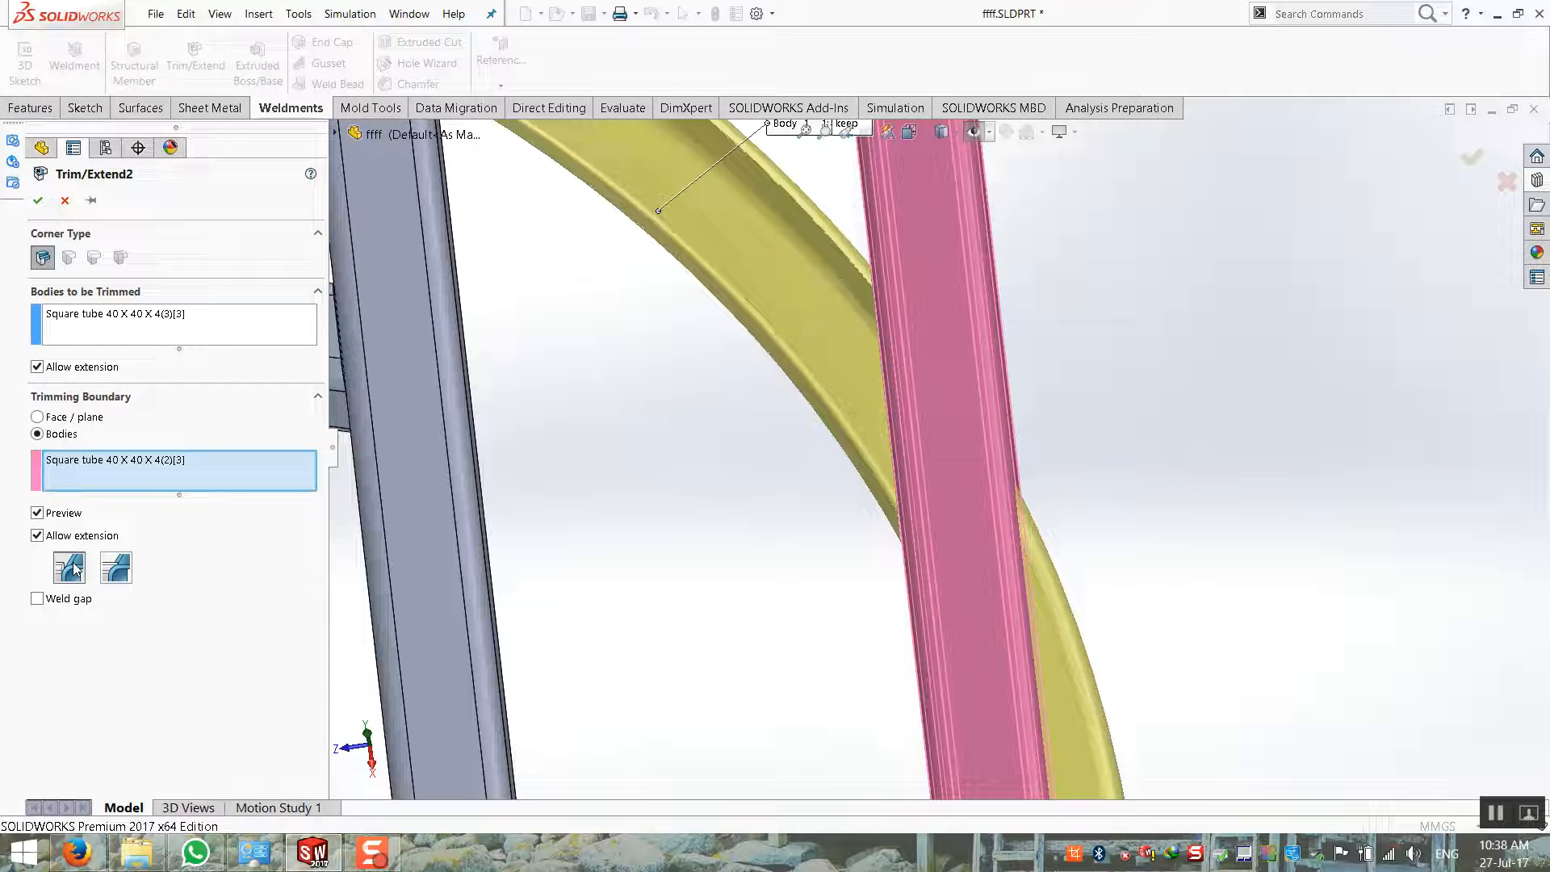
{"action": "left_click", "coordinate": [118, 572]}
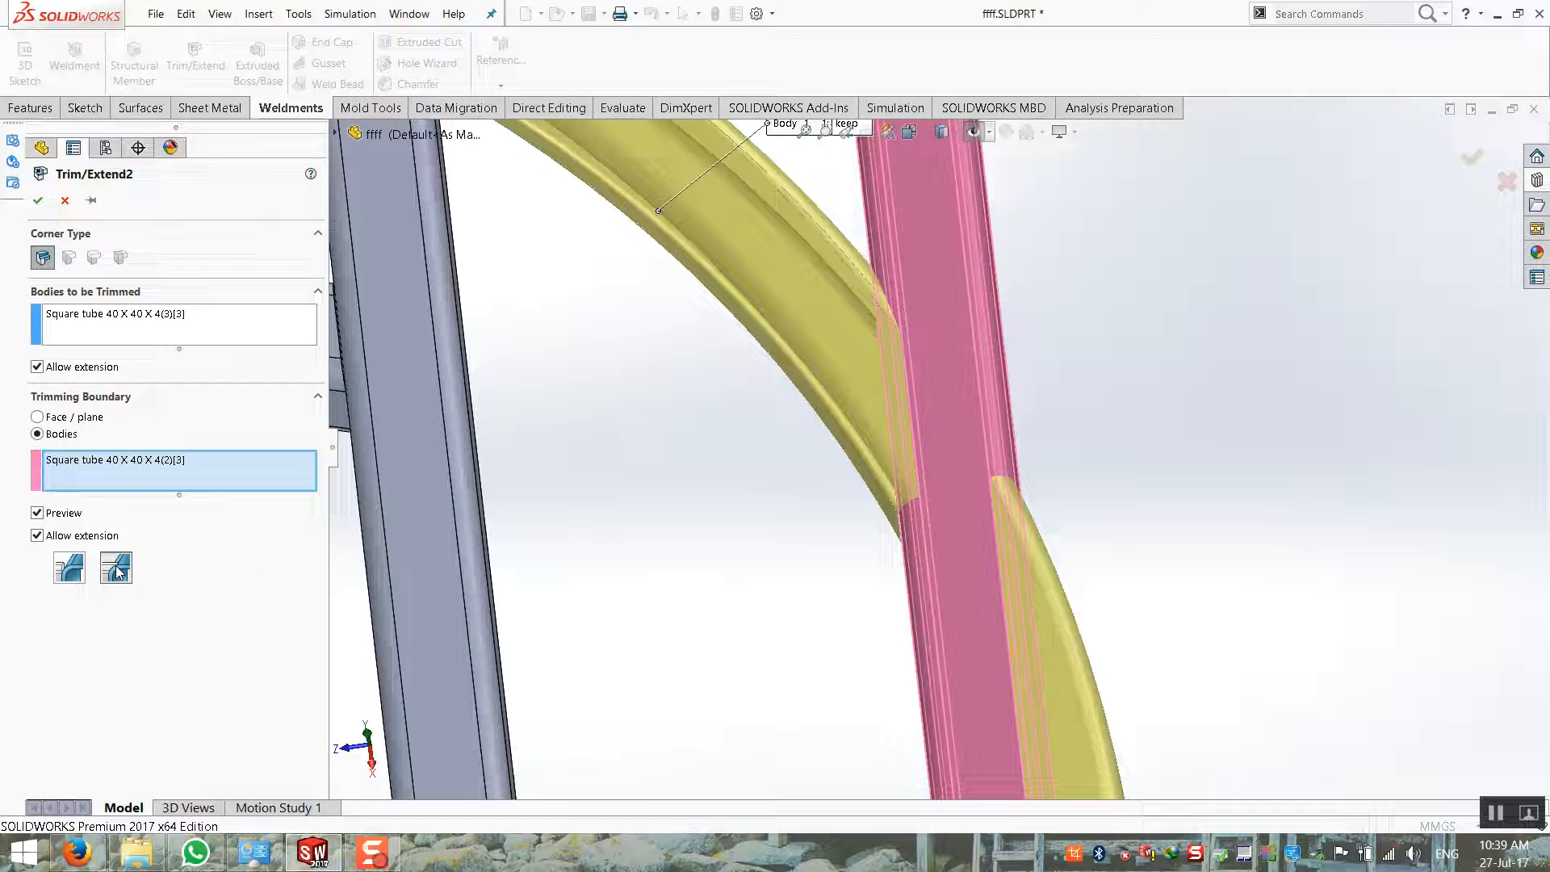
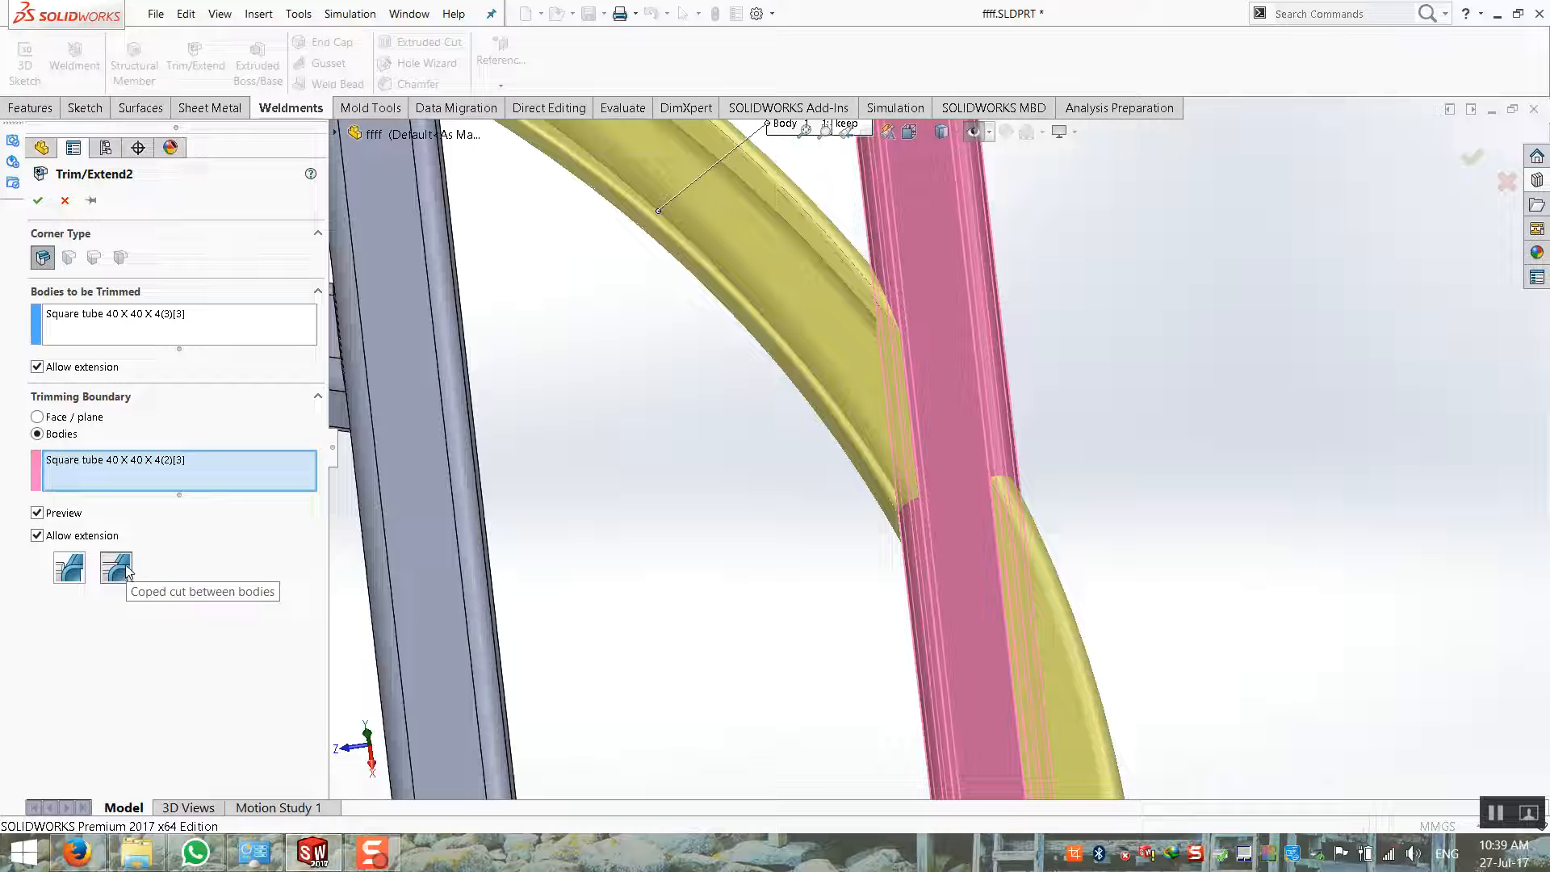
{"action": "left_click", "coordinate": [68, 569]}
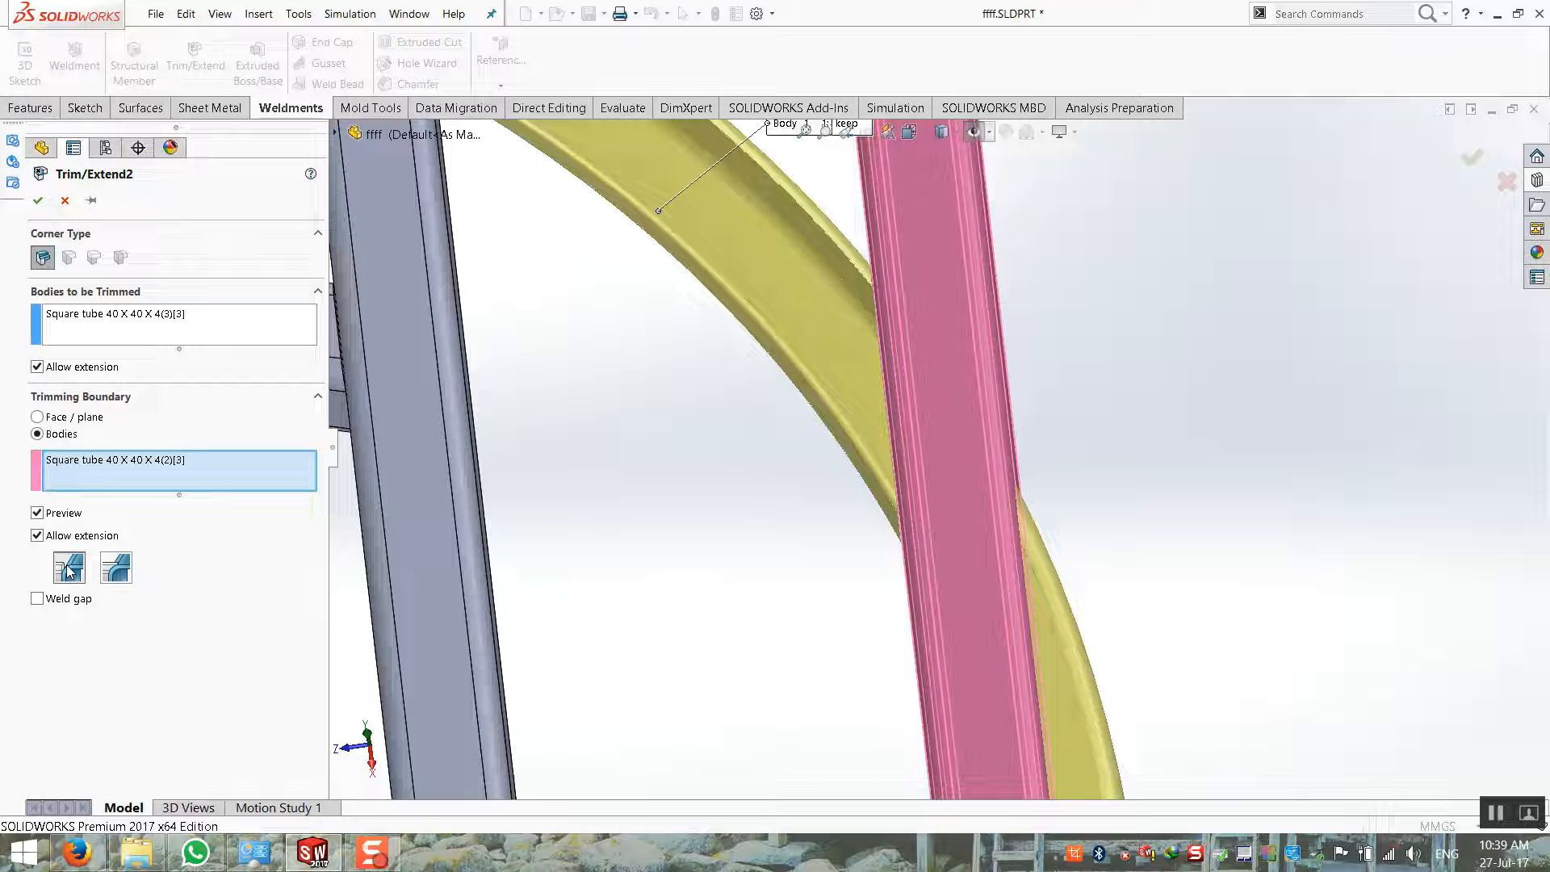
{"action": "left_click", "coordinate": [37, 201]}
Examine how the curved tube's trimmed end meets the base frame tube and check the whole frame
{"action": "scroll", "coordinate": [631, 424], "scroll_direction": "up", "scroll_amount": 2}
{"action": "middle_click_drag", "start_coordinate": [712, 491], "coordinate": [668, 325]}
{"action": "scroll", "coordinate": [840, 472], "scroll_direction": "down", "scroll_amount": 4}
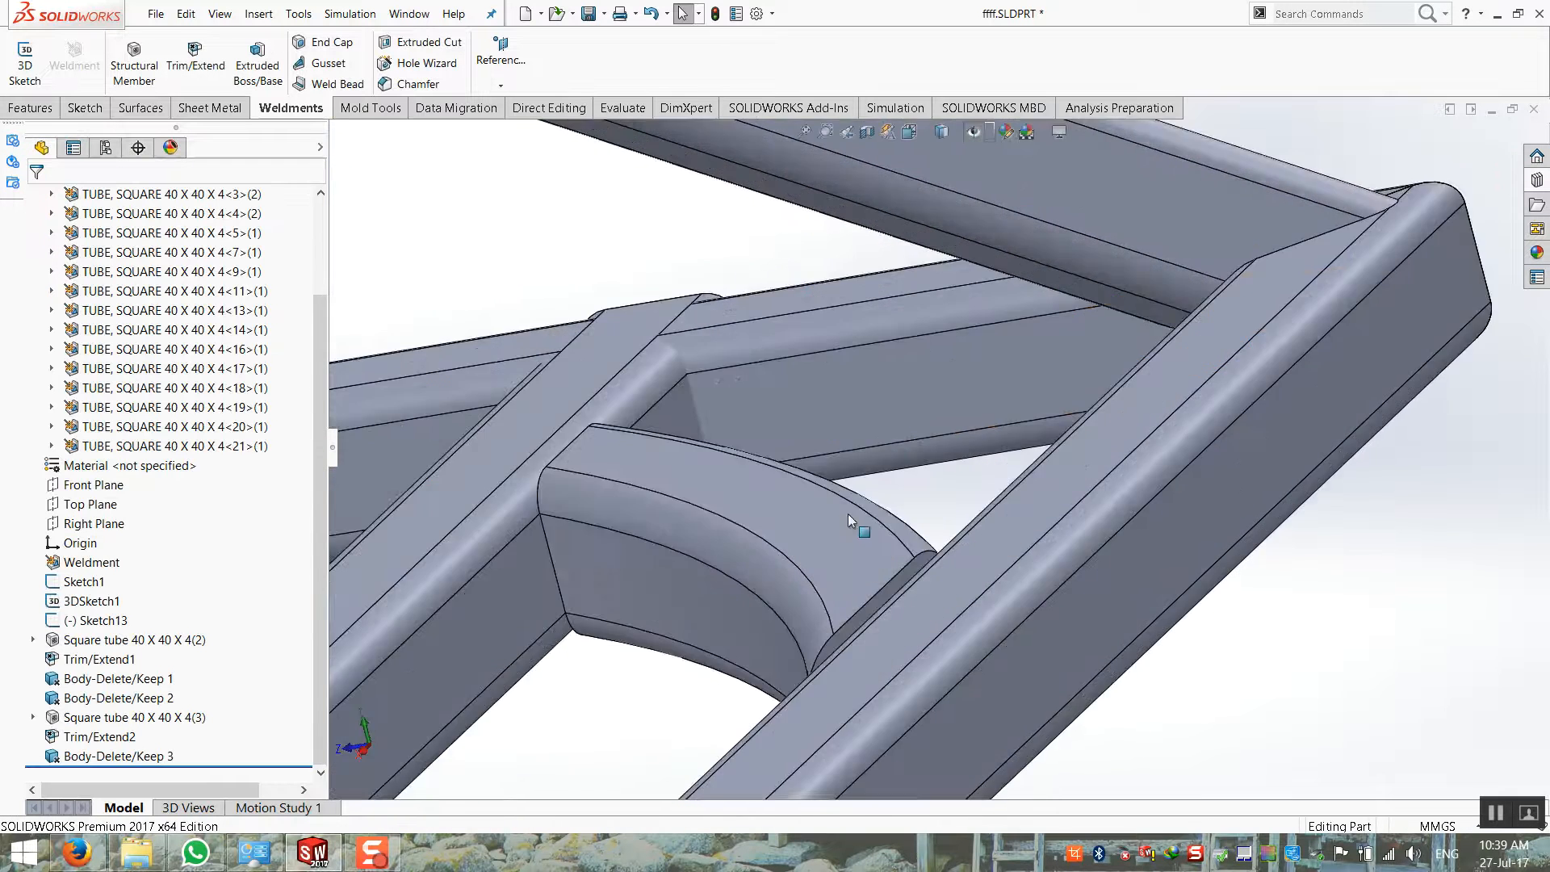
{"action": "middle_click_drag", "start_coordinate": [840, 472], "coordinate": [826, 562]}
{"action": "middle_click_drag", "start_coordinate": [814, 628], "coordinate": [902, 499]}
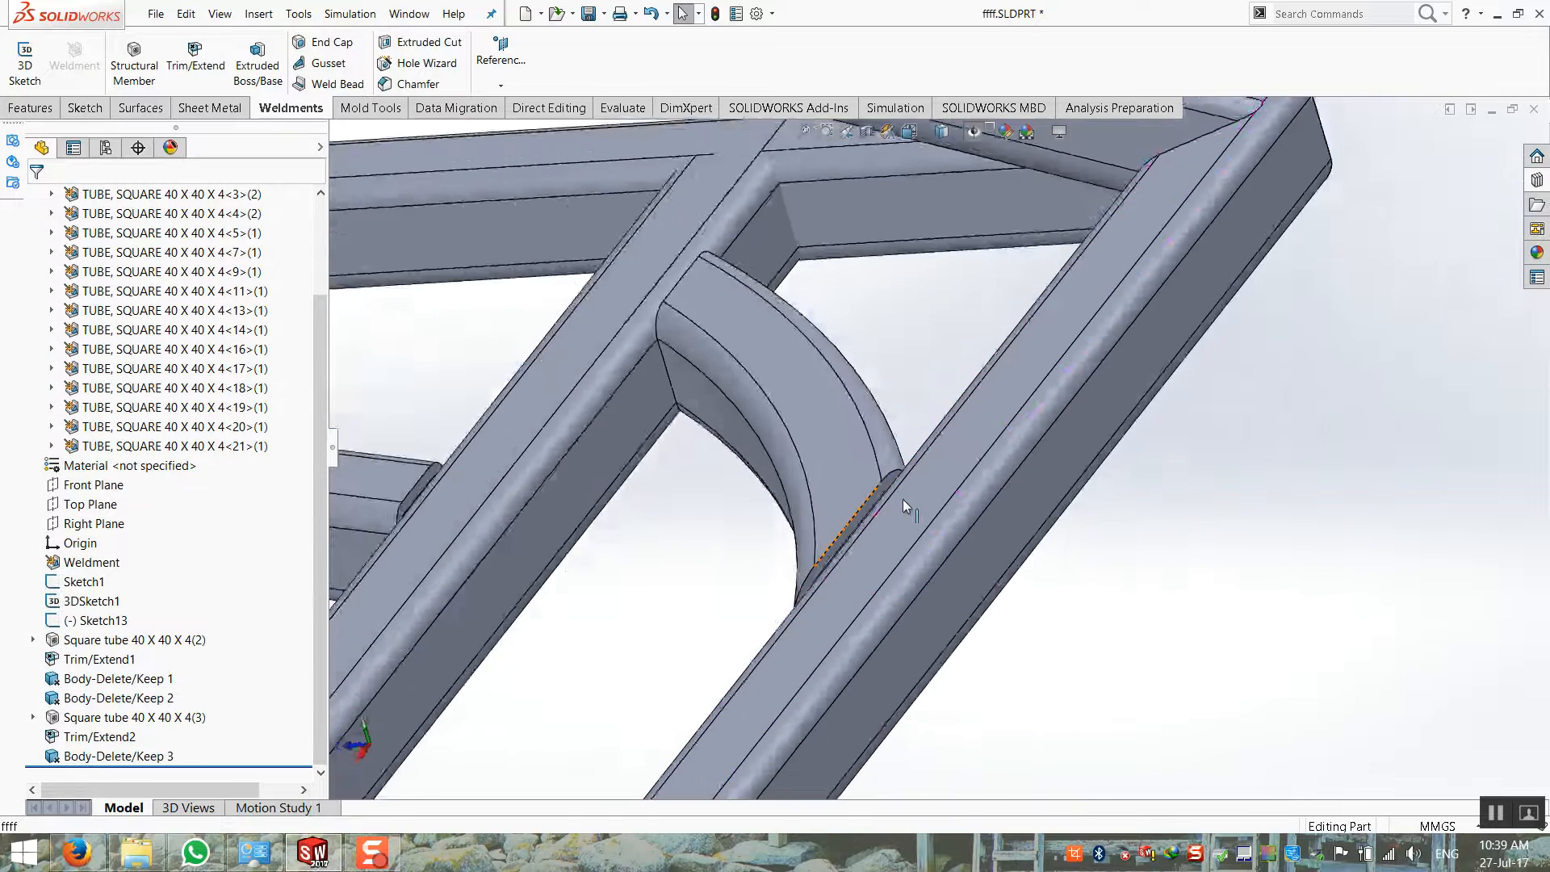
{"action": "scroll", "coordinate": [902, 499], "scroll_direction": "down", "scroll_amount": 4}
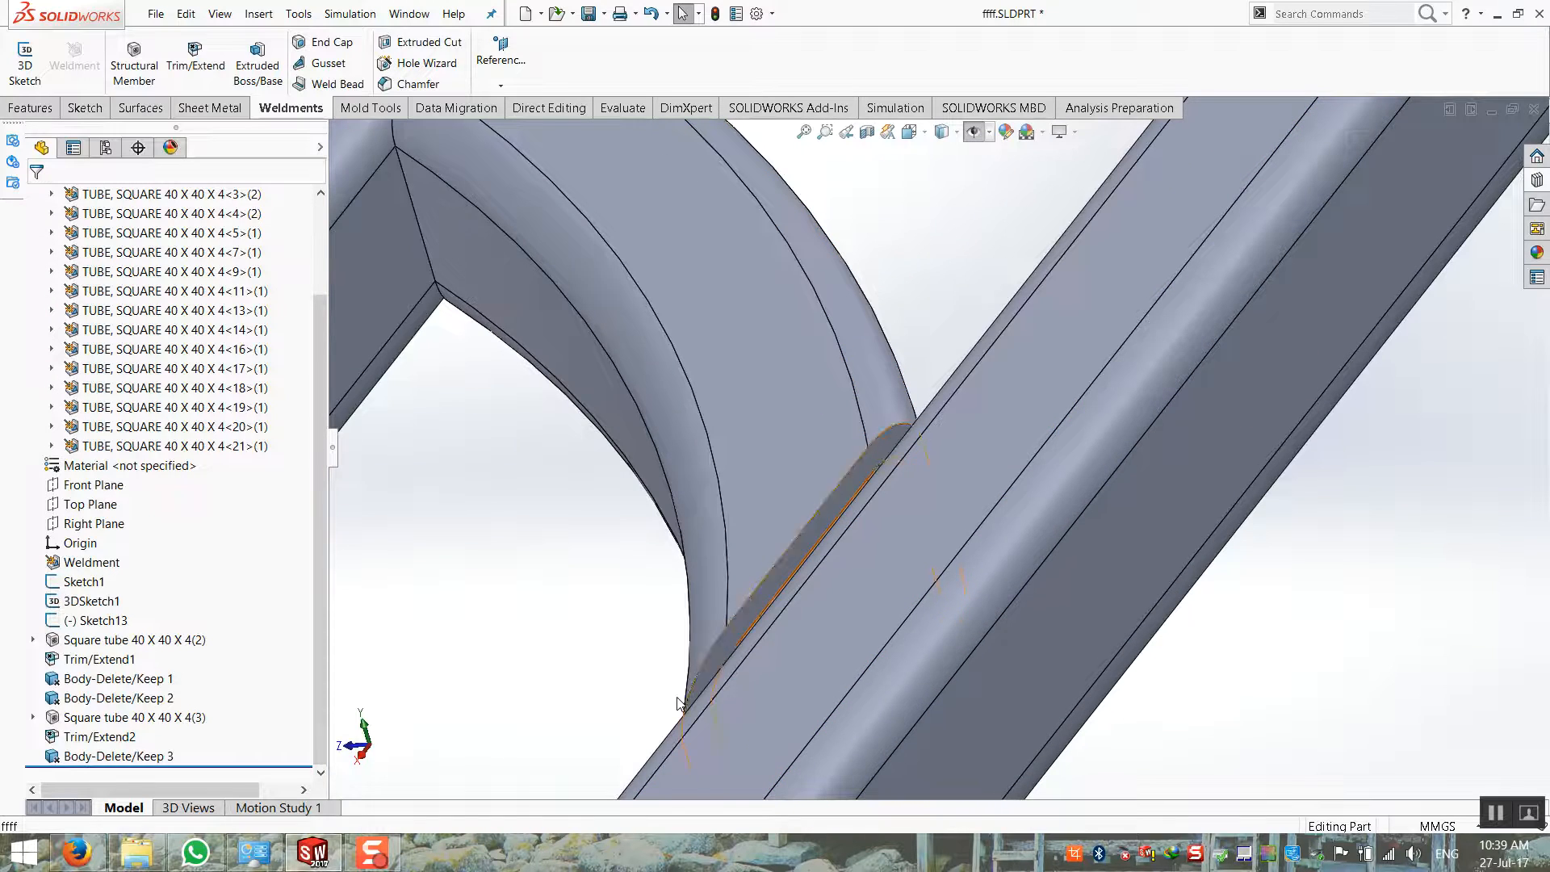
{"action": "scroll", "coordinate": [721, 657], "scroll_direction": "up", "scroll_amount": 10}
{"action": "middle_click_drag", "start_coordinate": [638, 618], "coordinate": [602, 651]}
{"action": "scroll", "coordinate": [613, 613], "scroll_direction": "down", "scroll_amount": 4}
{"action": "scroll", "coordinate": [641, 505], "scroll_direction": "down", "scroll_amount": 3}
{"action": "middle_click_drag", "start_coordinate": [639, 505], "coordinate": [629, 564]}
{"action": "scroll", "coordinate": [966, 566], "scroll_direction": "up", "scroll_amount": 3}
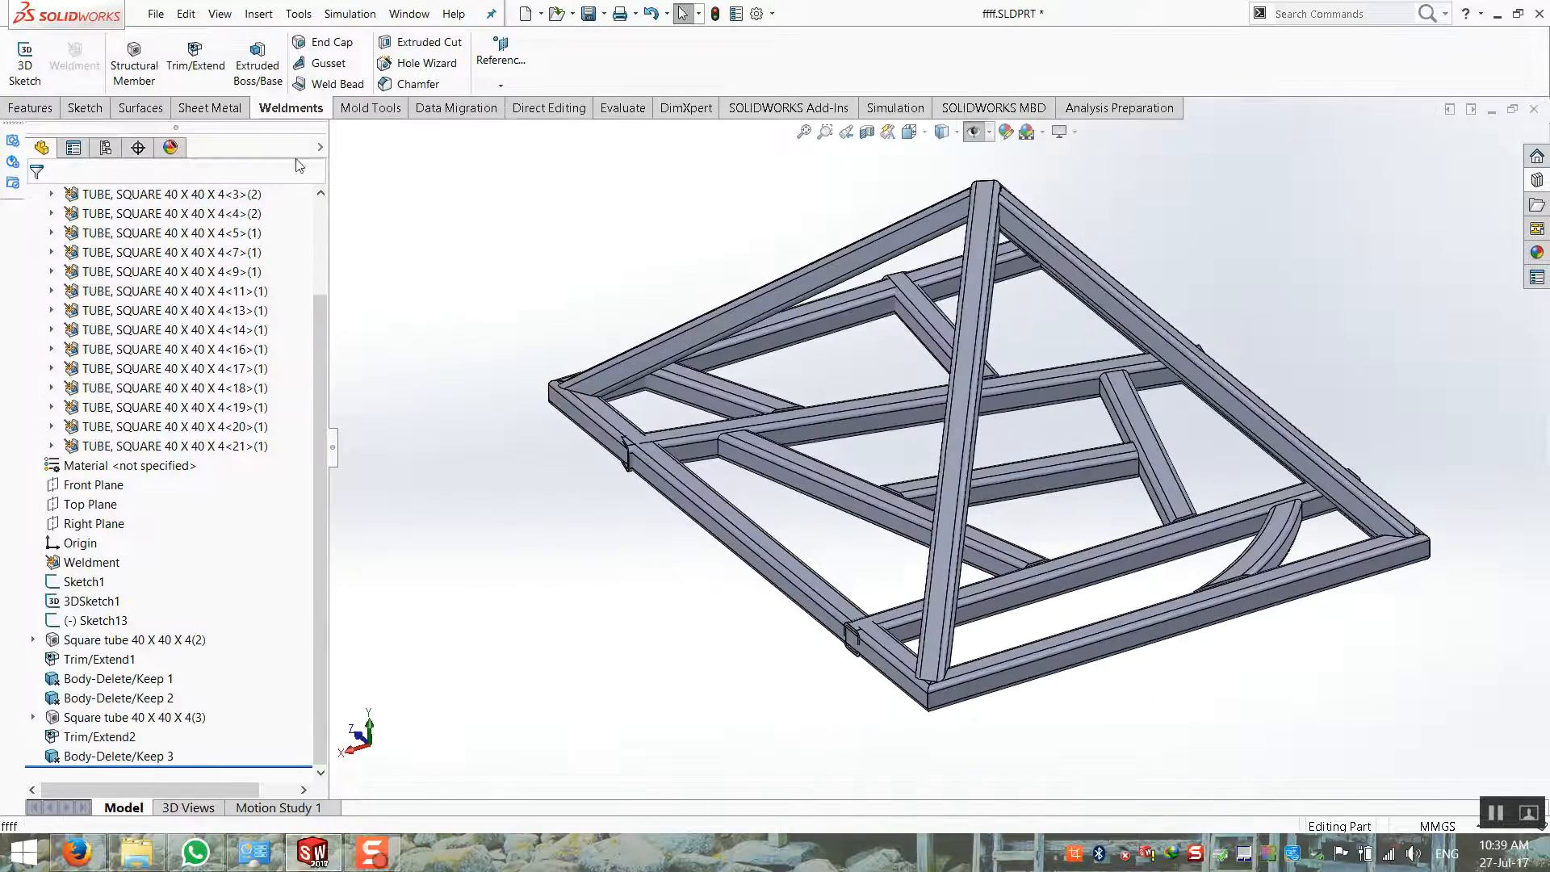
Trim the two long cross members against the two opposite base frame tubes, discarding their protruding ends
{"action": "left_click", "coordinate": [196, 61]}
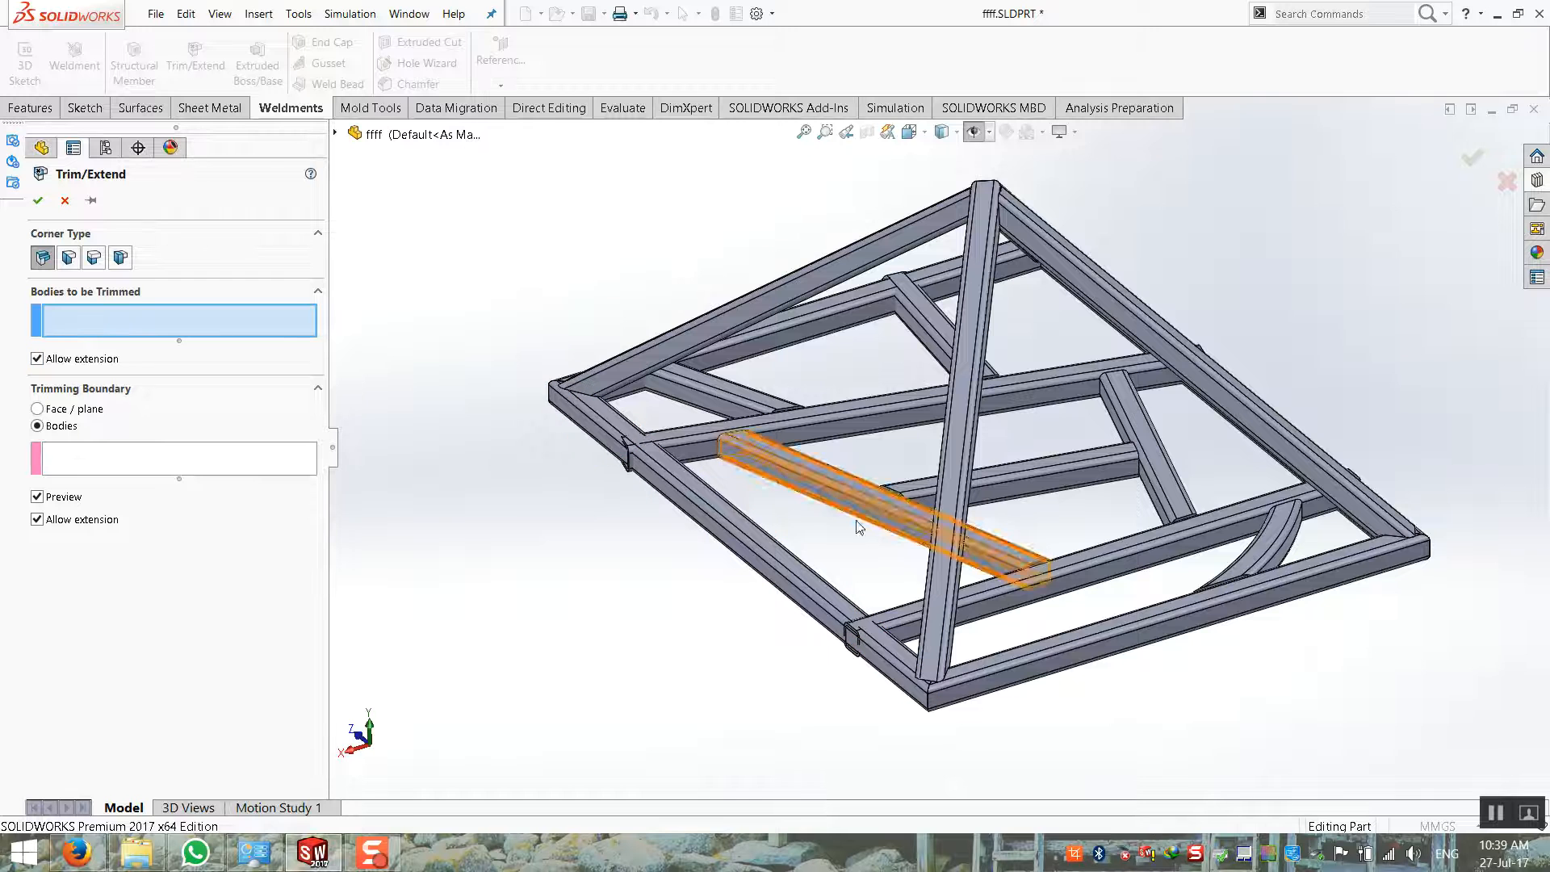
{"action": "left_click", "coordinate": [908, 626]}
{"action": "left_click", "coordinate": [818, 420]}
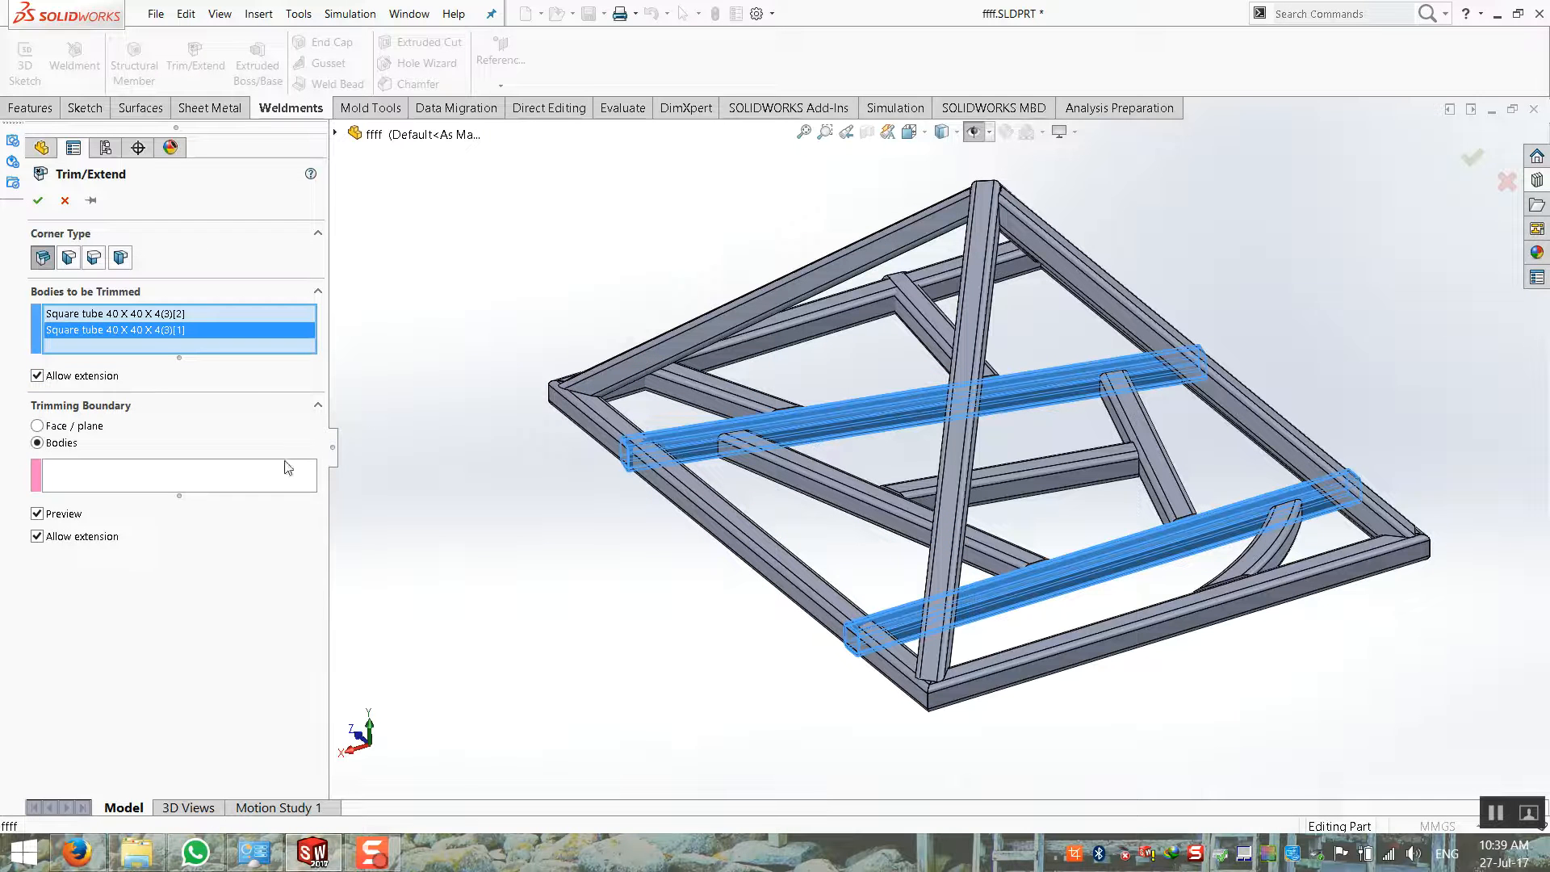
{"action": "left_click", "coordinate": [180, 483]}
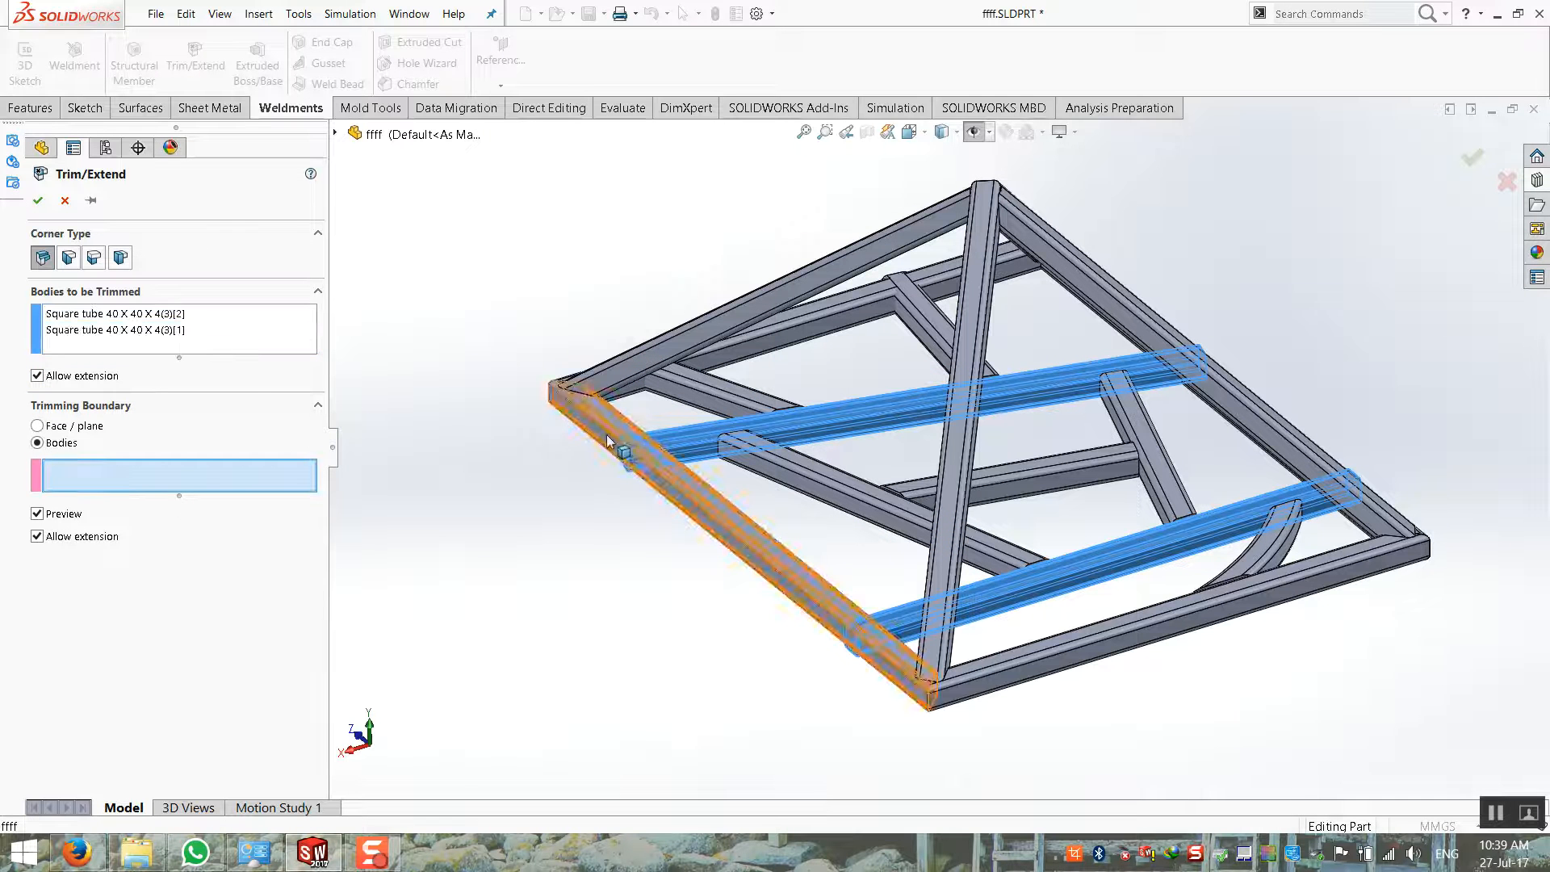
{"action": "left_click", "coordinate": [622, 462]}
{"action": "left_click", "coordinate": [1122, 298]}
{"action": "middle_click_drag", "start_coordinate": [1126, 349], "coordinate": [1019, 396]}
{"action": "left_click", "coordinate": [1019, 395]}
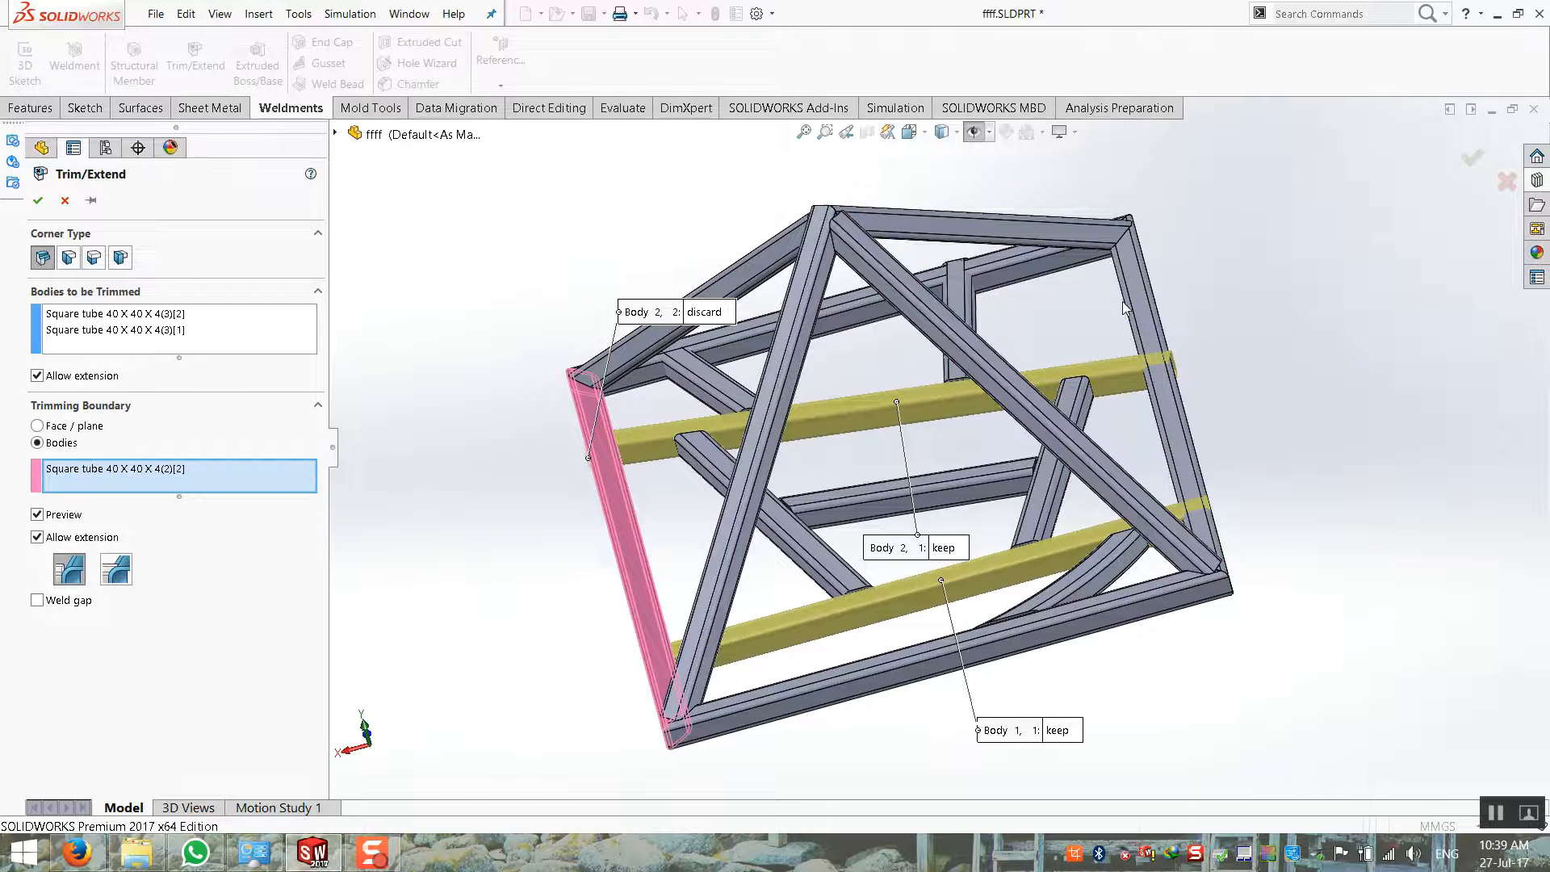
{"action": "left_click", "coordinate": [1134, 306]}
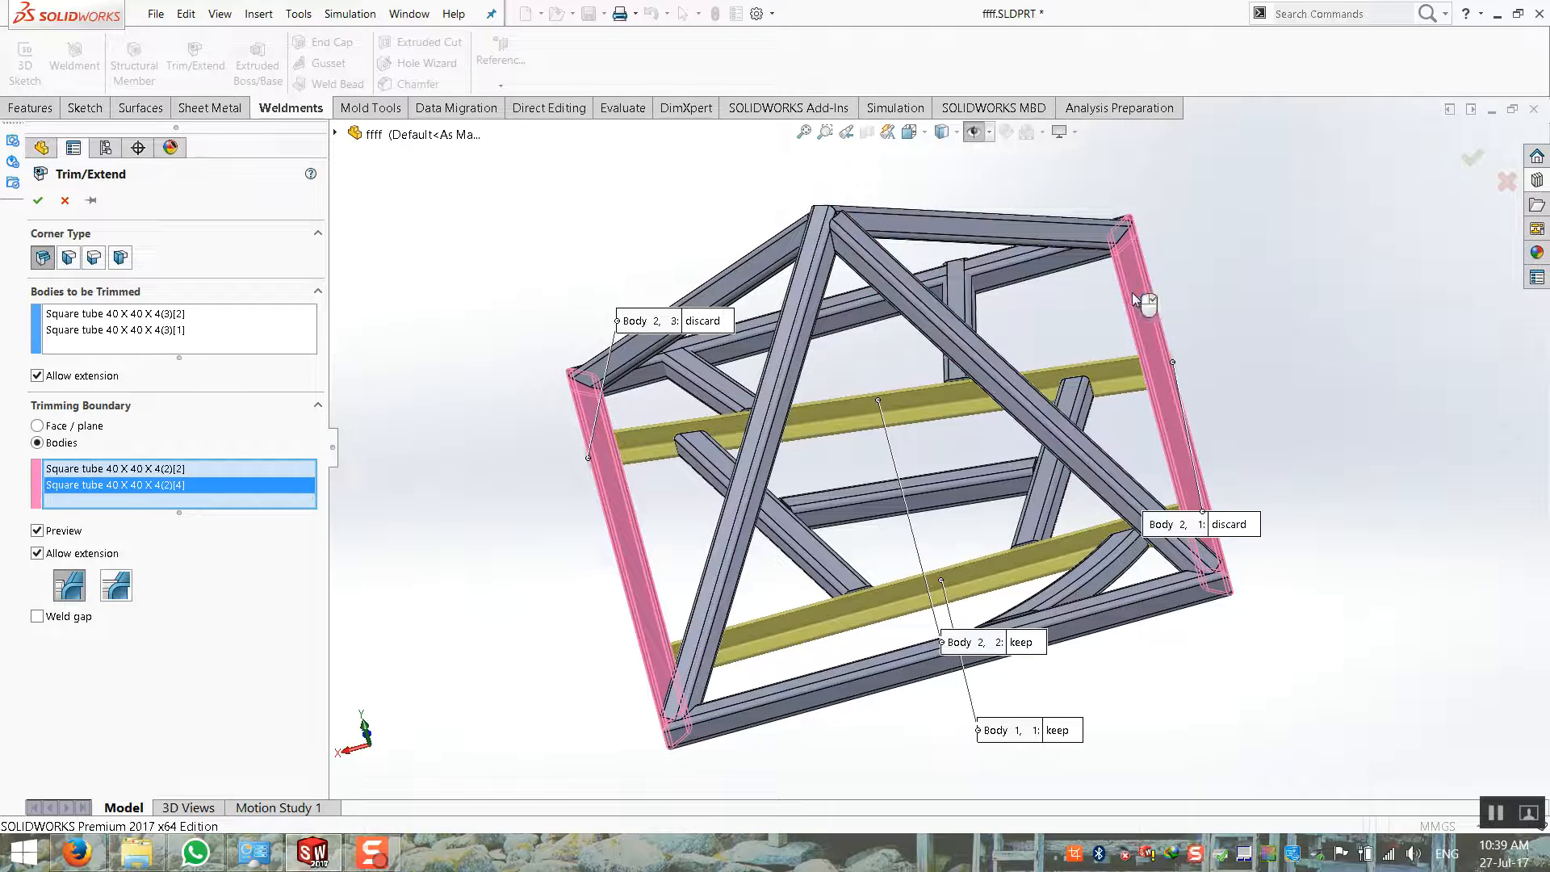
{"action": "left_click", "coordinate": [38, 201]}
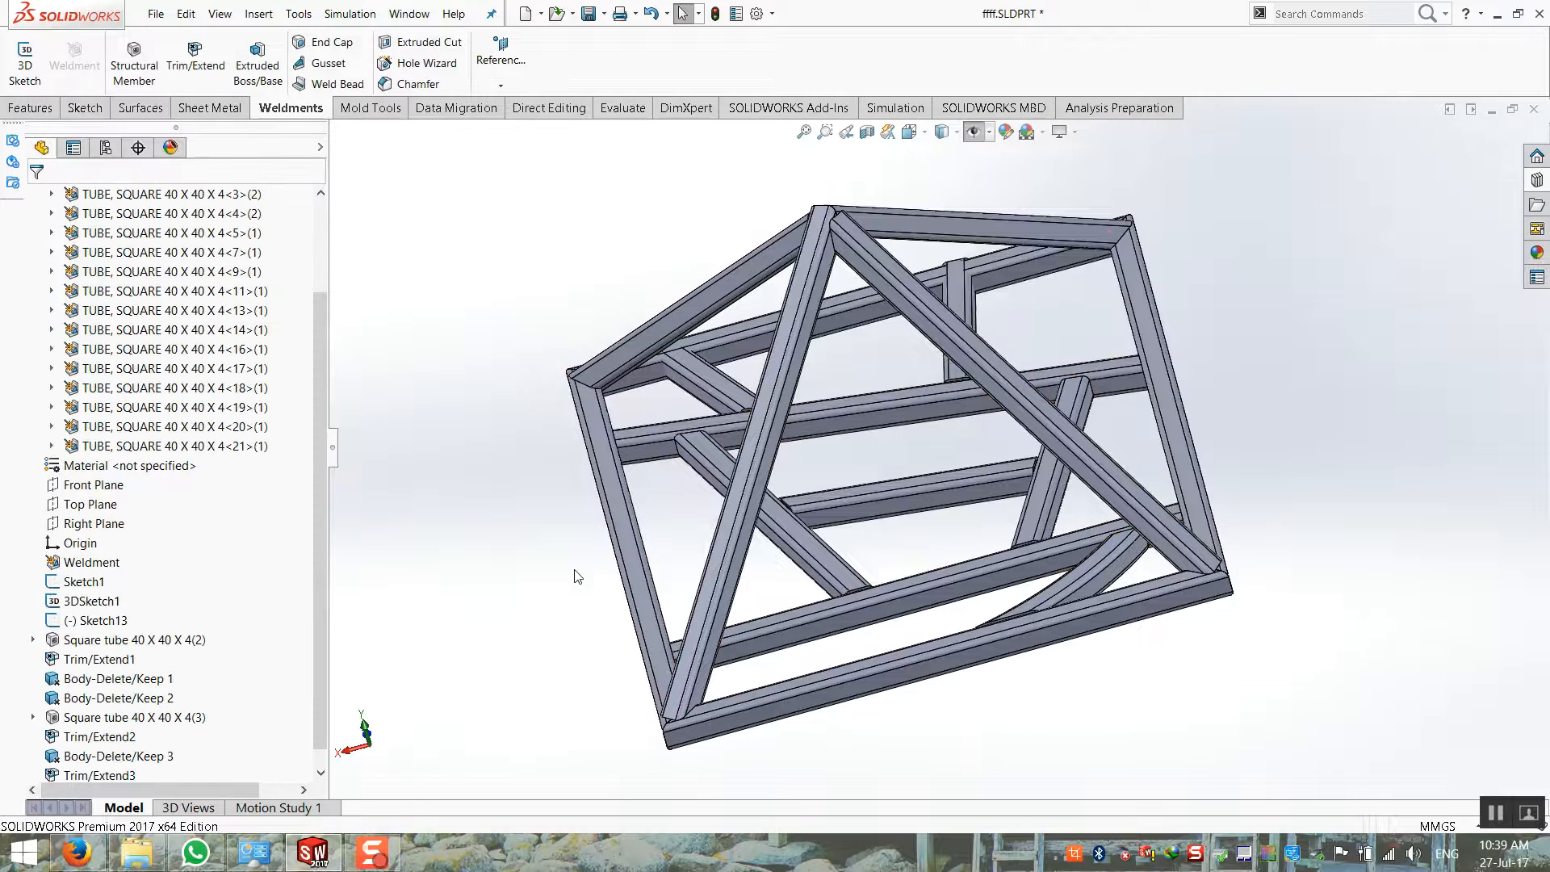
Trim the two short members against the base frame tube they cross, discarding their protruding ends
{"action": "left_click", "coordinate": [208, 73]}
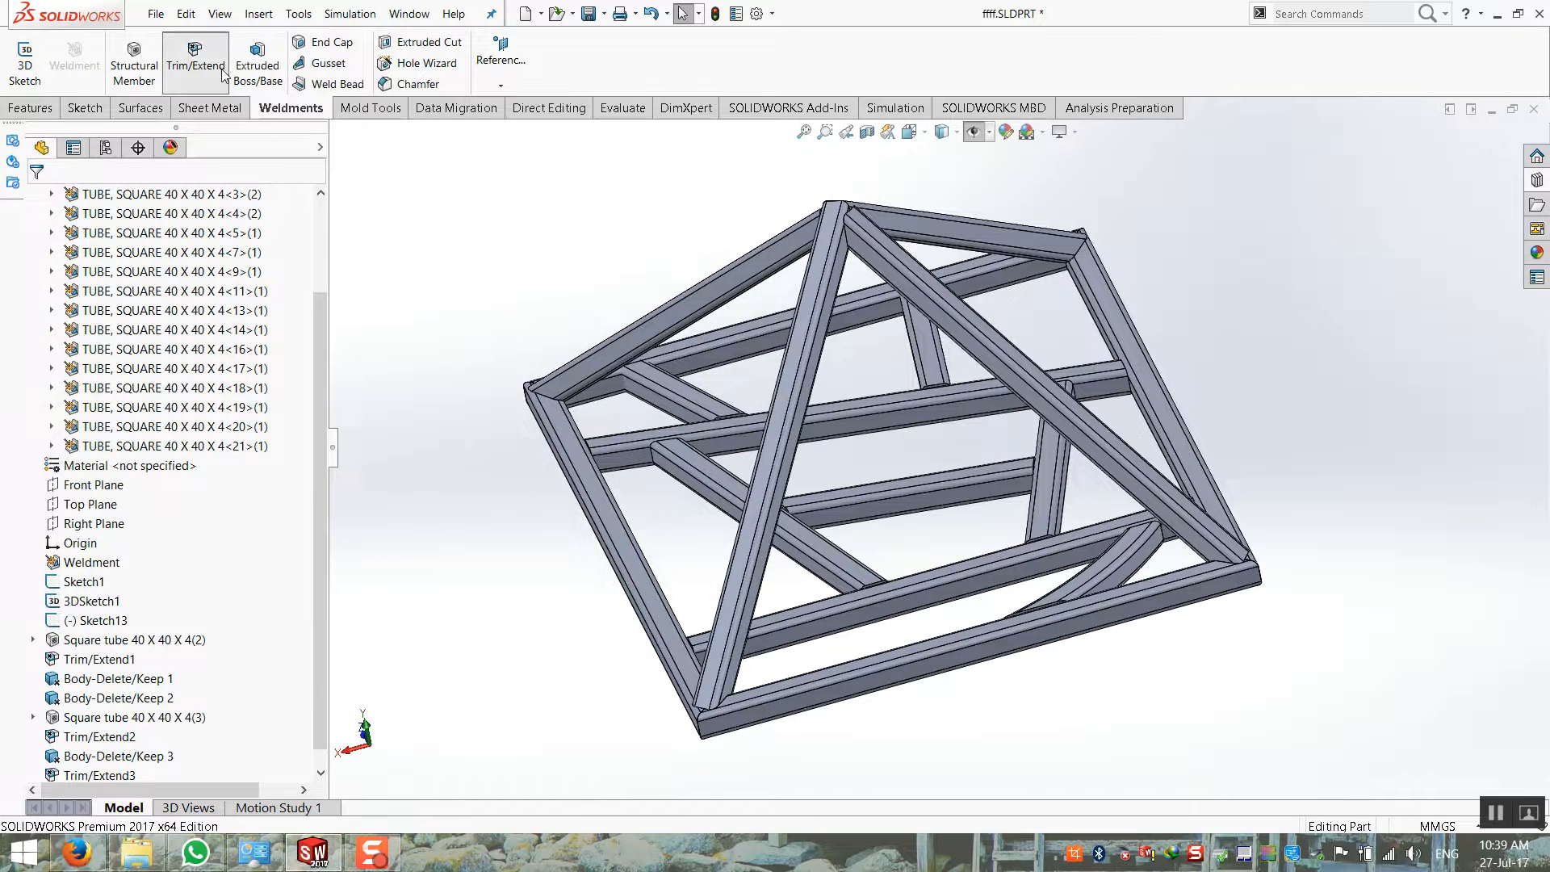
{"action": "scroll", "coordinate": [788, 485], "scroll_direction": "down", "scroll_amount": 2}
{"action": "middle_click_drag", "start_coordinate": [759, 452], "coordinate": [855, 385]}
{"action": "scroll", "coordinate": [791, 494], "scroll_direction": "up", "scroll_amount": 3}
{"action": "key", "text": "ctrl+7"}
{"action": "scroll", "coordinate": [674, 596], "scroll_direction": "down", "scroll_amount": 3}
{"action": "left_click", "coordinate": [685, 417]}
{"action": "left_click", "coordinate": [877, 544]}
{"action": "left_click", "coordinate": [200, 483]}
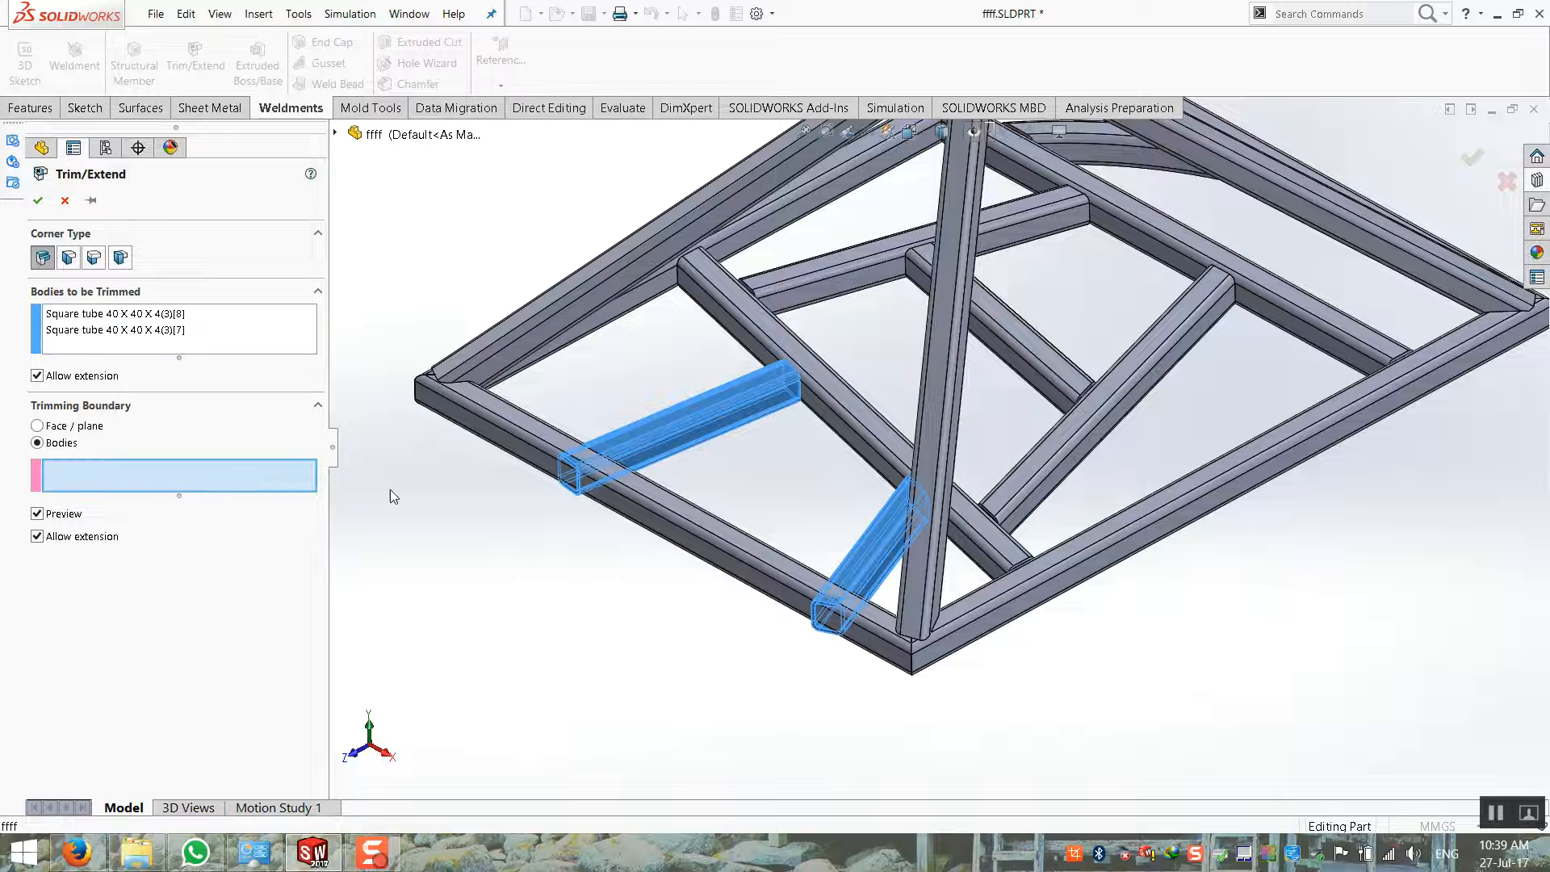
{"action": "left_click", "coordinate": [626, 521]}
{"action": "left_click", "coordinate": [38, 200]}
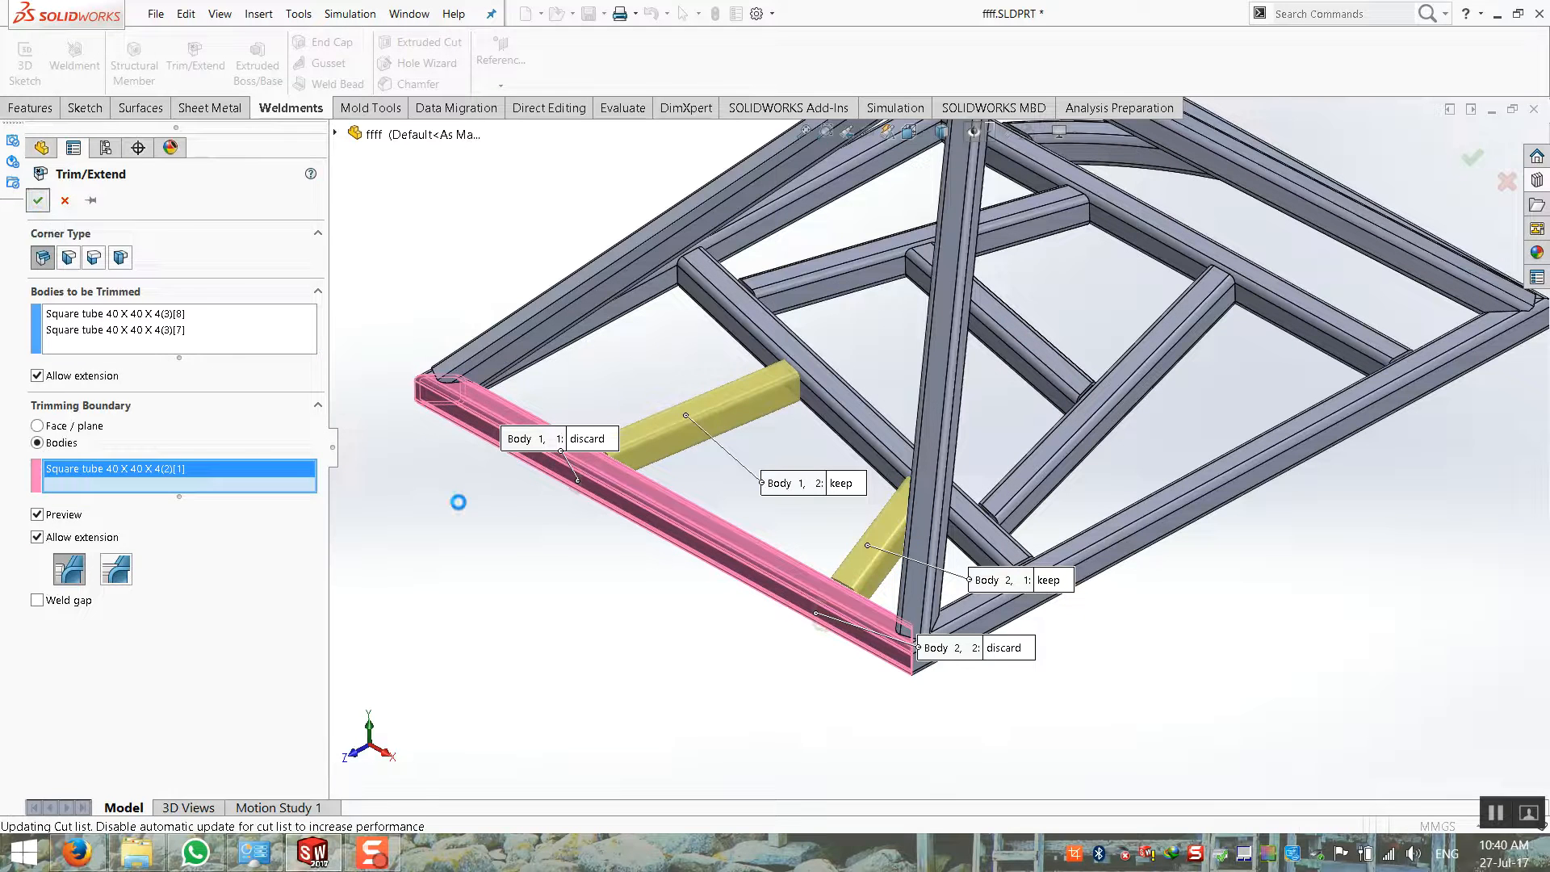
{"action": "scroll", "coordinate": [841, 449], "scroll_direction": "up", "scroll_amount": 3}
{"action": "middle_click_drag", "start_coordinate": [842, 448], "coordinate": [808, 485]}
Collapse the feature tree and assign 1.0037 (S235JR) as the part's material
{"action": "right_click", "coordinate": [233, 519]}
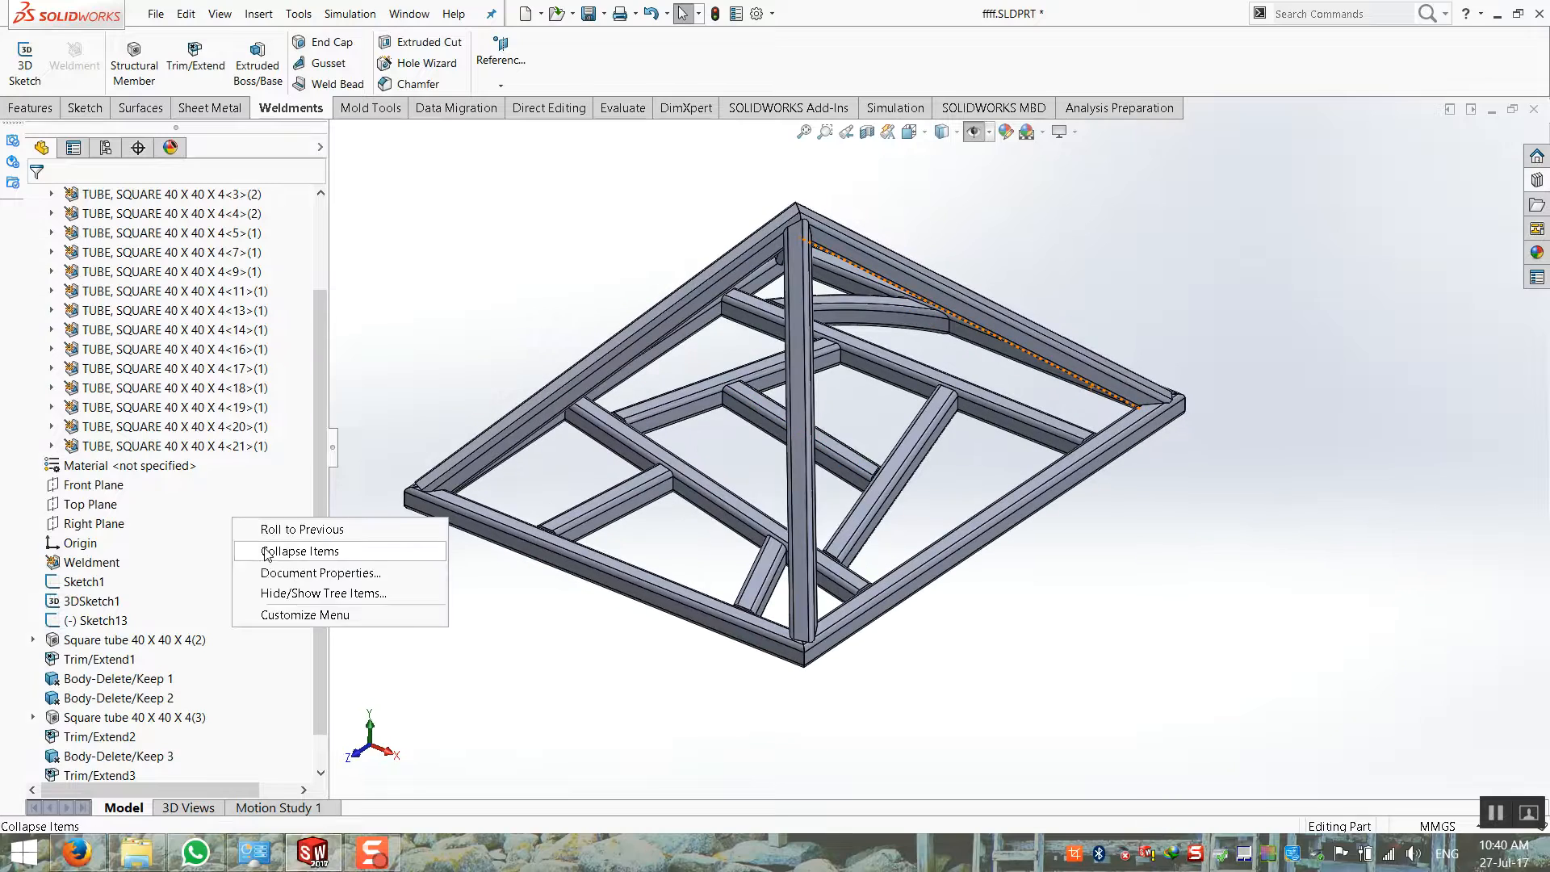
{"action": "left_click", "coordinate": [268, 552]}
{"action": "scroll", "coordinate": [765, 452], "scroll_direction": "down", "scroll_amount": 5}
{"action": "scroll", "coordinate": [733, 465], "scroll_direction": "up", "scroll_amount": 3}
{"action": "middle_click_drag", "start_coordinate": [733, 465], "coordinate": [585, 240]}
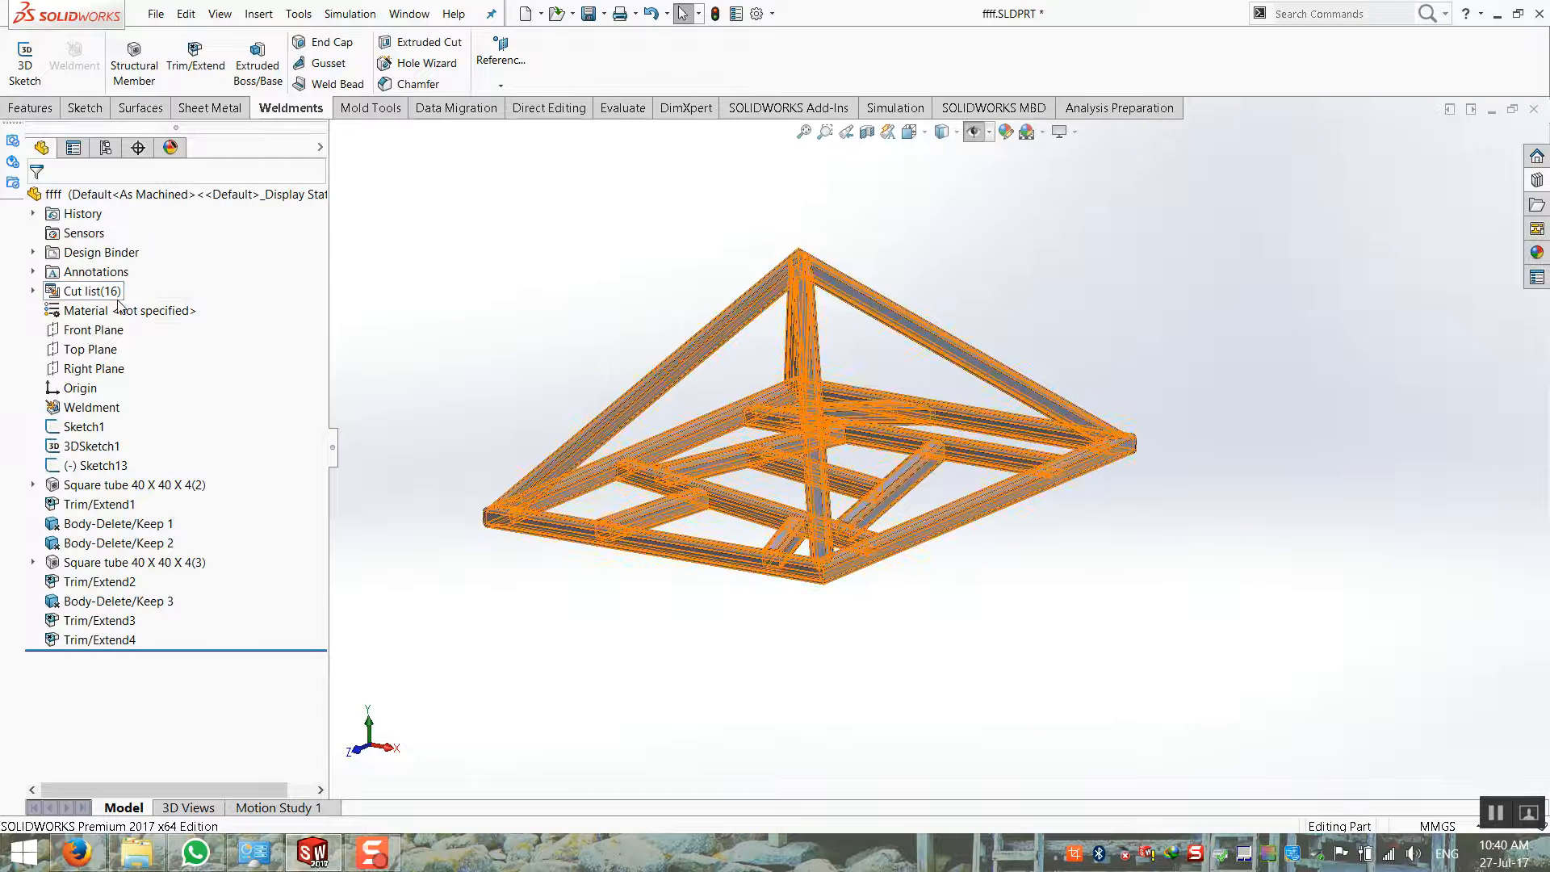
{"action": "right_click", "coordinate": [149, 311]}
{"action": "left_click", "coordinate": [211, 590]}
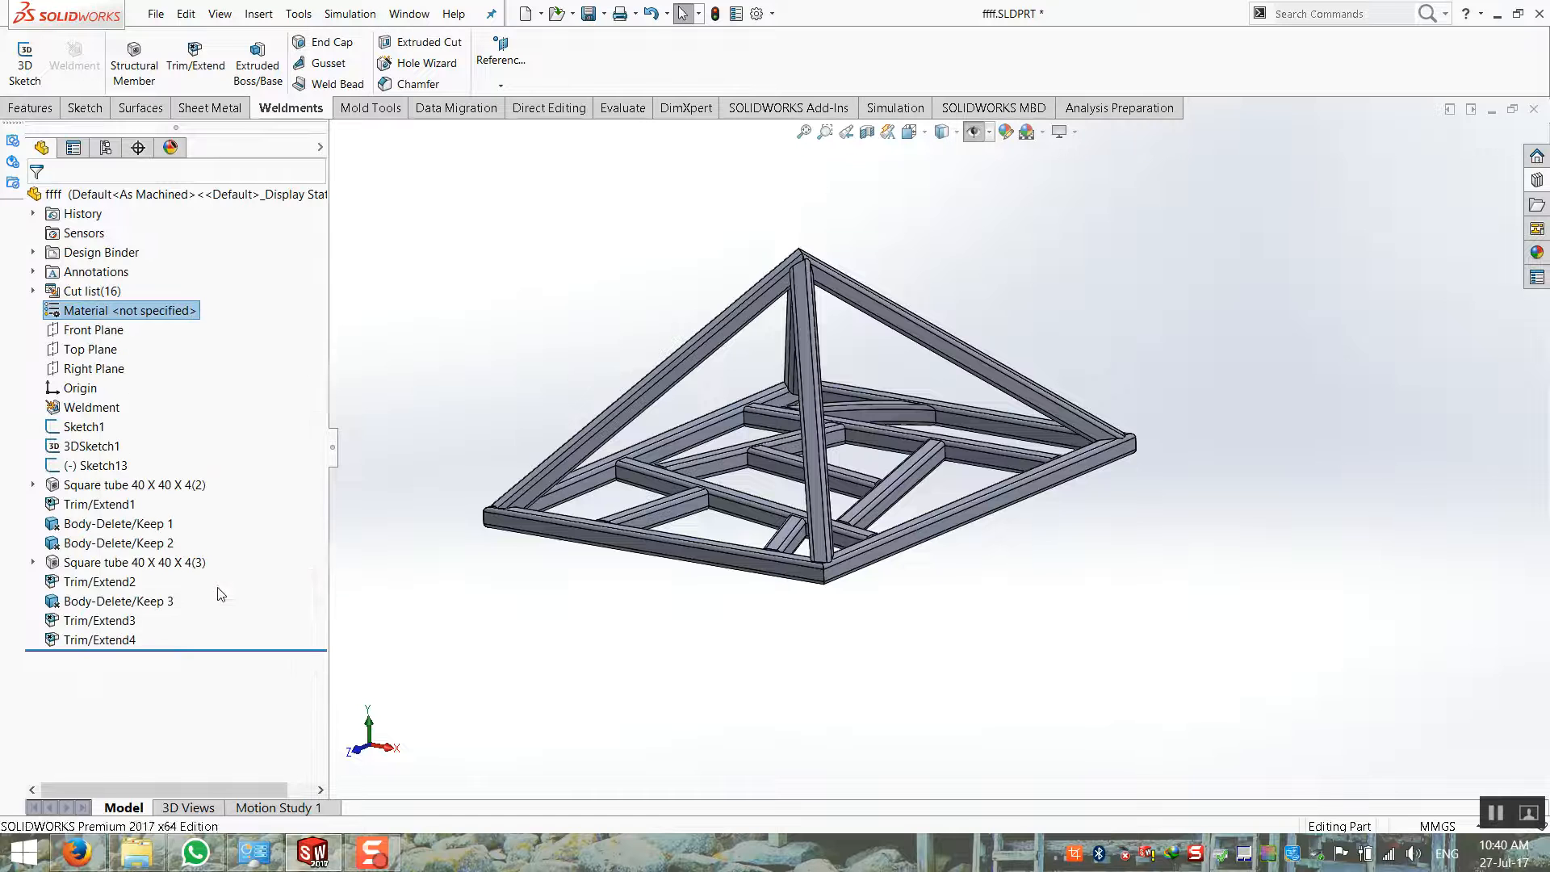
{"action": "middle_click_drag", "start_coordinate": [596, 598], "coordinate": [595, 644]}
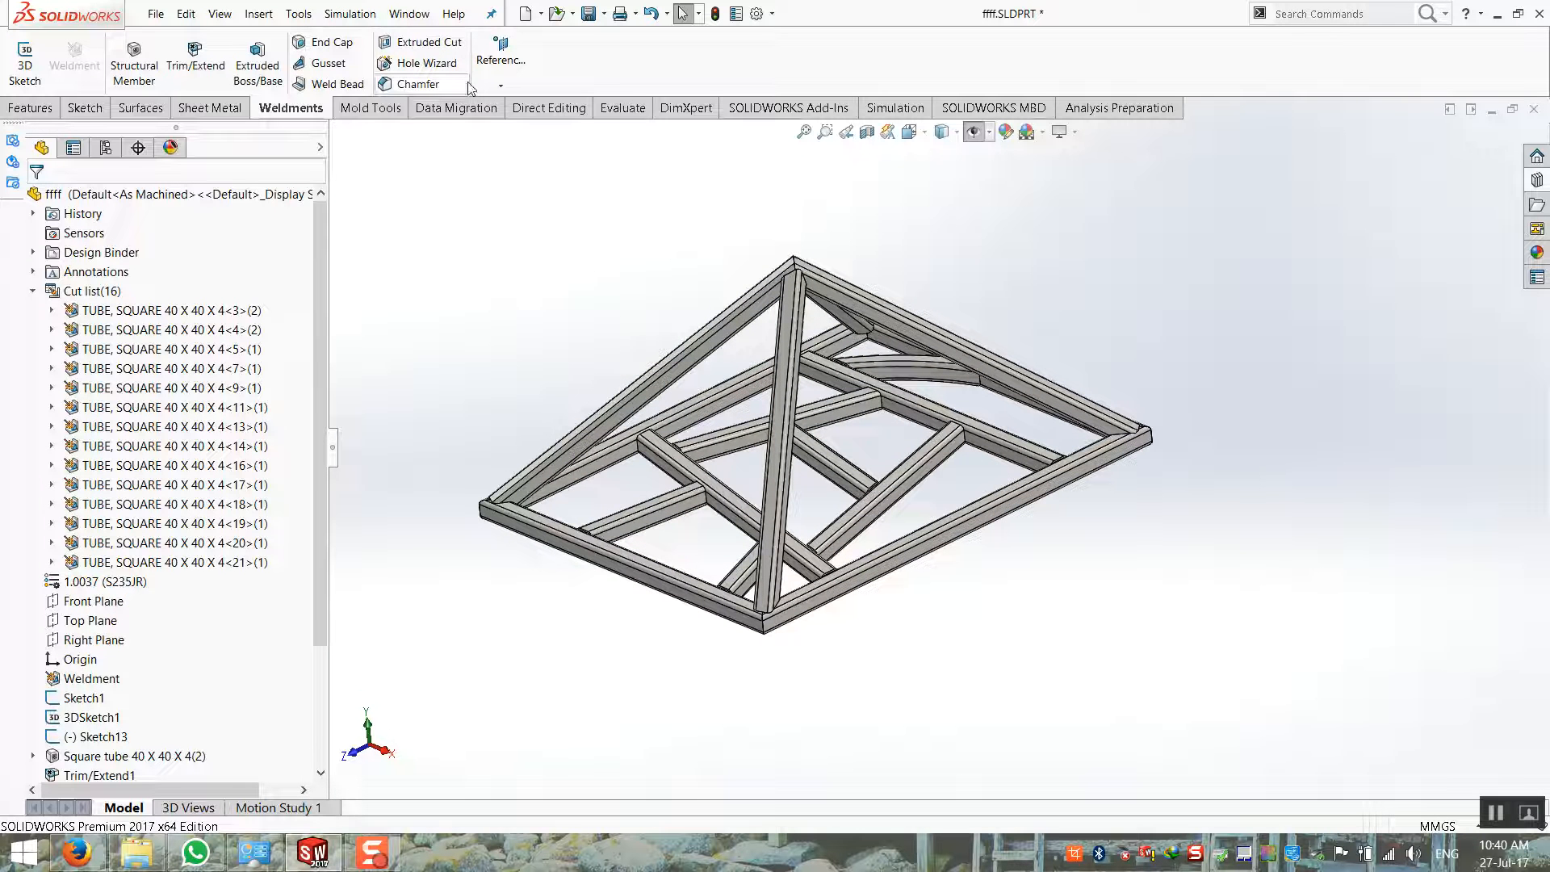
Evaluate the mass properties of the whole weldment frame and check its mass
{"action": "left_click", "coordinate": [545, 109]}
{"action": "left_click", "coordinate": [620, 108]}
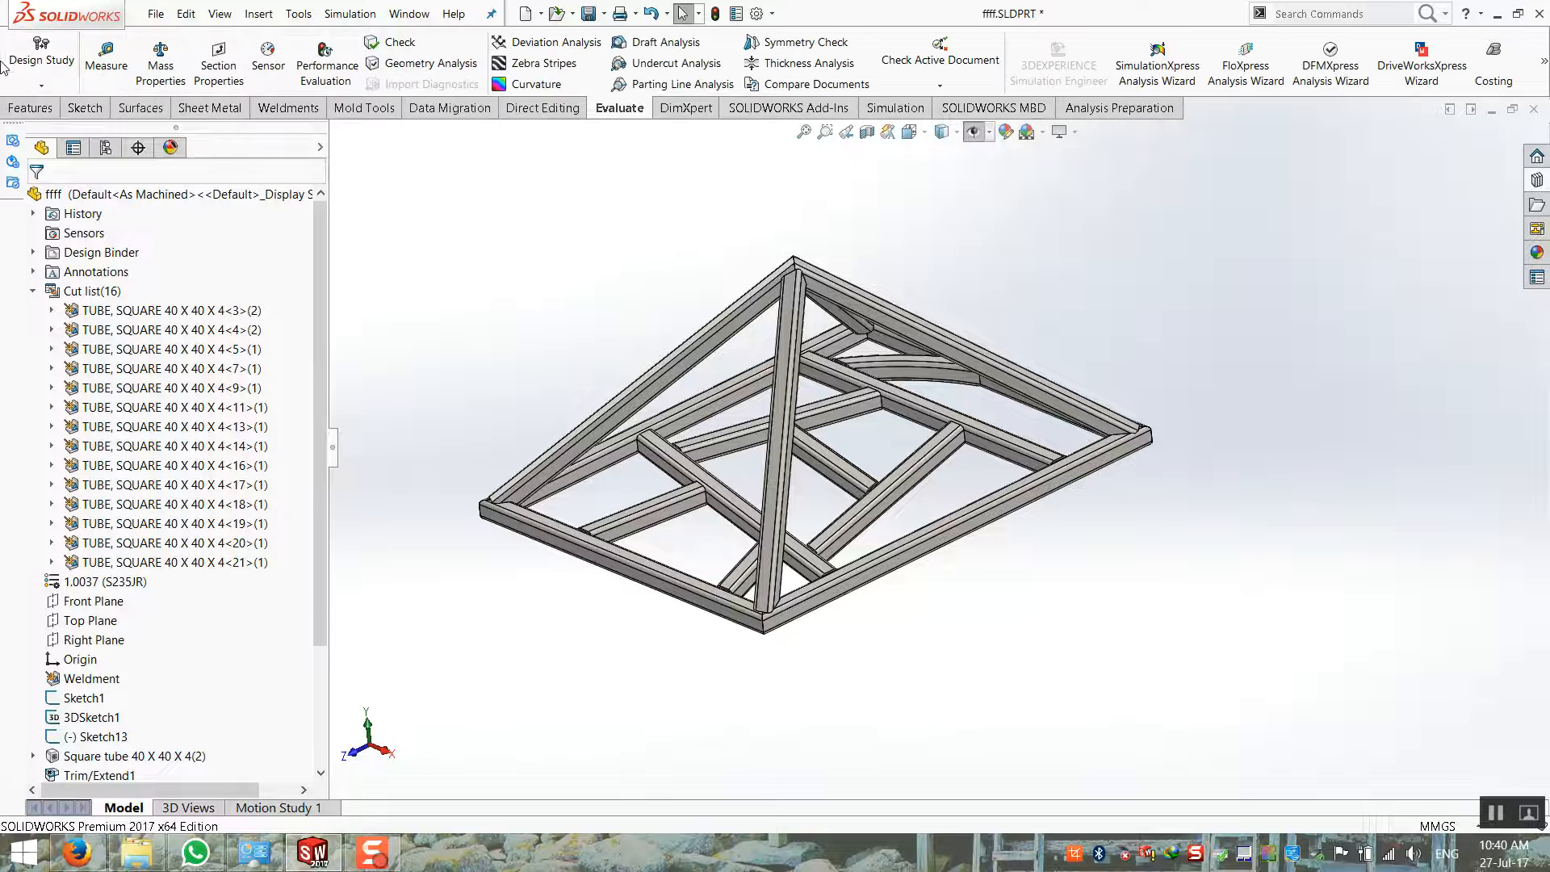
{"action": "left_click", "coordinate": [160, 65]}
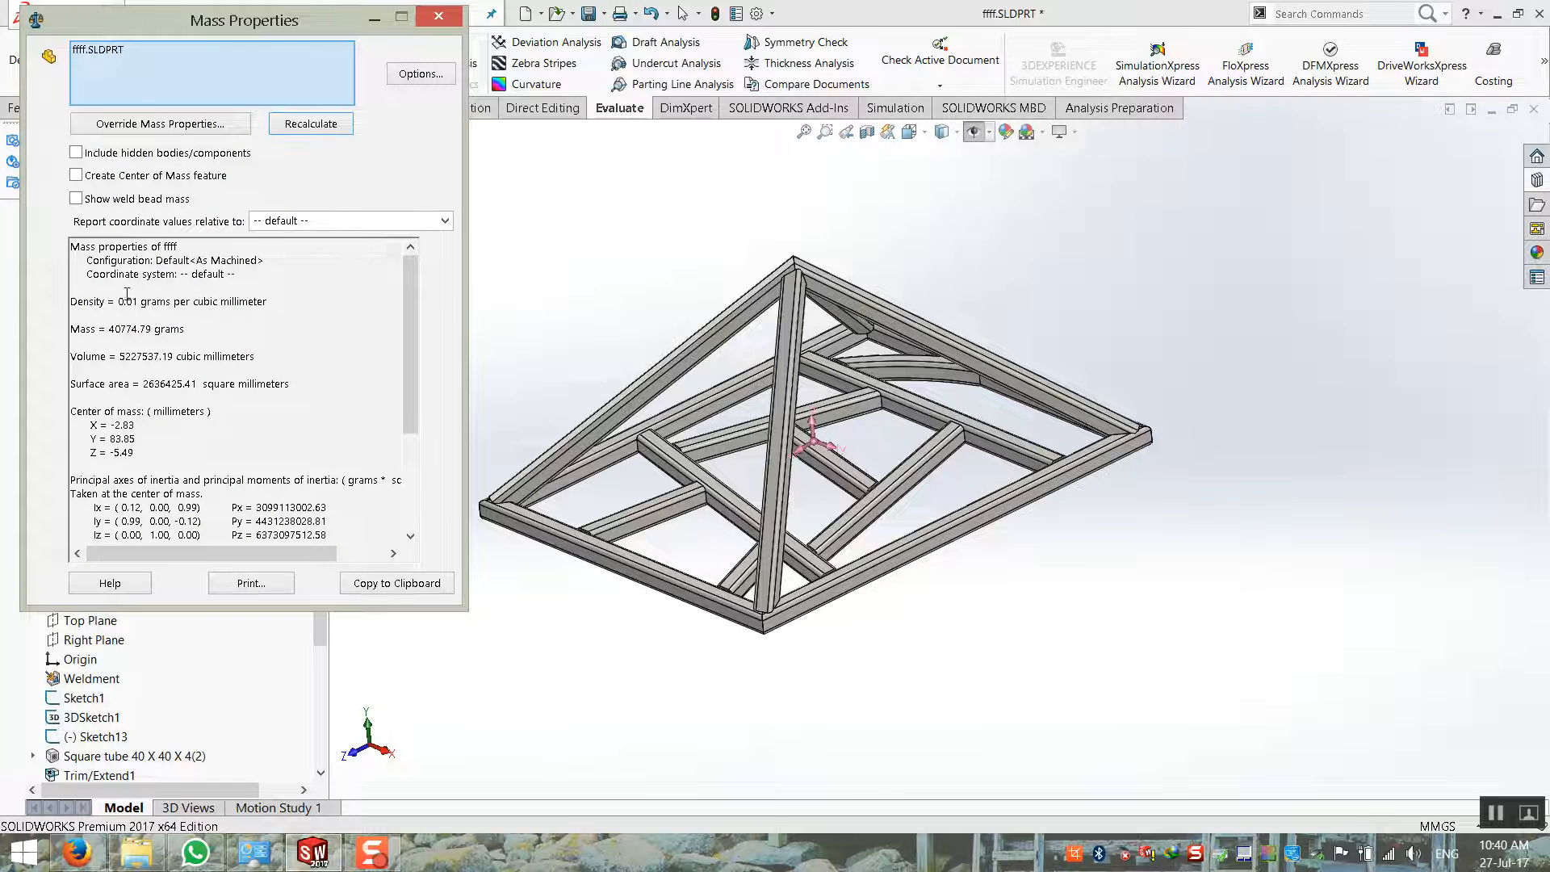
{"action": "left_click_drag", "start_coordinate": [109, 328], "coordinate": [150, 327]}
Report the mass properties in custom units with mass in kilograms, read the mass, and collapse the cut list
{"action": "left_click", "coordinate": [417, 75]}
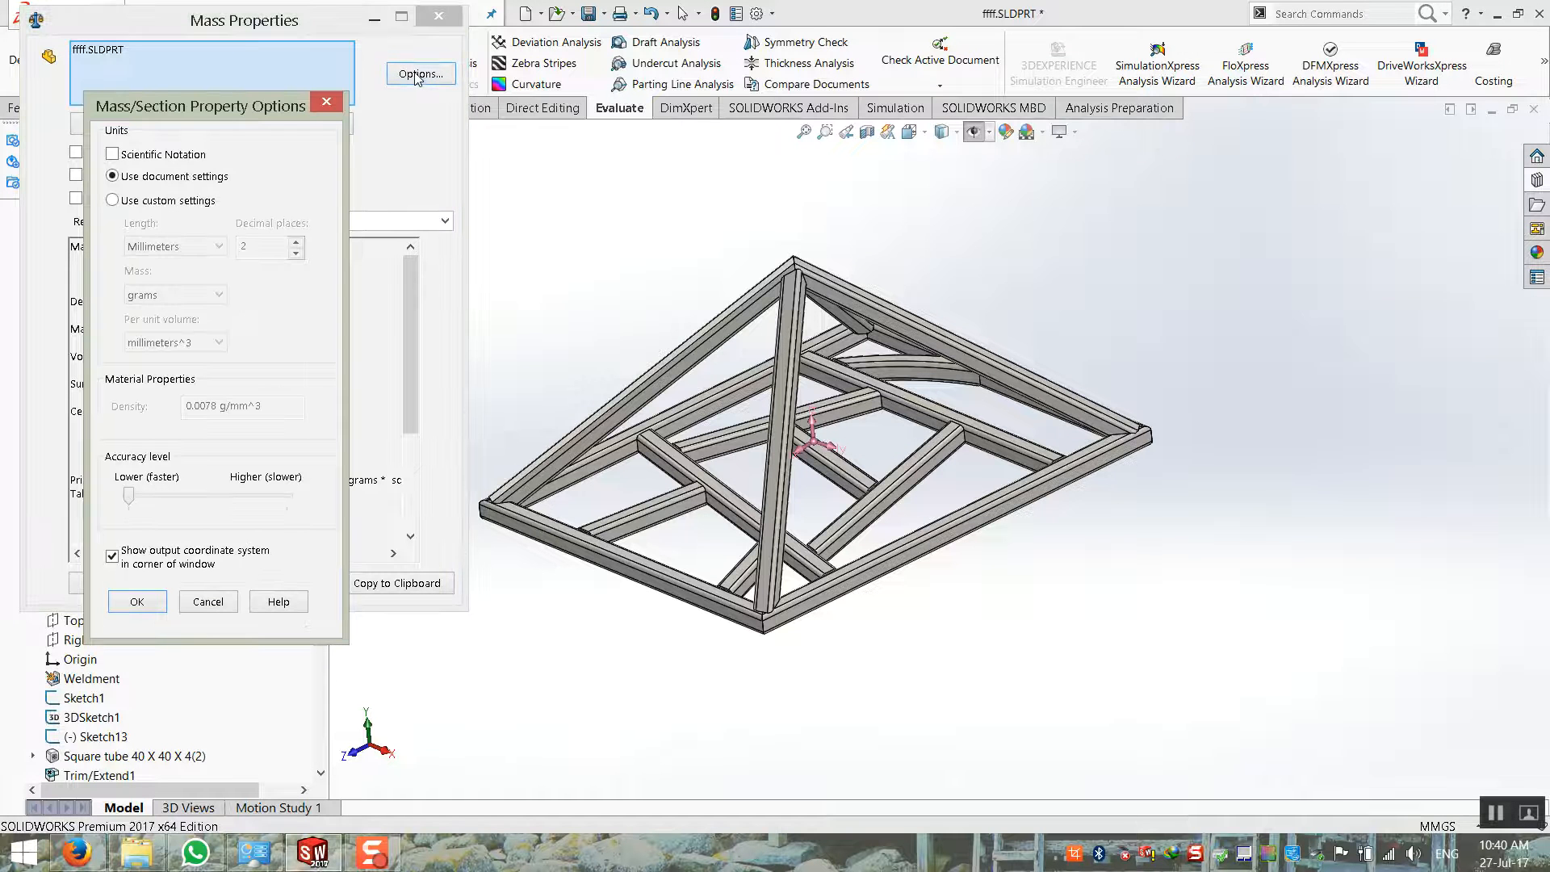
{"action": "left_click", "coordinate": [167, 208]}
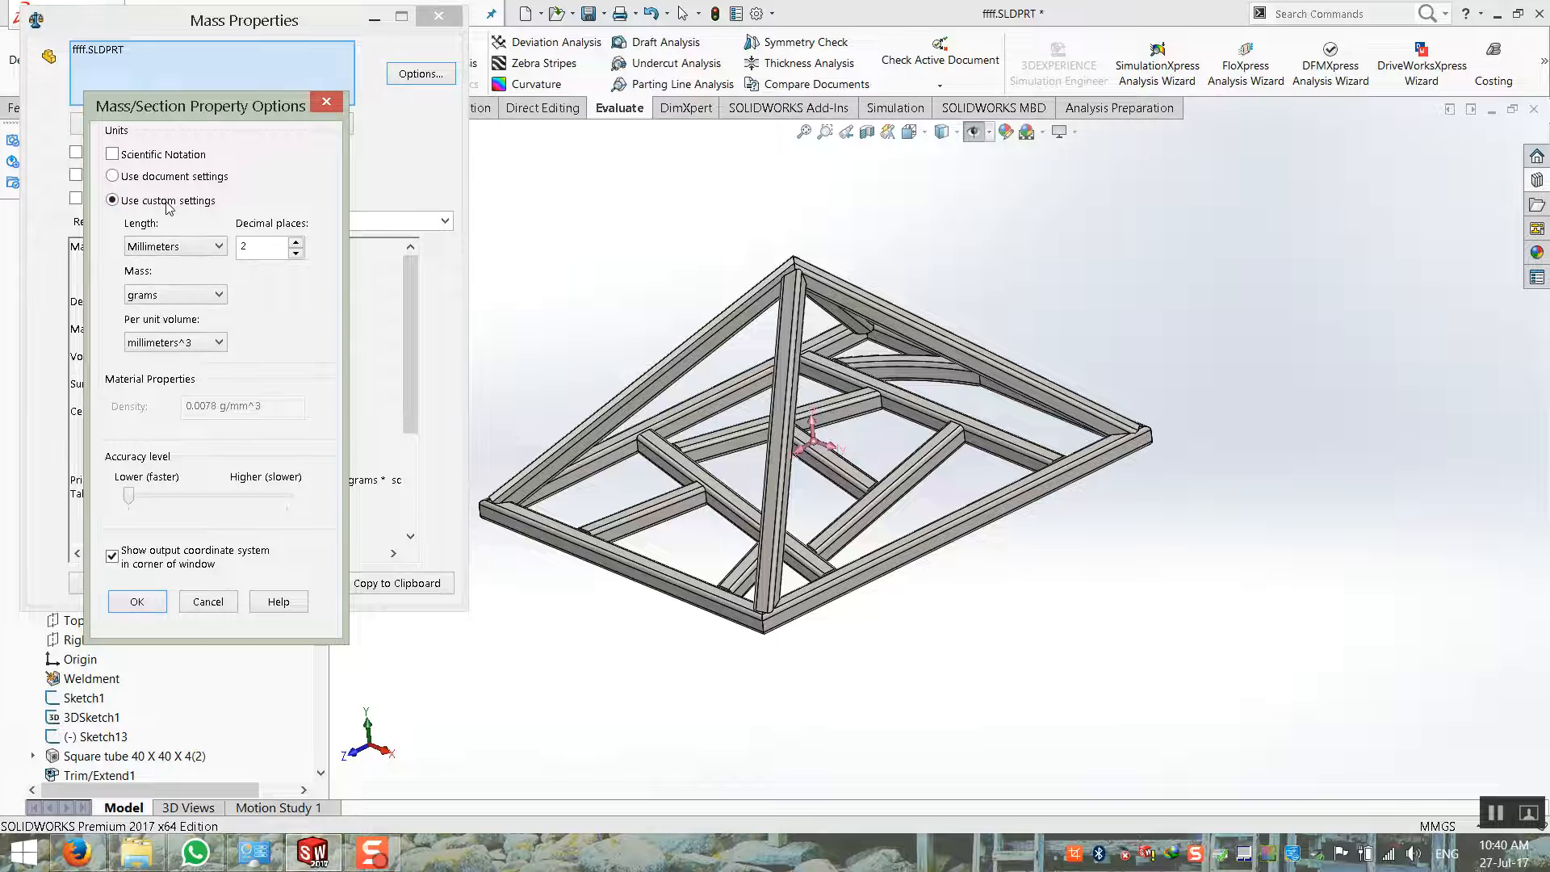
{"action": "left_click", "coordinate": [168, 298]}
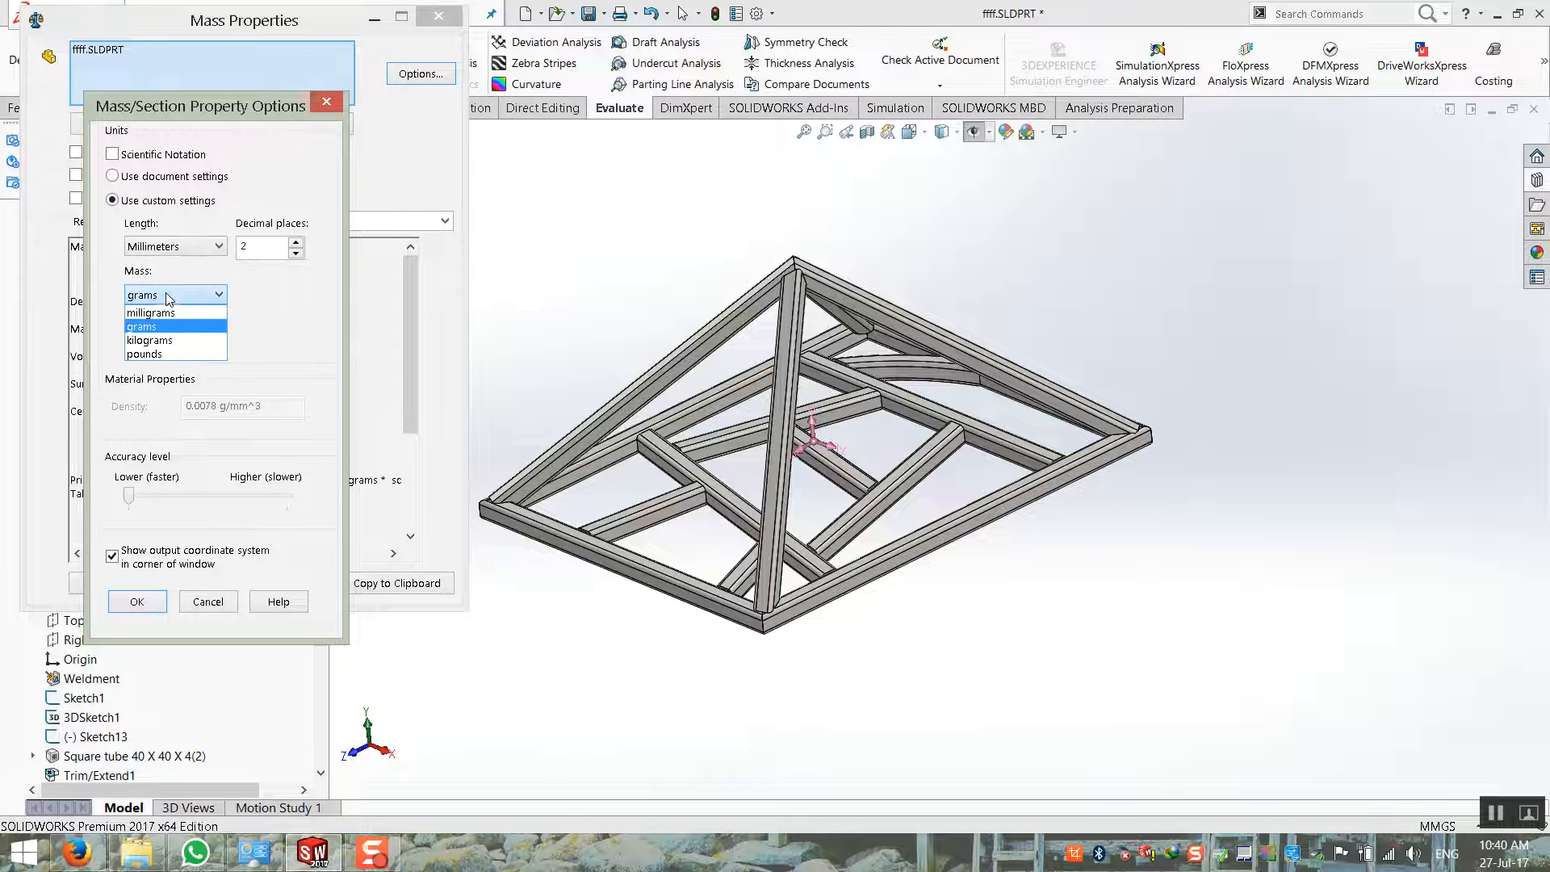
{"action": "left_click", "coordinate": [167, 343]}
{"action": "left_click", "coordinate": [137, 602]}
{"action": "left_click_drag", "start_coordinate": [111, 329], "coordinate": [138, 327]}
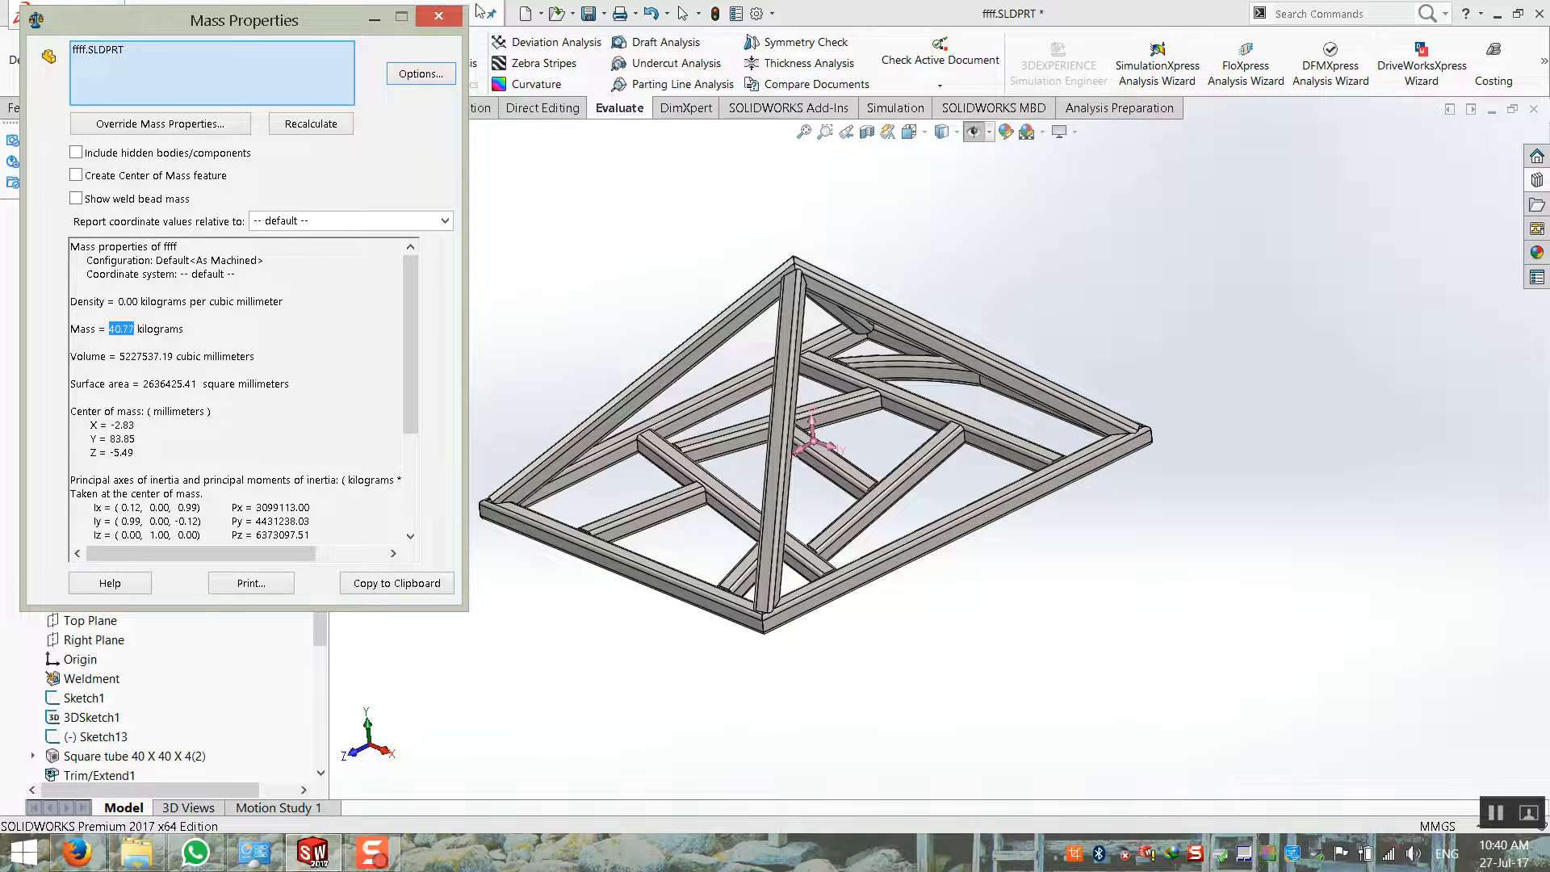
{"action": "left_click", "coordinate": [451, 22]}
{"action": "left_click", "coordinate": [35, 291]}
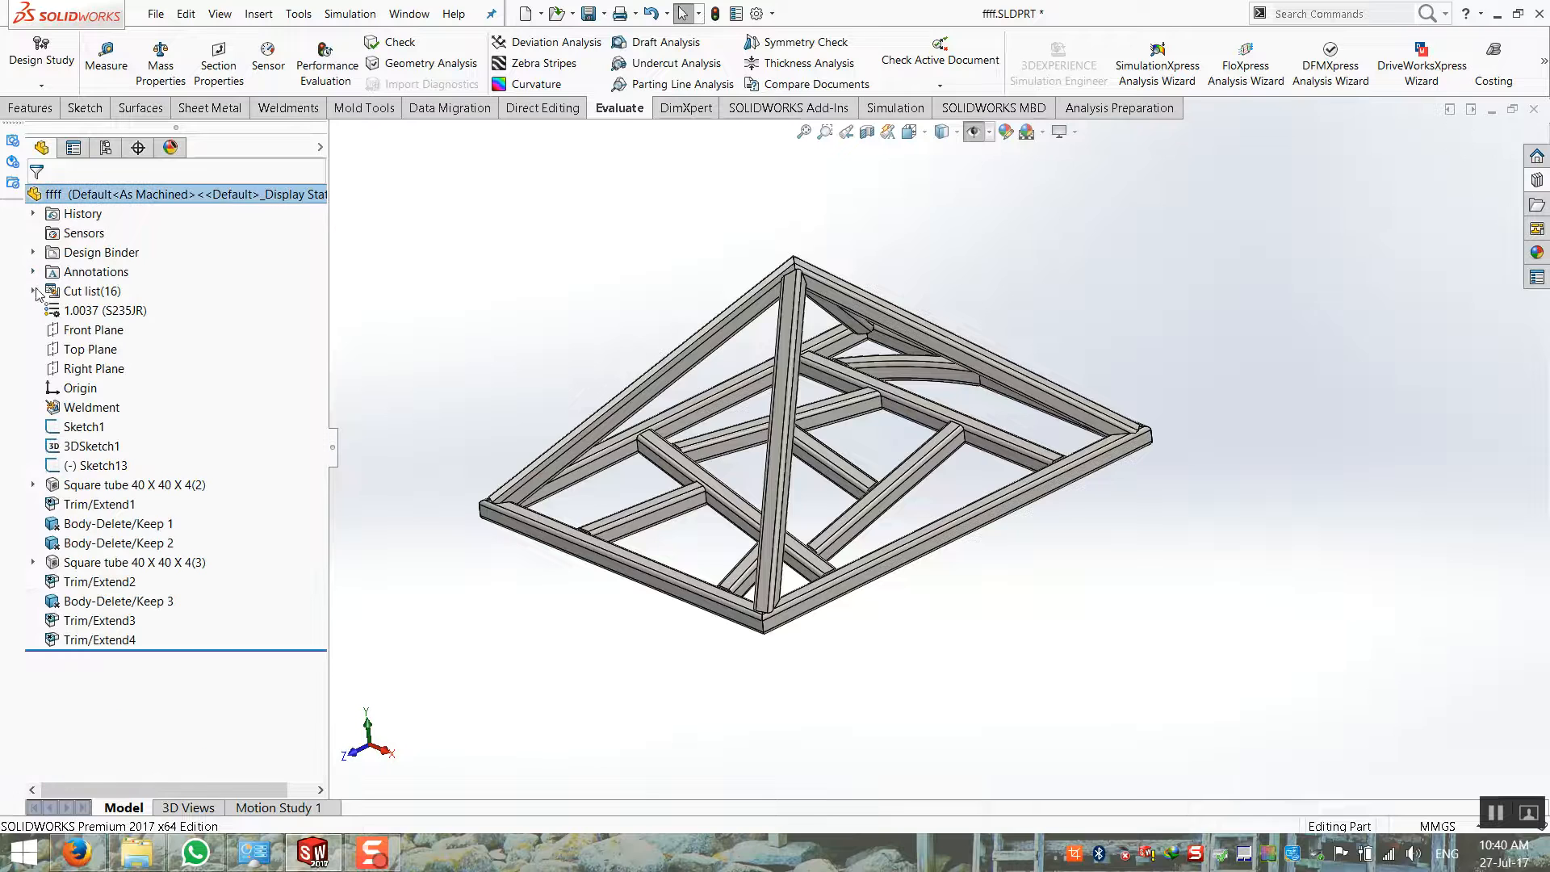
Start a weld bead and pick the end face of a short member, where it meets the cross member, as the first weld face
{"action": "middle_click_drag", "start_coordinate": [488, 269], "coordinate": [533, 286]}
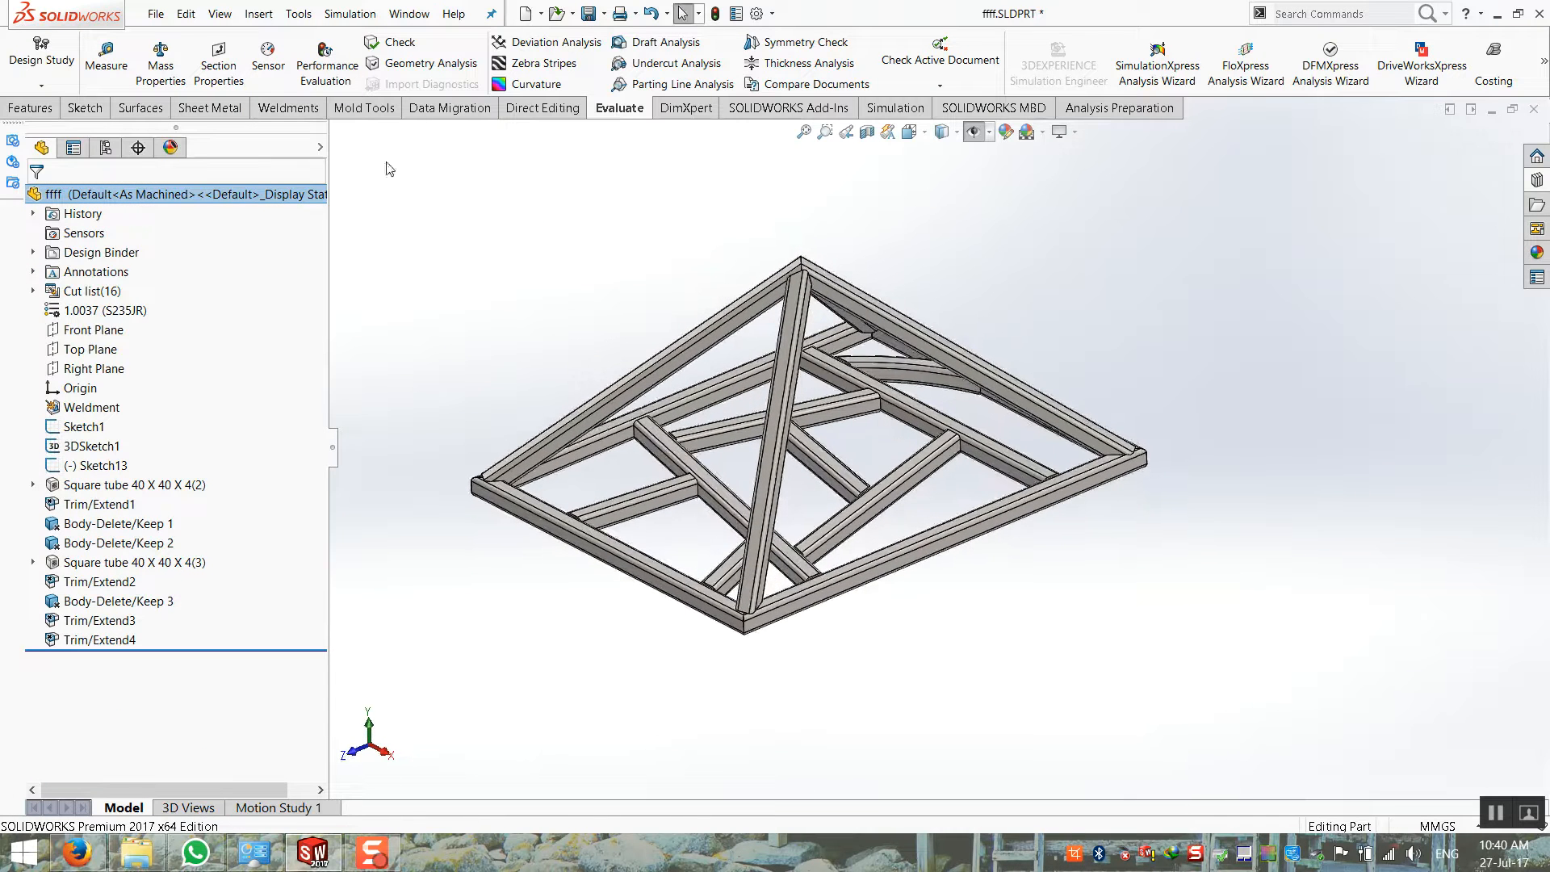
{"action": "left_click", "coordinate": [275, 113]}
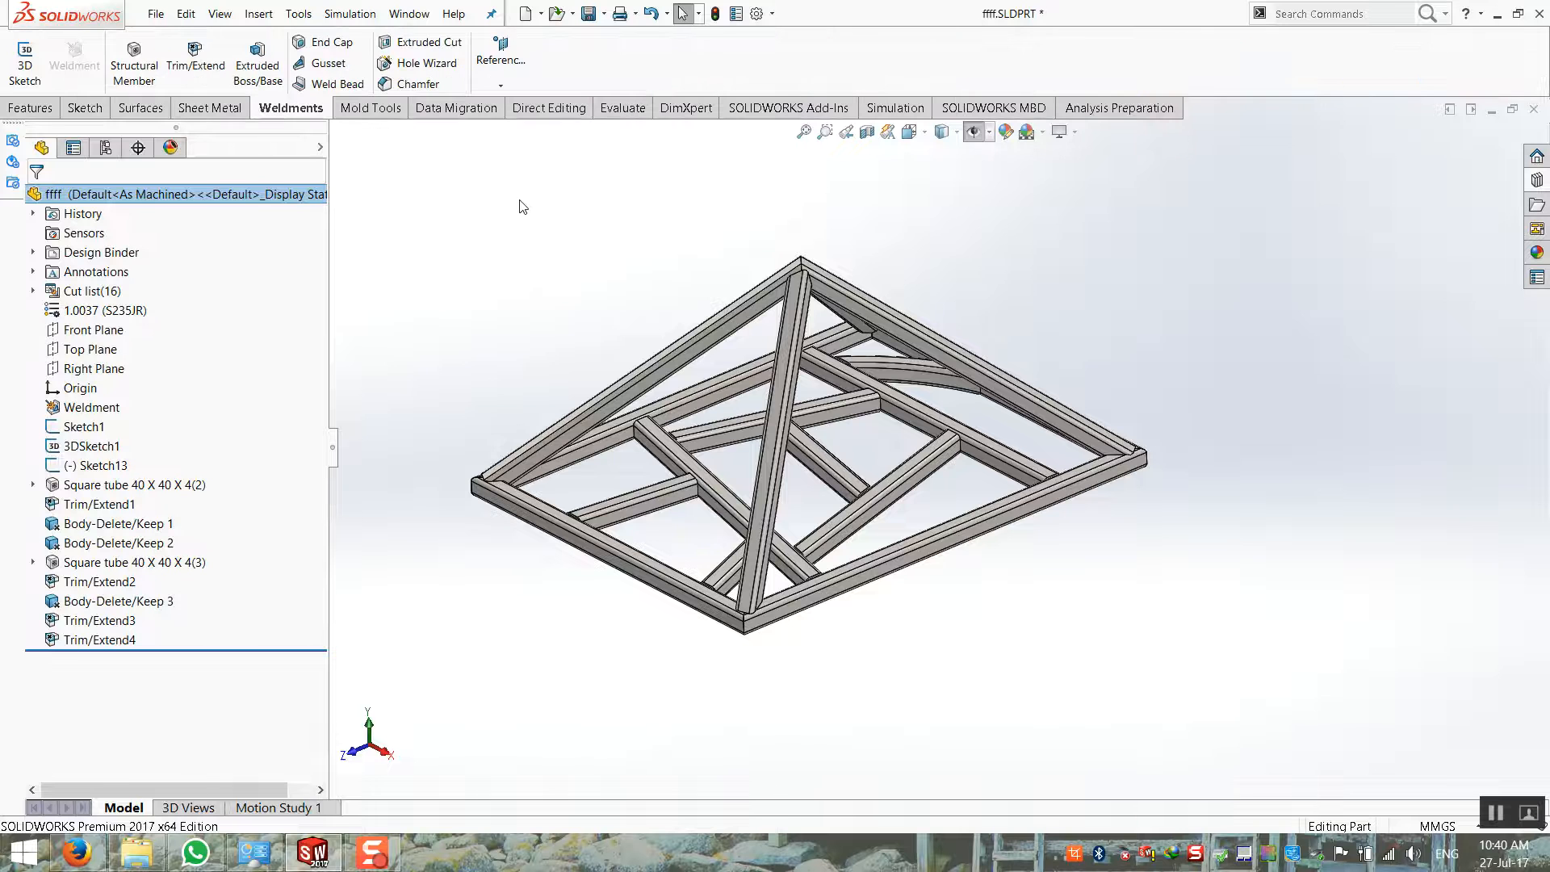
{"action": "middle_click_drag", "start_coordinate": [609, 384], "coordinate": [610, 390]}
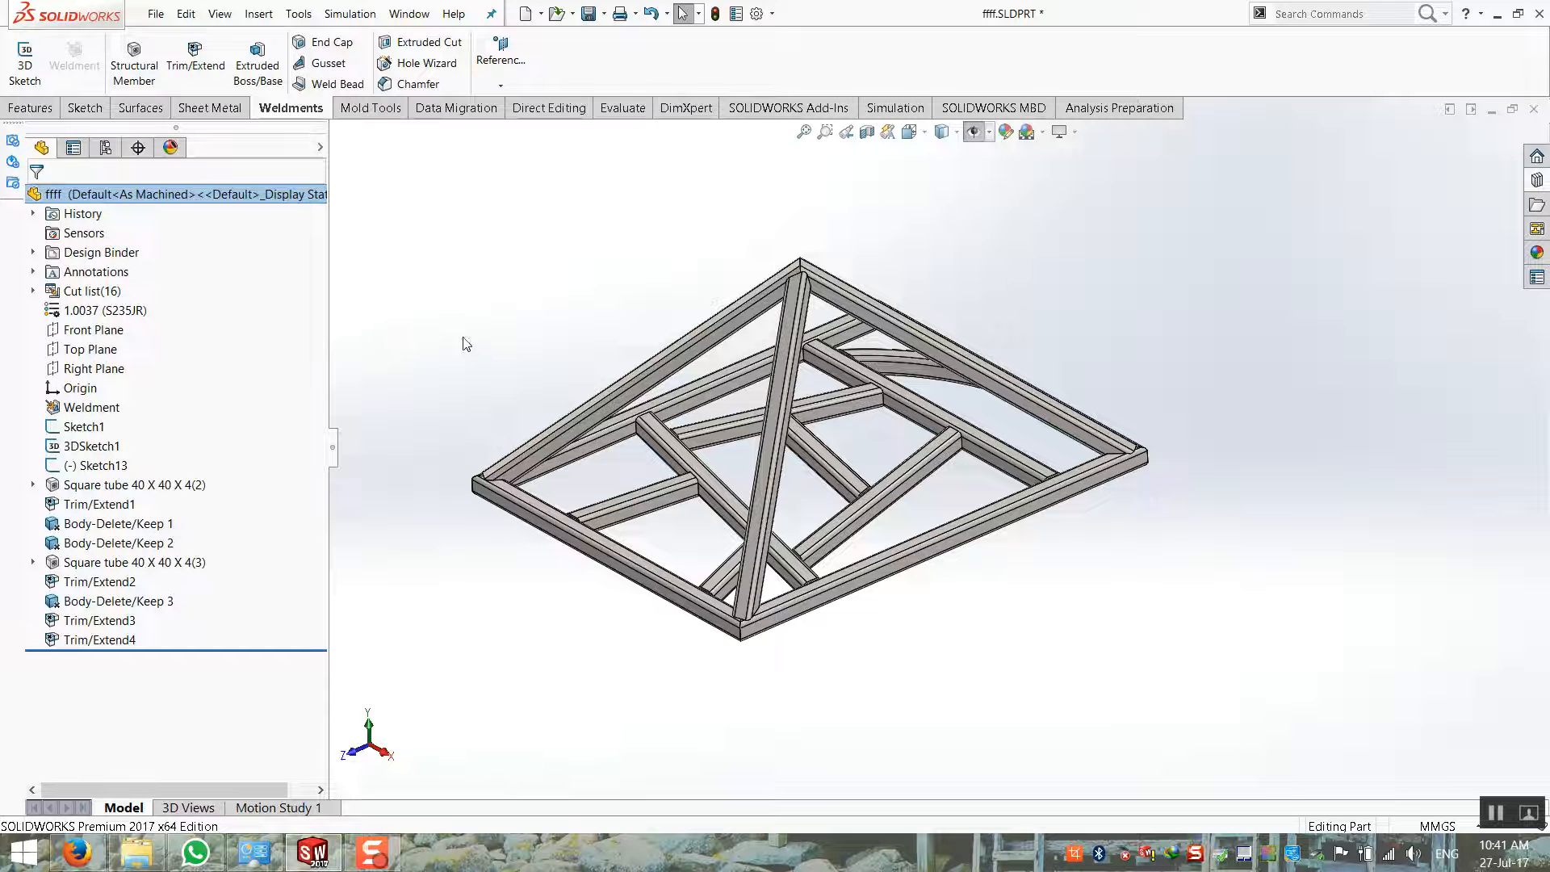
{"action": "left_click", "coordinate": [327, 84]}
{"action": "scroll", "coordinate": [498, 541], "scroll_direction": "down", "scroll_amount": 6}
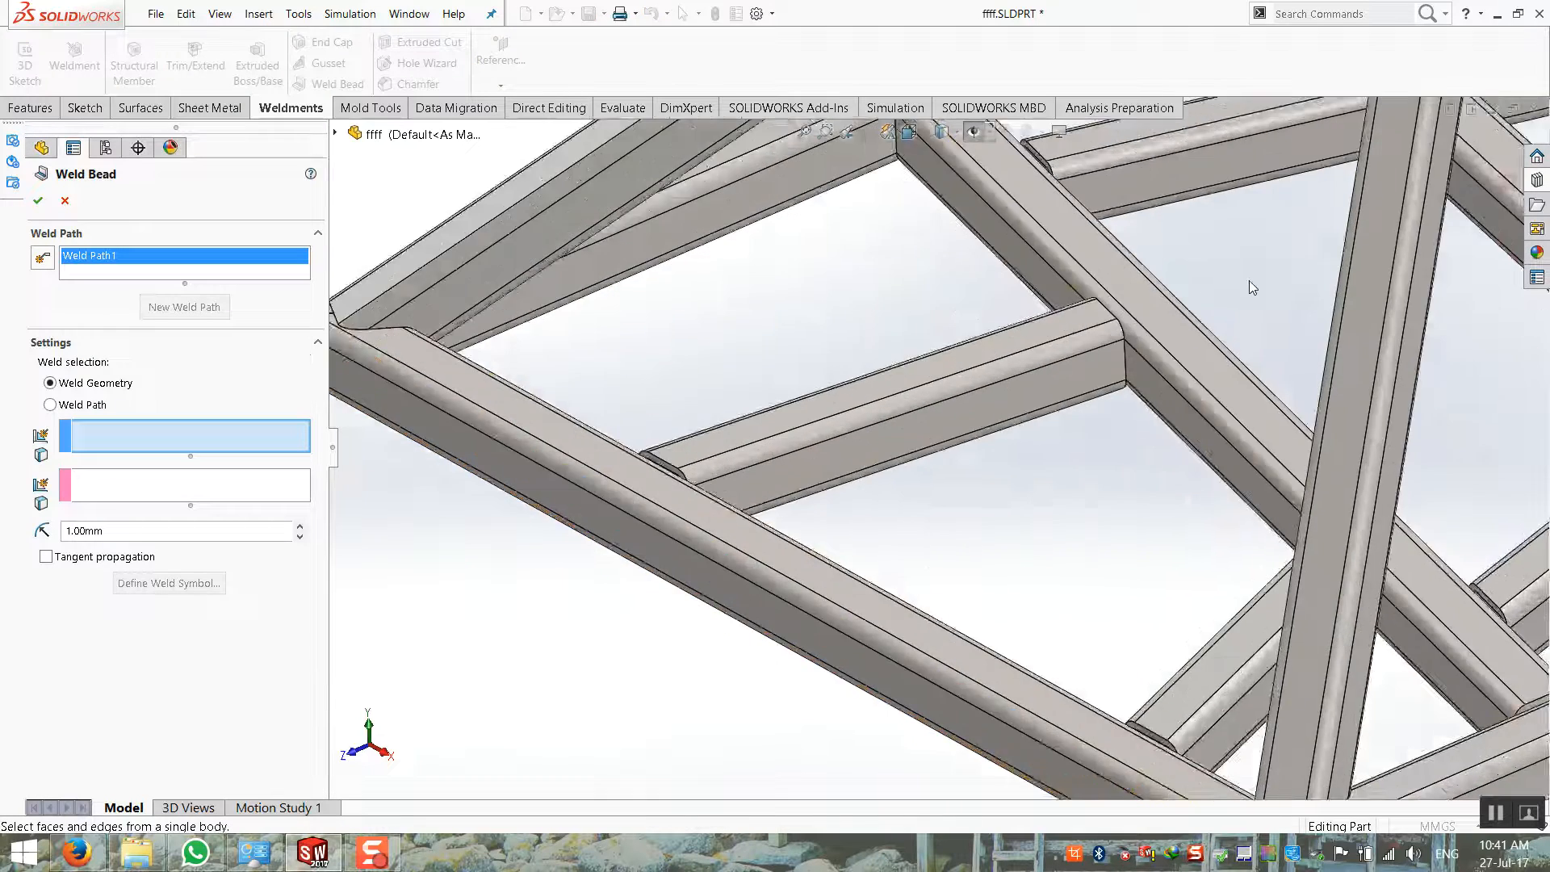
{"action": "scroll", "coordinate": [1249, 279], "scroll_direction": "down", "scroll_amount": 8}
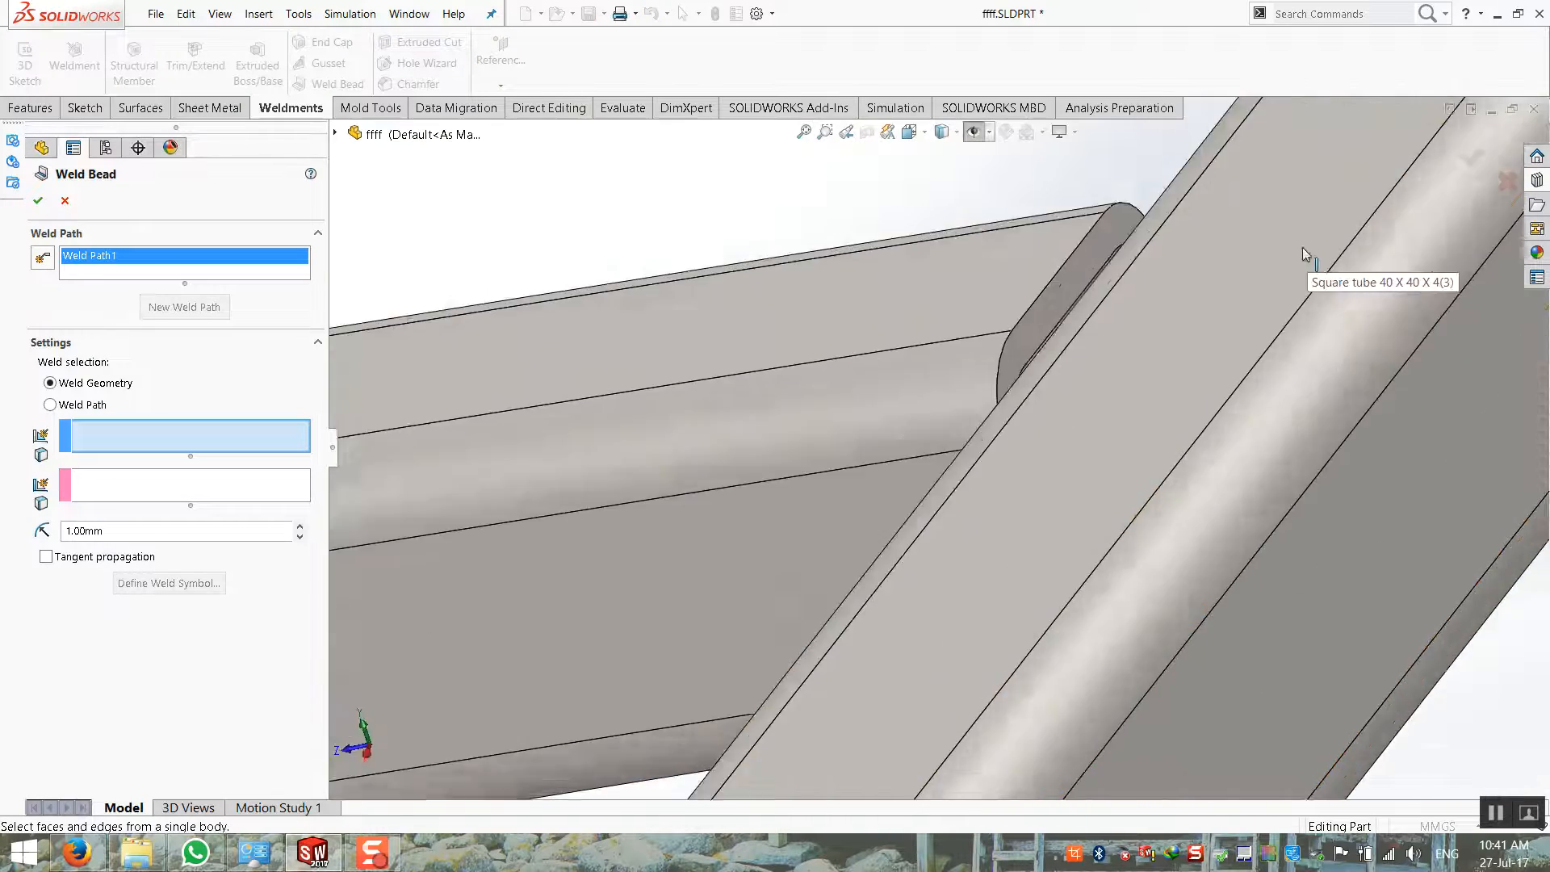
{"action": "middle_click_drag", "start_coordinate": [1302, 248], "coordinate": [1146, 297]}
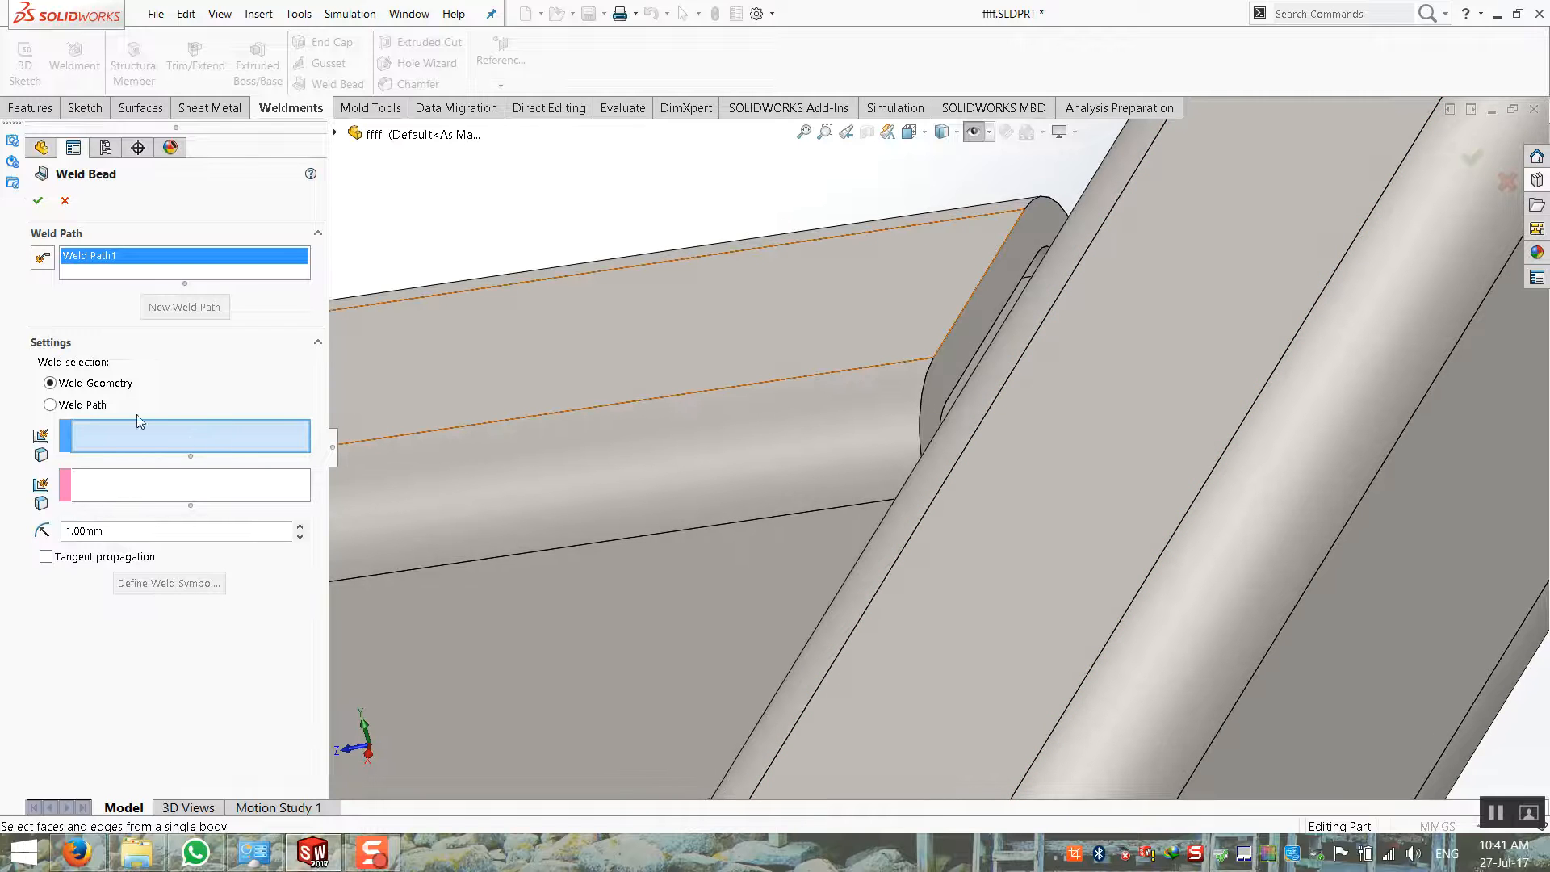
{"action": "scroll", "coordinate": [1169, 400], "scroll_direction": "down", "scroll_amount": 1}
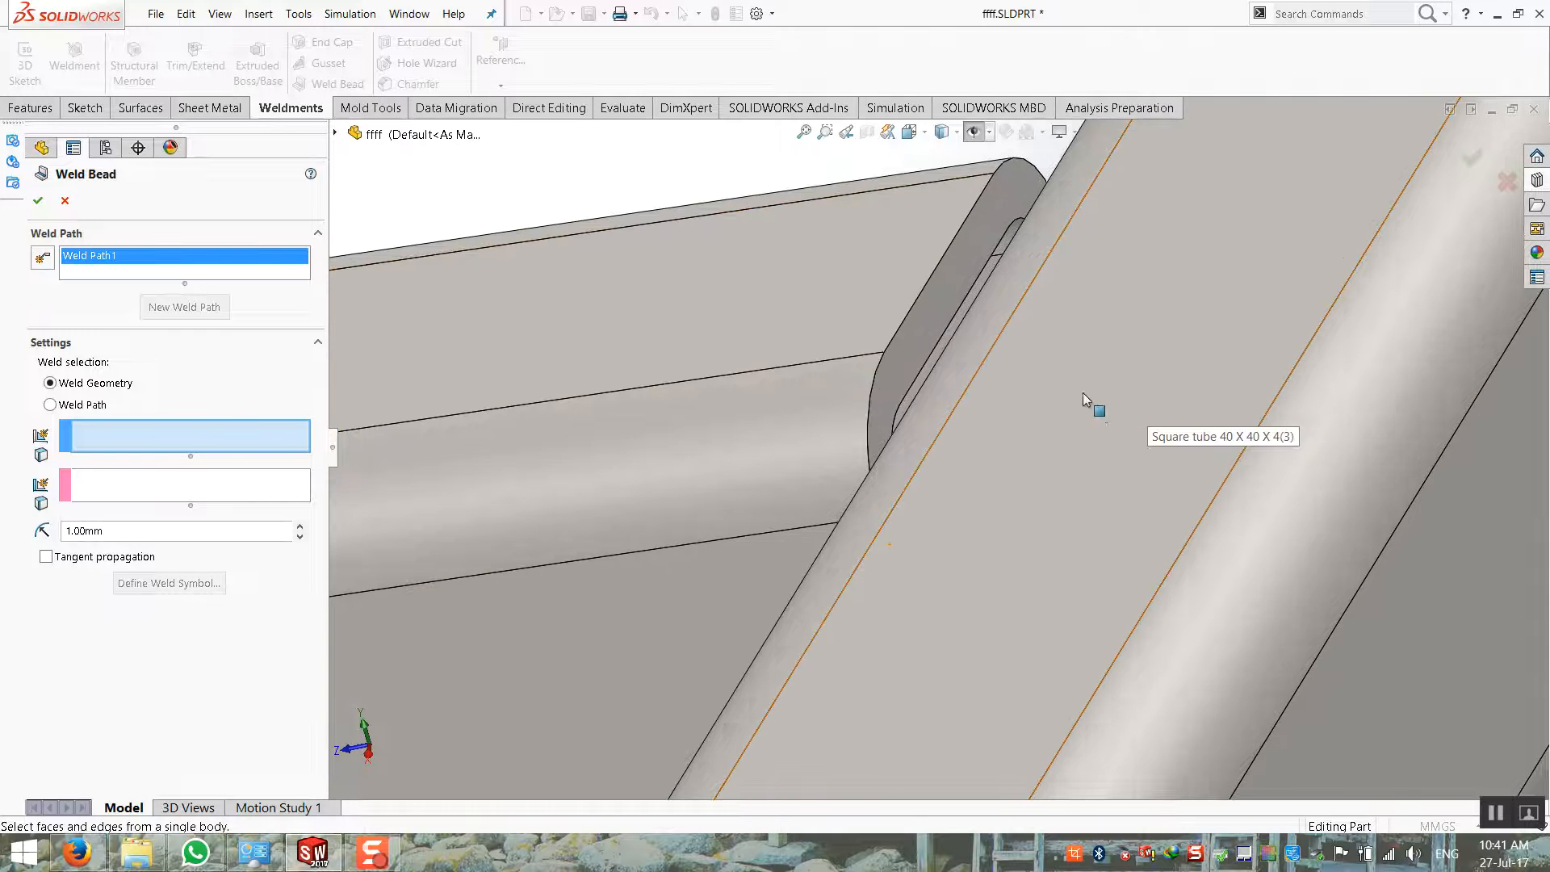
{"action": "left_click", "coordinate": [904, 358]}
{"action": "middle_click_drag", "start_coordinate": [905, 358], "coordinate": [999, 307]}
Add the side face and rounded corner faces of the adjoining cross member as the weld bead's second face set
{"action": "left_click", "coordinate": [144, 491]}
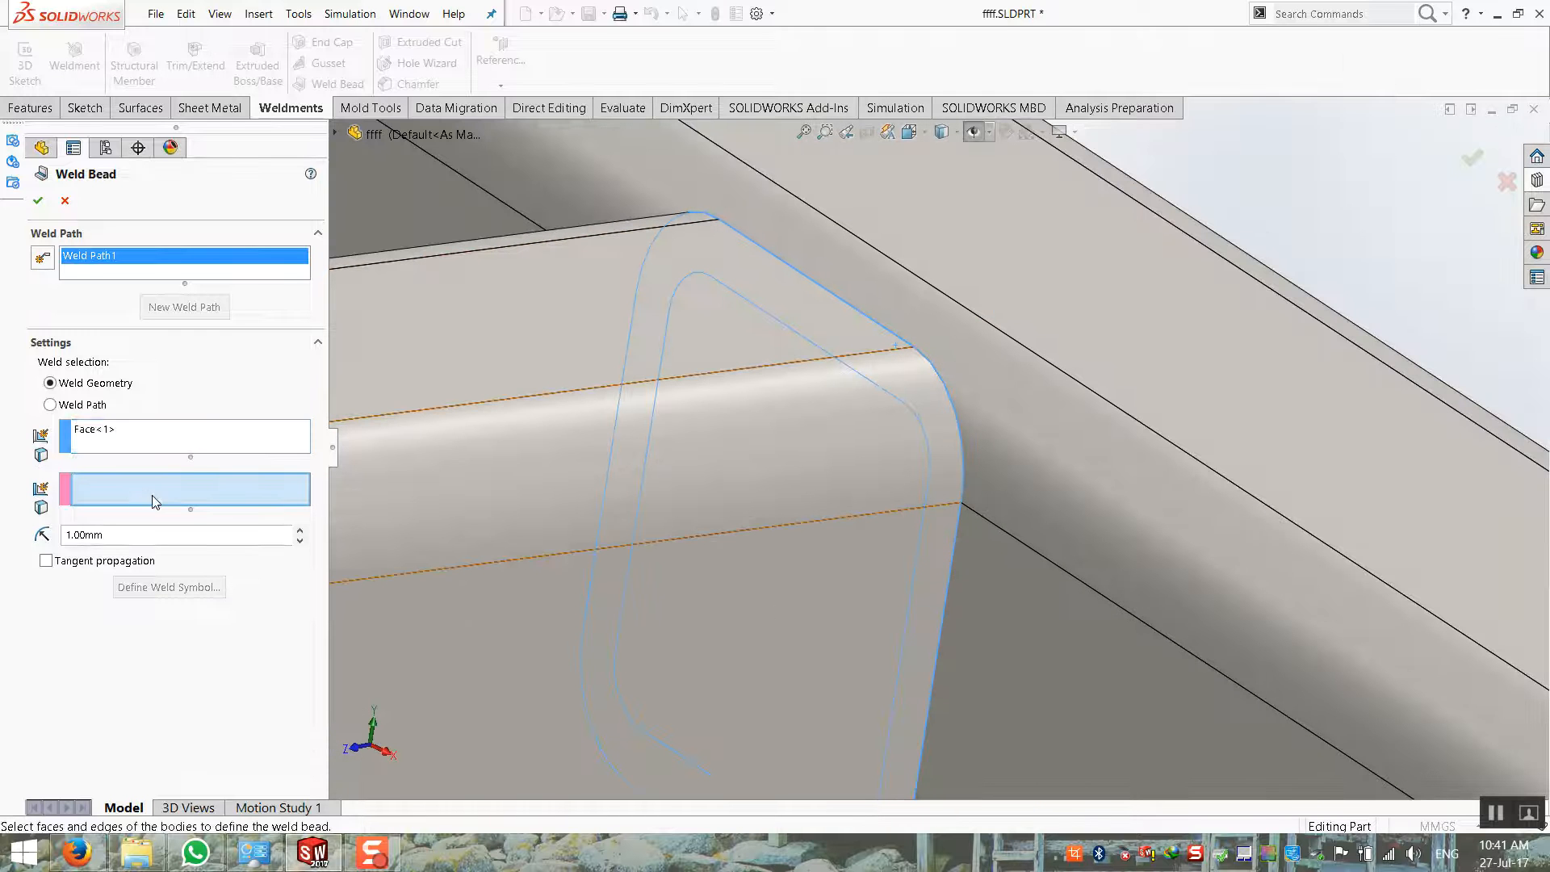
{"action": "left_click", "coordinate": [1038, 607]}
{"action": "left_click", "coordinate": [1024, 476]}
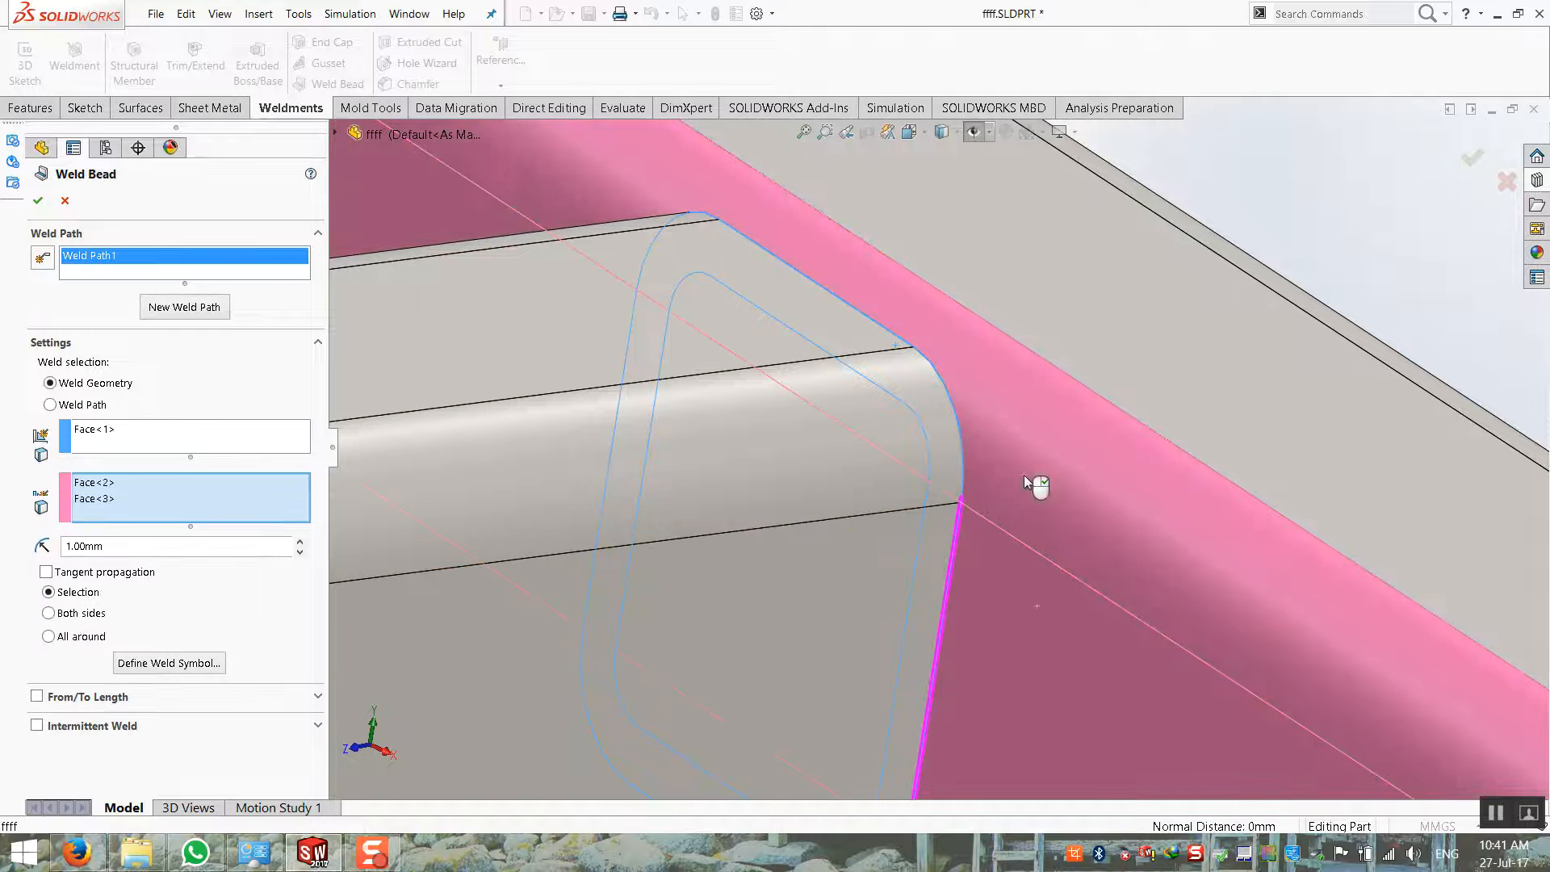
{"action": "scroll", "coordinate": [999, 592], "scroll_direction": "up", "scroll_amount": 4}
{"action": "left_click", "coordinate": [972, 598]}
{"action": "mouse_move", "coordinate": [967, 592]}
{"action": "middle_mouse_down"}
{"action": "mouse_move", "coordinate": [1055, 489]}
{"action": "mouse_move", "coordinate": [979, 616]}
{"action": "middle_mouse_up"}
{"action": "scroll", "coordinate": [922, 464], "scroll_direction": "up", "scroll_amount": 4}
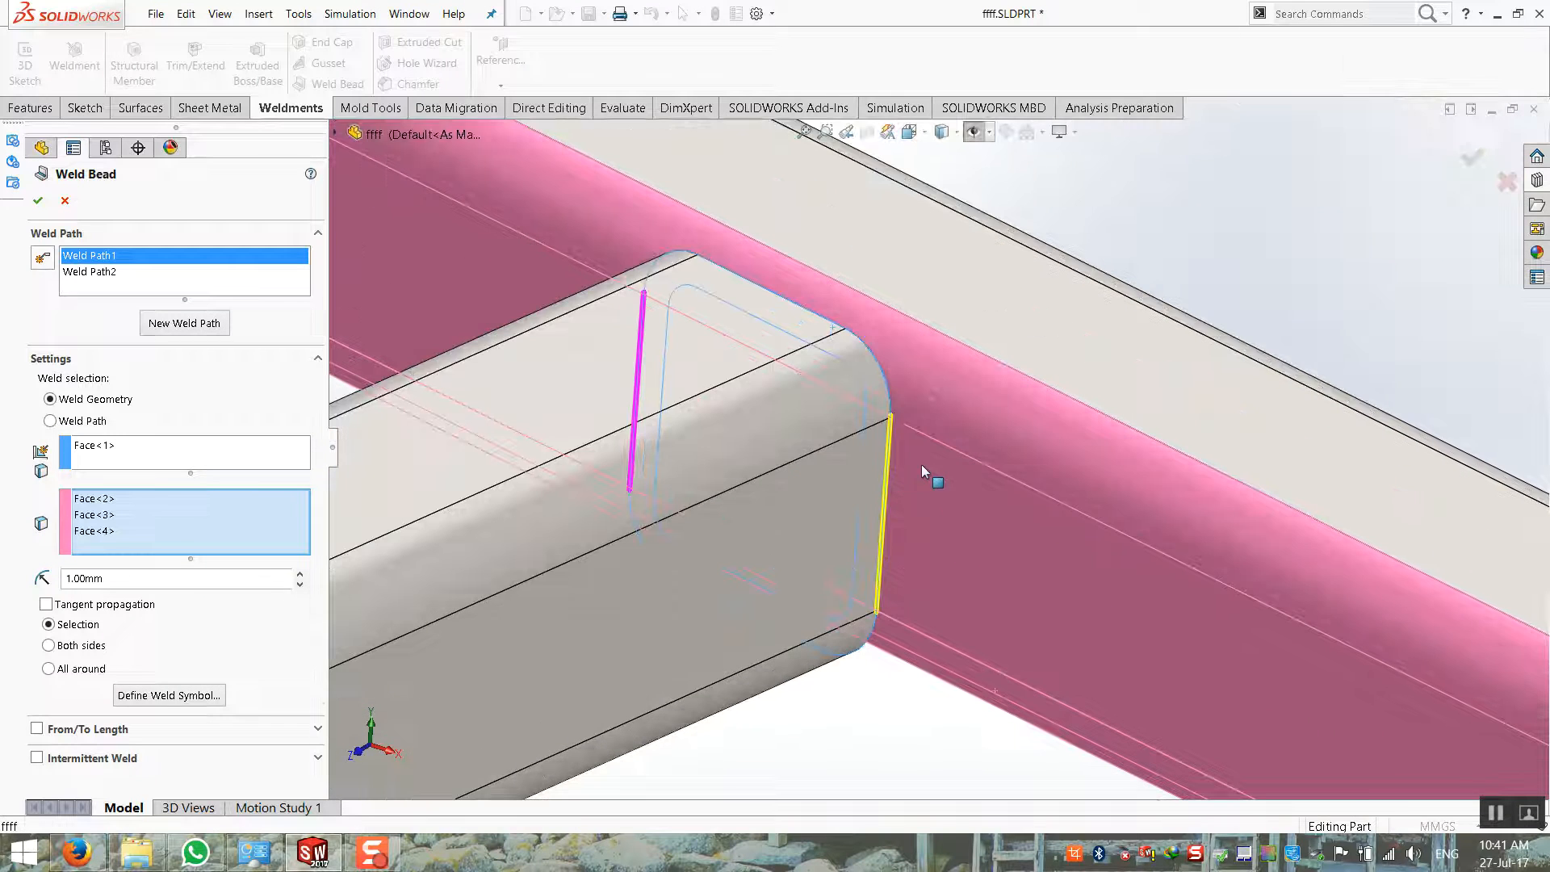
{"action": "middle_click_drag", "start_coordinate": [883, 462], "coordinate": [662, 355]}
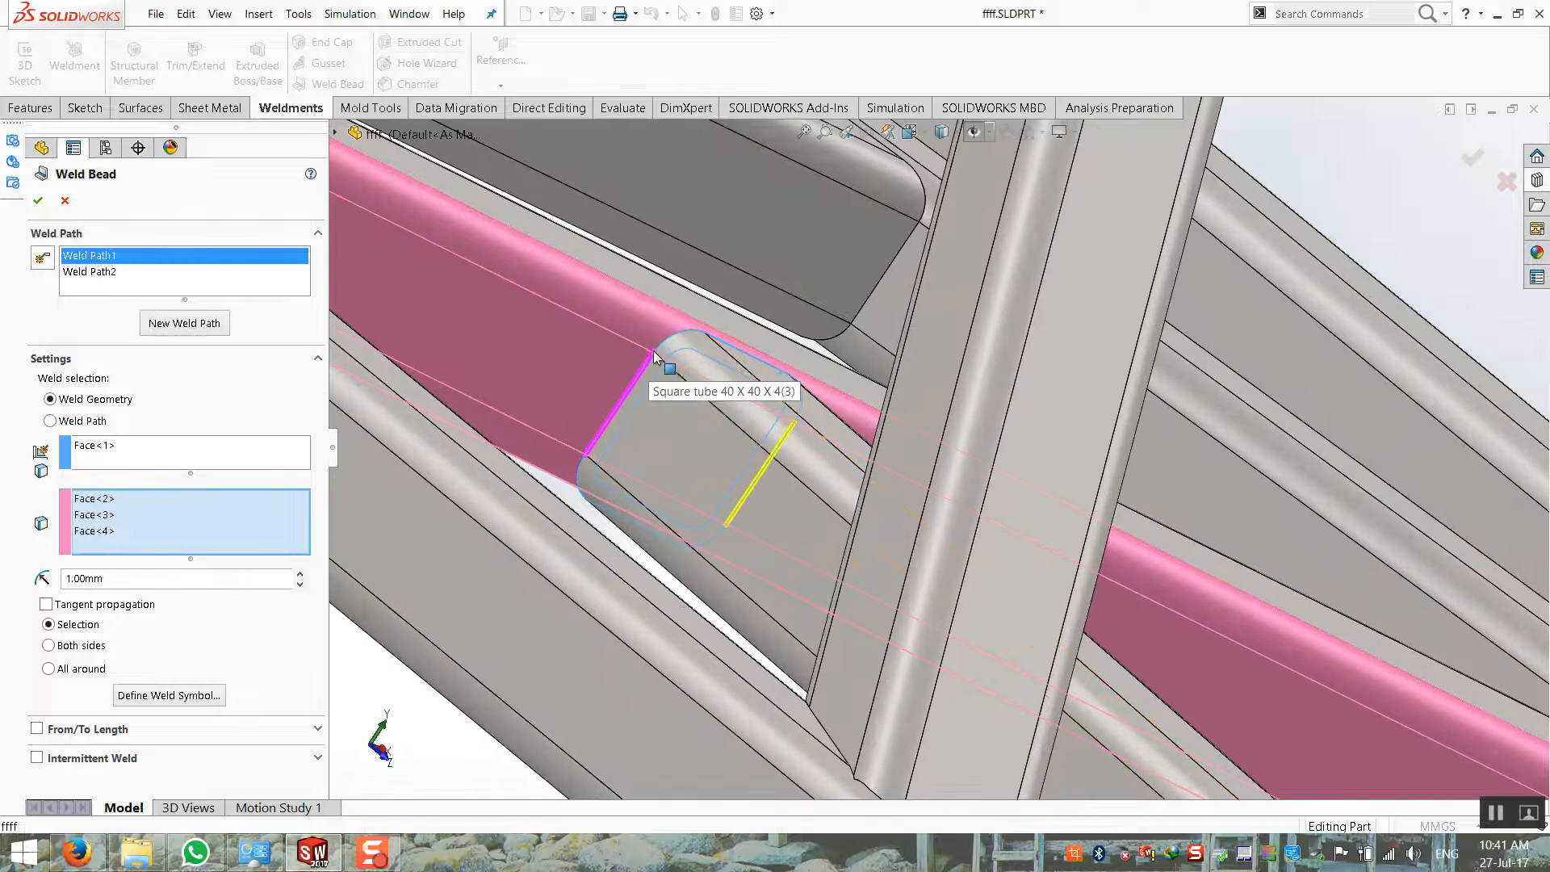
{"action": "middle_click_drag", "start_coordinate": [570, 509], "coordinate": [542, 436]}
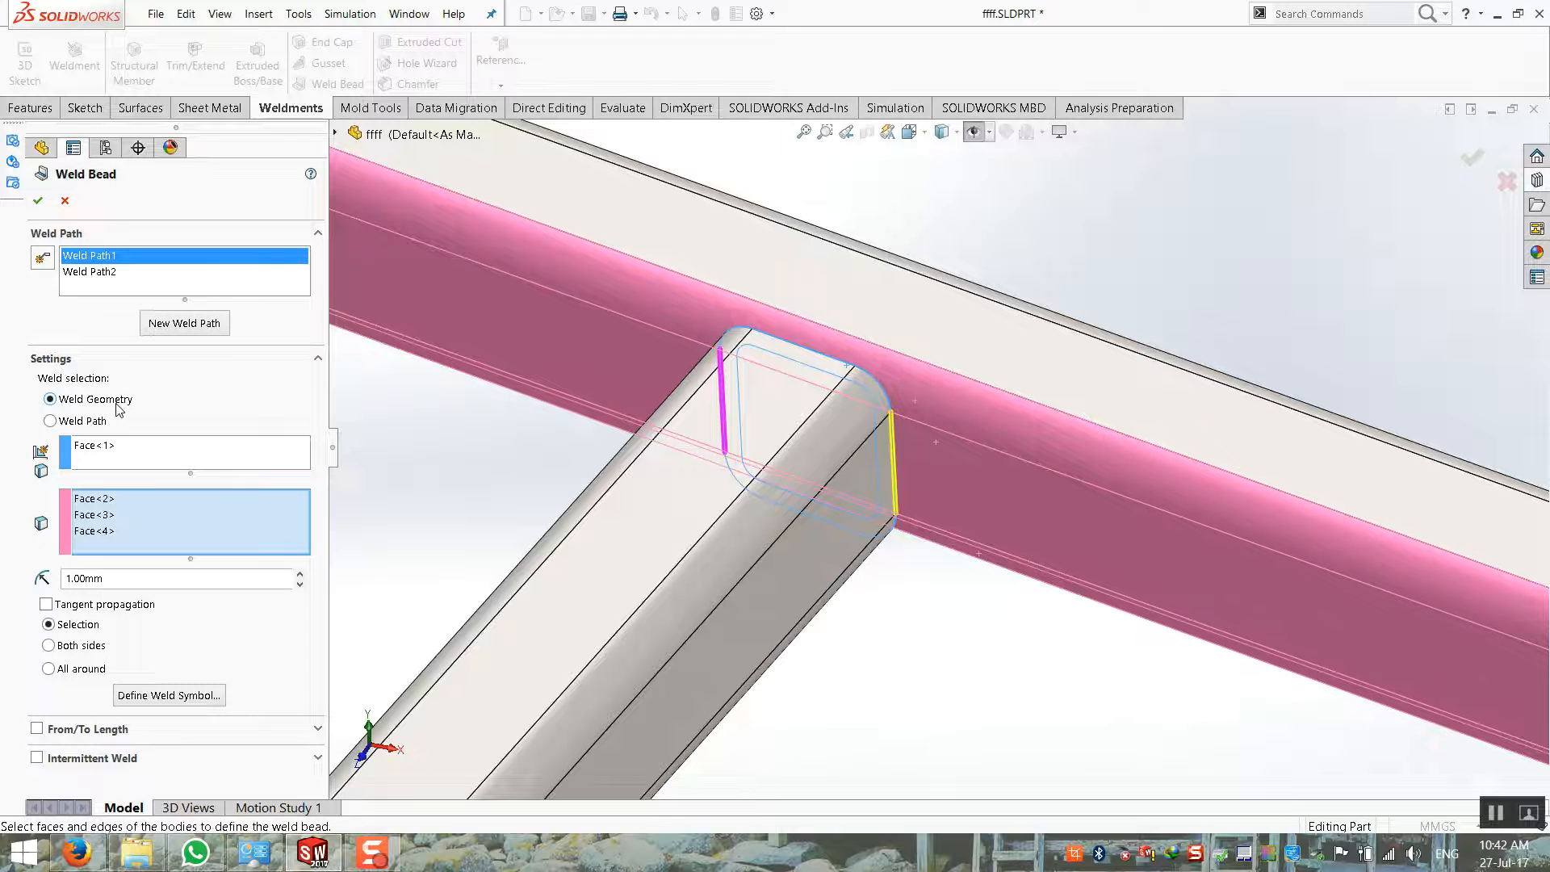
{"action": "scroll", "coordinate": [658, 495], "scroll_direction": "up", "scroll_amount": 3}
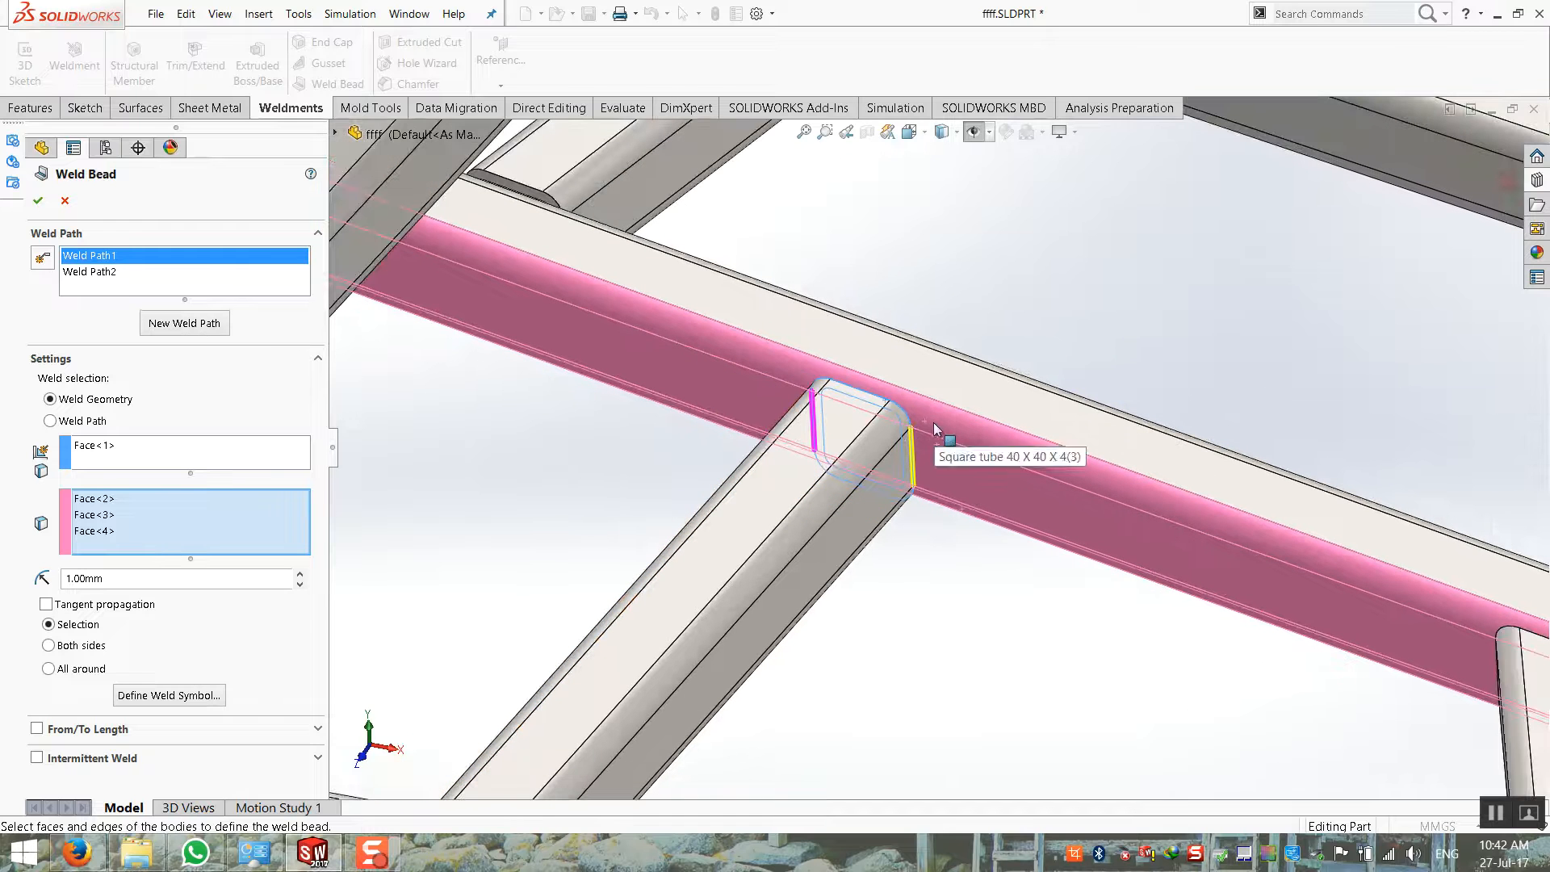
View the weld symbol definition, cancel it unchanged, and accept the weld bead with a 1 mm size
{"action": "left_click", "coordinate": [154, 696]}
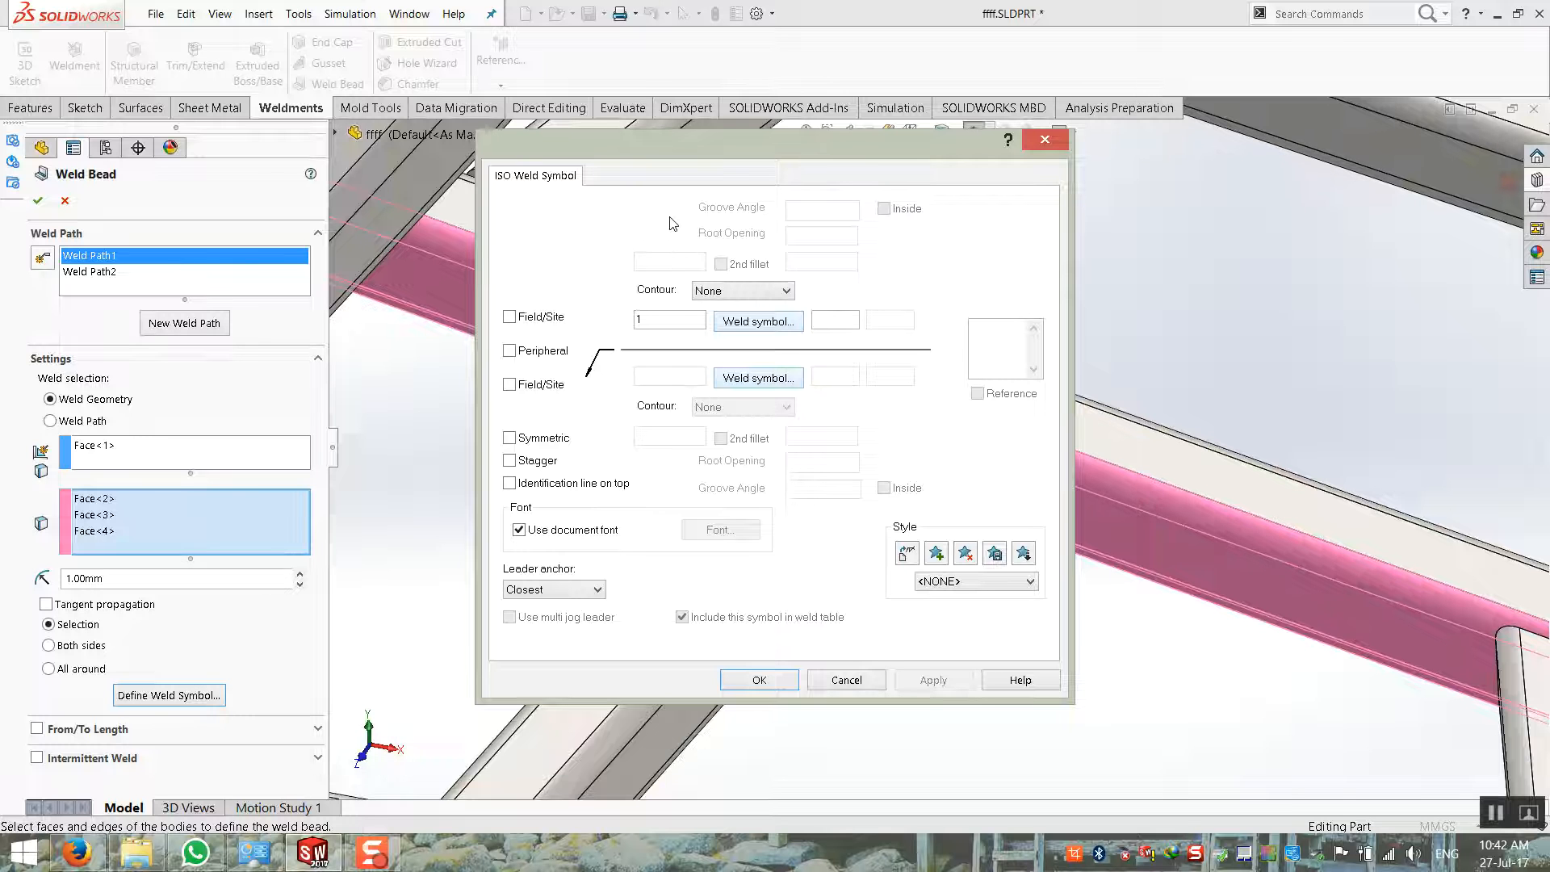
{"action": "left_click", "coordinate": [865, 686]}
{"action": "middle_click_drag", "start_coordinate": [559, 606], "coordinate": [525, 596]}
{"action": "scroll", "coordinate": [562, 587], "scroll_direction": "up", "scroll_amount": 3}
{"action": "scroll", "coordinate": [562, 586], "scroll_direction": "up", "scroll_amount": 2}
{"action": "scroll", "coordinate": [1078, 436], "scroll_direction": "down", "scroll_amount": 3}
{"action": "middle_click_drag", "start_coordinate": [845, 472], "coordinate": [811, 476]}
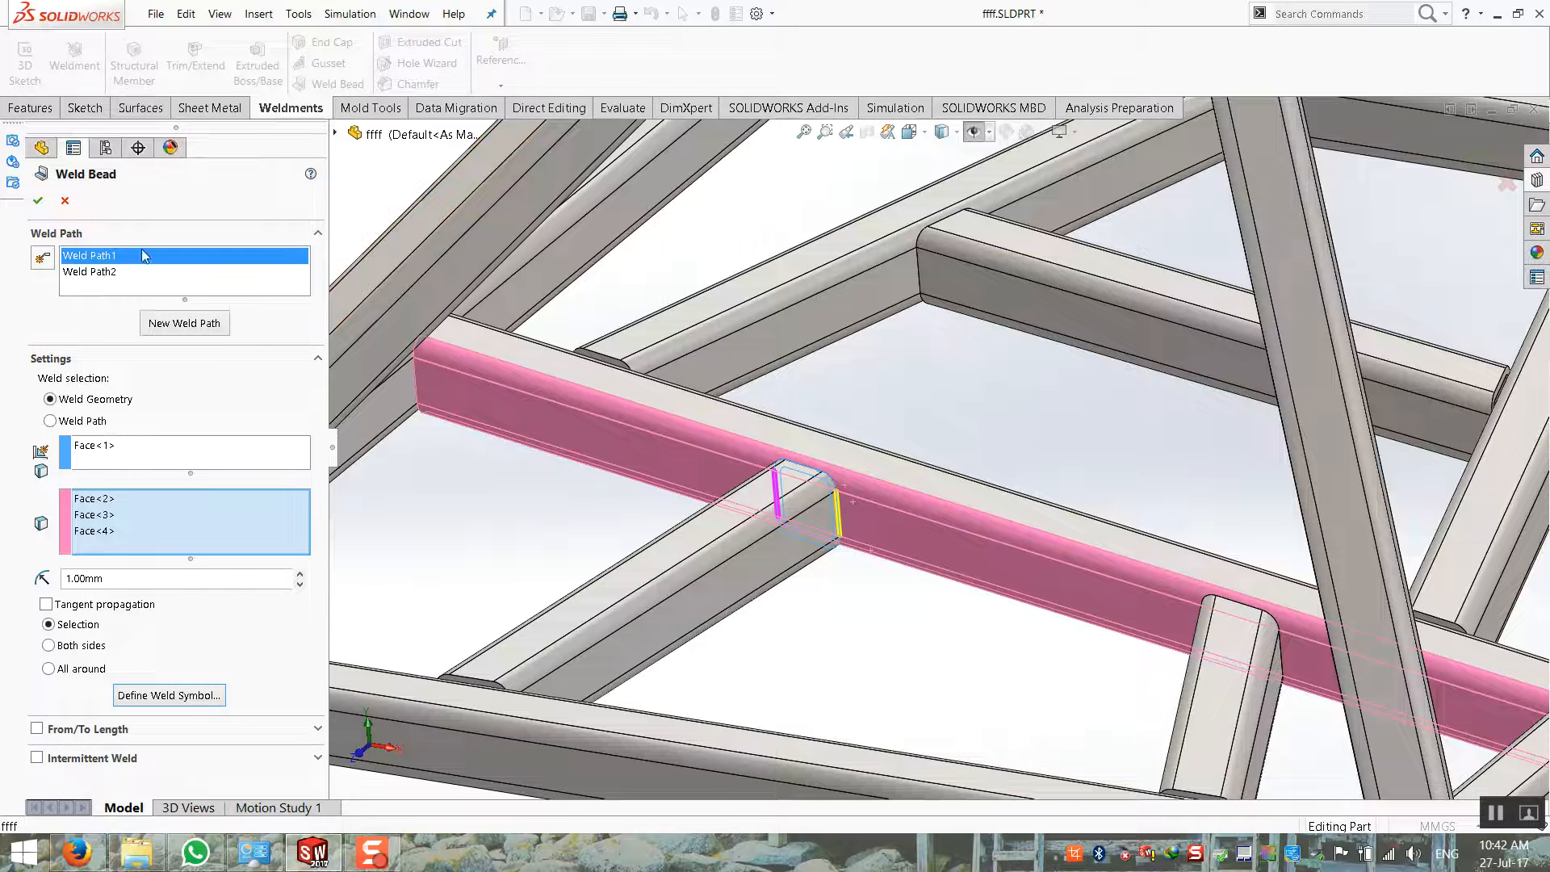
{"action": "left_click", "coordinate": [37, 200]}
Examine the welded joint between the short member and the cross member, and check the whole frame from other angles
{"action": "scroll", "coordinate": [550, 457], "scroll_direction": "up", "scroll_amount": 3}
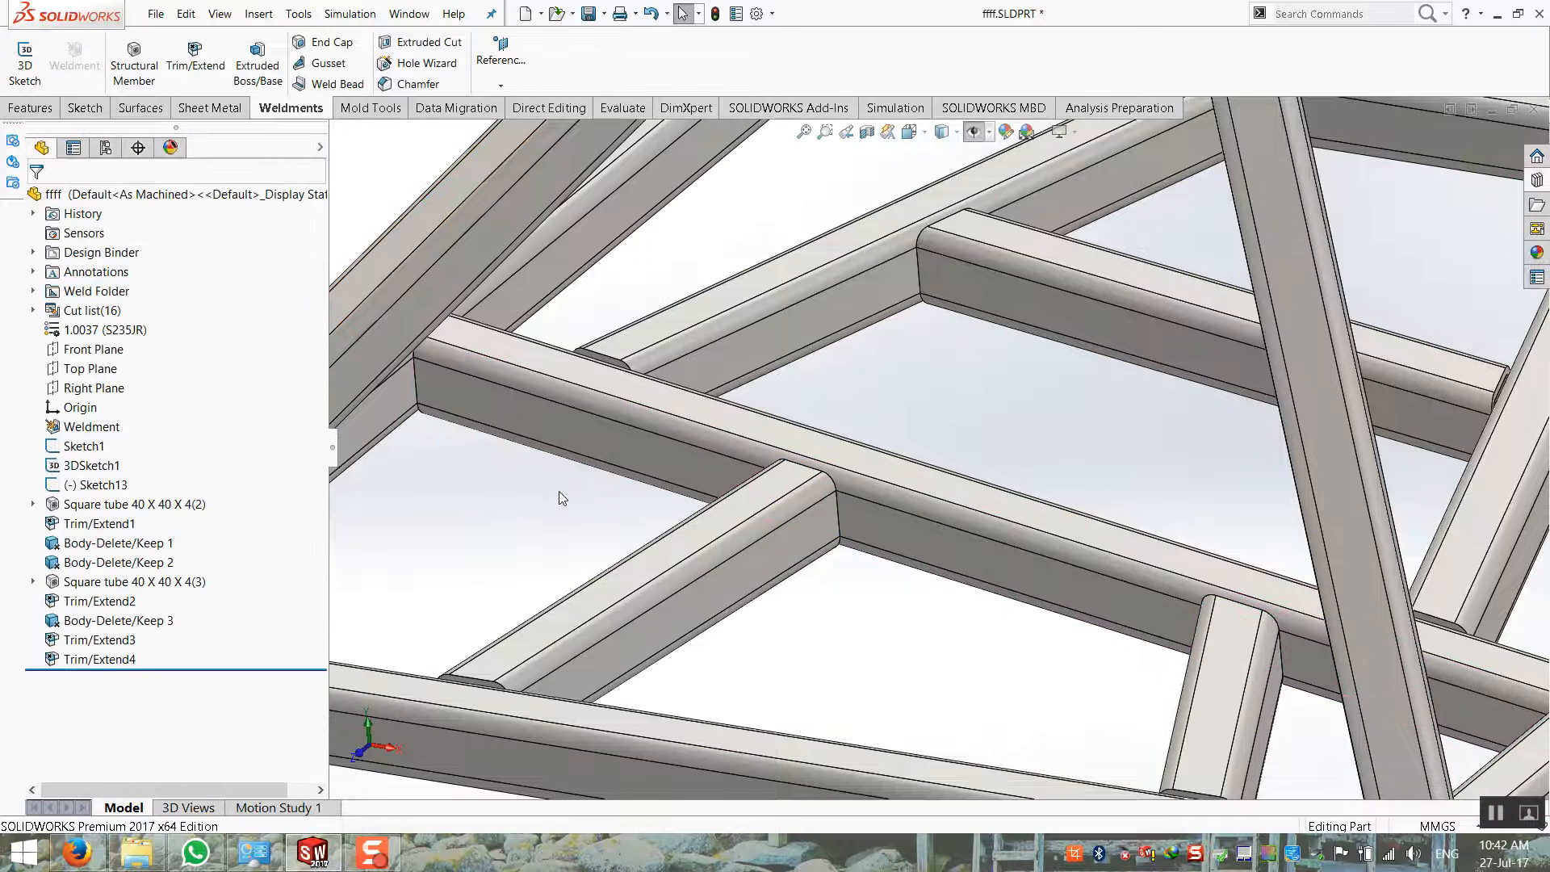
{"action": "scroll", "coordinate": [643, 525], "scroll_direction": "down", "scroll_amount": 5}
{"action": "scroll", "coordinate": [661, 511], "scroll_direction": "down", "scroll_amount": 2}
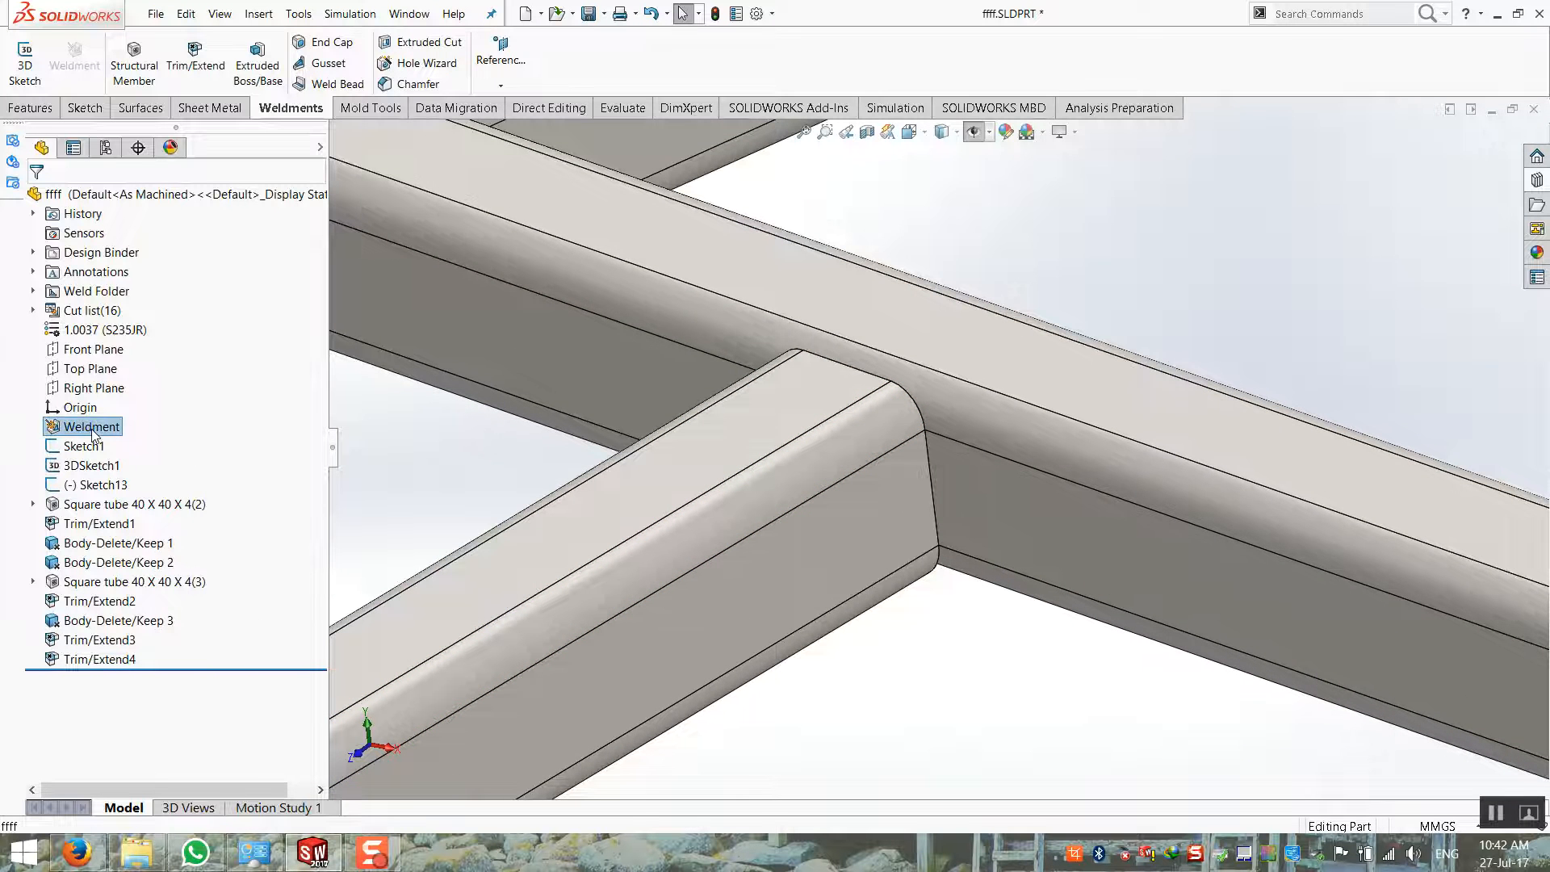
{"action": "scroll", "coordinate": [965, 492], "scroll_direction": "down", "scroll_amount": 2}
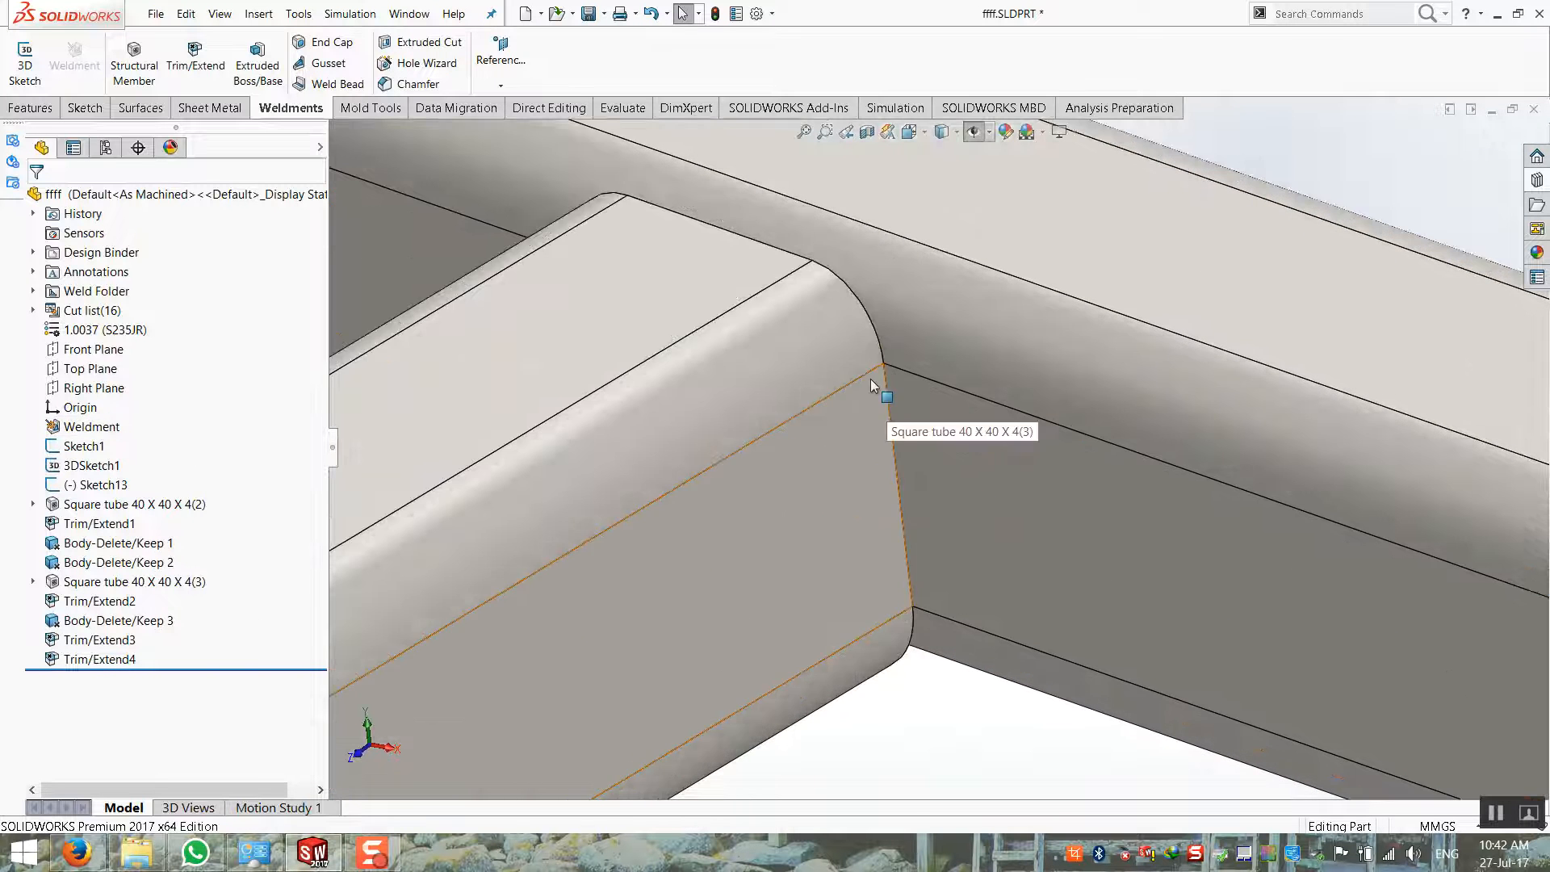
{"action": "scroll", "coordinate": [927, 703], "scroll_direction": "up", "scroll_amount": 5}
{"action": "scroll", "coordinate": [832, 478], "scroll_direction": "up", "scroll_amount": 2}
{"action": "middle_click_drag", "start_coordinate": [831, 477], "coordinate": [1250, 525]}
{"action": "scroll", "coordinate": [767, 596], "scroll_direction": "up", "scroll_amount": 2}
{"action": "scroll", "coordinate": [1250, 525], "scroll_direction": "down", "scroll_amount": 3}
{"action": "middle_click_drag", "start_coordinate": [843, 406], "coordinate": [895, 384]}
{"action": "scroll", "coordinate": [895, 384], "scroll_direction": "up", "scroll_amount": 3}
{"action": "middle_click_drag", "start_coordinate": [759, 408], "coordinate": [722, 421]}
{"action": "scroll", "coordinate": [662, 393], "scroll_direction": "down", "scroll_amount": 3}
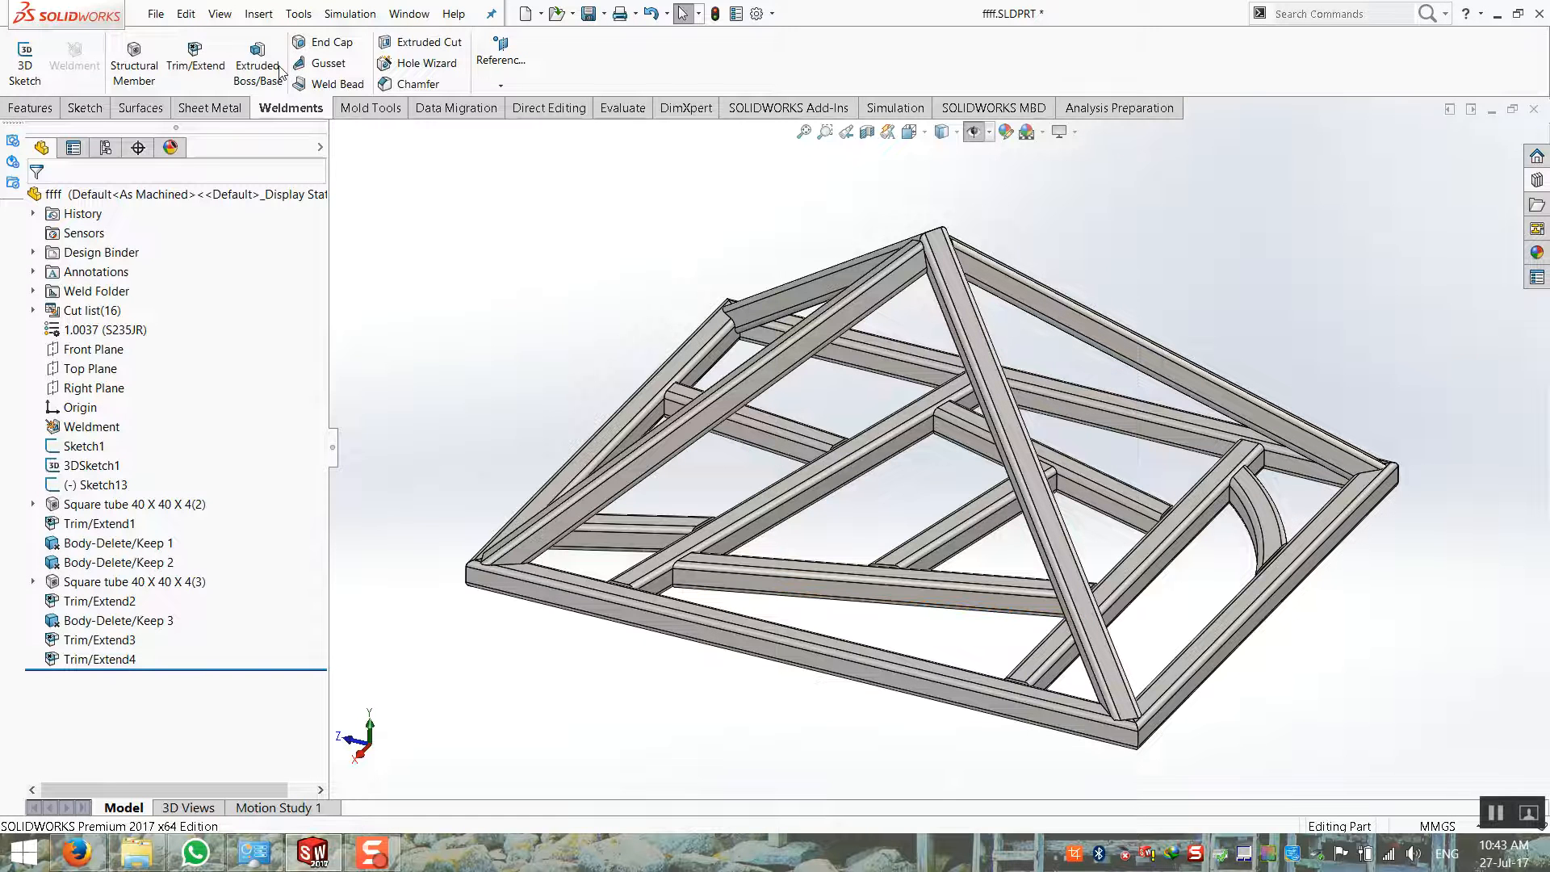
Create a new drawing document from the Drawing template
{"action": "left_click", "coordinate": [151, 14]}
{"action": "left_click", "coordinate": [166, 49]}
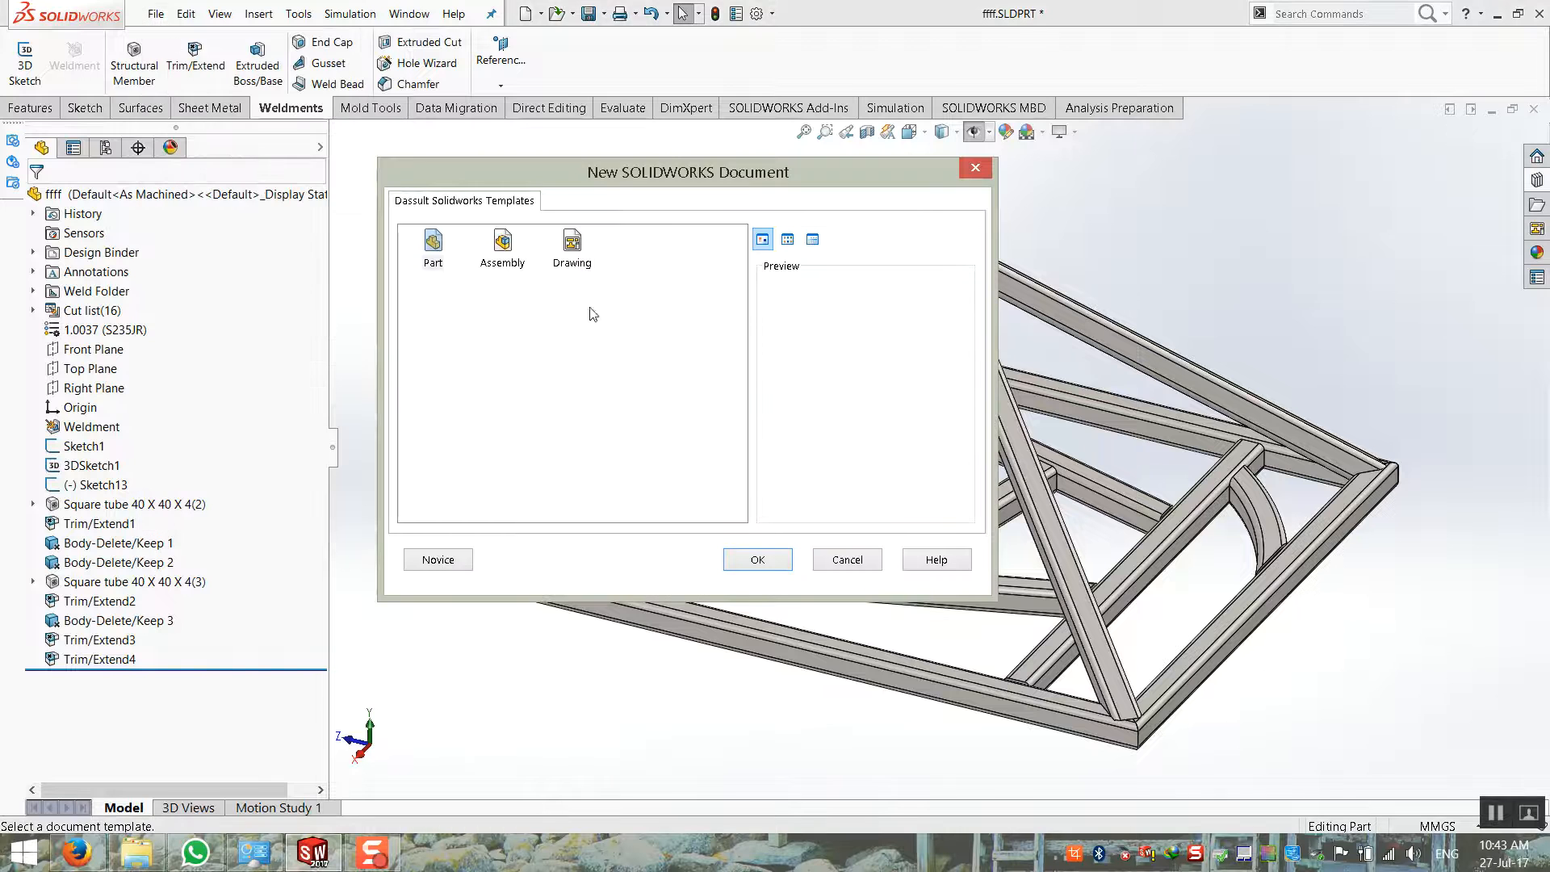
{"action": "left_click", "coordinate": [573, 246]}
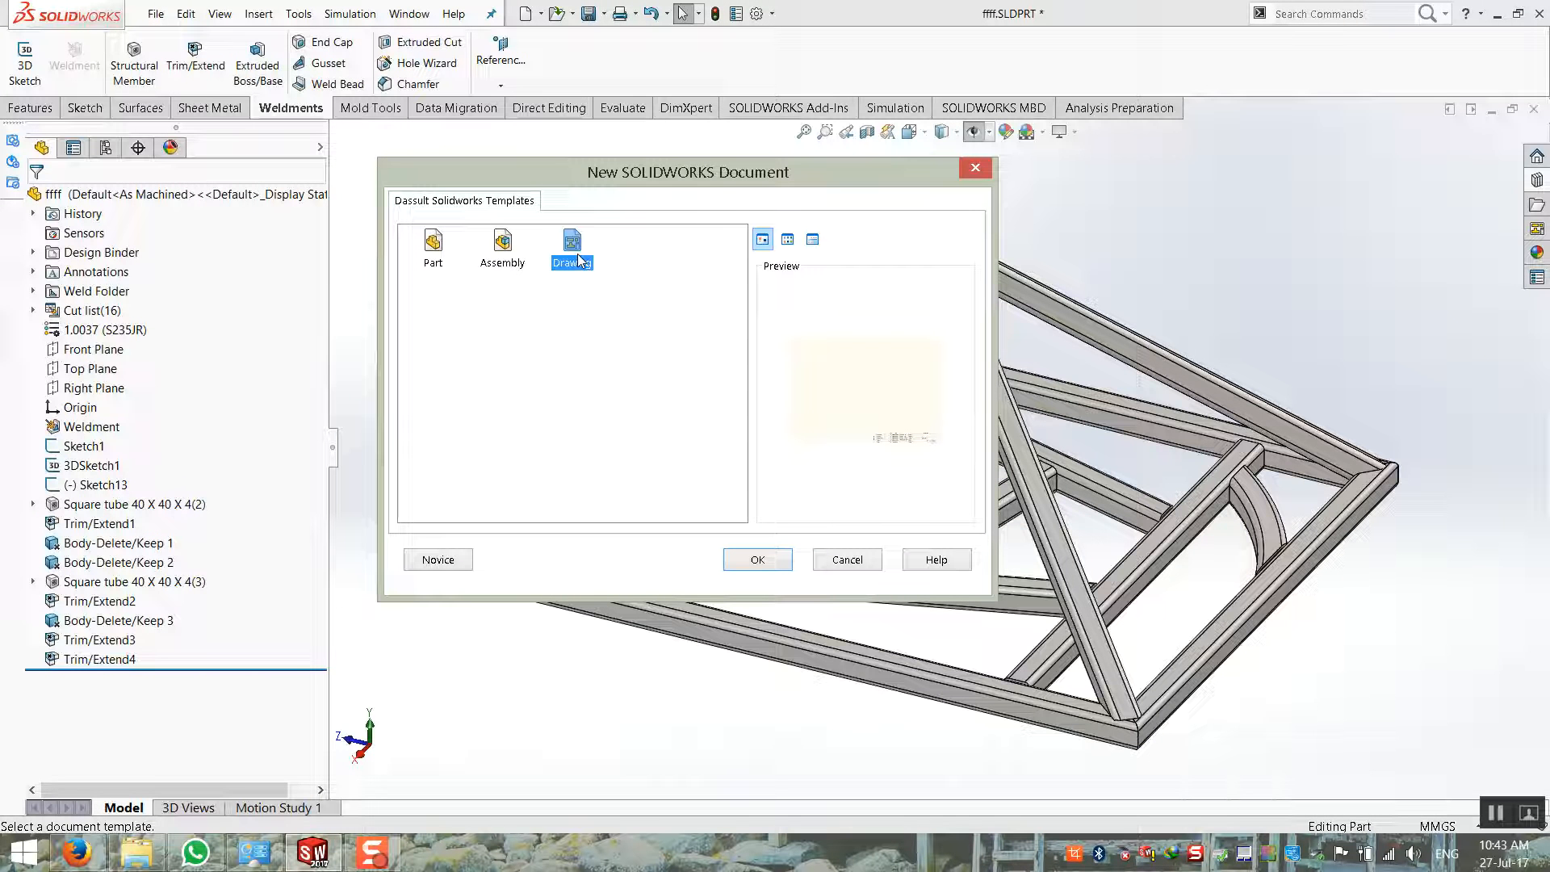
{"action": "double_click", "coordinate": [579, 260]}
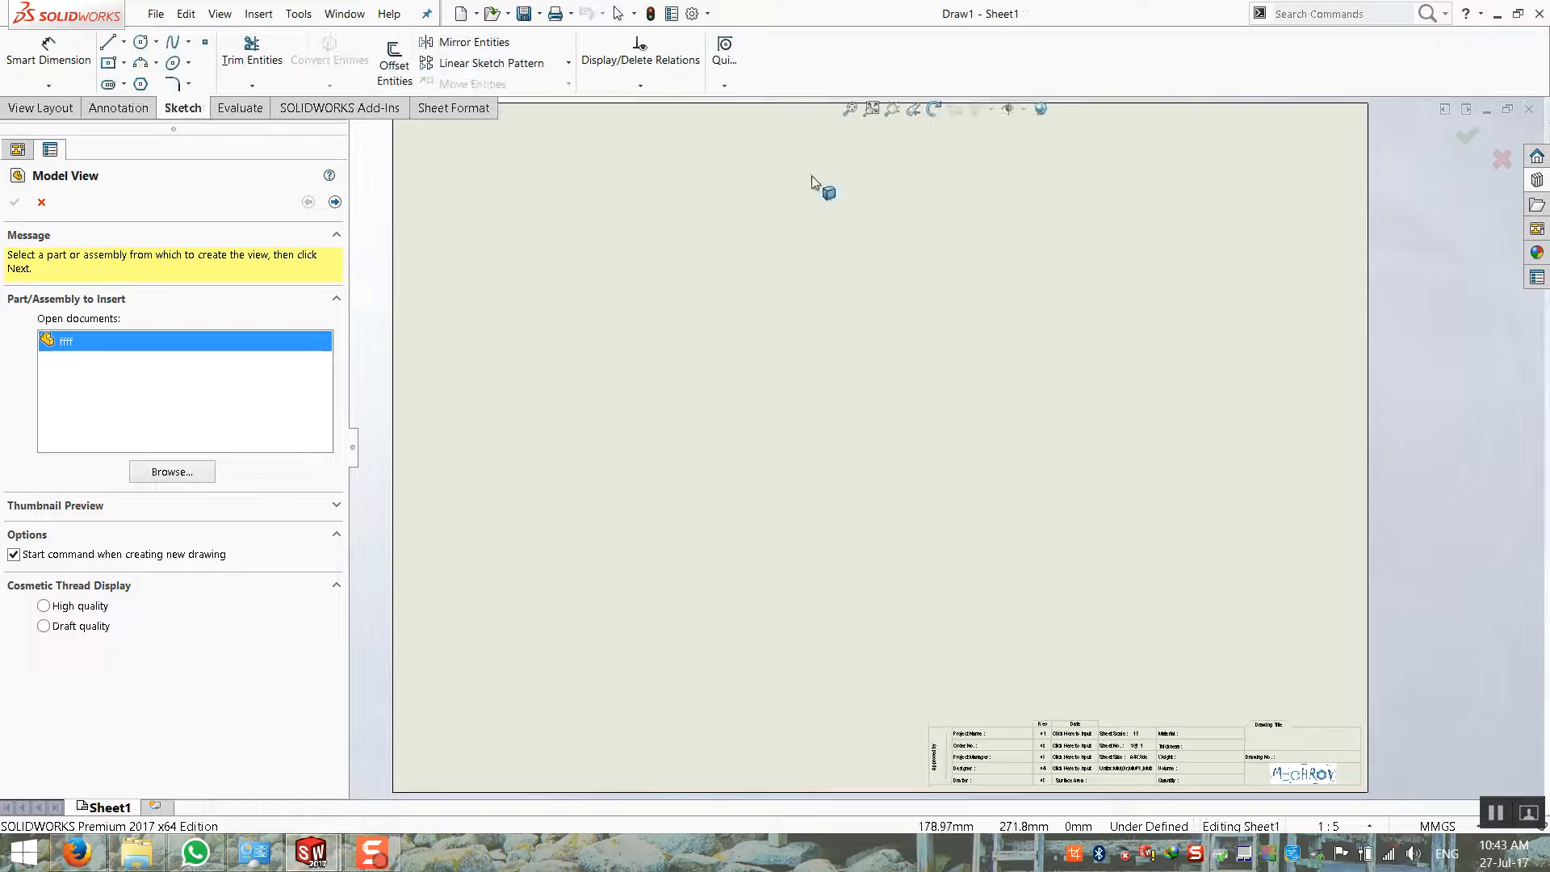
Switch back to the ffff part and save it
{"action": "mouse_move", "coordinate": [311, 852]}
{"action": "left_click", "coordinate": [411, 745]}
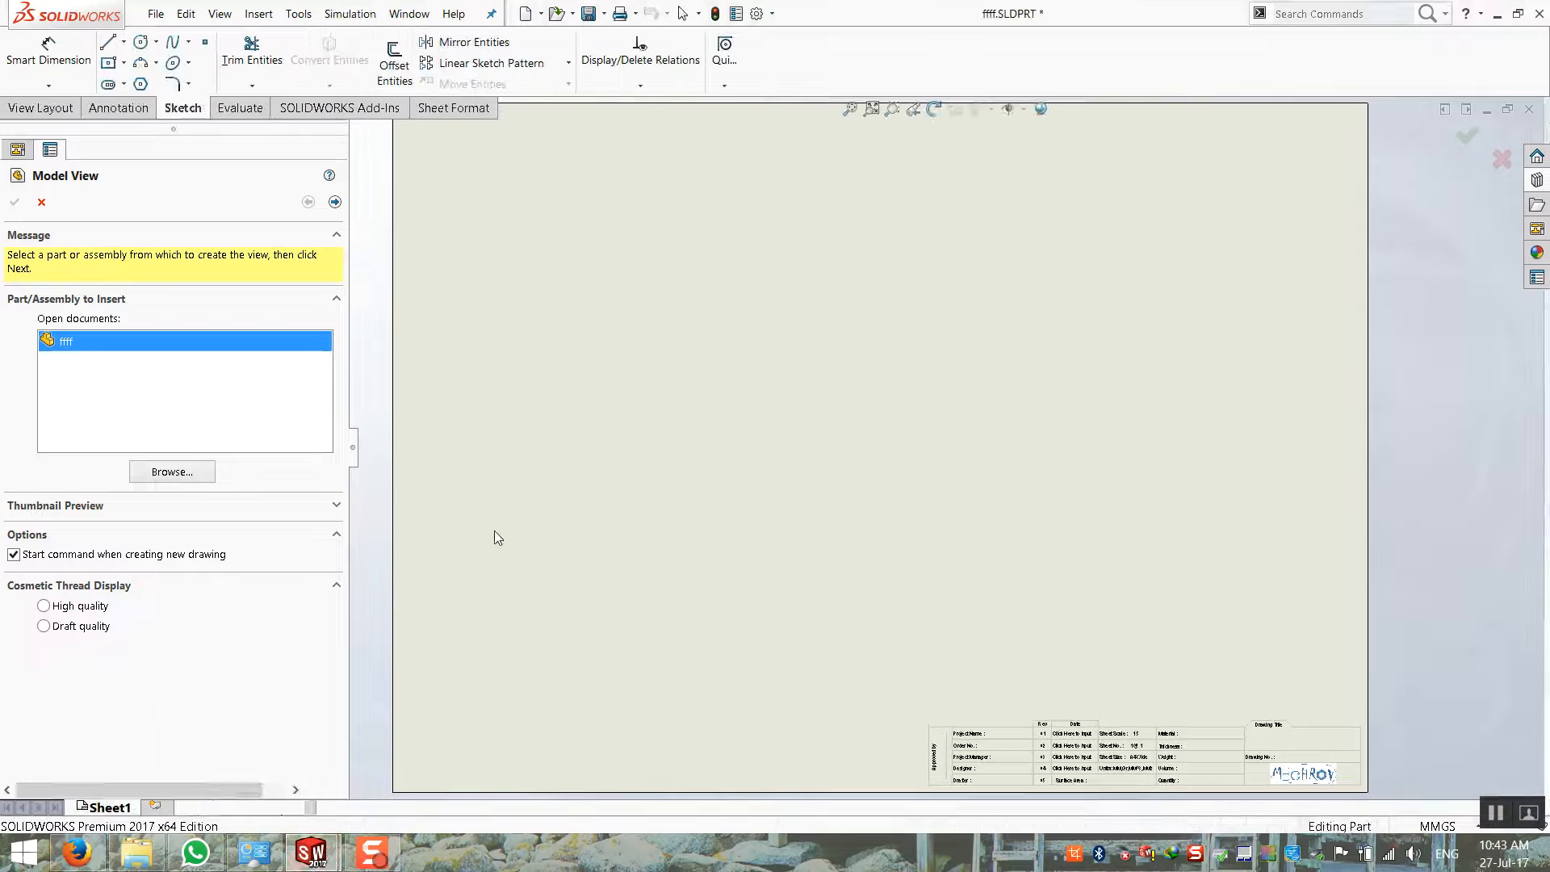
{"action": "key", "text": "ctrl+s"}
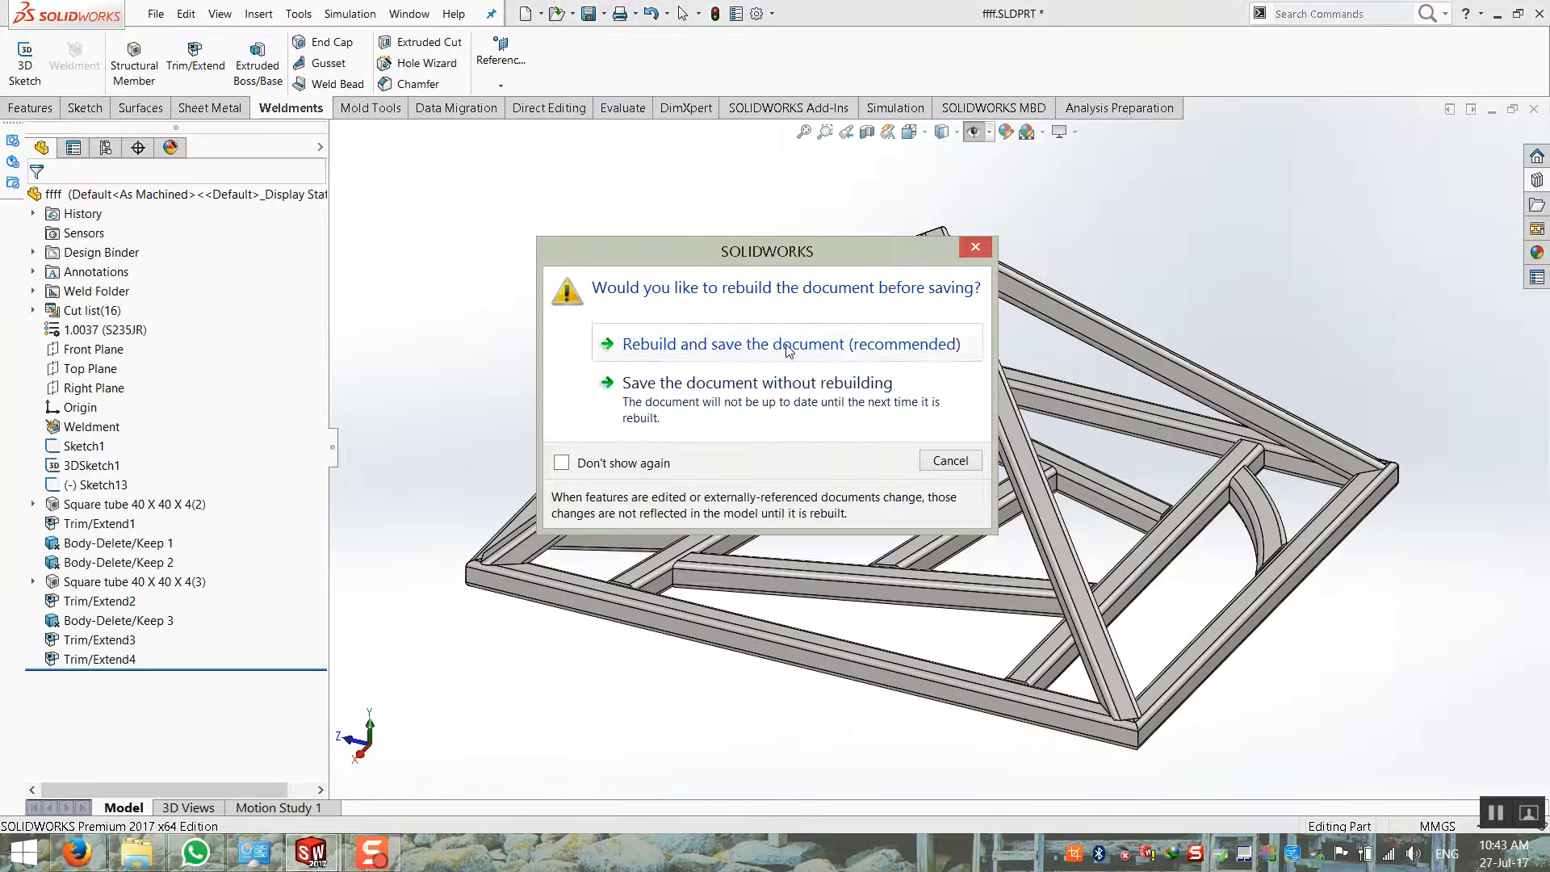
Rebuild and save the weldment part, and close its document
{"action": "left_click", "coordinate": [703, 346]}
{"action": "left_click", "coordinate": [1534, 110]}
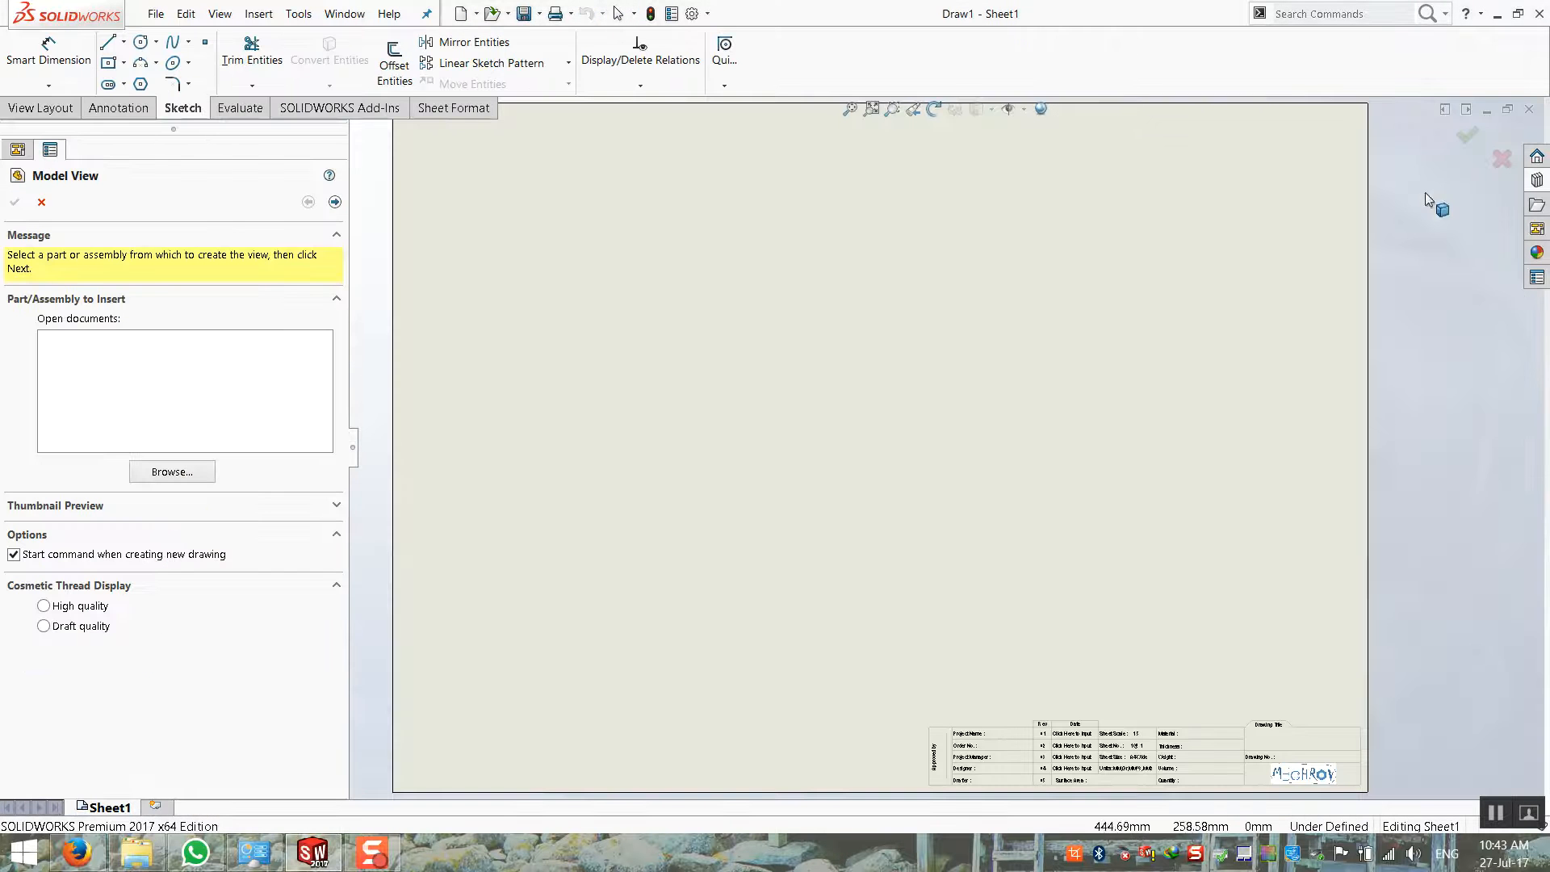
Cancel the Model View command and load the ffff.SLDPRT part from the Desktop into the View Palette
{"action": "left_click", "coordinate": [41, 202]}
{"action": "left_click", "coordinate": [1537, 229]}
{"action": "left_click", "coordinate": [1394, 130]}
{"action": "scroll", "coordinate": [751, 373], "scroll_direction": "down", "scroll_amount": 1}
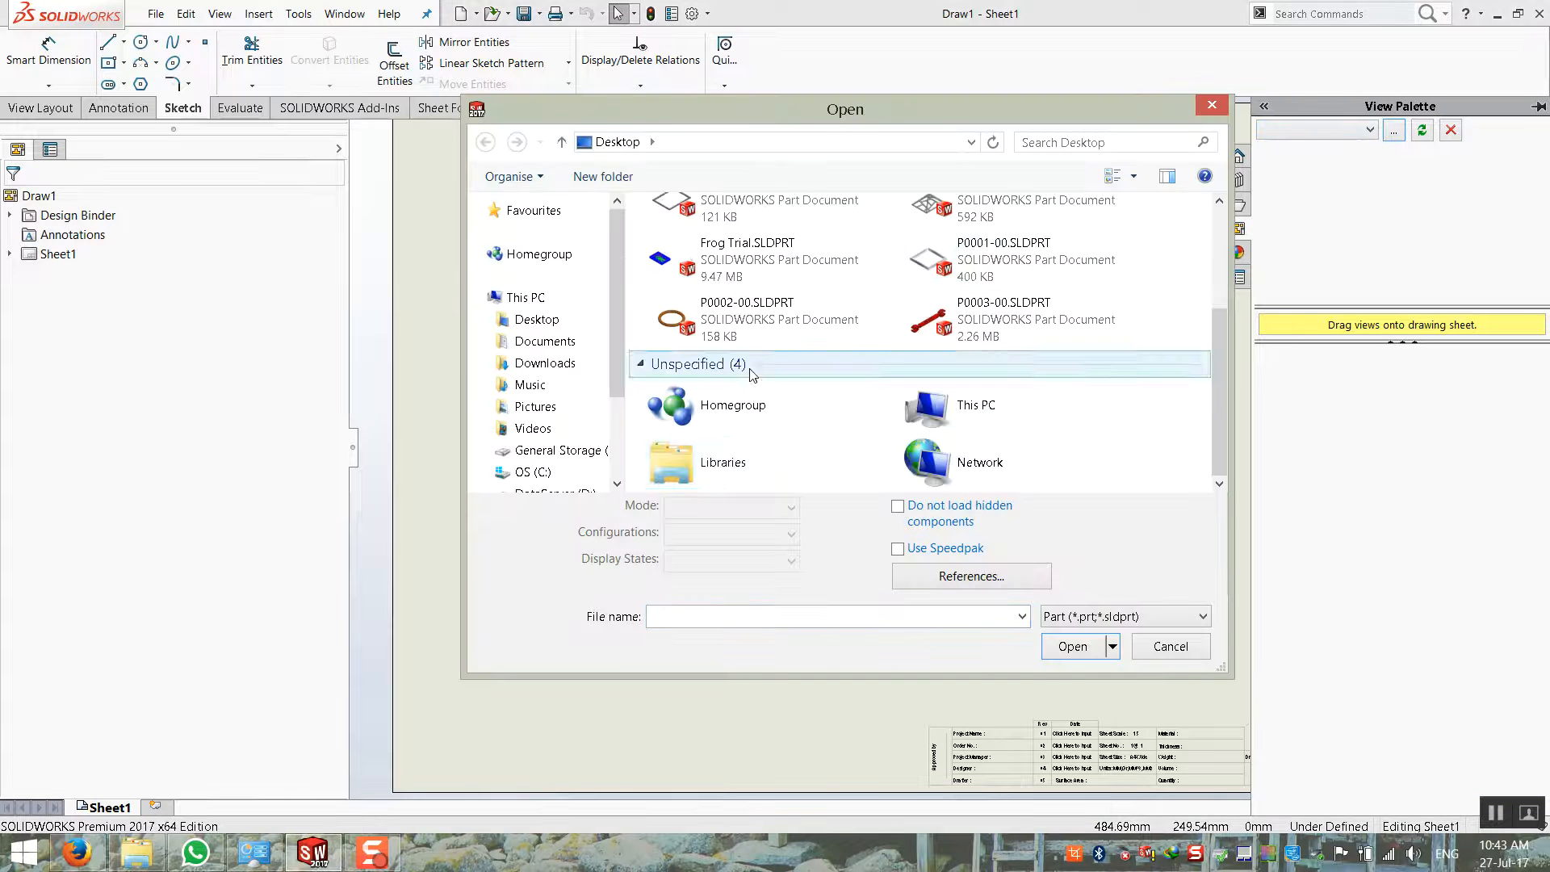
{"action": "scroll", "coordinate": [910, 475], "scroll_direction": "up", "scroll_amount": 2}
{"action": "scroll", "coordinate": [911, 475], "scroll_direction": "down", "scroll_amount": 2}
{"action": "scroll", "coordinate": [910, 475], "scroll_direction": "up", "scroll_amount": 2}
{"action": "double_click", "coordinate": [1010, 340]}
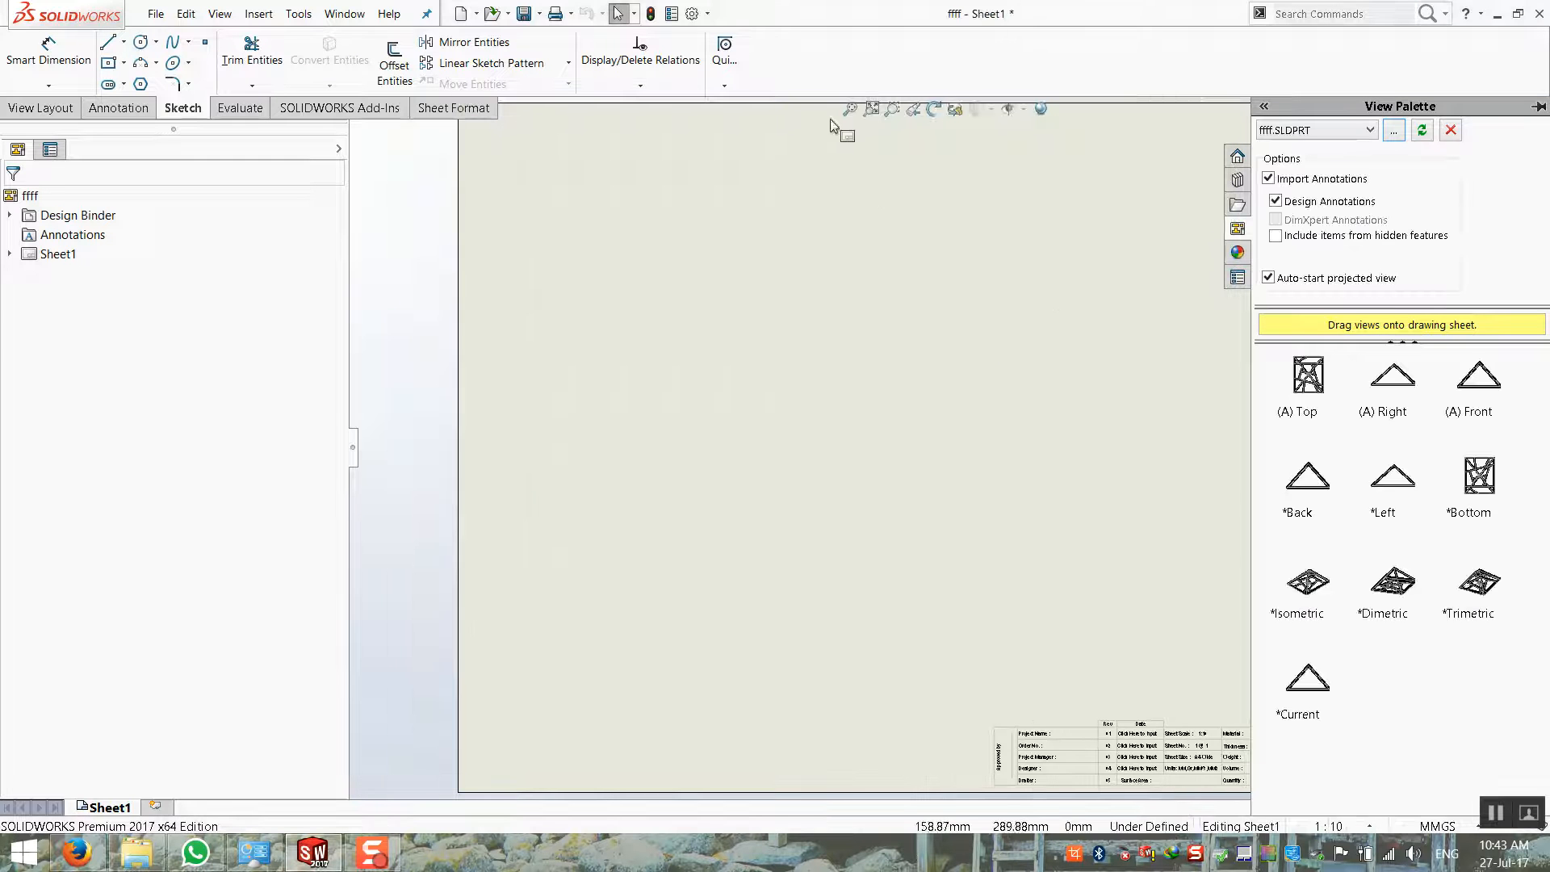
Place the part's isometric view in the lower-left area of the drawing sheet without adding projected views
{"action": "left_click", "coordinate": [872, 109]}
{"action": "left_click", "coordinate": [1536, 230]}
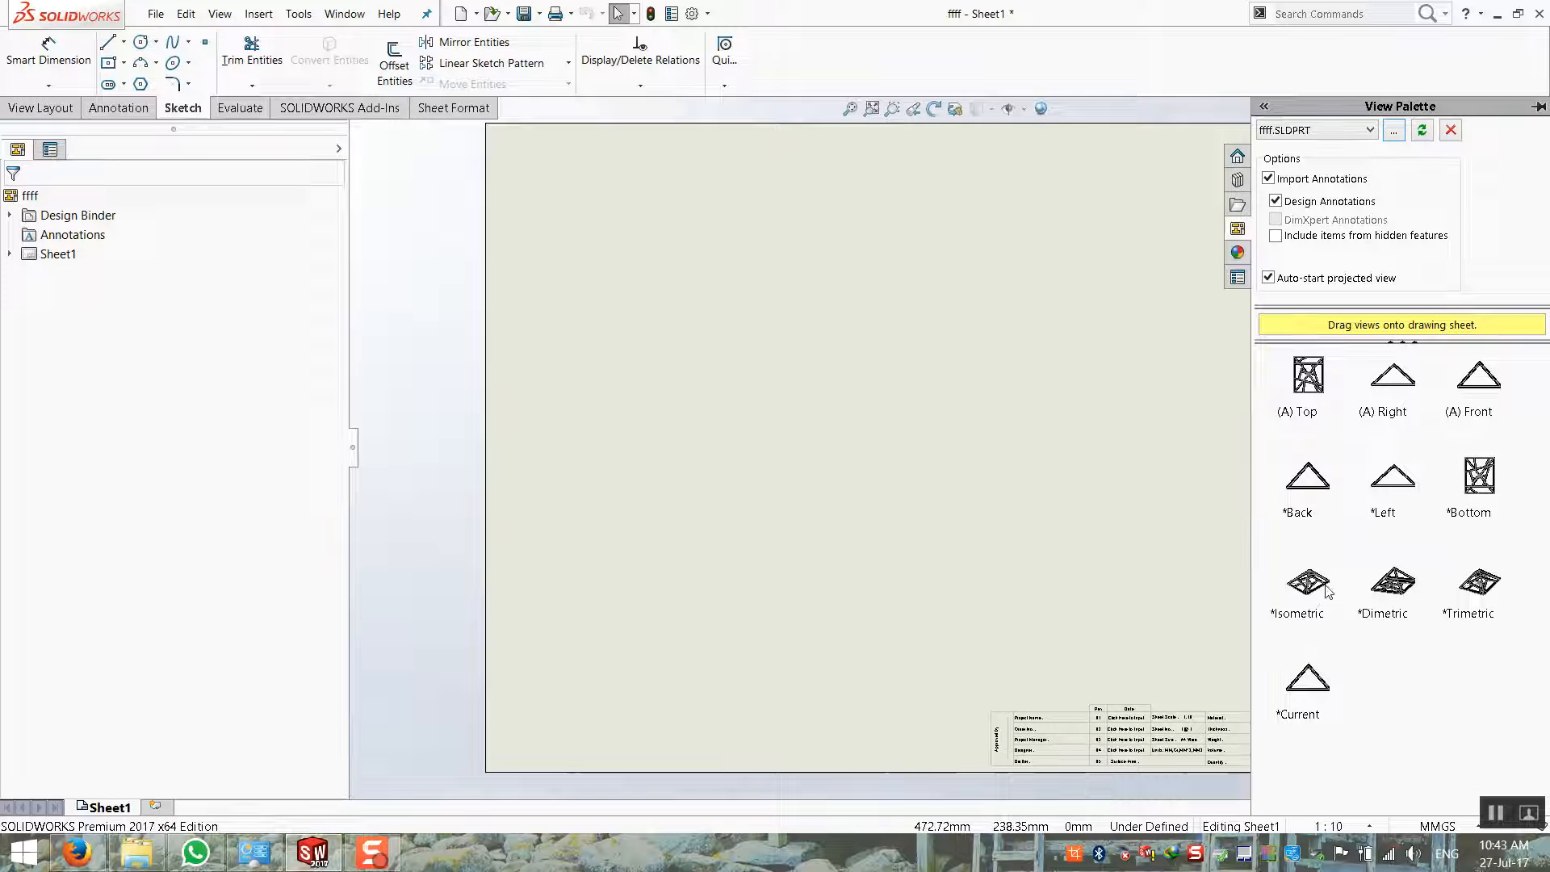
{"action": "left_click_drag", "start_coordinate": [1290, 595], "coordinate": [731, 622]}
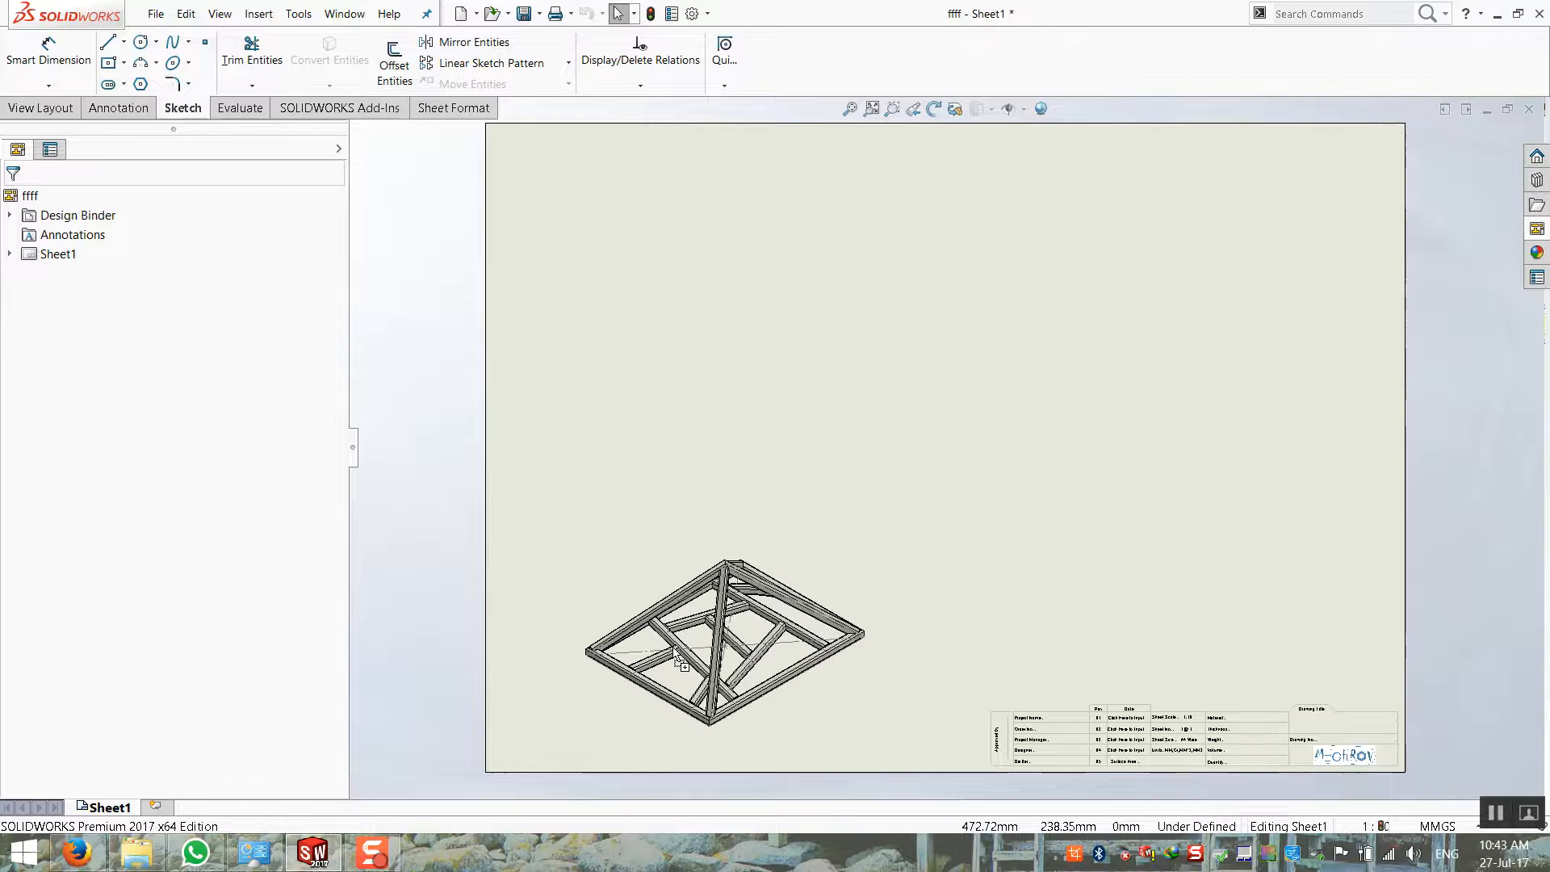
{"action": "left_click", "coordinate": [436, 636]}
Delete all centre lines from the isometric view and hide the remaining reference items in the drawing
{"action": "scroll", "coordinate": [648, 716], "scroll_direction": "down", "scroll_amount": 5}
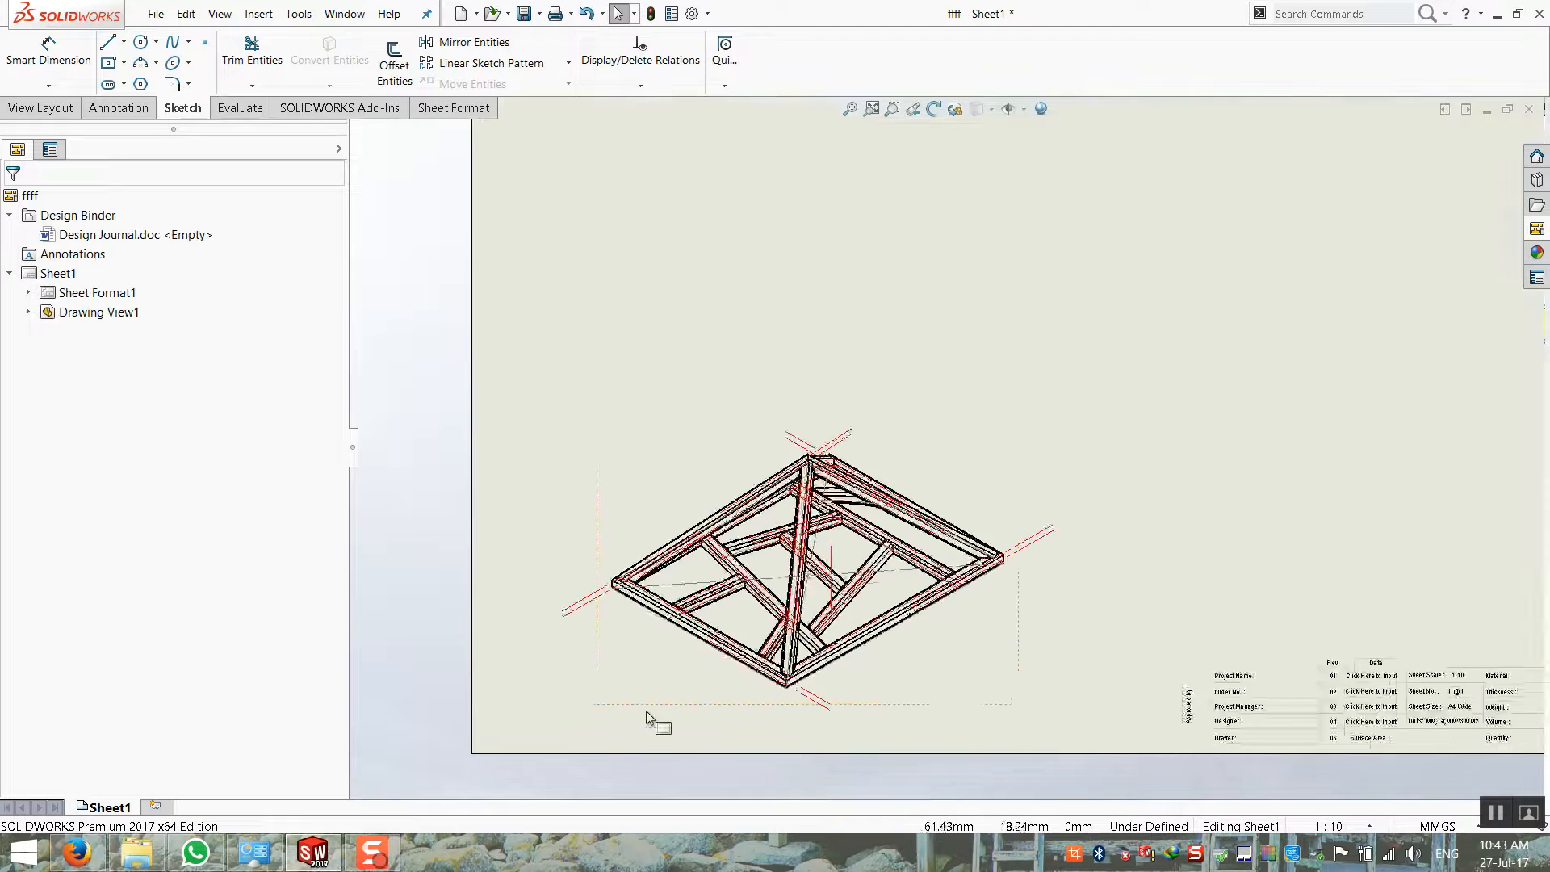
{"action": "scroll", "coordinate": [946, 444], "scroll_direction": "up", "scroll_amount": 2}
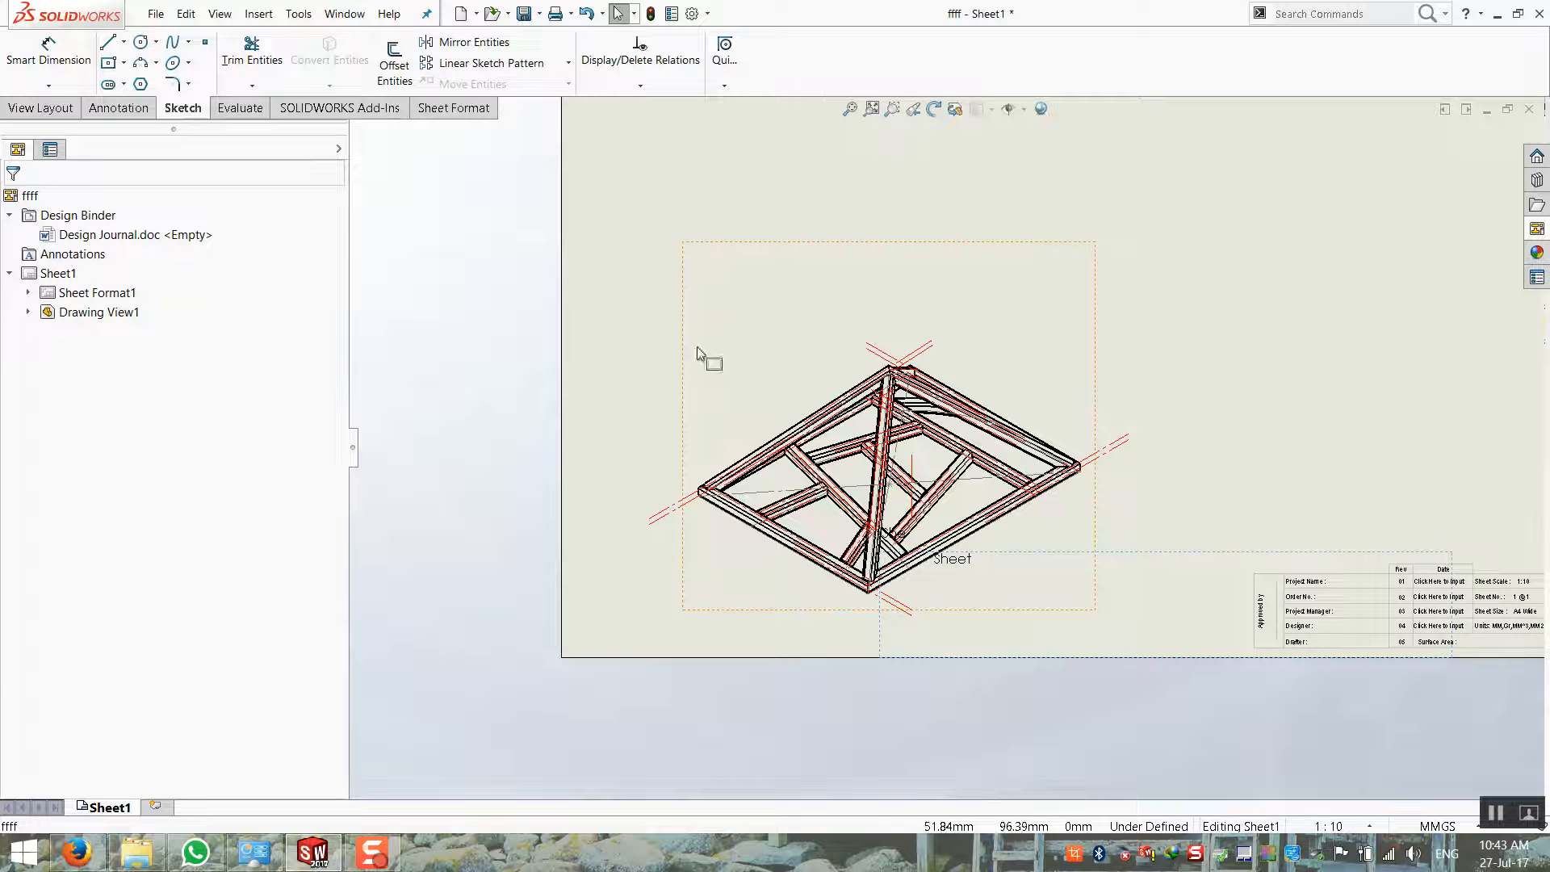
{"action": "mouse_move", "coordinate": [625, 297]}
{"action": "left_mouse_down"}
{"action": "mouse_move", "coordinate": [1135, 577]}
{"action": "mouse_move", "coordinate": [1223, 646]}
{"action": "left_mouse_up"}
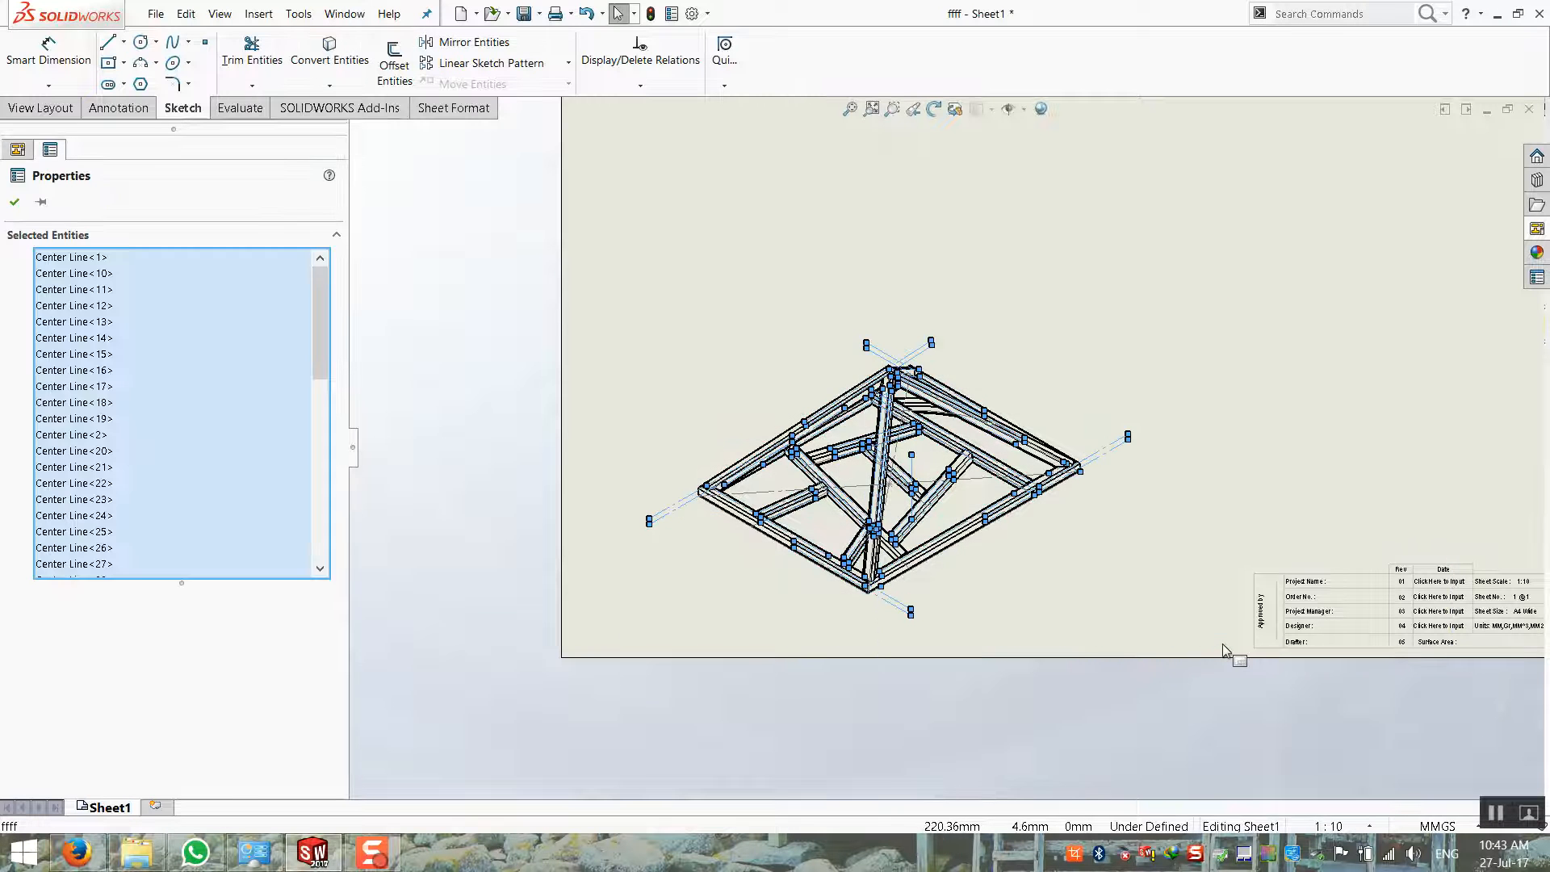
{"action": "key", "text": "Delete"}
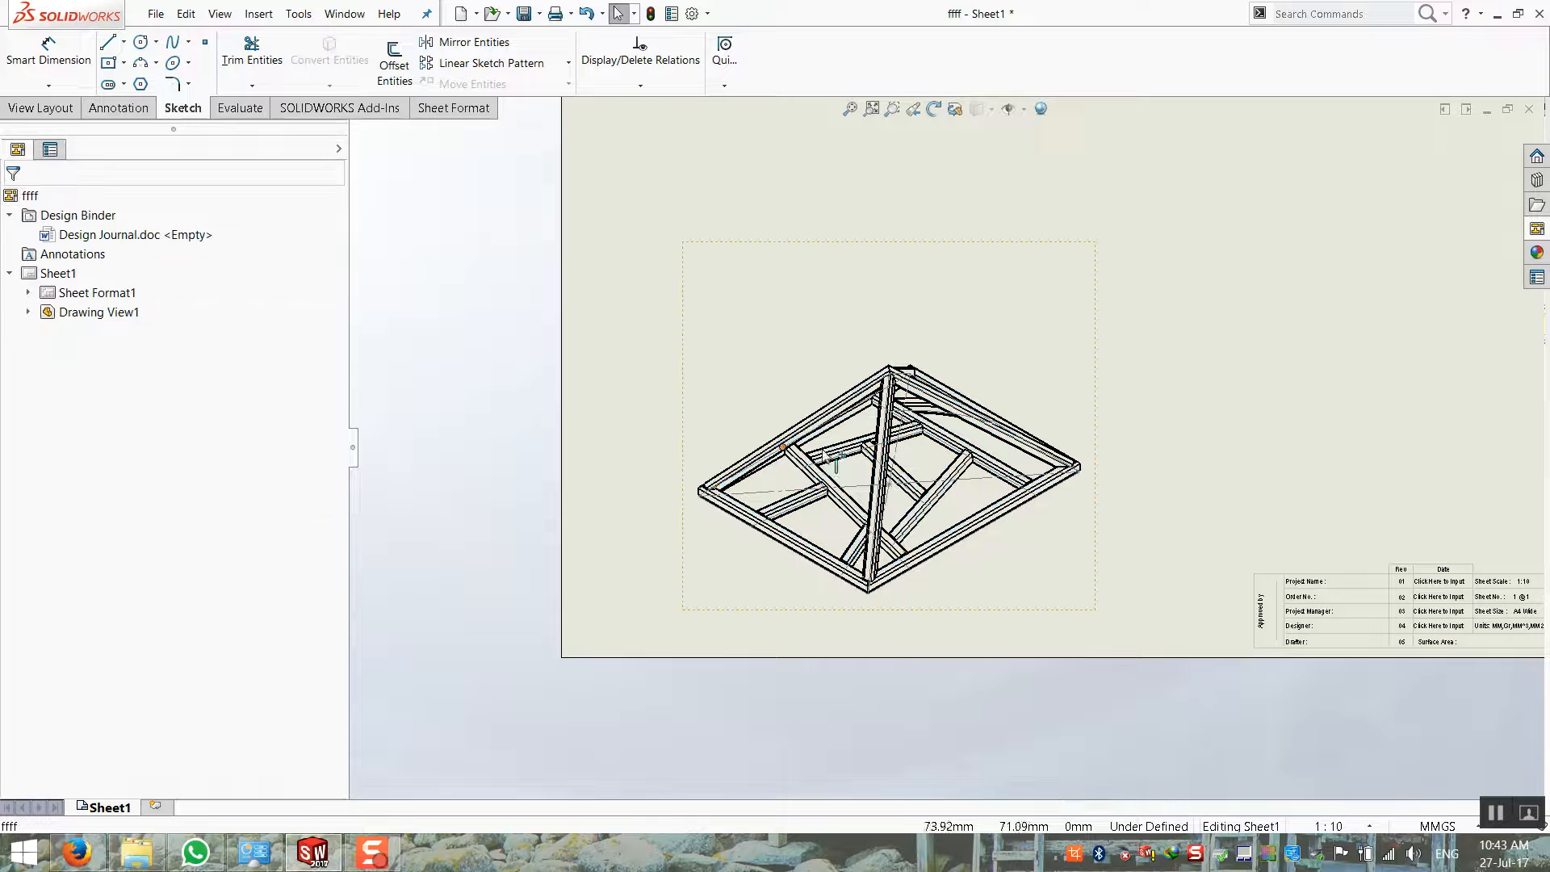
{"action": "left_click", "coordinate": [1008, 110]}
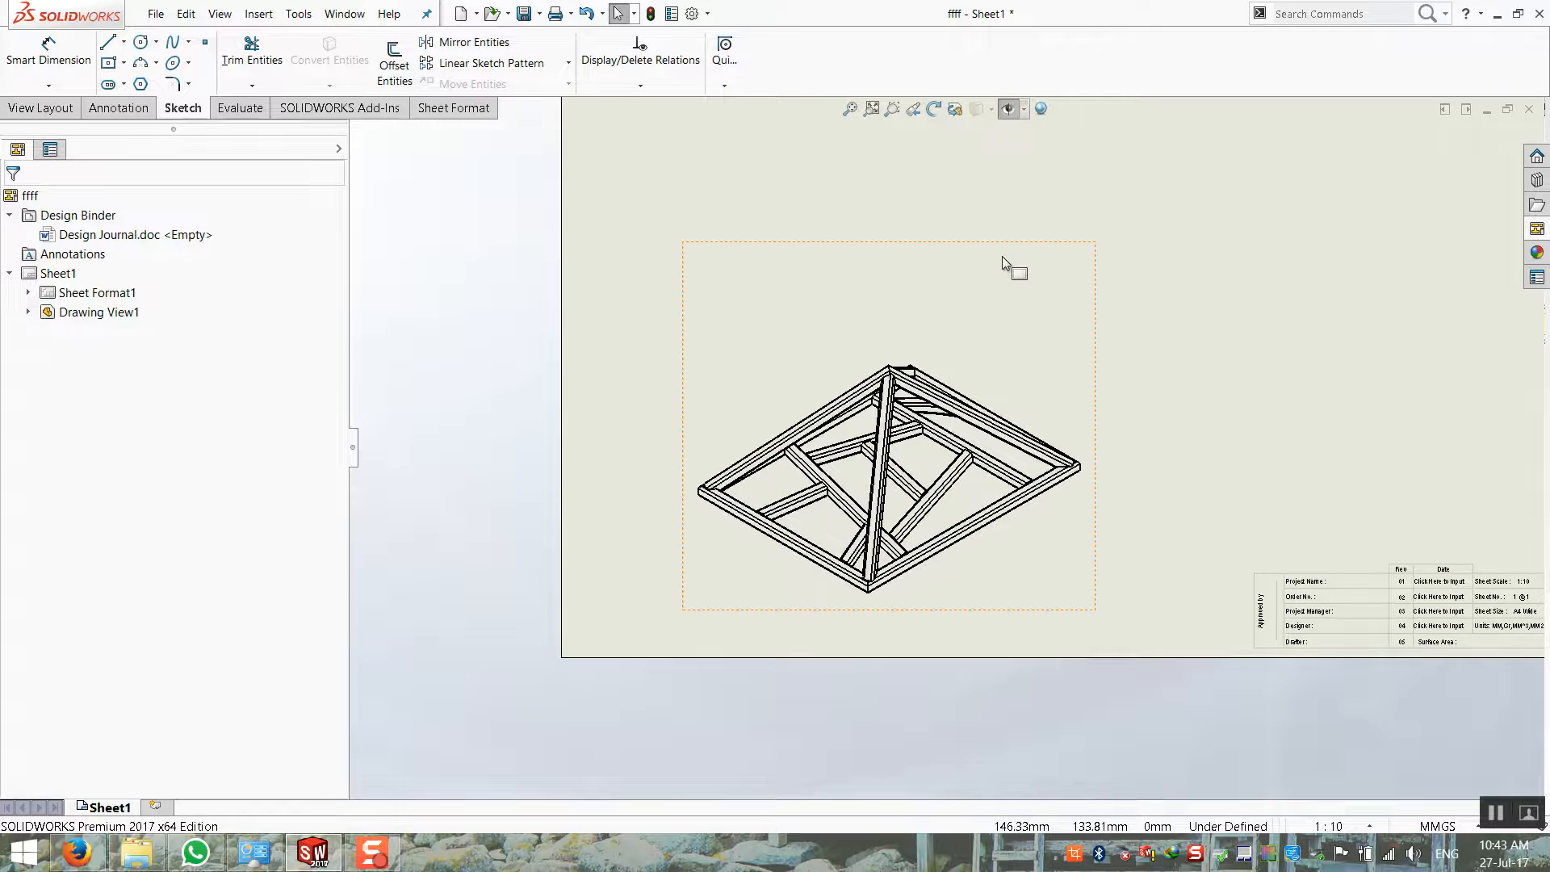
{"action": "left_click", "coordinate": [1004, 259]}
Insert a weldment cut list for the isometric view using the cut list template, placing it above the view
{"action": "scroll", "coordinate": [1106, 323], "scroll_direction": "up", "scroll_amount": 3}
{"action": "scroll", "coordinate": [1107, 322], "scroll_direction": "down", "scroll_amount": 2}
{"action": "left_click", "coordinate": [510, 464]}
{"action": "scroll", "coordinate": [1142, 391], "scroll_direction": "up", "scroll_amount": 2}
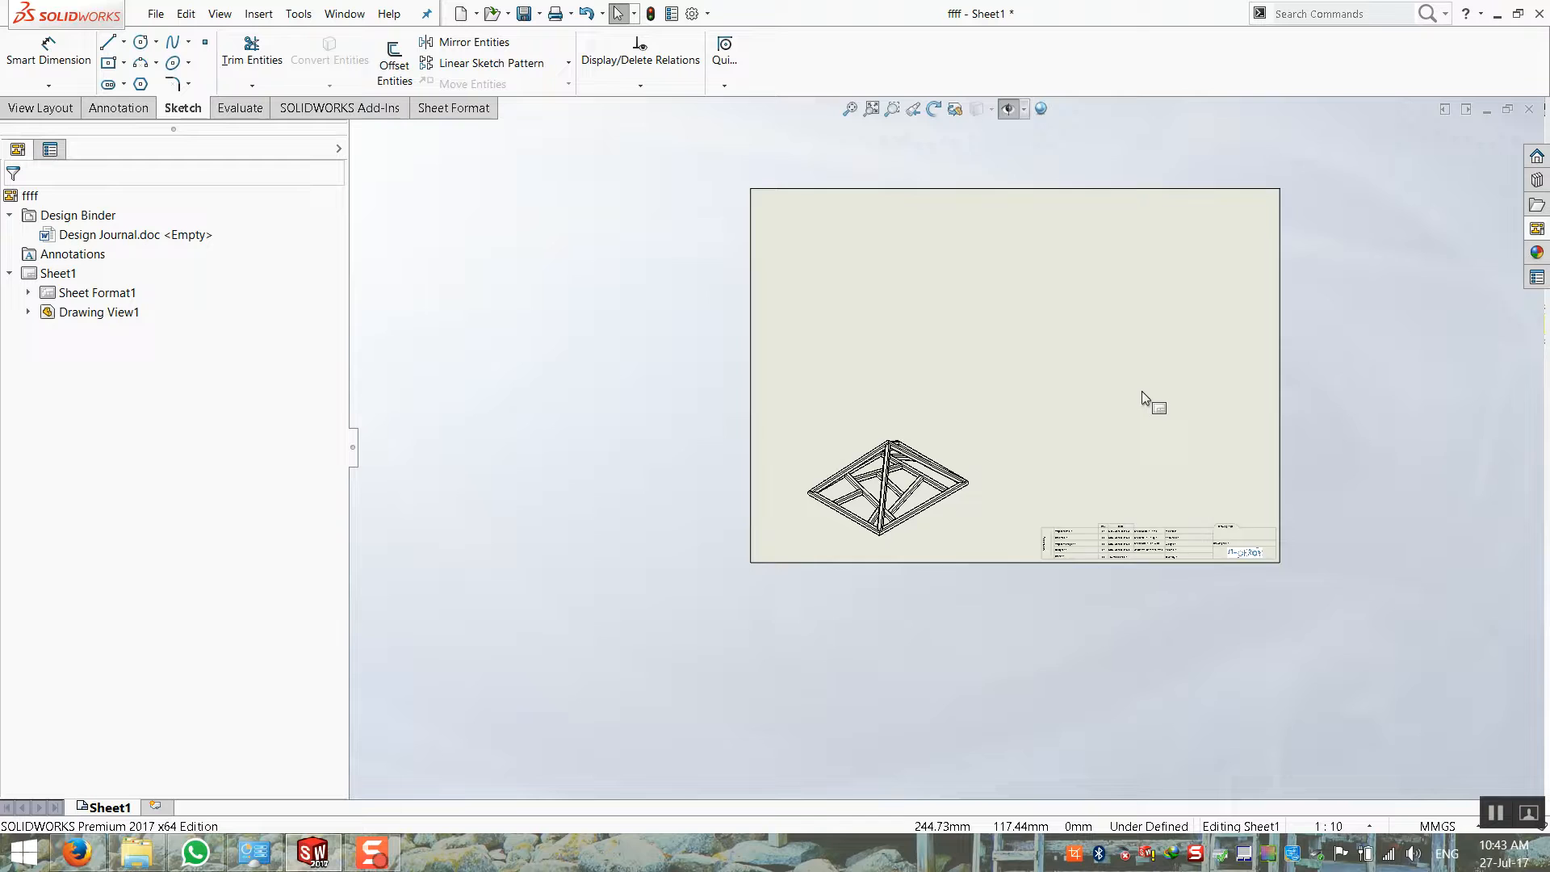
{"action": "scroll", "coordinate": [1141, 391], "scroll_direction": "down", "scroll_amount": 2}
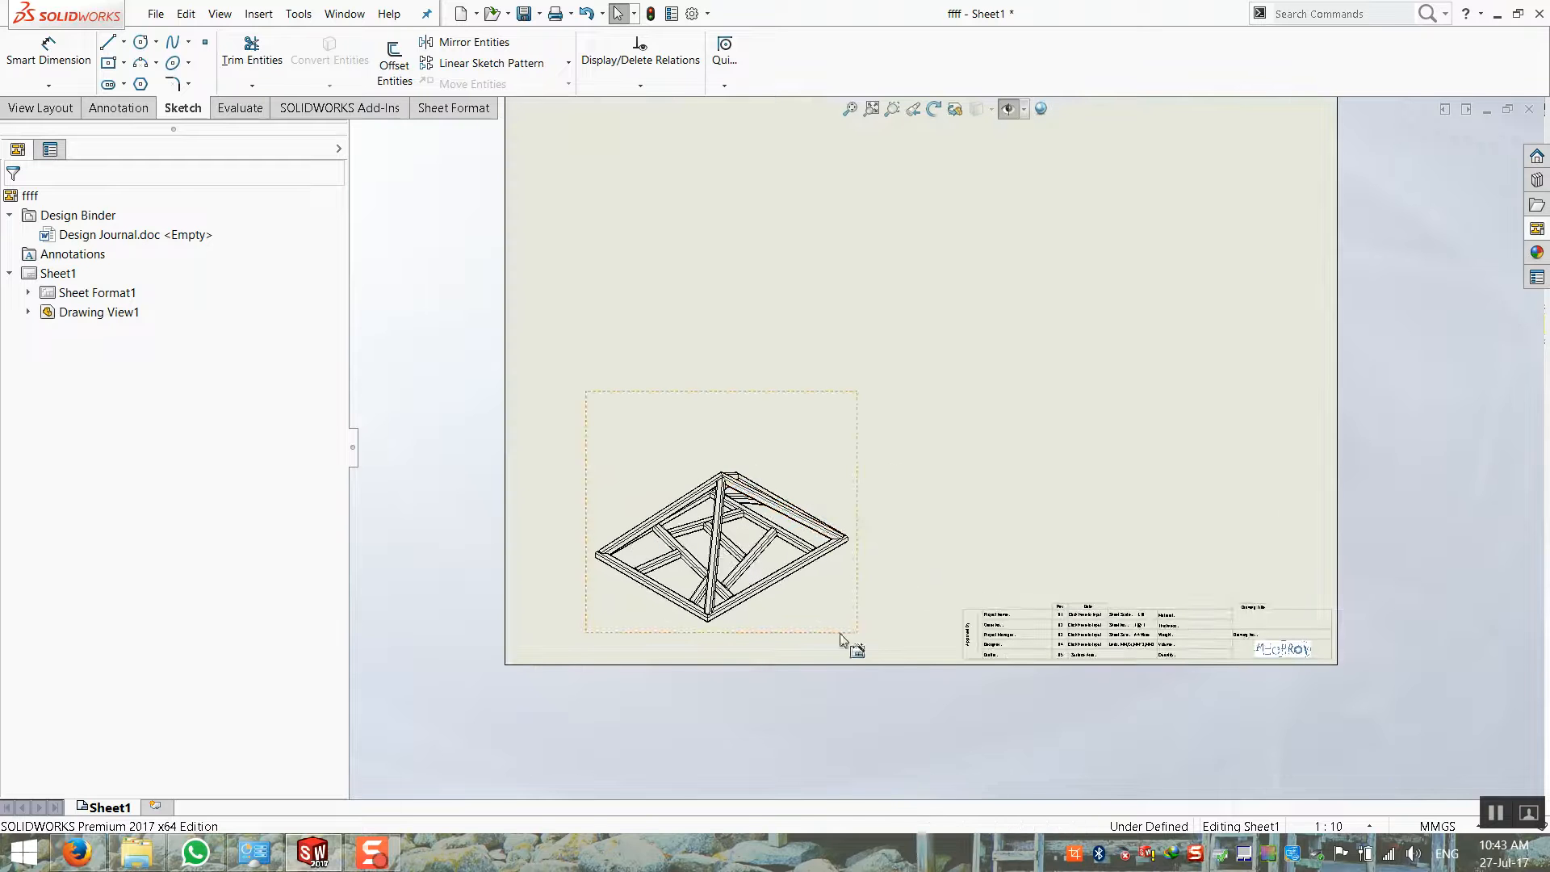
{"action": "left_click", "coordinate": [507, 377]}
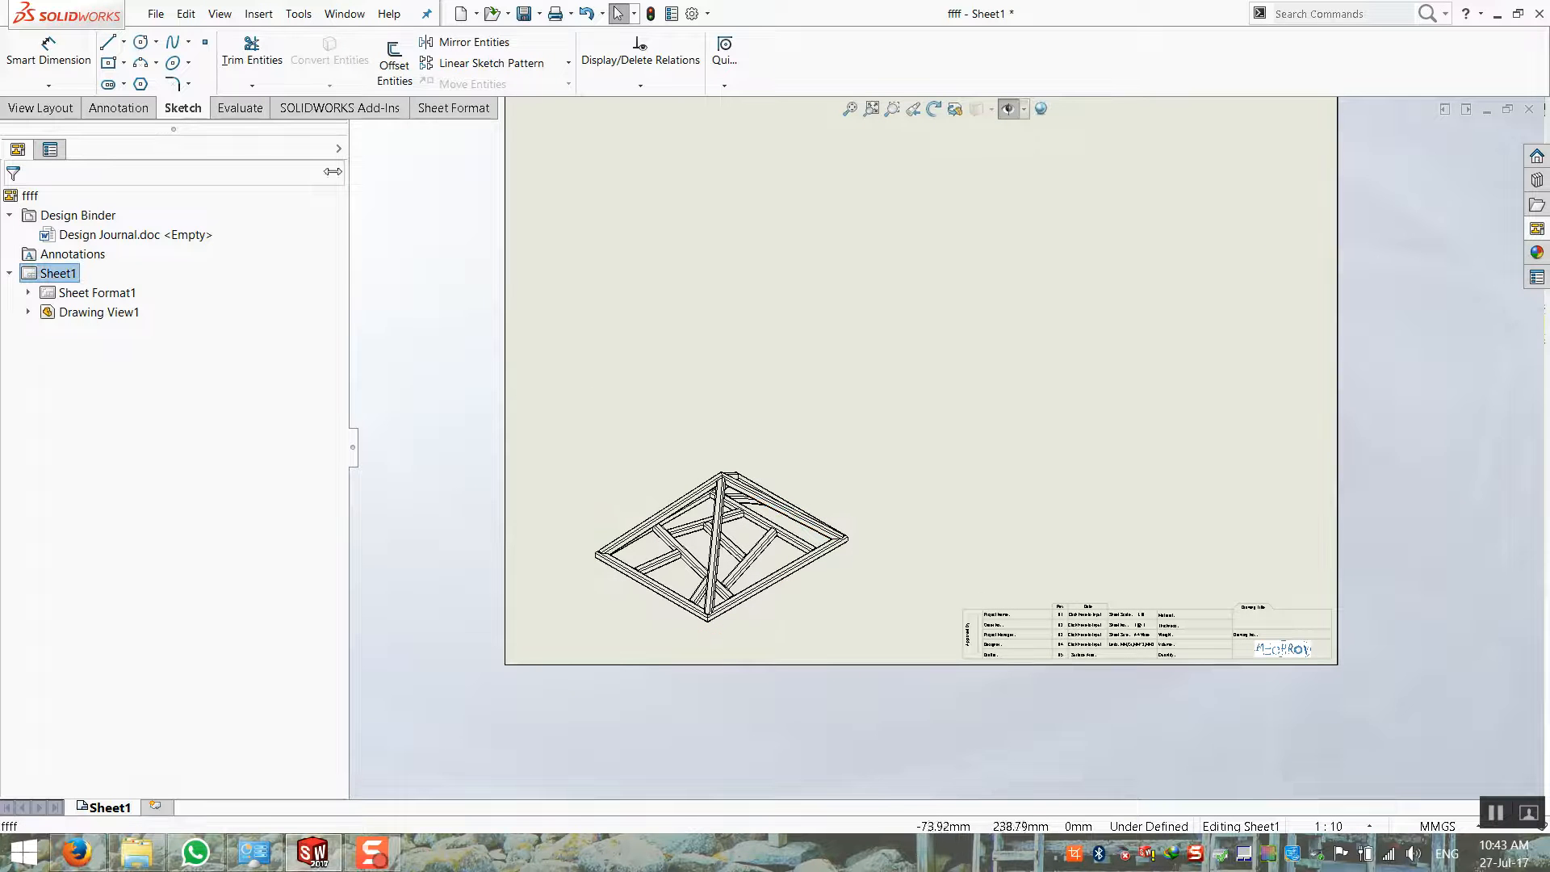
{"action": "left_click", "coordinate": [259, 14]}
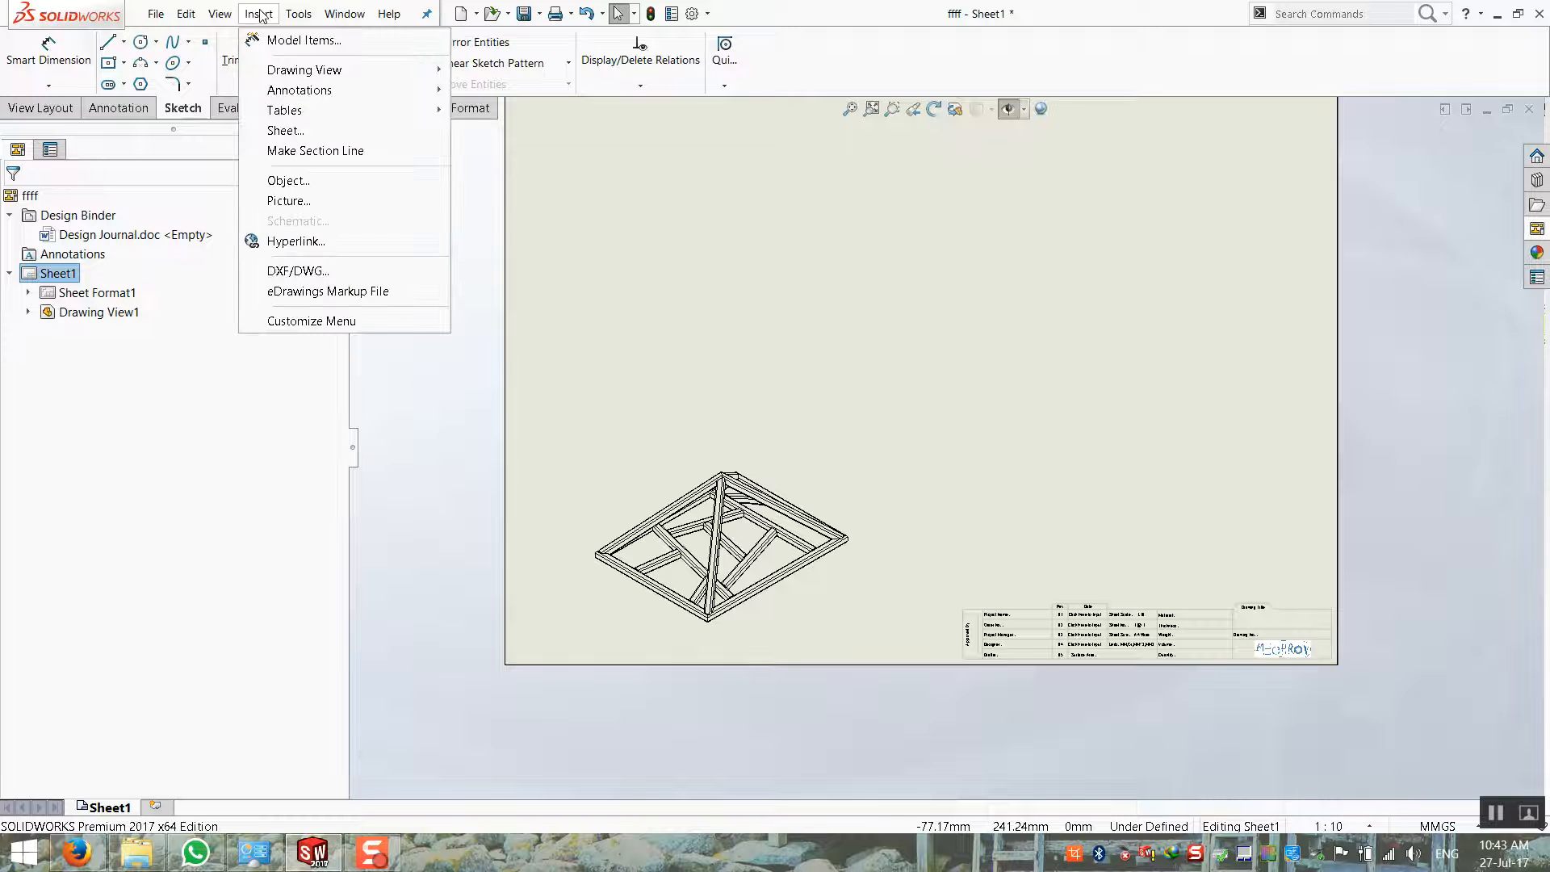
{"action": "mouse_move", "coordinate": [258, 111]}
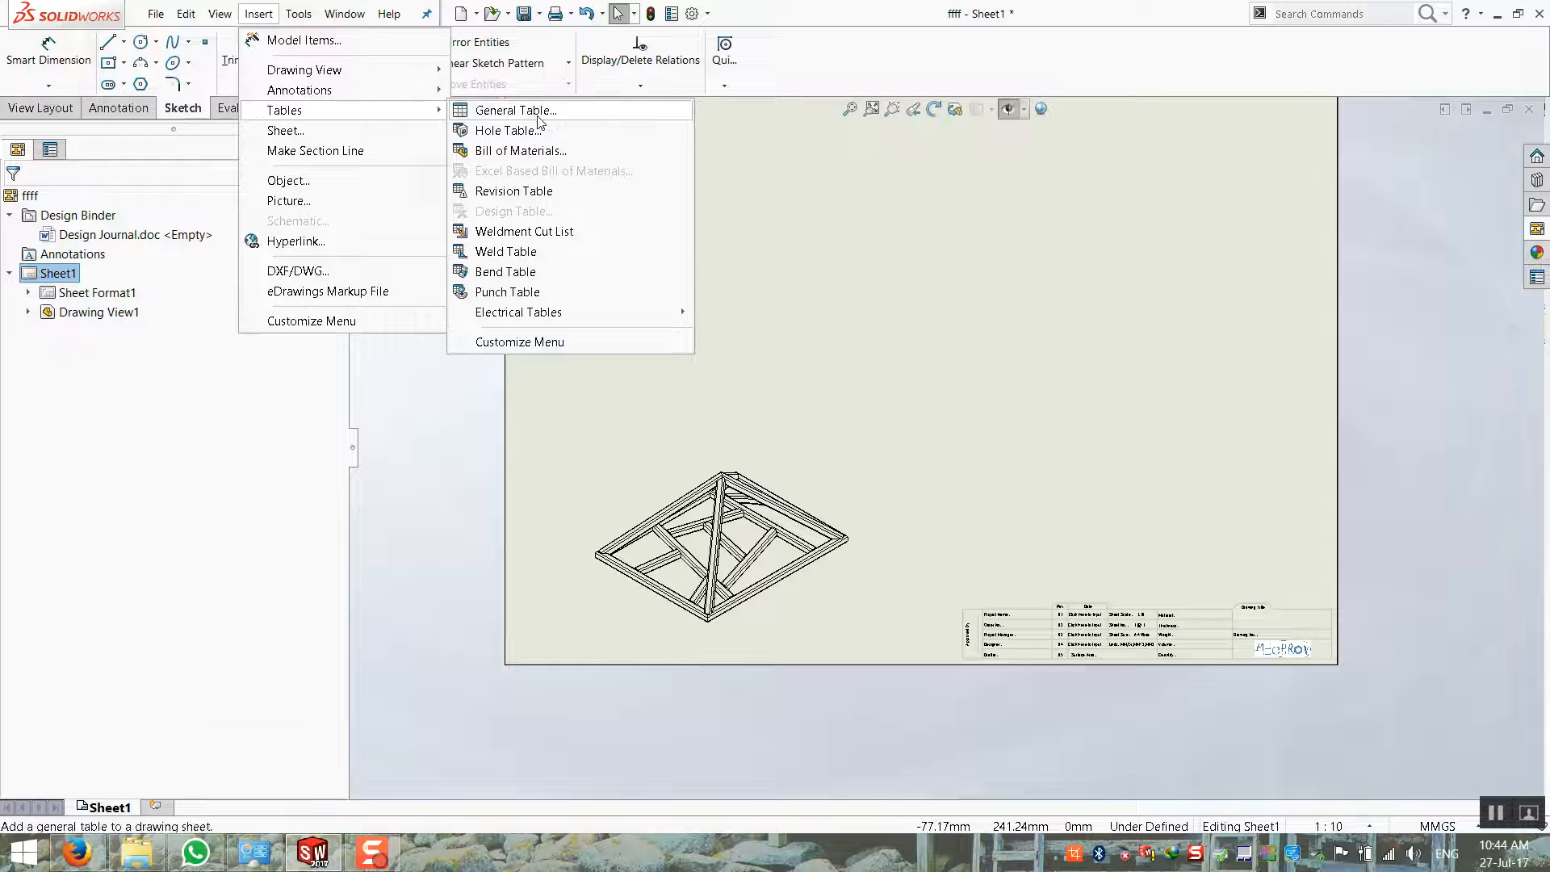
{"action": "left_click", "coordinate": [530, 233]}
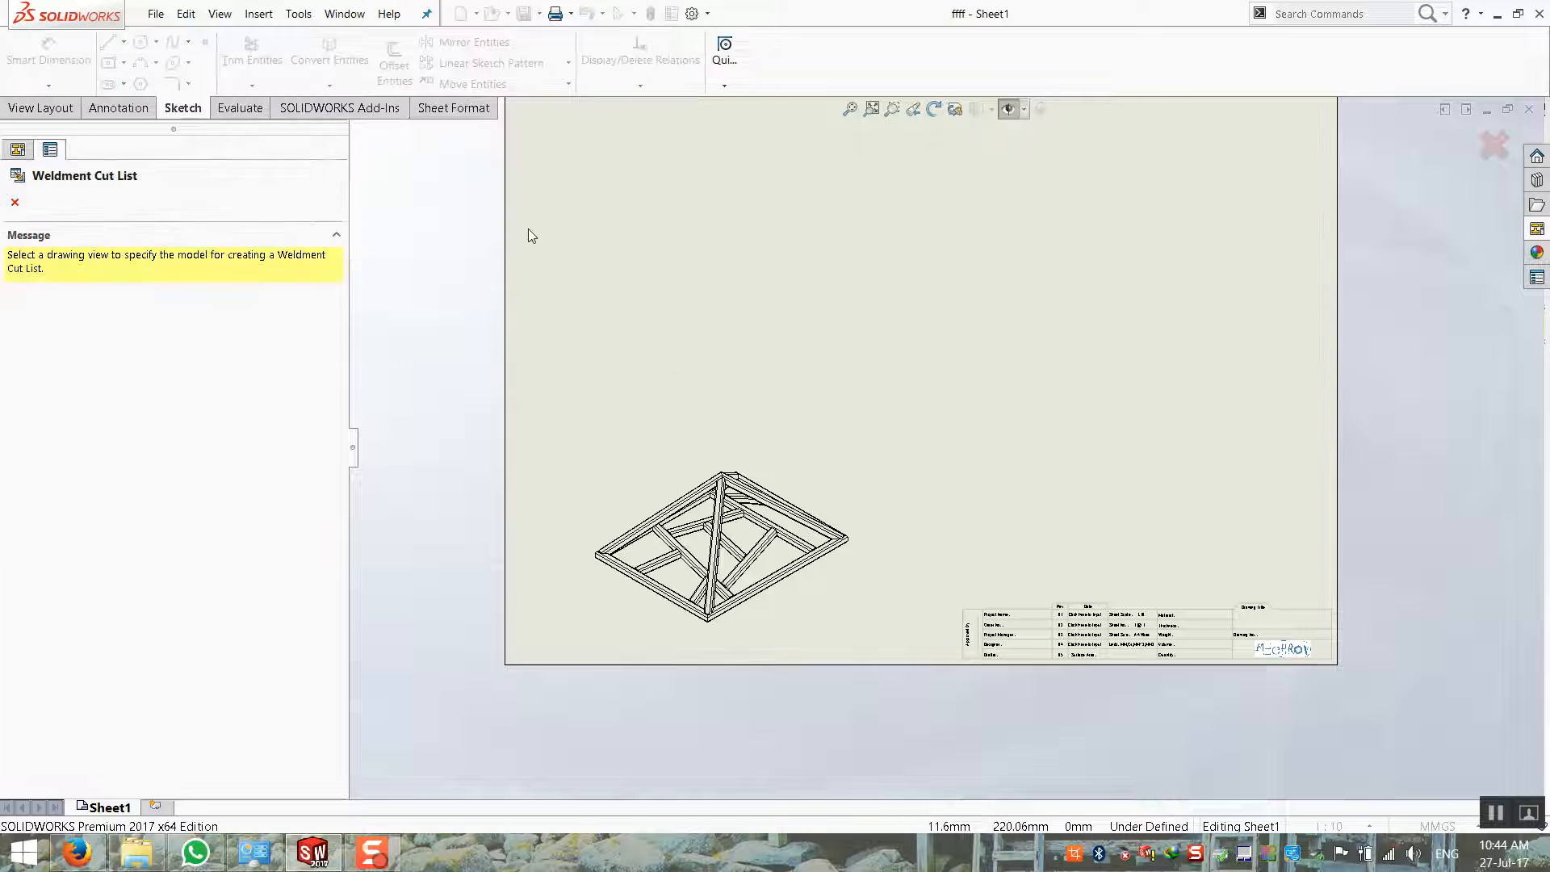
{"action": "left_click", "coordinate": [751, 564]}
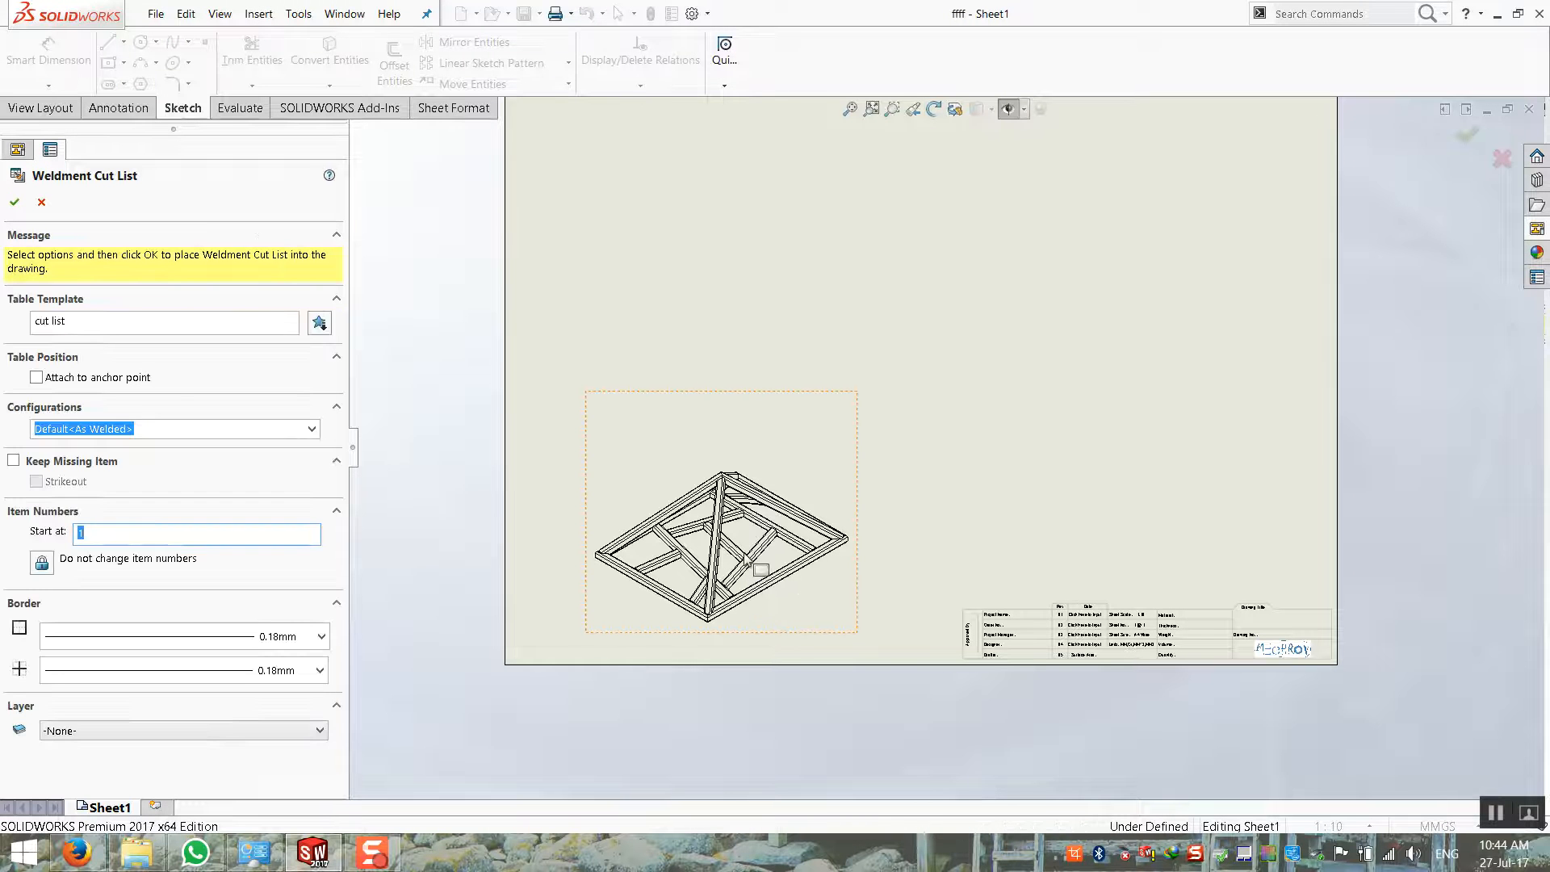
{"action": "left_click", "coordinate": [14, 197]}
{"action": "left_click", "coordinate": [705, 149]}
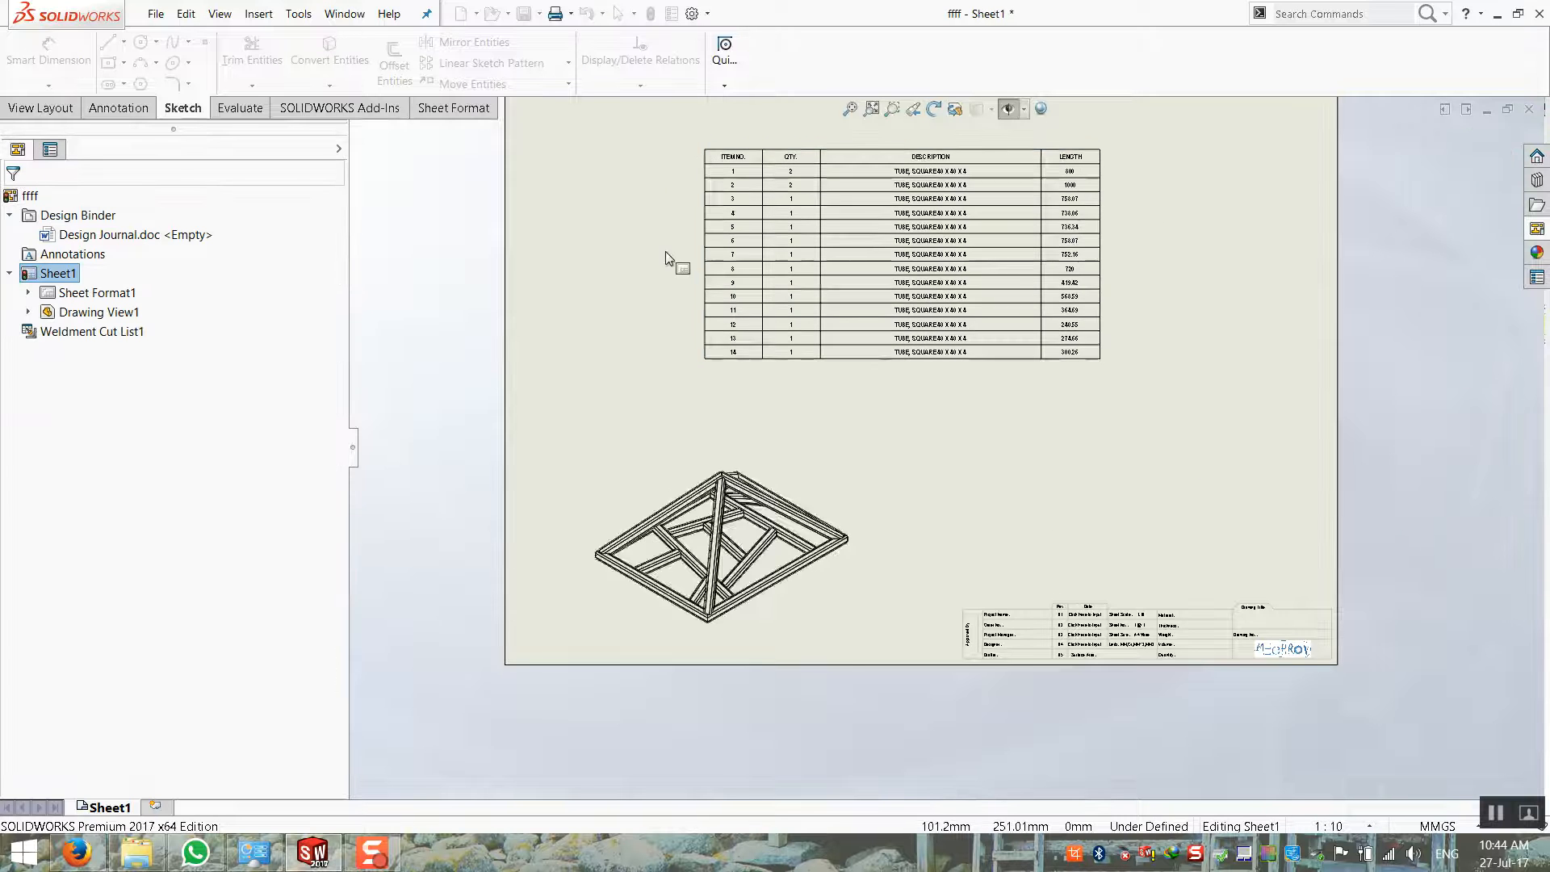
Review the item, quantity, description and length entries of the cut list and move the table slightly up the sheet
{"action": "scroll", "coordinate": [836, 284], "scroll_direction": "down", "scroll_amount": 3}
{"action": "scroll", "coordinate": [959, 307], "scroll_direction": "down", "scroll_amount": 2}
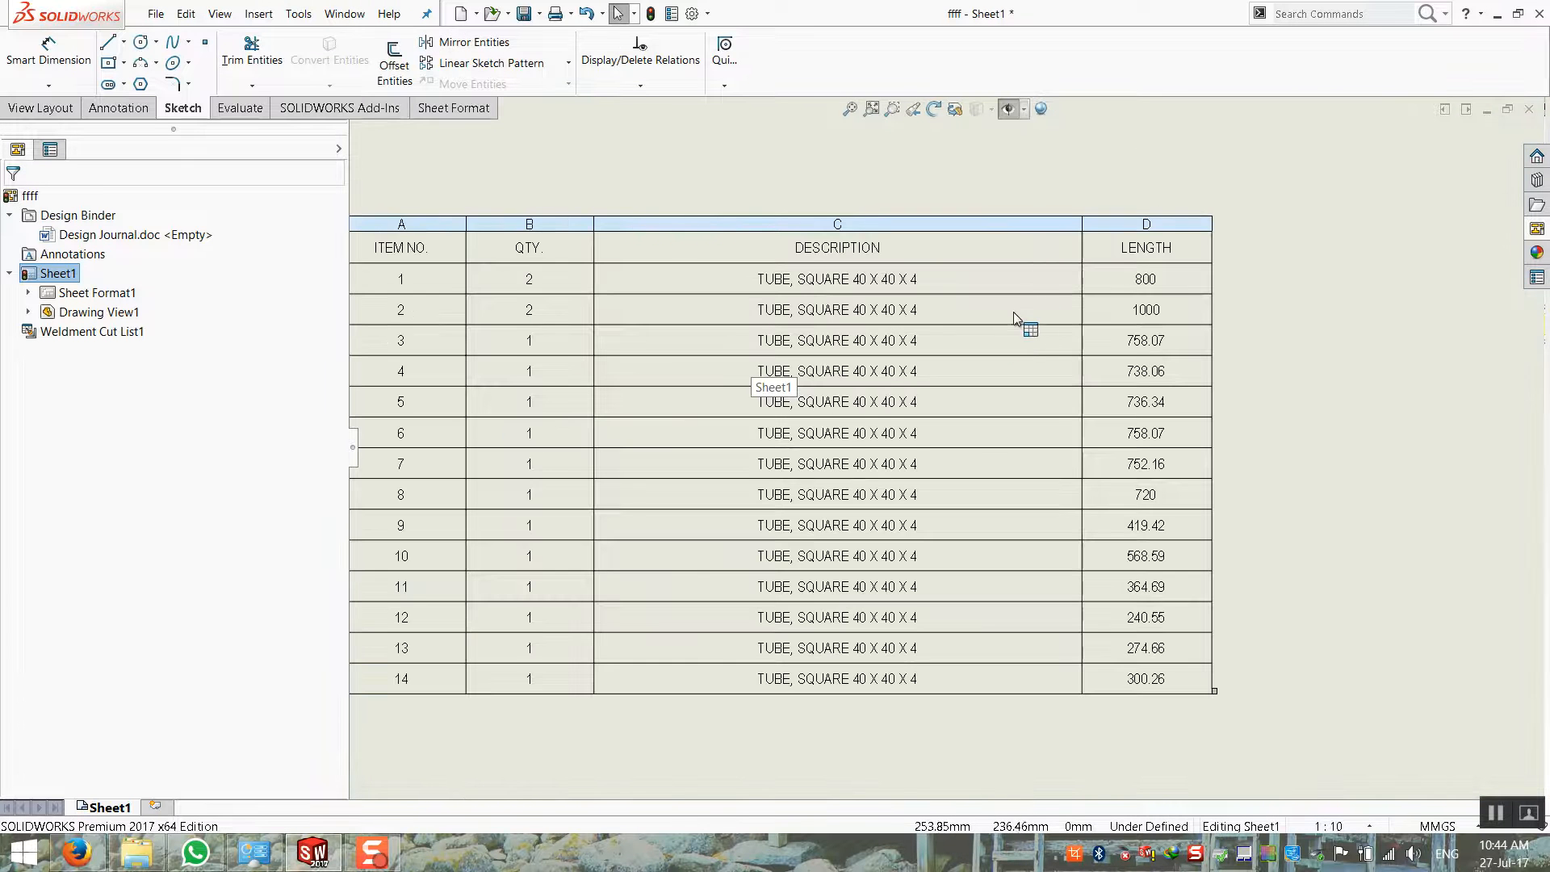
{"action": "scroll", "coordinate": [554, 346], "scroll_direction": "up", "scroll_amount": 2}
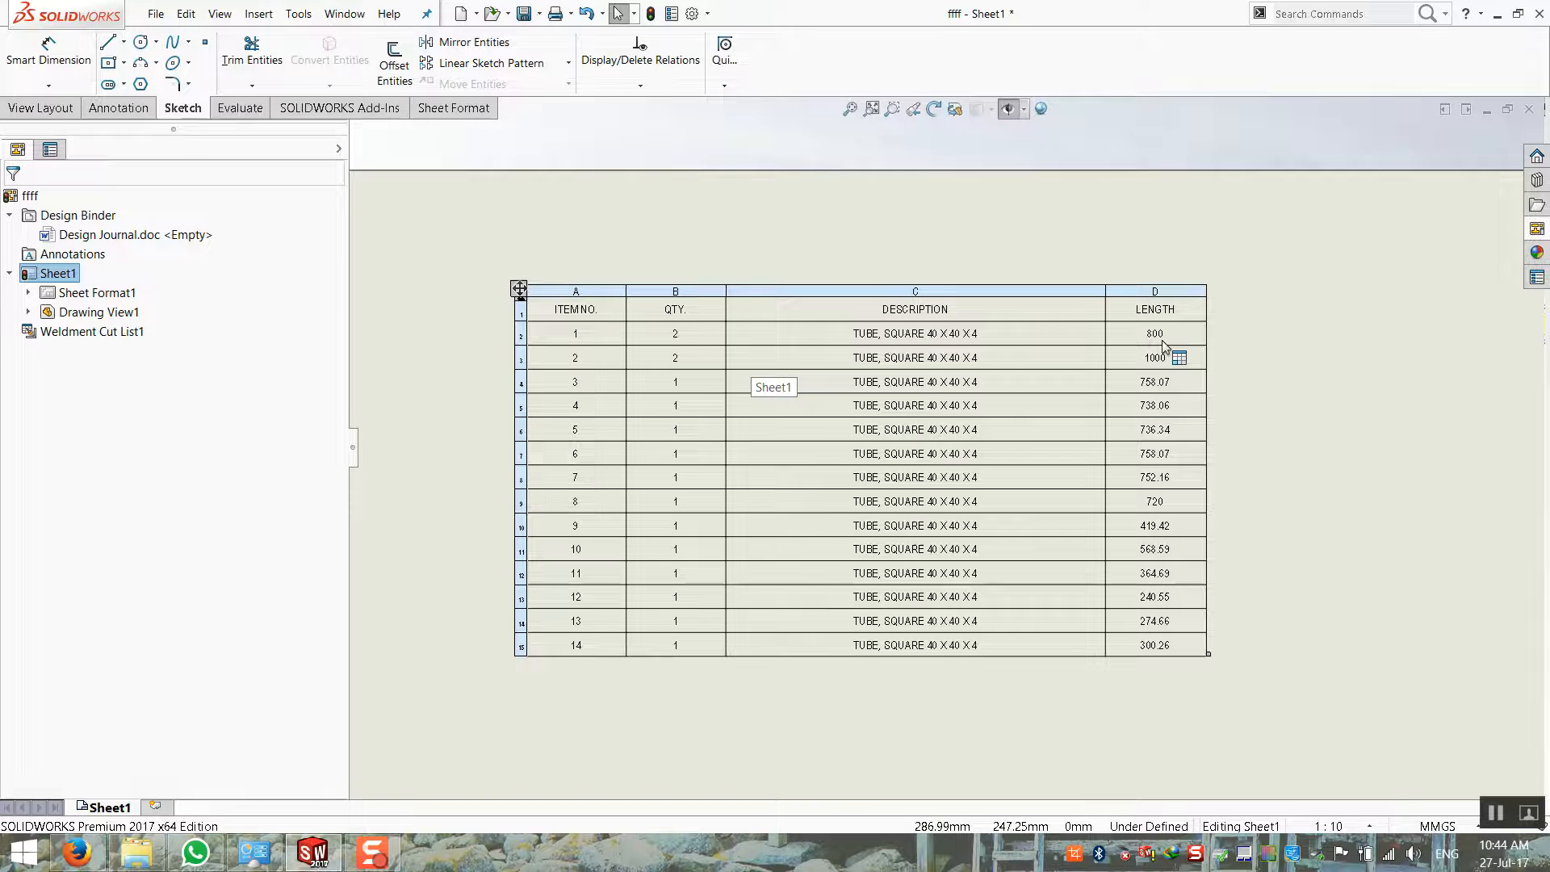
{"action": "scroll", "coordinate": [997, 360], "scroll_direction": "down", "scroll_amount": 1}
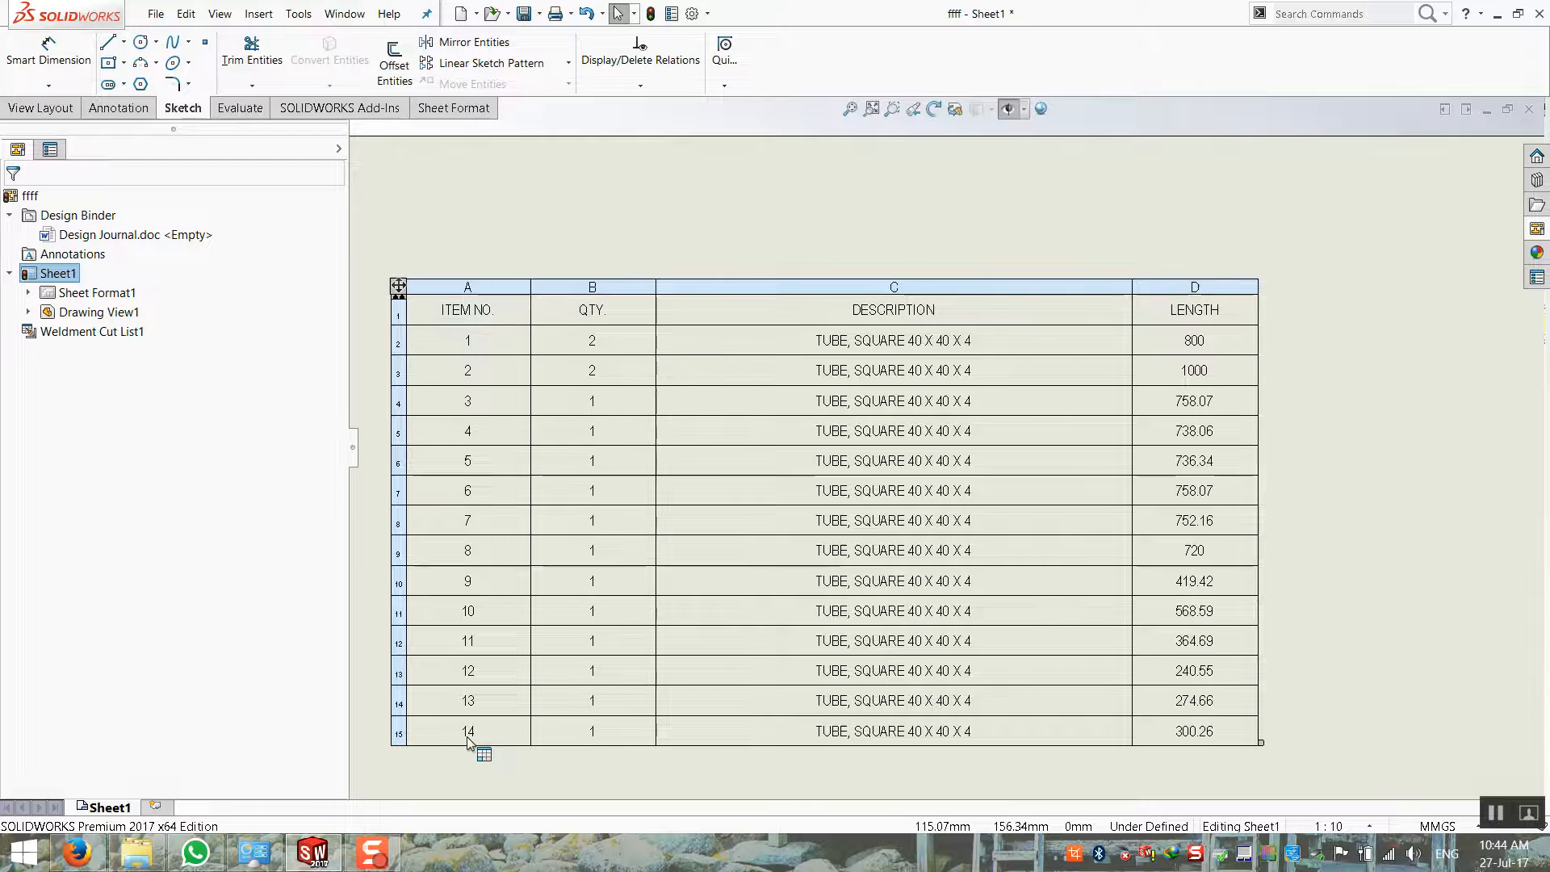
{"action": "scroll", "coordinate": [898, 709], "scroll_direction": "up", "scroll_amount": 1}
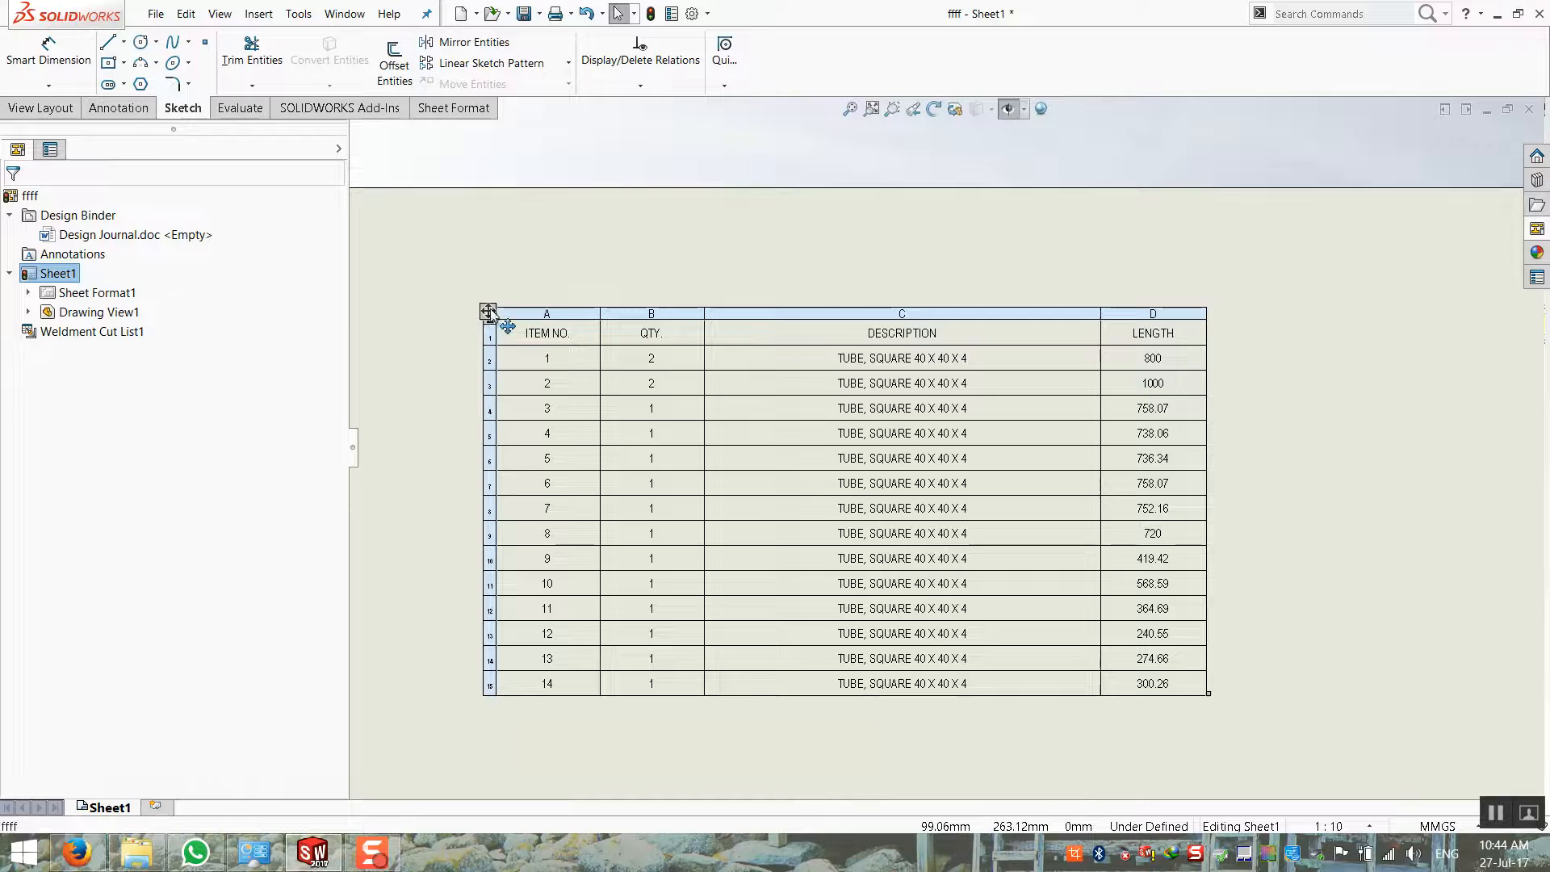
{"action": "left_click_drag", "start_coordinate": [487, 311], "coordinate": [449, 237]}
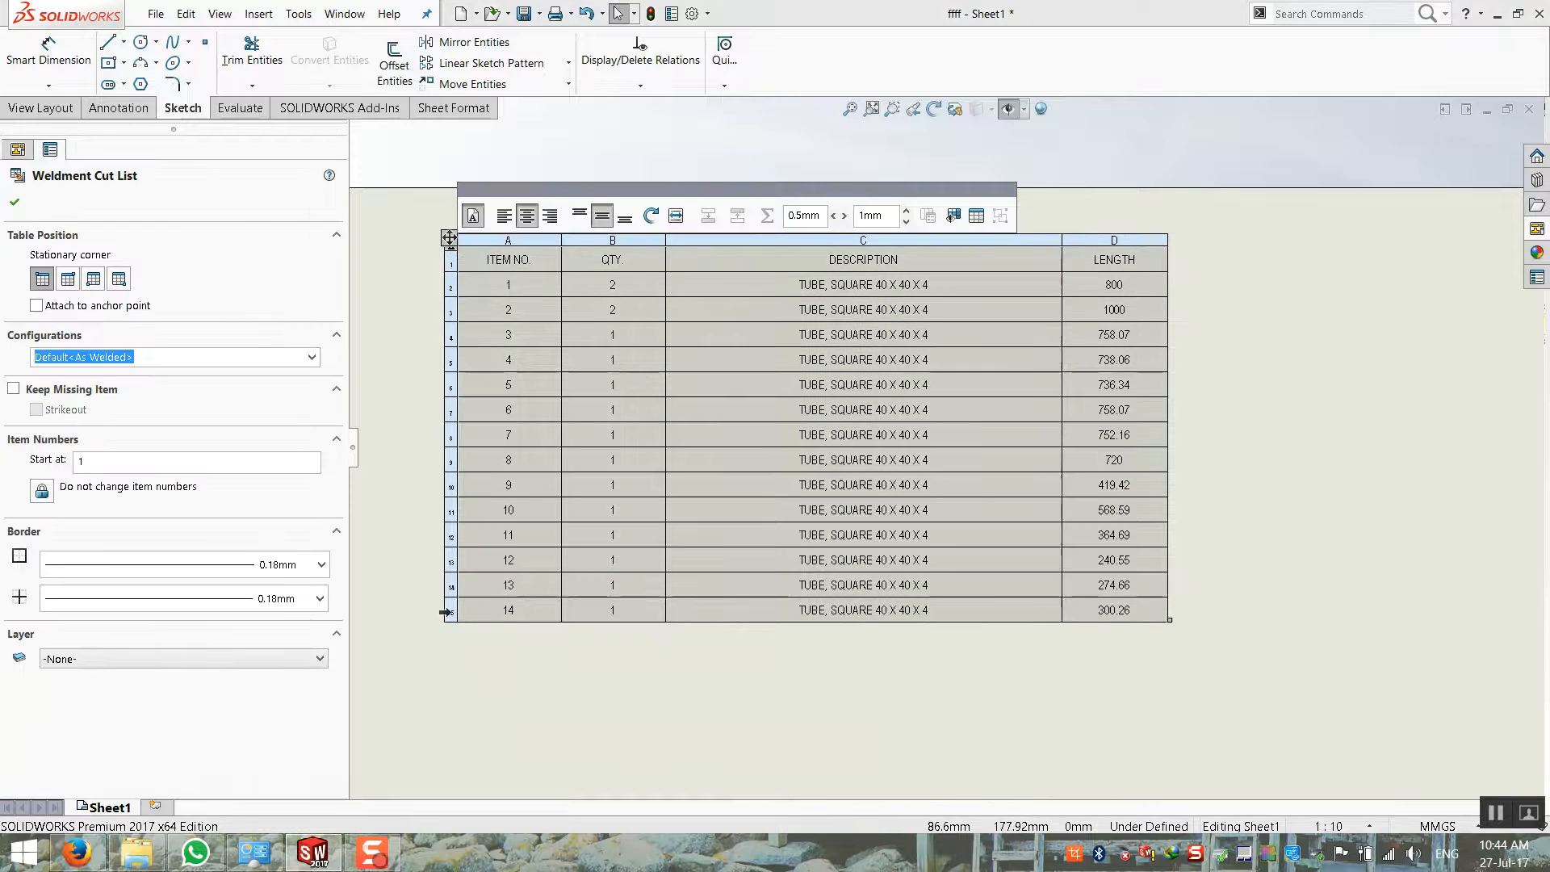
Insert an empty row below item 14 of the cut list table
{"action": "left_click", "coordinate": [445, 611]}
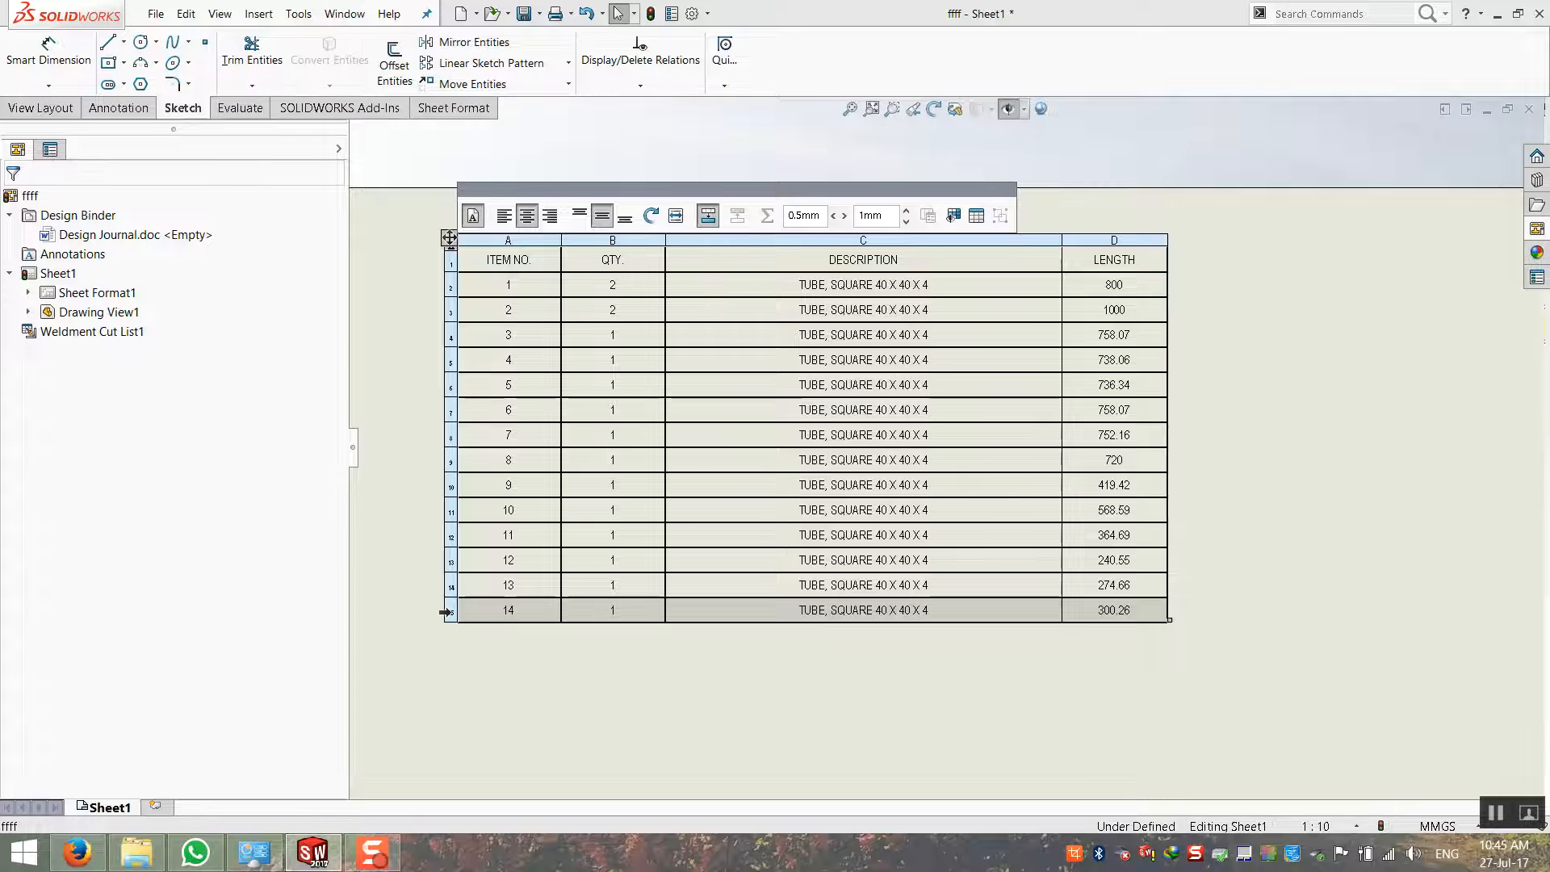
{"action": "right_click", "coordinate": [447, 613]}
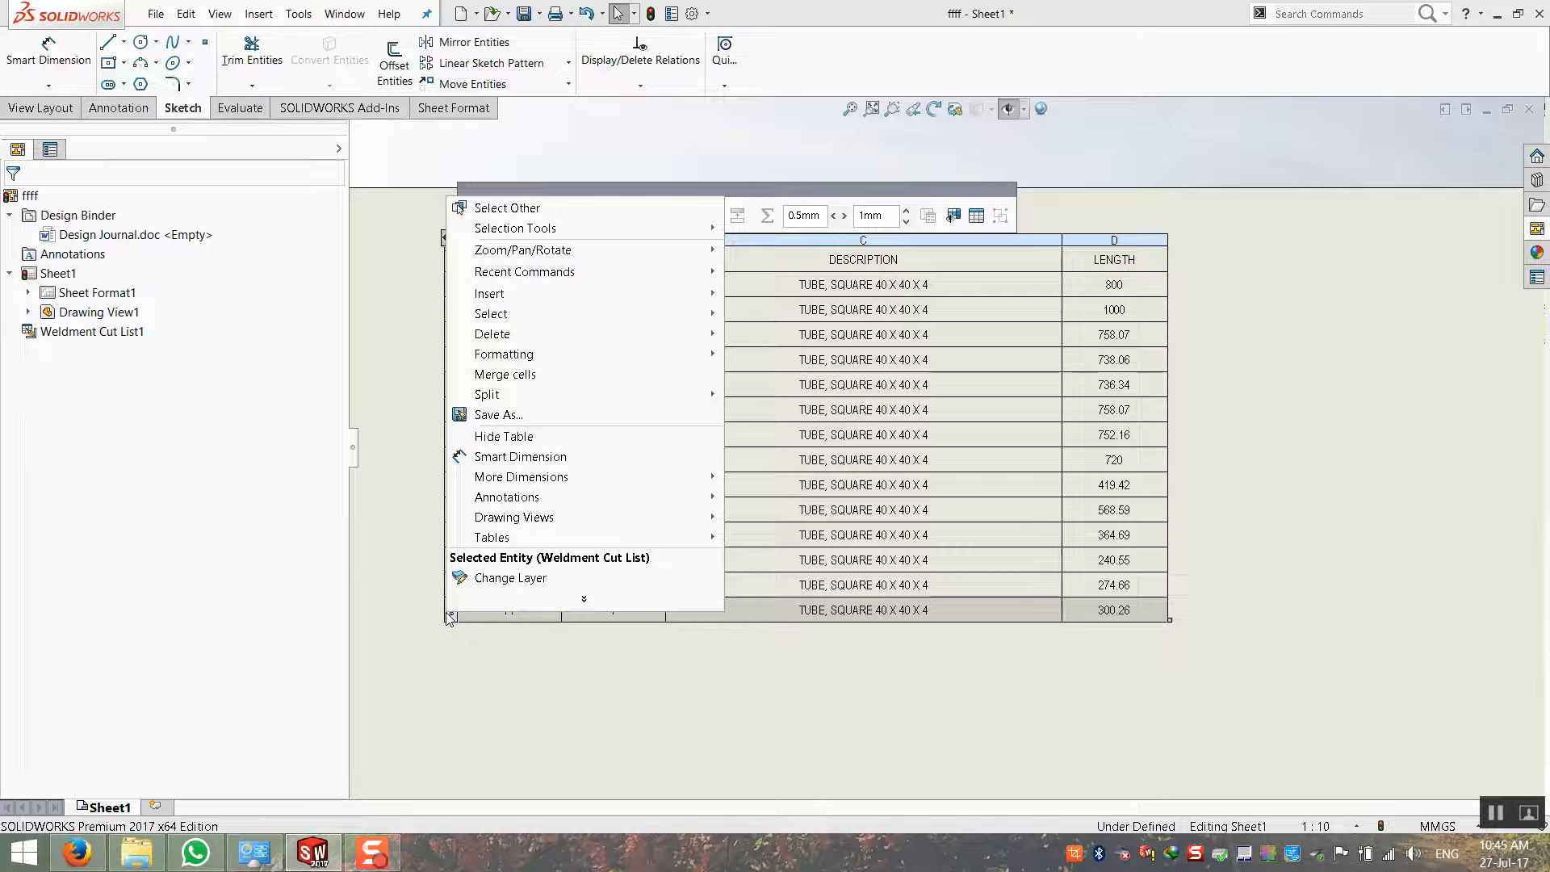
{"action": "mouse_move", "coordinate": [593, 295]}
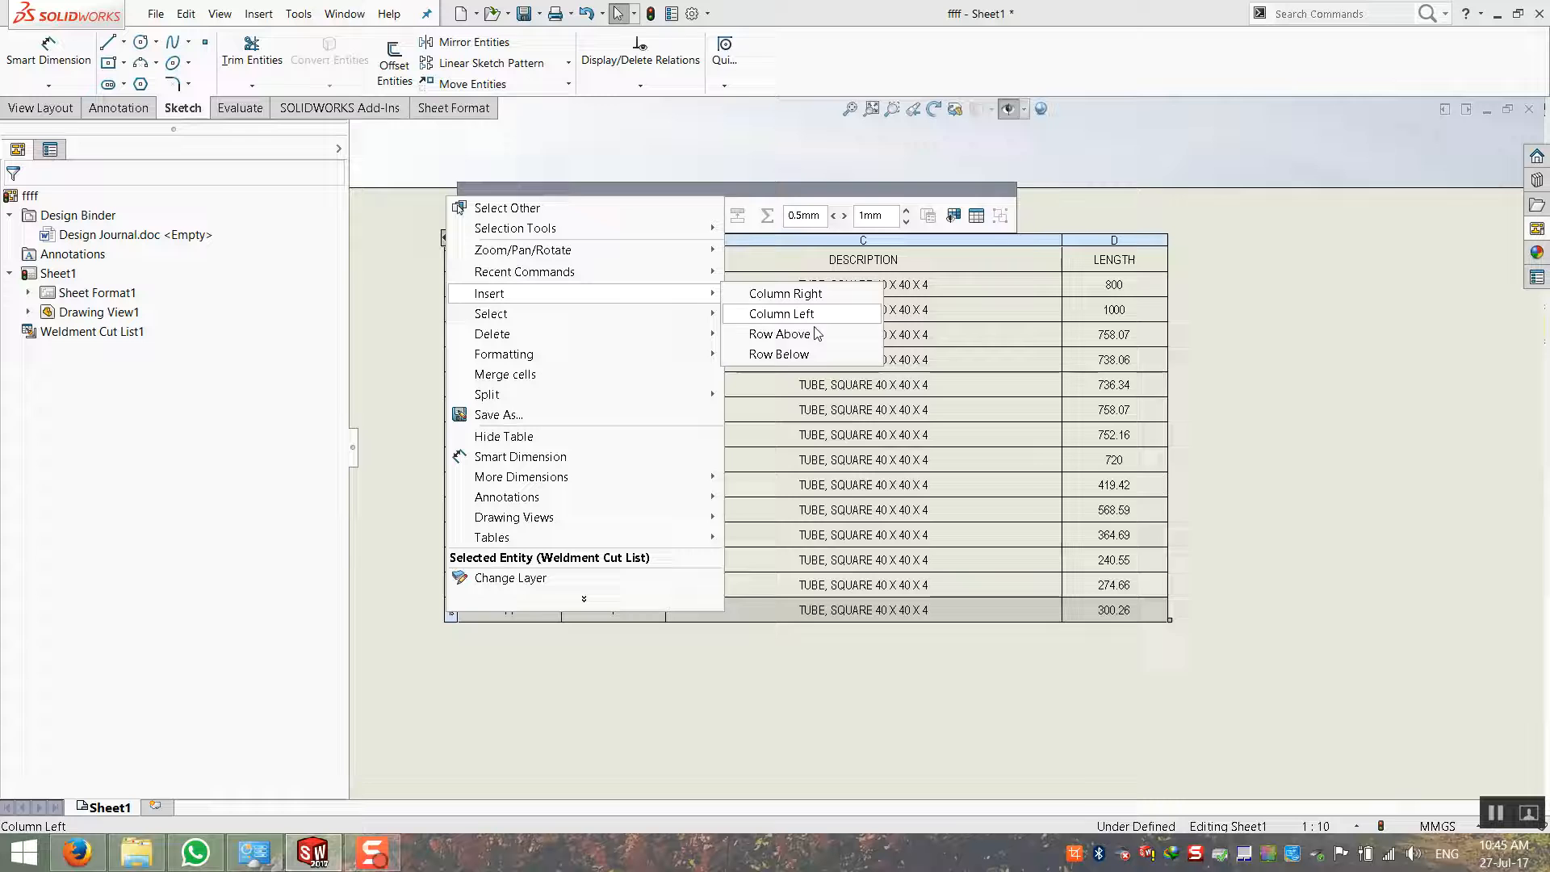
{"action": "left_click", "coordinate": [827, 357]}
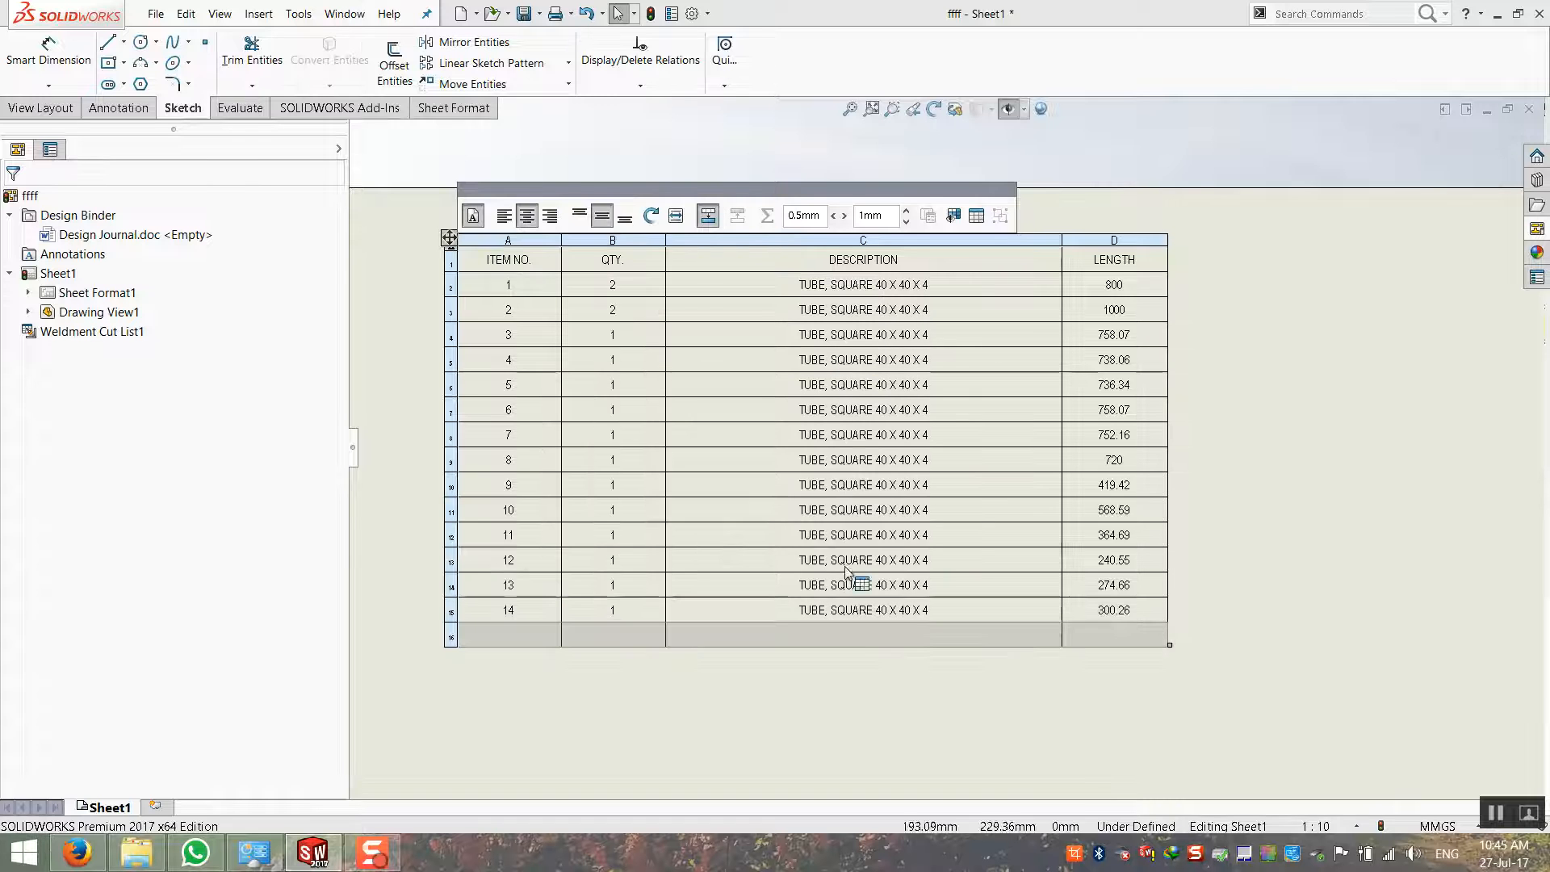
{"action": "left_click", "coordinate": [874, 710]}
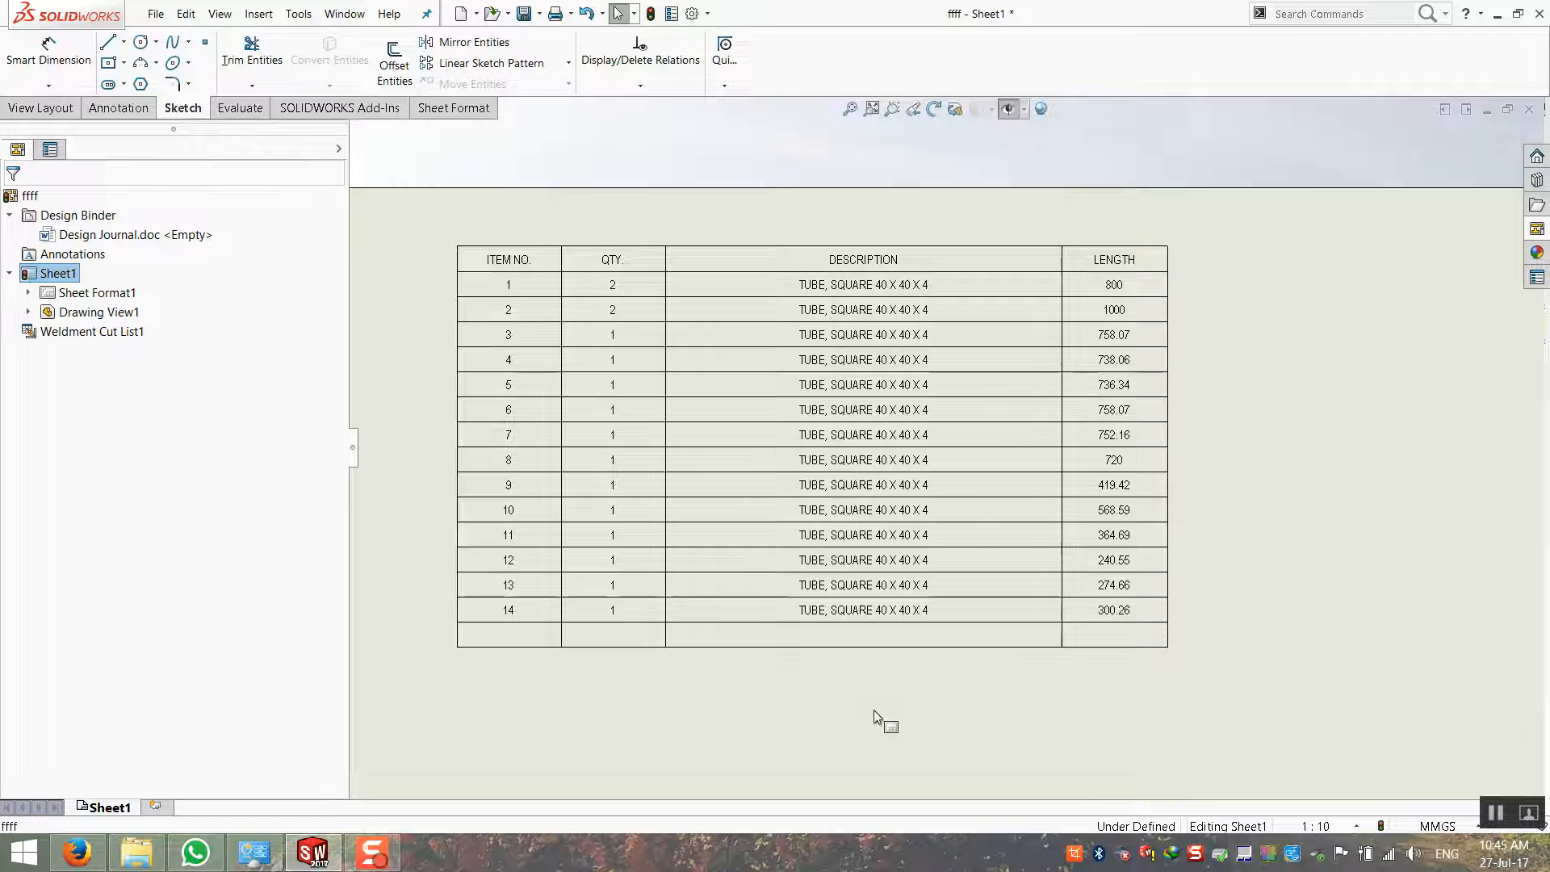
Start an equation with the SUM function in the LENGTH cell of the empty last row
{"action": "left_click", "coordinate": [1105, 634]}
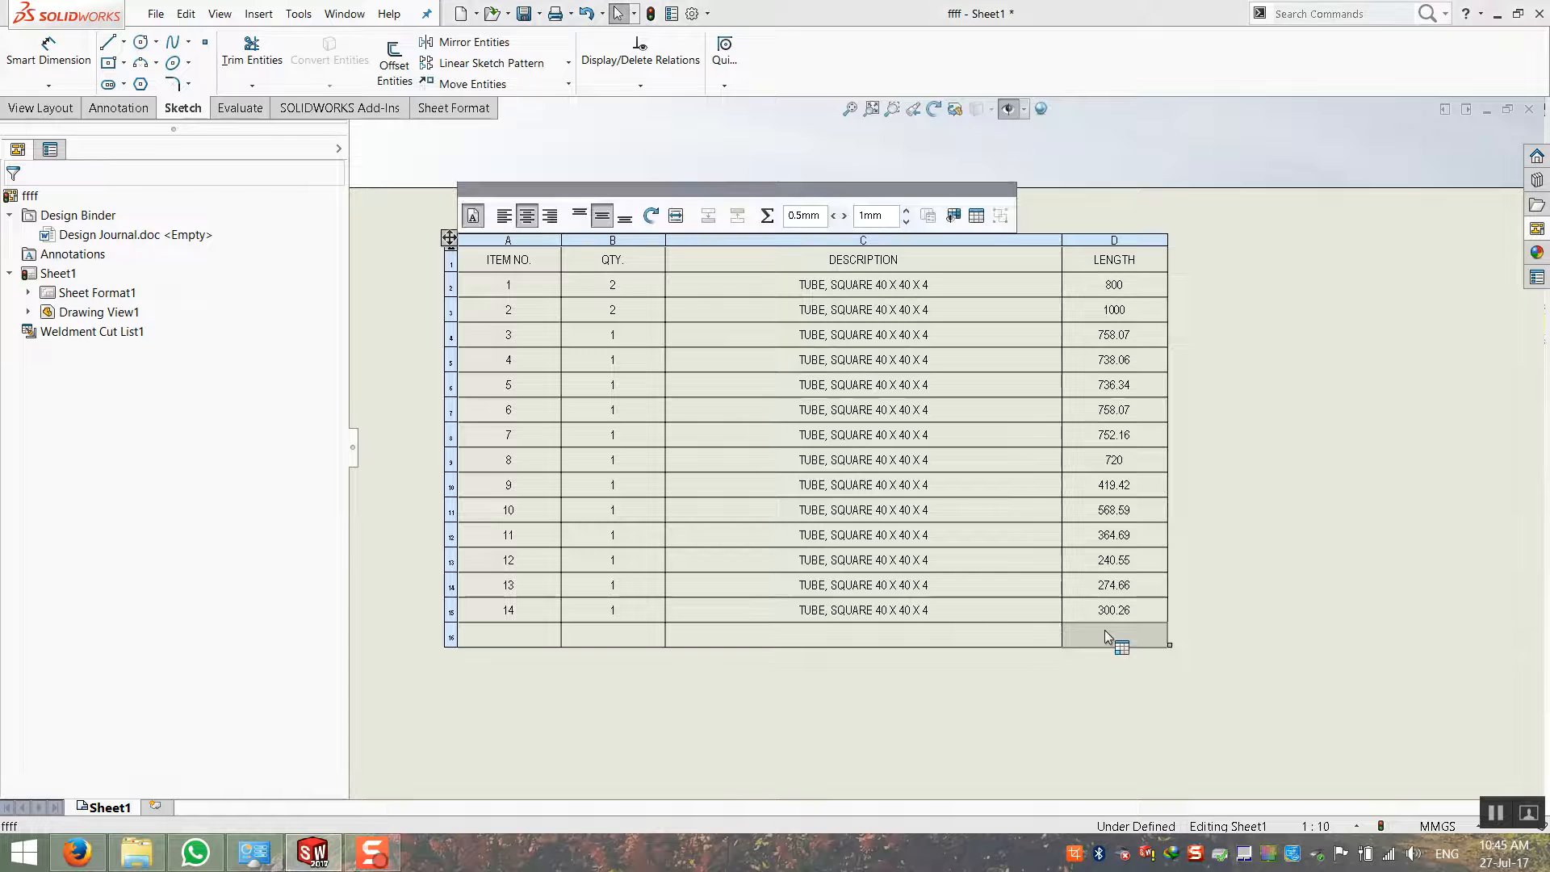
{"action": "left_click", "coordinate": [767, 216]}
{"action": "left_click", "coordinate": [536, 210]}
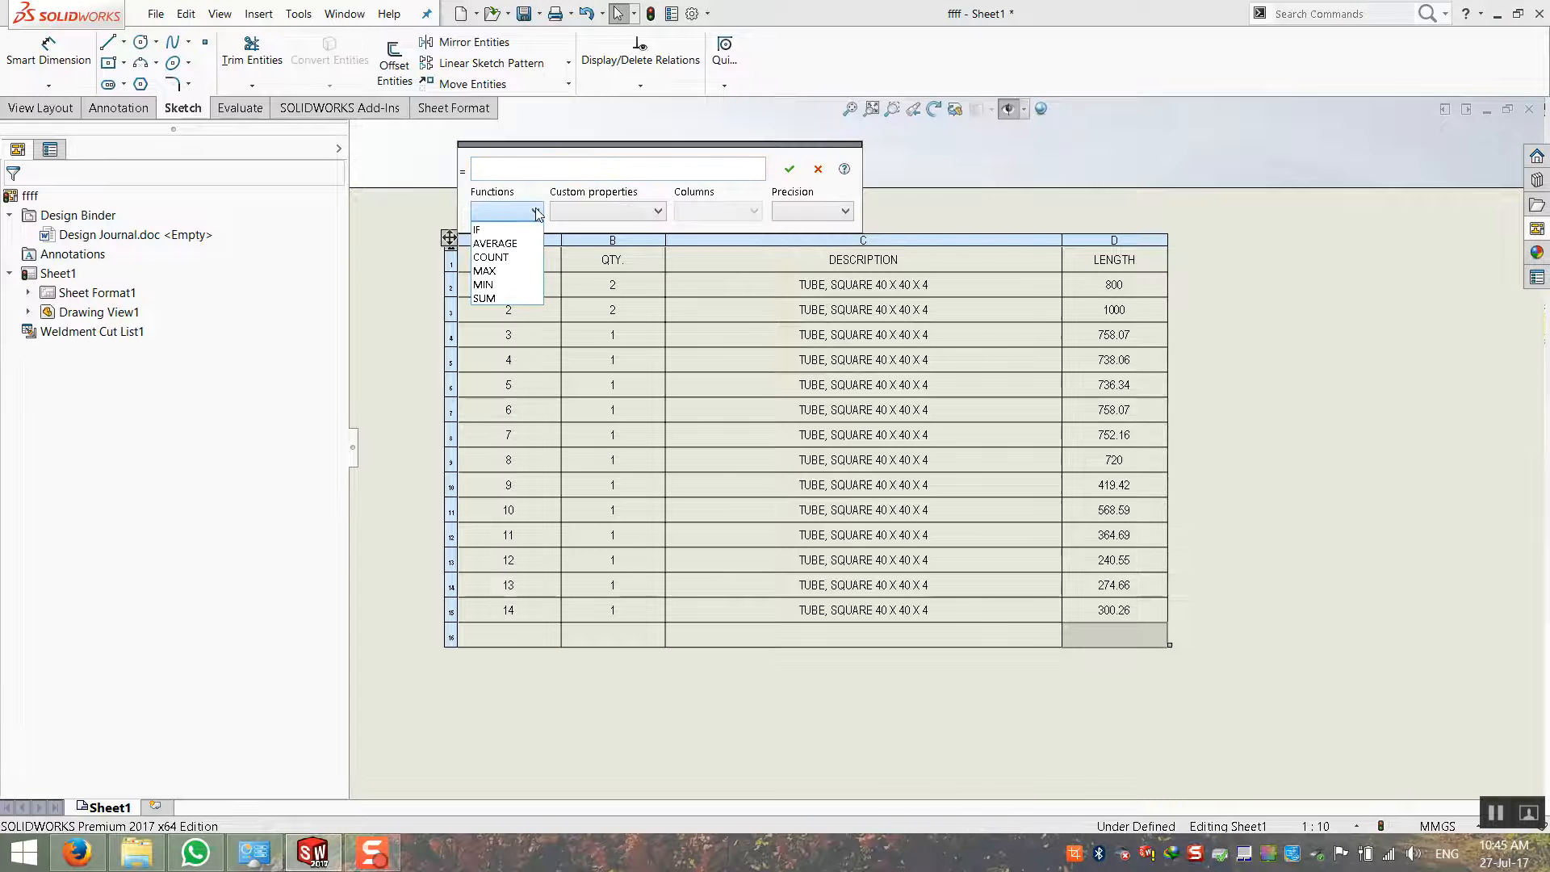
{"action": "left_click", "coordinate": [507, 298]}
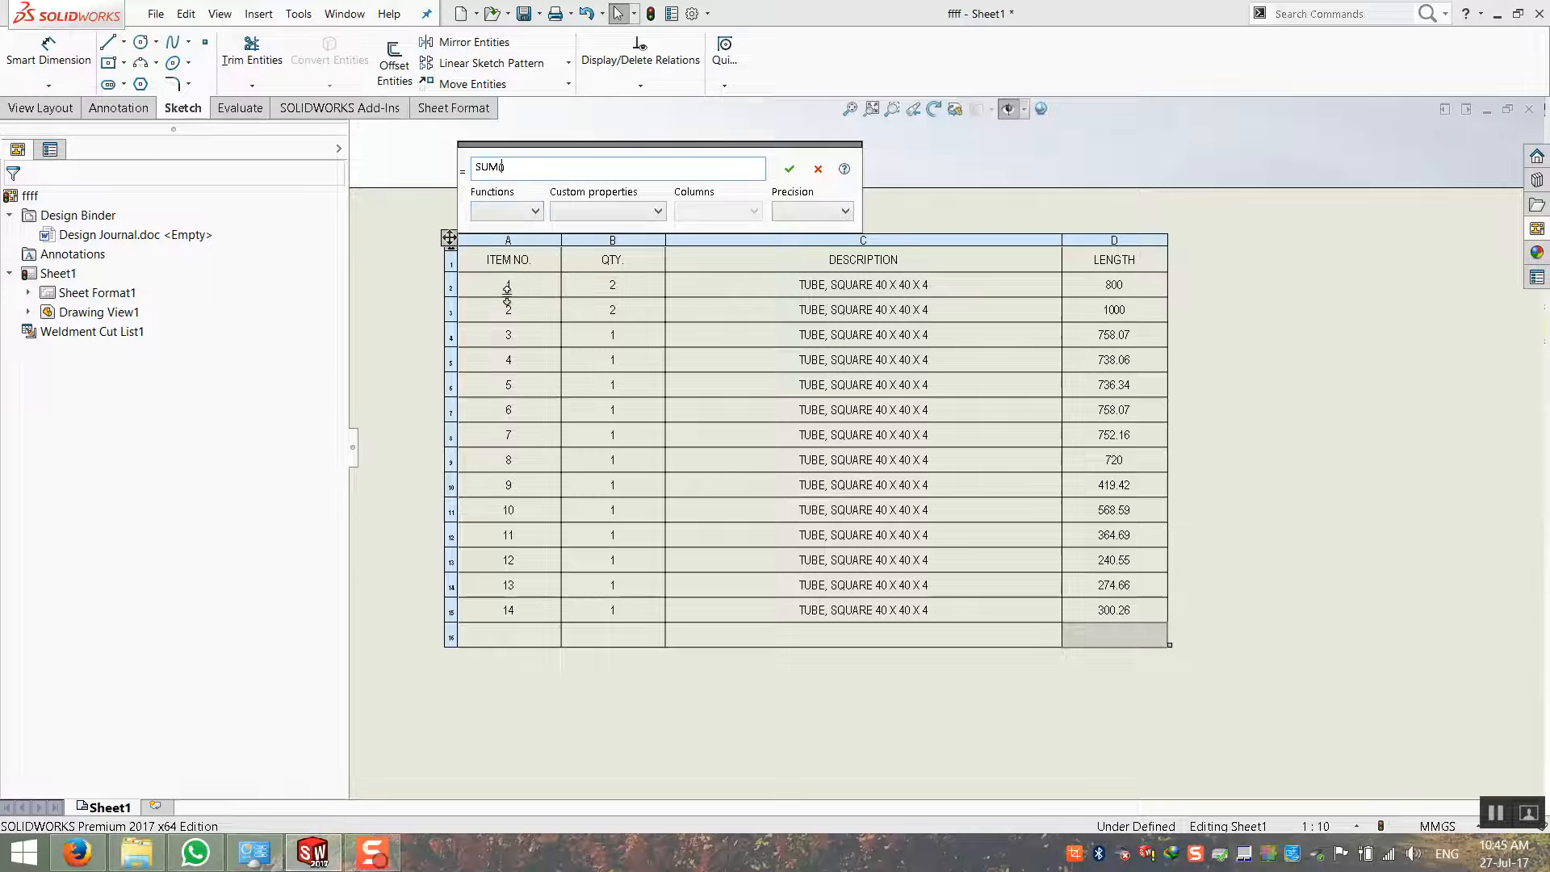
Look through the custom properties offered for the cell's equation for one that gives the tube lengths
{"action": "left_click", "coordinate": [618, 212]}
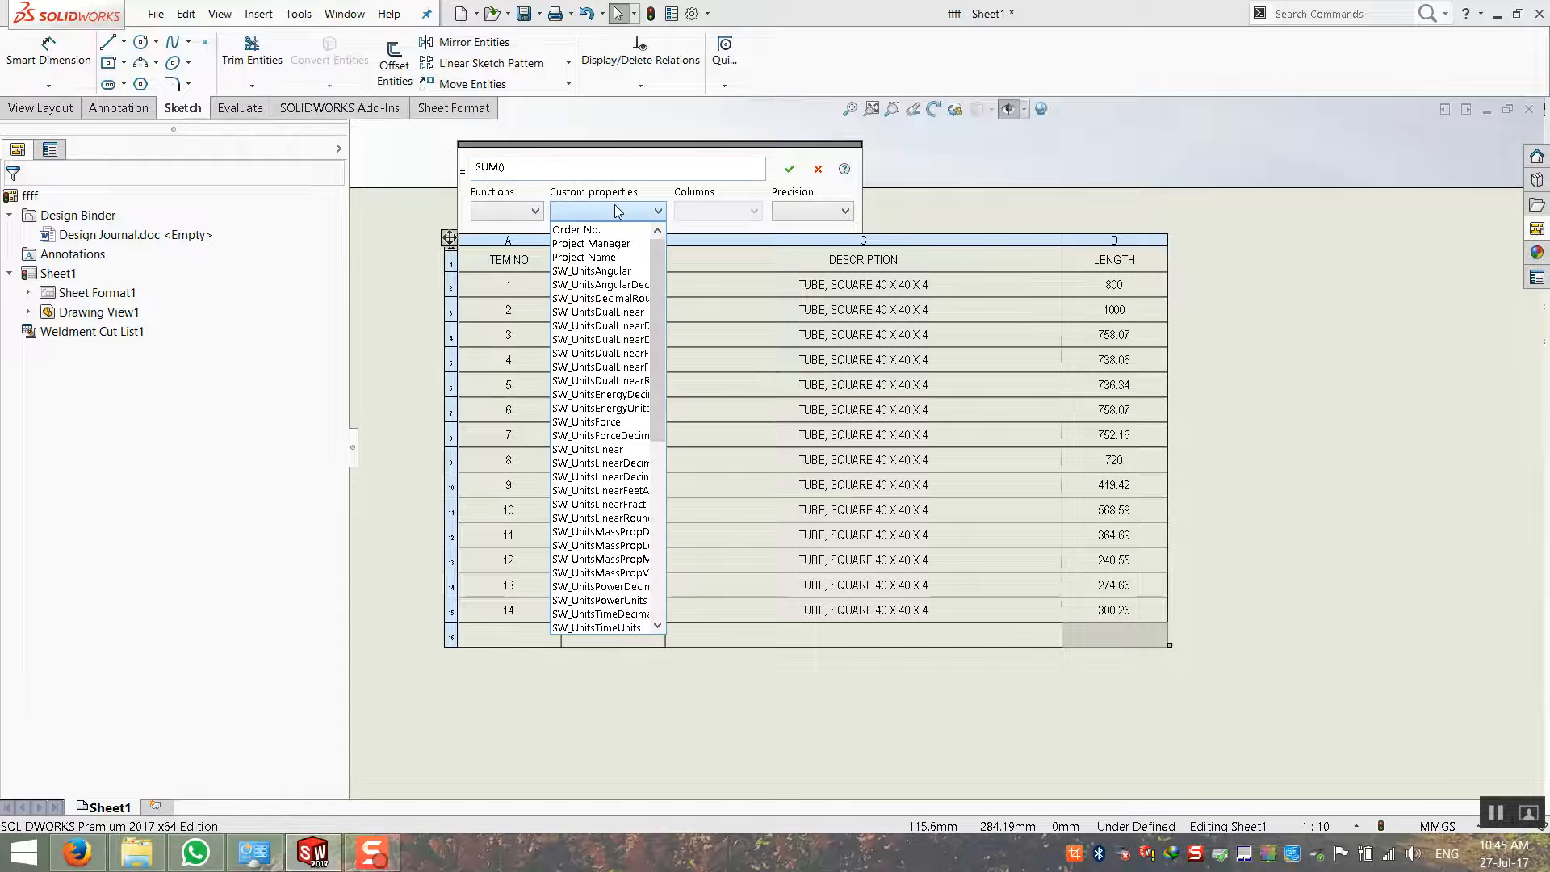
{"action": "left_click_drag", "start_coordinate": [657, 252], "coordinate": [665, 438]}
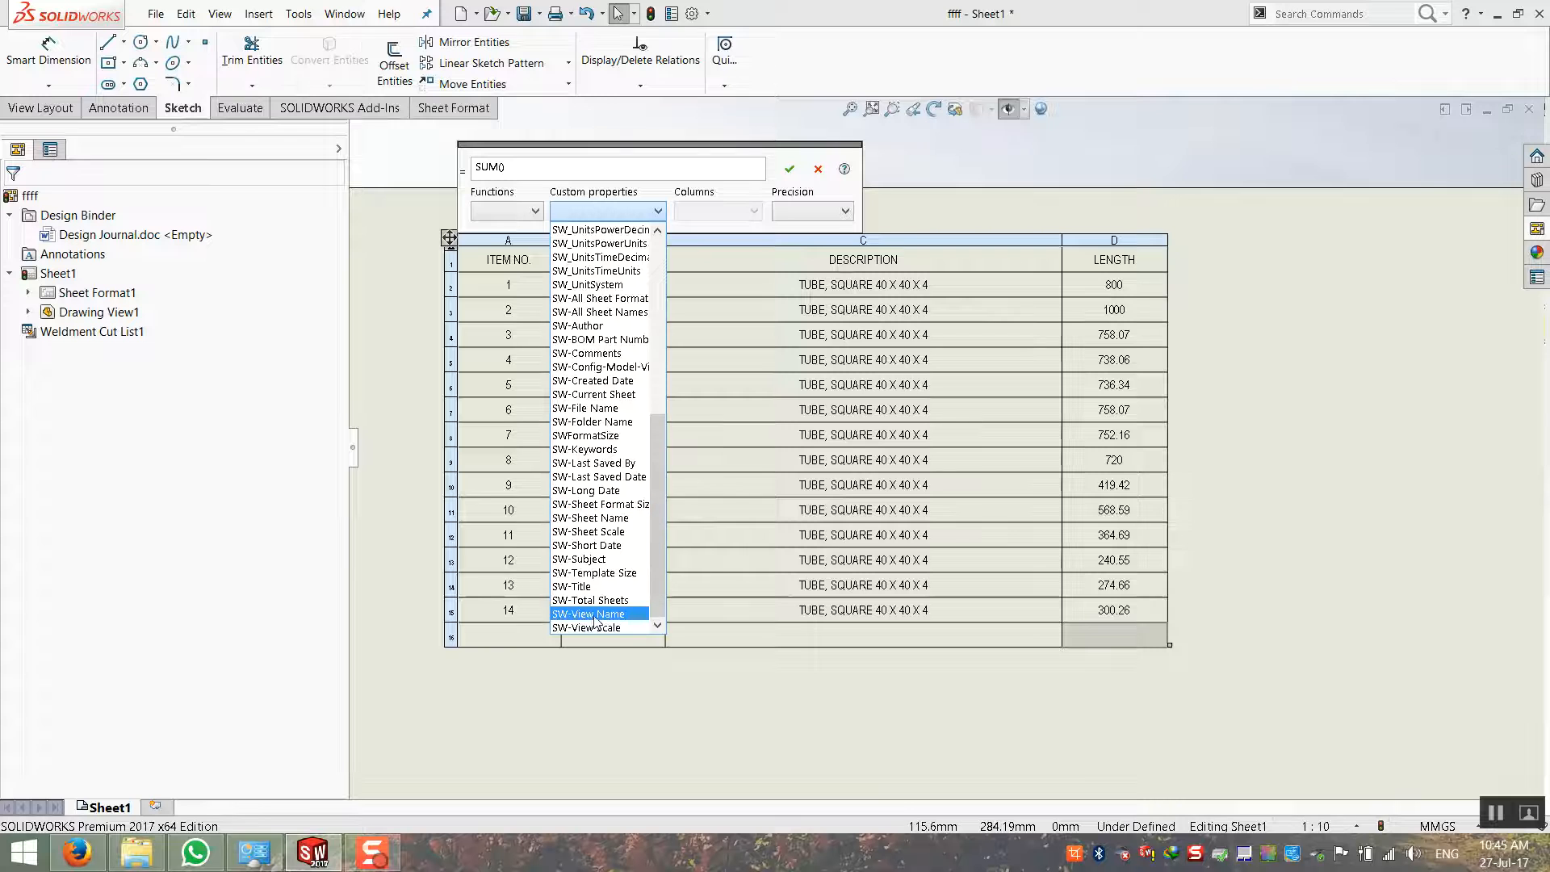
{"action": "scroll", "coordinate": [601, 602], "scroll_direction": "up", "scroll_amount": 3}
{"action": "scroll", "coordinate": [620, 450], "scroll_direction": "up", "scroll_amount": 3}
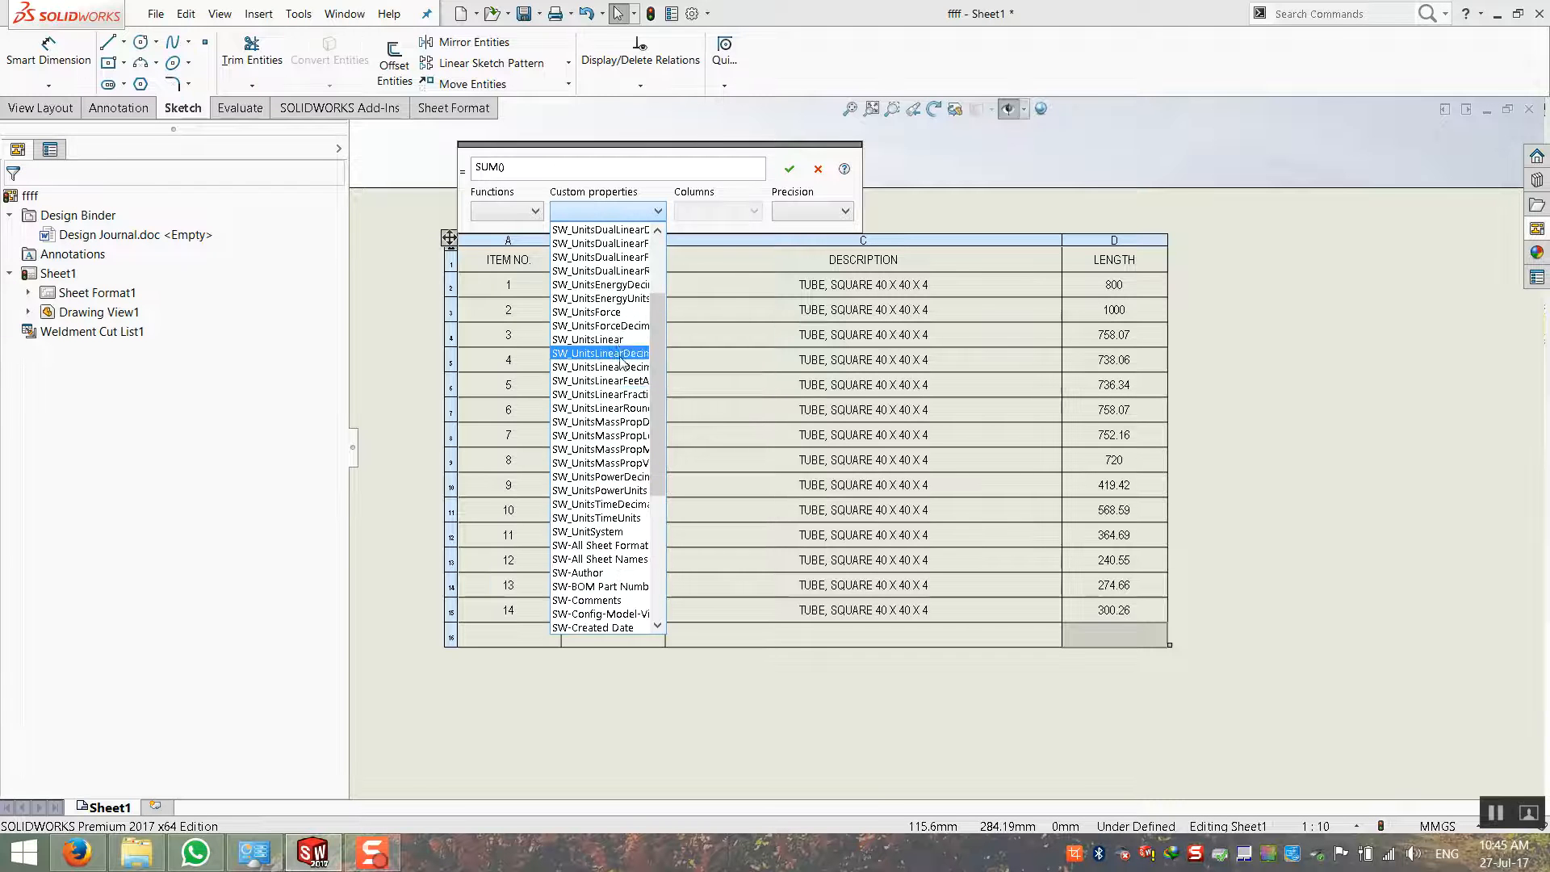
{"action": "scroll", "coordinate": [620, 367], "scroll_direction": "up", "scroll_amount": 2}
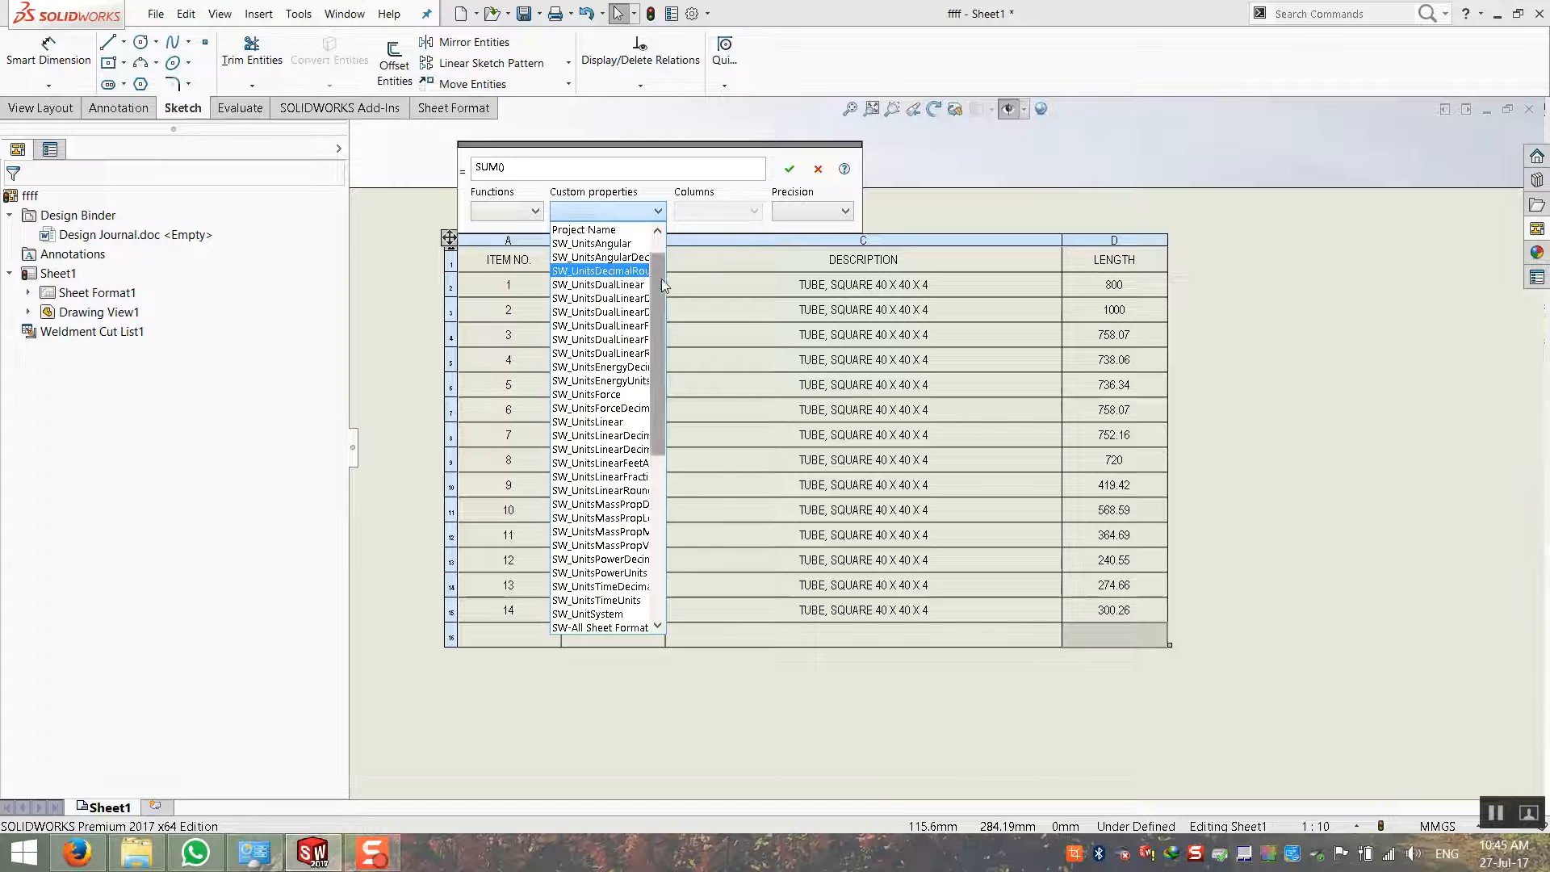
{"action": "scroll", "coordinate": [630, 379], "scroll_direction": "down", "scroll_amount": 1}
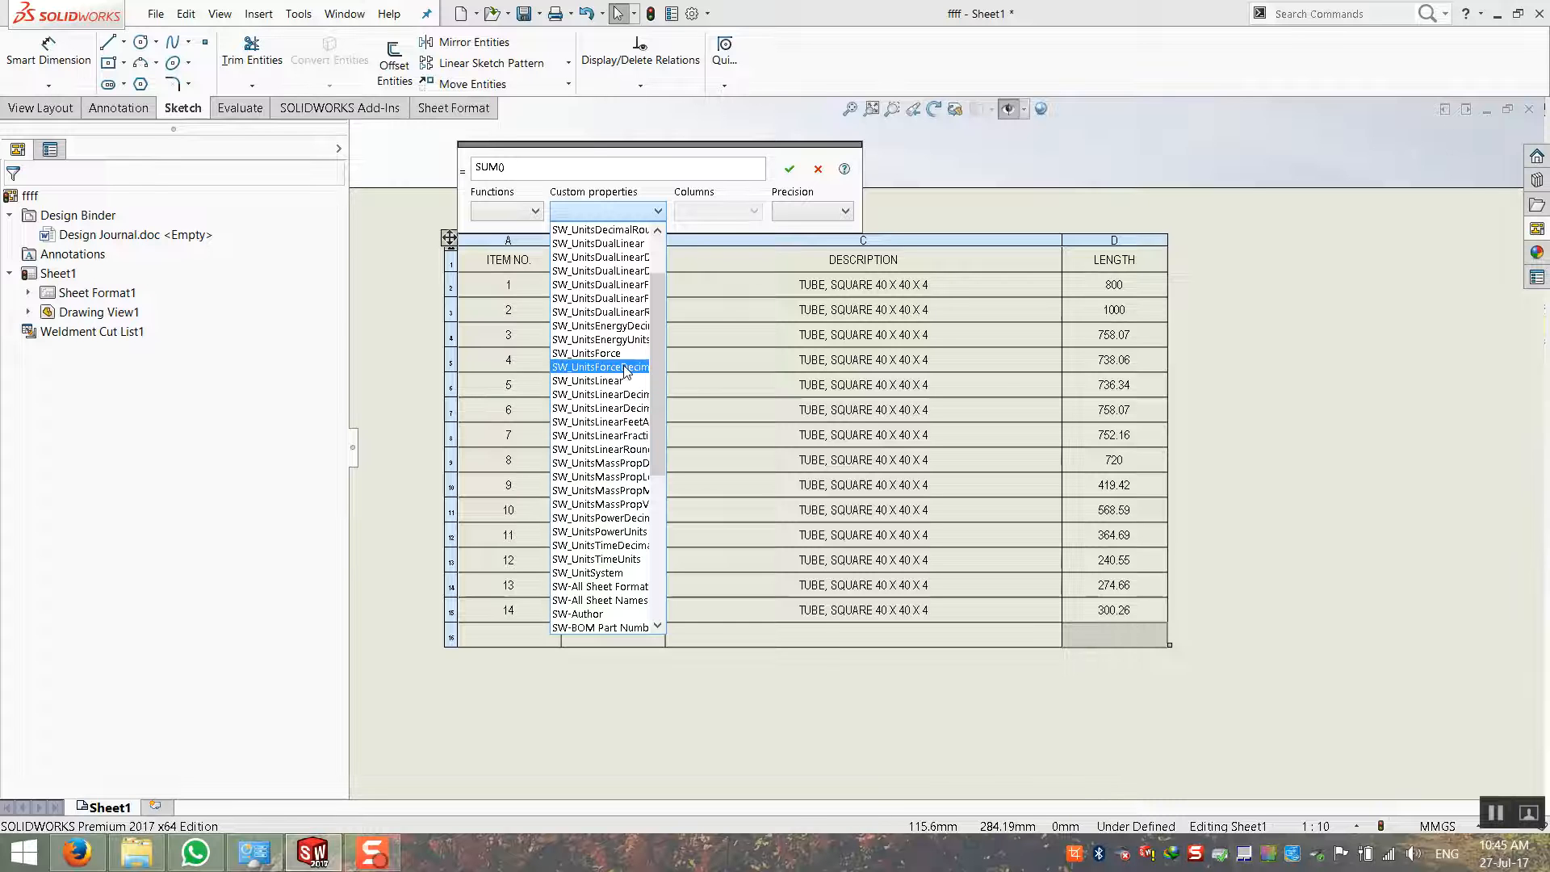
{"action": "scroll", "coordinate": [626, 380], "scroll_direction": "up", "scroll_amount": 1}
{"action": "scroll", "coordinate": [627, 384], "scroll_direction": "up", "scroll_amount": 1}
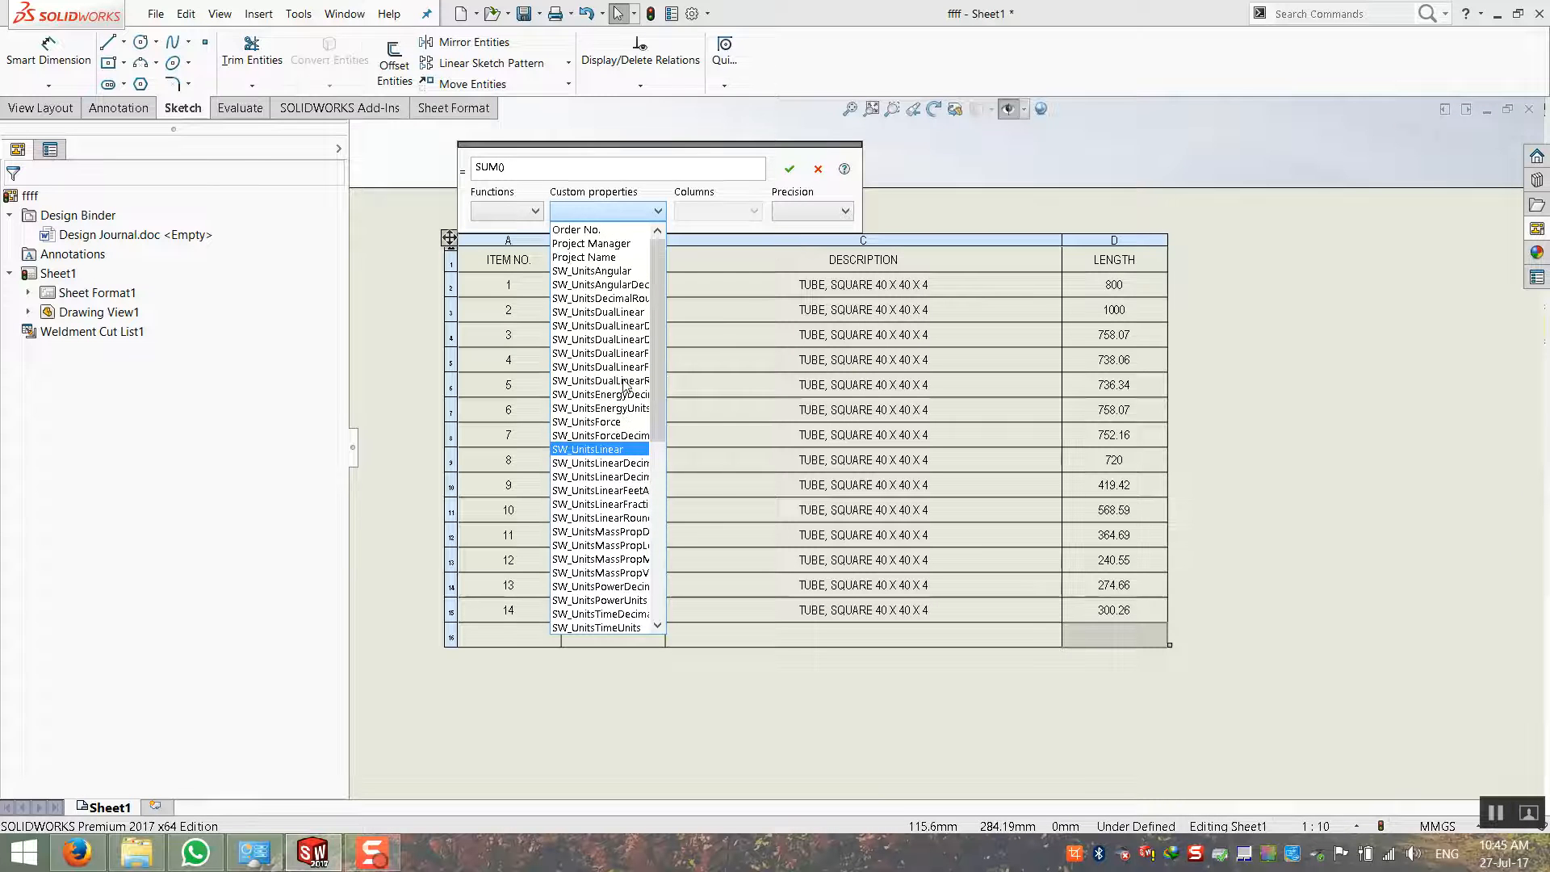
{"action": "scroll", "coordinate": [627, 383], "scroll_direction": "down", "scroll_amount": 3}
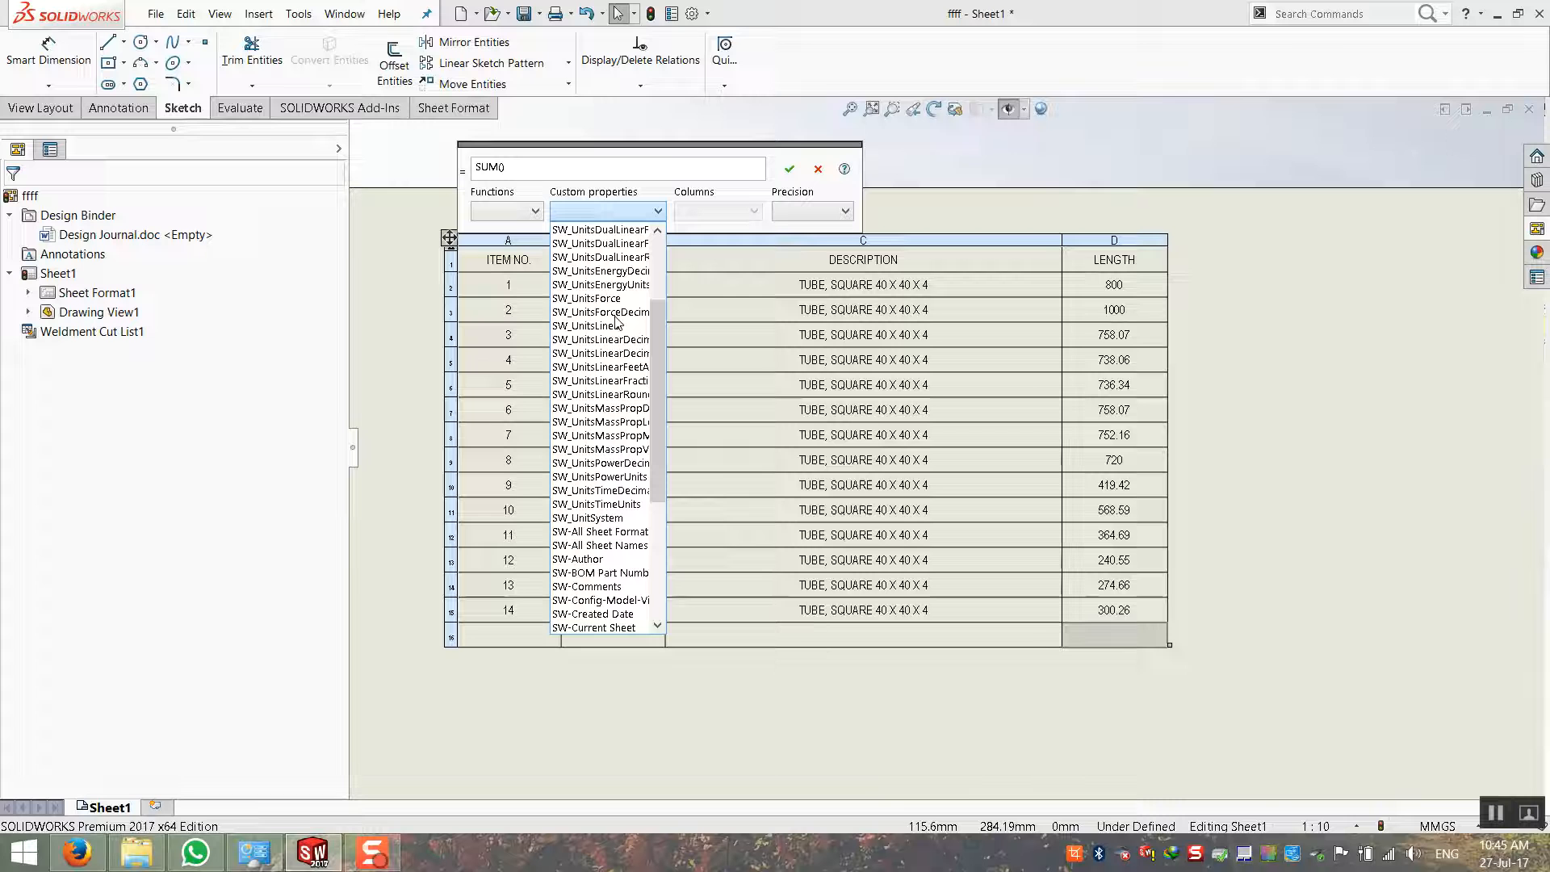
{"action": "scroll", "coordinate": [617, 323], "scroll_direction": "down", "scroll_amount": 1}
{"action": "scroll", "coordinate": [618, 322], "scroll_direction": "down", "scroll_amount": 4}
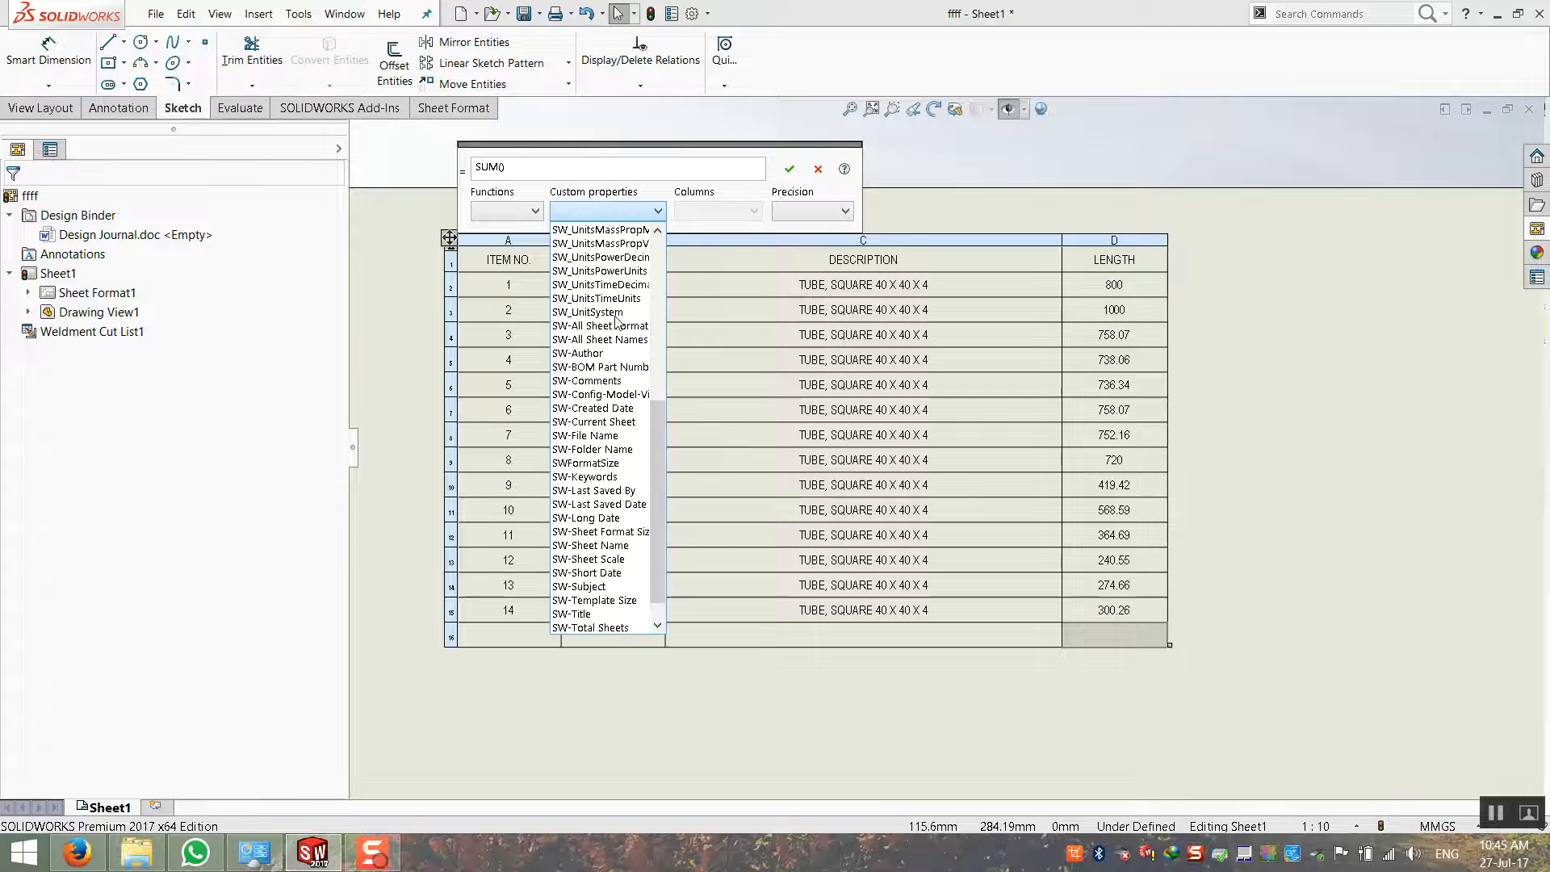
{"action": "scroll", "coordinate": [618, 321], "scroll_direction": "down", "scroll_amount": 1}
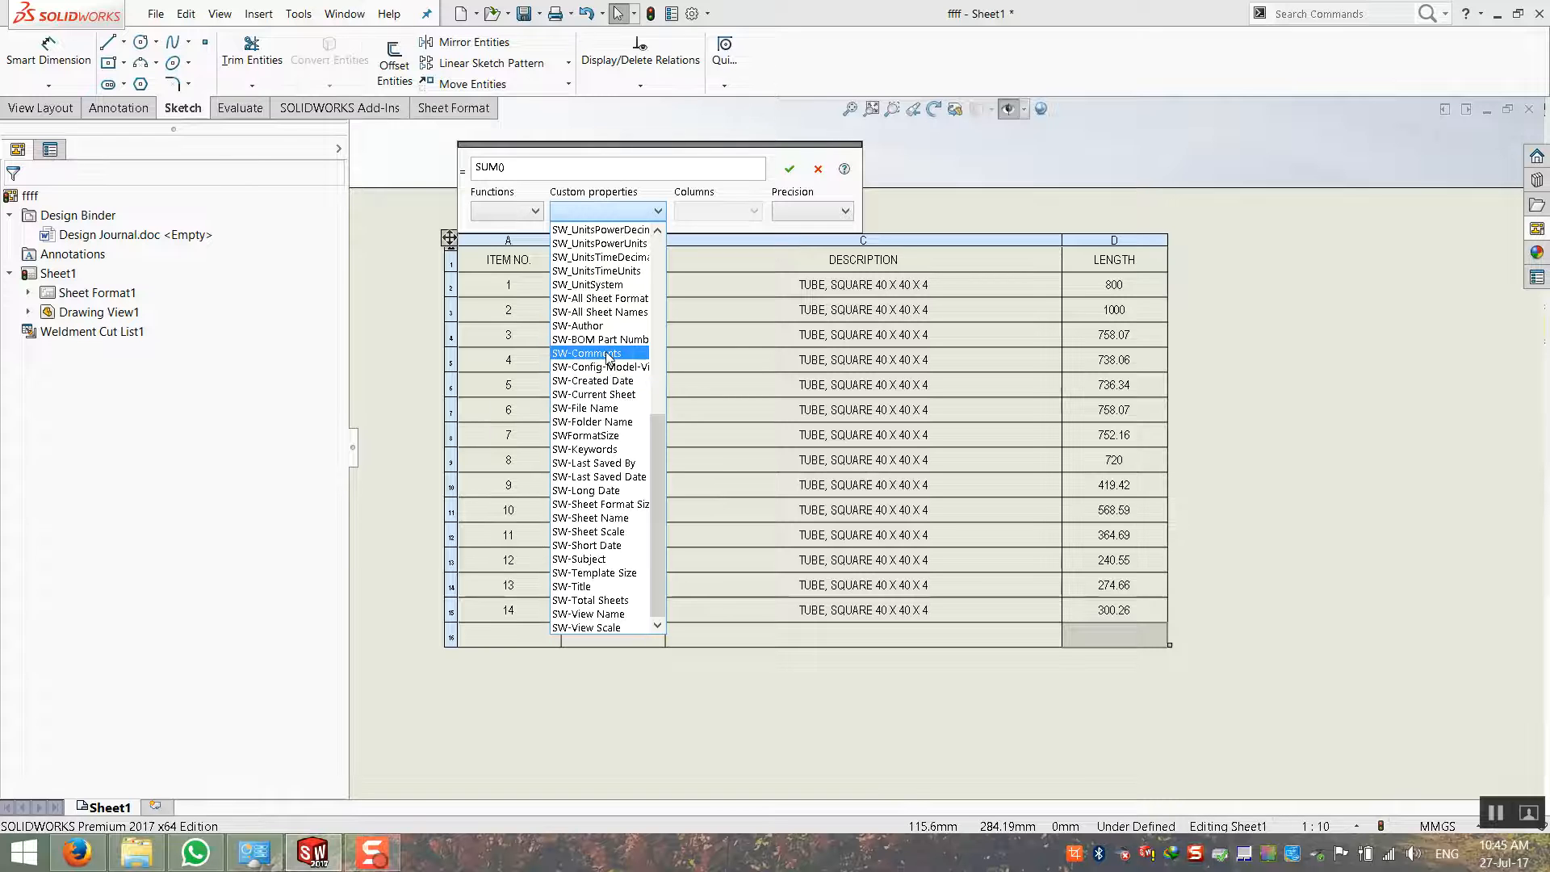
{"action": "scroll", "coordinate": [608, 357], "scroll_direction": "up", "scroll_amount": 4}
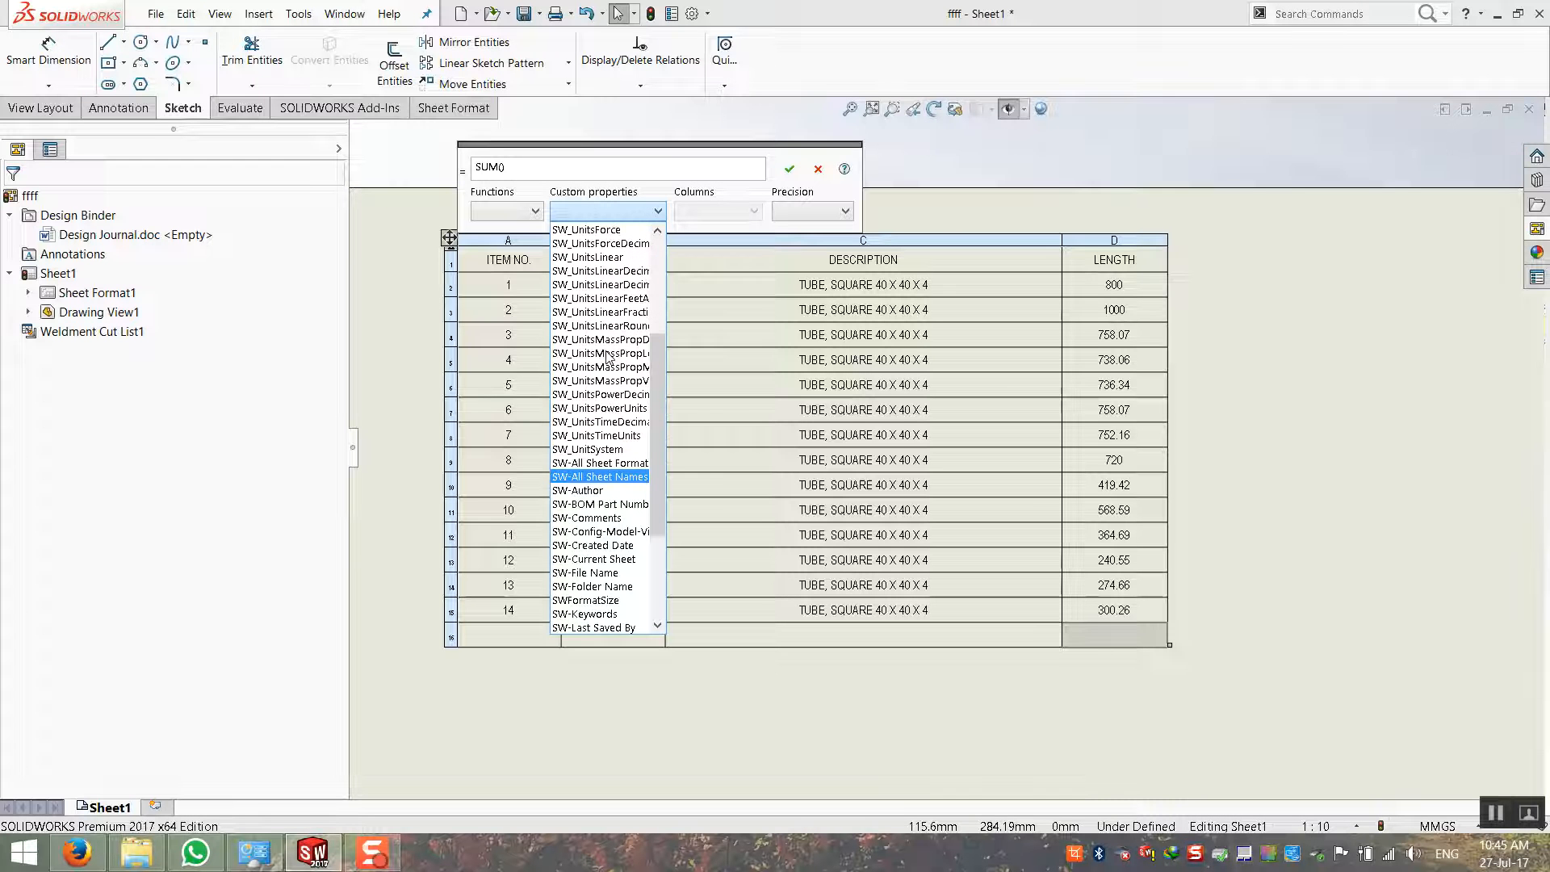
{"action": "scroll", "coordinate": [602, 311], "scroll_direction": "up", "scroll_amount": 3}
{"action": "scroll", "coordinate": [600, 302], "scroll_direction": "up", "scroll_amount": 2}
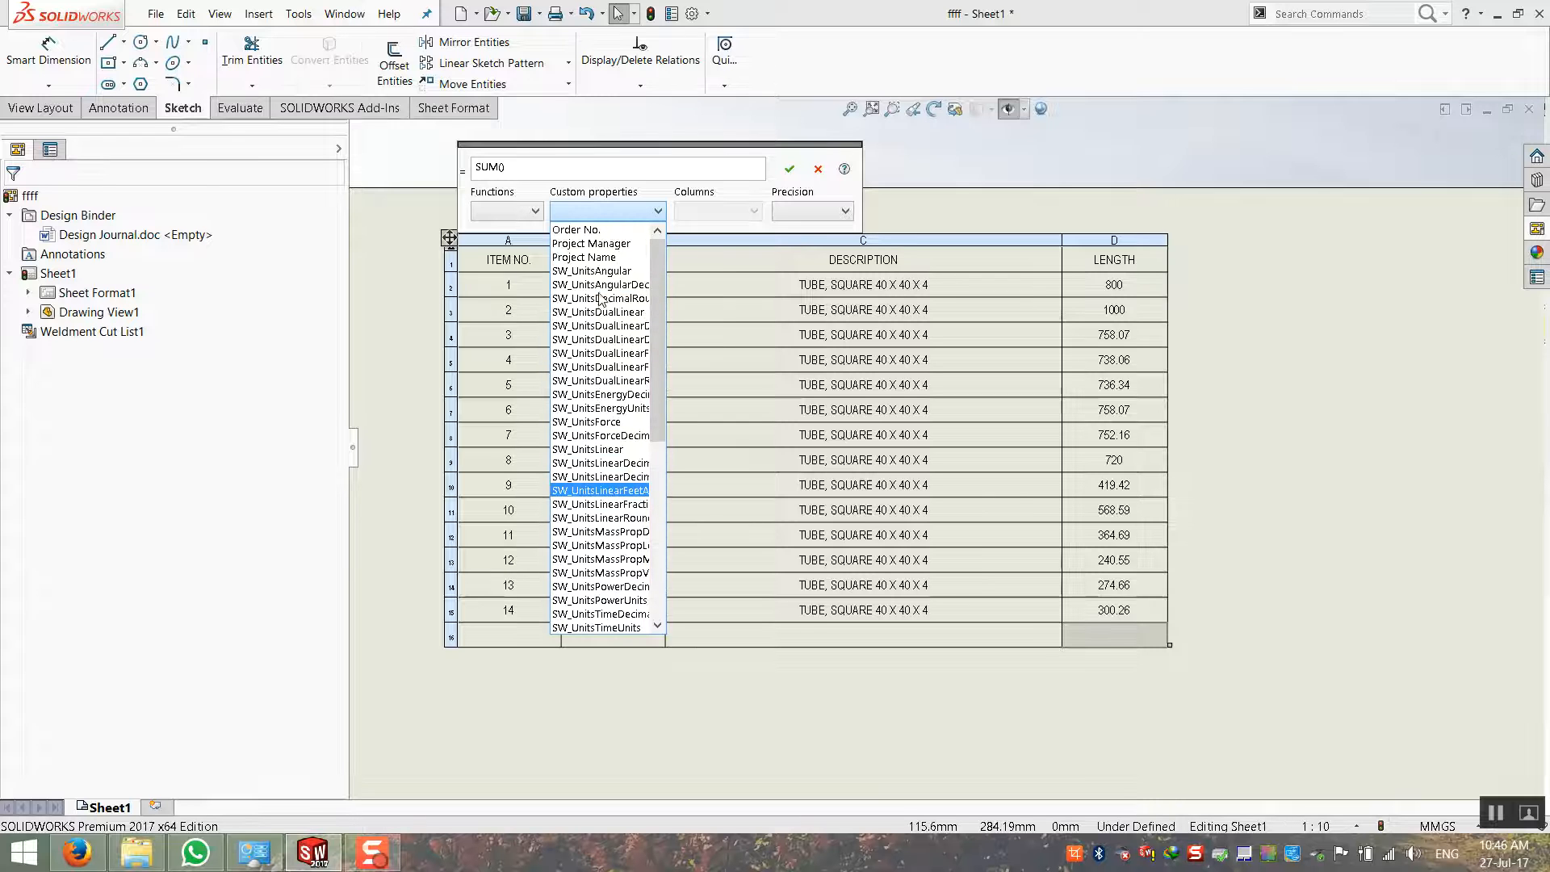
{"action": "left_click", "coordinate": [661, 200]}
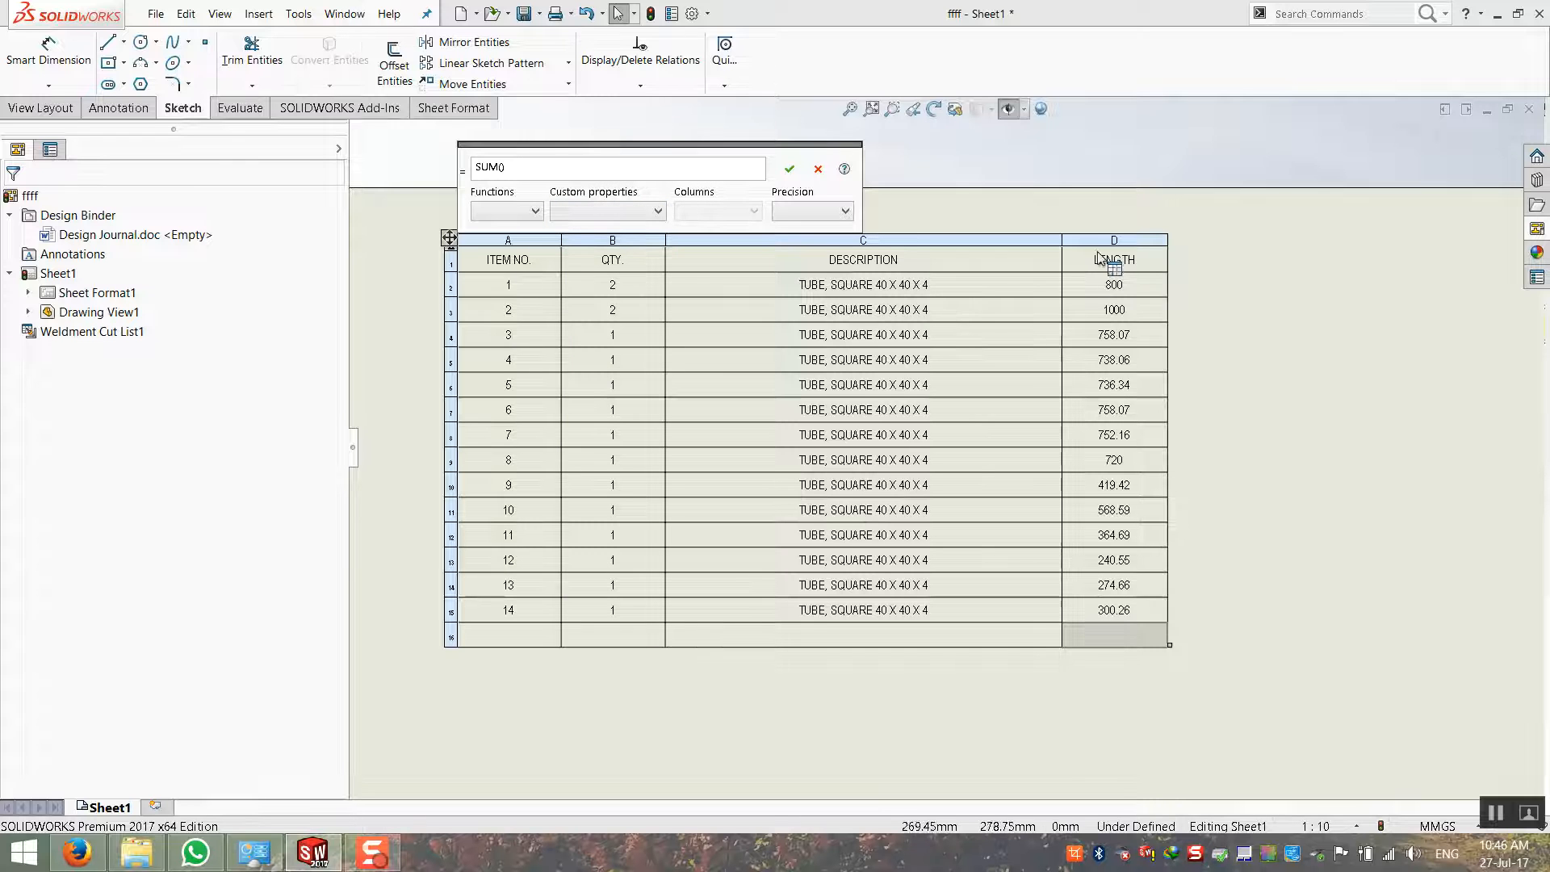
Replace the SUM function with an equation adding the LENGTH cells D2 through D15 one by one, and accept it for the last row
{"action": "left_click", "coordinate": [549, 168]}
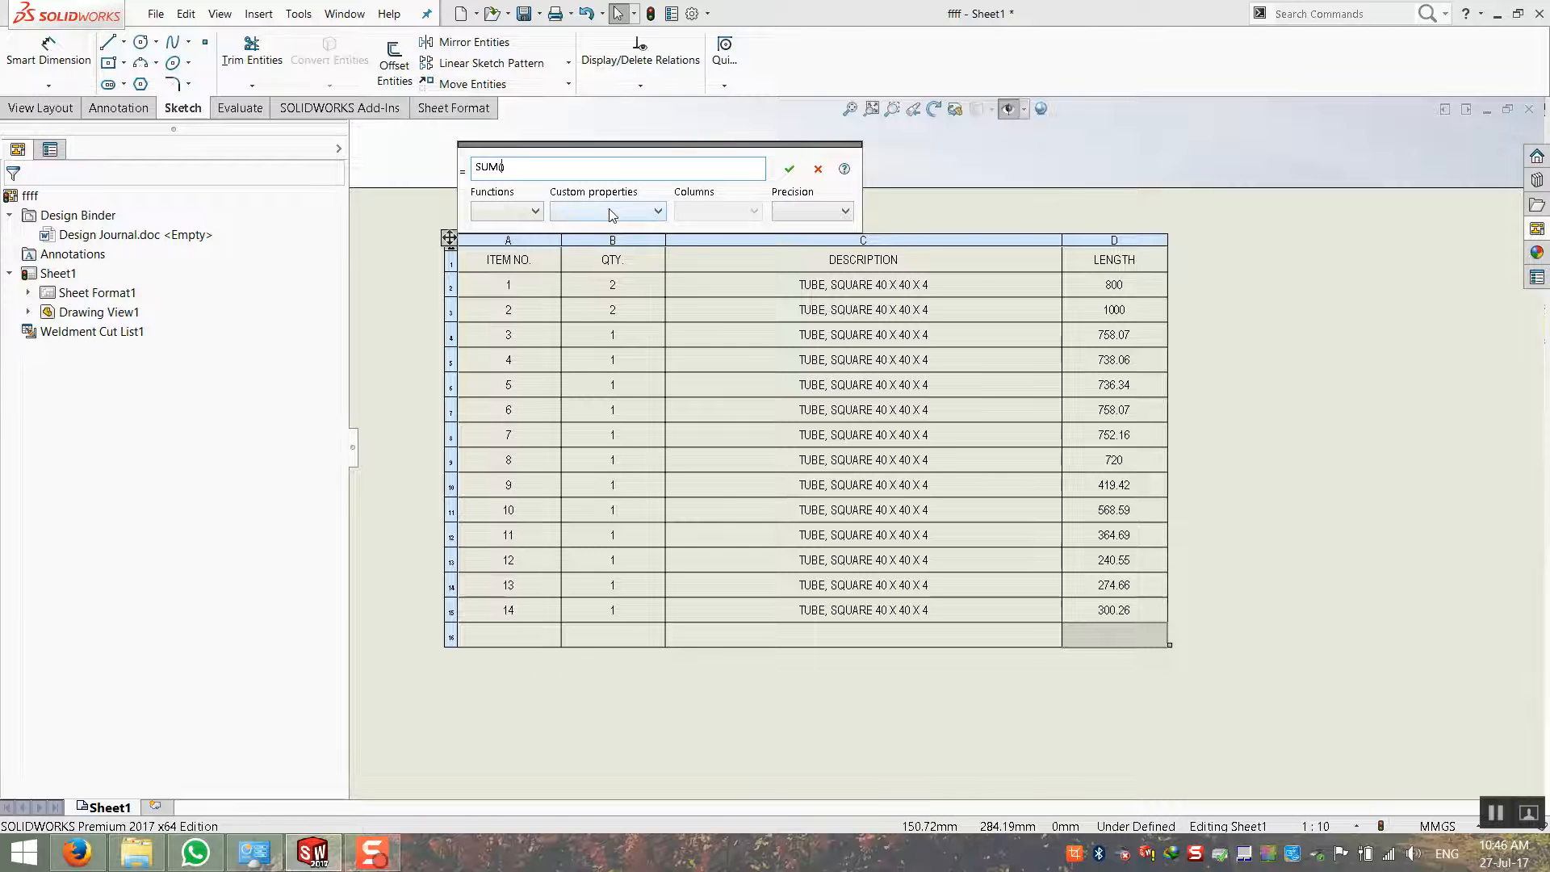
{"action": "left_click_drag", "start_coordinate": [630, 170], "coordinate": [434, 172]}
{"action": "key", "text": "BackSpace"}
{"action": "left_click", "coordinate": [1104, 289]}
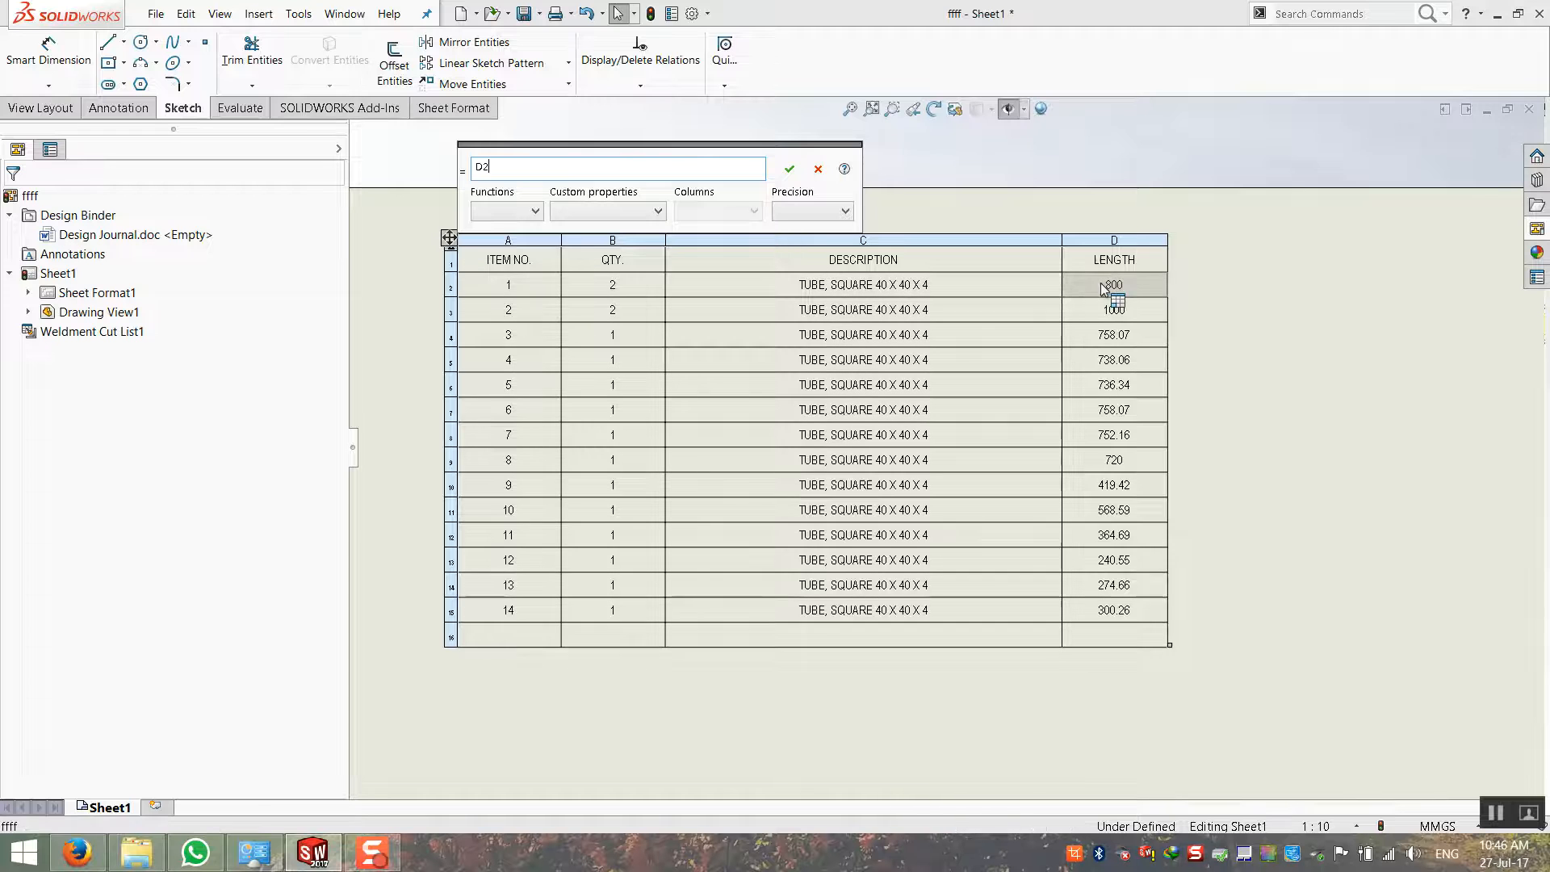
{"action": "type", "text": "+"}
{"action": "left_click", "coordinate": [1115, 311]}
{"action": "type", "text": "+"}
{"action": "left_click", "coordinate": [1121, 336]}
{"action": "type", "text": "+"}
{"action": "left_click", "coordinate": [1114, 360]}
{"action": "type", "text": "+"}
{"action": "left_click", "coordinate": [1114, 385]}
{"action": "type", "text": "+"}
{"action": "left_click", "coordinate": [1108, 410]}
{"action": "type", "text": "+"}
{"action": "left_click", "coordinate": [1098, 436]}
{"action": "type", "text": "+"}
{"action": "left_click", "coordinate": [1094, 462]}
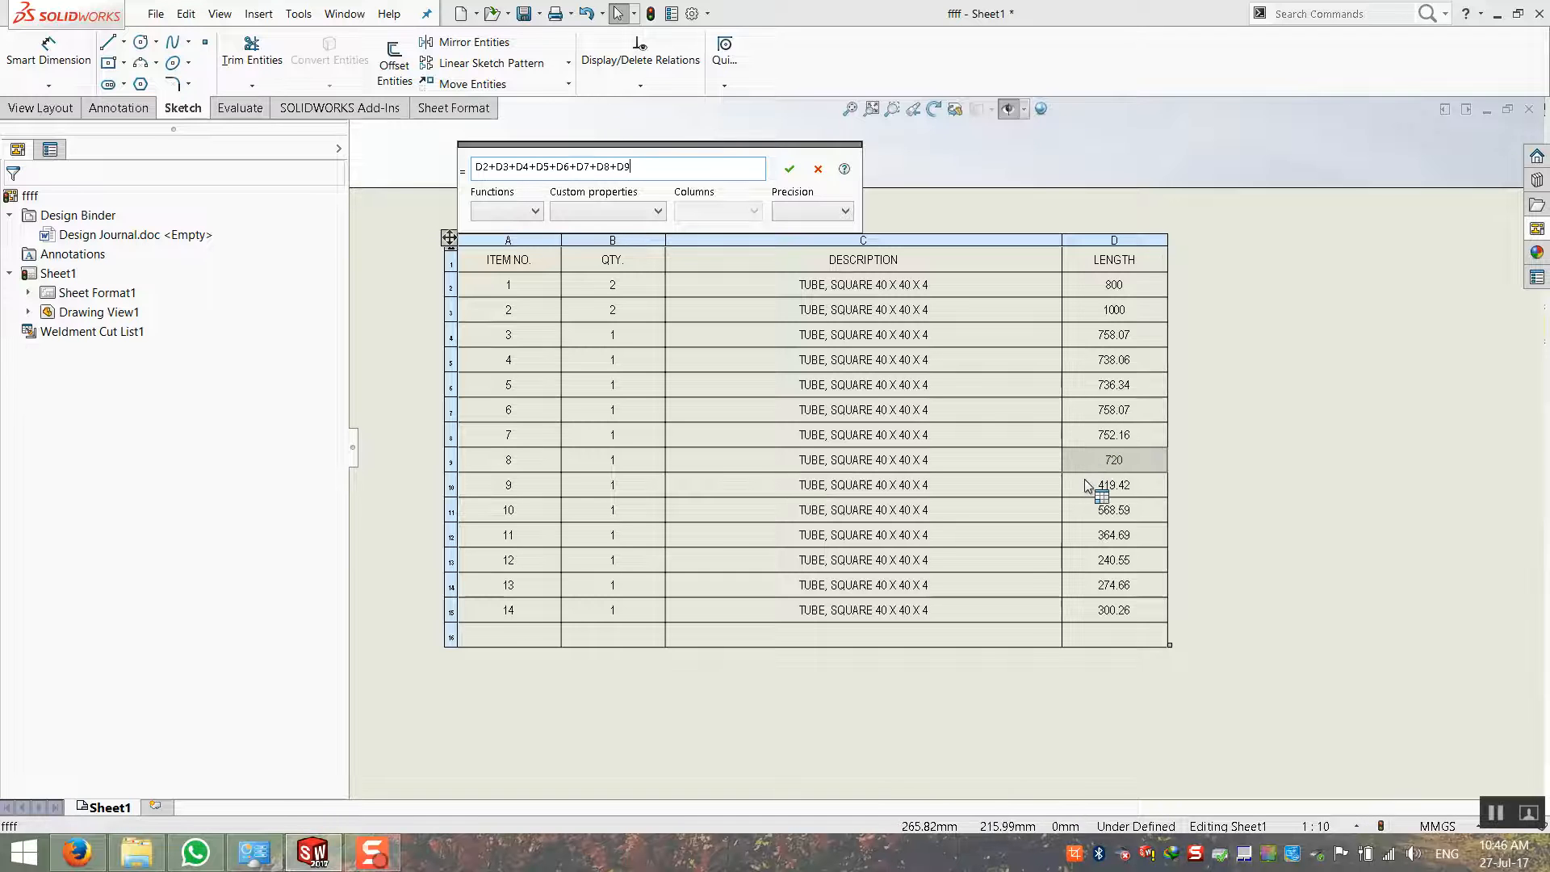
{"action": "type", "text": "+"}
{"action": "left_click", "coordinate": [1105, 491]}
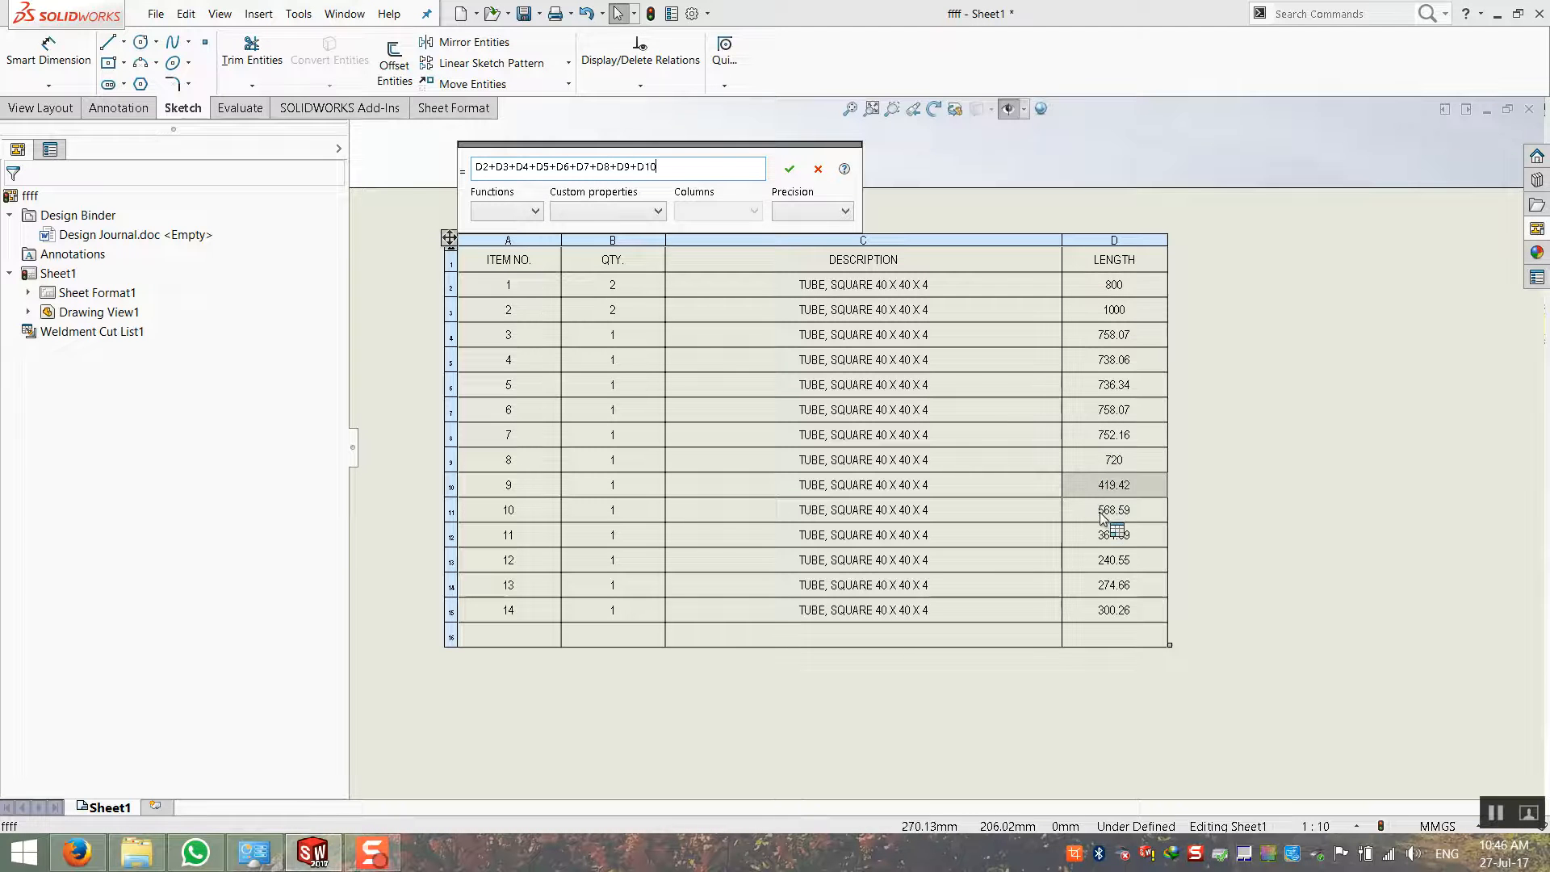
{"action": "type", "text": "+"}
{"action": "left_click", "coordinate": [1102, 514]}
{"action": "type", "text": "+"}
{"action": "left_click", "coordinate": [1102, 536]}
{"action": "type", "text": "+"}
{"action": "left_click", "coordinate": [1096, 562]}
{"action": "type", "text": "+"}
{"action": "left_click", "coordinate": [1098, 588]}
{"action": "type", "text": "+"}
{"action": "left_click", "coordinate": [1097, 613]}
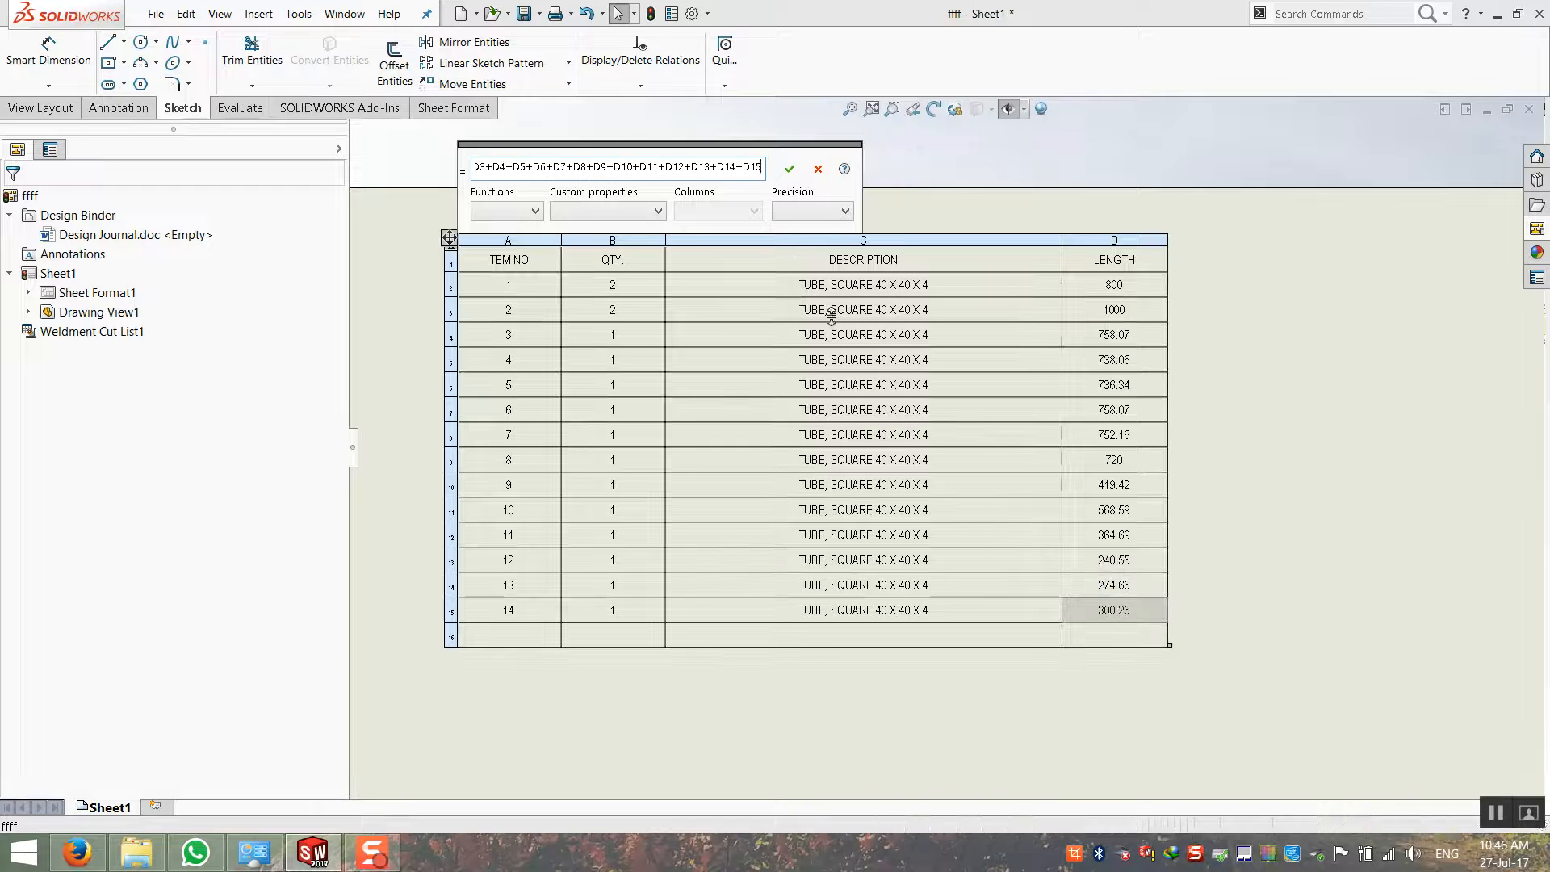
{"action": "left_click", "coordinate": [790, 169]}
{"action": "left_click", "coordinate": [1254, 710]}
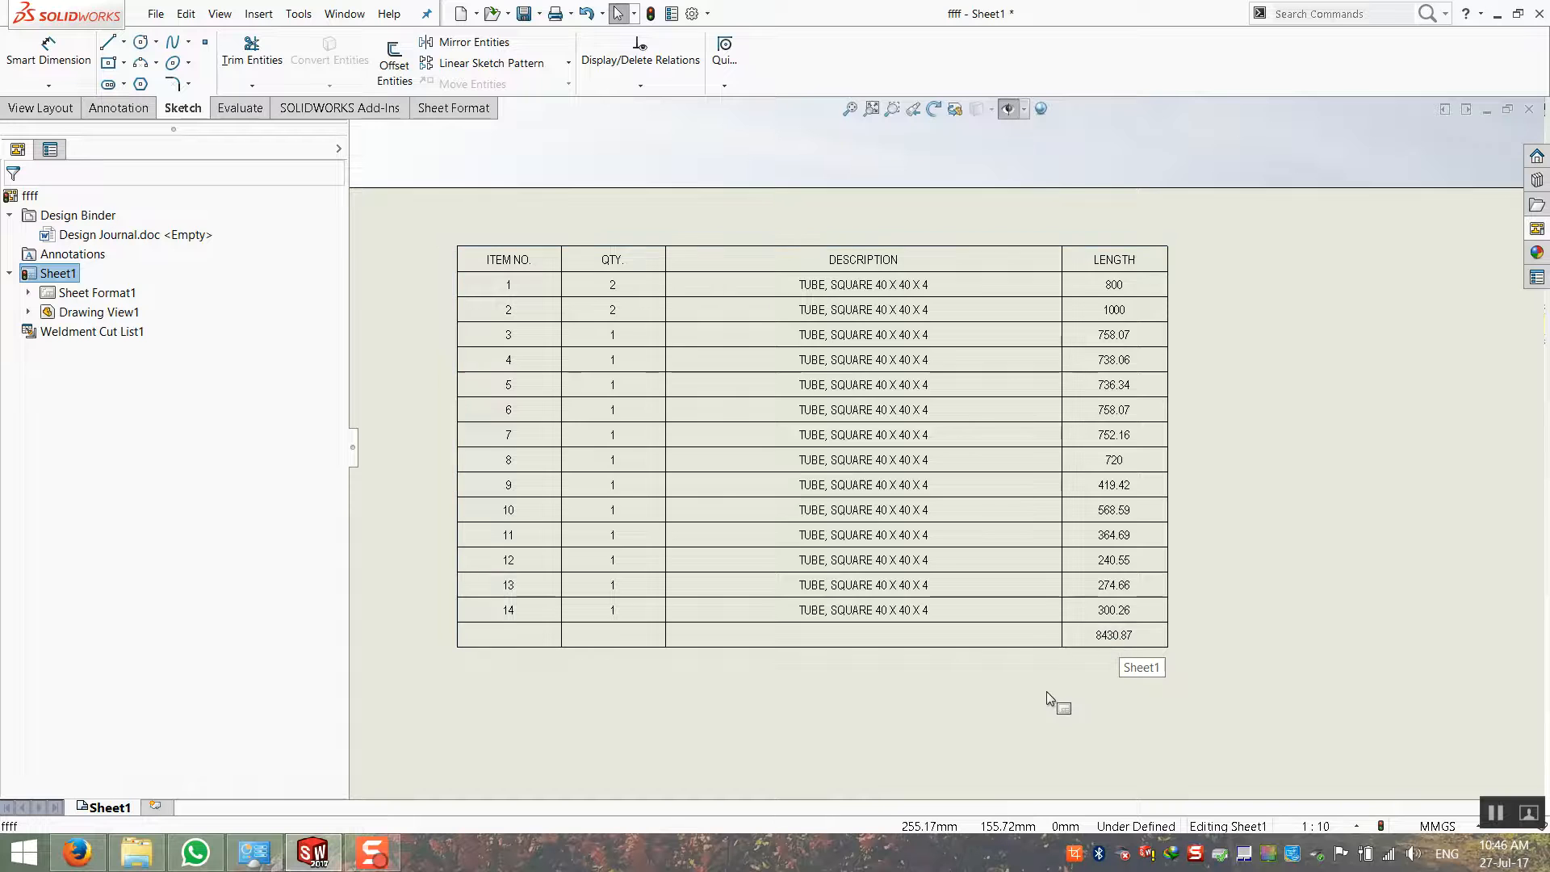
Examine the length total in the last row and compare it with the quantities and lengths of the items
{"action": "scroll", "coordinate": [1047, 692], "scroll_direction": "down", "scroll_amount": 1}
{"action": "scroll", "coordinate": [1048, 685], "scroll_direction": "down", "scroll_amount": 5}
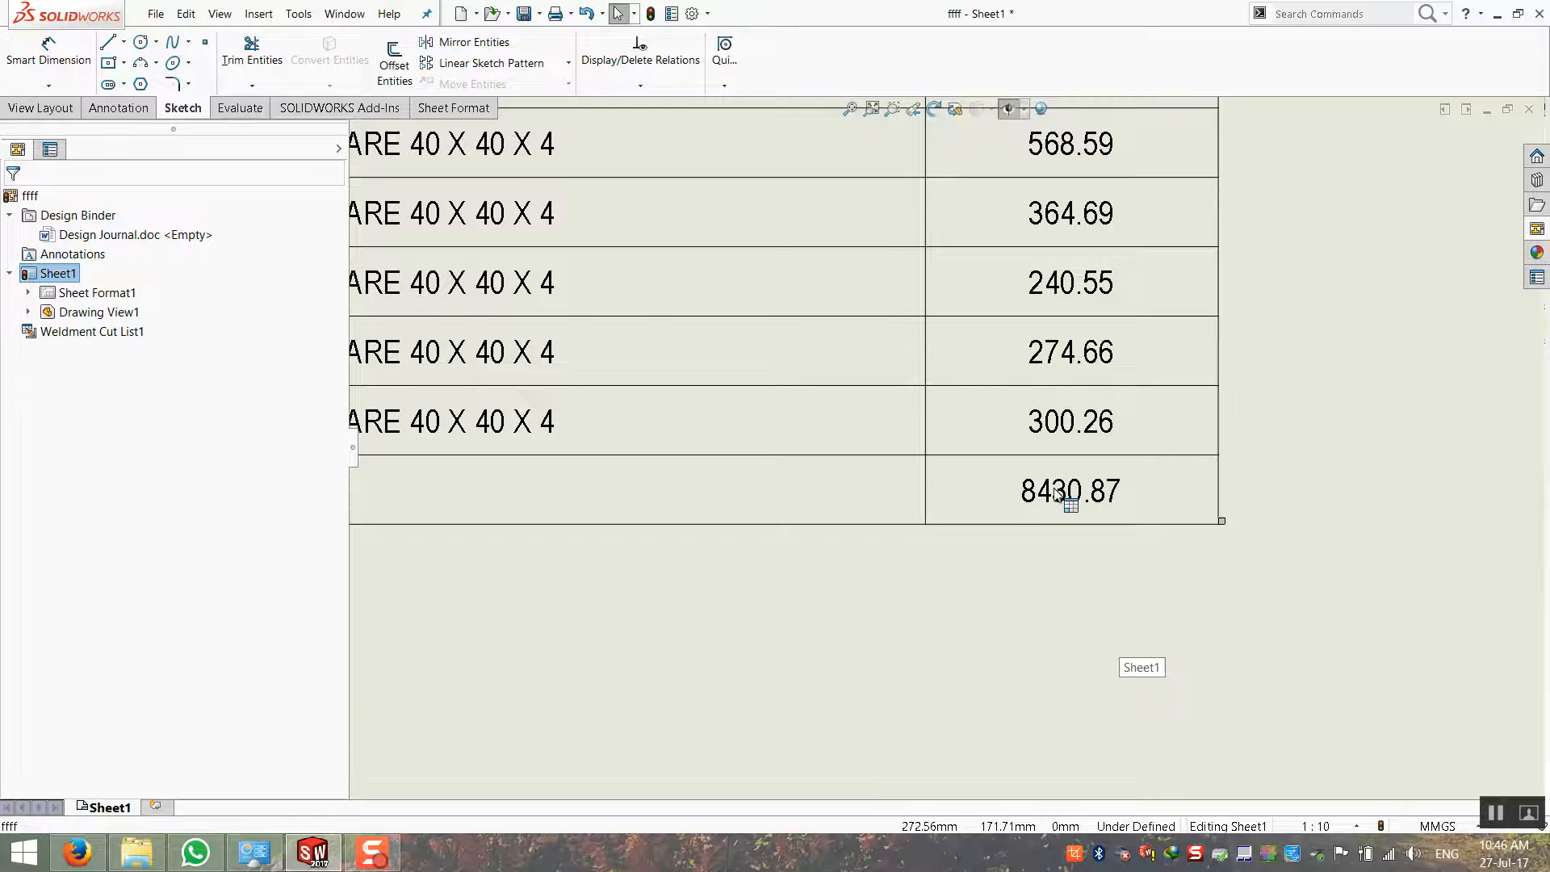
{"action": "scroll", "coordinate": [1056, 494], "scroll_direction": "up", "scroll_amount": 7}
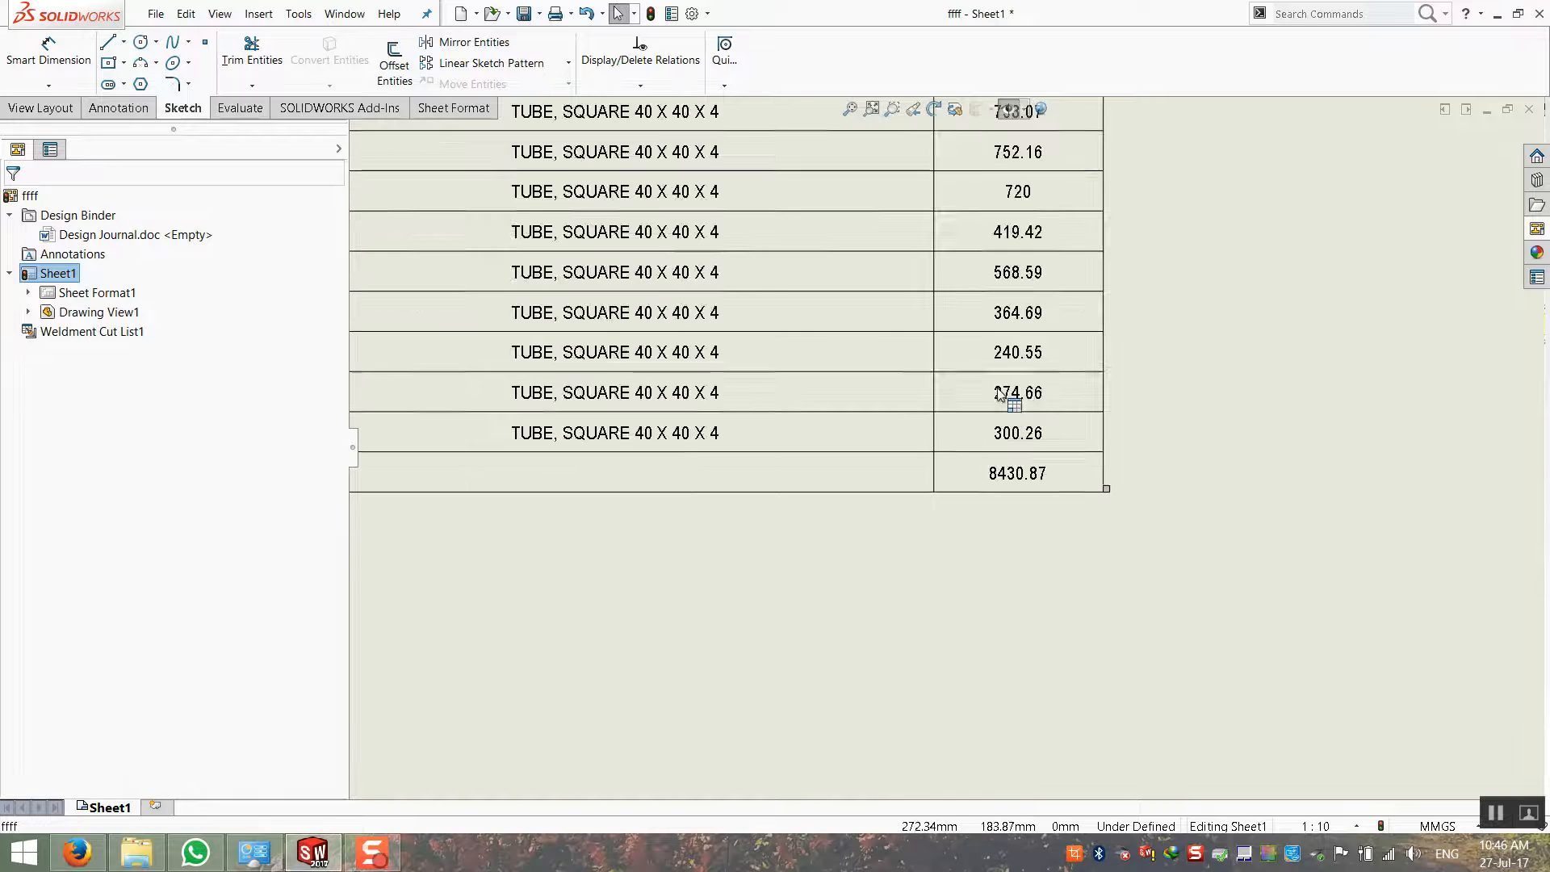
{"action": "scroll", "coordinate": [658, 277], "scroll_direction": "down", "scroll_amount": 3}
{"action": "left_click_drag", "start_coordinate": [658, 277], "coordinate": [439, 254]}
{"action": "left_click", "coordinate": [1194, 502]}
{"action": "scroll", "coordinate": [588, 412], "scroll_direction": "down", "scroll_amount": 5}
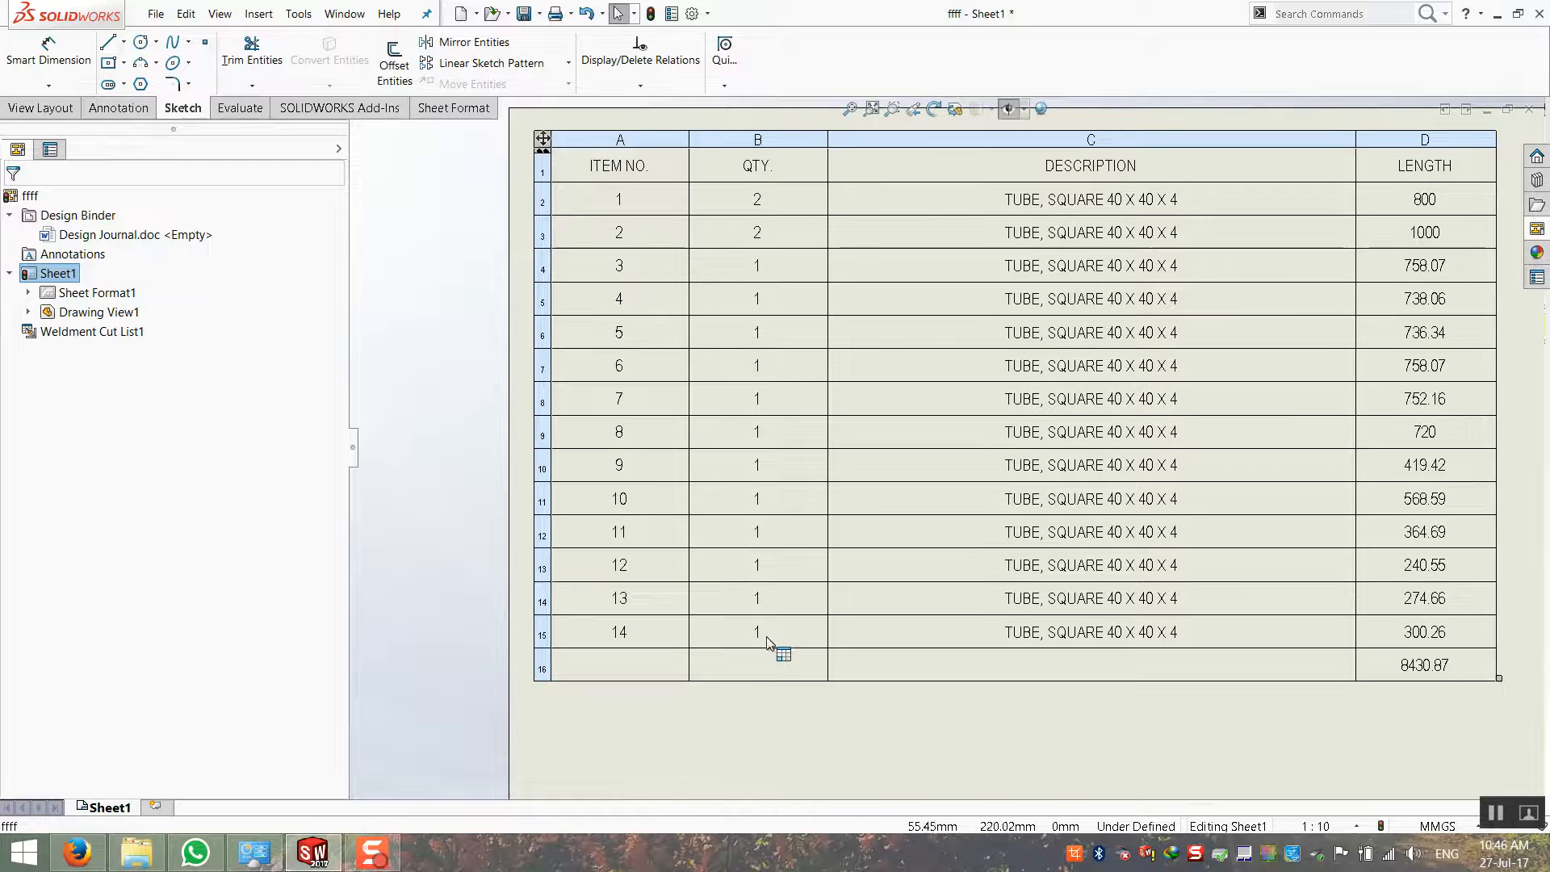
{"action": "key", "text": "z"}
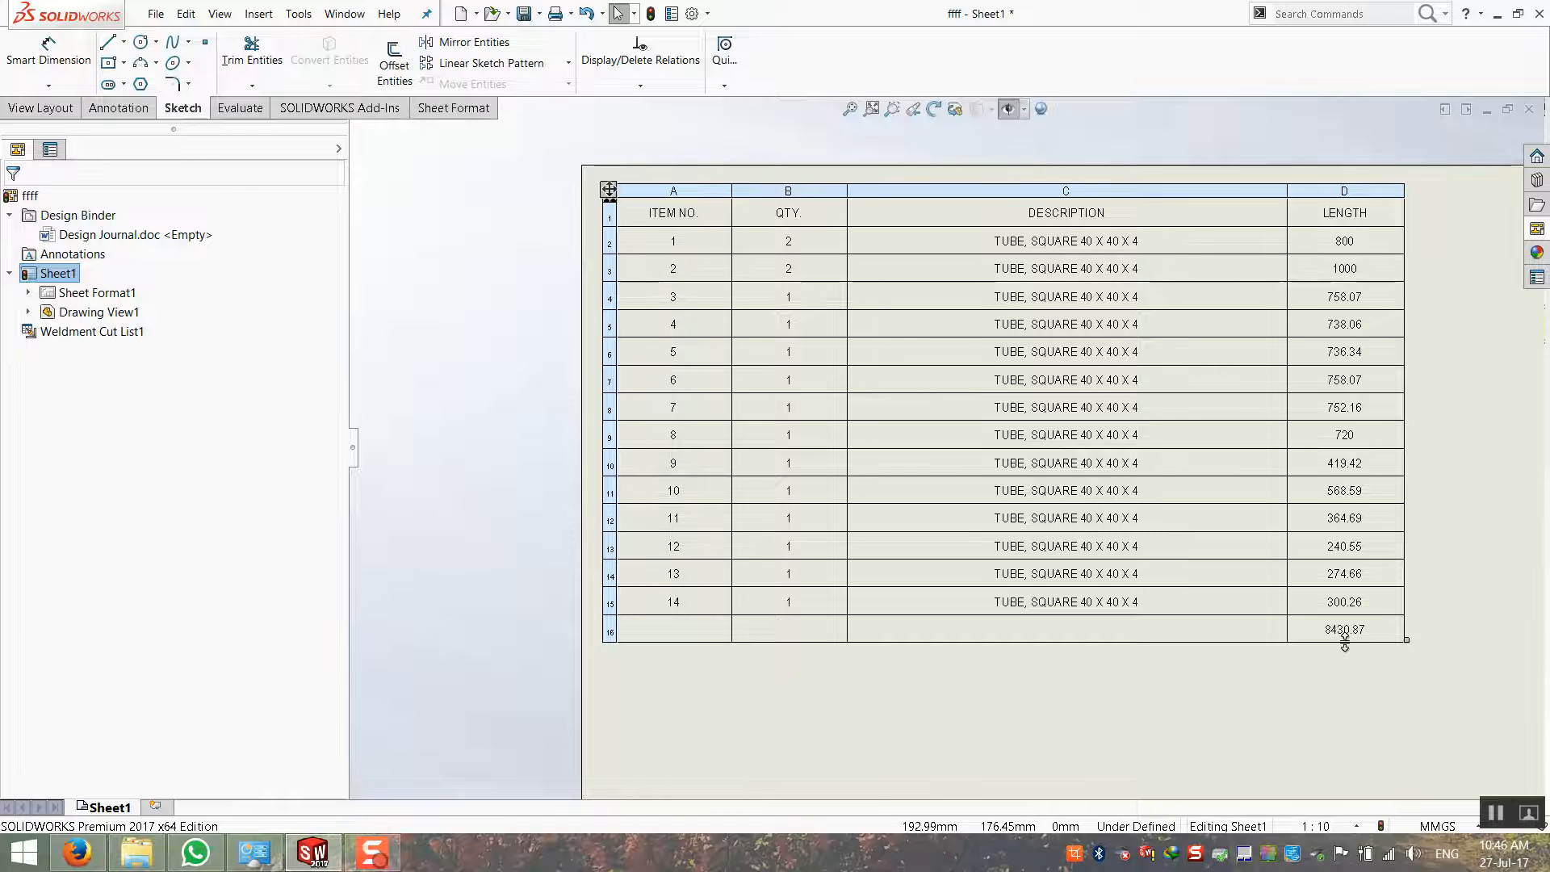
{"action": "left_click", "coordinate": [1469, 447]}
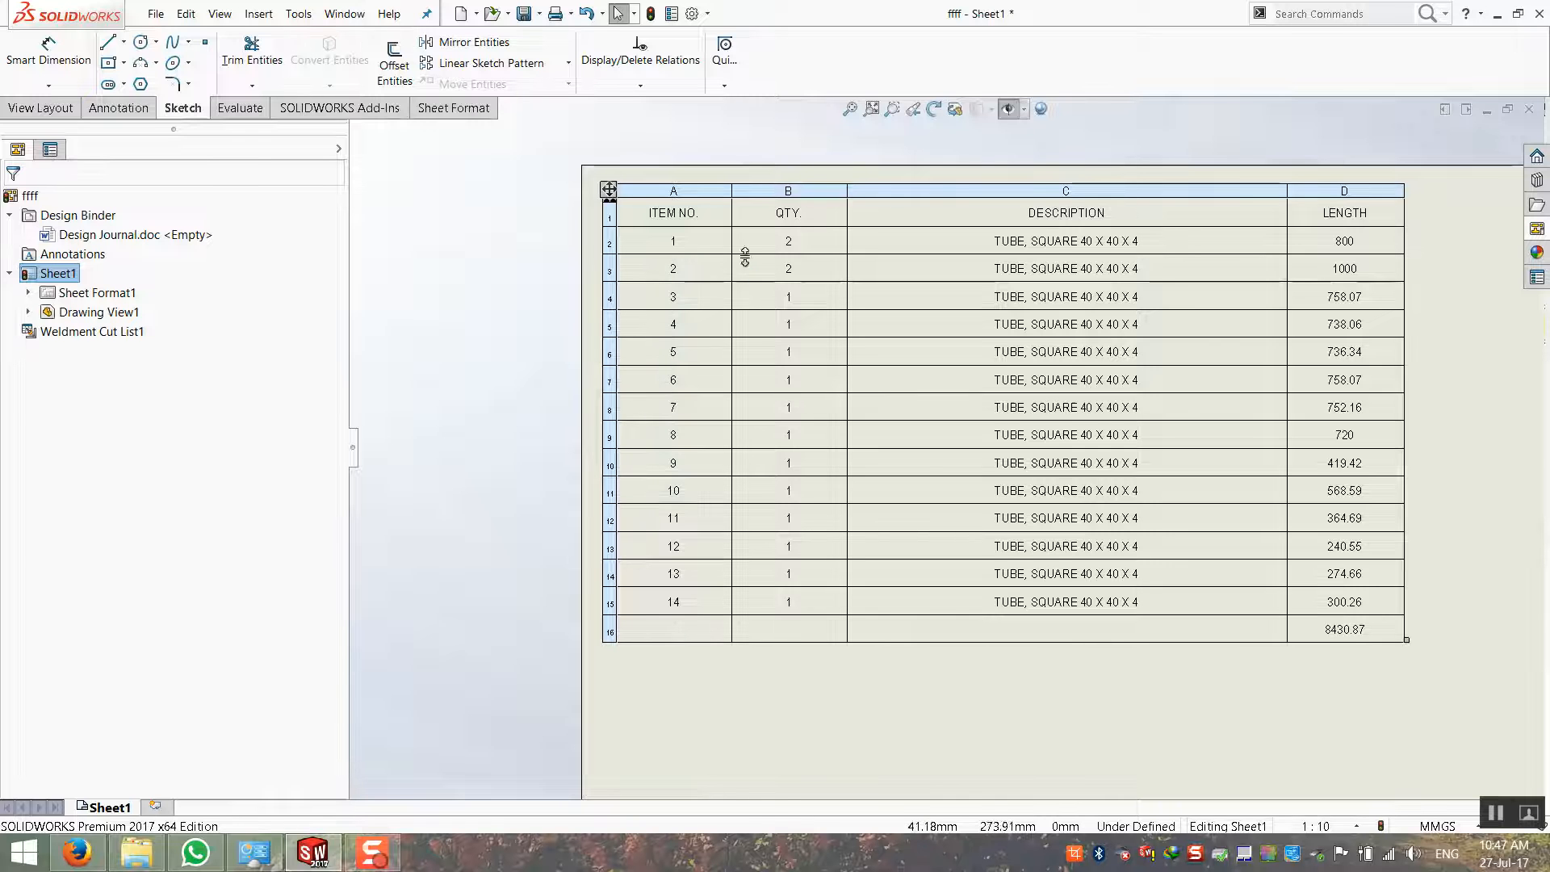
{"action": "scroll", "coordinate": [1364, 285], "scroll_direction": "down", "scroll_amount": 2}
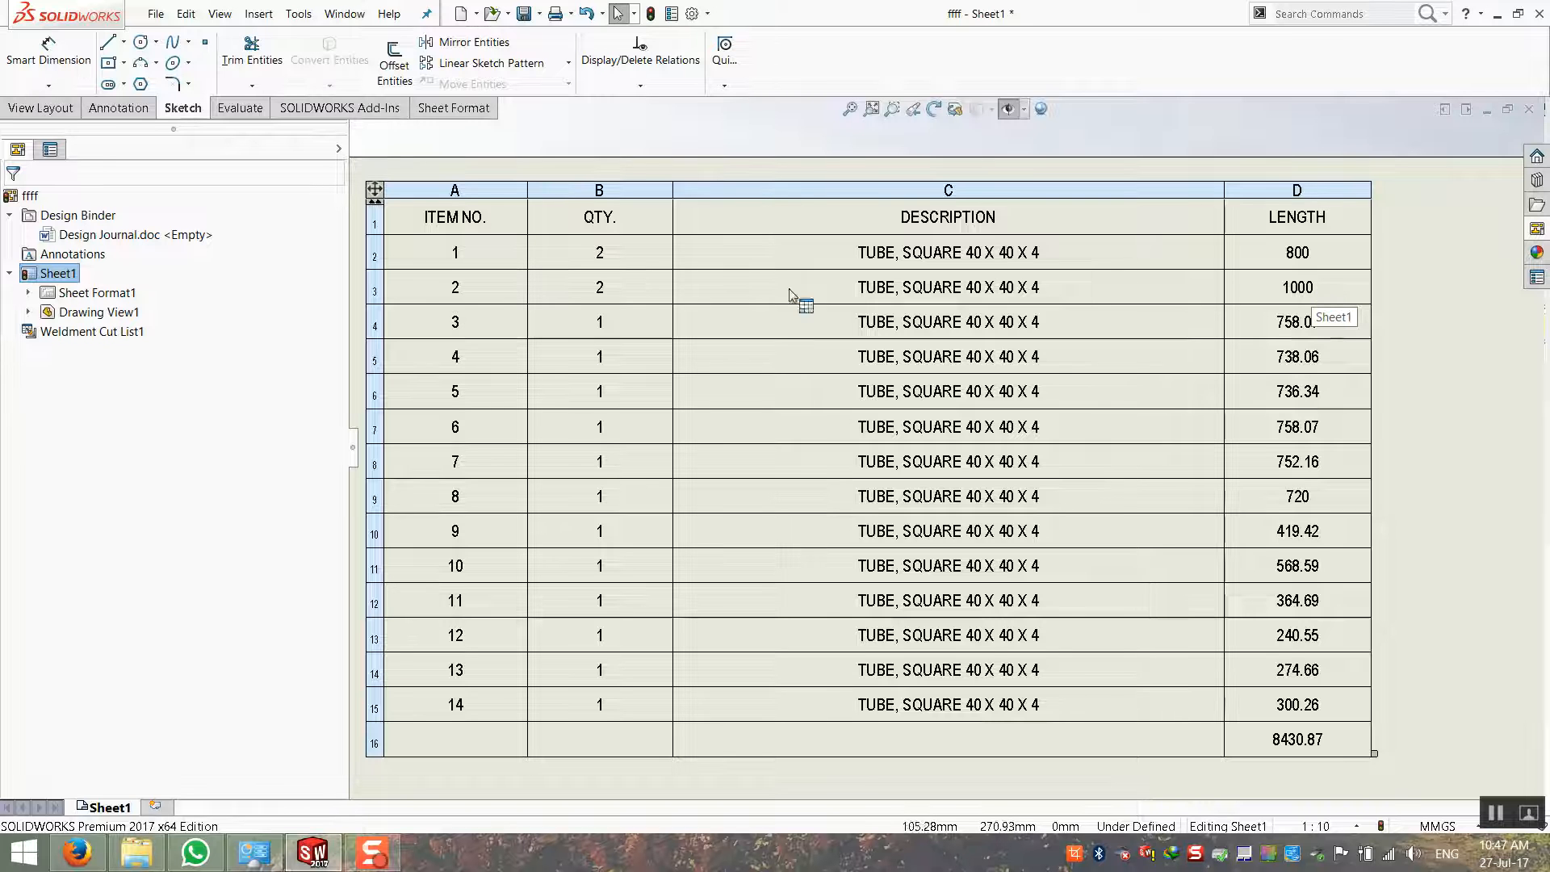
Insert a new column to the right of the LENGTH column in the cut list table
{"action": "scroll", "coordinate": [1267, 295], "scroll_direction": "up", "scroll_amount": 2}
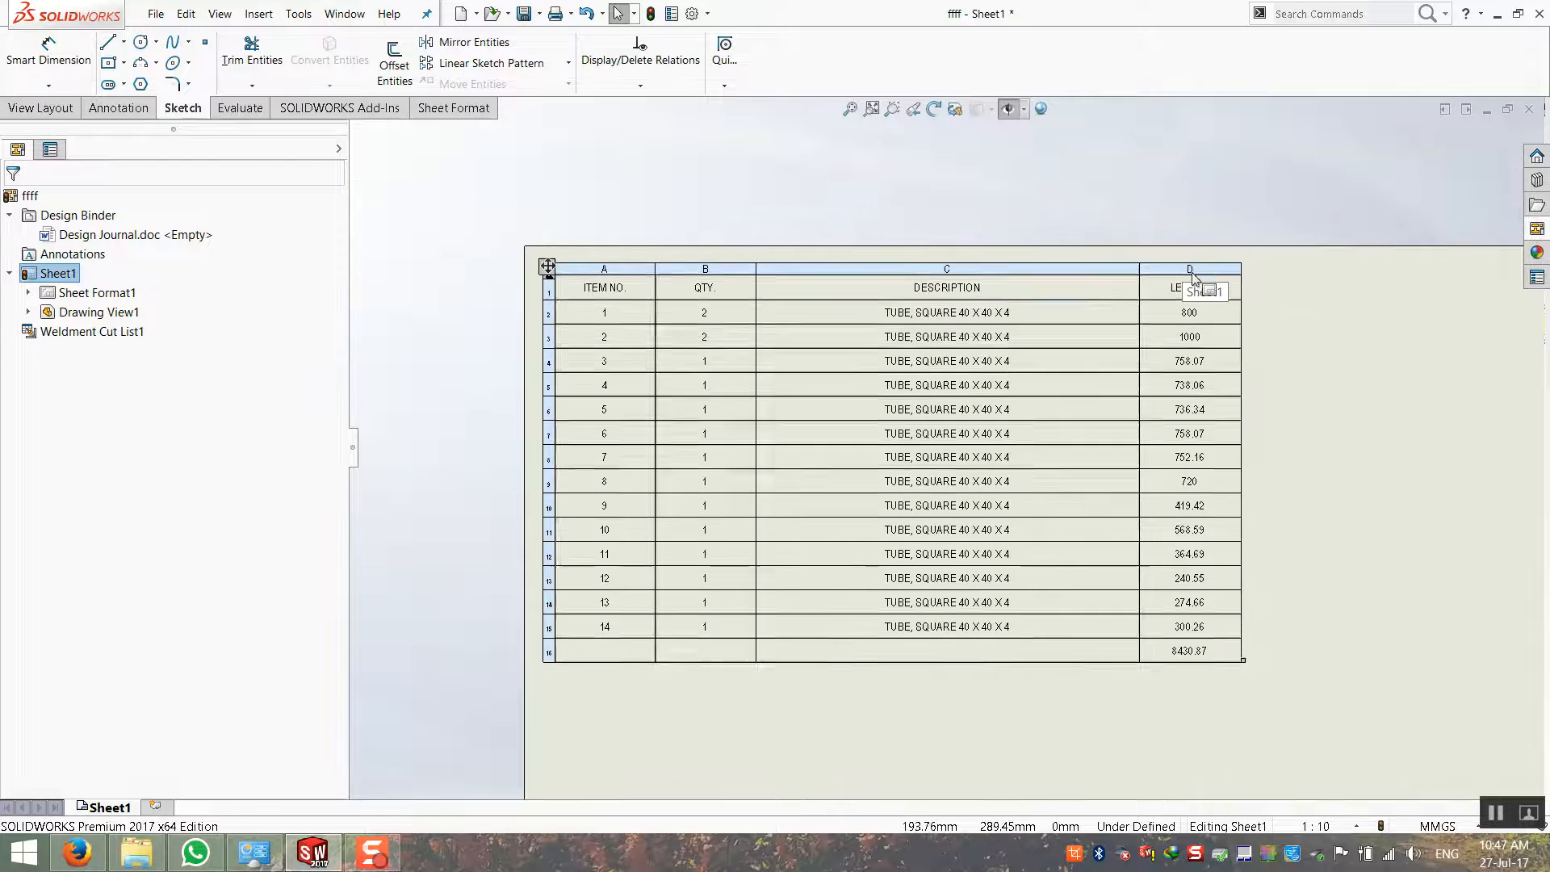
{"action": "right_click", "coordinate": [1192, 269]}
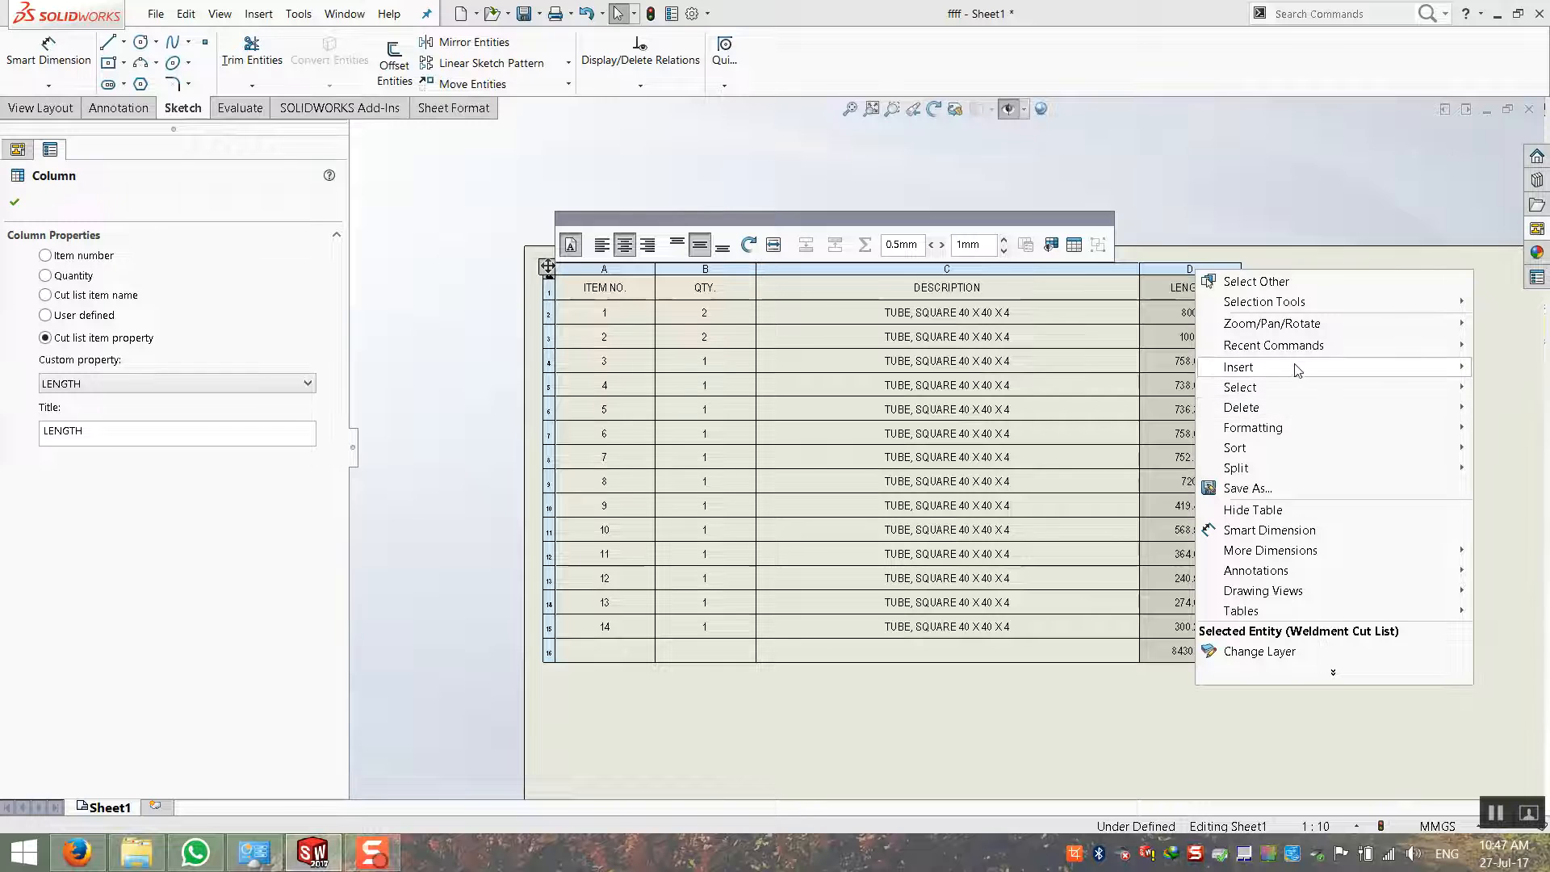
{"action": "mouse_move", "coordinate": [1296, 369]}
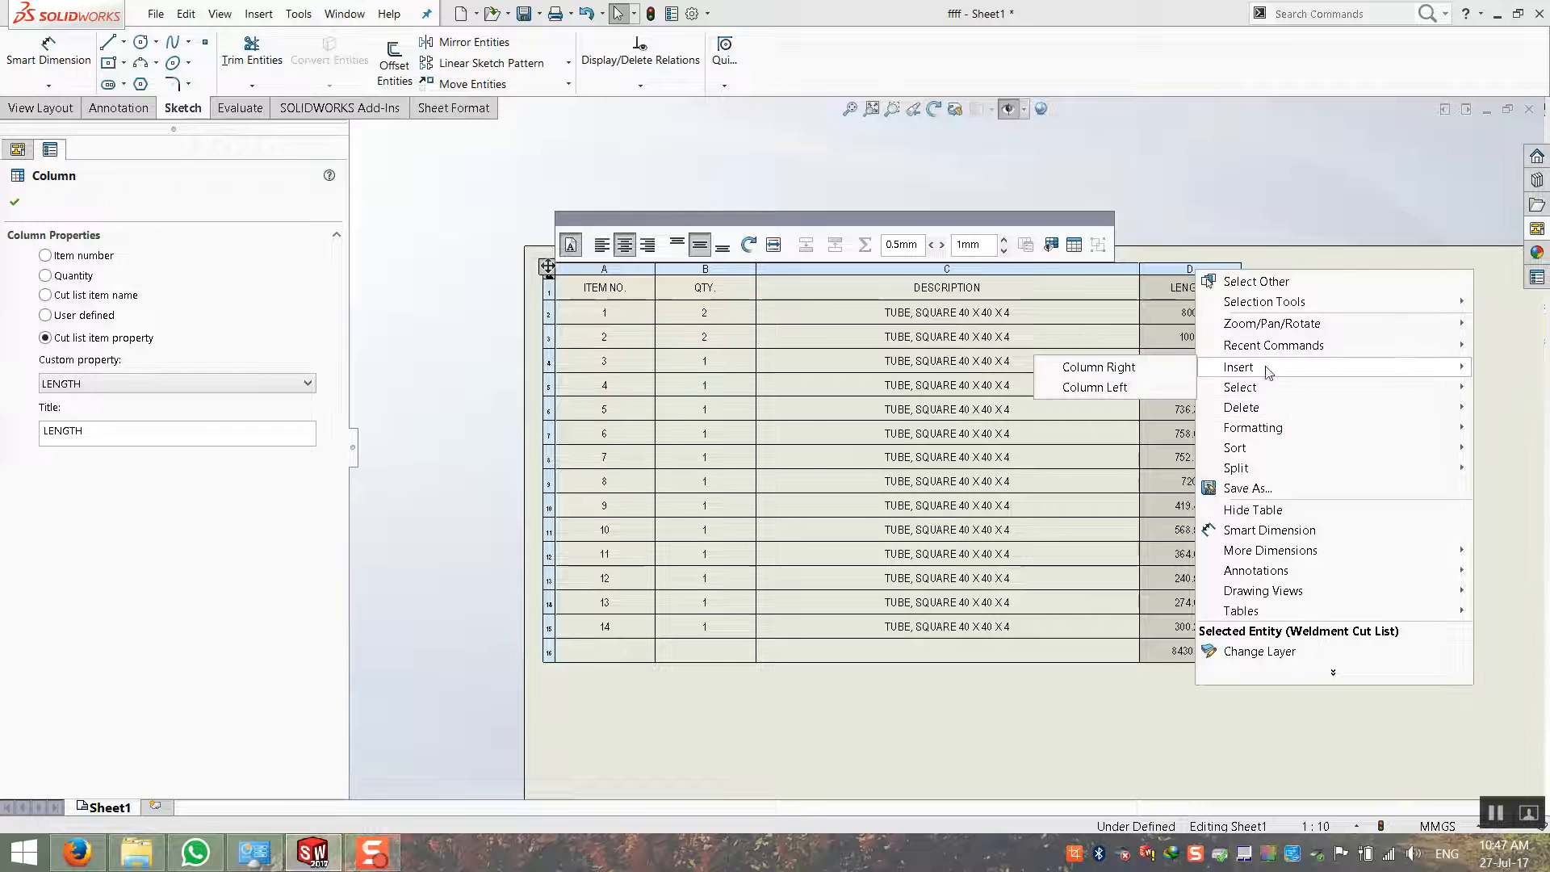
{"action": "left_click", "coordinate": [1127, 368]}
{"action": "left_click", "coordinate": [1425, 408]}
Enter "Total Lenght" as the header of the new empty column E
{"action": "scroll", "coordinate": [1211, 364], "scroll_direction": "down", "scroll_amount": 3}
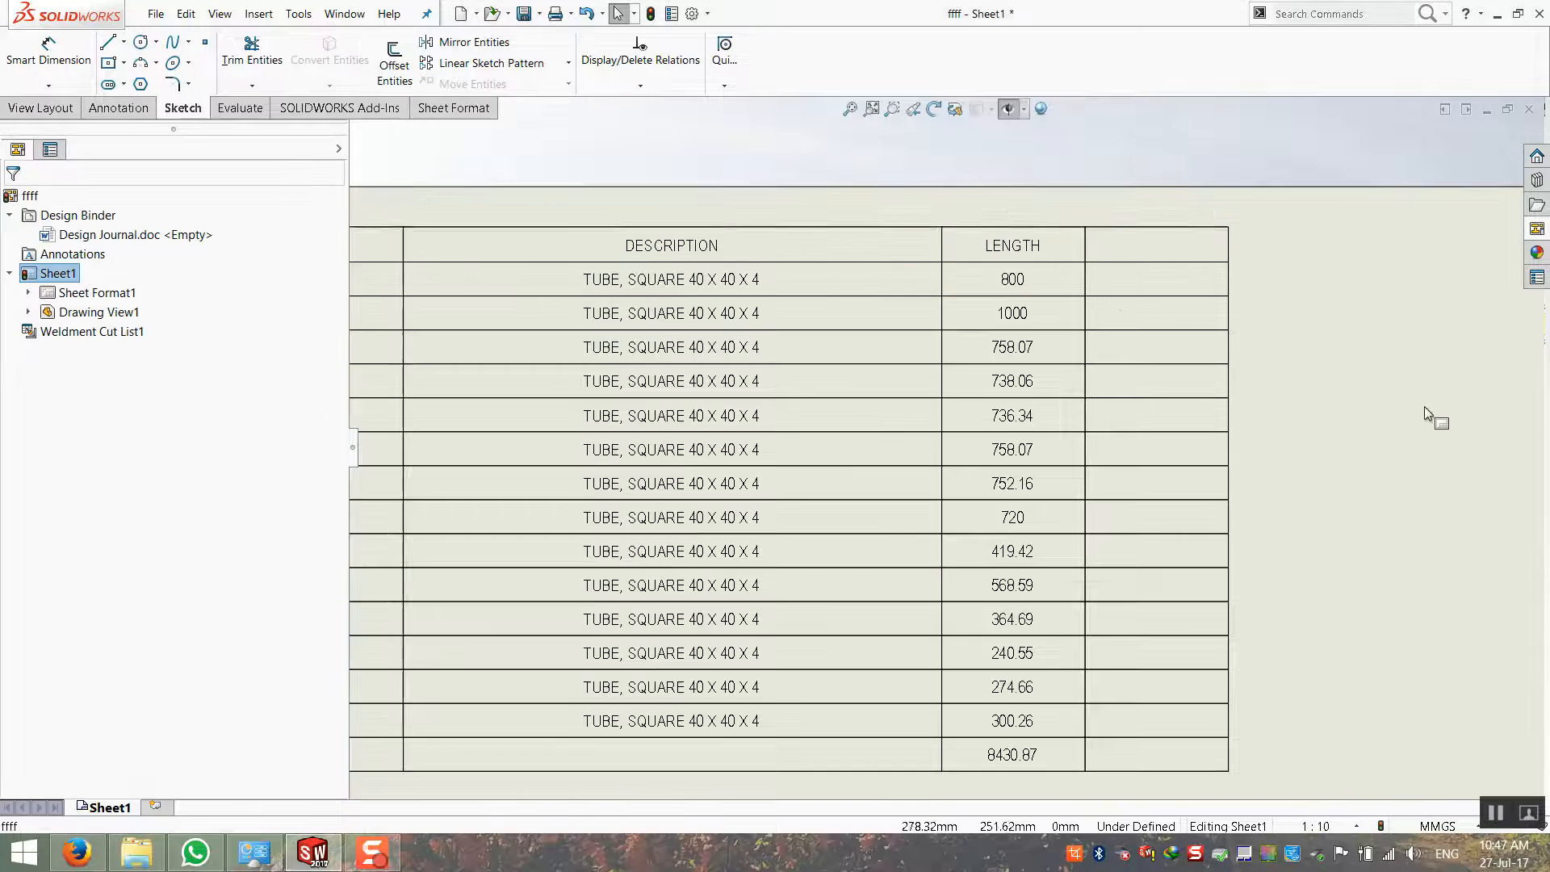
{"action": "left_click", "coordinate": [1139, 335]}
{"action": "left_click", "coordinate": [1157, 254]}
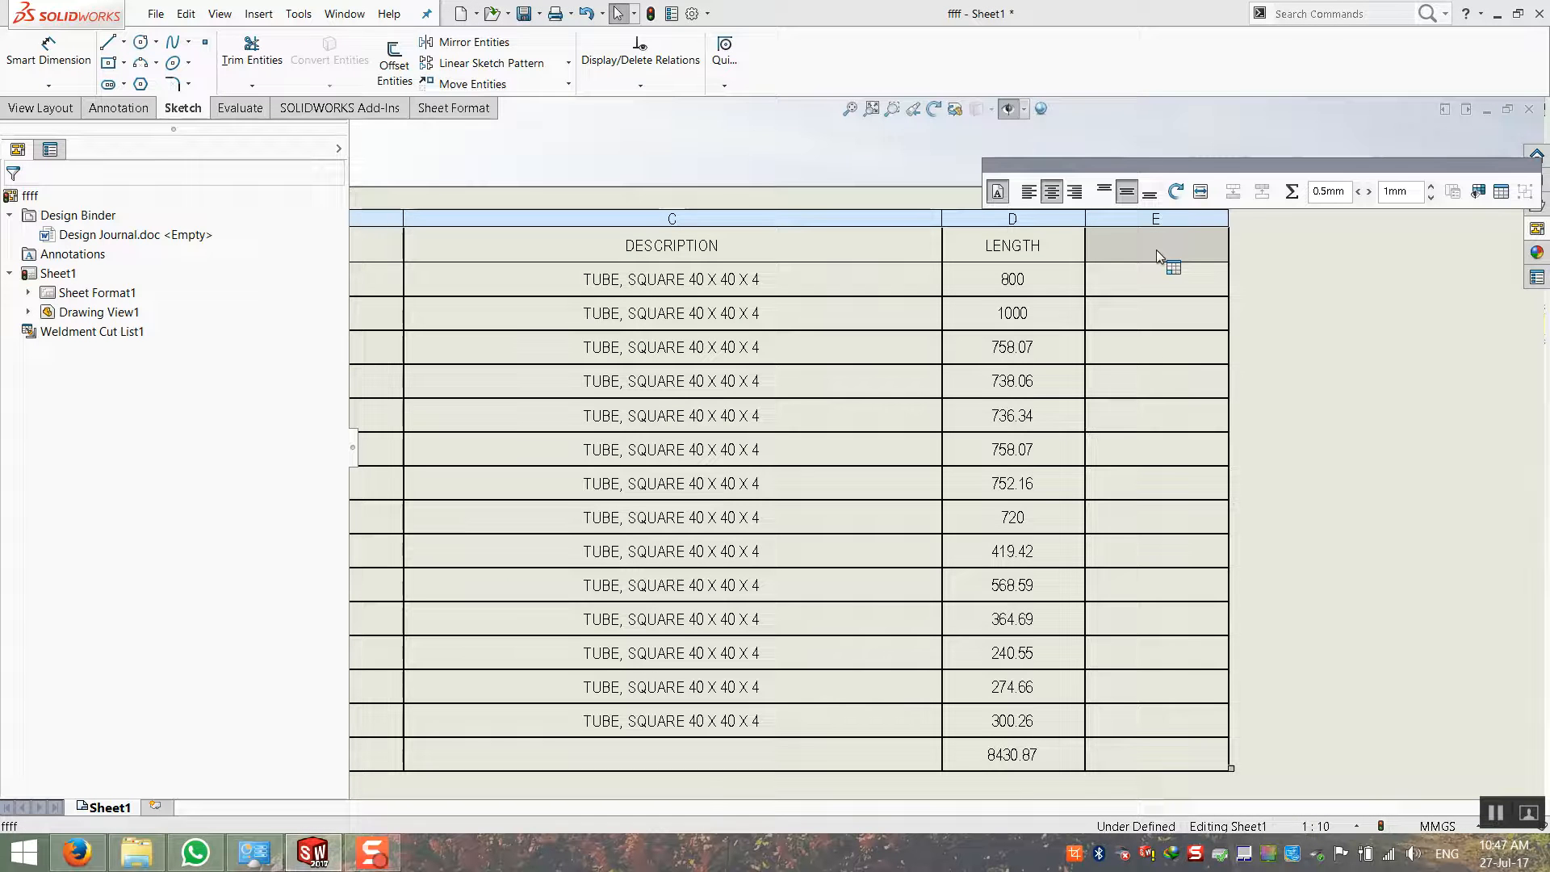
{"action": "double_click", "coordinate": [1156, 251]}
{"action": "type", "text": "Total Lenght"}
{"action": "left_click", "coordinate": [1410, 235]}
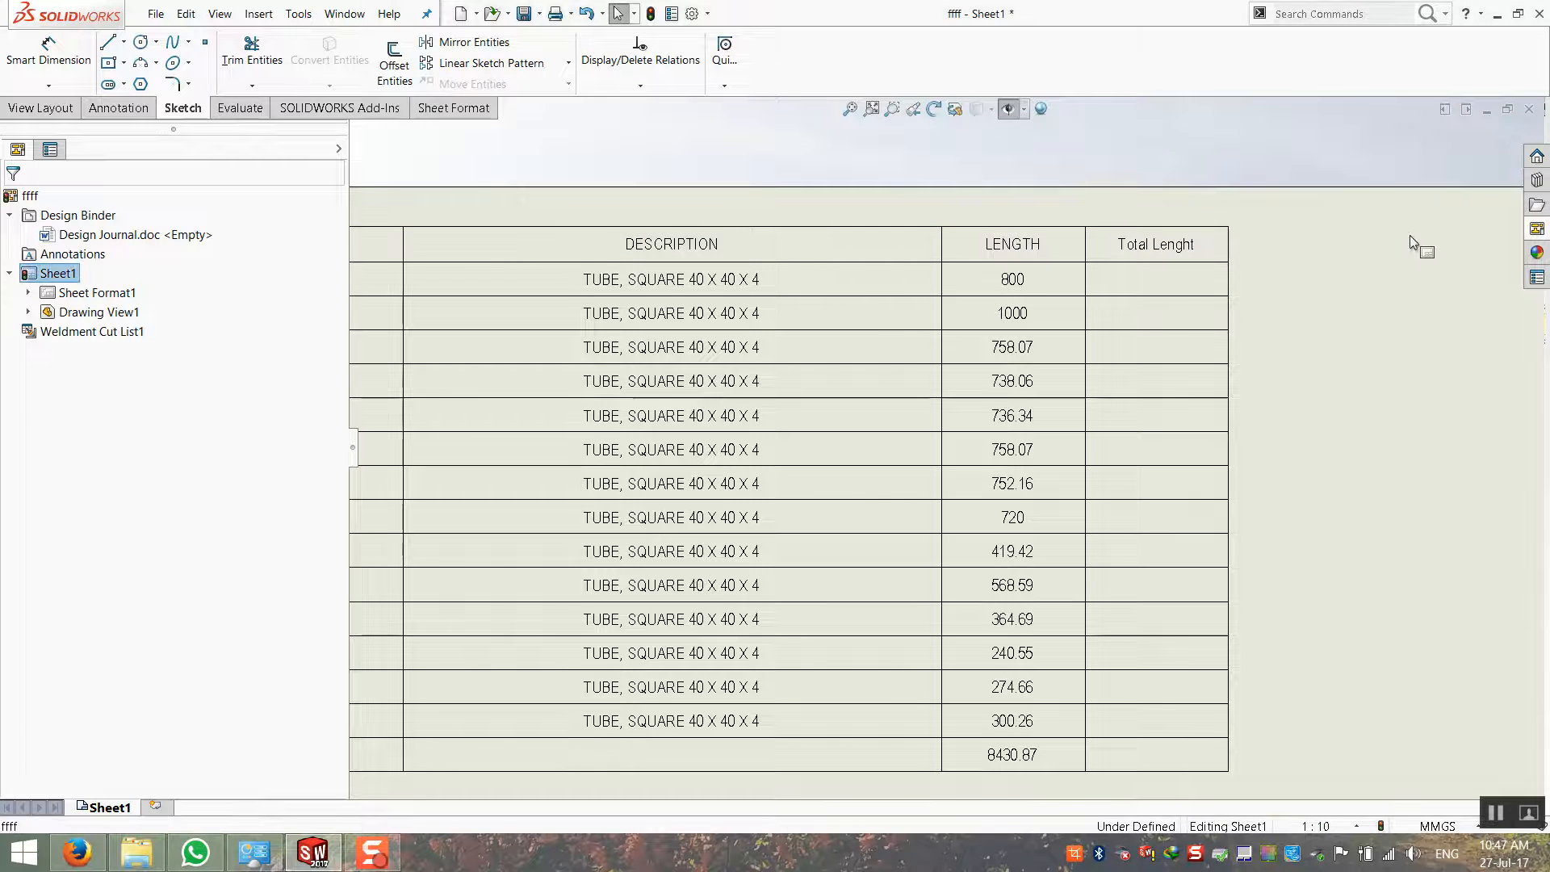
{"action": "left_click", "coordinate": [1066, 404]}
Enter the equation B2*D2 in the Total Lenght cell of item 1 to multiply its quantity by its length
{"action": "scroll", "coordinate": [1070, 408], "scroll_direction": "up", "scroll_amount": 2}
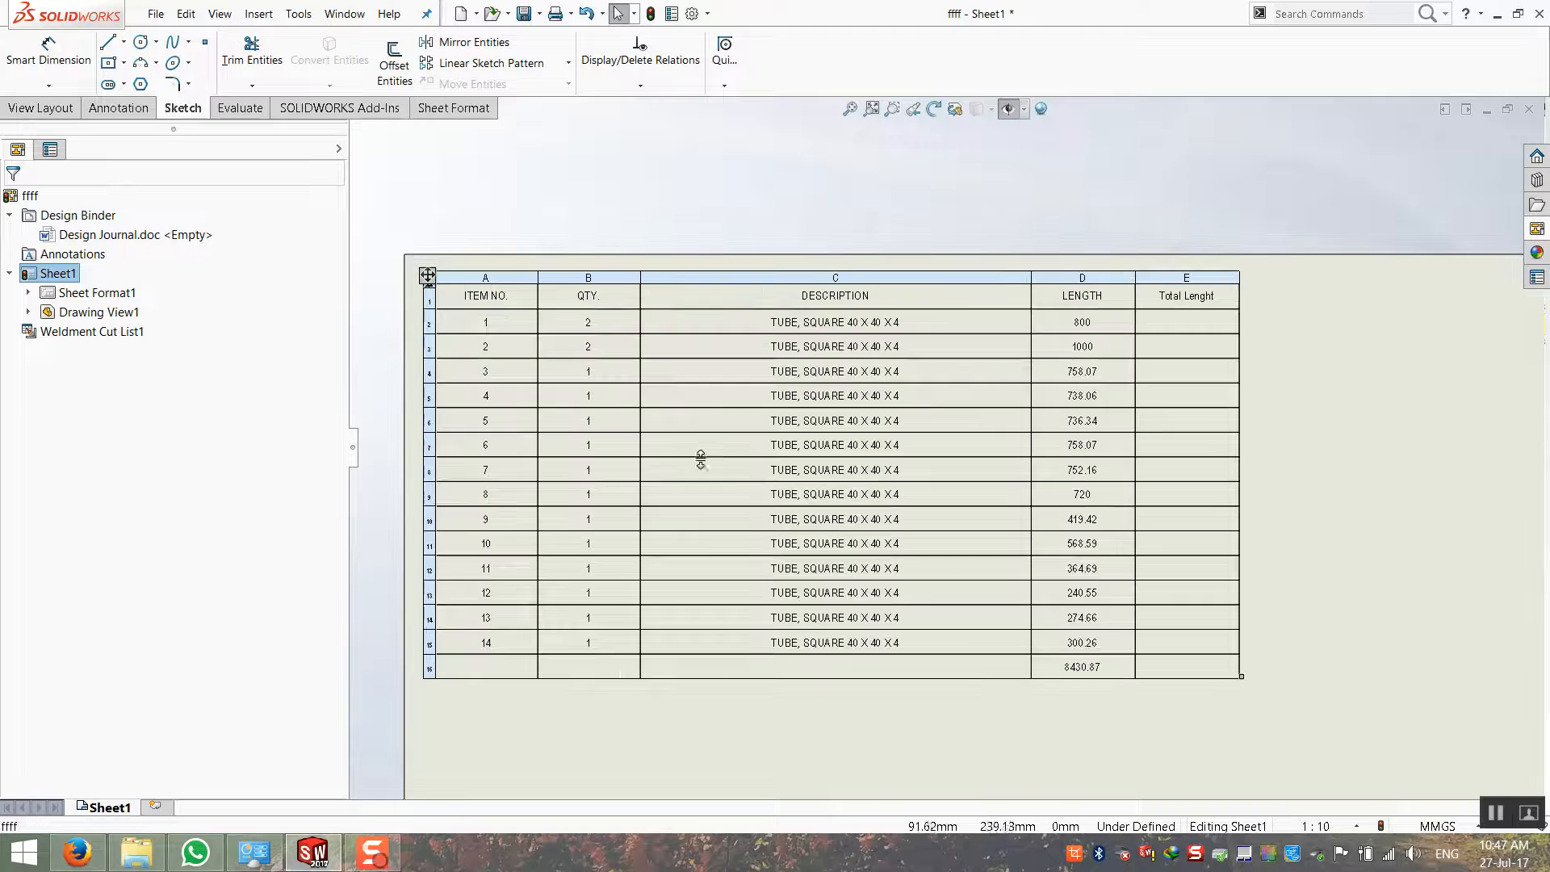
{"action": "left_click", "coordinate": [1183, 323]}
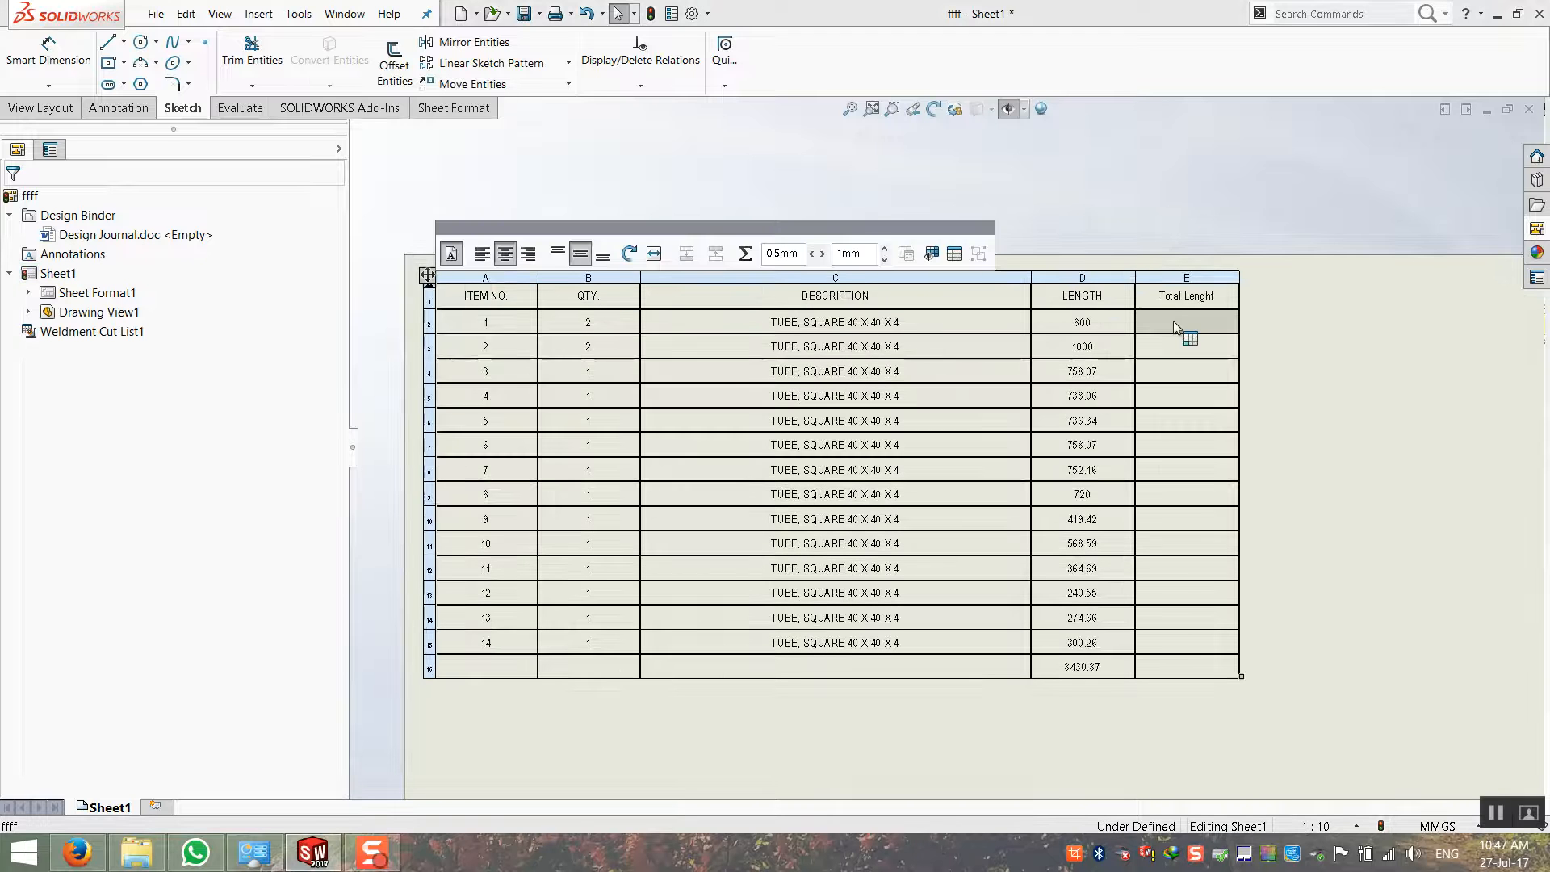
{"action": "left_click", "coordinate": [744, 254]}
{"action": "left_click", "coordinate": [512, 249]}
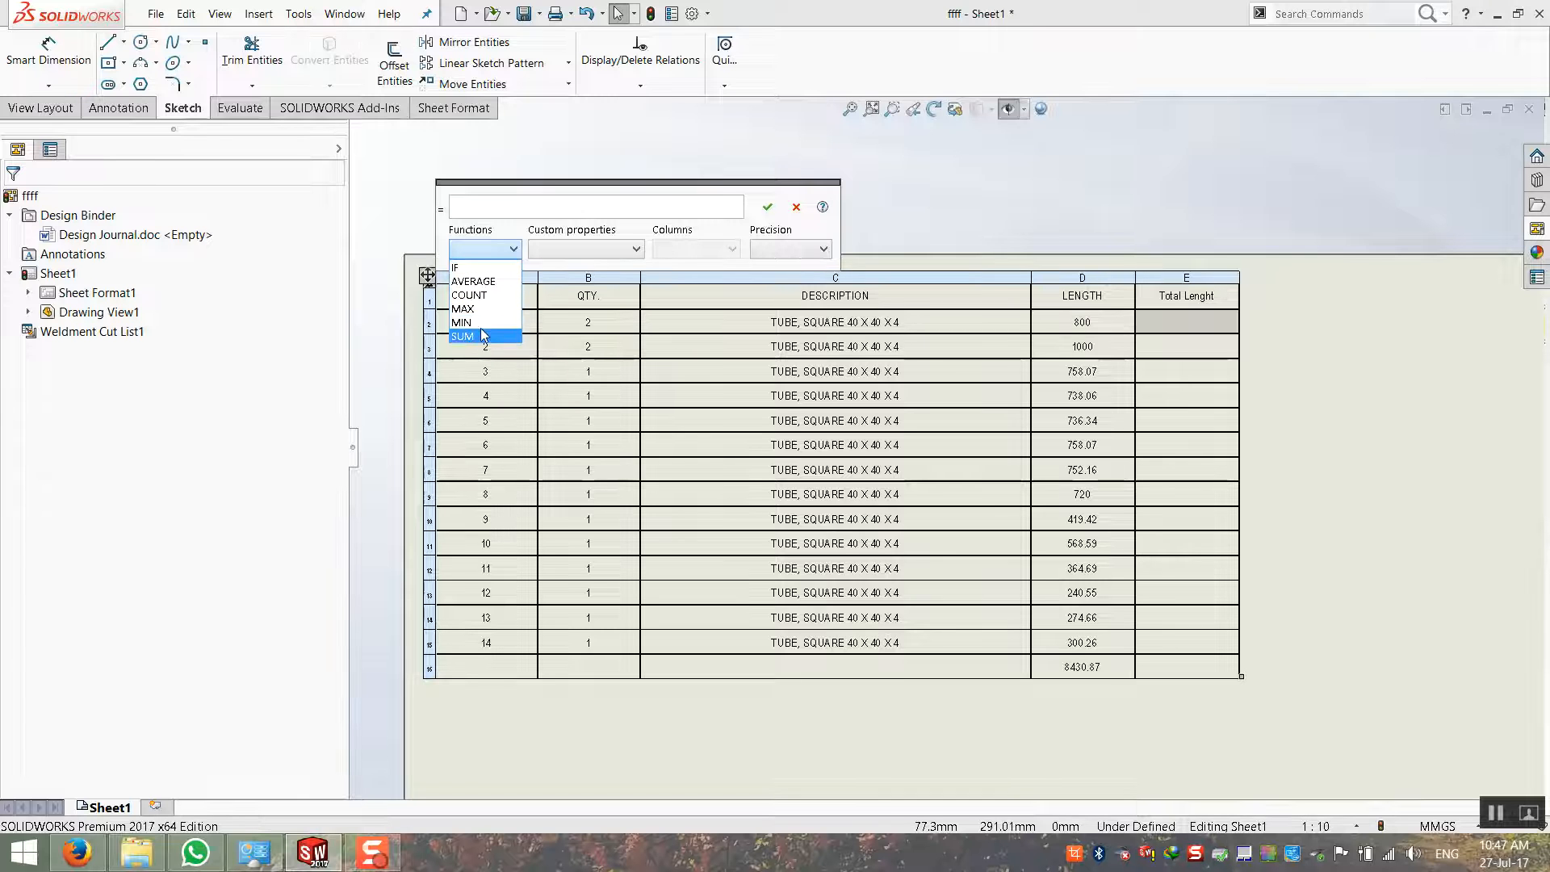
{"action": "left_click", "coordinate": [502, 213]}
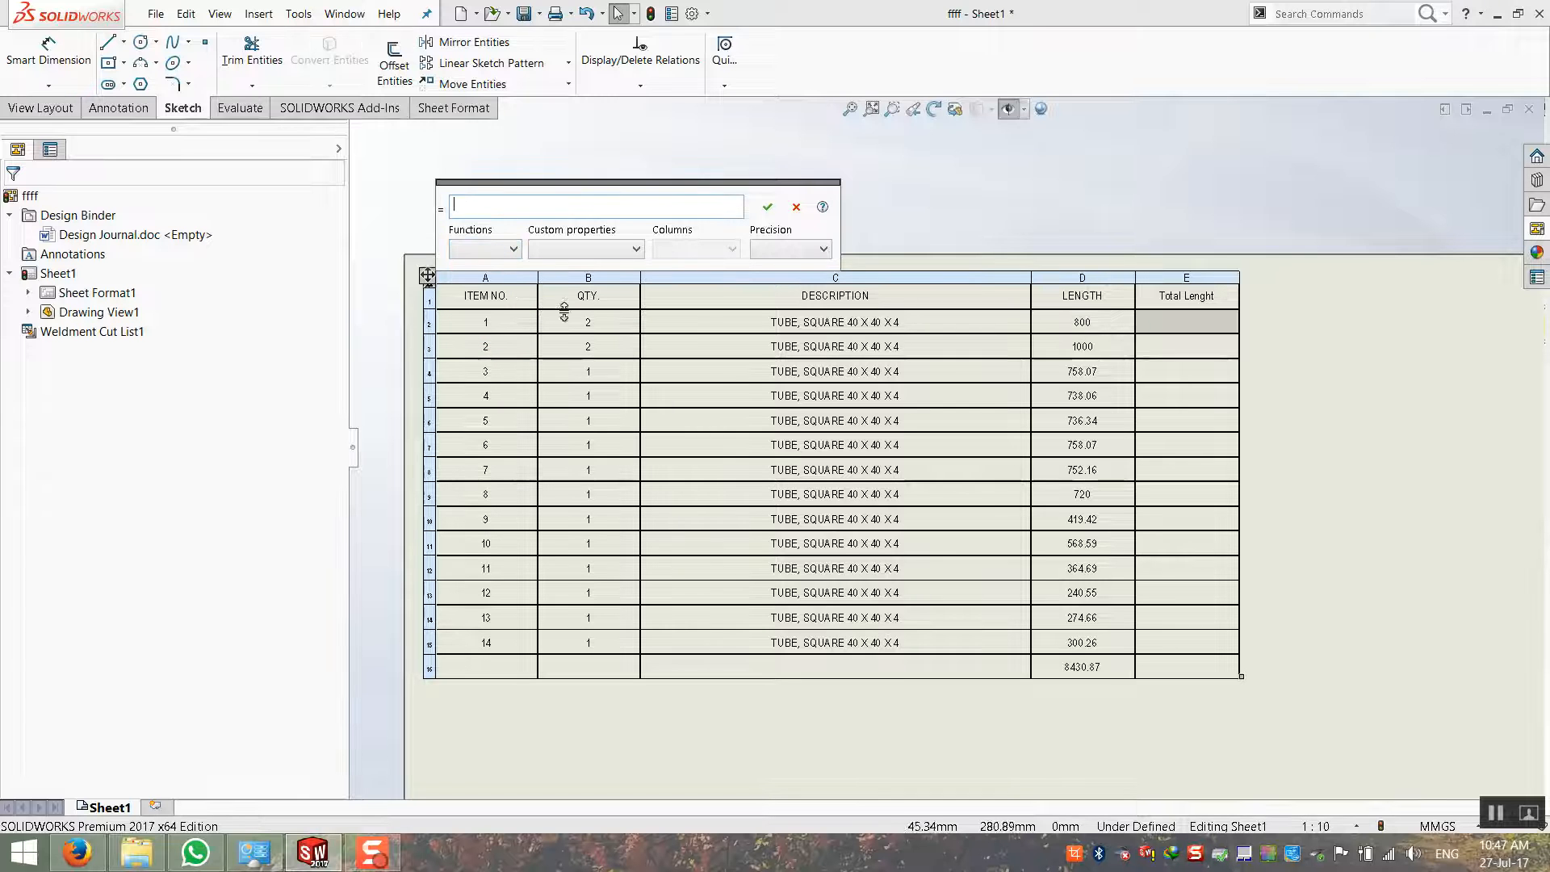
{"action": "left_click", "coordinate": [572, 251]}
{"action": "left_click", "coordinate": [571, 253]}
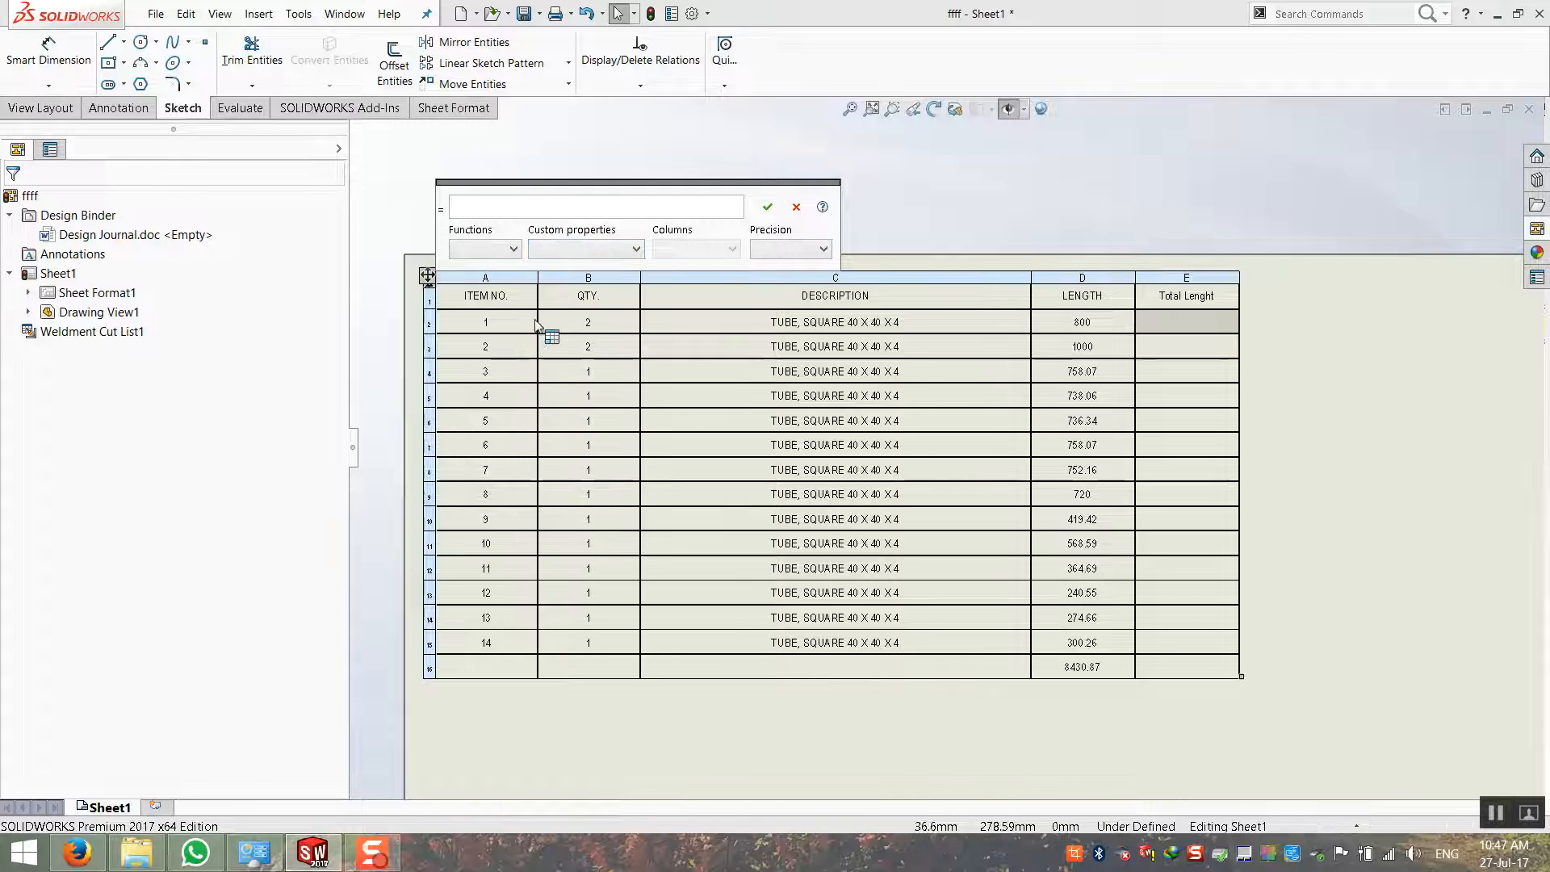
{"action": "left_click", "coordinate": [585, 324]}
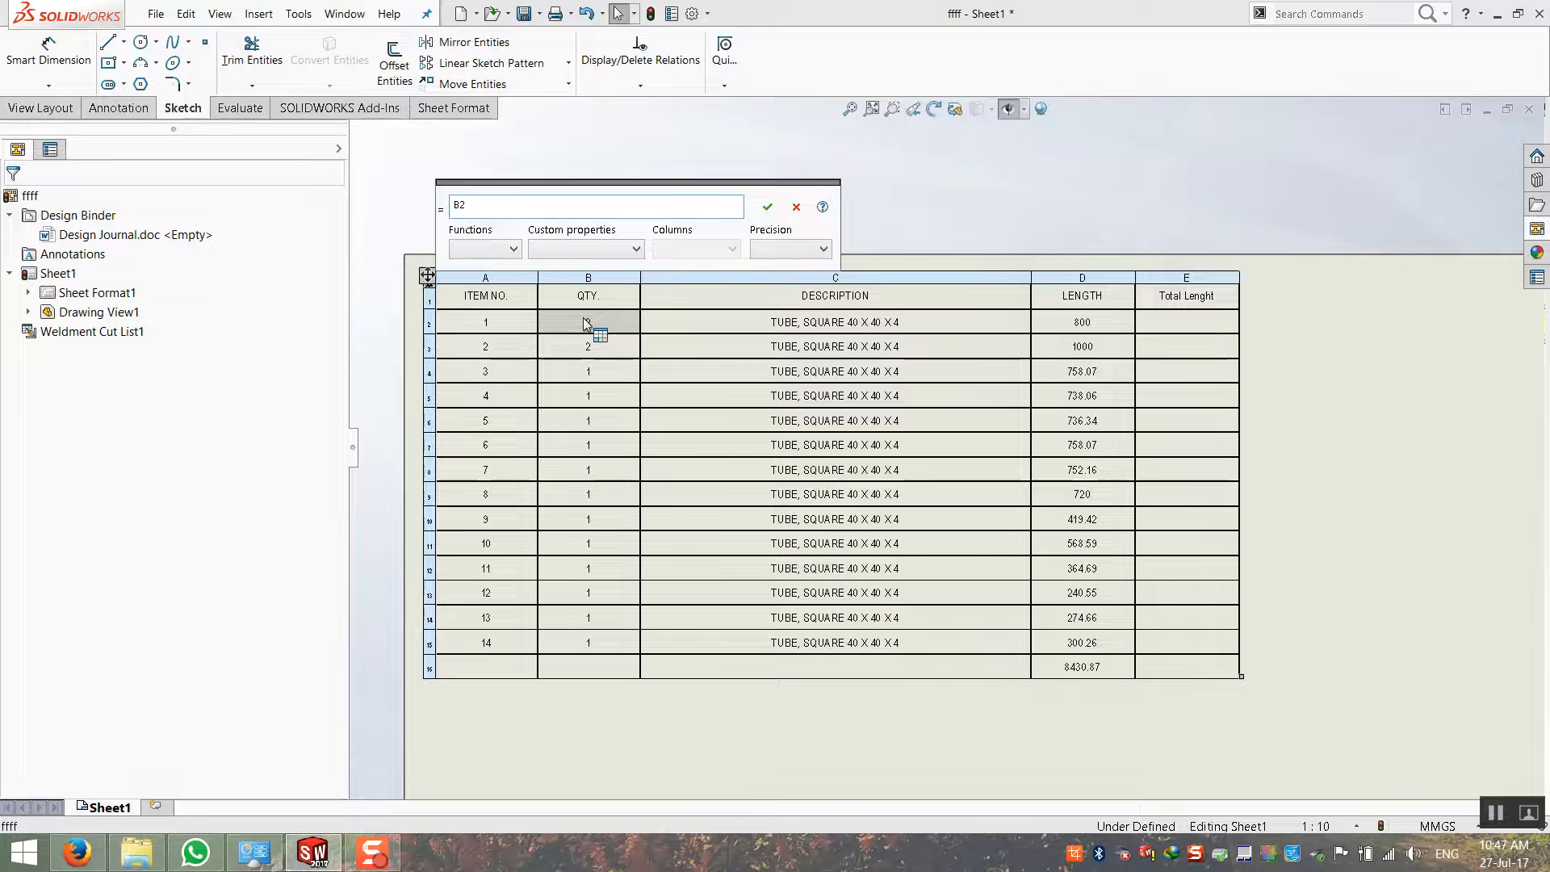
{"action": "type", "text": "*"}
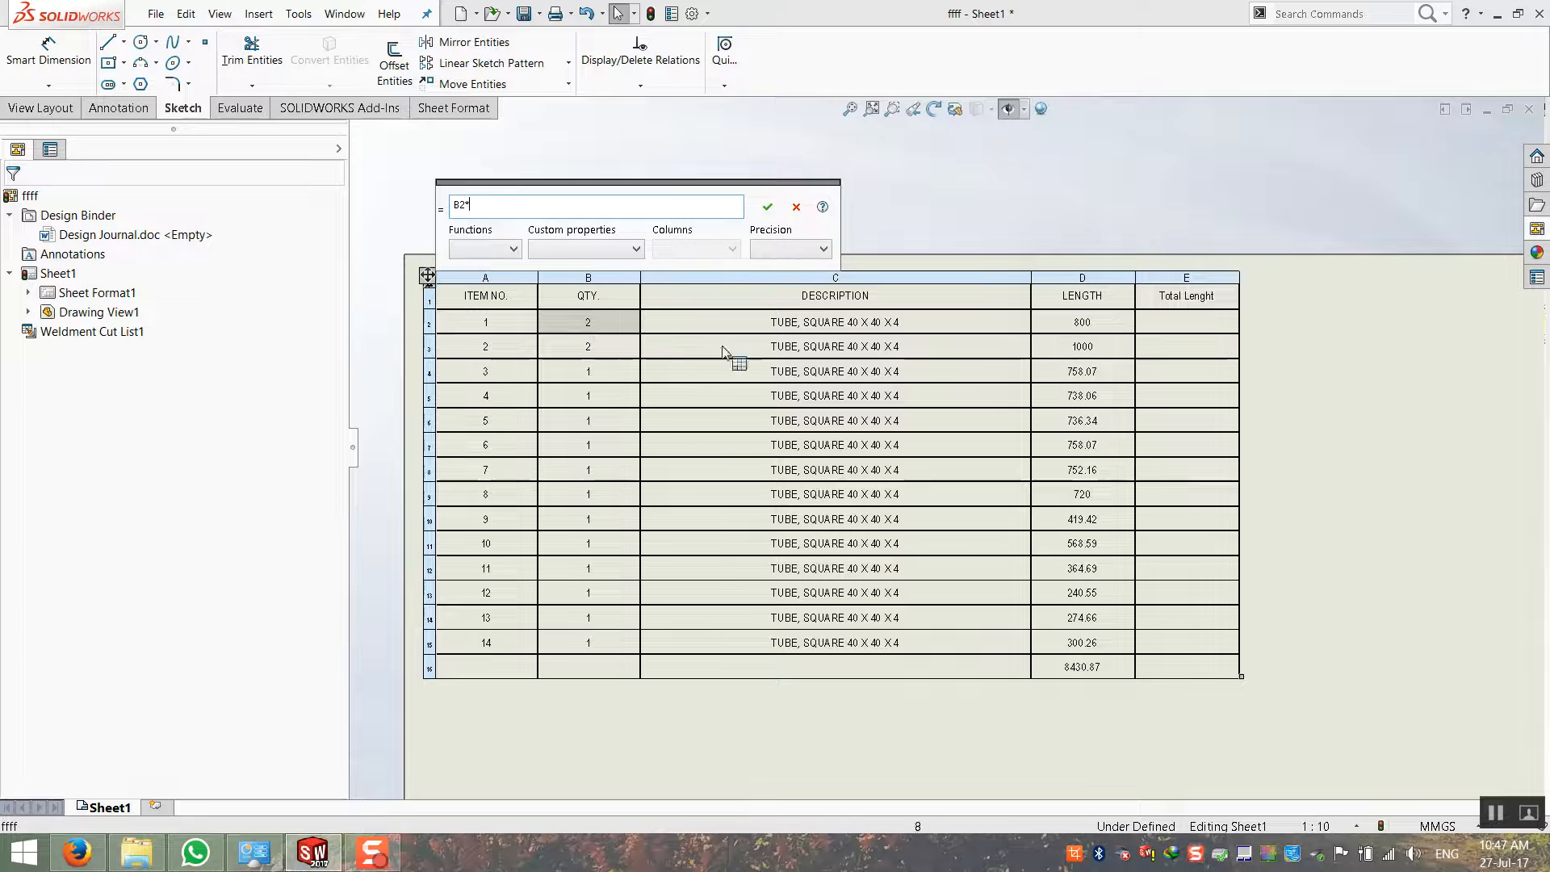
{"action": "left_click", "coordinate": [1080, 326]}
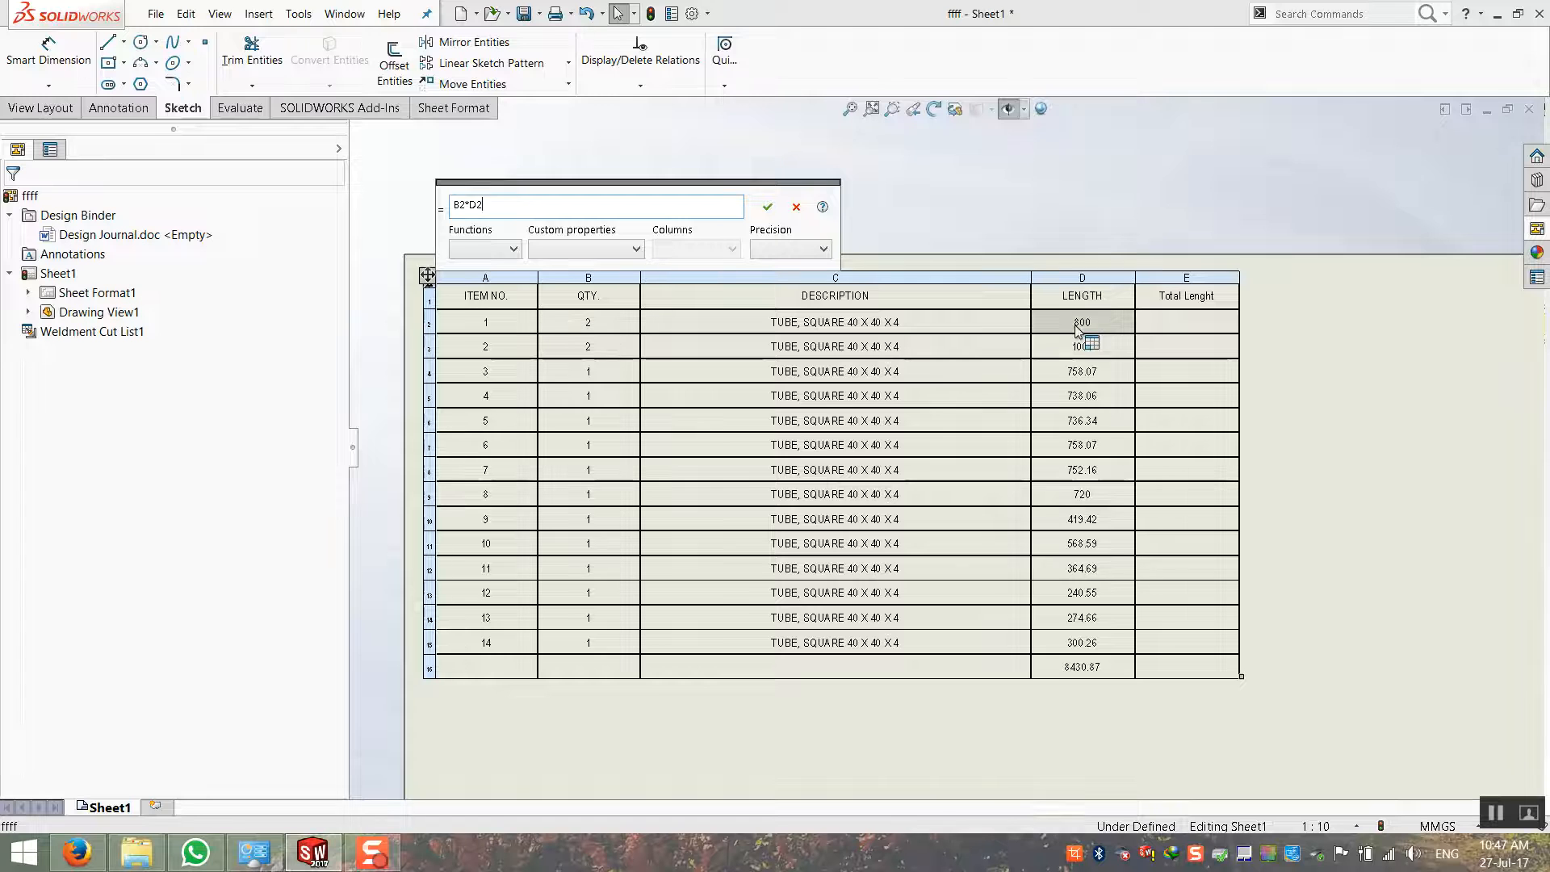
{"action": "left_click", "coordinate": [768, 206]}
{"action": "left_click", "coordinate": [1325, 371]}
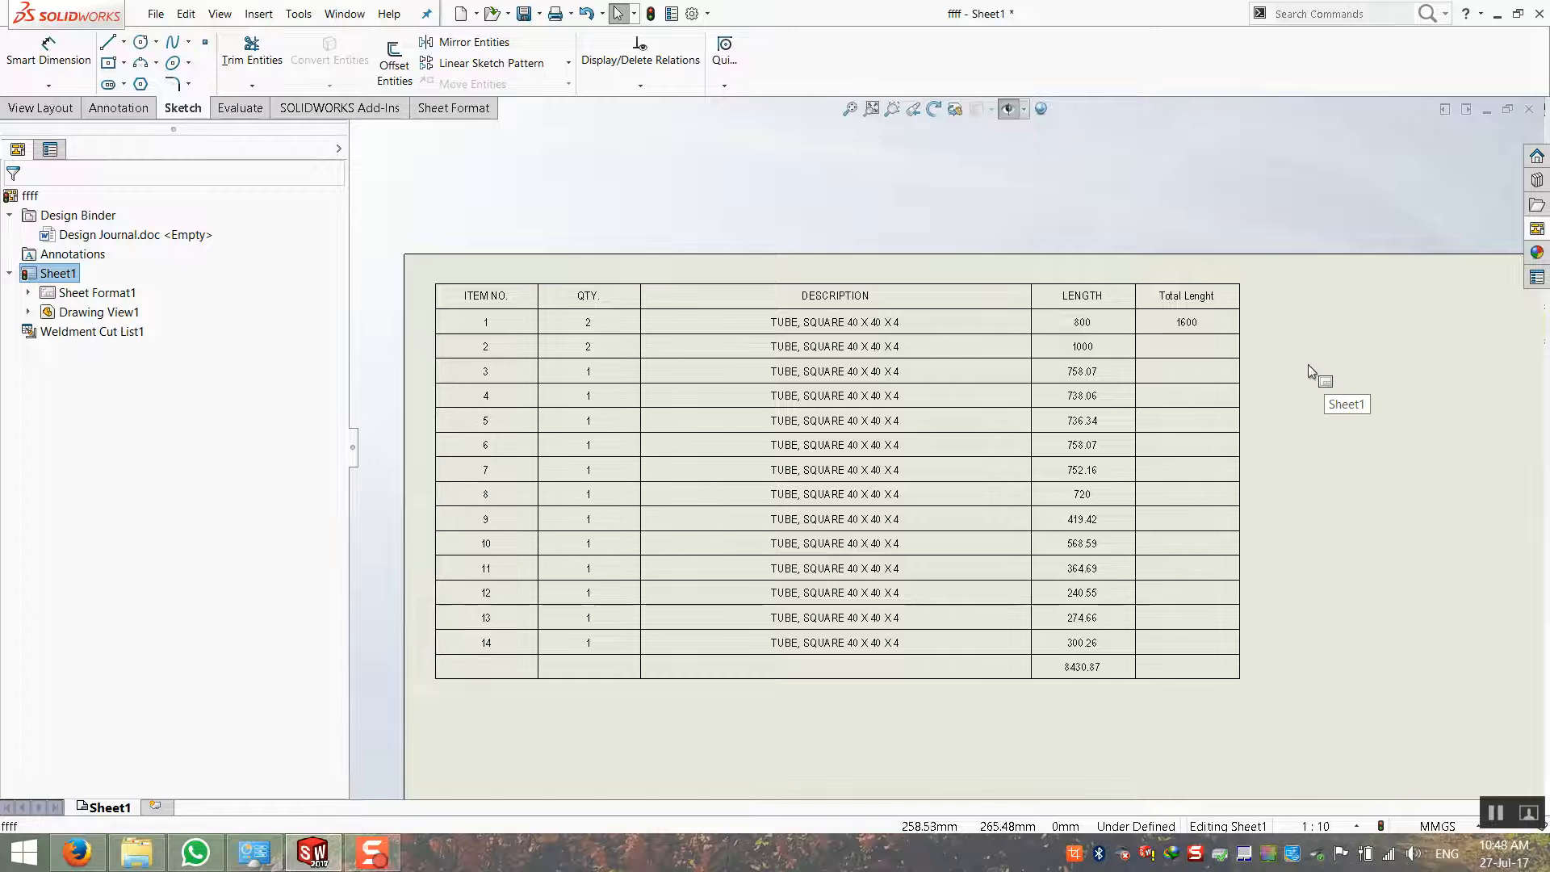
Try to copy the first item's equation down the Total Lenght column to the last item
{"action": "left_click", "coordinate": [1225, 329]}
{"action": "left_click_drag", "start_coordinate": [1243, 342], "coordinate": [1224, 645]}
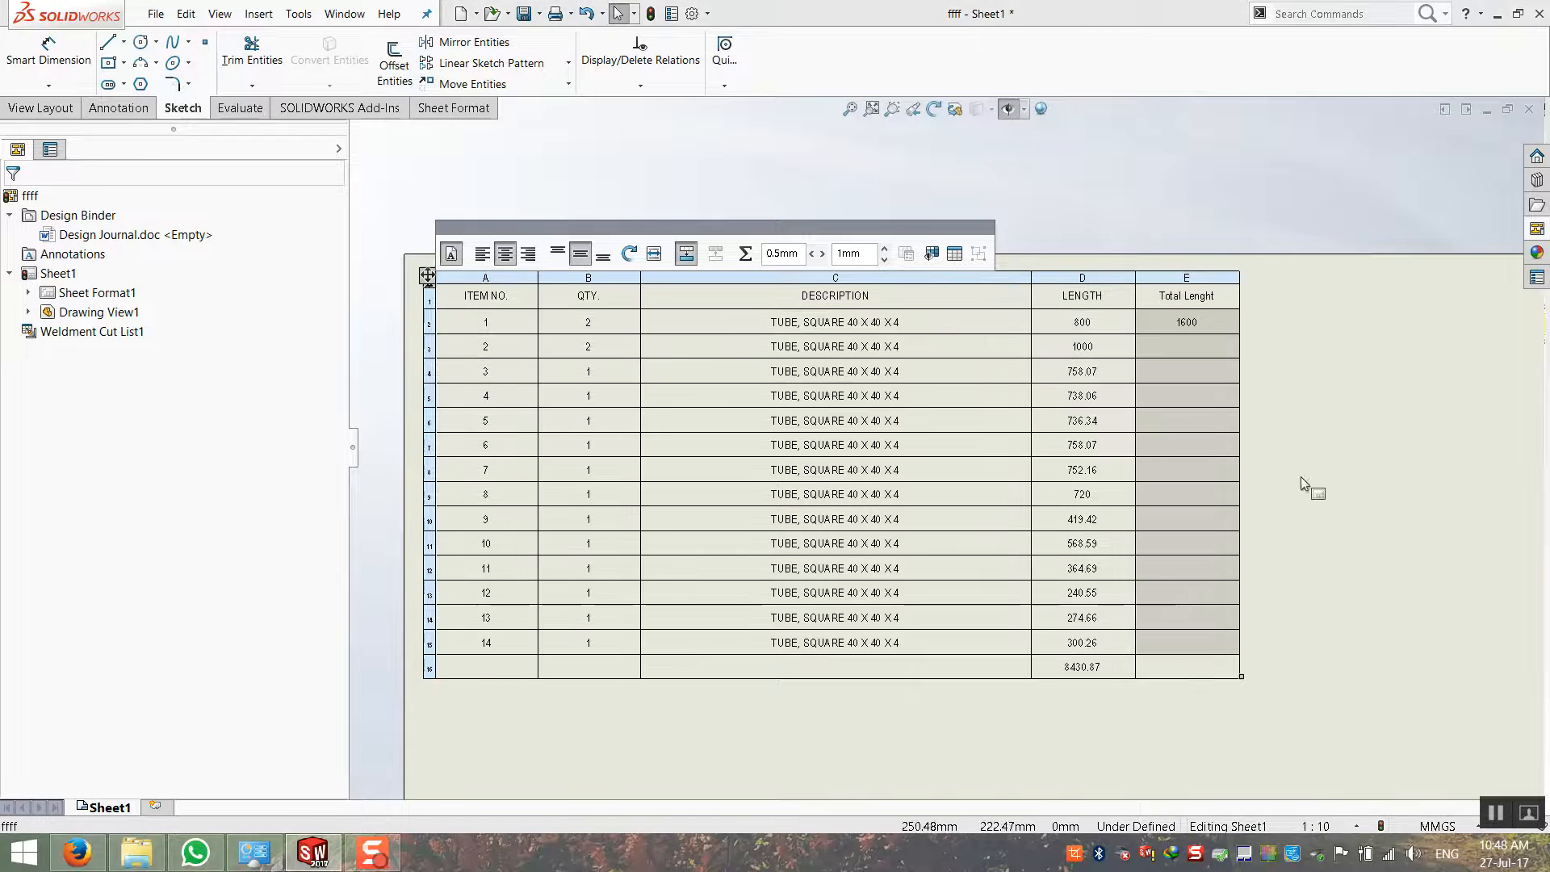
{"action": "left_click", "coordinate": [1190, 348]}
{"action": "left_click", "coordinate": [1179, 326]}
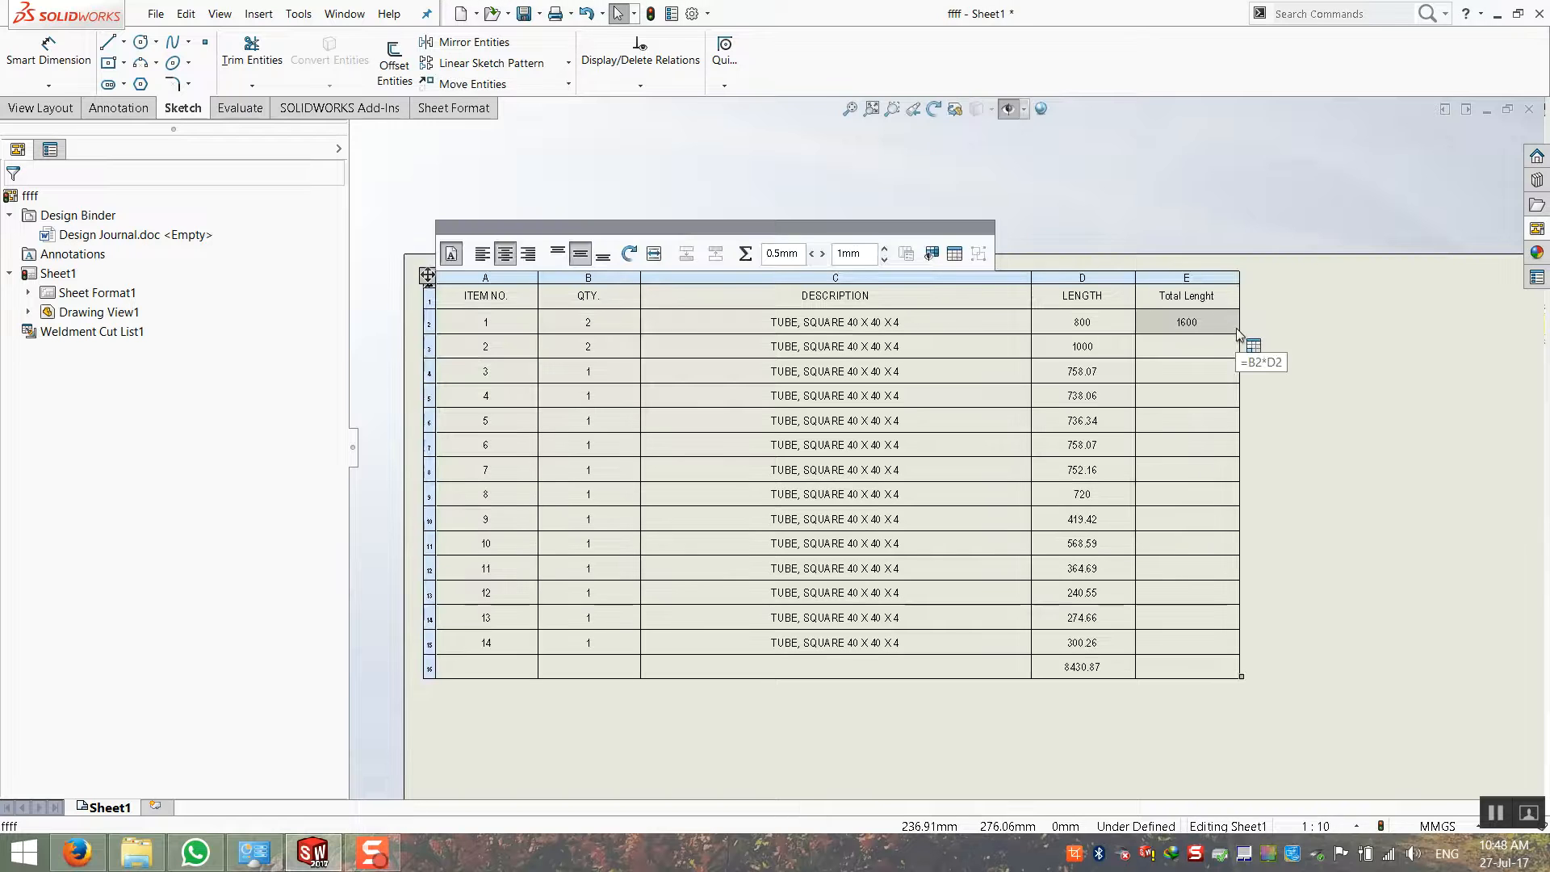
{"action": "left_click", "coordinate": [1287, 377]}
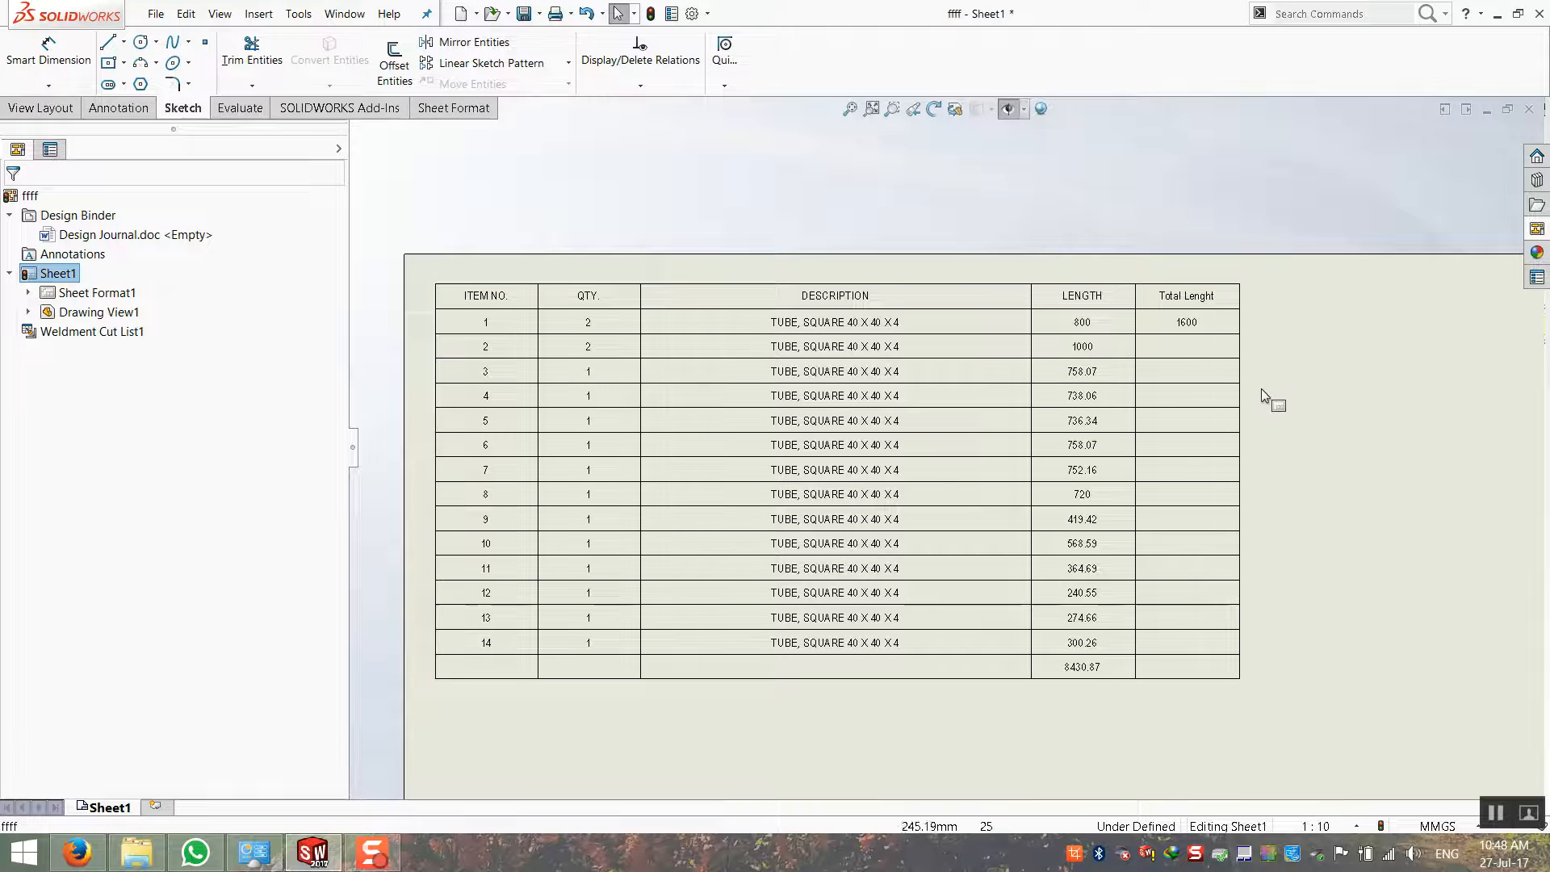
Delete the whole weldment cut list table from the drawing sheet
{"action": "scroll", "coordinate": [646, 531], "scroll_direction": "up", "scroll_amount": 1}
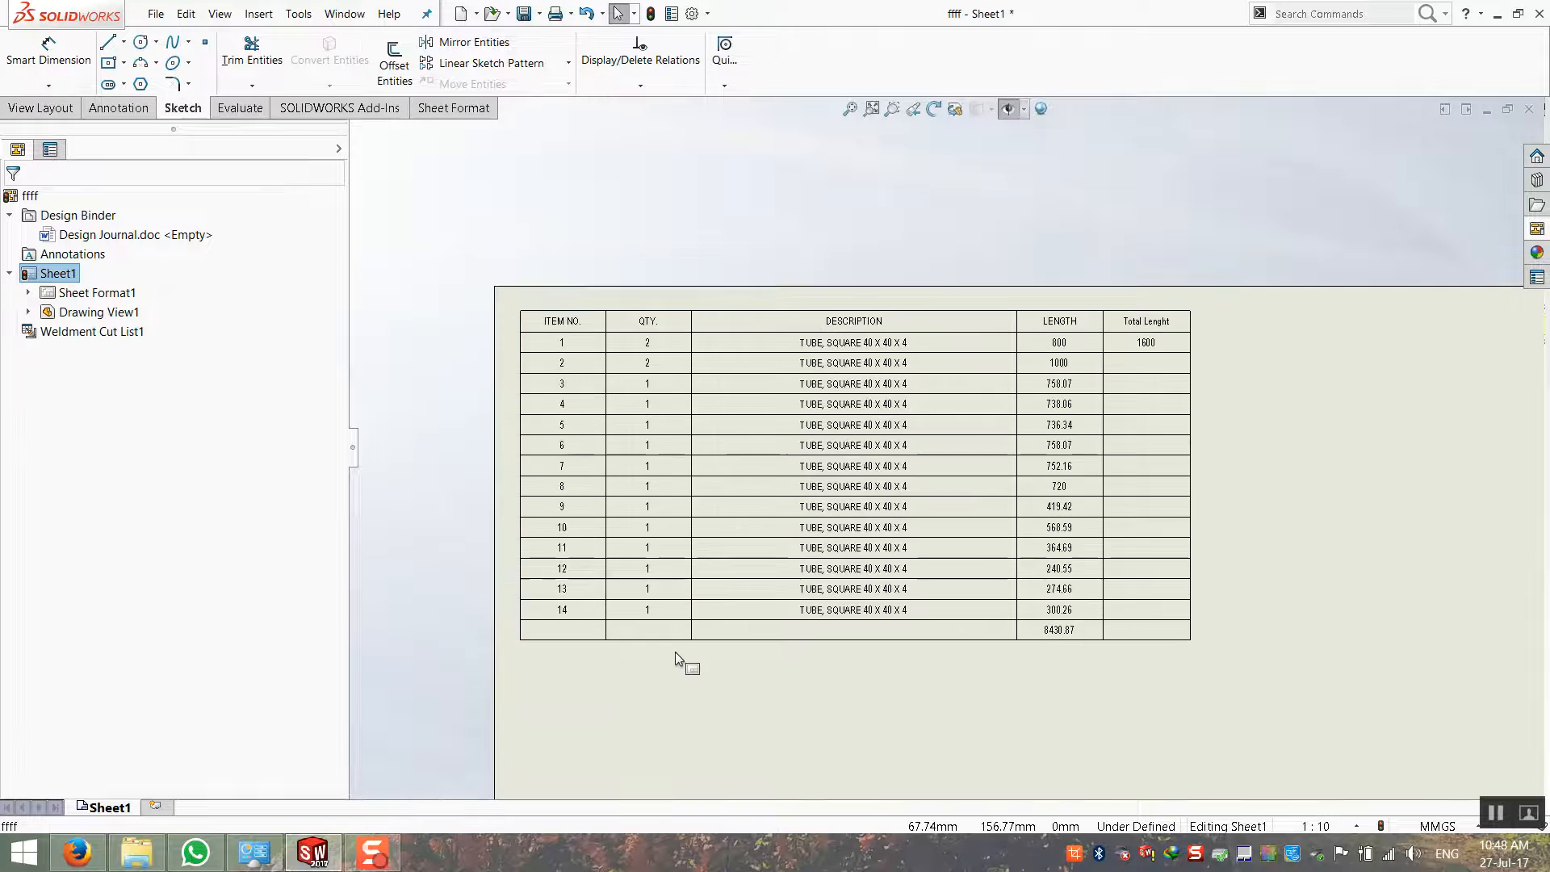
{"action": "scroll", "coordinate": [775, 606], "scroll_direction": "up", "scroll_amount": 3}
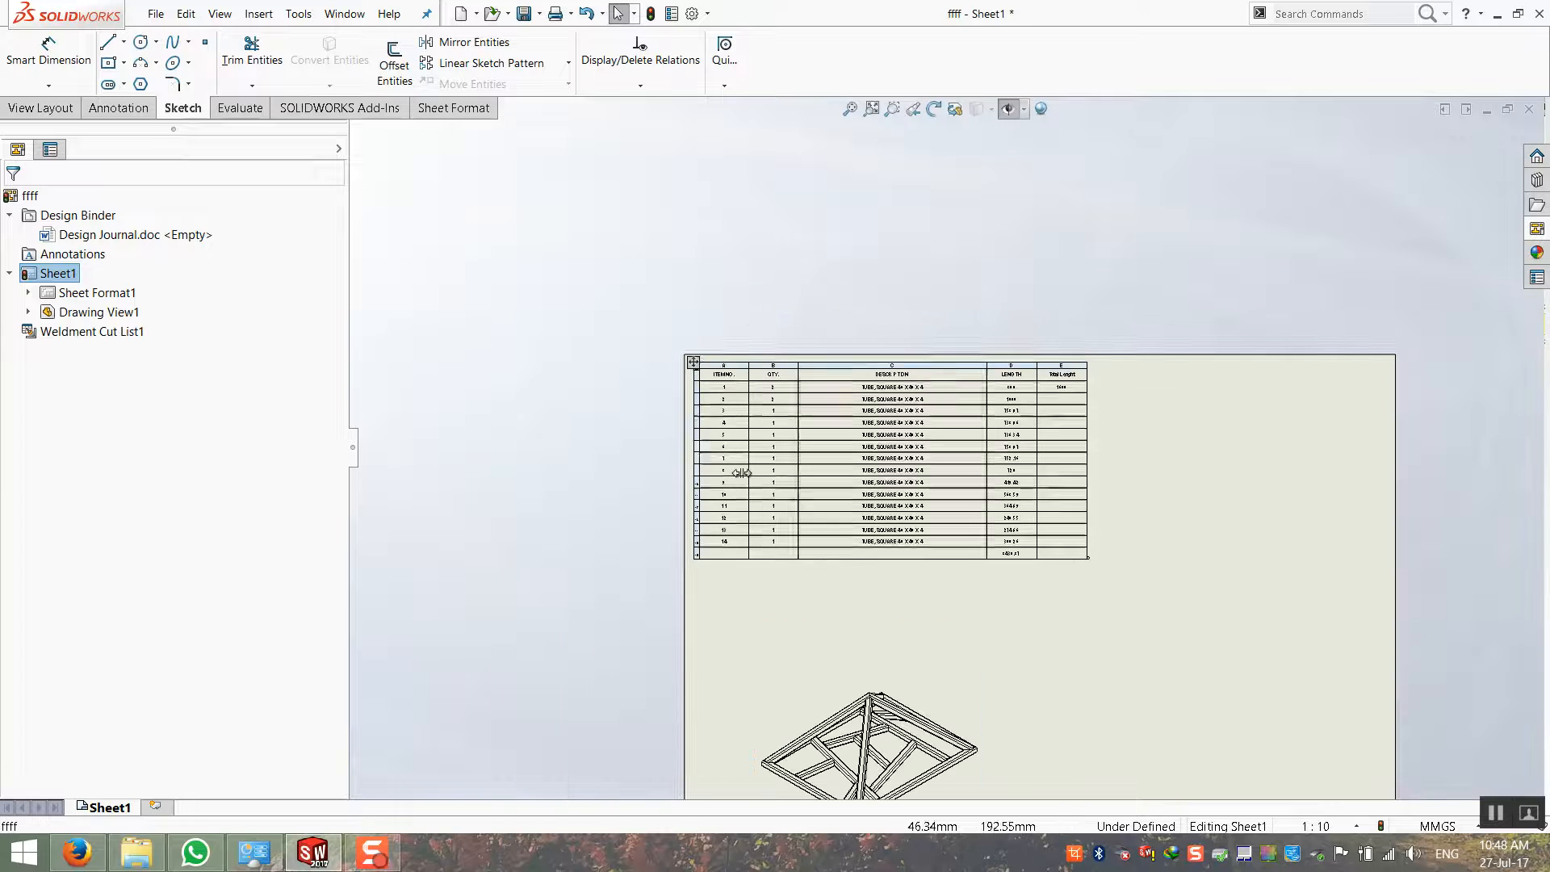
{"action": "left_click", "coordinate": [693, 362]}
{"action": "key", "text": "Delete"}
Insert a new weldment cut list table for the isometric frame view and place it near the sheet's upper-left corner
{"action": "left_click", "coordinate": [258, 14]}
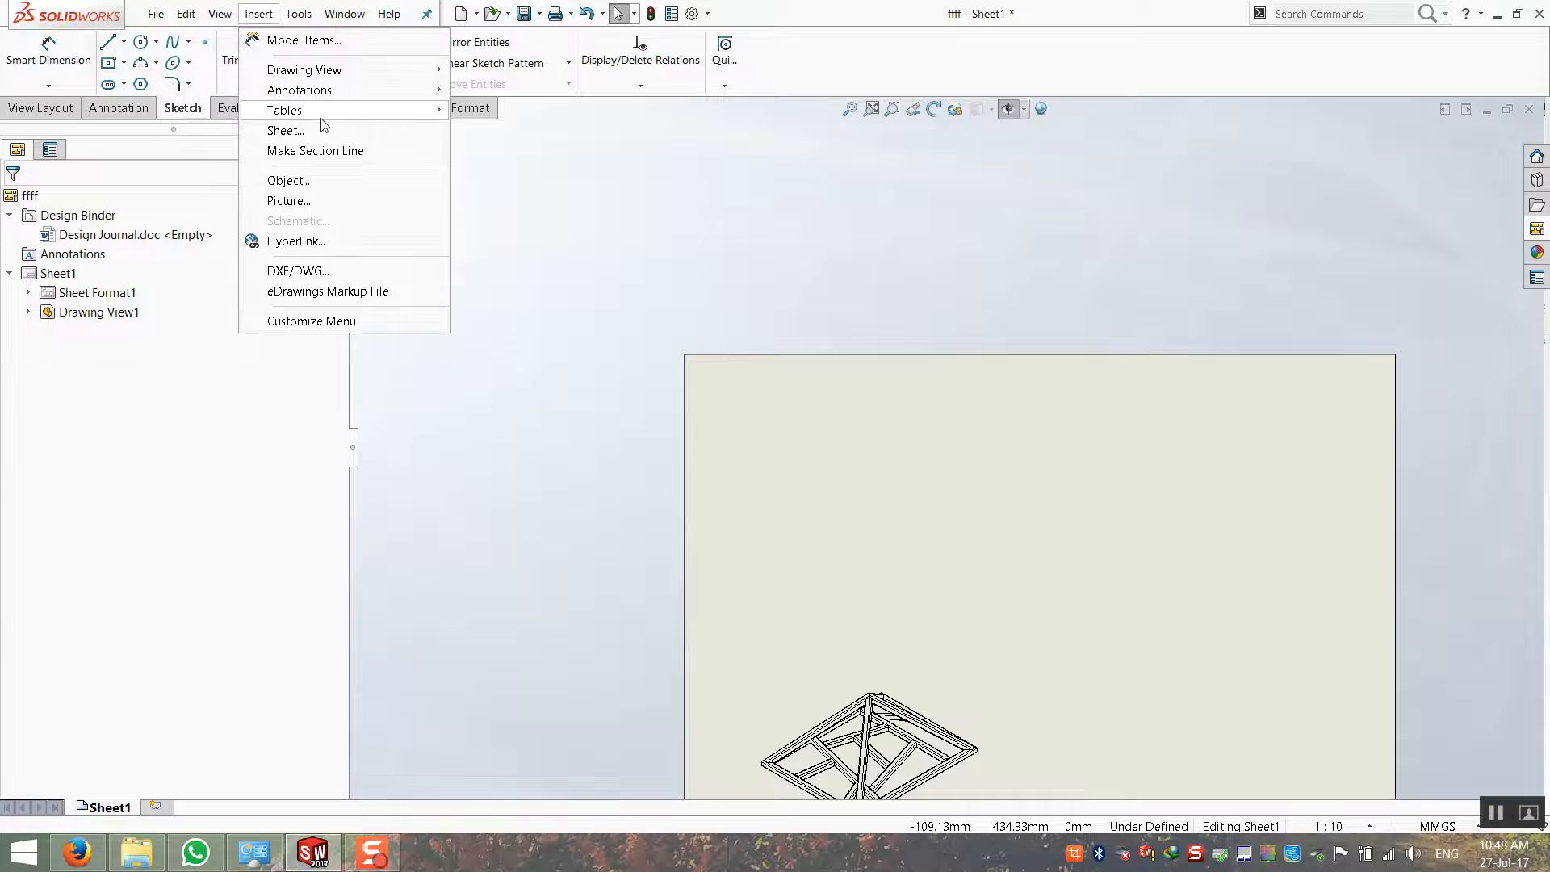
{"action": "mouse_move", "coordinate": [321, 110]}
{"action": "left_click", "coordinate": [517, 236]}
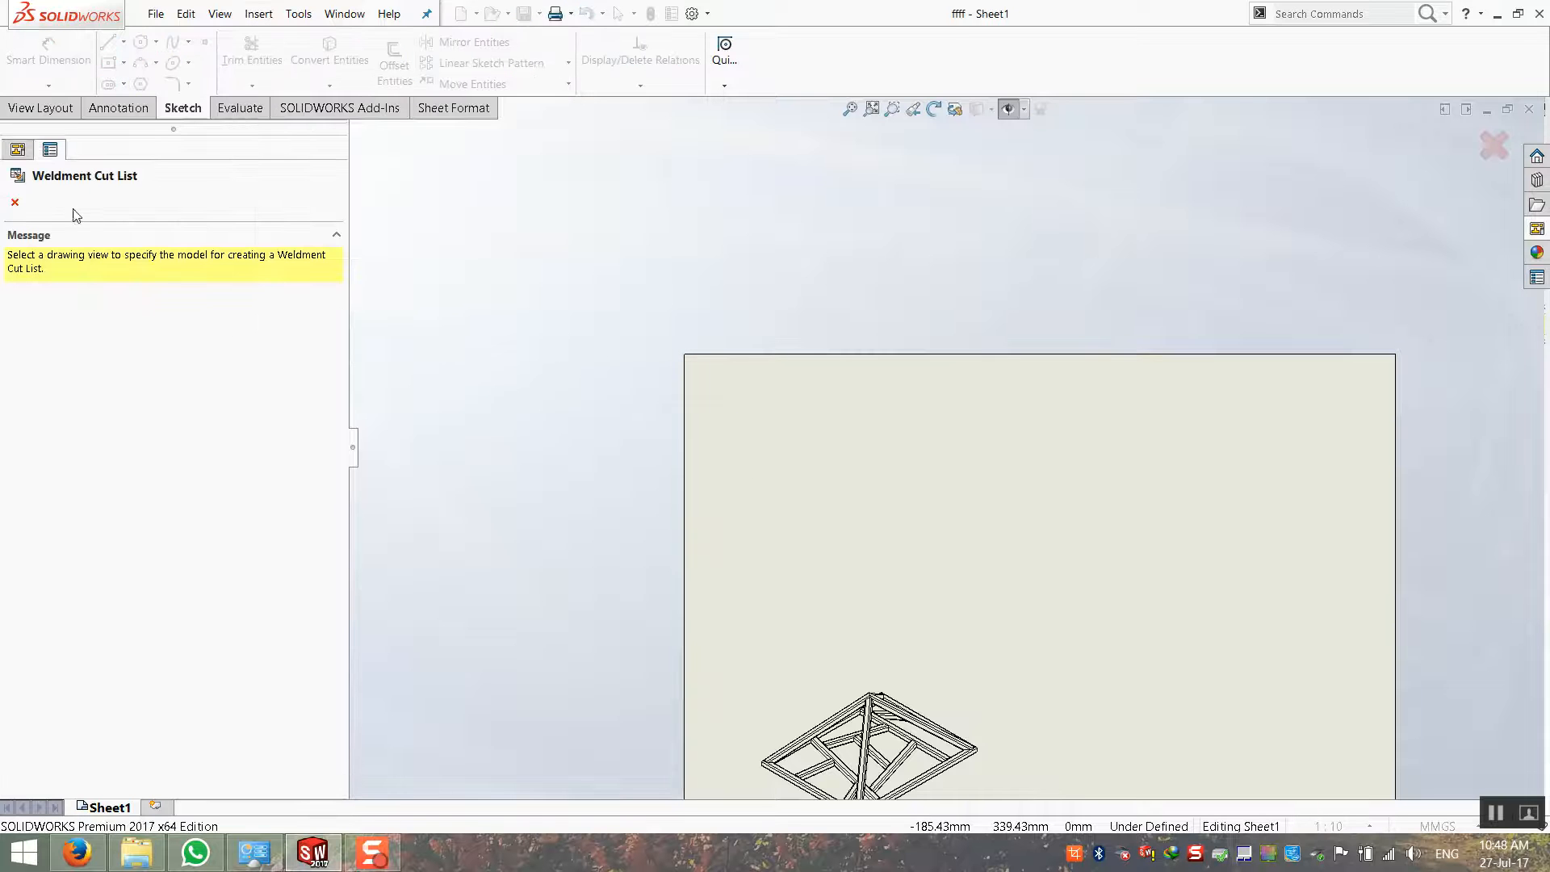
{"action": "left_click", "coordinate": [848, 767]}
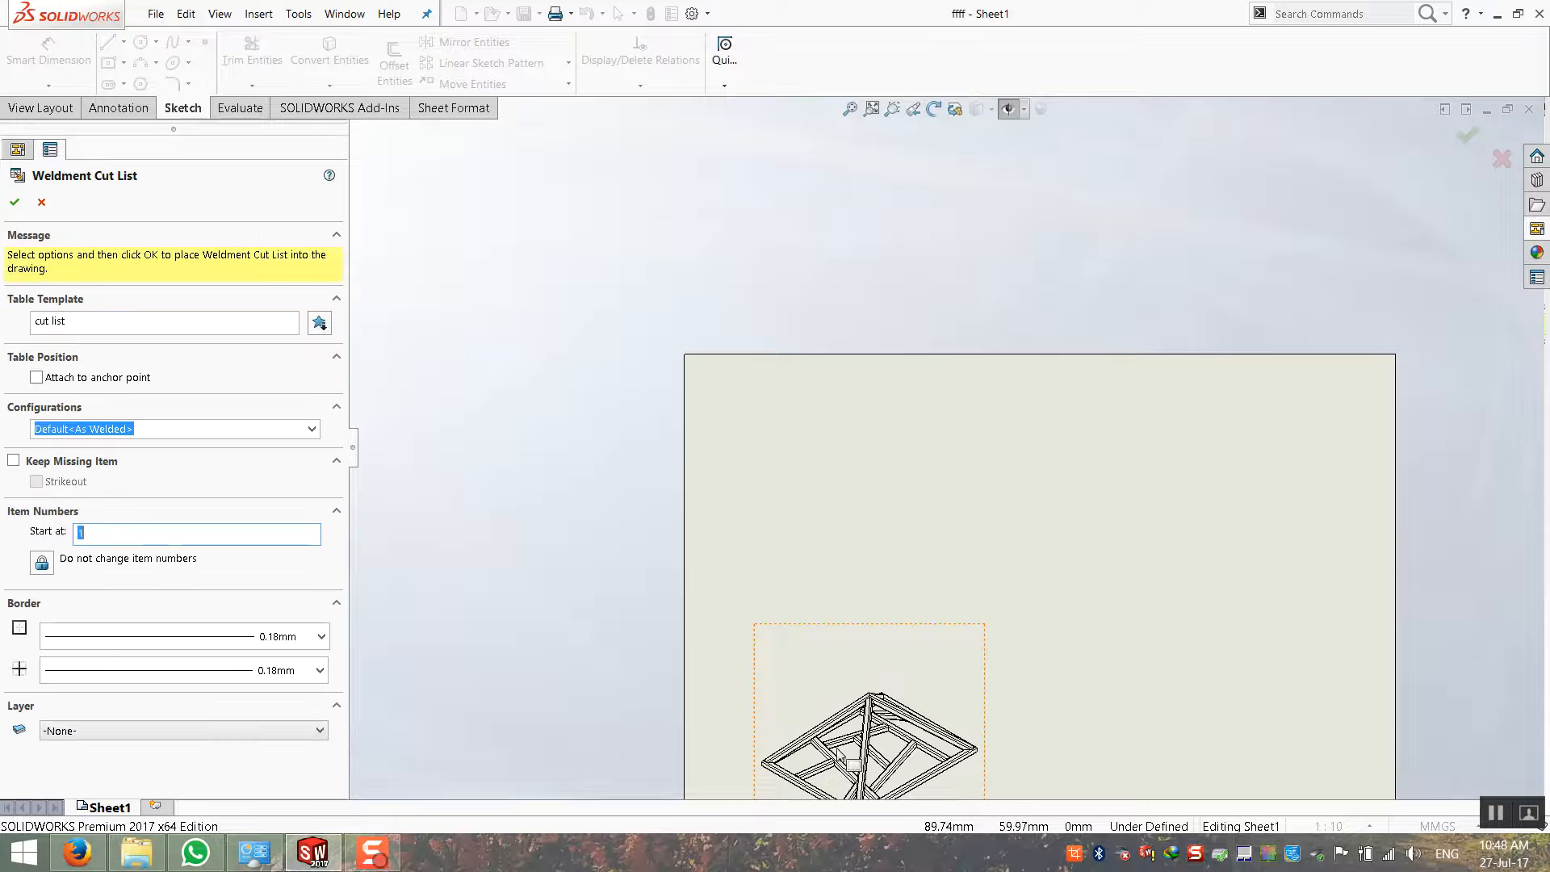
{"action": "left_click", "coordinate": [15, 206]}
{"action": "left_click", "coordinate": [708, 371]}
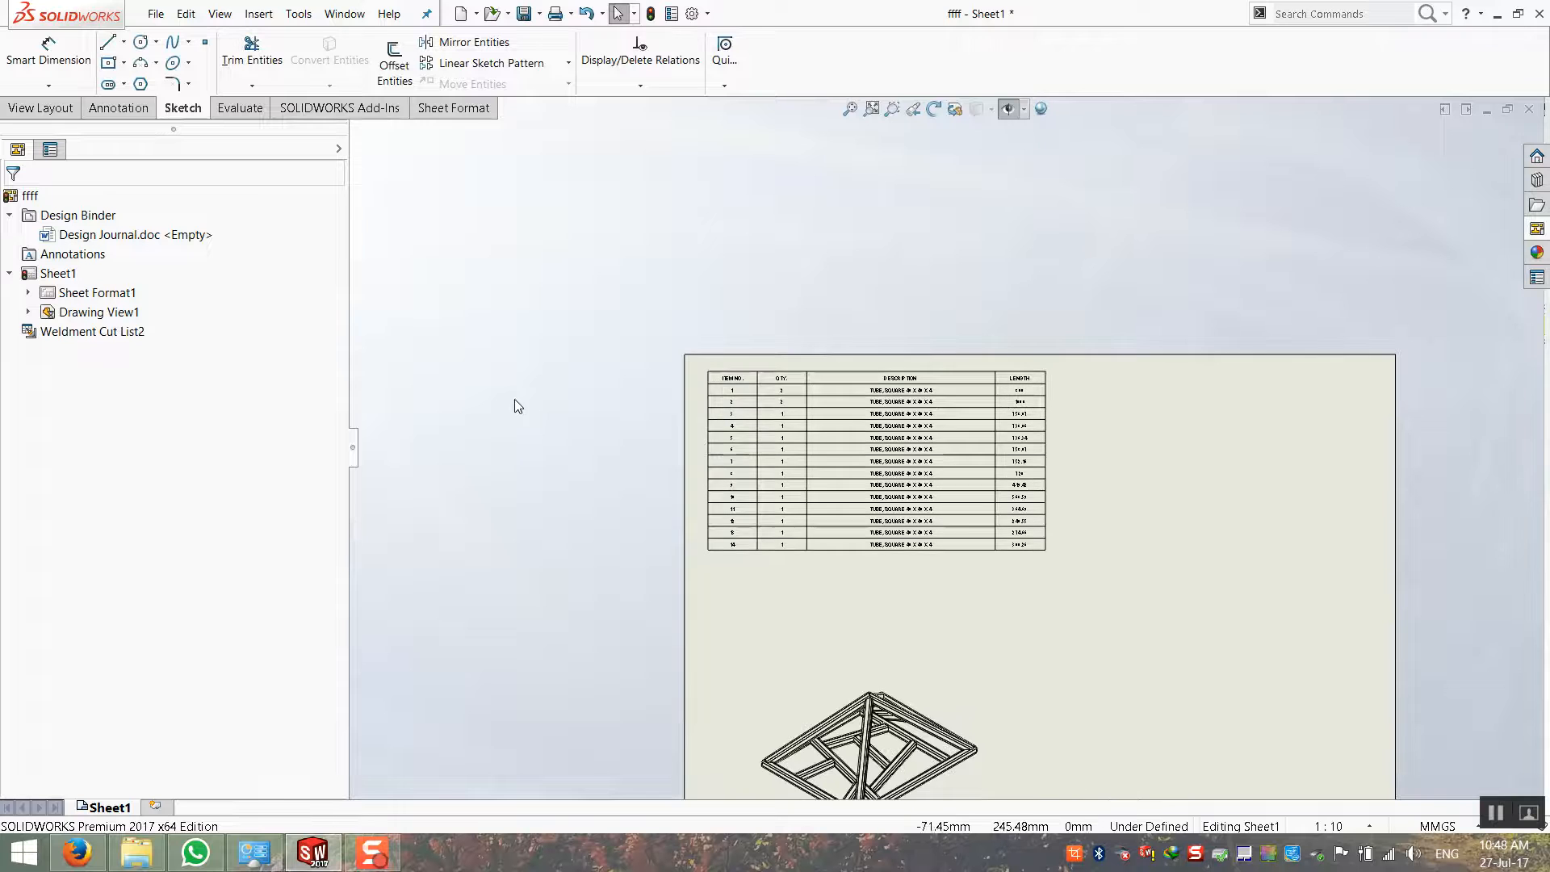
Save the cut list table to the desktop as an Excel 2007 (*.xlsx) file named Cutlist
{"action": "scroll", "coordinate": [840, 519], "scroll_direction": "down", "scroll_amount": 2}
{"action": "left_click", "coordinate": [592, 240]}
{"action": "right_click", "coordinate": [592, 240]}
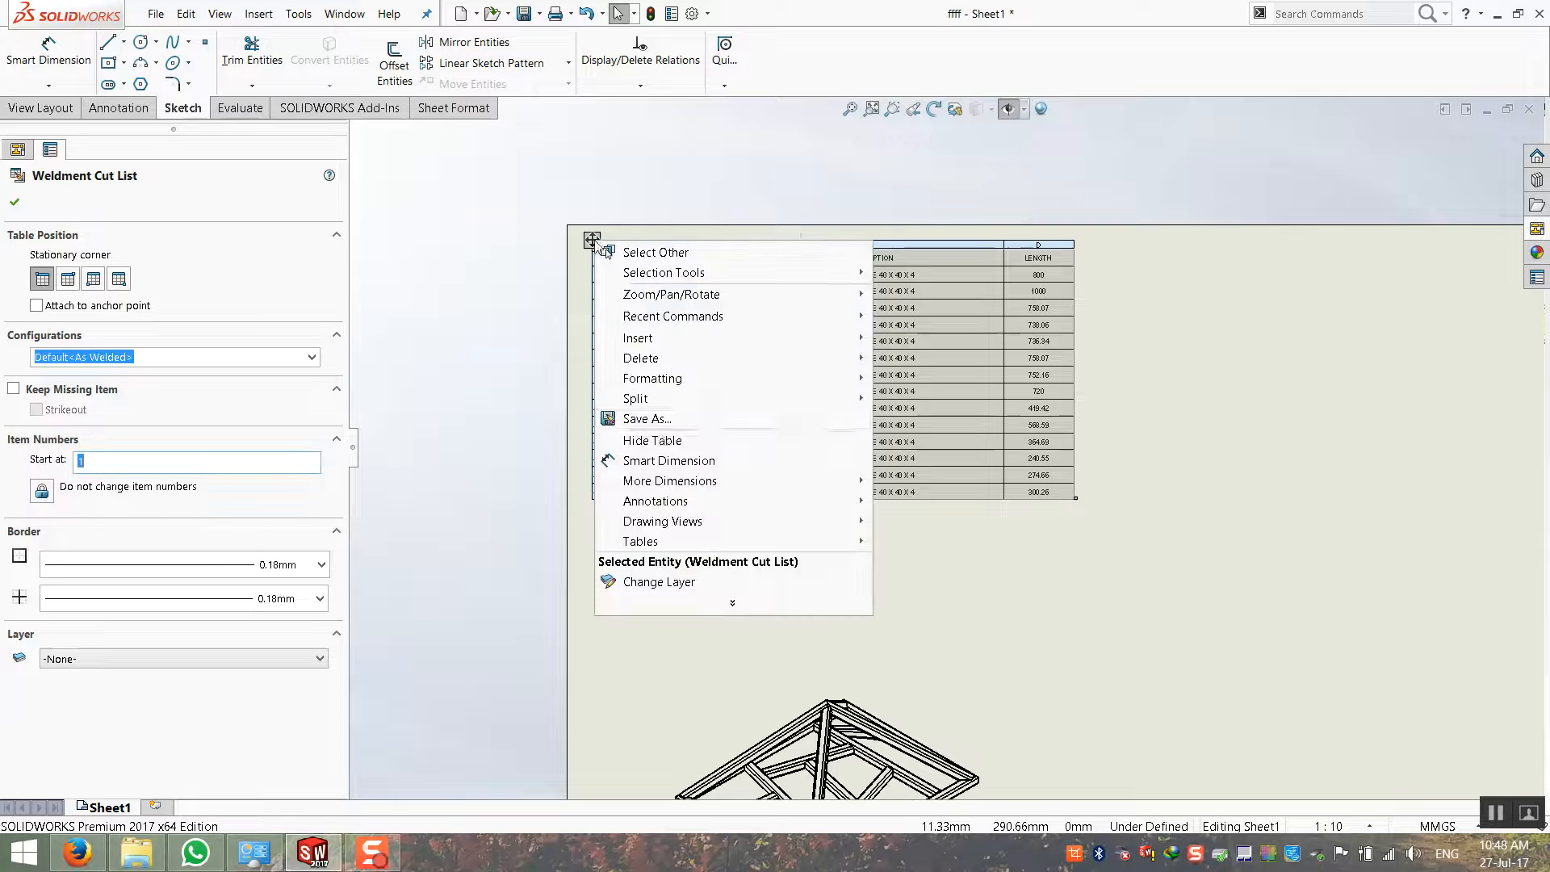
{"action": "left_click", "coordinate": [723, 418]}
{"action": "left_click", "coordinate": [701, 514]}
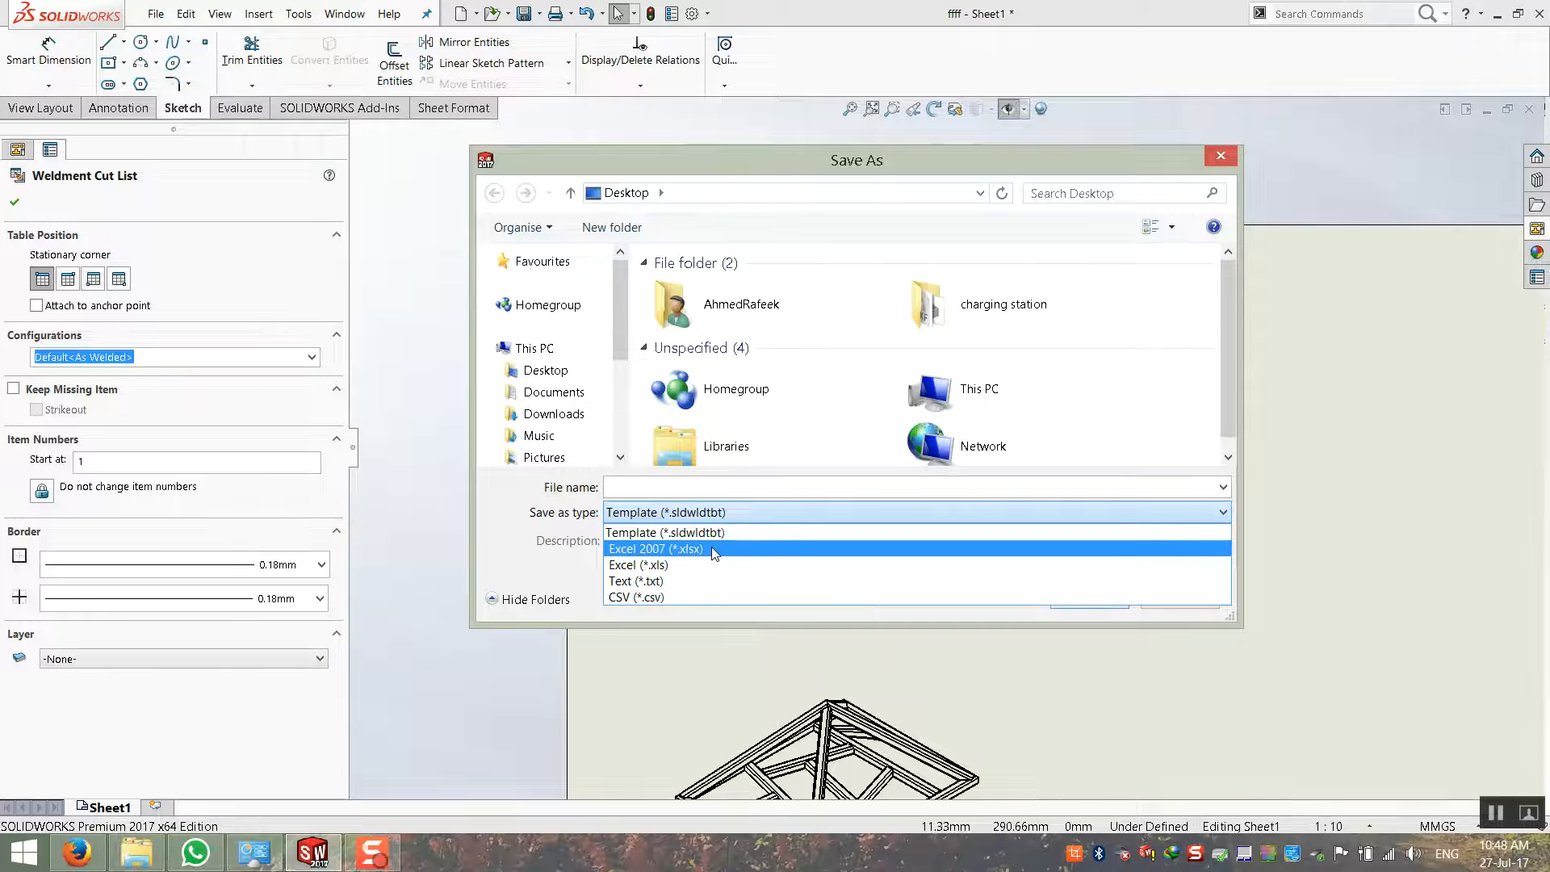
{"action": "left_click", "coordinate": [714, 550]}
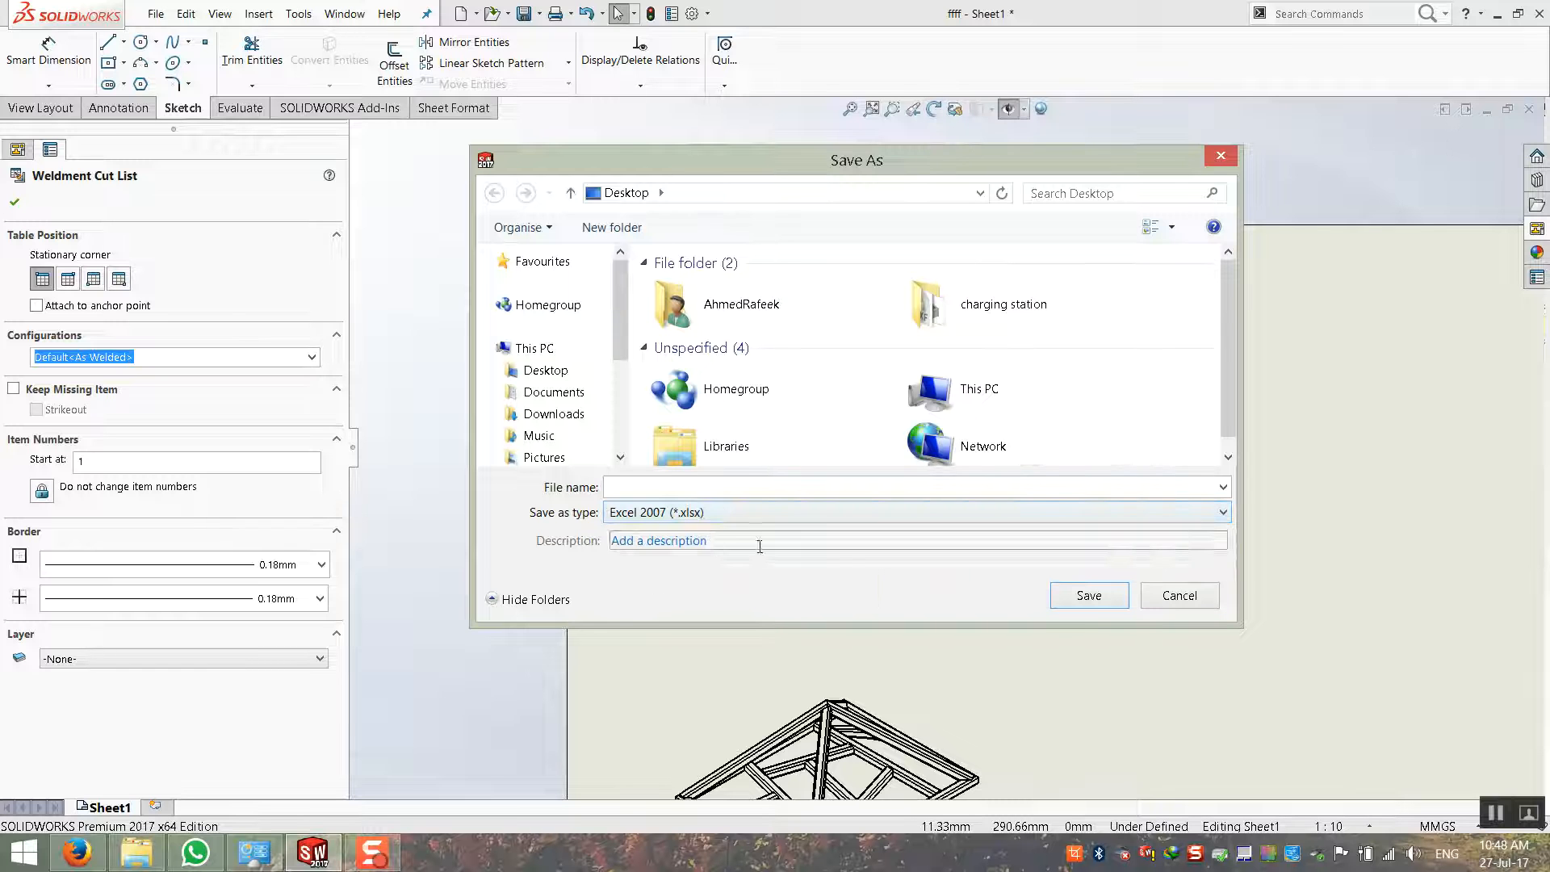
{"action": "left_click", "coordinate": [707, 488]}
{"action": "type", "text": "Cutlist"}
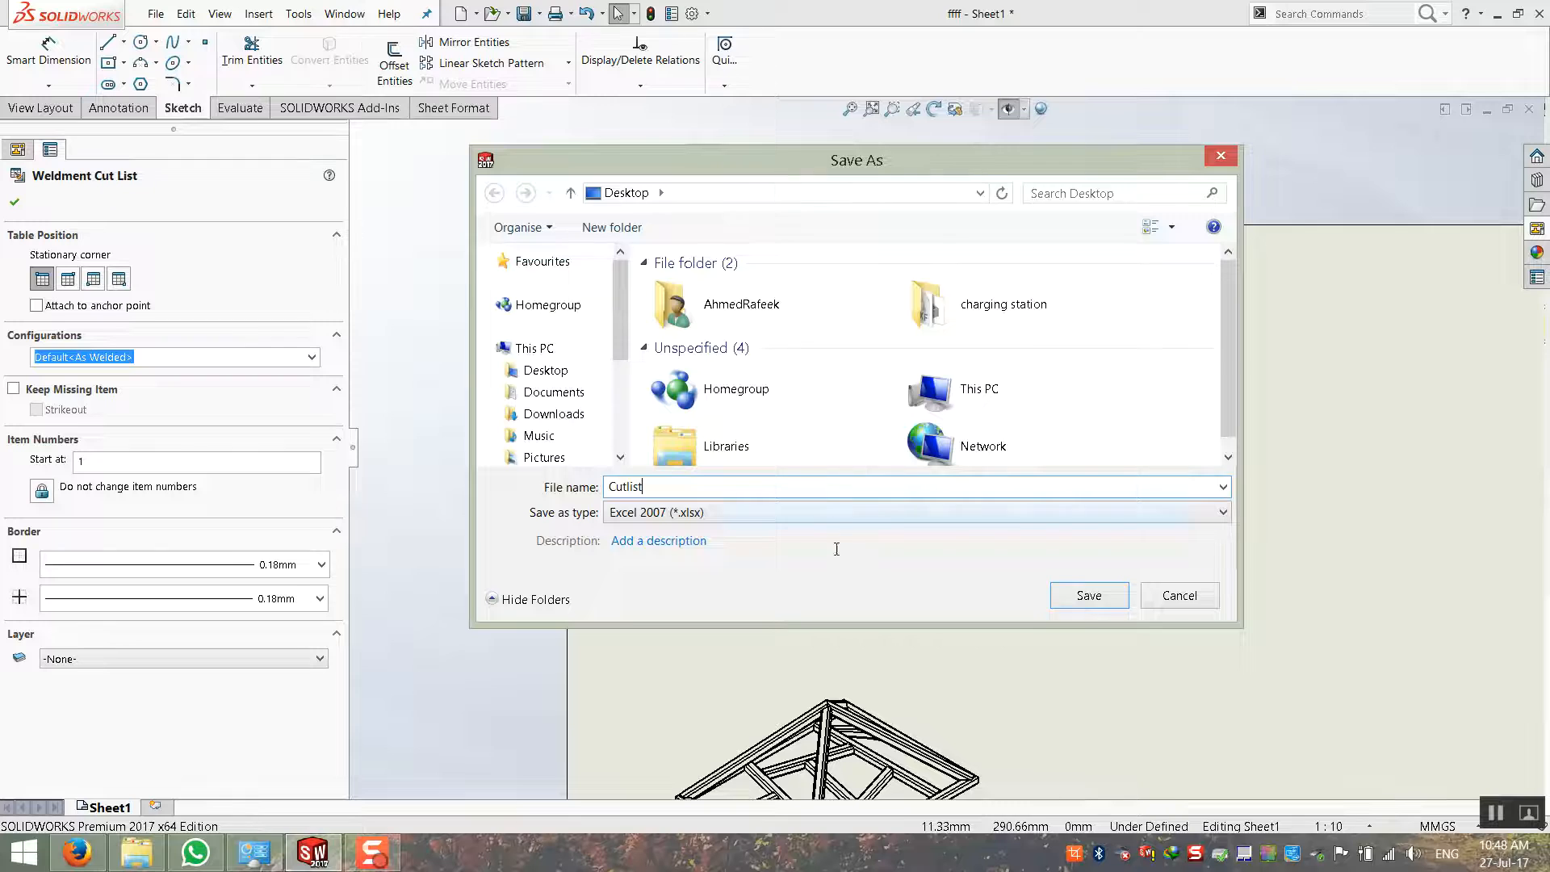
{"action": "left_click", "coordinate": [1055, 592]}
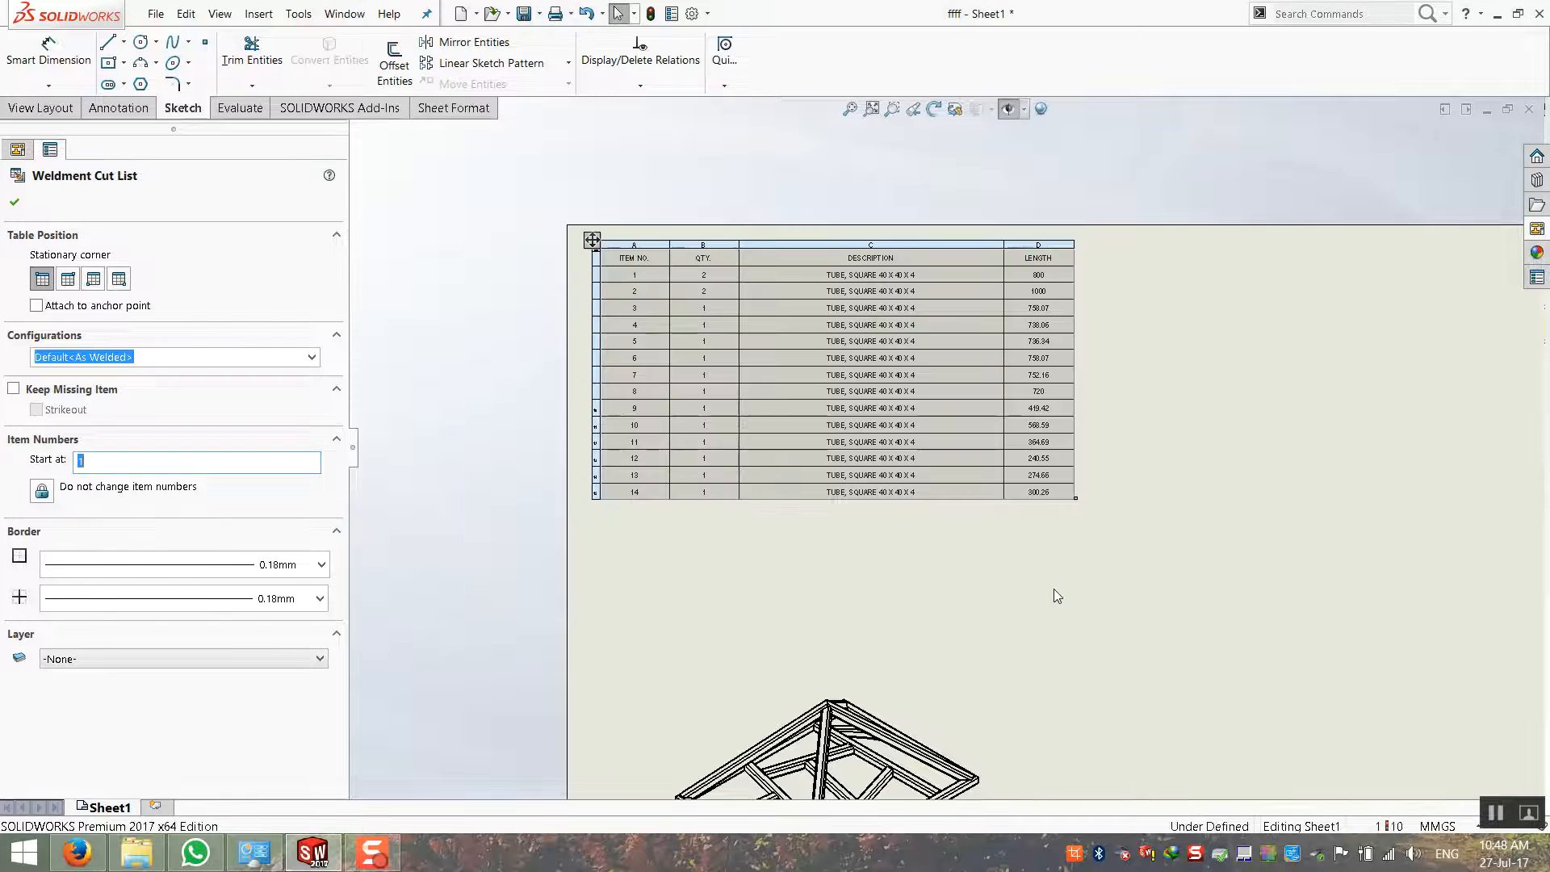
Switch to the desktop, open Cutlist.xlsx in Excel and widen columns A through E
{"action": "left_click", "coordinate": [1494, 16]}
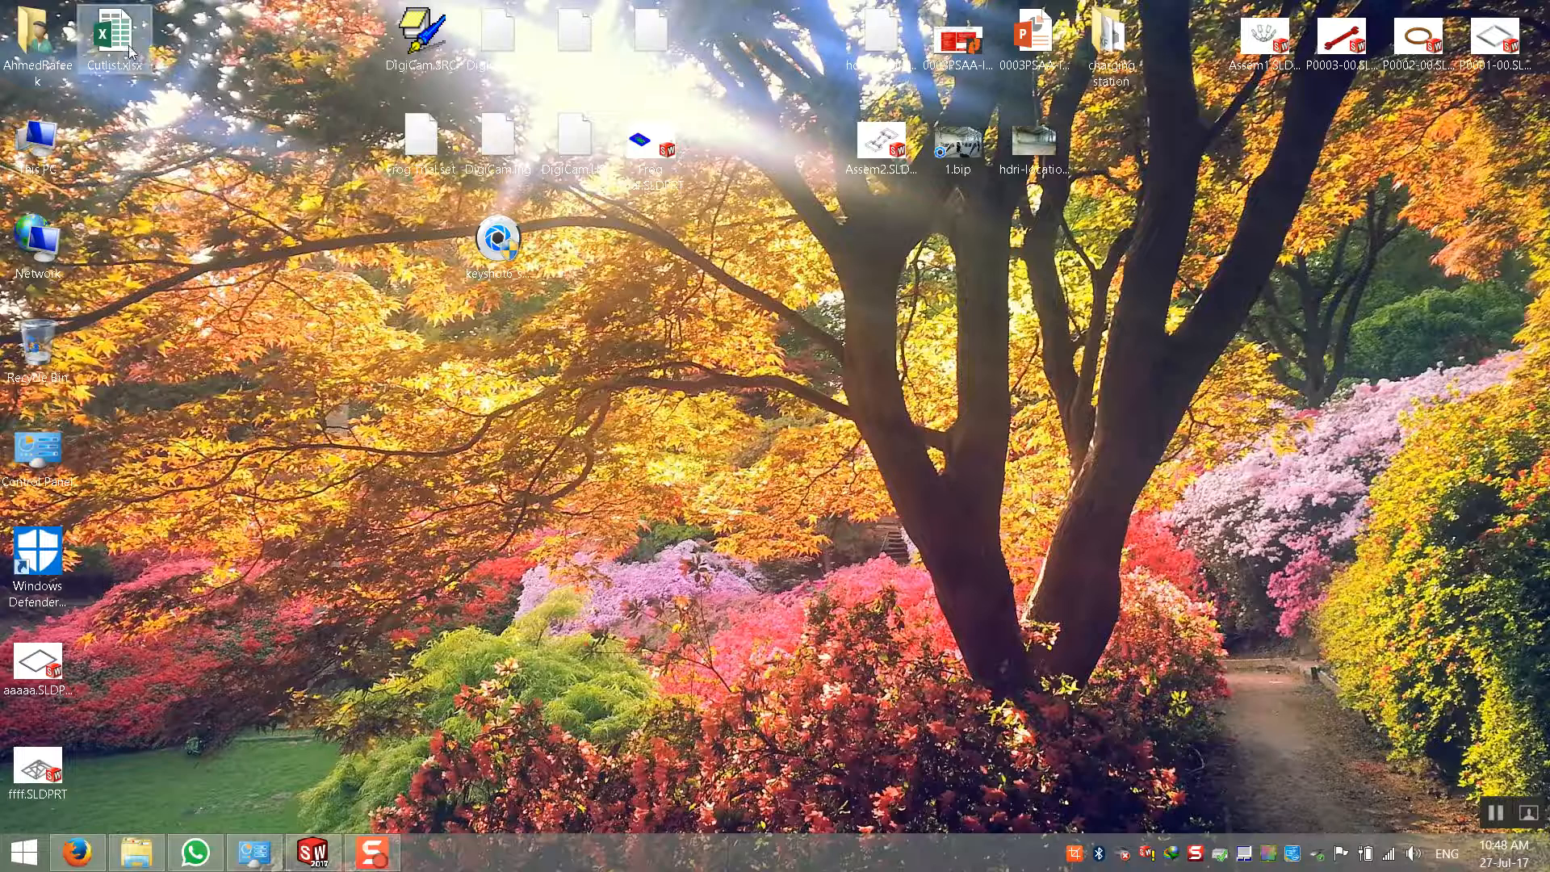
{"action": "left_click_drag", "start_coordinate": [113, 37], "coordinate": [892, 444]}
{"action": "double_click", "coordinate": [882, 452]}
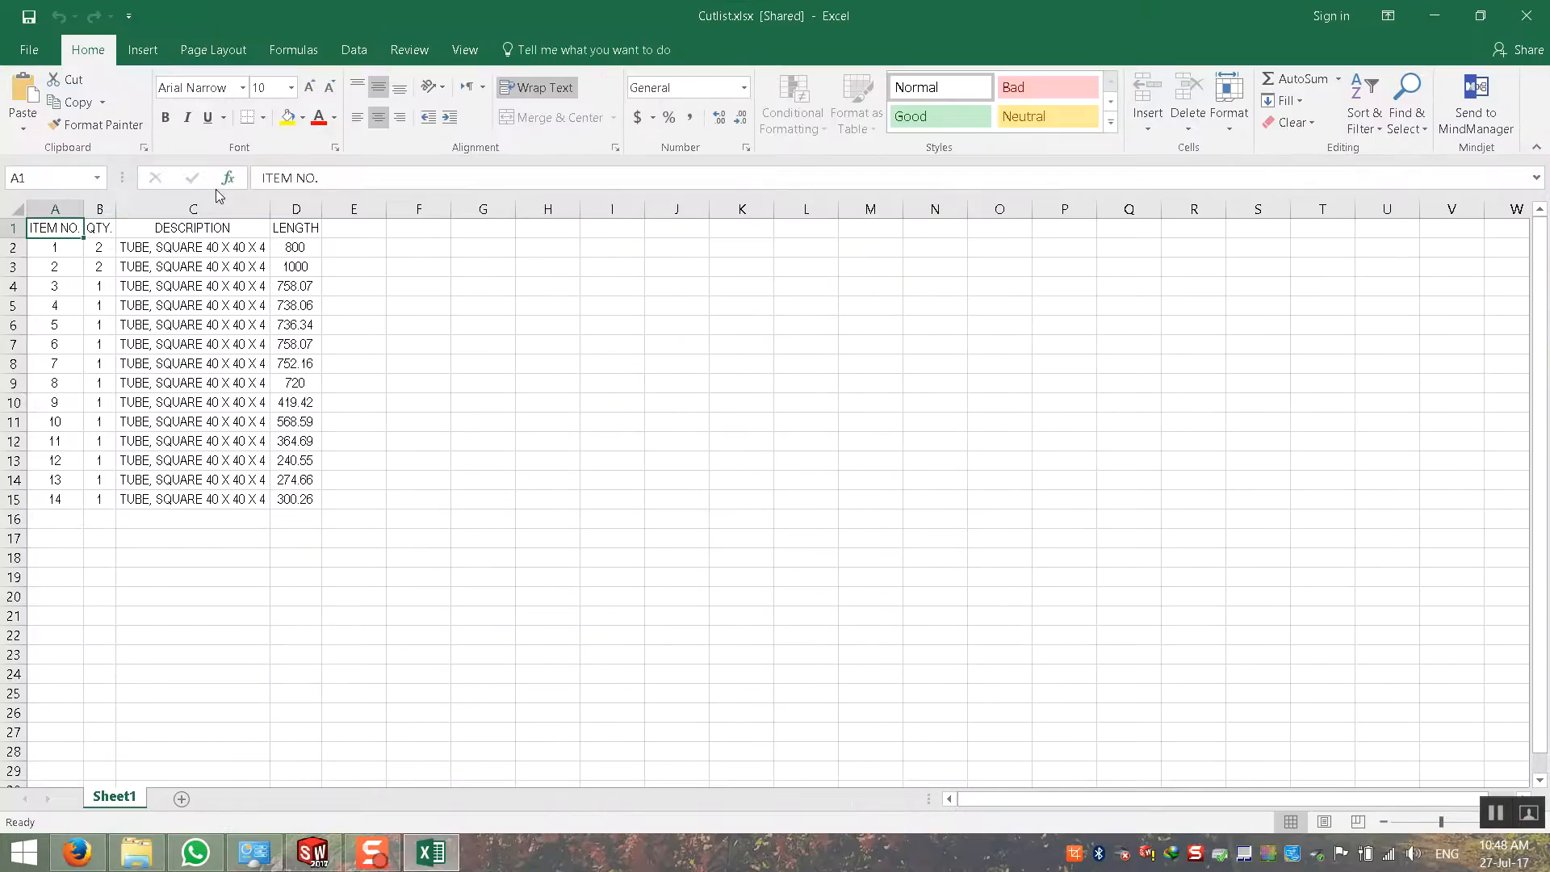
{"action": "left_click_drag", "start_coordinate": [115, 208], "coordinate": [159, 208]}
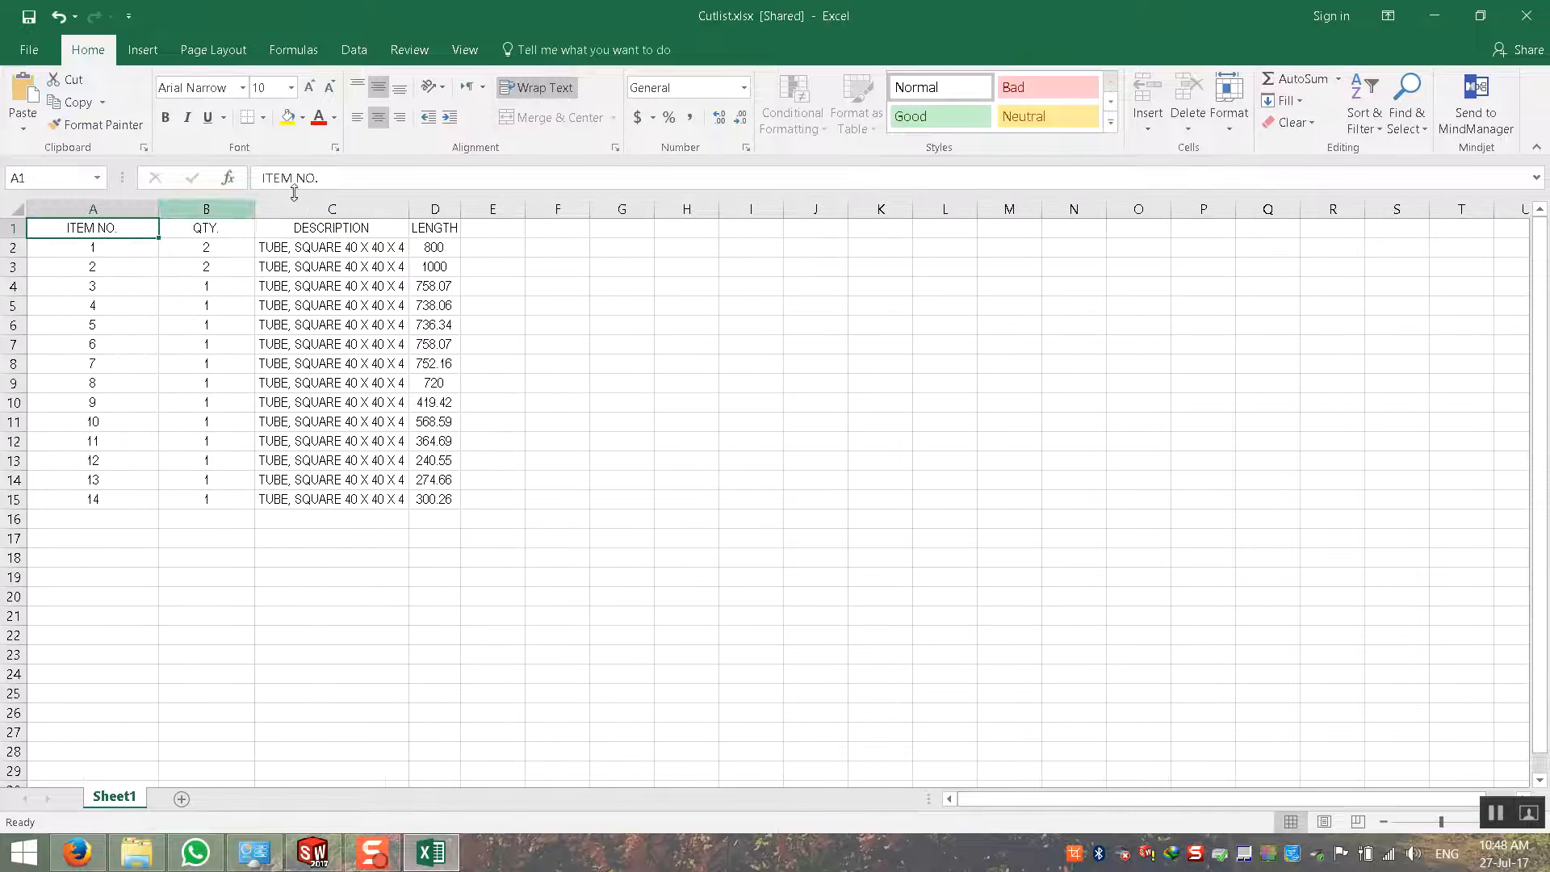
{"action": "left_click_drag", "start_coordinate": [409, 208], "coordinate": [899, 208]}
Enter "Total Length" as the header in cell E1
{"action": "left_click", "coordinate": [768, 228]}
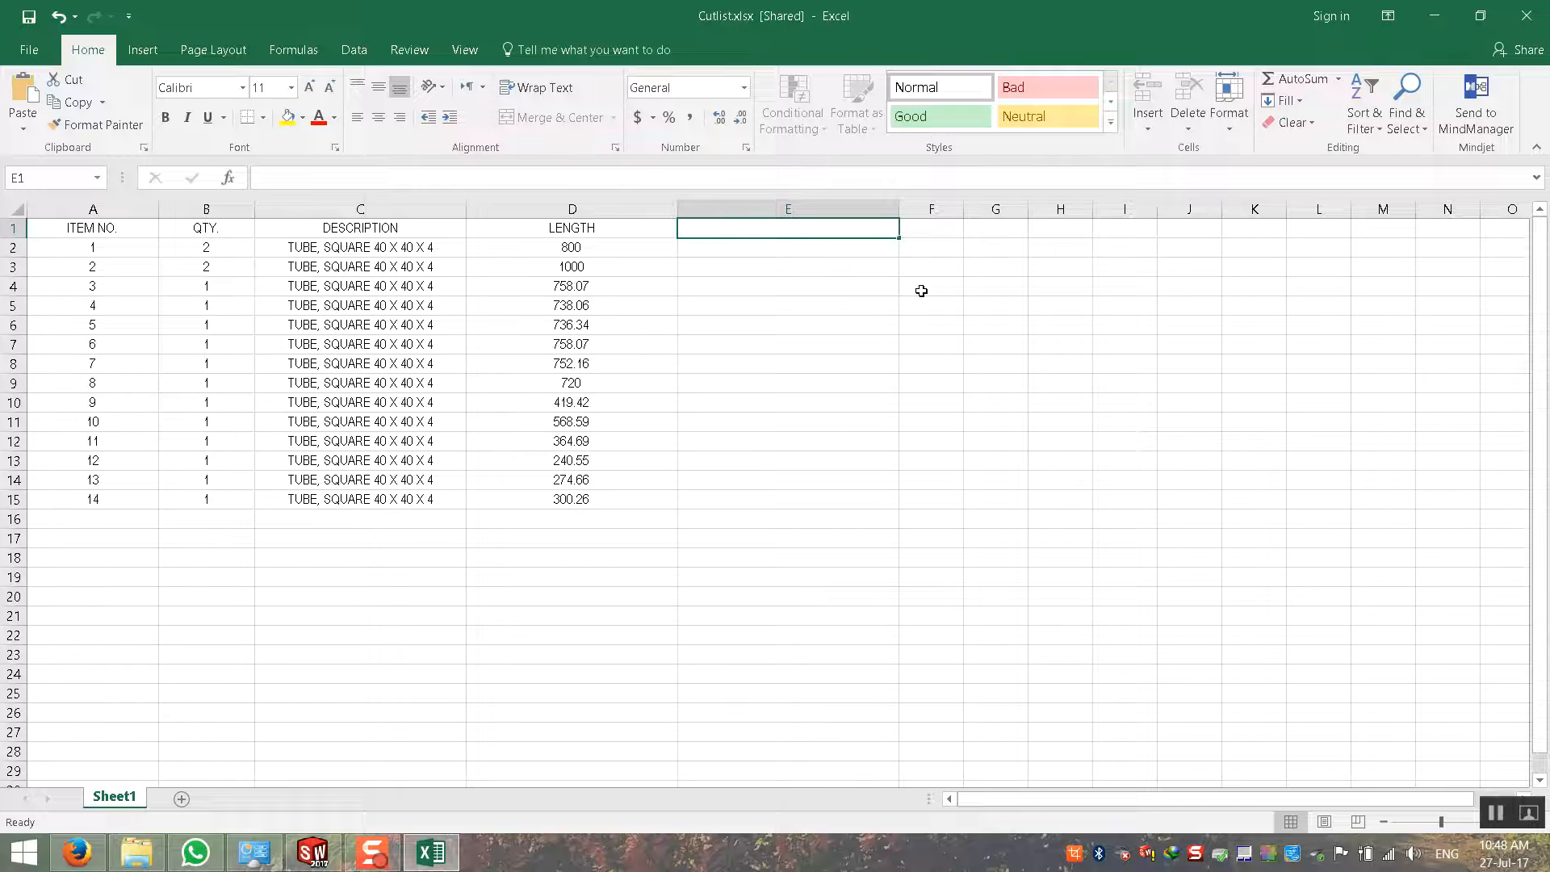
{"action": "type", "text": "Total"}
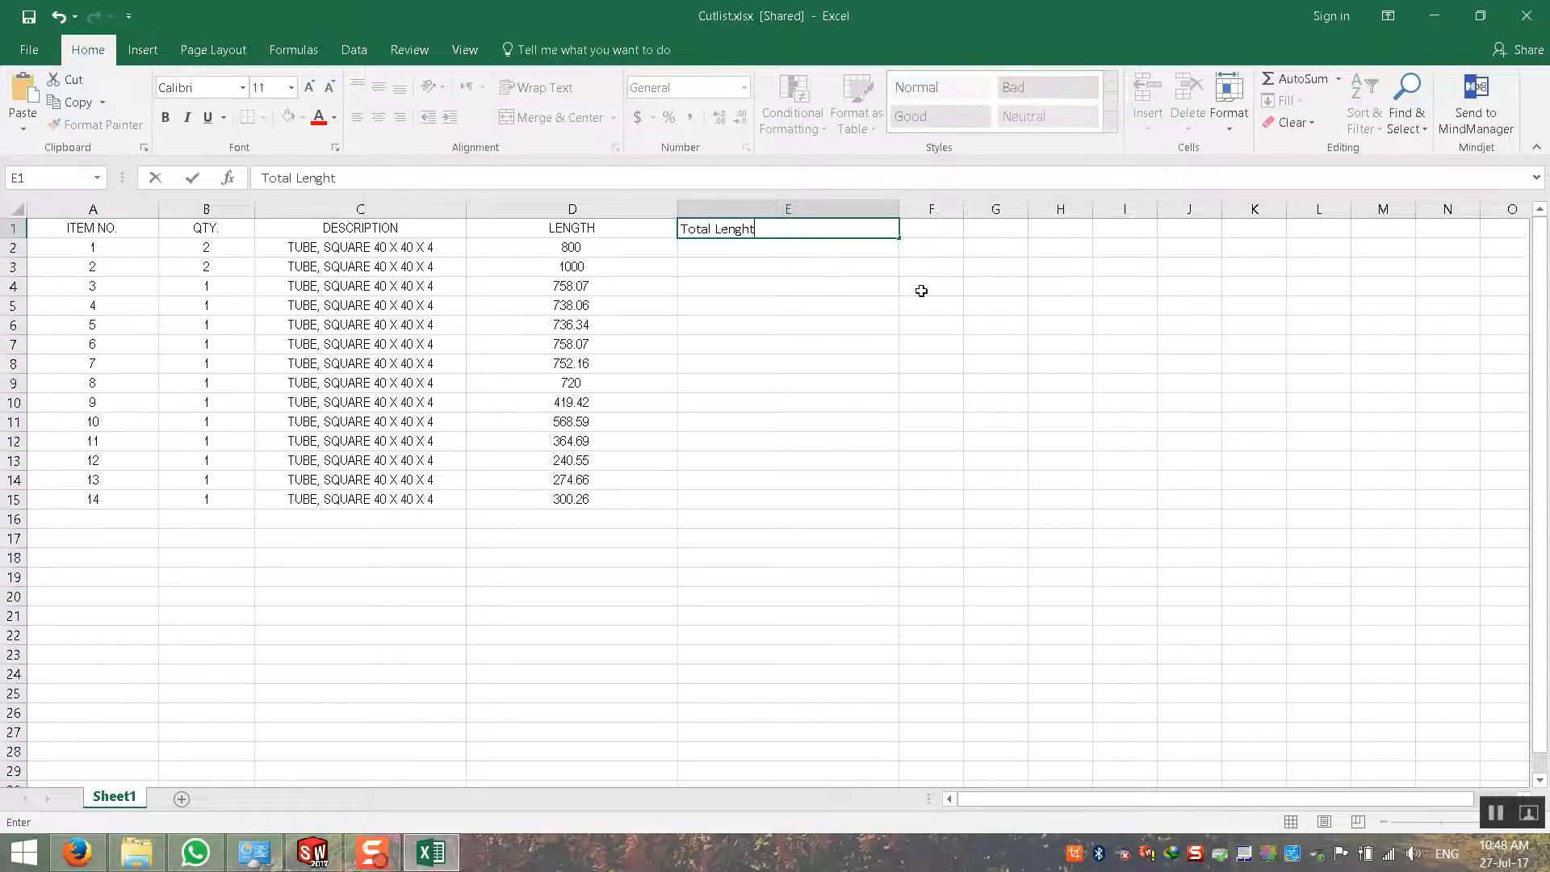
{"action": "type", "text": " Lenght"}
{"action": "key", "text": "Return"}
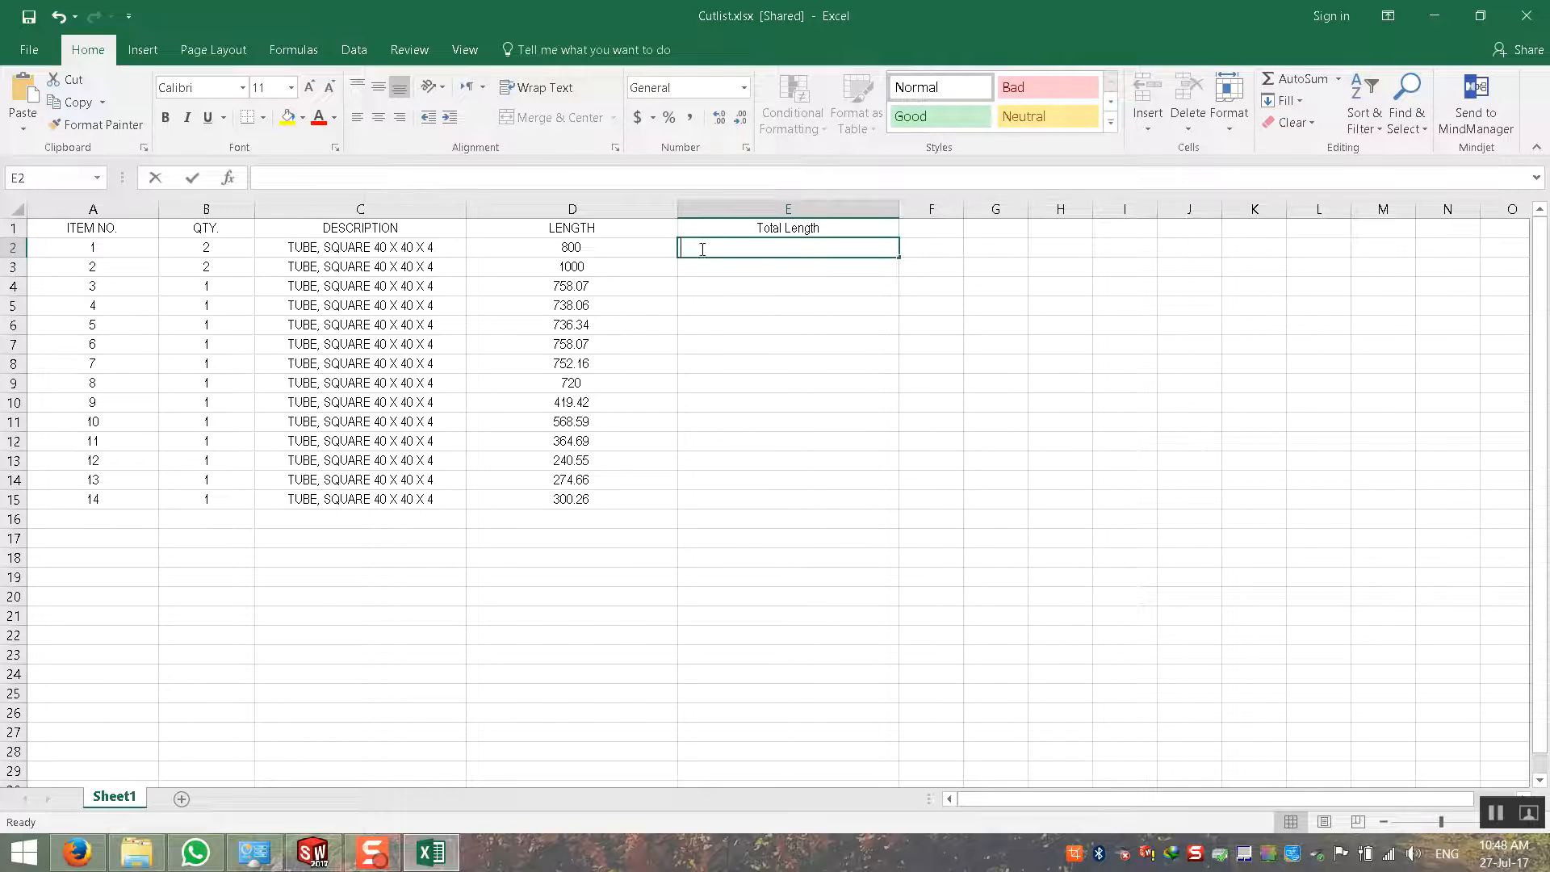
Enter the formula =D2*B2 in cell E2 to multiply the first item's length by its quantity
{"action": "type", "text": "="}
{"action": "left_click", "coordinate": [637, 247]}
{"action": "type", "text": "*"}
{"action": "left_click", "coordinate": [212, 249]}
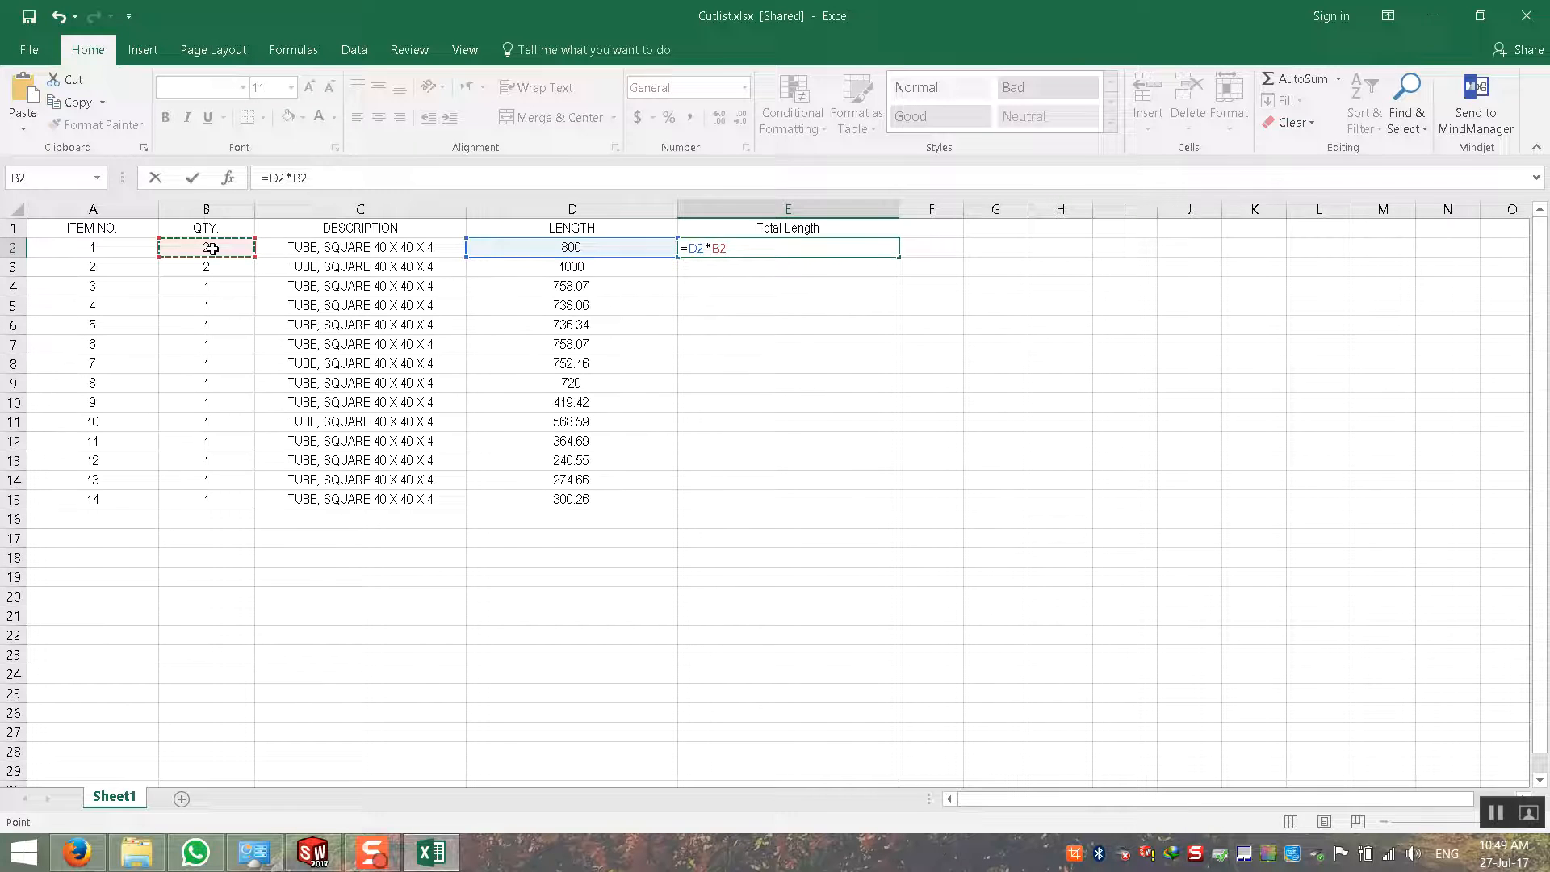
{"action": "key", "text": "Return"}
Fill the formula in E2 down the Total Length column to row 15
{"action": "left_click", "coordinate": [808, 249]}
{"action": "left_click_drag", "start_coordinate": [899, 258], "coordinate": [893, 512]}
{"action": "left_click", "coordinate": [787, 577]}
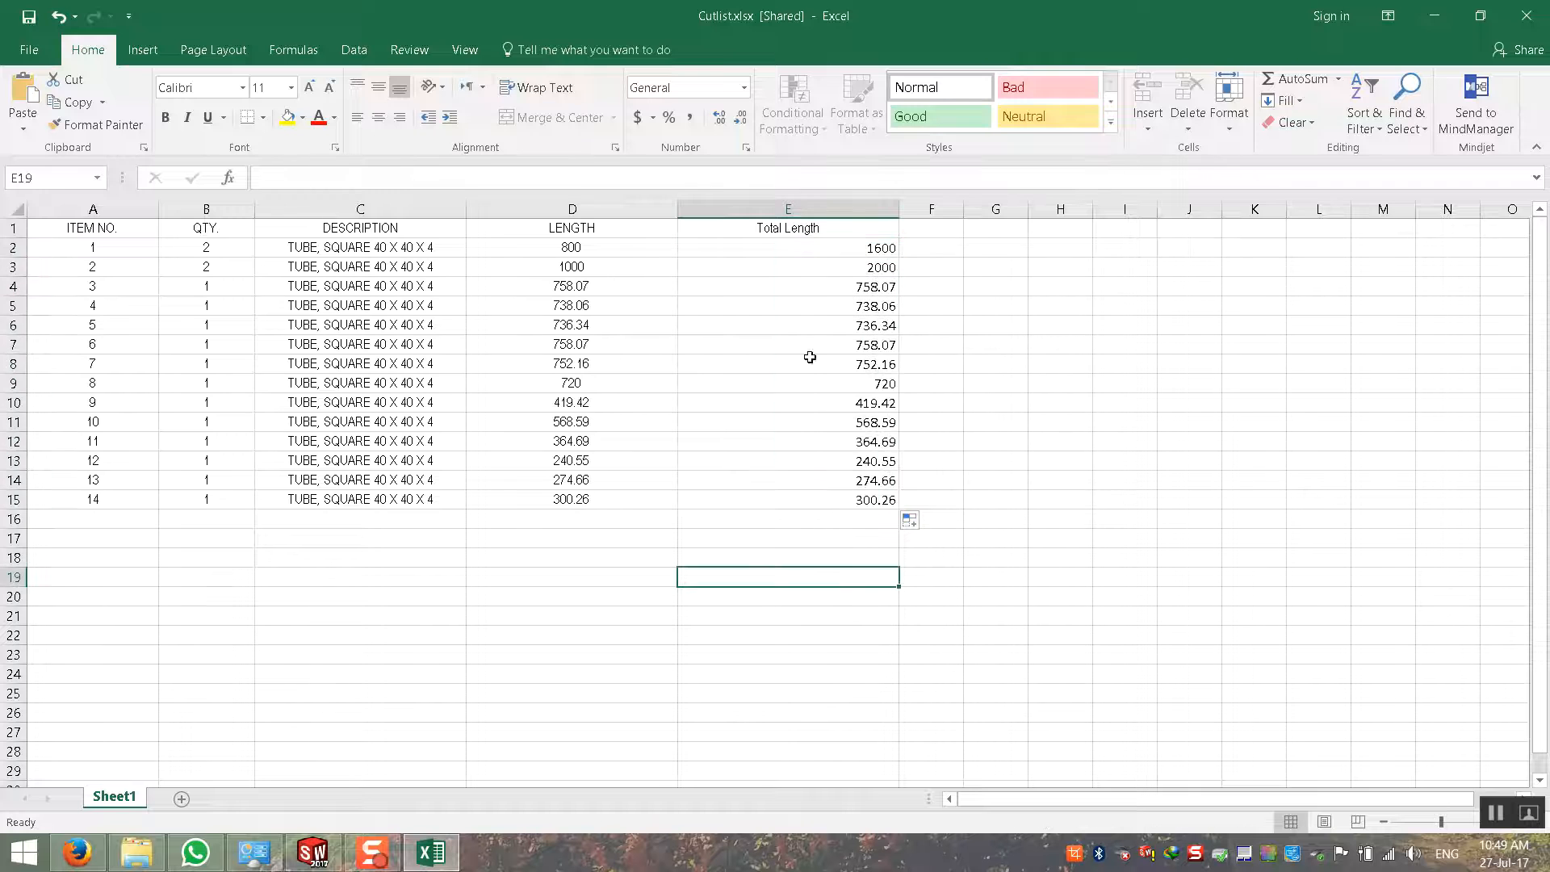
Centre the contents of all cells horizontally and narrow column E to fit its contents
{"action": "left_click", "coordinate": [12, 210]}
{"action": "left_click", "coordinate": [360, 119]}
{"action": "left_click", "coordinate": [379, 118]}
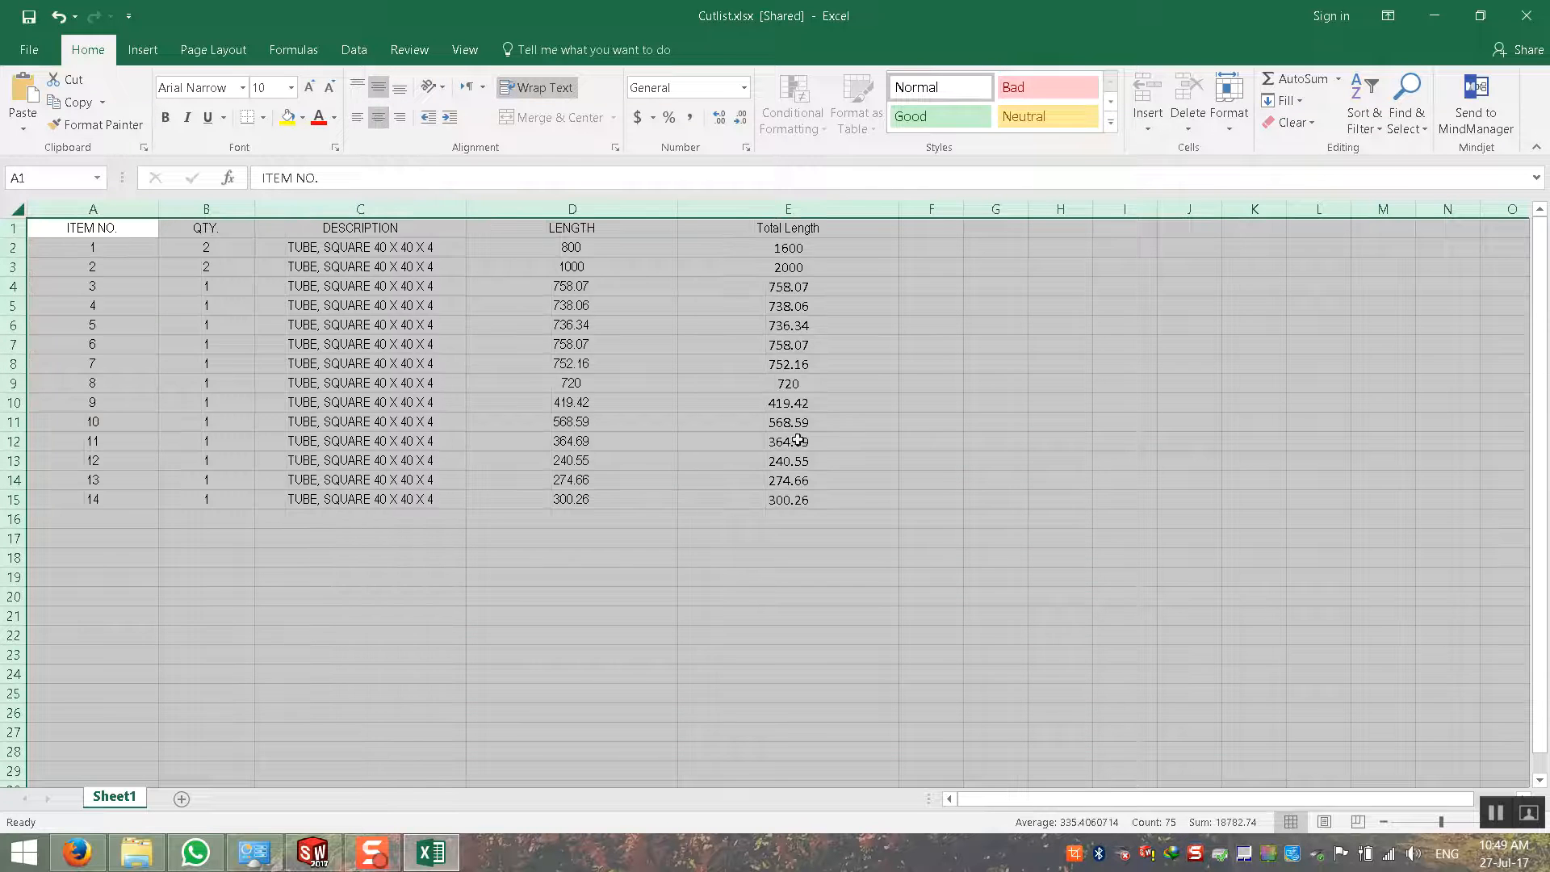
{"action": "left_click", "coordinate": [877, 346]}
{"action": "left_click_drag", "start_coordinate": [901, 212], "coordinate": [901, 212]}
{"action": "left_click", "coordinate": [565, 557]}
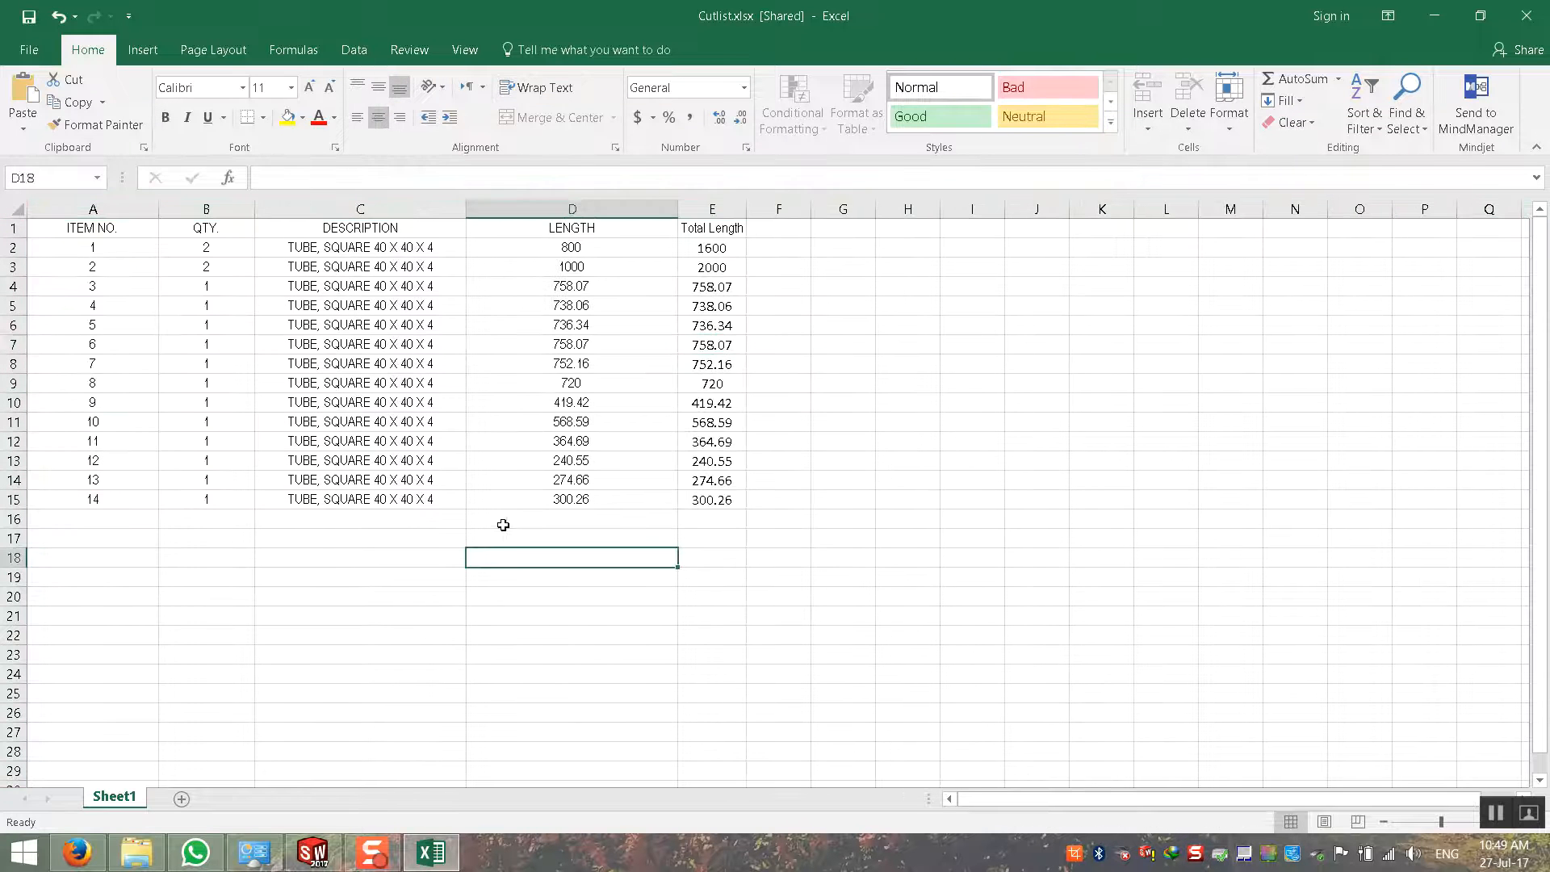
{"action": "left_click_drag", "start_coordinate": [100, 526], "coordinate": [710, 516]}
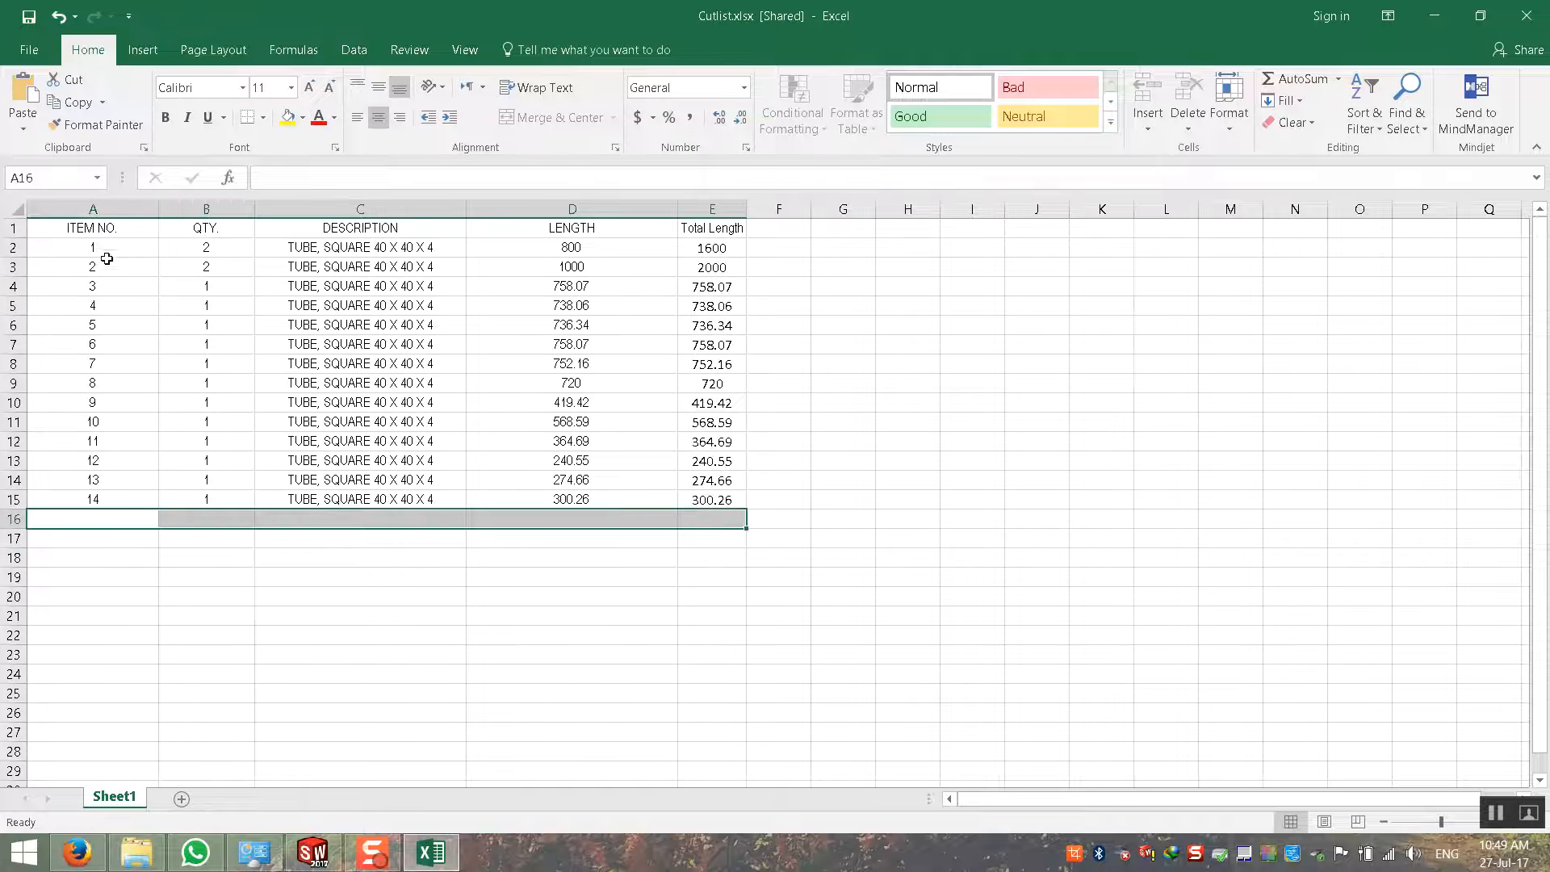
{"action": "left_click", "coordinate": [61, 234]}
{"action": "left_click_drag", "start_coordinate": [97, 233], "coordinate": [710, 497]}
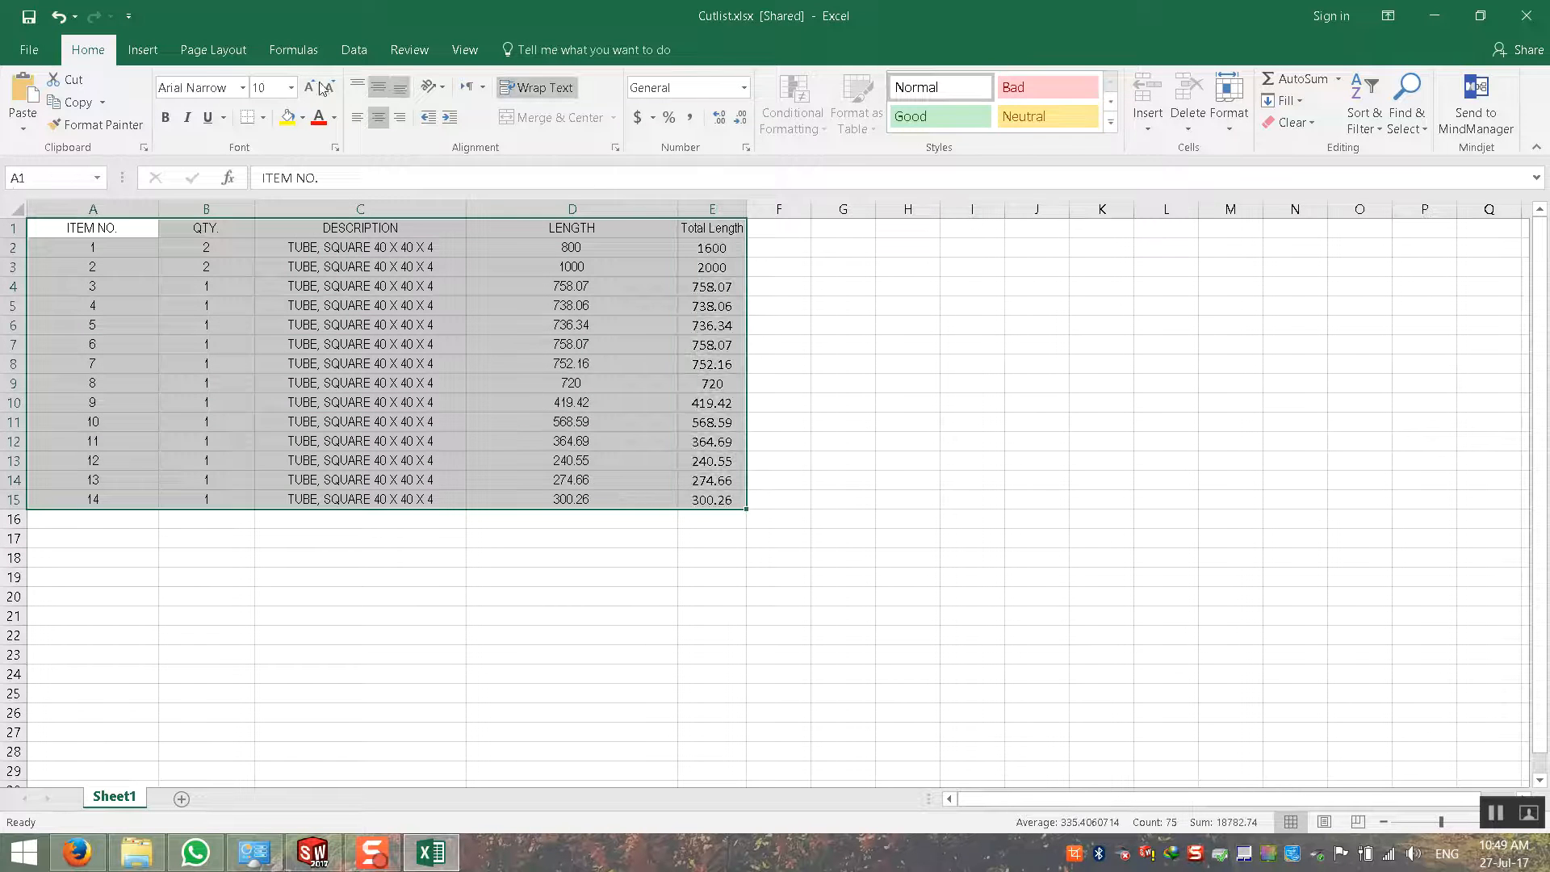
{"action": "left_click", "coordinate": [356, 50]}
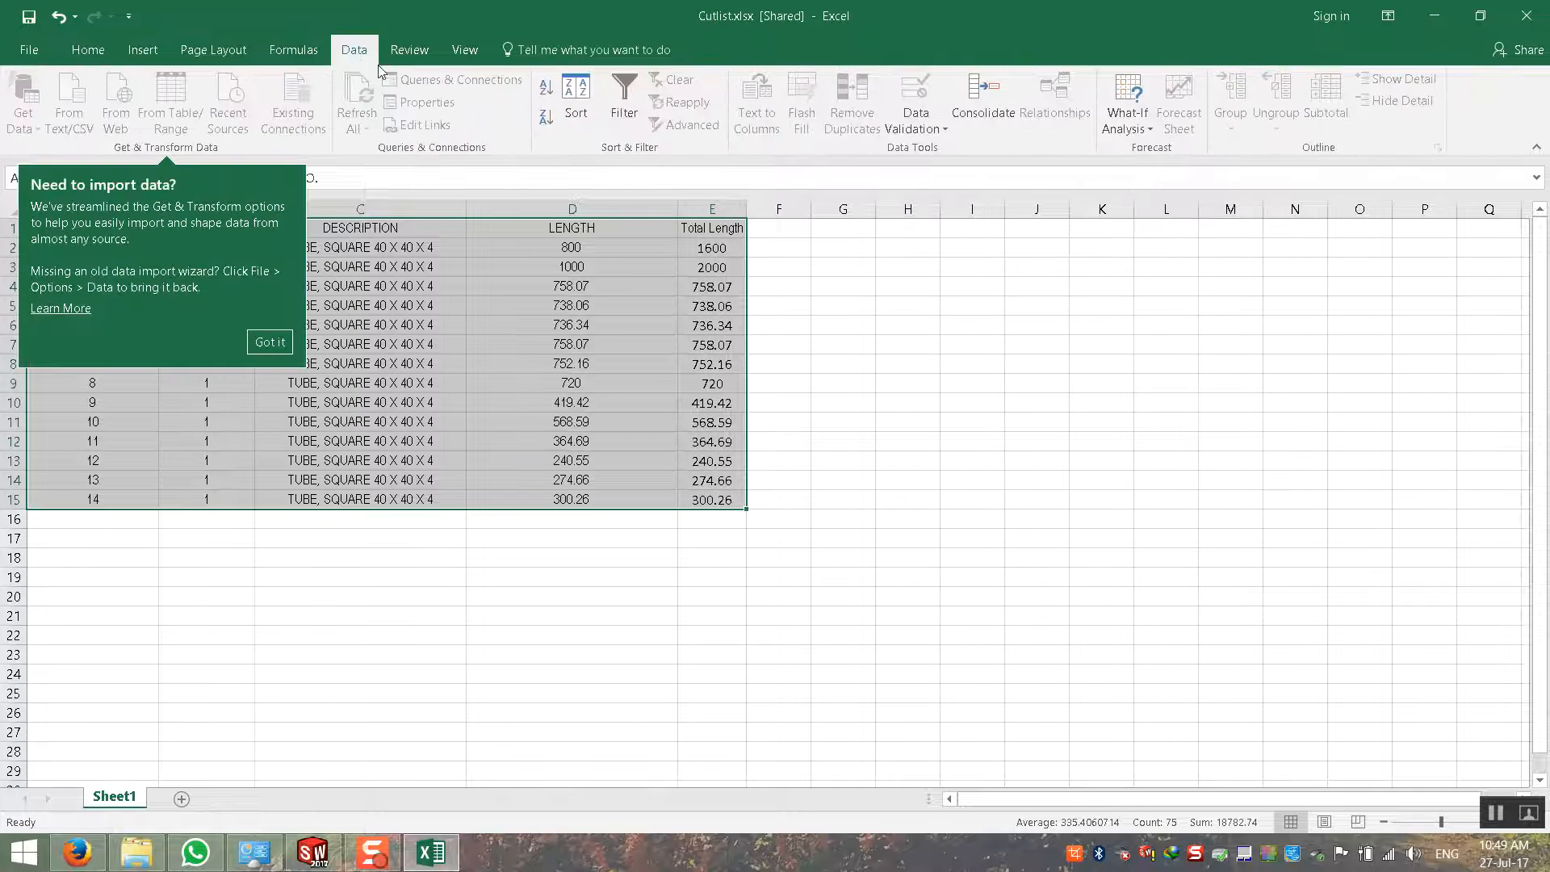
{"action": "left_click", "coordinate": [269, 342]}
{"action": "left_click", "coordinate": [213, 51]}
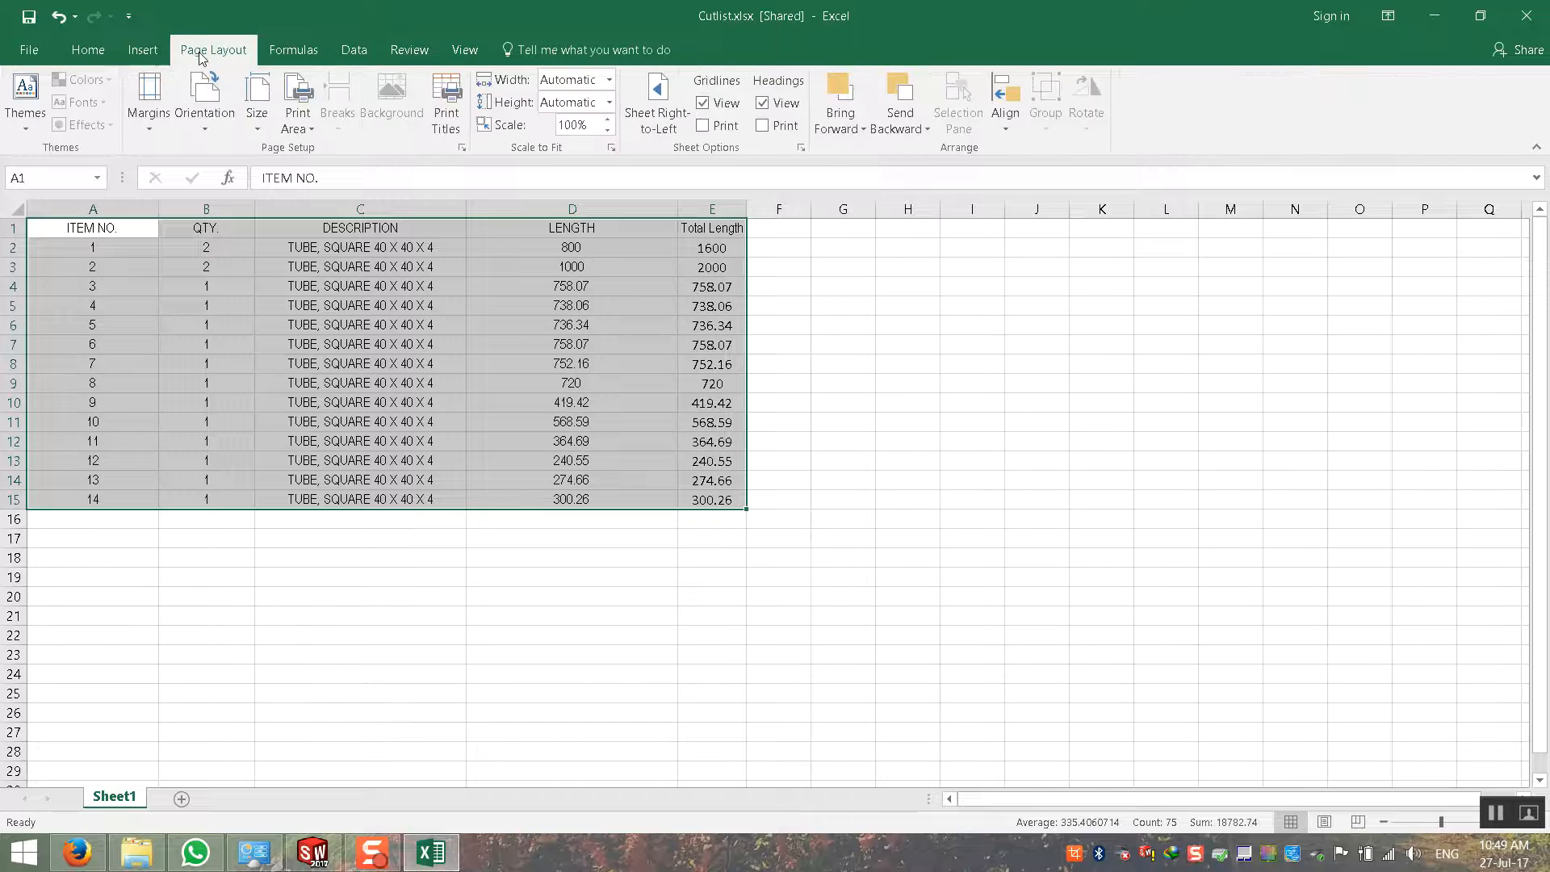
{"action": "left_click", "coordinate": [142, 50]}
{"action": "left_click", "coordinate": [853, 344]}
{"action": "left_click_drag", "start_coordinate": [68, 229], "coordinate": [707, 501]}
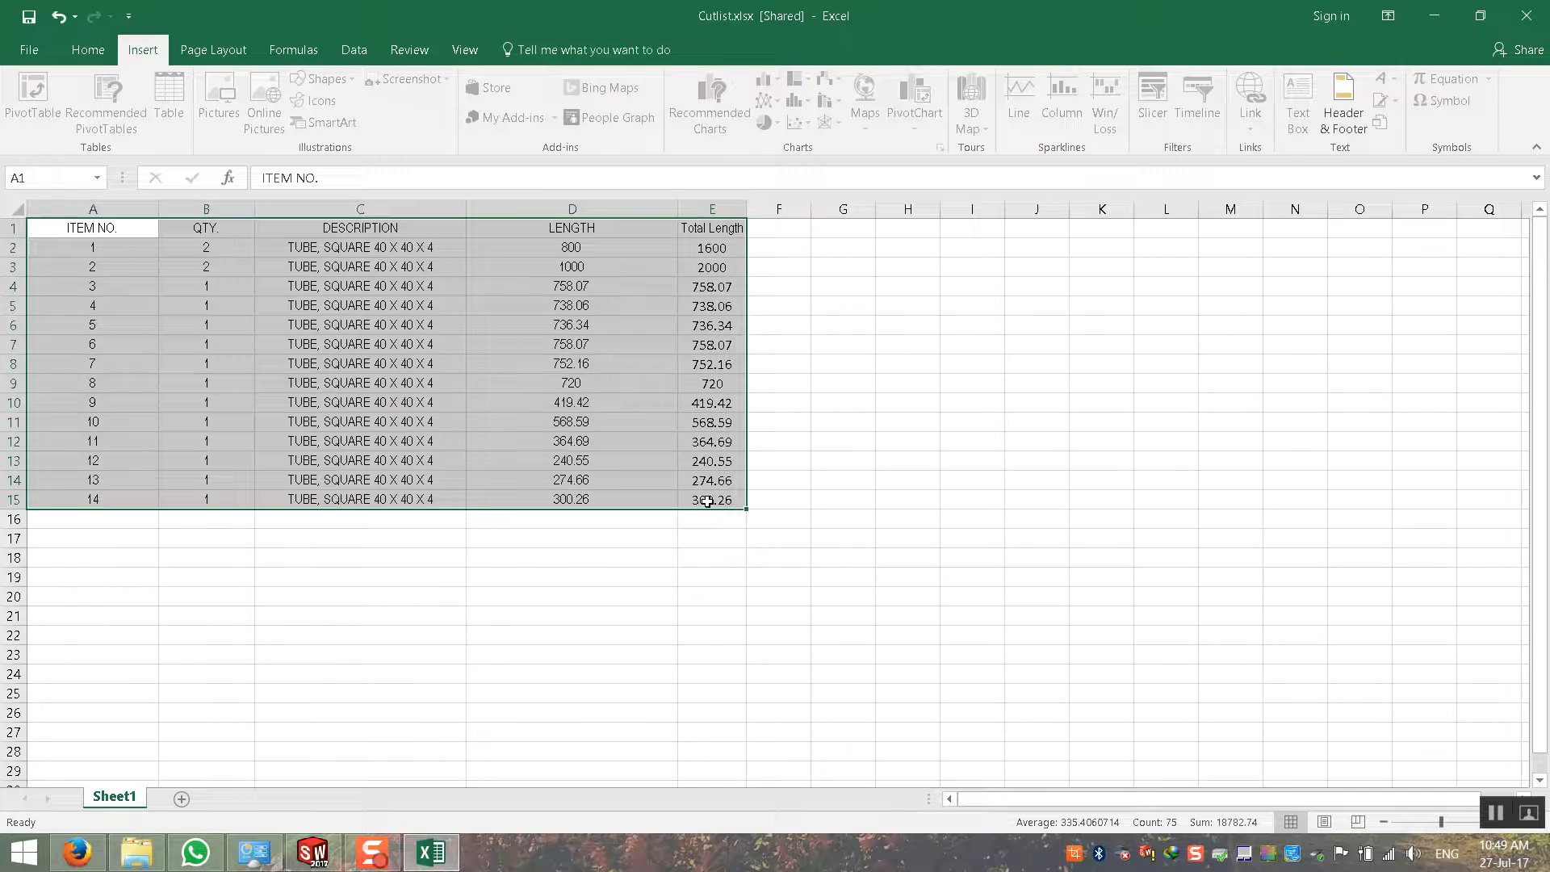
{"action": "left_click", "coordinate": [88, 51]}
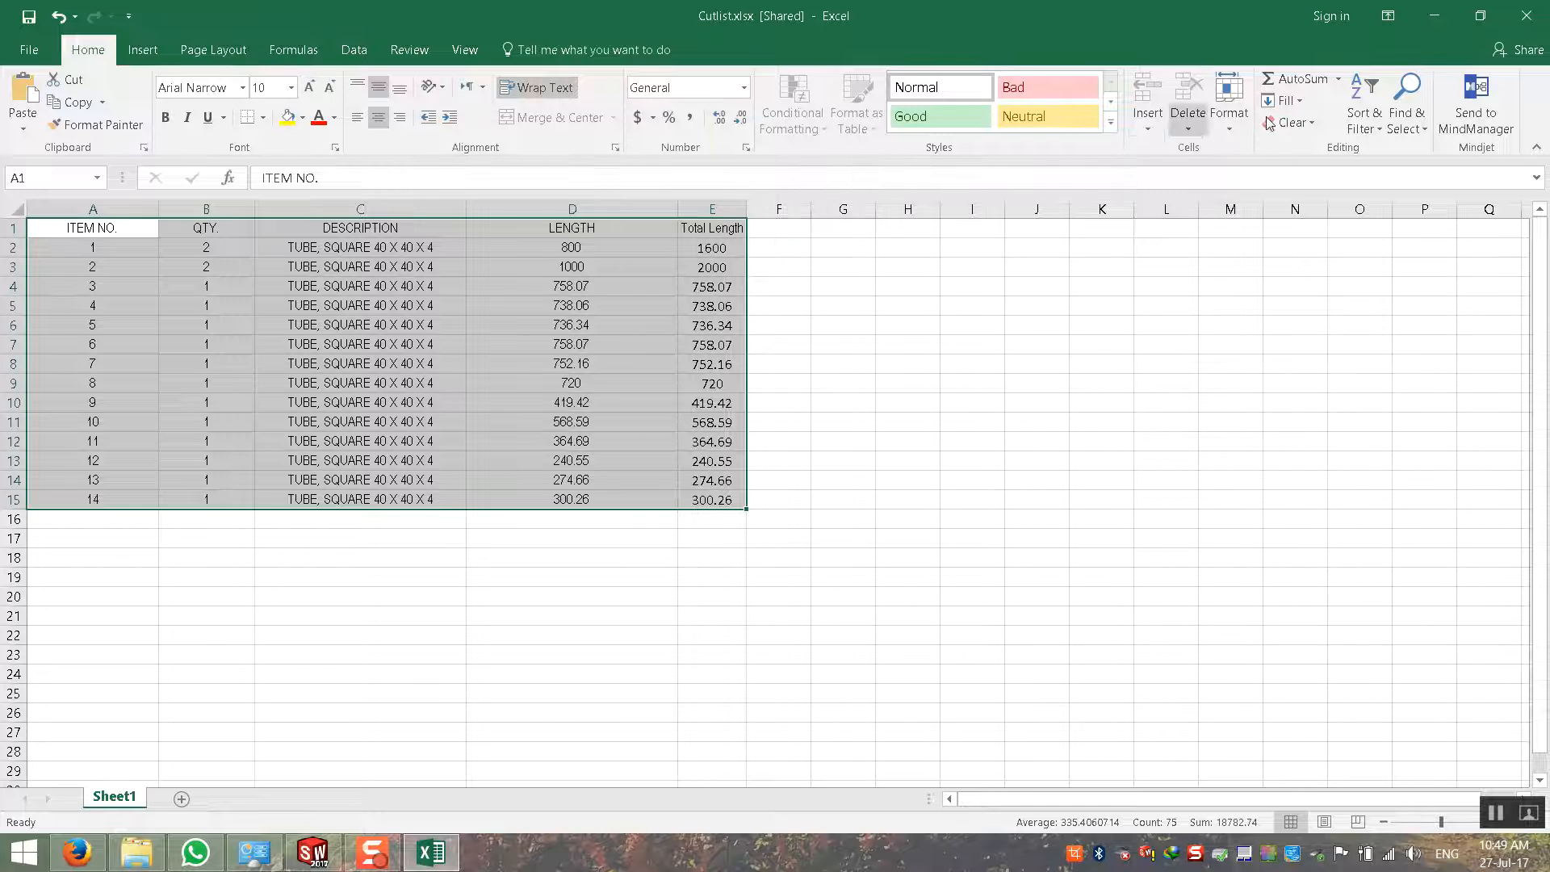
{"action": "left_click", "coordinate": [1111, 124]}
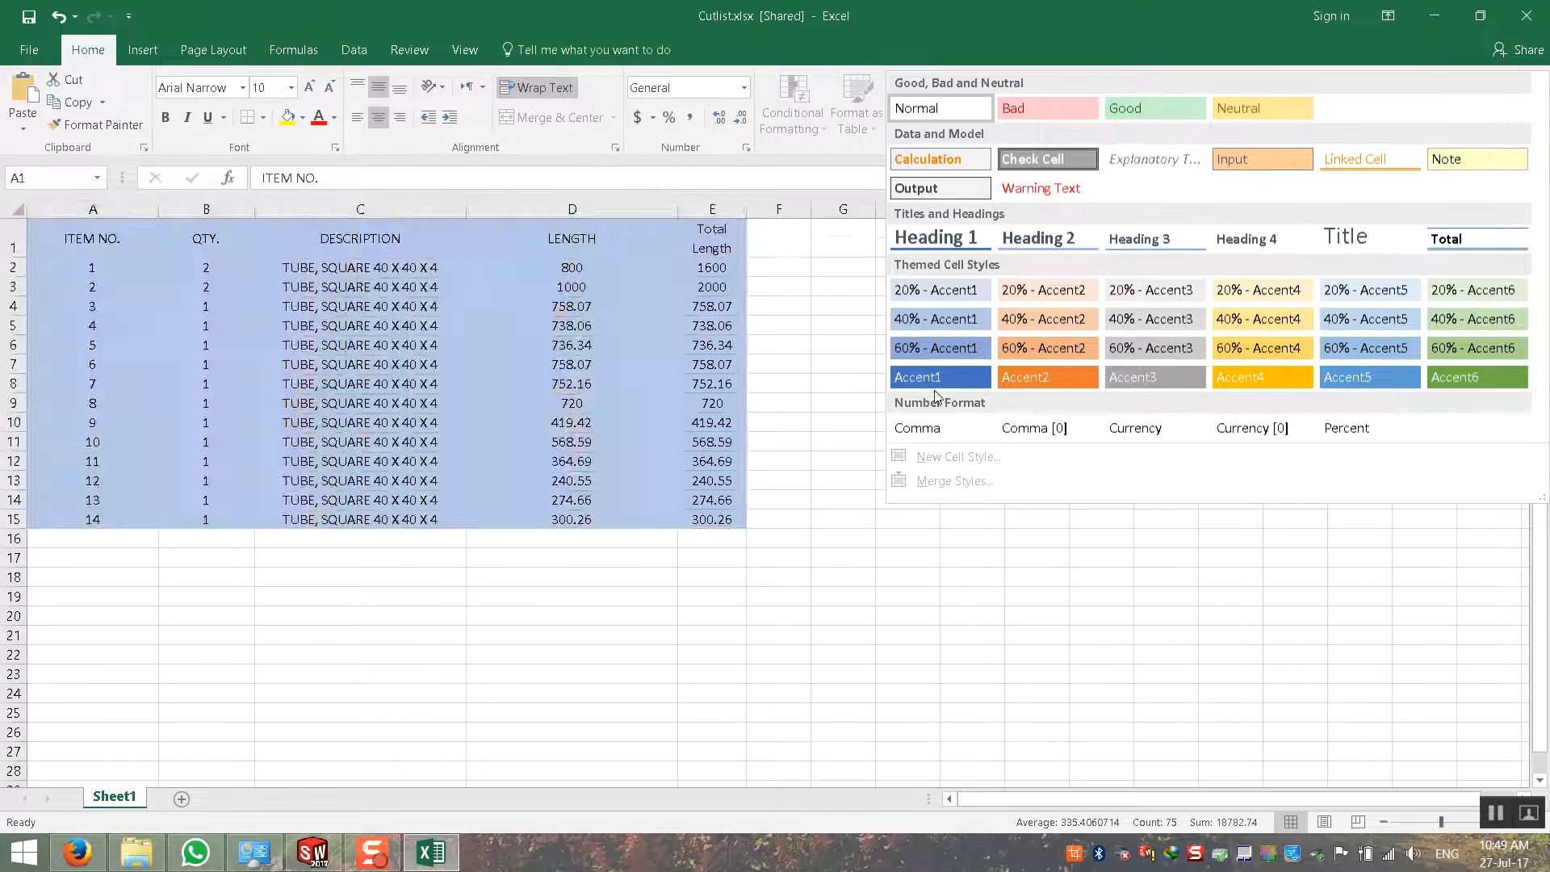
{"action": "left_click", "coordinate": [908, 22]}
{"action": "left_click", "coordinate": [143, 50]}
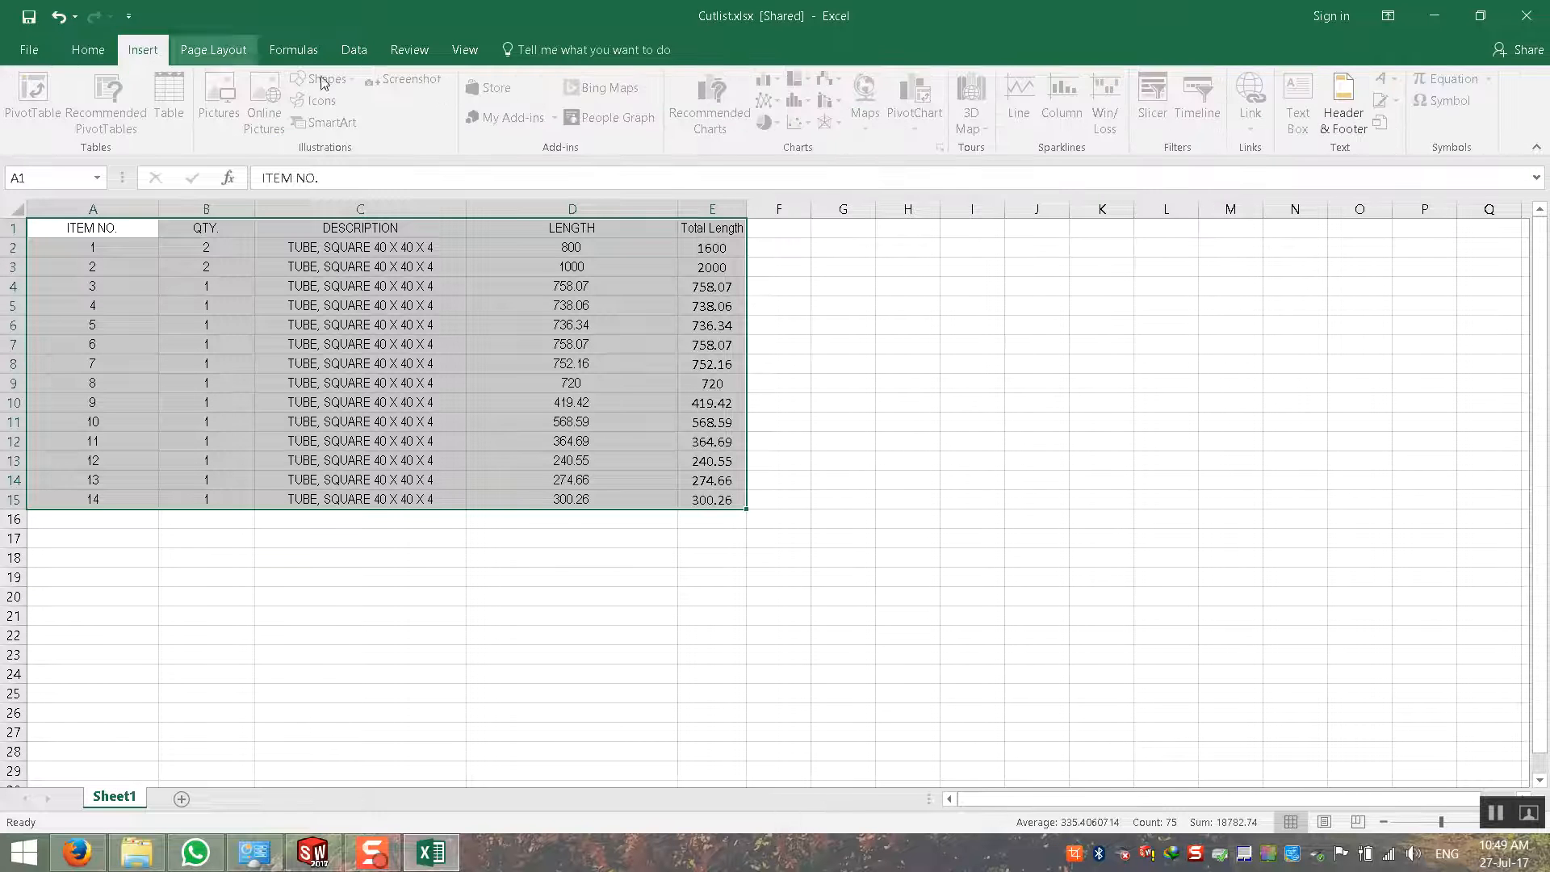
{"action": "left_click", "coordinate": [239, 61]}
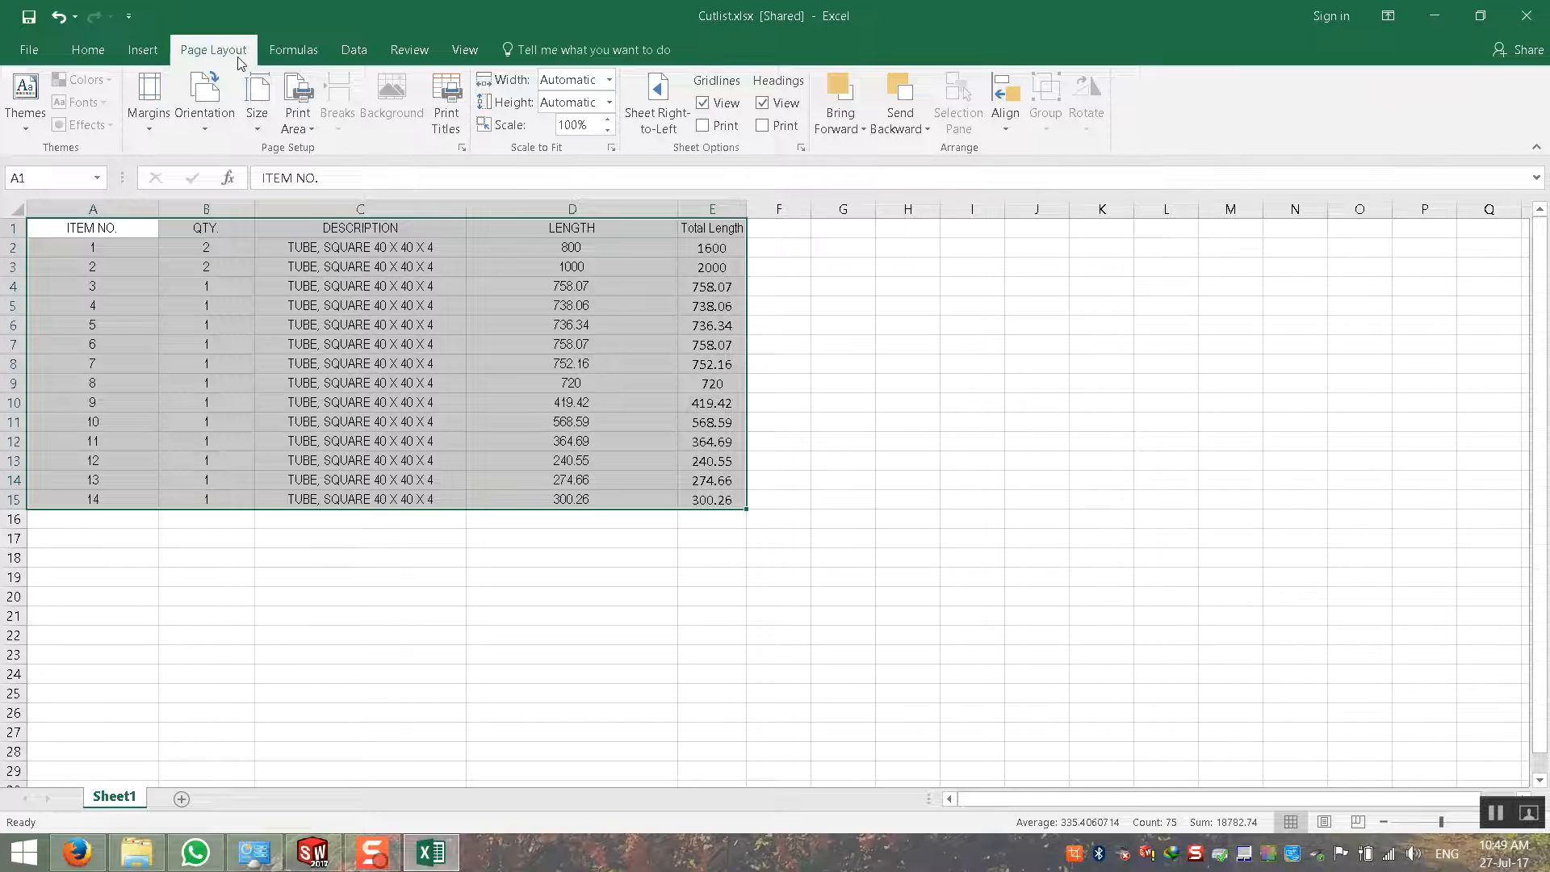
{"action": "left_click", "coordinate": [276, 59]}
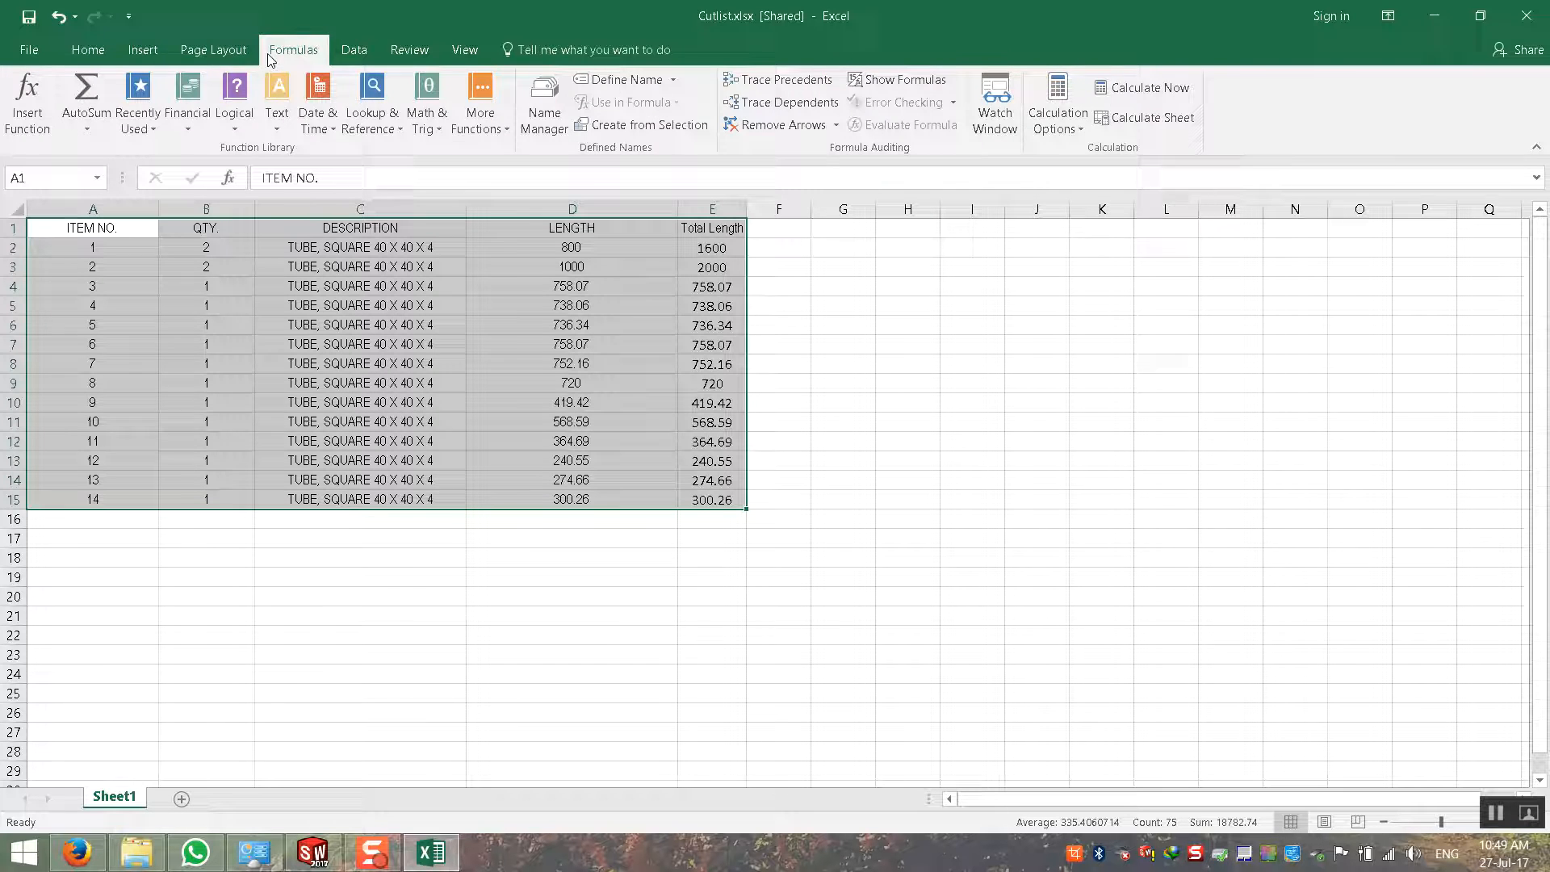
{"action": "left_click", "coordinate": [102, 55]}
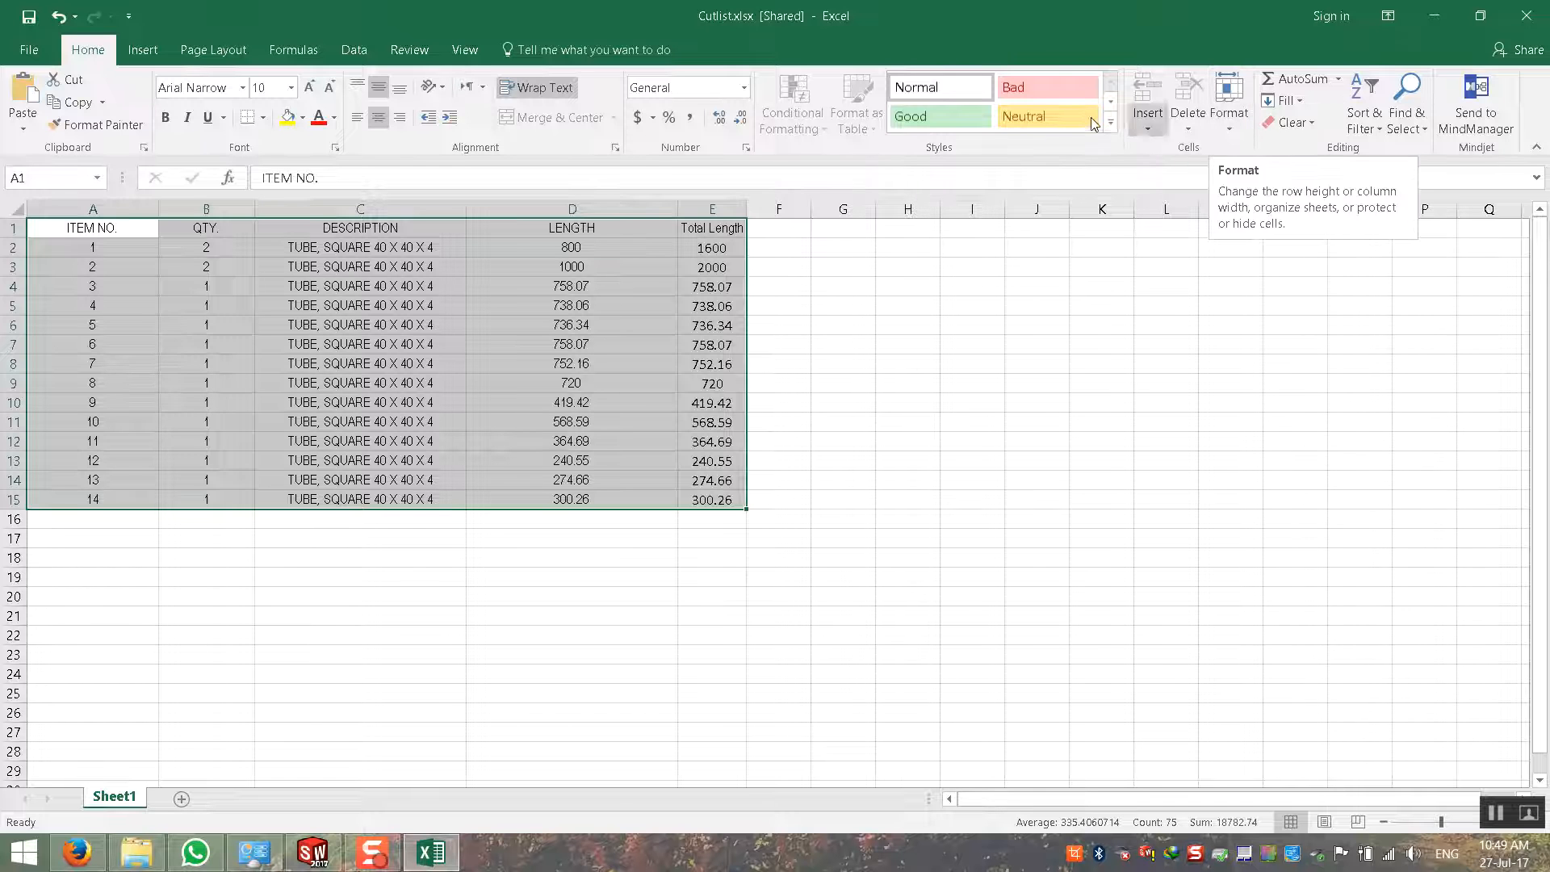
{"action": "left_click", "coordinate": [832, 319]}
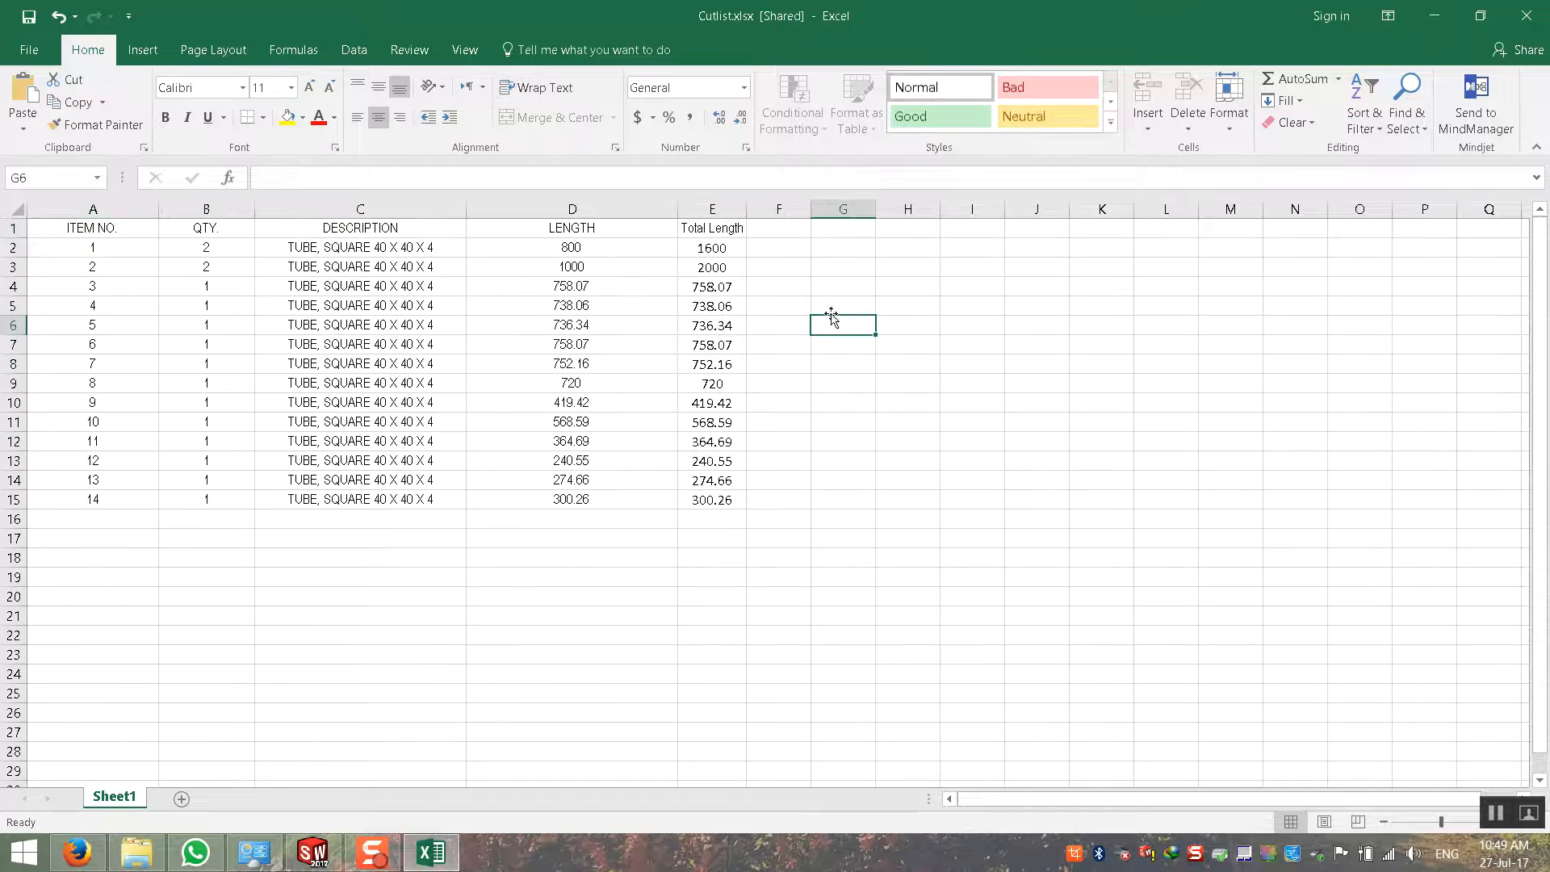
Apply the Calculation cell style to the whole cut list table, A1:E15
{"action": "left_click_drag", "start_coordinate": [50, 245], "coordinate": [709, 498]}
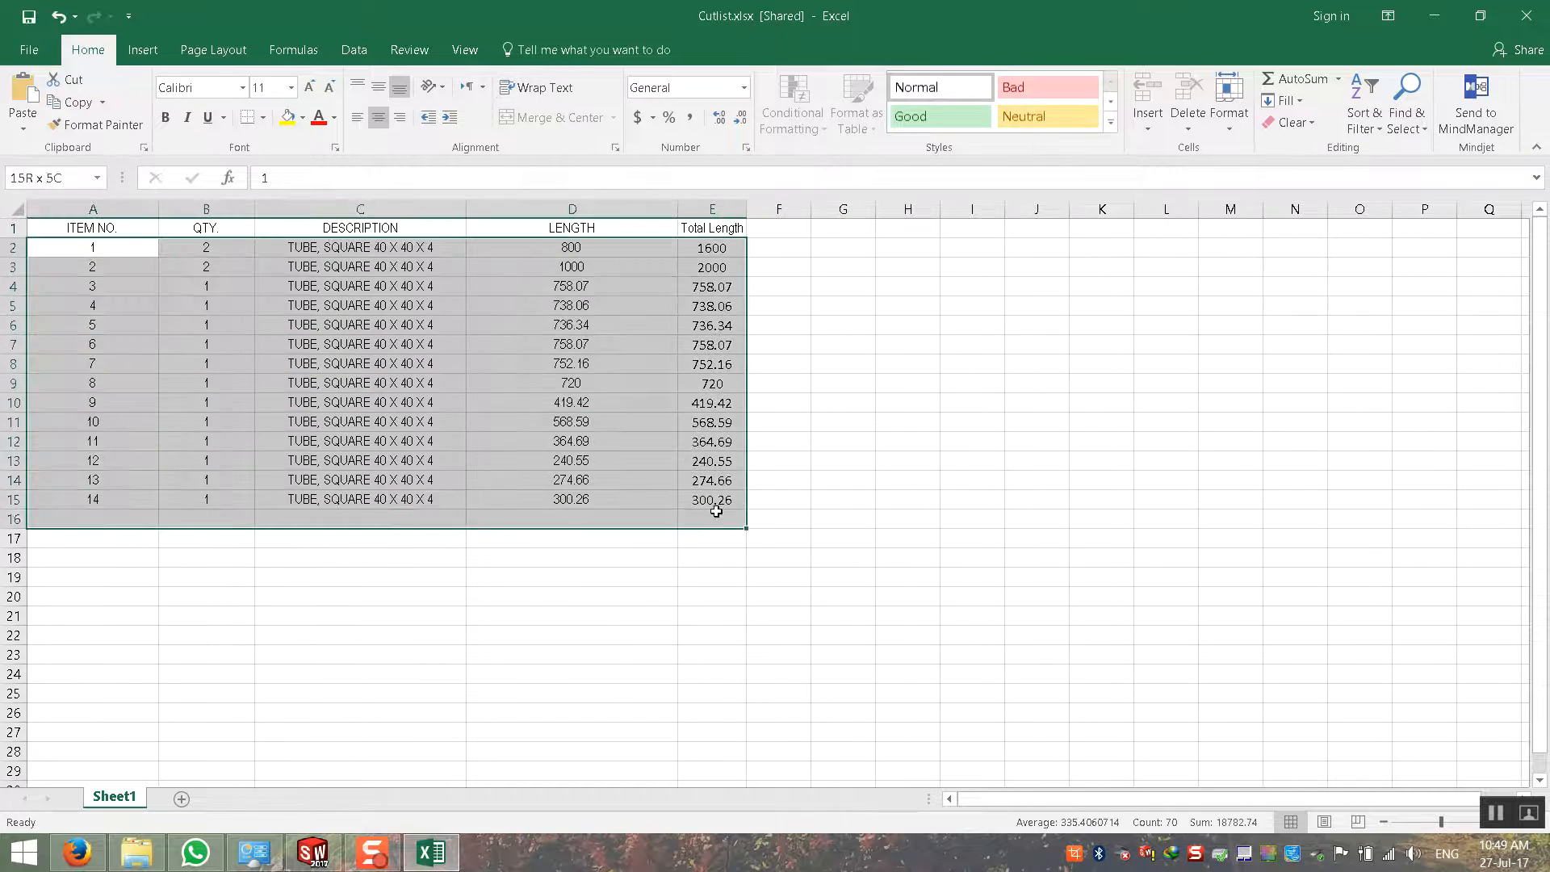
{"action": "left_click", "coordinate": [396, 557]}
{"action": "left_click_drag", "start_coordinate": [97, 234], "coordinate": [708, 500]}
{"action": "right_click", "coordinate": [708, 501]}
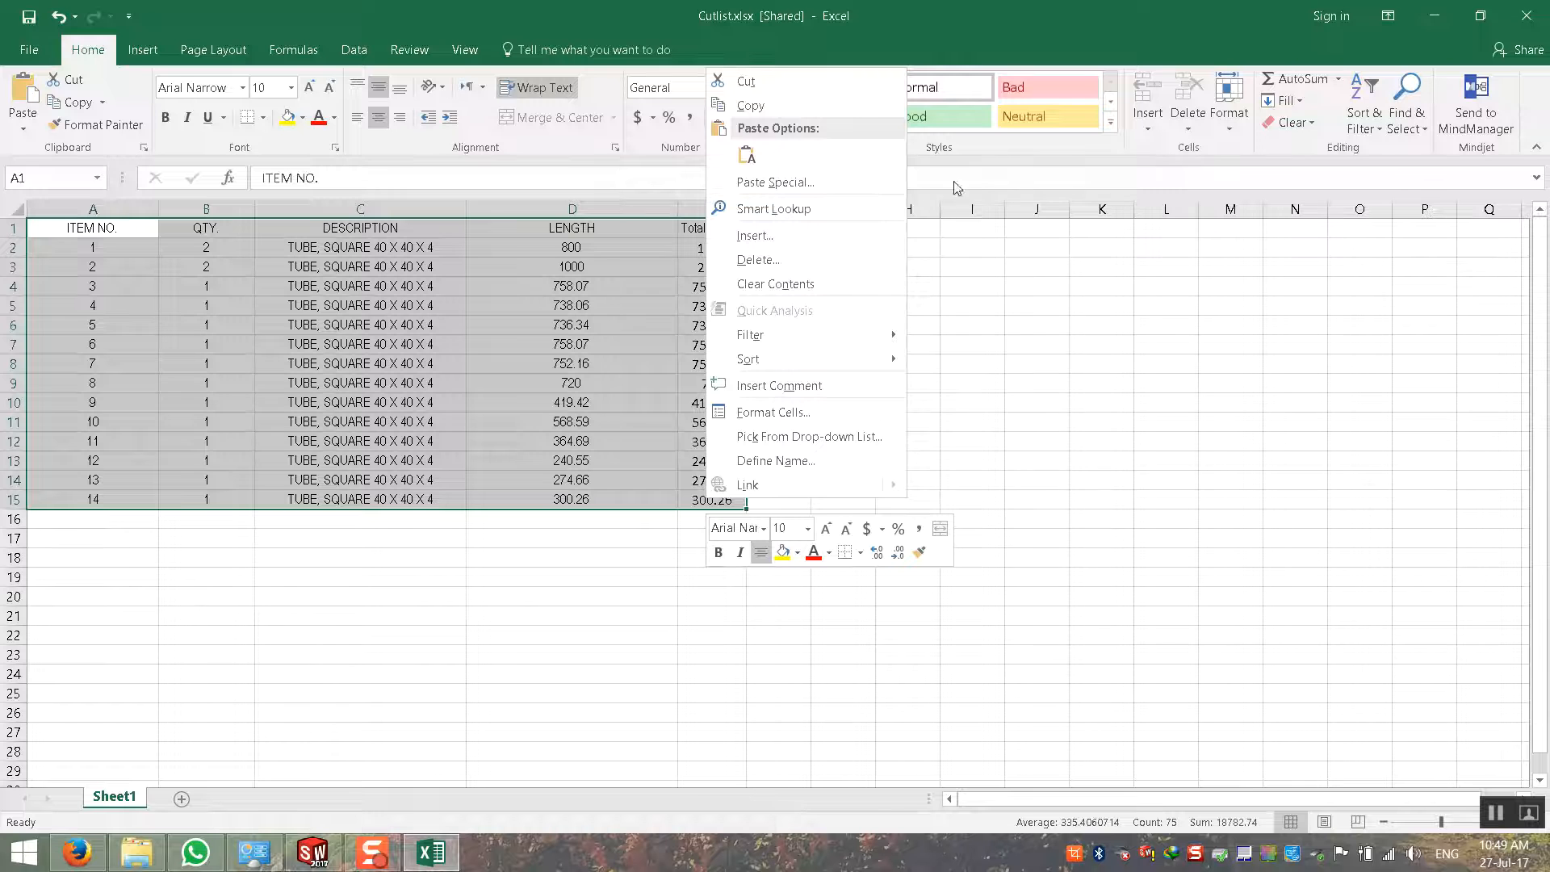
{"action": "left_click", "coordinate": [989, 159]}
{"action": "left_click", "coordinate": [1111, 122]}
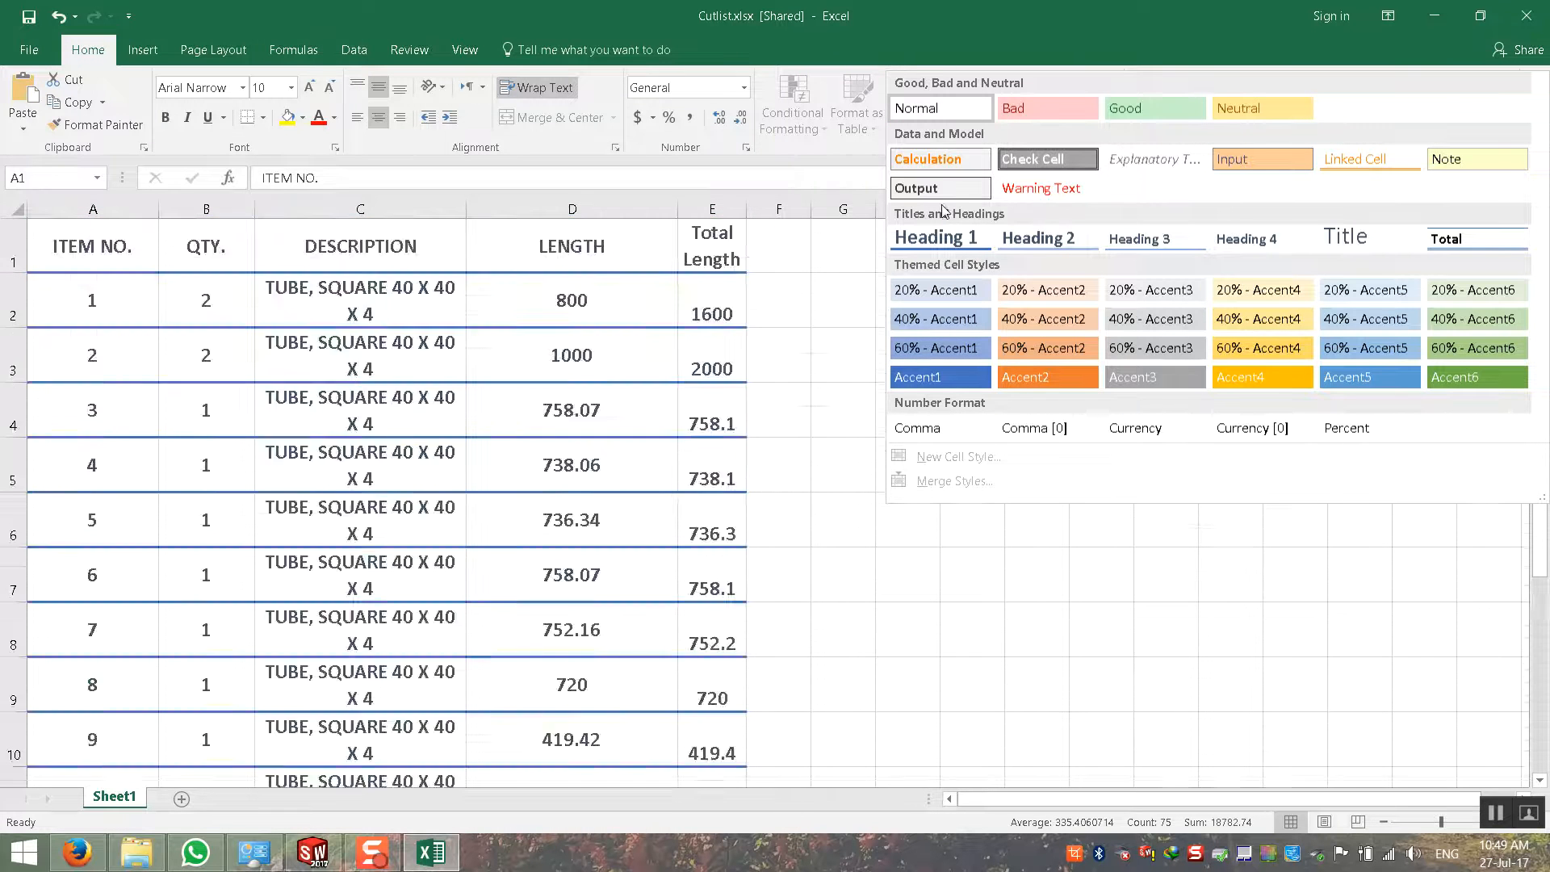
{"action": "left_click", "coordinate": [926, 161]}
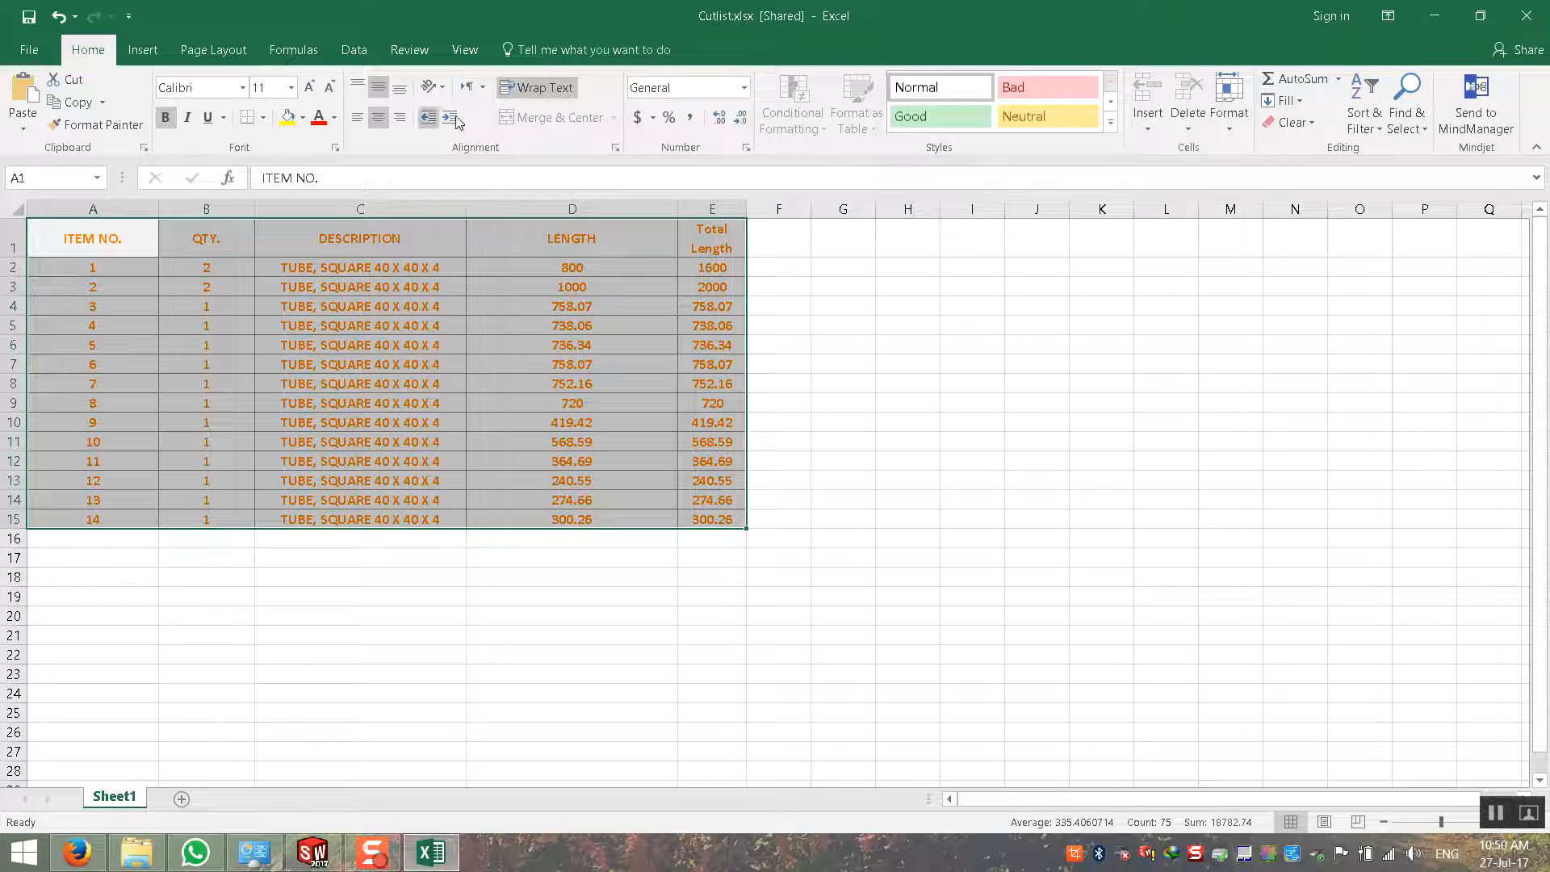
{"action": "left_click", "coordinate": [152, 55]}
{"action": "left_click", "coordinate": [250, 55]}
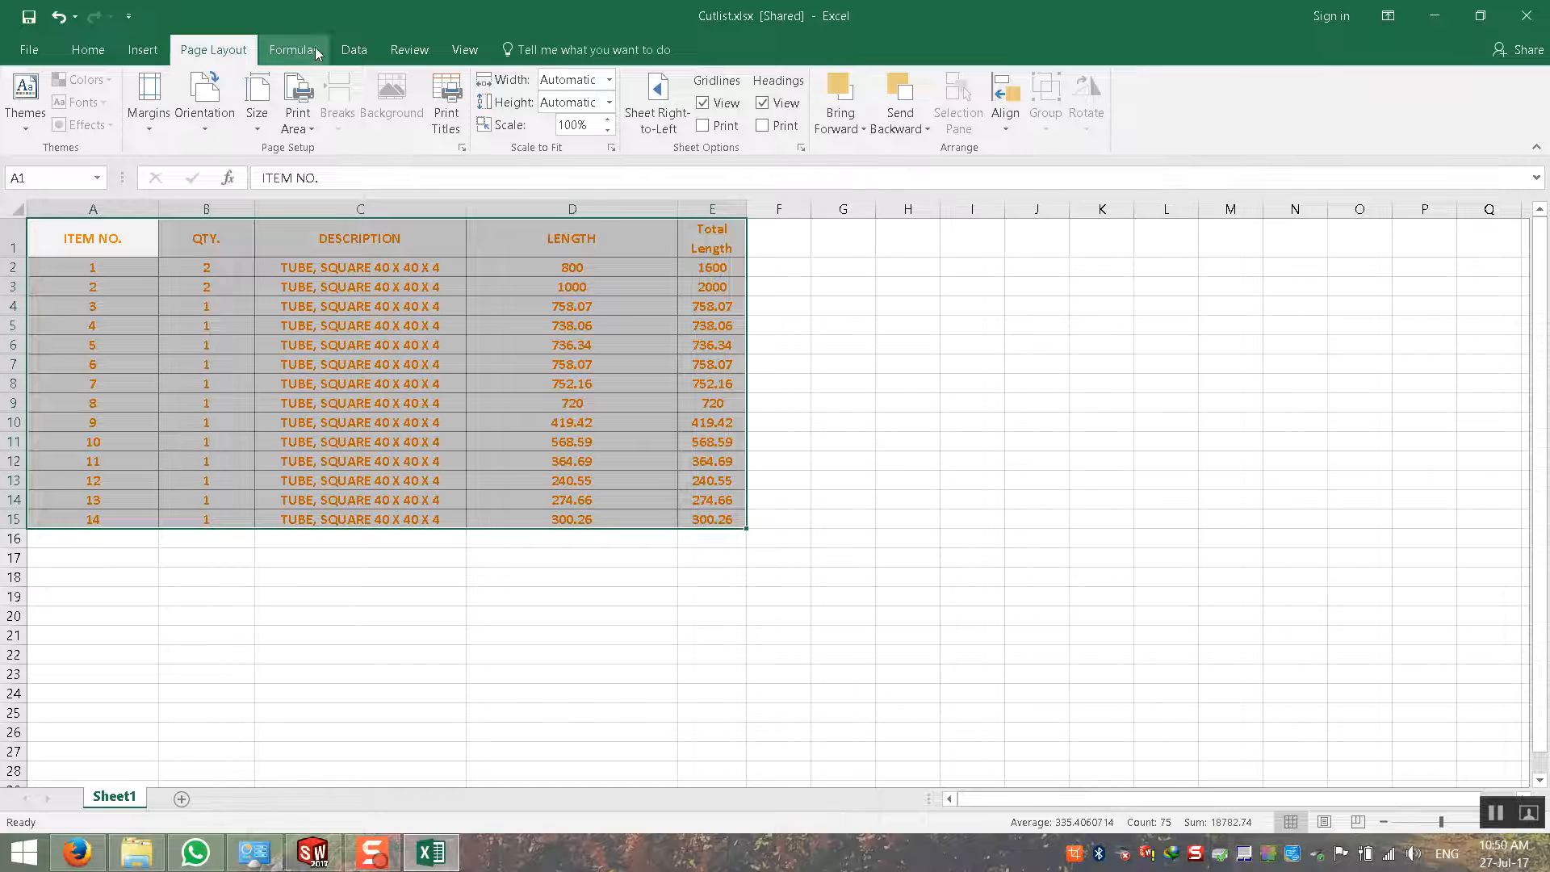
{"action": "left_click", "coordinate": [318, 52]}
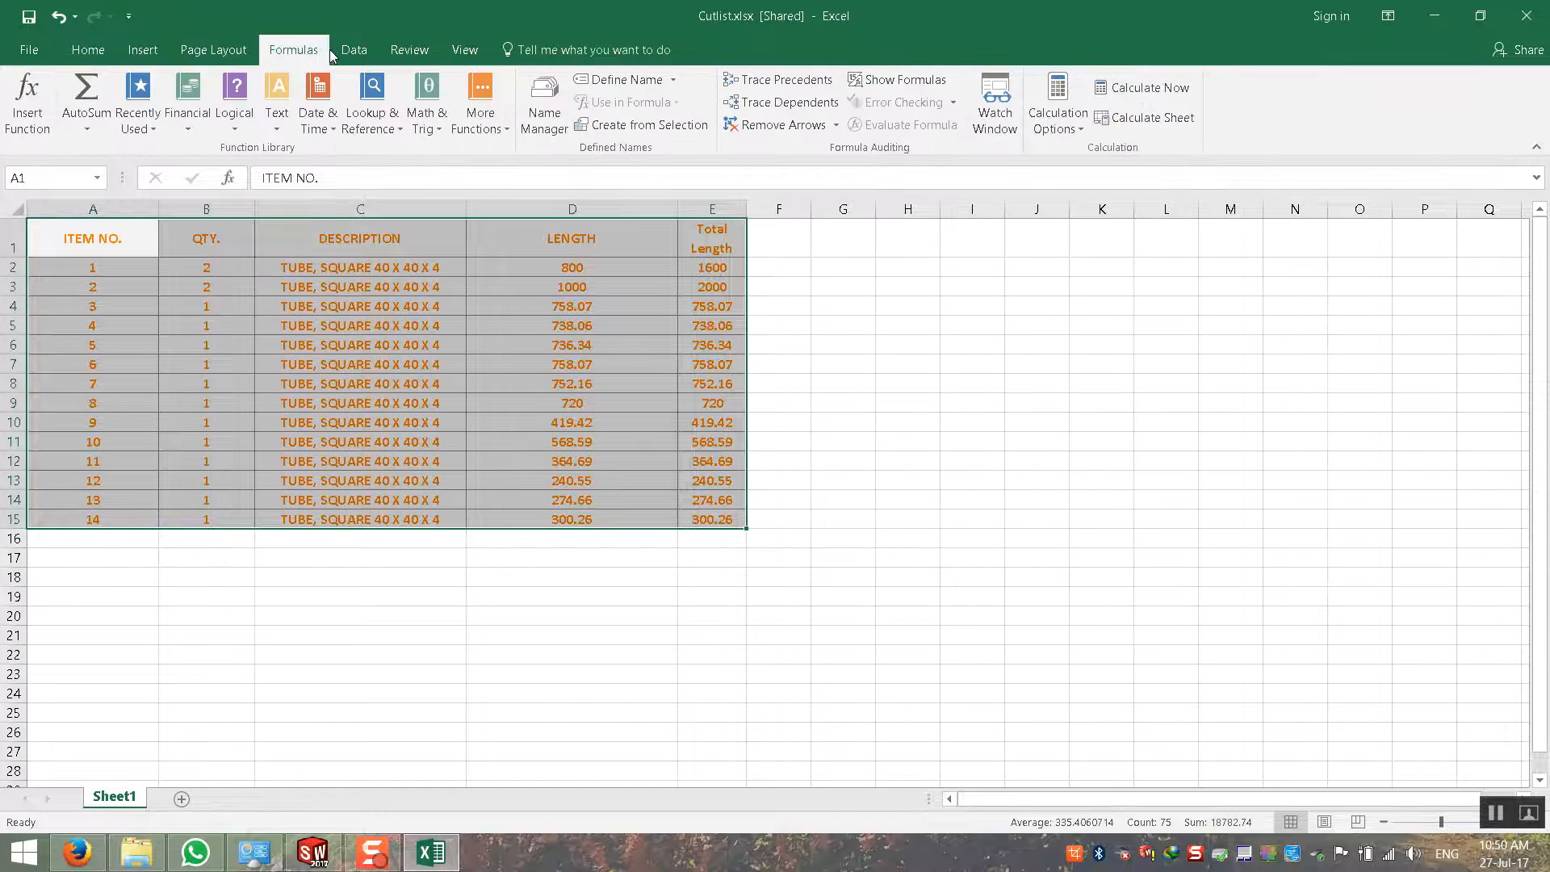
{"action": "left_click", "coordinate": [375, 48]}
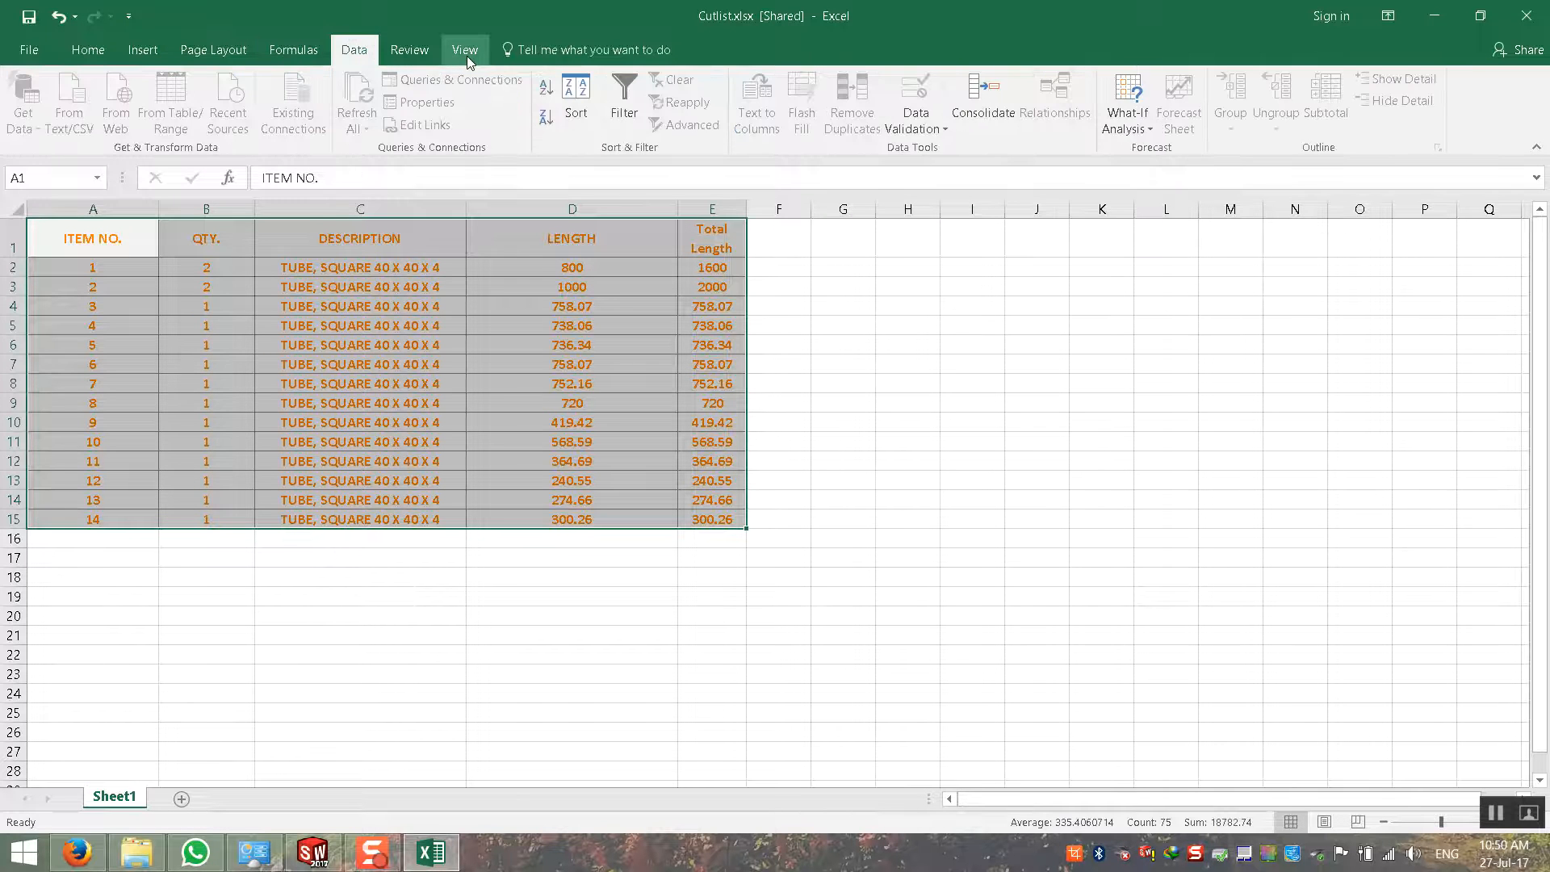
{"action": "left_click", "coordinate": [436, 60]}
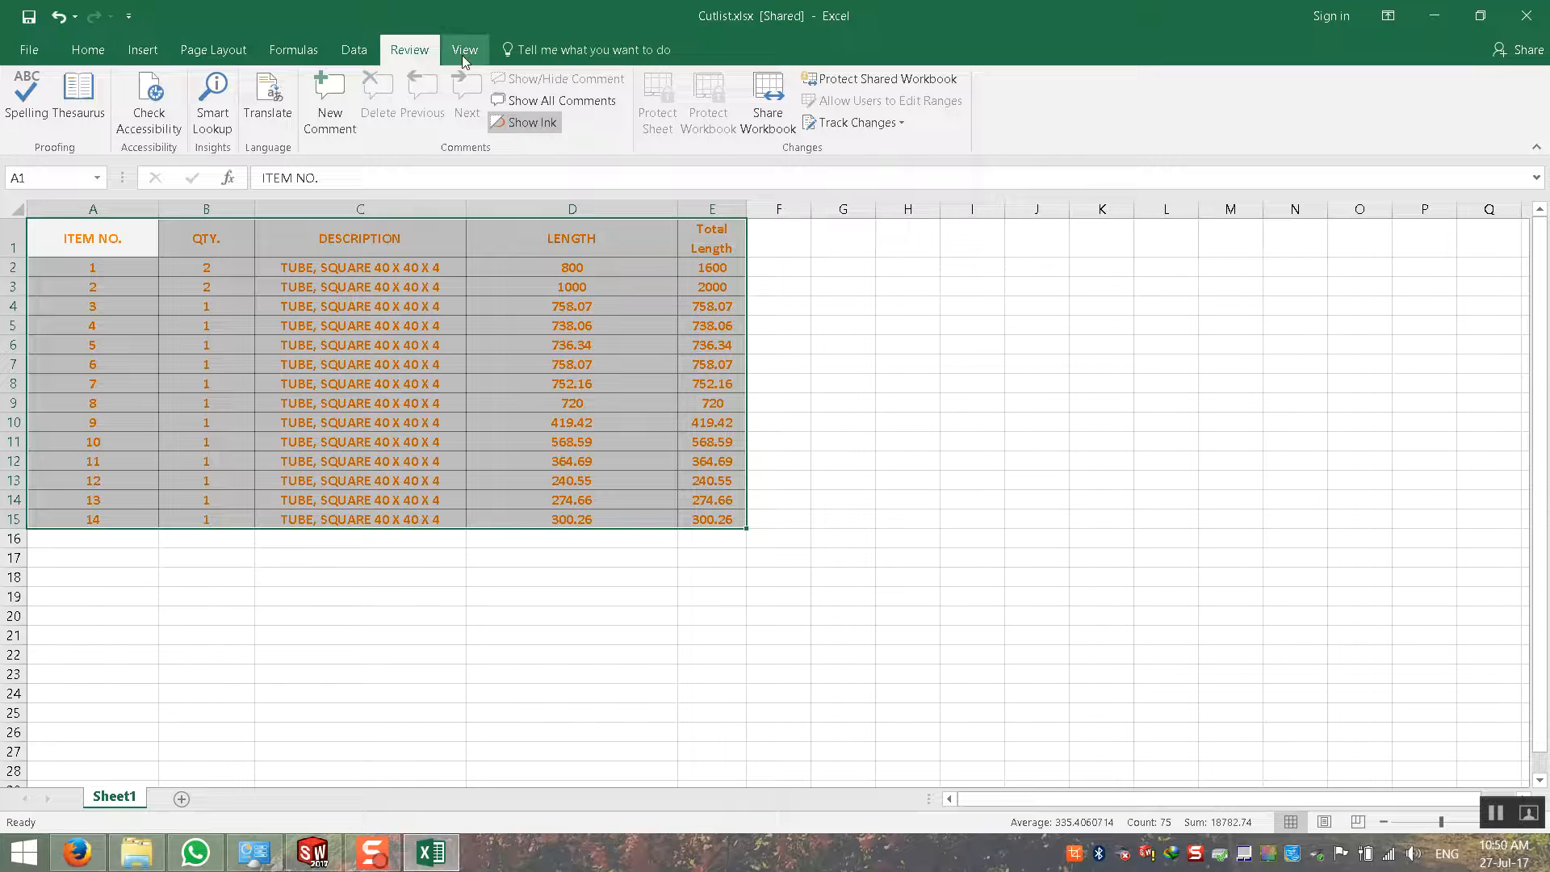
{"action": "left_click", "coordinate": [465, 58]}
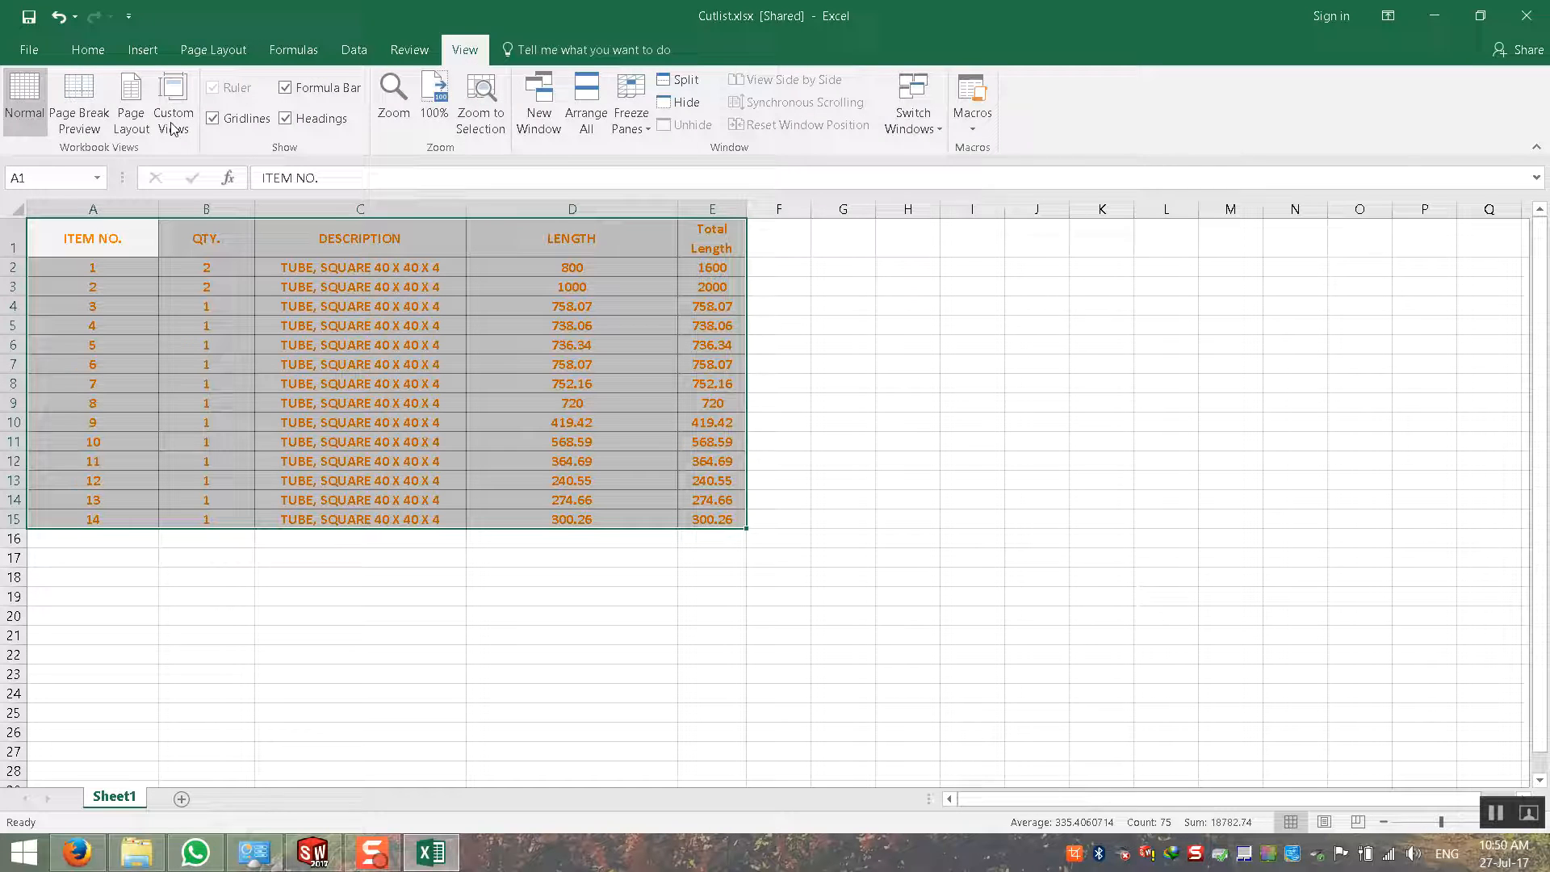
{"action": "left_click", "coordinate": [85, 54]}
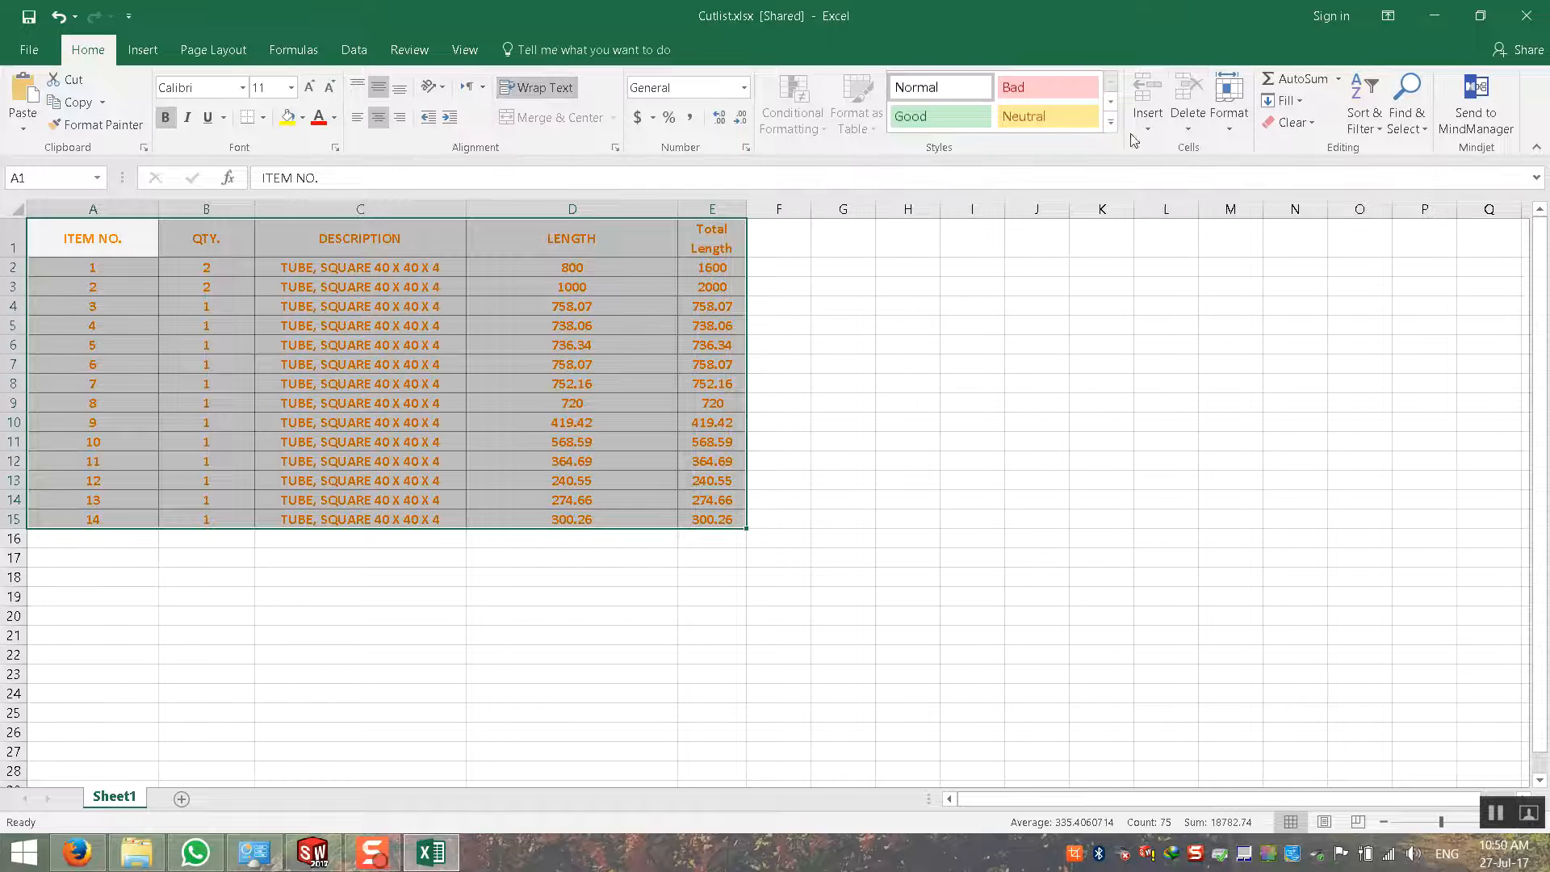
{"action": "left_click", "coordinate": [1180, 129]}
{"action": "left_click", "coordinate": [1142, 132]}
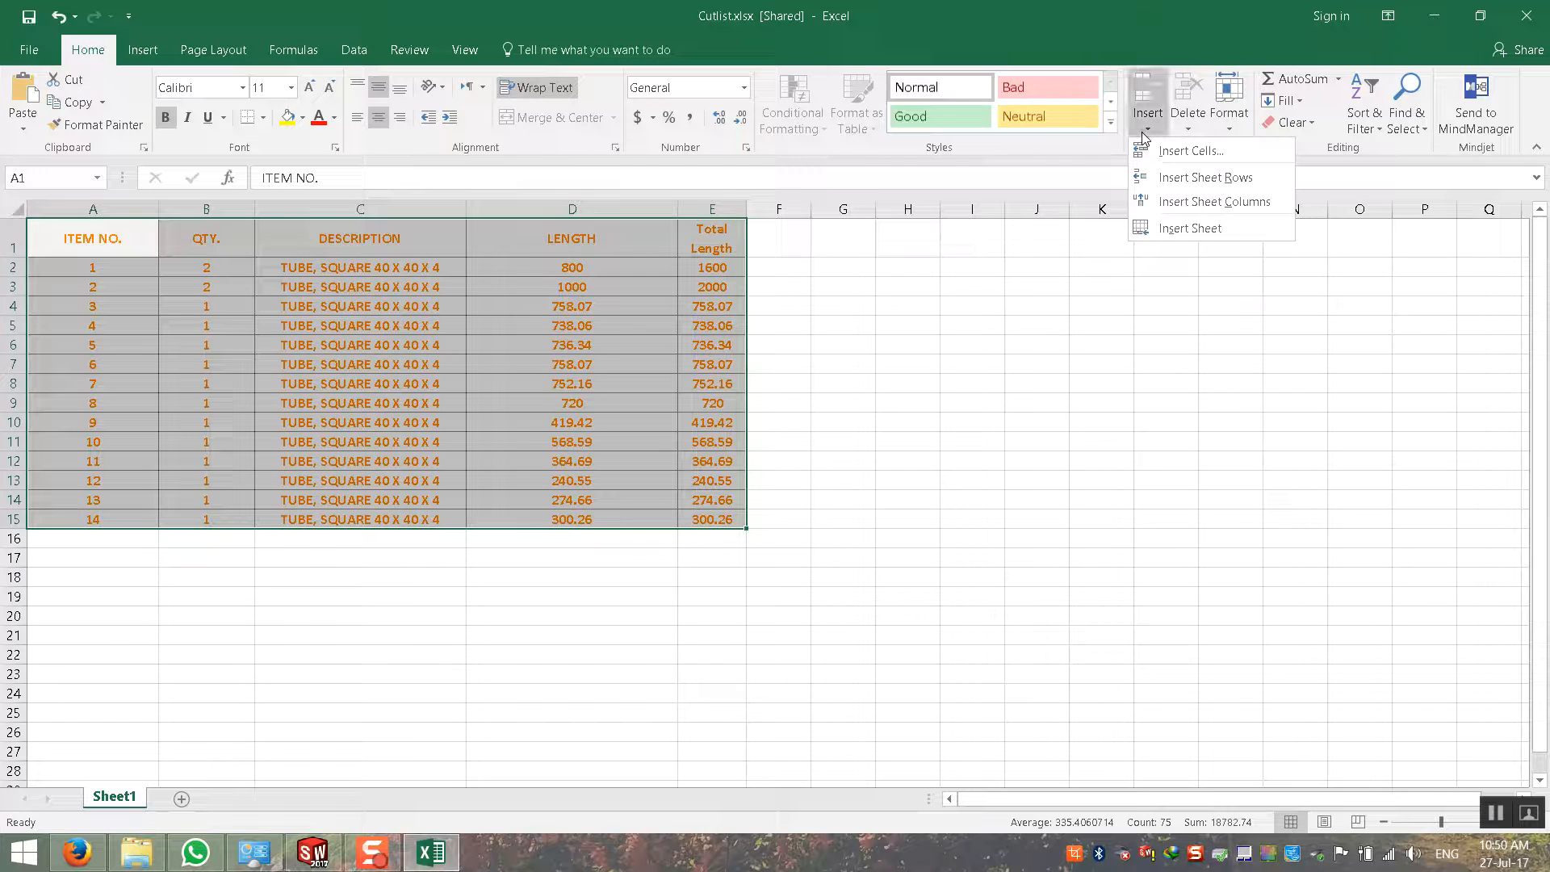
{"action": "left_click", "coordinate": [1229, 126]}
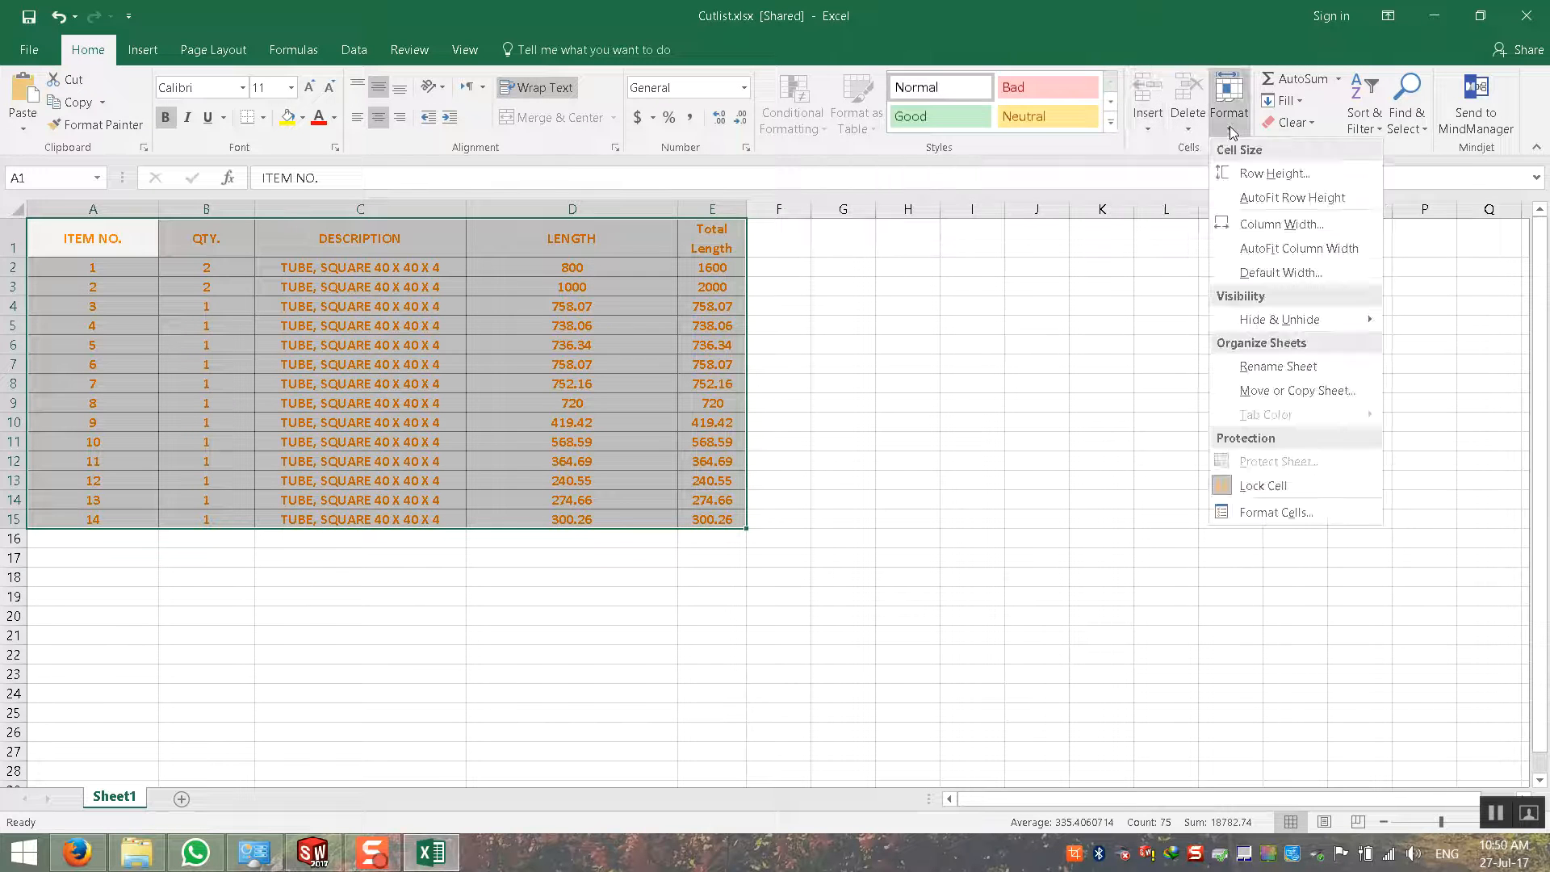
{"action": "left_click", "coordinate": [1233, 127]}
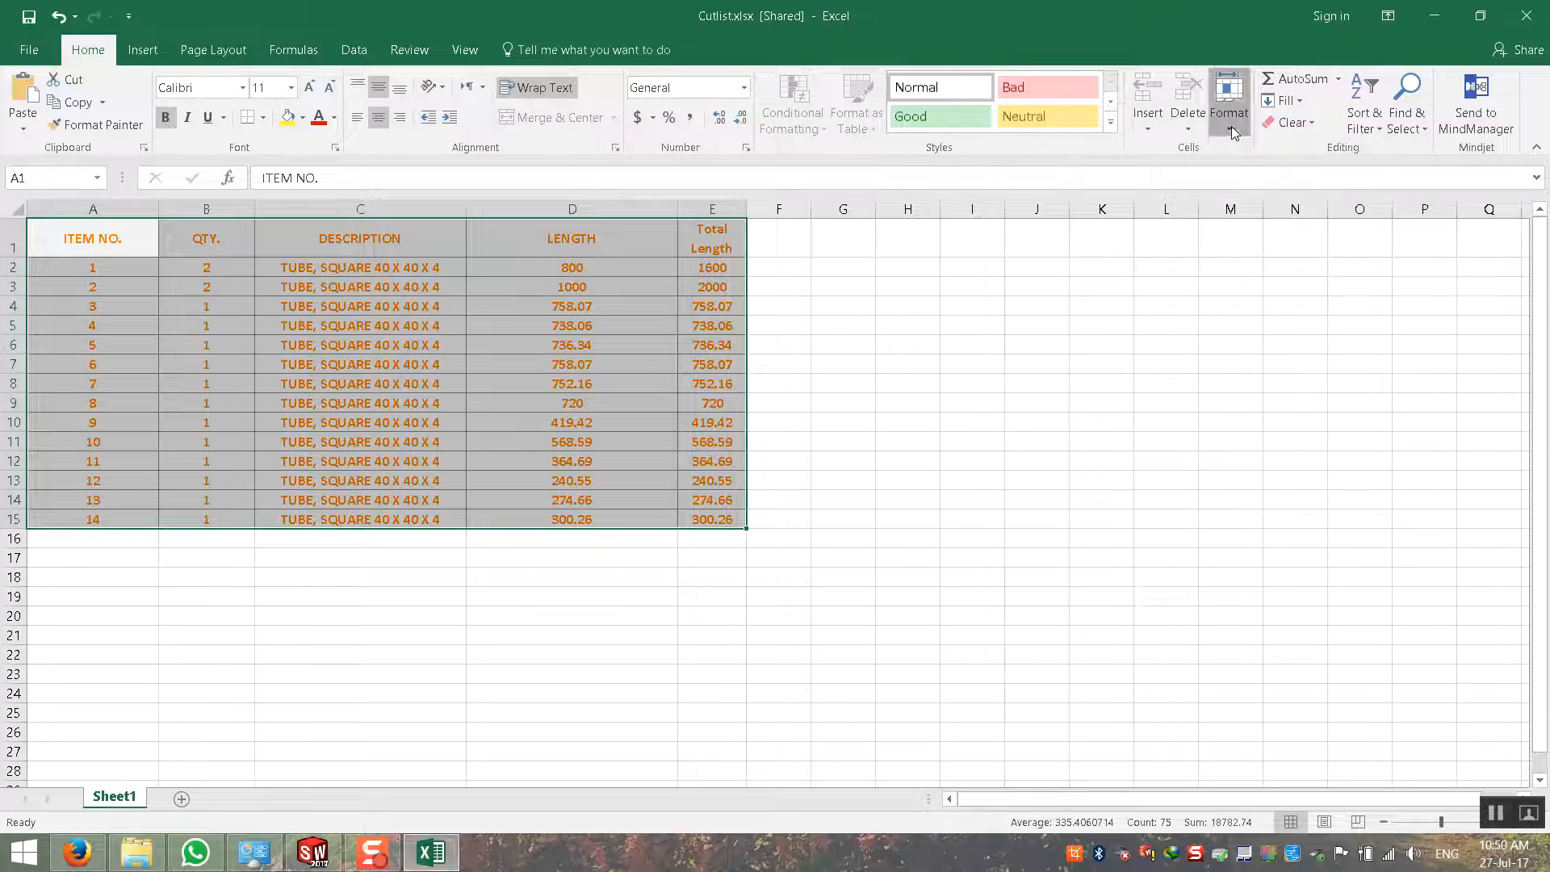
Reapply the Calculation cell style to the cut list table and turn off text wrapping in its cells
{"action": "left_click", "coordinate": [1111, 122]}
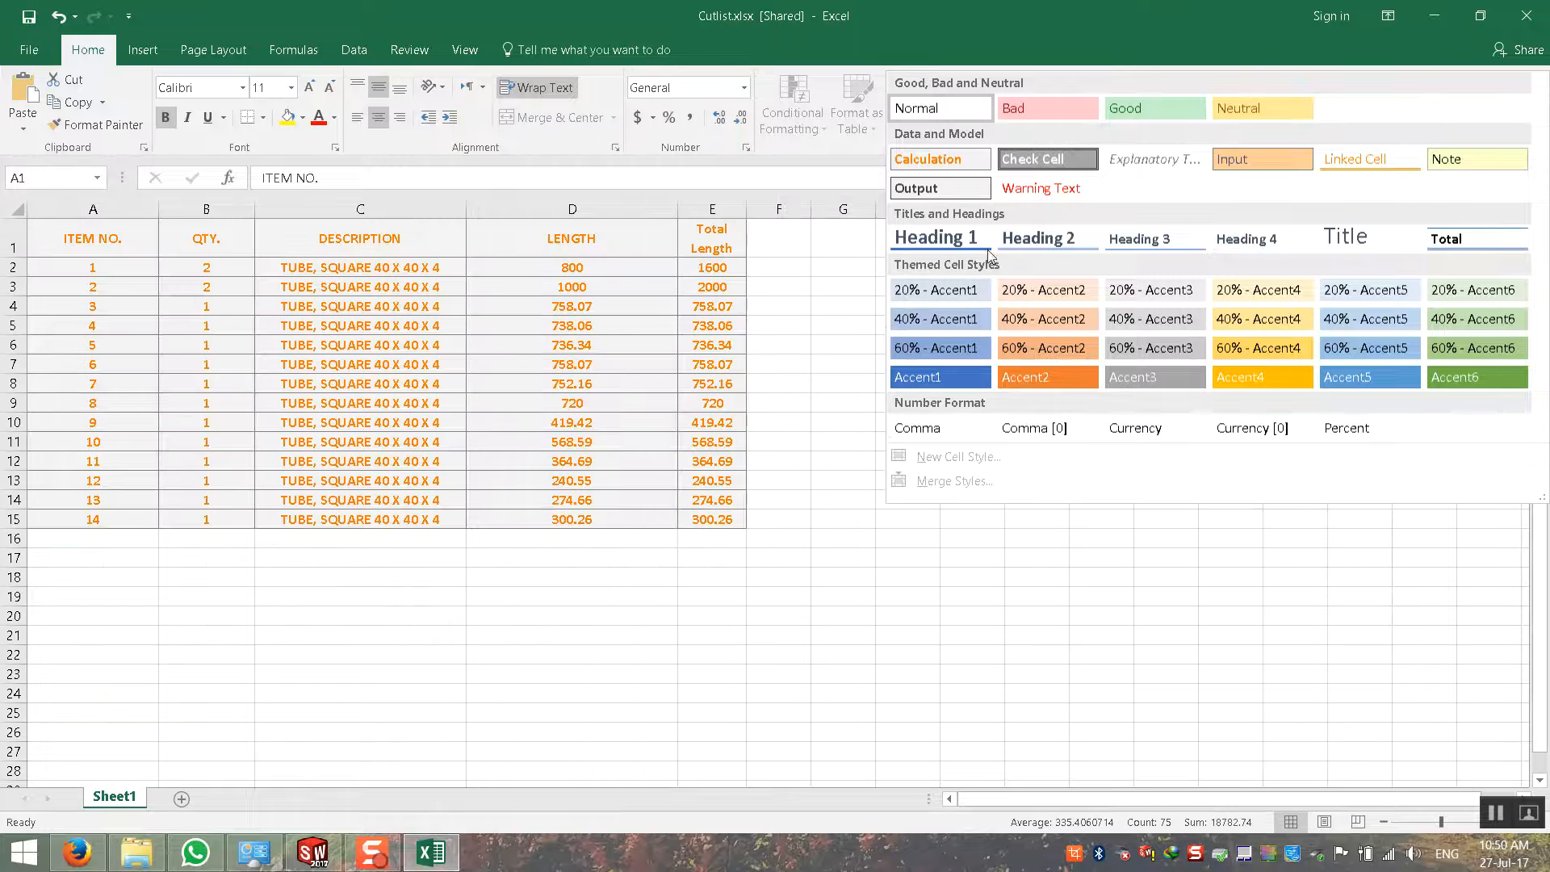
{"action": "left_click", "coordinate": [937, 159]}
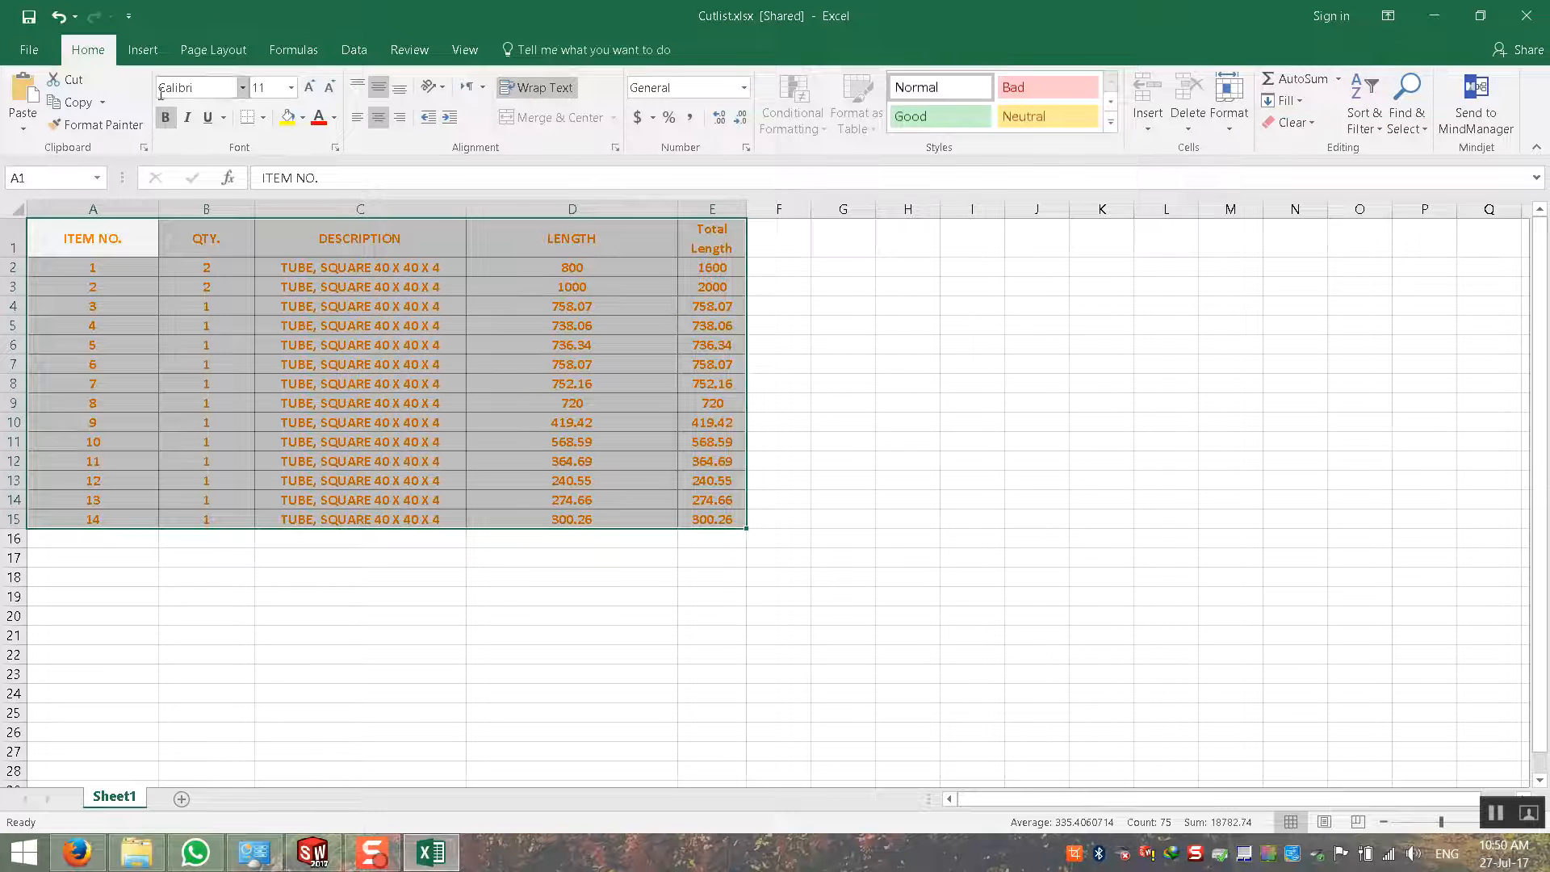
{"action": "left_click", "coordinate": [531, 88]}
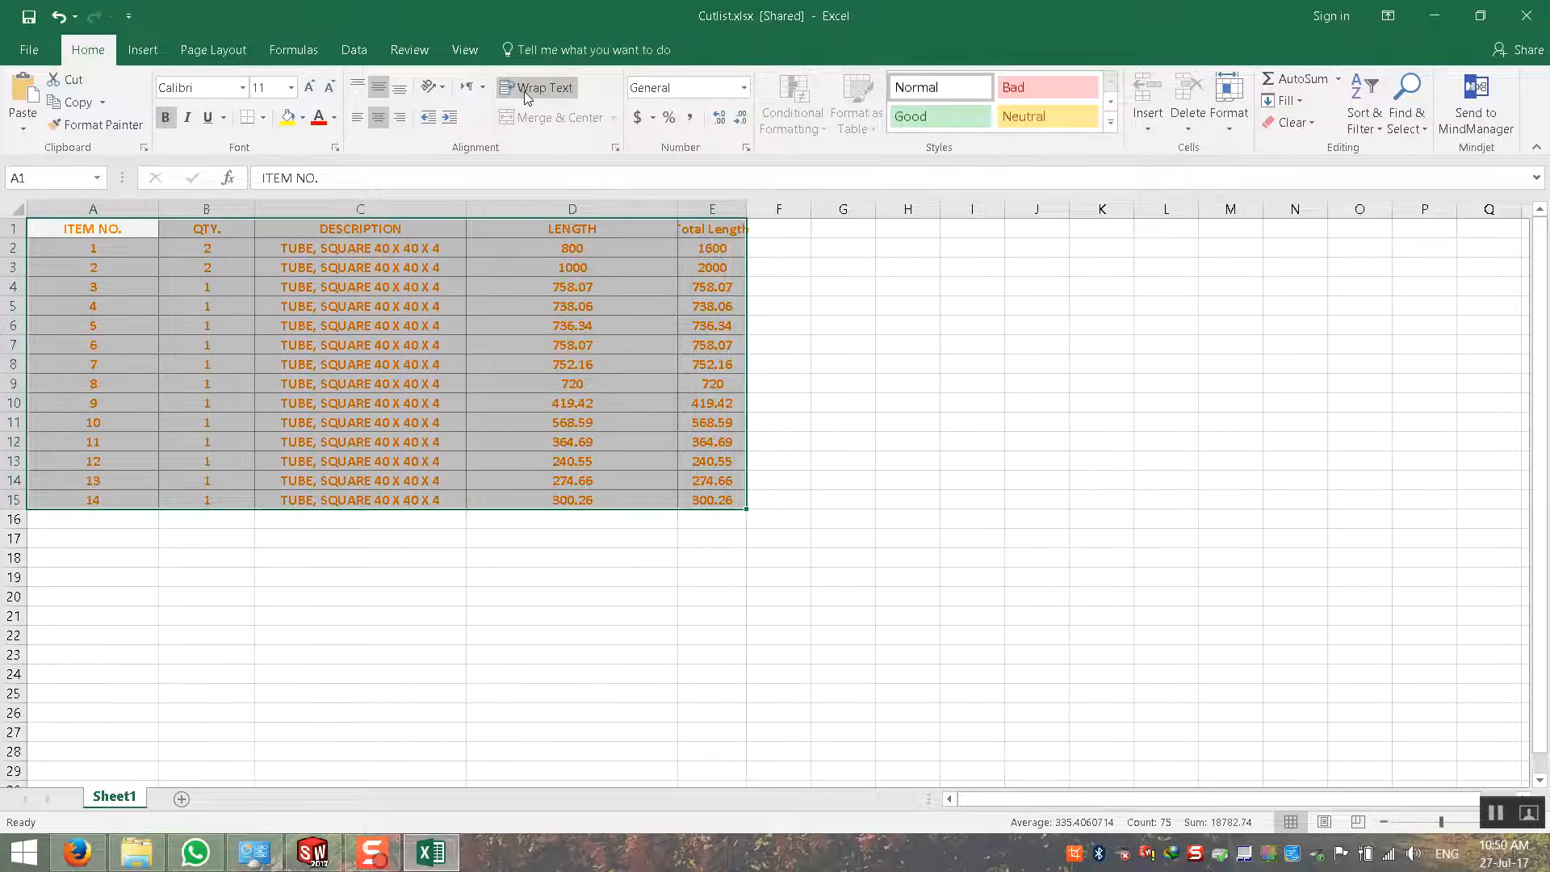
{"action": "right_click", "coordinate": [556, 269]}
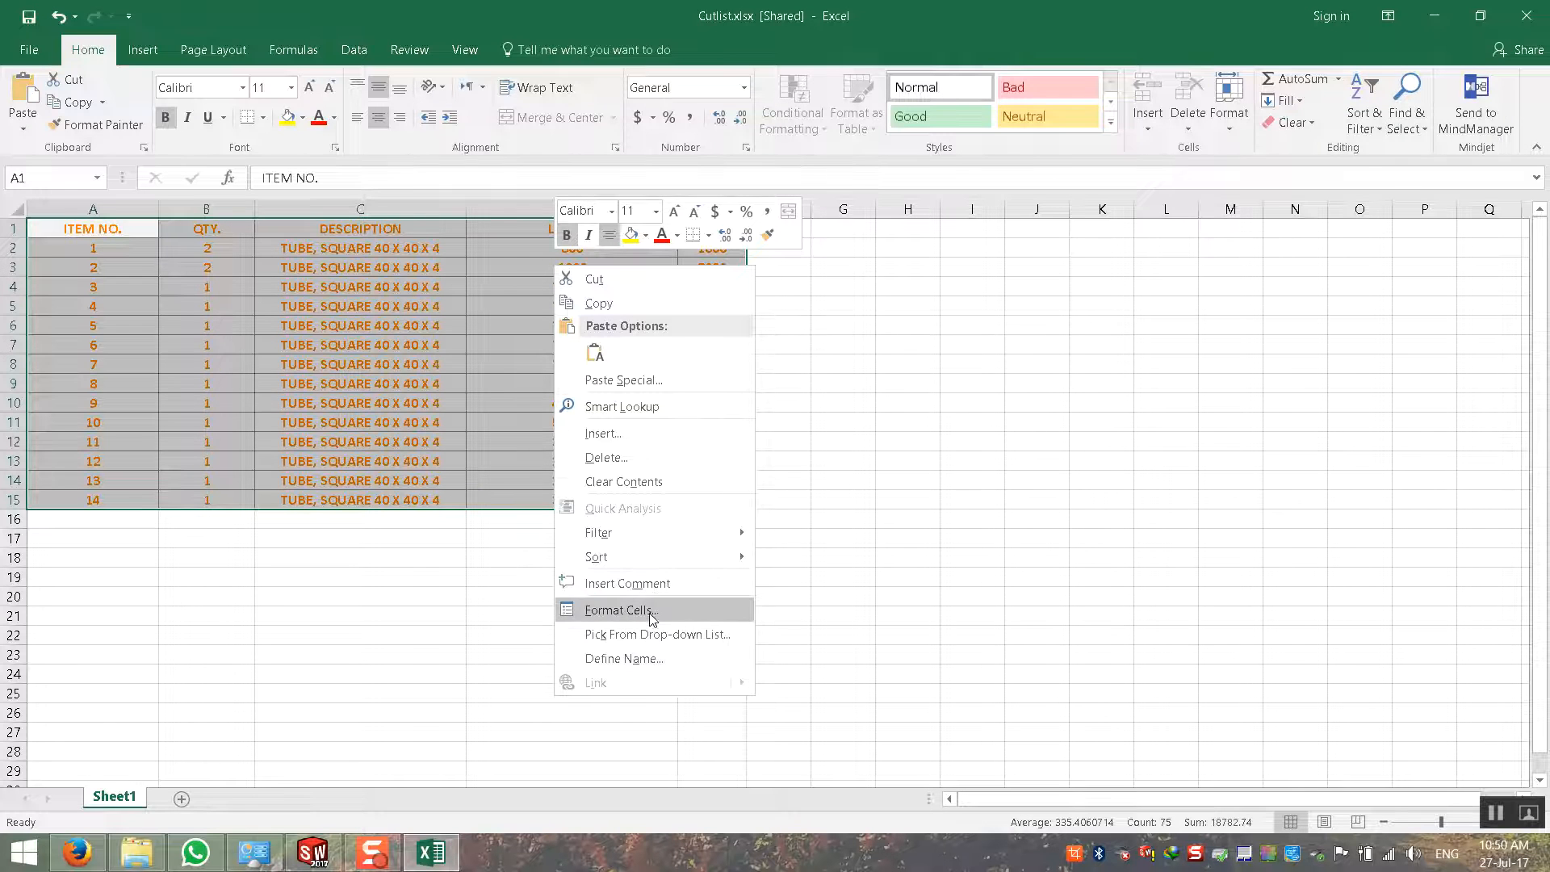
{"action": "left_click", "coordinate": [855, 148]}
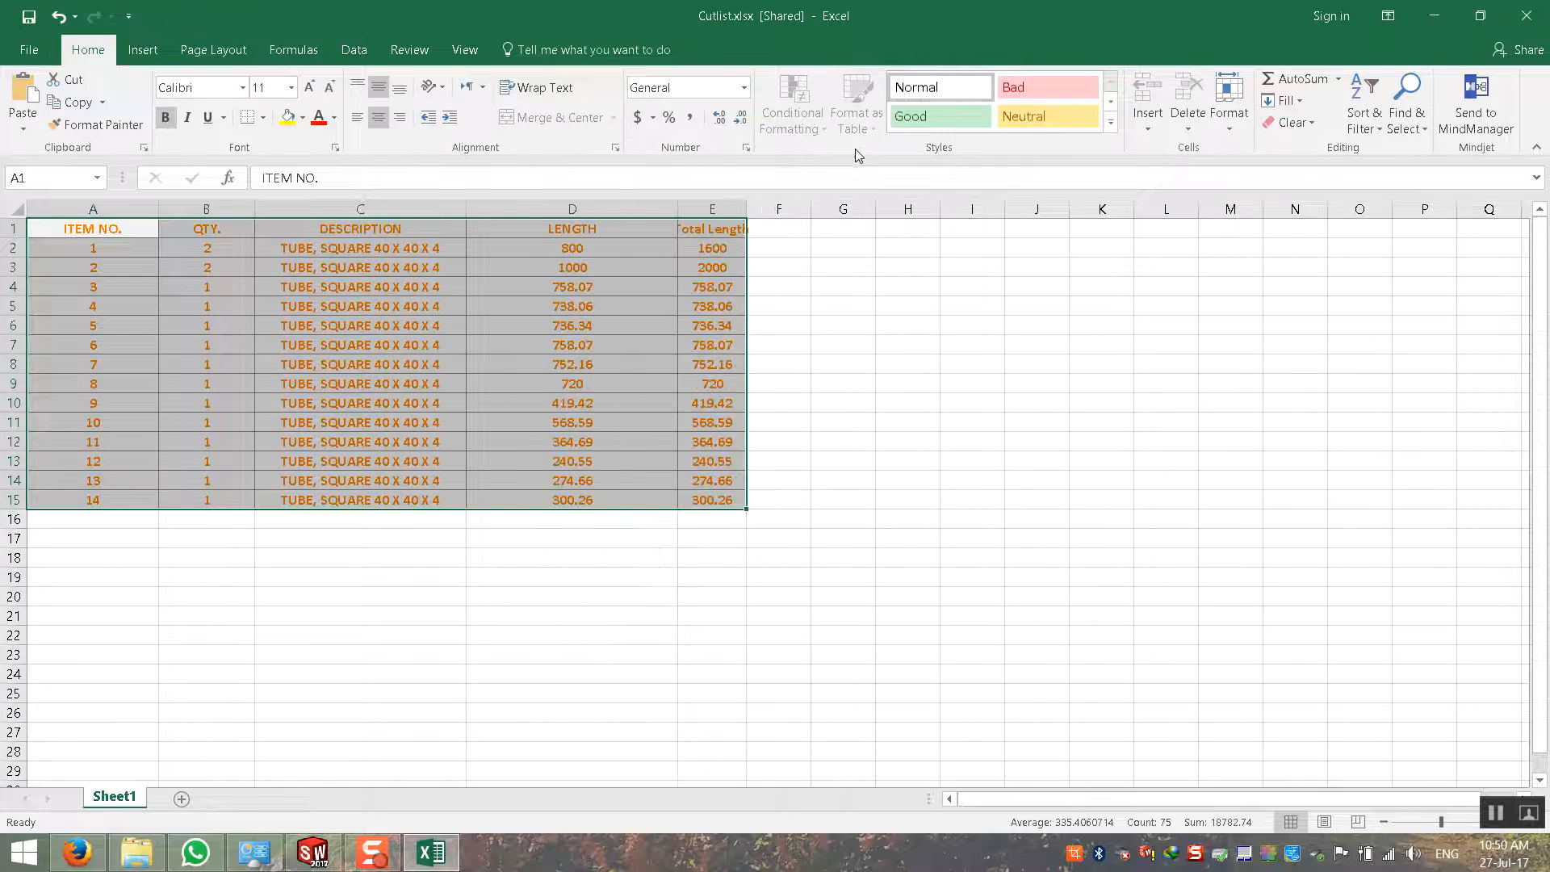
{"action": "left_click", "coordinate": [1111, 104]}
{"action": "left_click", "coordinate": [1111, 105]}
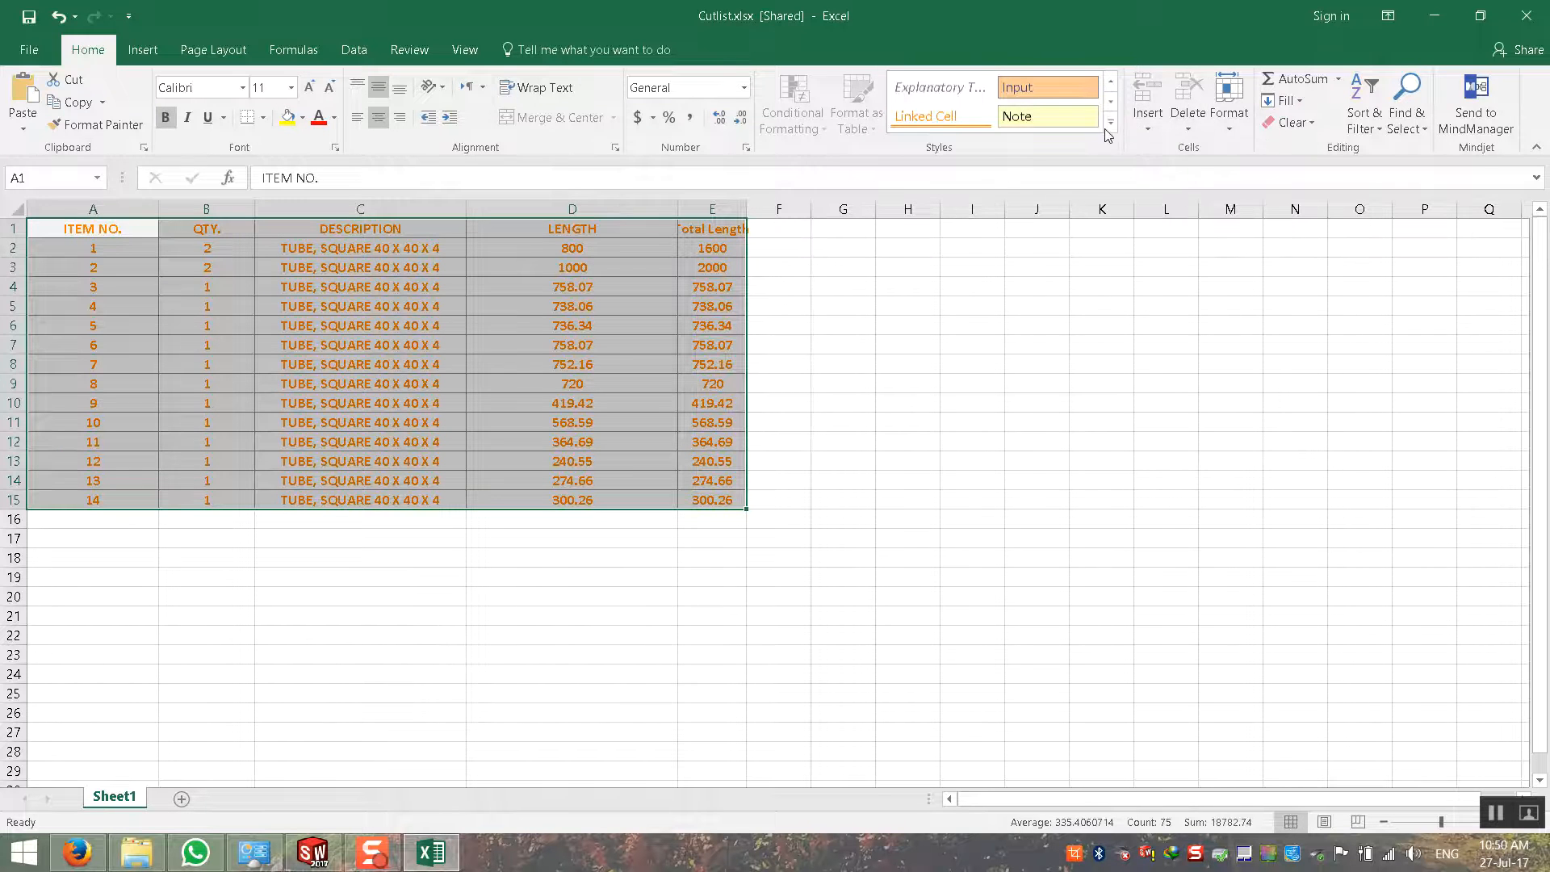
{"action": "left_click", "coordinate": [1112, 129]}
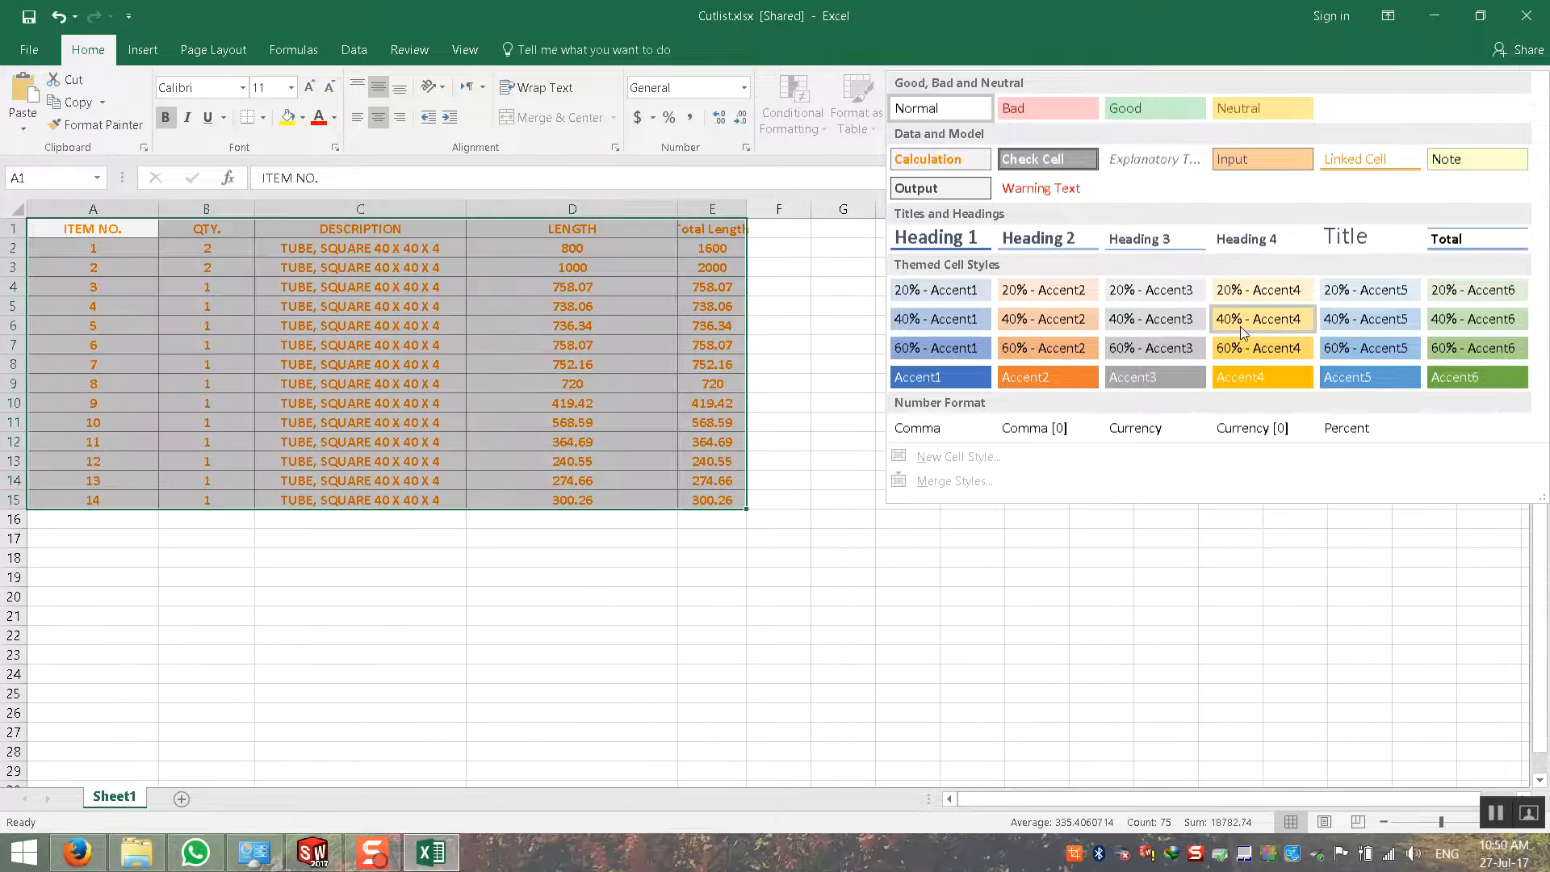
{"action": "left_click", "coordinate": [1246, 50]}
{"action": "left_click", "coordinate": [671, 88]}
Auto-fit the width of column E to the Total Length header
{"action": "left_click", "coordinate": [966, 406]}
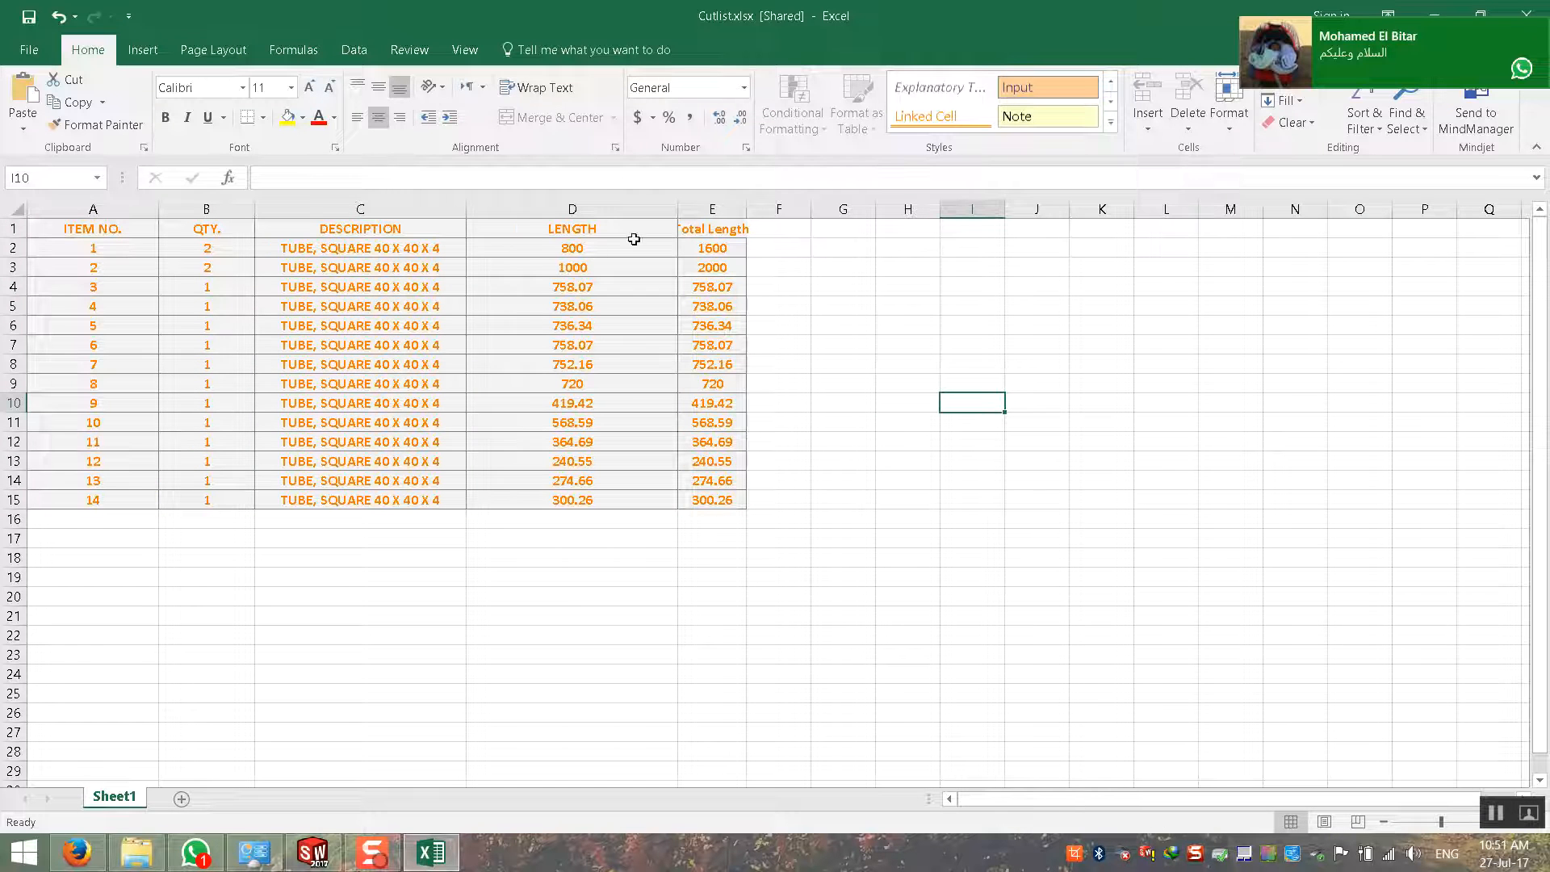
{"action": "double_click", "coordinate": [746, 210]}
{"action": "left_click", "coordinate": [834, 267]}
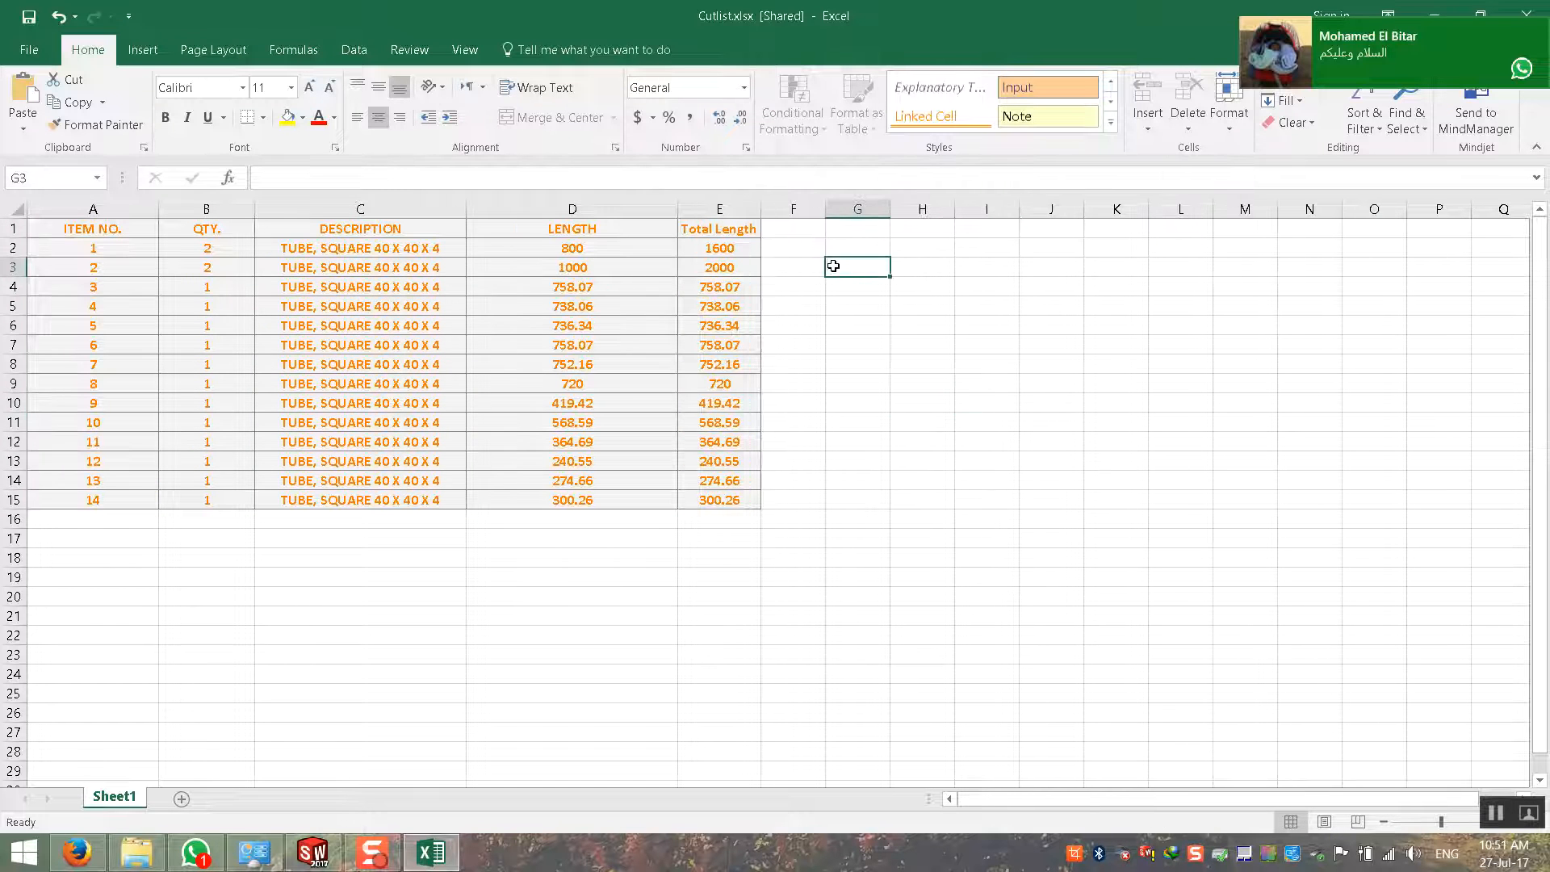
{"action": "left_click", "coordinate": [782, 383]}
{"action": "left_click", "coordinate": [702, 520]}
{"action": "left_click", "coordinate": [696, 559]}
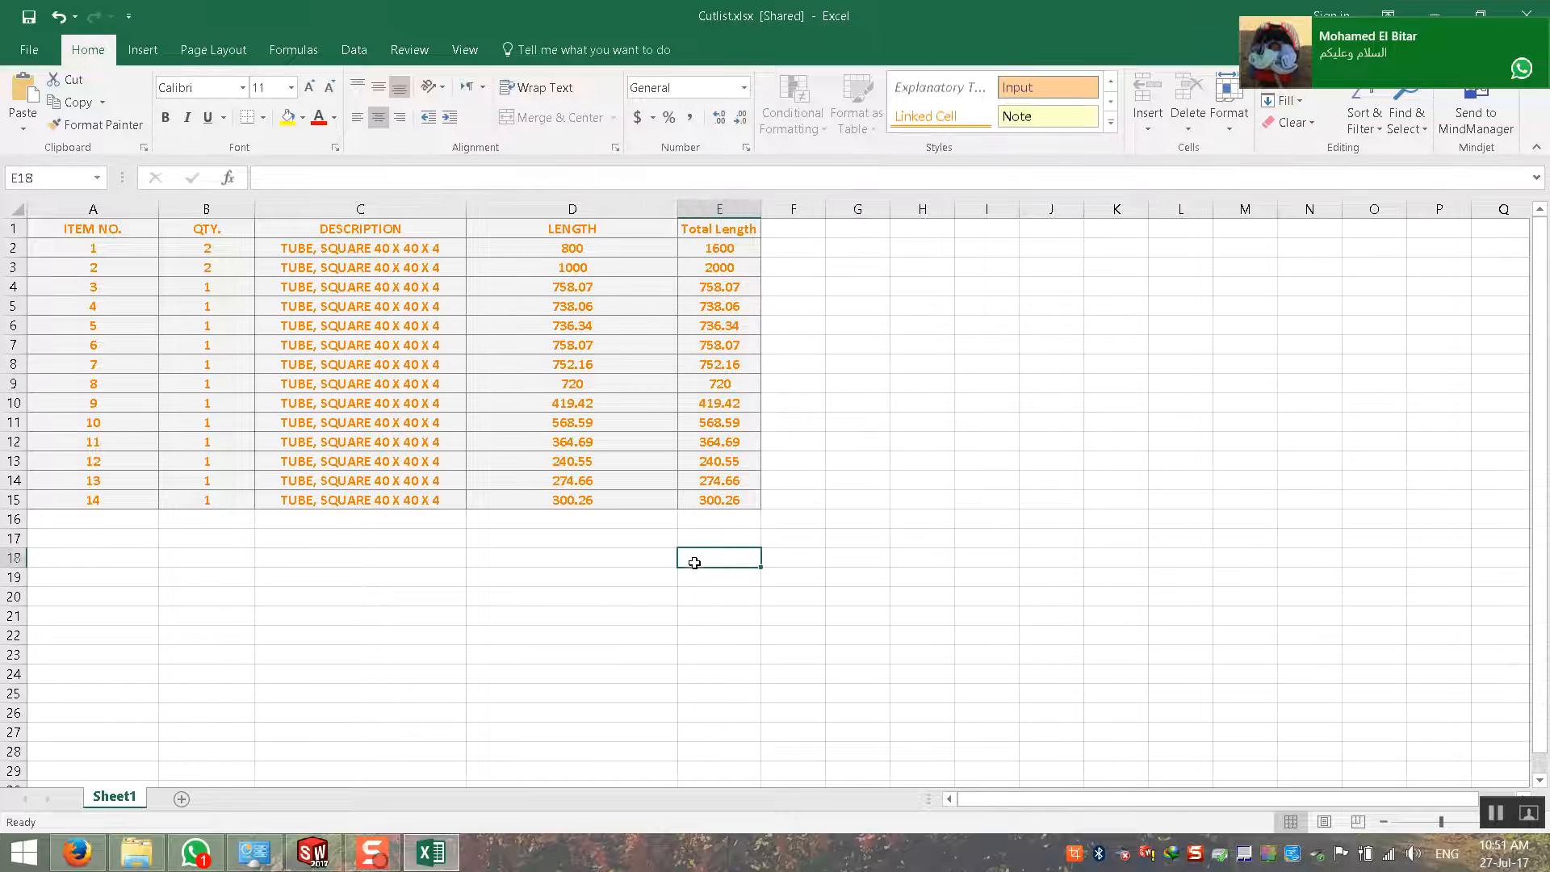
Total the Total Length values in cell E17 with =SUM(E2:E15)
{"action": "left_click", "coordinate": [705, 542]}
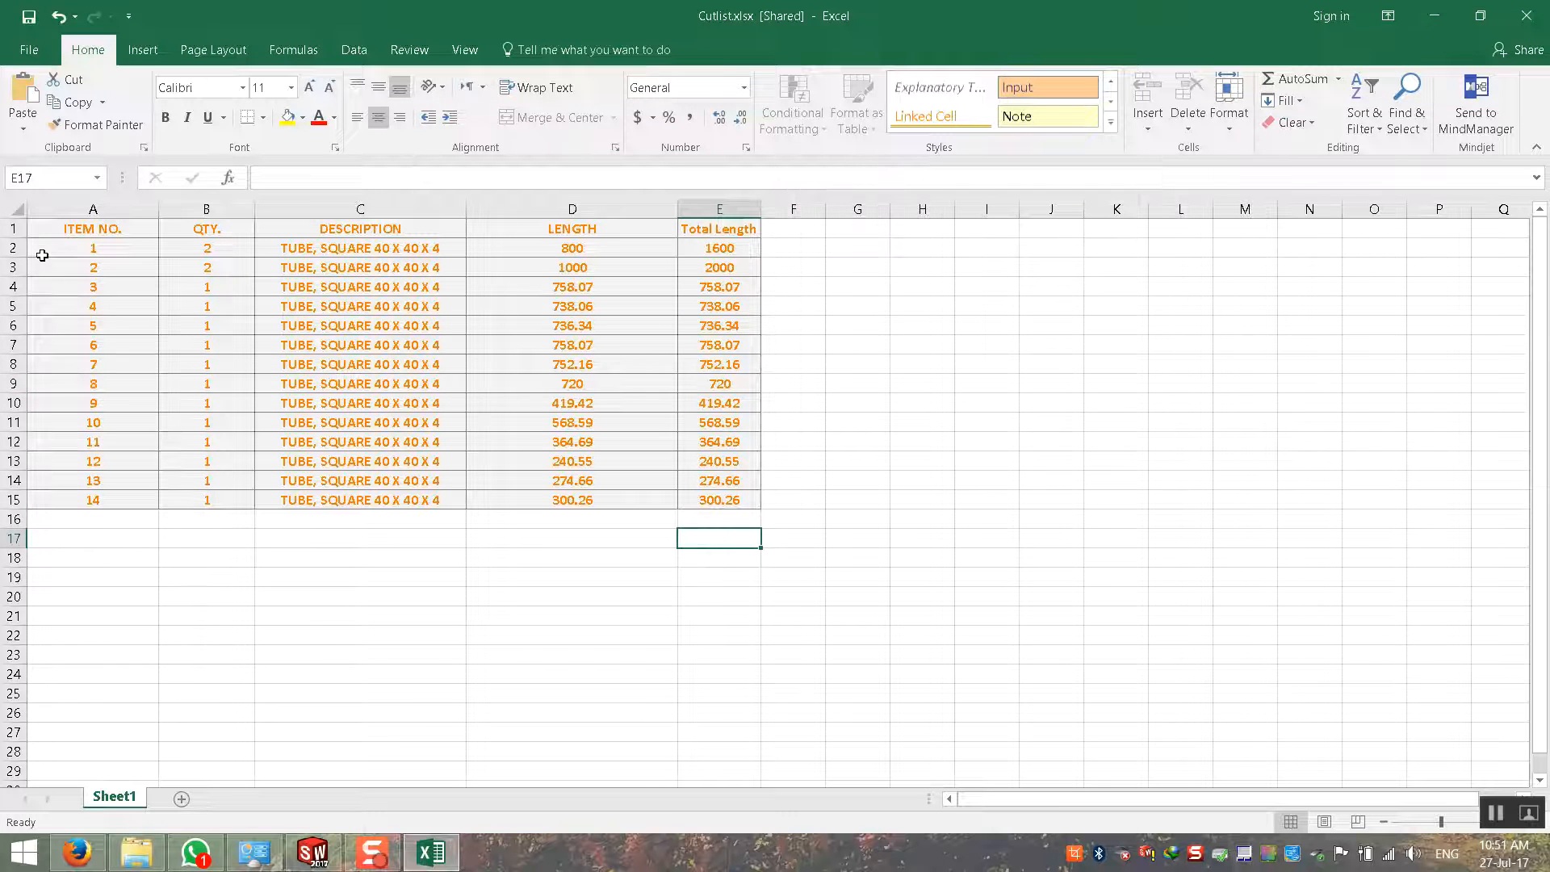
{"action": "type", "text": "=sum("}
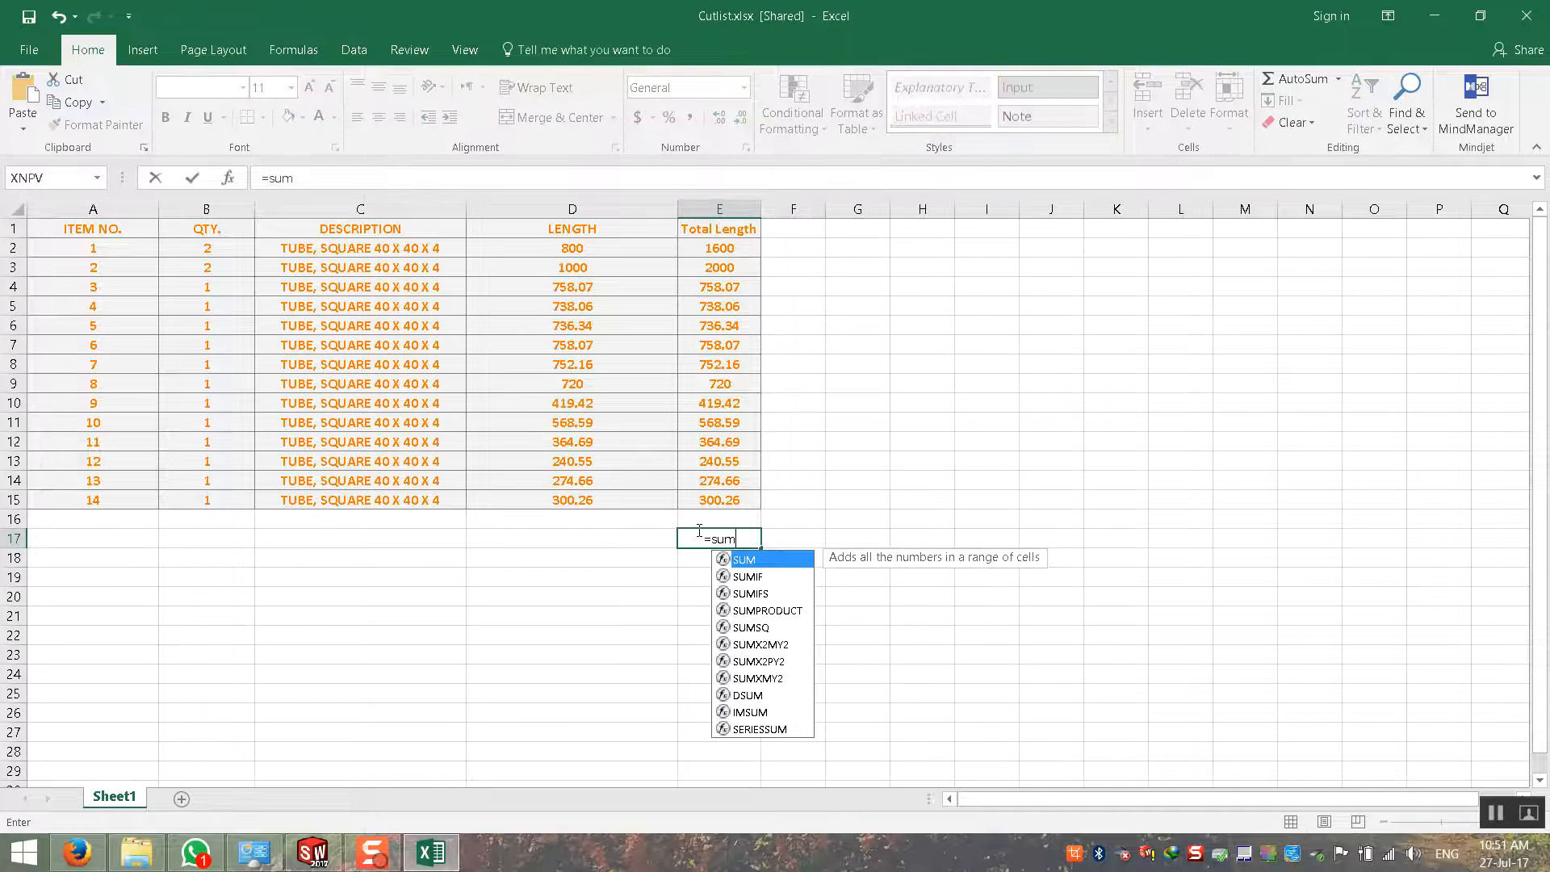
{"action": "left_click_drag", "start_coordinate": [721, 245], "coordinate": [721, 502]}
{"action": "key", "text": "Return"}
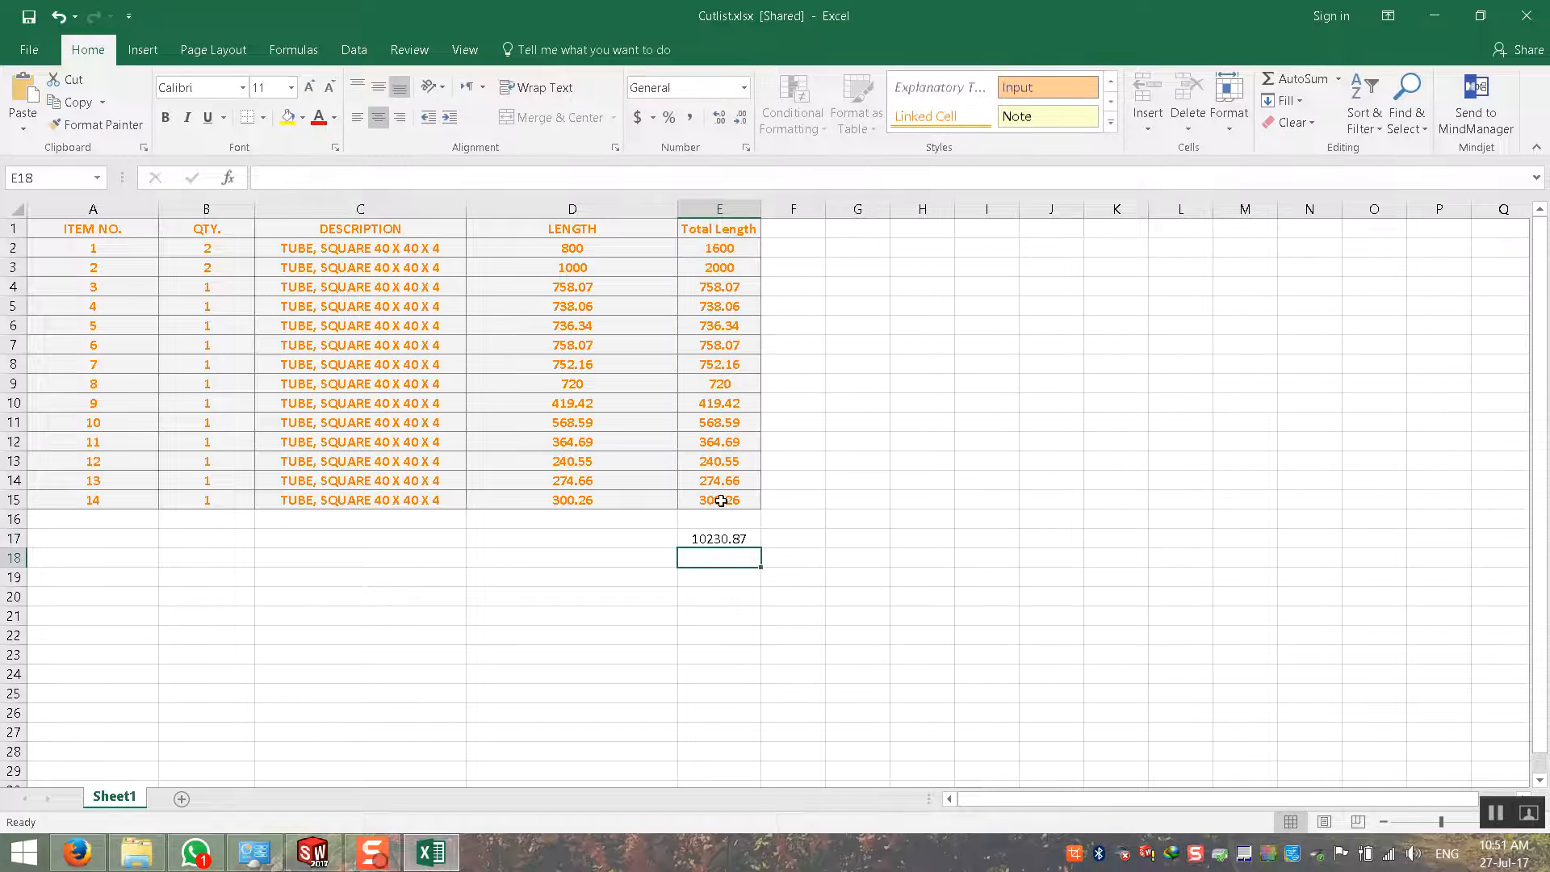
Apply the Note cell style to the total in E17 and enlarge its font to 16
{"action": "left_click", "coordinate": [687, 541]}
{"action": "left_click", "coordinate": [1050, 116]}
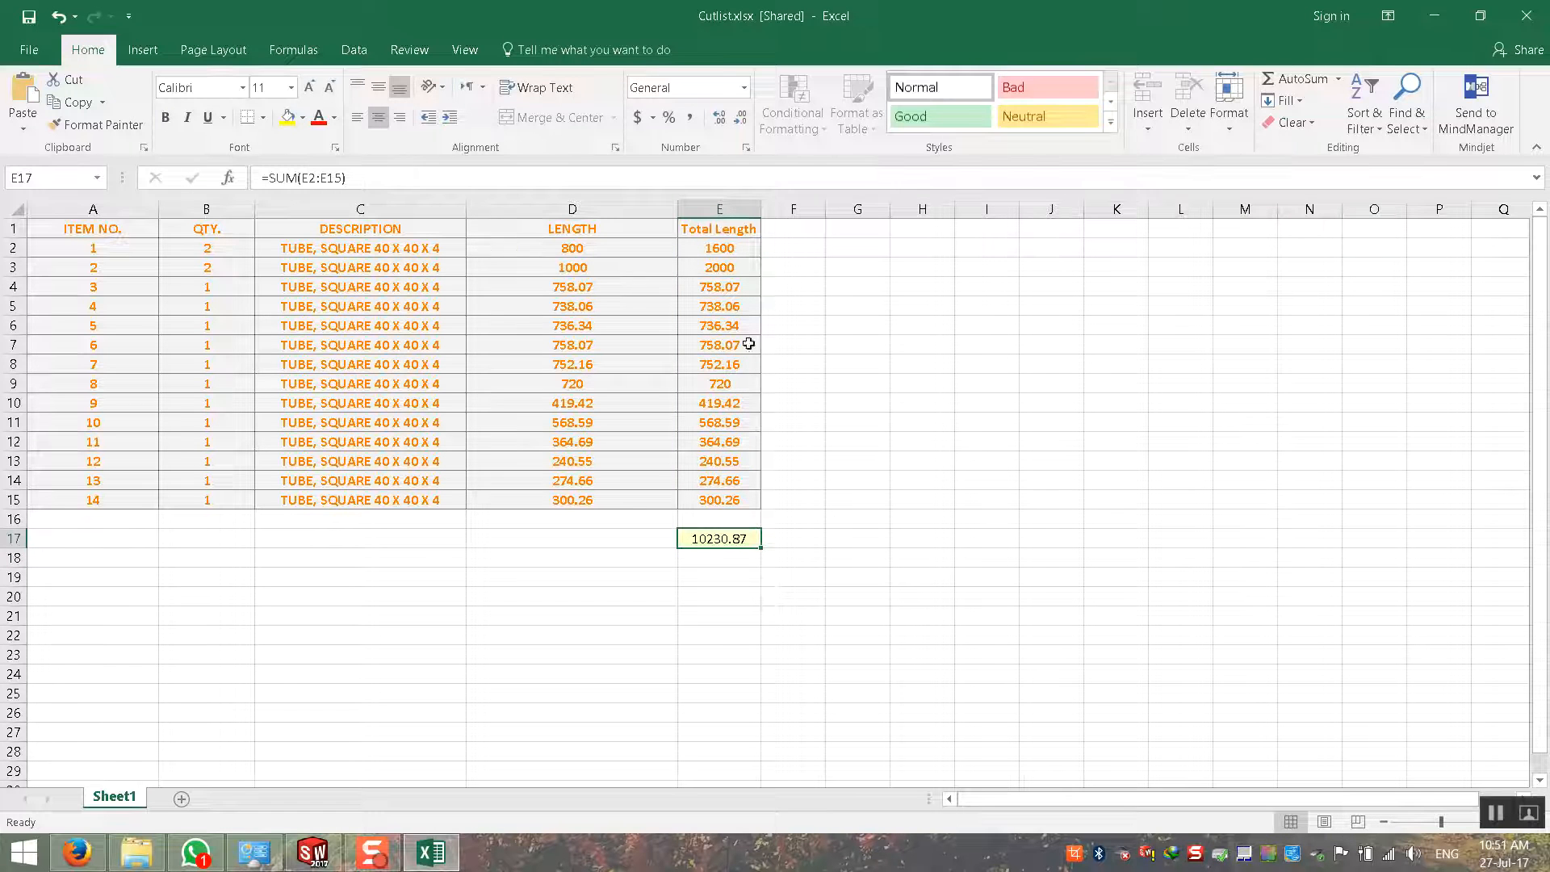
{"action": "left_click", "coordinate": [308, 86]}
{"action": "left_click", "coordinate": [307, 86]}
{"action": "left_click", "coordinate": [307, 87]}
{"action": "left_click", "coordinate": [569, 567]}
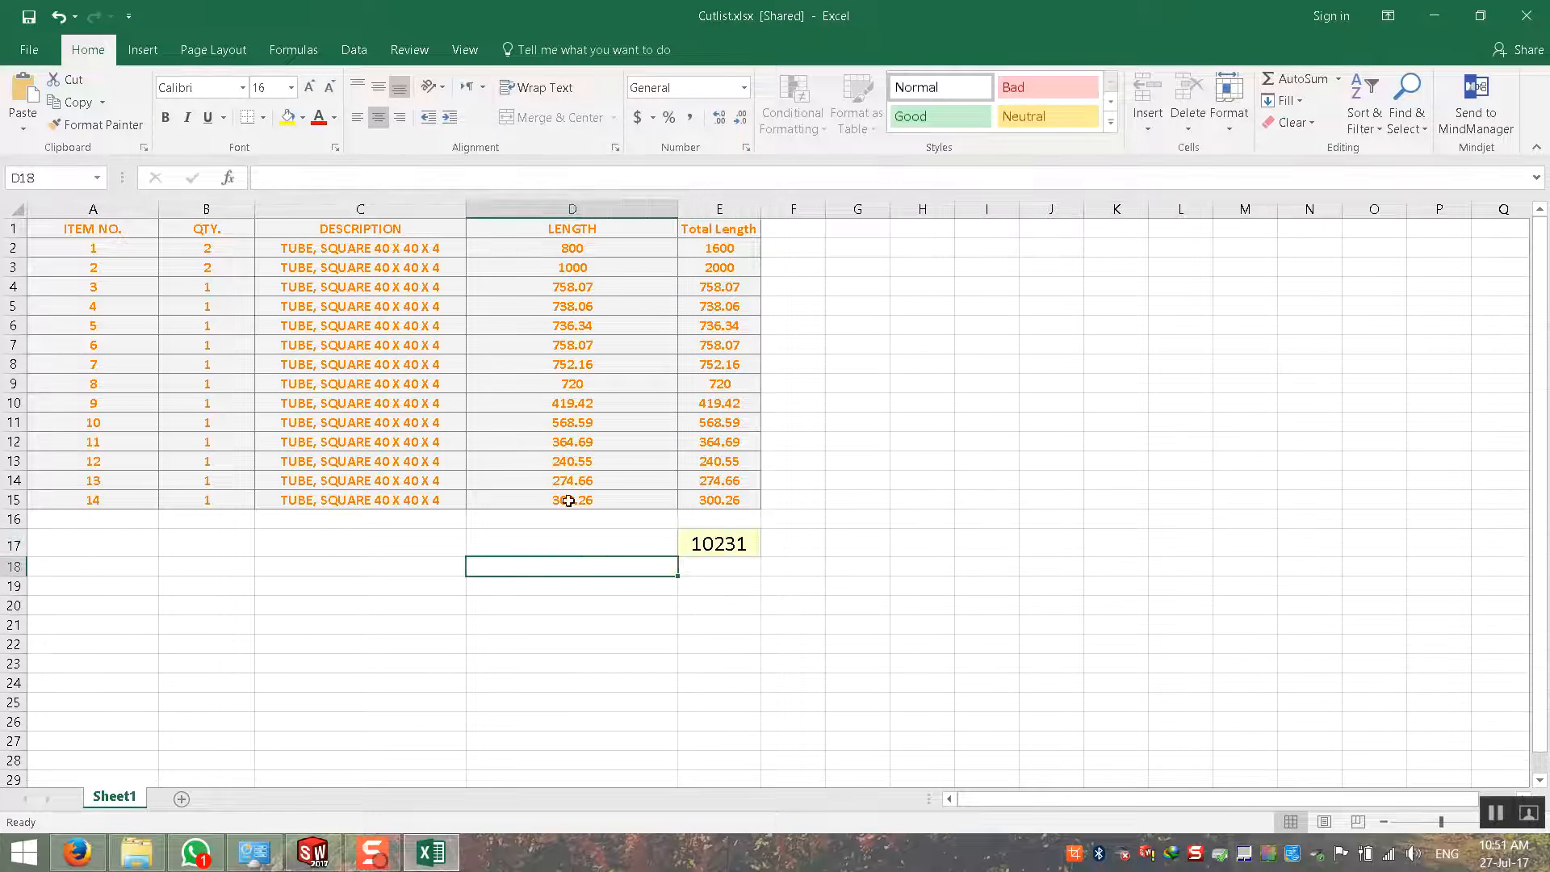
Auto-fit the widths of columns E, B and A to their contents
{"action": "double_click", "coordinate": [766, 201]}
{"action": "left_click", "coordinate": [508, 678]}
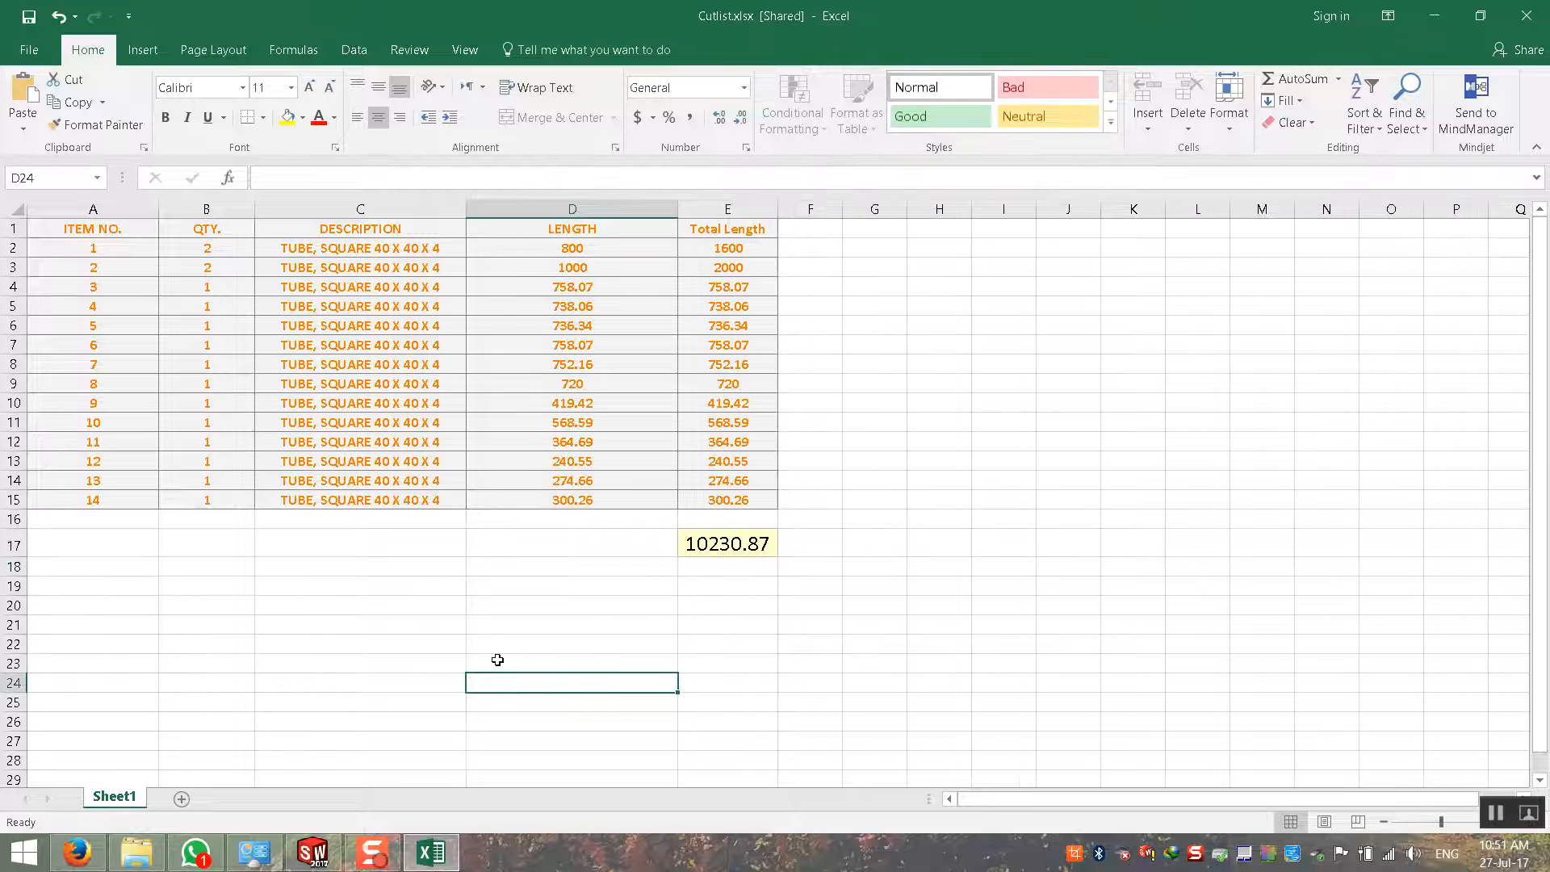
{"action": "double_click", "coordinate": [255, 209]}
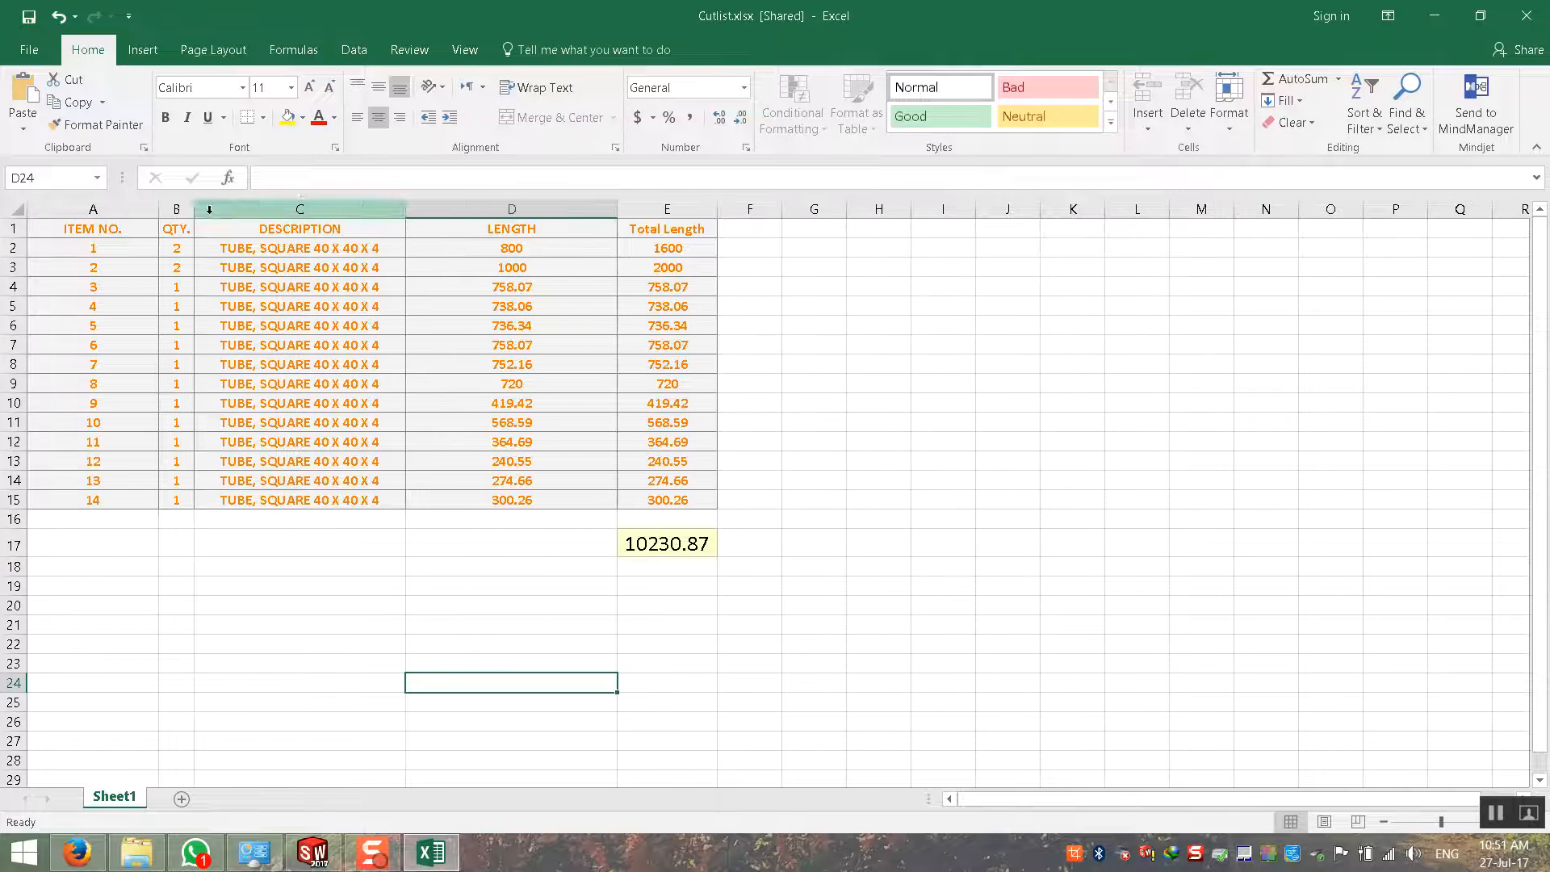
{"action": "double_click", "coordinate": [158, 209]}
{"action": "left_click", "coordinate": [223, 567]}
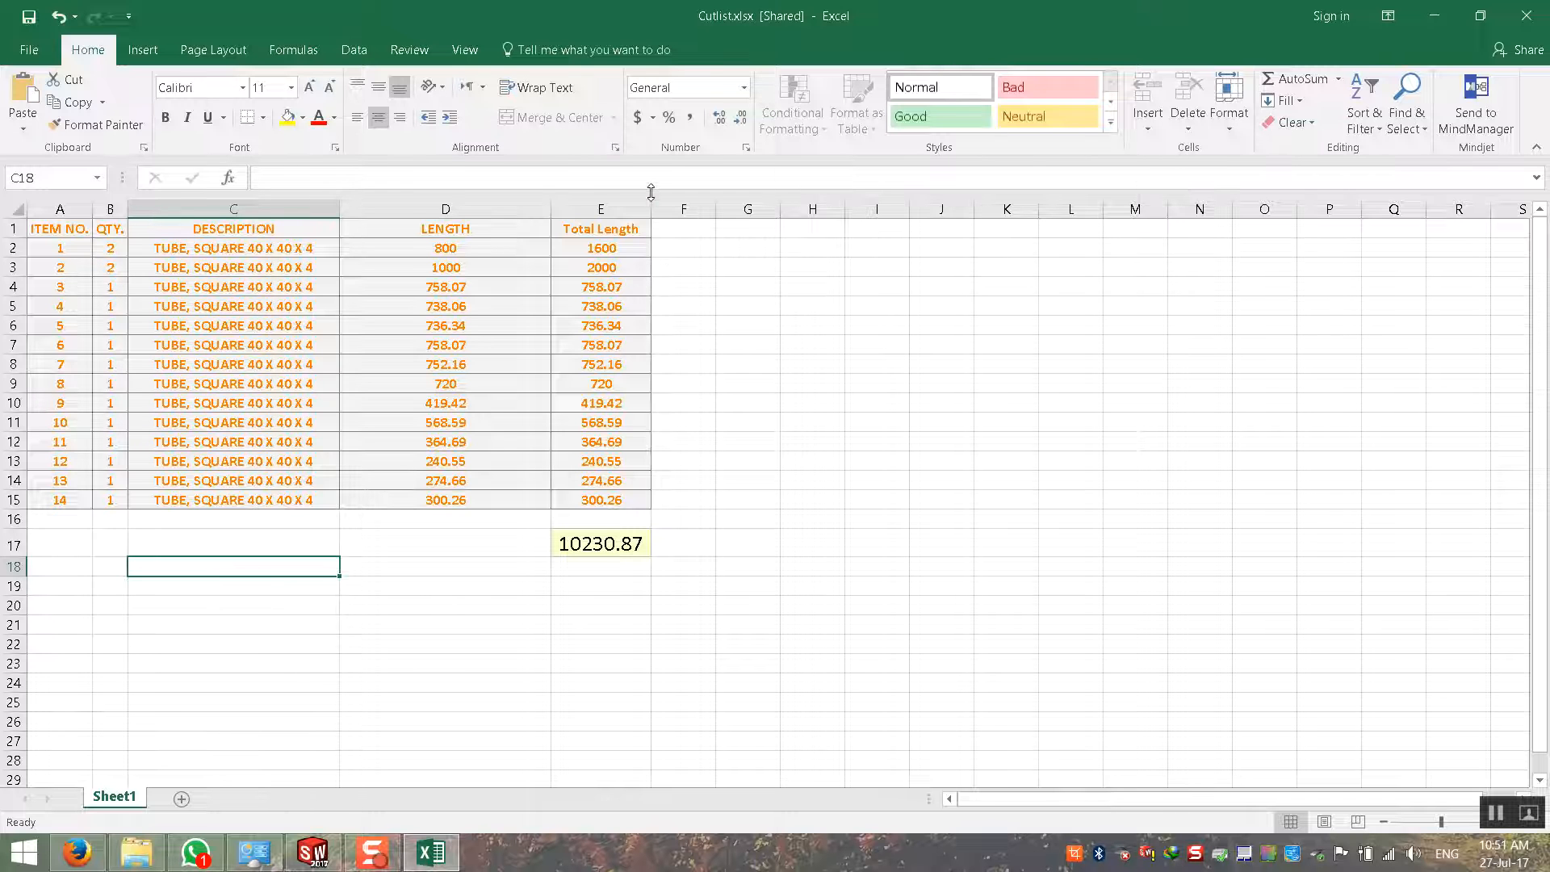
Switch to the SOLIDWORKS drawing and examine the weldment cut list table and its place on the sheet
{"action": "left_click", "coordinate": [313, 852]}
{"action": "scroll", "coordinate": [764, 575], "scroll_direction": "down", "scroll_amount": 1}
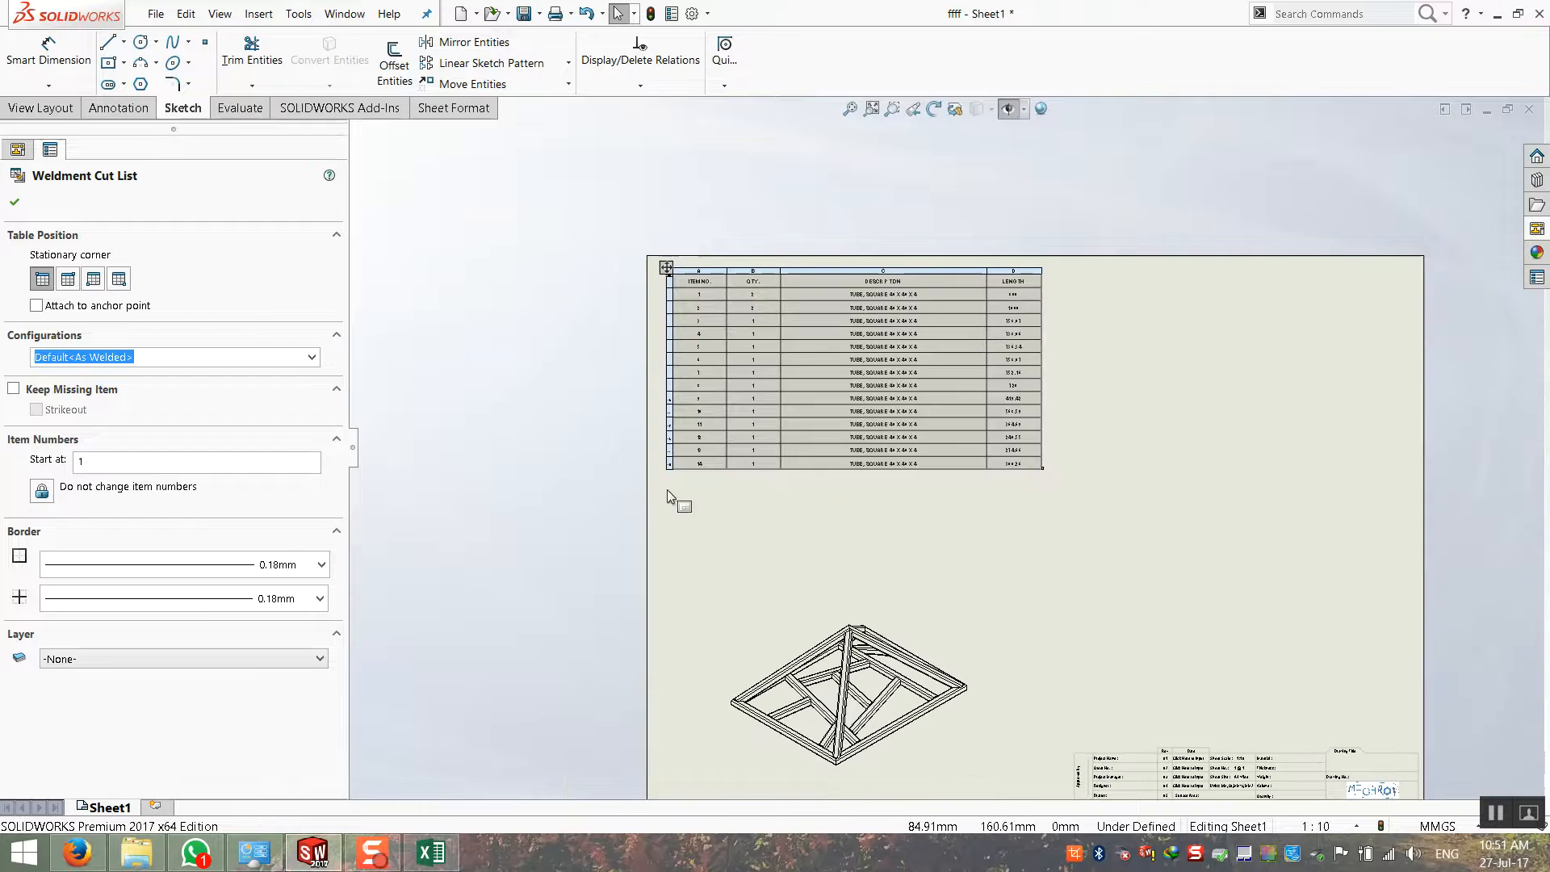
{"action": "left_click", "coordinate": [667, 489]}
{"action": "scroll", "coordinate": [860, 375], "scroll_direction": "down", "scroll_amount": 7}
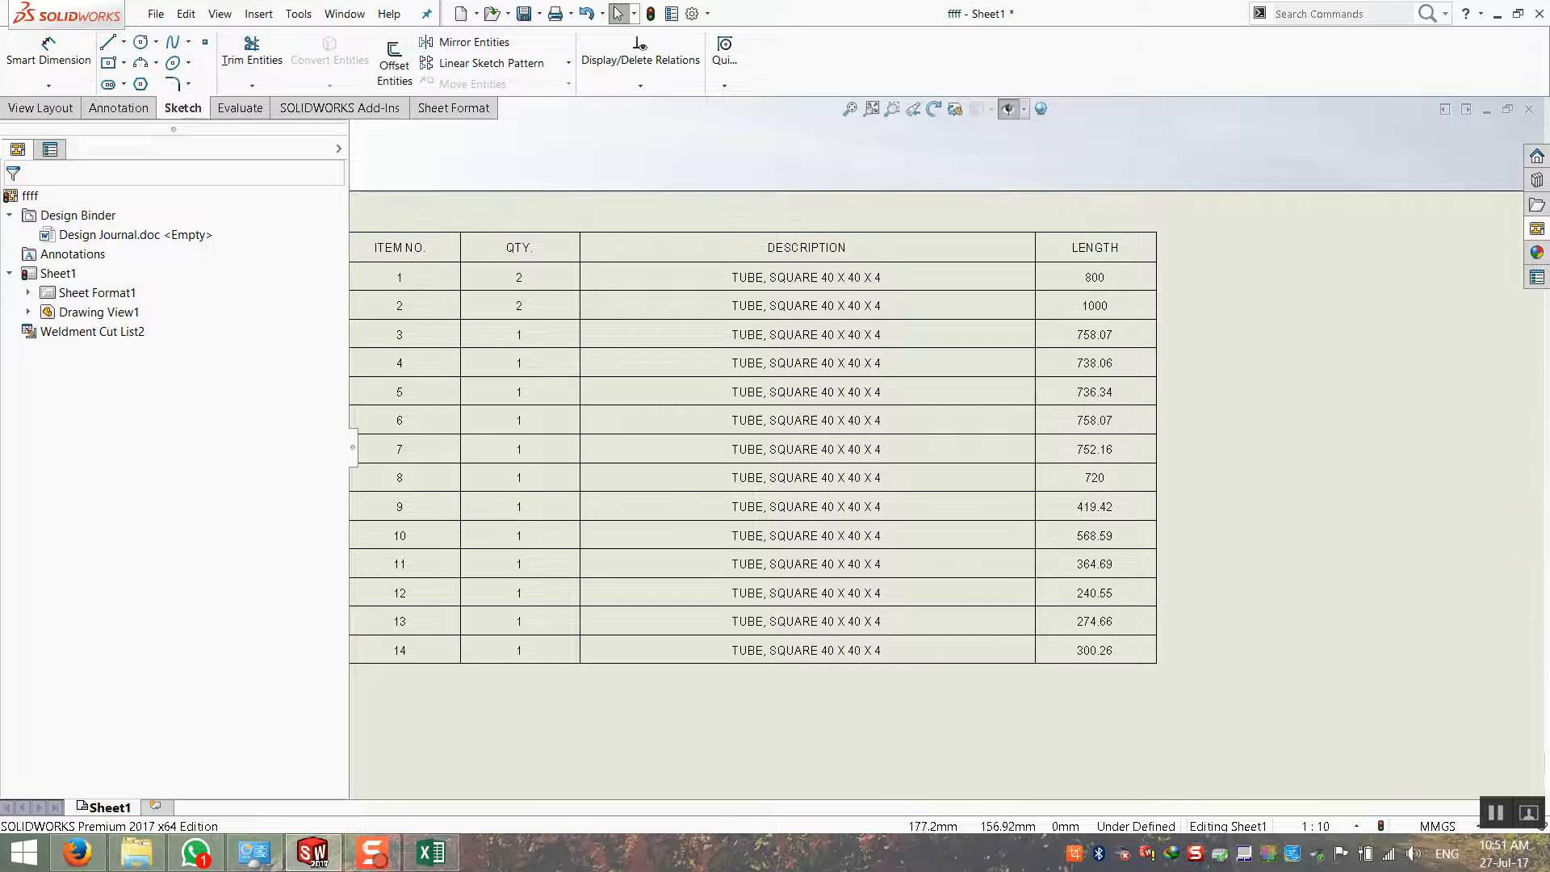
{"action": "scroll", "coordinate": [961, 751], "scroll_direction": "up", "scroll_amount": 3}
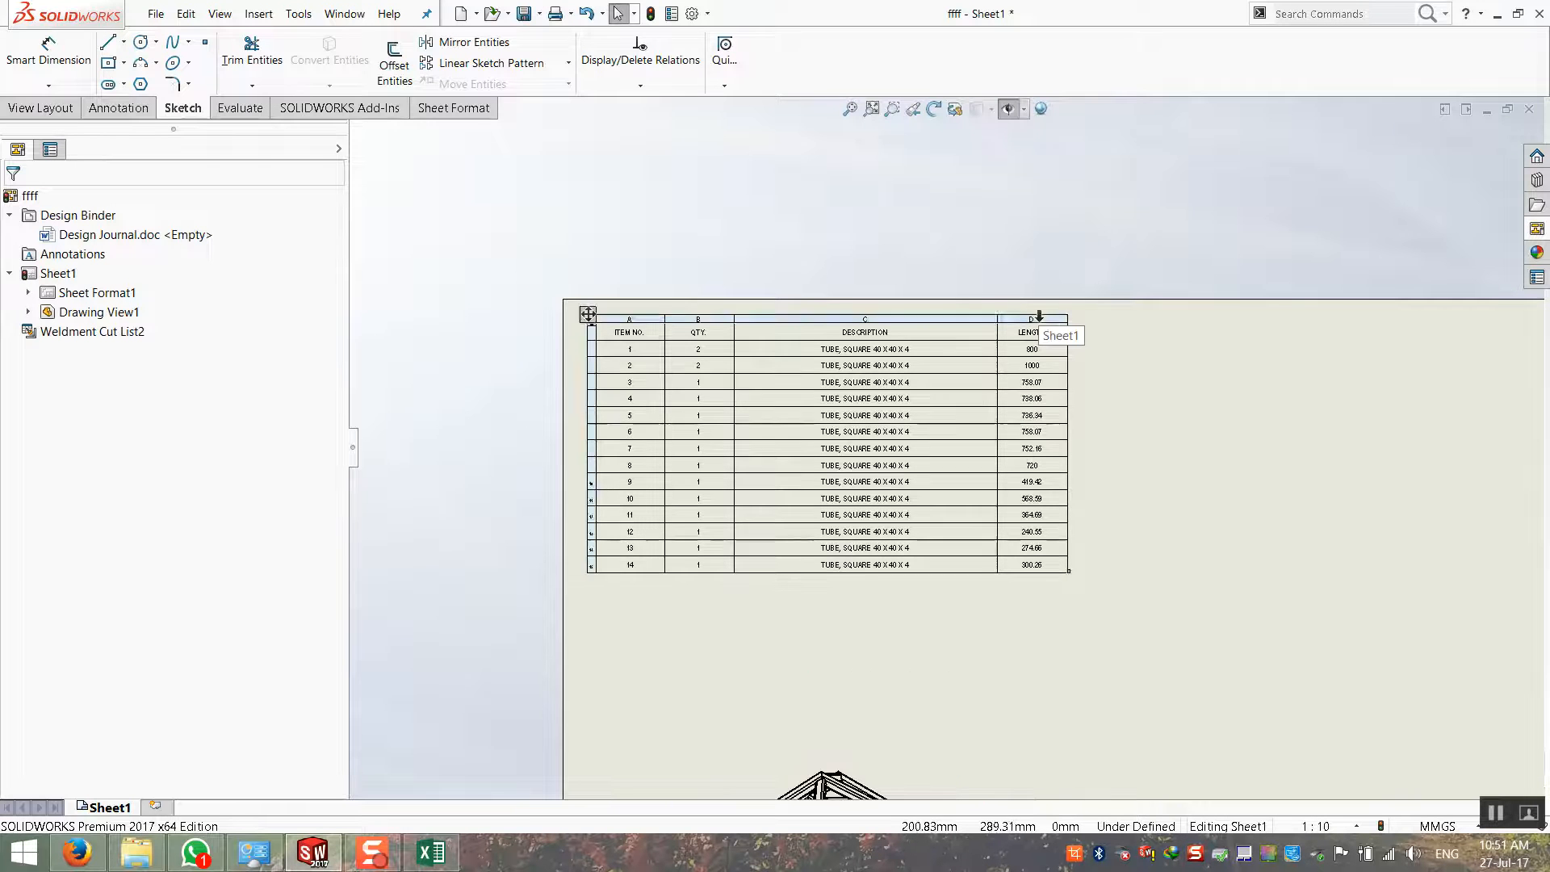
{"action": "left_click", "coordinate": [980, 665]}
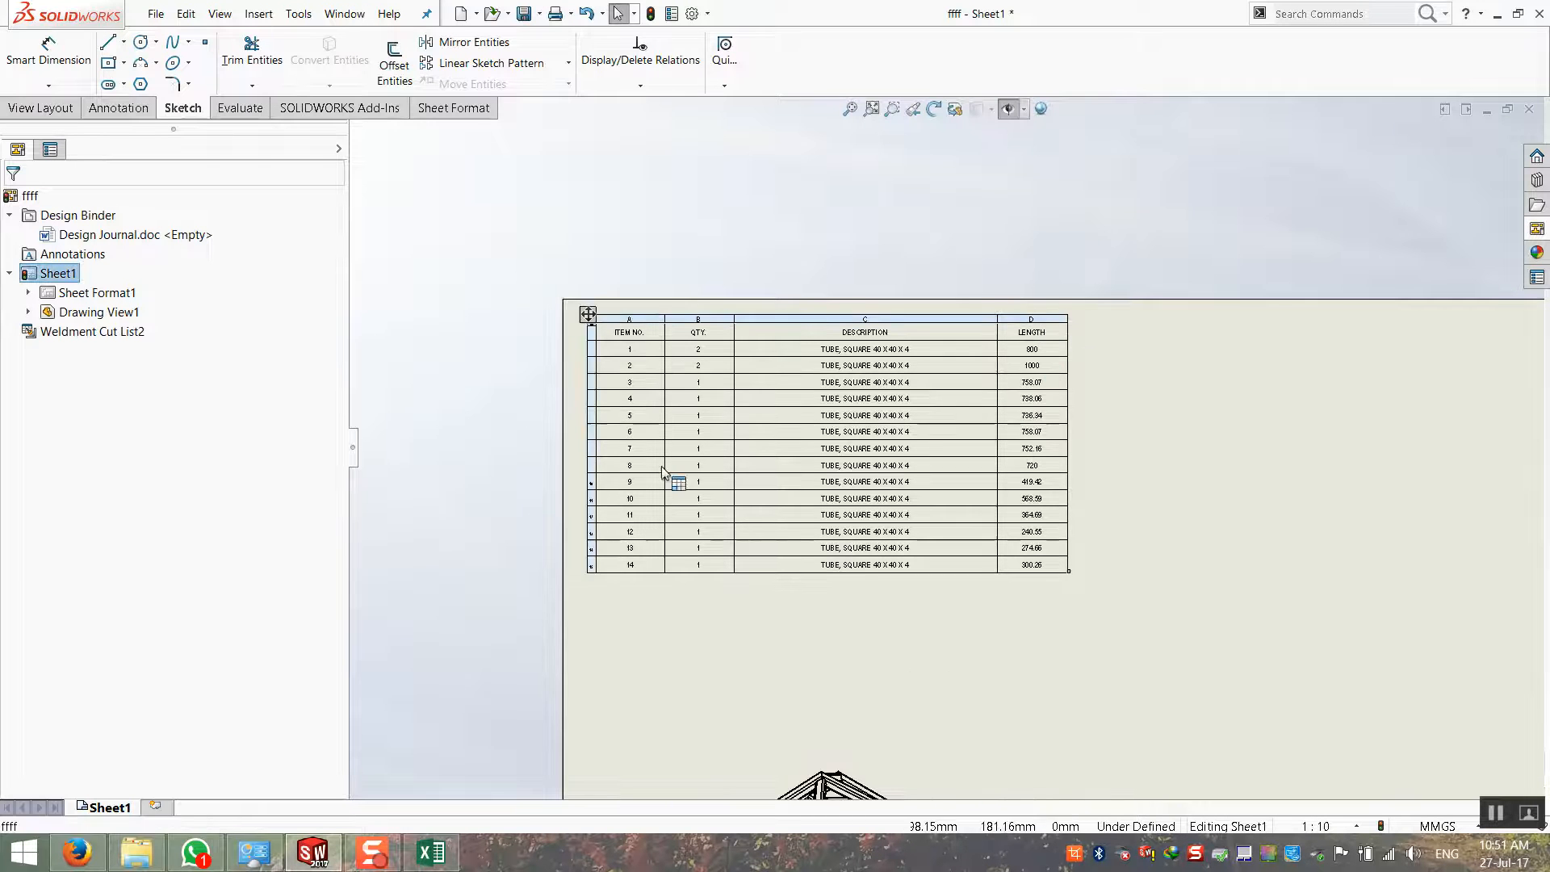
{"action": "left_click", "coordinate": [849, 108]}
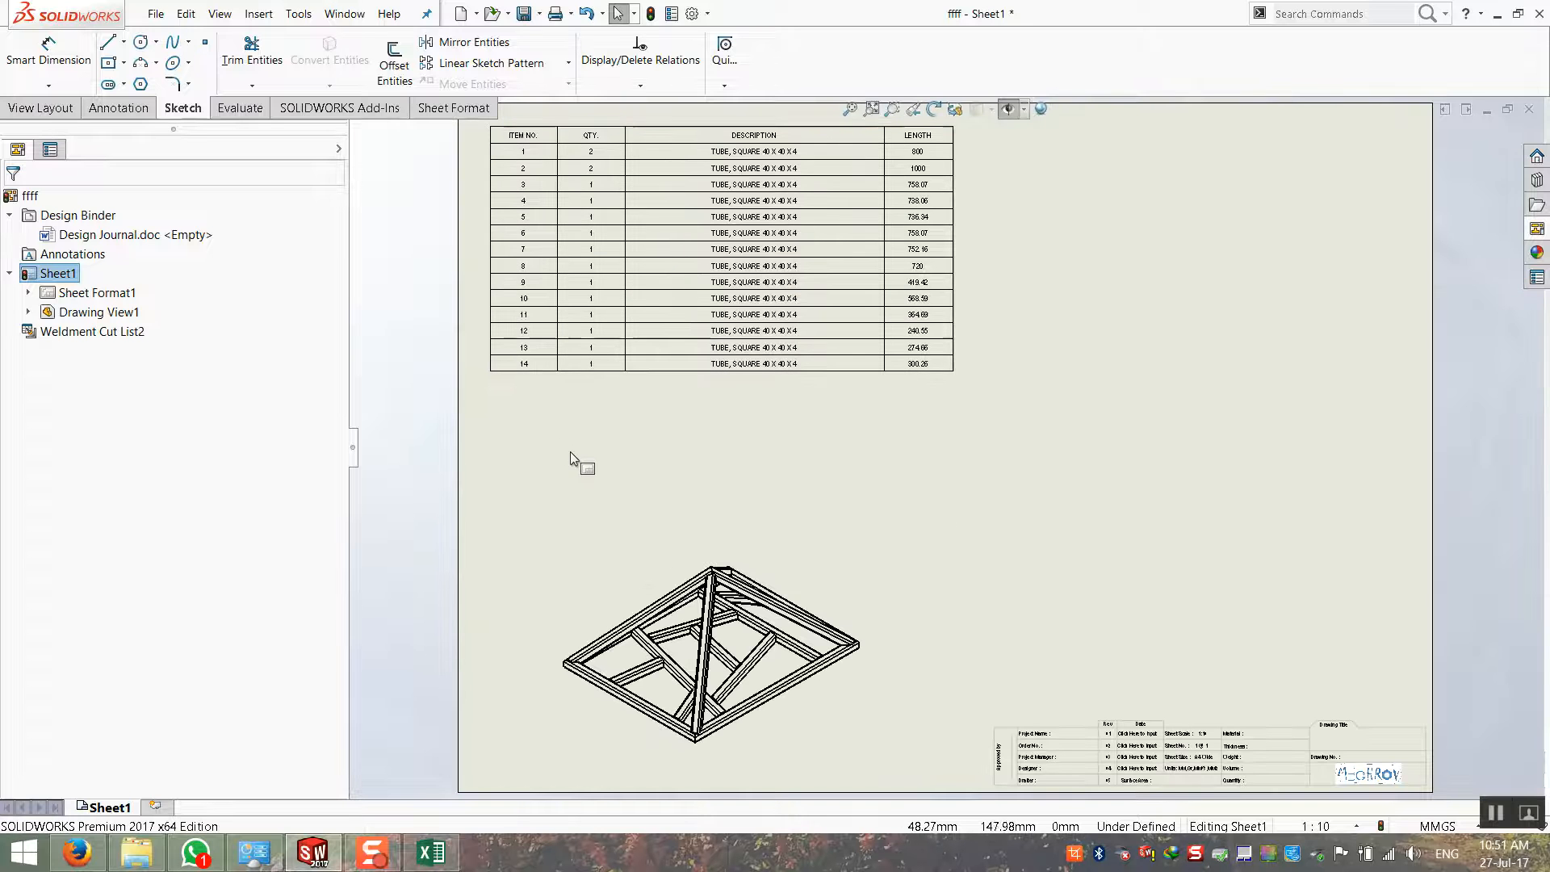
Insert the (A) Right view of the frame from the View Palette between the cut list table and the isometric view
{"action": "left_click", "coordinate": [1544, 230]}
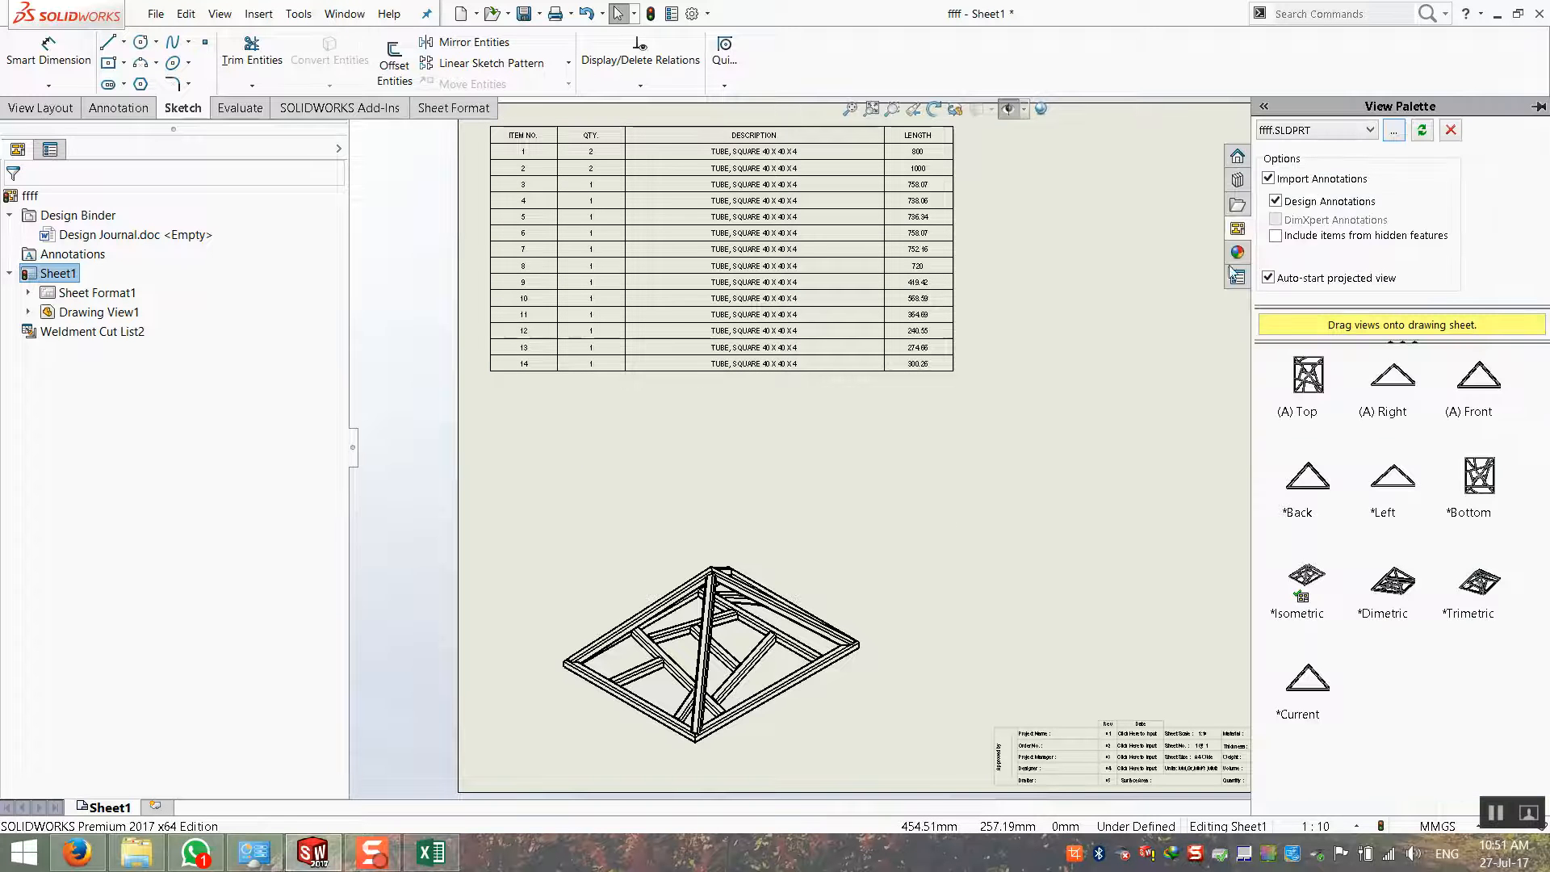
{"action": "left_click", "coordinate": [1393, 386]}
{"action": "mouse_move", "coordinate": [1394, 378]}
{"action": "left_mouse_down"}
{"action": "mouse_move", "coordinate": [1174, 257]}
{"action": "mouse_move", "coordinate": [1153, 214]}
{"action": "mouse_move", "coordinate": [1035, 281]}
{"action": "mouse_move", "coordinate": [1105, 212]}
{"action": "mouse_move", "coordinate": [651, 450]}
{"action": "left_mouse_up"}
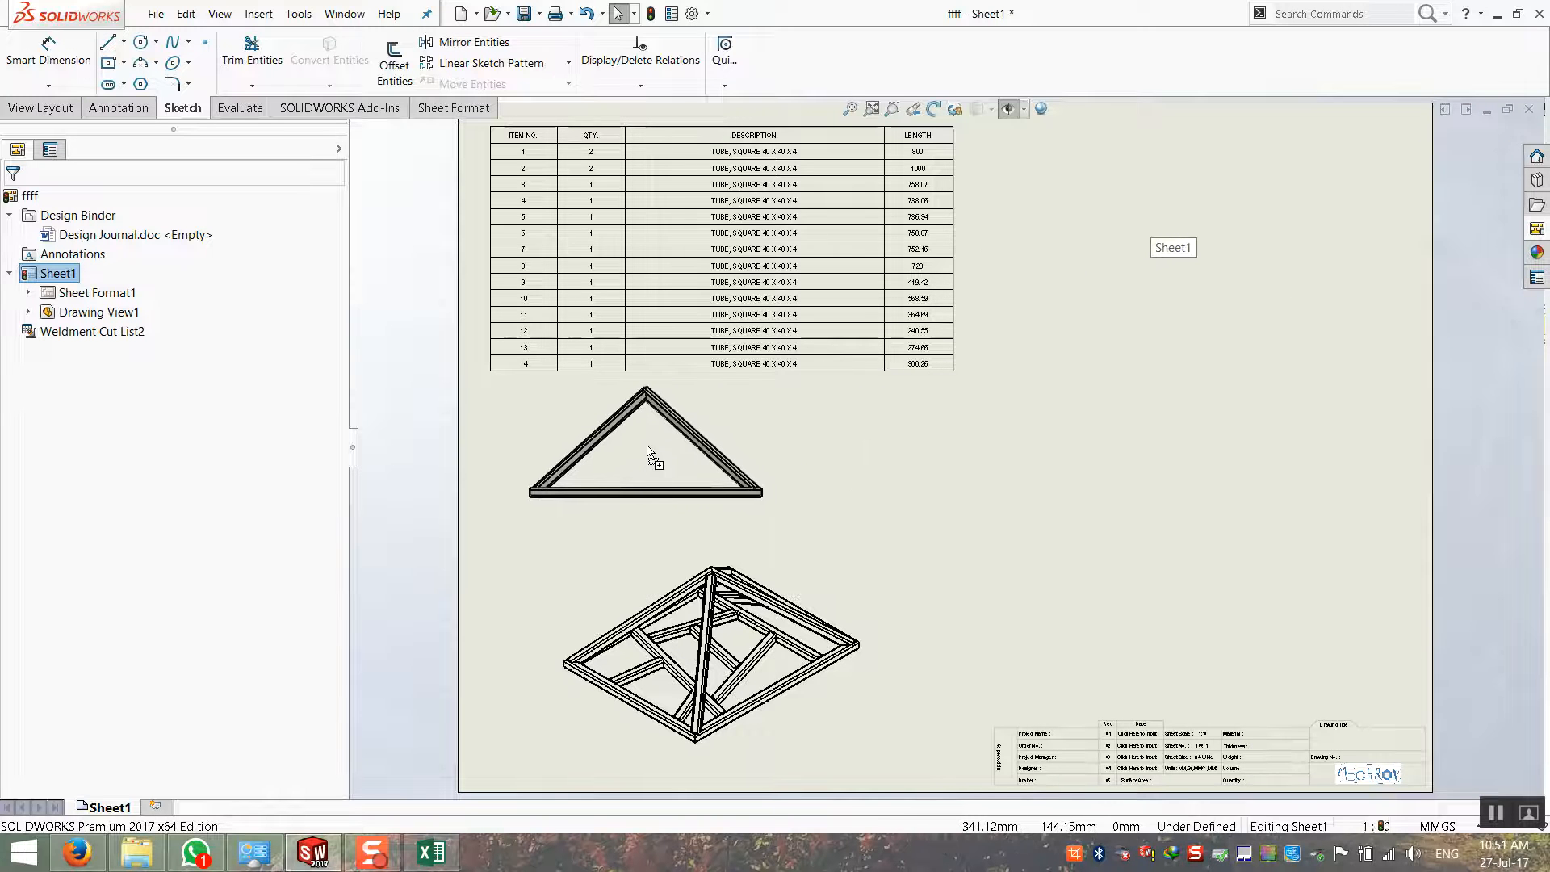
{"action": "key", "text": "Escape"}
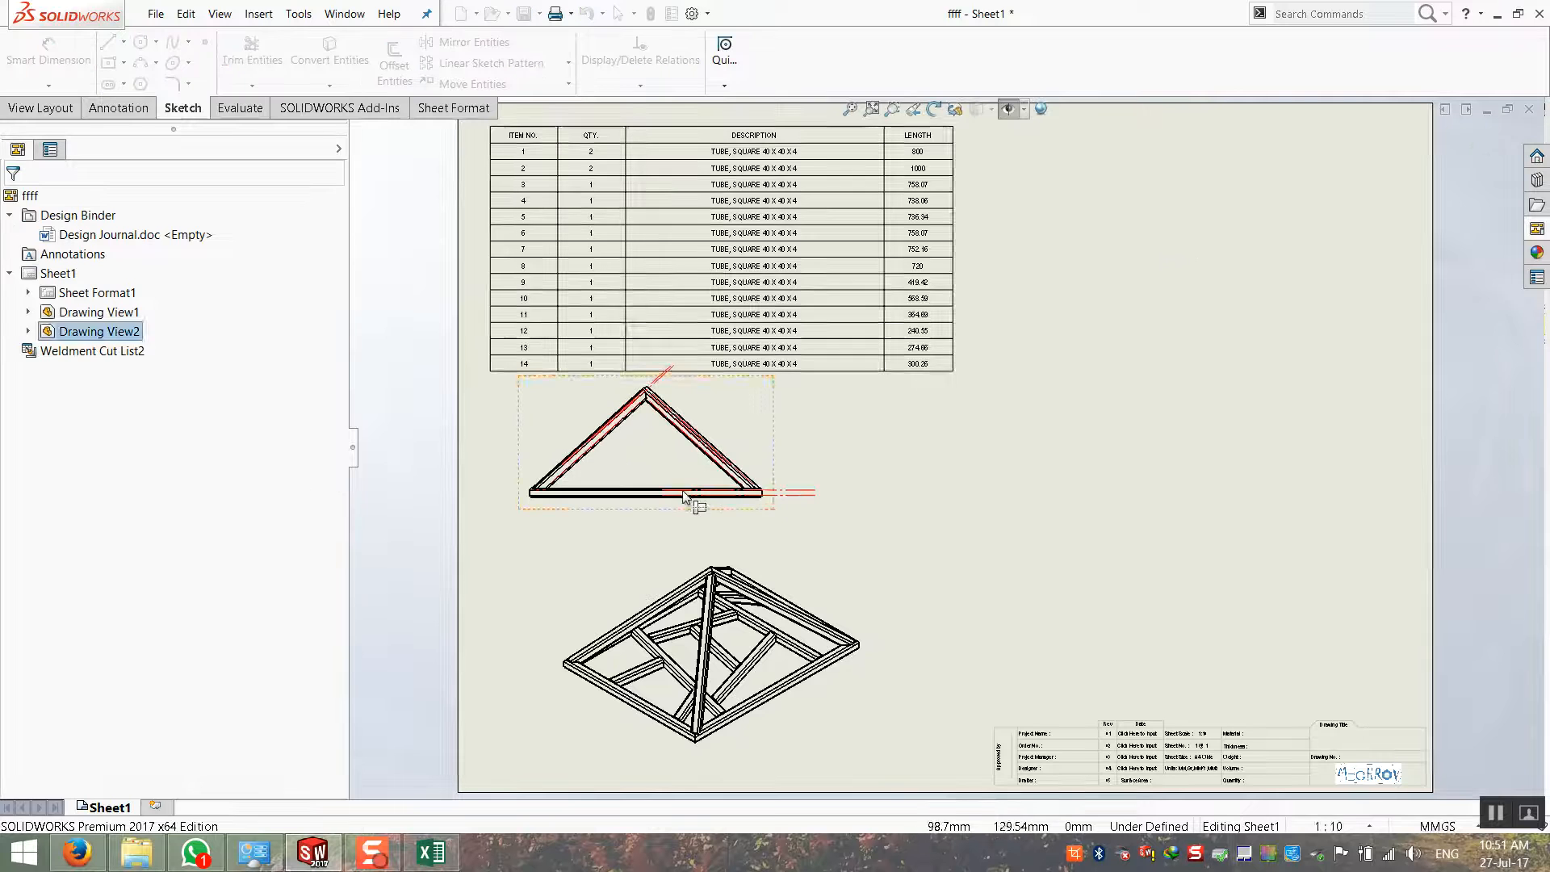
Move the cut list table to the sheet's upper-right corner and shift the right view slightly
{"action": "scroll", "coordinate": [907, 517], "scroll_direction": "up", "scroll_amount": 3}
{"action": "left_click_drag", "start_coordinate": [722, 285], "coordinate": [940, 289]}
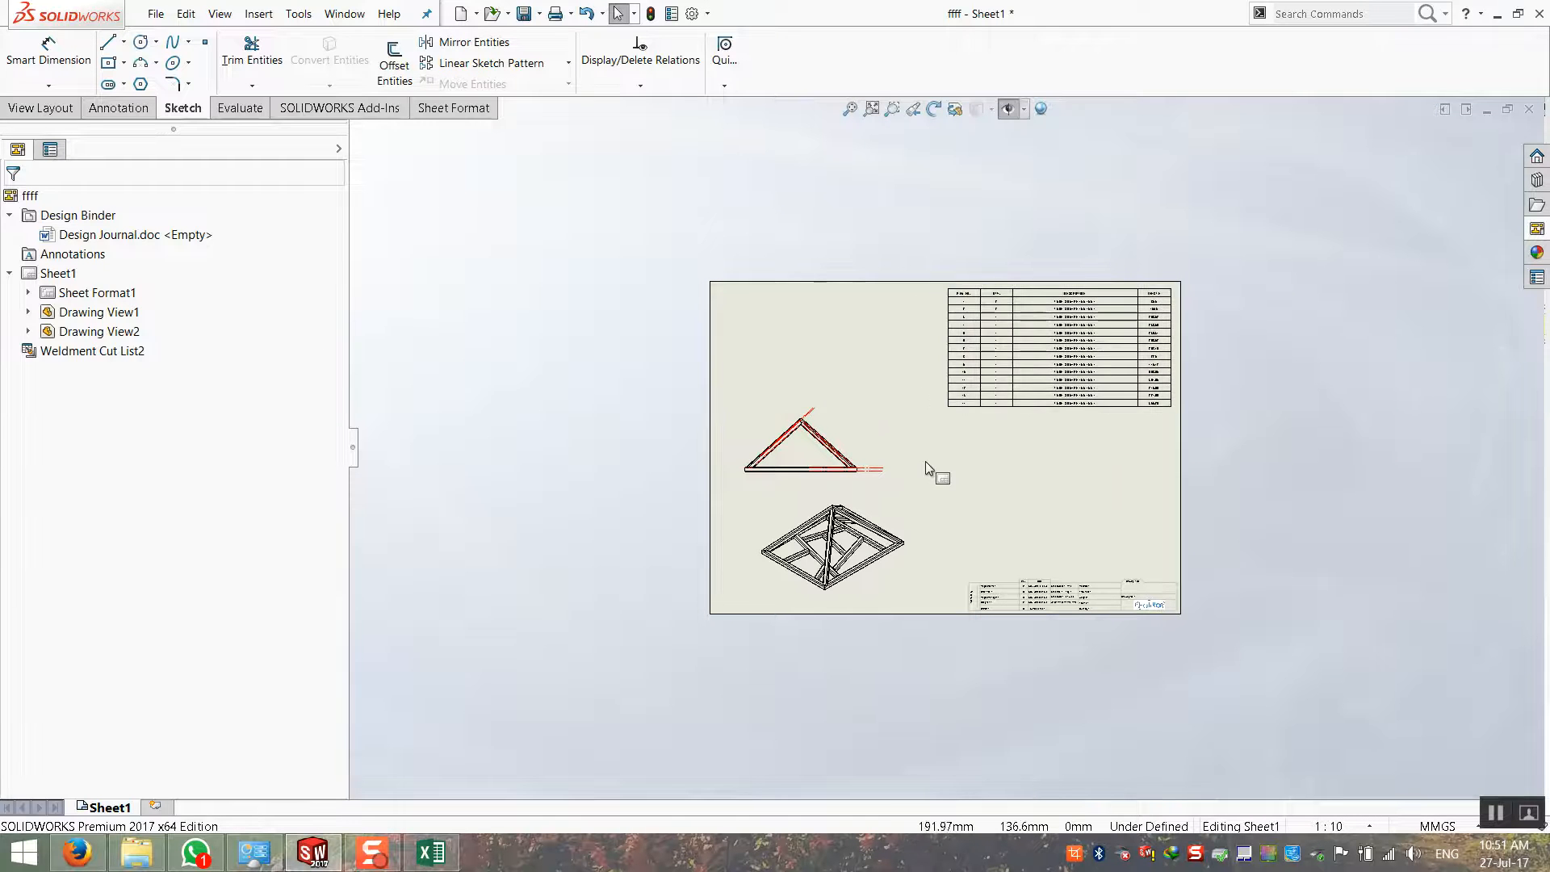
{"action": "scroll", "coordinate": [857, 445], "scroll_direction": "down", "scroll_amount": 3}
{"action": "left_click_drag", "start_coordinate": [673, 388], "coordinate": [638, 409]}
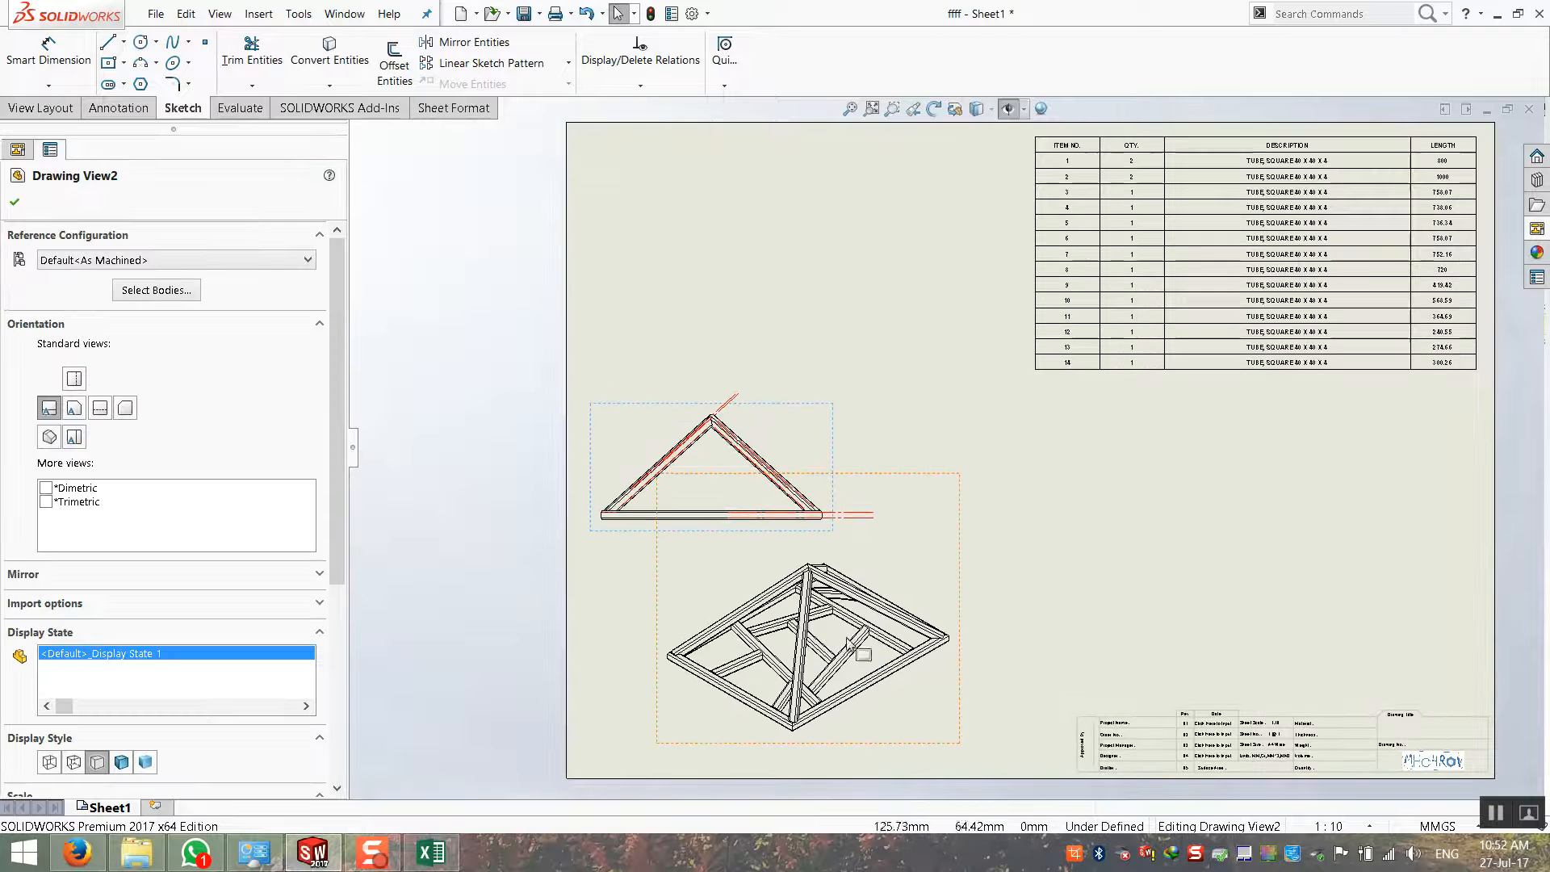
Arrange the isometric view in the sheet's upper-left area above the right view and delete the red annotations from the right view
{"action": "mouse_move", "coordinate": [963, 685]}
{"action": "left_mouse_down"}
{"action": "mouse_move", "coordinate": [1041, 347]}
{"action": "mouse_move", "coordinate": [933, 264]}
{"action": "mouse_move", "coordinate": [928, 287]}
{"action": "left_mouse_up"}
{"action": "mouse_move", "coordinate": [806, 404]}
{"action": "left_mouse_down"}
{"action": "mouse_move", "coordinate": [802, 480]}
{"action": "mouse_move", "coordinate": [828, 482]}
{"action": "left_mouse_up"}
{"action": "left_click_drag", "start_coordinate": [923, 652], "coordinate": [607, 413]}
{"action": "key", "text": "Delete"}
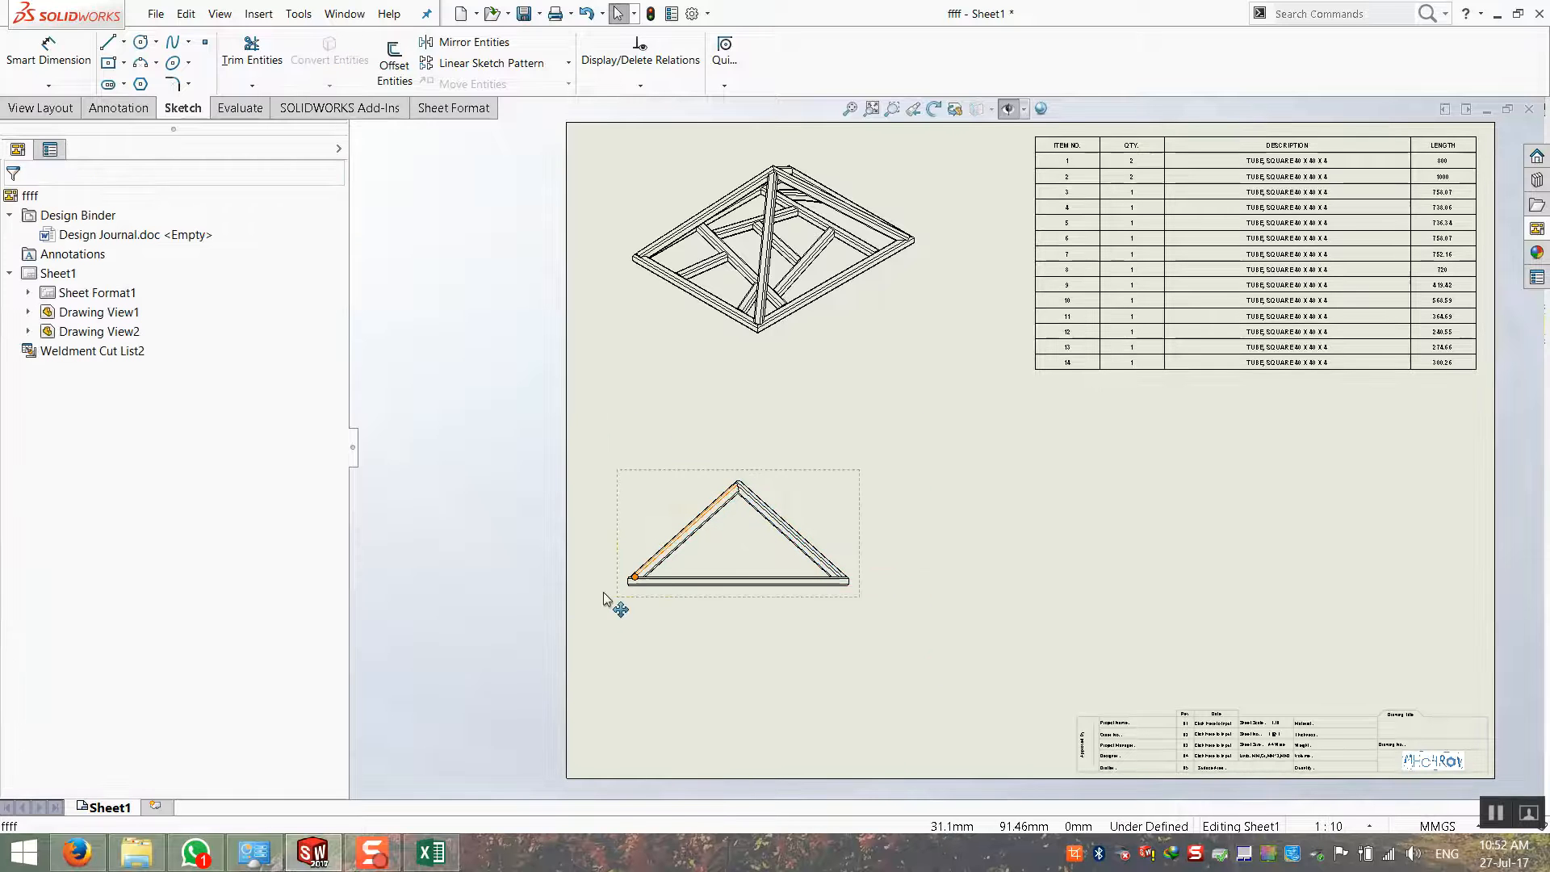
Create a projected view from the right view and place it beside that view, level with it
{"action": "left_click", "coordinate": [42, 107]}
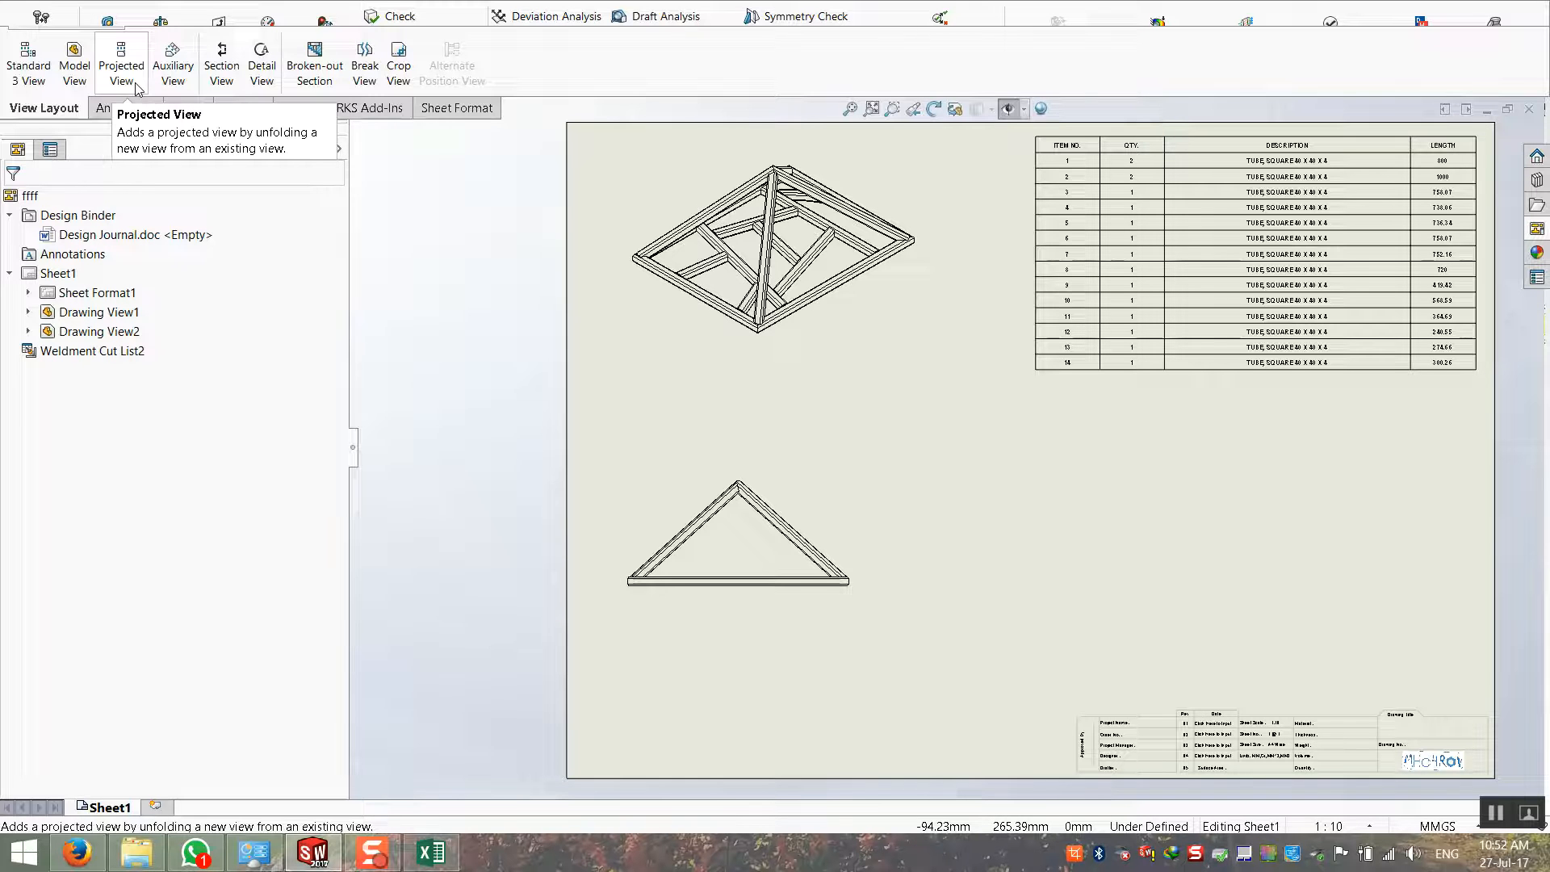
{"action": "left_click", "coordinate": [128, 74]}
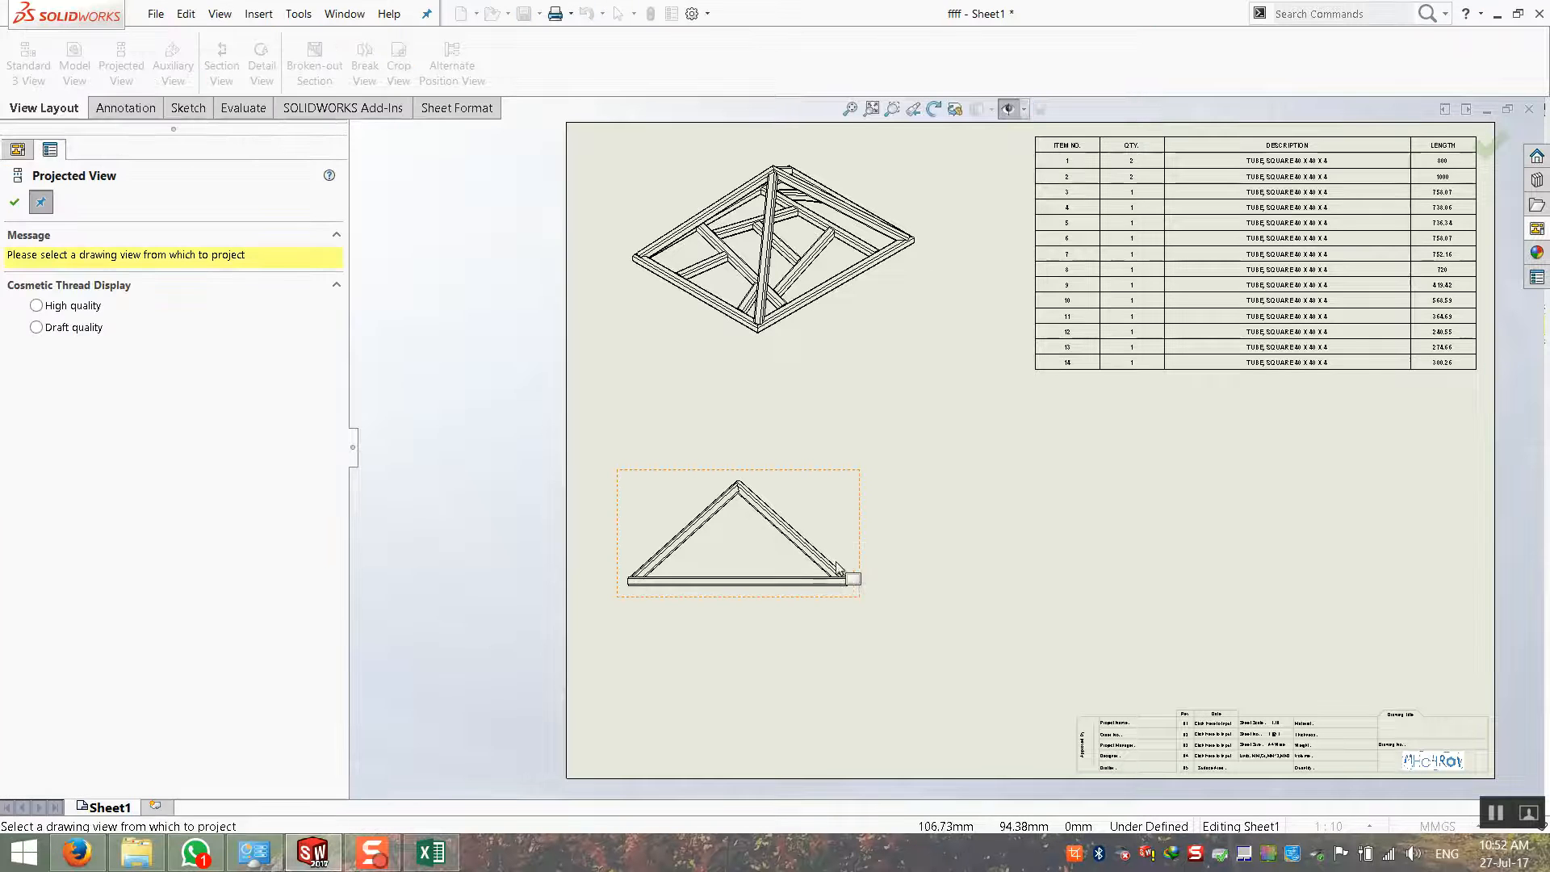
{"action": "left_click", "coordinate": [787, 513]}
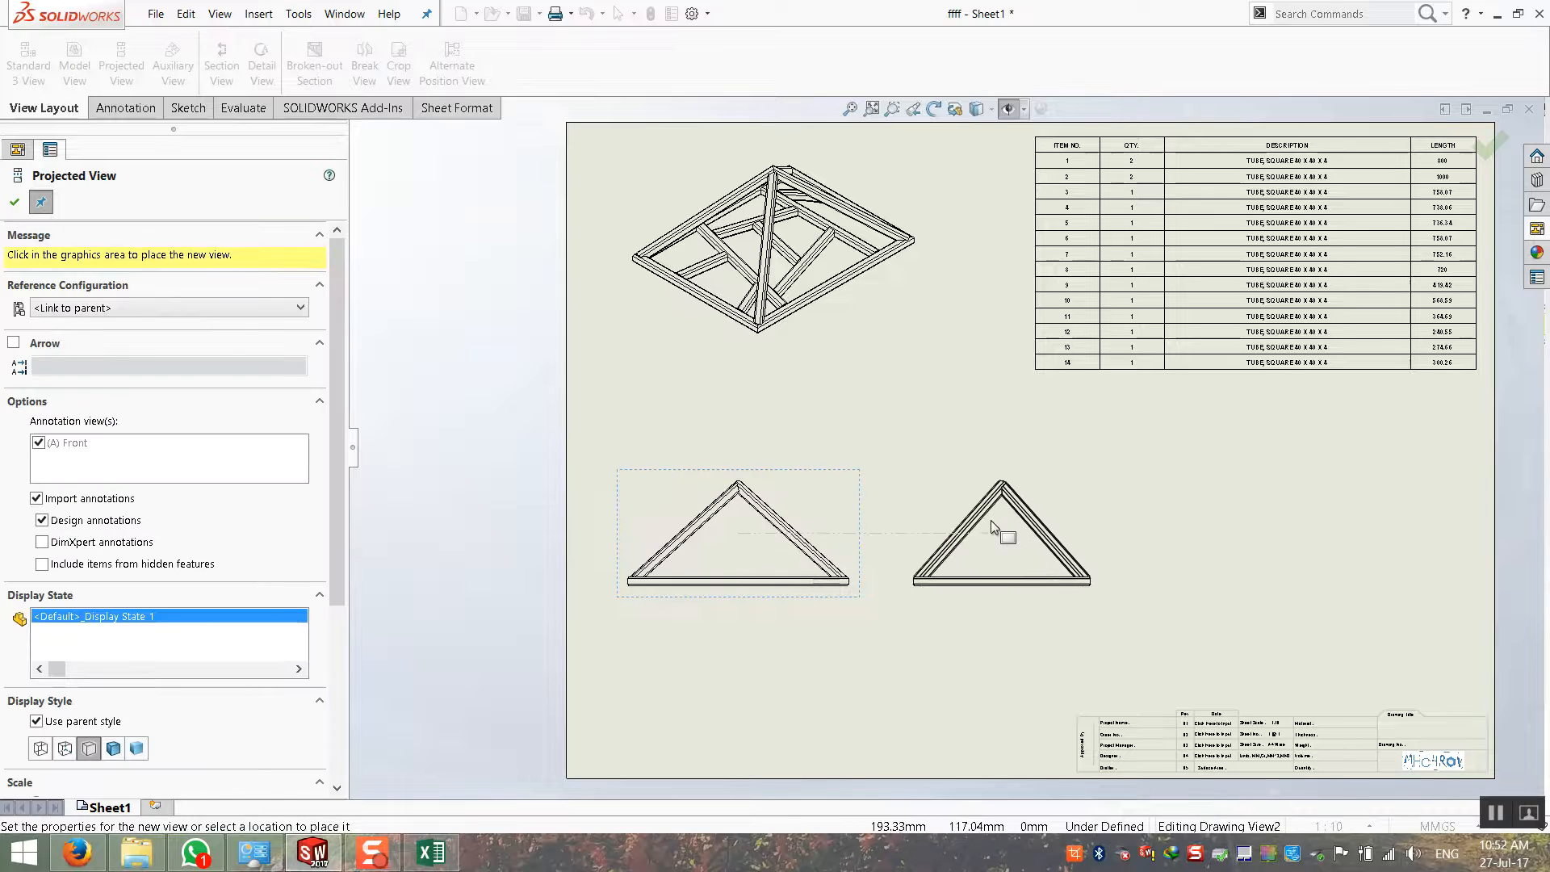
{"action": "left_click", "coordinate": [991, 520]}
{"action": "scroll", "coordinate": [994, 614], "scroll_direction": "down", "scroll_amount": 5}
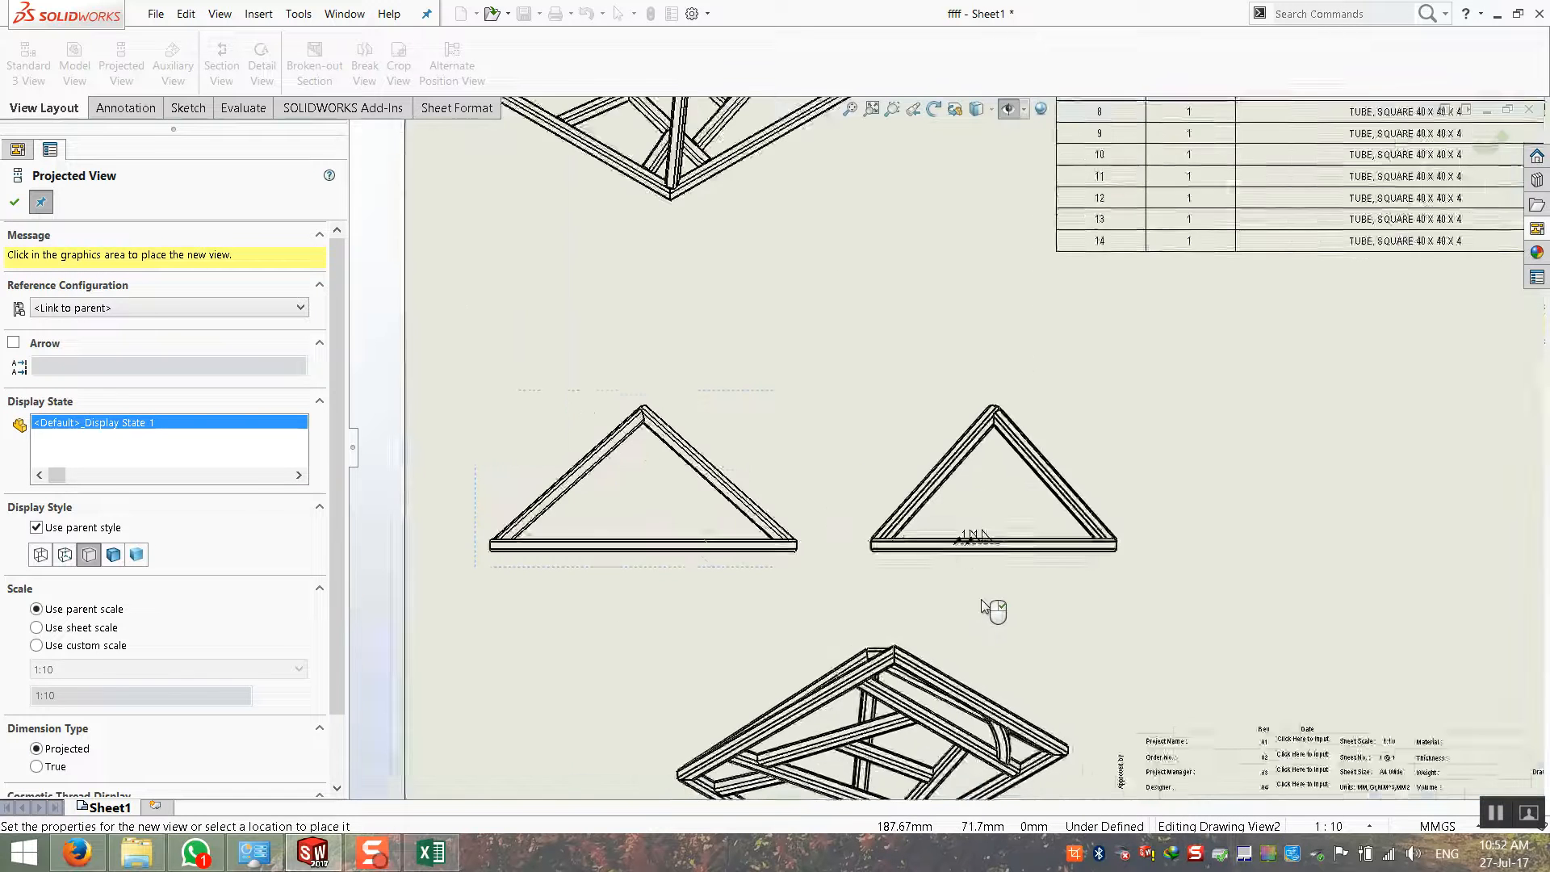
{"action": "key", "text": "Escape"}
Move the two overlapping weld symbols on the projected view's bottom tube apart, up into the open triangle
{"action": "scroll", "coordinate": [983, 522], "scroll_direction": "down", "scroll_amount": 6}
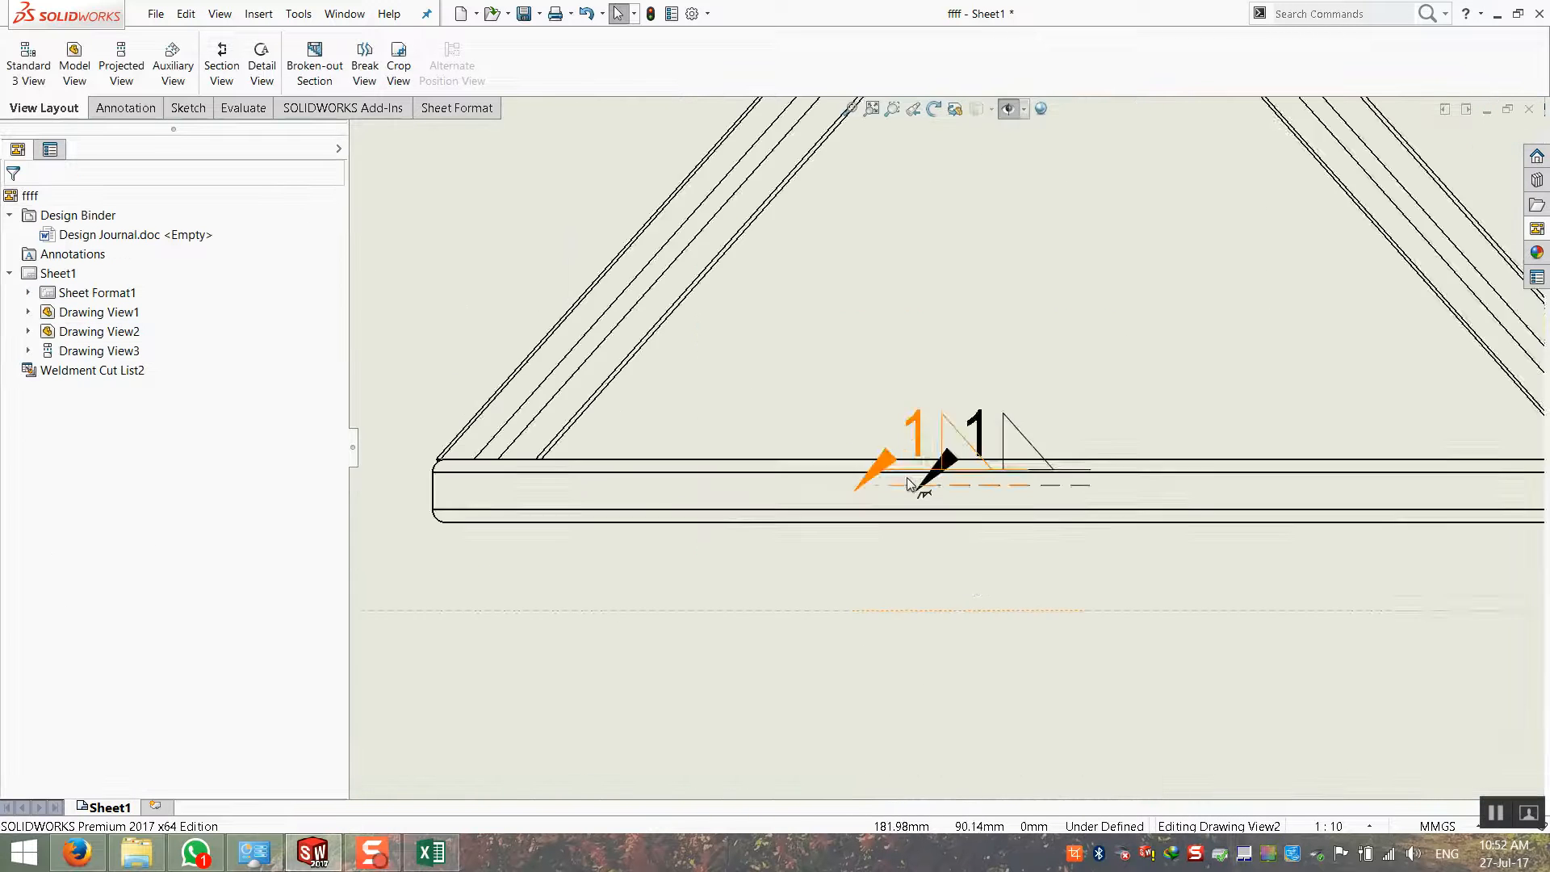
{"action": "left_click_drag", "start_coordinate": [910, 428], "coordinate": [878, 286]}
{"action": "left_click_drag", "start_coordinate": [1016, 443], "coordinate": [1119, 339]}
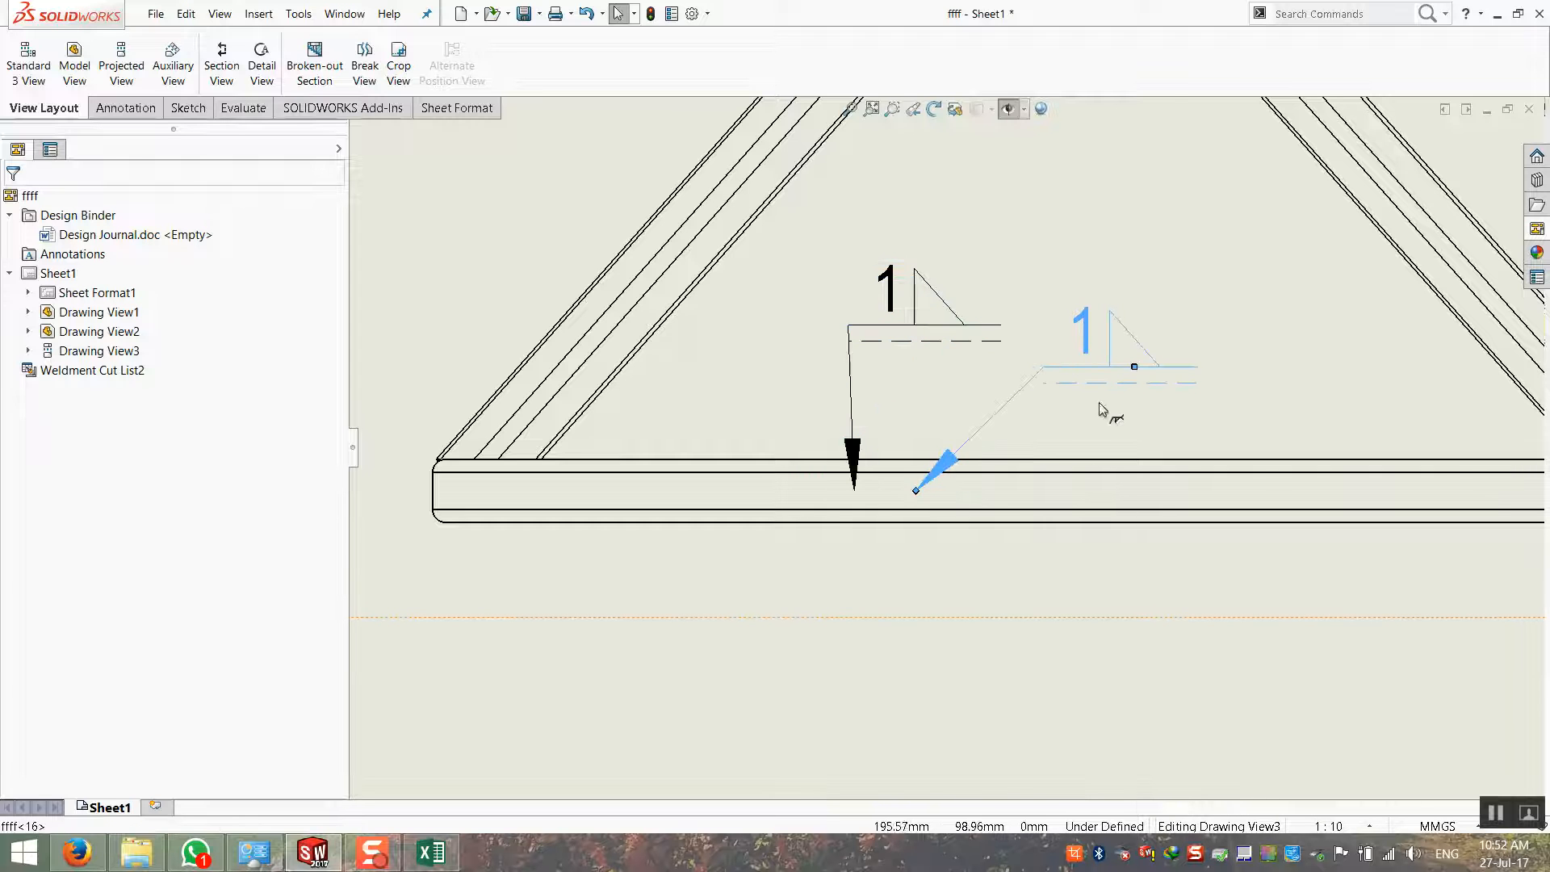
{"action": "left_click", "coordinate": [1029, 585]}
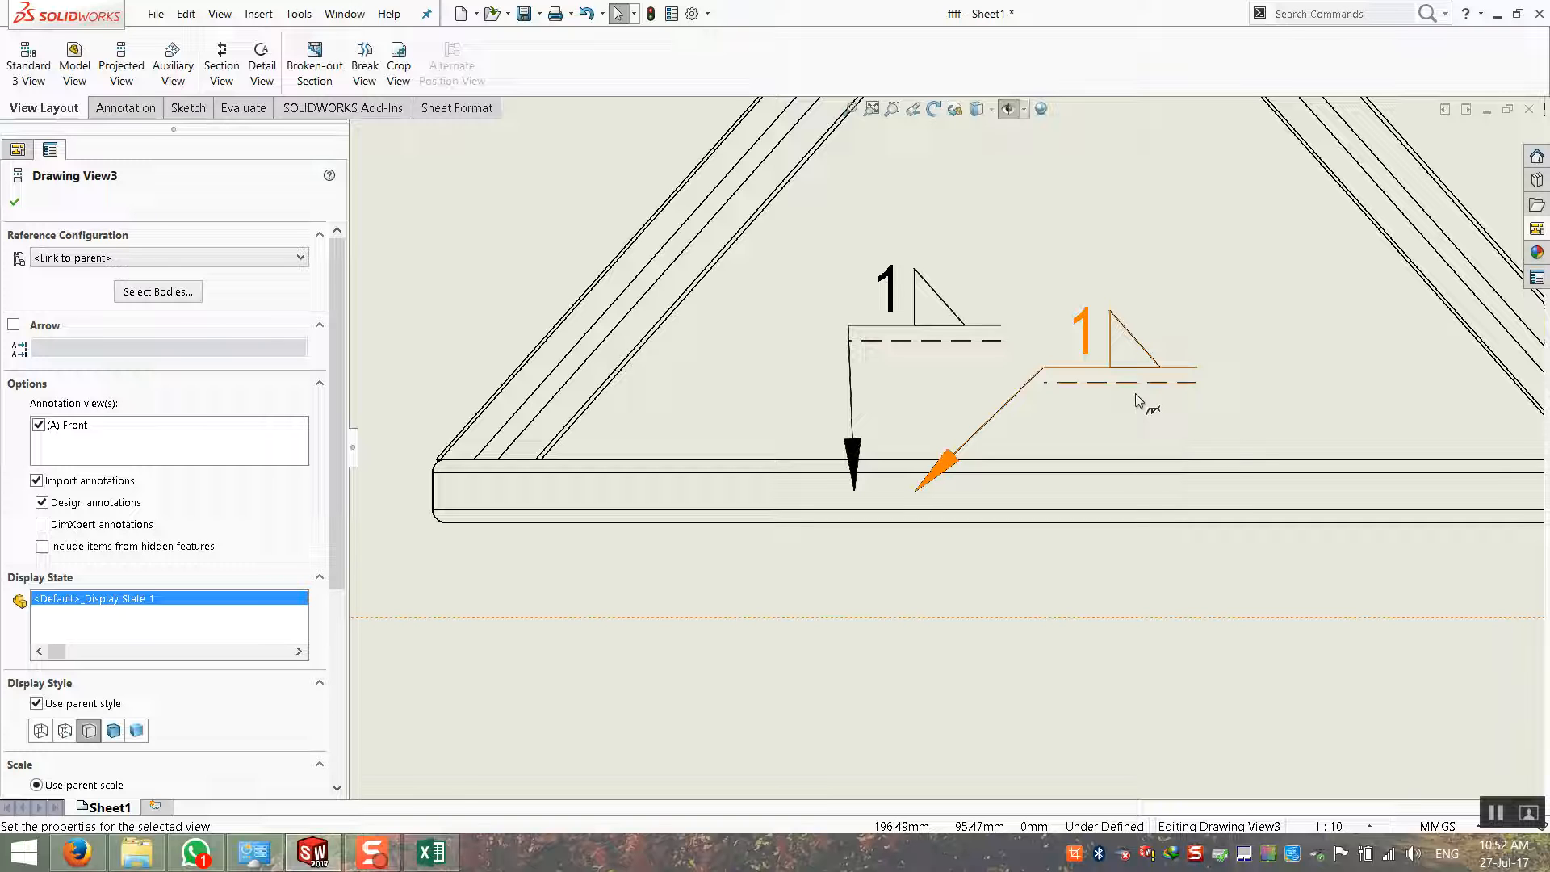
Inspect the properties of one weld symbol in the projected view and leave them without changes
{"action": "scroll", "coordinate": [1142, 409], "scroll_direction": "up", "scroll_amount": 6}
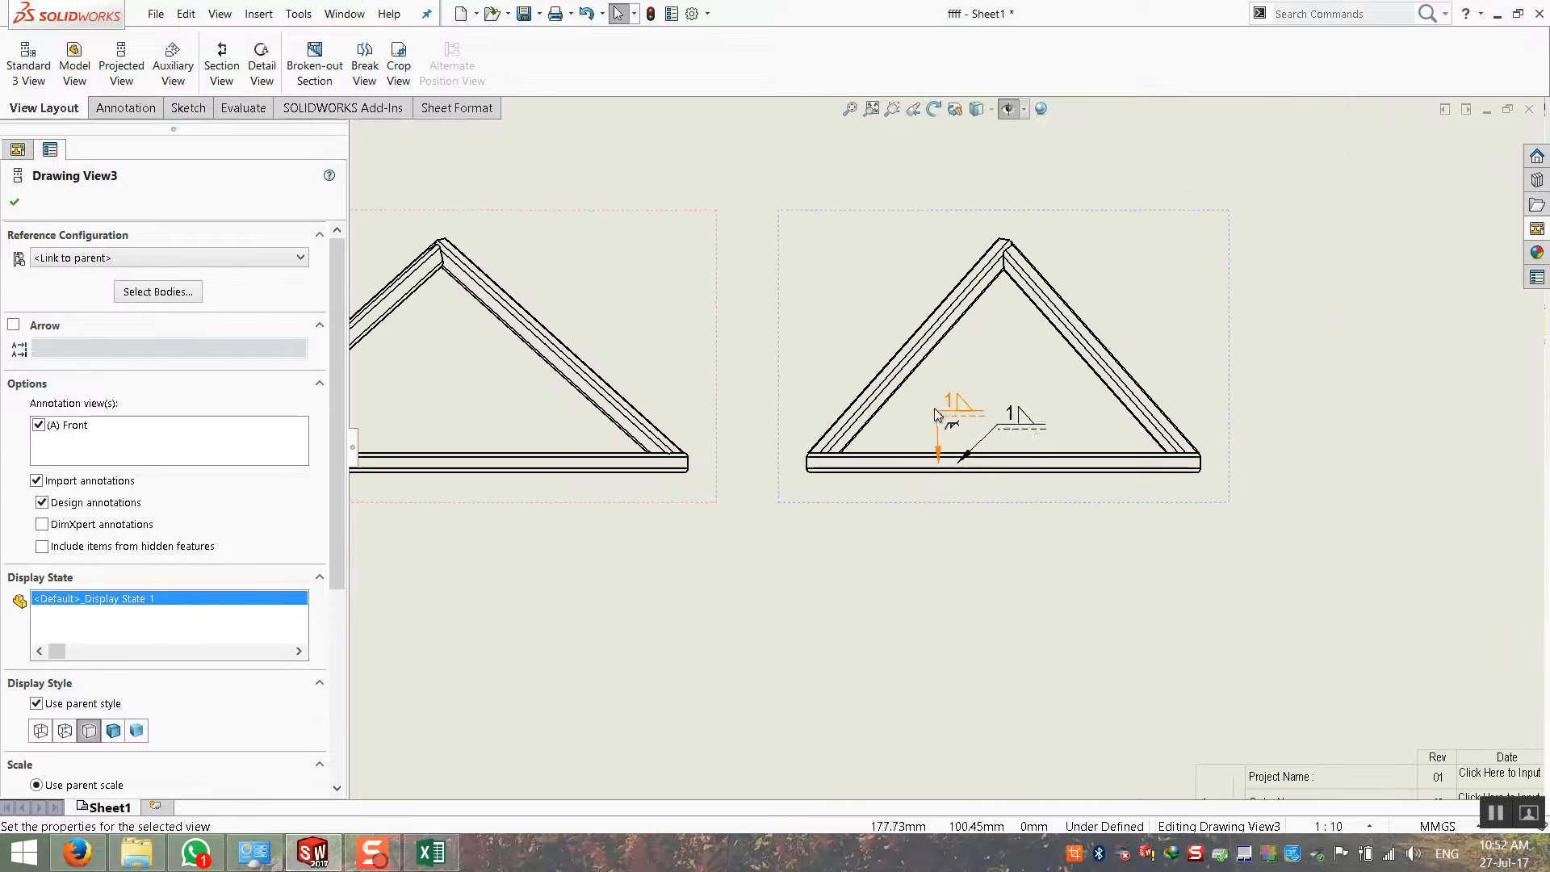
{"action": "double_click", "coordinate": [957, 418]}
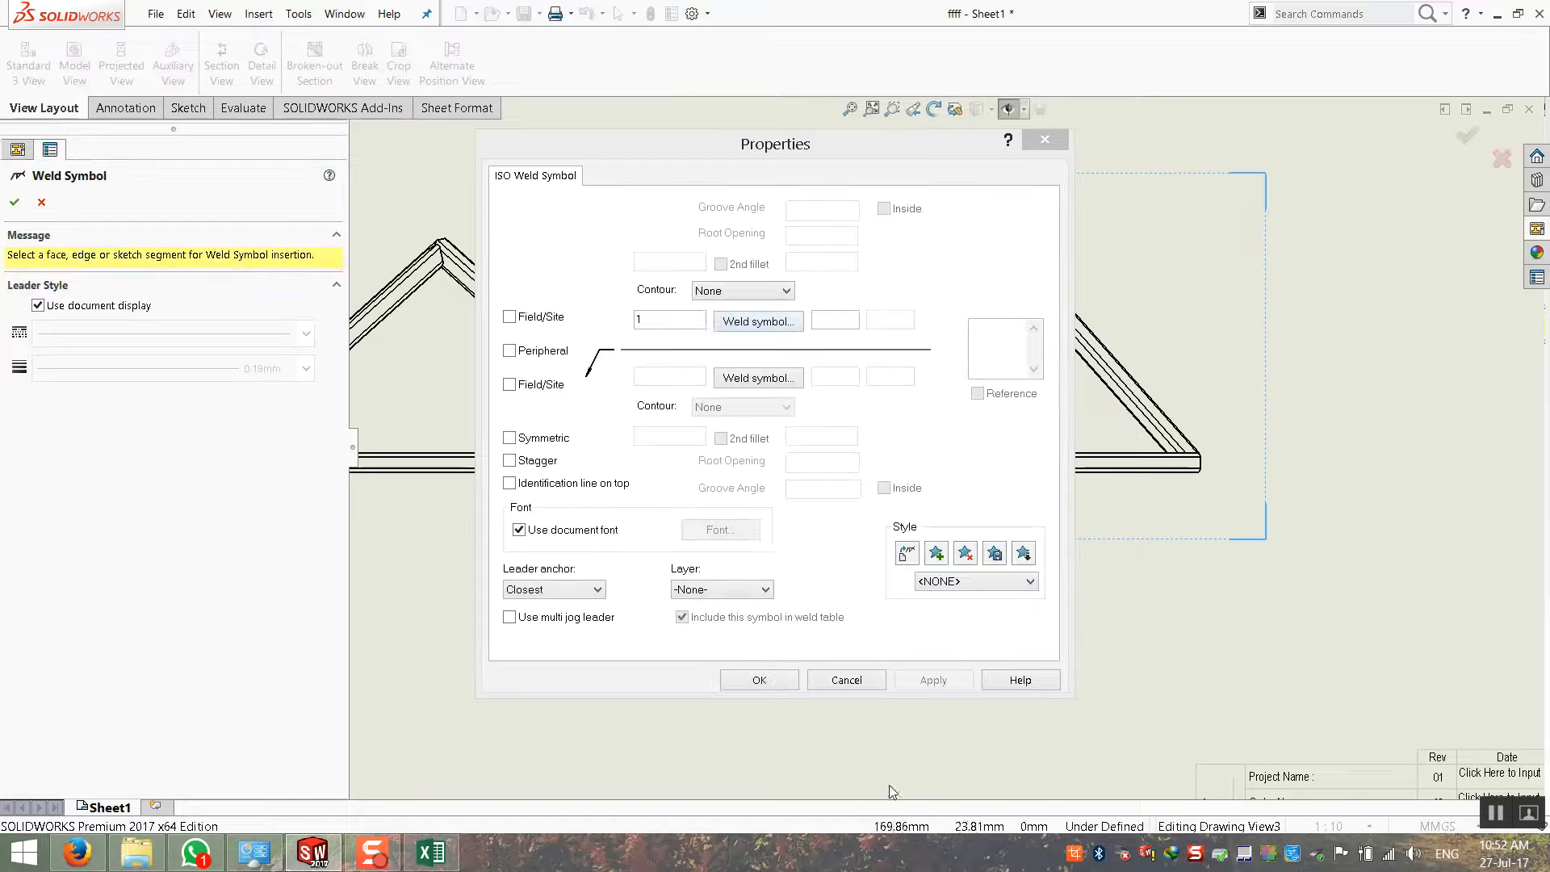
{"action": "left_click", "coordinate": [841, 681]}
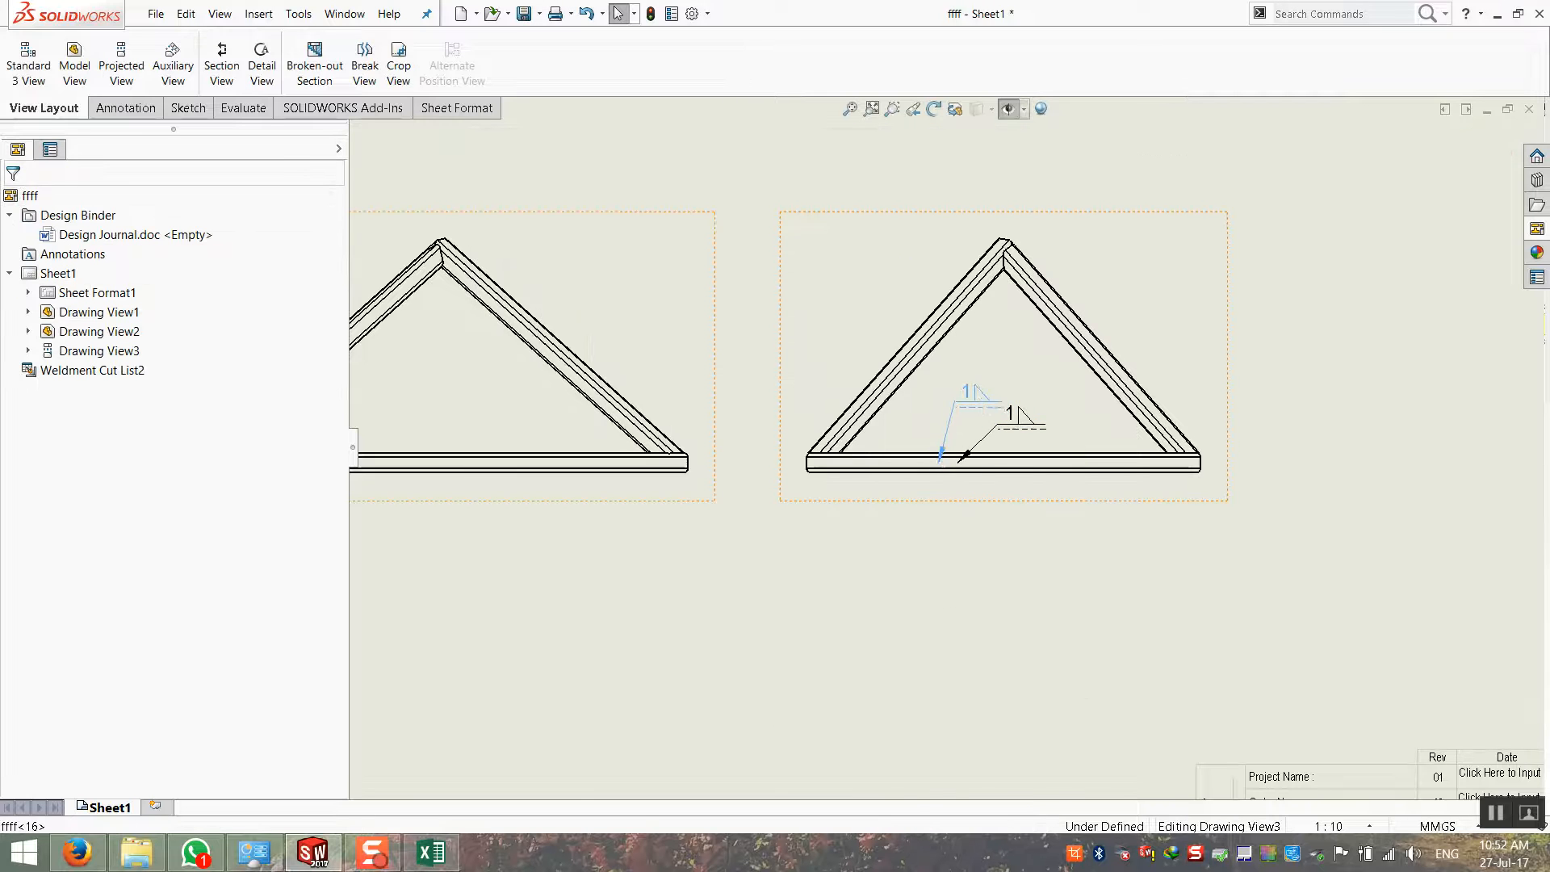
Delete both weld symbols from the projected view
{"action": "scroll", "coordinate": [933, 410], "scroll_direction": "down", "scroll_amount": 4}
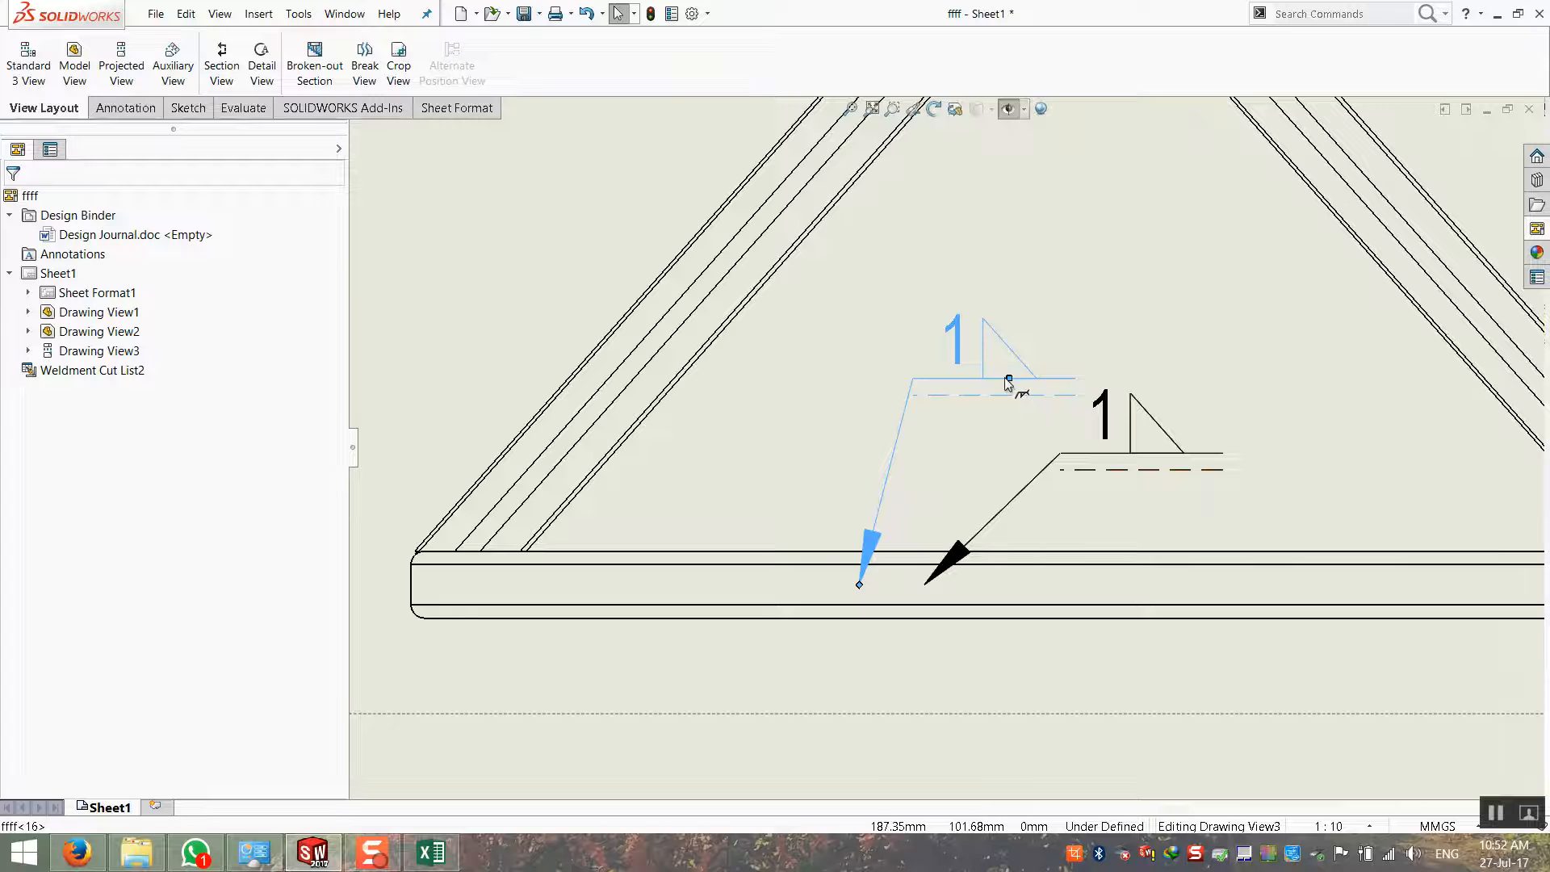
{"action": "key", "text": "Delete"}
{"action": "left_click", "coordinate": [1110, 421]}
{"action": "key", "text": "Delete"}
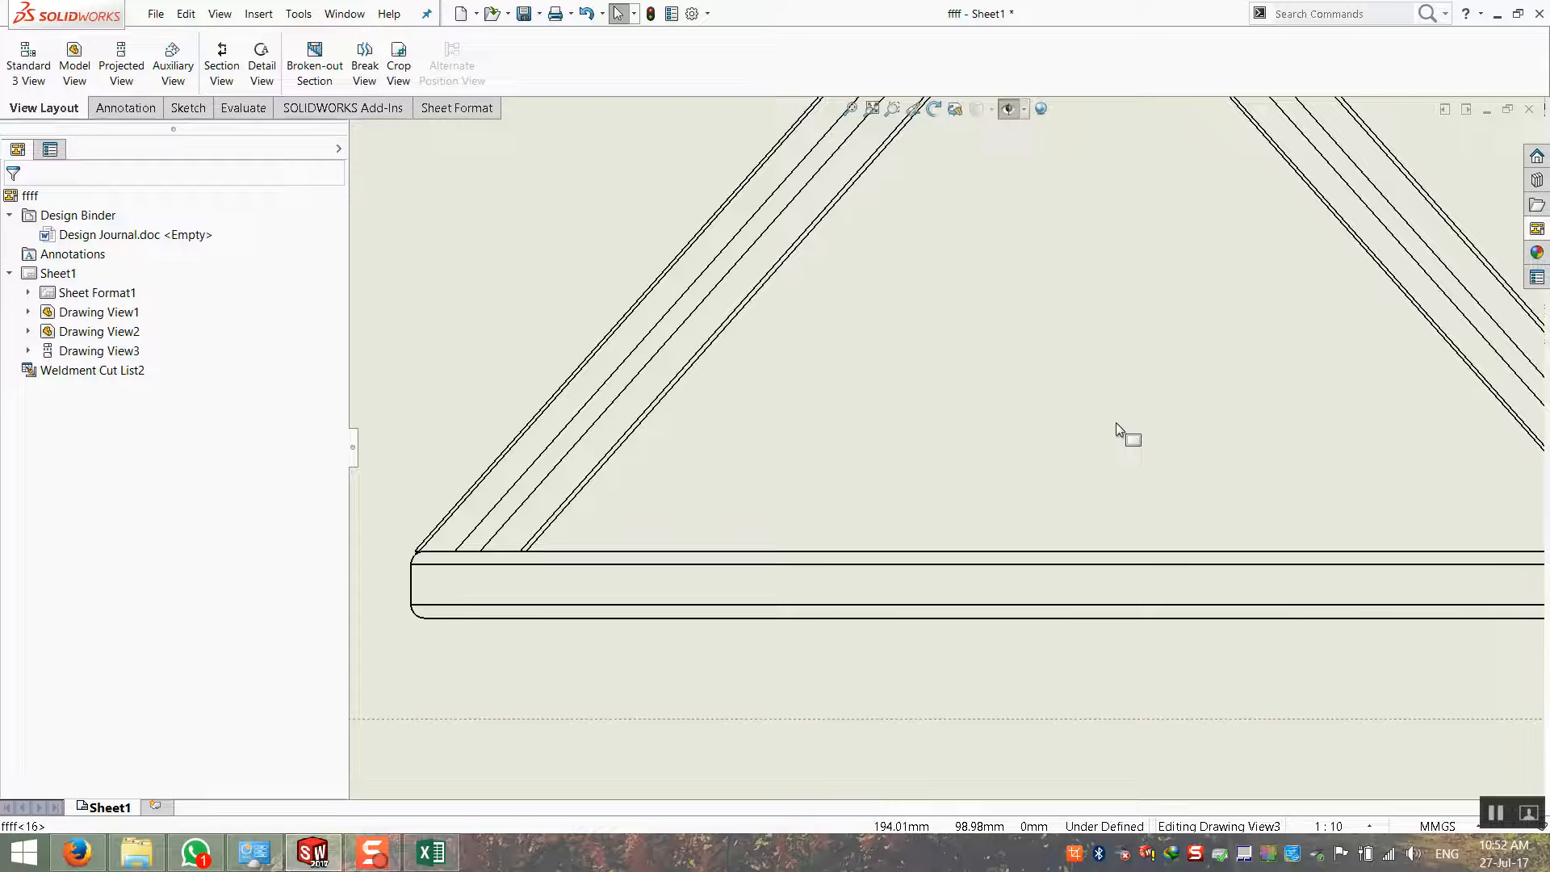
Create a projected top view of the frame from the right view and place it directly below that view
{"action": "scroll", "coordinate": [1116, 423], "scroll_direction": "up", "scroll_amount": 10}
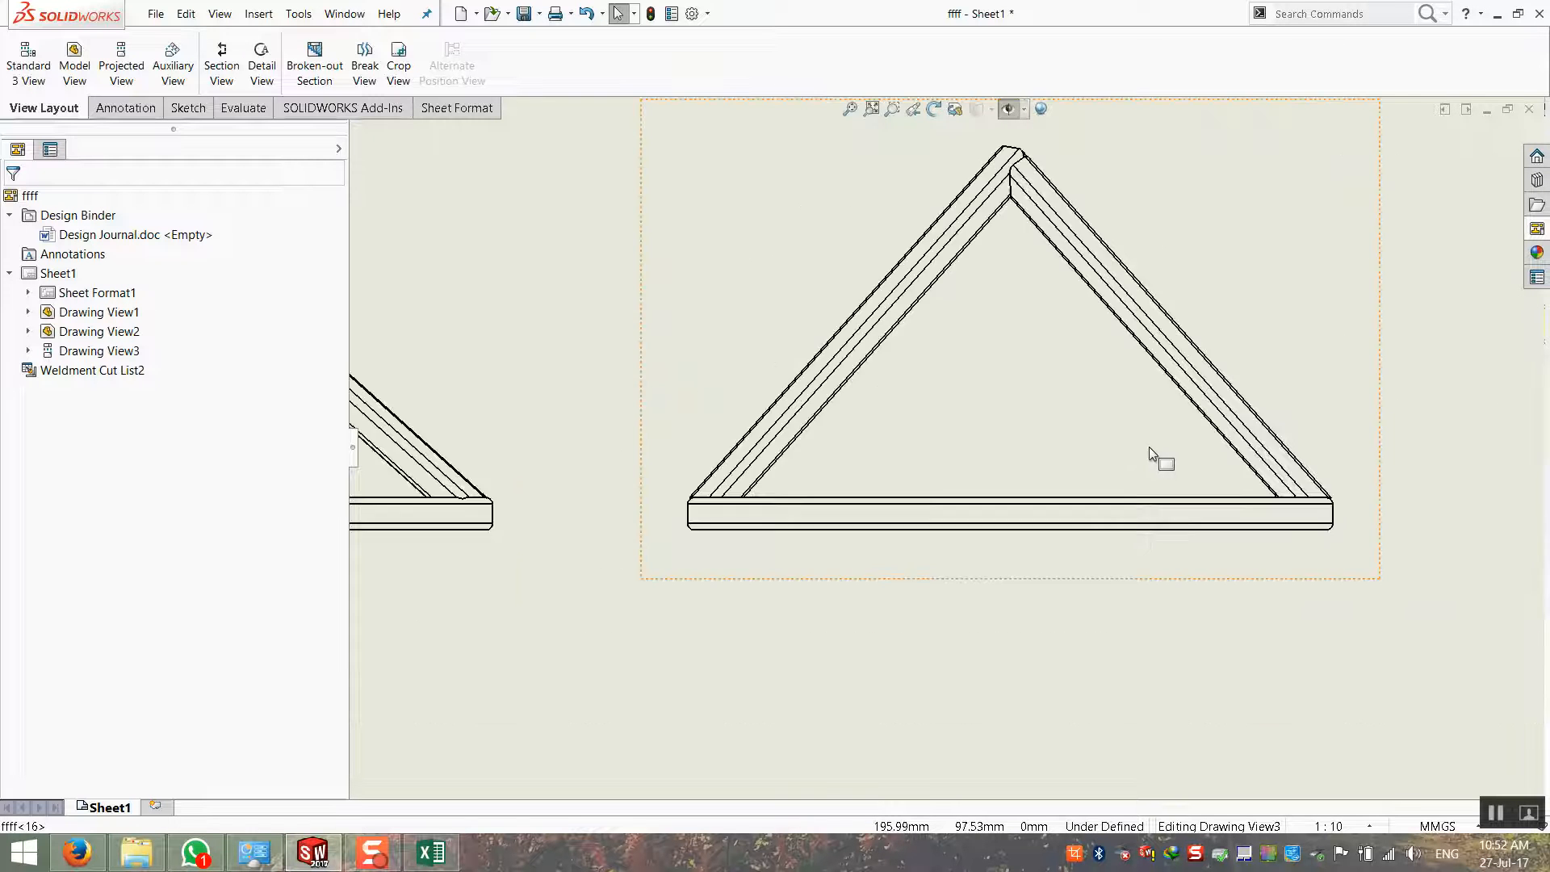
{"action": "scroll", "coordinate": [807, 492], "scroll_direction": "down", "scroll_amount": 2}
{"action": "left_click", "coordinate": [805, 487]}
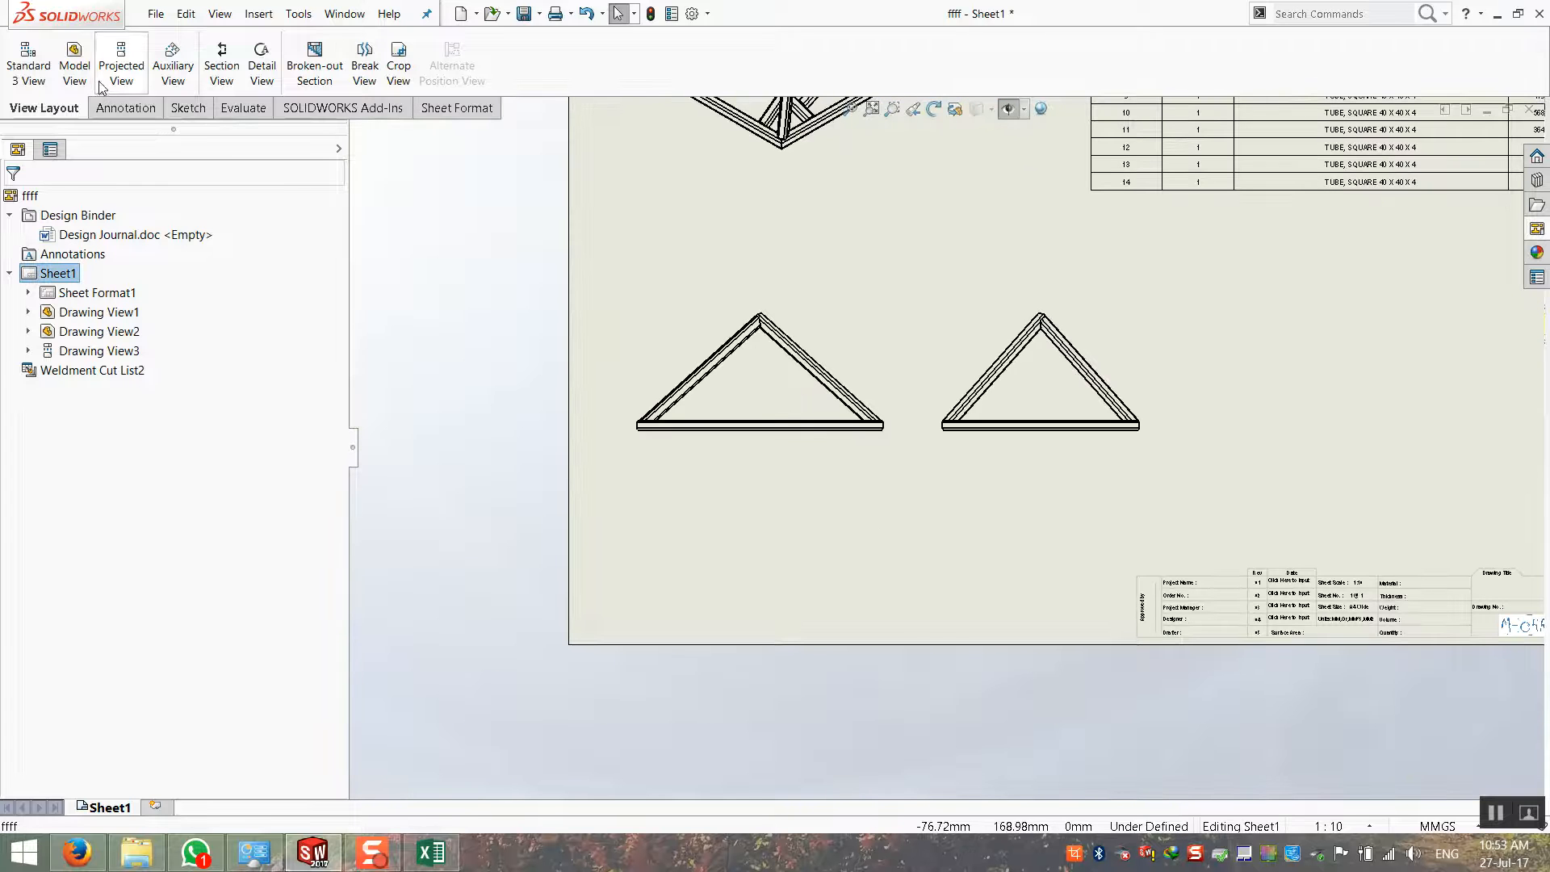
{"action": "left_click", "coordinate": [121, 65]}
{"action": "left_click", "coordinate": [893, 436]}
{"action": "left_click", "coordinate": [736, 545]}
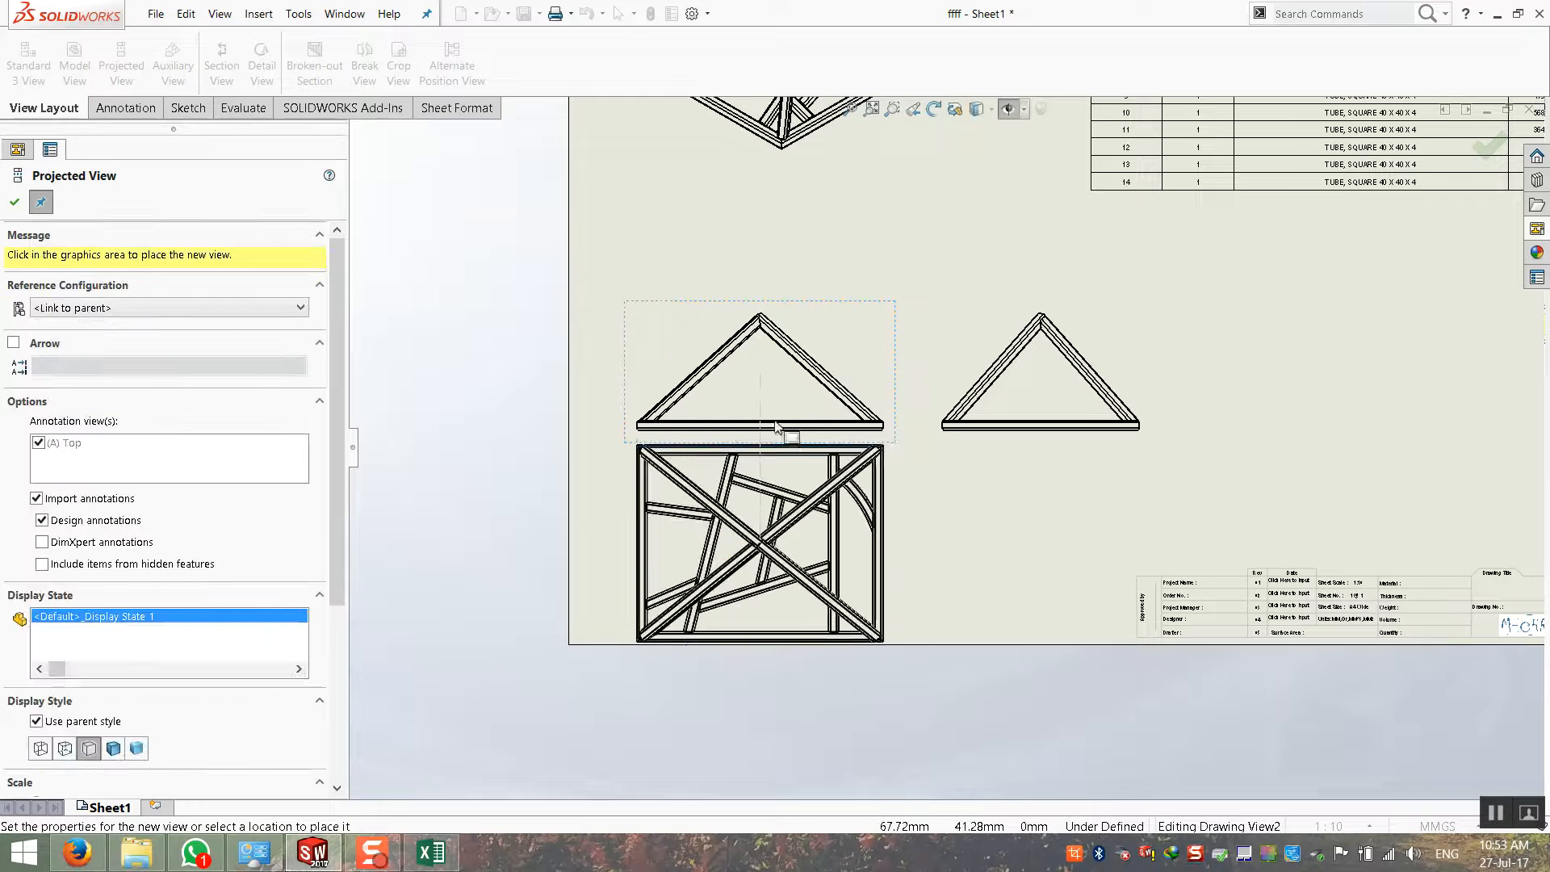
Space the right view and the top view apart higher on the sheet and delete the annotations imported with the top view
{"action": "left_click_drag", "start_coordinate": [778, 299], "coordinate": [784, 204]}
{"action": "mouse_move", "coordinate": [529, 758]}
{"action": "left_mouse_down"}
{"action": "mouse_move", "coordinate": [761, 616]}
{"action": "mouse_move", "coordinate": [1036, 381]}
{"action": "left_mouse_up"}
{"action": "key", "text": "Delete"}
{"action": "left_click_drag", "start_coordinate": [889, 446], "coordinate": [888, 392]}
{"action": "left_click", "coordinate": [587, 708]}
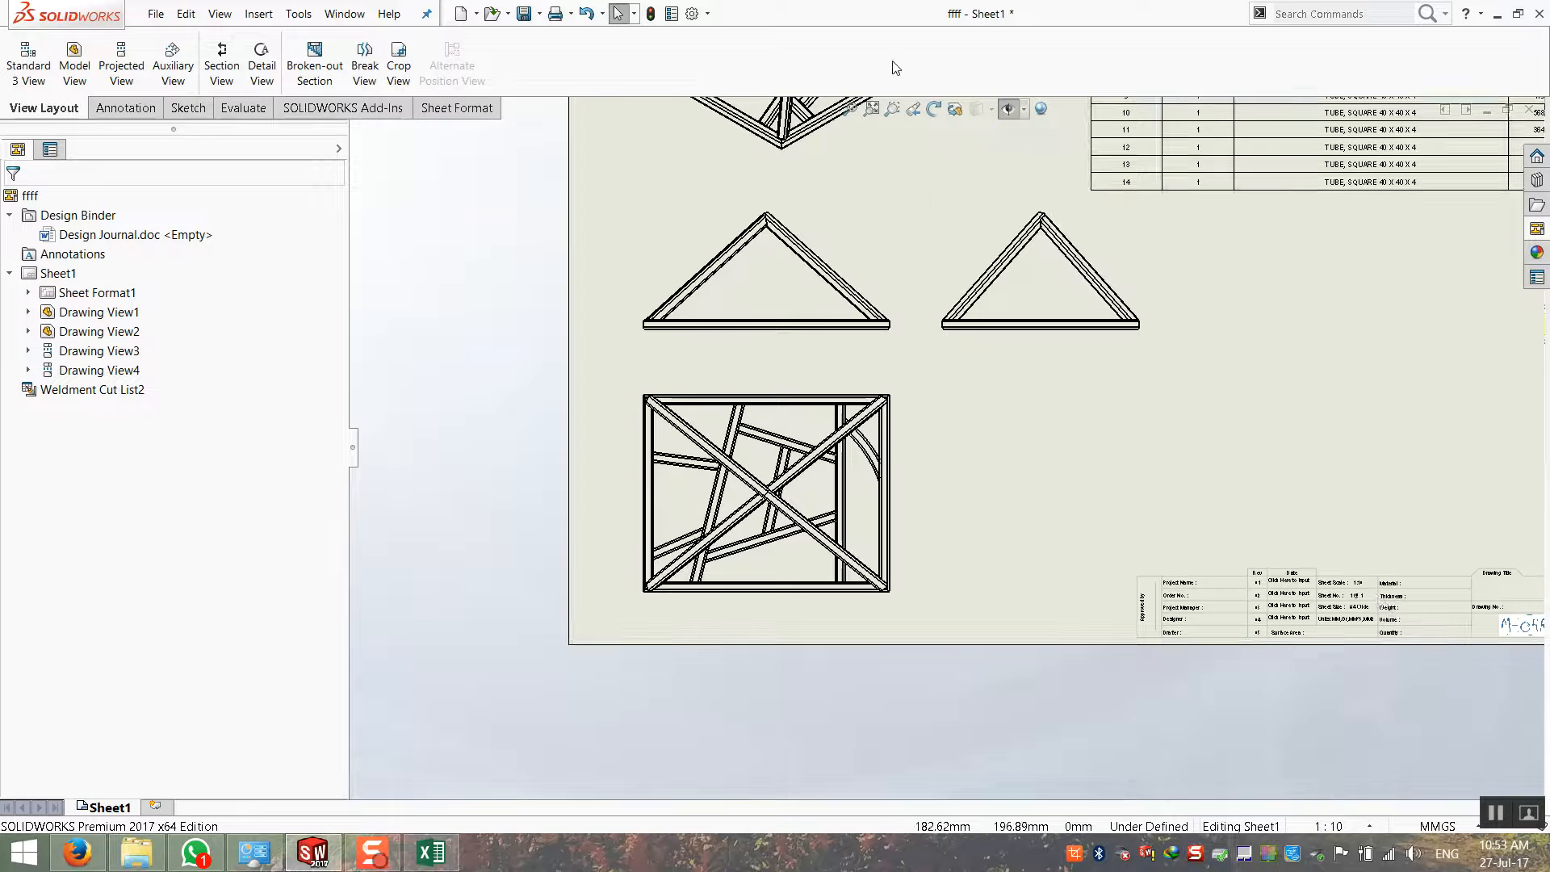
{"action": "scroll", "coordinate": [952, 261], "scroll_direction": "up", "scroll_amount": 5}
{"action": "left_click", "coordinate": [872, 108]}
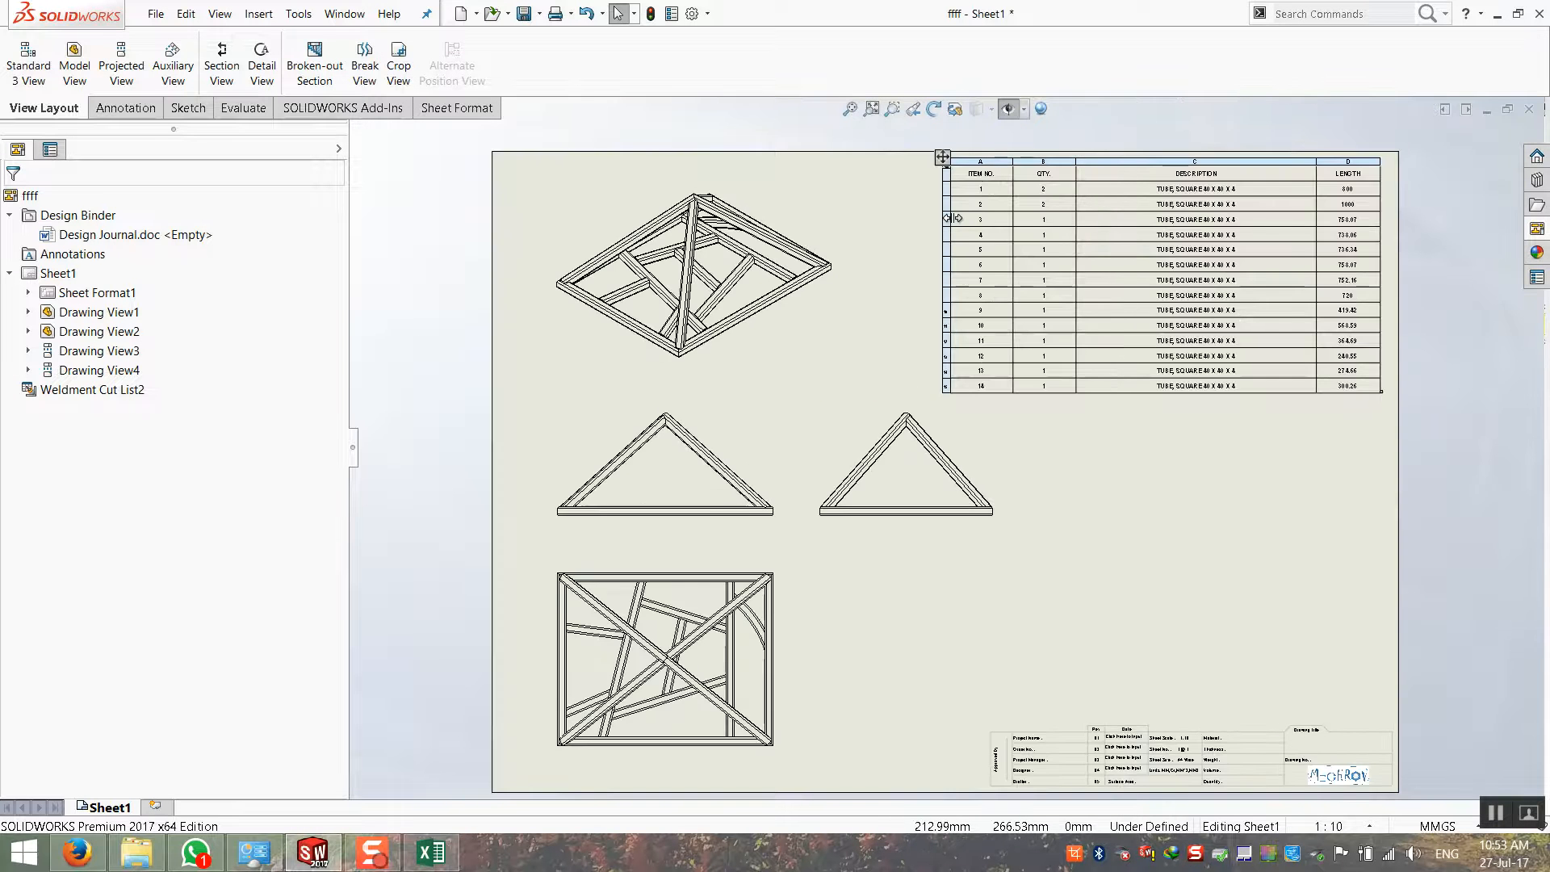
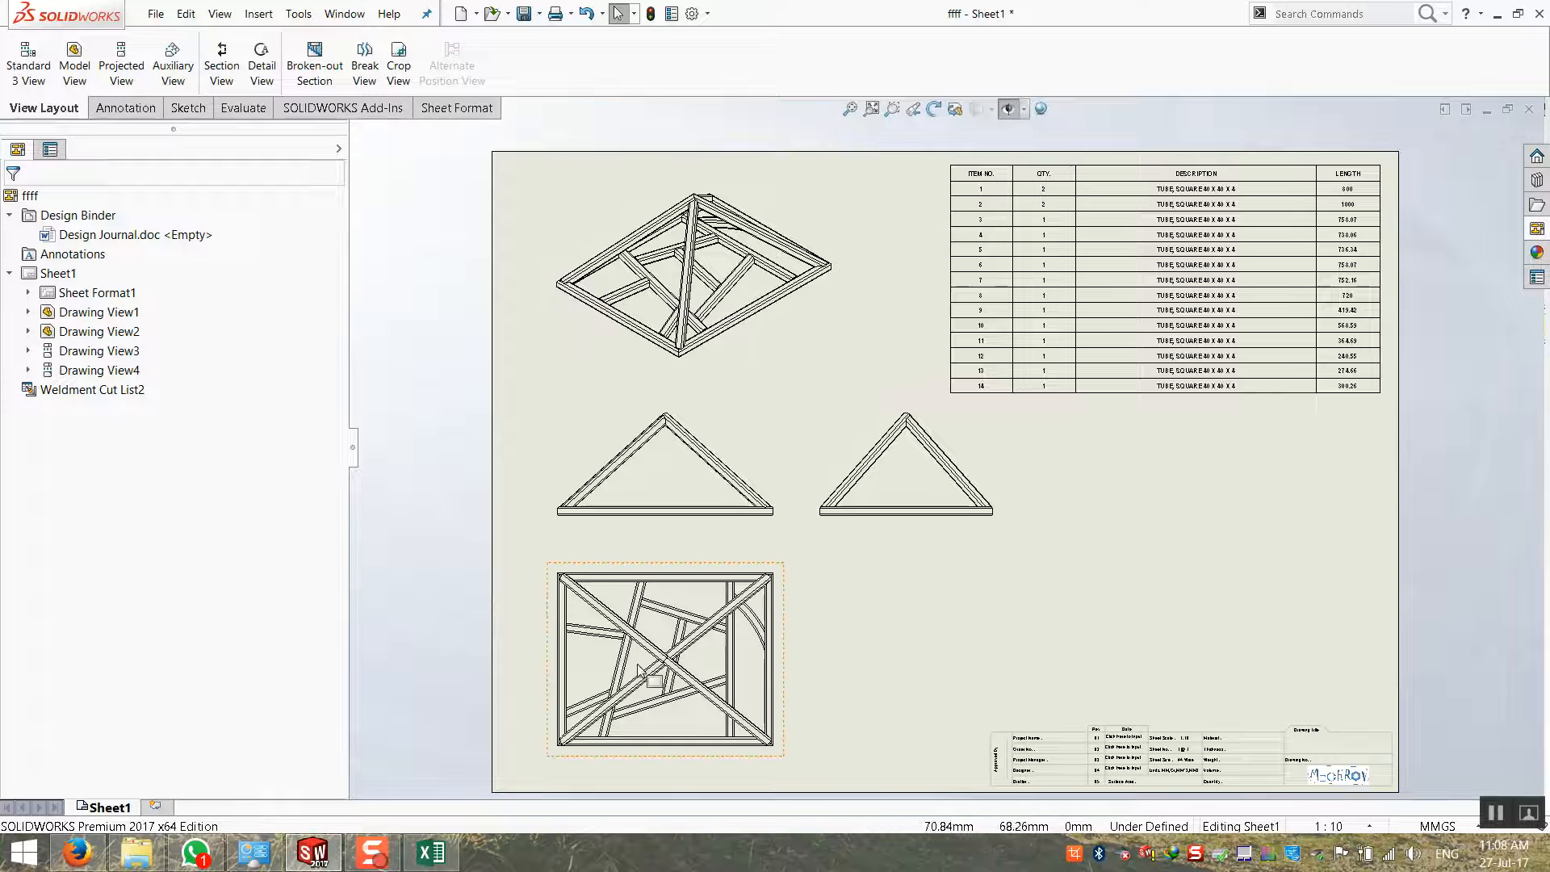
{"action": "scroll", "coordinate": [843, 521], "scroll_direction": "up", "scroll_amount": 2}
{"action": "scroll", "coordinate": [1187, 408], "scroll_direction": "down", "scroll_amount": 3}
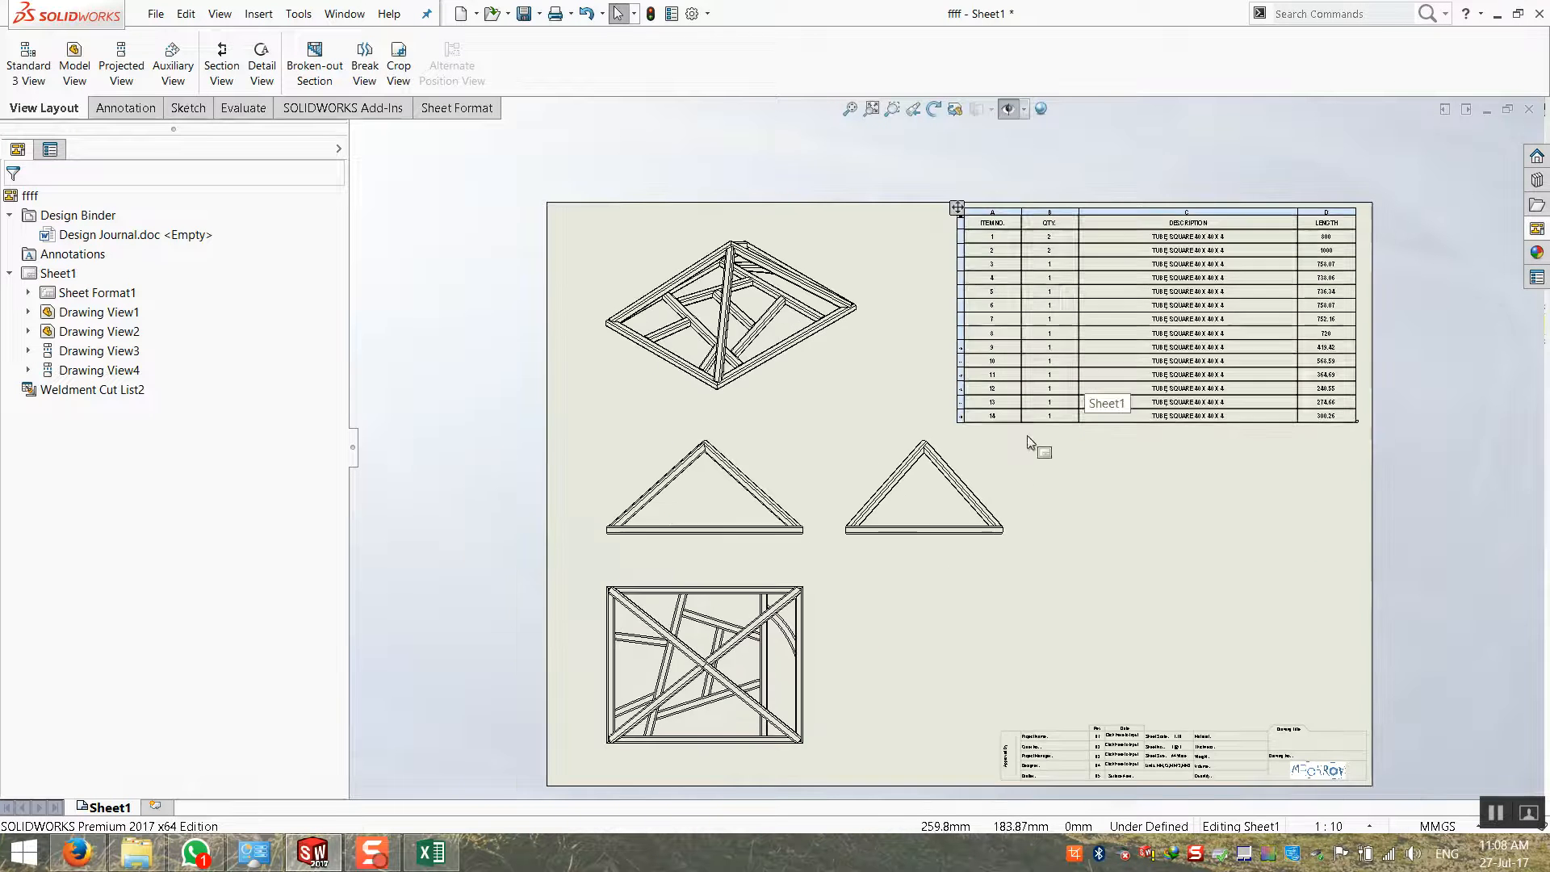
{"action": "scroll", "coordinate": [737, 336], "scroll_direction": "up", "scroll_amount": 1}
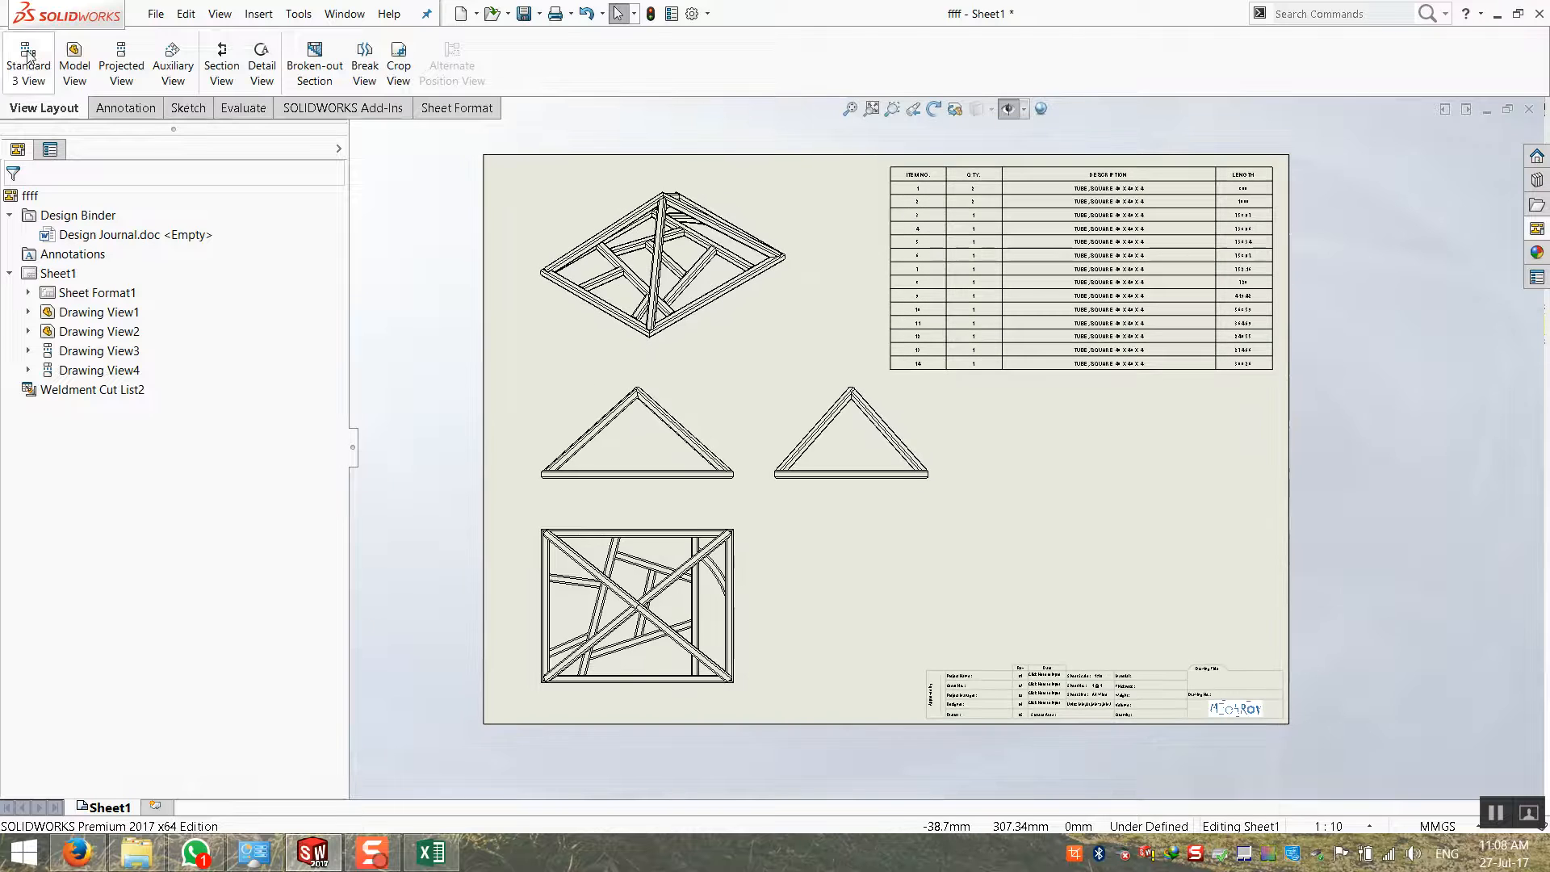
Dimension the base tube's length below the right view with Smart Dimension and enable the display of reference dimensions
{"action": "left_click", "coordinate": [123, 107]}
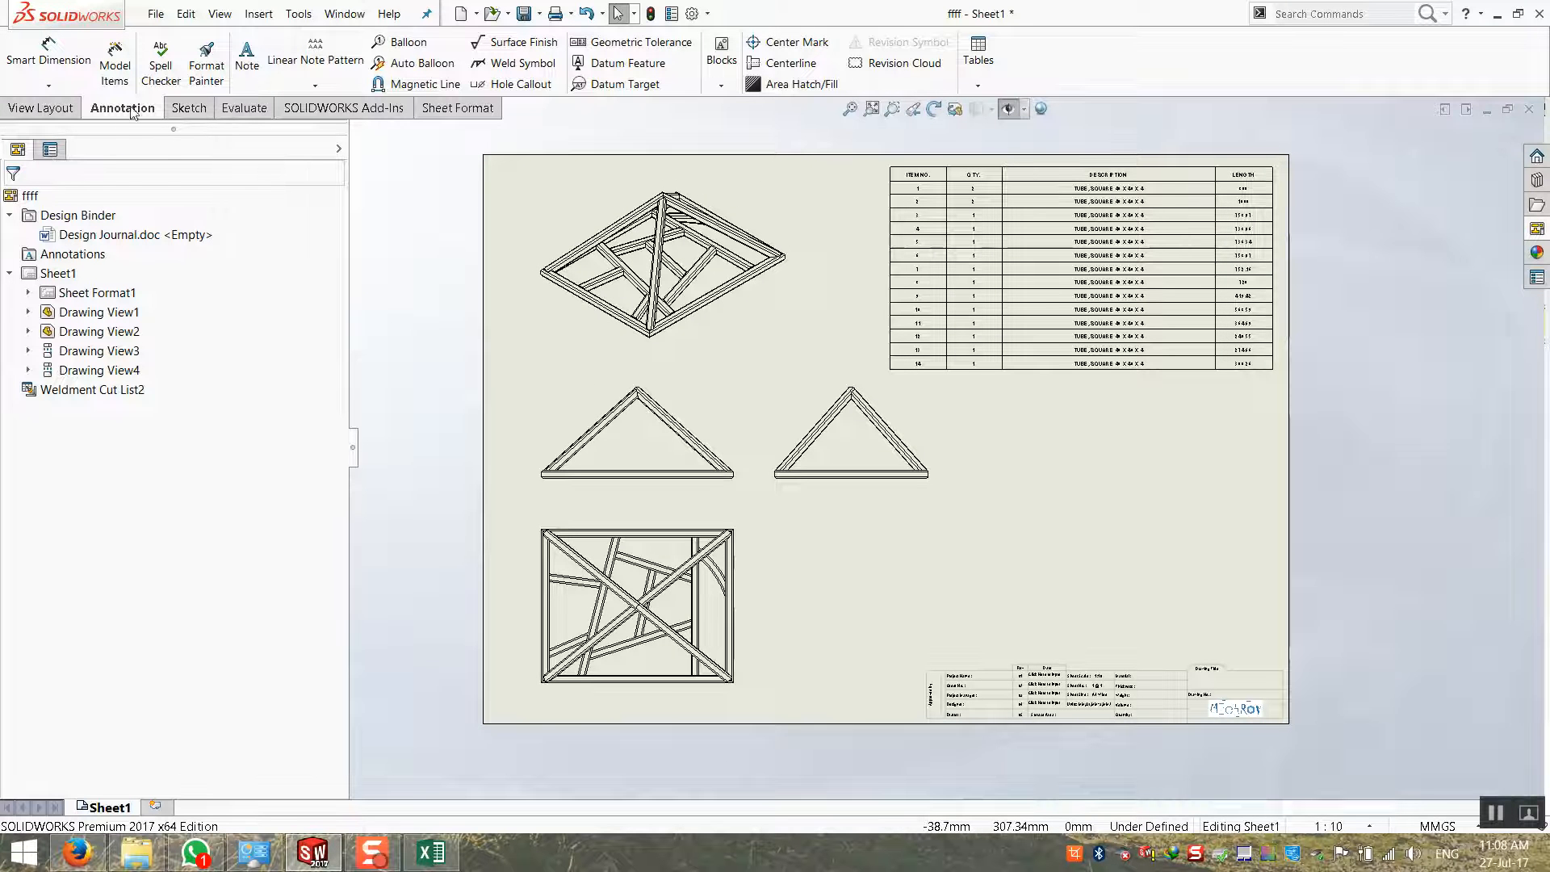
{"action": "left_click", "coordinate": [41, 84]}
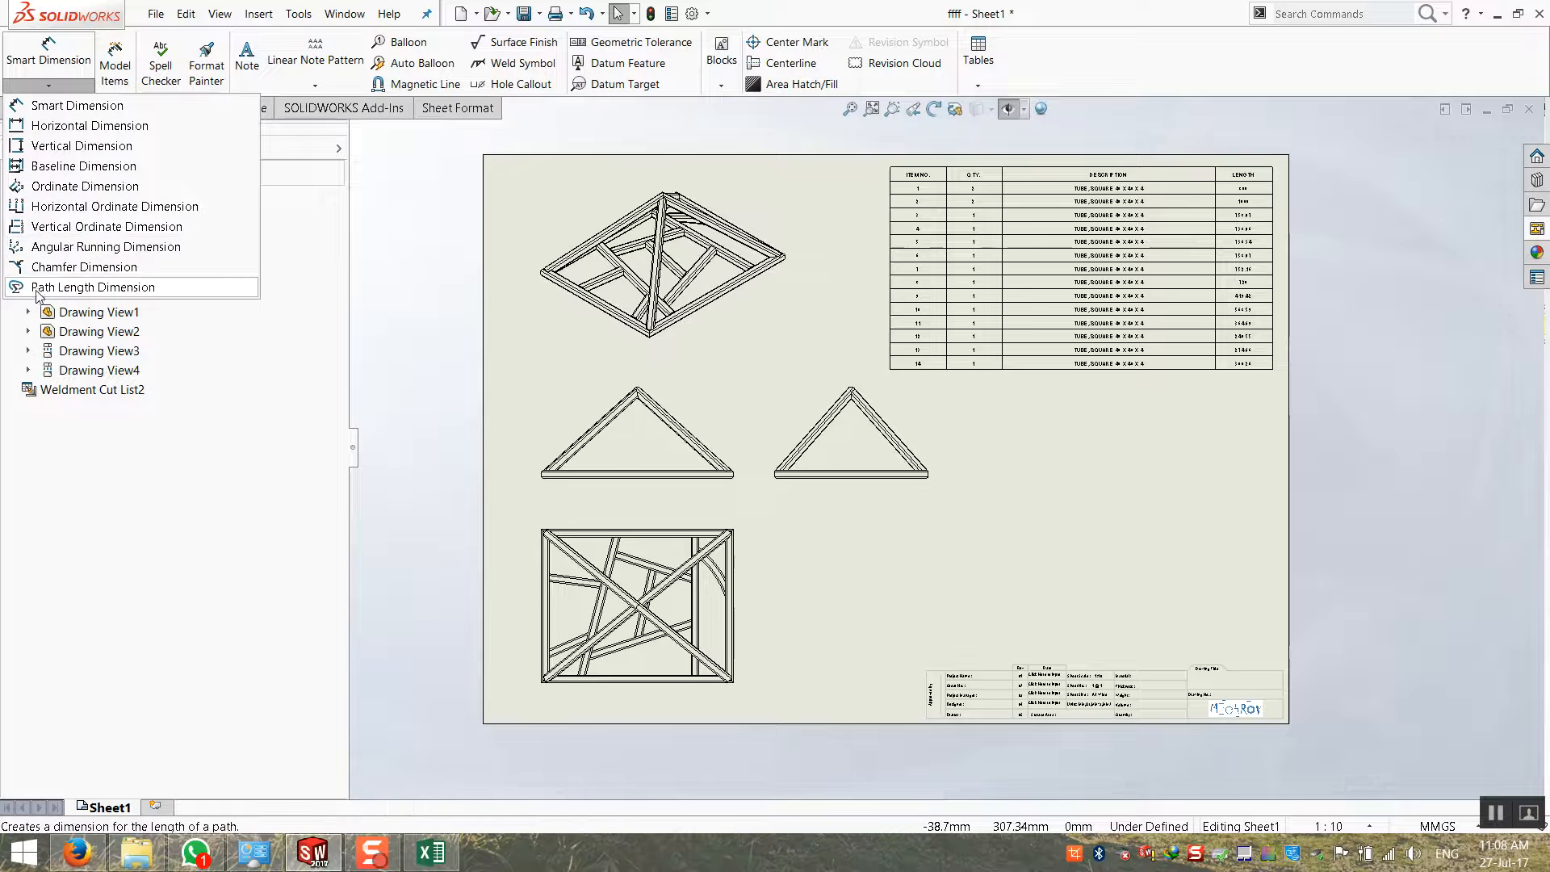
{"action": "left_click", "coordinate": [47, 45]}
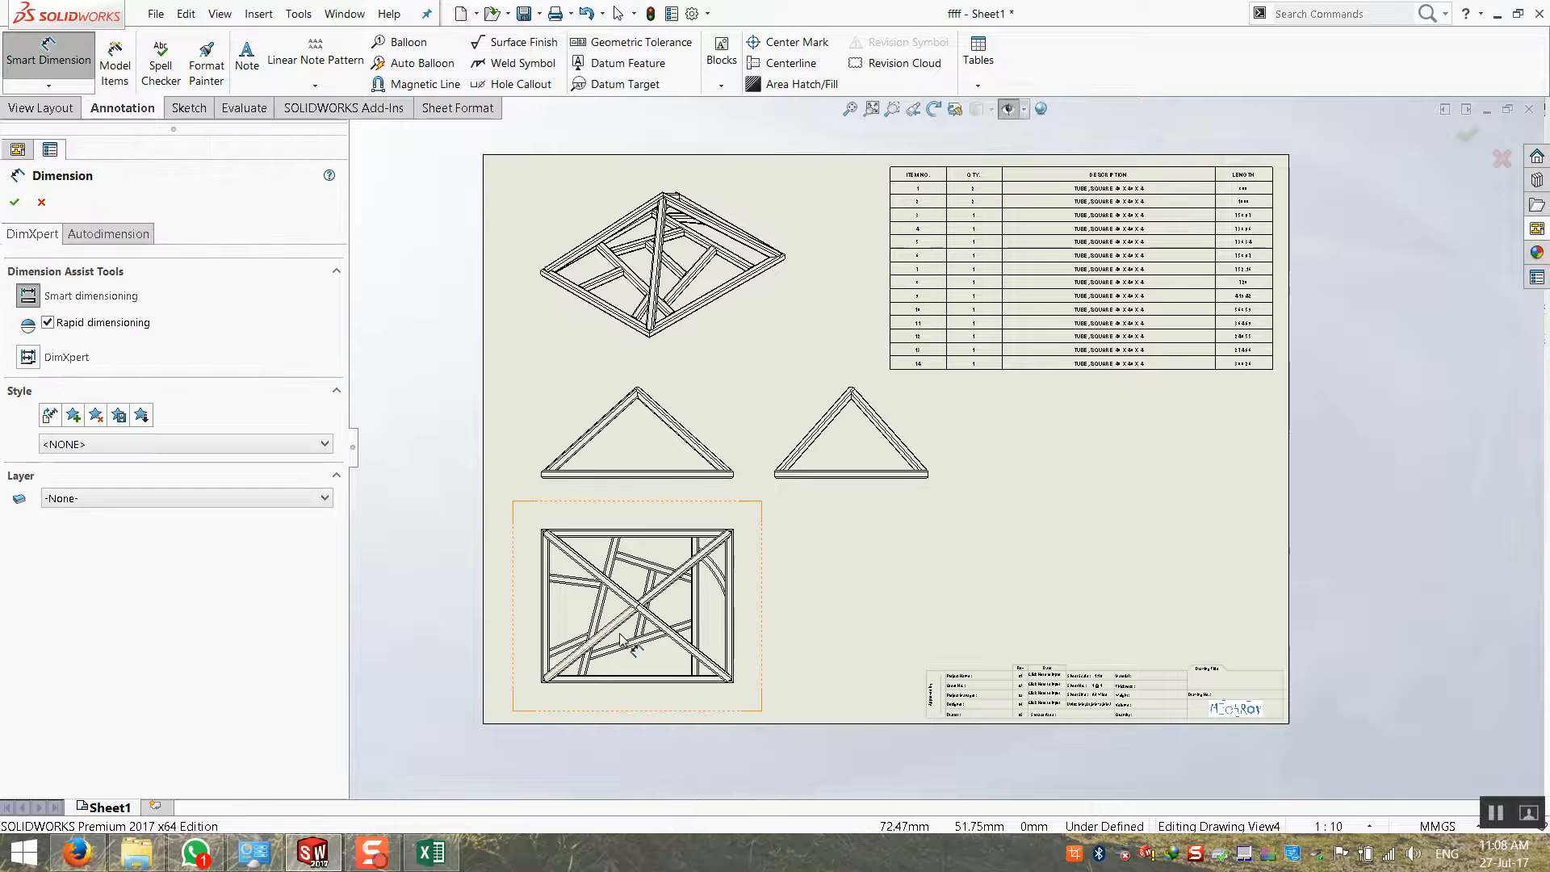
{"action": "scroll", "coordinate": [637, 428], "scroll_direction": "down", "scroll_amount": 6}
{"action": "left_click", "coordinate": [772, 404]}
{"action": "left_click", "coordinate": [897, 486]}
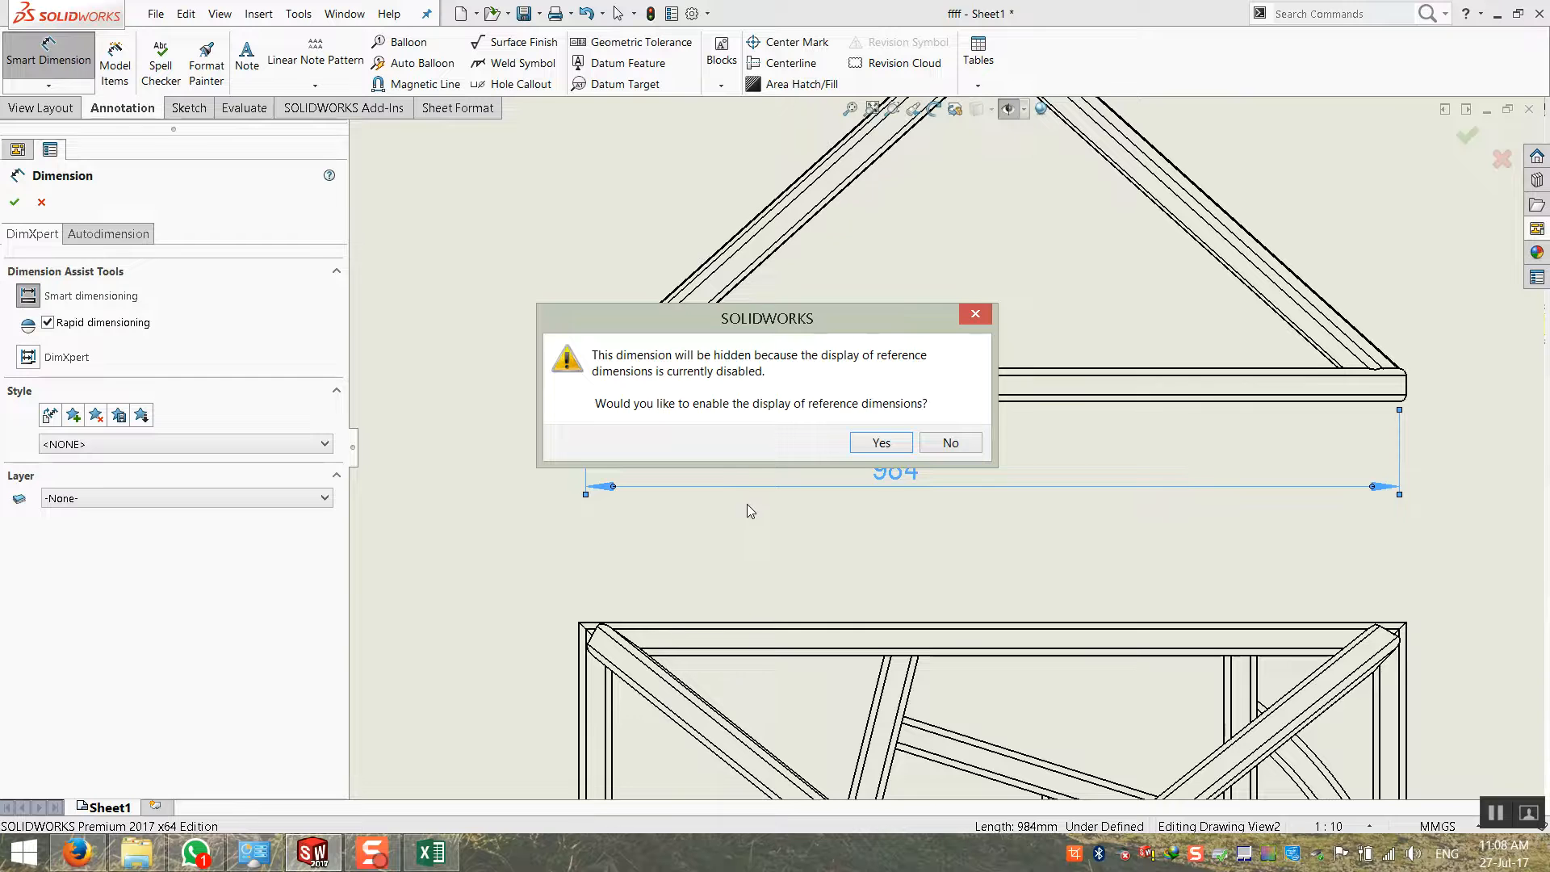
{"action": "left_click", "coordinate": [881, 443]}
Delete the 450 mm height dimension from the right view
{"action": "scroll", "coordinate": [596, 323], "scroll_direction": "up", "scroll_amount": 6}
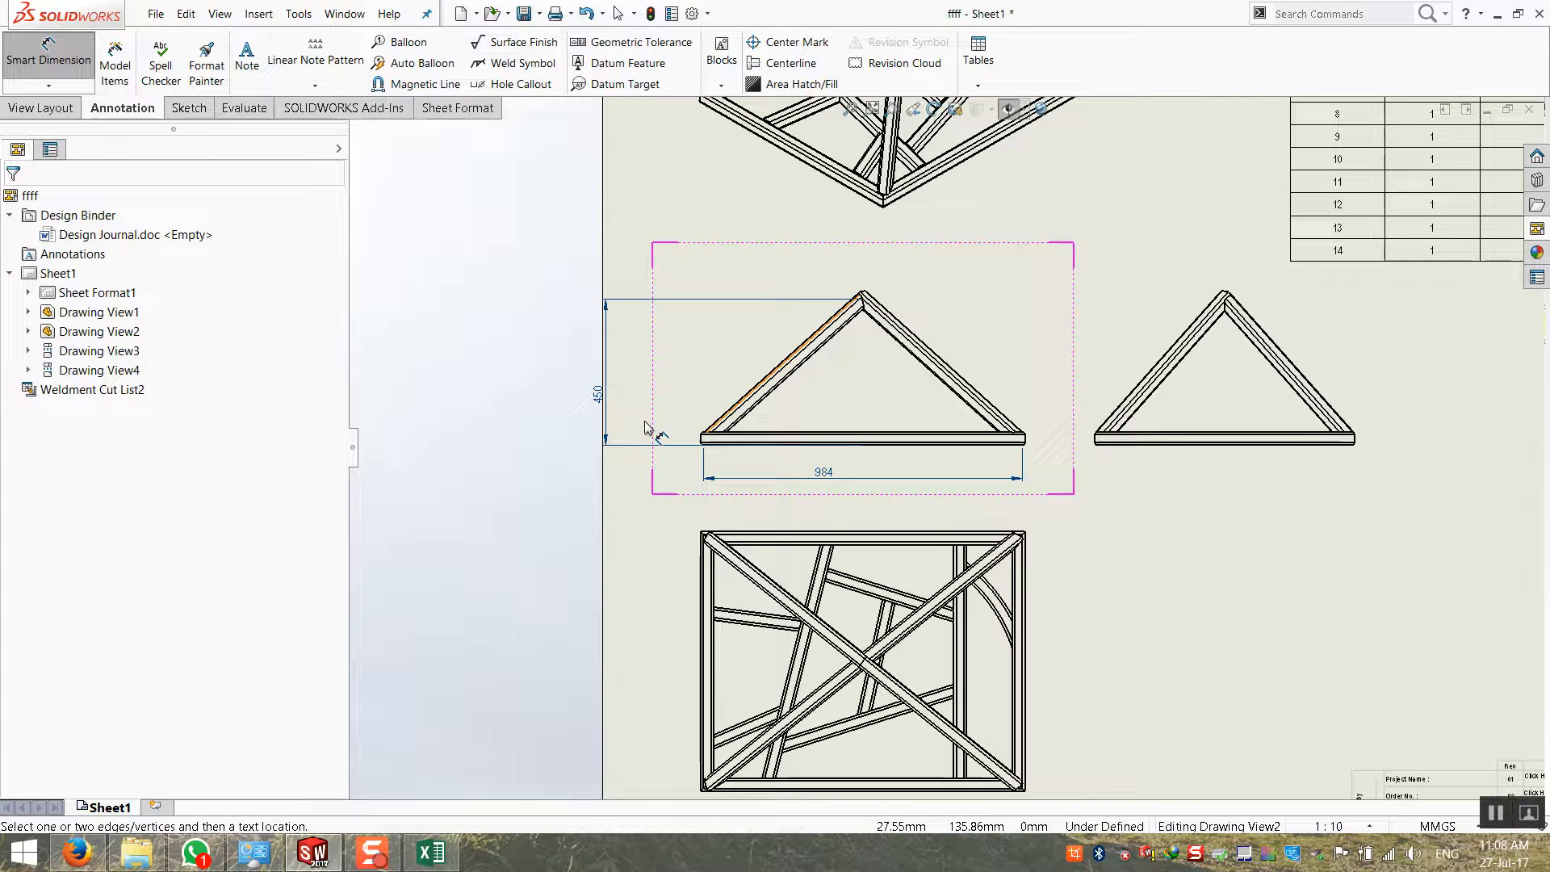
{"action": "left_click", "coordinate": [672, 388]}
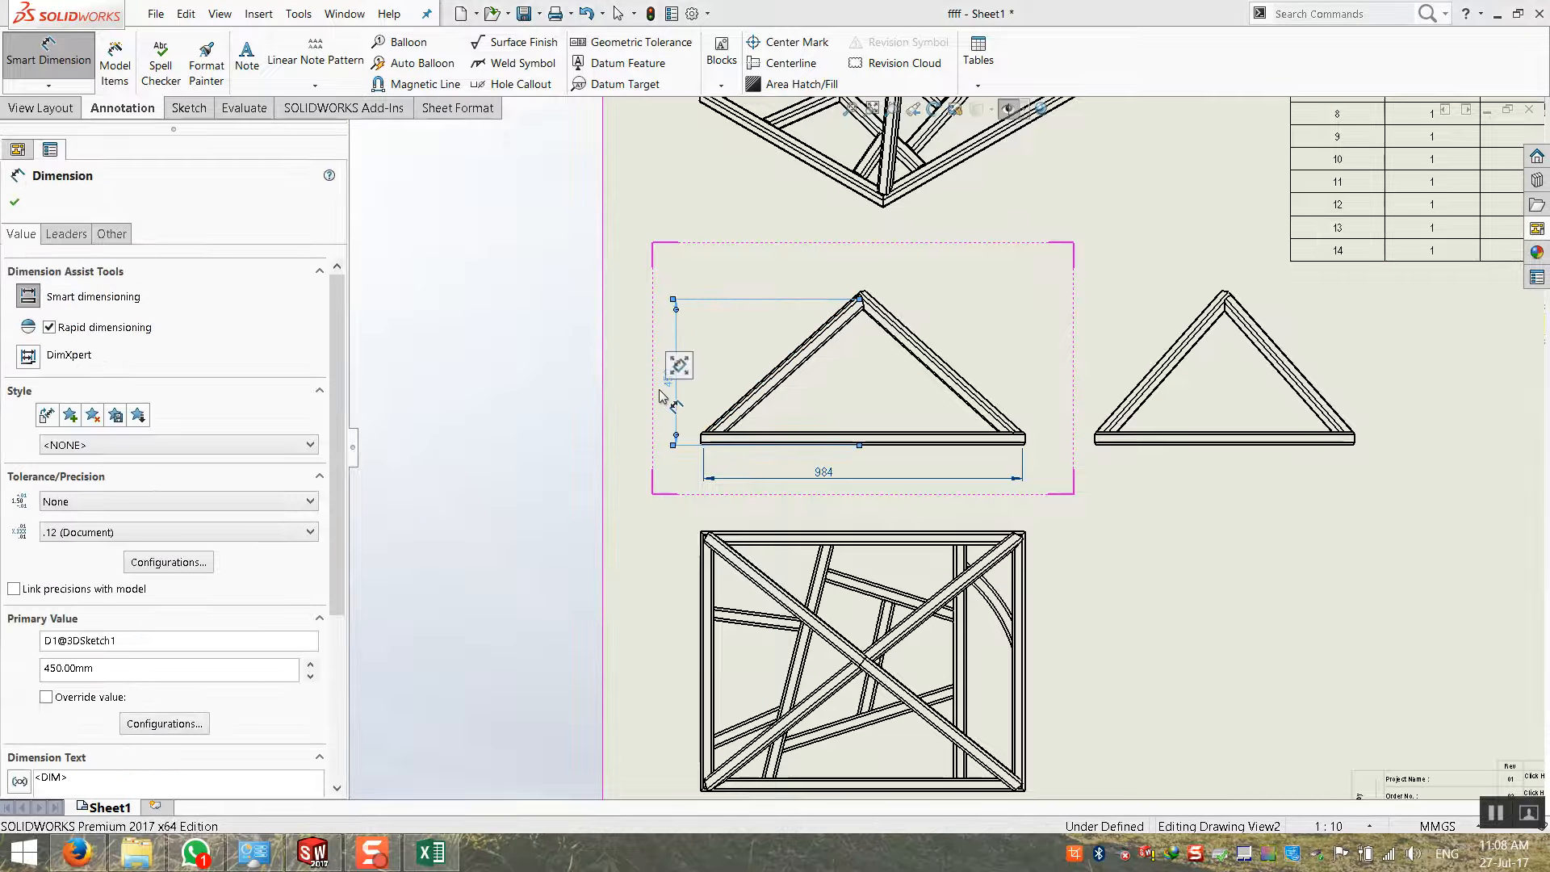
{"action": "key", "text": "Delete"}
Dimension the right view's overall height from the frame's apex to the underside of the base tube, beside the view
{"action": "scroll", "coordinate": [872, 330], "scroll_direction": "down", "scroll_amount": 10}
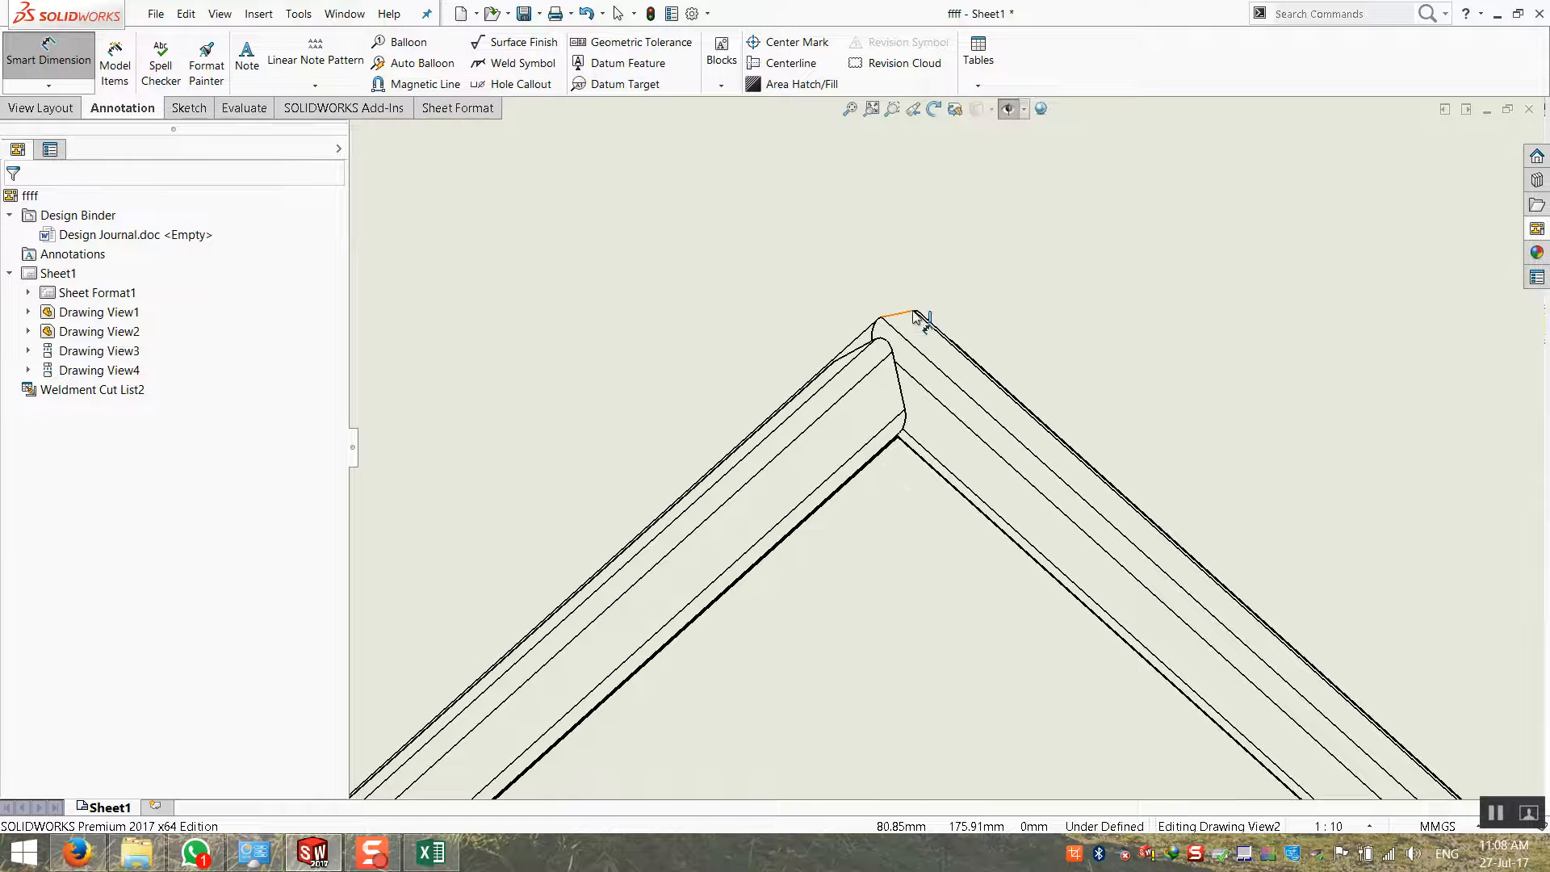
{"action": "scroll", "coordinate": [916, 317], "scroll_direction": "down", "scroll_amount": 5}
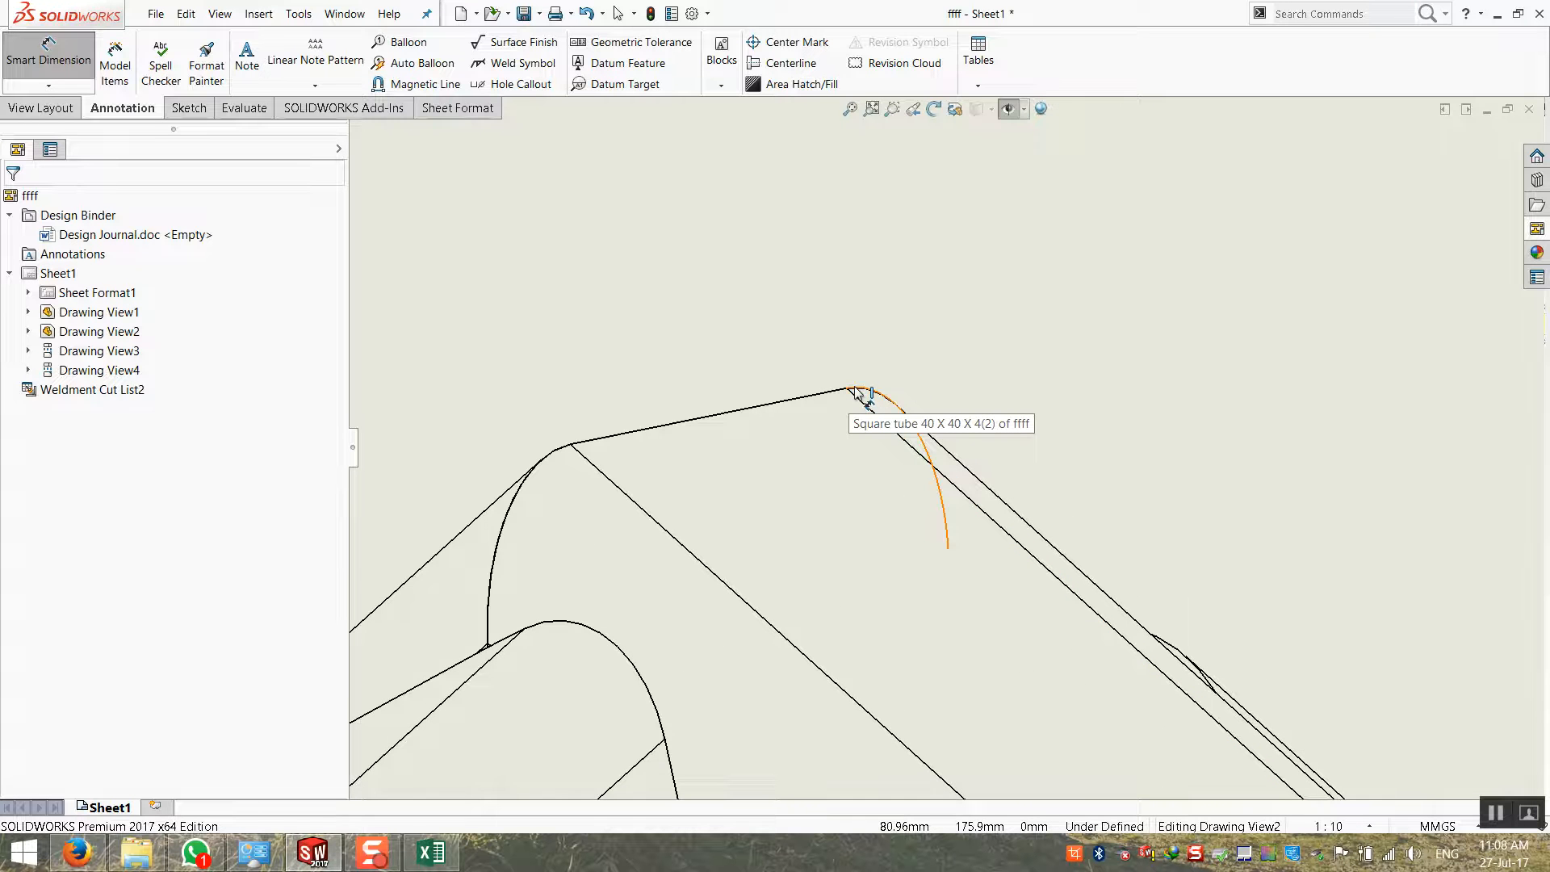
{"action": "left_click", "coordinate": [859, 394]}
{"action": "scroll", "coordinate": [840, 578], "scroll_direction": "up", "scroll_amount": 10}
{"action": "scroll", "coordinate": [891, 658], "scroll_direction": "down", "scroll_amount": 5}
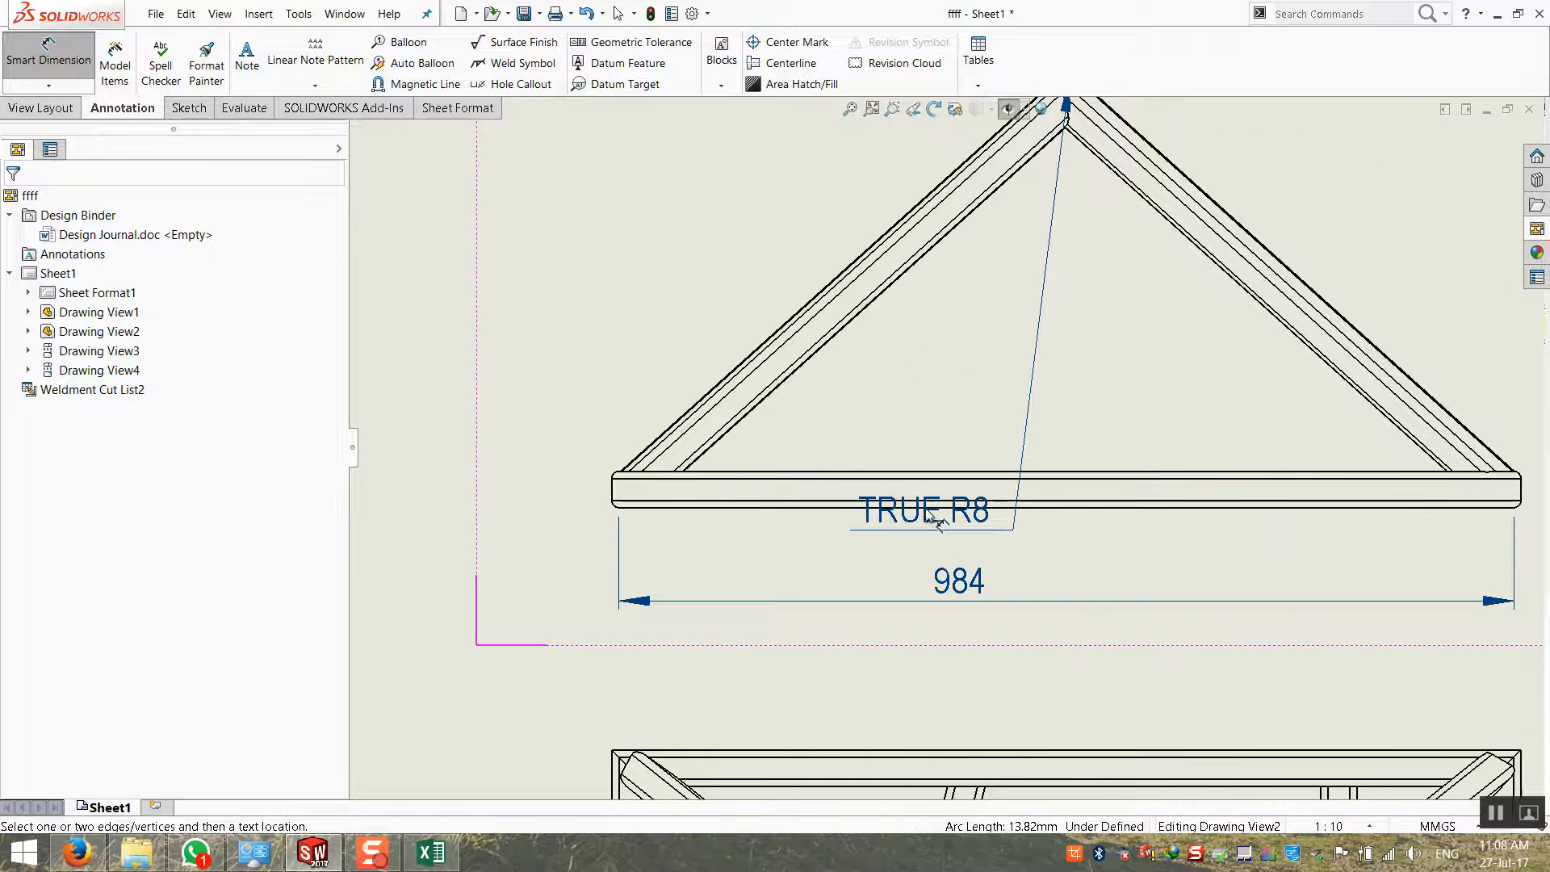
{"action": "left_click", "coordinate": [930, 507]}
{"action": "scroll", "coordinate": [710, 395], "scroll_direction": "up", "scroll_amount": 3}
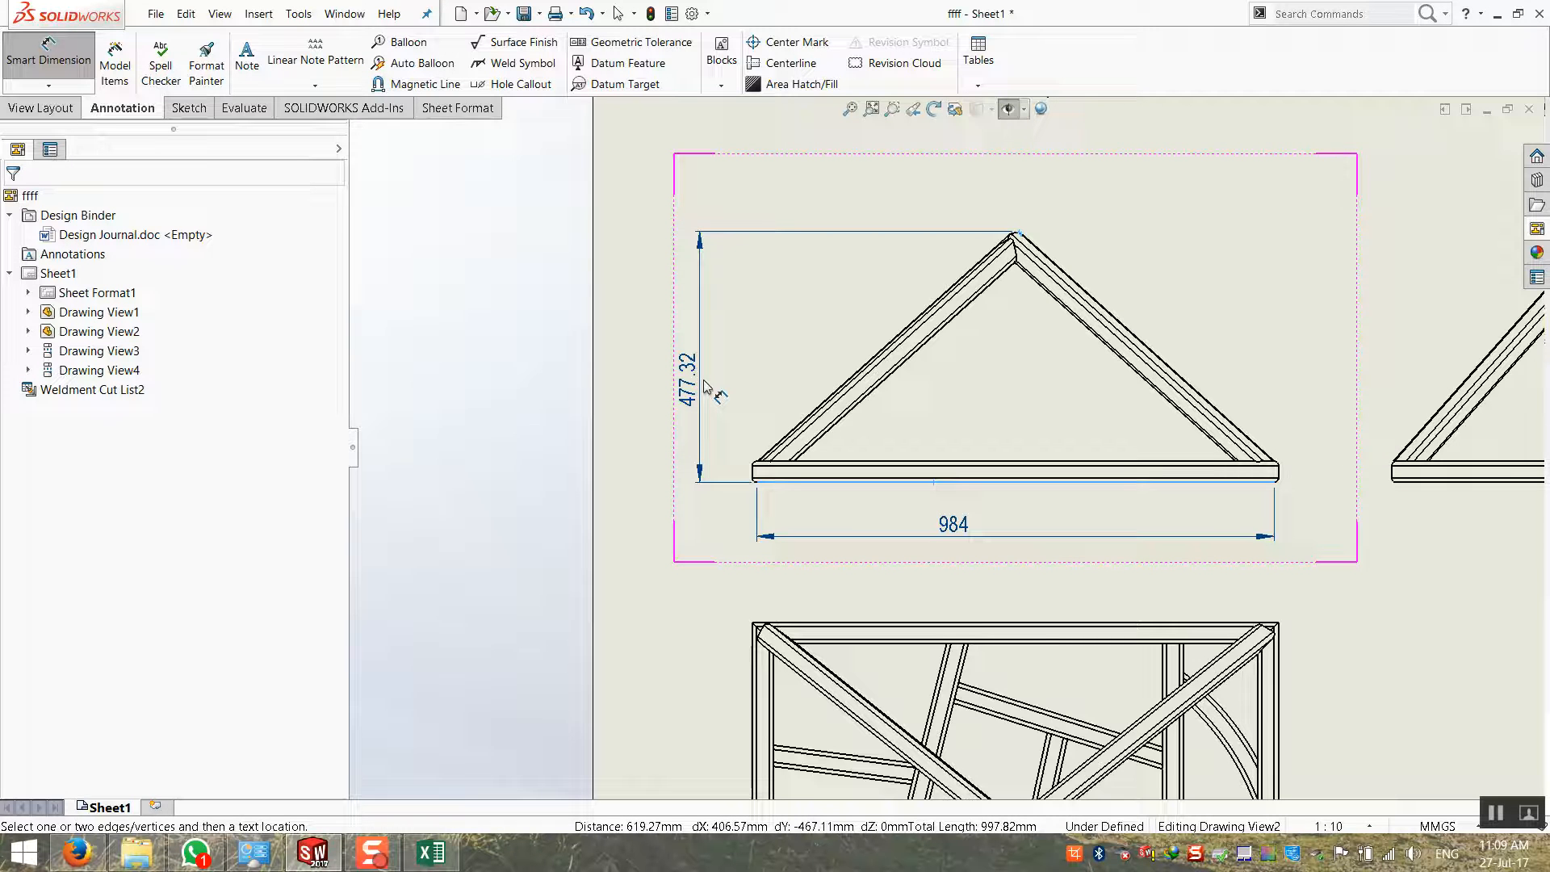
{"action": "left_click", "coordinate": [706, 387]}
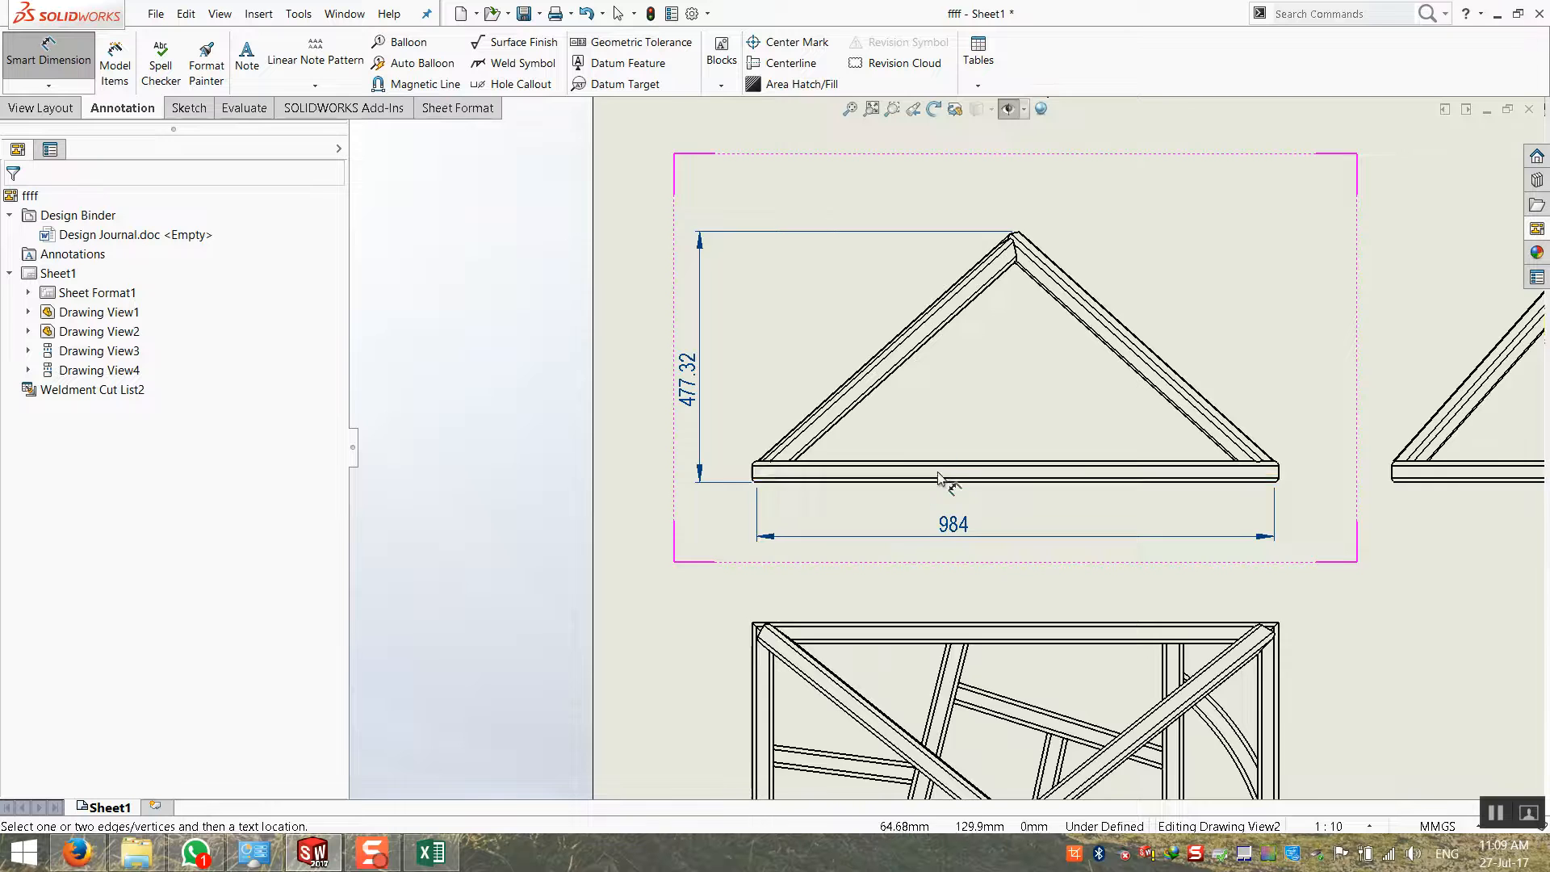
Dimension the angle between the sloping tube's inner edge and the base tube's upper edge in the right view
{"action": "scroll", "coordinate": [857, 418], "scroll_direction": "down", "scroll_amount": 3}
{"action": "scroll", "coordinate": [857, 418], "scroll_direction": "down", "scroll_amount": 2}
{"action": "left_click", "coordinate": [796, 401]}
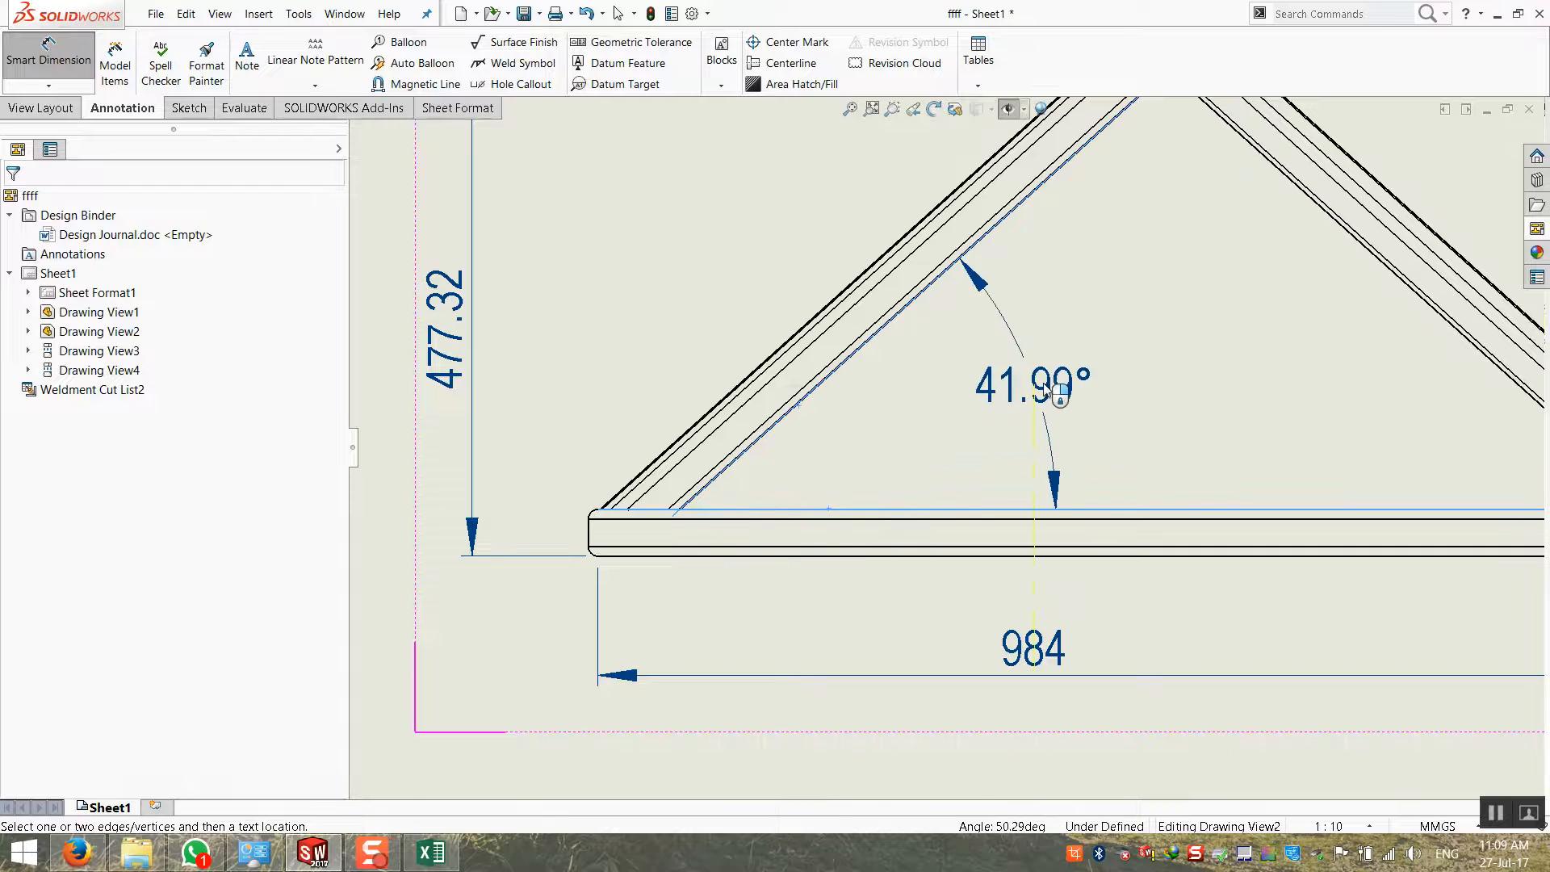
{"action": "left_click", "coordinate": [1107, 383]}
{"action": "left_click", "coordinate": [758, 236]}
{"action": "scroll", "coordinate": [753, 227], "scroll_direction": "up", "scroll_amount": 4}
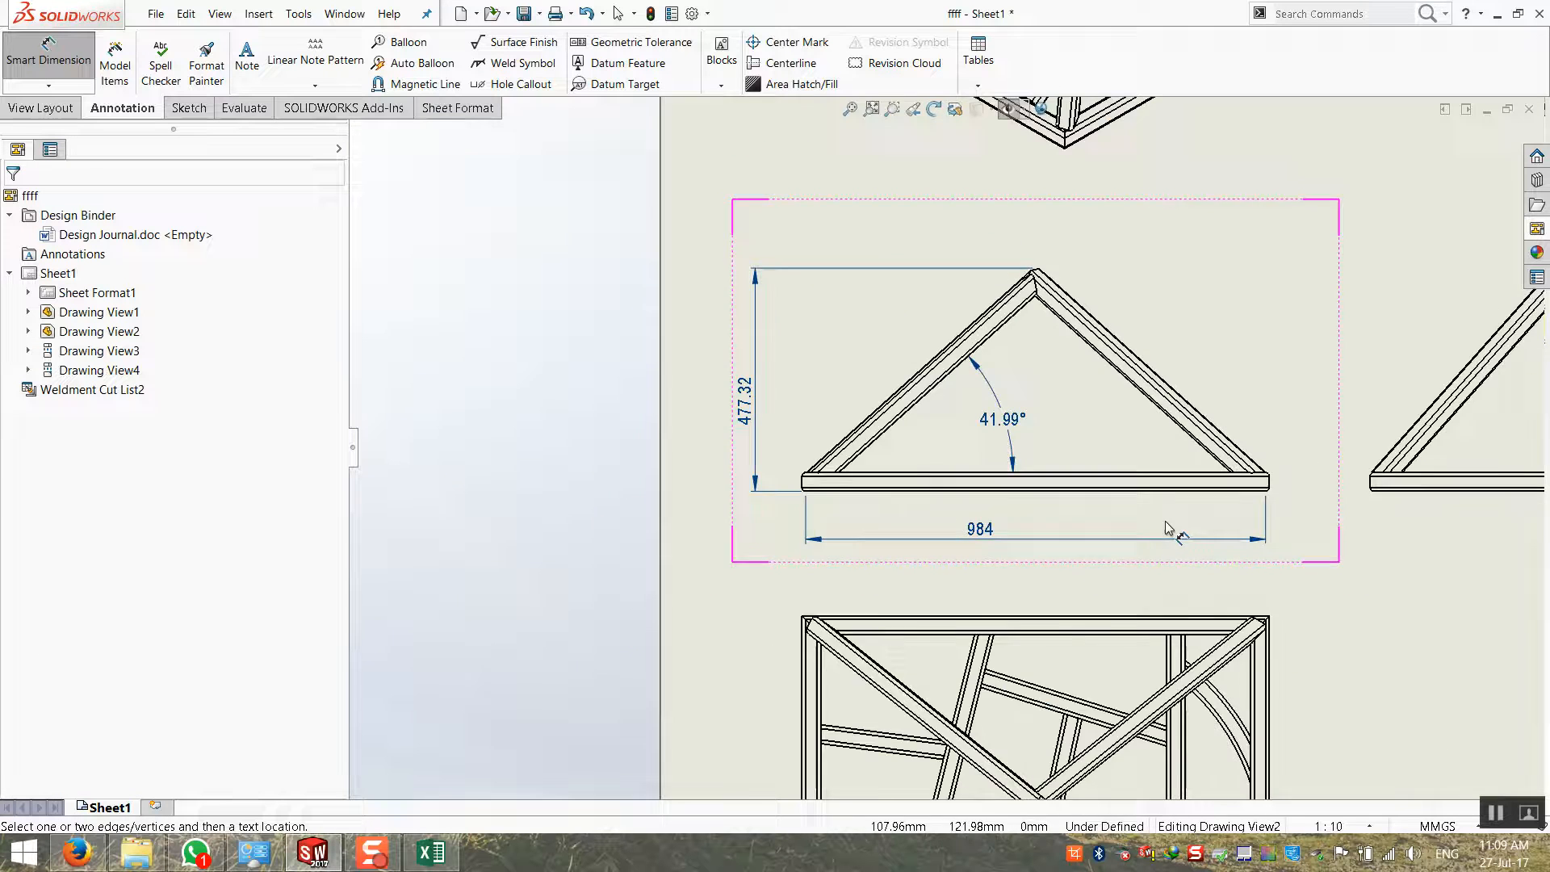
Dimension the apex angle between the two sloping tubes' inner edges in the projected view beside the right view
{"action": "scroll", "coordinate": [1165, 521], "scroll_direction": "up", "scroll_amount": 3}
{"action": "scroll", "coordinate": [1018, 339], "scroll_direction": "down", "scroll_amount": 6}
{"action": "scroll", "coordinate": [980, 319], "scroll_direction": "down", "scroll_amount": 3}
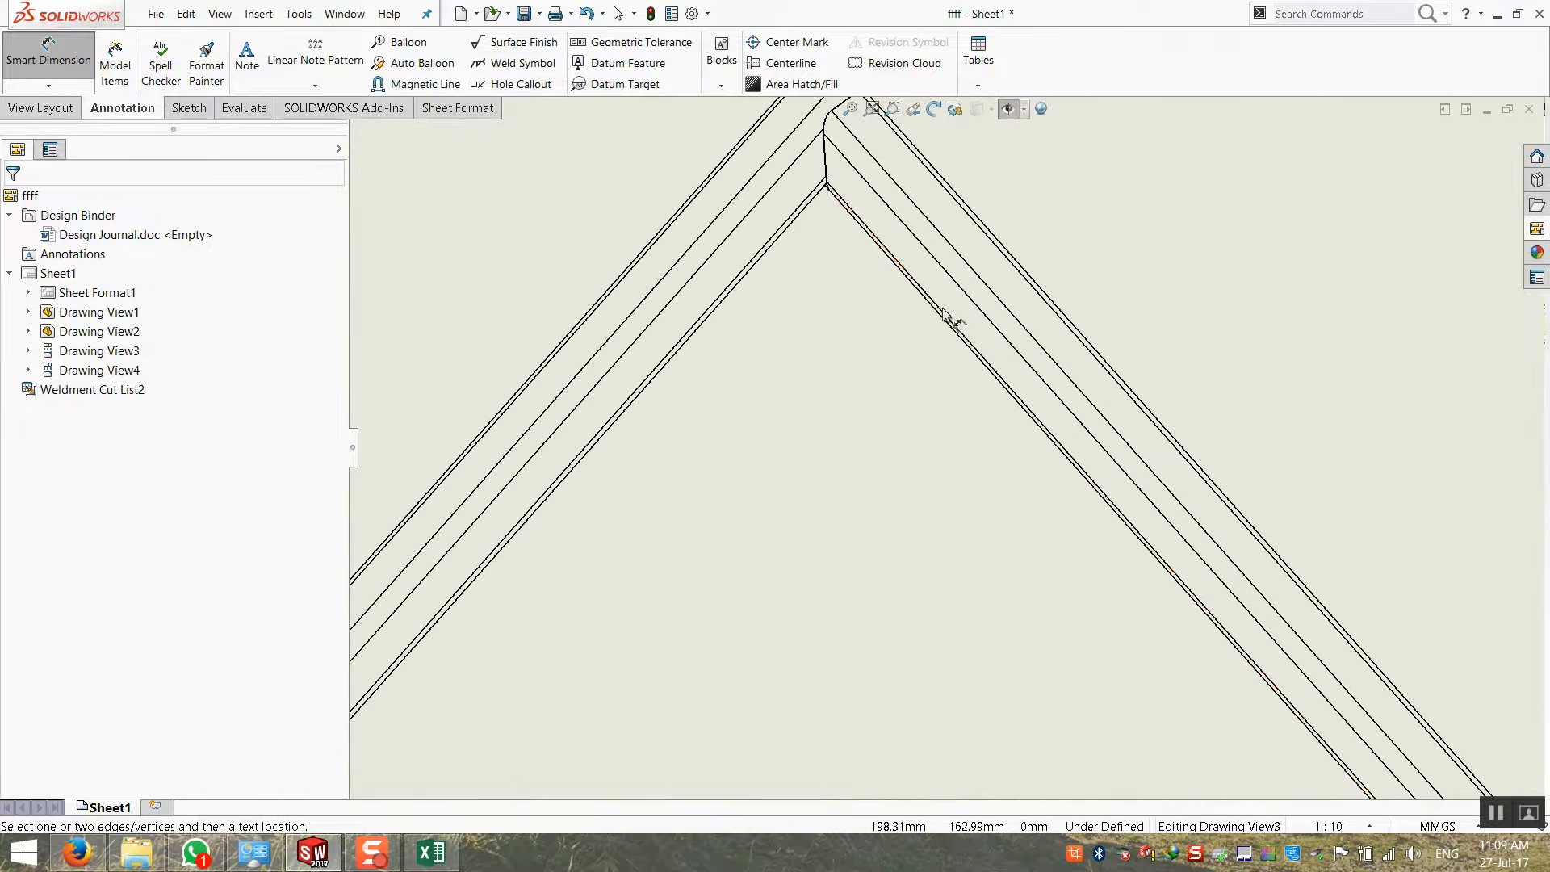
{"action": "left_click", "coordinate": [941, 322]}
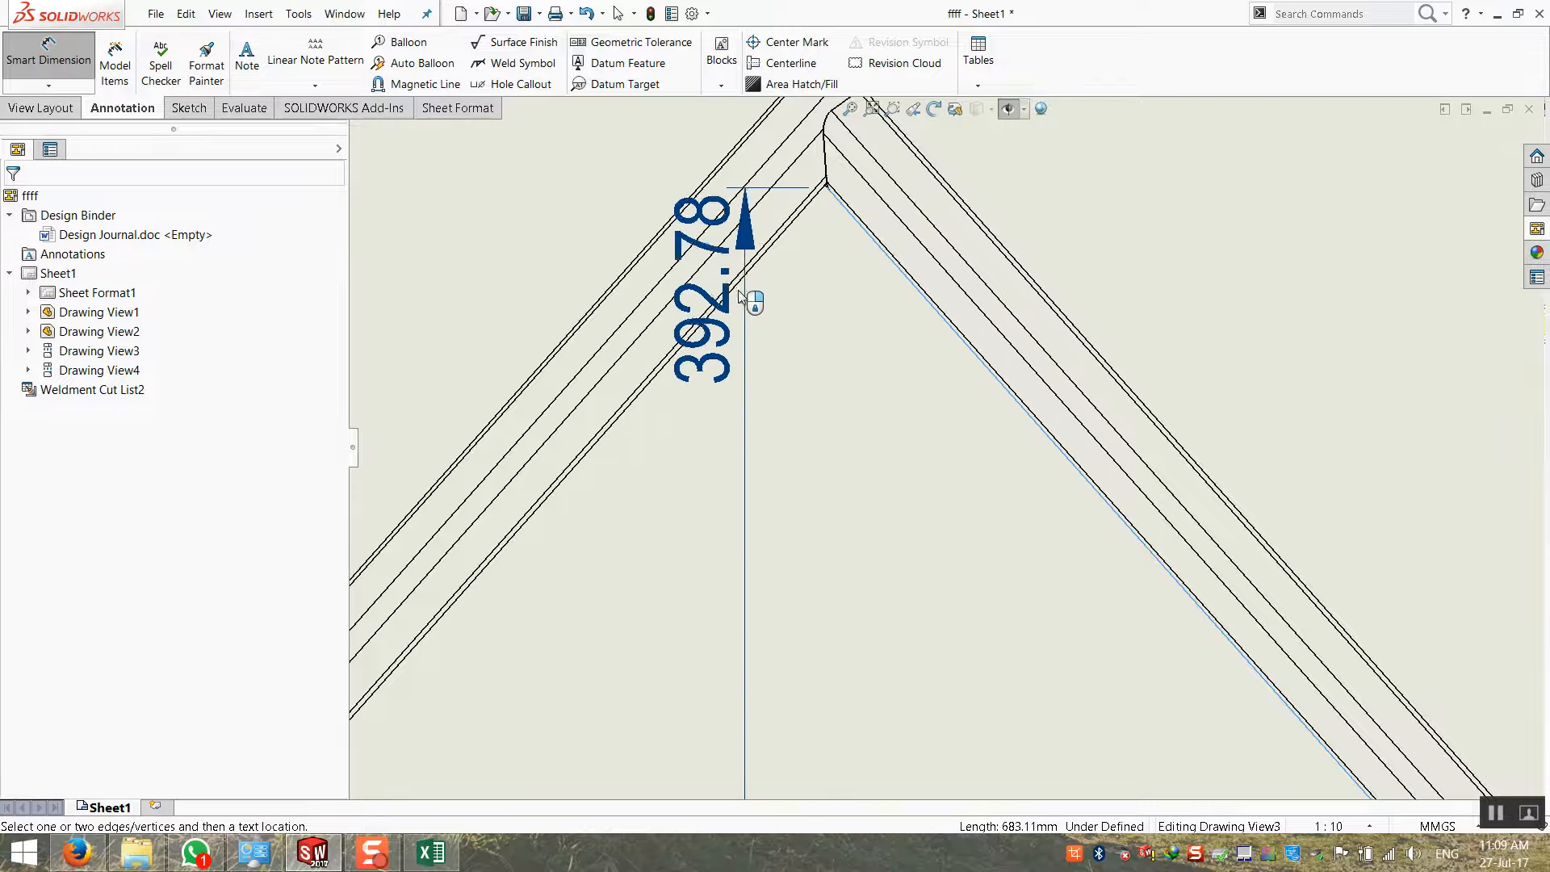
{"action": "left_click", "coordinate": [737, 301]}
{"action": "scroll", "coordinate": [848, 486], "scroll_direction": "up", "scroll_amount": 3}
{"action": "left_click", "coordinate": [888, 517]}
{"action": "scroll", "coordinate": [656, 403], "scroll_direction": "up", "scroll_amount": 3}
{"action": "scroll", "coordinate": [426, 495], "scroll_direction": "up", "scroll_amount": 2}
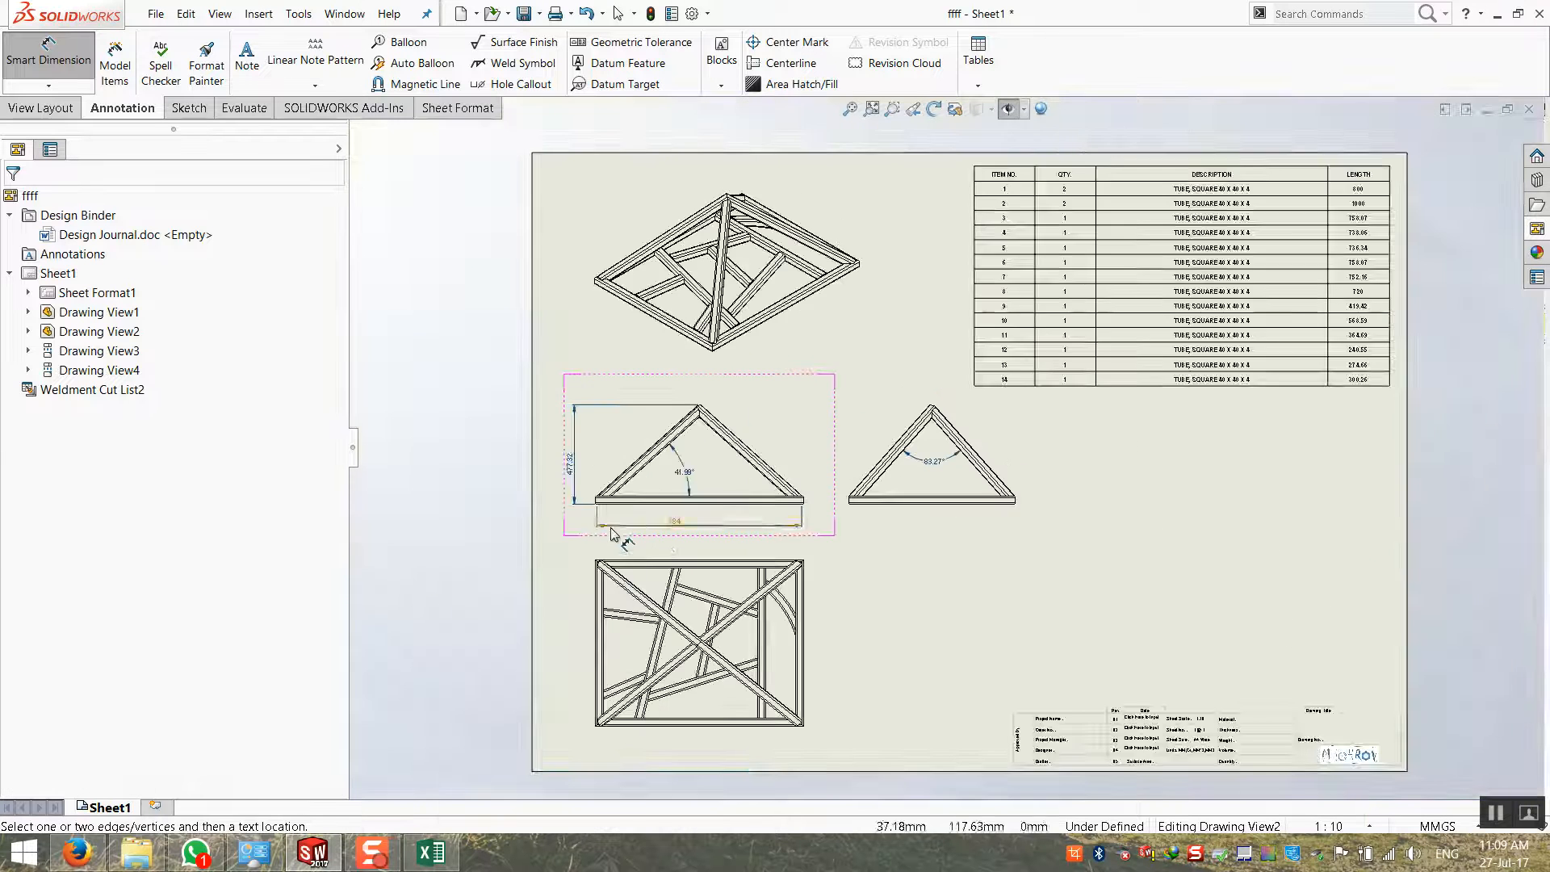
Dimension the base tube's length below the projected view beside the right view
{"action": "scroll", "coordinate": [941, 440], "scroll_direction": "down", "scroll_amount": 5}
{"action": "left_click", "coordinate": [950, 420]}
{"action": "left_click", "coordinate": [955, 488]}
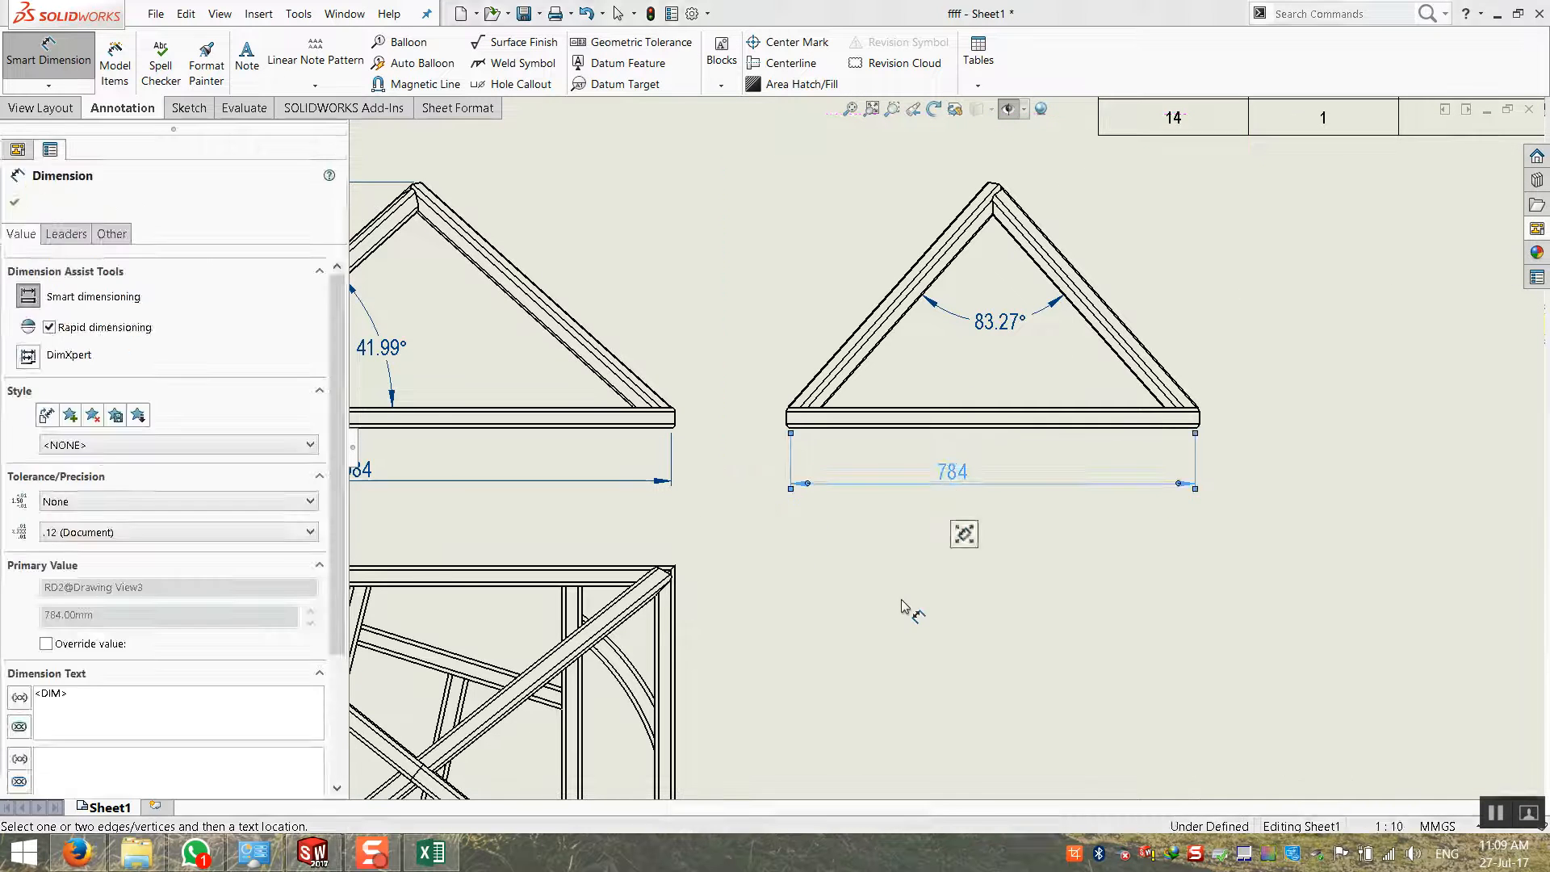
{"action": "scroll", "coordinate": [859, 651], "scroll_direction": "up", "scroll_amount": 3}
Dimension the horizontal distance from the top view's left outer edge to the upper end of the slanted inner tube
{"action": "scroll", "coordinate": [596, 735], "scroll_direction": "down", "scroll_amount": 4}
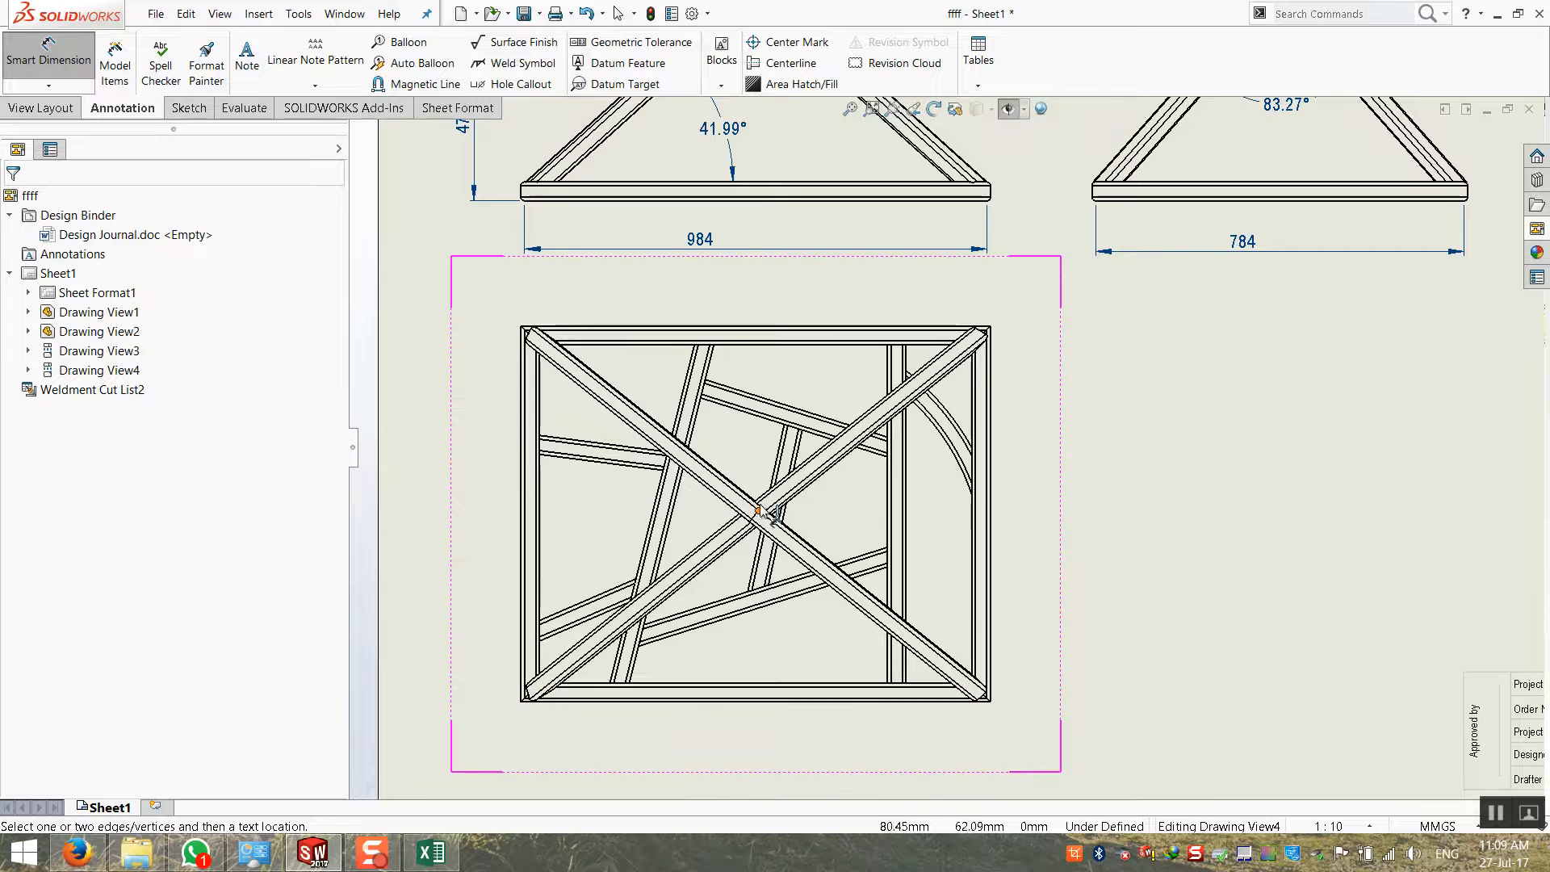
{"action": "scroll", "coordinate": [759, 510], "scroll_direction": "down", "scroll_amount": 5}
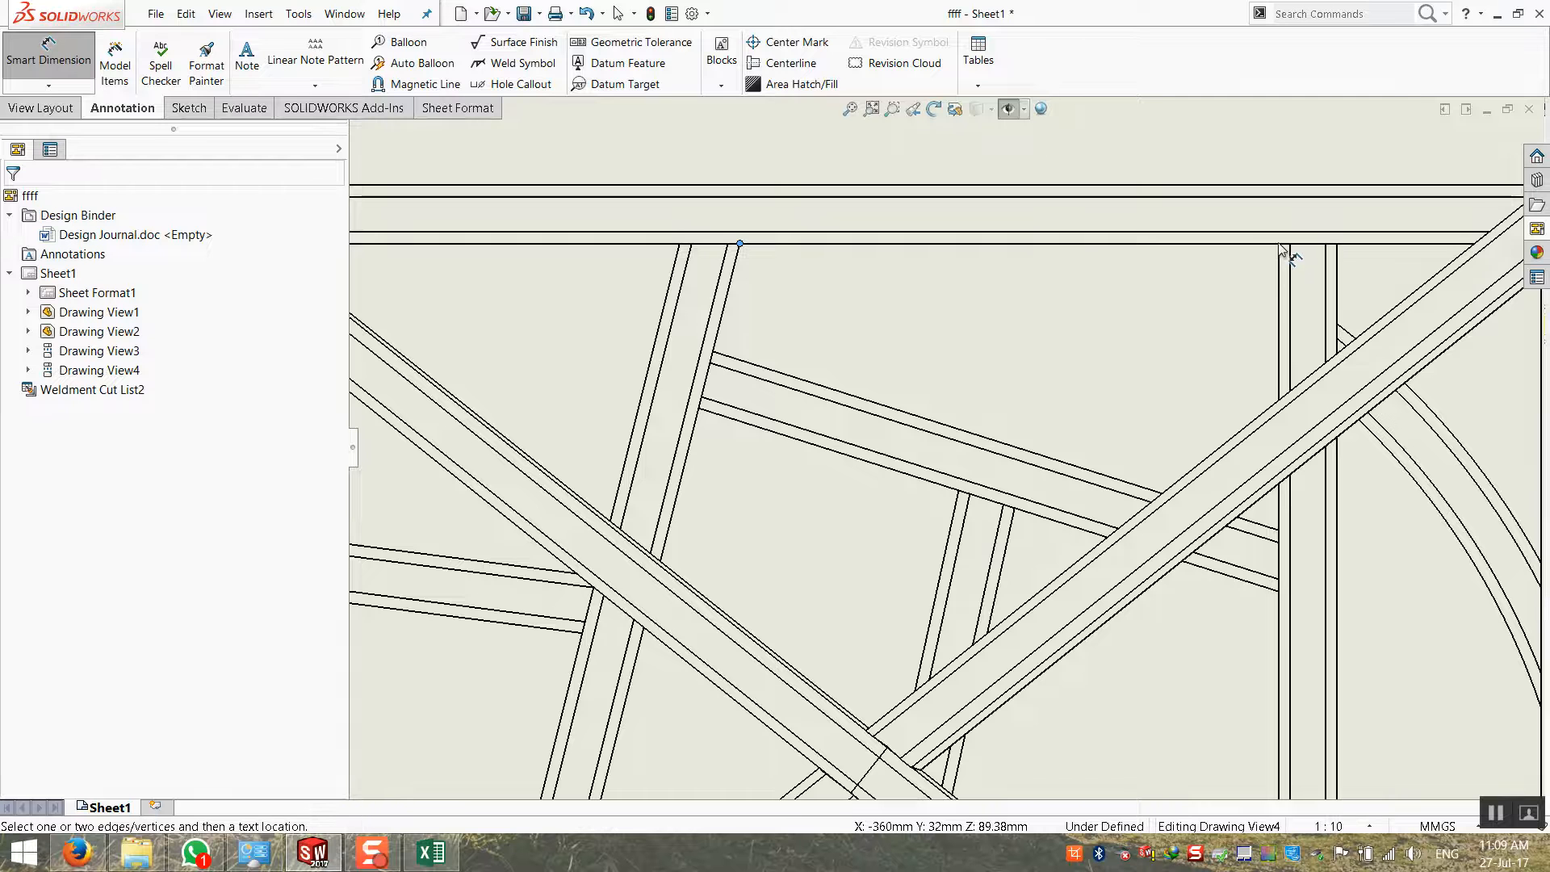
{"action": "scroll", "coordinate": [844, 291], "scroll_direction": "up", "scroll_amount": 5}
{"action": "scroll", "coordinate": [588, 390], "scroll_direction": "down", "scroll_amount": 5}
{"action": "left_click", "coordinate": [588, 418]}
{"action": "scroll", "coordinate": [953, 444], "scroll_direction": "up", "scroll_amount": 3}
{"action": "left_click", "coordinate": [937, 359]}
{"action": "scroll", "coordinate": [1318, 482], "scroll_direction": "up", "scroll_amount": 4}
{"action": "key", "text": "Escape"}
{"action": "scroll", "coordinate": [1256, 487], "scroll_direction": "up", "scroll_amount": 3}
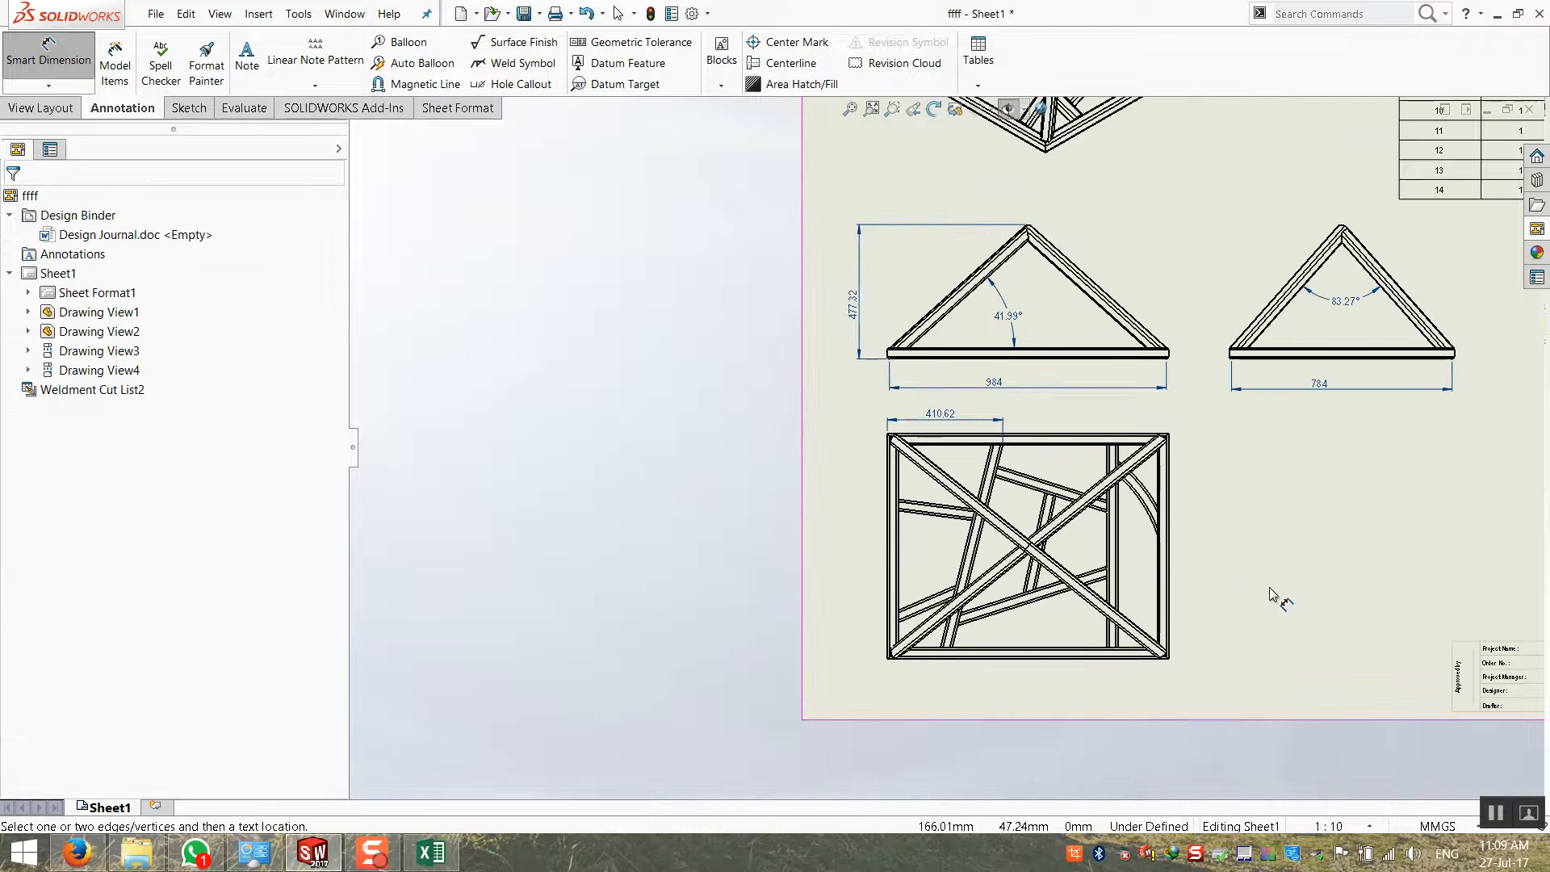
Dimension the vertical distance from the top view's upper outer edge to the curved tube's end at the right side, and finish dimensioning
{"action": "scroll", "coordinate": [1131, 517], "scroll_direction": "down", "scroll_amount": 6}
{"action": "scroll", "coordinate": [1074, 452], "scroll_direction": "down", "scroll_amount": 2}
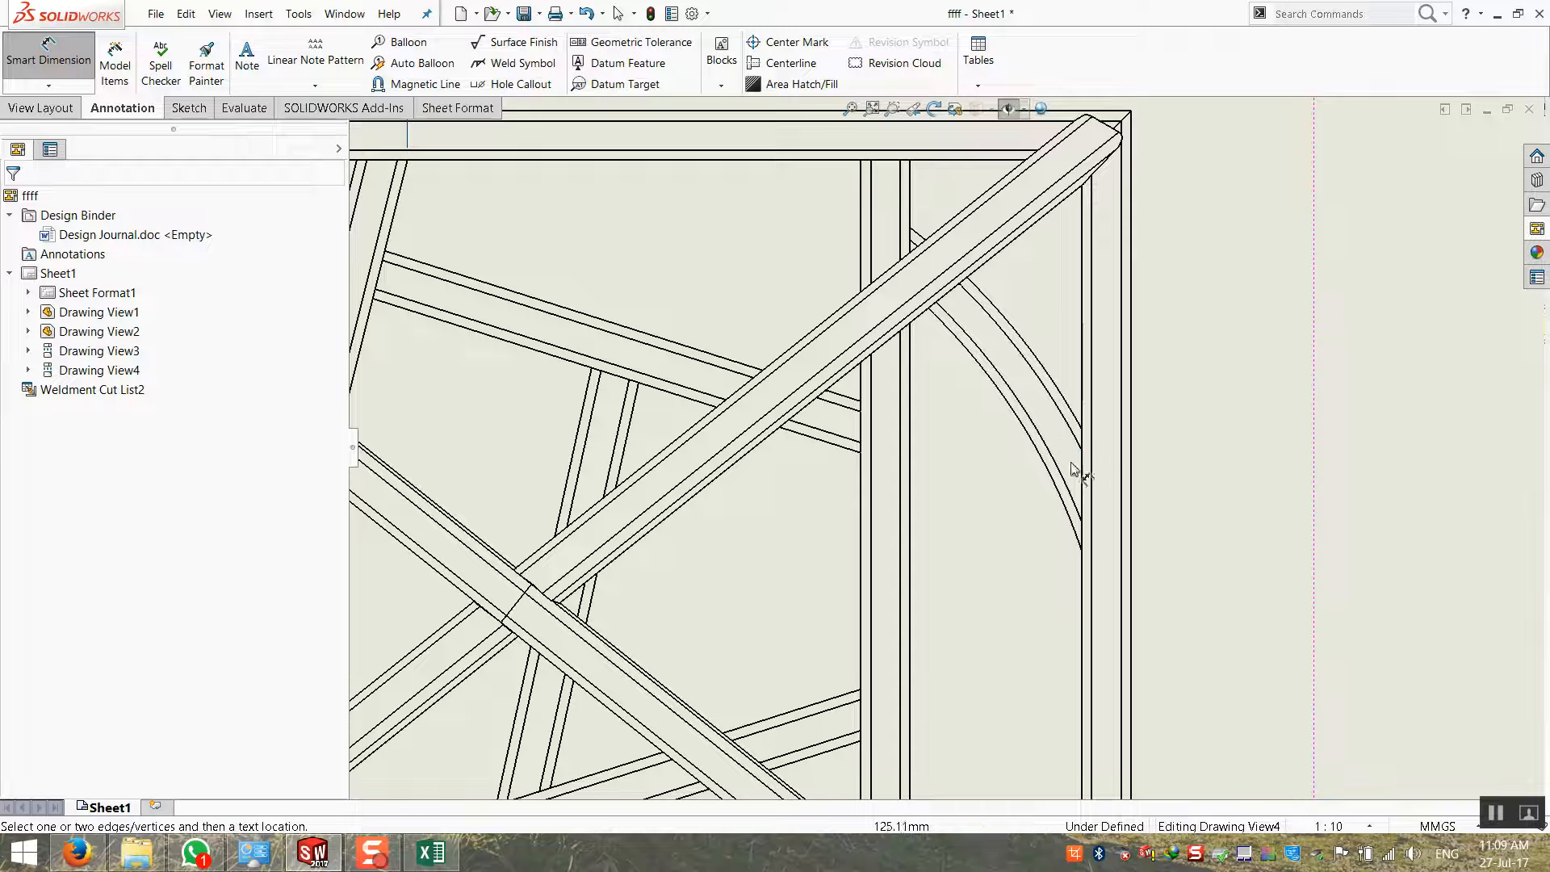
{"action": "scroll", "coordinate": [1050, 181], "scroll_direction": "up", "scroll_amount": 2}
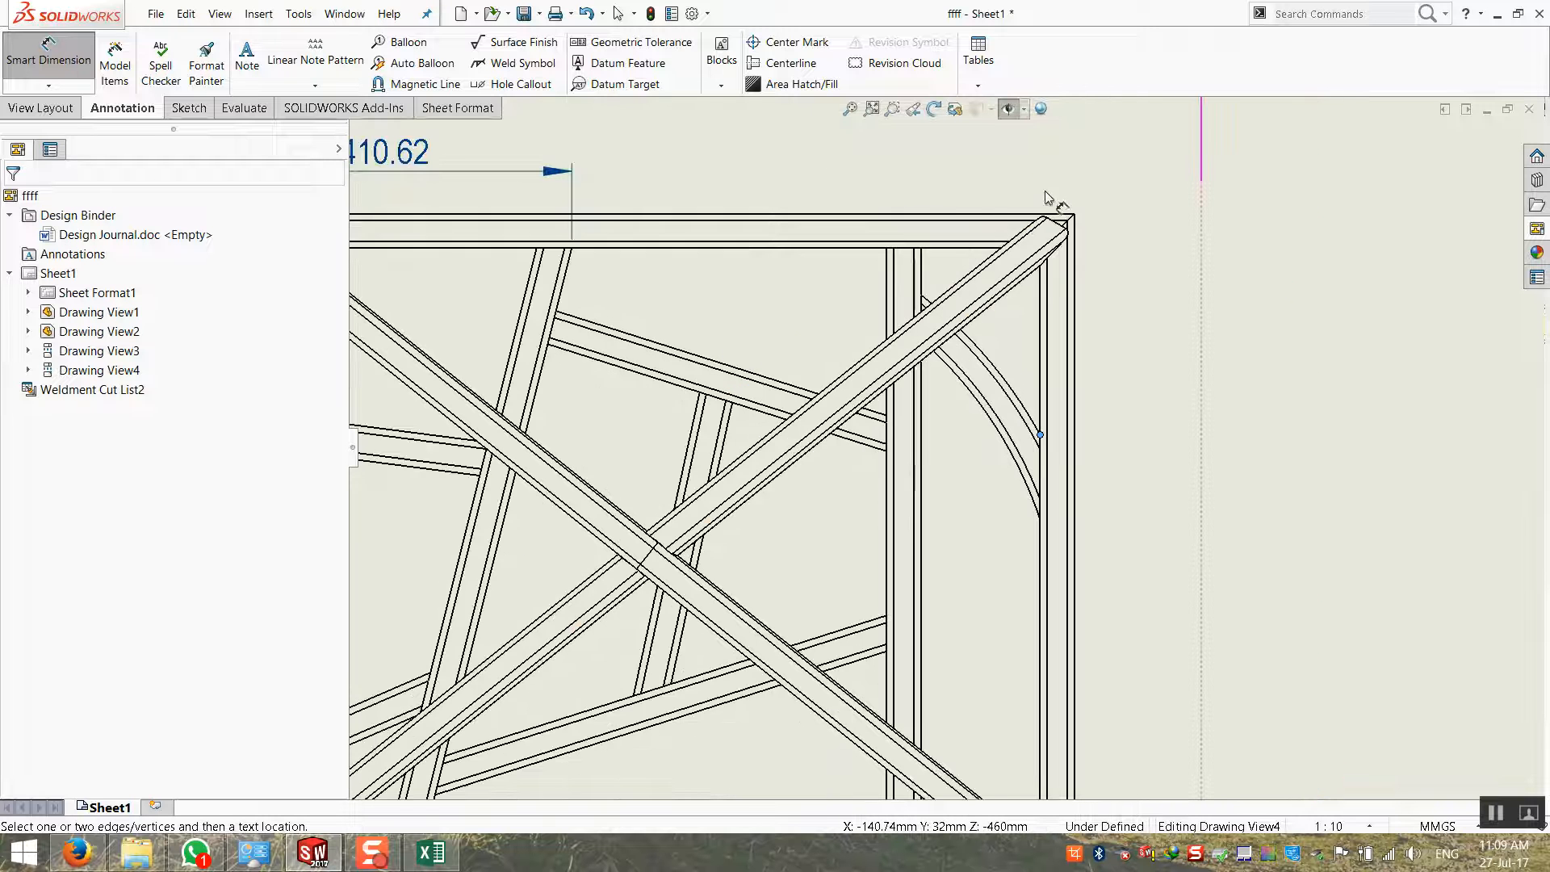
{"action": "scroll", "coordinate": [1021, 218], "scroll_direction": "up", "scroll_amount": 2}
{"action": "left_click", "coordinate": [1009, 254]}
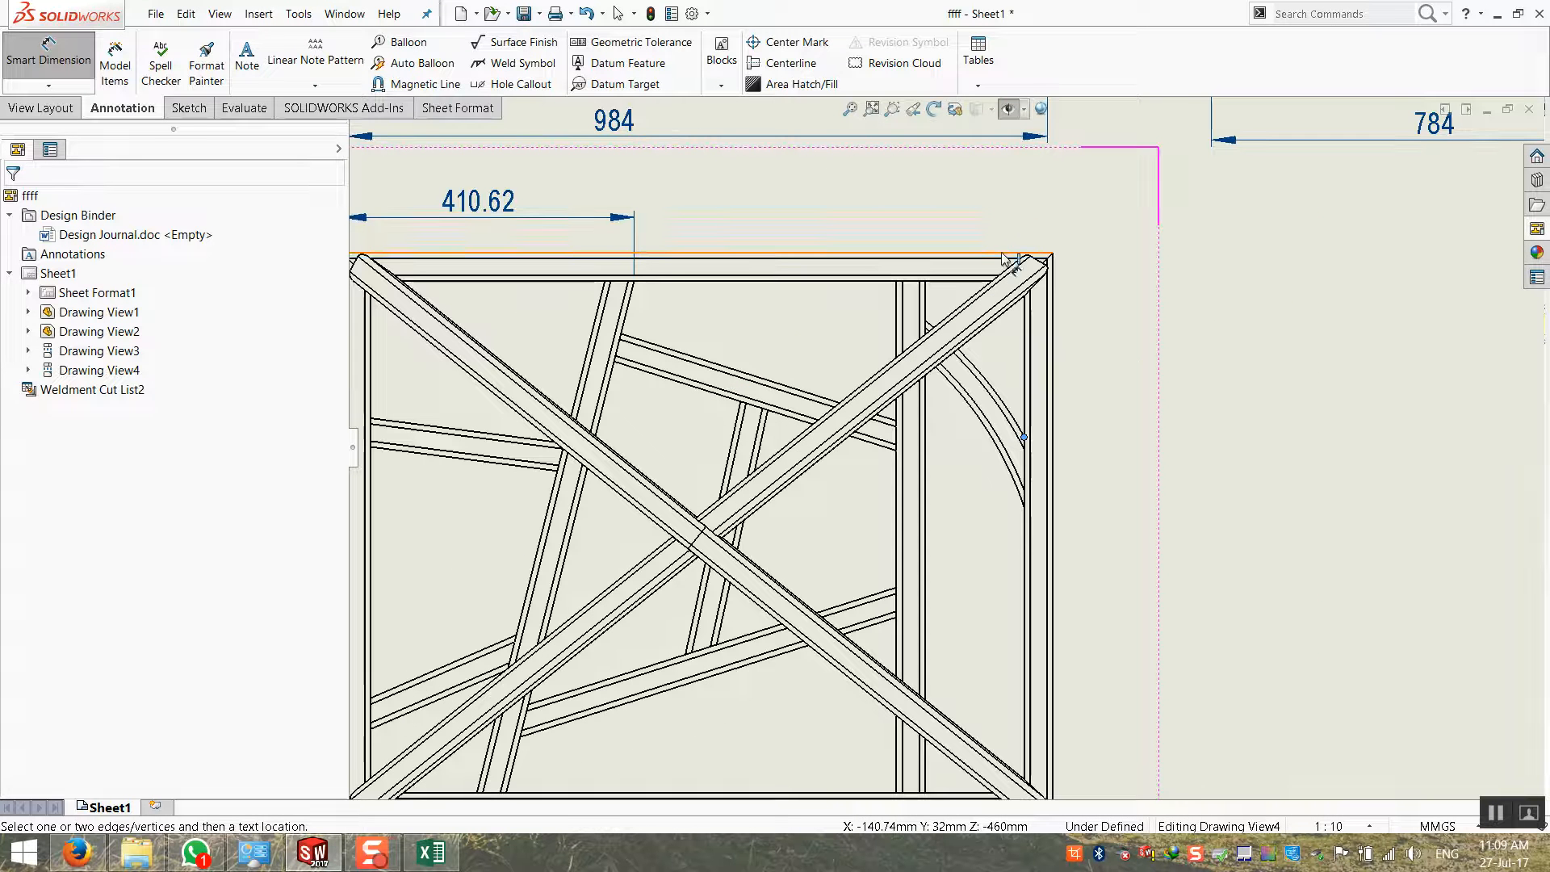
{"action": "left_click", "coordinate": [1123, 359]}
{"action": "scroll", "coordinate": [1208, 498], "scroll_direction": "up", "scroll_amount": 3}
{"action": "scroll", "coordinate": [903, 648], "scroll_direction": "down", "scroll_amount": 3}
{"action": "scroll", "coordinate": [1009, 646], "scroll_direction": "down", "scroll_amount": 2}
{"action": "scroll", "coordinate": [1022, 315], "scroll_direction": "up", "scroll_amount": 4}
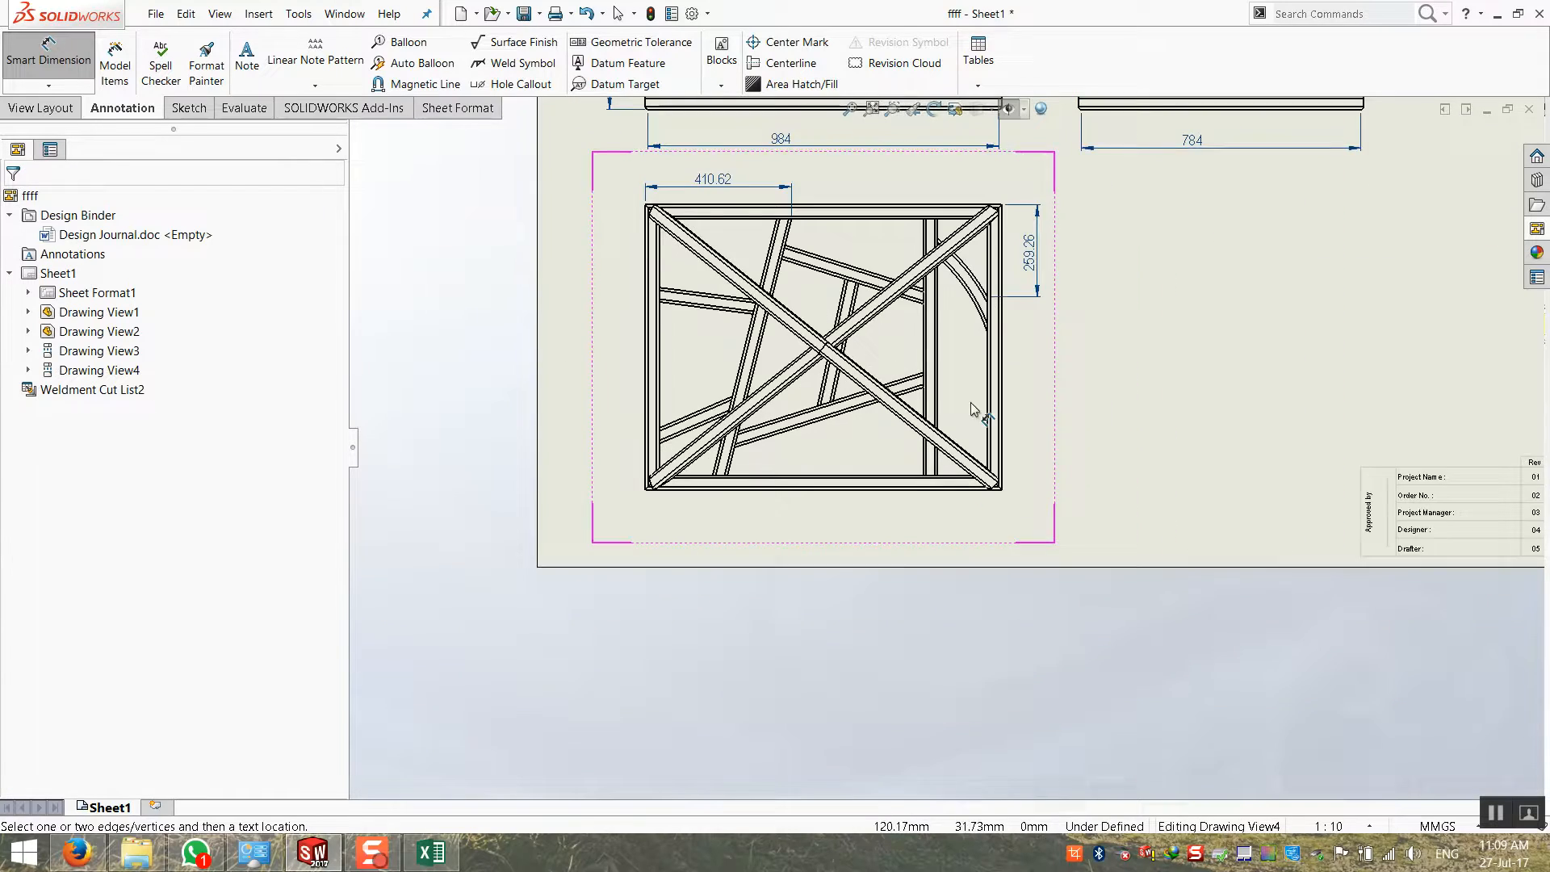
{"action": "scroll", "coordinate": [1022, 313], "scroll_direction": "up", "scroll_amount": 6}
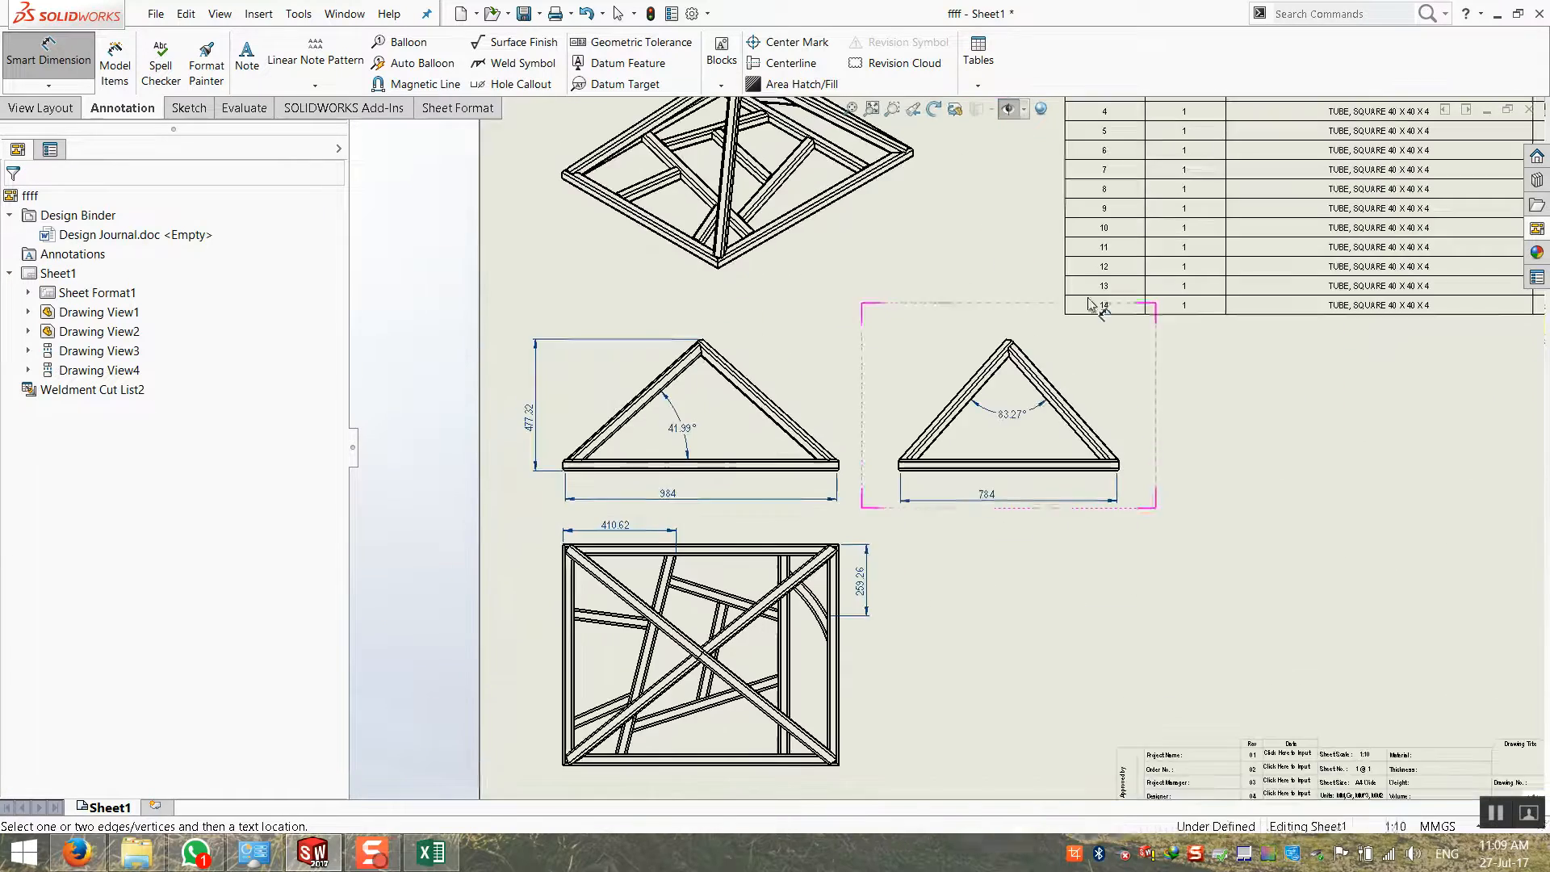
{"action": "scroll", "coordinate": [1092, 289], "scroll_direction": "down", "scroll_amount": 2}
{"action": "key", "text": "Escape"}
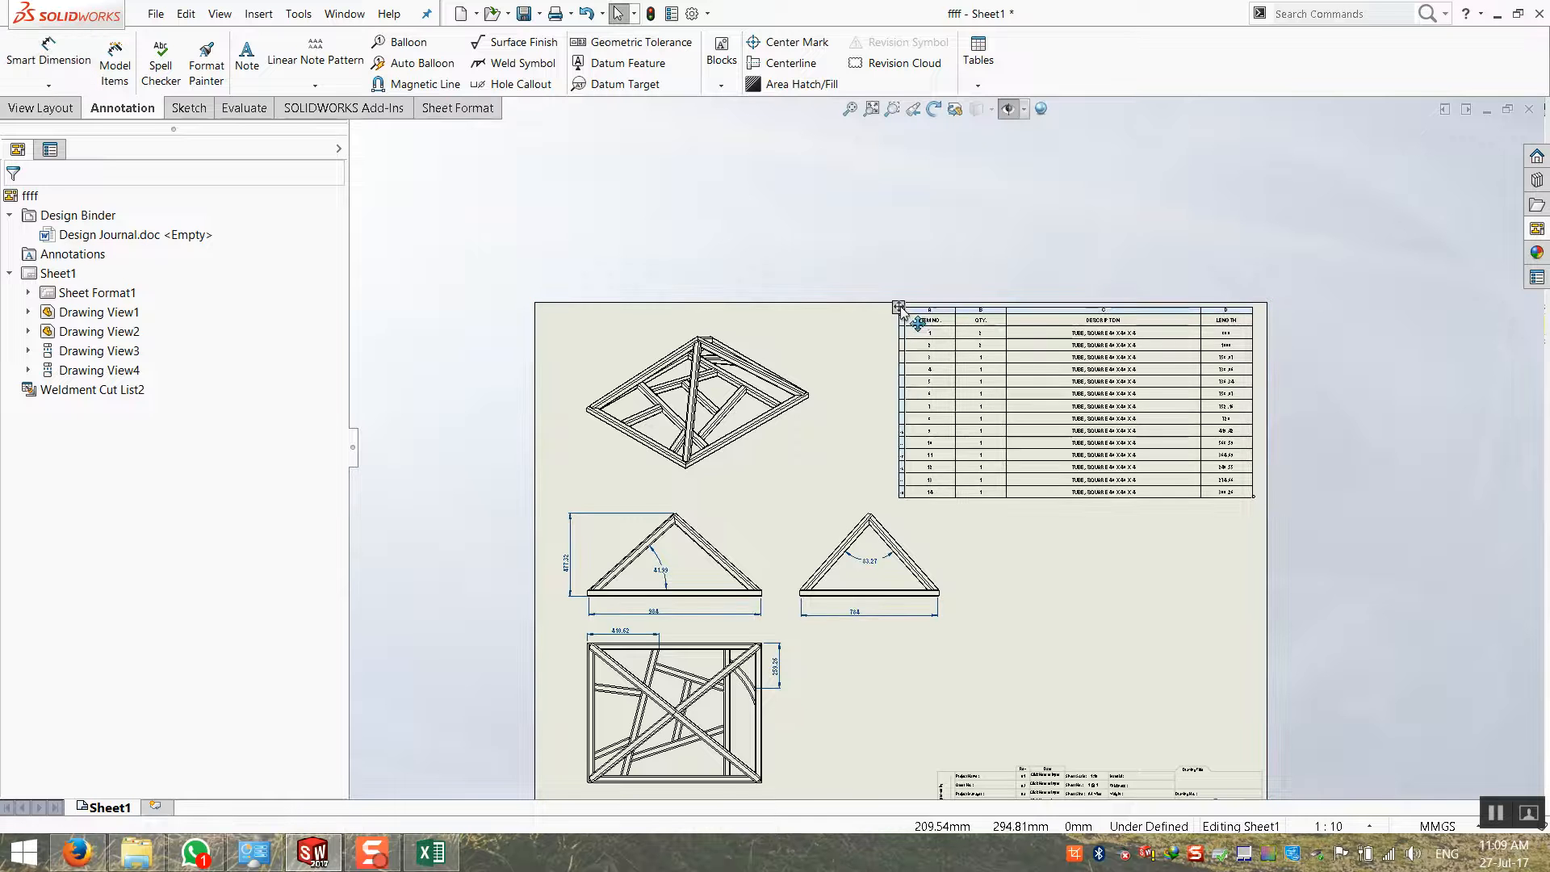
{"action": "left_click", "coordinate": [899, 307]}
{"action": "left_click", "coordinate": [767, 239]}
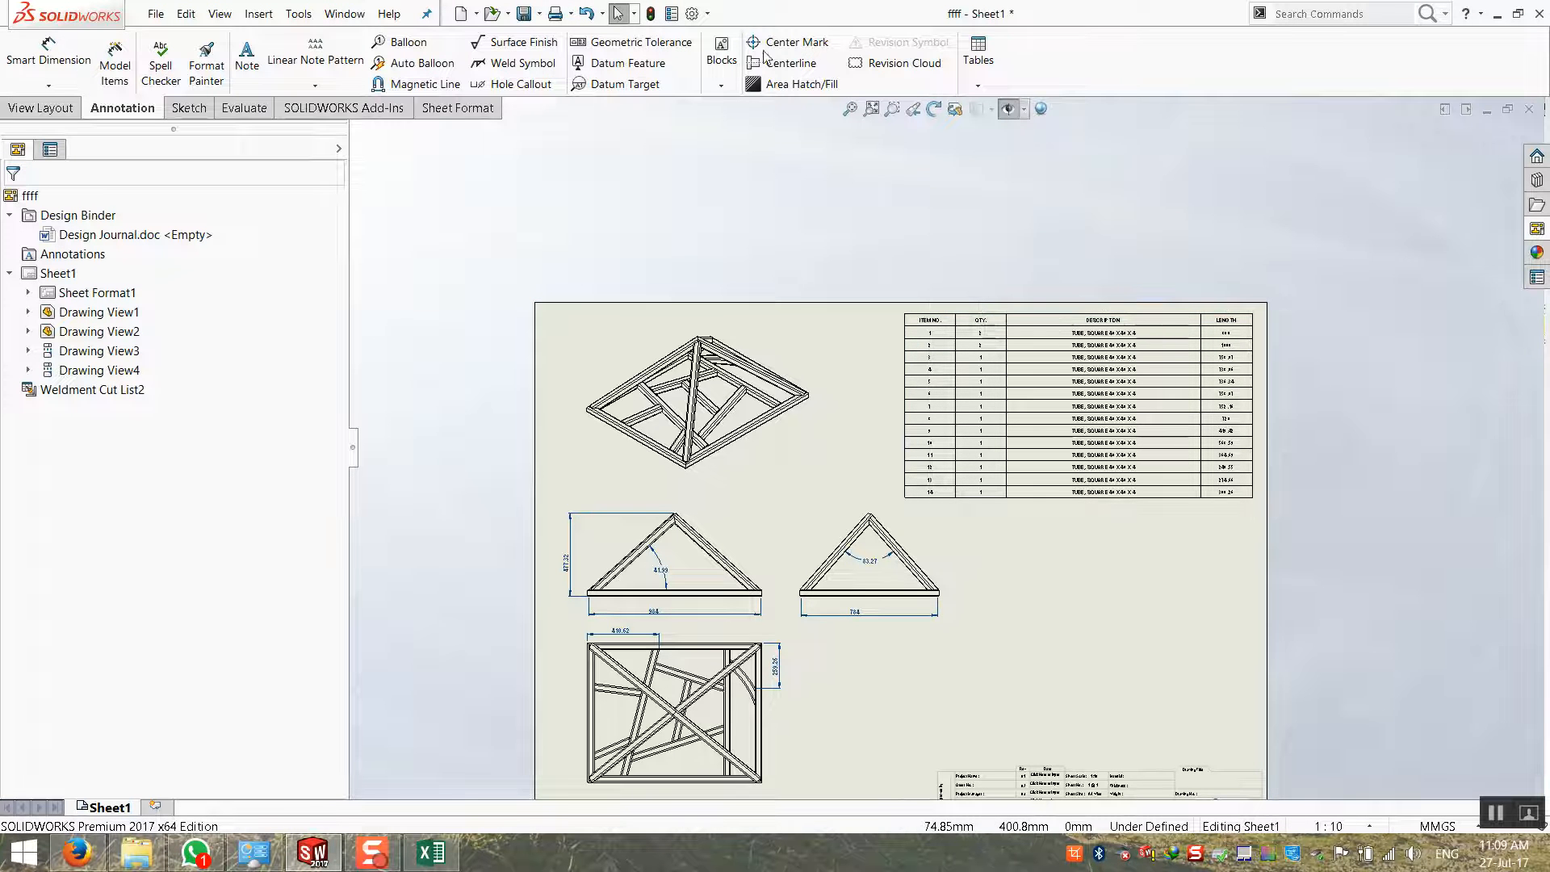
{"action": "left_click", "coordinate": [852, 113]}
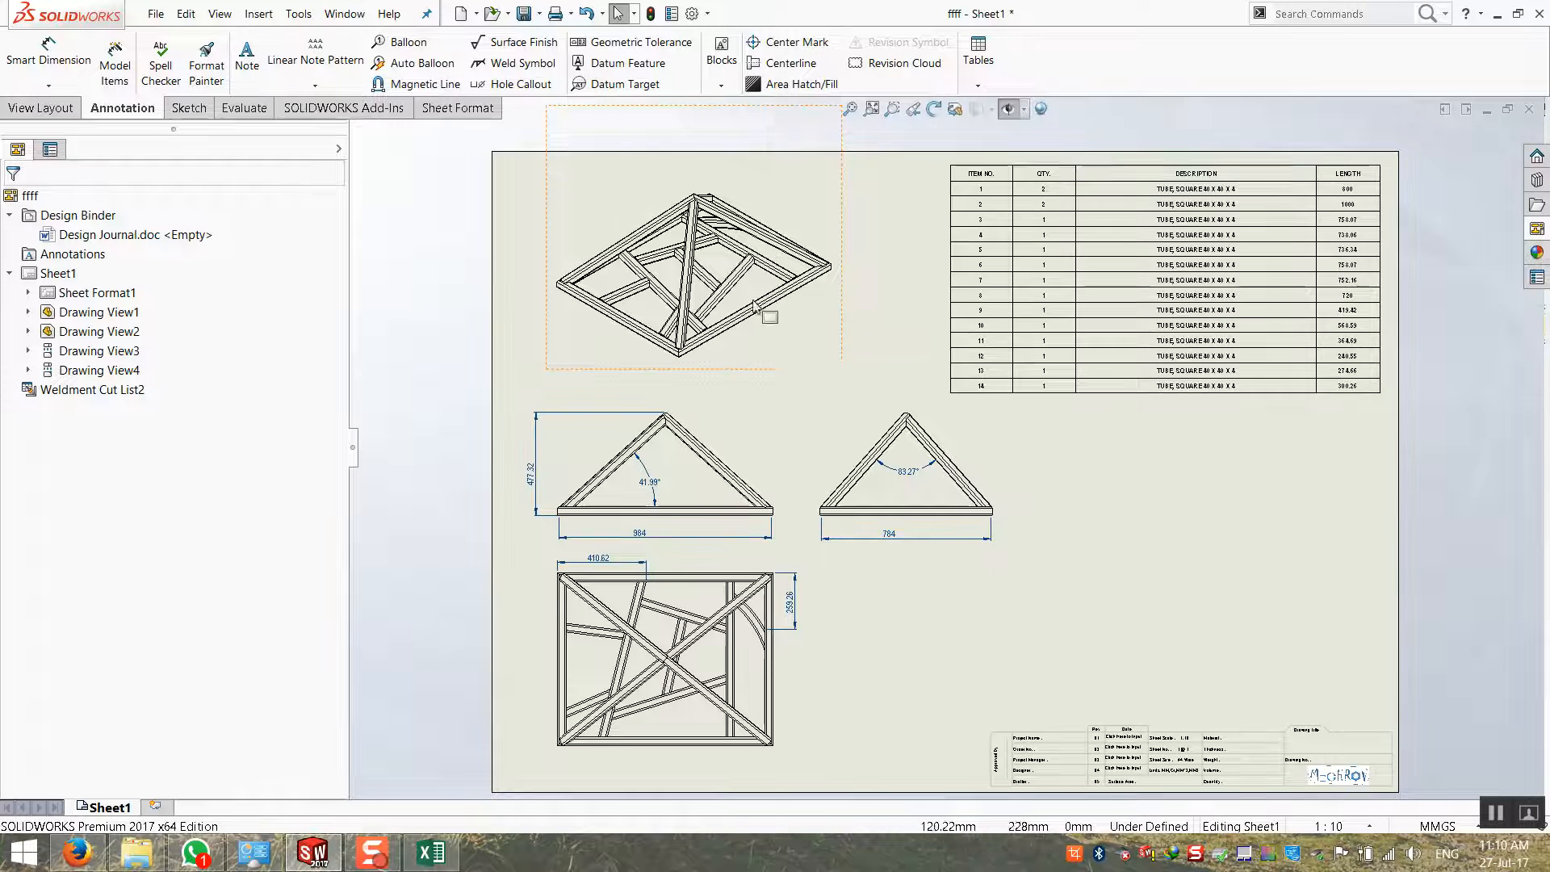
{"action": "left_click", "coordinate": [1061, 428]}
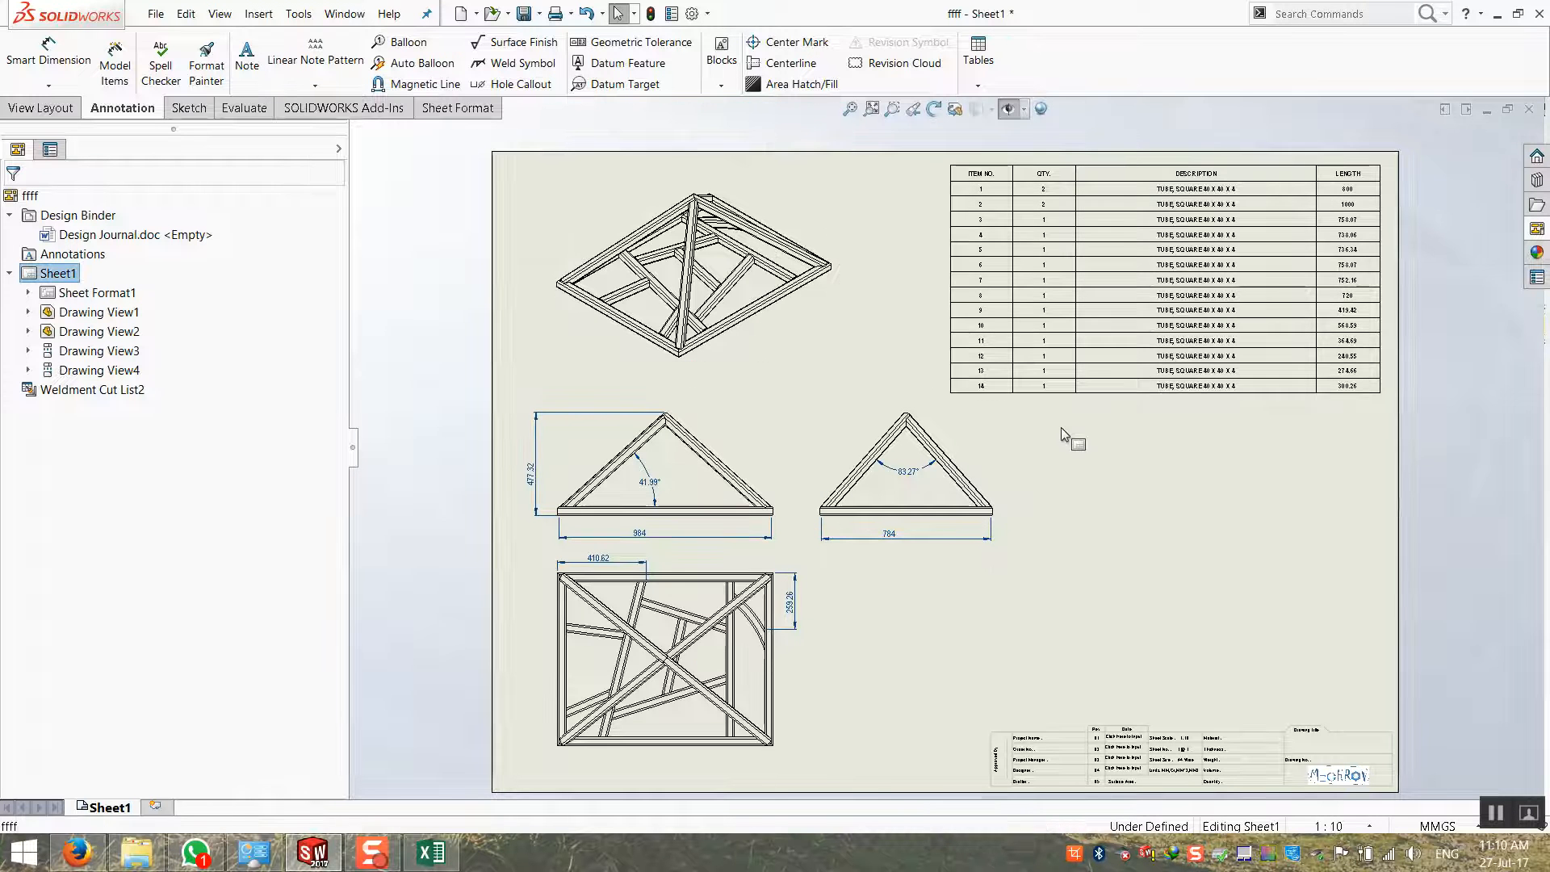
Try to add a second sheet to the drawing
{"action": "left_click", "coordinate": [157, 806]}
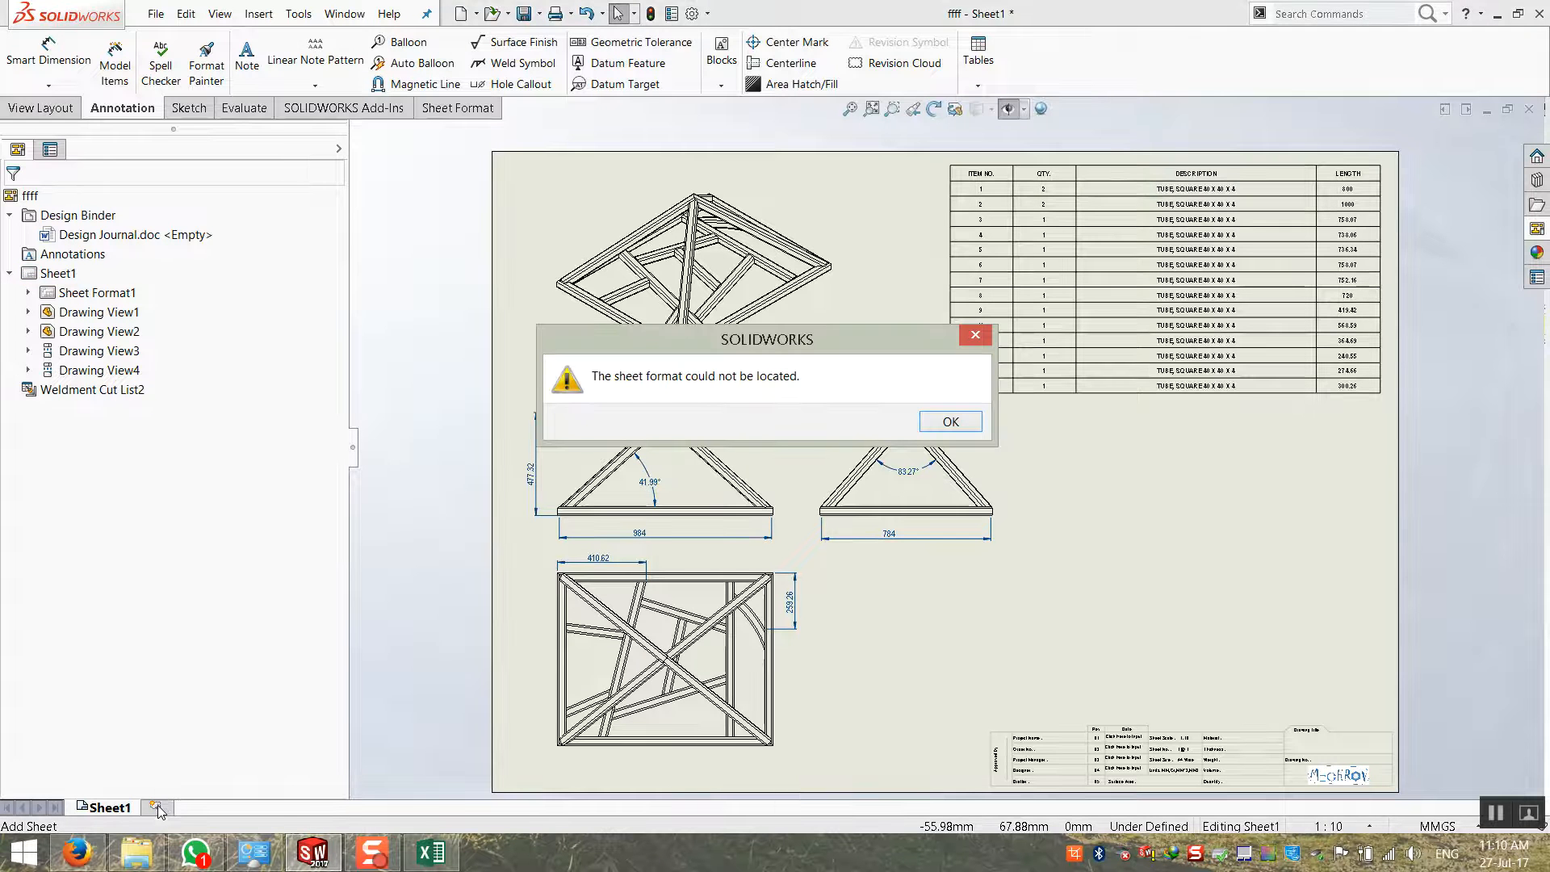
{"action": "left_click", "coordinate": [951, 422]}
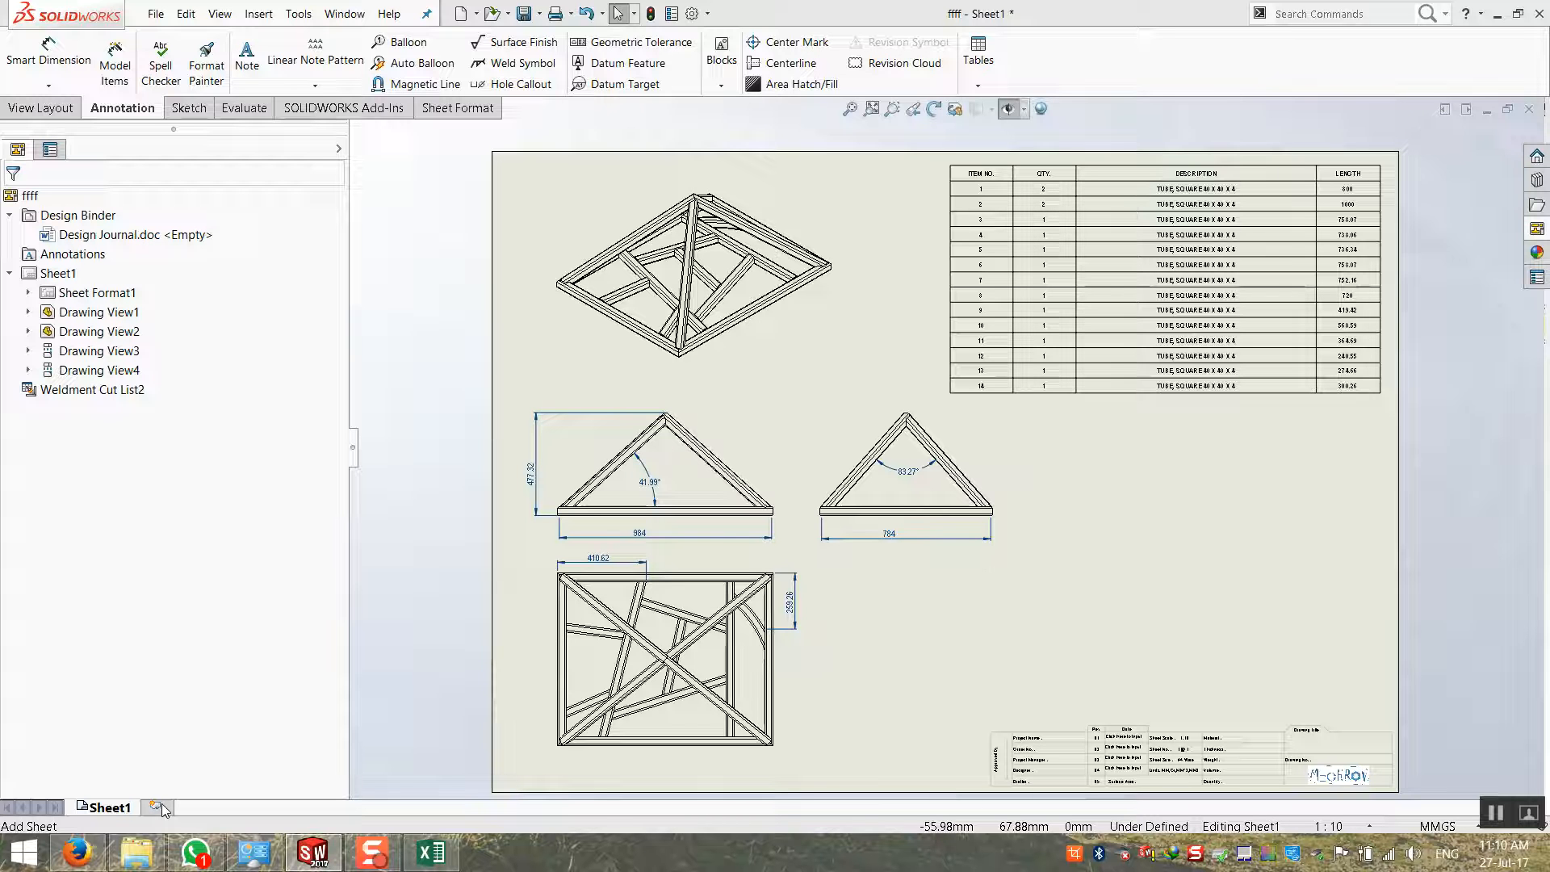
Add a second sheet to the drawing, look at the blank sheet and return to Sheet1
{"action": "left_click", "coordinate": [161, 803]}
{"action": "left_click", "coordinate": [796, 554]}
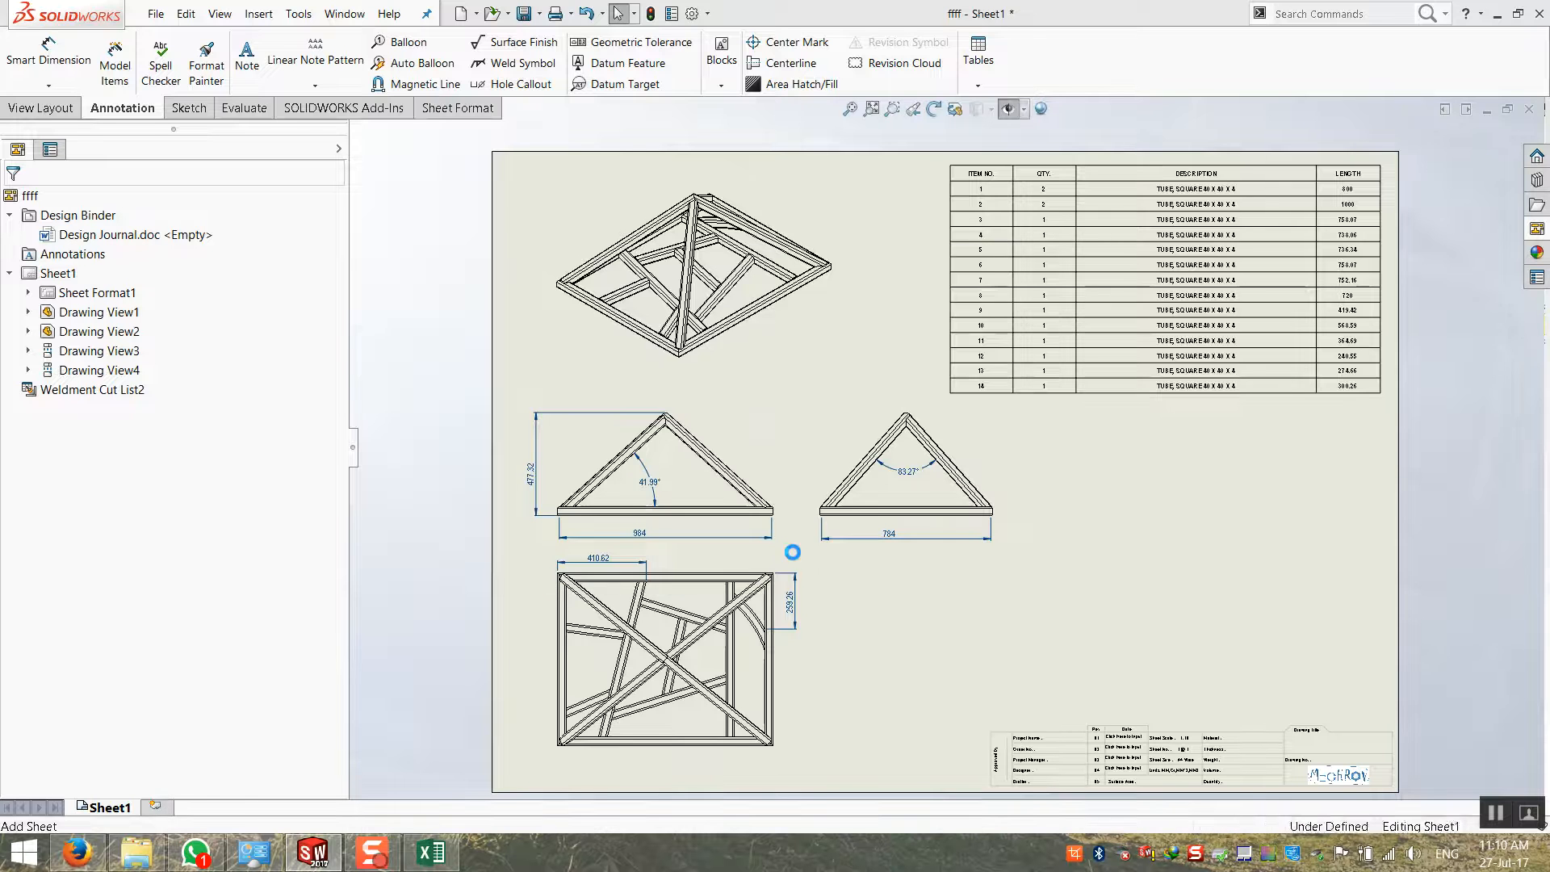
{"action": "left_click", "coordinate": [118, 809]}
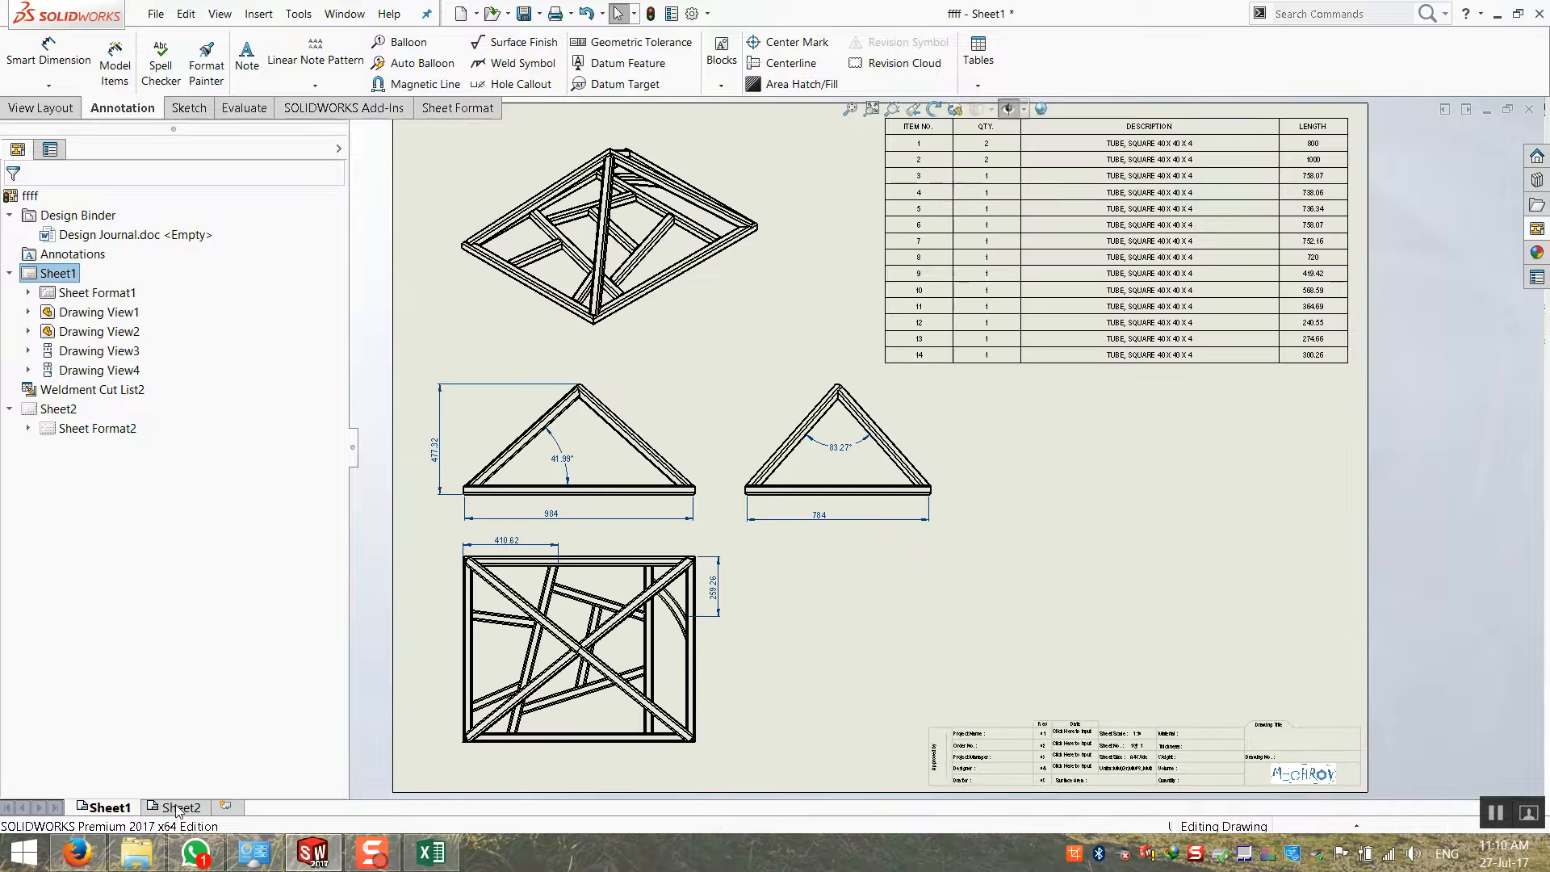
{"action": "left_click", "coordinate": [174, 810]}
{"action": "mouse_move", "coordinate": [93, 811]}
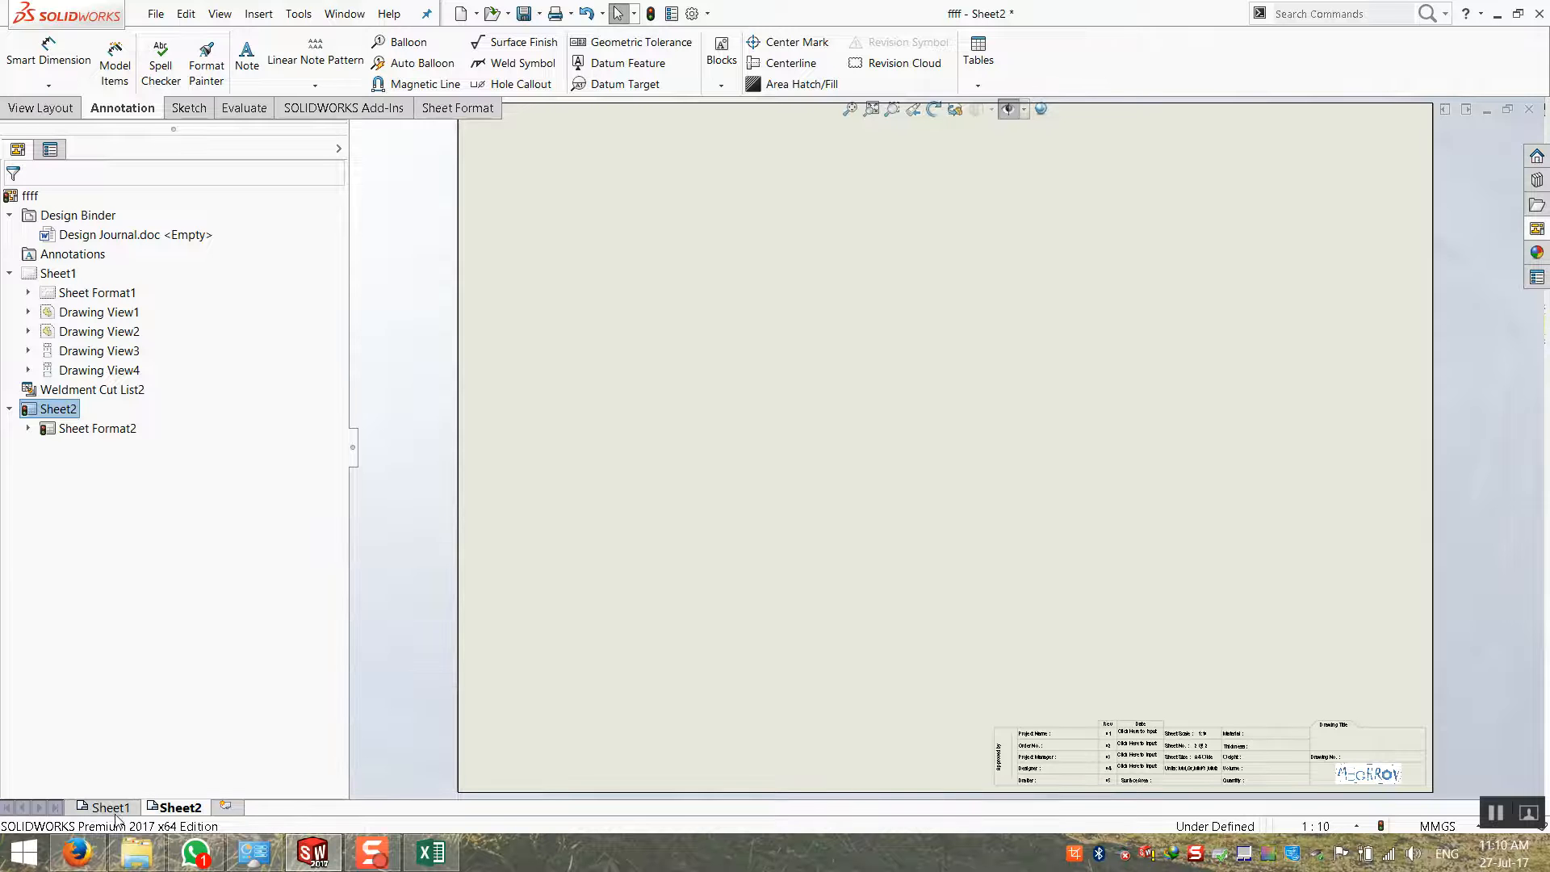
{"action": "left_click", "coordinate": [117, 810]}
{"action": "left_click", "coordinate": [621, 545]}
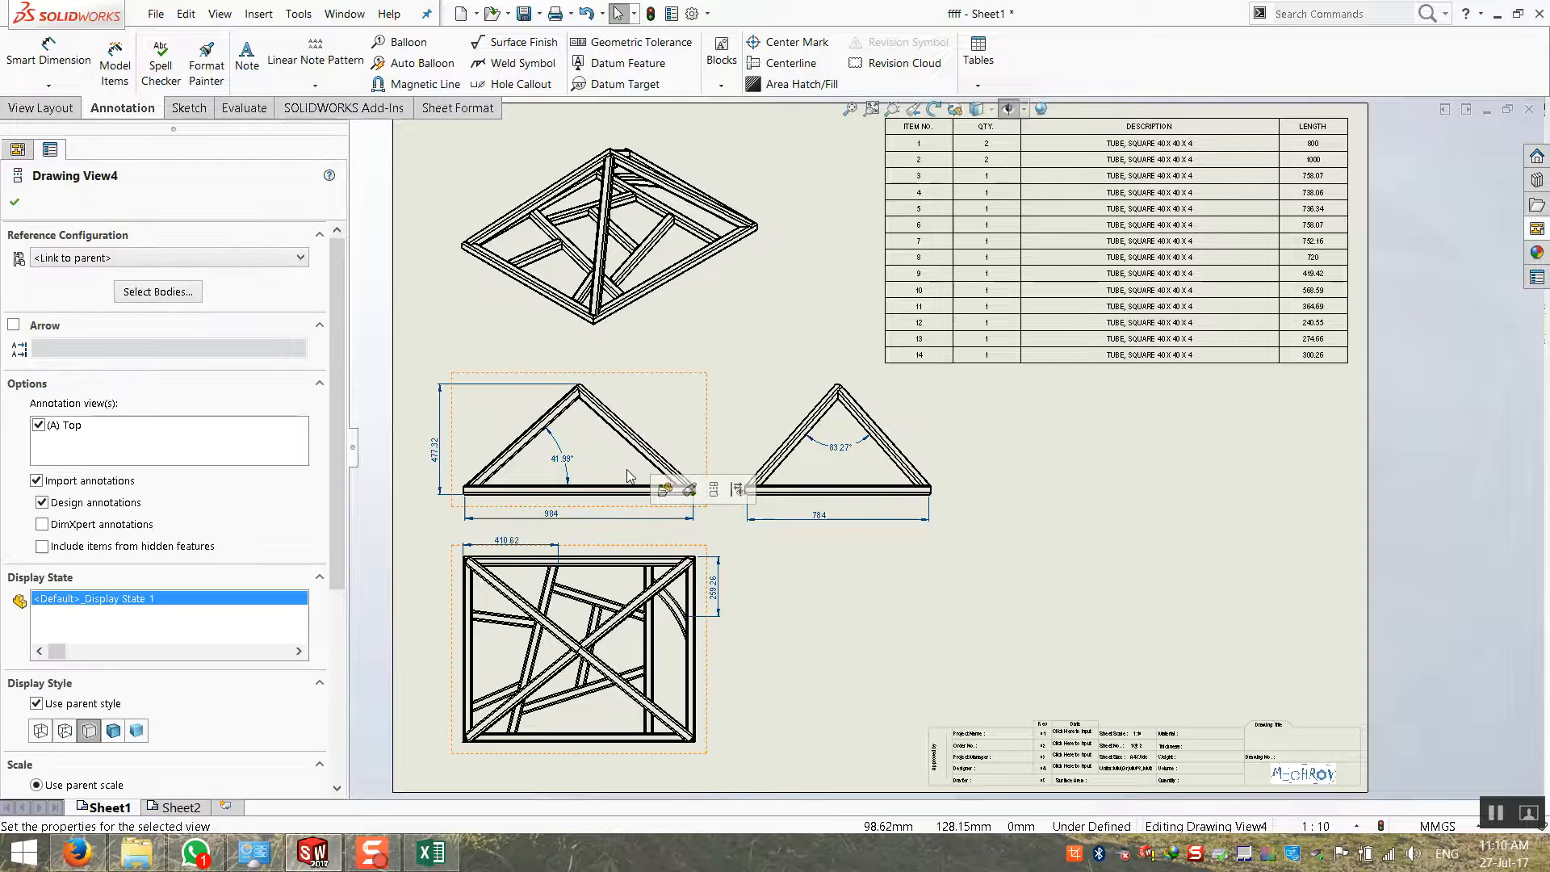
{"action": "left_click", "coordinate": [652, 386], "text": "ctrl"}
{"action": "left_click", "coordinate": [778, 381], "text": "ctrl"}
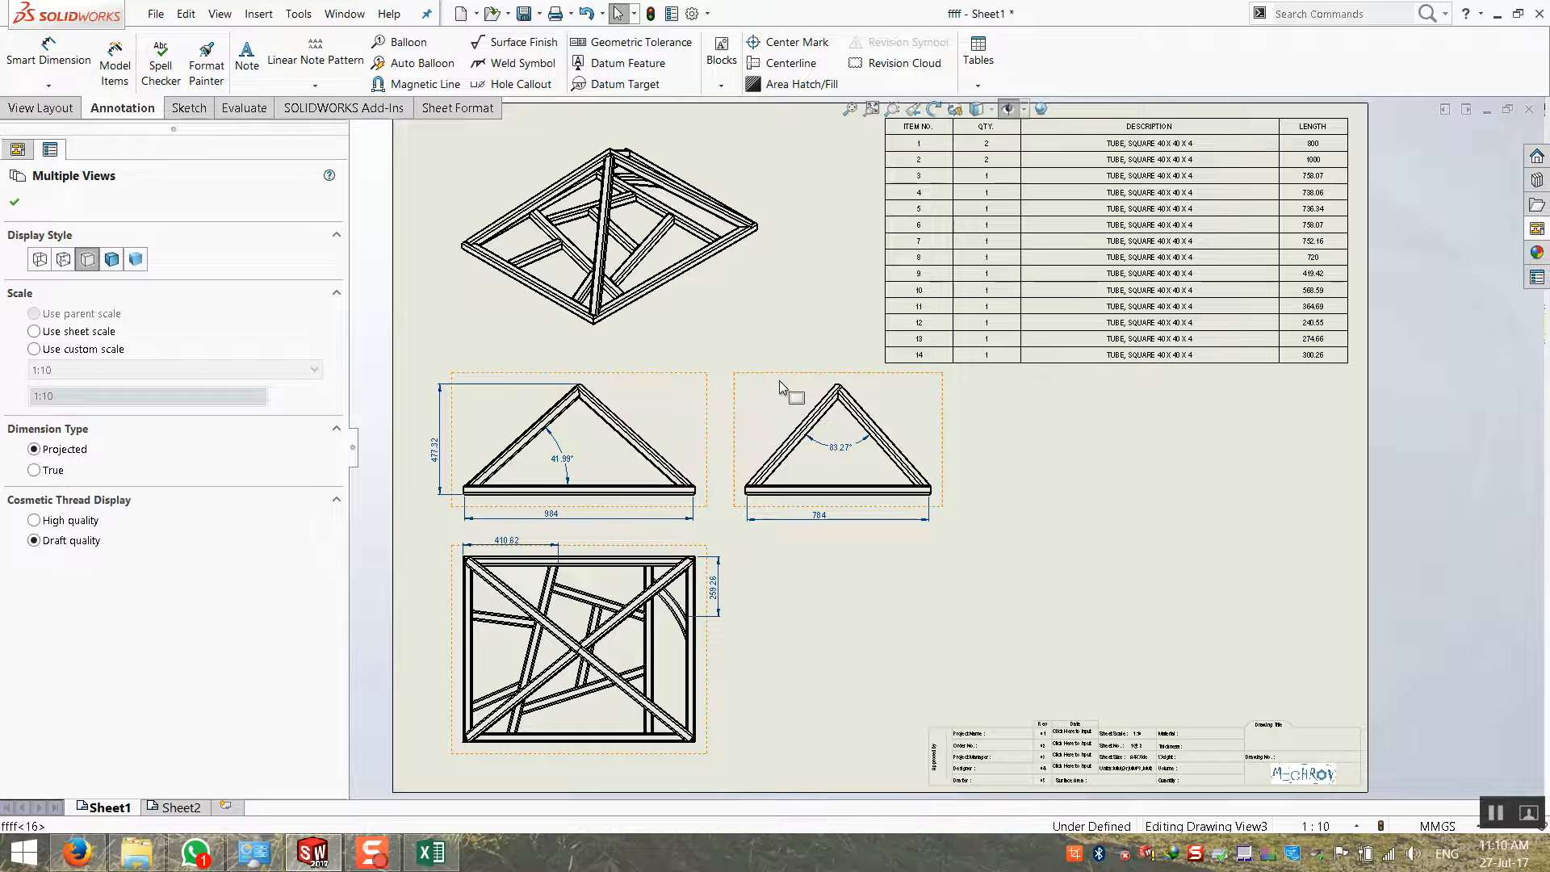
{"action": "key", "text": "Delete"}
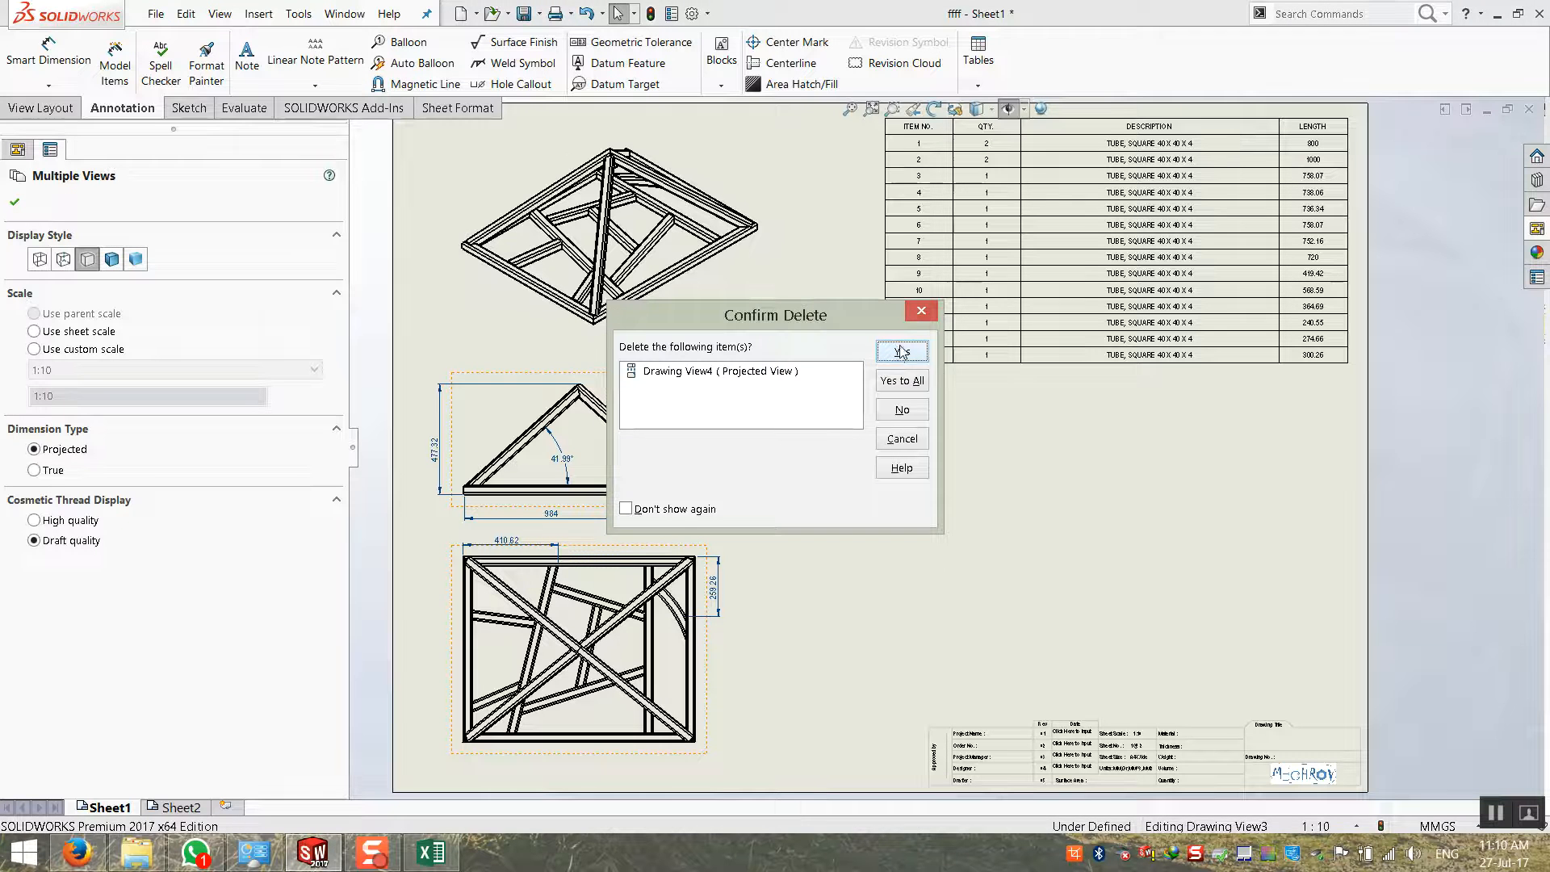
{"action": "left_click", "coordinate": [928, 312]}
Copy the three dimensioned views from Sheet1 onto Sheet2 and move the wide triangular view up and inward within the sheet
{"action": "left_click", "coordinate": [676, 385]}
{"action": "left_click", "coordinate": [779, 386], "text": "ctrl"}
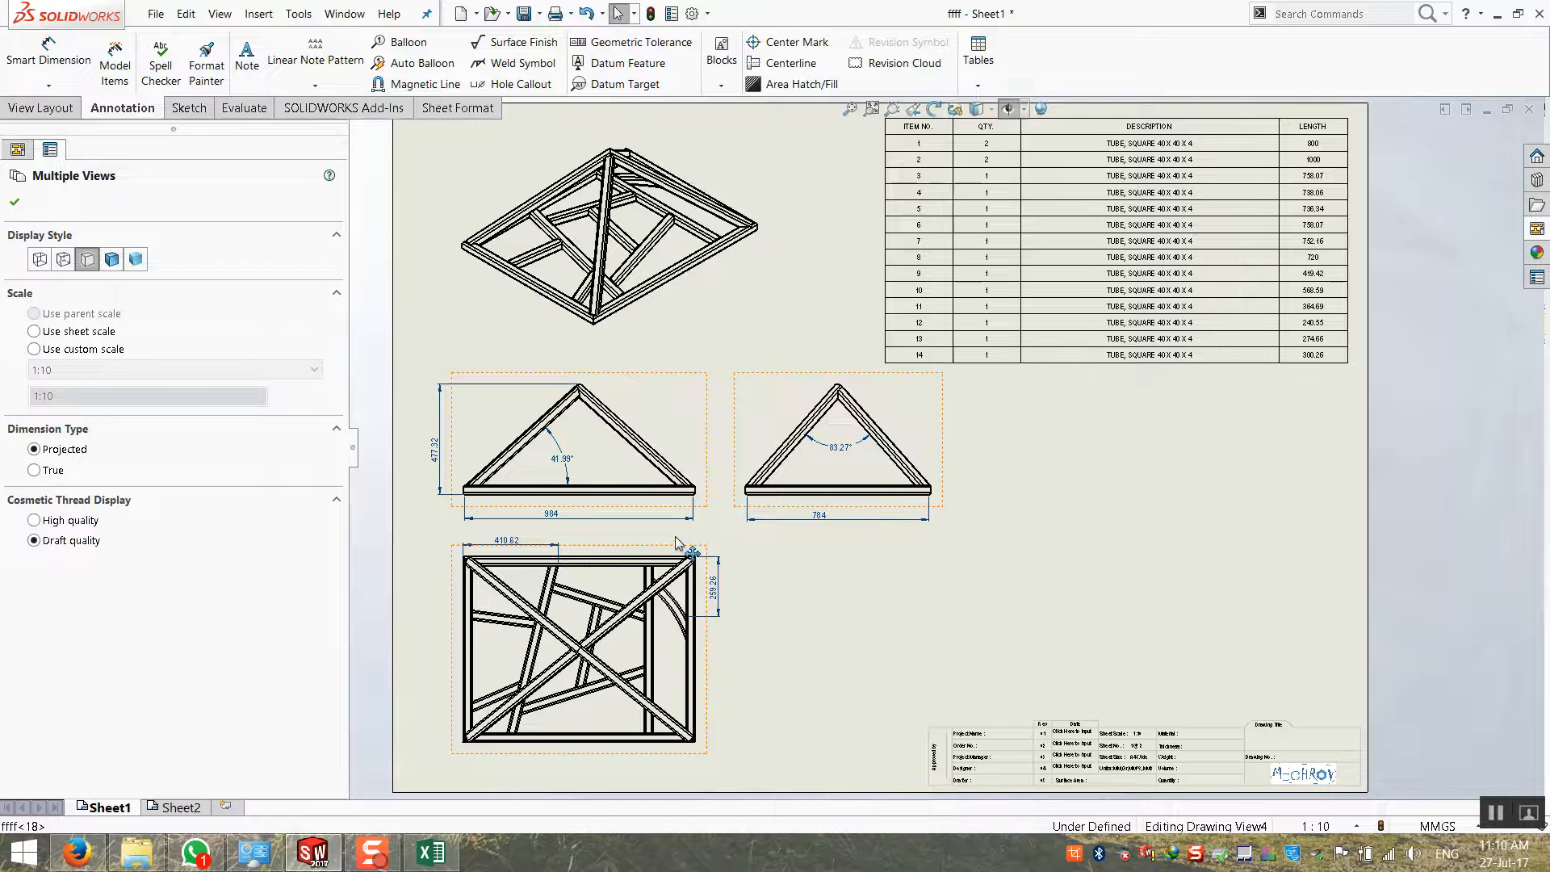
{"action": "left_click", "coordinate": [179, 808]}
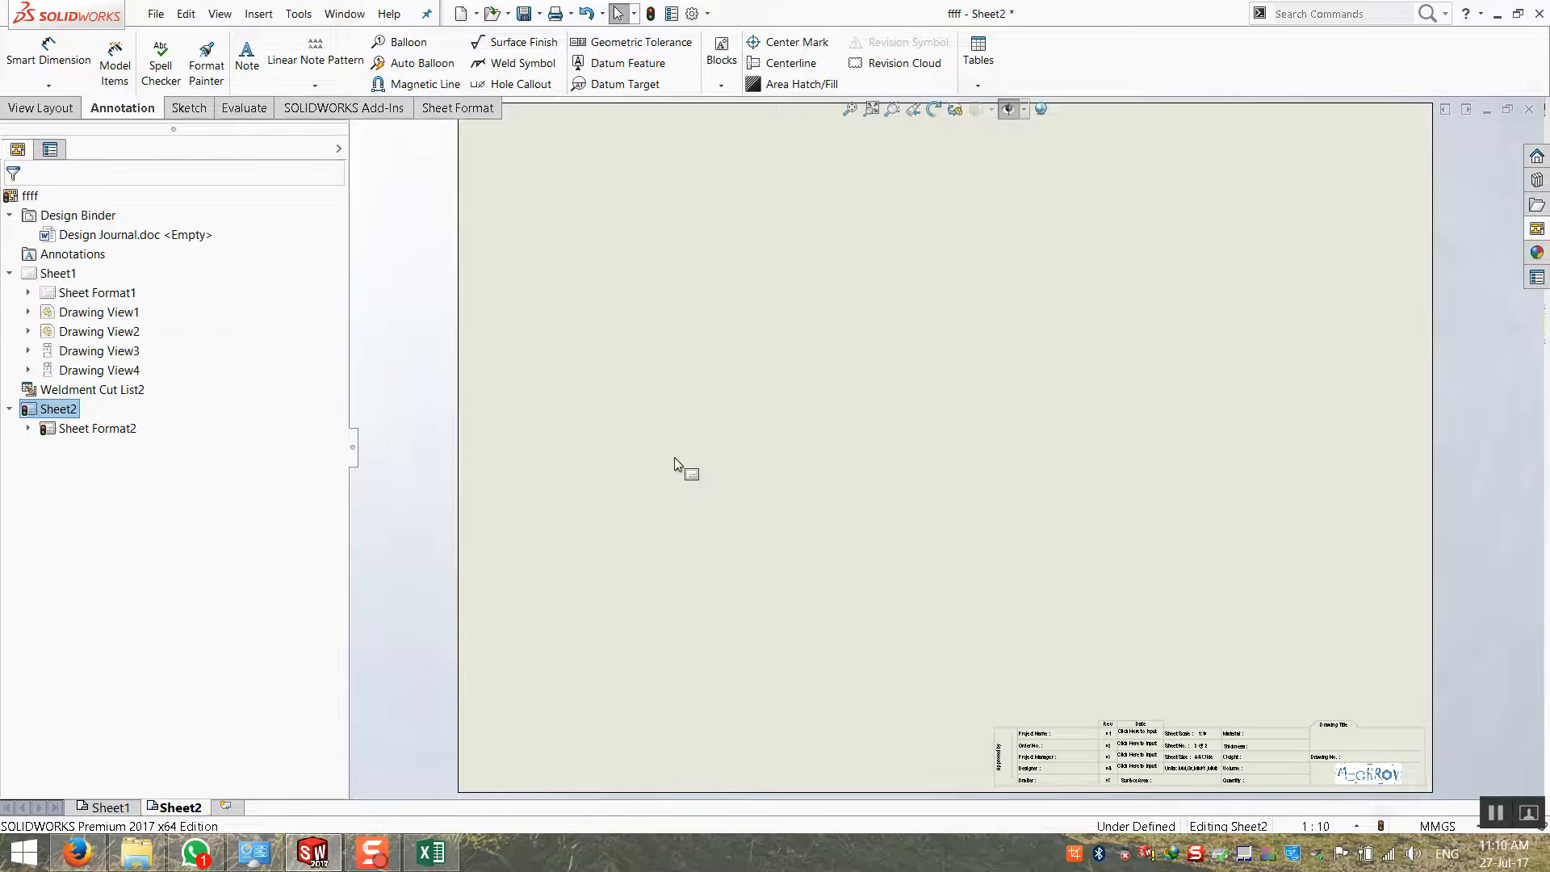
{"action": "left_click_drag", "start_coordinate": [675, 466], "coordinate": [675, 466]}
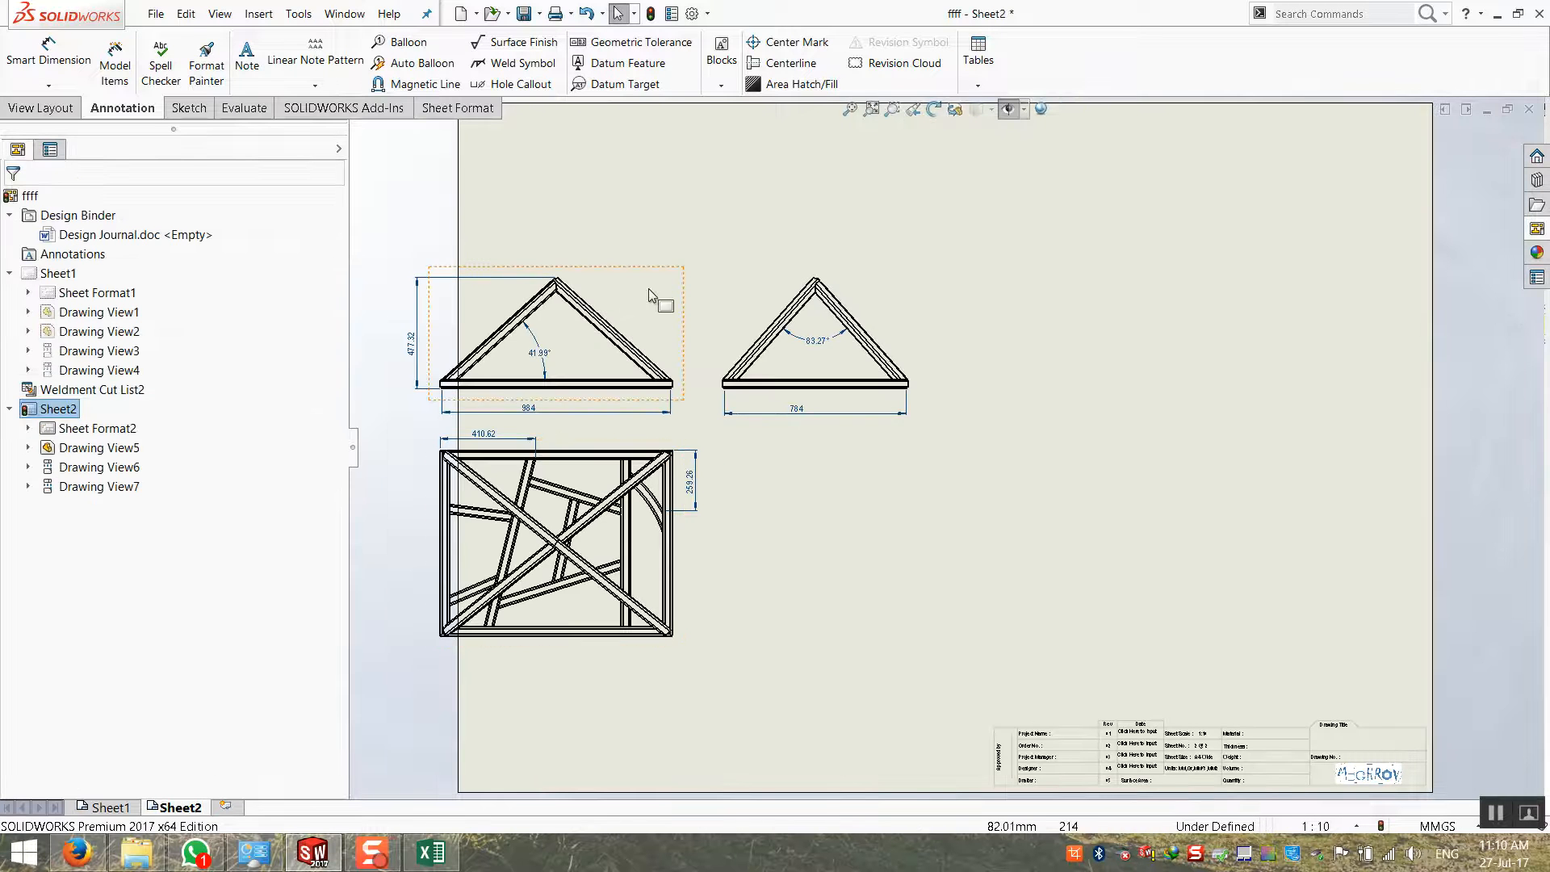
{"action": "mouse_move", "coordinate": [666, 256]}
{"action": "left_mouse_down"}
{"action": "mouse_move", "coordinate": [747, 201]}
{"action": "mouse_move", "coordinate": [696, 201]}
{"action": "mouse_move", "coordinate": [701, 181]}
{"action": "left_mouse_up"}
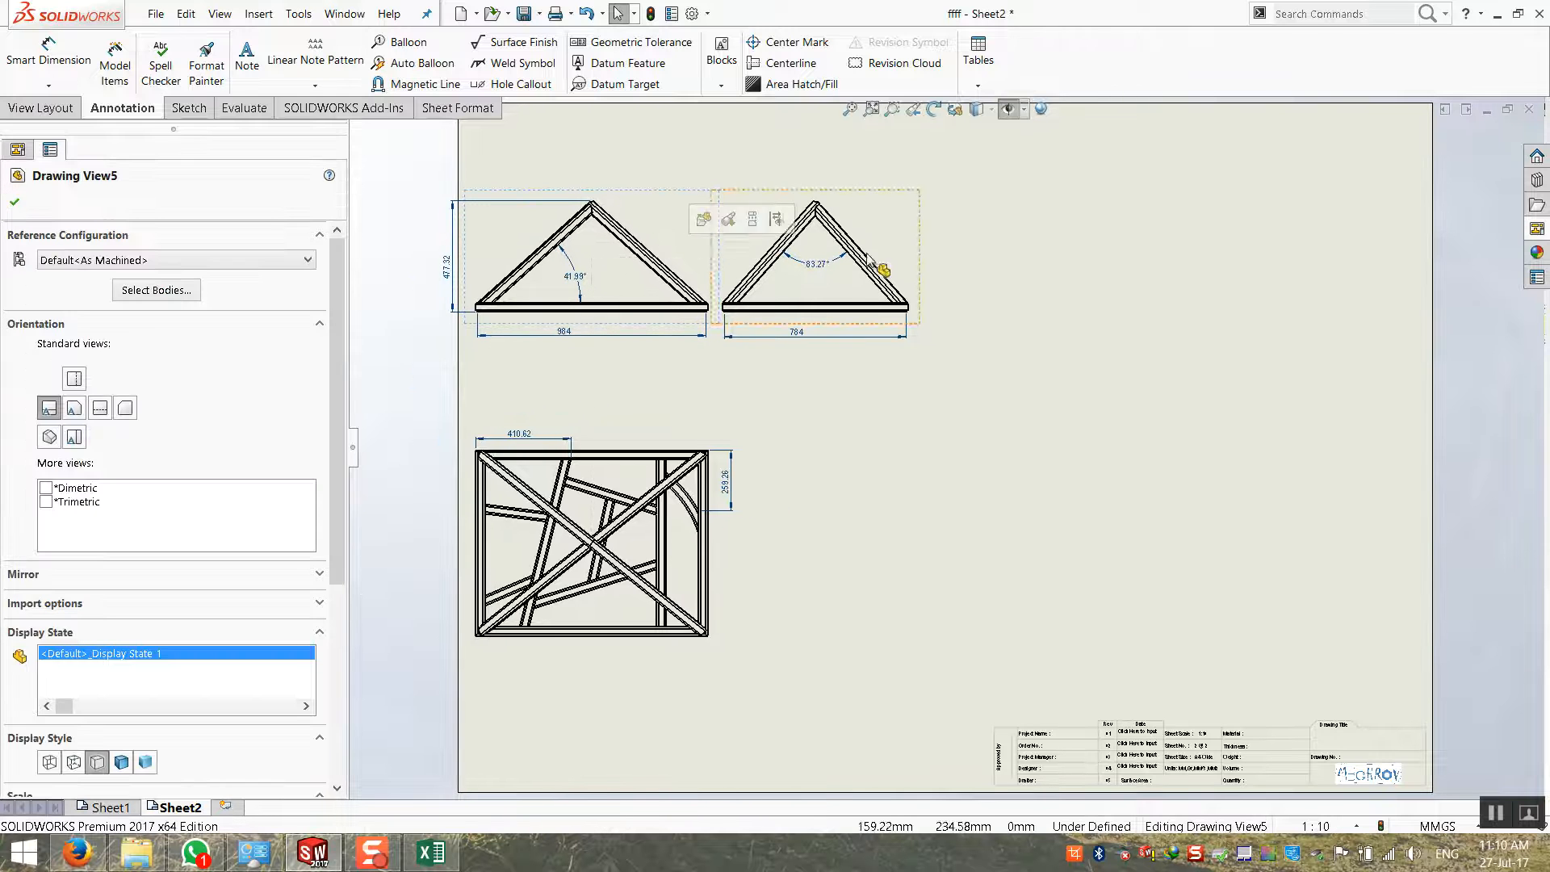
Delete the three dimensioned views from Sheet1, keeping the isometric view and the cut list table
{"action": "left_click", "coordinate": [109, 807]}
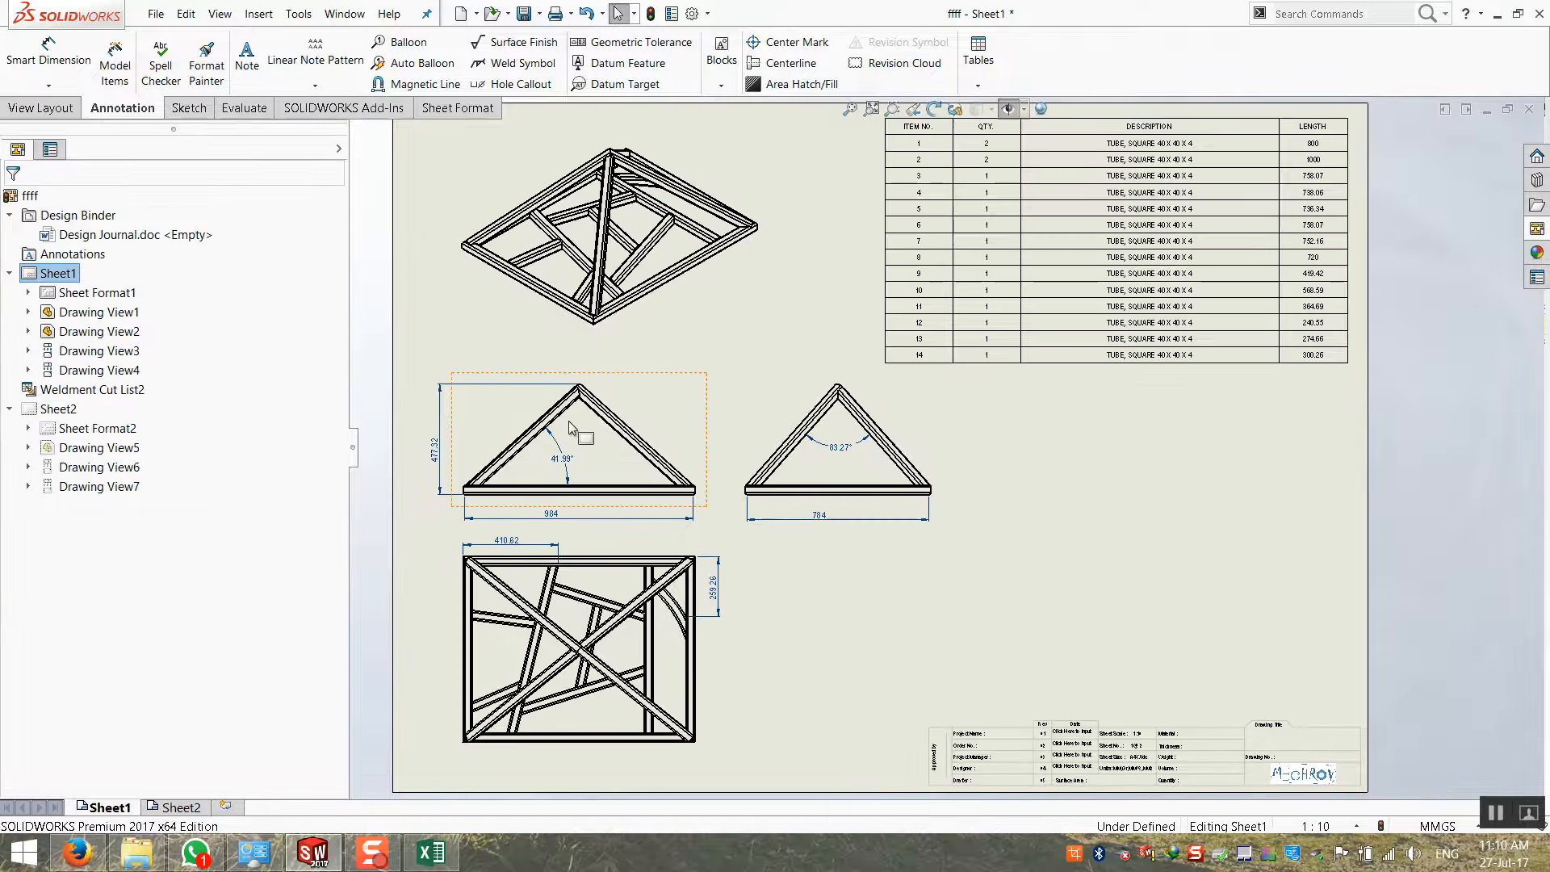
{"action": "left_click", "coordinate": [908, 403]}
{"action": "key", "text": "Delete"}
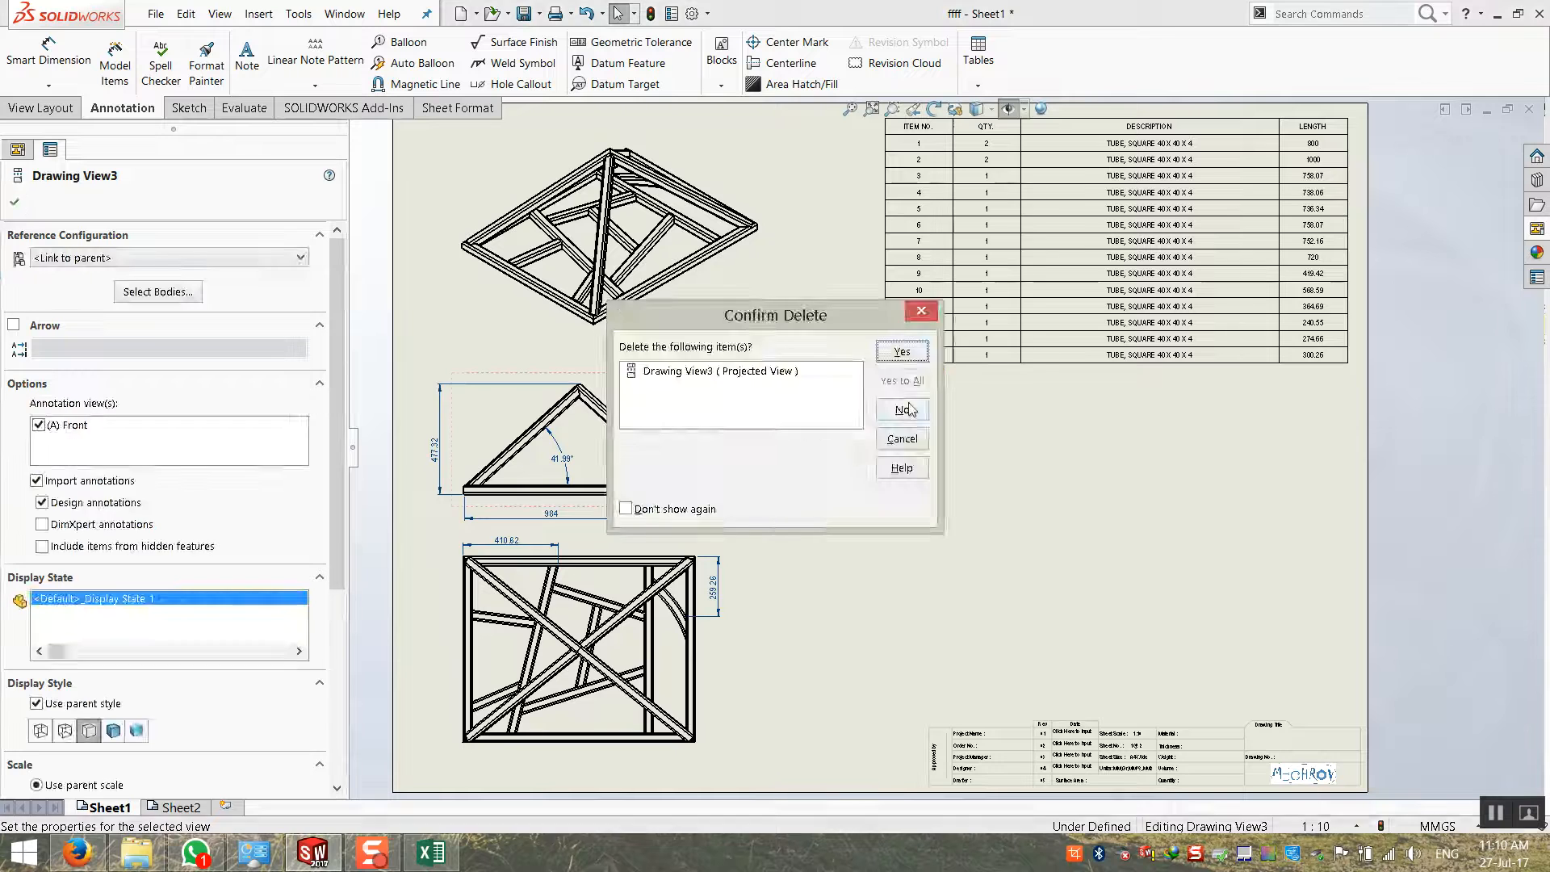
{"action": "key", "text": "Return"}
{"action": "left_click", "coordinate": [669, 411]}
{"action": "key", "text": "Delete"}
{"action": "key", "text": "Return"}
{"action": "left_click", "coordinate": [646, 554]}
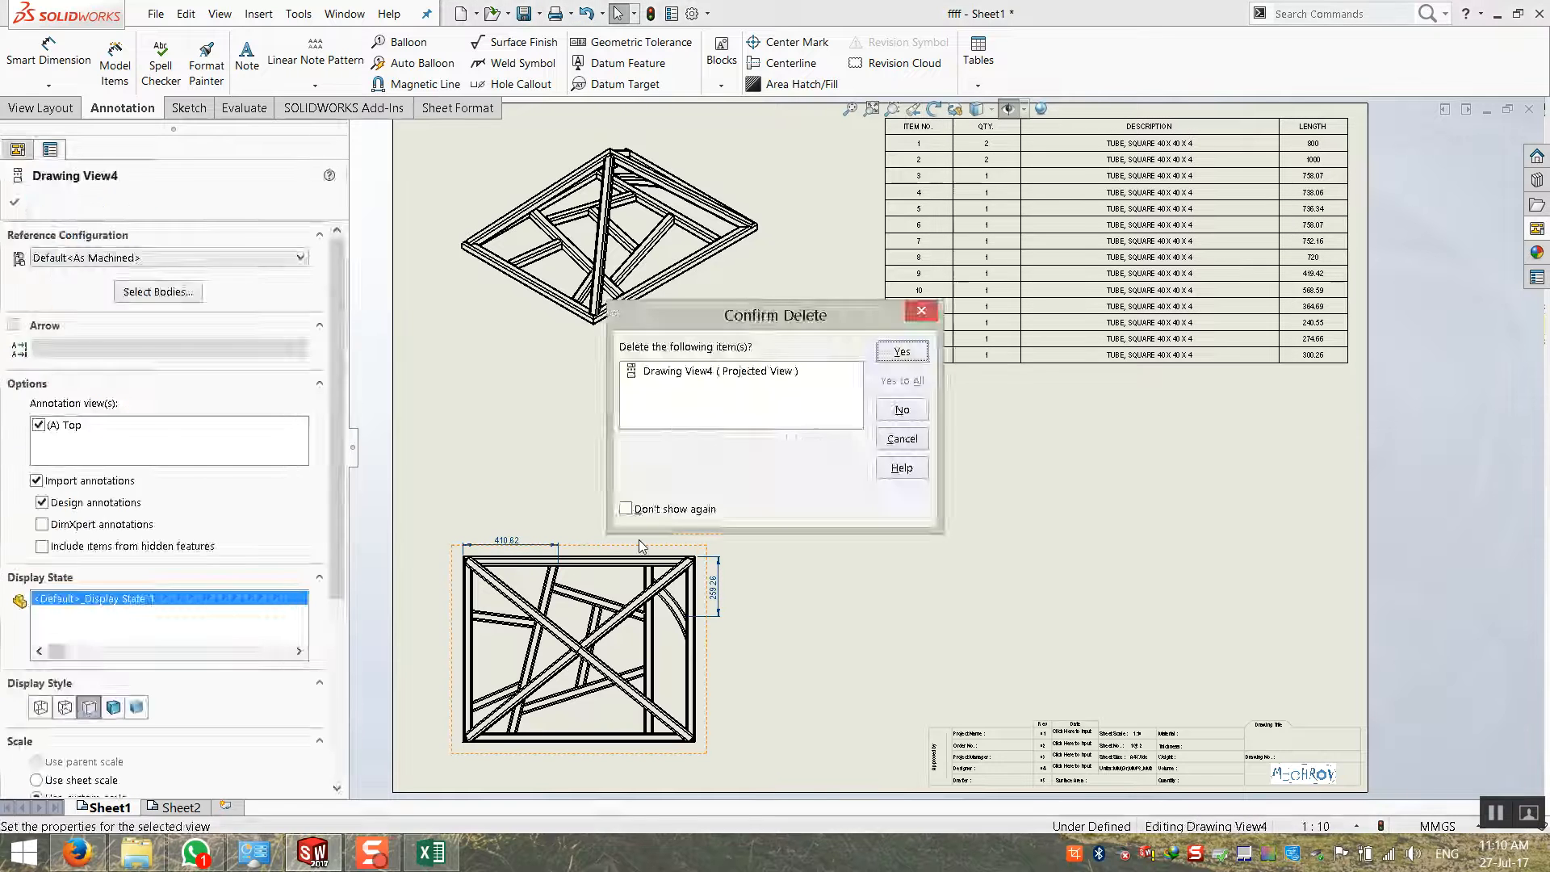
{"action": "key", "text": "Delete"}
{"action": "key", "text": "Return"}
Move the isometric view on Sheet1 down into the free area below the level of the cut list table
{"action": "key", "text": "f"}
{"action": "left_click_drag", "start_coordinate": [755, 244], "coordinate": [806, 543]}
{"action": "left_click", "coordinate": [559, 565]}
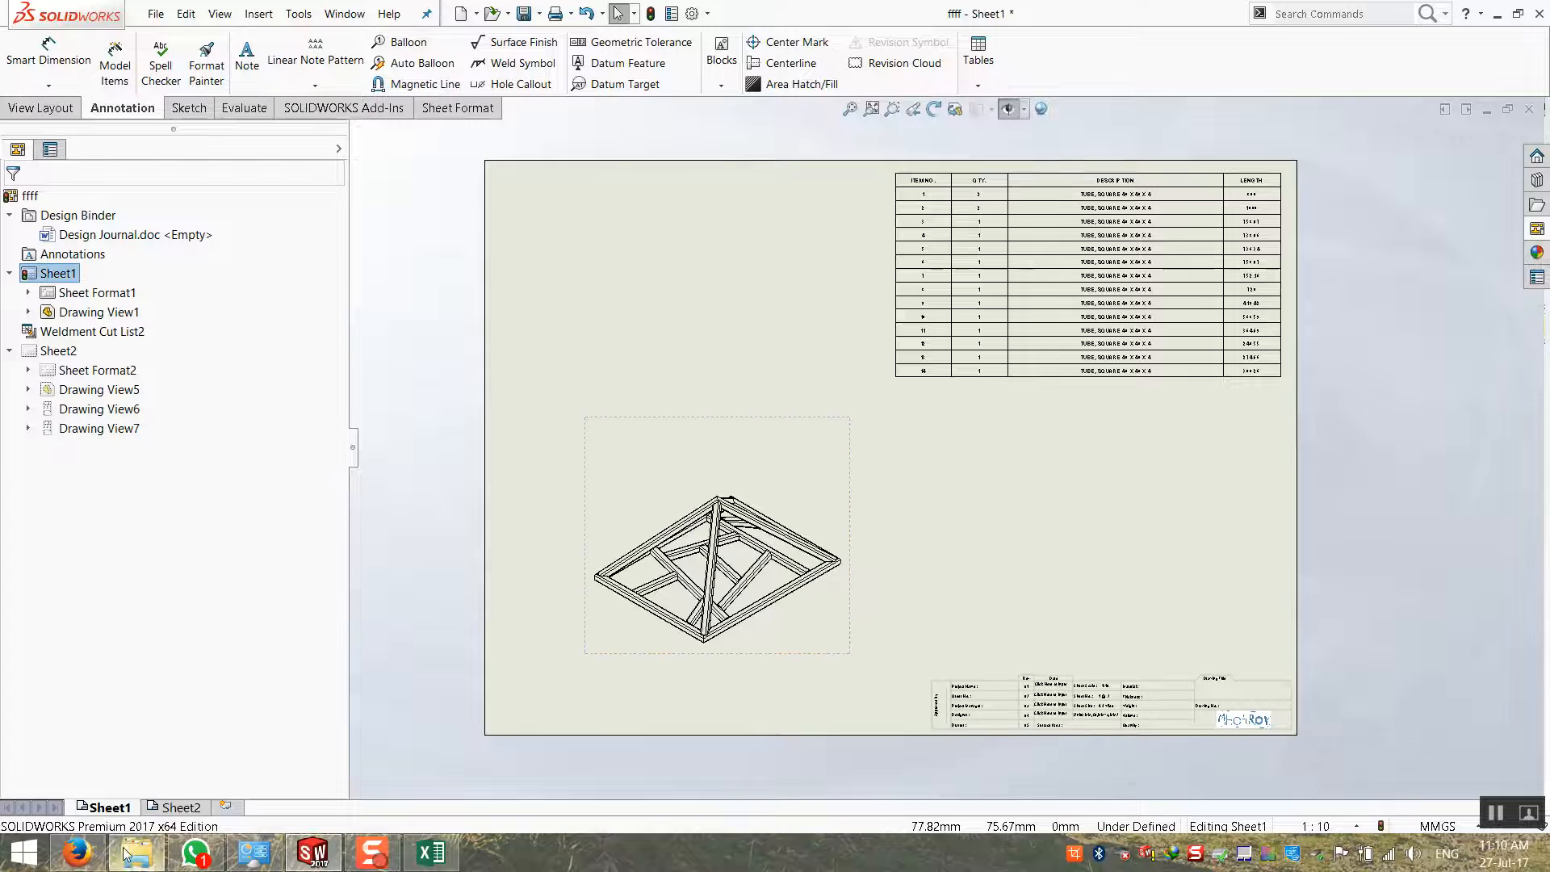
Set the scale of Sheet1 to 1:5 in its sheet properties
{"action": "right_click", "coordinate": [103, 809]}
{"action": "left_click", "coordinate": [121, 774]}
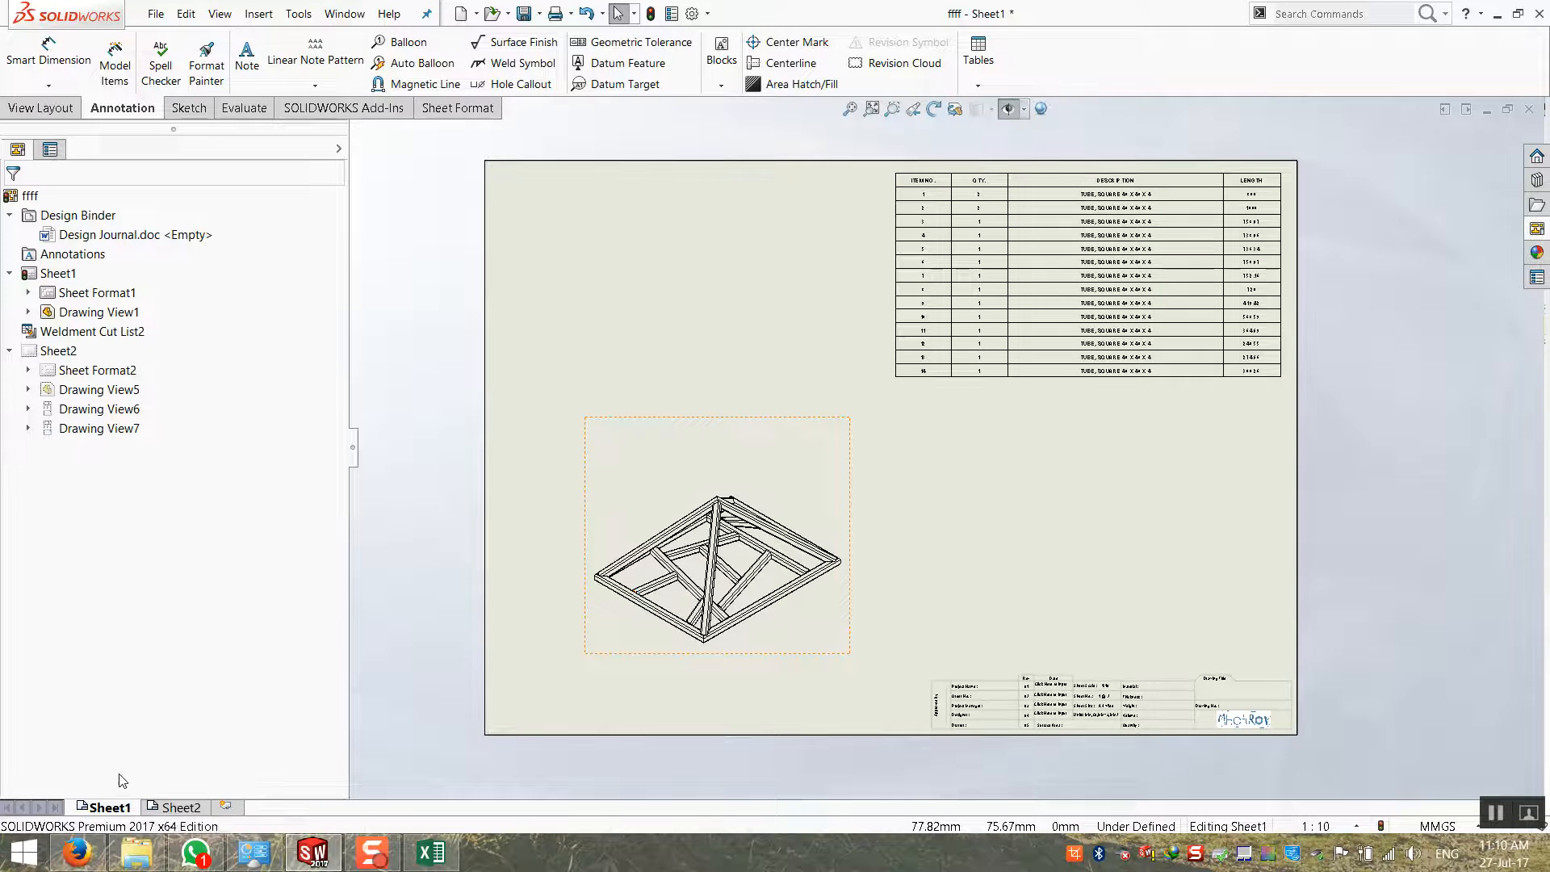
{"action": "double_click", "coordinate": [687, 202]}
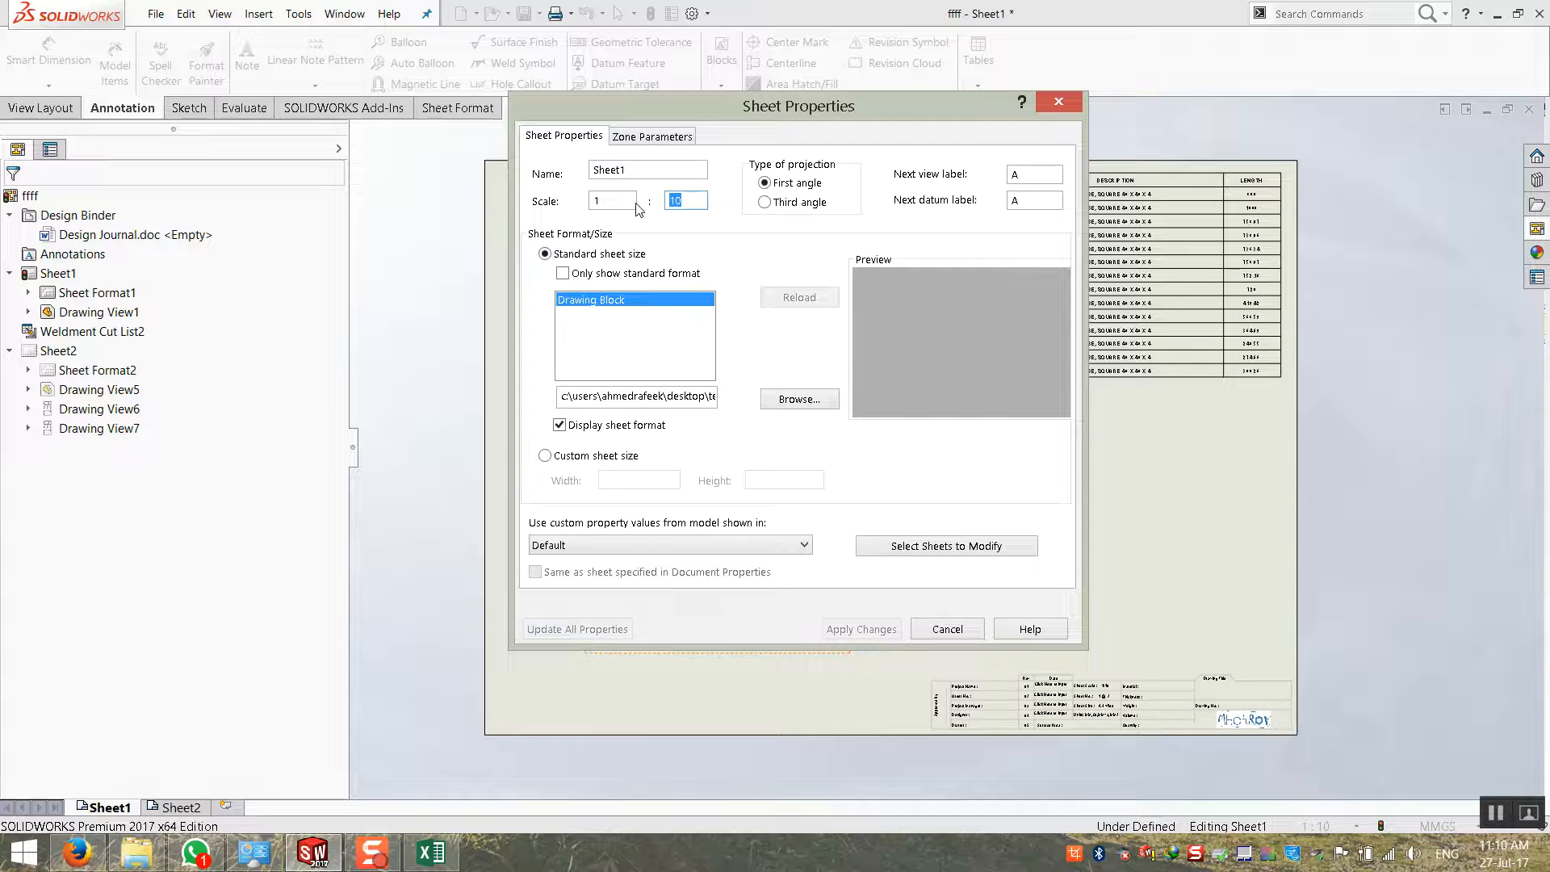
{"action": "type", "text": "5"}
{"action": "key", "text": "Return"}
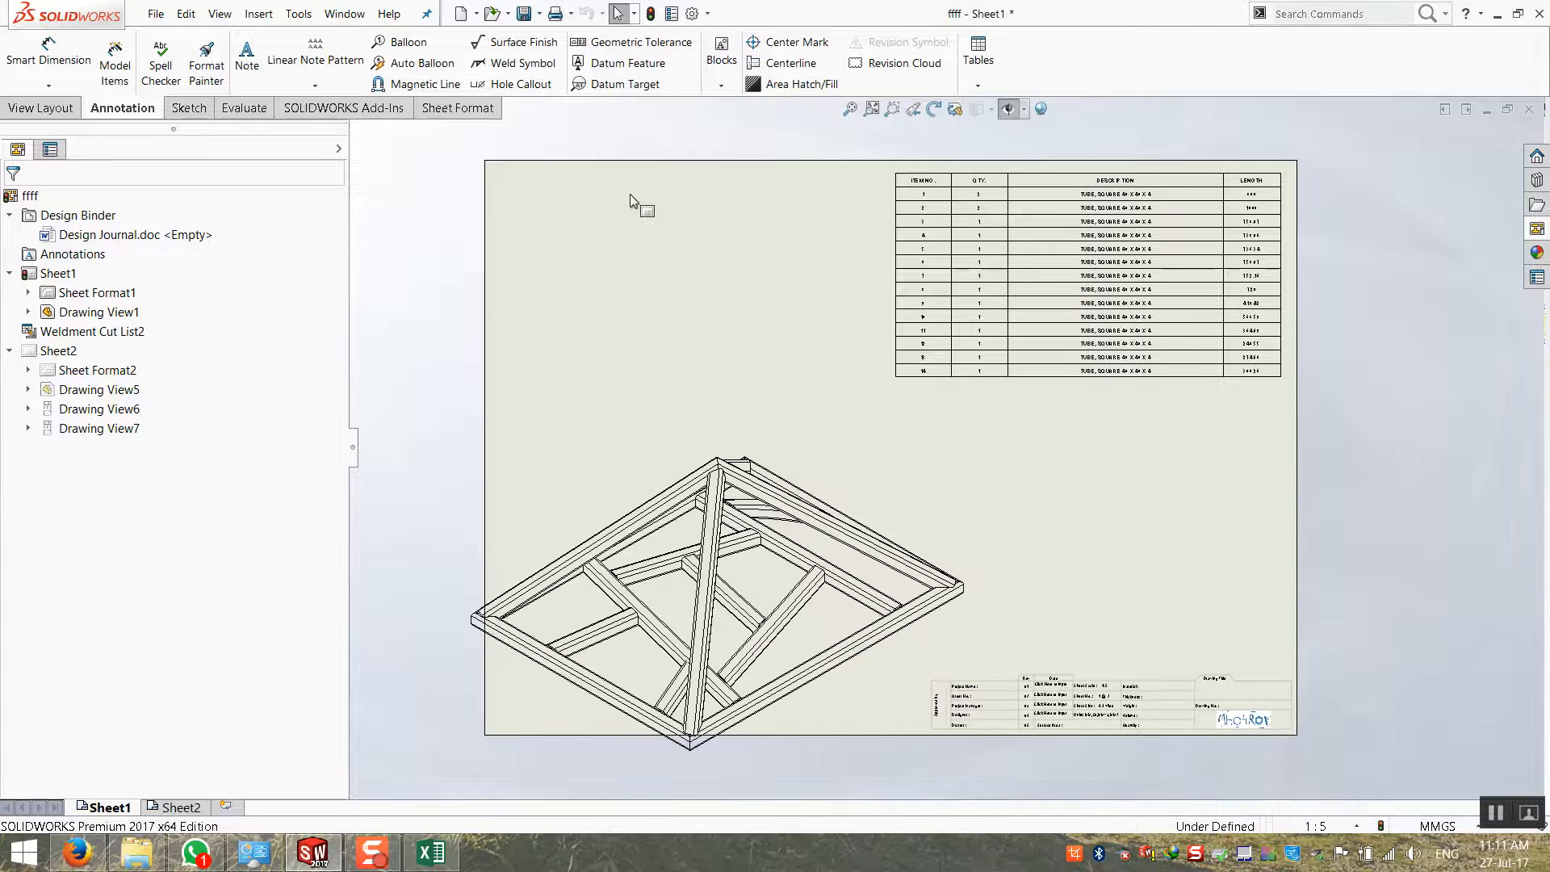
Move the enlarged isometric view up and inward so that it lies within Sheet1's border, clear of the cut list table
{"action": "left_click", "coordinate": [599, 316]}
{"action": "left_click", "coordinate": [625, 283]}
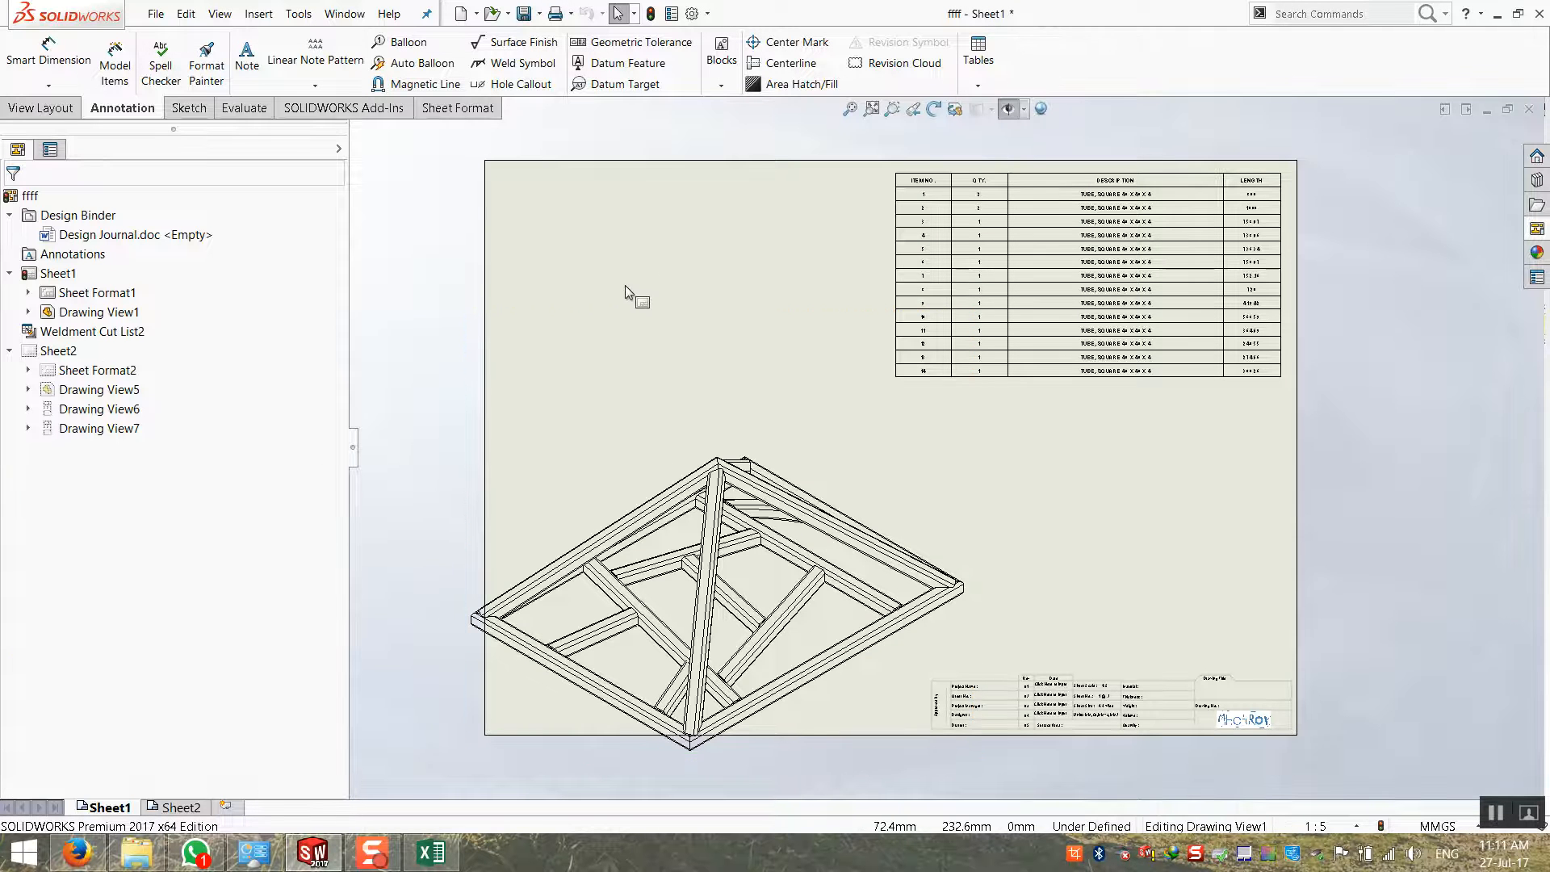
{"action": "left_click_drag", "start_coordinate": [622, 309], "coordinate": [676, 254]}
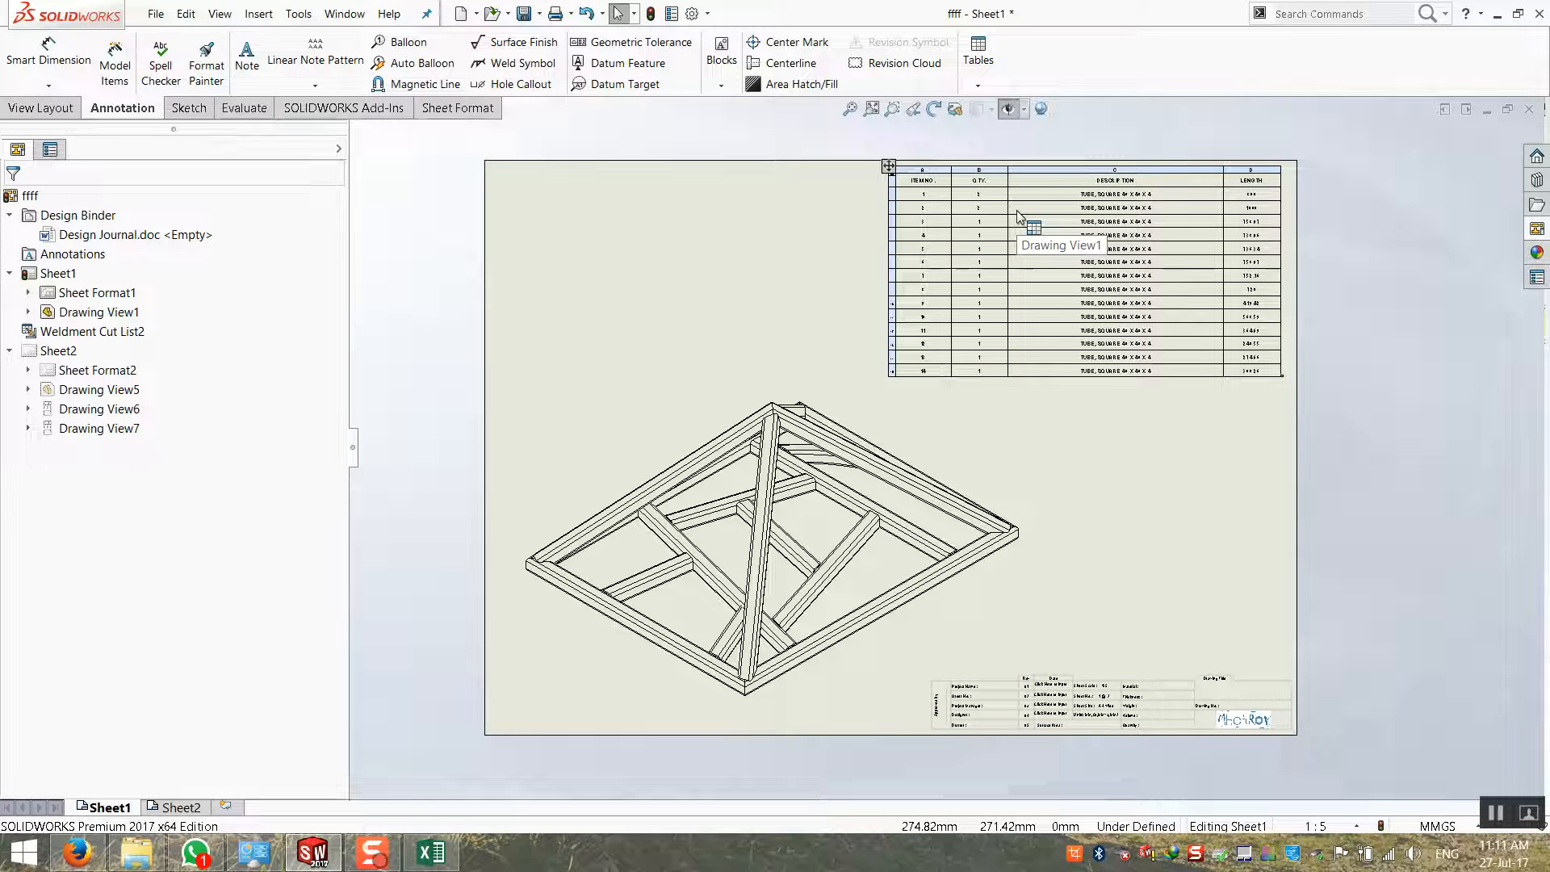
{"action": "left_click", "coordinate": [745, 192]}
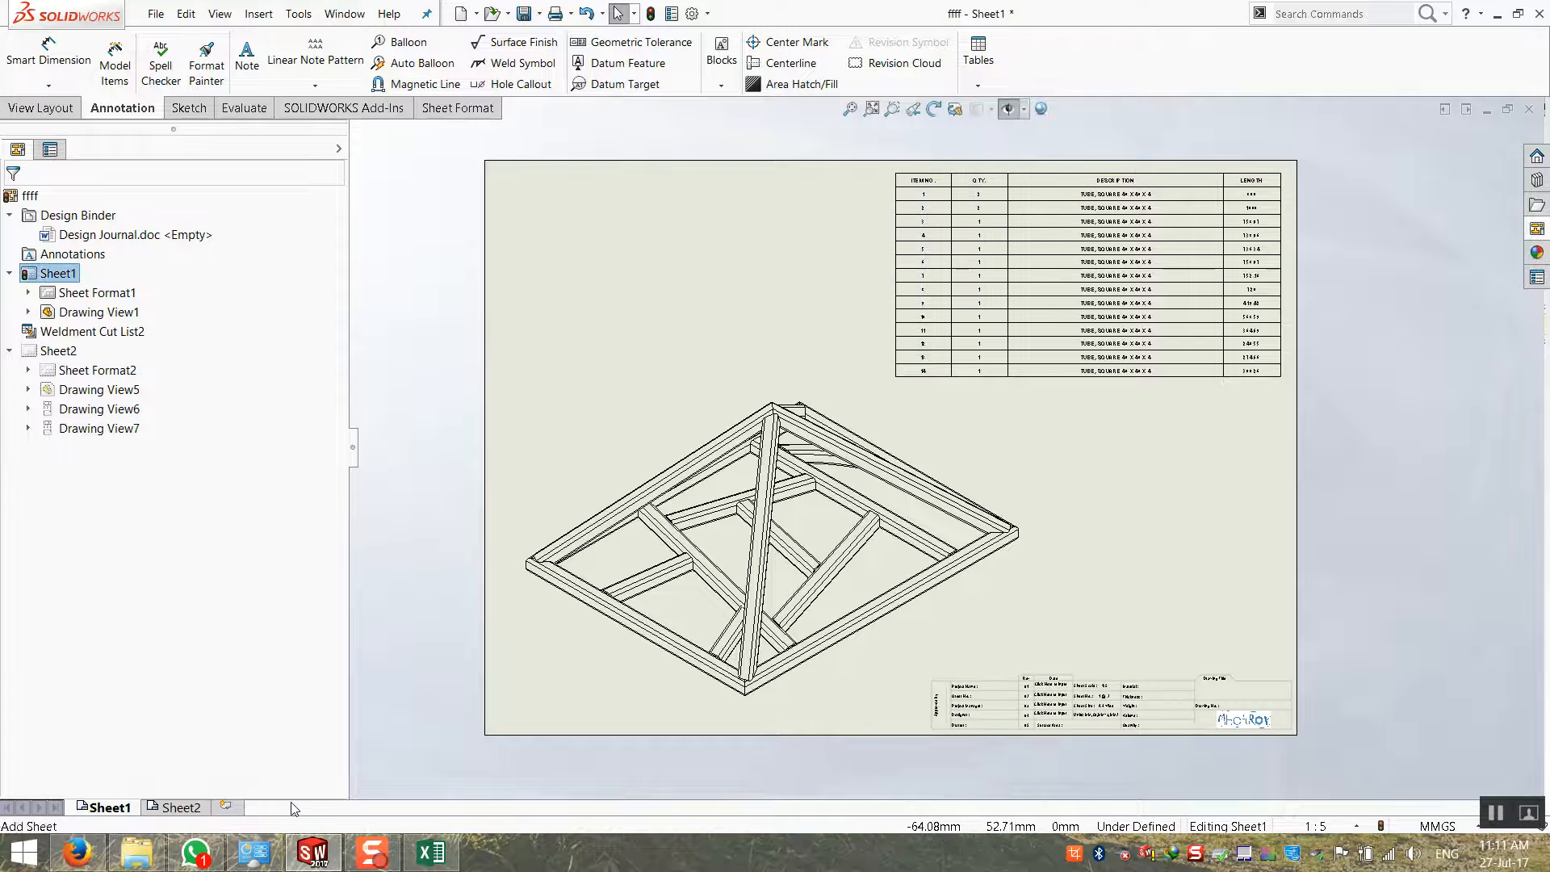
Set the scale of Sheet2 to 1:8 in its sheet properties
{"action": "left_click", "coordinate": [173, 808]}
{"action": "key", "text": "f"}
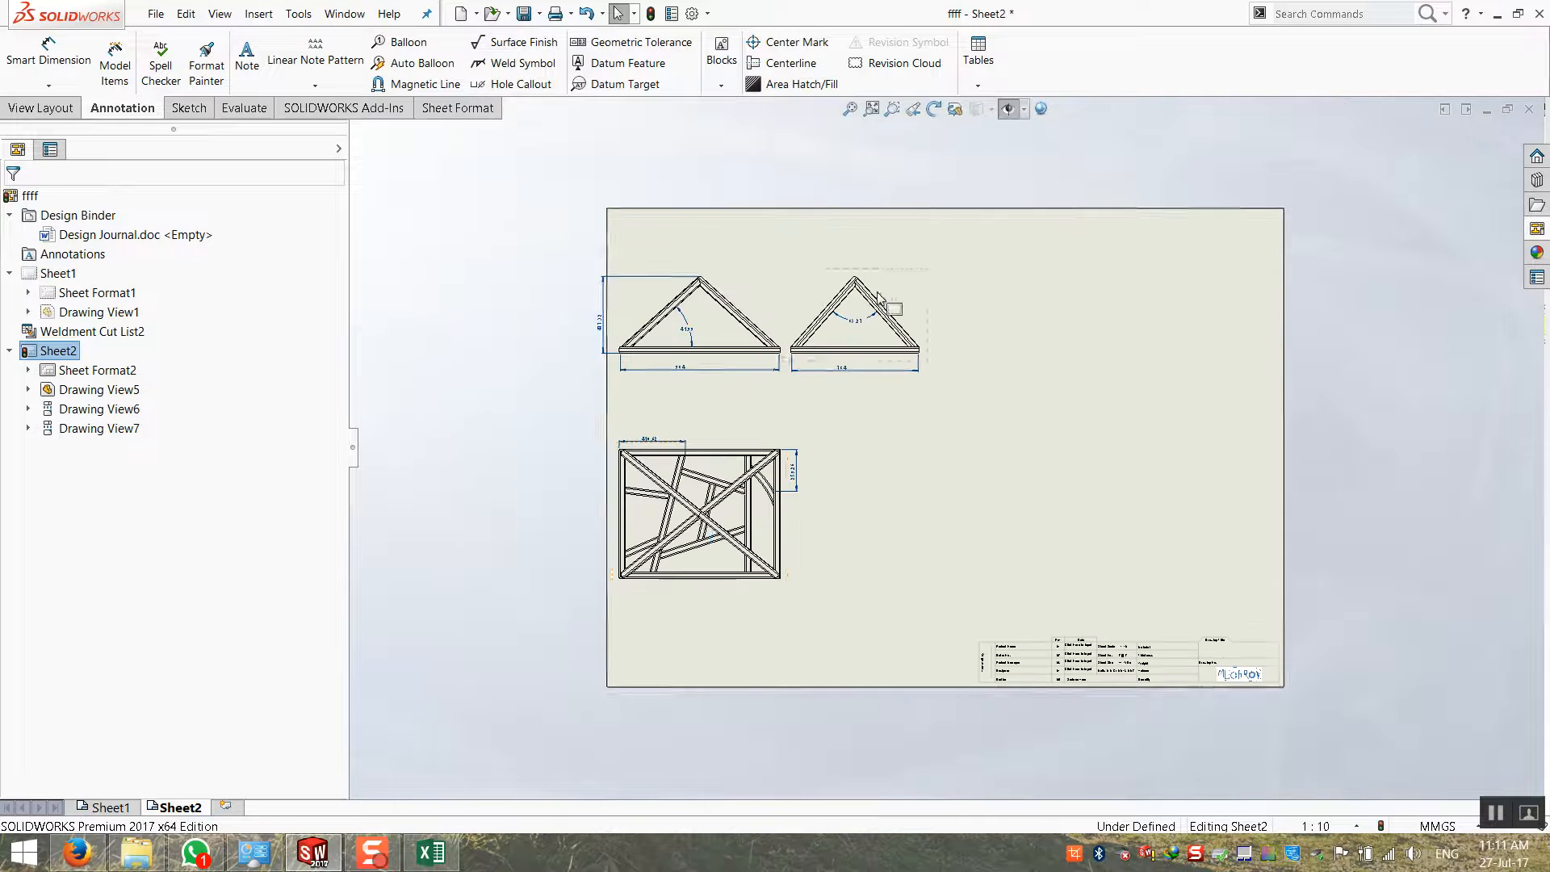
{"action": "right_click", "coordinate": [180, 808]}
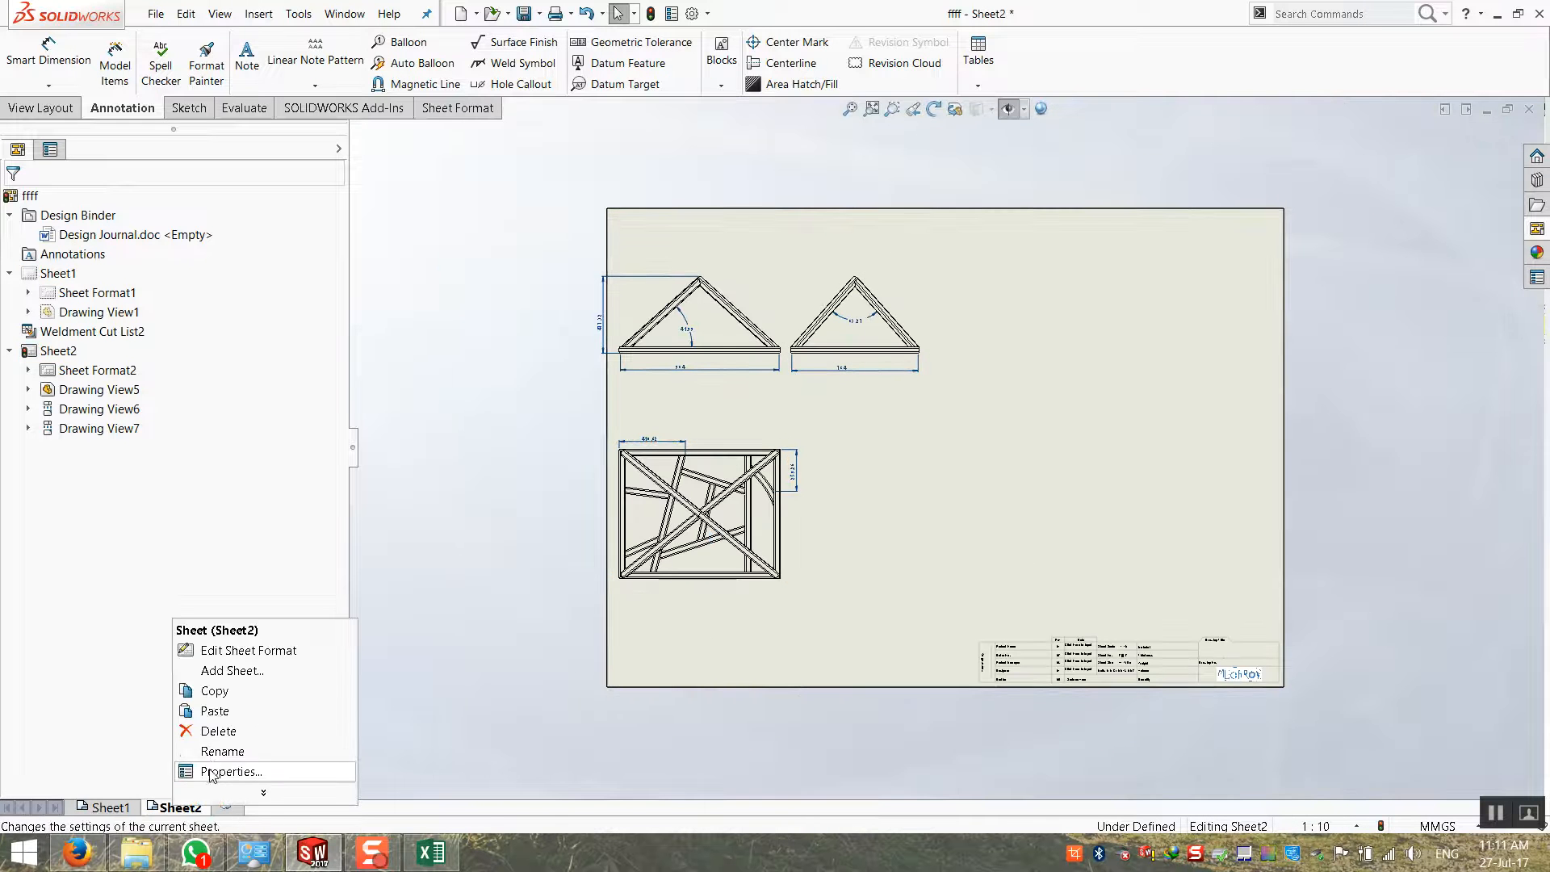
{"action": "left_click", "coordinate": [229, 771]}
{"action": "type", "text": "8"}
{"action": "key", "text": "Return"}
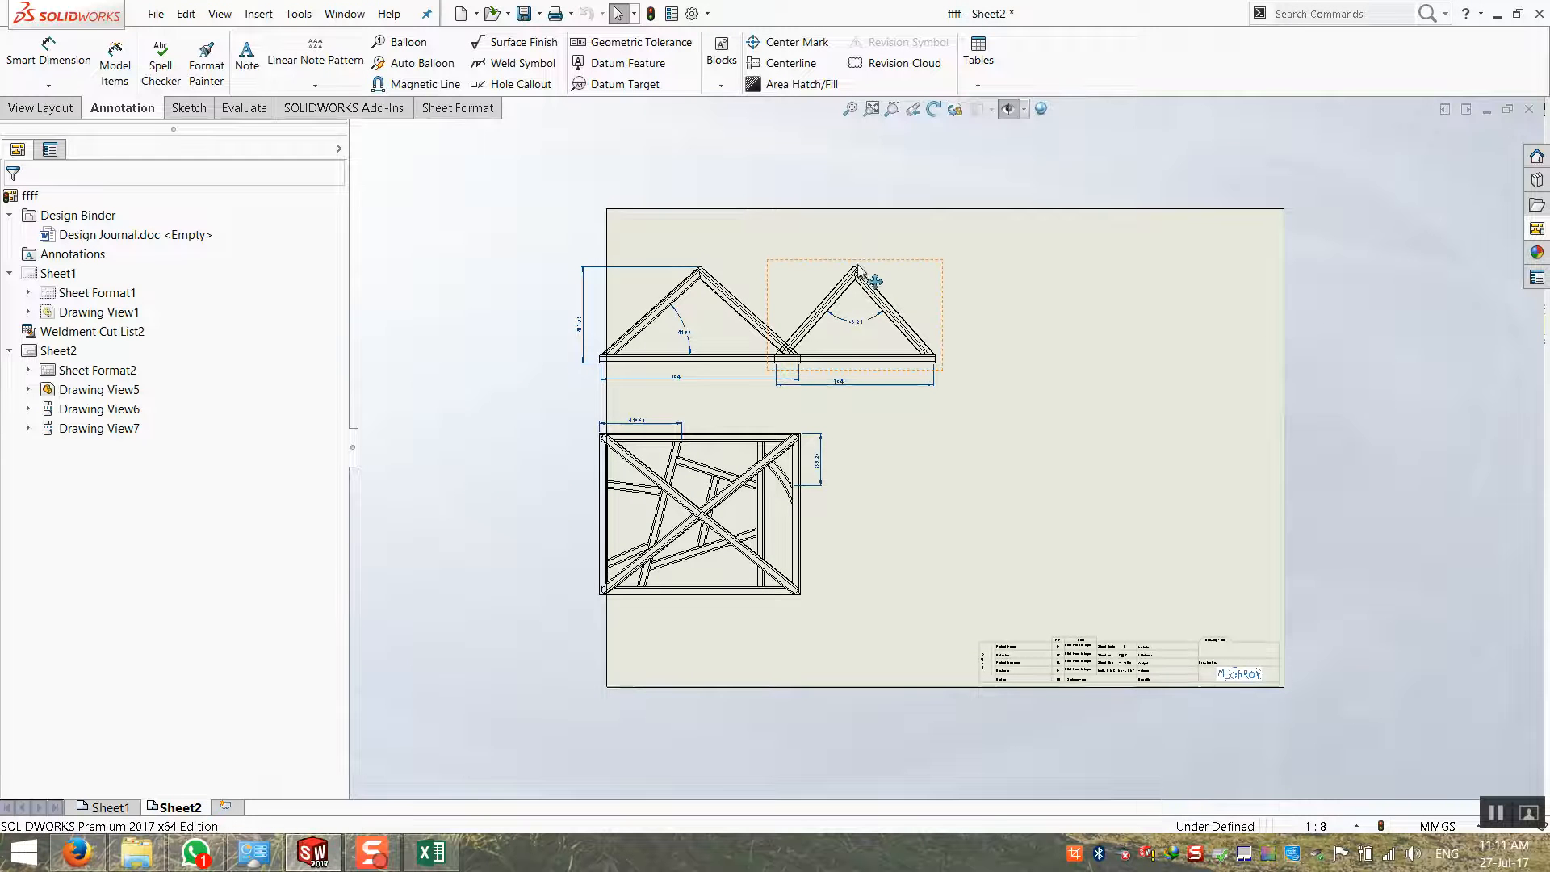
Spread out the three views on Sheet2, separating the two triangular views and bringing the top view inside the border
{"action": "left_click_drag", "start_coordinate": [882, 260], "coordinate": [1072, 260]}
{"action": "left_click_drag", "start_coordinate": [793, 260], "coordinate": [867, 230]}
{"action": "mouse_move", "coordinate": [877, 576]}
{"action": "left_mouse_down"}
{"action": "mouse_move", "coordinate": [888, 565]}
{"action": "mouse_move", "coordinate": [854, 578]}
{"action": "left_mouse_up"}
{"action": "left_click", "coordinate": [454, 470]}
Examine the inner tubes, their joints and the existing dimensions in the top view on Sheet2
{"action": "scroll", "coordinate": [922, 575], "scroll_direction": "down", "scroll_amount": 3}
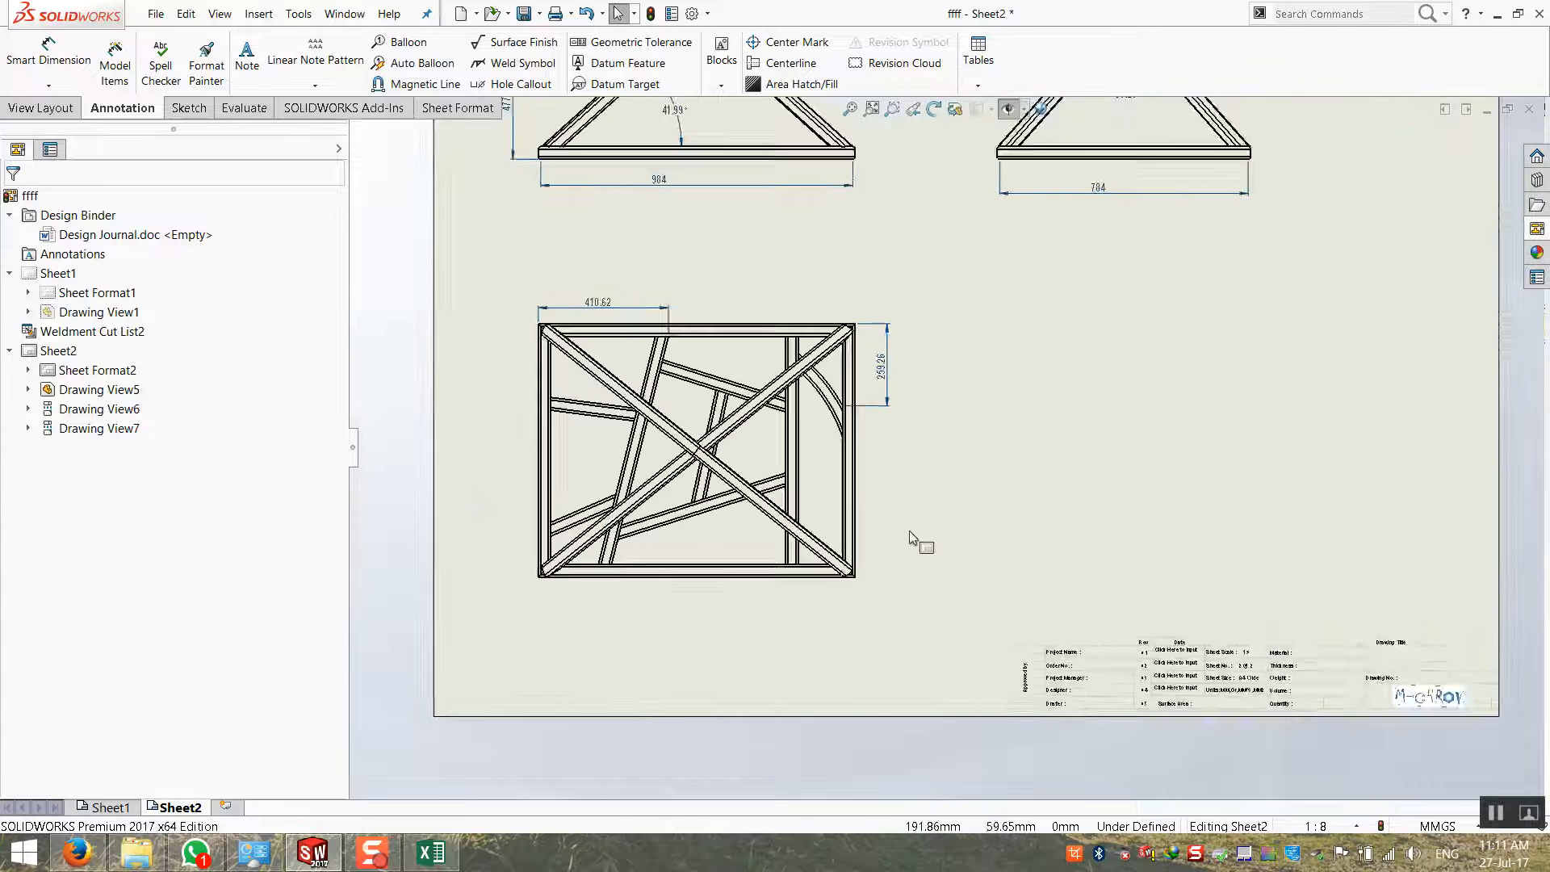
{"action": "scroll", "coordinate": [741, 350], "scroll_direction": "down", "scroll_amount": 2}
{"action": "left_click", "coordinate": [541, 270]}
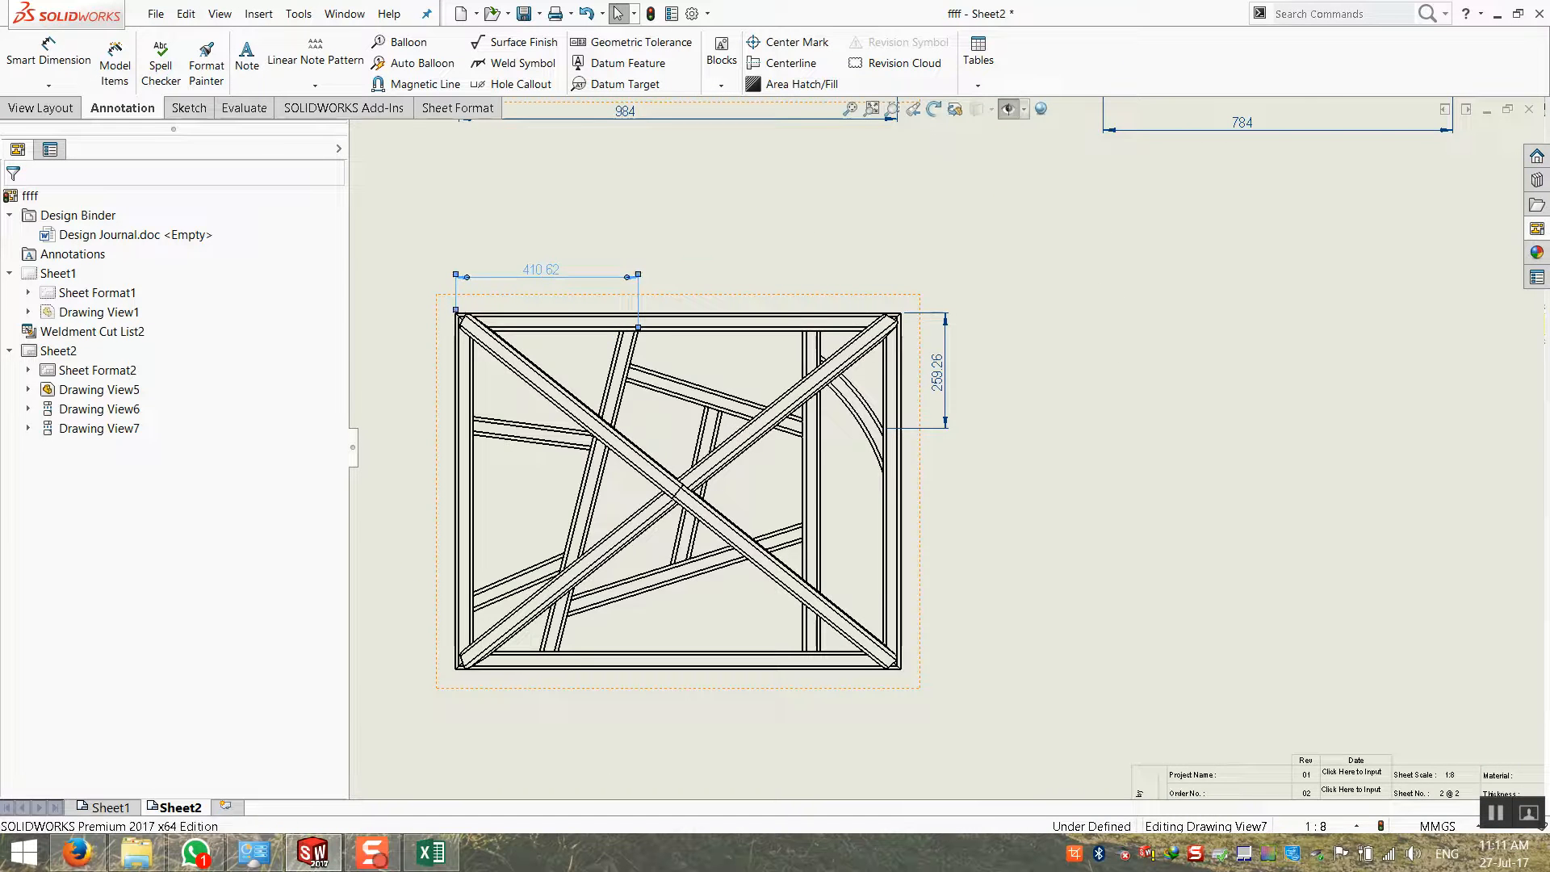
{"action": "key", "text": "f"}
{"action": "left_click", "coordinate": [451, 389]}
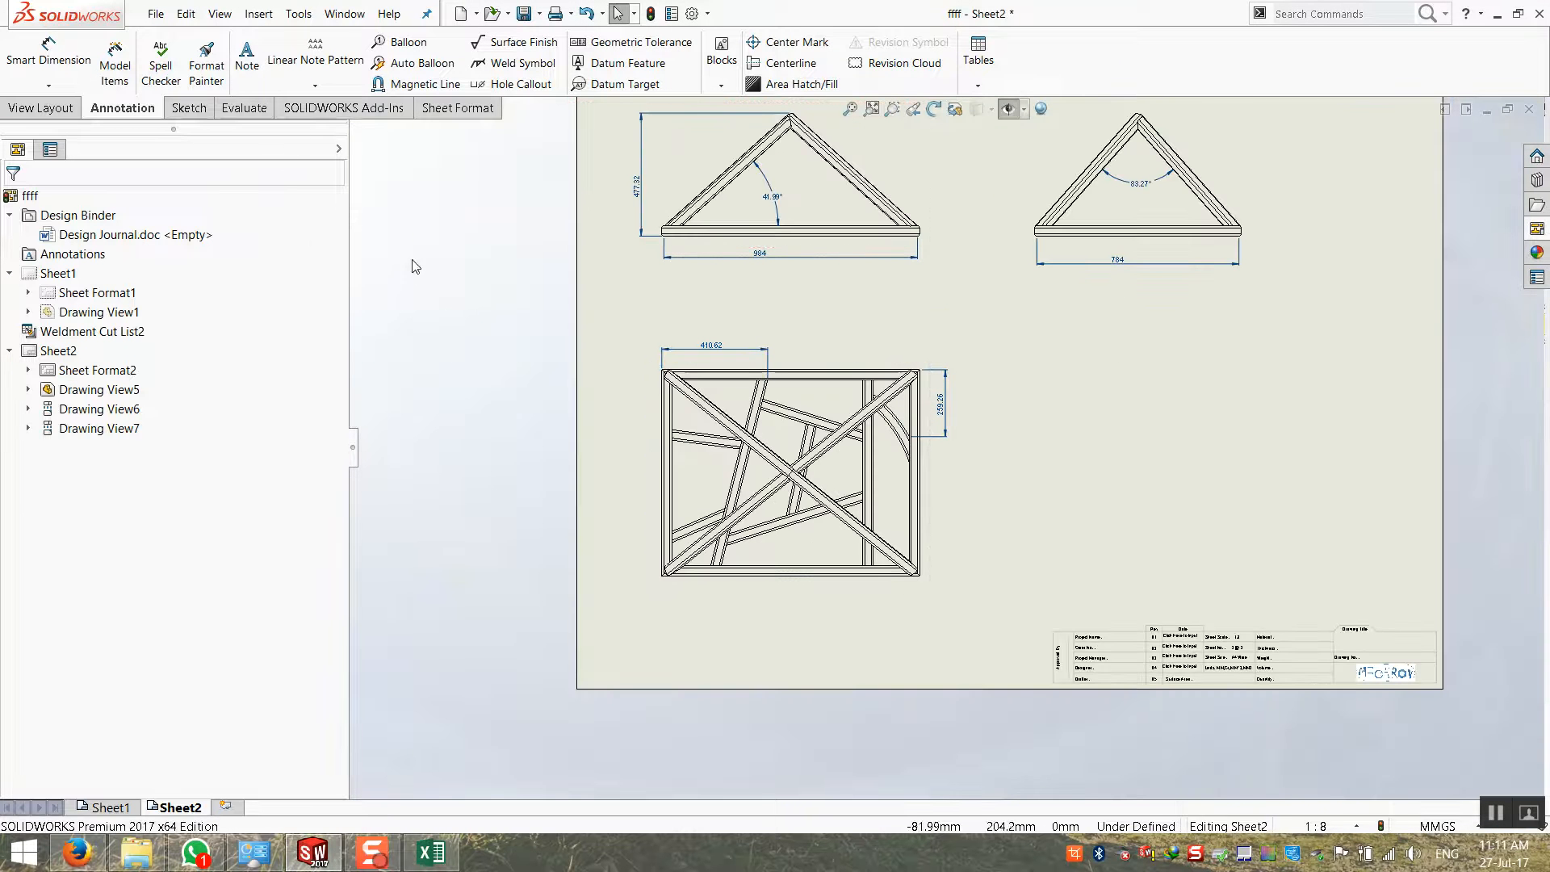
{"action": "scroll", "coordinate": [889, 489], "scroll_direction": "down", "scroll_amount": 3}
{"action": "scroll", "coordinate": [881, 491], "scroll_direction": "down", "scroll_amount": 2}
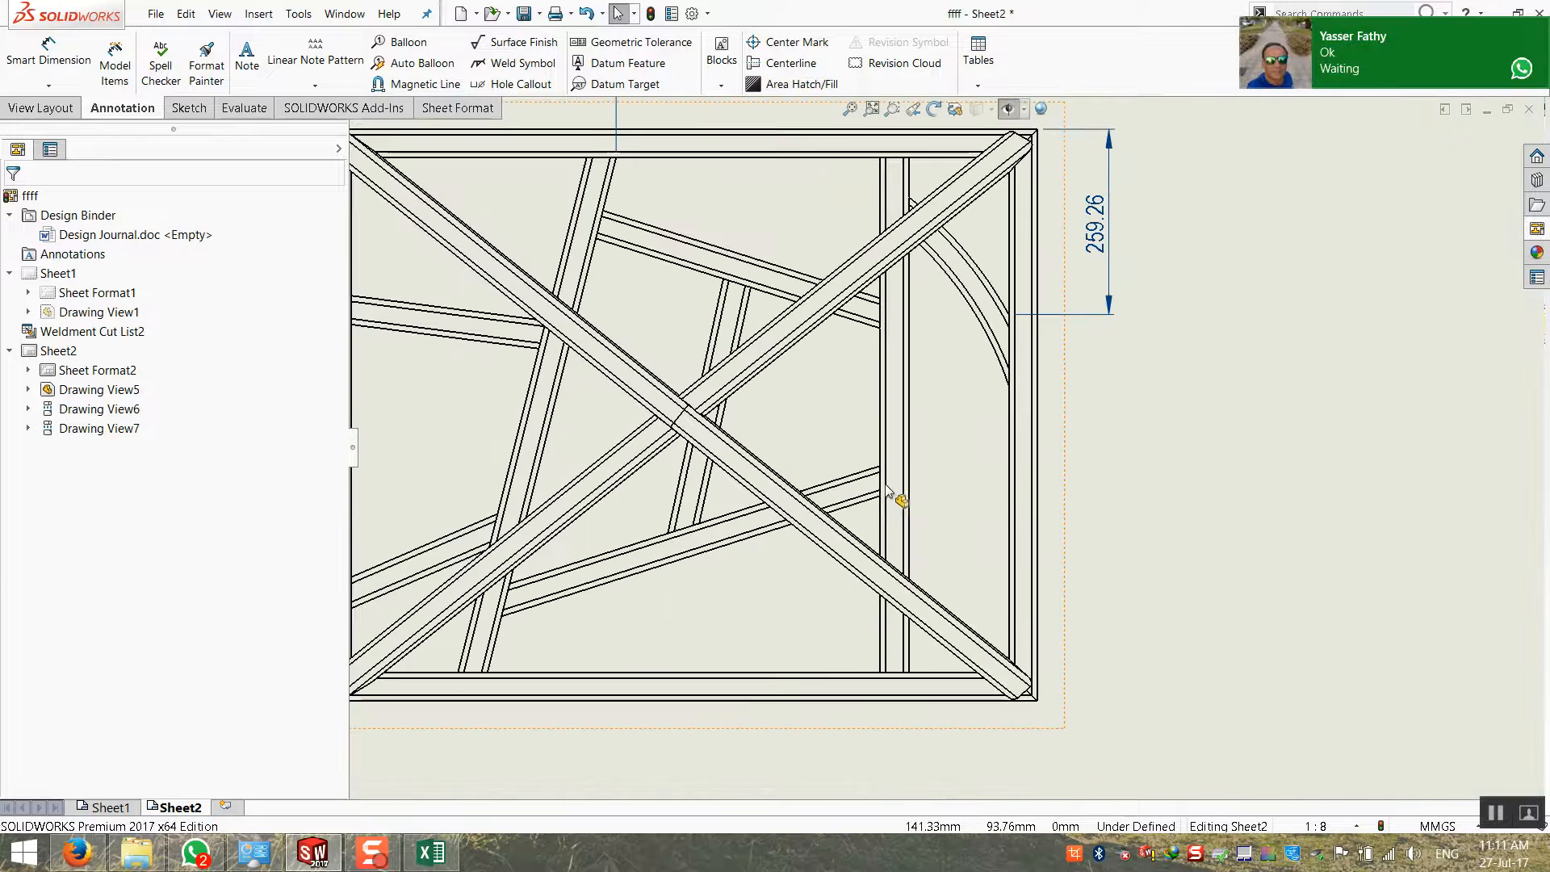
{"action": "scroll", "coordinate": [912, 460], "scroll_direction": "up", "scroll_amount": 2}
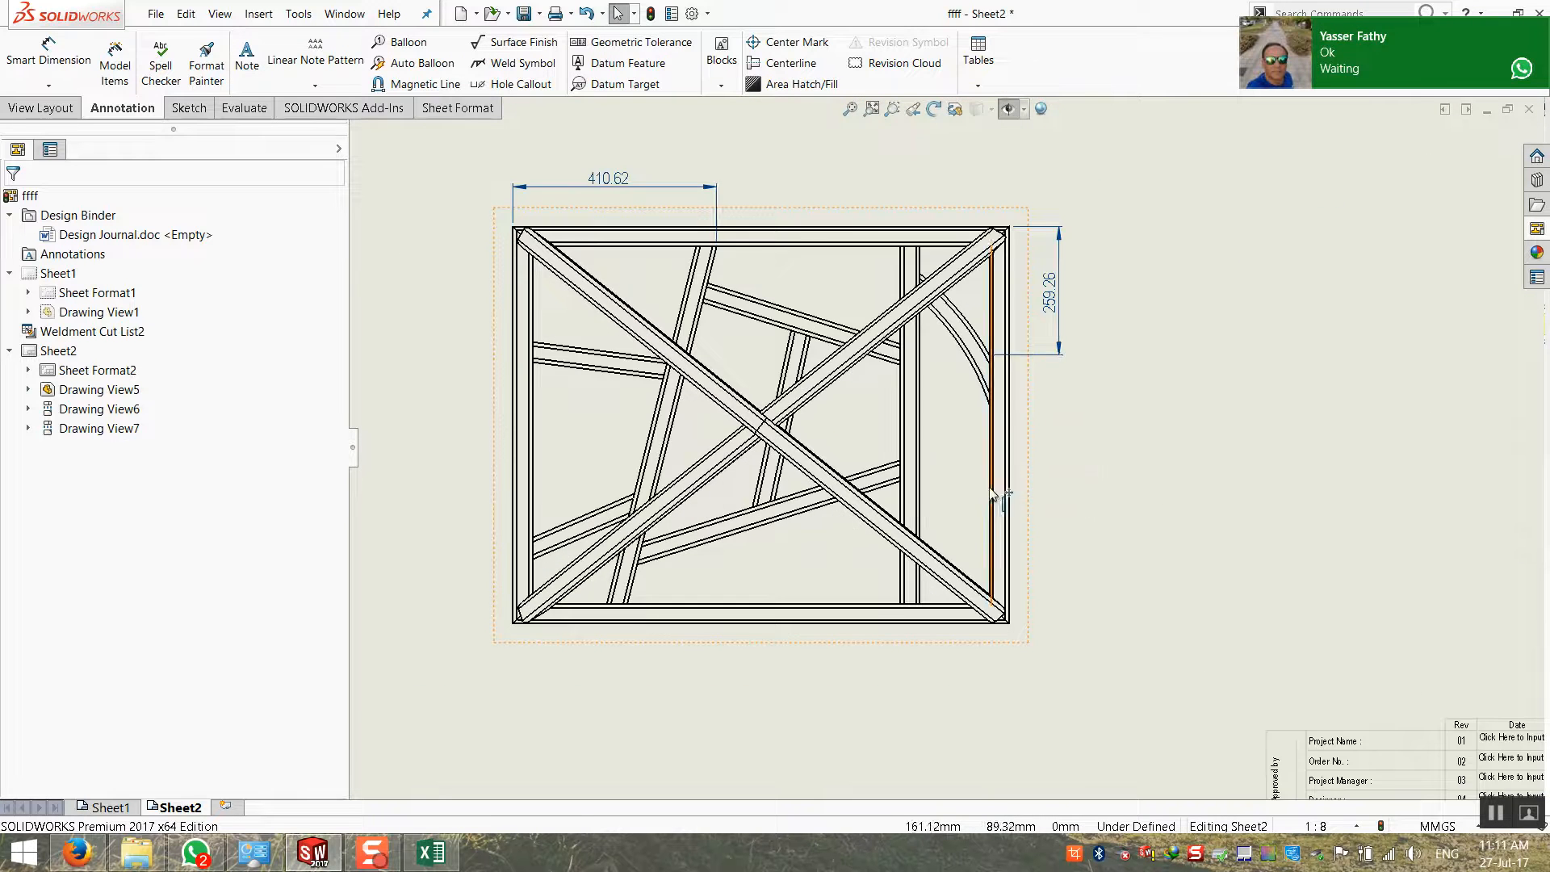
{"action": "scroll", "coordinate": [937, 432], "scroll_direction": "down", "scroll_amount": 2}
{"action": "scroll", "coordinate": [751, 379], "scroll_direction": "down", "scroll_amount": 4}
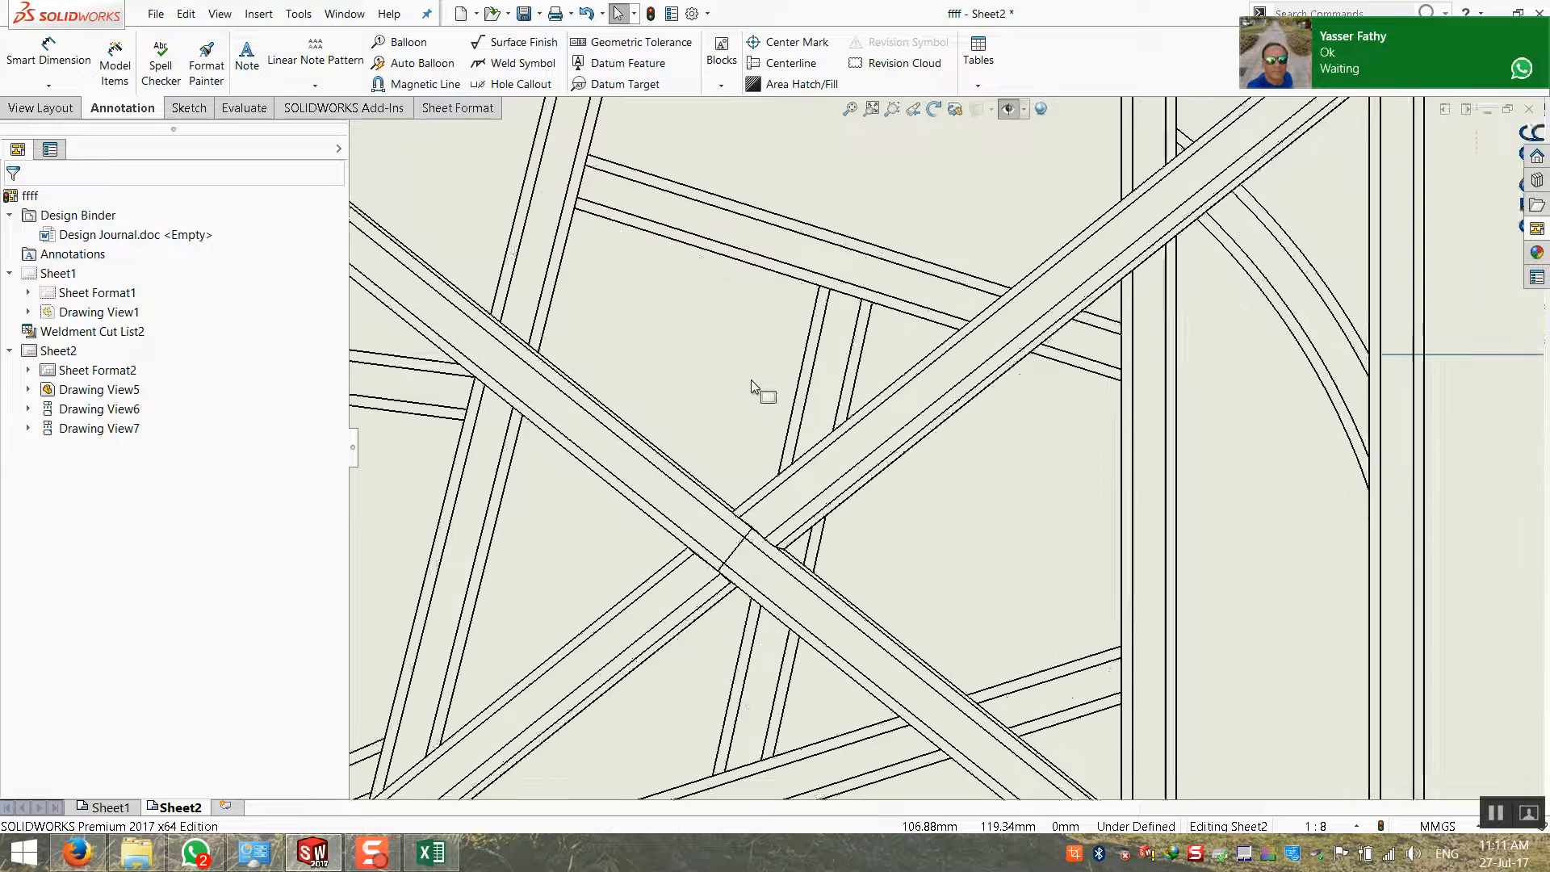
{"action": "scroll", "coordinate": [805, 389], "scroll_direction": "up", "scroll_amount": 6}
{"action": "scroll", "coordinate": [805, 390], "scroll_direction": "up", "scroll_amount": 6}
{"action": "scroll", "coordinate": [1119, 509], "scroll_direction": "down", "scroll_amount": 3}
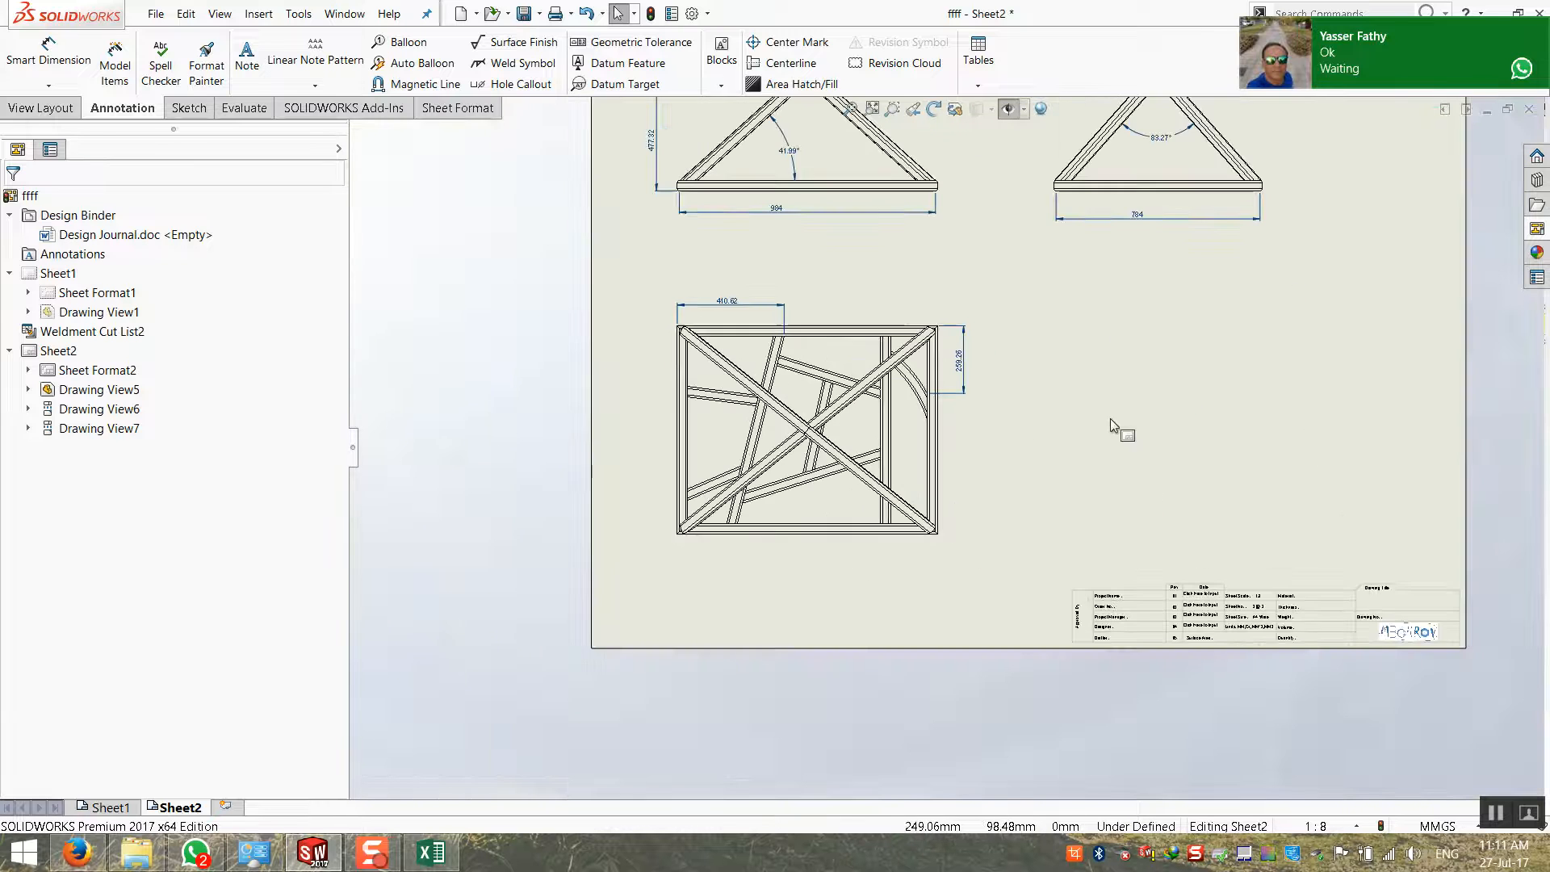
{"action": "scroll", "coordinate": [953, 376], "scroll_direction": "down", "scroll_amount": 2}
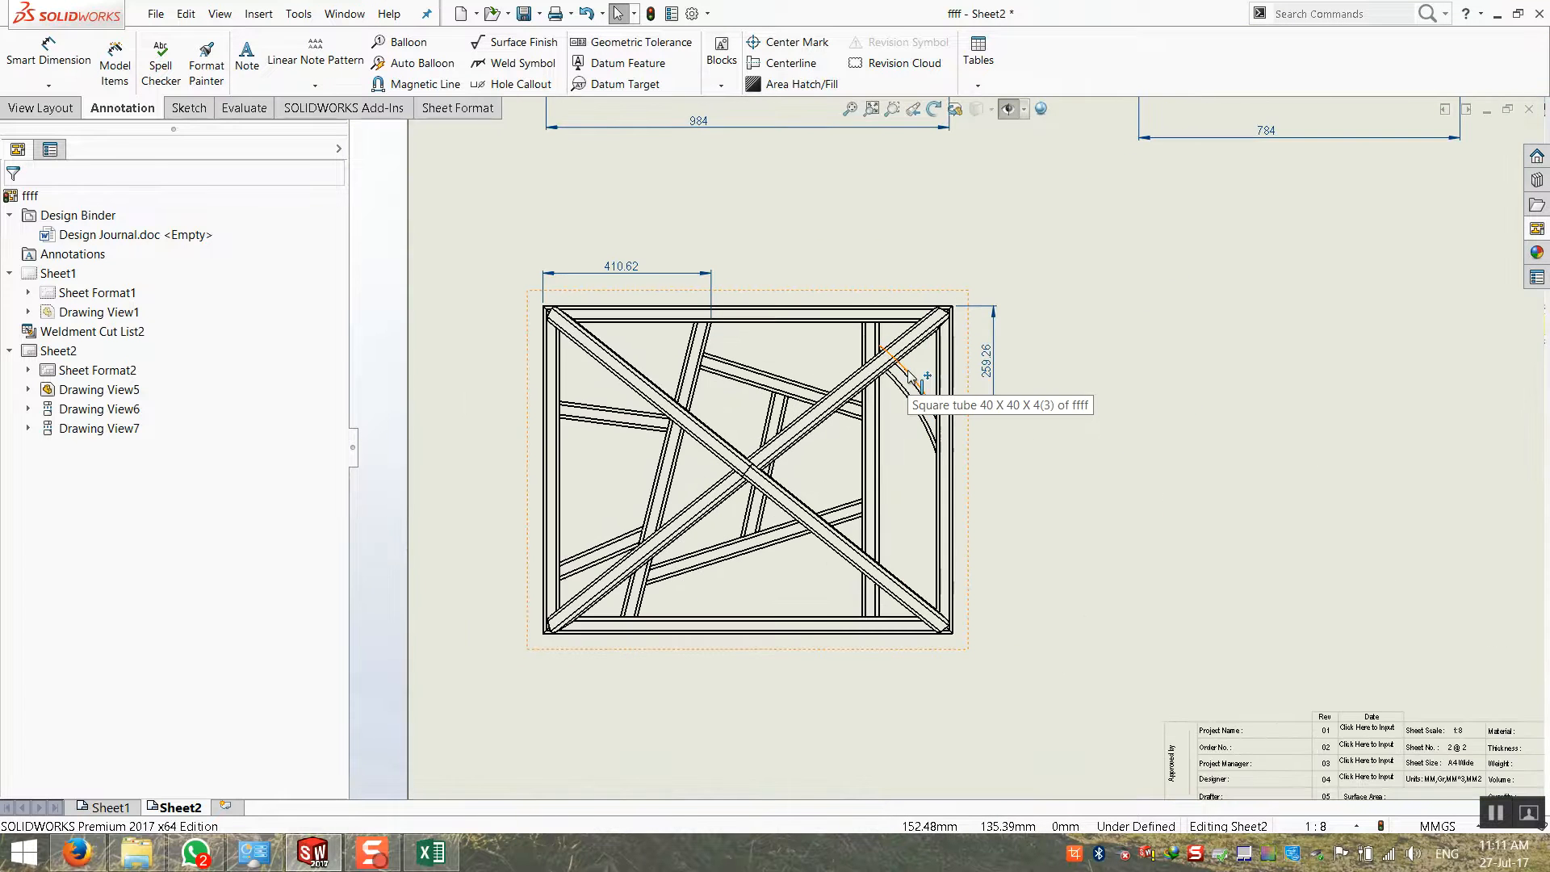
{"action": "scroll", "coordinate": [908, 375], "scroll_direction": "up", "scroll_amount": 3}
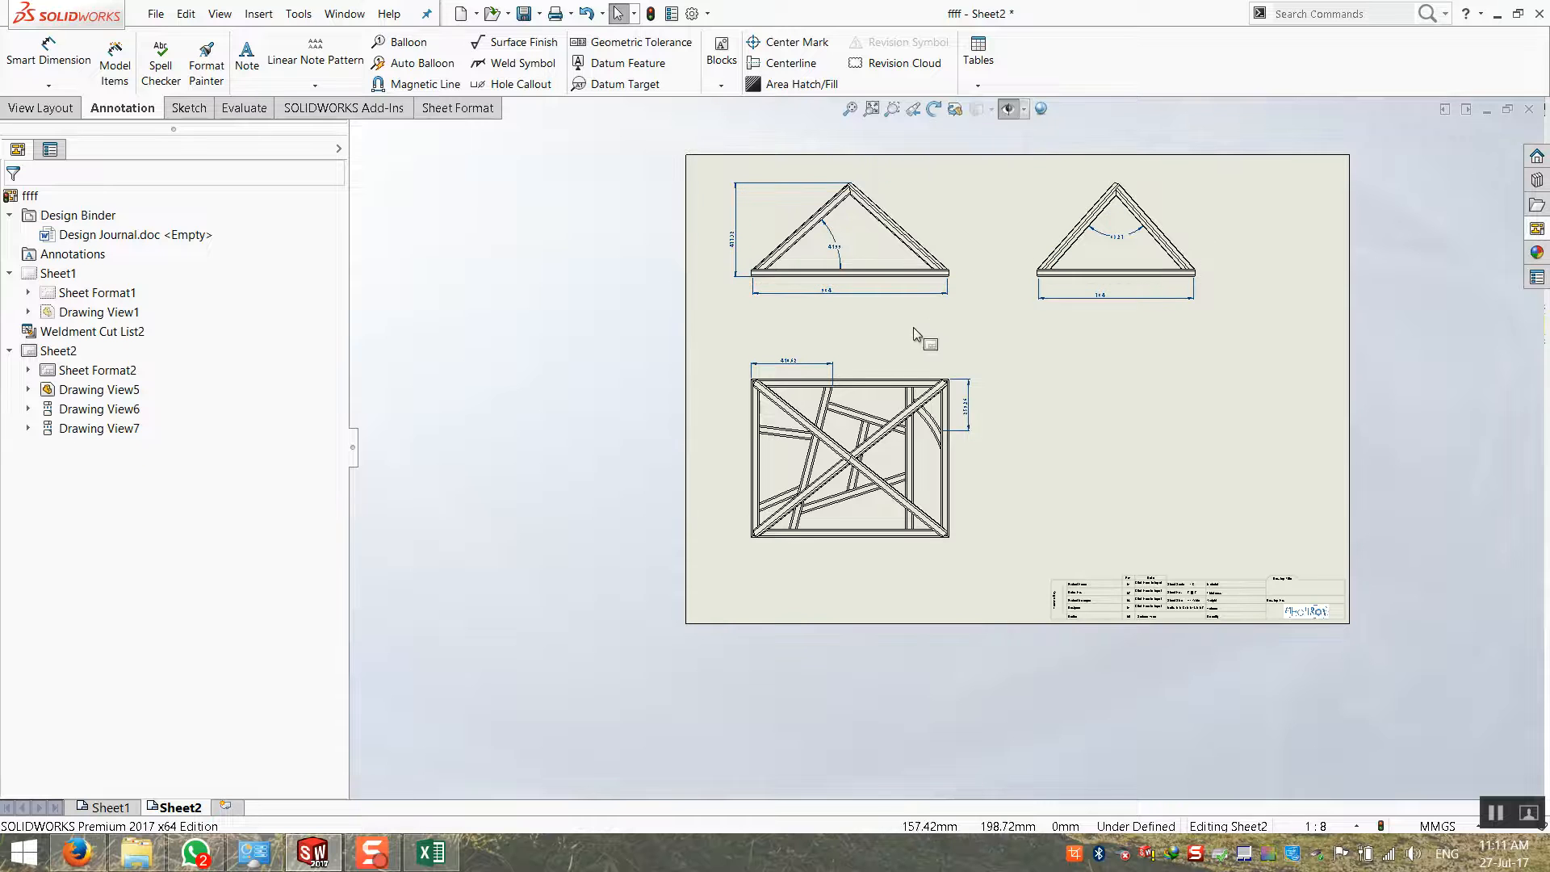
{"action": "scroll", "coordinate": [876, 437], "scroll_direction": "down", "scroll_amount": 4}
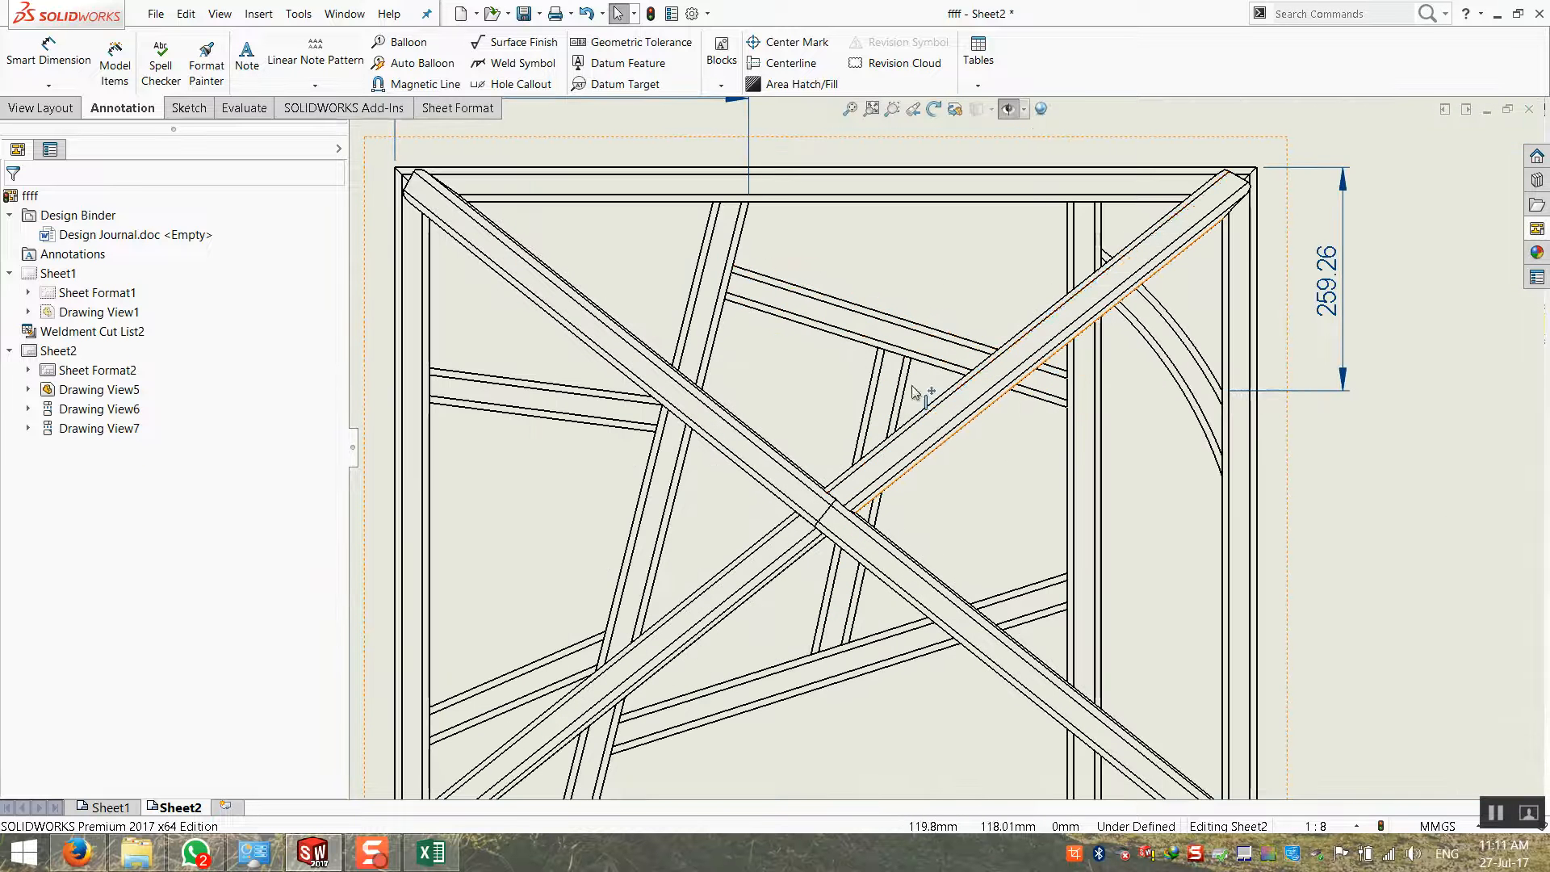
{"action": "scroll", "coordinate": [1095, 365], "scroll_direction": "down", "scroll_amount": 1}
{"action": "scroll", "coordinate": [1091, 365], "scroll_direction": "down", "scroll_amount": 2}
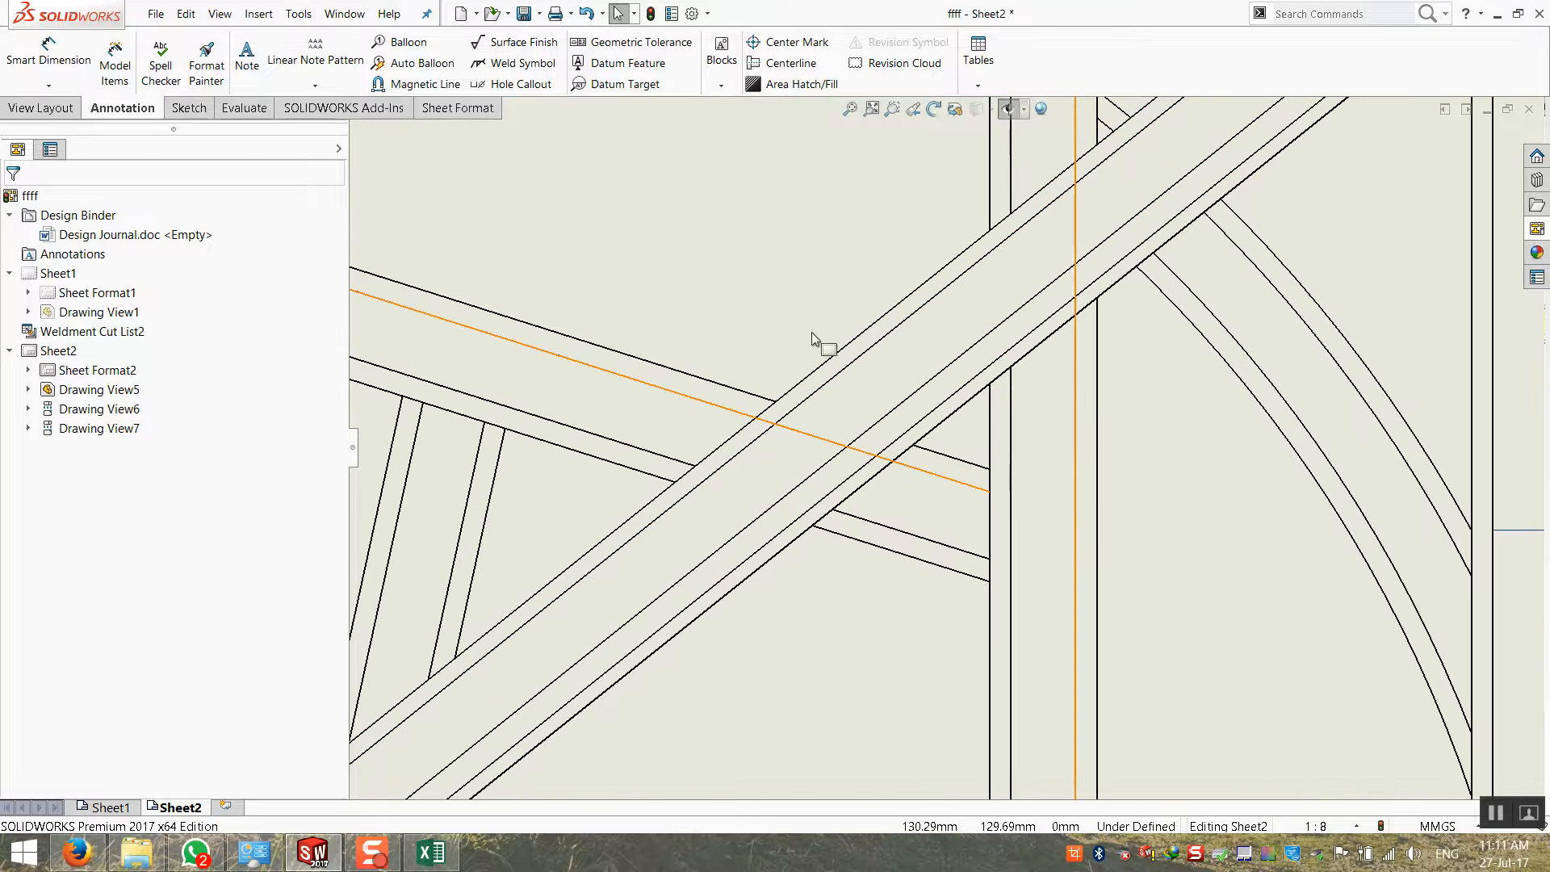
{"action": "scroll", "coordinate": [937, 454], "scroll_direction": "up", "scroll_amount": 4}
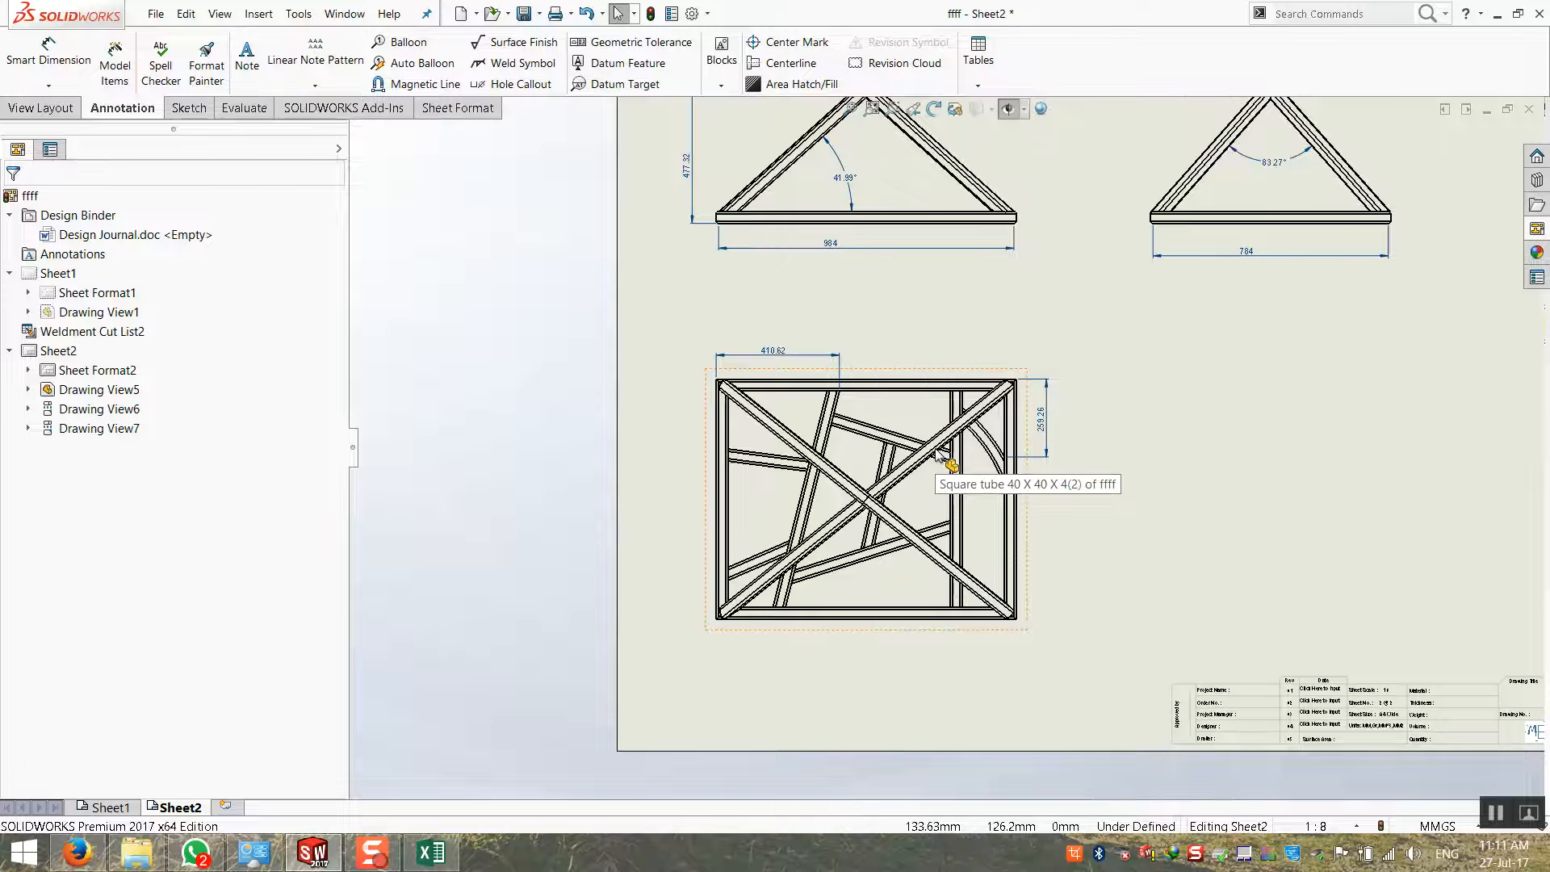
{"action": "scroll", "coordinate": [1043, 454], "scroll_direction": "up", "scroll_amount": 3}
{"action": "scroll", "coordinate": [1040, 391], "scroll_direction": "down", "scroll_amount": 4}
{"action": "left_click", "coordinate": [875, 393]}
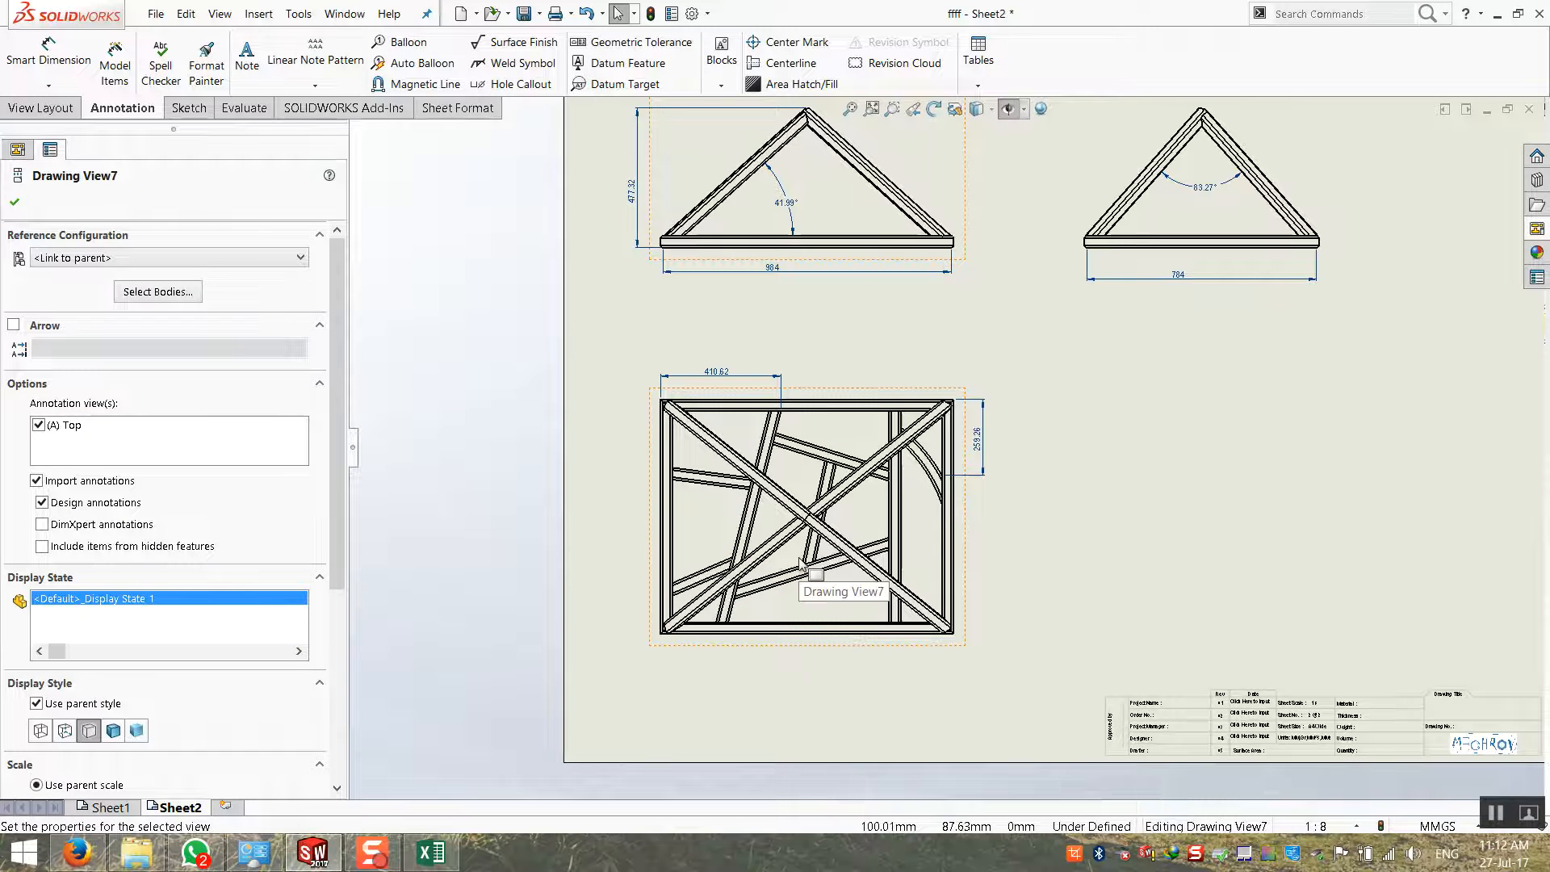
{"action": "key", "text": "Escape"}
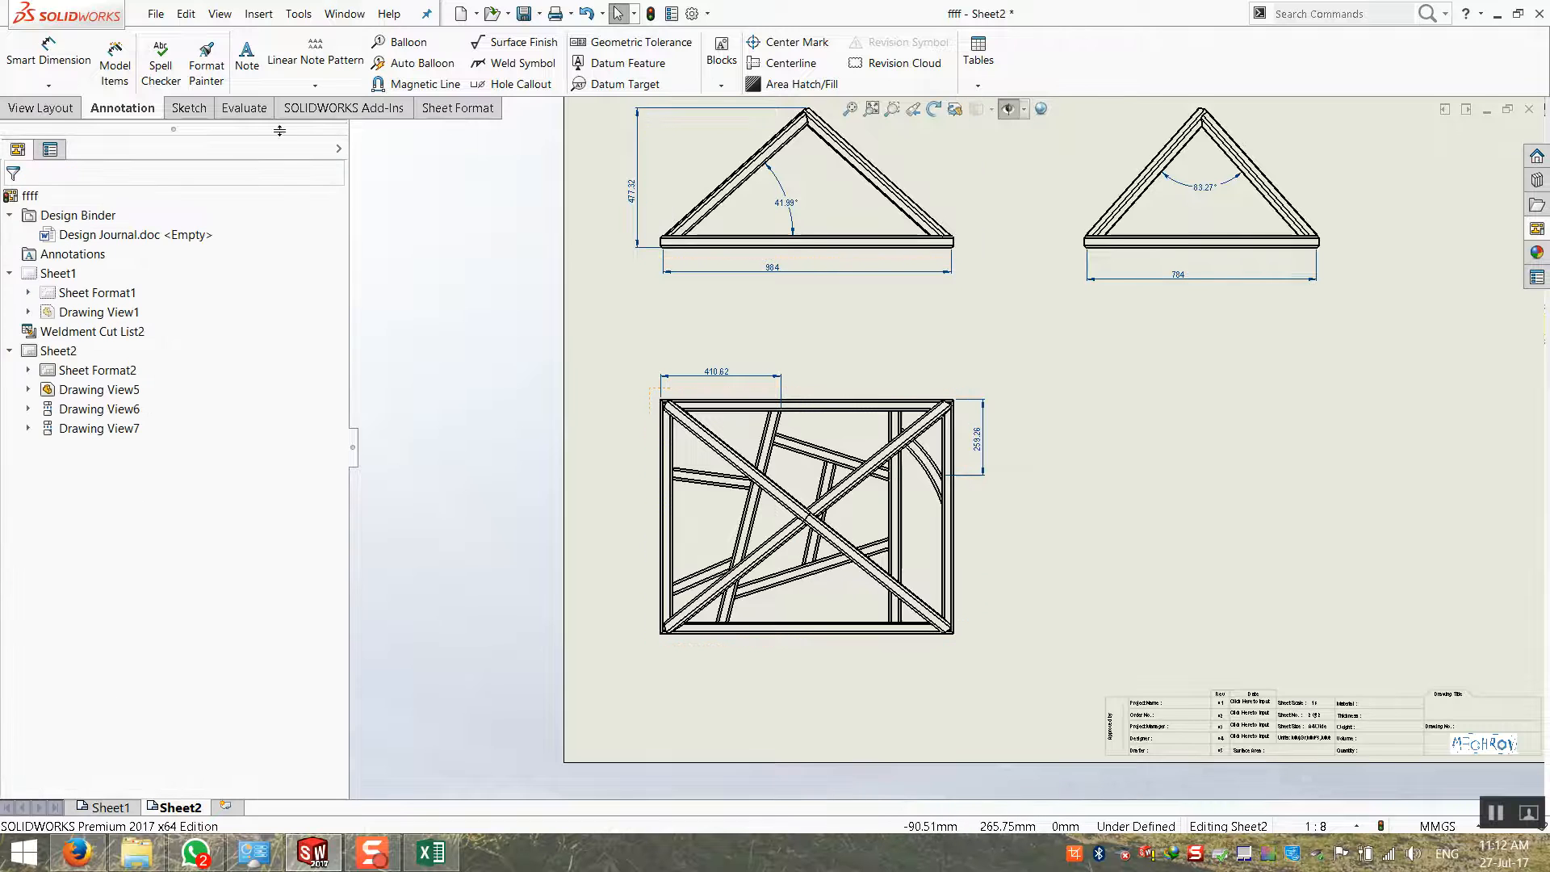
Create circular detail view A of the joint between the diagonal tube and vertical inner tube, placed to the right of the top view
{"action": "left_click", "coordinate": [41, 108]}
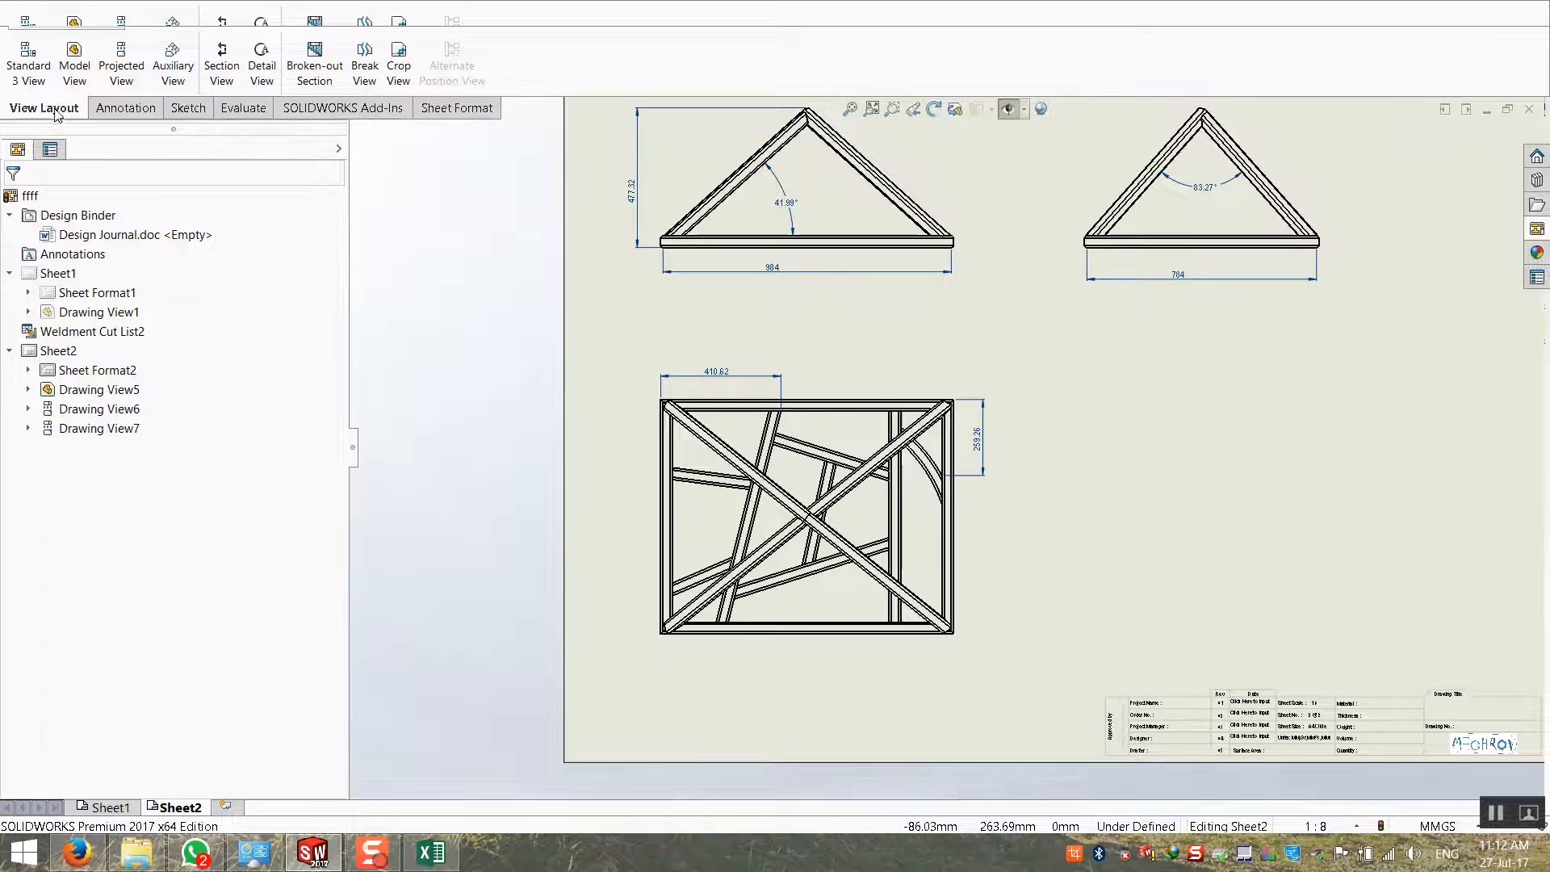
{"action": "left_click", "coordinate": [262, 73]}
{"action": "scroll", "coordinate": [897, 468], "scroll_direction": "up", "scroll_amount": 8}
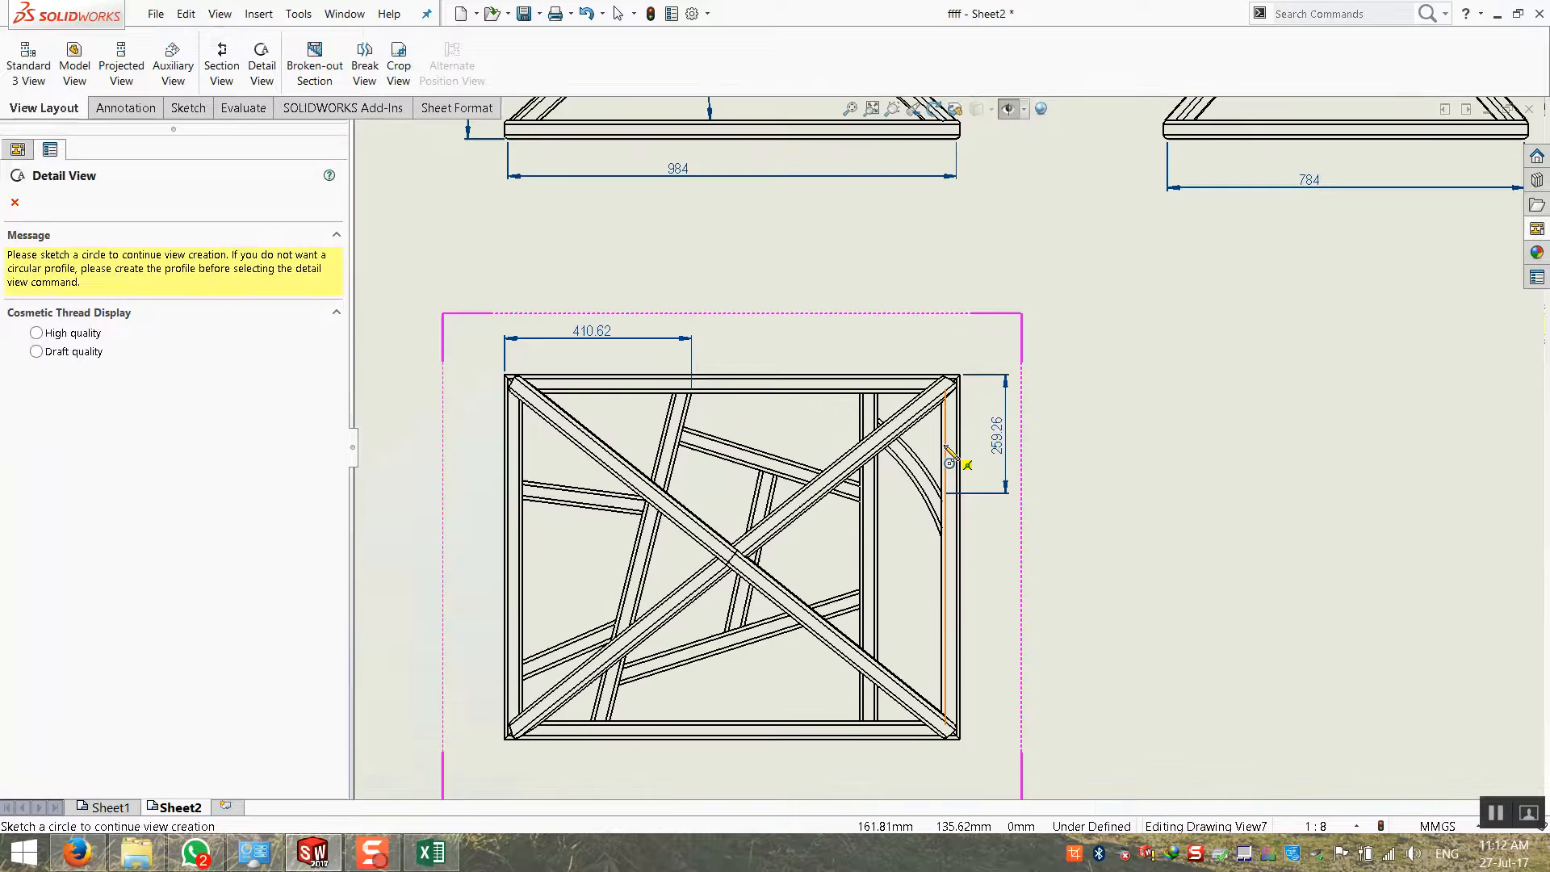
{"action": "scroll", "coordinate": [810, 523], "scroll_direction": "up", "scroll_amount": 2}
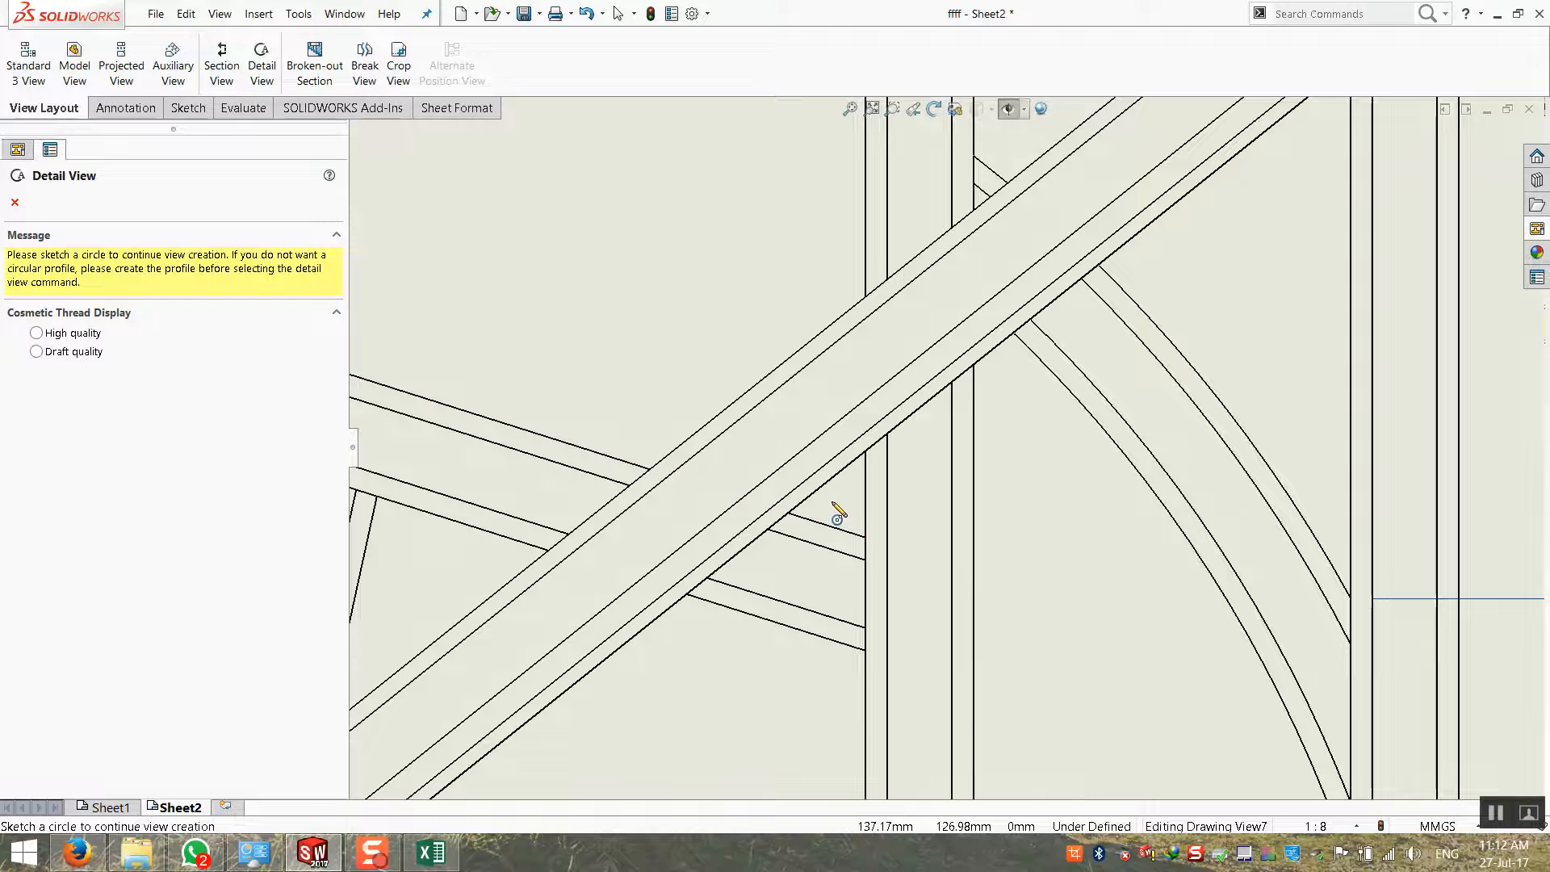
{"action": "left_click", "coordinate": [838, 500]}
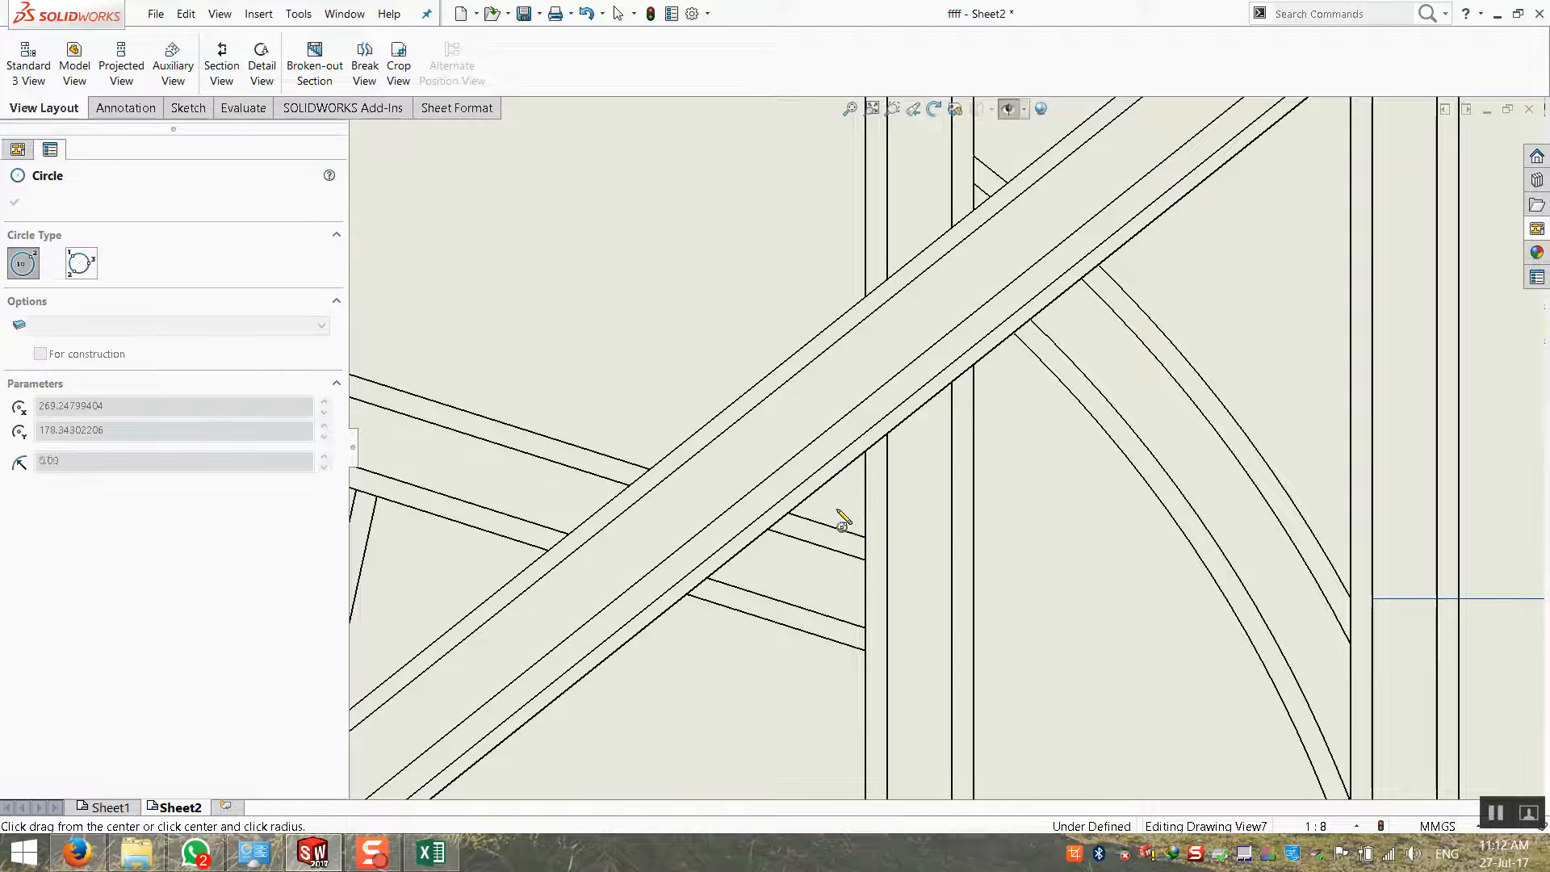
{"action": "left_click", "coordinate": [829, 737]}
{"action": "key", "text": "f"}
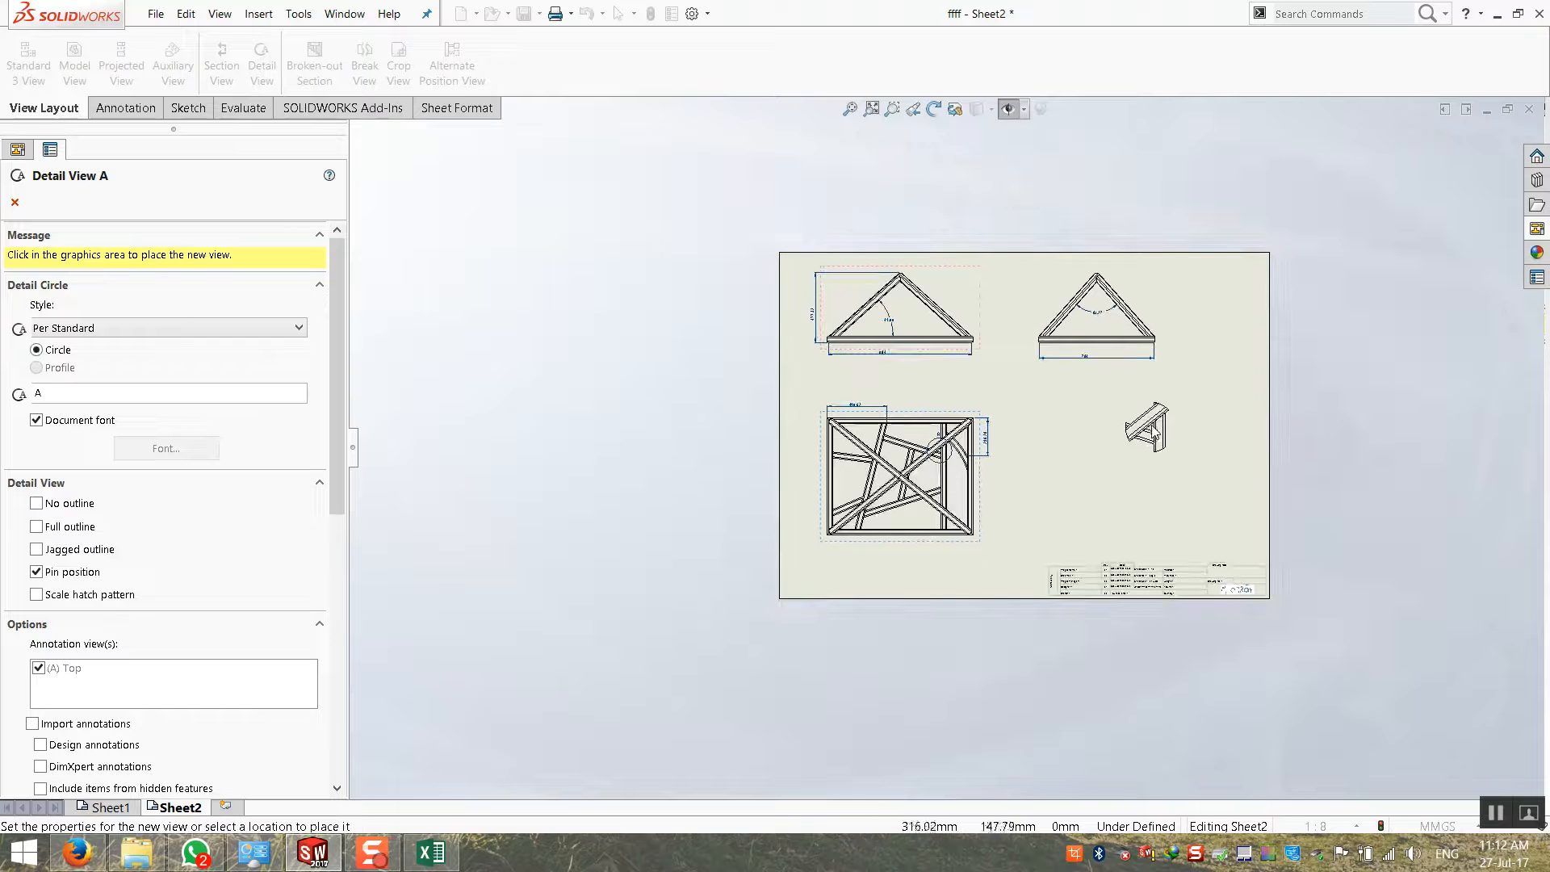
{"action": "scroll", "coordinate": [1137, 389], "scroll_direction": "down", "scroll_amount": 2}
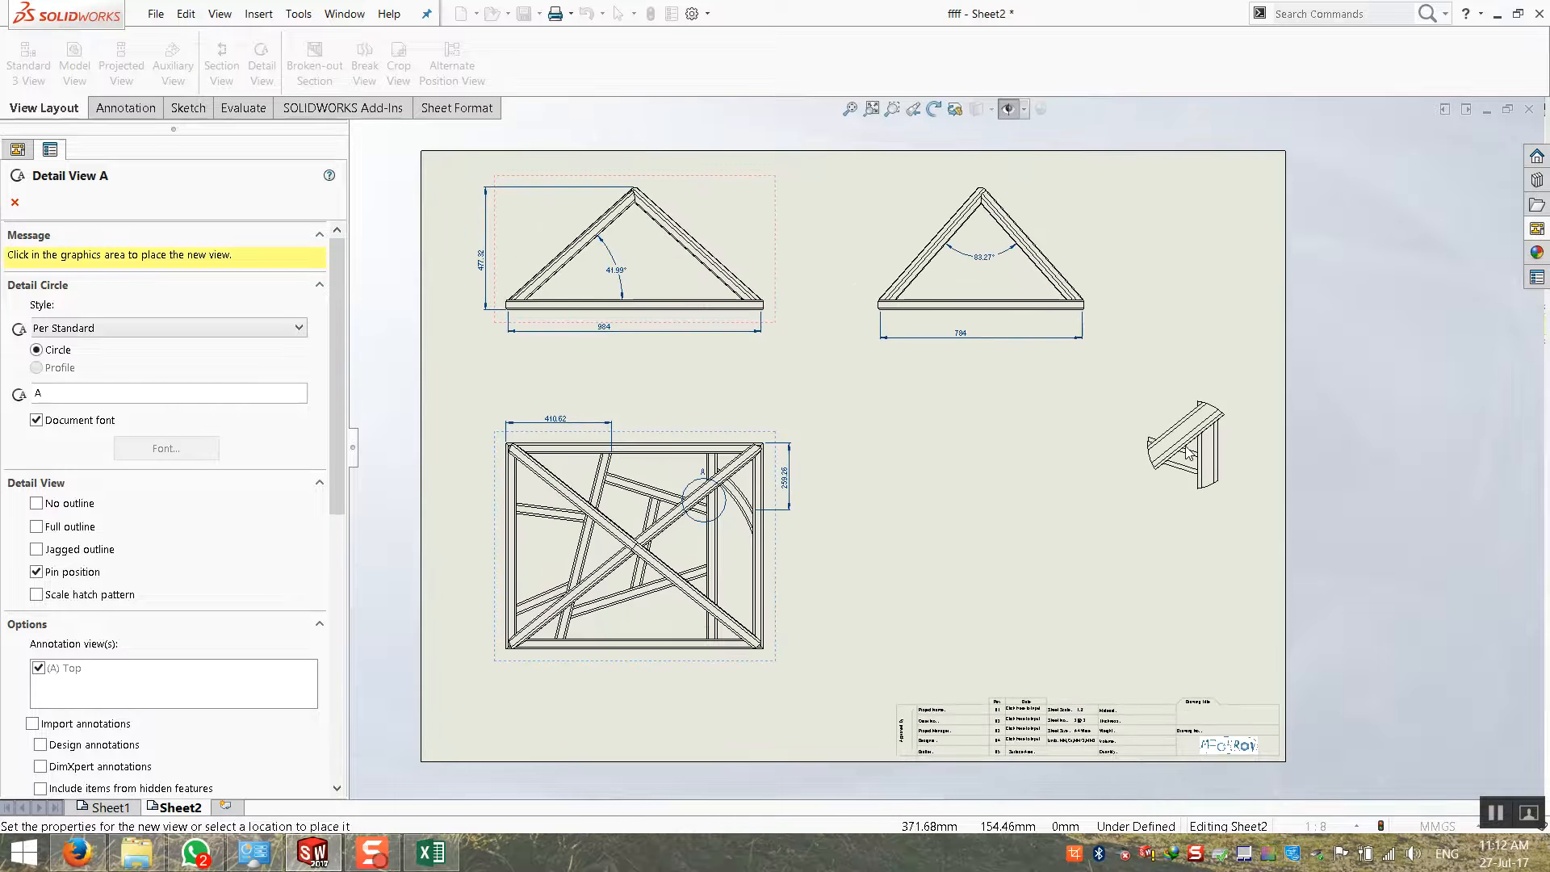
{"action": "left_click", "coordinate": [1170, 476]}
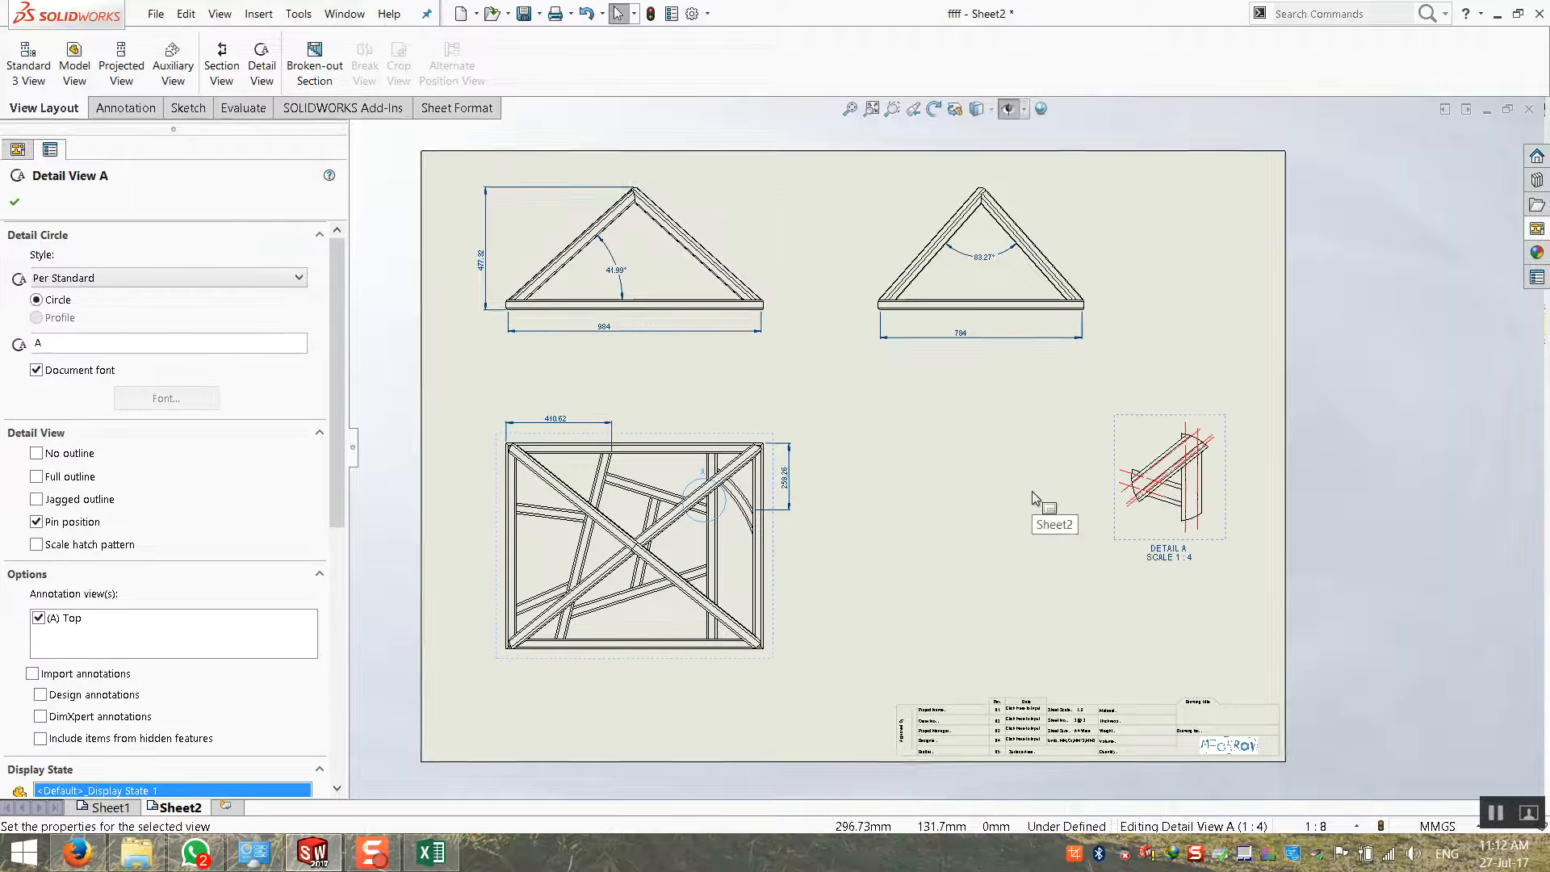
Delete all the red centerlines crossing the tubes in the detail view
{"action": "left_click", "coordinate": [1035, 529]}
{"action": "scroll", "coordinate": [1208, 501], "scroll_direction": "down", "scroll_amount": 5}
{"action": "left_click_drag", "start_coordinate": [840, 567], "coordinate": [769, 471]}
{"action": "left_click", "coordinate": [854, 531]}
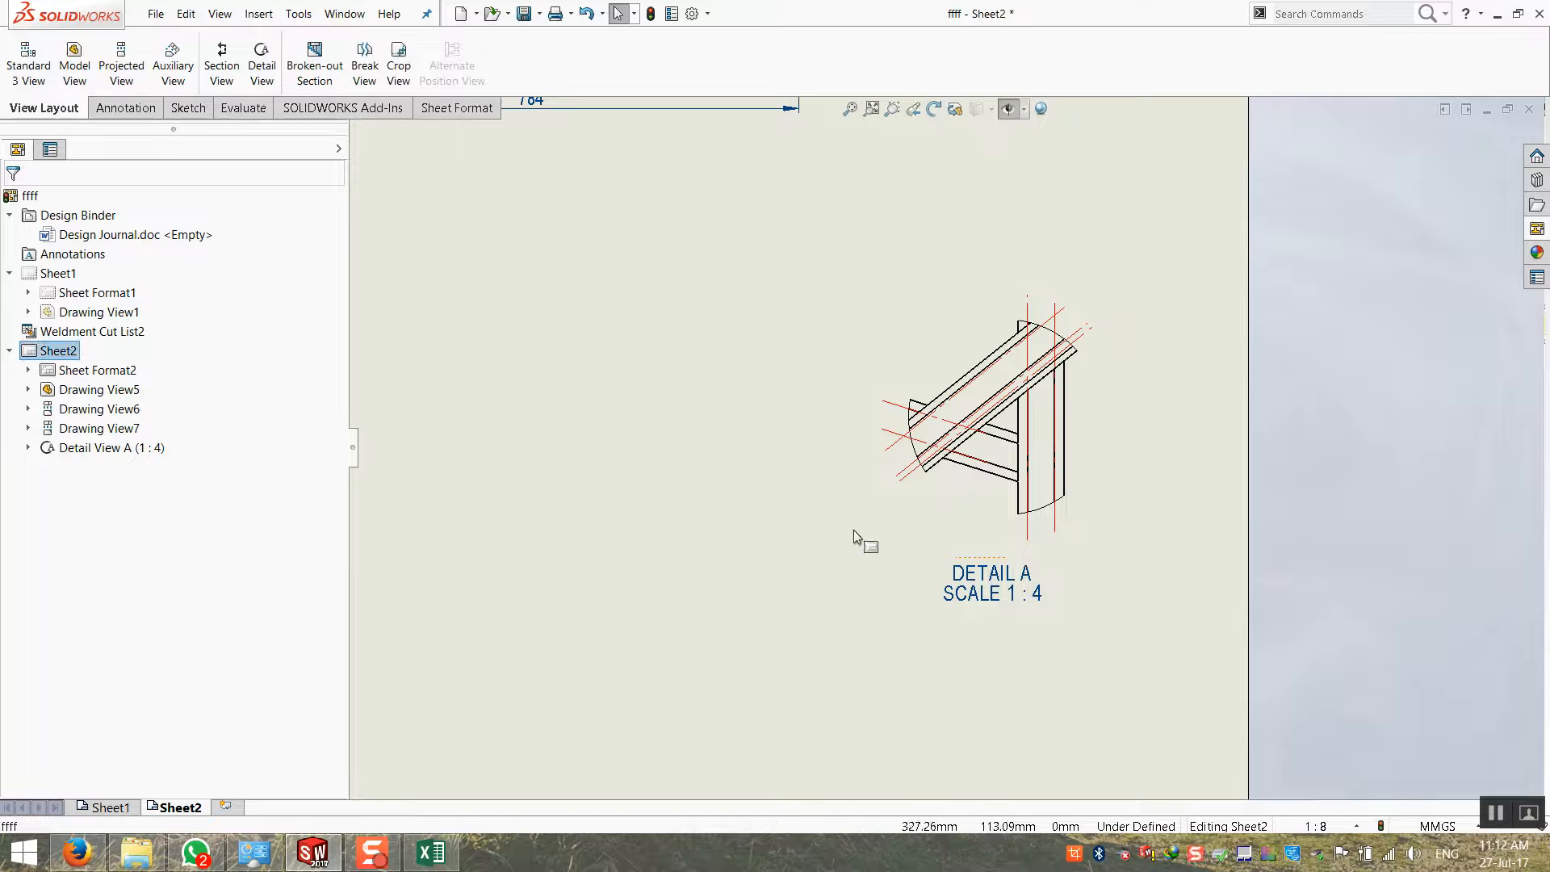
{"action": "left_click", "coordinate": [914, 483]}
{"action": "left_click", "coordinate": [904, 470]}
{"action": "key", "text": "Delete"}
{"action": "left_click", "coordinate": [892, 443]}
{"action": "key", "text": "Delete"}
{"action": "left_click", "coordinate": [892, 432]}
{"action": "key", "text": "Delete"}
{"action": "left_click", "coordinate": [893, 403]}
{"action": "key", "text": "Delete"}
{"action": "left_click", "coordinate": [1028, 523]}
{"action": "key", "text": "Delete"}
{"action": "left_click", "coordinate": [1055, 516]}
{"action": "key", "text": "Delete"}
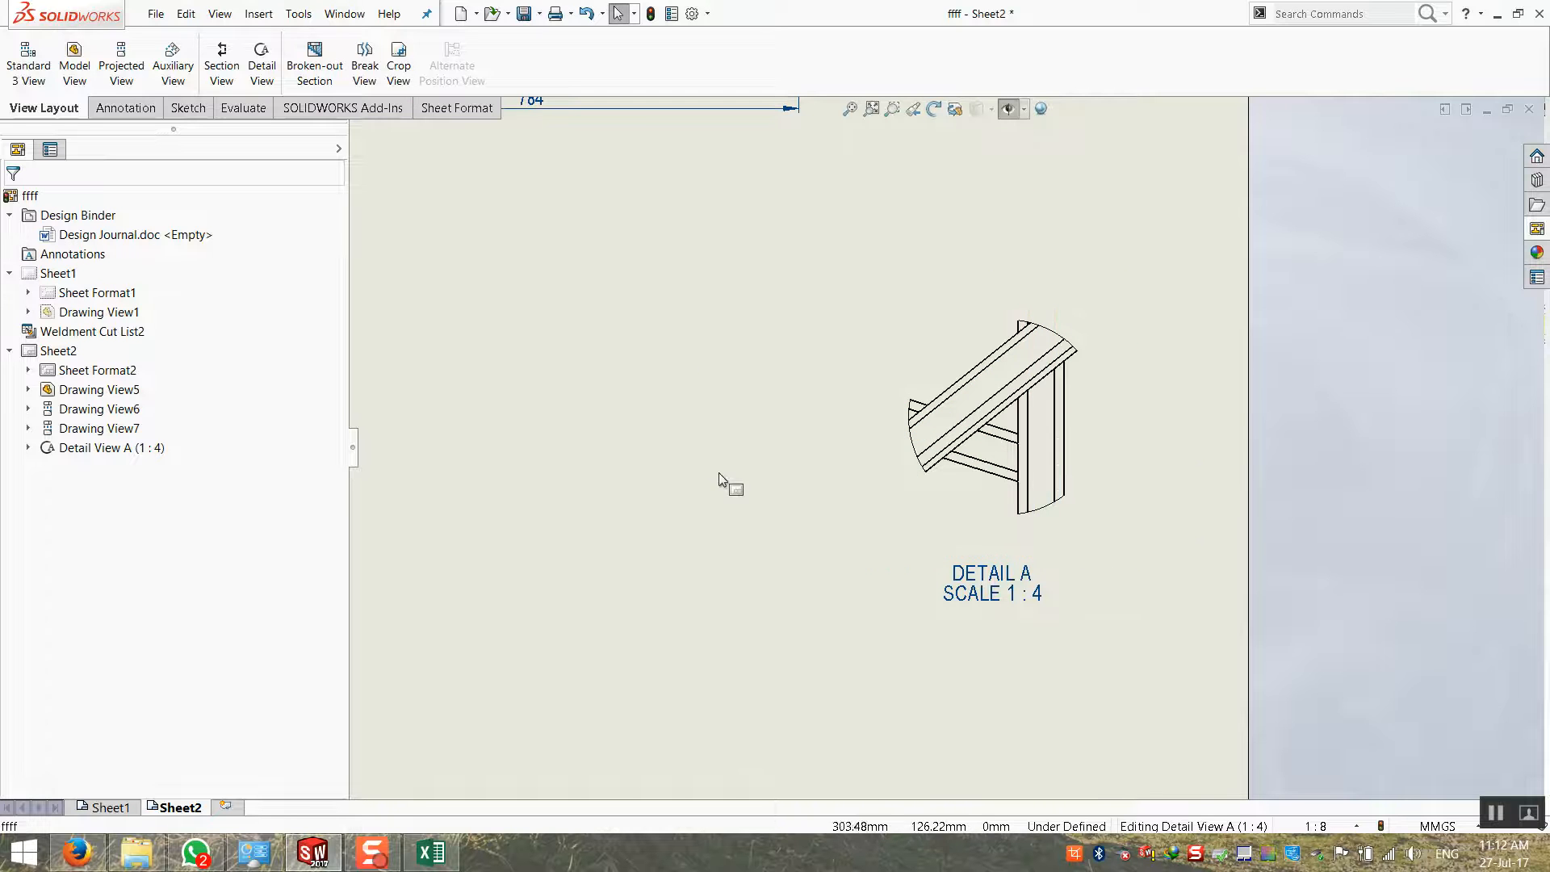
Move the detail view slightly upward on Sheet2 and keep it selected
{"action": "left_click", "coordinate": [757, 461]}
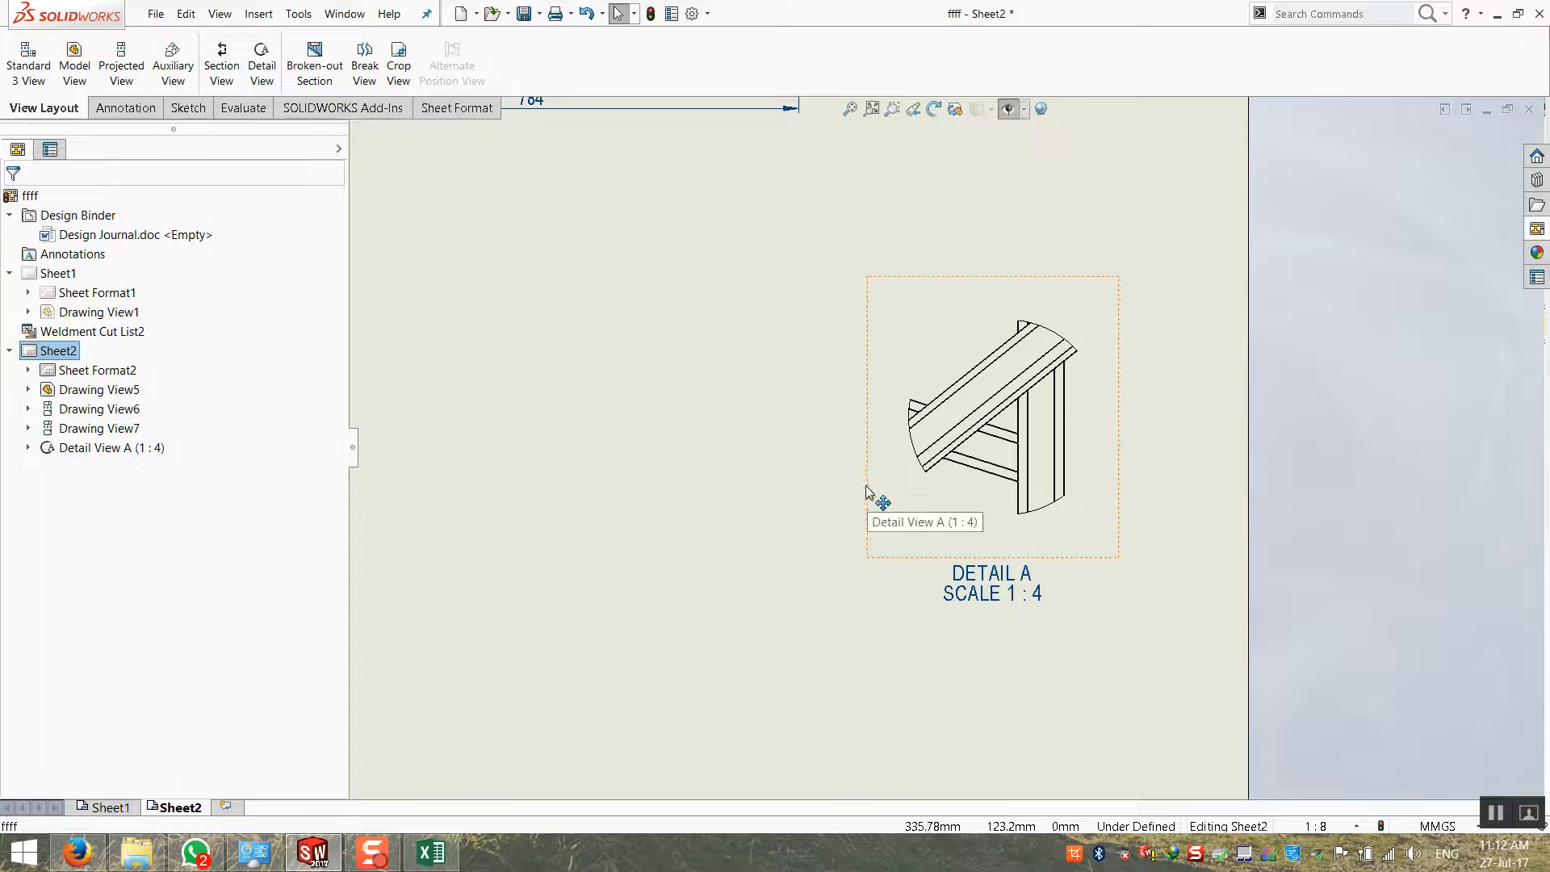
{"action": "left_click_drag", "start_coordinate": [869, 495], "coordinate": [864, 466]}
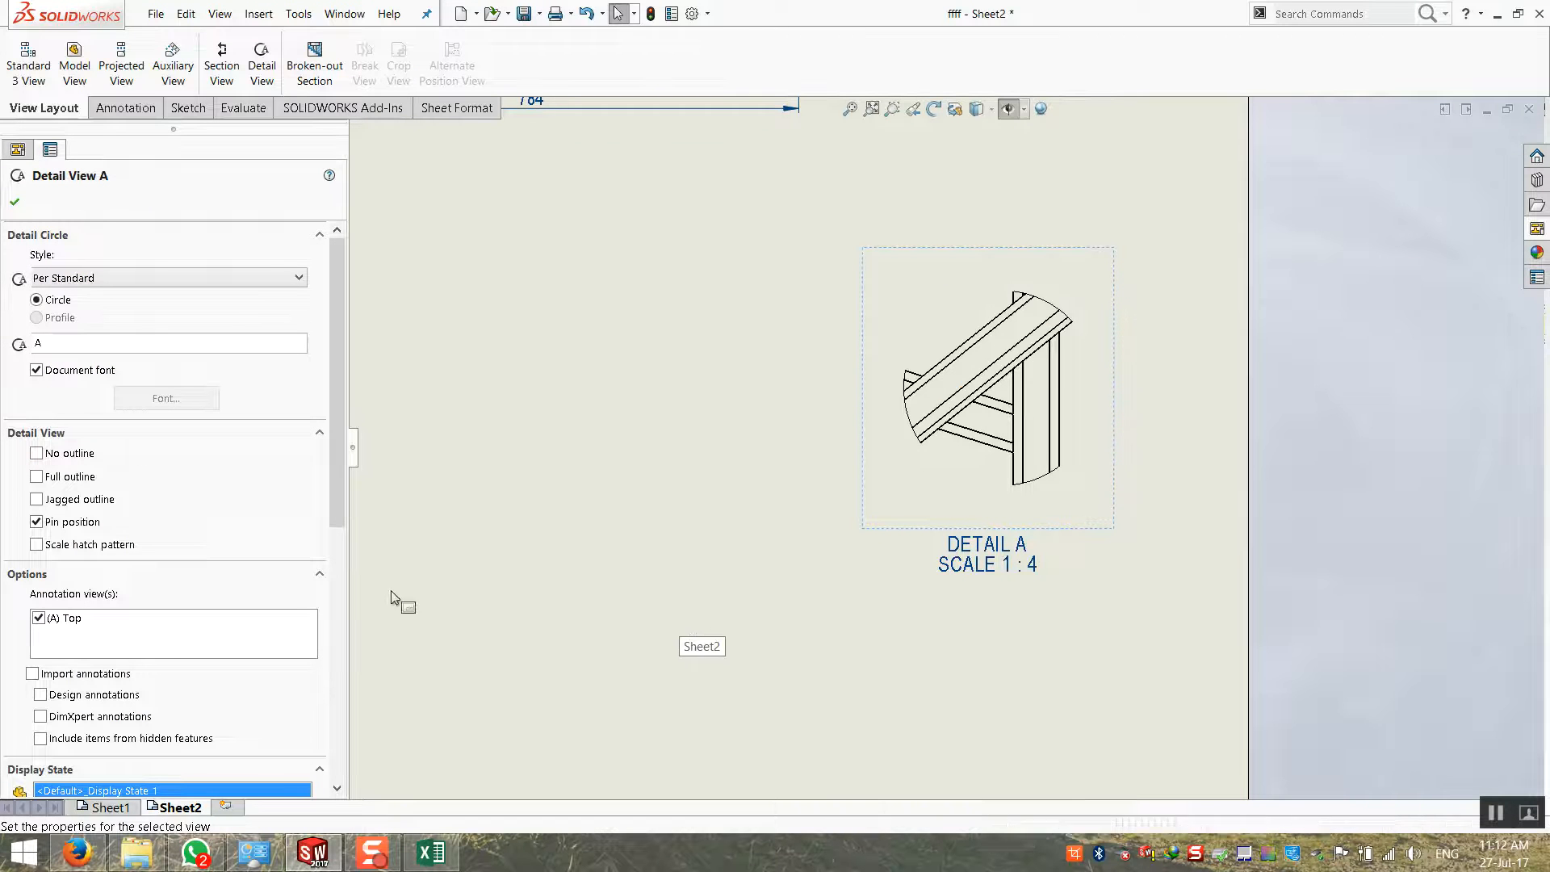
{"action": "left_click", "coordinate": [906, 351]}
{"action": "left_click", "coordinate": [905, 350]}
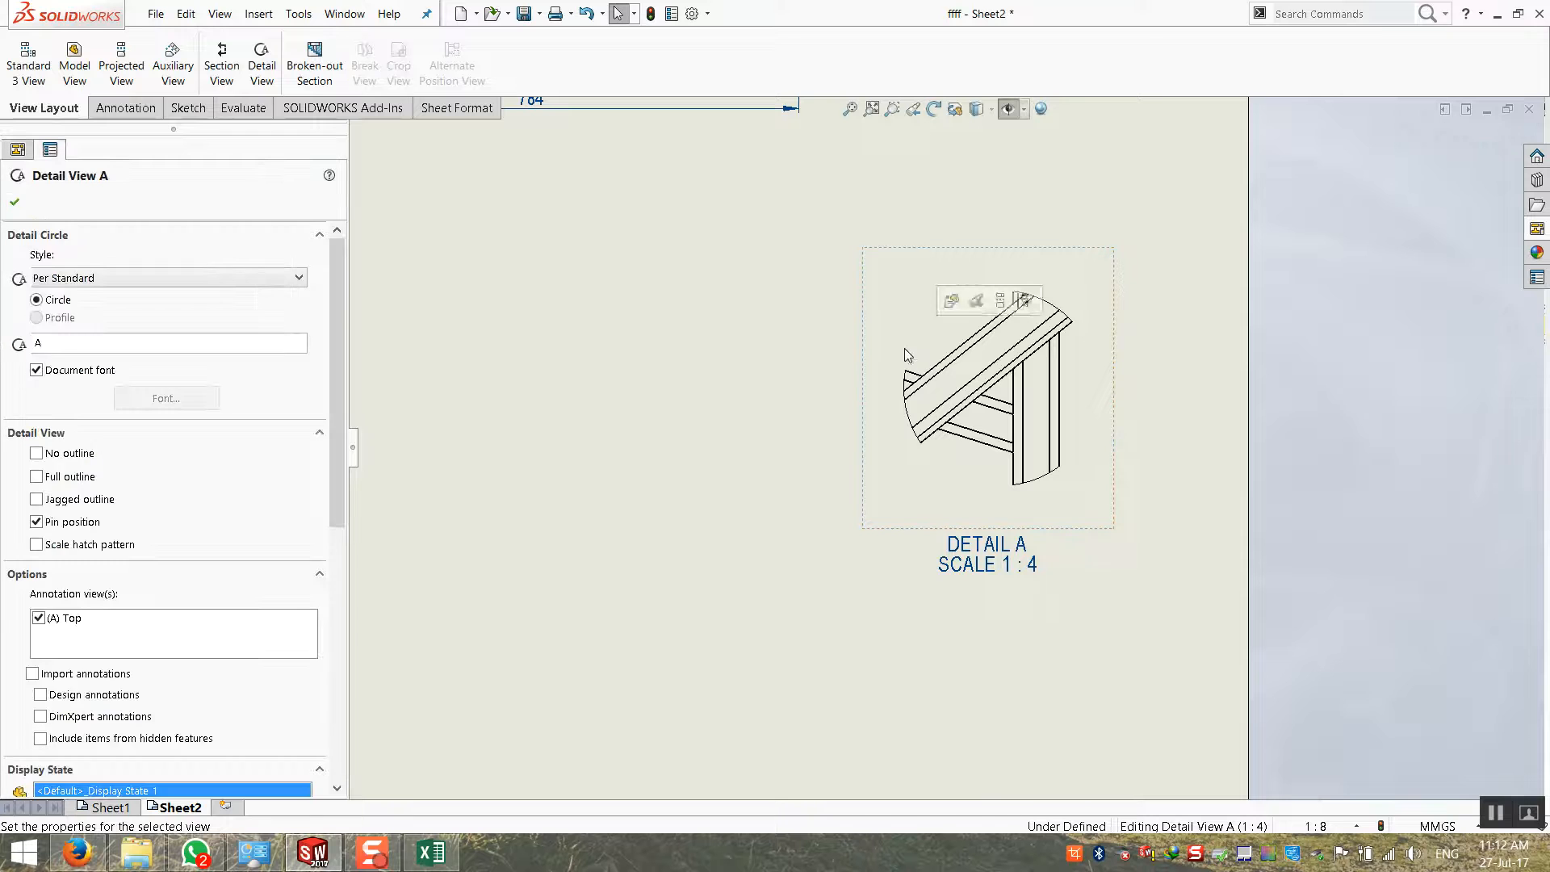
Try custom scales of 1:3 and 1:1 for the detail view, and settle on 1:2
{"action": "left_click_drag", "start_coordinate": [334, 394], "coordinate": [341, 646]}
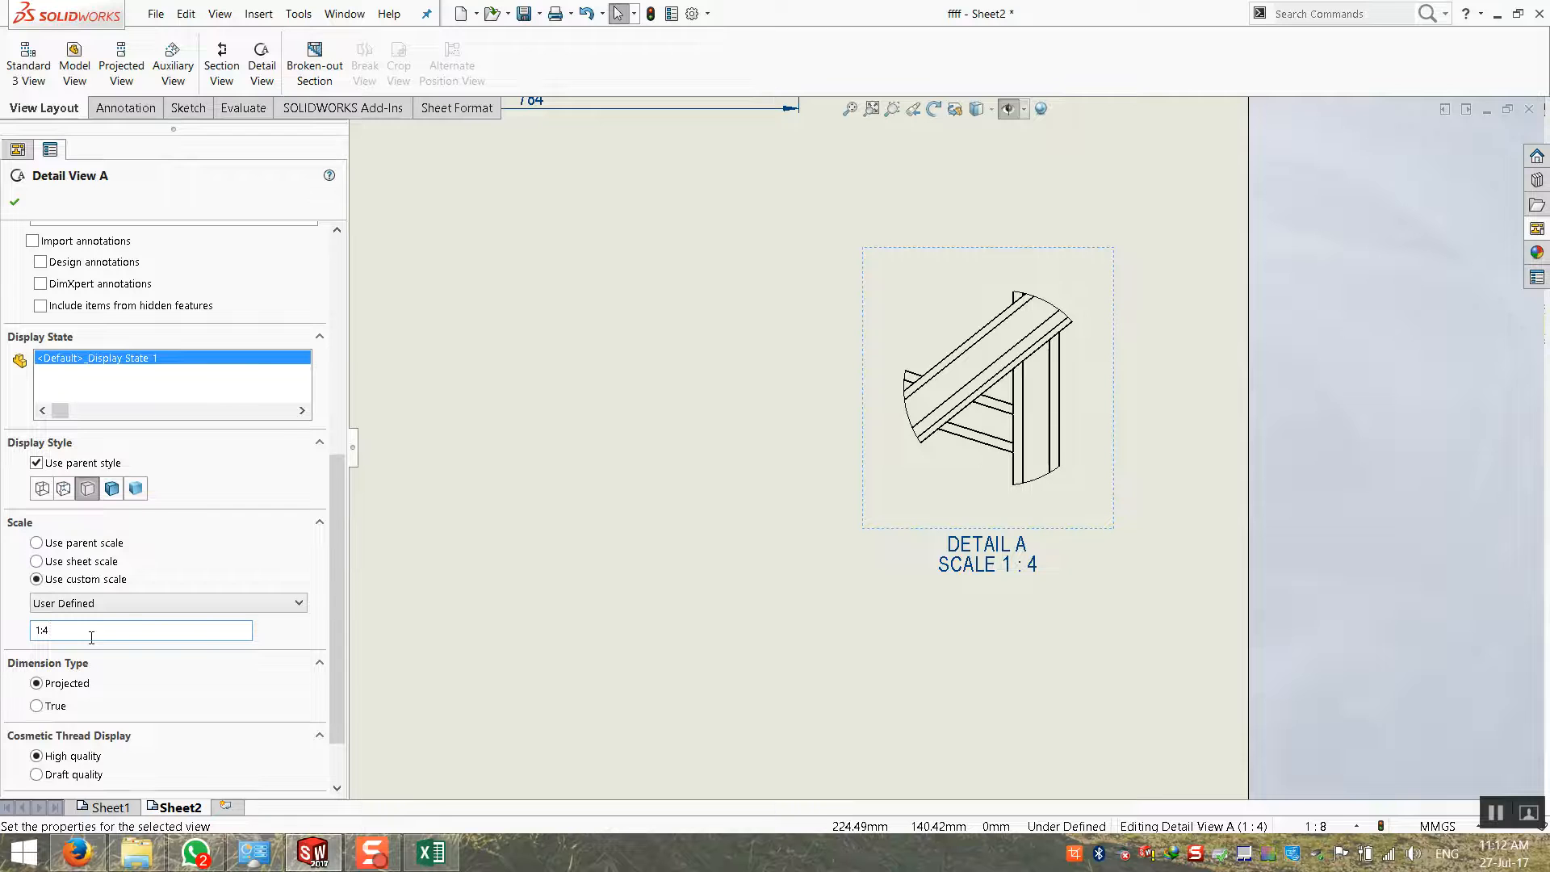
{"action": "left_click", "coordinate": [127, 607]}
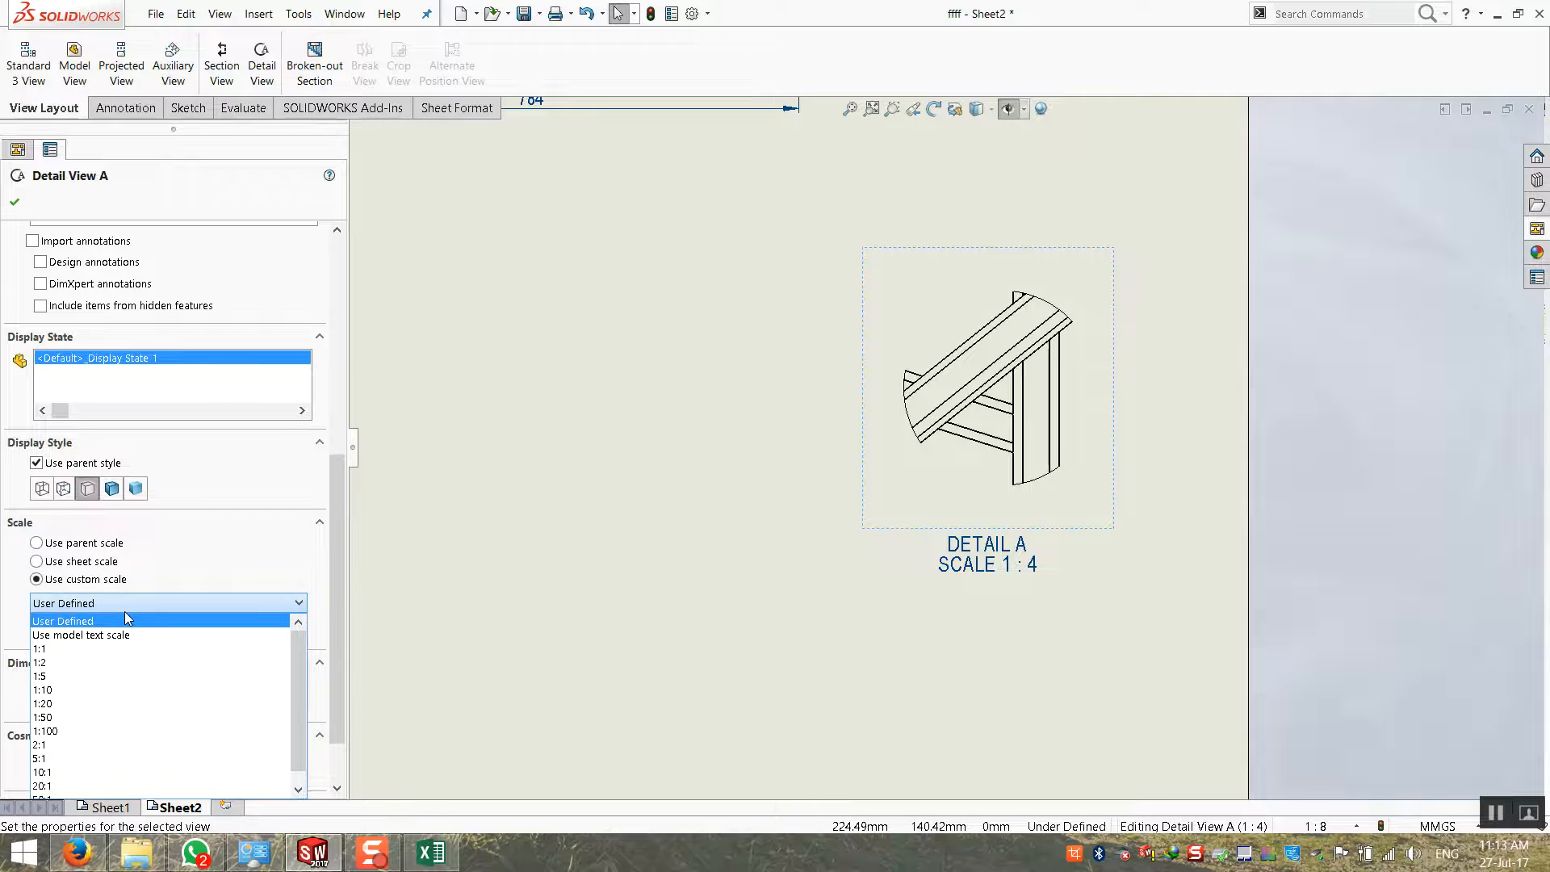
{"action": "left_click", "coordinate": [126, 620]}
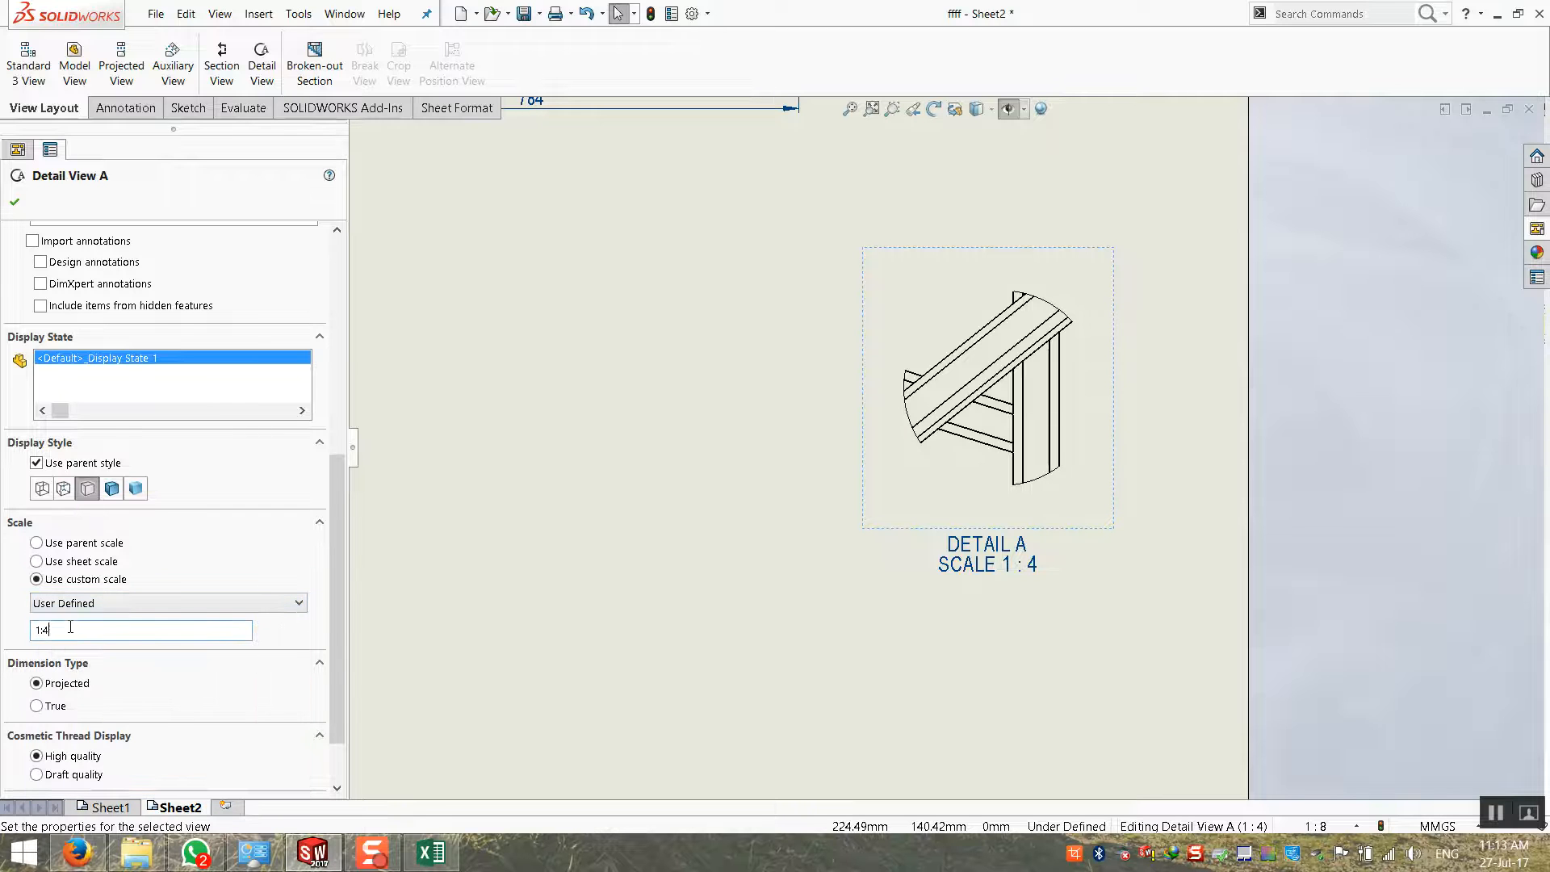
{"action": "type", "text": ":3"}
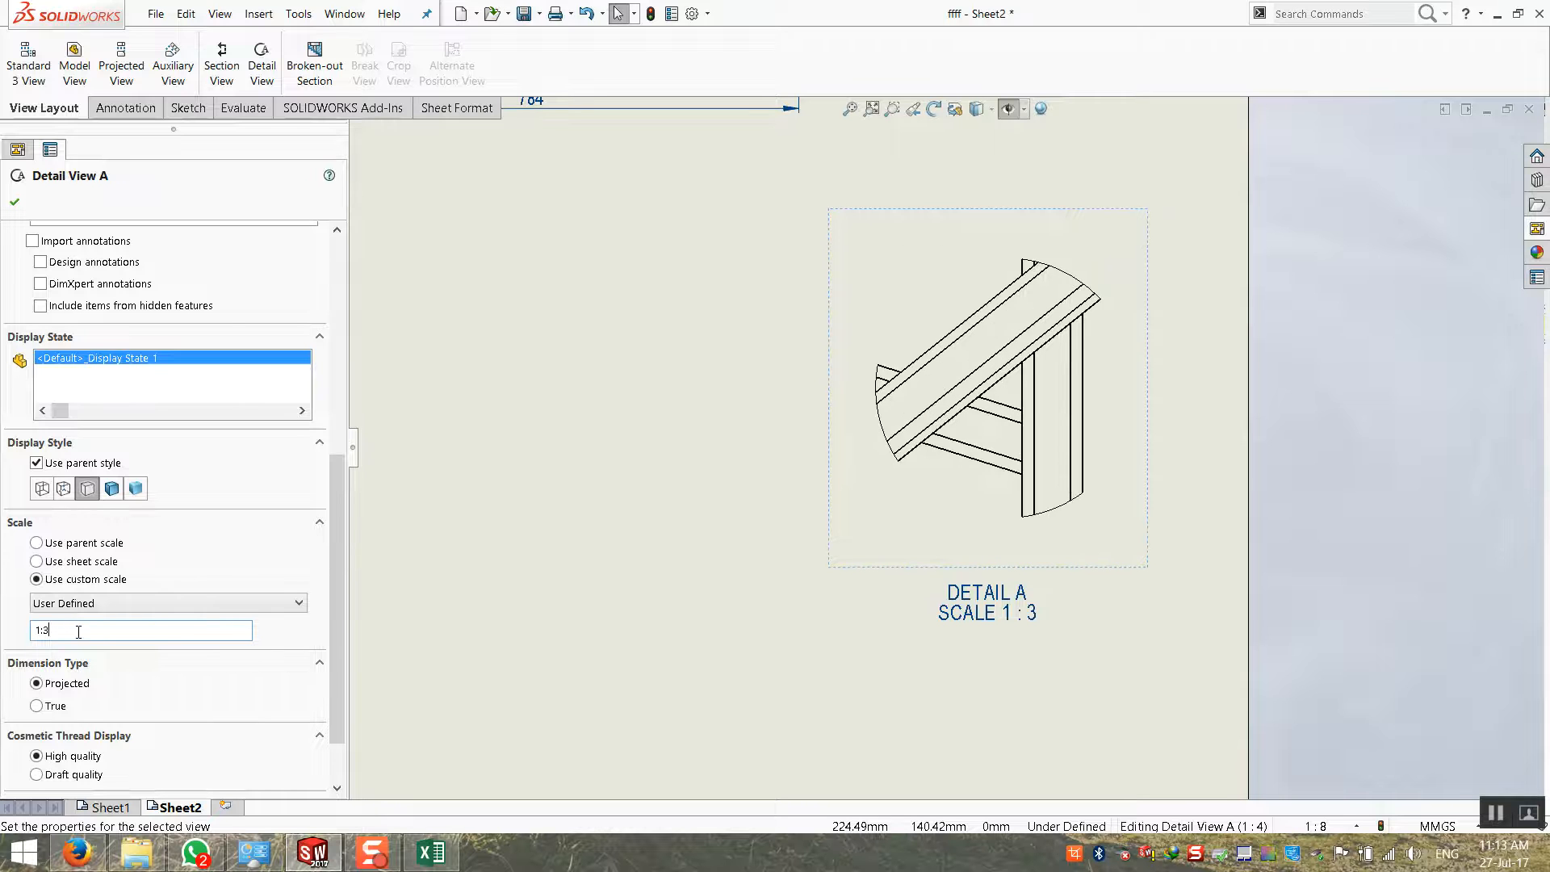
{"action": "type", "text": ":1"}
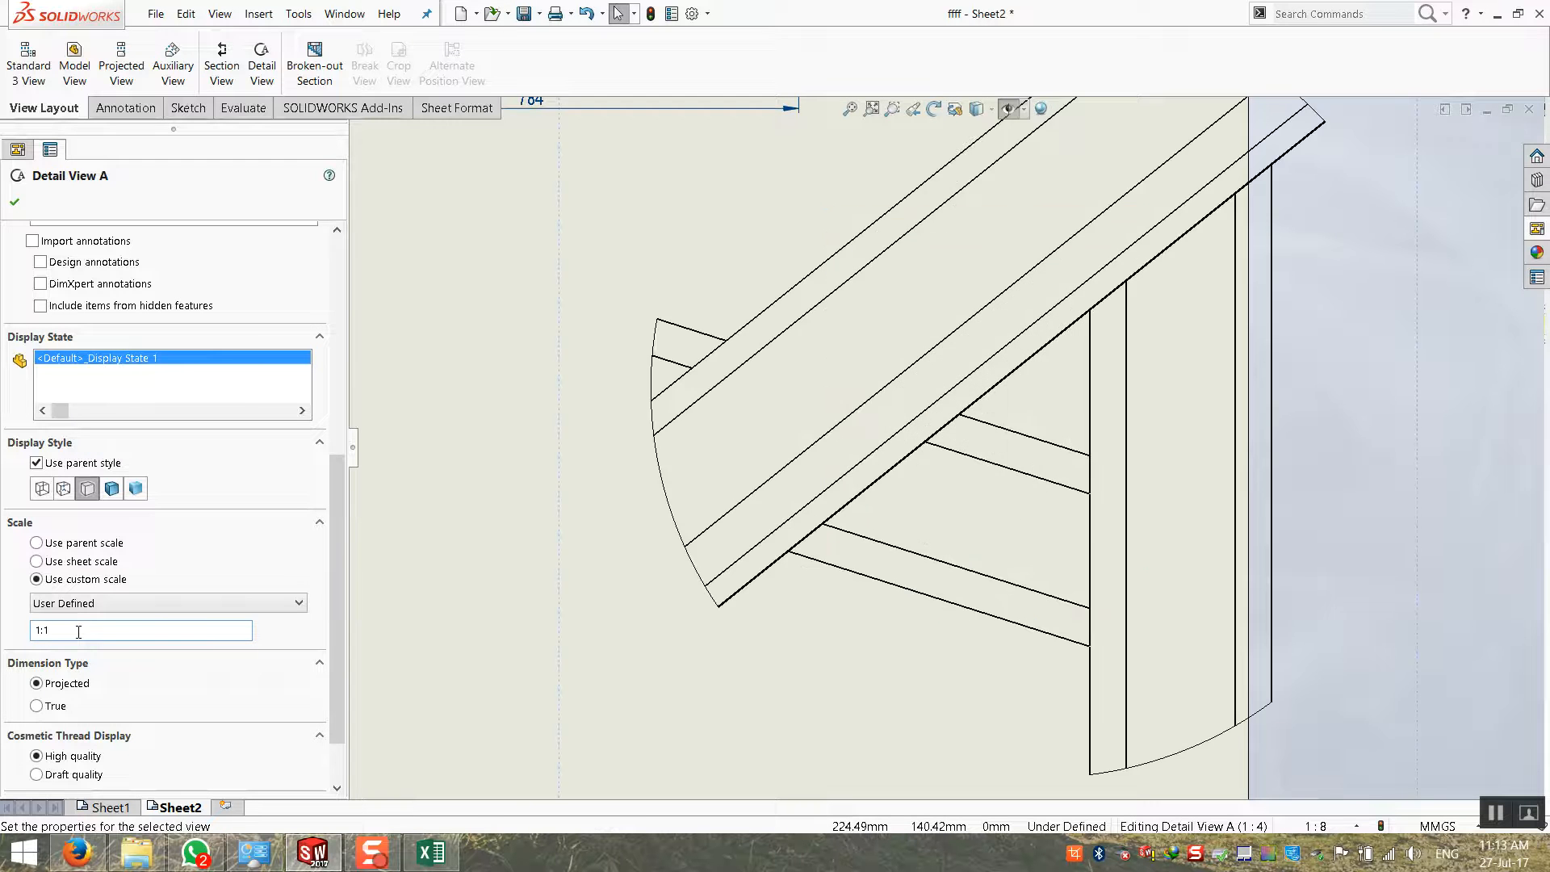
{"action": "scroll", "coordinate": [554, 674], "scroll_direction": "up", "scroll_amount": 7}
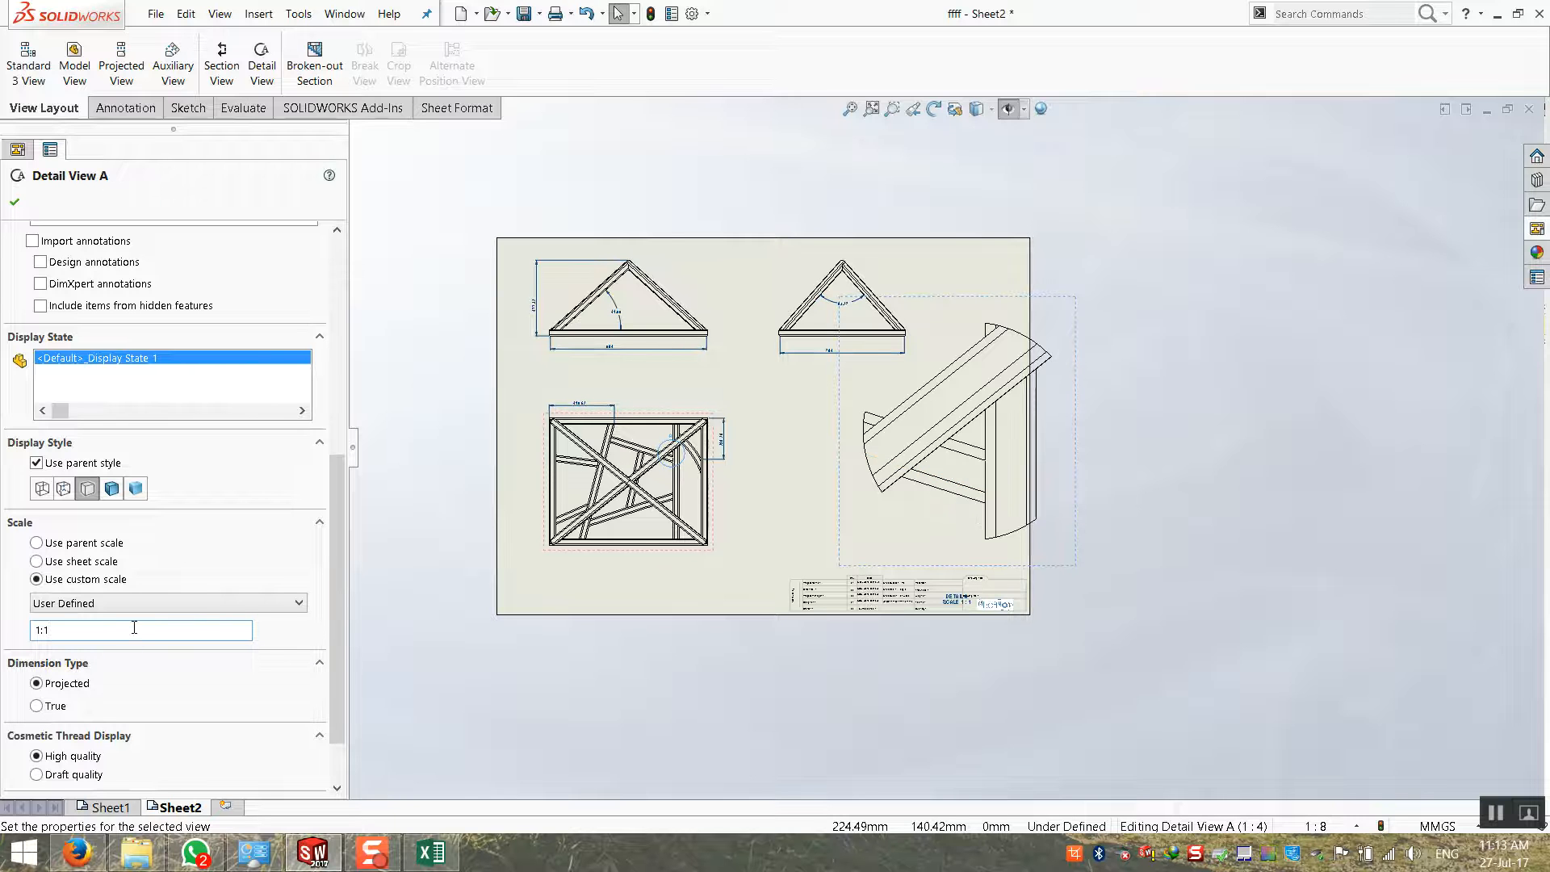
{"action": "key", "text": "BackSpace"}
{"action": "type", "text": "2"}
{"action": "scroll", "coordinate": [1188, 436], "scroll_direction": "down", "scroll_amount": 3}
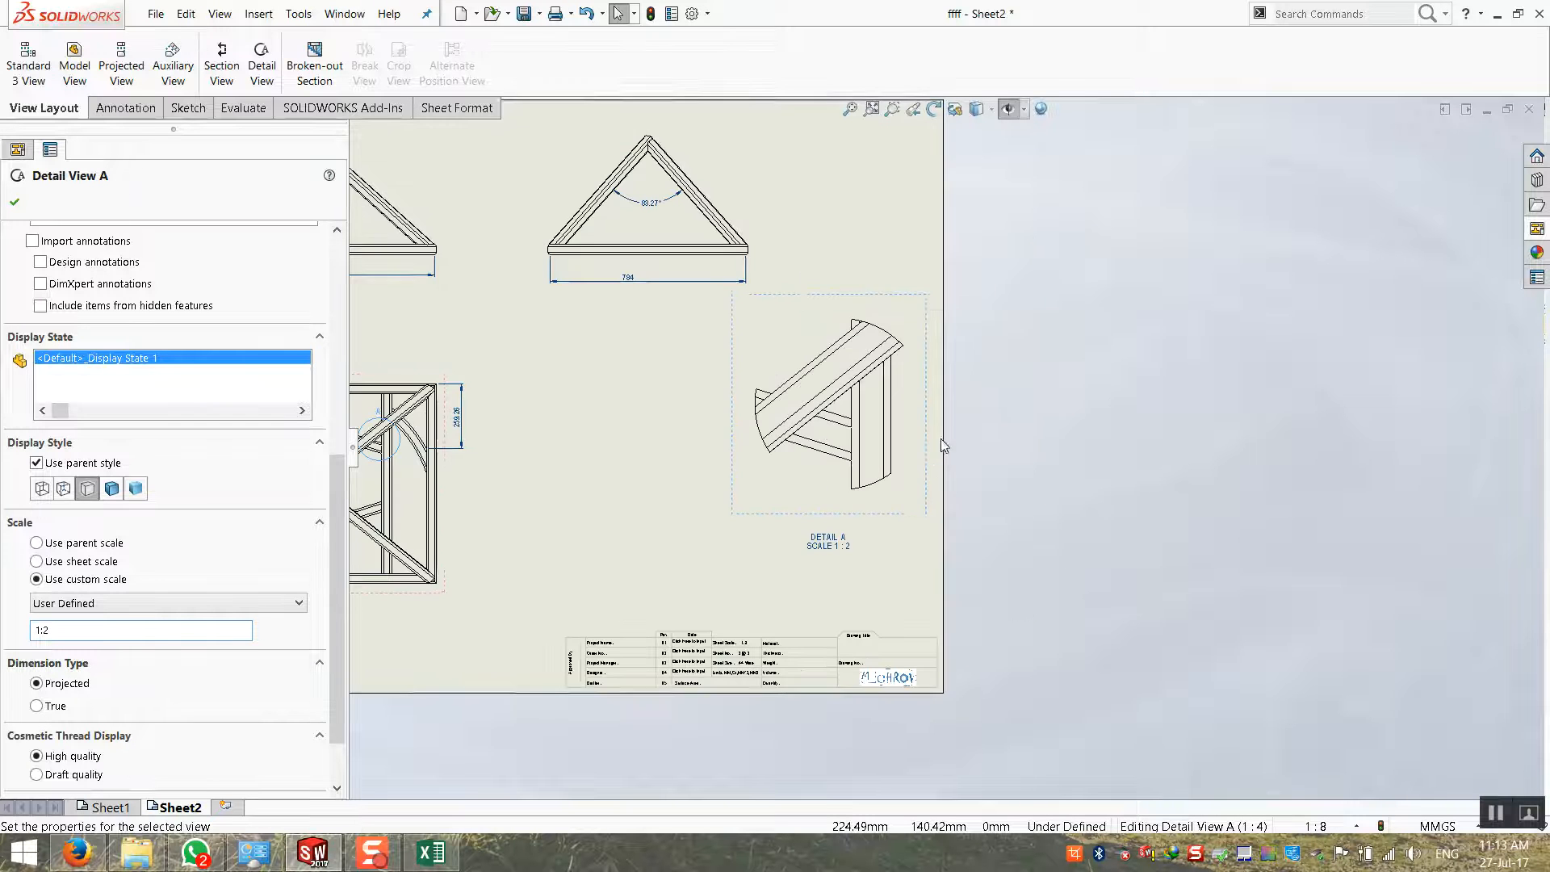
Move the detail view's caption up so that it sits close beneath the tube joint
{"action": "left_click", "coordinate": [800, 569]}
{"action": "scroll", "coordinate": [795, 568], "scroll_direction": "down", "scroll_amount": 5}
{"action": "key", "text": "Escape"}
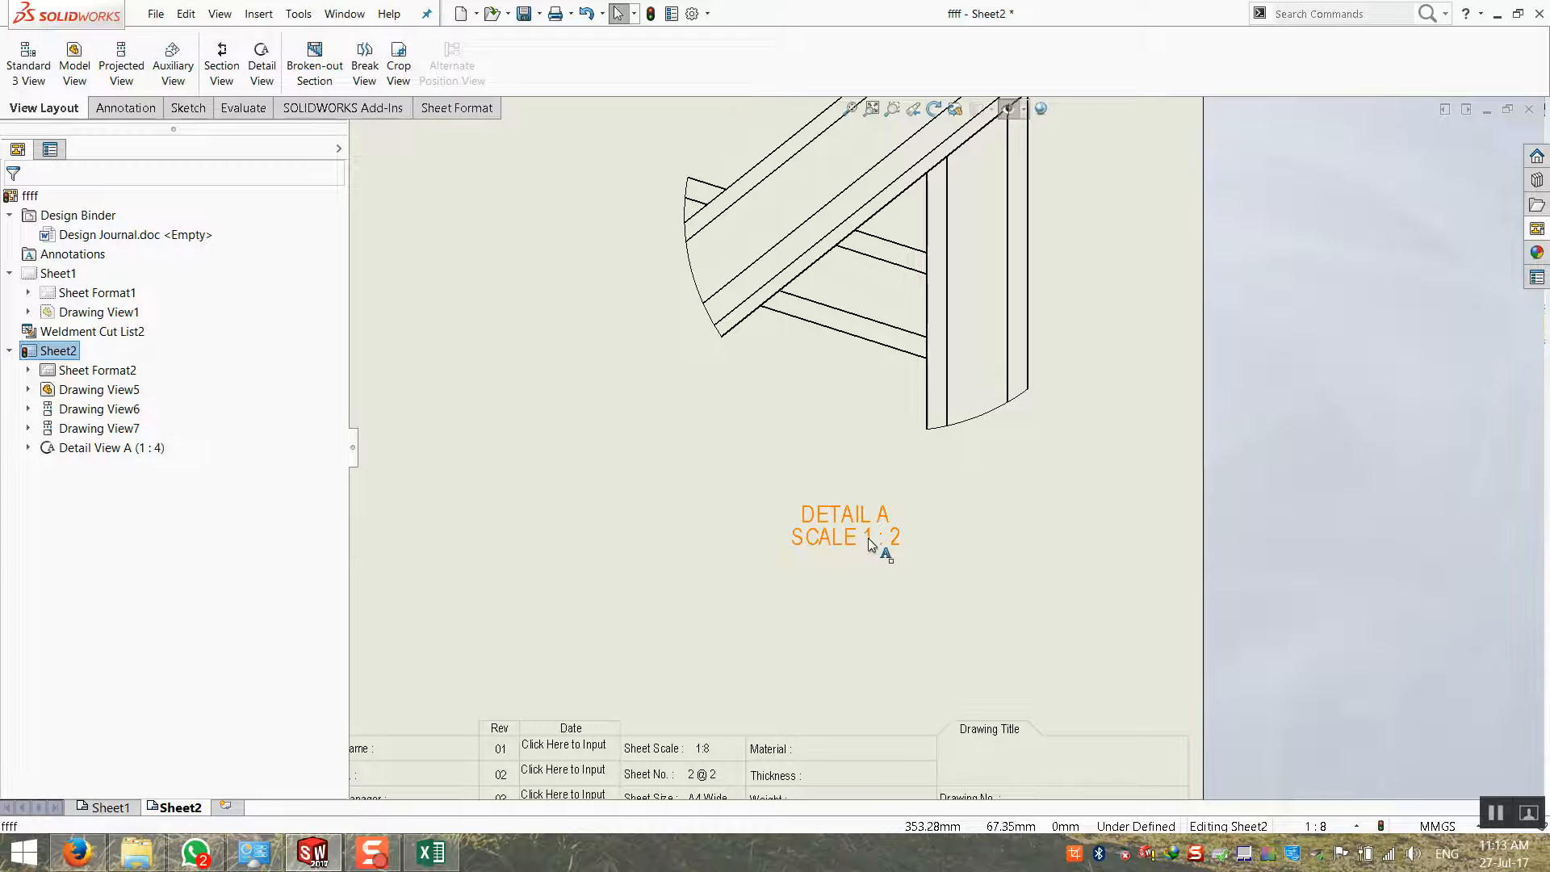
{"action": "left_click_drag", "start_coordinate": [851, 544], "coordinate": [818, 455]}
{"action": "left_click", "coordinate": [744, 539]}
Examine the detail circle around the joint in the top view and compare it with the enlarged detail view
{"action": "scroll", "coordinate": [687, 520], "scroll_direction": "up", "scroll_amount": 9}
{"action": "scroll", "coordinate": [766, 395], "scroll_direction": "down", "scroll_amount": 10}
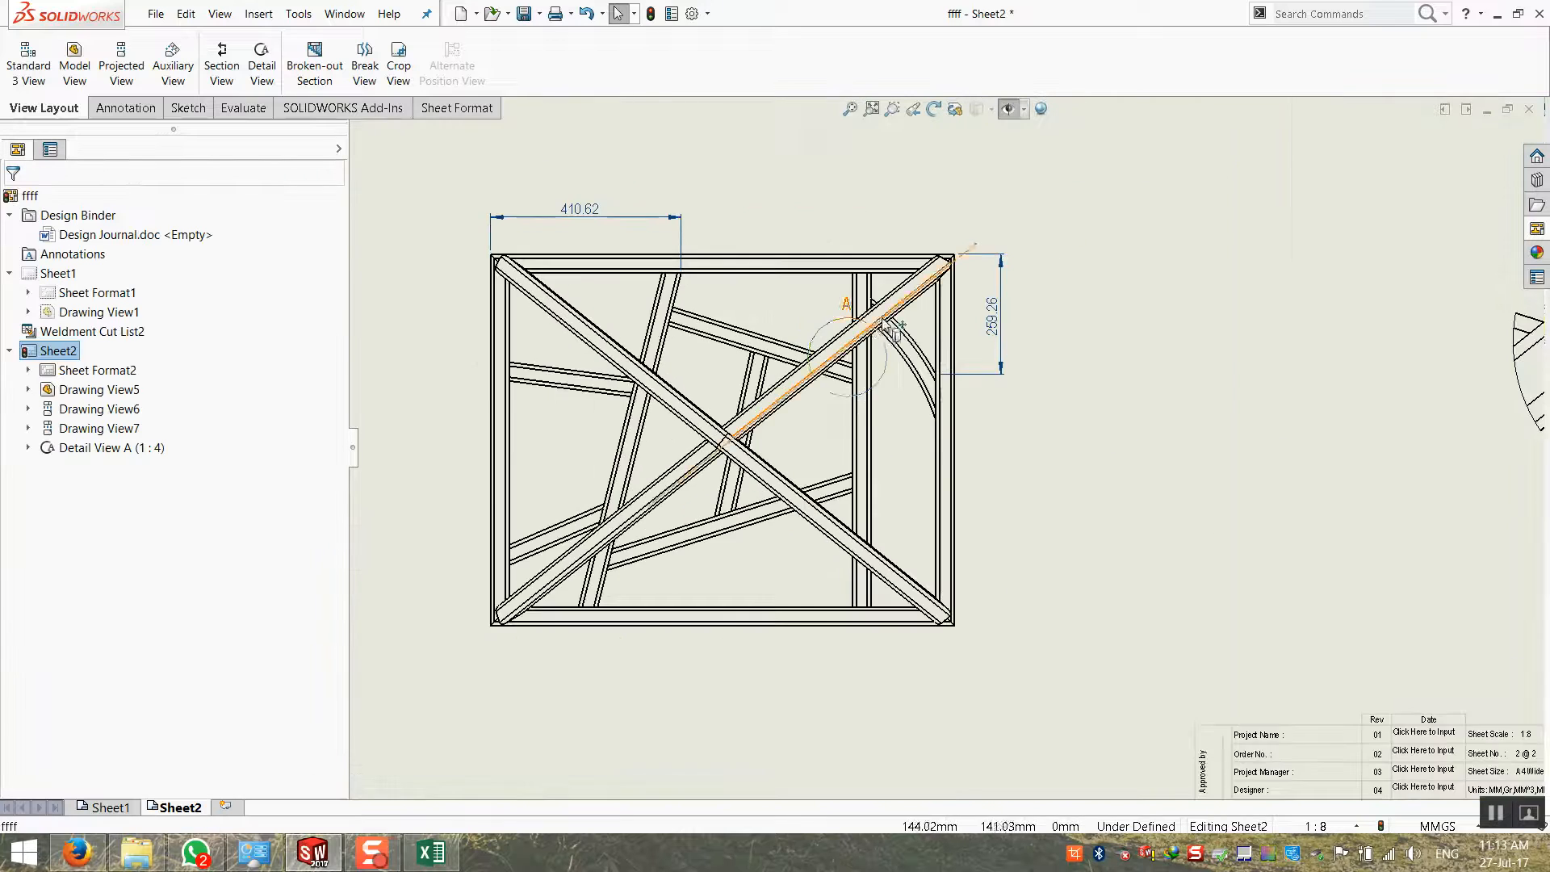
{"action": "left_click", "coordinate": [822, 378]}
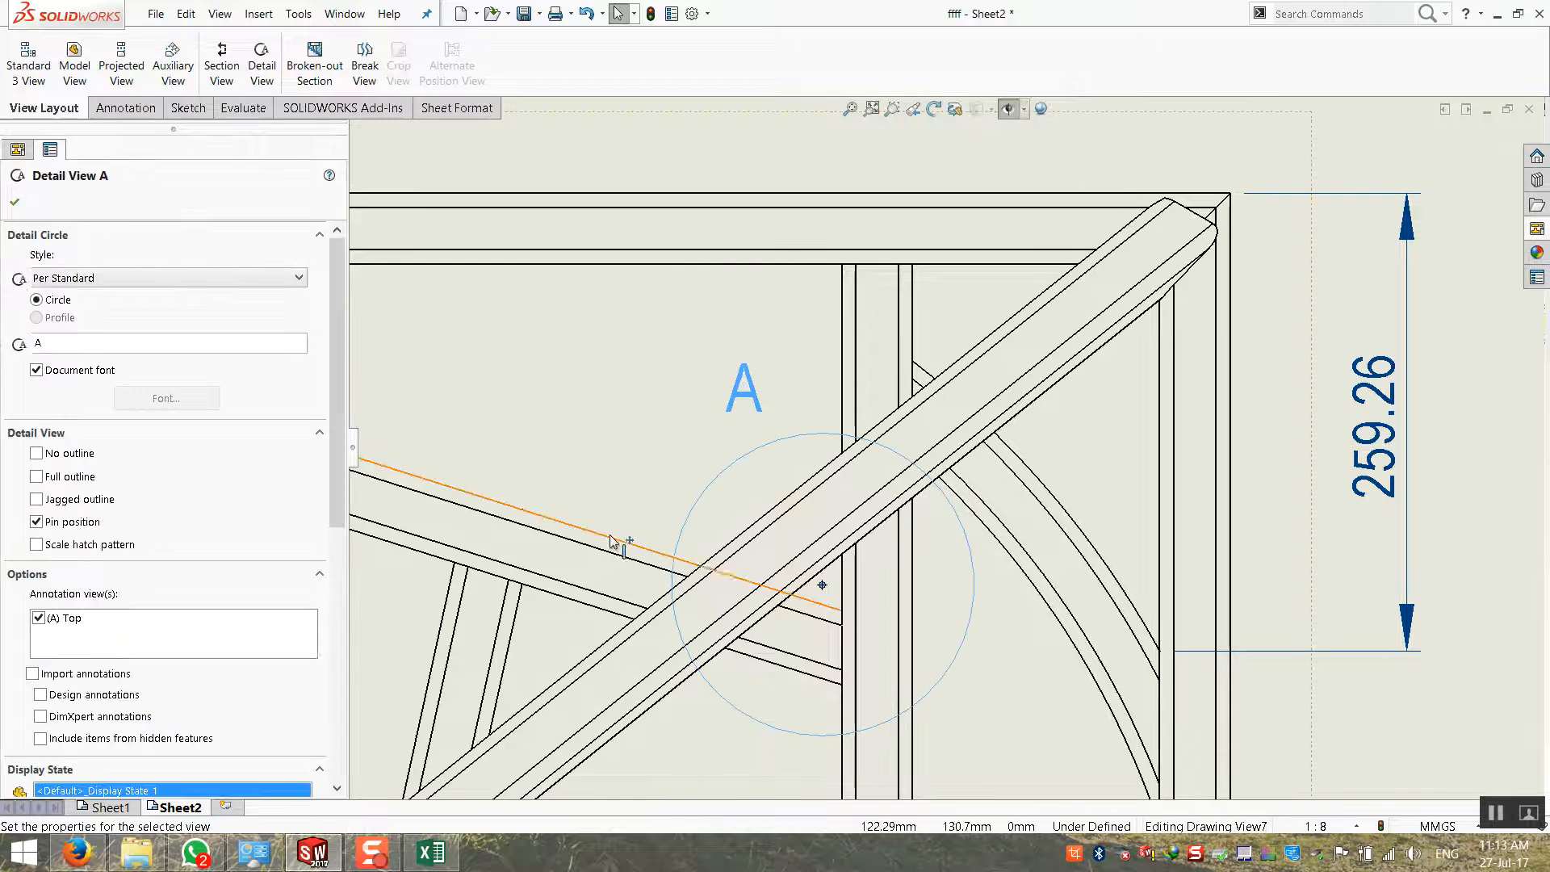
{"action": "scroll", "coordinate": [615, 542], "scroll_direction": "up", "scroll_amount": 3}
{"action": "scroll", "coordinate": [615, 543], "scroll_direction": "up", "scroll_amount": 3}
{"action": "left_click", "coordinate": [1189, 595]}
{"action": "scroll", "coordinate": [1195, 589], "scroll_direction": "up", "scroll_amount": 5}
{"action": "scroll", "coordinate": [1270, 555], "scroll_direction": "down", "scroll_amount": 3}
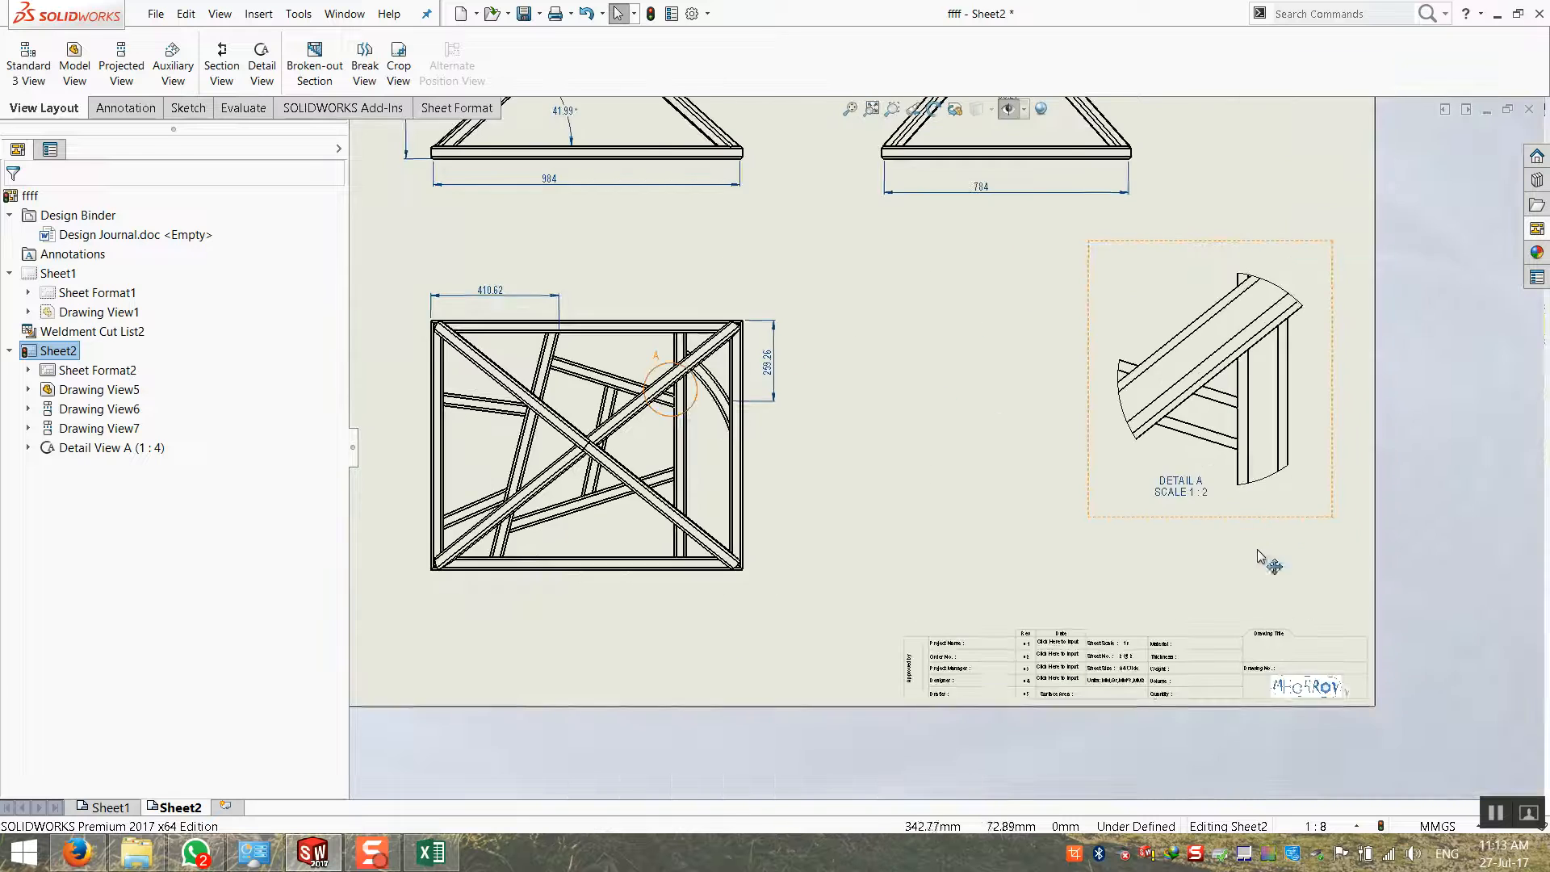
{"action": "scroll", "coordinate": [1204, 457], "scroll_direction": "down", "scroll_amount": 1}
{"action": "scroll", "coordinate": [1102, 476], "scroll_direction": "up", "scroll_amount": 1}
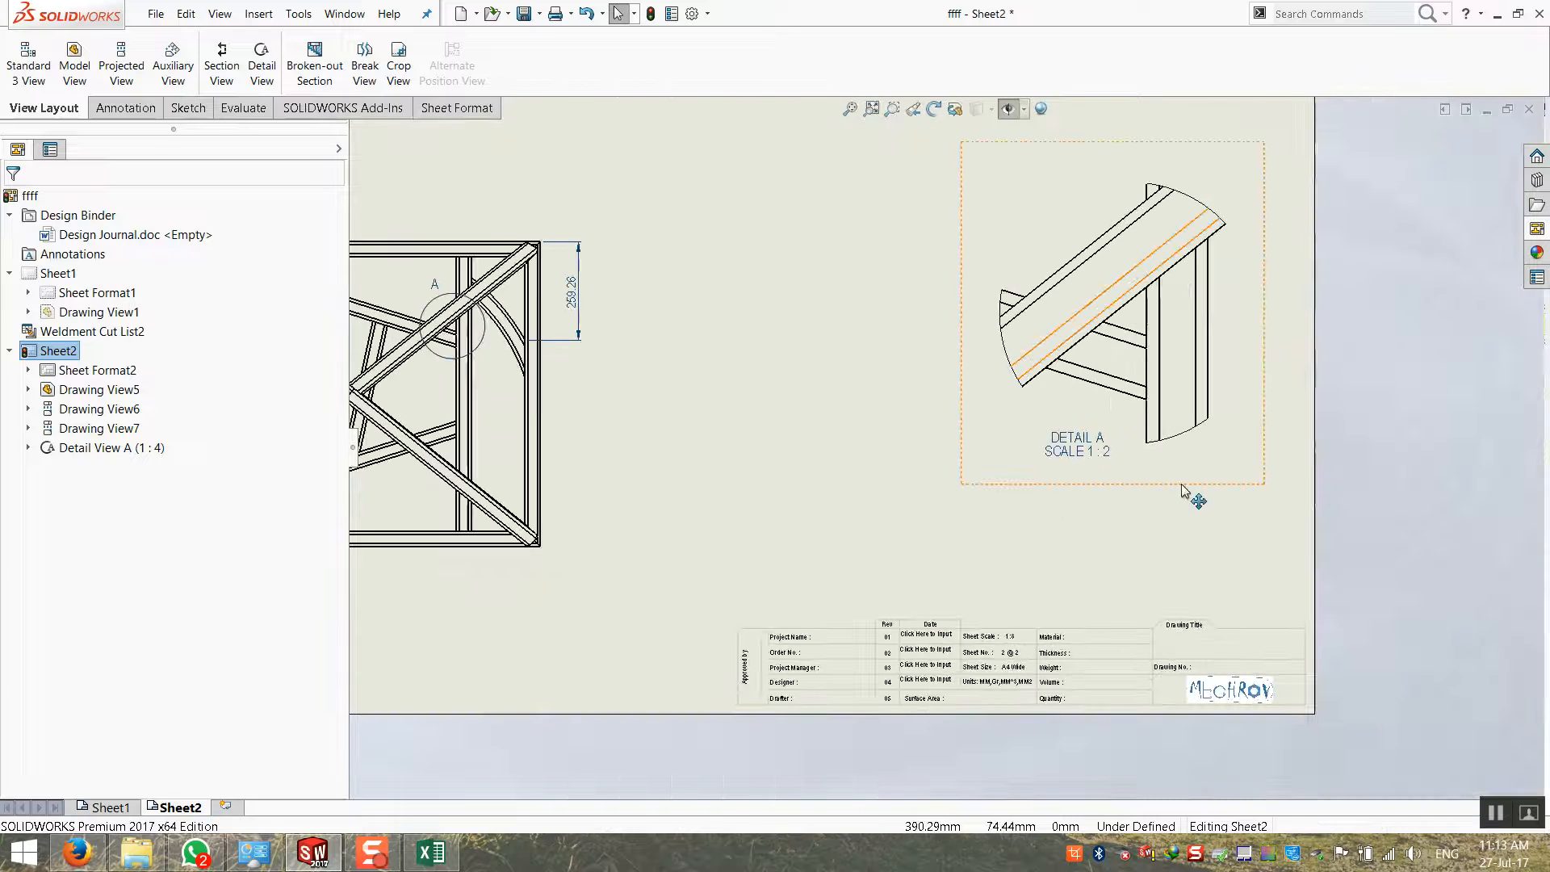
{"action": "scroll", "coordinate": [1090, 443], "scroll_direction": "down", "scroll_amount": 2}
{"action": "scroll", "coordinate": [1074, 404], "scroll_direction": "down", "scroll_amount": 2}
{"action": "scroll", "coordinate": [1054, 361], "scroll_direction": "up", "scroll_amount": 4}
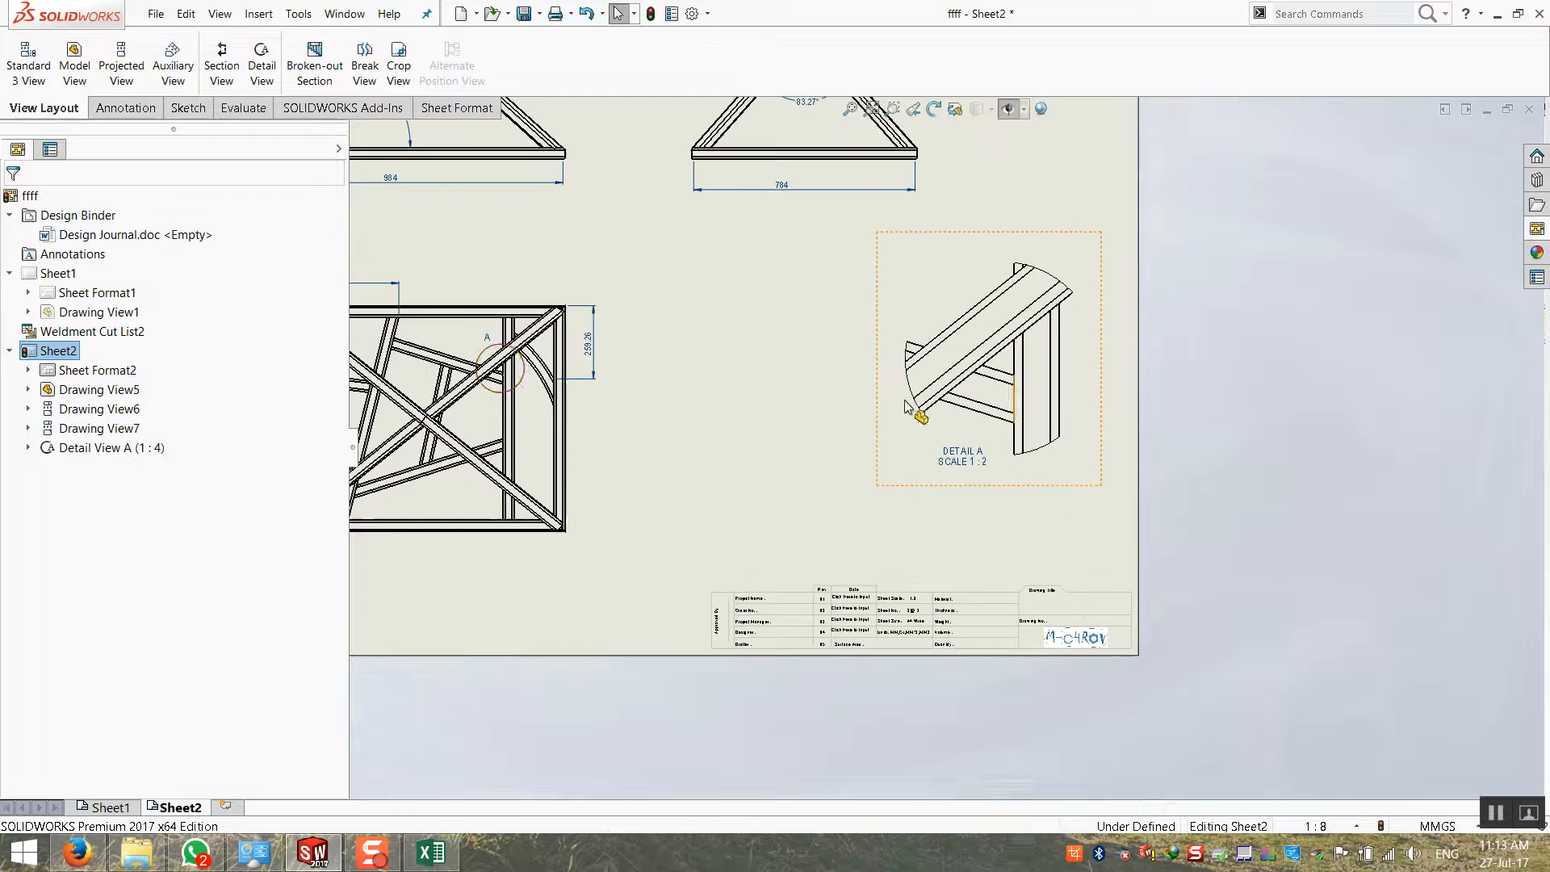
{"action": "scroll", "coordinate": [1098, 471], "scroll_direction": "down", "scroll_amount": 1}
{"action": "scroll", "coordinate": [1098, 471], "scroll_direction": "up", "scroll_amount": 3}
{"action": "scroll", "coordinate": [840, 436], "scroll_direction": "down", "scroll_amount": 6}
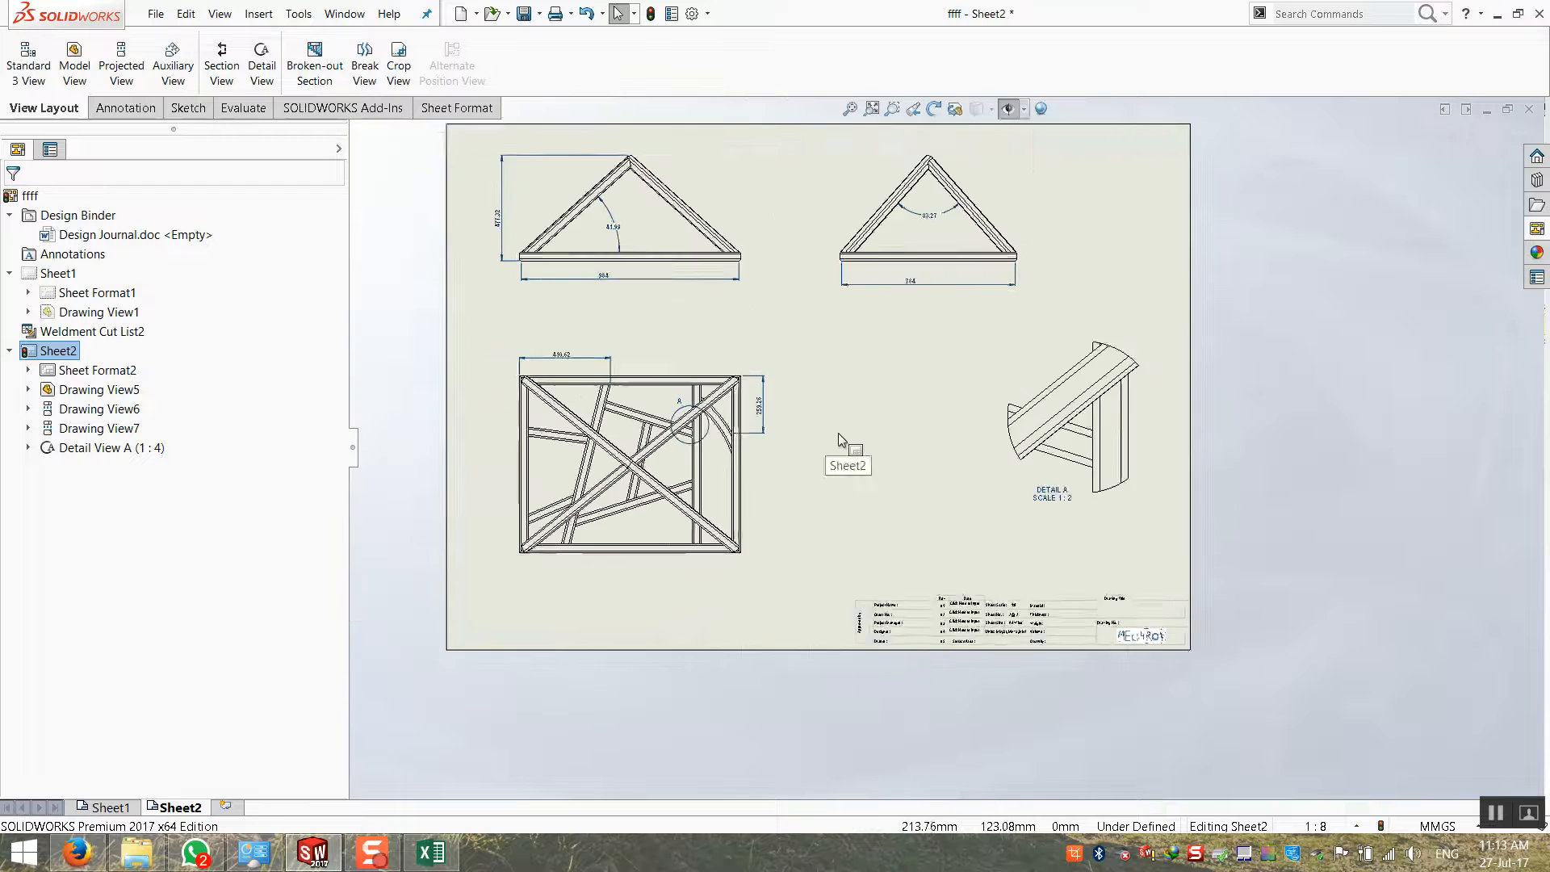
{"action": "scroll", "coordinate": [763, 397], "scroll_direction": "down", "scroll_amount": 3}
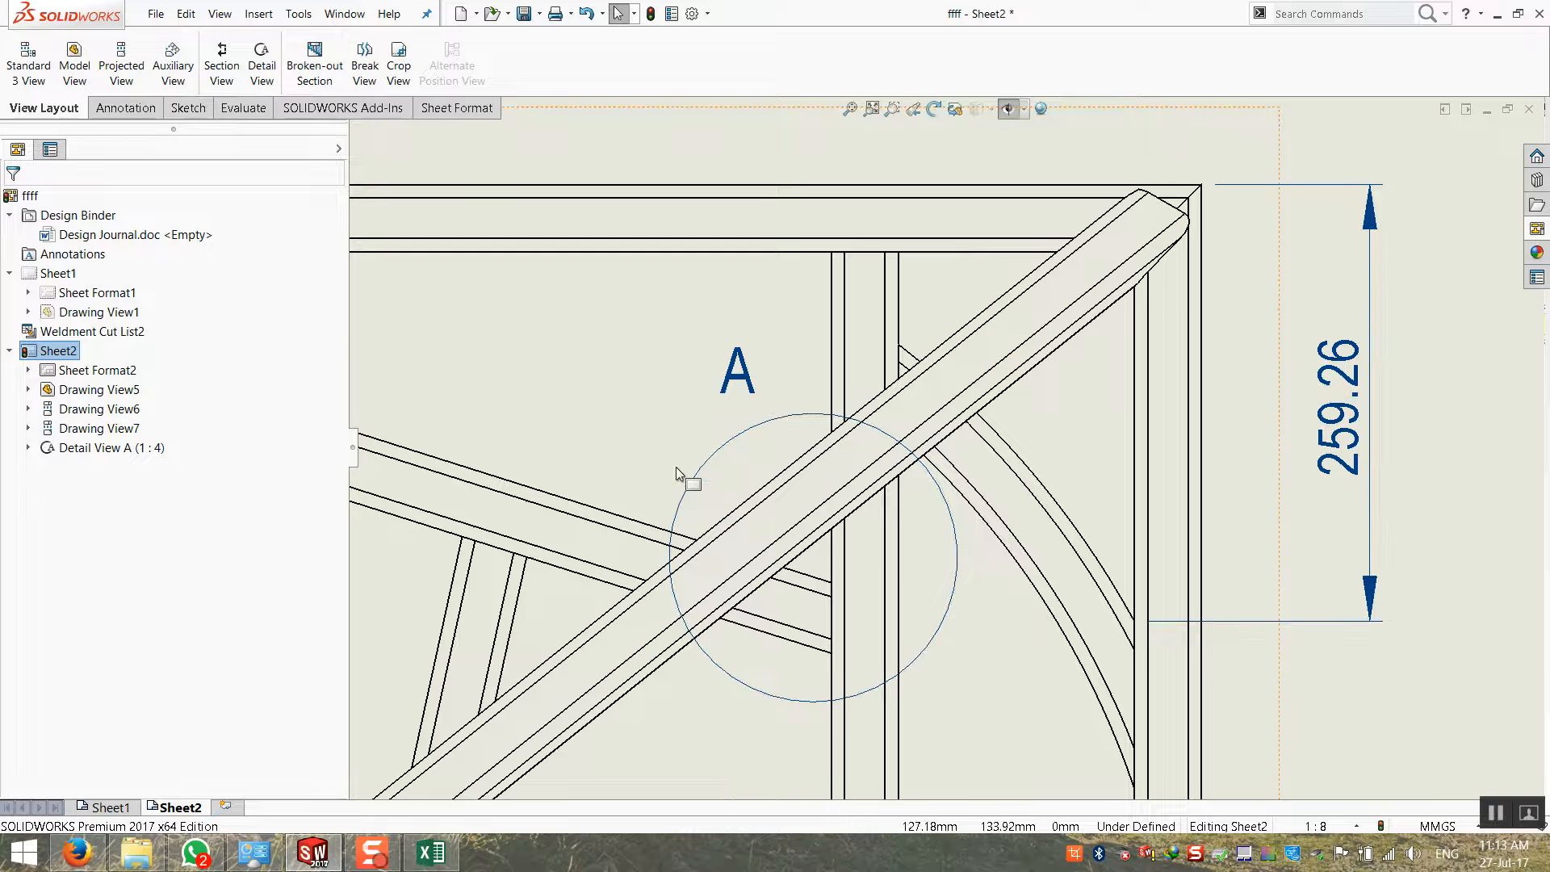
{"action": "scroll", "coordinate": [832, 517], "scroll_direction": "up", "scroll_amount": 4}
{"action": "scroll", "coordinate": [934, 543], "scroll_direction": "down", "scroll_amount": 2}
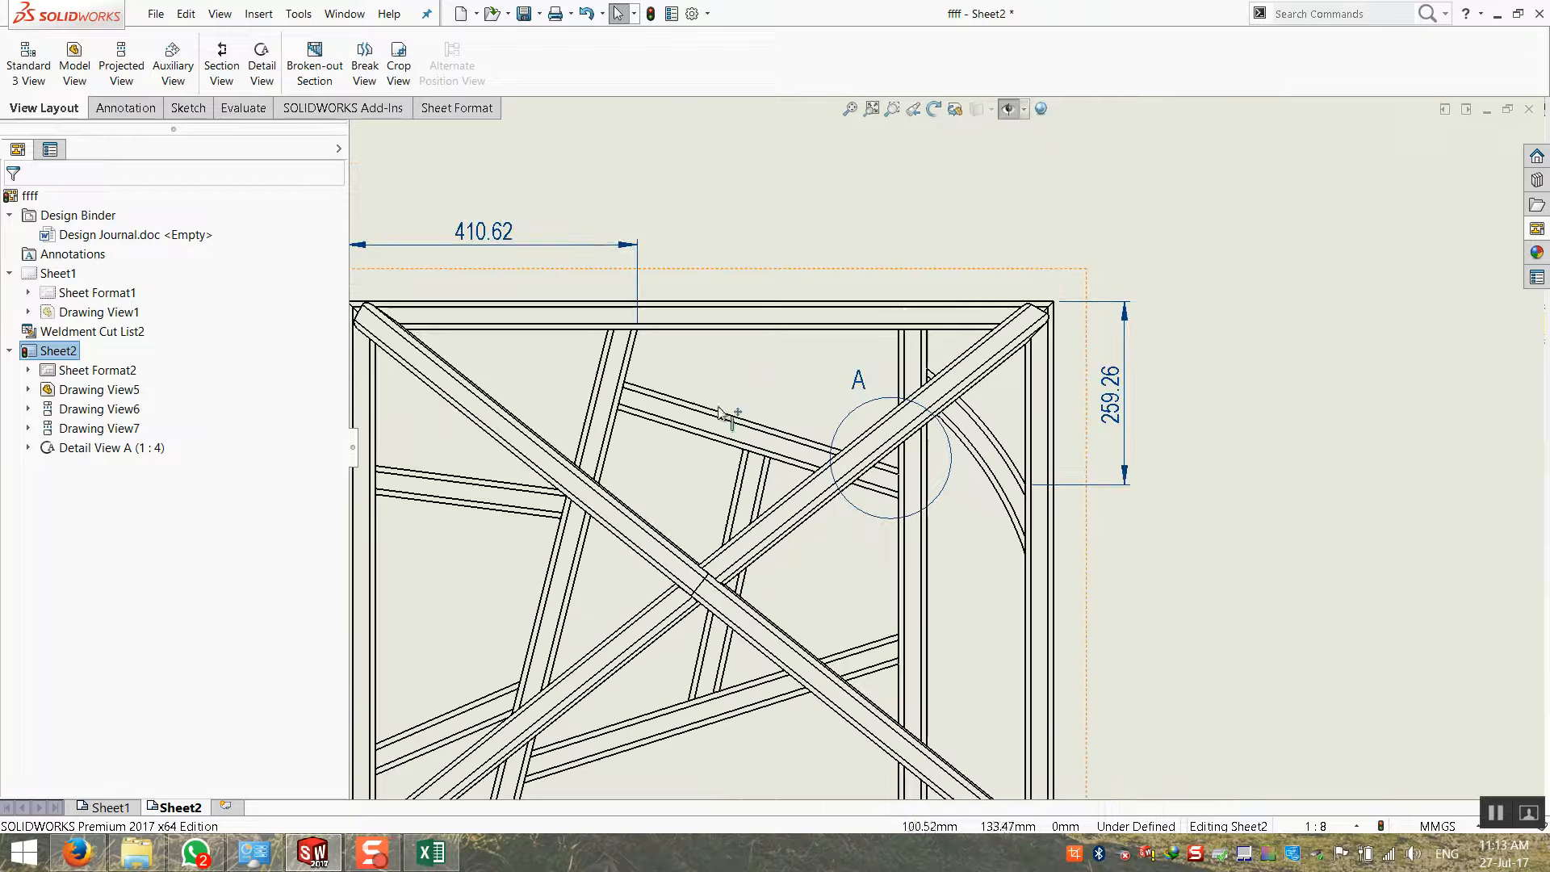
{"action": "scroll", "coordinate": [937, 444], "scroll_direction": "up", "scroll_amount": 4}
{"action": "scroll", "coordinate": [1022, 517], "scroll_direction": "down", "scroll_amount": 2}
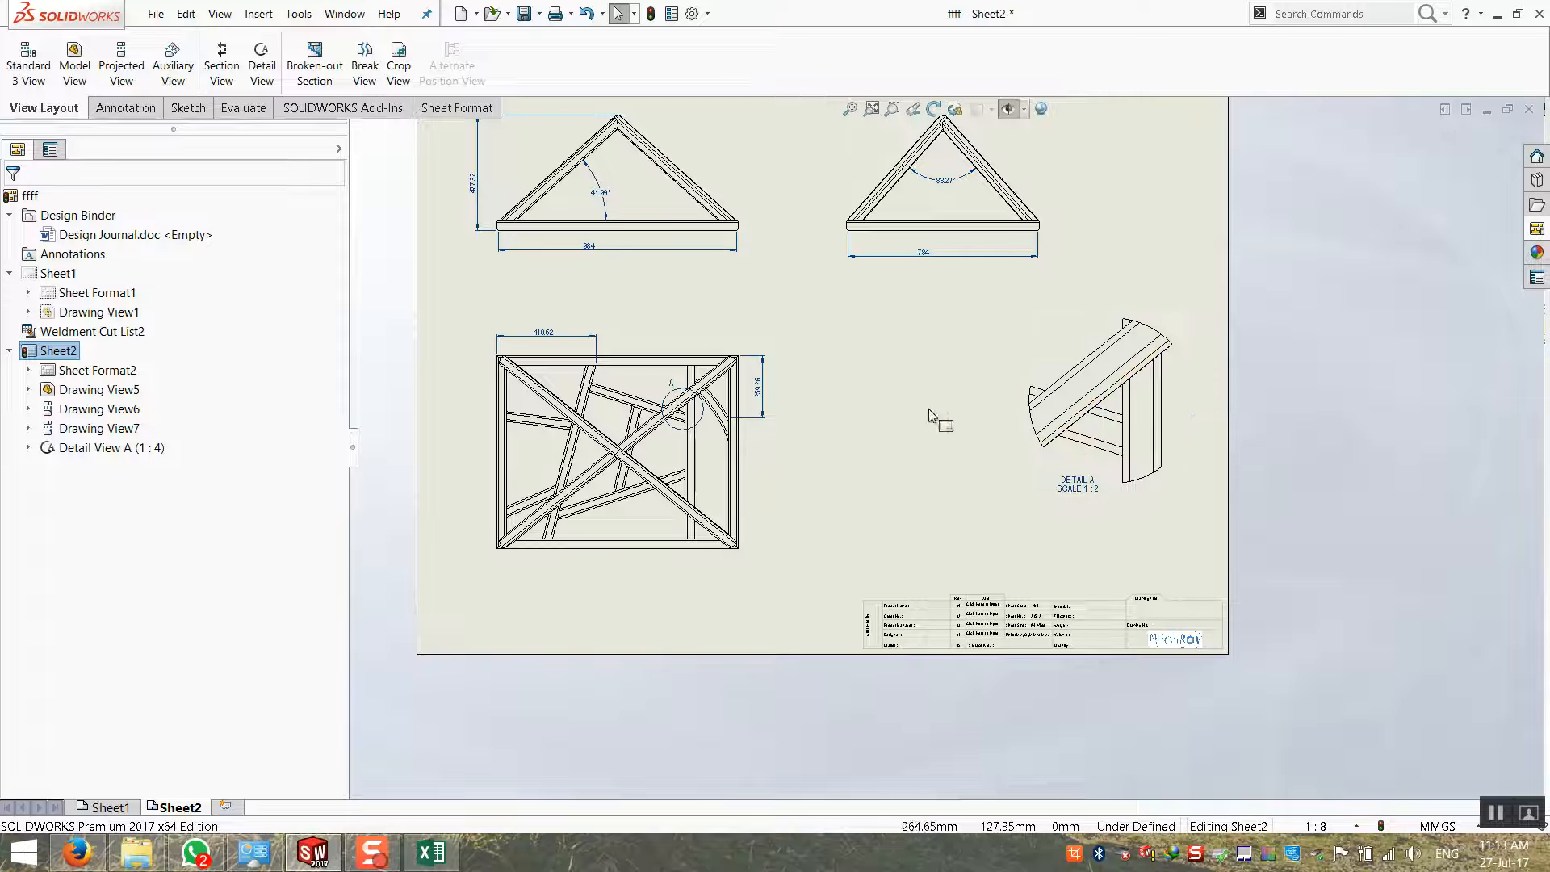
Dimension the width of the diagonal square tube between its outer edges in the detail view, placing the dimension beside the tube's lower end
{"action": "left_click", "coordinate": [123, 107]}
{"action": "left_click", "coordinate": [49, 56]}
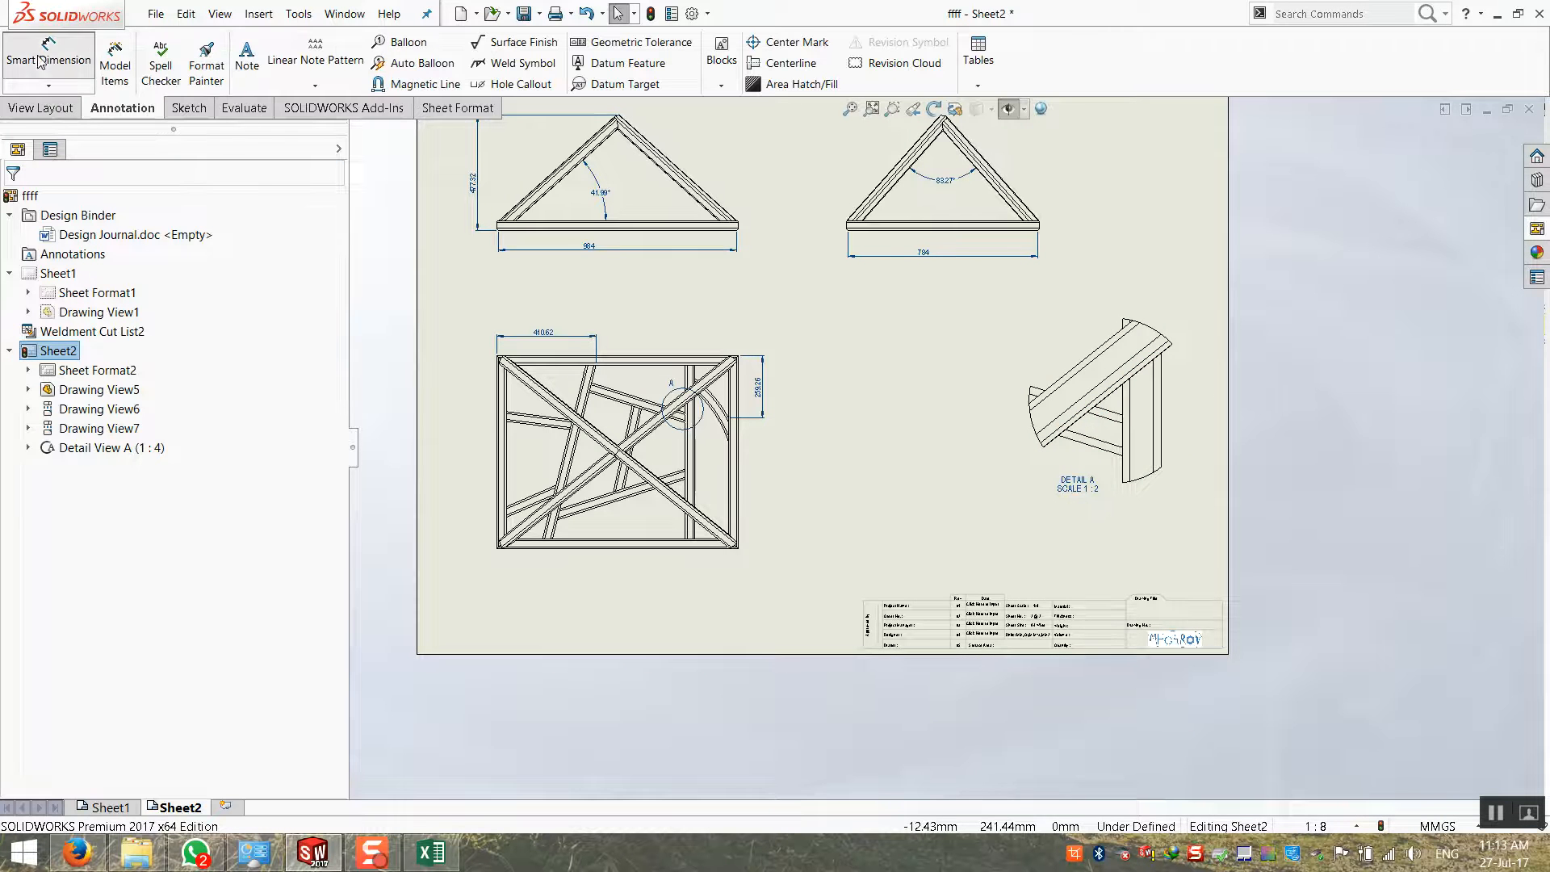
{"action": "scroll", "coordinate": [1099, 403], "scroll_direction": "down", "scroll_amount": 5}
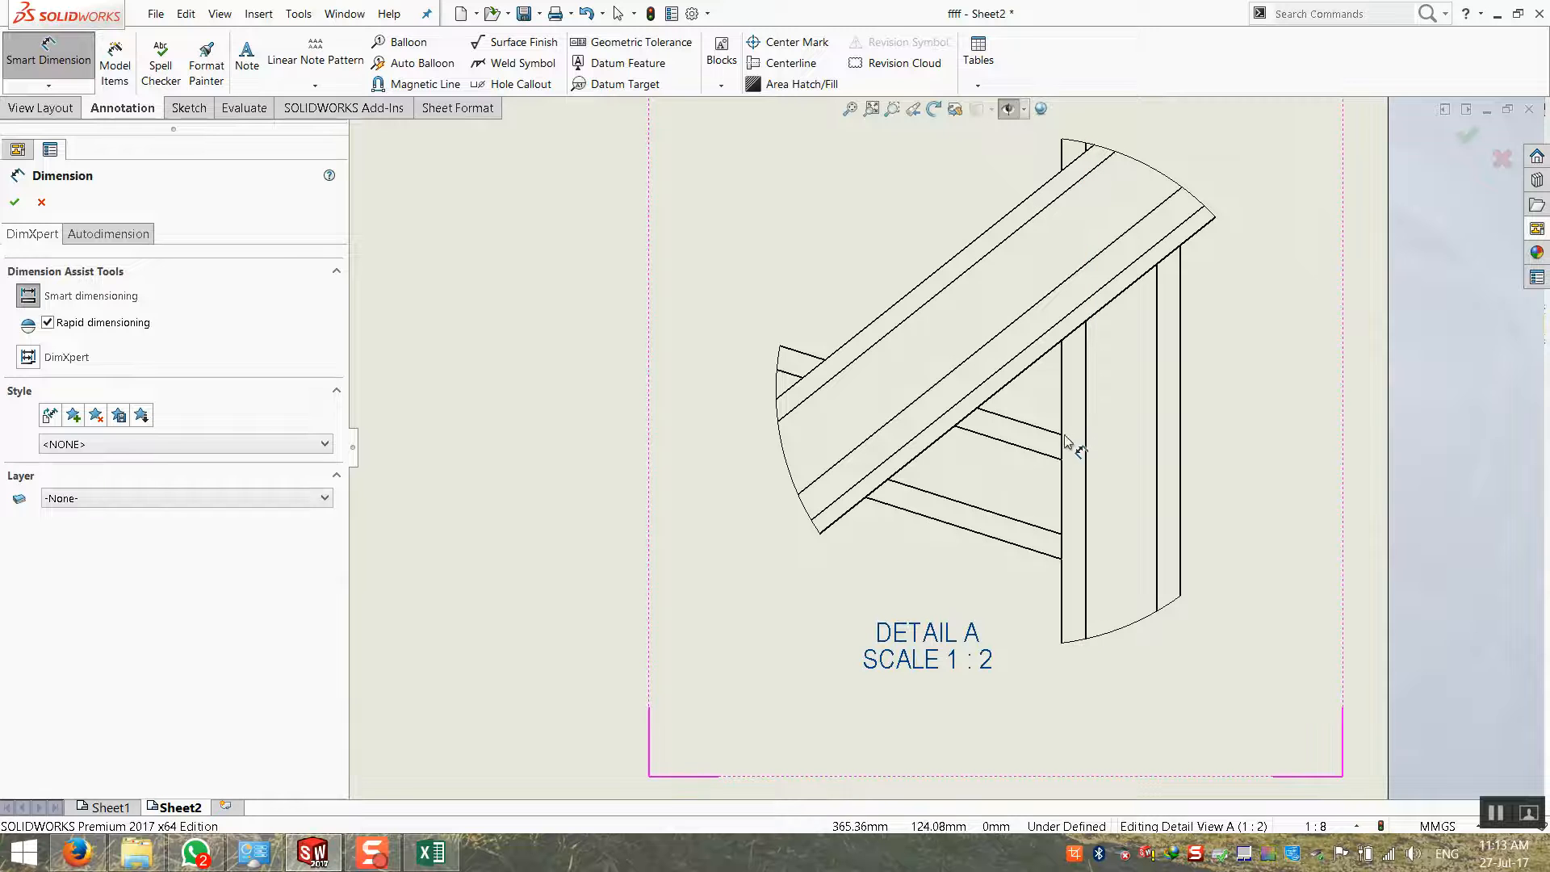
{"action": "left_click", "coordinate": [995, 401]}
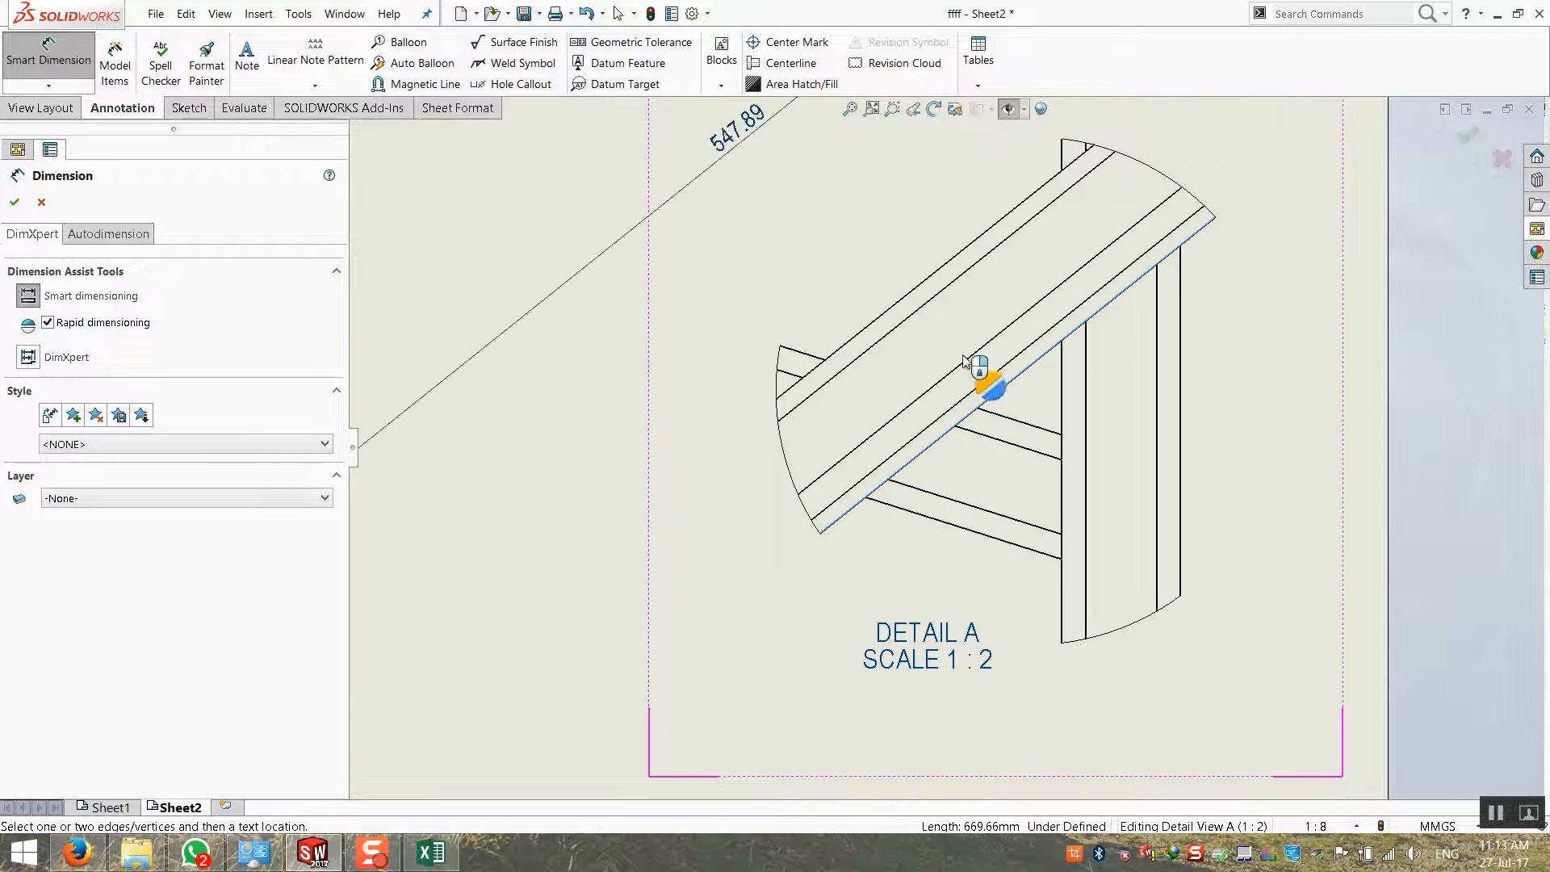
{"action": "left_click", "coordinate": [899, 306]}
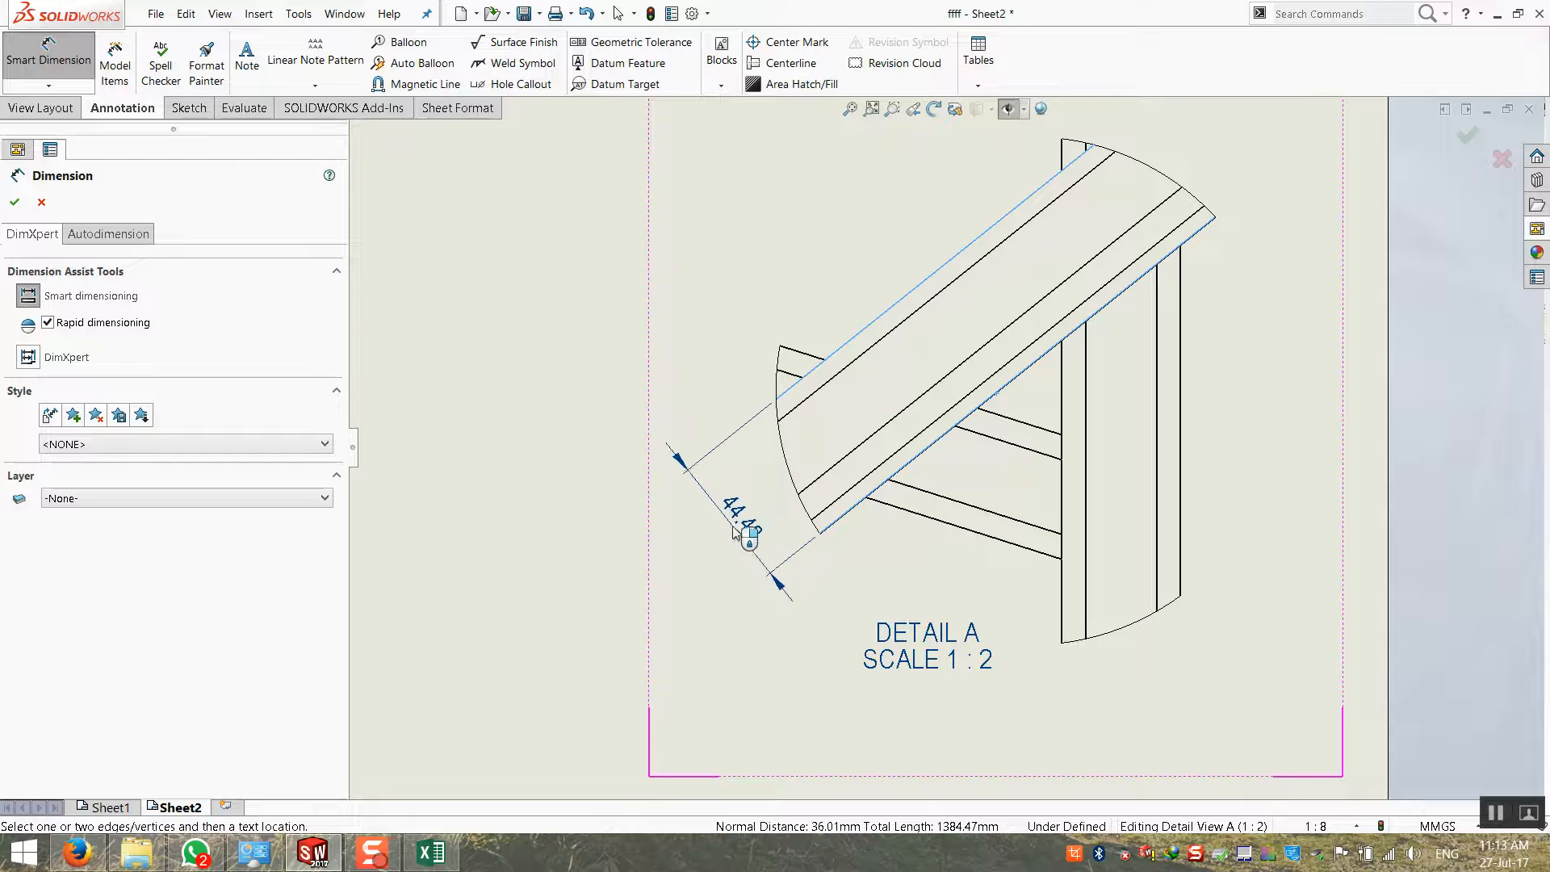
{"action": "left_click", "coordinate": [731, 549]}
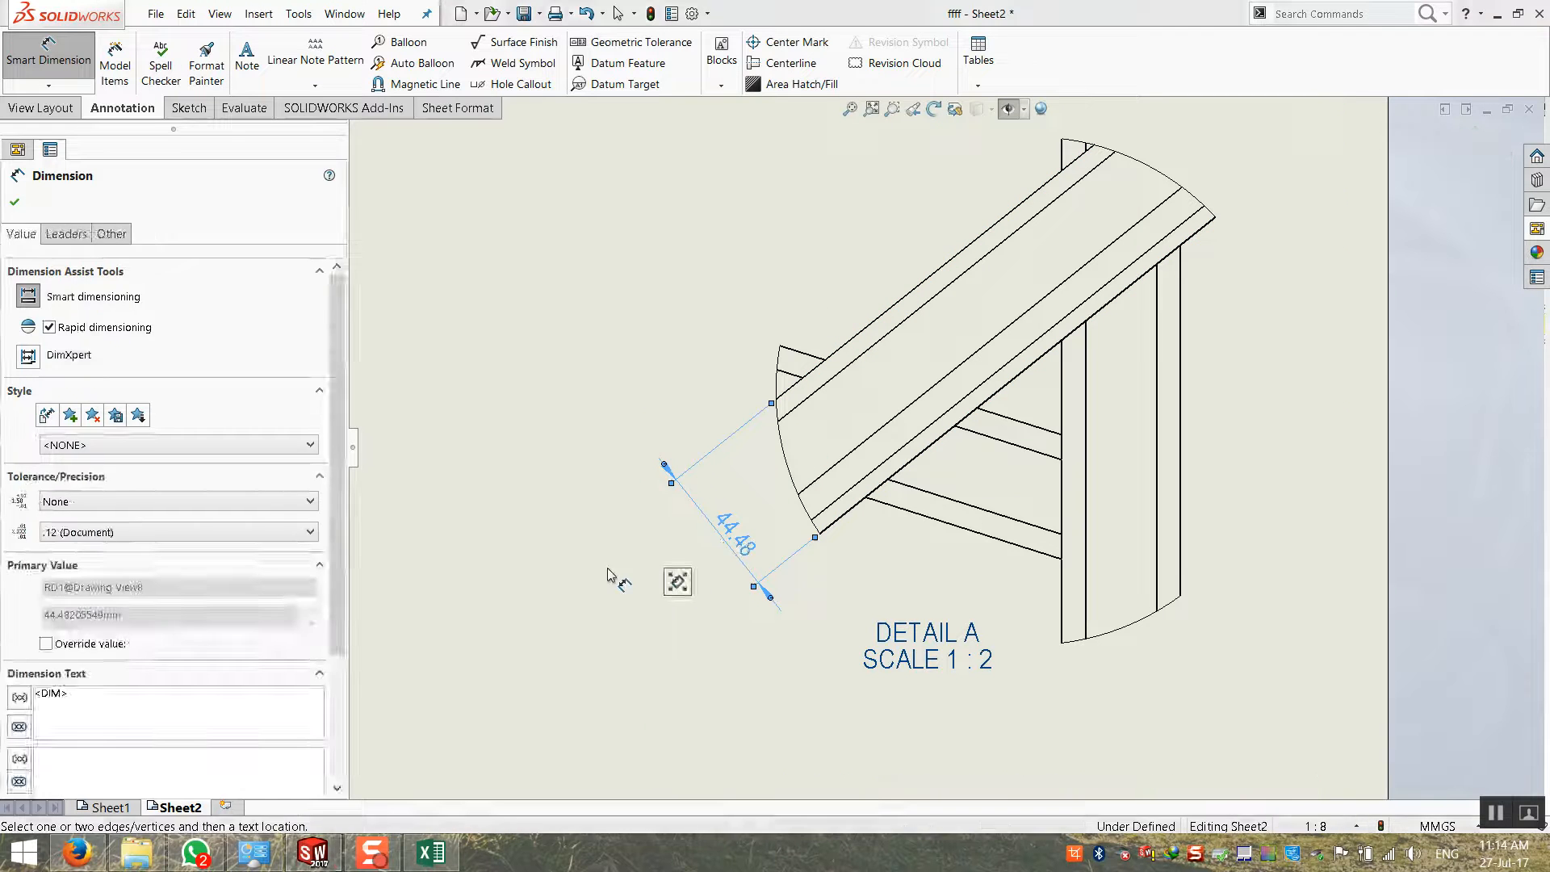
{"action": "left_click", "coordinate": [605, 572]}
{"action": "key", "text": "z"}
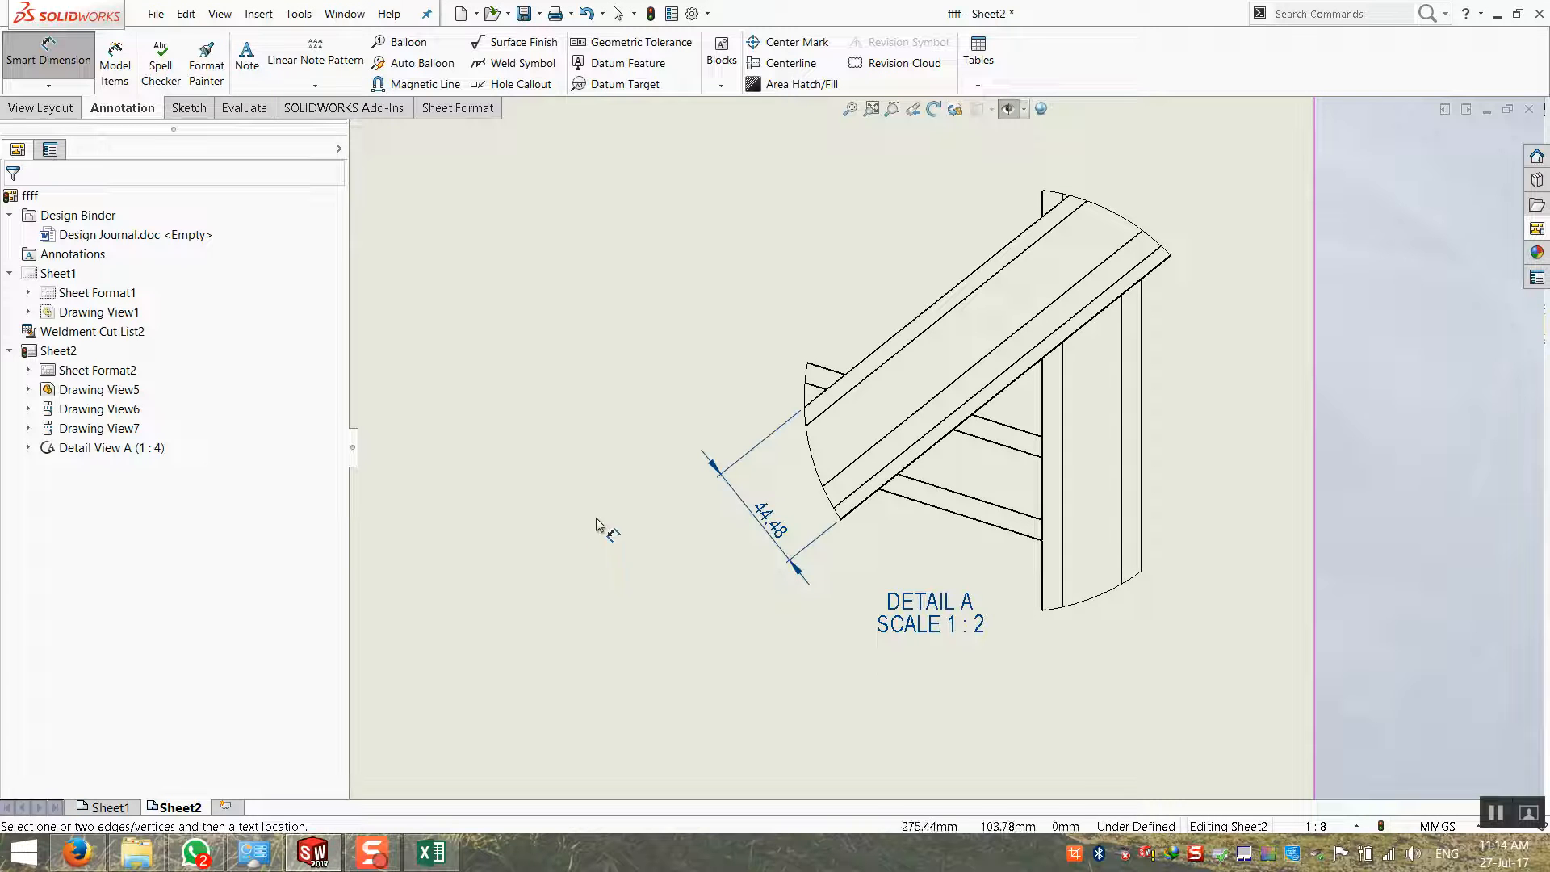
Compare the dimensioned detail view with the circled joint and the surrounding tubes in the top view on Sheet2
{"action": "scroll", "coordinate": [943, 446], "scroll_direction": "up", "scroll_amount": 5}
{"action": "scroll", "coordinate": [1019, 501], "scroll_direction": "down", "scroll_amount": 3}
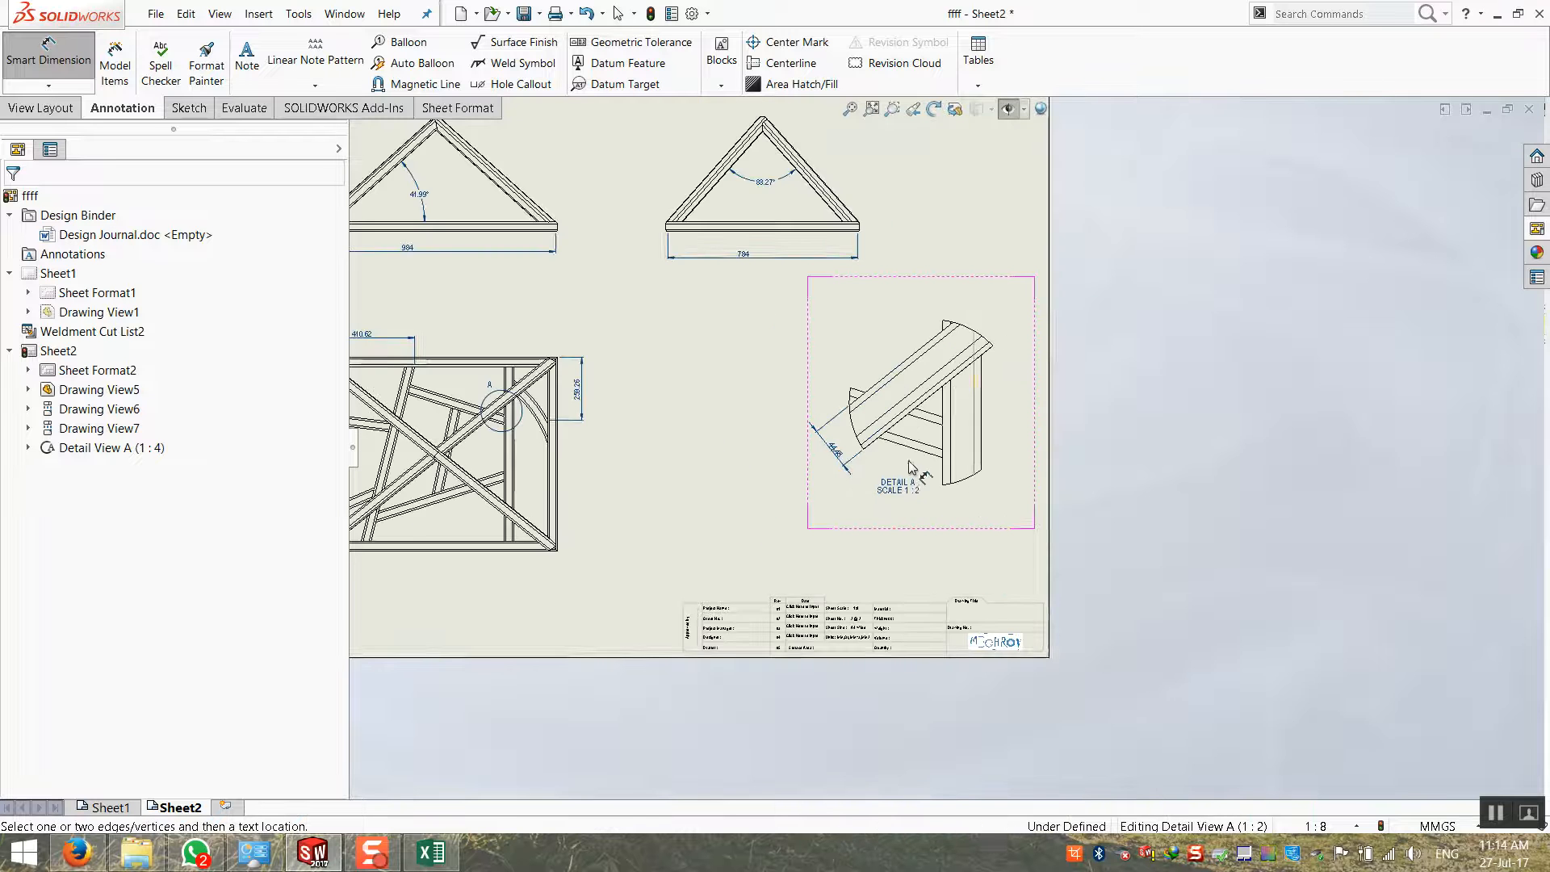
{"action": "scroll", "coordinate": [748, 433], "scroll_direction": "up", "scroll_amount": 4}
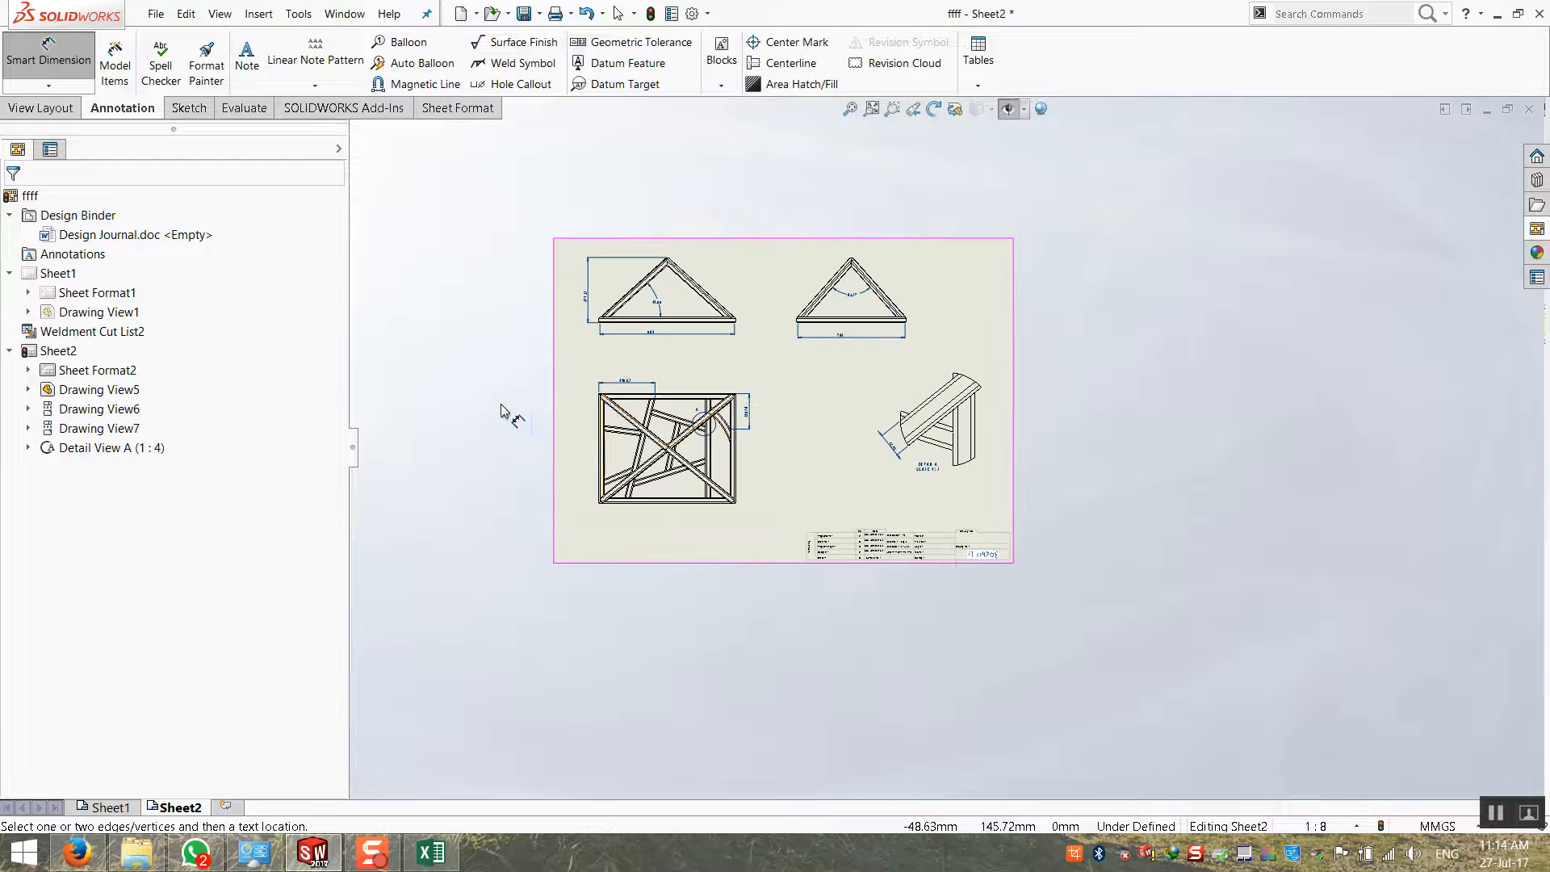
{"action": "scroll", "coordinate": [641, 461], "scroll_direction": "down", "scroll_amount": 3}
{"action": "key", "text": "Escape"}
{"action": "scroll", "coordinate": [751, 379], "scroll_direction": "down", "scroll_amount": 4}
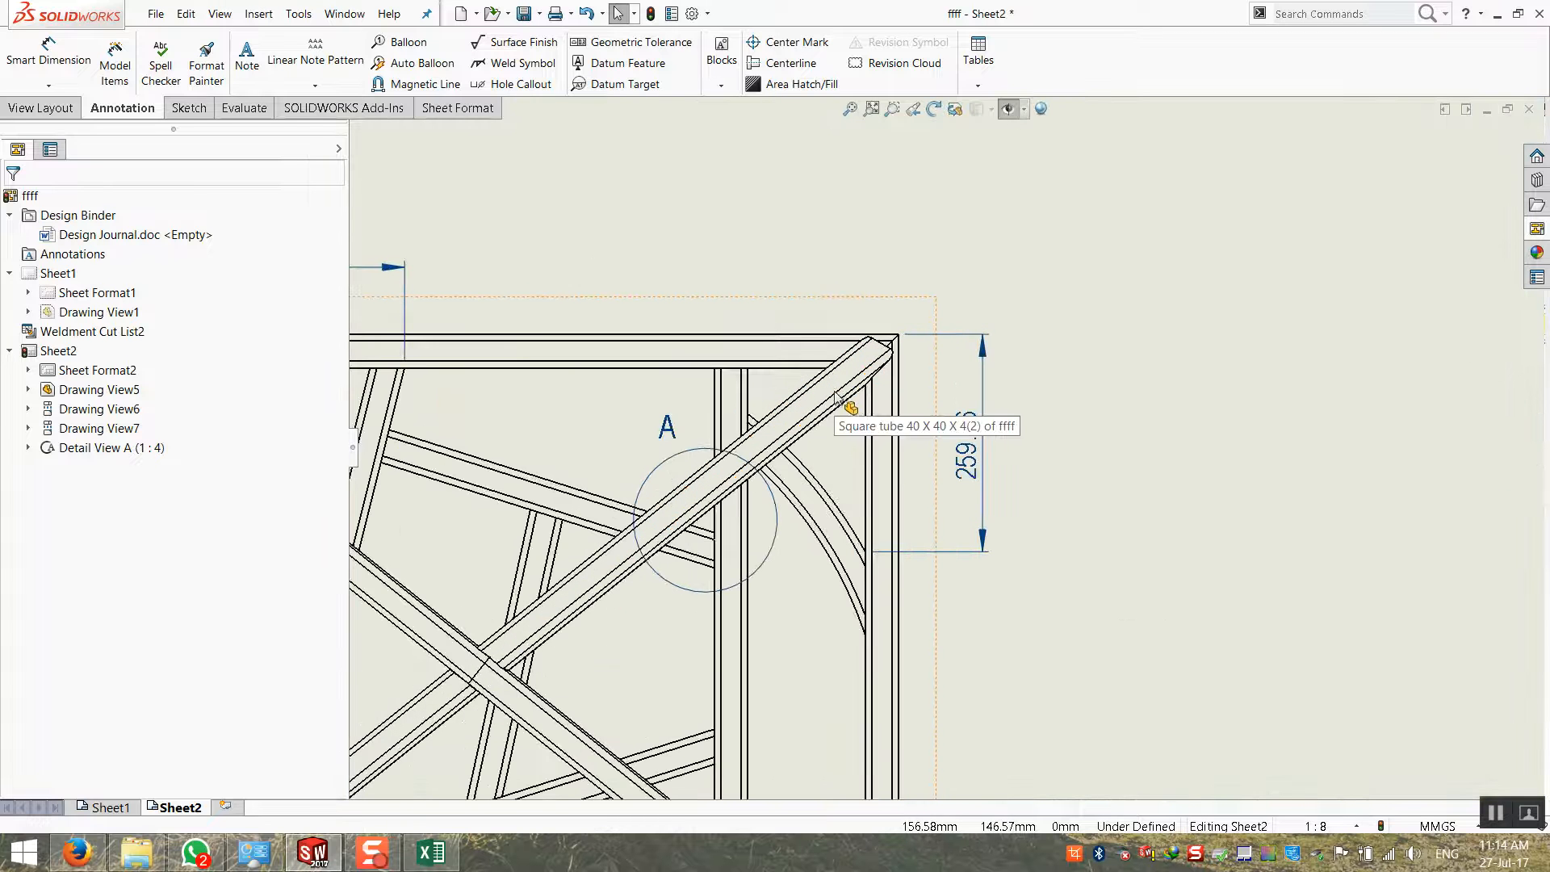
{"action": "scroll", "coordinate": [897, 370], "scroll_direction": "up", "scroll_amount": 5}
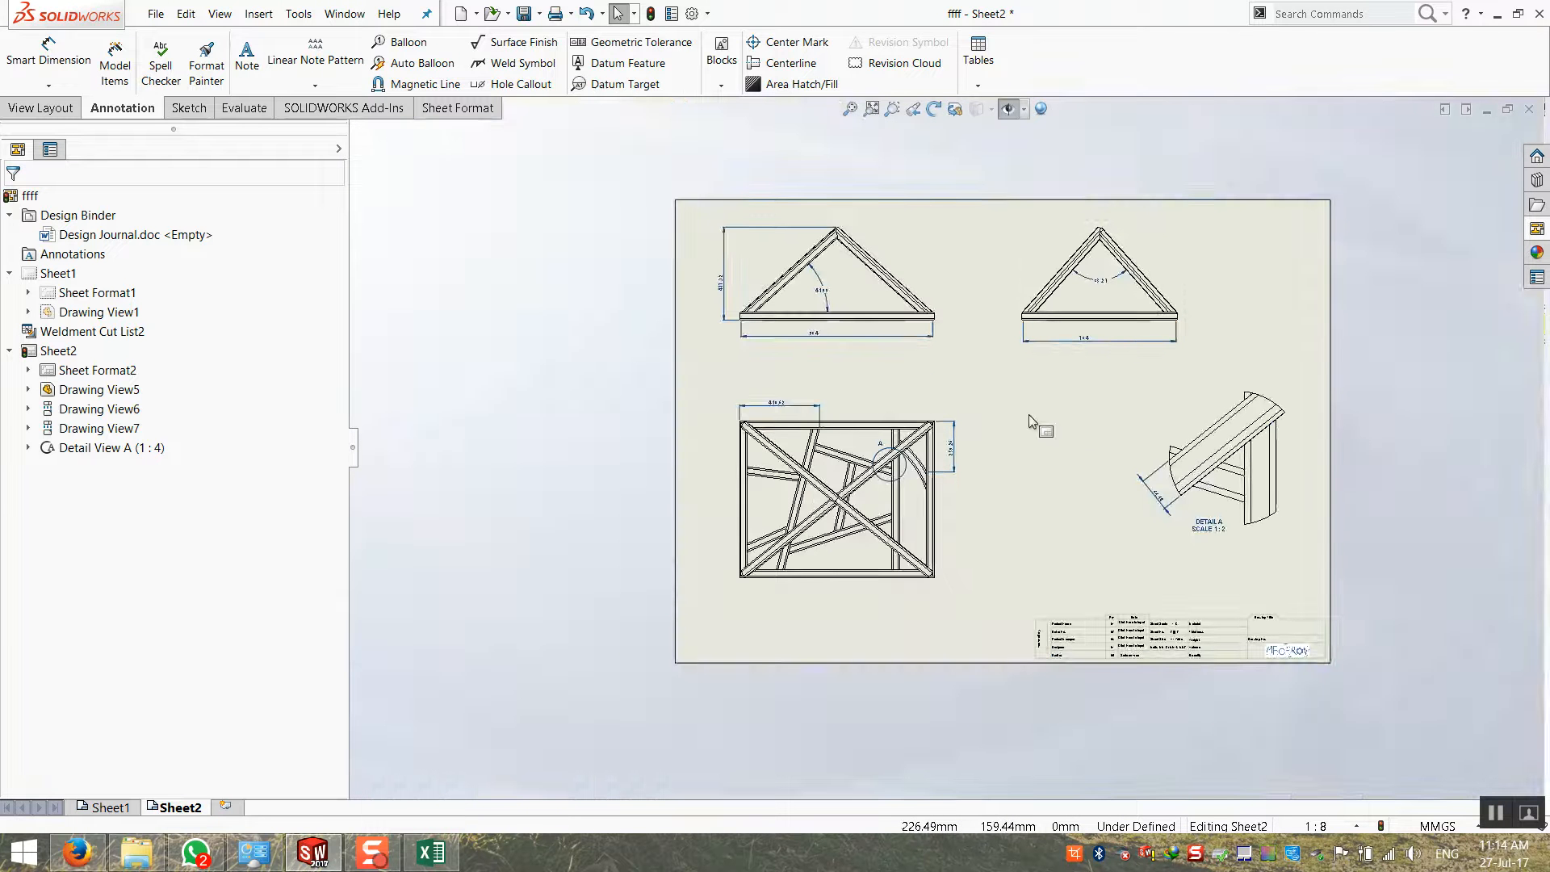
{"action": "scroll", "coordinate": [876, 483], "scroll_direction": "down", "scroll_amount": 5}
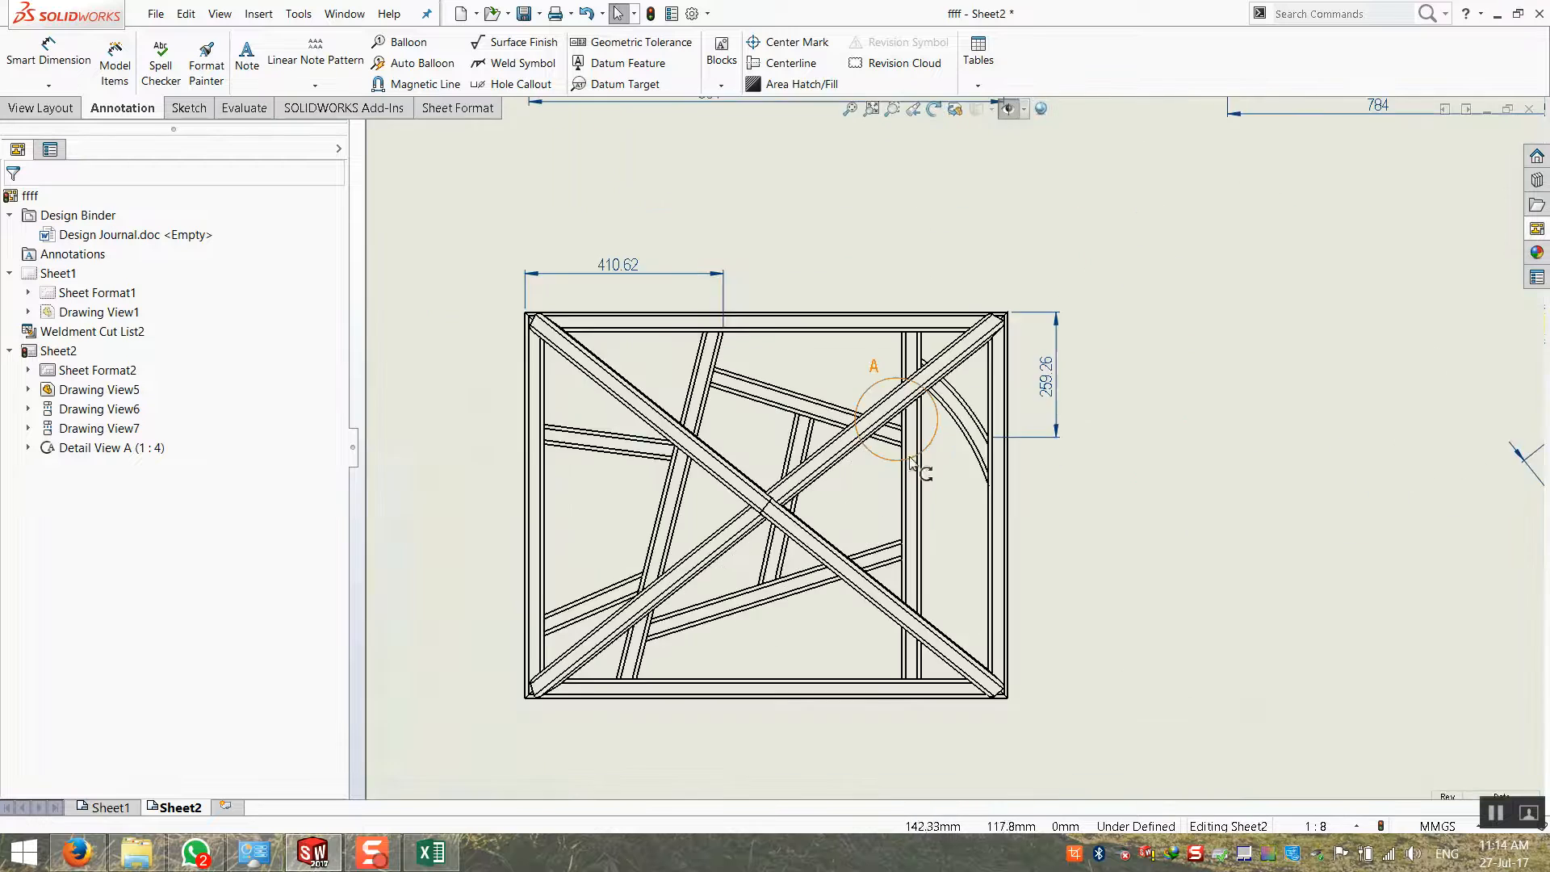
{"action": "scroll", "coordinate": [864, 471], "scroll_direction": "down", "scroll_amount": 2}
{"action": "scroll", "coordinate": [904, 436], "scroll_direction": "up", "scroll_amount": 3}
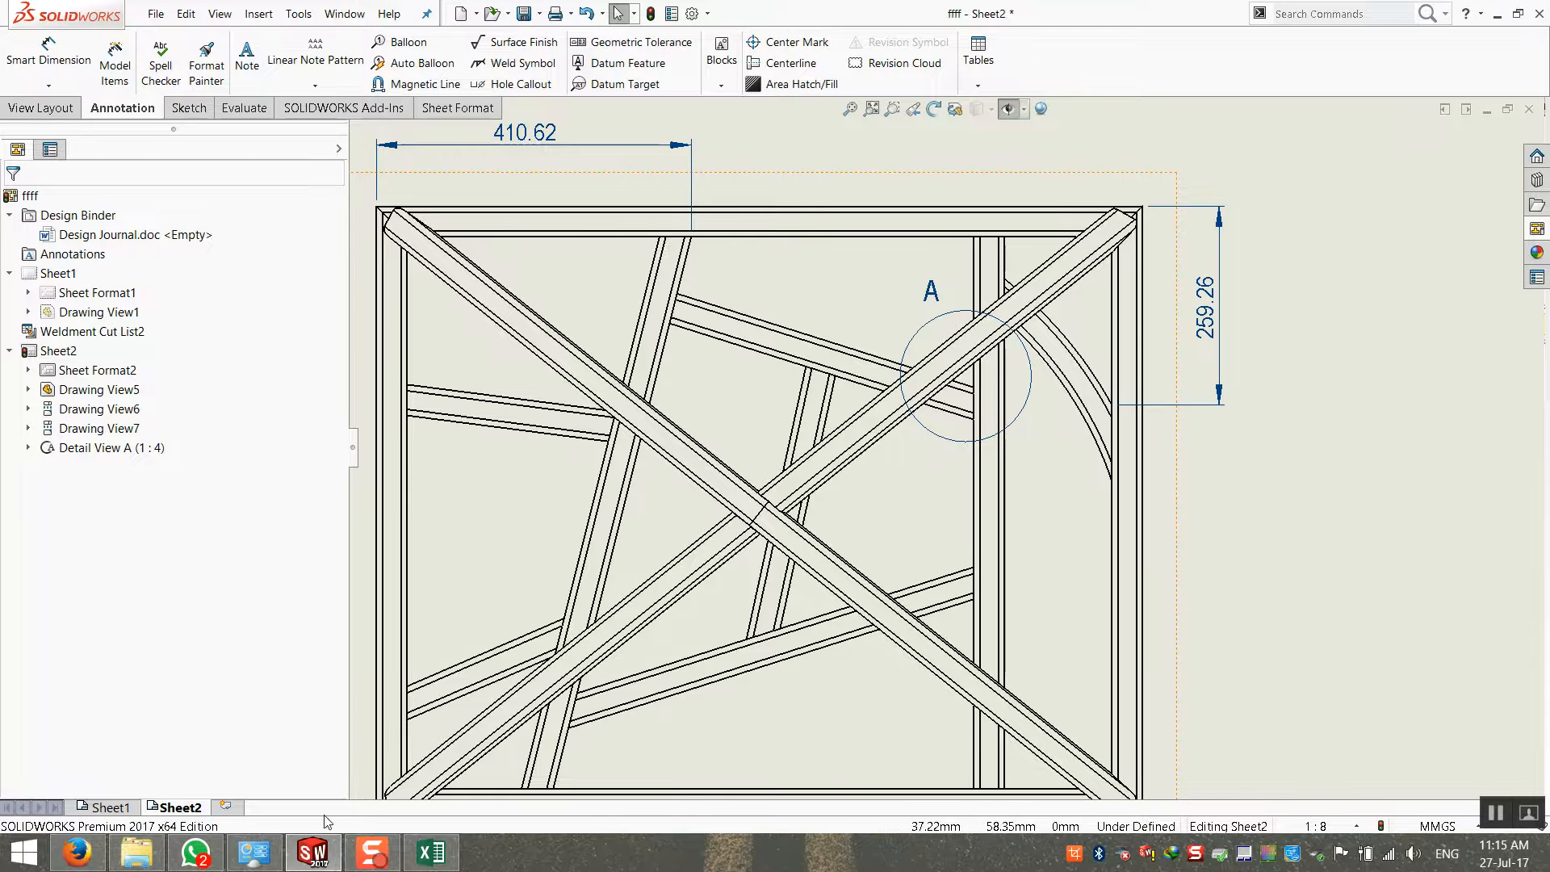
{"action": "left_click", "coordinate": [315, 854]}
{"action": "left_click", "coordinate": [319, 855]}
{"action": "left_click", "coordinate": [348, 15]}
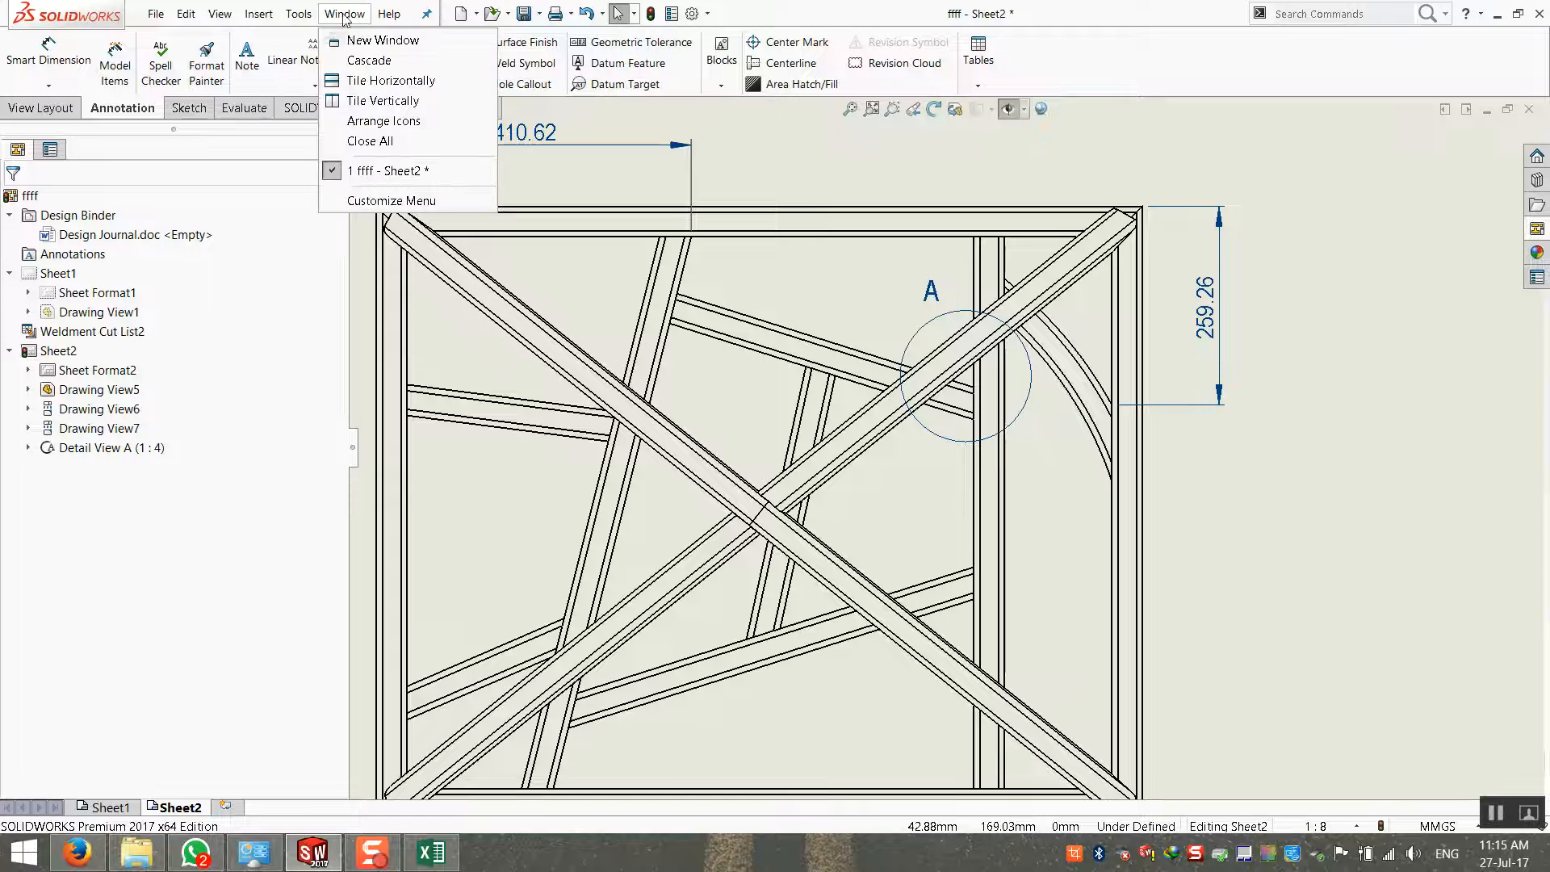
{"action": "right_click", "coordinate": [1115, 471]}
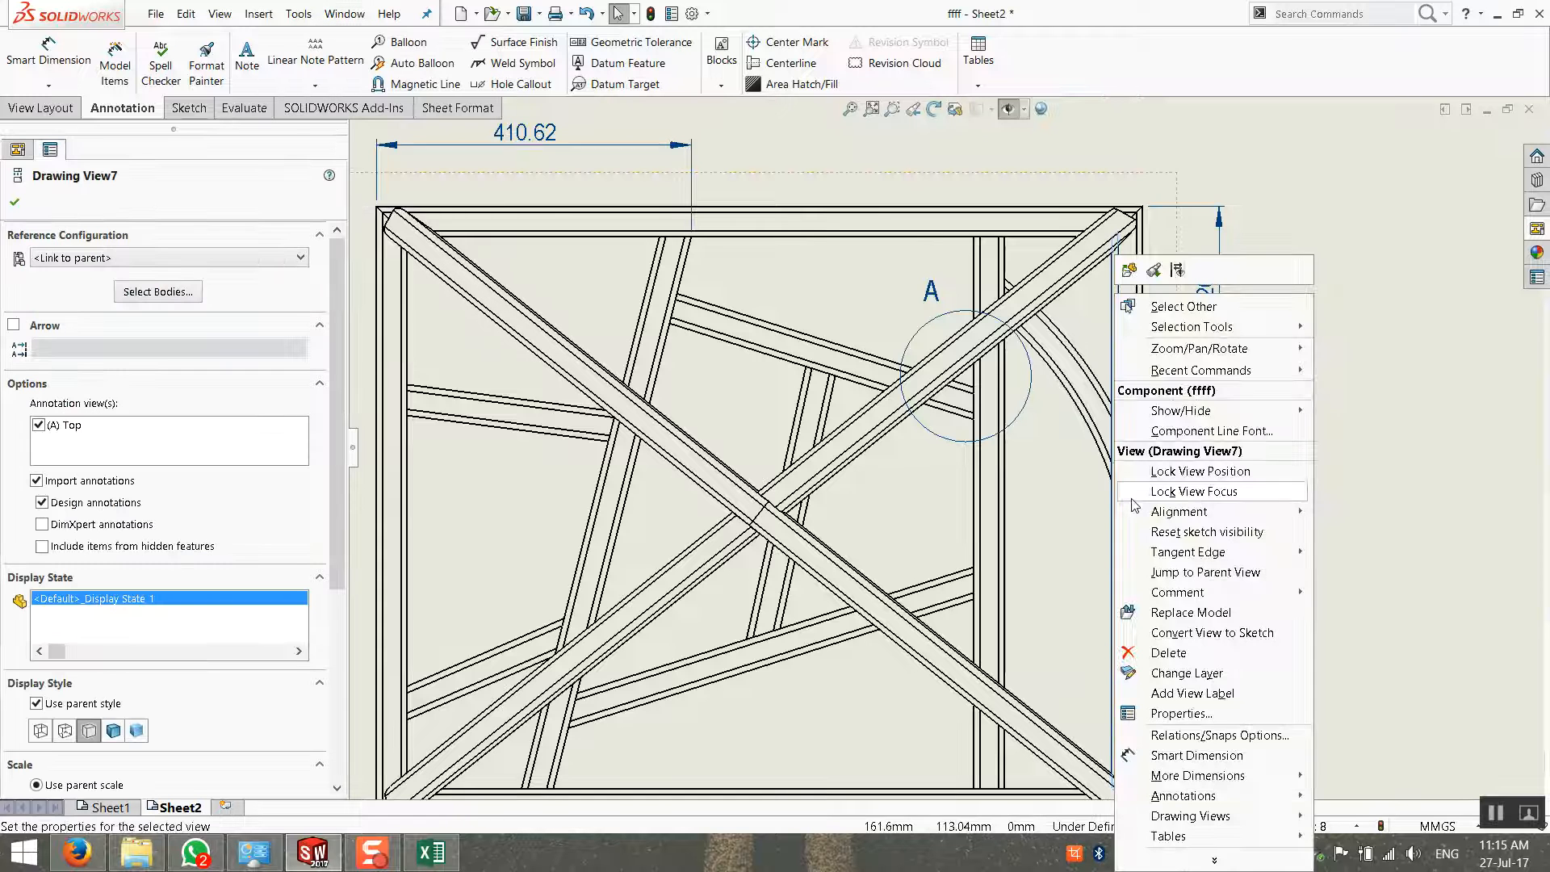
{"action": "left_click", "coordinate": [1027, 147]}
Open the frame's part model from the top view
{"action": "scroll", "coordinate": [1027, 147], "scroll_direction": "up", "scroll_amount": 3}
{"action": "scroll", "coordinate": [951, 452], "scroll_direction": "up", "scroll_amount": 1}
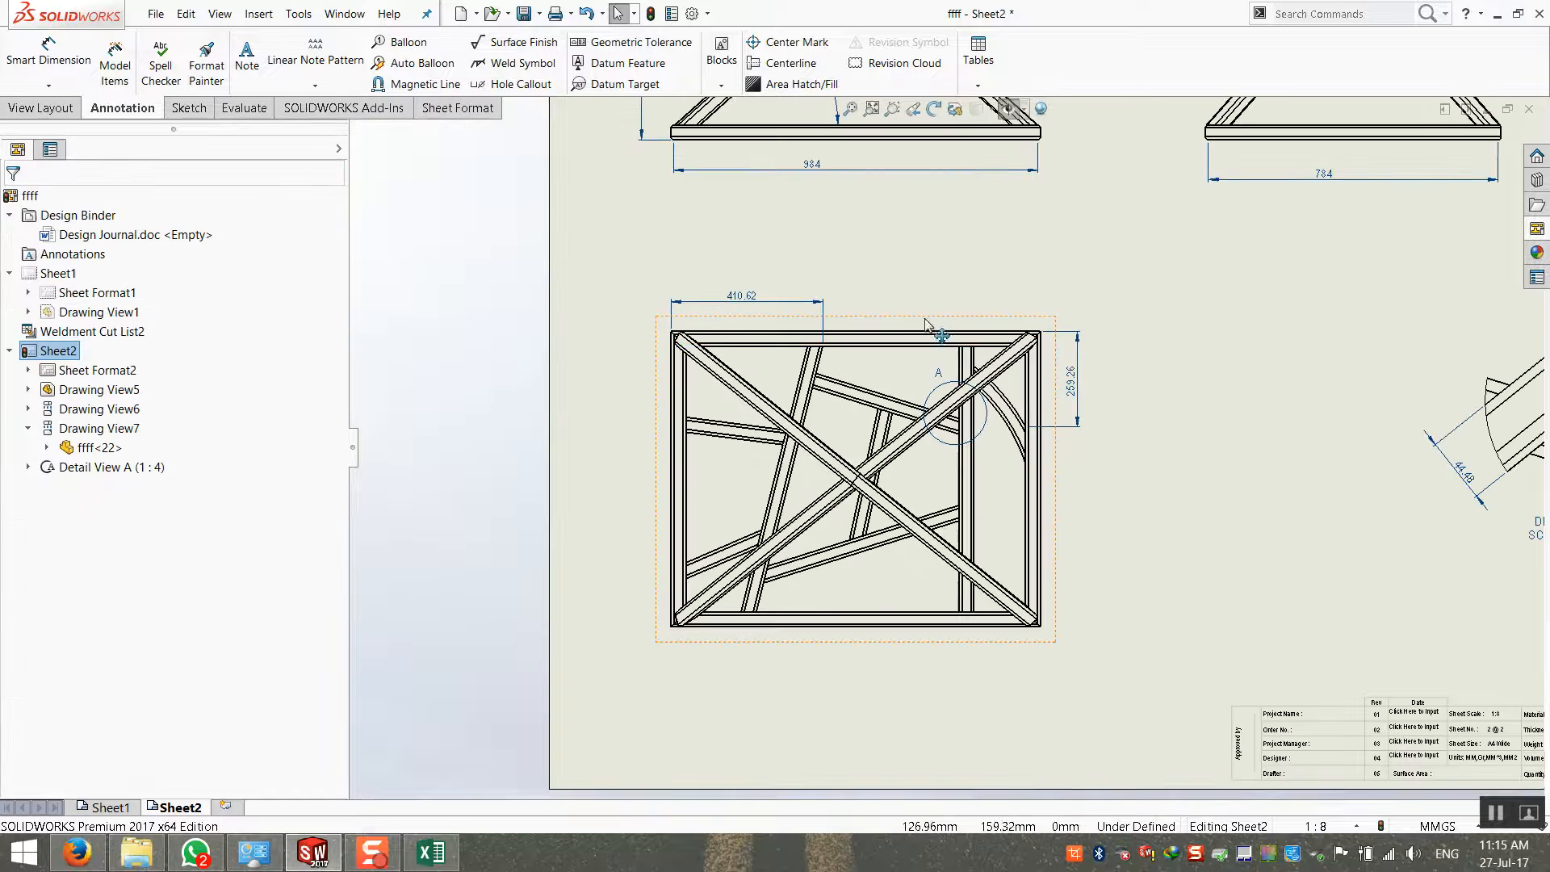
{"action": "left_click", "coordinate": [926, 324]}
{"action": "left_click", "coordinate": [922, 335]}
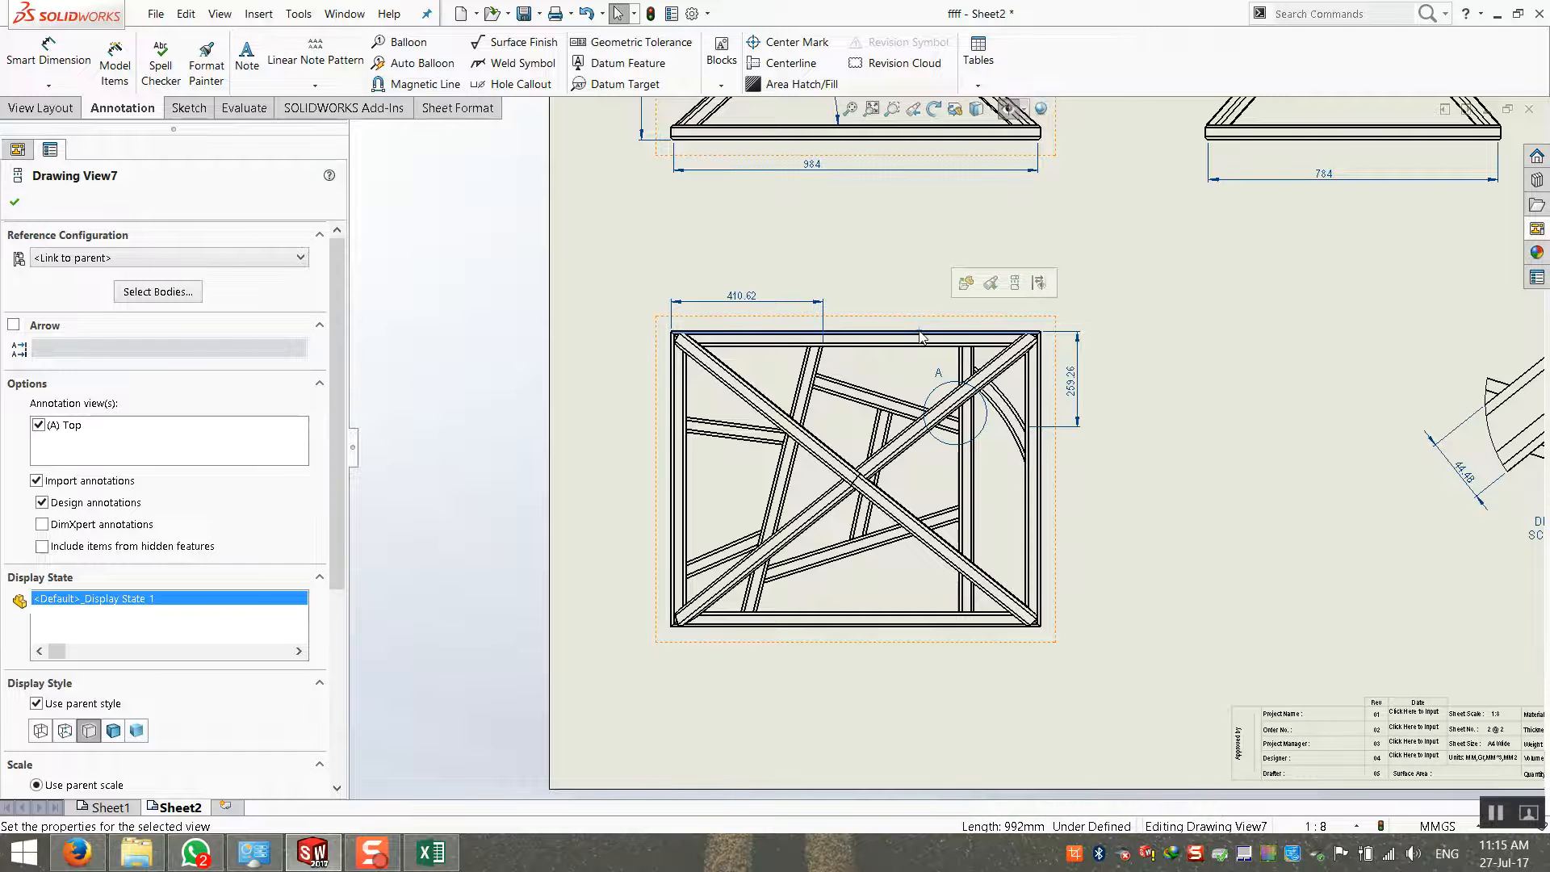
{"action": "left_click", "coordinate": [967, 282]}
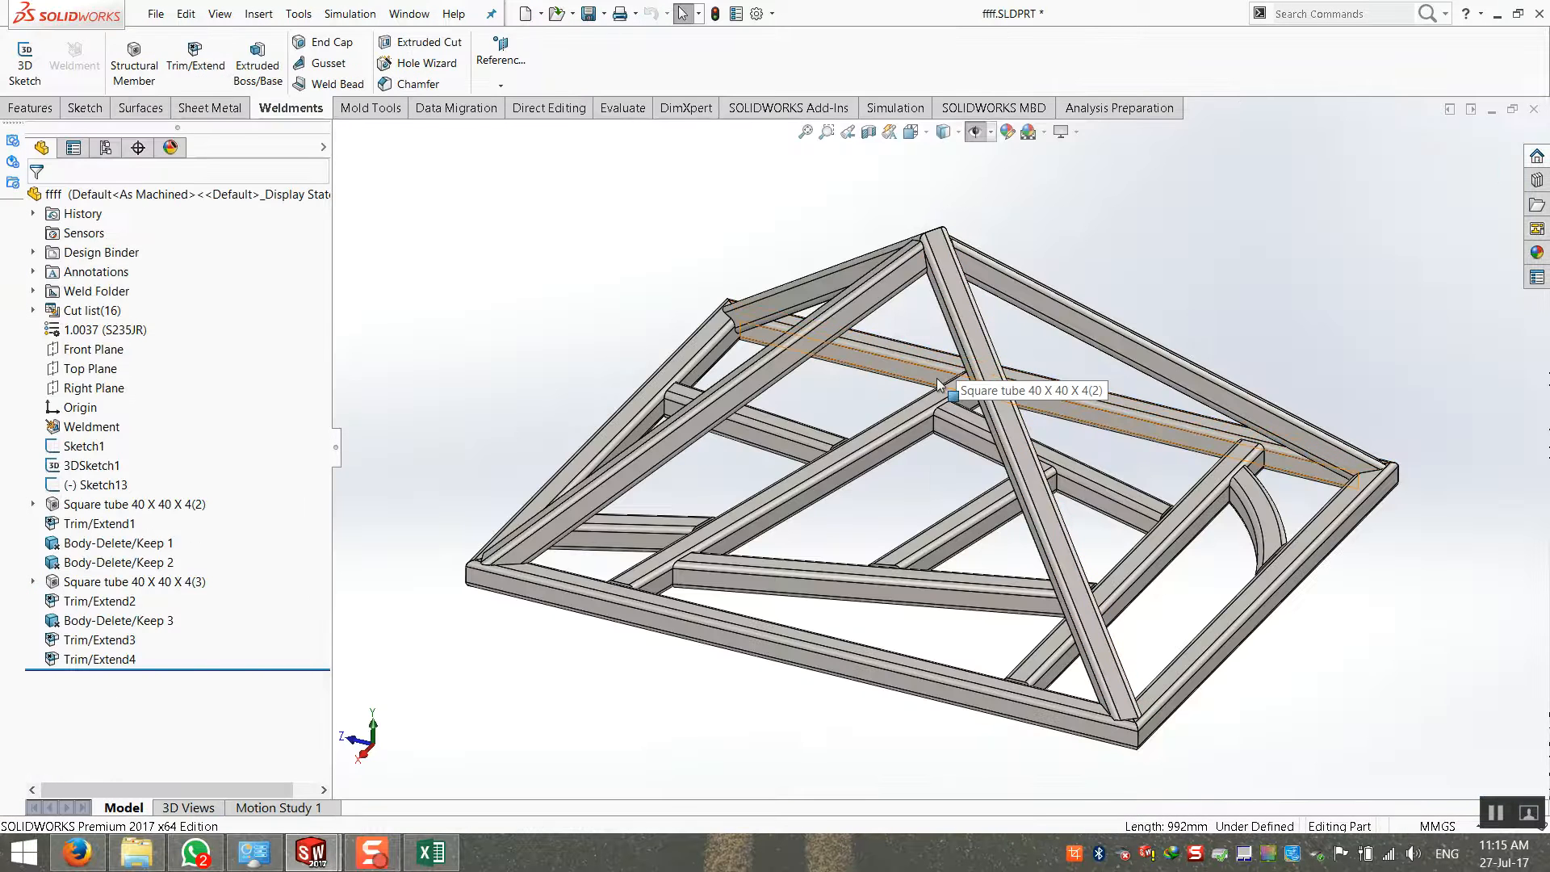
Examine the tube joints at the apex and base corners of the frame model from several angles
{"action": "middle_click_drag", "start_coordinate": [1118, 519], "coordinate": [1180, 604]}
{"action": "scroll", "coordinate": [1181, 477], "scroll_direction": "down", "scroll_amount": 5}
{"action": "middle_click_drag", "start_coordinate": [1150, 416], "coordinate": [1179, 235]}
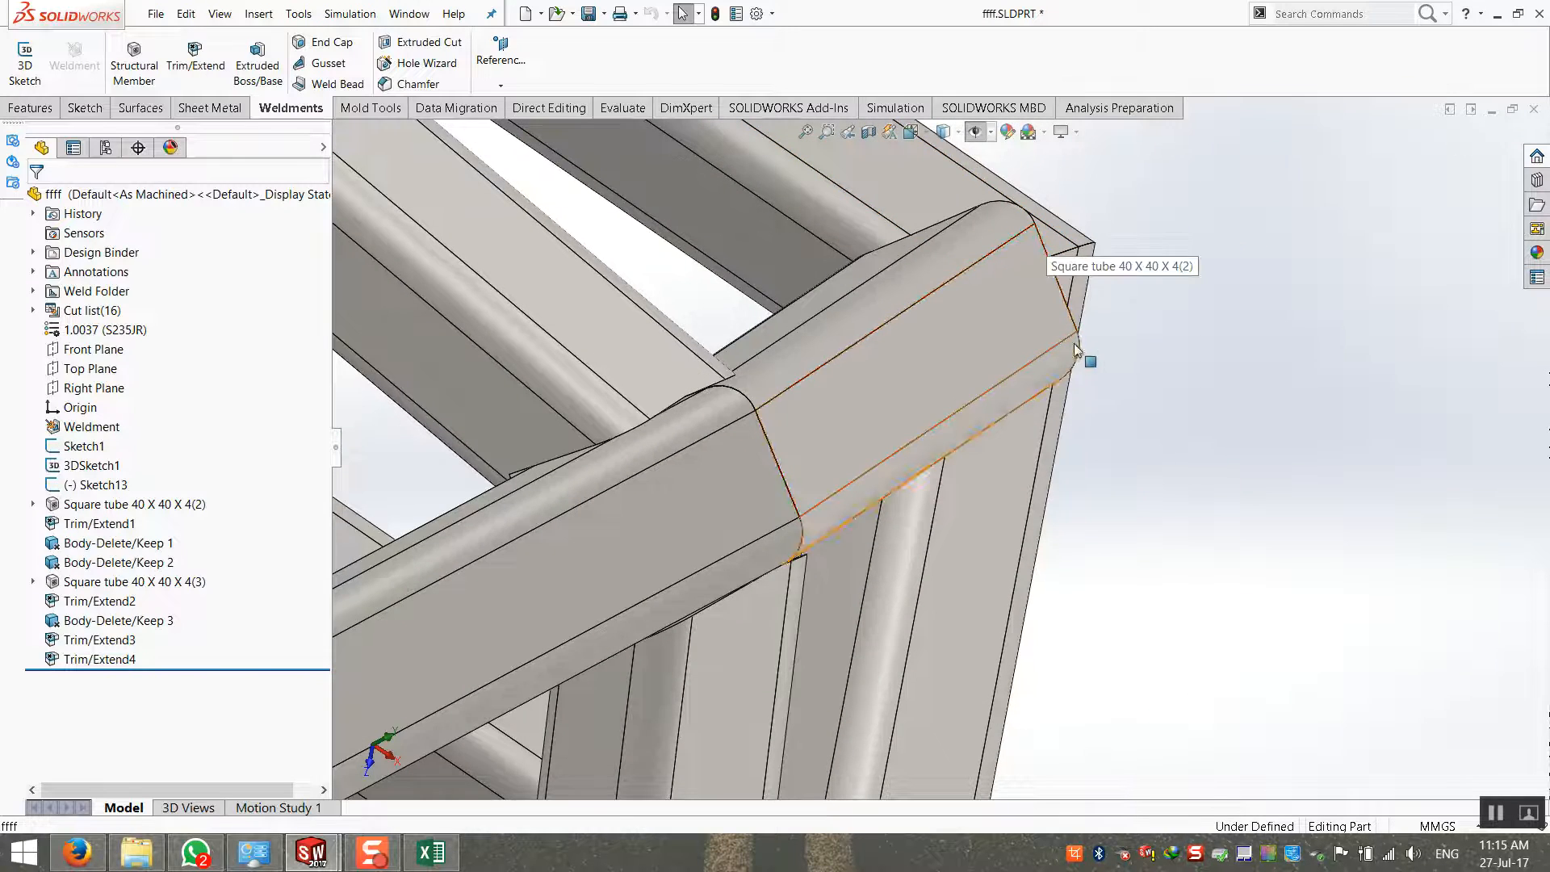
{"action": "scroll", "coordinate": [1032, 395], "scroll_direction": "up", "scroll_amount": 3}
{"action": "middle_click_drag", "start_coordinate": [939, 384], "coordinate": [865, 273]}
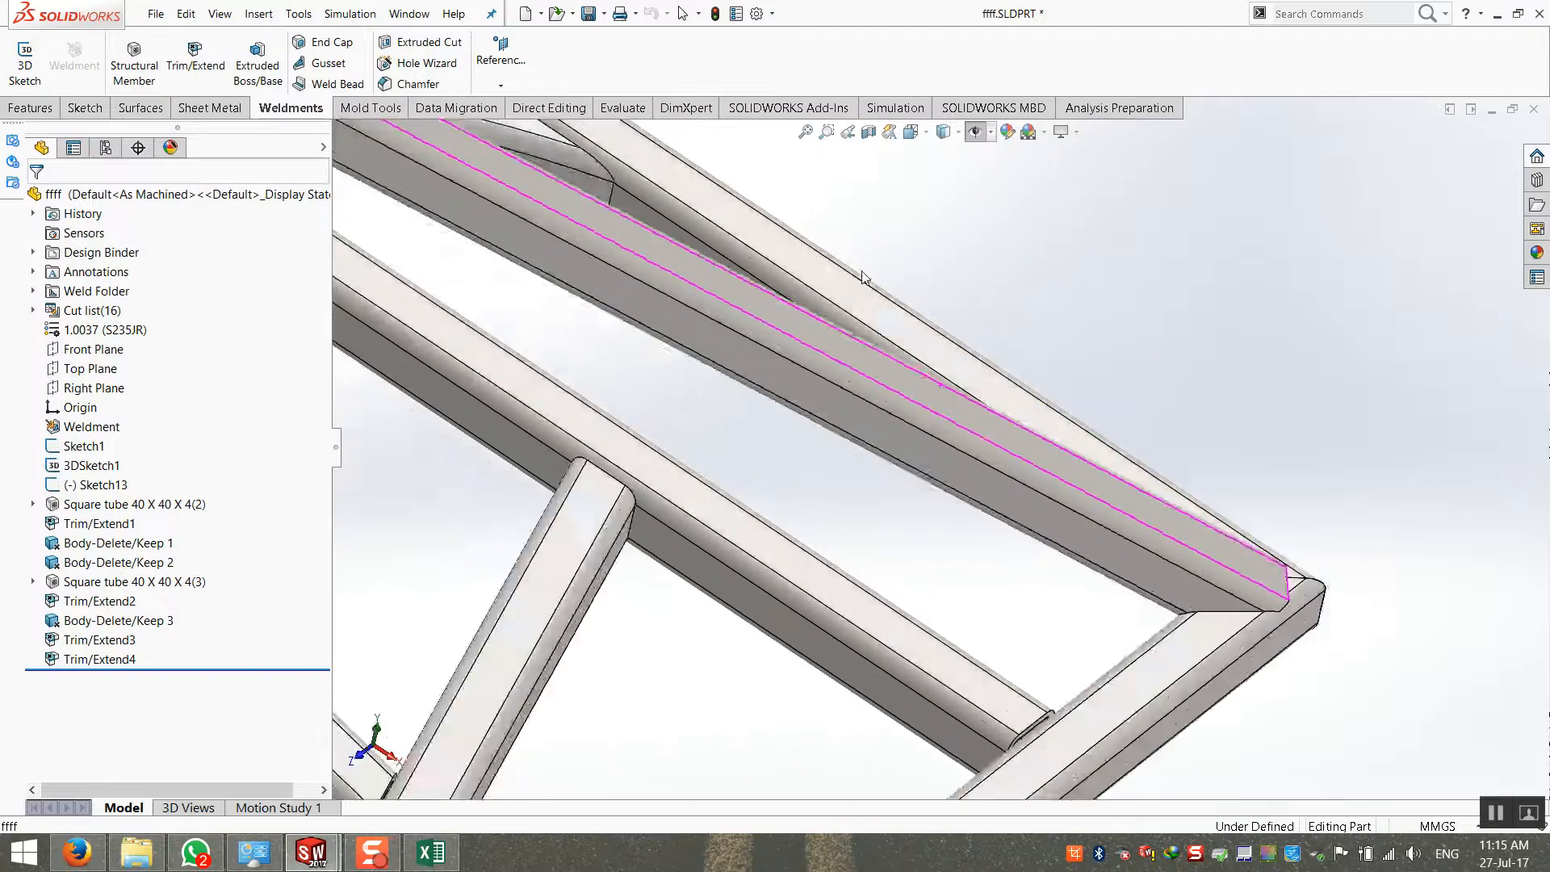
{"action": "scroll", "coordinate": [840, 443], "scroll_direction": "up", "scroll_amount": 5}
{"action": "middle_click_drag", "start_coordinate": [832, 443], "coordinate": [513, 337]}
{"action": "scroll", "coordinate": [513, 337], "scroll_direction": "down", "scroll_amount": 10}
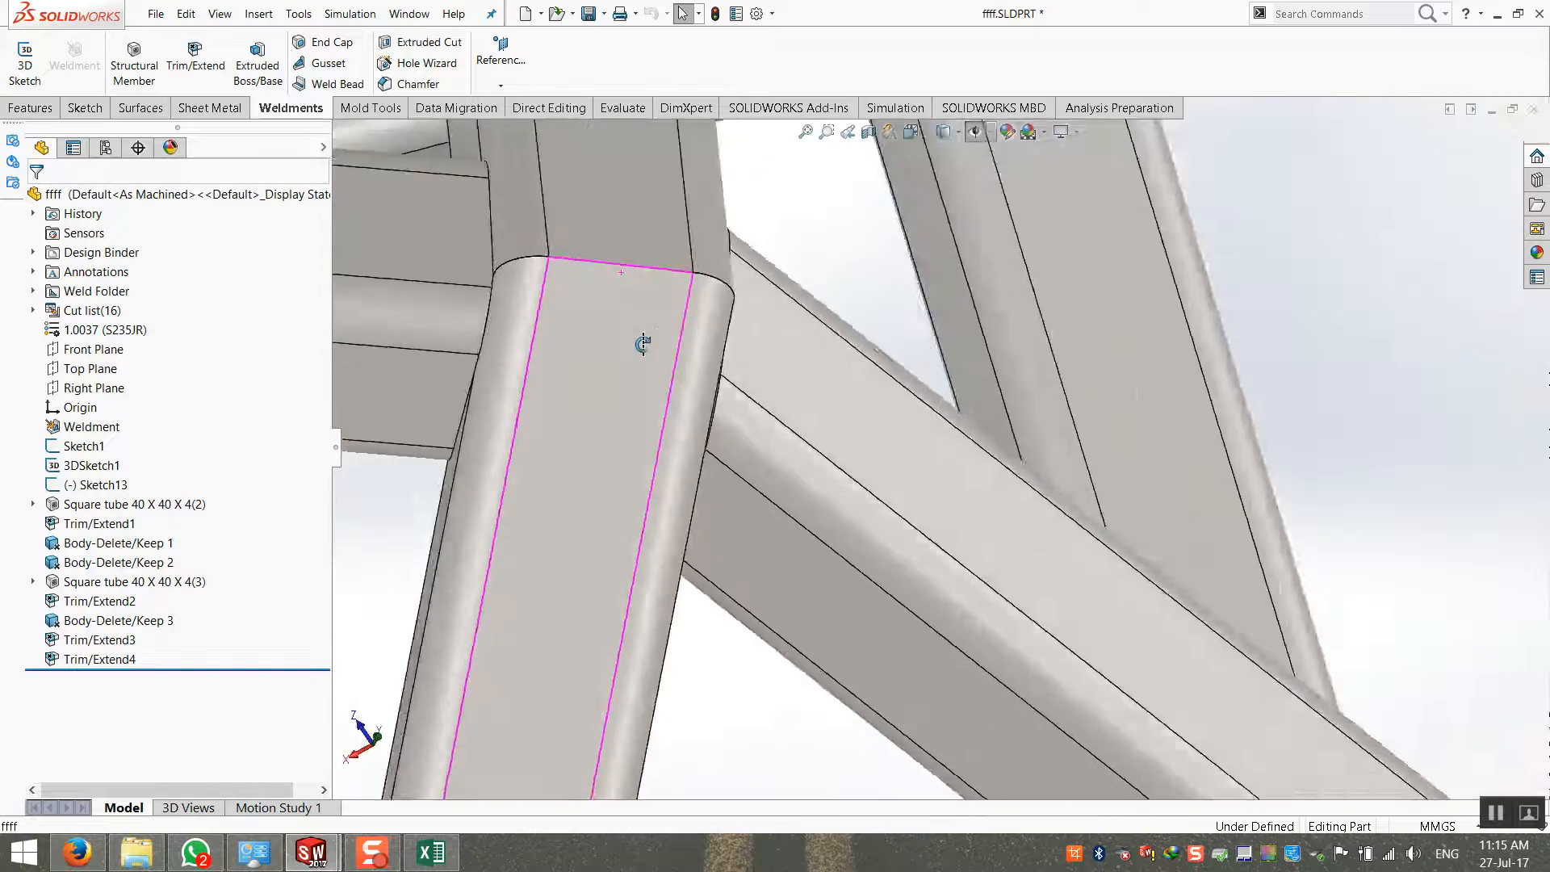
{"action": "middle_click_drag", "start_coordinate": [643, 345], "coordinate": [539, 213]}
{"action": "scroll", "coordinate": [894, 426], "scroll_direction": "up", "scroll_amount": 2}
{"action": "scroll", "coordinate": [894, 426], "scroll_direction": "down", "scroll_amount": 2}
{"action": "scroll", "coordinate": [909, 512], "scroll_direction": "up", "scroll_amount": 11}
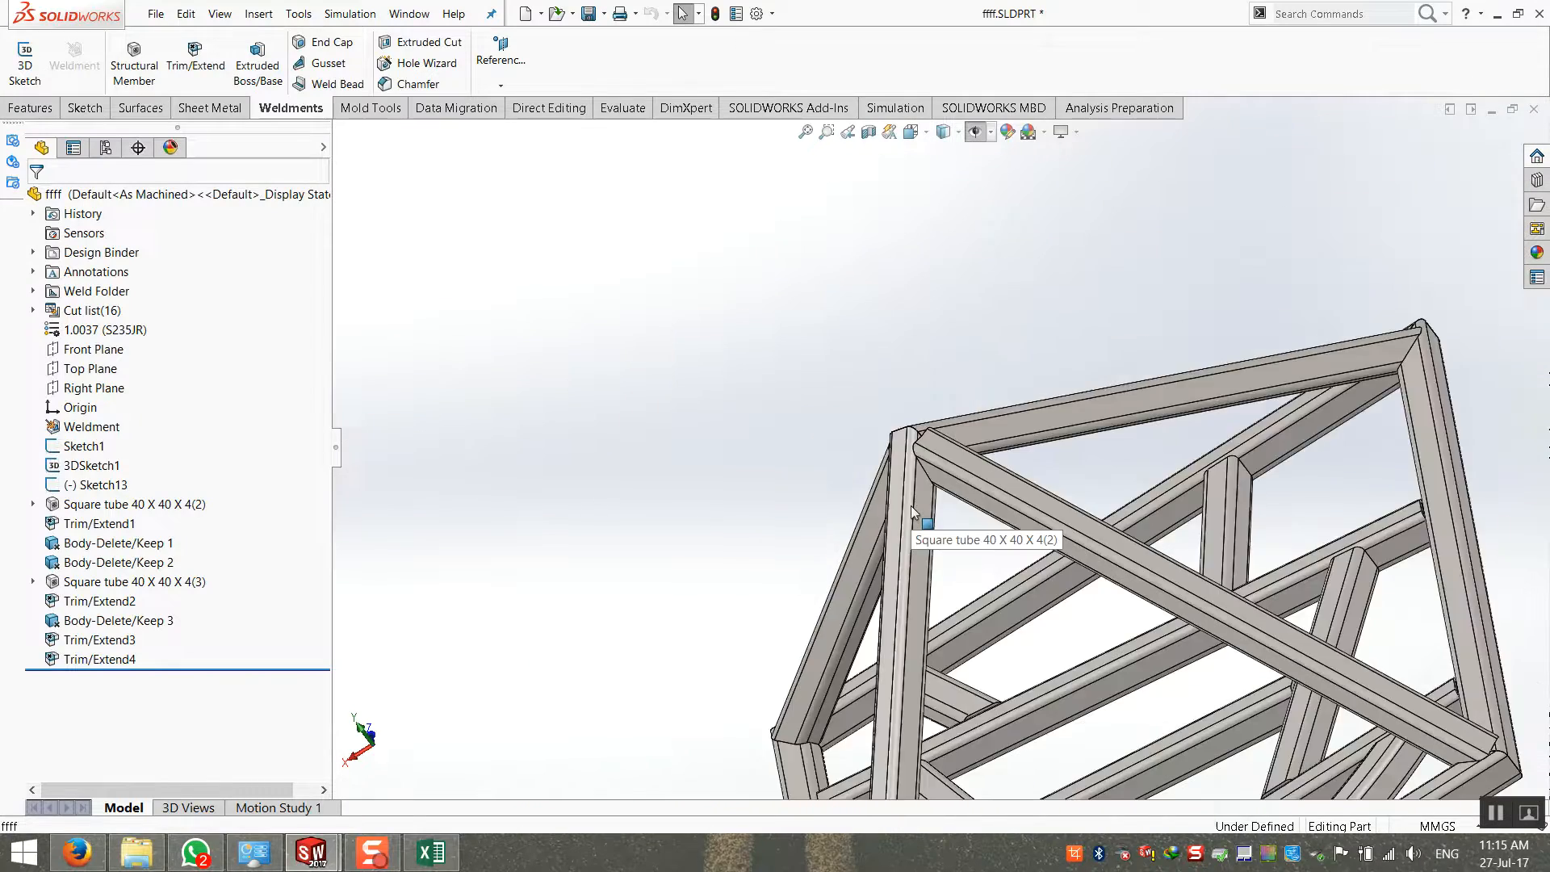
{"action": "middle_click_drag", "start_coordinate": [908, 511], "coordinate": [733, 288]}
{"action": "scroll", "coordinate": [733, 288], "scroll_direction": "up", "scroll_amount": 2}
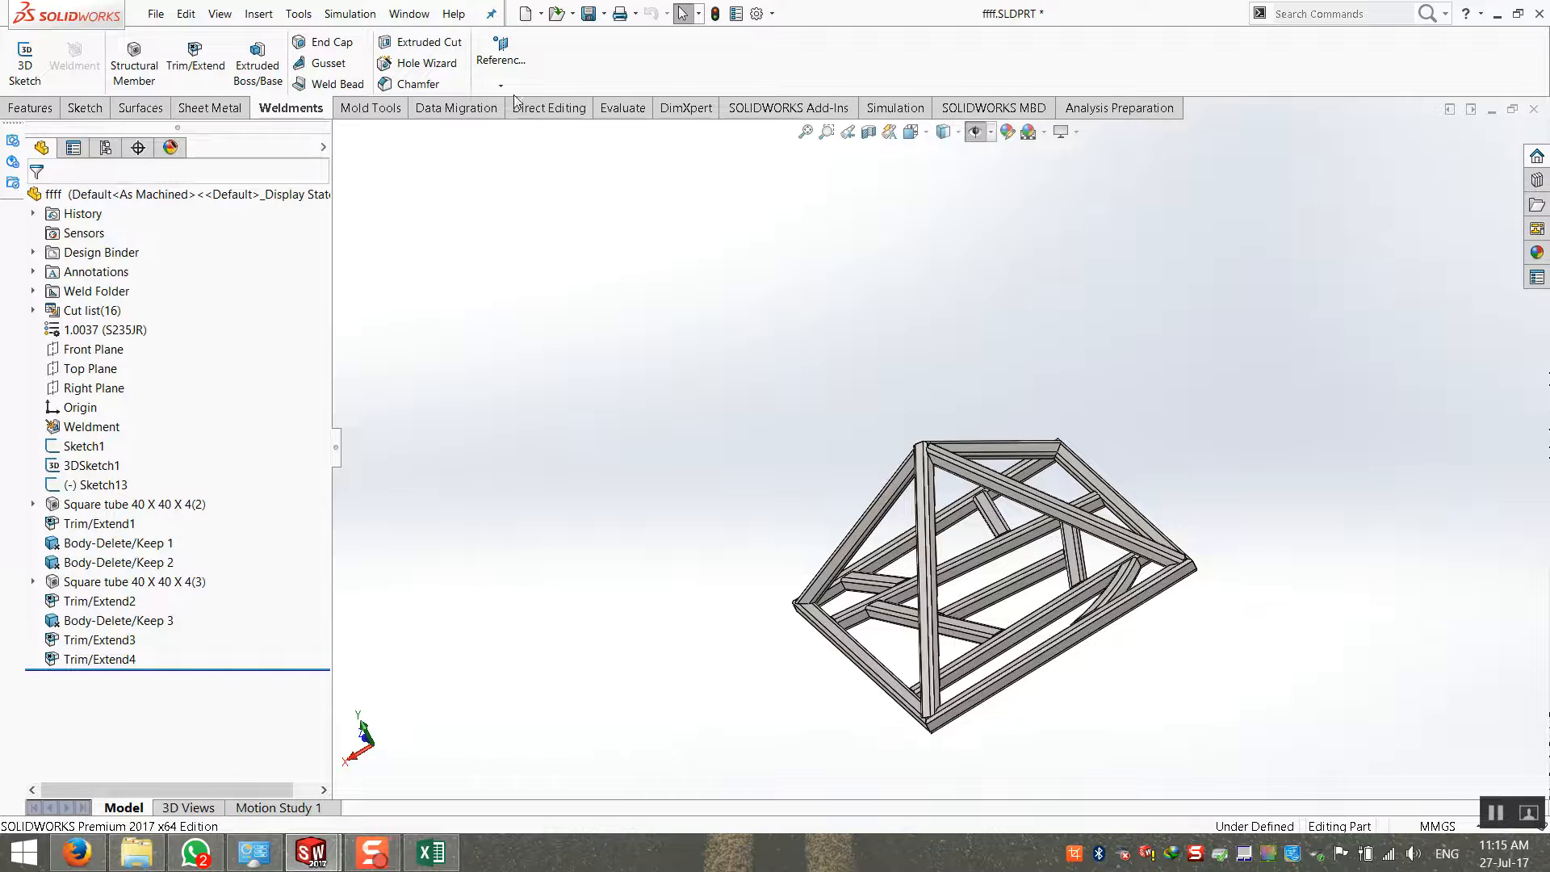
Return to the Sheet2 drawing window and leave the top view deselected
{"action": "left_click", "coordinate": [409, 14]}
{"action": "left_click", "coordinate": [484, 192]}
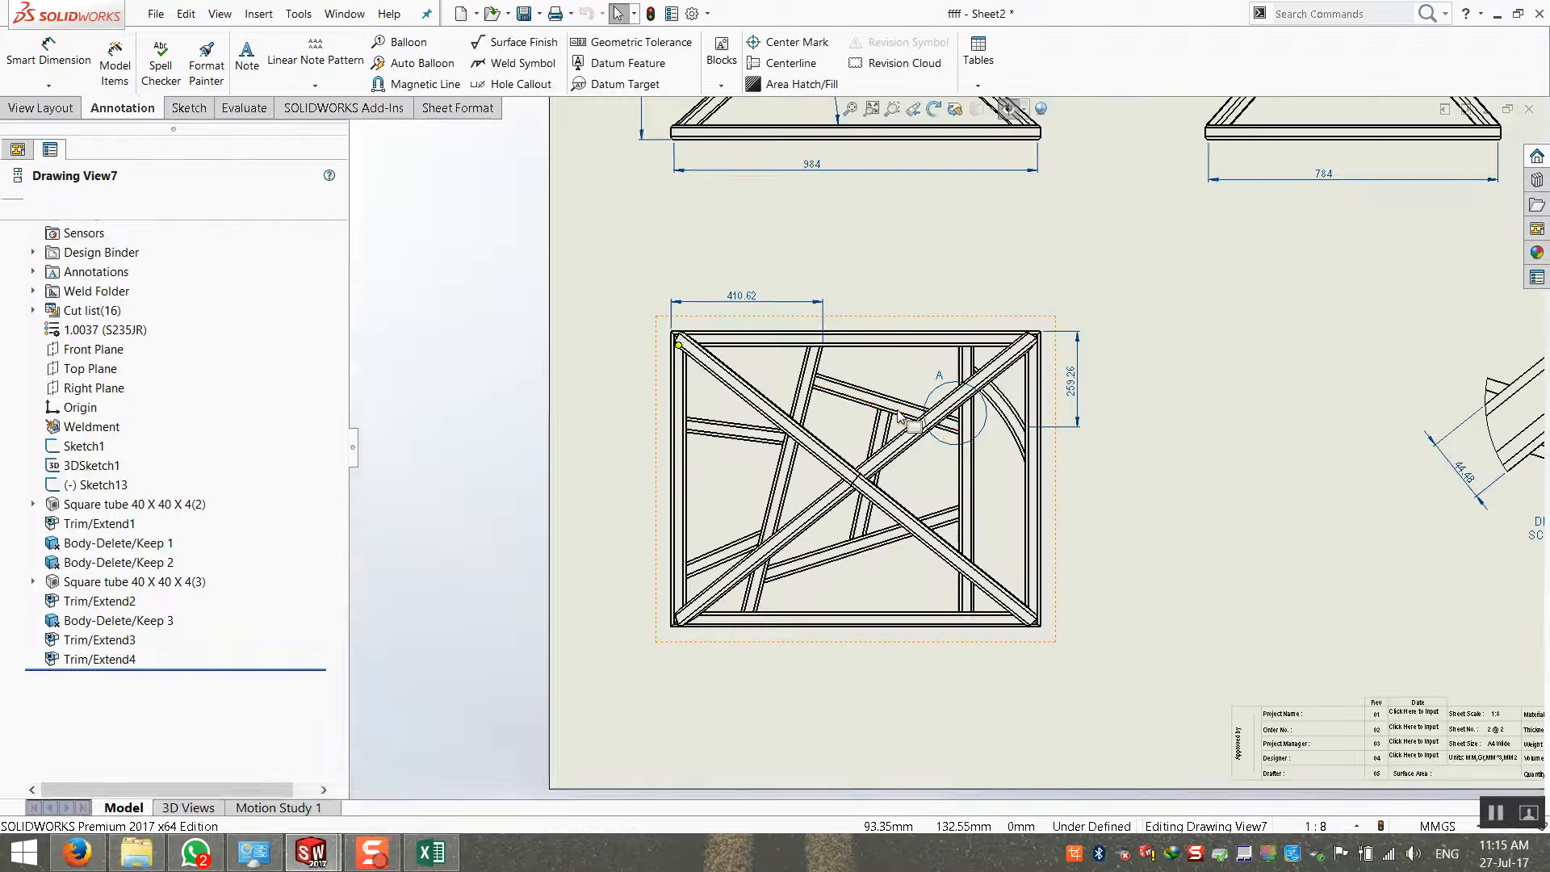
{"action": "left_click", "coordinate": [430, 351]}
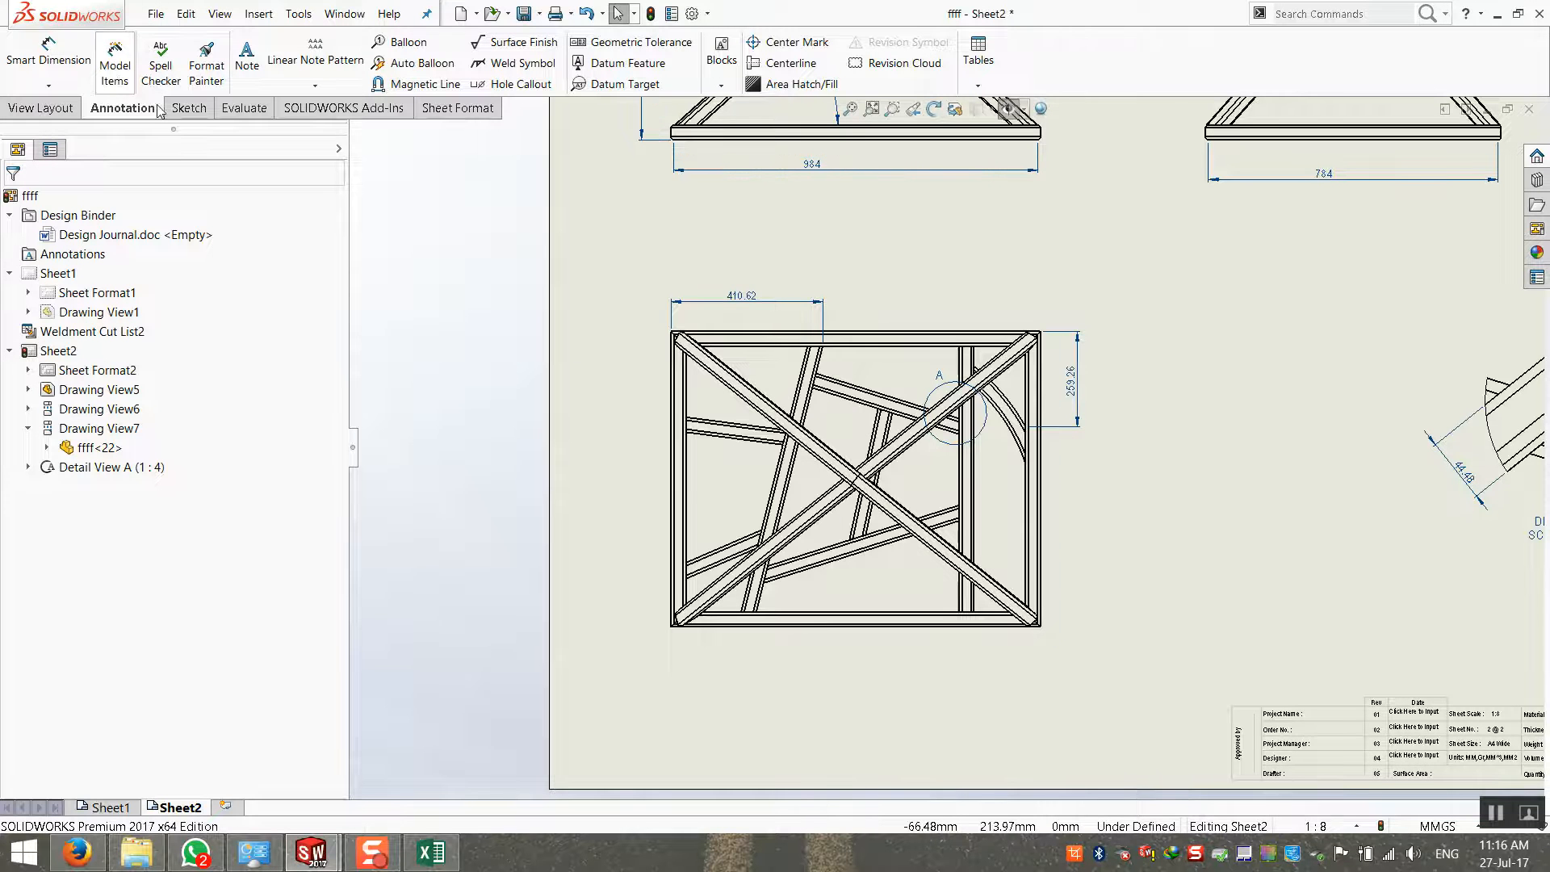
Move the top view down on Sheet2 to widen the gap beneath the front view
{"action": "scroll", "coordinate": [835, 322], "scroll_direction": "up", "scroll_amount": 1}
{"action": "left_click_drag", "start_coordinate": [842, 612], "coordinate": [832, 707]}
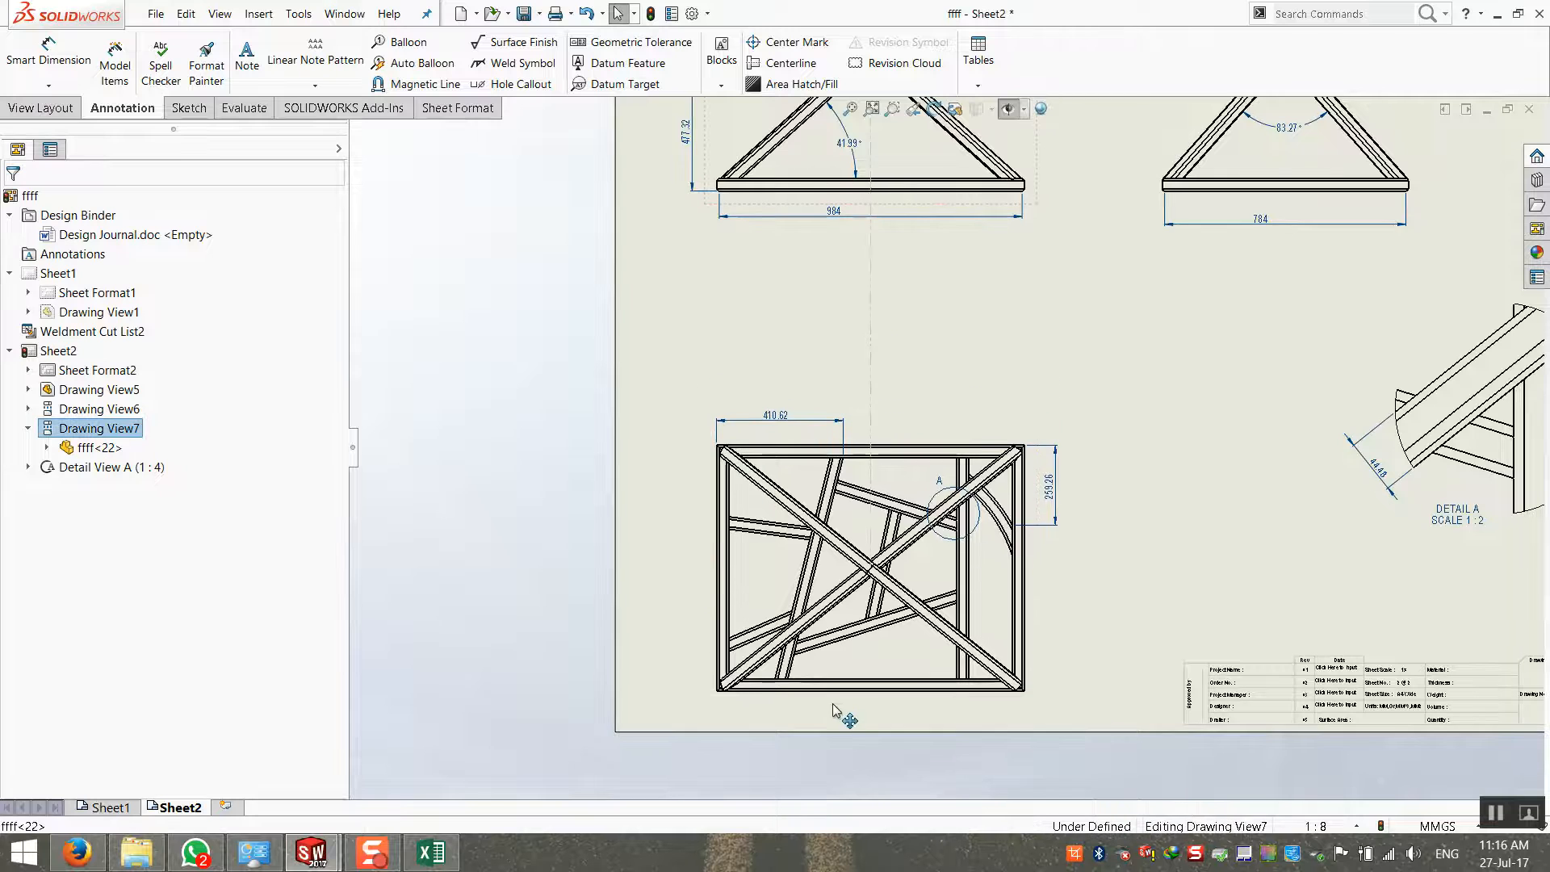
{"action": "left_click", "coordinate": [546, 441]}
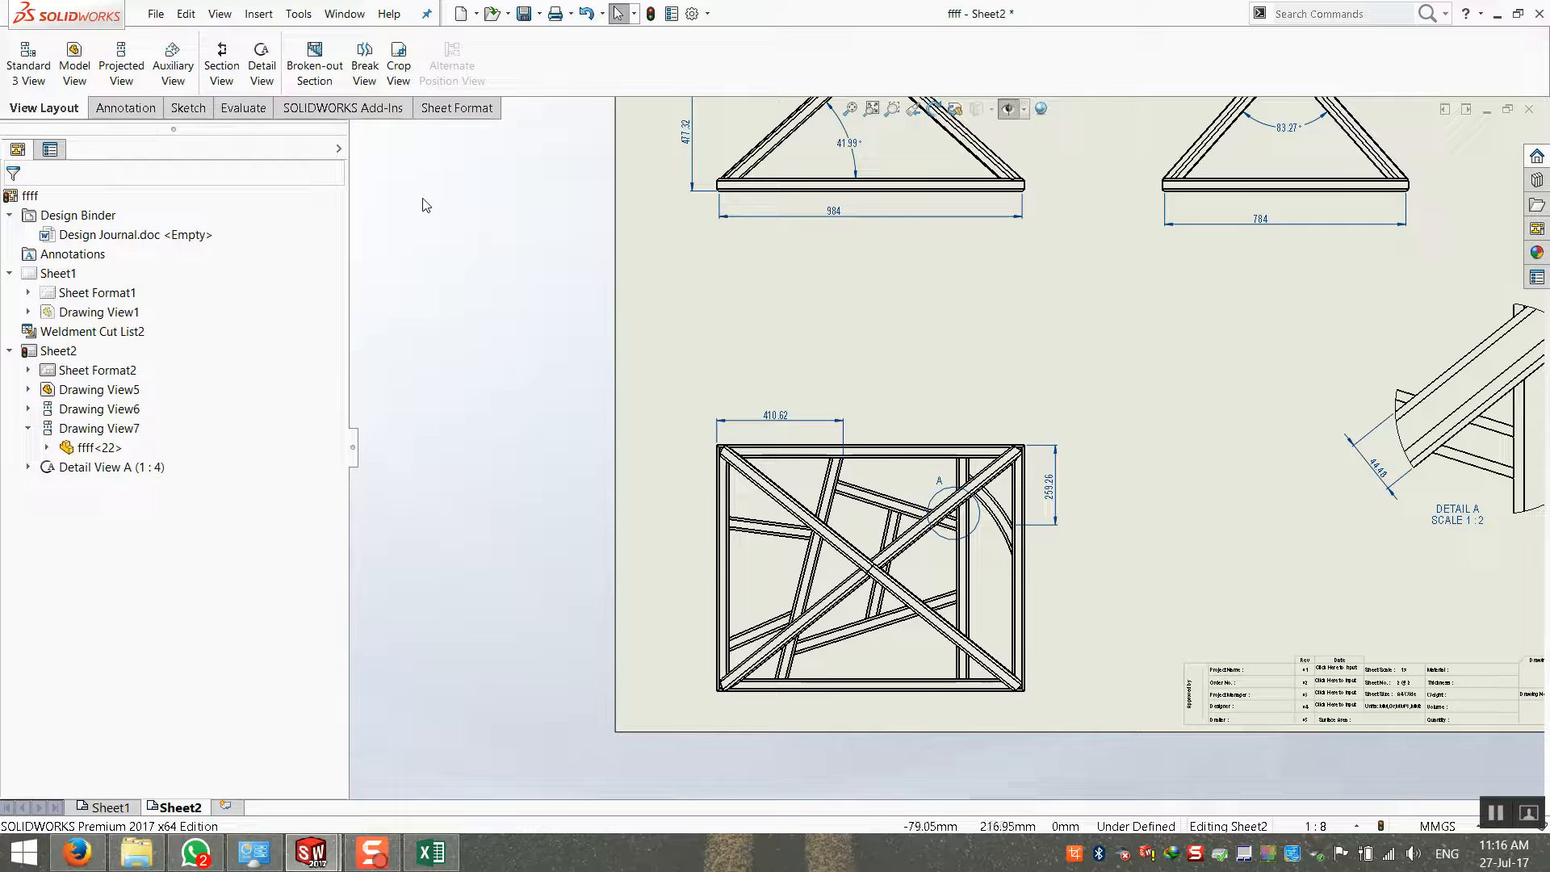
Create a section view from the top view with a vertical cutting line slightly off the frame's centre, placing it between the top and detail views
{"action": "left_click", "coordinate": [222, 65]}
{"action": "scroll", "coordinate": [880, 401], "scroll_direction": "down", "scroll_amount": 6}
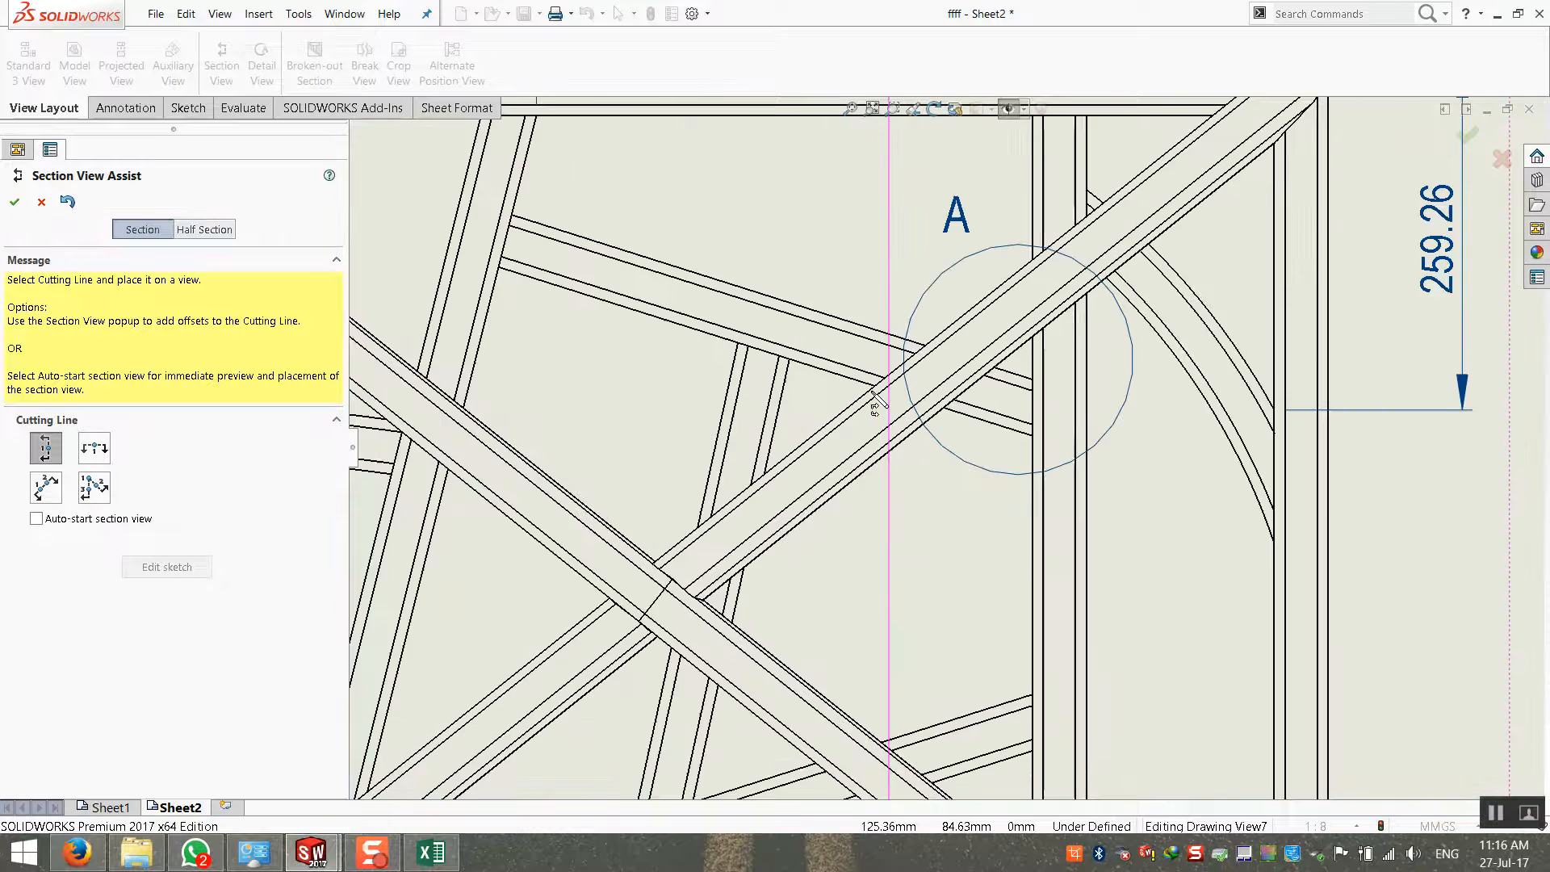
{"action": "scroll", "coordinate": [874, 394], "scroll_direction": "down", "scroll_amount": 3}
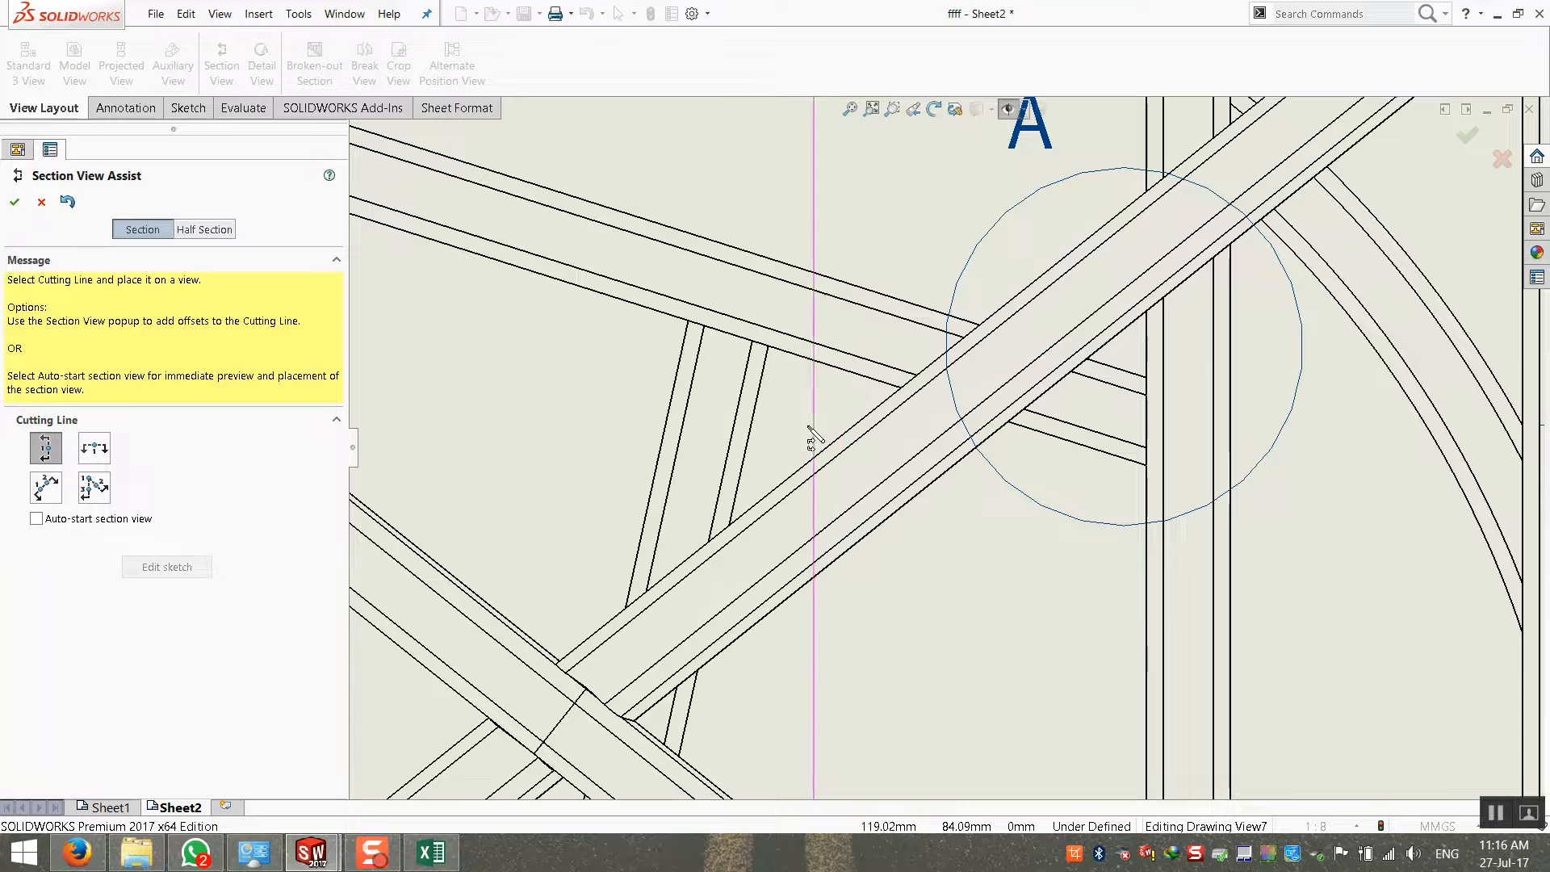
{"action": "scroll", "coordinate": [880, 472], "scroll_direction": "up", "scroll_amount": 8}
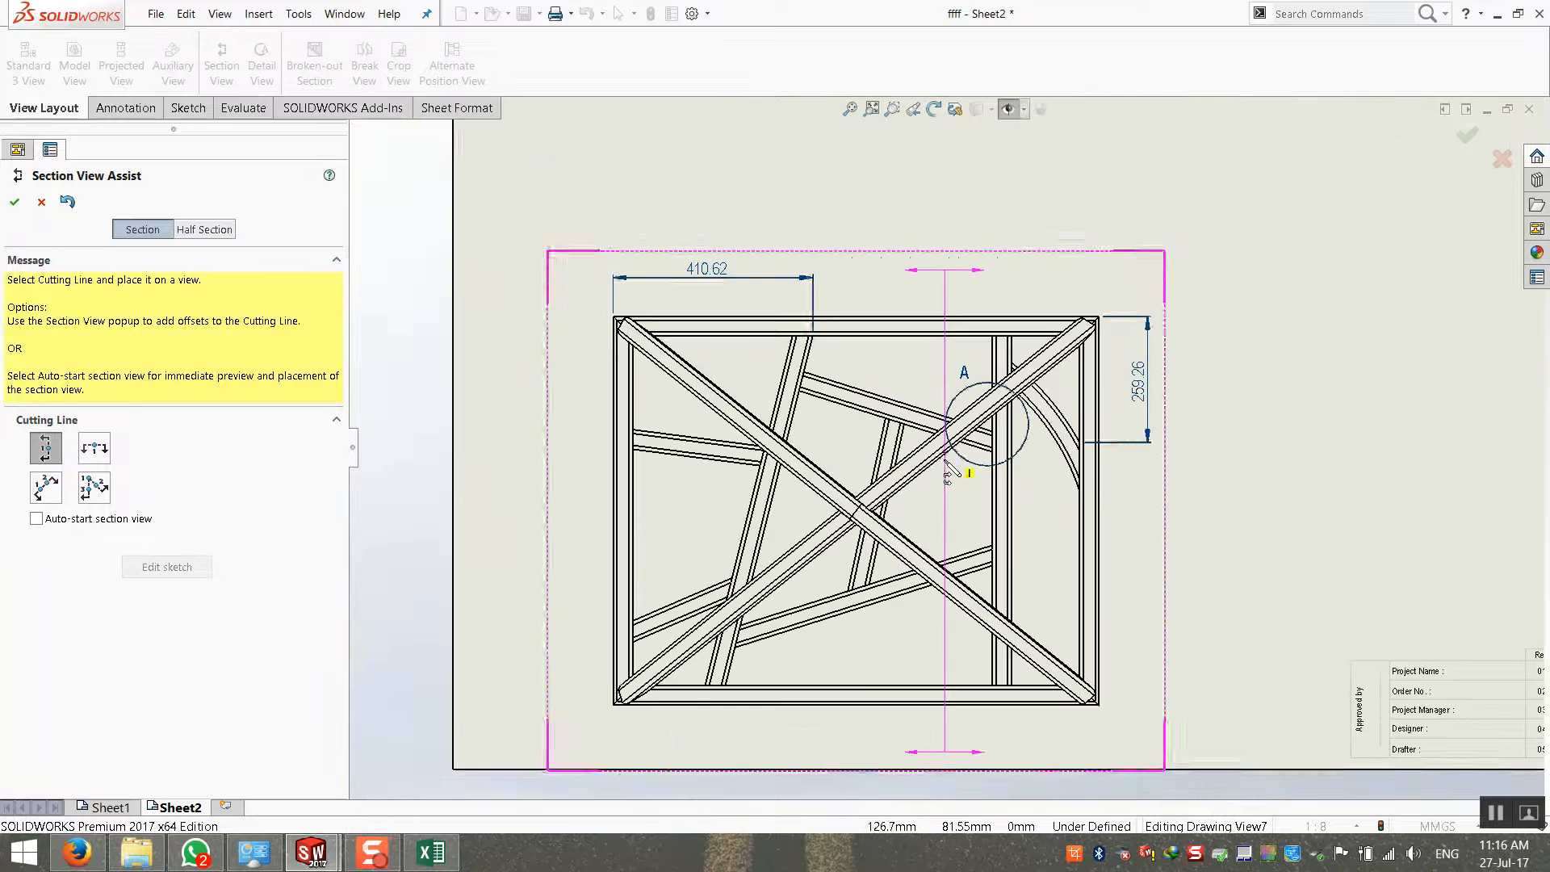
{"action": "left_click", "coordinate": [862, 452]}
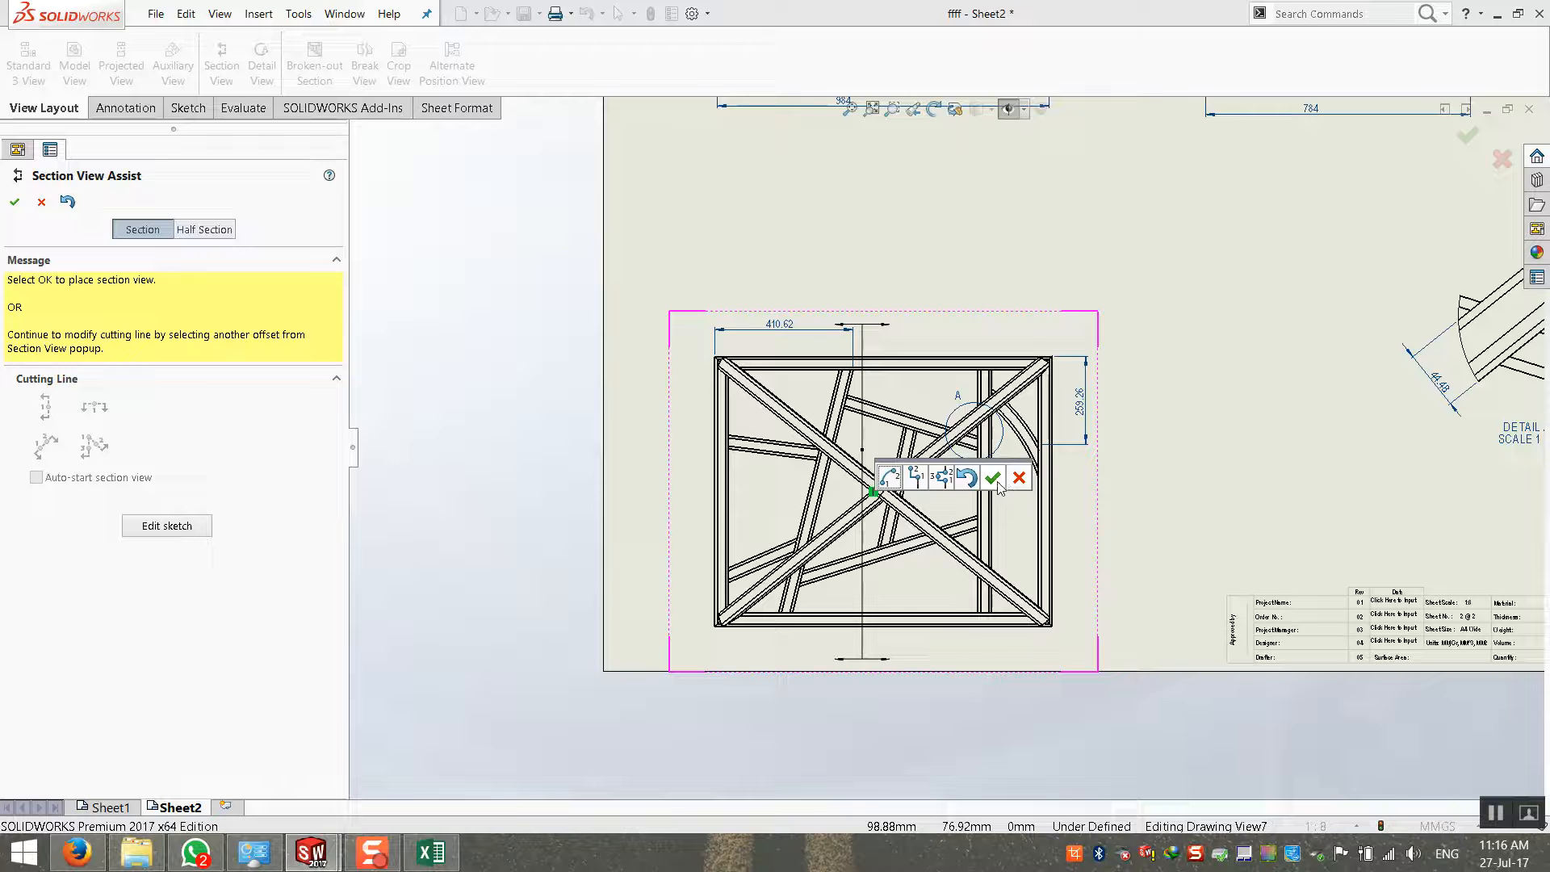
{"action": "left_click", "coordinate": [994, 480]}
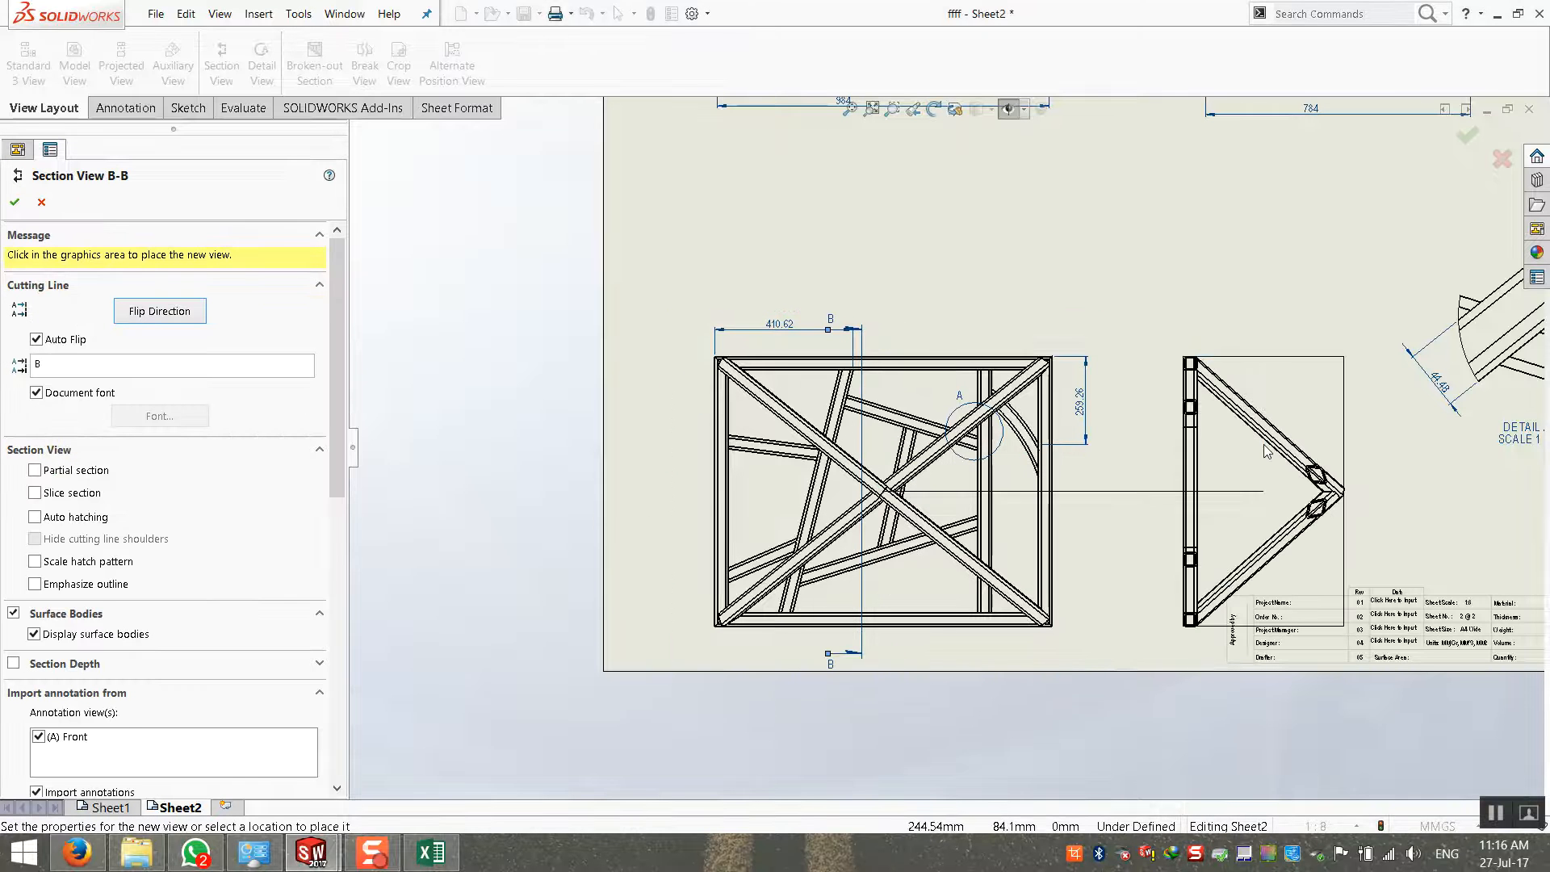
{"action": "left_click", "coordinate": [1251, 444]}
{"action": "left_click", "coordinate": [1184, 285]}
Examine the cut square tubes, weld symbols and apex joint in the new section view
{"action": "scroll", "coordinate": [1216, 384], "scroll_direction": "down", "scroll_amount": 3}
{"action": "scroll", "coordinate": [1045, 419], "scroll_direction": "down", "scroll_amount": 5}
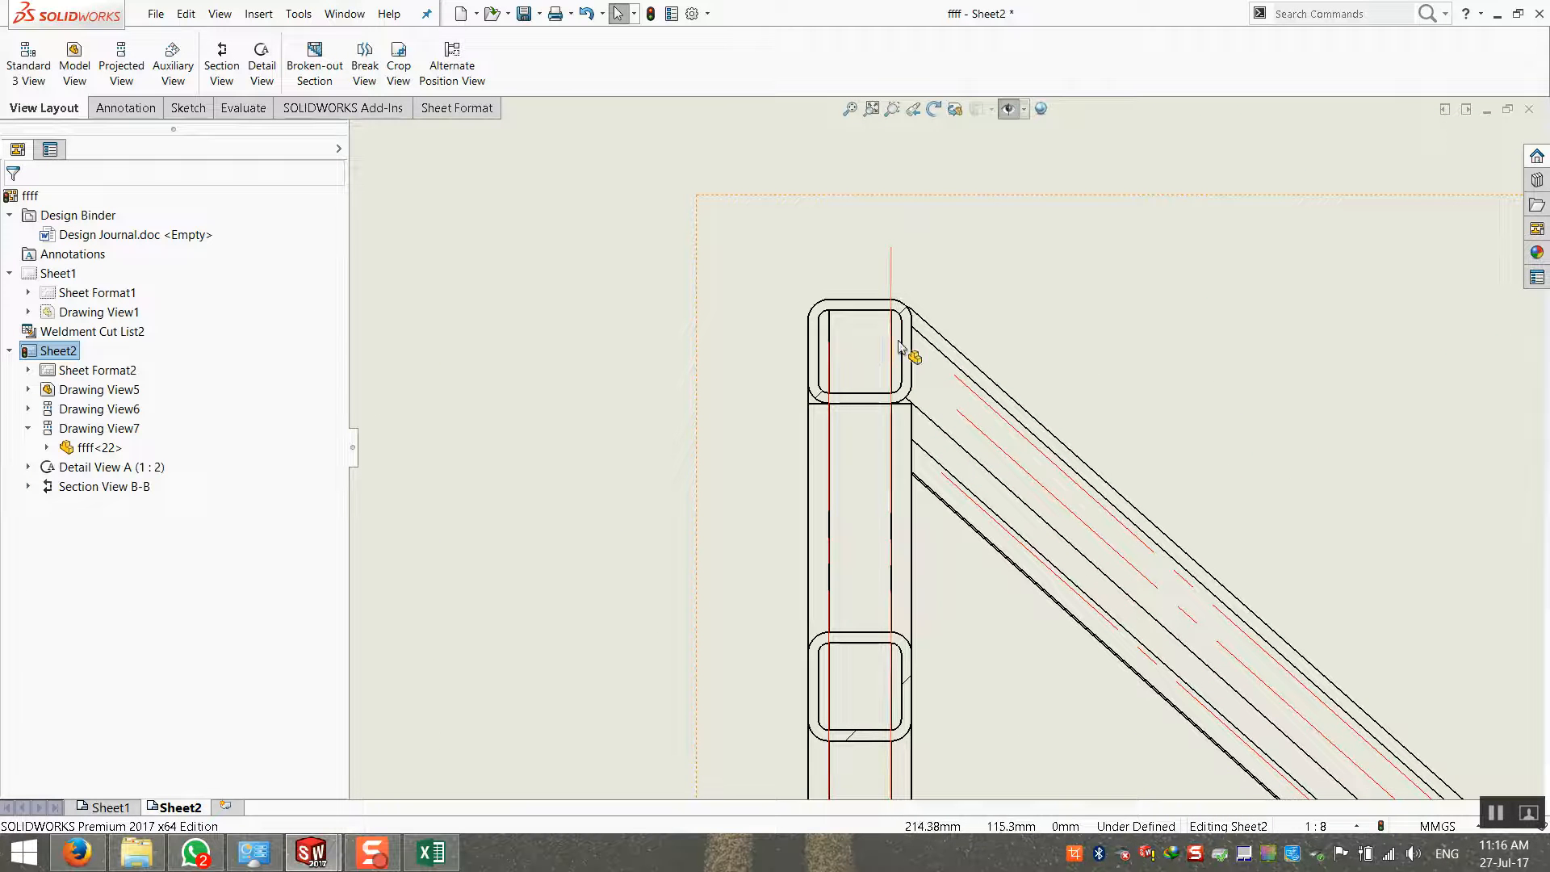
{"action": "scroll", "coordinate": [904, 287], "scroll_direction": "up", "scroll_amount": 3}
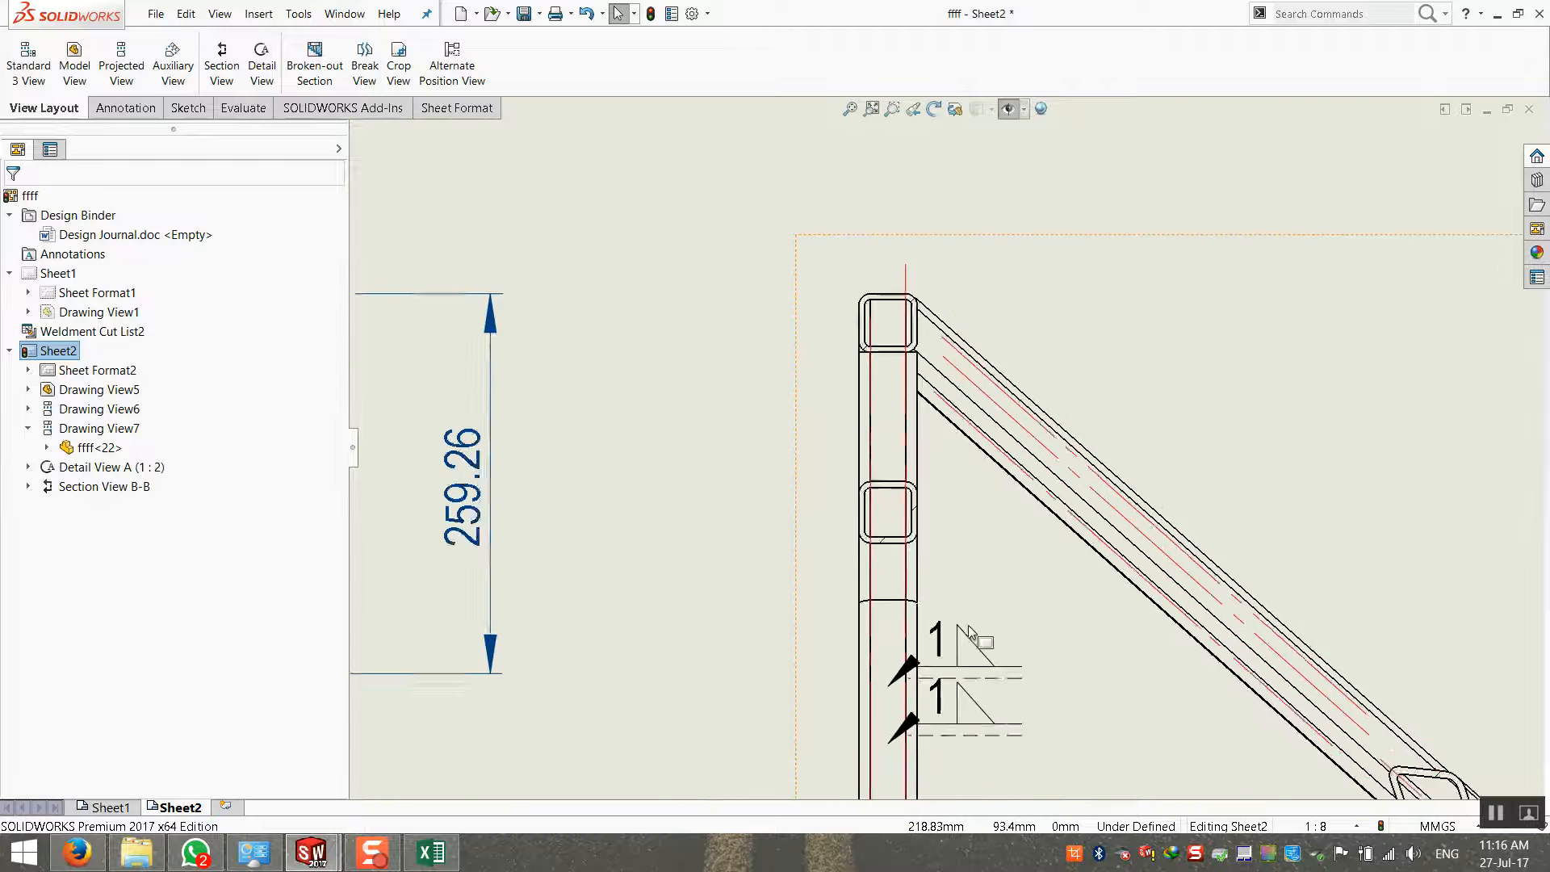
{"action": "scroll", "coordinate": [969, 628], "scroll_direction": "up", "scroll_amount": 5}
{"action": "scroll", "coordinate": [1011, 453], "scroll_direction": "down", "scroll_amount": 8}
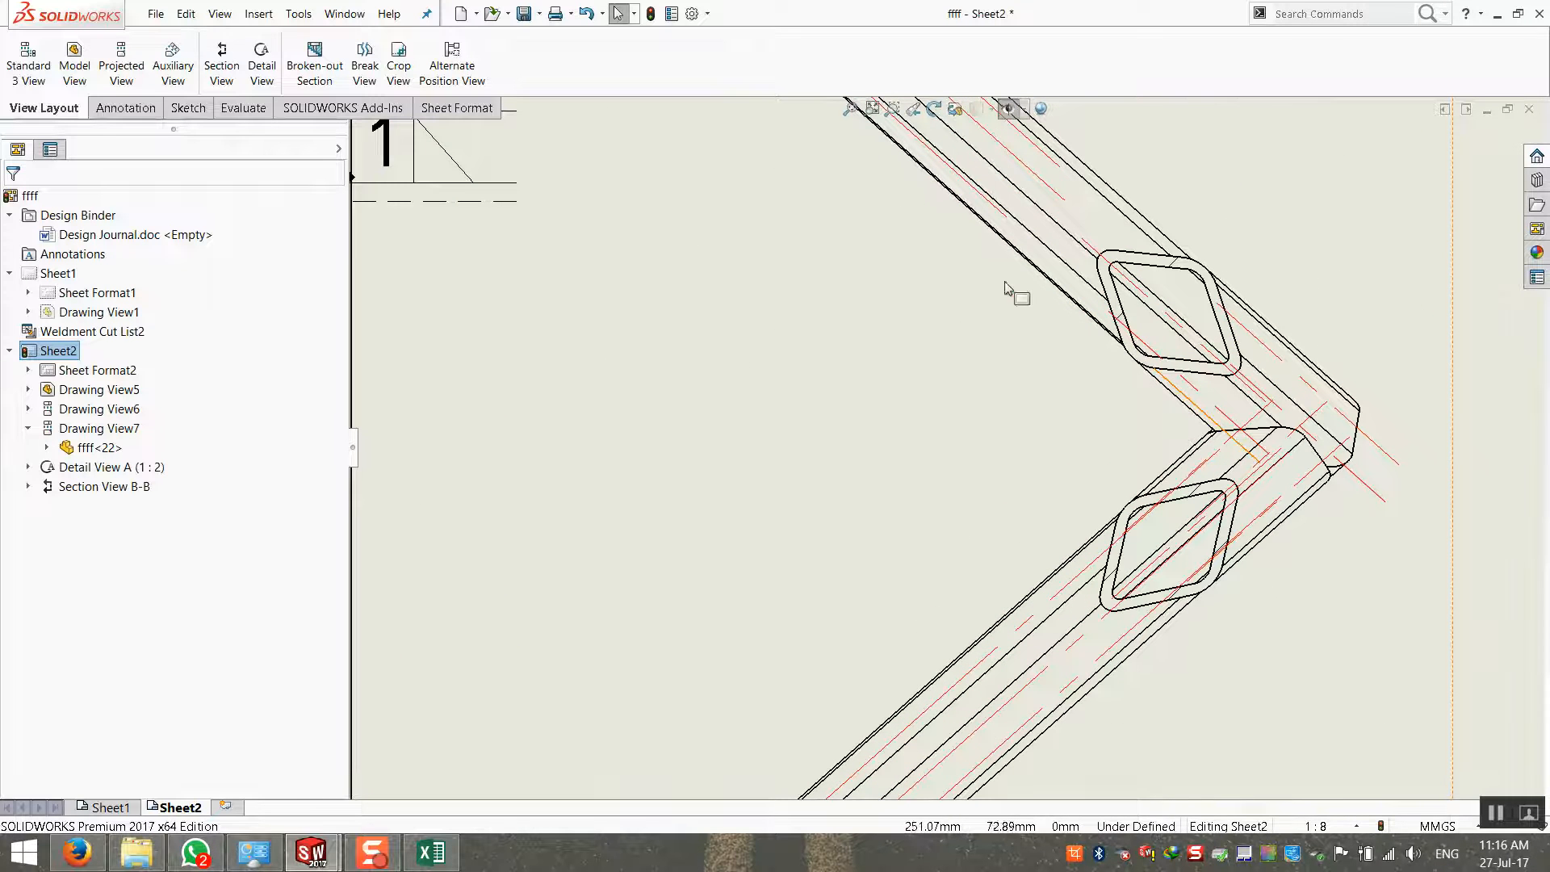
{"action": "scroll", "coordinate": [971, 390], "scroll_direction": "up", "scroll_amount": 3}
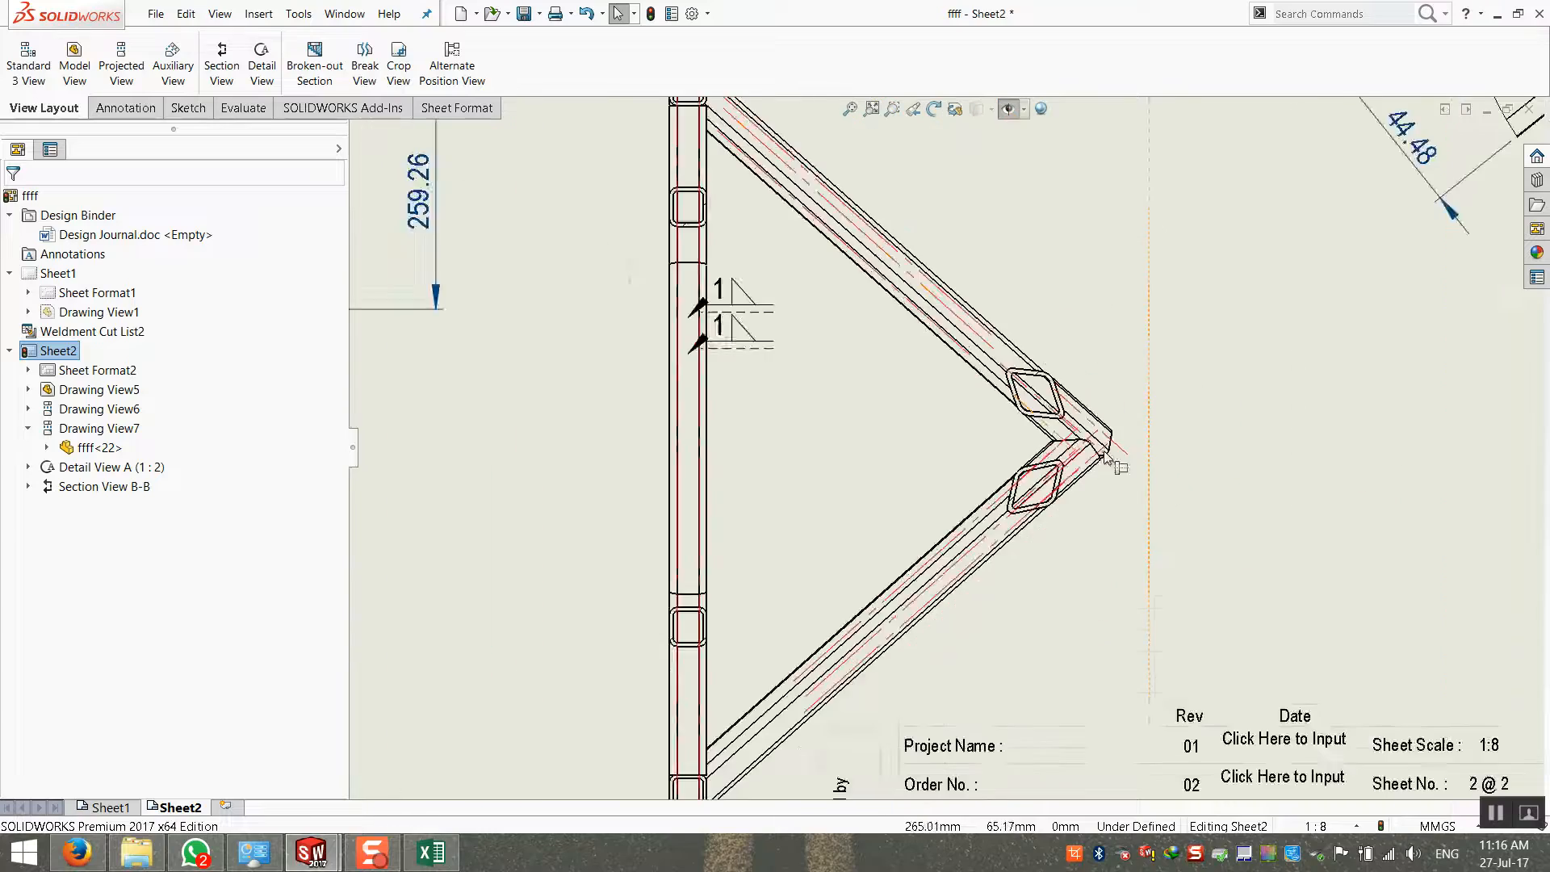
Delete the section view B-B together with its vertical cutting line from the top view
{"action": "scroll", "coordinate": [1105, 457], "scroll_direction": "up", "scroll_amount": 5}
{"action": "scroll", "coordinate": [1035, 446], "scroll_direction": "down", "scroll_amount": 3}
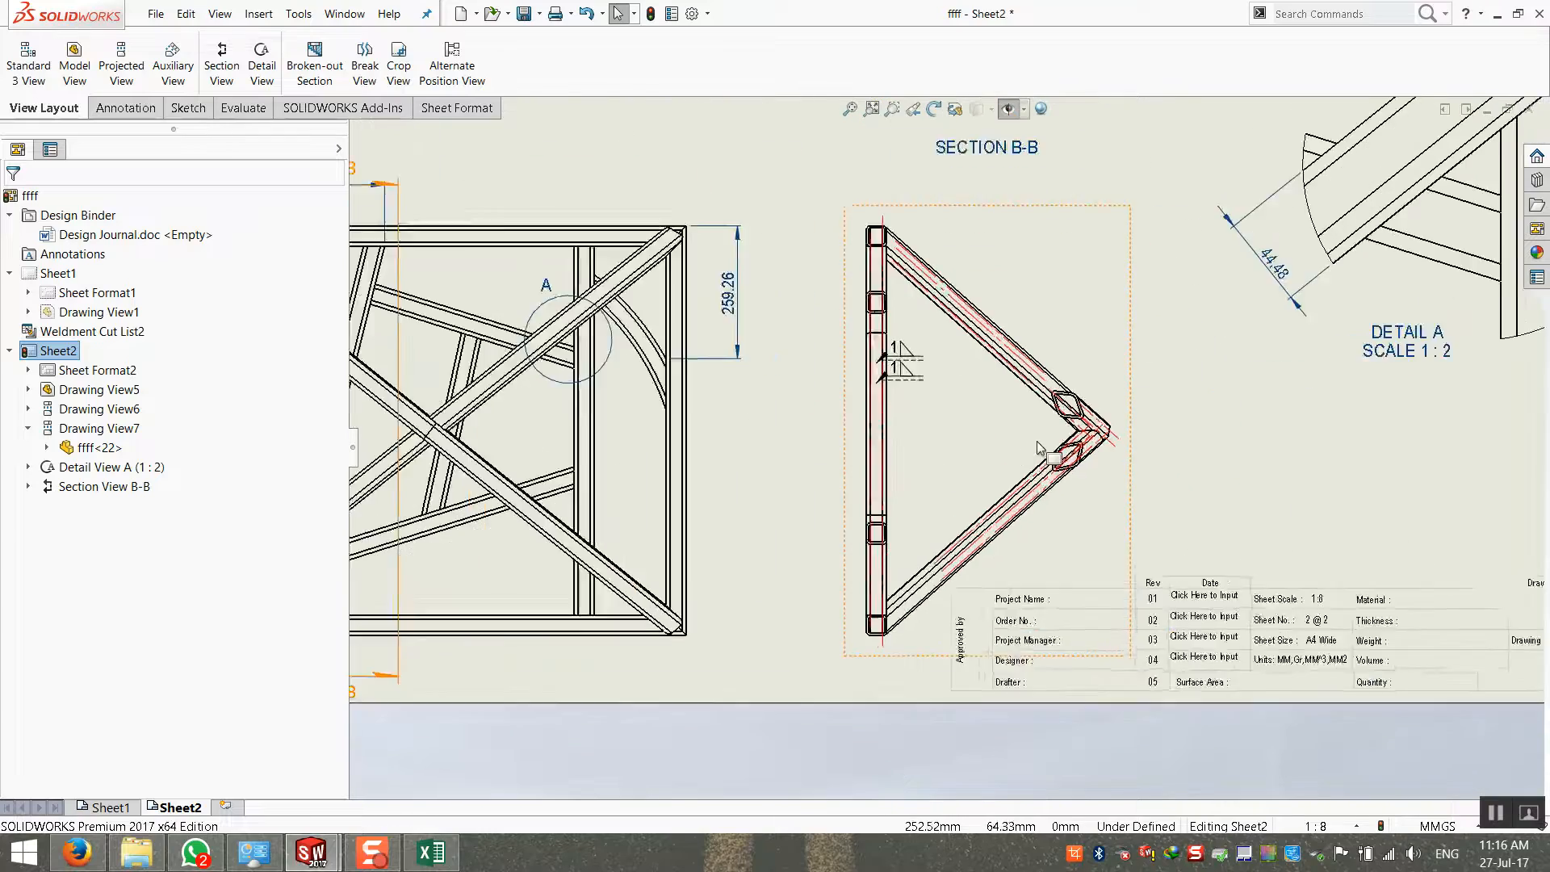
{"action": "scroll", "coordinate": [1034, 447], "scroll_direction": "down", "scroll_amount": 3}
{"action": "scroll", "coordinate": [961, 482], "scroll_direction": "up", "scroll_amount": 6}
{"action": "scroll", "coordinate": [874, 468], "scroll_direction": "down", "scroll_amount": 5}
{"action": "scroll", "coordinate": [819, 414], "scroll_direction": "up", "scroll_amount": 2}
{"action": "scroll", "coordinate": [874, 320], "scroll_direction": "down", "scroll_amount": 2}
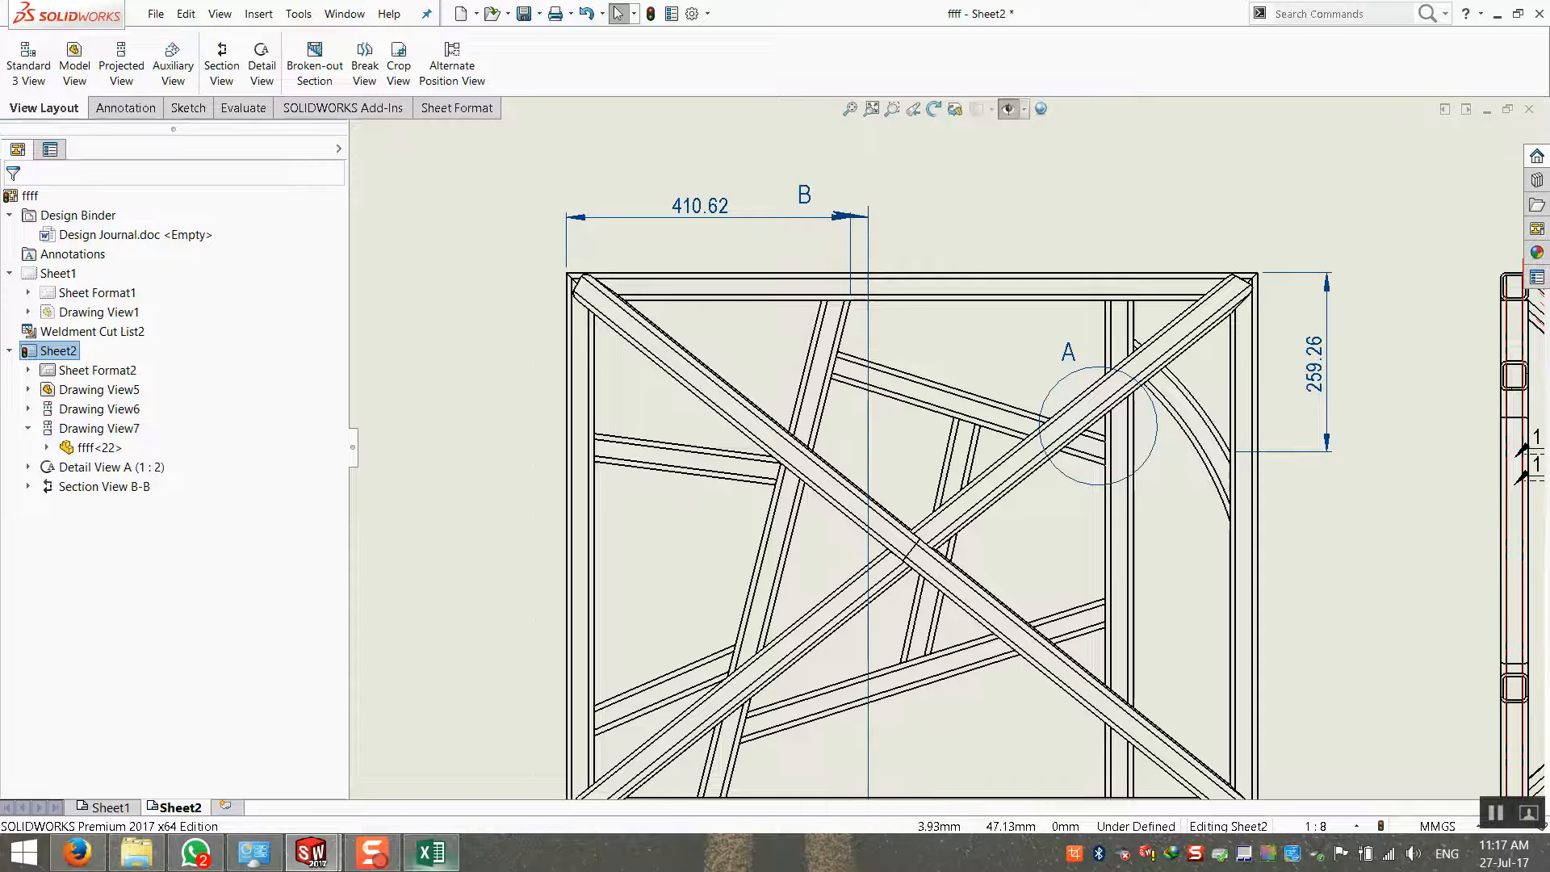
{"action": "left_click", "coordinate": [867, 256]}
{"action": "key", "text": "Delete"}
{"action": "key", "text": "Return"}
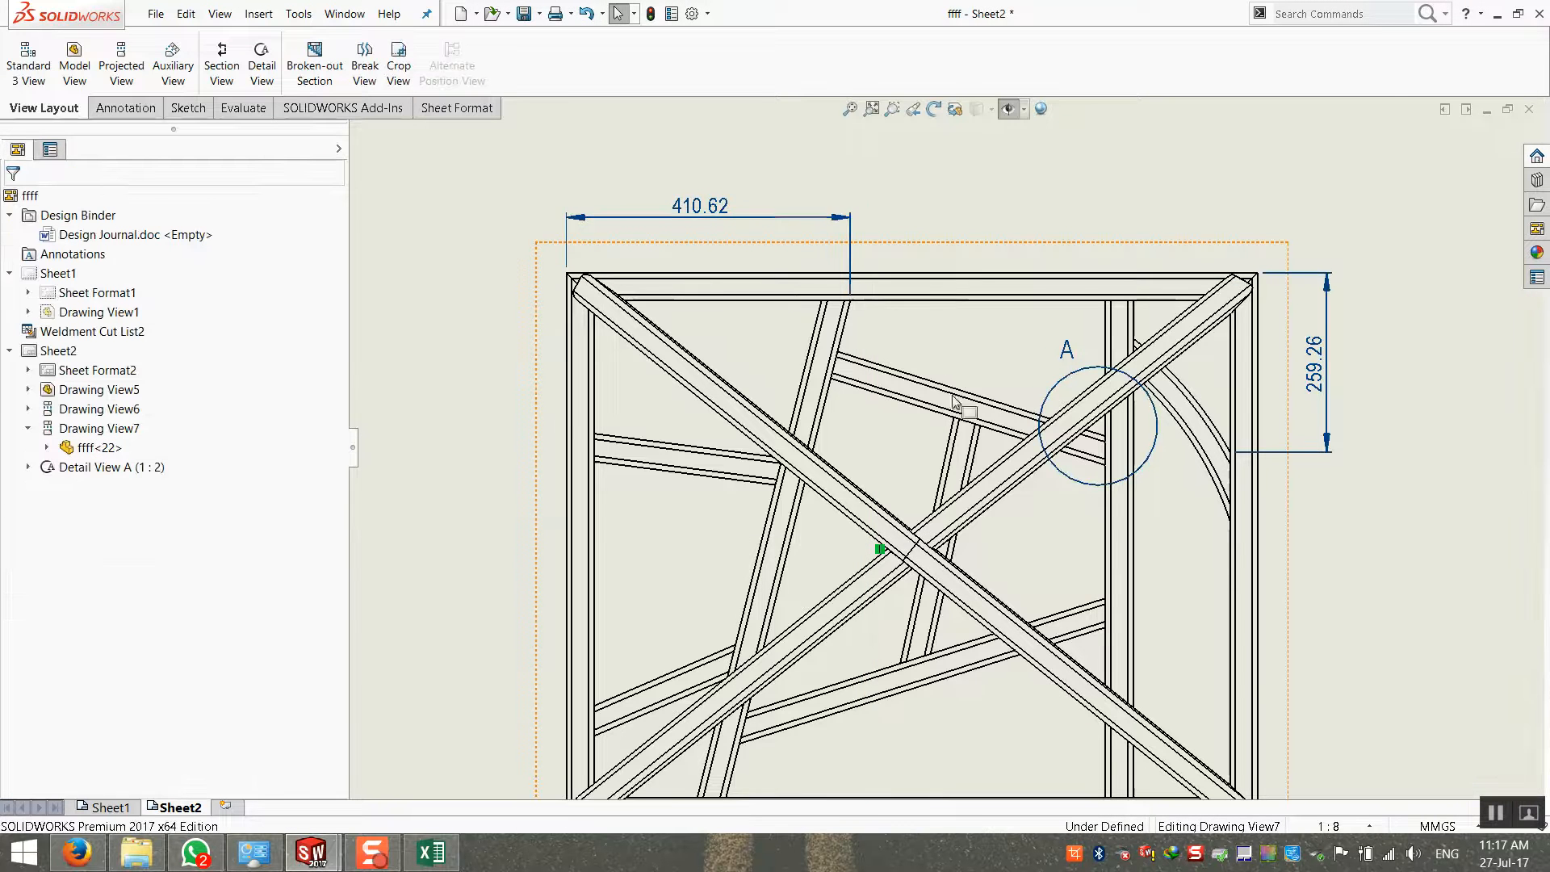
Sketch a line about 93 mm long across the diagonal tube near the top view's upper-right corner
{"action": "scroll", "coordinate": [1006, 460], "scroll_direction": "up", "scroll_amount": 2}
{"action": "scroll", "coordinate": [1155, 482], "scroll_direction": "down", "scroll_amount": 2}
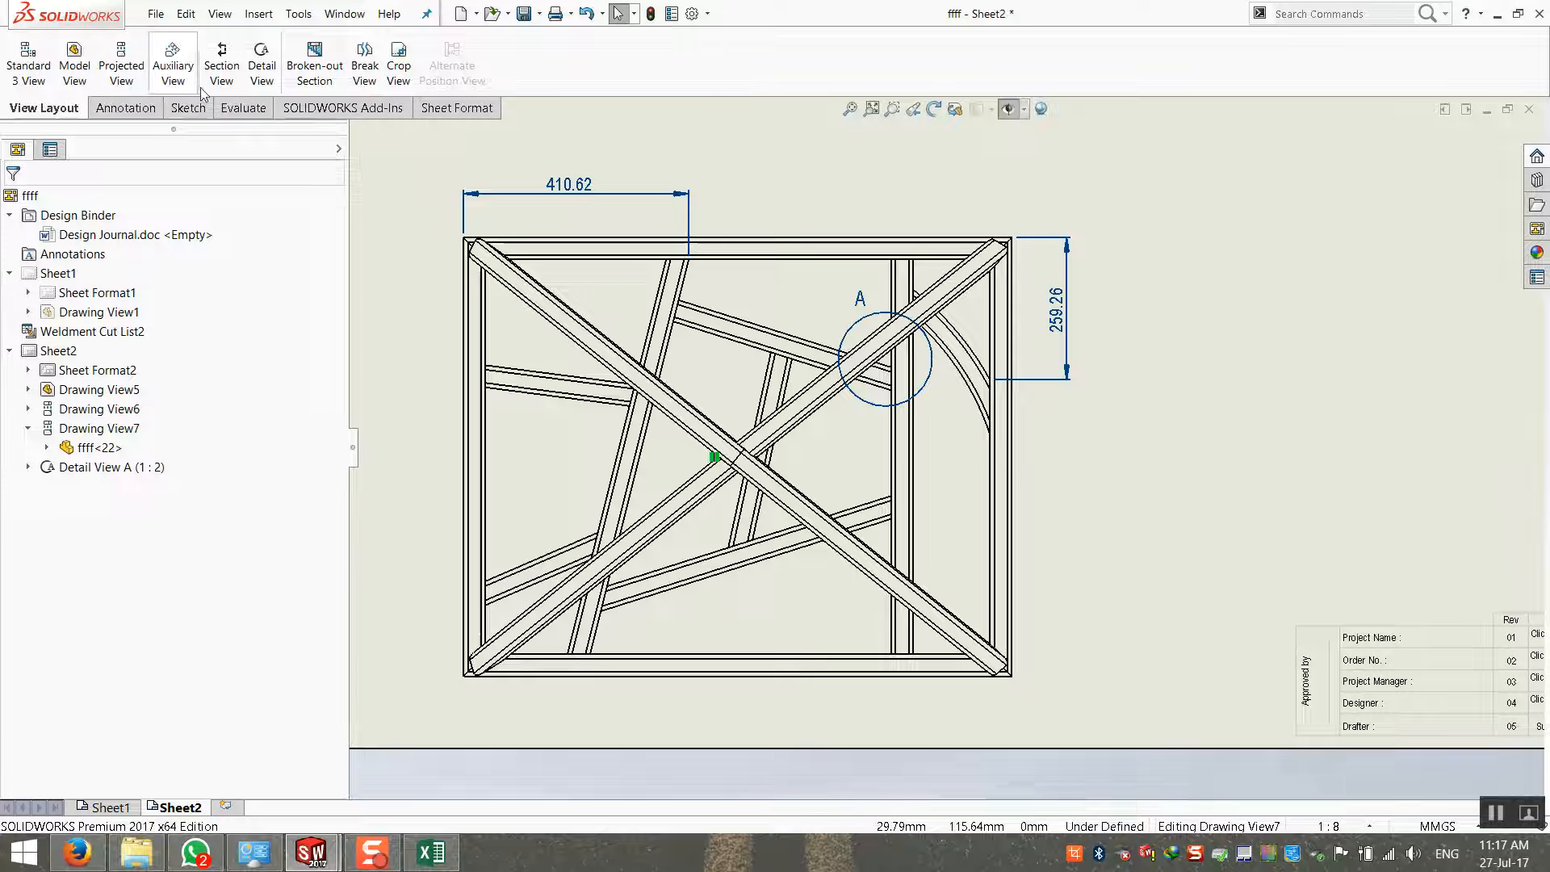
{"action": "left_click", "coordinate": [190, 108]}
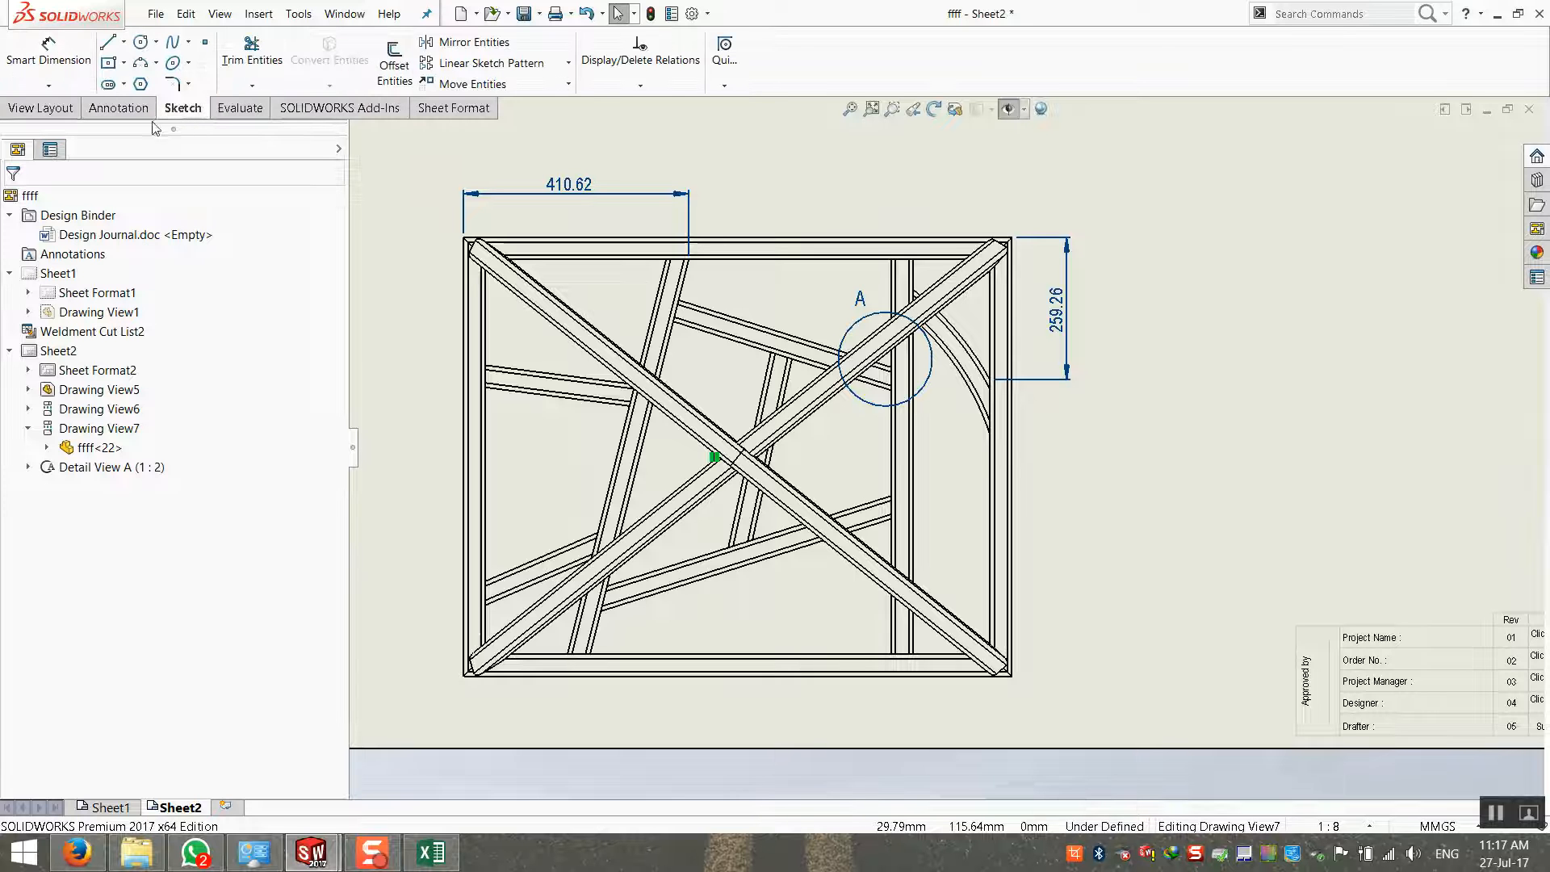
{"action": "left_click", "coordinate": [111, 42]}
{"action": "scroll", "coordinate": [822, 429], "scroll_direction": "down", "scroll_amount": 4}
{"action": "scroll", "coordinate": [961, 428], "scroll_direction": "up", "scroll_amount": 3}
{"action": "scroll", "coordinate": [1021, 240], "scroll_direction": "down", "scroll_amount": 3}
{"action": "left_click", "coordinate": [955, 363]}
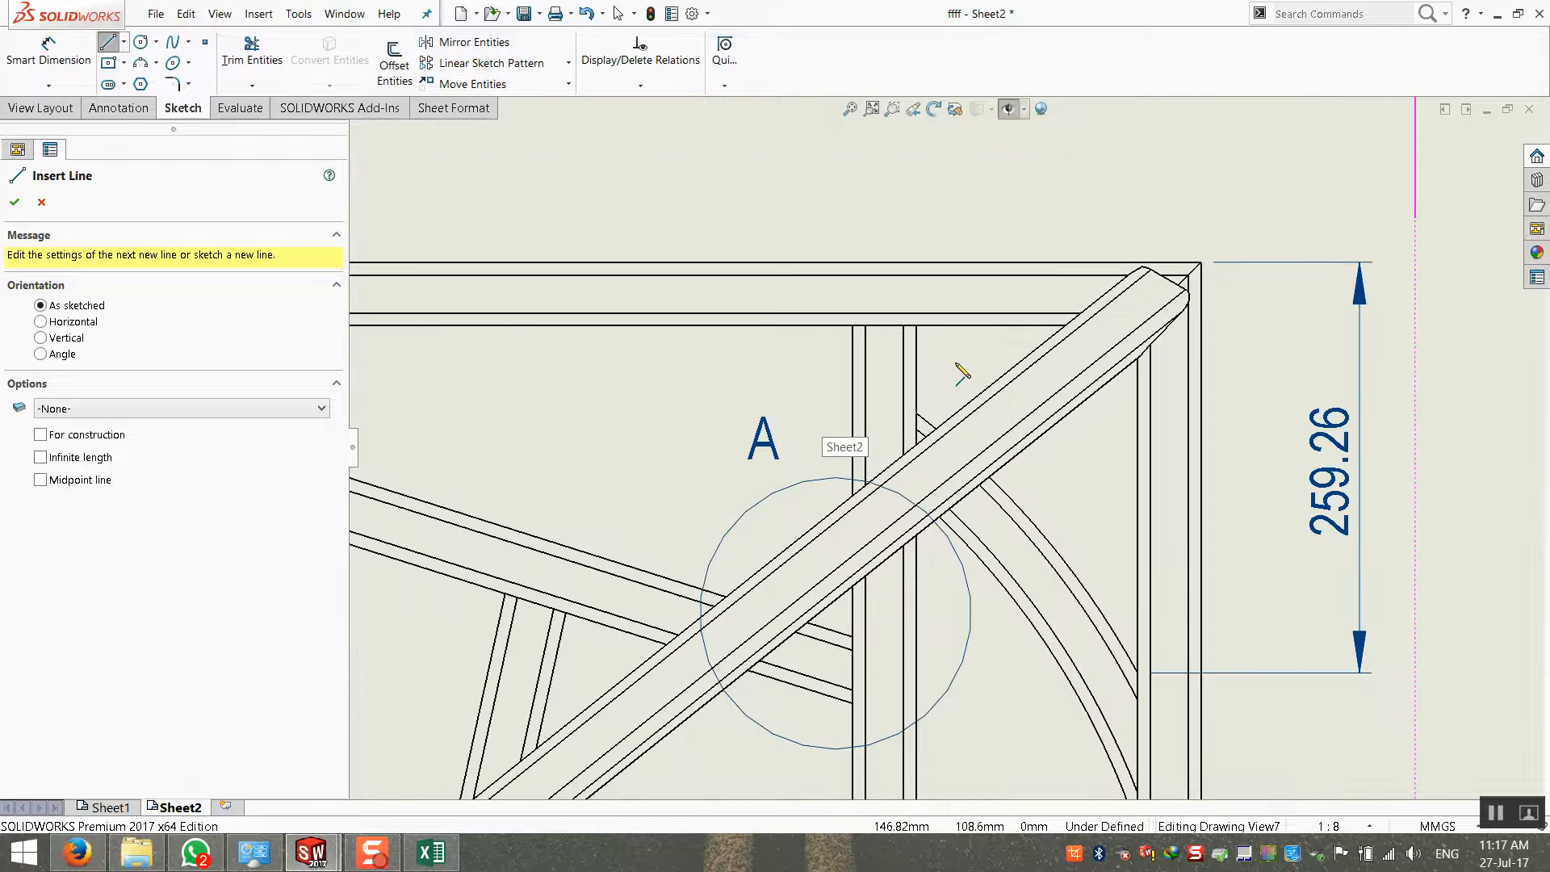
{"action": "left_click", "coordinate": [1050, 477]}
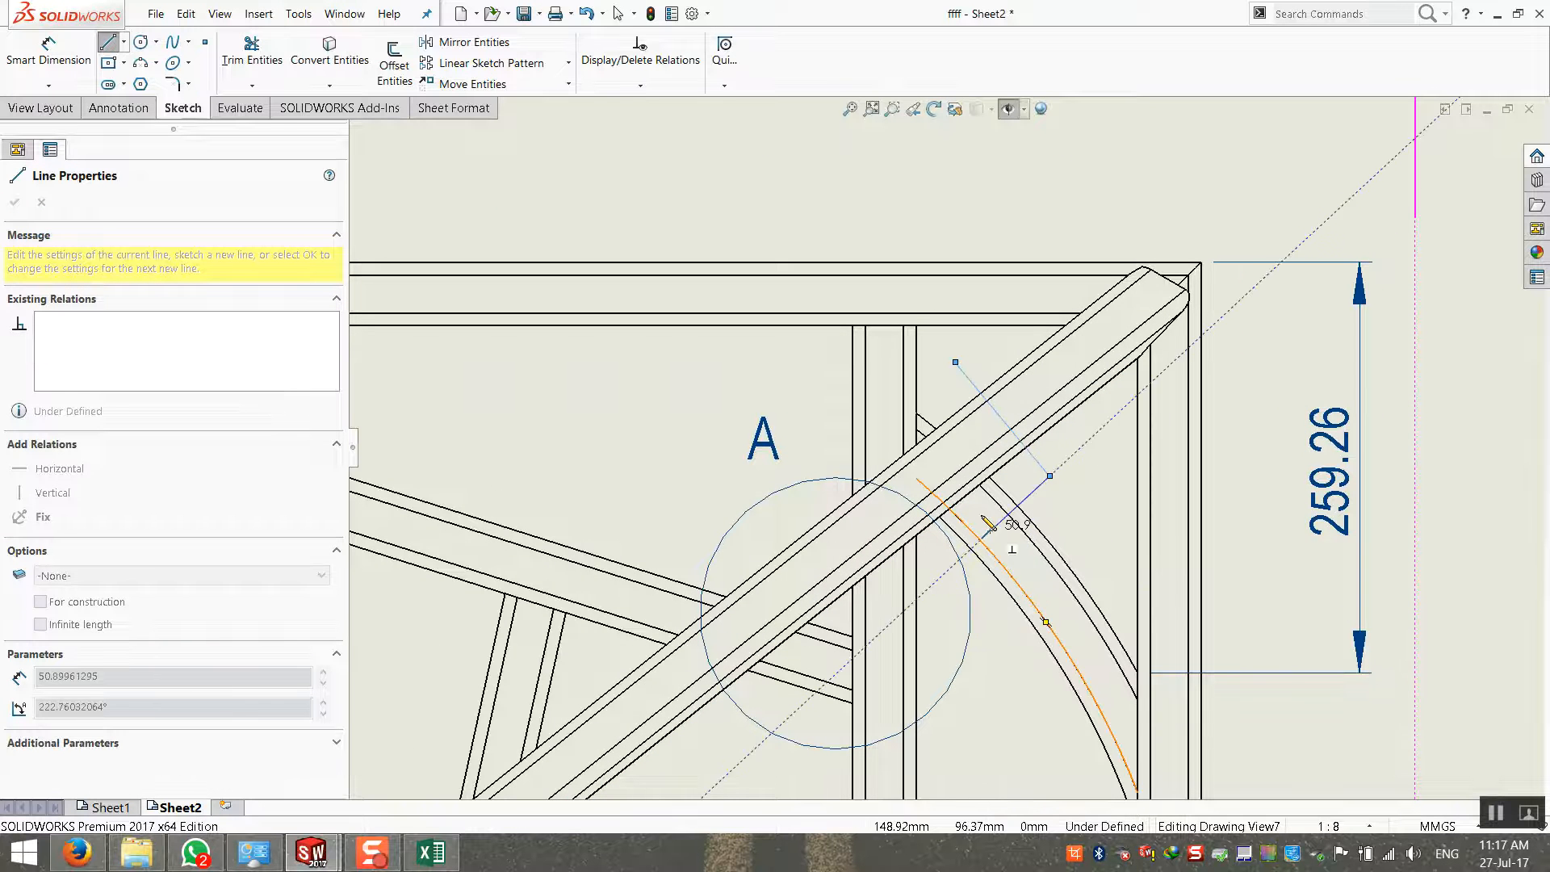
{"action": "key", "text": "Escape"}
Make the sketched line perpendicular to the edge of the diagonal square tube
{"action": "scroll", "coordinate": [989, 420], "scroll_direction": "down", "scroll_amount": 2}
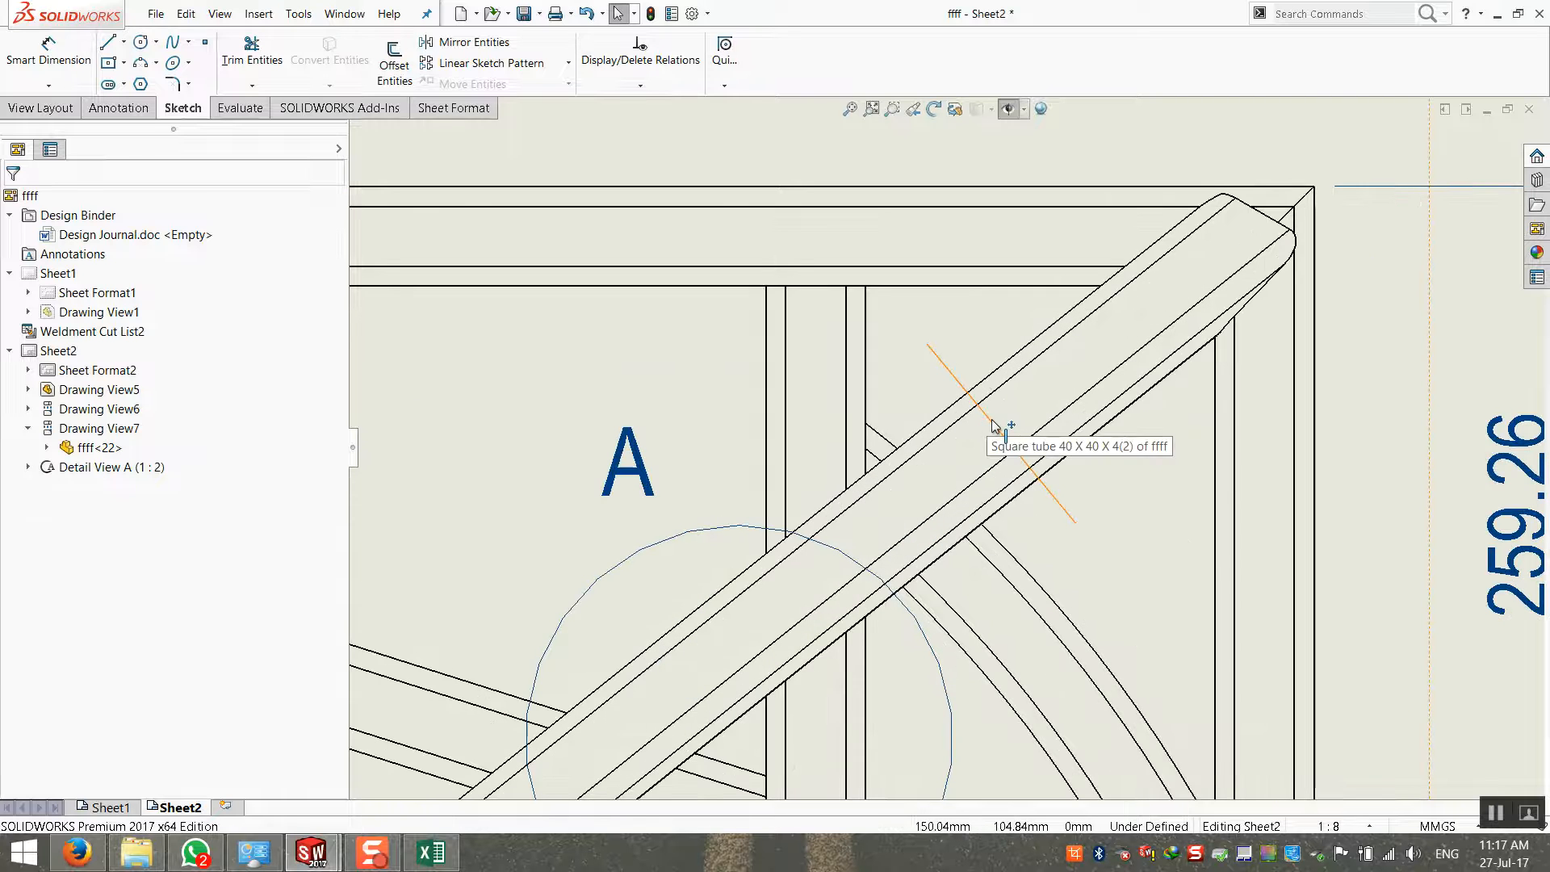
{"action": "left_click", "coordinate": [1000, 436]}
{"action": "left_click", "coordinate": [985, 384], "text": "ctrl"}
{"action": "left_click", "coordinate": [21, 514]}
{"action": "left_click", "coordinate": [541, 377]}
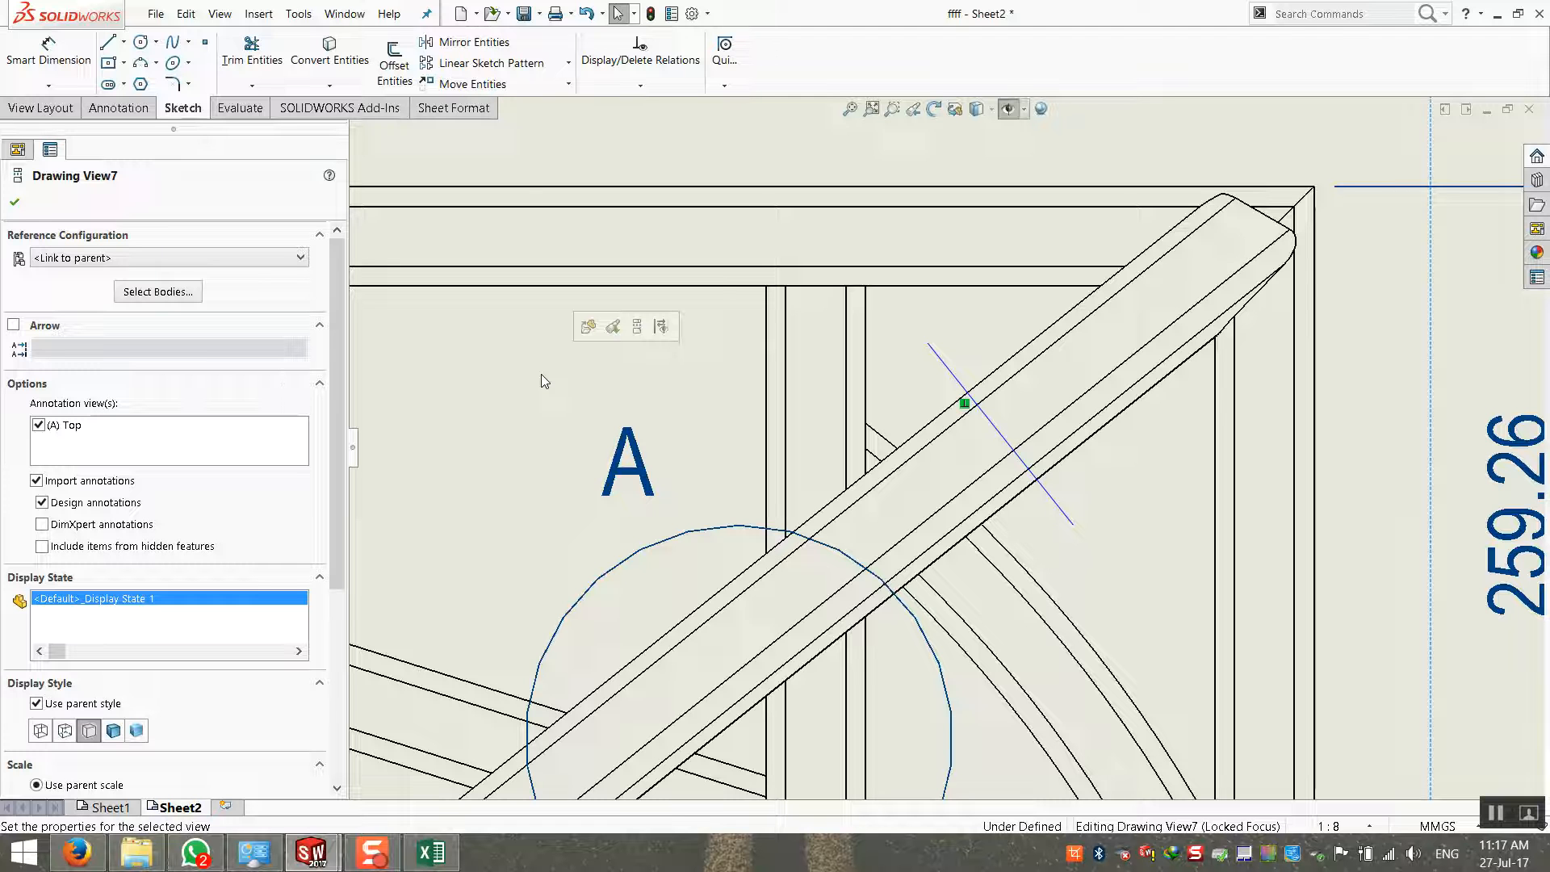
{"action": "scroll", "coordinate": [1160, 476], "scroll_direction": "up", "scroll_amount": 4}
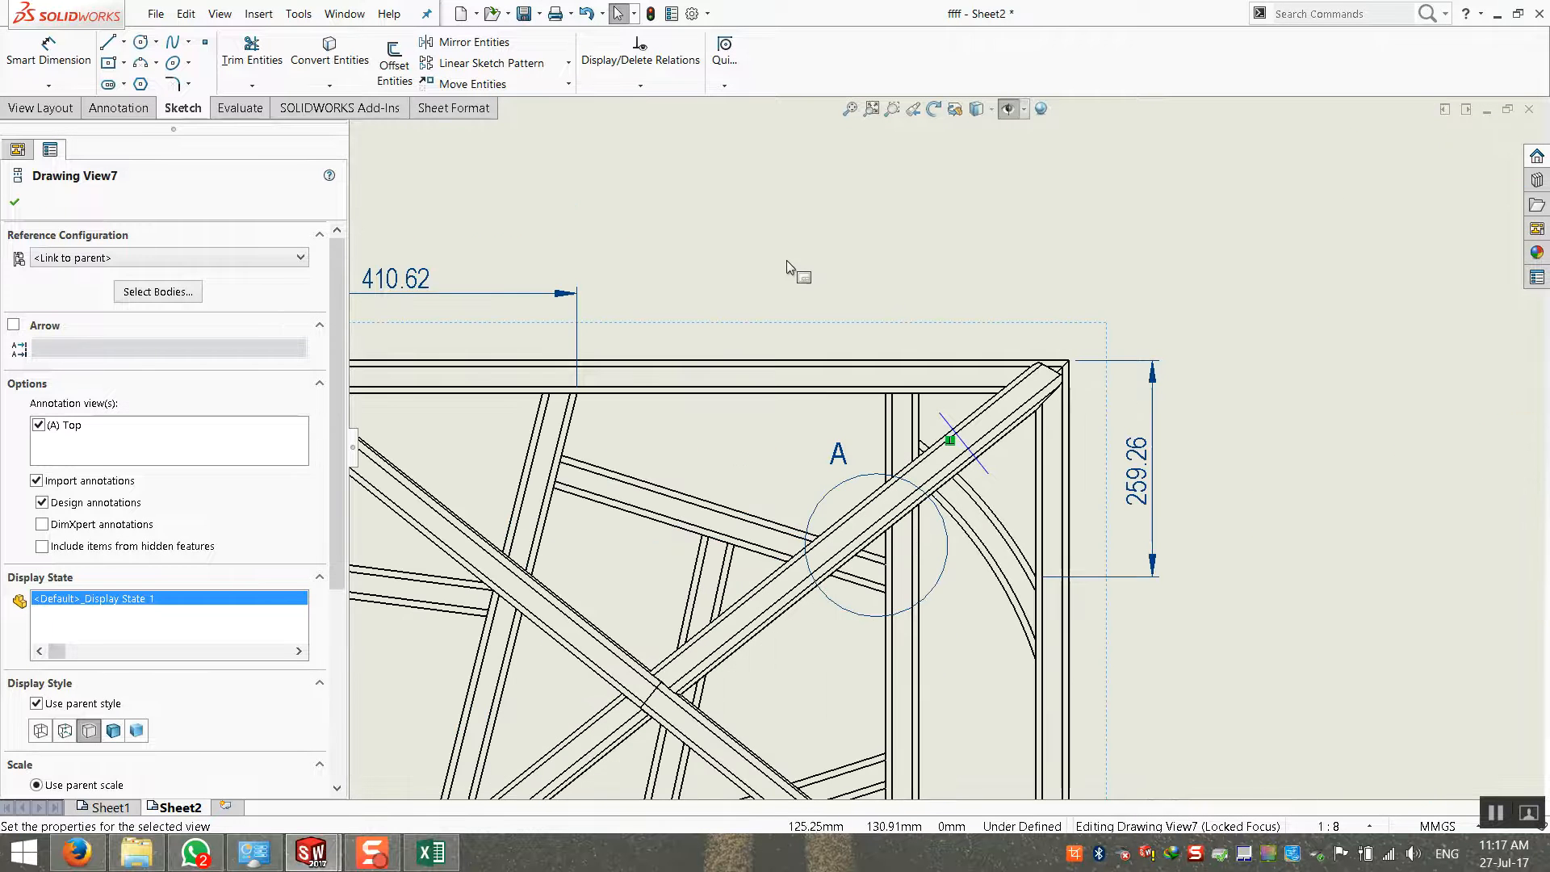
{"action": "left_click", "coordinate": [14, 201]}
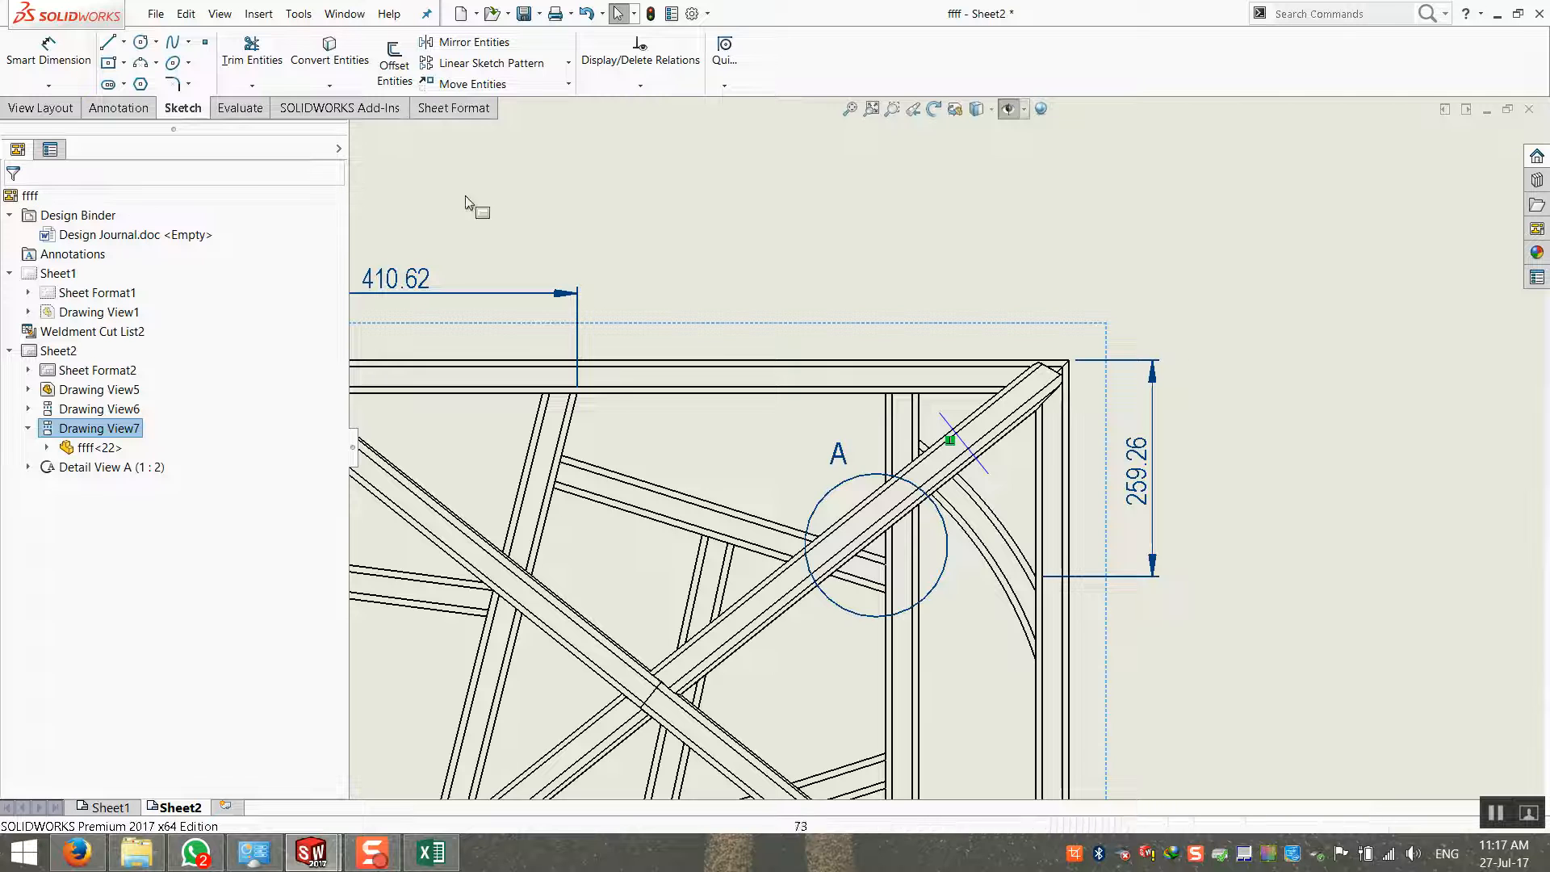
Create a partial section view from the perpendicular line, placing it up and to the right of the top view
{"action": "left_click", "coordinate": [988, 472]}
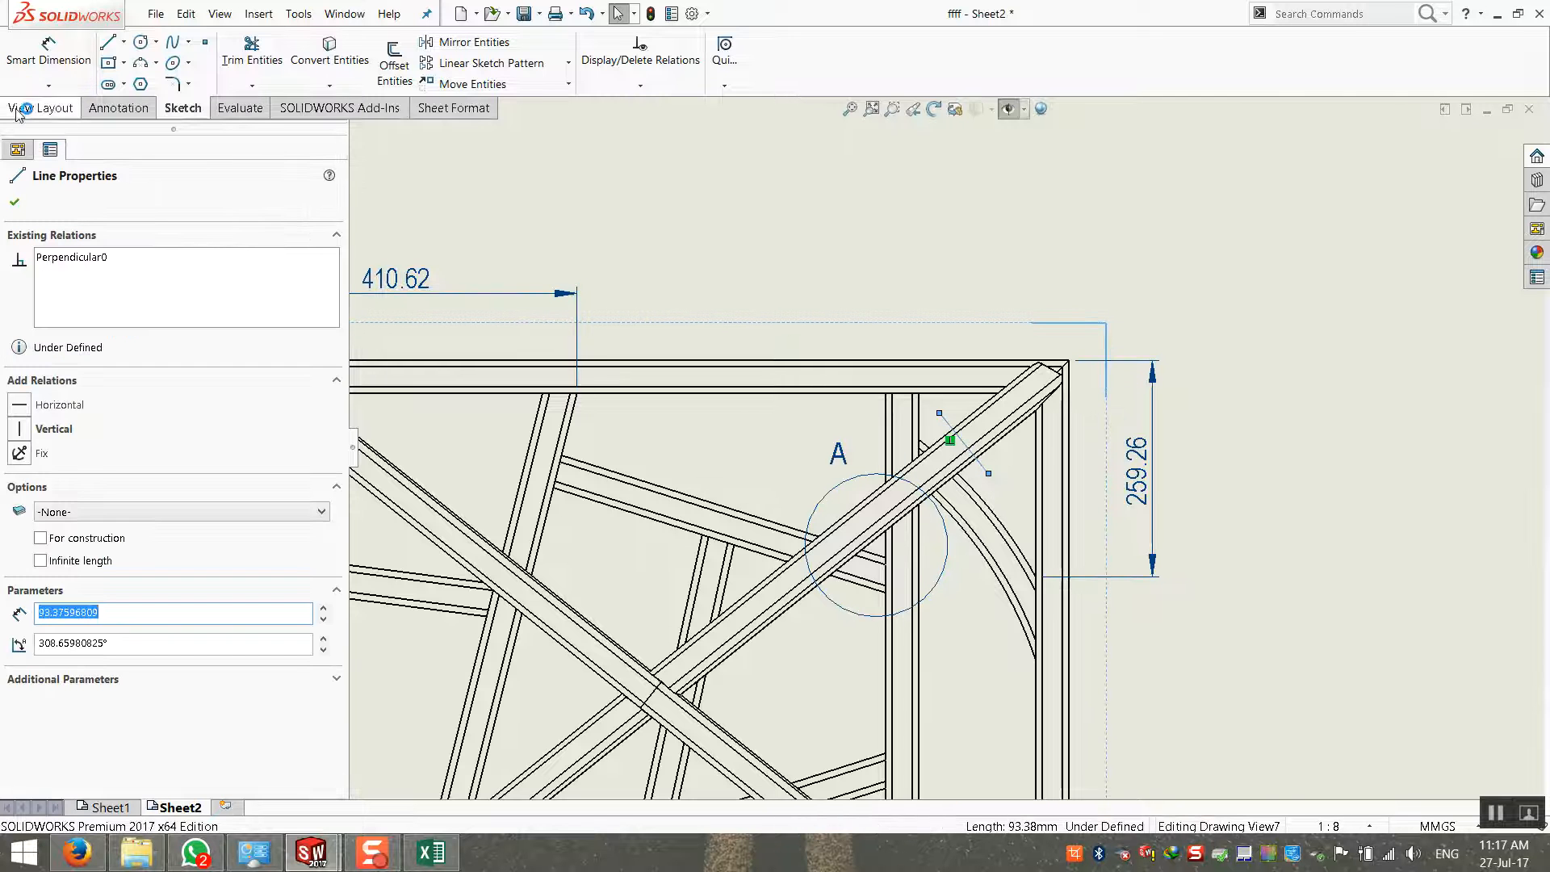
{"action": "left_click", "coordinate": [221, 58]}
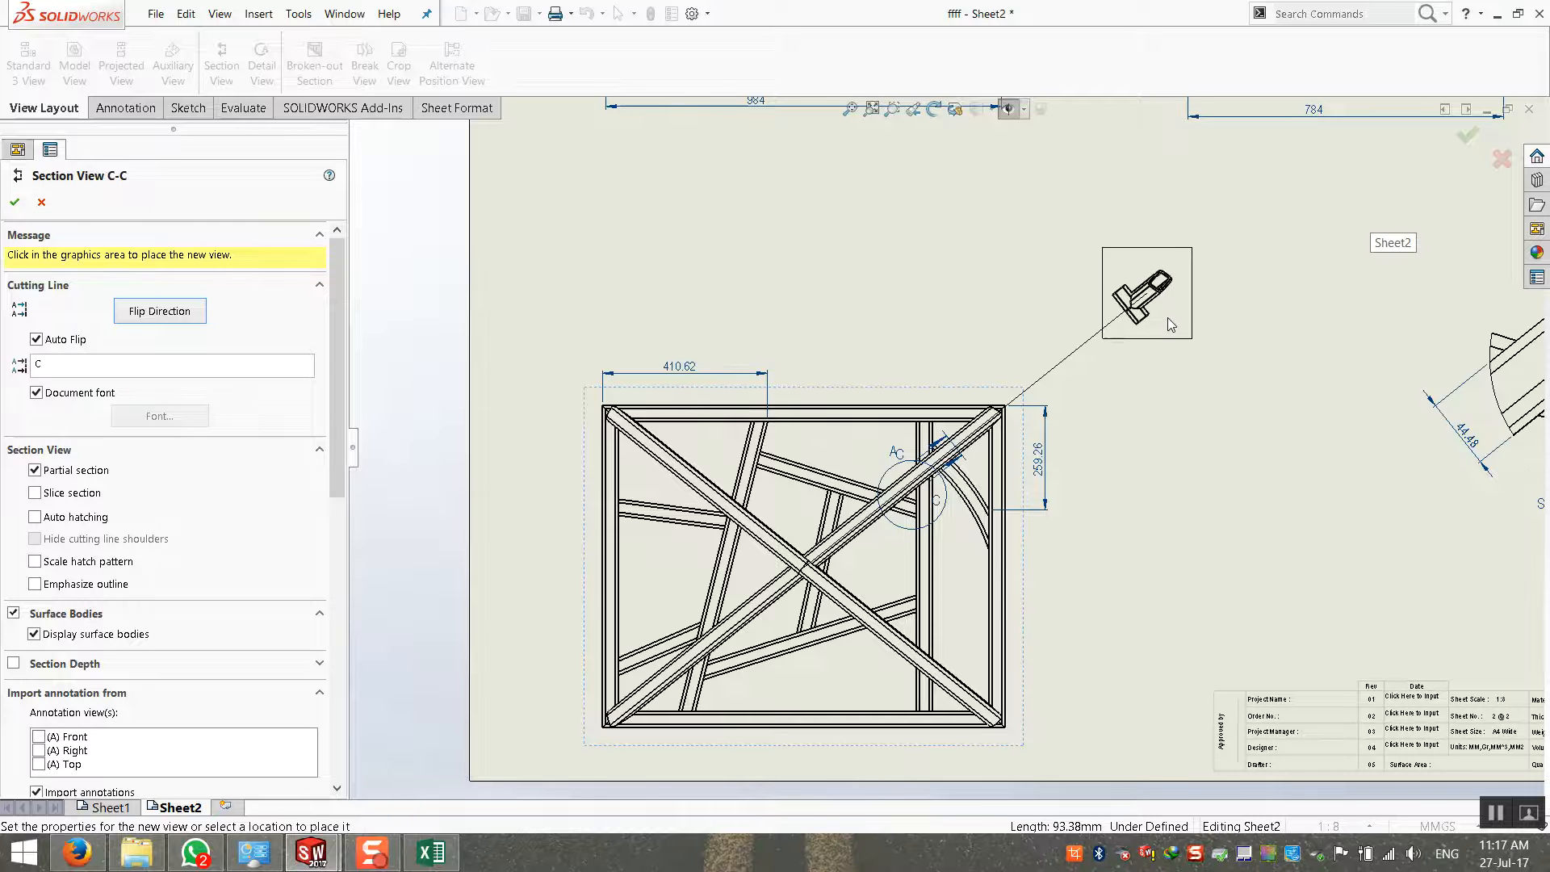
{"action": "left_click", "coordinate": [1173, 317]}
{"action": "scroll", "coordinate": [1155, 319], "scroll_direction": "down", "scroll_amount": 8}
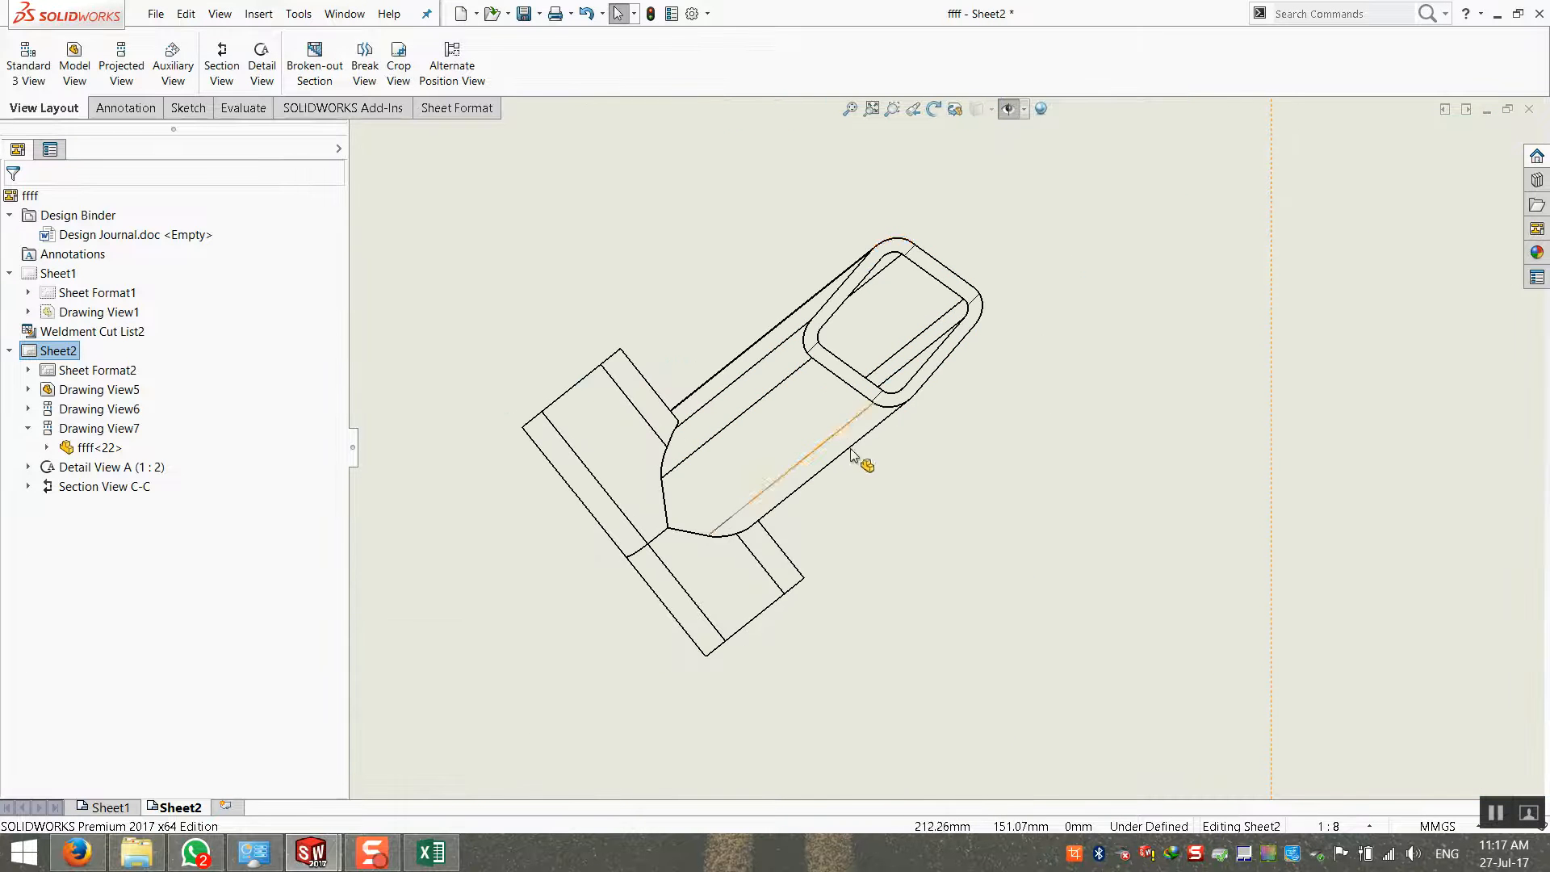
Move the section arrows and their C letter closer to the cutting line on the diagonal tube
{"action": "scroll", "coordinate": [860, 460], "scroll_direction": "up", "scroll_amount": 7}
{"action": "scroll", "coordinate": [814, 549], "scroll_direction": "down", "scroll_amount": 1}
{"action": "scroll", "coordinate": [659, 682], "scroll_direction": "up", "scroll_amount": 2}
{"action": "scroll", "coordinate": [646, 686], "scroll_direction": "down", "scroll_amount": 3}
{"action": "scroll", "coordinate": [775, 436], "scroll_direction": "down", "scroll_amount": 2}
{"action": "left_click_drag", "start_coordinate": [652, 467], "coordinate": [751, 395]}
{"action": "left_click_drag", "start_coordinate": [807, 643], "coordinate": [960, 507]}
{"action": "left_click_drag", "start_coordinate": [783, 415], "coordinate": [808, 373]}
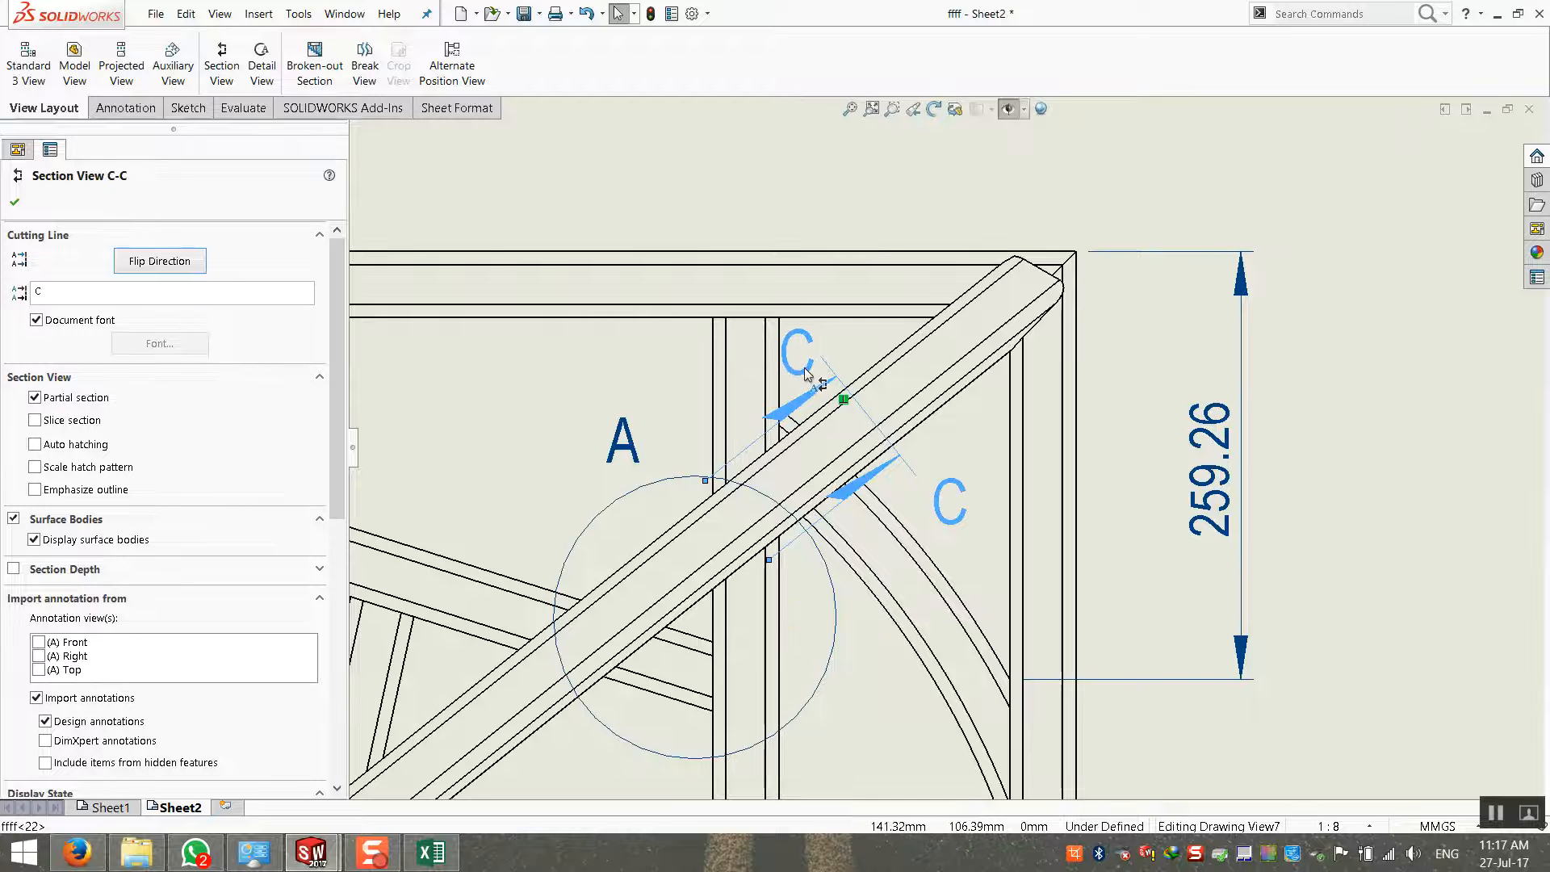
{"action": "scroll", "coordinate": [809, 369], "scroll_direction": "up", "scroll_amount": 5}
{"action": "left_click", "coordinate": [1095, 272]}
Move the SECTION C-C caption below its view and shift the view slightly farther from the top view
{"action": "scroll", "coordinate": [1103, 279], "scroll_direction": "up", "scroll_amount": 5}
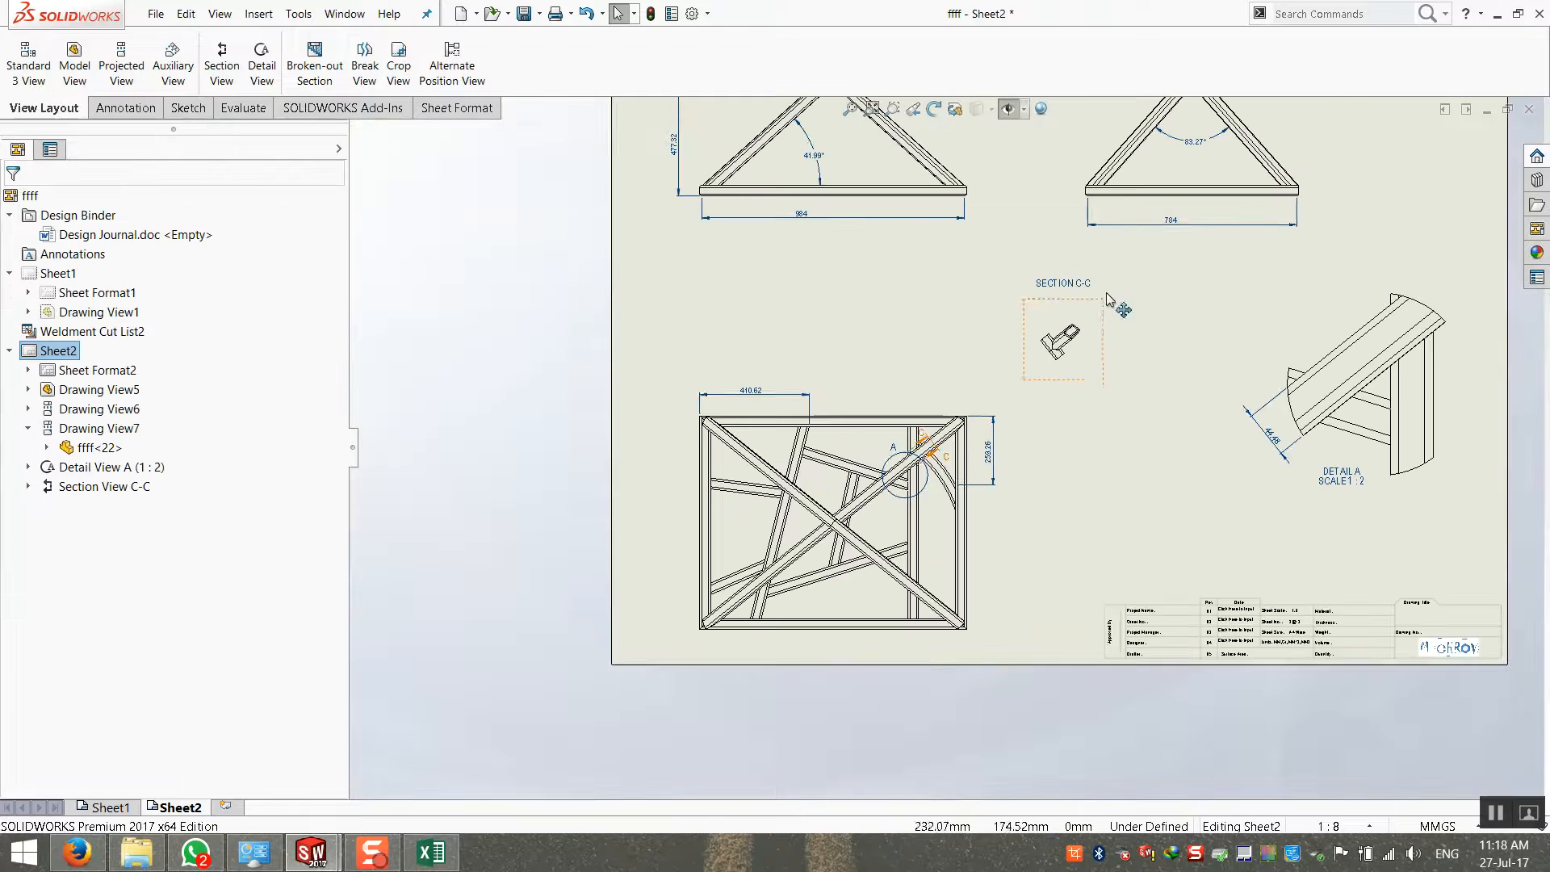
{"action": "scroll", "coordinate": [1110, 287], "scroll_direction": "down", "scroll_amount": 2}
{"action": "left_click_drag", "start_coordinate": [1037, 318], "coordinate": [1021, 416]}
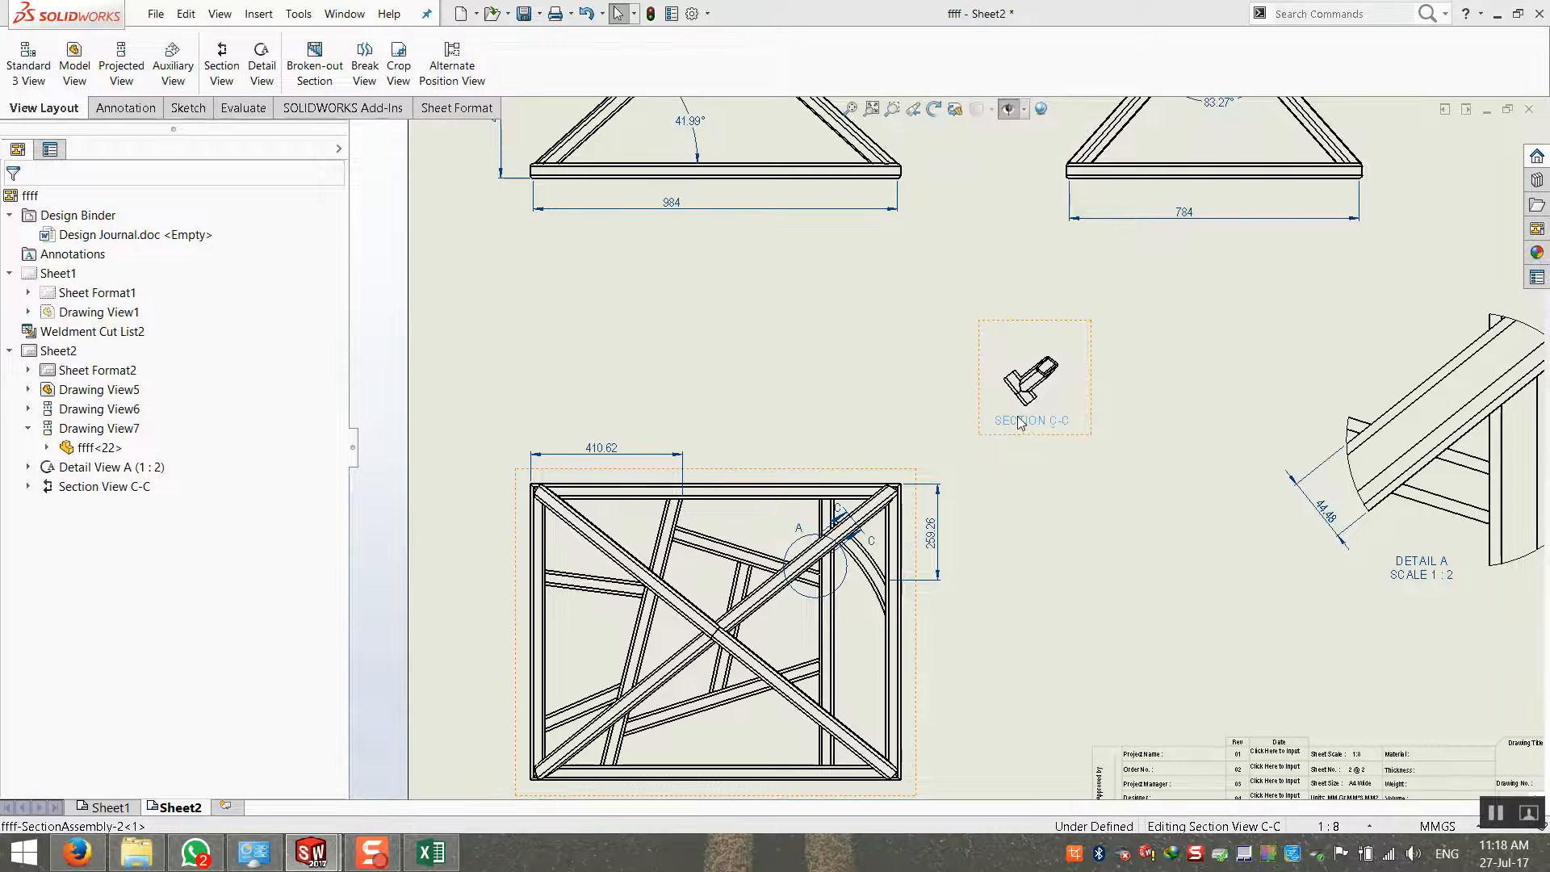
{"action": "left_click", "coordinate": [1022, 421]}
{"action": "scroll", "coordinate": [1021, 421], "scroll_direction": "down", "scroll_amount": 3}
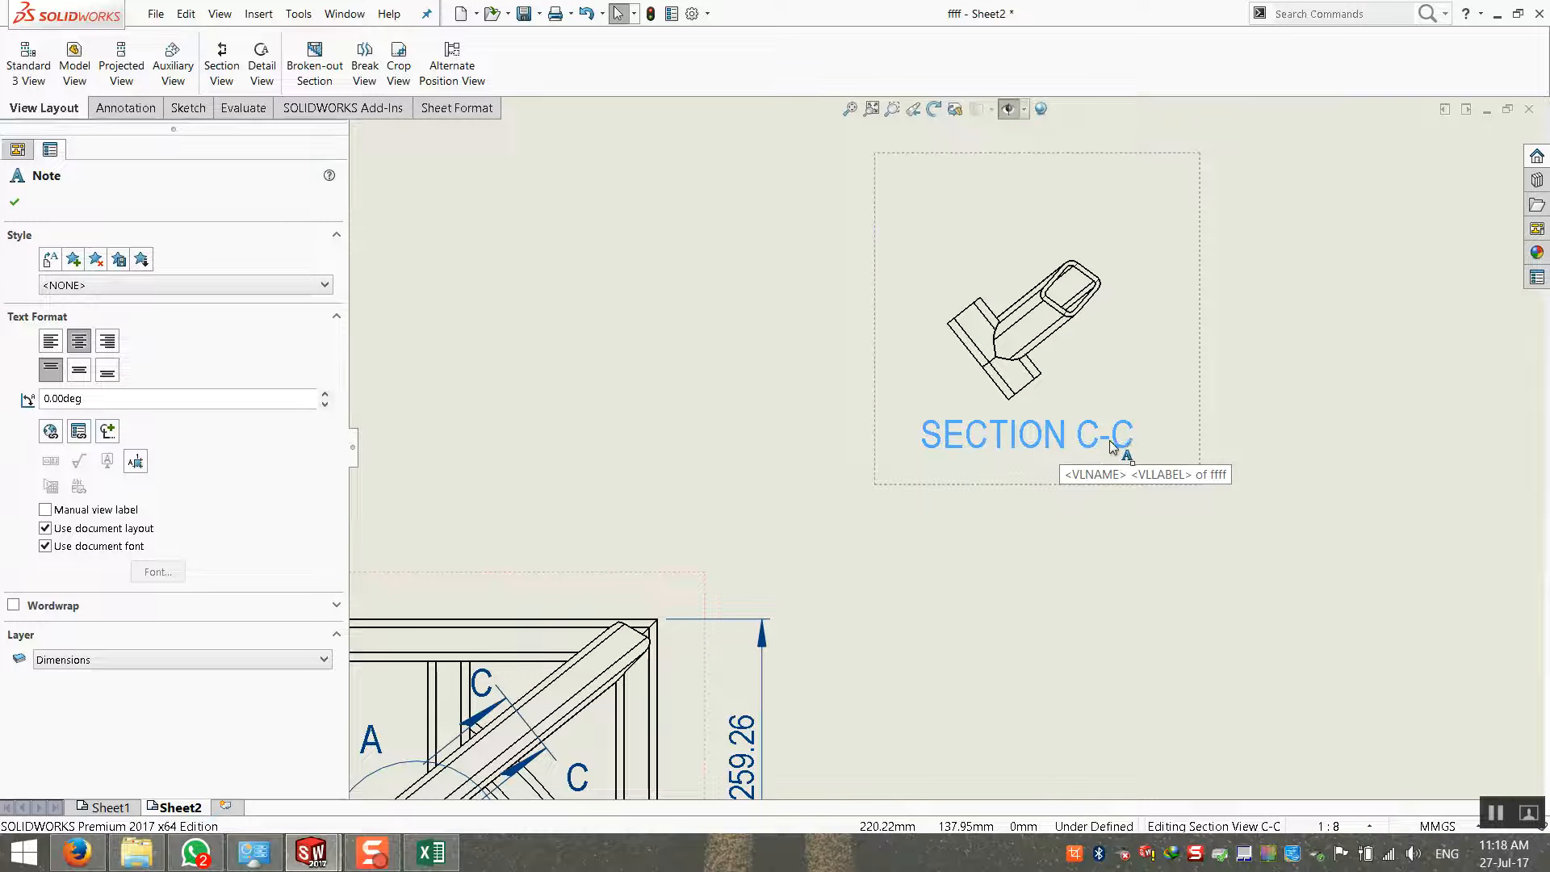
{"action": "scroll", "coordinate": [1116, 446], "scroll_direction": "up", "scroll_amount": 2}
{"action": "key", "text": "Escape"}
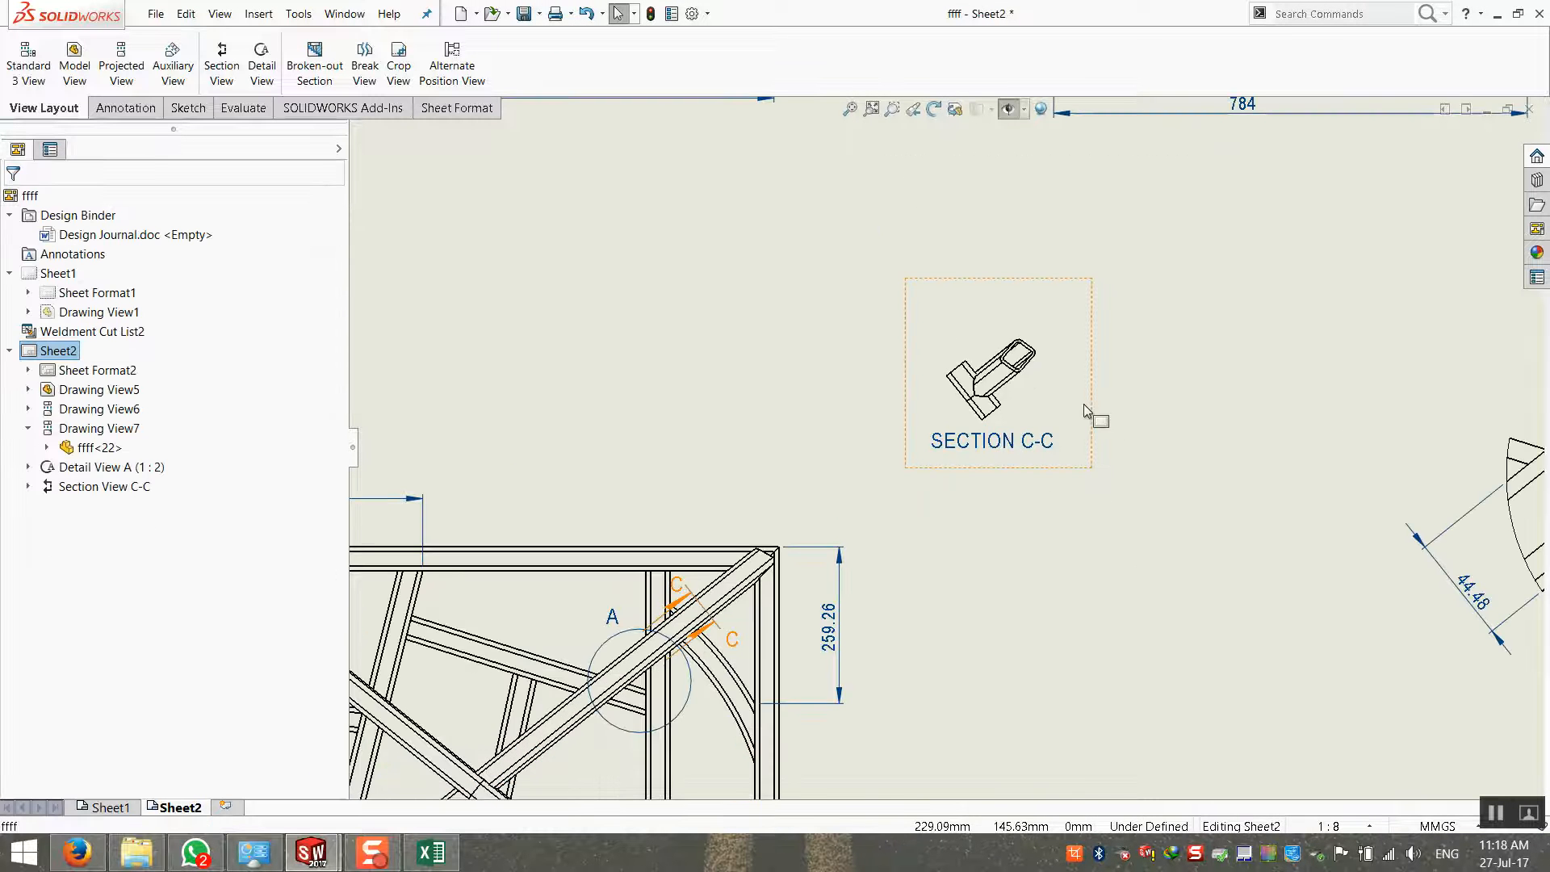
{"action": "left_click_drag", "start_coordinate": [1098, 396], "coordinate": [1135, 365]}
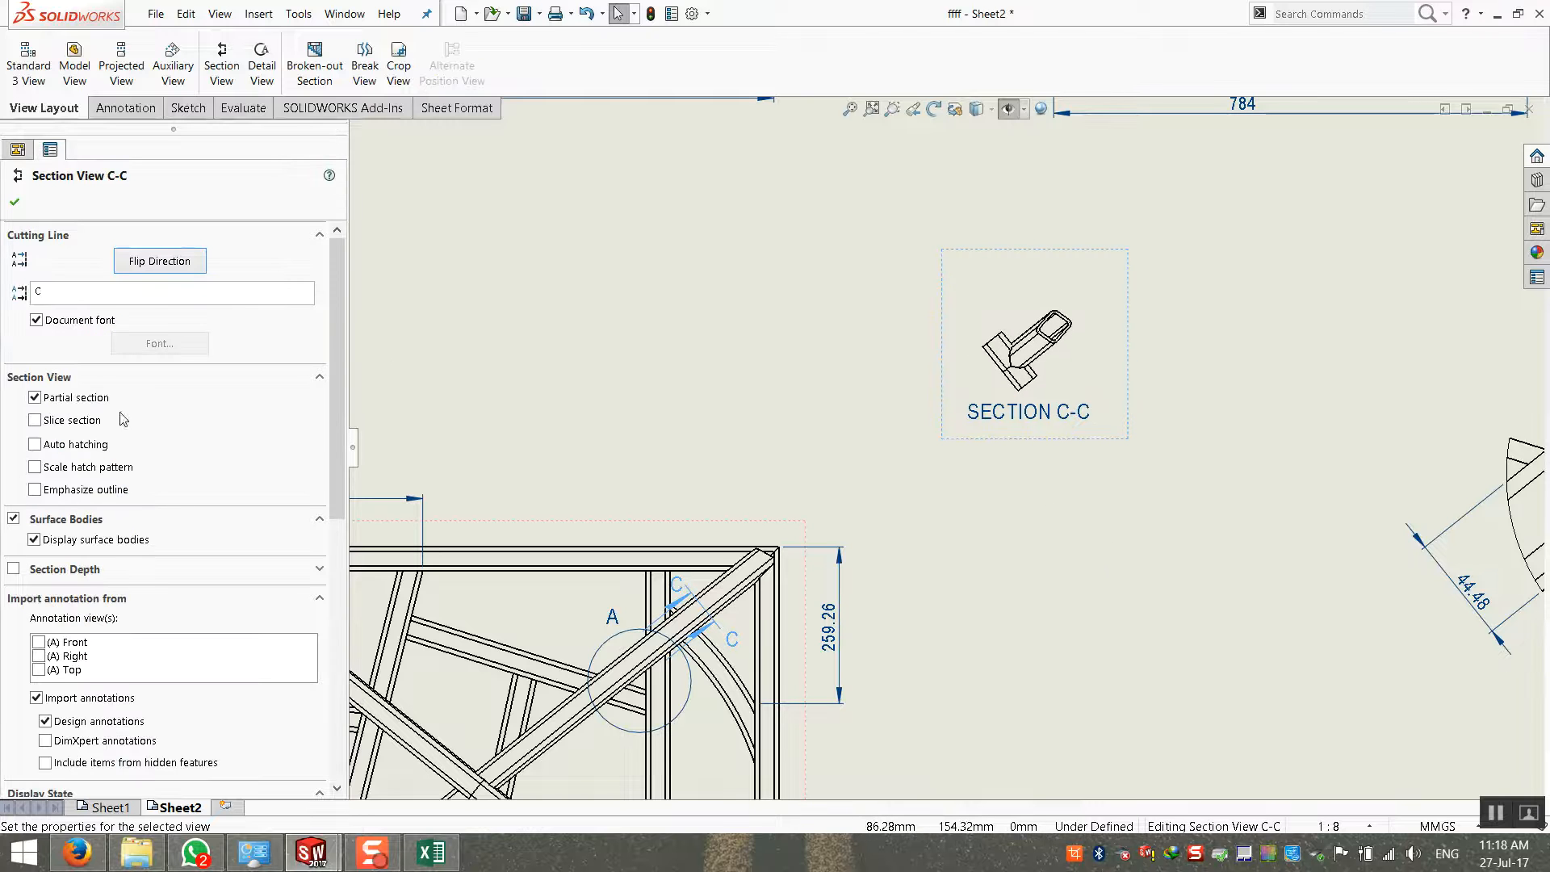
Turn on the slice section option for section view C-C and leave the view deselected
{"action": "left_click", "coordinate": [35, 420]}
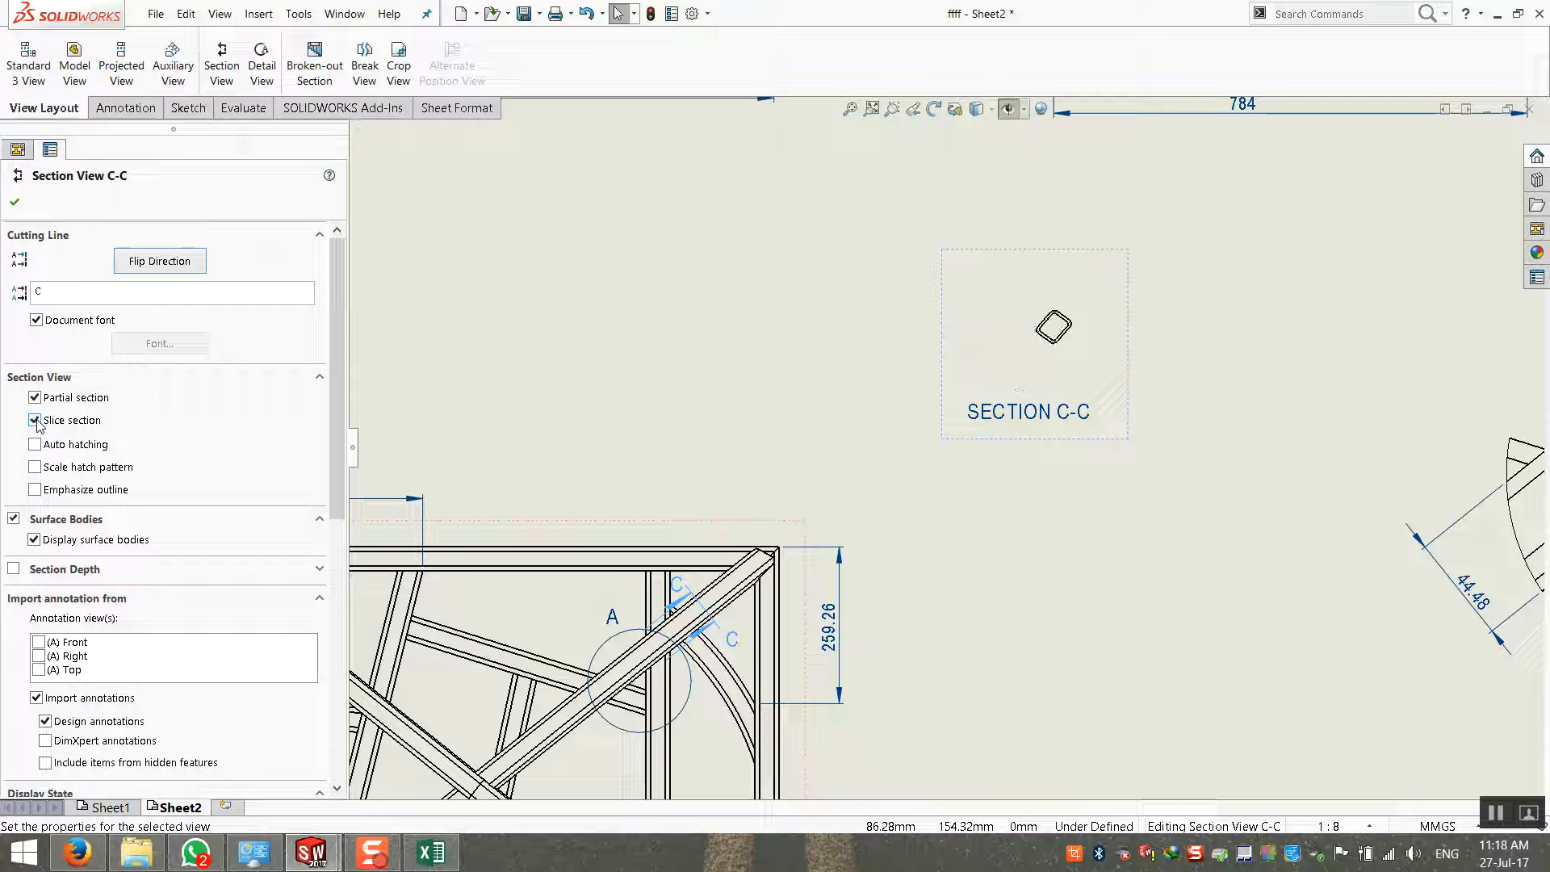
{"action": "left_click", "coordinate": [35, 420]}
{"action": "left_click", "coordinate": [35, 421]}
{"action": "left_click", "coordinate": [35, 421]}
{"action": "left_click", "coordinate": [35, 421]}
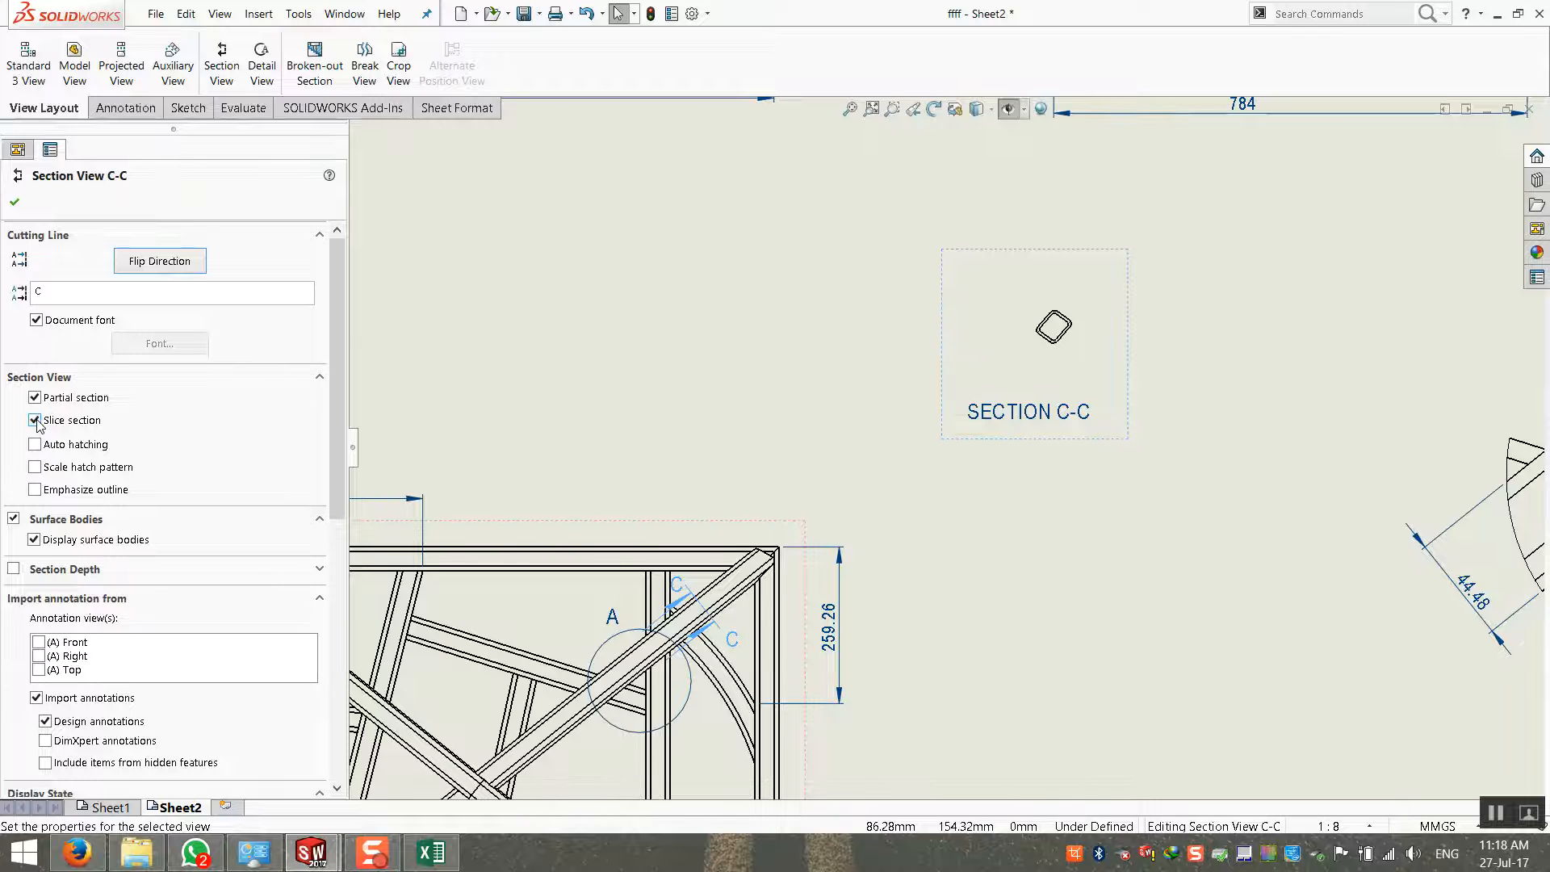
{"action": "left_click", "coordinate": [692, 224]}
Move the SECTION C-C caption up and right, closer beneath the sliced tube profile
{"action": "scroll", "coordinate": [955, 360], "scroll_direction": "down", "scroll_amount": 3}
{"action": "left_click_drag", "start_coordinate": [1014, 540], "coordinate": [1073, 489]}
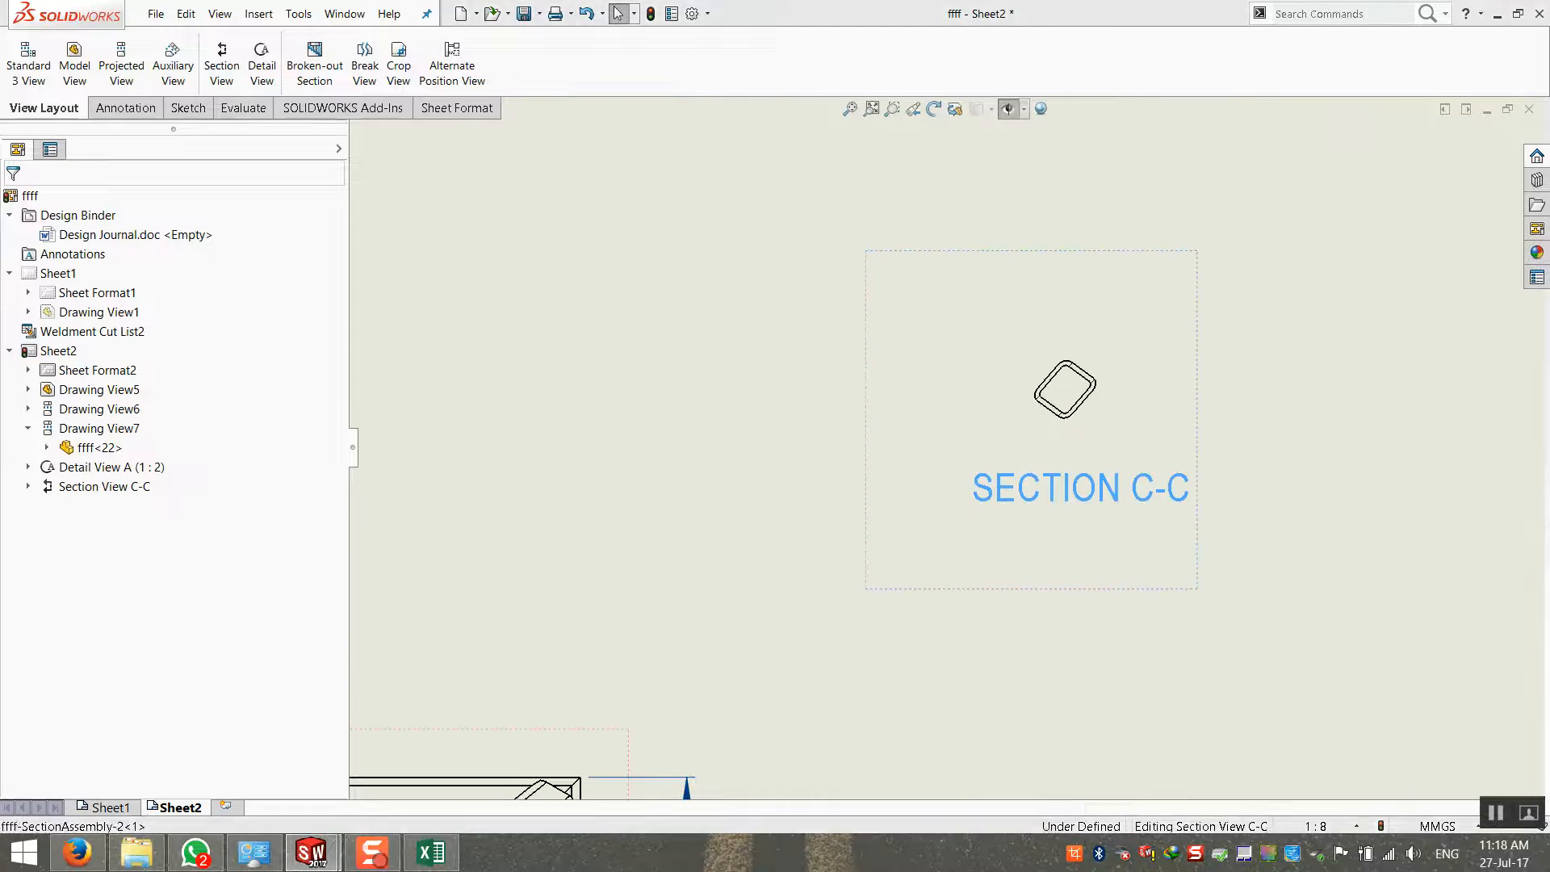
{"action": "scroll", "coordinate": [1090, 379], "scroll_direction": "down", "scroll_amount": 2}
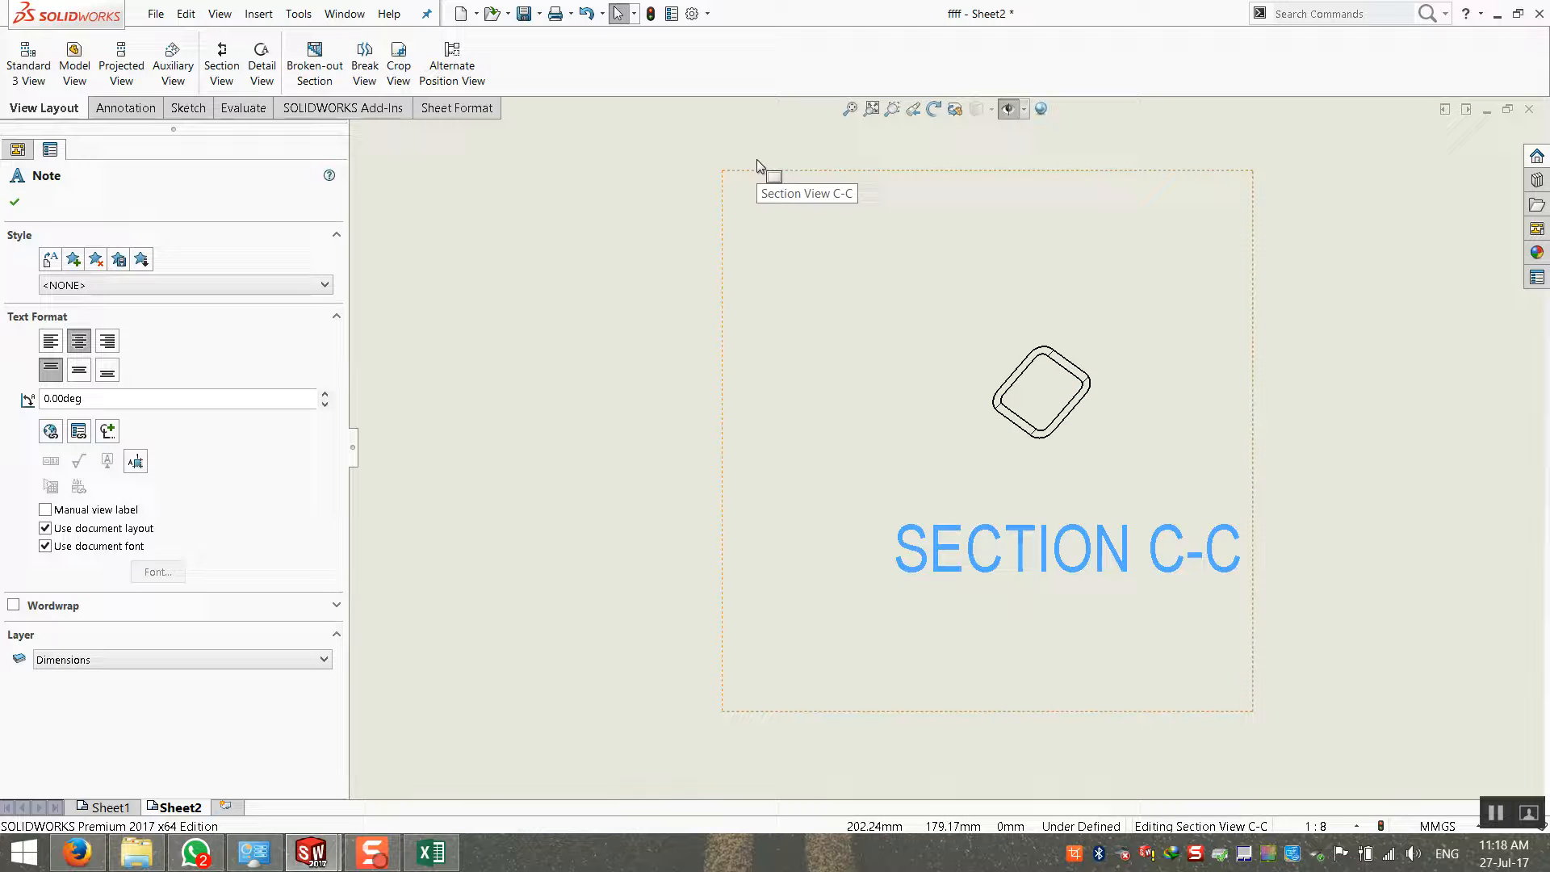
{"action": "scroll", "coordinate": [808, 250], "scroll_direction": "up", "scroll_amount": 2}
{"action": "left_click", "coordinate": [885, 353]}
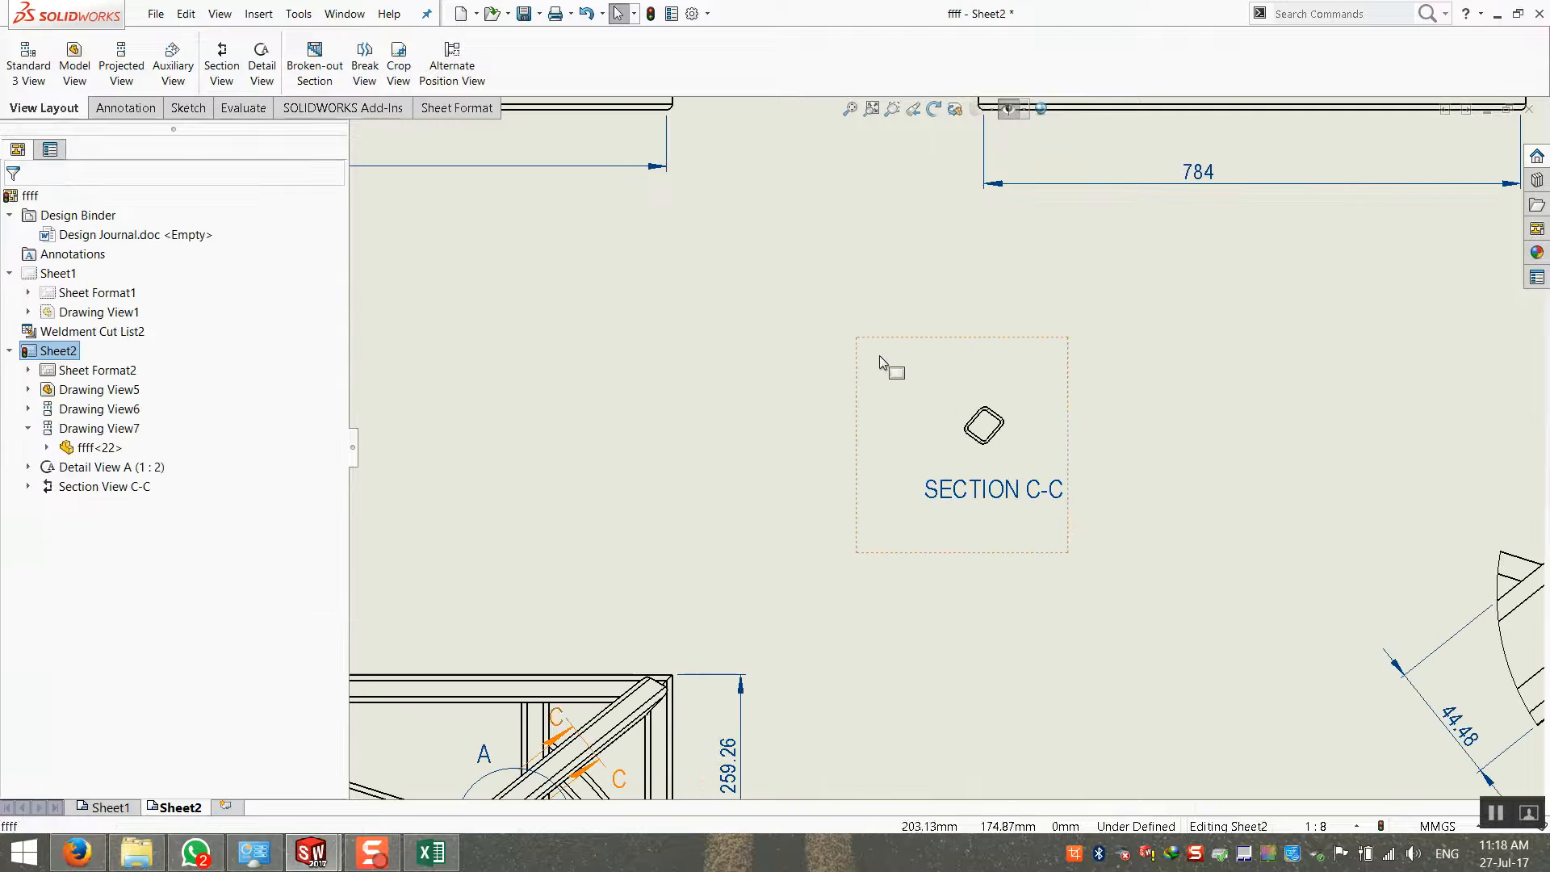
{"action": "scroll", "coordinate": [321, 661], "scroll_direction": "down", "scroll_amount": 5}
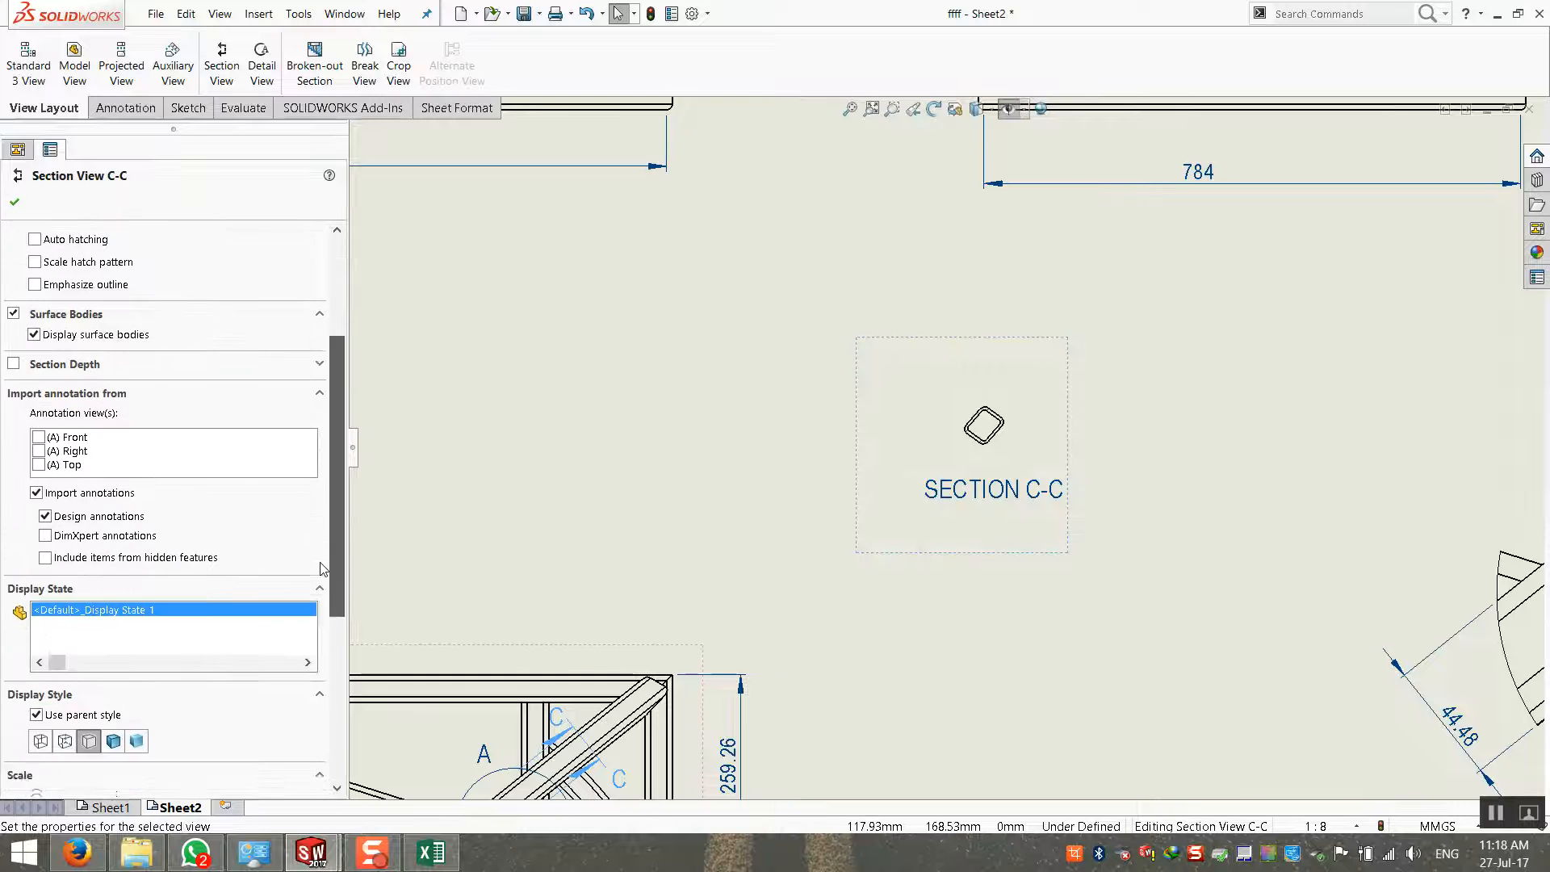
{"action": "scroll", "coordinate": [321, 660], "scroll_direction": "down", "scroll_amount": 2}
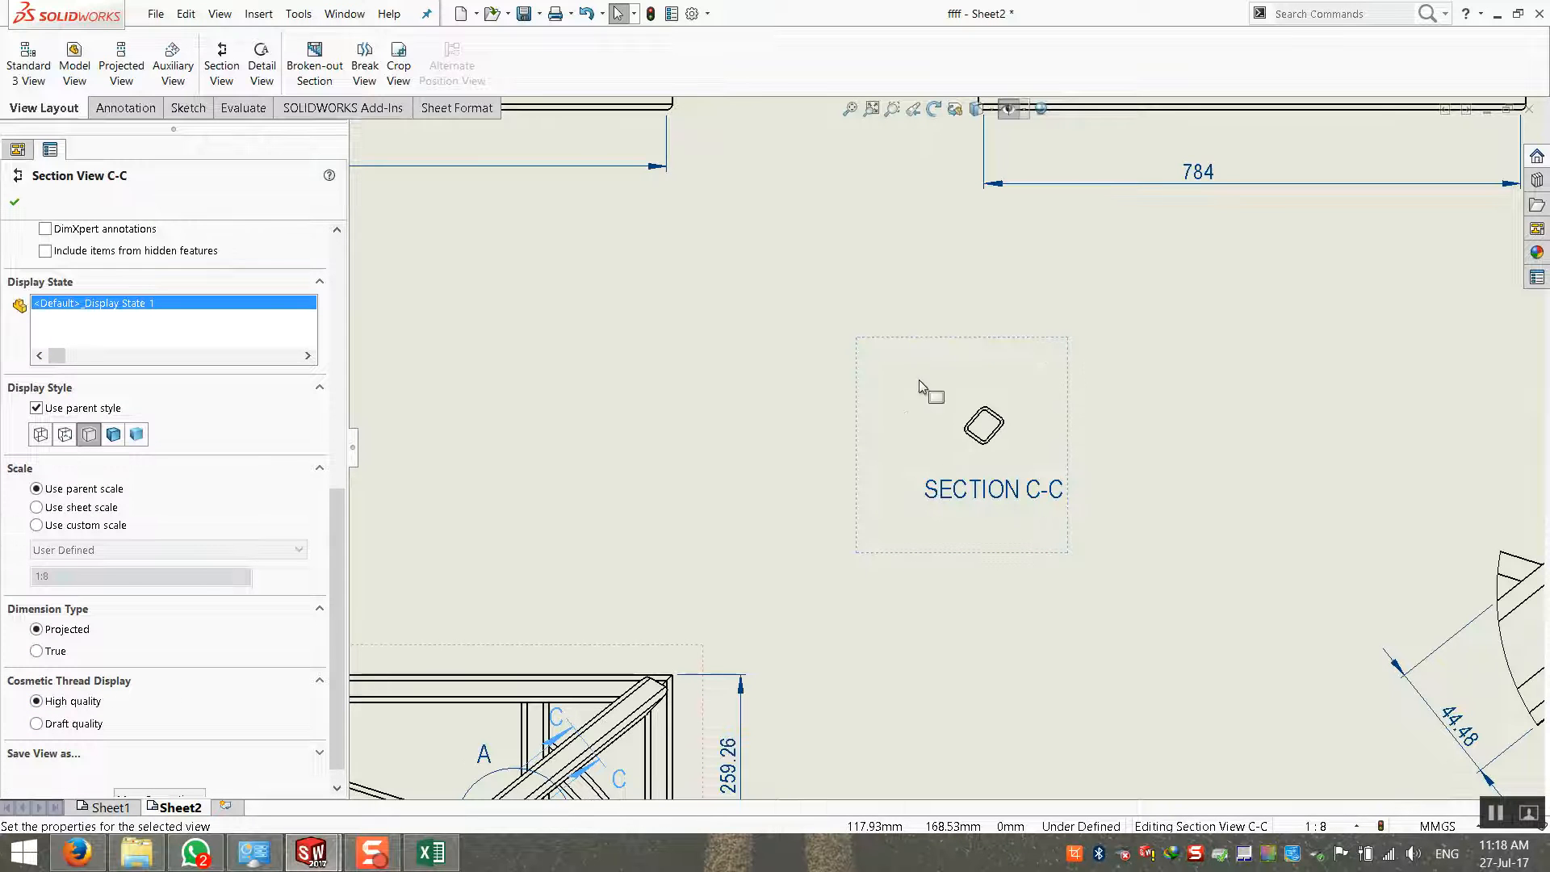
{"action": "left_click", "coordinate": [517, 614]}
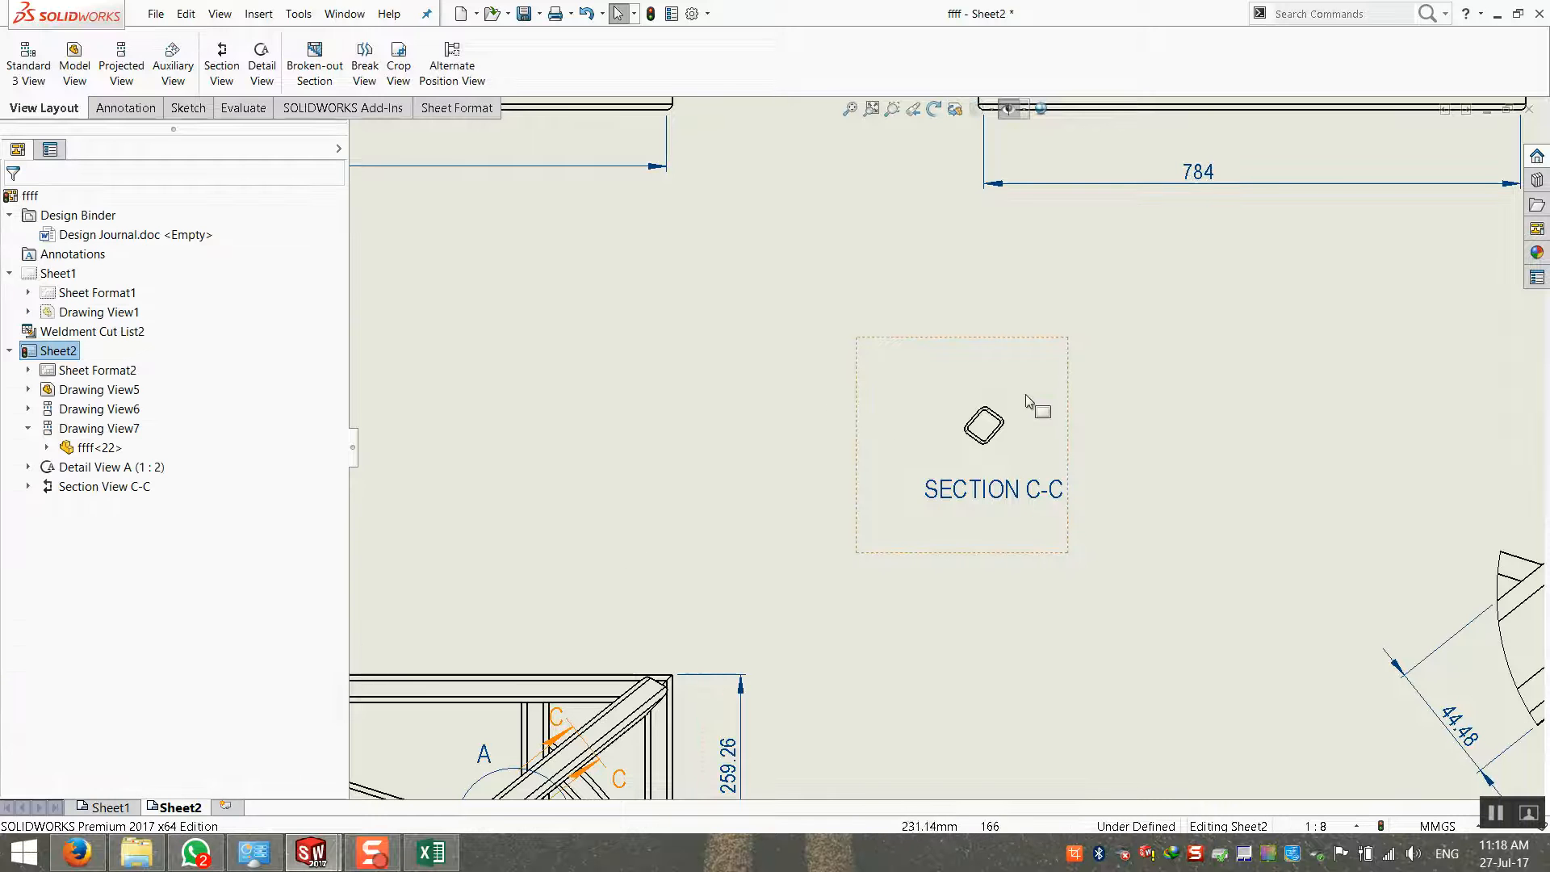
{"action": "left_click", "coordinate": [998, 340]}
{"action": "left_click", "coordinate": [979, 575]}
Center the SECTION C-C caption beneath the tube profile and move the section view closer to the top view
{"action": "left_click_drag", "start_coordinate": [997, 491], "coordinate": [981, 504]}
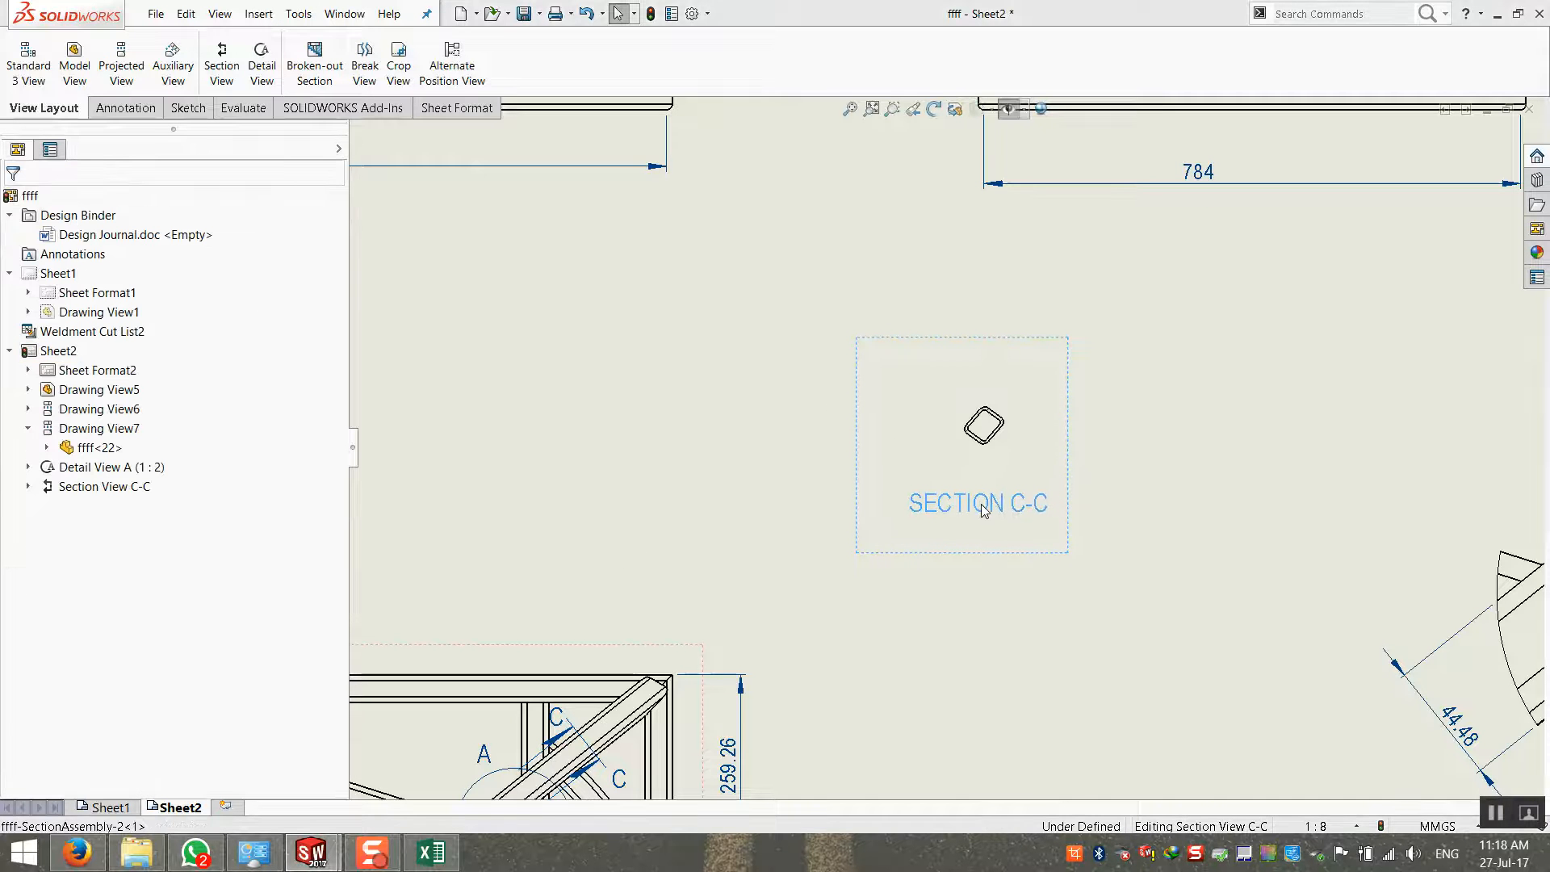
{"action": "left_click", "coordinate": [623, 374]}
{"action": "left_click_drag", "start_coordinate": [1009, 380], "coordinate": [892, 473]}
{"action": "left_click", "coordinate": [544, 322]}
Create a detail view of the sliced tube profile in section C-C with a circle drawn around it
{"action": "left_click", "coordinate": [253, 81]}
{"action": "scroll", "coordinate": [864, 581], "scroll_direction": "down", "scroll_amount": 3}
{"action": "left_click", "coordinate": [864, 519]}
{"action": "left_click", "coordinate": [880, 531]}
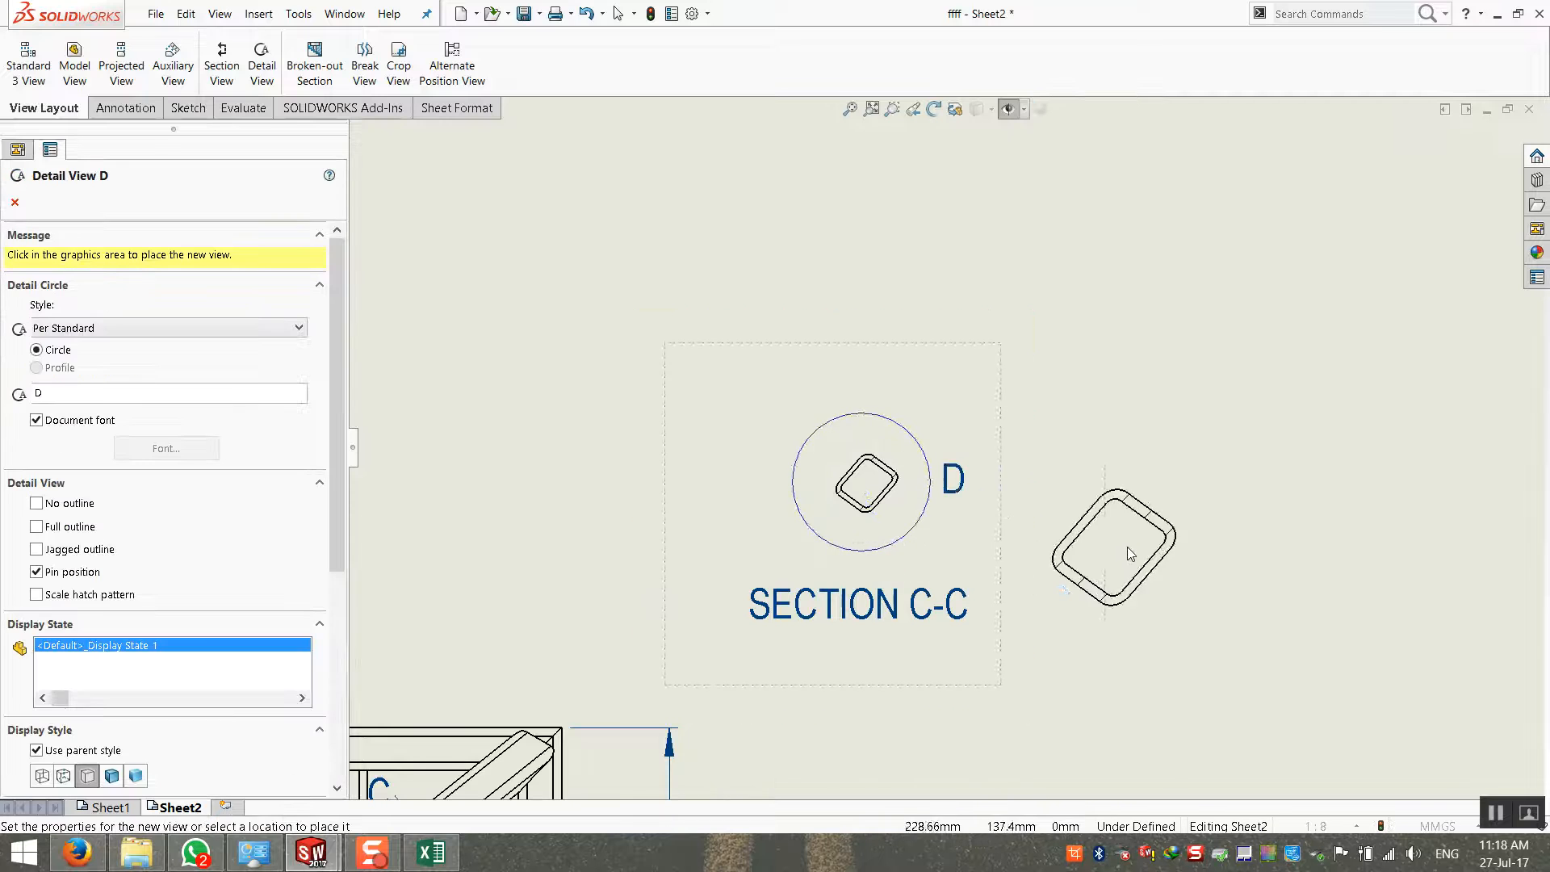
{"action": "key", "text": "f"}
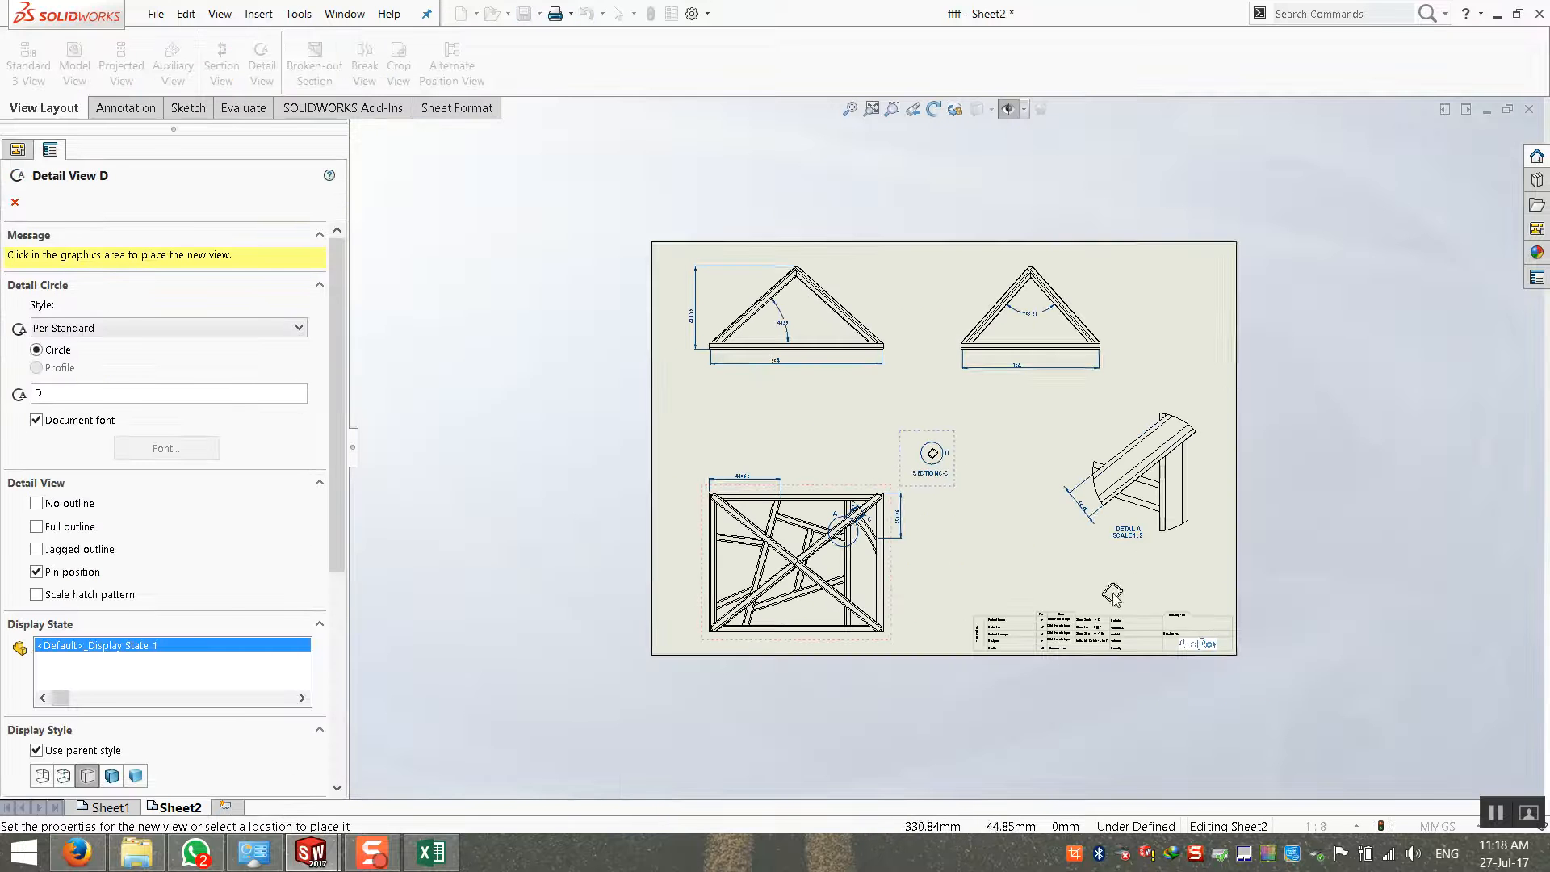
Place the detail view D of section C-C in the empty area beside the side view
{"action": "left_click", "coordinate": [1178, 325]}
{"action": "scroll", "coordinate": [1180, 353], "scroll_direction": "down", "scroll_amount": 3}
{"action": "scroll", "coordinate": [1181, 349], "scroll_direction": "down", "scroll_amount": 4}
{"action": "key", "text": "Escape"}
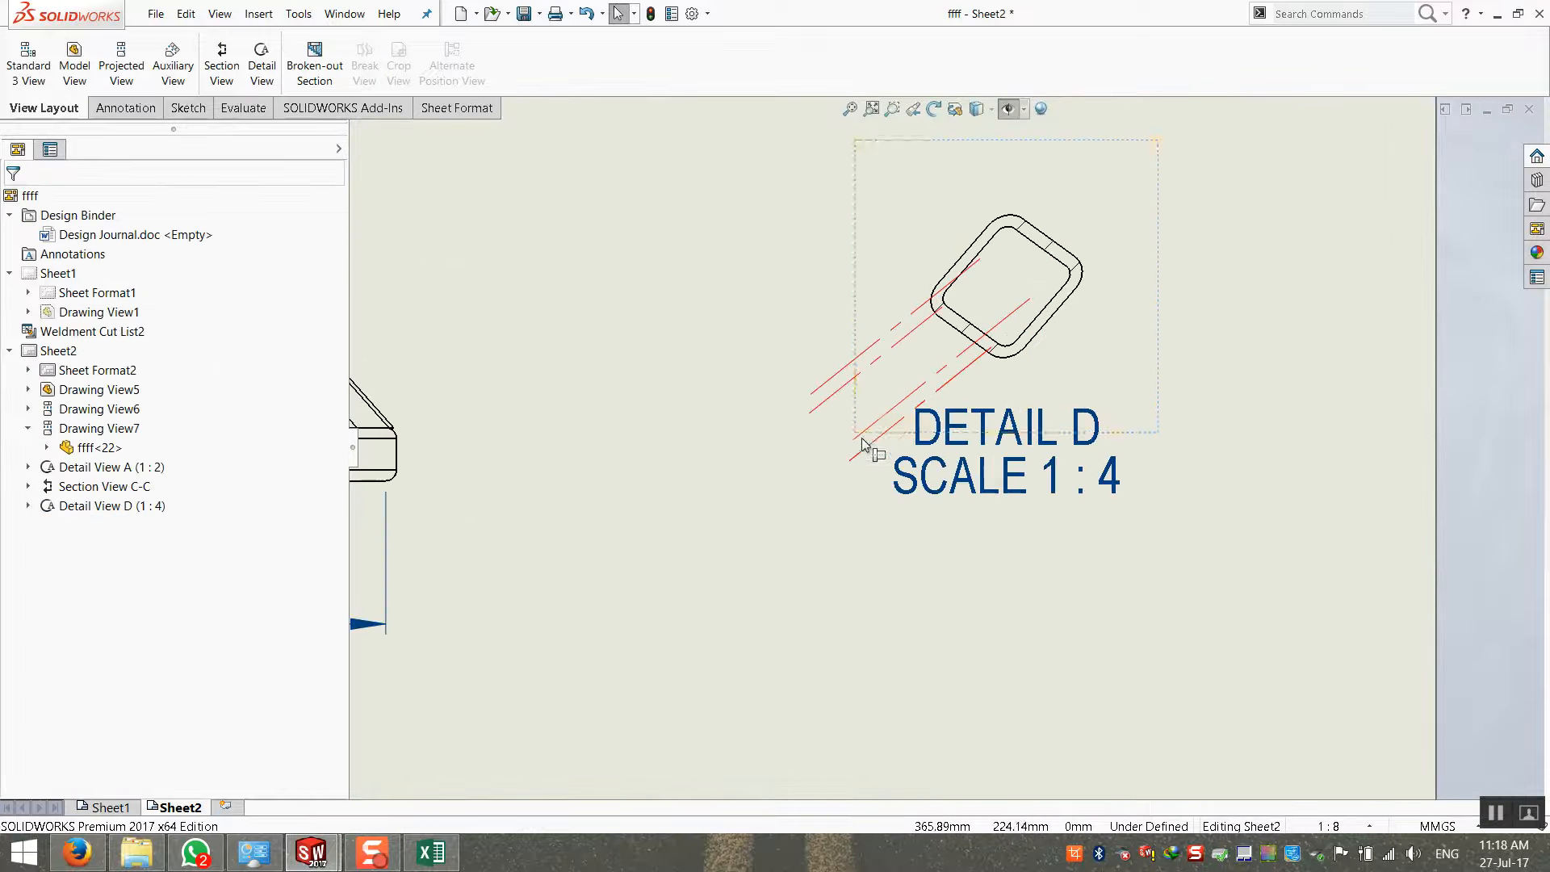
Delete the red dashed centerlines crossing the tube profile in Detail View D
{"action": "left_click", "coordinate": [866, 452]}
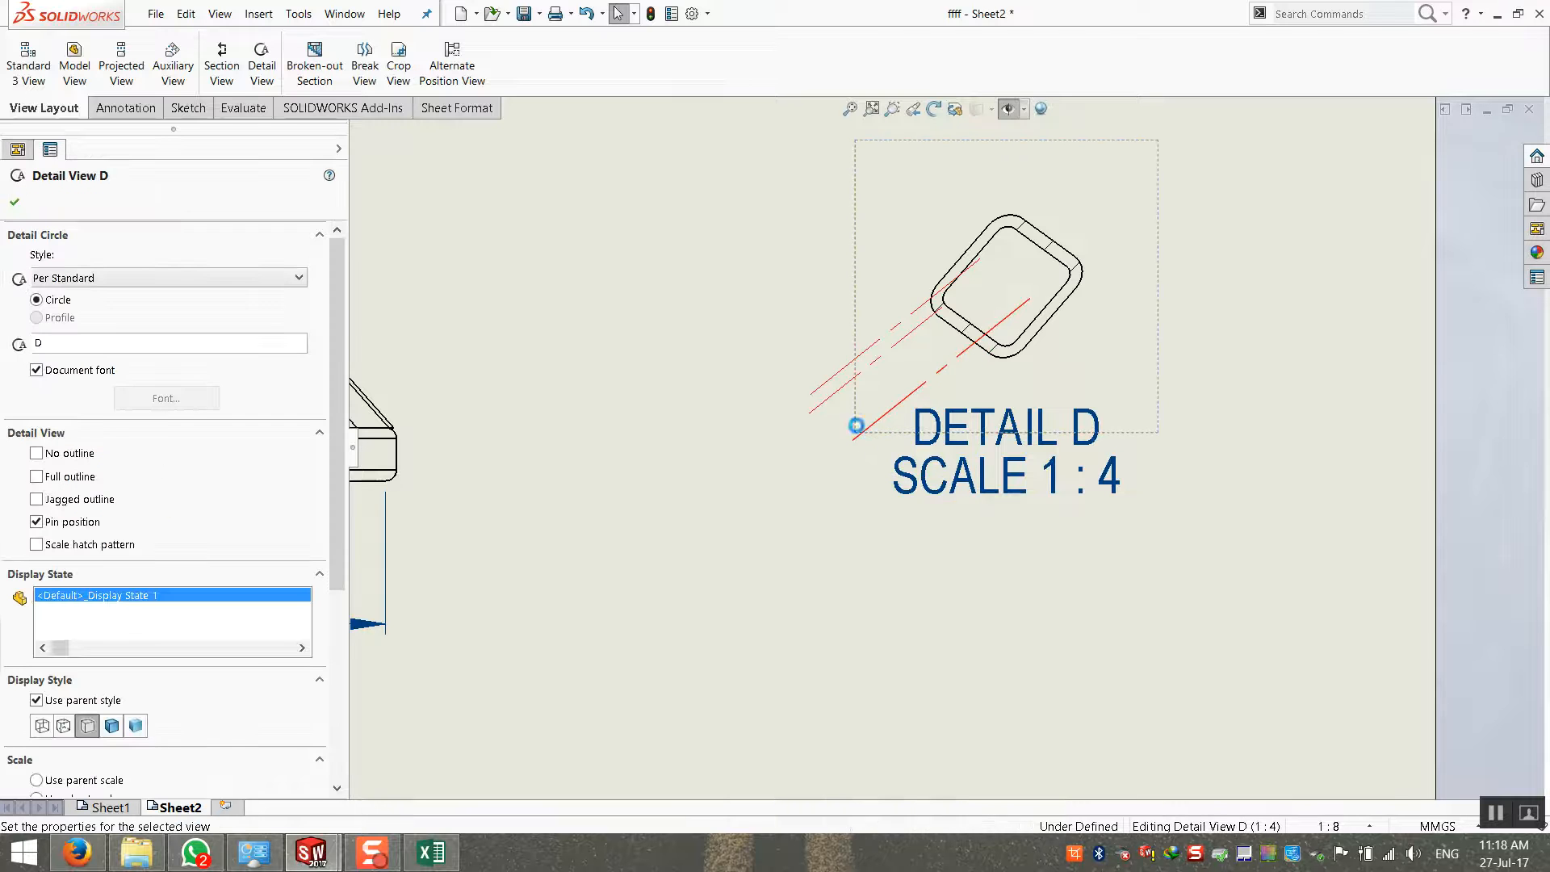
{"action": "key", "text": "Delete"}
{"action": "left_click", "coordinate": [919, 314]}
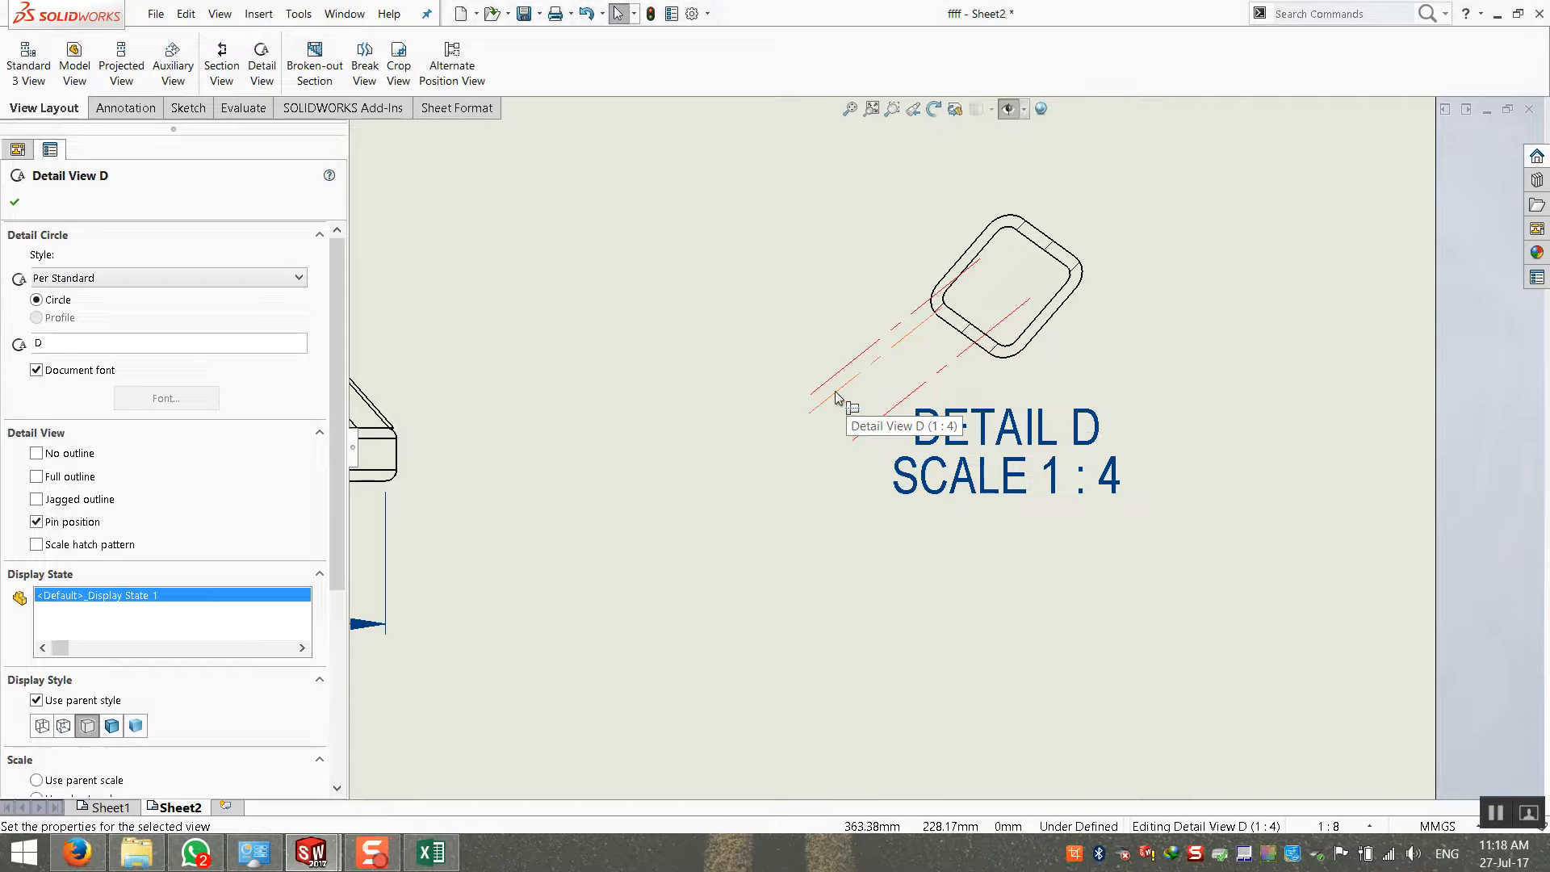
{"action": "left_click", "coordinate": [830, 376]}
{"action": "key", "text": "Delete"}
{"action": "left_click", "coordinate": [856, 436]}
{"action": "key", "text": "Delete"}
{"action": "left_click", "coordinate": [1137, 314]}
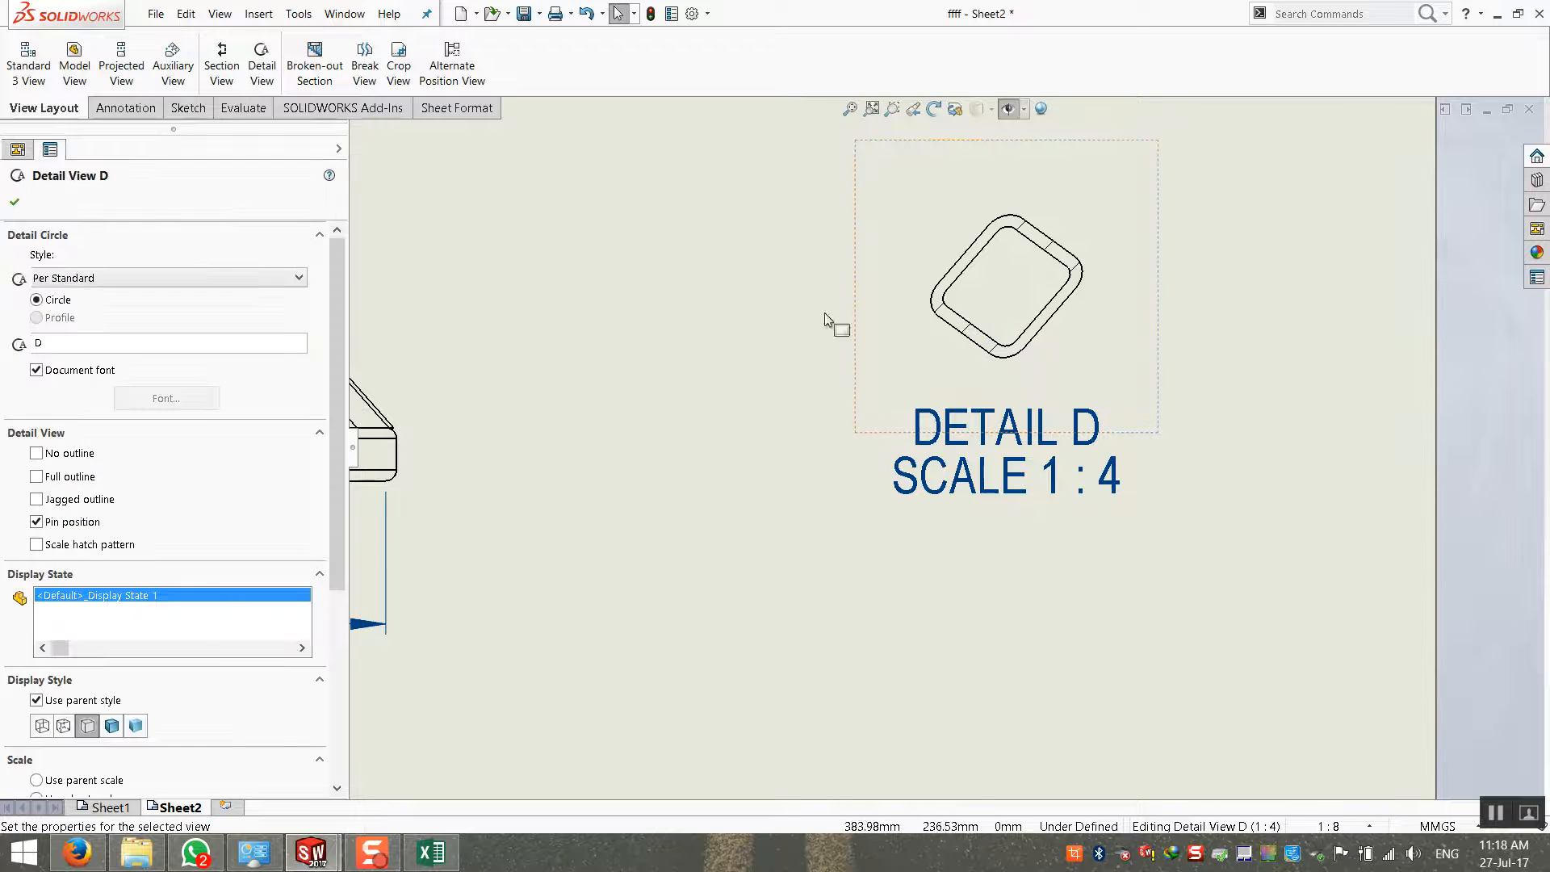
Set Detail View D to a custom scale of 1:1 and reposition its label closer beneath the view
{"action": "scroll", "coordinate": [344, 522], "scroll_direction": "down", "scroll_amount": 5}
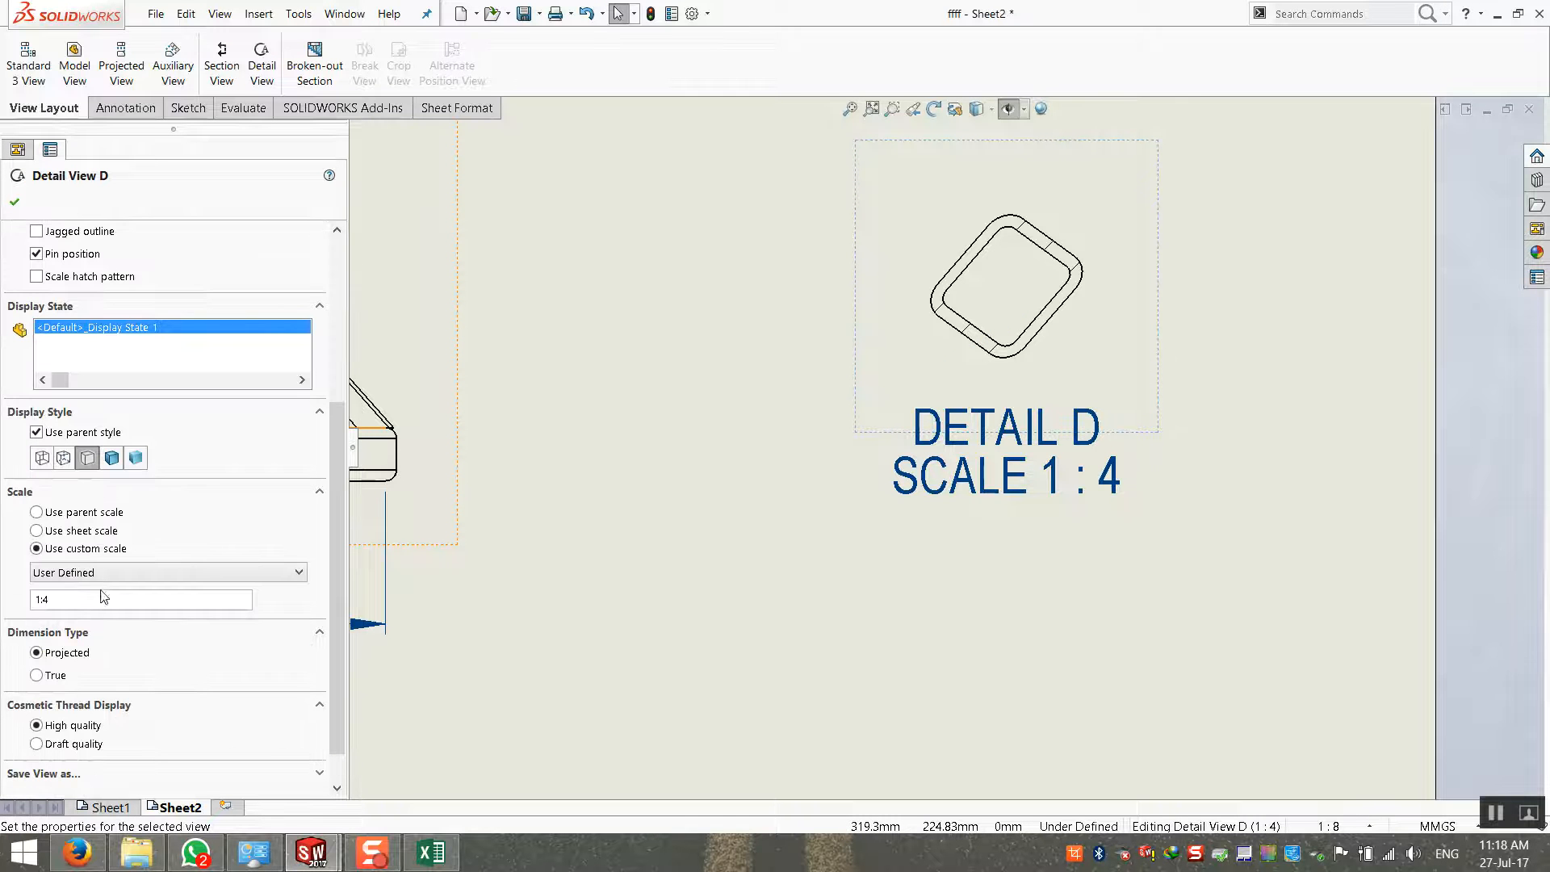
{"action": "type", "text": "1"}
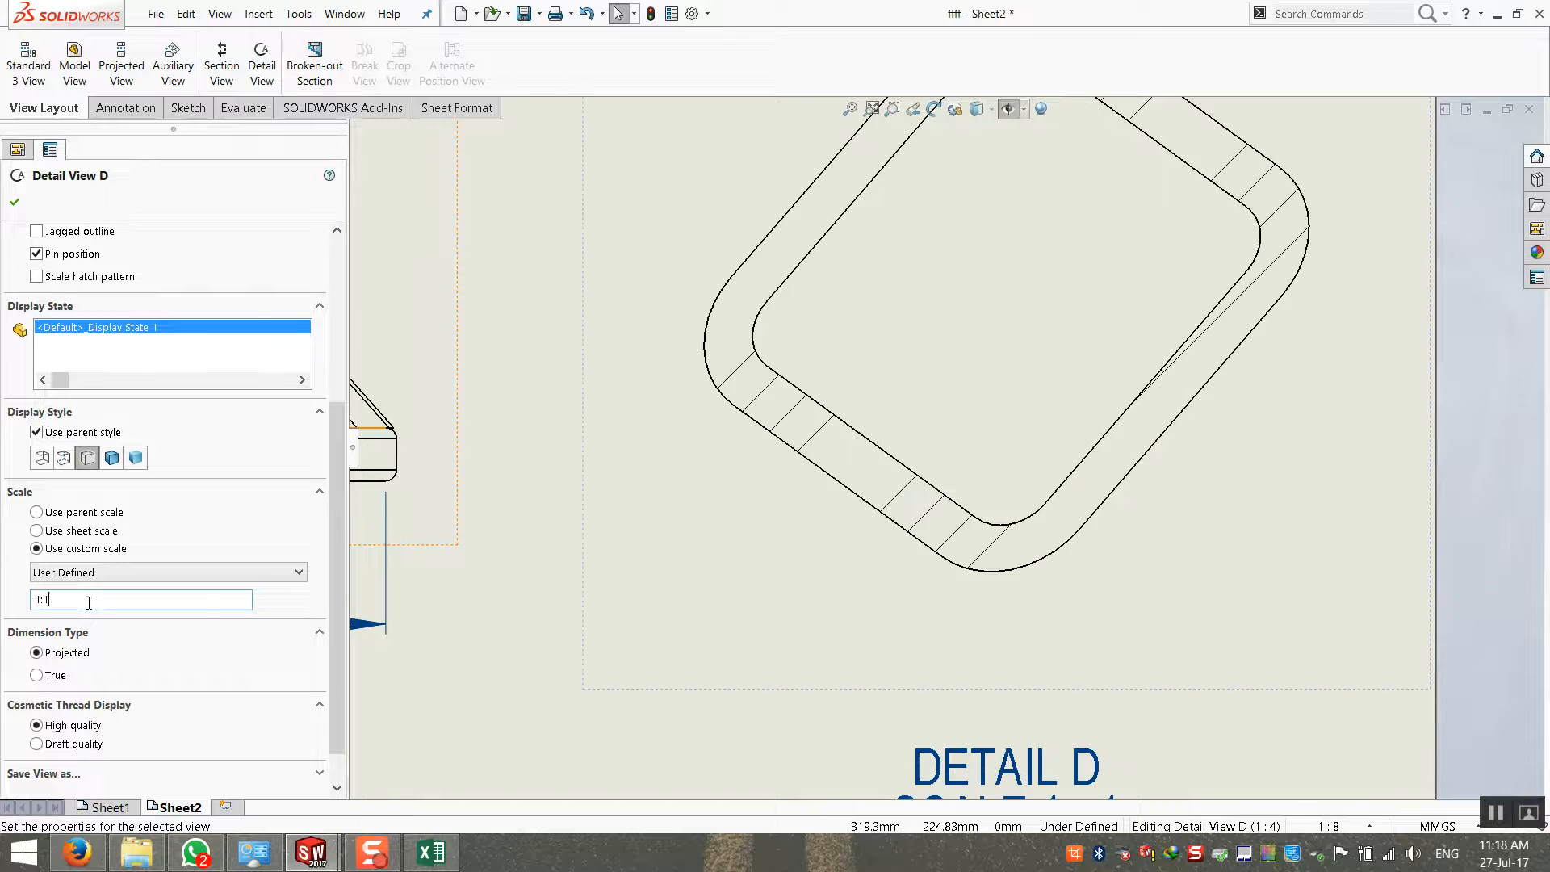
{"action": "scroll", "coordinate": [488, 711], "scroll_direction": "up", "scroll_amount": 7}
{"action": "left_click_drag", "start_coordinate": [869, 520], "coordinate": [855, 473]}
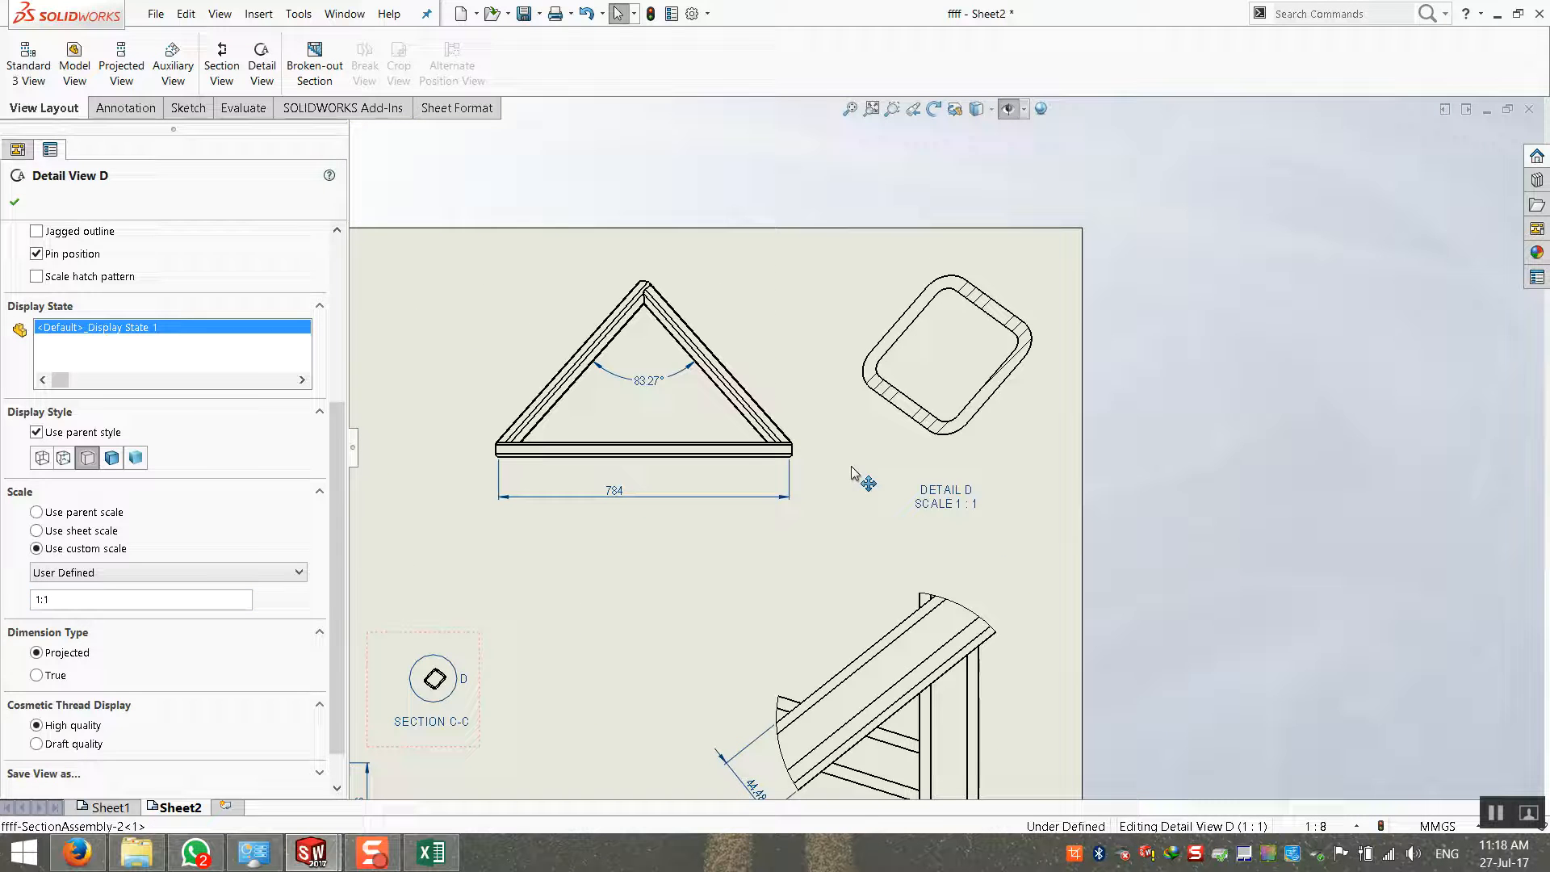
{"action": "left_click", "coordinate": [1117, 574]}
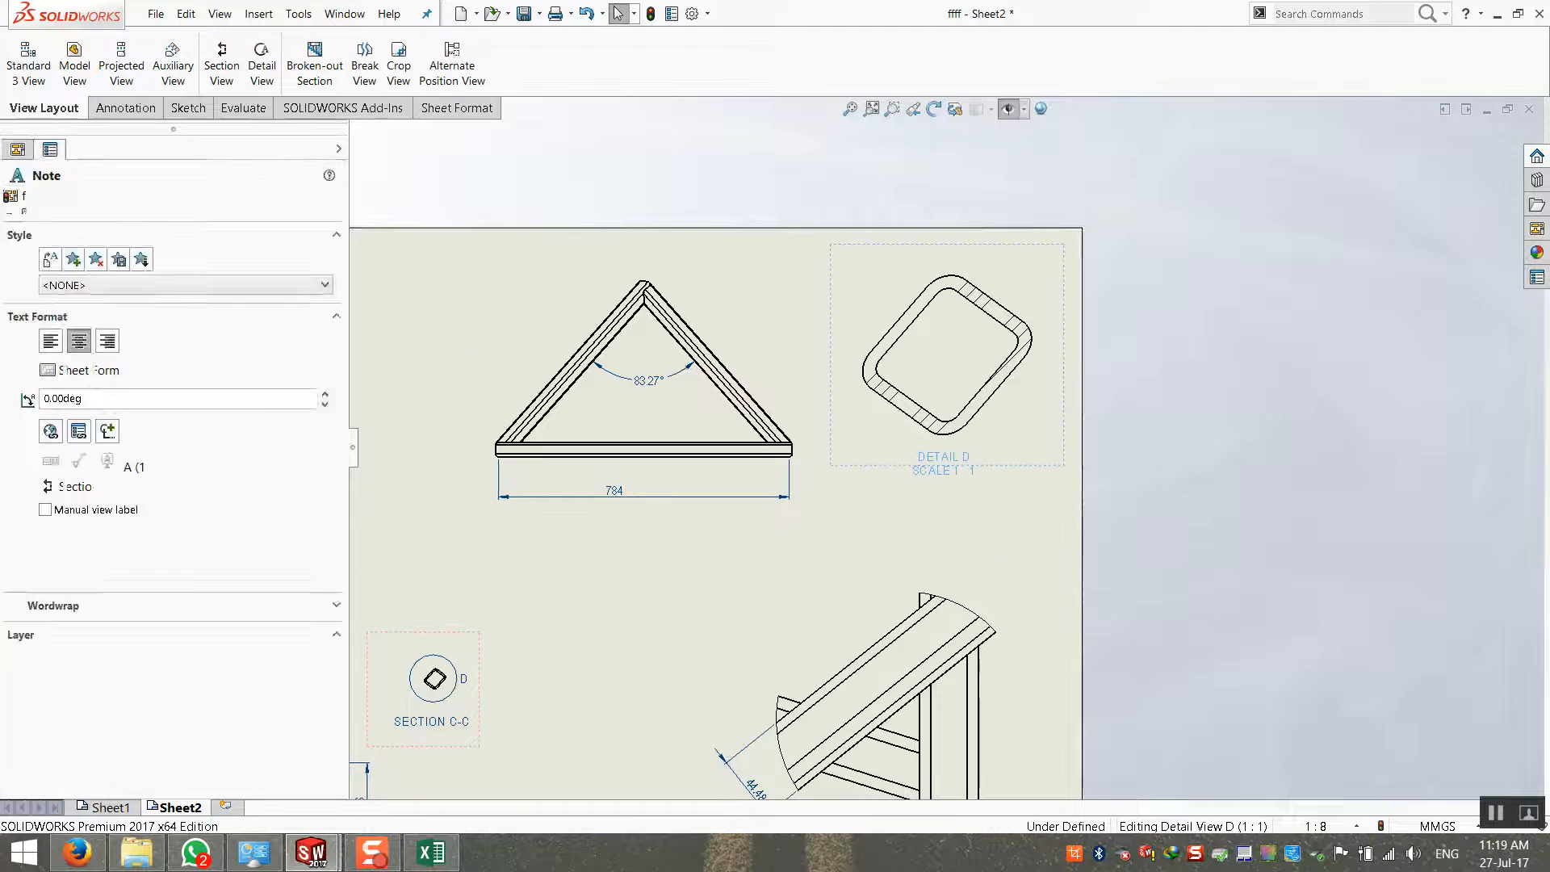
Examine the enlarged tube profile in Detail D and the overall arrangement of views on Sheet2
{"action": "scroll", "coordinate": [965, 398], "scroll_direction": "down", "scroll_amount": 5}
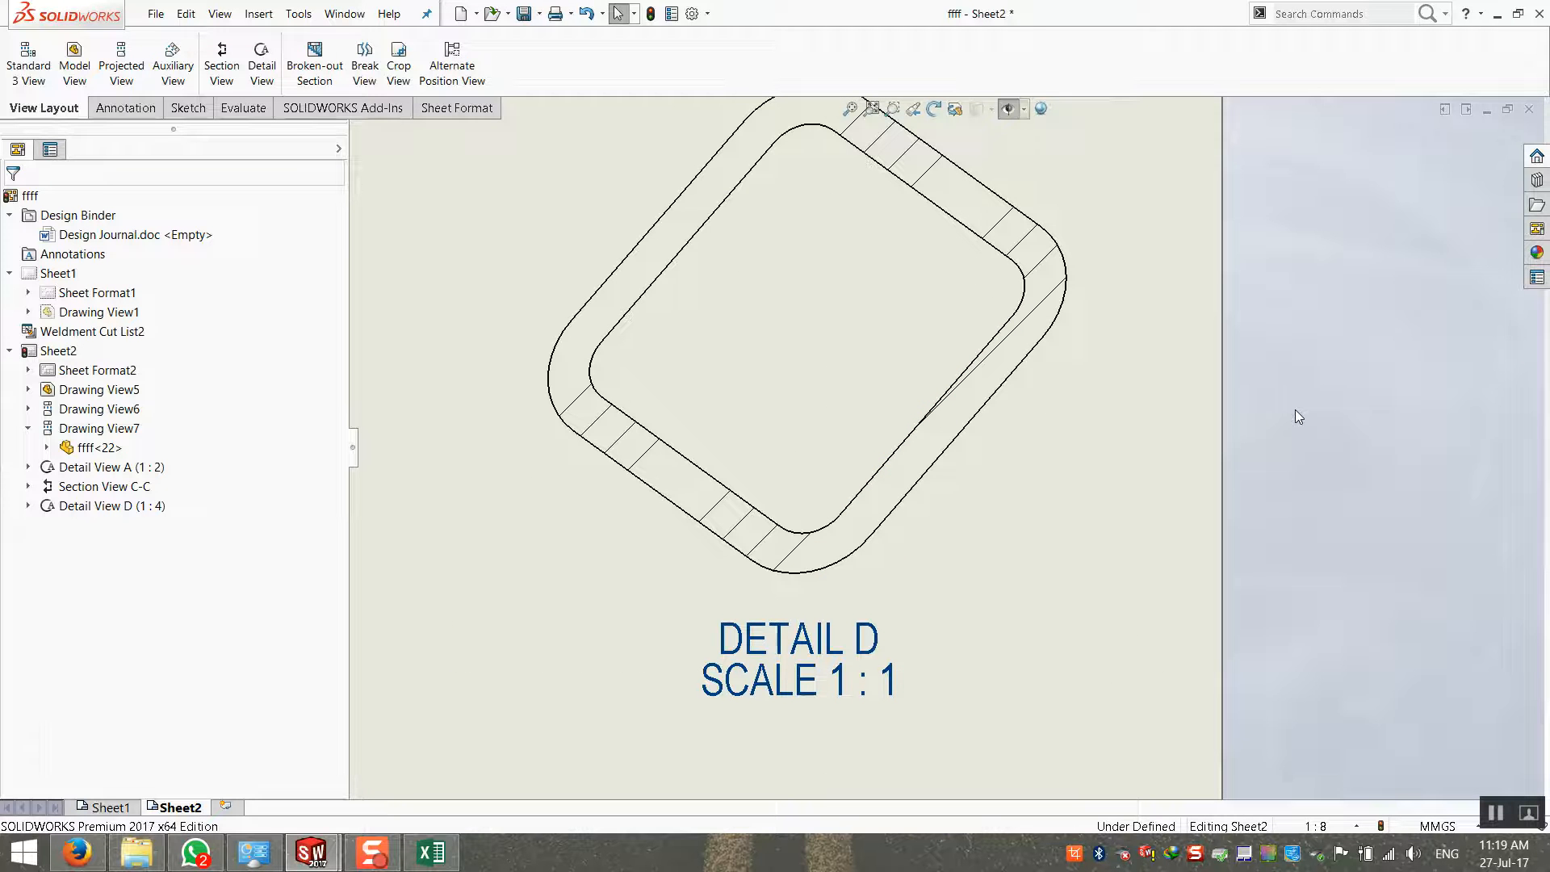
{"action": "scroll", "coordinate": [888, 468], "scroll_direction": "up", "scroll_amount": 10}
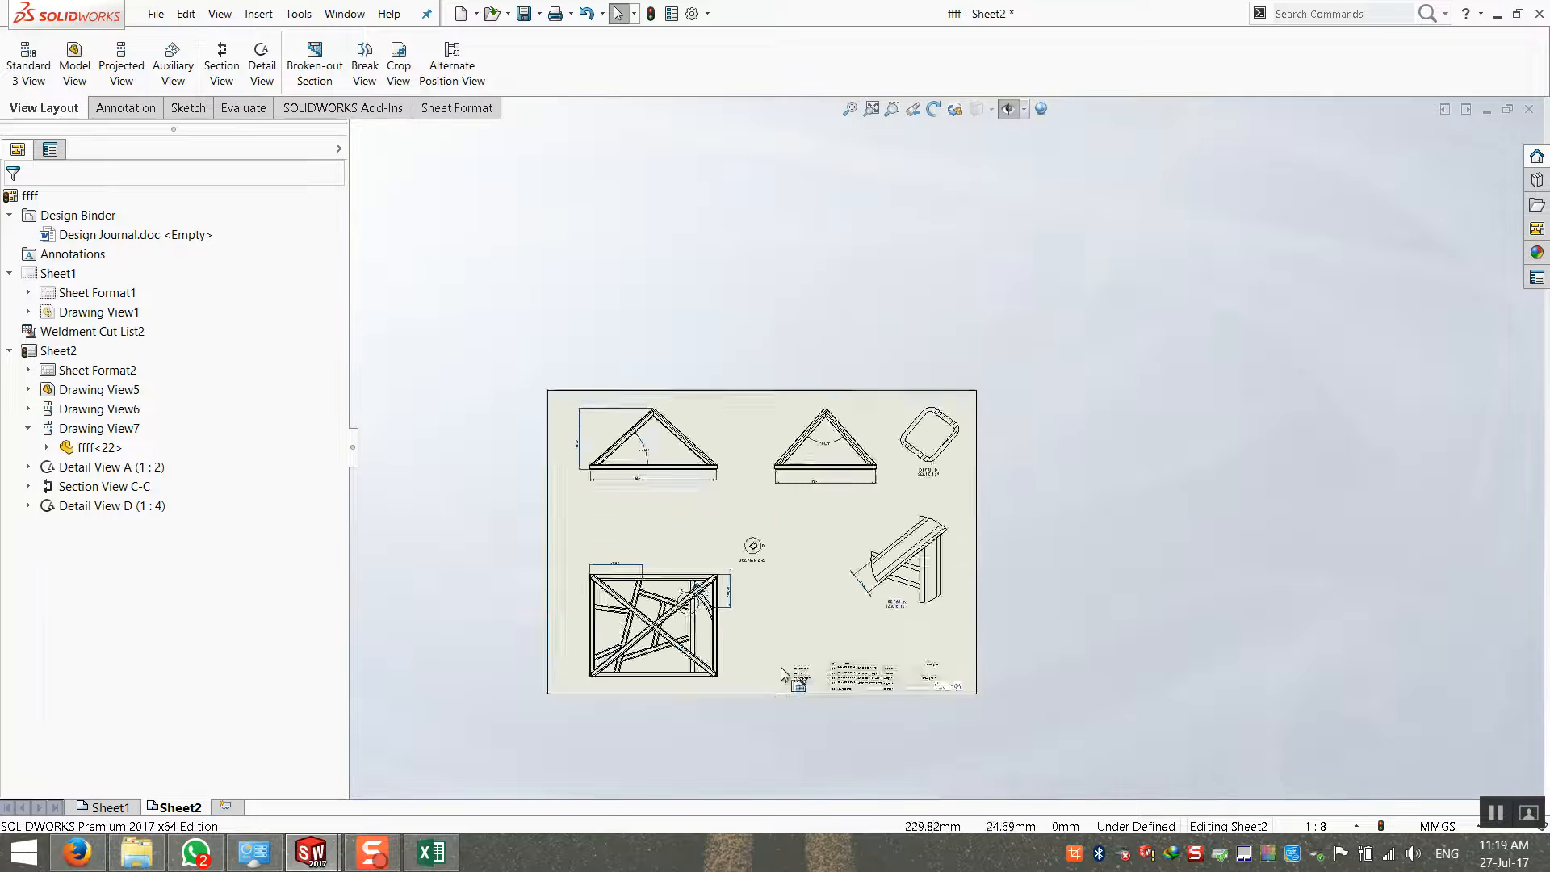
{"action": "scroll", "coordinate": [856, 505], "scroll_direction": "down", "scroll_amount": 3}
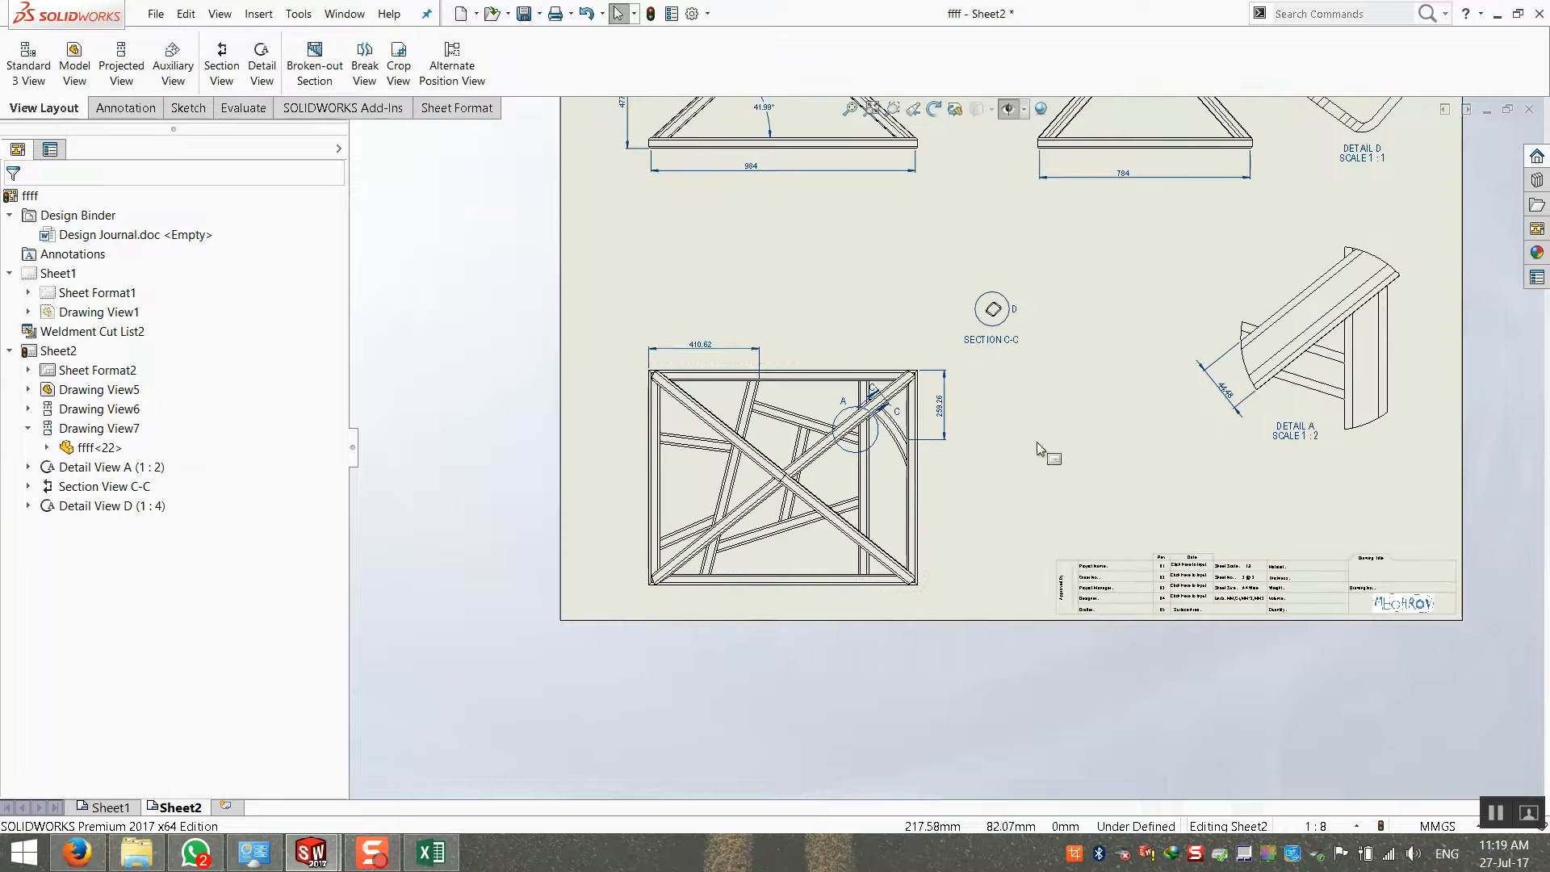
{"action": "scroll", "coordinate": [1058, 294], "scroll_direction": "down", "scroll_amount": 4}
{"action": "scroll", "coordinate": [862, 507], "scroll_direction": "up", "scroll_amount": 3}
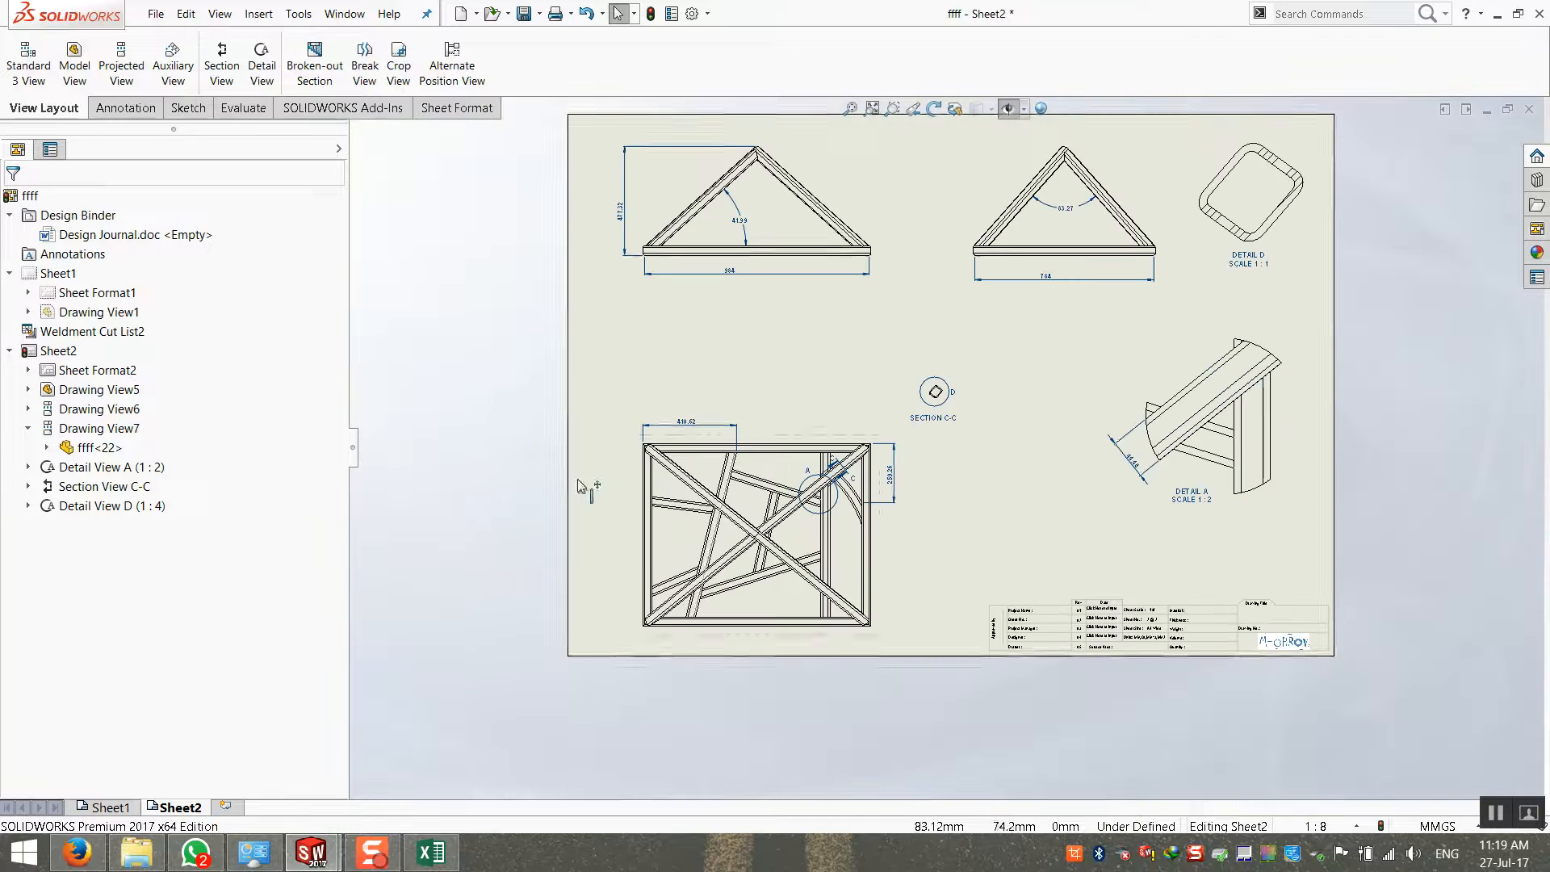
{"action": "left_click", "coordinate": [871, 109]}
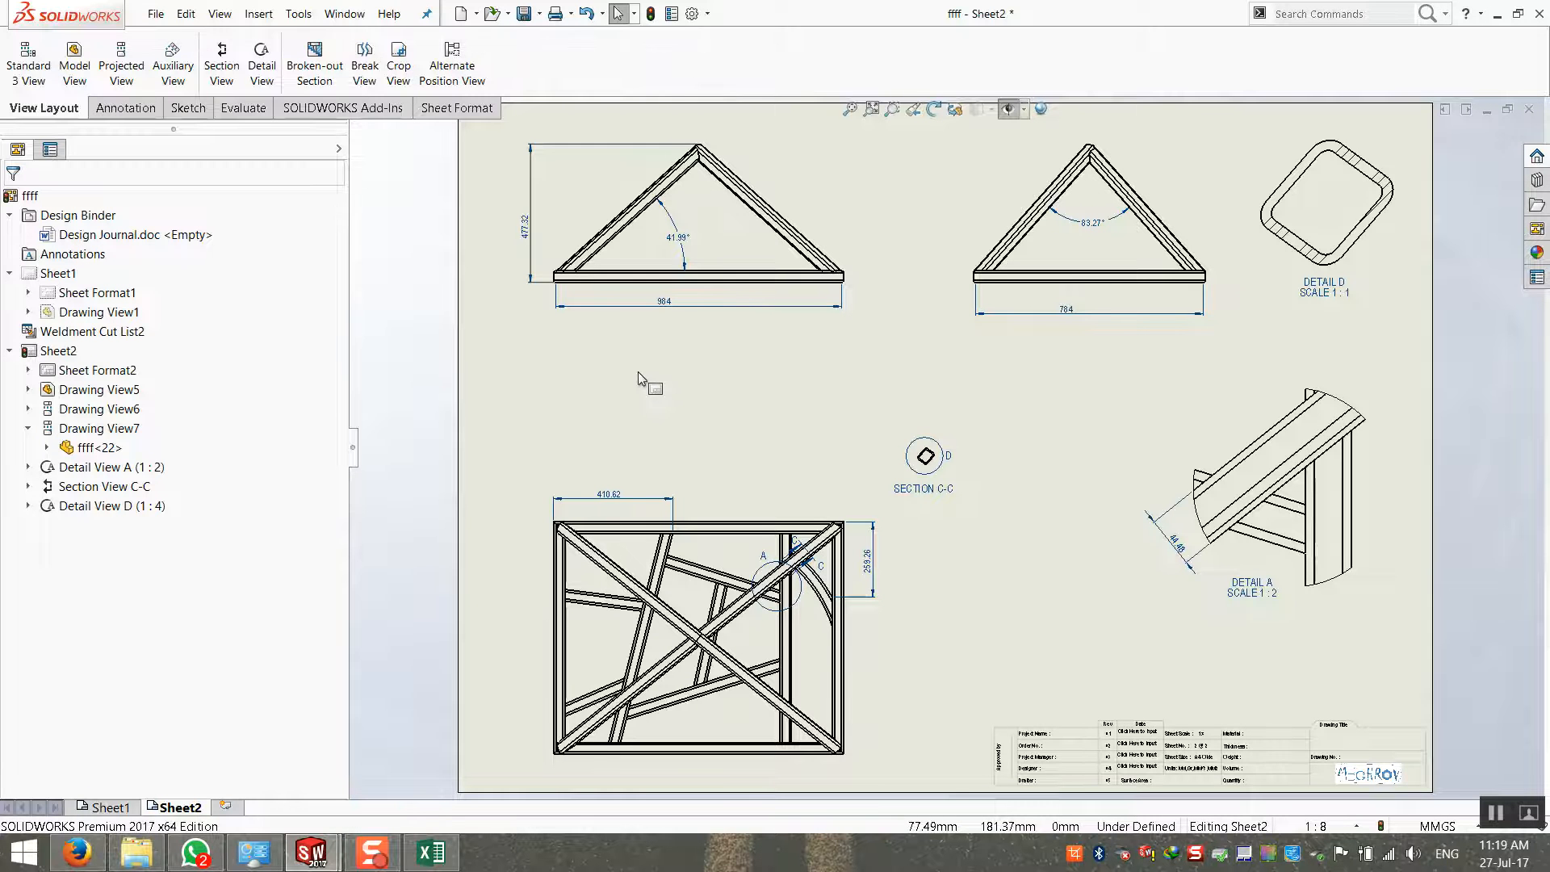
{"action": "scroll", "coordinate": [935, 596], "scroll_direction": "up", "scroll_amount": 2}
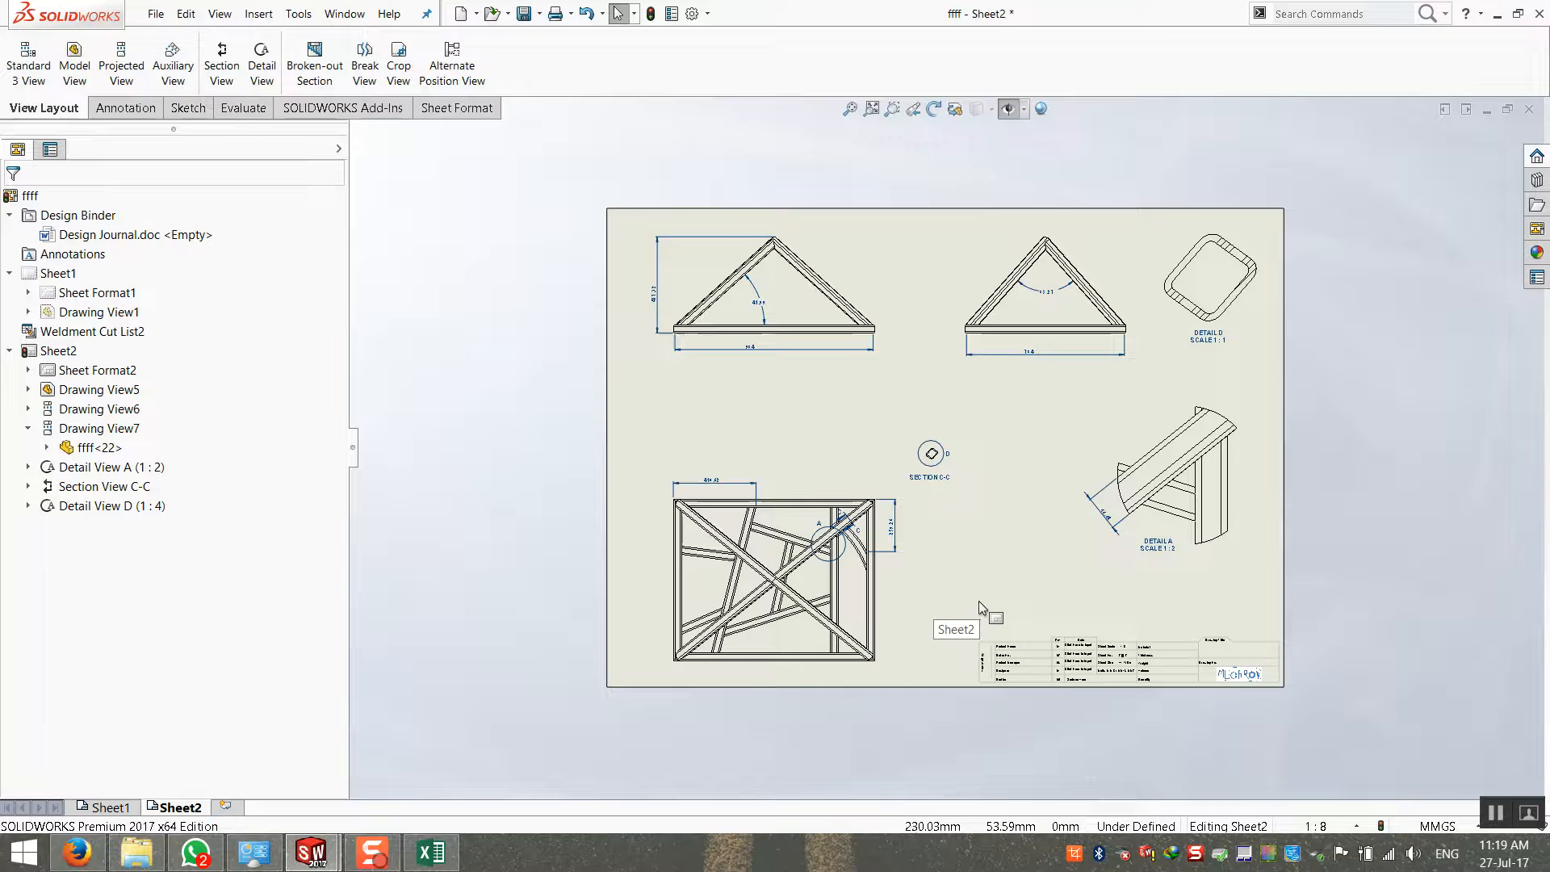
{"action": "scroll", "coordinate": [979, 600], "scroll_direction": "down", "scroll_amount": 1}
{"action": "left_click", "coordinate": [853, 109]}
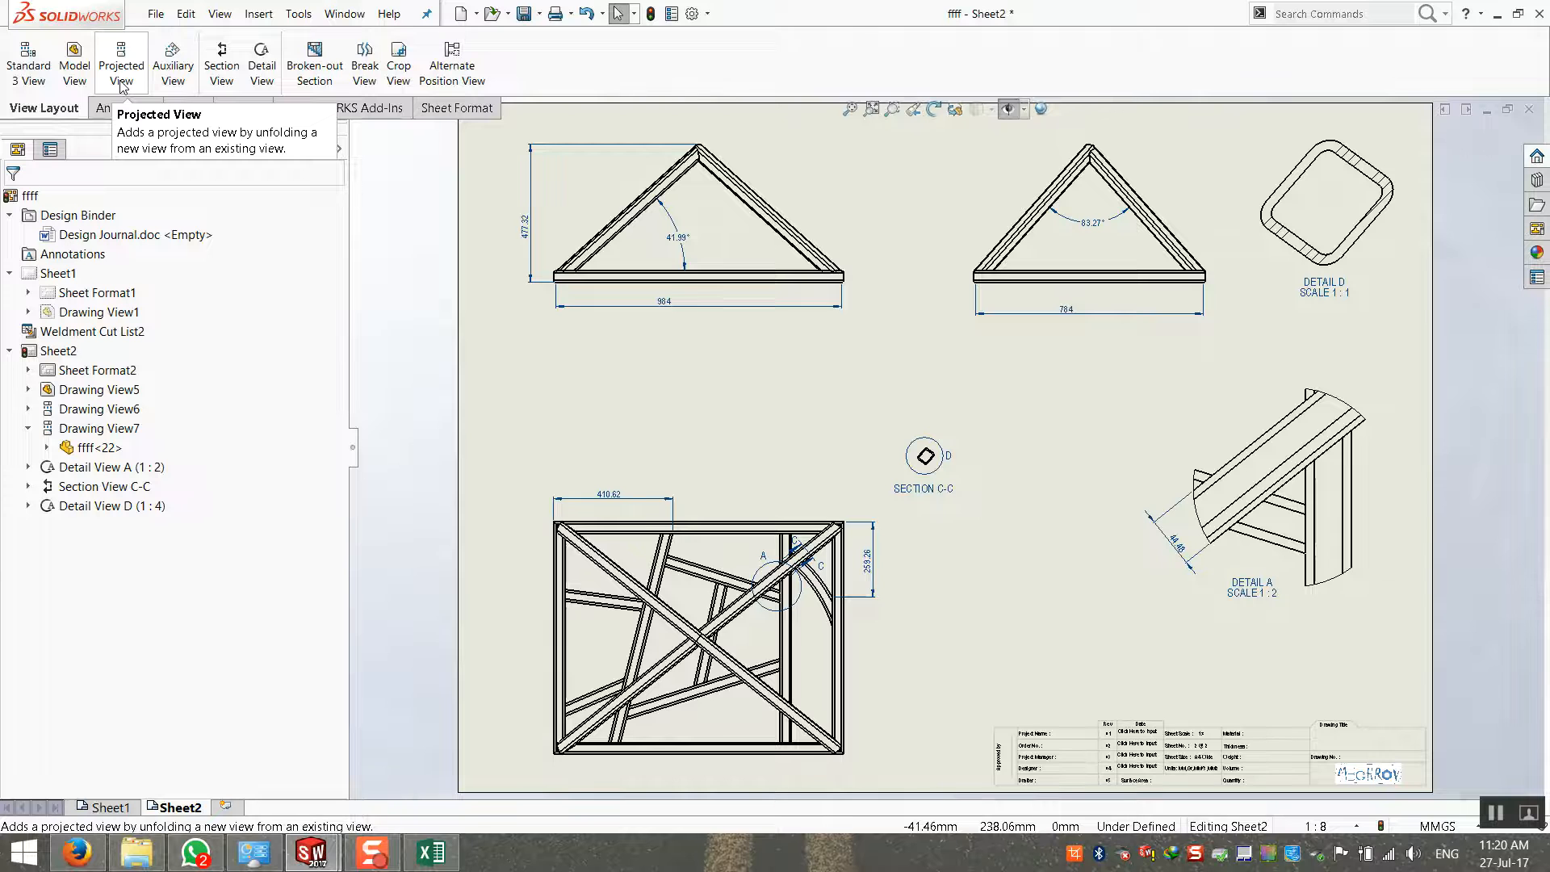
{"action": "scroll", "coordinate": [816, 218], "scroll_direction": "down", "scroll_amount": 4}
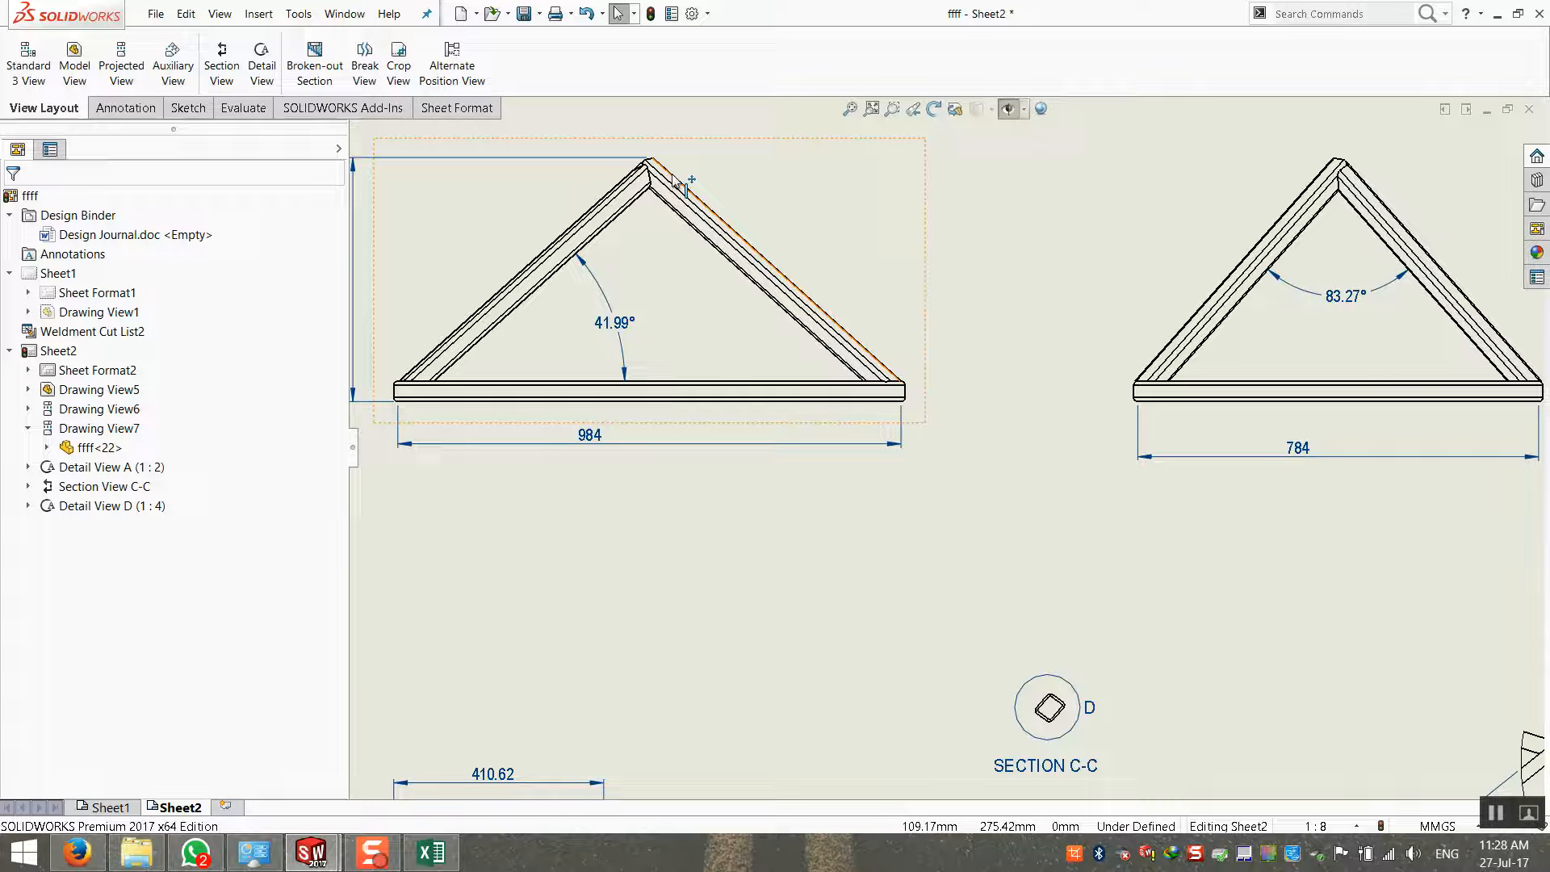
{"action": "scroll", "coordinate": [1031, 417], "scroll_direction": "up", "scroll_amount": 10}
{"action": "scroll", "coordinate": [1142, 457], "scroll_direction": "down", "scroll_amount": 3}
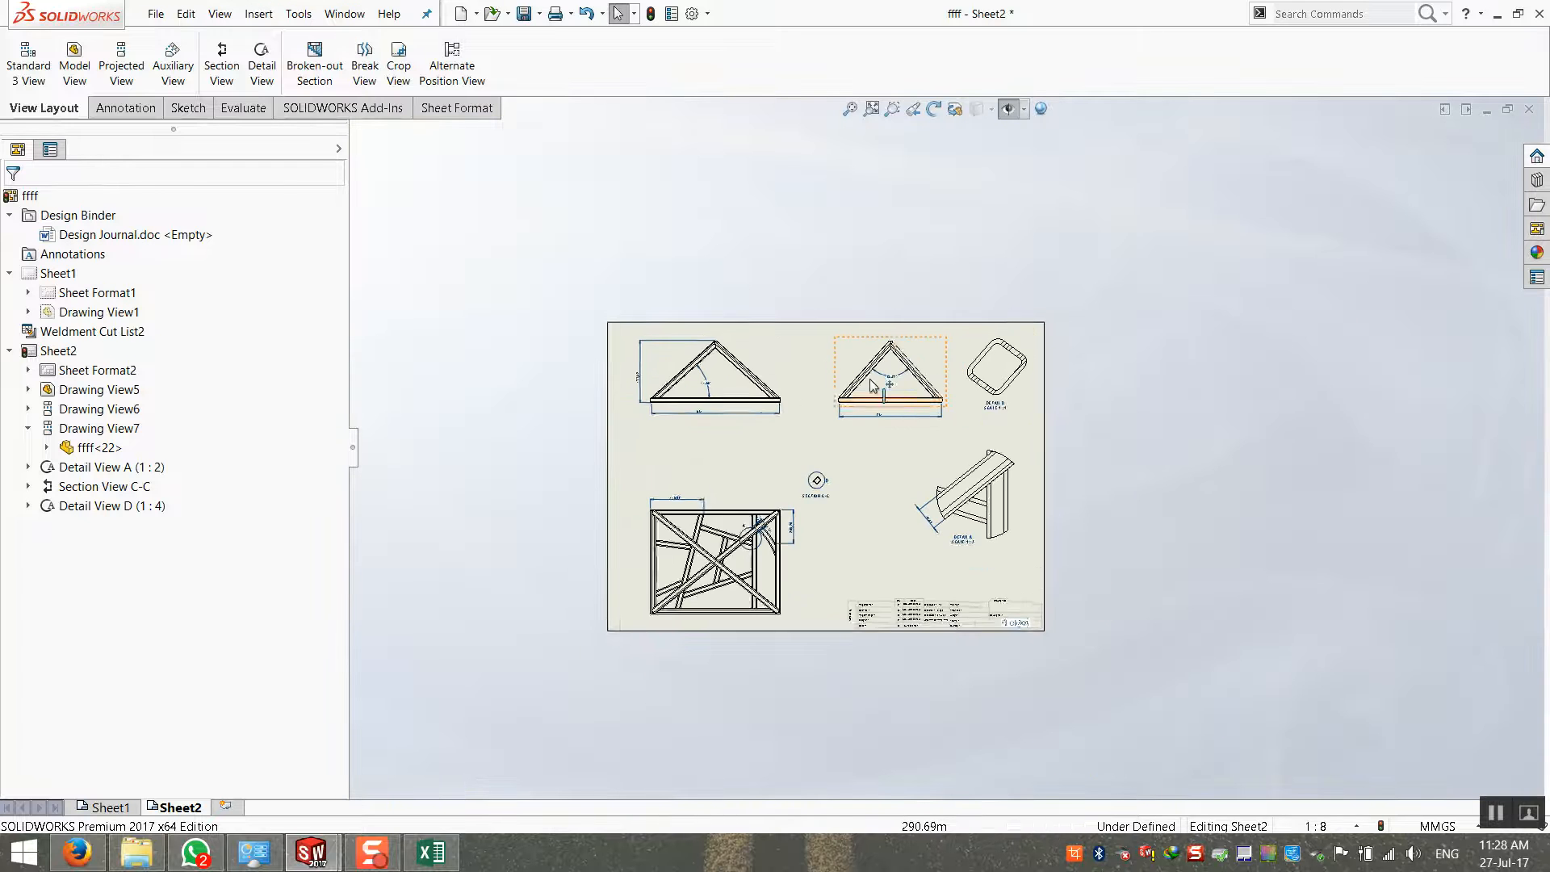
{"action": "scroll", "coordinate": [808, 364], "scroll_direction": "down", "scroll_amount": 1}
{"action": "left_click", "coordinate": [655, 444]}
{"action": "left_click_drag", "start_coordinate": [656, 443], "coordinate": [657, 470]}
{"action": "scroll", "coordinate": [725, 454], "scroll_direction": "down", "scroll_amount": 2}
{"action": "left_click", "coordinate": [172, 81]}
{"action": "scroll", "coordinate": [754, 425], "scroll_direction": "down", "scroll_amount": 3}
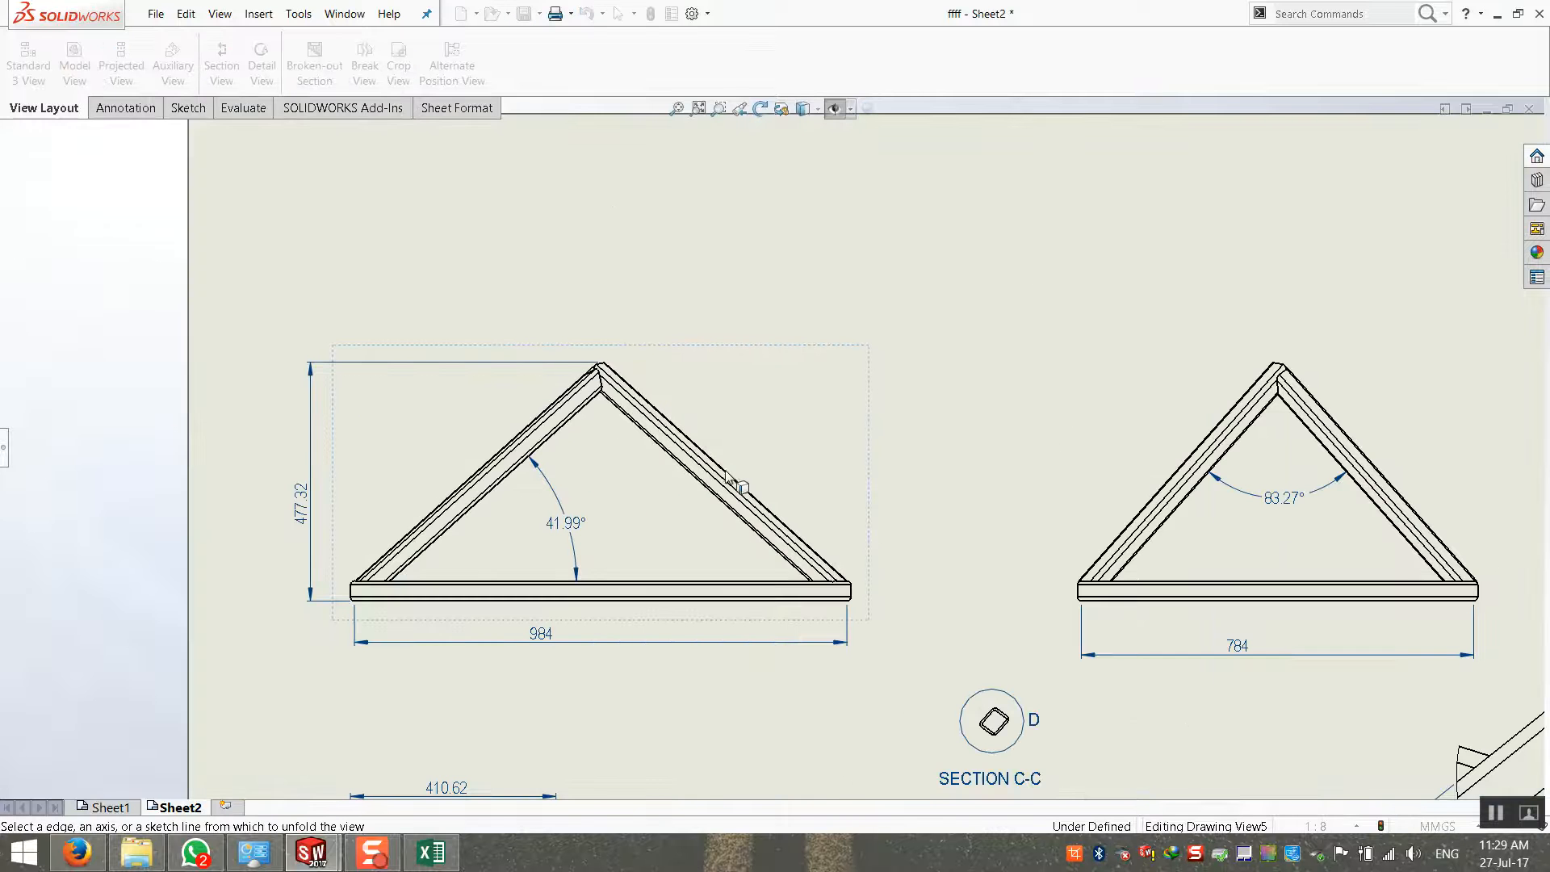
{"action": "scroll", "coordinate": [626, 390], "scroll_direction": "down", "scroll_amount": 4}
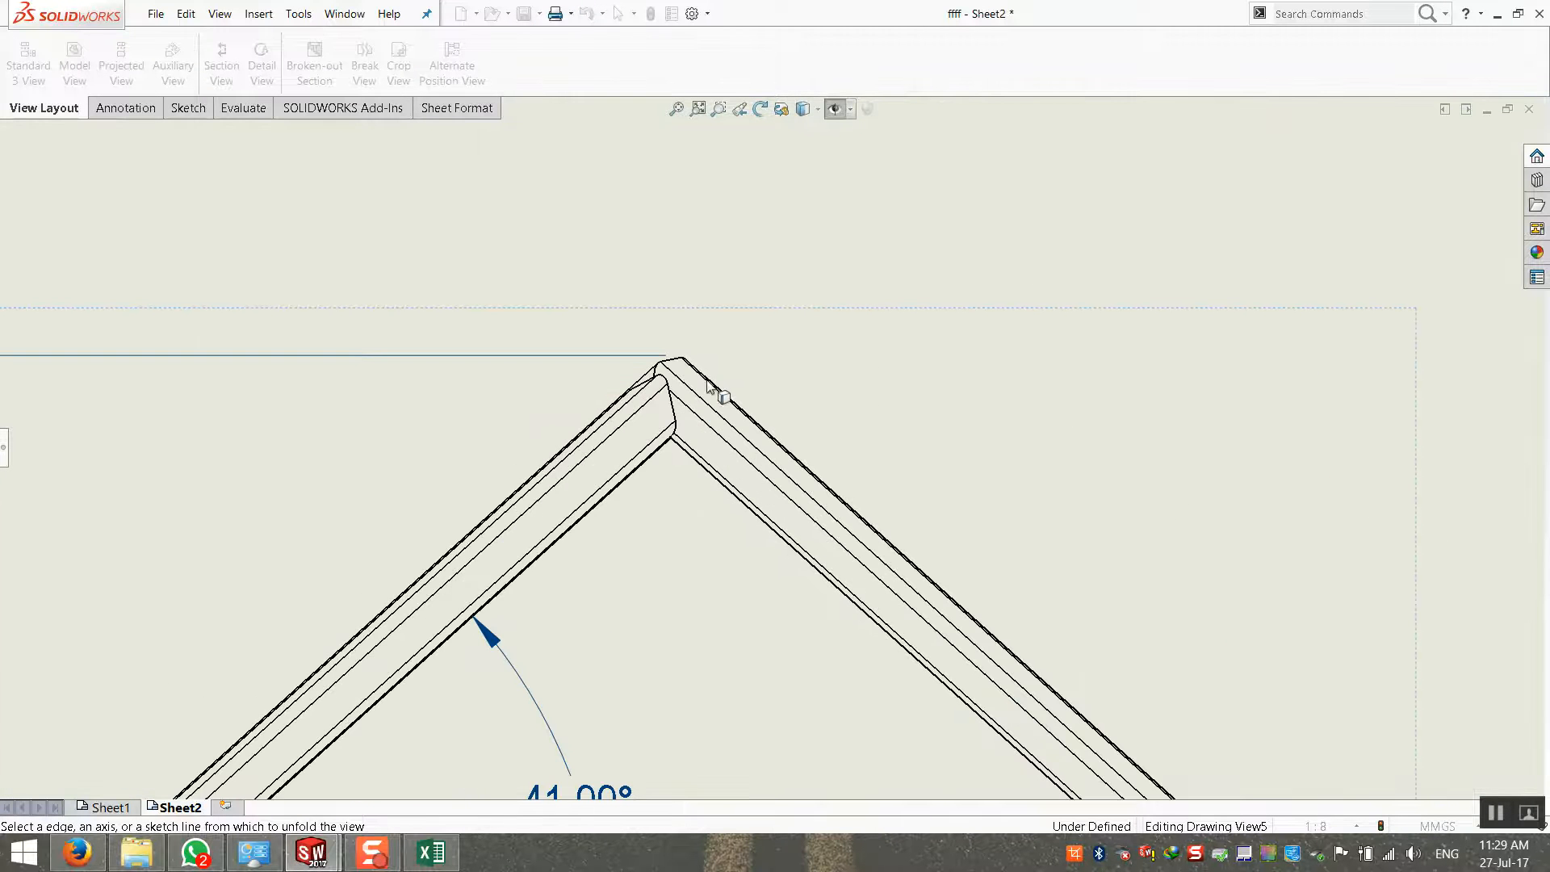
{"action": "scroll", "coordinate": [699, 513], "scroll_direction": "up", "scroll_amount": 4}
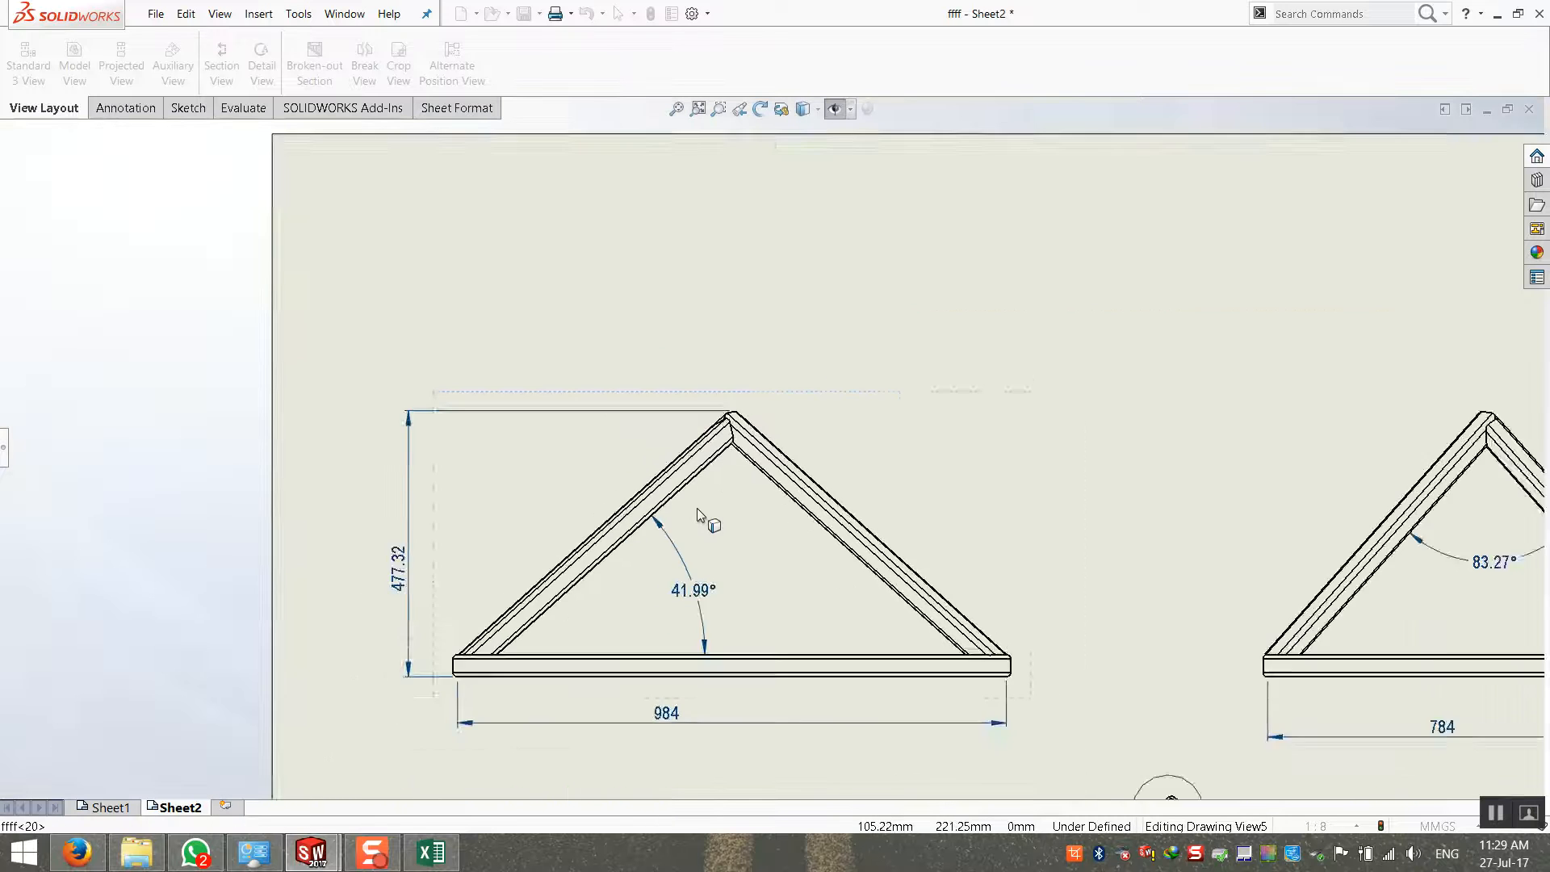
{"action": "scroll", "coordinate": [696, 514], "scroll_direction": "up", "scroll_amount": 5}
{"action": "left_click", "coordinate": [809, 560]}
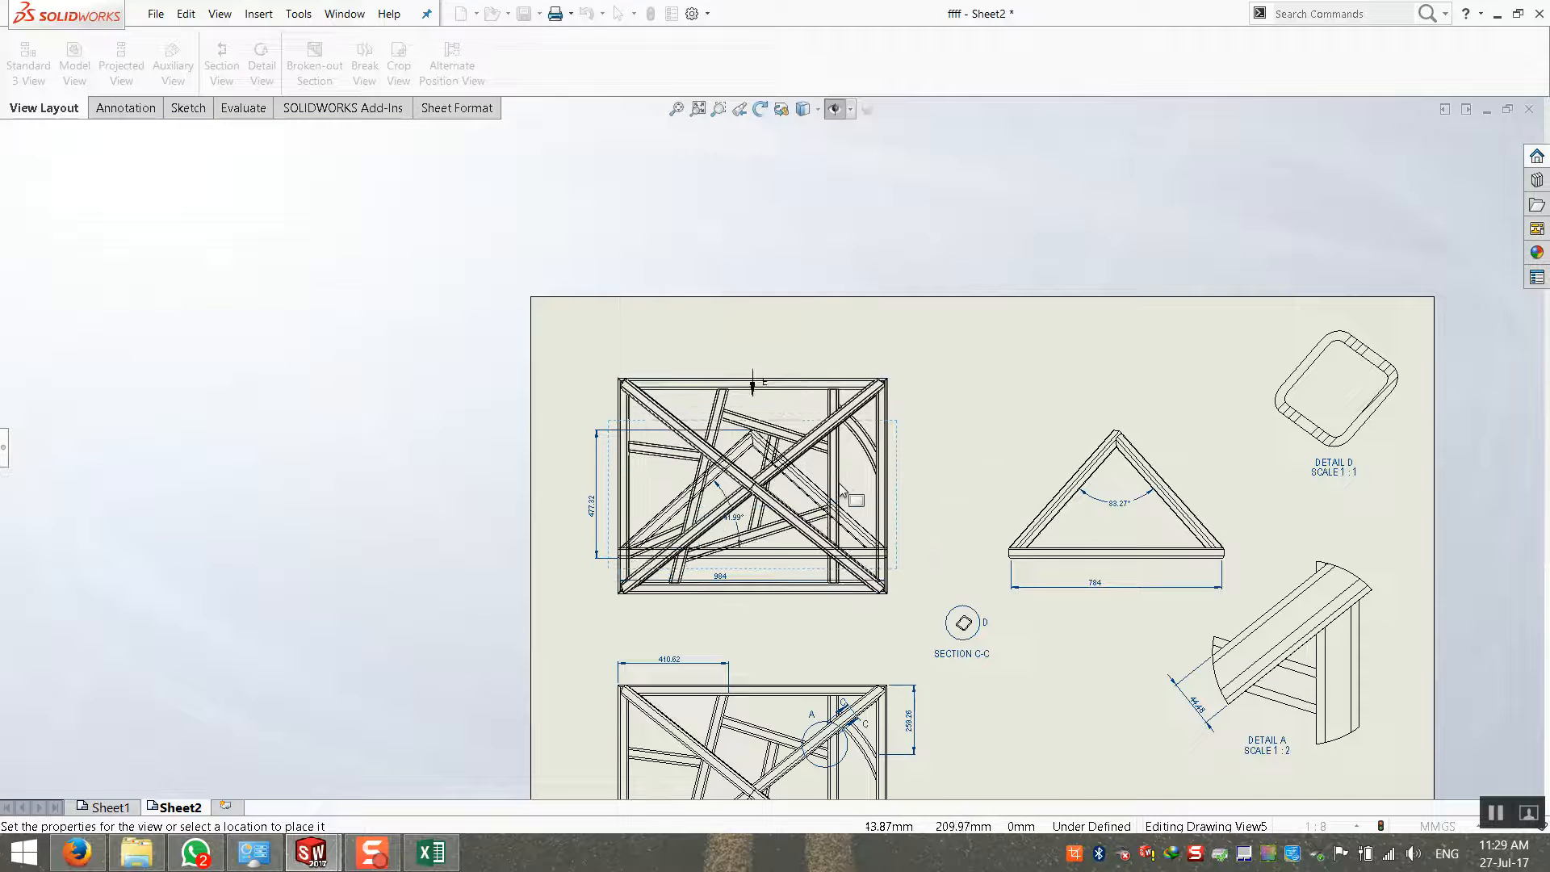
{"action": "left_click", "coordinate": [844, 494]}
Sketch a line about 650 mm long along the outer edge of the front view's right sloping tube, from apex to base
{"action": "scroll", "coordinate": [888, 550], "scroll_direction": "down", "scroll_amount": 3}
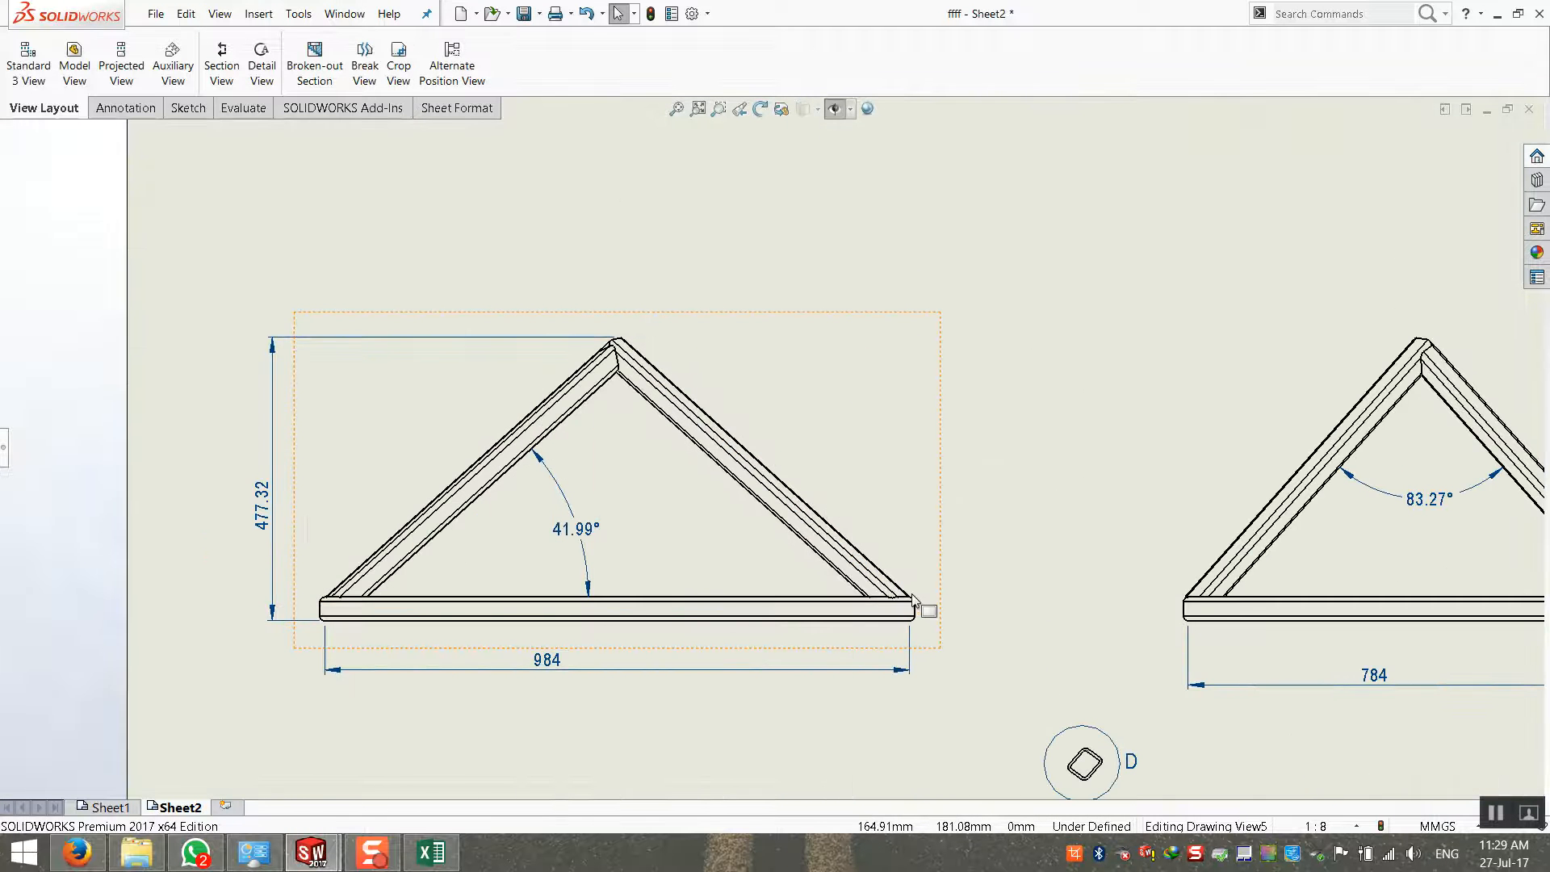
{"action": "left_click", "coordinate": [189, 108]}
{"action": "left_click", "coordinate": [107, 41]}
{"action": "scroll", "coordinate": [694, 355], "scroll_direction": "down", "scroll_amount": 3}
{"action": "scroll", "coordinate": [710, 374], "scroll_direction": "down", "scroll_amount": 5}
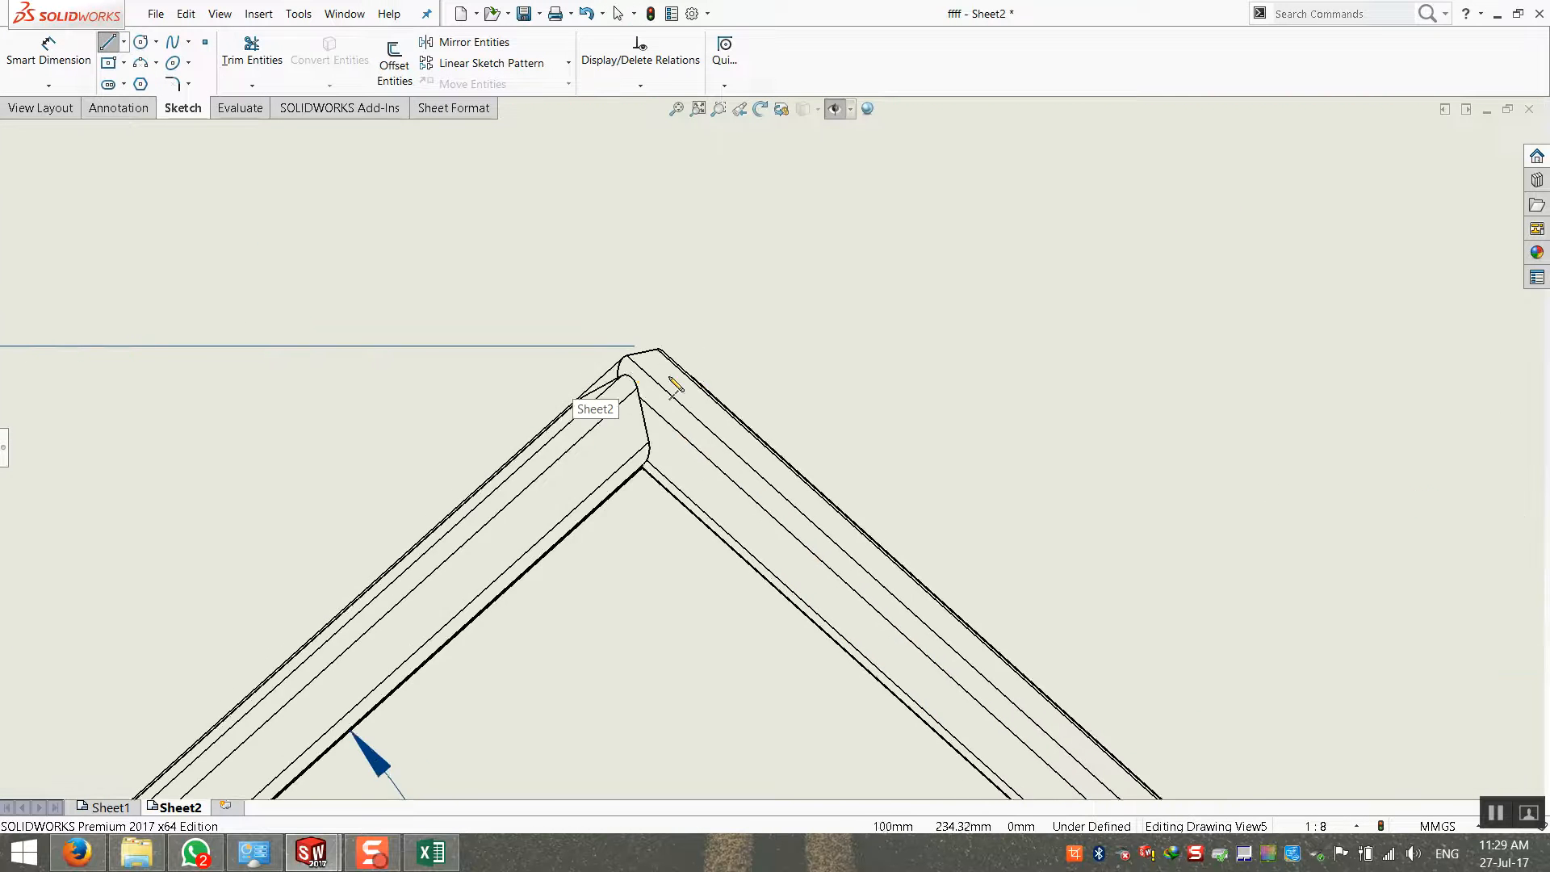
{"action": "left_click", "coordinate": [821, 394]}
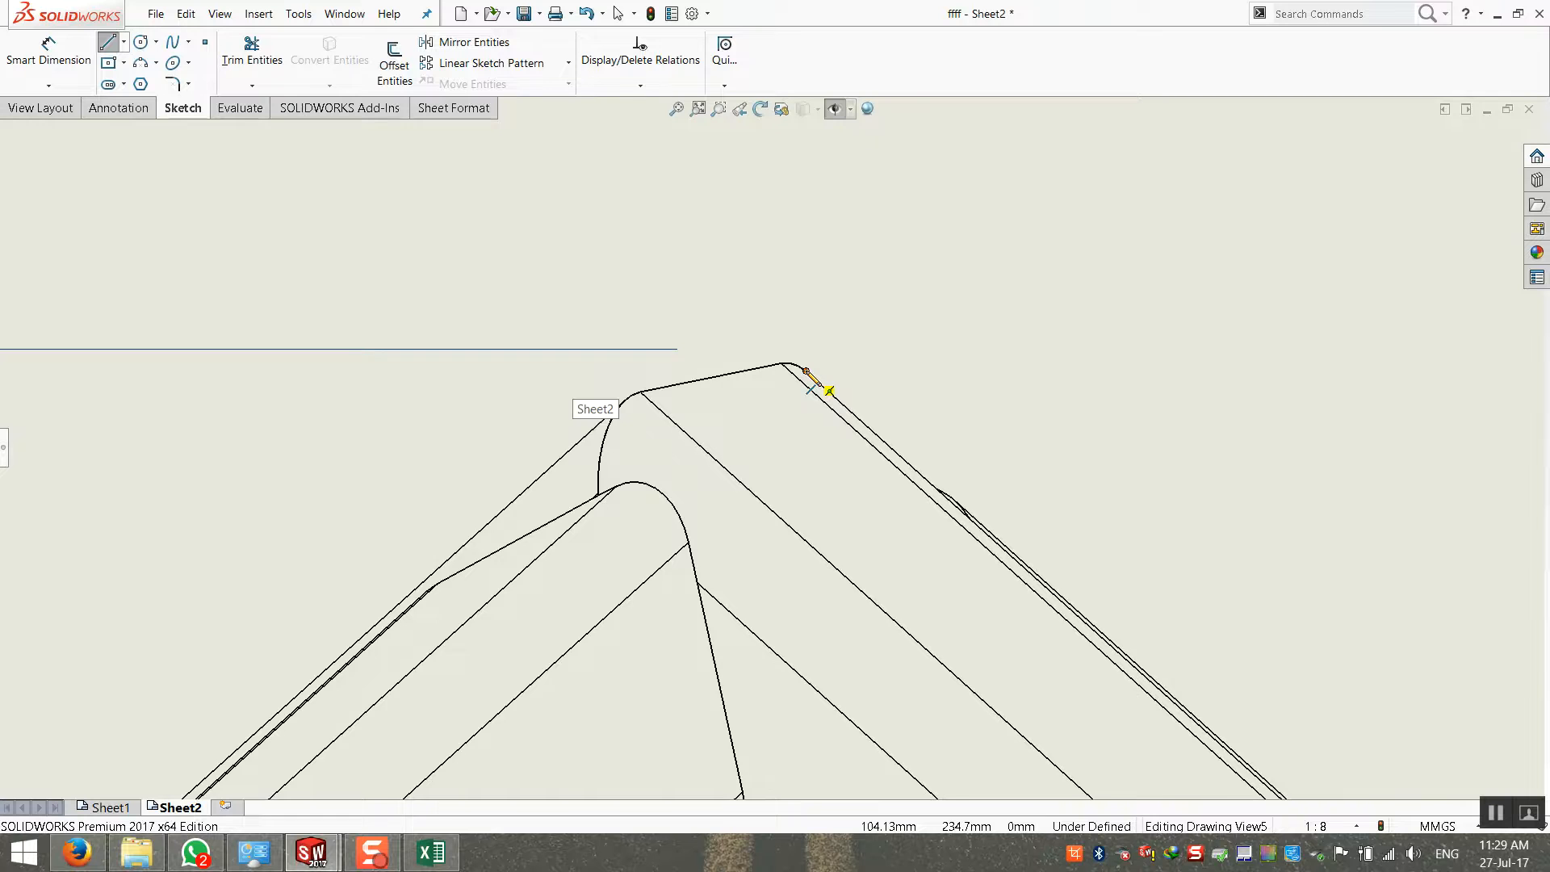
{"action": "scroll", "coordinate": [936, 469], "scroll_direction": "up", "scroll_amount": 10}
{"action": "scroll", "coordinate": [1023, 646], "scroll_direction": "down", "scroll_amount": 5}
{"action": "scroll", "coordinate": [889, 556], "scroll_direction": "down", "scroll_amount": 4}
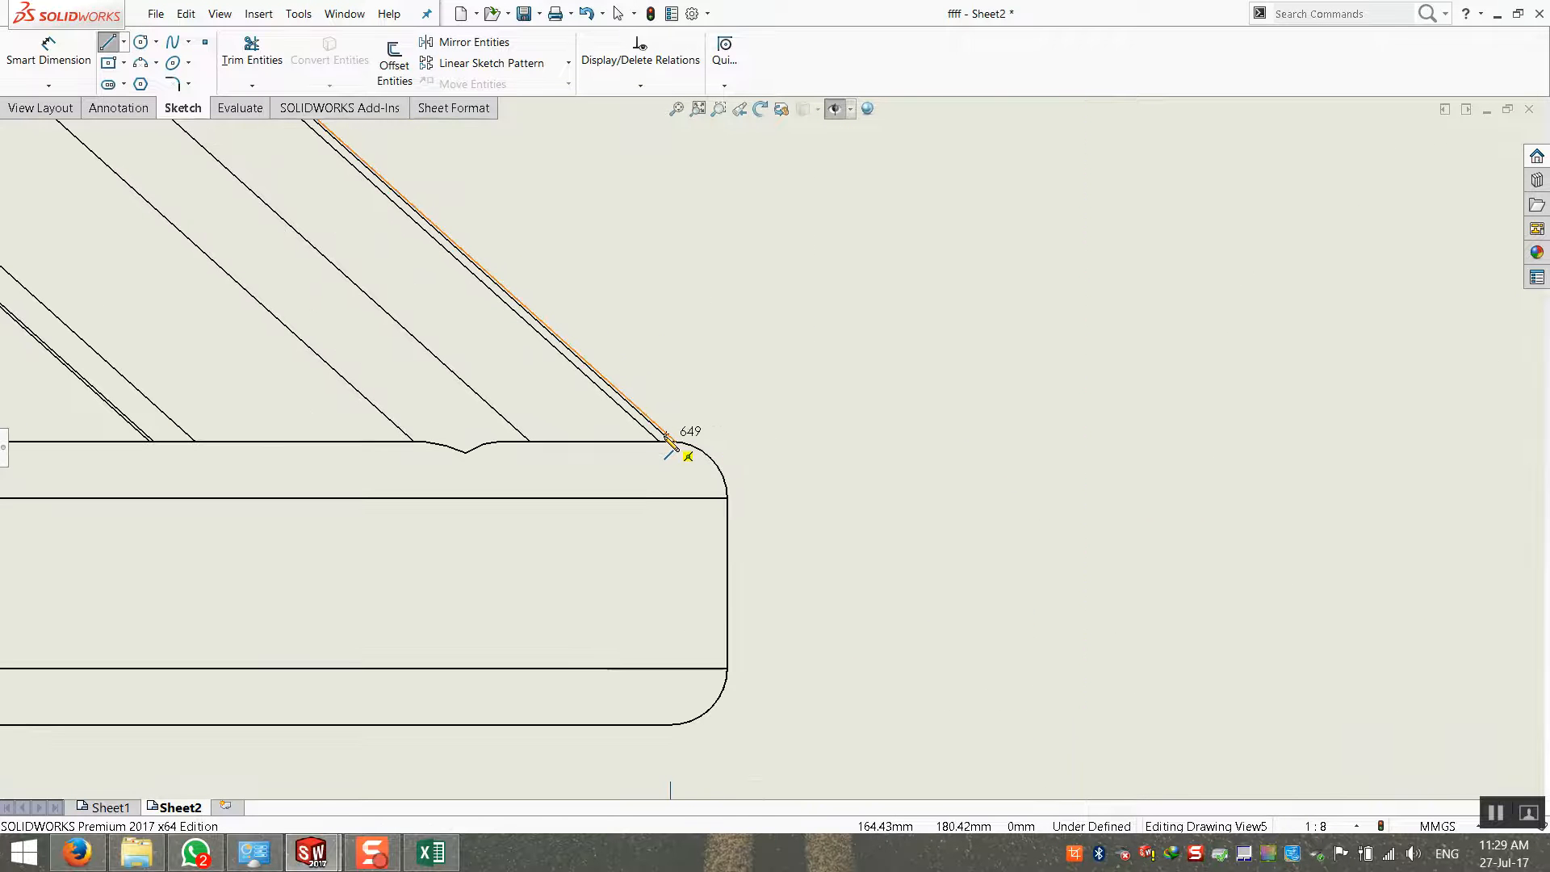
{"action": "scroll", "coordinate": [681, 444], "scroll_direction": "down", "scroll_amount": 4}
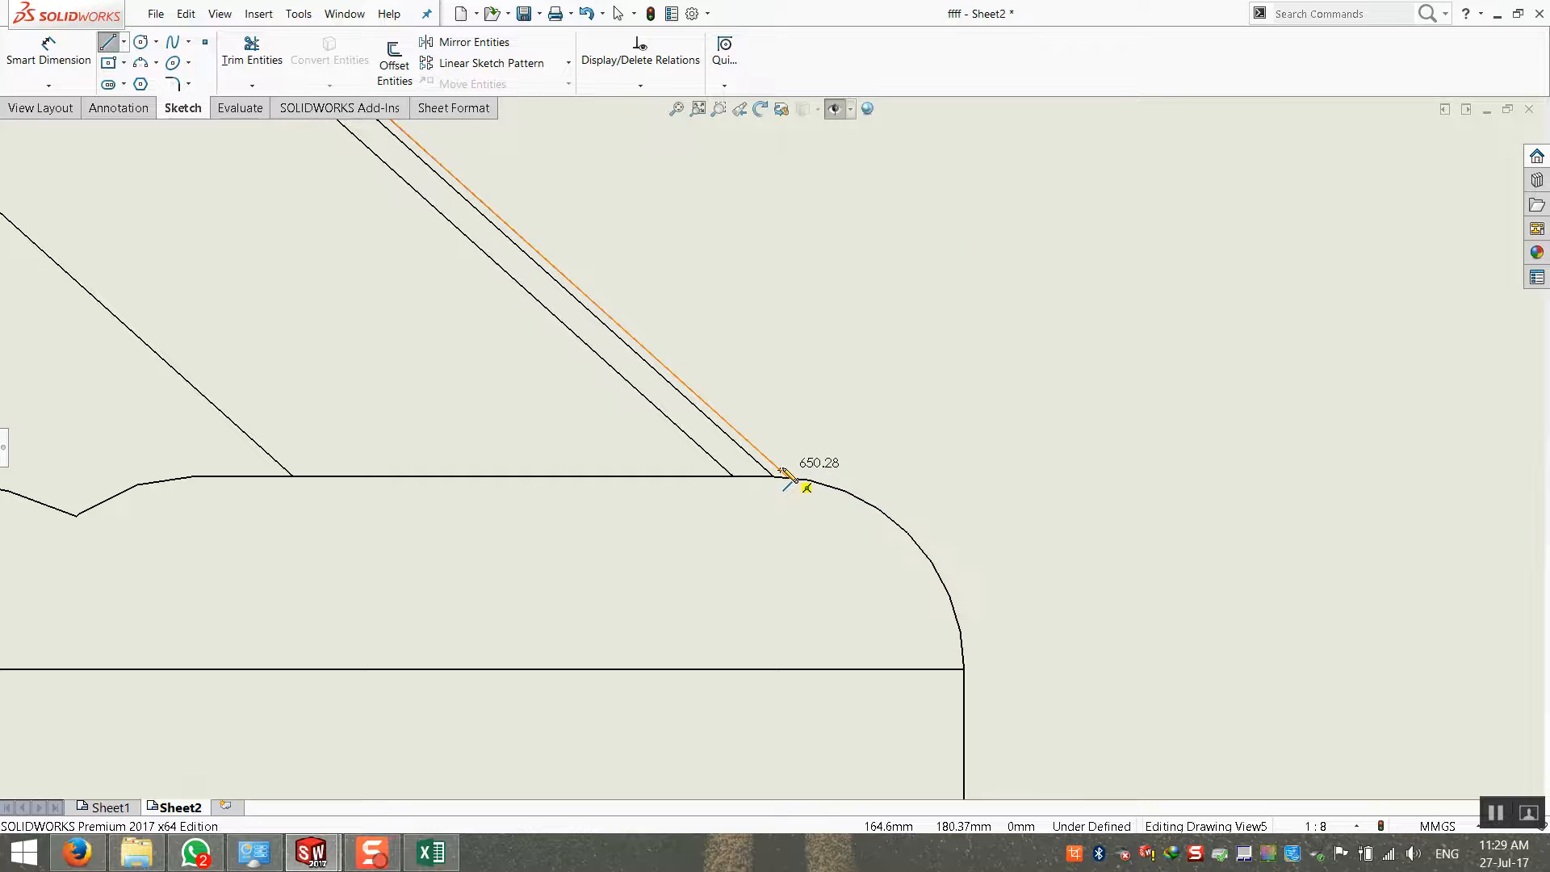
{"action": "left_click", "coordinate": [785, 474]}
{"action": "key", "text": "Escape"}
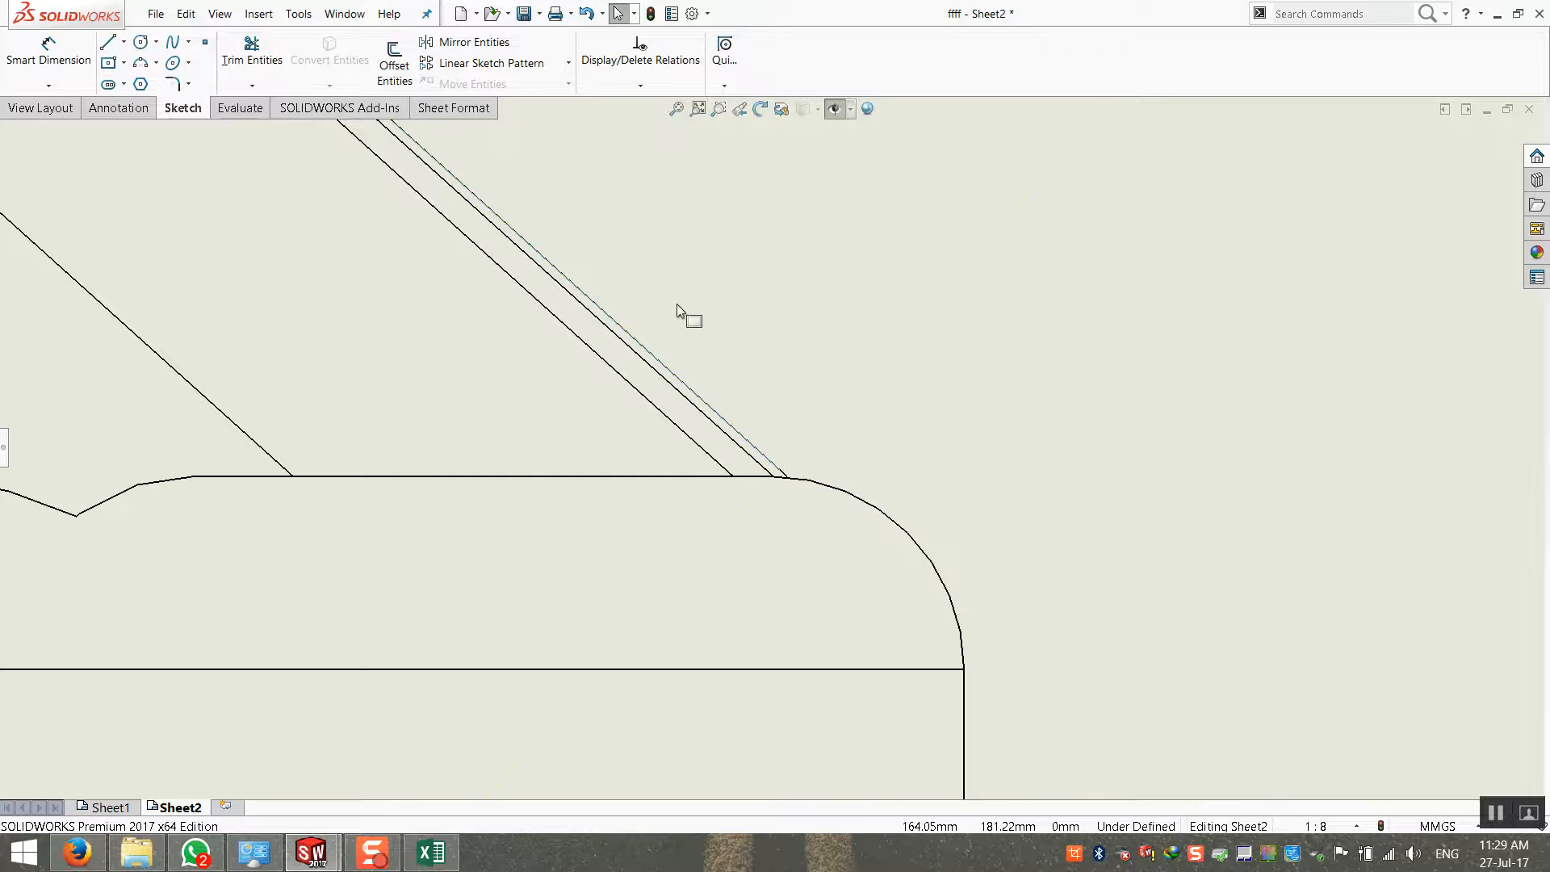
Create an auxiliary view from the sketched sloping line and place it above the gap between the front and side views
{"action": "left_click", "coordinate": [654, 365]}
{"action": "scroll", "coordinate": [766, 449], "scroll_direction": "up", "scroll_amount": 4}
{"action": "left_click", "coordinate": [40, 107]}
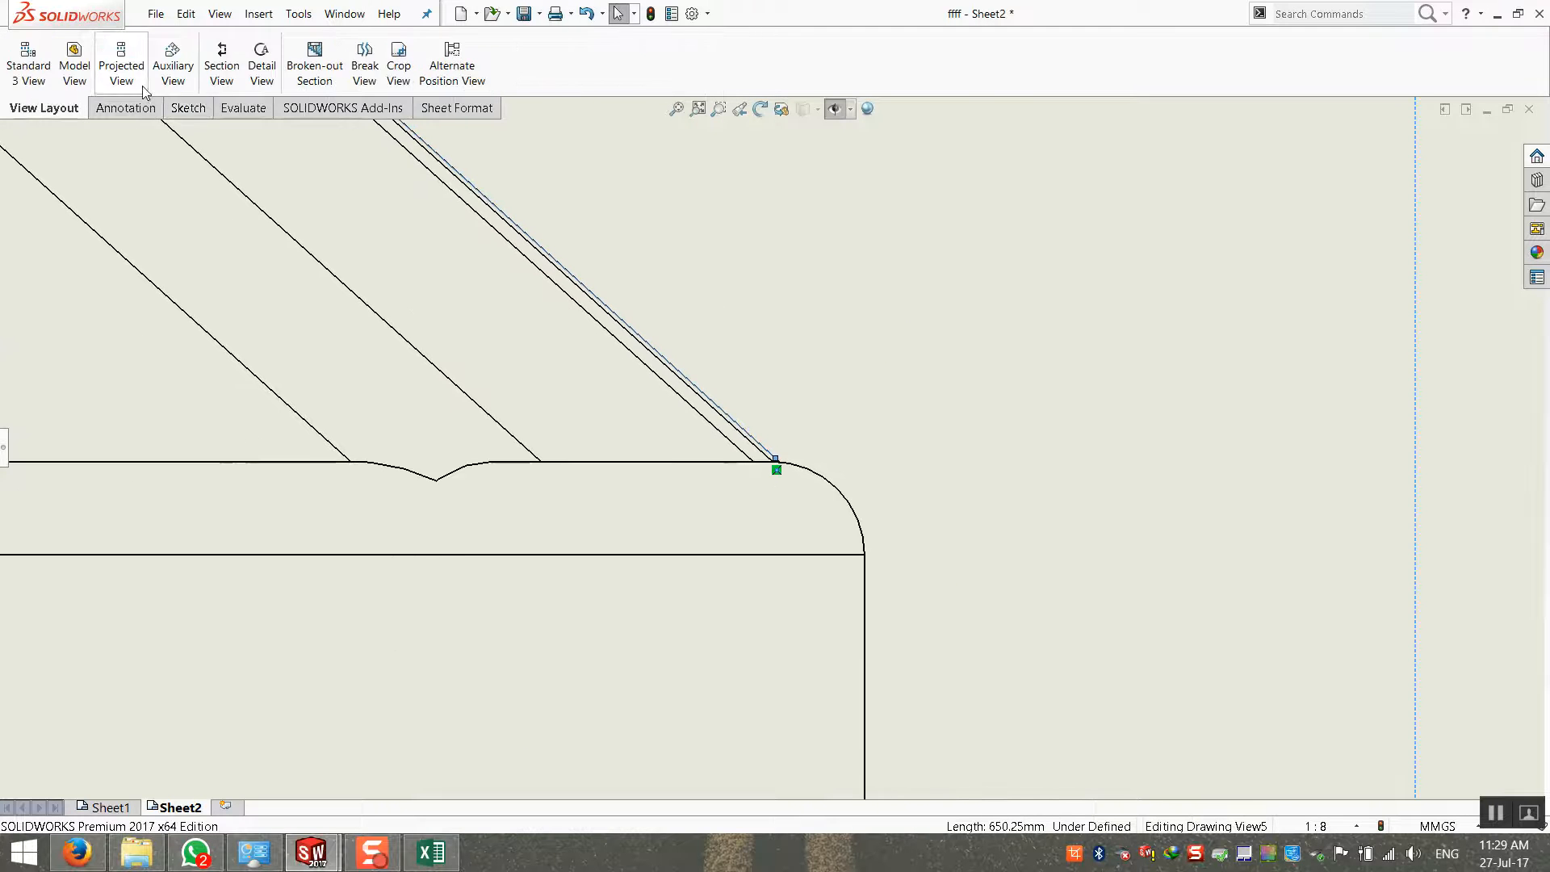
{"action": "left_click", "coordinate": [173, 84]}
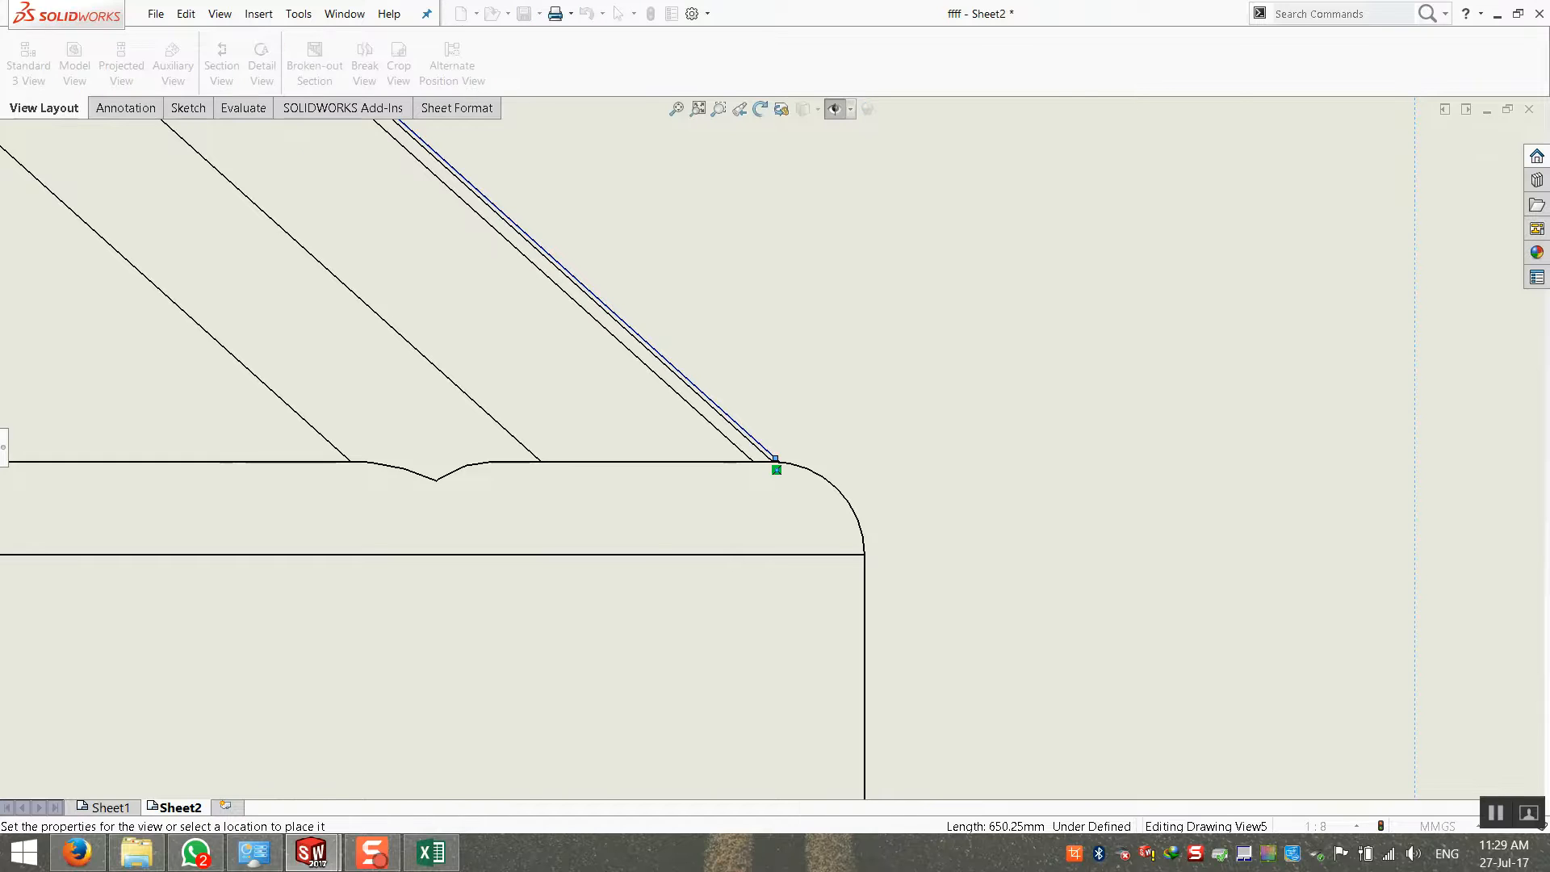
{"action": "scroll", "coordinate": [773, 454], "scroll_direction": "up", "scroll_amount": 10}
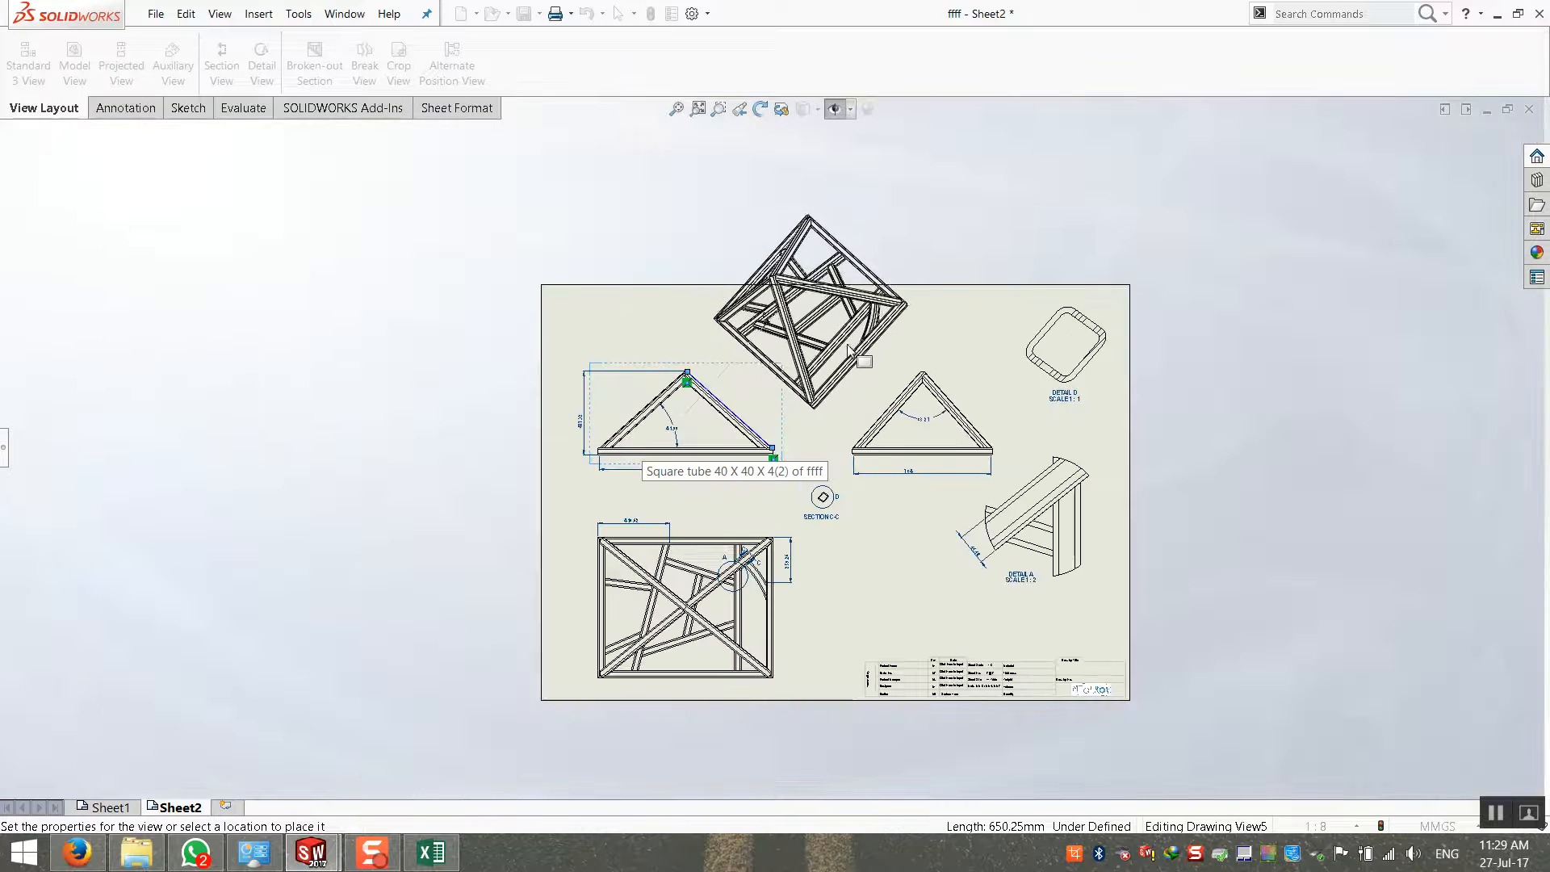
{"action": "left_click", "coordinate": [859, 341]}
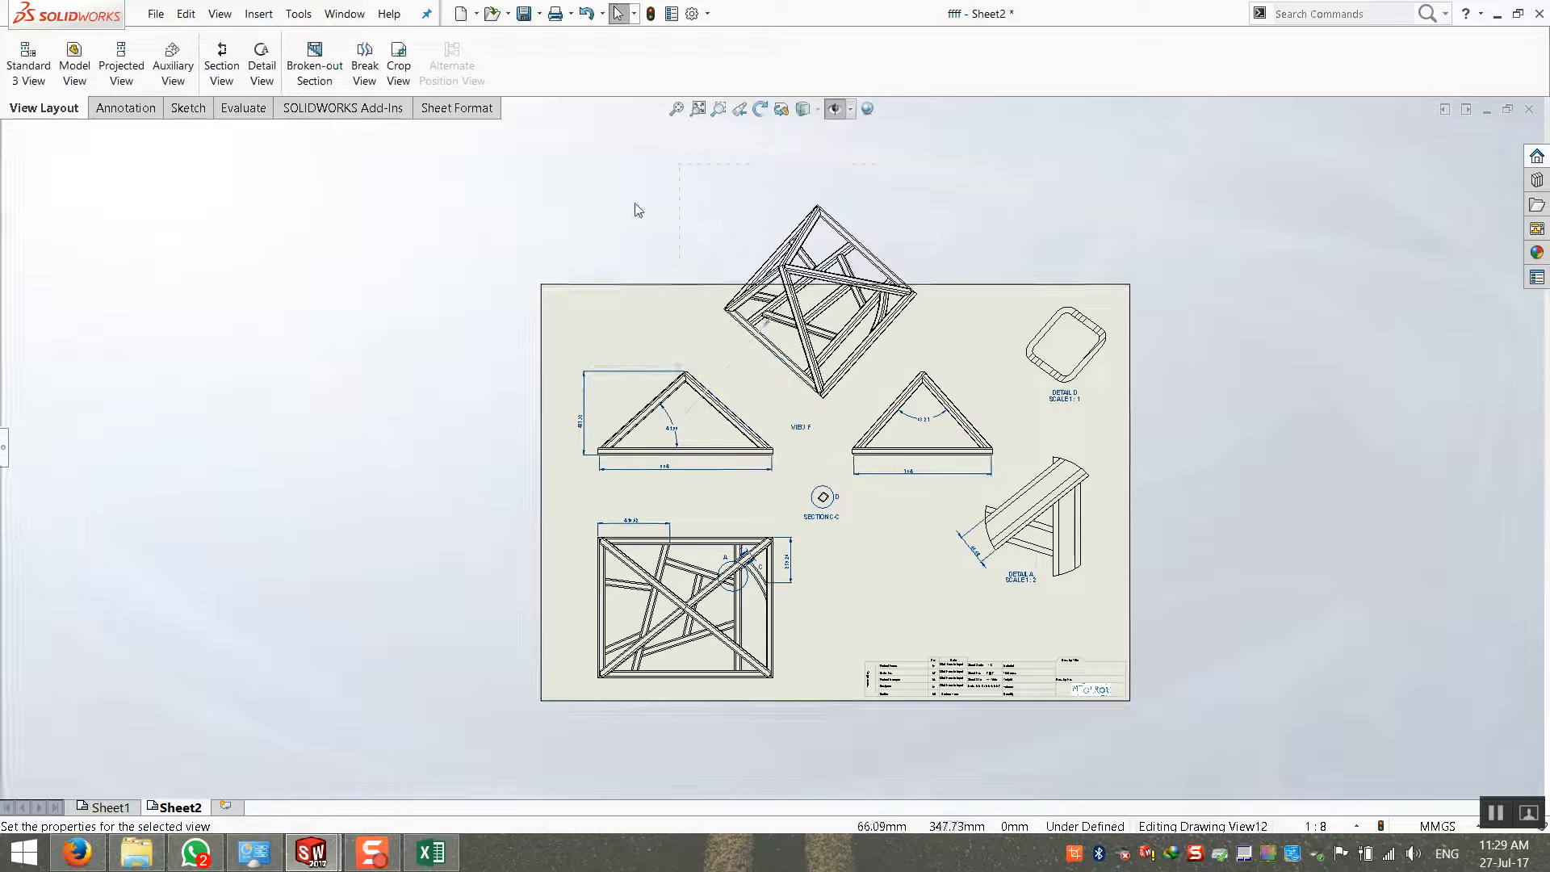
{"action": "scroll", "coordinate": [887, 369], "scroll_direction": "down", "scroll_amount": 5}
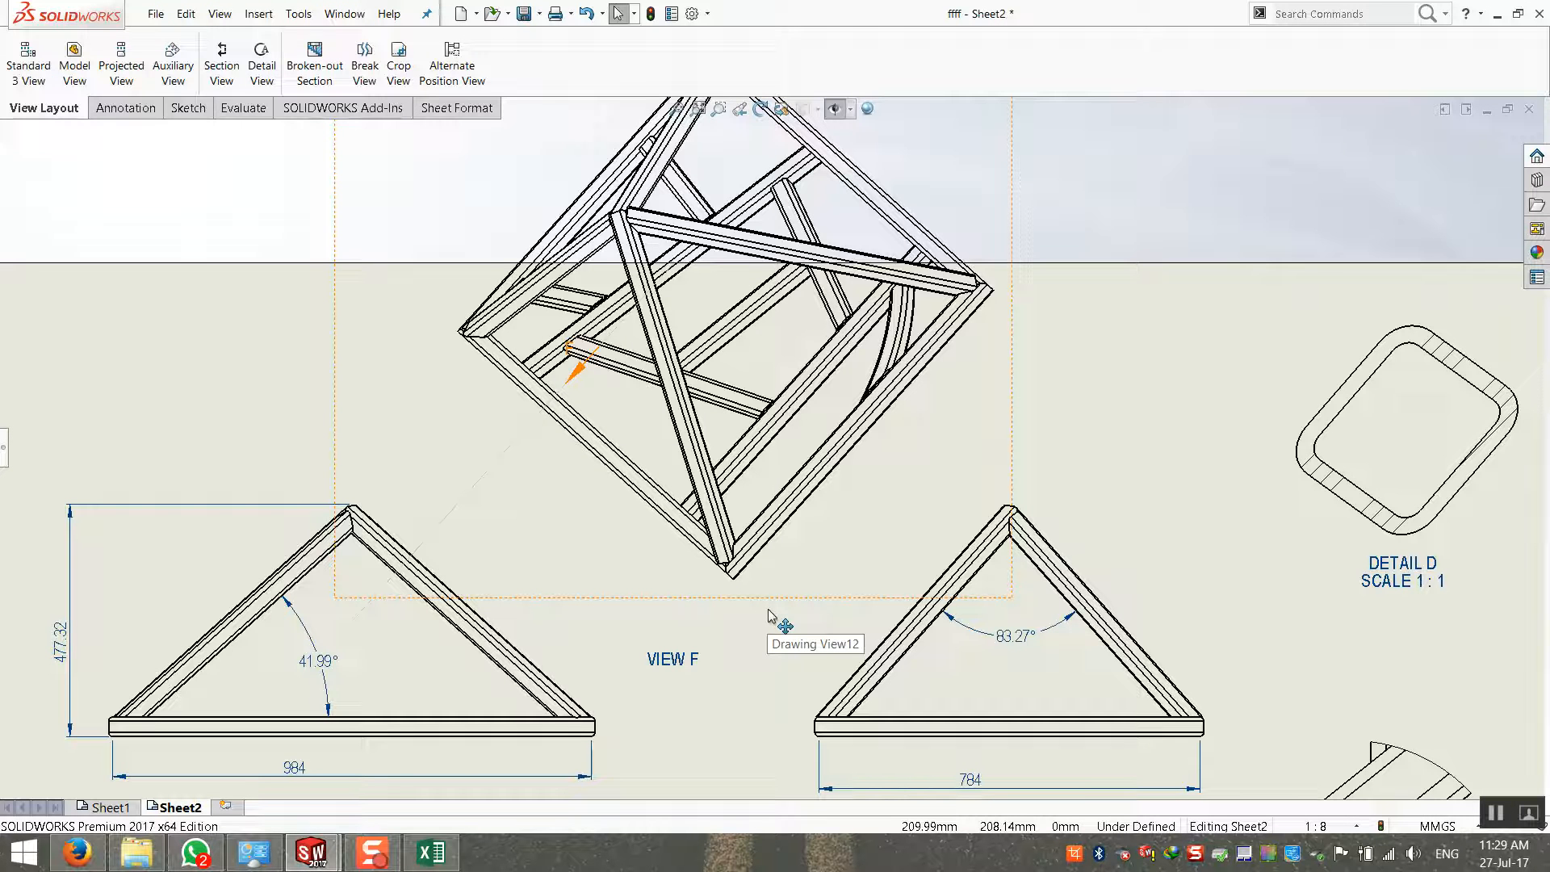
{"action": "scroll", "coordinate": [780, 613], "scroll_direction": "up", "scroll_amount": 4}
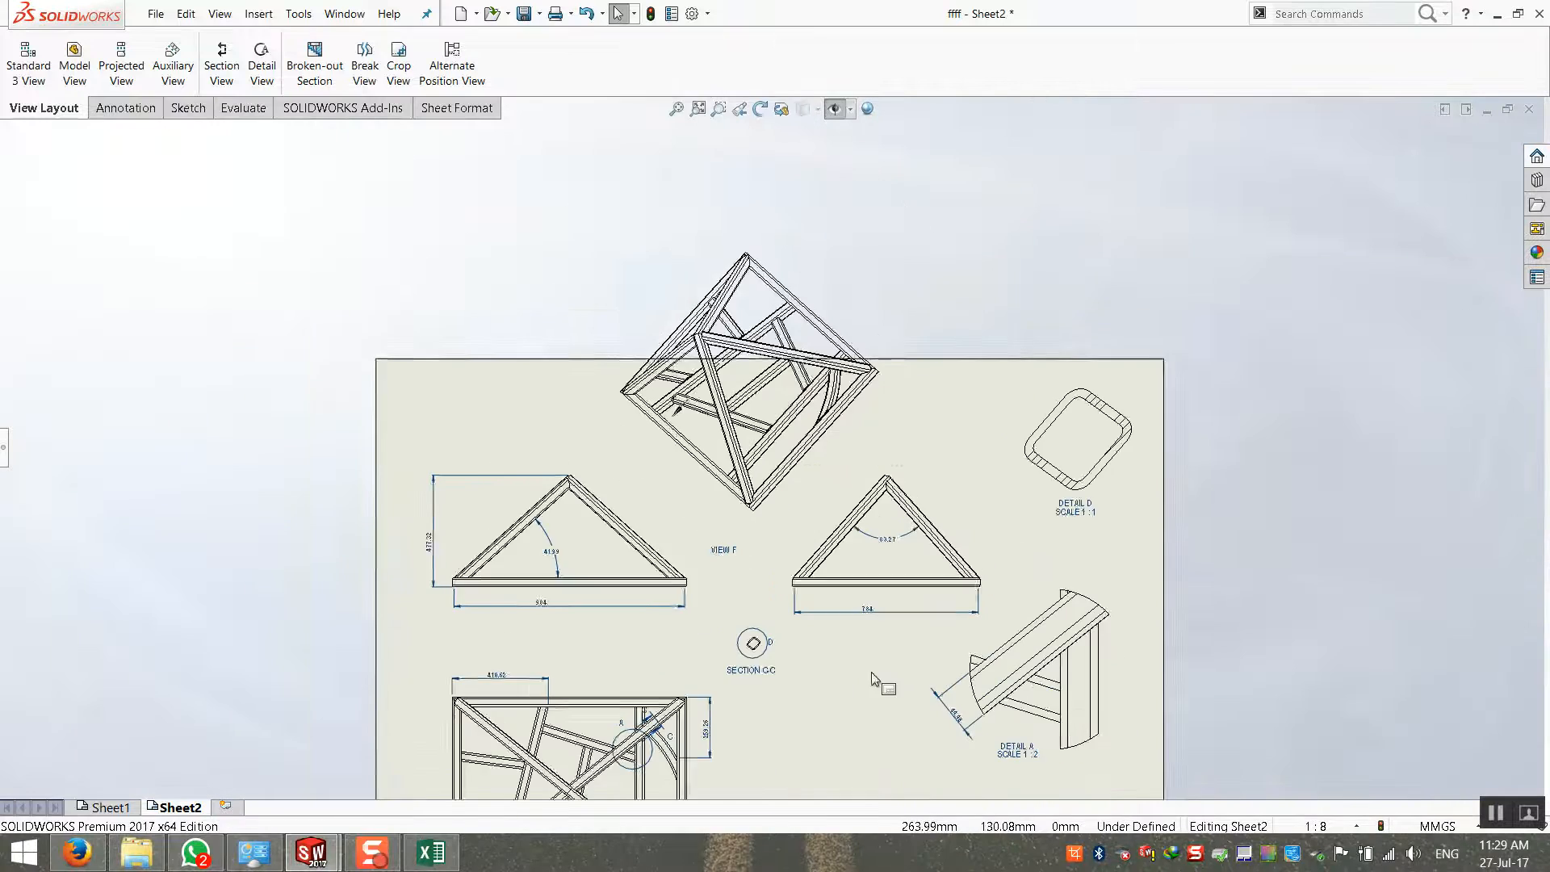
{"action": "scroll", "coordinate": [483, 344], "scroll_direction": "down", "scroll_amount": 3}
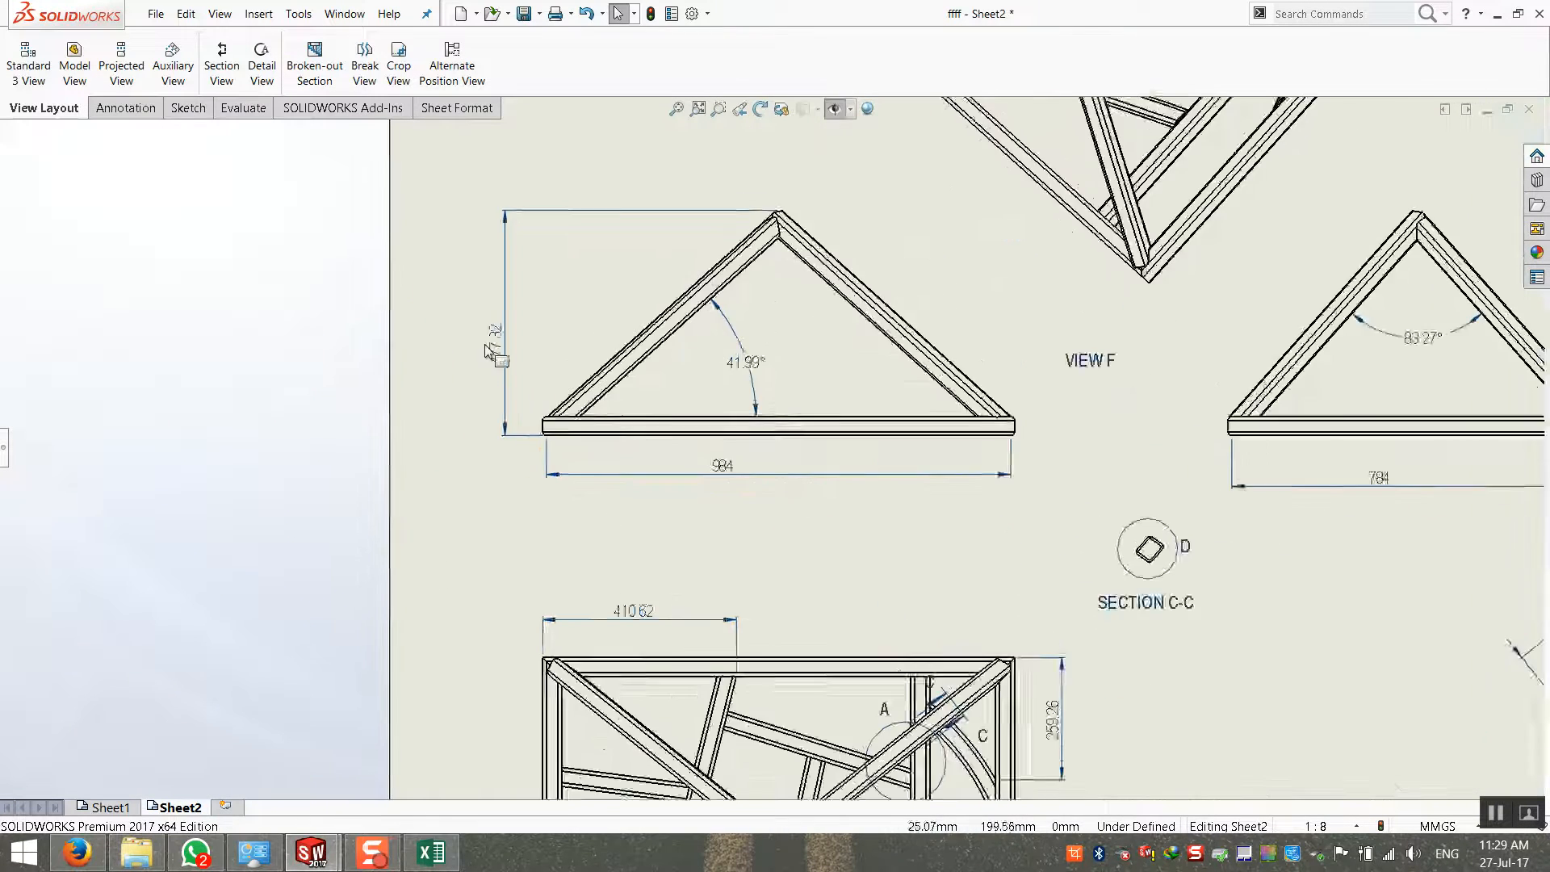
{"action": "scroll", "coordinate": [556, 386], "scroll_direction": "up", "scroll_amount": 4}
{"action": "scroll", "coordinate": [1012, 365], "scroll_direction": "down", "scroll_amount": 5}
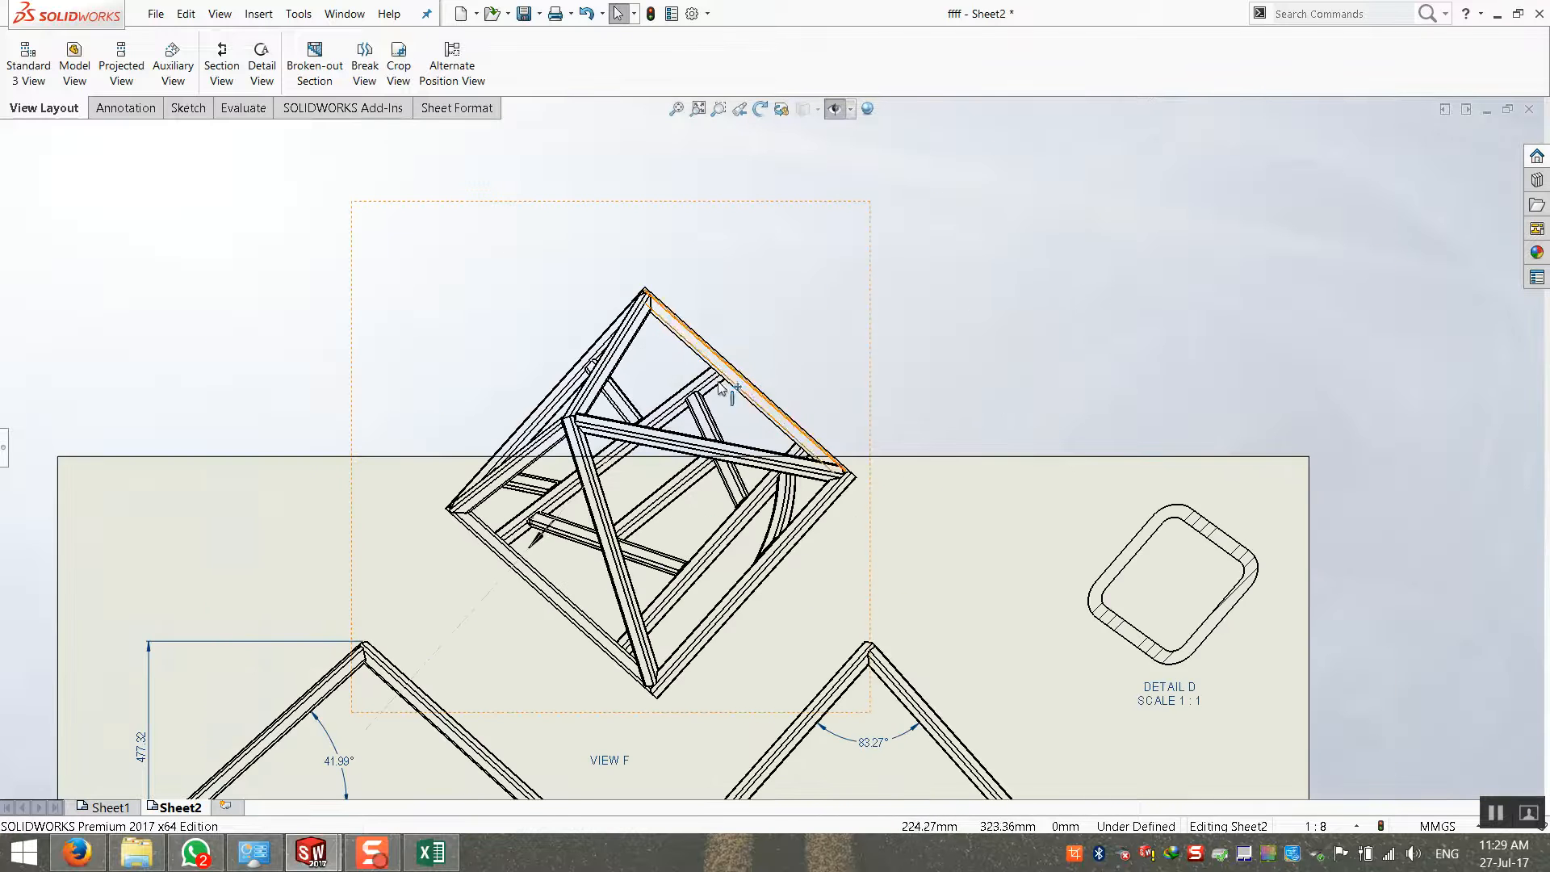
Dimension the distance from the auxiliary view's lower-right outer base edge to the apex end of the adjoining sloping tube
{"action": "left_click", "coordinate": [186, 108]}
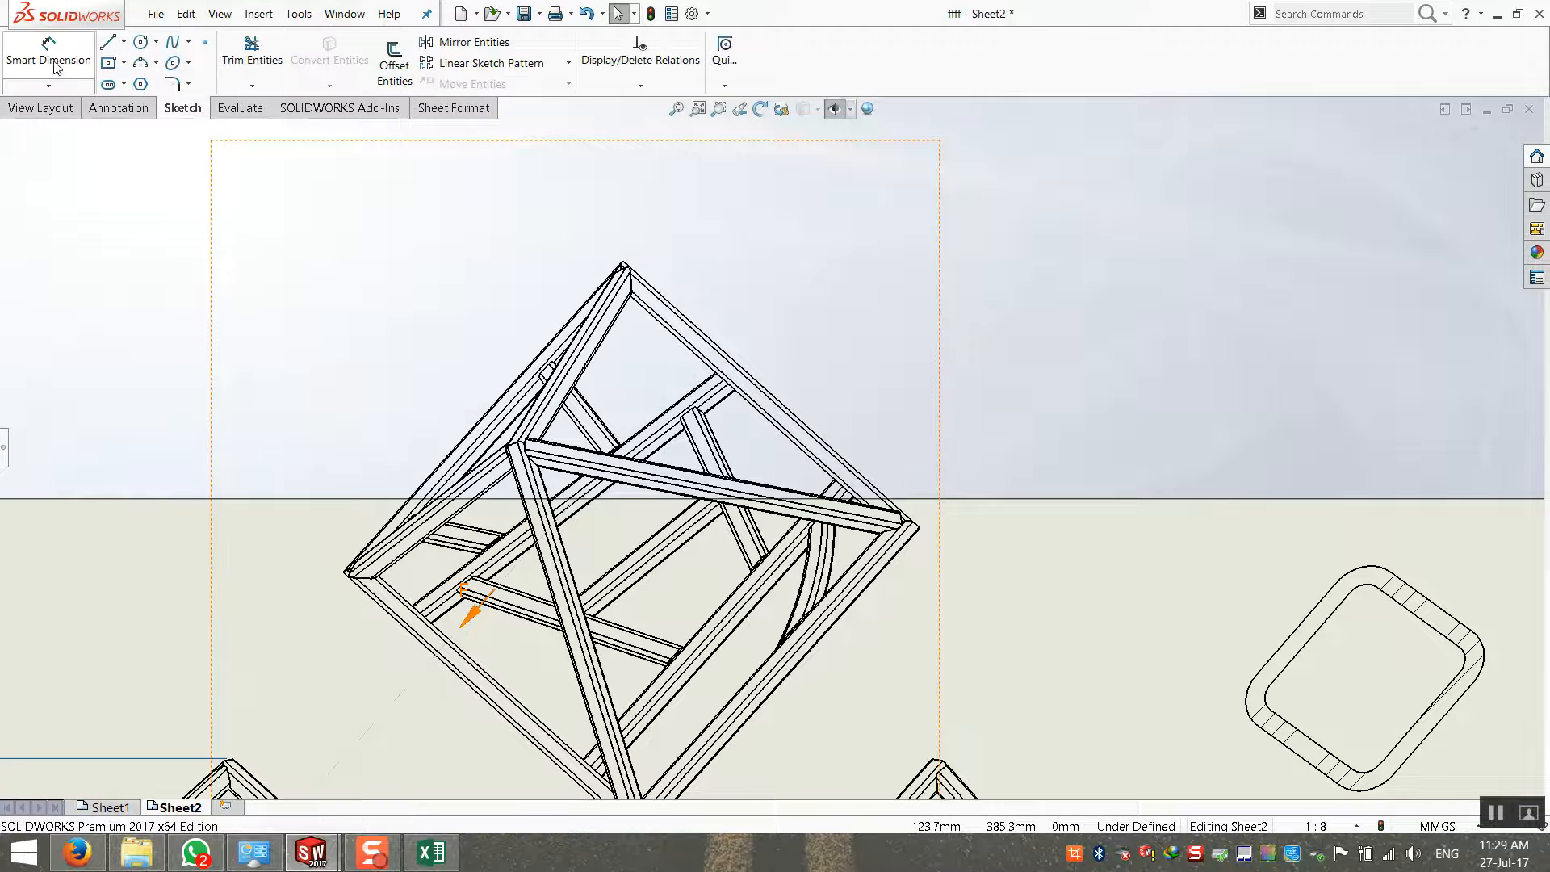
{"action": "left_click", "coordinate": [49, 53]}
{"action": "left_click", "coordinate": [784, 678]}
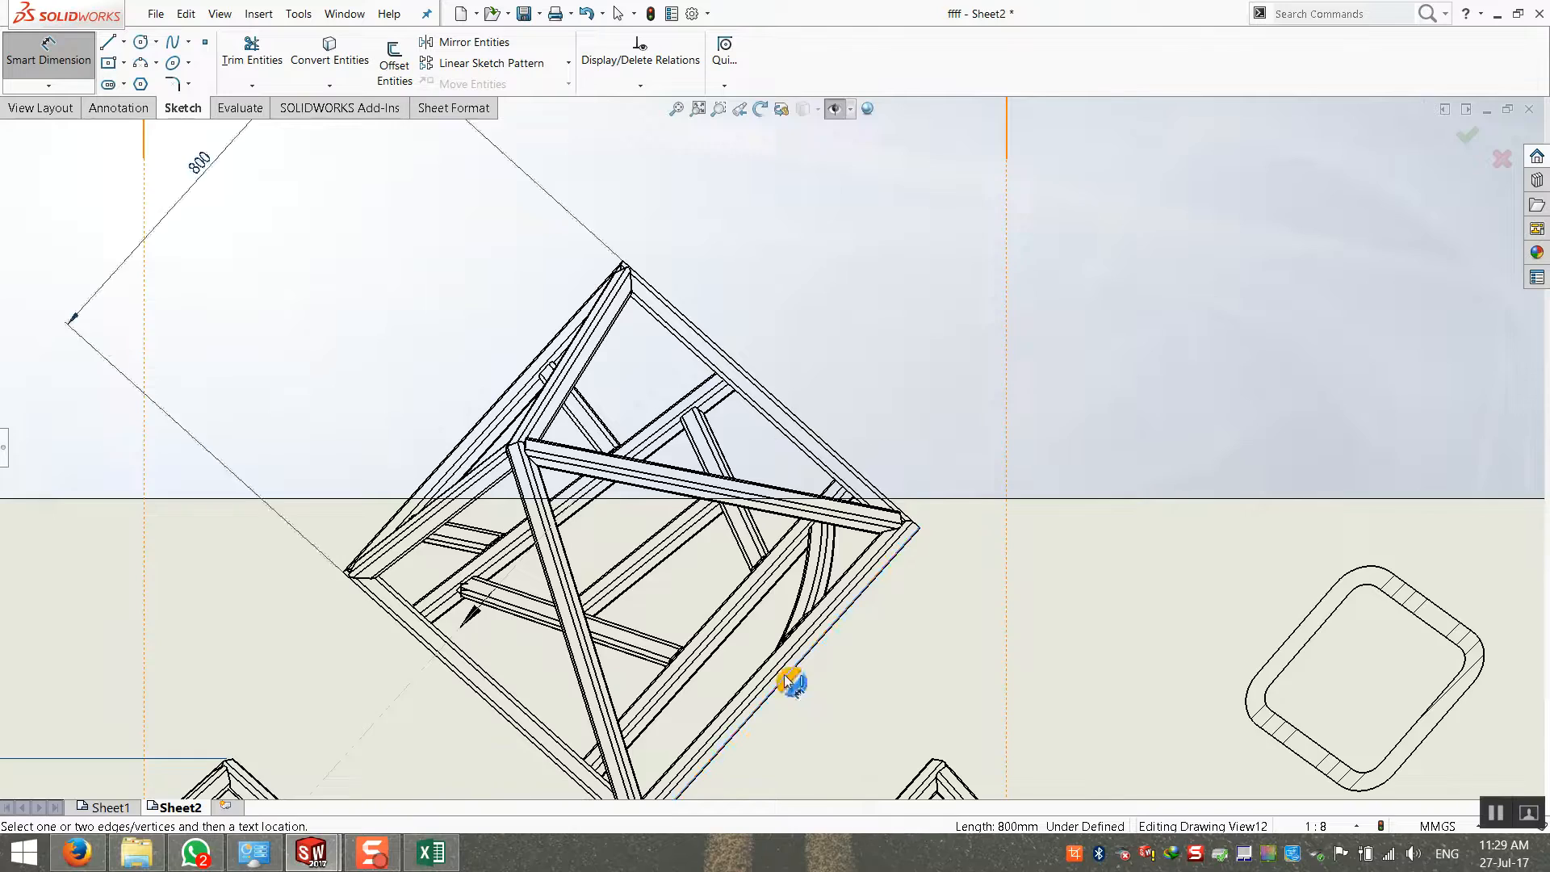
{"action": "scroll", "coordinate": [526, 494], "scroll_direction": "down", "scroll_amount": 5}
{"action": "scroll", "coordinate": [630, 436], "scroll_direction": "down", "scroll_amount": 4}
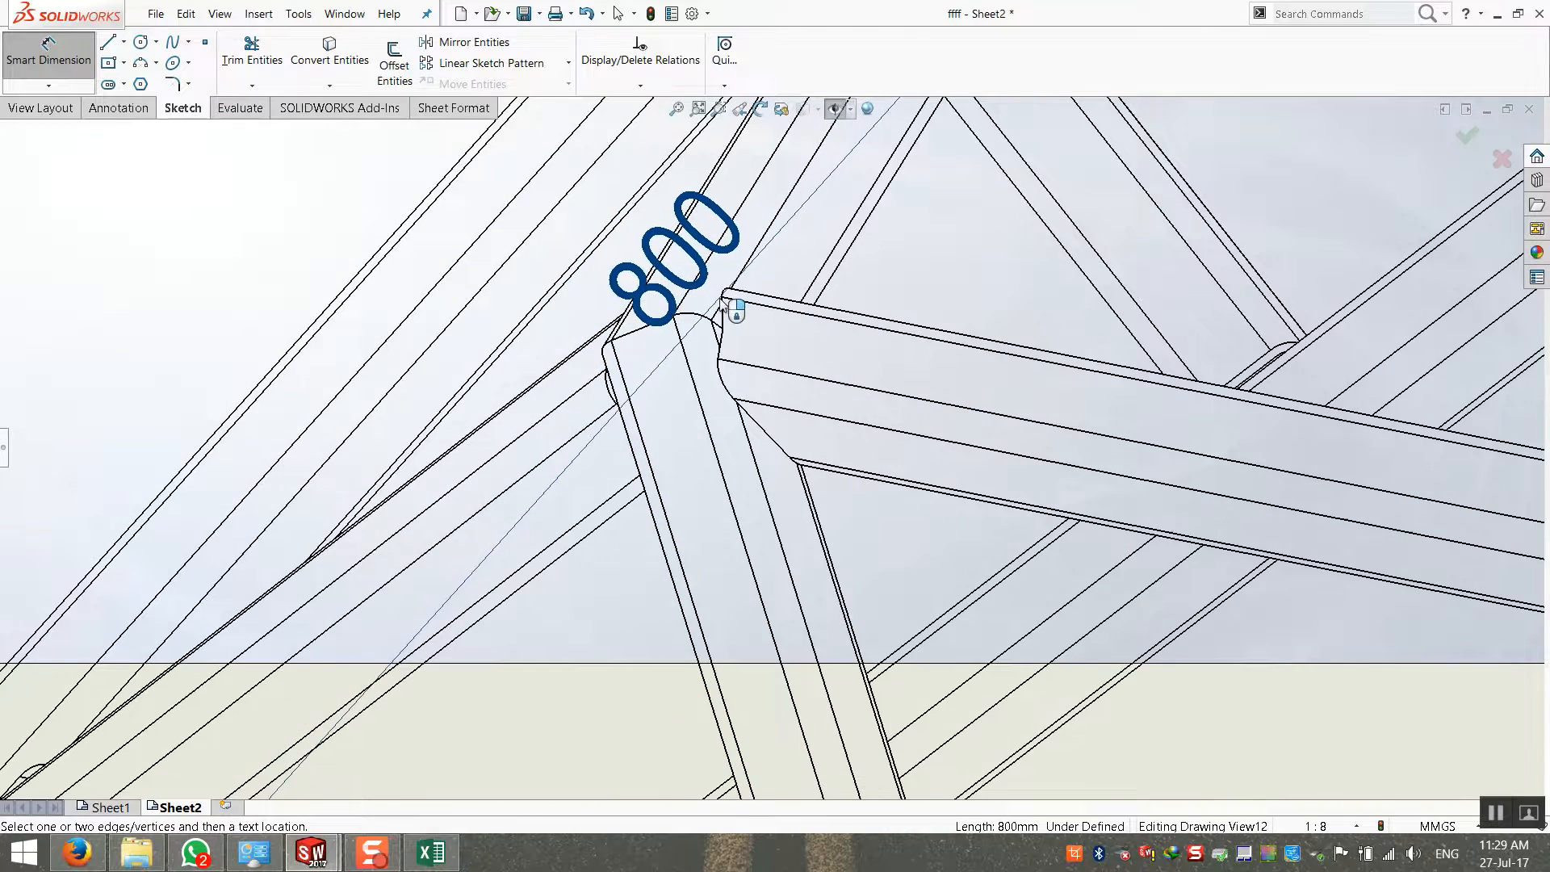
{"action": "scroll", "coordinate": [727, 311], "scroll_direction": "down", "scroll_amount": 3}
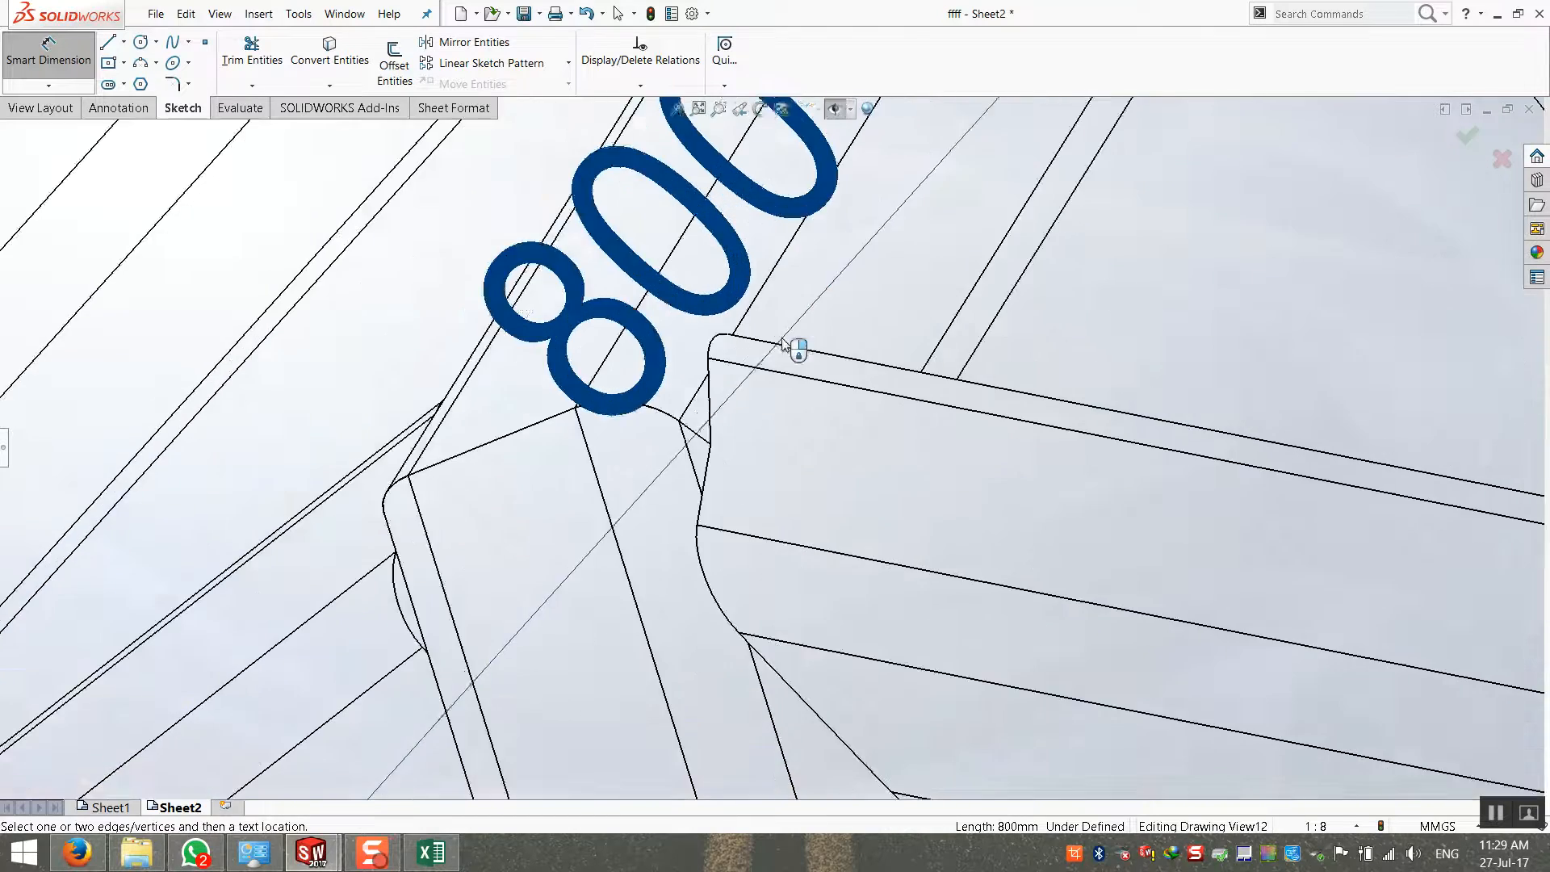
{"action": "left_click", "coordinate": [717, 351]}
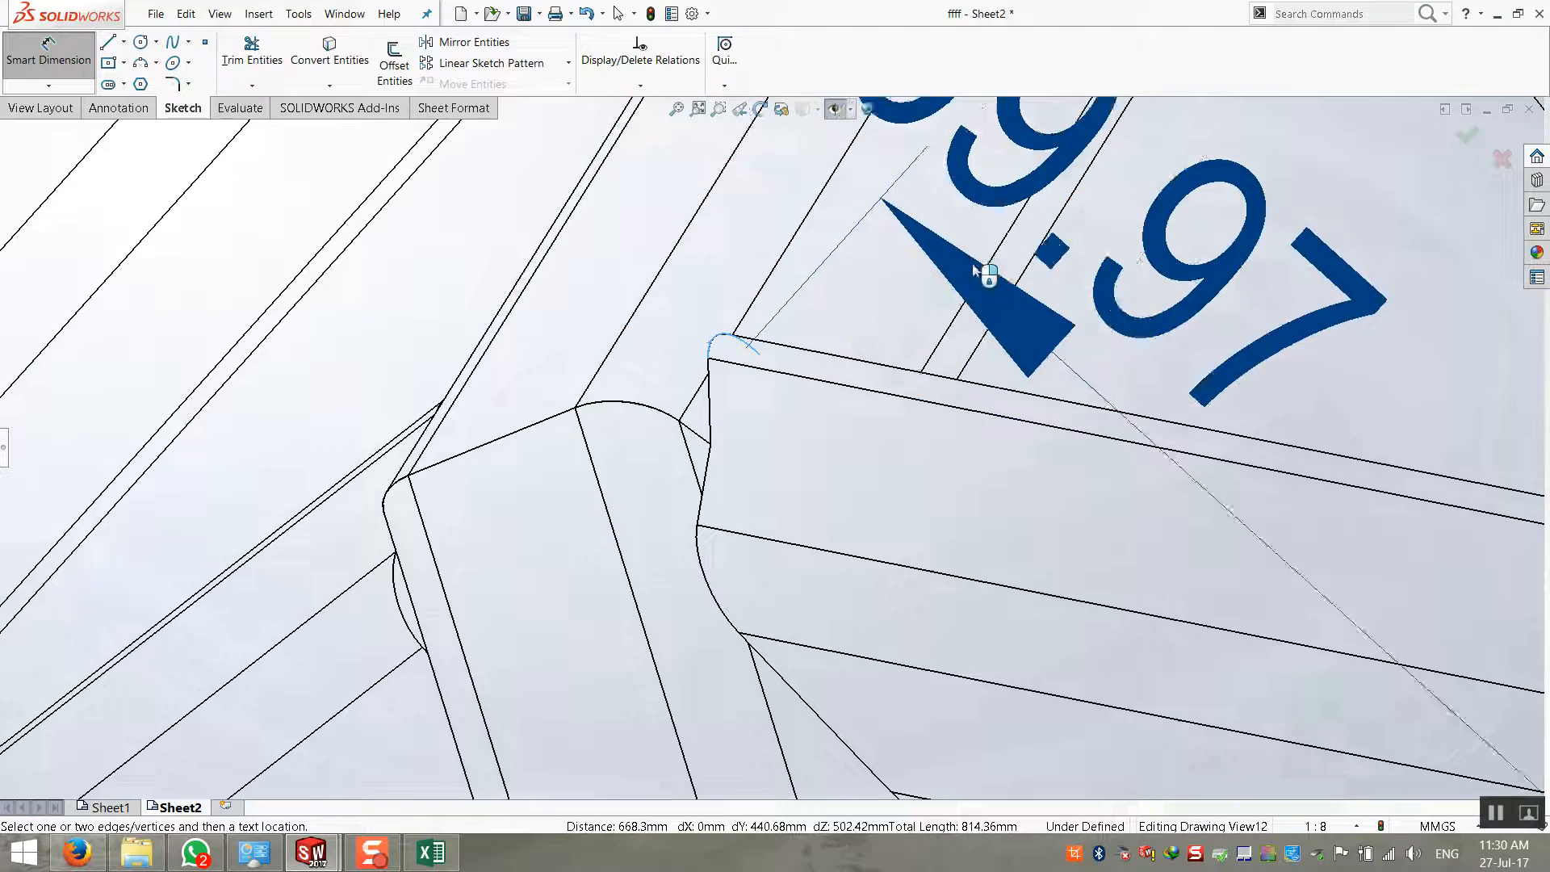
{"action": "scroll", "coordinate": [1026, 315], "scroll_direction": "up", "scroll_amount": 5}
{"action": "scroll", "coordinate": [1067, 348], "scroll_direction": "up", "scroll_amount": 4}
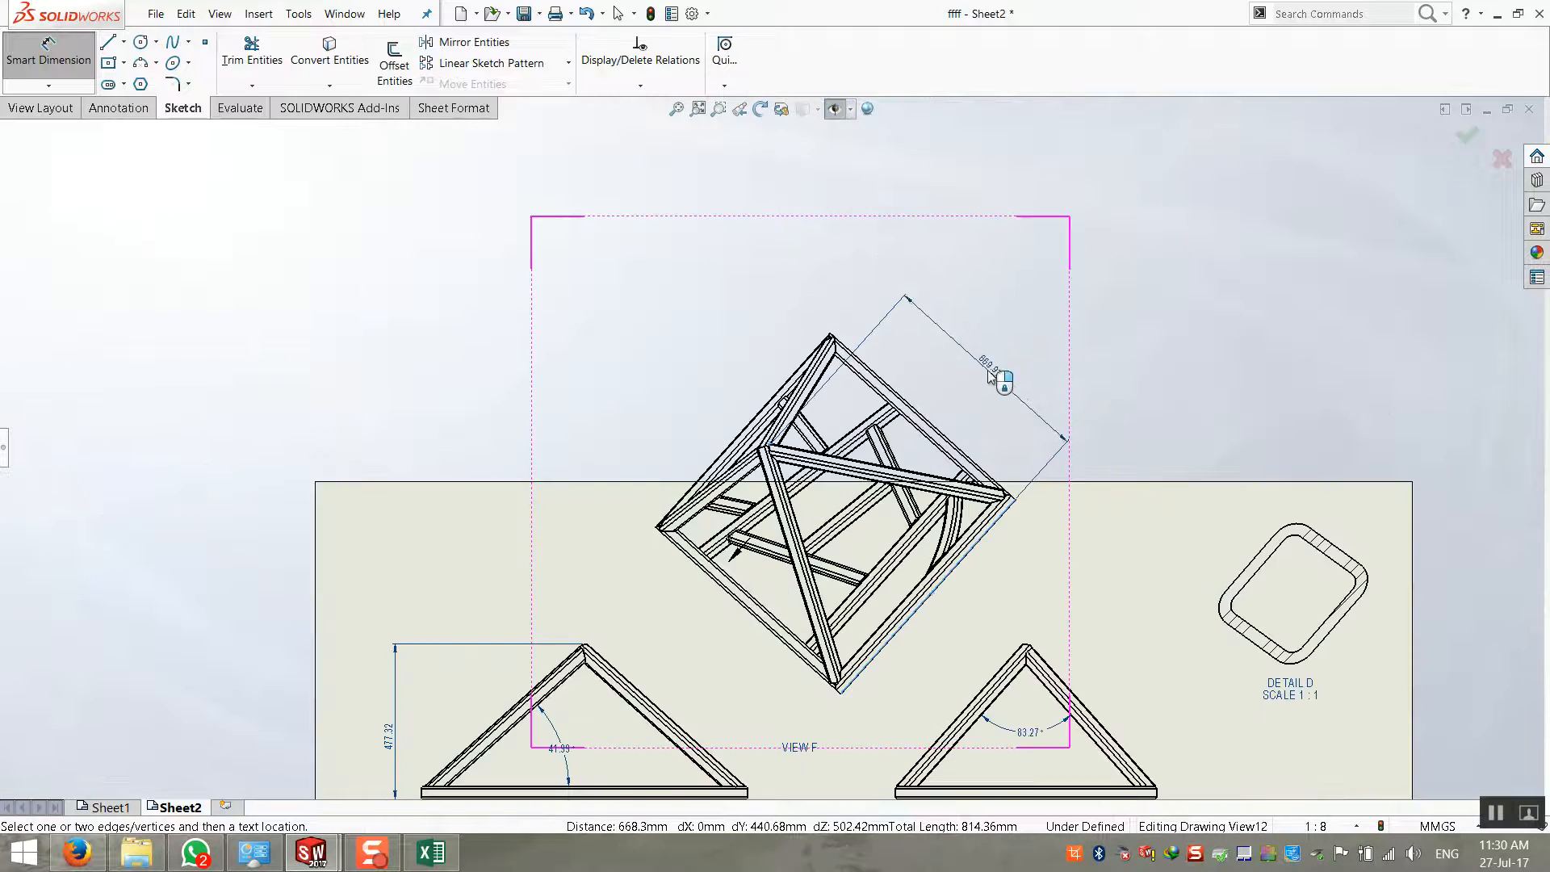
{"action": "scroll", "coordinate": [973, 399], "scroll_direction": "down", "scroll_amount": 5}
{"action": "scroll", "coordinate": [950, 387], "scroll_direction": "down", "scroll_amount": 3}
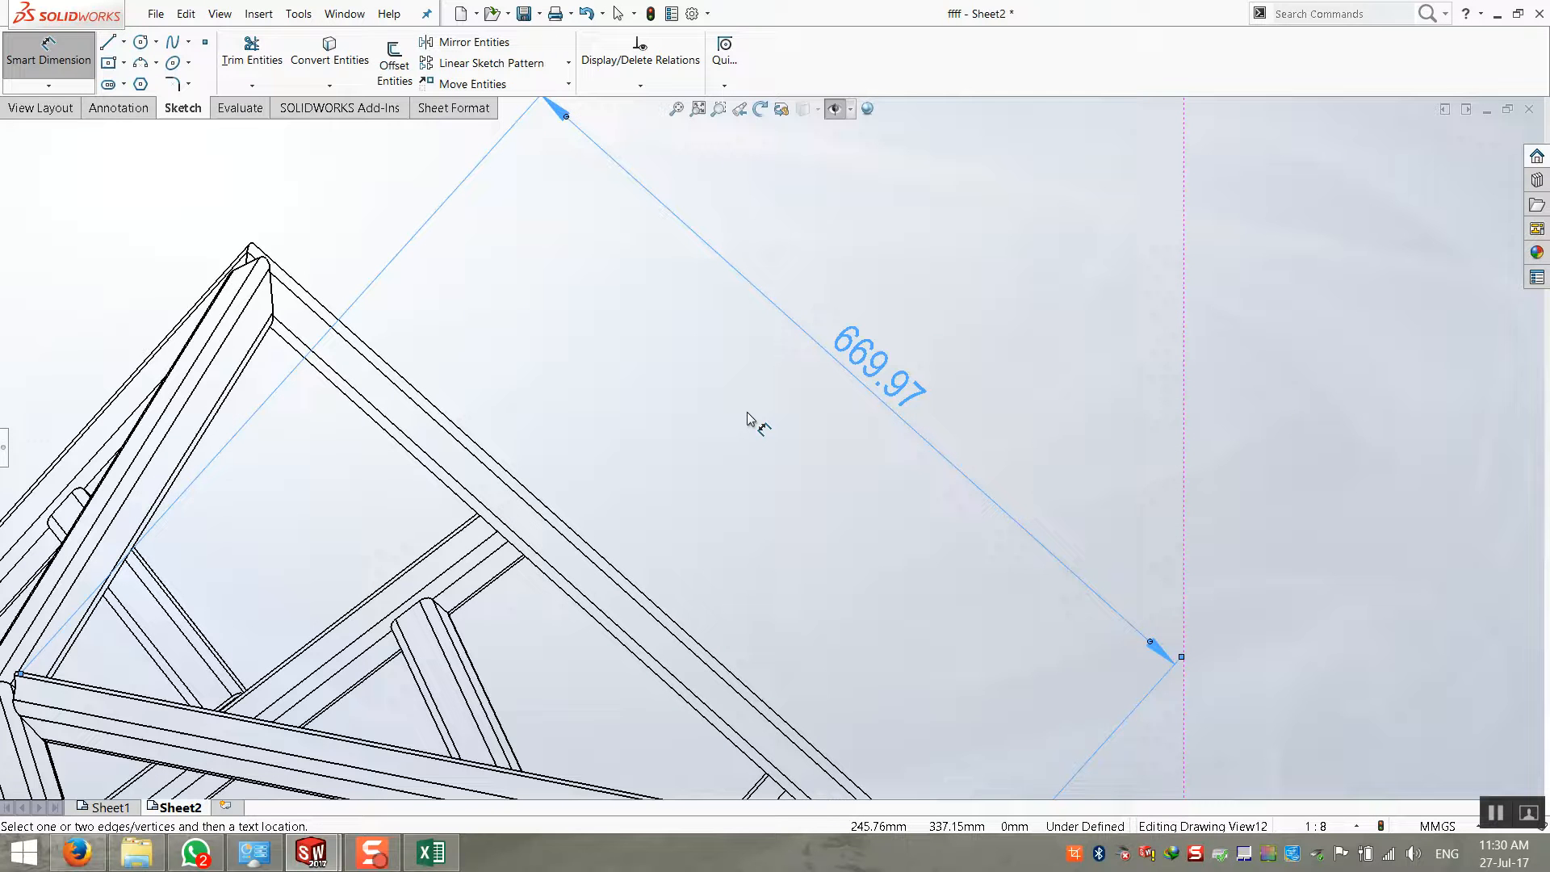
{"action": "key", "text": "Escape"}
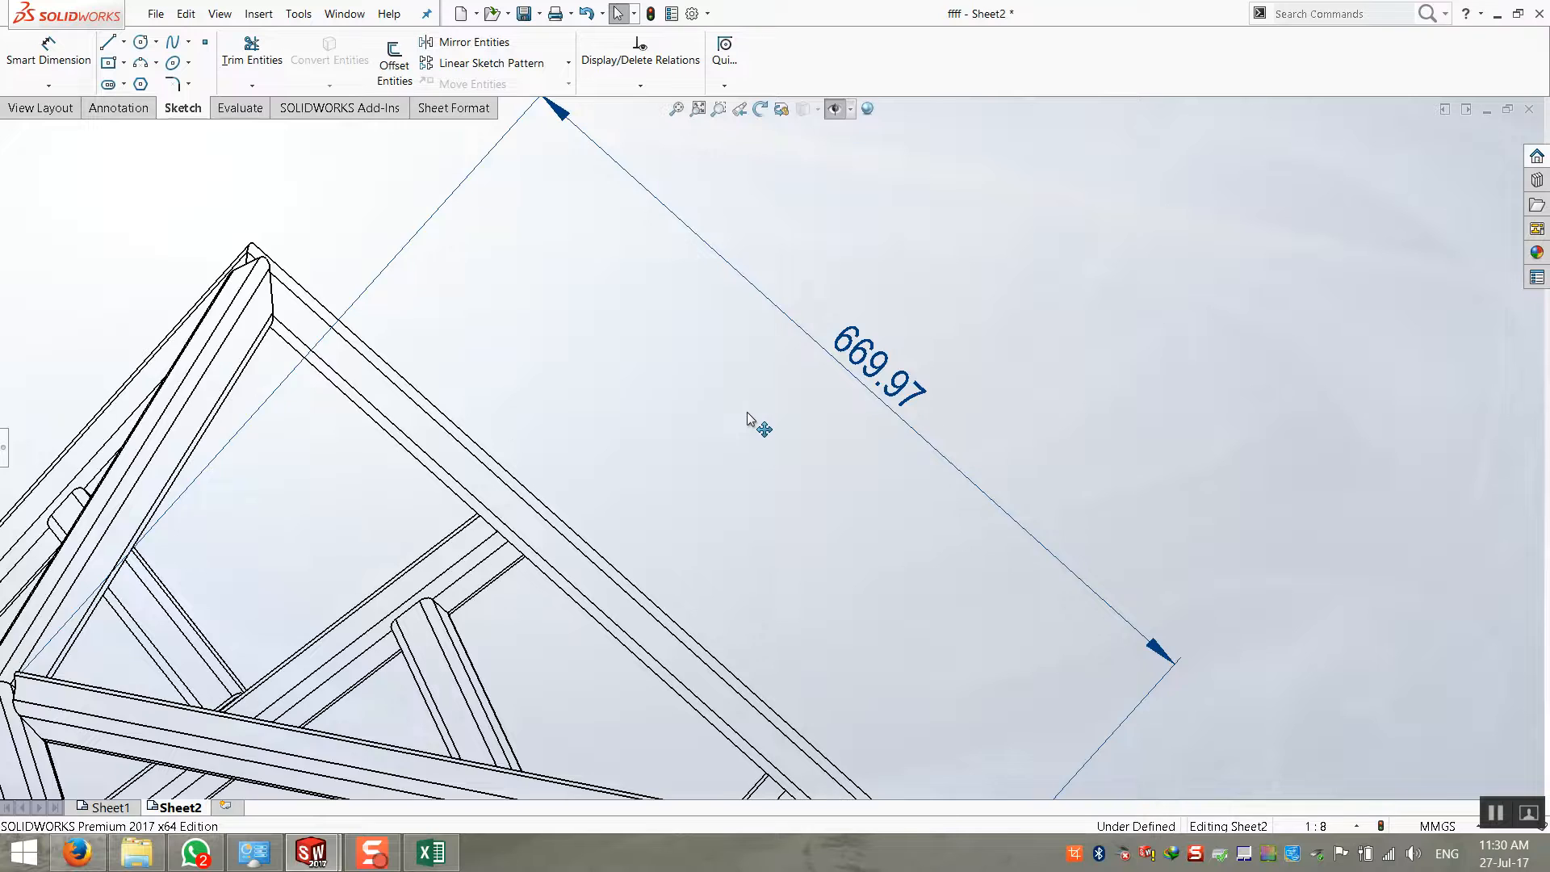
Dimension the auxiliary view's sloping tube between its apex vertex and its vertex at the right base corner
{"action": "scroll", "coordinate": [751, 420], "scroll_direction": "up", "scroll_amount": 3}
{"action": "scroll", "coordinate": [786, 484], "scroll_direction": "down", "scroll_amount": 2}
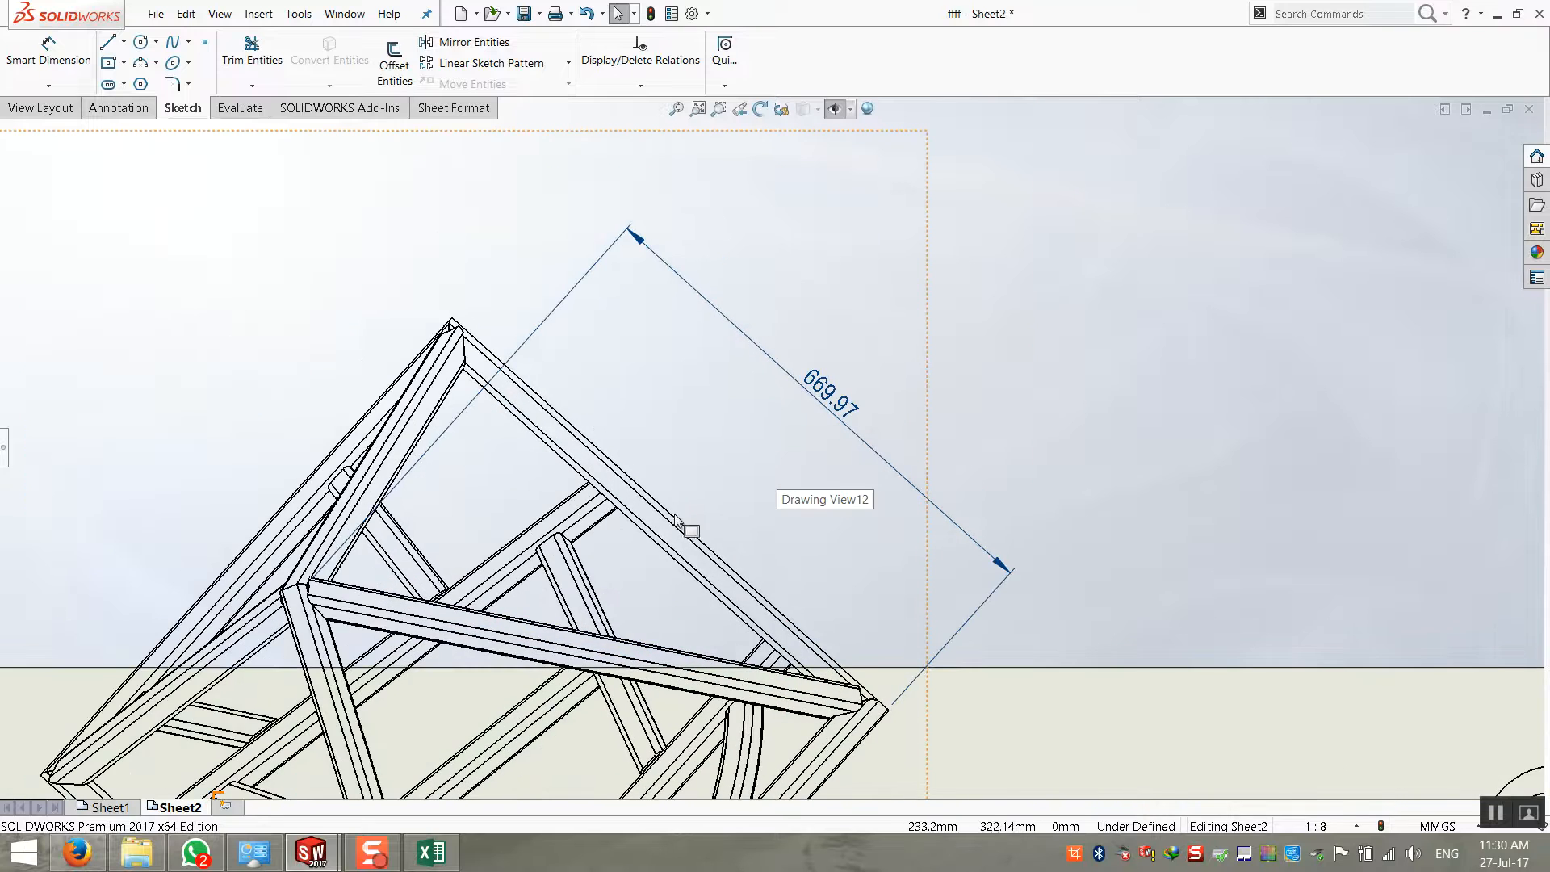
{"action": "scroll", "coordinate": [685, 526], "scroll_direction": "down", "scroll_amount": 3}
{"action": "left_click", "coordinate": [49, 53]}
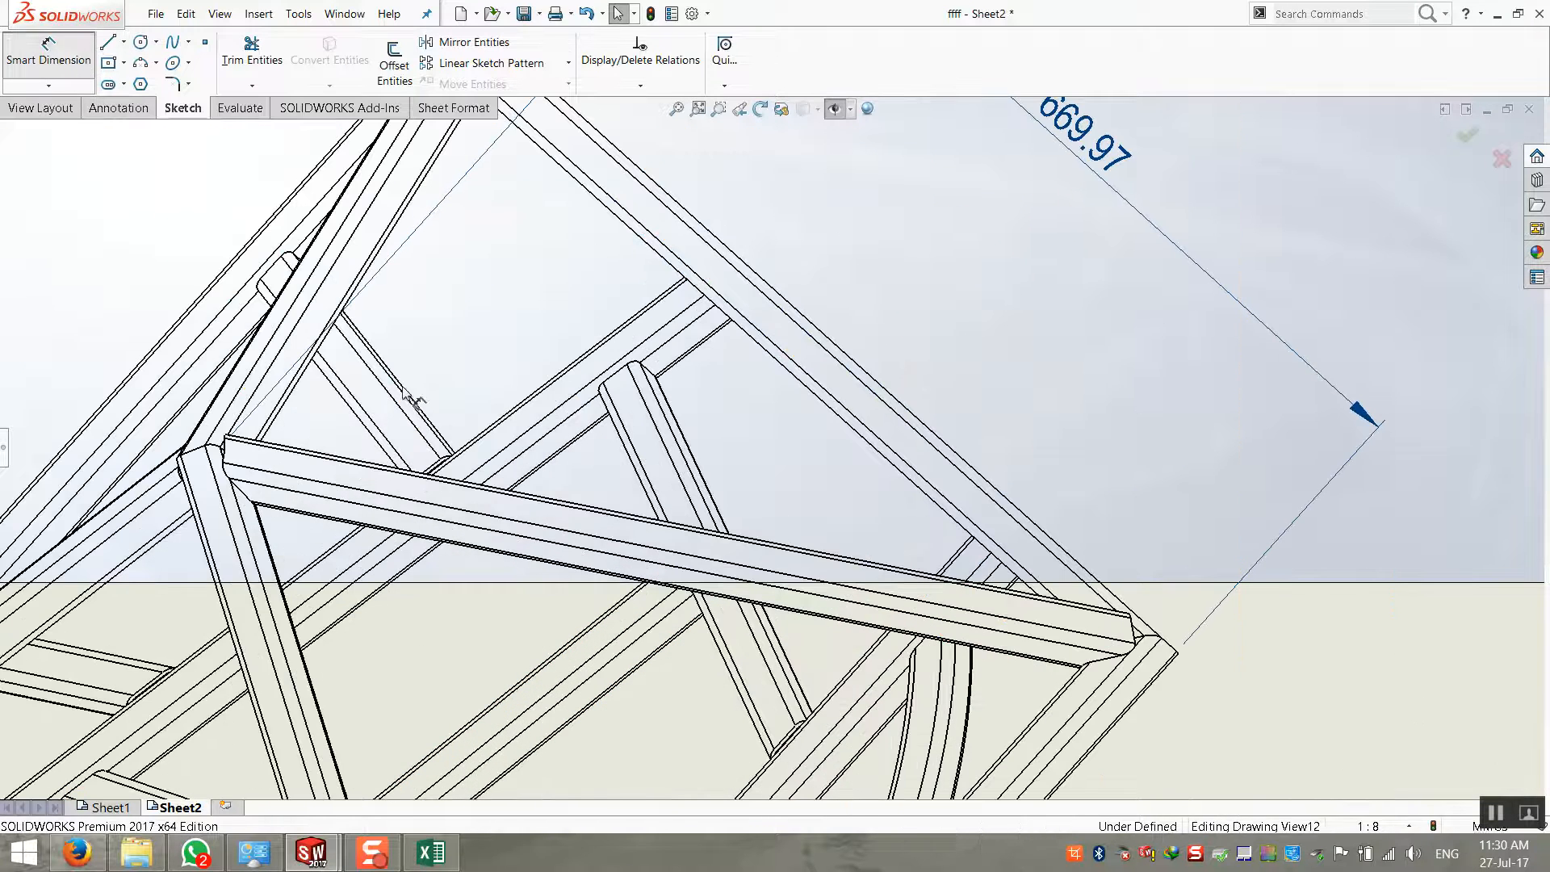
{"action": "scroll", "coordinate": [1140, 634], "scroll_direction": "down", "scroll_amount": 2}
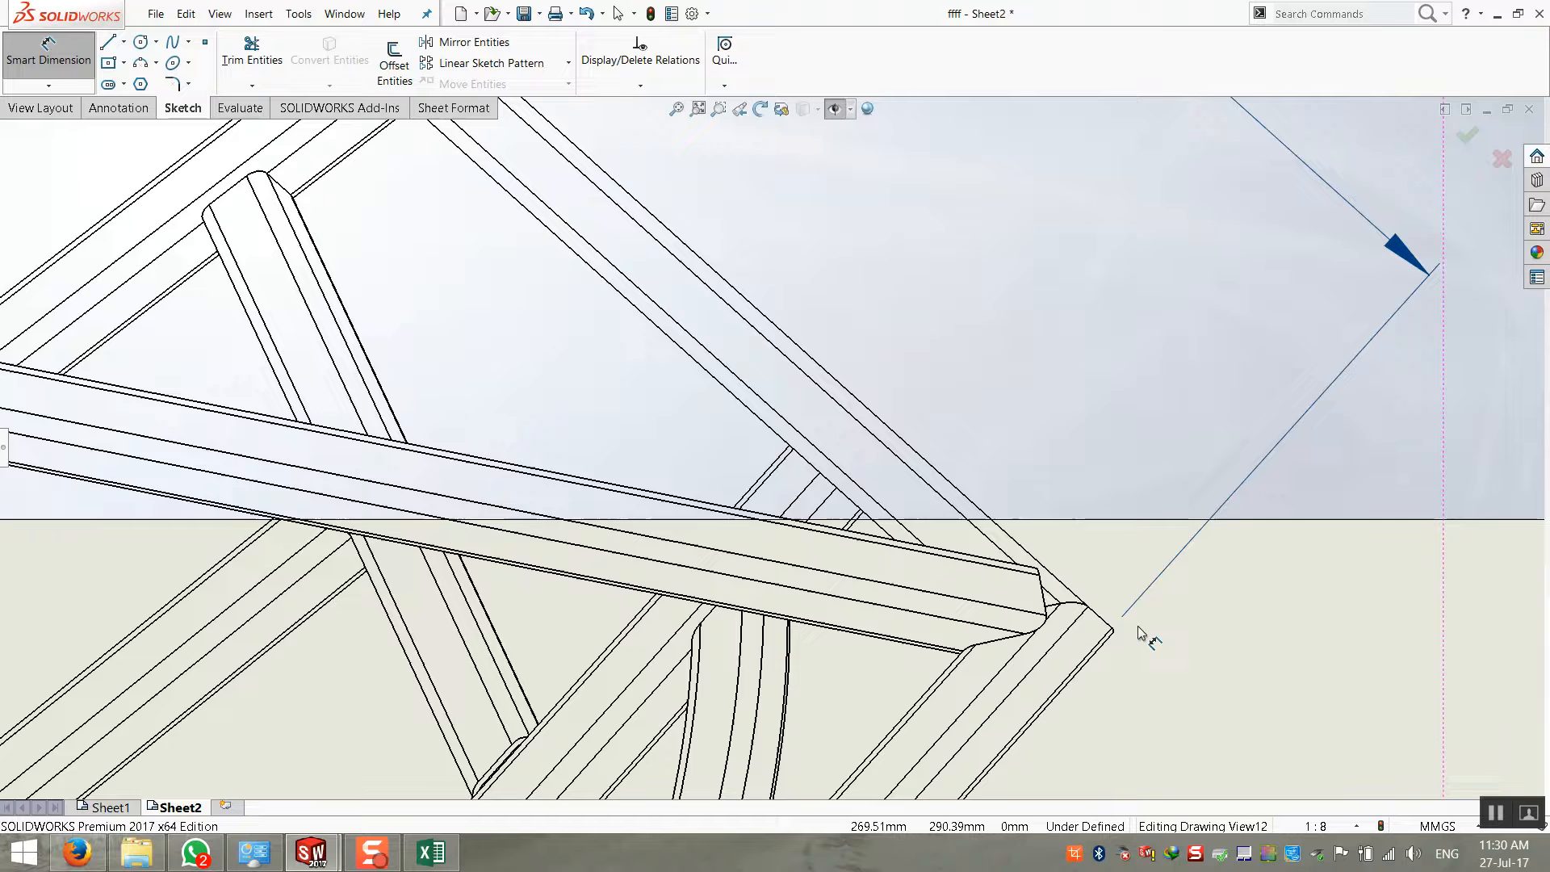
{"action": "left_click", "coordinate": [986, 557]}
{"action": "scroll", "coordinate": [986, 556], "scroll_direction": "down", "scroll_amount": 1}
{"action": "key", "text": "Escape"}
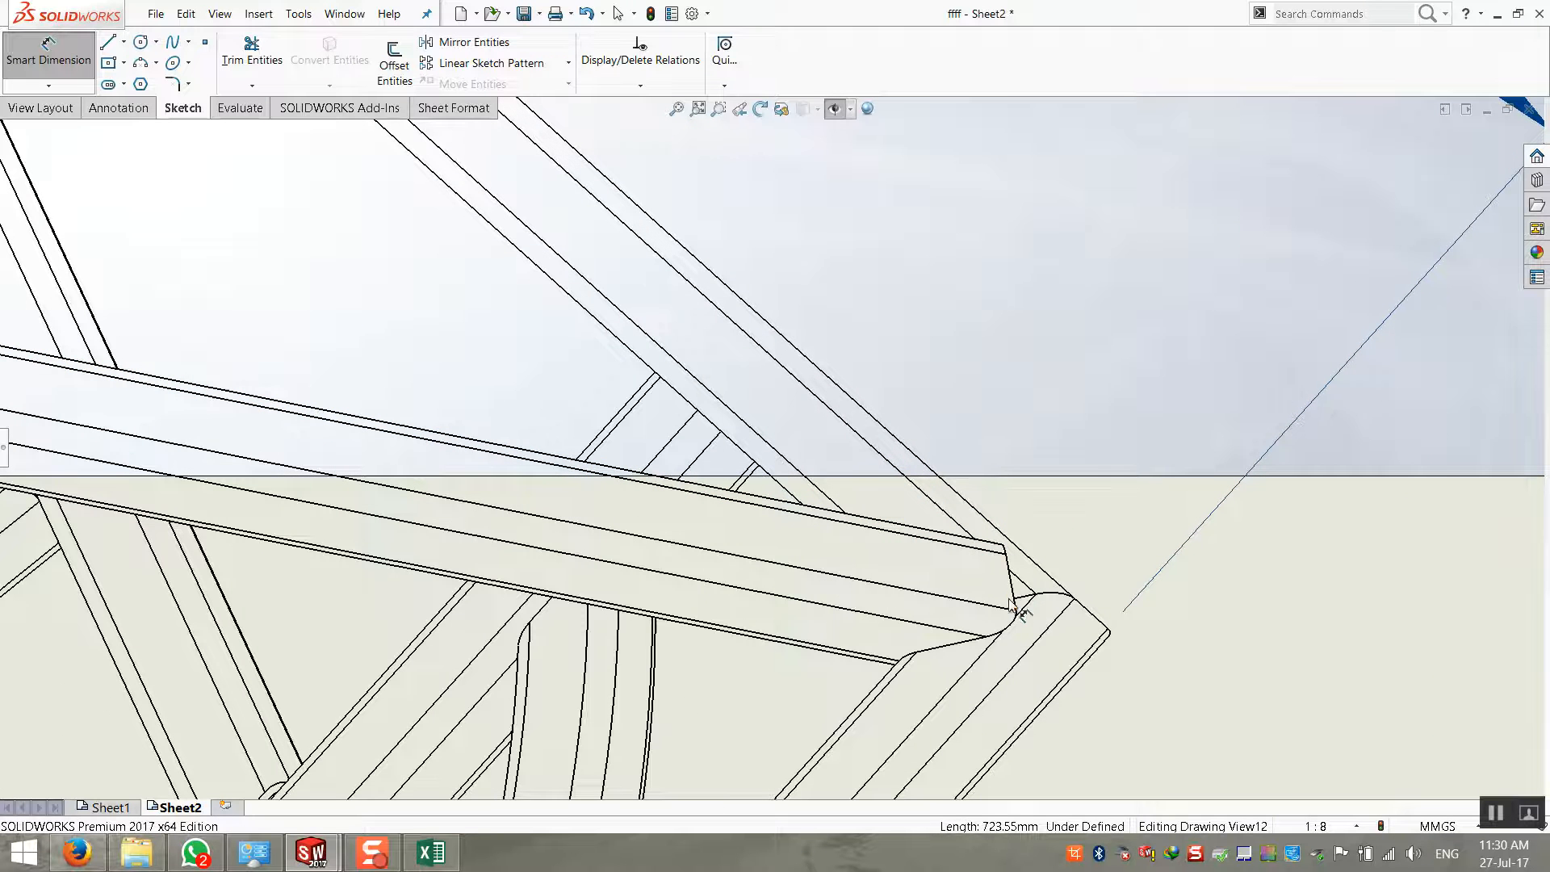
{"action": "left_click", "coordinate": [1016, 612]}
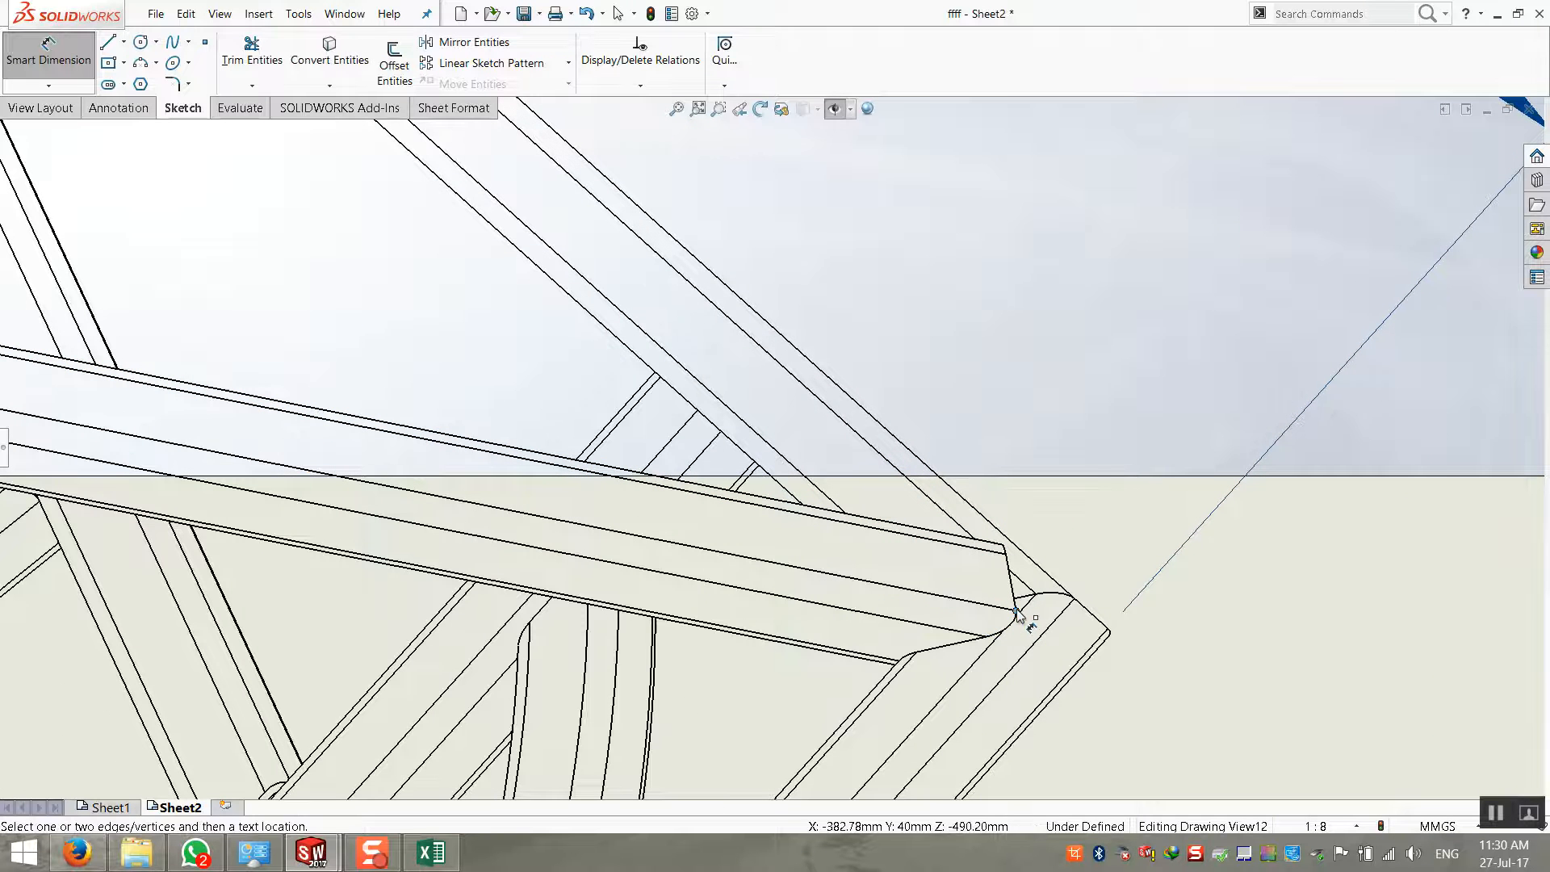
{"action": "scroll", "coordinate": [751, 533], "scroll_direction": "up", "scroll_amount": 8}
{"action": "scroll", "coordinate": [489, 399], "scroll_direction": "down", "scroll_amount": 2}
{"action": "scroll", "coordinate": [485, 407], "scroll_direction": "down", "scroll_amount": 5}
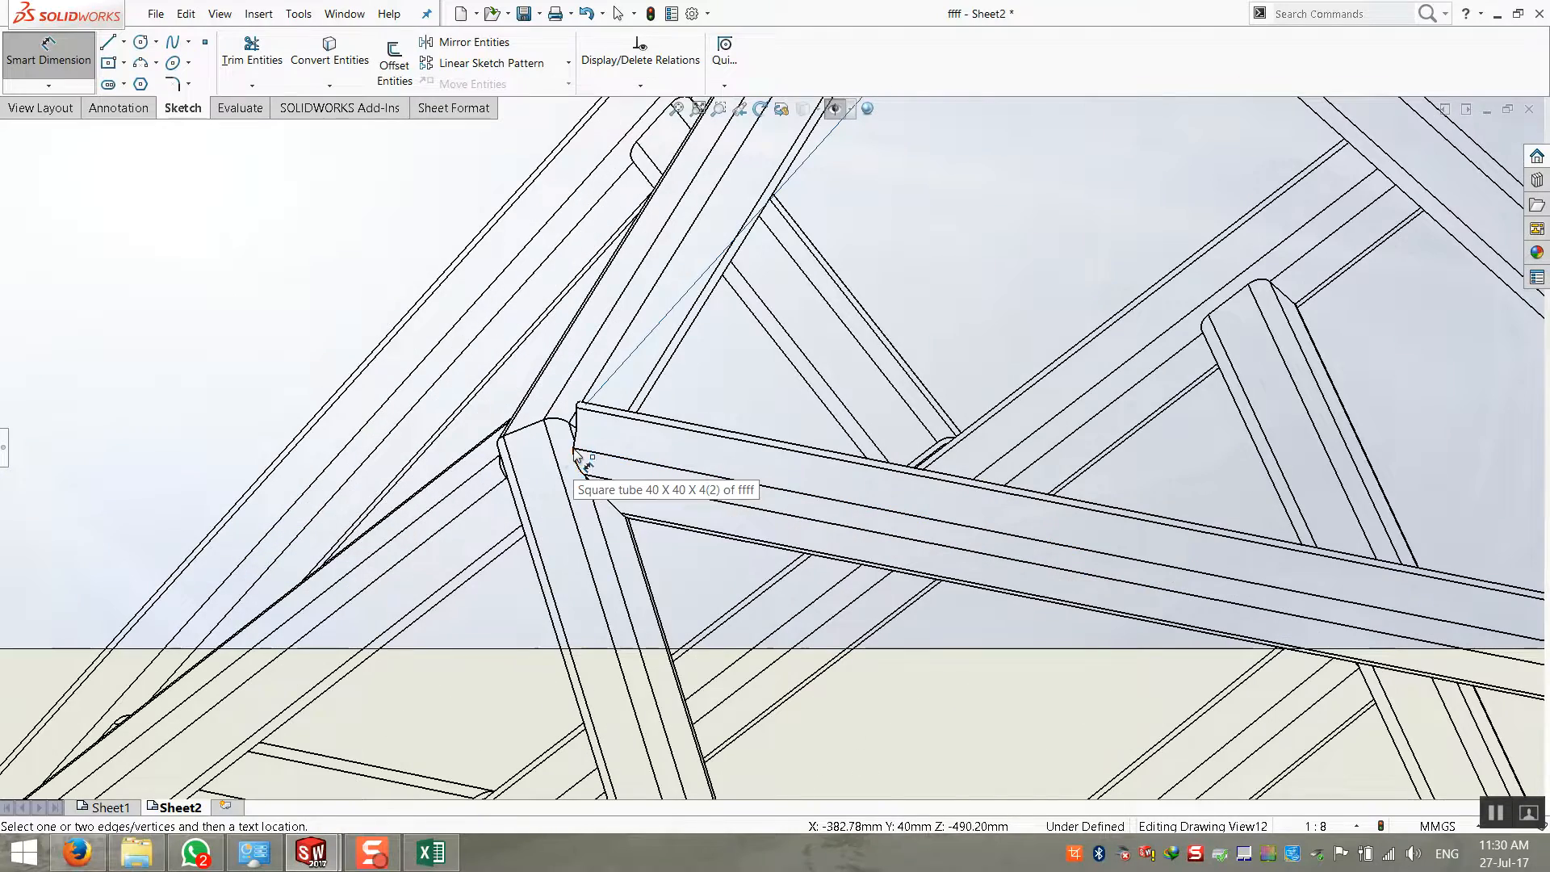
{"action": "left_click", "coordinate": [576, 454]}
{"action": "scroll", "coordinate": [576, 455], "scroll_direction": "up", "scroll_amount": 8}
{"action": "scroll", "coordinate": [1106, 293], "scroll_direction": "up", "scroll_amount": 2}
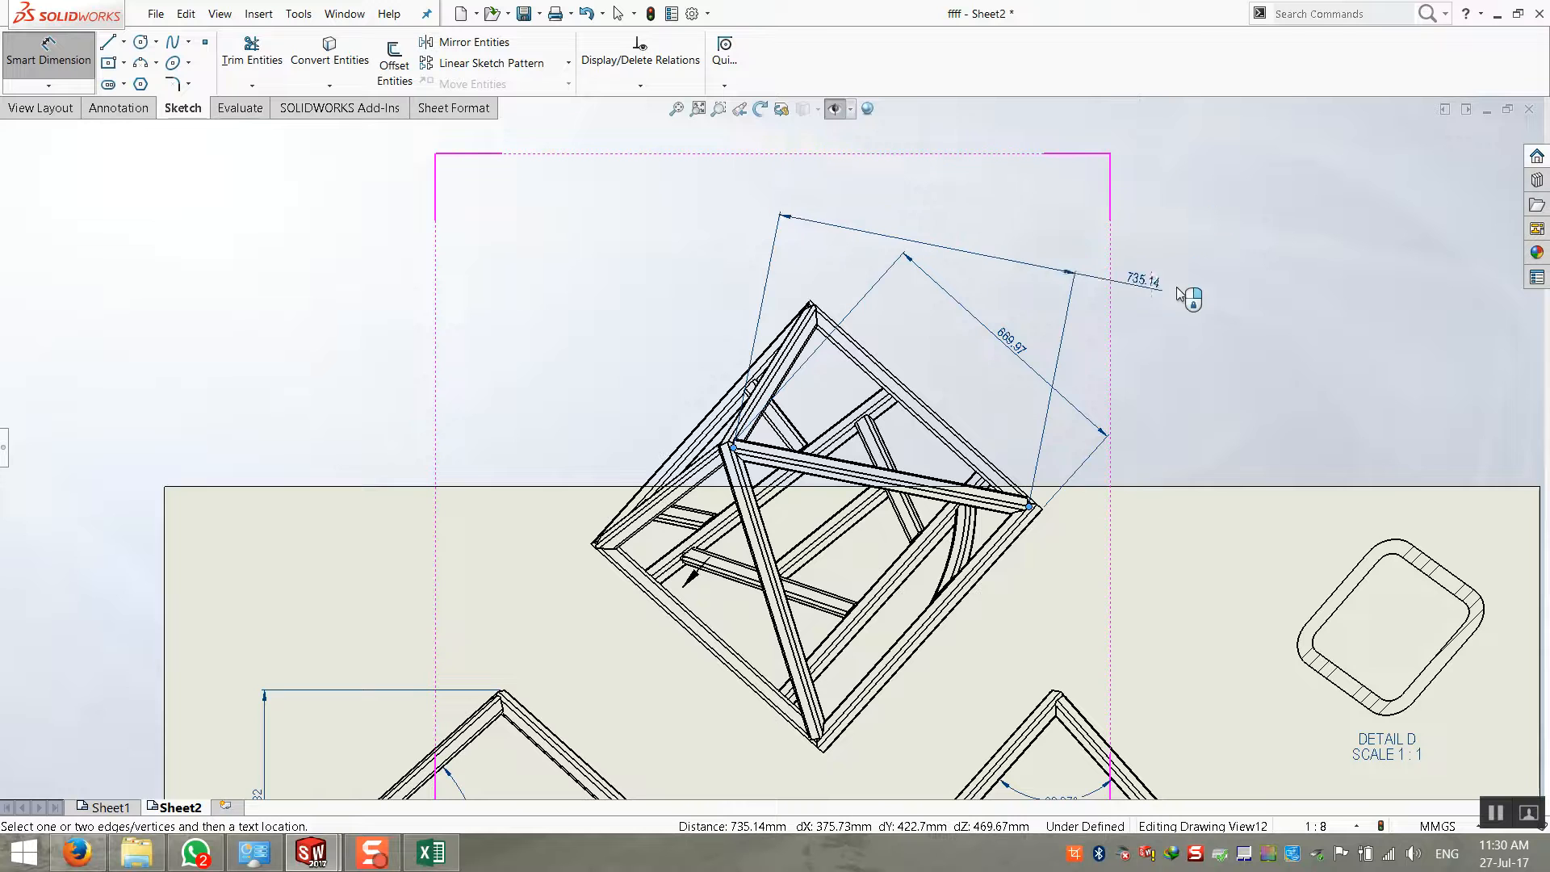
{"action": "left_click", "coordinate": [1214, 283]}
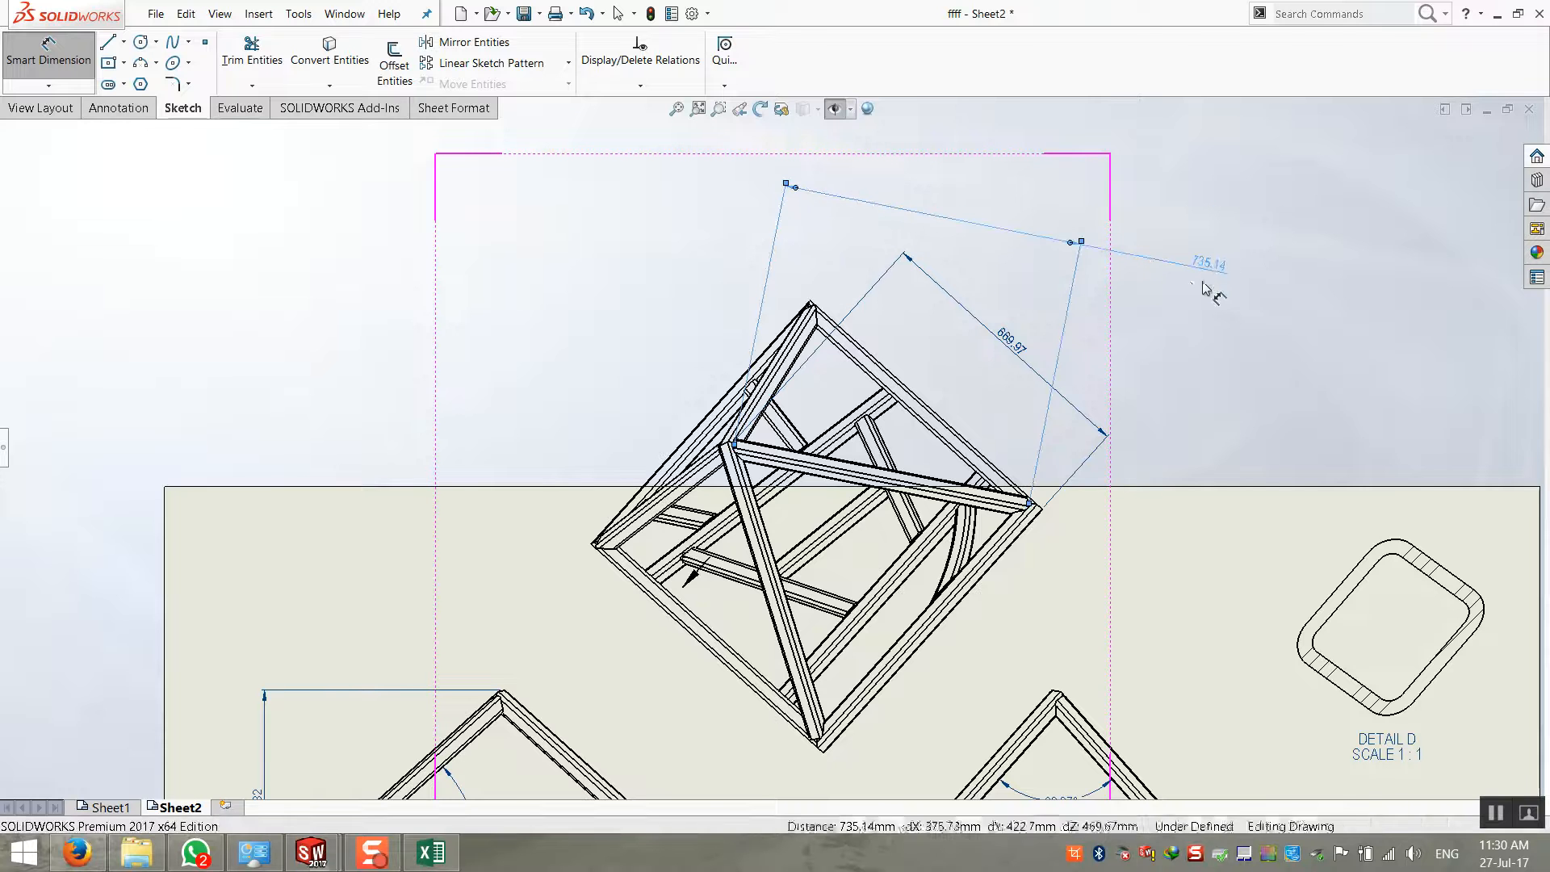
{"action": "scroll", "coordinate": [1211, 292], "scroll_direction": "down", "scroll_amount": 5}
{"action": "scroll", "coordinate": [983, 481], "scroll_direction": "up", "scroll_amount": 5}
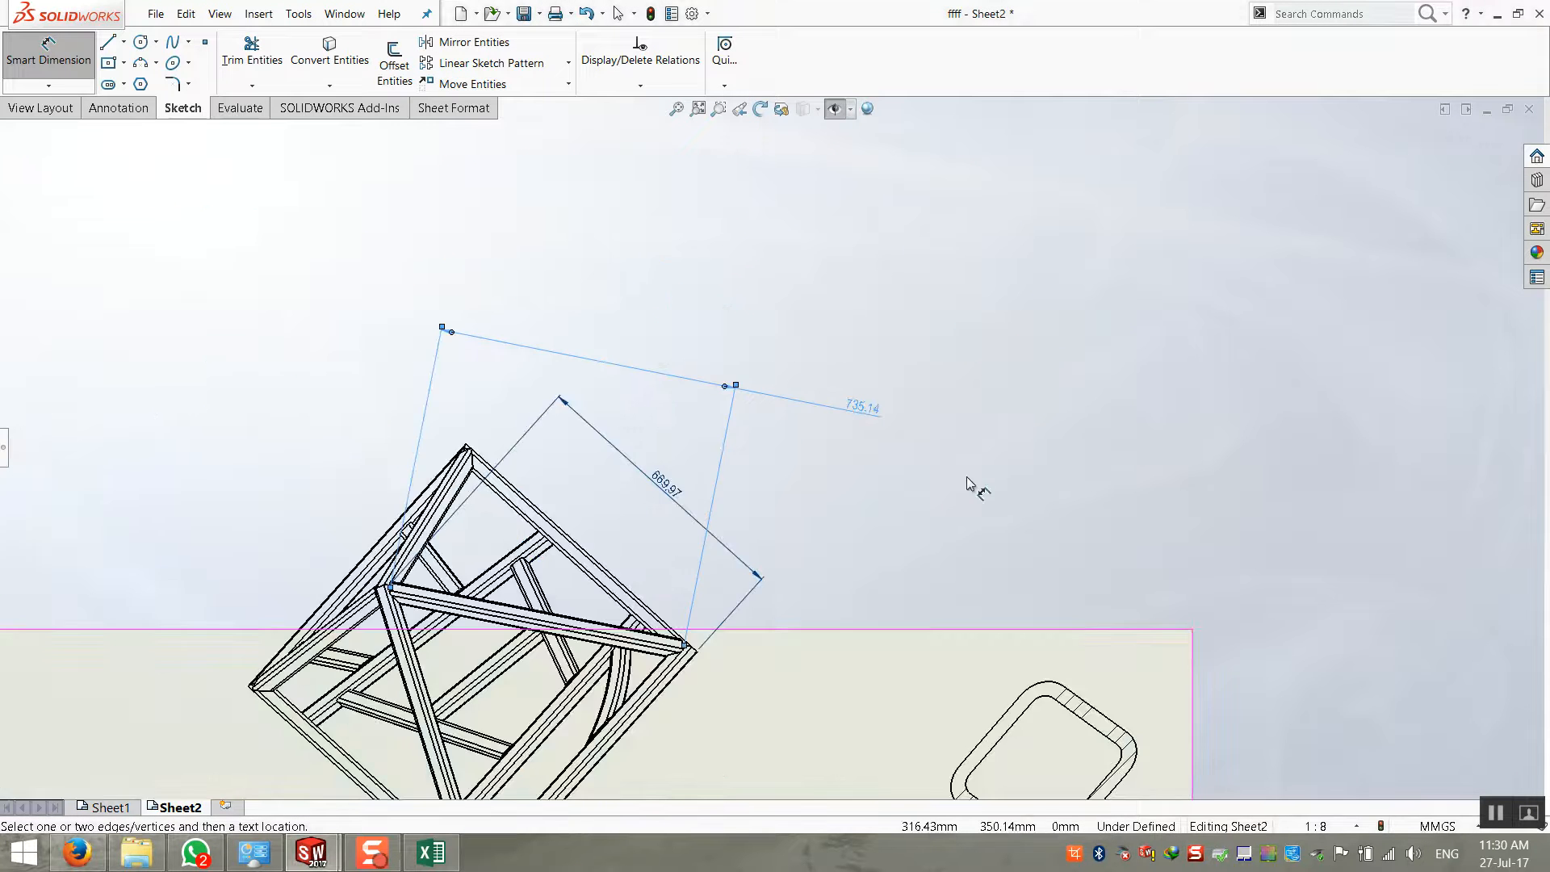
Check the square tube lengths in the cut list table on Sheet1
{"action": "left_click", "coordinate": [105, 807]}
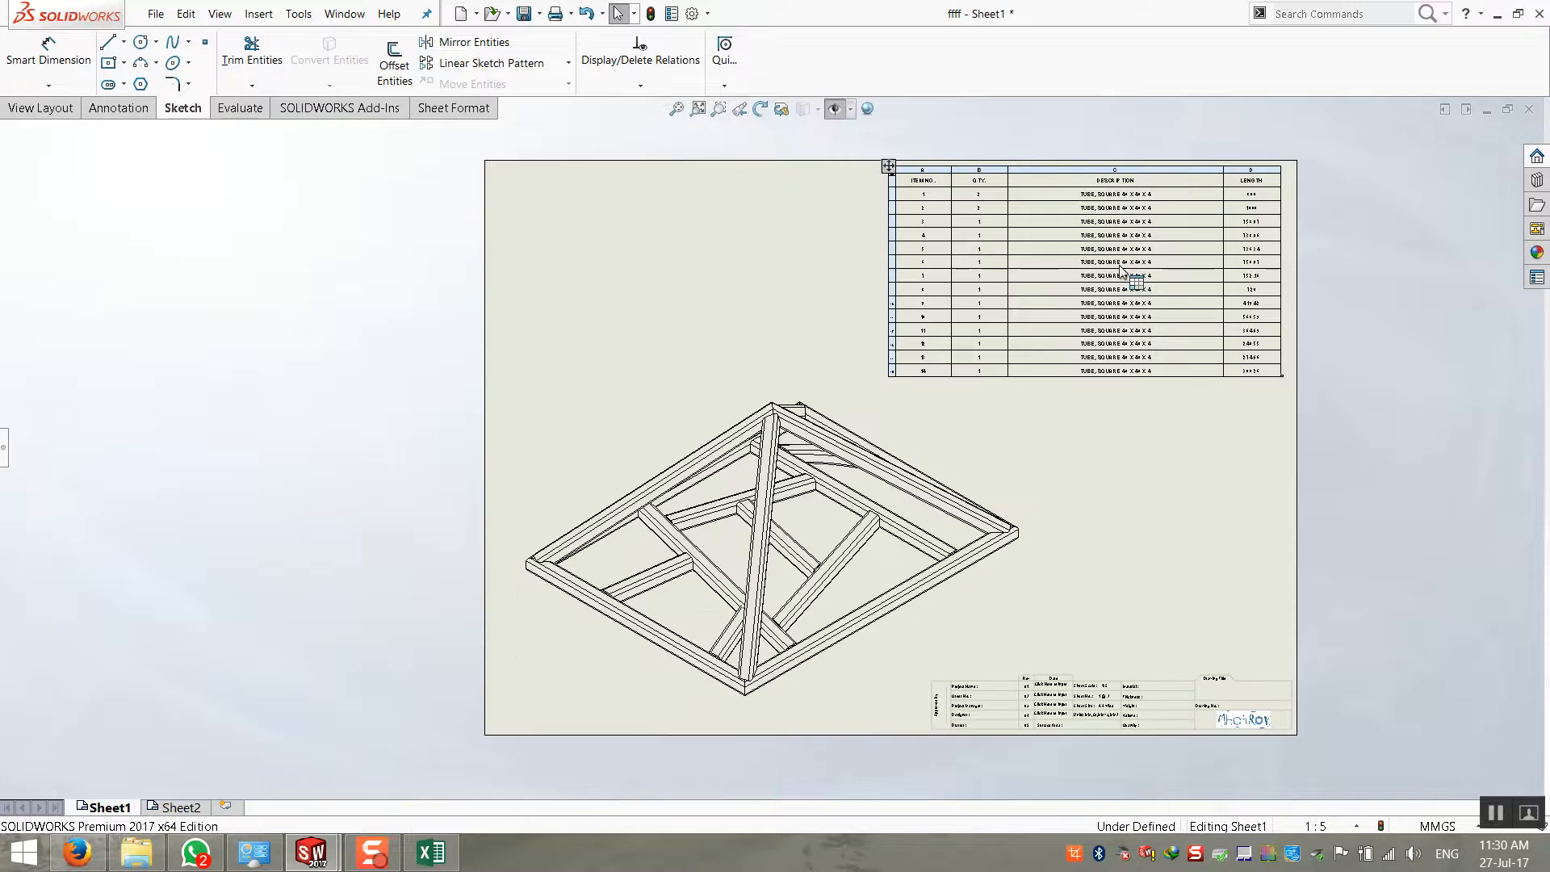
{"action": "scroll", "coordinate": [1195, 287], "scroll_direction": "down", "scroll_amount": 5}
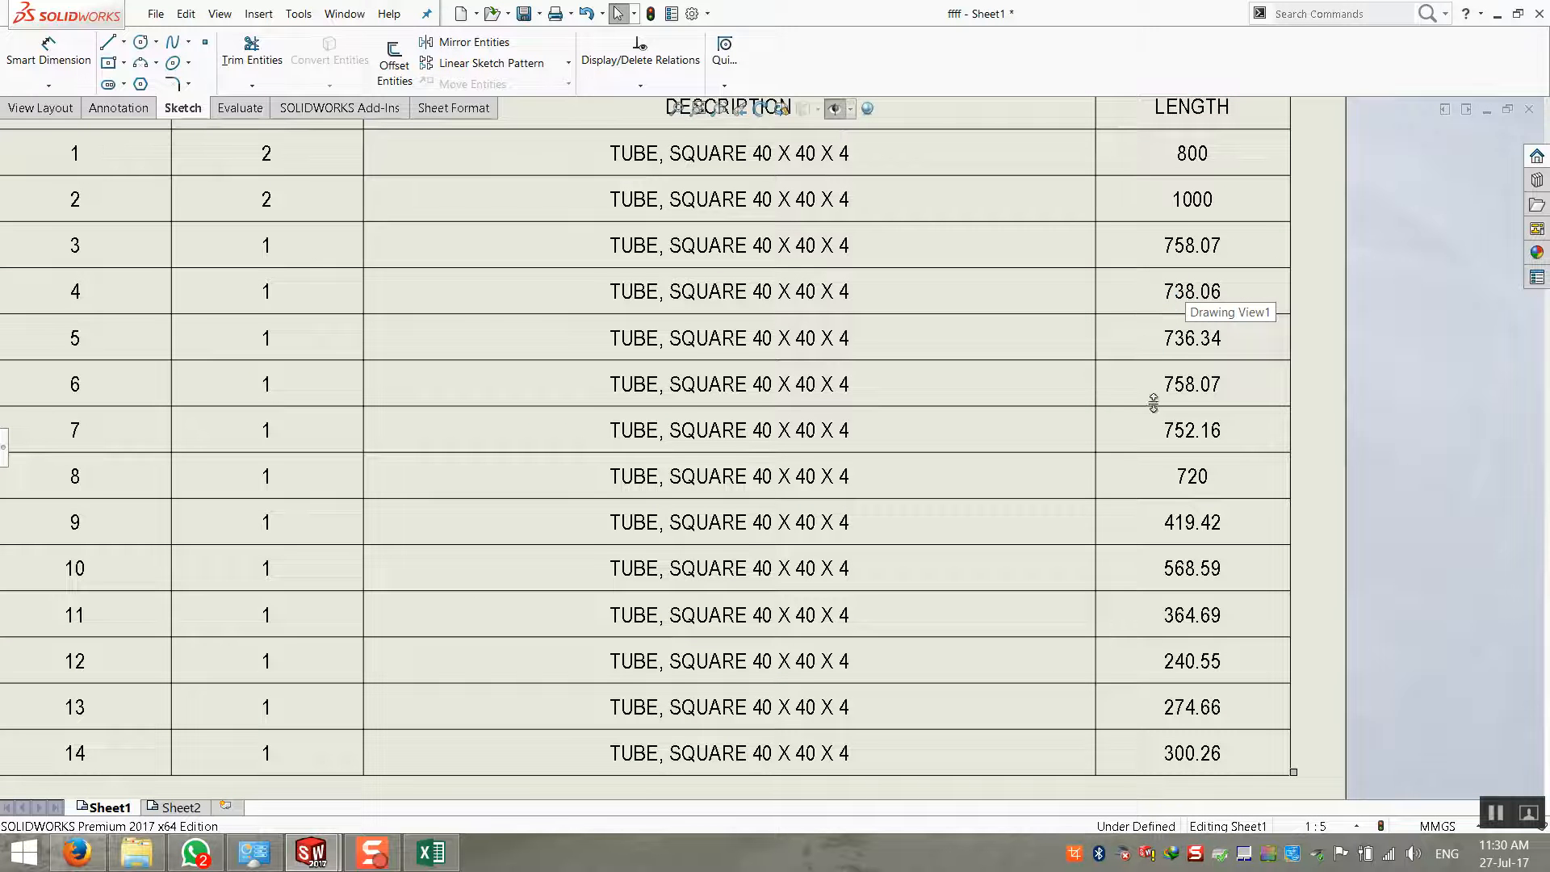
{"action": "scroll", "coordinate": [1066, 317], "scroll_direction": "down", "scroll_amount": 2}
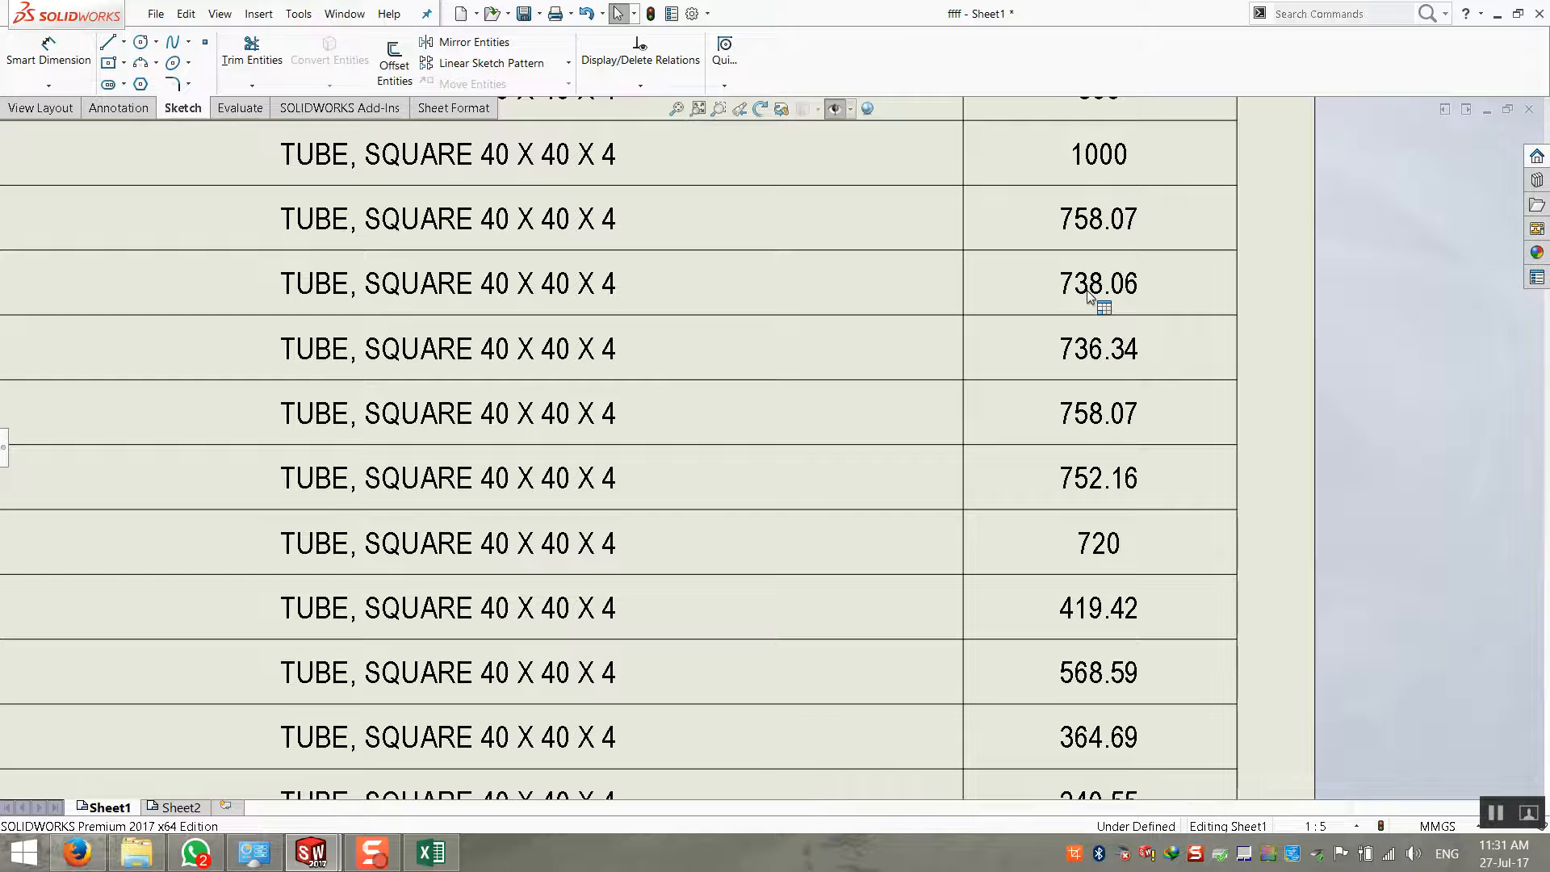
Return to Sheet2 and delete both aligned length dimensions from the auxiliary view
{"action": "left_click", "coordinate": [181, 807]}
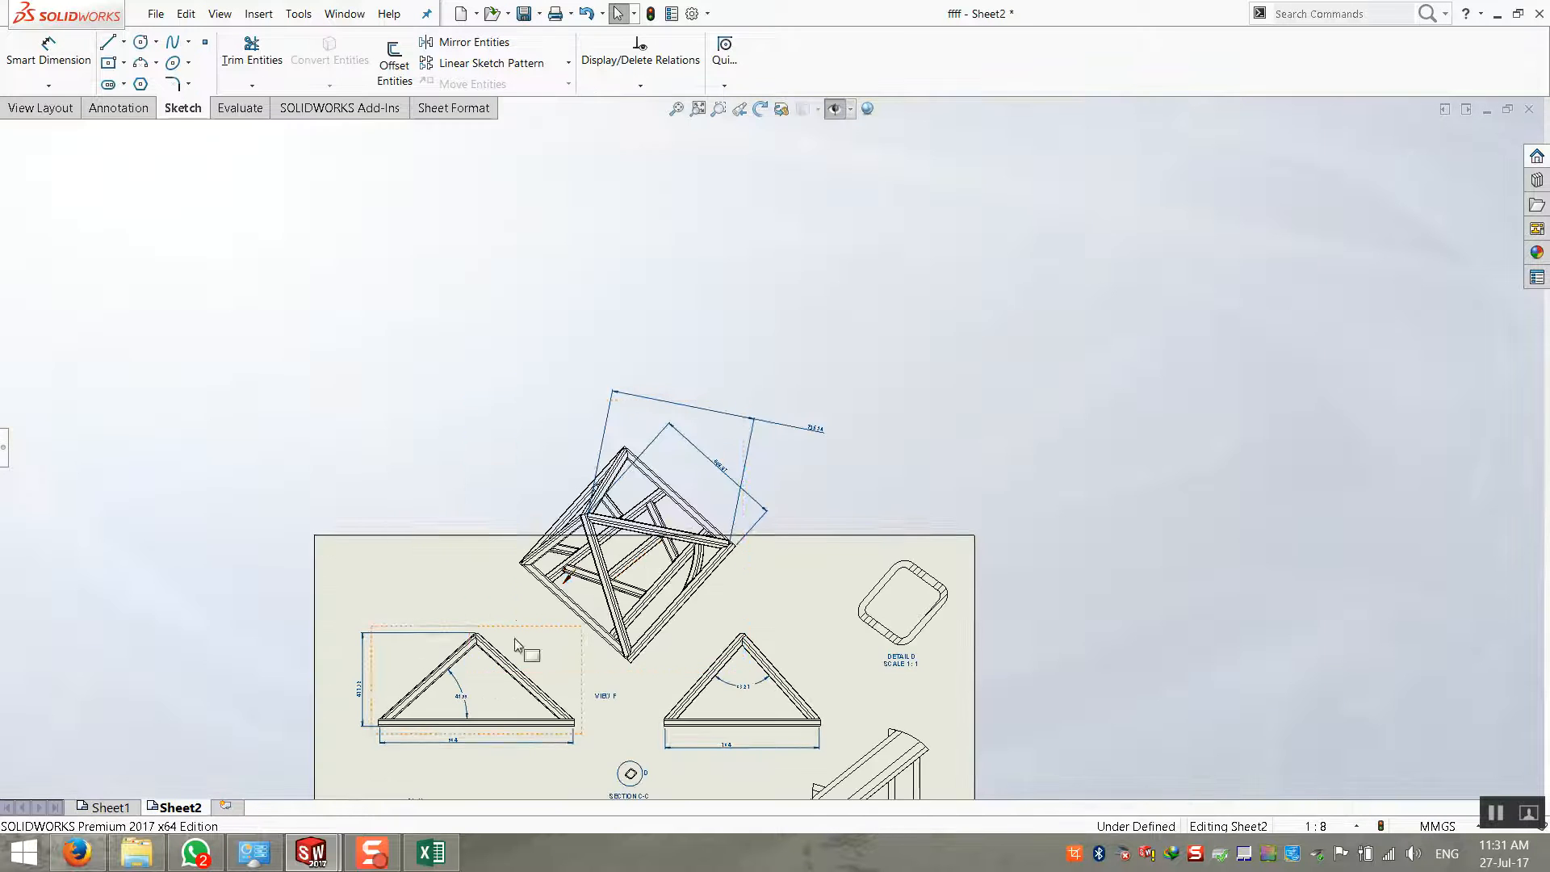
{"action": "scroll", "coordinate": [689, 505], "scroll_direction": "down", "scroll_amount": 3}
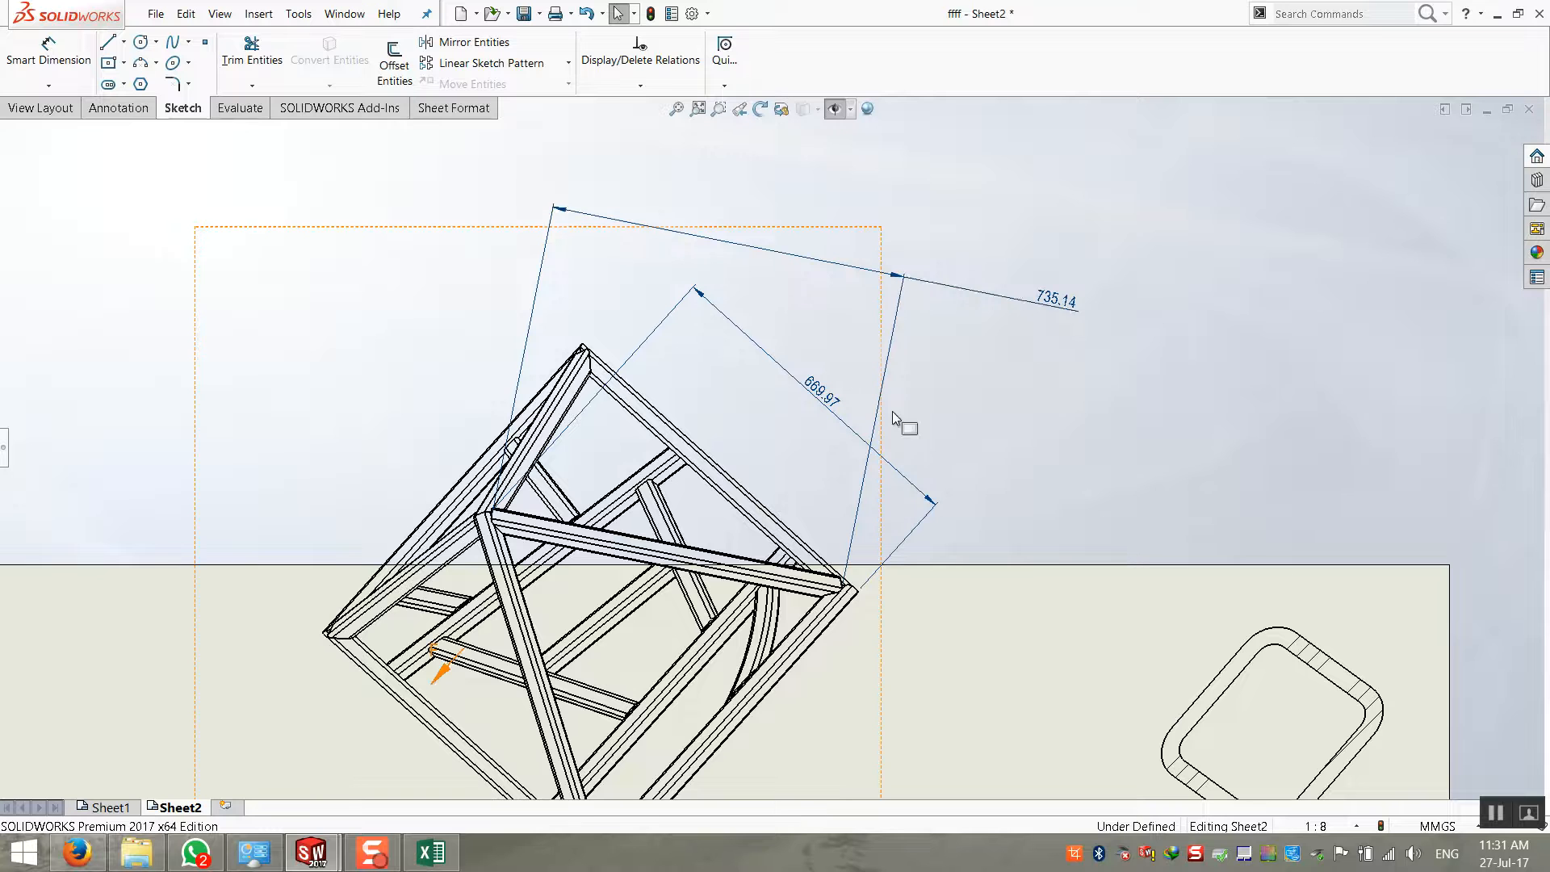
{"action": "left_click", "coordinate": [838, 250]}
{"action": "key", "text": "Delete"}
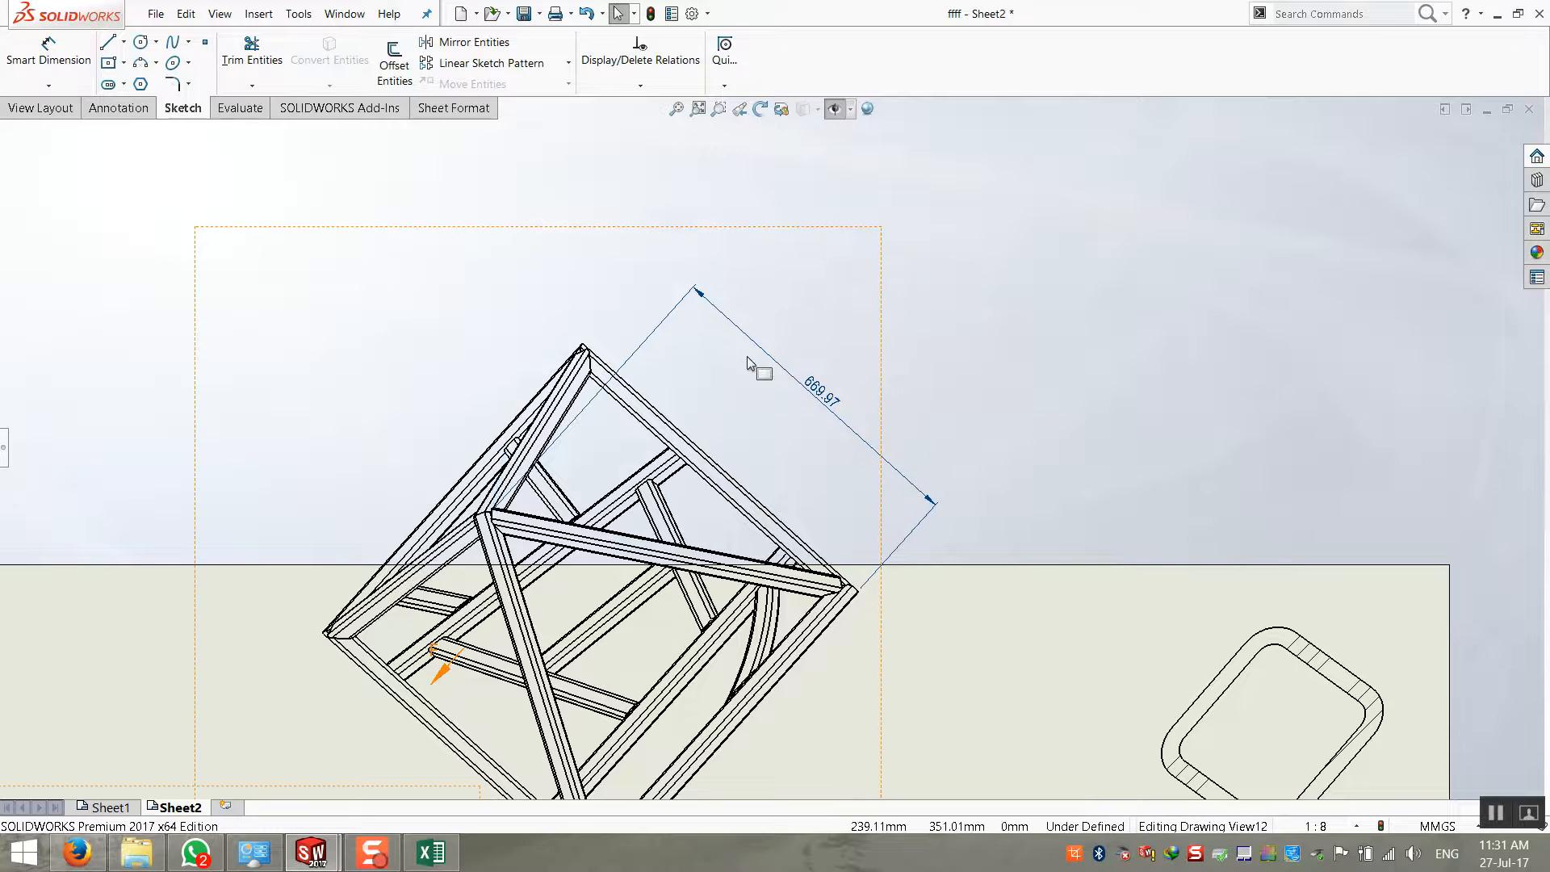
{"action": "scroll", "coordinate": [759, 349], "scroll_direction": "up", "scroll_amount": 6}
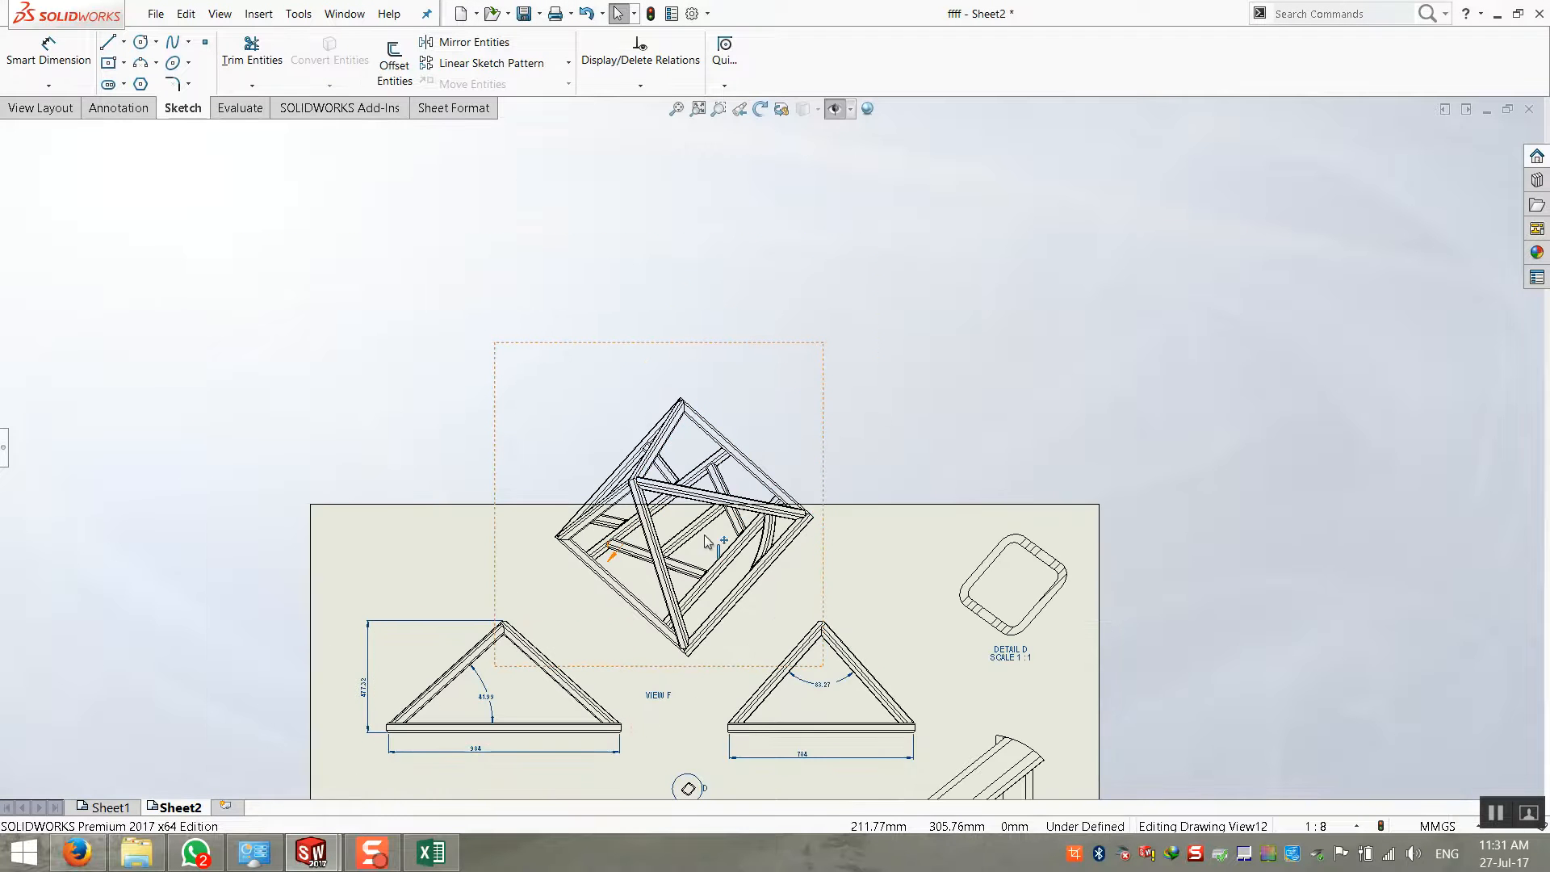
Shift the front and side views, the plan view and Section C-C slightly lower on the sheet
{"action": "scroll", "coordinate": [680, 724], "scroll_direction": "down", "scroll_amount": 2}
{"action": "scroll", "coordinate": [733, 749], "scroll_direction": "up", "scroll_amount": 3}
{"action": "scroll", "coordinate": [736, 757], "scroll_direction": "down", "scroll_amount": 3}
{"action": "scroll", "coordinate": [748, 541], "scroll_direction": "up", "scroll_amount": 3}
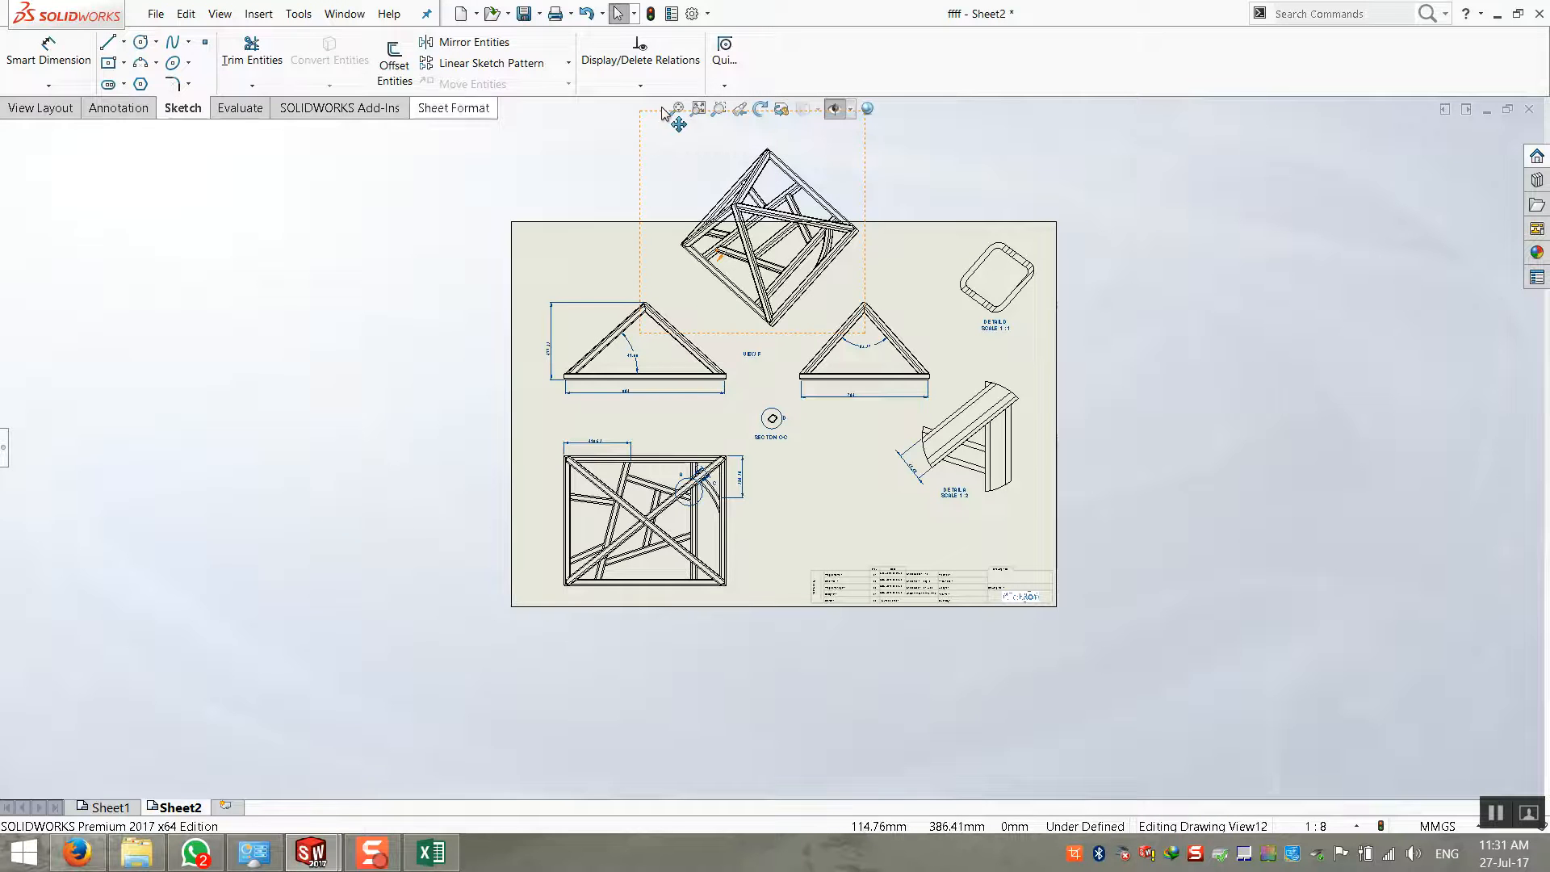
{"action": "left_click", "coordinate": [698, 108]}
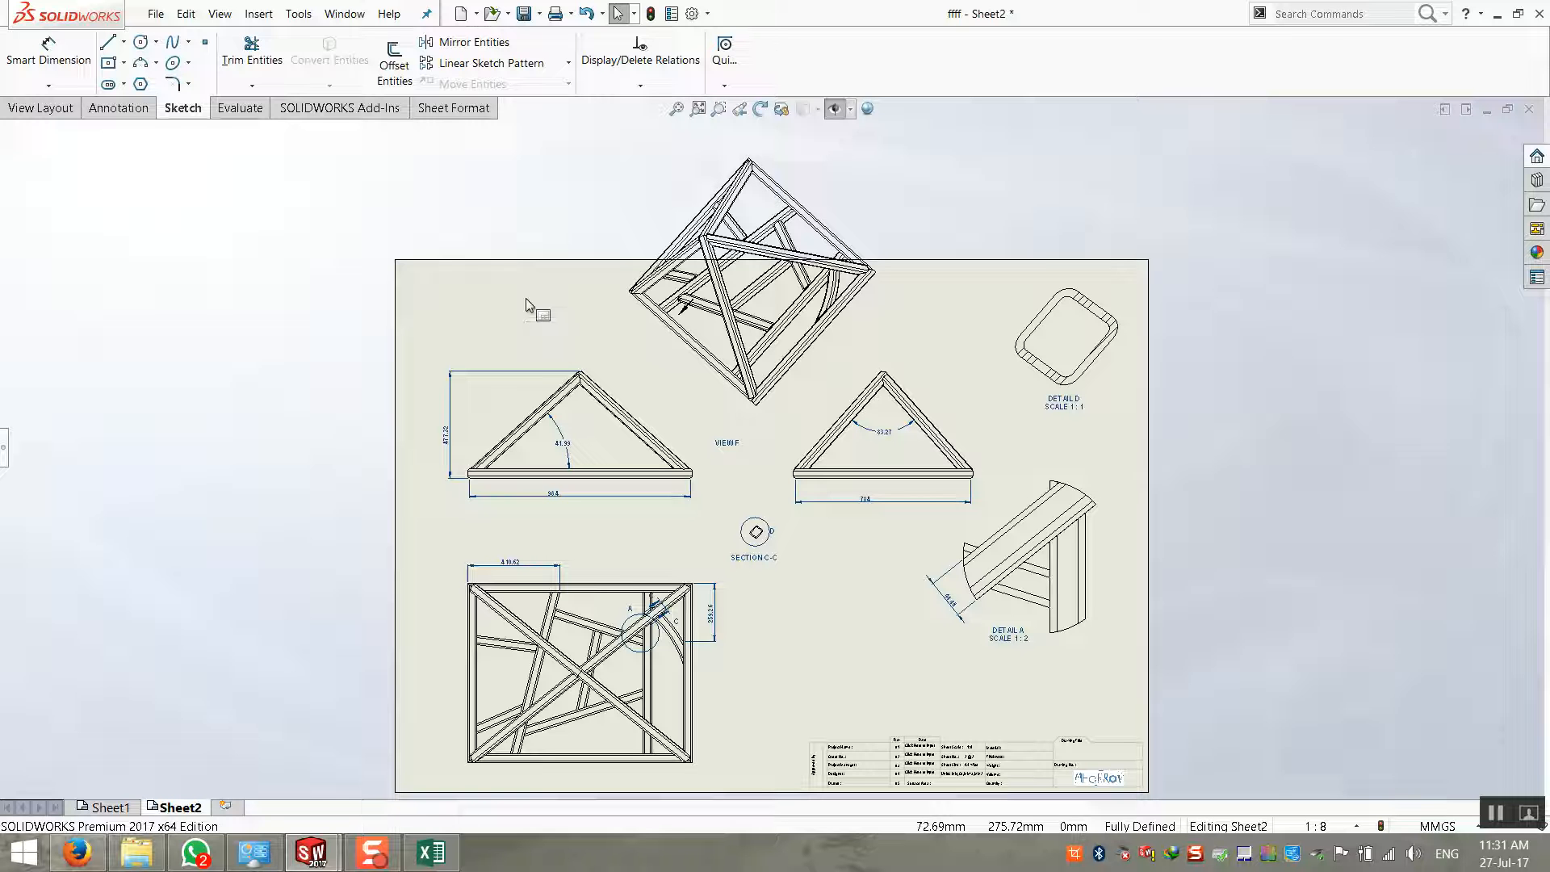
{"action": "scroll", "coordinate": [682, 533], "scroll_direction": "down", "scroll_amount": 3}
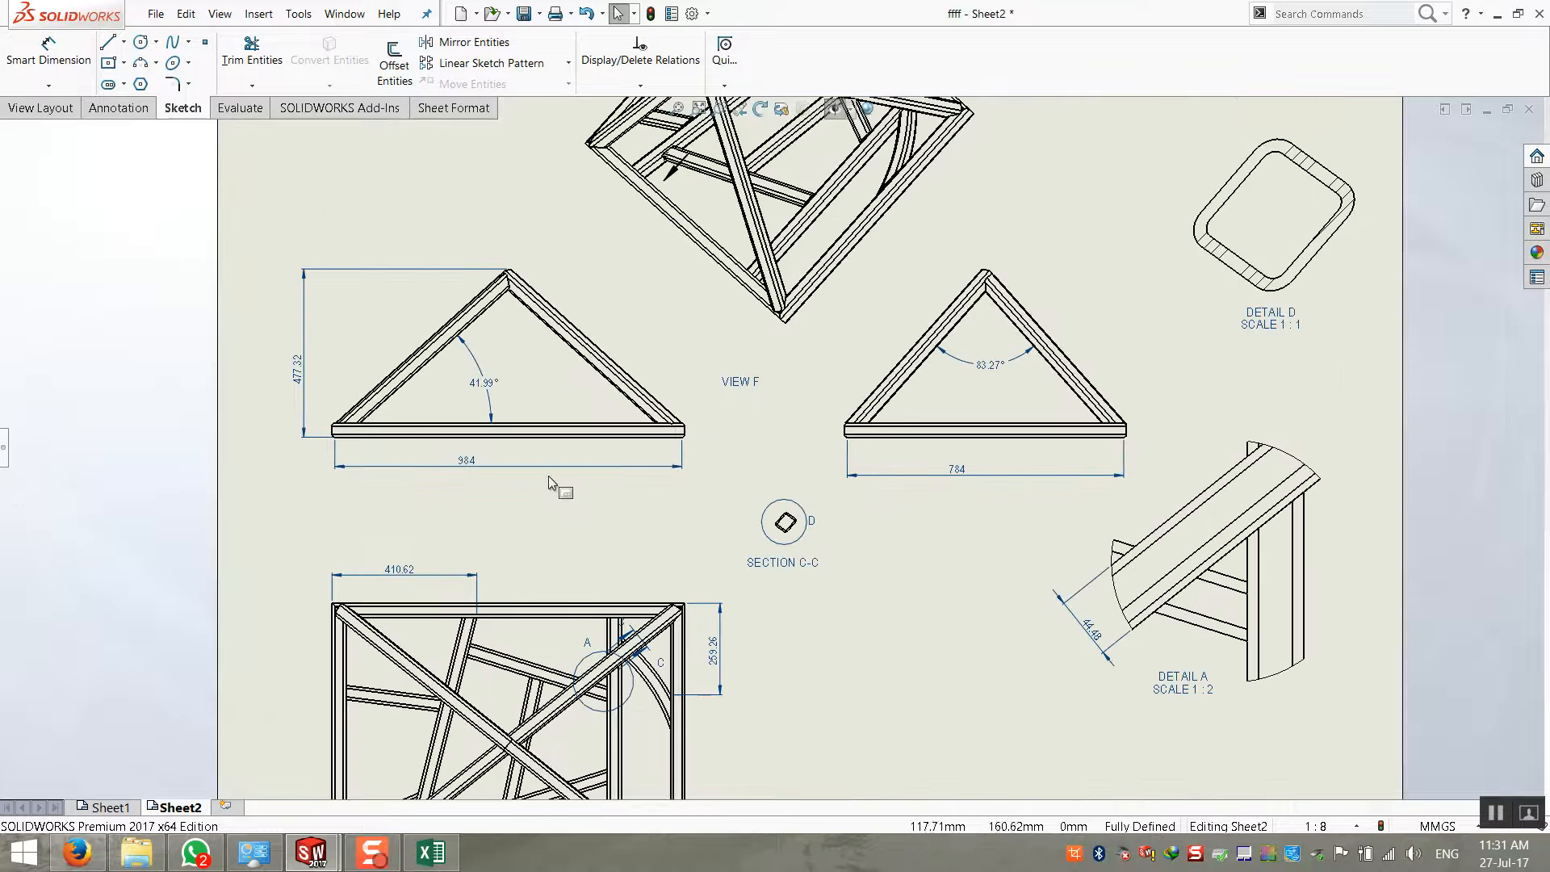
{"action": "left_click_drag", "start_coordinate": [542, 451], "coordinate": [534, 518]}
{"action": "scroll", "coordinate": [549, 541], "scroll_direction": "up", "scroll_amount": 4}
{"action": "scroll", "coordinate": [607, 616], "scroll_direction": "down", "scroll_amount": 3}
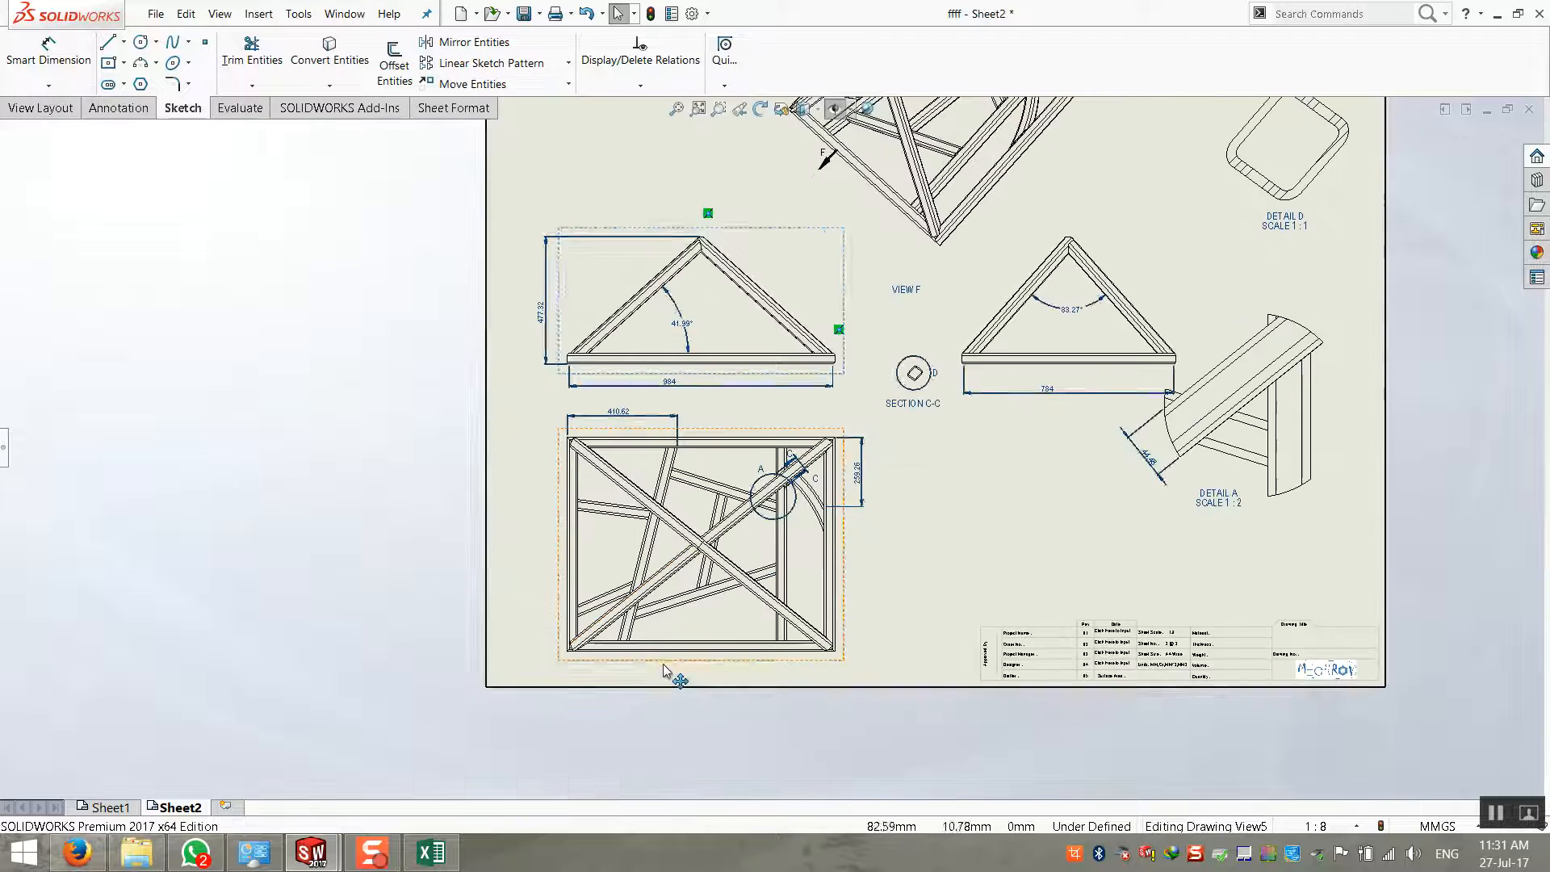
{"action": "left_click_drag", "start_coordinate": [883, 428], "coordinate": [859, 447]}
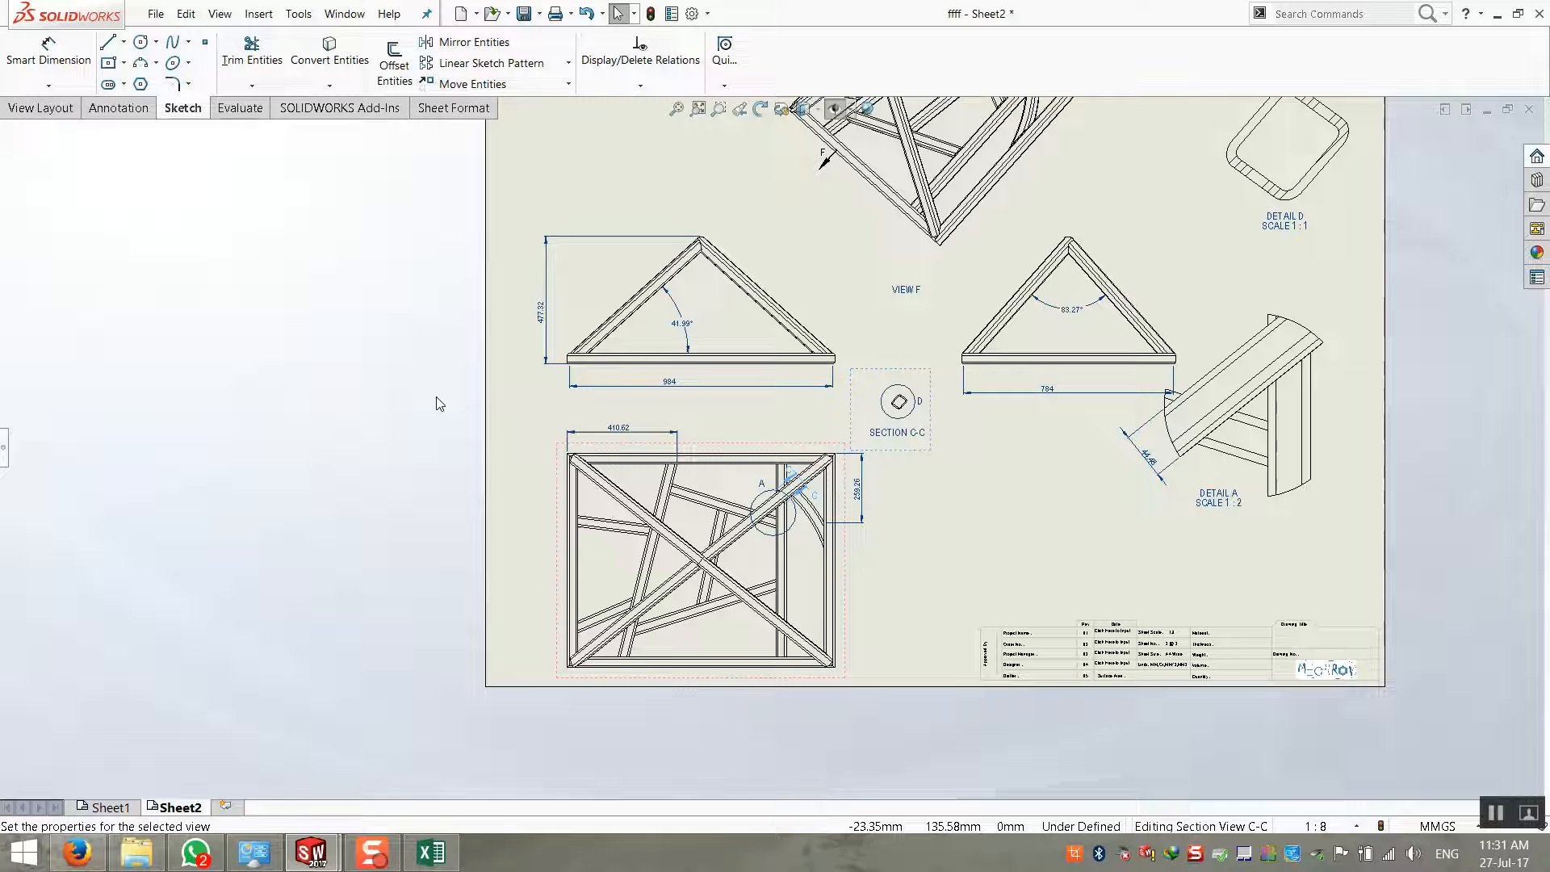
Move the auxiliary view diagonally down along its projection direction, closer to the front view's right sloping tube
{"action": "left_click", "coordinate": [357, 377]}
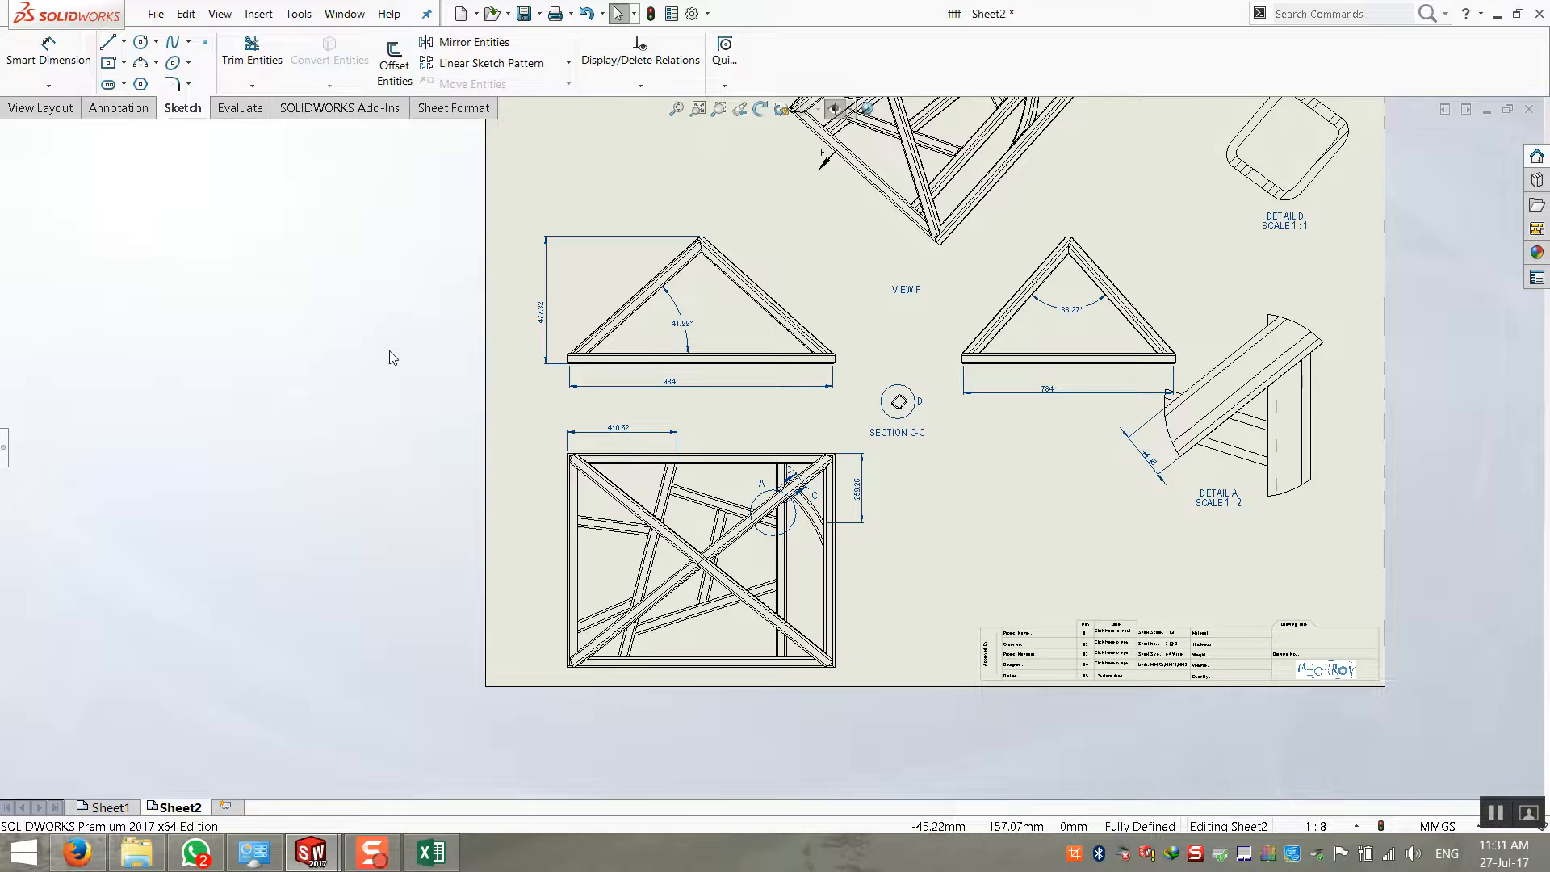
{"action": "scroll", "coordinate": [390, 350], "scroll_direction": "up", "scroll_amount": 3}
{"action": "scroll", "coordinate": [880, 312], "scroll_direction": "down", "scroll_amount": 3}
{"action": "scroll", "coordinate": [879, 312], "scroll_direction": "up", "scroll_amount": 1}
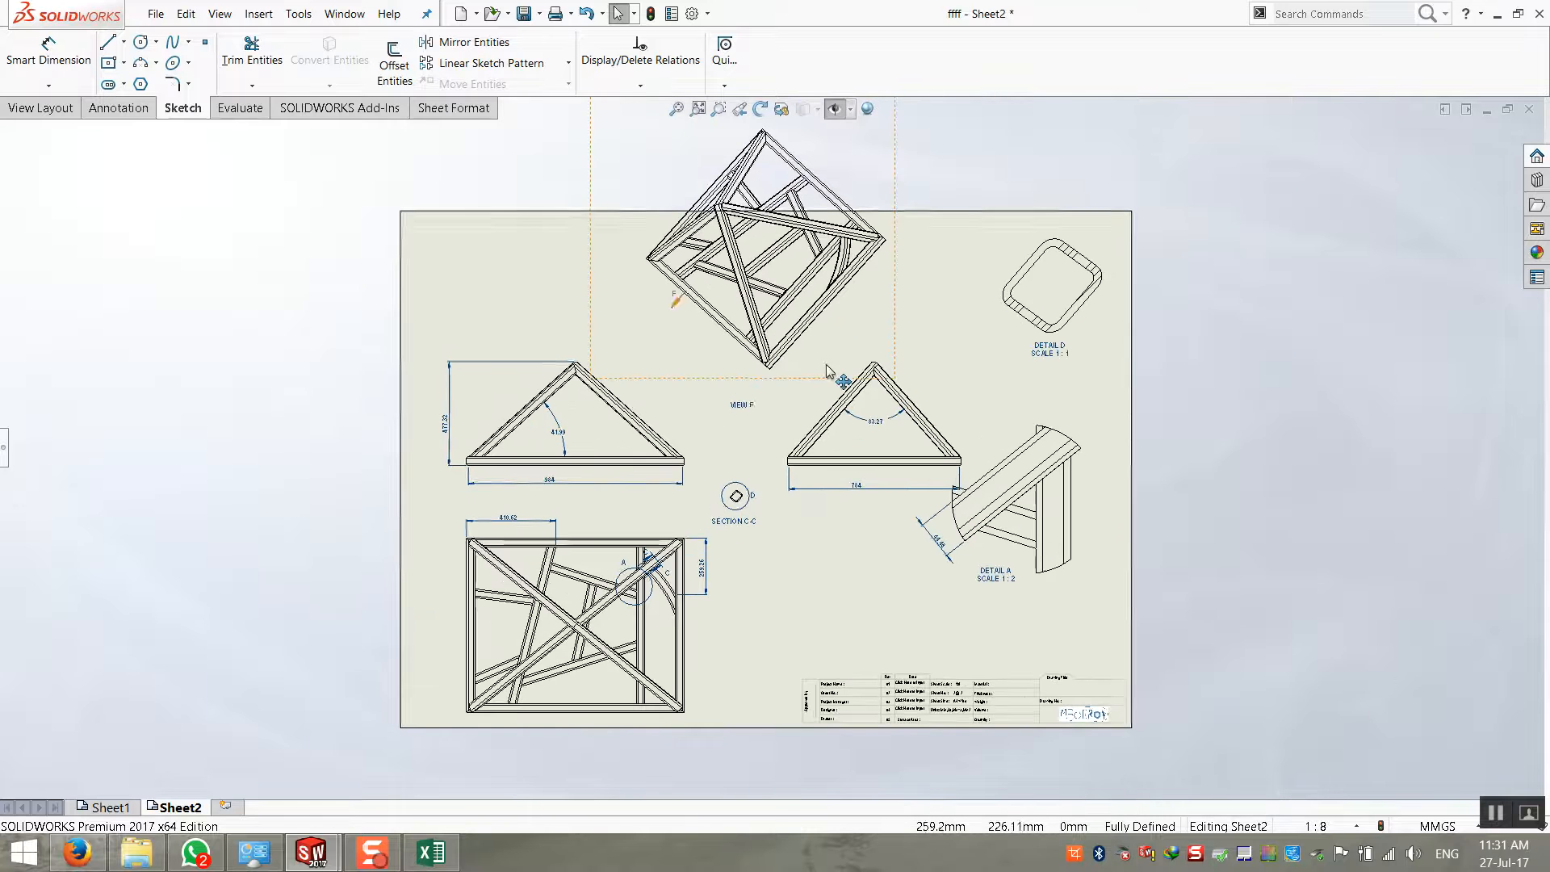
{"action": "left_click_drag", "start_coordinate": [705, 372], "coordinate": [637, 436]}
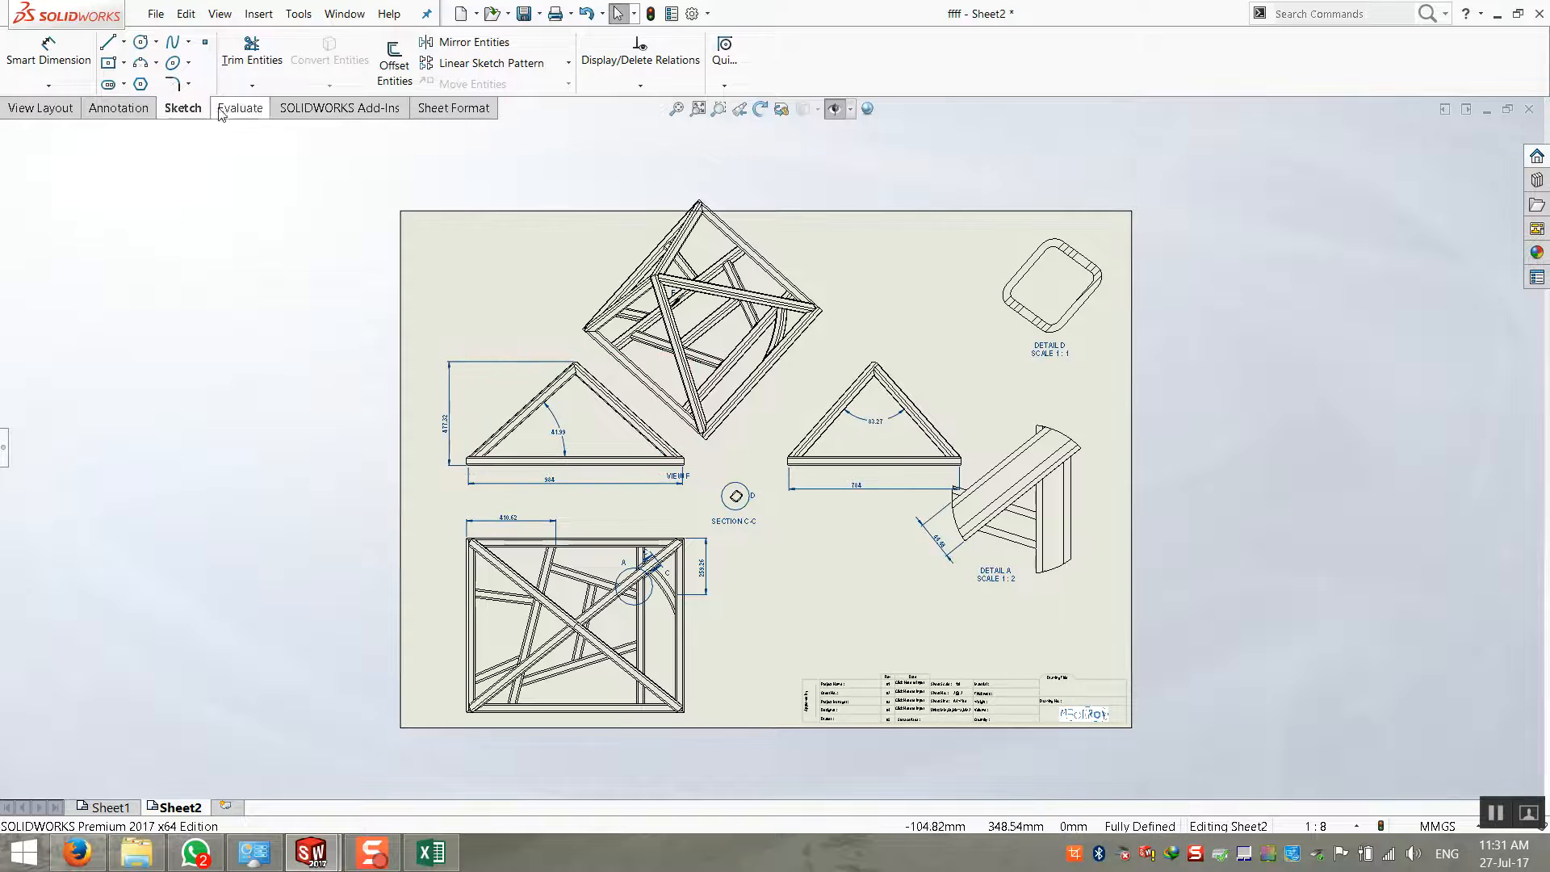
Create a circular detail view around the apex joint of the auxiliary view and place it above the title block, beside the plan view
{"action": "left_click", "coordinate": [41, 108]}
{"action": "left_click", "coordinate": [262, 64]}
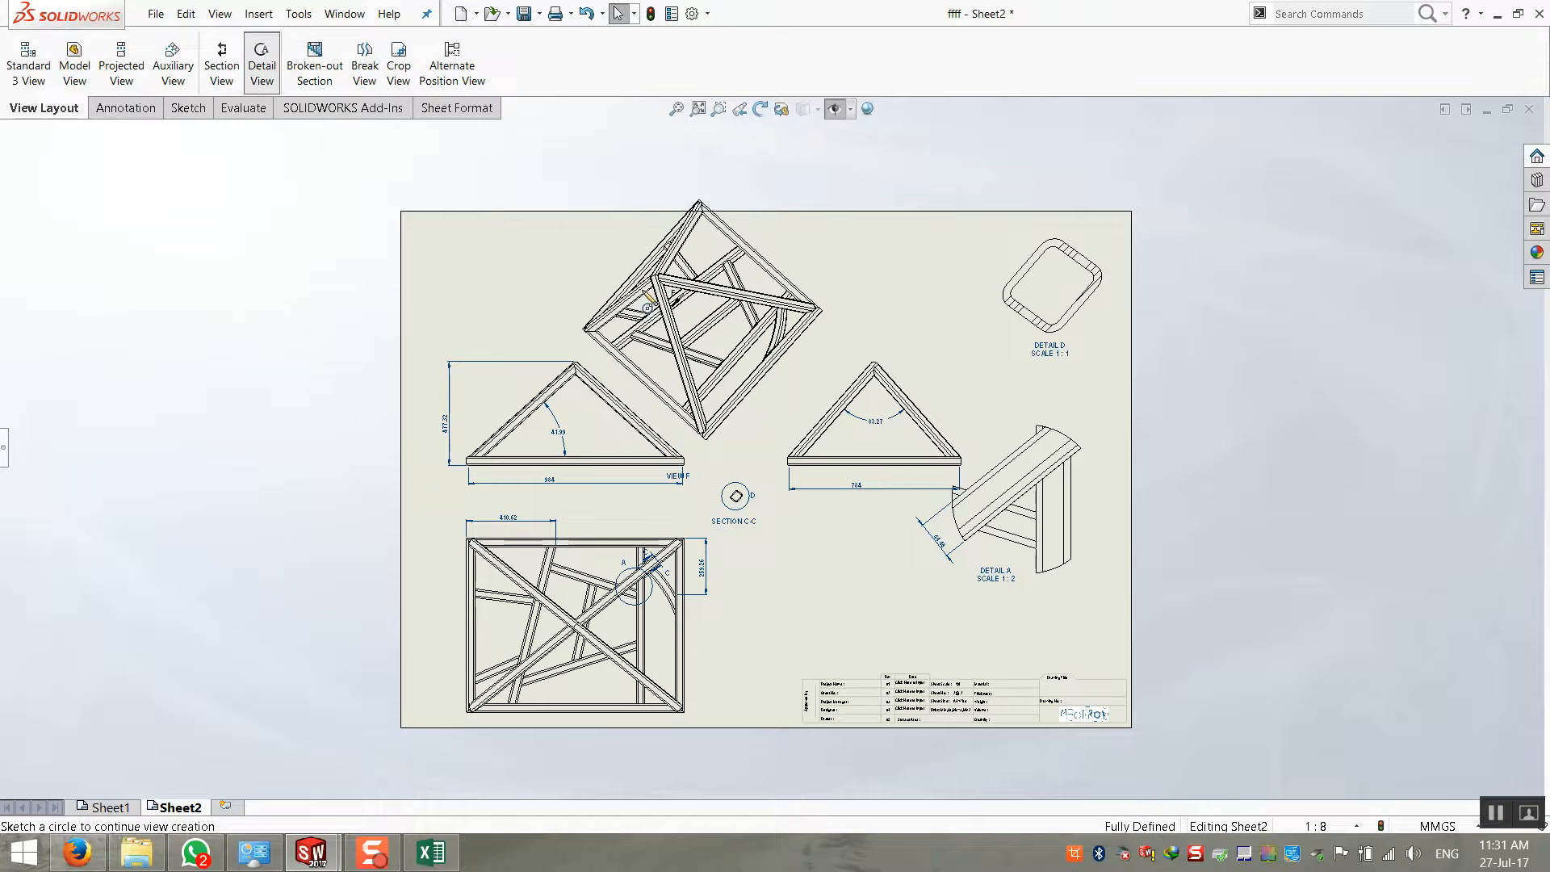
{"action": "scroll", "coordinate": [649, 301], "scroll_direction": "down", "scroll_amount": 5}
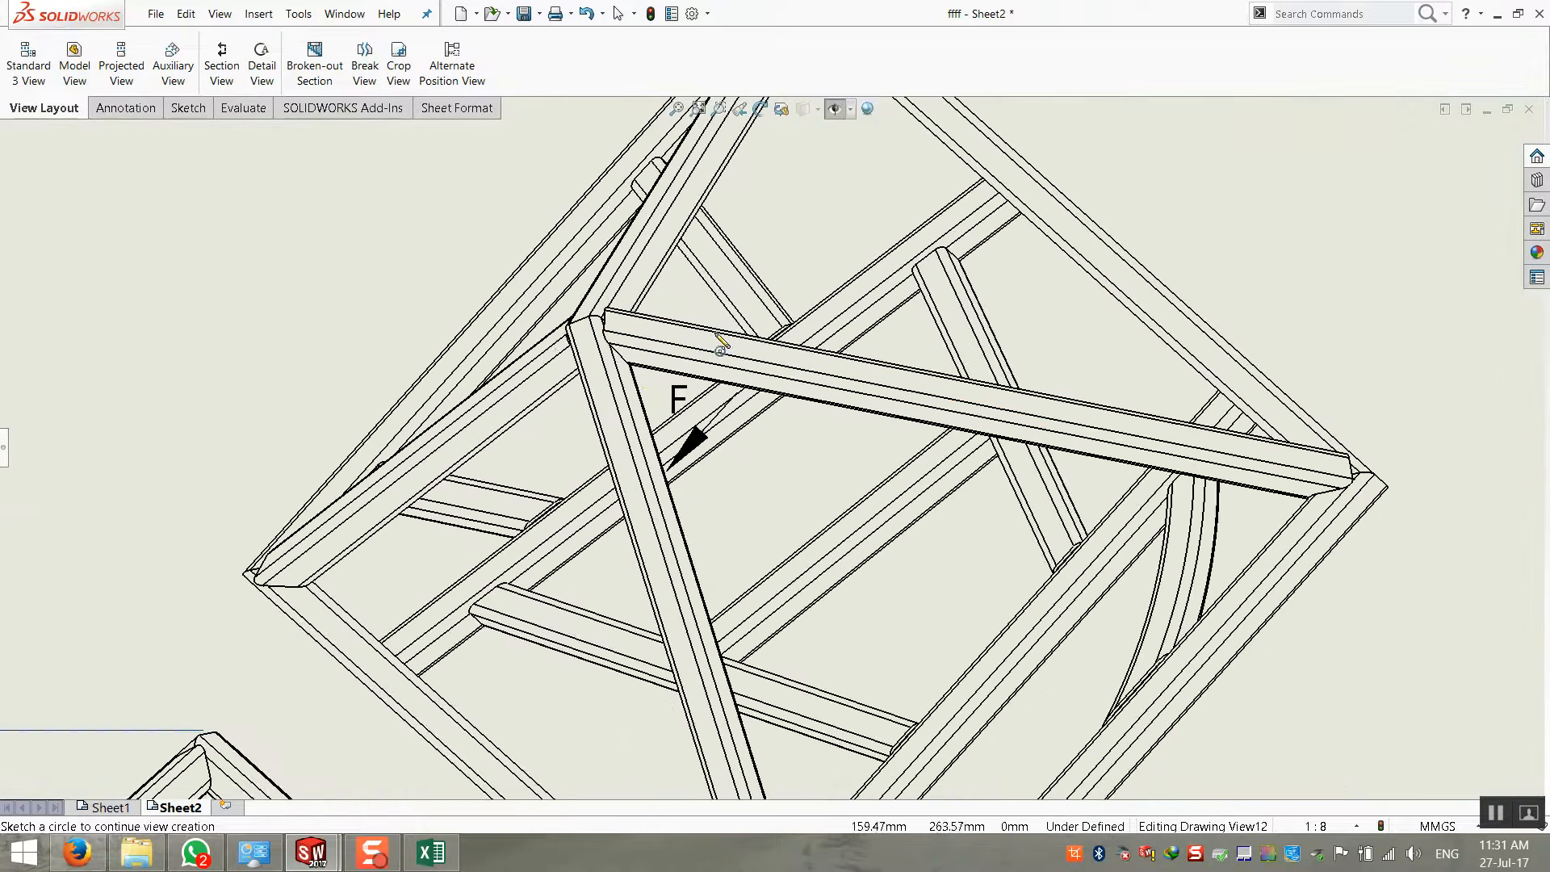
{"action": "scroll", "coordinate": [692, 436], "scroll_direction": "down", "scroll_amount": 2}
{"action": "left_click", "coordinate": [578, 295]}
{"action": "left_click", "coordinate": [658, 402]}
{"action": "scroll", "coordinate": [667, 393], "scroll_direction": "up", "scroll_amount": 2}
{"action": "scroll", "coordinate": [667, 392], "scroll_direction": "up", "scroll_amount": 7}
{"action": "scroll", "coordinate": [900, 557], "scroll_direction": "down", "scroll_amount": 3}
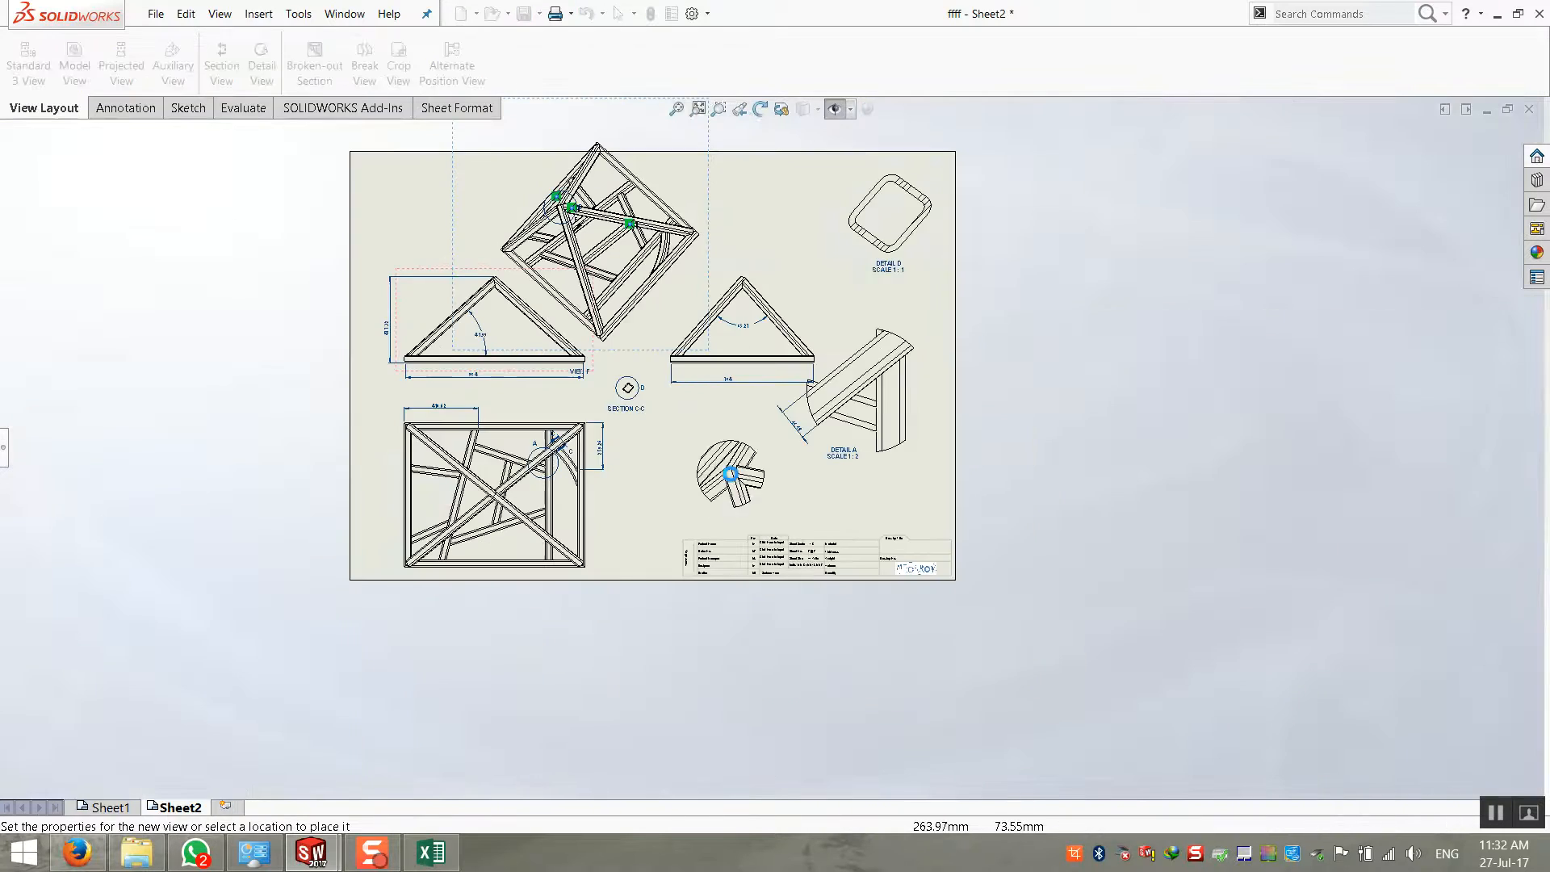
{"action": "left_click", "coordinate": [731, 474]}
Examine the new detail view of the apex joint and its detail circle on the auxiliary view
{"action": "scroll", "coordinate": [731, 474], "scroll_direction": "down", "scroll_amount": 2}
{"action": "scroll", "coordinate": [751, 453], "scroll_direction": "up", "scroll_amount": 3}
{"action": "scroll", "coordinate": [741, 299], "scroll_direction": "down", "scroll_amount": 5}
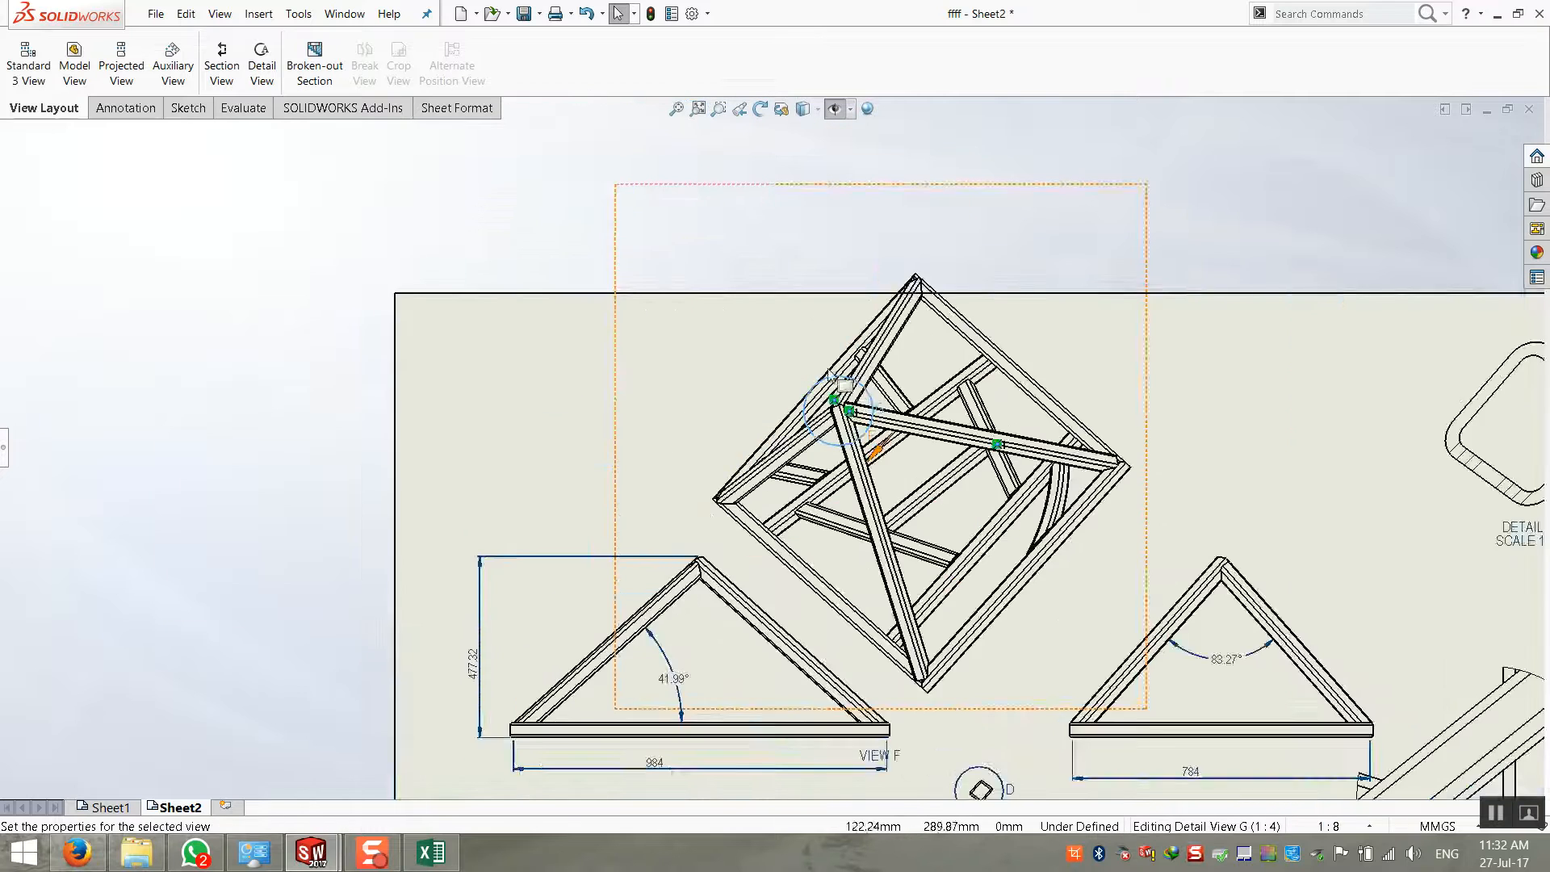
{"action": "scroll", "coordinate": [873, 380], "scroll_direction": "down", "scroll_amount": 3}
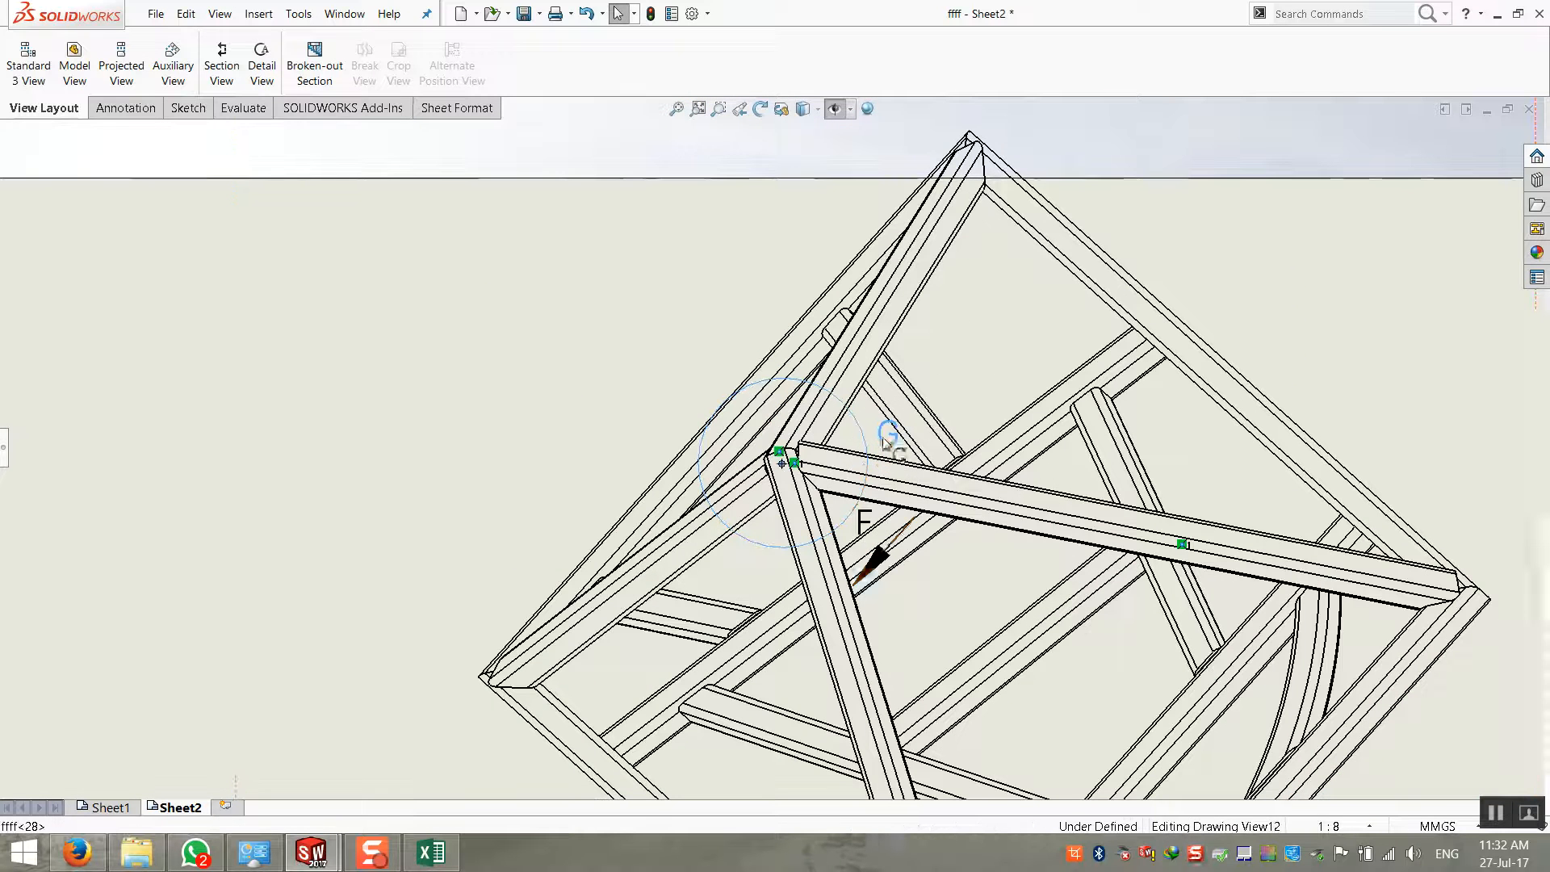
{"action": "scroll", "coordinate": [831, 496], "scroll_direction": "up", "scroll_amount": 3}
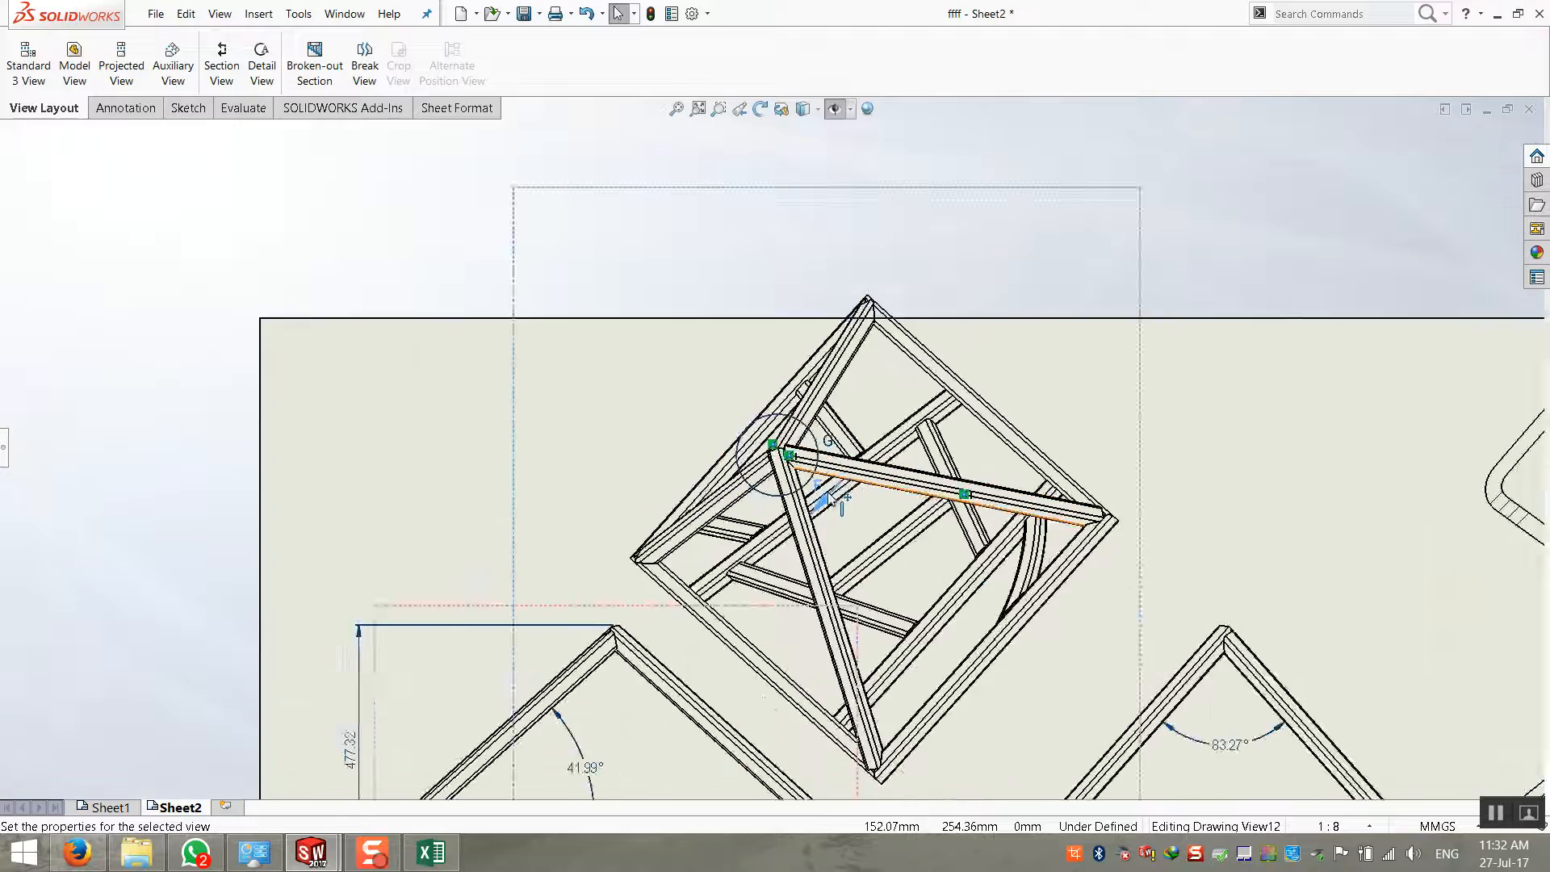
{"action": "scroll", "coordinate": [832, 497], "scroll_direction": "up", "scroll_amount": 4}
{"action": "scroll", "coordinate": [724, 568], "scroll_direction": "down", "scroll_amount": 5}
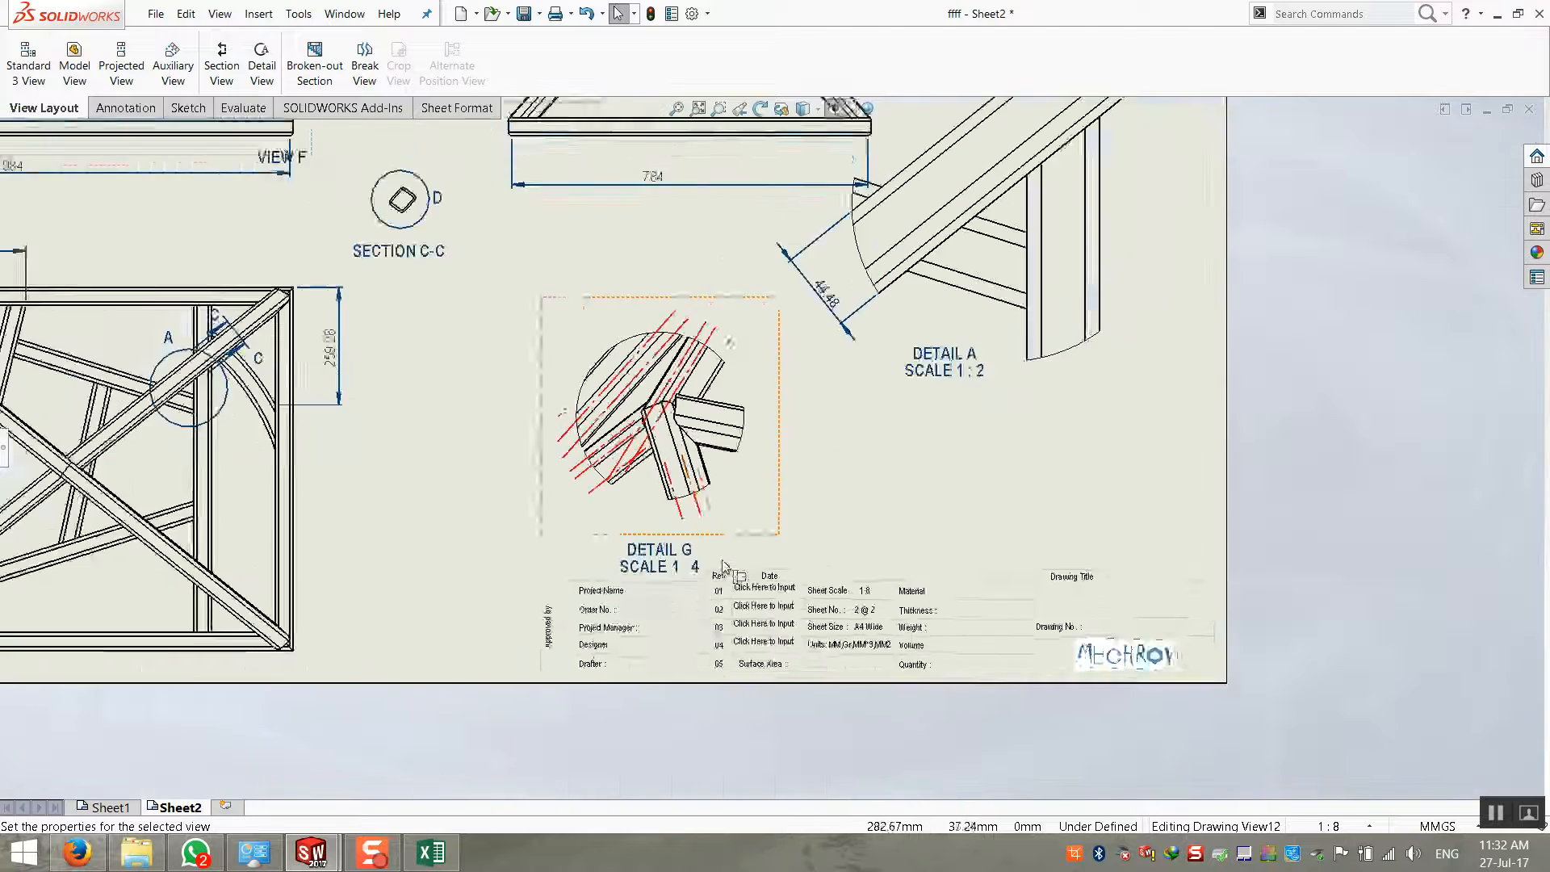
{"action": "left_click", "coordinate": [670, 553]}
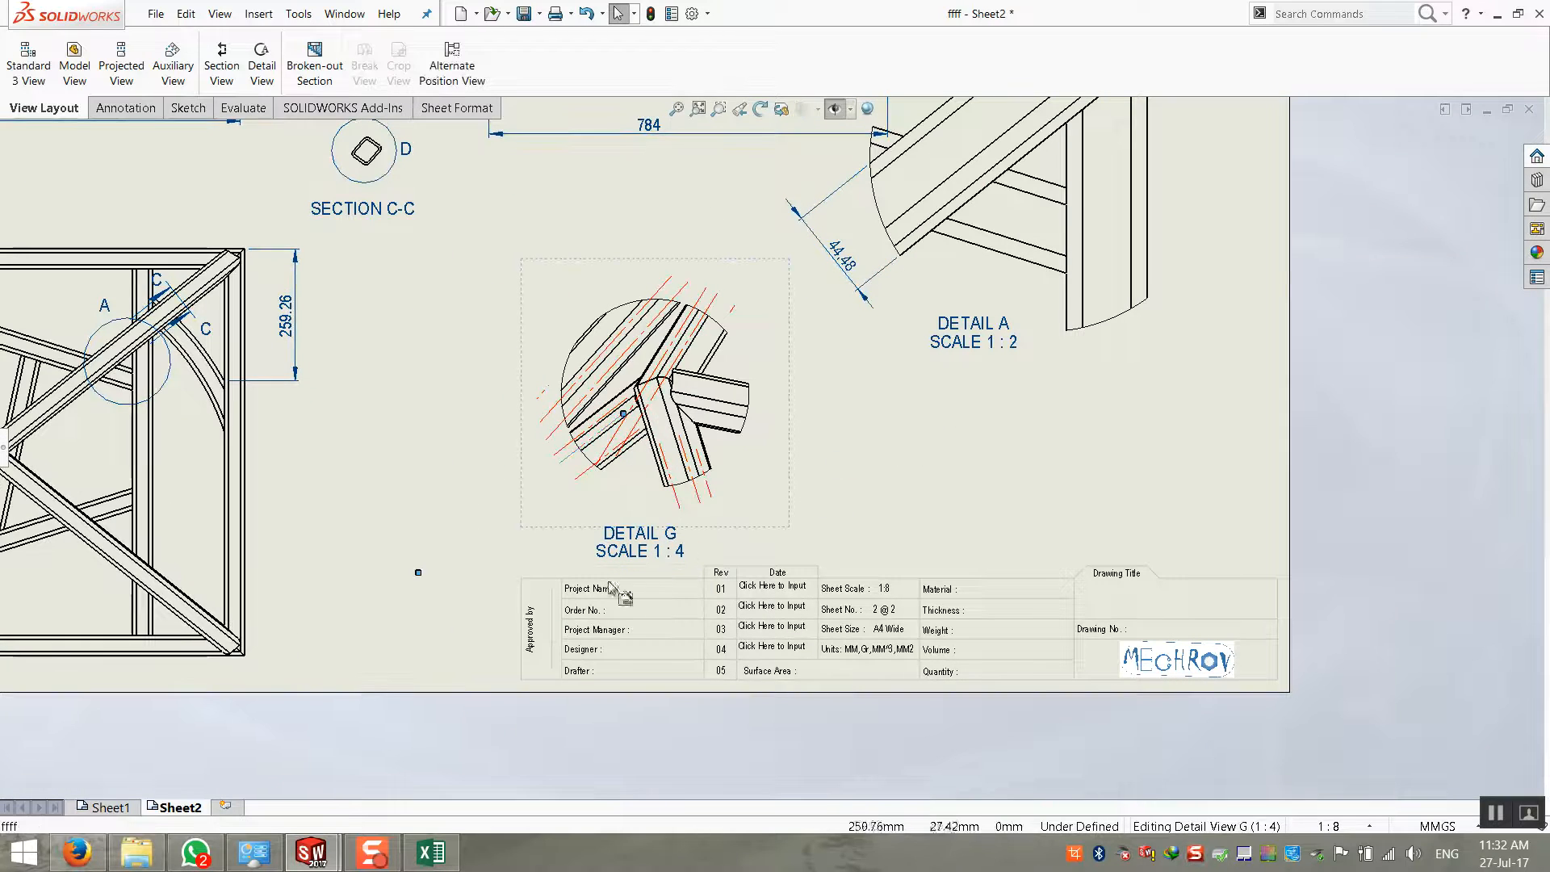
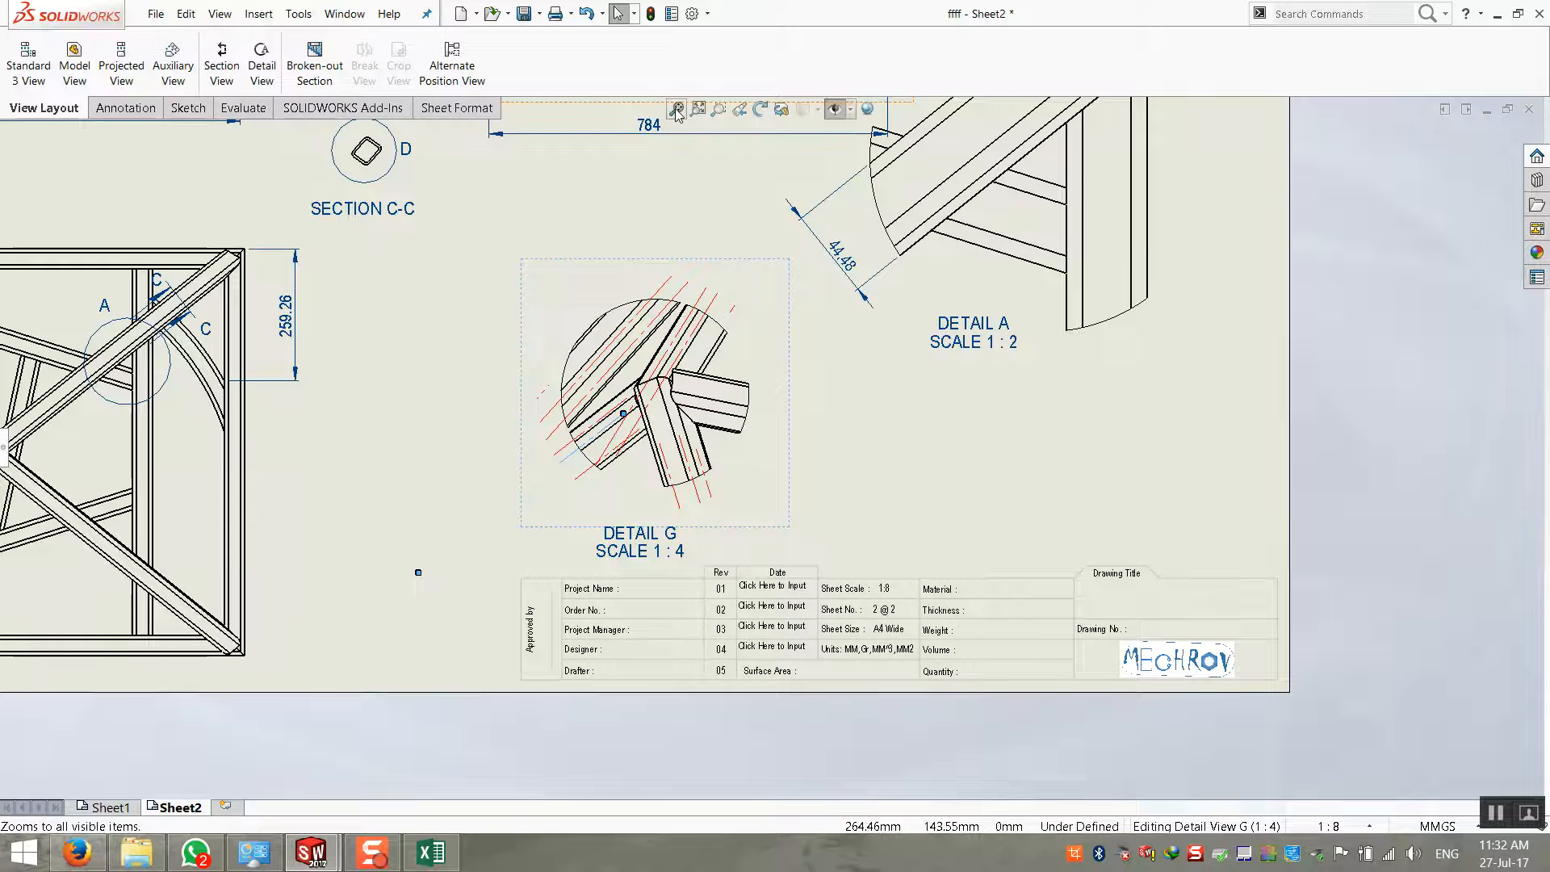
Save the drawing as ffff.SLDDRW on the Desktop and close it to return to the part ffff.SLDPRT
{"action": "left_click", "coordinate": [676, 108]}
{"action": "left_click", "coordinate": [262, 303]}
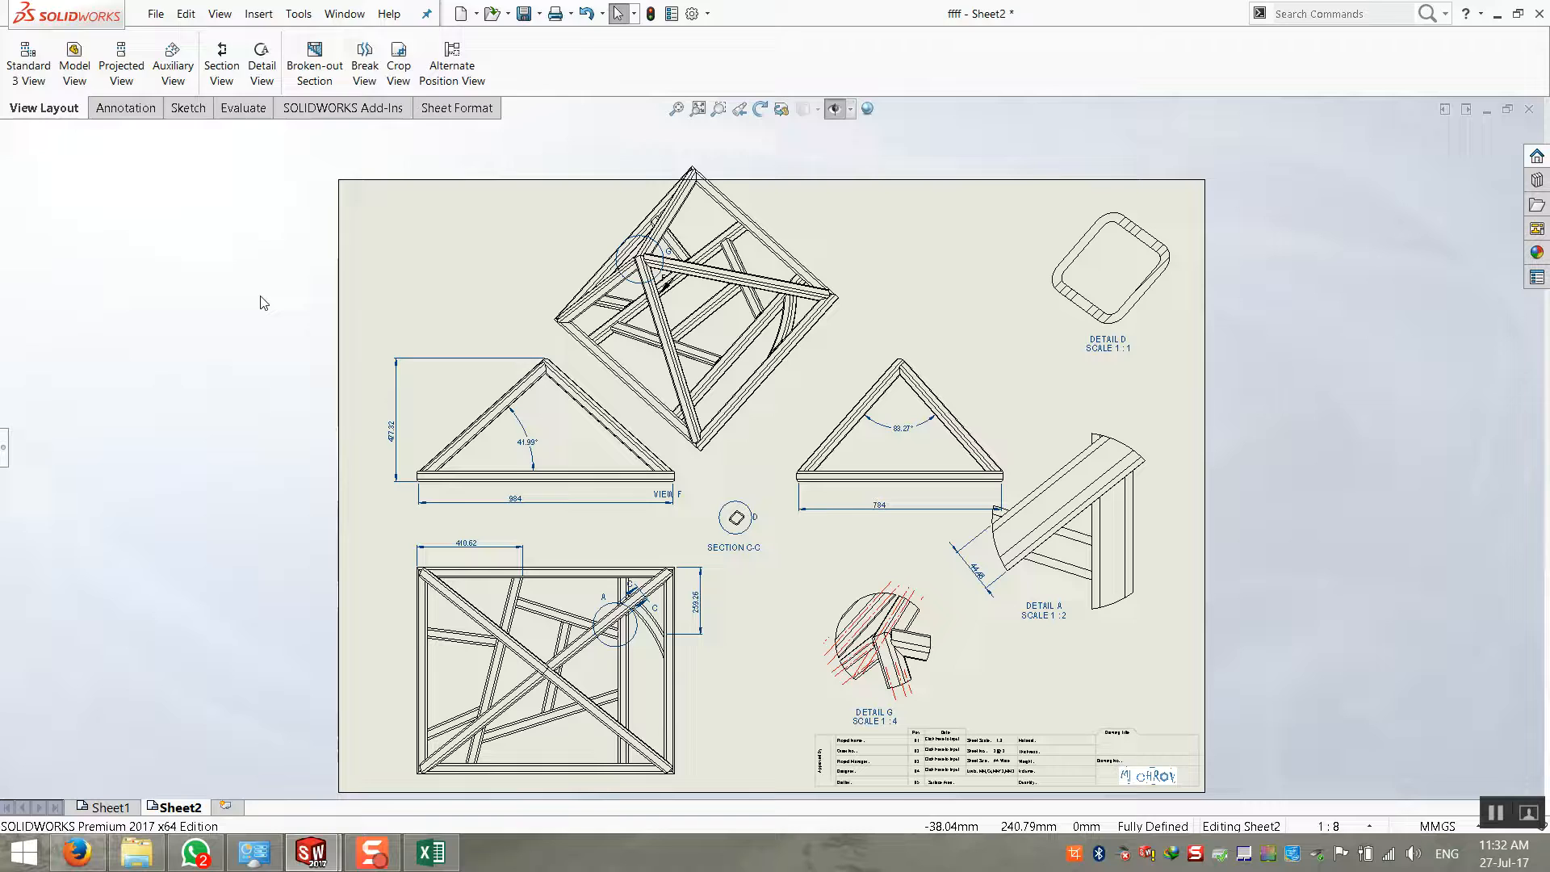
{"action": "key", "text": "ctrl+s"}
{"action": "left_click", "coordinate": [355, 337]}
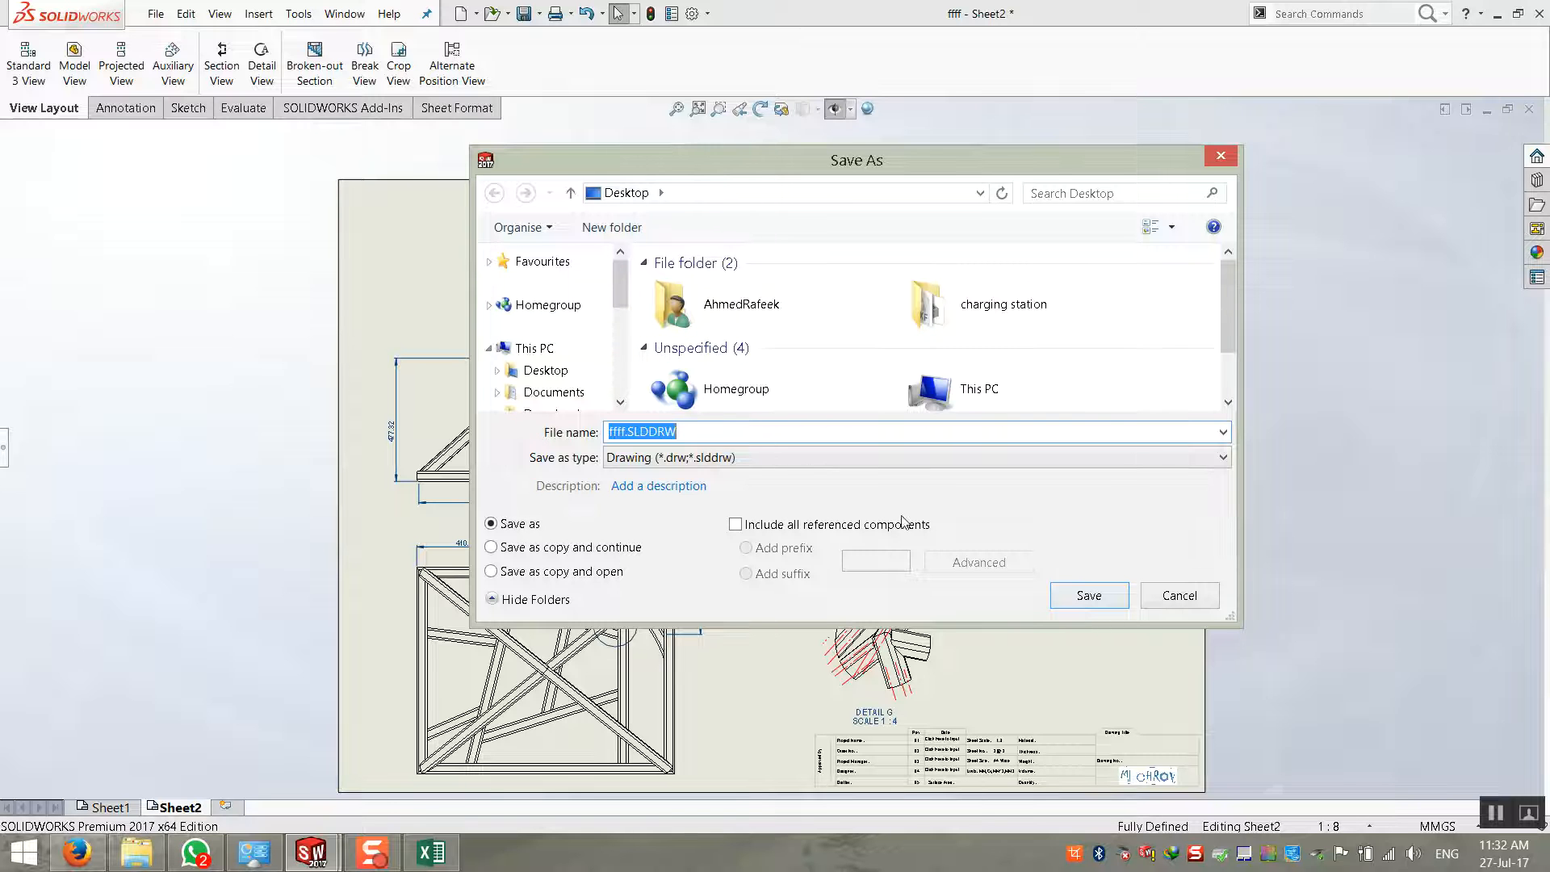
{"action": "left_click", "coordinate": [1086, 596]}
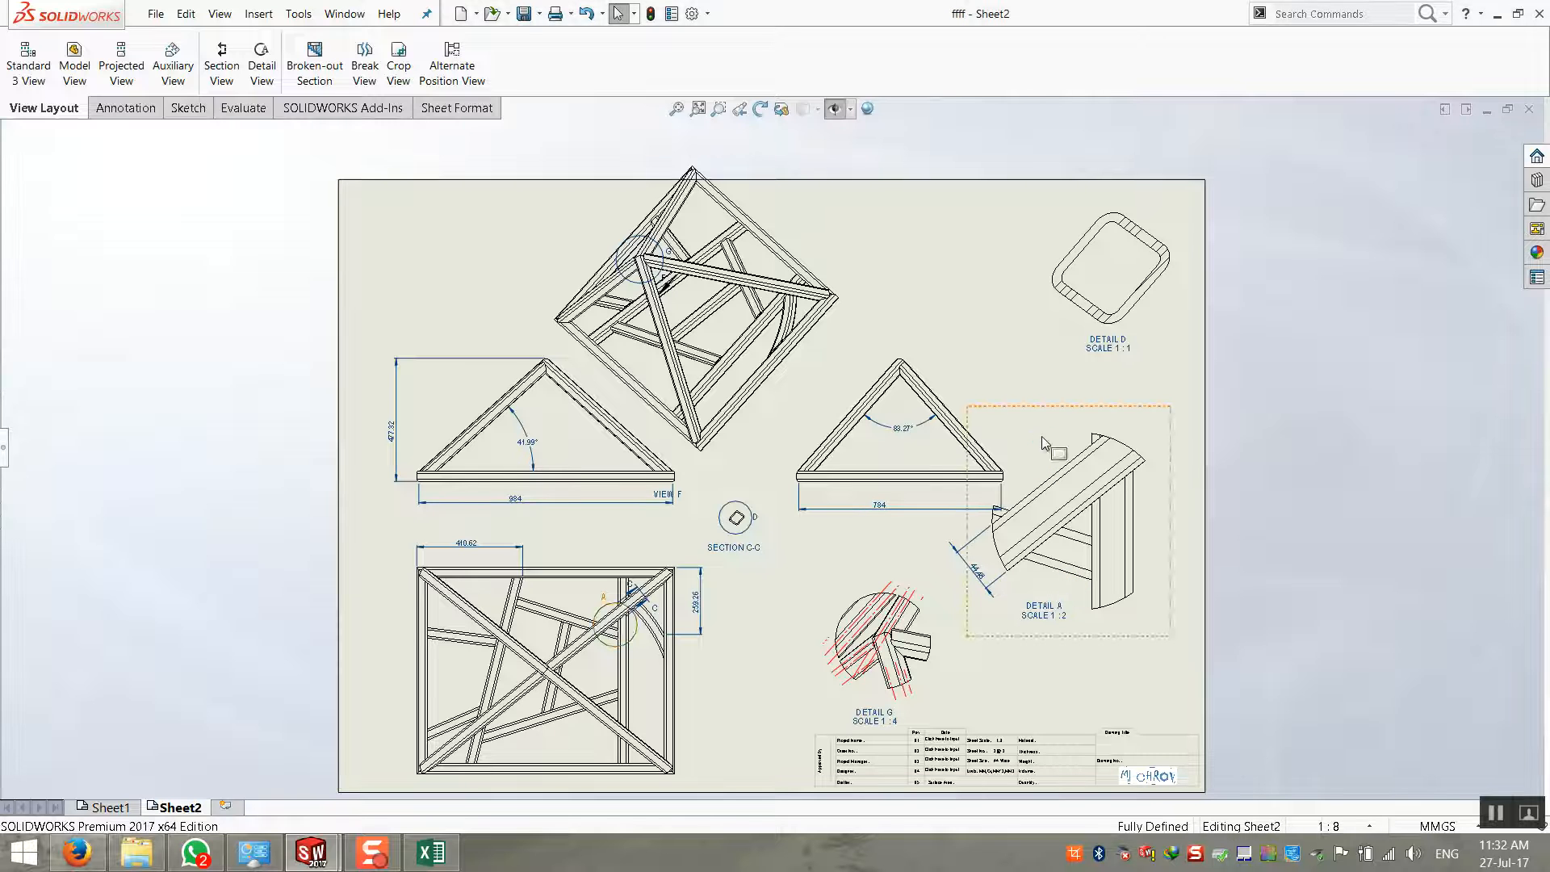
{"action": "left_click", "coordinate": [1529, 108]}
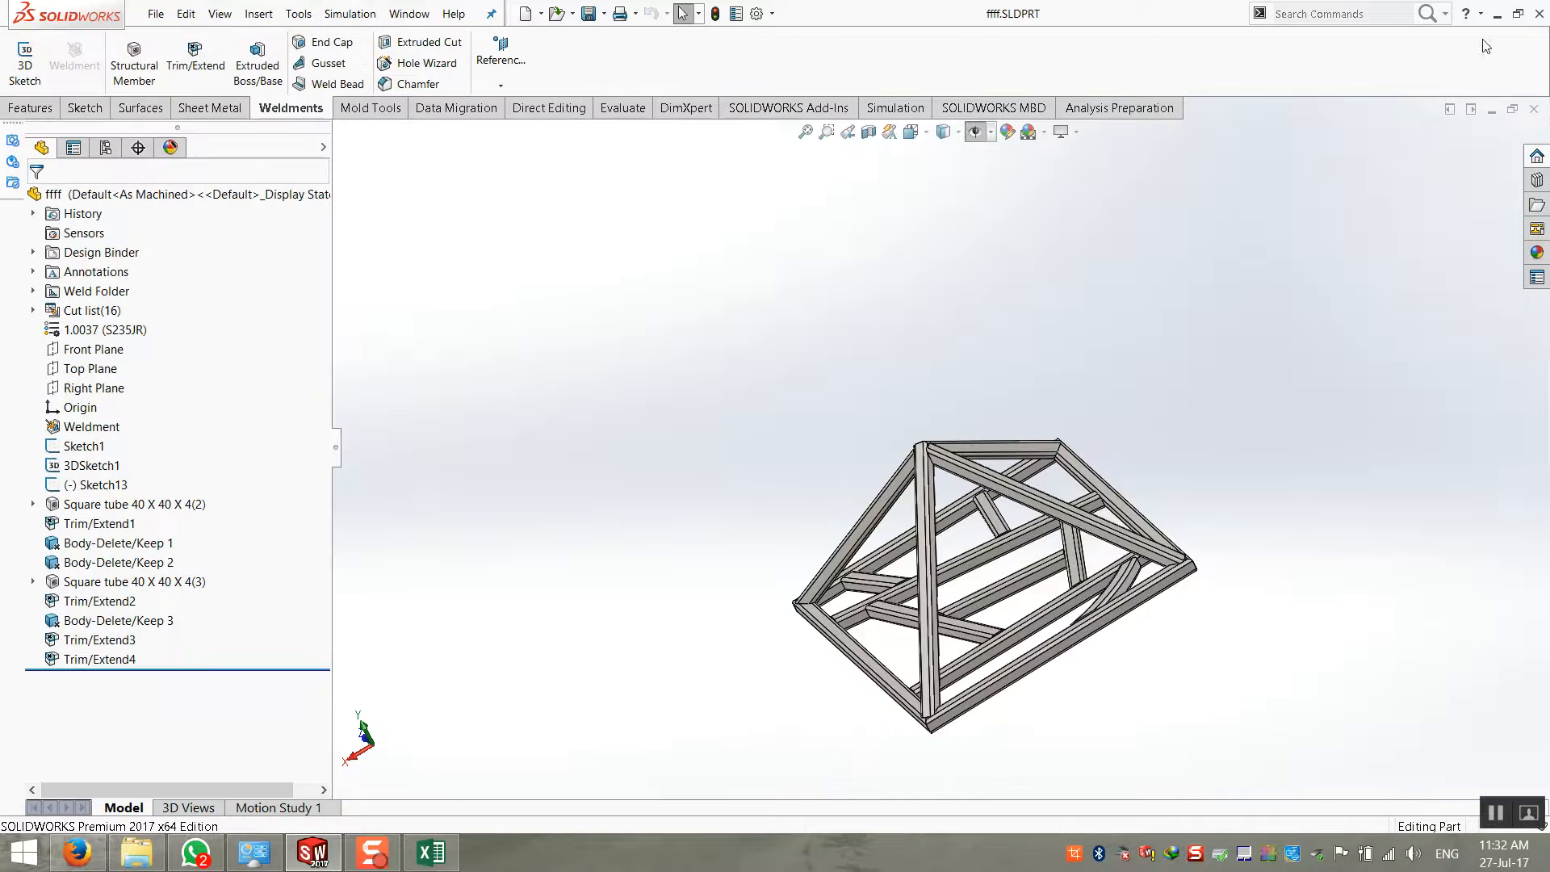
Inspect the square-tube pyramid frame and its inner base members from several angles
{"action": "left_click", "coordinate": [805, 133]}
{"action": "middle_click_drag", "start_coordinate": [920, 416], "coordinate": [1179, 465]}
{"action": "scroll", "coordinate": [1237, 501], "scroll_direction": "down", "scroll_amount": 3}
{"action": "middle_click_drag", "start_coordinate": [1068, 538], "coordinate": [1093, 547]}
{"action": "scroll", "coordinate": [1094, 546], "scroll_direction": "up", "scroll_amount": 2}
{"action": "scroll", "coordinate": [717, 543], "scroll_direction": "down", "scroll_amount": 1}
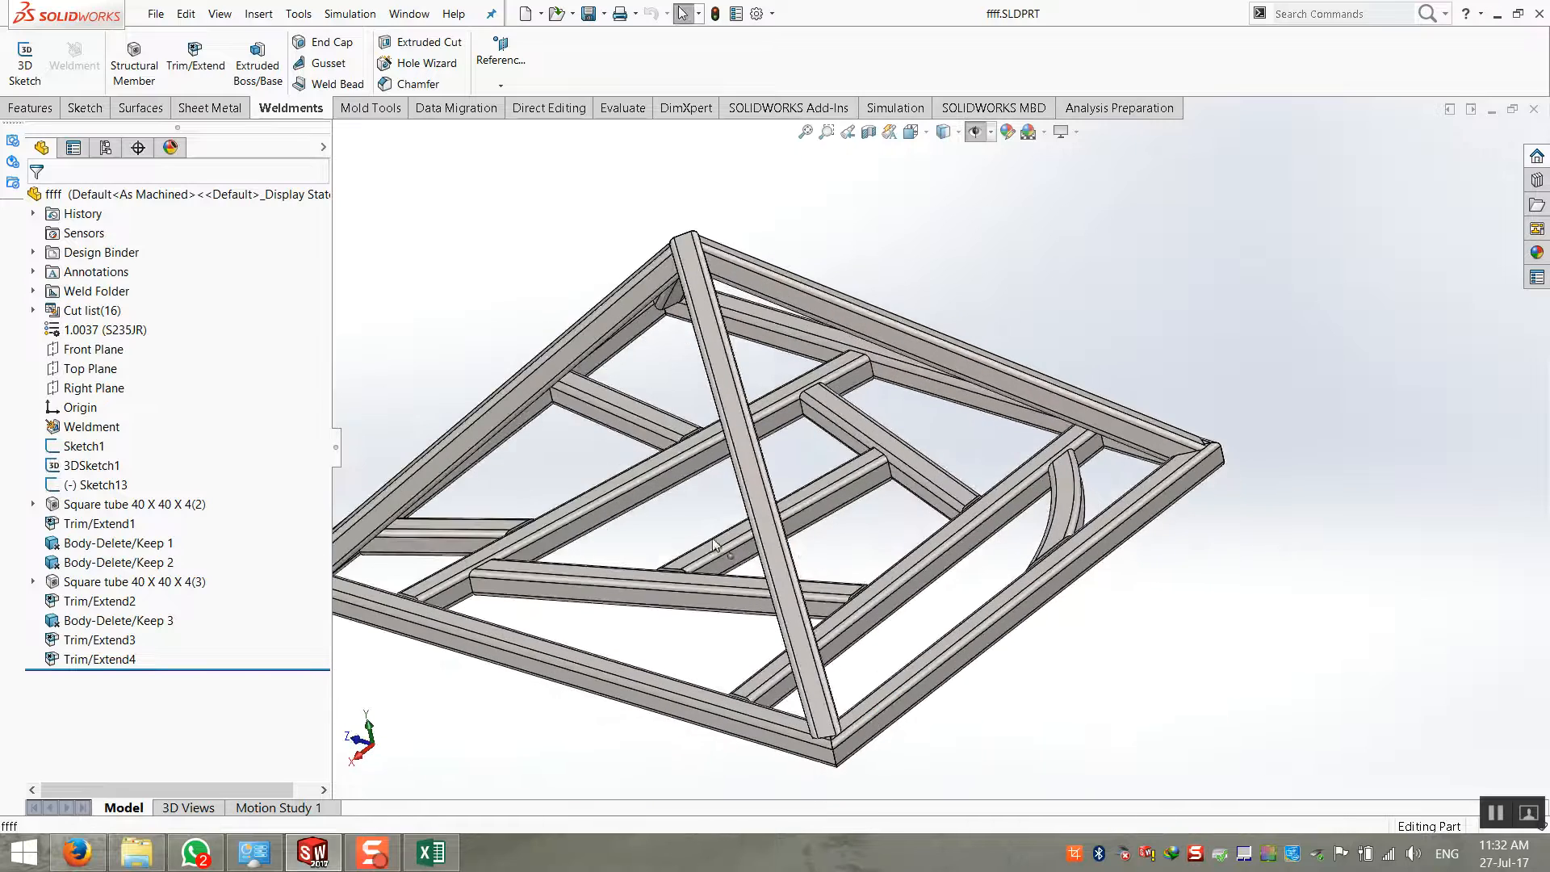
{"action": "middle_click_drag", "start_coordinate": [785, 539], "coordinate": [808, 535]}
{"action": "left_click", "coordinate": [805, 132]}
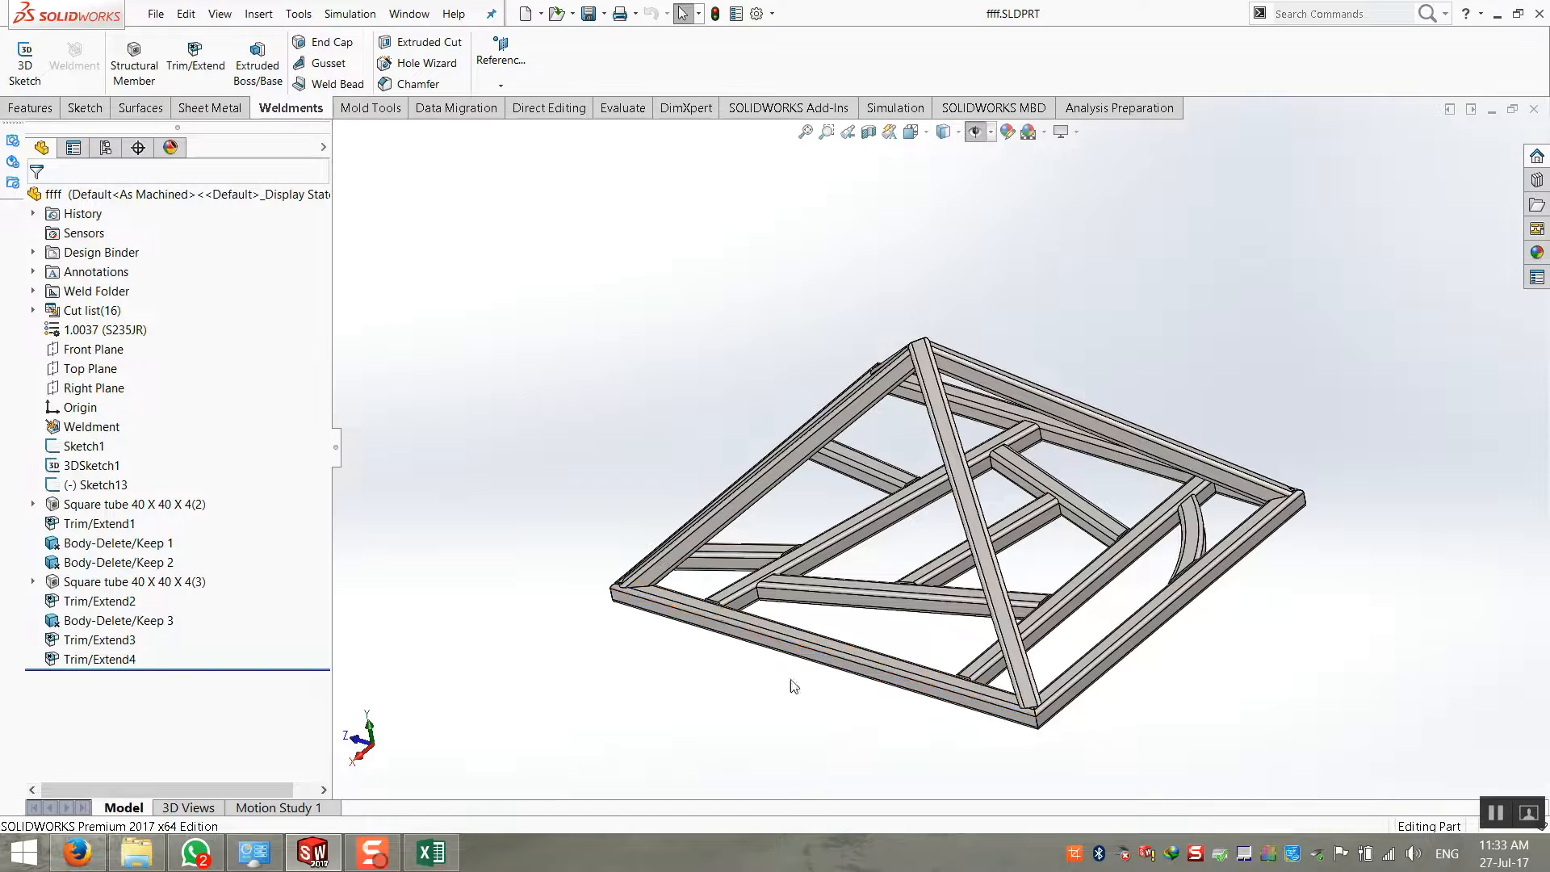
{"action": "scroll", "coordinate": [899, 675], "scroll_direction": "down", "scroll_amount": 2}
{"action": "middle_click_drag", "start_coordinate": [721, 525], "coordinate": [854, 484]}
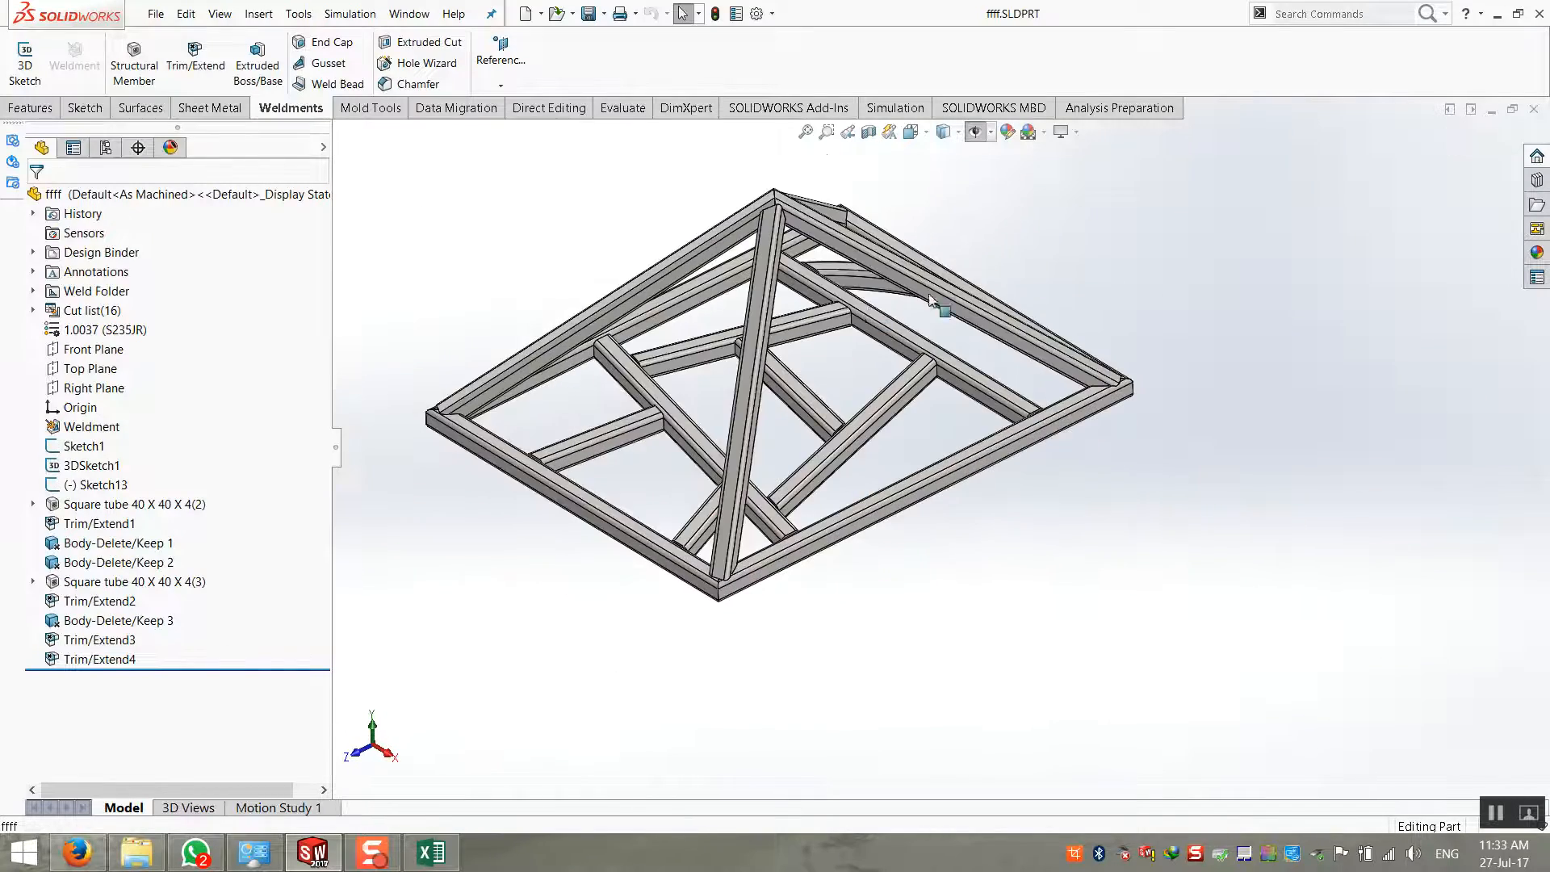
{"action": "scroll", "coordinate": [1060, 361], "scroll_direction": "down", "scroll_amount": 3}
{"action": "scroll", "coordinate": [1066, 516], "scroll_direction": "up", "scroll_amount": 3}
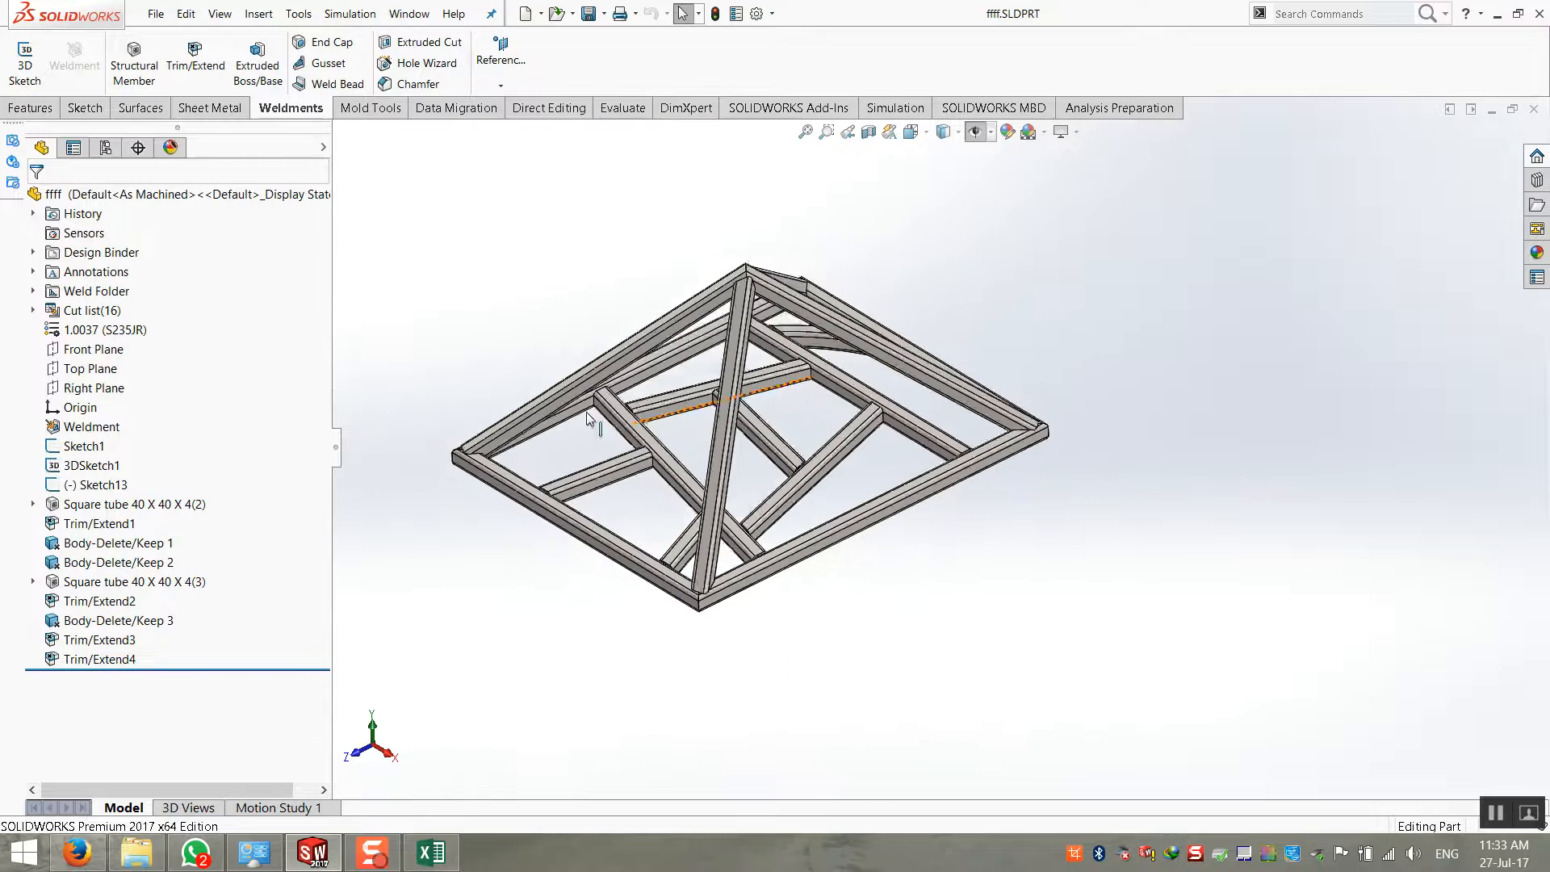
{"action": "scroll", "coordinate": [574, 381], "scroll_direction": "down", "scroll_amount": 2}
{"action": "scroll", "coordinate": [452, 501], "scroll_direction": "down", "scroll_amount": 1}
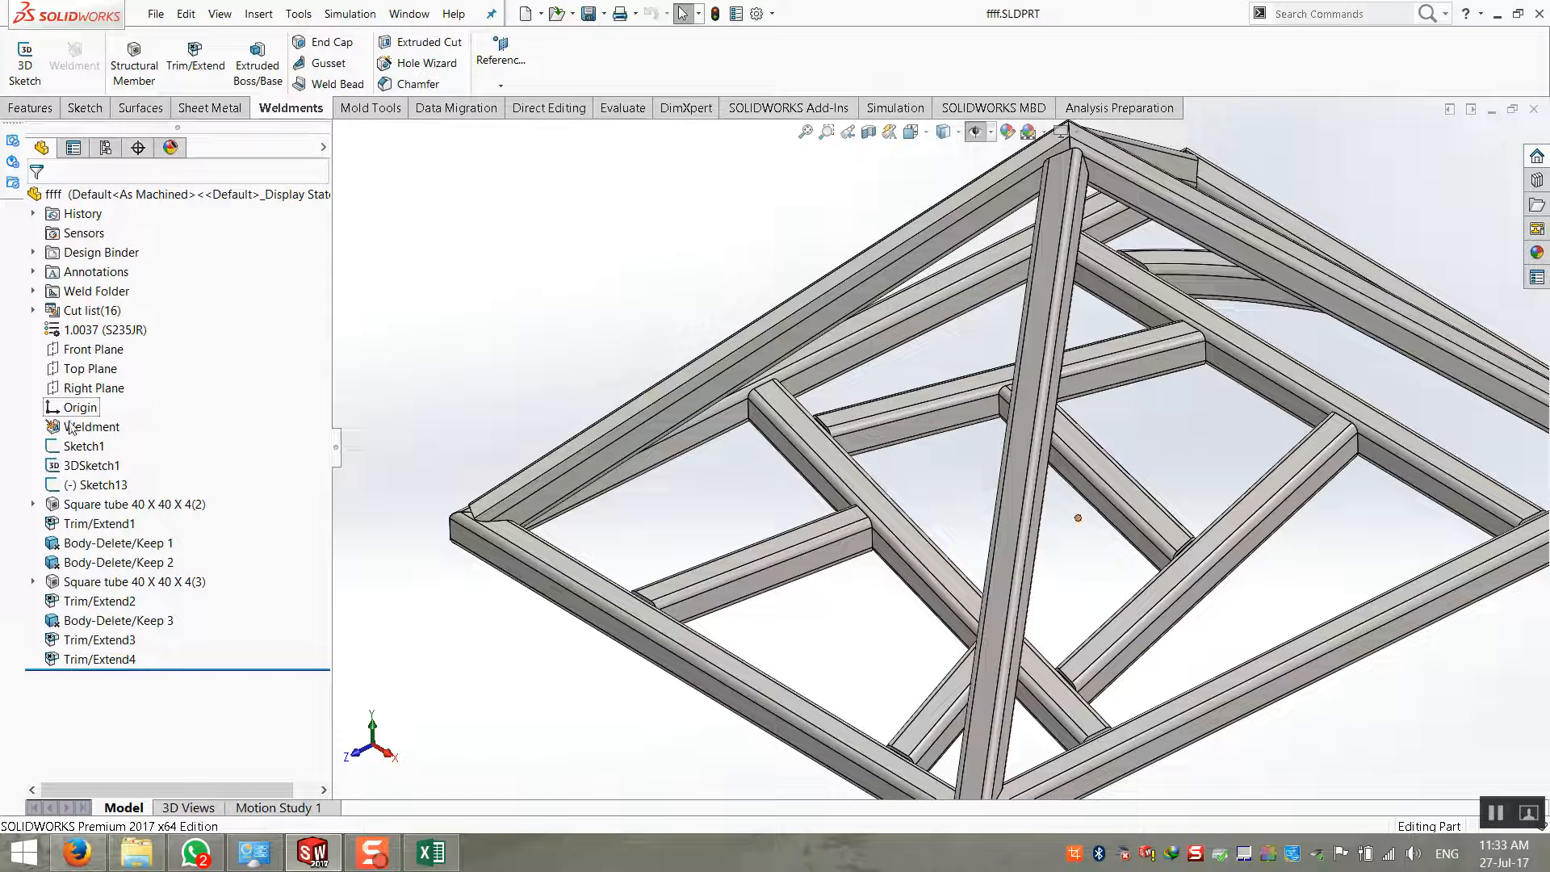
Roll the model back to just after Sketch13 and show the frame's path sketches
{"action": "left_click_drag", "start_coordinate": [230, 674], "coordinate": [223, 506]}
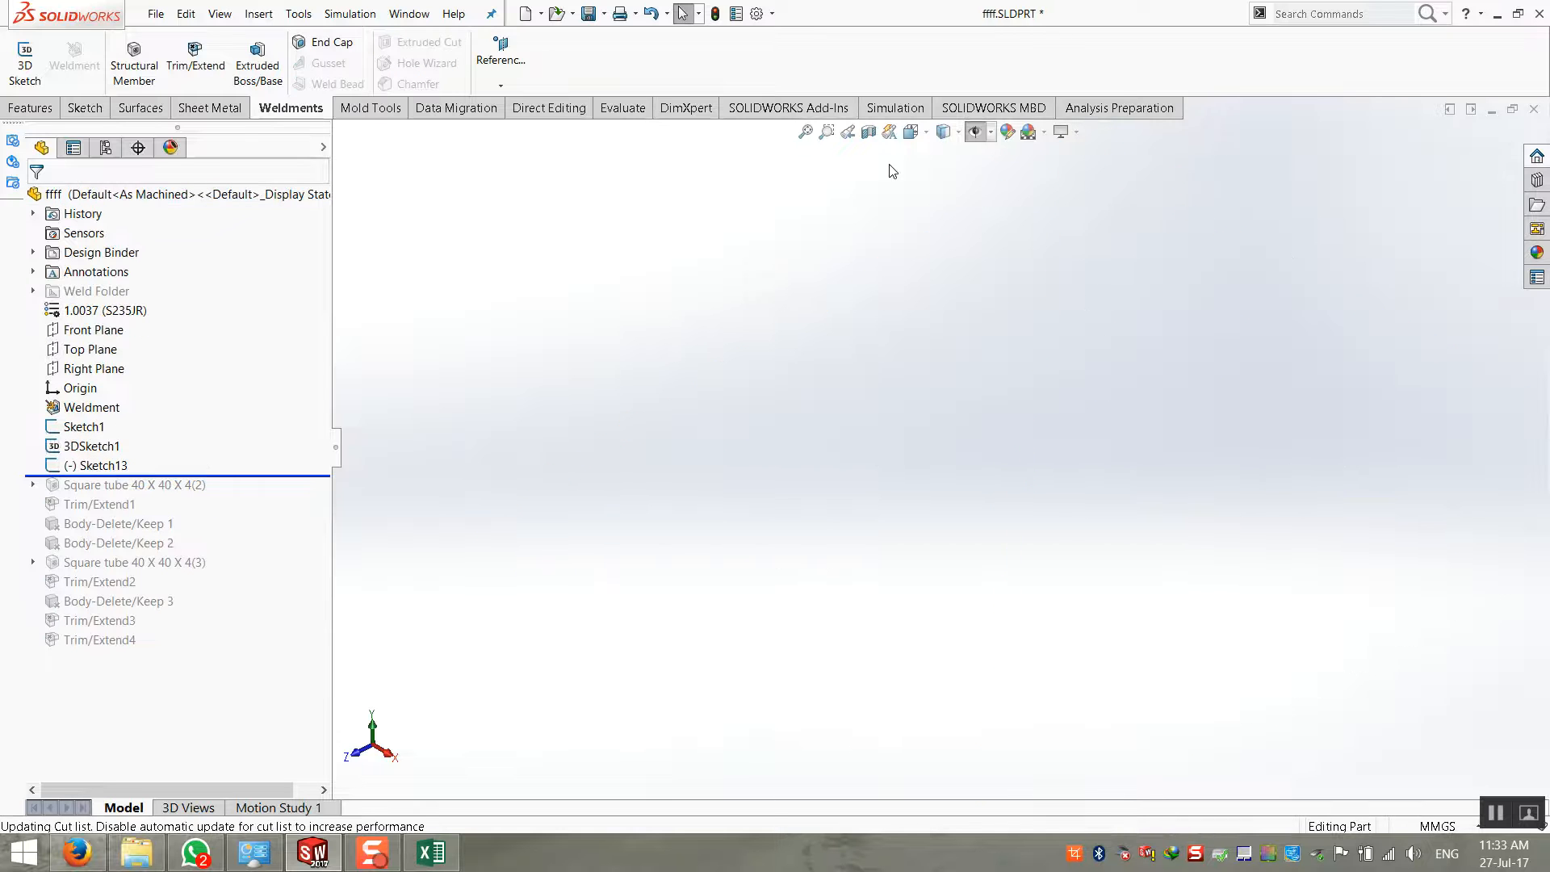
{"action": "left_click", "coordinate": [975, 132]}
{"action": "key", "text": "f"}
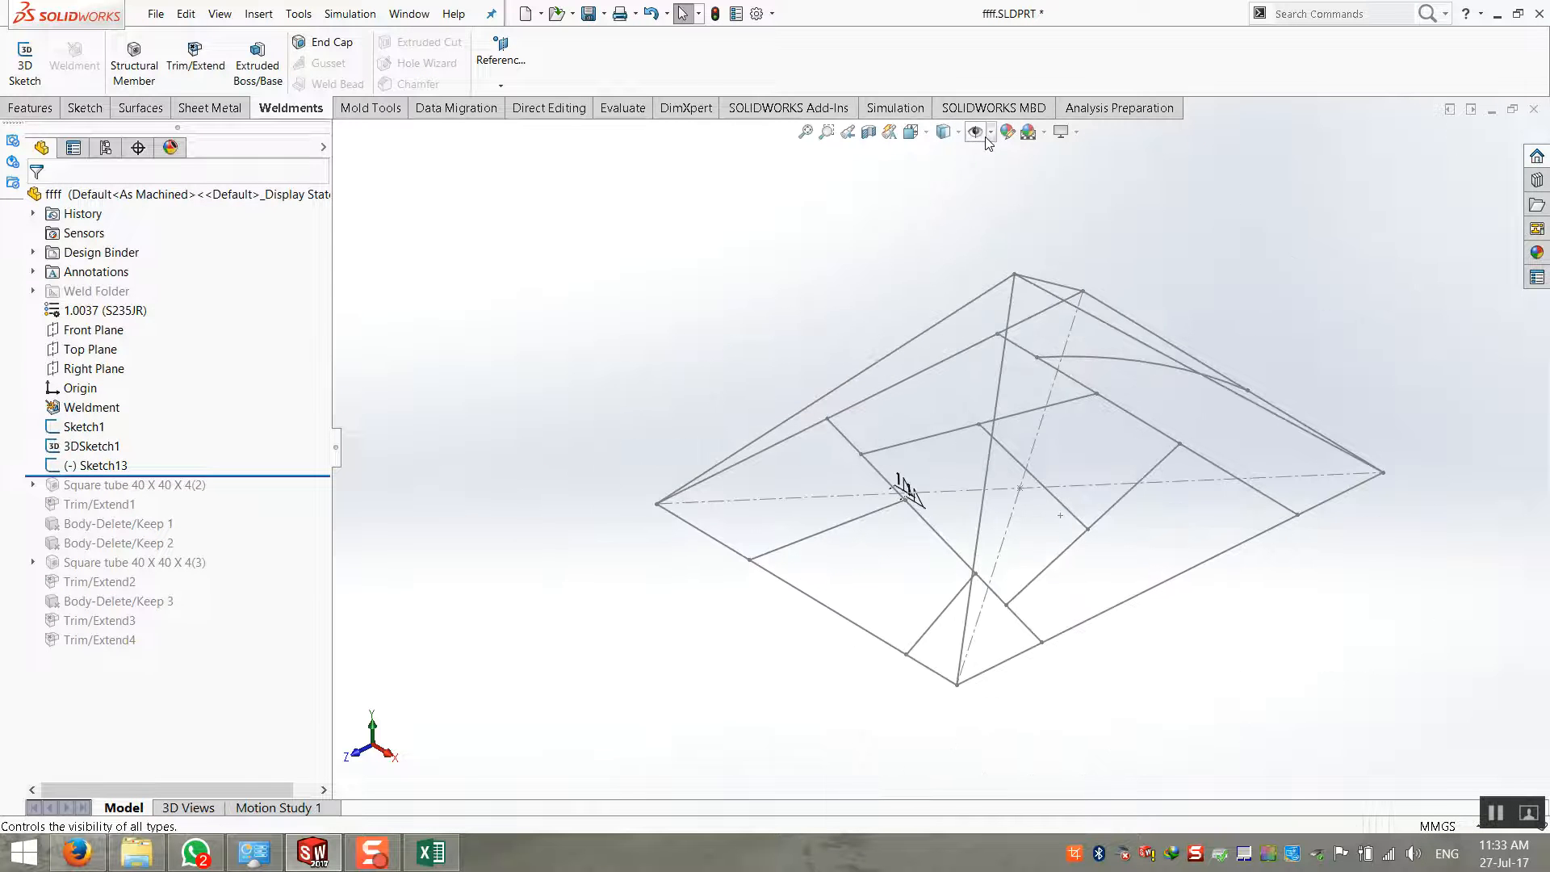
{"action": "left_click", "coordinate": [978, 131]}
{"action": "left_click", "coordinate": [977, 132]}
{"action": "middle_click_drag", "start_coordinate": [633, 408], "coordinate": [639, 400]}
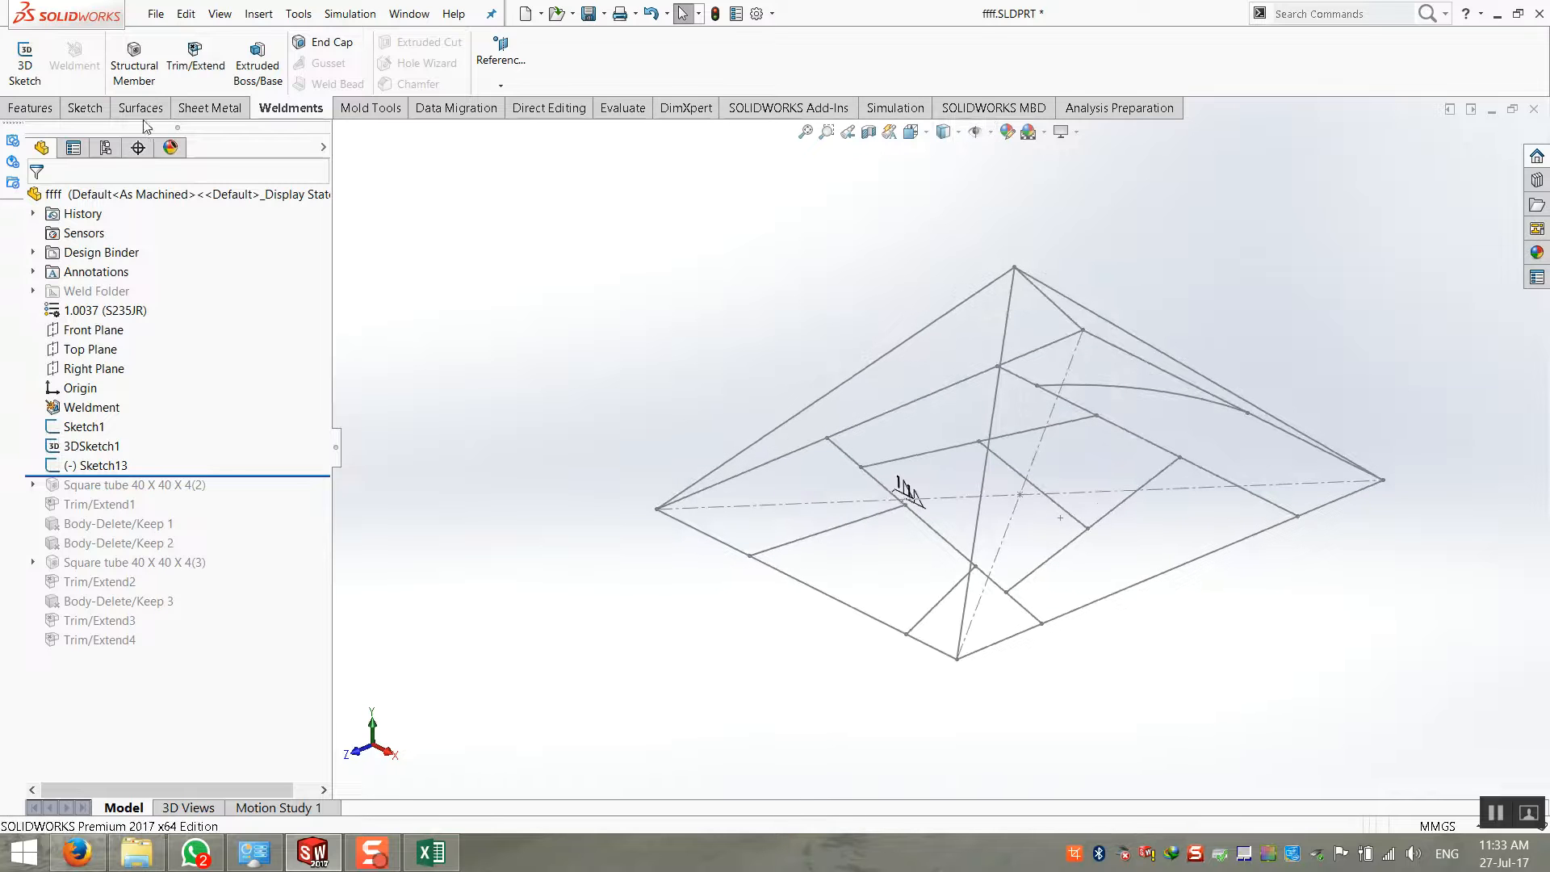
Start a new sketch on the Right Plane and view it straight on
{"action": "left_click", "coordinate": [84, 109]}
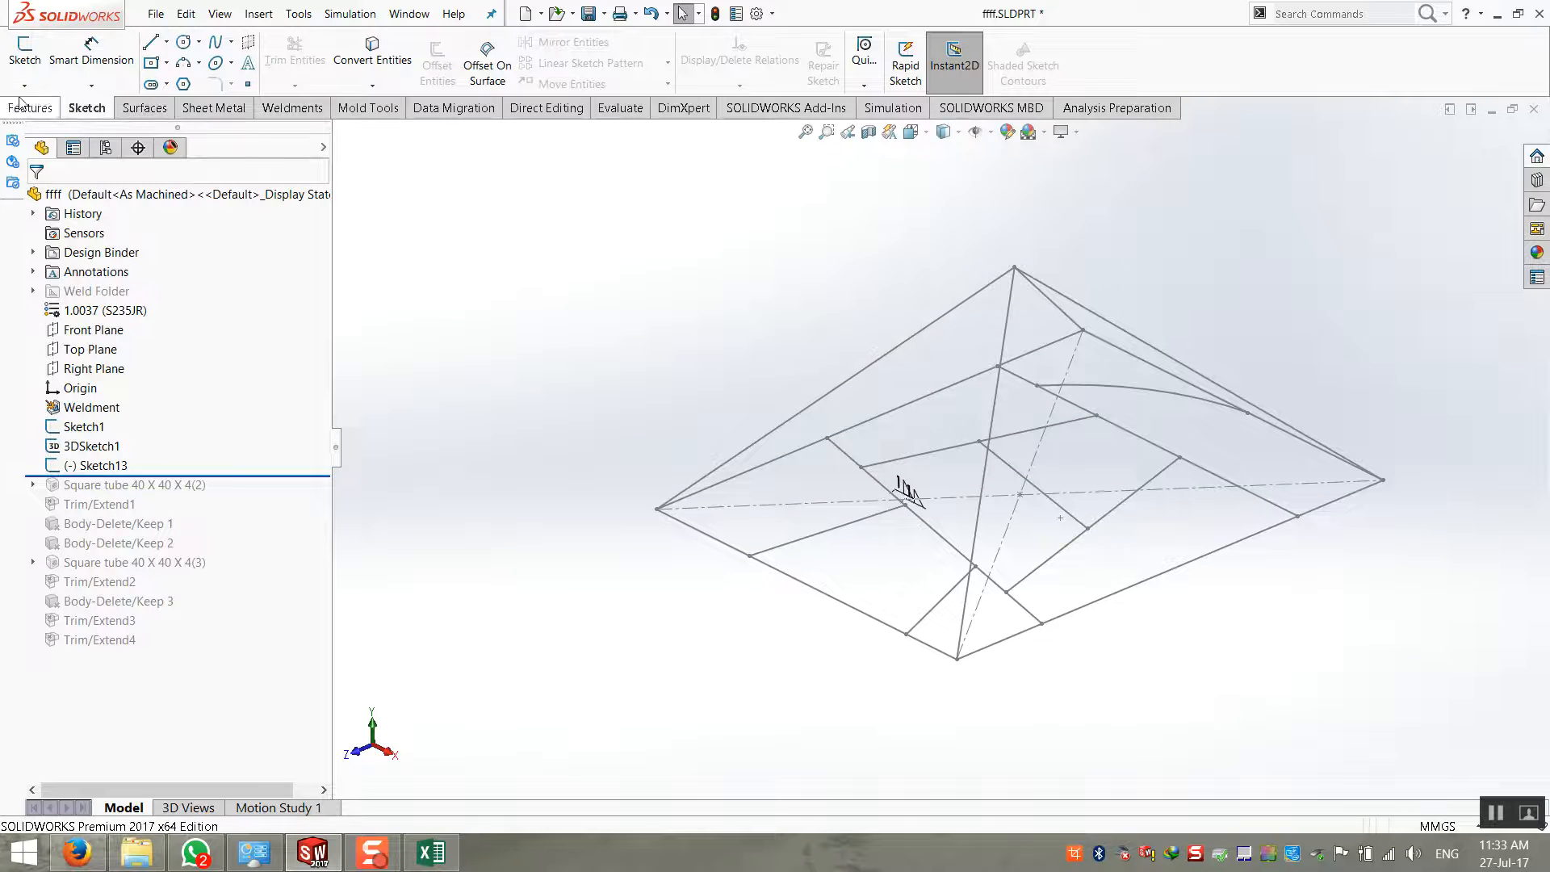
{"action": "left_click", "coordinate": [22, 84]}
{"action": "left_click", "coordinate": [339, 134]}
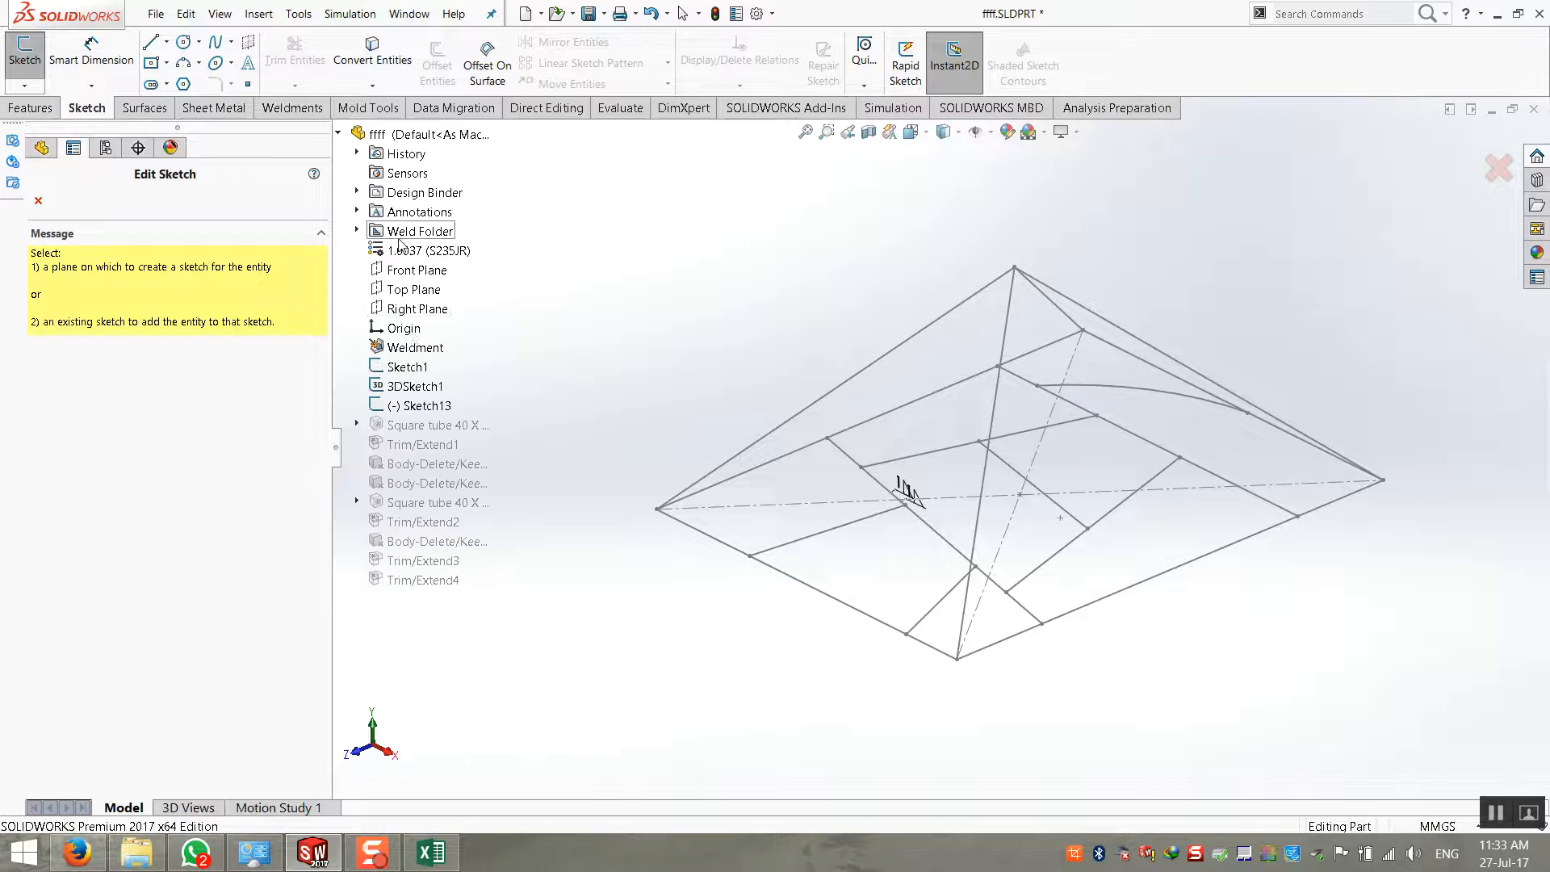
{"action": "left_click", "coordinate": [416, 310]}
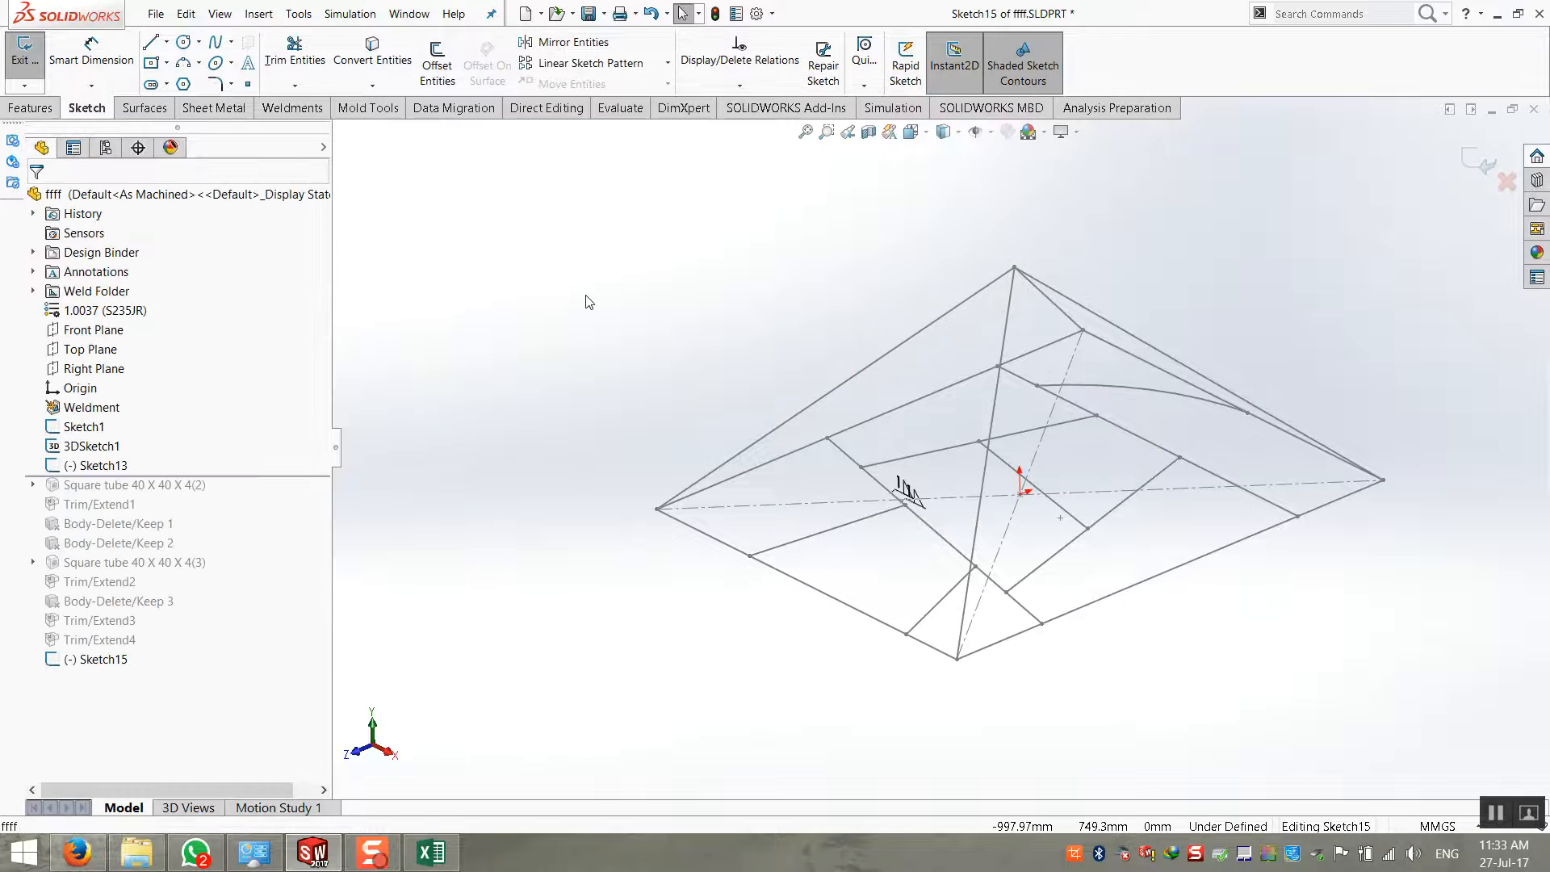
{"action": "key", "text": "ctrl+8"}
{"action": "scroll", "coordinate": [544, 656], "scroll_direction": "down", "scroll_amount": 2}
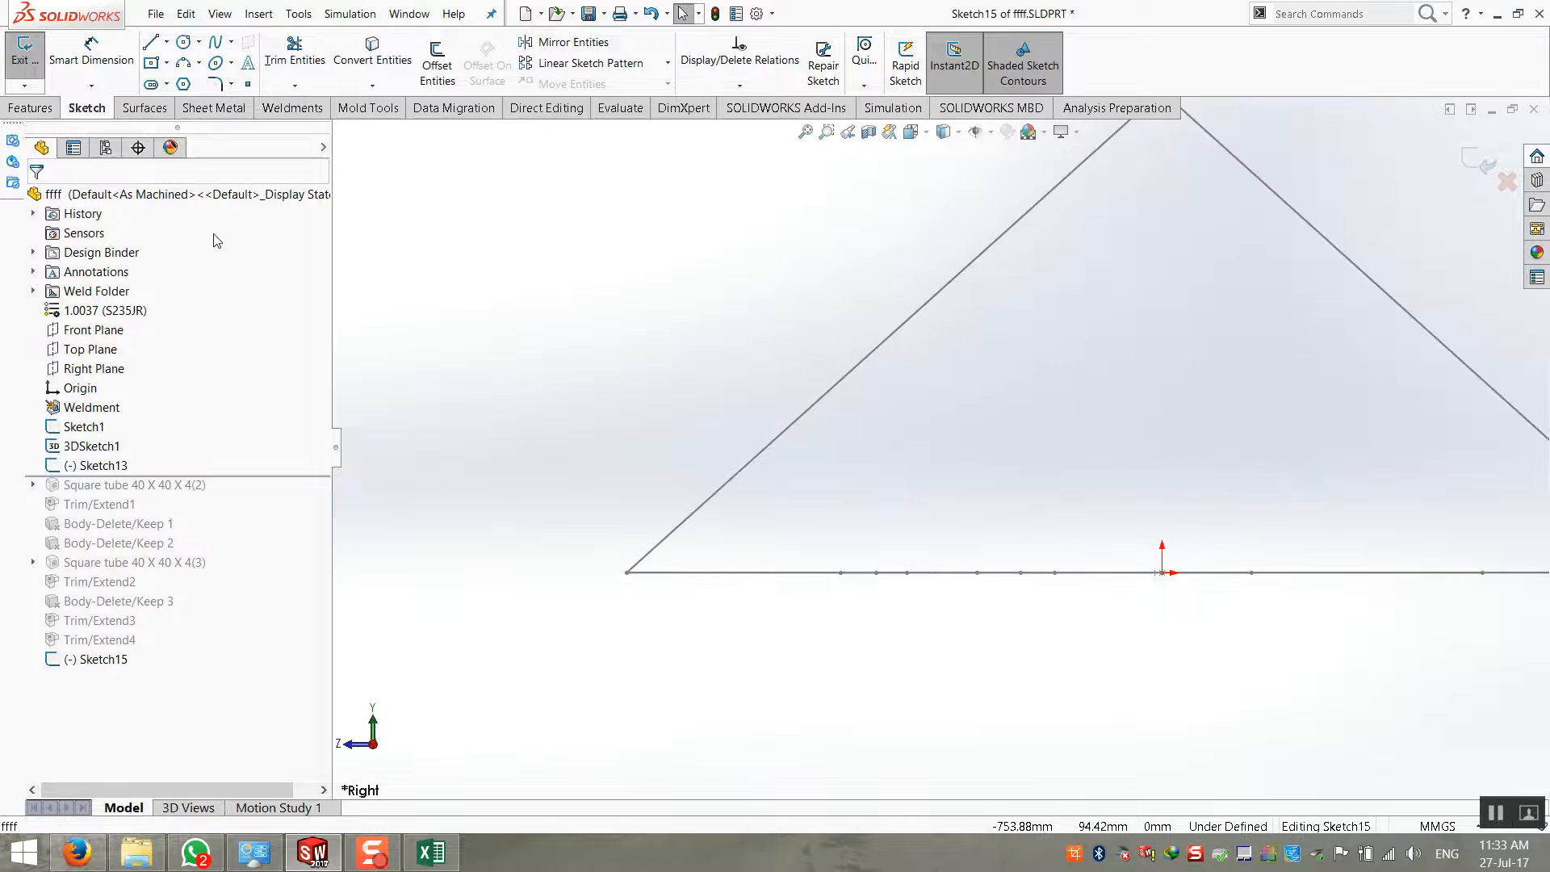
Draw a short line on the Right Plane, starting near the pyramid's sloping side and ending inside the frame
{"action": "left_click", "coordinate": [150, 42]}
{"action": "left_click", "coordinate": [926, 305]}
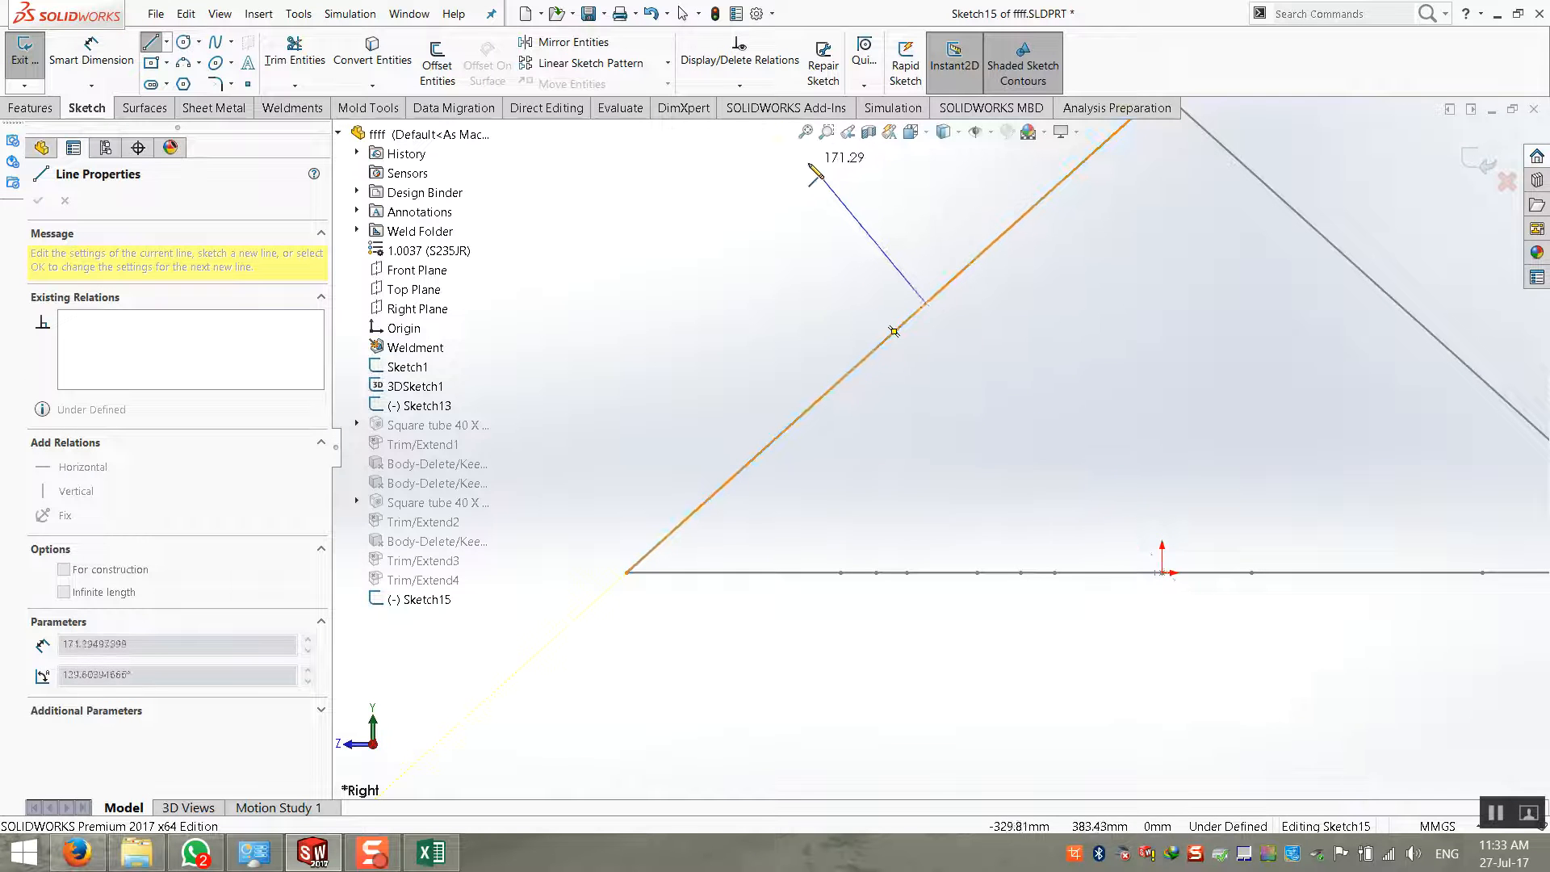
{"action": "scroll", "coordinate": [904, 343], "scroll_direction": "up", "scroll_amount": 4}
{"action": "middle_click_drag", "start_coordinate": [935, 357], "coordinate": [1000, 394]}
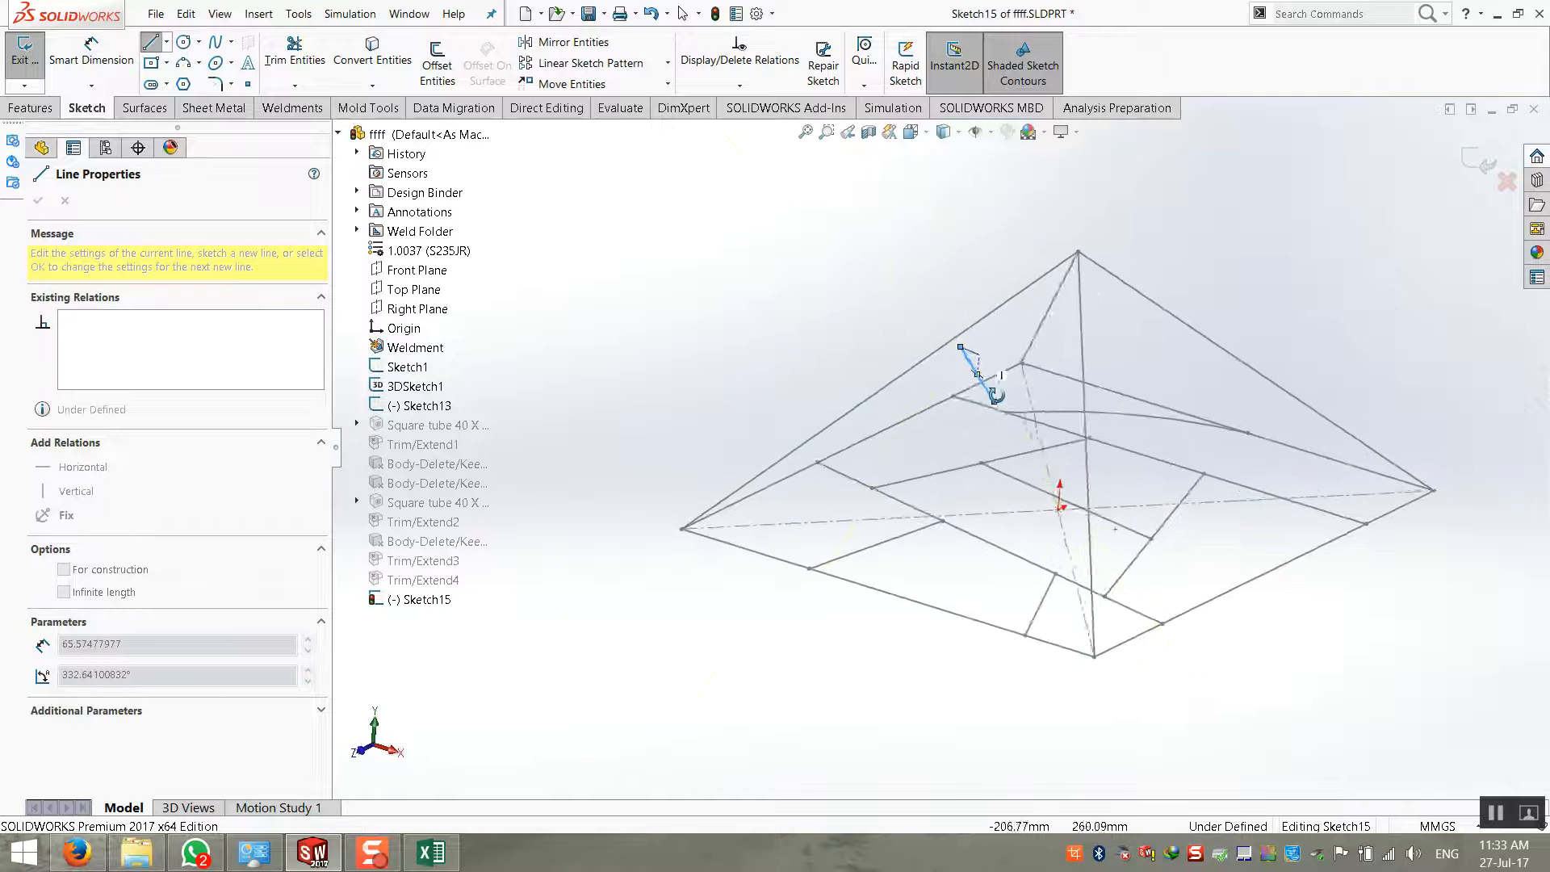
{"action": "left_click", "coordinate": [999, 394]}
{"action": "key", "text": "Escape"}
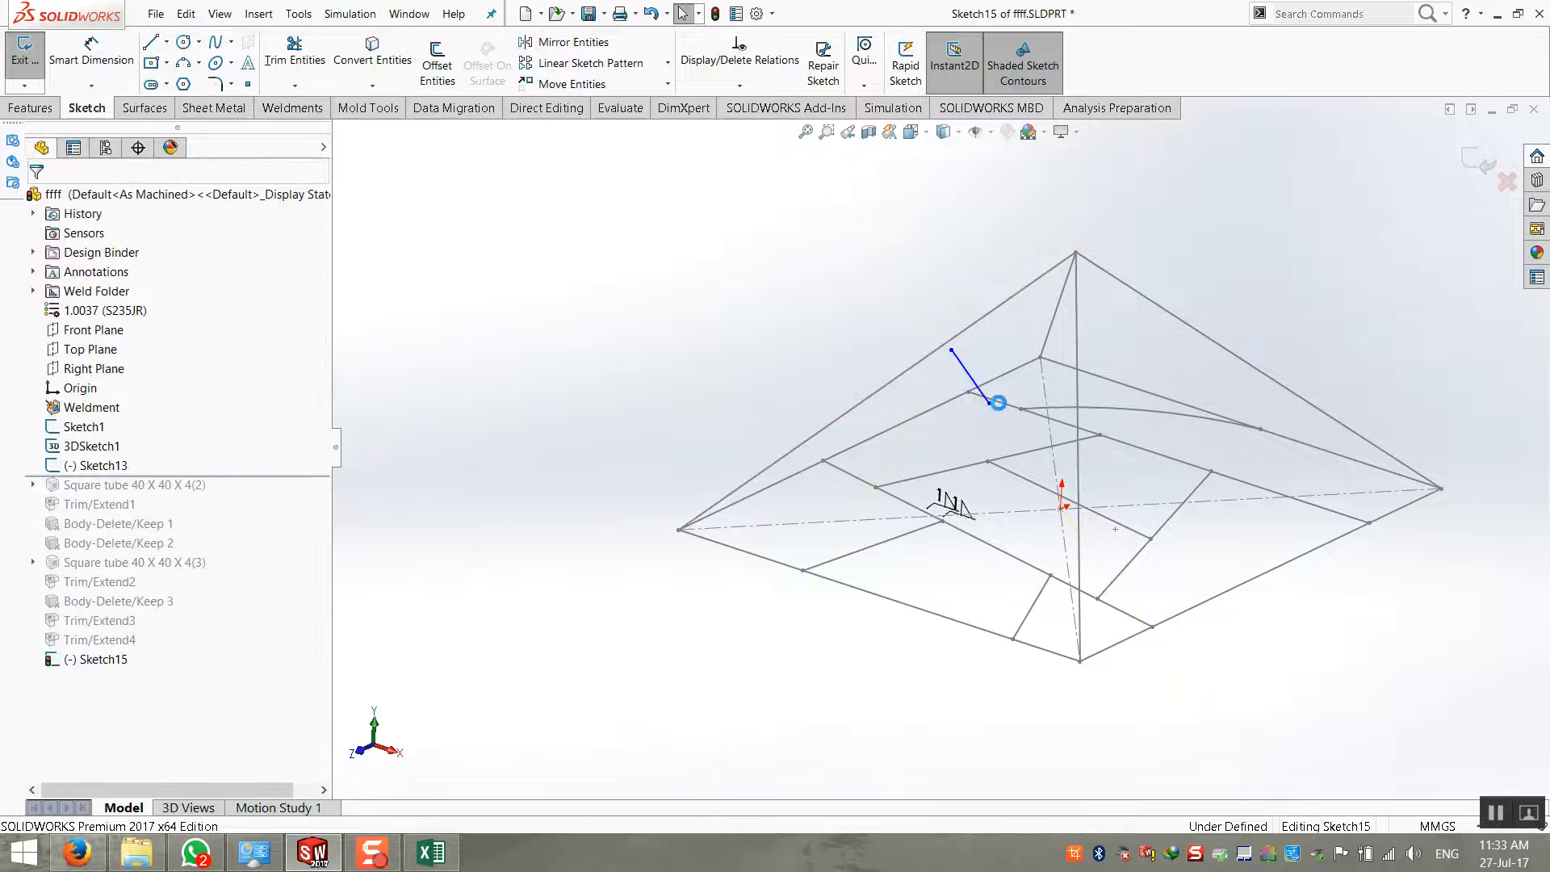
Attach the line's lower endpoint to the frame's base edge and move its other endpoint outside the frame, making the line about 535 mm long
{"action": "left_click_drag", "start_coordinate": [997, 405], "coordinate": [927, 614]}
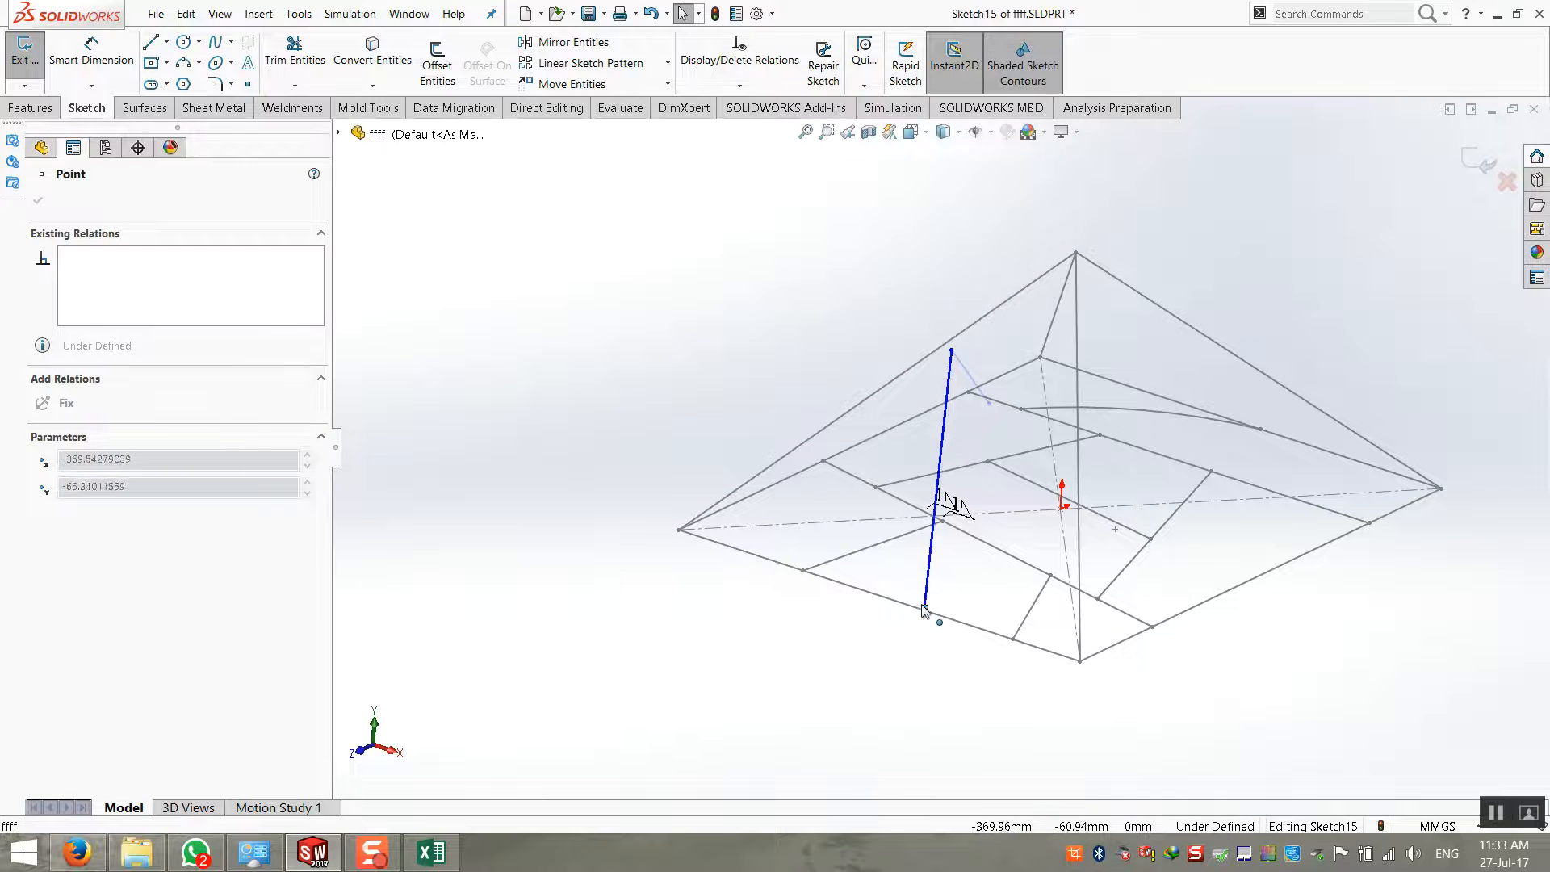
{"action": "left_click", "coordinate": [941, 616], "text": "ctrl"}
{"action": "left_click", "coordinate": [49, 490]}
{"action": "left_click", "coordinate": [812, 382]}
{"action": "left_click_drag", "start_coordinate": [917, 351], "coordinate": [771, 452]}
{"action": "key", "text": "Escape"}
{"action": "left_click_drag", "start_coordinate": [918, 351], "coordinate": [716, 539]}
{"action": "scroll", "coordinate": [746, 573], "scroll_direction": "up", "scroll_amount": 1}
{"action": "mouse_move", "coordinate": [748, 574]}
{"action": "middle_mouse_down"}
{"action": "mouse_move", "coordinate": [660, 646]}
{"action": "mouse_move", "coordinate": [1135, 305]}
{"action": "middle_mouse_up"}
Exit the sketch and roll the model forward to the end of the feature history
{"action": "left_click", "coordinate": [1477, 162]}
{"action": "middle_click_drag", "start_coordinate": [875, 378], "coordinate": [906, 336]}
{"action": "left_click_drag", "start_coordinate": [274, 495], "coordinate": [233, 696]}
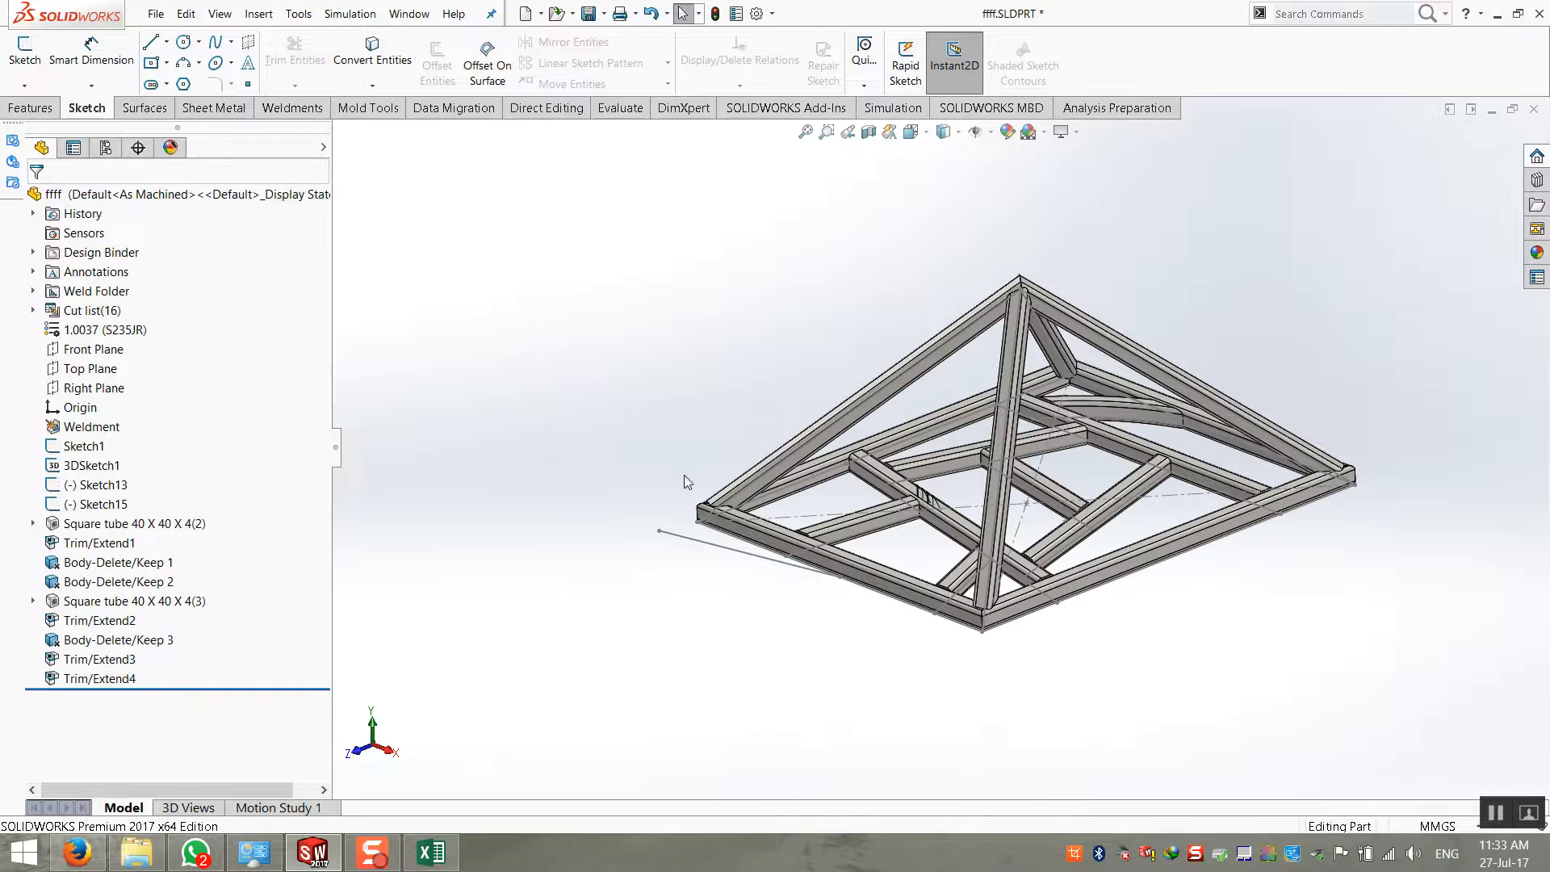
Start a structural member with the ISO square tube 40 x 40 x 4 profile along the new line outside the frame
{"action": "left_click", "coordinate": [31, 108]}
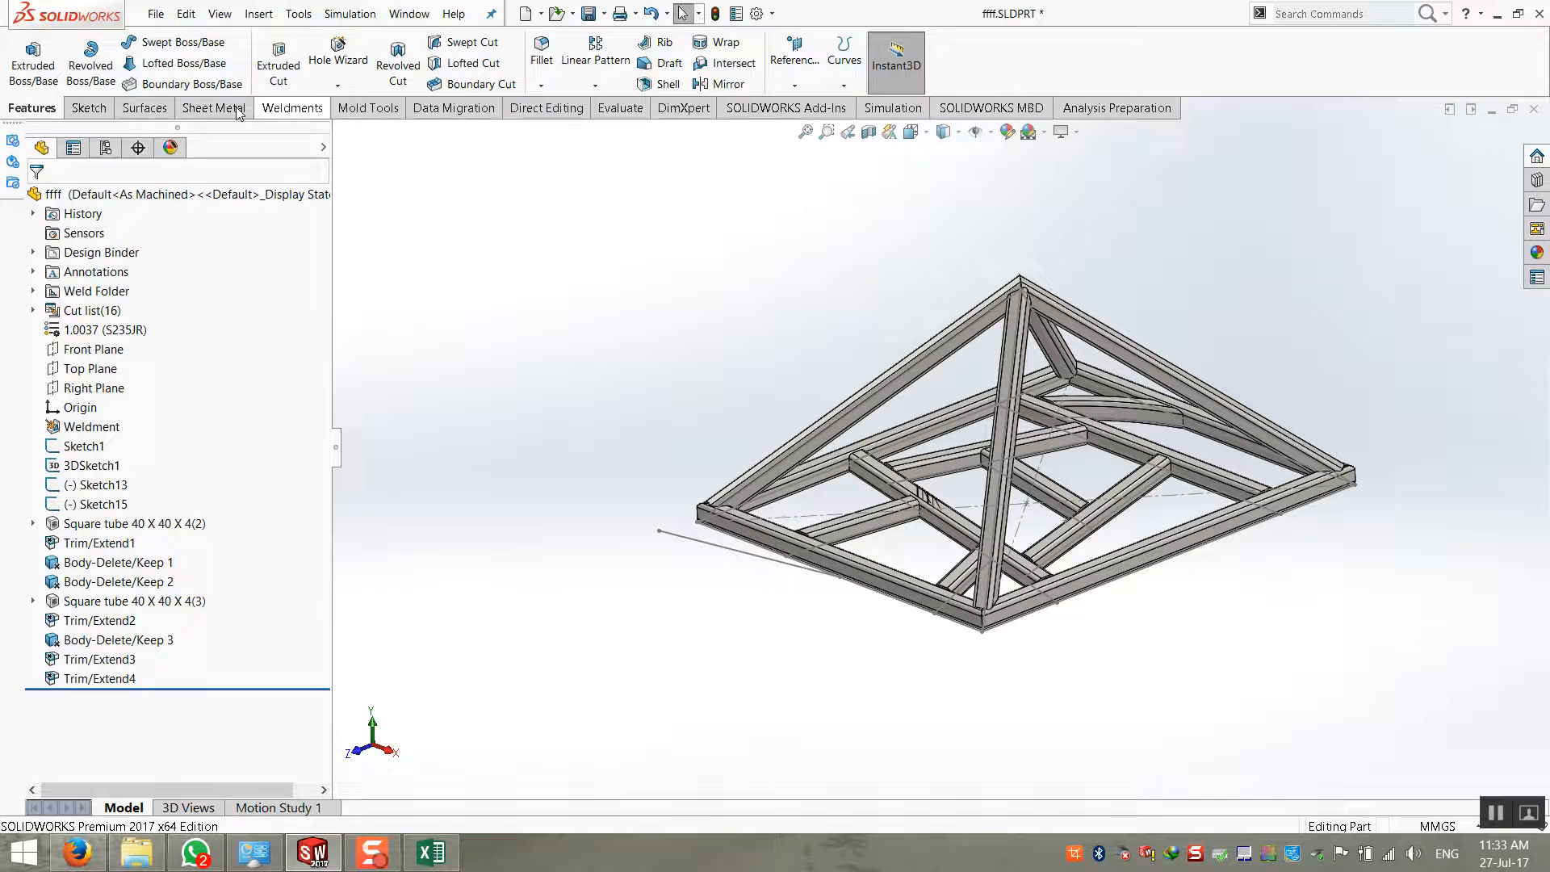
{"action": "left_click", "coordinate": [292, 110]}
{"action": "left_click", "coordinate": [134, 63]}
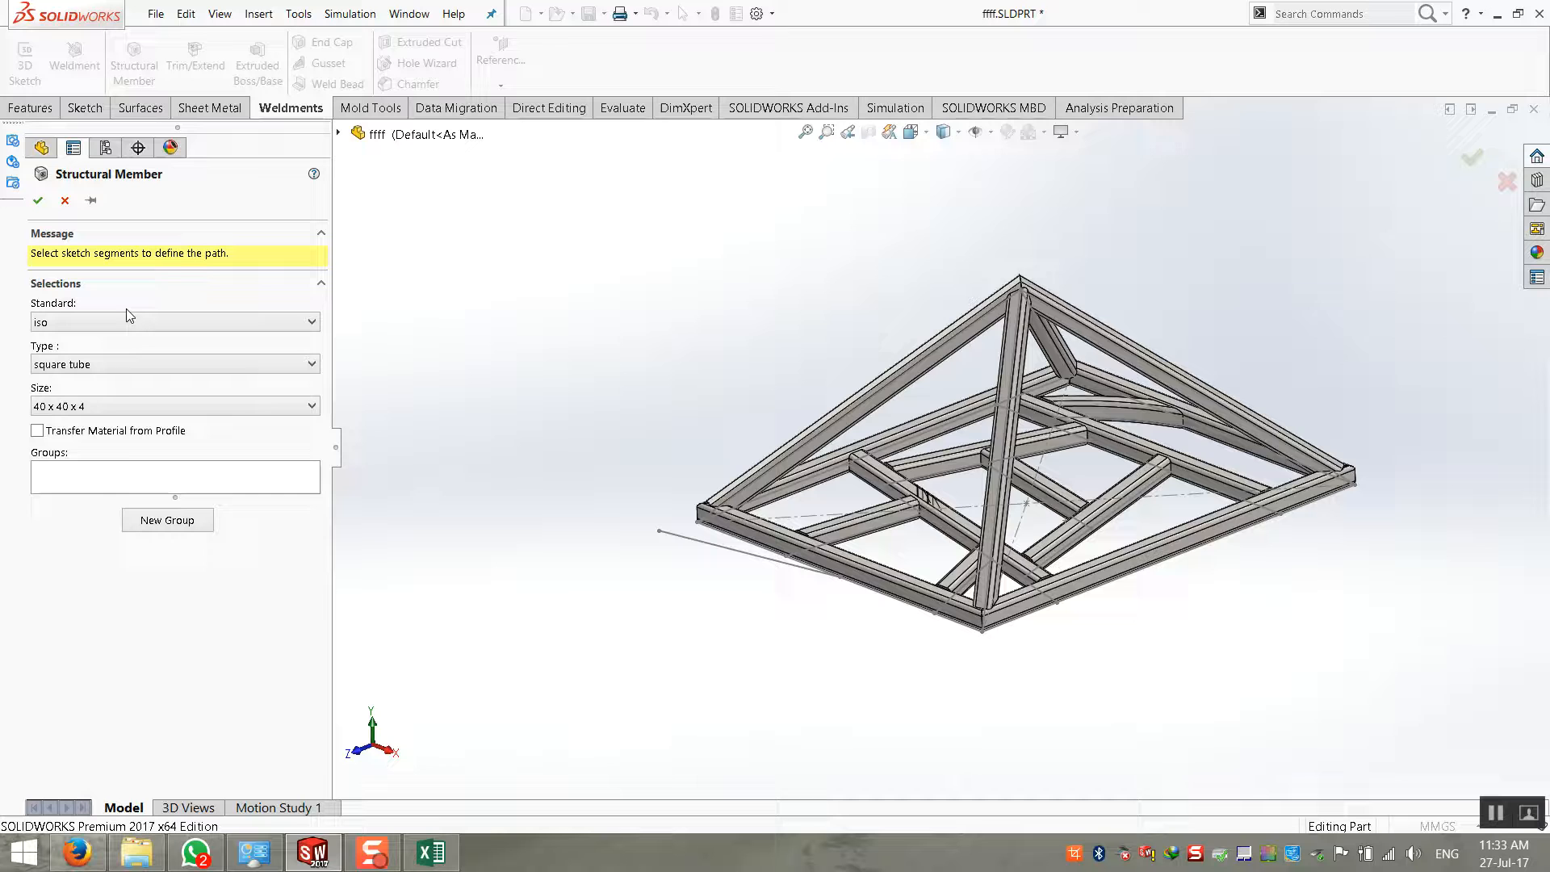
{"action": "left_click", "coordinate": [119, 478]}
{"action": "scroll", "coordinate": [955, 695], "scroll_direction": "down", "scroll_amount": 4}
{"action": "left_click", "coordinate": [617, 365]}
{"action": "left_click", "coordinate": [618, 365]}
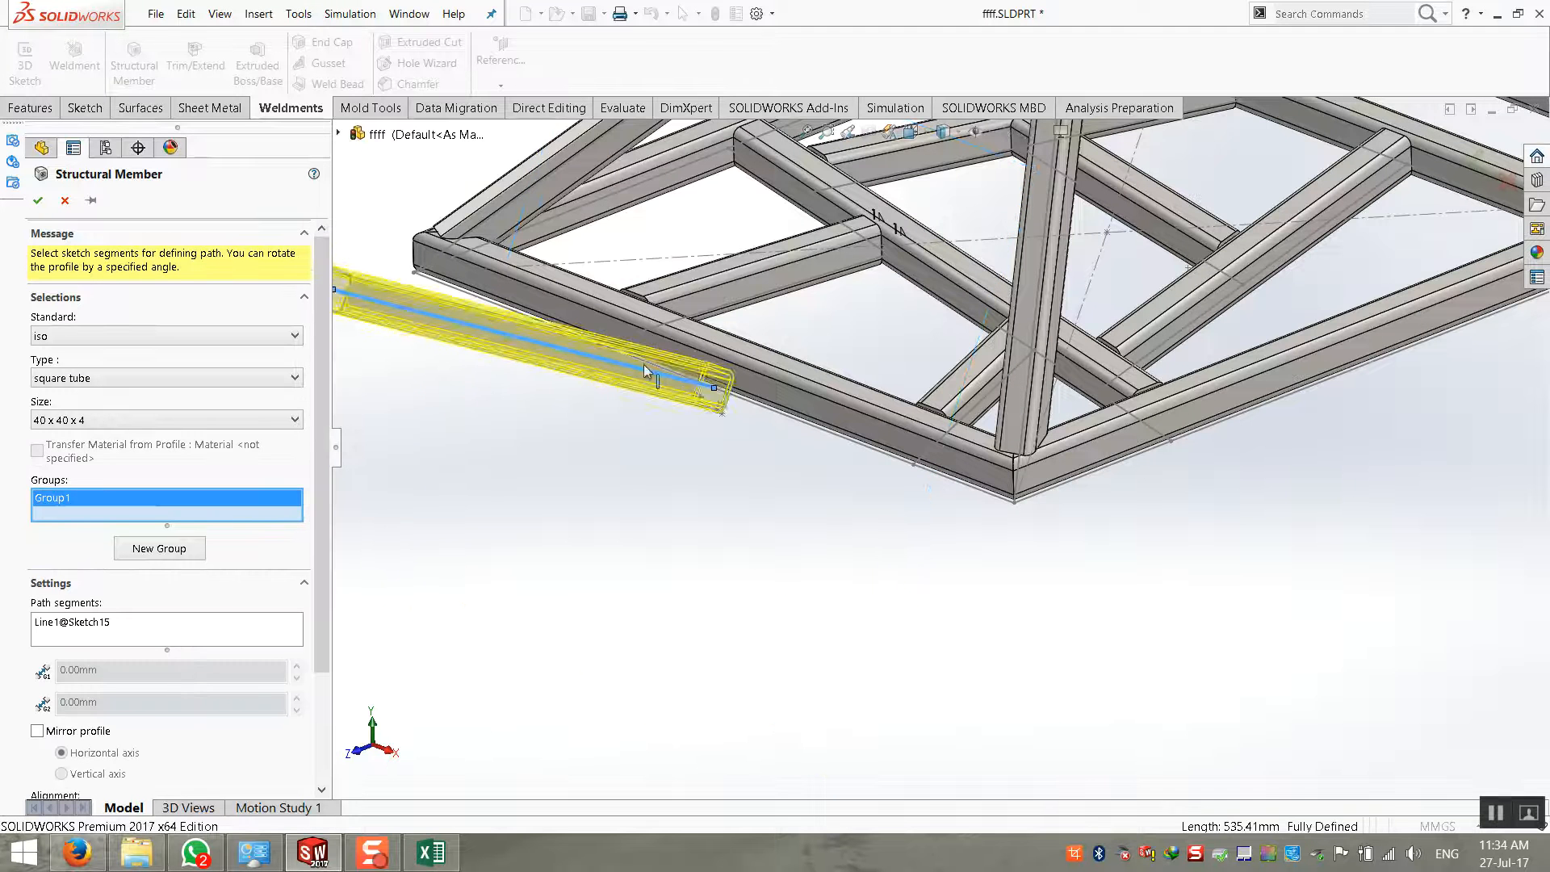
Relocate the tube's profile so the sketch line runs along the tube's lower side, and finish the structural member
{"action": "scroll", "coordinate": [642, 365], "scroll_direction": "down", "scroll_amount": 2}
{"action": "scroll", "coordinate": [143, 616], "scroll_direction": "down", "scroll_amount": 3}
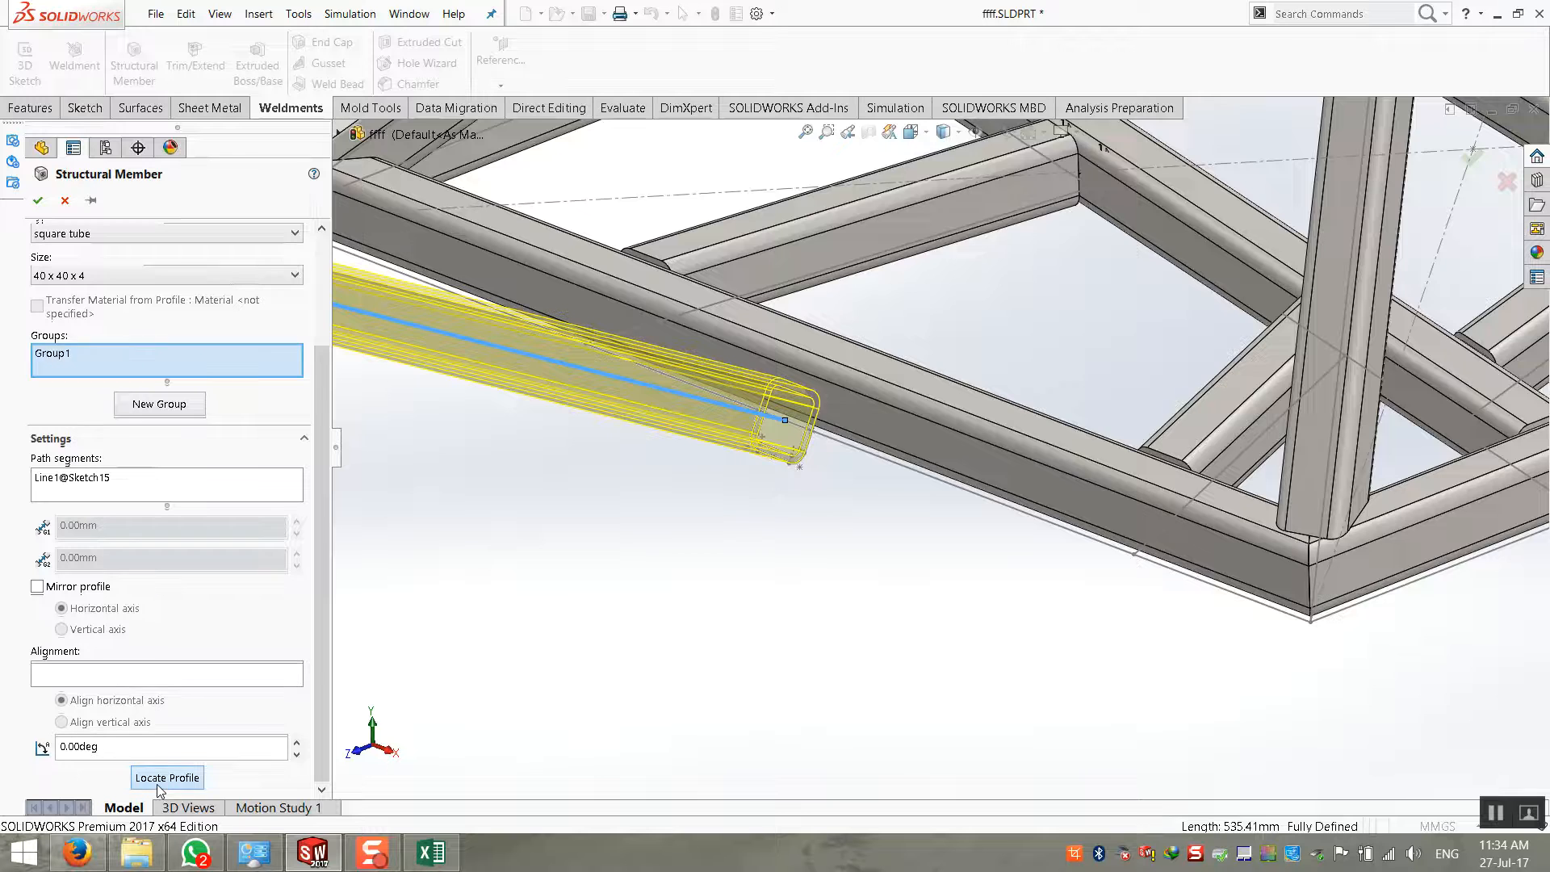
{"action": "scroll", "coordinate": [759, 416], "scroll_direction": "down", "scroll_amount": 5}
{"action": "scroll", "coordinate": [860, 650], "scroll_direction": "up", "scroll_amount": 6}
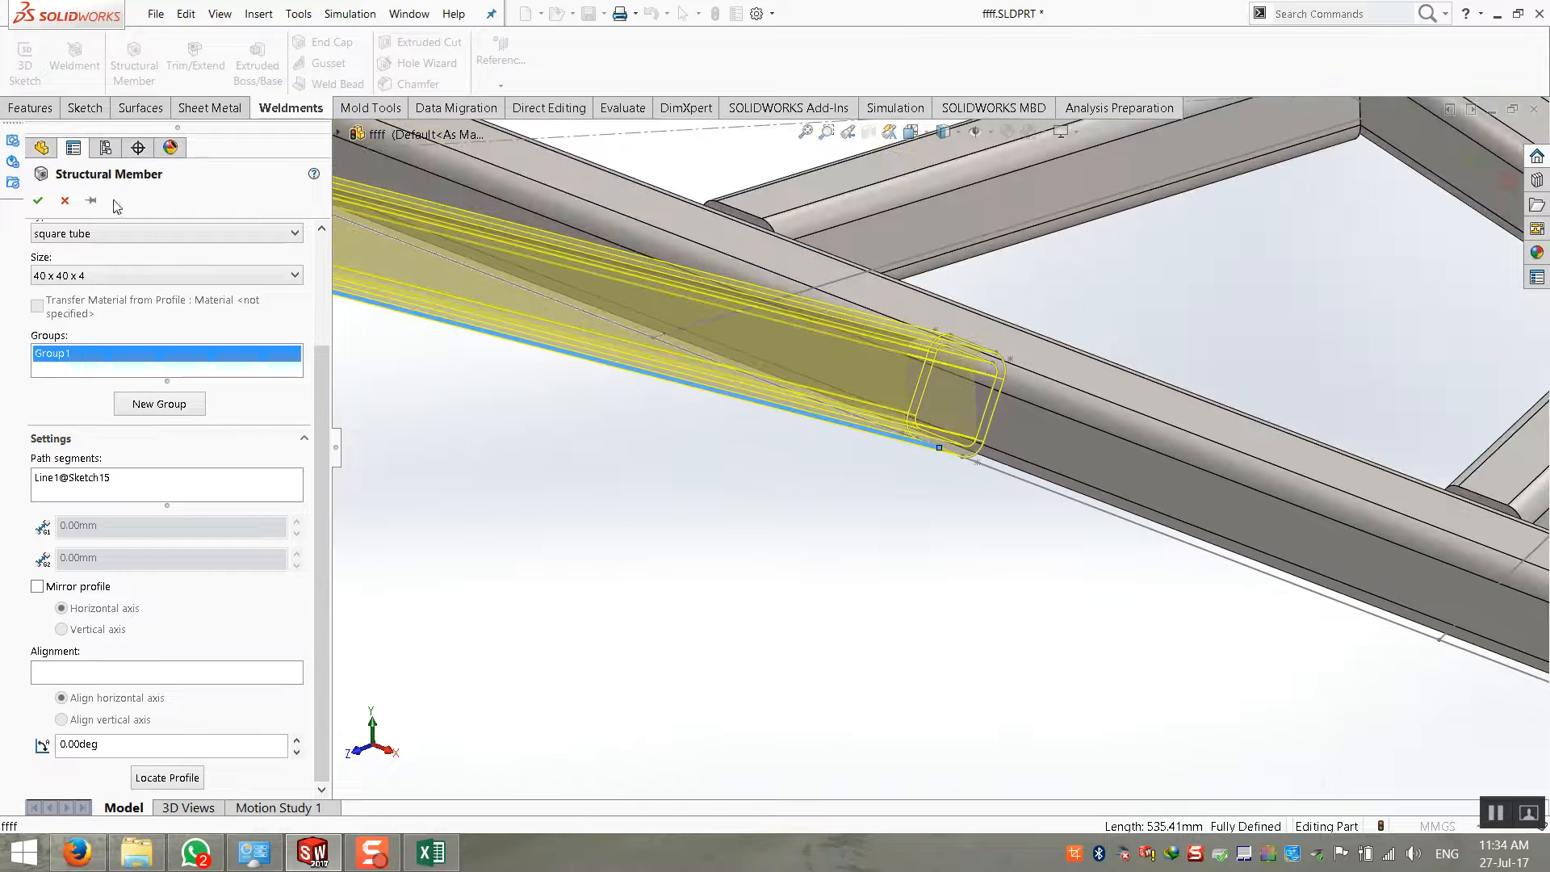
{"action": "left_click", "coordinate": [40, 201]}
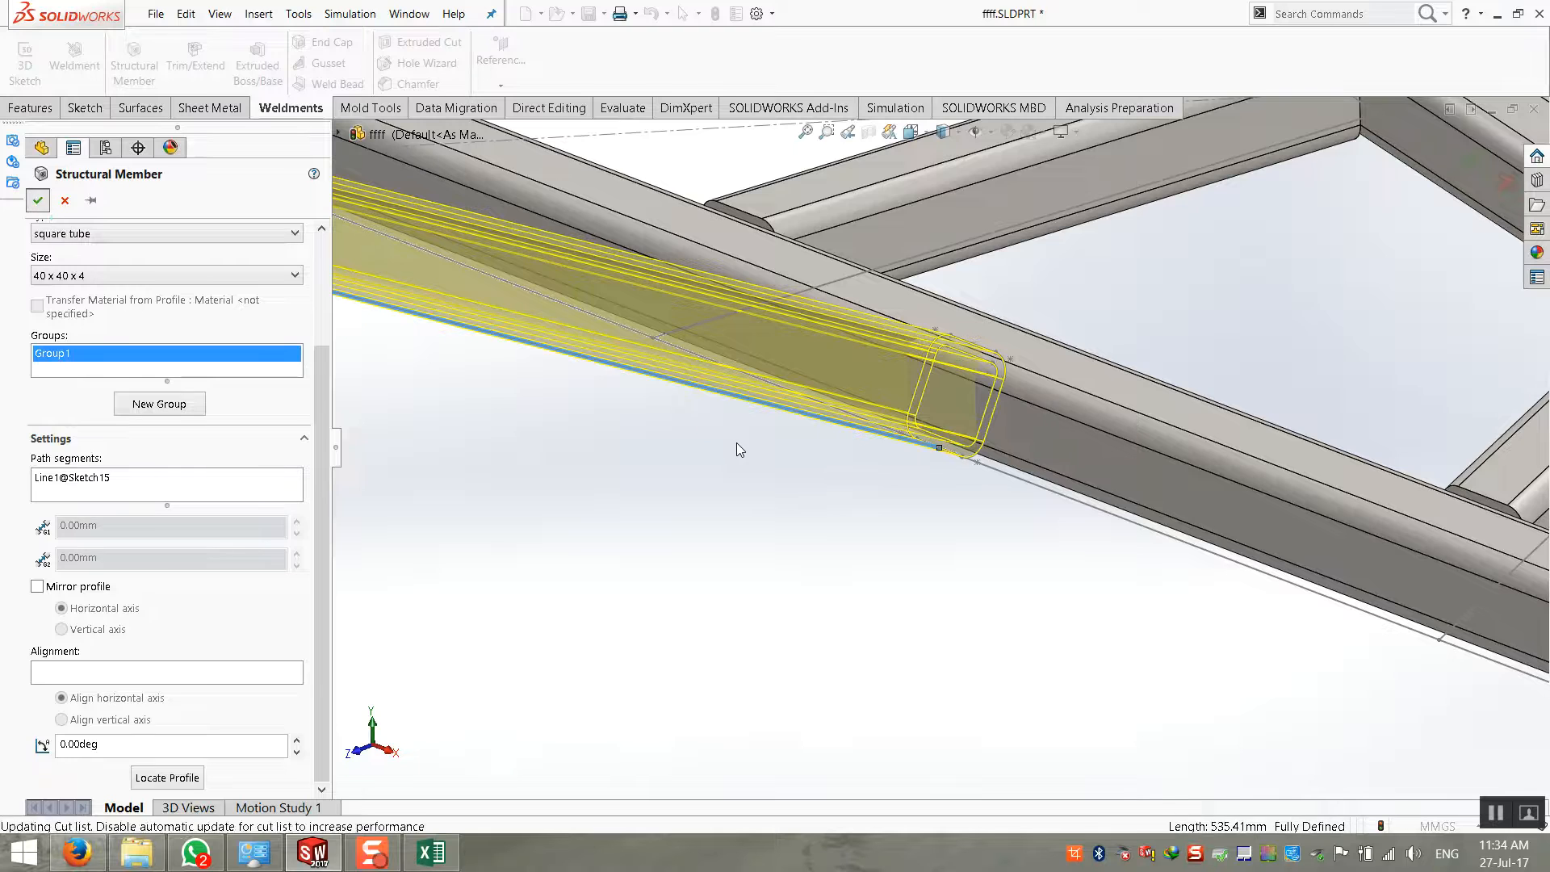
Trim the new square tube against the frame's adjoining base tube, using that tube's body as the trimming boundary with extension allowed
{"action": "middle_click_drag", "start_coordinate": [738, 452], "coordinate": [829, 497]}
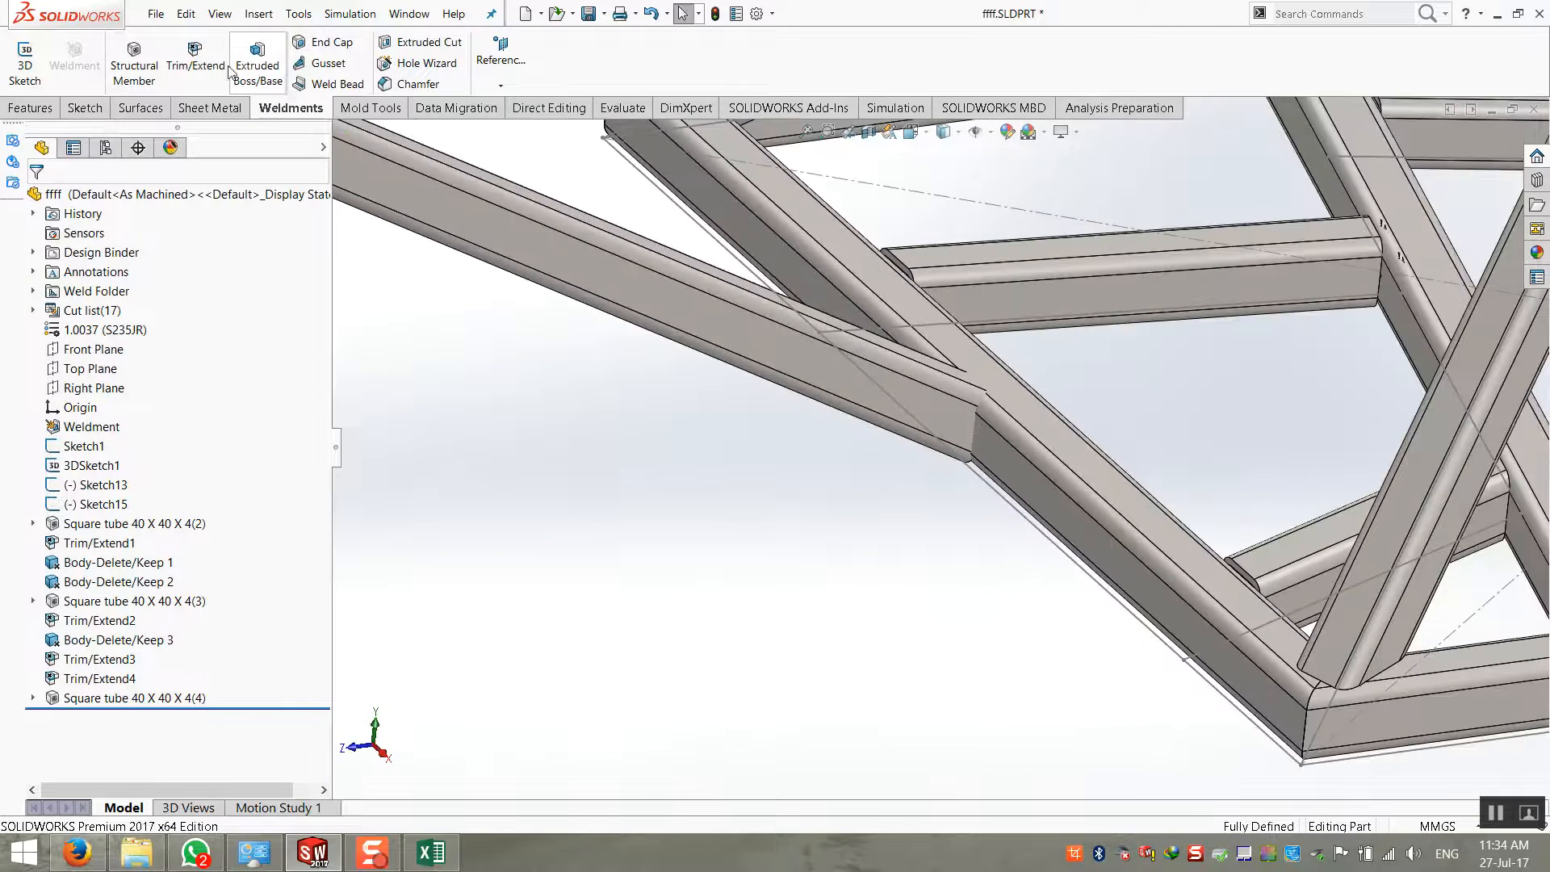
{"action": "left_click", "coordinate": [195, 63]}
{"action": "left_click", "coordinate": [773, 373]}
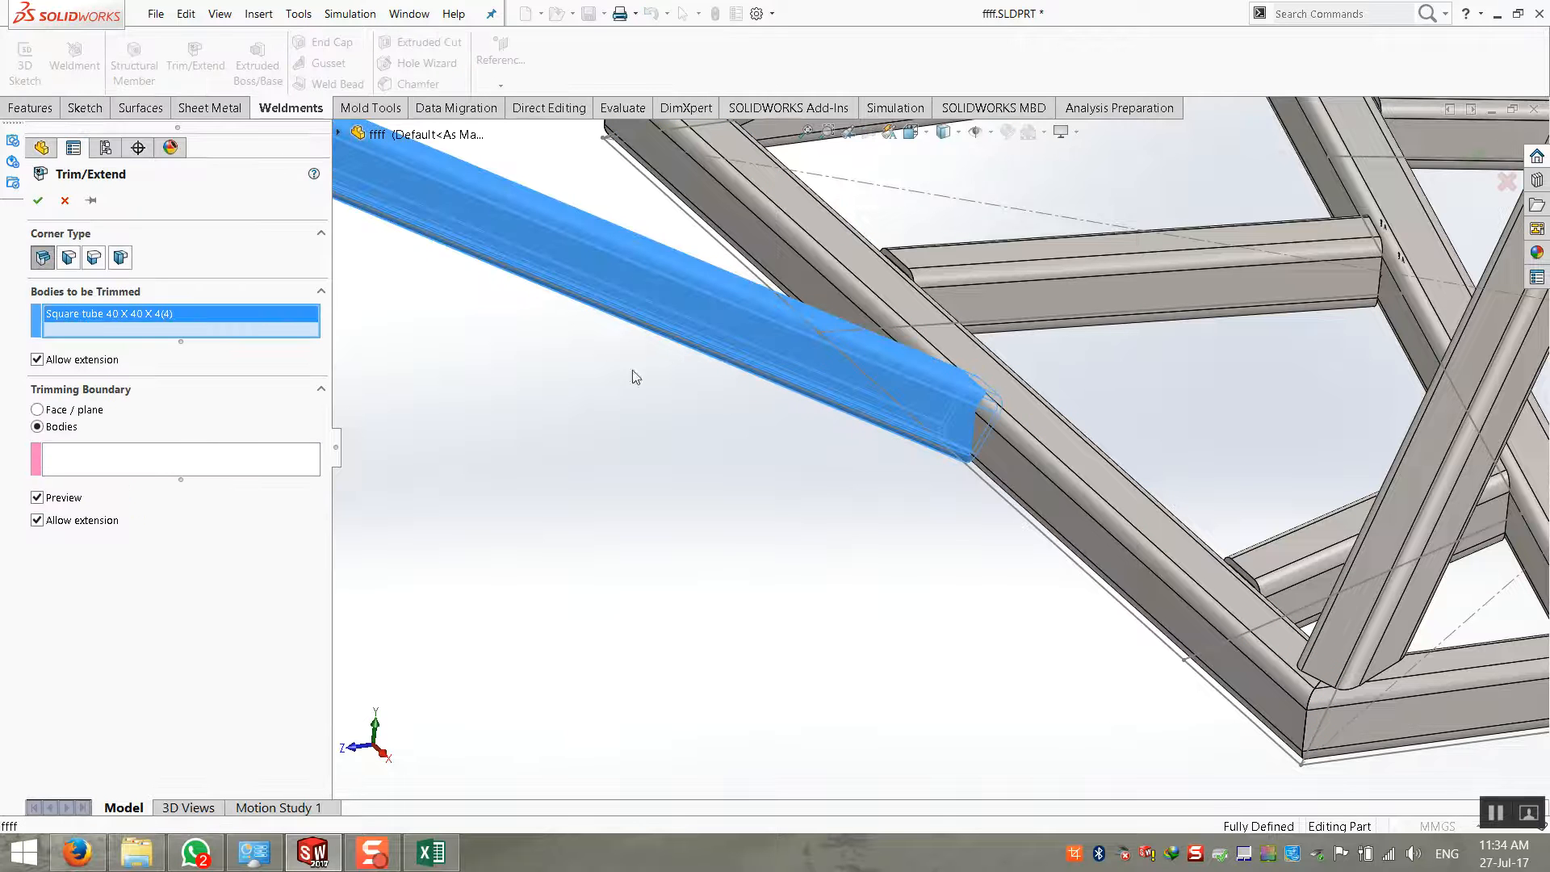
{"action": "left_click", "coordinate": [307, 474]}
{"action": "left_click", "coordinate": [1120, 525]}
{"action": "scroll", "coordinate": [737, 438], "scroll_direction": "down", "scroll_amount": 3}
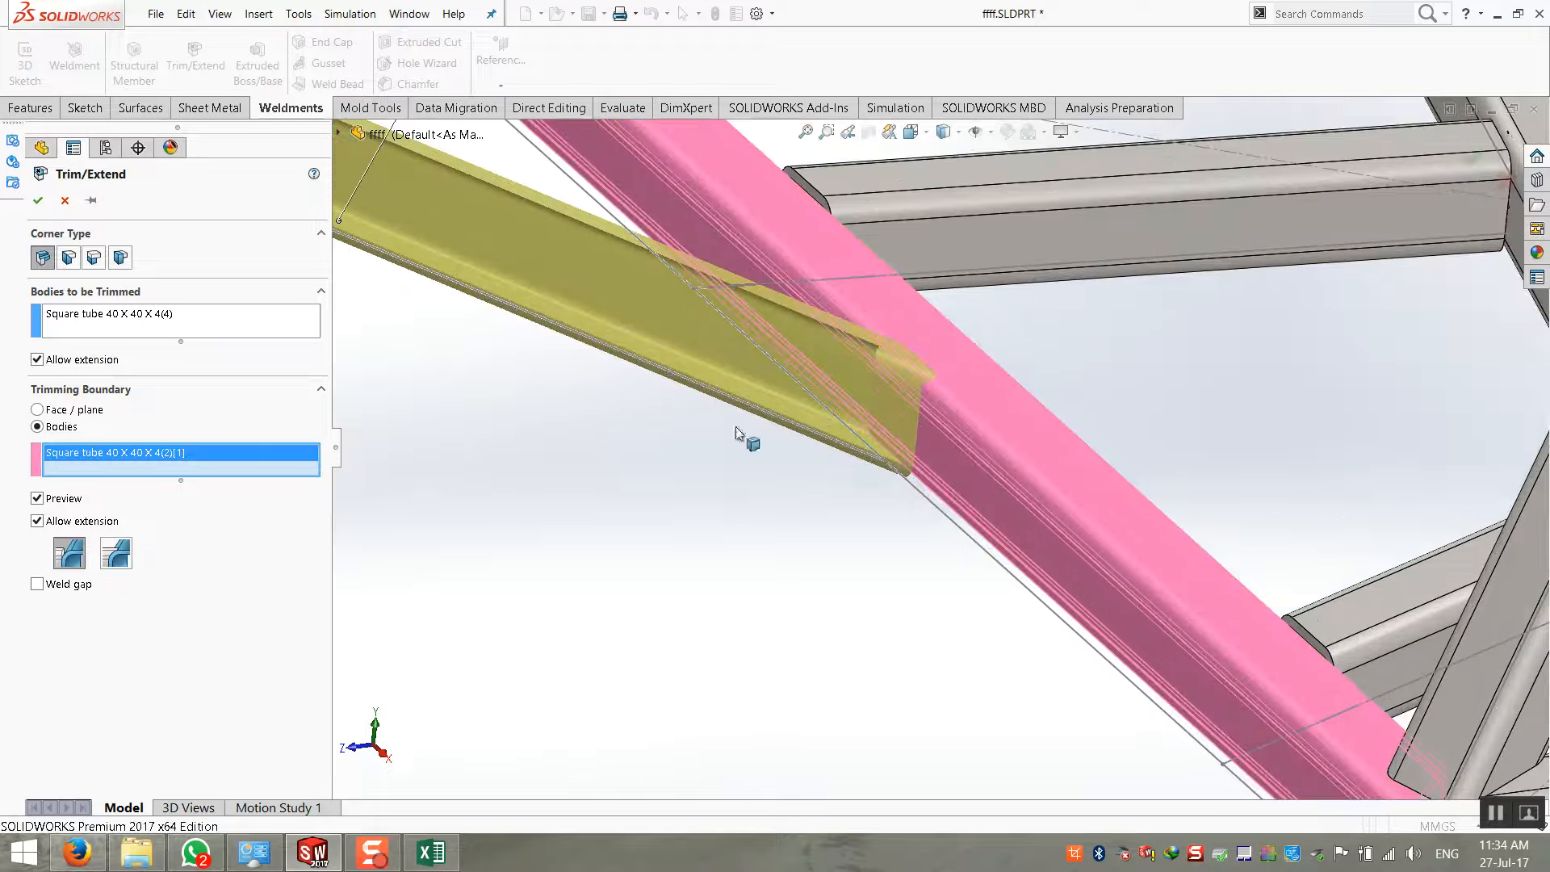
{"action": "left_click", "coordinate": [64, 560]}
{"action": "left_click", "coordinate": [38, 202]}
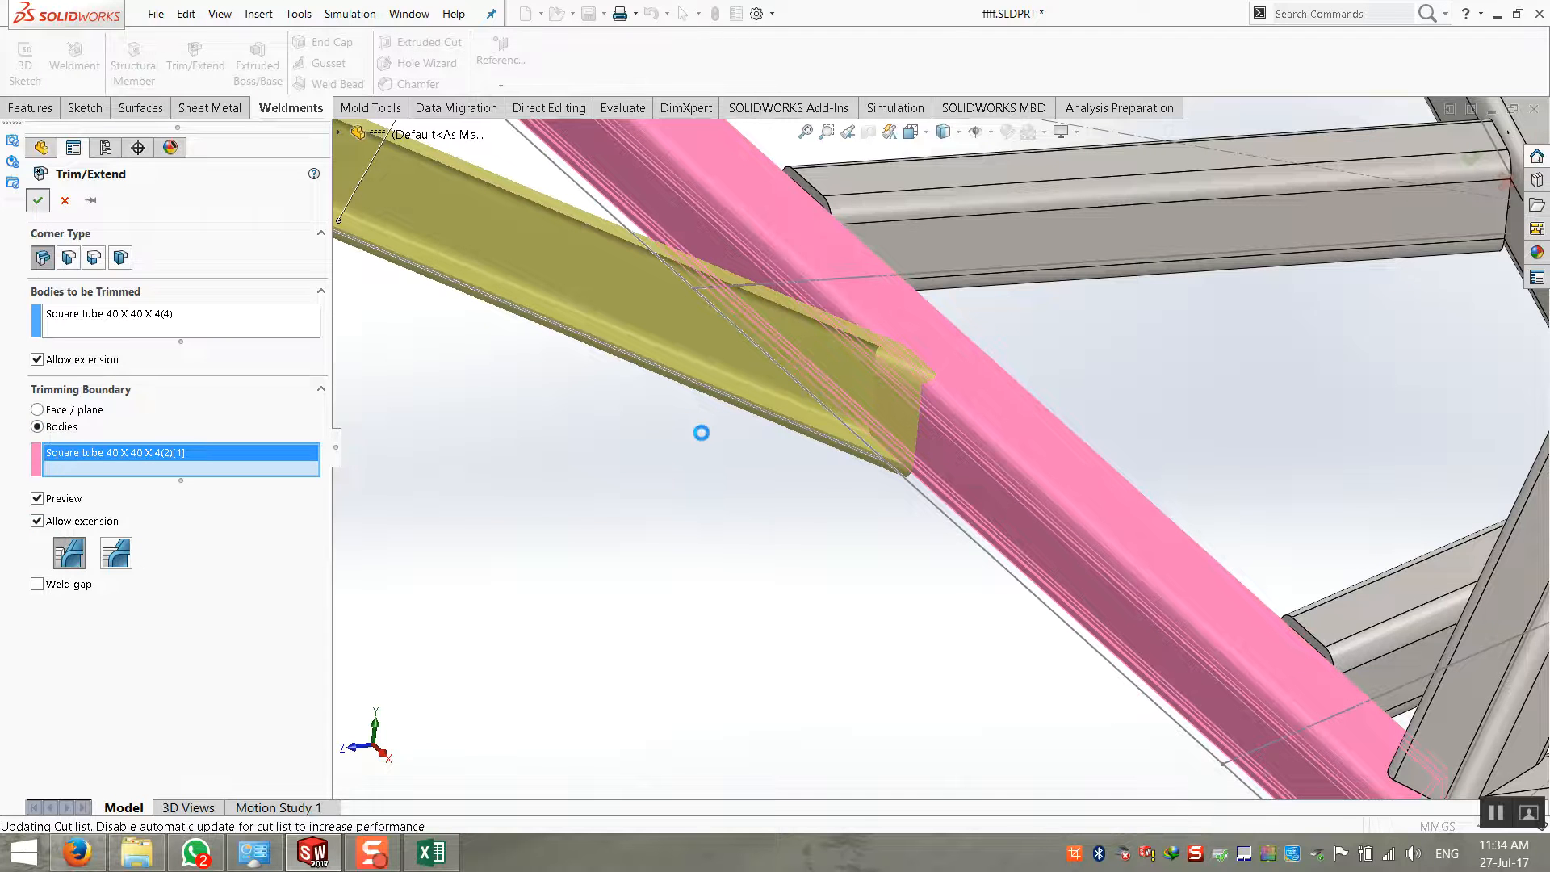
Start an end cap on the open end face of the new protruding square tube
{"action": "middle_click_drag", "start_coordinate": [820, 462], "coordinate": [889, 488]}
{"action": "scroll", "coordinate": [754, 491], "scroll_direction": "down", "scroll_amount": 8}
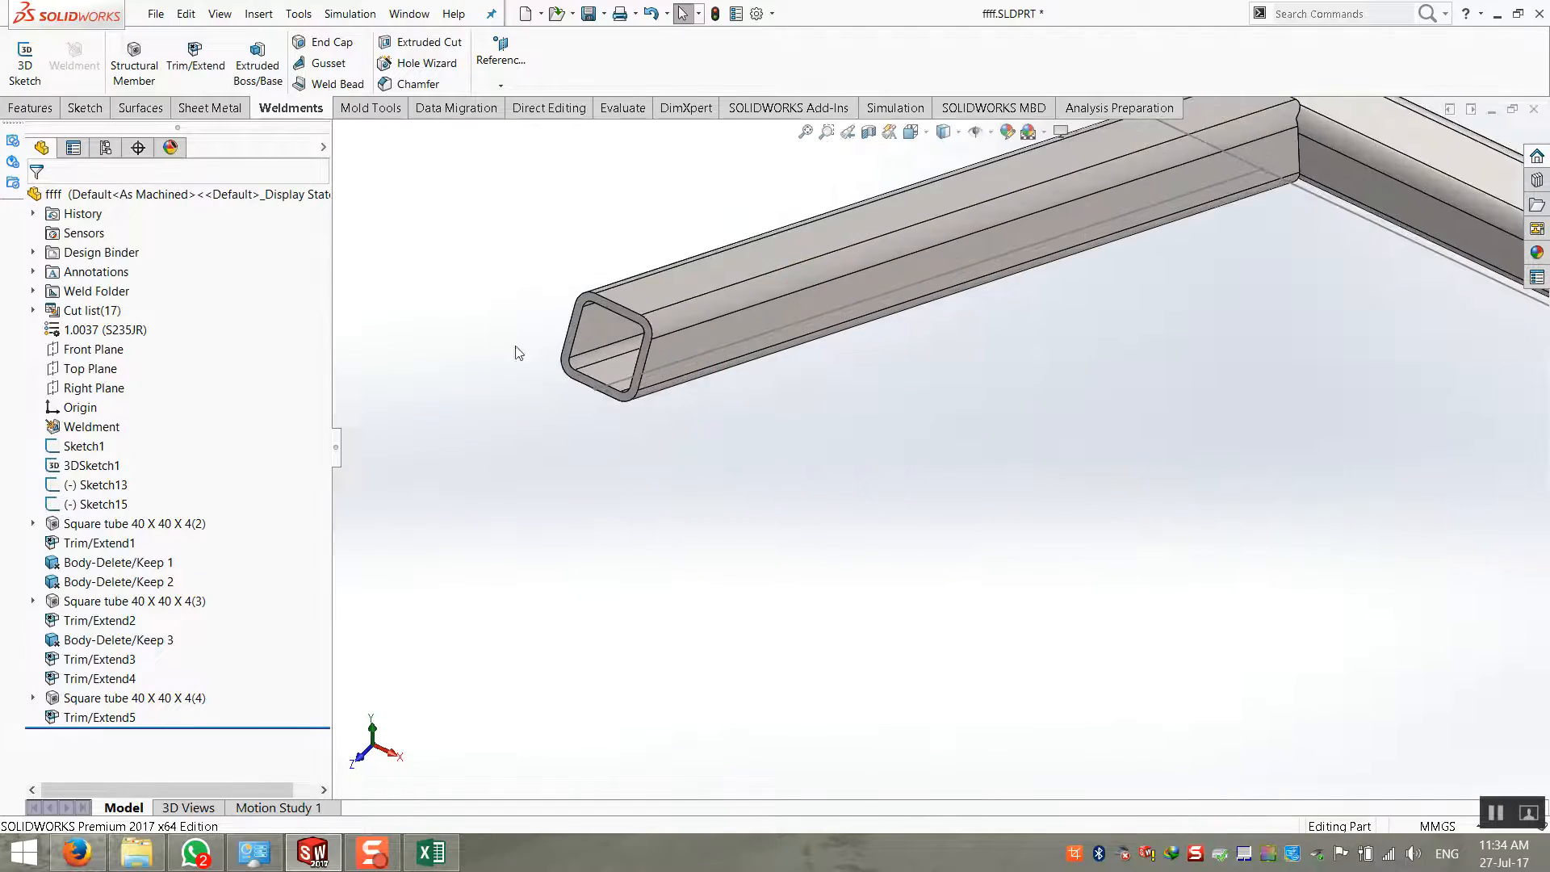
{"action": "left_click", "coordinate": [327, 45]}
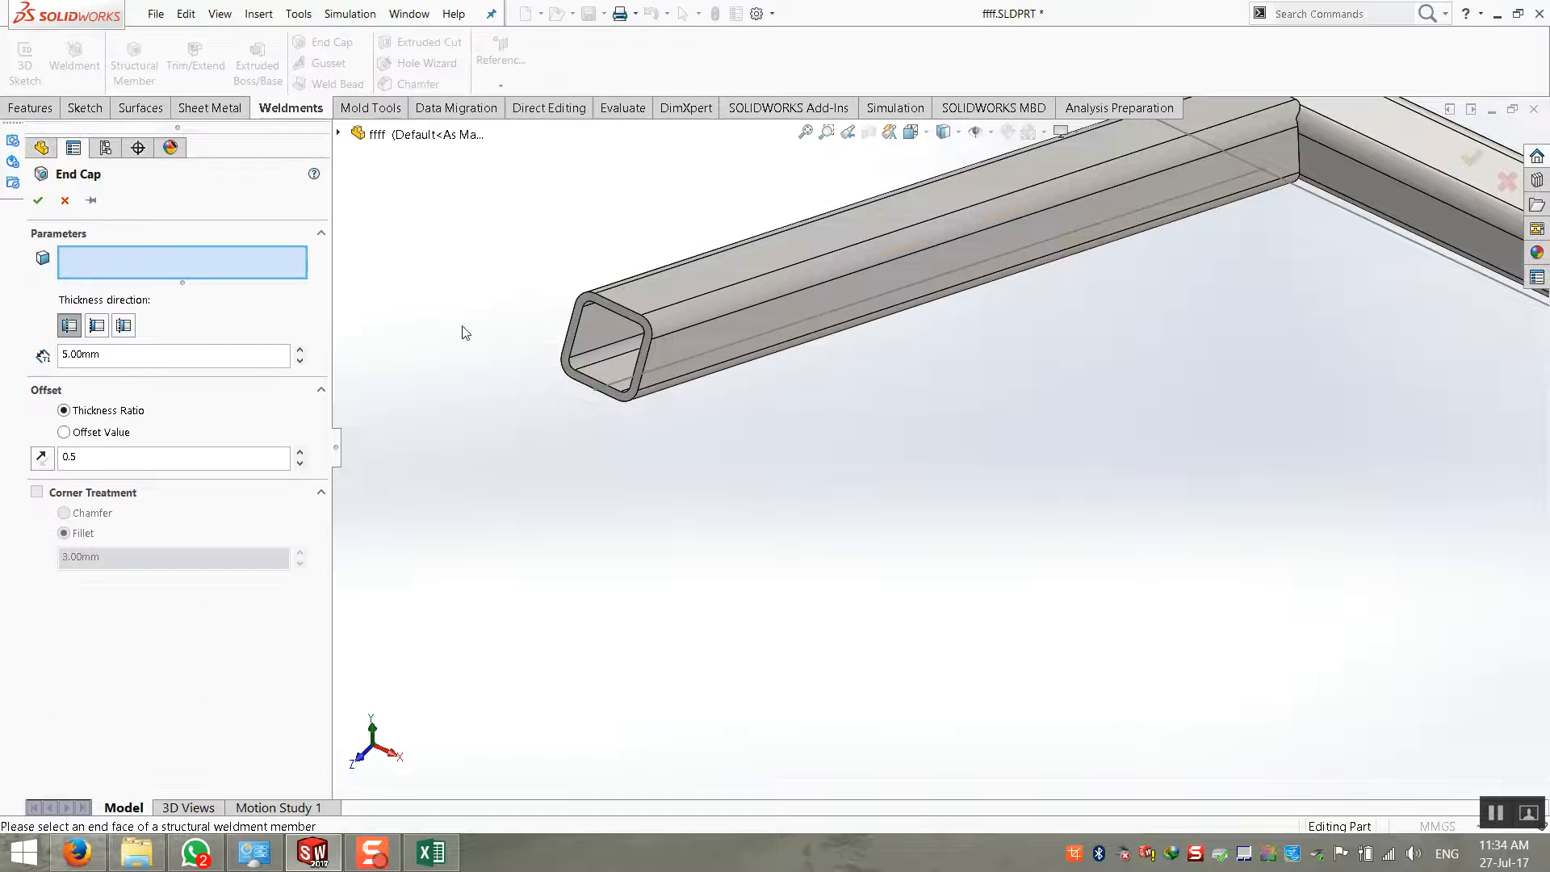
{"action": "scroll", "coordinate": [613, 339], "scroll_direction": "down", "scroll_amount": 3}
{"action": "left_click", "coordinate": [650, 311]}
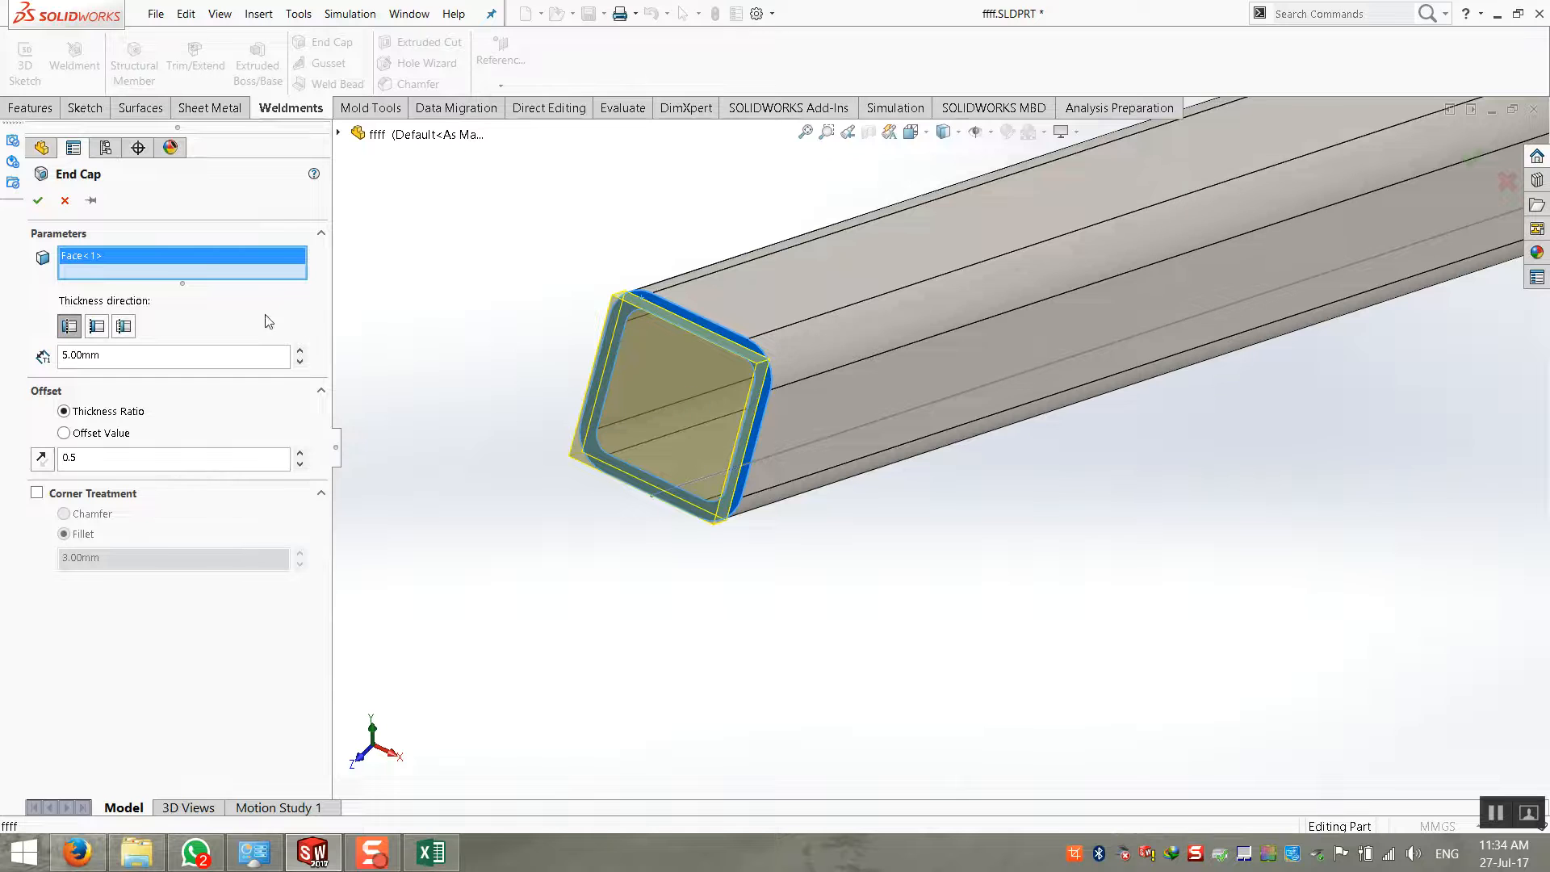
{"action": "scroll", "coordinate": [638, 420], "scroll_direction": "down", "scroll_amount": 3}
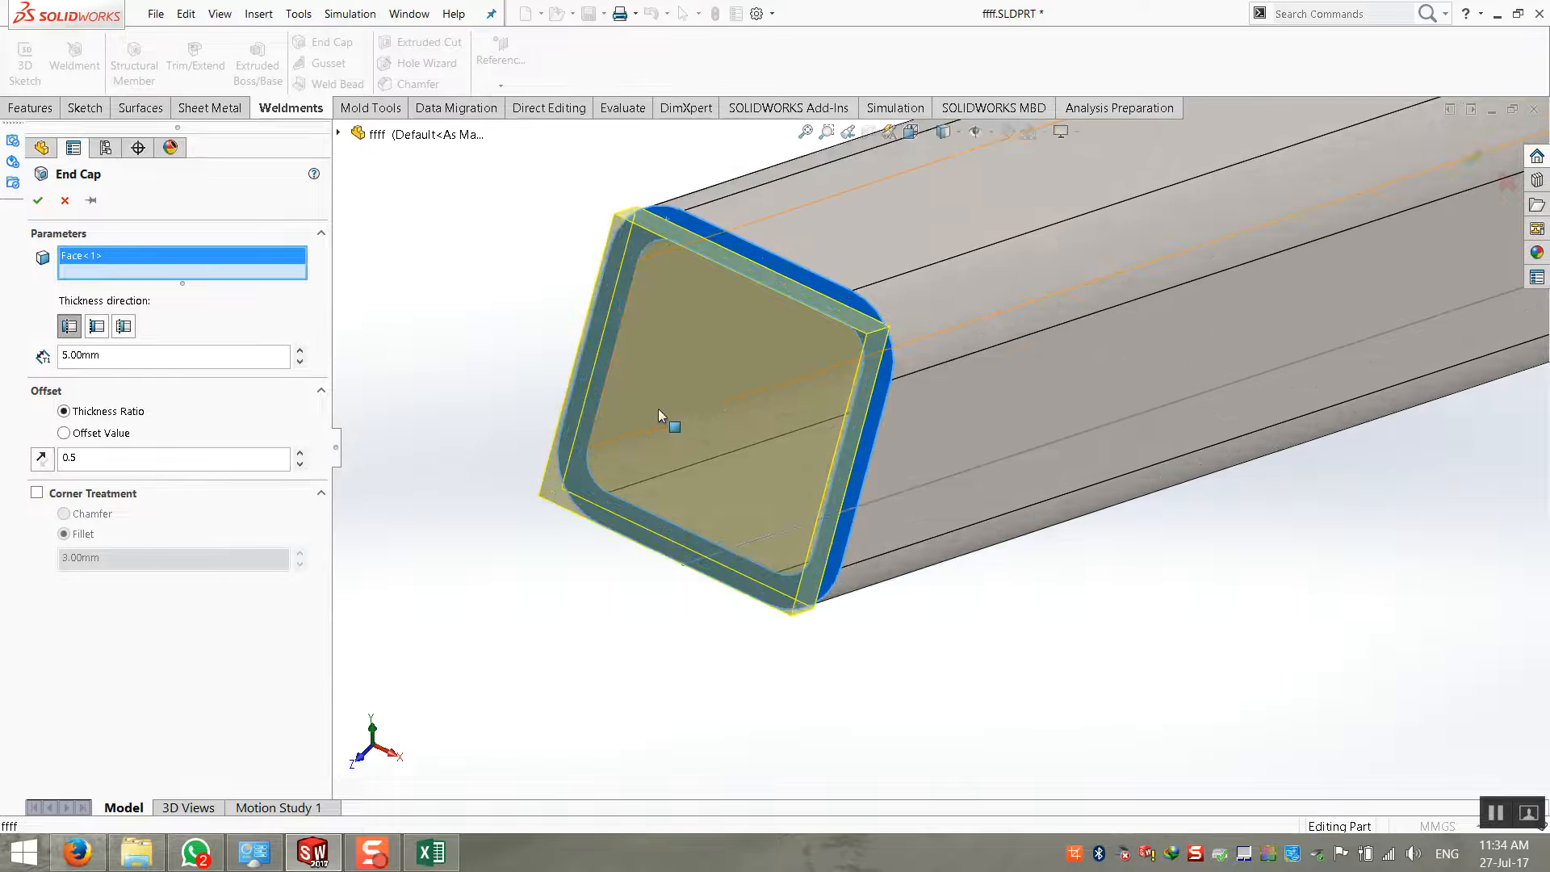
Compare the inward and internal thickness directions for the end cap, and return it to the outward direction
{"action": "left_click", "coordinate": [96, 328]}
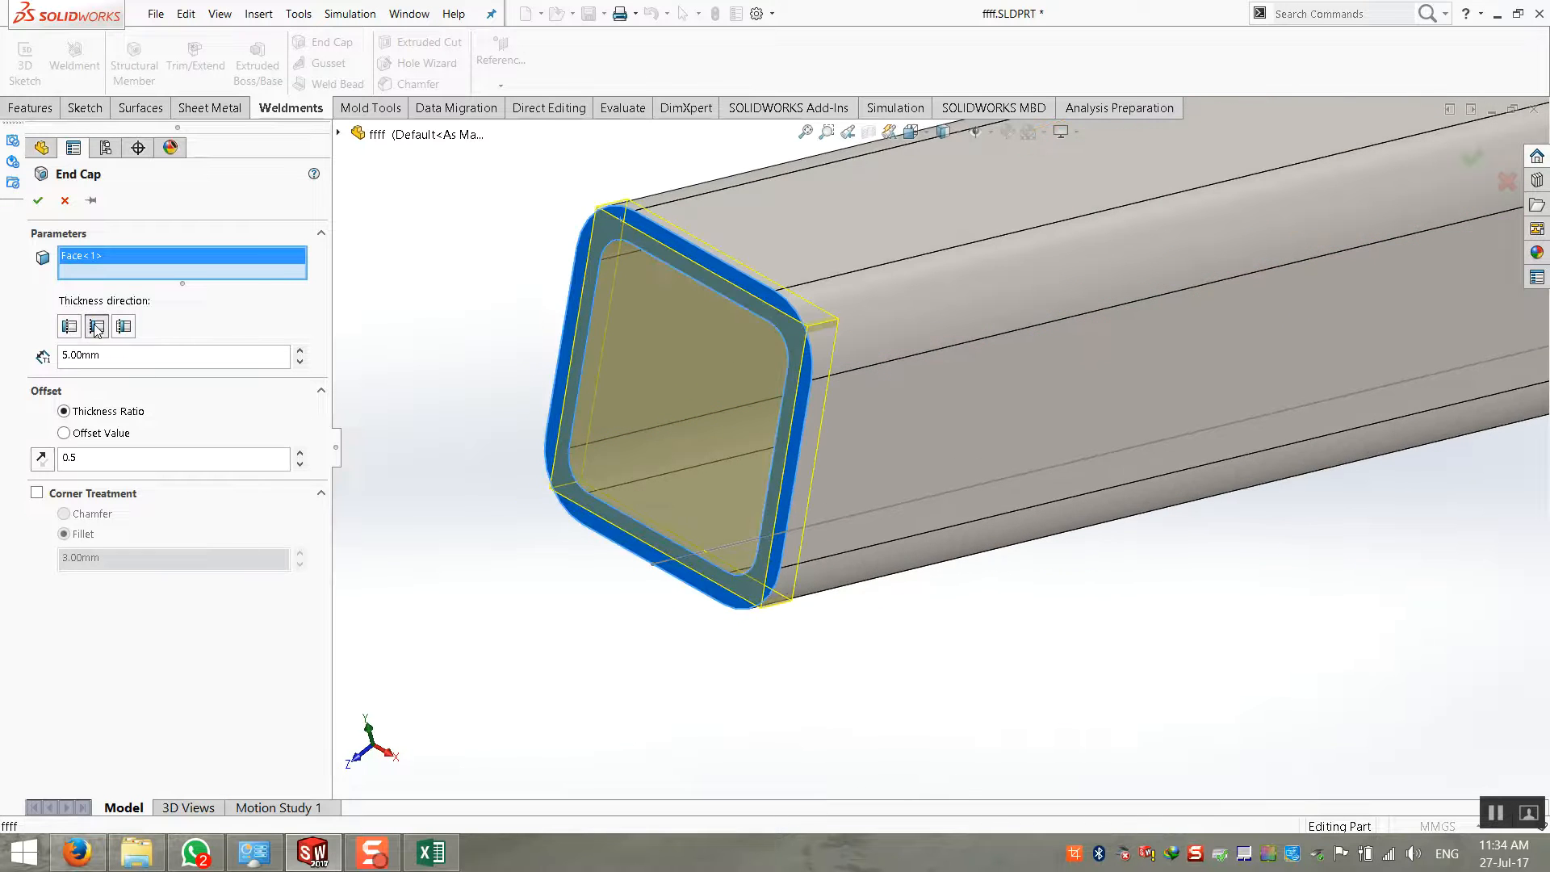
{"action": "middle_click_drag", "start_coordinate": [588, 388], "coordinate": [337, 305]}
{"action": "left_click", "coordinate": [123, 327]}
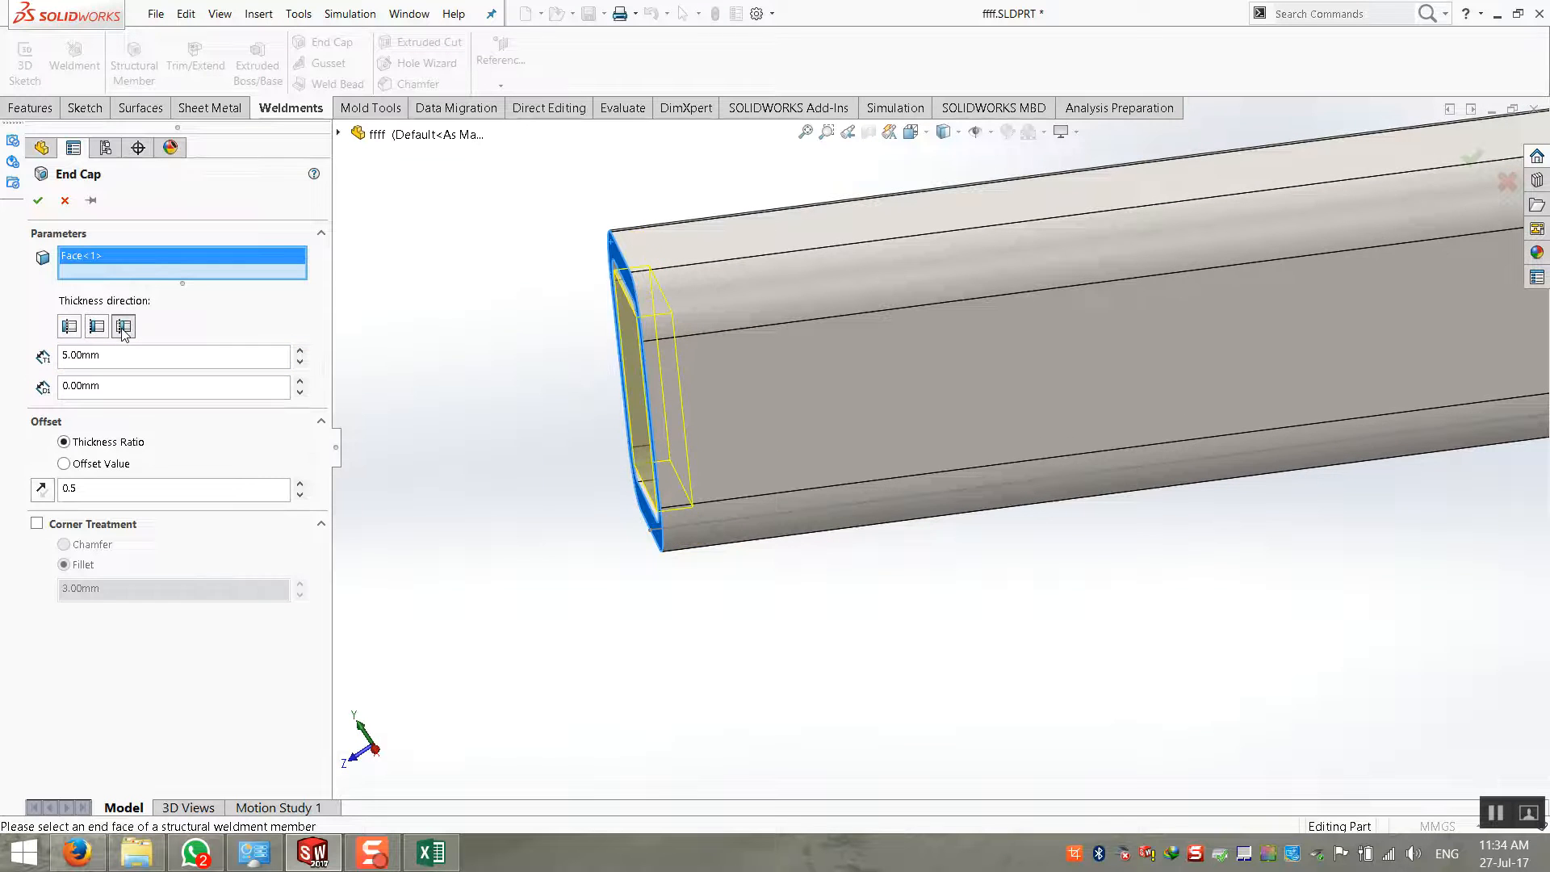
{"action": "middle_click_drag", "start_coordinate": [677, 395], "coordinate": [768, 376]}
{"action": "left_click", "coordinate": [68, 327]}
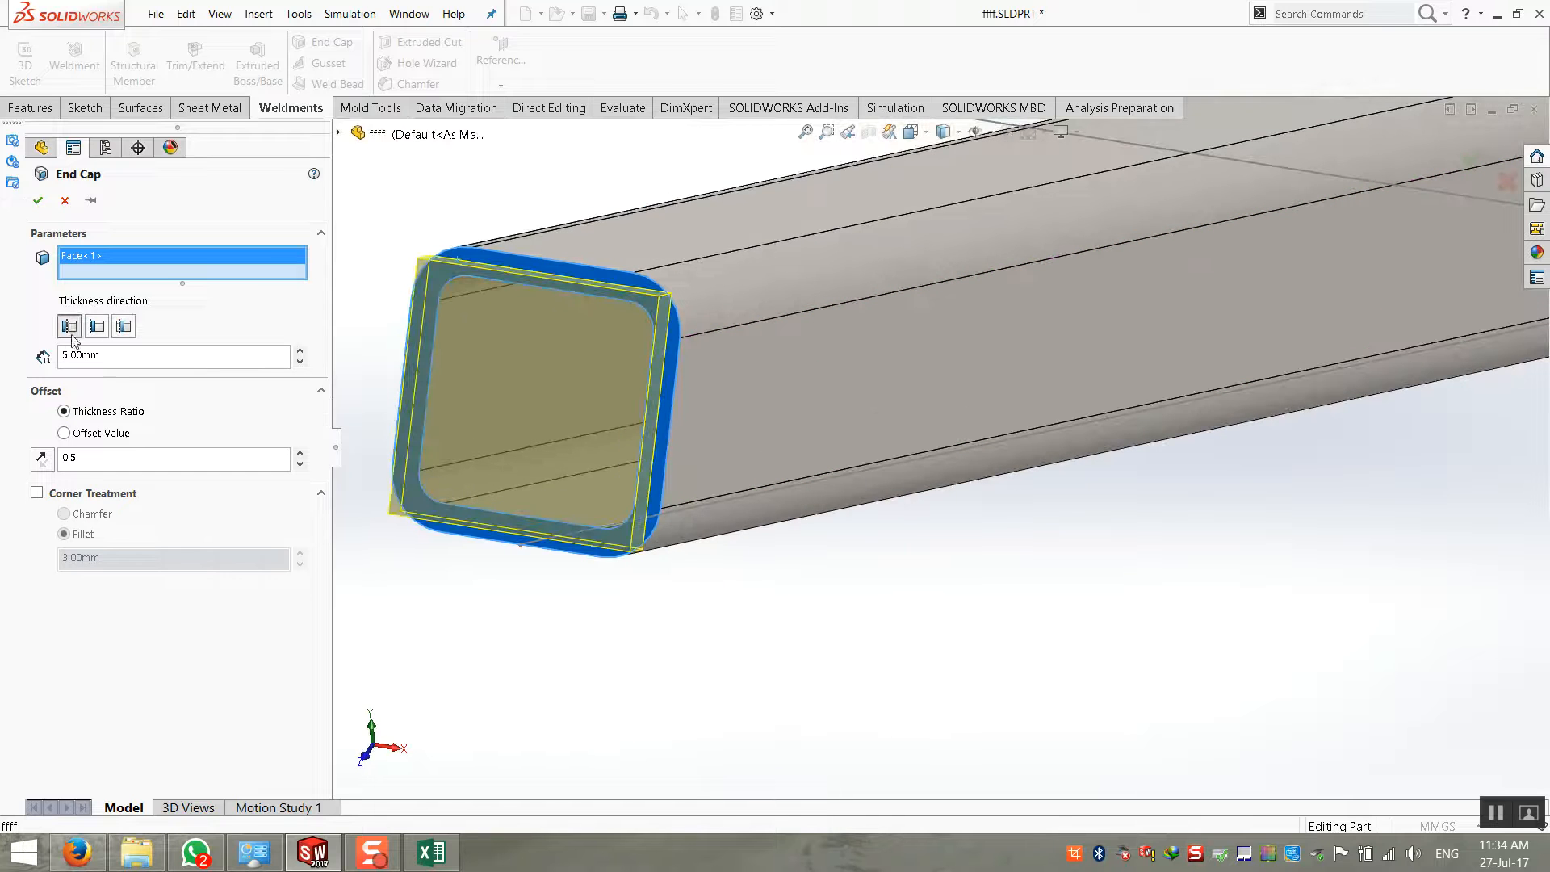
Set the end cap's thickness to 2 mm
{"action": "left_click", "coordinate": [63, 368]}
{"action": "type", "text": "2"}
{"action": "key", "text": "Return"}
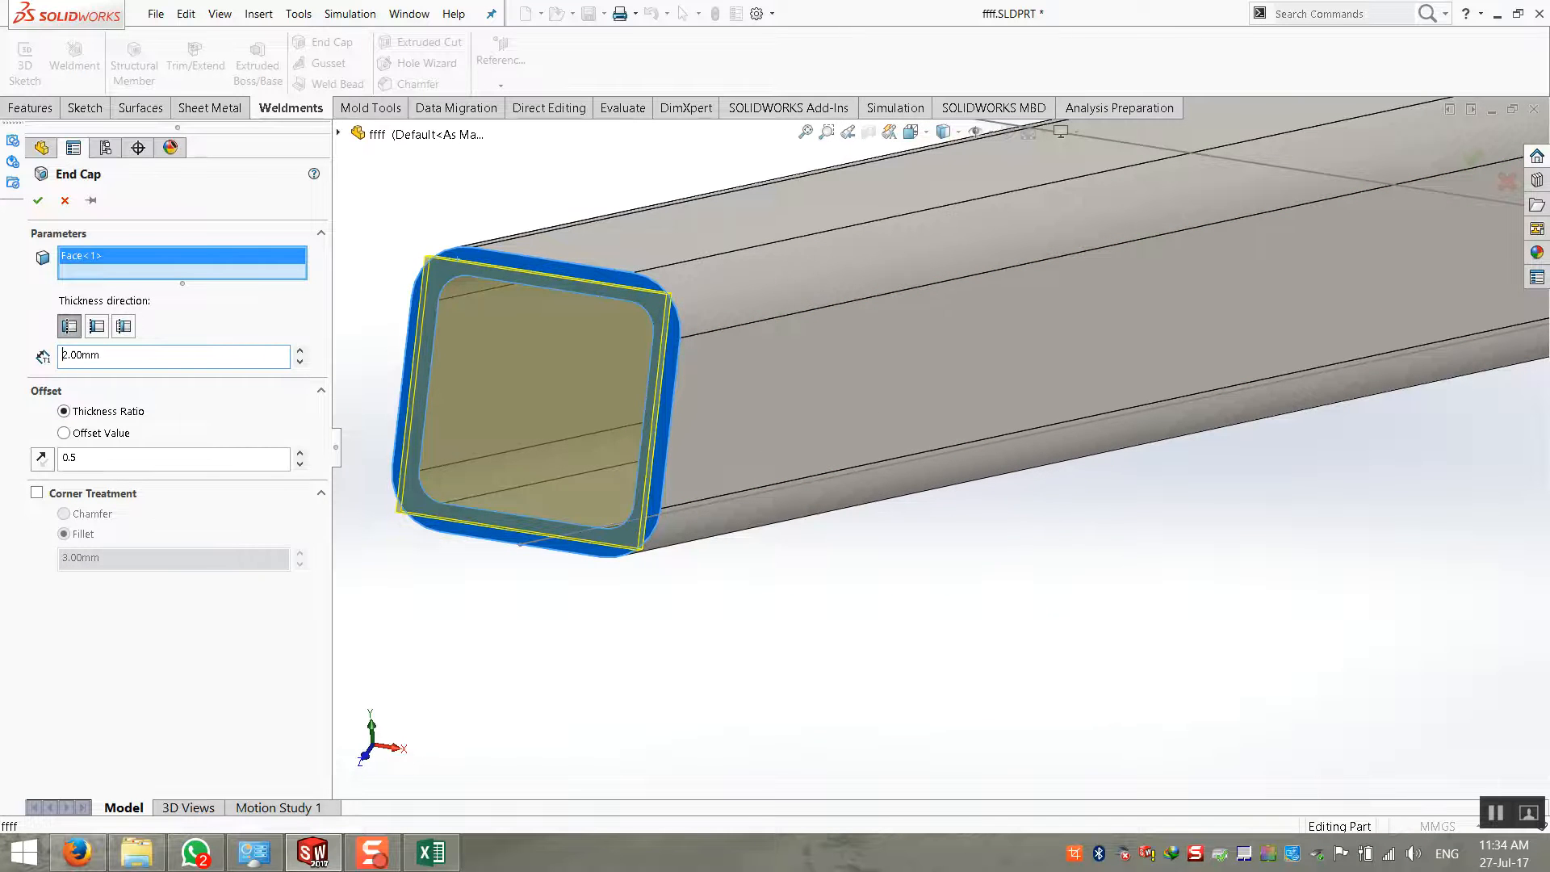
{"action": "middle_click_drag", "start_coordinate": [369, 466], "coordinate": [414, 426]}
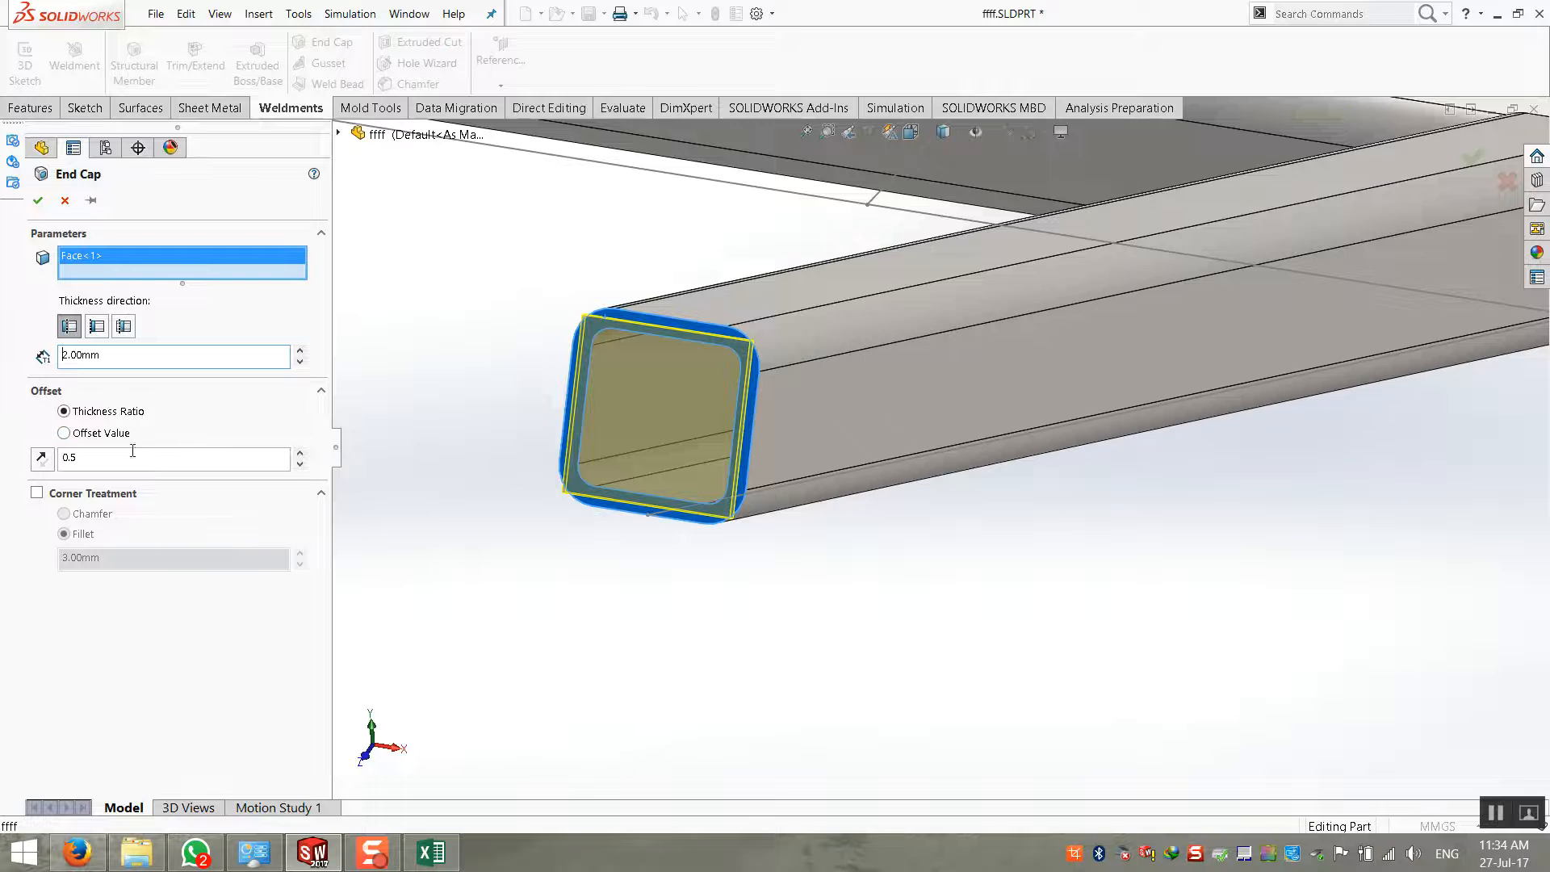
Try an offset thickness ratio of 1 on the end cap
{"action": "left_click_drag", "start_coordinate": [56, 457], "coordinate": [21, 456]}
{"action": "left_click", "coordinate": [299, 452]}
{"action": "left_click", "coordinate": [300, 452]}
{"action": "left_click", "coordinate": [299, 452]}
{"action": "left_click", "coordinate": [300, 452]}
{"action": "left_click", "coordinate": [300, 452]}
{"action": "scroll", "coordinate": [696, 405], "scroll_direction": "down", "scroll_amount": 3}
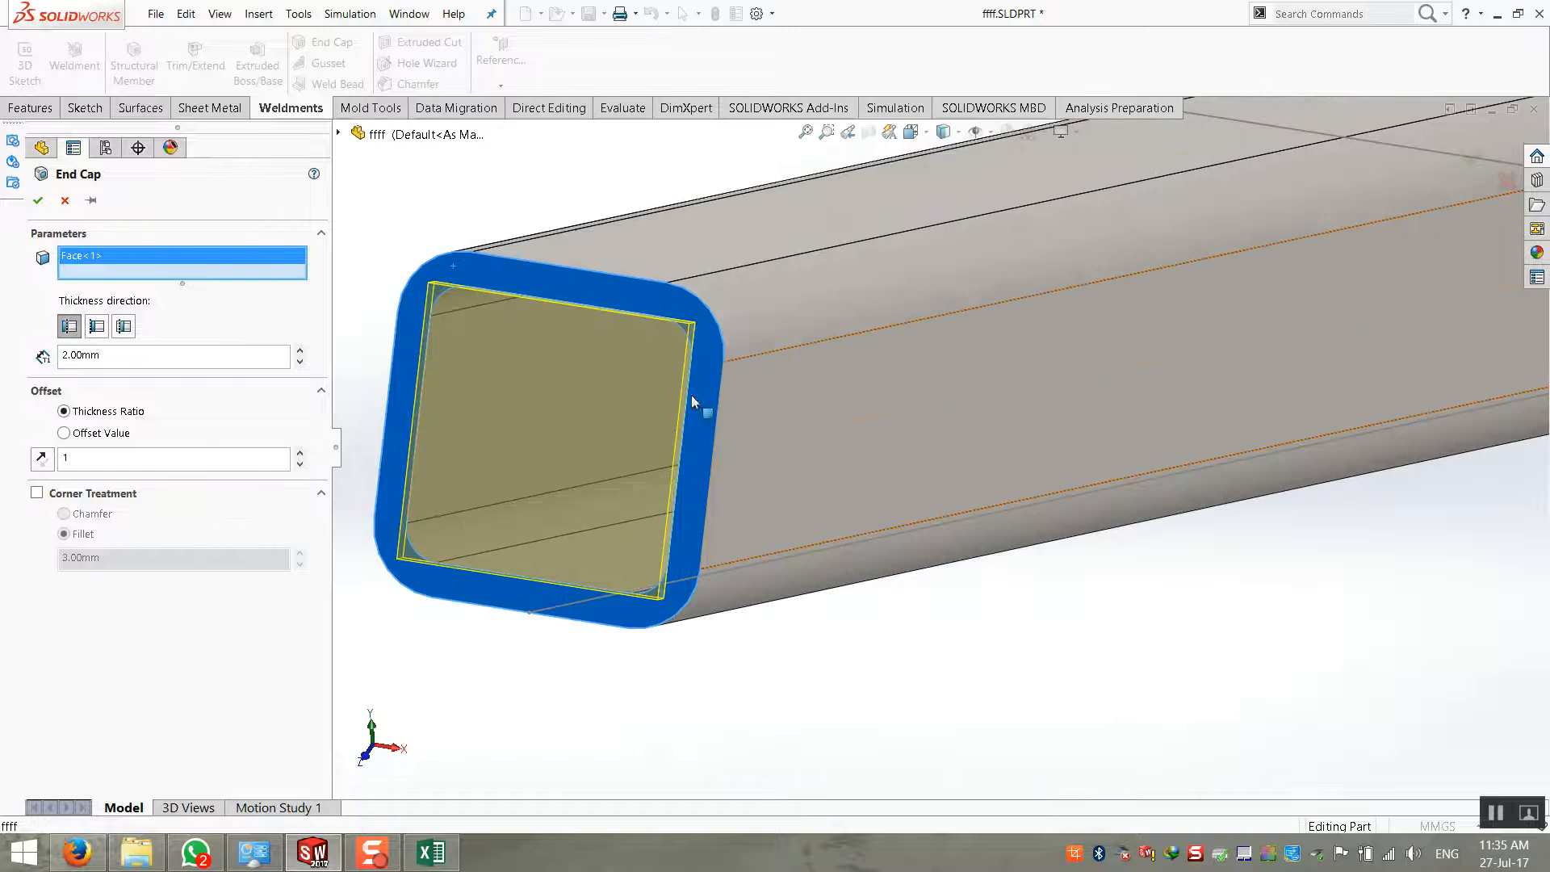
Set the end cap's offset thickness ratio to 0
{"action": "type", "text": "0"}
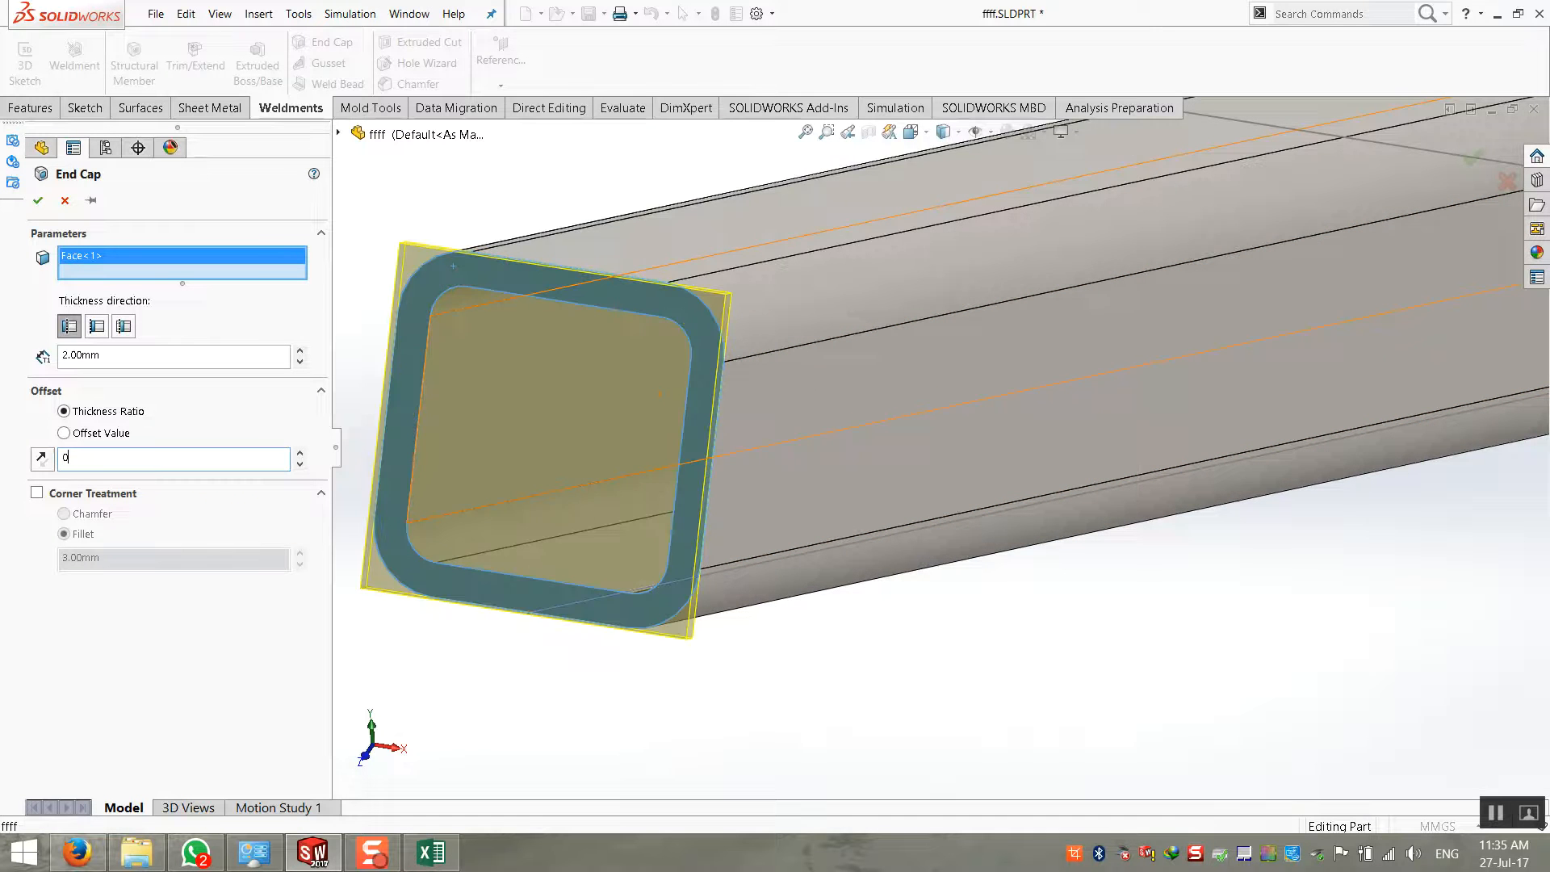
{"action": "middle_click_drag", "start_coordinate": [647, 512], "coordinate": [767, 466]}
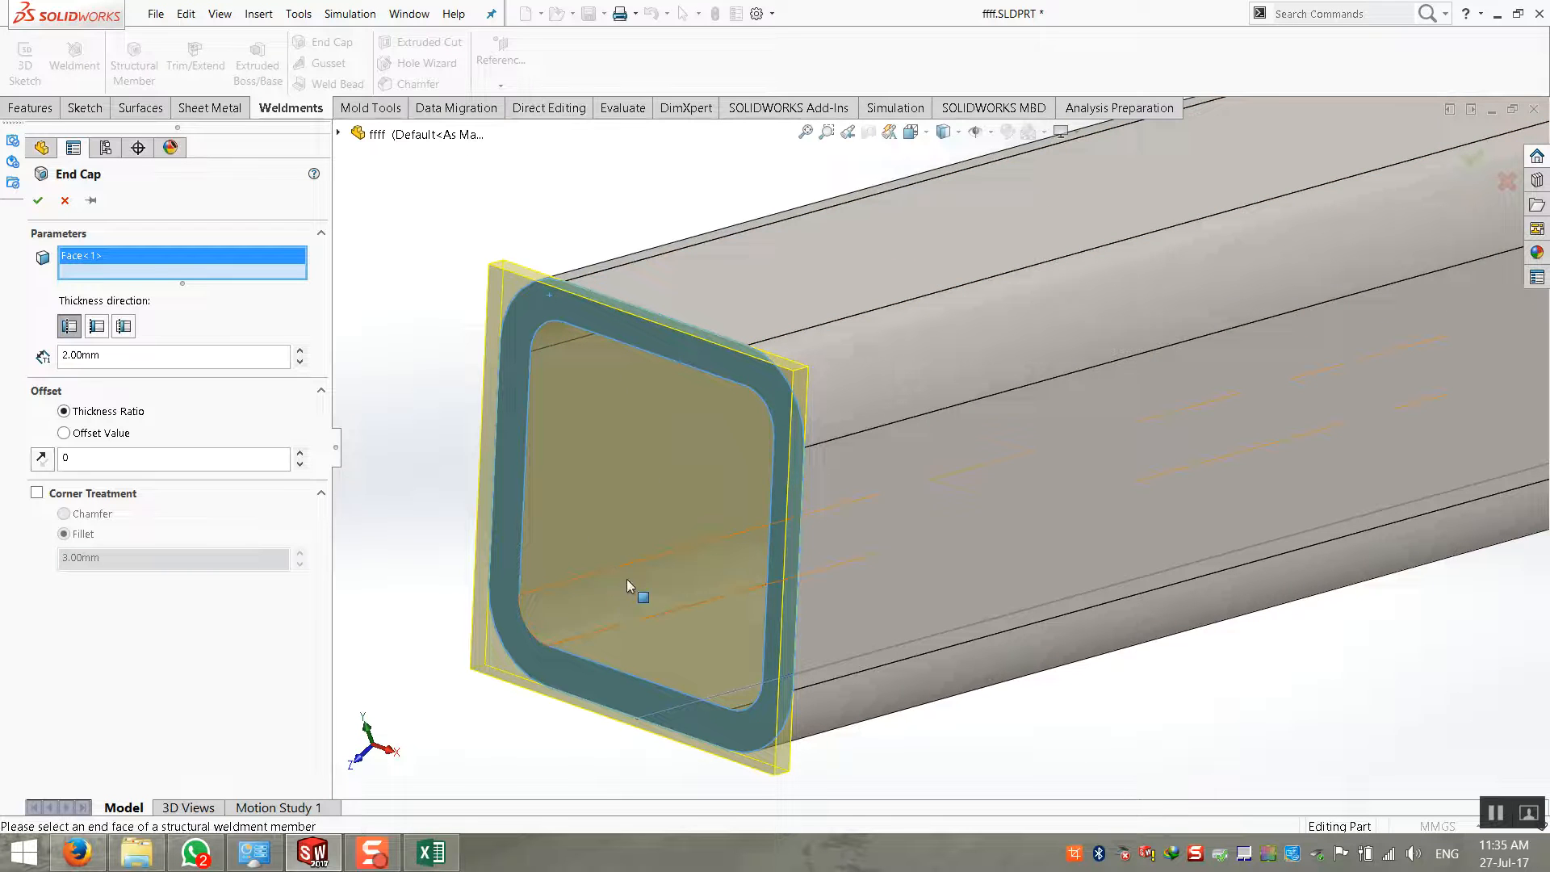
{"action": "scroll", "coordinate": [627, 587], "scroll_direction": "up", "scroll_amount": 2}
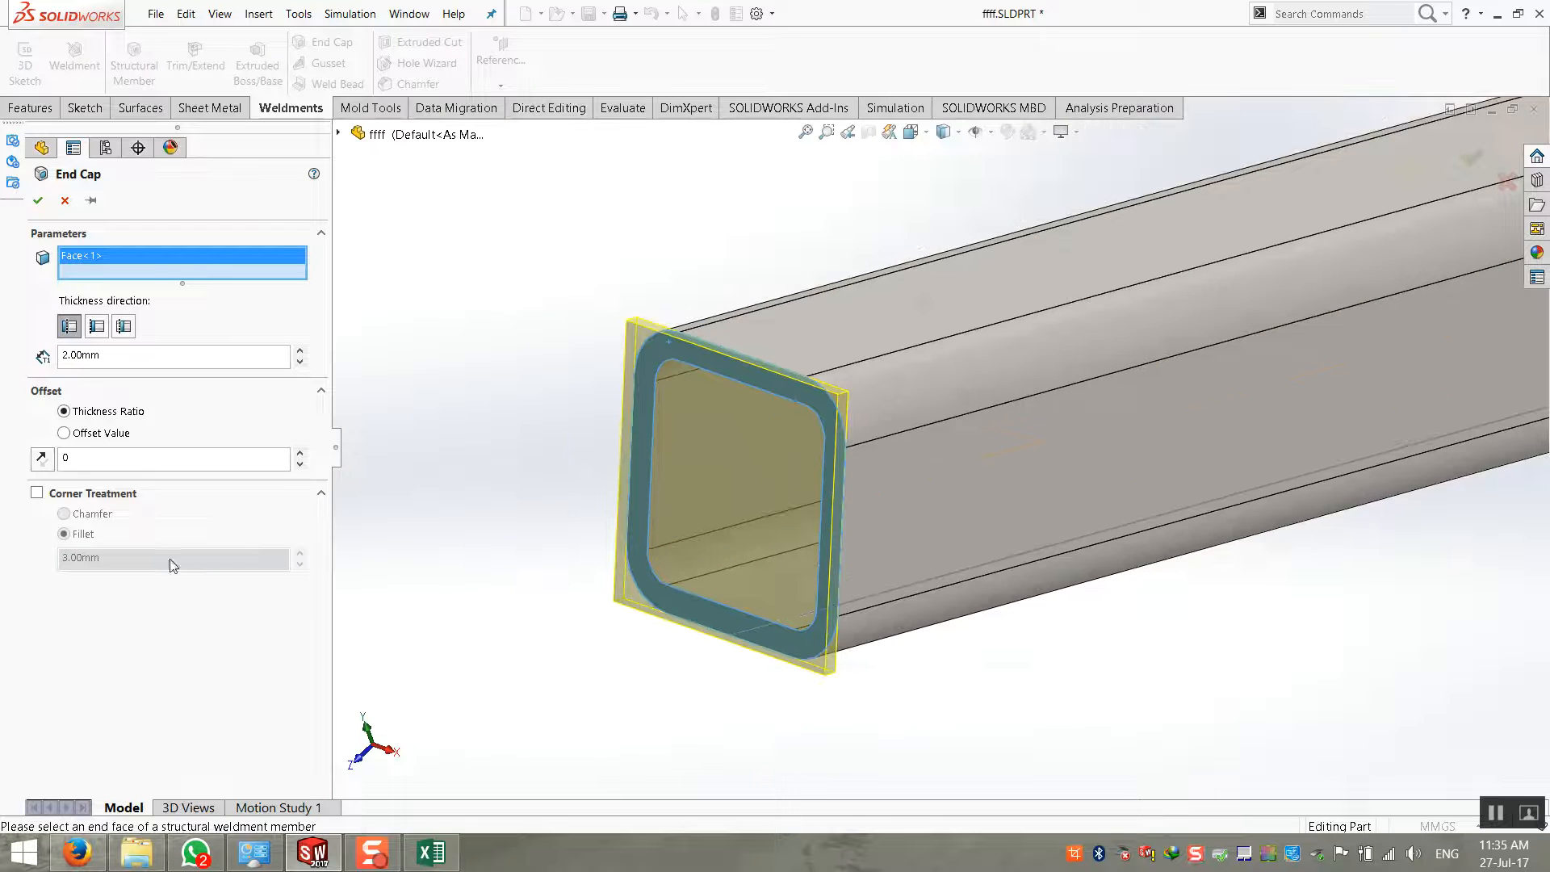
Turn on corner treatment for the end cap, compare a chamfer with a fillet, and keep the 3 mm fillet
{"action": "left_click", "coordinate": [36, 494]}
{"action": "middle_click_drag", "start_coordinate": [634, 507], "coordinate": [689, 450]}
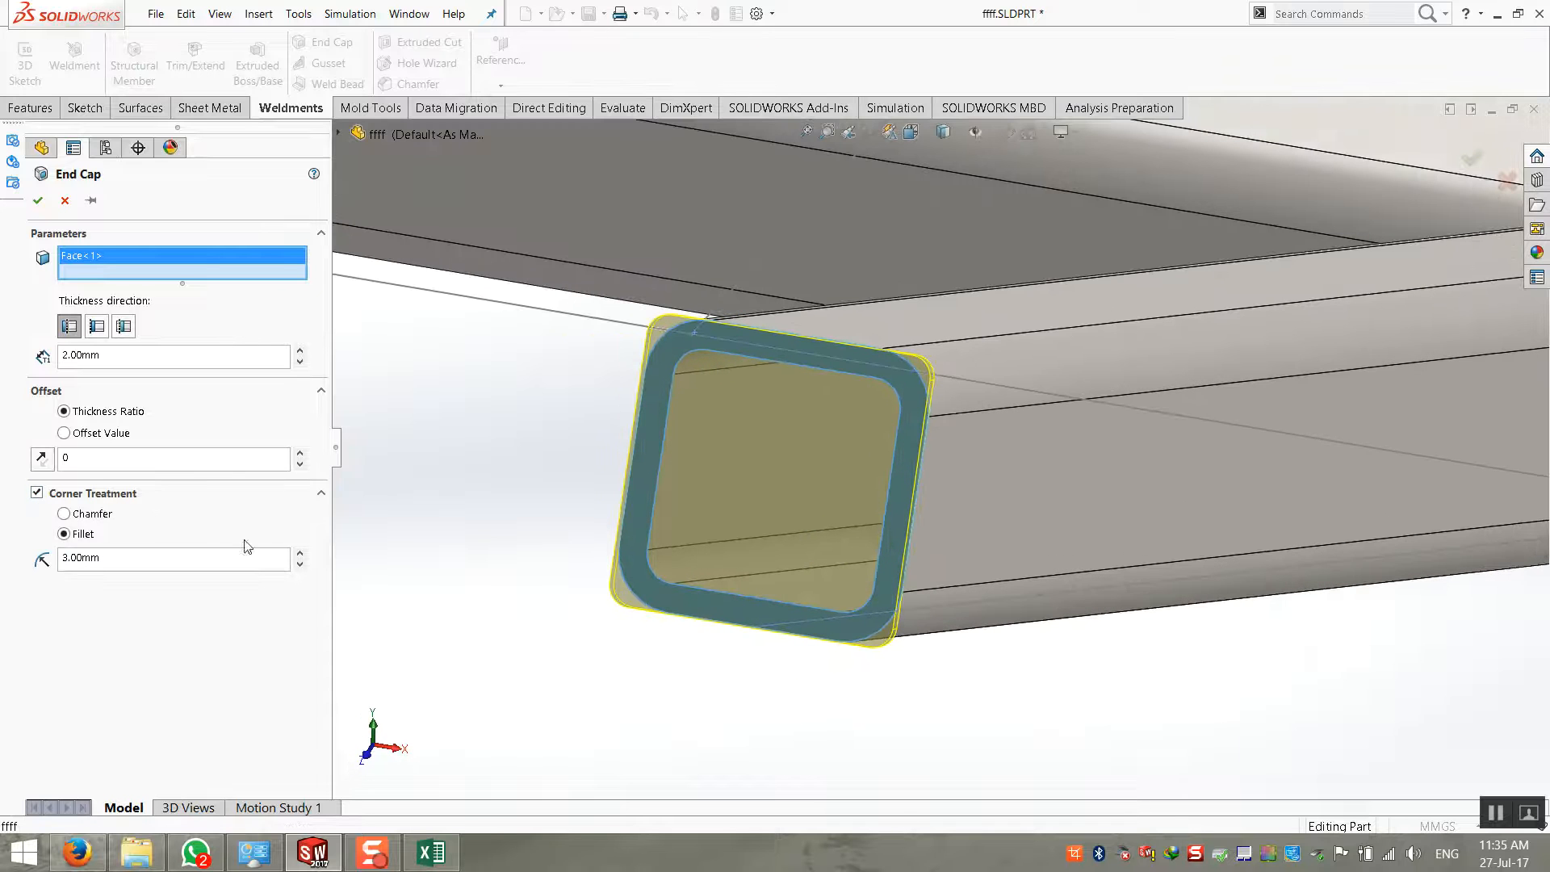
{"action": "left_click", "coordinate": [301, 554]}
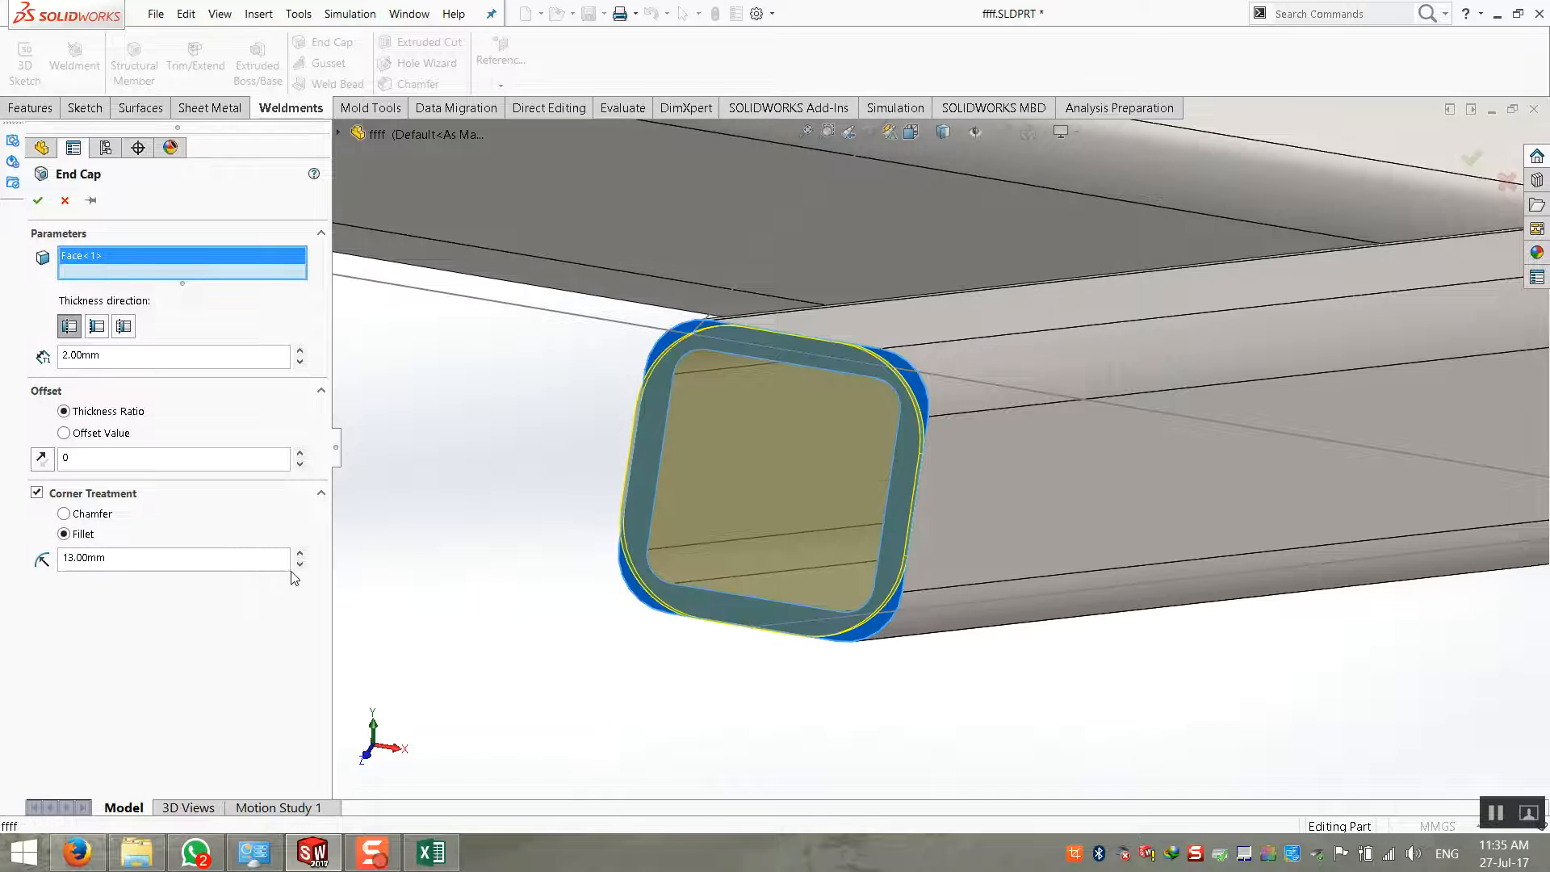
{"action": "left_click", "coordinate": [299, 565]}
{"action": "left_click", "coordinate": [105, 516]}
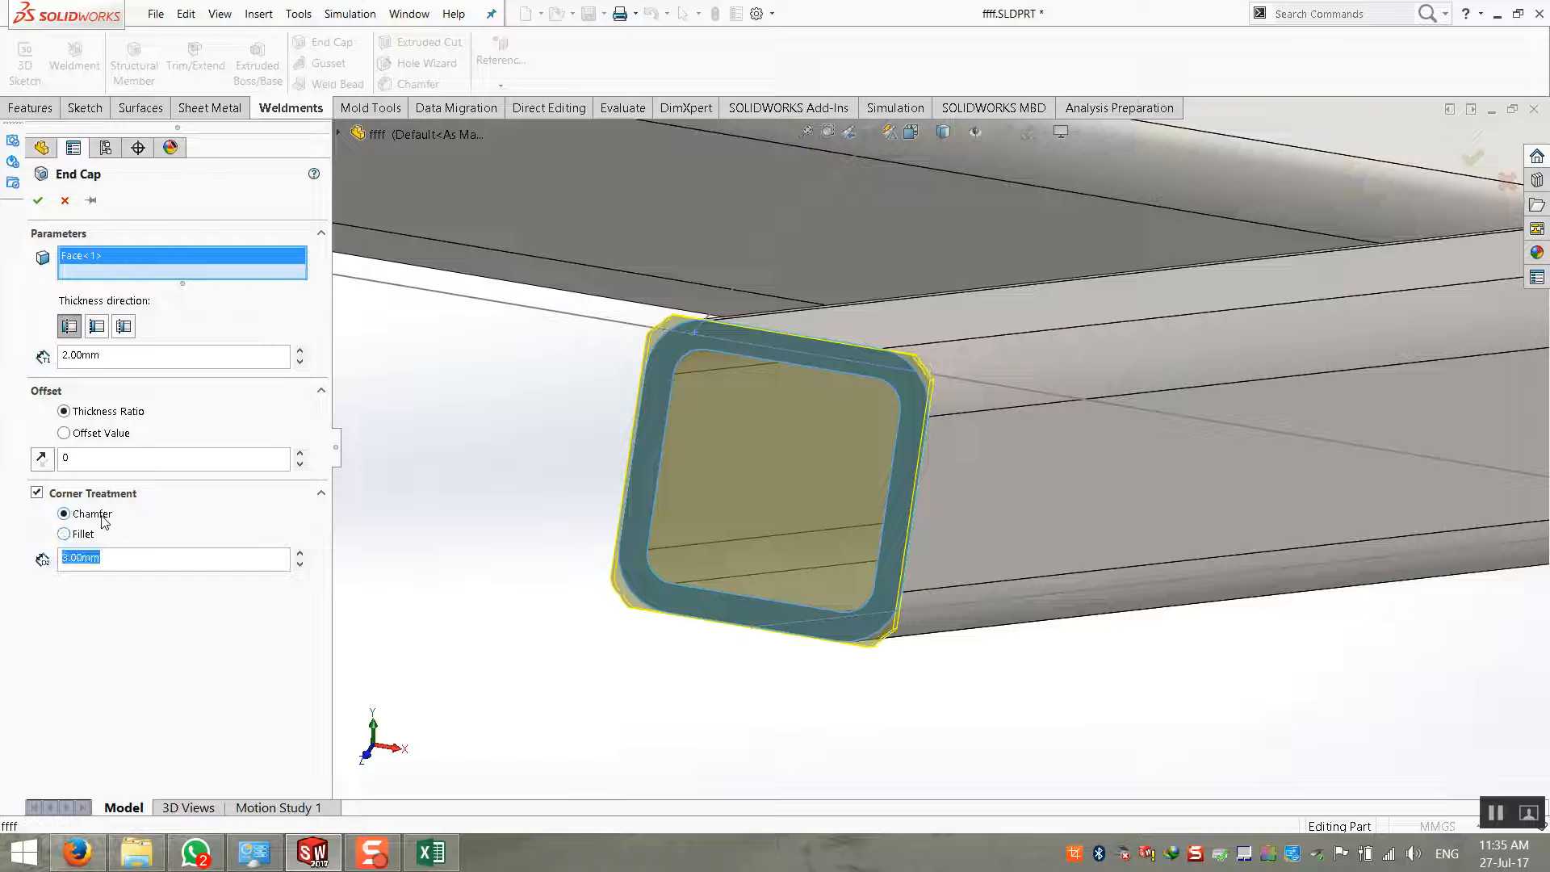
{"action": "left_click", "coordinate": [65, 534]}
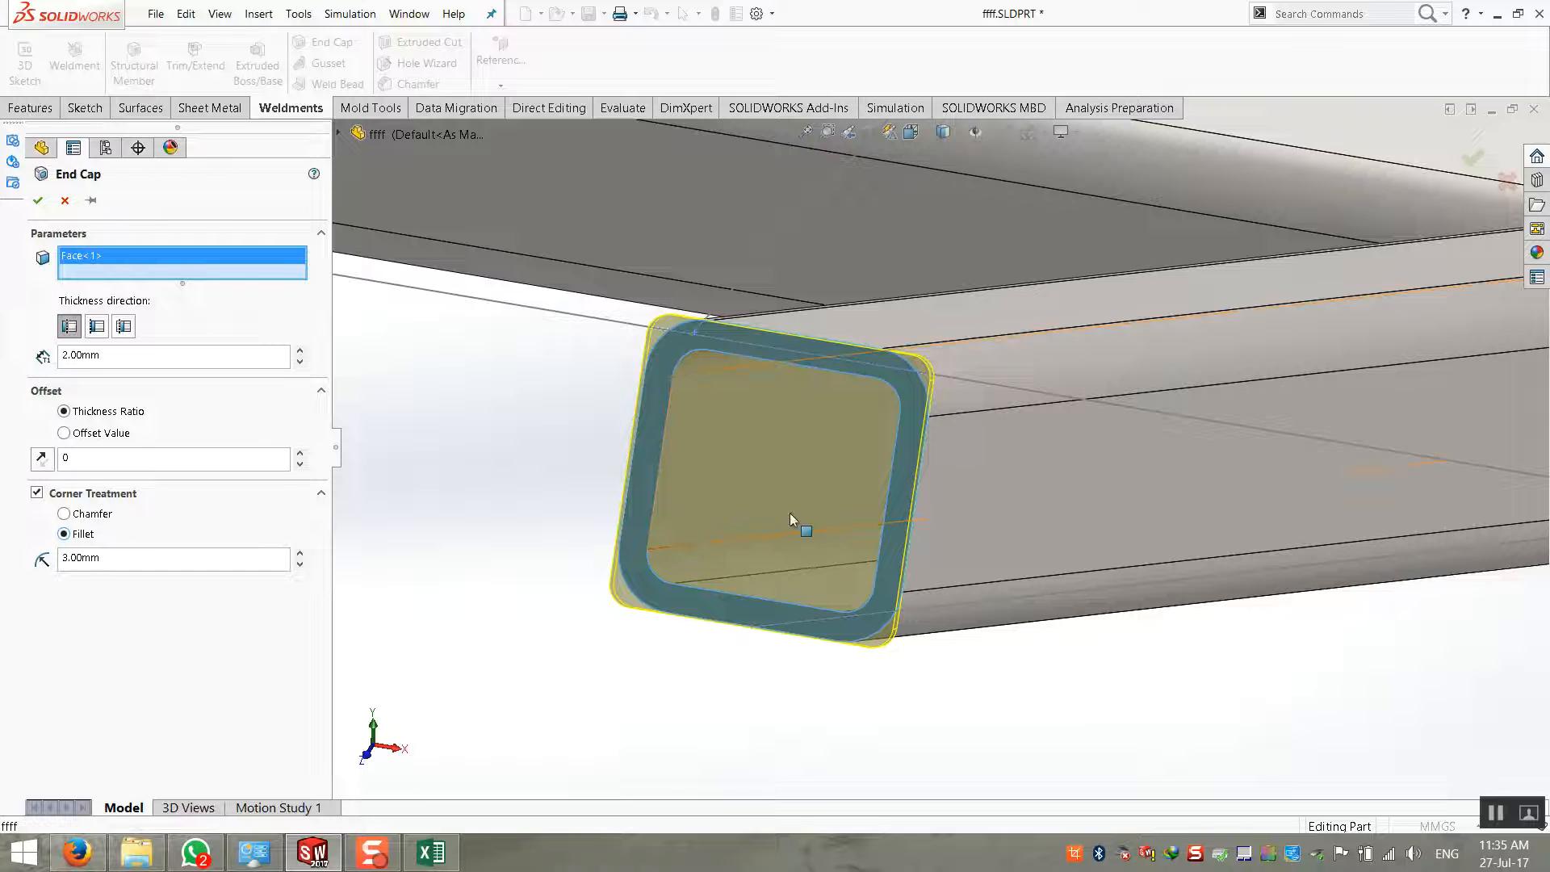
Try corner fillet radii of 5 and 6 mm, settle on 8 mm to match the tube's corners, and finish the end cap
{"action": "scroll", "coordinate": [840, 485], "scroll_direction": "down", "scroll_amount": 2}
{"action": "left_click_drag", "start_coordinate": [201, 566], "coordinate": [3, 573]}
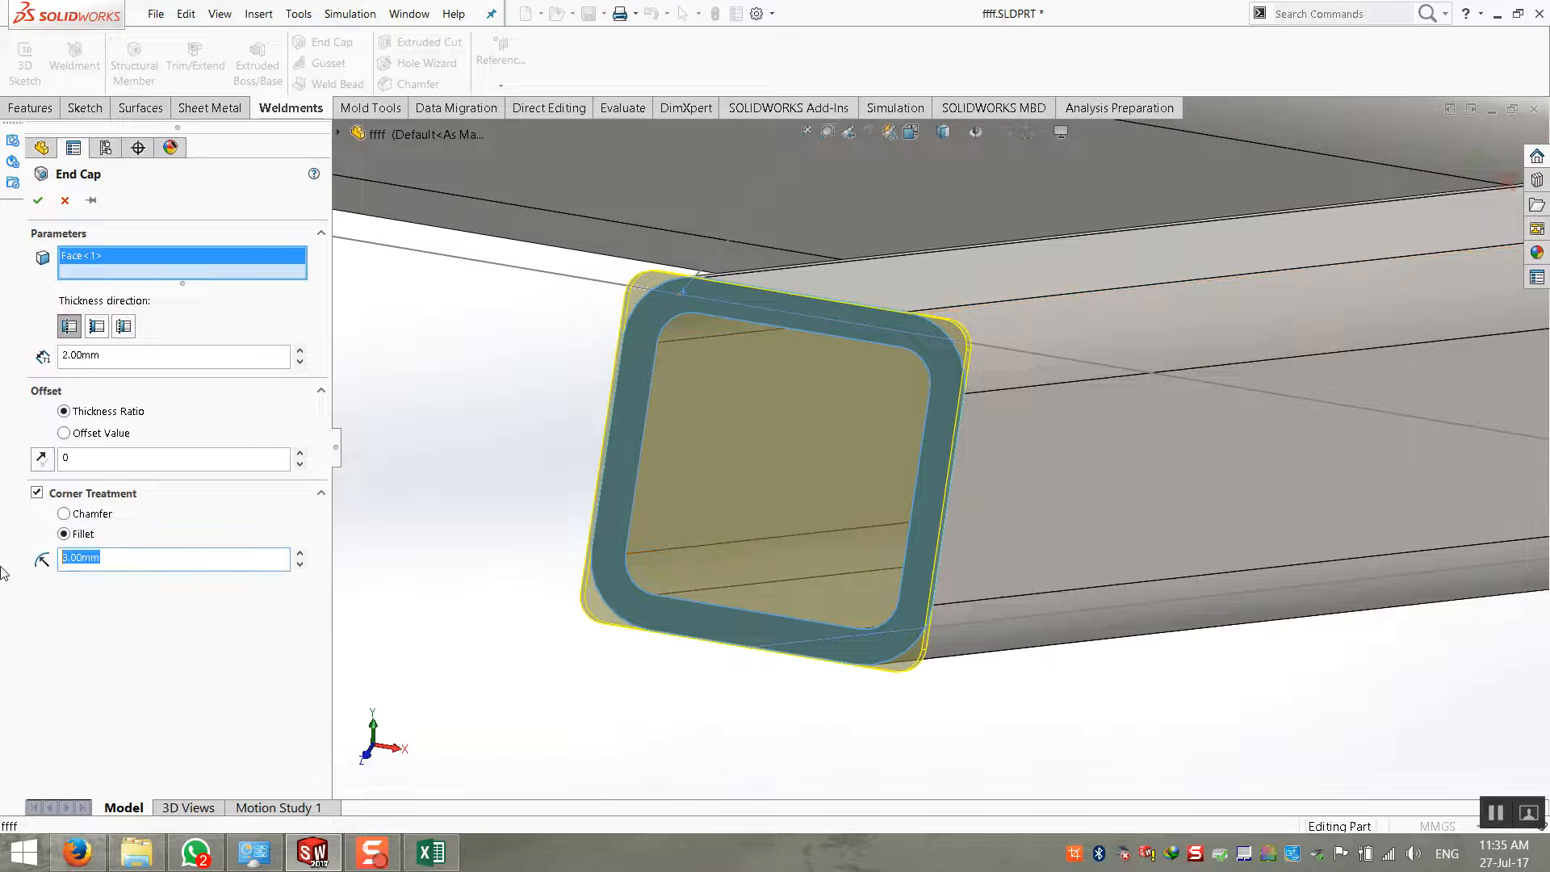
{"action": "type", "text": "5"}
{"action": "left_click_drag", "start_coordinate": [105, 556], "coordinate": [2, 587]}
{"action": "type", "text": "6"}
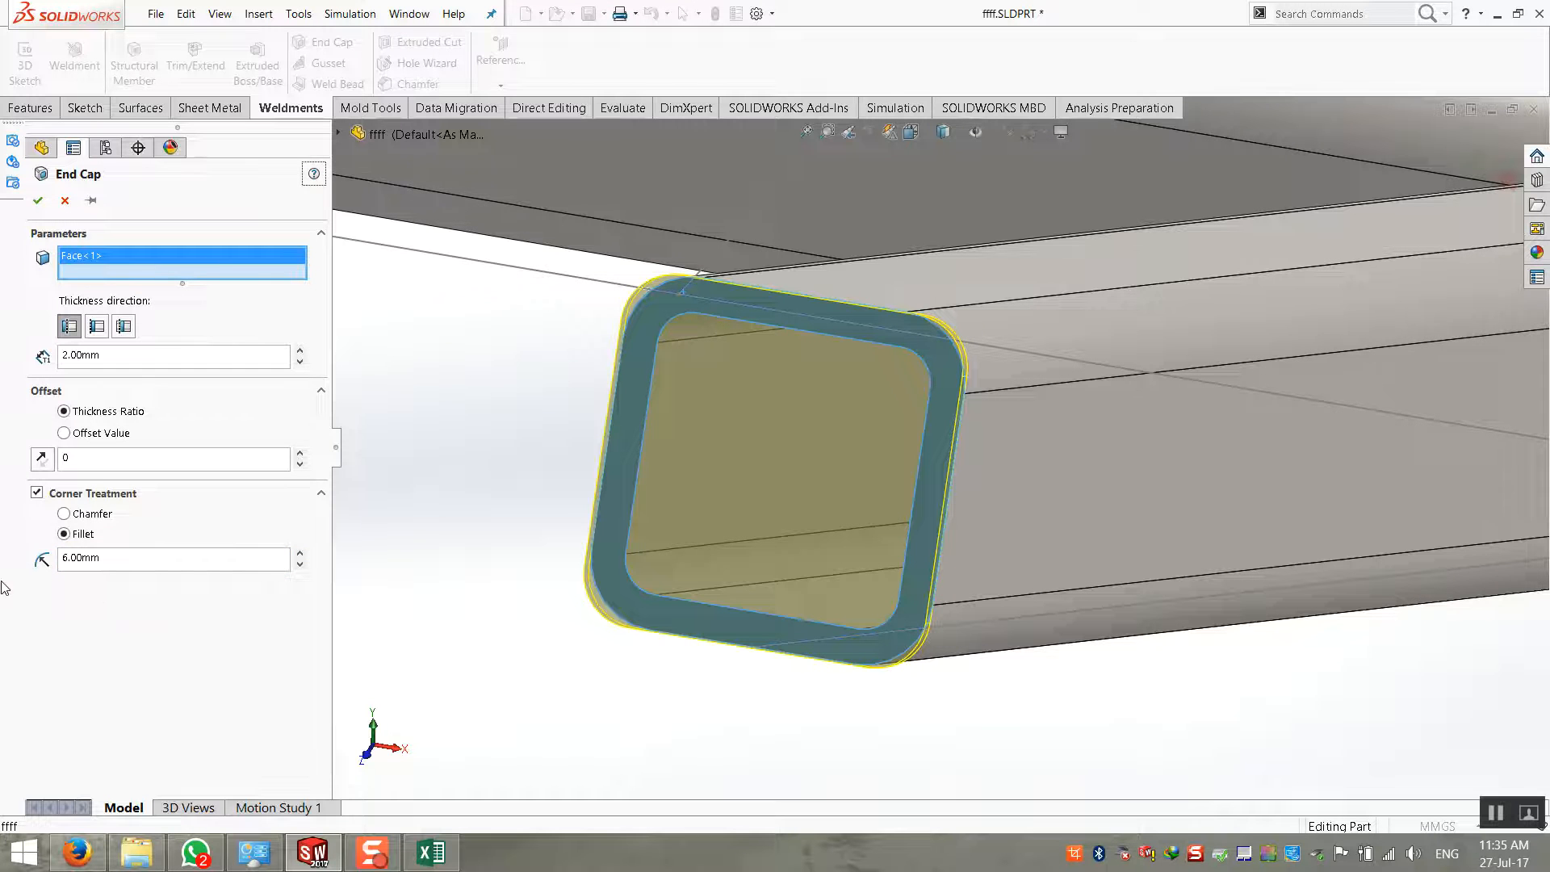
{"action": "left_click_drag", "start_coordinate": [130, 562], "coordinate": [3, 599]}
{"action": "type", "text": "8"}
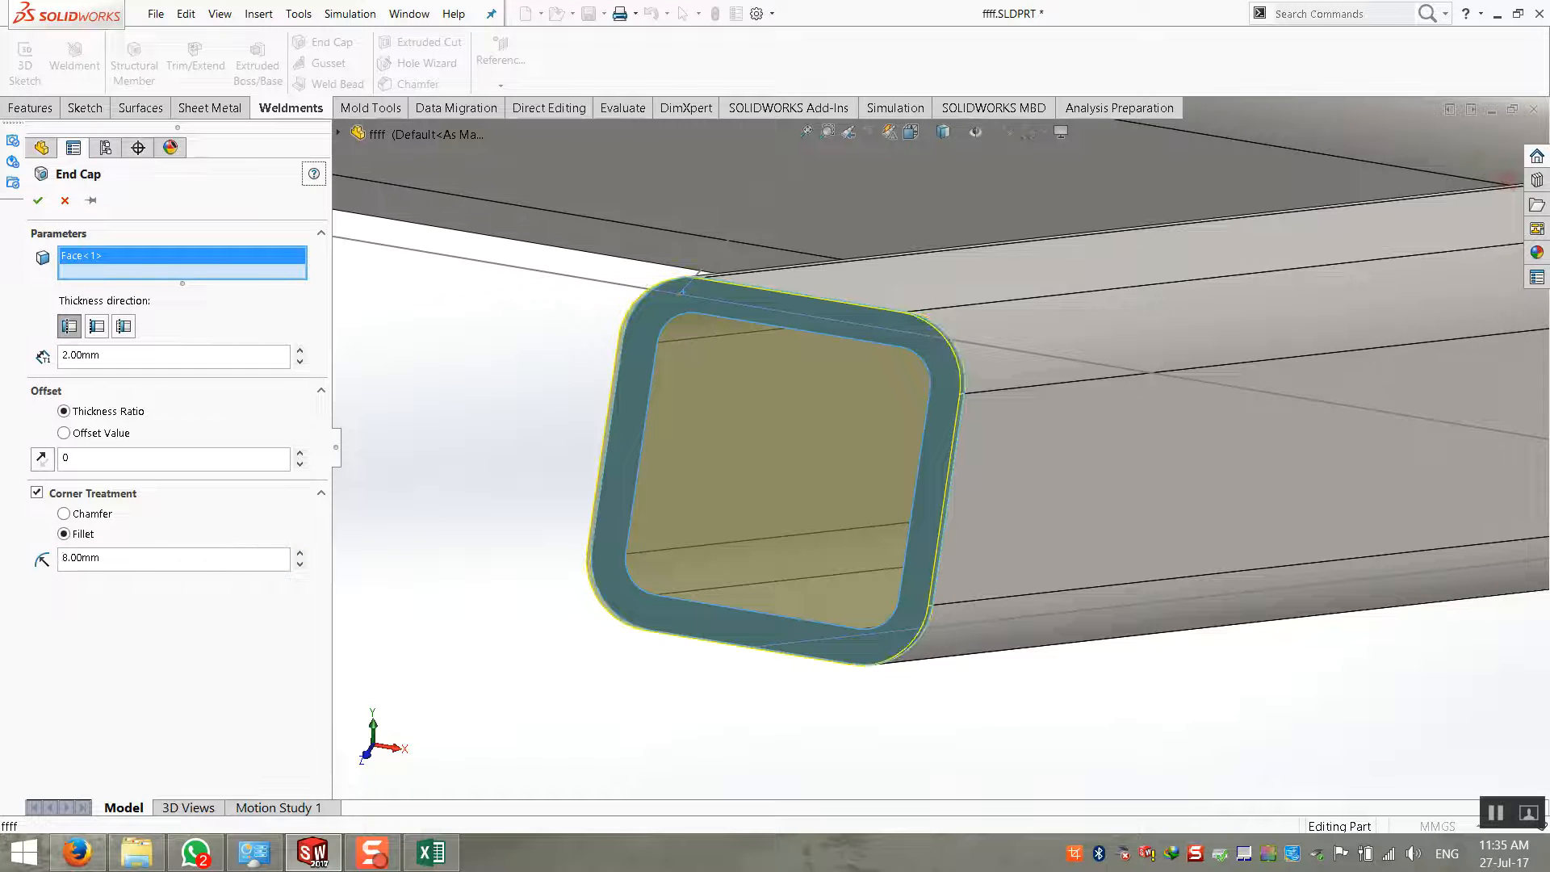
{"action": "scroll", "coordinate": [889, 477], "scroll_direction": "up", "scroll_amount": 3}
{"action": "middle_click_drag", "start_coordinate": [889, 477], "coordinate": [840, 493]}
{"action": "left_click", "coordinate": [38, 202]}
Expand the cut list and its last item, and highlight the end cap body to check it on the model
{"action": "scroll", "coordinate": [700, 493], "scroll_direction": "down", "scroll_amount": 2}
{"action": "middle_click_drag", "start_coordinate": [701, 493], "coordinate": [562, 485]}
{"action": "scroll", "coordinate": [659, 484], "scroll_direction": "up", "scroll_amount": 5}
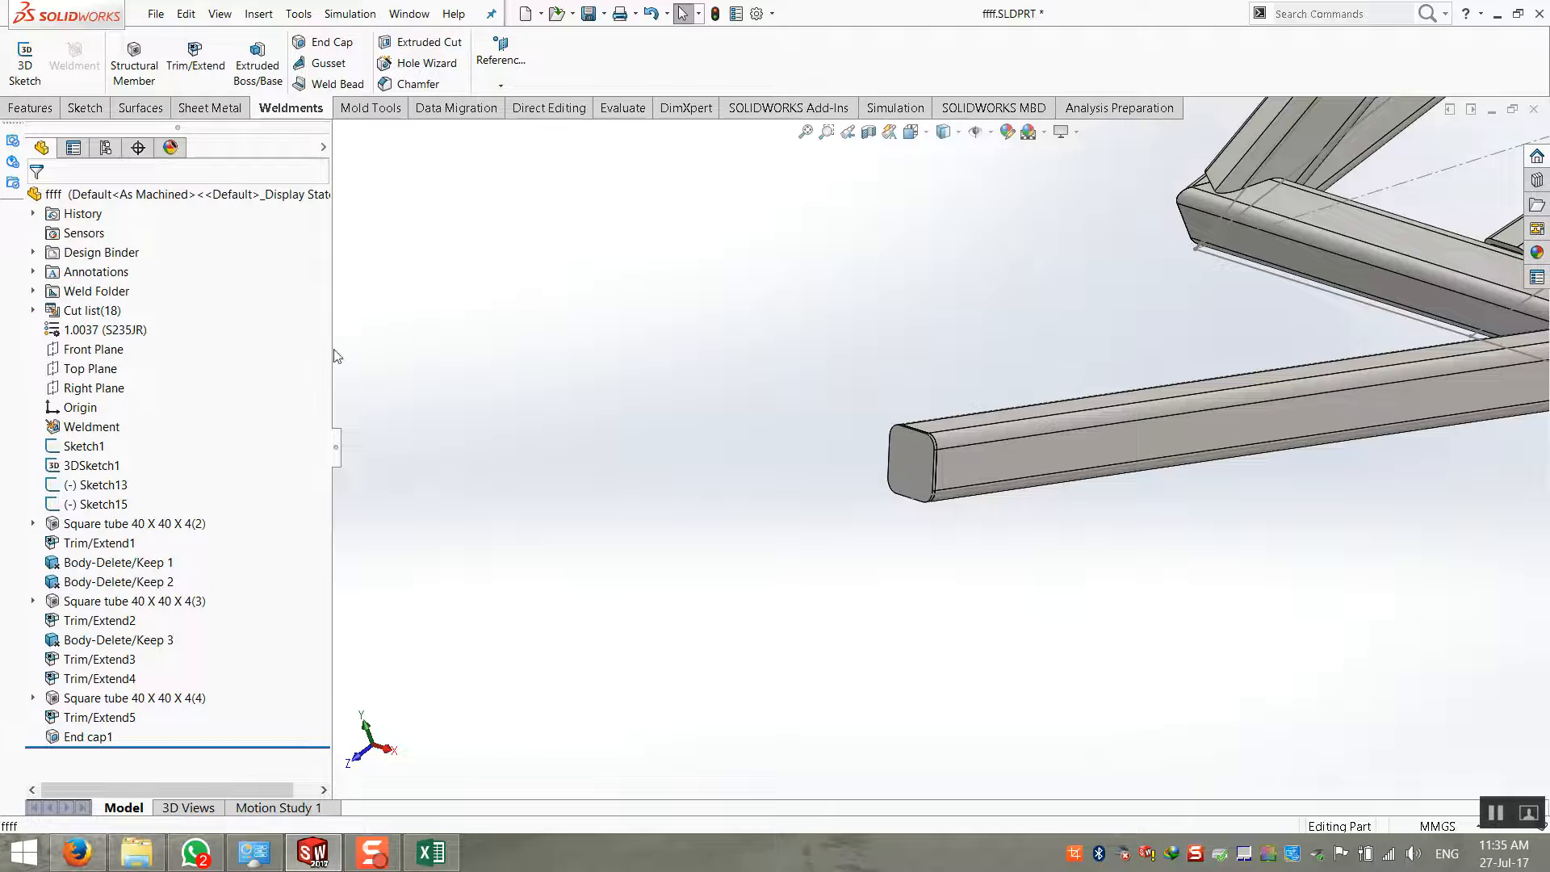
{"action": "left_click", "coordinate": [33, 311]}
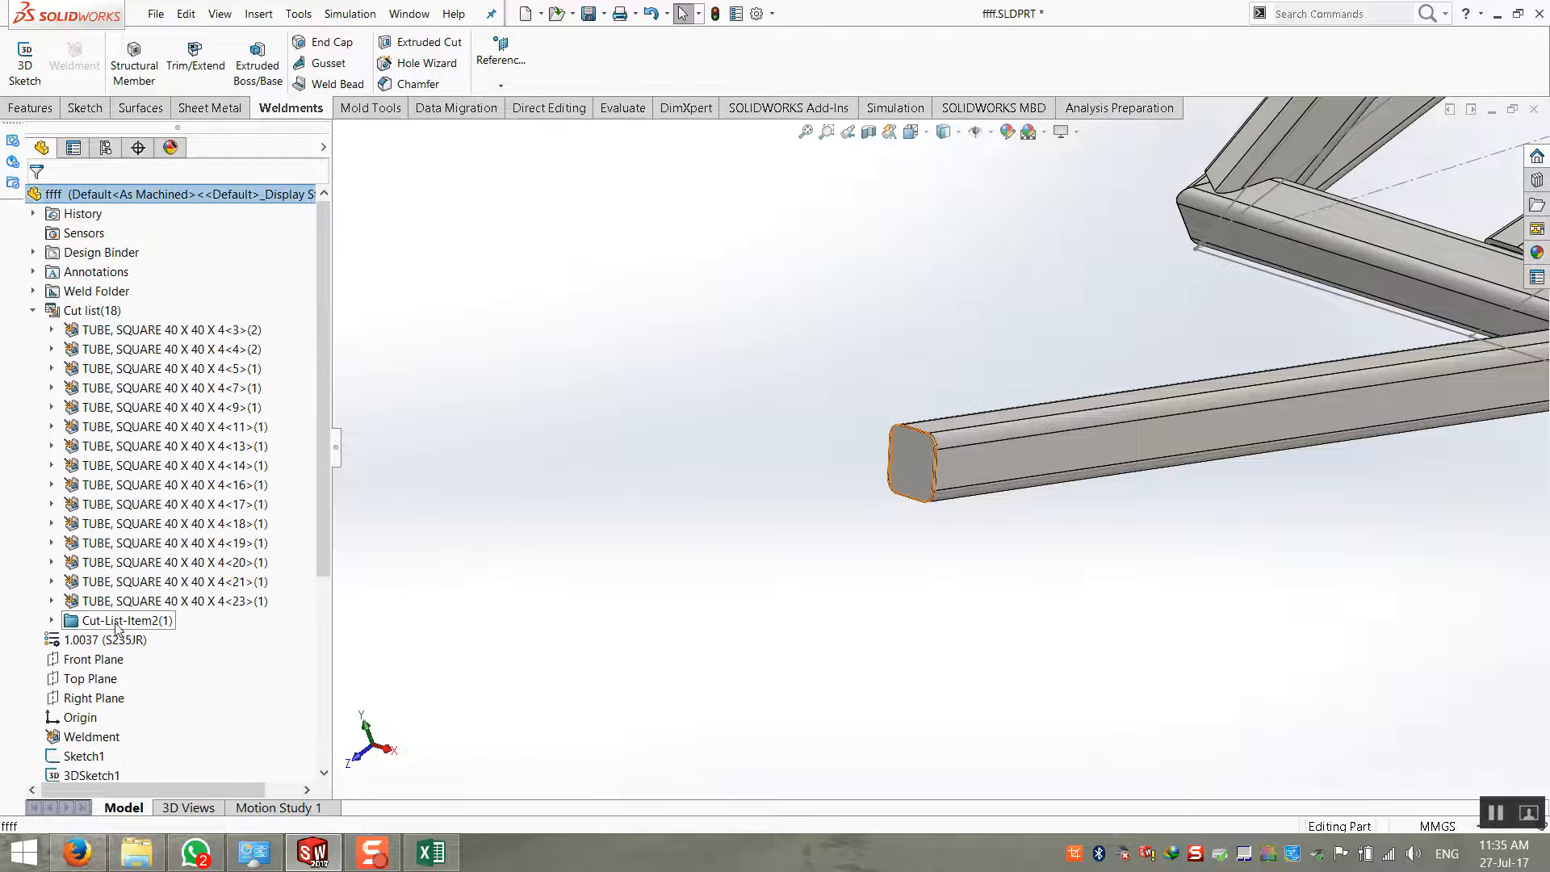
{"action": "left_click", "coordinate": [50, 621]}
{"action": "left_click", "coordinate": [119, 640]}
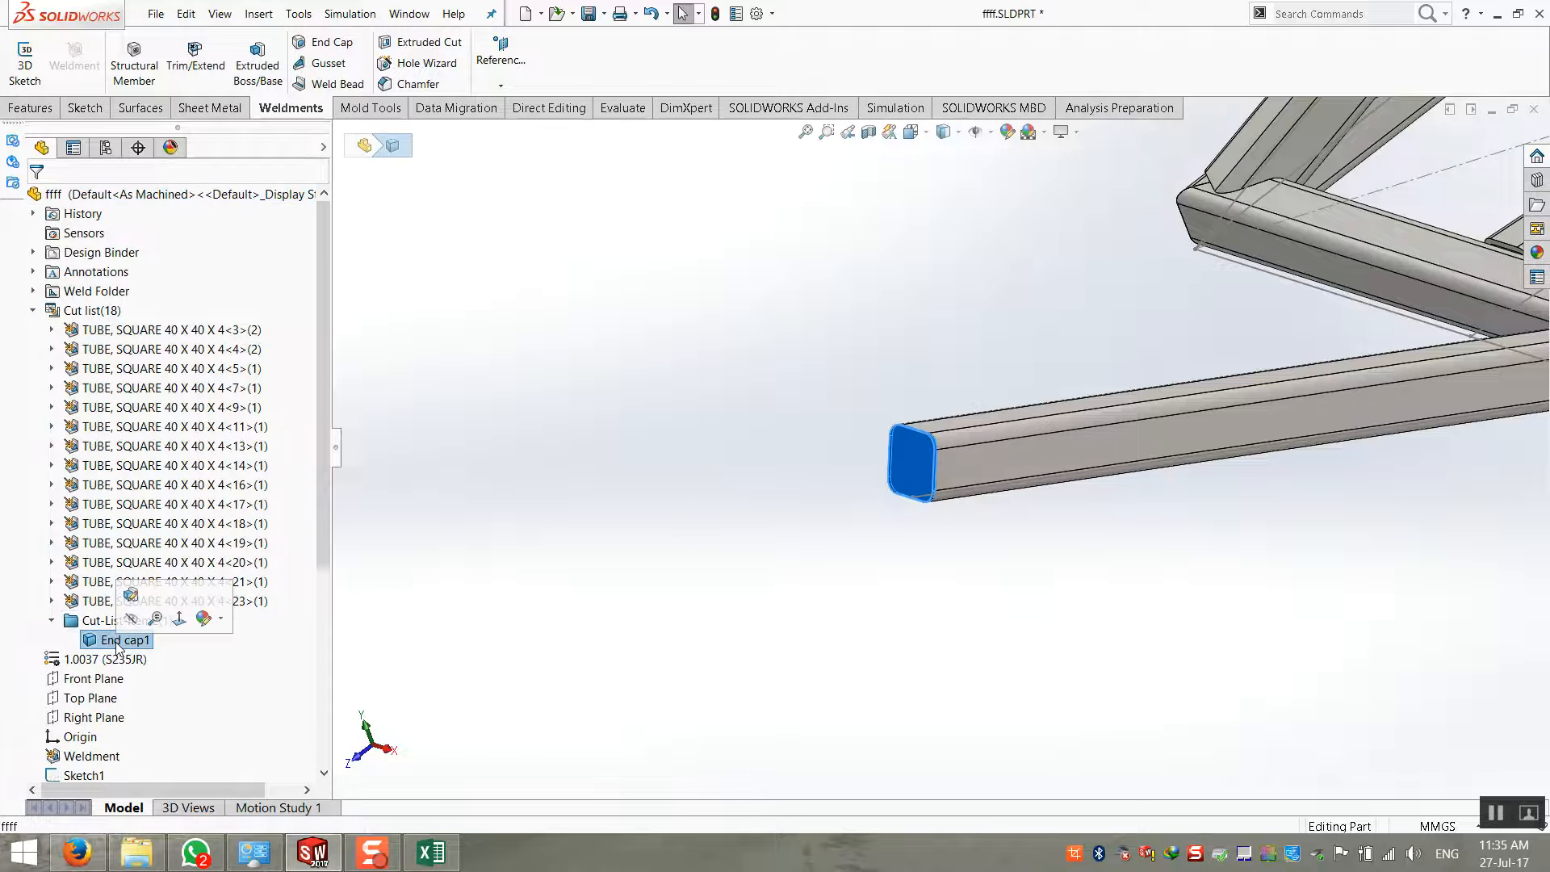
{"action": "left_click", "coordinate": [444, 424]}
Fit the whole frame in view, save the part, and close it
{"action": "scroll", "coordinate": [517, 371], "scroll_direction": "up", "scroll_amount": 7}
{"action": "left_click", "coordinate": [808, 111]}
{"action": "left_click", "coordinate": [812, 139]}
{"action": "mouse_move", "coordinate": [727, 327]}
{"action": "middle_mouse_down"}
{"action": "mouse_move", "coordinate": [782, 298]}
{"action": "mouse_move", "coordinate": [731, 320]}
{"action": "middle_mouse_up"}
{"action": "key", "text": "ctrl+s"}
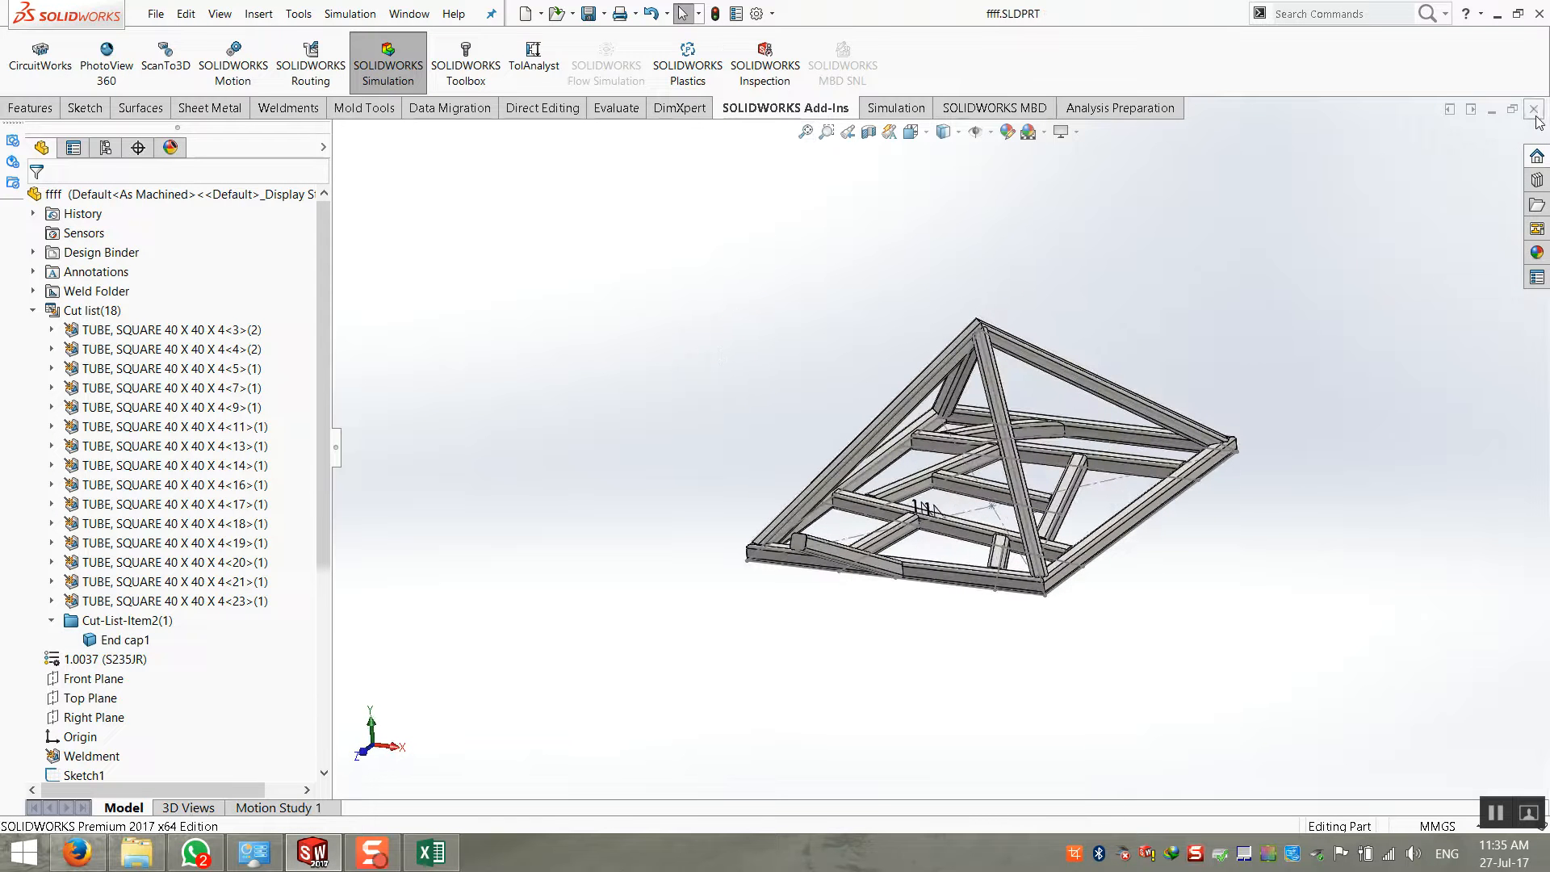
{"action": "left_click", "coordinate": [1534, 109]}
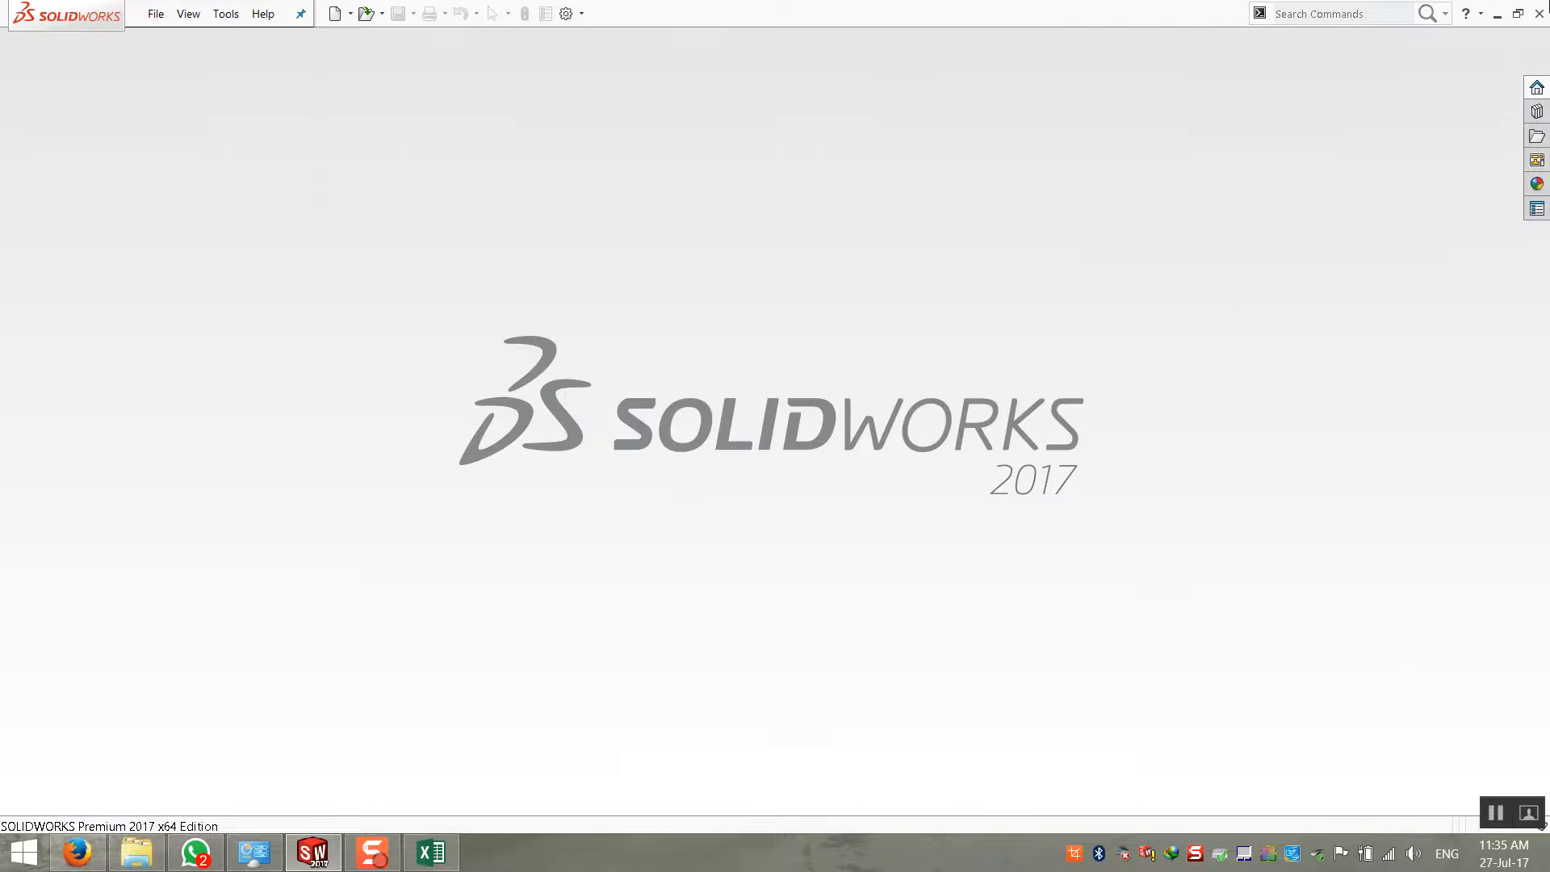
Switch to Excel and close the Cutlist.xlsx workbook, saving its changes
{"action": "left_click", "coordinate": [1500, 17]}
{"action": "left_click", "coordinate": [1531, 7]}
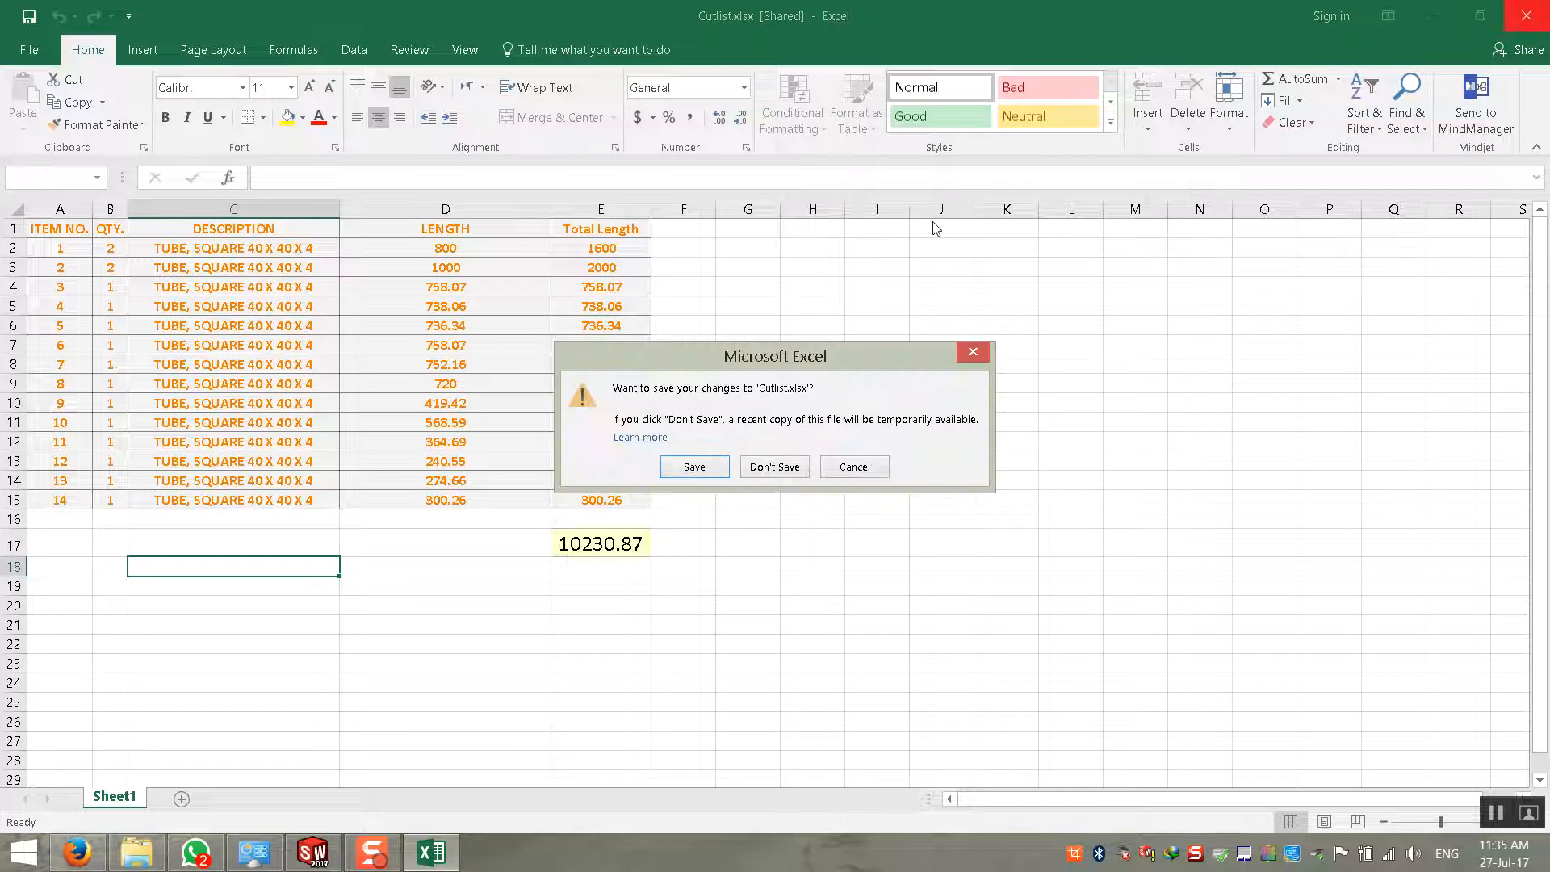
{"action": "left_click", "coordinate": [695, 466]}
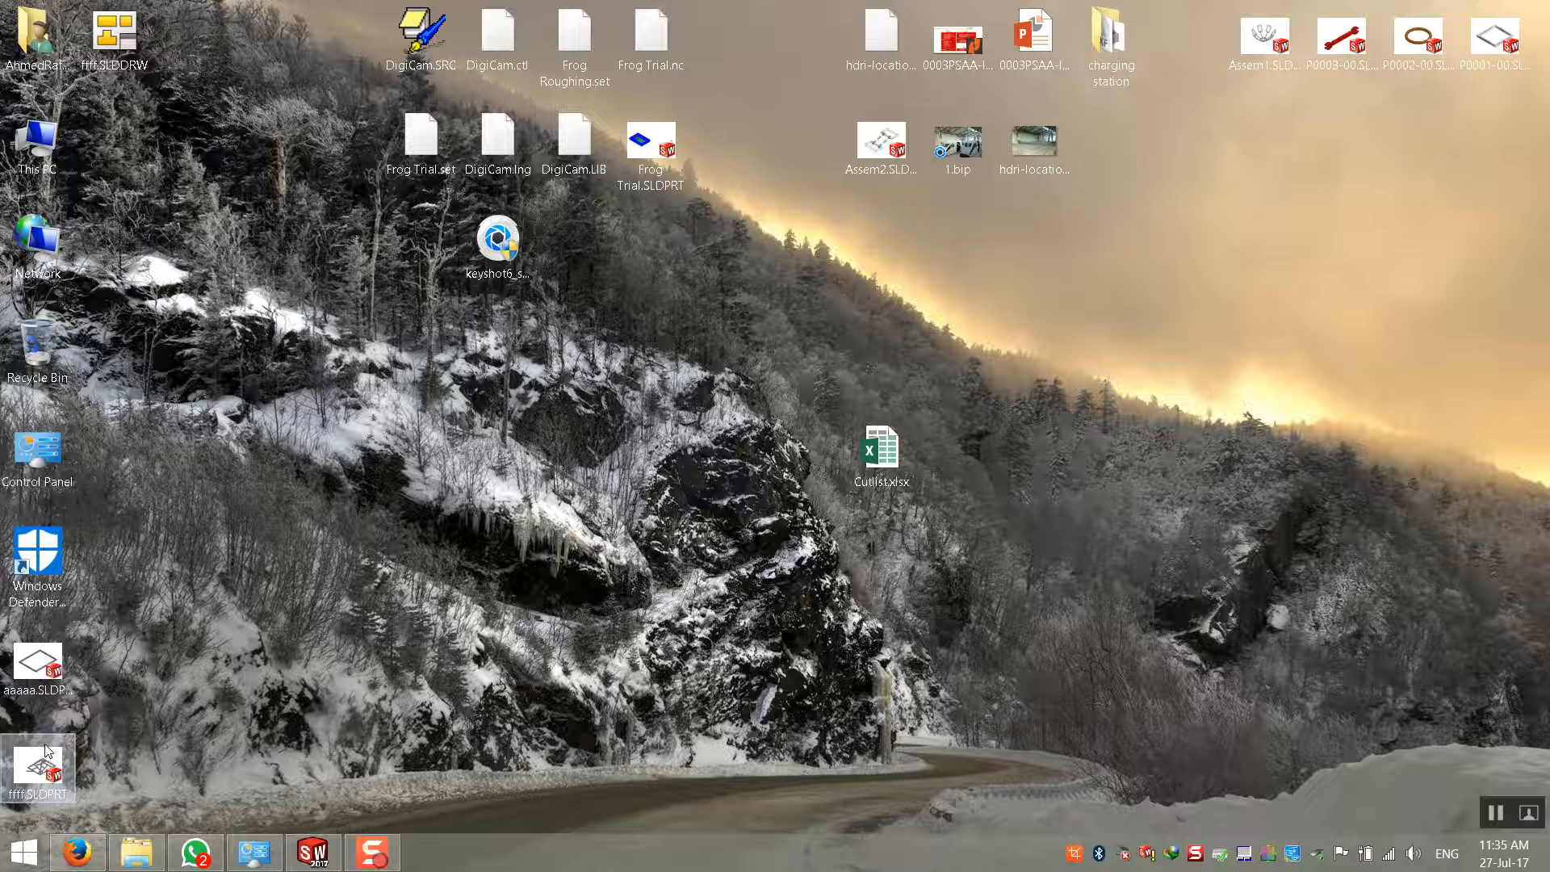
Open the ffff.SLDDRW drawing from the desktop in SOLIDWORKS
{"action": "double_click", "coordinate": [115, 34]}
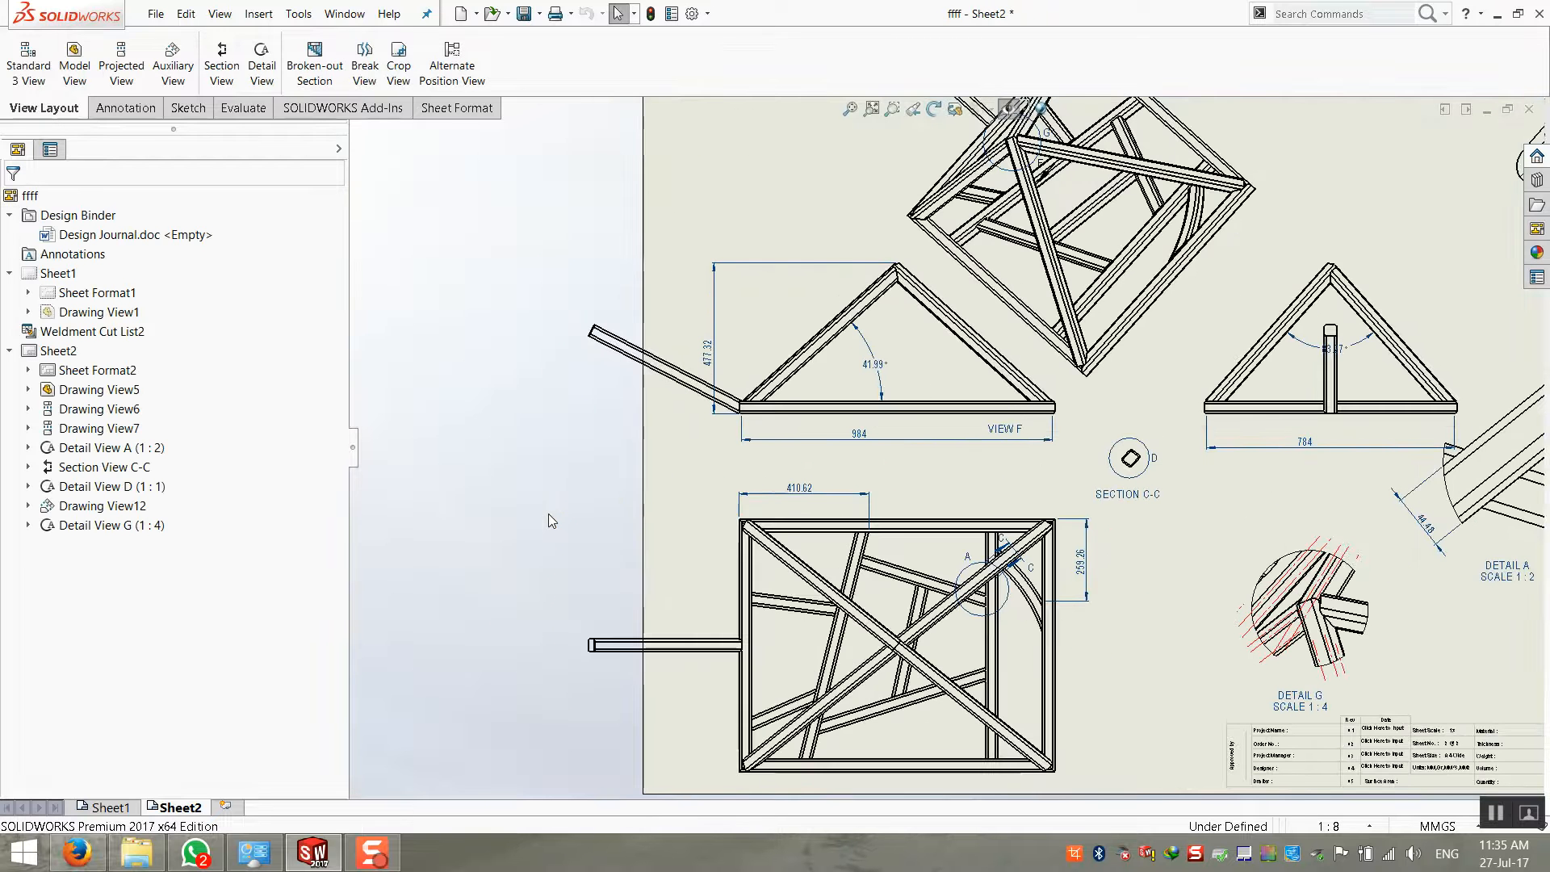
Show Sheet1 of the drawing, narrow the Description column of the weldment cut list table, and fit the sheet in view
{"action": "left_click", "coordinate": [103, 807]}
{"action": "scroll", "coordinate": [768, 730], "scroll_direction": "up", "scroll_amount": 3}
{"action": "scroll", "coordinate": [687, 689], "scroll_direction": "down", "scroll_amount": 5}
{"action": "scroll", "coordinate": [1212, 428], "scroll_direction": "up", "scroll_amount": 4}
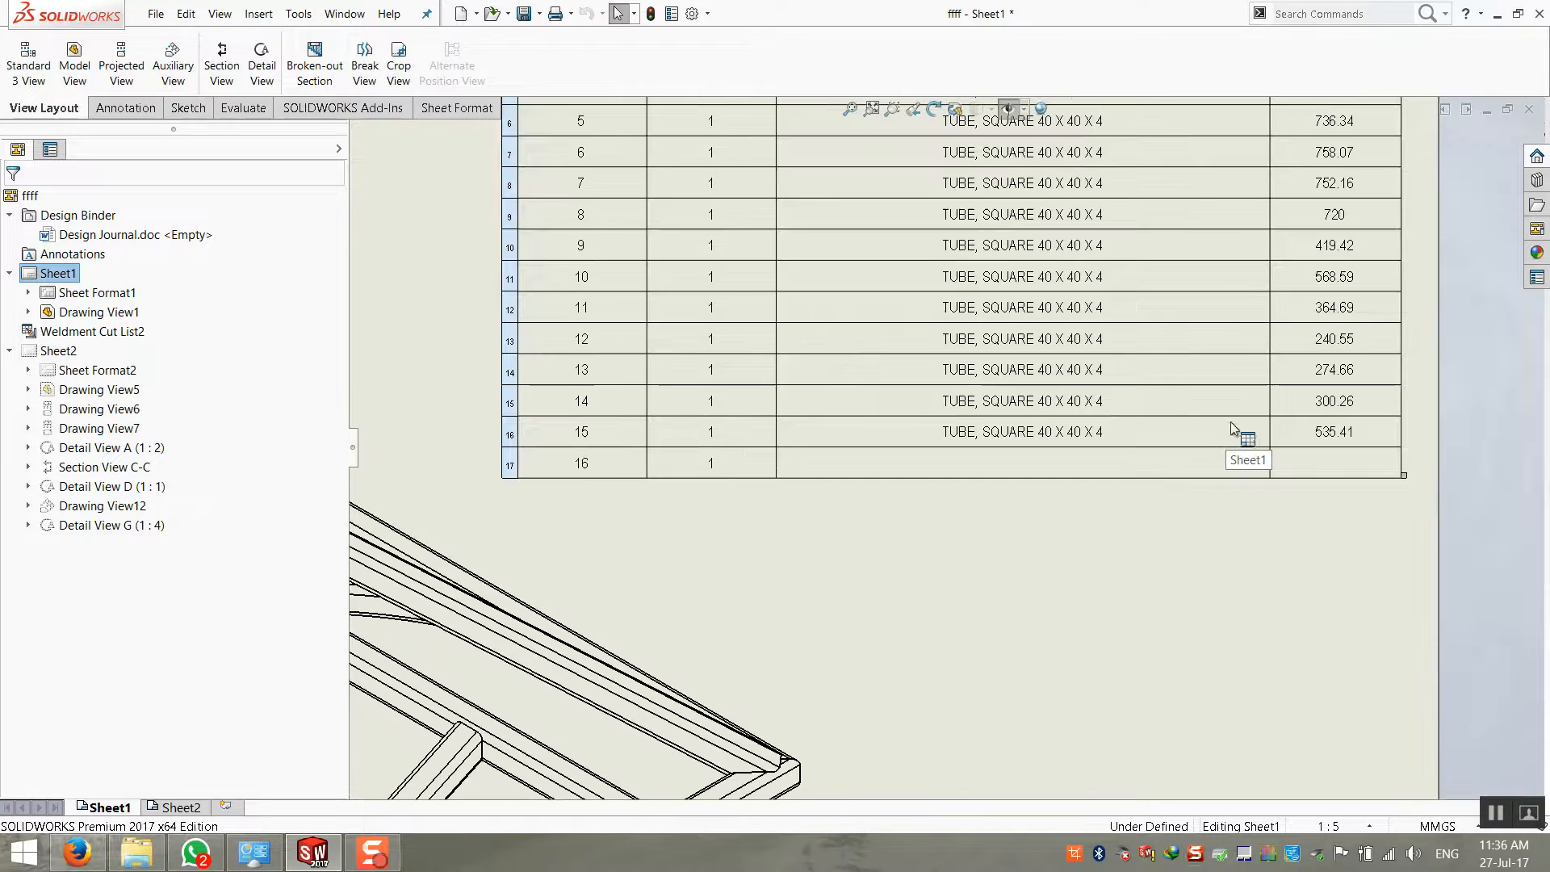
{"action": "scroll", "coordinate": [995, 303], "scroll_direction": "down", "scroll_amount": 2}
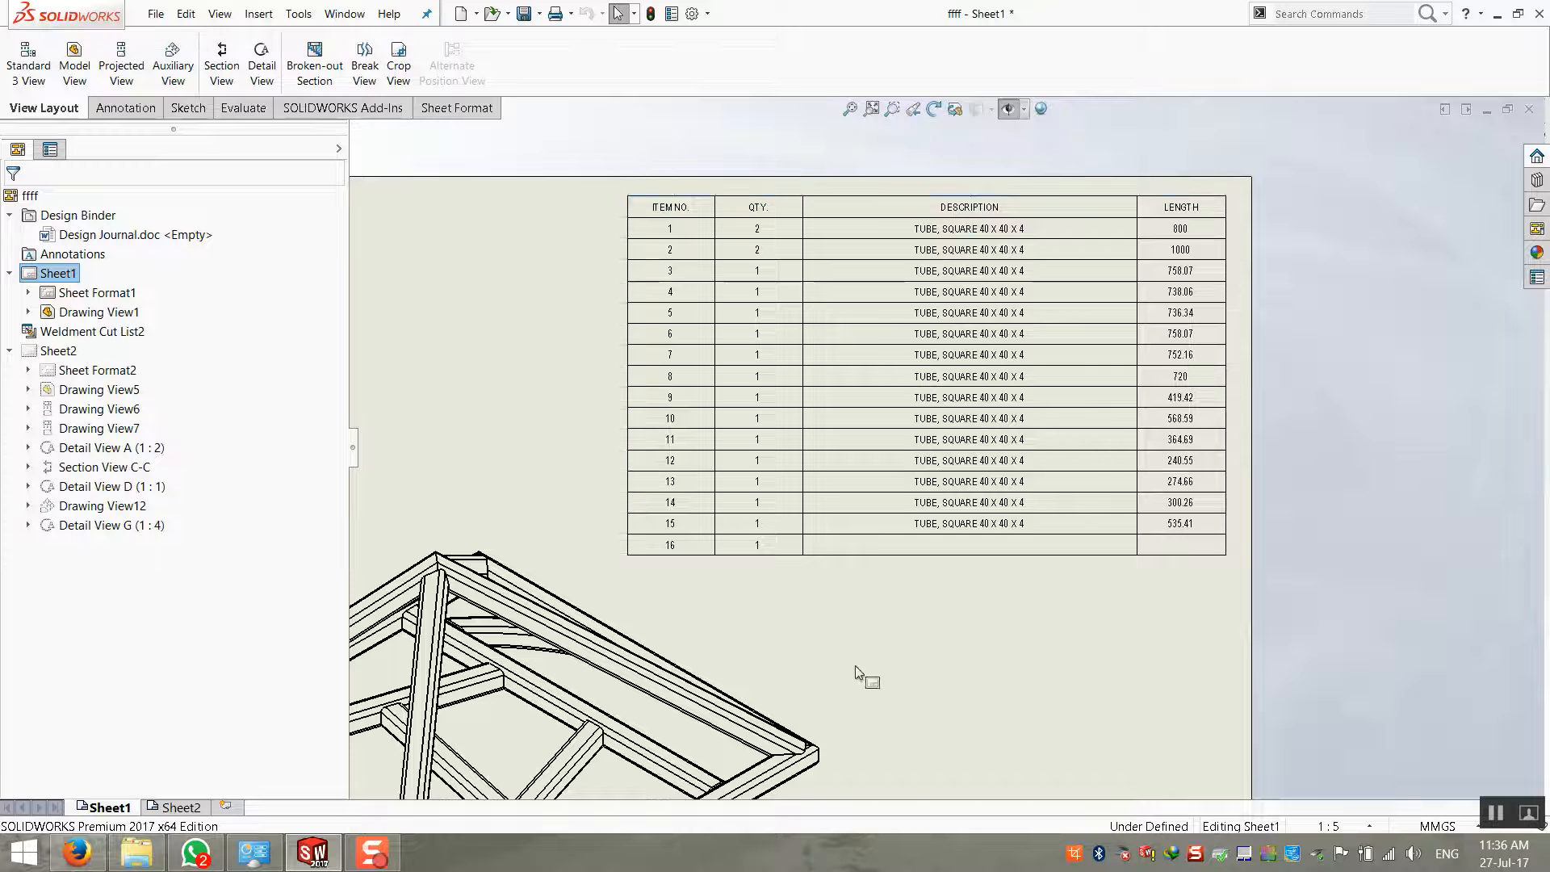
{"action": "left_click_drag", "start_coordinate": [1139, 195], "coordinate": [1047, 198]}
{"action": "left_click", "coordinate": [986, 613]}
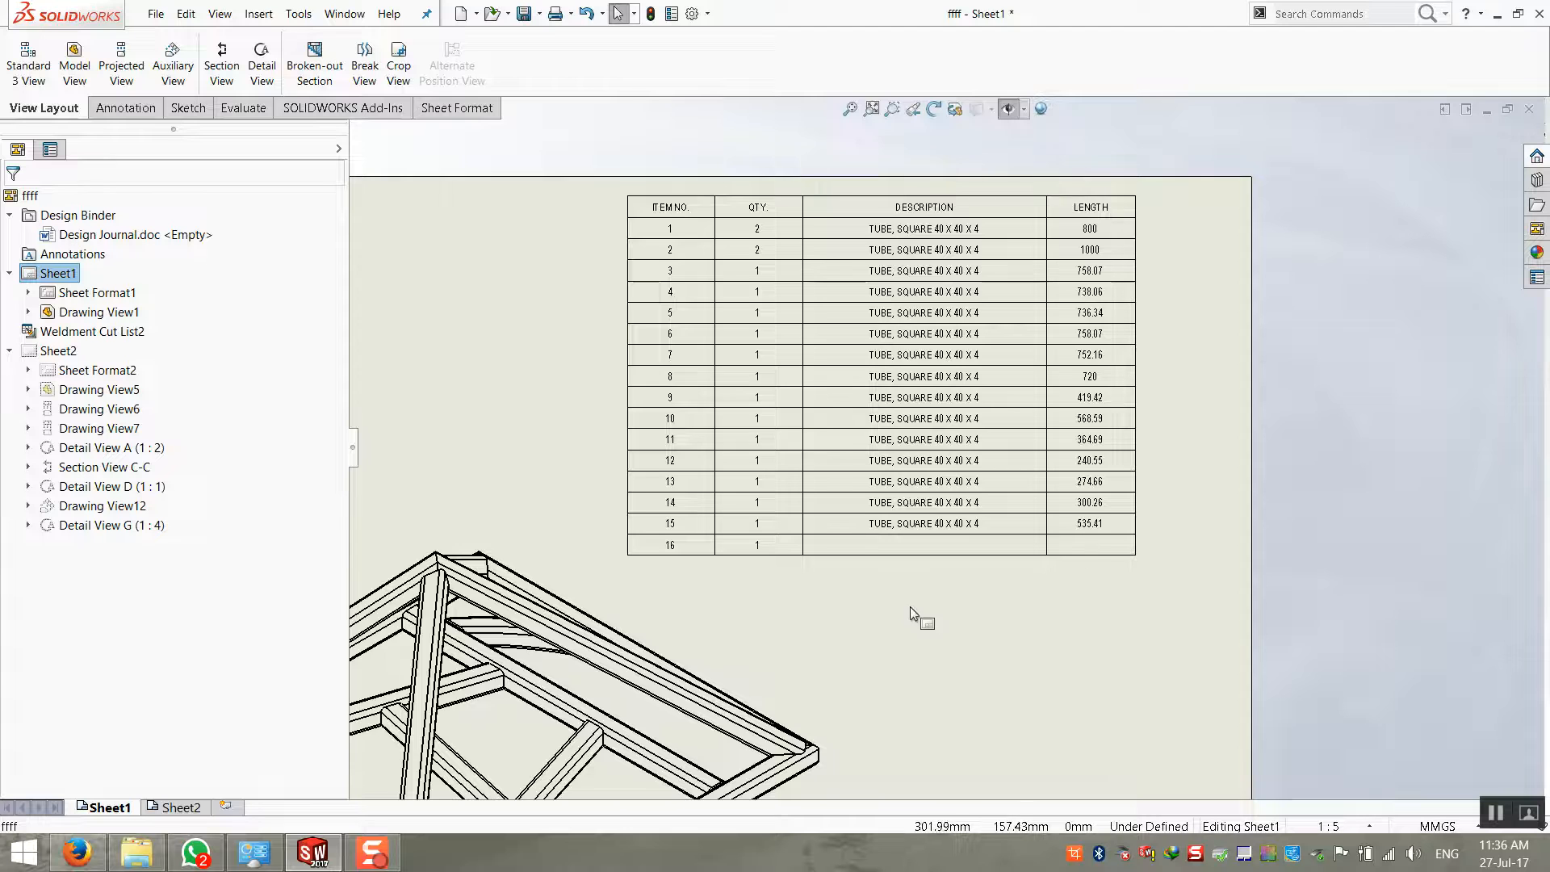
{"action": "left_click", "coordinate": [849, 108]}
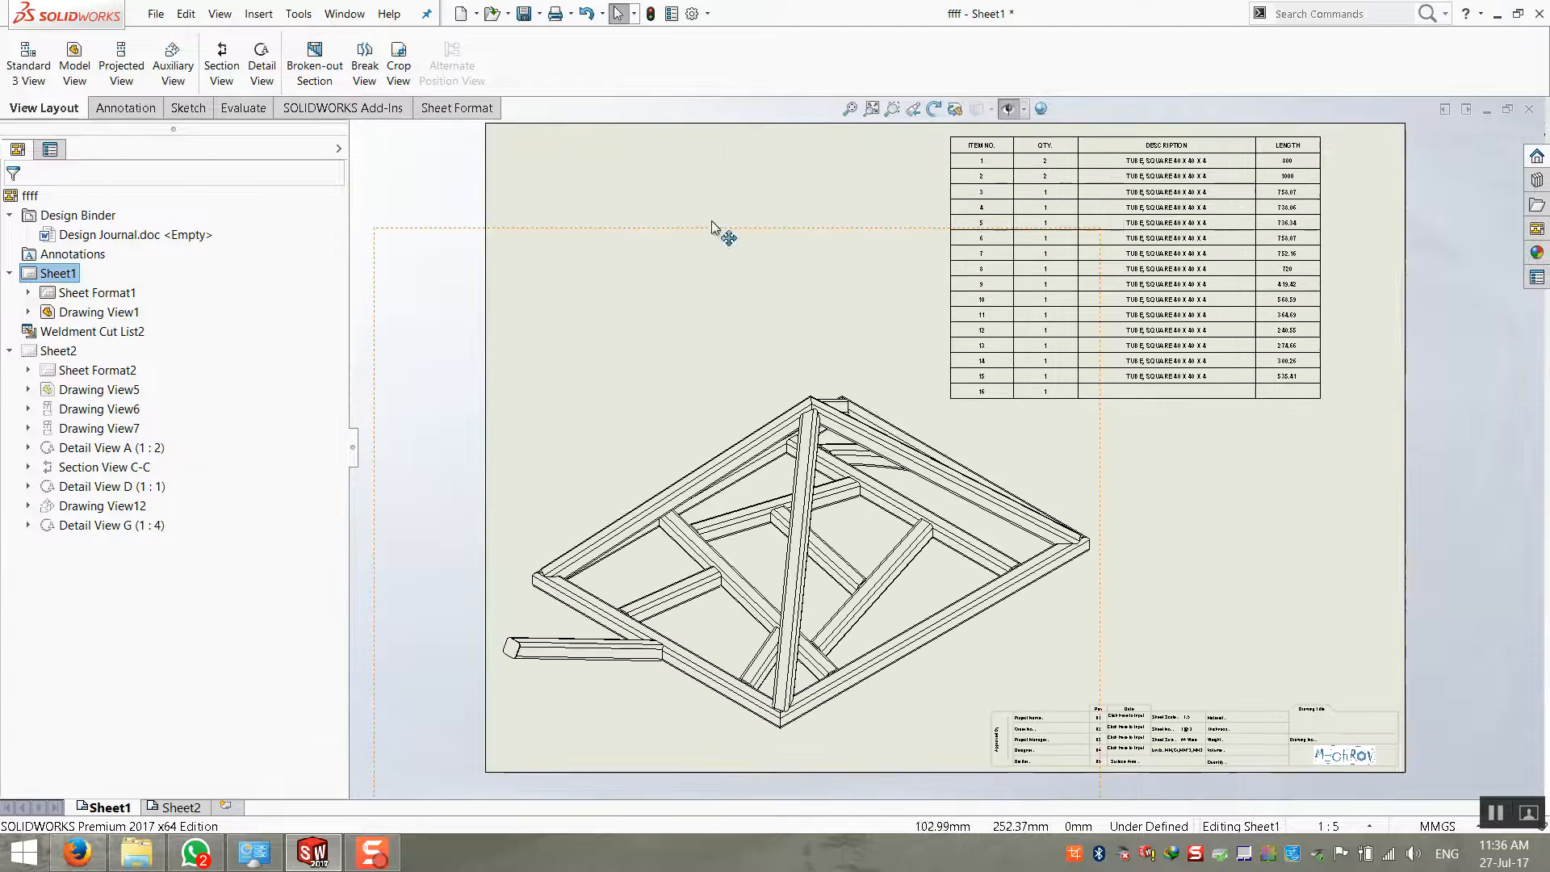
{"action": "left_click", "coordinate": [398, 690]}
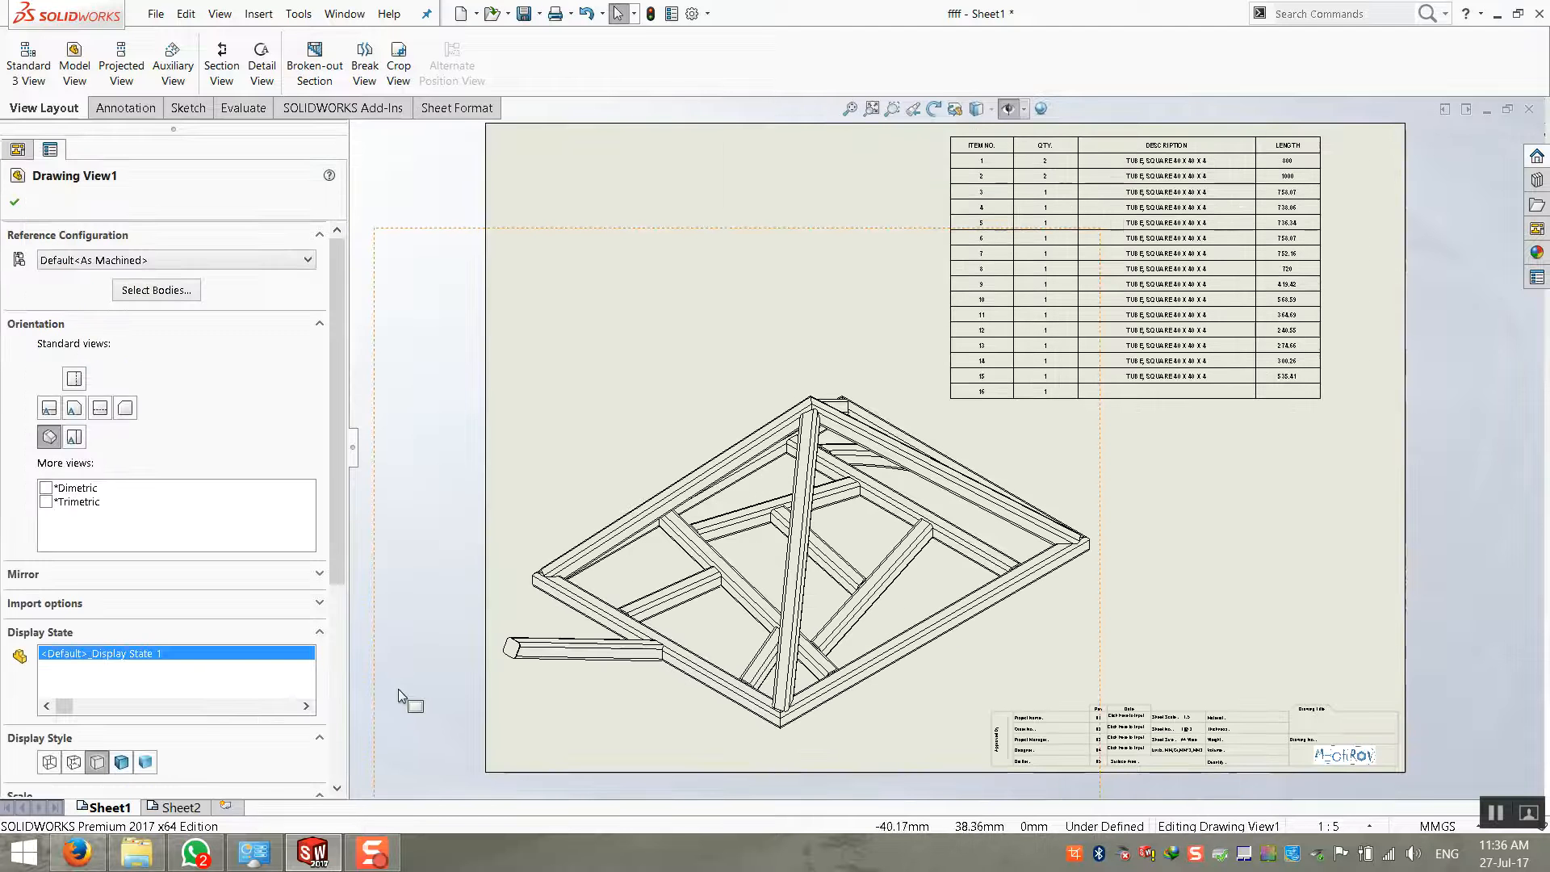
Switch to Sheet2 and view all of its drawing views with the added member
{"action": "left_click", "coordinate": [173, 807]}
{"action": "scroll", "coordinate": [1309, 399], "scroll_direction": "up", "scroll_amount": 2}
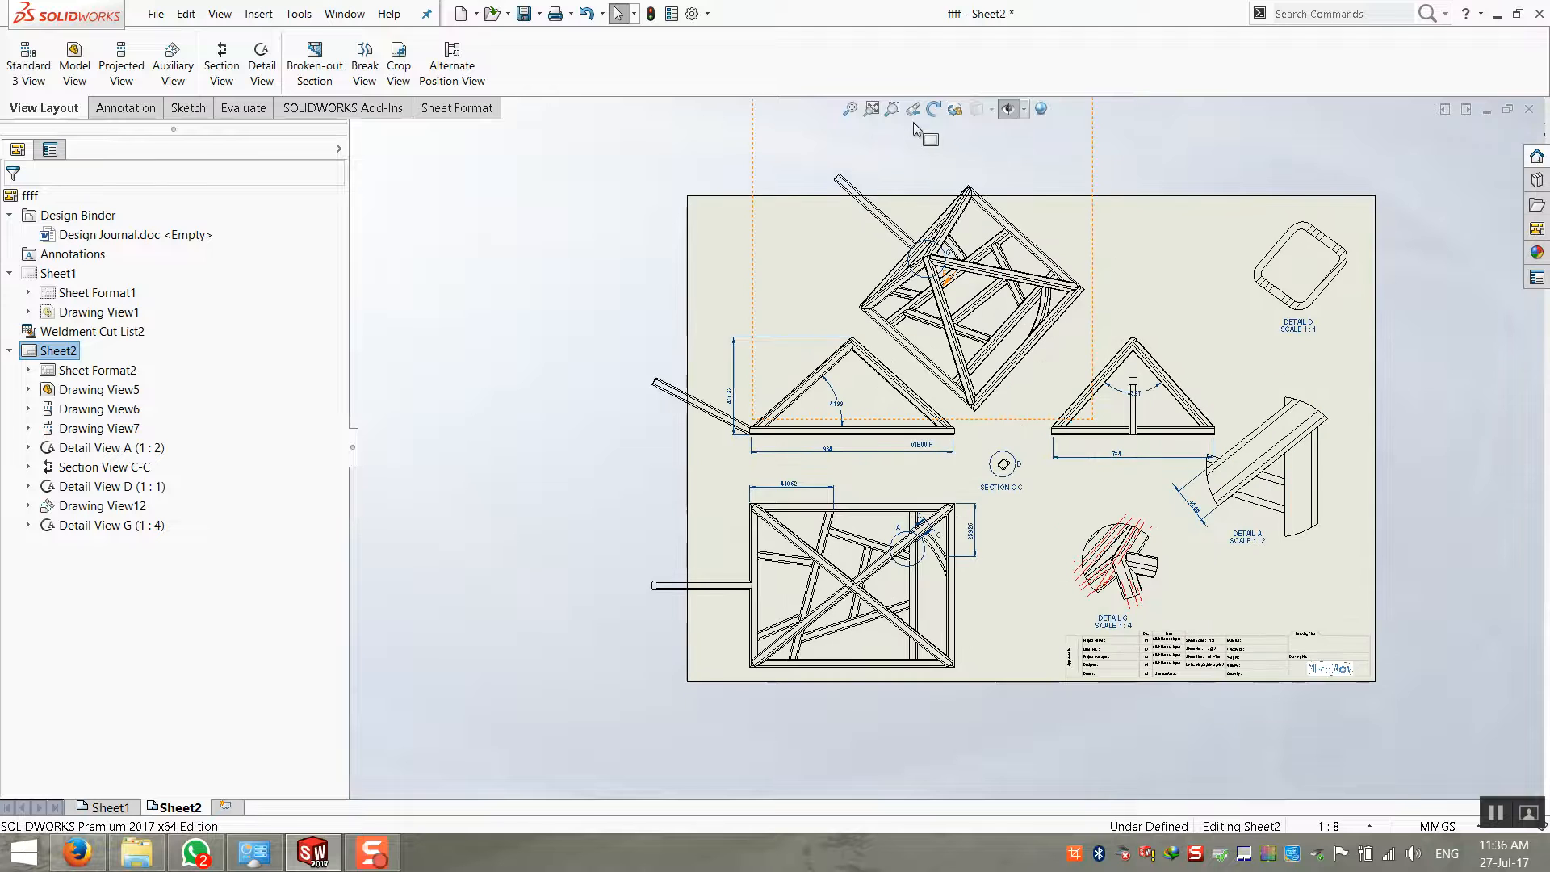
{"action": "left_click", "coordinate": [872, 108]}
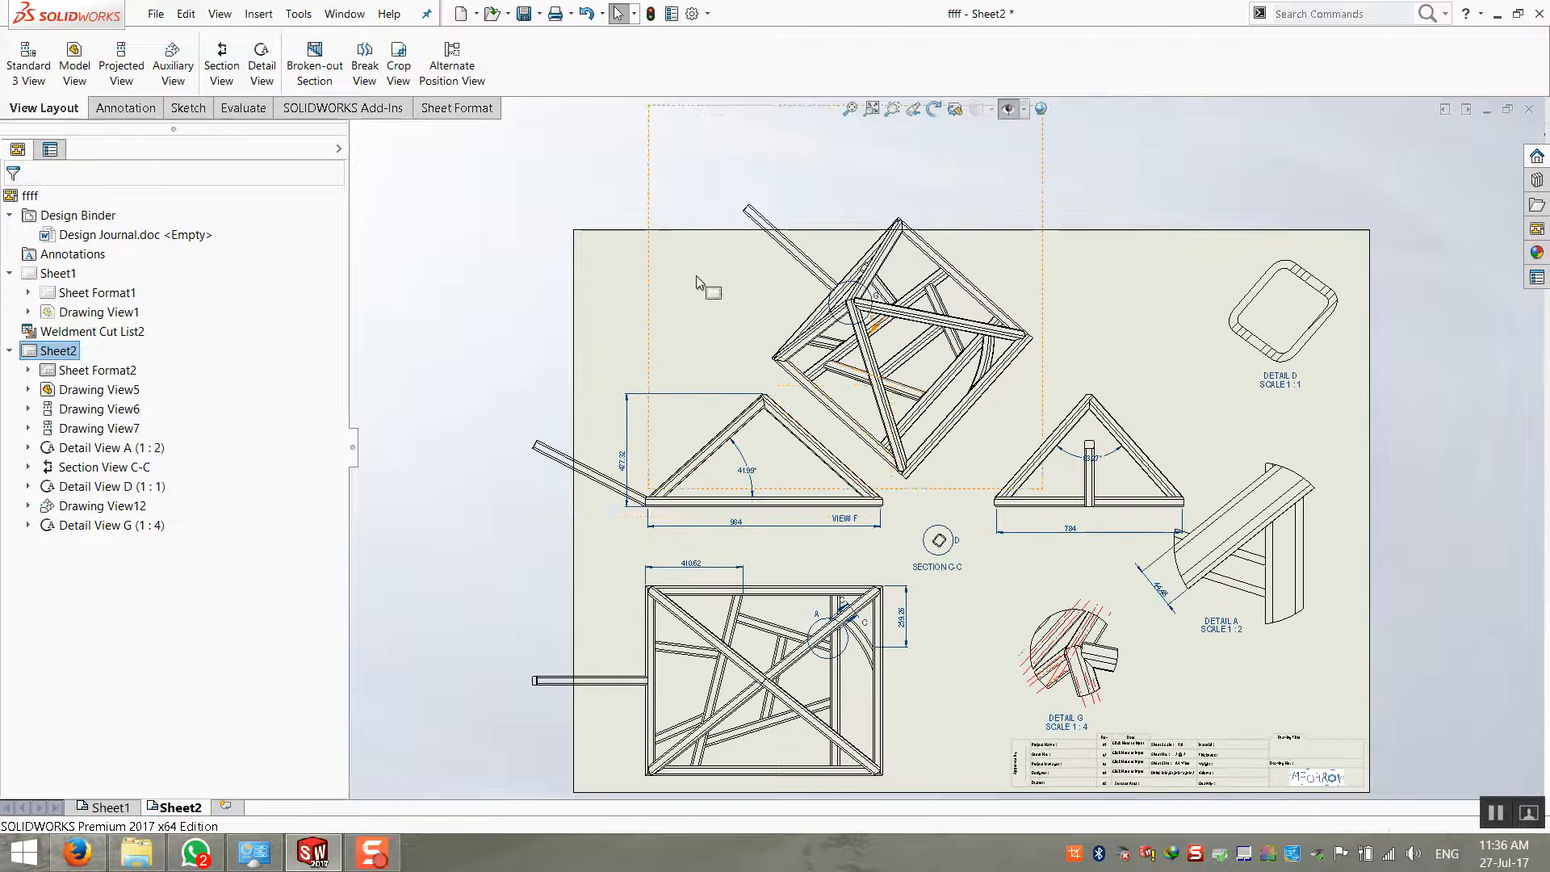
Open the ffff.SLDPRT weldment part and fit the whole frame in view
{"action": "left_click", "coordinate": [364, 16]}
{"action": "left_click", "coordinate": [436, 583]}
{"action": "left_click", "coordinate": [311, 856]}
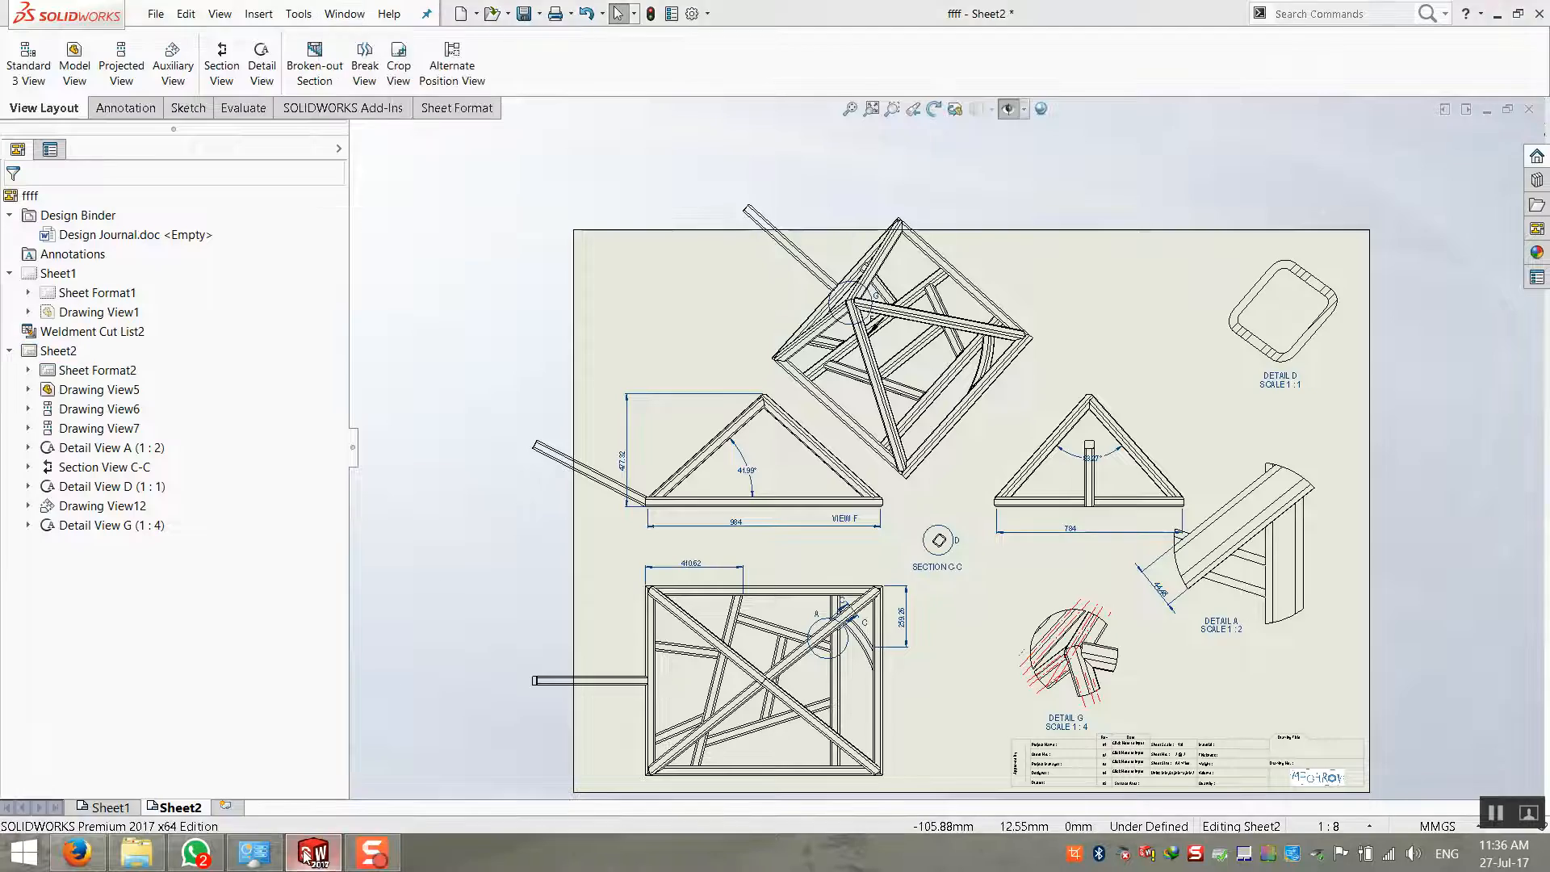
{"action": "left_click", "coordinate": [332, 861]}
{"action": "left_click", "coordinate": [328, 843]}
{"action": "double_click", "coordinate": [49, 779]}
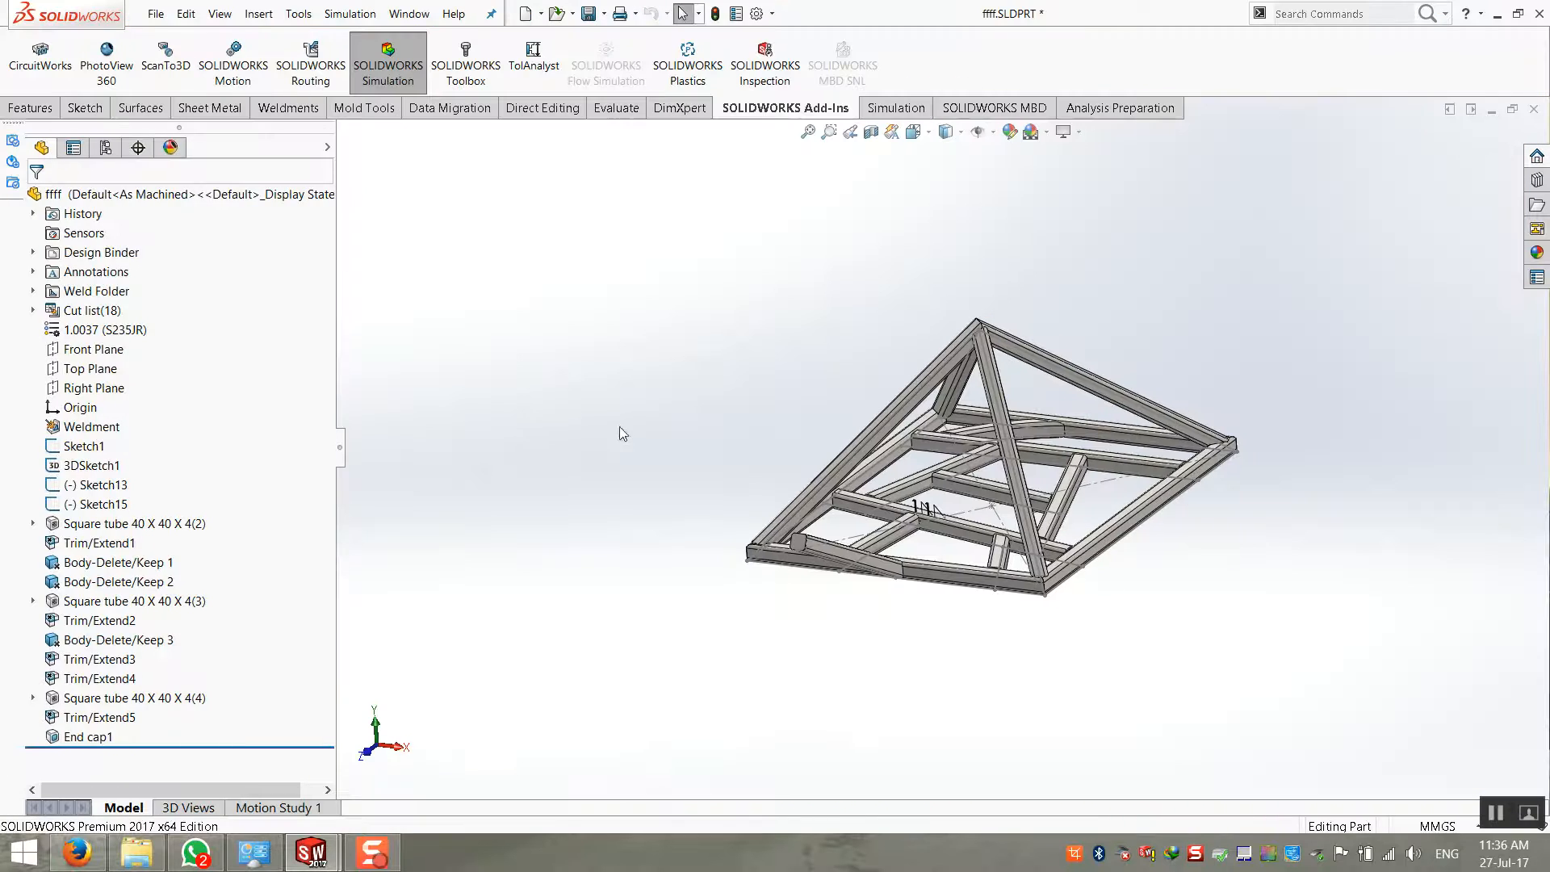
{"action": "left_click", "coordinate": [808, 132]}
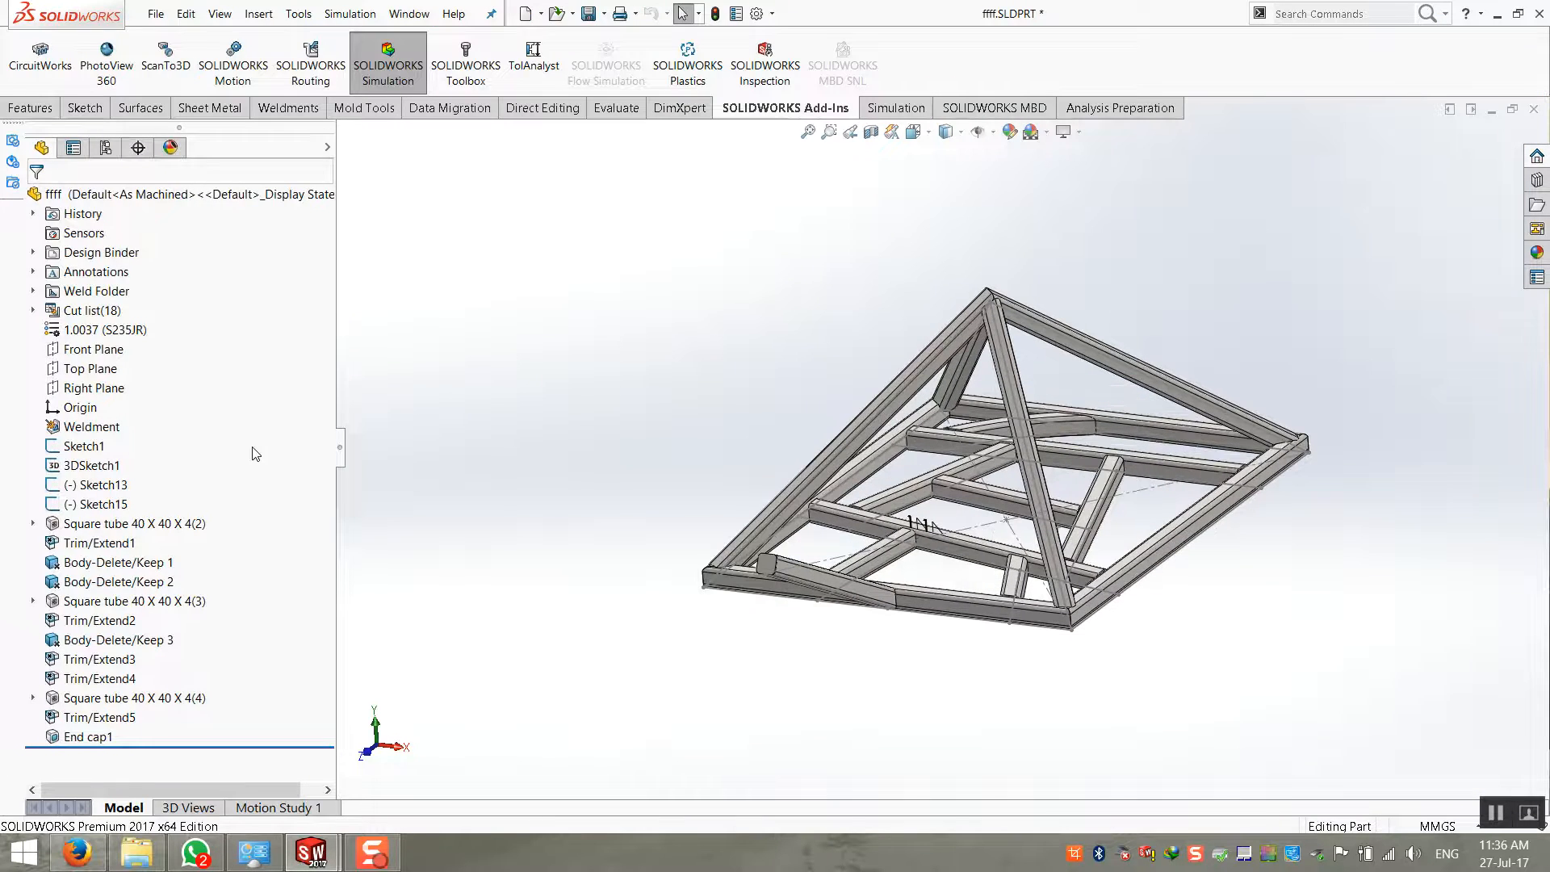
Try to delete the weld symbol at the joint of the two base cross members
{"action": "right_click", "coordinate": [228, 326]}
{"action": "left_click", "coordinate": [302, 381]}
{"action": "middle_click_drag", "start_coordinate": [828, 630], "coordinate": [787, 656]}
{"action": "scroll", "coordinate": [1123, 499], "scroll_direction": "down", "scroll_amount": 3}
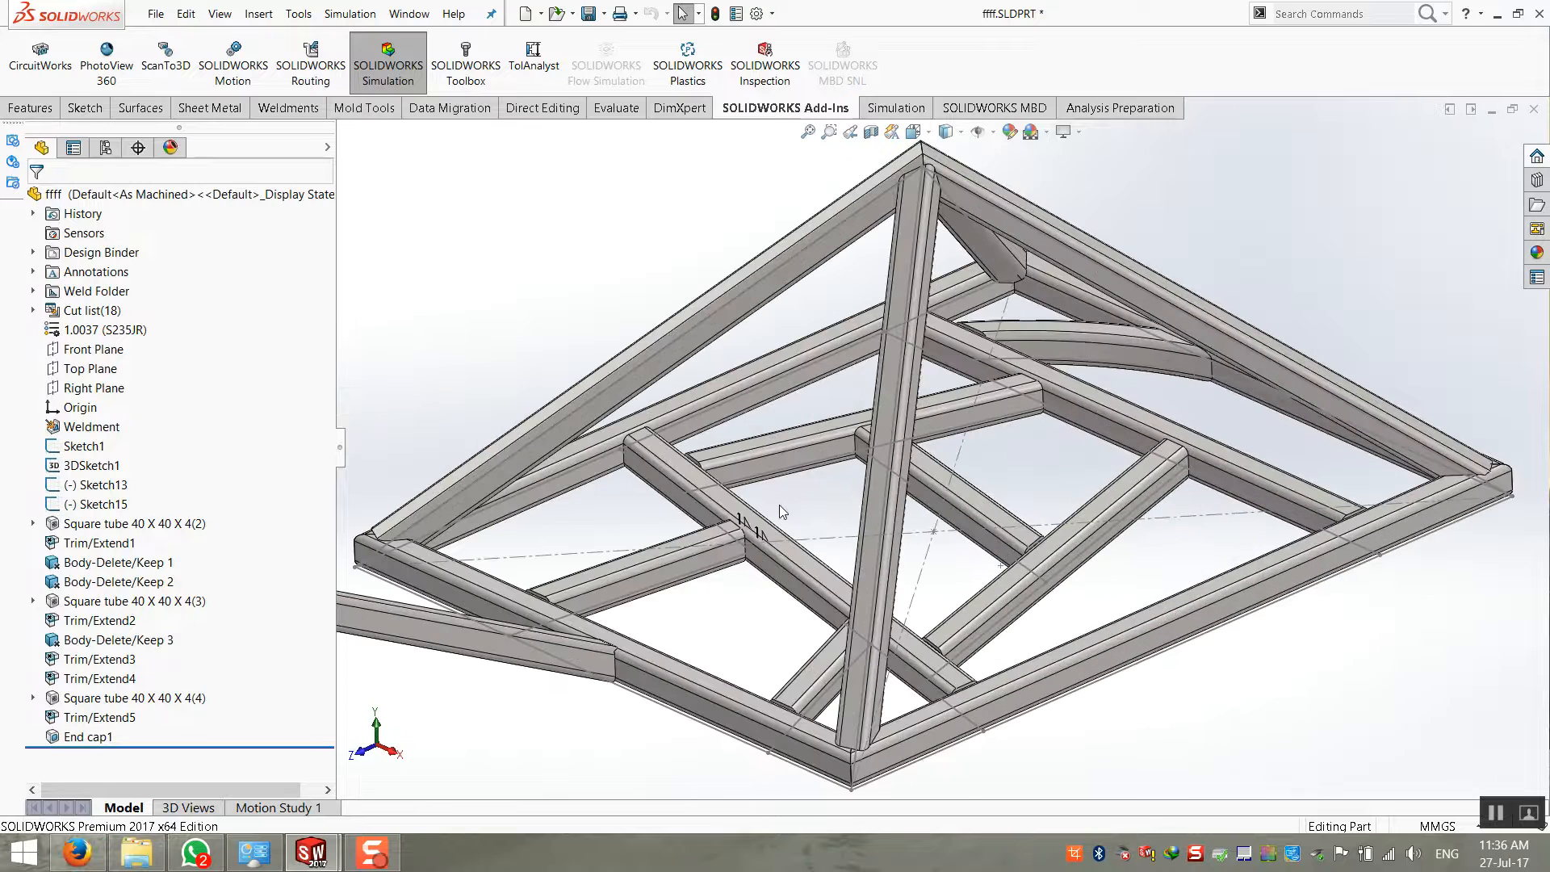
{"action": "left_click", "coordinate": [763, 540]}
{"action": "key", "text": "Delete"}
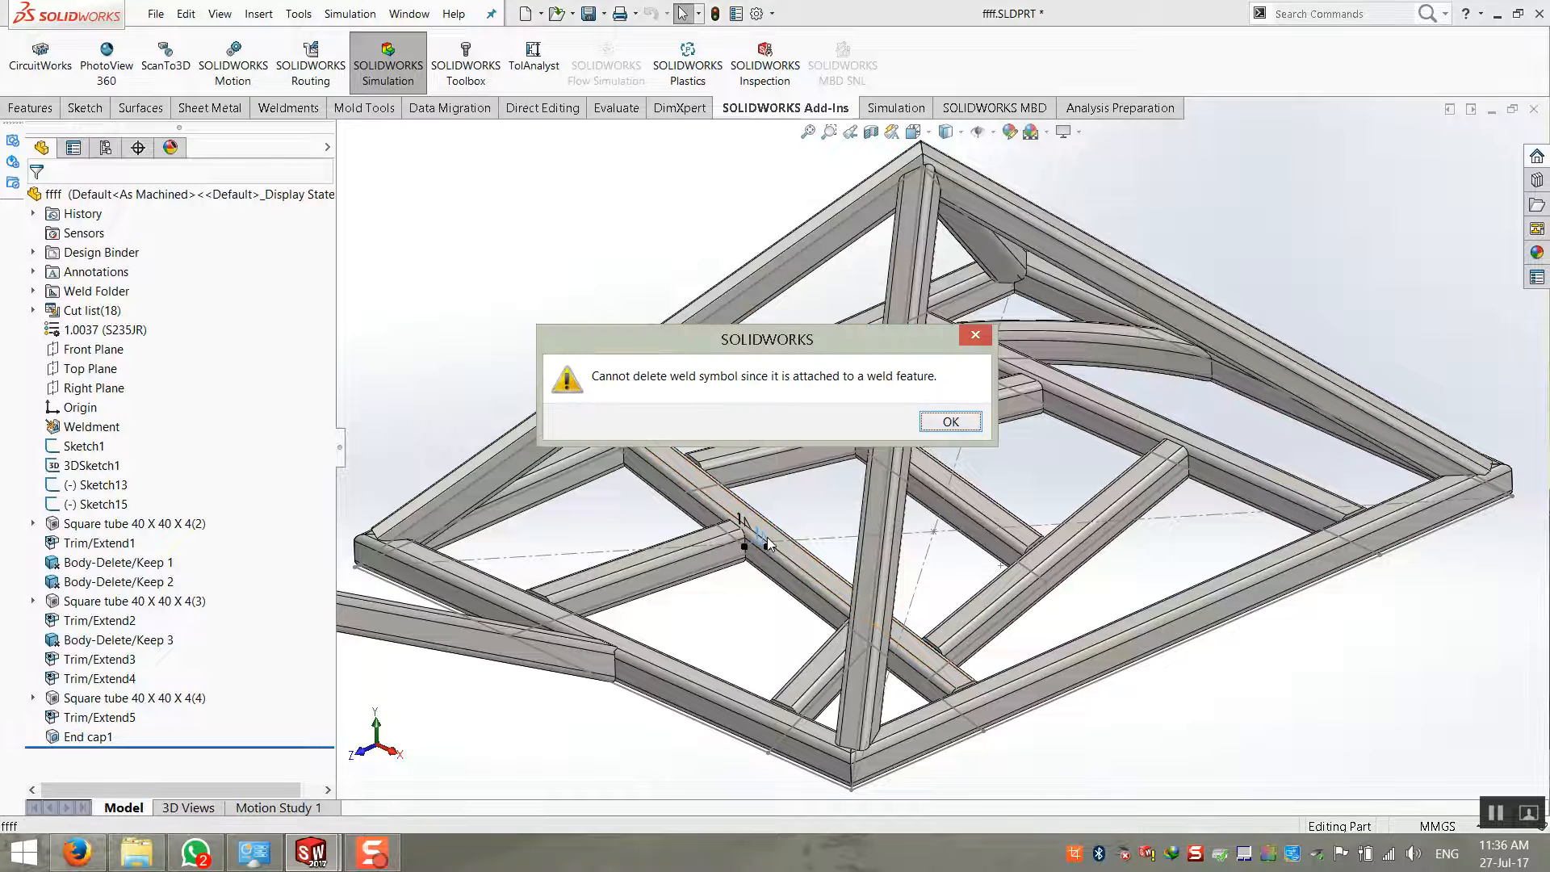
{"action": "left_click", "coordinate": [951, 422]}
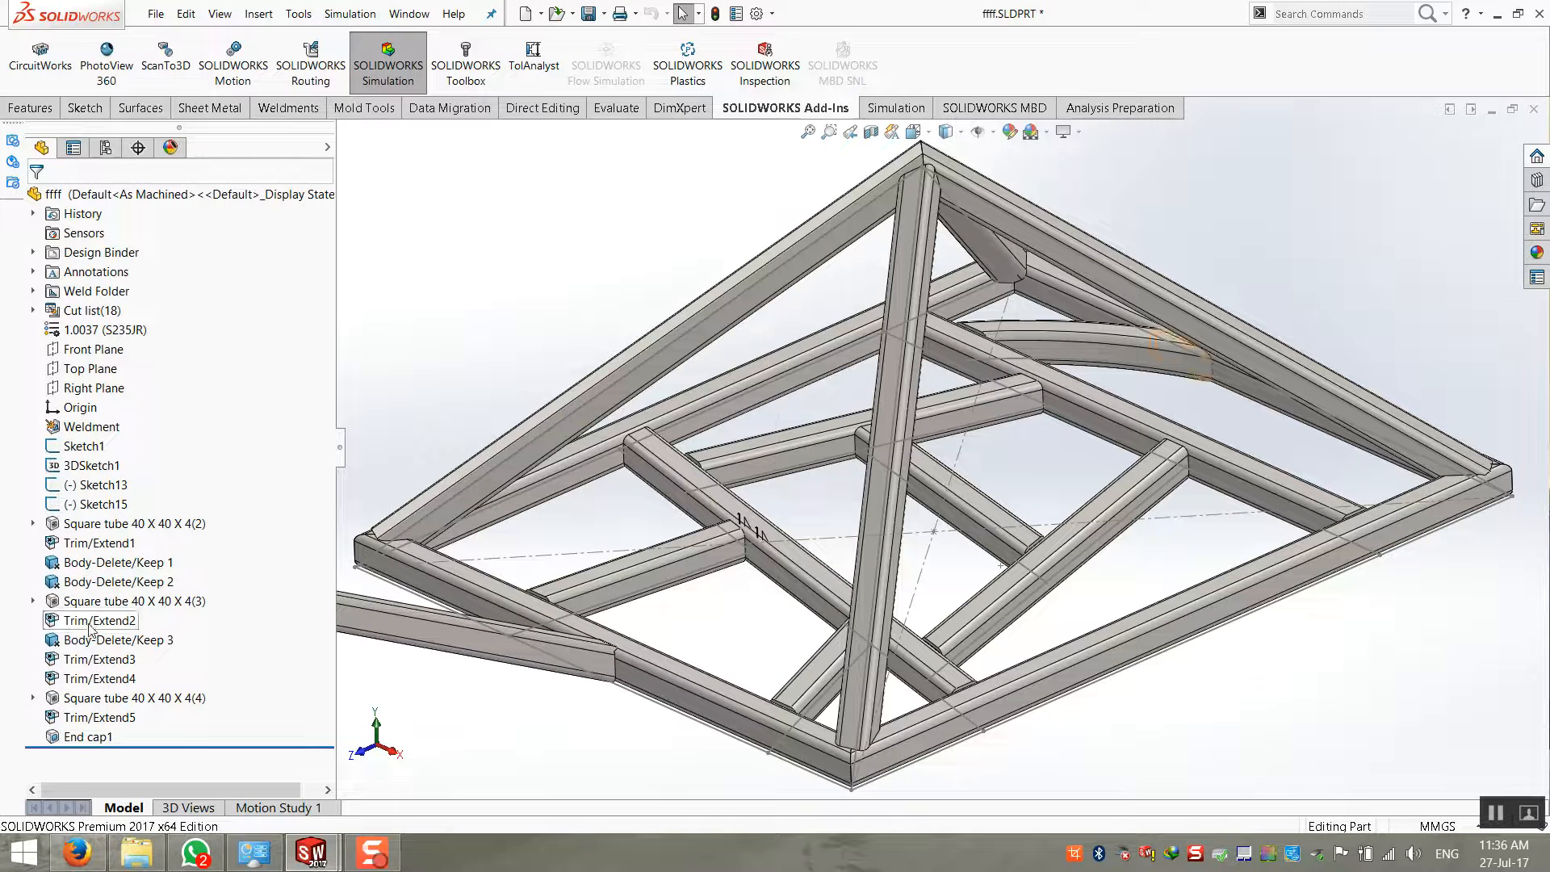
{"action": "left_click", "coordinate": [91, 429]}
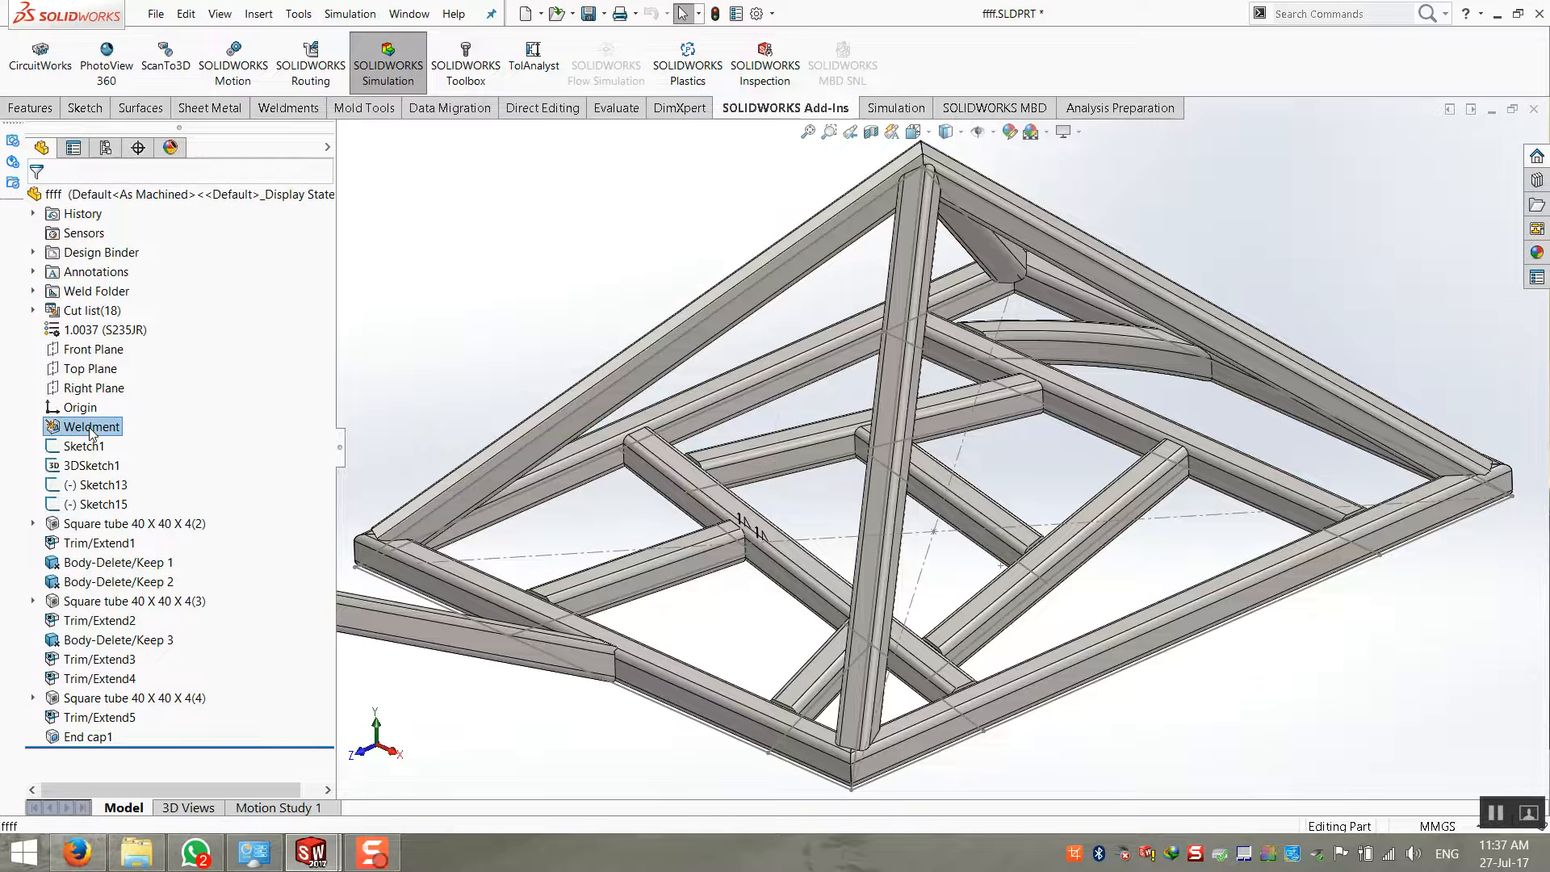
{"action": "right_click", "coordinate": [91, 434]}
{"action": "left_click", "coordinate": [162, 437]}
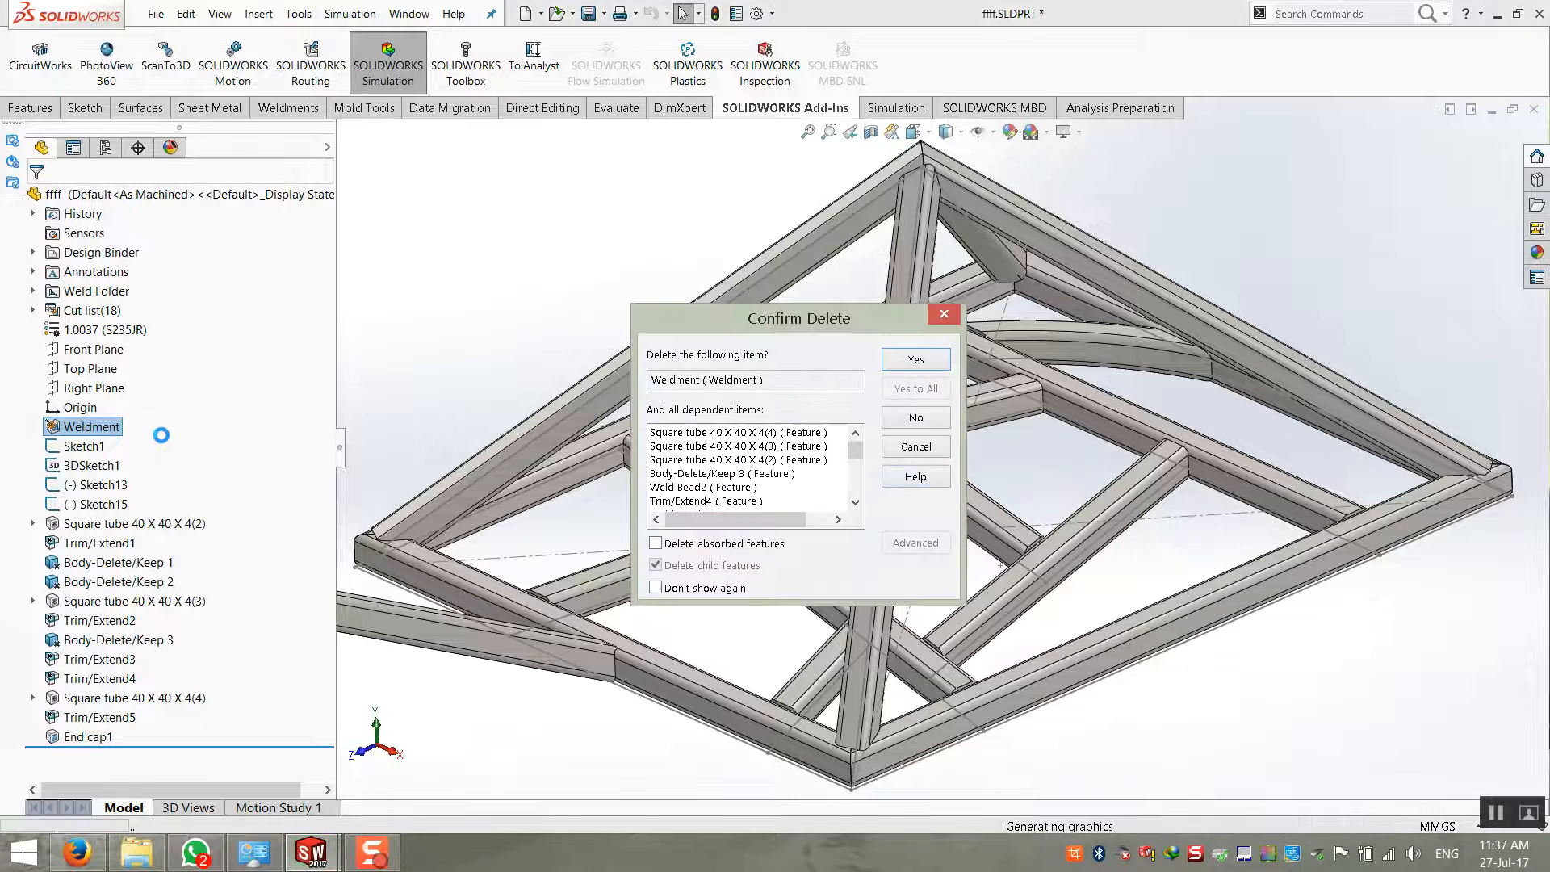
{"action": "left_click", "coordinate": [941, 320]}
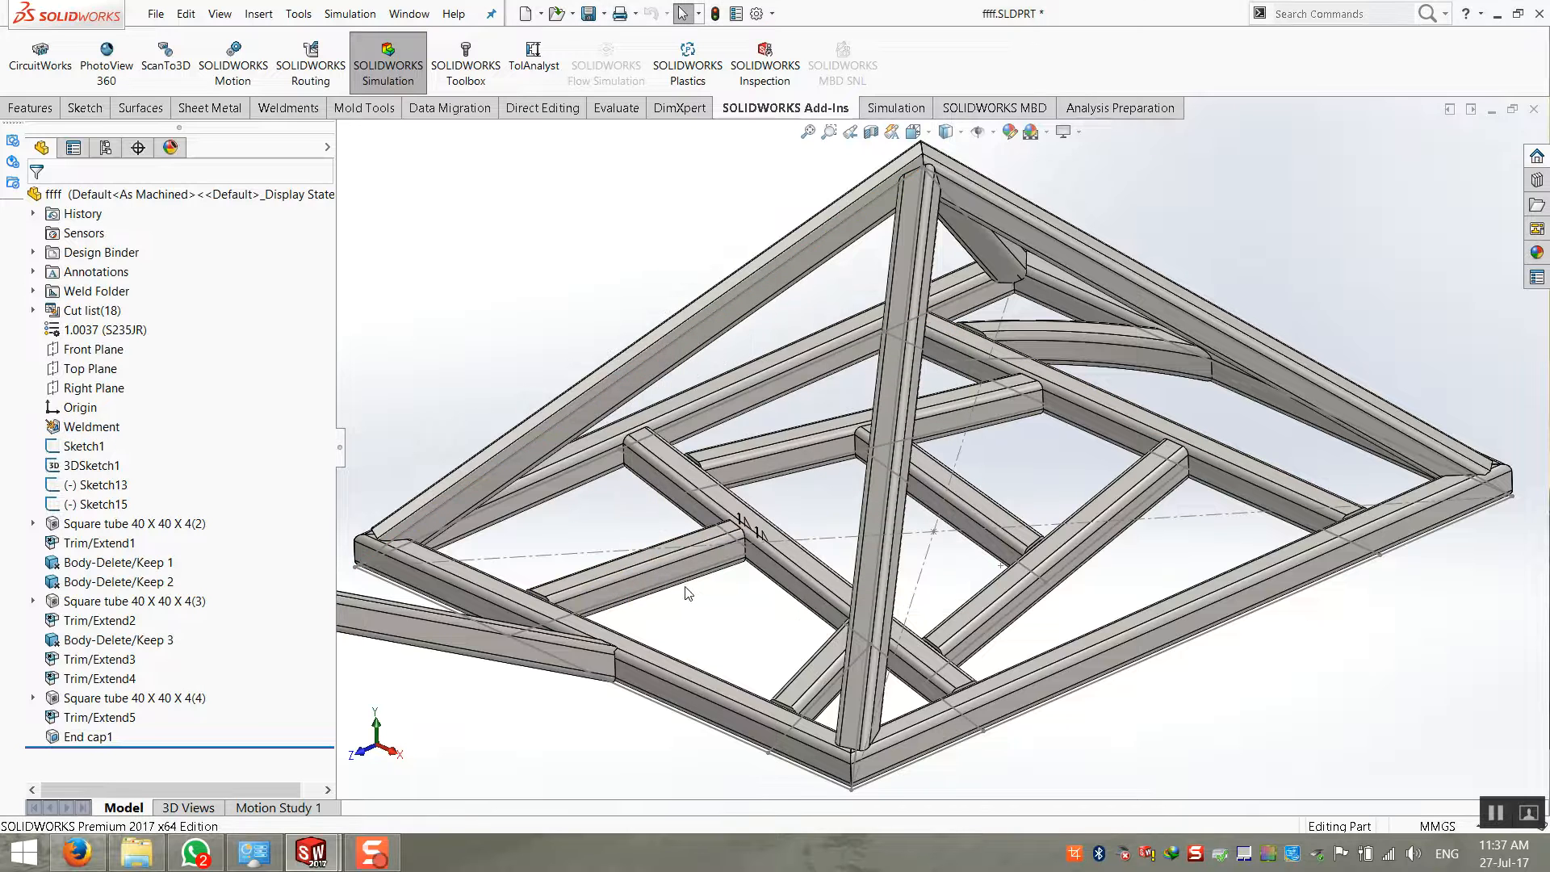
Start a gusset supported by the adjoining side faces of the two base cross members at their welded joint
{"action": "scroll", "coordinate": [689, 587], "scroll_direction": "up", "scroll_amount": 1}
{"action": "mouse_move", "coordinate": [825, 580]}
{"action": "middle_mouse_down"}
{"action": "mouse_move", "coordinate": [853, 604]}
{"action": "mouse_move", "coordinate": [846, 588]}
{"action": "middle_mouse_up"}
{"action": "scroll", "coordinate": [846, 587], "scroll_direction": "up", "scroll_amount": 1}
{"action": "scroll", "coordinate": [862, 539], "scroll_direction": "up", "scroll_amount": 1}
{"action": "middle_click_drag", "start_coordinate": [762, 535], "coordinate": [754, 547]}
{"action": "left_click", "coordinate": [289, 109]}
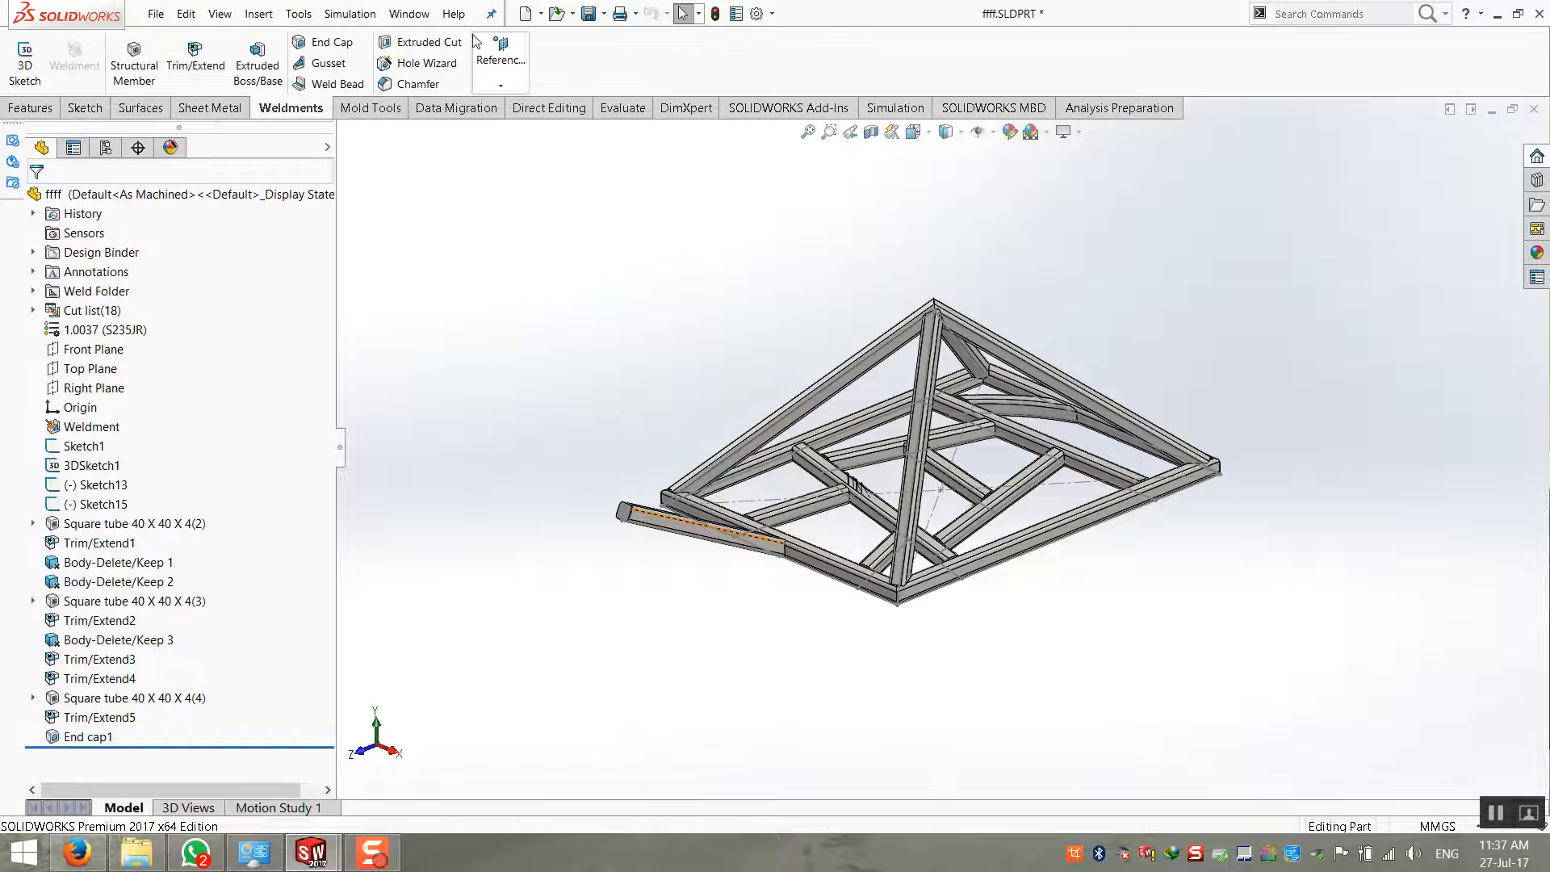
{"action": "scroll", "coordinate": [926, 445], "scroll_direction": "down", "scroll_amount": 3}
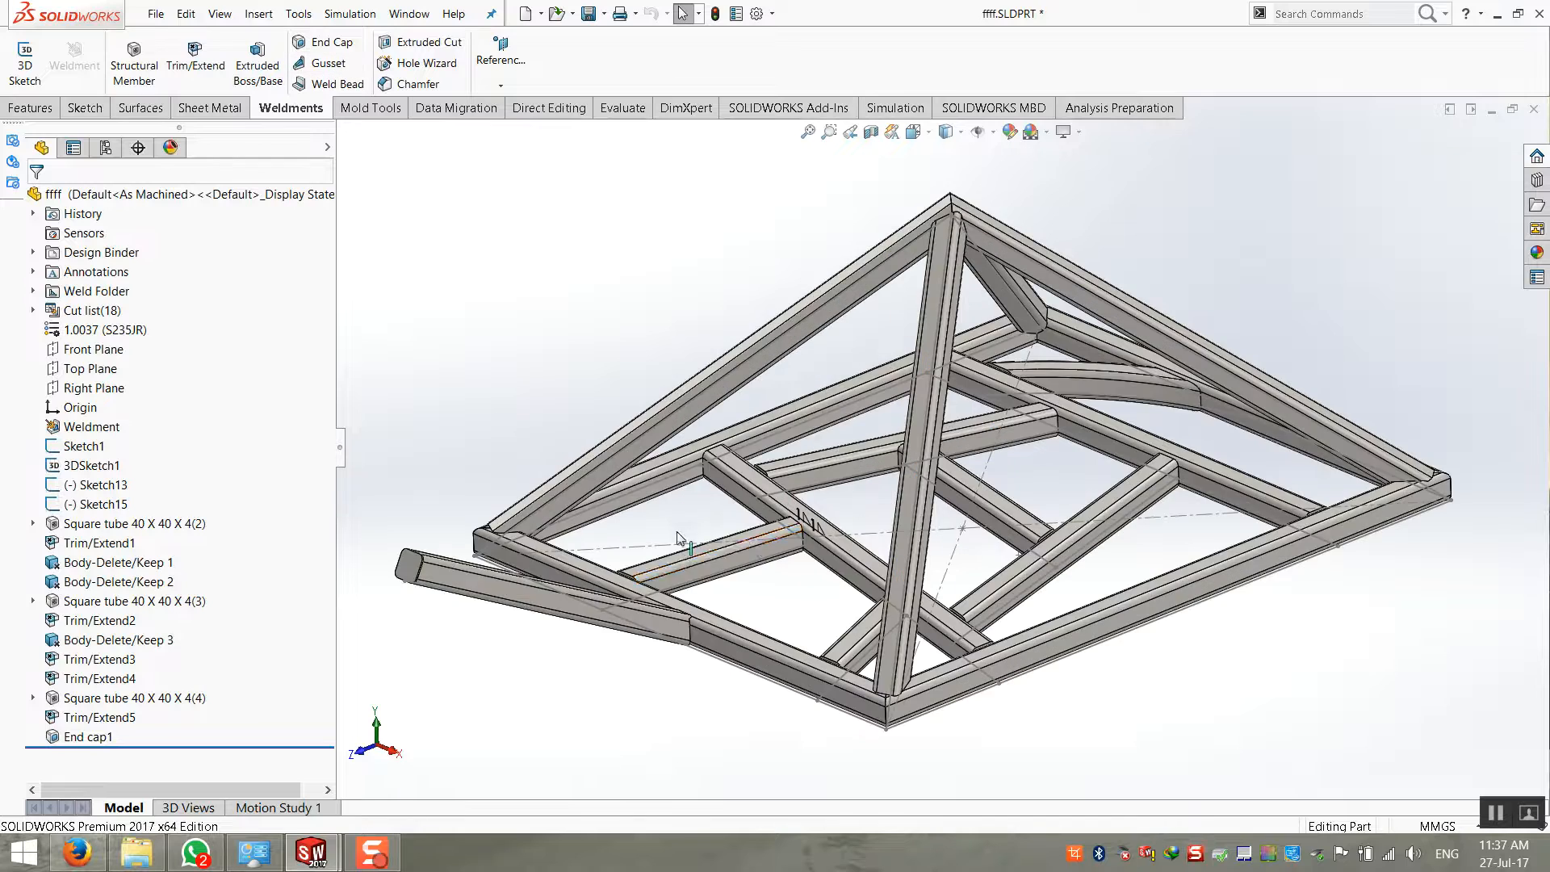
{"action": "scroll", "coordinate": [795, 565], "scroll_direction": "down", "scroll_amount": 4}
{"action": "middle_click_drag", "start_coordinate": [896, 552], "coordinate": [851, 608]}
{"action": "scroll", "coordinate": [868, 512], "scroll_direction": "down", "scroll_amount": 5}
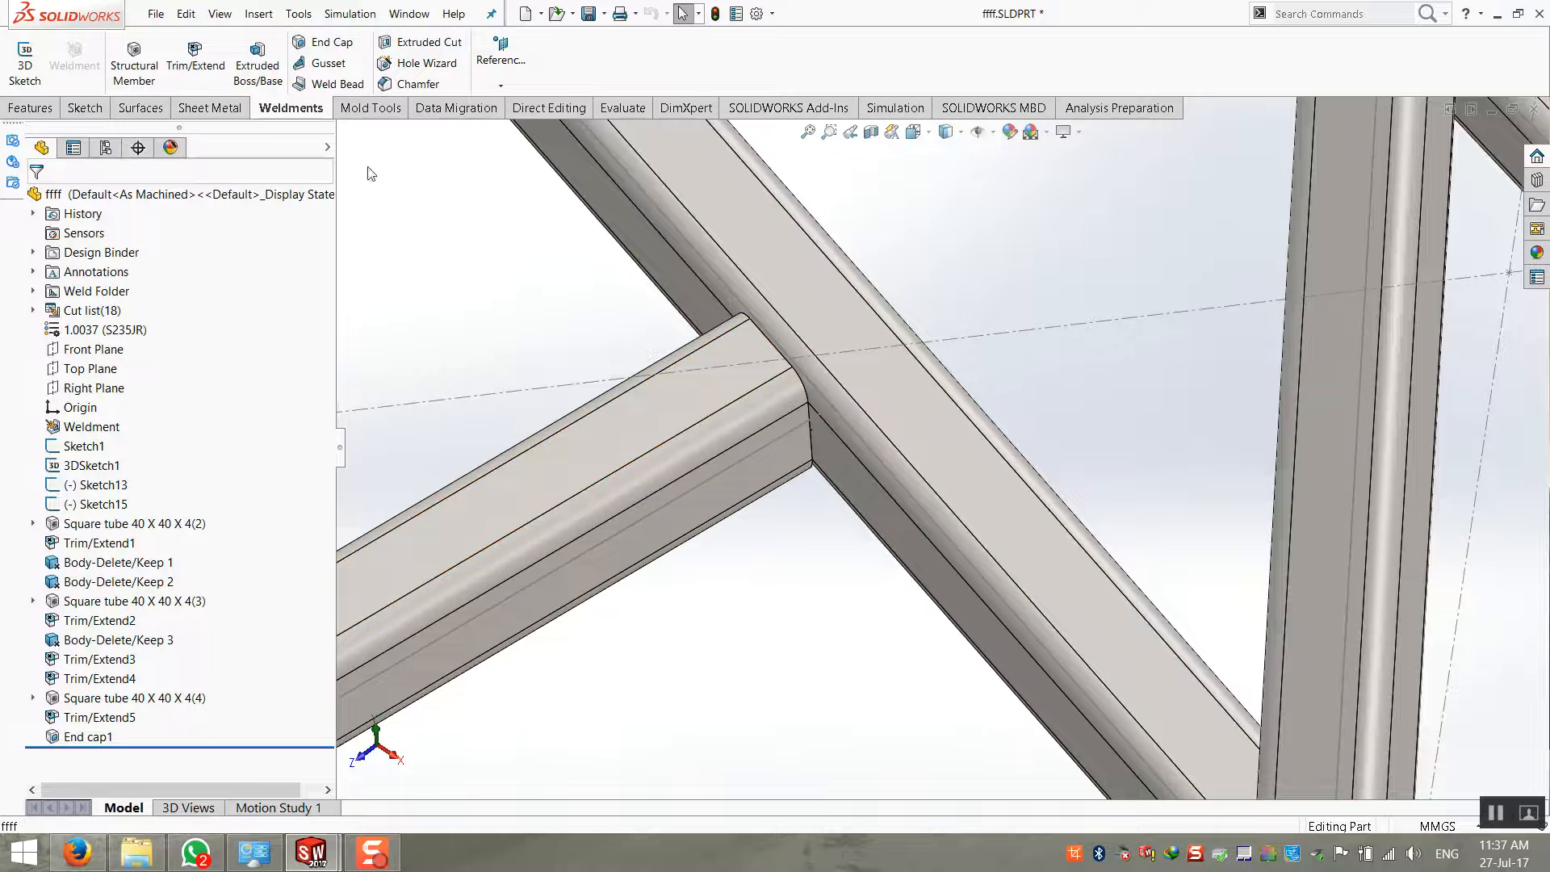
{"action": "left_click", "coordinate": [327, 63]}
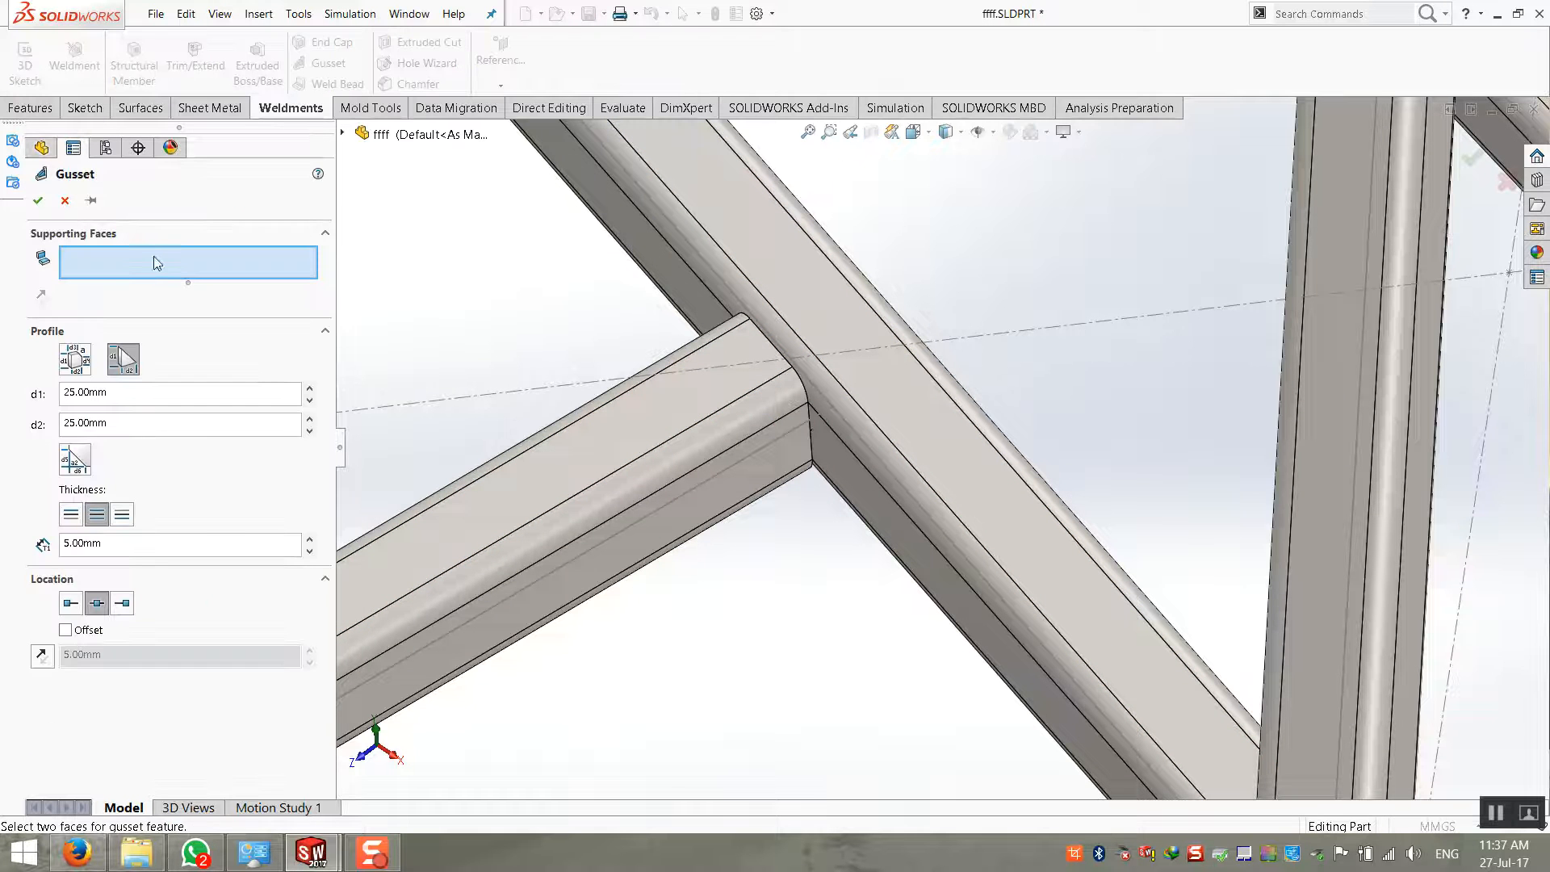
{"action": "left_click", "coordinate": [716, 492]}
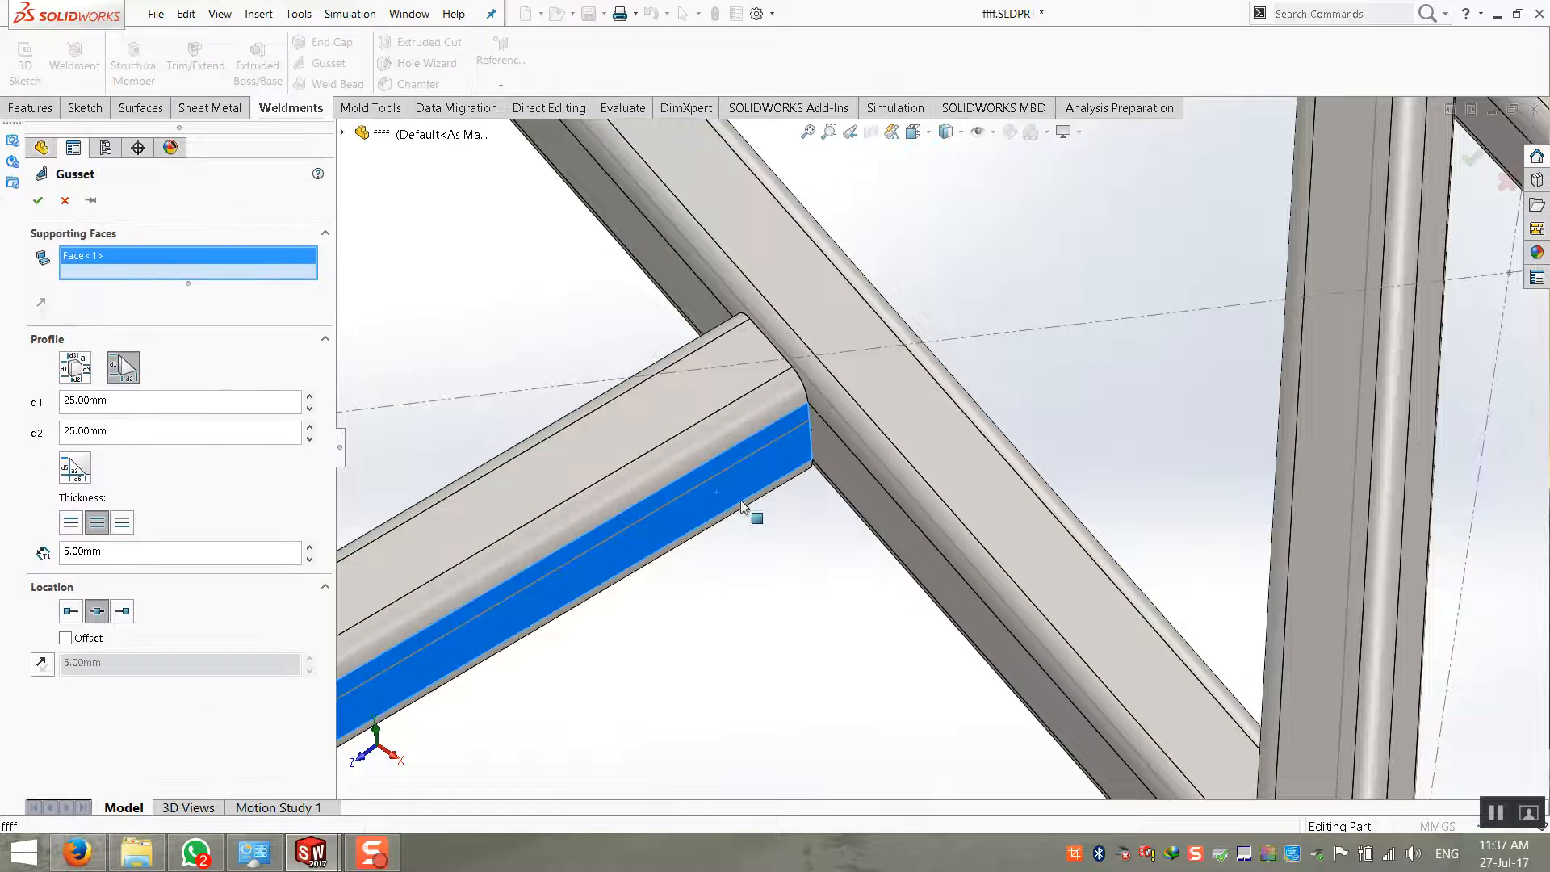
{"action": "left_click", "coordinate": [891, 511]}
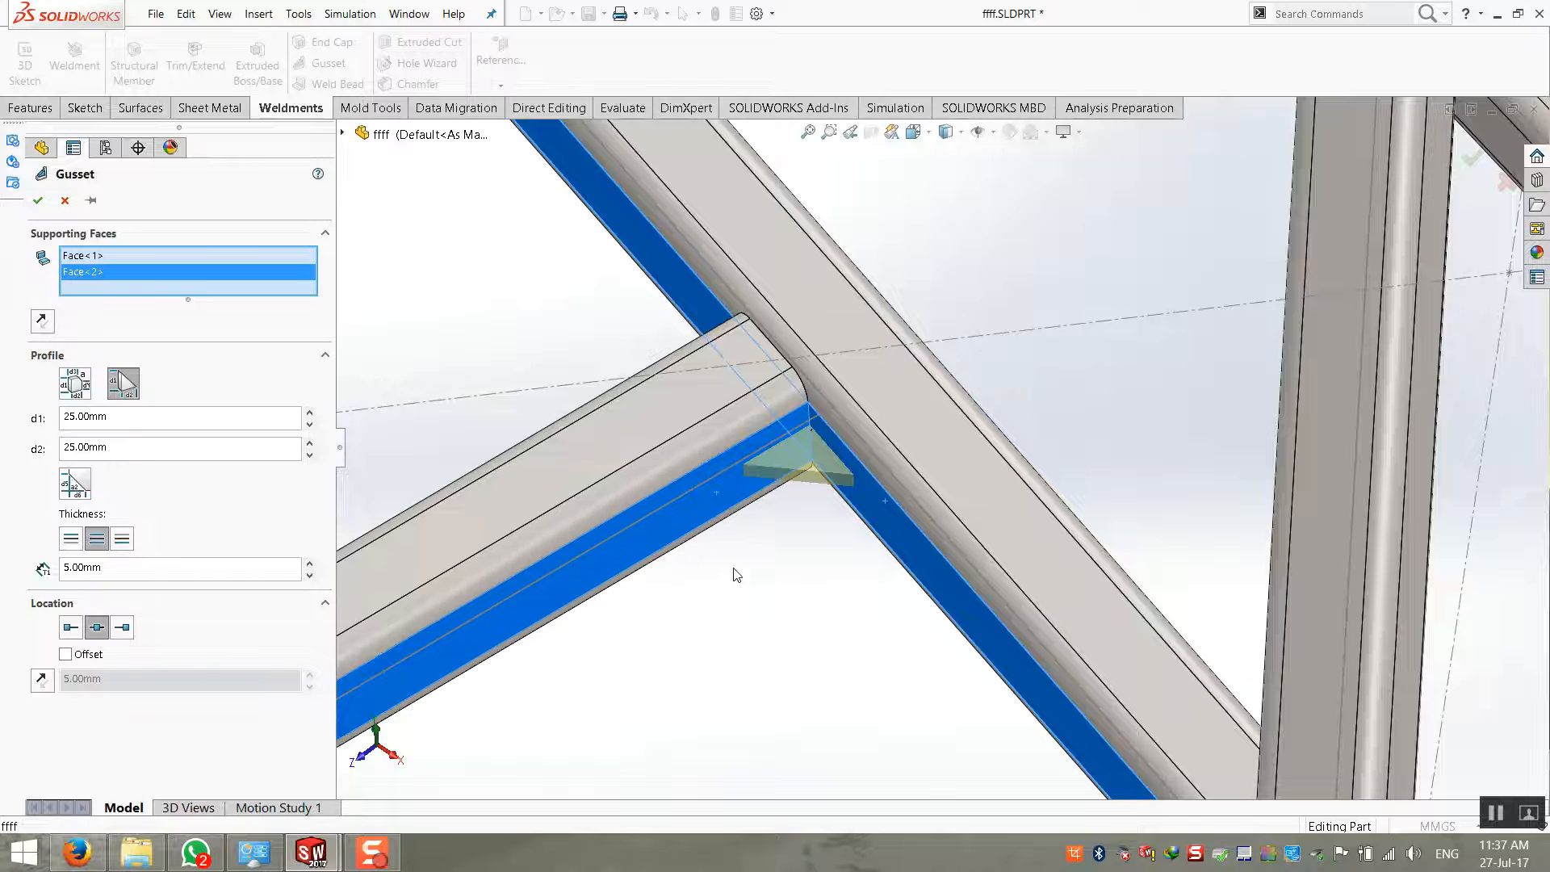
{"action": "scroll", "coordinate": [787, 483], "scroll_direction": "down", "scroll_amount": 2}
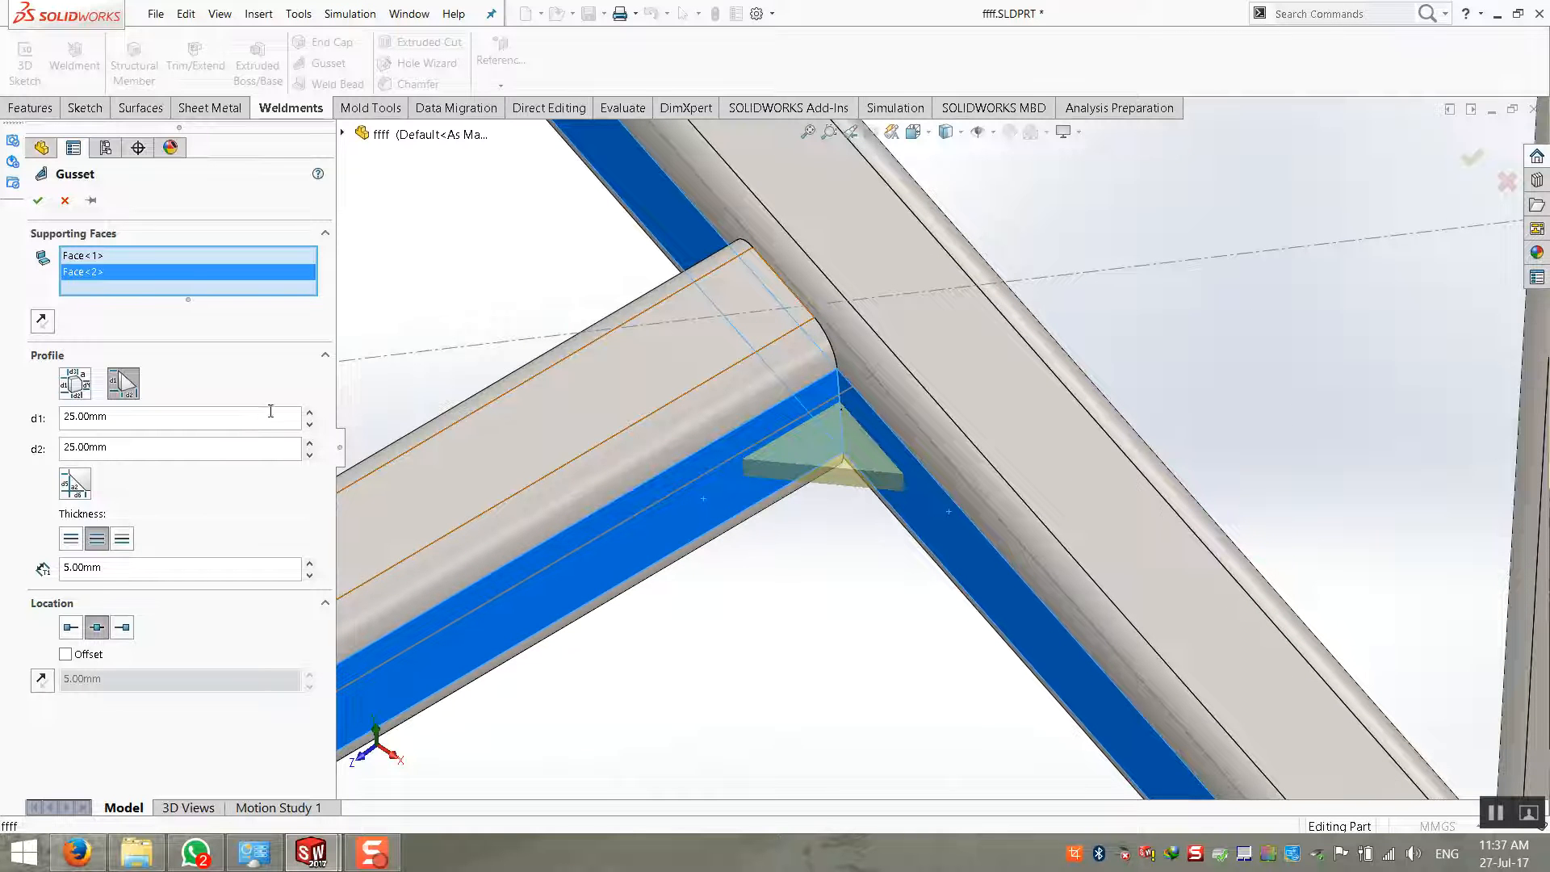
Set the triangular gusset's leg lengths to 85 mm for d1 and 115 mm for d2
{"action": "left_click", "coordinate": [310, 413]}
{"action": "left_click", "coordinate": [310, 412]}
{"action": "left_click", "coordinate": [309, 412]}
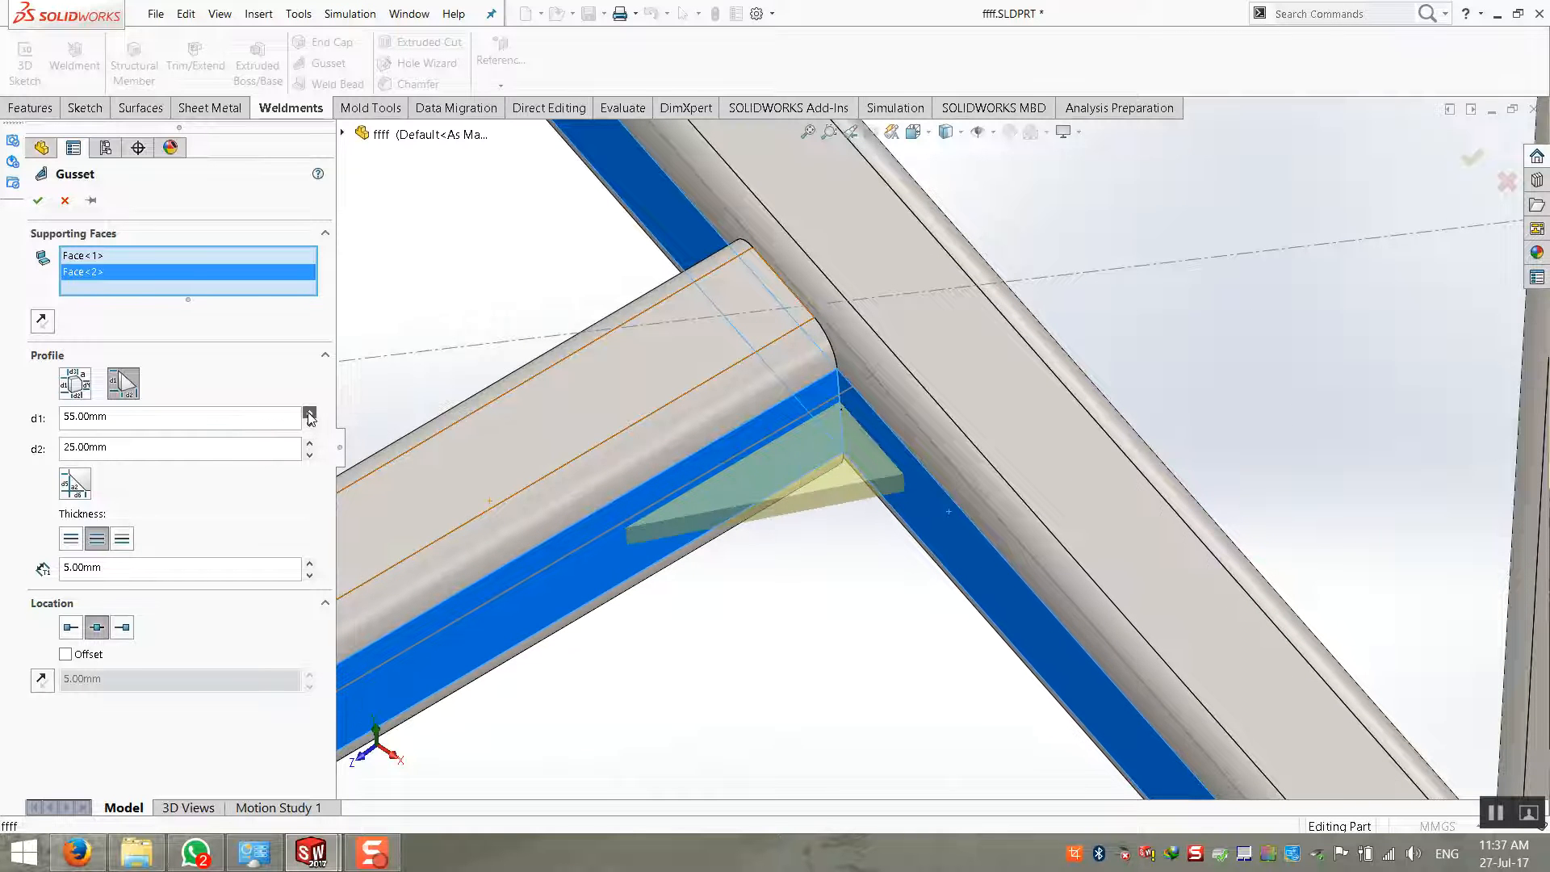
{"action": "left_click", "coordinate": [309, 412]}
{"action": "left_click", "coordinate": [310, 412]}
{"action": "left_click", "coordinate": [310, 412]}
{"action": "left_click", "coordinate": [310, 443]}
{"action": "left_click", "coordinate": [309, 444]}
{"action": "left_click", "coordinate": [310, 443]}
{"action": "left_click", "coordinate": [309, 443]}
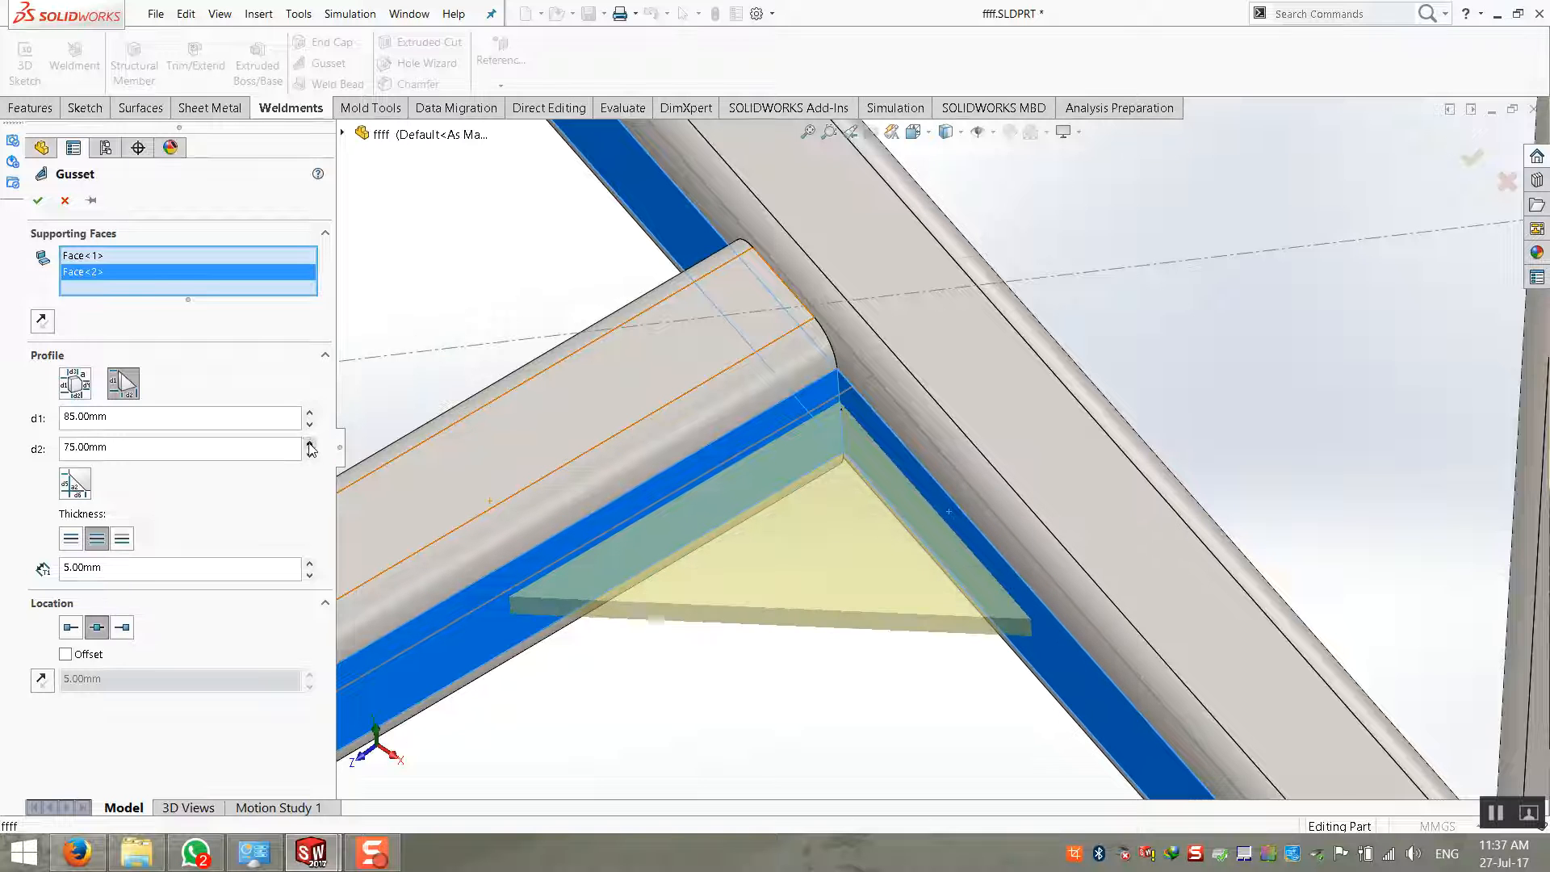
{"action": "left_click", "coordinate": [309, 444]}
{"action": "left_click", "coordinate": [309, 444]}
{"action": "left_click", "coordinate": [309, 443]}
{"action": "left_click", "coordinate": [309, 444]}
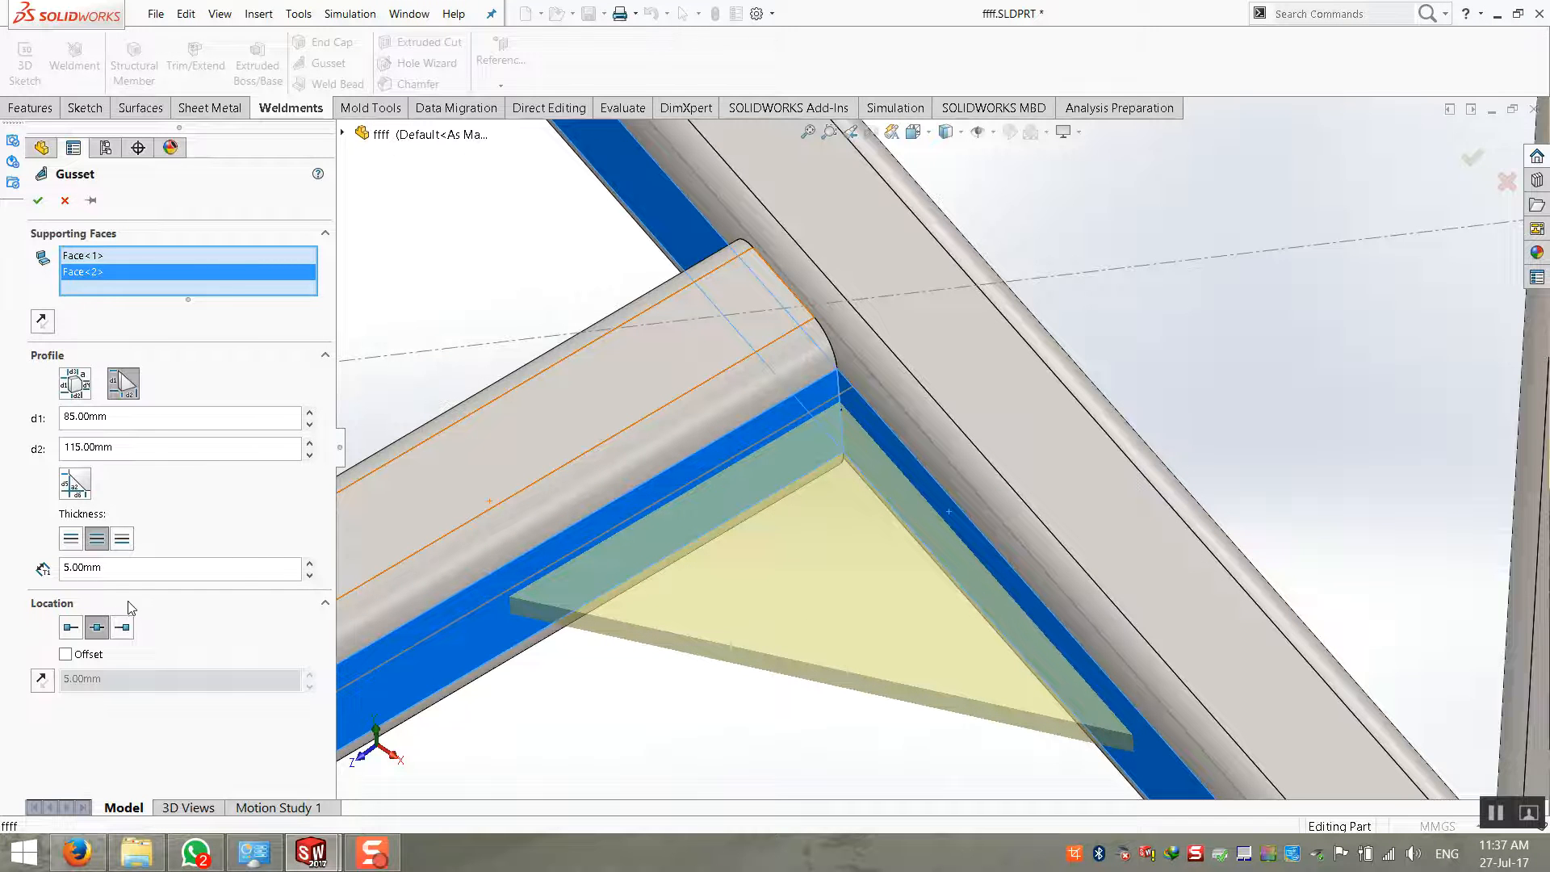
Compare the gusset's thickness sides, keep the thickness of 5 mm on both sides, and create the gusset
{"action": "scroll", "coordinate": [800, 638], "scroll_direction": "up", "scroll_amount": 5}
{"action": "middle_click_drag", "start_coordinate": [799, 638], "coordinate": [840, 447]}
{"action": "scroll", "coordinate": [839, 447], "scroll_direction": "down", "scroll_amount": 5}
{"action": "left_click", "coordinate": [71, 538]}
{"action": "left_click", "coordinate": [121, 539]}
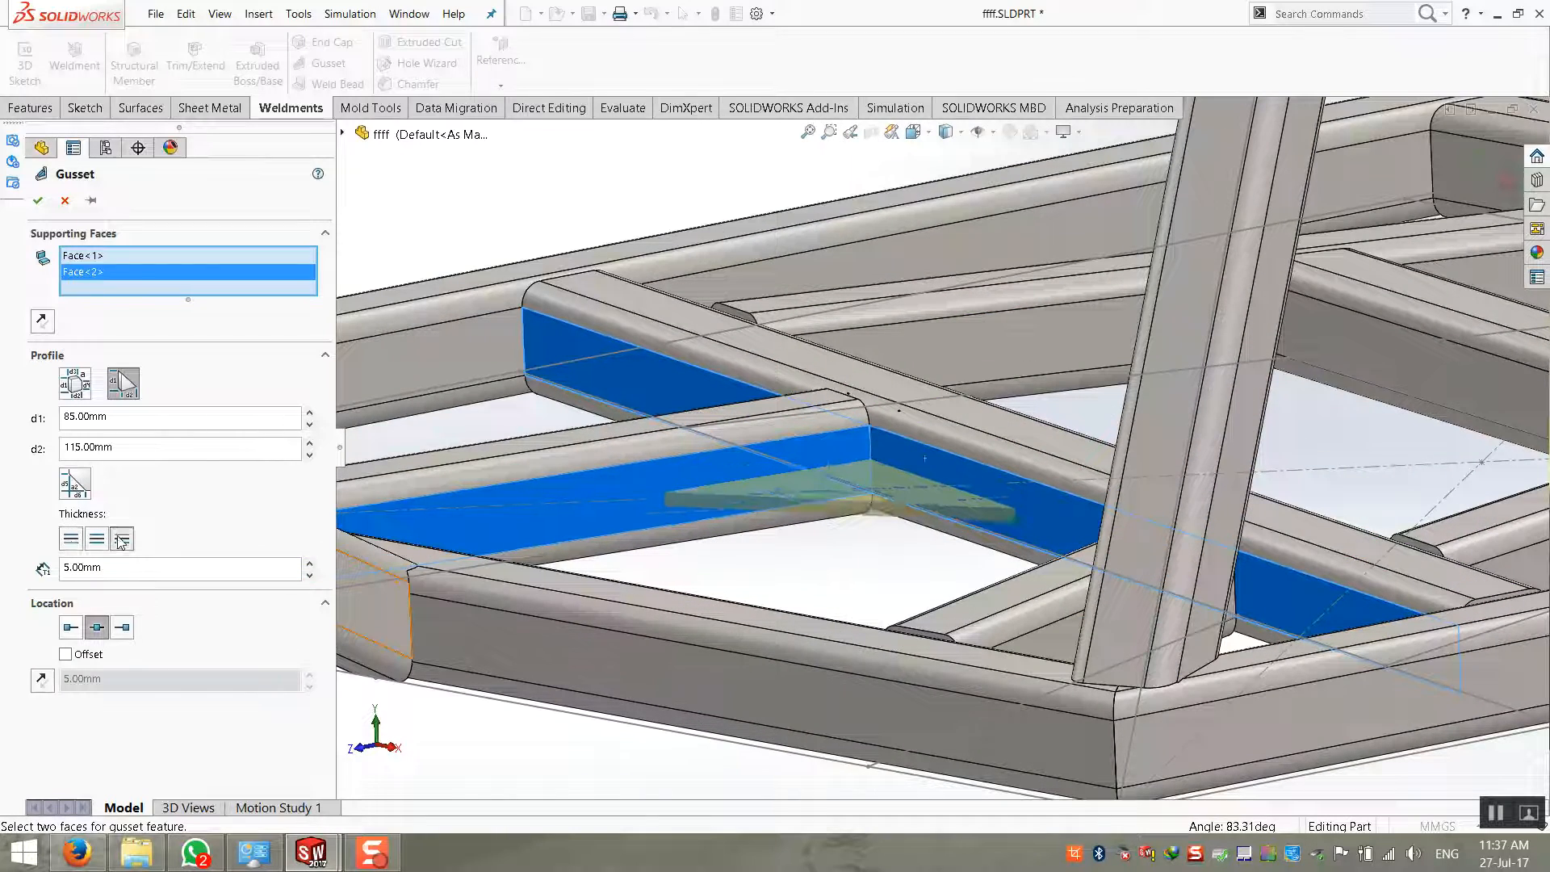
{"action": "left_click", "coordinate": [97, 539]}
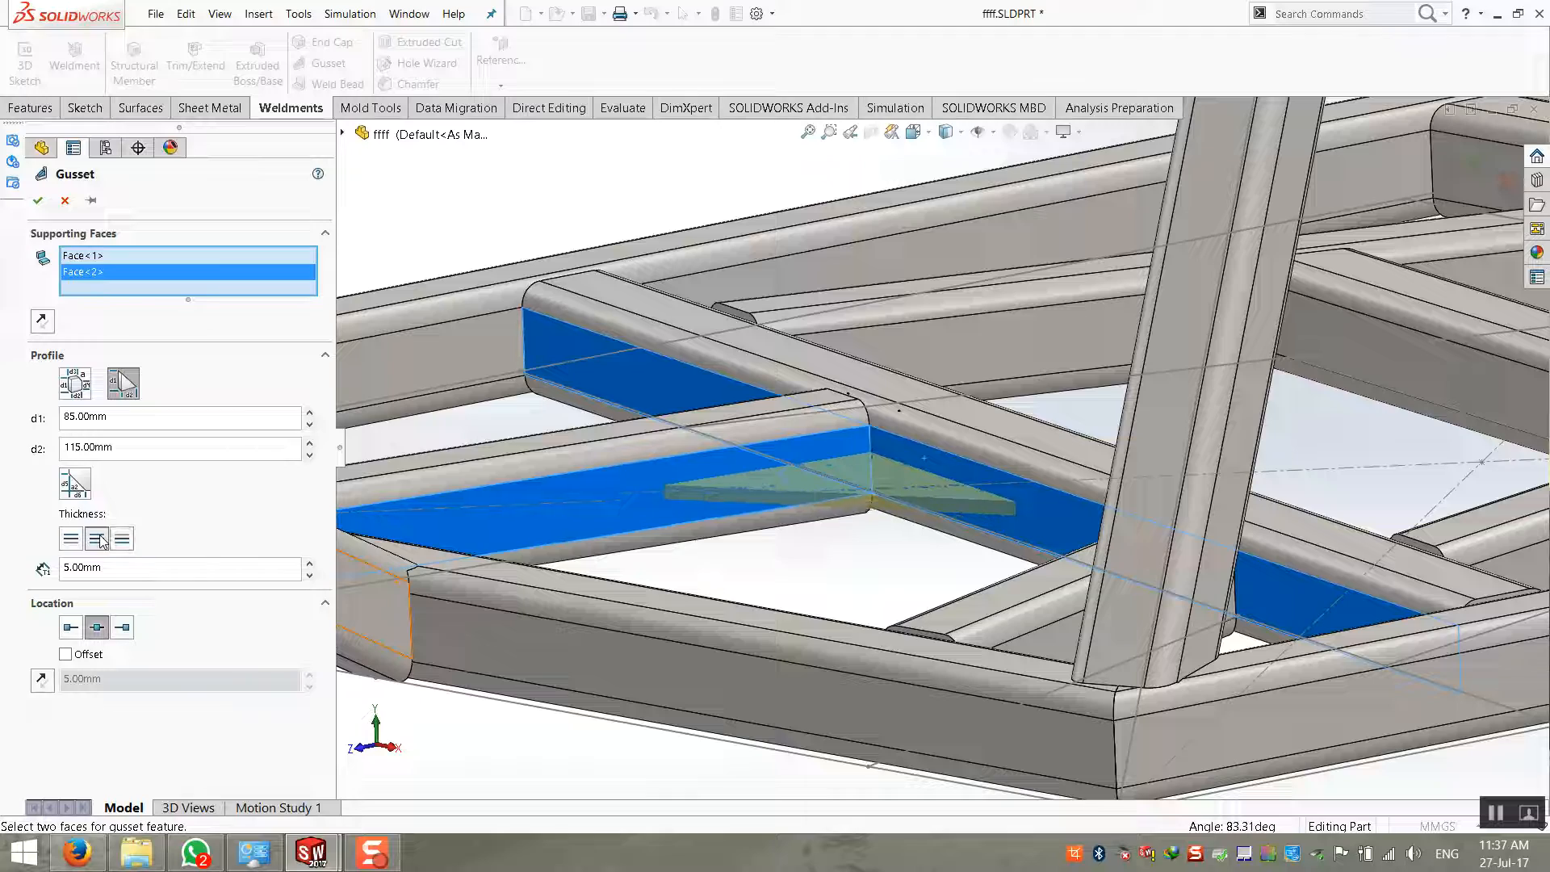
{"action": "left_click", "coordinate": [38, 201]}
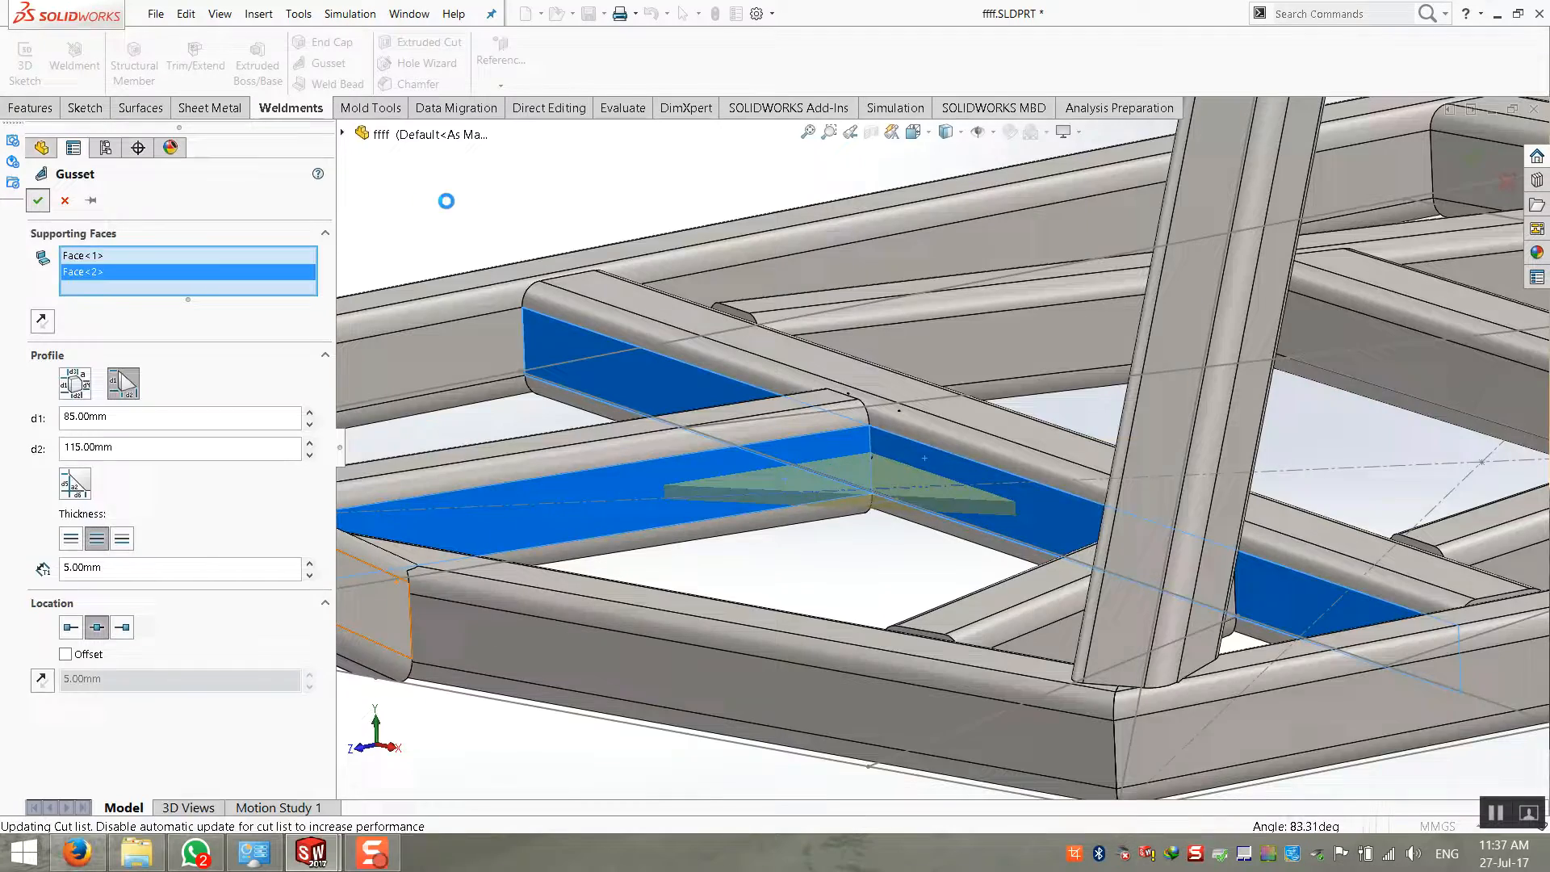
Start a gusset supported by the upper faces of the capped tube and the base edge member it joins
{"action": "middle_click_drag", "start_coordinate": [808, 452], "coordinate": [856, 553]}
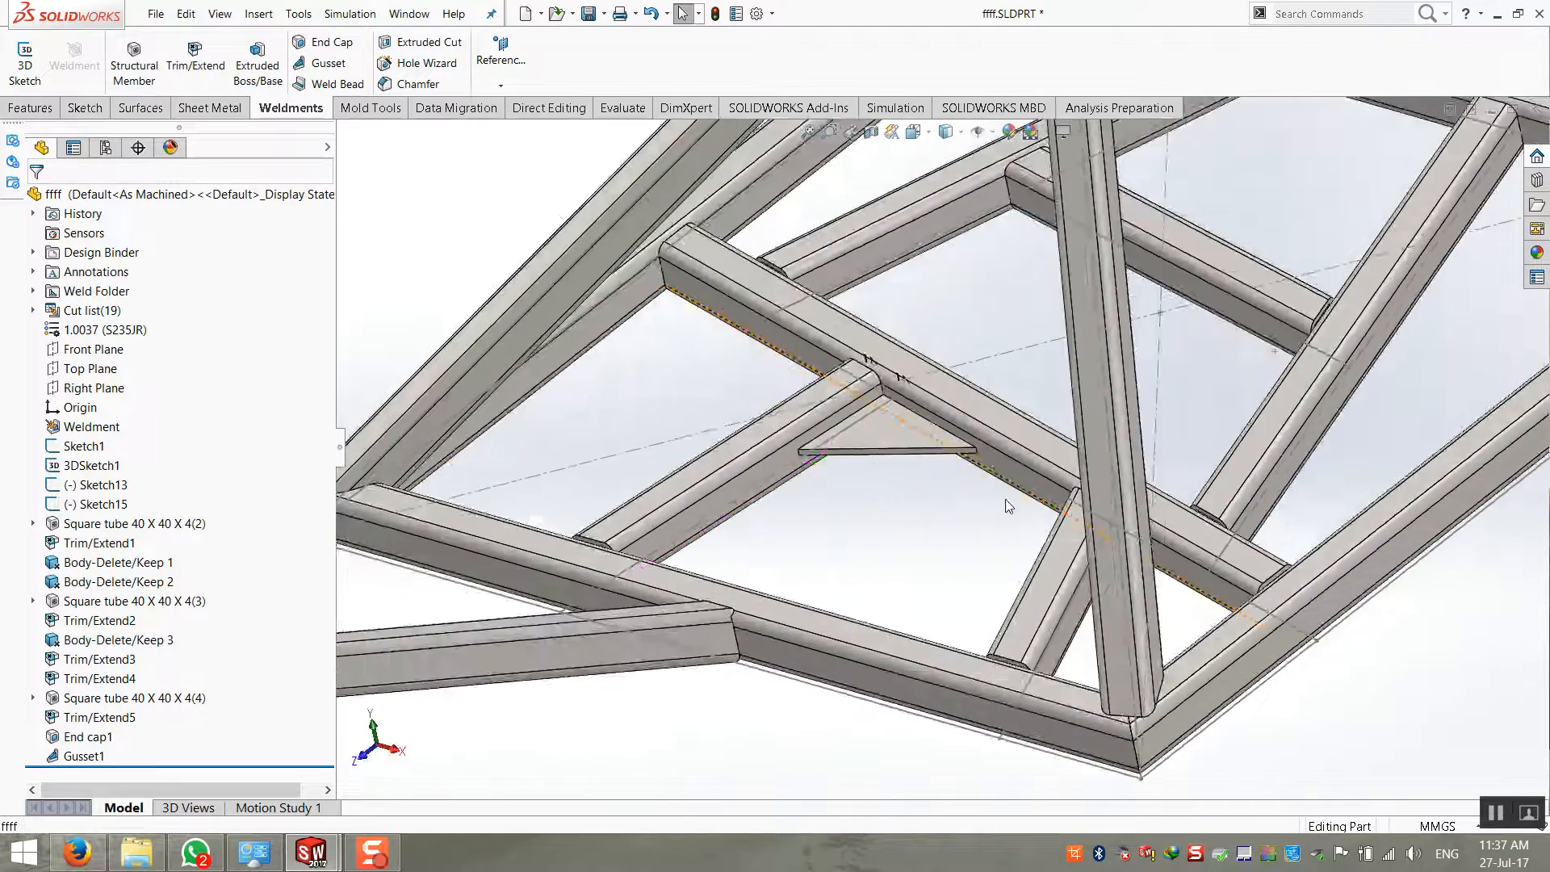
{"action": "scroll", "coordinate": [889, 501], "scroll_direction": "up", "scroll_amount": 1}
{"action": "scroll", "coordinate": [854, 498], "scroll_direction": "up", "scroll_amount": 5}
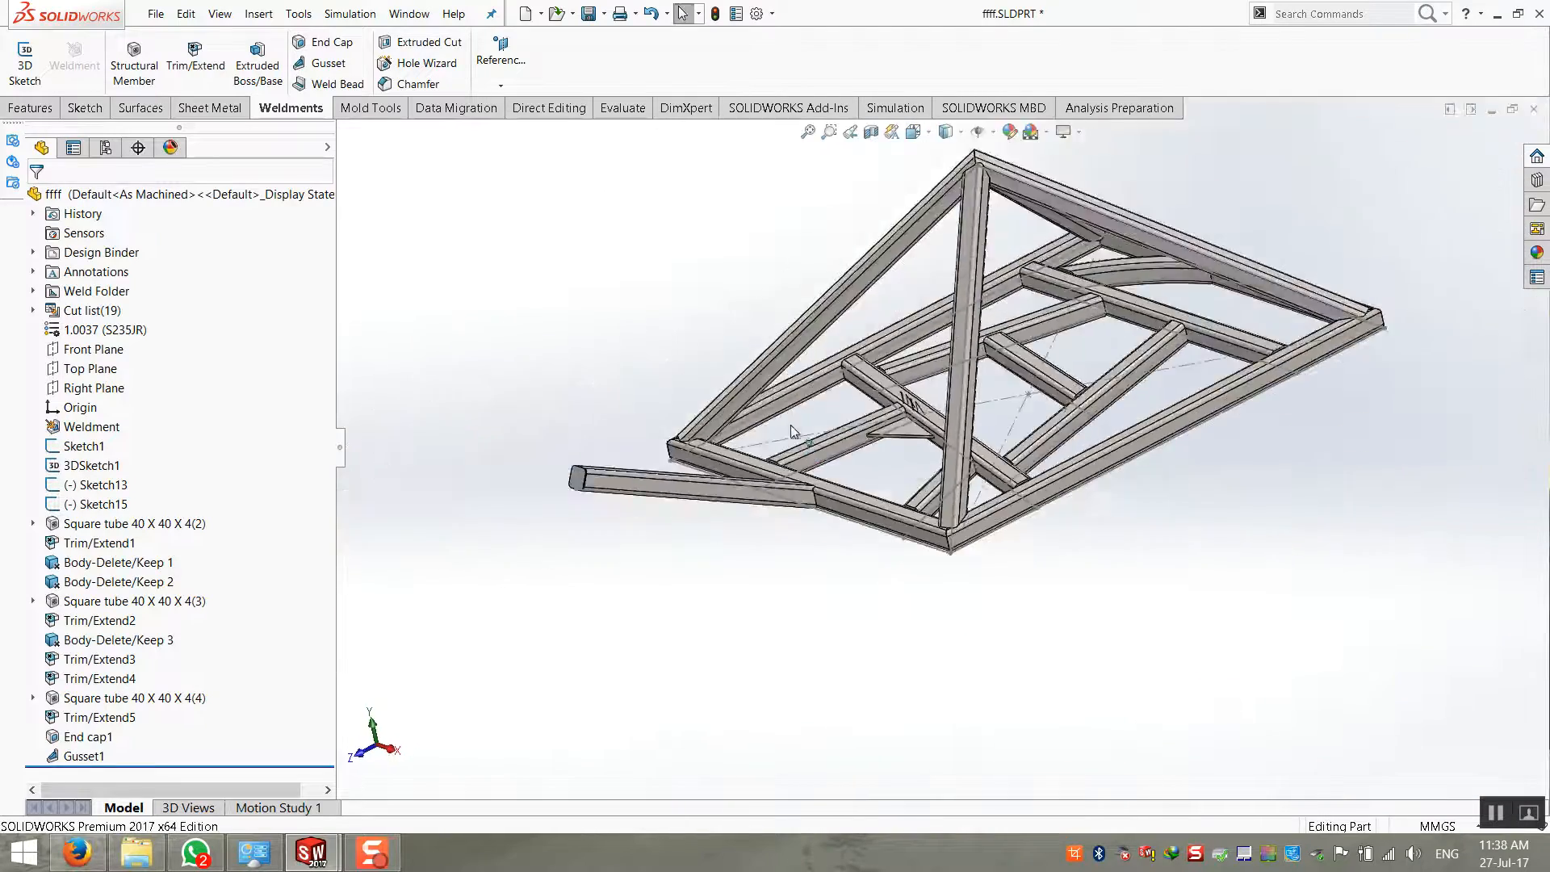
{"action": "scroll", "coordinate": [808, 436], "scroll_direction": "down", "scroll_amount": 6}
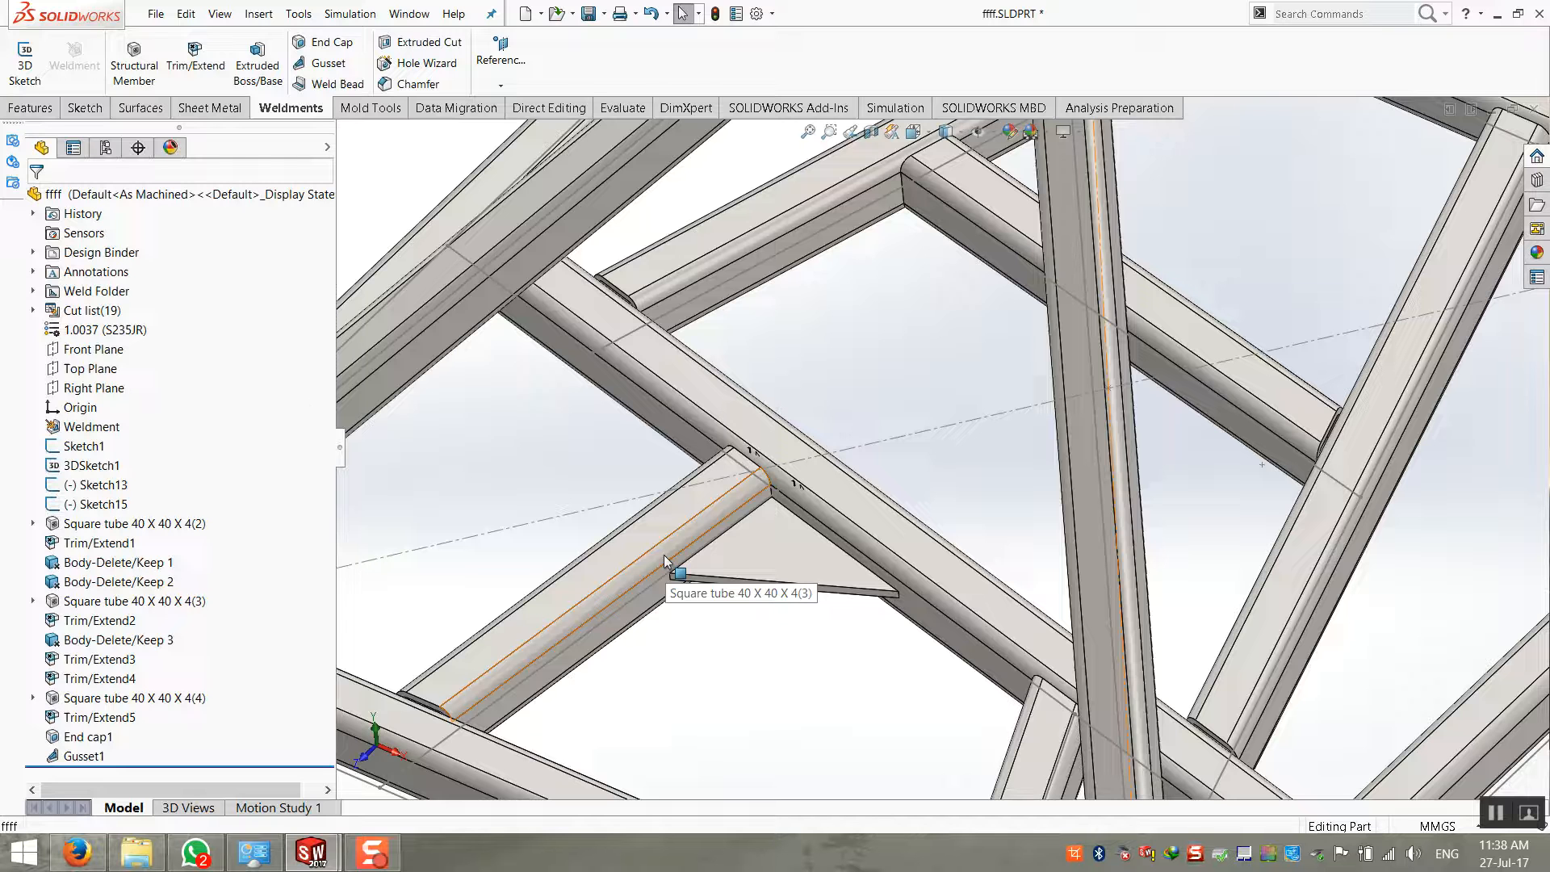
{"action": "scroll", "coordinate": [654, 331], "scroll_direction": "up", "scroll_amount": 6}
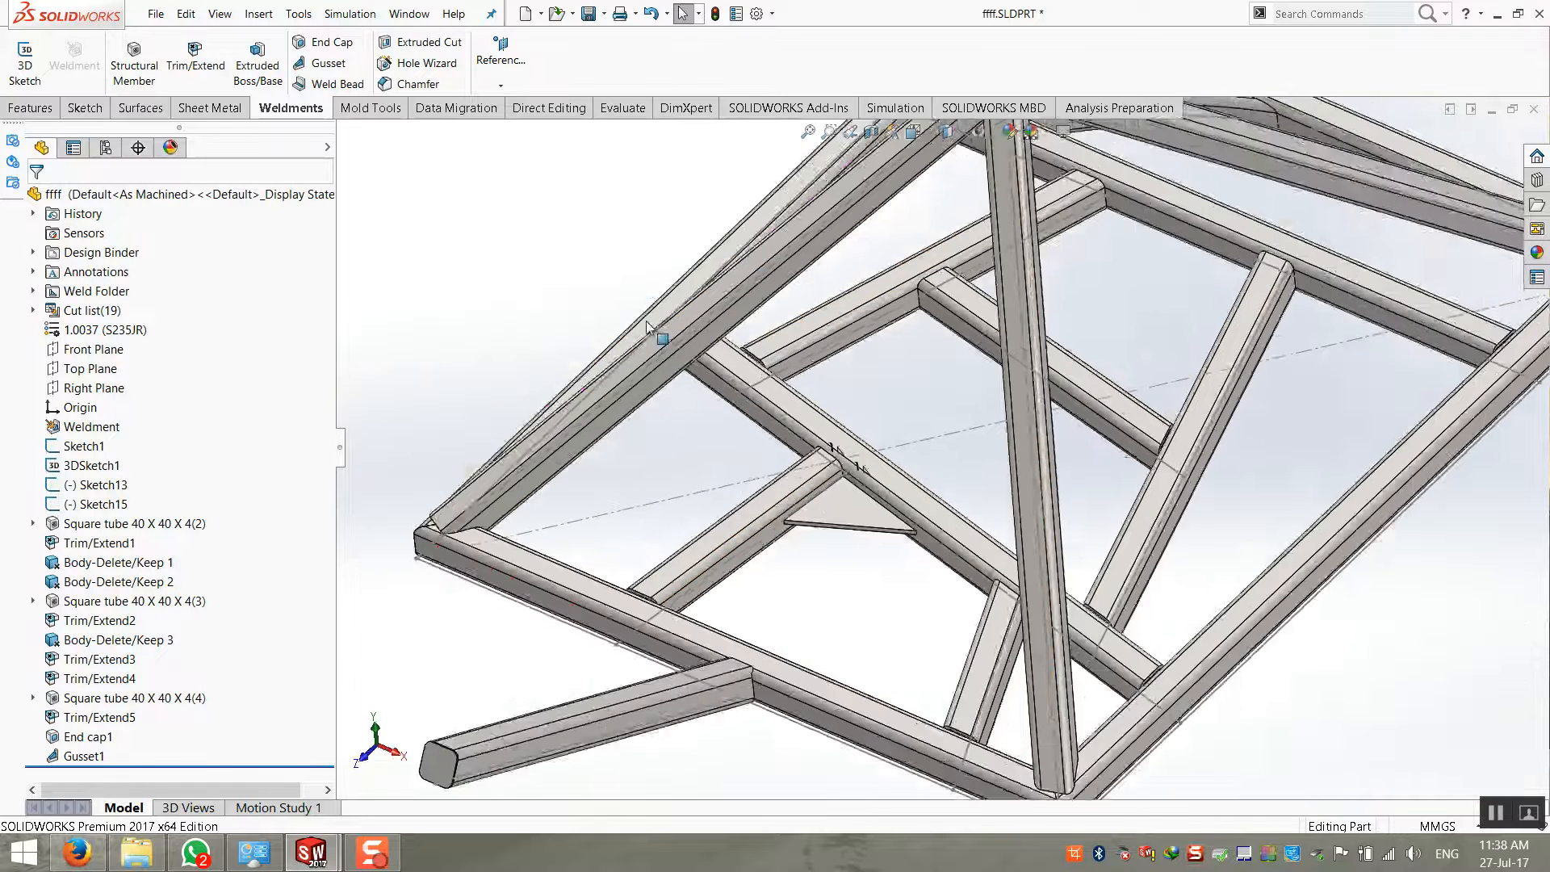
{"action": "scroll", "coordinate": [834, 487], "scroll_direction": "down", "scroll_amount": 2}
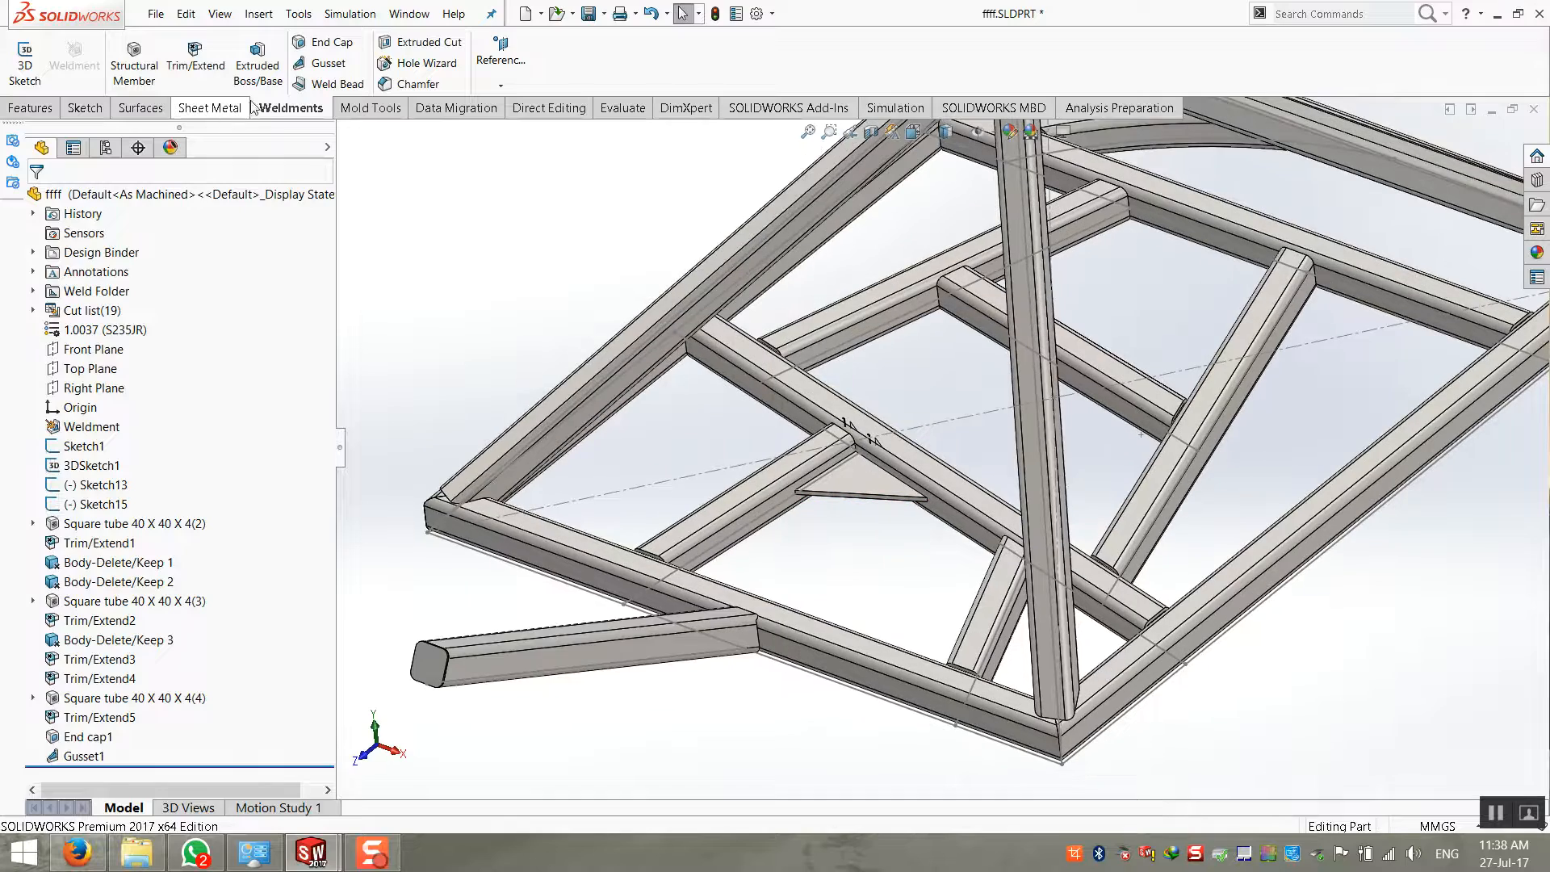
{"action": "left_click", "coordinate": [339, 64]}
{"action": "scroll", "coordinate": [1013, 480], "scroll_direction": "up", "scroll_amount": 3}
{"action": "middle_click_drag", "start_coordinate": [929, 400], "coordinate": [862, 471]}
{"action": "scroll", "coordinate": [972, 541], "scroll_direction": "down", "scroll_amount": 5}
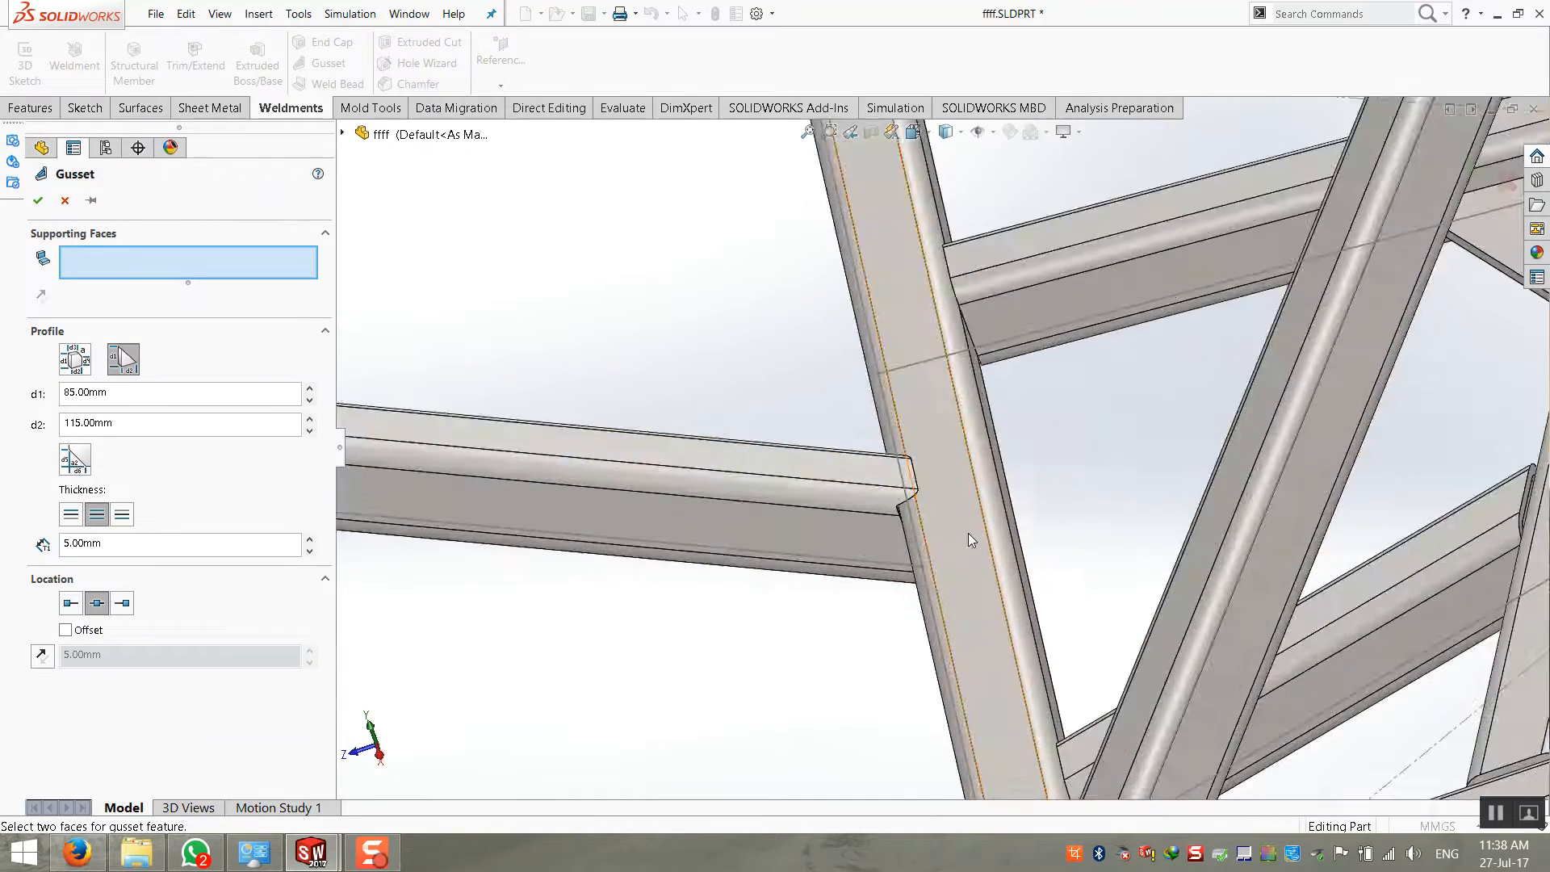
{"action": "left_click", "coordinate": [943, 474]}
{"action": "left_click", "coordinate": [858, 470]}
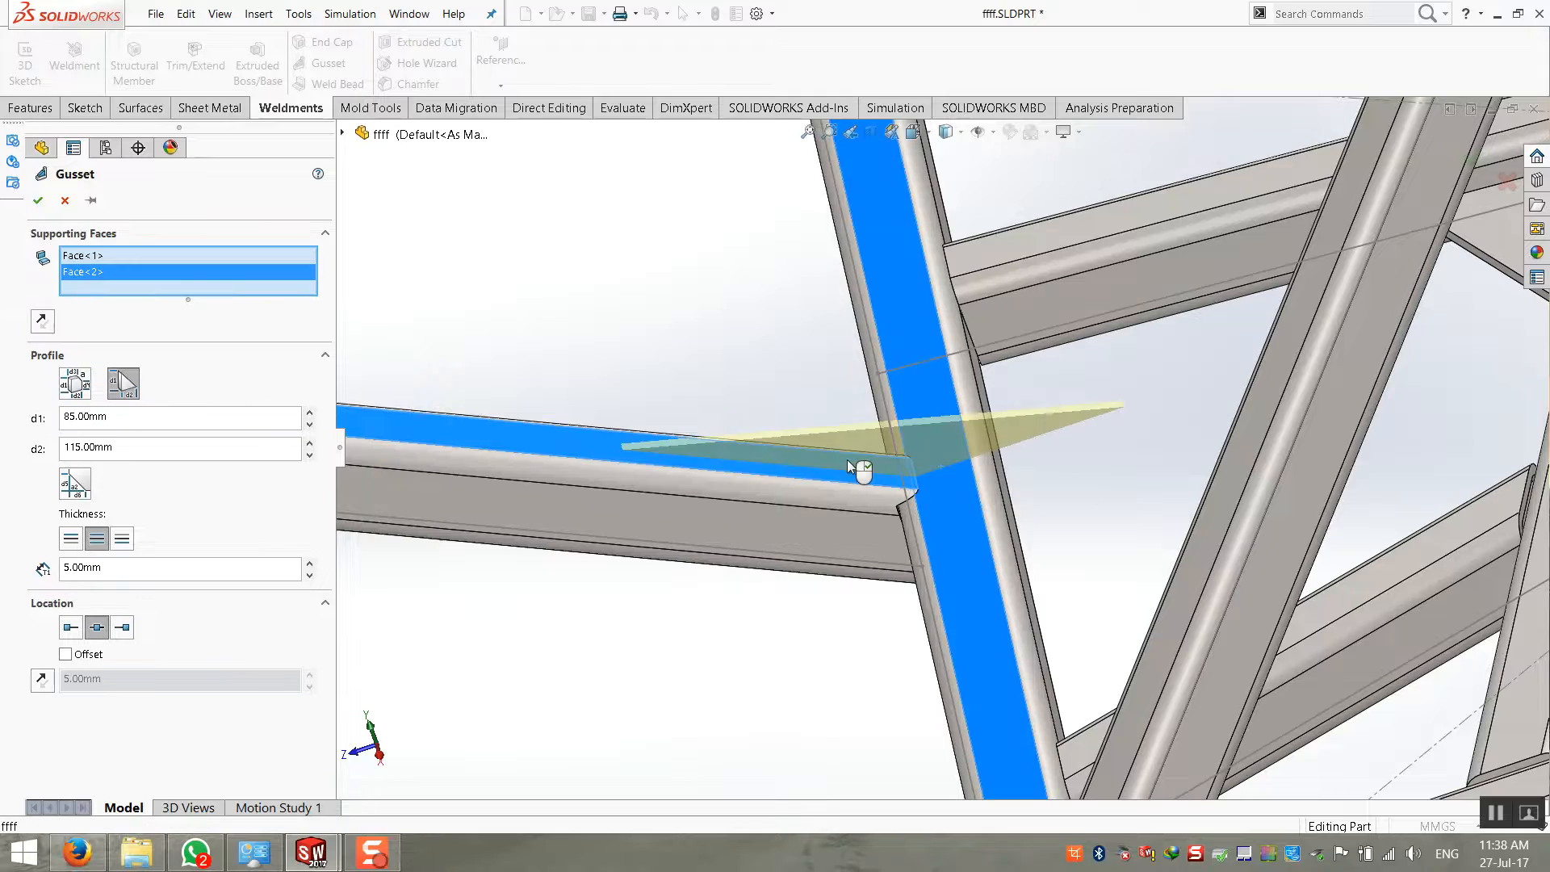
Set the gusset's leg length d2 to 225 mm
{"action": "middle_click_drag", "start_coordinate": [857, 490], "coordinate": [561, 482]}
{"action": "left_click", "coordinate": [309, 457]}
{"action": "left_click", "coordinate": [310, 444]}
{"action": "left_click", "coordinate": [311, 443]}
{"action": "left_click", "coordinate": [310, 443]}
{"action": "left_click", "coordinate": [310, 443]}
{"action": "left_click", "coordinate": [310, 444]}
{"action": "left_click", "coordinate": [310, 444]}
{"action": "left_click", "coordinate": [310, 444]}
{"action": "left_click", "coordinate": [310, 443]}
{"action": "left_click", "coordinate": [310, 443]}
{"action": "left_click", "coordinate": [310, 443]}
{"action": "left_click", "coordinate": [310, 443]}
{"action": "left_click", "coordinate": [310, 444]}
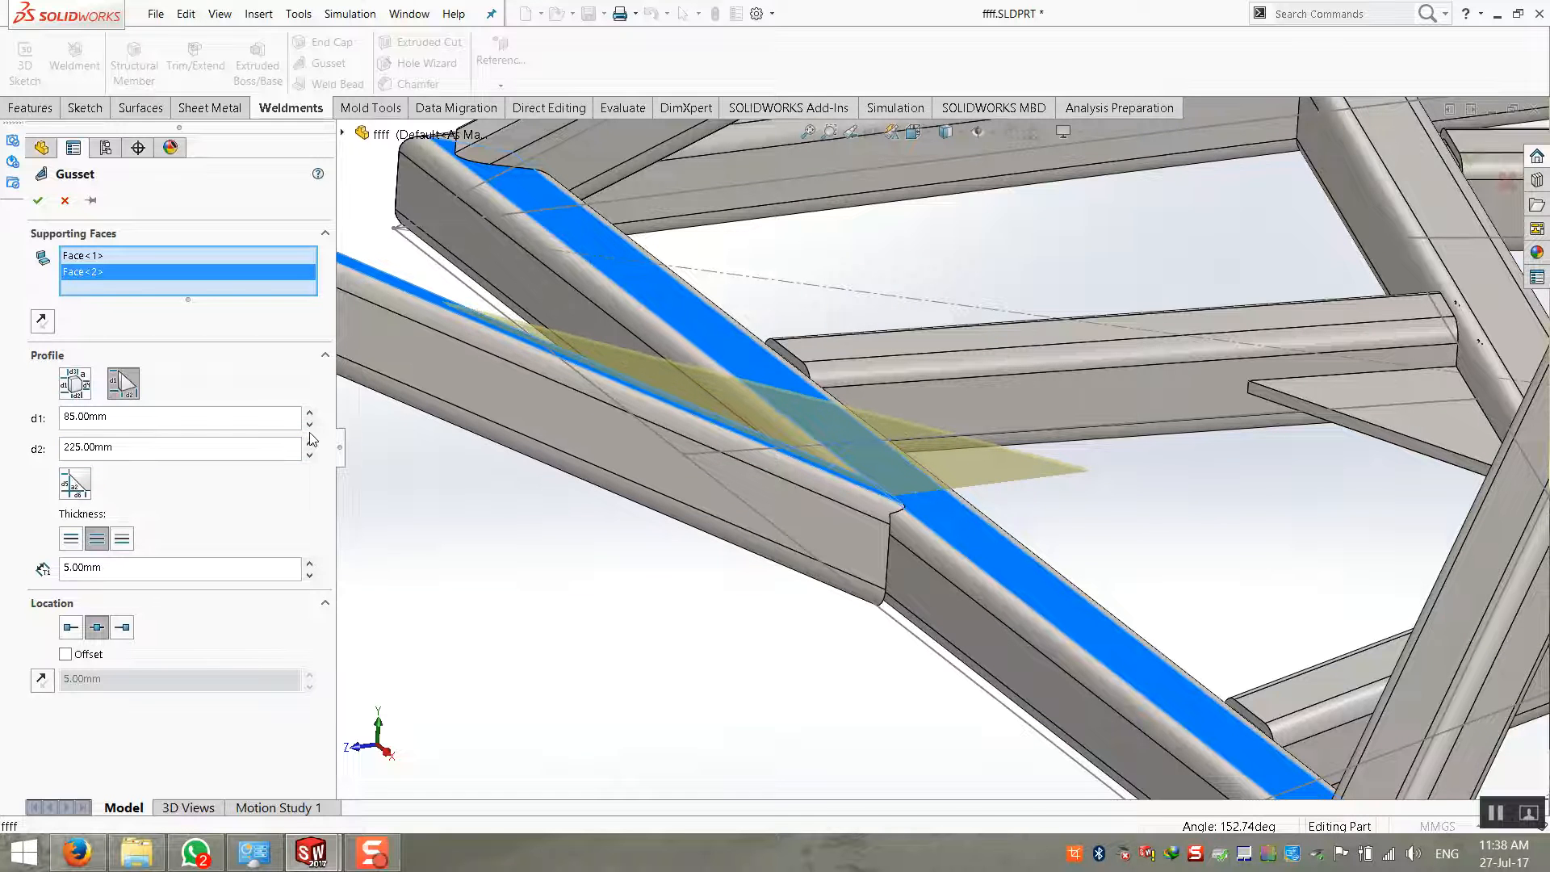
Set the gusset's leg length d1 to 20 mm and create the gusset at the capped tube's joint
{"action": "left_click", "coordinate": [309, 425]}
{"action": "left_click", "coordinate": [309, 424]}
{"action": "left_click", "coordinate": [309, 425]}
{"action": "left_click", "coordinate": [309, 425]}
{"action": "left_click", "coordinate": [309, 425]}
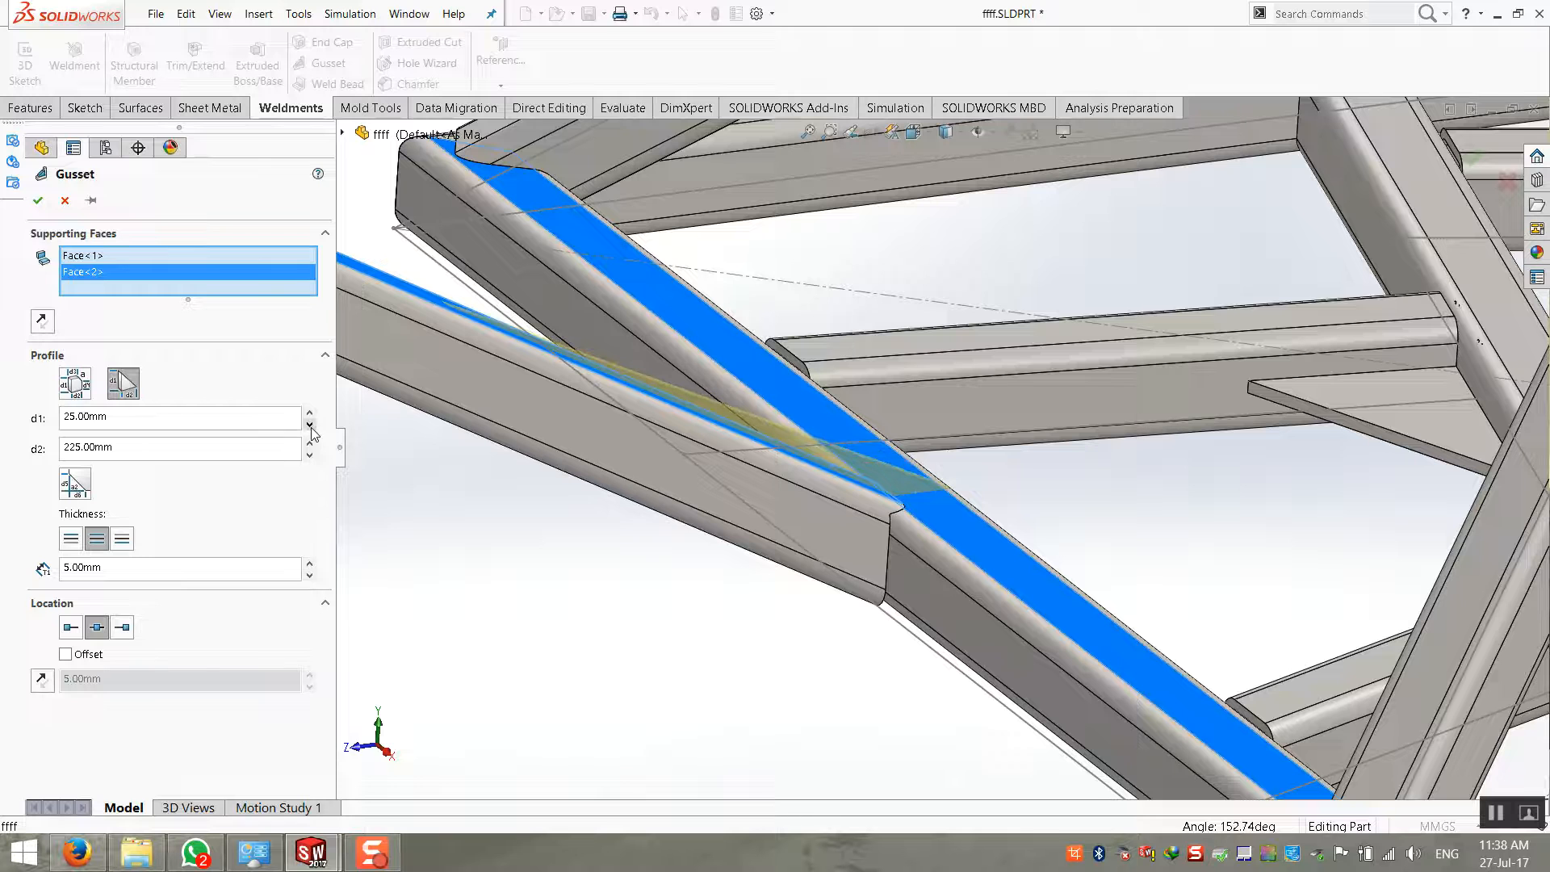
{"action": "left_click_drag", "start_coordinate": [235, 423], "coordinate": [3, 428]}
{"action": "type", "text": "20"}
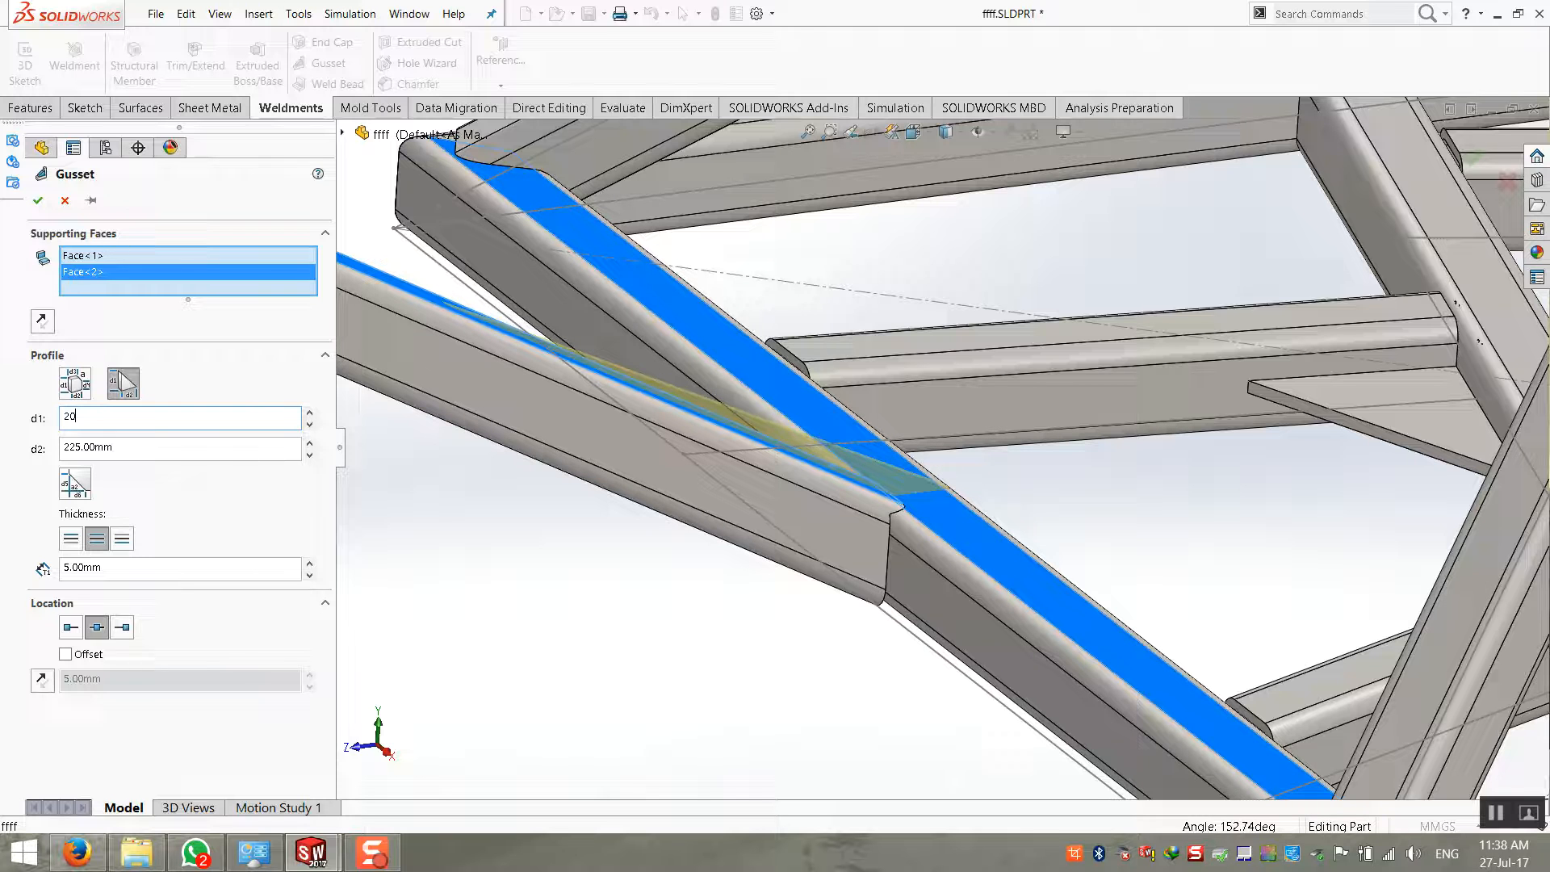
{"action": "key", "text": "Return"}
{"action": "left_click", "coordinate": [38, 202]}
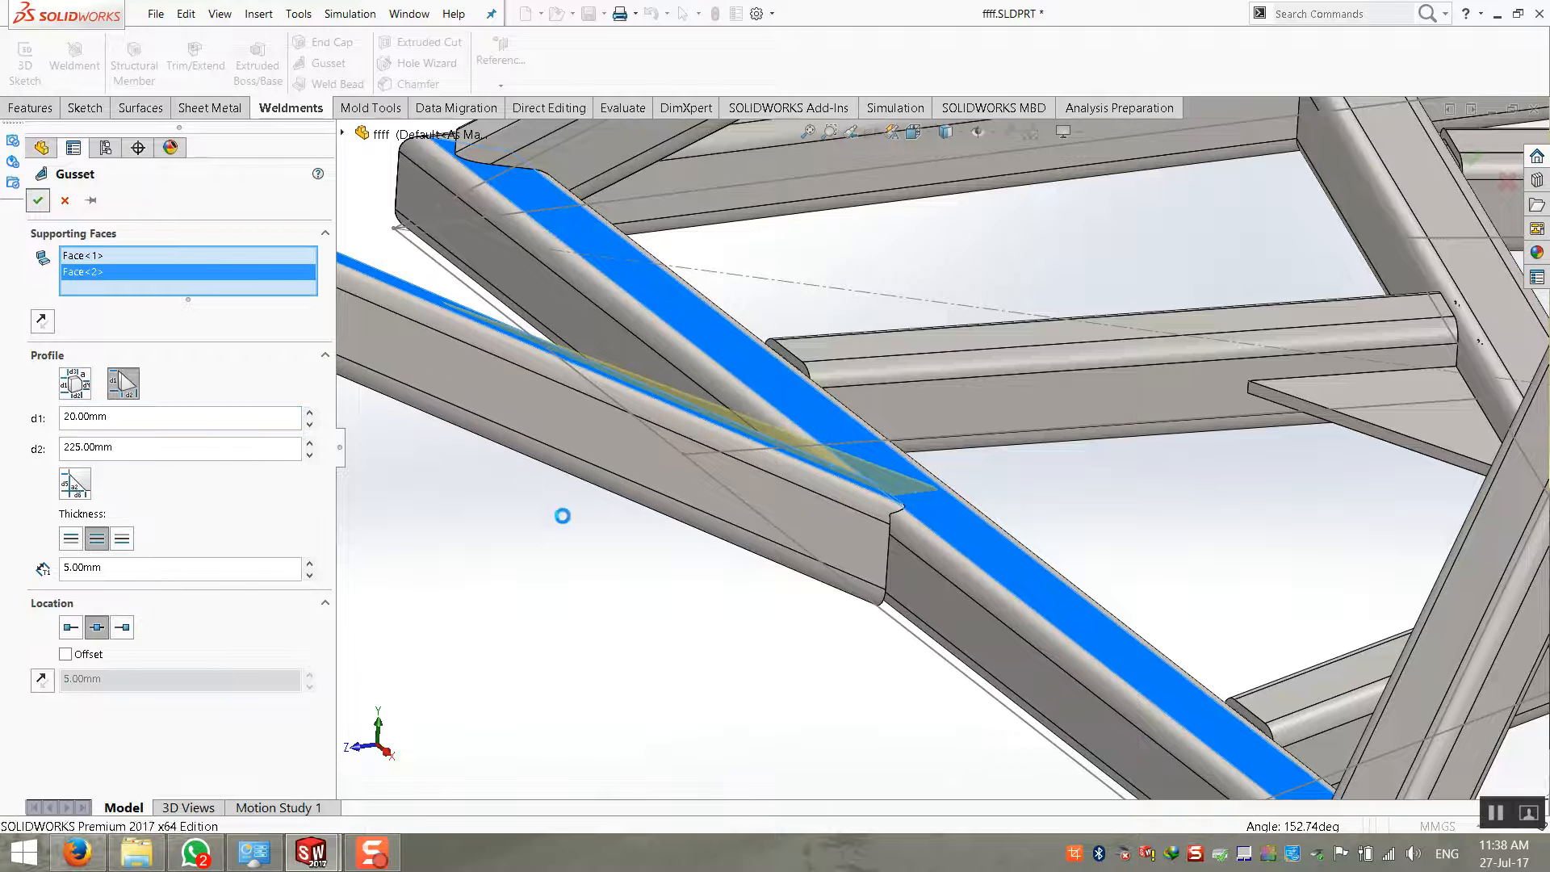
Start another gusset supported by the adjoining inner faces of two sloping tubes at the frame's apex
{"action": "middle_click_drag", "start_coordinate": [668, 578], "coordinate": [577, 547]}
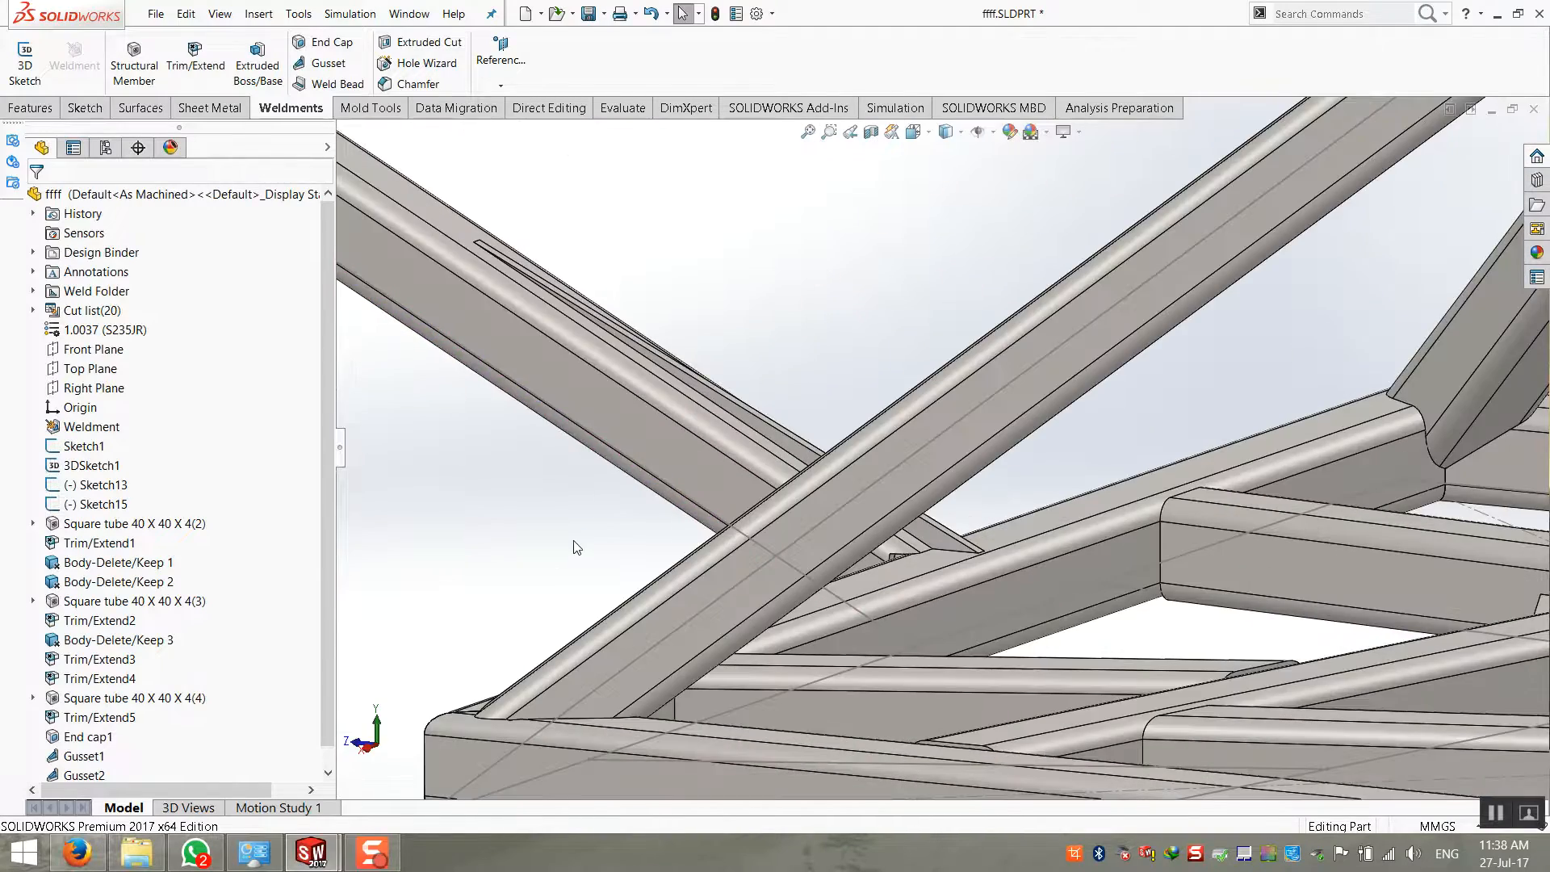
{"action": "scroll", "coordinate": [578, 547], "scroll_direction": "up", "scroll_amount": 8}
{"action": "middle_click_drag", "start_coordinate": [1102, 452], "coordinate": [1263, 398]}
{"action": "scroll", "coordinate": [1260, 347], "scroll_direction": "down", "scroll_amount": 7}
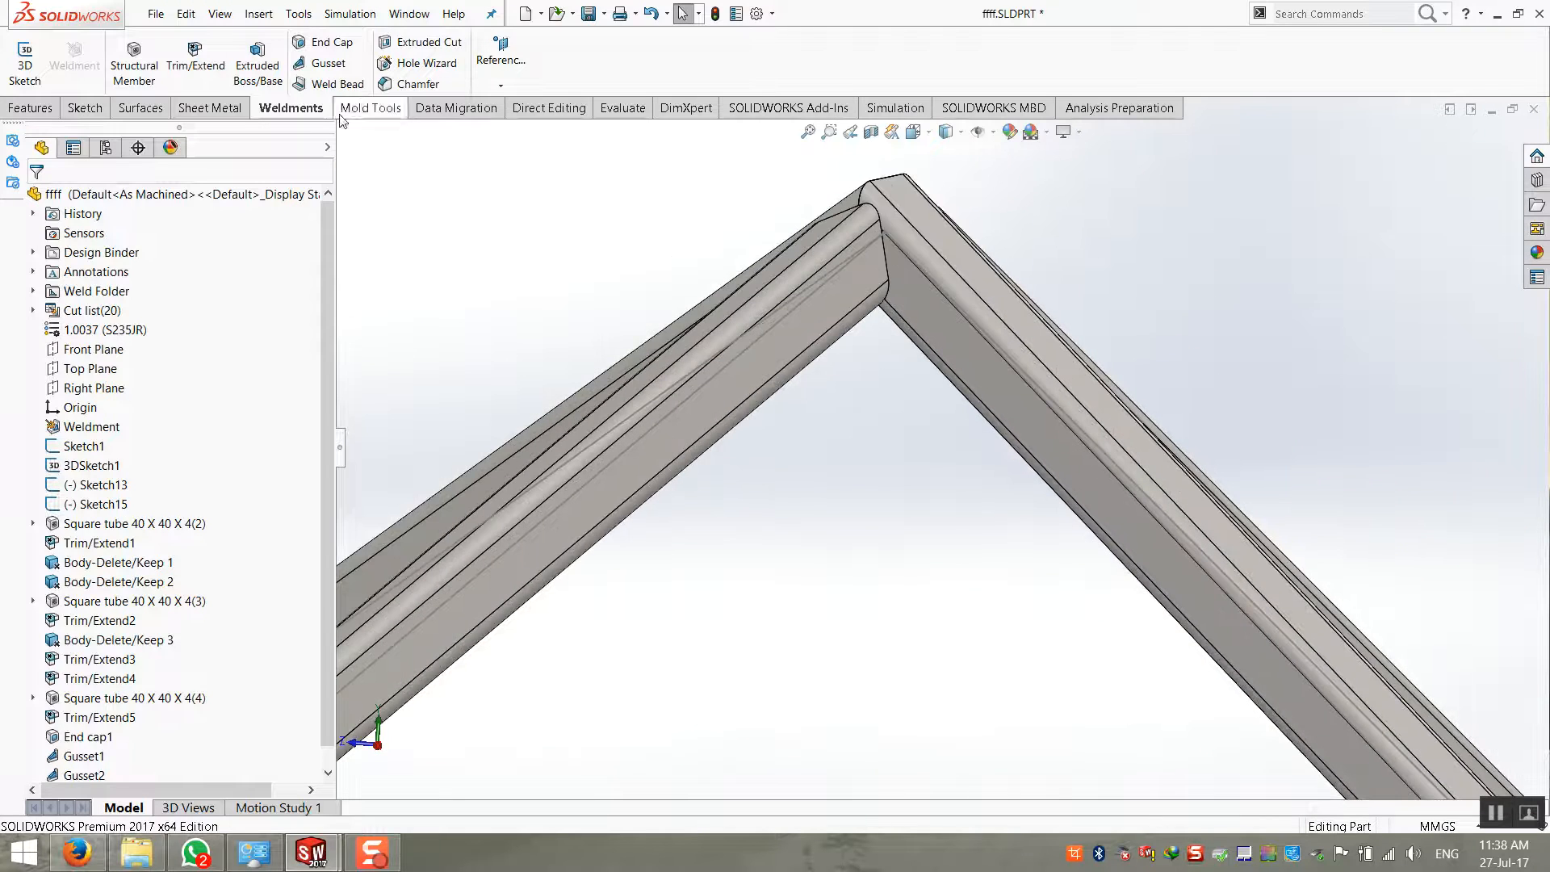
{"action": "left_click", "coordinate": [323, 63]}
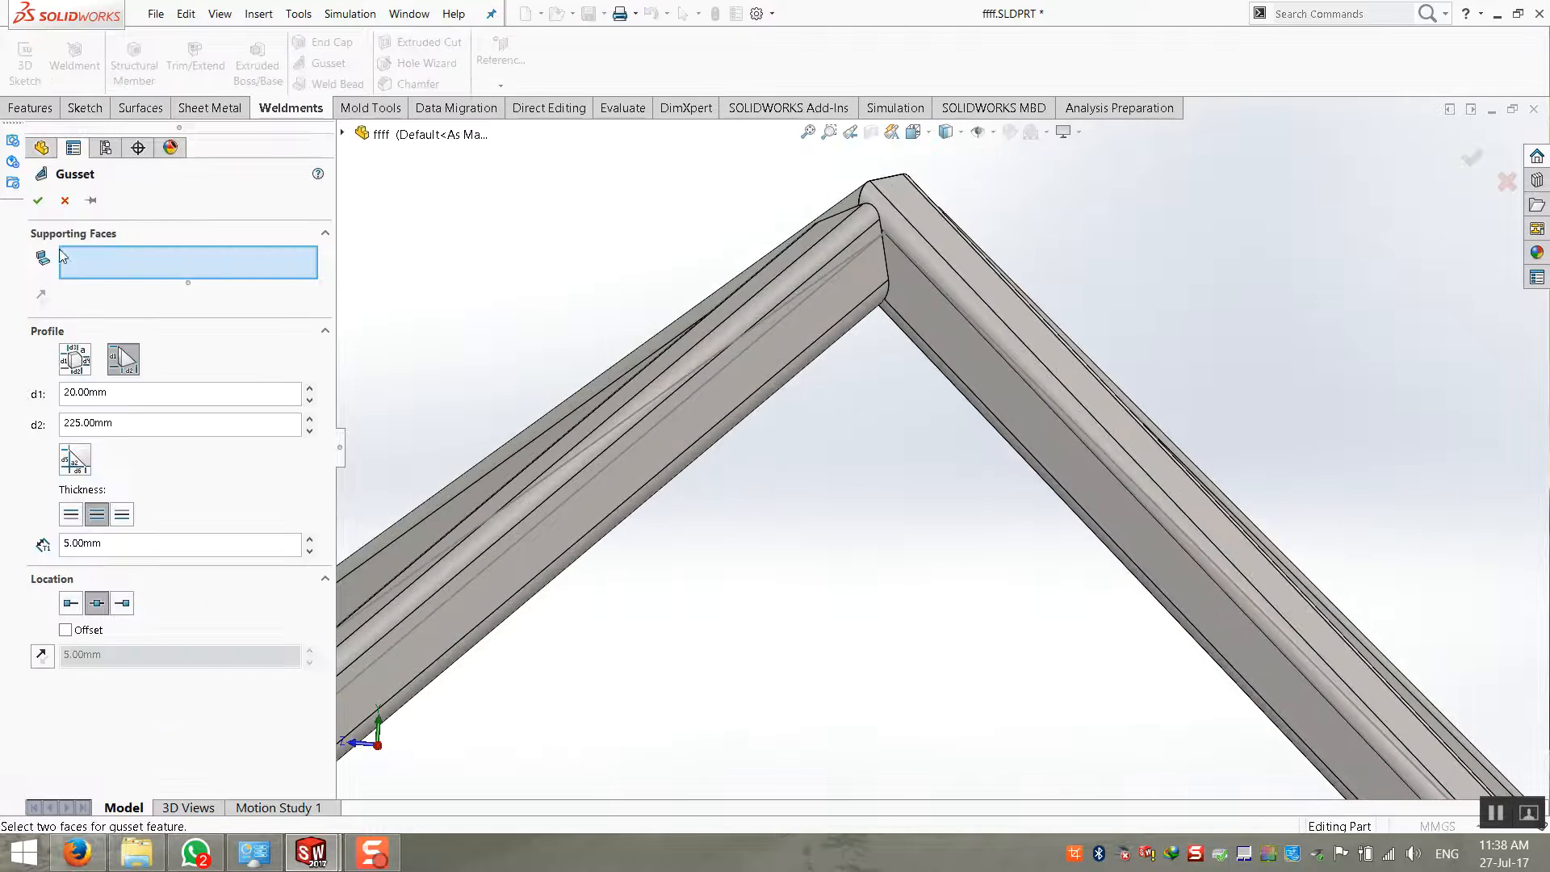
{"action": "left_click", "coordinate": [946, 315]}
{"action": "left_click", "coordinate": [787, 355]}
{"action": "middle_click_drag", "start_coordinate": [803, 350], "coordinate": [875, 370]}
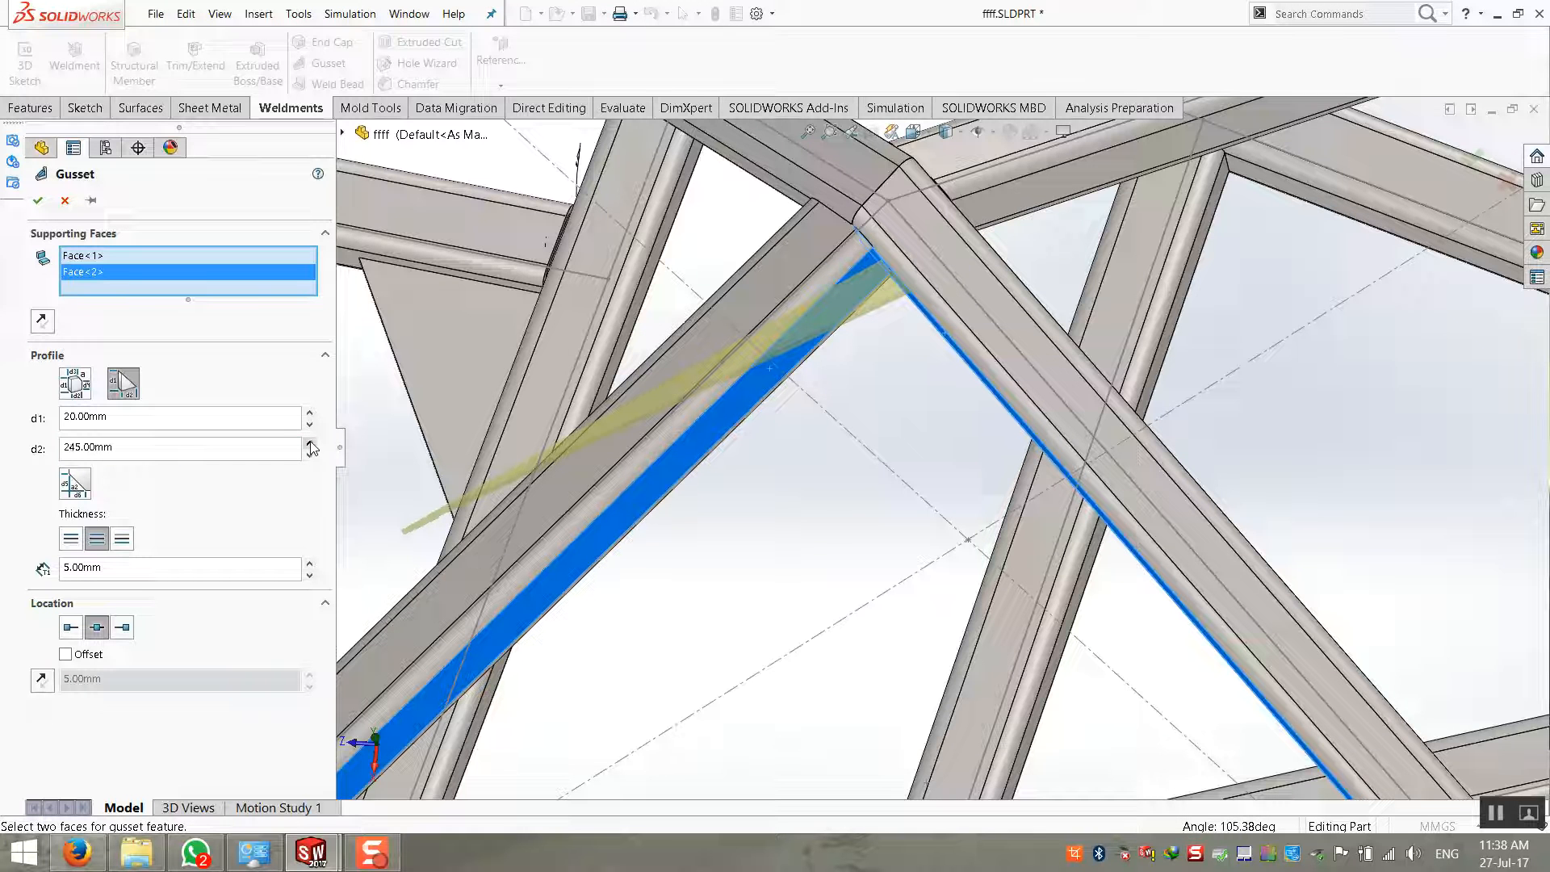
Set the apex gusset's leg lengths to 30 mm for d1 and 25 mm for d2, and create the gusset
{"action": "left_click", "coordinate": [309, 425]}
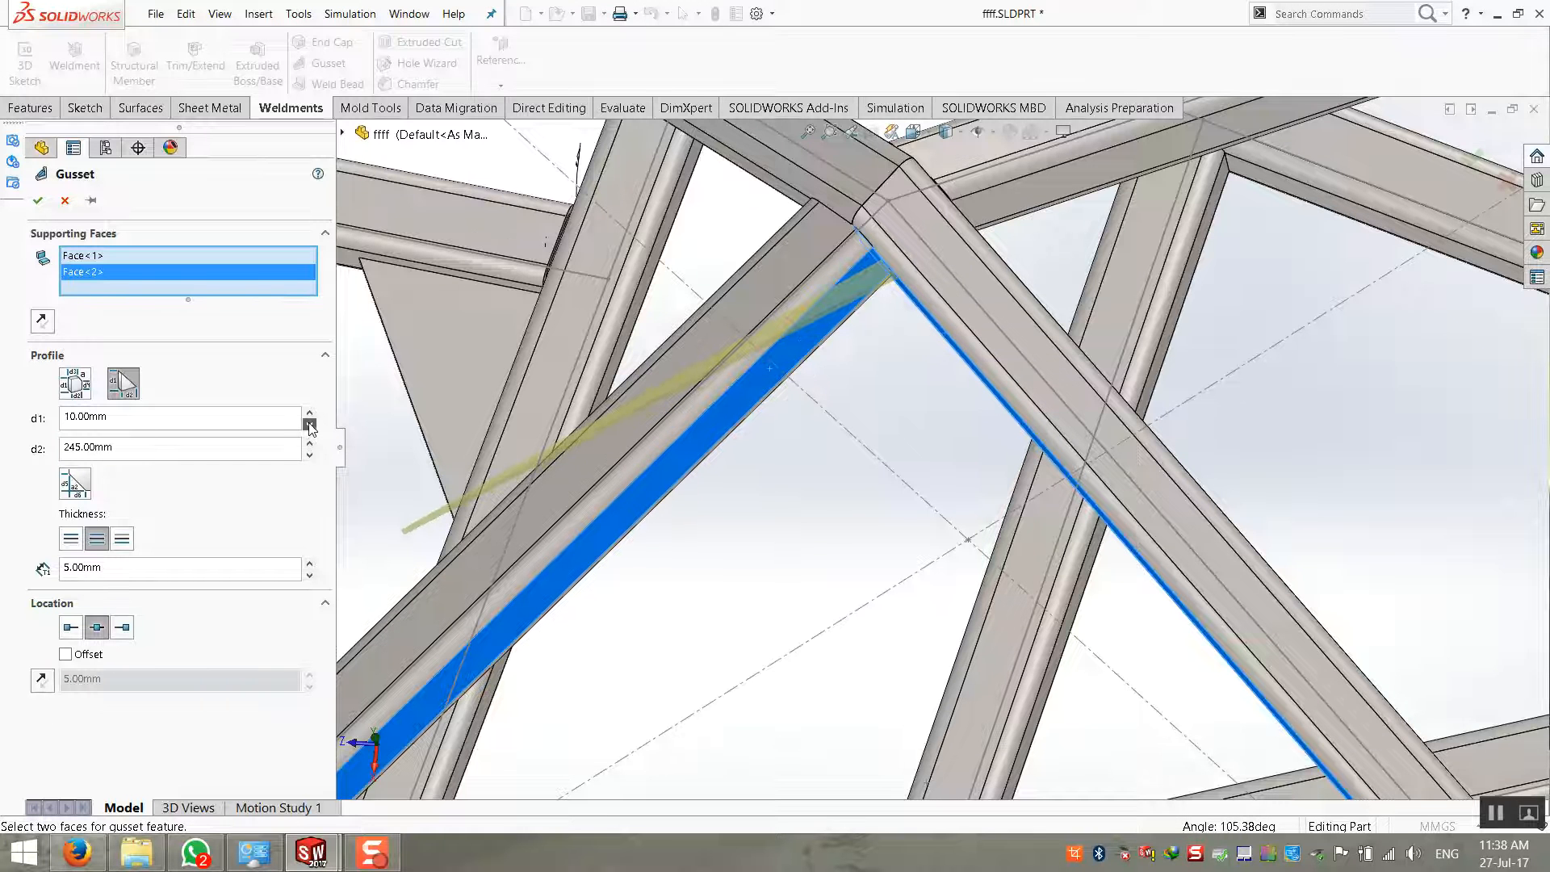
{"action": "left_click", "coordinate": [310, 412]}
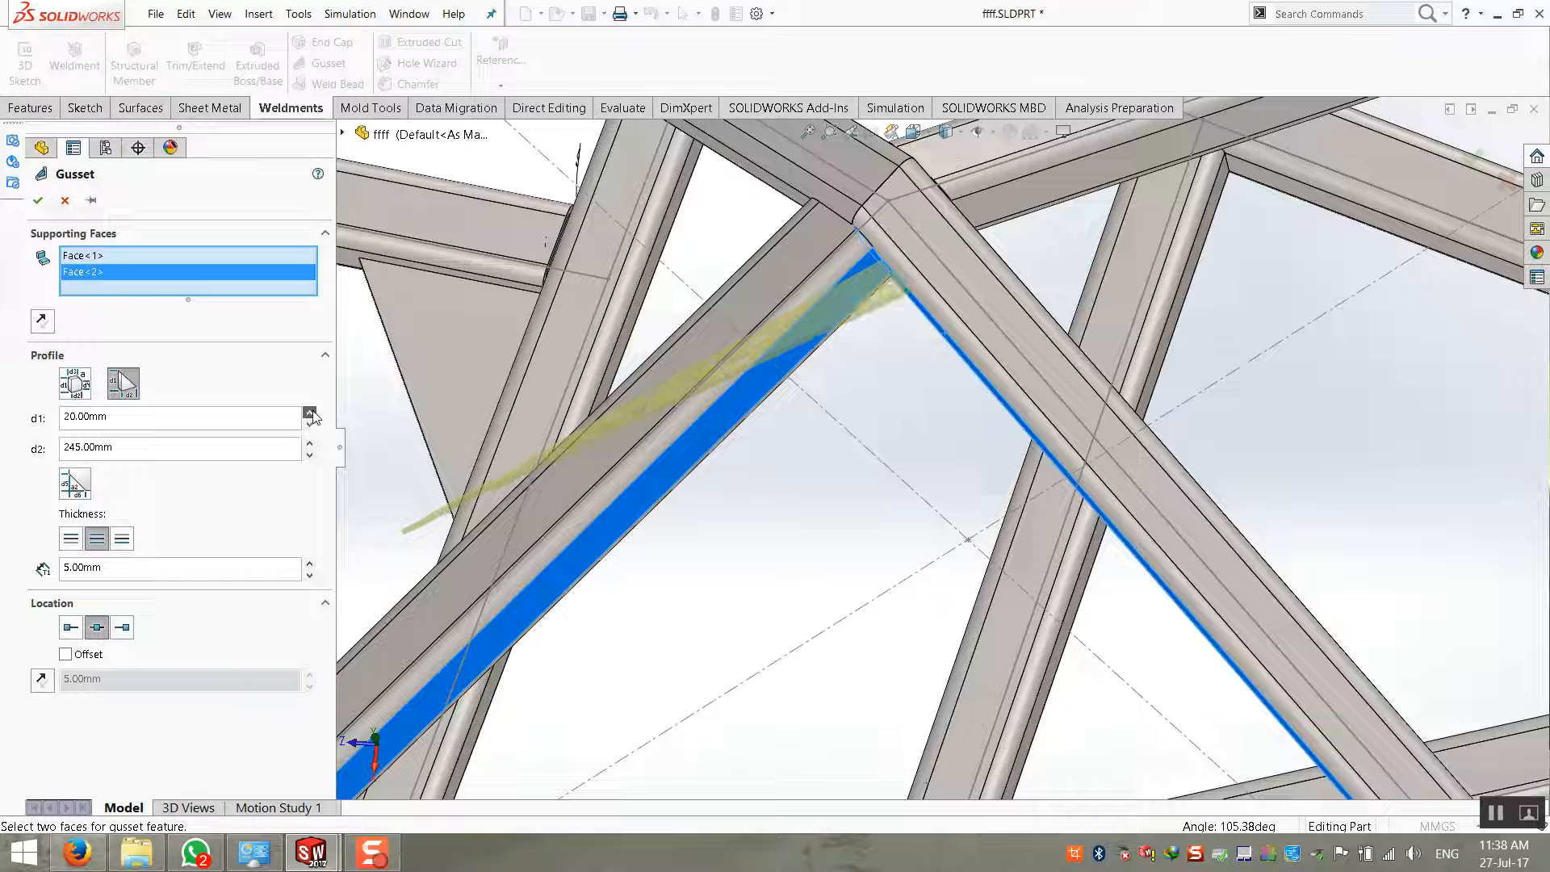
{"action": "left_click", "coordinate": [310, 412]}
{"action": "left_click", "coordinate": [310, 454]}
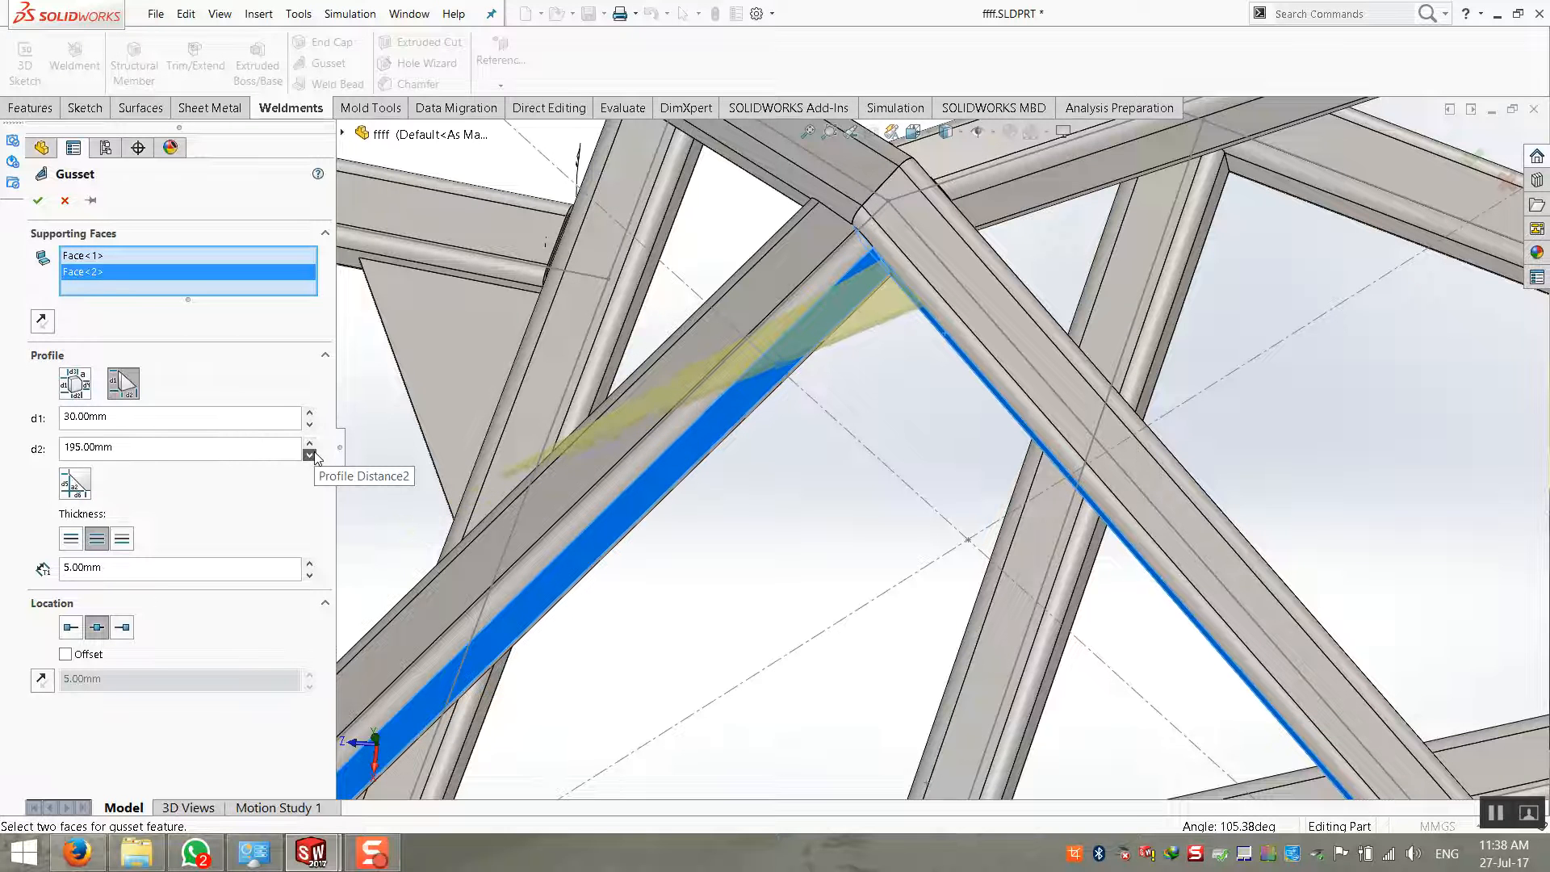
{"action": "left_click", "coordinate": [309, 455]}
{"action": "left_click", "coordinate": [310, 443]}
{"action": "left_click", "coordinate": [39, 201]}
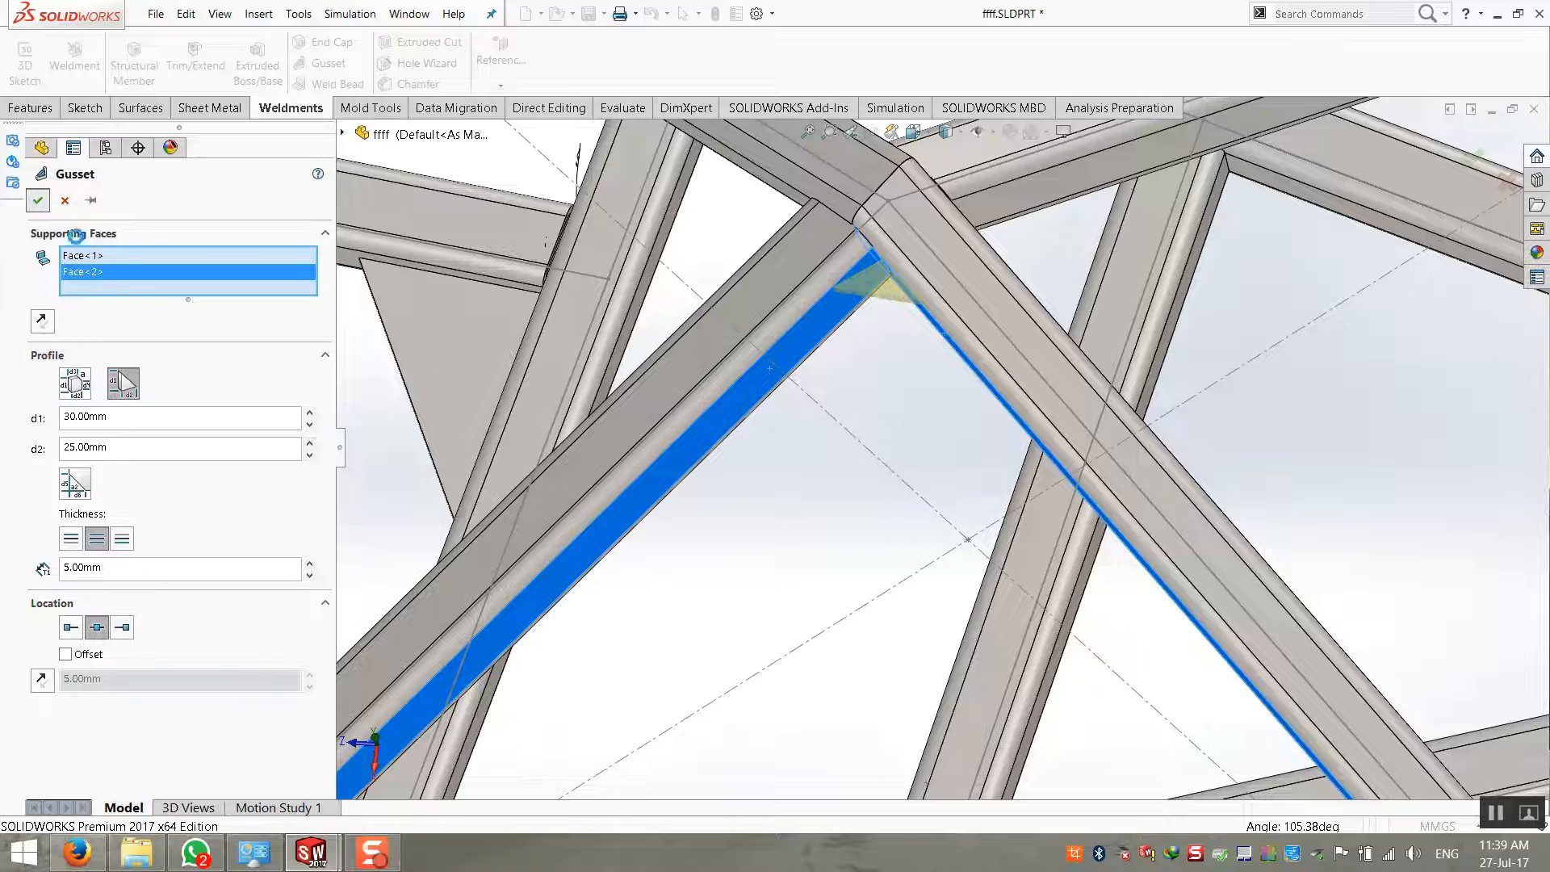
Edit the apex gusset, compare its location options, and choose the first location with the thickness on the first side
{"action": "middle_click_drag", "start_coordinate": [962, 305], "coordinate": [943, 226]}
{"action": "scroll", "coordinate": [940, 226], "scroll_direction": "down", "scroll_amount": 5}
{"action": "middle_click_drag", "start_coordinate": [893, 360], "coordinate": [835, 575]}
{"action": "scroll", "coordinate": [835, 575], "scroll_direction": "up", "scroll_amount": 2}
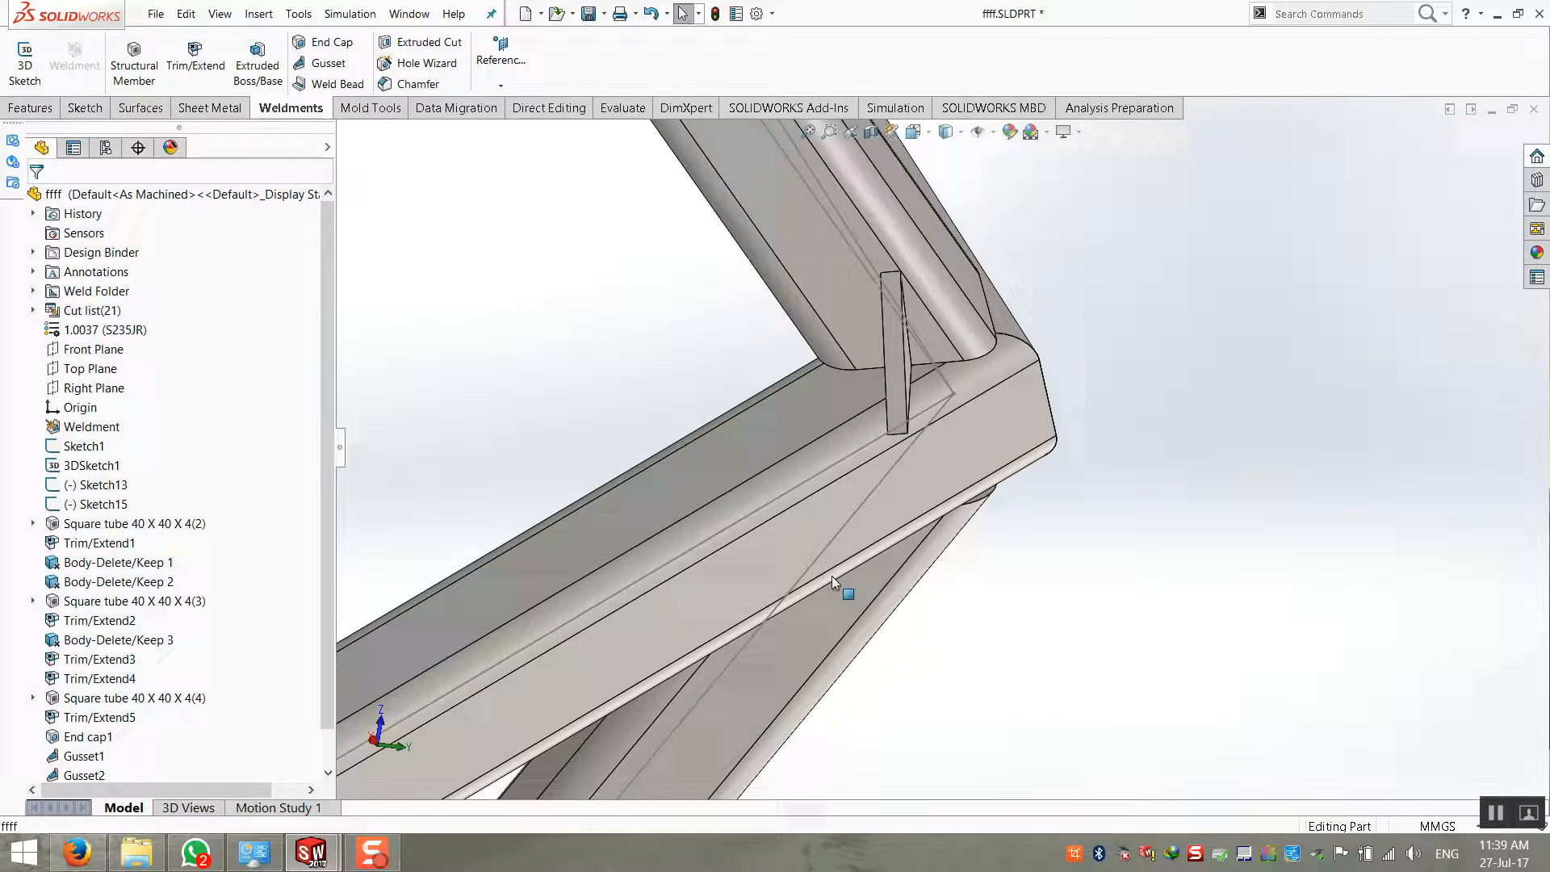
{"action": "scroll", "coordinate": [121, 775], "scroll_direction": "down", "scroll_amount": 1}
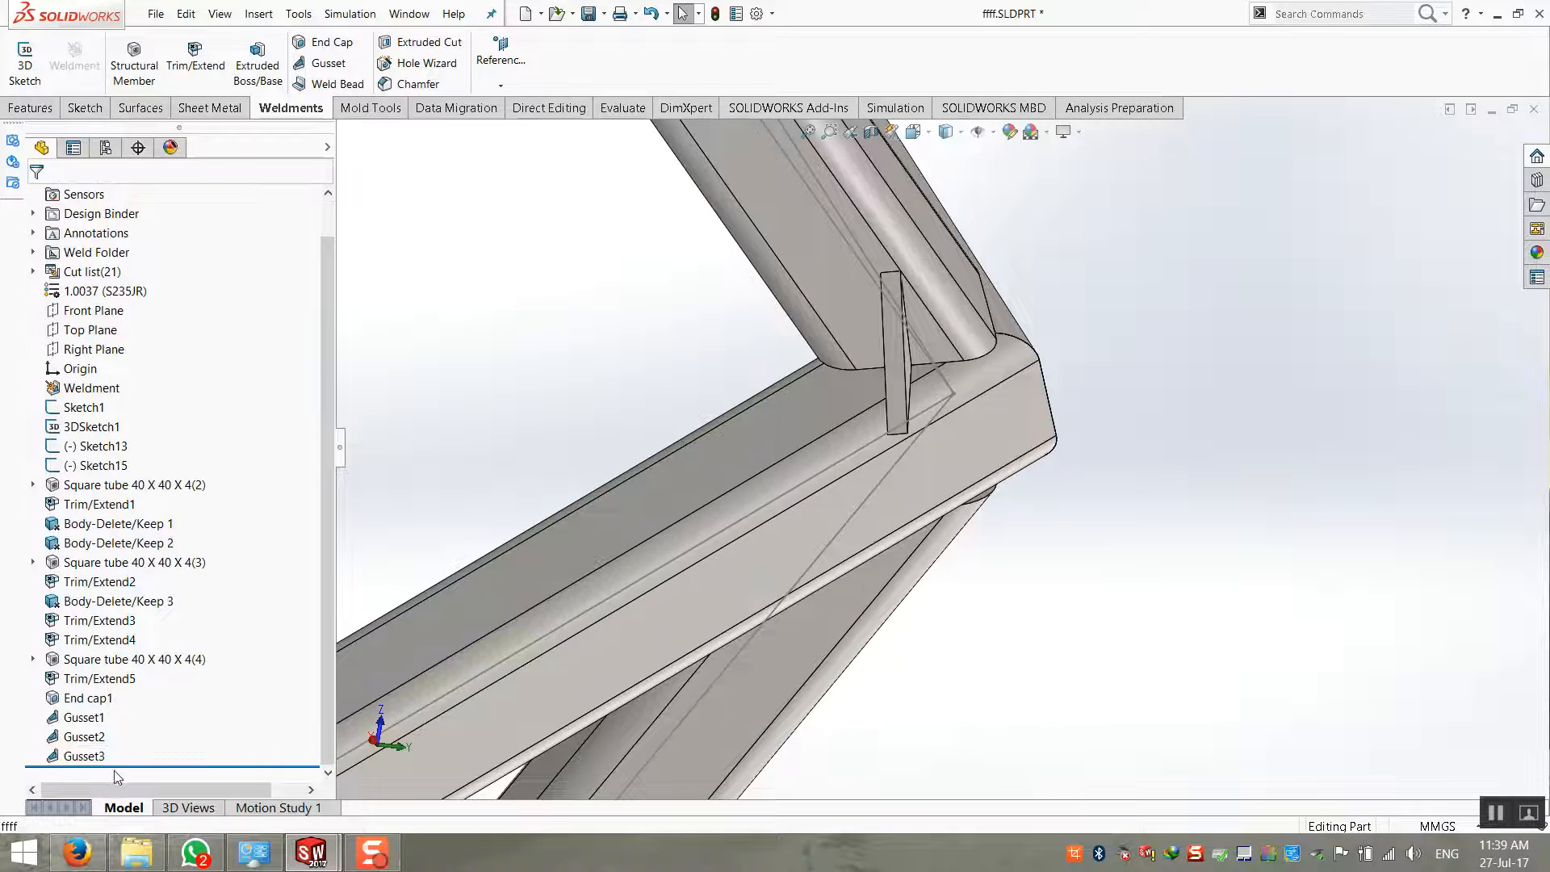
{"action": "right_click", "coordinate": [93, 757]}
{"action": "left_click", "coordinate": [106, 470]}
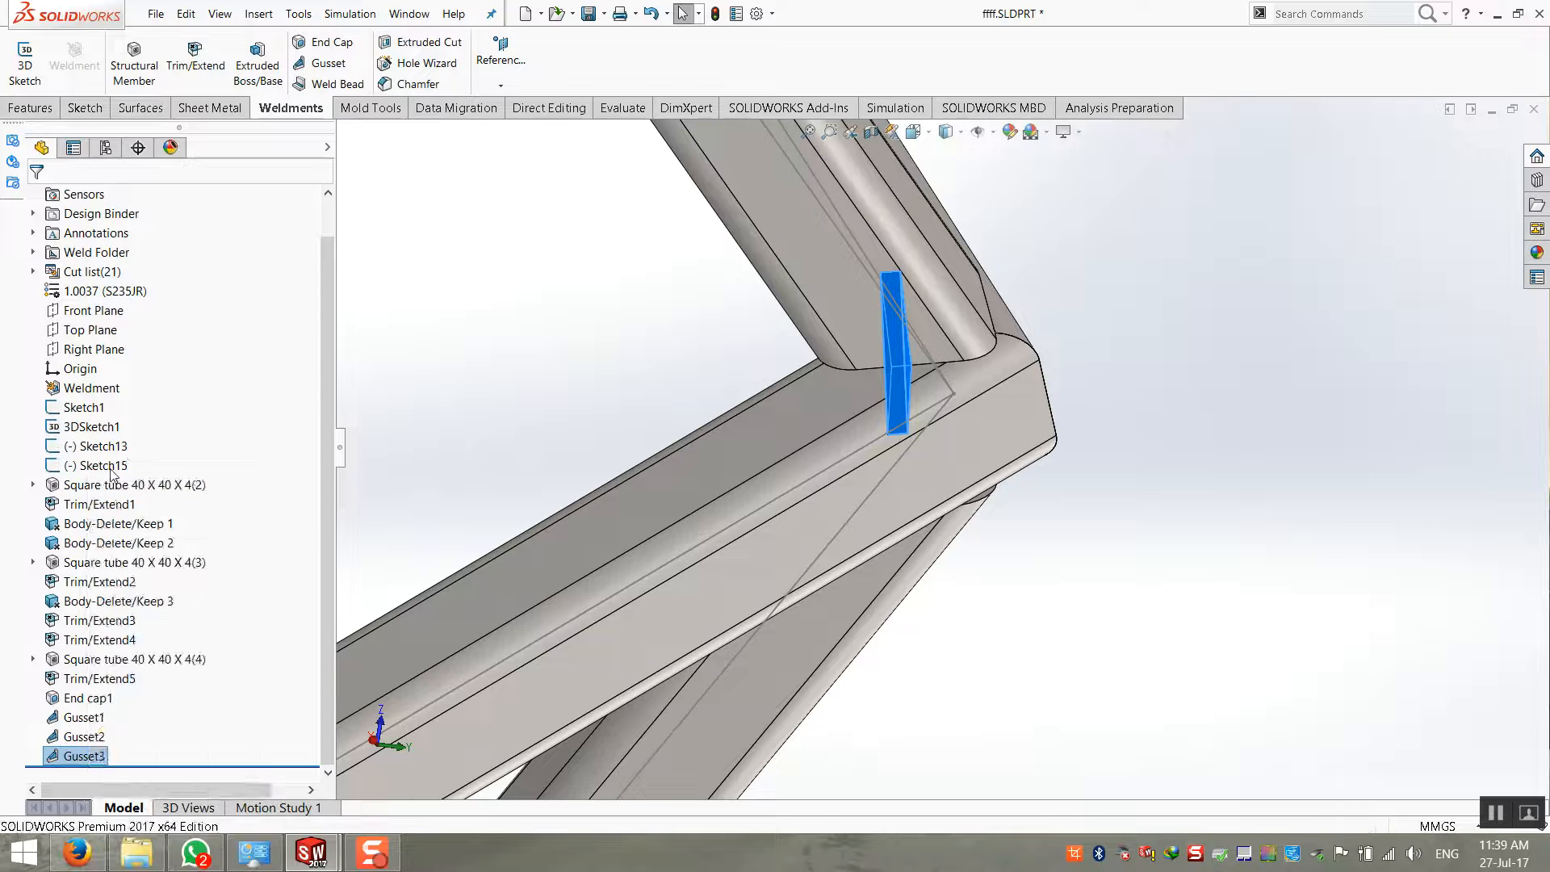
{"action": "left_click", "coordinate": [124, 618]}
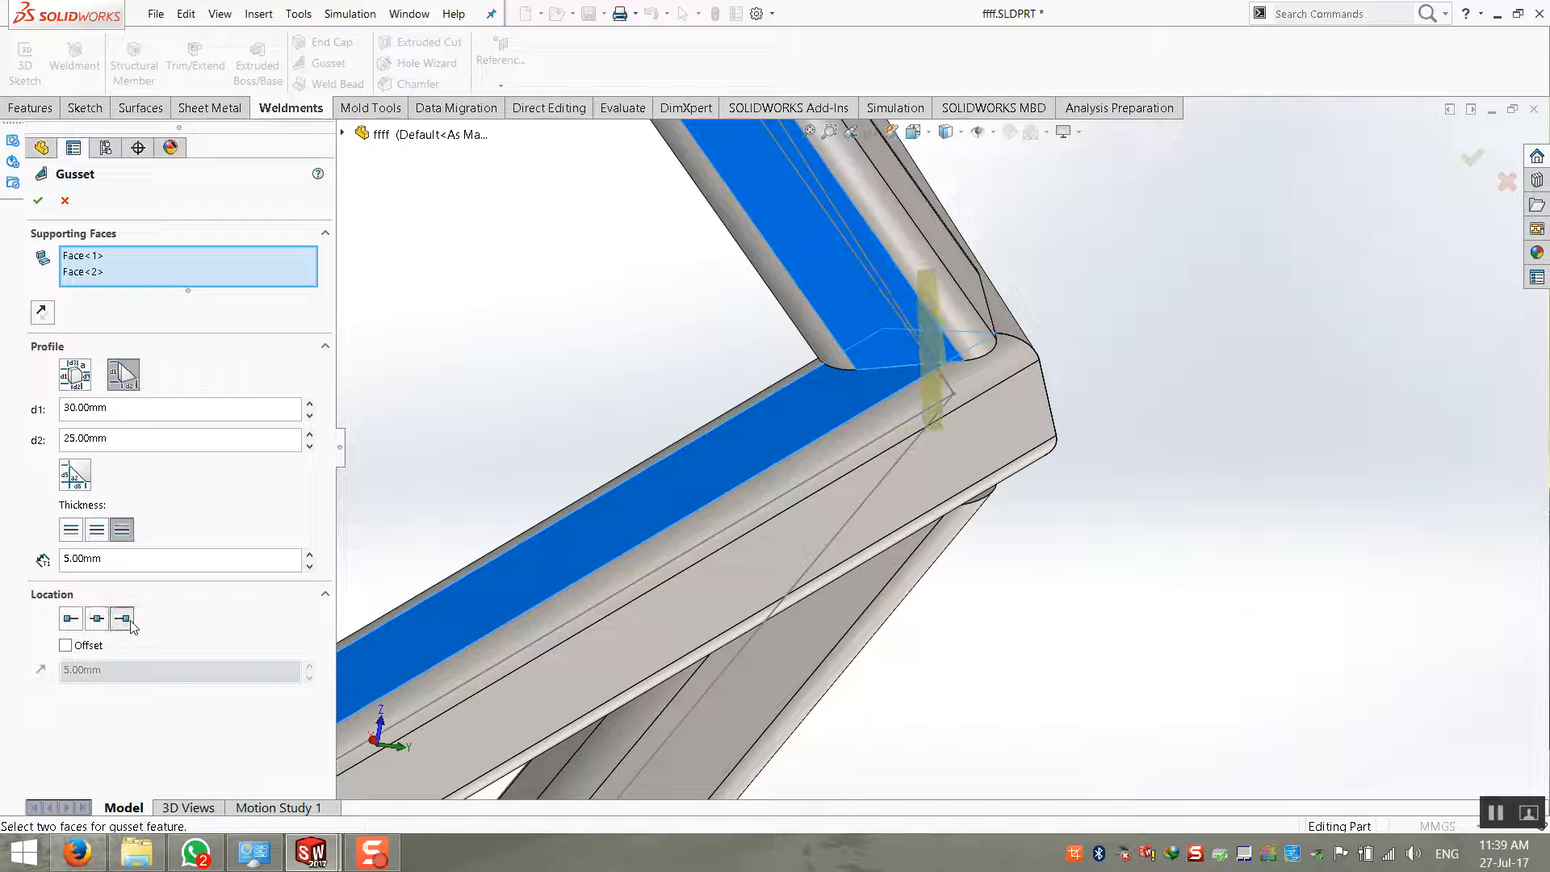
{"action": "left_click", "coordinate": [72, 619]}
{"action": "left_click", "coordinate": [96, 620]}
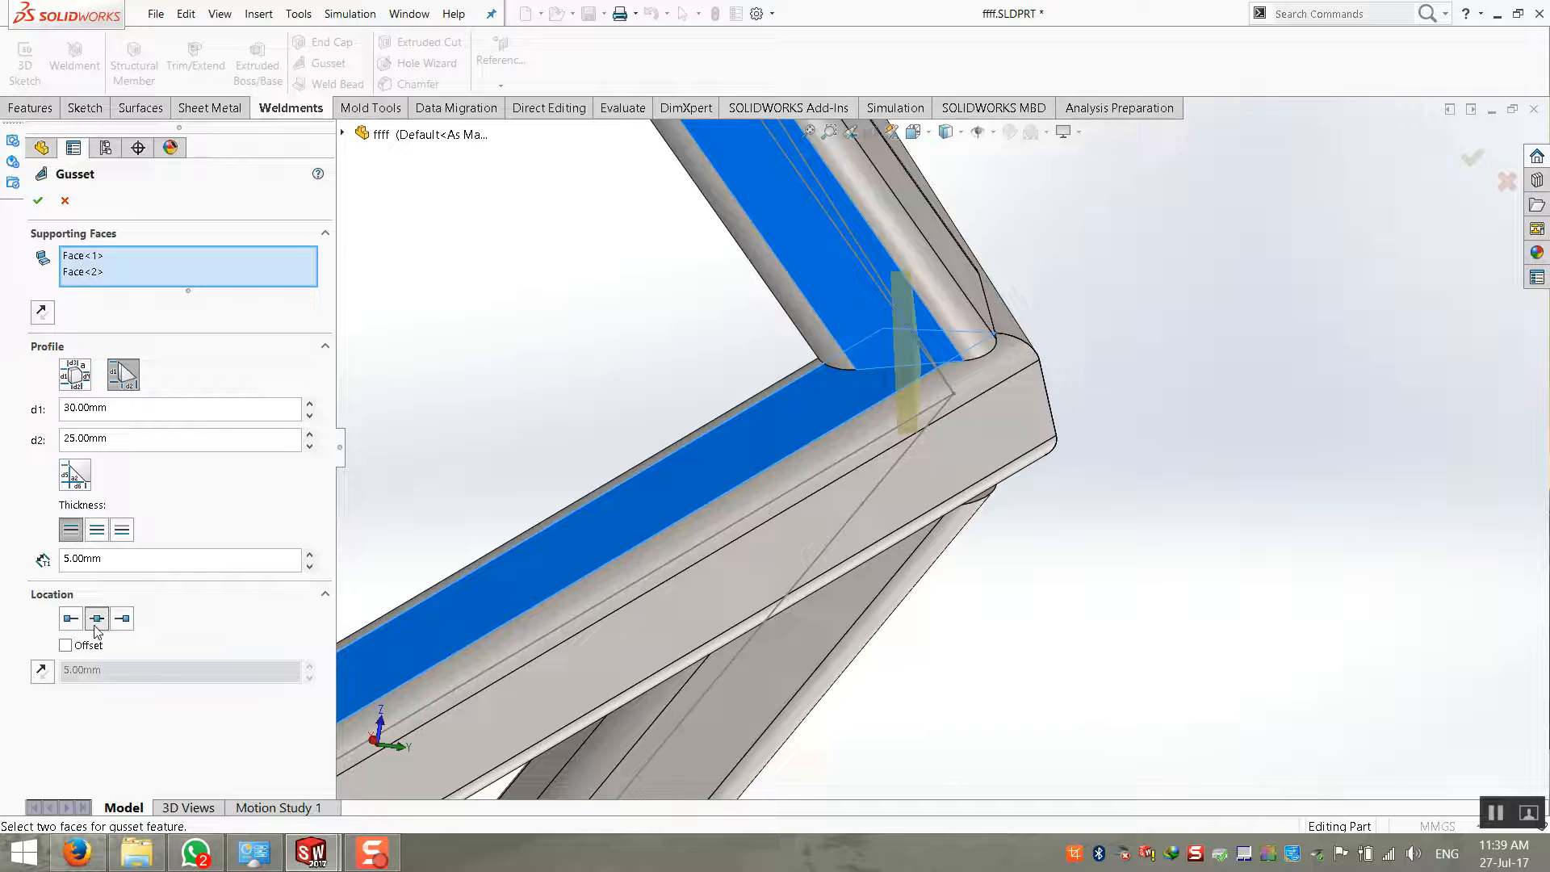
{"action": "left_click", "coordinate": [70, 620]}
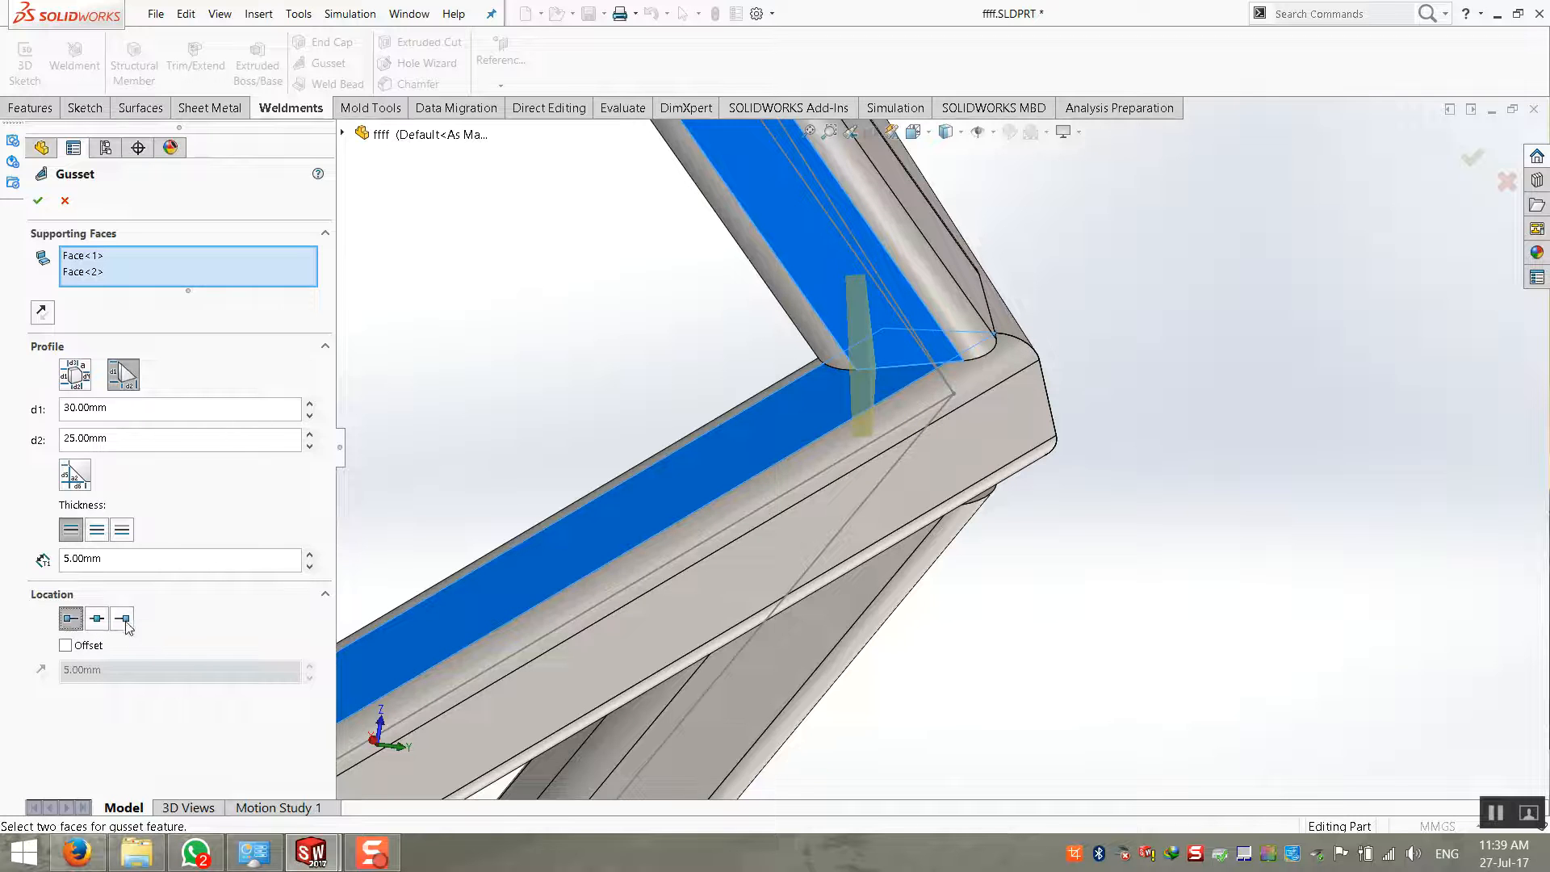
{"action": "left_click", "coordinate": [124, 619]}
{"action": "left_click", "coordinate": [71, 619]}
Change the apex gusset's leg lengths to 10 mm for d1 and 35 mm for d2, and apply the edit
{"action": "middle_click_drag", "start_coordinate": [775, 517], "coordinate": [860, 502]}
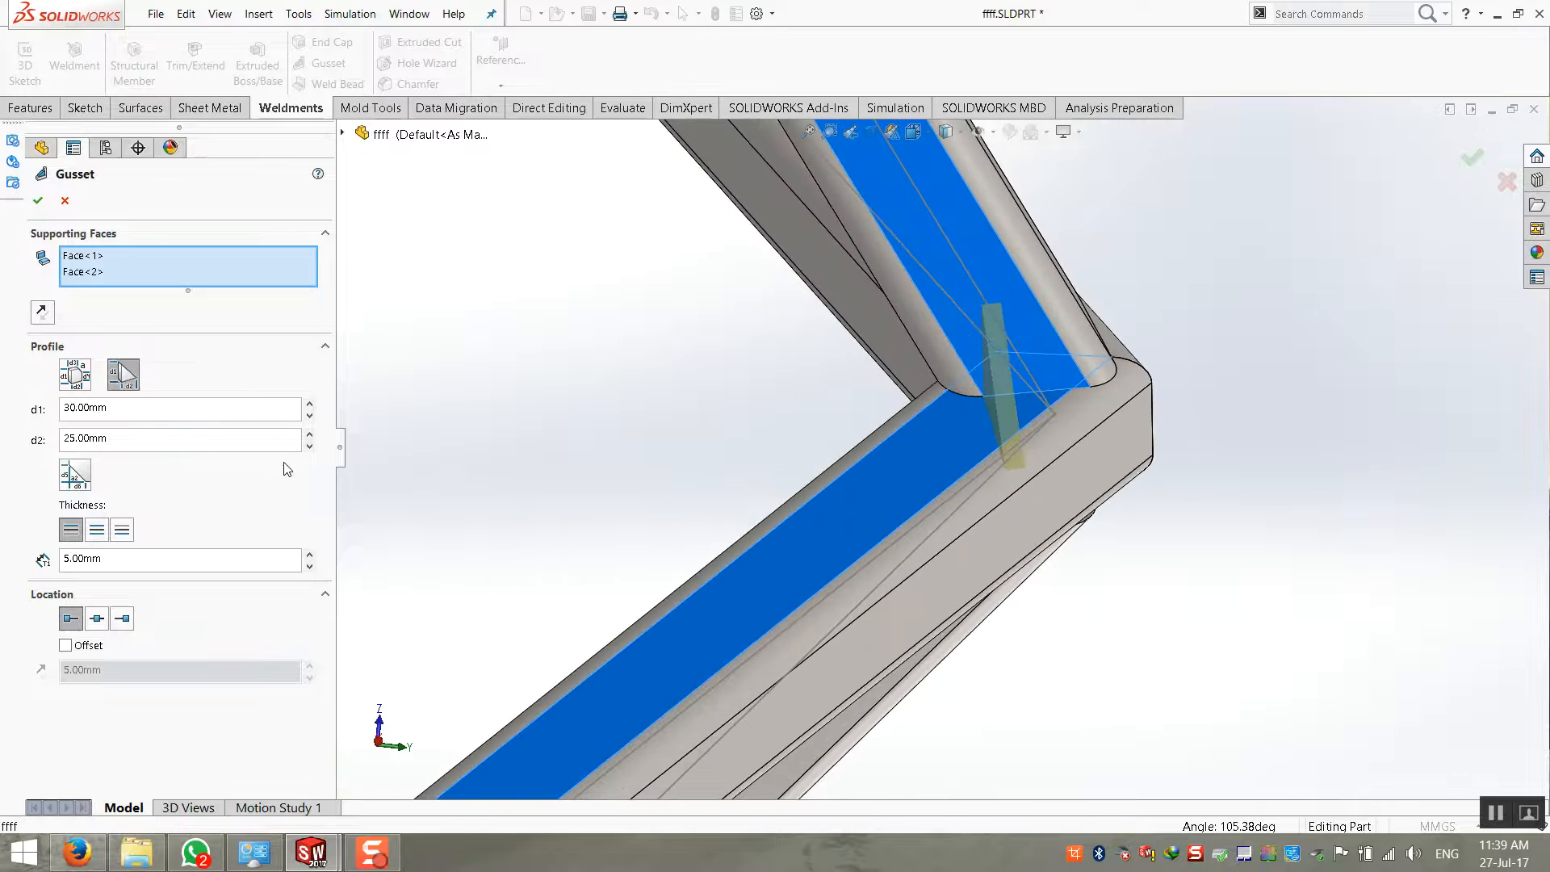
{"action": "left_click", "coordinate": [309, 434]}
{"action": "left_click", "coordinate": [310, 435]}
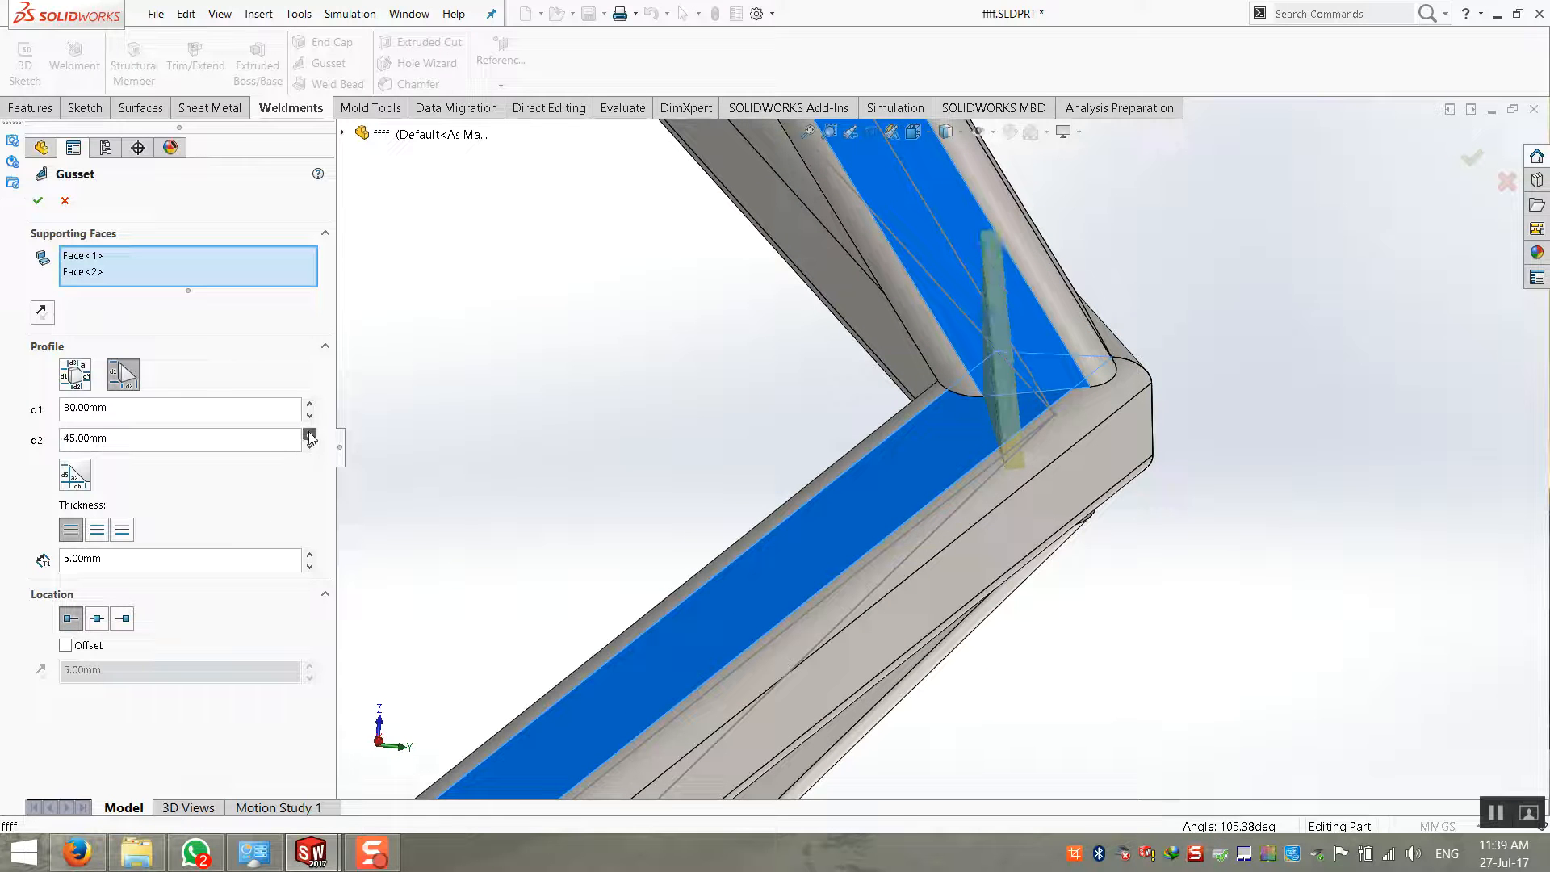
{"action": "left_click", "coordinate": [309, 443]}
{"action": "left_click", "coordinate": [309, 416]}
{"action": "left_click", "coordinate": [310, 416]}
{"action": "left_click", "coordinate": [38, 201]}
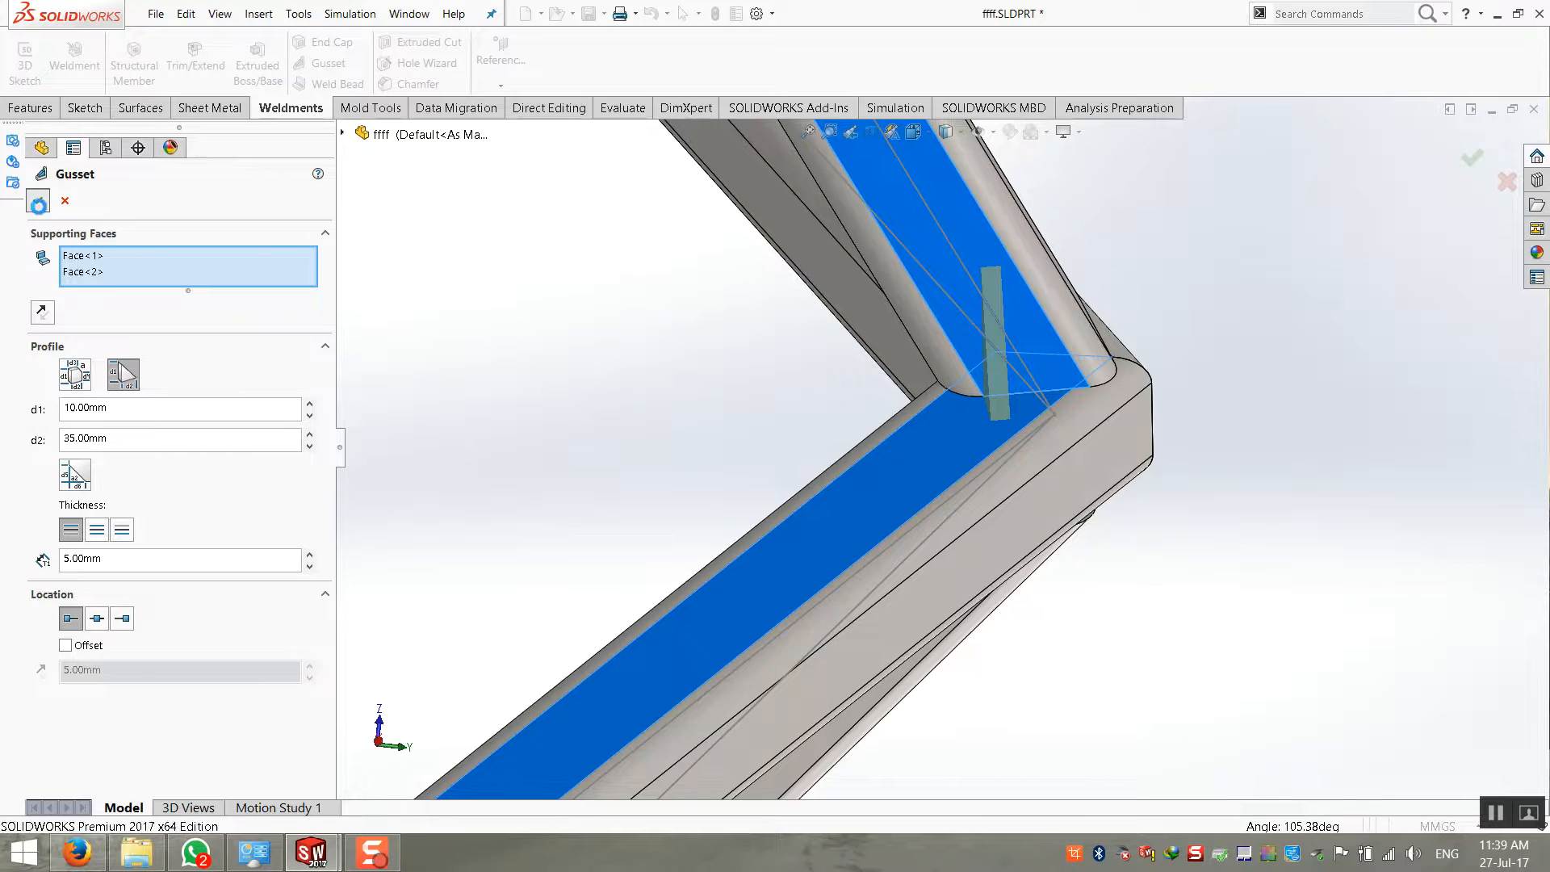
Inspect the edited apex gusset, show the whole frame in isometric view, and save the part
{"action": "middle_click_drag", "start_coordinate": [727, 452], "coordinate": [751, 363]}
{"action": "scroll", "coordinate": [630, 404], "scroll_direction": "down", "scroll_amount": 6}
{"action": "middle_click_drag", "start_coordinate": [799, 485], "coordinate": [757, 452]}
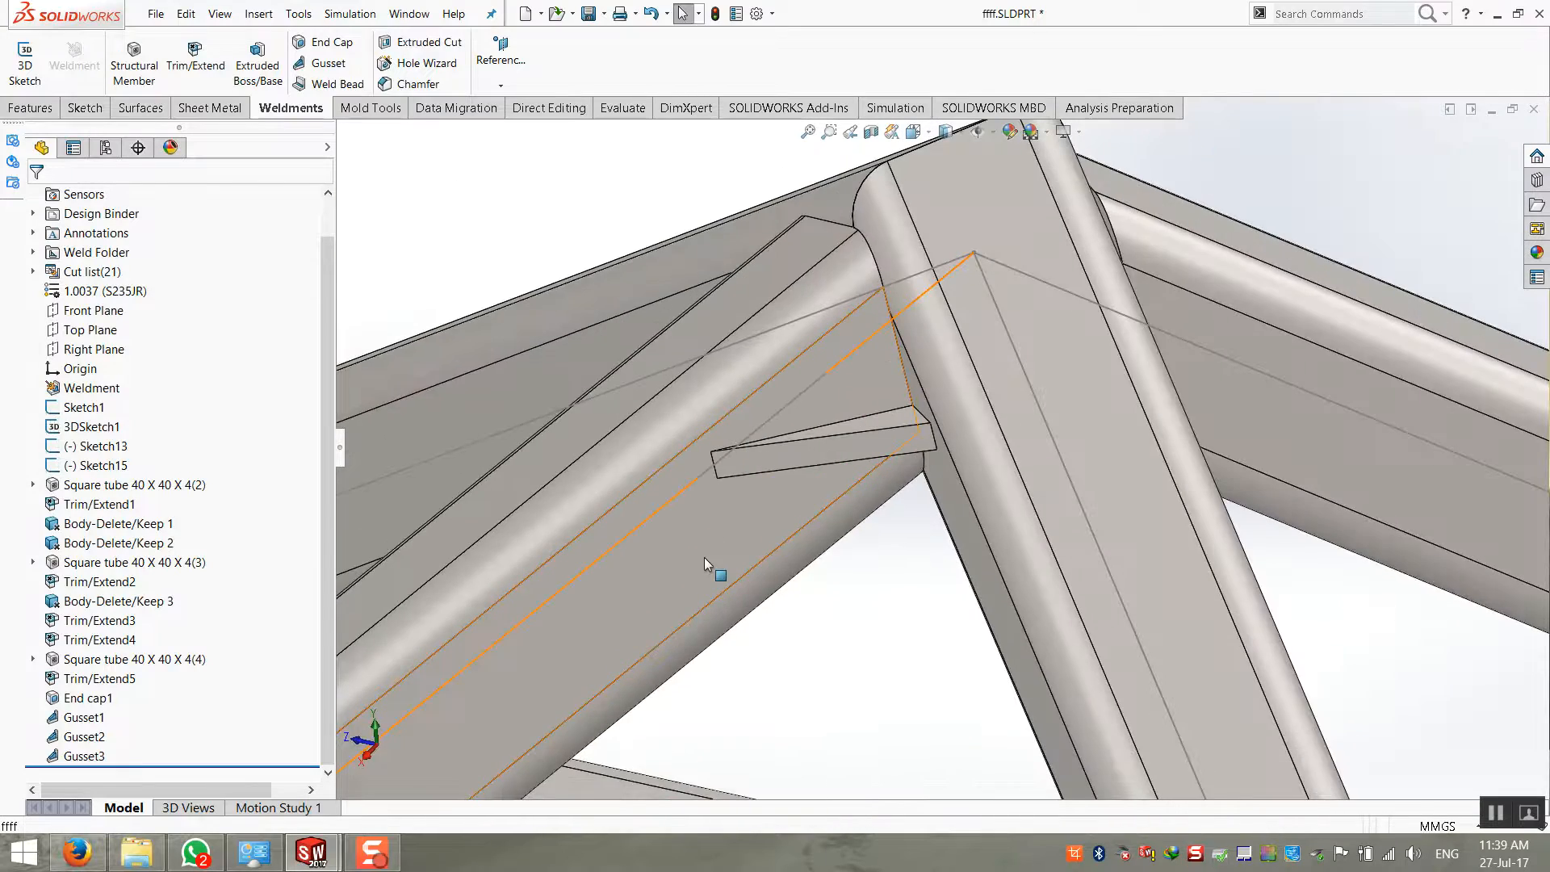
{"action": "scroll", "coordinate": [704, 557], "scroll_direction": "up", "scroll_amount": 8}
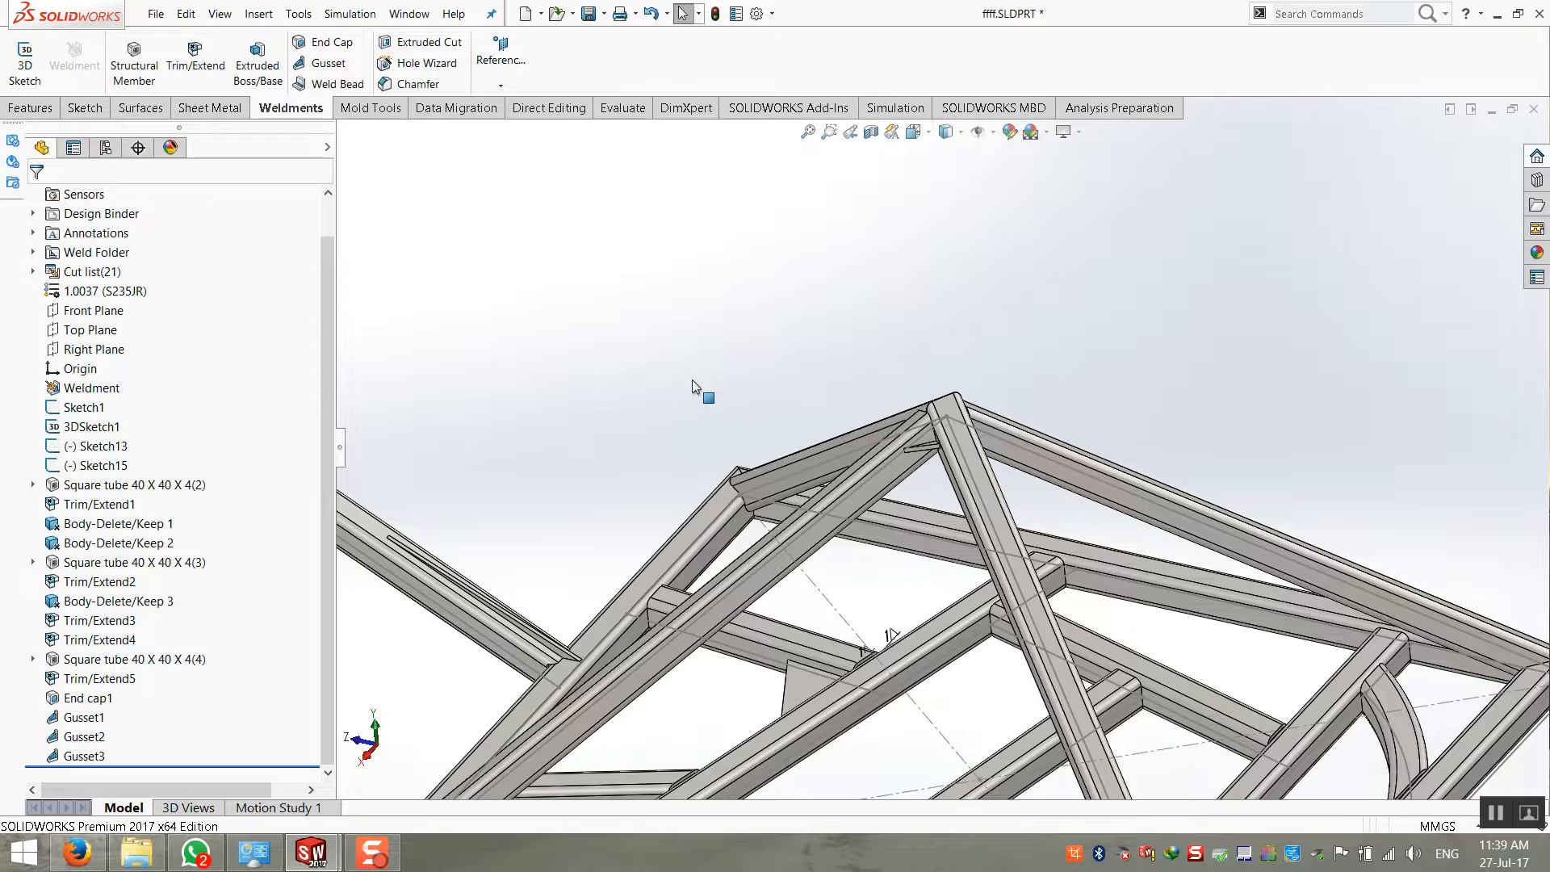
{"action": "key", "text": "ctrl+7"}
{"action": "key", "text": "ctrl+s"}
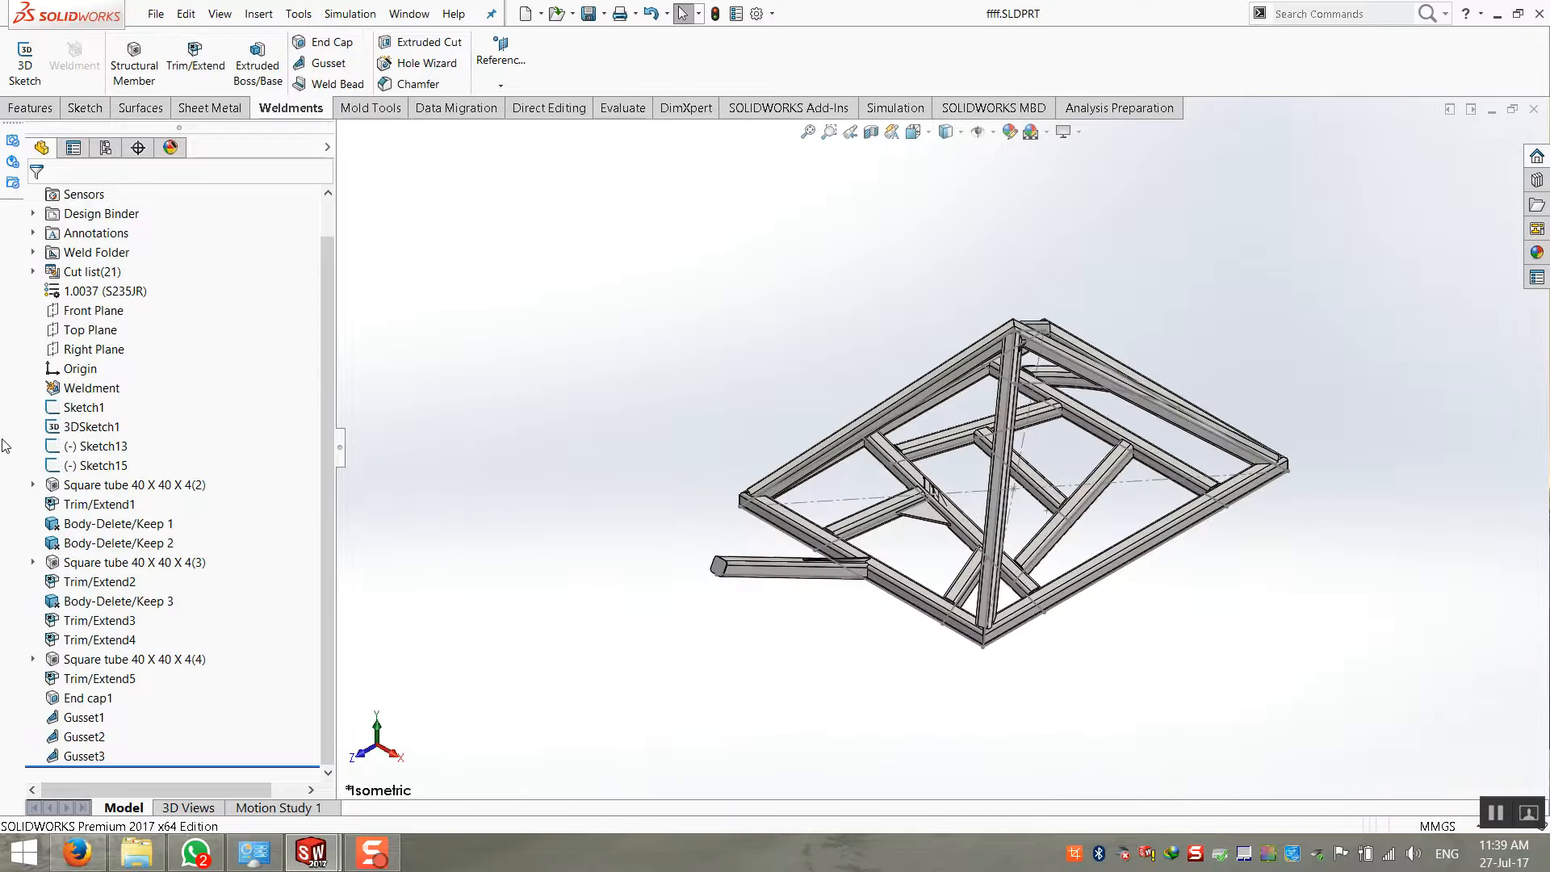
Close the part and its drawing, saving all modified documents and updating the views on inactive sheets
{"action": "right_click", "coordinate": [255, 331]}
{"action": "left_click", "coordinate": [298, 383]}
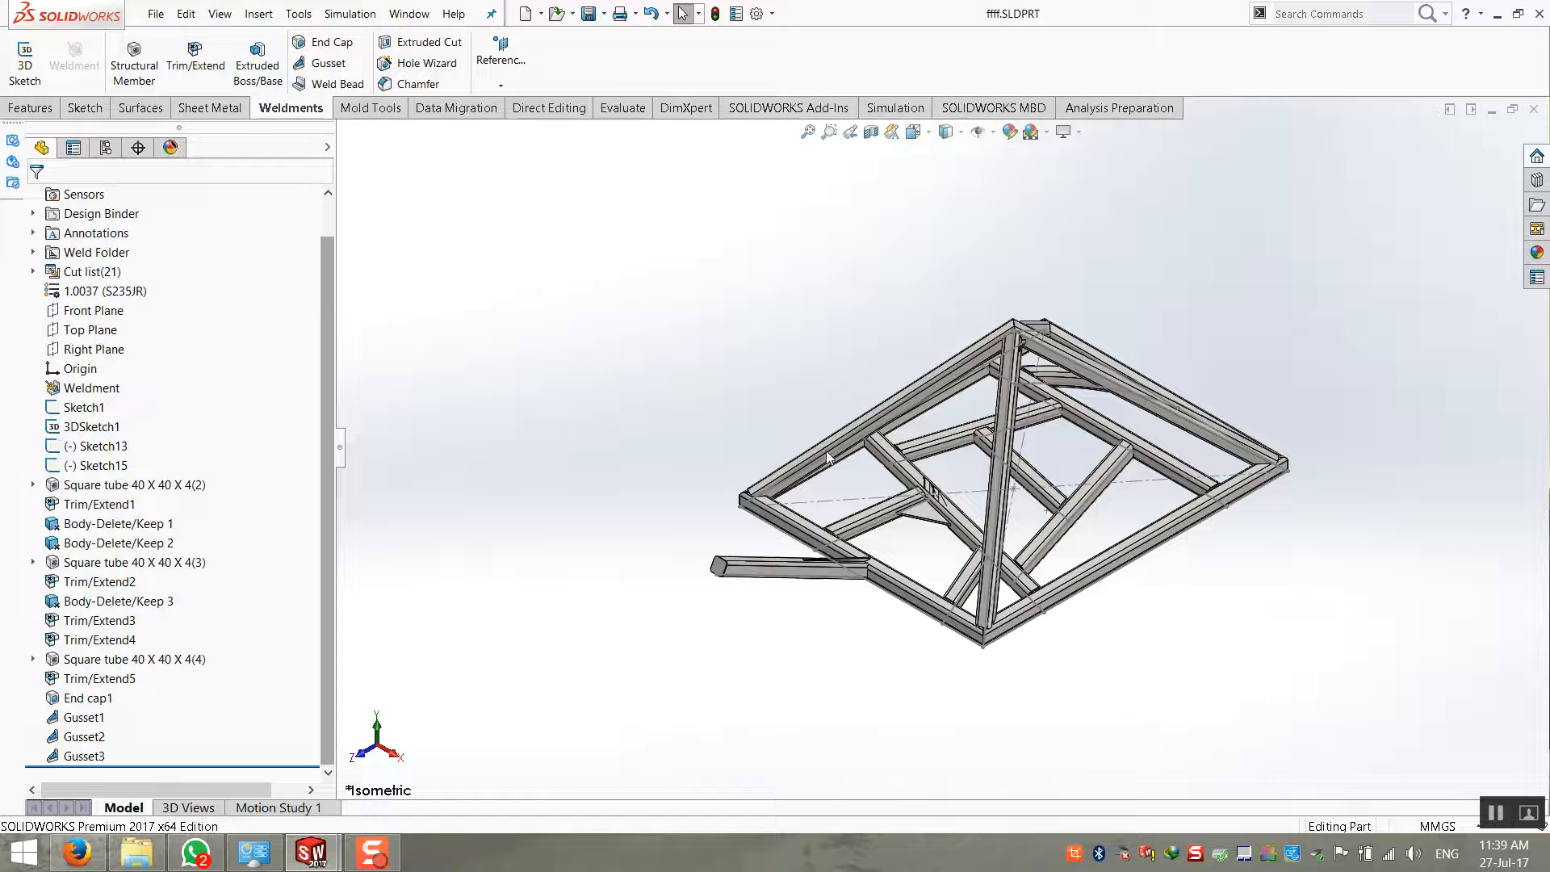
{"action": "scroll", "coordinate": [1199, 466], "scroll_direction": "down", "scroll_amount": 3}
{"action": "left_click", "coordinate": [808, 132]}
{"action": "left_click", "coordinate": [1534, 109]}
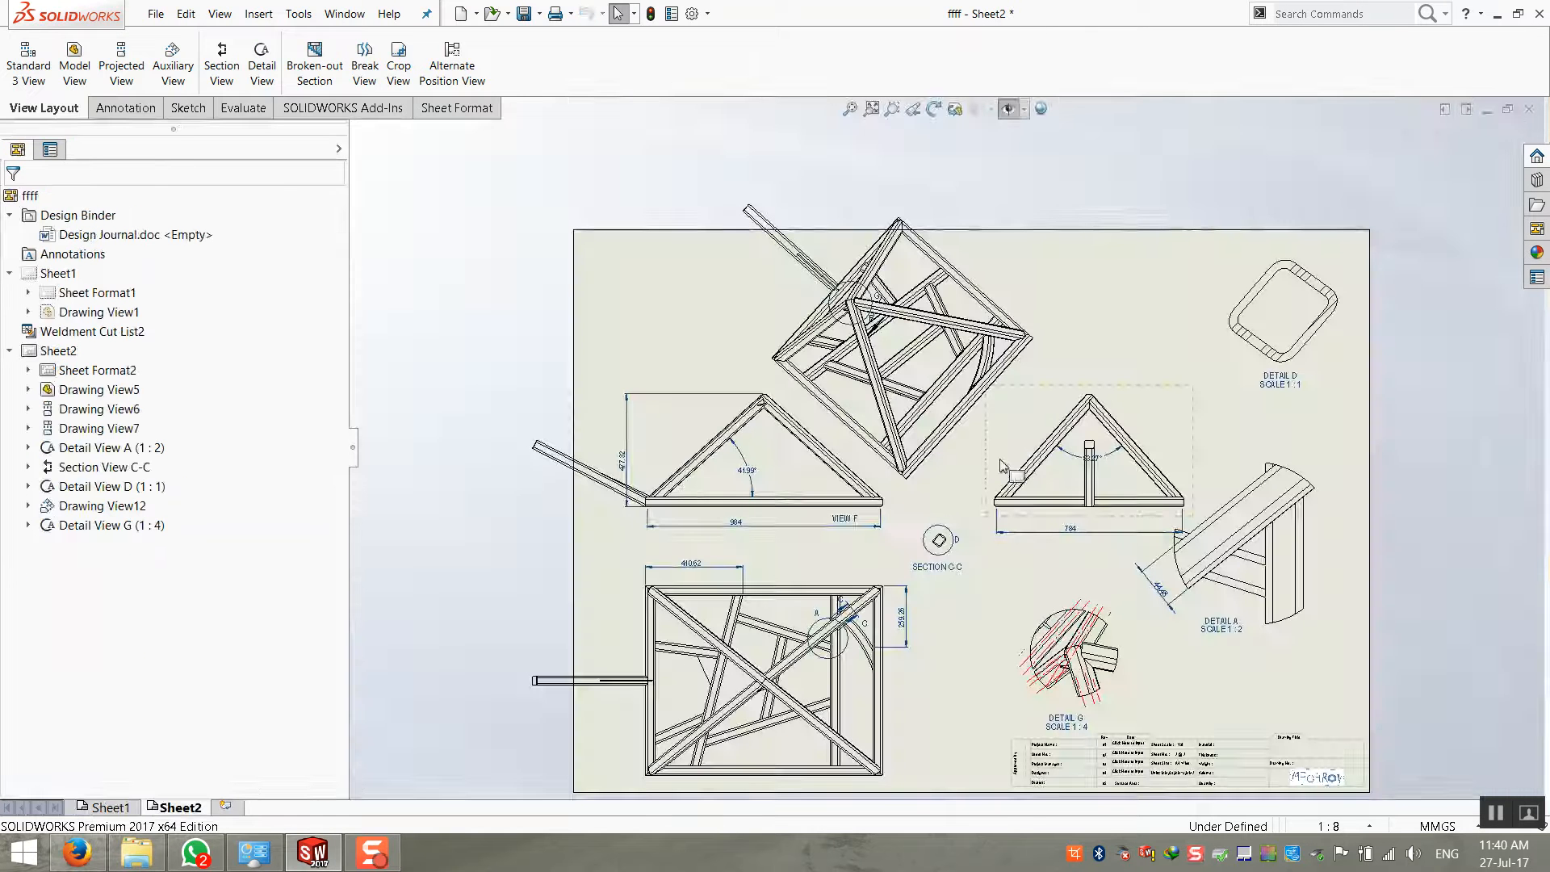
{"action": "left_click", "coordinate": [1530, 109]}
{"action": "left_click", "coordinate": [320, 340]}
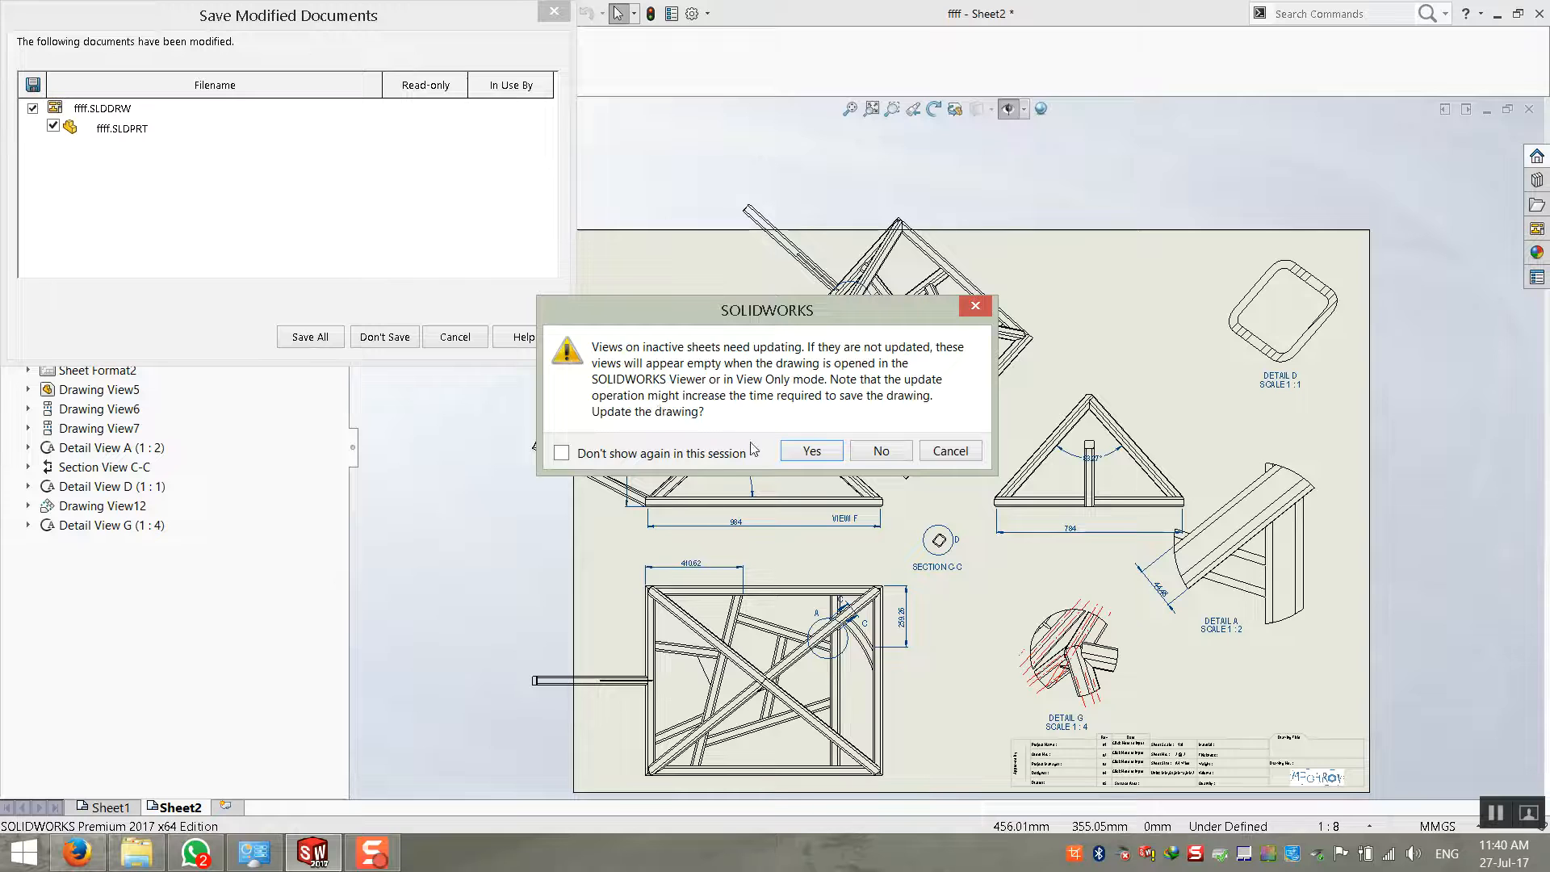
{"action": "left_click", "coordinate": [799, 450]}
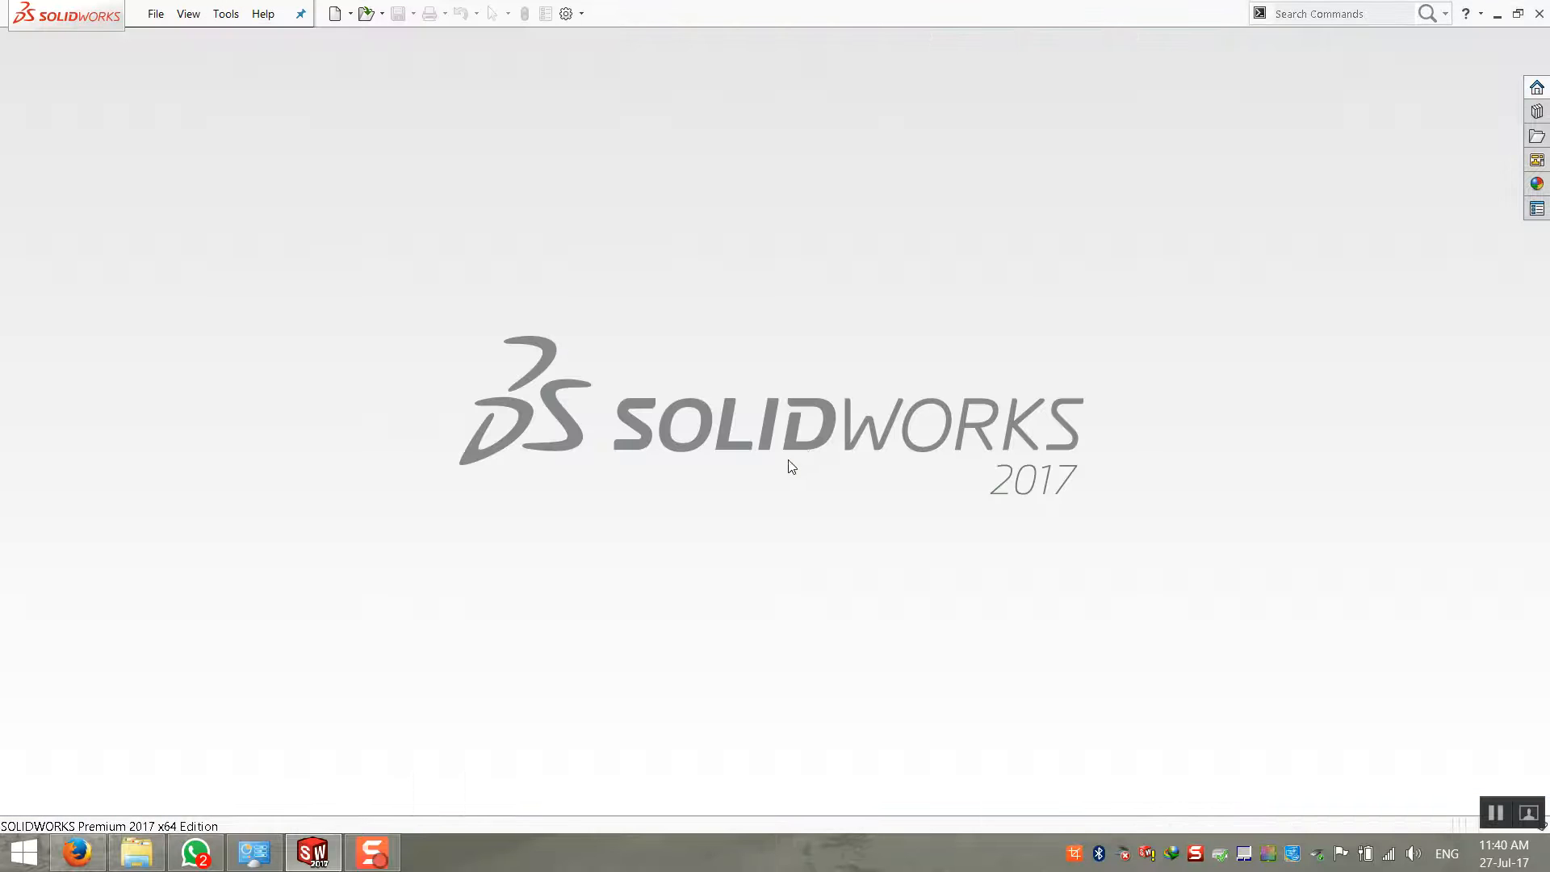
Create a new document from the Part template and start a 2D sketch on the Front Plane
{"action": "left_click", "coordinate": [157, 11]}
{"action": "left_click", "coordinate": [165, 43]}
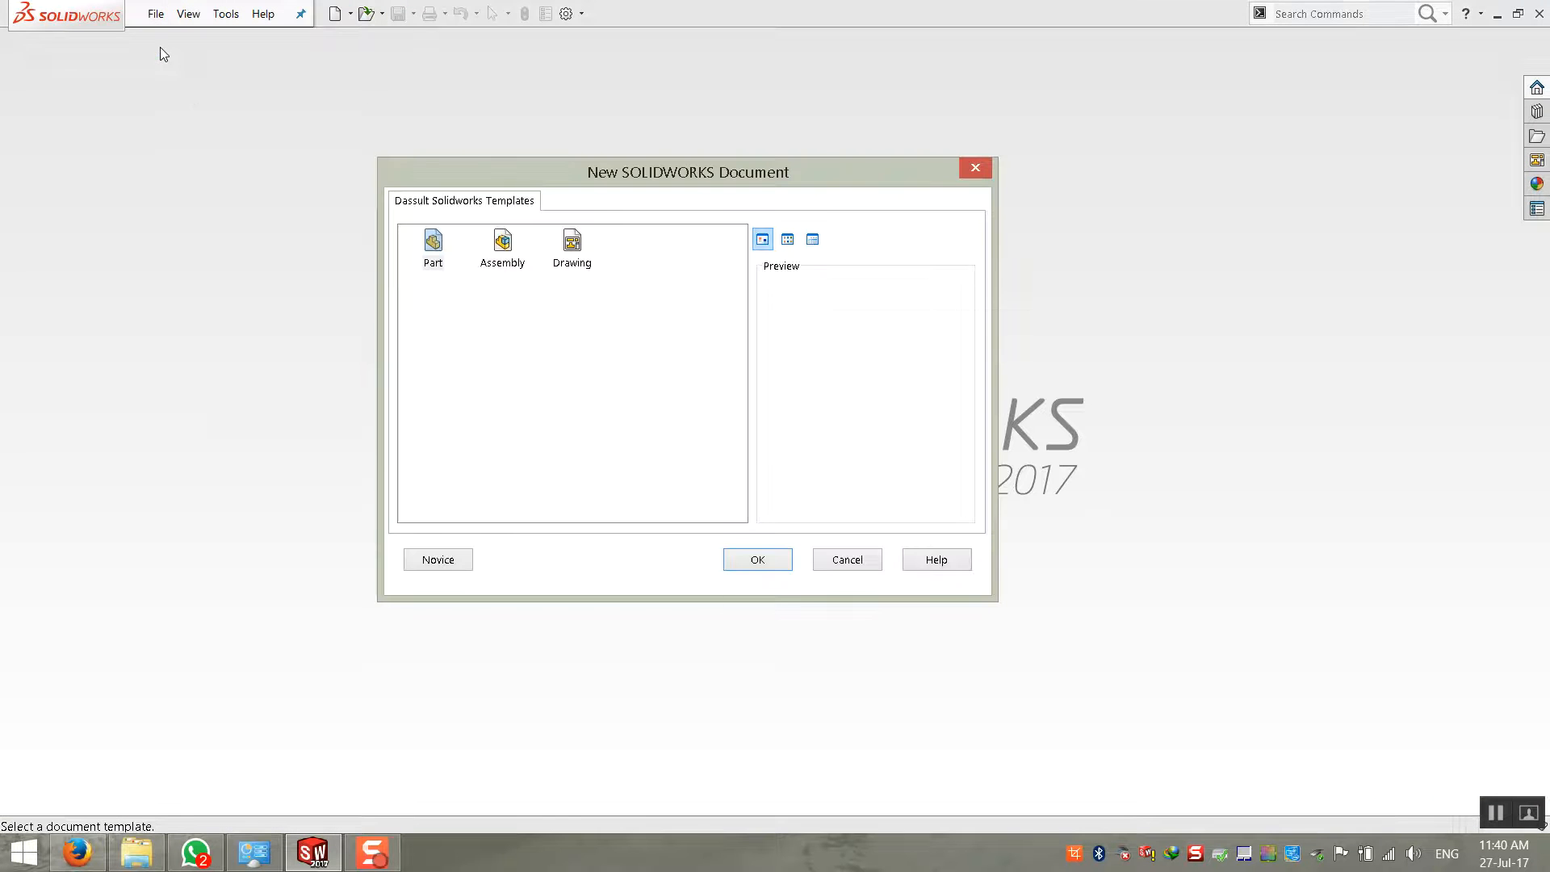
{"action": "left_click", "coordinate": [427, 256]}
{"action": "double_click", "coordinate": [426, 260]}
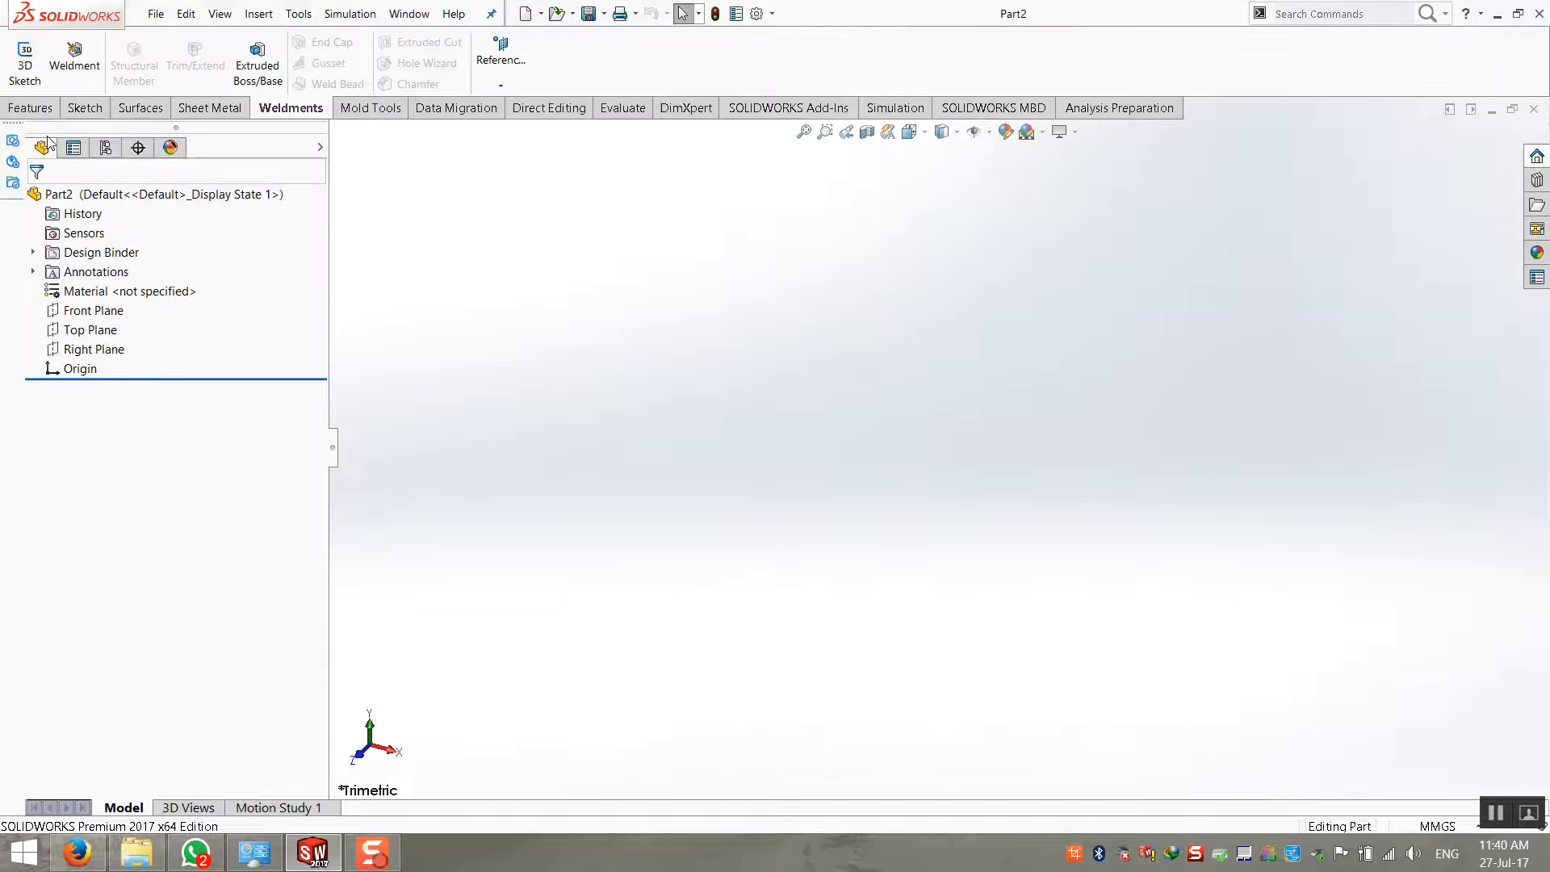
{"action": "left_click", "coordinate": [39, 66]}
{"action": "left_click", "coordinate": [672, 241]}
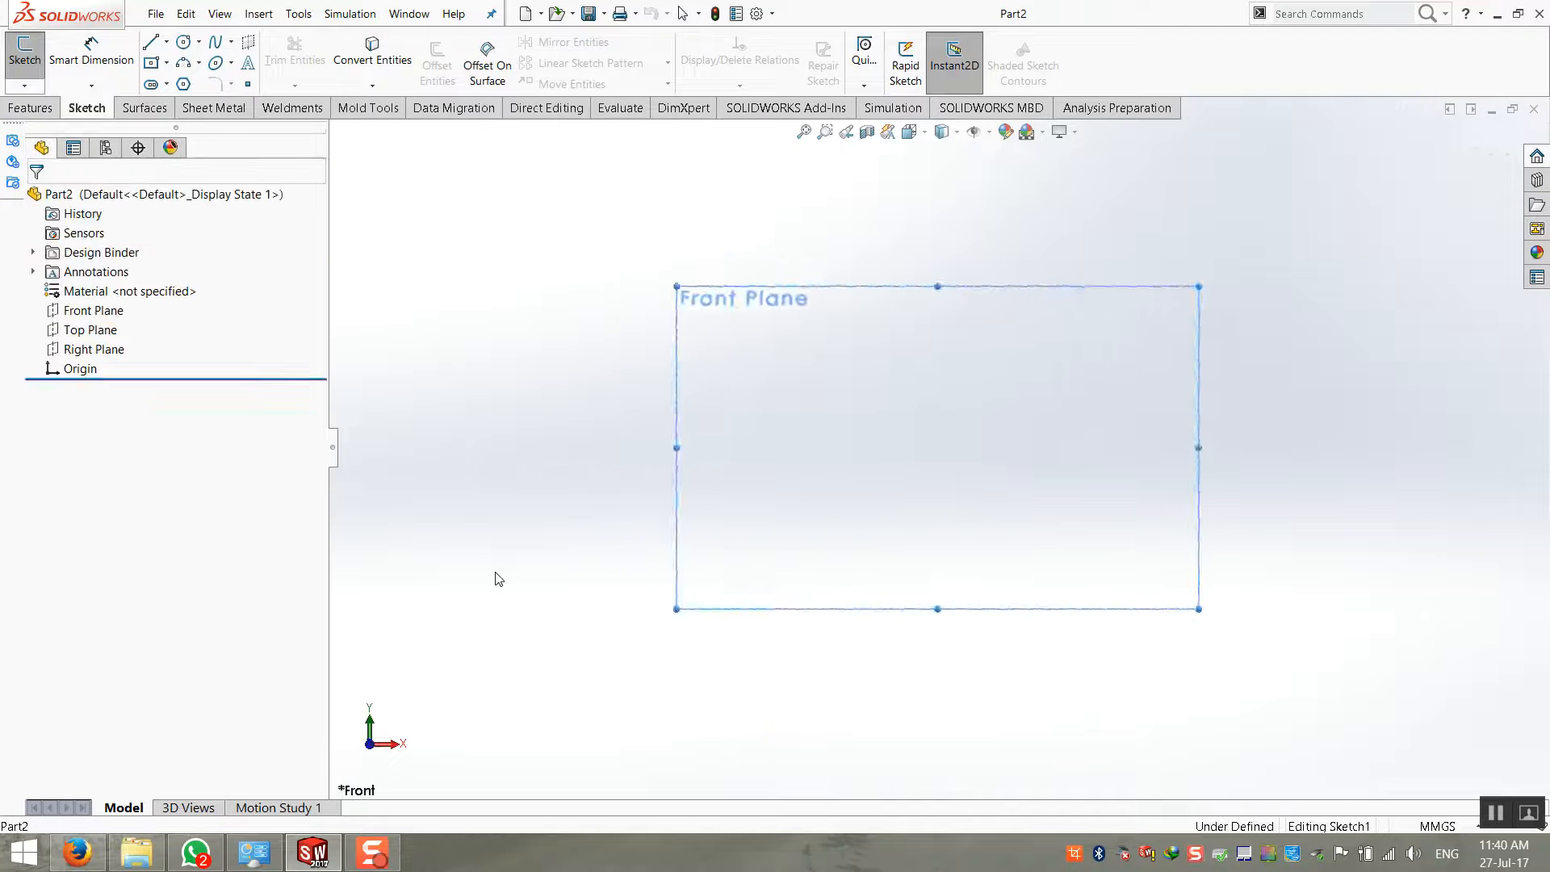
Sketch a center rectangle about 172 mm wide, centred on the origin
{"action": "left_click", "coordinate": [150, 64]}
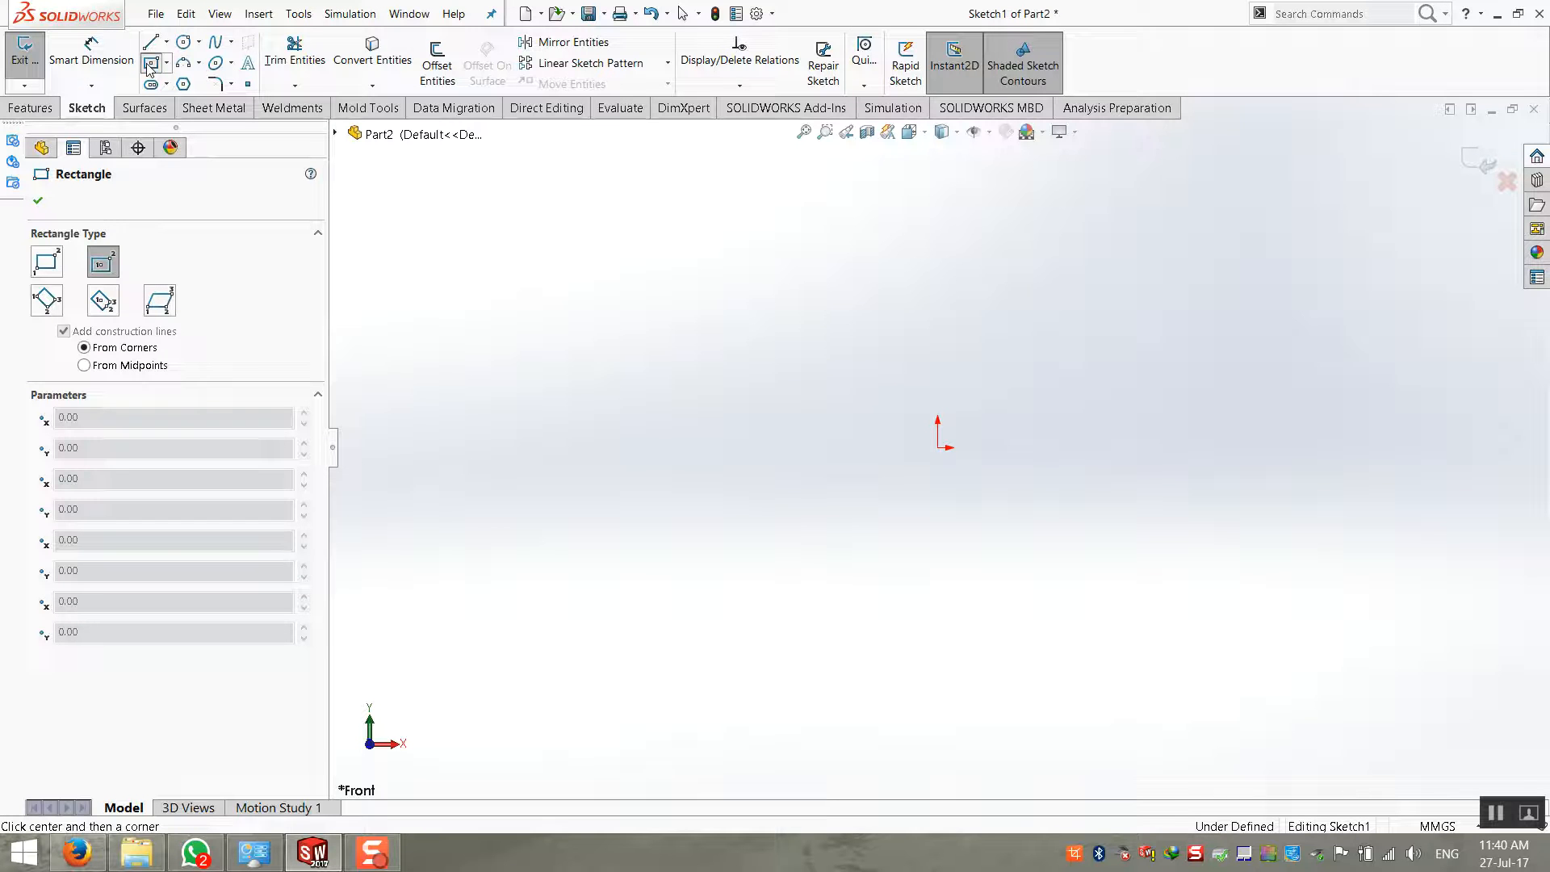
{"action": "left_click", "coordinate": [939, 448]}
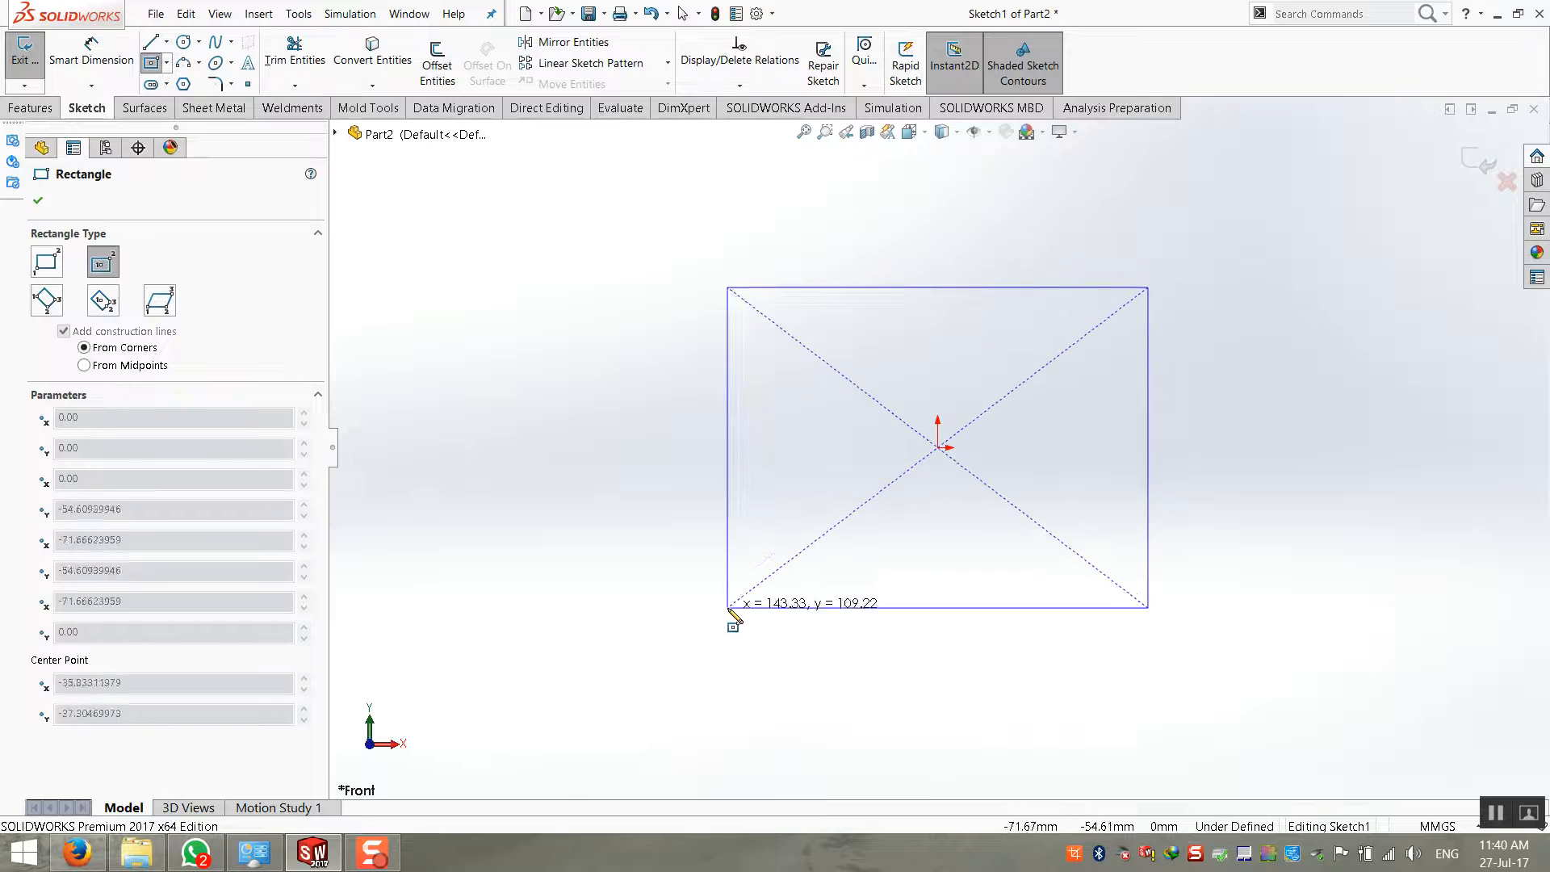
{"action": "left_click", "coordinate": [685, 653]}
Dimension the rectangle's upper horizontal edge and set its length to 100 mm
{"action": "left_click", "coordinate": [91, 55]}
{"action": "left_click", "coordinate": [785, 242]}
{"action": "left_click", "coordinate": [806, 212]}
{"action": "type", "text": "100"}
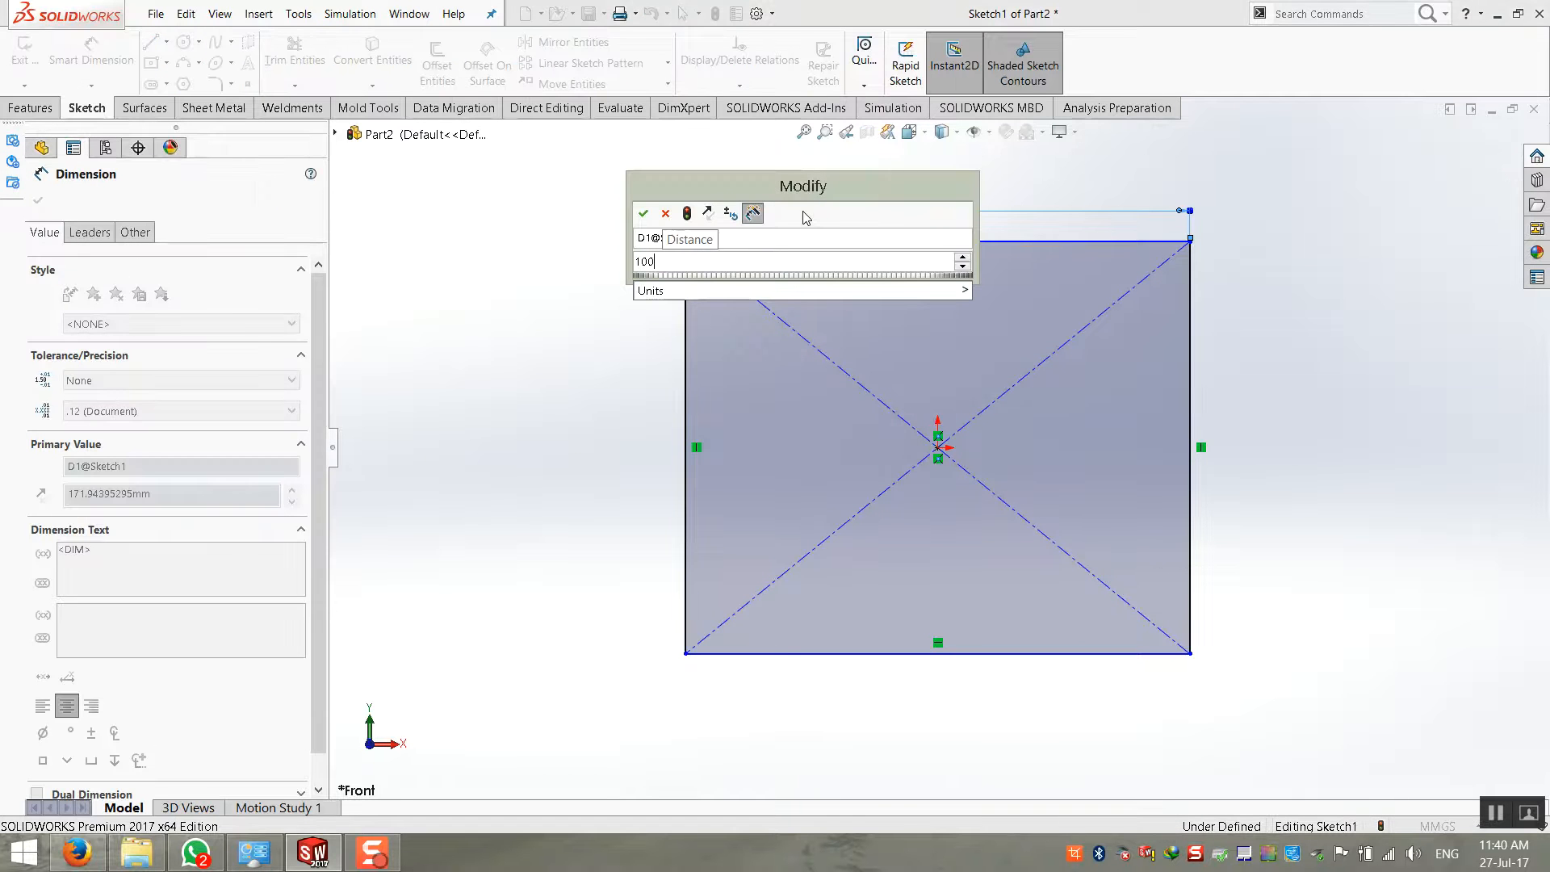
{"action": "key", "text": "Return"}
{"action": "key", "text": "Escape"}
Add an Equal relation between the rectangle's upper edge and its left vertical edge
{"action": "left_click", "coordinate": [728, 242]}
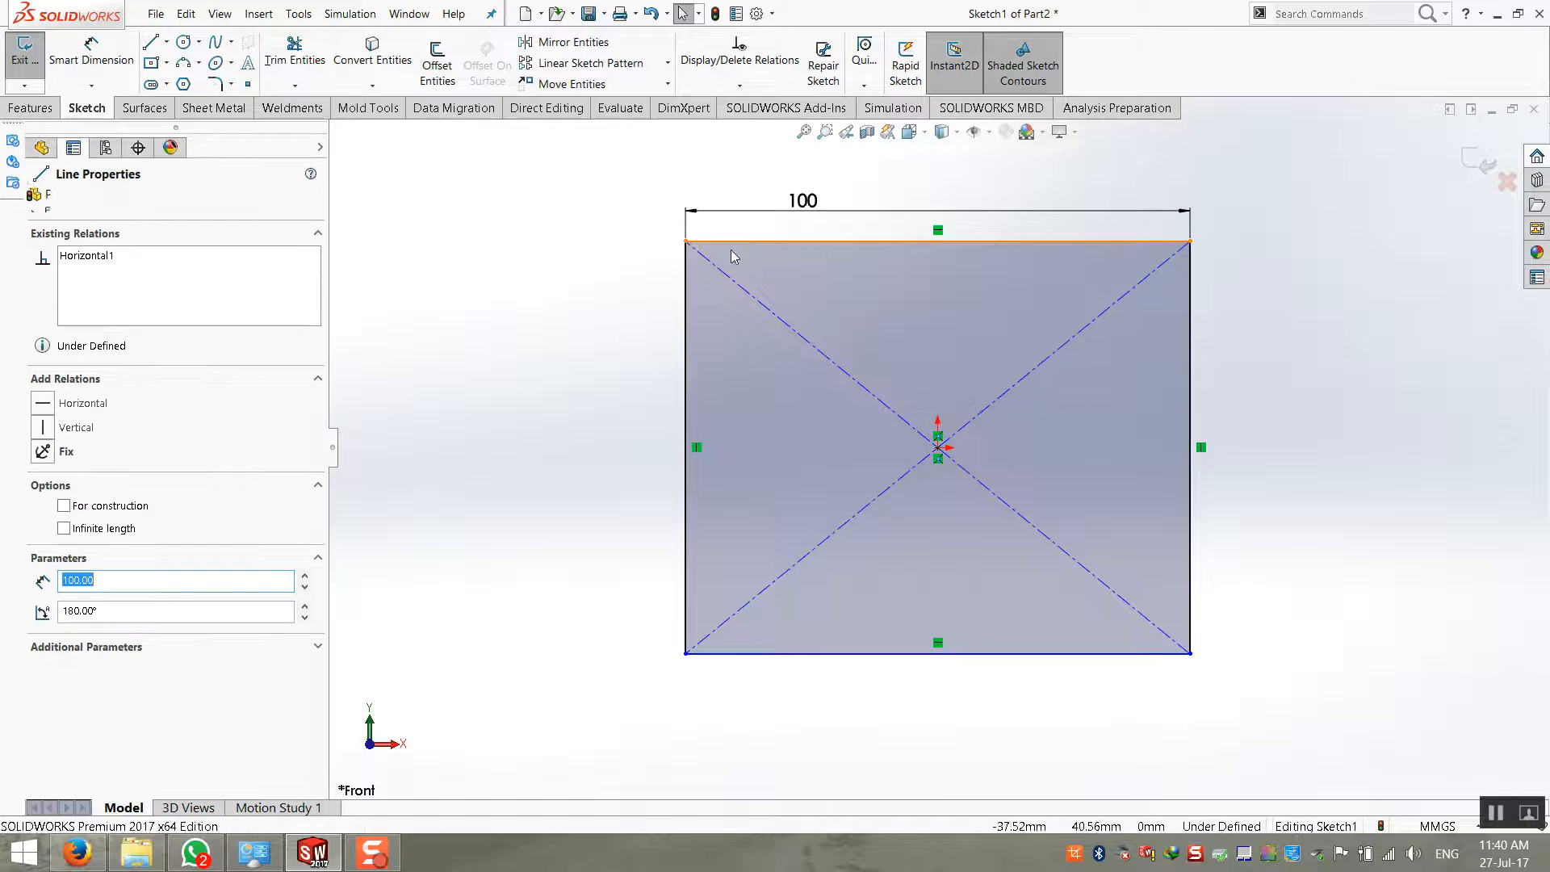
{"action": "left_click", "coordinate": [687, 290], "text": "ctrl"}
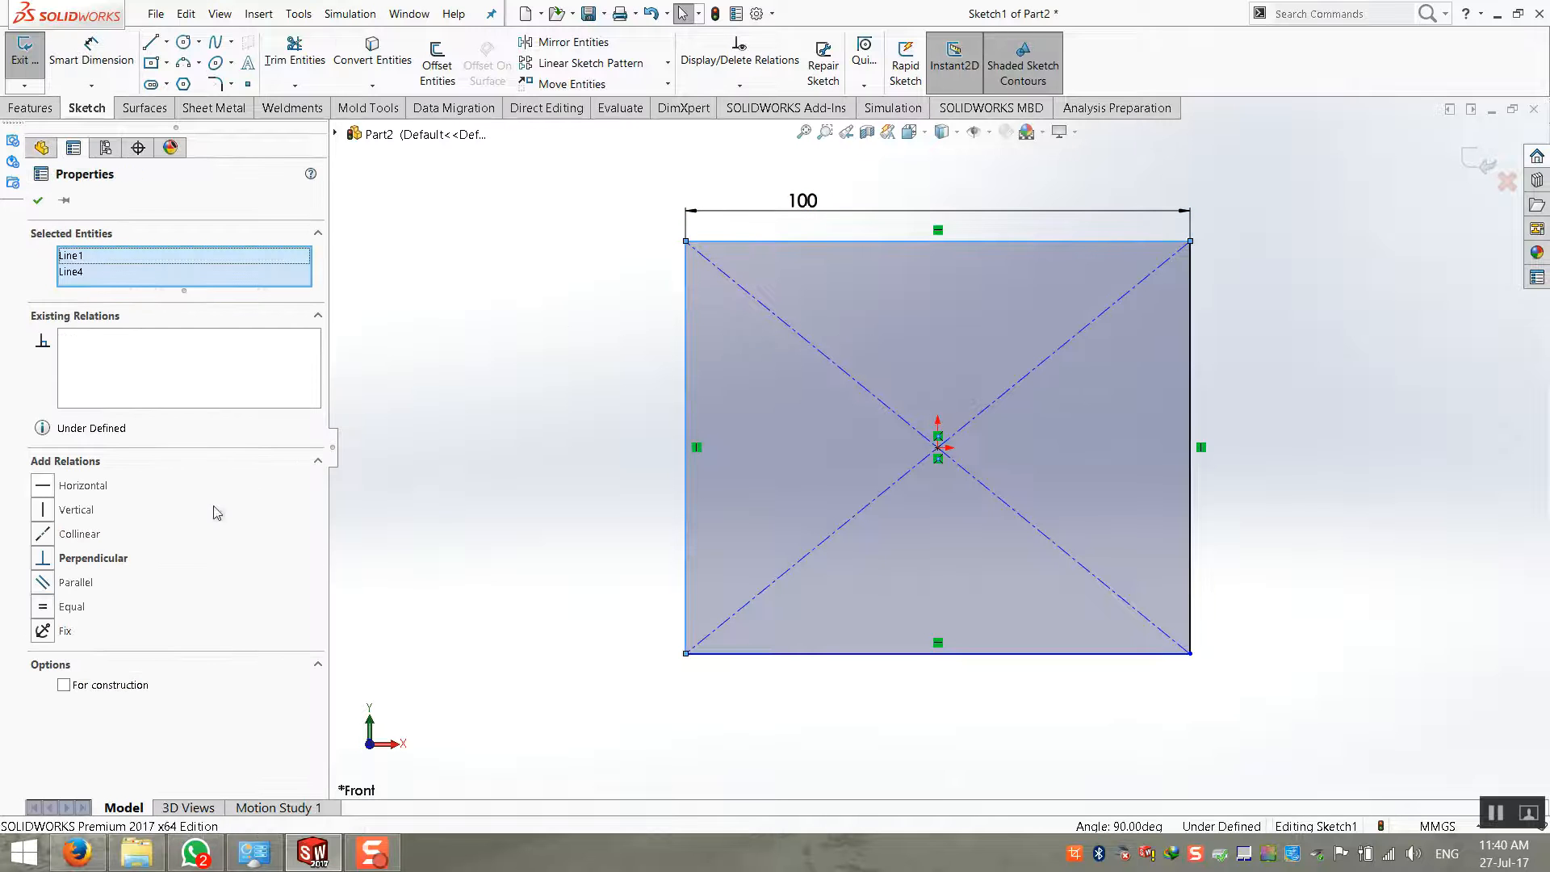
{"action": "left_click", "coordinate": [46, 604]}
{"action": "left_click", "coordinate": [457, 408]}
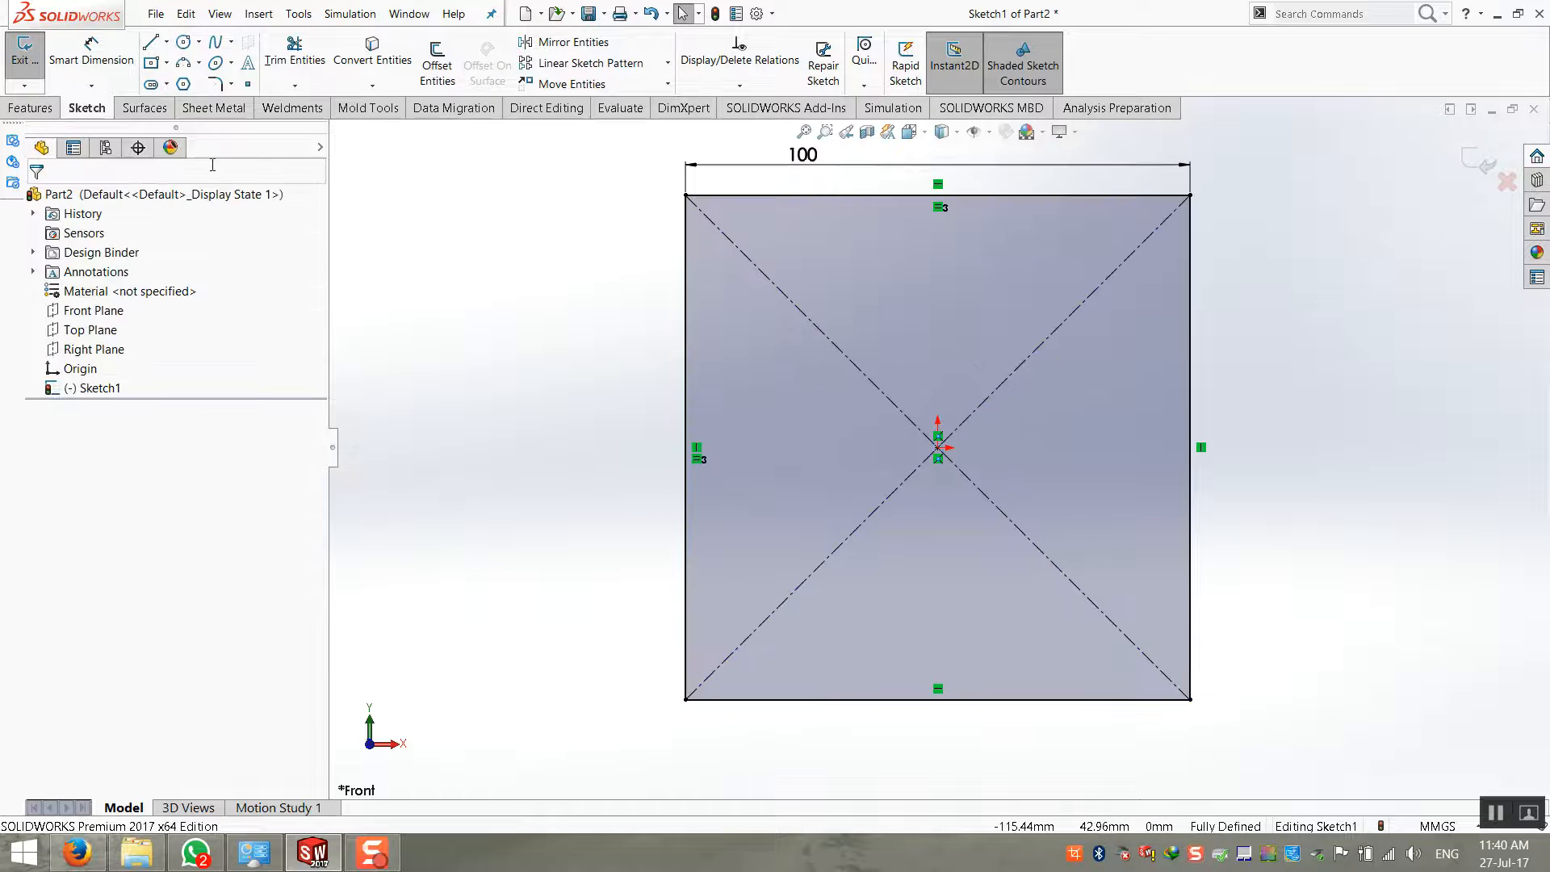
Offset the whole square chain inward by 3 mm, using the reversed direction and keeping the added dimension
{"action": "left_click", "coordinate": [437, 64]}
{"action": "left_click", "coordinate": [864, 196]}
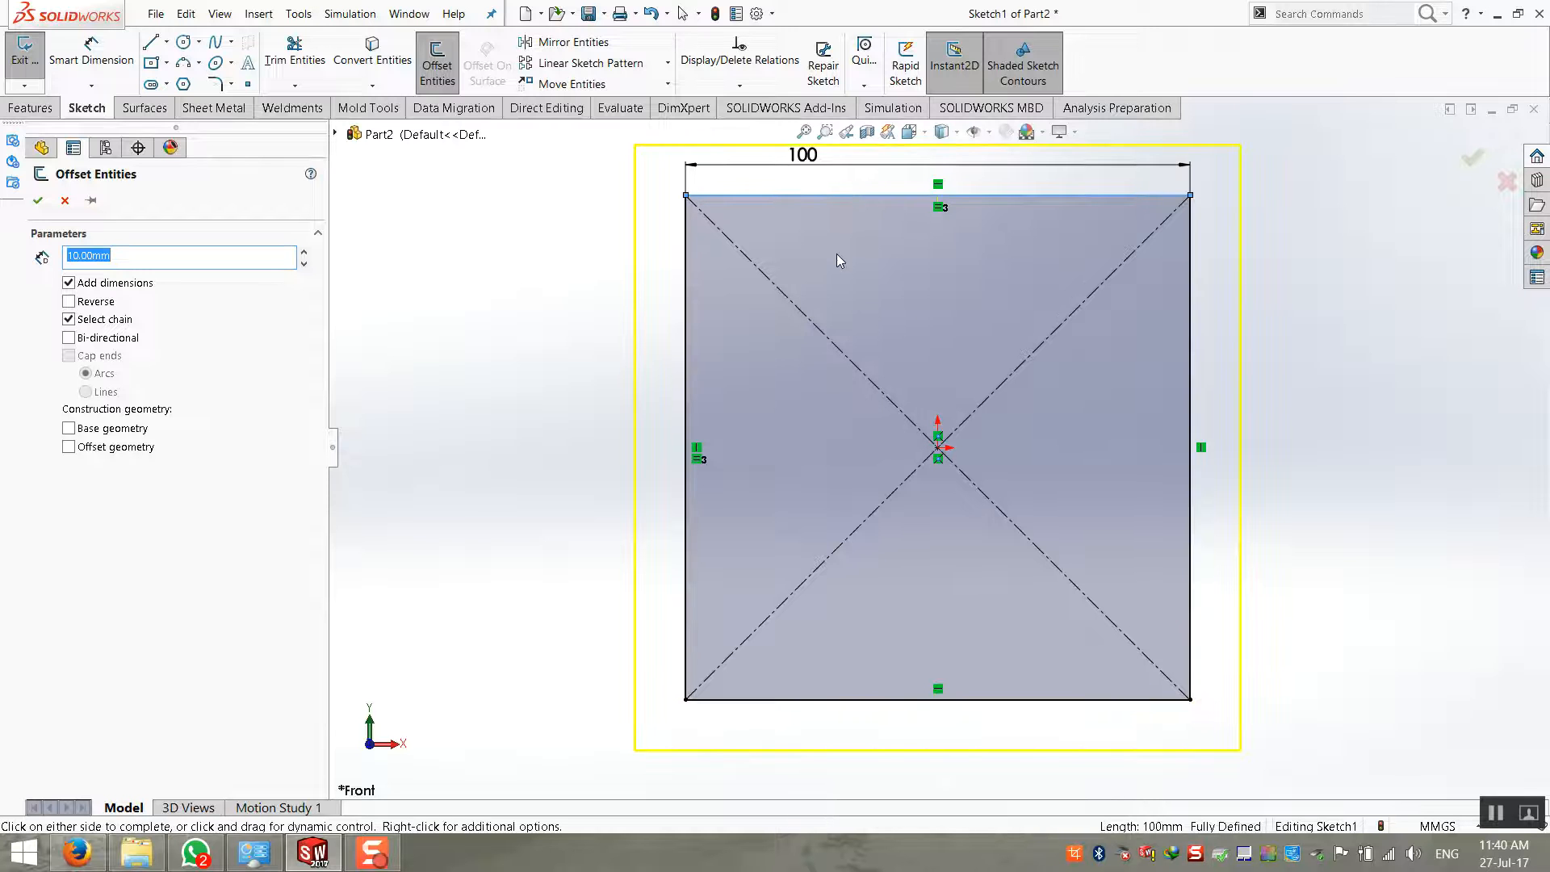
{"action": "left_click", "coordinate": [70, 302]}
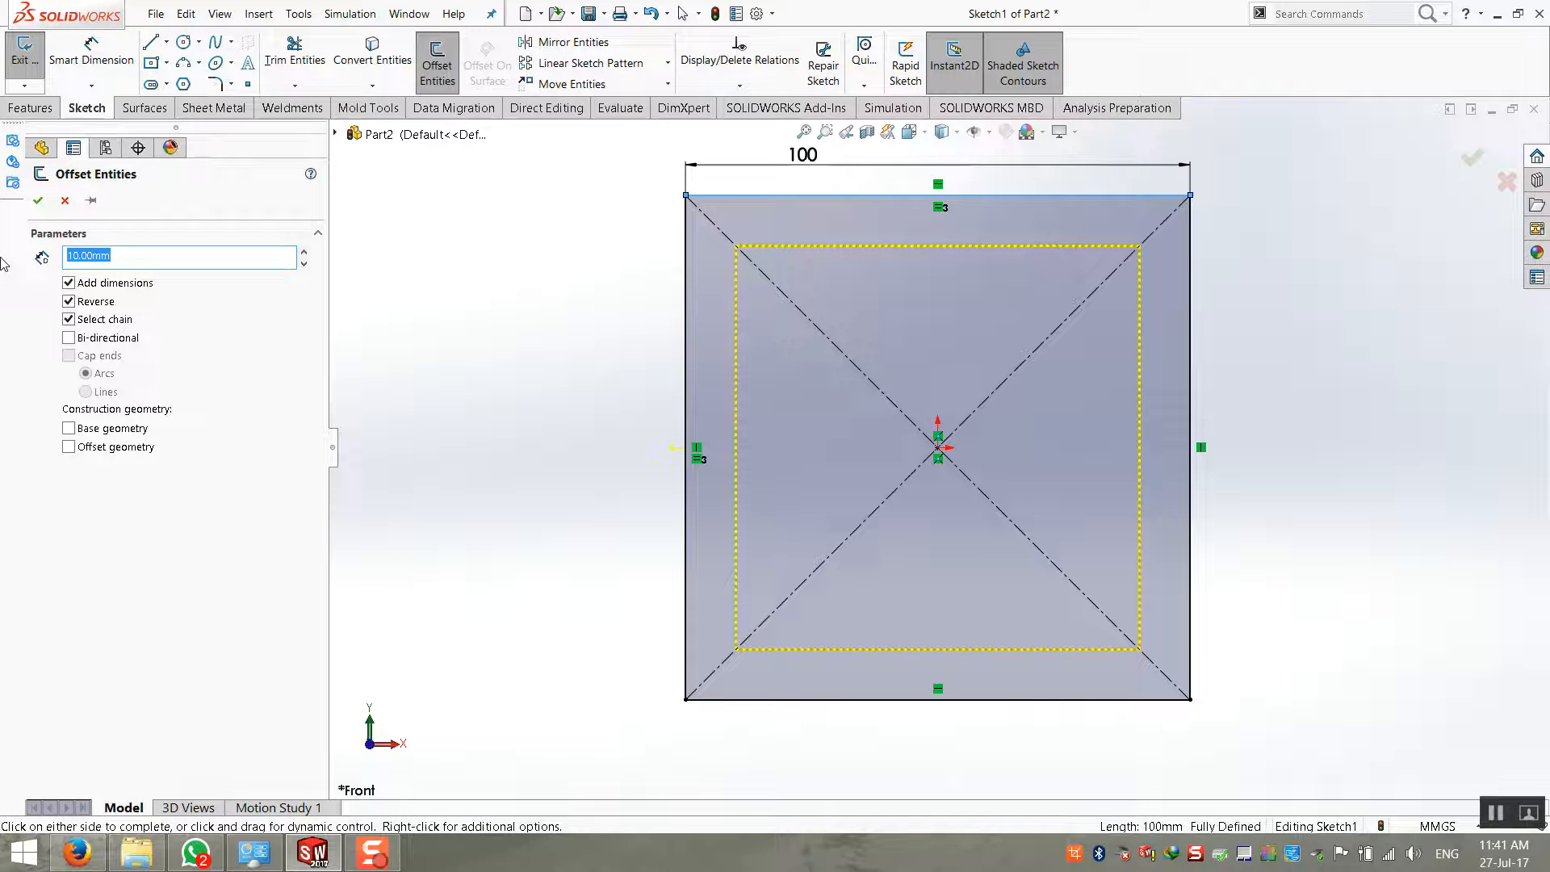
{"action": "type", "text": "3"}
{"action": "key", "text": "Return"}
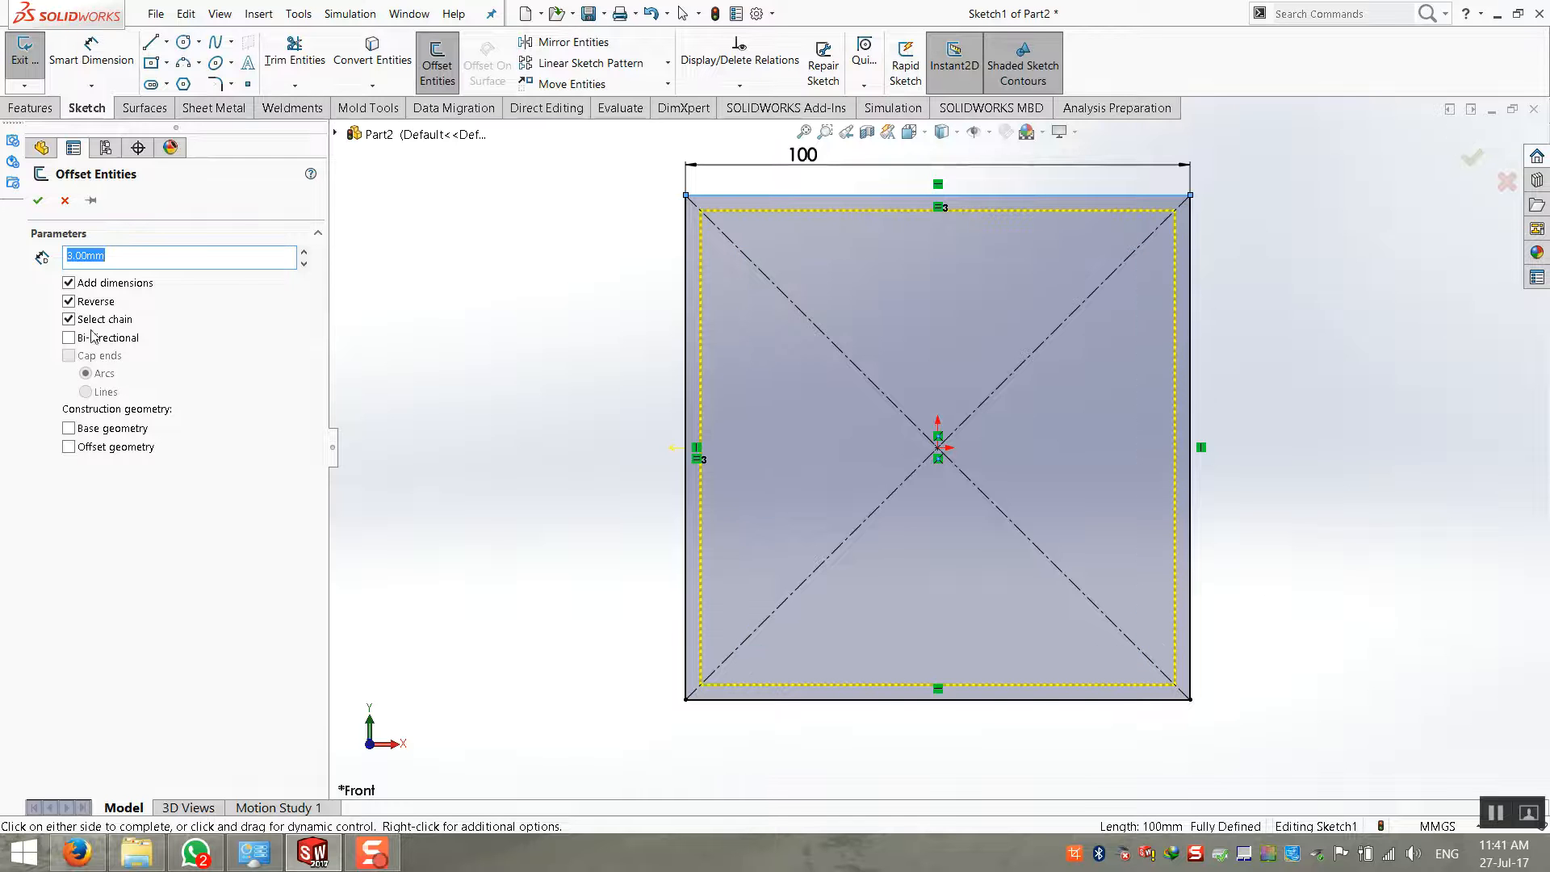
{"action": "left_click", "coordinate": [38, 200]}
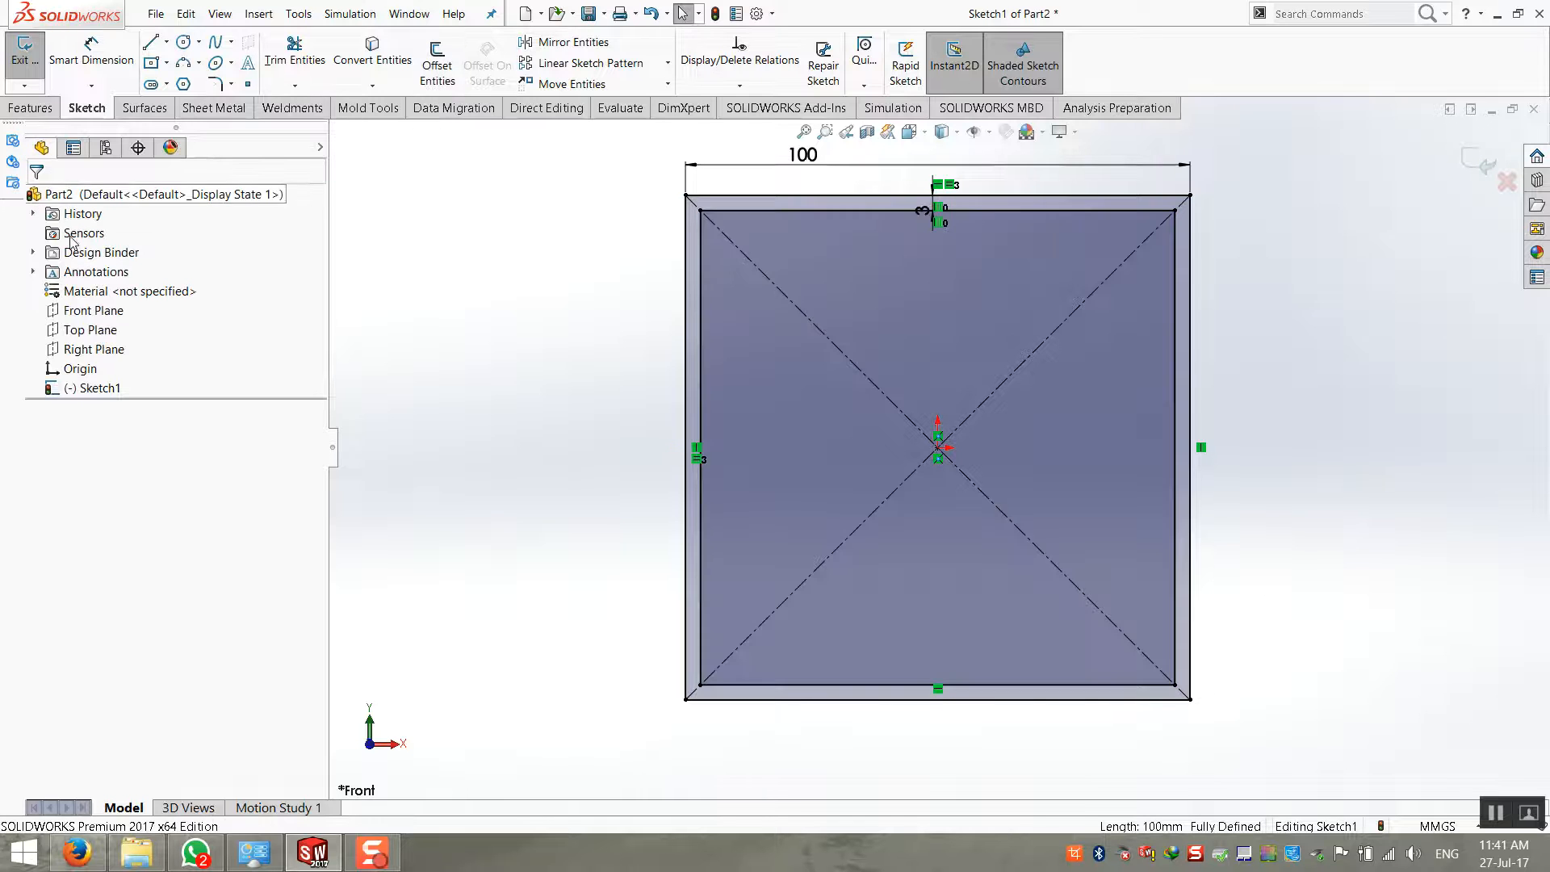
Add a 0.1 mm sketch fillet at the outer square's upper-left corner, accepting removal of the conflicting relation
{"action": "scroll", "coordinate": [806, 232], "scroll_direction": "down", "scroll_amount": 5}
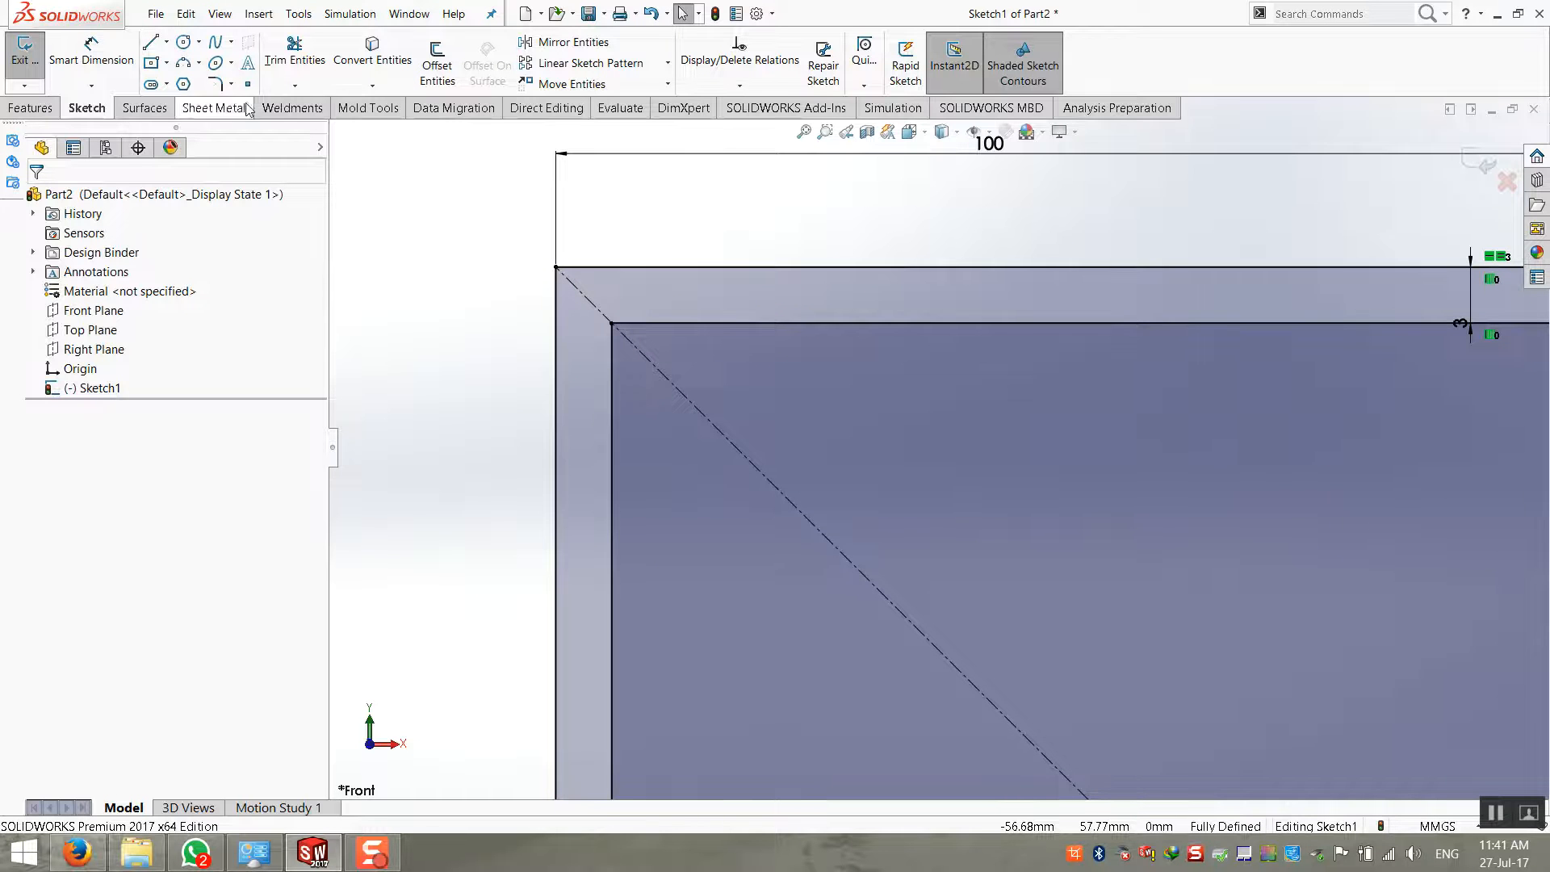
{"action": "left_click", "coordinate": [215, 85]}
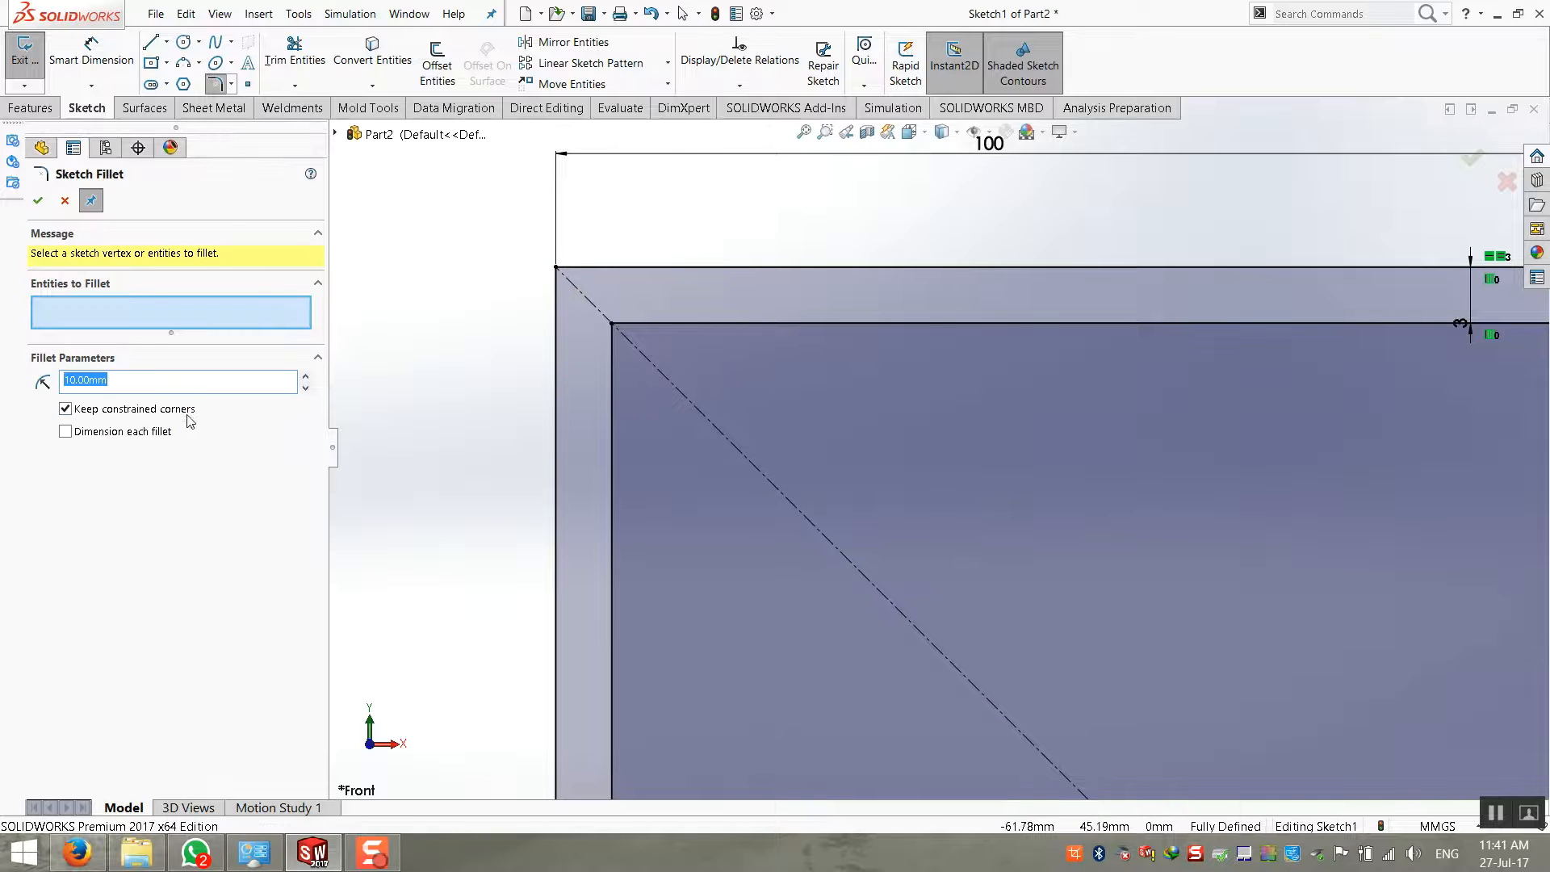
{"action": "type", "text": "0.10mm"}
{"action": "scroll", "coordinate": [496, 242], "scroll_direction": "down", "scroll_amount": 5}
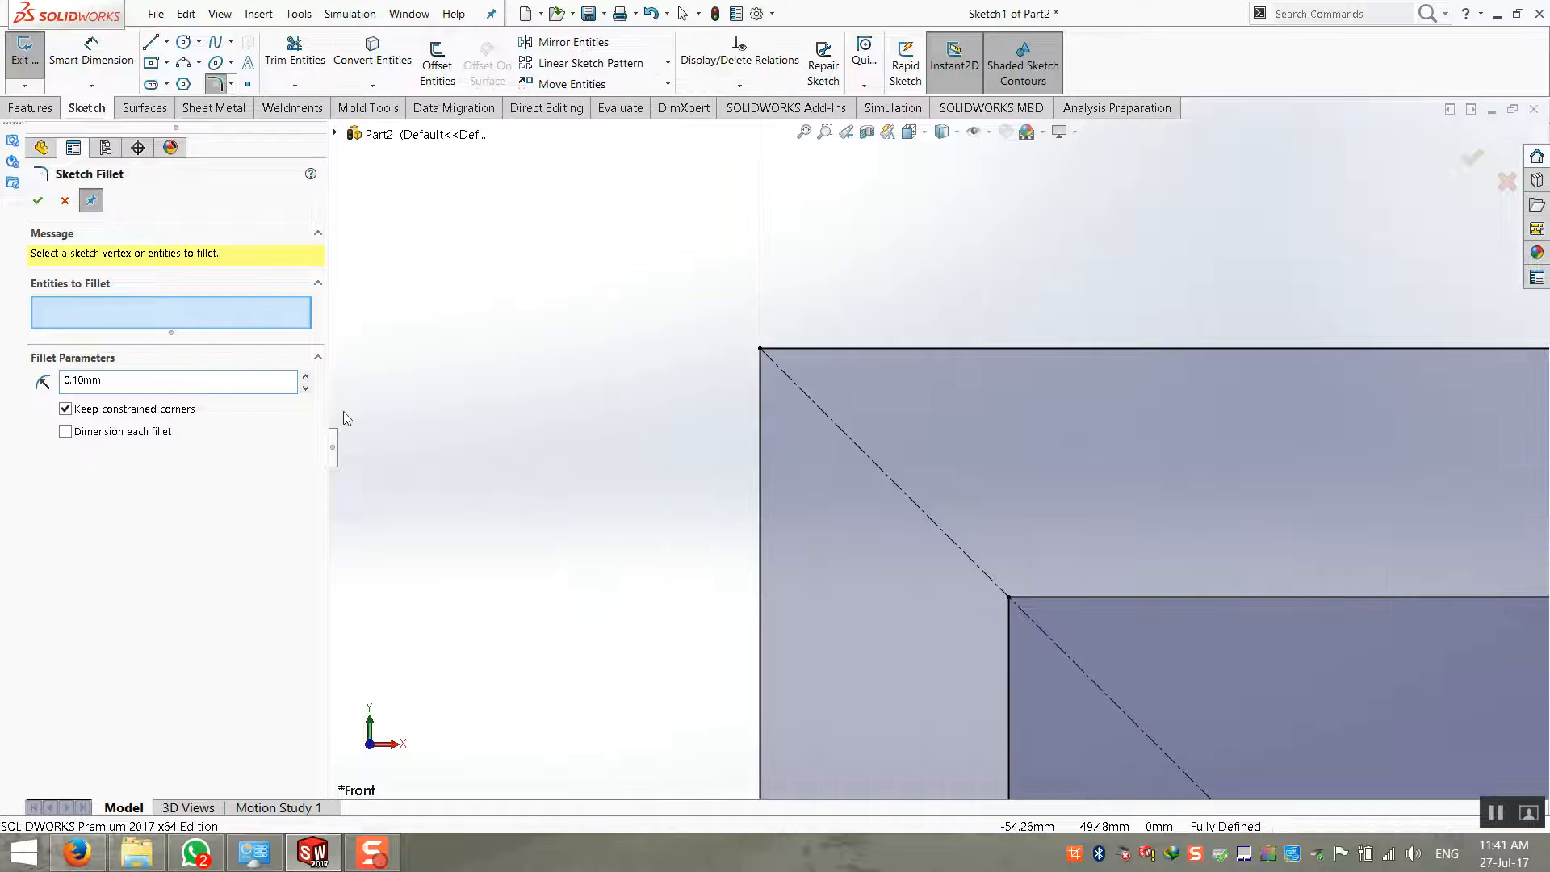
{"action": "left_click", "coordinate": [819, 349]}
{"action": "left_click", "coordinate": [760, 382]}
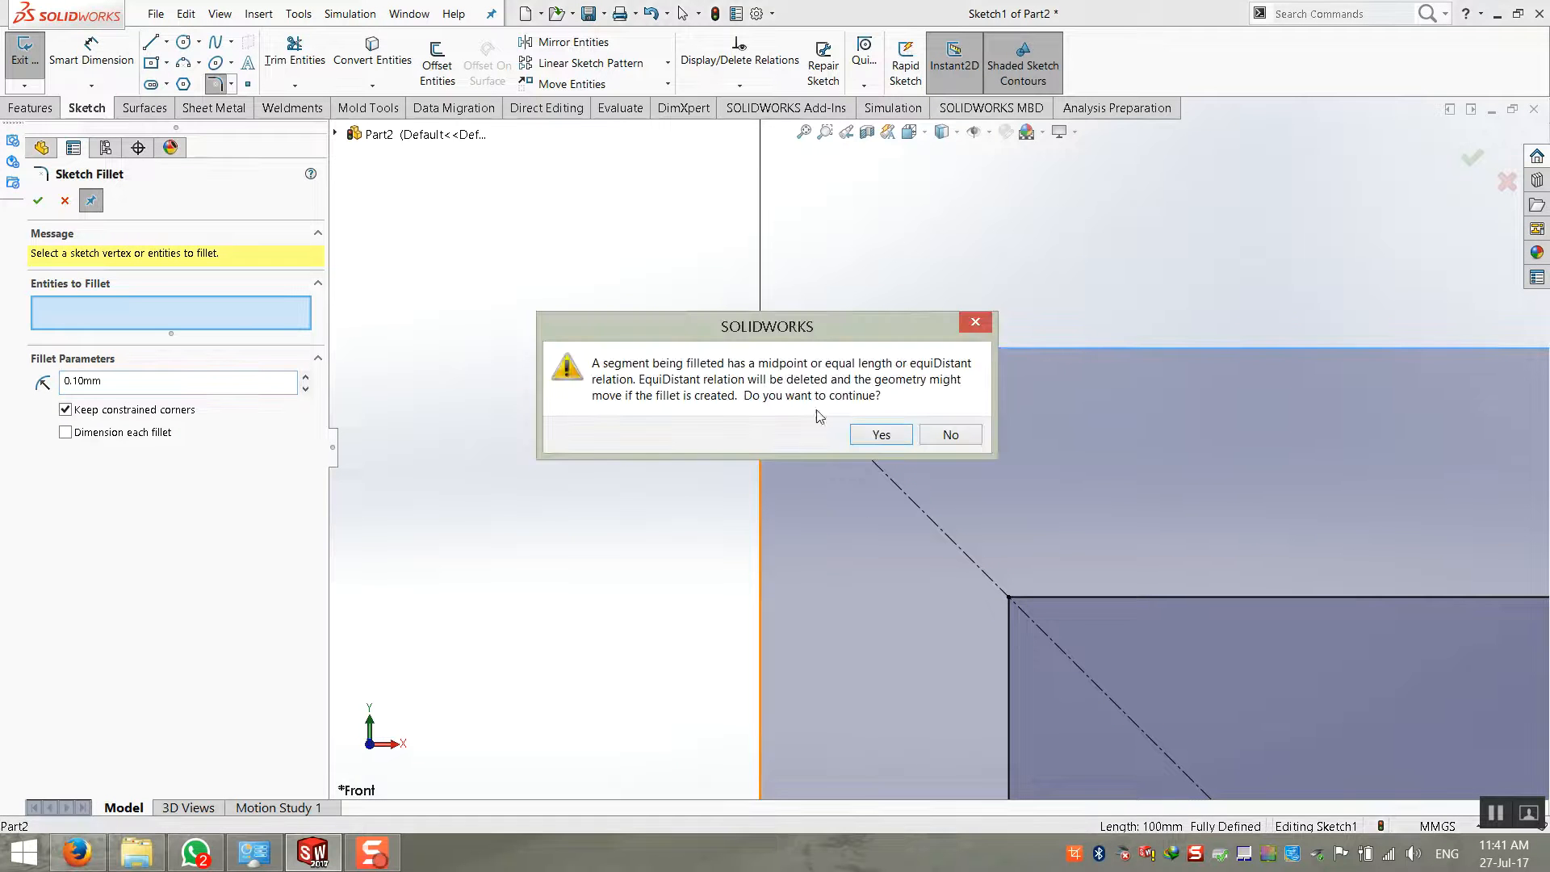
{"action": "left_click", "coordinate": [880, 435]}
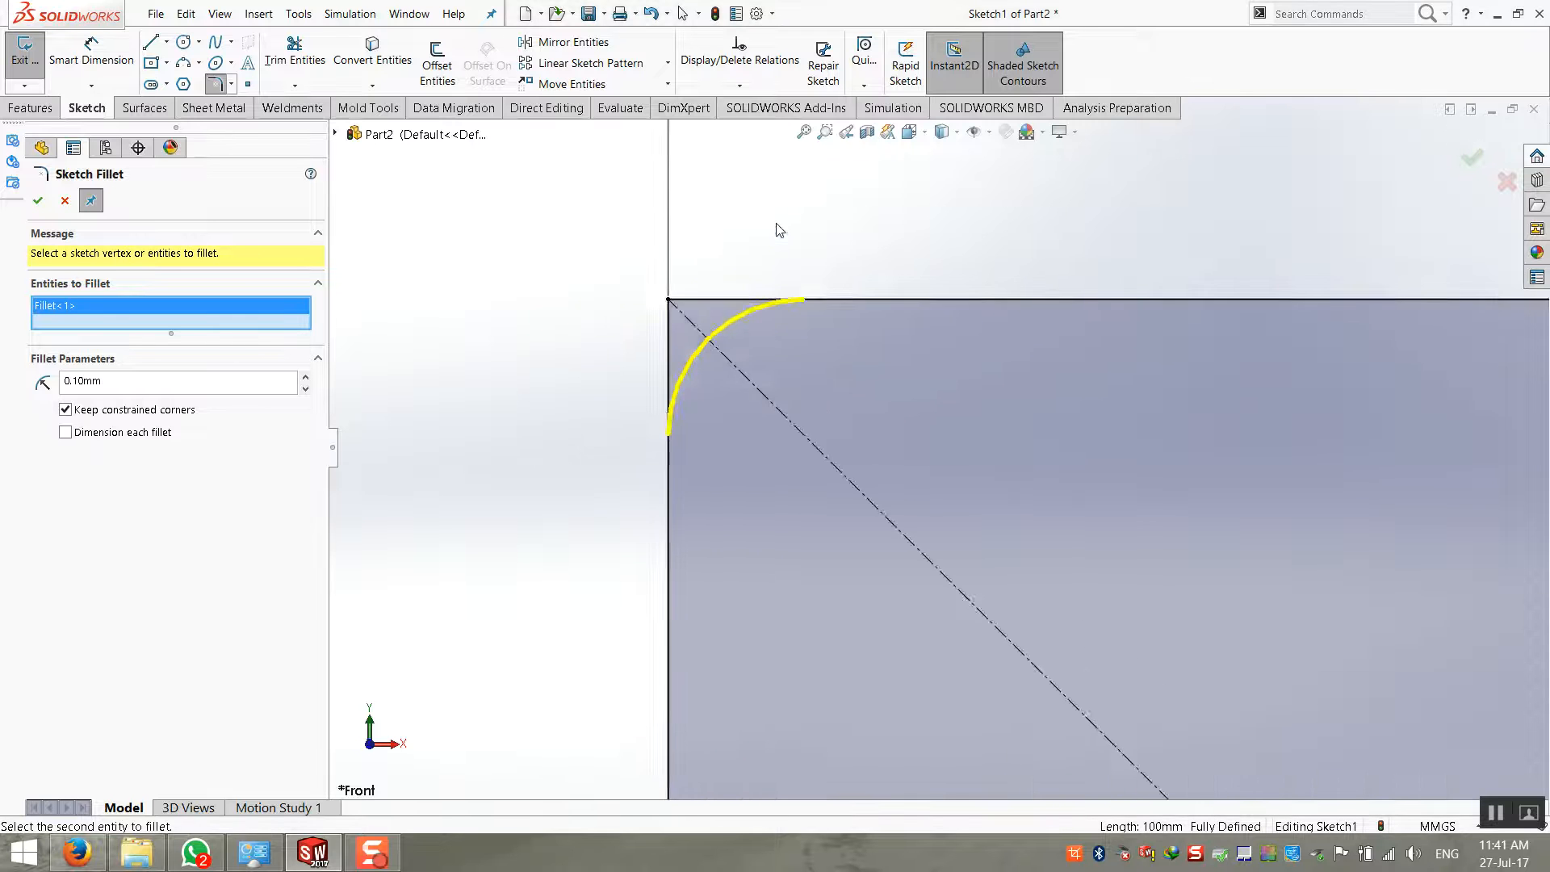
Set the sketch fillet radius to 0.5 mm
{"action": "scroll", "coordinate": [738, 161], "scroll_direction": "down", "scroll_amount": 2}
{"action": "left_click", "coordinate": [121, 380]}
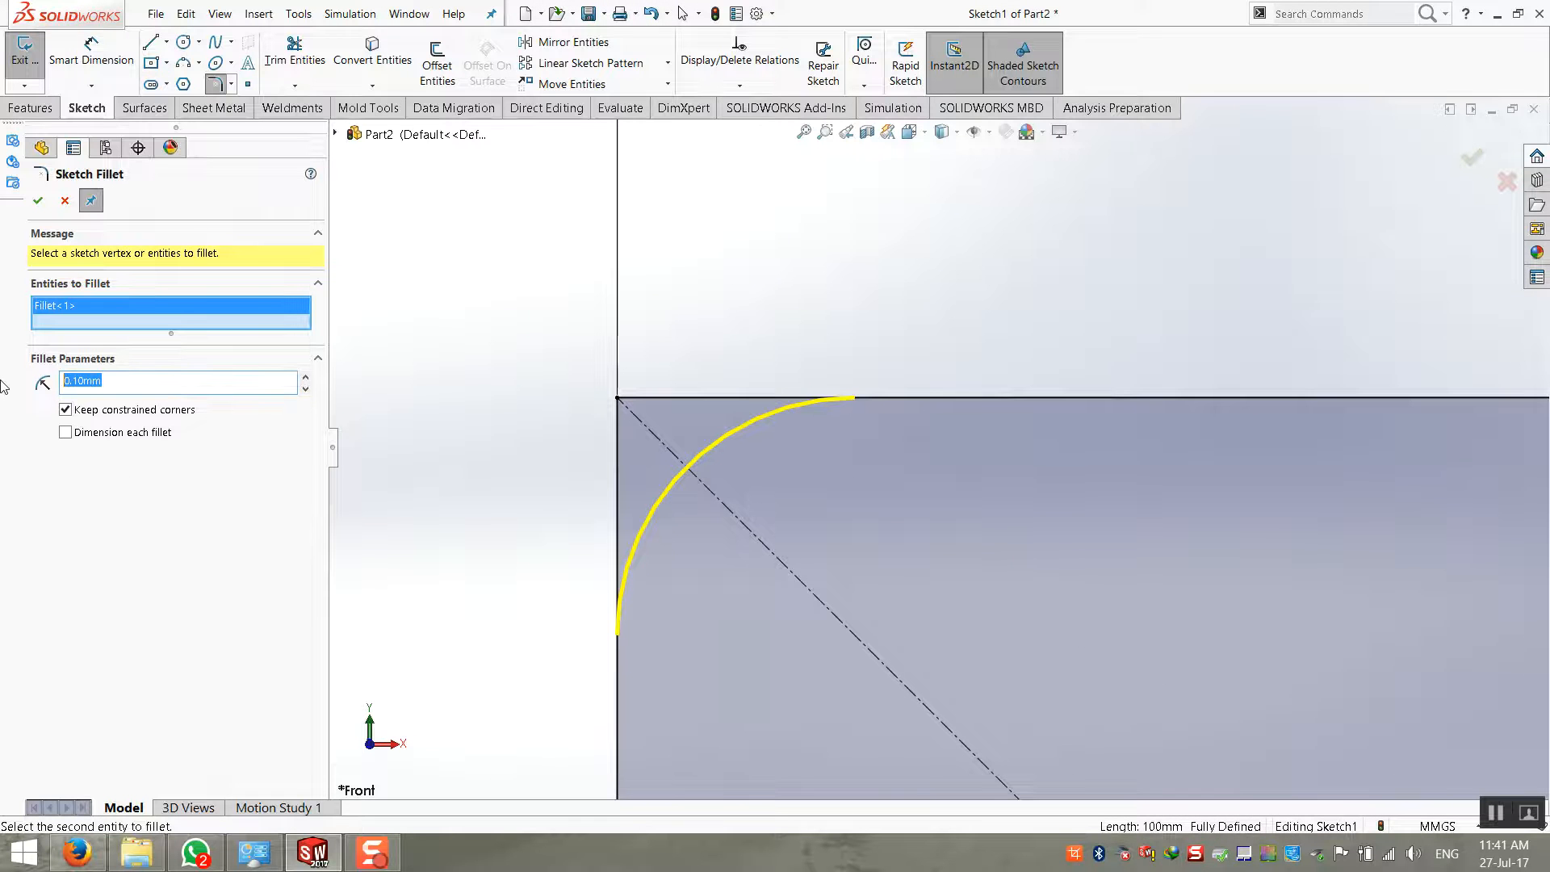
{"action": "type", "text": "0.5"}
{"action": "key", "text": "Return"}
Add the outer square's upper-right corner to the 0.5 mm sketch fillet
{"action": "scroll", "coordinate": [951, 611], "scroll_direction": "up", "scroll_amount": 5}
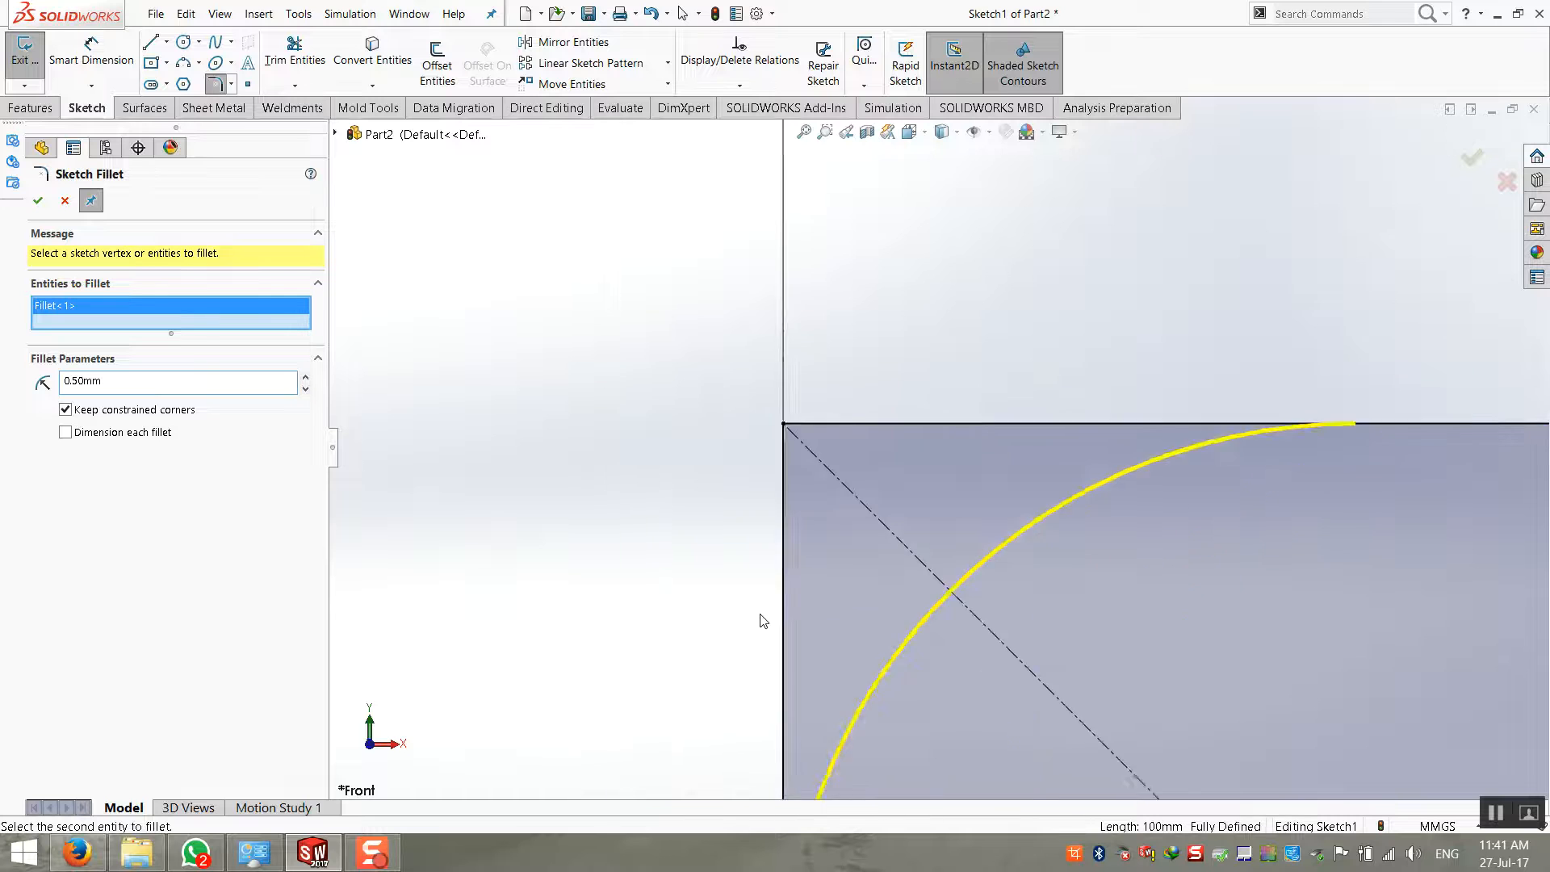
{"action": "scroll", "coordinate": [951, 611], "scroll_direction": "up", "scroll_amount": 15}
{"action": "scroll", "coordinate": [1281, 494], "scroll_direction": "down", "scroll_amount": 5}
{"action": "scroll", "coordinate": [1281, 493], "scroll_direction": "up", "scroll_amount": 5}
{"action": "scroll", "coordinate": [1272, 486], "scroll_direction": "down", "scroll_amount": 5}
{"action": "scroll", "coordinate": [1218, 320], "scroll_direction": "down", "scroll_amount": 6}
{"action": "left_click", "coordinate": [1131, 234]}
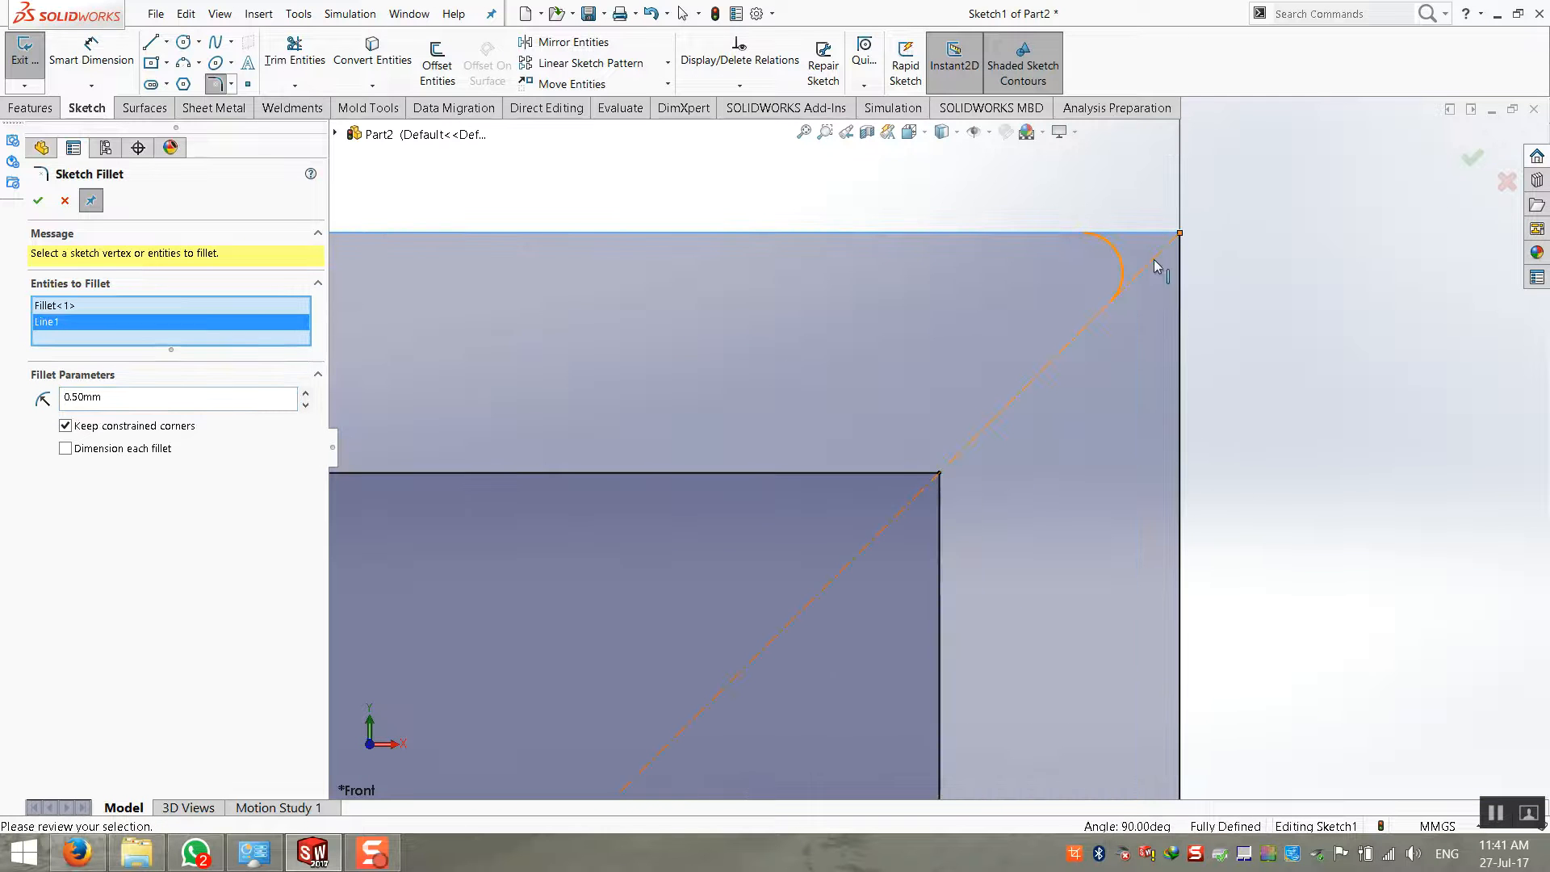
{"action": "left_click", "coordinate": [1177, 272]}
{"action": "left_click", "coordinate": [894, 443]}
Add the outer square's lower-right corner to the 0.5 mm sketch fillet
{"action": "scroll", "coordinate": [893, 443], "scroll_direction": "up", "scroll_amount": 5}
{"action": "scroll", "coordinate": [898, 714], "scroll_direction": "up", "scroll_amount": 5}
{"action": "scroll", "coordinate": [976, 315], "scroll_direction": "down", "scroll_amount": 8}
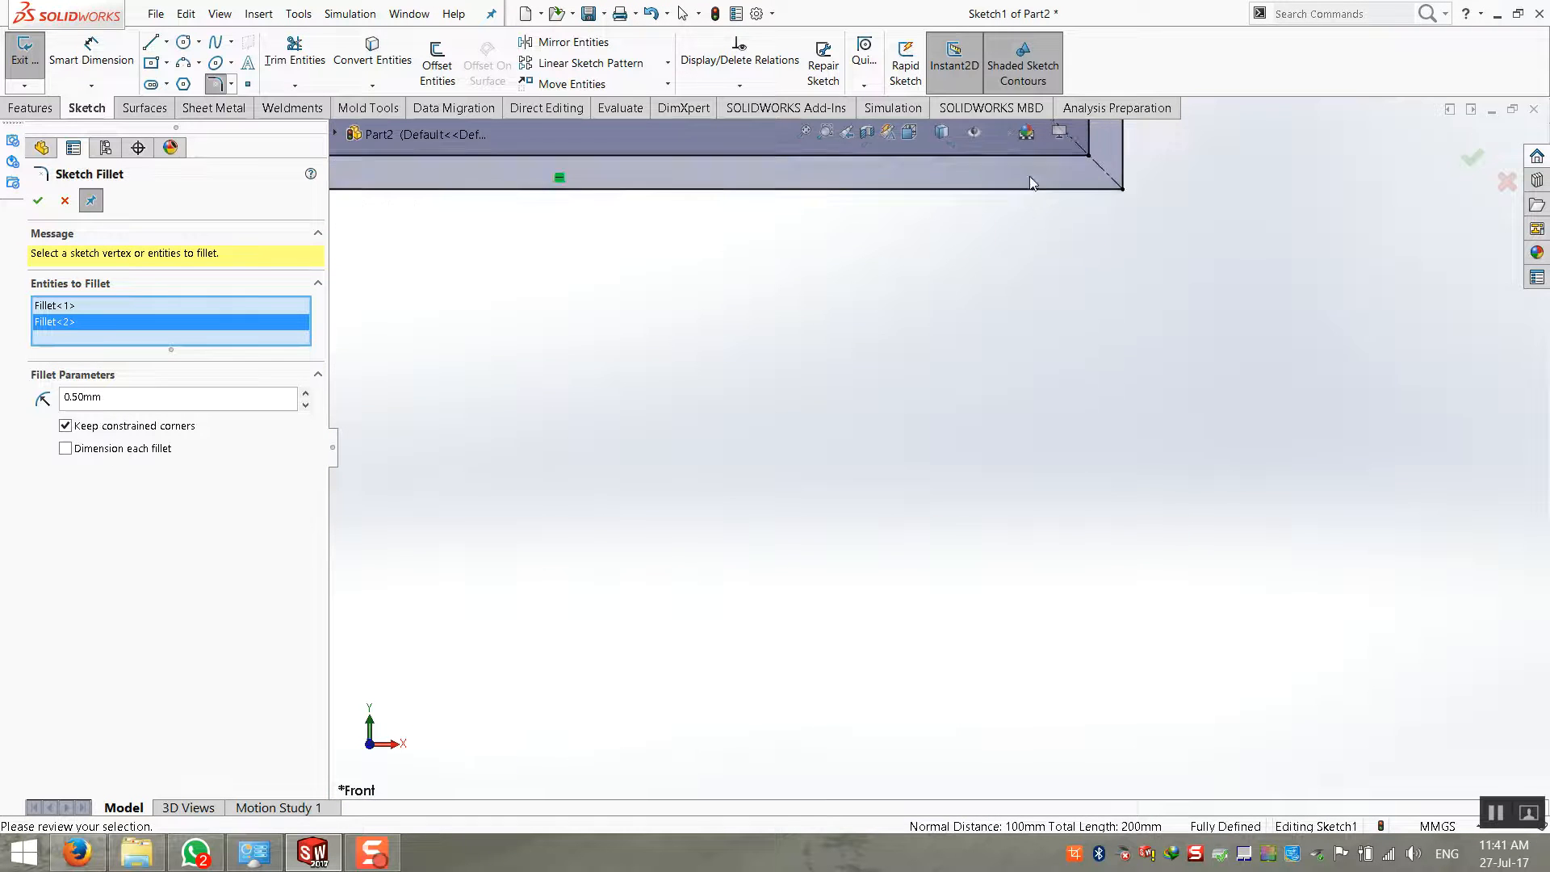
{"action": "scroll", "coordinate": [1090, 226], "scroll_direction": "down", "scroll_amount": 3}
{"action": "left_click", "coordinate": [1156, 388]}
{"action": "left_click", "coordinate": [1104, 420]}
Add the outer square's lower-left corner to the sketch fillet and apply the 0.5 mm fillets with constrained corners kept
{"action": "scroll", "coordinate": [588, 473], "scroll_direction": "up", "scroll_amount": 4}
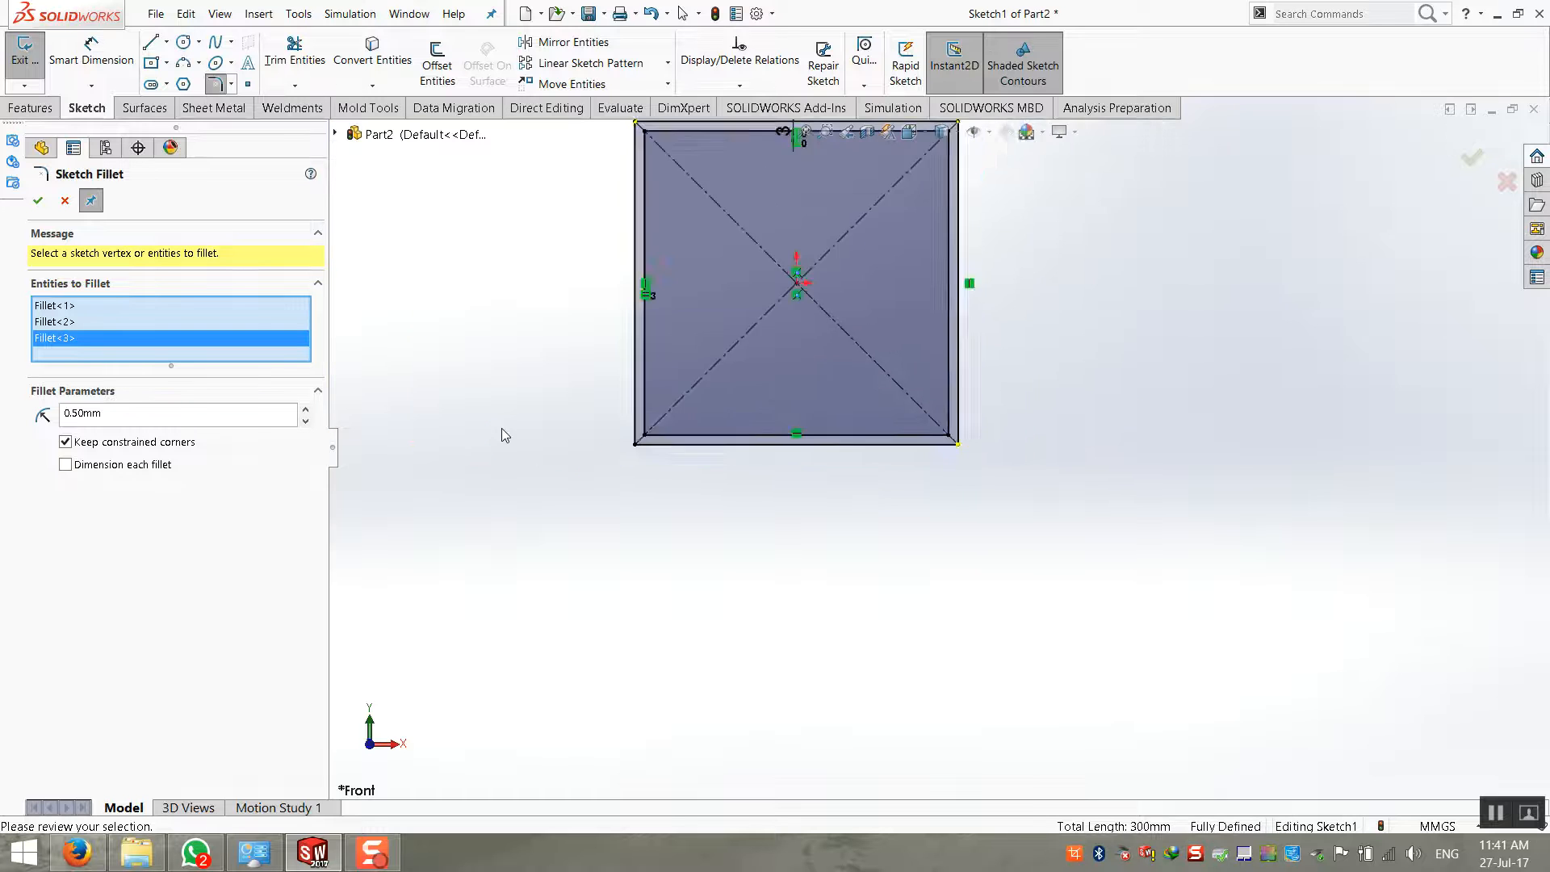
{"action": "scroll", "coordinate": [995, 482], "scroll_direction": "down", "scroll_amount": 8}
{"action": "scroll", "coordinate": [995, 481], "scroll_direction": "down", "scroll_amount": 3}
{"action": "left_click", "coordinate": [858, 486]}
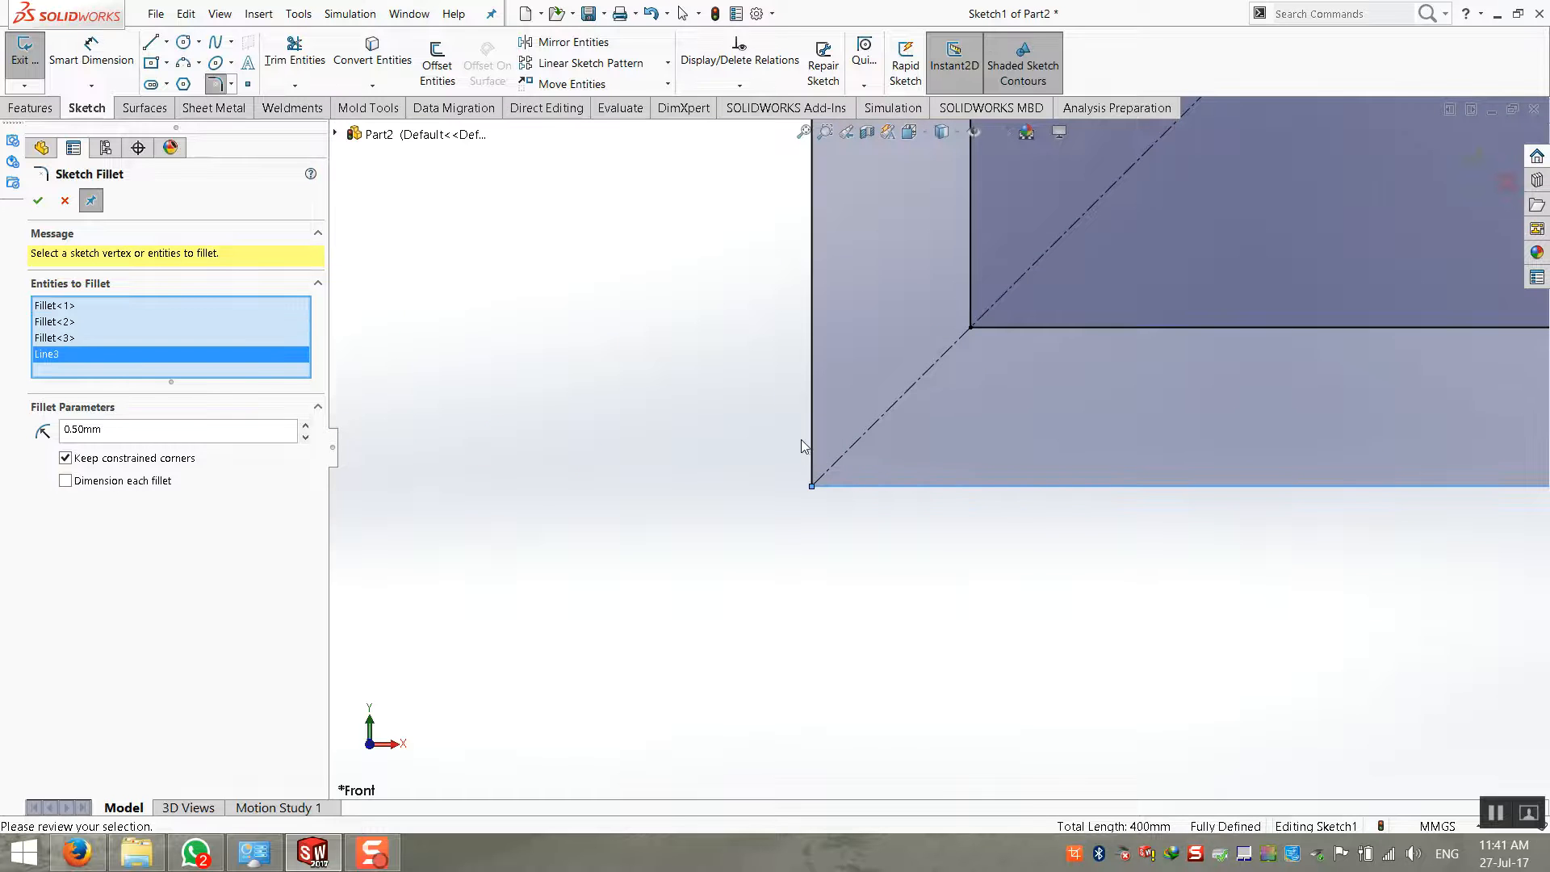
{"action": "left_click", "coordinate": [814, 441]}
{"action": "left_click", "coordinate": [883, 436]}
{"action": "scroll", "coordinate": [889, 439], "scroll_direction": "up", "scroll_amount": 3}
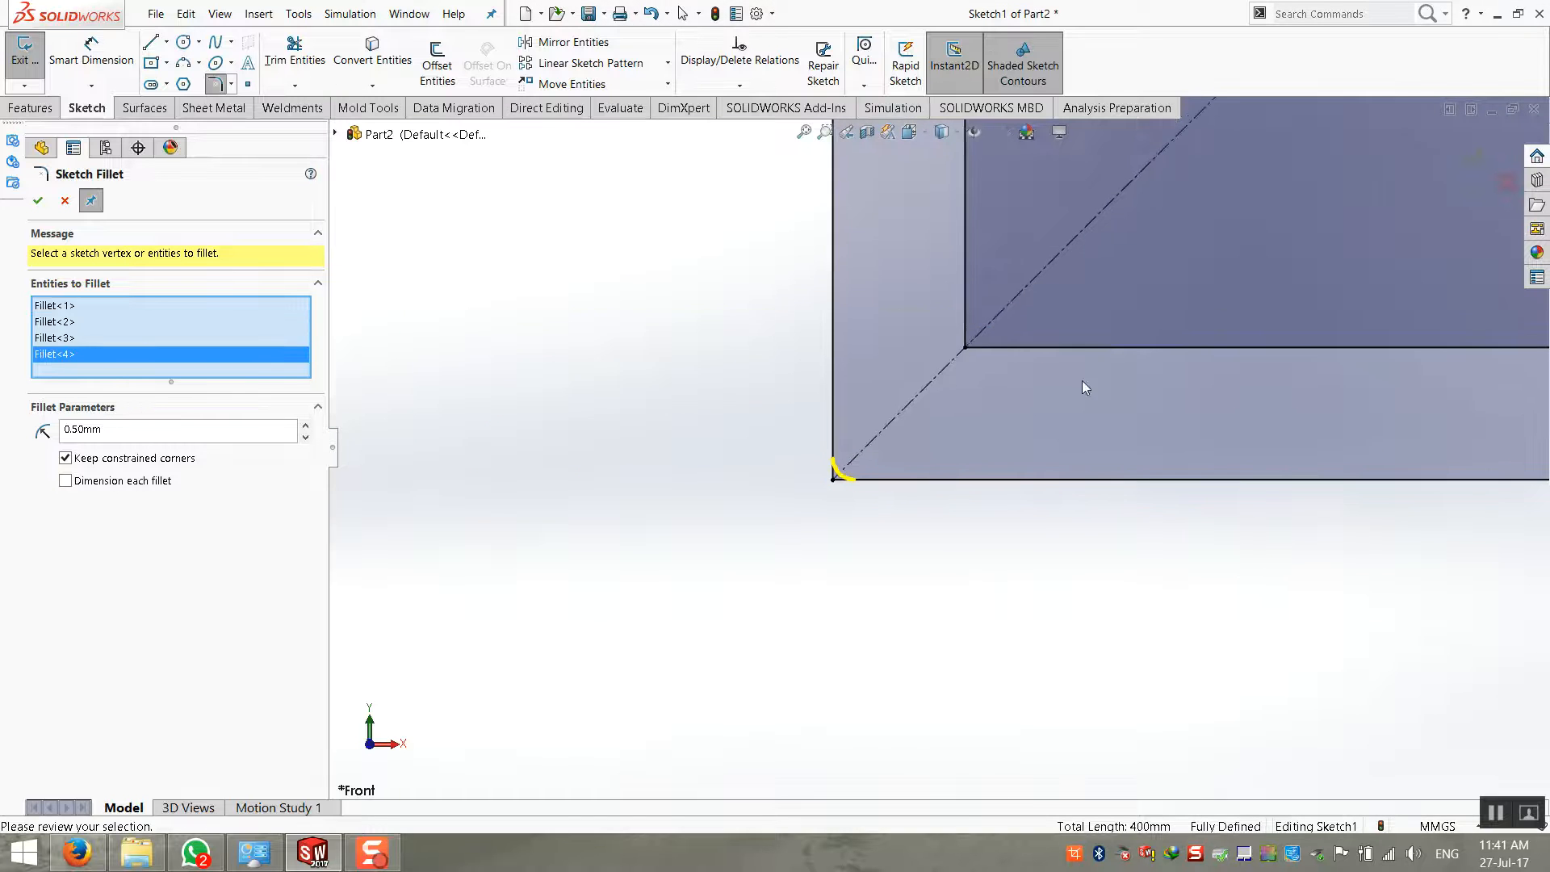
{"action": "scroll", "coordinate": [1122, 317], "scroll_direction": "up", "scroll_amount": 3}
{"action": "scroll", "coordinate": [986, 320], "scroll_direction": "down", "scroll_amount": 6}
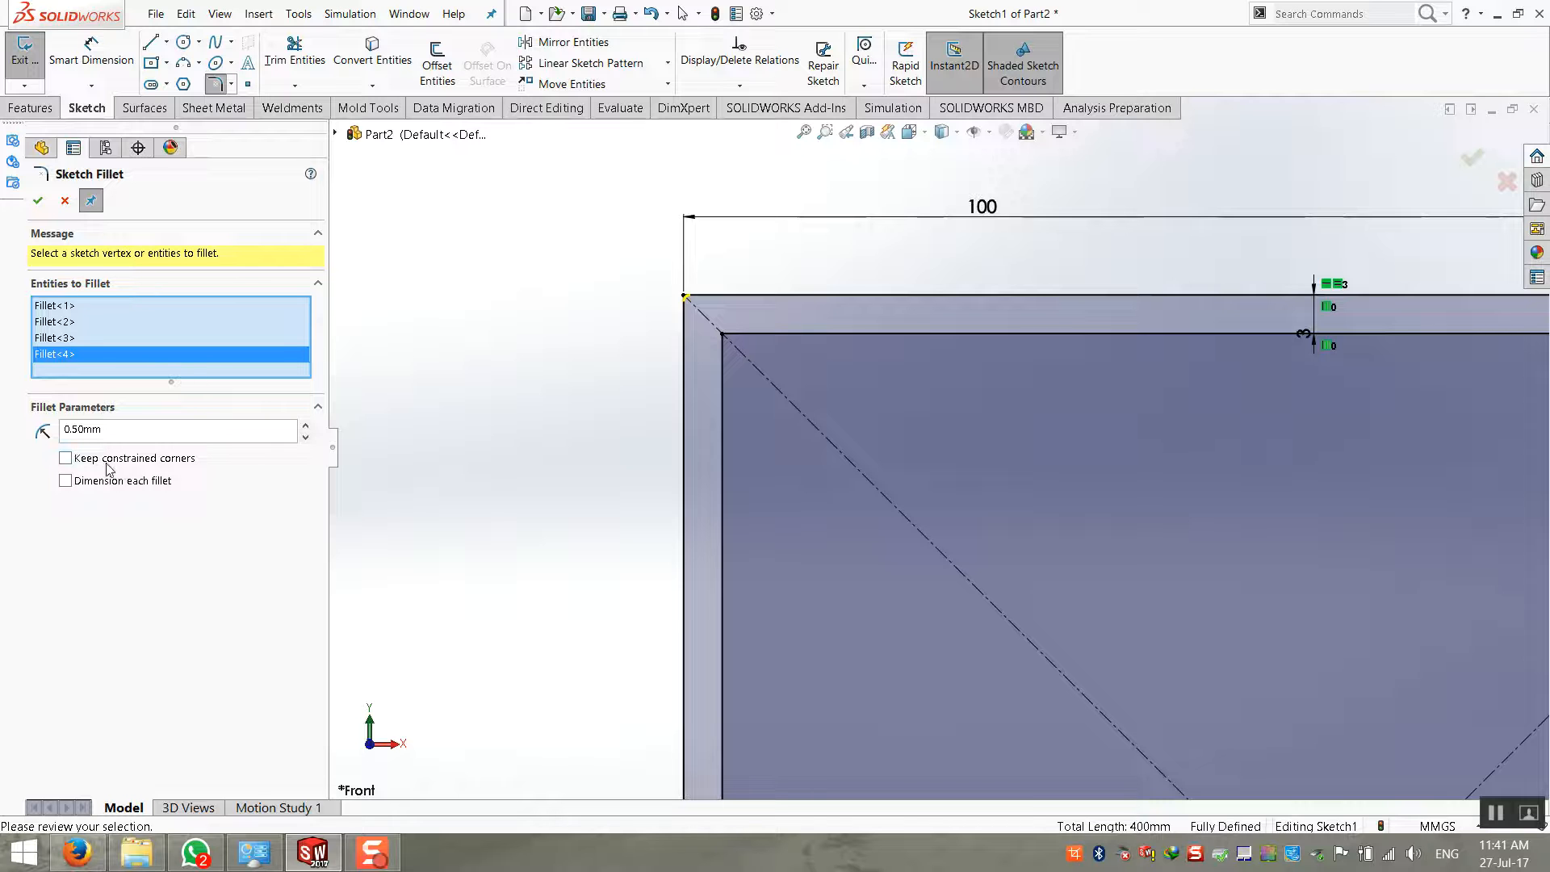
{"action": "left_click", "coordinate": [39, 202]}
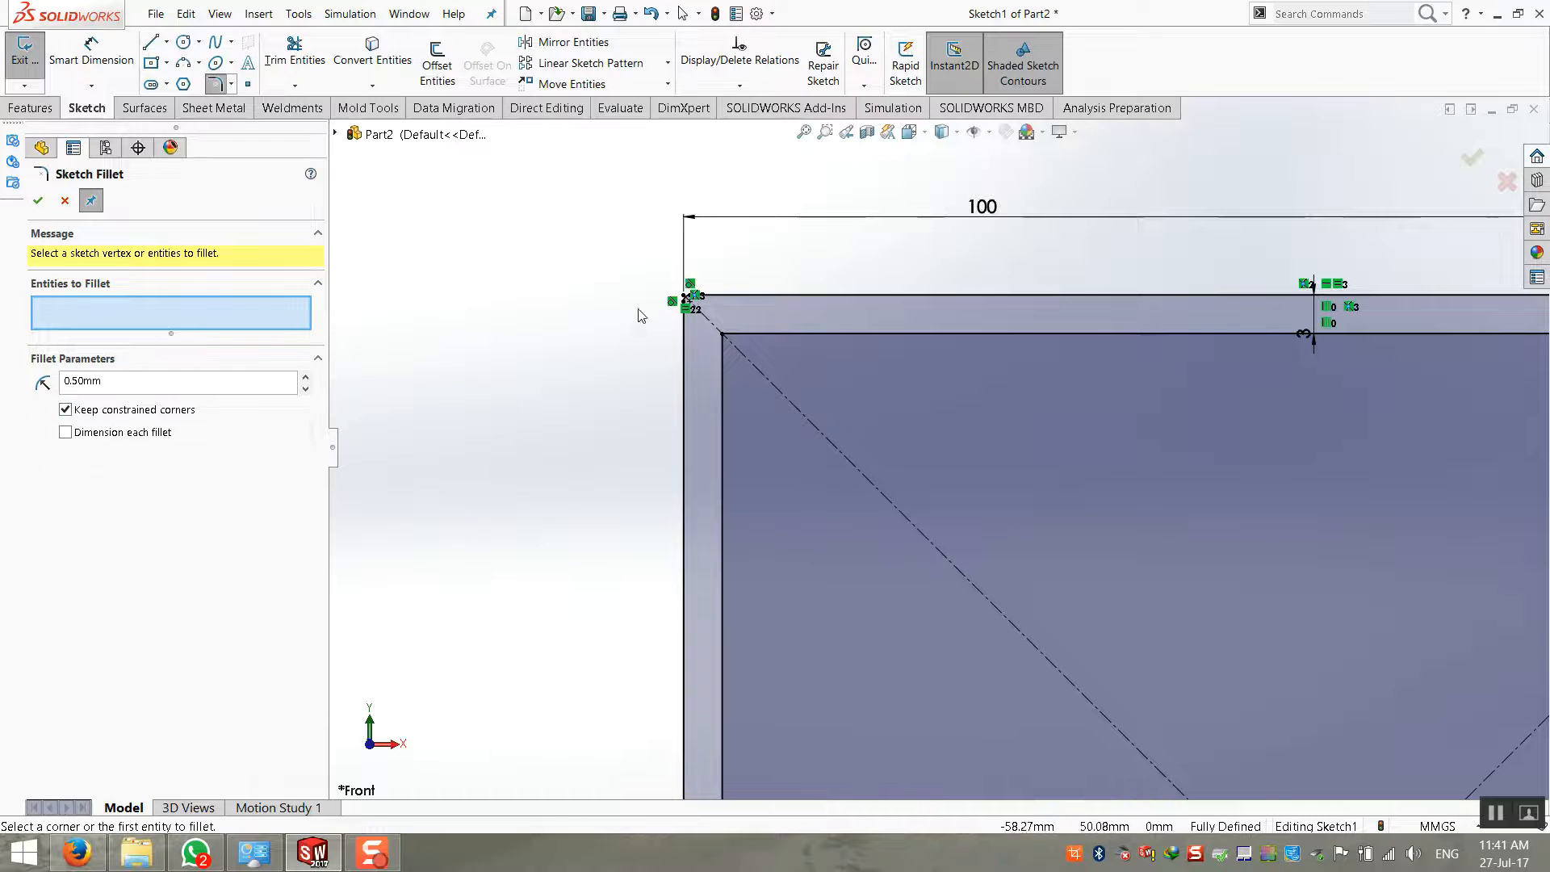
Examine the filleted upper-left corner, its retained virtual corner point and the profile's centre at the origin
{"action": "scroll", "coordinate": [678, 297], "scroll_direction": "down", "scroll_amount": 4}
{"action": "scroll", "coordinate": [780, 317], "scroll_direction": "up", "scroll_amount": 4}
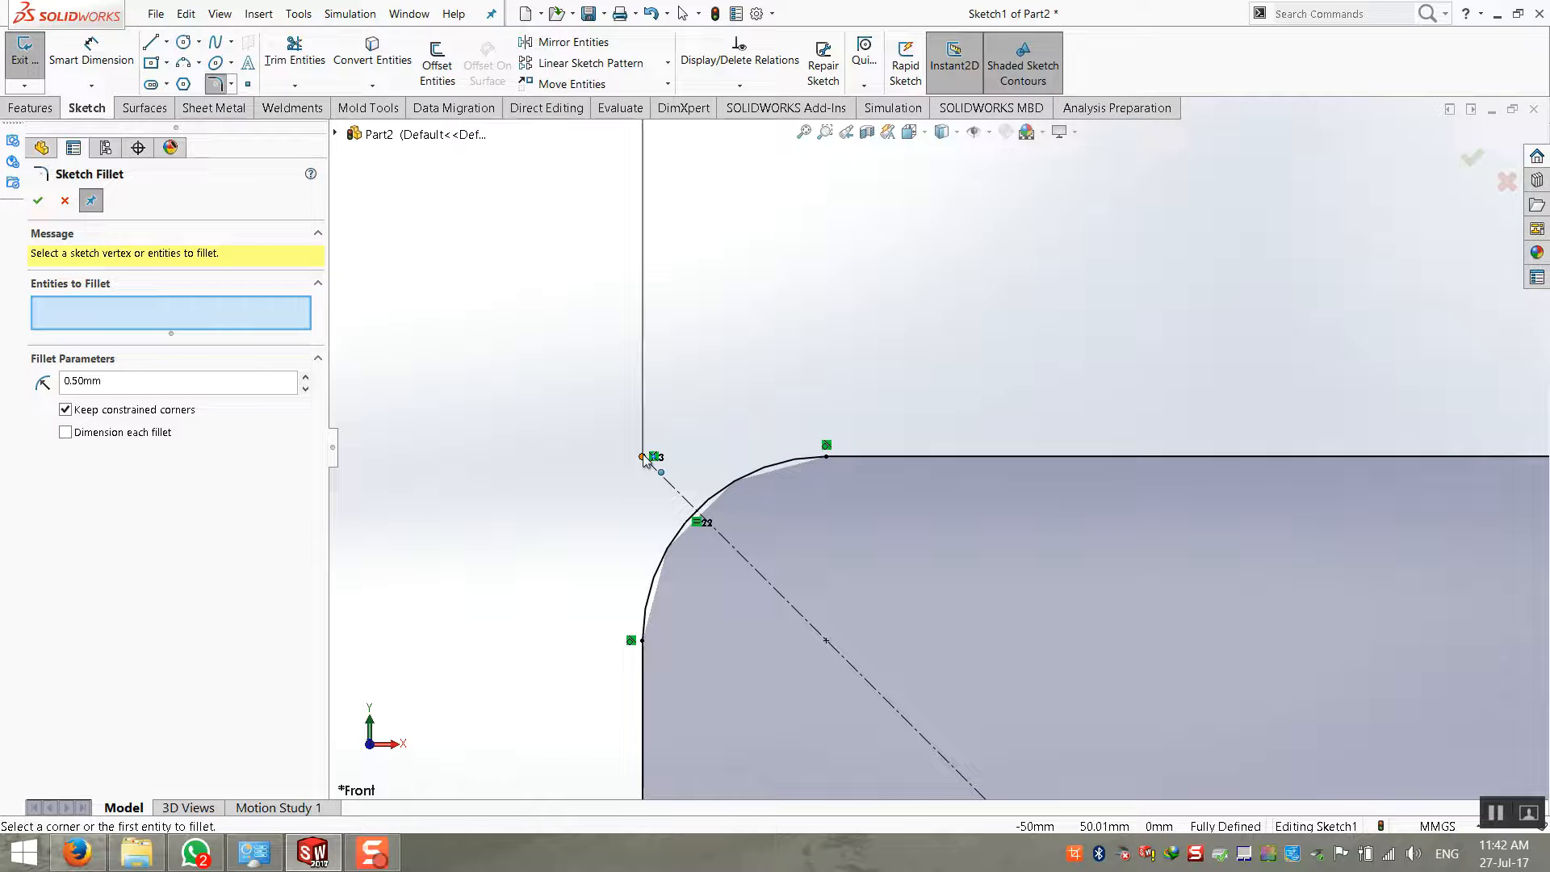
{"action": "scroll", "coordinate": [815, 486], "scroll_direction": "up", "scroll_amount": 3}
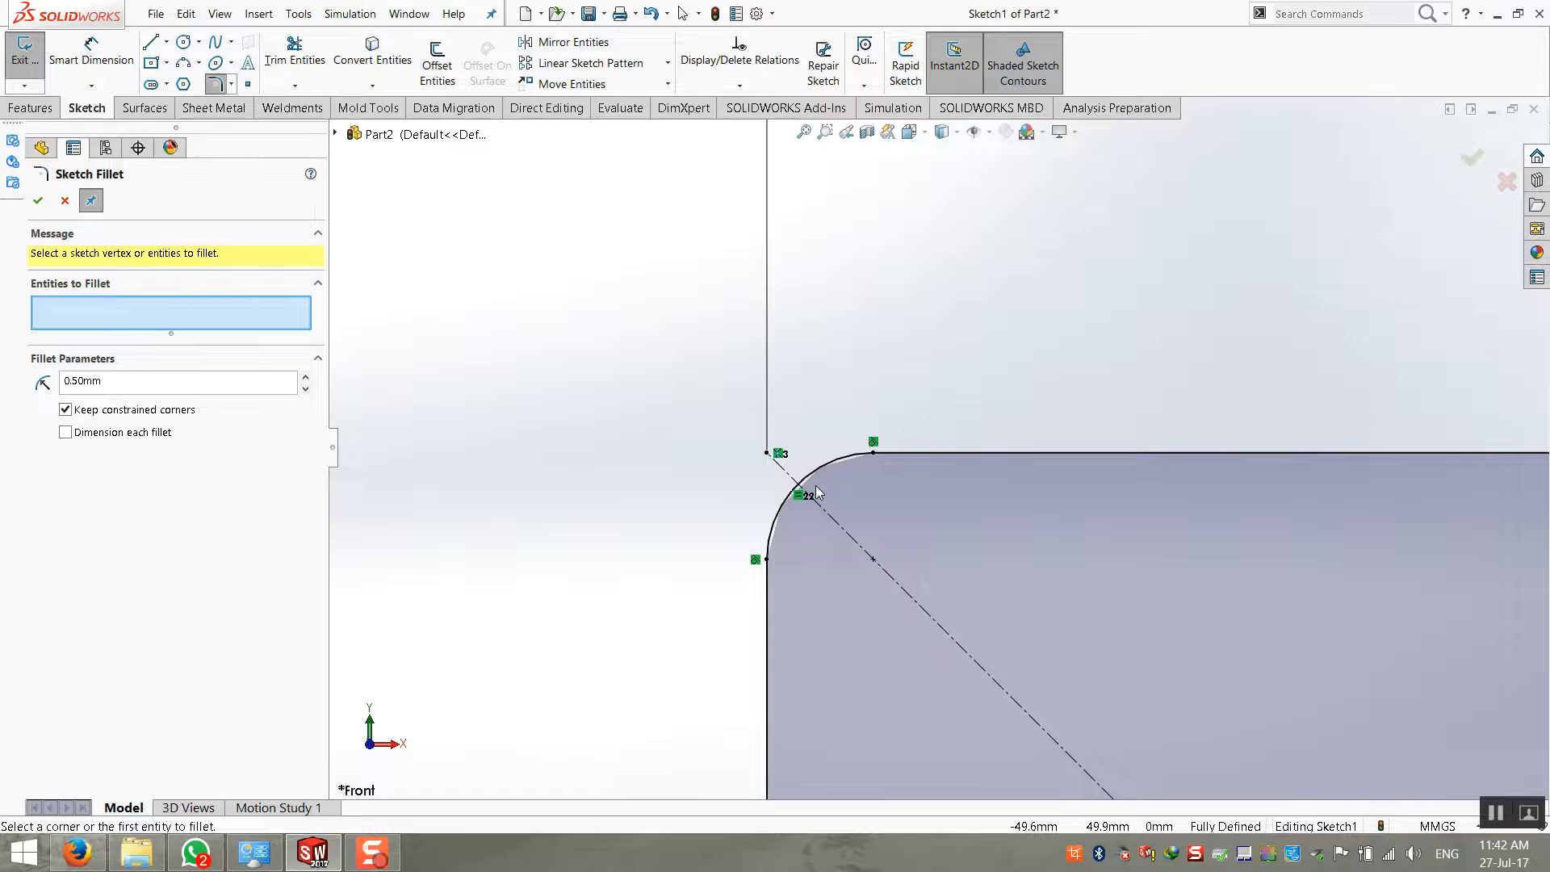
{"action": "scroll", "coordinate": [833, 505], "scroll_direction": "up", "scroll_amount": 4}
{"action": "scroll", "coordinate": [1050, 517], "scroll_direction": "down", "scroll_amount": 3}
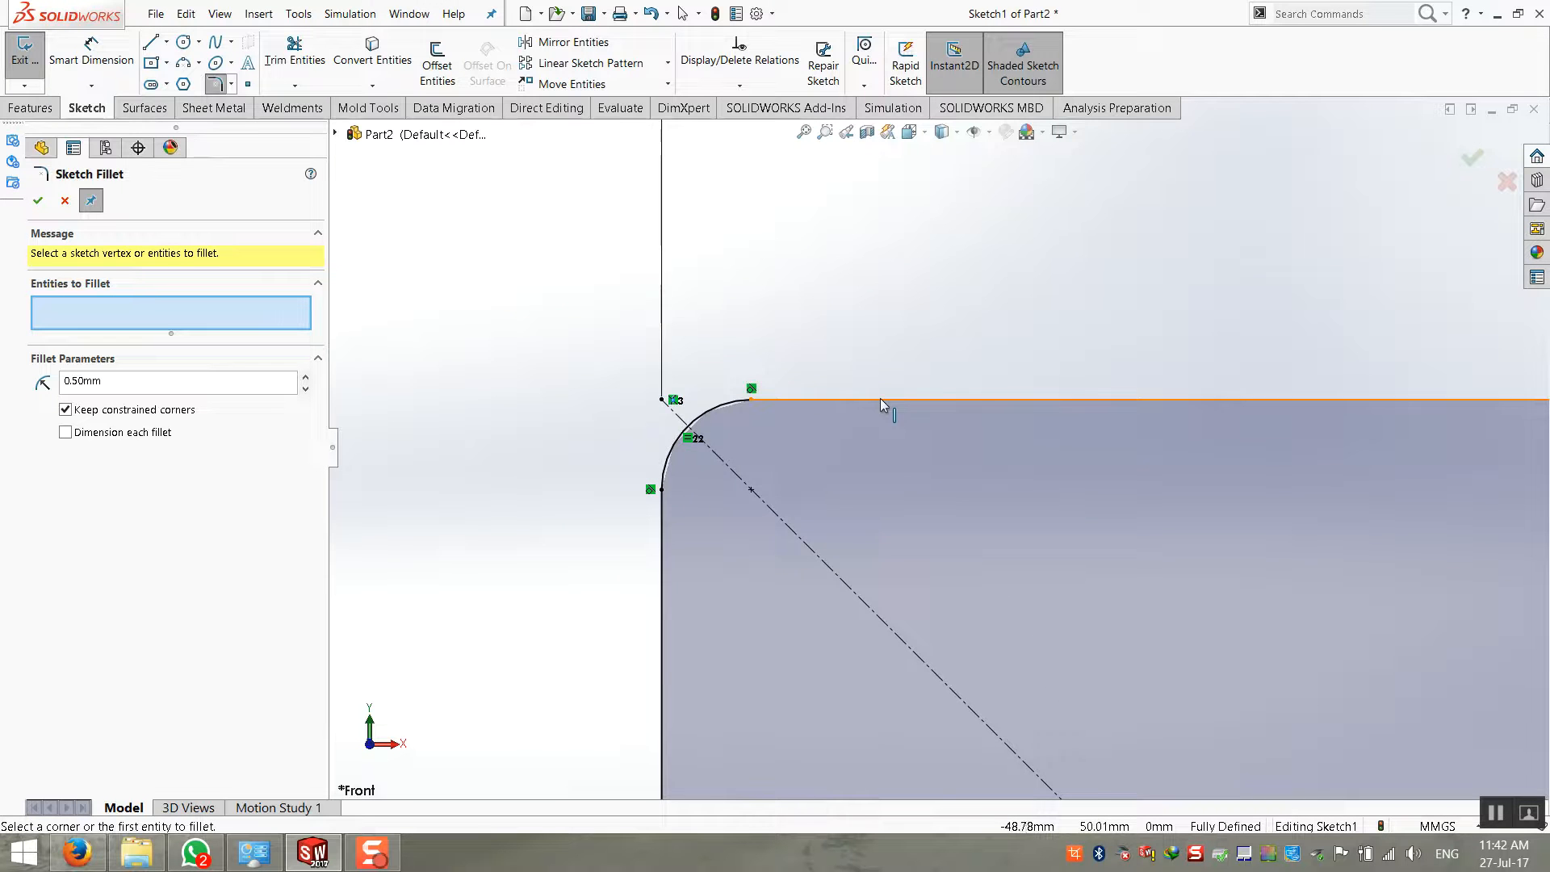
{"action": "scroll", "coordinate": [883, 397], "scroll_direction": "up", "scroll_amount": 1}
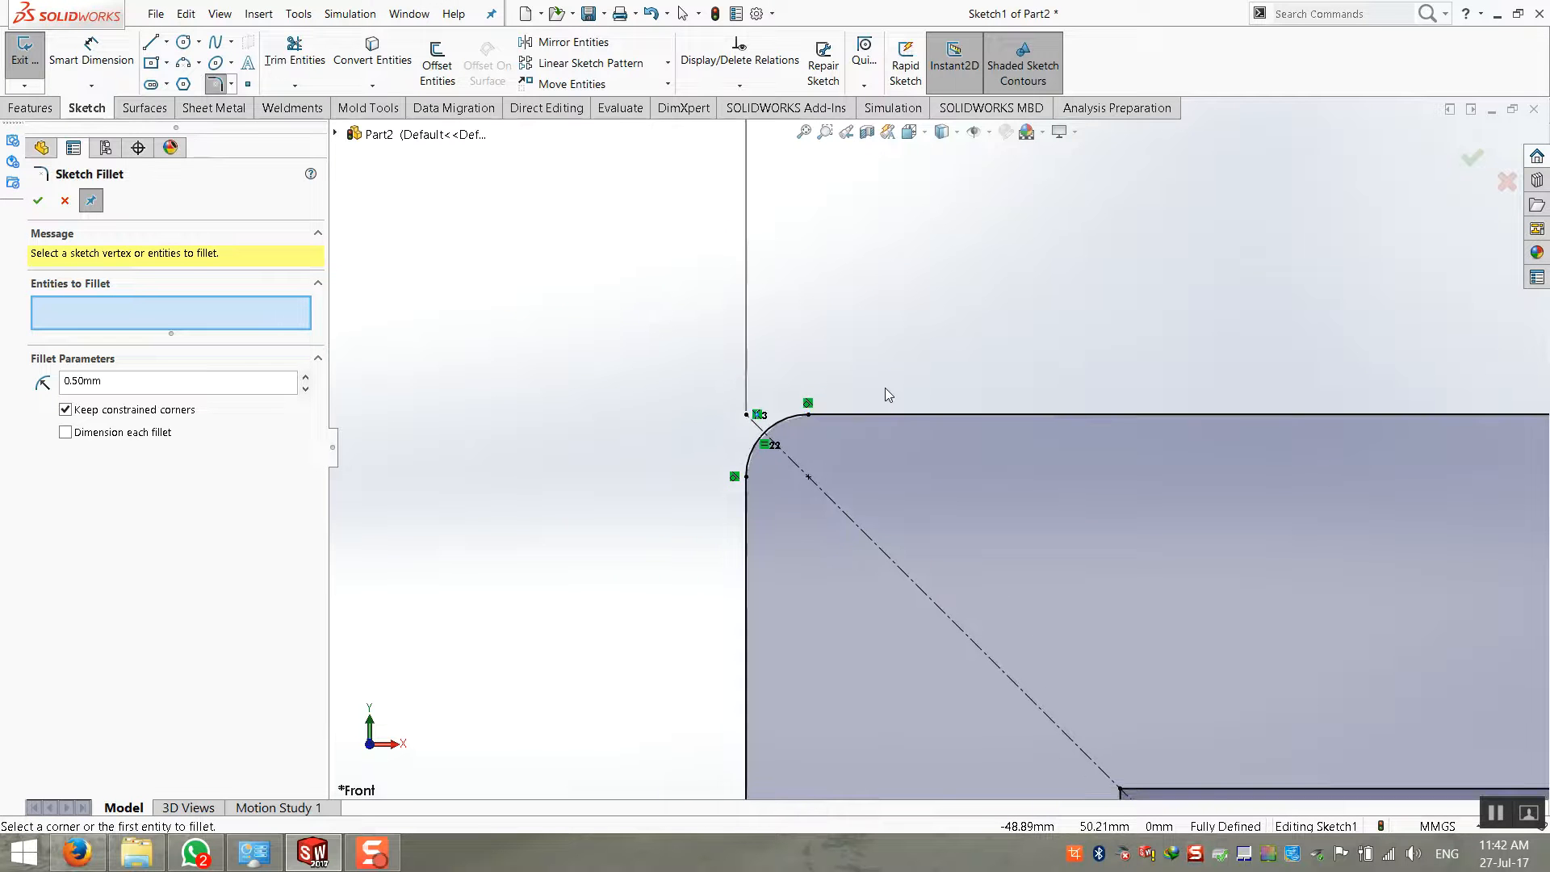
{"action": "scroll", "coordinate": [885, 387], "scroll_direction": "up", "scroll_amount": 2}
{"action": "scroll", "coordinate": [987, 466], "scroll_direction": "up", "scroll_amount": 2}
{"action": "scroll", "coordinate": [1210, 520], "scroll_direction": "up", "scroll_amount": 1}
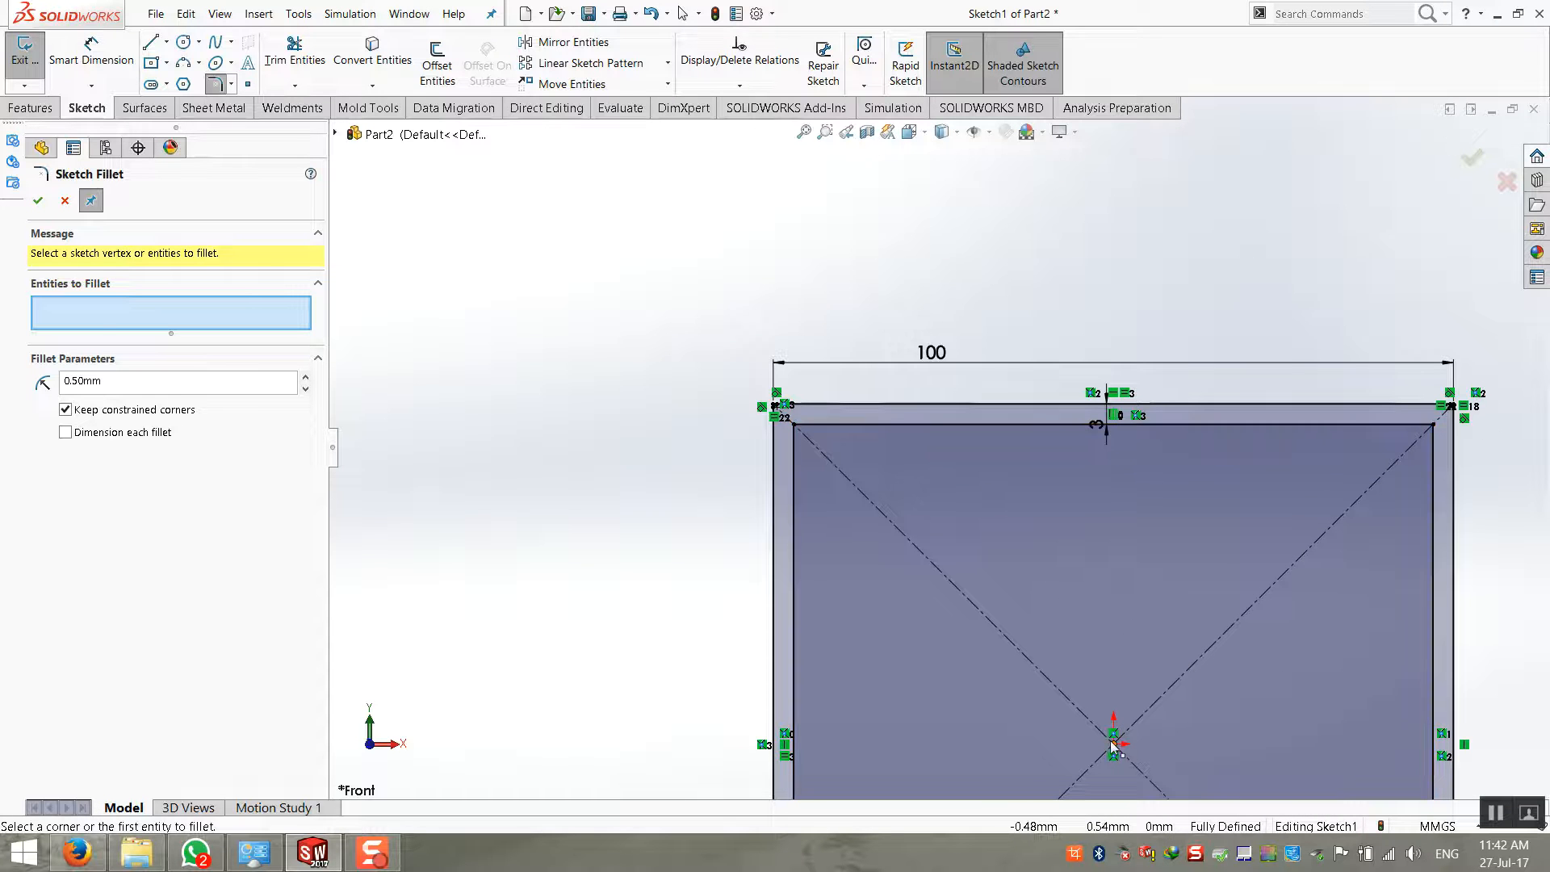
{"action": "scroll", "coordinate": [1112, 744], "scroll_direction": "up", "scroll_amount": 1}
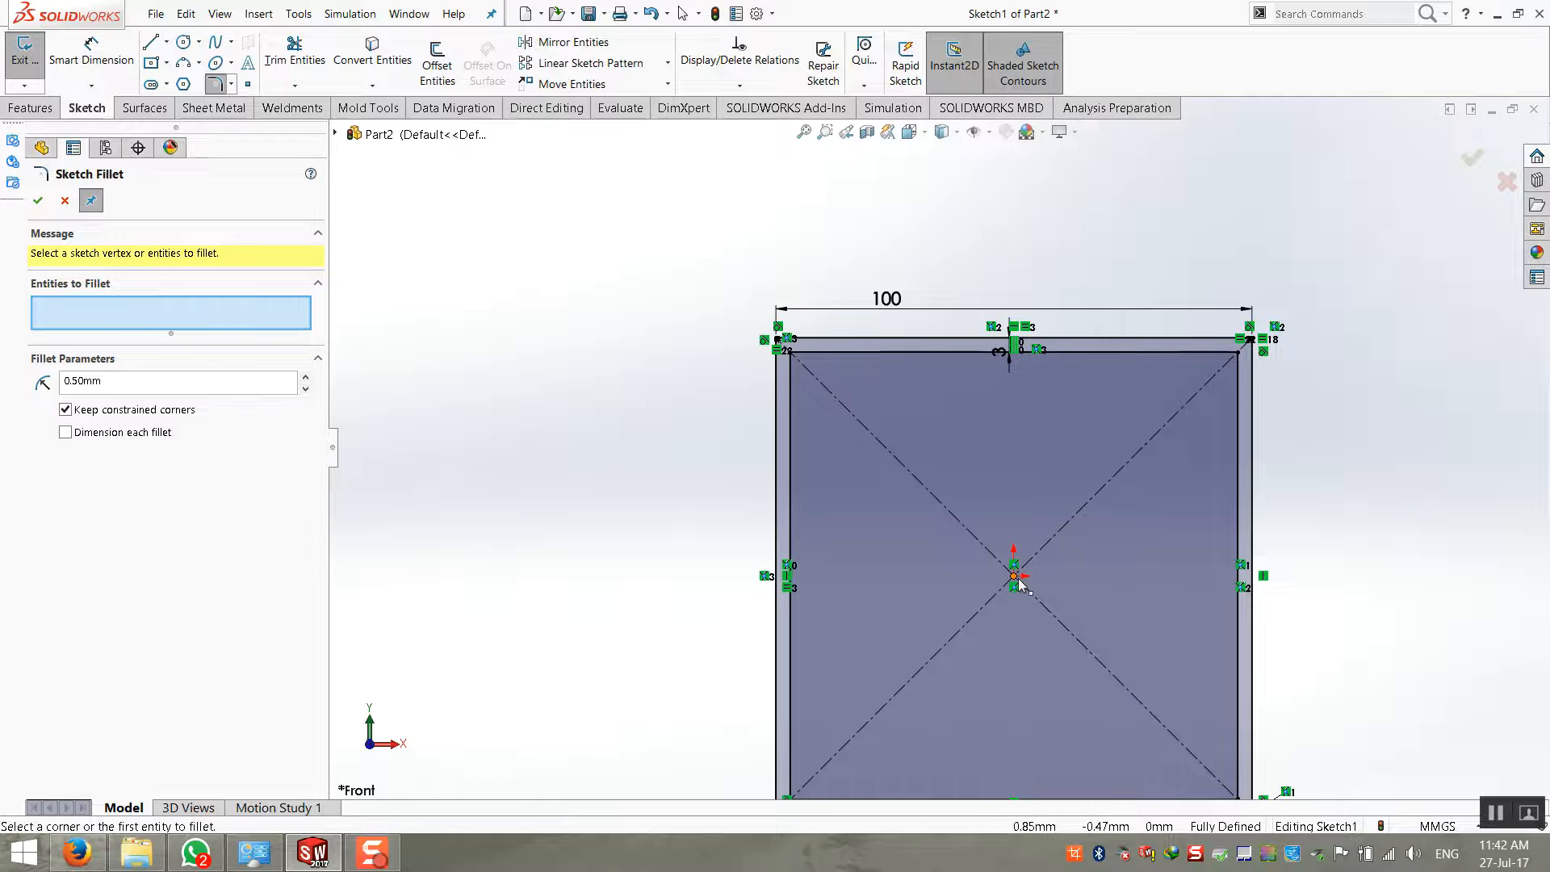
Place sketch points at the midpoints of the outer square's top and bottom edges
{"action": "scroll", "coordinate": [1005, 355], "scroll_direction": "down", "scroll_amount": 1}
{"action": "scroll", "coordinate": [661, 392], "scroll_direction": "up", "scroll_amount": 3}
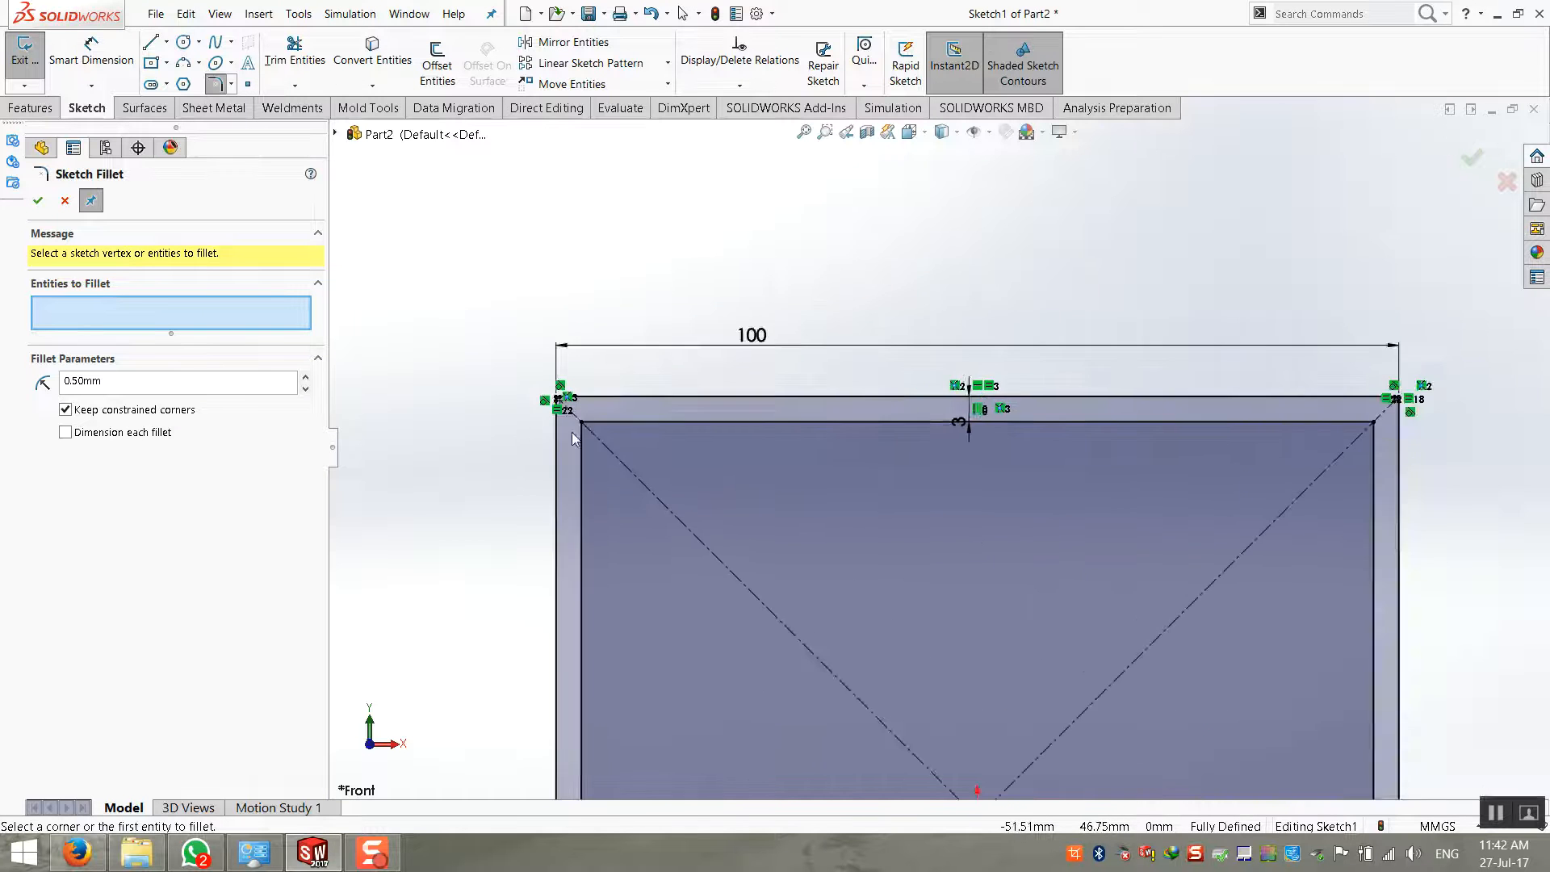
{"action": "scroll", "coordinate": [530, 415], "scroll_direction": "down", "scroll_amount": 3}
{"action": "left_click", "coordinate": [248, 84]}
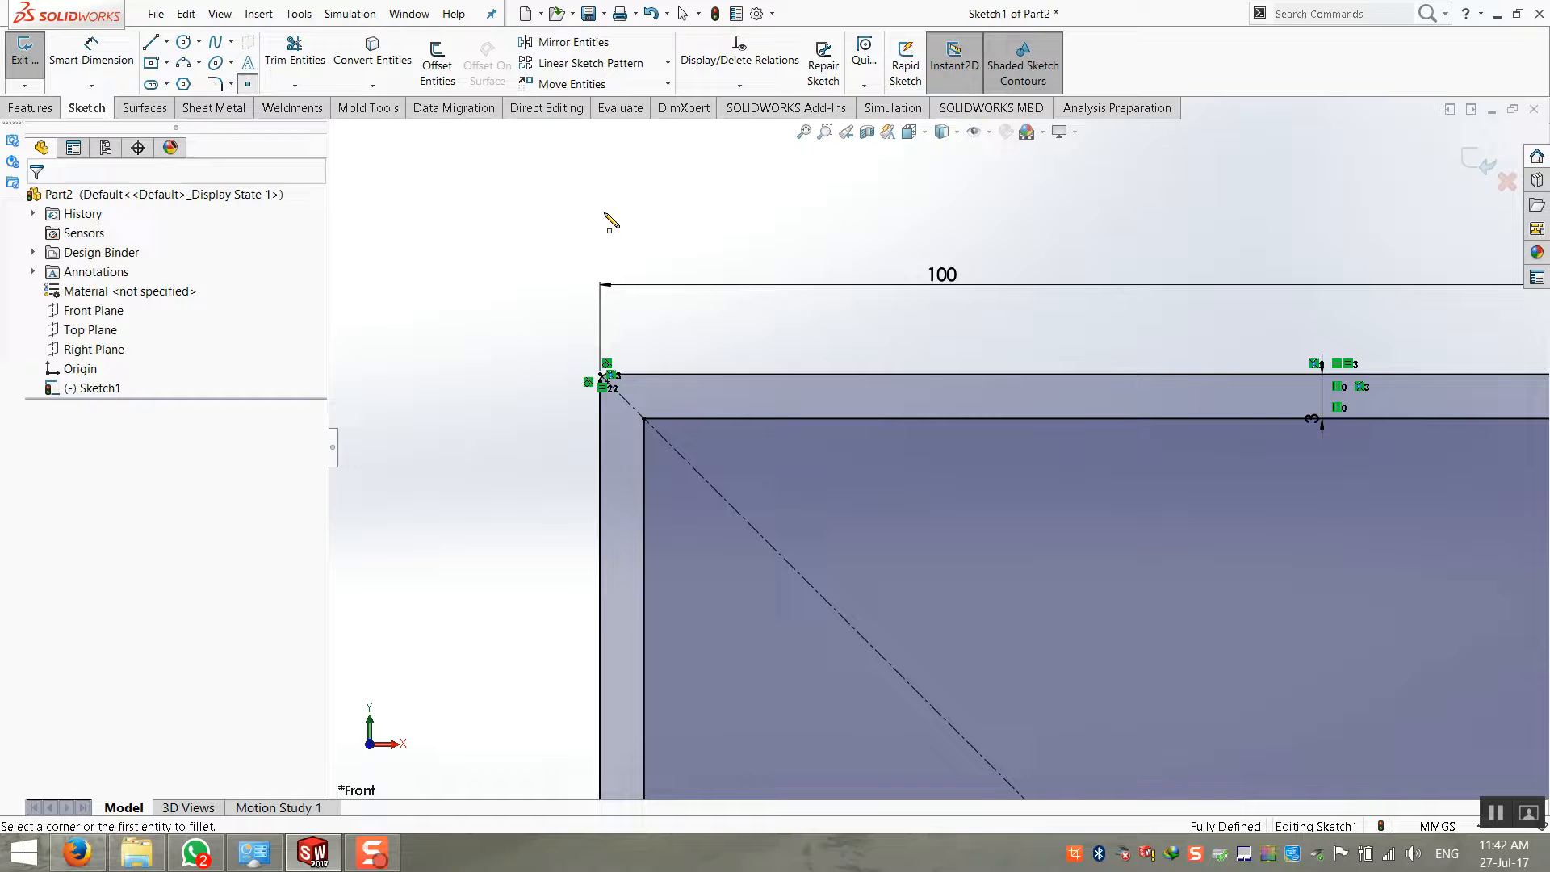
{"action": "left_click", "coordinate": [1322, 374]}
{"action": "scroll", "coordinate": [1284, 505], "scroll_direction": "up", "scroll_amount": 2}
{"action": "scroll", "coordinate": [1284, 505], "scroll_direction": "up", "scroll_amount": 3}
{"action": "scroll", "coordinate": [1041, 524], "scroll_direction": "down", "scroll_amount": 3}
{"action": "left_click", "coordinate": [786, 537]}
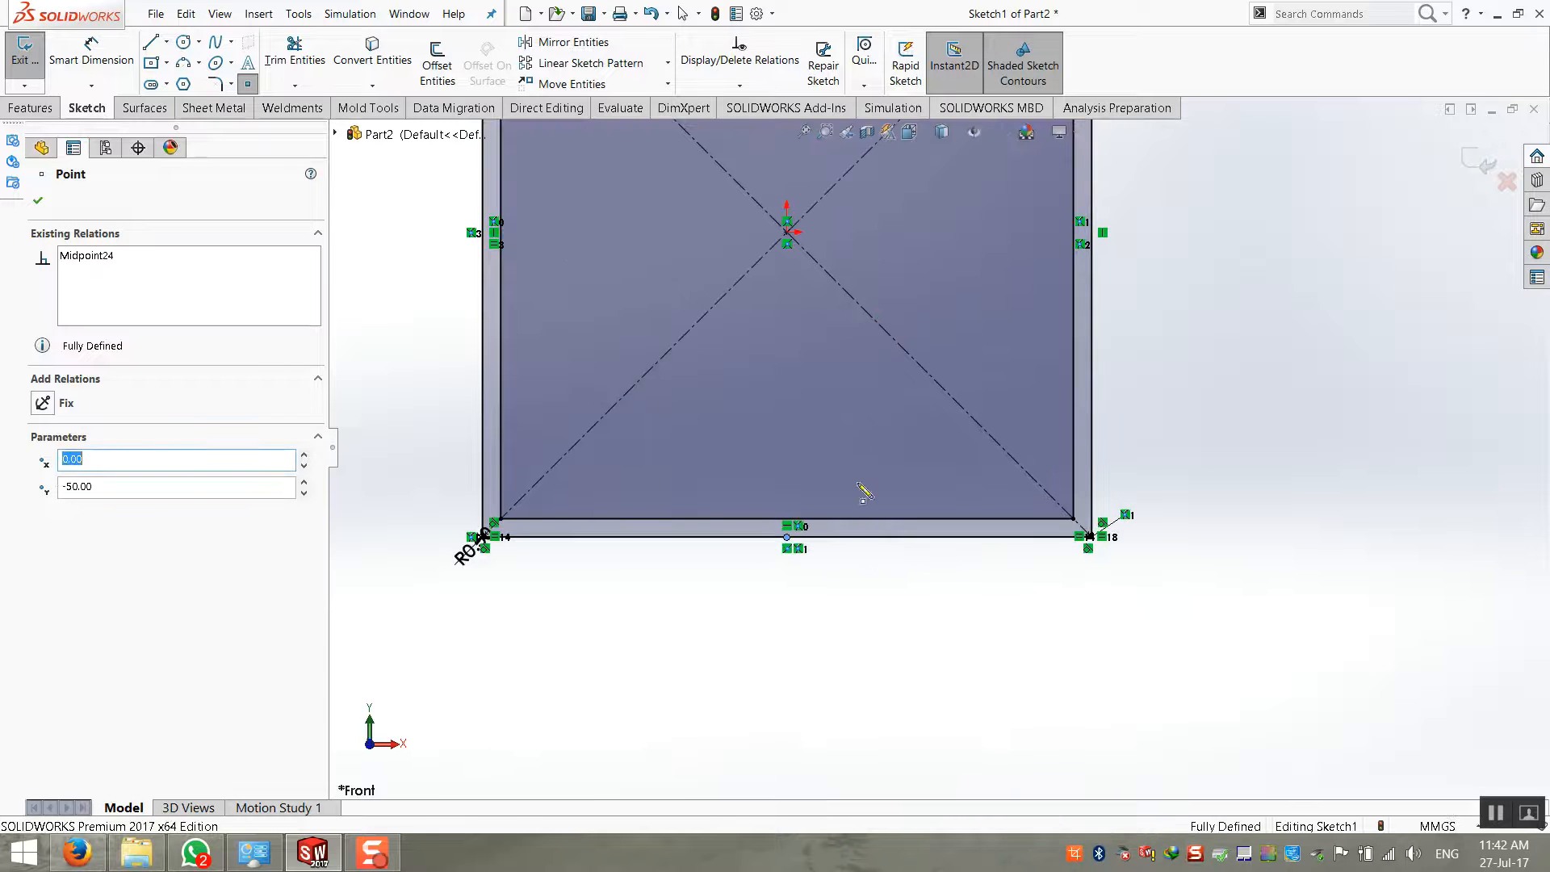
Add sketch points at the midpoints of the outer square's right and left edges
{"action": "scroll", "coordinate": [832, 285], "scroll_direction": "up", "scroll_amount": 3}
{"action": "scroll", "coordinate": [674, 299], "scroll_direction": "down", "scroll_amount": 3}
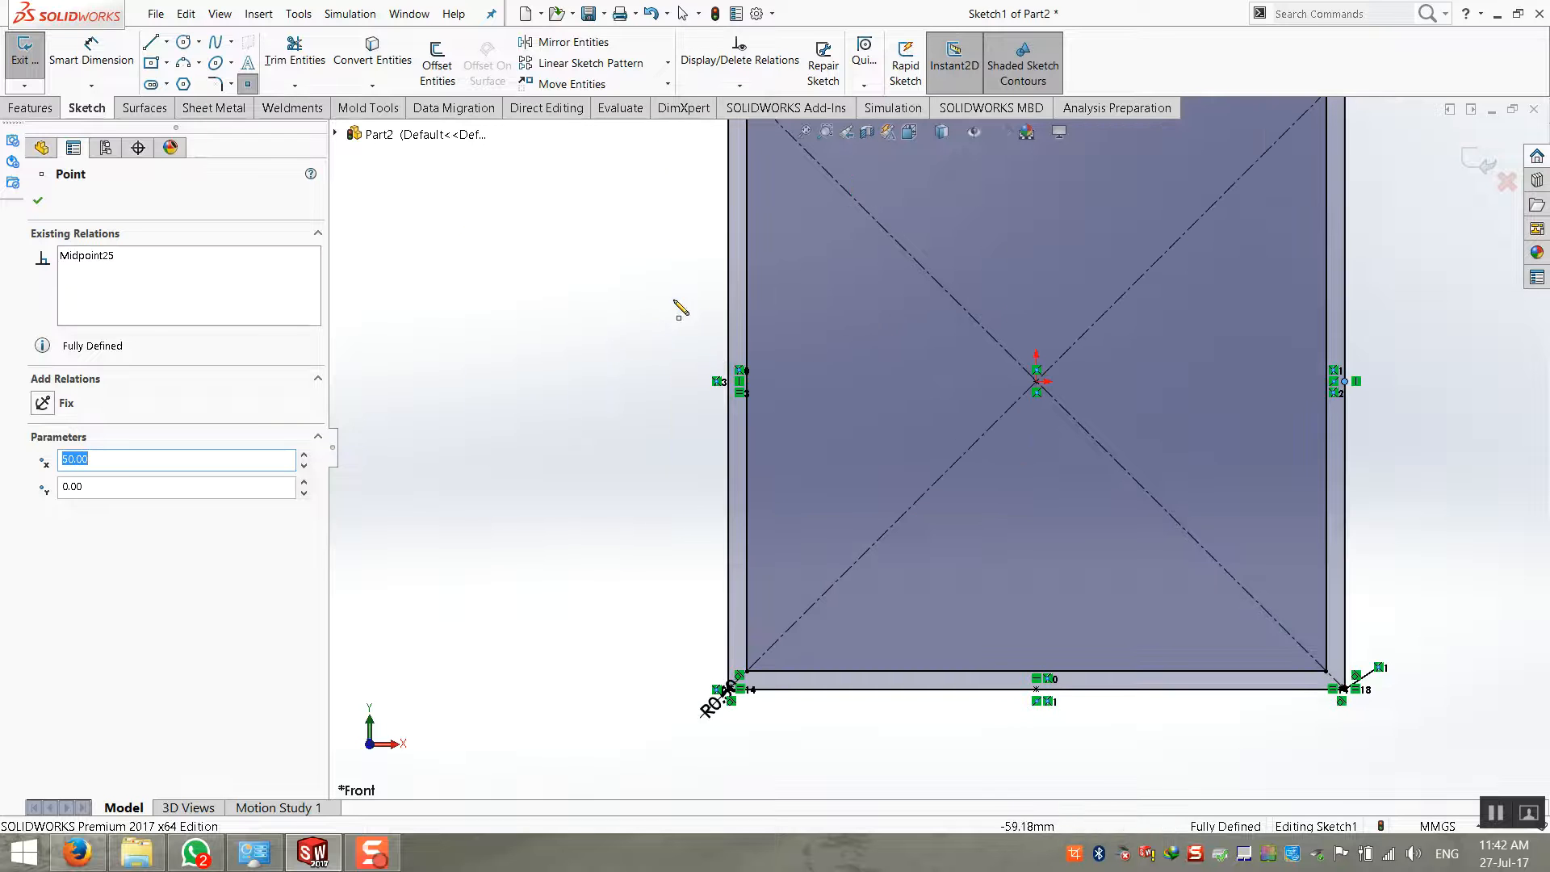
{"action": "left_click", "coordinate": [727, 380]}
Place sketch points on the virtual corners of the outer square's upper-left and upper-right fillets
{"action": "scroll", "coordinate": [1090, 452], "scroll_direction": "up", "scroll_amount": 5}
{"action": "scroll", "coordinate": [905, 263], "scroll_direction": "down", "scroll_amount": 16}
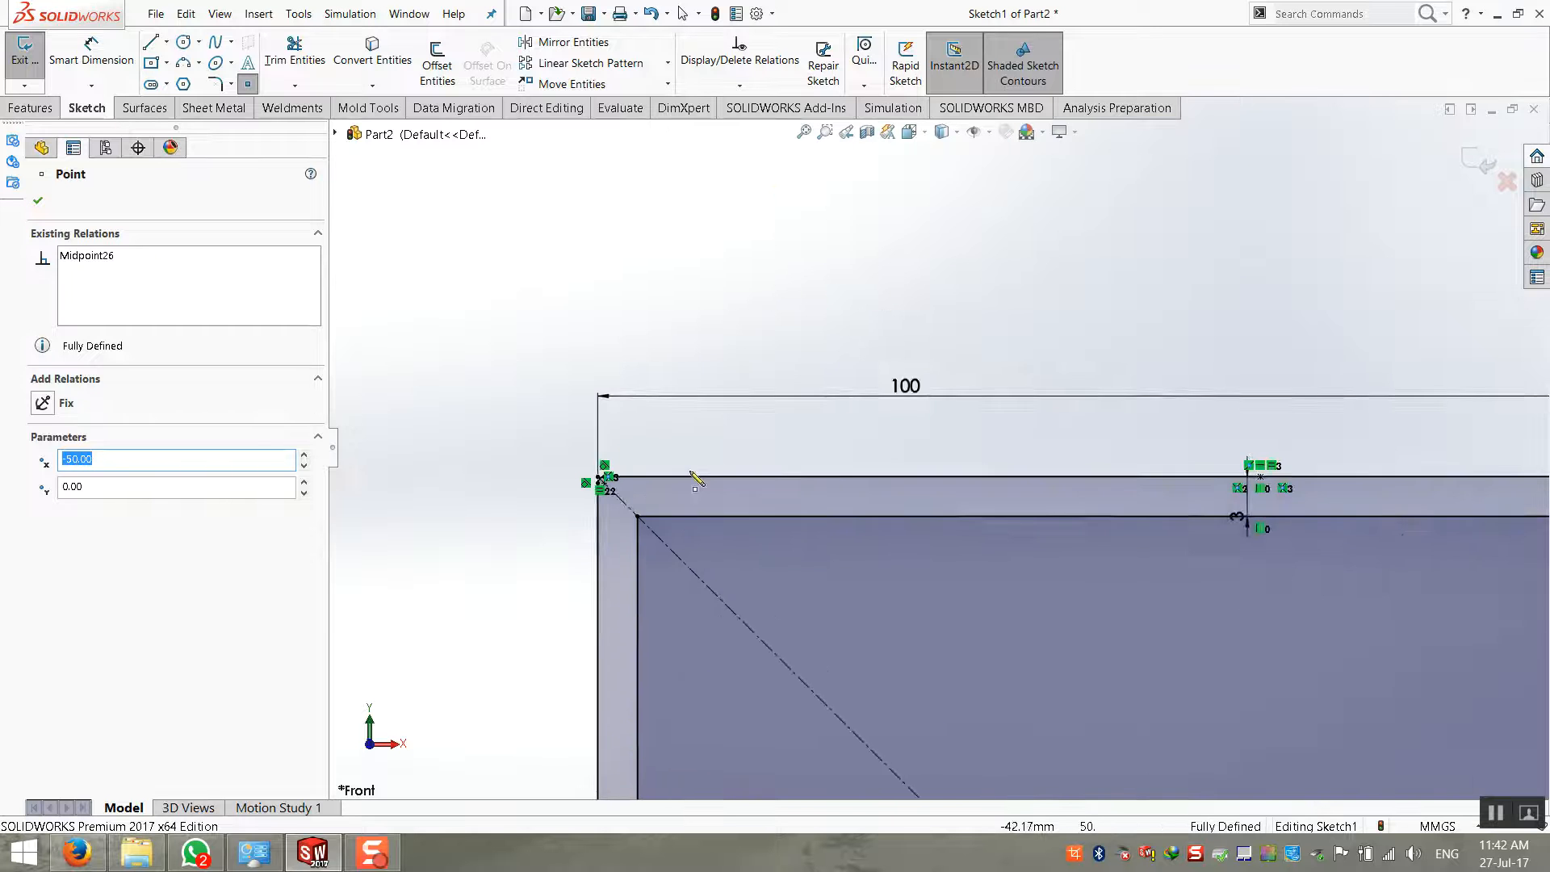
{"action": "left_click", "coordinate": [672, 424]}
{"action": "scroll", "coordinate": [1119, 524], "scroll_direction": "up", "scroll_amount": 10}
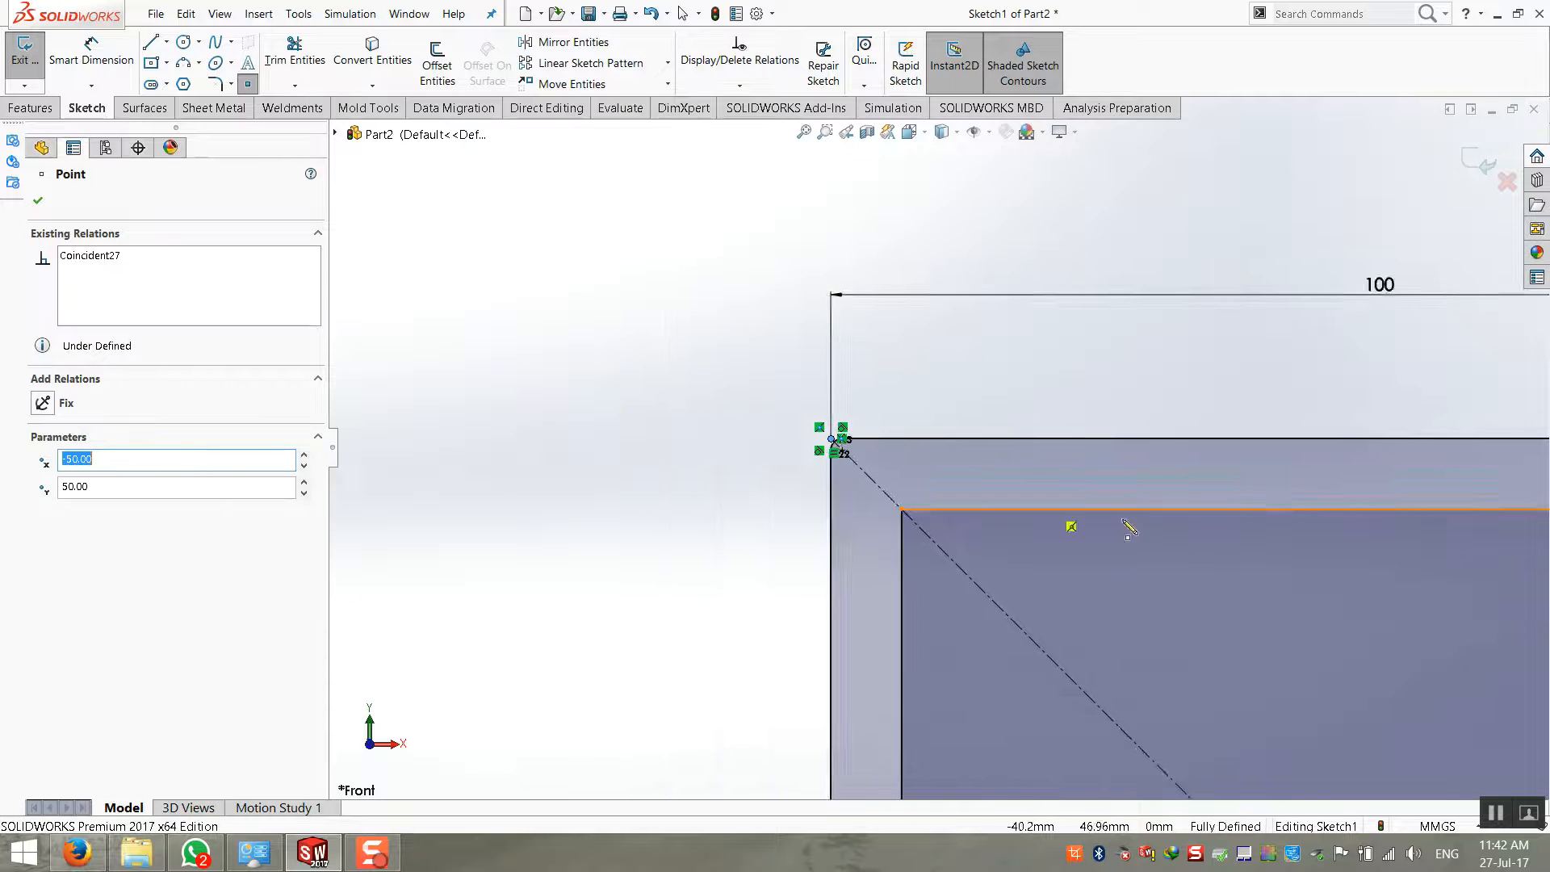
{"action": "scroll", "coordinate": [1350, 471], "scroll_direction": "down", "scroll_amount": 4}
{"action": "scroll", "coordinate": [1350, 470], "scroll_direction": "up", "scroll_amount": 5}
{"action": "scroll", "coordinate": [1350, 456], "scroll_direction": "down", "scroll_amount": 4}
{"action": "scroll", "coordinate": [1351, 457], "scroll_direction": "up", "scroll_amount": 4}
{"action": "scroll", "coordinate": [1004, 338], "scroll_direction": "down", "scroll_amount": 6}
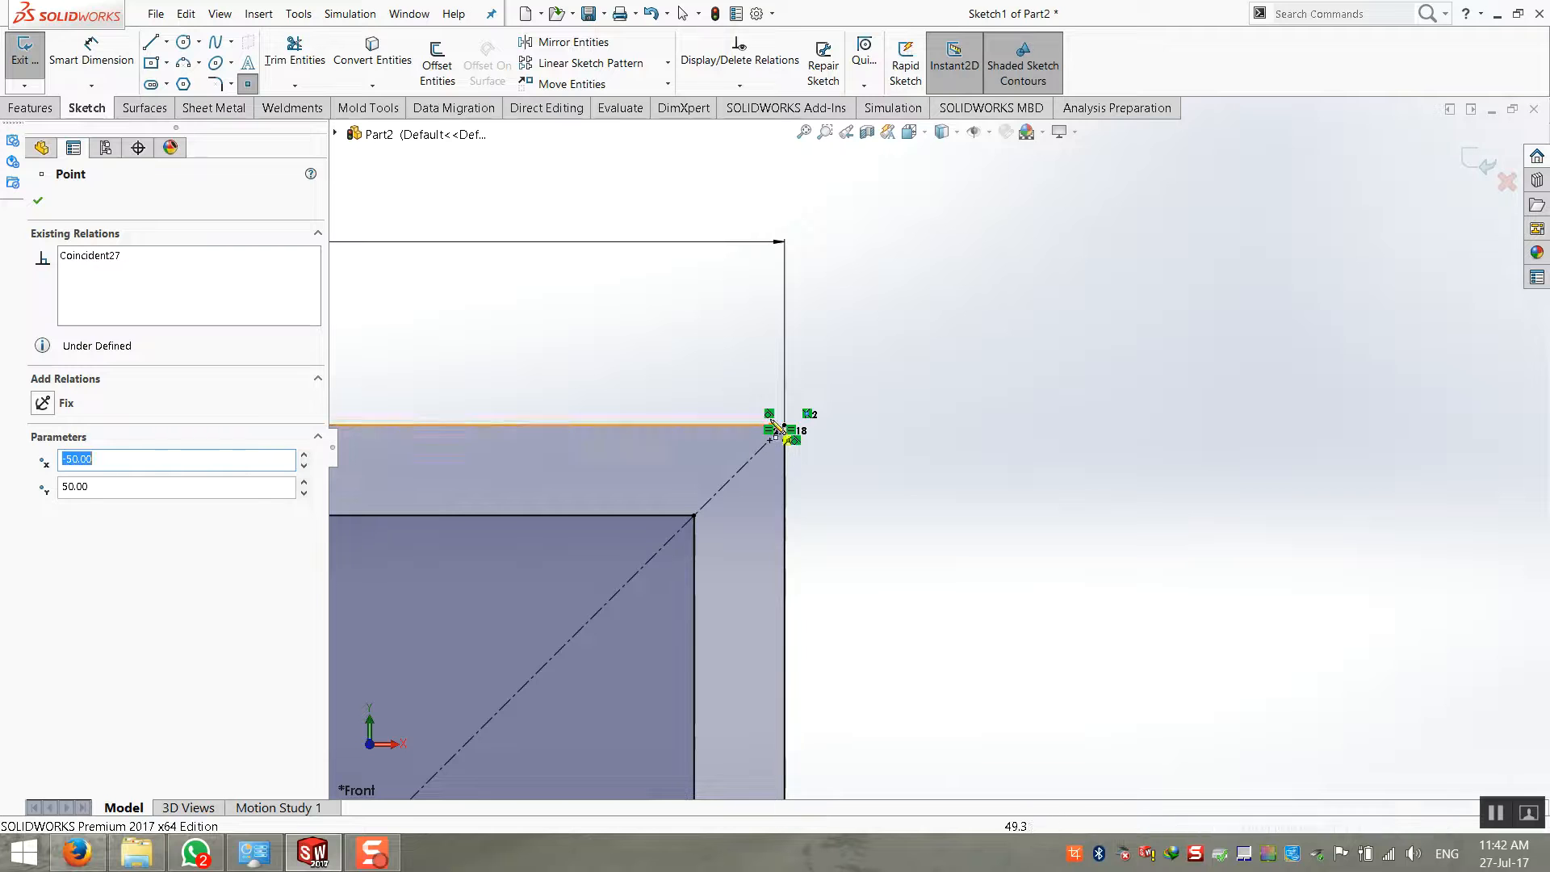
{"action": "left_click", "coordinate": [784, 425]}
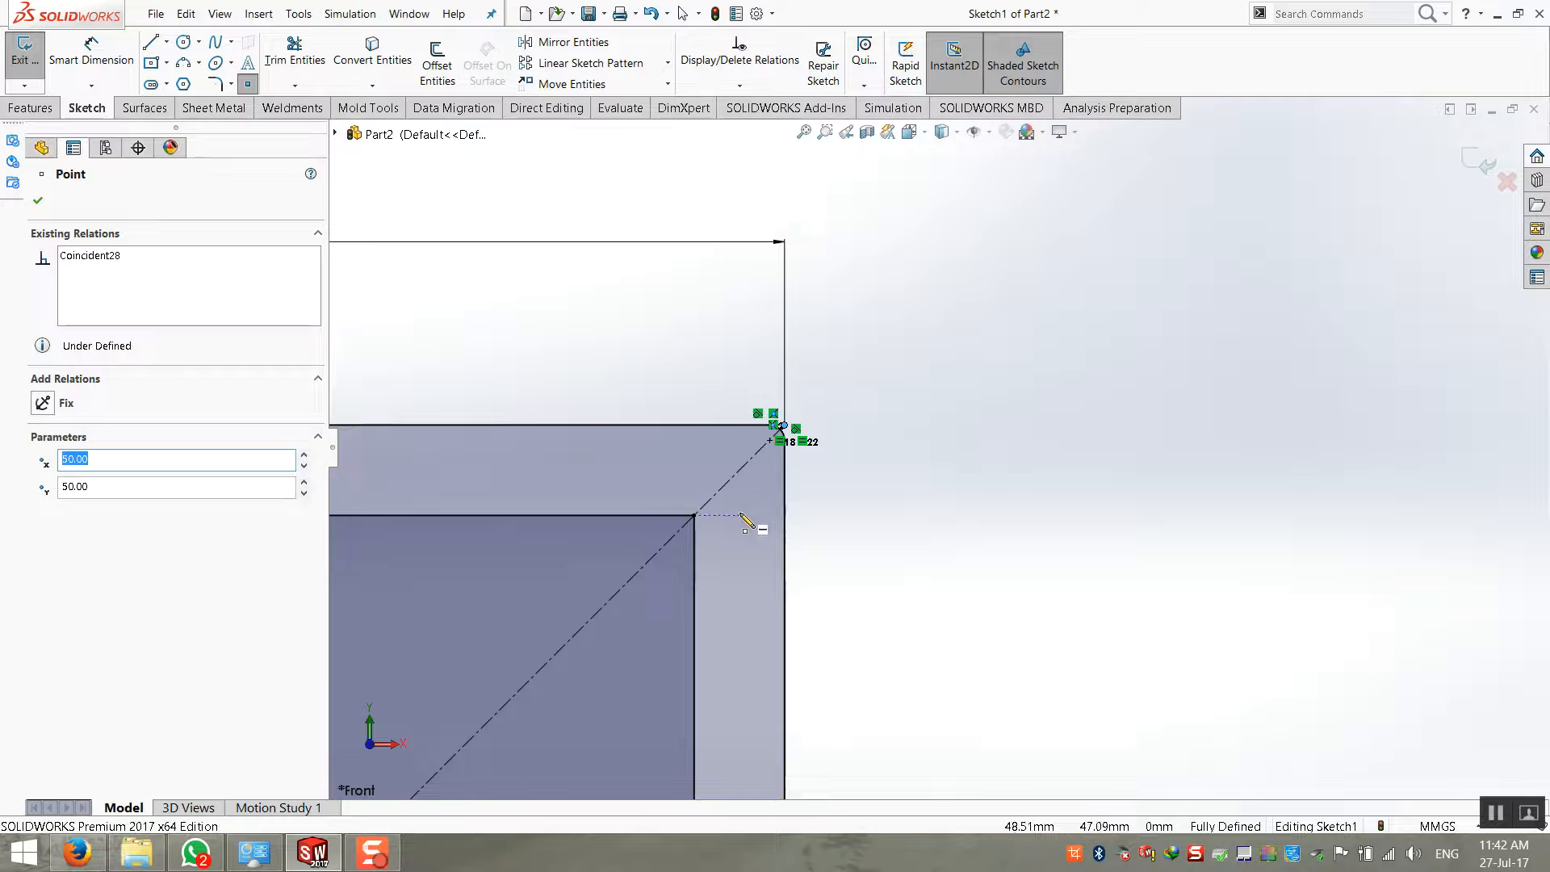
Place a sketch point on the virtual corner of the outer square's lower-right fillet
{"action": "scroll", "coordinate": [751, 517], "scroll_direction": "up", "scroll_amount": 5}
{"action": "scroll", "coordinate": [815, 583], "scroll_direction": "up", "scroll_amount": 1}
{"action": "scroll", "coordinate": [840, 607], "scroll_direction": "down", "scroll_amount": 1}
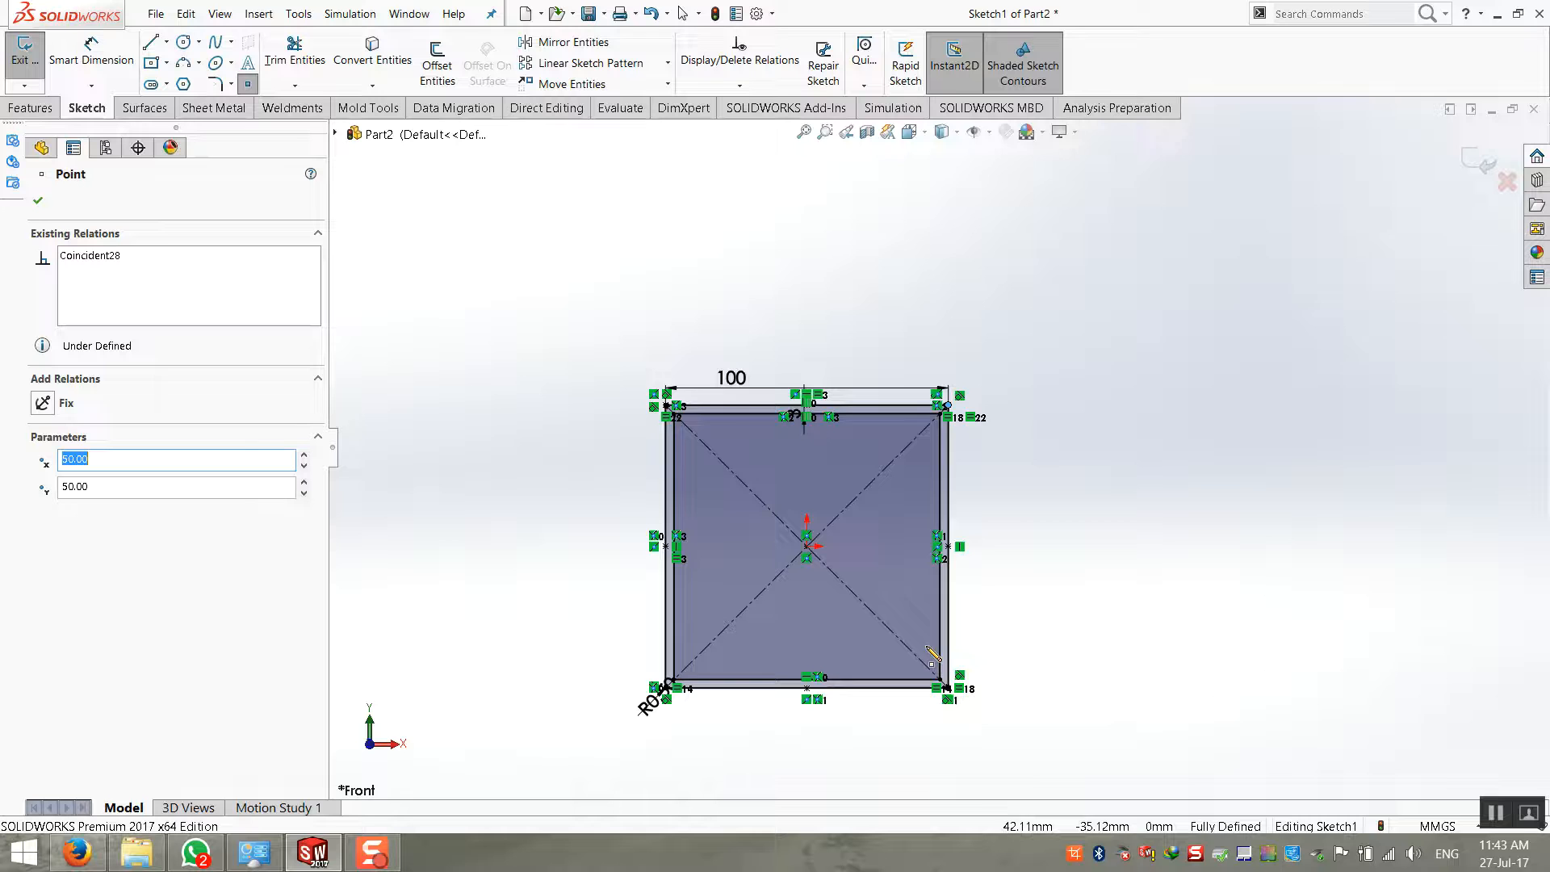
{"action": "scroll", "coordinate": [904, 634], "scroll_direction": "down", "scroll_amount": 2}
{"action": "scroll", "coordinate": [906, 630], "scroll_direction": "down", "scroll_amount": 5}
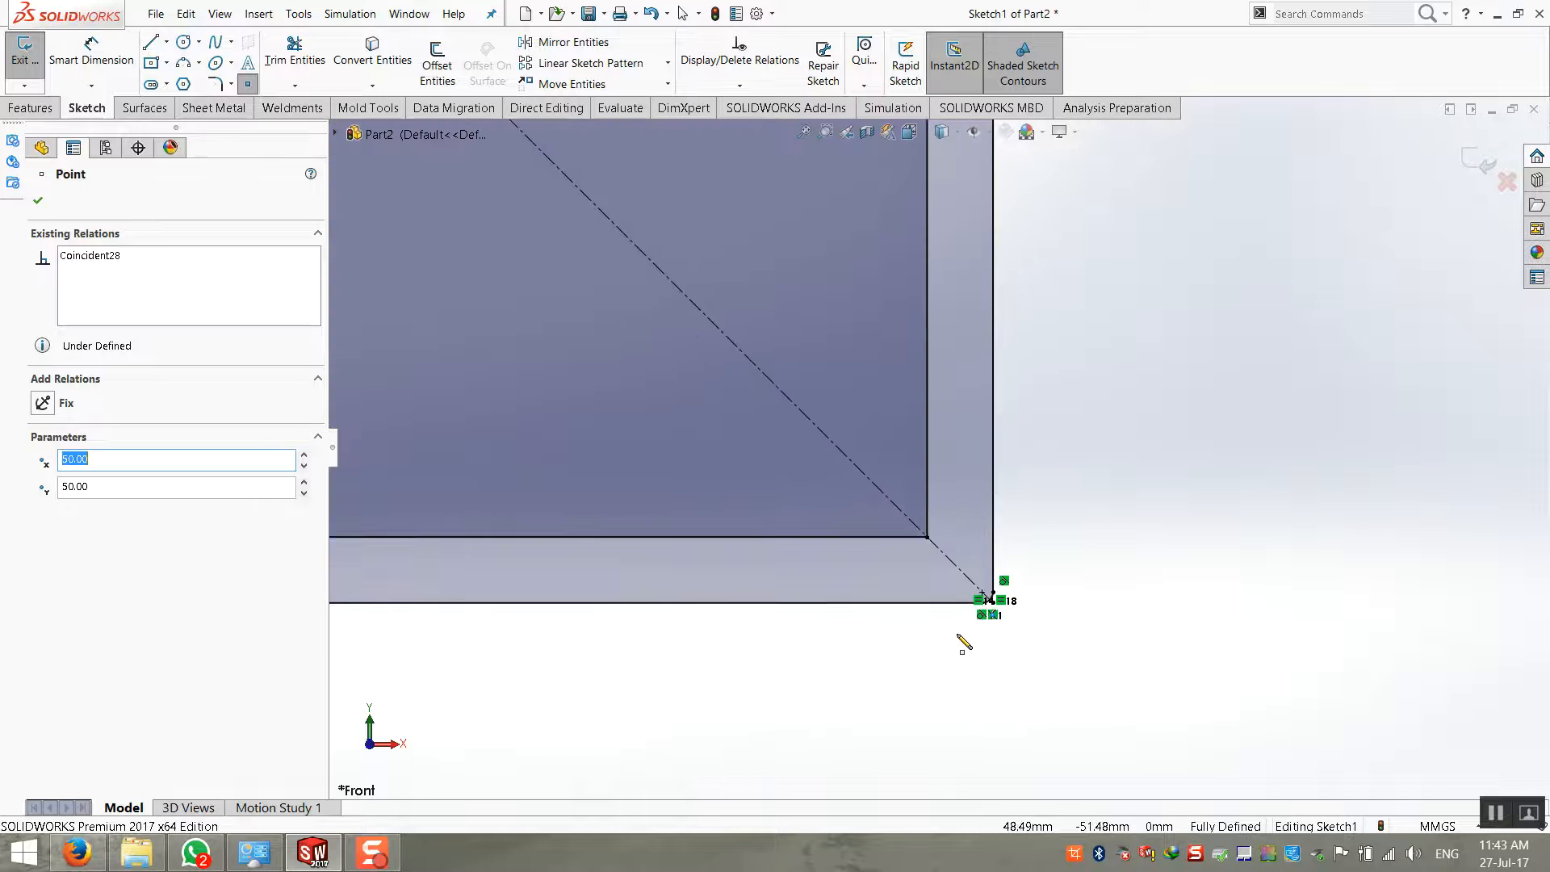
{"action": "scroll", "coordinate": [1119, 460], "scroll_direction": "down", "scroll_amount": 4}
{"action": "left_click", "coordinate": [1235, 519]}
Place a sketch point on the virtual corner of the lower-left fillet and finish placing points
{"action": "scroll", "coordinate": [969, 523], "scroll_direction": "up", "scroll_amount": 5}
{"action": "scroll", "coordinate": [640, 460], "scroll_direction": "down", "scroll_amount": 5}
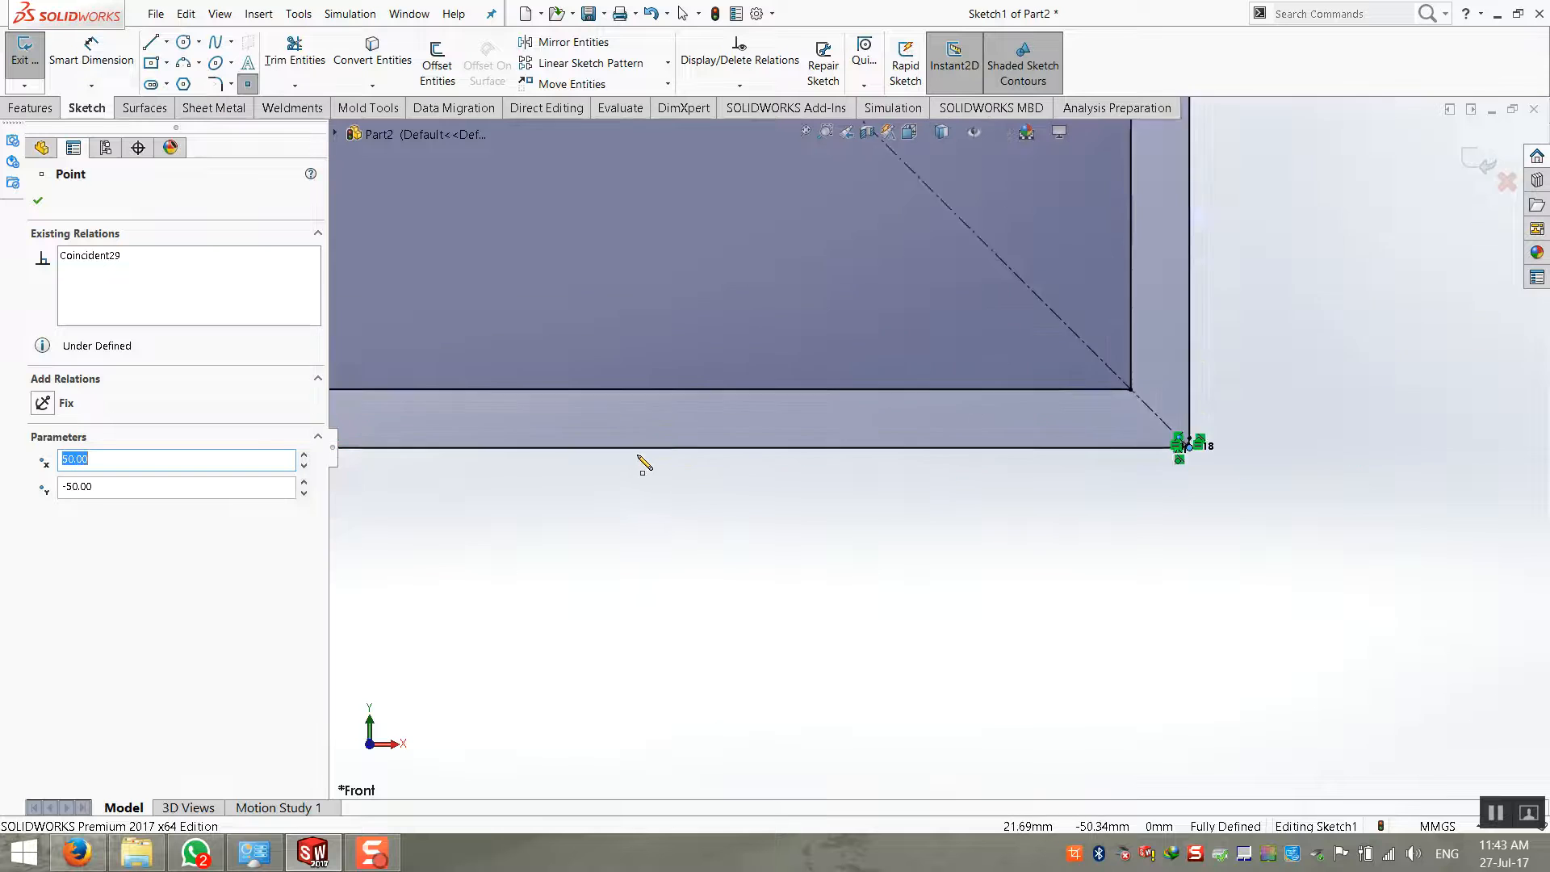
{"action": "scroll", "coordinate": [614, 475], "scroll_direction": "up", "scroll_amount": 5}
{"action": "scroll", "coordinate": [710, 517], "scroll_direction": "down", "scroll_amount": 5}
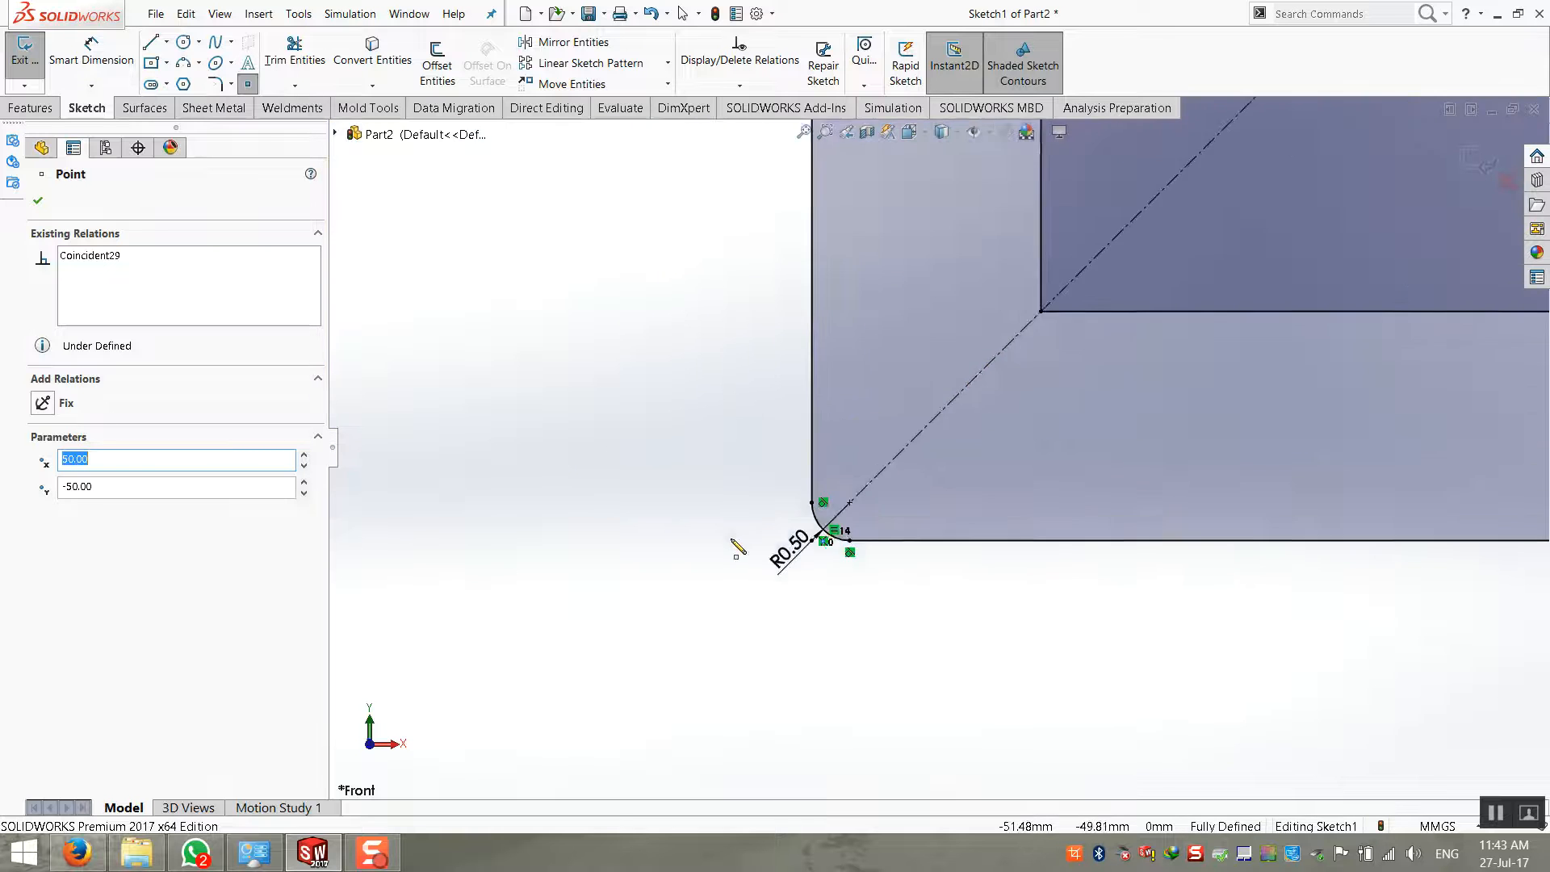
{"action": "left_click", "coordinate": [762, 568]}
{"action": "key", "text": "Escape"}
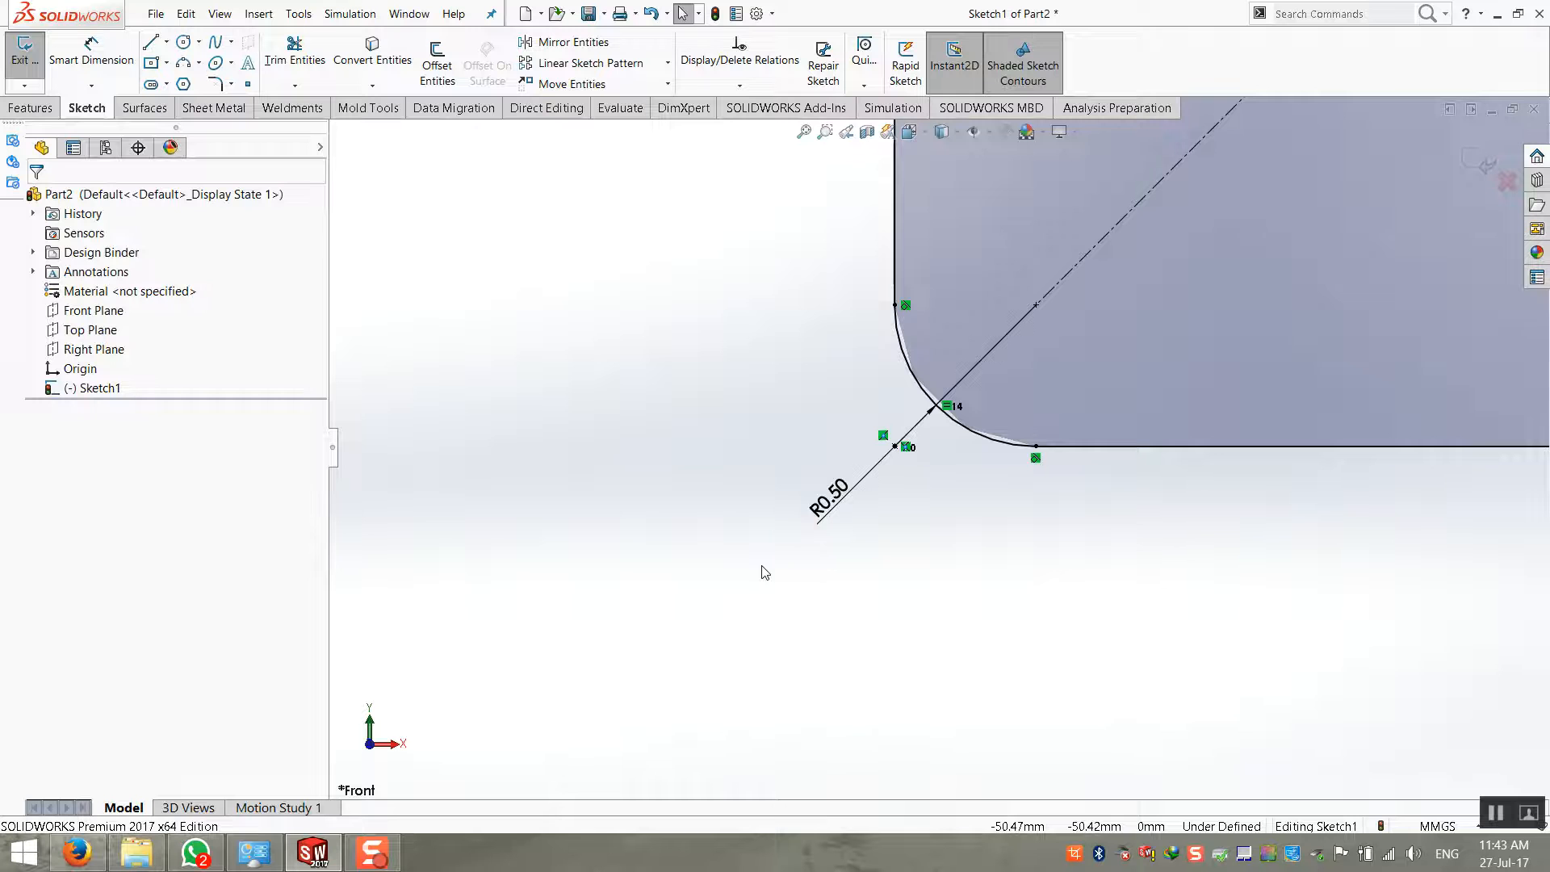
Reposition the R0.50 radius dimension beside the lower-left corner fillet
{"action": "left_click", "coordinate": [817, 518]}
{"action": "key", "text": "Delete"}
{"action": "left_click", "coordinate": [902, 349]}
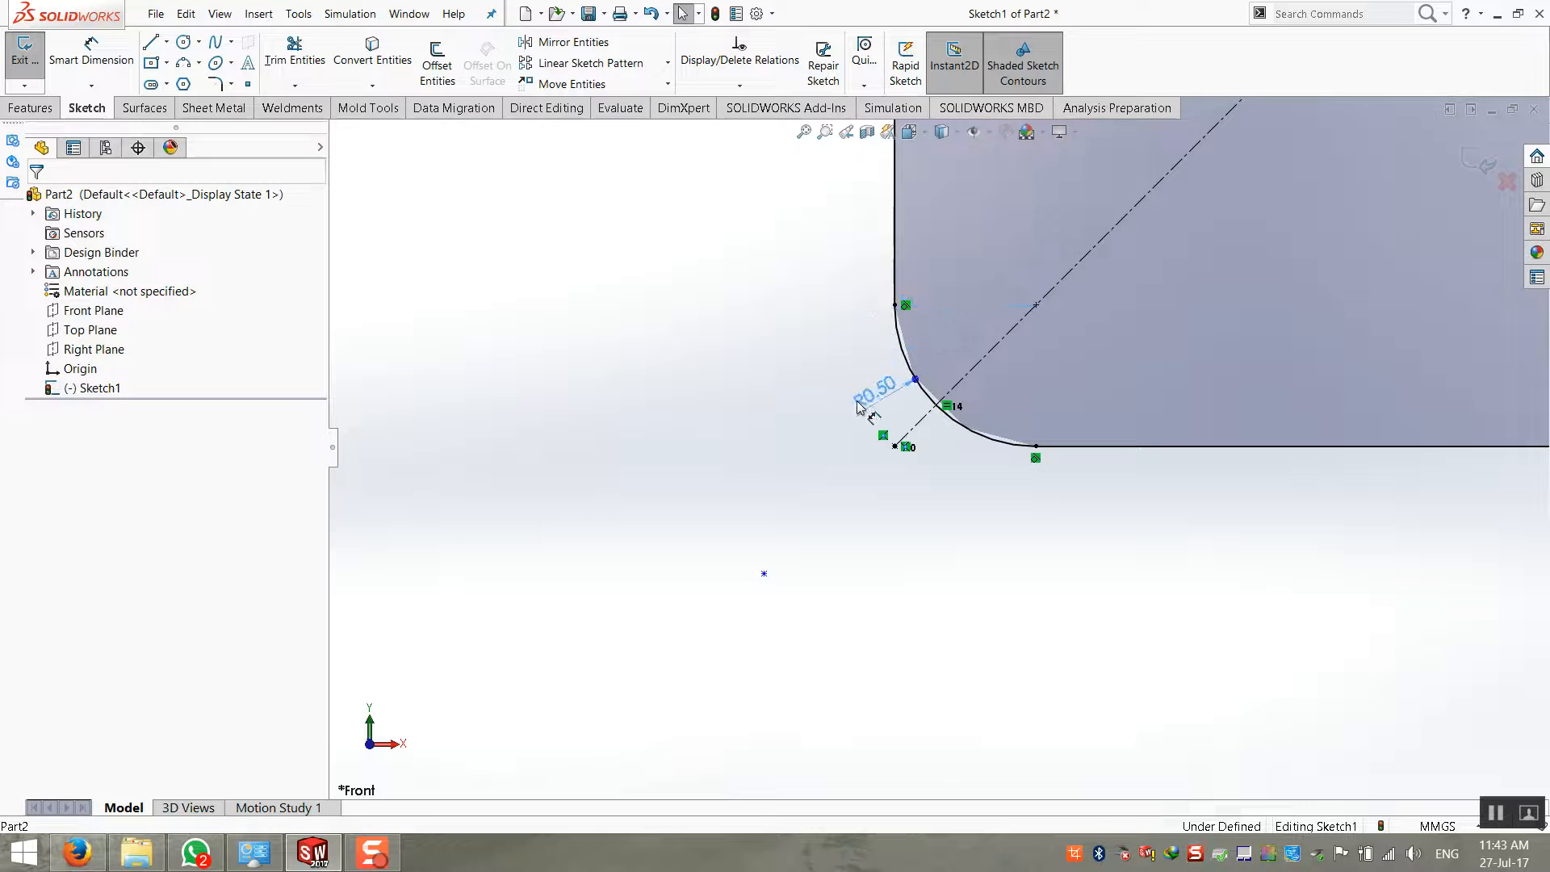
{"action": "left_click", "coordinate": [693, 386]}
{"action": "key", "text": "Escape"}
Exit the tube profile sketch and view it at an angle in the part
{"action": "scroll", "coordinate": [739, 542], "scroll_direction": "up", "scroll_amount": 6}
{"action": "scroll", "coordinate": [821, 516], "scroll_direction": "up", "scroll_amount": 5}
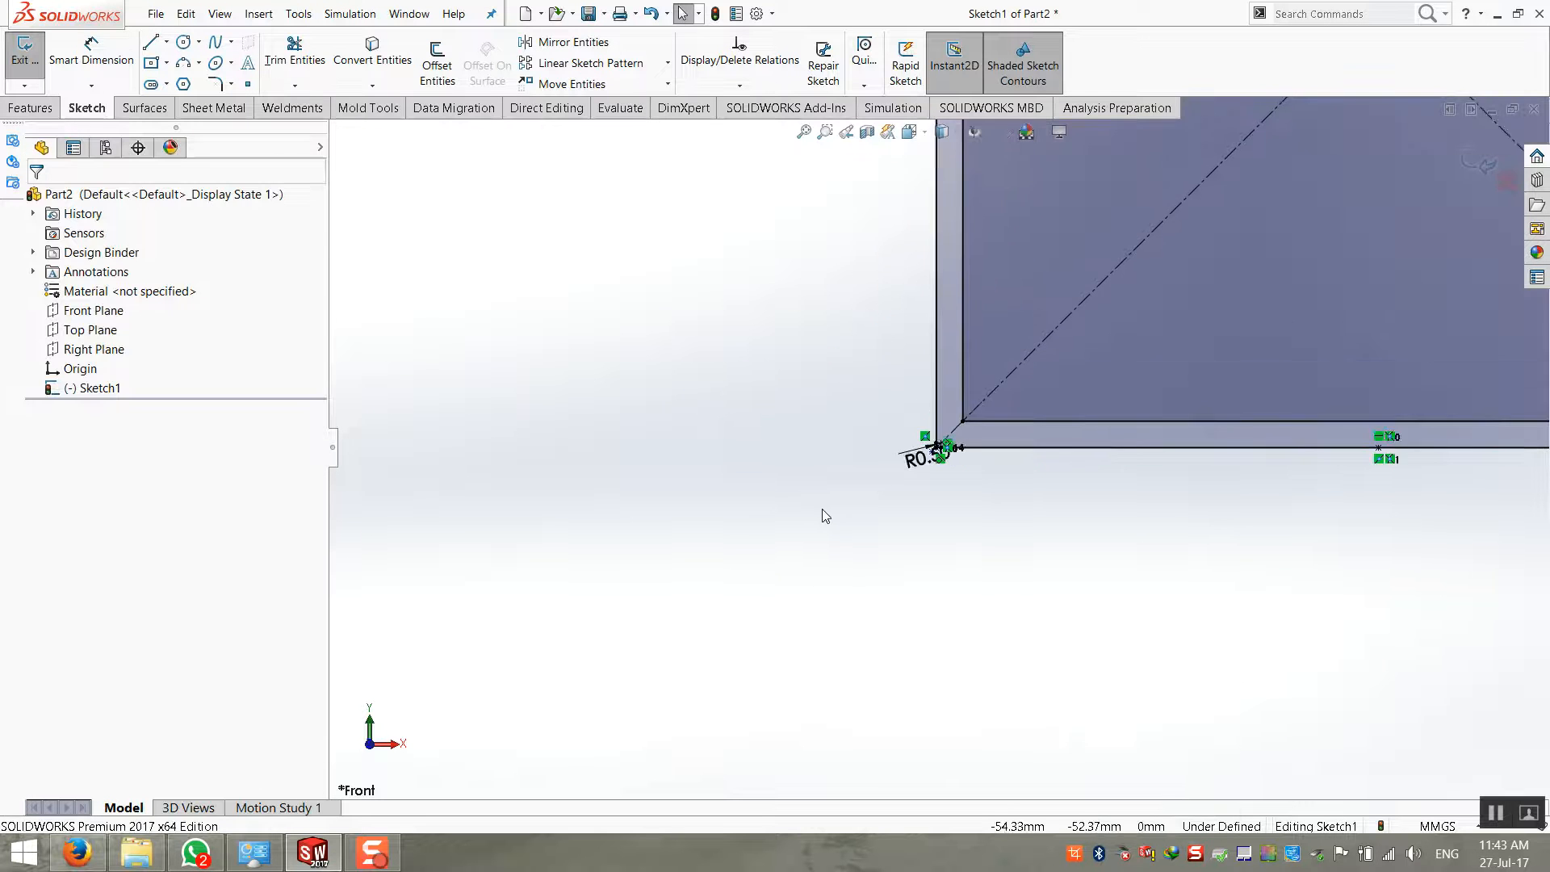
{"action": "scroll", "coordinate": [1025, 369], "scroll_direction": "down", "scroll_amount": 3}
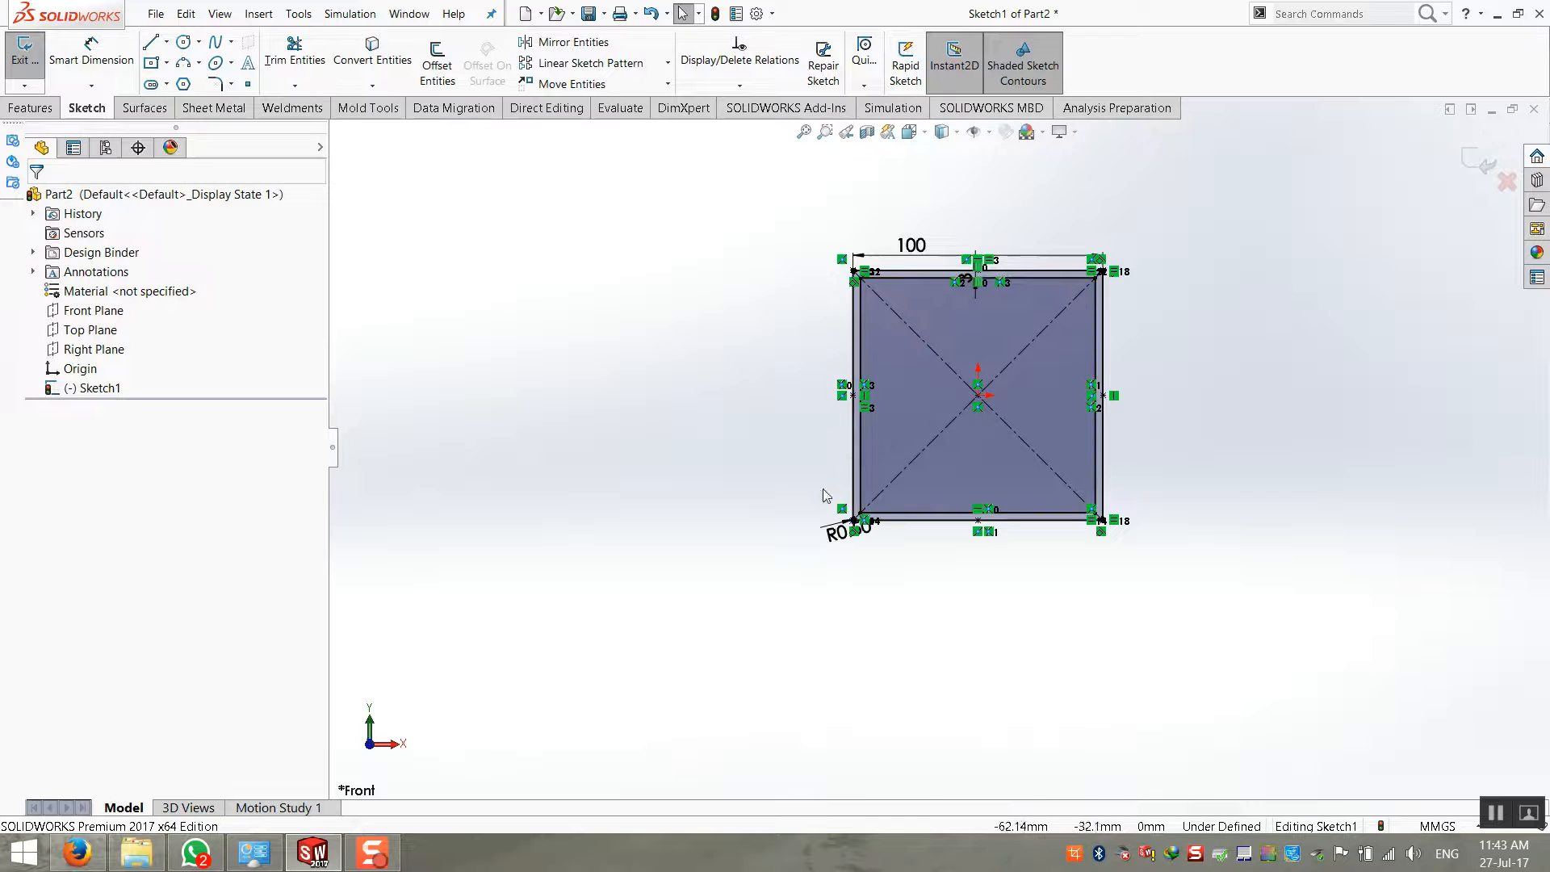
{"action": "left_click", "coordinate": [1481, 162]}
{"action": "left_click", "coordinate": [1283, 222]}
{"action": "middle_click_drag", "start_coordinate": [1191, 314], "coordinate": [1134, 355]}
{"action": "scroll", "coordinate": [1227, 318], "scroll_direction": "down", "scroll_amount": 2}
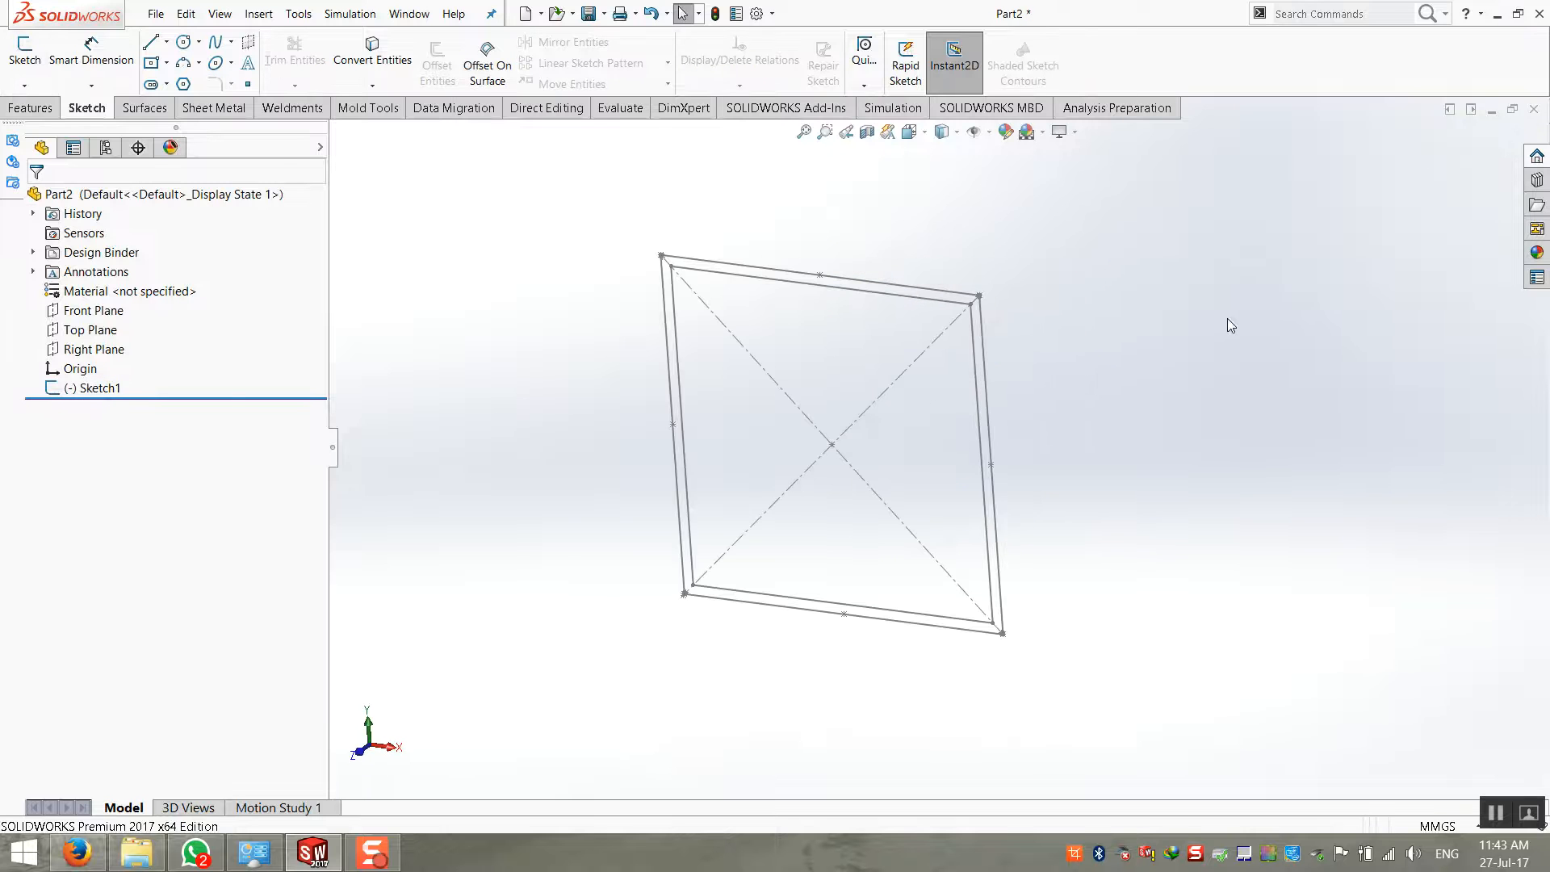
Select the profile sketch, start saving the part under the Lib Feat Part (*.sldlfp) type and enlarge the save dialog
{"action": "left_click", "coordinate": [69, 389]}
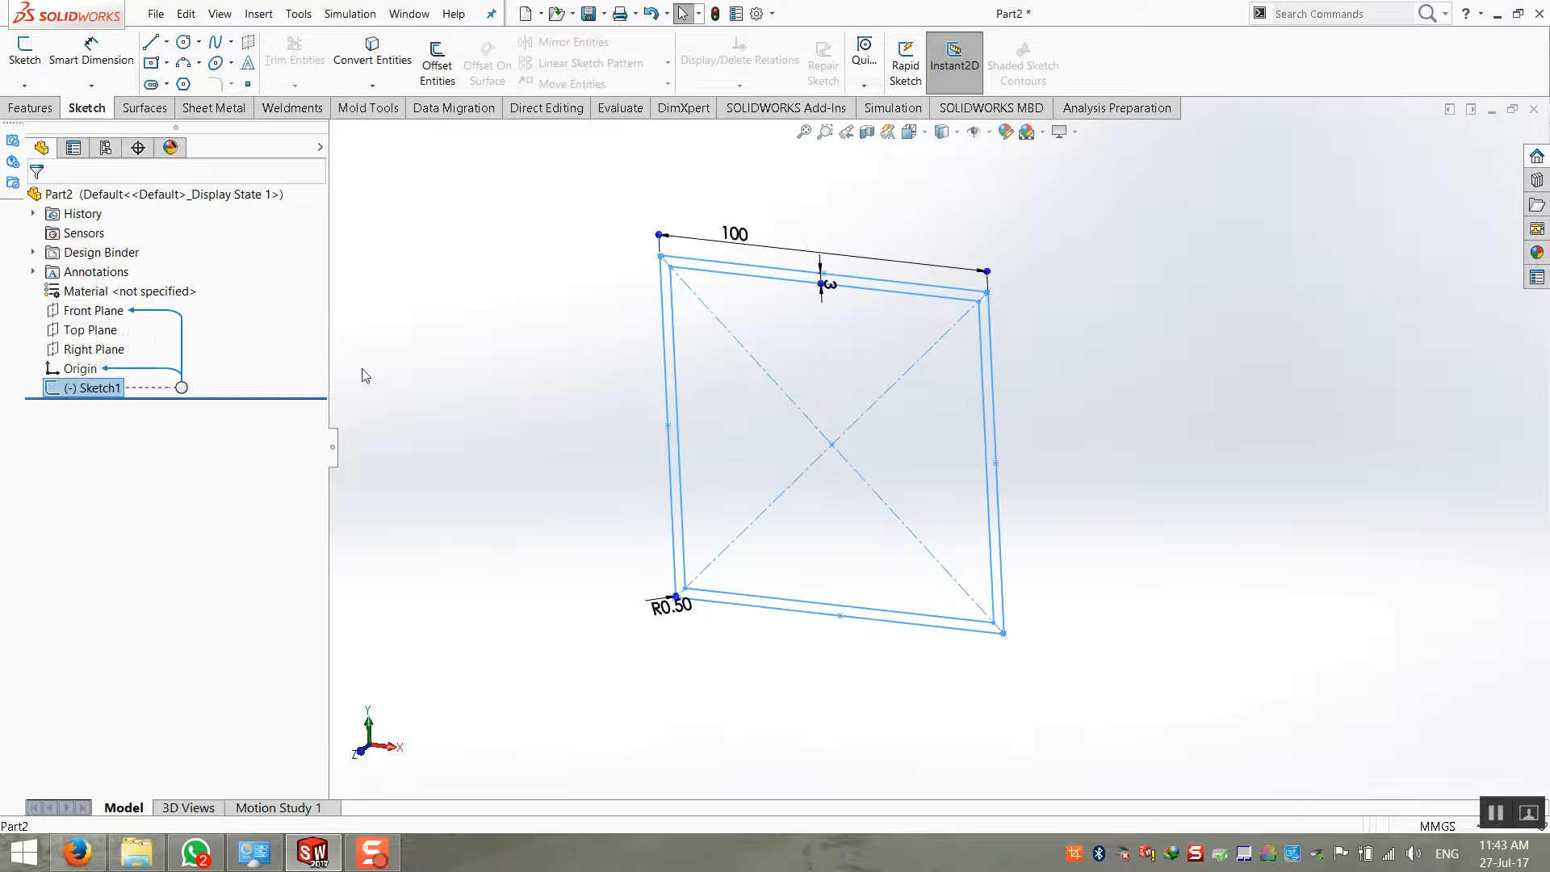
{"action": "left_click", "coordinate": [154, 14]}
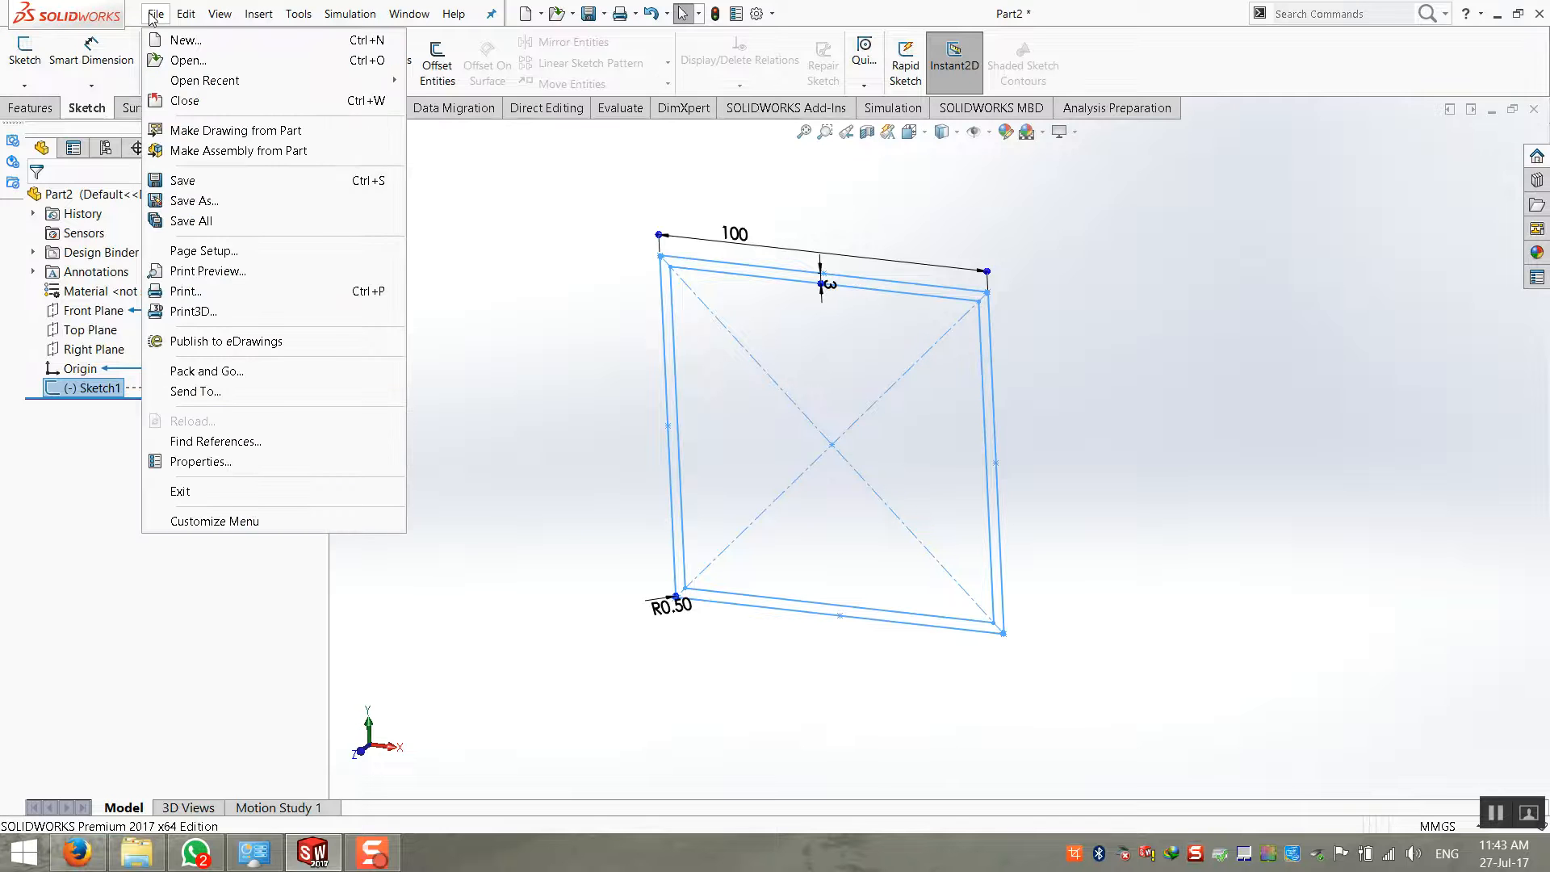
{"action": "left_click", "coordinate": [242, 201]}
{"action": "left_click", "coordinate": [662, 457]}
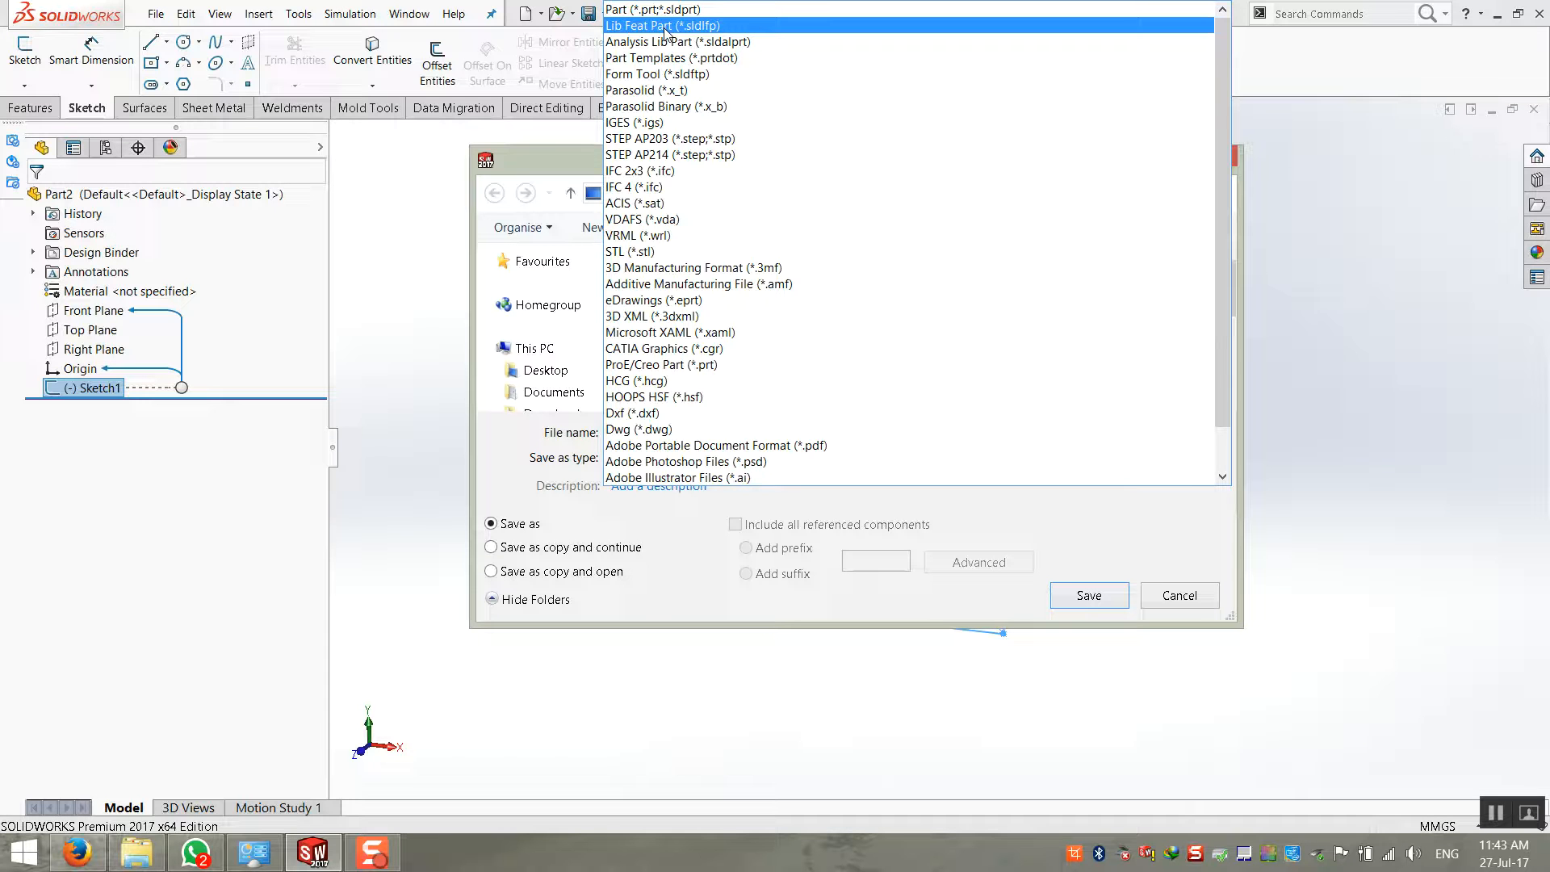
{"action": "left_click", "coordinate": [665, 26]}
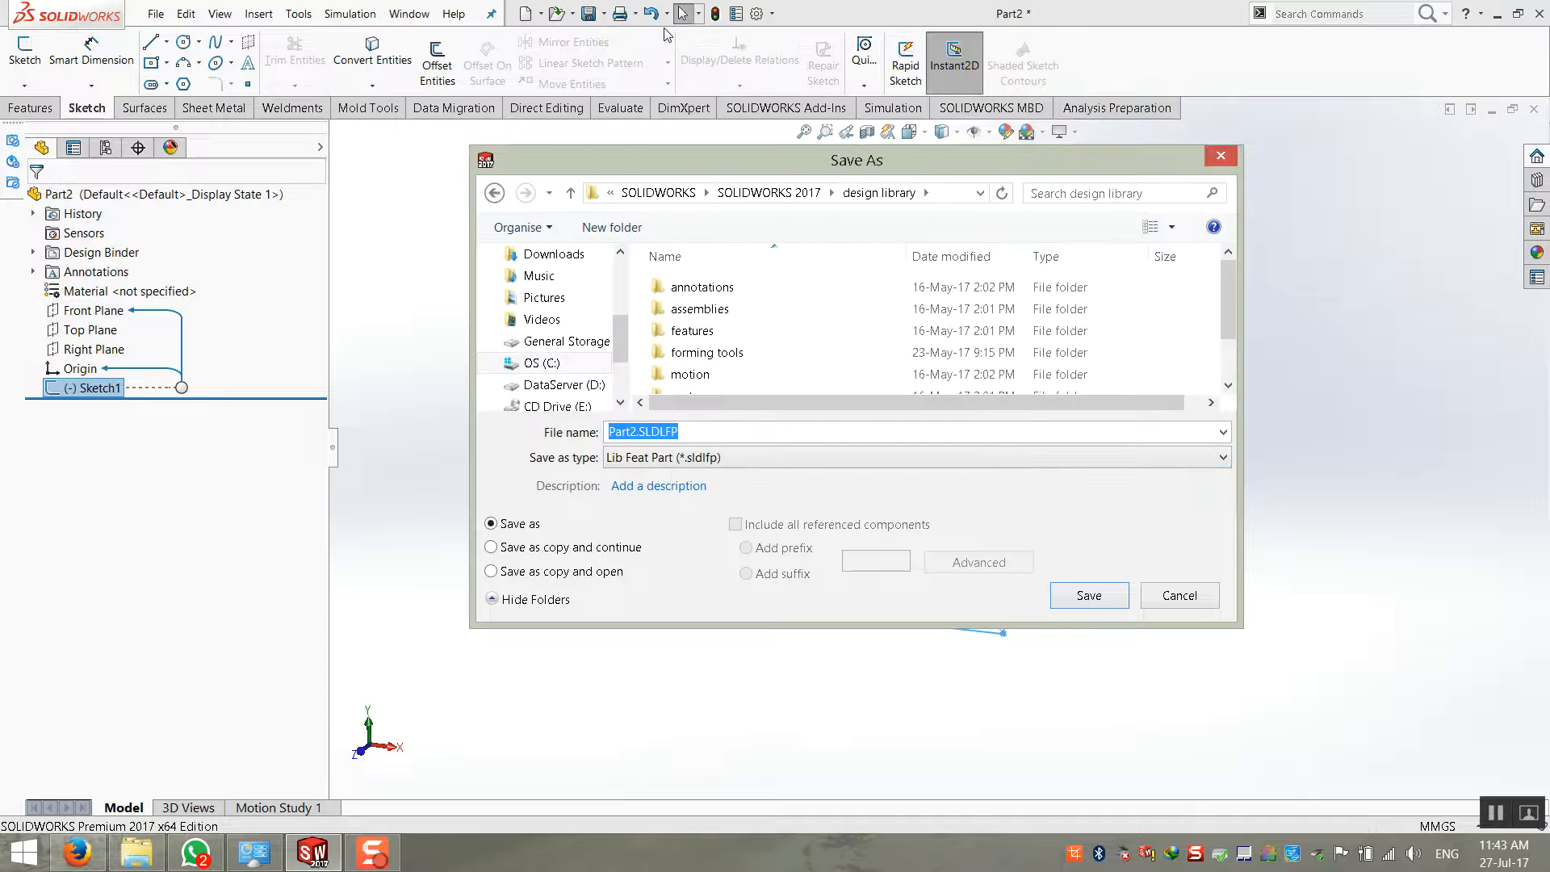
{"action": "left_click_drag", "start_coordinate": [901, 161], "coordinate": [847, 87]}
{"action": "left_click_drag", "start_coordinate": [964, 553], "coordinate": [945, 753]}
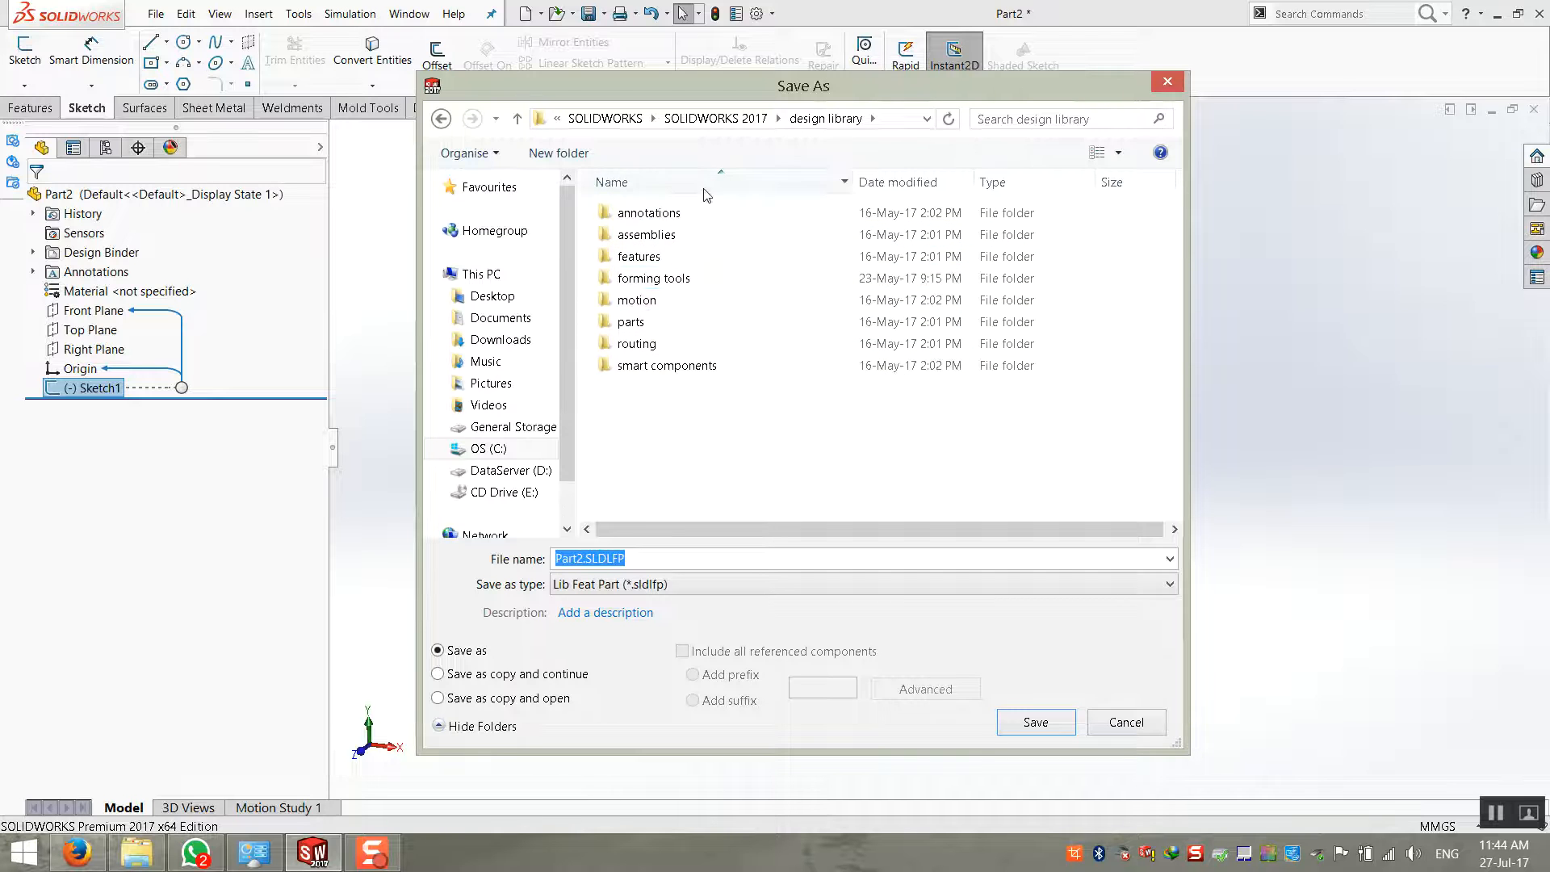
{"action": "left_click", "coordinate": [675, 583]}
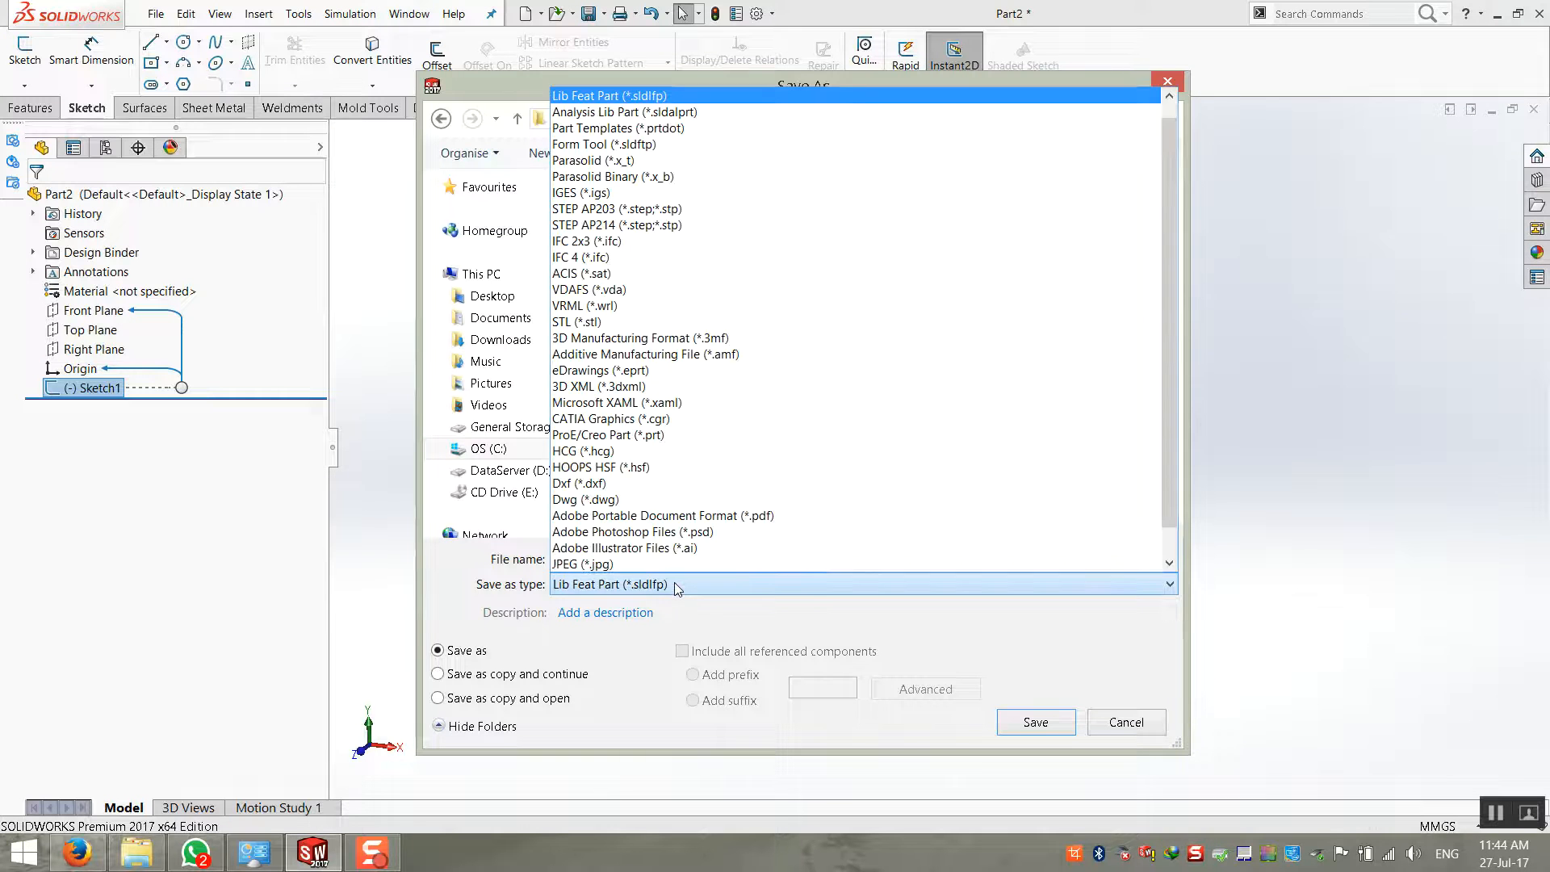
{"action": "scroll", "coordinate": [675, 583], "scroll_direction": "up", "scroll_amount": 1}
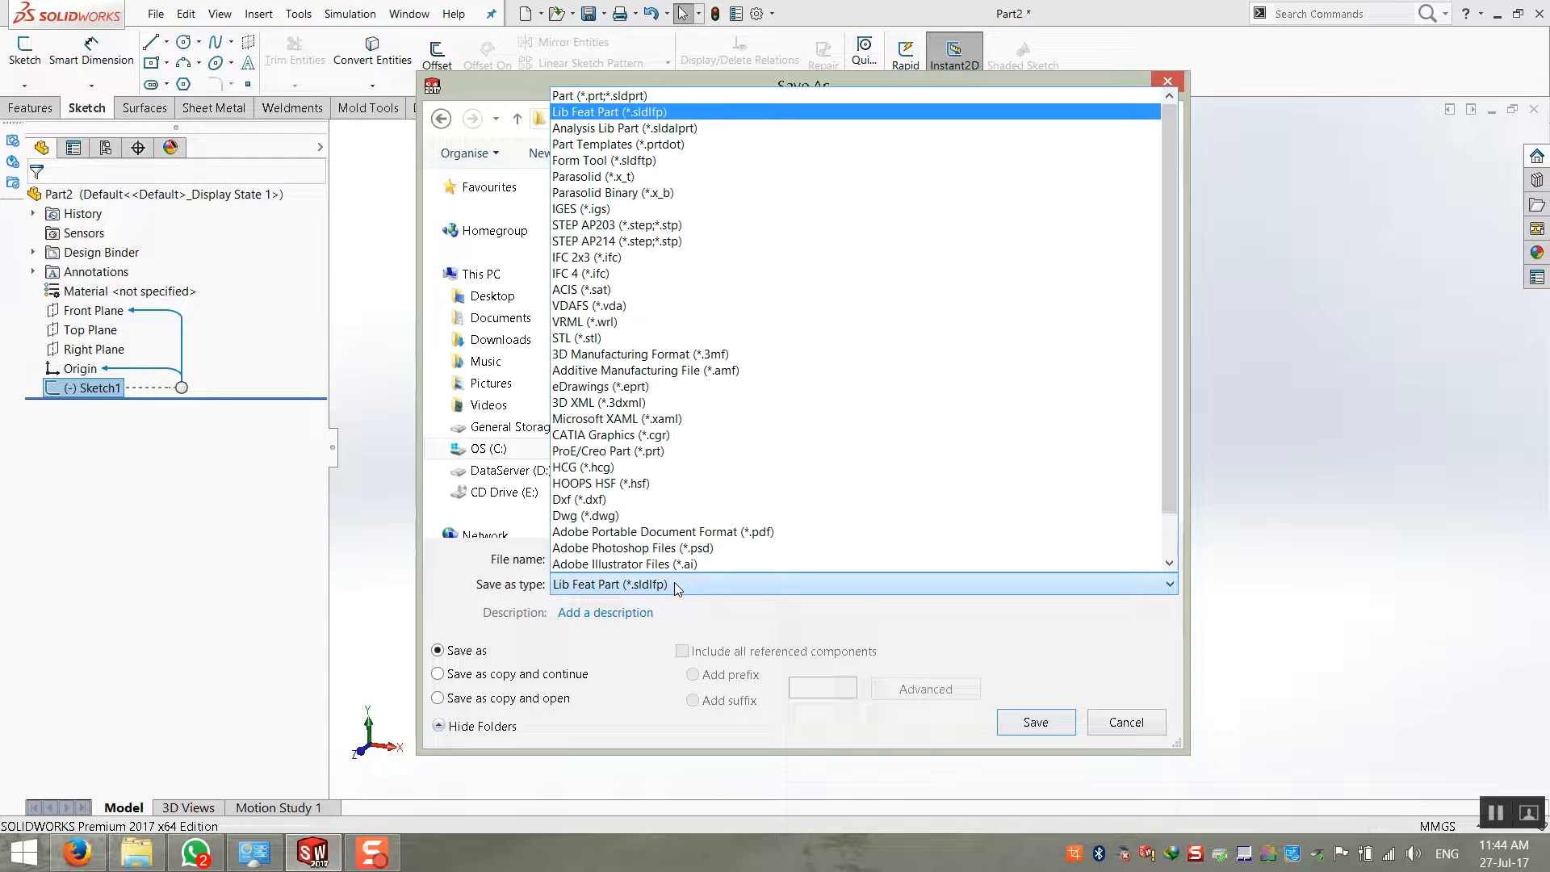
{"action": "scroll", "coordinate": [675, 583], "scroll_direction": "down", "scroll_amount": 1}
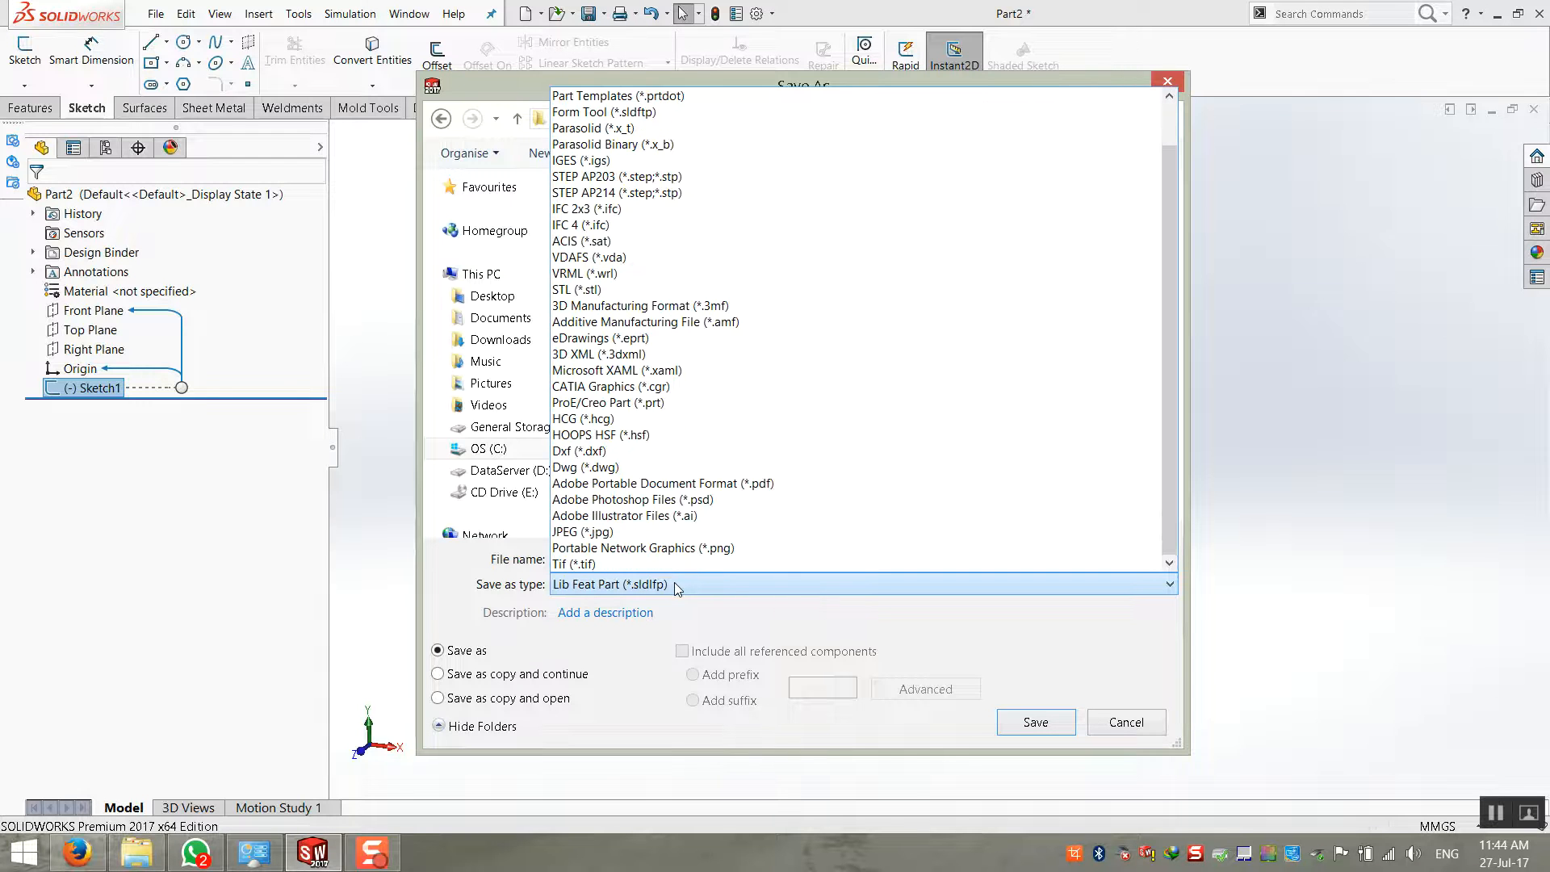
{"action": "left_click", "coordinate": [675, 584]}
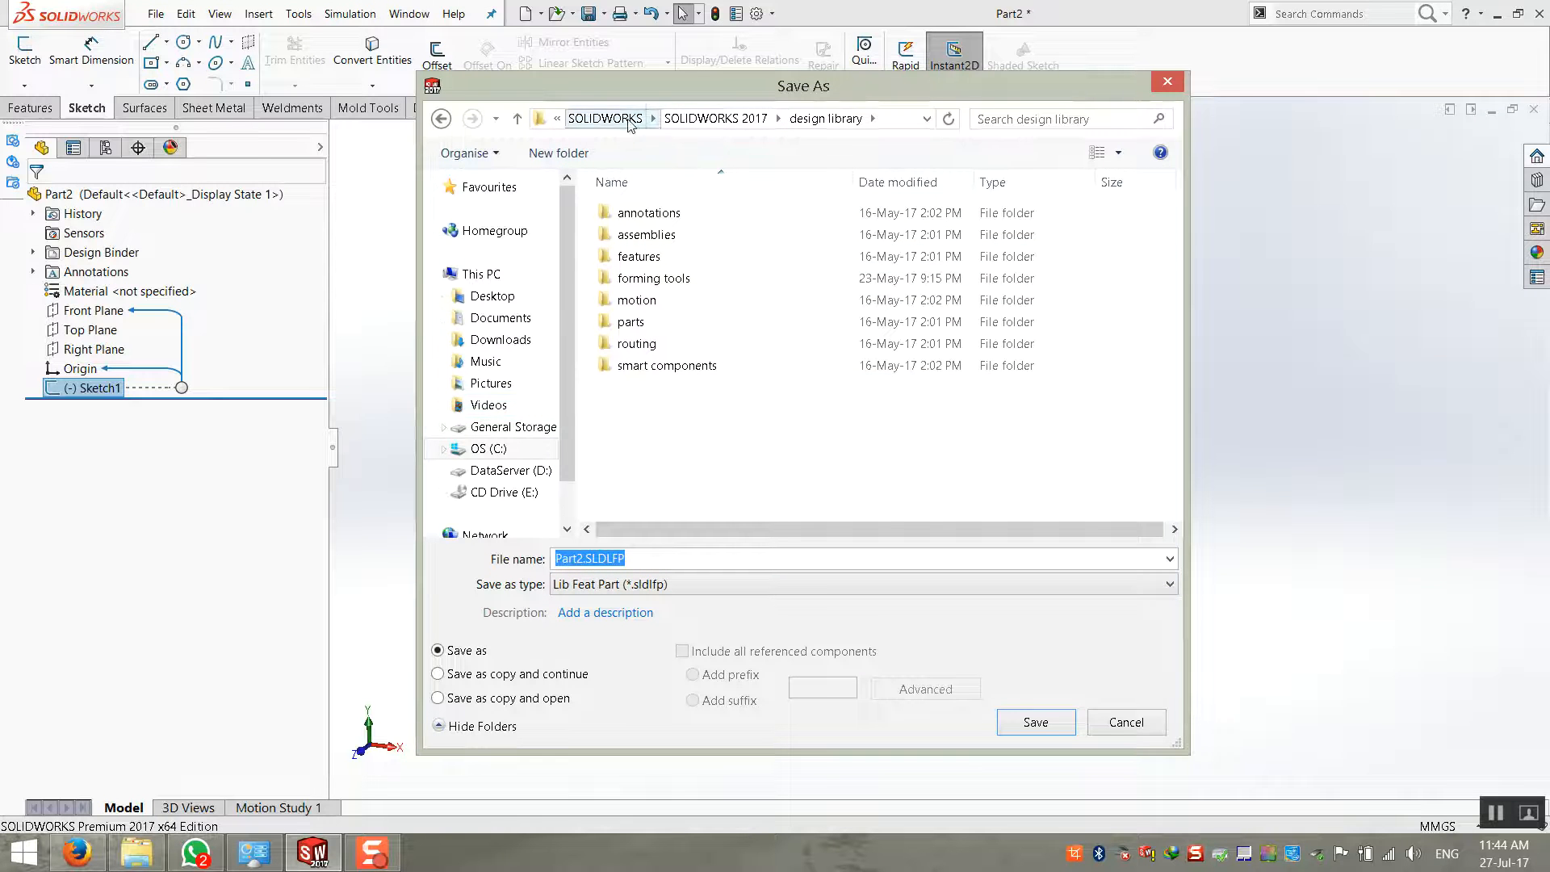
Switch the save location to the DataServer (D:) drive
{"action": "left_click", "coordinate": [512, 428]}
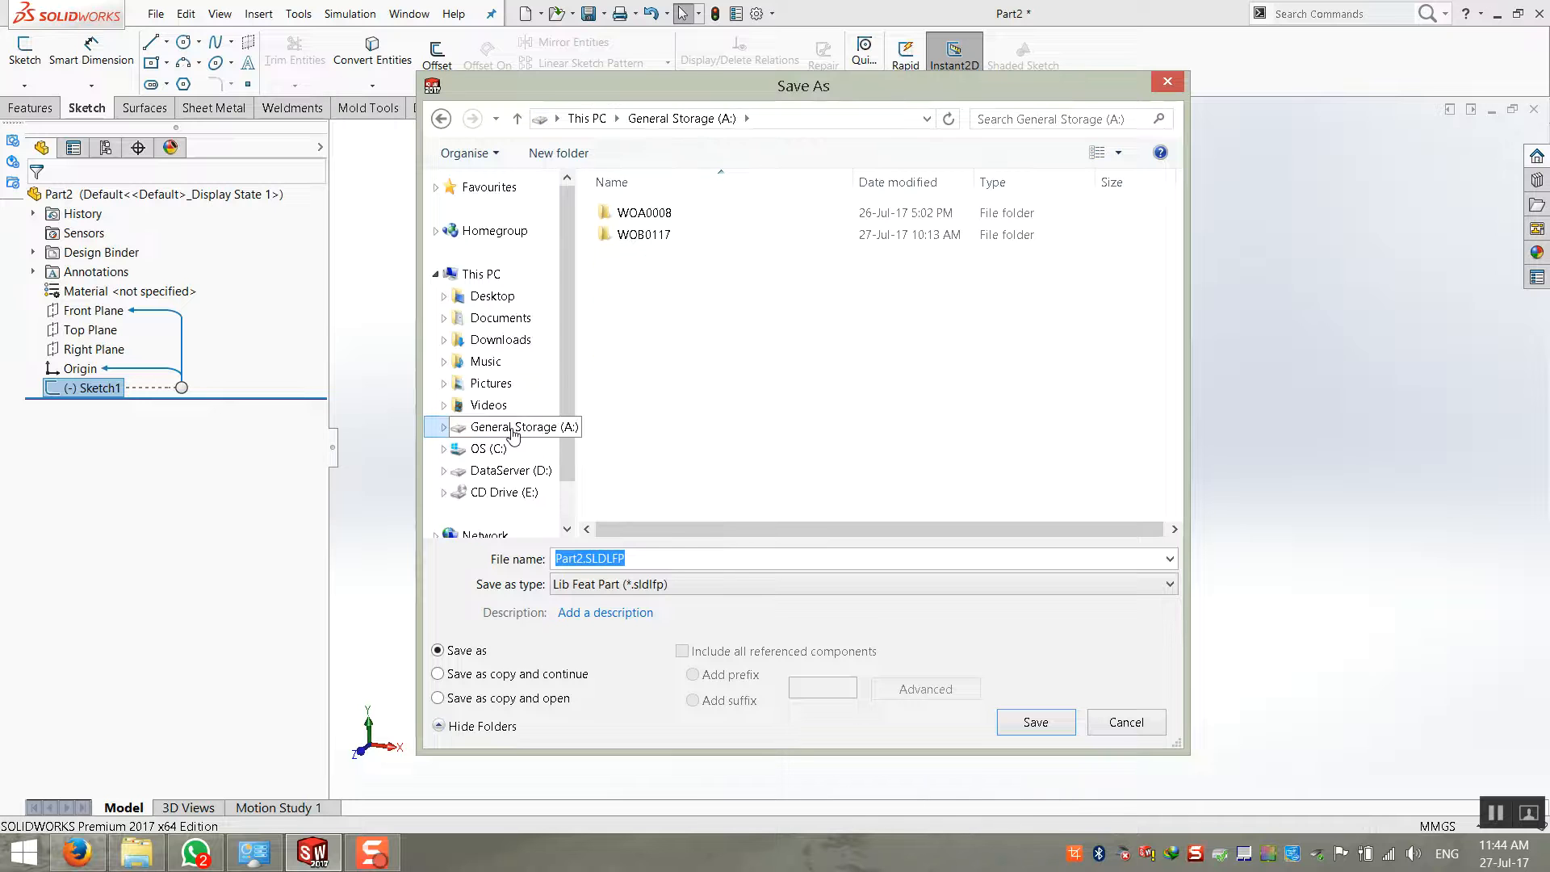
{"action": "left_click", "coordinate": [494, 471]}
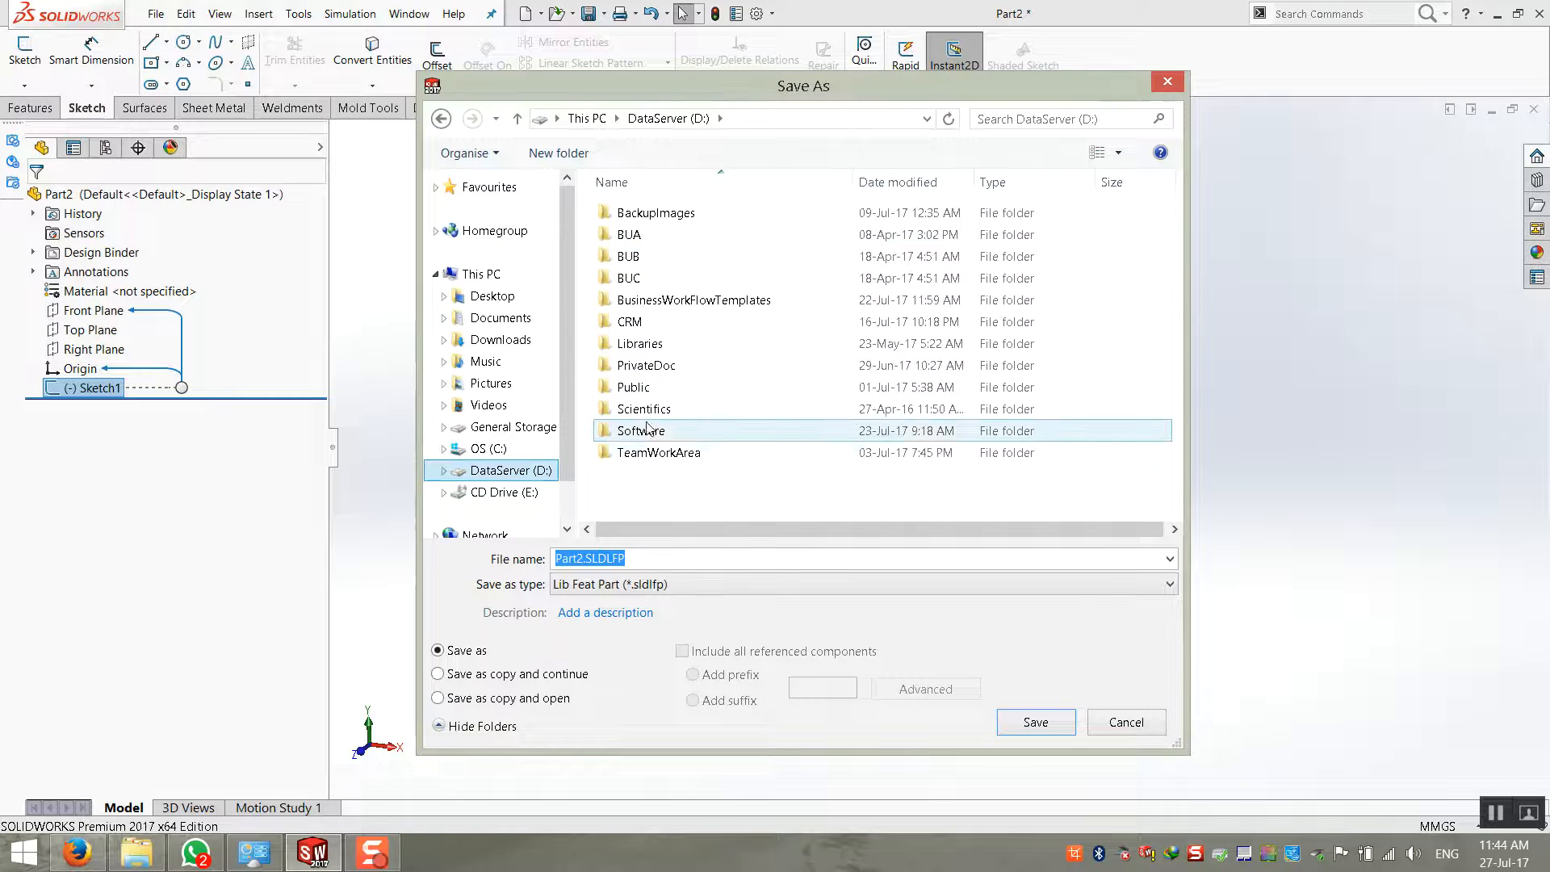
{"action": "double_click", "coordinate": [662, 302]}
{"action": "double_click", "coordinate": [652, 214]}
{"action": "left_click", "coordinate": [638, 119]}
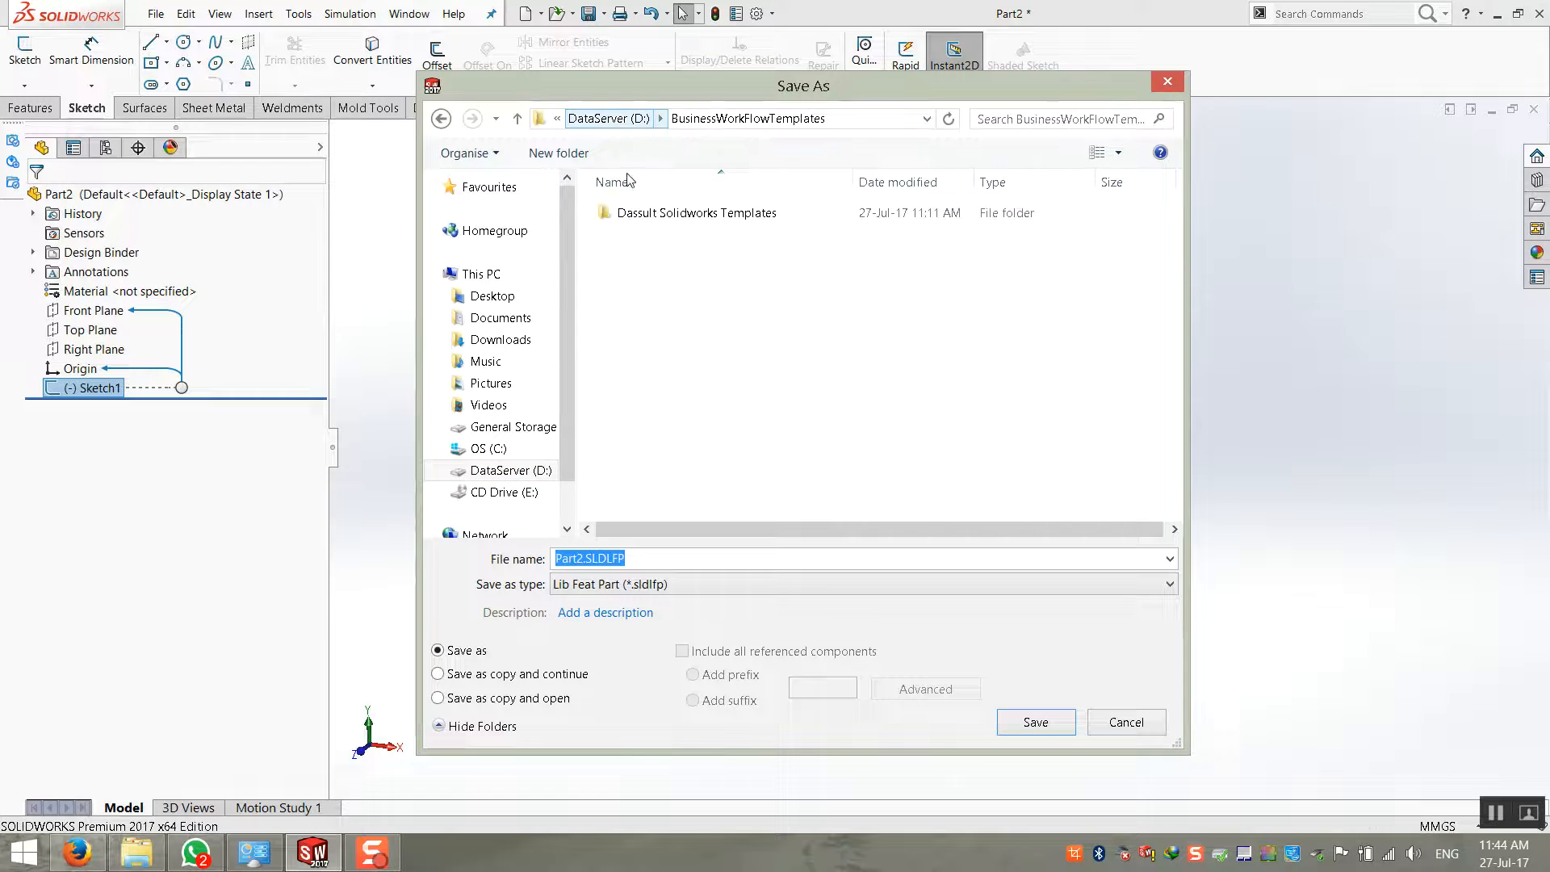
{"action": "left_click", "coordinate": [616, 119]}
Set the save location to the Libraries > 3D Cad Library > Profiles > Structure folder on D:
{"action": "double_click", "coordinate": [640, 343]}
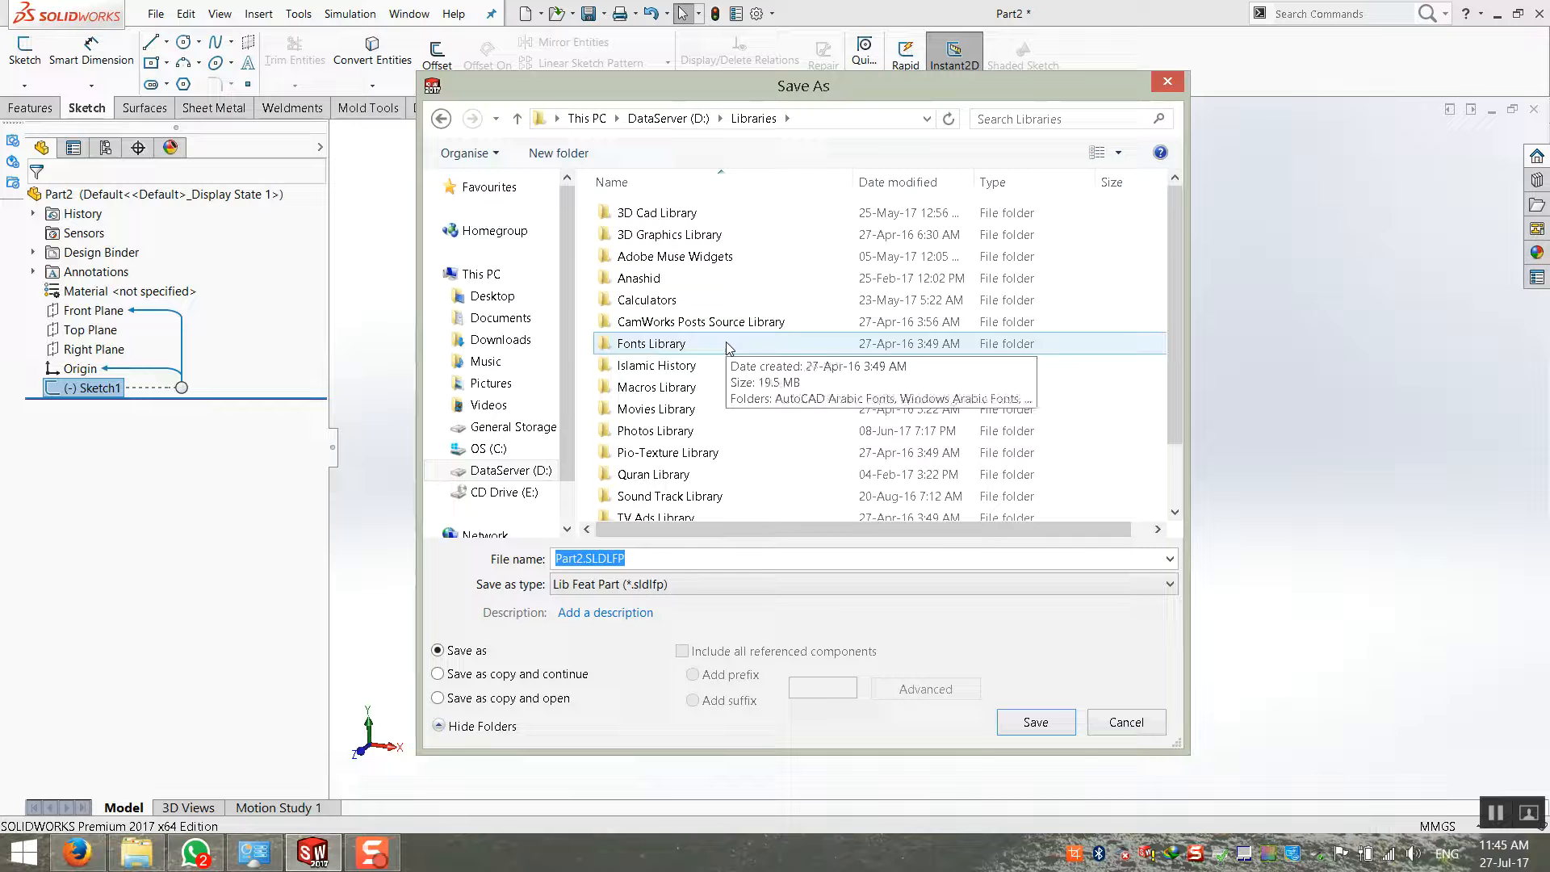
{"action": "double_click", "coordinate": [672, 220]}
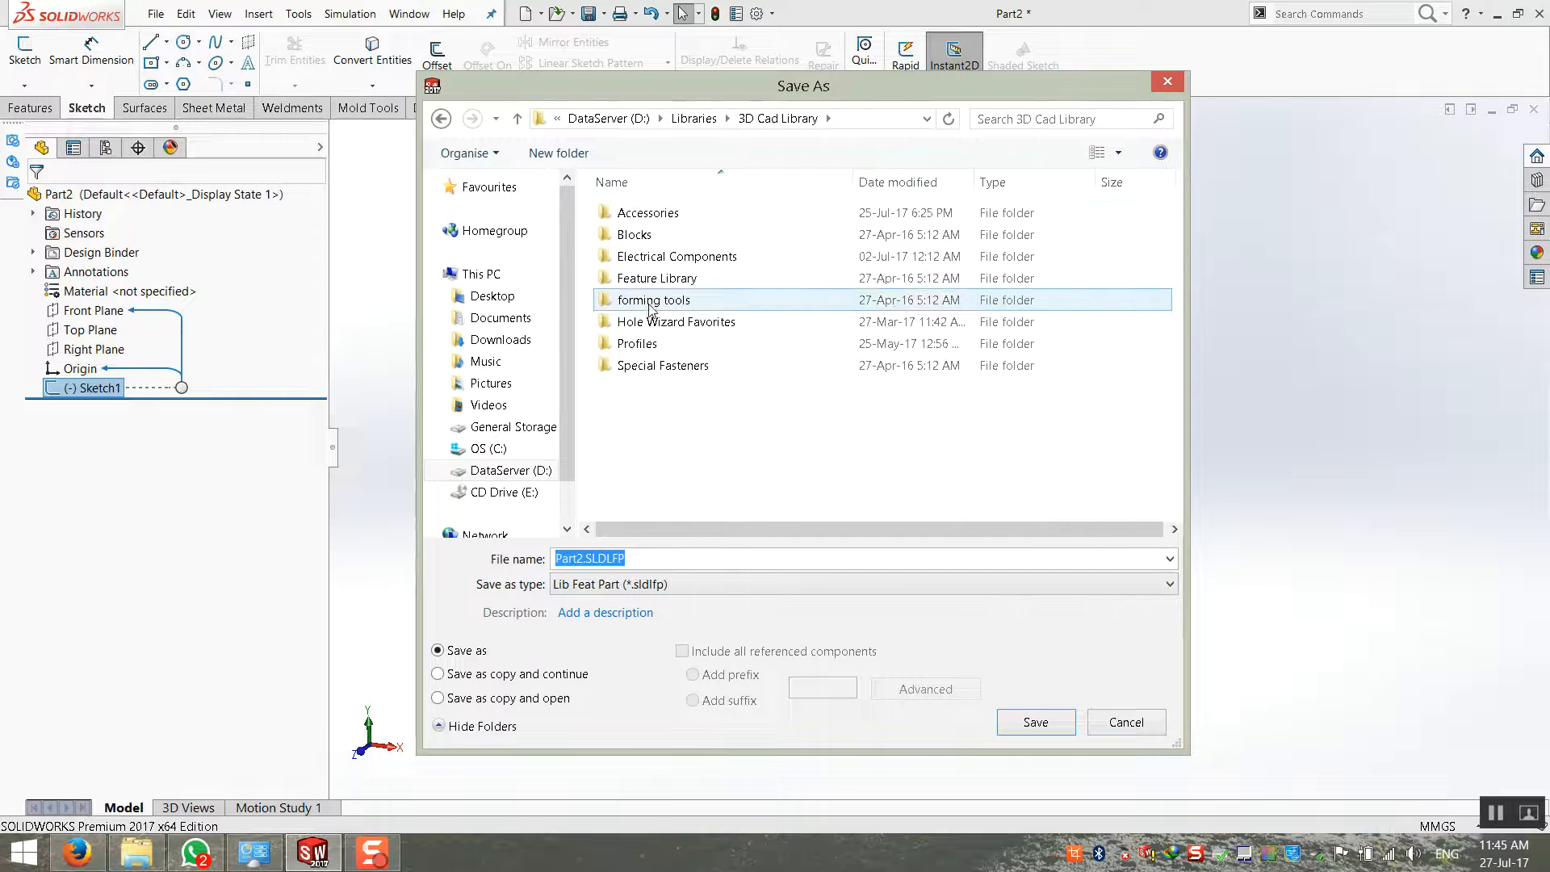
{"action": "double_click", "coordinate": [638, 344]}
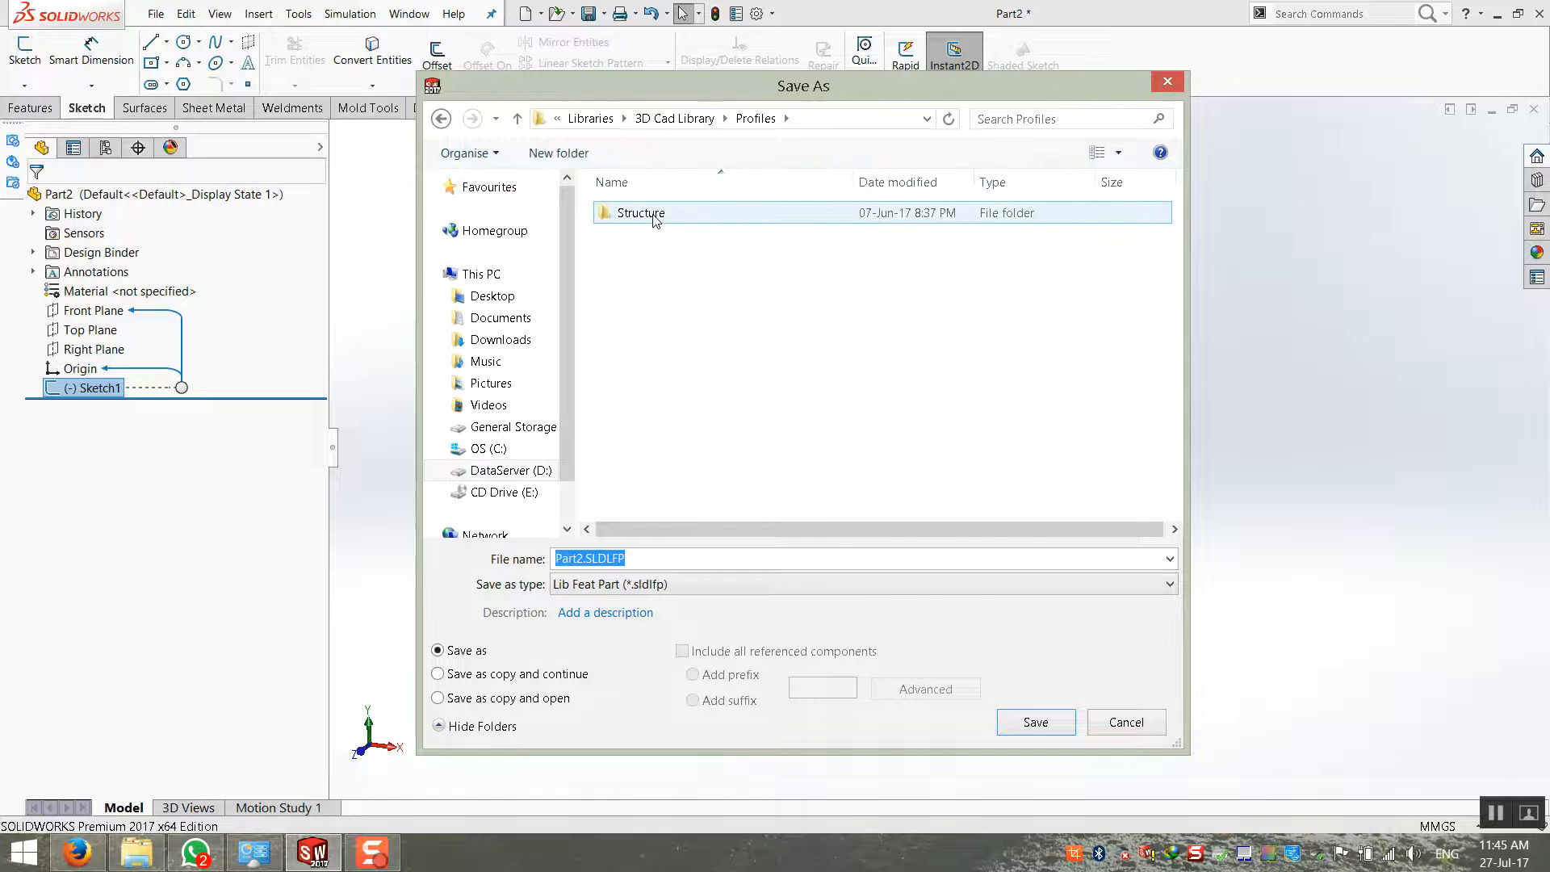
{"action": "right_click", "coordinate": [653, 268]}
{"action": "left_click", "coordinate": [607, 272]}
{"action": "double_click", "coordinate": [641, 213]}
{"action": "right_click", "coordinate": [651, 331]}
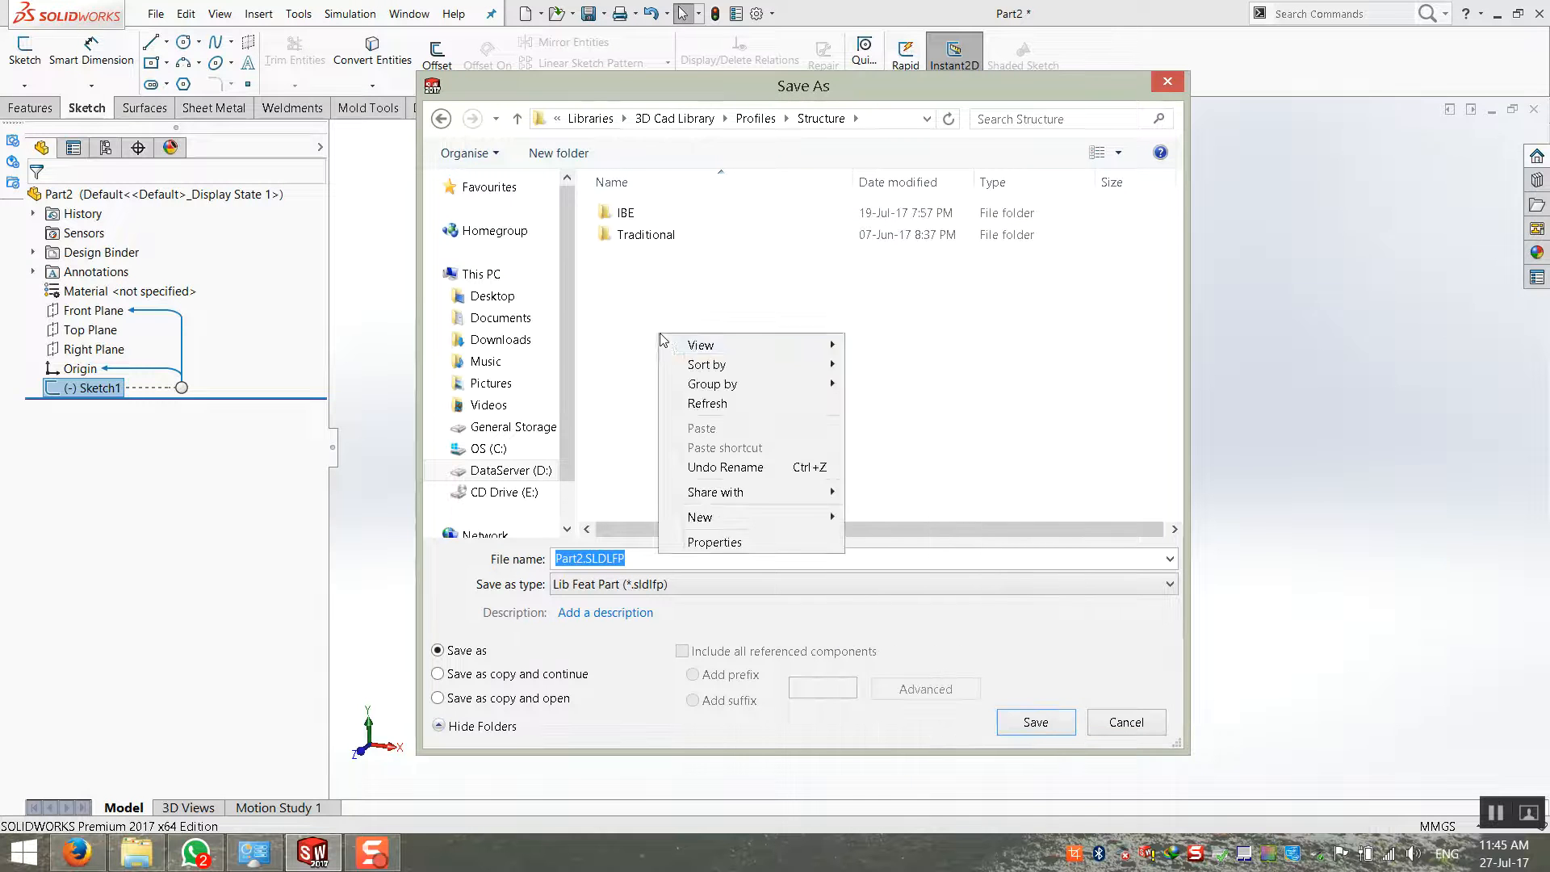
{"action": "double_click", "coordinate": [630, 234]}
{"action": "left_click", "coordinate": [754, 118]}
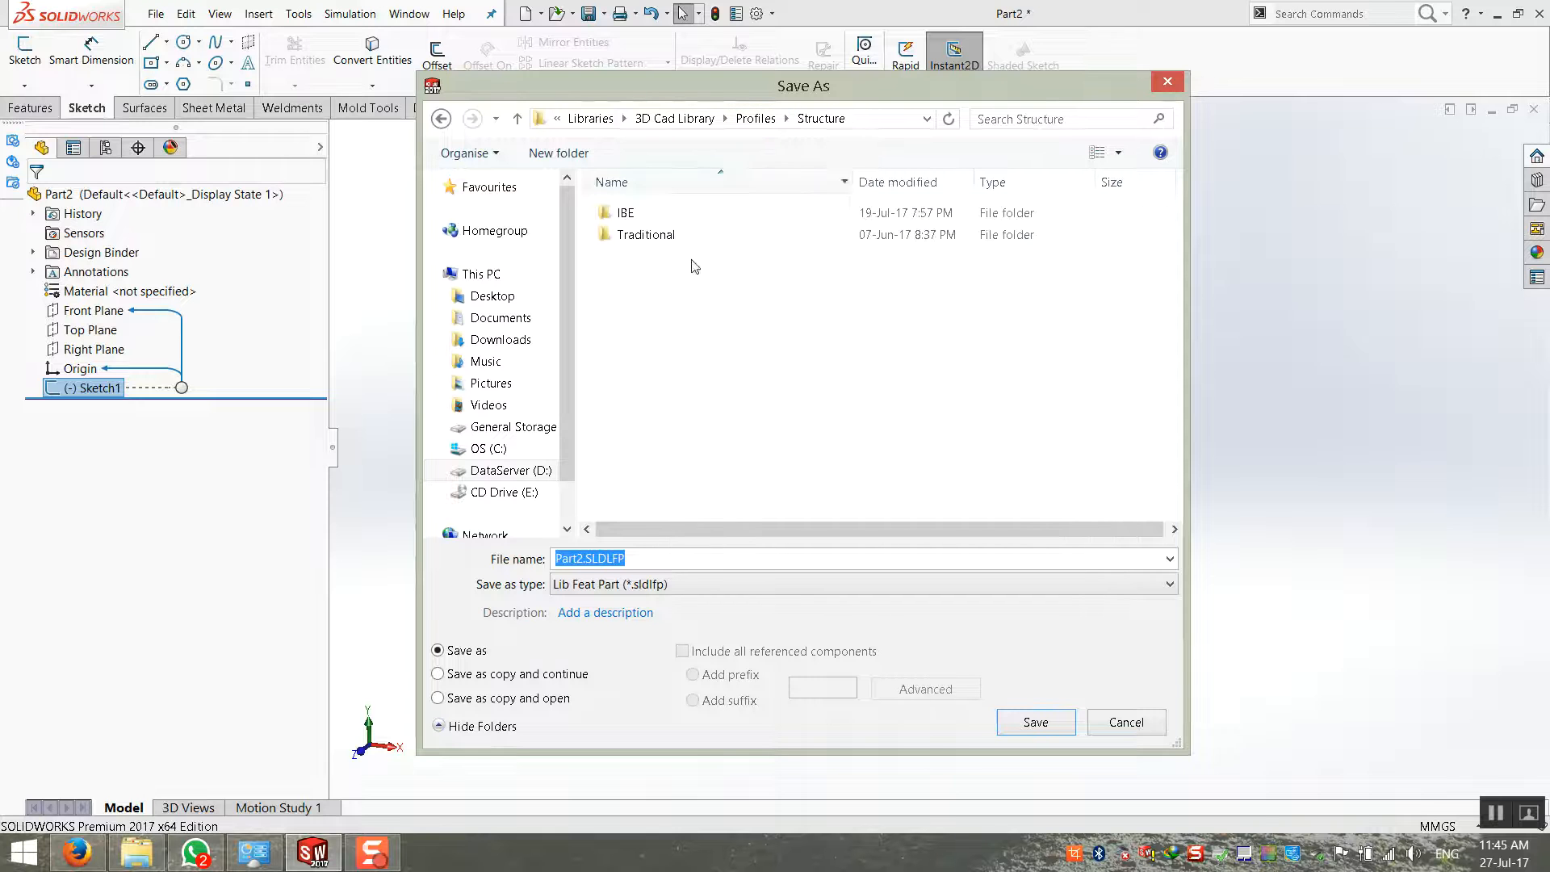
Create a folder named Unigraf Prof inside the Structure profiles folder and open it as the save location
{"action": "right_click", "coordinate": [691, 312]}
{"action": "mouse_move", "coordinate": [762, 495]}
{"action": "left_click", "coordinate": [921, 496]}
{"action": "type", "text": "Unig"}
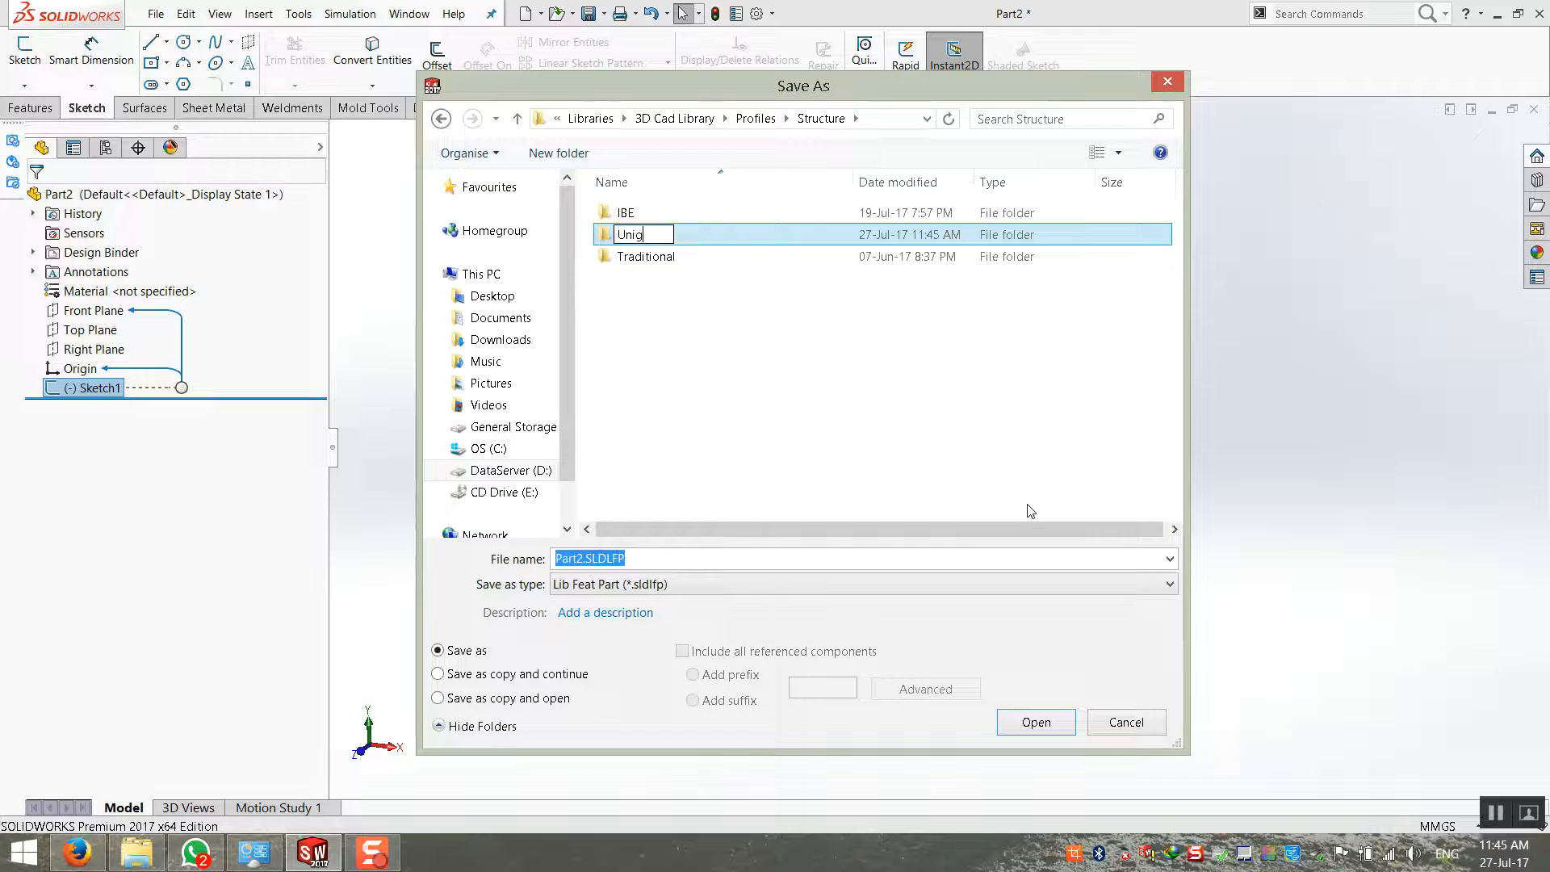
{"action": "type", "text": "raf Prof"}
{"action": "key", "text": "Return"}
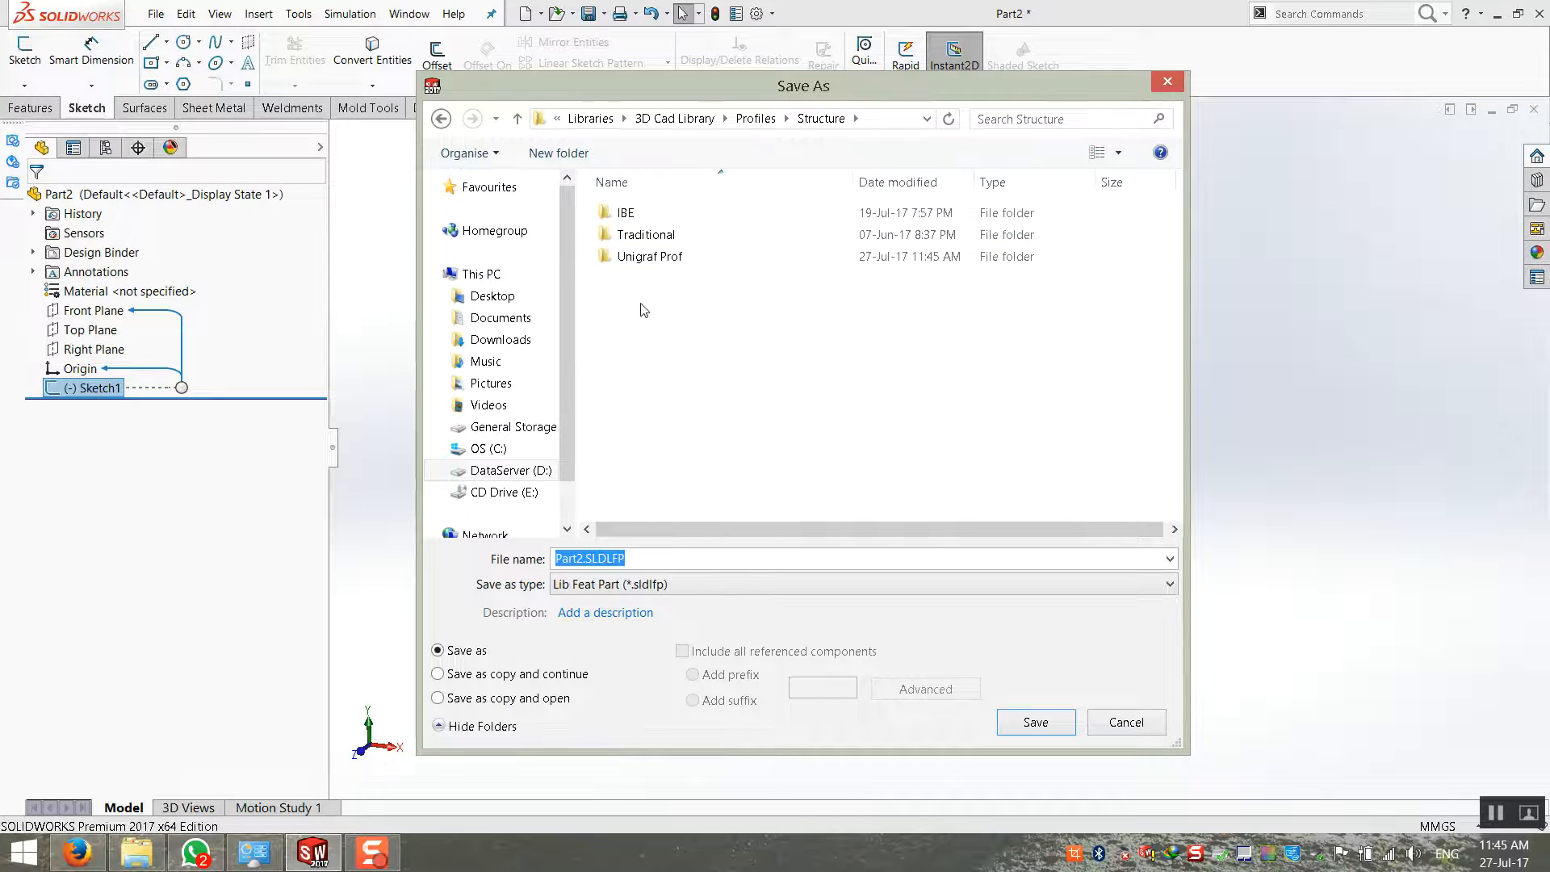
{"action": "double_click", "coordinate": [660, 257]}
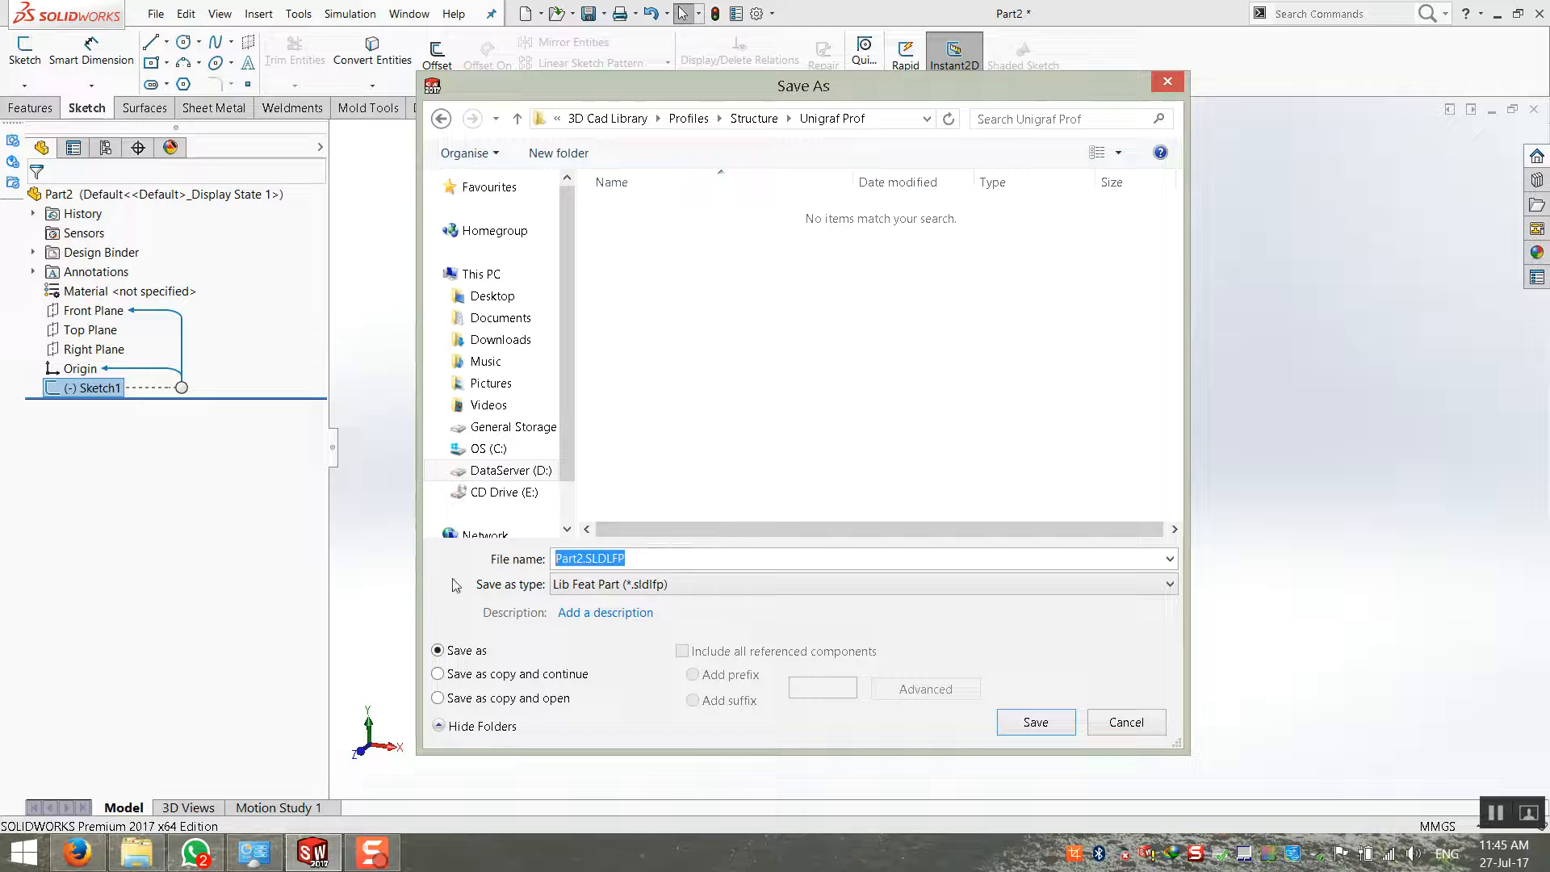
Save the library feature part as 100 X 100 X 3 in the Unigraf Prof folder and close the document
{"action": "type", "text": "100 X 100 X 3"}
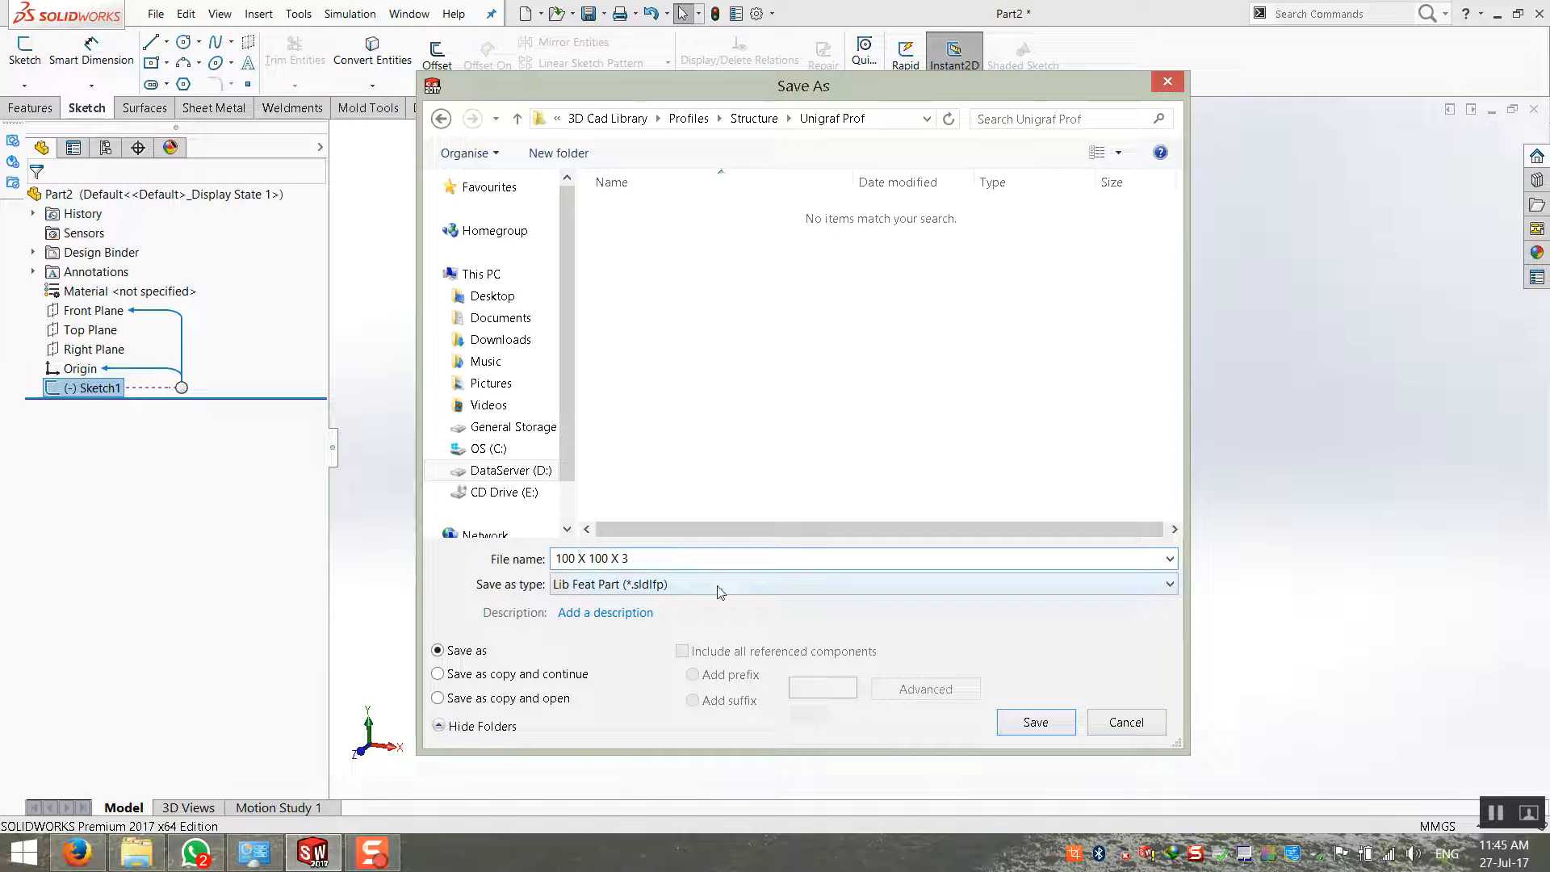
{"action": "left_click", "coordinate": [1039, 732]}
{"action": "left_click", "coordinate": [1037, 723]}
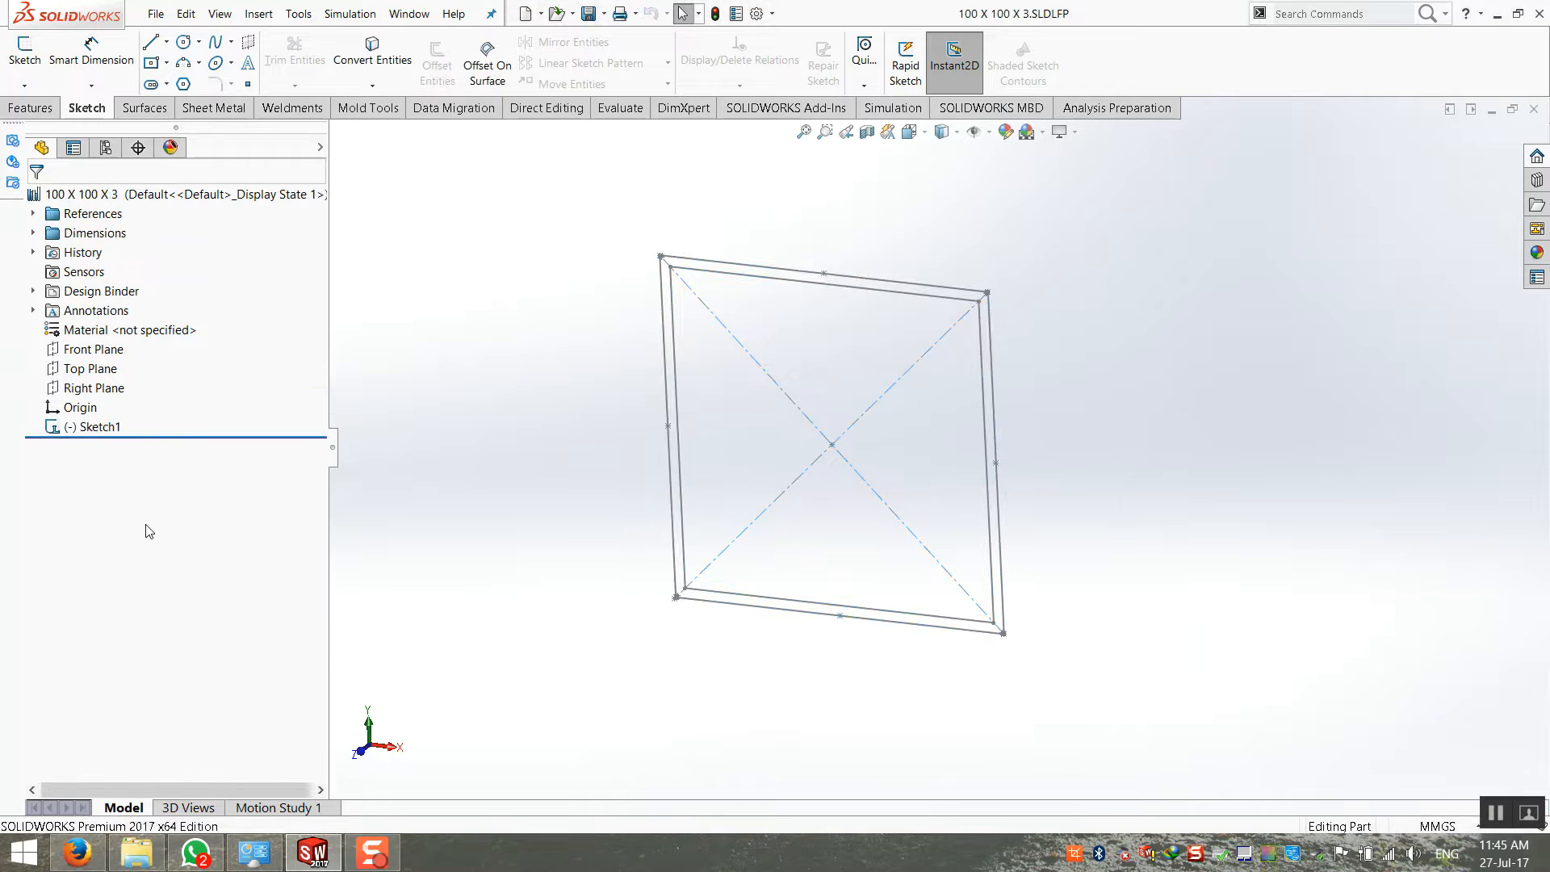
{"action": "mouse_move", "coordinate": [55, 440]}
{"action": "left_click", "coordinate": [1534, 108]}
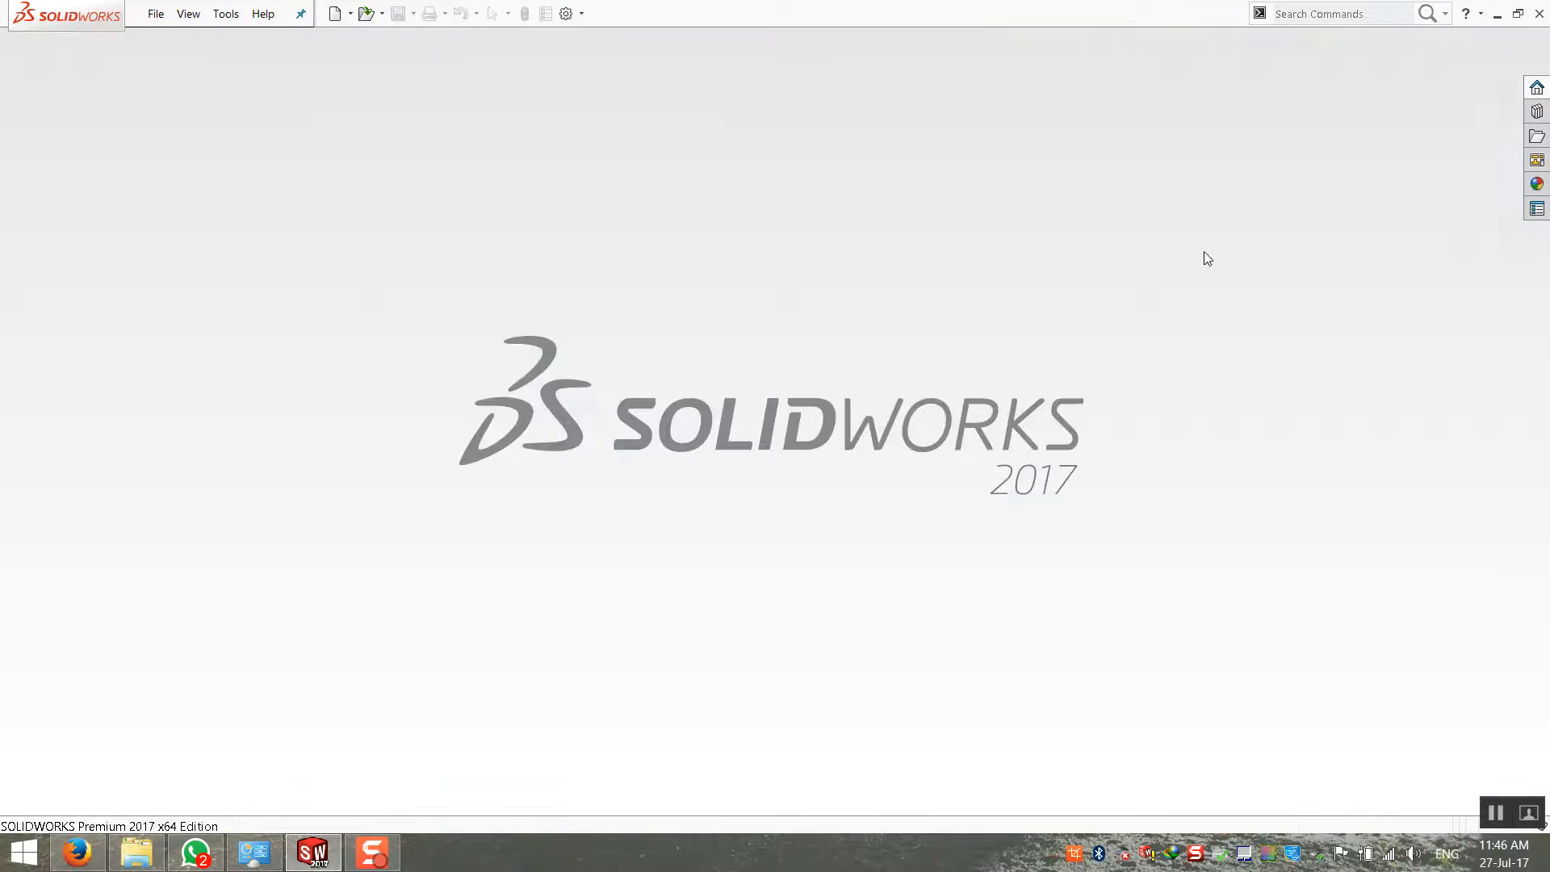
Switch to File Explorer and open the DataServer (D:) drive
{"action": "left_click", "coordinate": [1493, 15]}
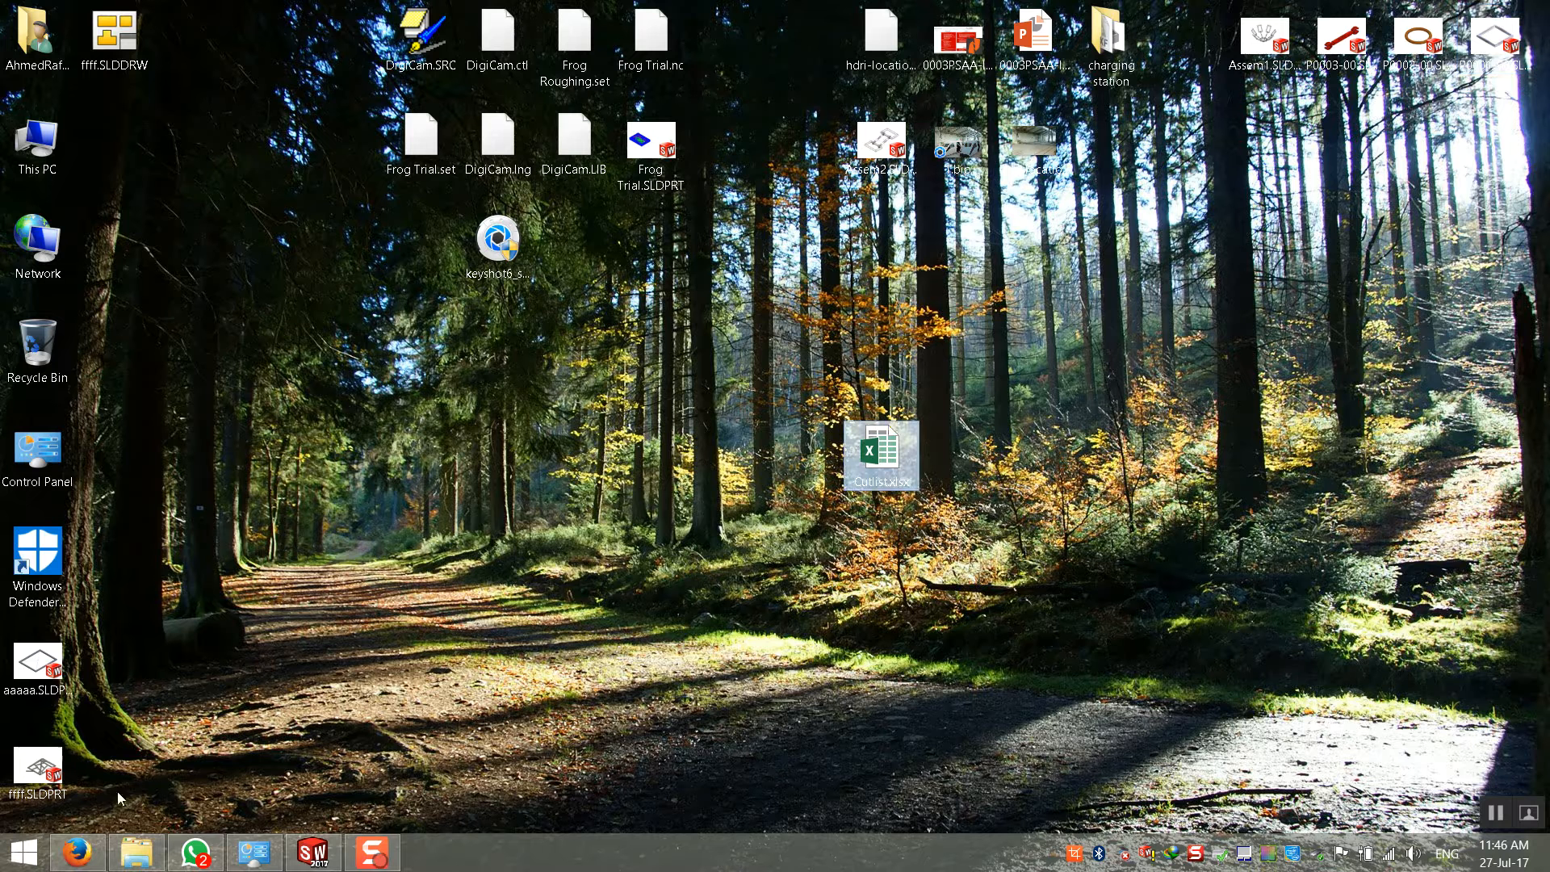
{"action": "left_click", "coordinate": [158, 861]}
{"action": "left_click", "coordinate": [159, 861]}
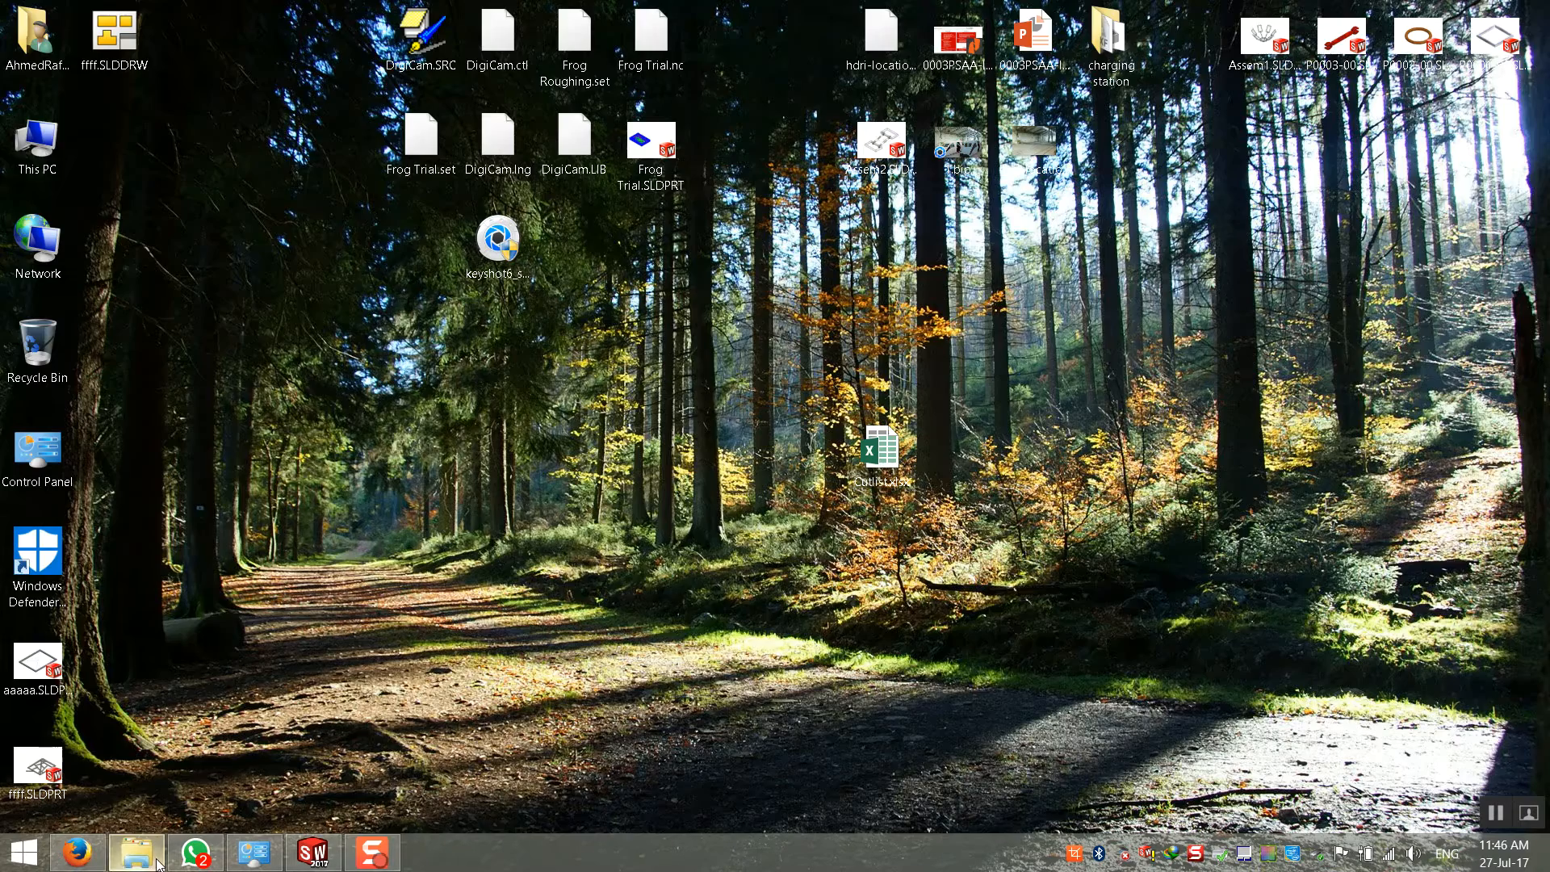
{"action": "left_click", "coordinate": [137, 856]}
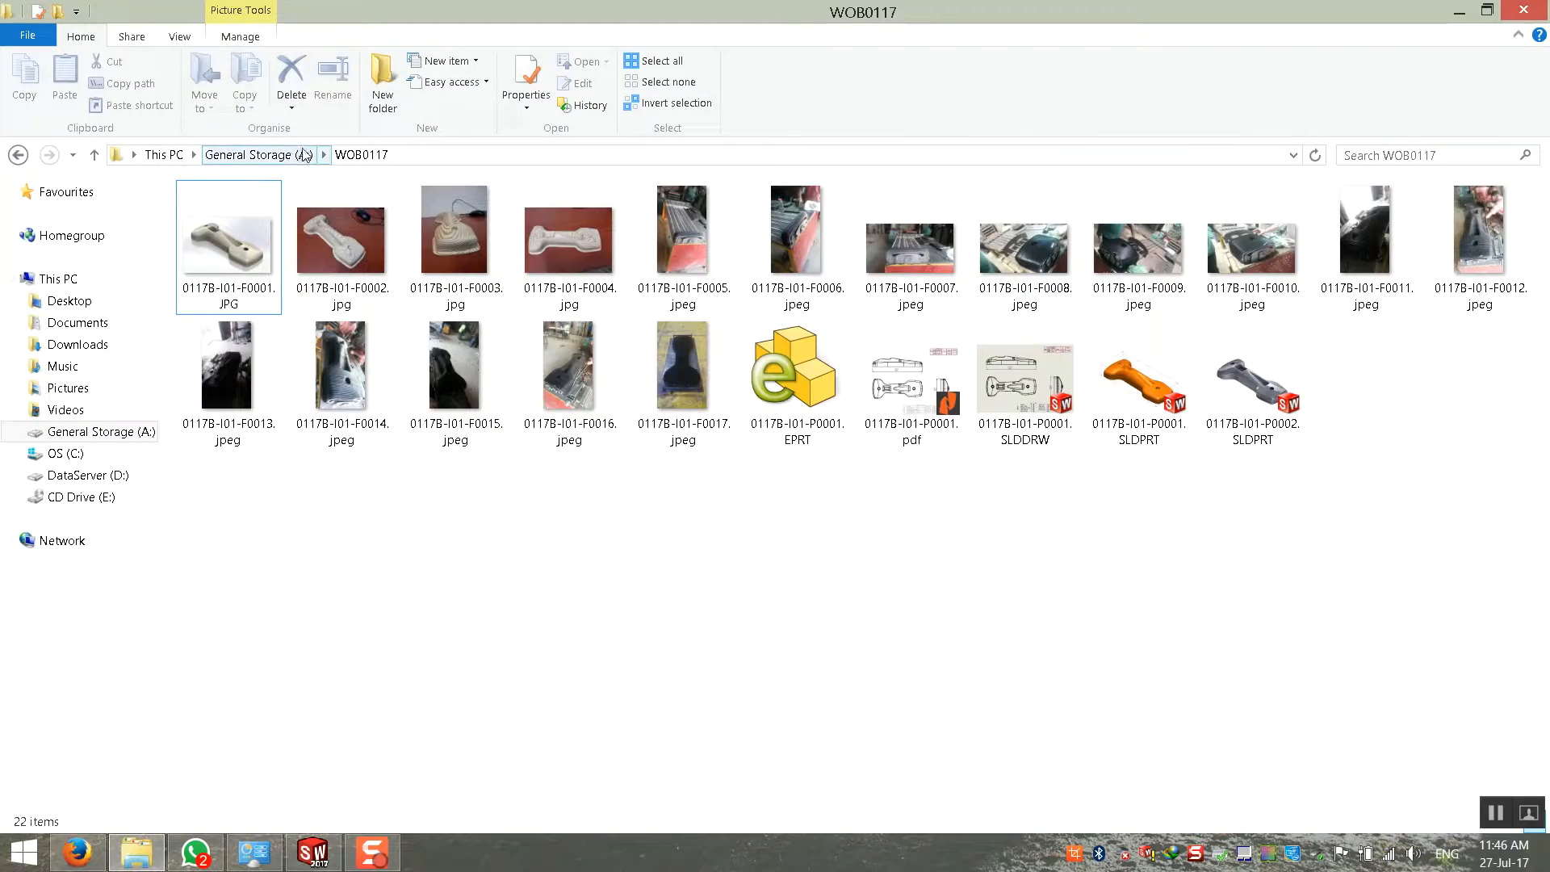
{"action": "left_click", "coordinate": [293, 155]}
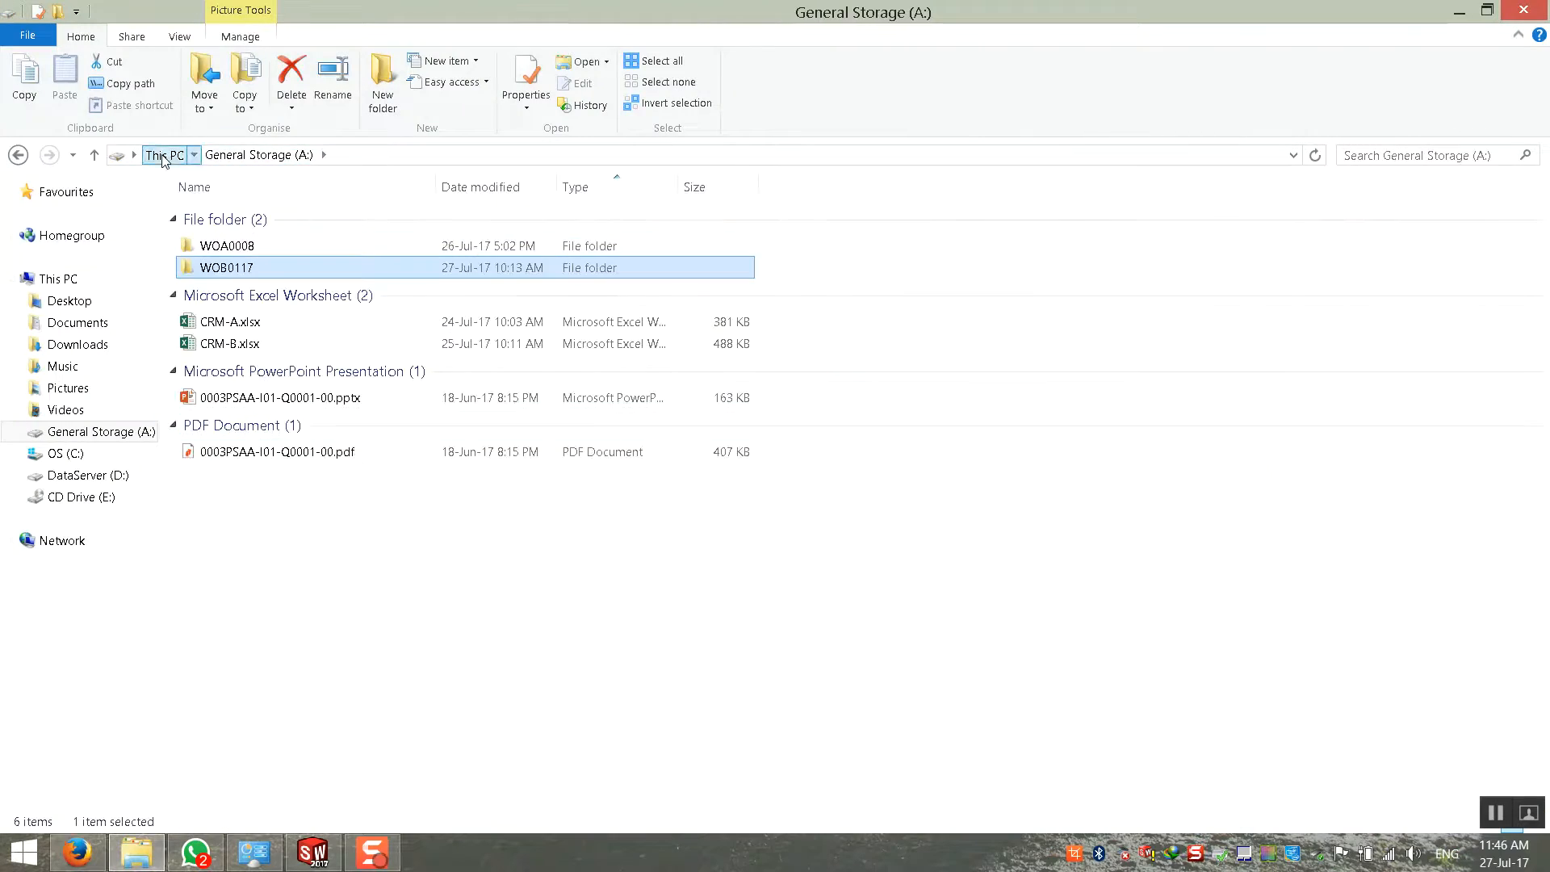
{"action": "left_click", "coordinate": [163, 154]}
{"action": "double_click", "coordinate": [760, 250]}
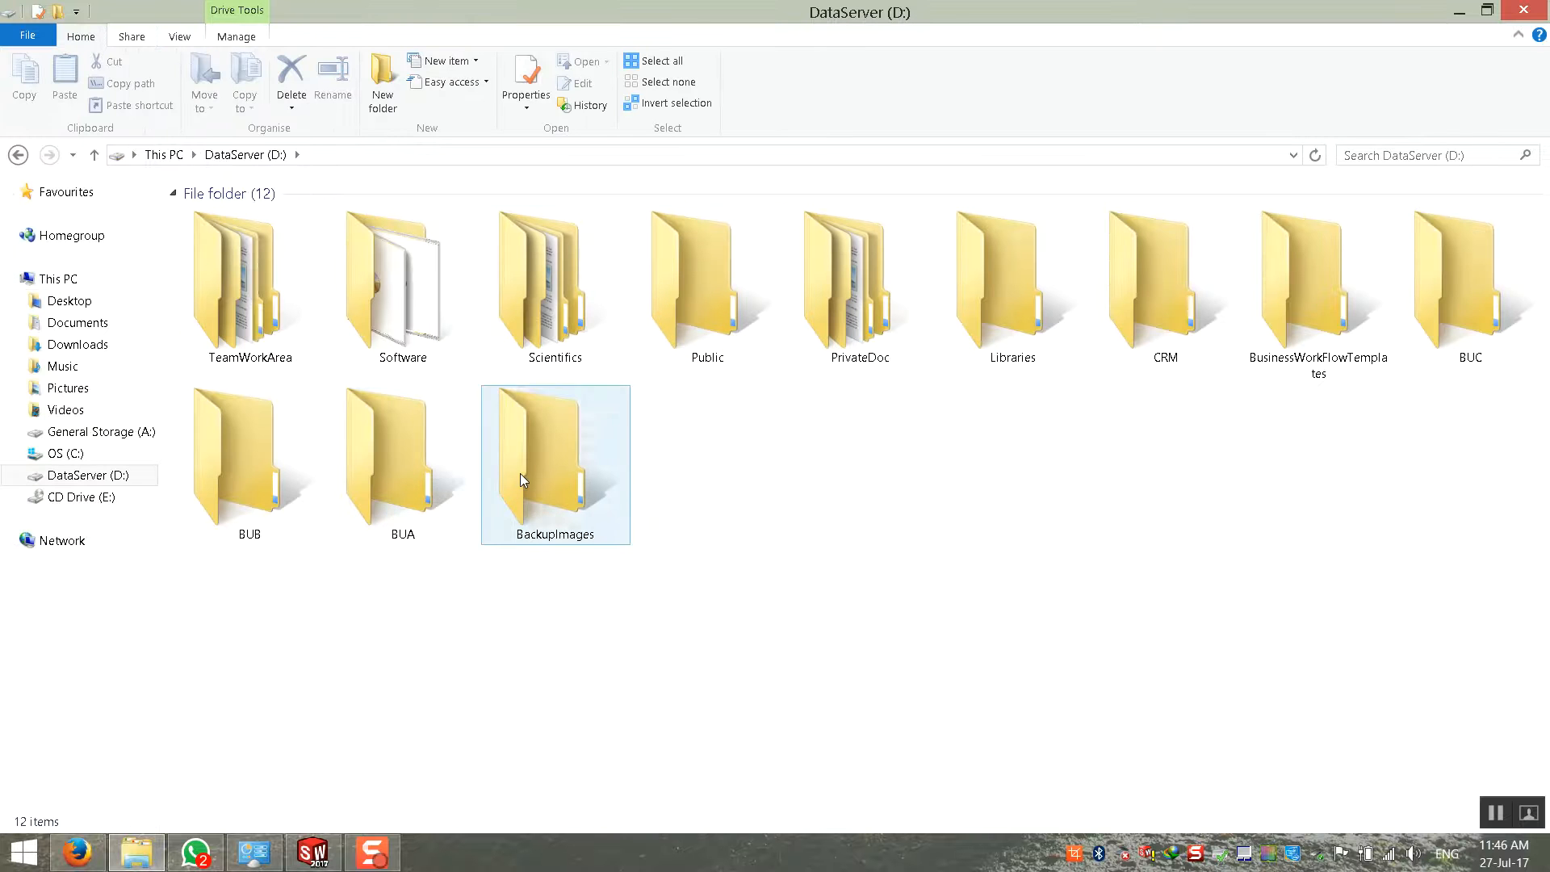
Browse to Libraries > 3D Cad Library > Profiles > Structure > Unigraf Prof and check for the saved profile file
{"action": "double_click", "coordinate": [1042, 275]}
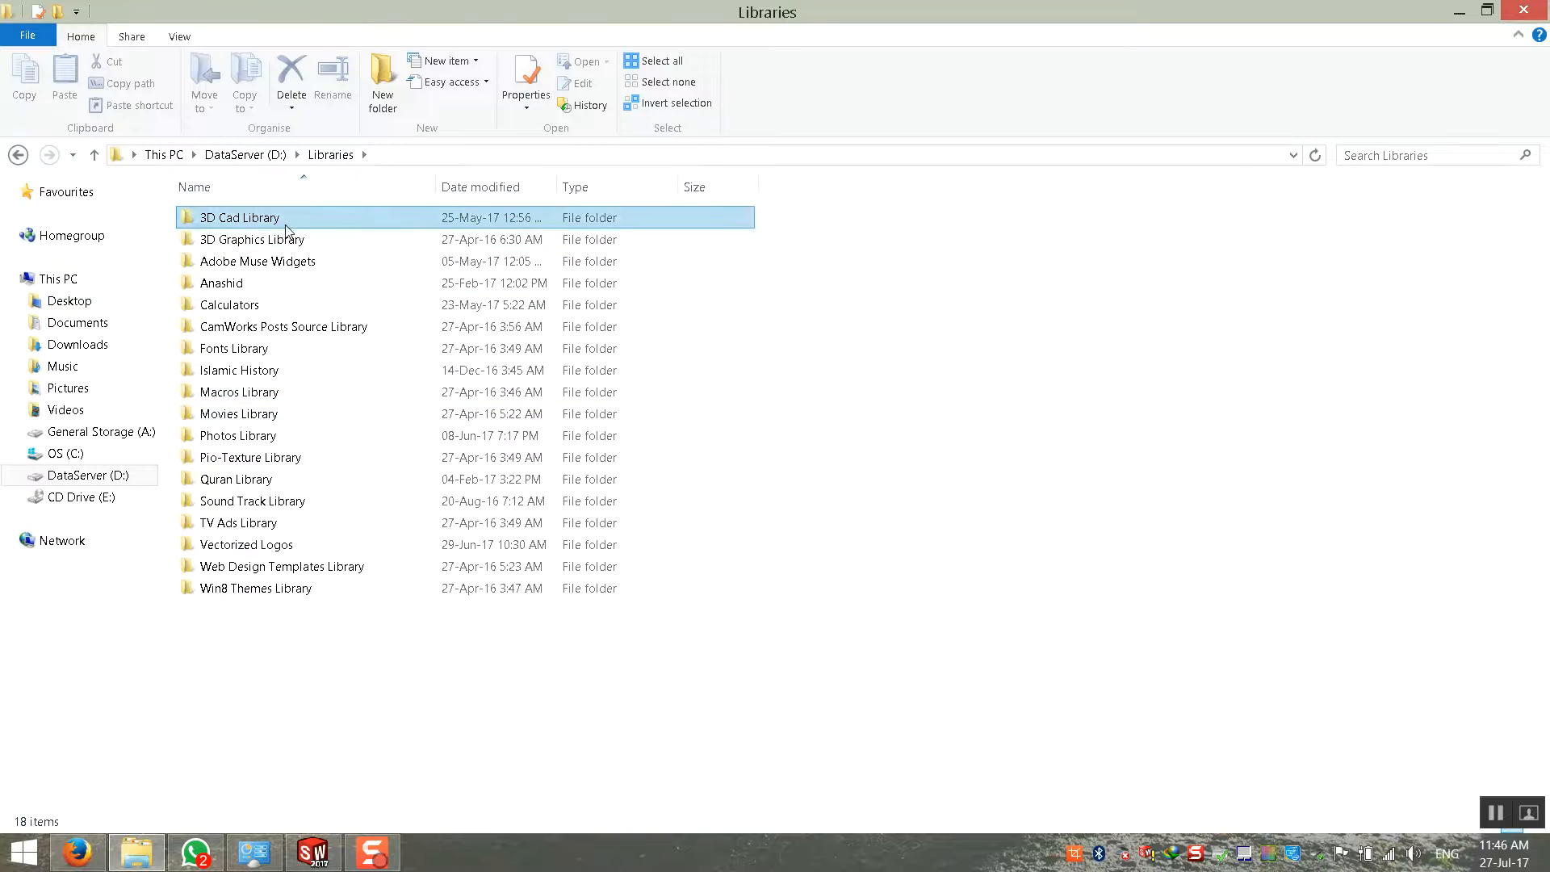
{"action": "double_click", "coordinate": [238, 218]}
{"action": "double_click", "coordinate": [262, 358]}
{"action": "double_click", "coordinate": [242, 218]}
{"action": "double_click", "coordinate": [244, 265]}
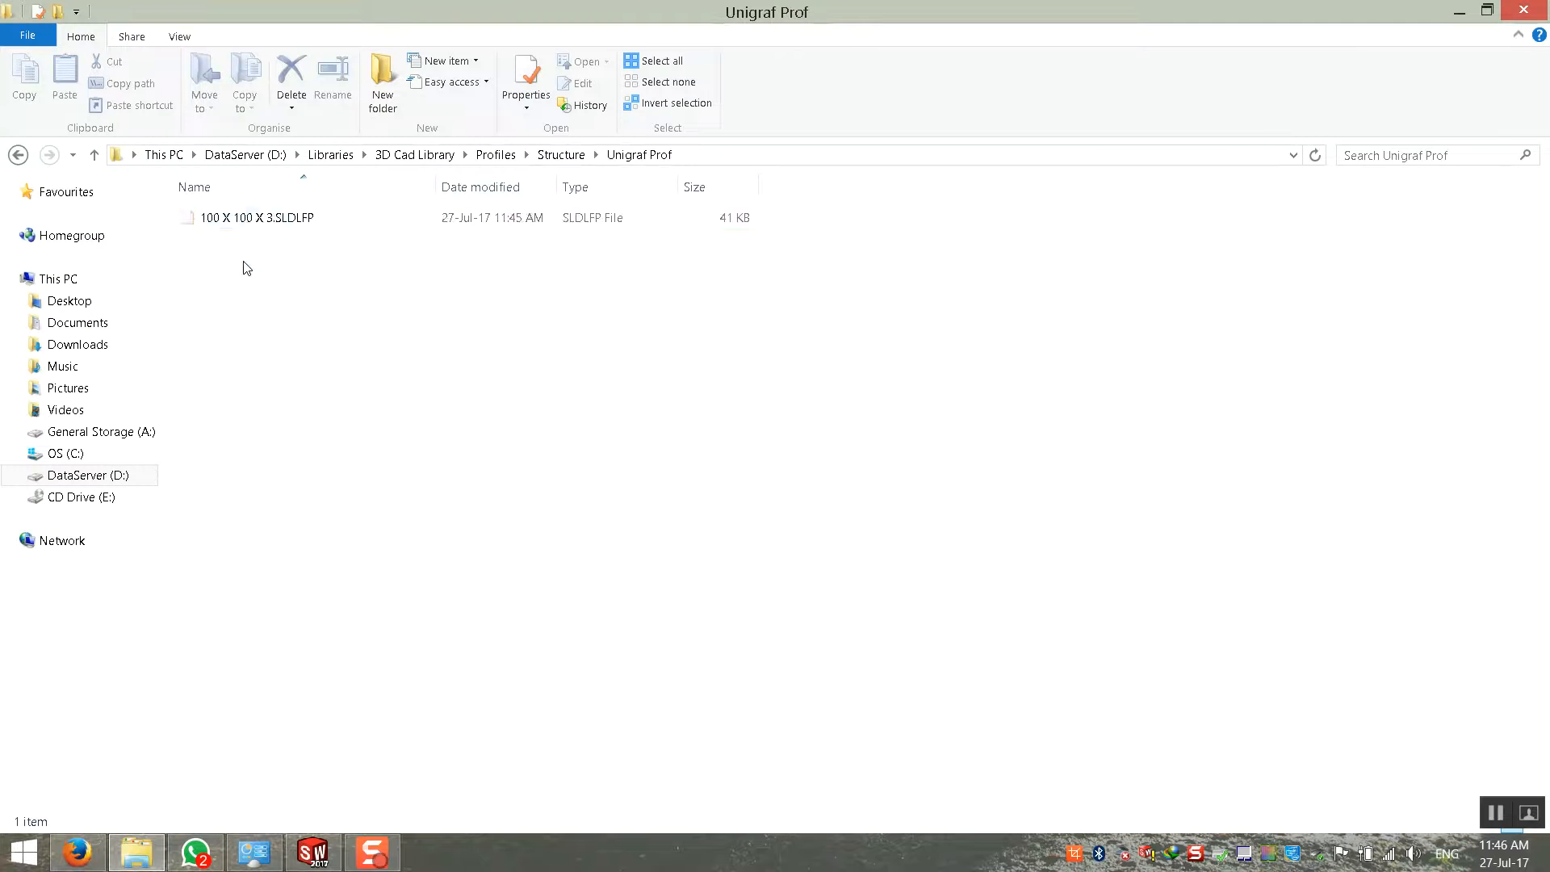
{"action": "left_click", "coordinate": [258, 217]}
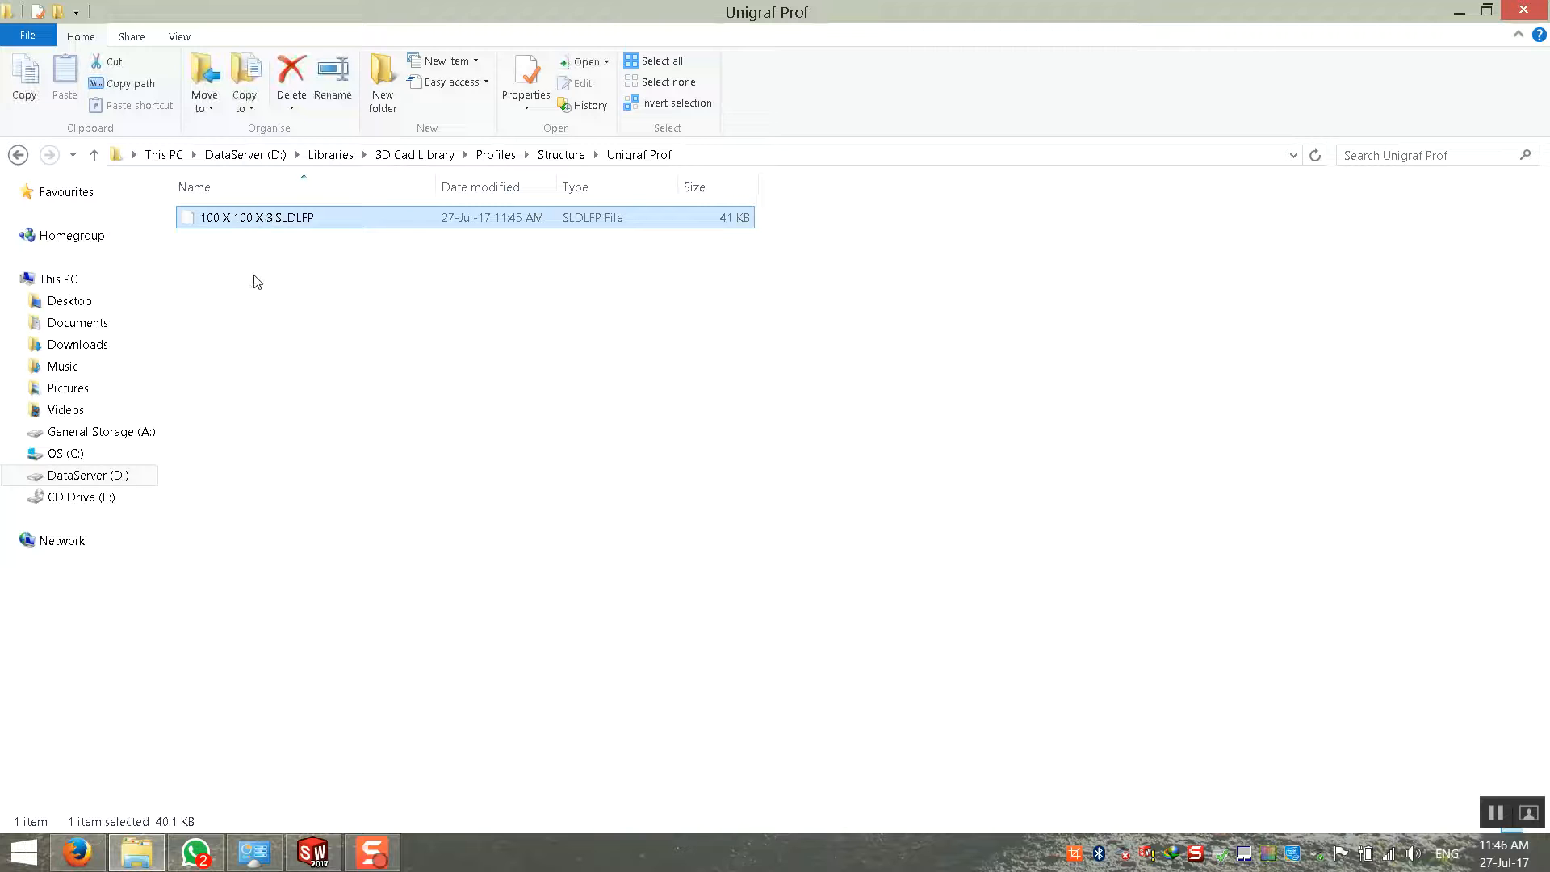
{"action": "left_click", "coordinate": [257, 281]}
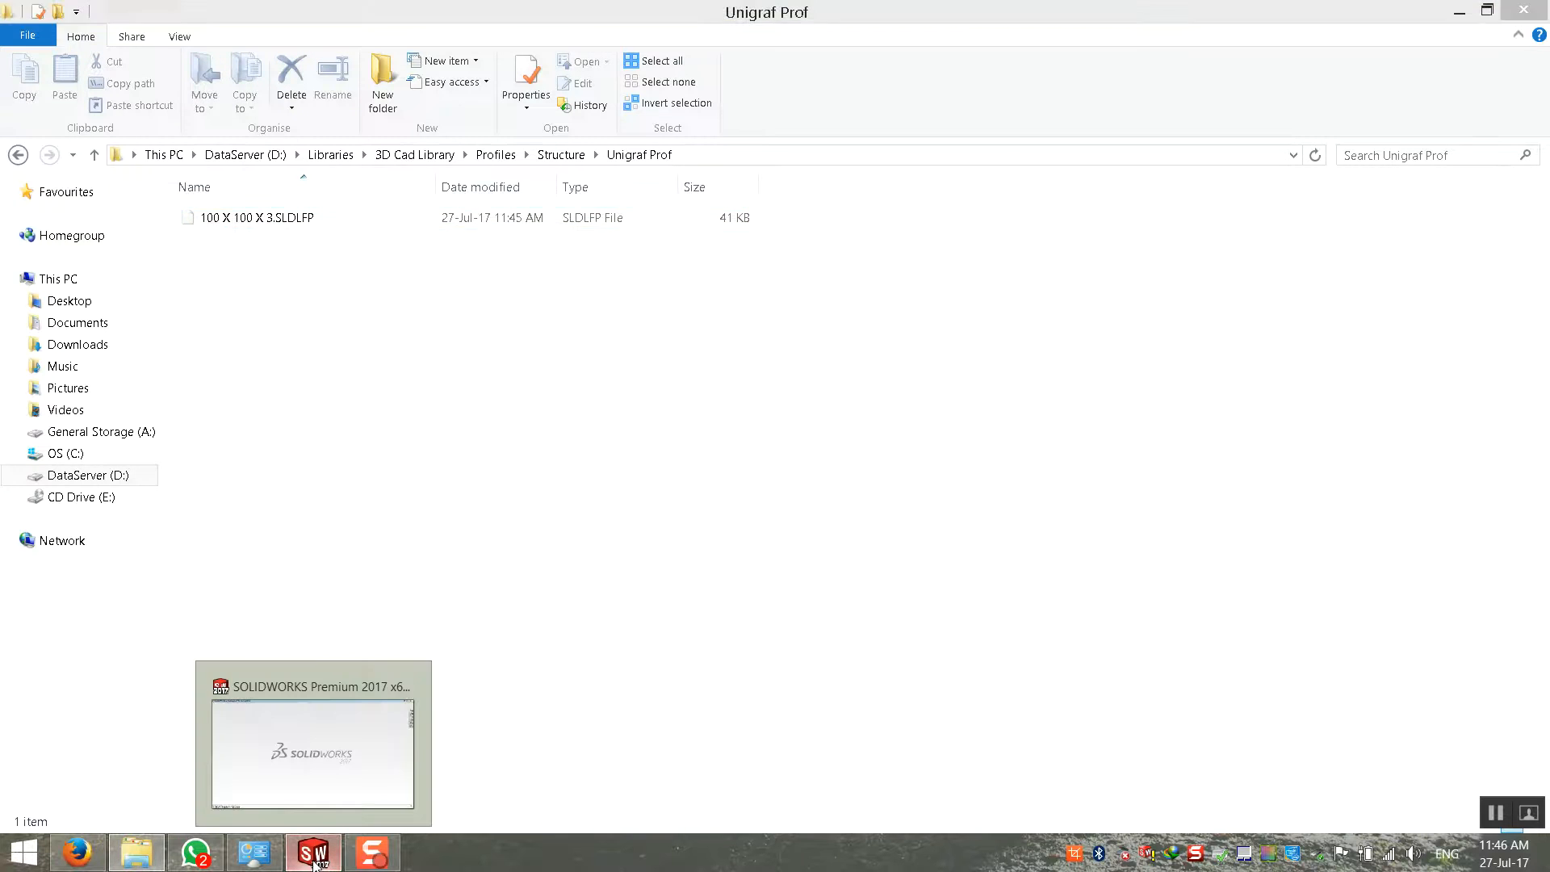
Return to SOLIDWORKS and preview the 100 X 100 X 3 profile in the Design Library under 3D Cad Library > Profiles > Structure > Unigraf Prof
{"action": "left_click", "coordinate": [315, 862]}
{"action": "left_click", "coordinate": [1538, 111]}
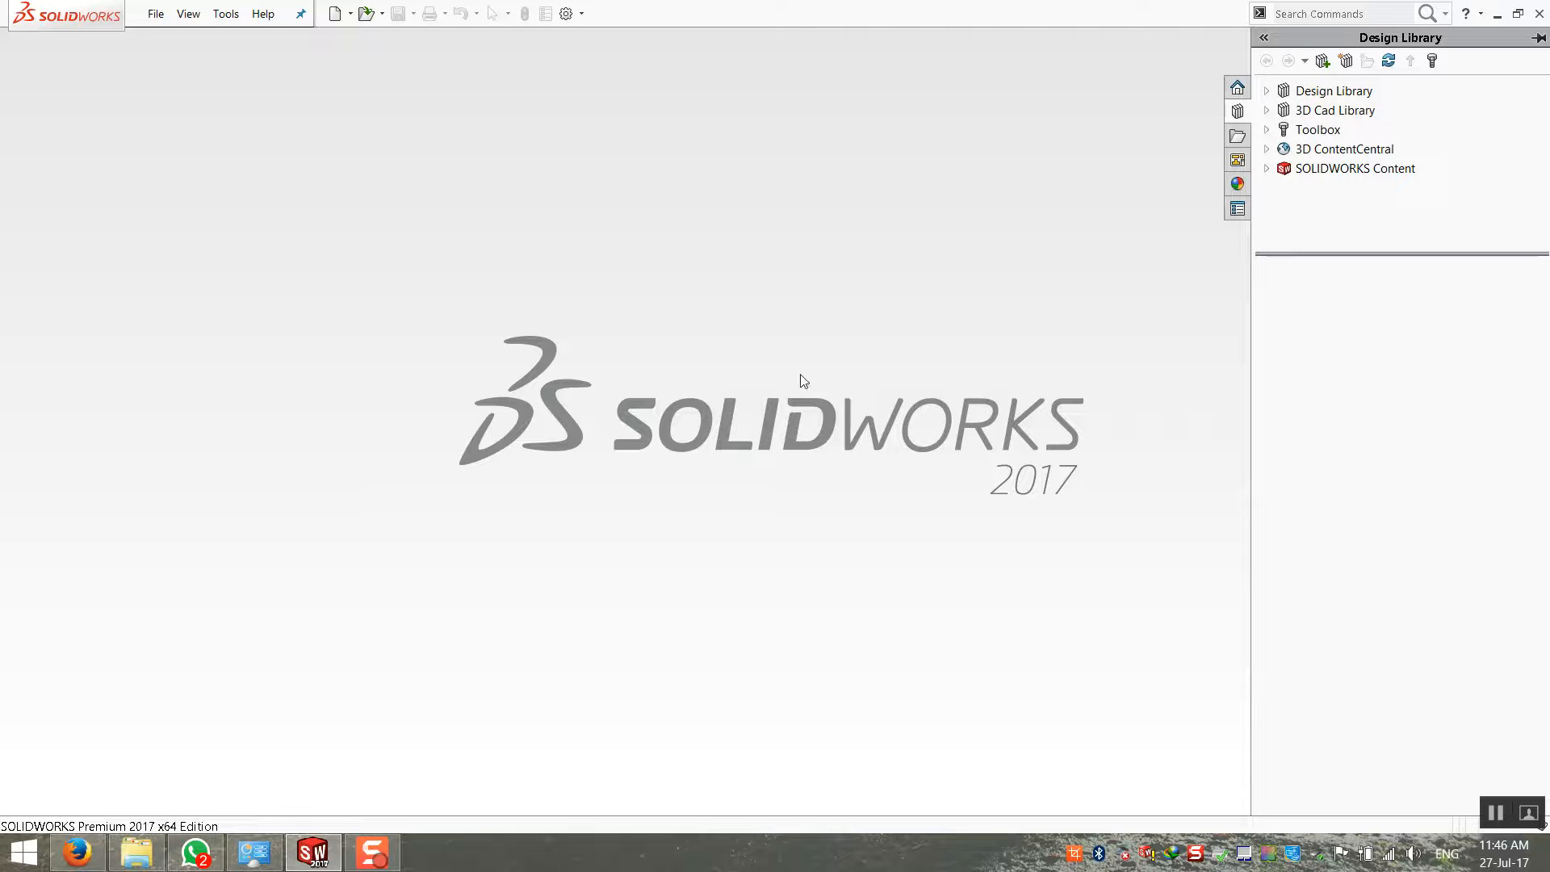
{"action": "left_click", "coordinate": [136, 852]}
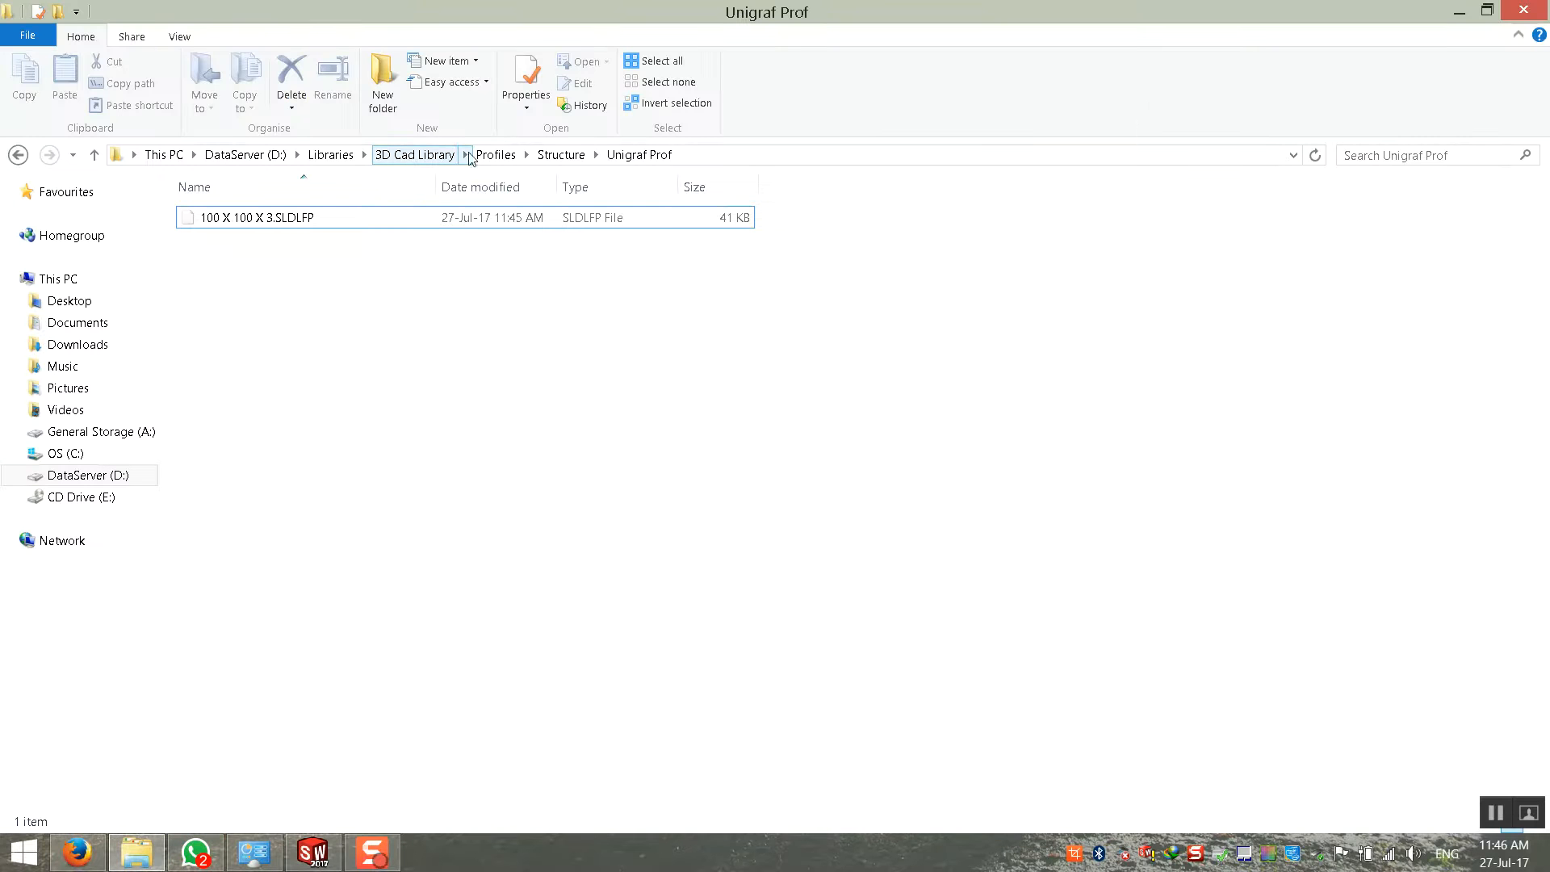
{"action": "left_click", "coordinate": [1460, 12]}
{"action": "left_click", "coordinate": [1272, 113]}
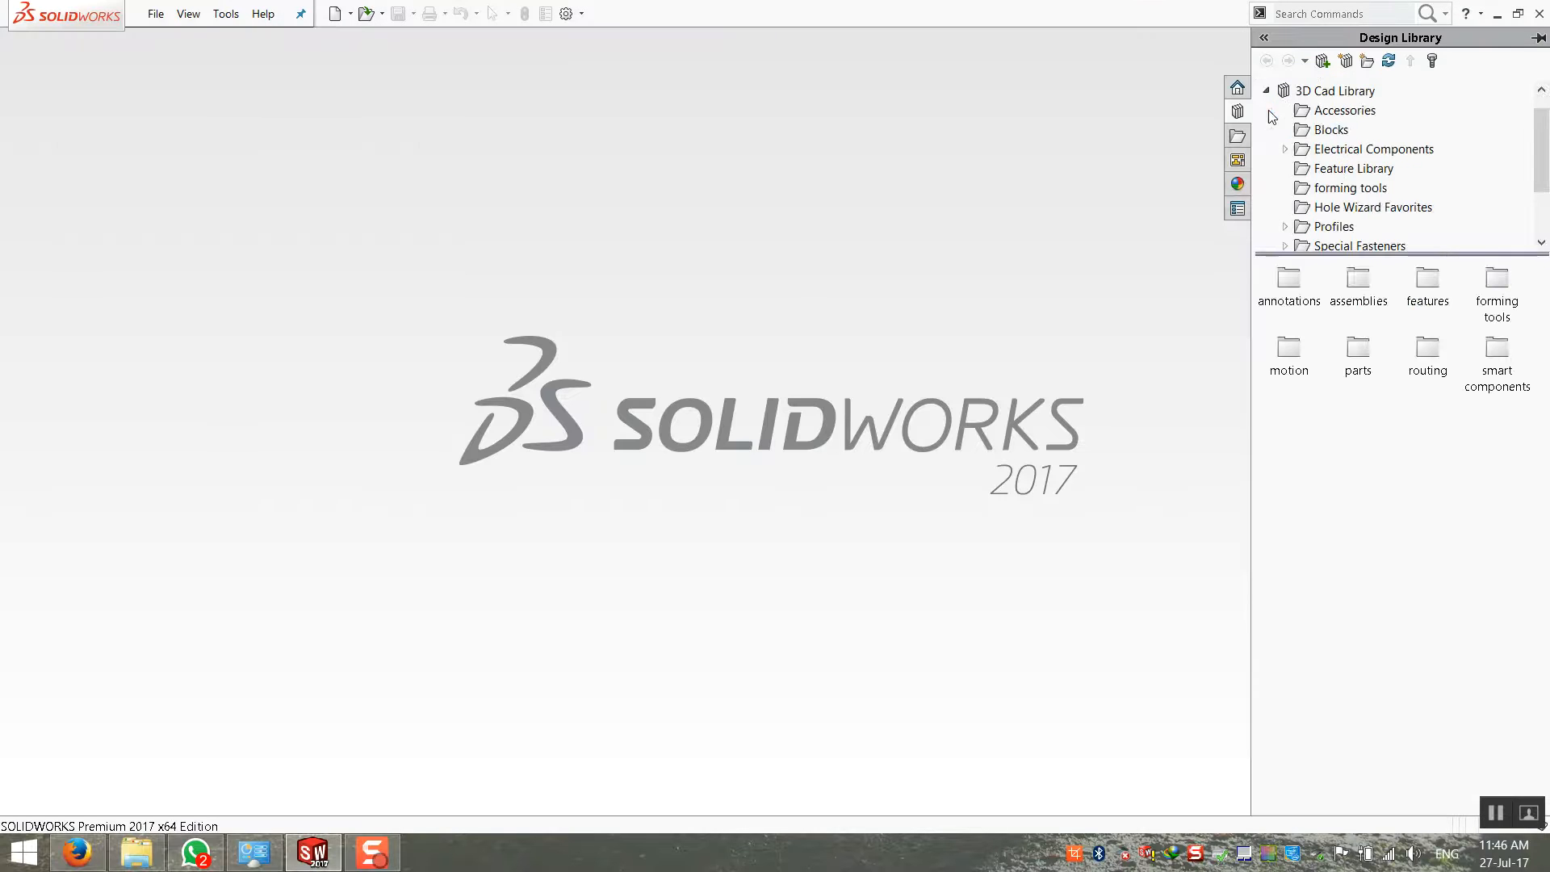
{"action": "left_click", "coordinate": [1332, 227]}
{"action": "left_click", "coordinate": [1286, 227]}
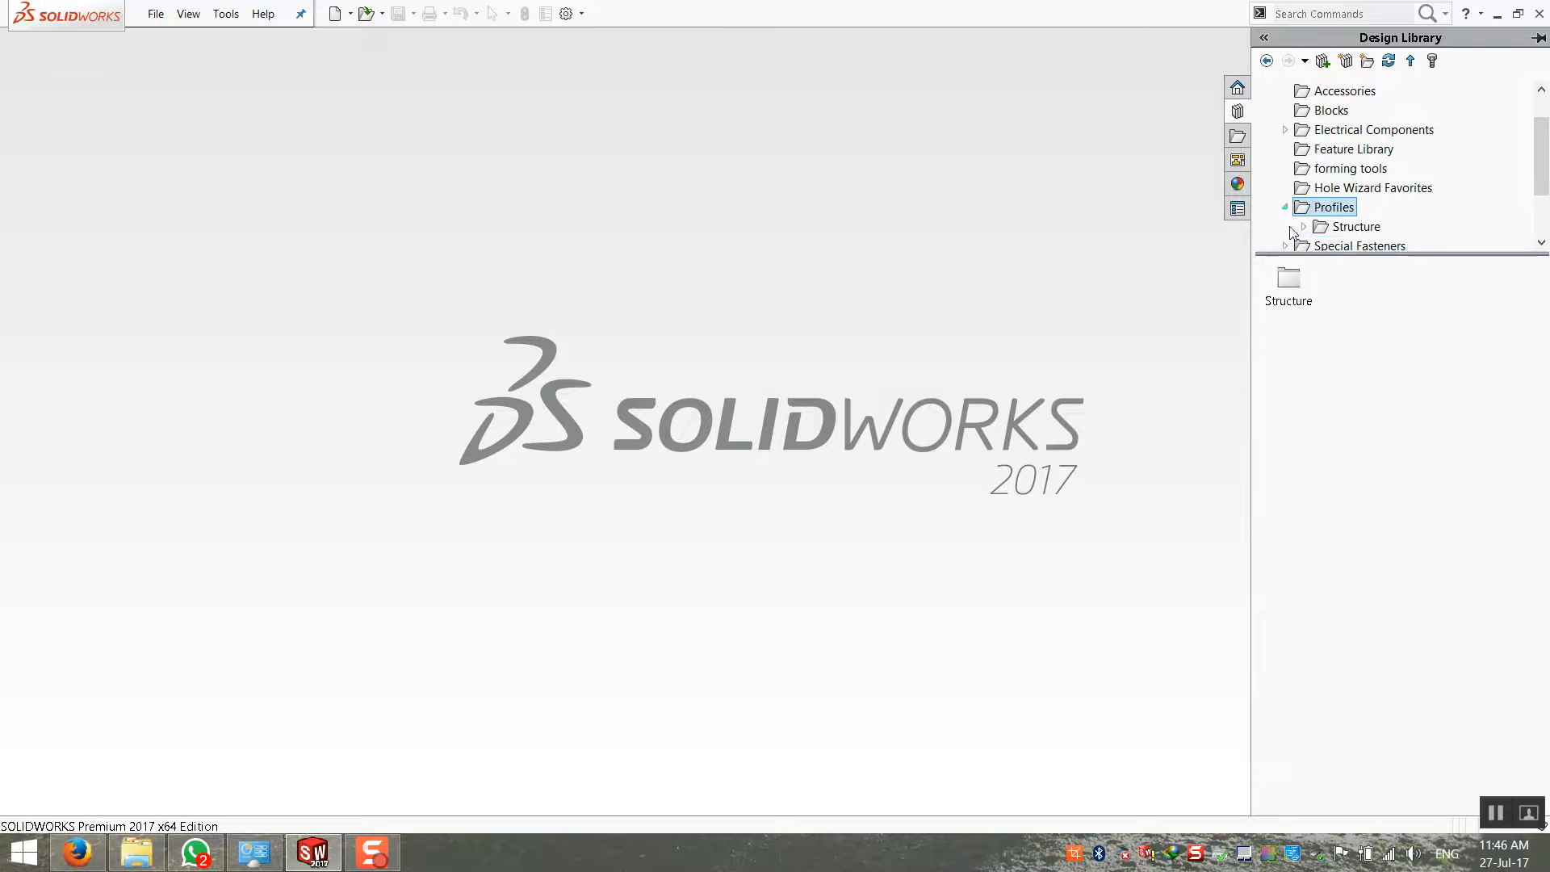
{"action": "scroll", "coordinate": [1354, 238], "scroll_direction": "down", "scroll_amount": 2}
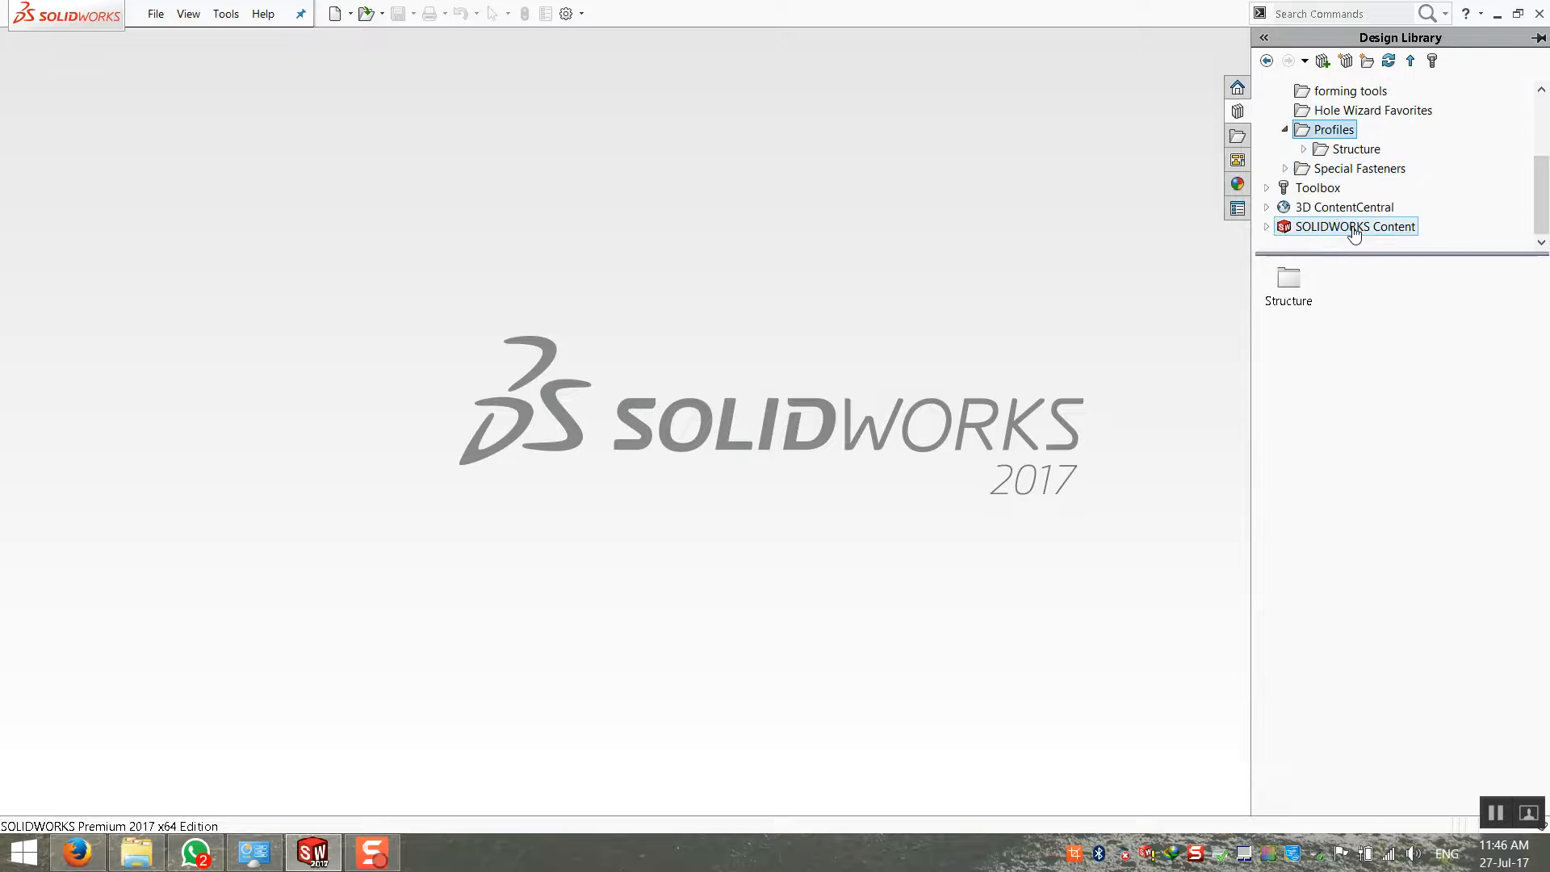
{"action": "left_click", "coordinate": [1304, 149]}
{"action": "left_click", "coordinate": [1381, 207]}
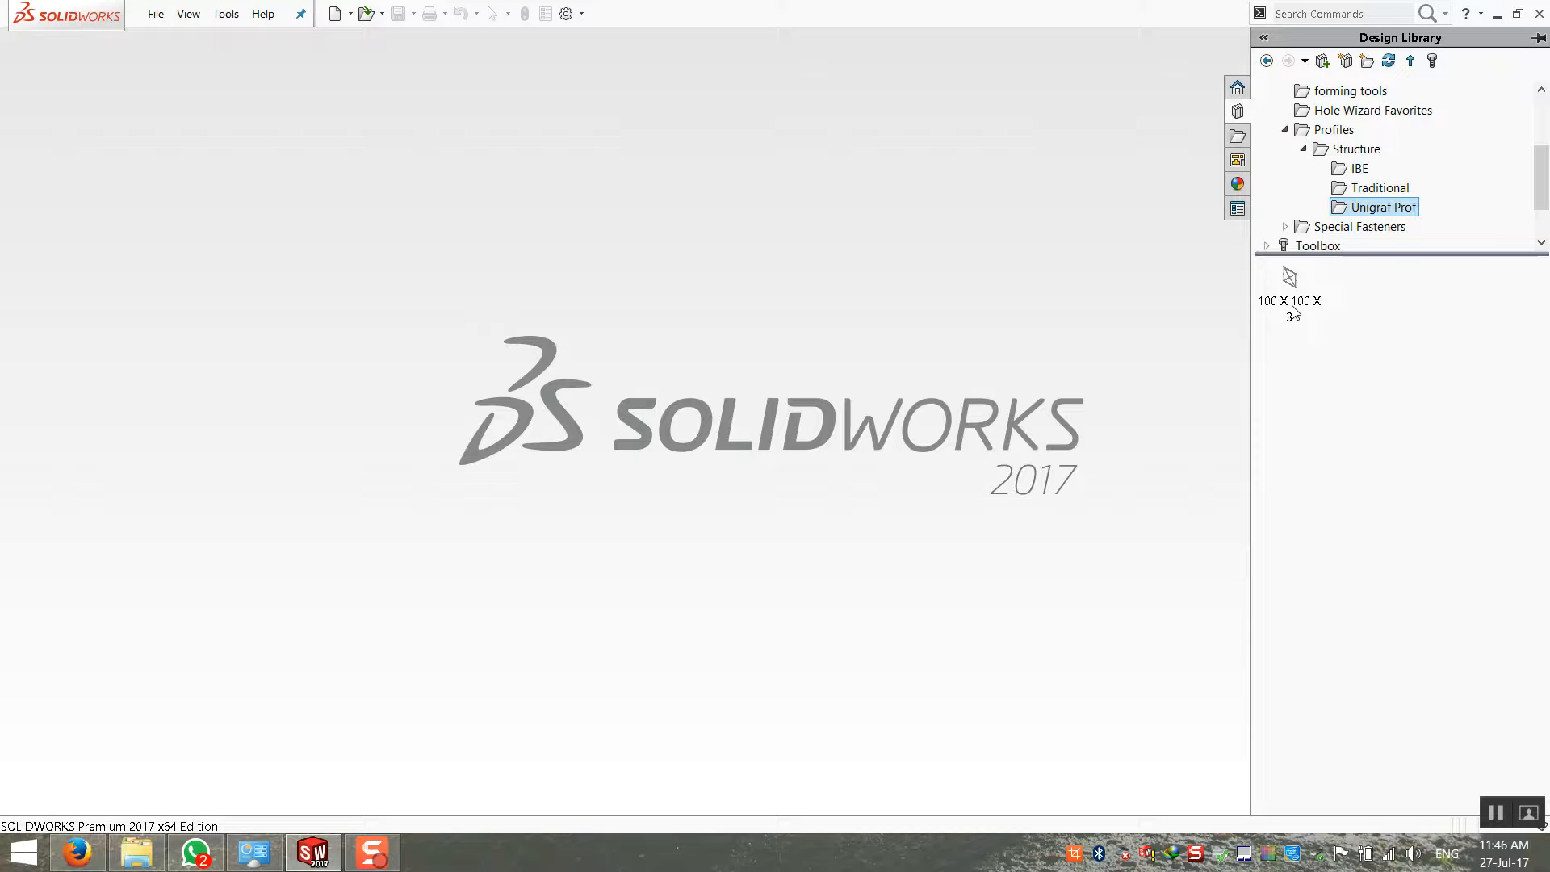
{"action": "mouse_move", "coordinate": [1293, 312]}
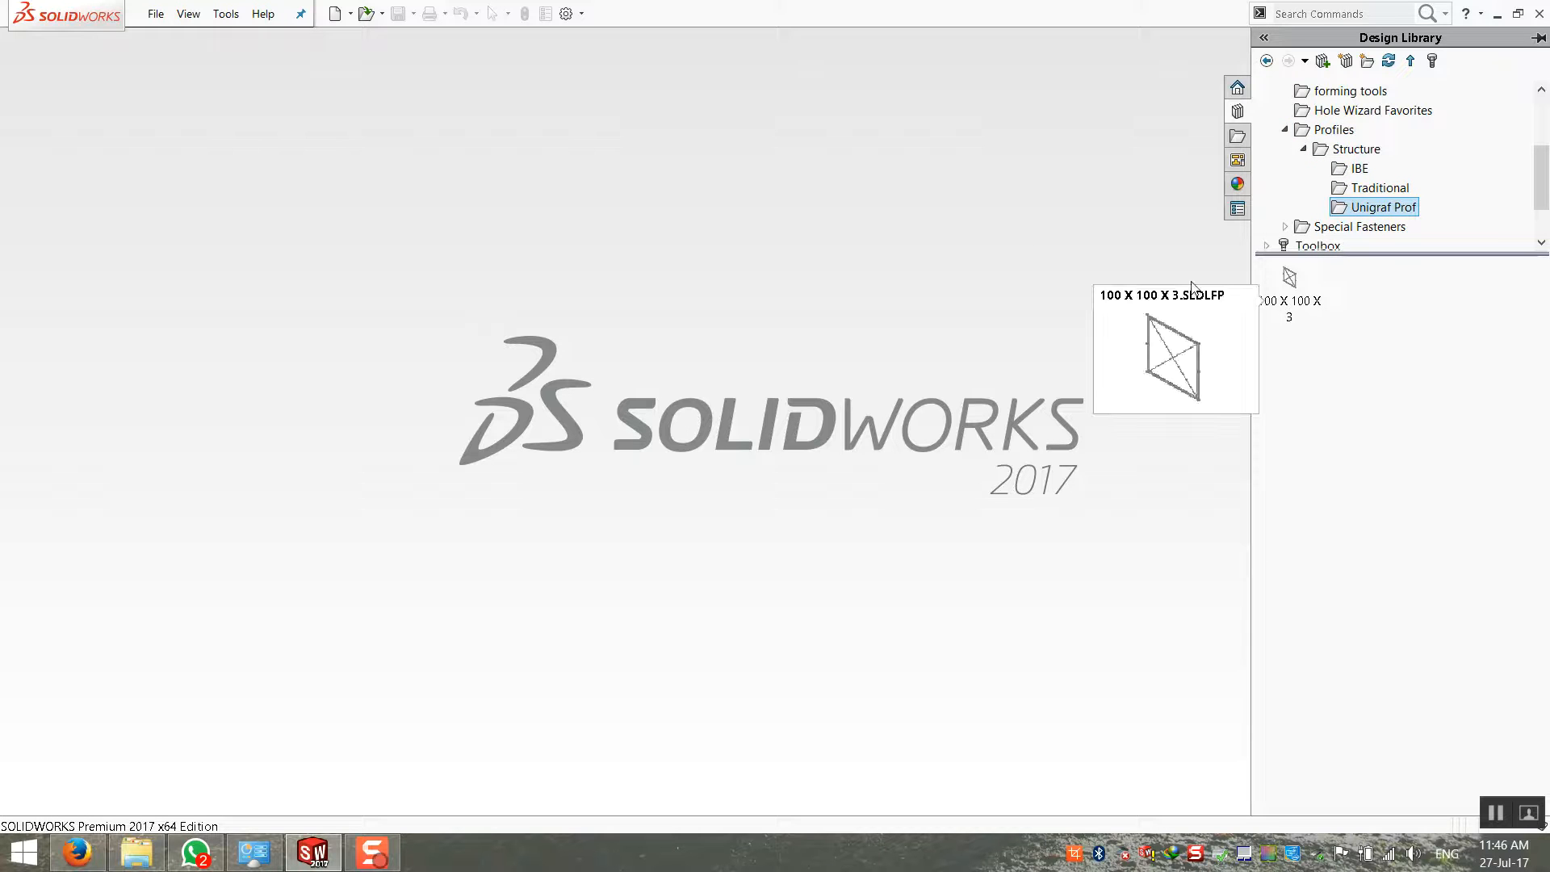
Create a new document from the Part template
{"action": "left_click", "coordinate": [156, 14]}
{"action": "left_click", "coordinate": [174, 31]}
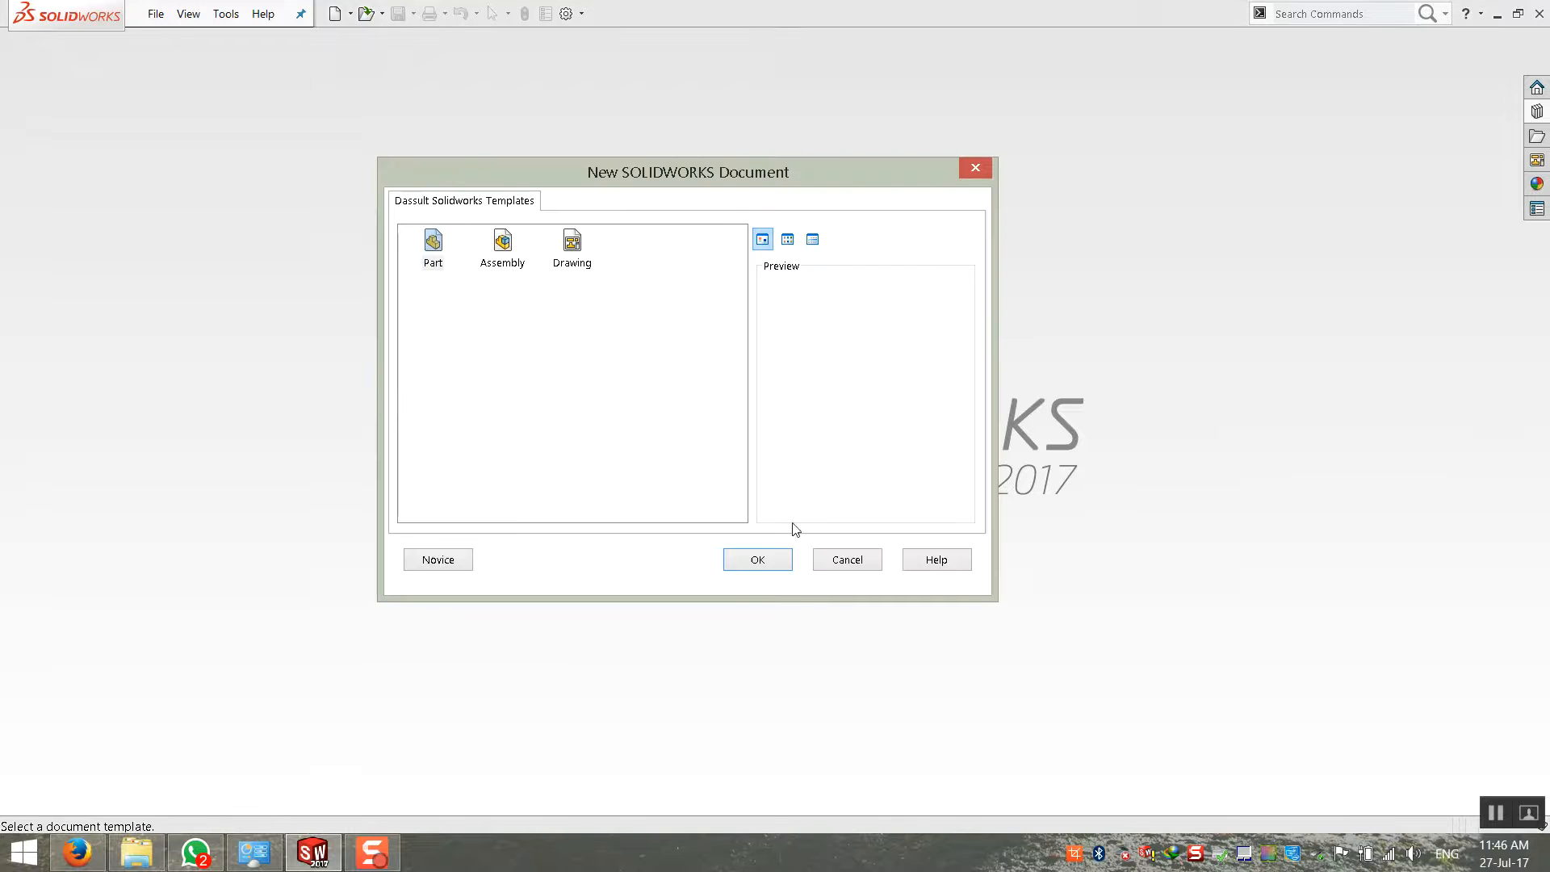
{"action": "double_click", "coordinate": [431, 249]}
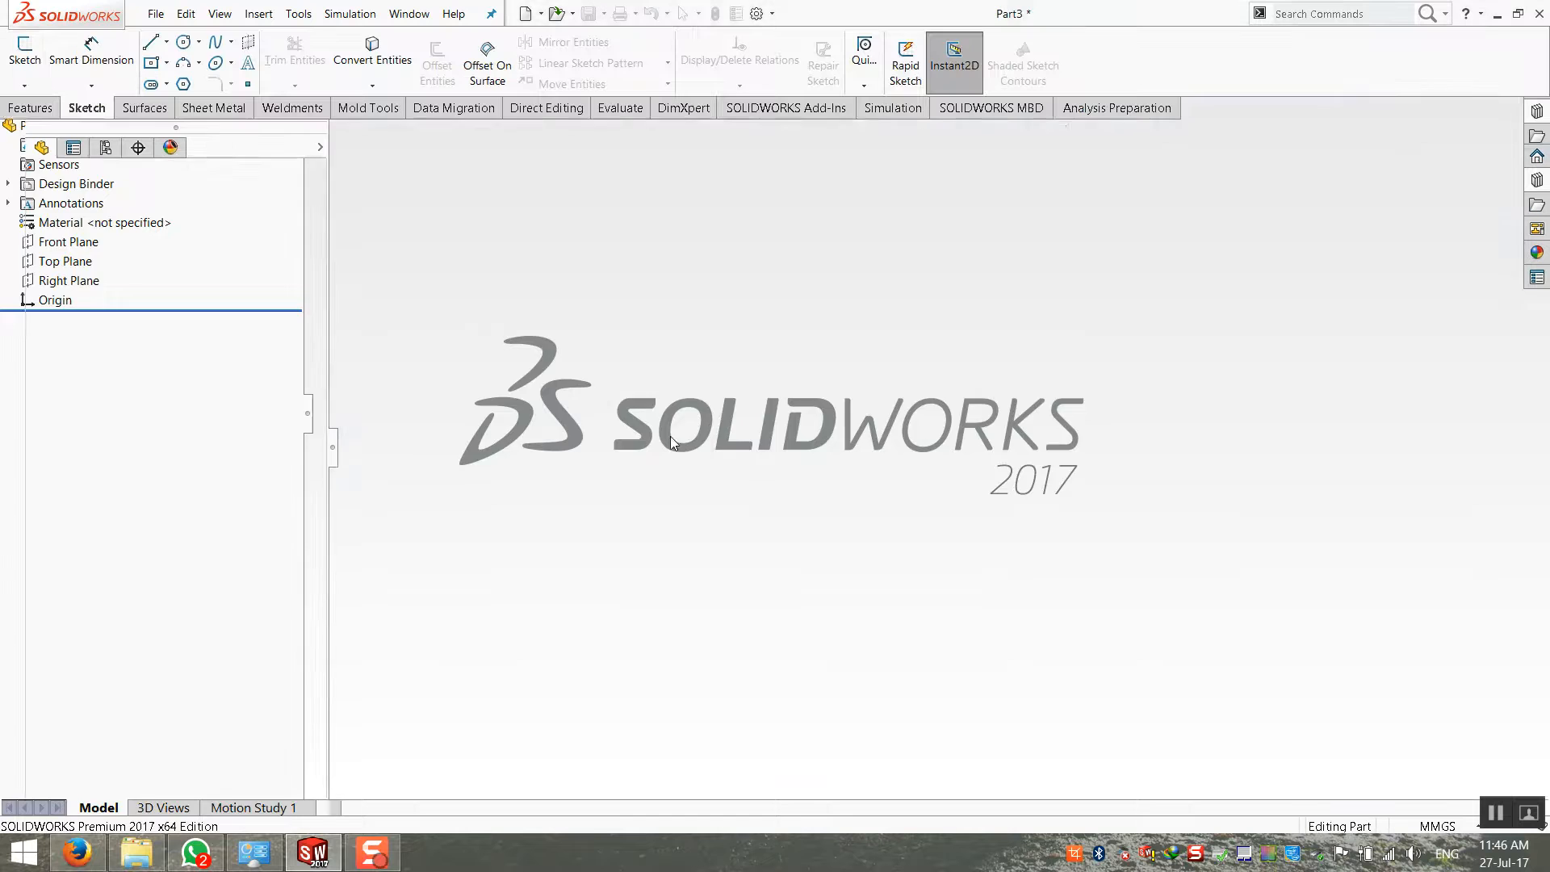
Sketch a center rectangle about 345 by 179 mm on the Front Plane, centred on the origin
{"action": "left_click", "coordinate": [18, 52]}
{"action": "left_click", "coordinate": [715, 278]}
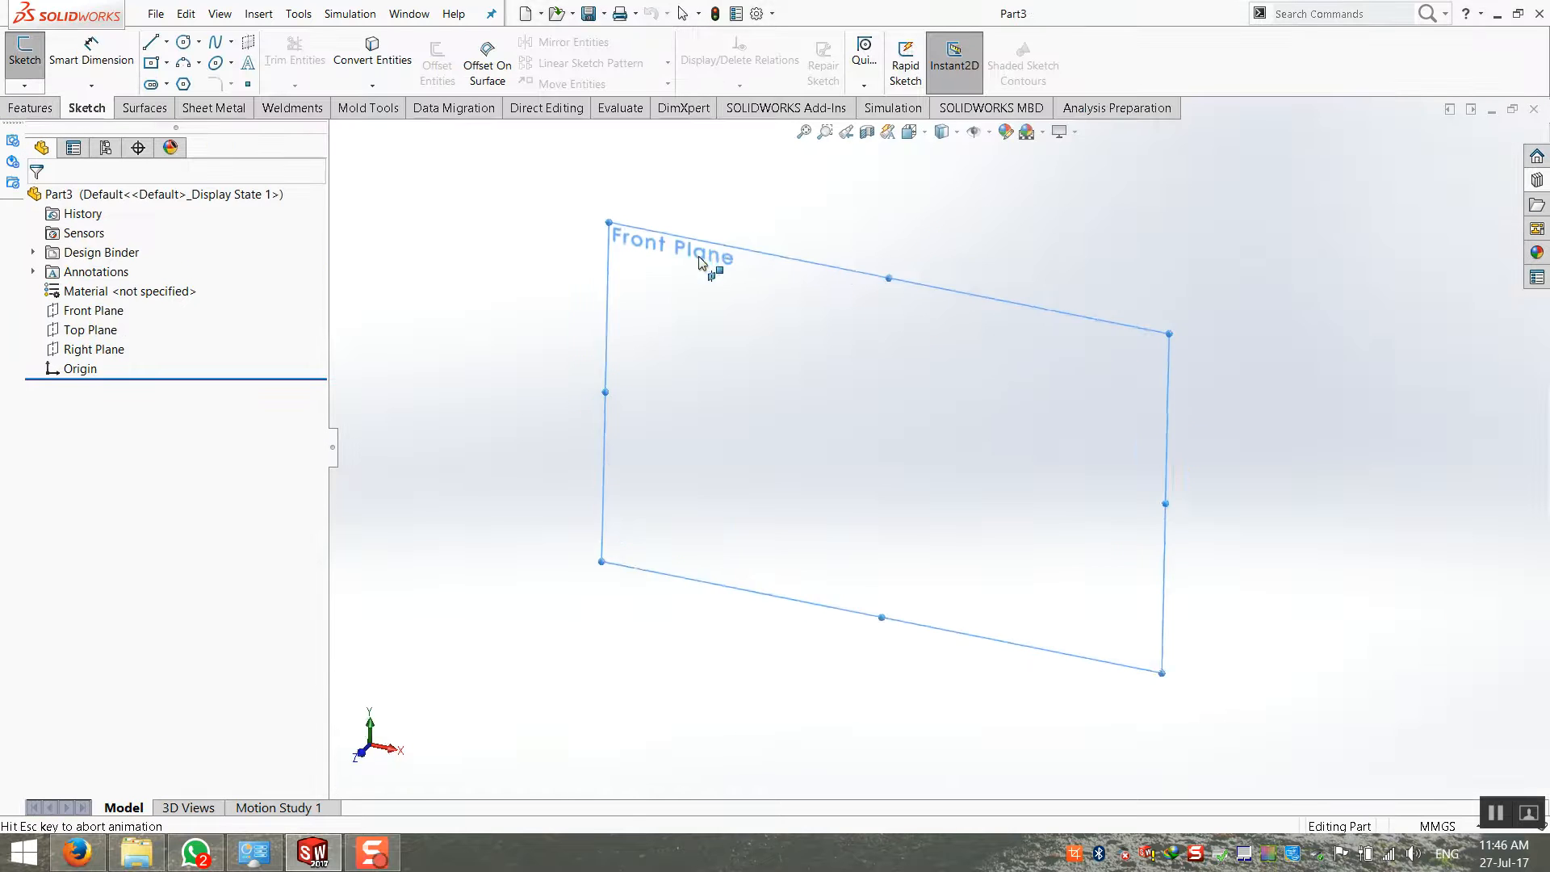
{"action": "left_click", "coordinate": [151, 63]}
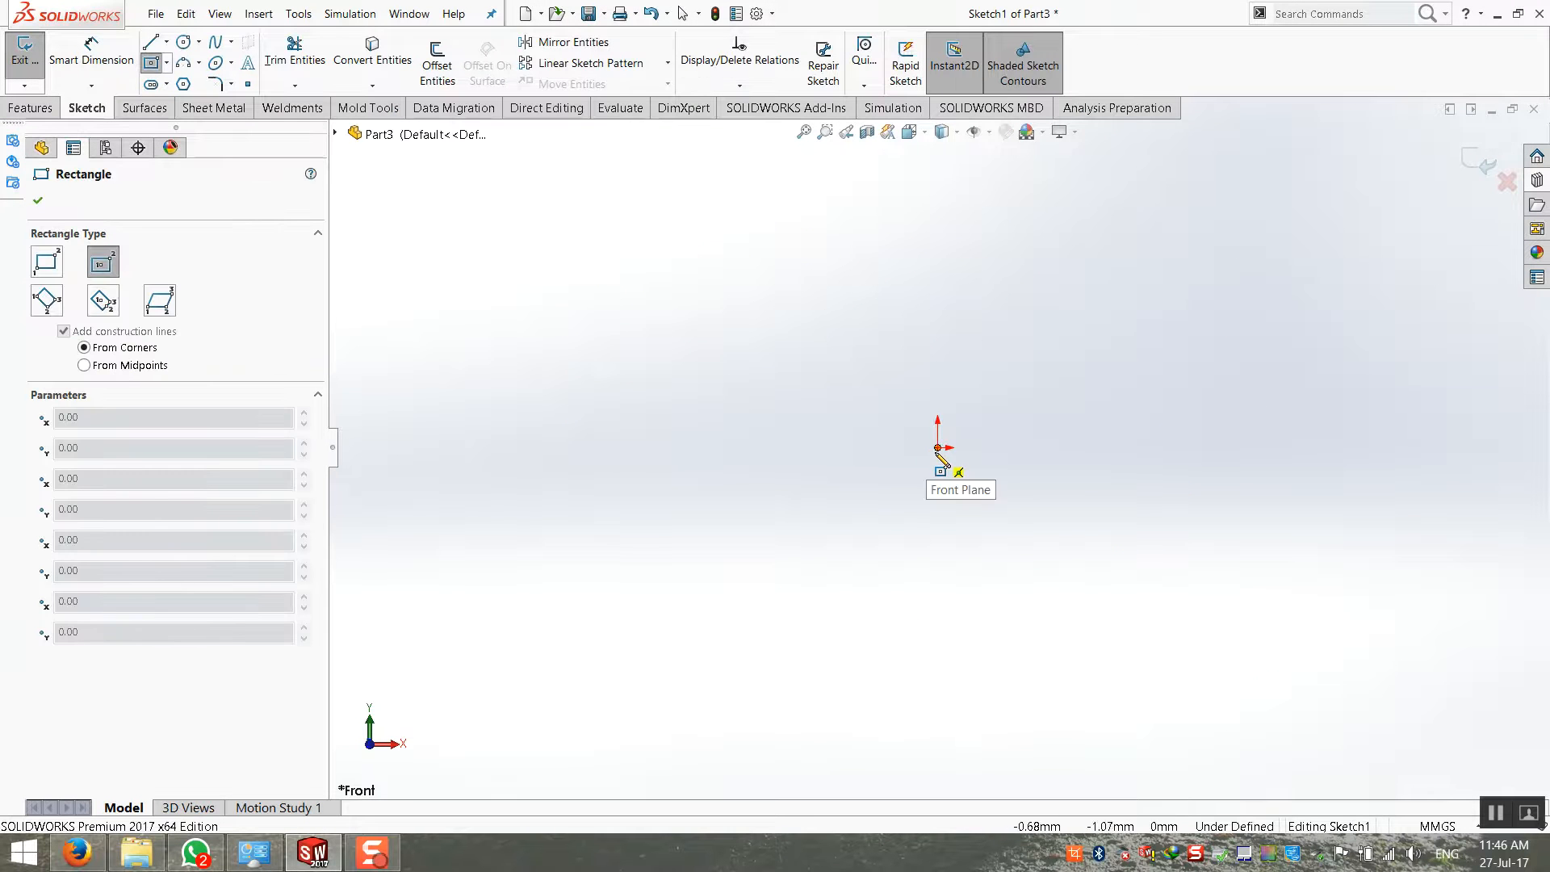
{"action": "left_click", "coordinate": [938, 447]}
{"action": "left_click", "coordinate": [524, 662]}
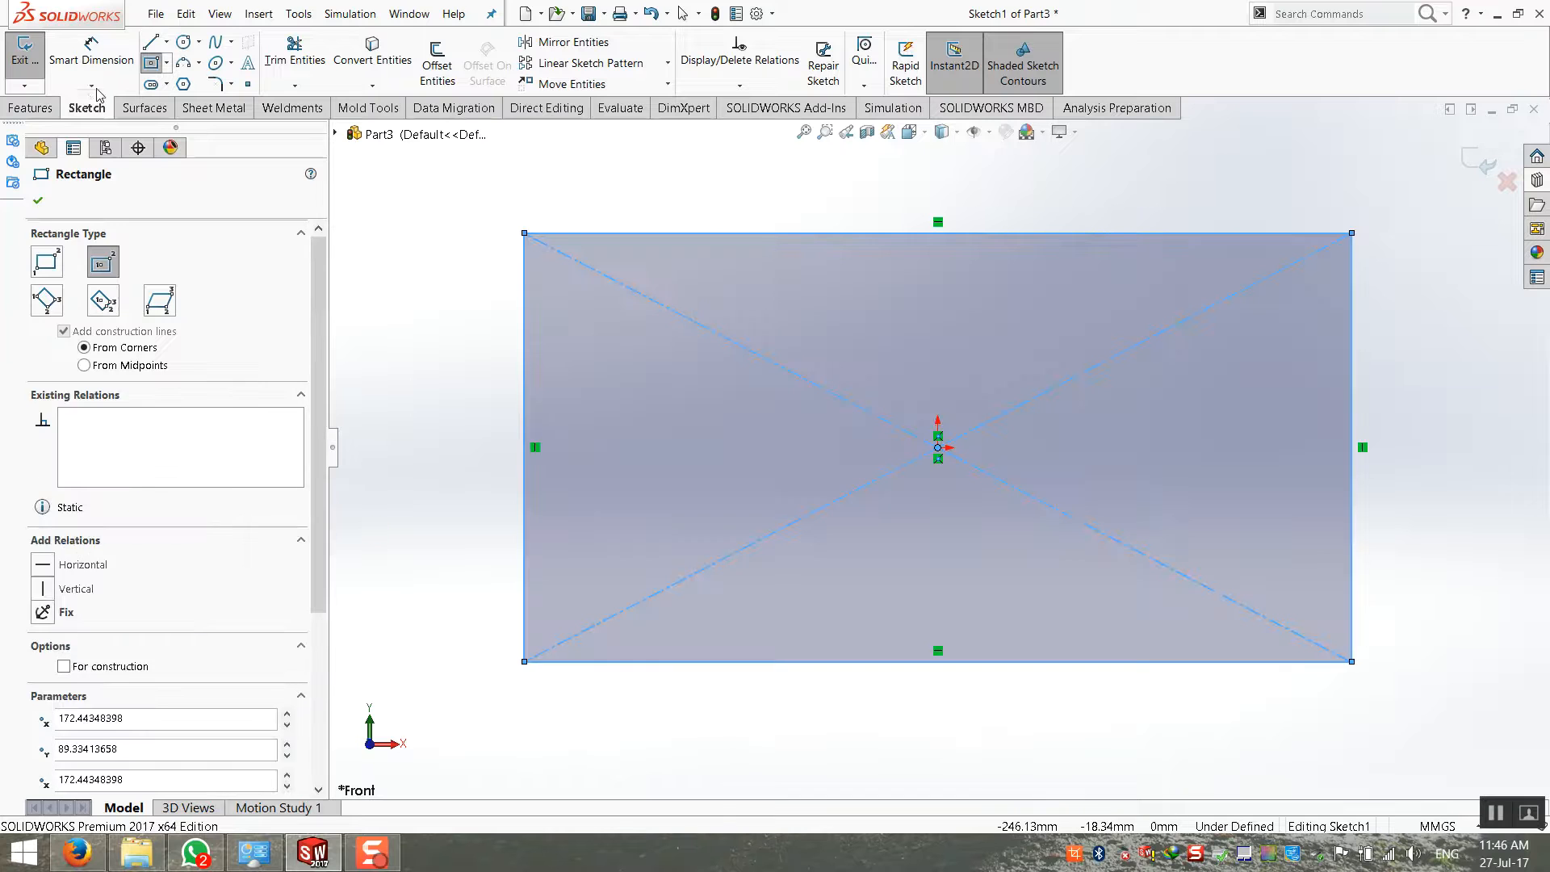
Dimension the rectangle 1000 mm wide and 800 mm high, and exit the sketch
{"action": "left_click", "coordinate": [92, 60]}
{"action": "left_click", "coordinate": [709, 233]}
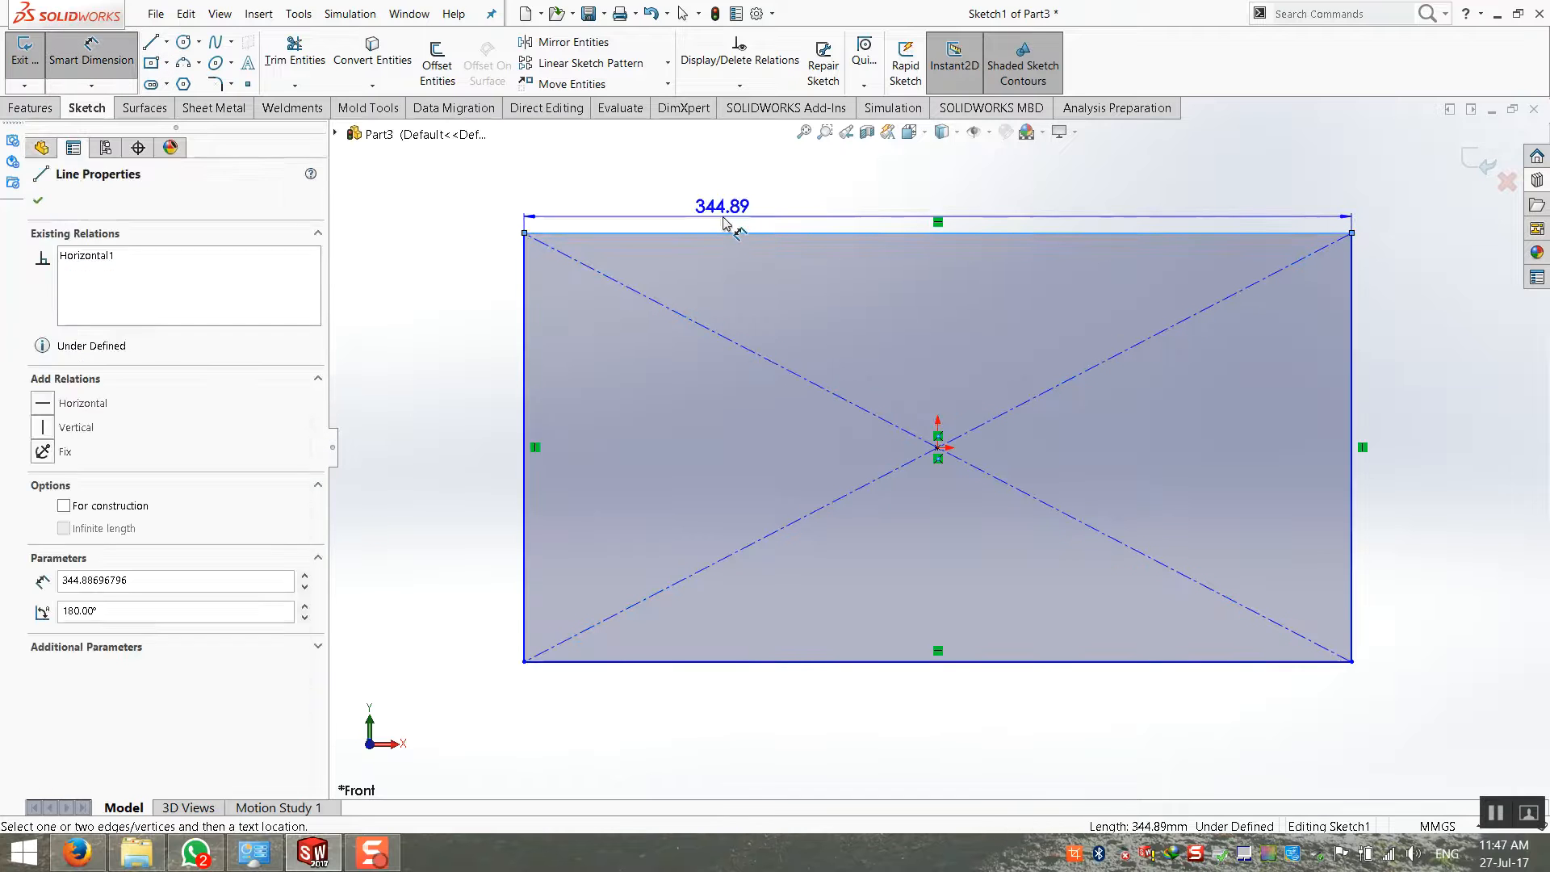
{"action": "left_click", "coordinate": [719, 216]}
{"action": "type", "text": "1000"}
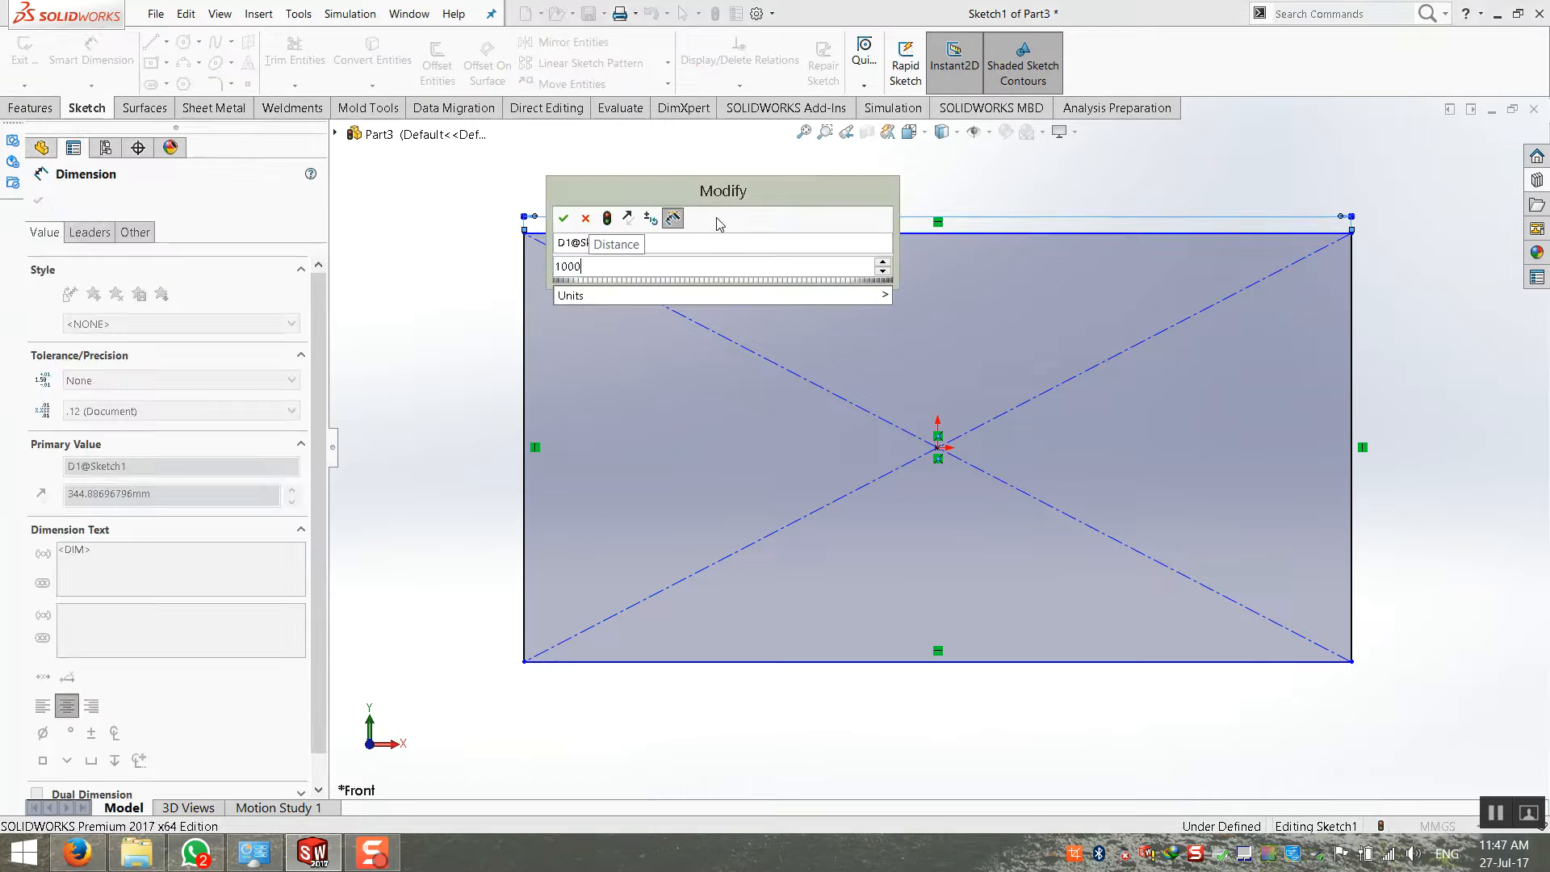
{"action": "key", "text": "Return"}
{"action": "left_click", "coordinate": [526, 339]}
{"action": "left_click", "coordinate": [483, 345]}
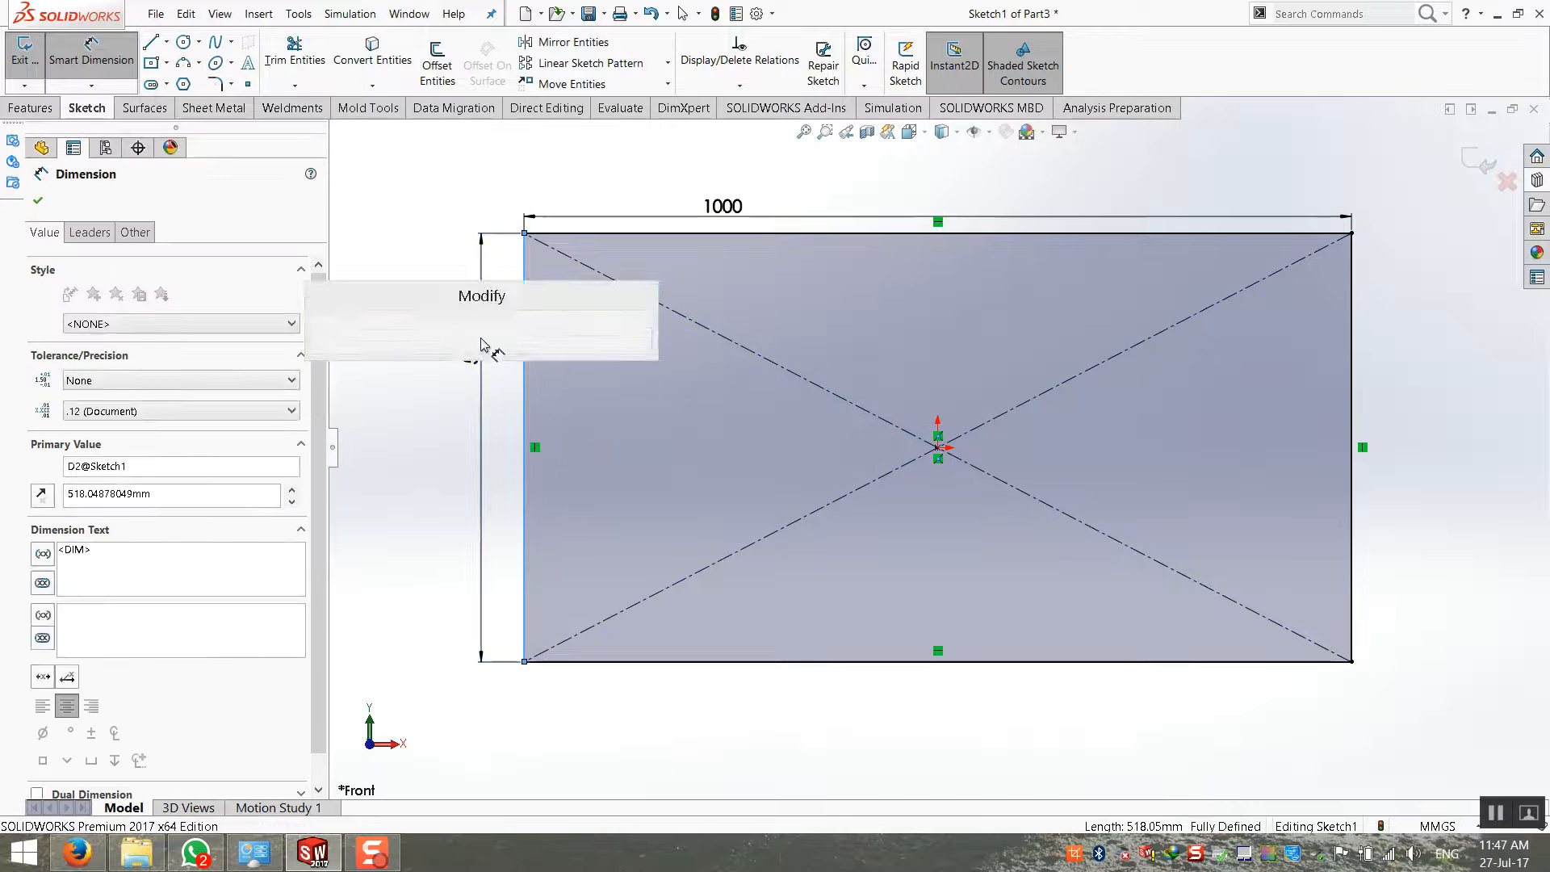
{"action": "type", "text": "800"}
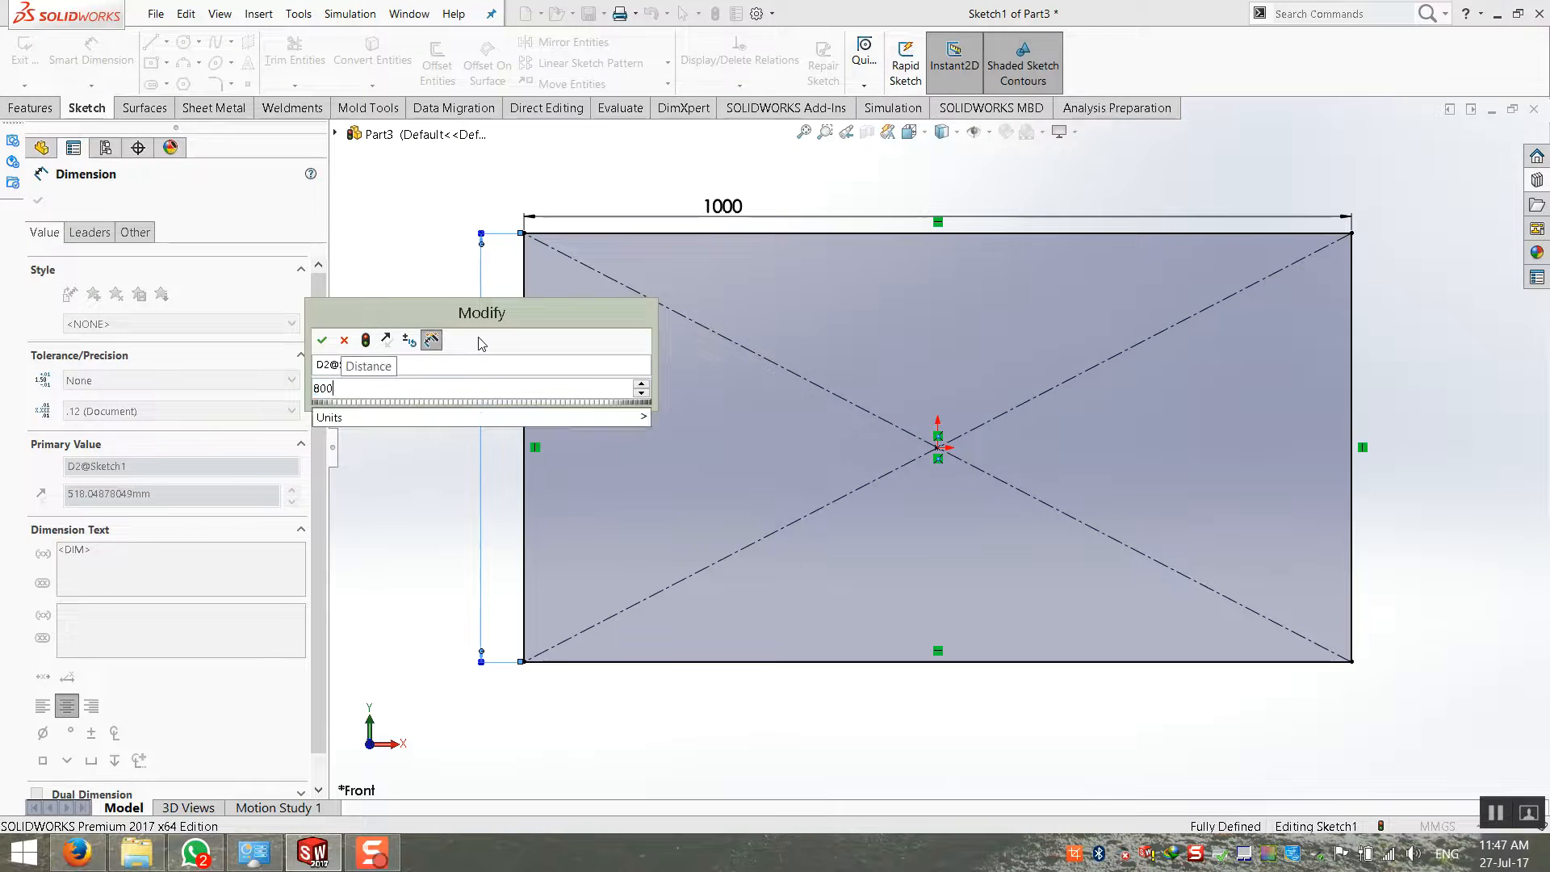
{"action": "key", "text": "Return"}
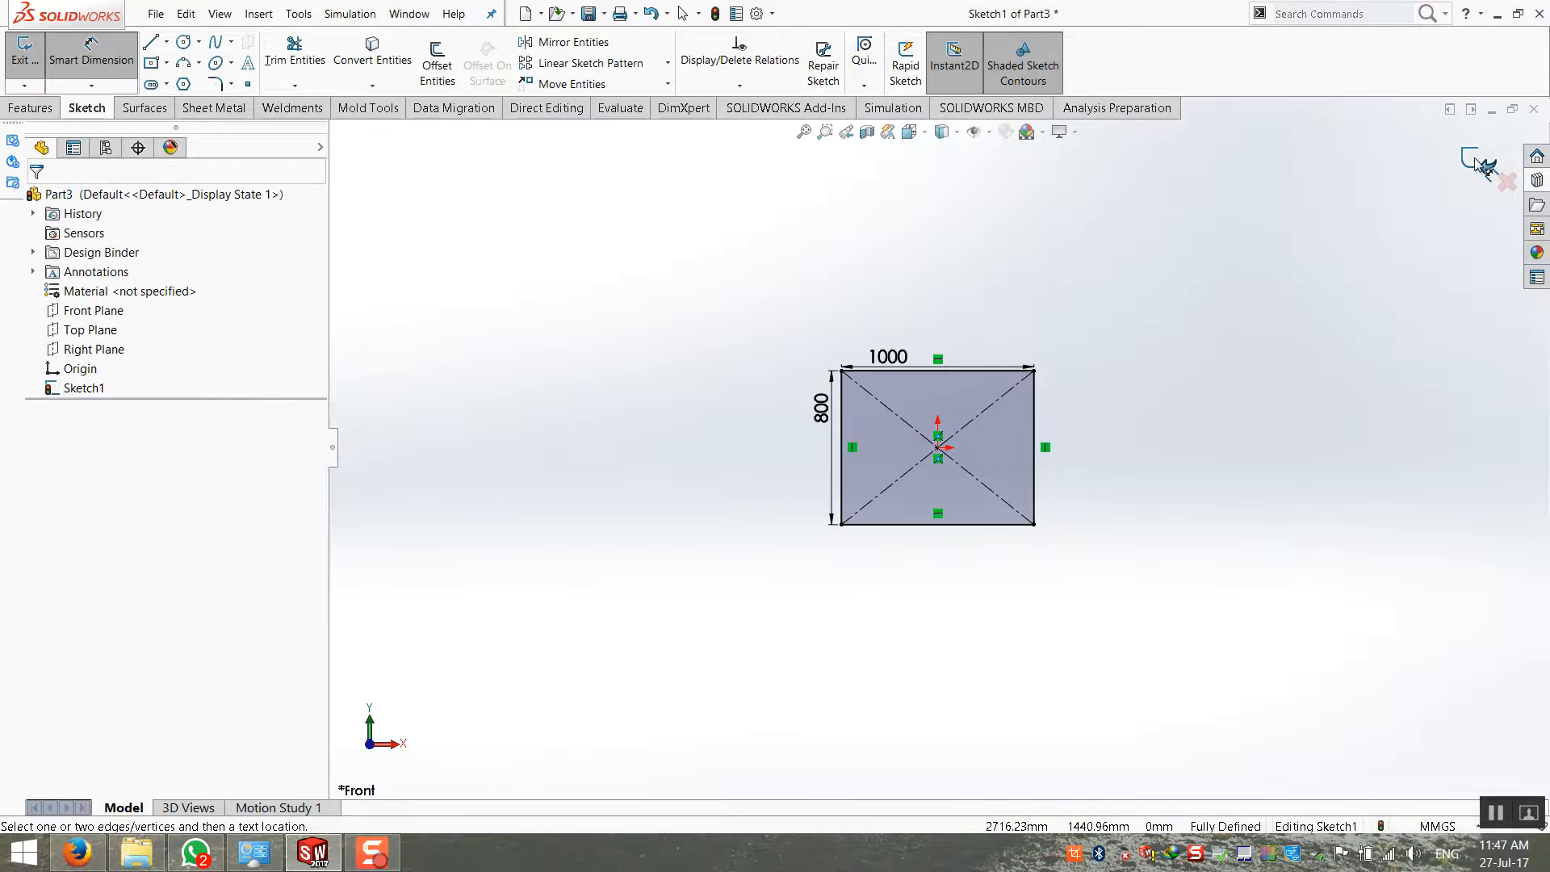
{"action": "left_click", "coordinate": [1481, 165]}
Start a weldment Structural Member using the Structure standard and the Unigraf Prof profile type
{"action": "mouse_move", "coordinate": [945, 360]}
{"action": "middle_mouse_down"}
{"action": "mouse_move", "coordinate": [861, 439]}
{"action": "mouse_move", "coordinate": [1063, 401]}
{"action": "mouse_move", "coordinate": [851, 372]}
{"action": "mouse_move", "coordinate": [762, 468]}
{"action": "middle_mouse_up"}
{"action": "left_click", "coordinate": [291, 108]}
{"action": "left_click", "coordinate": [115, 75]}
{"action": "left_click", "coordinate": [87, 321]}
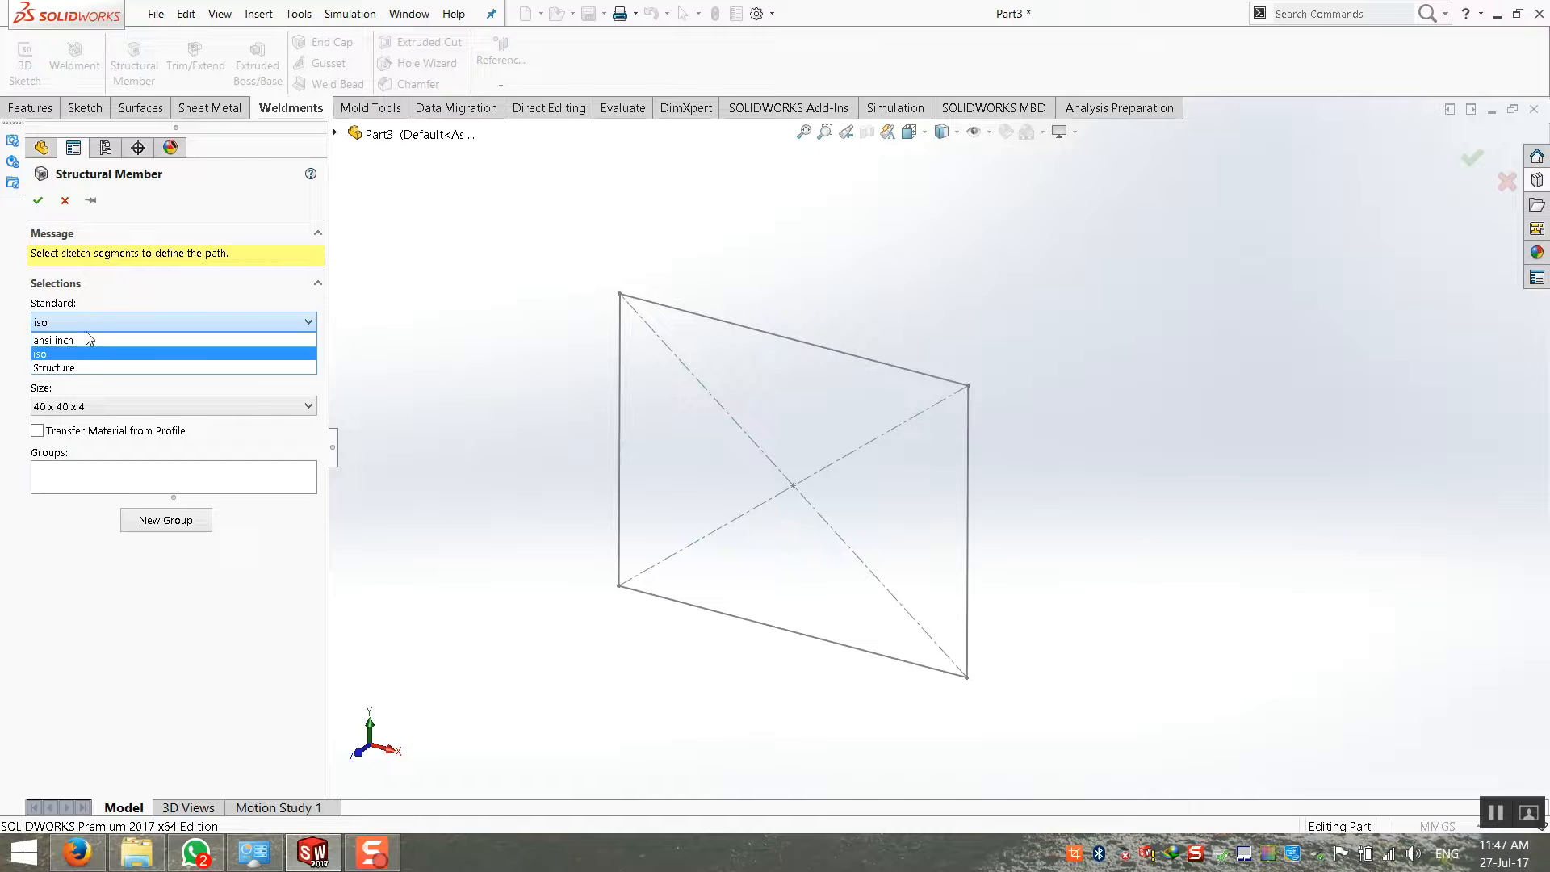
{"action": "left_click", "coordinate": [84, 367]}
{"action": "left_click", "coordinate": [90, 365]}
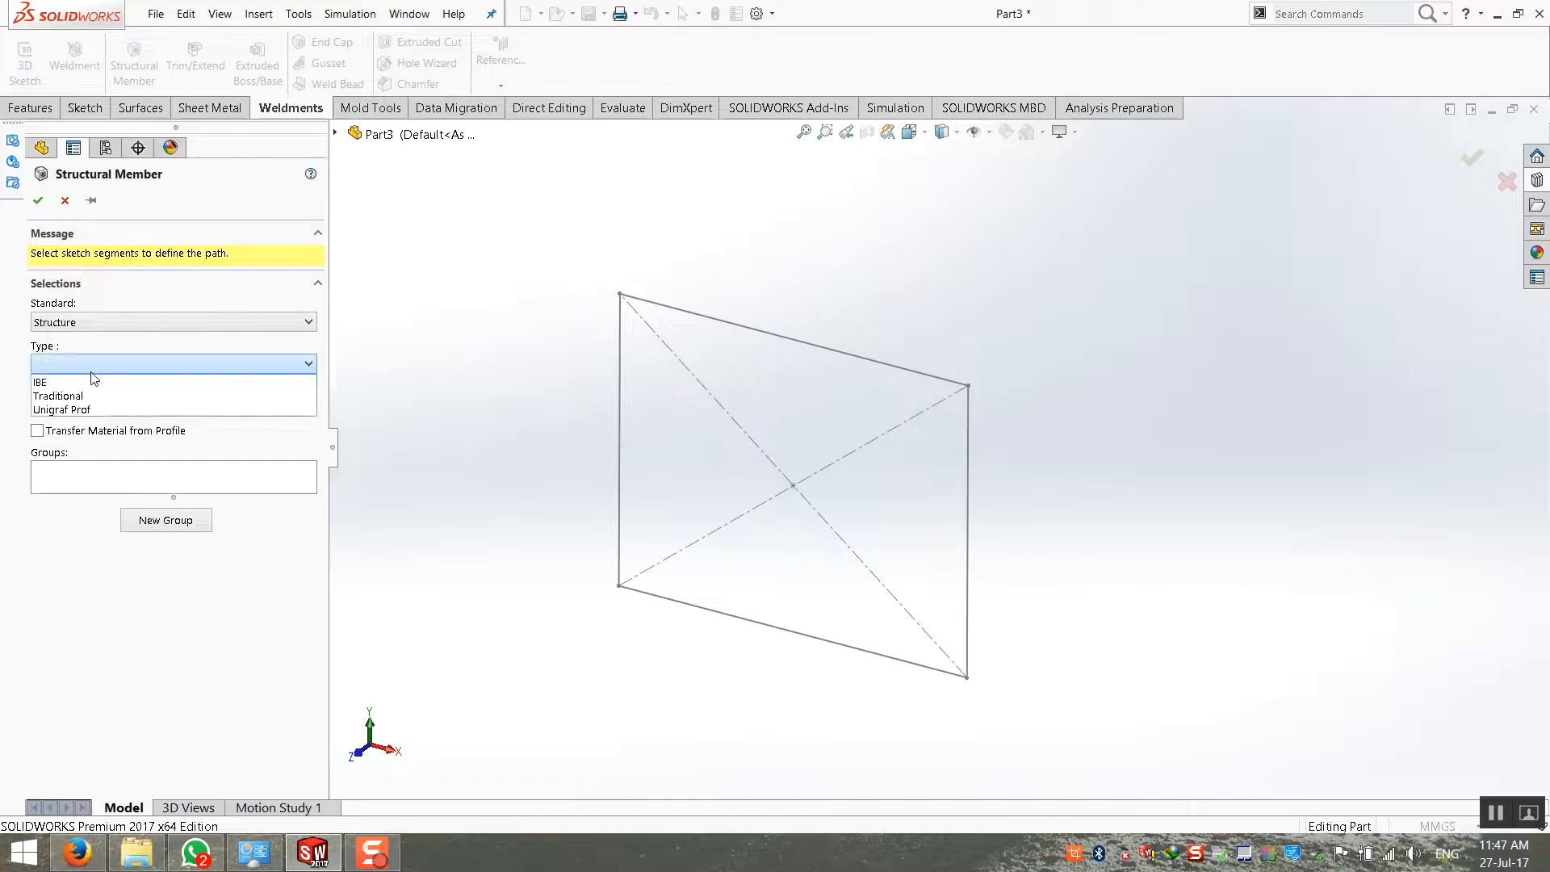
{"action": "left_click", "coordinate": [94, 410]}
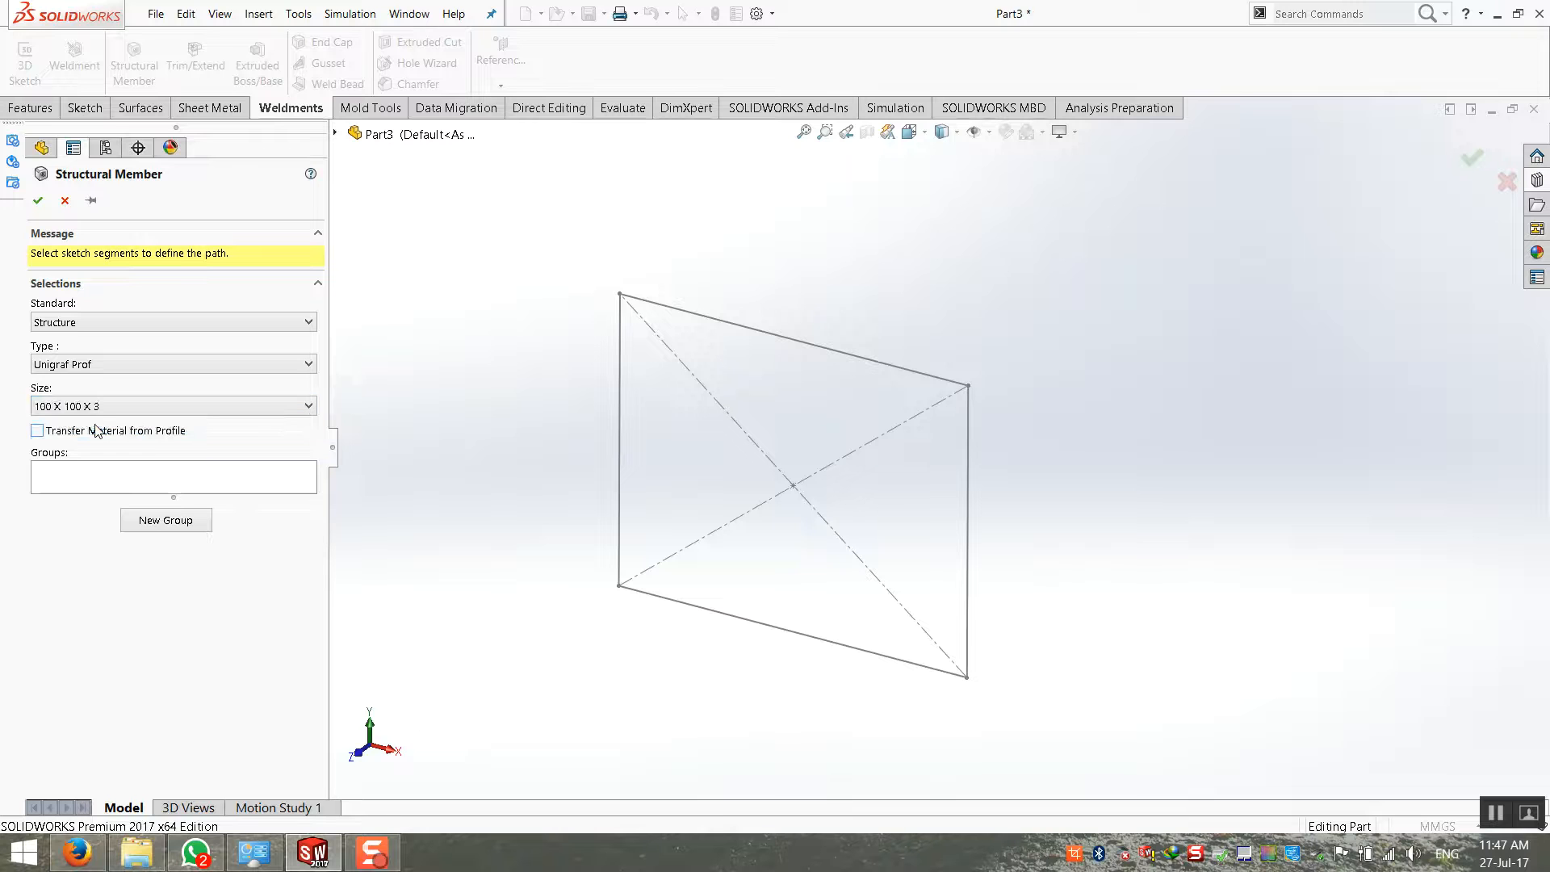
Select all four sides of the 1000 x 800 mm rectangle as the path for the 100 X 100 X 3 member
{"action": "left_click", "coordinate": [620, 395]}
{"action": "left_click", "coordinate": [680, 318]}
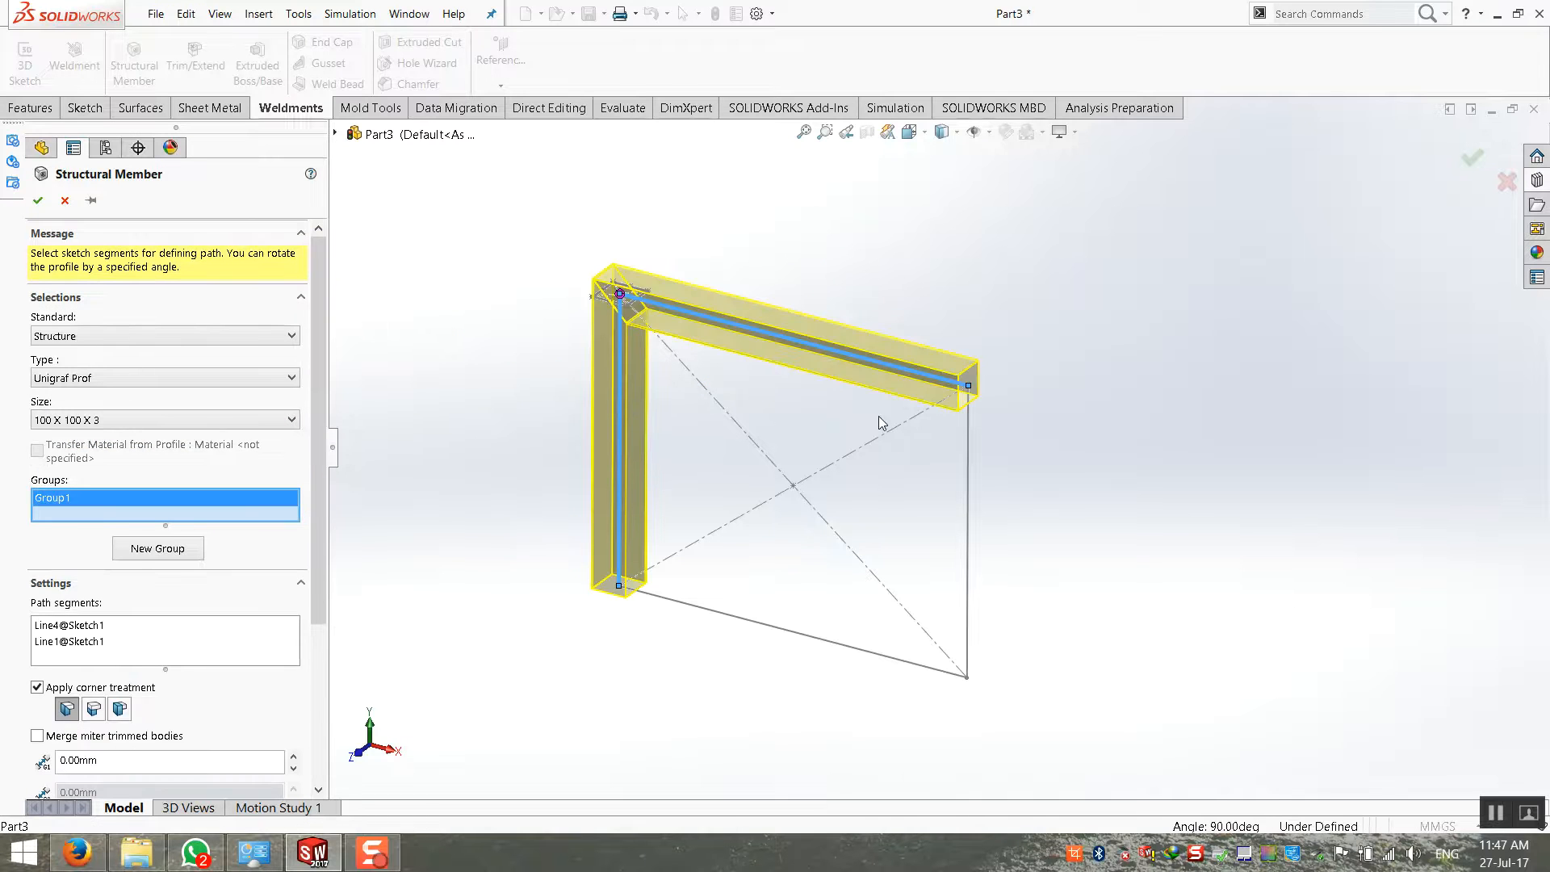
{"action": "left_click", "coordinate": [967, 449]}
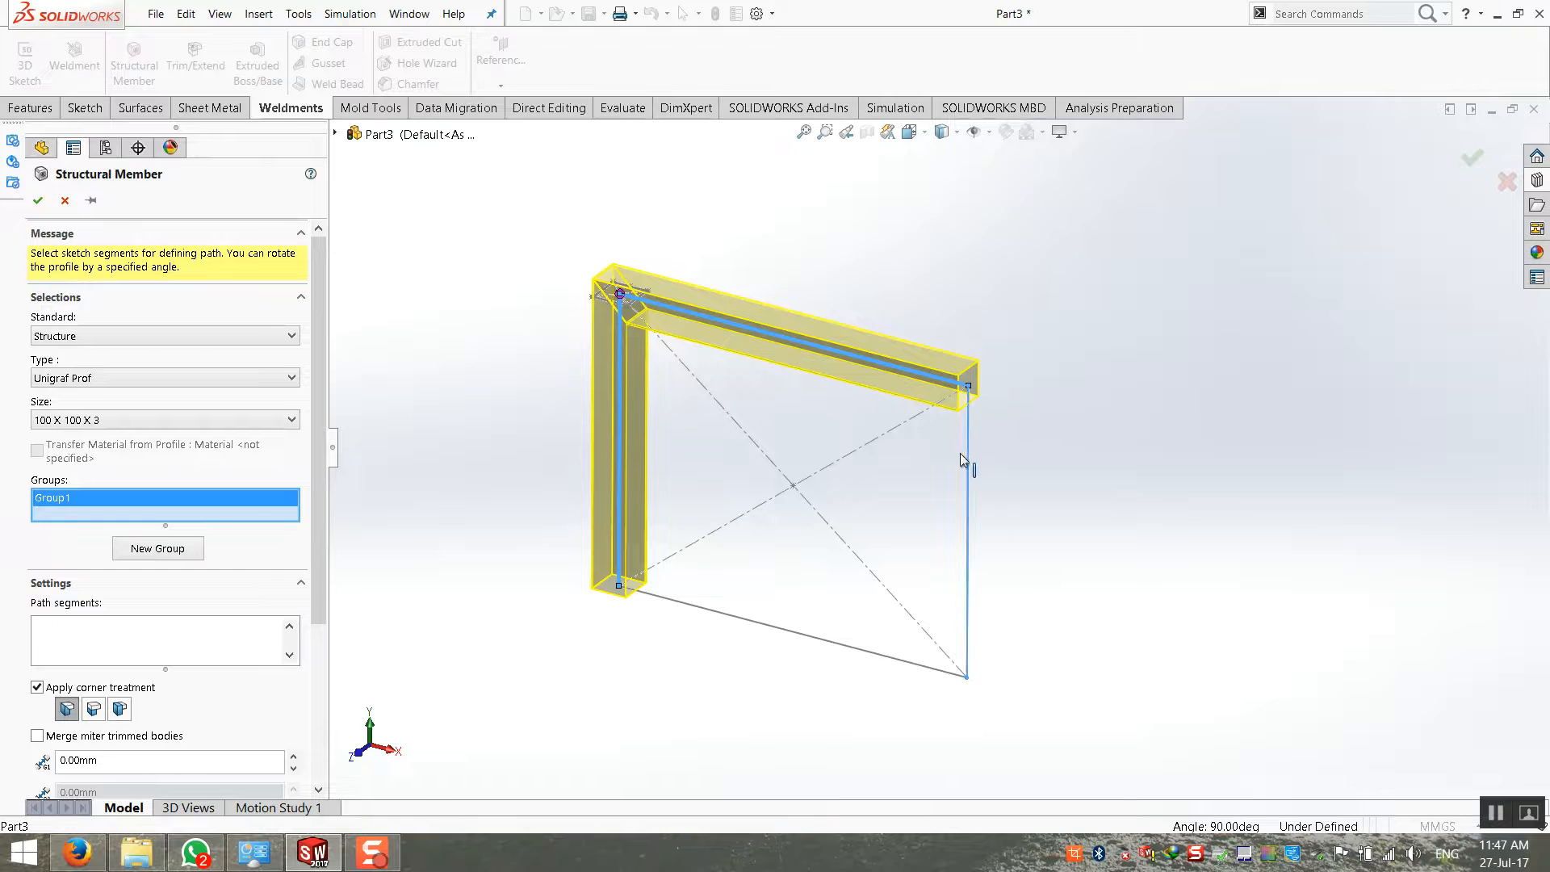
{"action": "left_click", "coordinate": [737, 624]}
Locate the profile by its outer corner point on the path instead of its centre, and accept the structural member
{"action": "scroll", "coordinate": [690, 623], "scroll_direction": "down", "scroll_amount": 3}
{"action": "mouse_move", "coordinate": [690, 624]}
{"action": "middle_mouse_down"}
{"action": "mouse_move", "coordinate": [720, 230]}
{"action": "mouse_move", "coordinate": [761, 398]}
{"action": "mouse_move", "coordinate": [928, 312]}
{"action": "mouse_move", "coordinate": [1010, 366]}
{"action": "mouse_move", "coordinate": [873, 518]}
{"action": "middle_mouse_up"}
{"action": "scroll", "coordinate": [874, 520], "scroll_direction": "down", "scroll_amount": 3}
{"action": "scroll", "coordinate": [251, 585], "scroll_direction": "down", "scroll_amount": 3}
{"action": "left_click", "coordinate": [165, 778]}
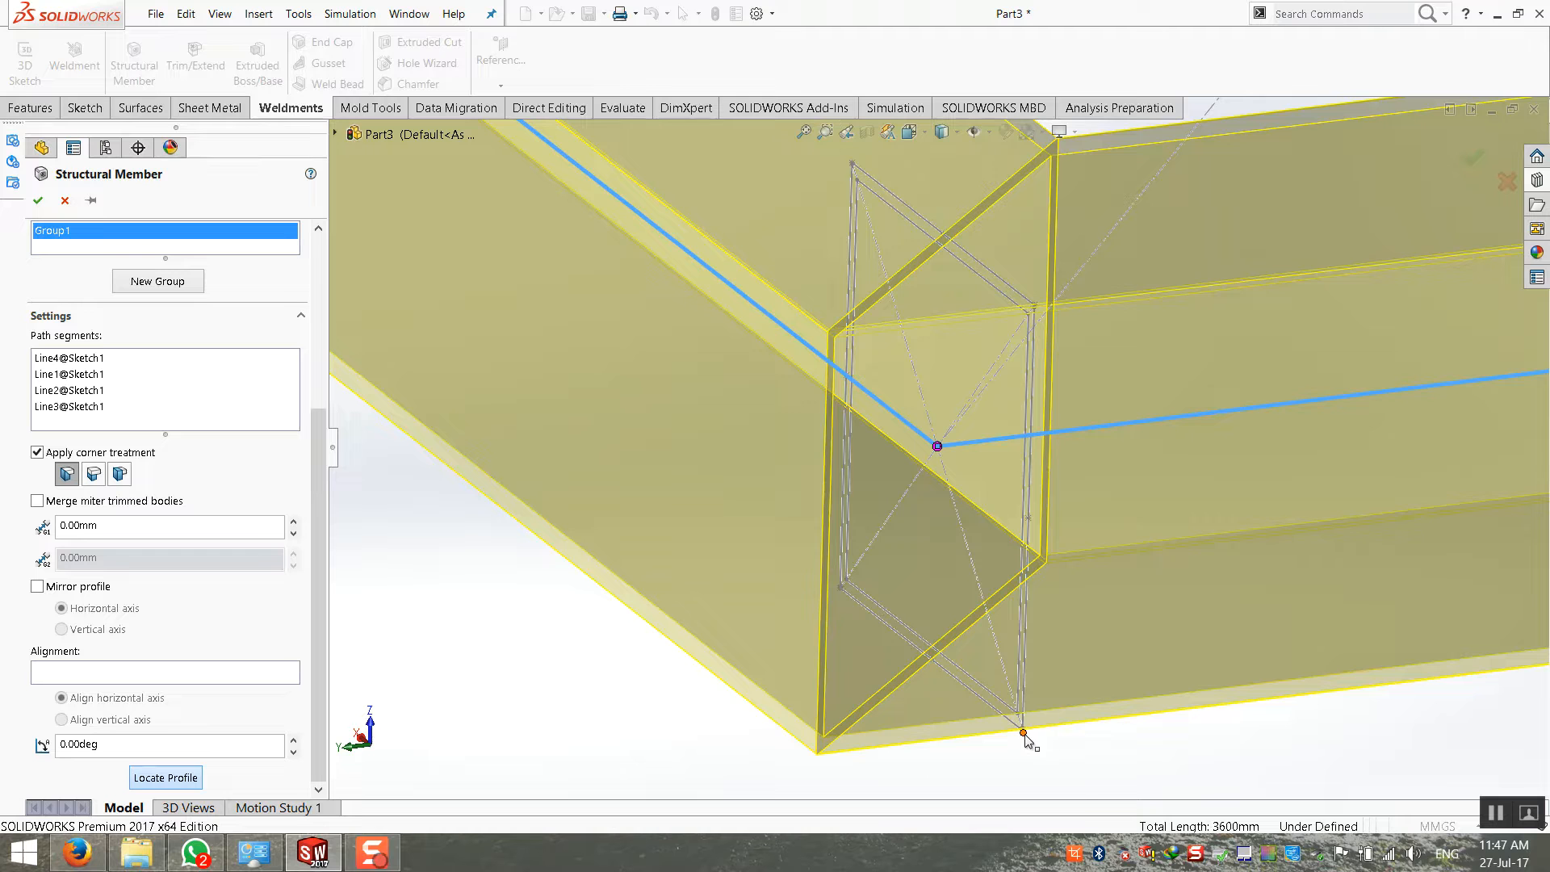
{"action": "left_click", "coordinate": [1023, 733]}
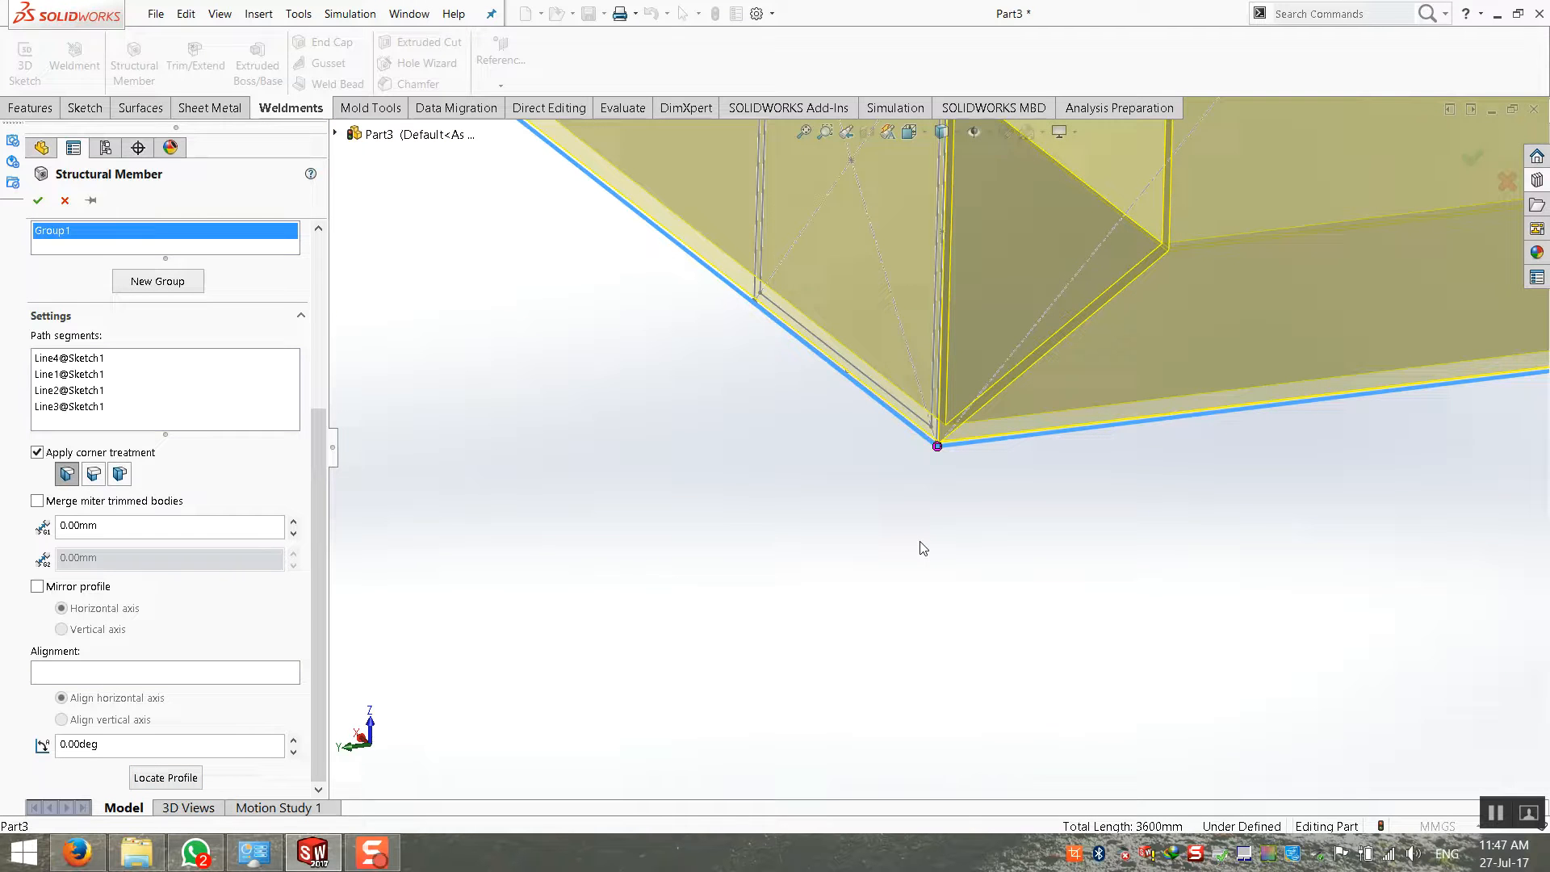
{"action": "scroll", "coordinate": [904, 529], "scroll_direction": "up", "scroll_amount": 10}
{"action": "middle_click_drag", "start_coordinate": [875, 477], "coordinate": [408, 482]}
{"action": "left_click", "coordinate": [38, 201]}
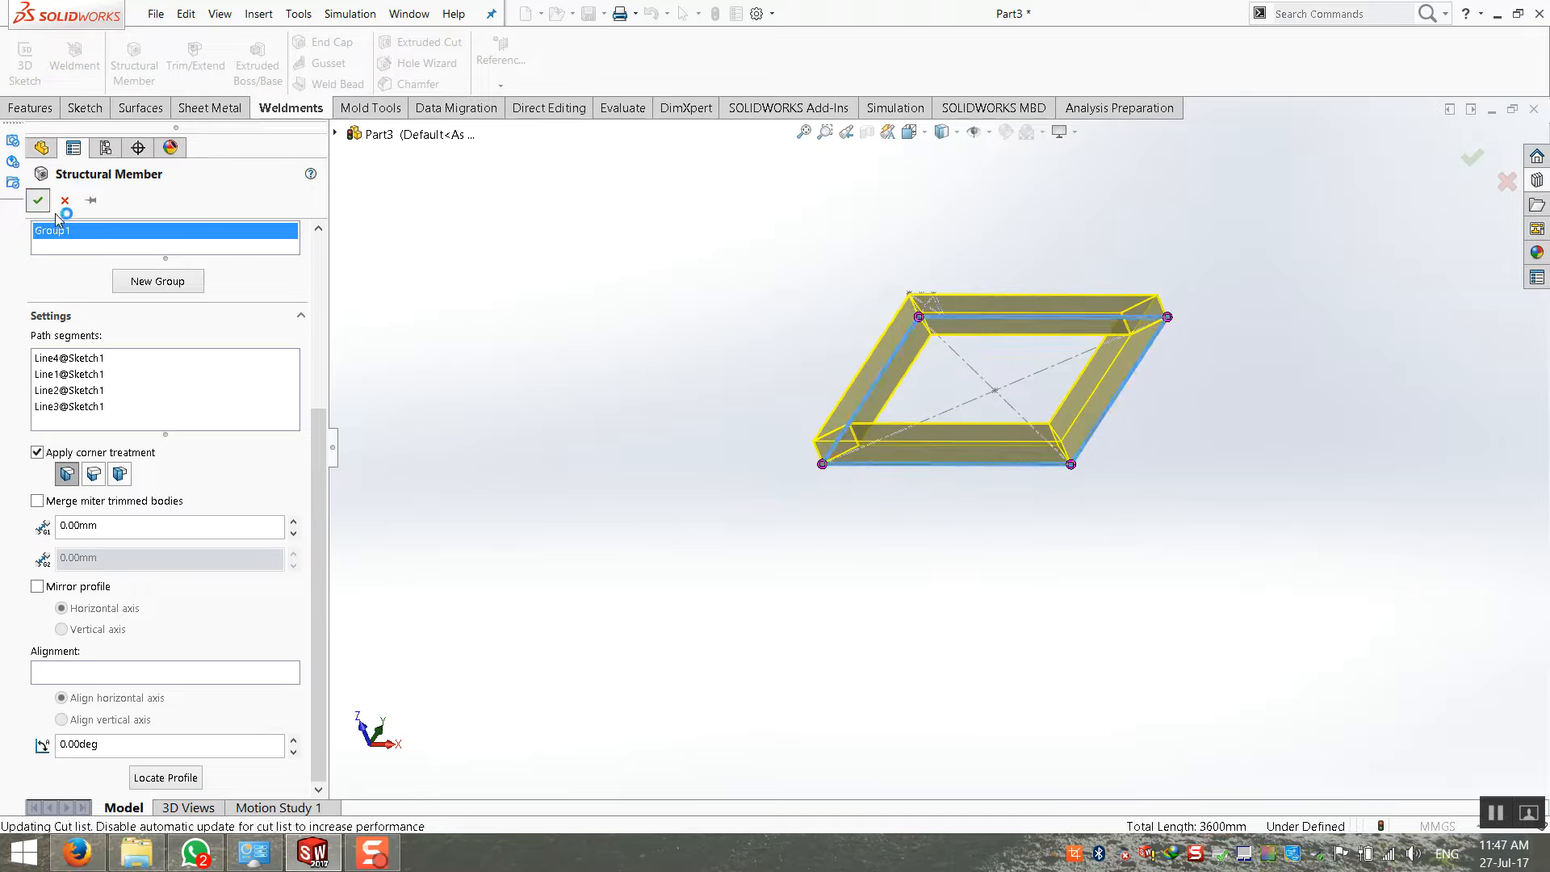
{"action": "middle_click_drag", "start_coordinate": [703, 325], "coordinate": [1135, 319]}
{"action": "key", "text": "f"}
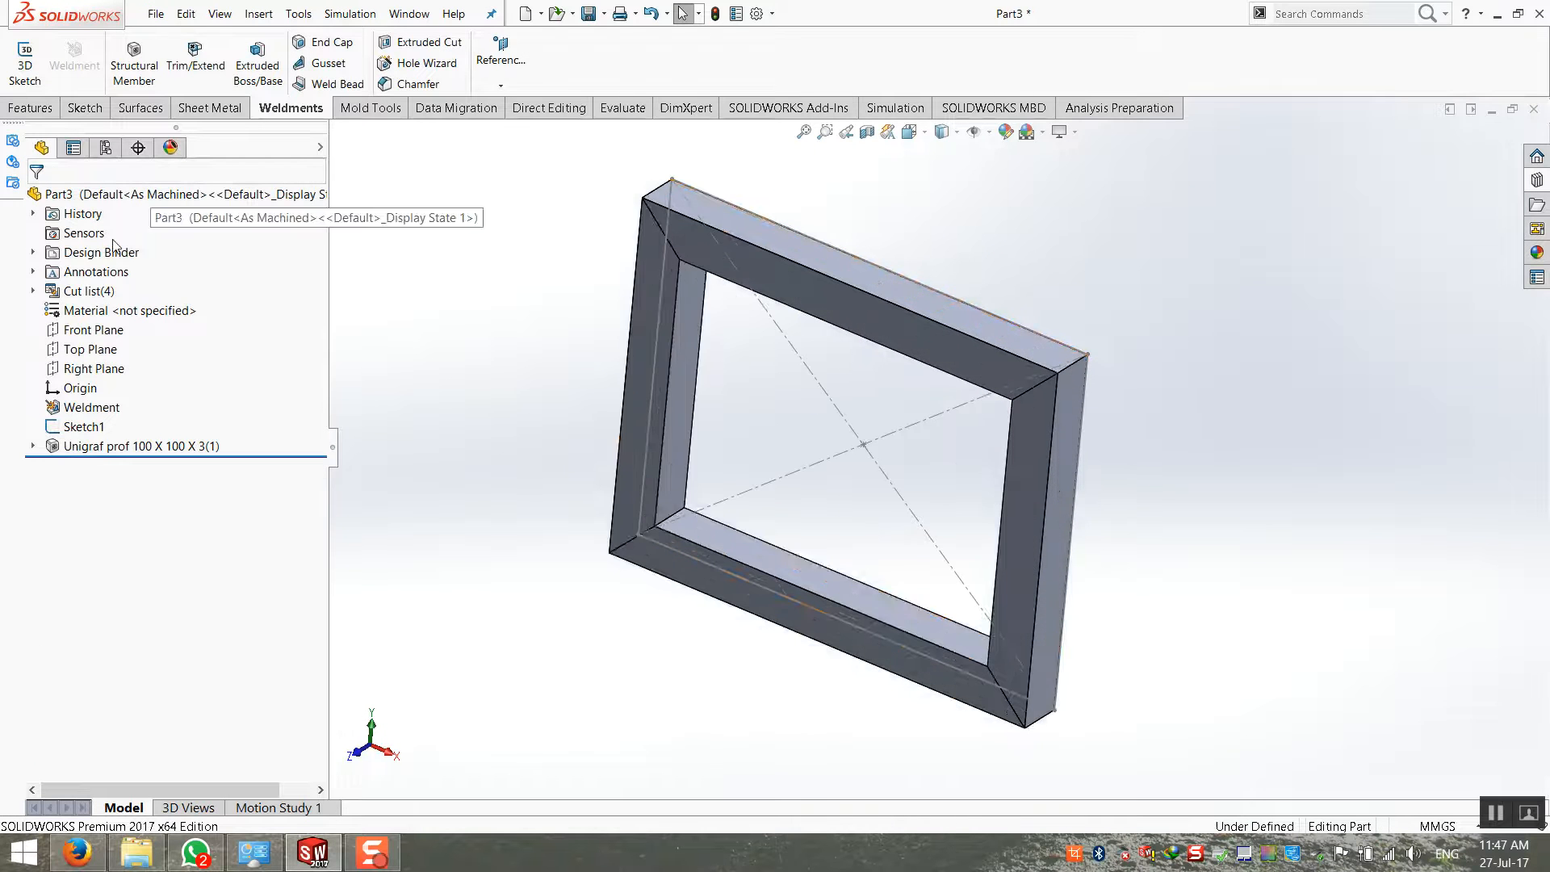
Examine the cut list items and the bodies grouped under each one, and inspect the frame
{"action": "left_click", "coordinate": [32, 290]}
{"action": "left_click", "coordinate": [113, 311]}
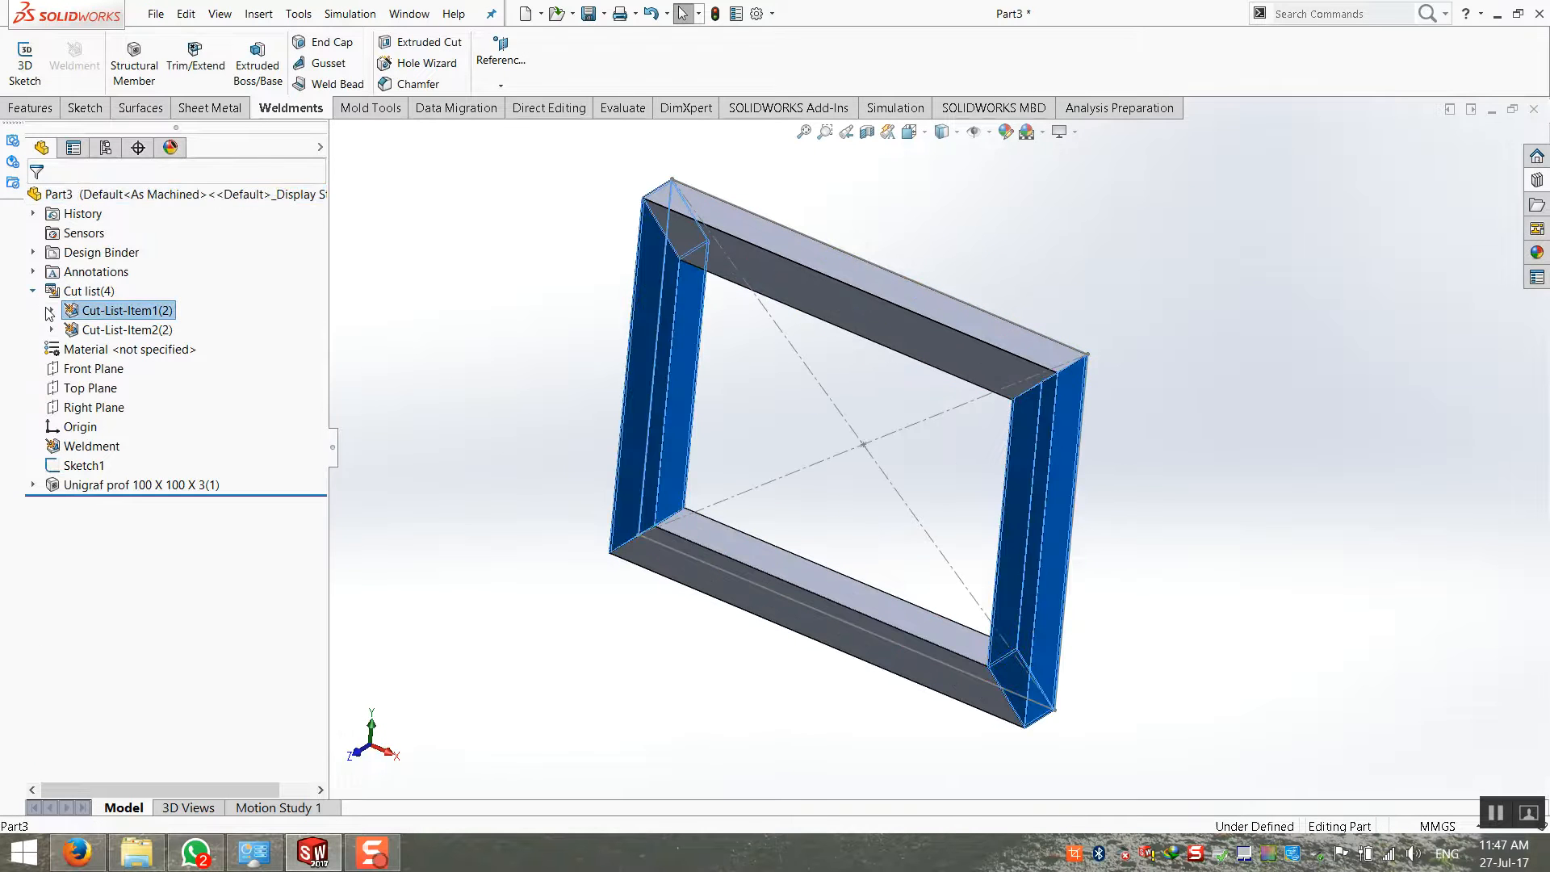
{"action": "left_click", "coordinate": [52, 310]}
{"action": "left_click", "coordinate": [51, 368]}
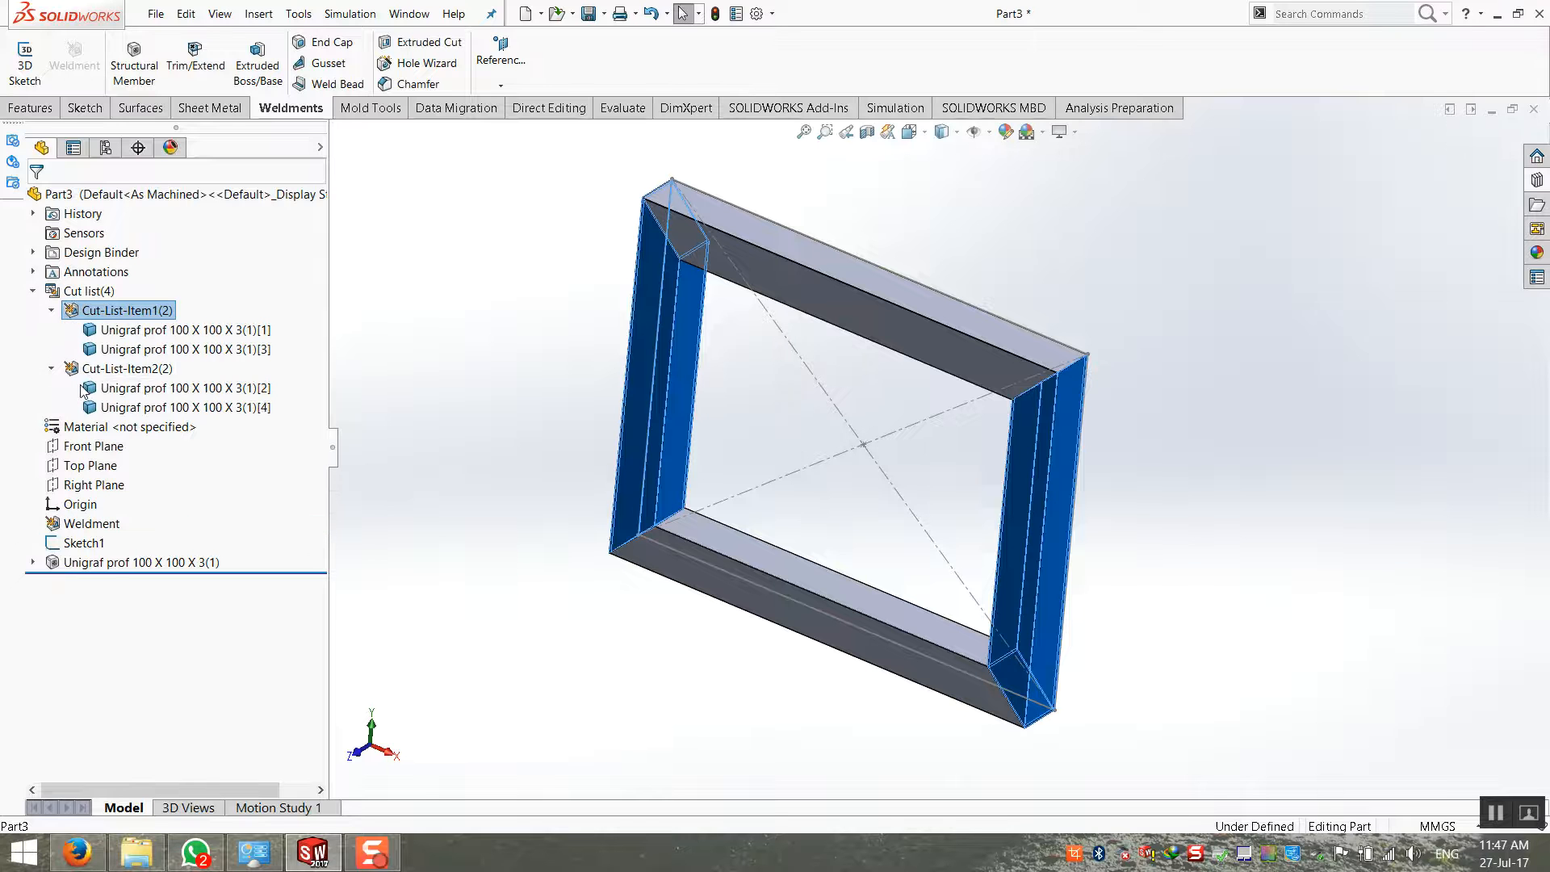
{"action": "left_click", "coordinate": [425, 291]}
{"action": "scroll", "coordinate": [426, 291], "scroll_direction": "up", "scroll_amount": 3}
{"action": "middle_click_drag", "start_coordinate": [436, 299], "coordinate": [544, 391]}
{"action": "left_click", "coordinate": [34, 291]}
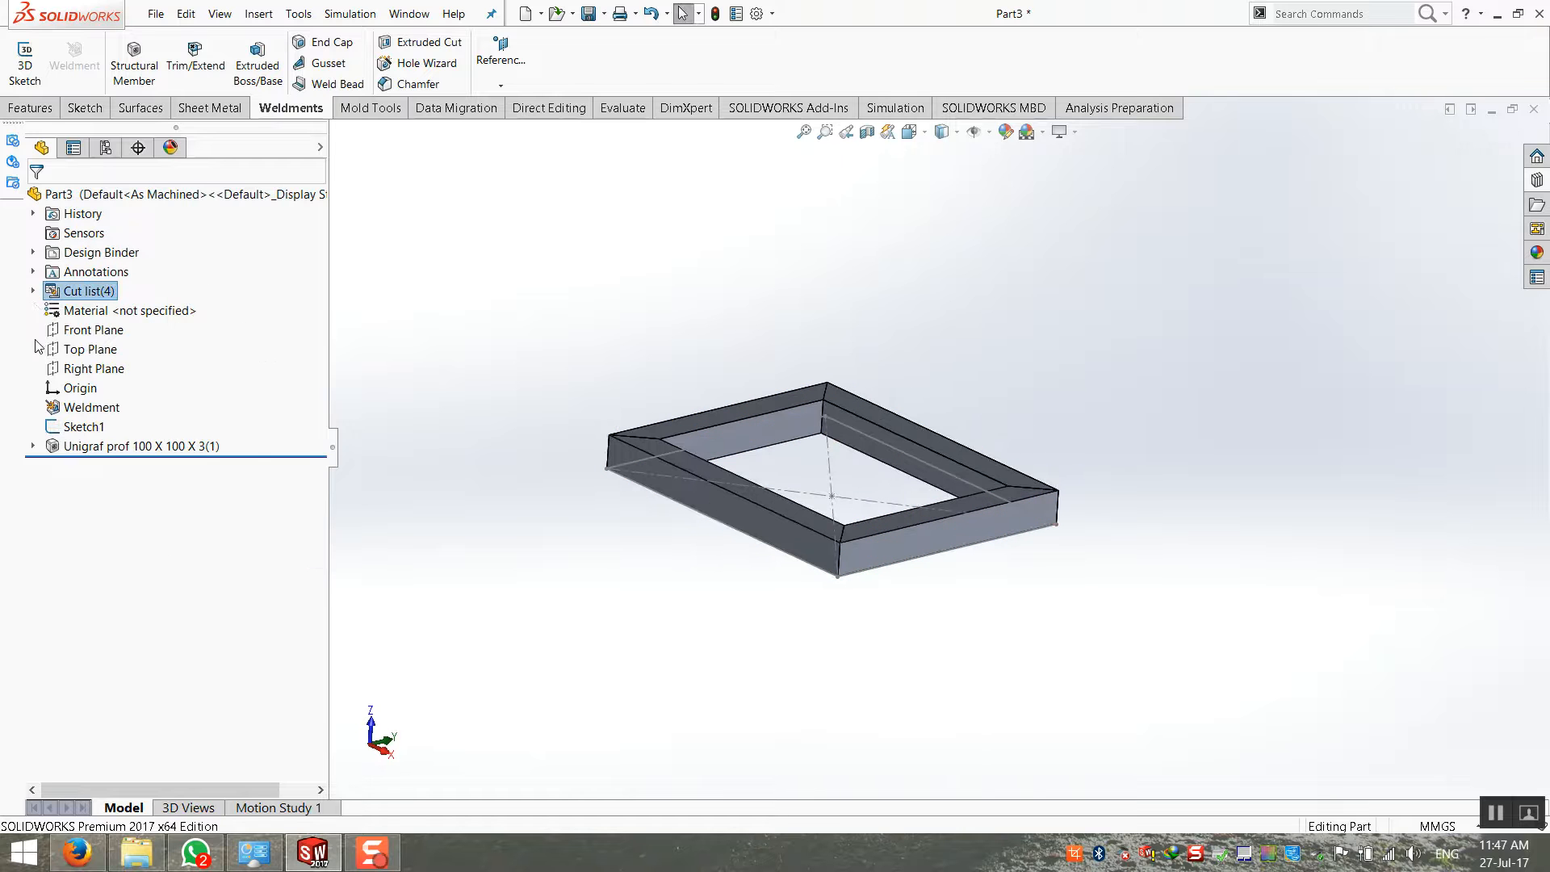
Assign the material 1.0037 (S235JR) to the part
{"action": "right_click", "coordinate": [99, 311]}
{"action": "left_click", "coordinate": [167, 587]}
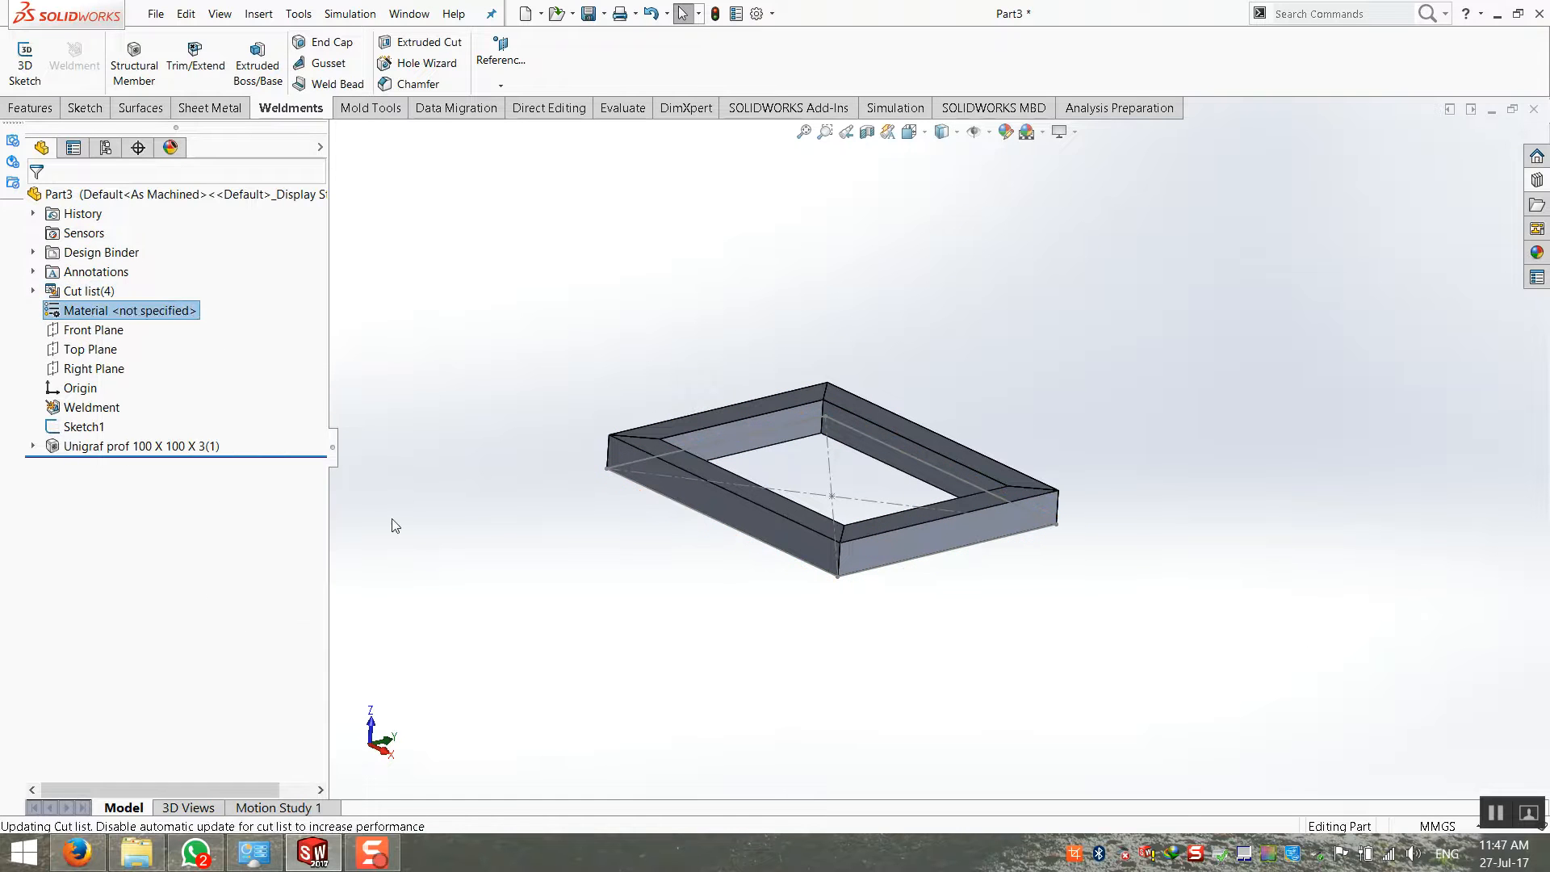
{"action": "middle_click_drag", "start_coordinate": [391, 526], "coordinate": [595, 505]}
{"action": "scroll", "coordinate": [862, 430], "scroll_direction": "down", "scroll_amount": 2}
{"action": "scroll", "coordinate": [889, 452], "scroll_direction": "up", "scroll_amount": 3}
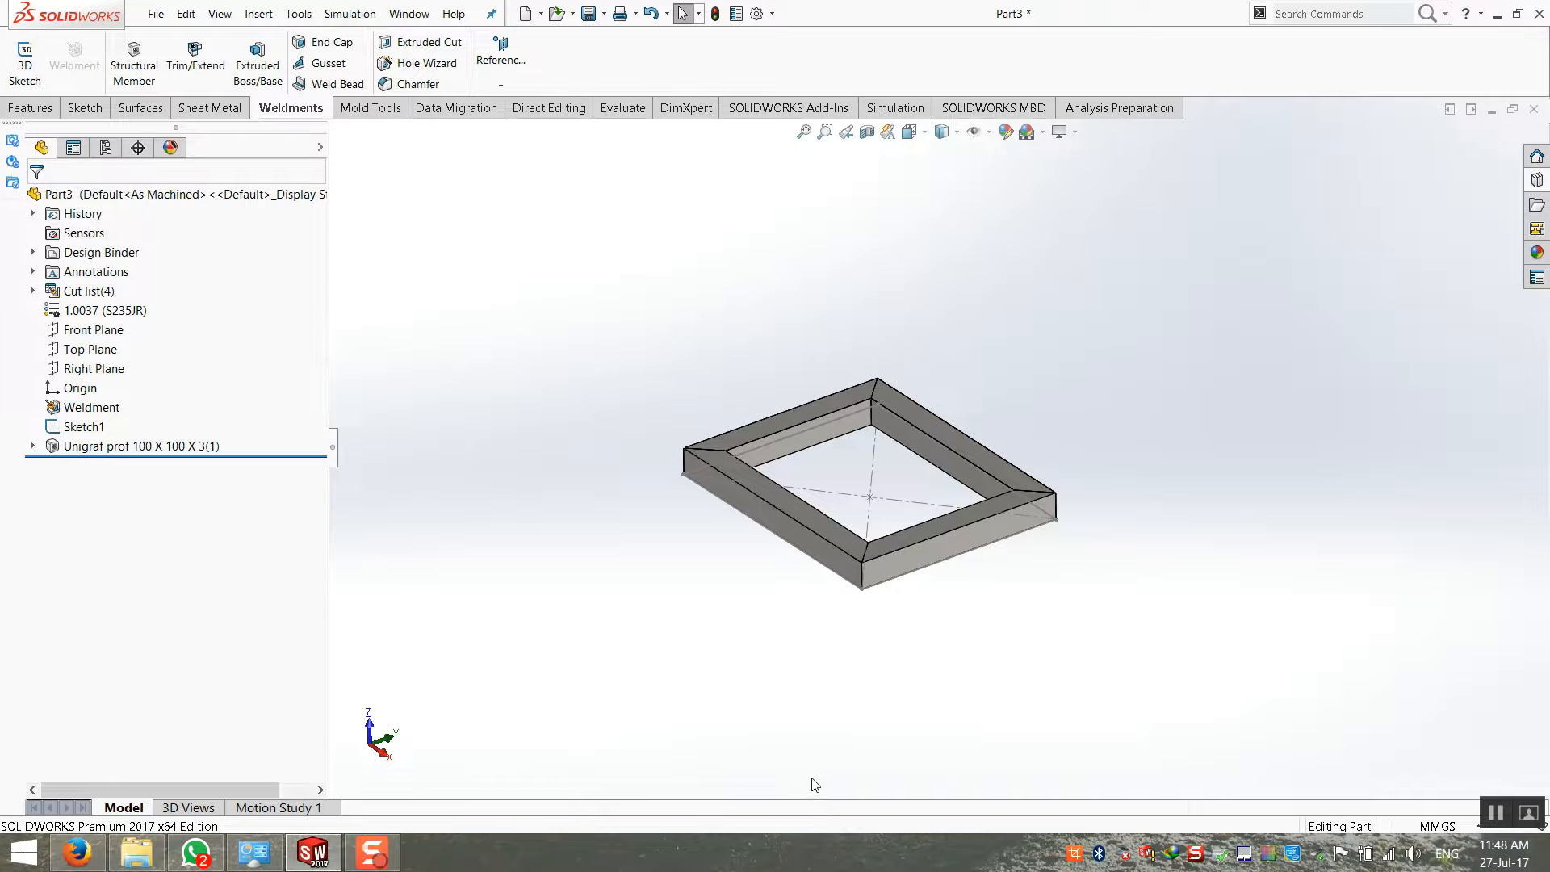
{"action": "scroll", "coordinate": [806, 509], "scroll_direction": "down", "scroll_amount": 4}
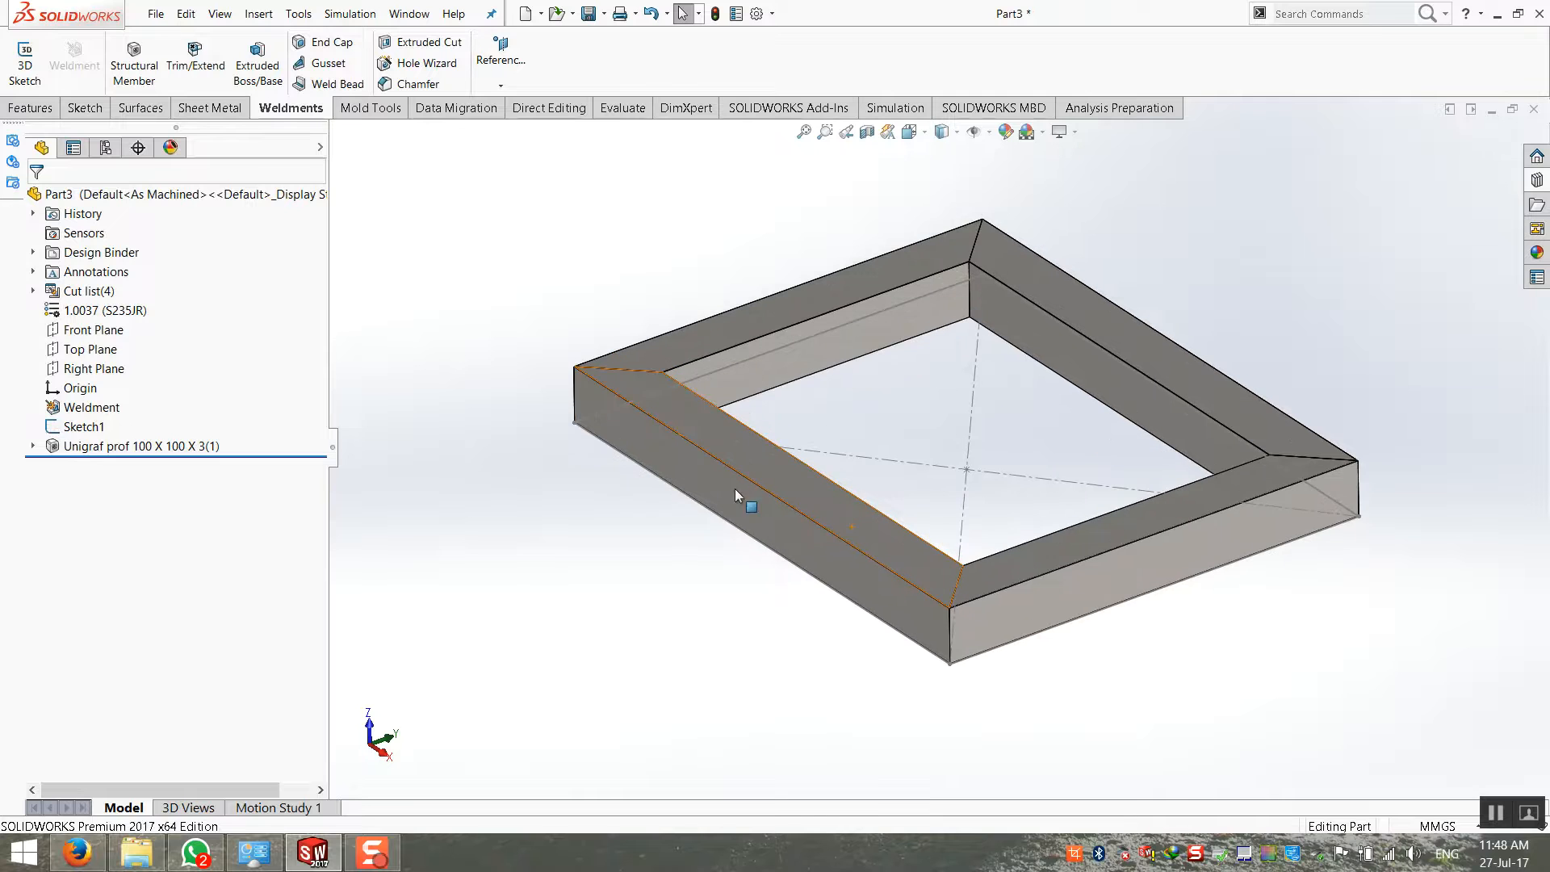
Open the frame's rectangle sketch for editing
{"action": "right_click", "coordinate": [107, 426]}
{"action": "left_click", "coordinate": [103, 386]}
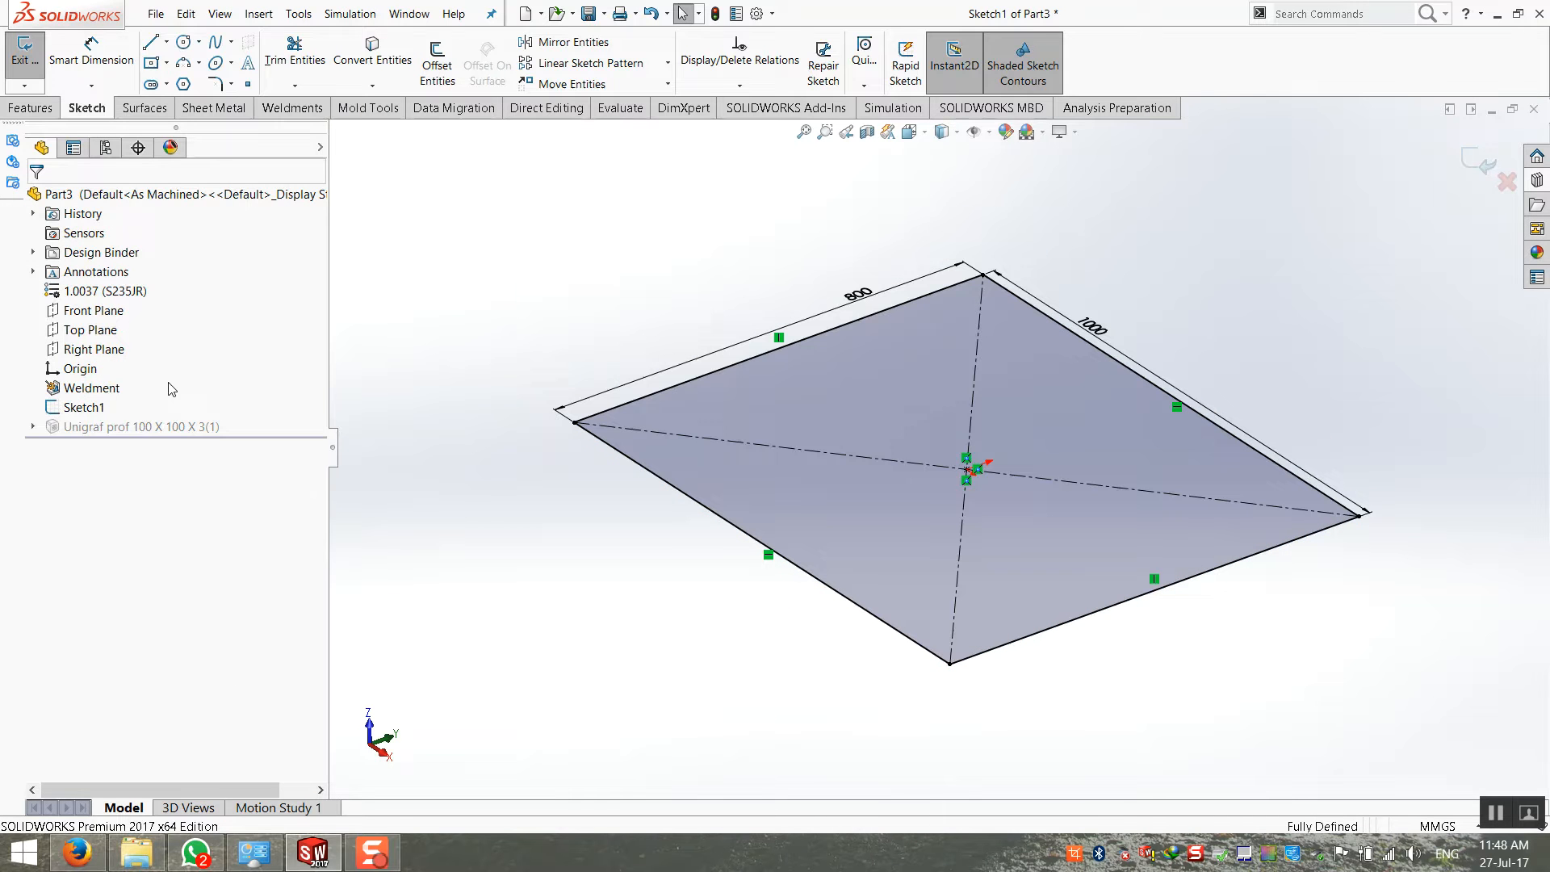
{"action": "left_click", "coordinate": [185, 62]}
{"action": "scroll", "coordinate": [937, 451], "scroll_direction": "up", "scroll_amount": 2}
{"action": "left_click", "coordinate": [1183, 487]}
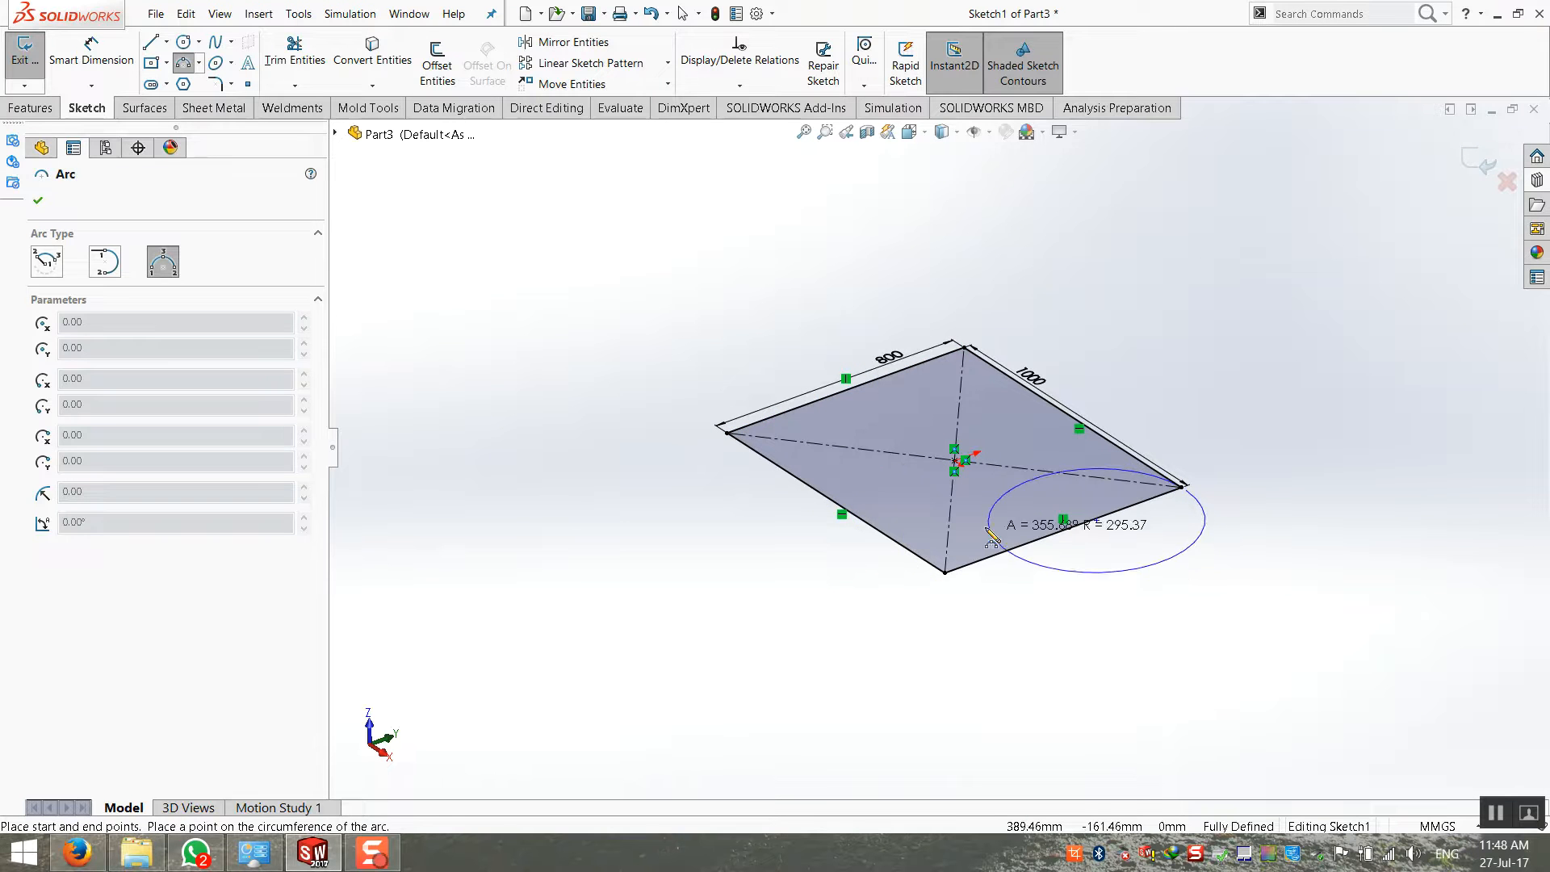
{"action": "key", "text": "Escape"}
Replace the undimensioned side opposite the 1000 mm one with an outward-bulging three-point arc of about 502 mm radius between the free endpoints
{"action": "left_click", "coordinate": [885, 539]}
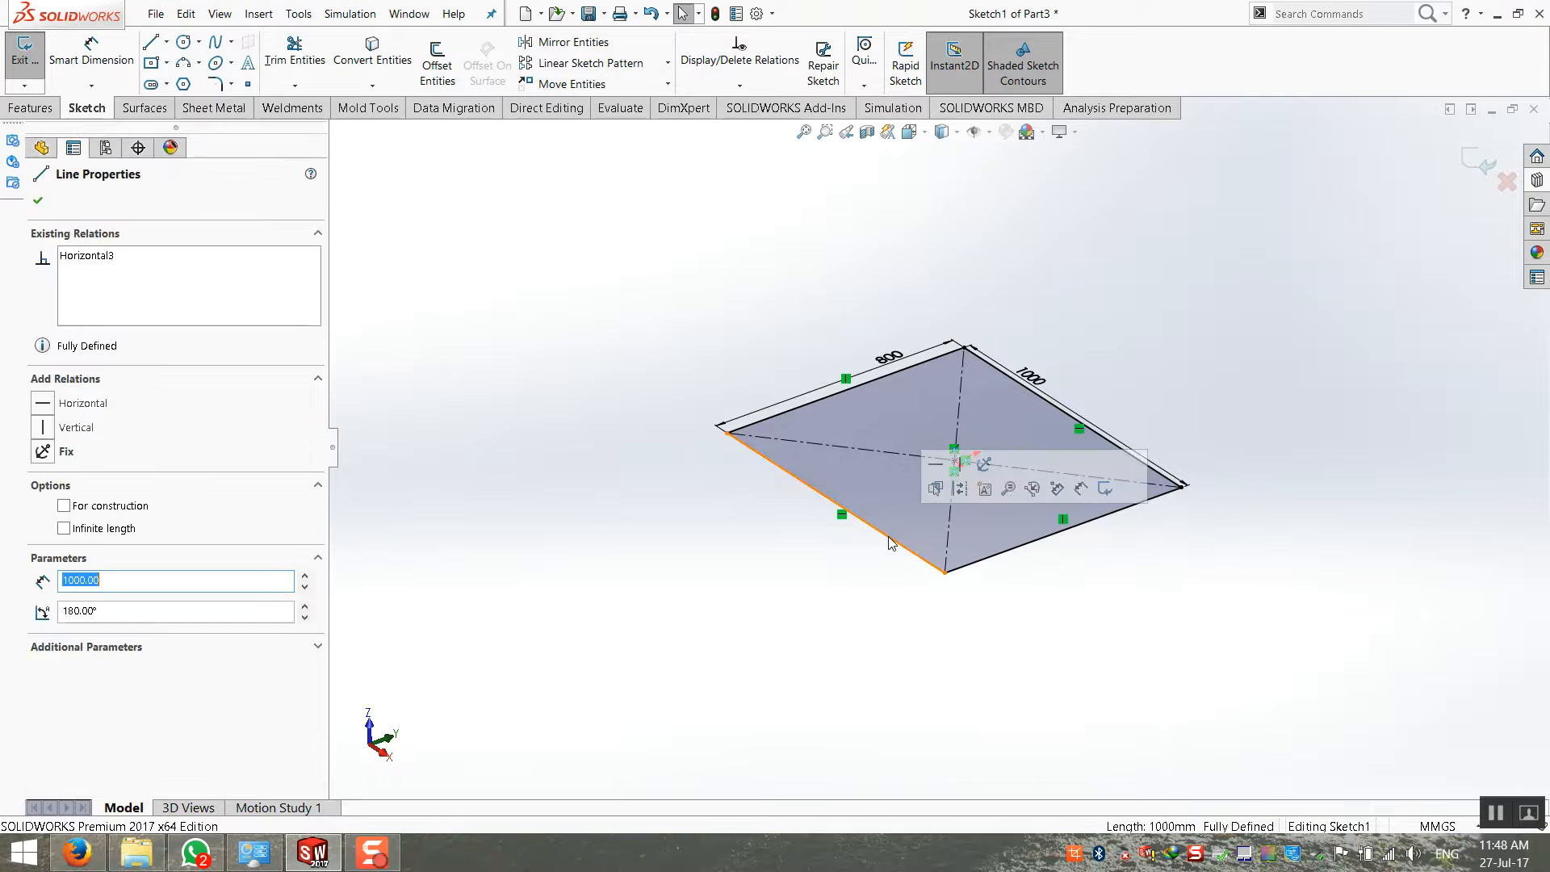
{"action": "key", "text": "Delete"}
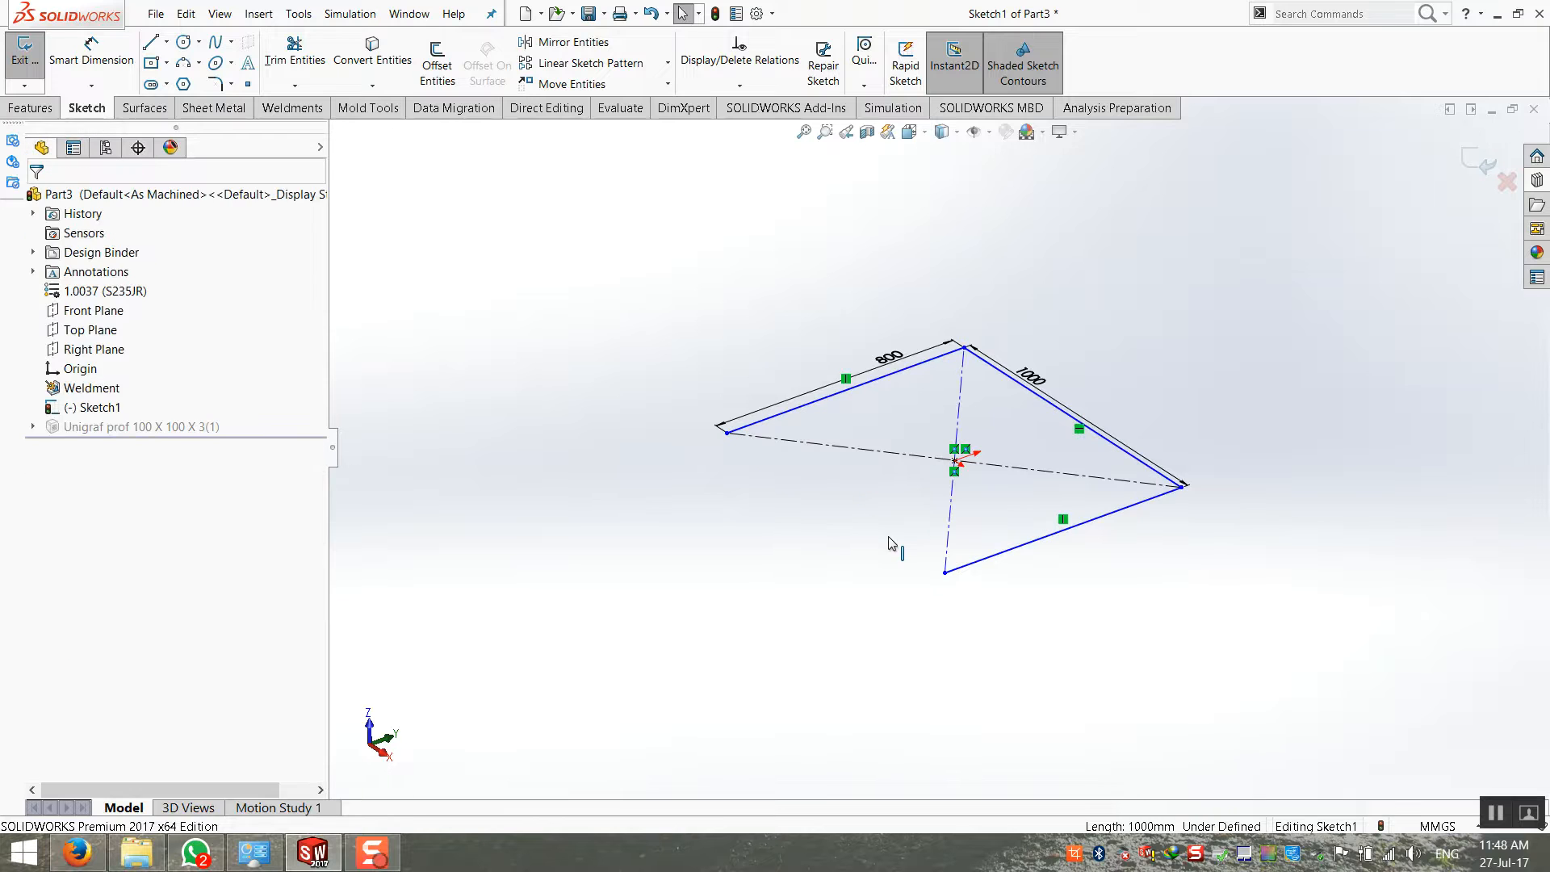
{"action": "left_click", "coordinate": [185, 65]}
{"action": "left_click", "coordinate": [728, 433]}
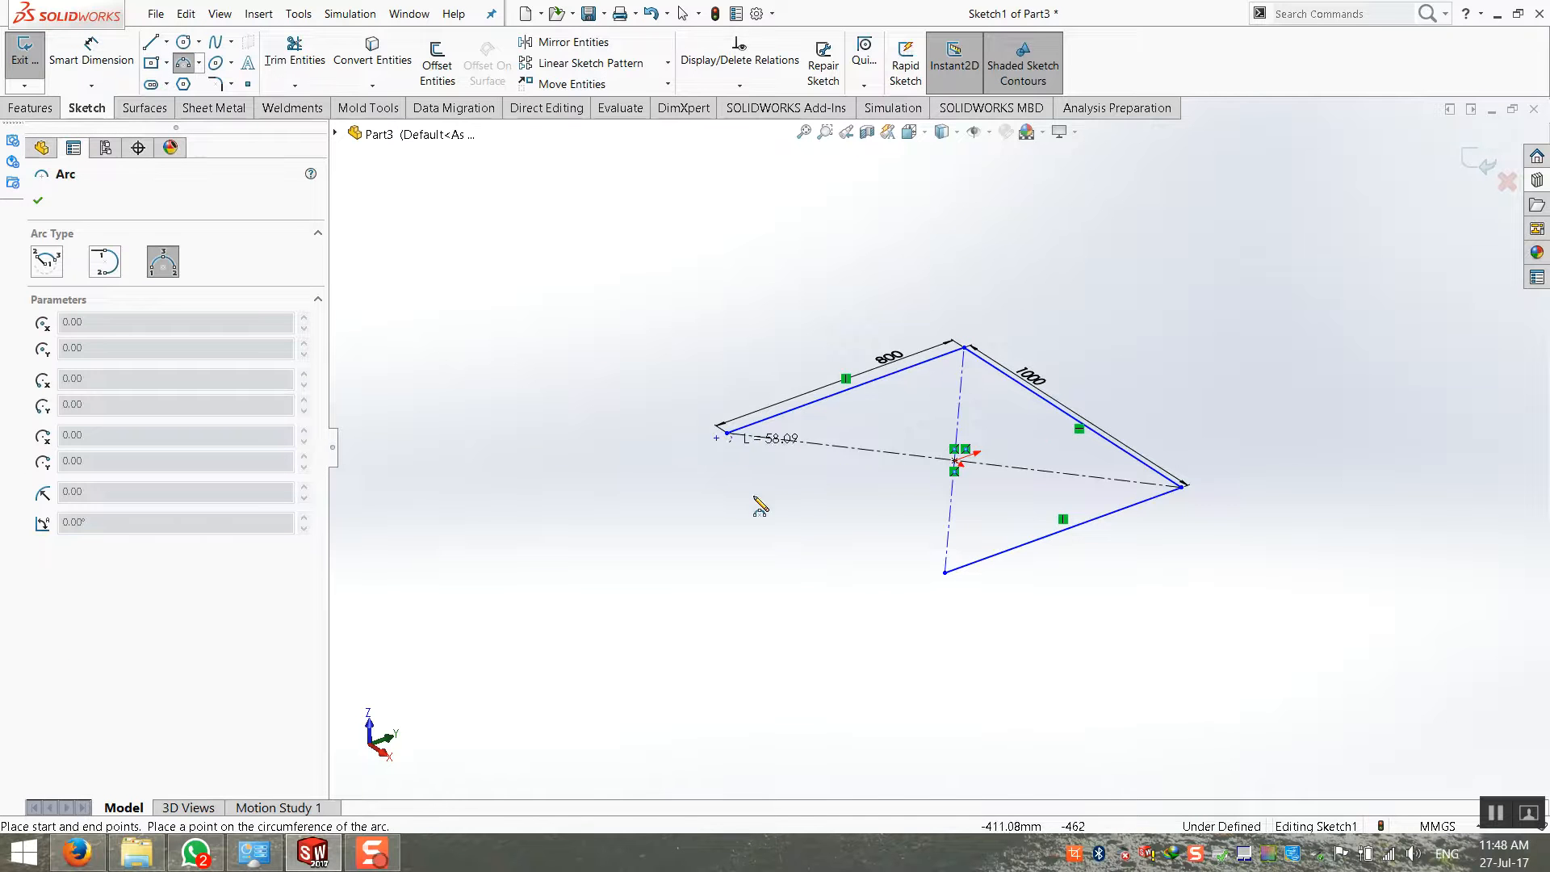
{"action": "left_click", "coordinate": [945, 573]}
{"action": "left_click", "coordinate": [789, 607]}
{"action": "scroll", "coordinate": [775, 513], "scroll_direction": "down", "scroll_amount": 3}
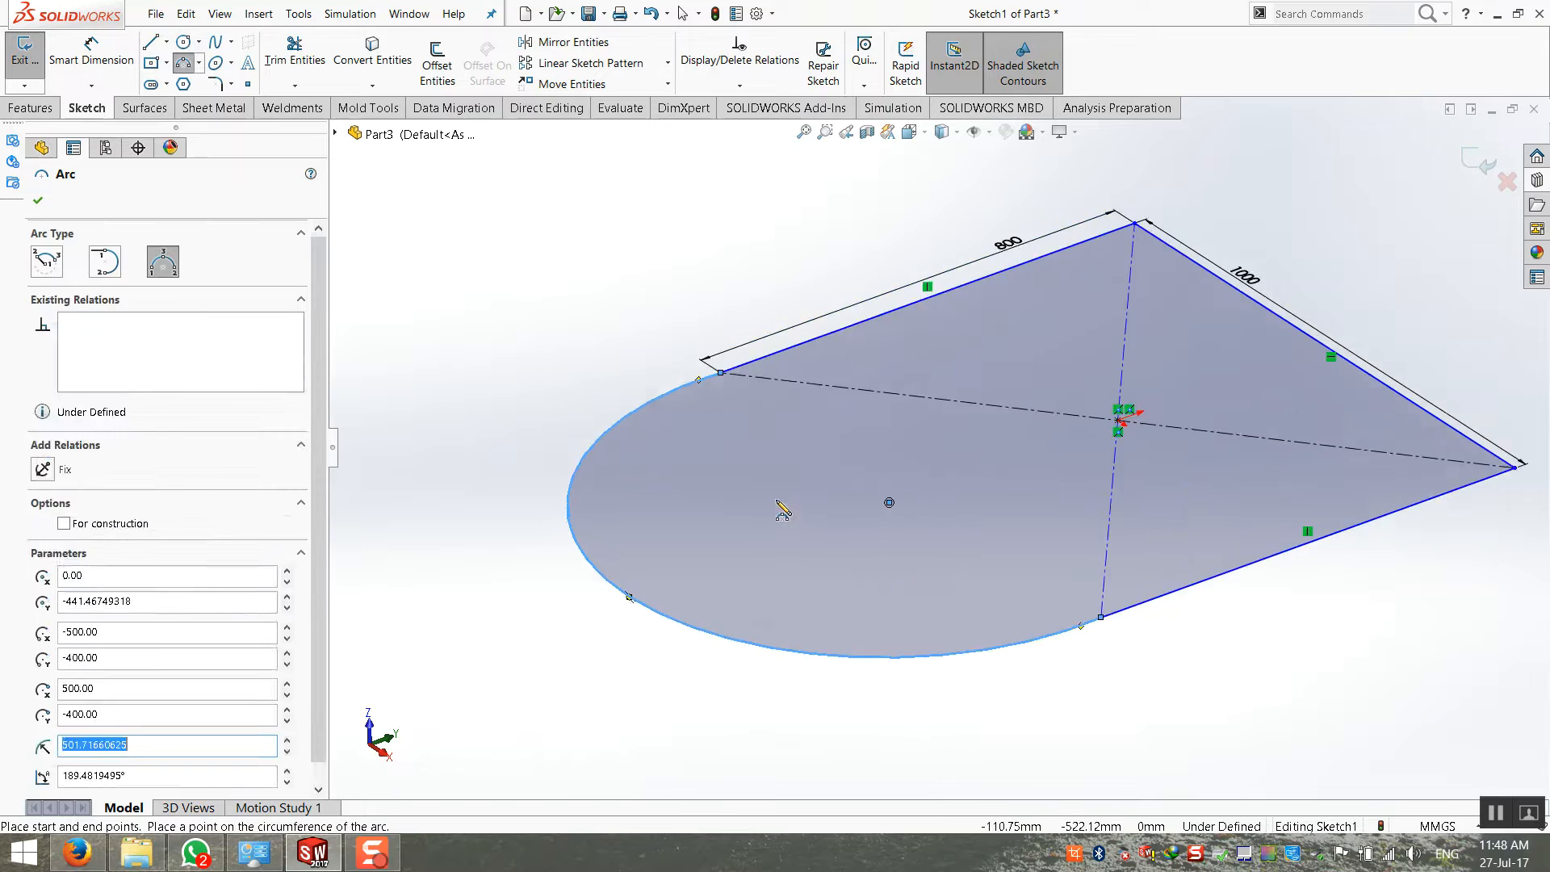
{"action": "scroll", "coordinate": [736, 513], "scroll_direction": "down", "scroll_amount": 1}
{"action": "key", "text": "Escape"}
Make the arc tangent to the adjoining 800 mm side
{"action": "left_click", "coordinate": [691, 354]}
{"action": "left_click", "coordinate": [736, 341], "text": "ctrl"}
{"action": "left_click", "coordinate": [44, 495]}
{"action": "key", "text": "Escape"}
{"action": "scroll", "coordinate": [684, 407], "scroll_direction": "up", "scroll_amount": 2}
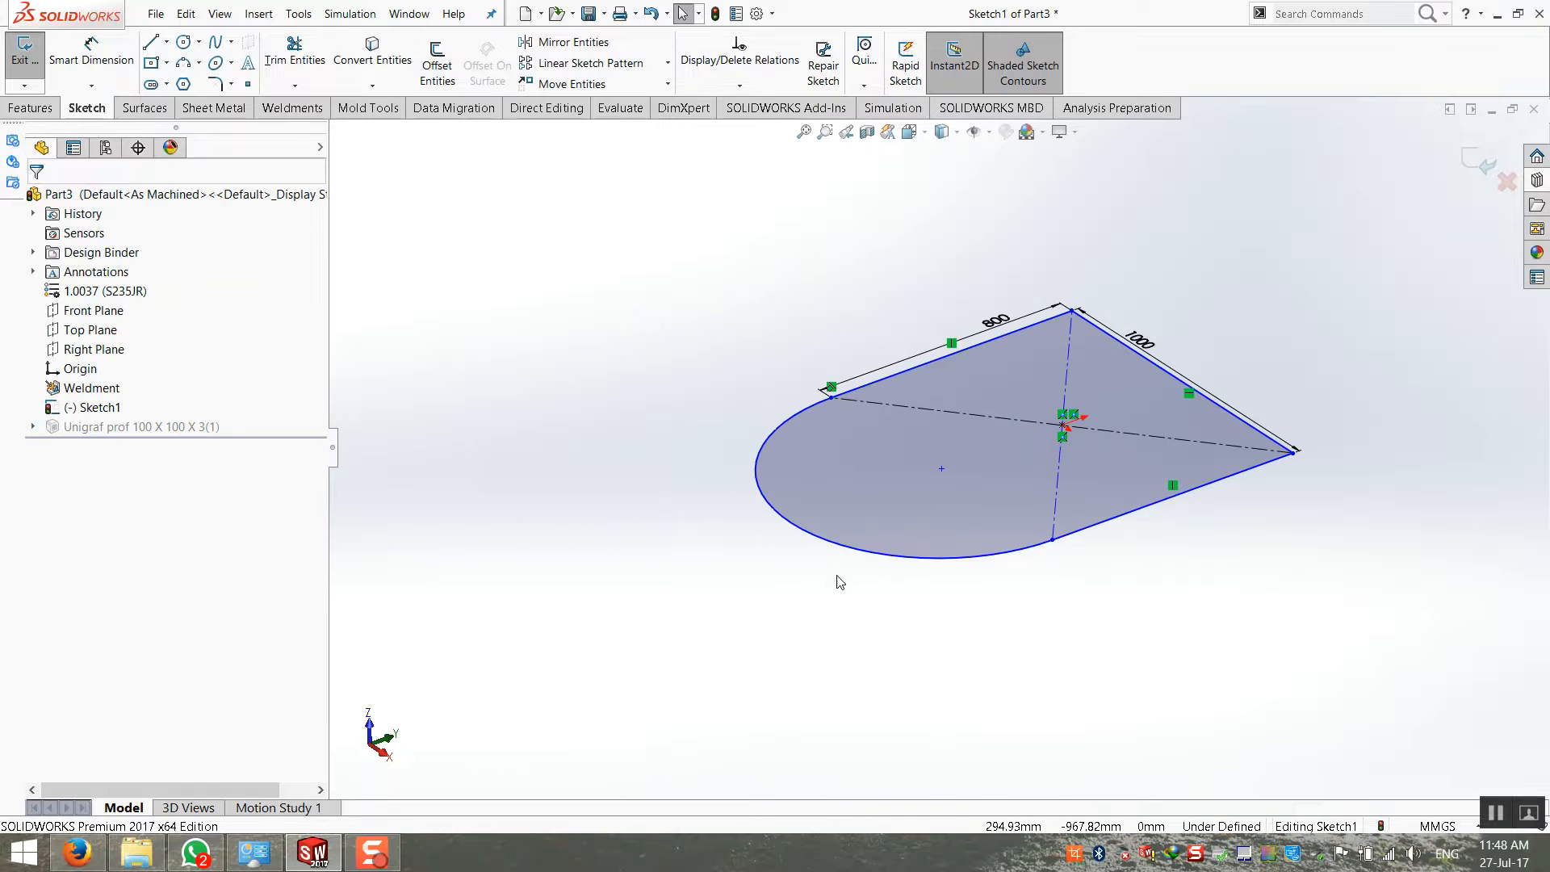
Add a horizontal relation between the arc's two endpoints and exit the sketch
{"action": "mouse_move", "coordinate": [1055, 542]}
{"action": "left_mouse_down"}
{"action": "mouse_move", "coordinate": [1075, 599]}
{"action": "mouse_move", "coordinate": [1048, 544]}
{"action": "left_mouse_up"}
{"action": "left_click", "coordinate": [838, 399], "text": "ctrl"}
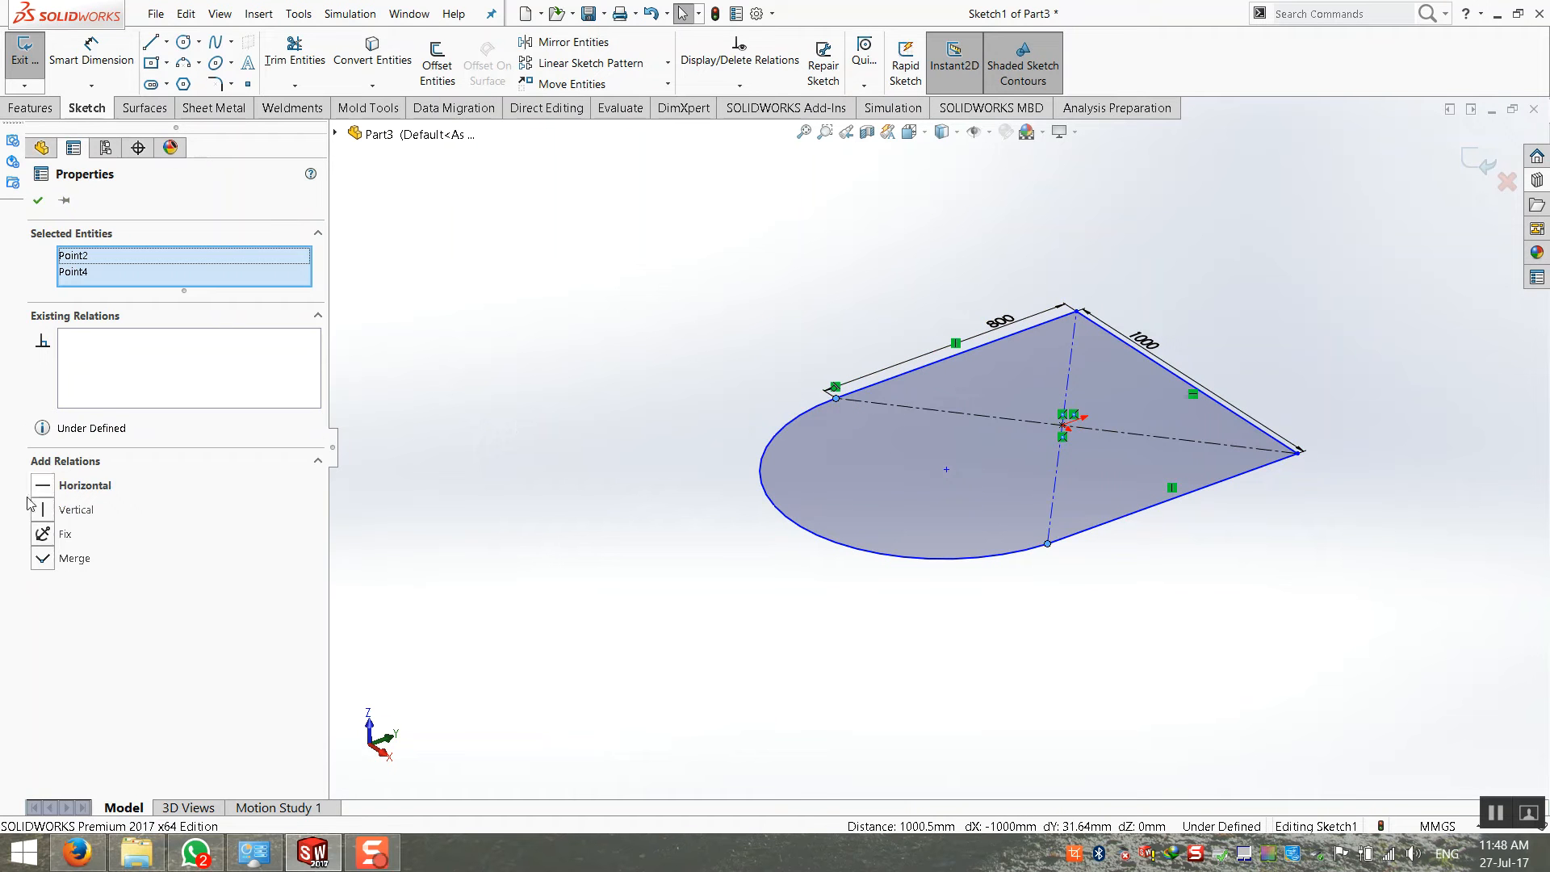
{"action": "left_click", "coordinate": [42, 487]}
{"action": "left_click", "coordinate": [414, 497]}
{"action": "left_click", "coordinate": [1484, 163]}
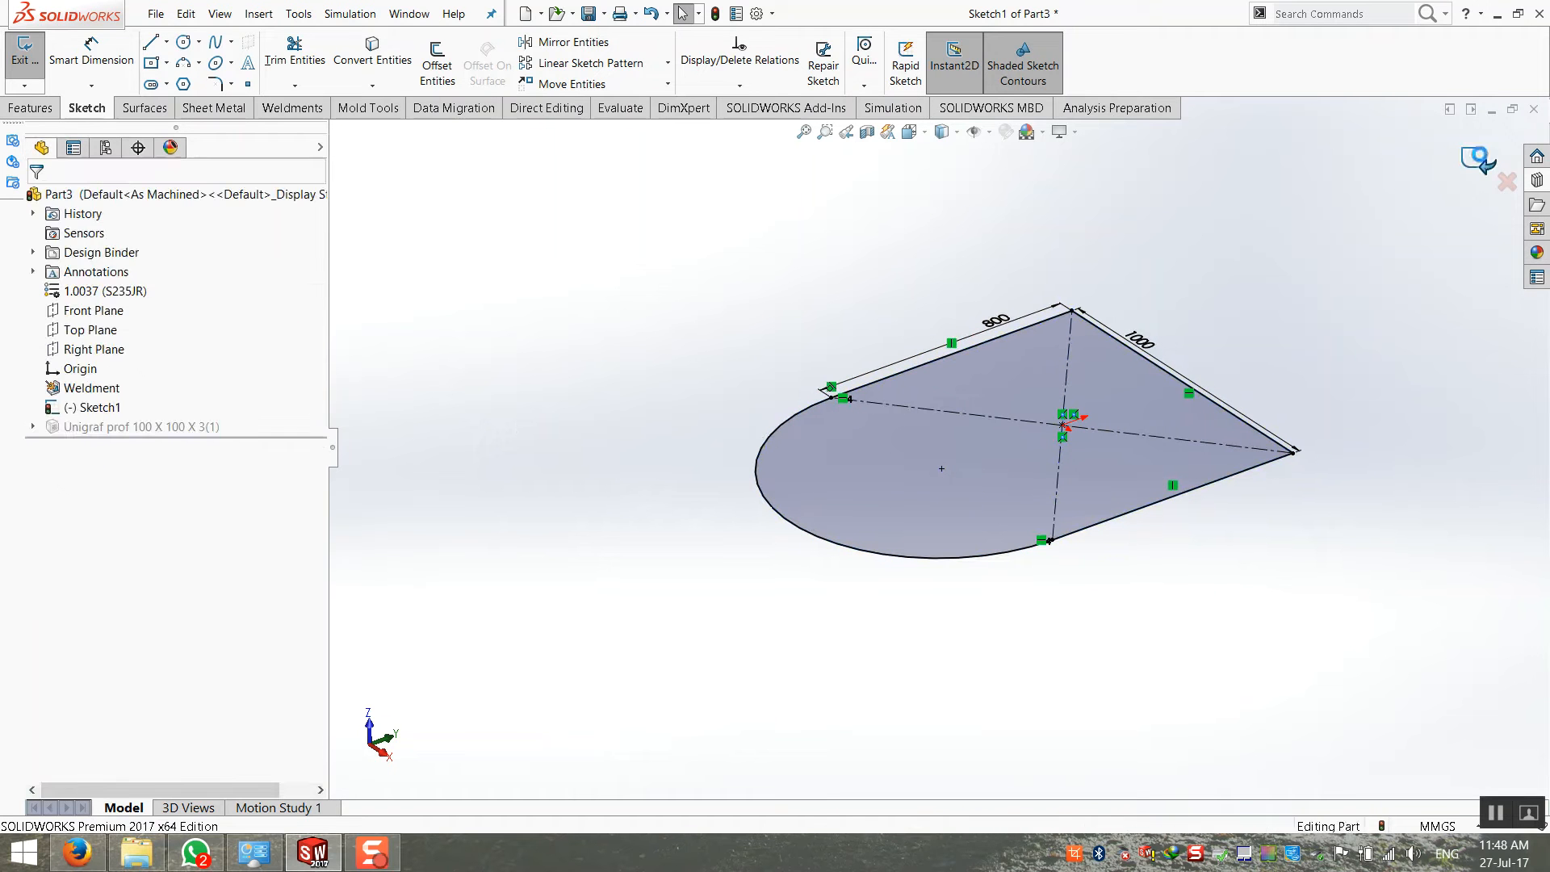
{"action": "left_click", "coordinate": [569, 242]}
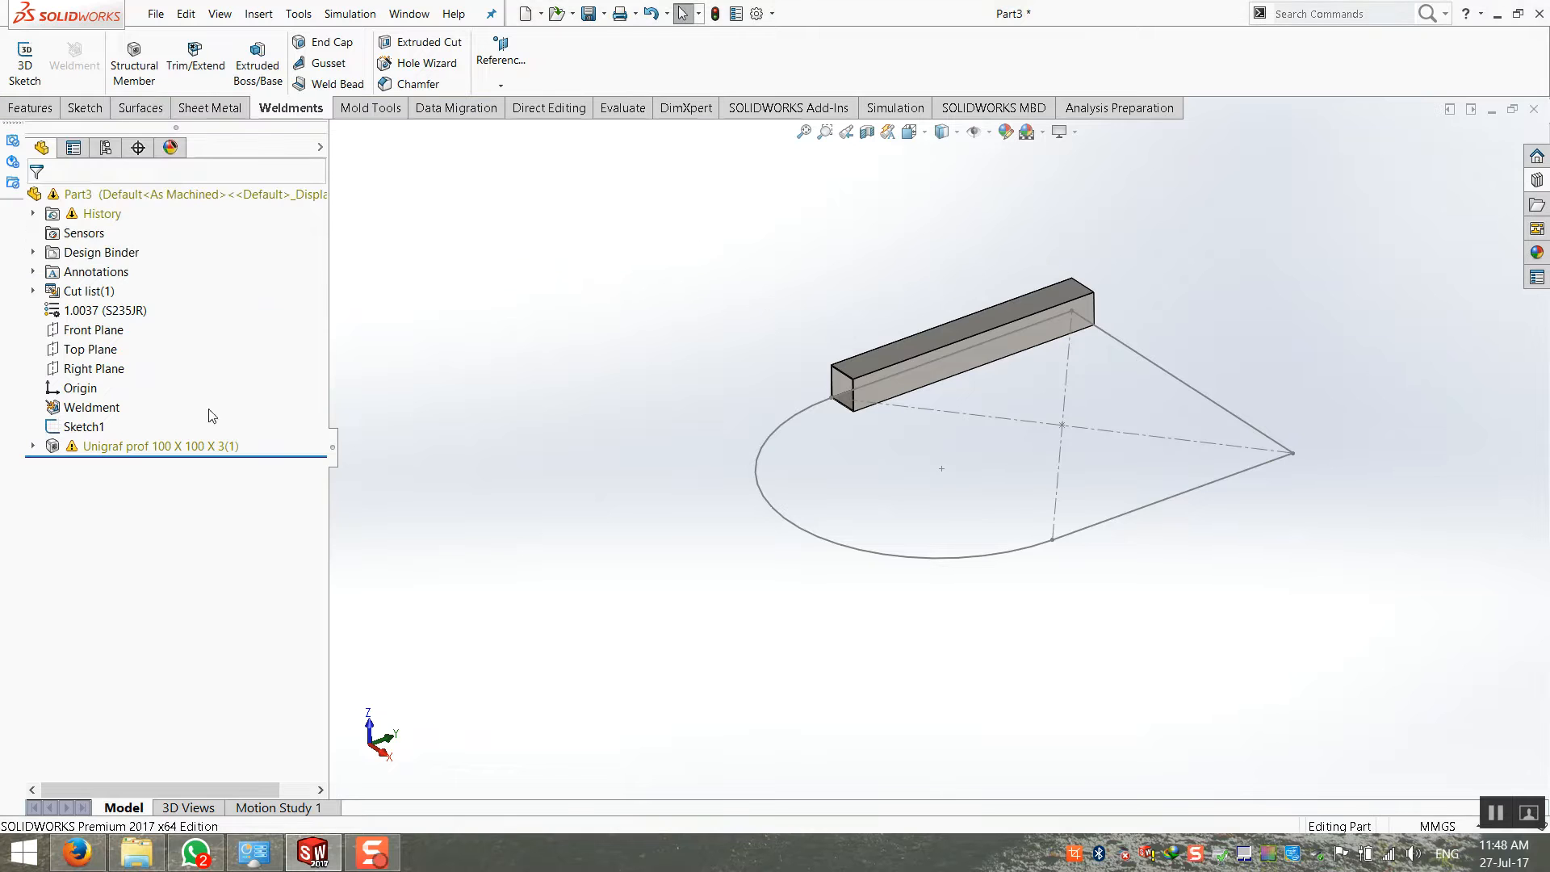
Edit the Unigraf prof structural member, adding the arc and the two remaining straight sides to its path group
{"action": "right_click", "coordinate": [129, 446]}
{"action": "left_click", "coordinate": [135, 331]}
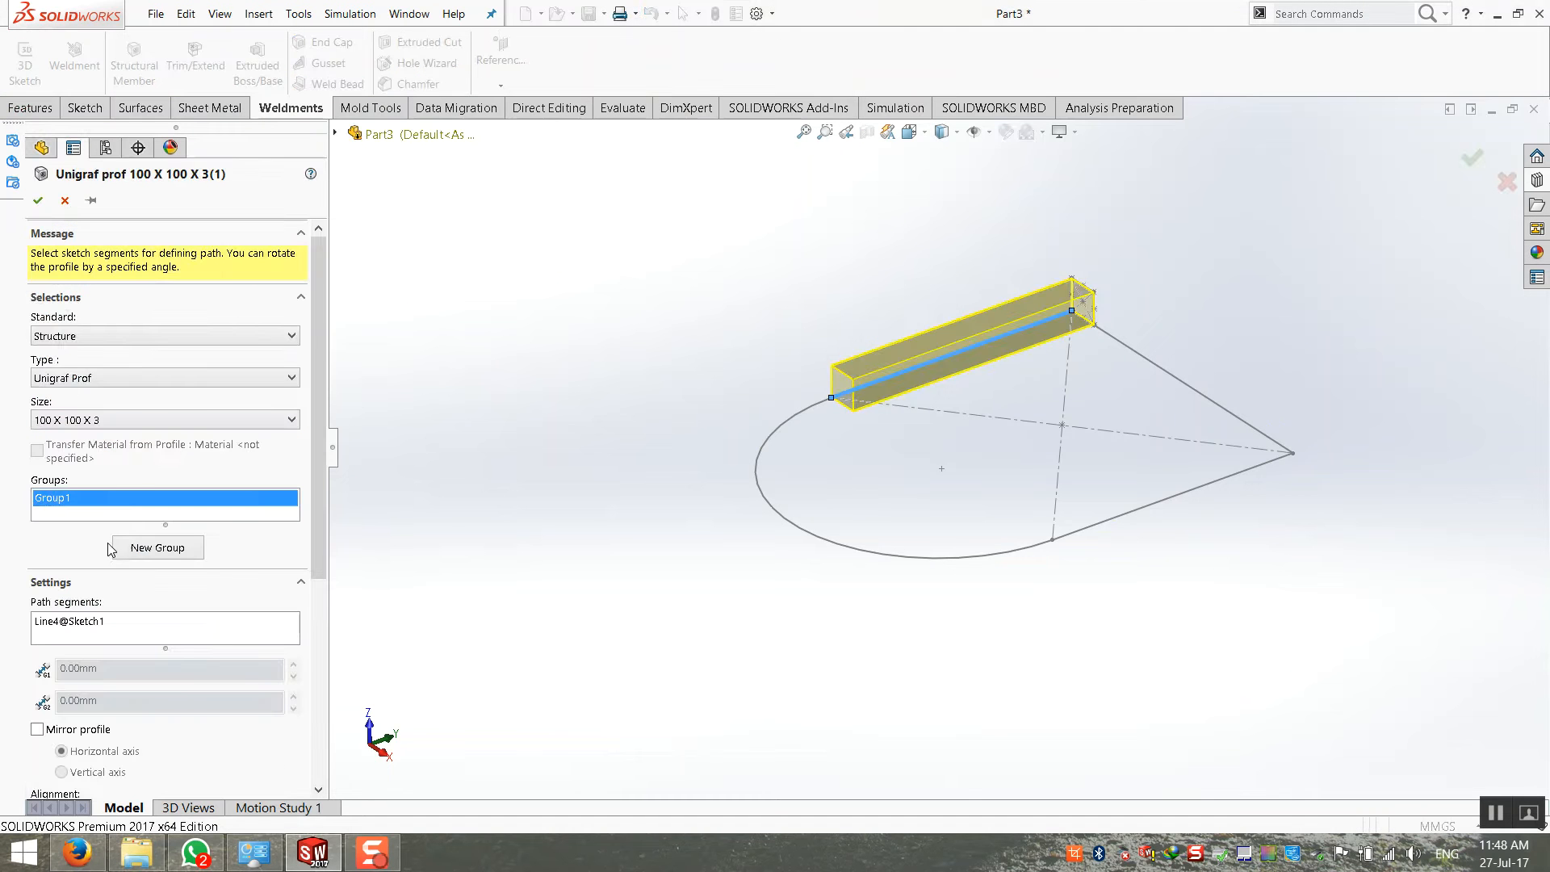
{"action": "left_click", "coordinate": [790, 422]}
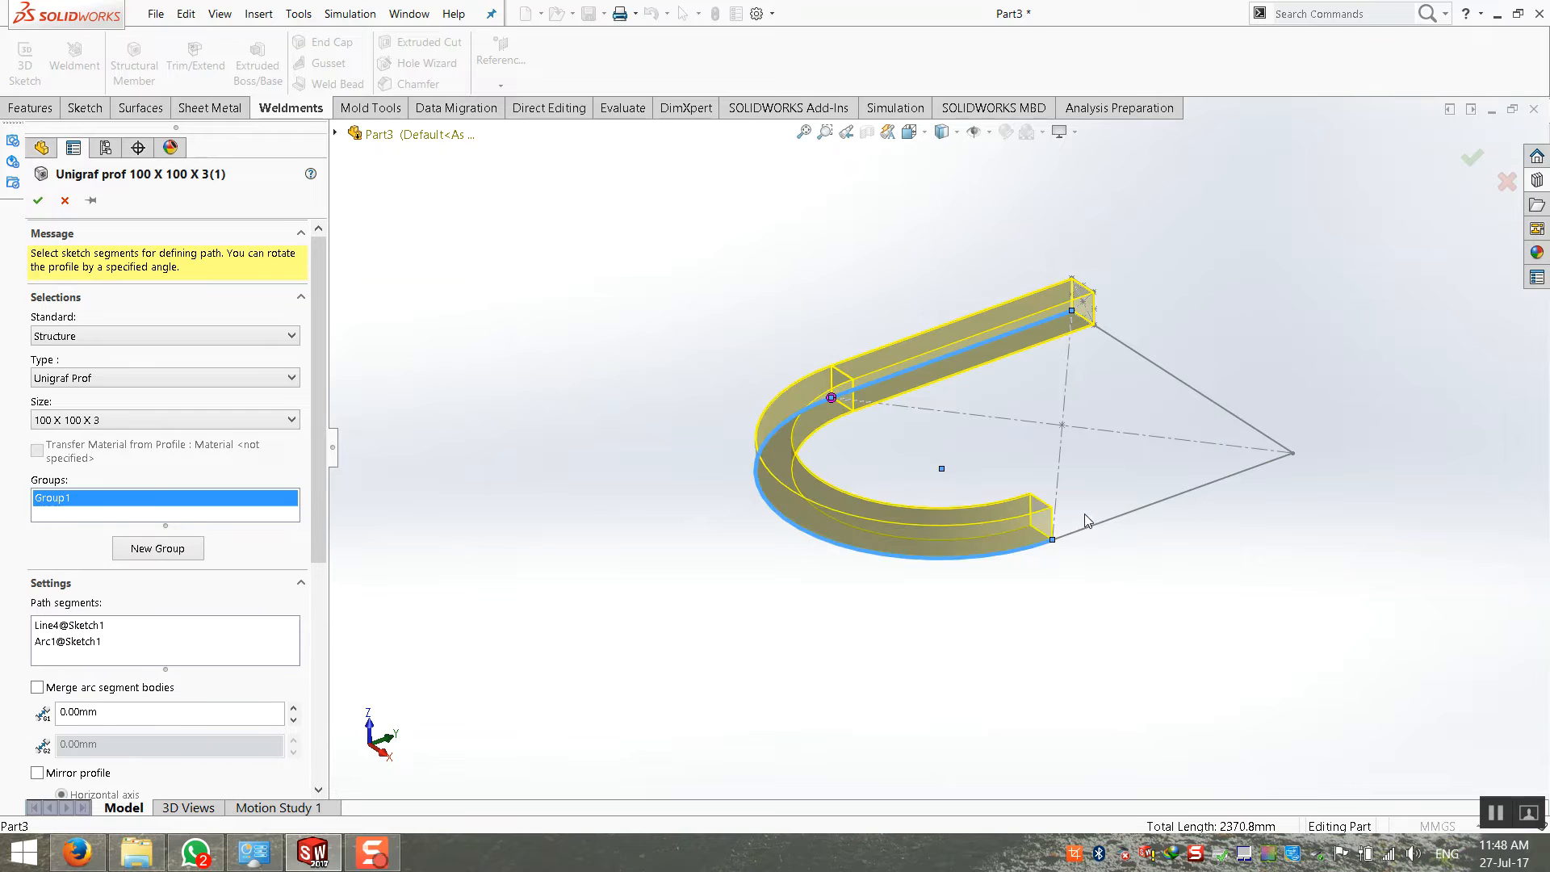
{"action": "left_click", "coordinate": [1103, 525]}
{"action": "left_click", "coordinate": [1201, 398]}
{"action": "left_click", "coordinate": [35, 199]}
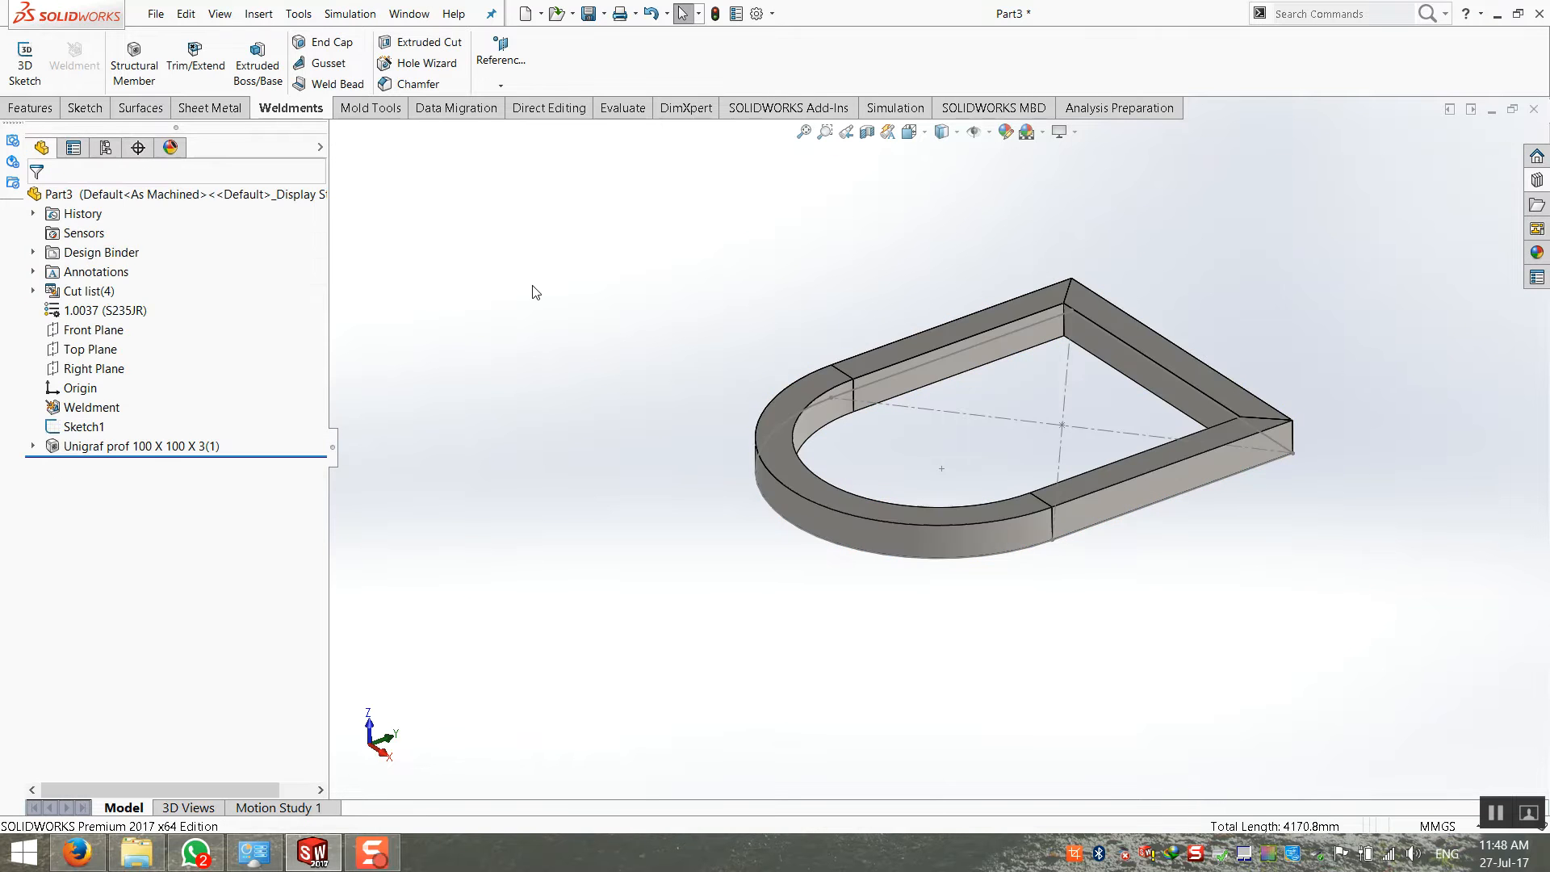
Examine which frame members each cut list item contains, and inspect the finished frame from several sides and in isometric view
{"action": "left_click", "coordinate": [33, 291]}
{"action": "left_click", "coordinate": [51, 330]}
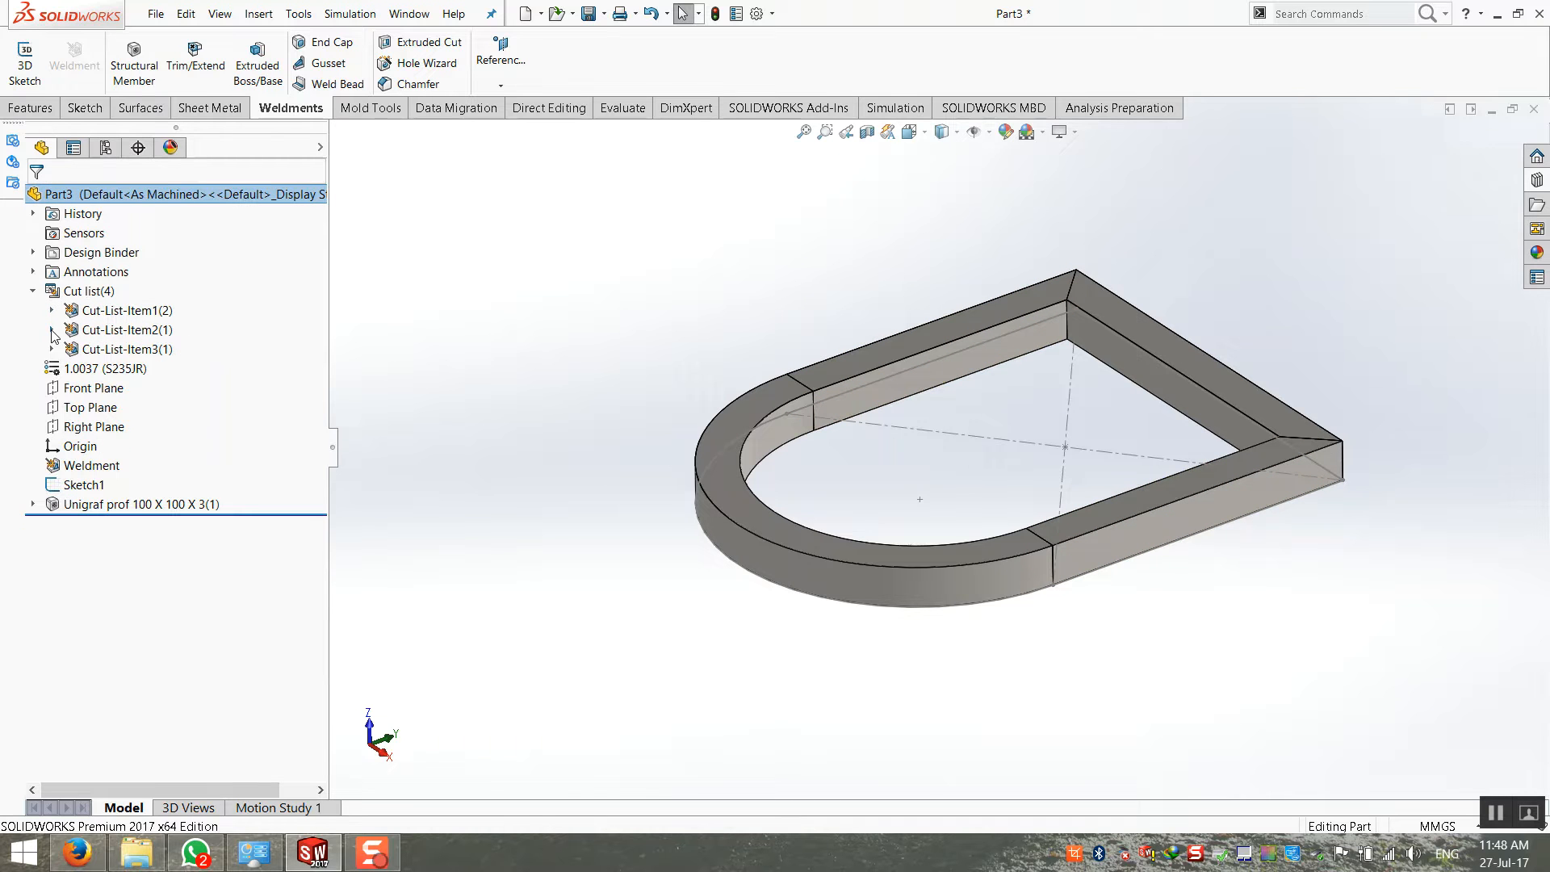
{"action": "left_click", "coordinate": [118, 350]}
{"action": "left_click", "coordinate": [110, 332]}
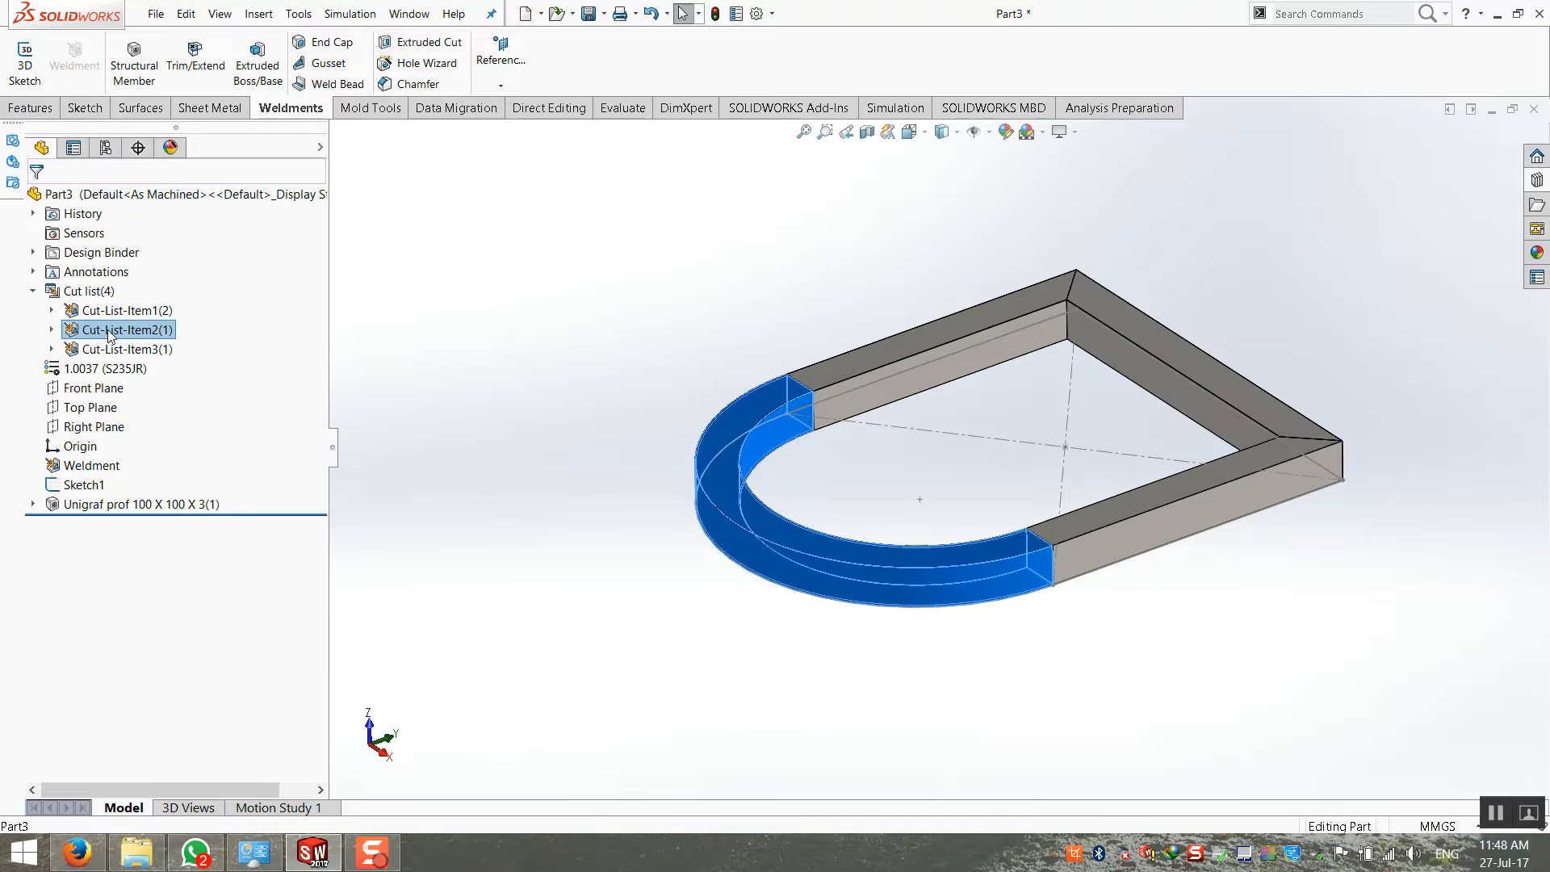
{"action": "left_click", "coordinate": [100, 312]}
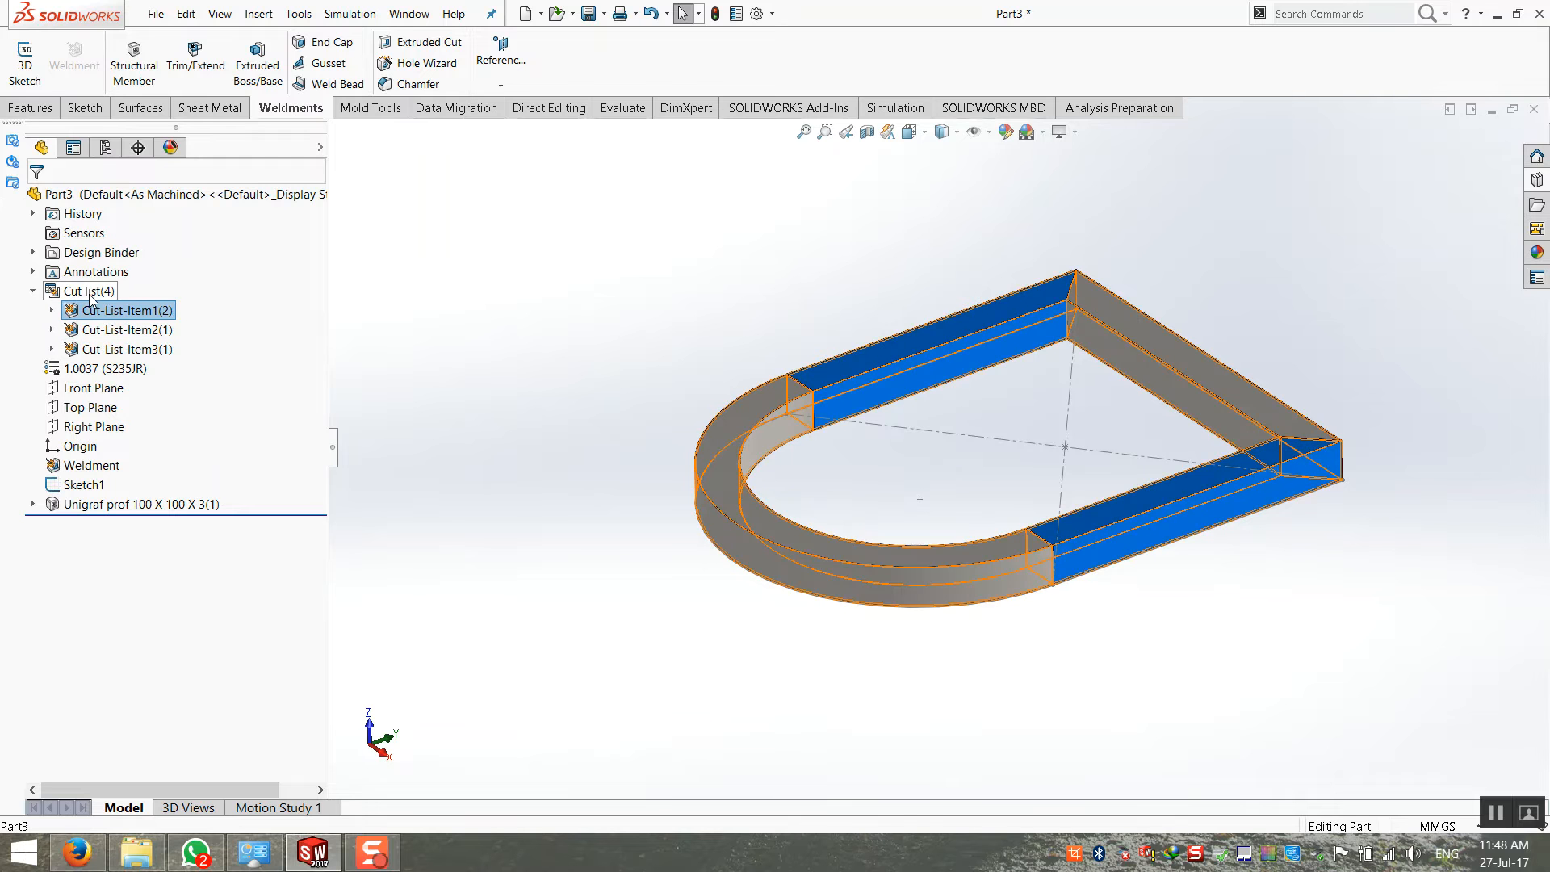
{"action": "left_click", "coordinate": [555, 312]}
{"action": "middle_click_drag", "start_coordinate": [657, 415], "coordinate": [1186, 466]}
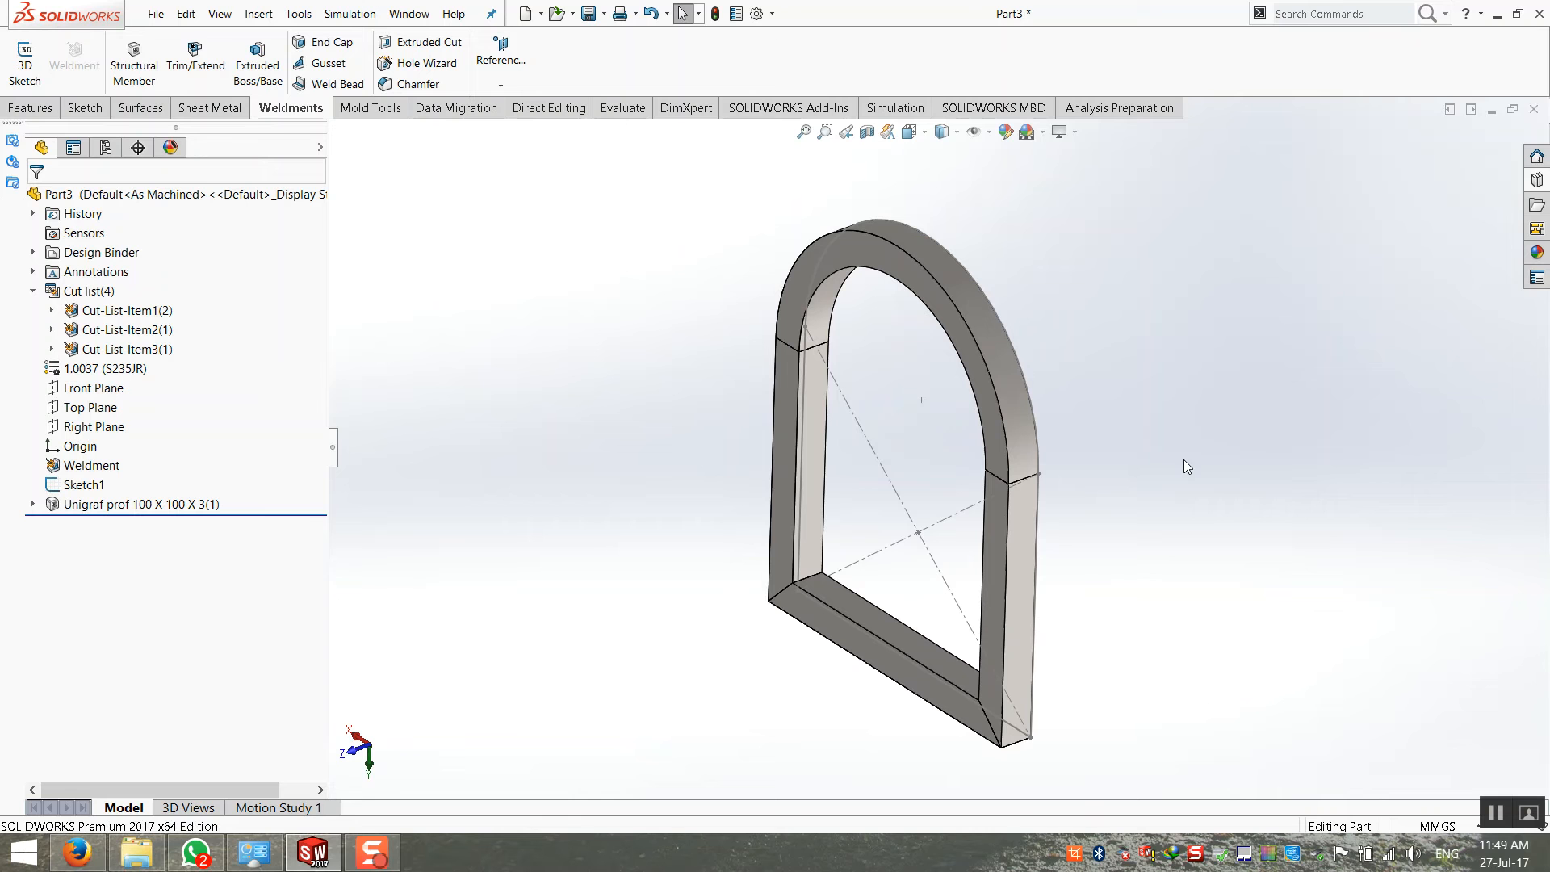
{"action": "key", "text": "ctrl+7"}
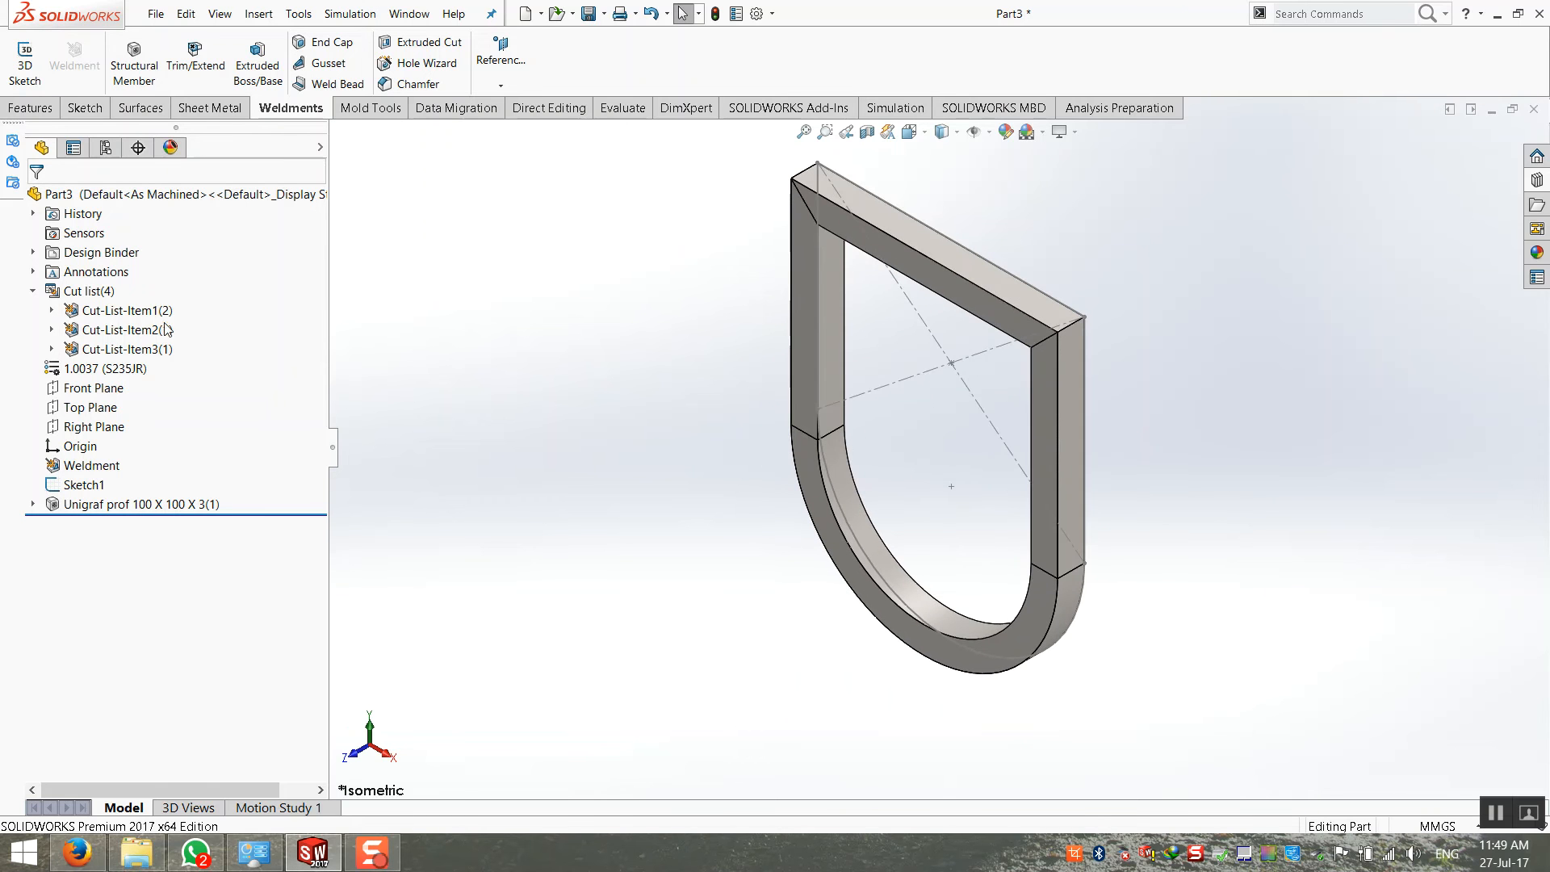
{"action": "left_click", "coordinate": [34, 292]}
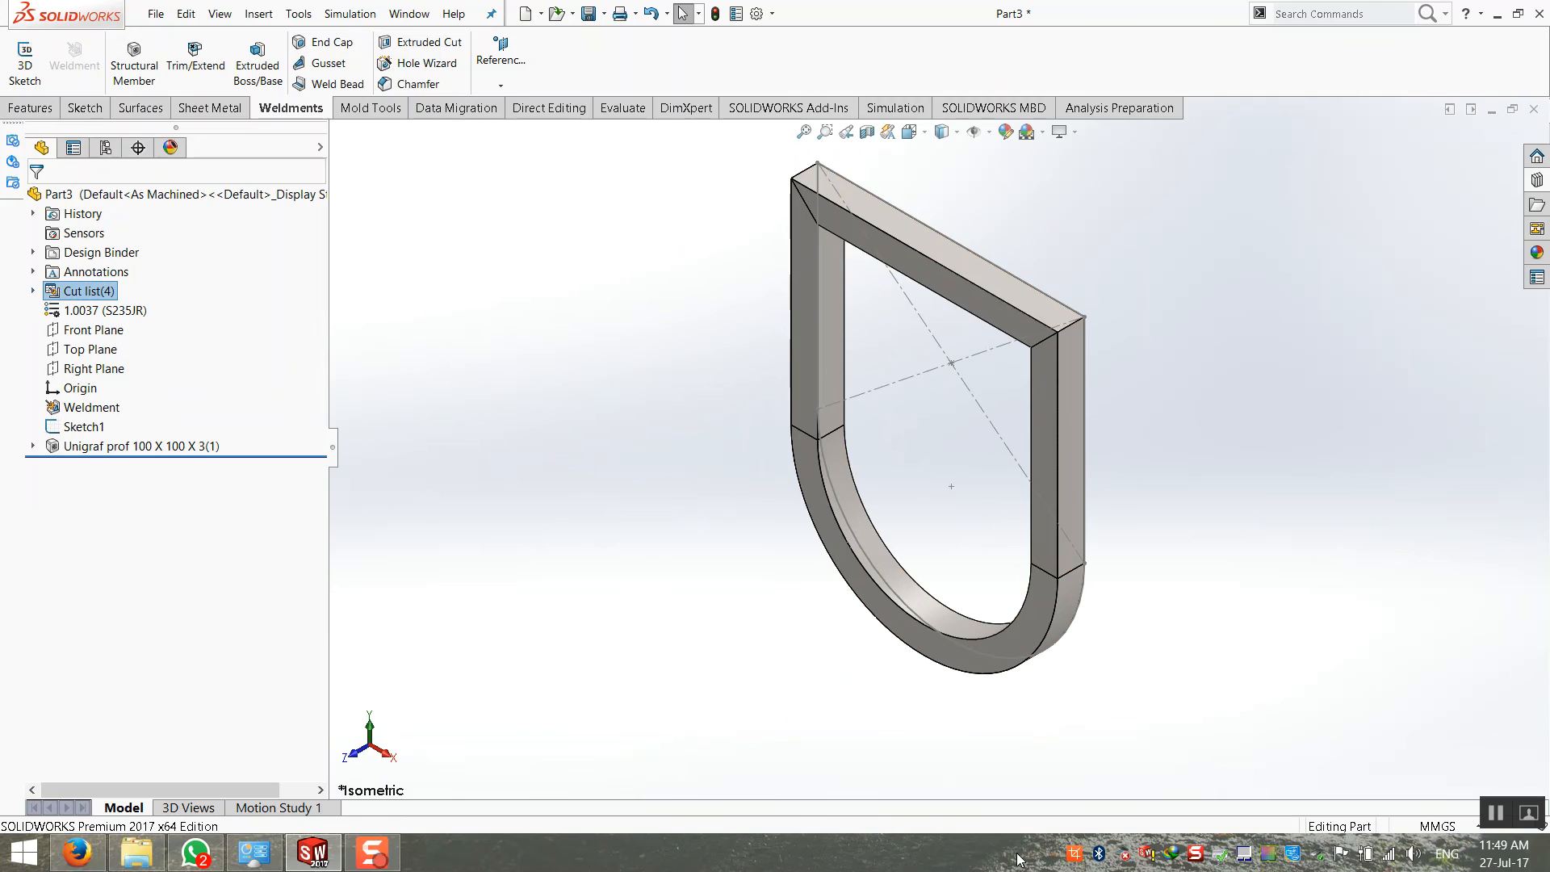